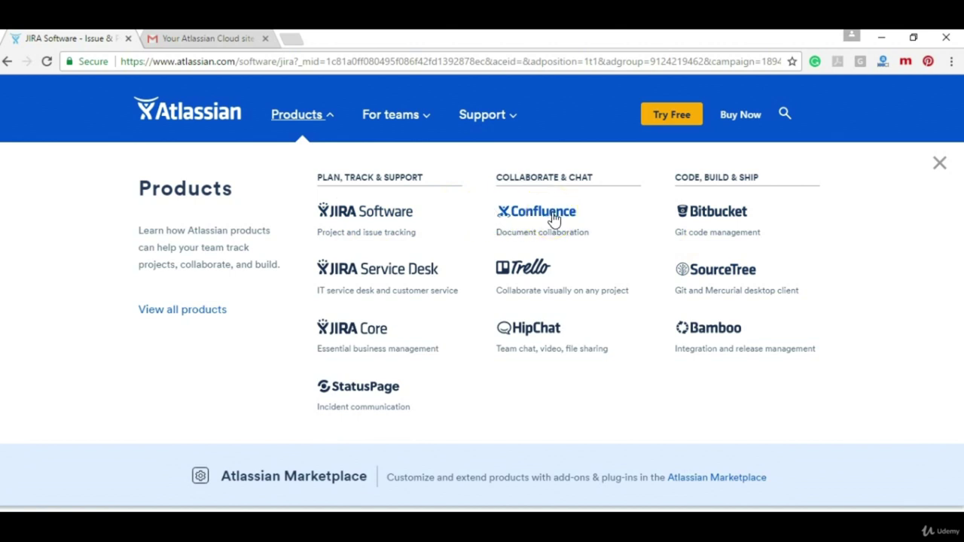
Go back to the JIRA Software landing page showing the Plan and Track features.
click(738, 220)
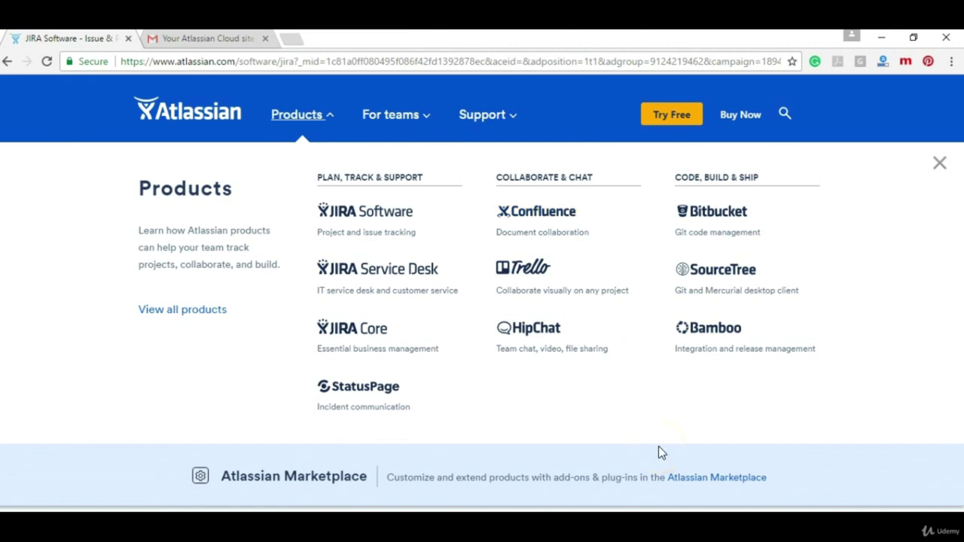
click(9, 64)
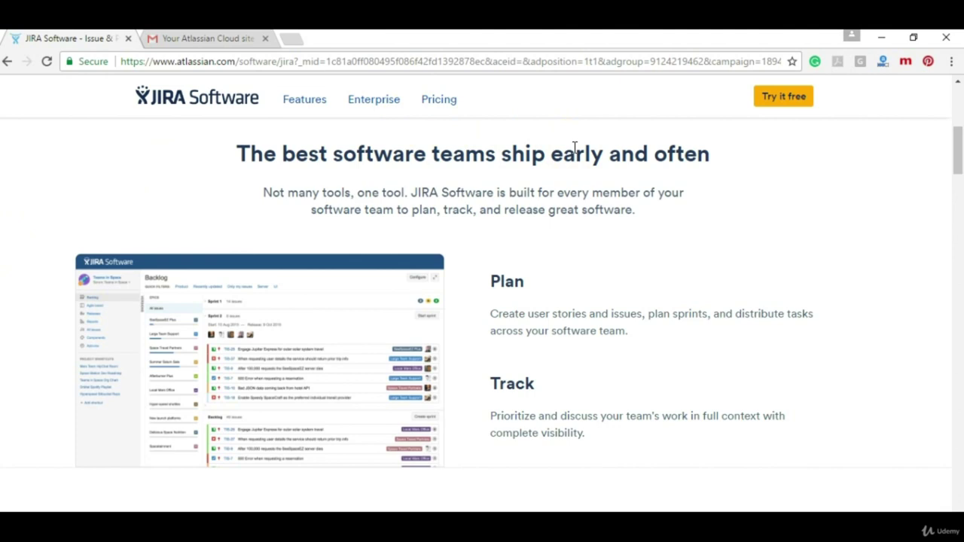
Review the Plan, Track, Release and Choose a workflow feature sections.
double_click(518, 282)
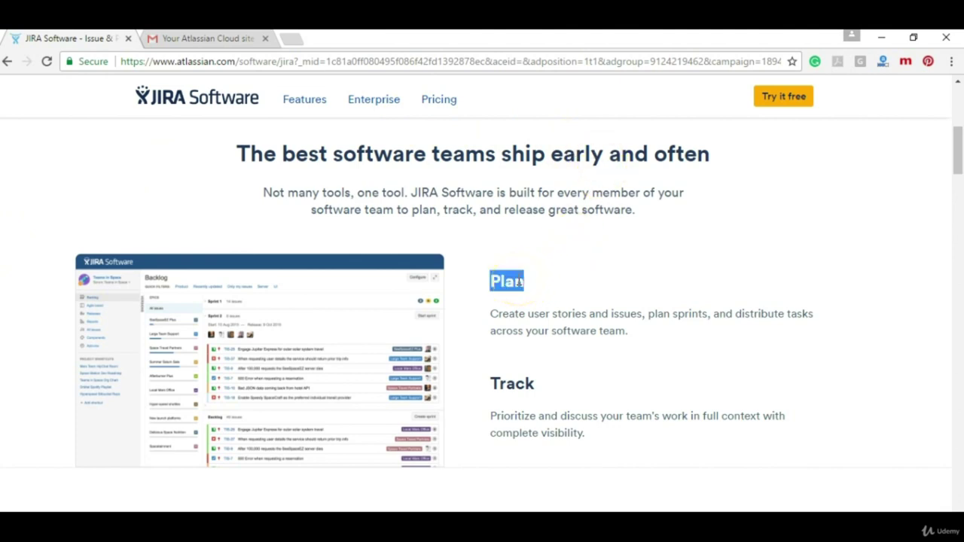
double_click(498, 383)
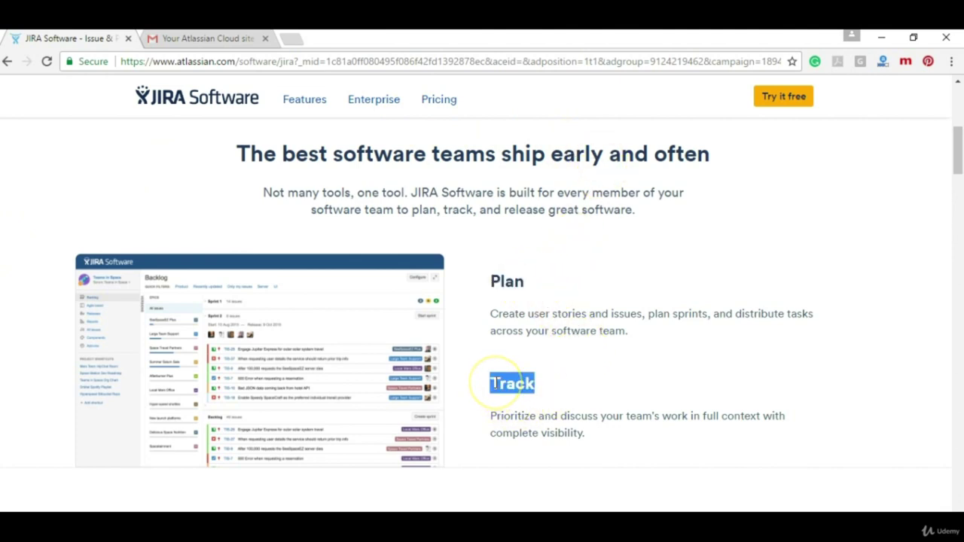
scroll(495, 384, down, 4)
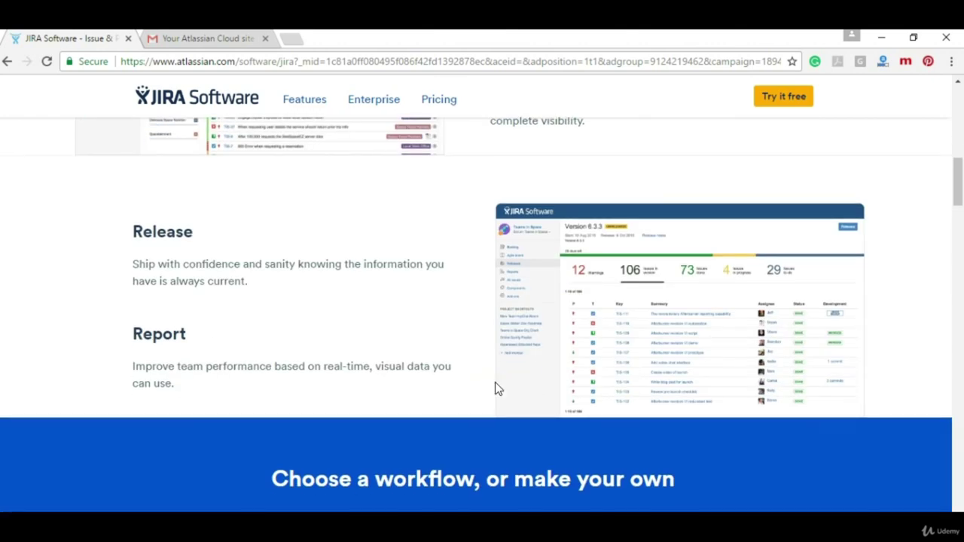
double_click(184, 231)
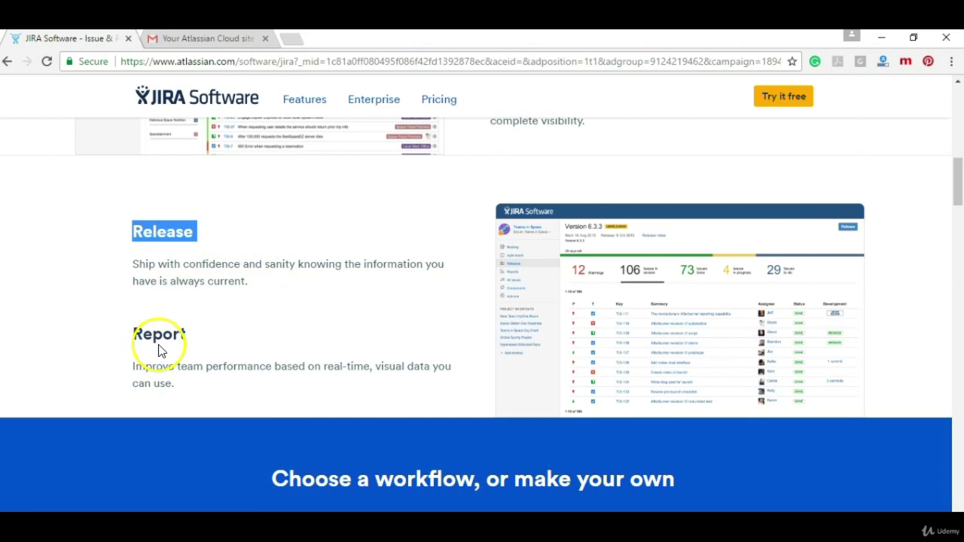
scroll(225, 289, up, 1)
scroll(225, 288, down, 4)
scroll(223, 294, down, 1)
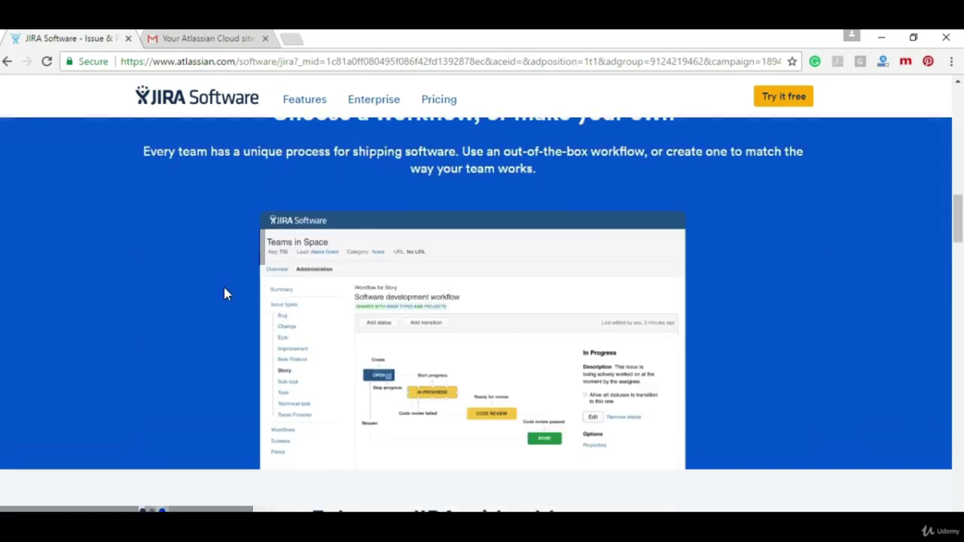
scroll(399, 133, up, 1)
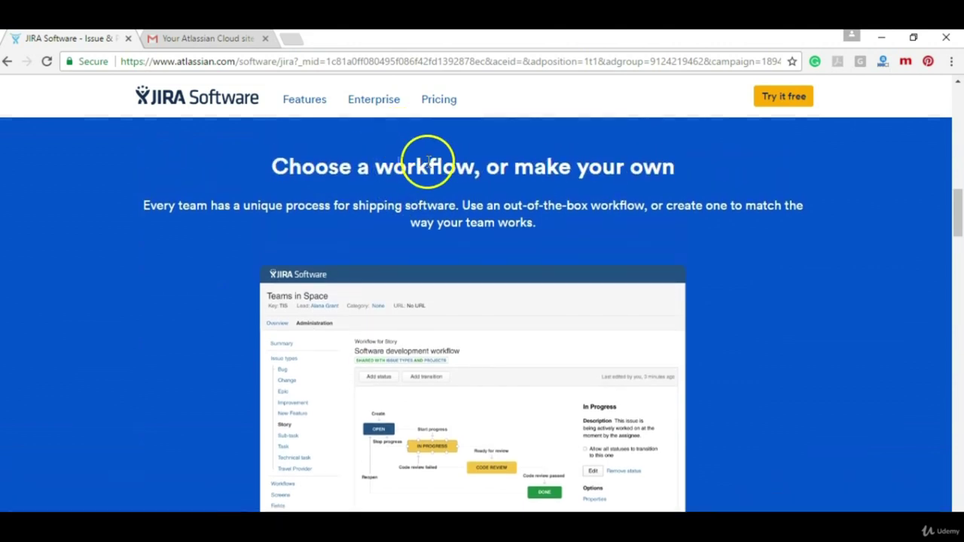
triple_click(435, 168)
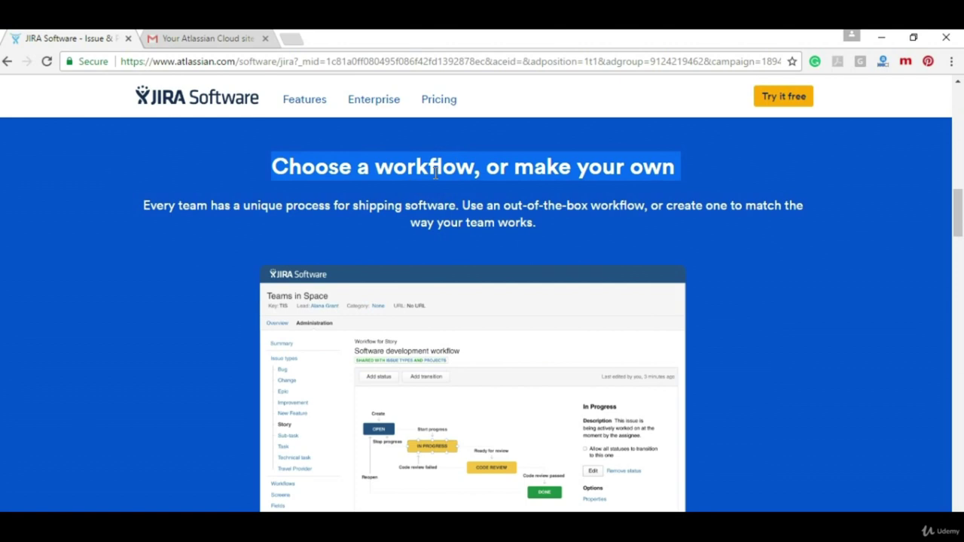
scroll(434, 172, down, 10)
scroll(433, 179, up, 4)
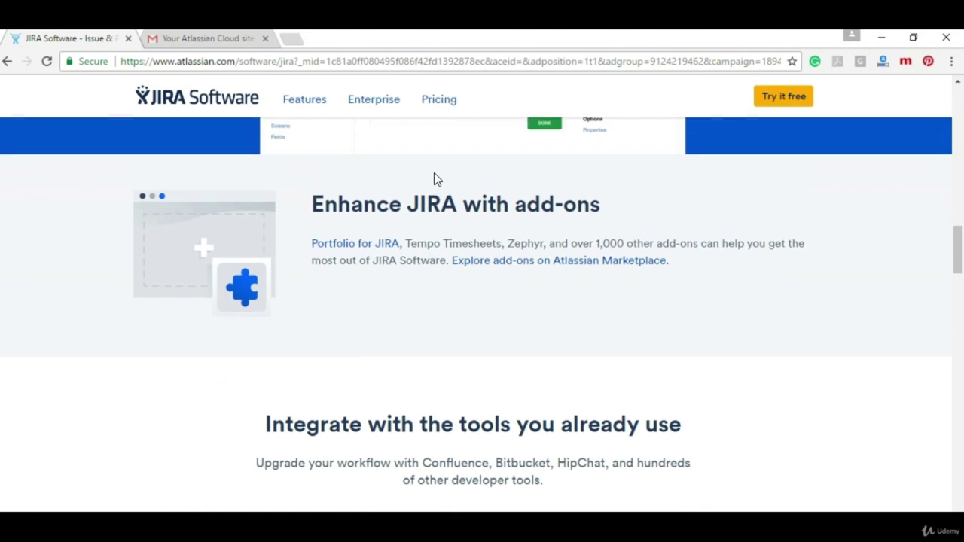
Open the 'Explore add-ons on Atlassian Marketplace' link in a new tab.
triple_click(441, 202)
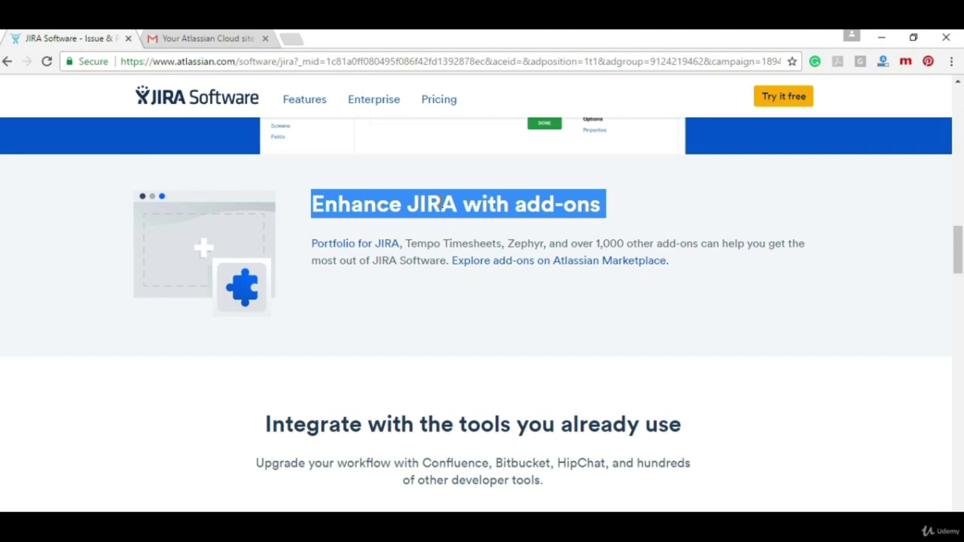
scroll(483, 235, down, 1)
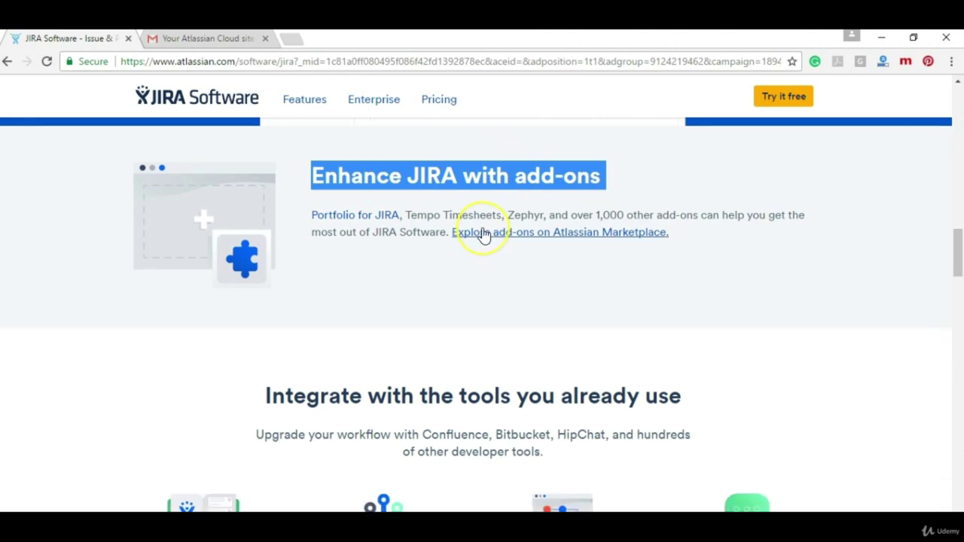
right_click(483, 235)
click(506, 240)
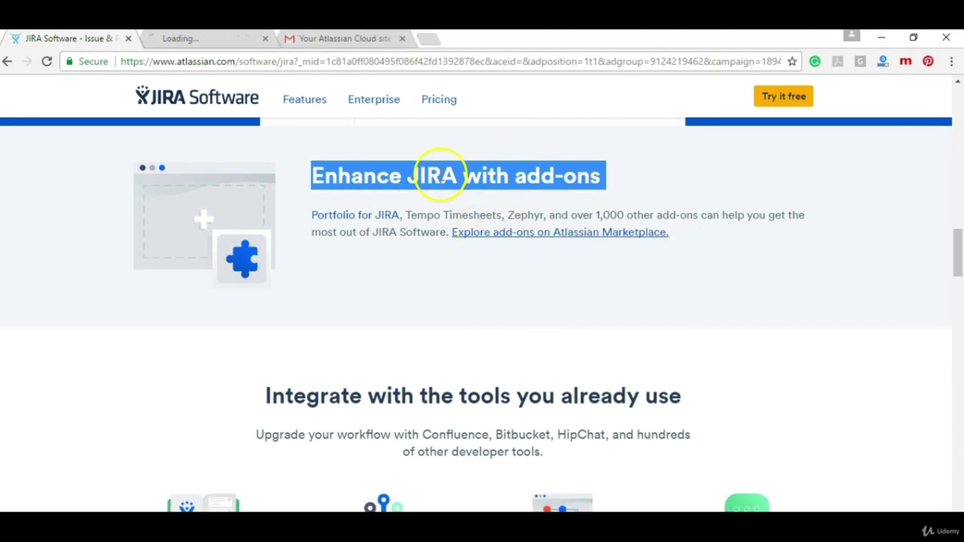
Browse the Marketplace's top-selling add-ons such as Zephyr, Tempo Timesheets and ScriptRunner.
click(204, 39)
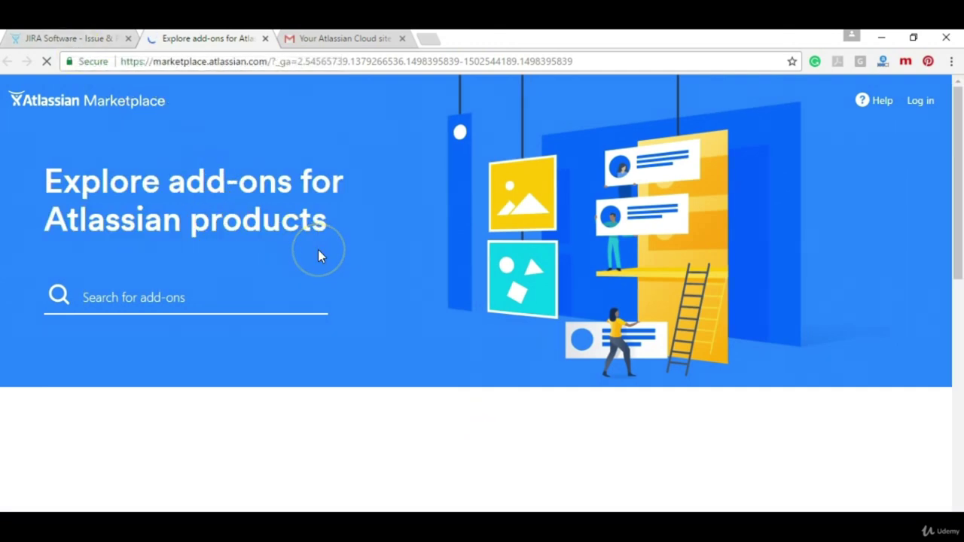
scroll(318, 249, down, 3)
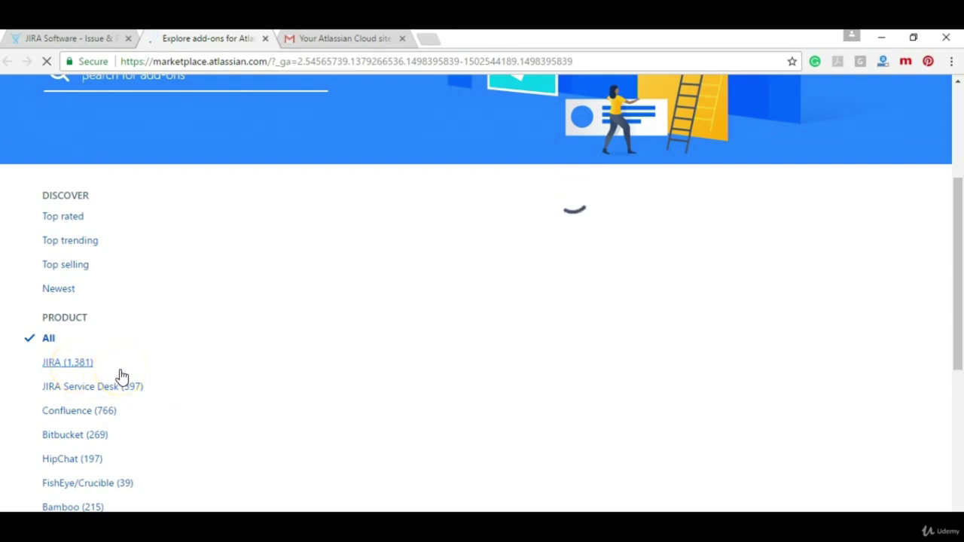
click(353, 277)
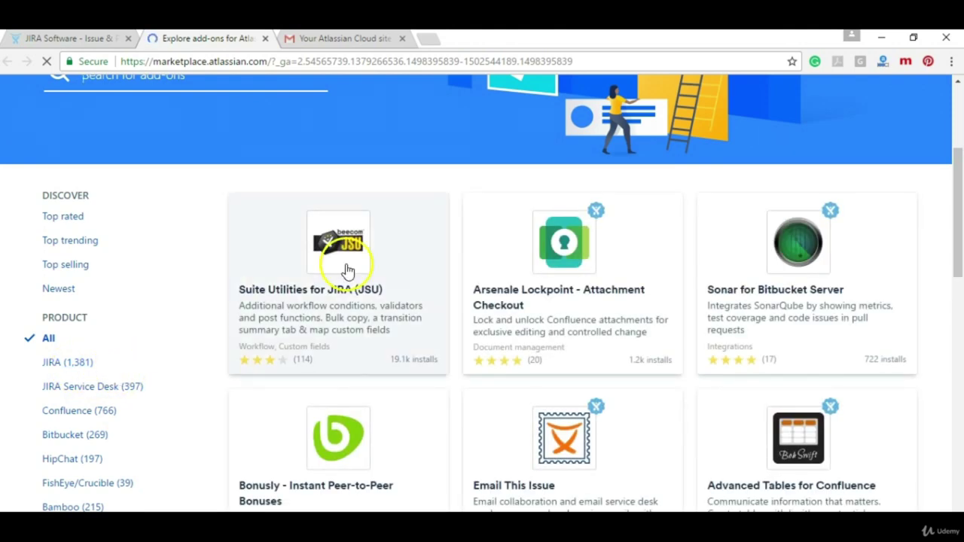
drag(959, 212, 962, 333)
click(519, 242)
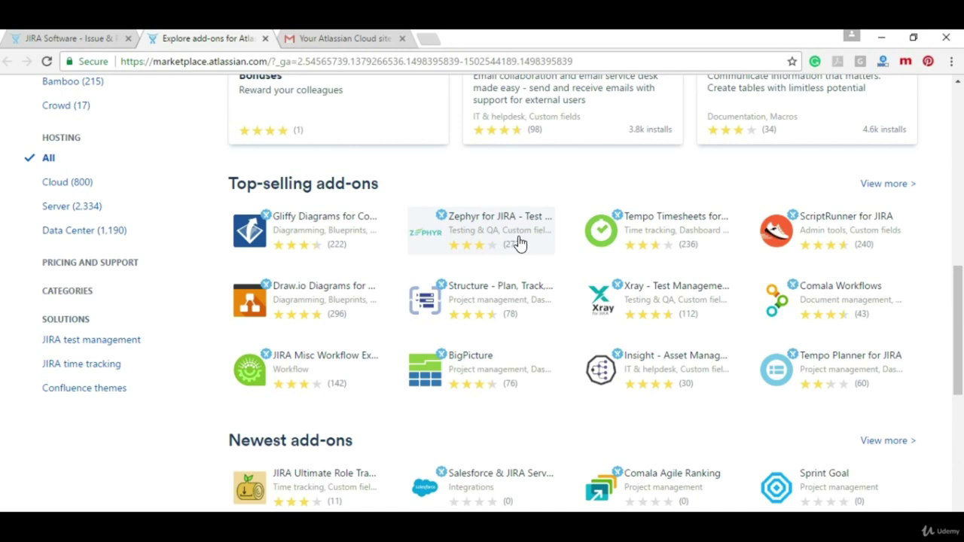
click(473, 234)
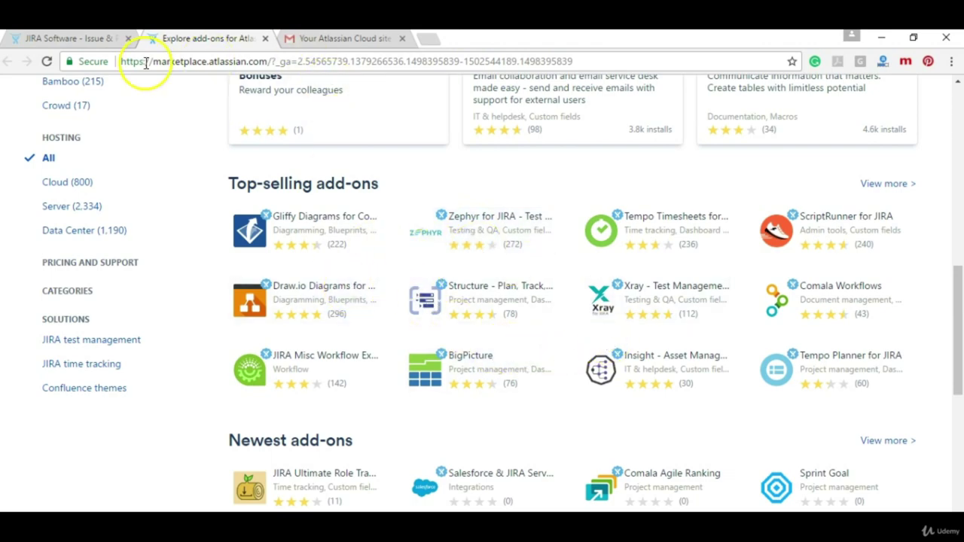
Close the Marketplace tab and open the JIRA Software Cloud pricing page.
click(265, 38)
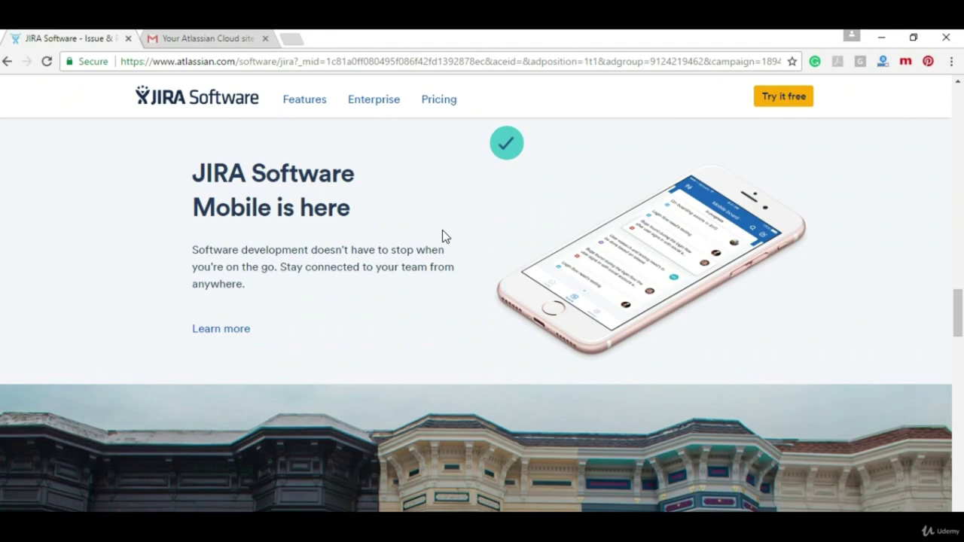
scroll(442, 231, down, 5)
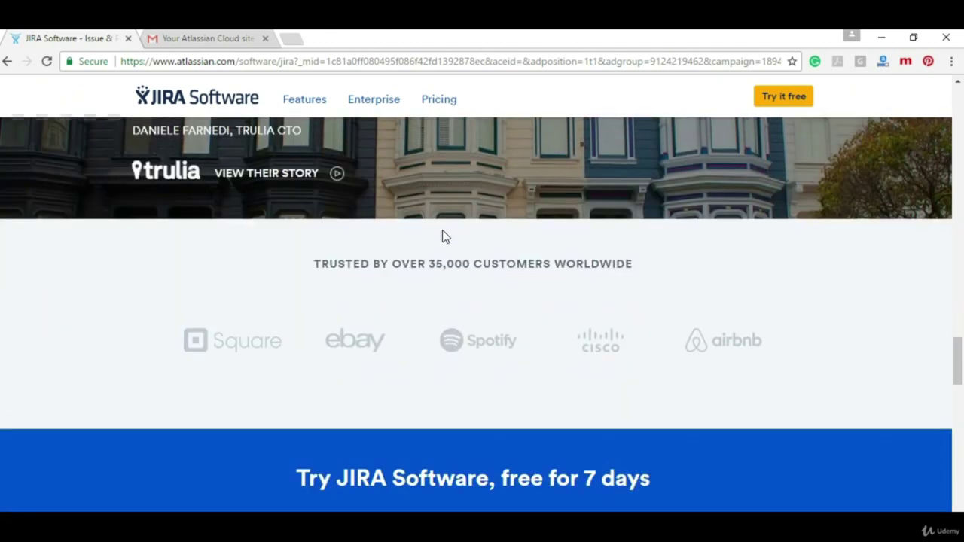
scroll(443, 231, down, 1)
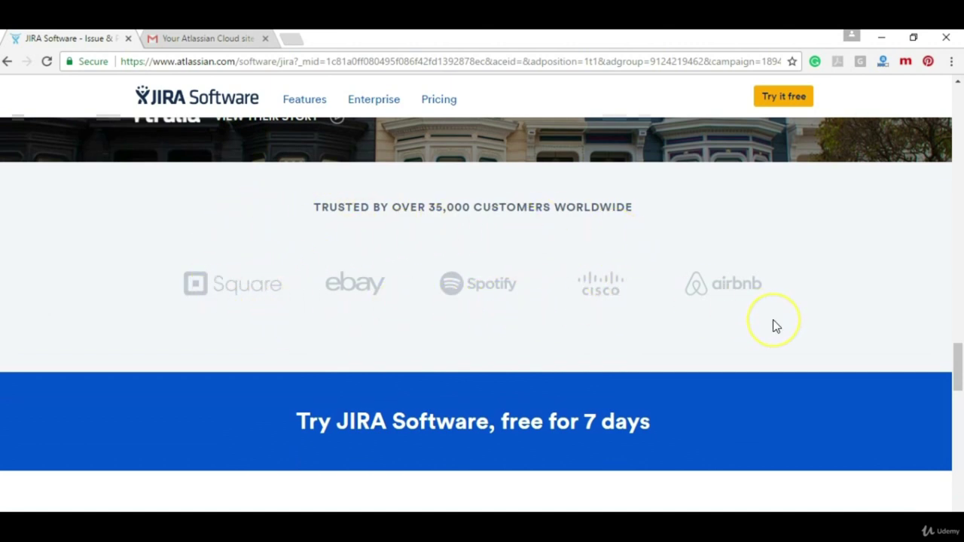
scroll(775, 325, down, 4)
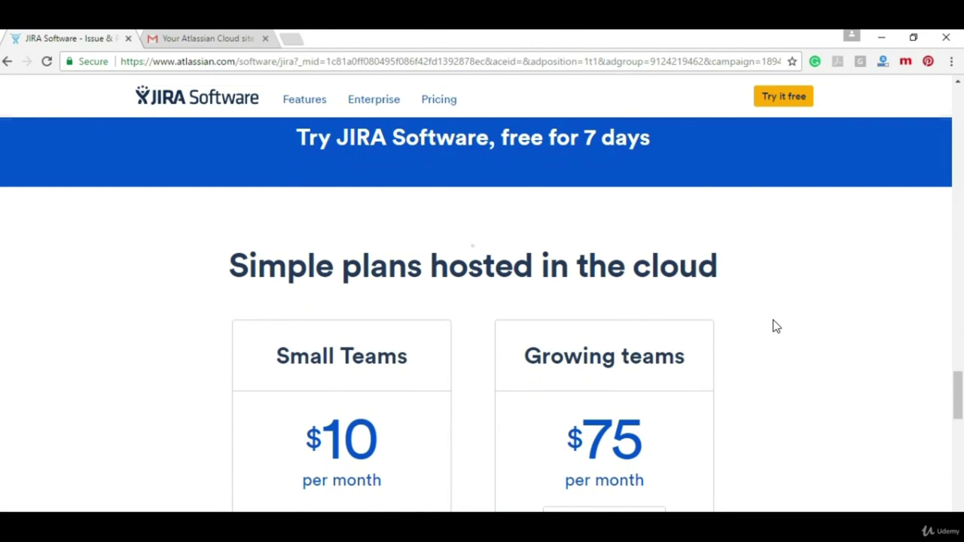
scroll(775, 326, up, 1)
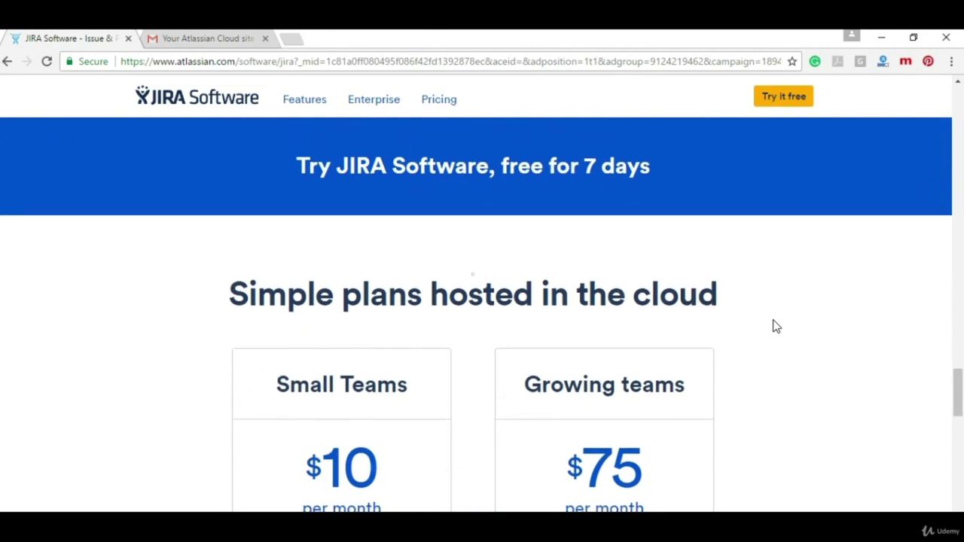
scroll(776, 325, up, 4)
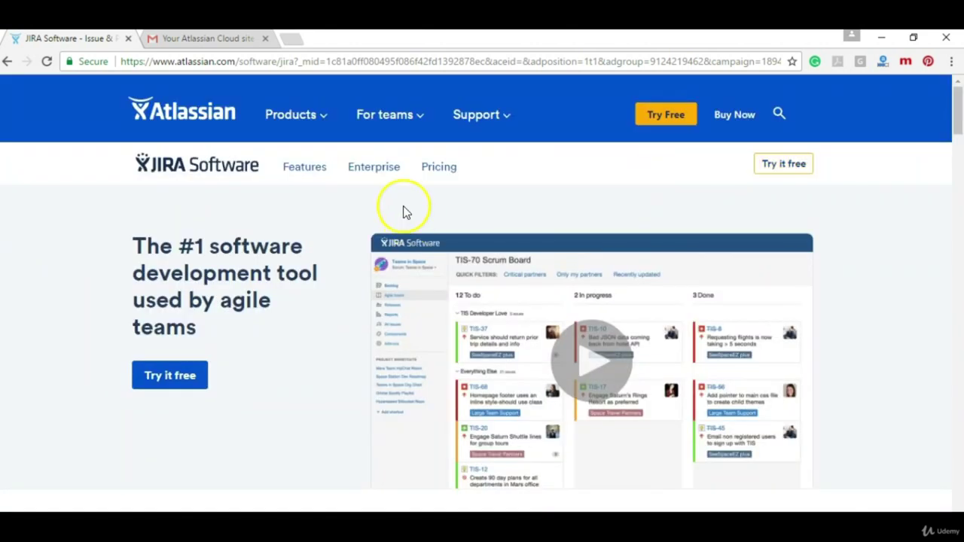
click(442, 174)
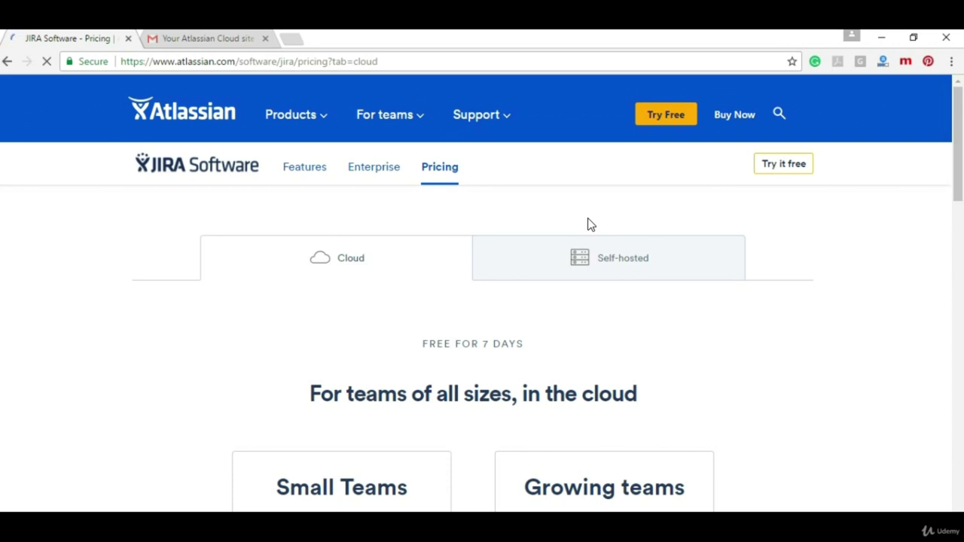
scroll(590, 225, down, 5)
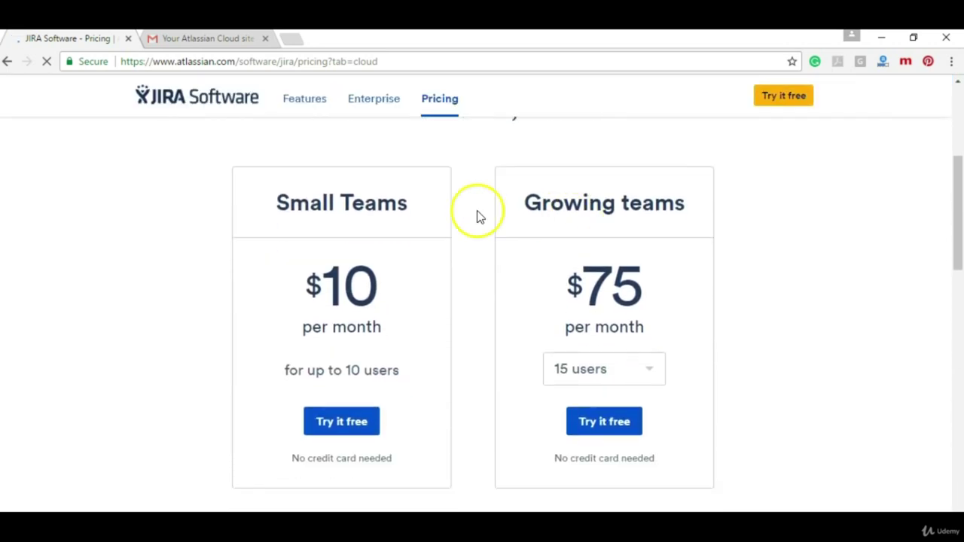
Review the Small Teams cloud plan priced at $10 per month.
scroll(558, 154, up, 3)
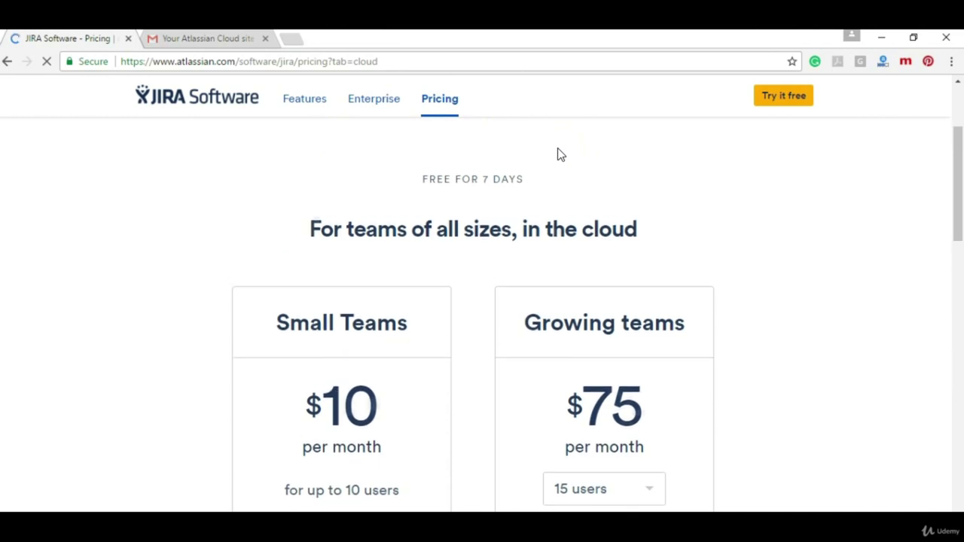
scroll(557, 154, down, 3)
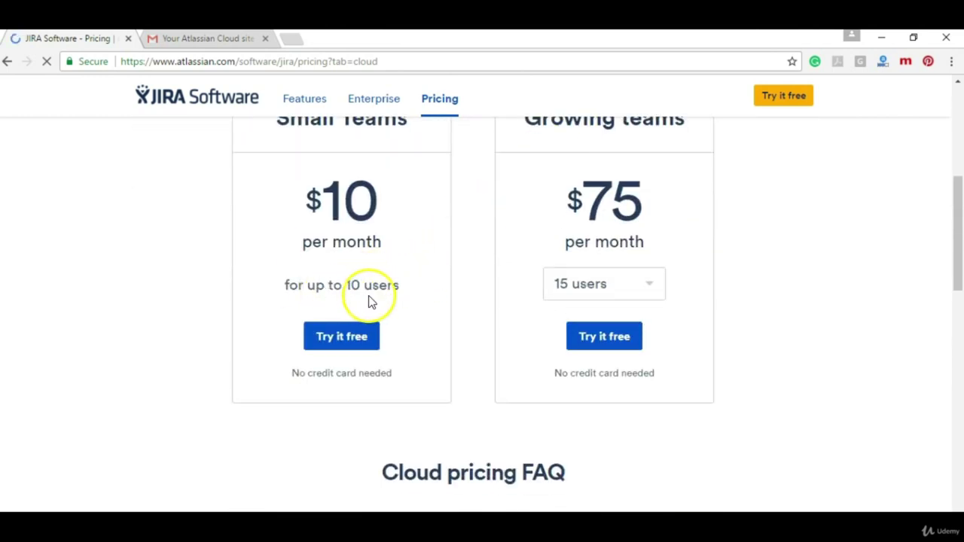
triple_click(359, 240)
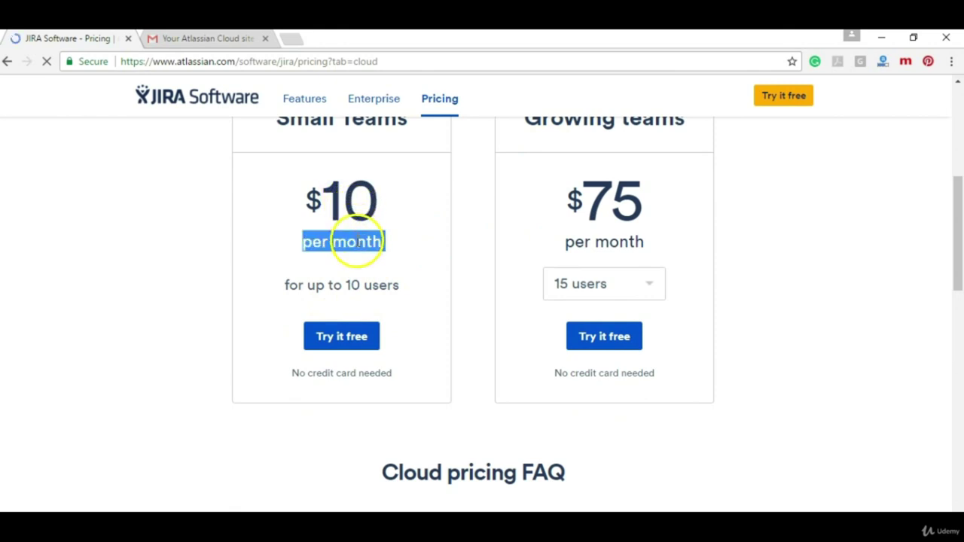
click(592, 284)
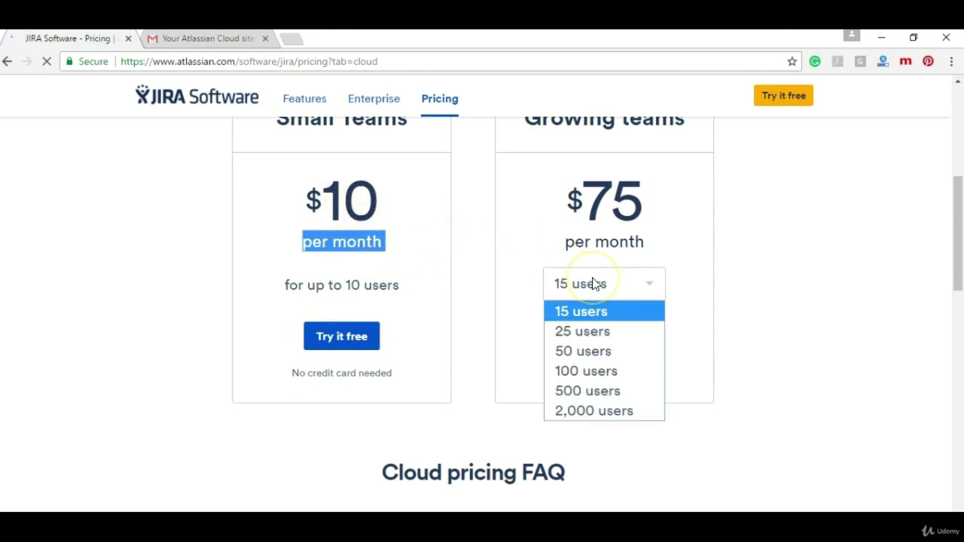
click(691, 307)
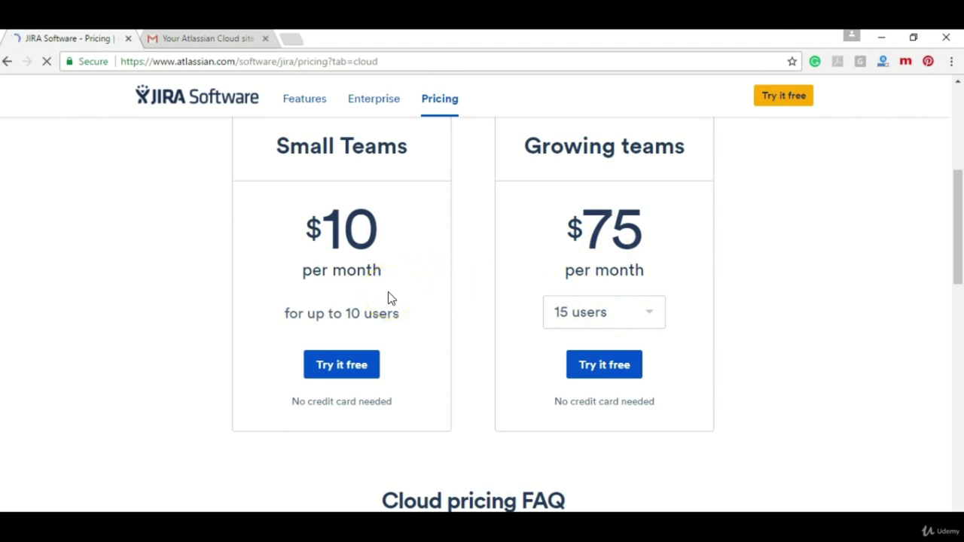
double_click(330, 230)
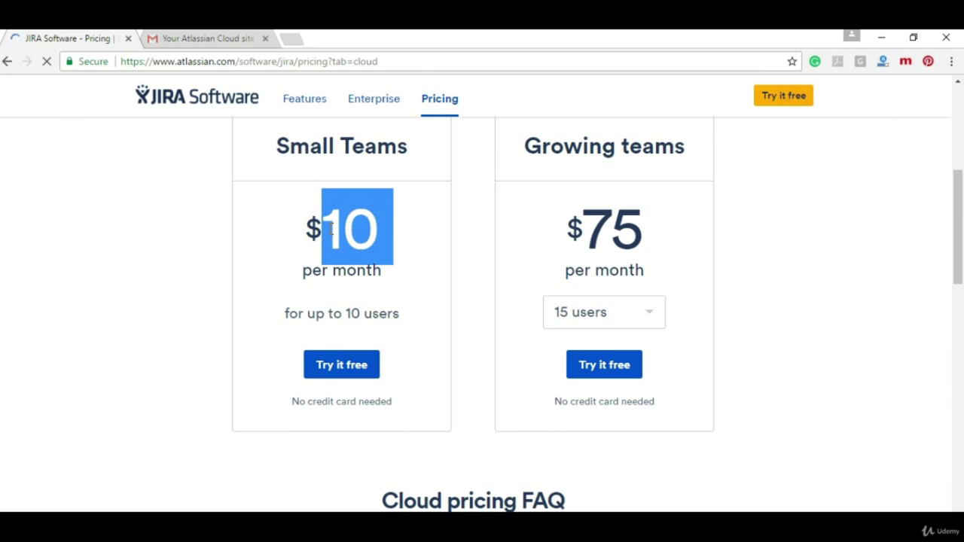
Set the Growing teams plan to 50 users, priced at $300 per month.
scroll(527, 256, up, 1)
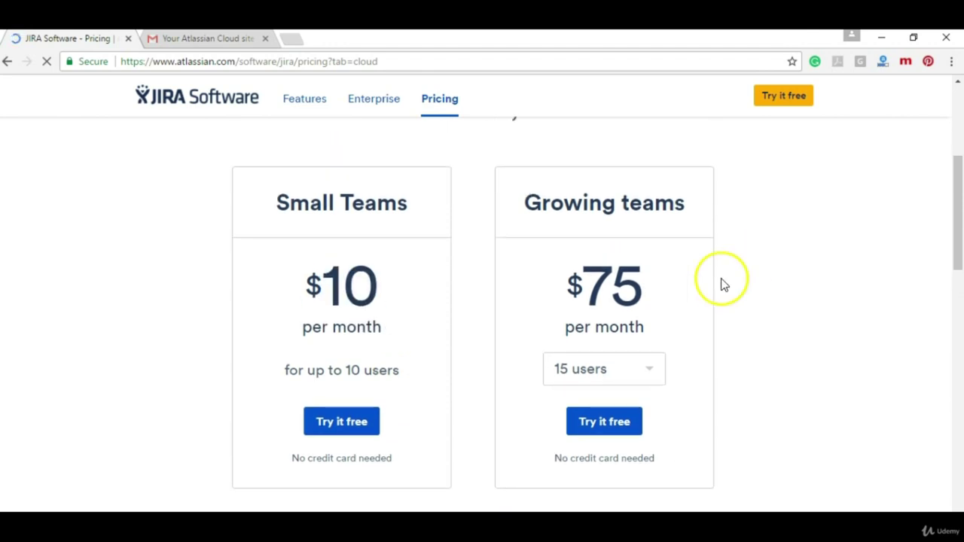
click(636, 371)
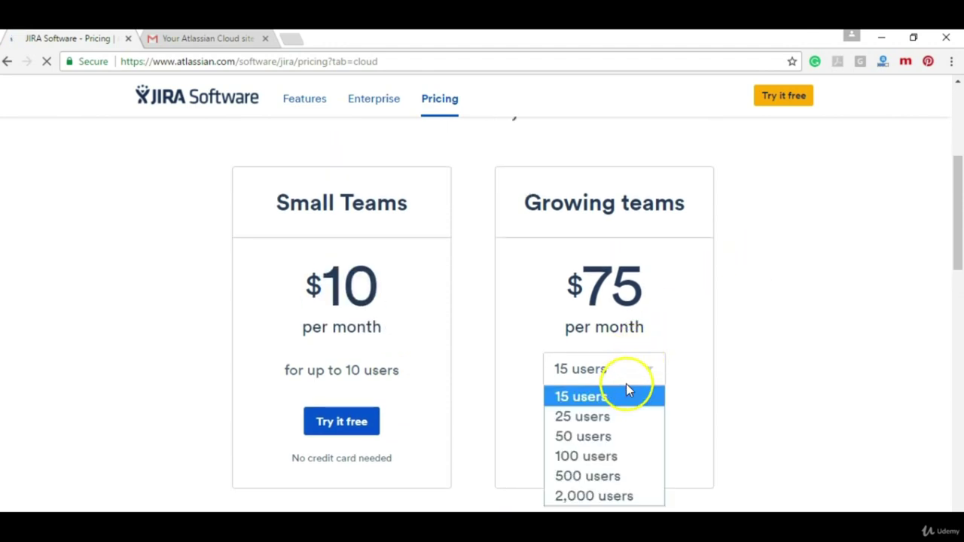
click(607, 436)
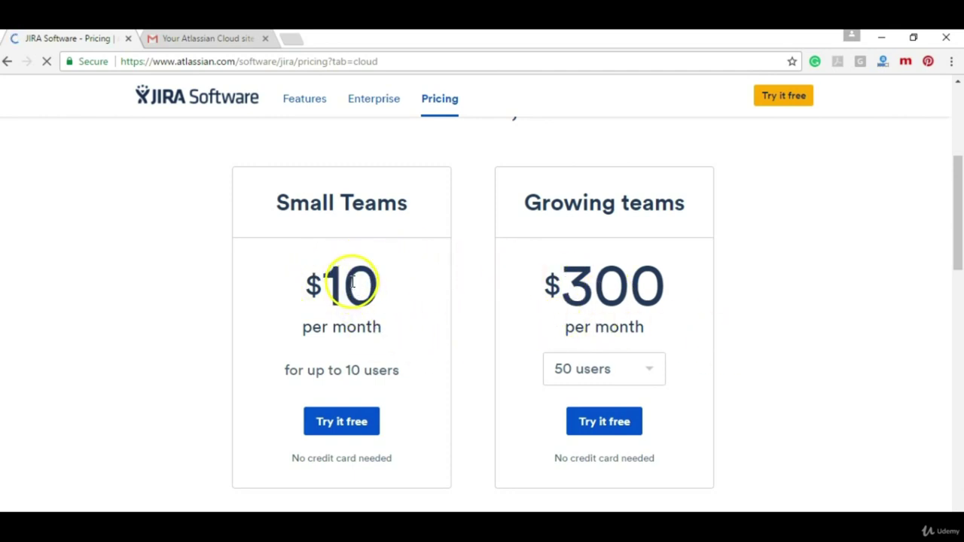
double_click(609, 272)
click(767, 295)
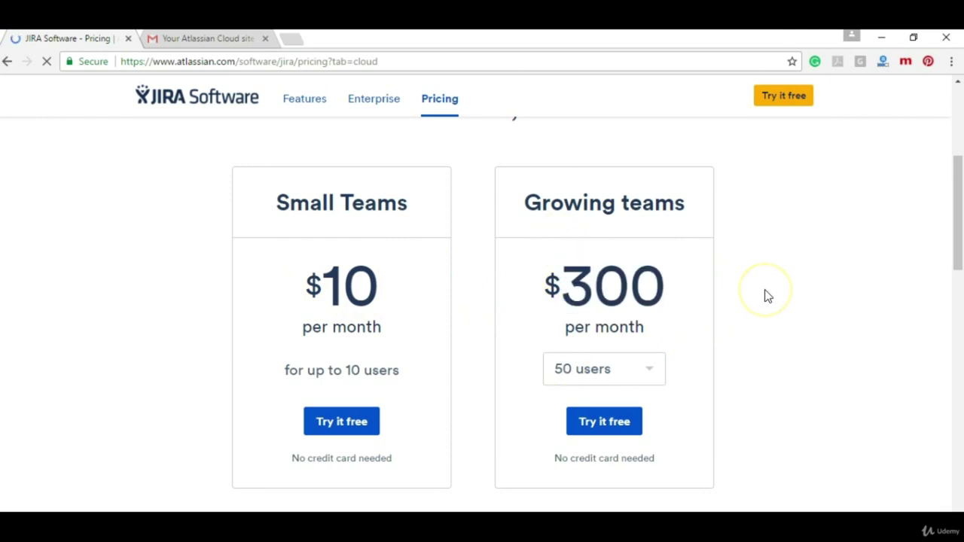
scroll(767, 295, up, 4)
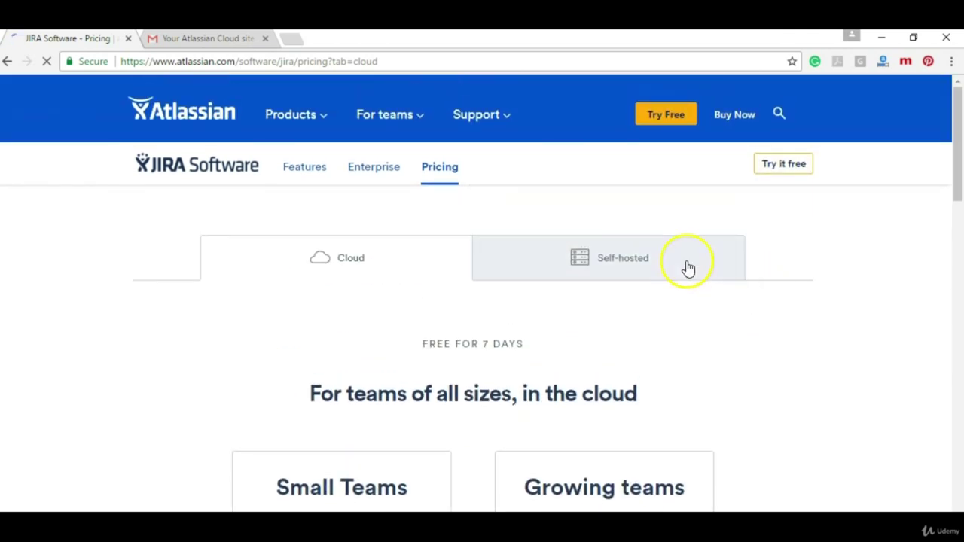
click(686, 267)
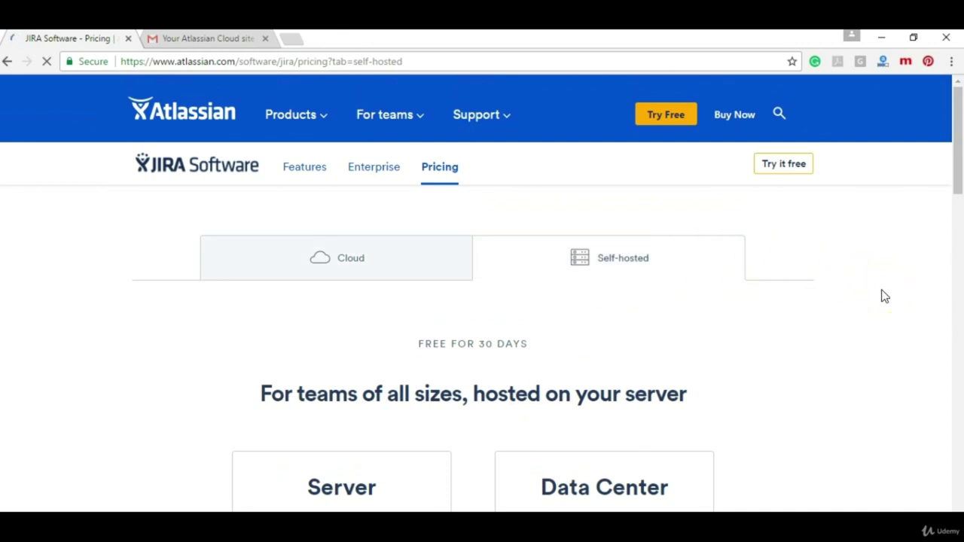
Set the Server plan to 500 users, showing a one-time price of $18,000.
scroll(882, 295, down, 4)
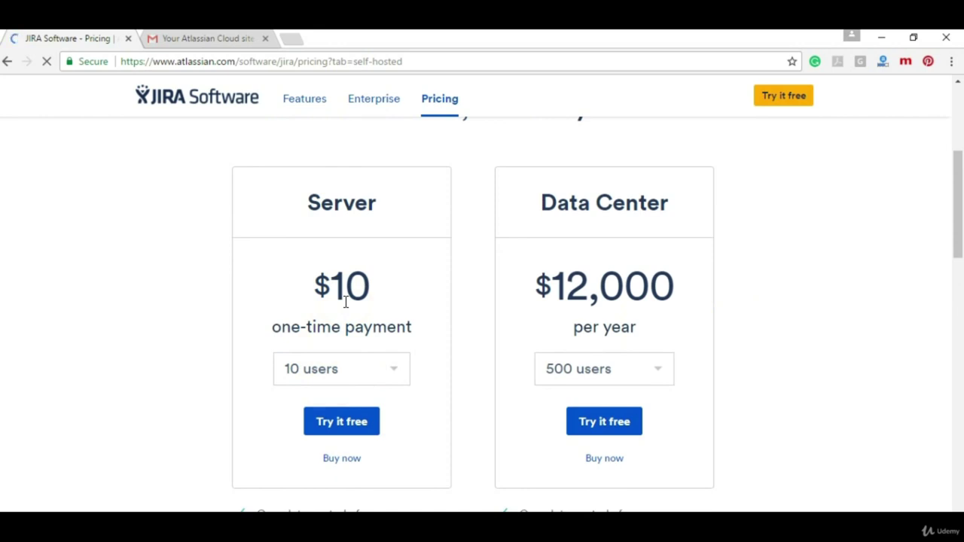
click(602, 374)
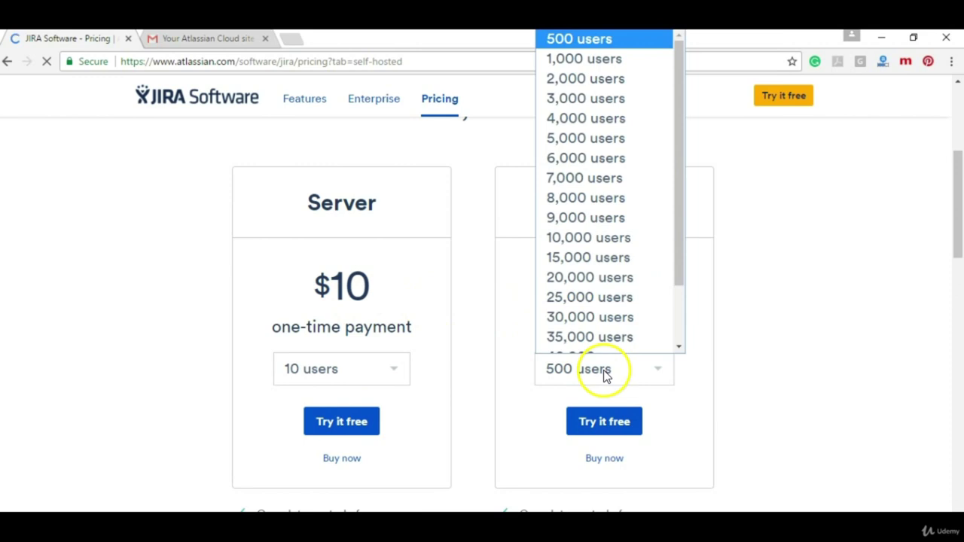
click(679, 38)
click(369, 381)
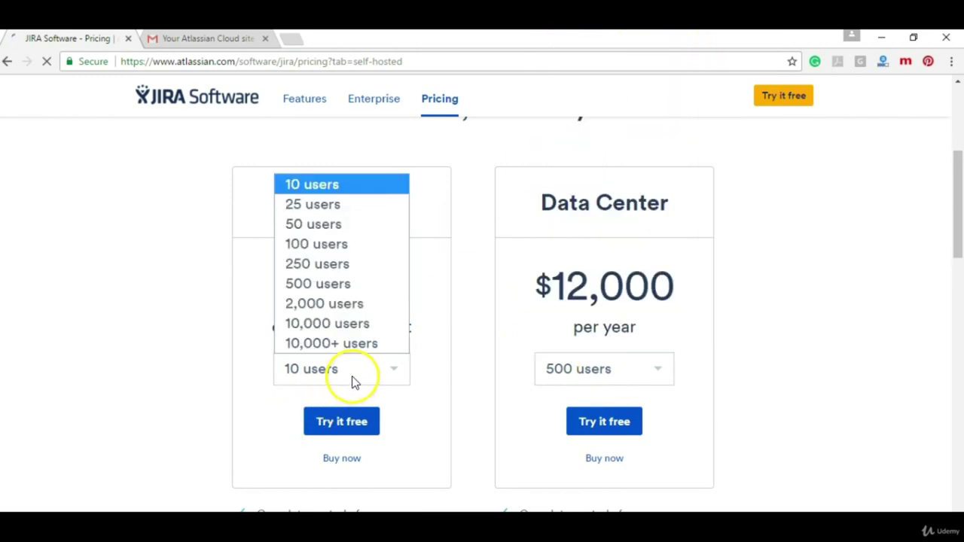
click(350, 283)
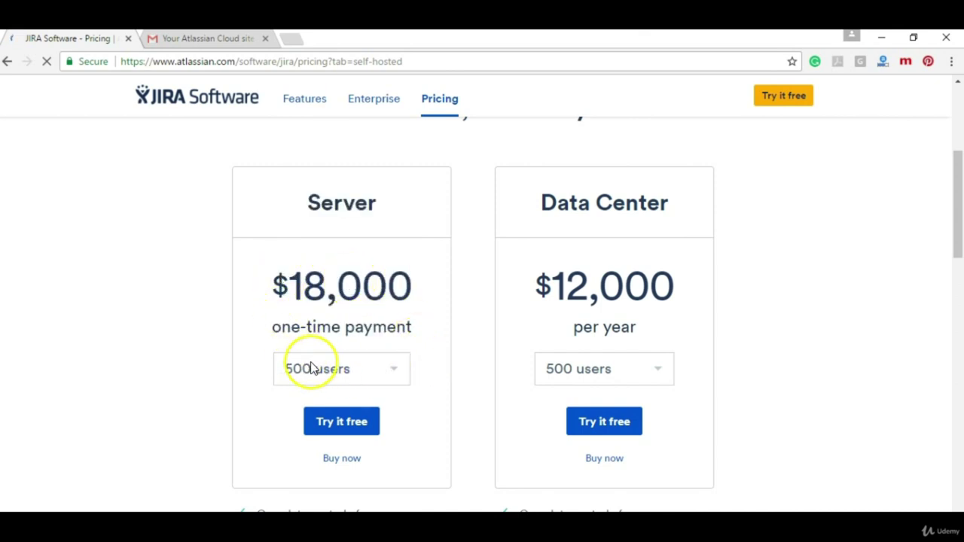
drag(293, 296, 435, 273)
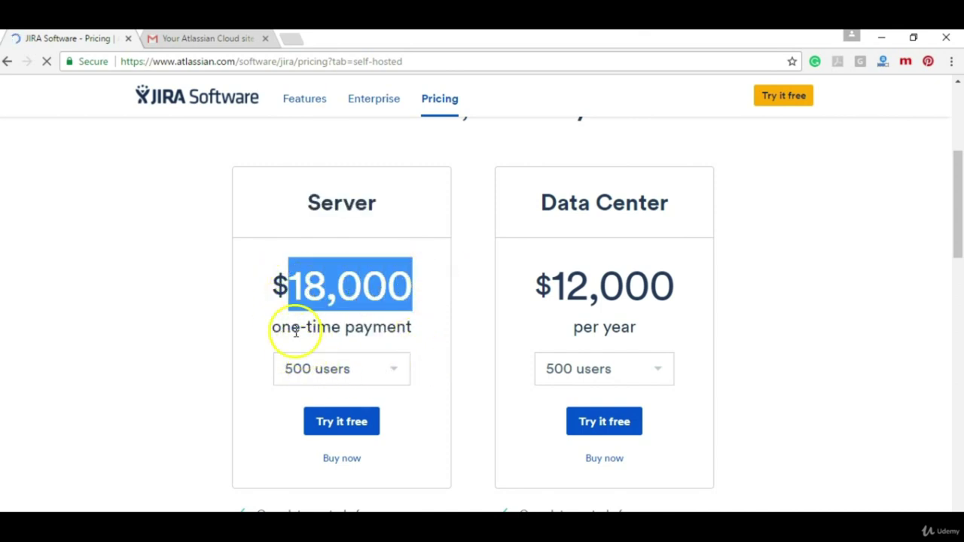
Compare Data Center's $12,000 per year at 500 users with Server's $18,000.
click(589, 380)
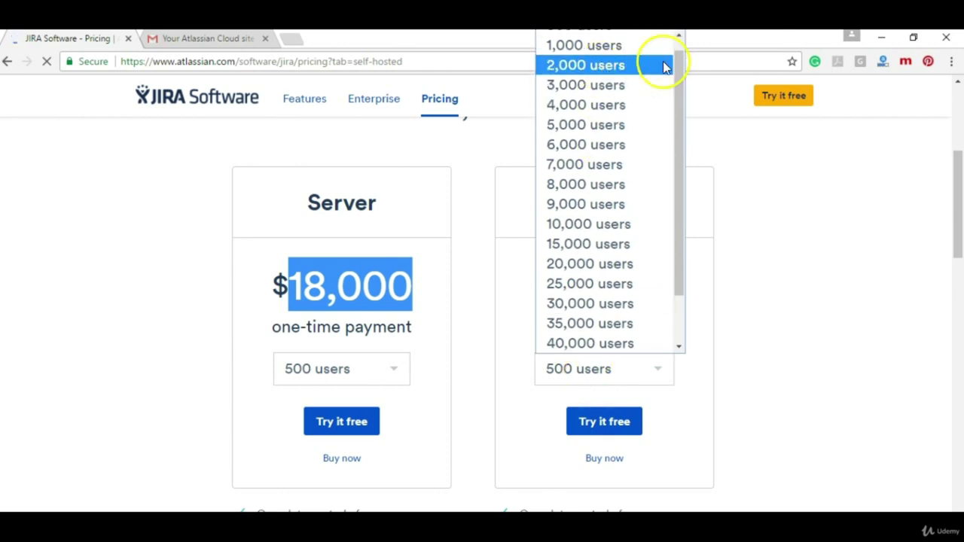
click(782, 293)
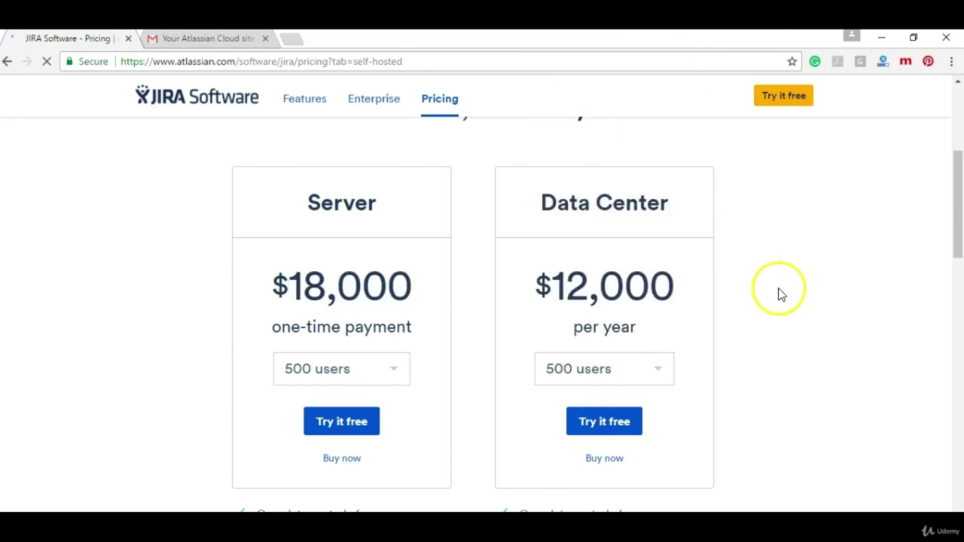
triple_click(593, 331)
double_click(589, 286)
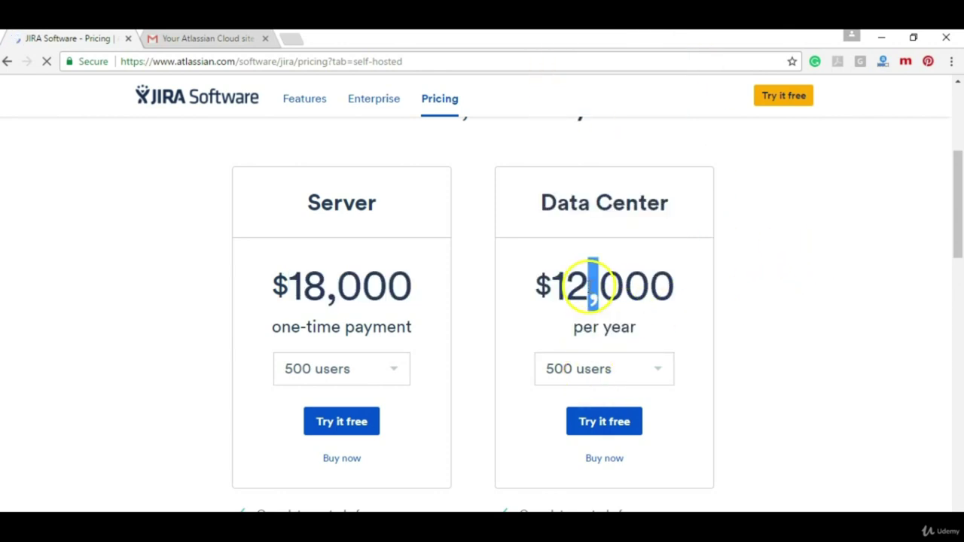
double_click(357, 299)
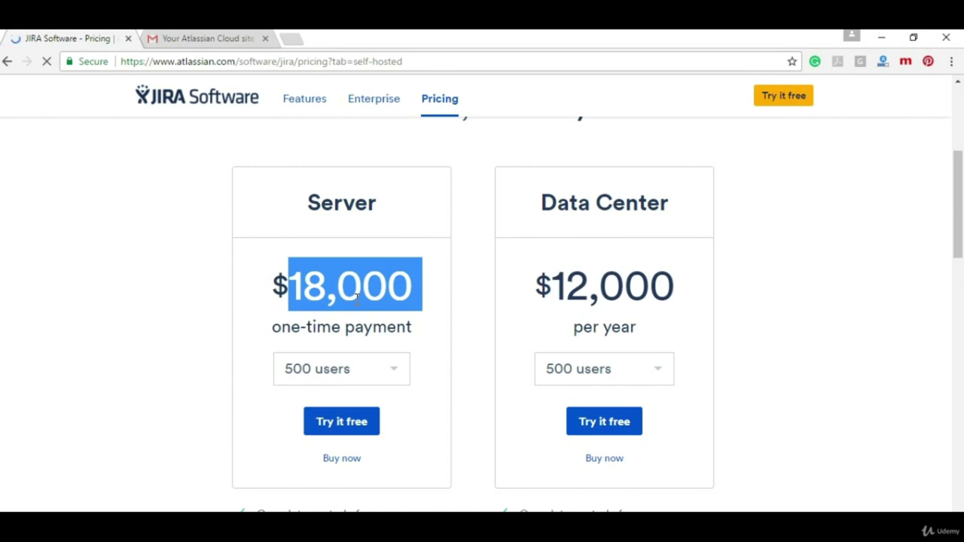
scroll(357, 298, up, 3)
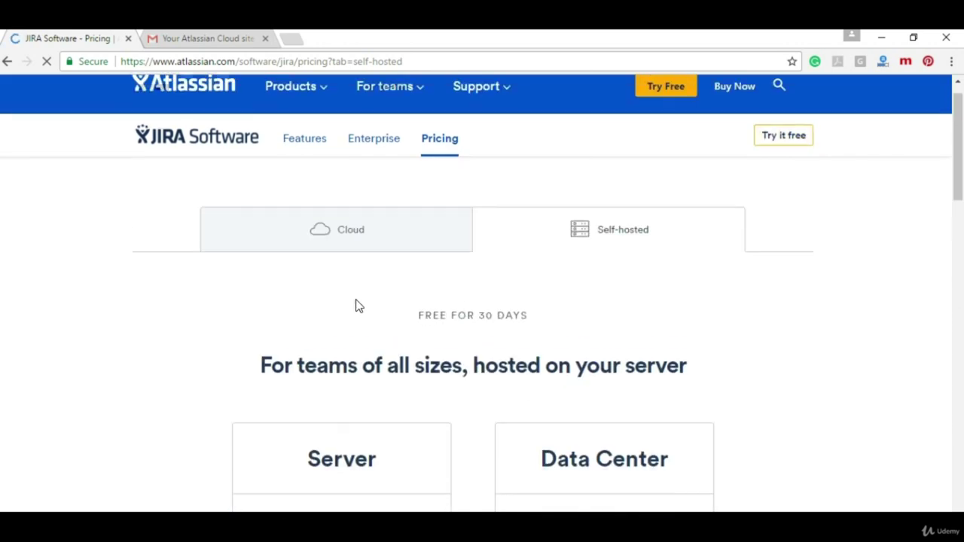
Start the Small Teams $10 free trial from the Cloud pricing plans.
click(359, 233)
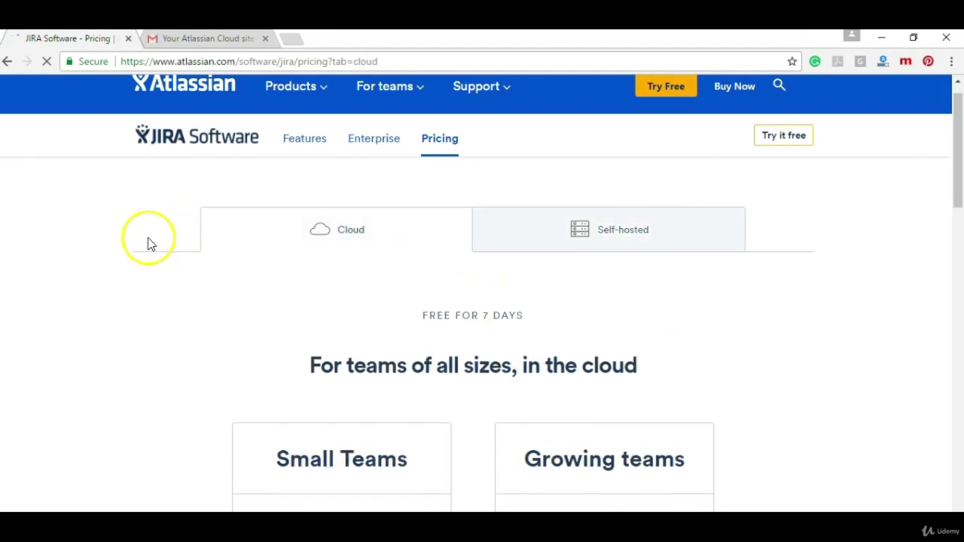
scroll(140, 276, down, 2)
scroll(144, 279, down, 2)
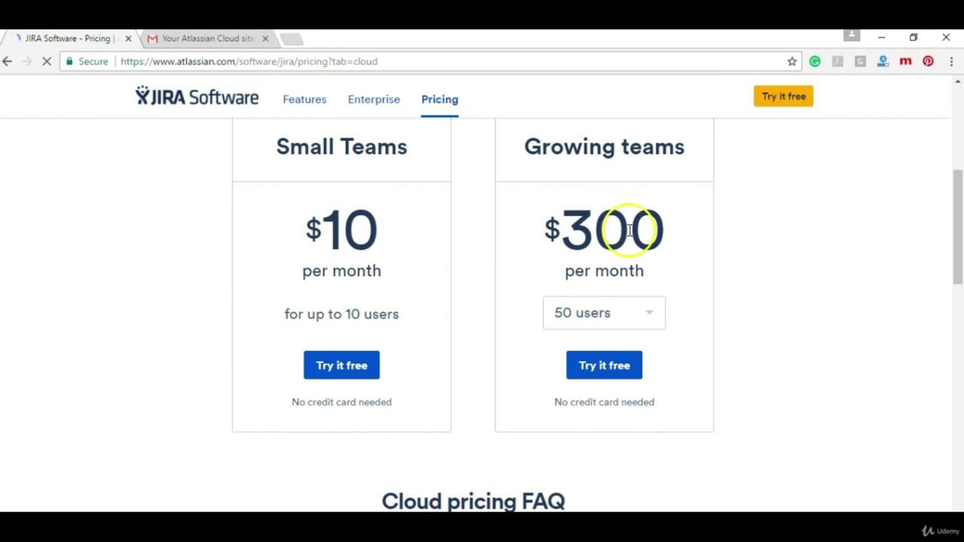
drag(958, 226, 953, 287)
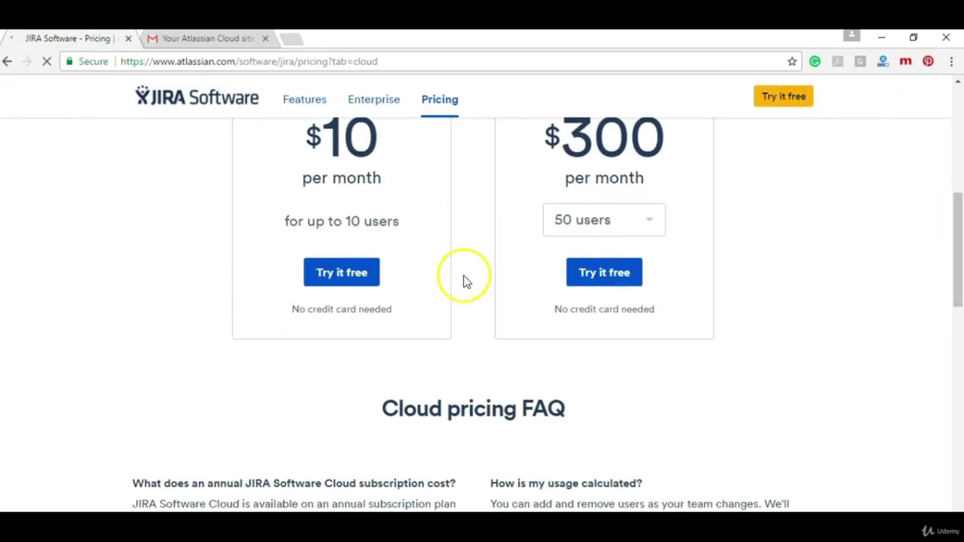
click(370, 276)
scroll(215, 291, down, 1)
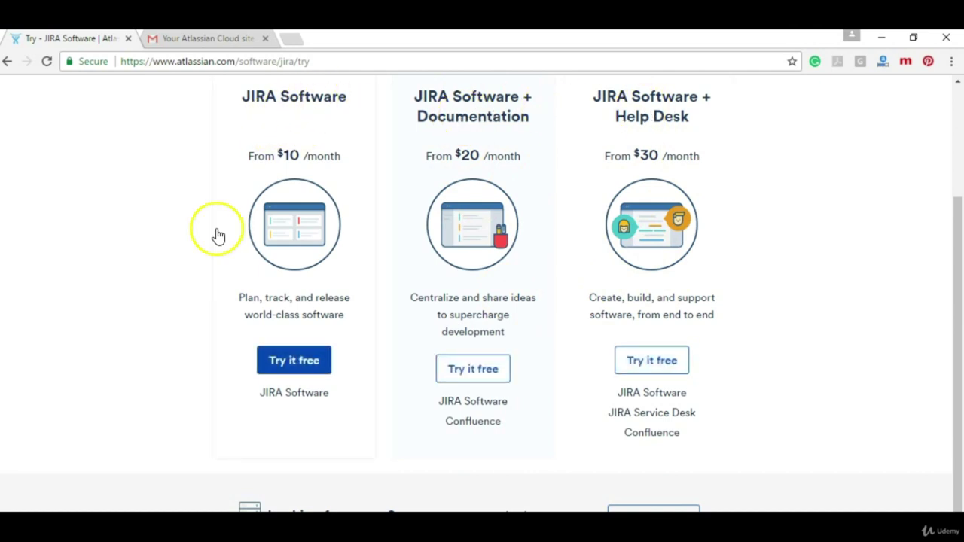
Start the JIRA Software trial signup and begin filling in the Claim your site field.
click(303, 367)
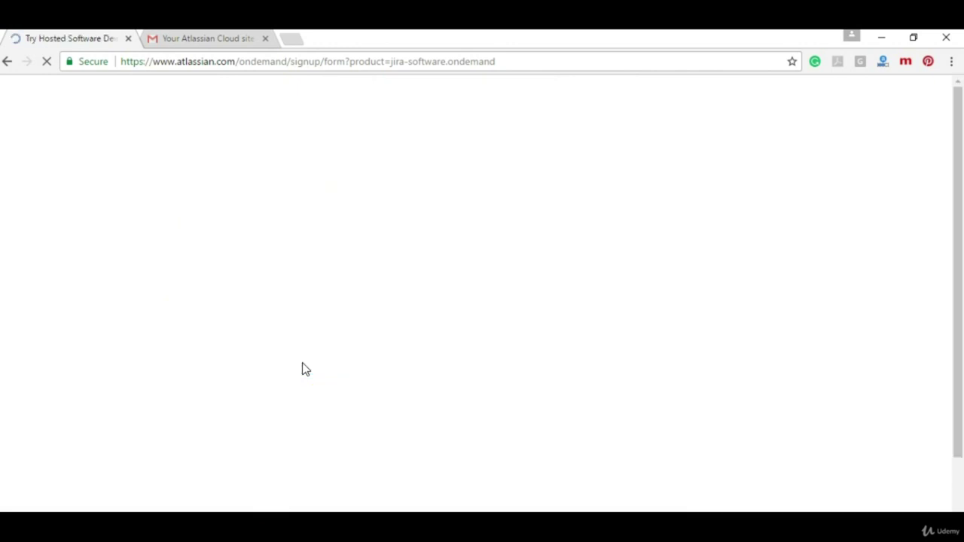
click(590, 255)
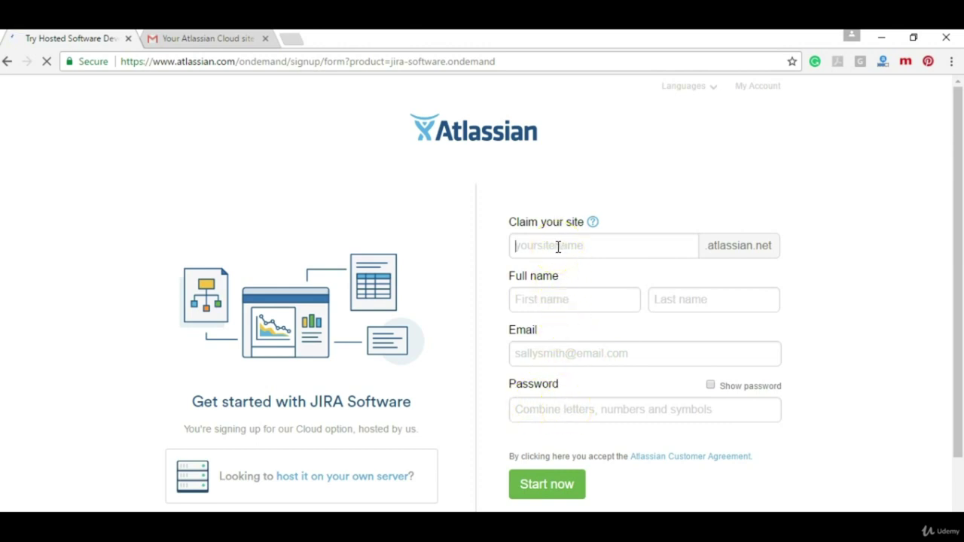
mouse_move(594, 226)
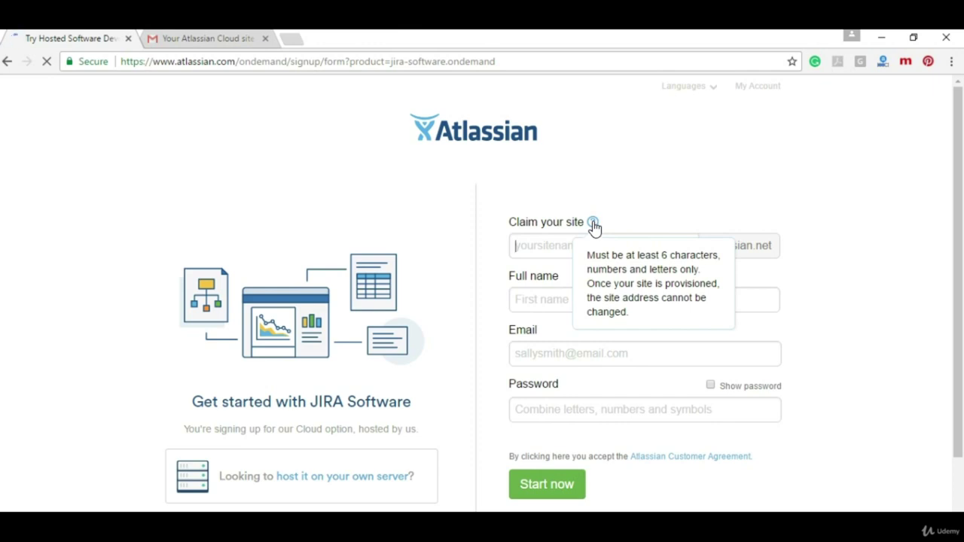
click(564, 254)
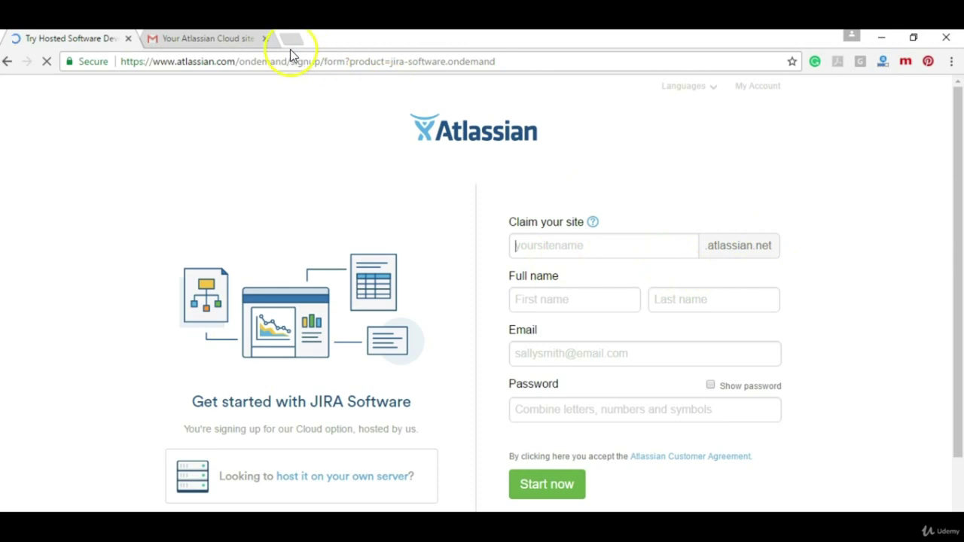
Select the helpingtesters.atlassian.net address in the Atlassian Cloud welcome email.
click(216, 41)
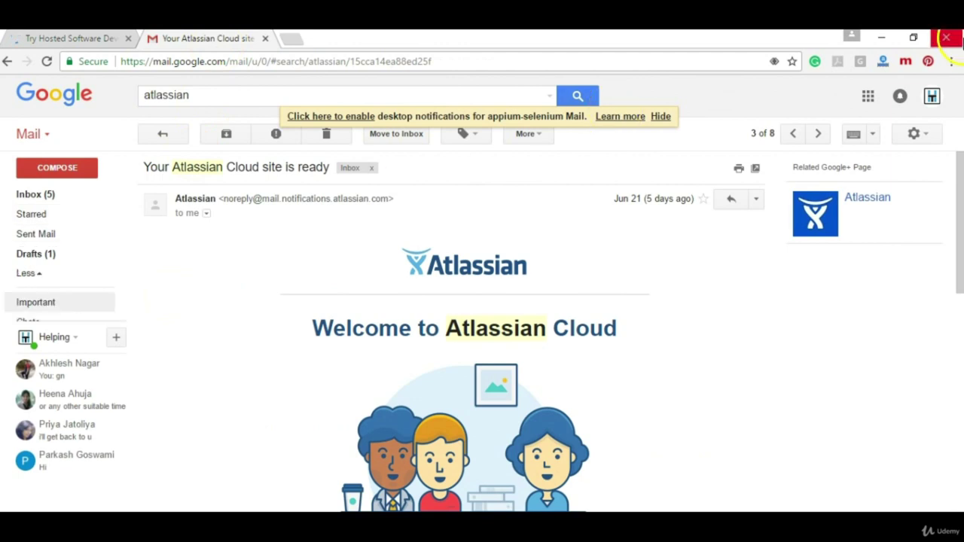
drag(958, 173, 959, 314)
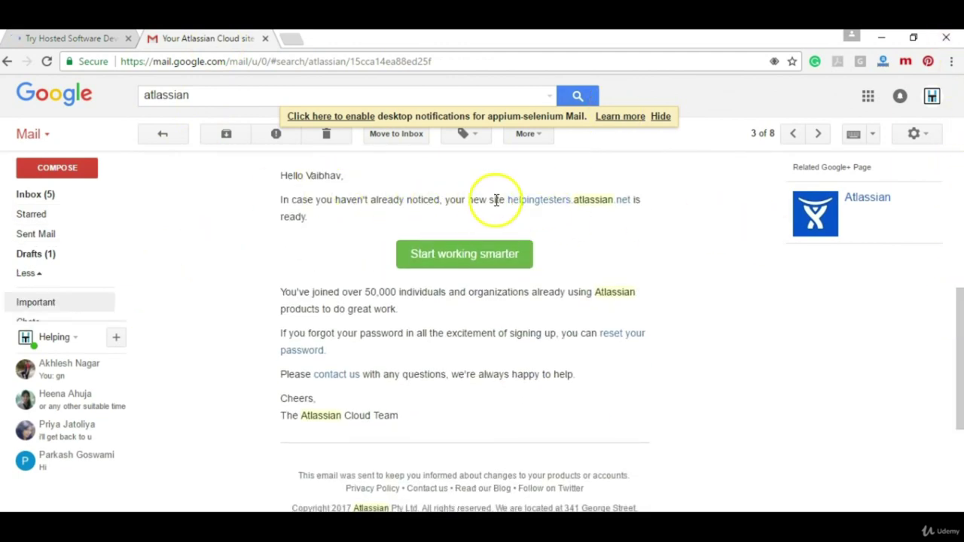
drag(447, 200, 494, 200)
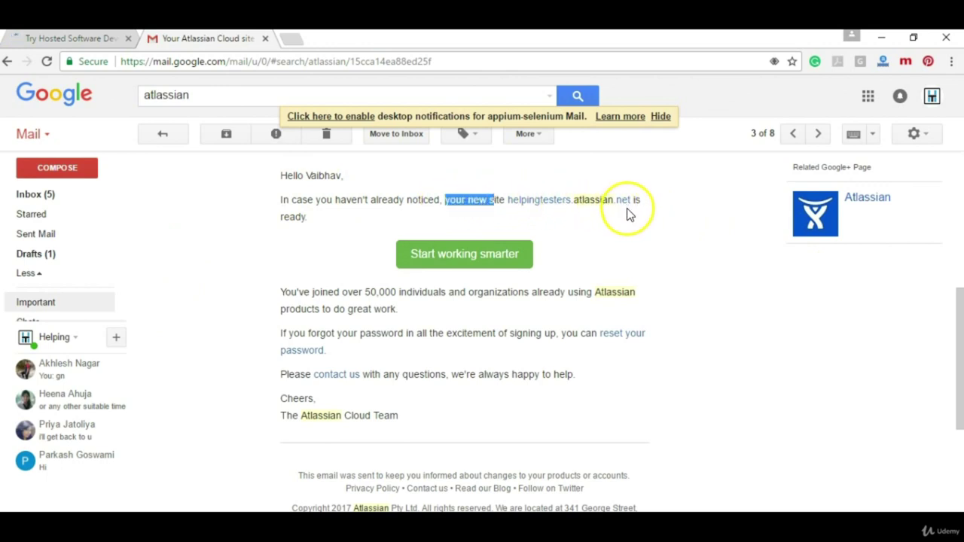
click(456, 217)
drag(507, 199, 633, 196)
key(ctrl+c)
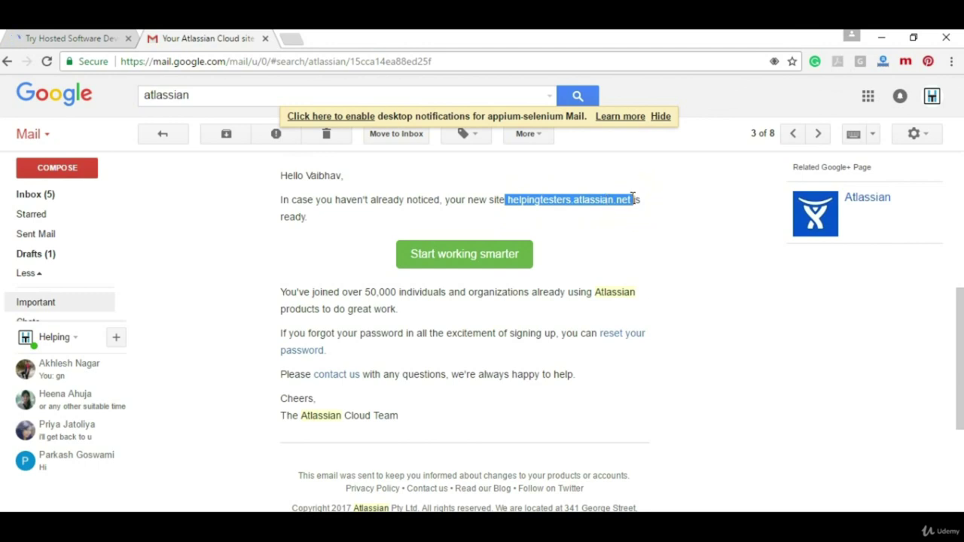
Paste helpingtesters.atlassian.net into a new tab and log in to the site.
click(290, 37)
key(ctrl+v)
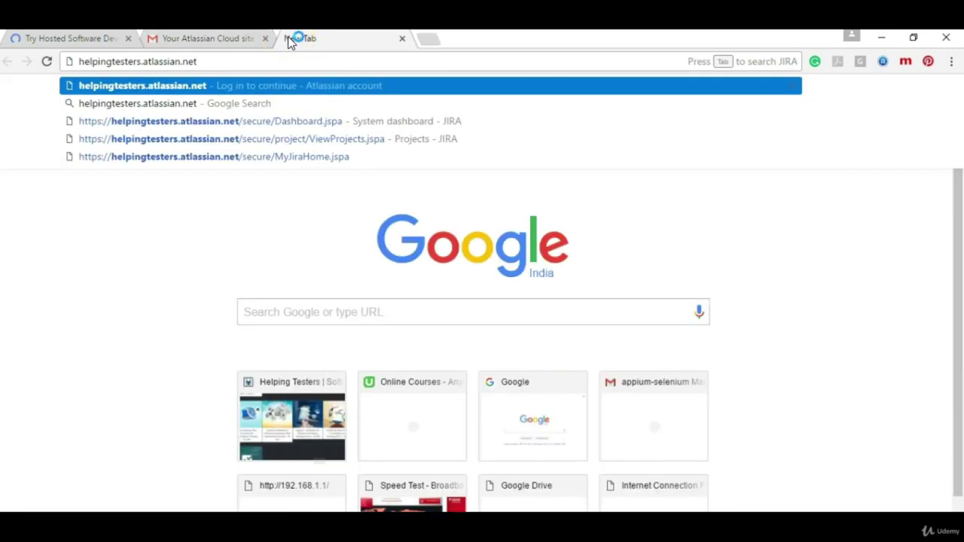
key(Return)
click(387, 296)
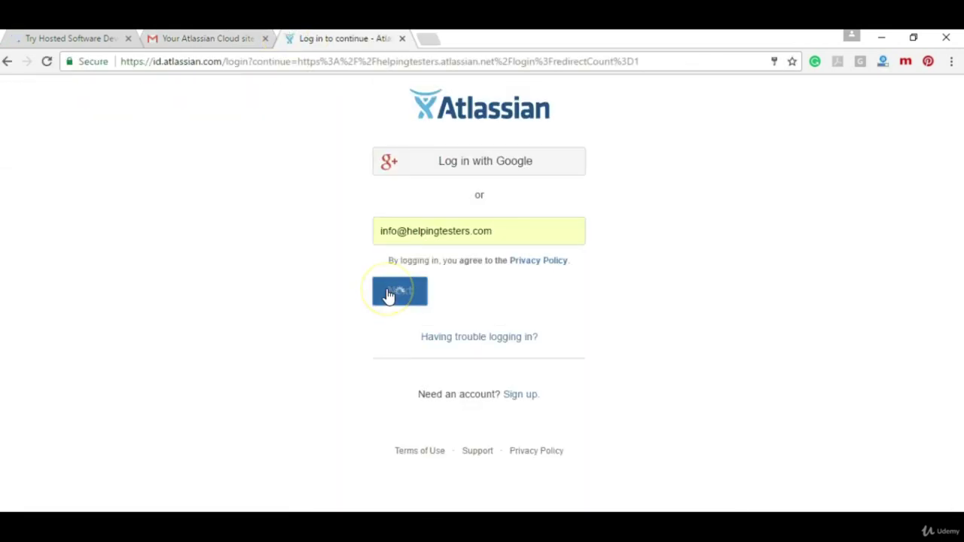
click(392, 324)
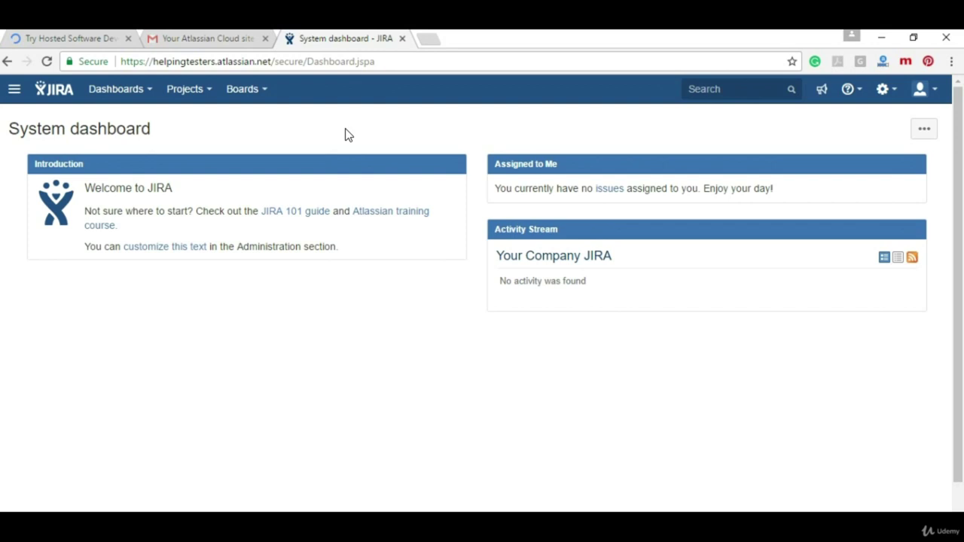
Start a new Scrum software development sample-data project and enter the name 'Scrum Samle Project'.
click(204, 90)
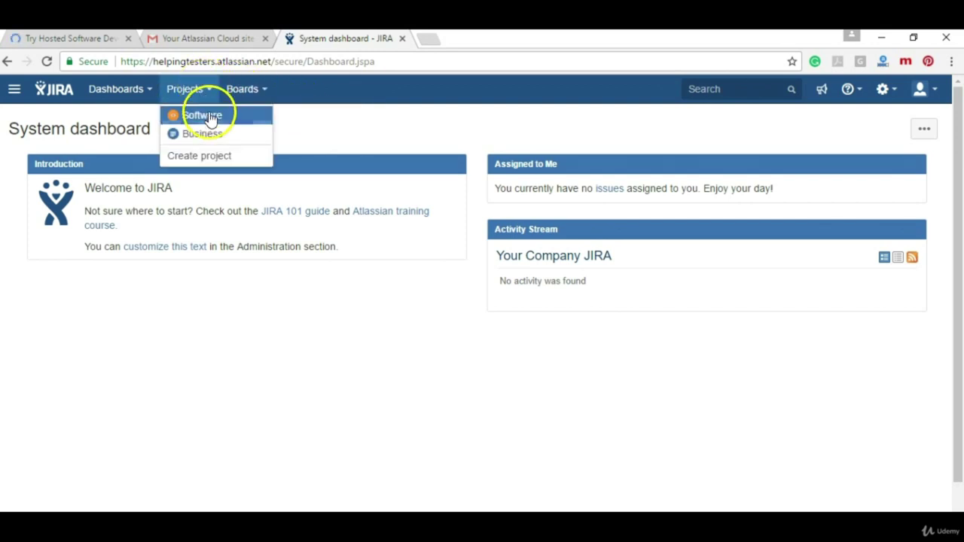
click(211, 155)
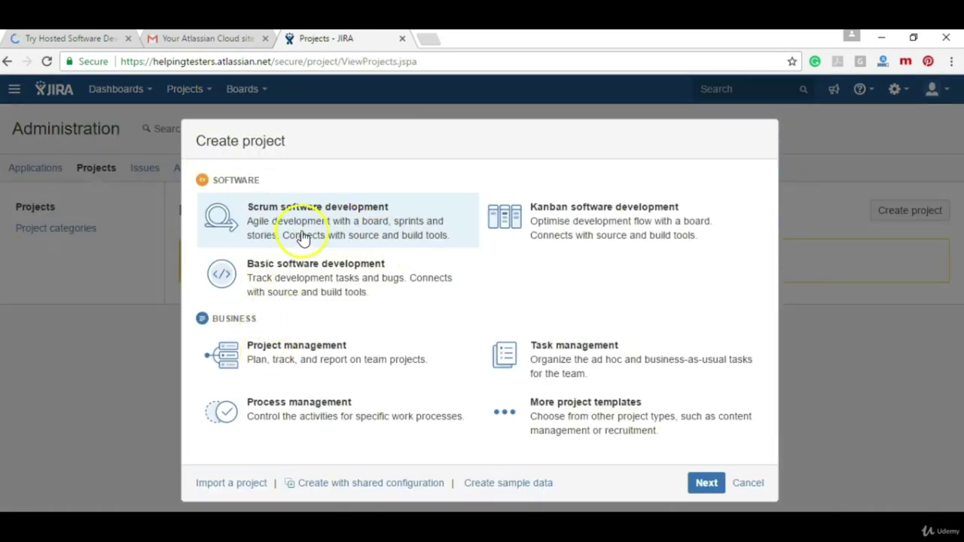
click(512, 493)
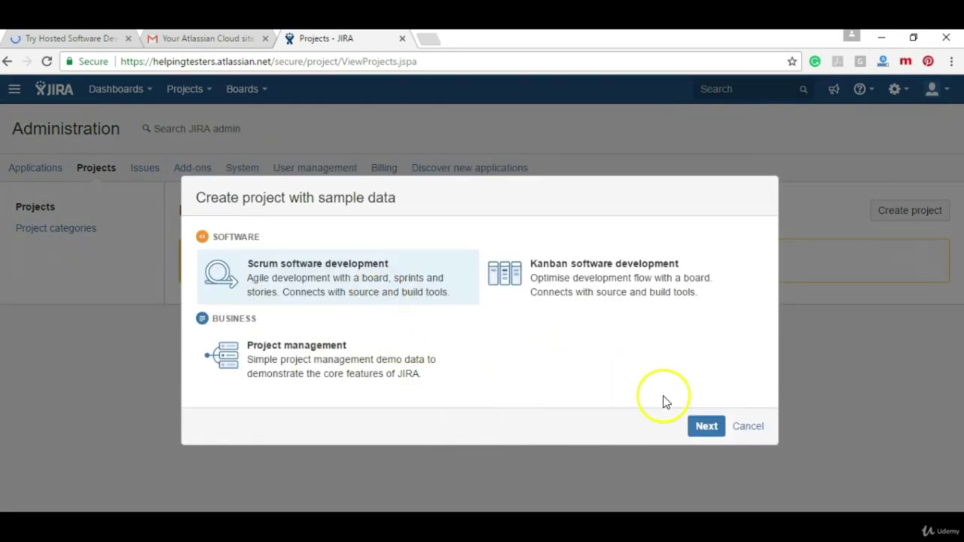
click(707, 426)
text(S)
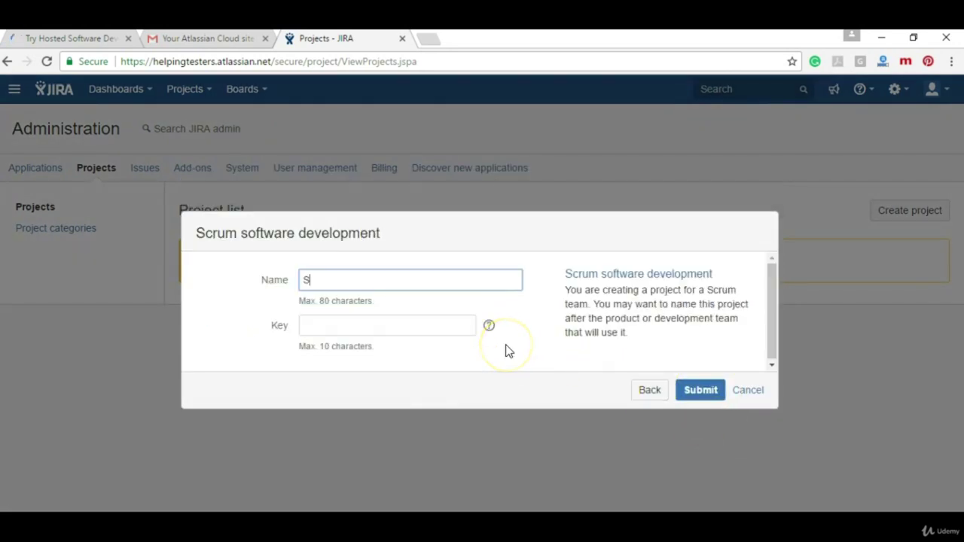
text(crum )
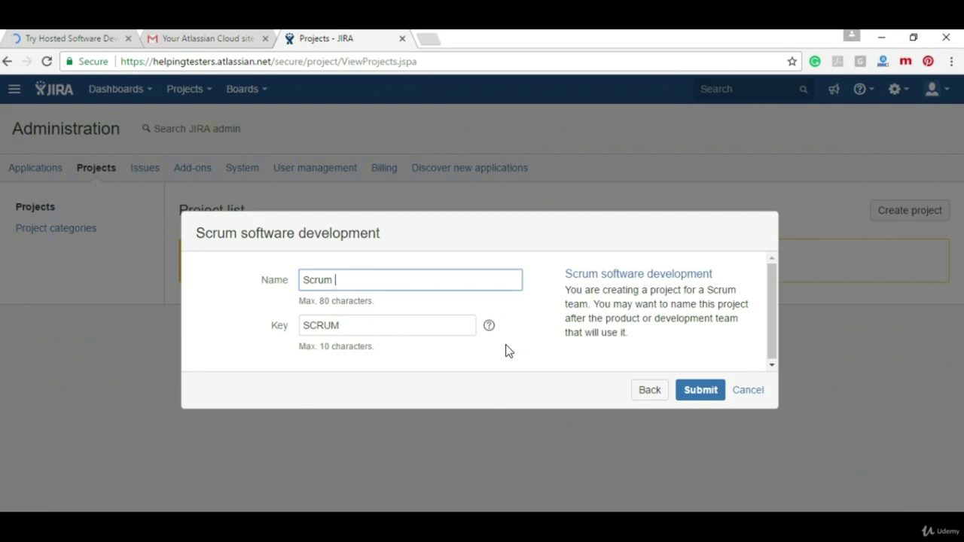
text(Samle Proje)
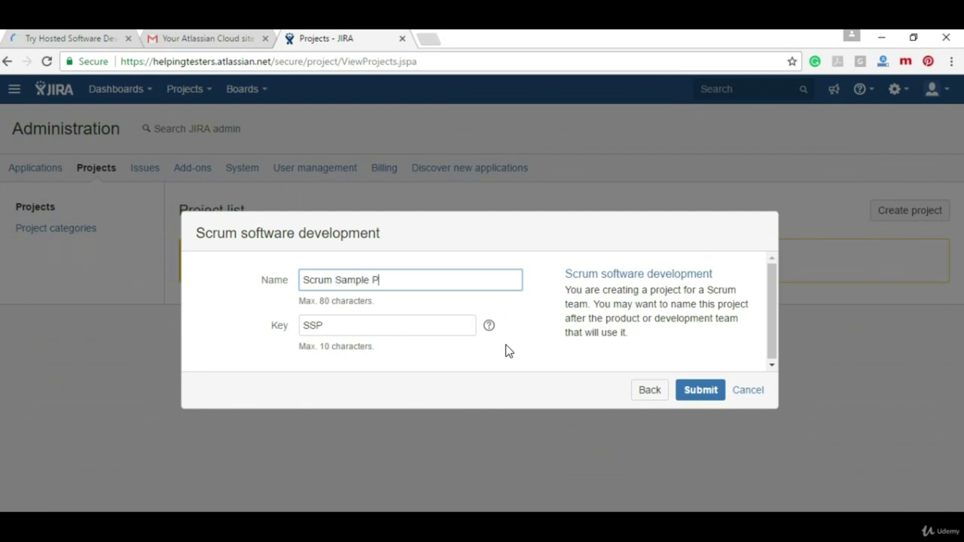
text(ct)
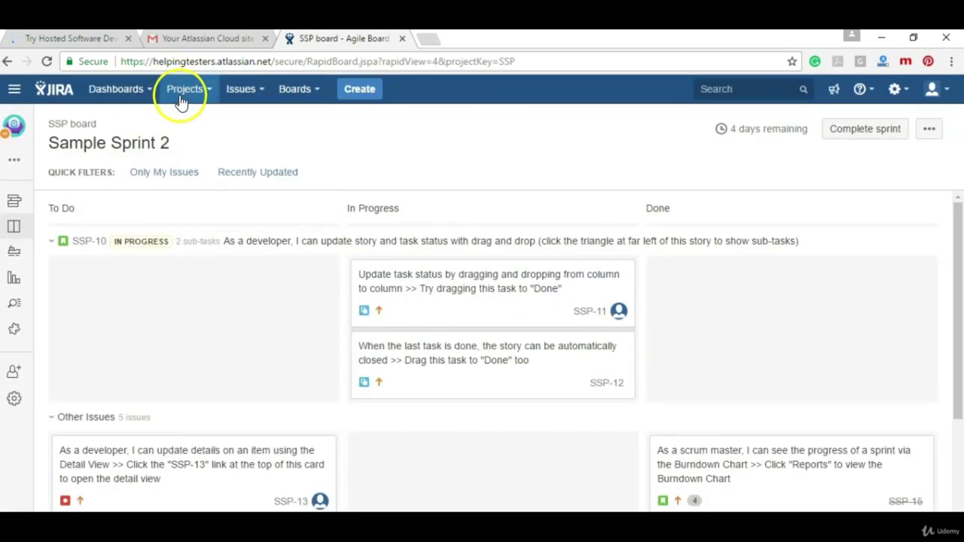
Start another sample-data project using the Kanban software development template.
click(187, 91)
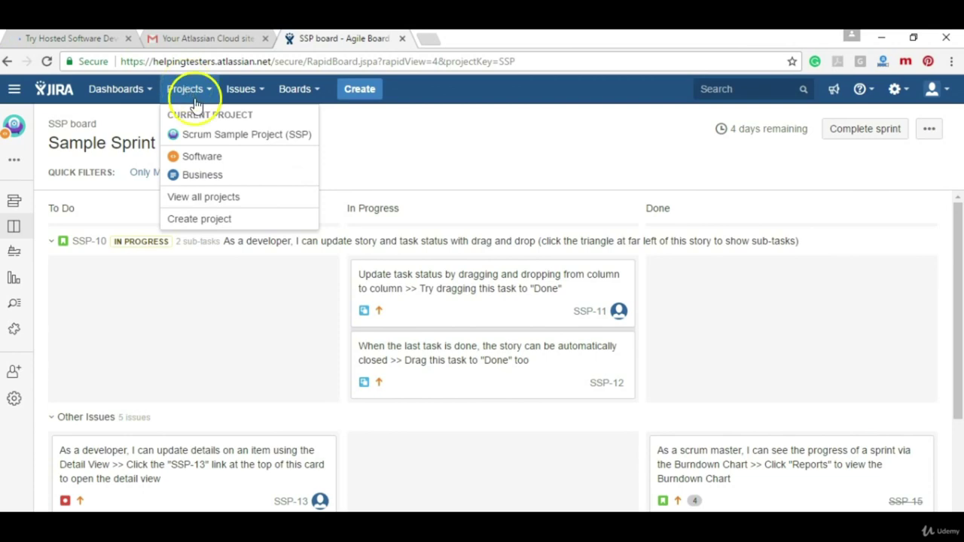
click(213, 220)
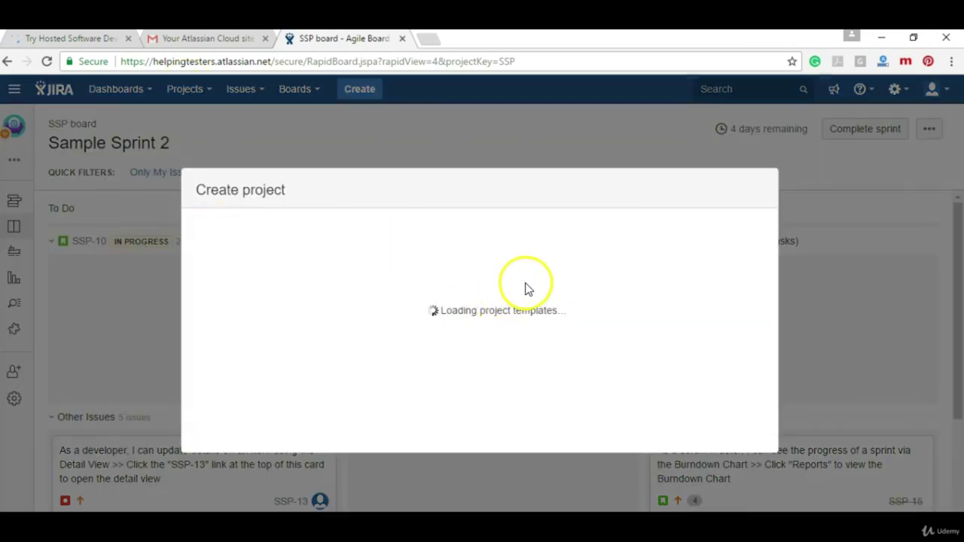
click(536, 484)
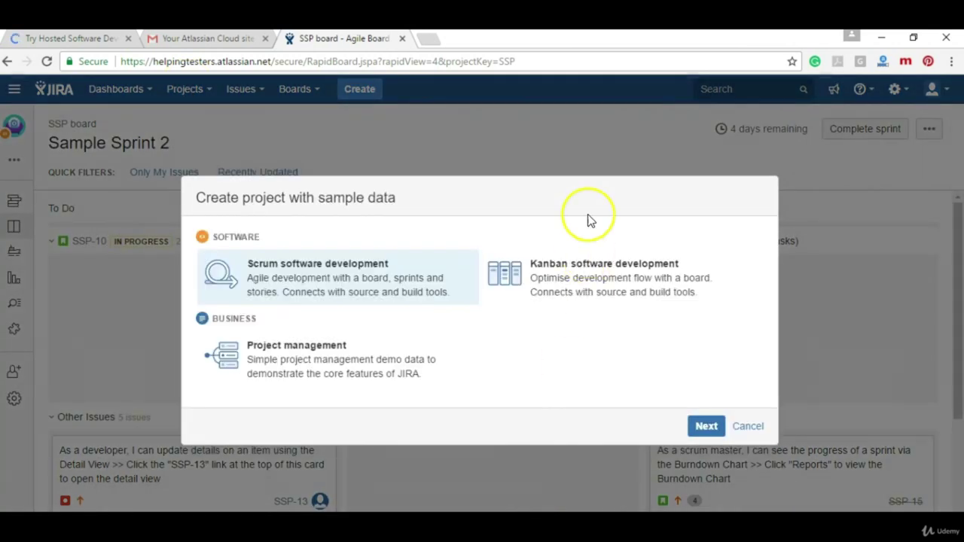
click(608, 297)
click(706, 426)
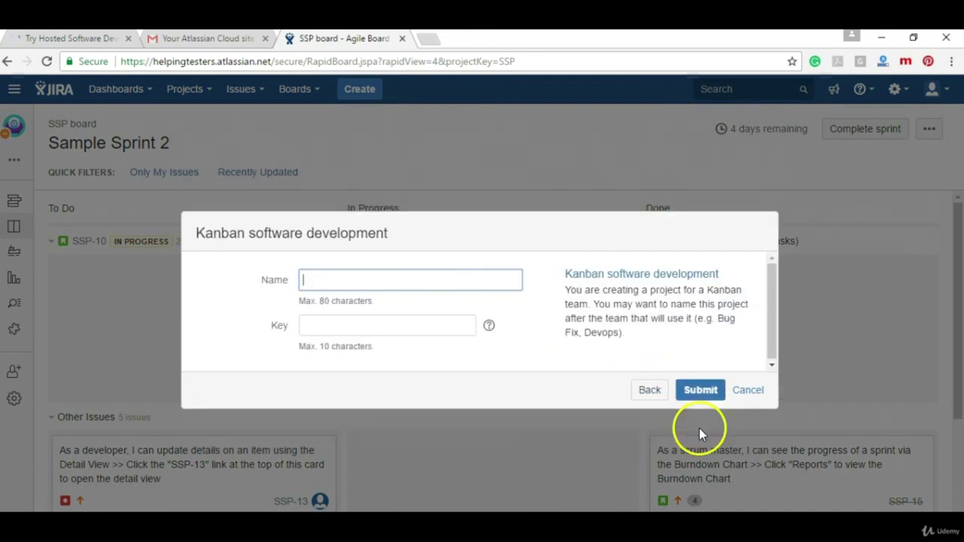
Name the project 'Kanban Project', create it, and show the full project list.
text(Kan)
key(Down)
key(Return)
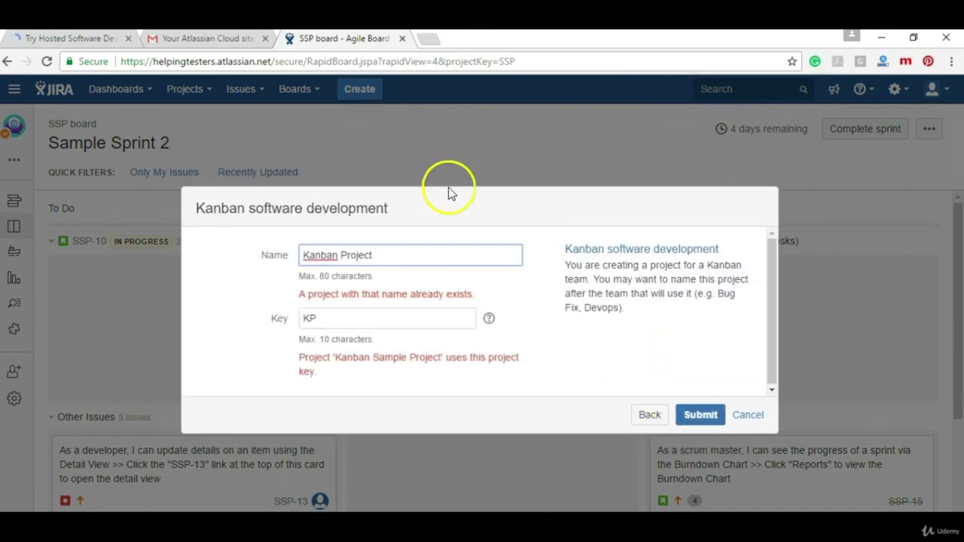
click(714, 414)
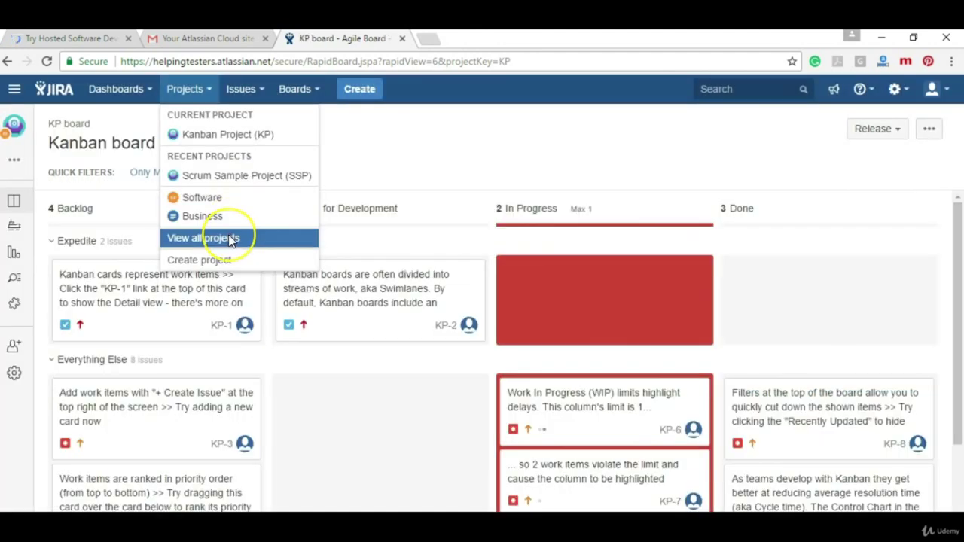
click(230, 239)
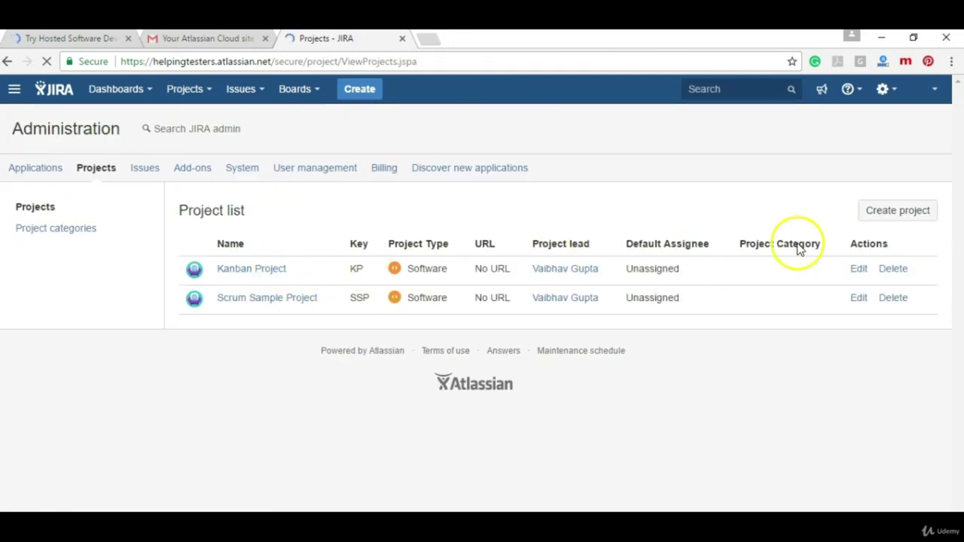
Rename Kanban Project to 'Kanban Sample Project' with key KSP, save, and go back to the System dashboard.
click(857, 268)
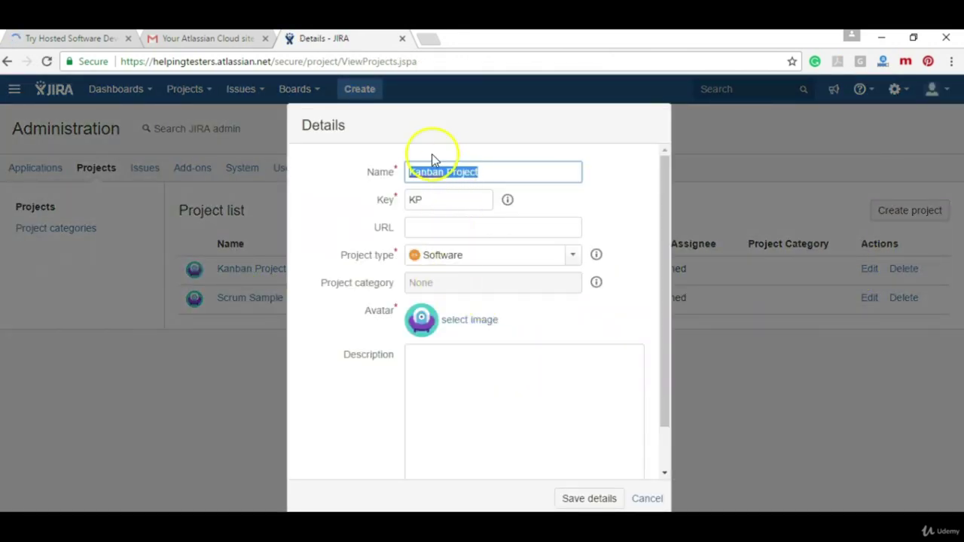
click(448, 172)
text(Samp)
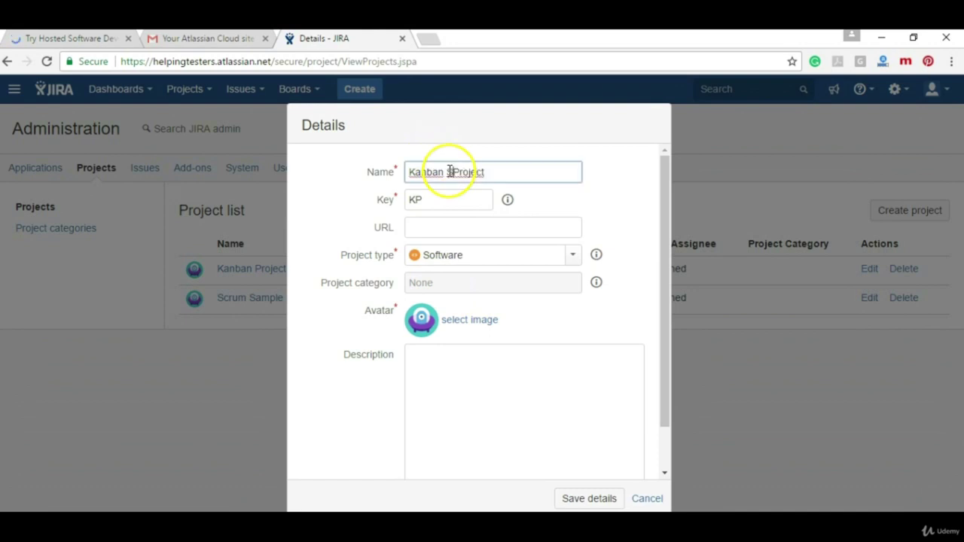
text(le)
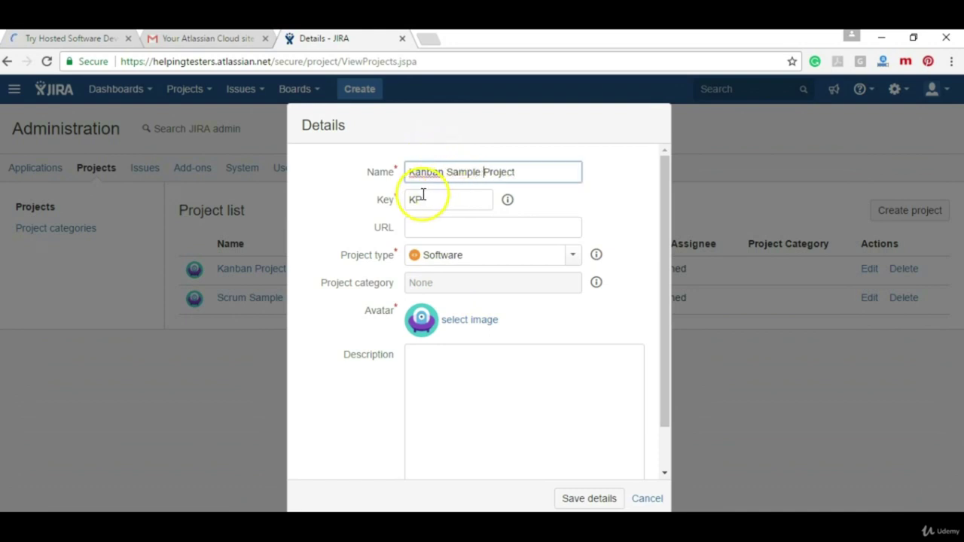
click(415, 198)
text(S)
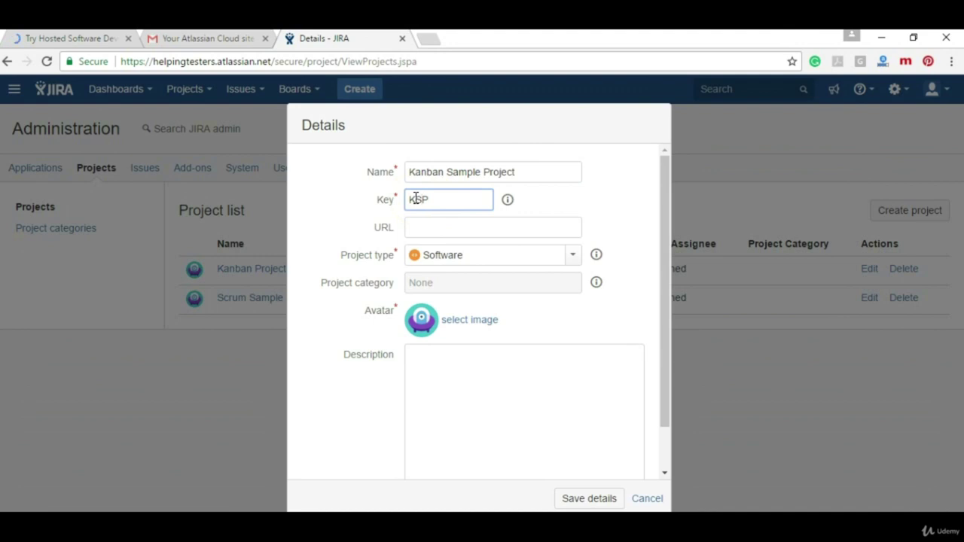
click(578, 500)
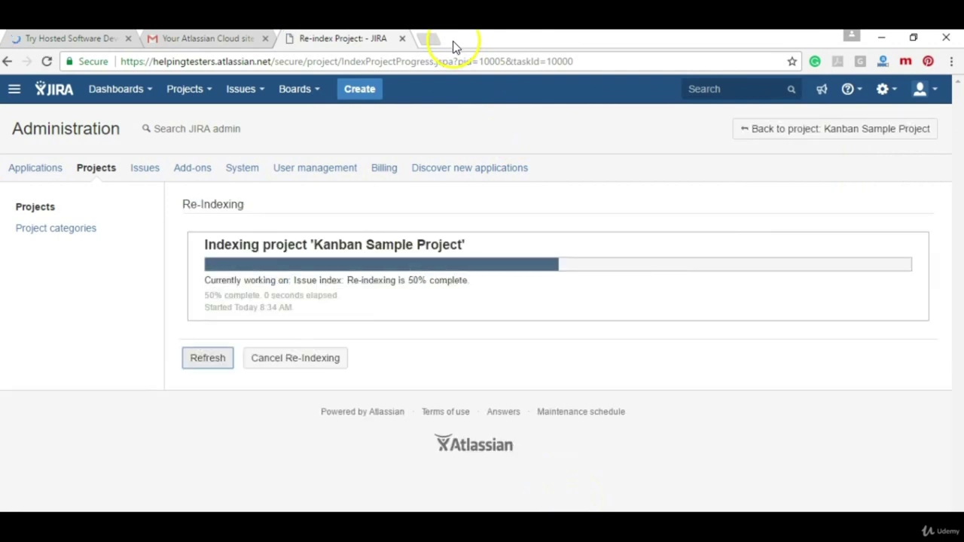
click(268, 363)
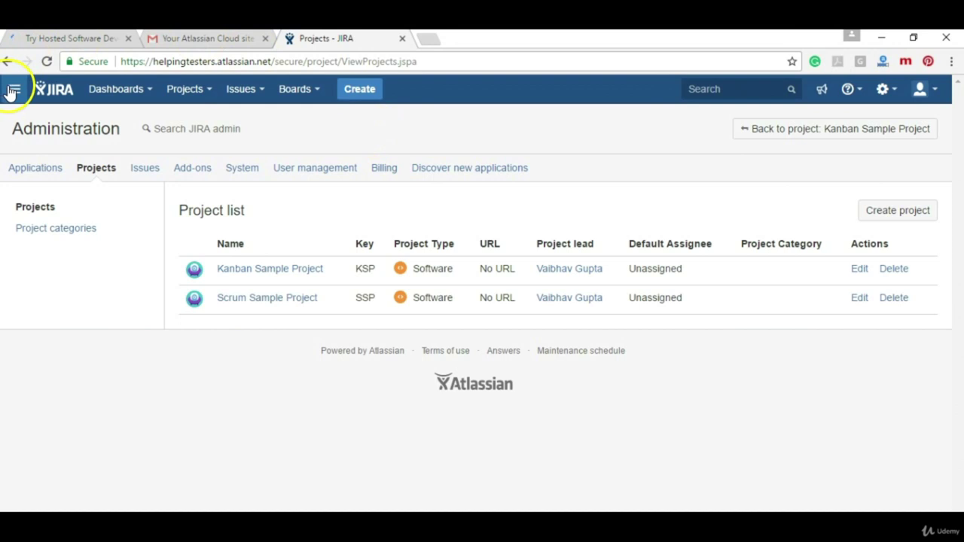
click(54, 82)
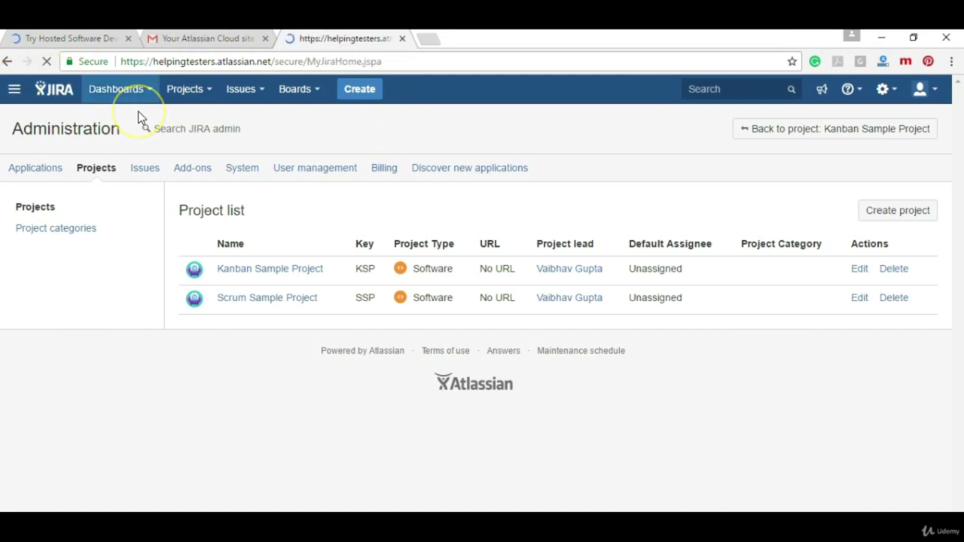
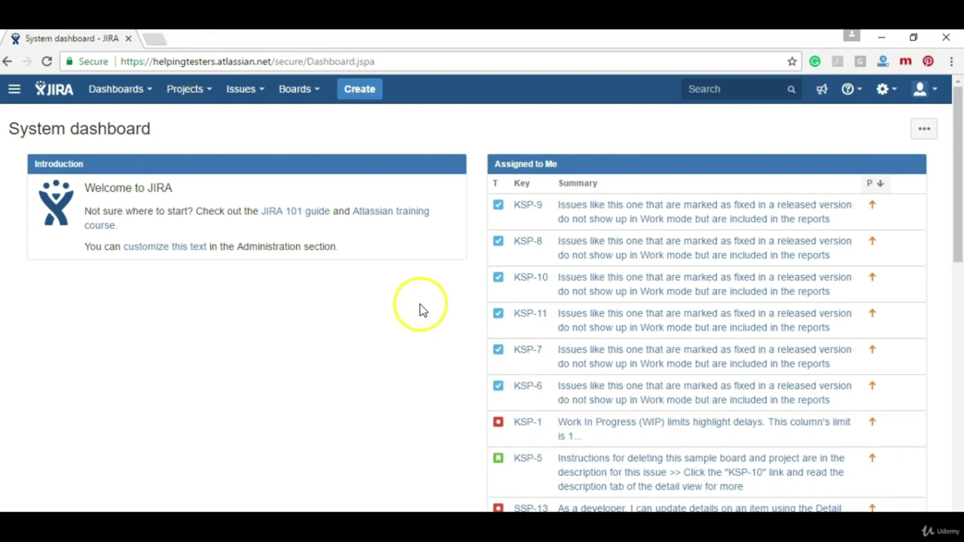
Collapse and re-expand the Assigned to Me gadget on the System dashboard.
drag(8, 129, 154, 129)
click(177, 351)
click(515, 164)
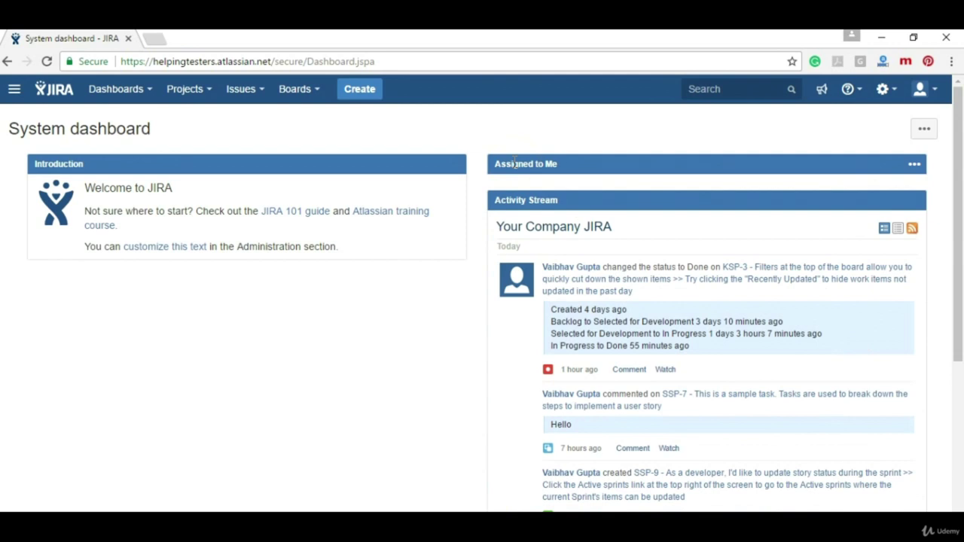
click(515, 163)
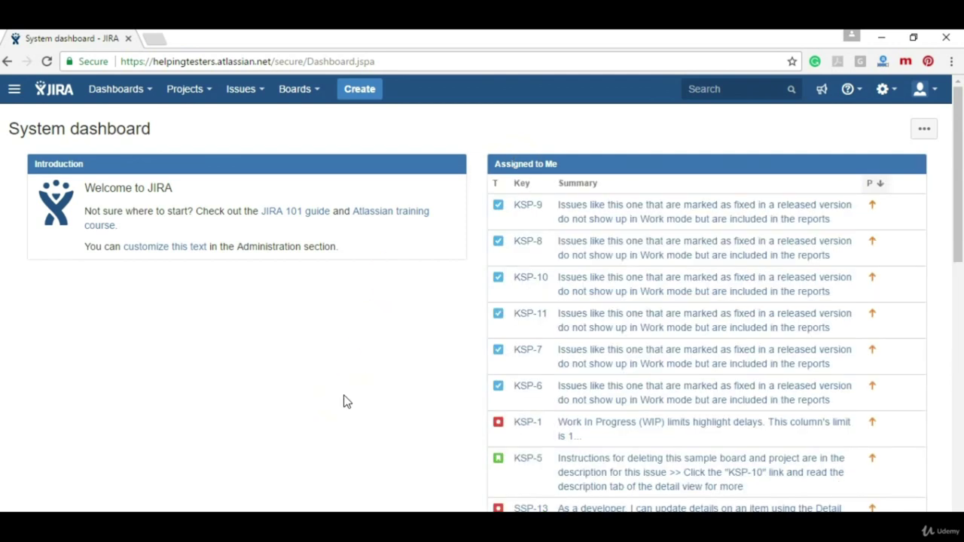
scroll(344, 399, down, 6)
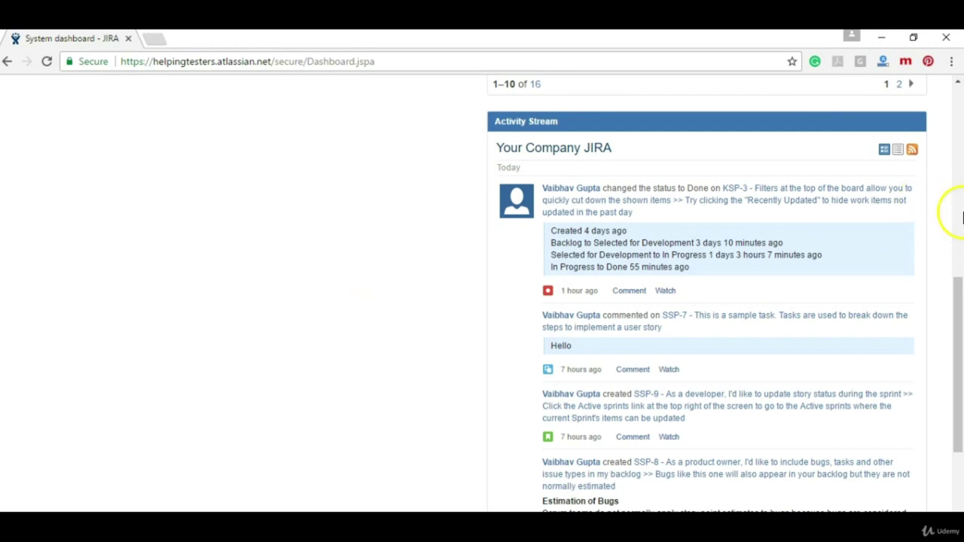
click(957, 211)
click(959, 104)
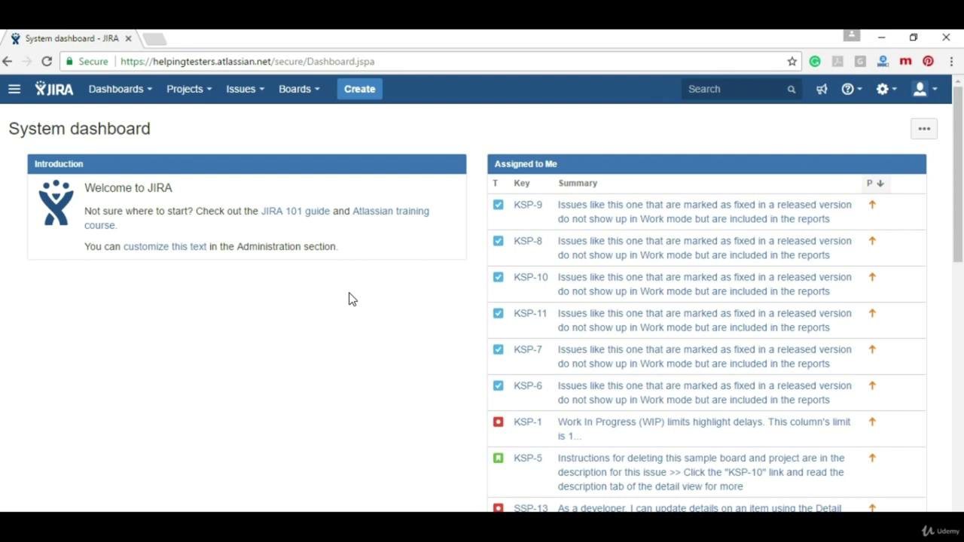
Look through the dashboard's ••• options and the Dashboards list, then bring up the app switcher.
click(925, 131)
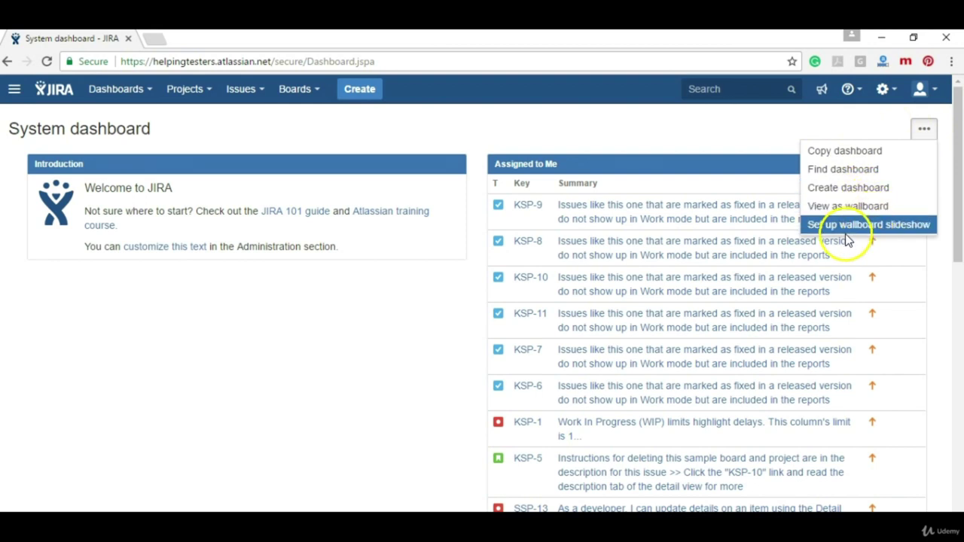
click(768, 140)
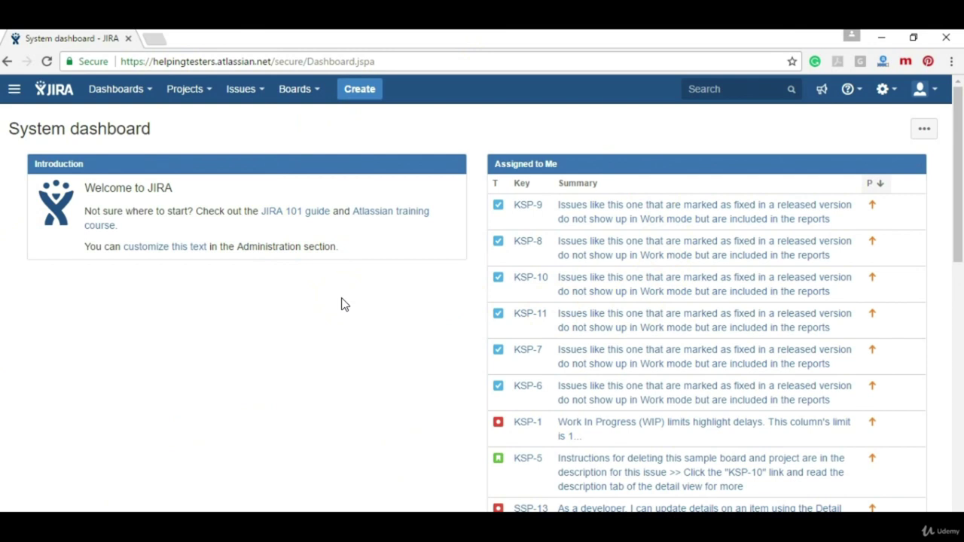
click(144, 95)
click(145, 97)
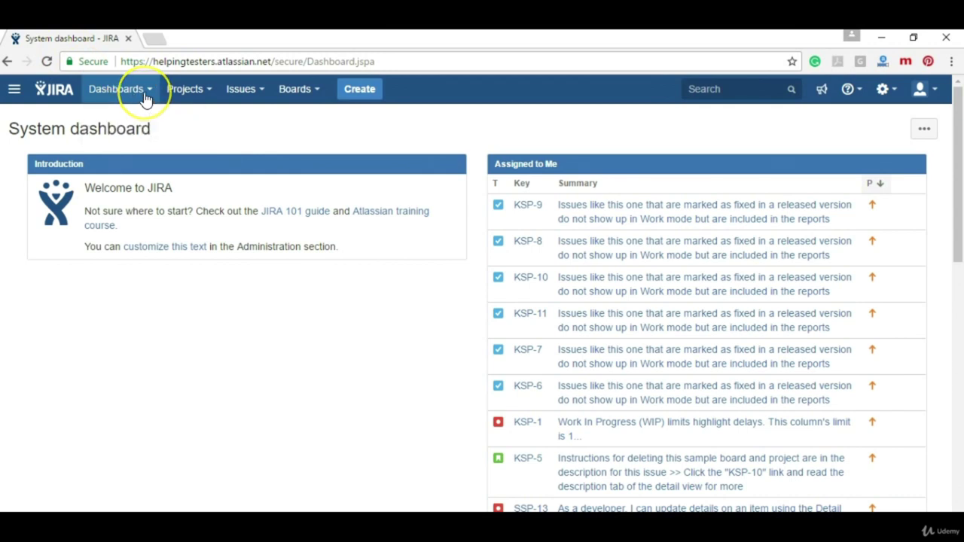
click(145, 98)
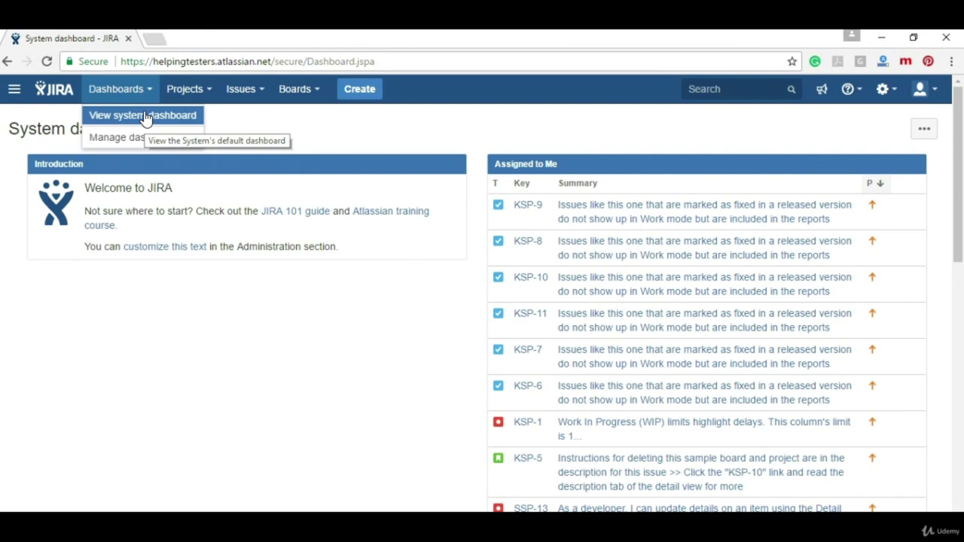
click(129, 137)
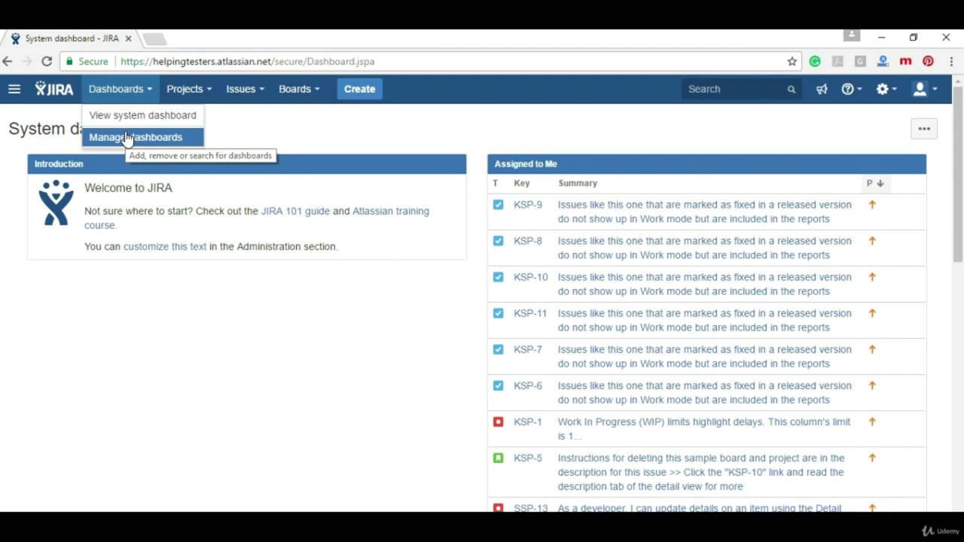
click(17, 88)
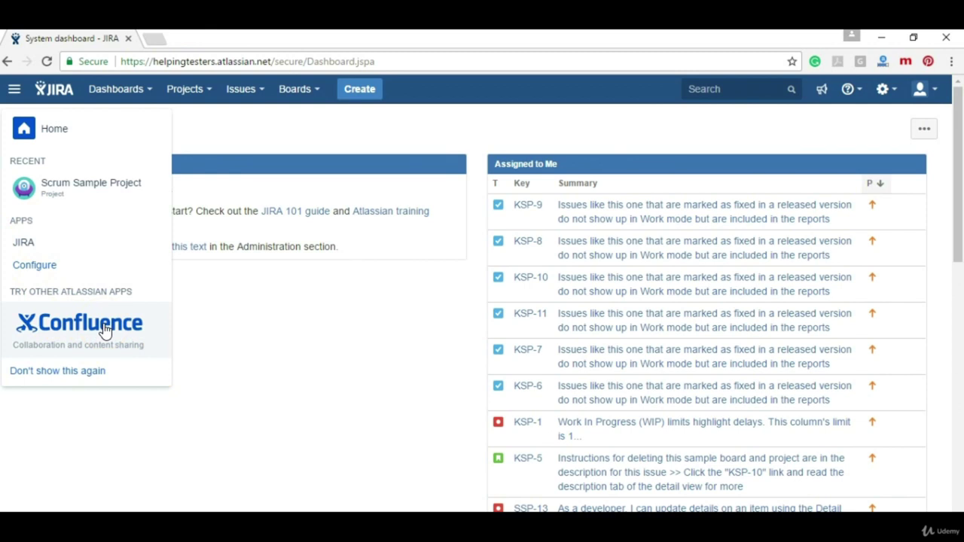
View all projects from the Projects menu, showing KSP and SSP.
click(198, 99)
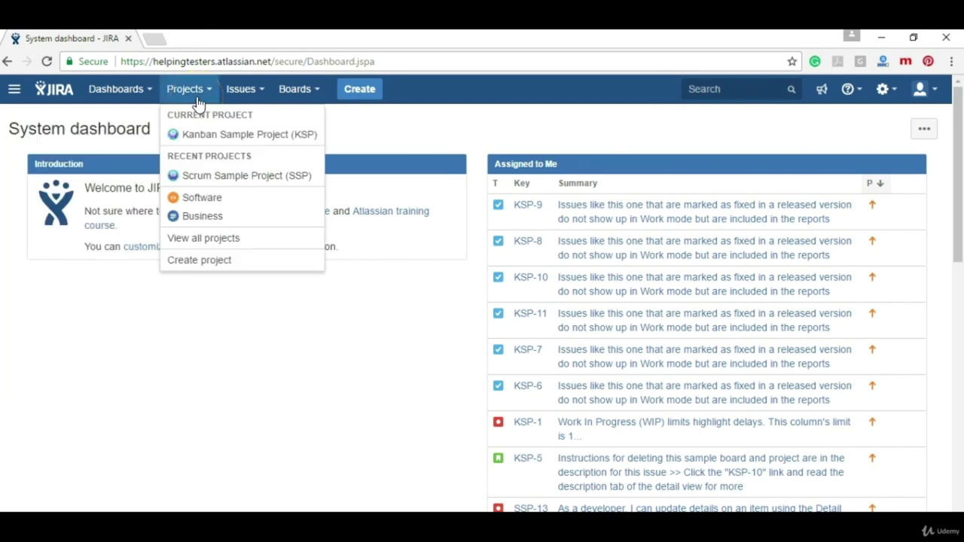
click(205, 109)
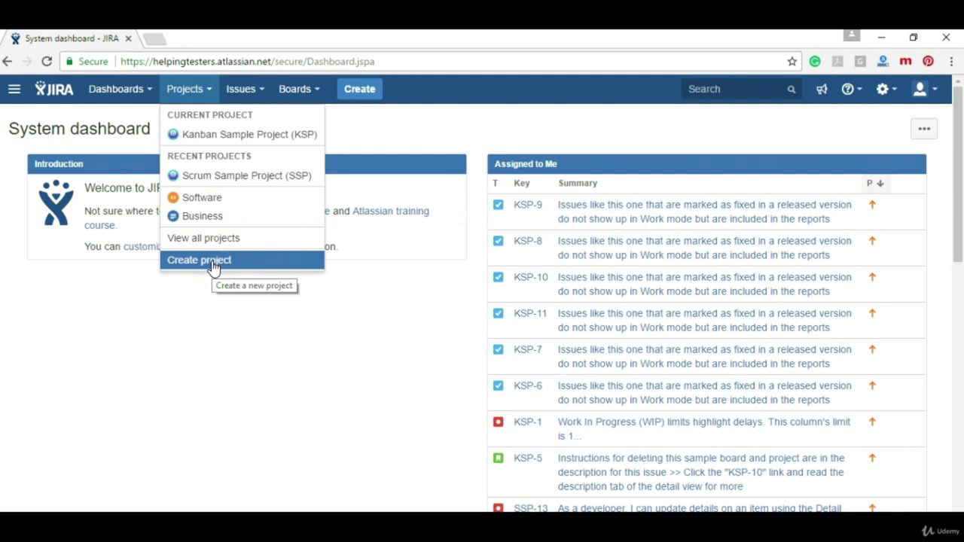
click(205, 238)
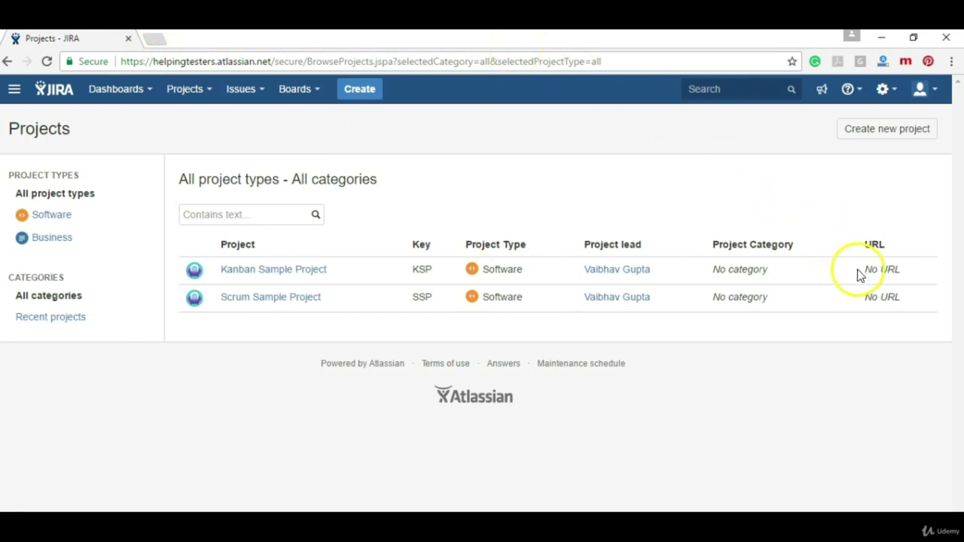
click(198, 90)
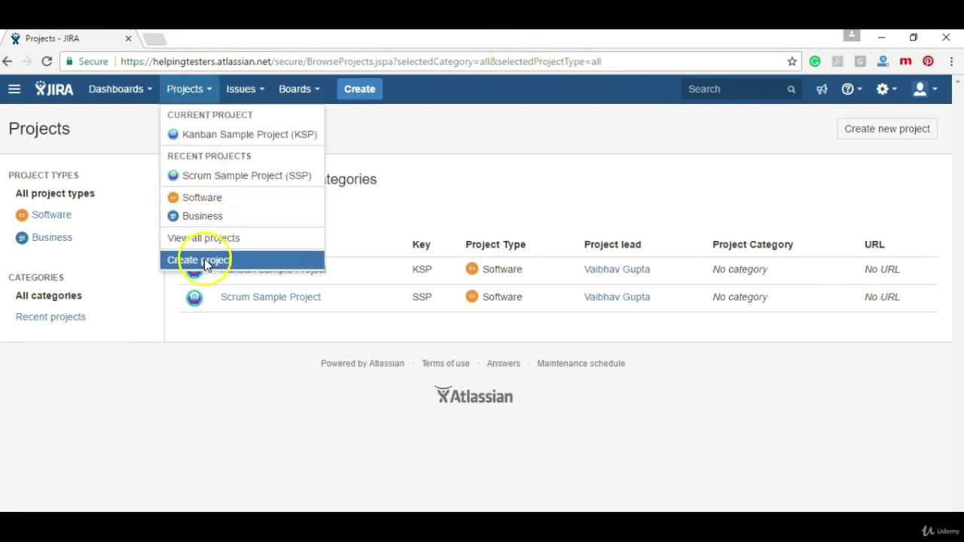
click(204, 258)
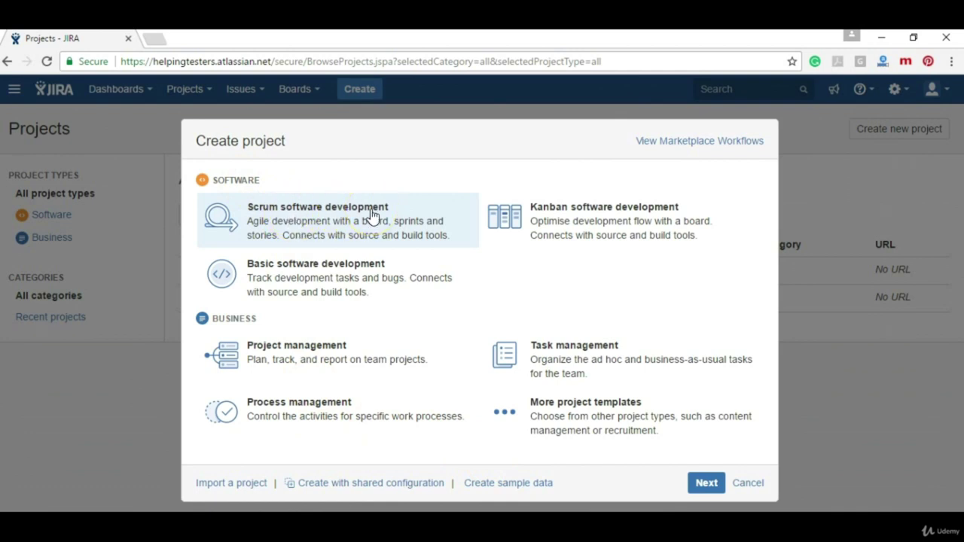
click(715, 487)
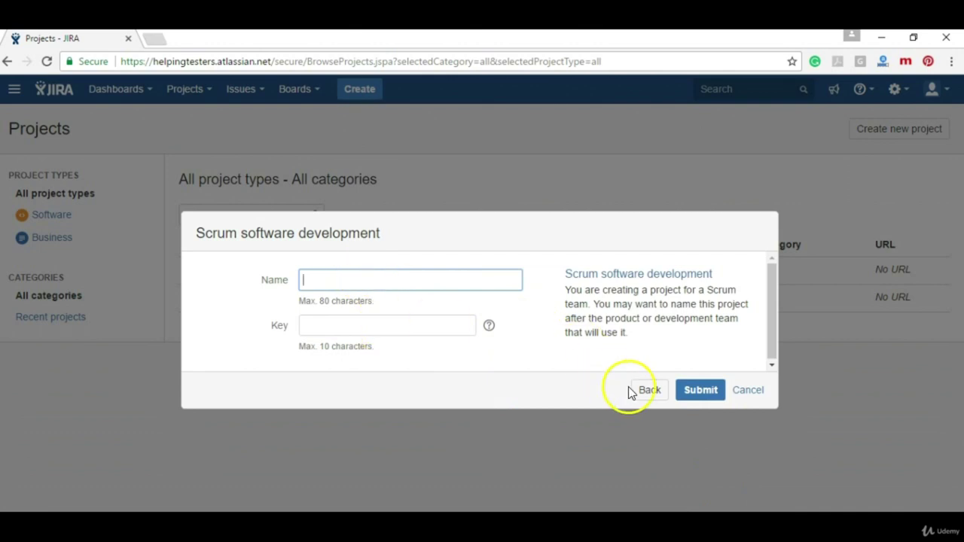
click(641, 390)
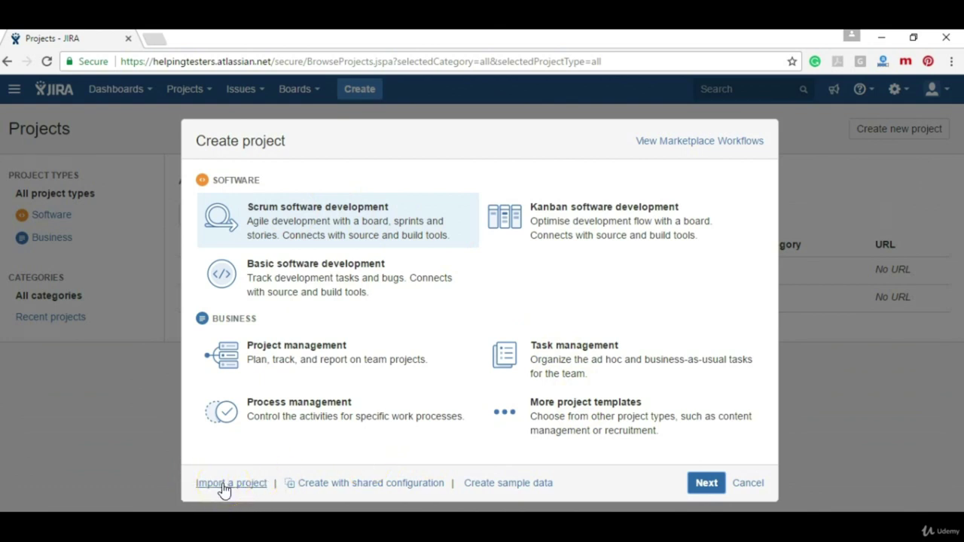
click(744, 484)
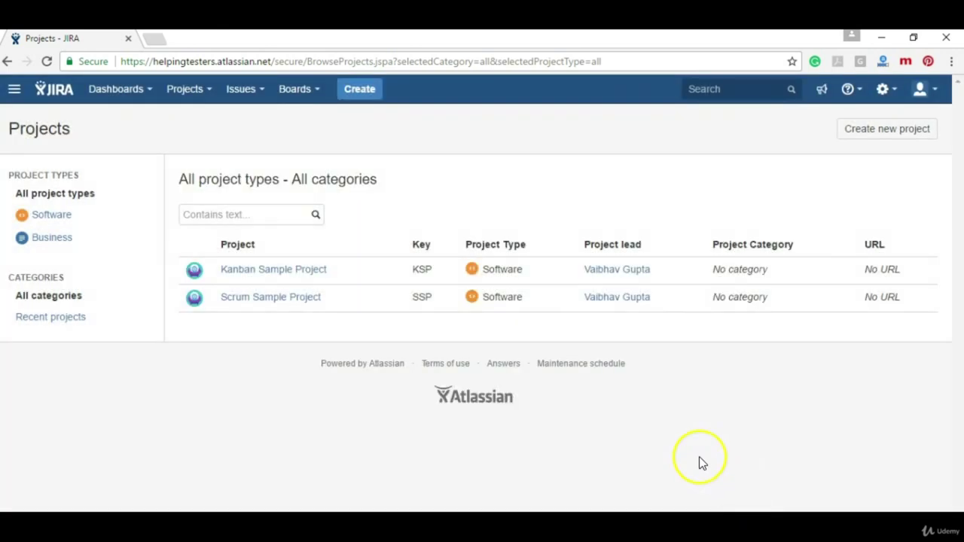
Go to Manage filters from the Issues menu, which shows no favorite filters.
click(257, 96)
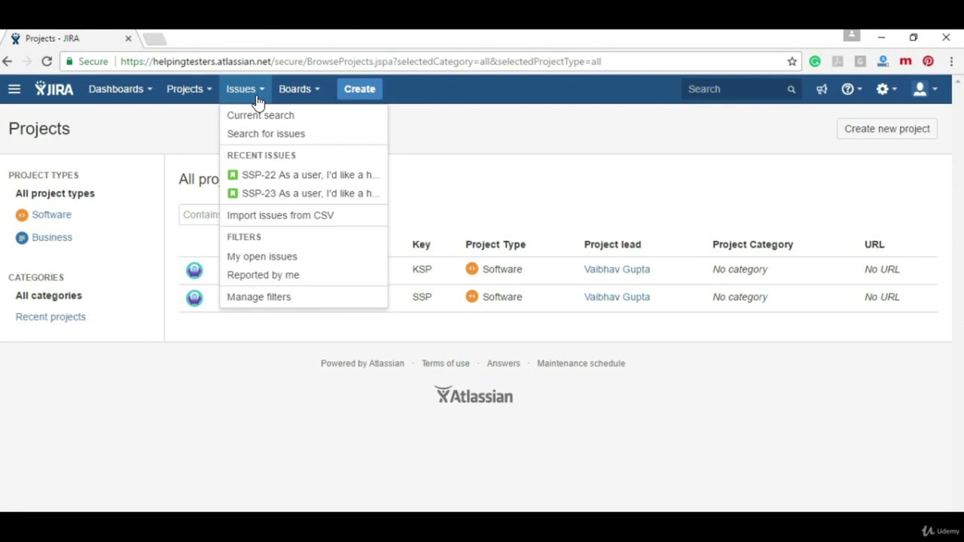
click(293, 120)
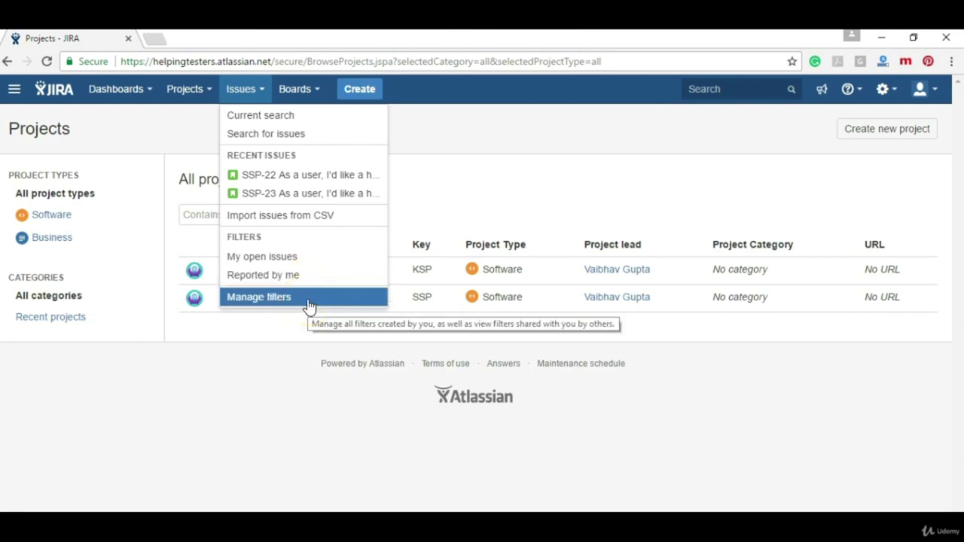
click(308, 304)
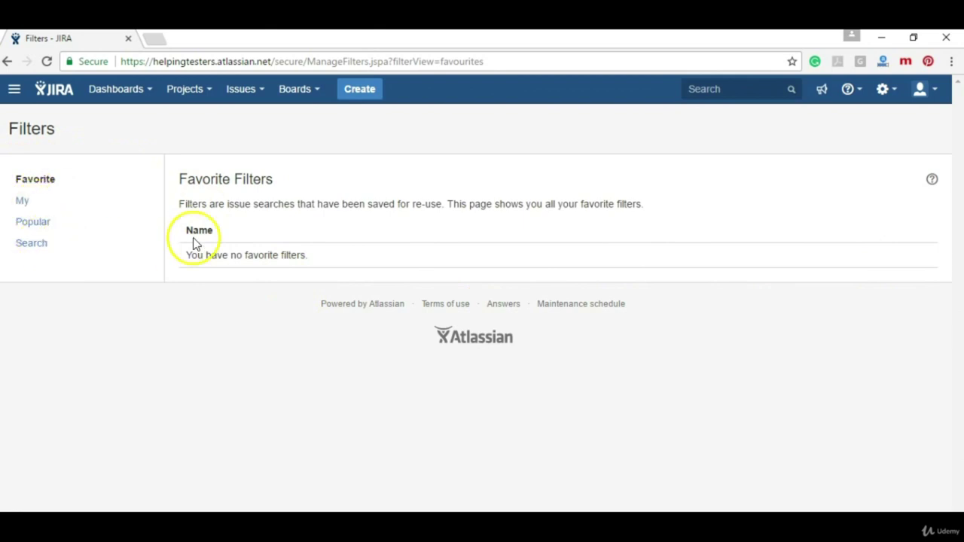
click(240, 92)
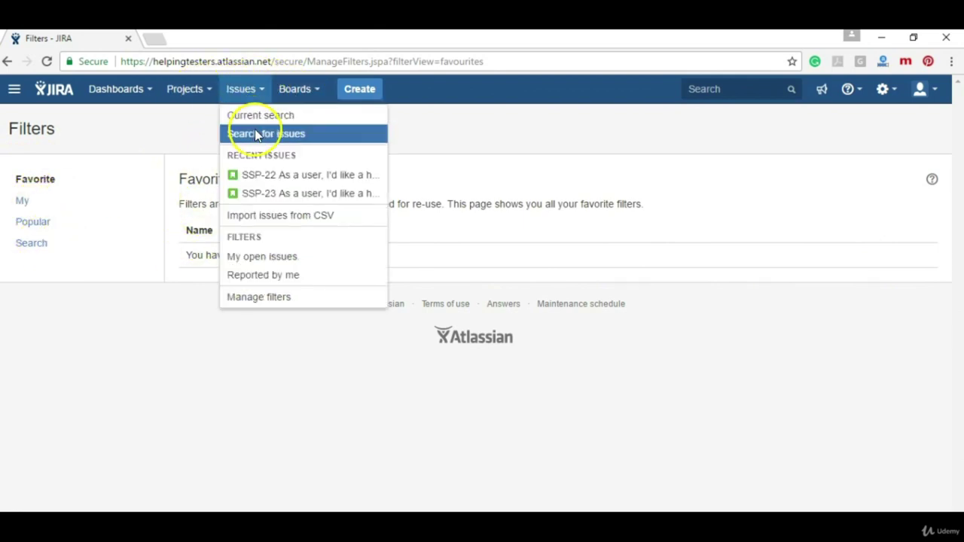
Search for issues to list all 34 issues, with SSP-23 shown in detail.
click(255, 134)
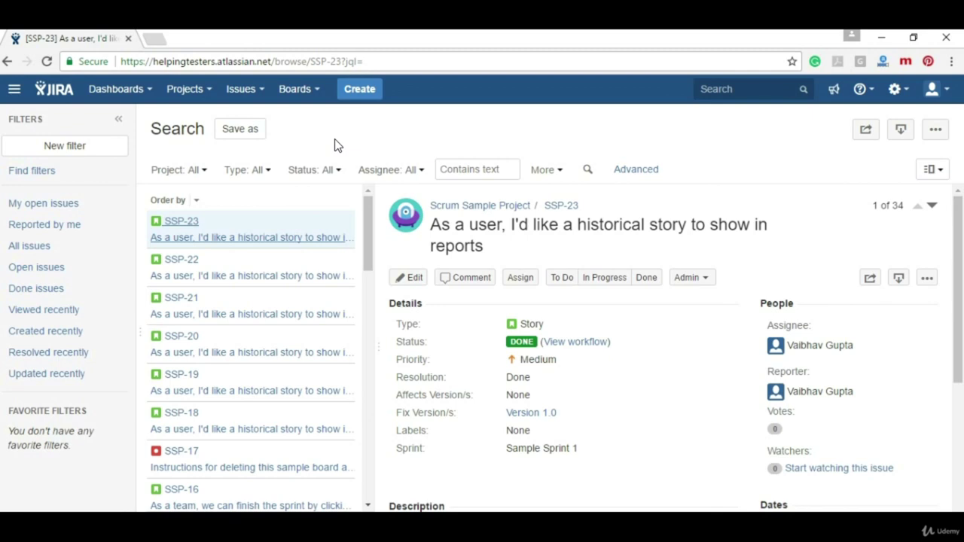
click(249, 89)
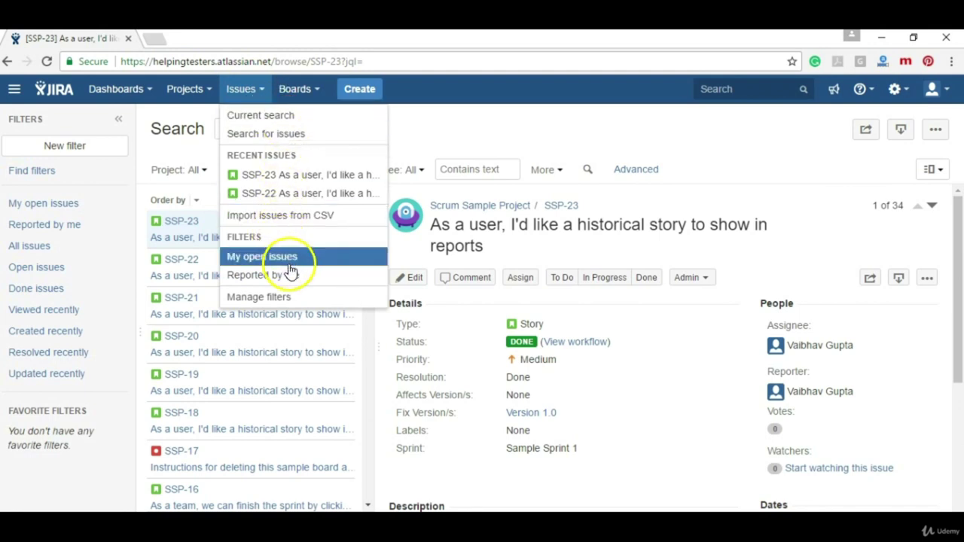
click(313, 95)
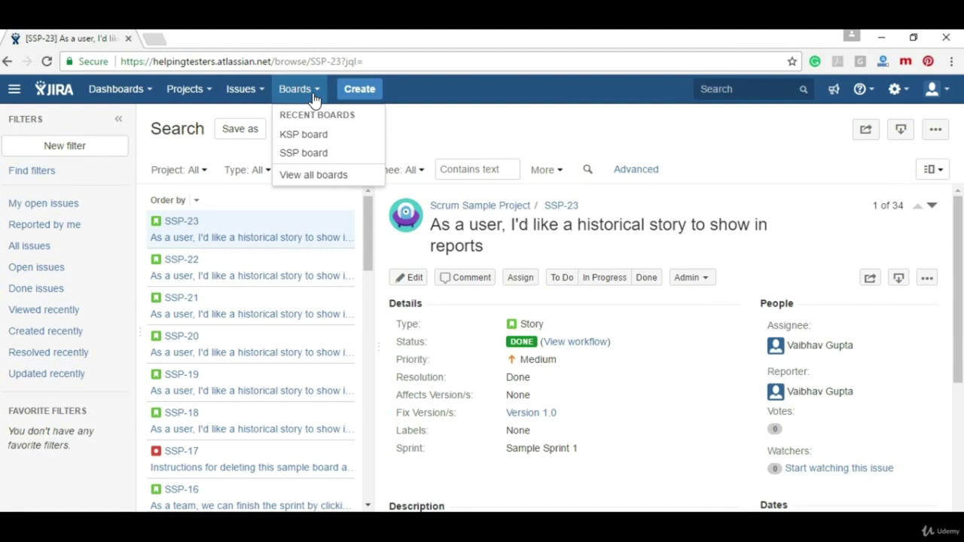
click(314, 153)
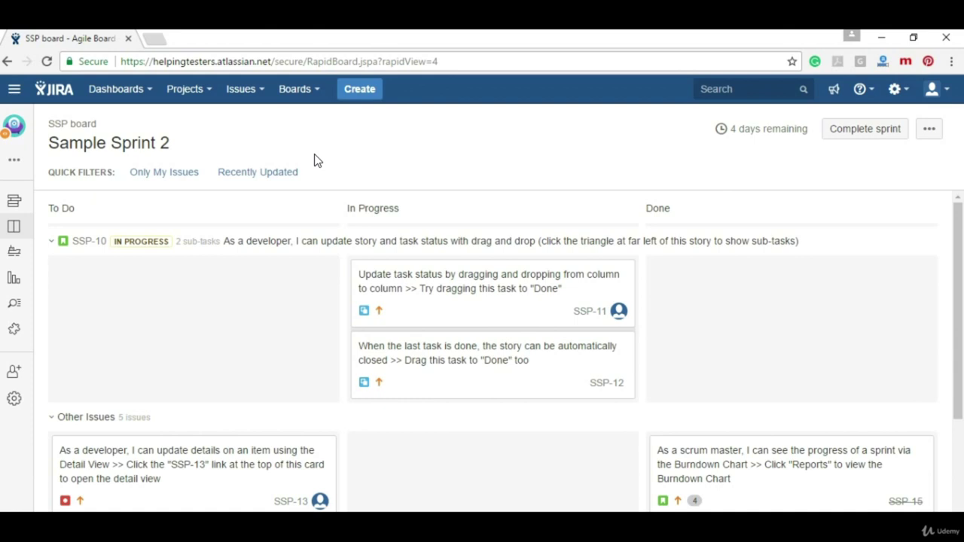
triple_click(47, 207)
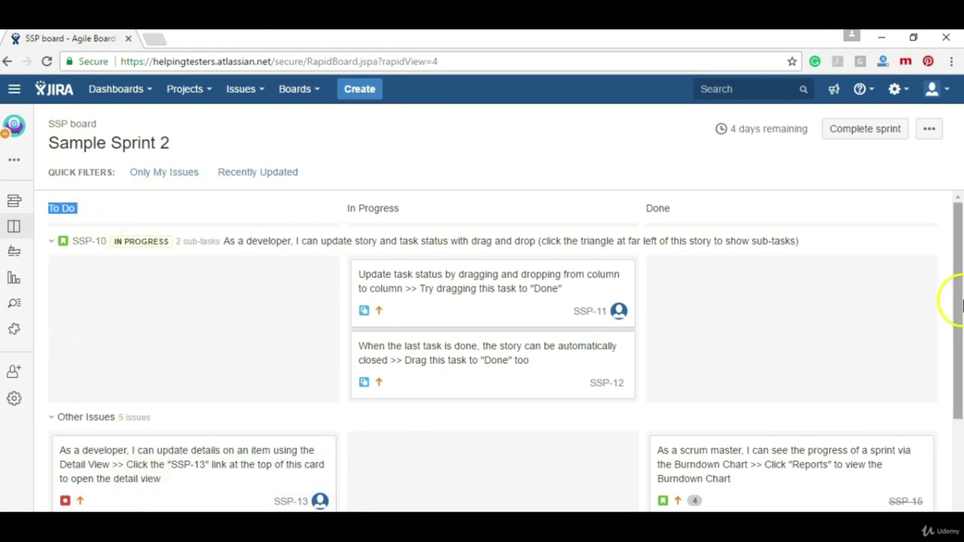
scroll(958, 301, down, 2)
drag(958, 313, 951, 189)
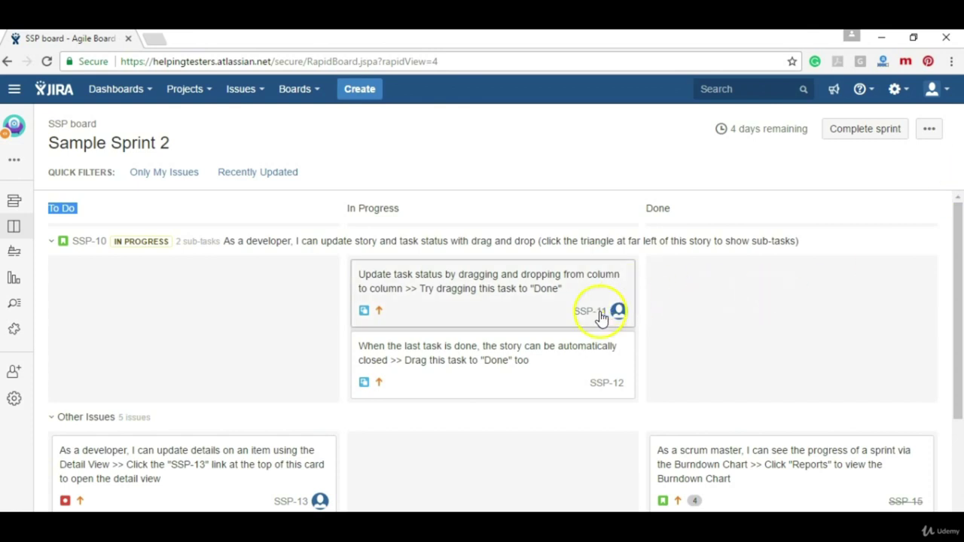
drag(955, 258, 961, 354)
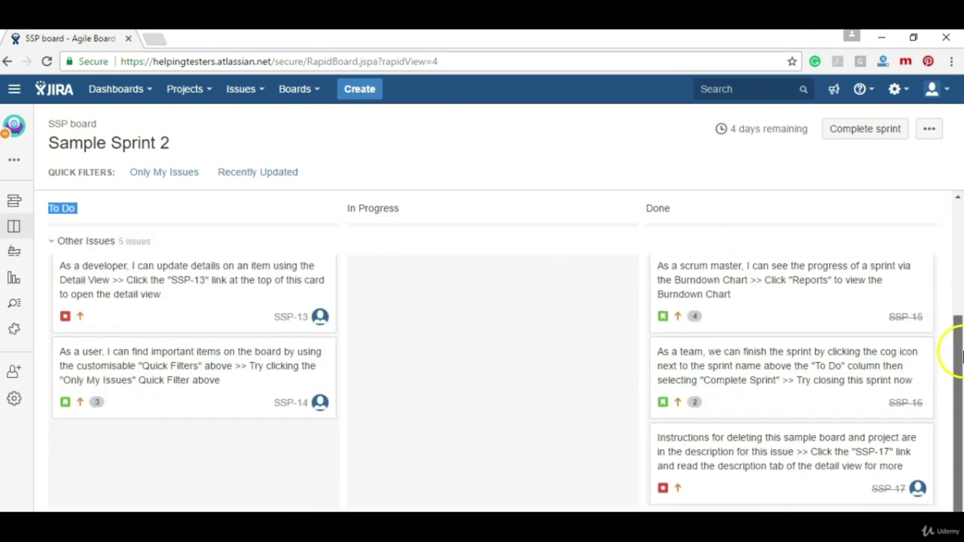
drag(954, 441, 954, 312)
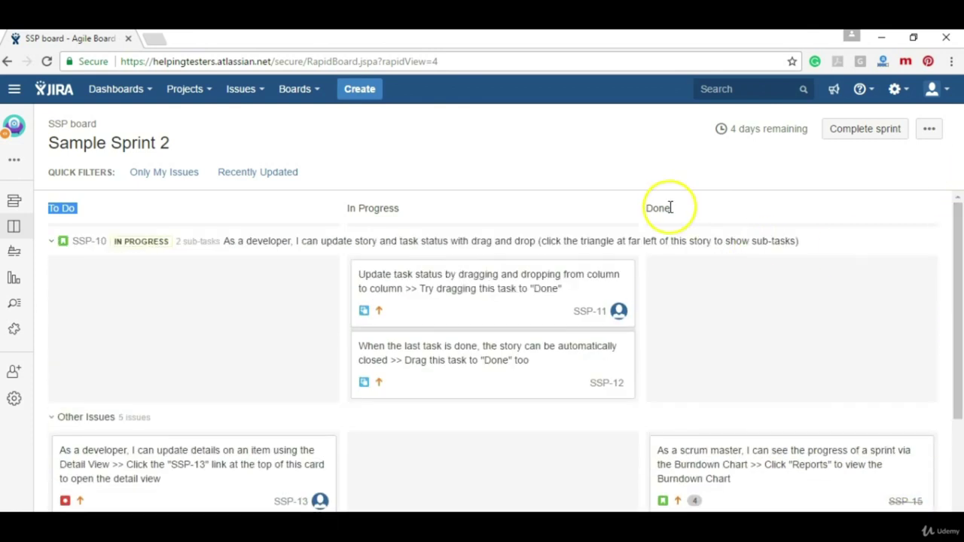
drag(641, 208, 687, 215)
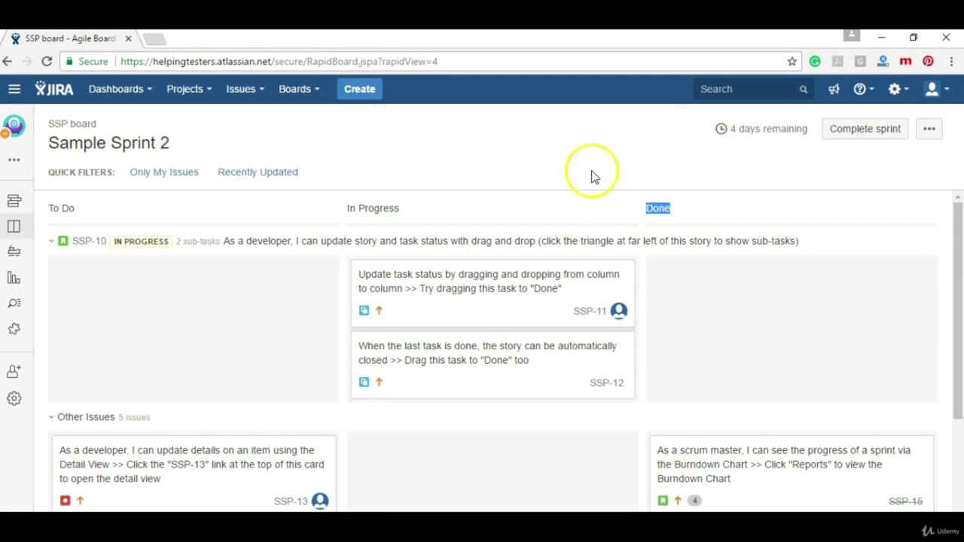
Switch to the KSP Kanban board from the Boards menu.
click(311, 94)
click(307, 153)
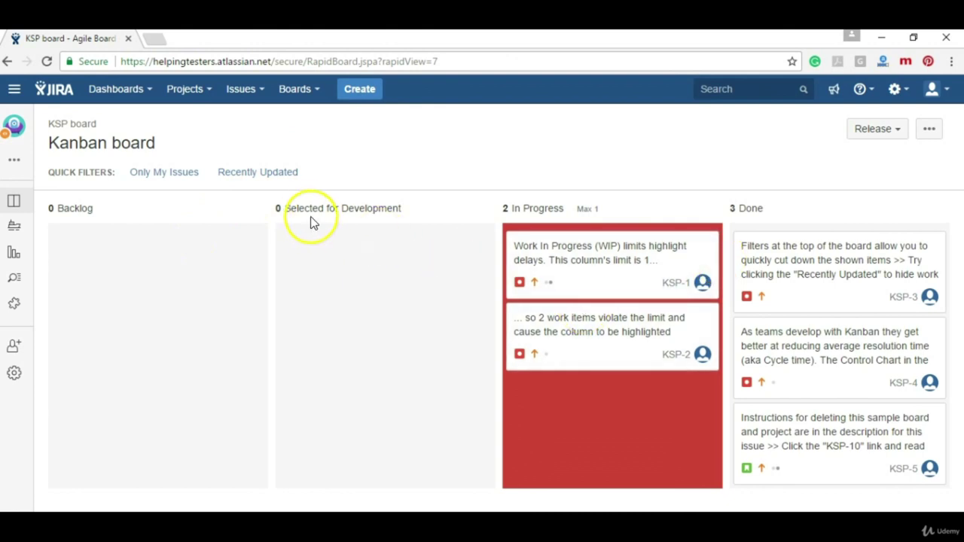
drag(303, 204, 595, 181)
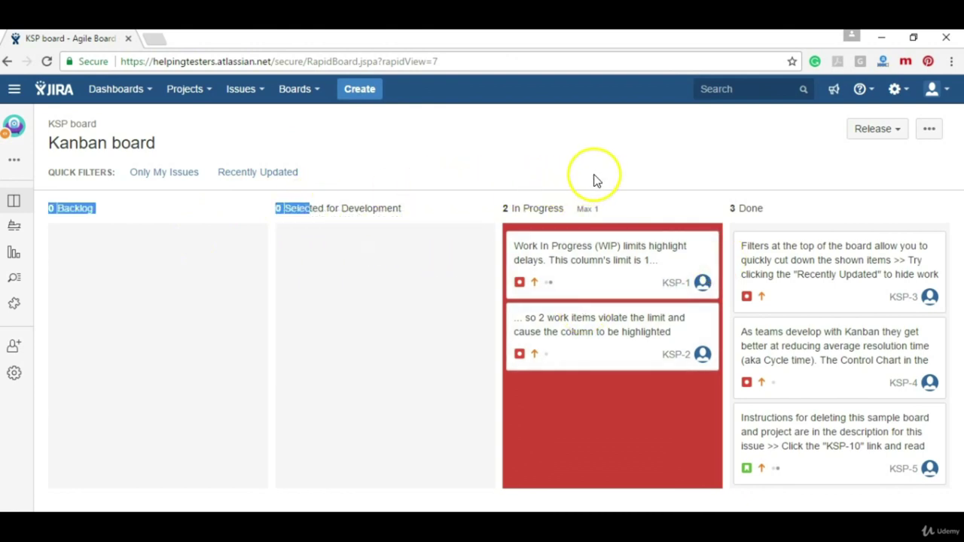
click(595, 181)
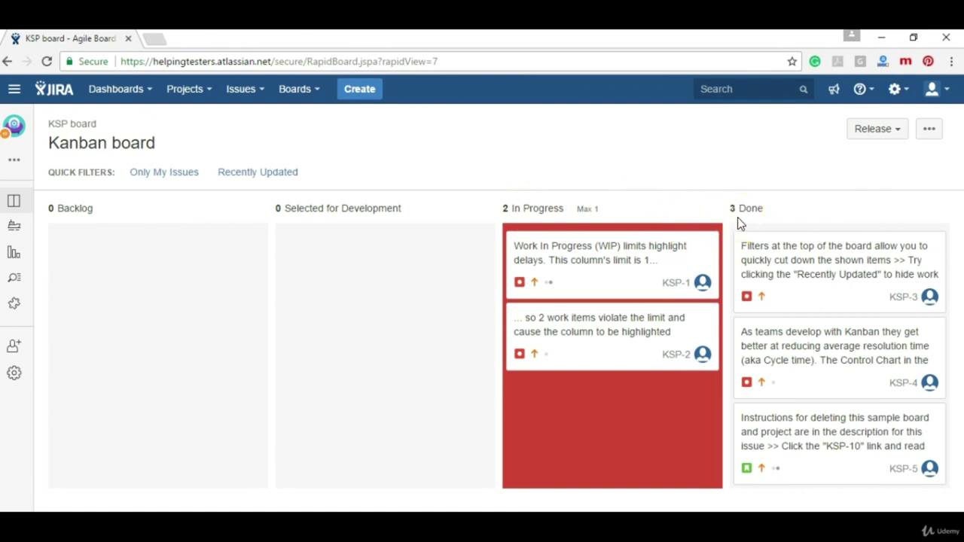
Start a new issue in Kanban Sample Project (KSP), leaving the type as Story for now.
click(359, 90)
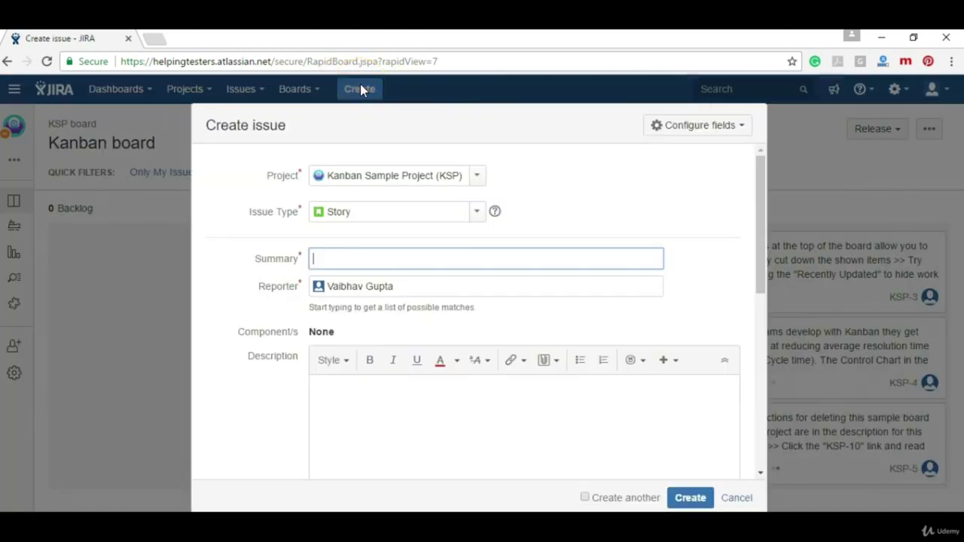
click(476, 181)
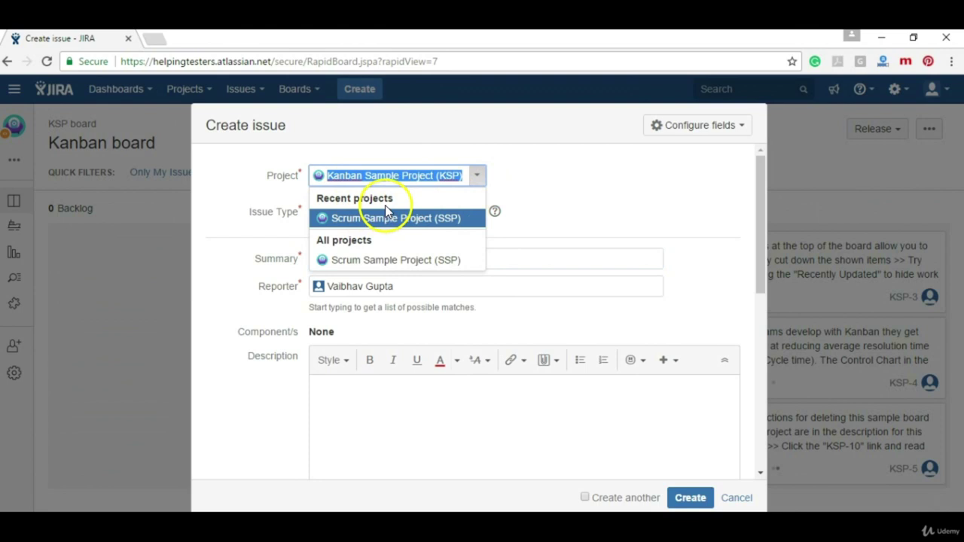
click(617, 173)
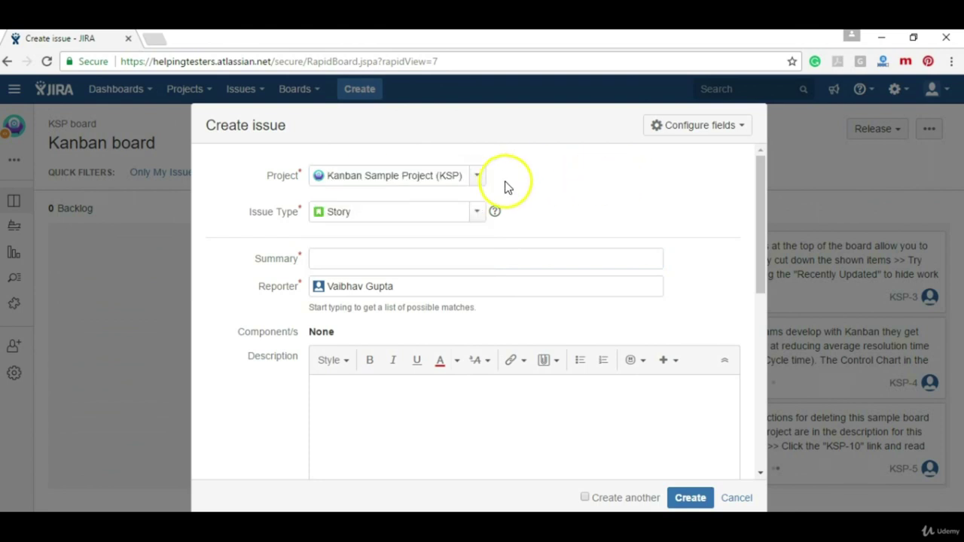
click(476, 213)
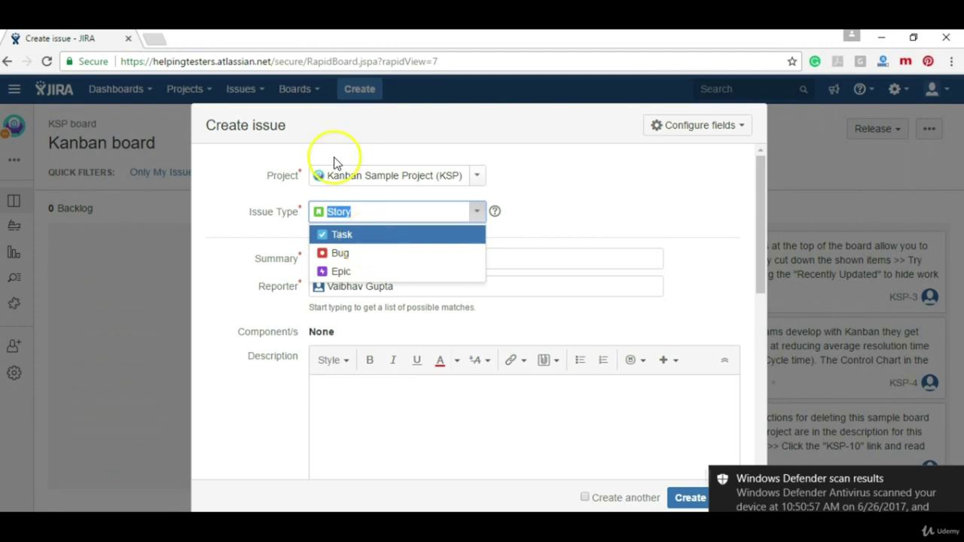
Dismiss the antivirus notice, keep Story as the issue type, and cancel the new issue.
click(953, 479)
click(475, 217)
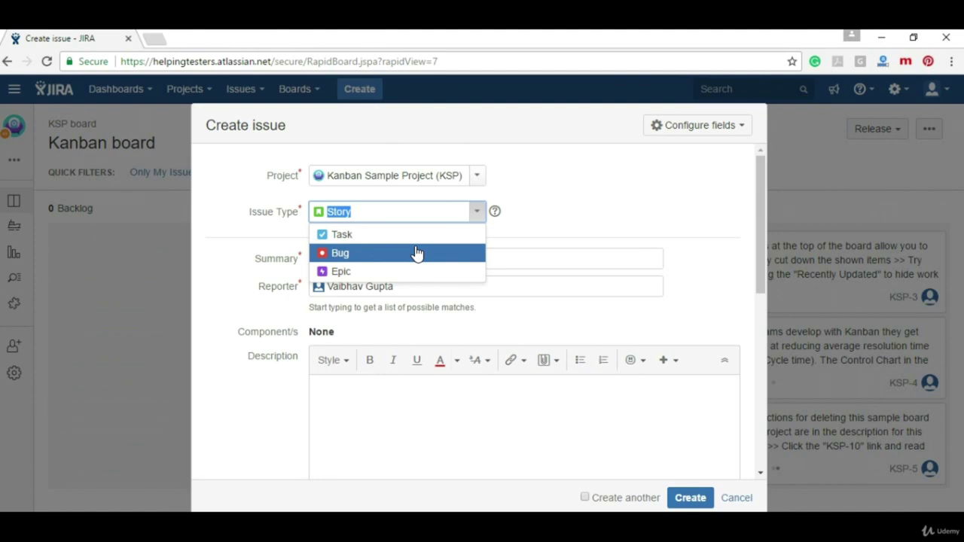
click(510, 158)
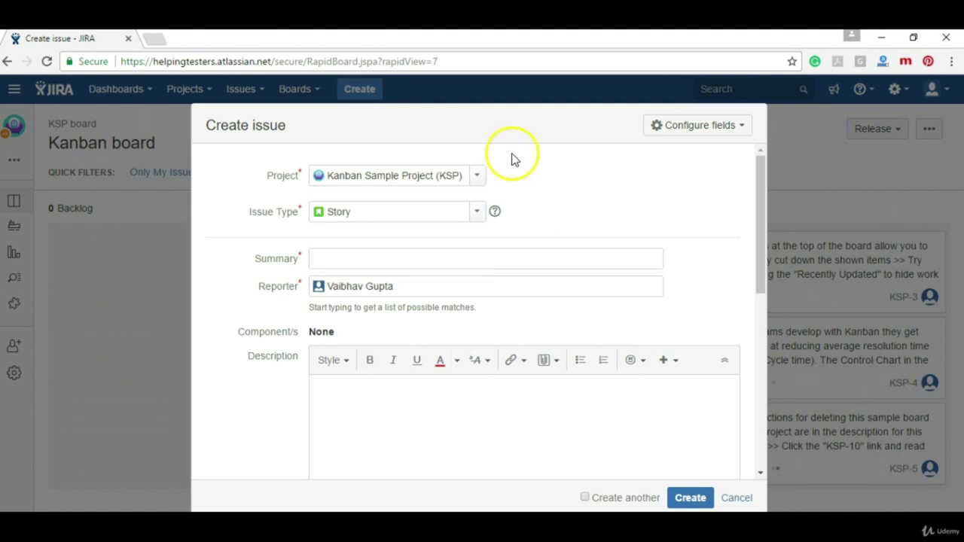
click(477, 210)
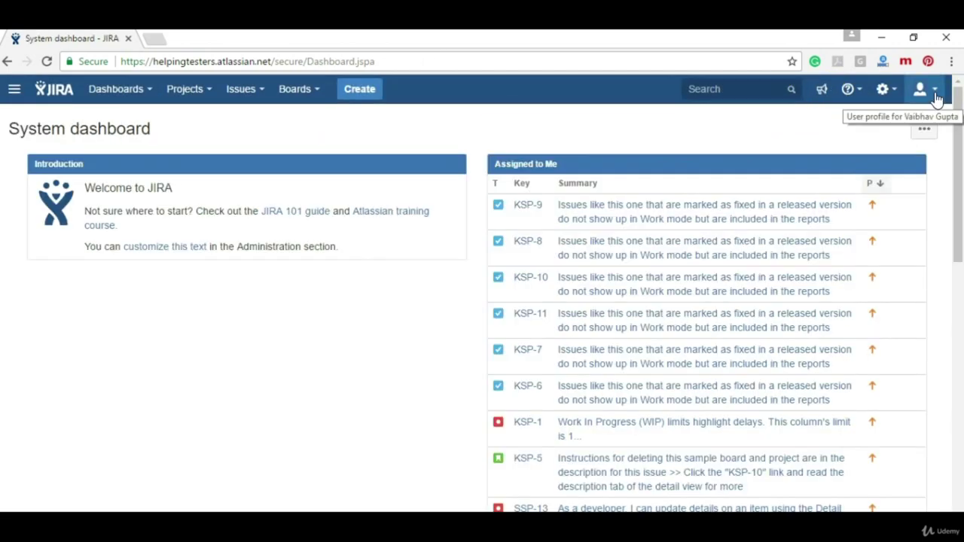
Open the user's Profile page from the account menu.
click(936, 98)
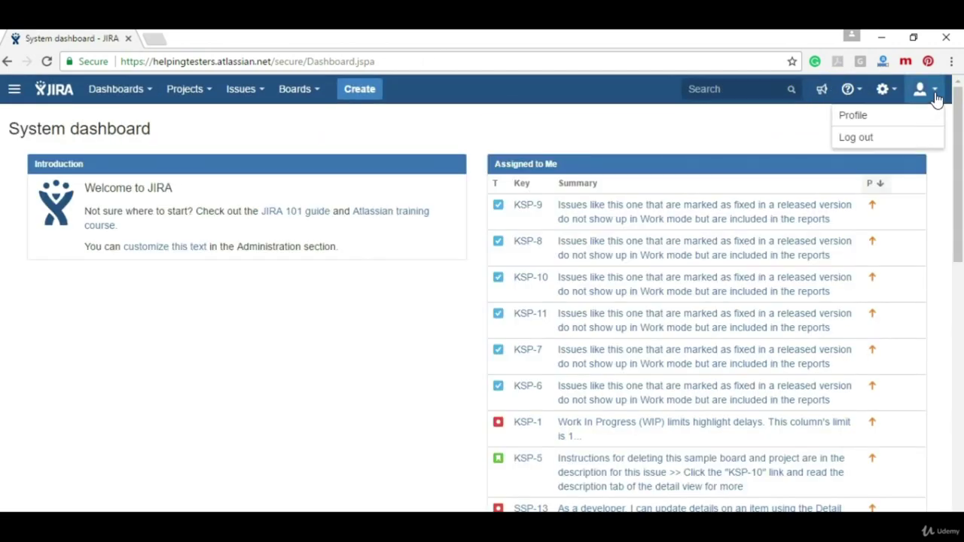
click(912, 117)
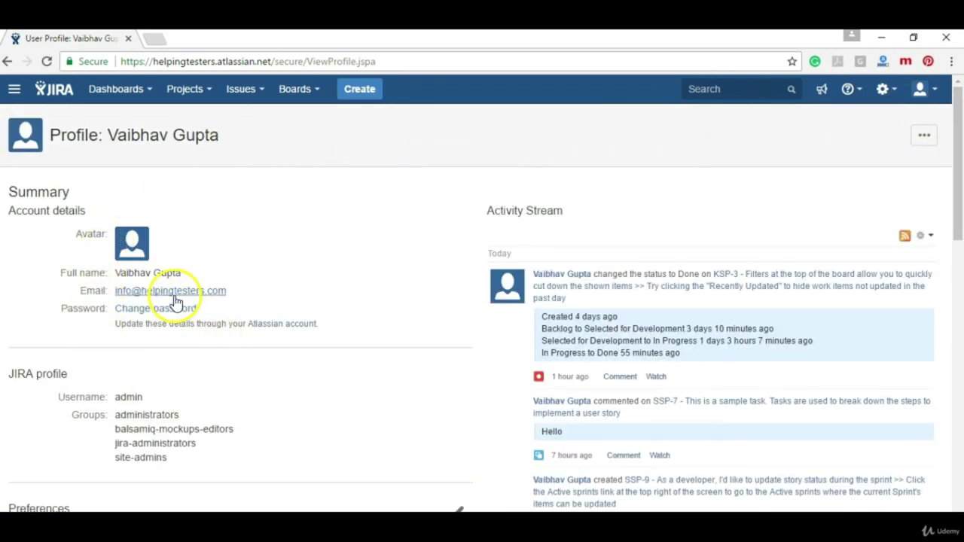
triple_click(529, 210)
click(920, 89)
Browse the Administration, Help and Feedback menus, then return to the System dashboard.
click(887, 93)
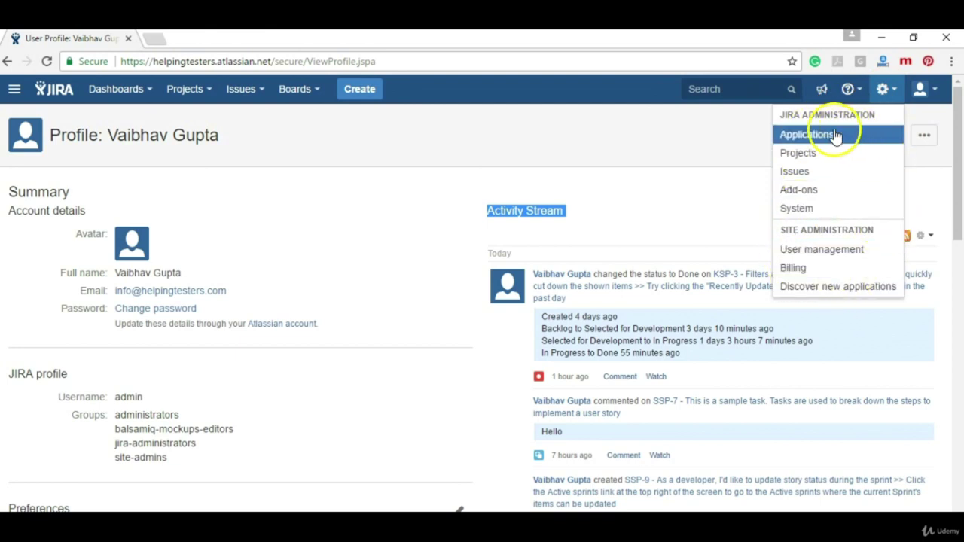
click(855, 90)
click(858, 102)
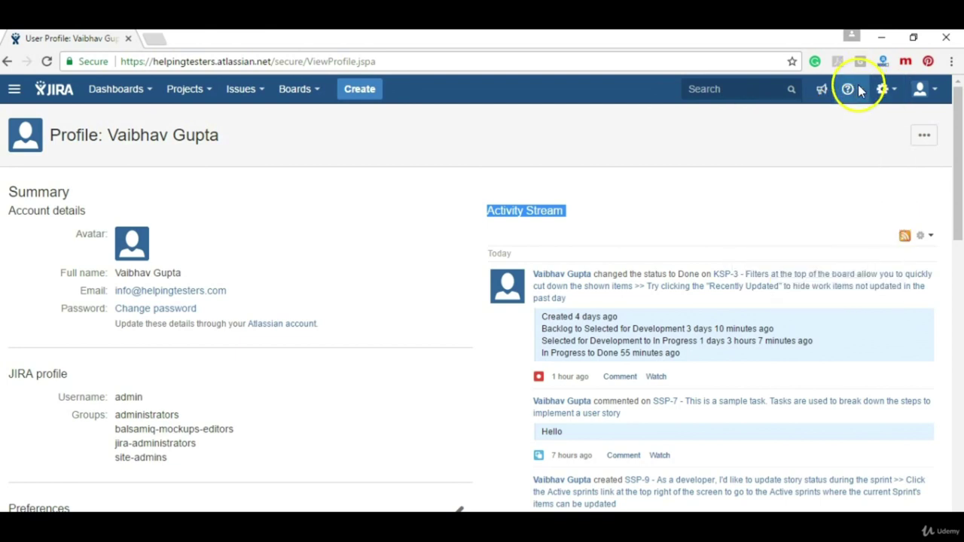
click(858, 101)
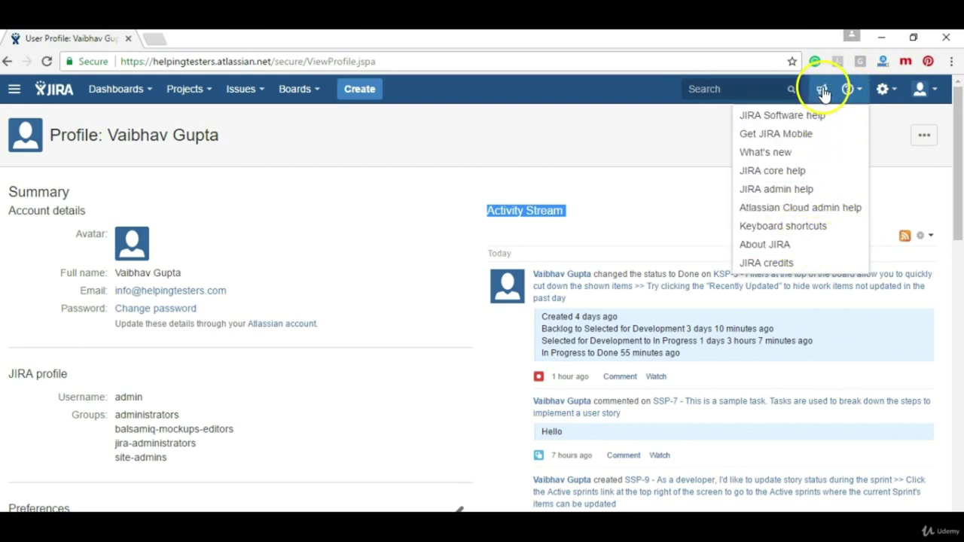
click(824, 90)
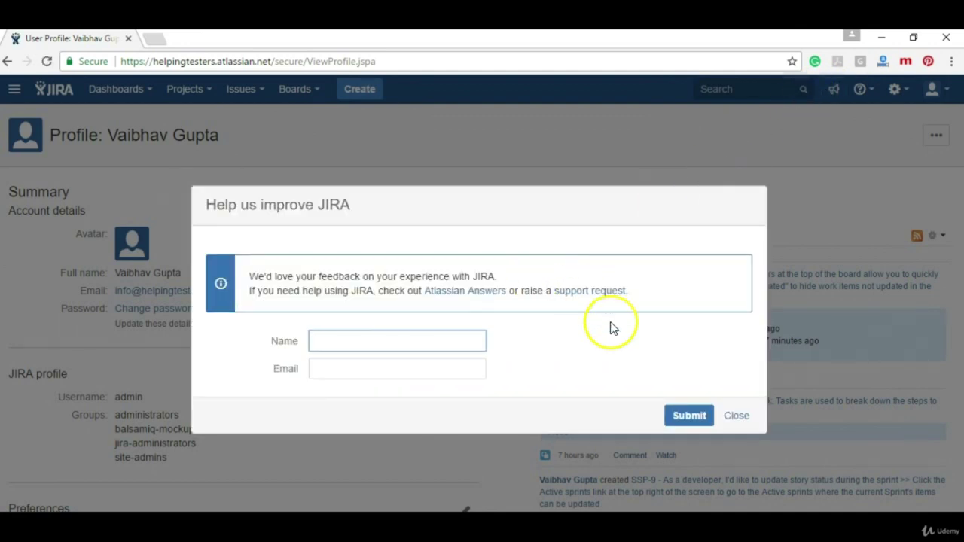
key(Escape)
click(729, 89)
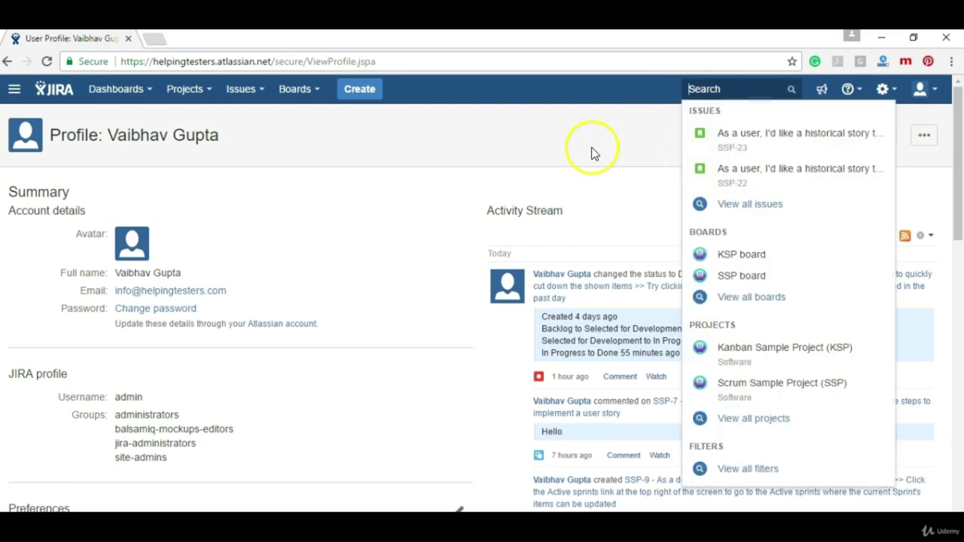
click(46, 88)
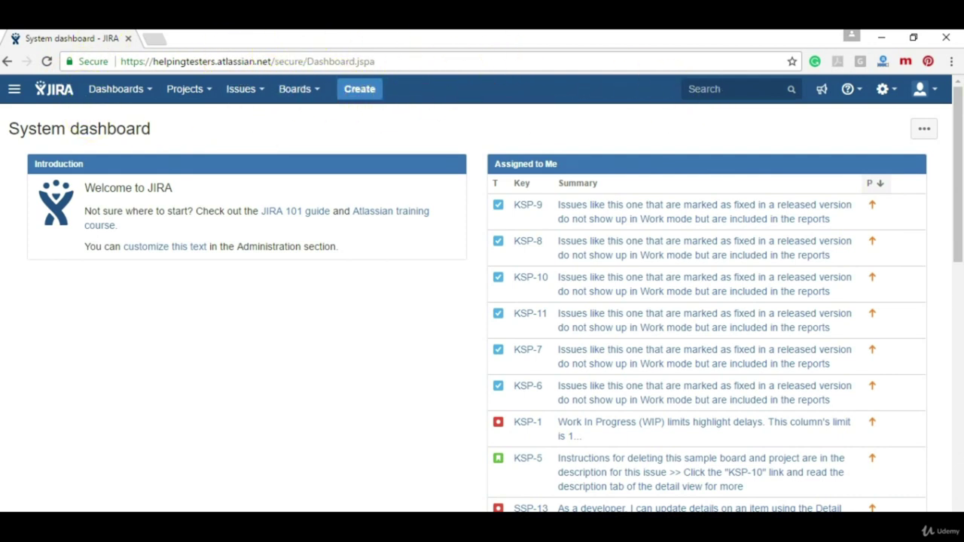
Go to Site Administration's User management page from the gear menu.
click(883, 91)
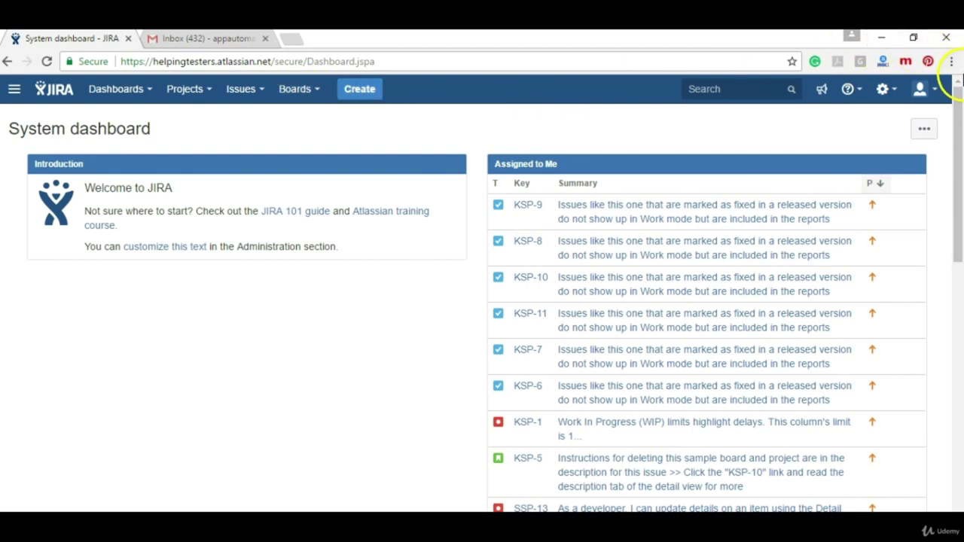
click(926, 89)
click(889, 89)
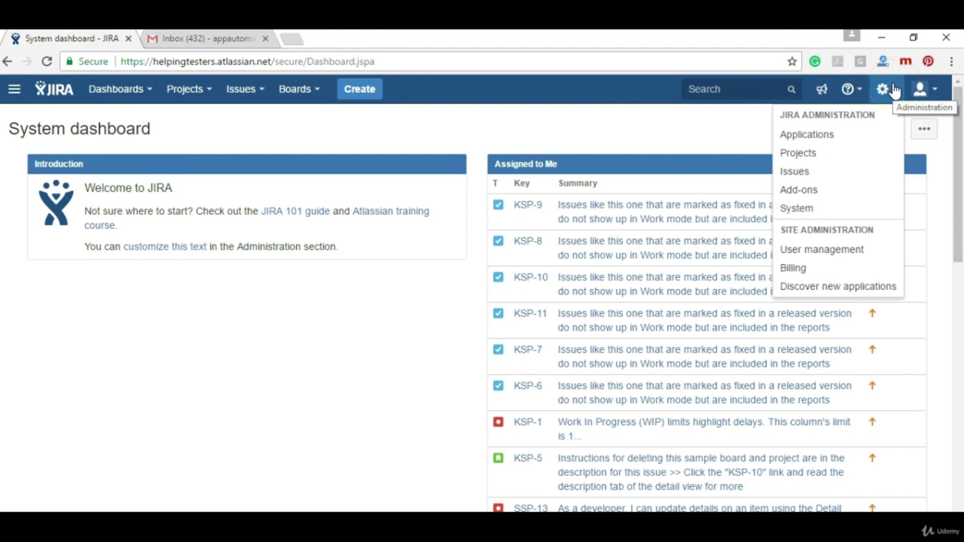
click(822, 249)
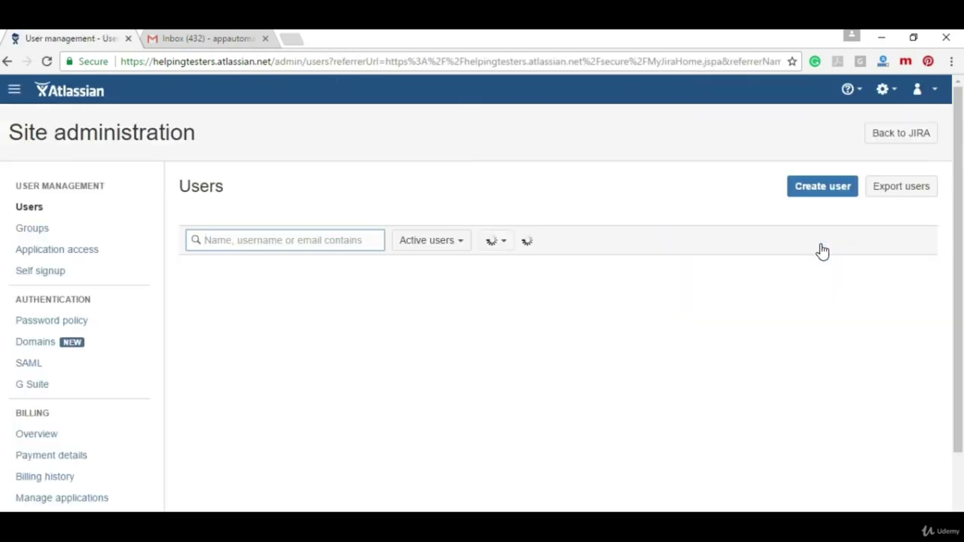
Create a user with full name 'Developer' and its email address, then switch to Gmail.
click(823, 186)
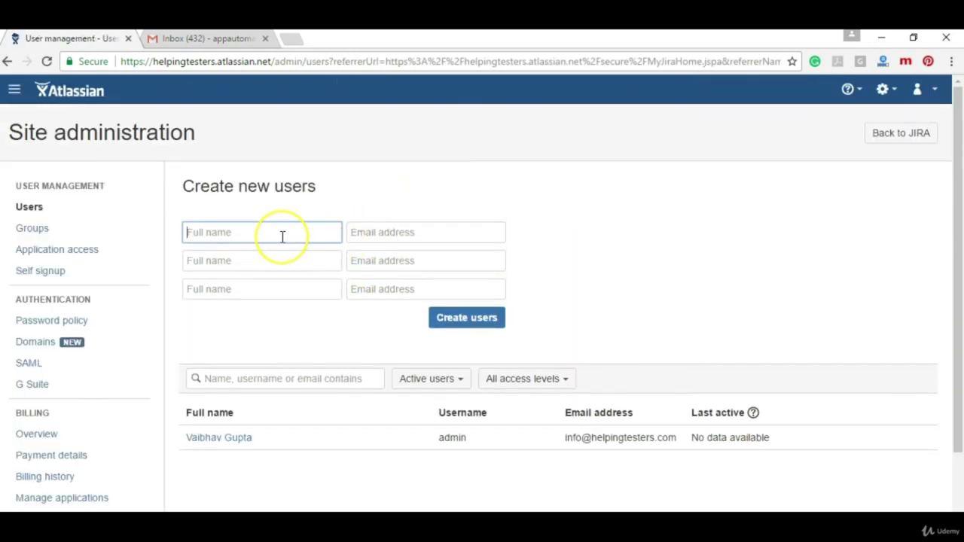
text(Developer)
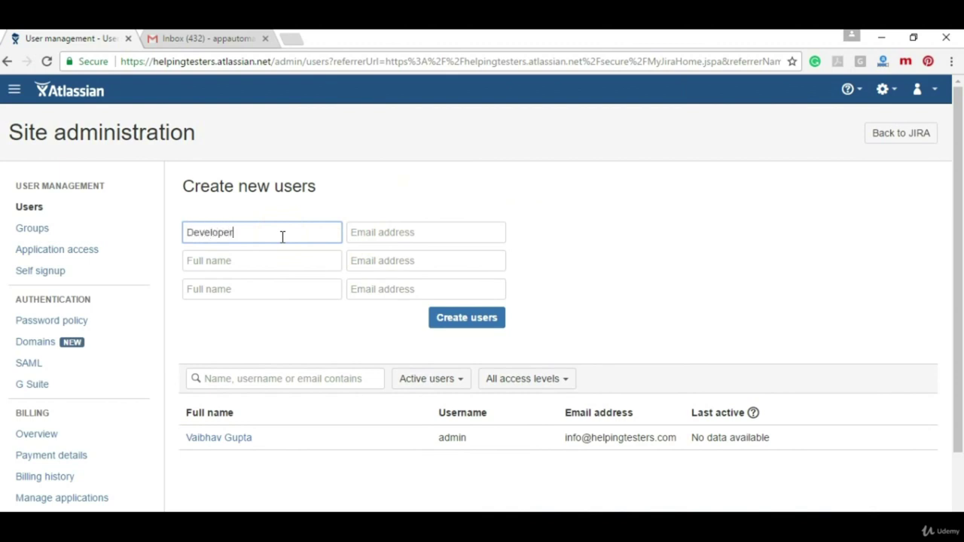
key(Tab)
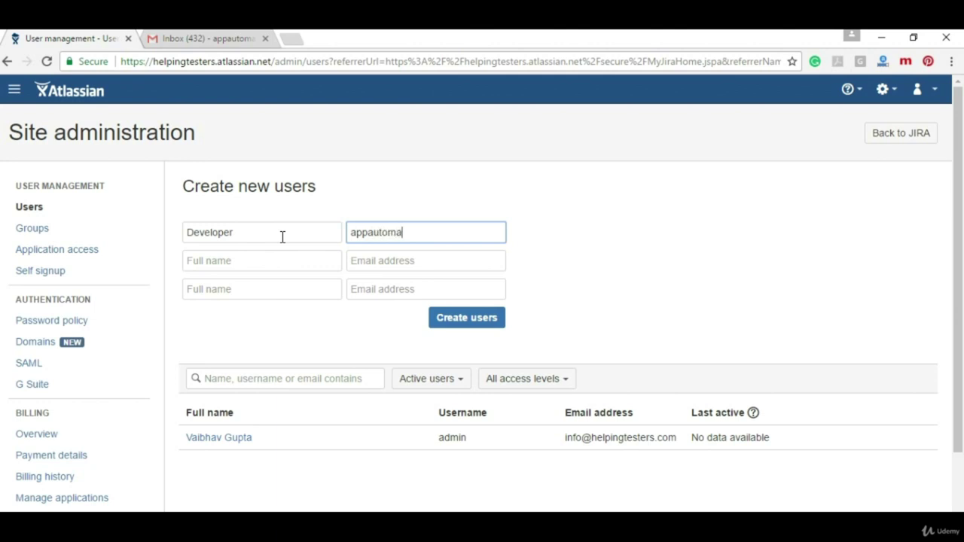
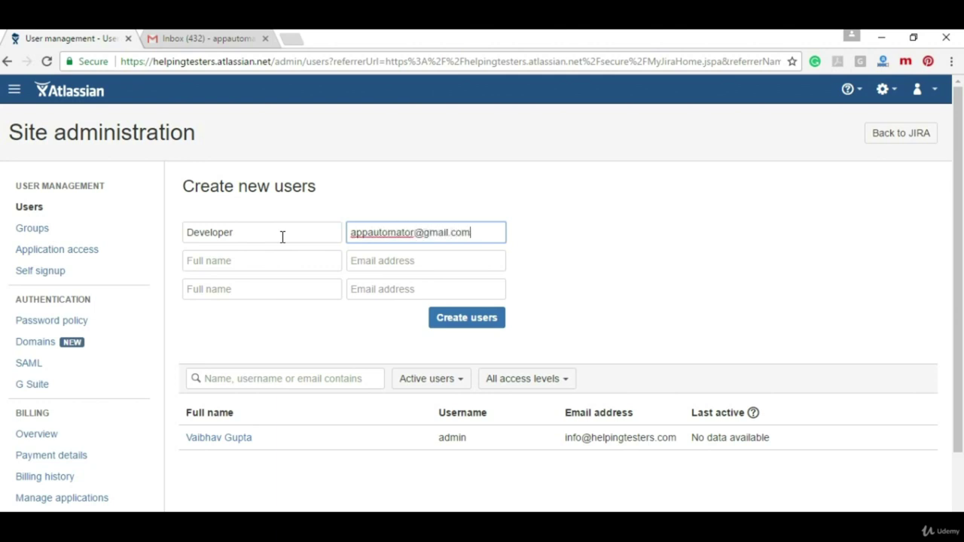
click(443, 316)
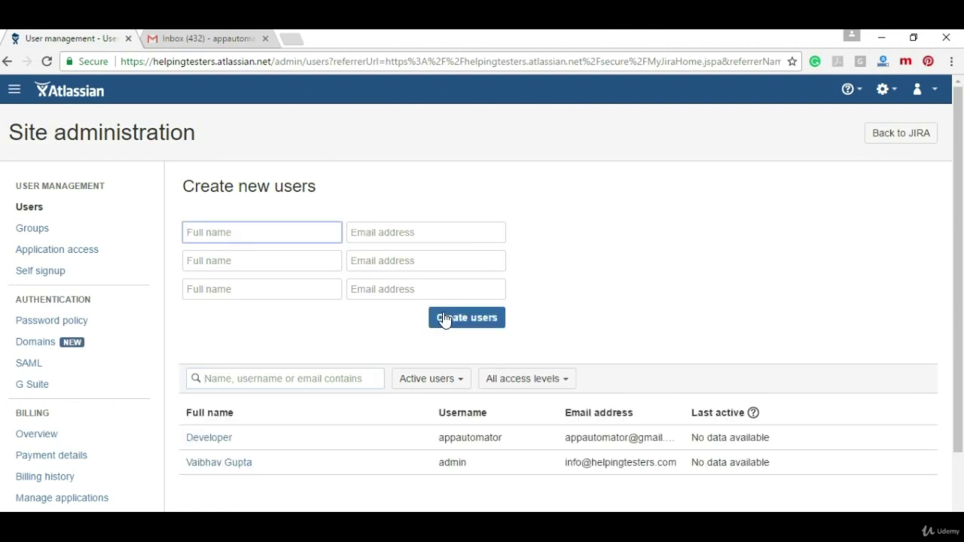
click(224, 36)
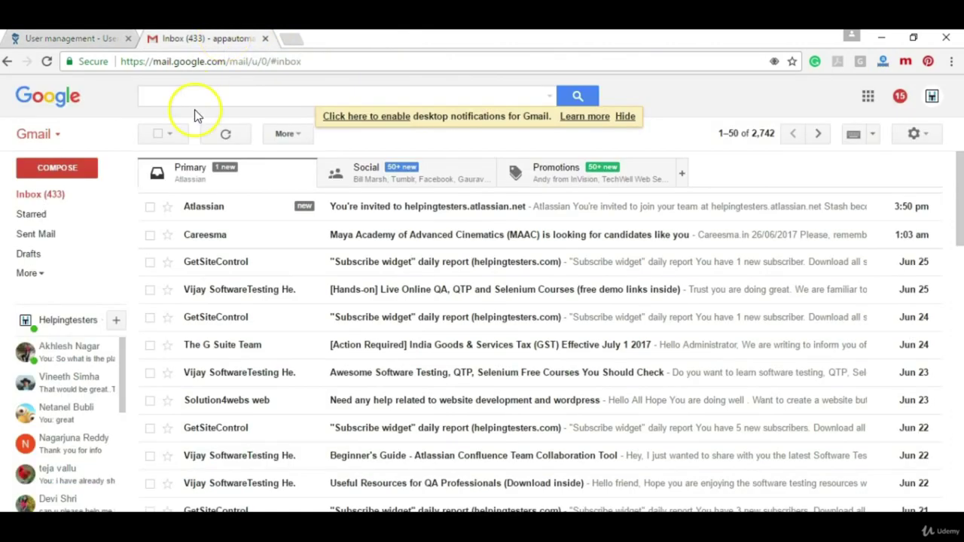
Open the Atlassian 'You're invited' email, log the admin out, then start 'Sign up to join'.
click(380, 211)
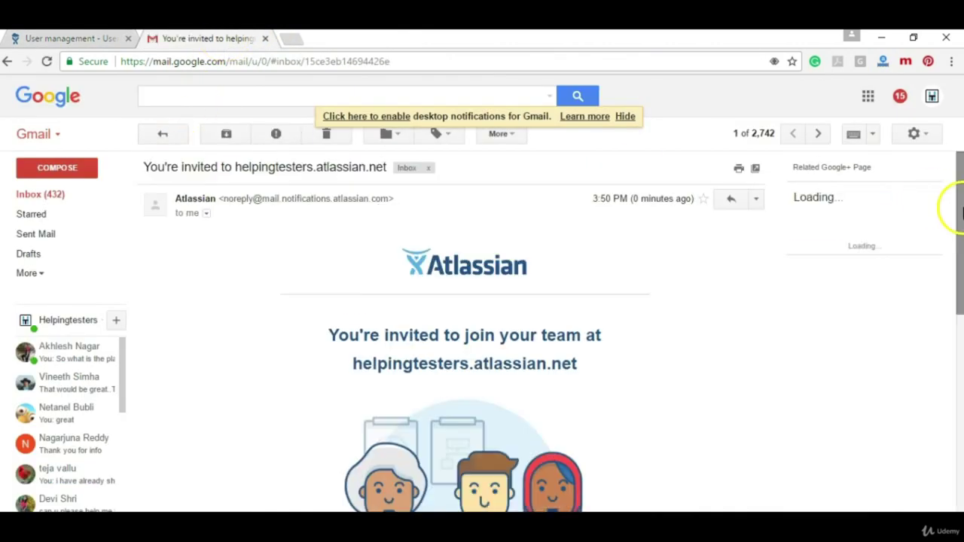
drag(961, 226, 959, 383)
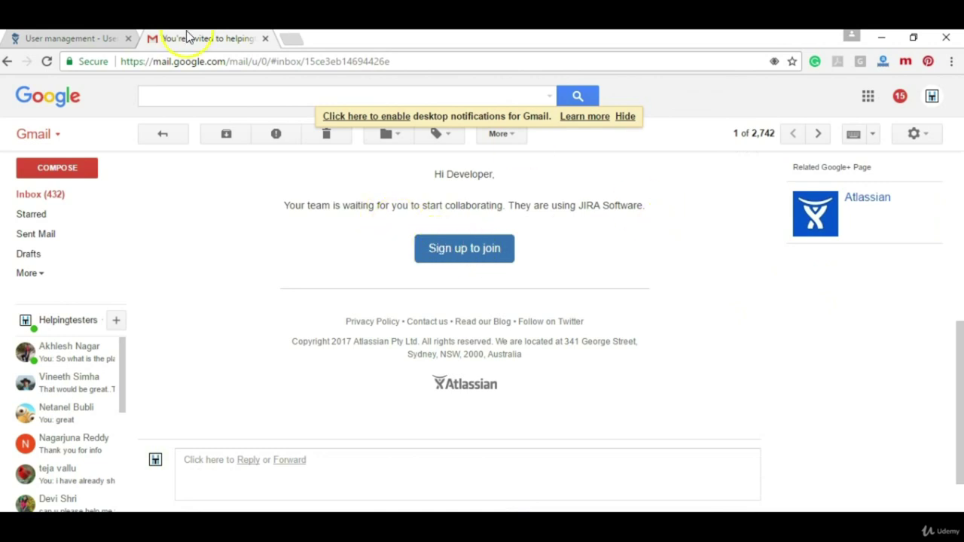
click(83, 39)
click(918, 90)
click(904, 119)
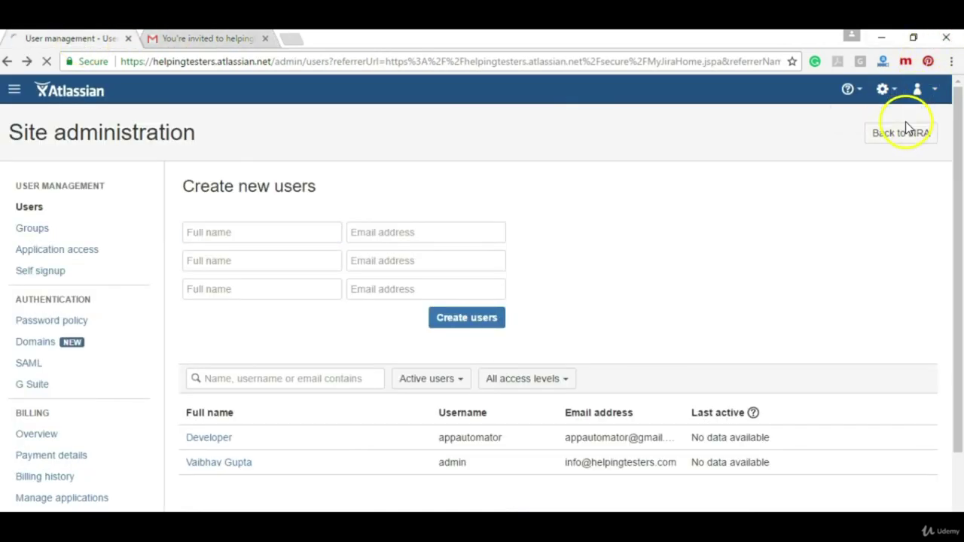
click(223, 46)
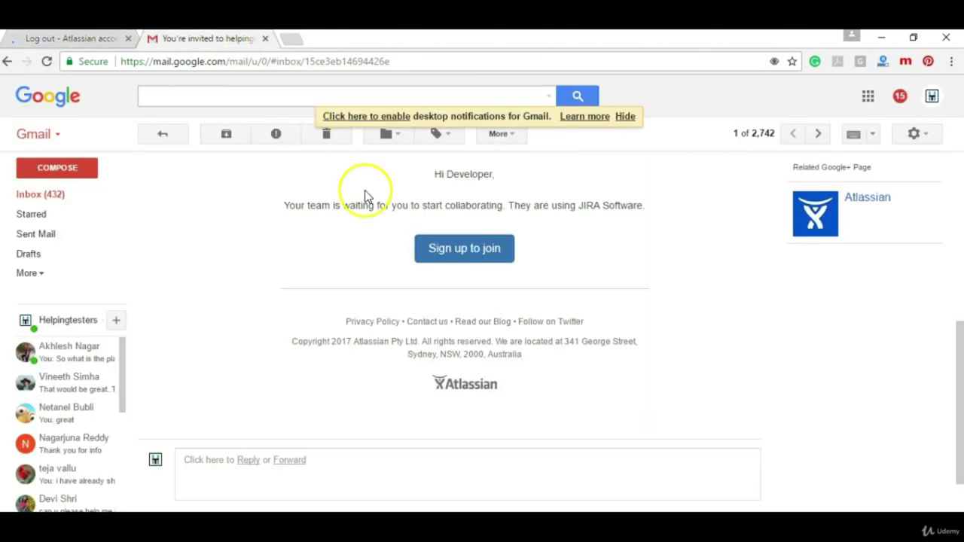
click(454, 252)
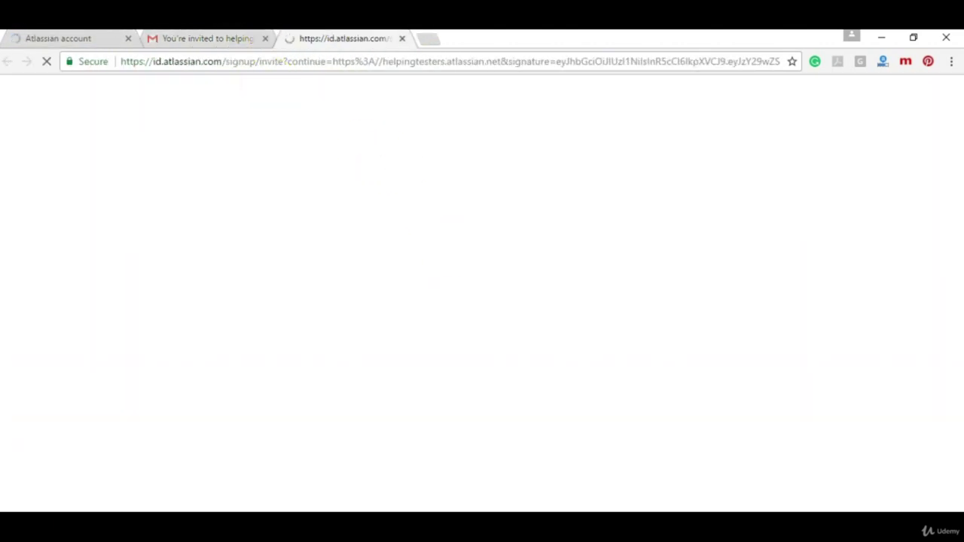
Sign up the invited user with a new full name and password, passing the reCAPTCHA.
click(127, 40)
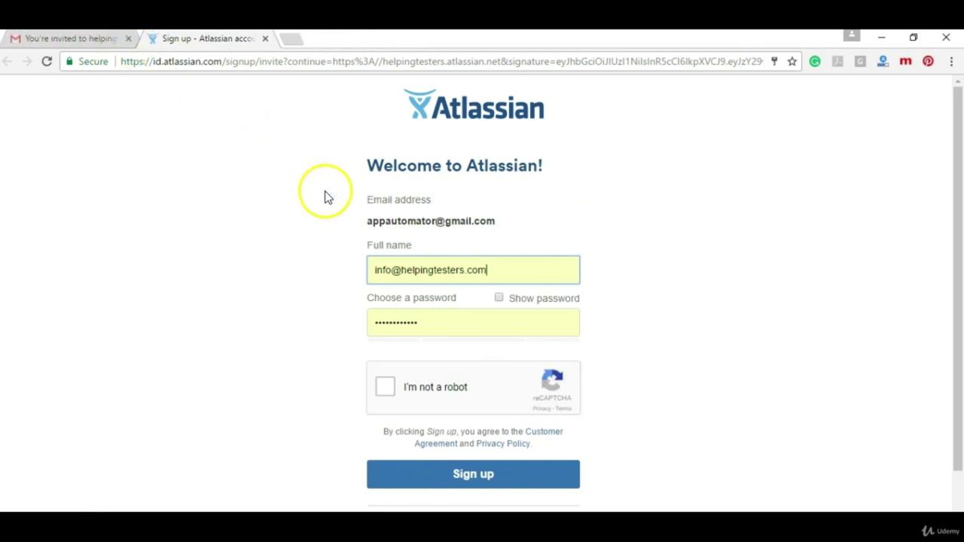
triple_click(464, 268)
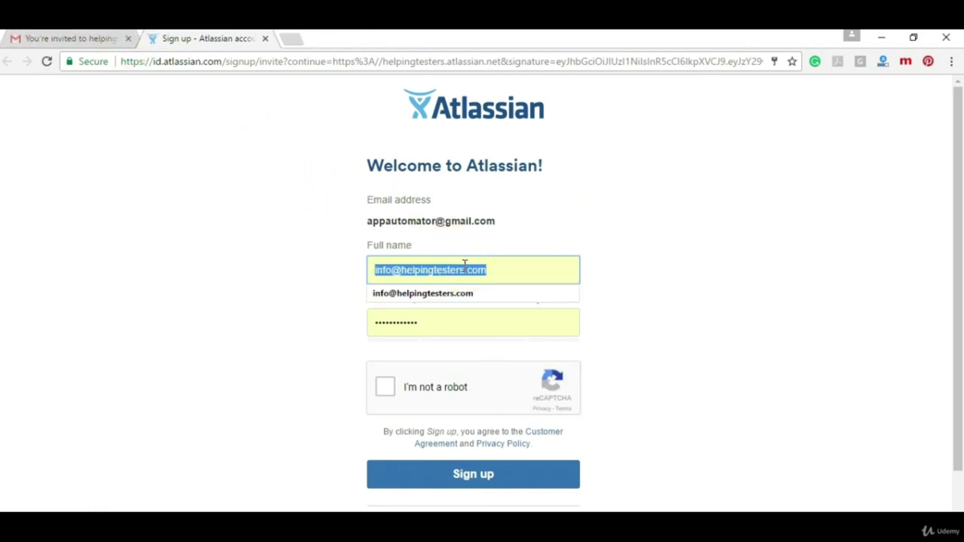
key(BackSpace)
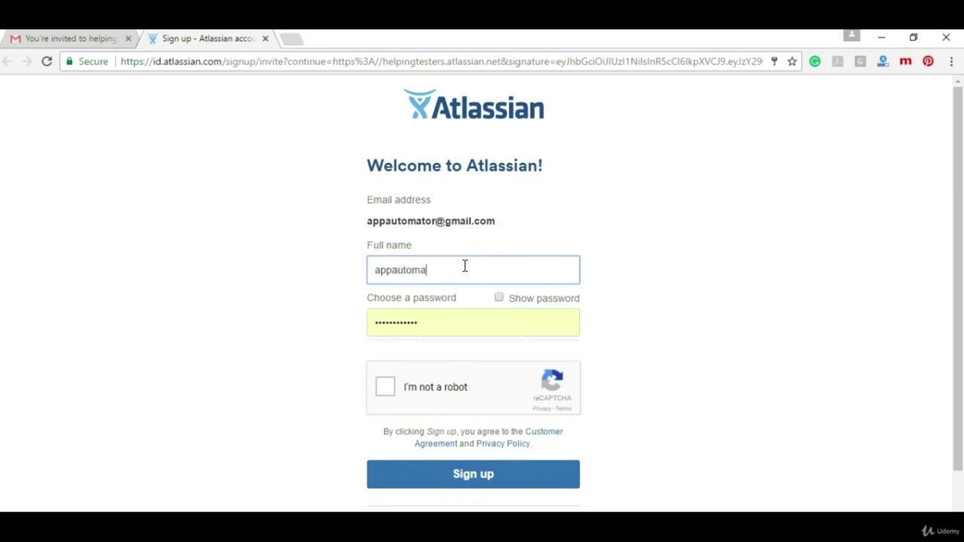
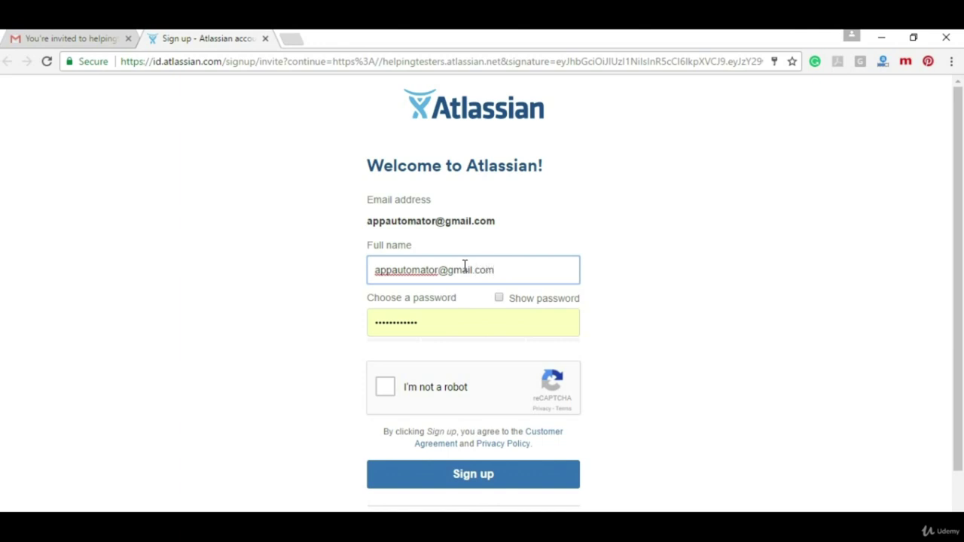
key(Tab)
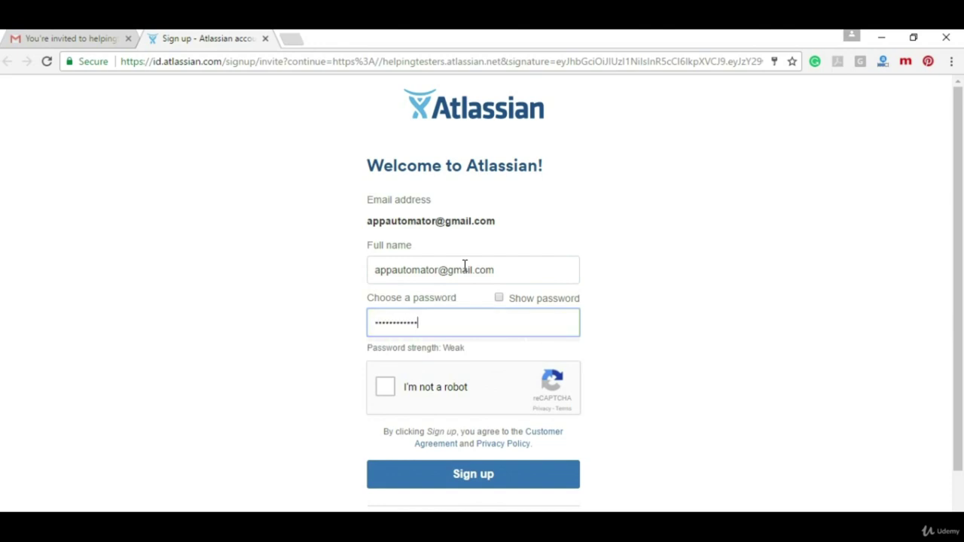
click(386, 388)
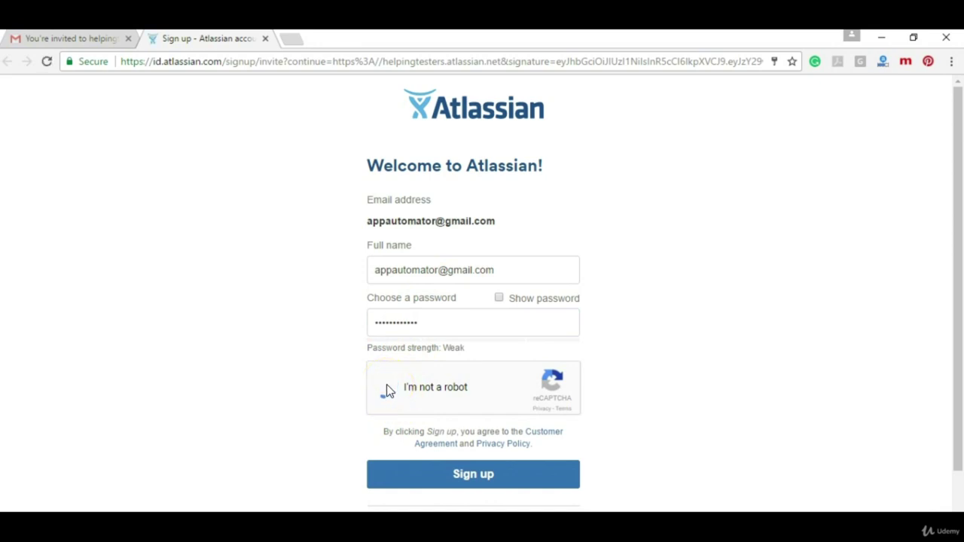
click(474, 486)
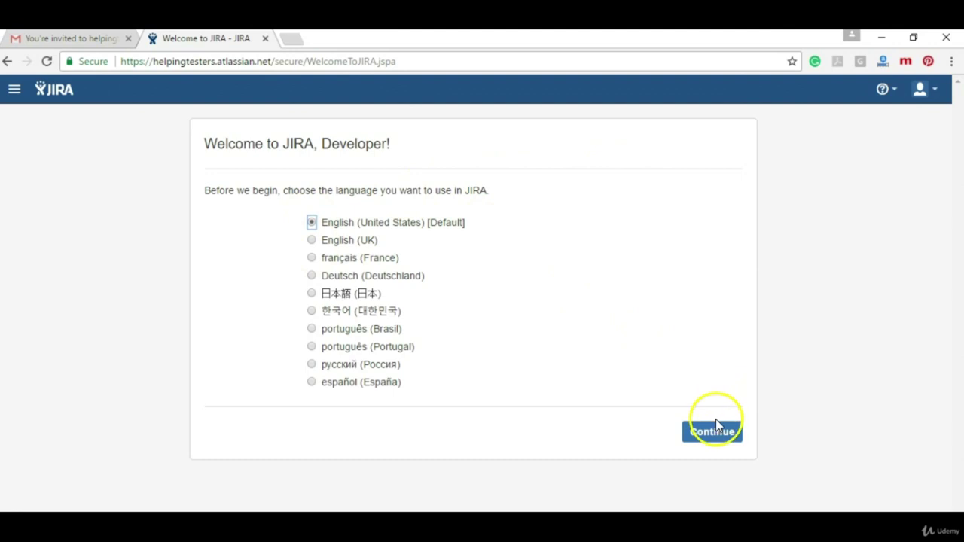
Keep English, pass the avatar step, and open Scrum Sample Project's Sample Sprint 2 board.
click(716, 433)
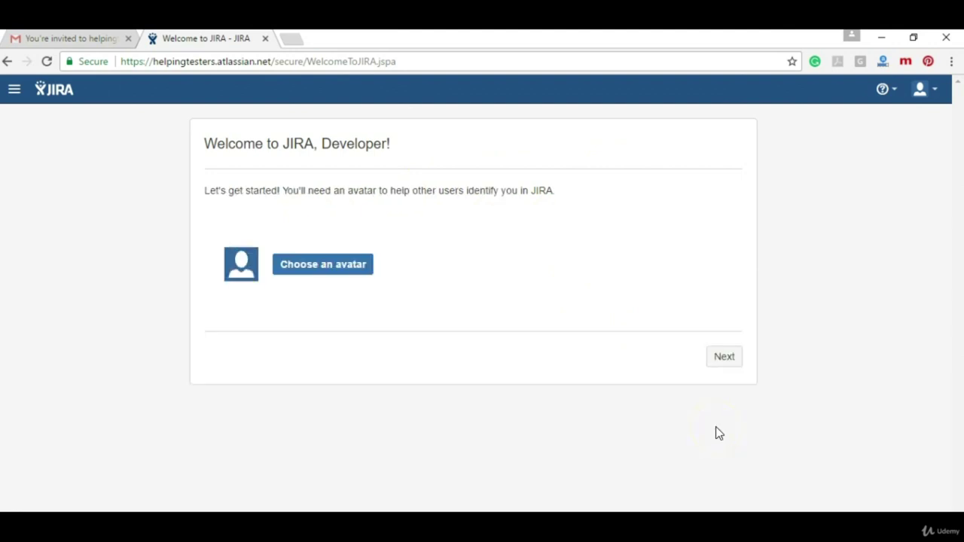
click(305, 271)
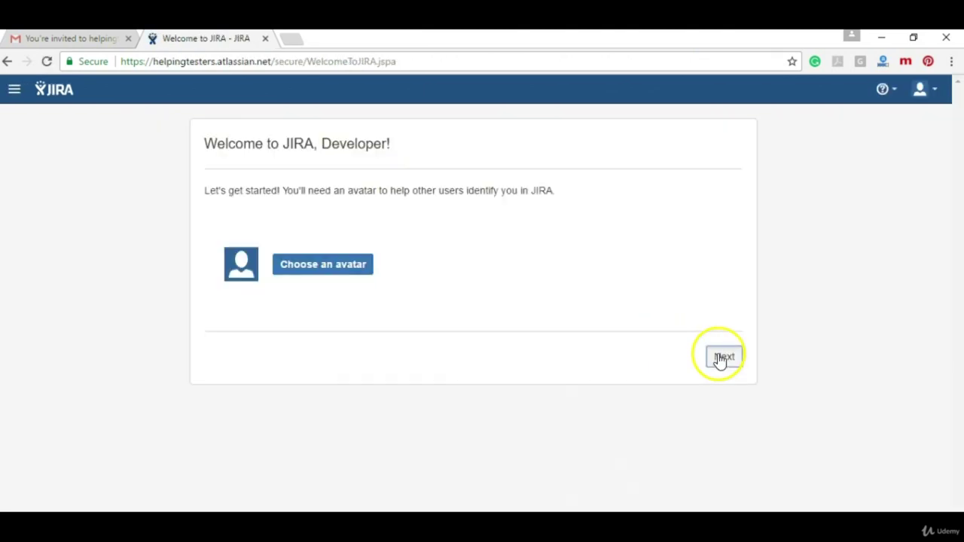
click(719, 358)
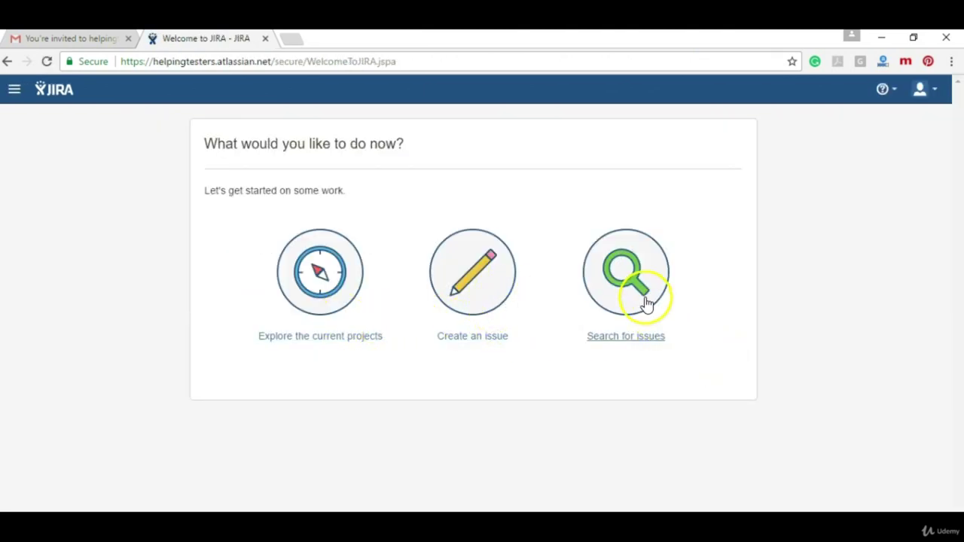
click(344, 269)
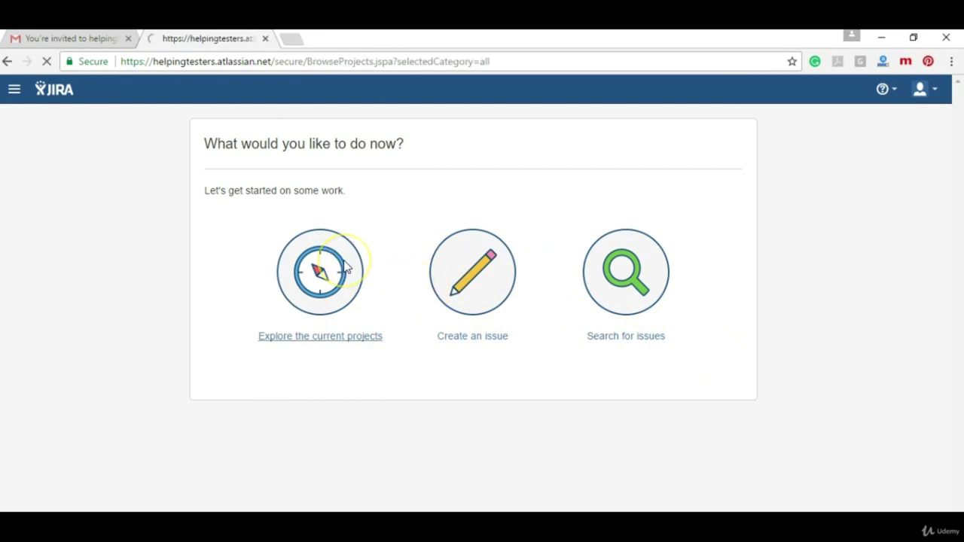
click(285, 301)
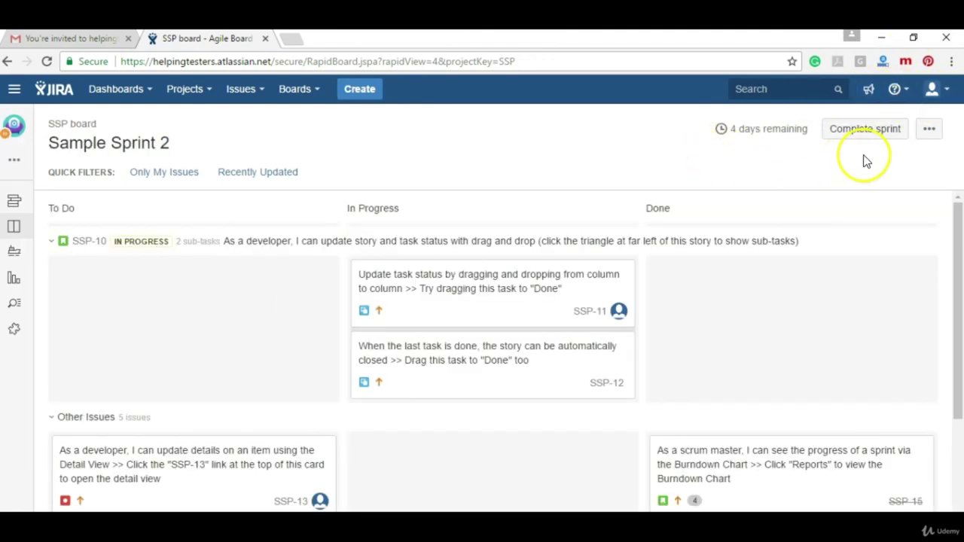
click(896, 90)
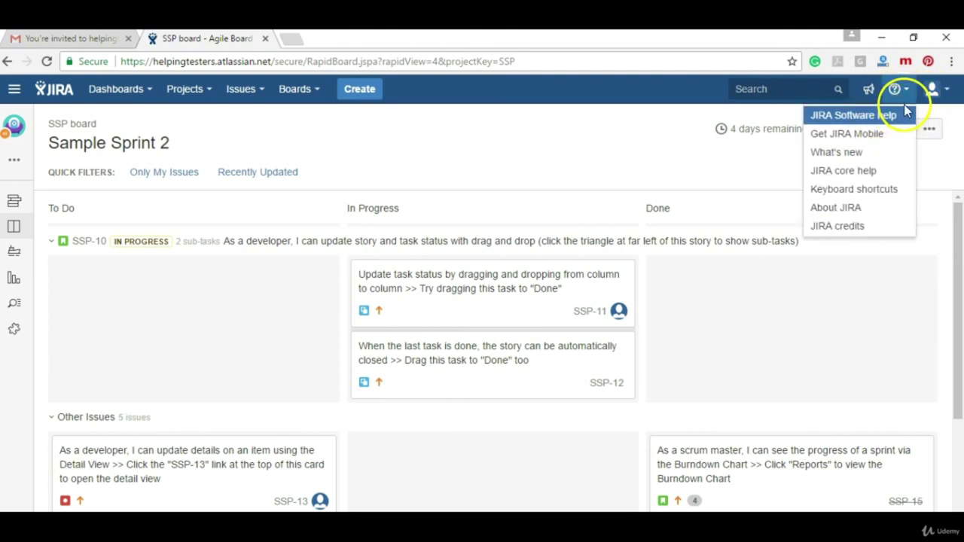
Dismiss the Help menu, go to the System dashboard, and begin a new SSP issue.
click(713, 186)
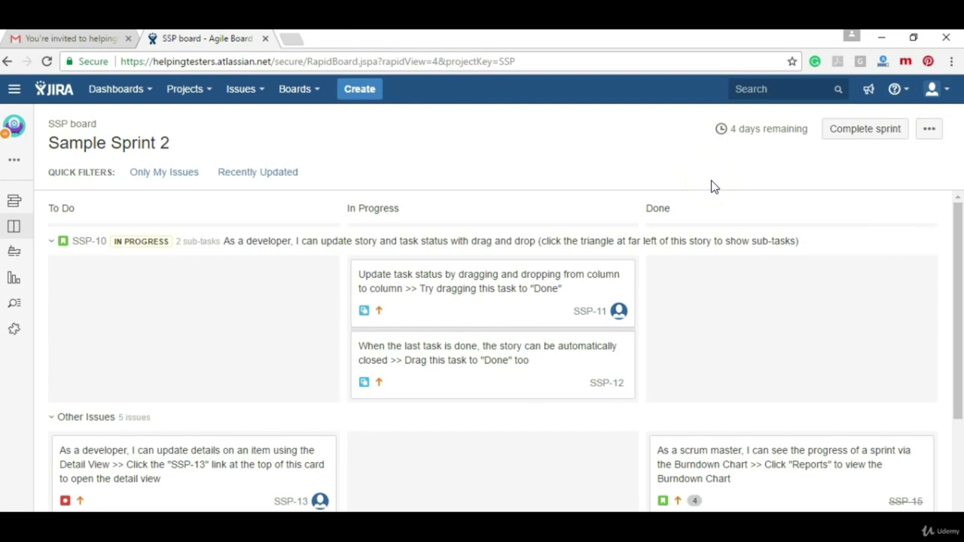
click(65, 90)
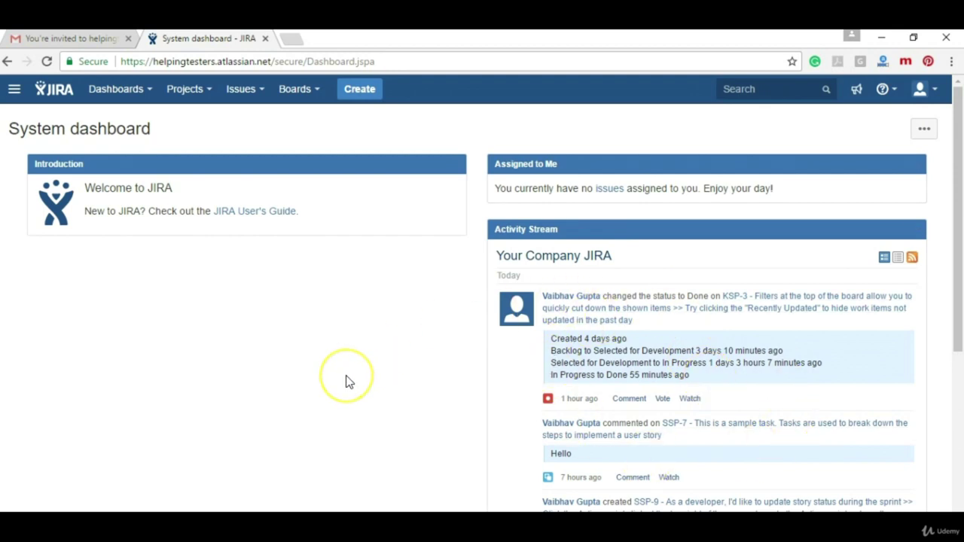
click(362, 100)
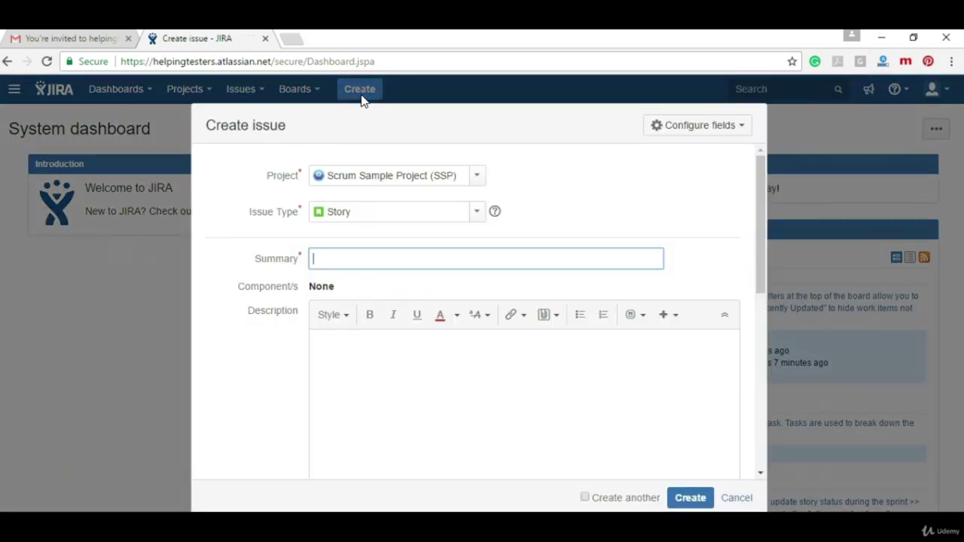
click(456, 158)
Make the new SSP issue an Epic named 'Epic1' with summary 'Summary for Epic 1'.
click(476, 178)
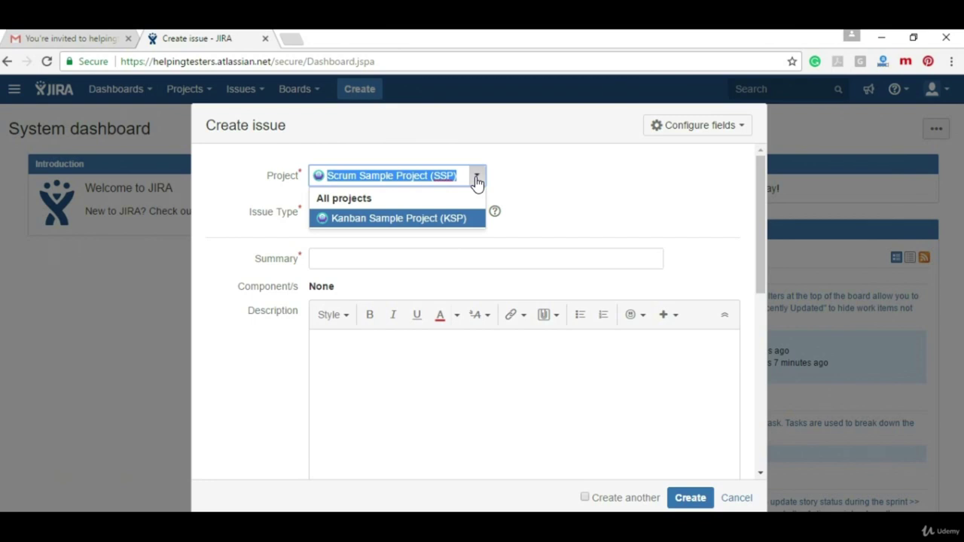
click(525, 175)
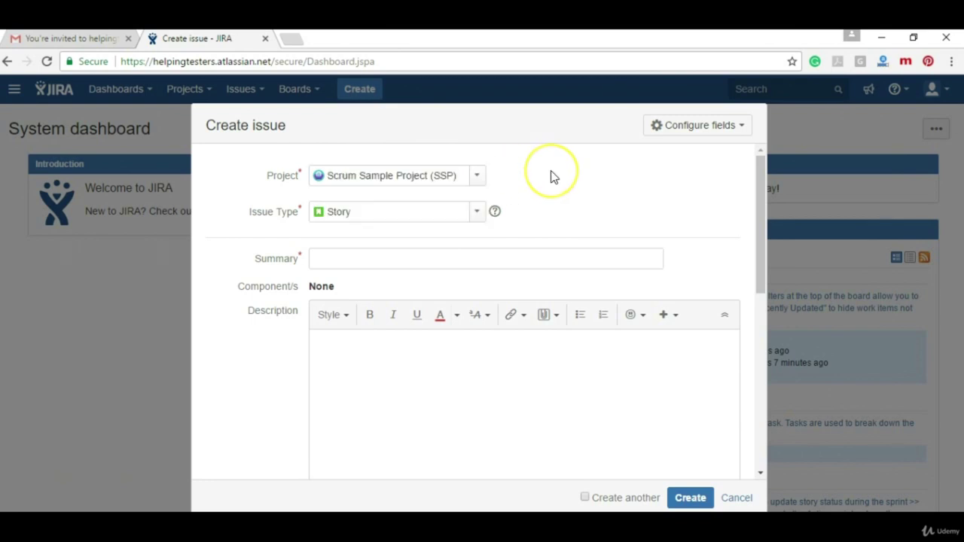
click(478, 214)
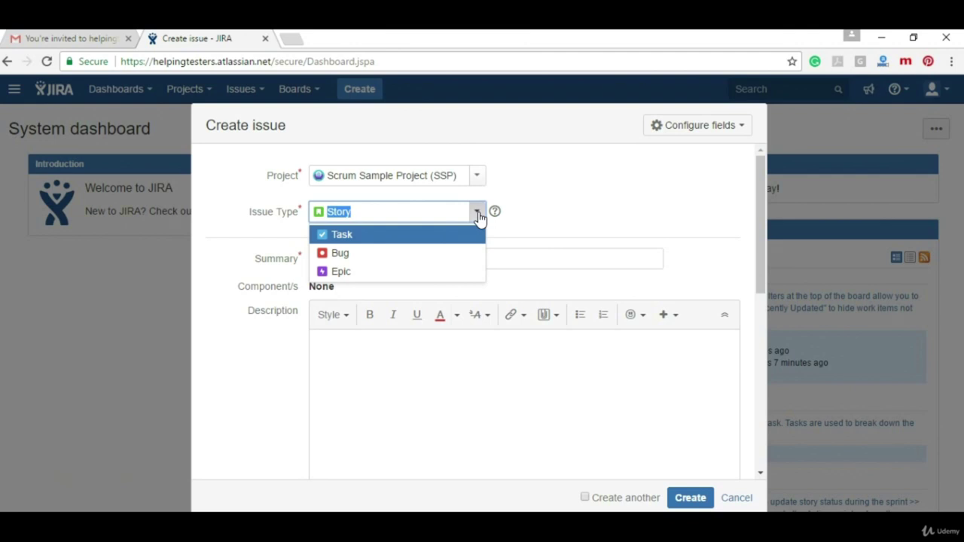
click(433, 273)
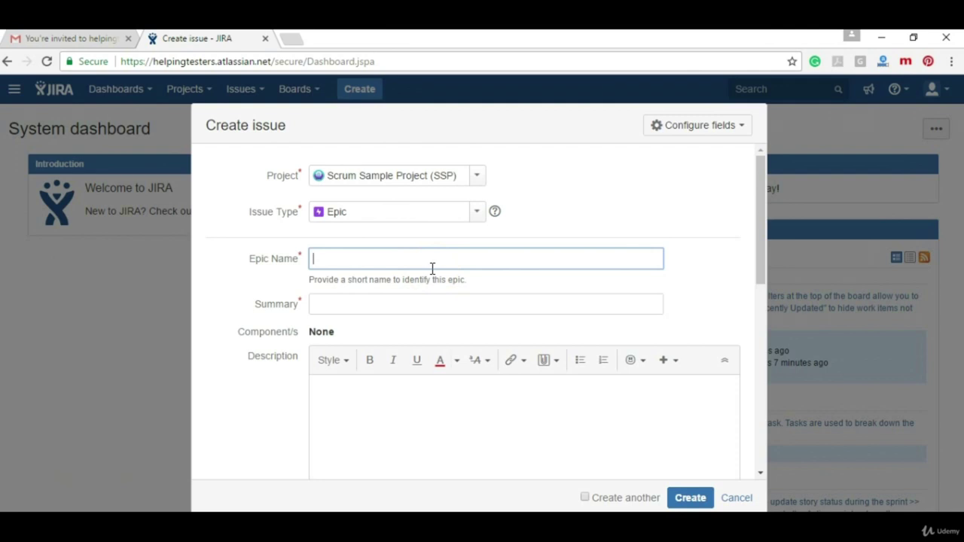
text(Epic1)
click(334, 307)
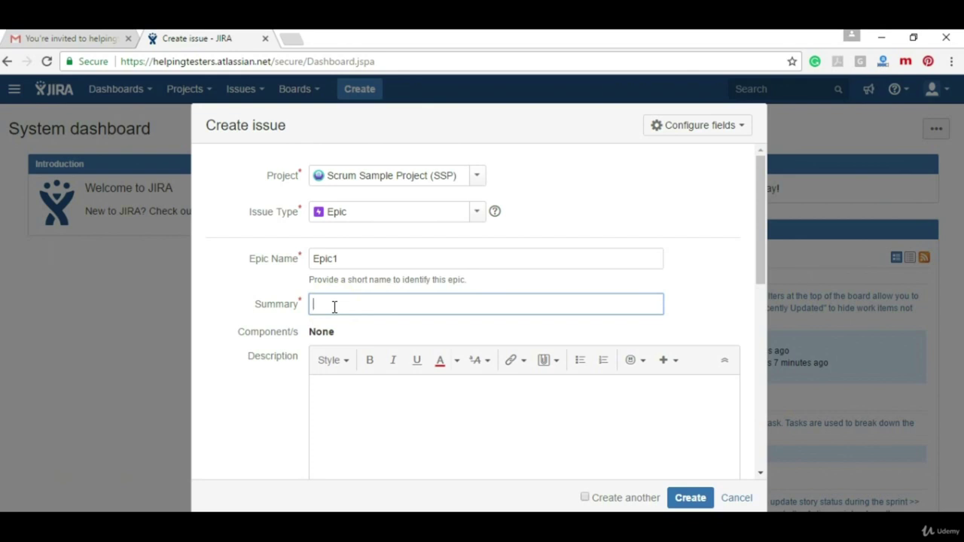
text(Summary for Epi)
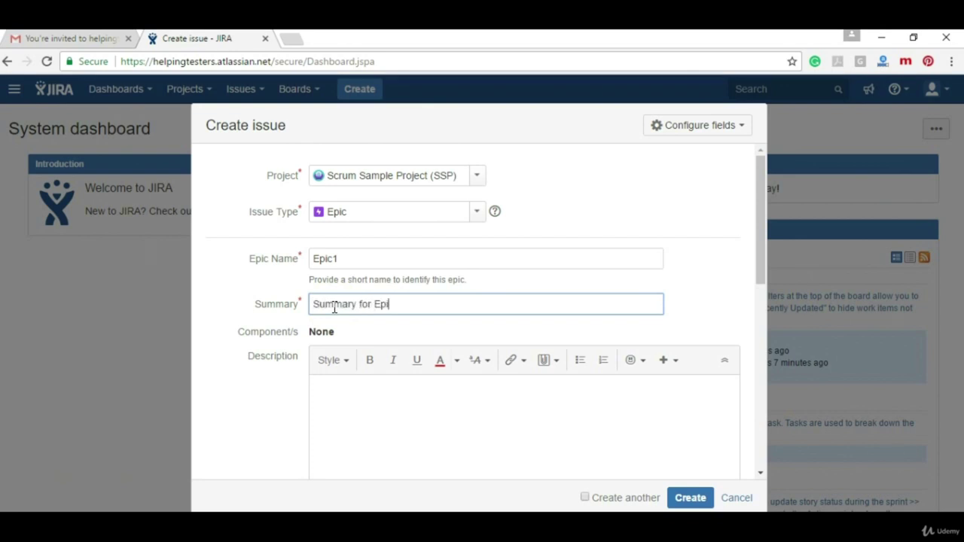
text(c 1)
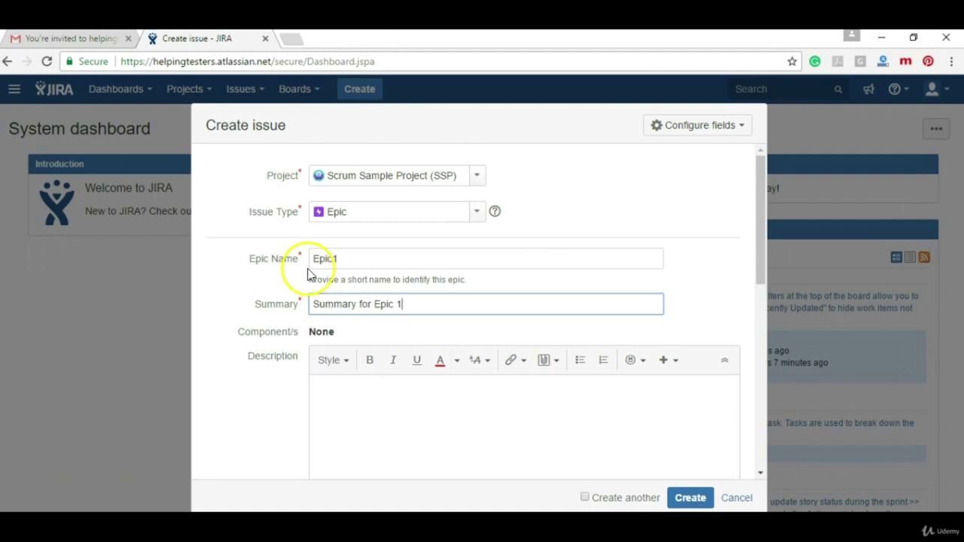
drag(760, 263, 759, 393)
click(501, 248)
Set the epic's fix version to Version 1.0 and priority to Highest.
click(654, 250)
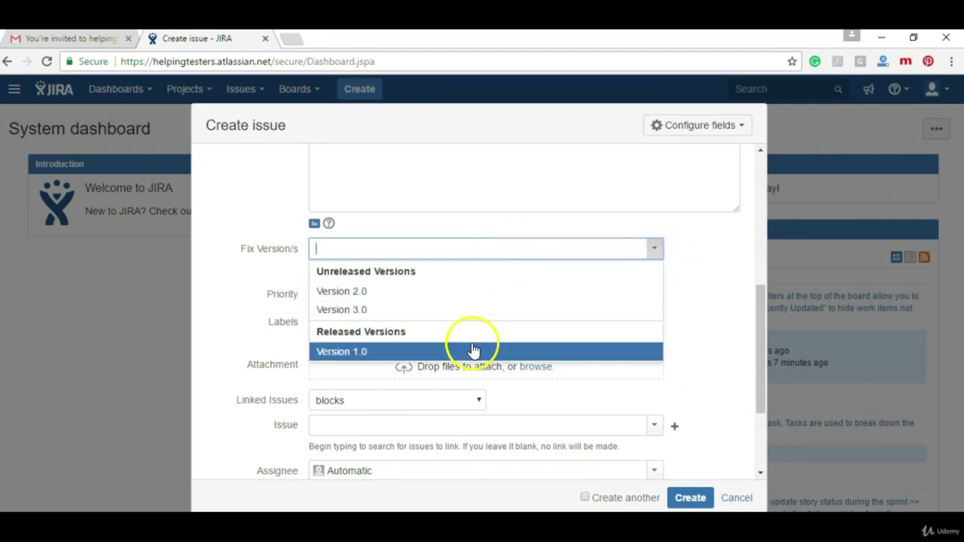
click(469, 346)
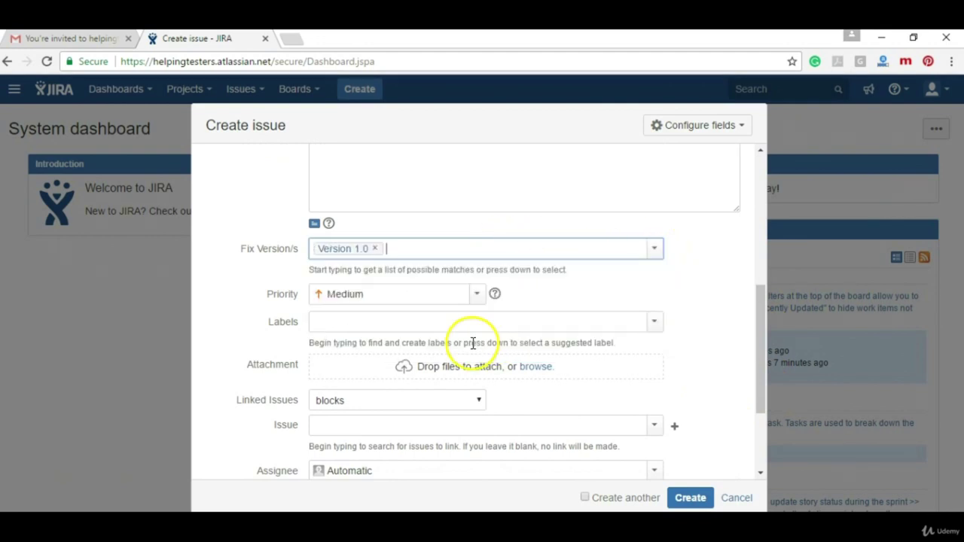
click(475, 295)
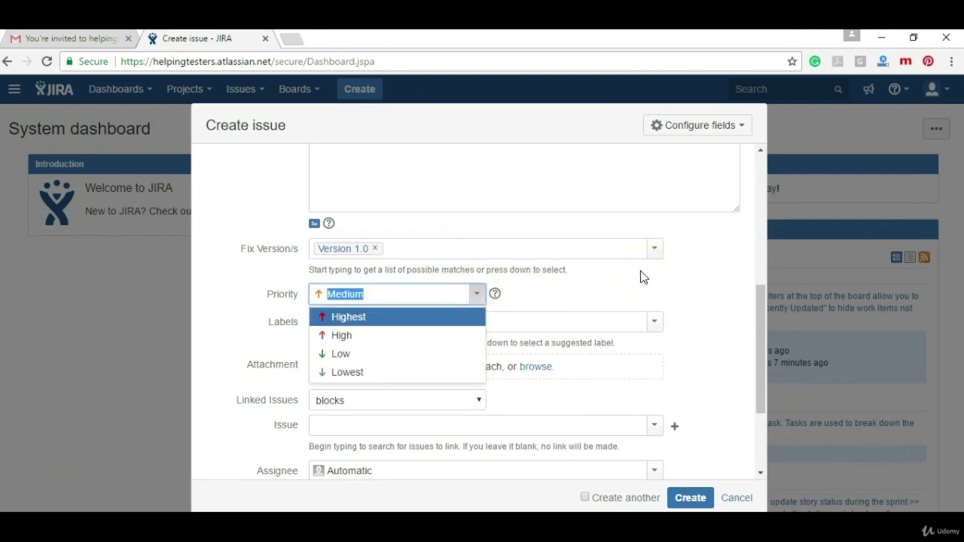
click(458, 319)
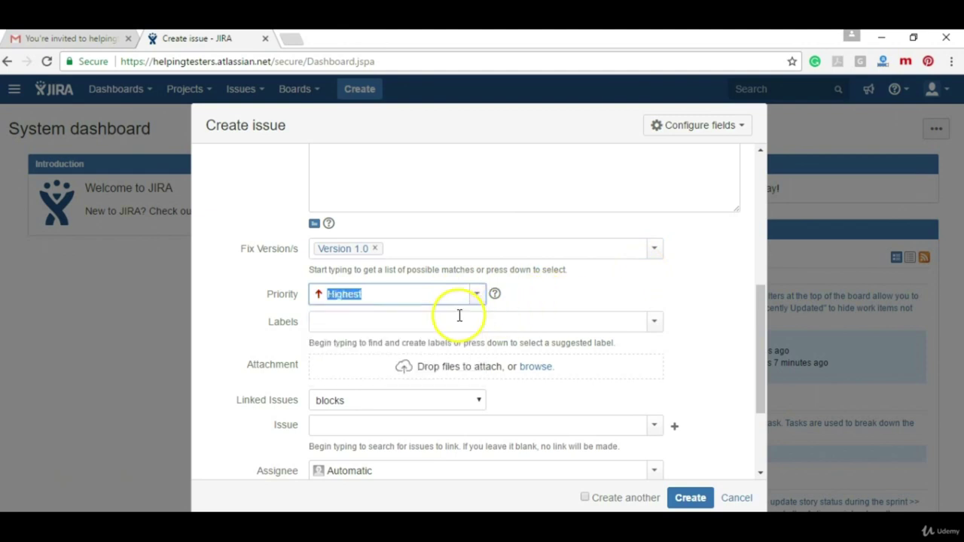
Add the single label Nexusv1.2, correcting the mistyped label entry.
click(498, 324)
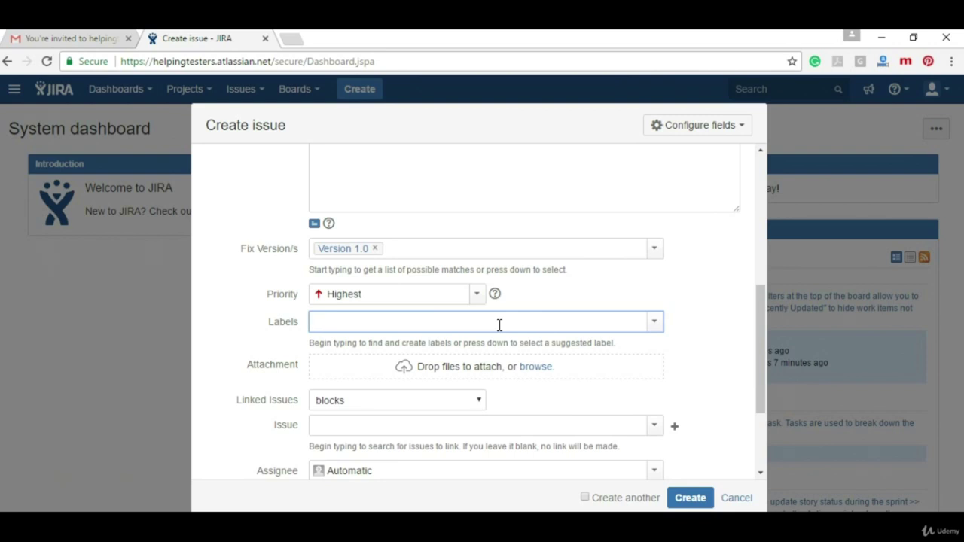
text(Nexus v)
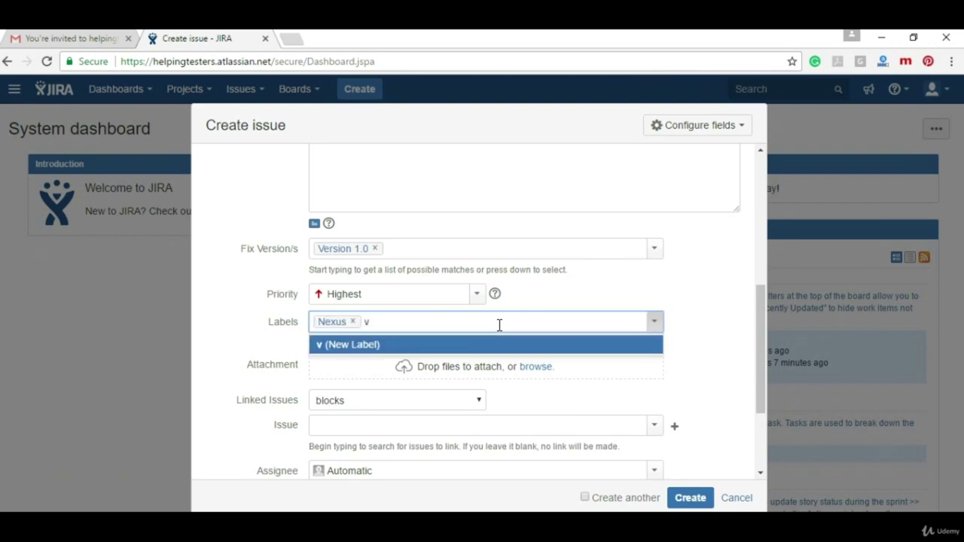
text( 5.2)
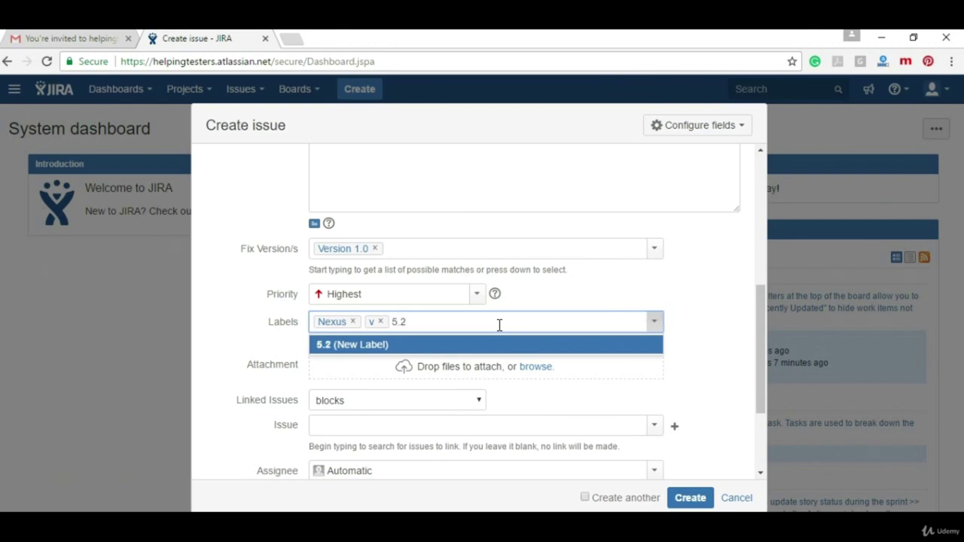
key(BackSpace)
key(BackSpace)
key(BackSpace)
key(BackSpace)
key(BackSpace)
key(BackSpace)
key(BackSpace)
text(N)
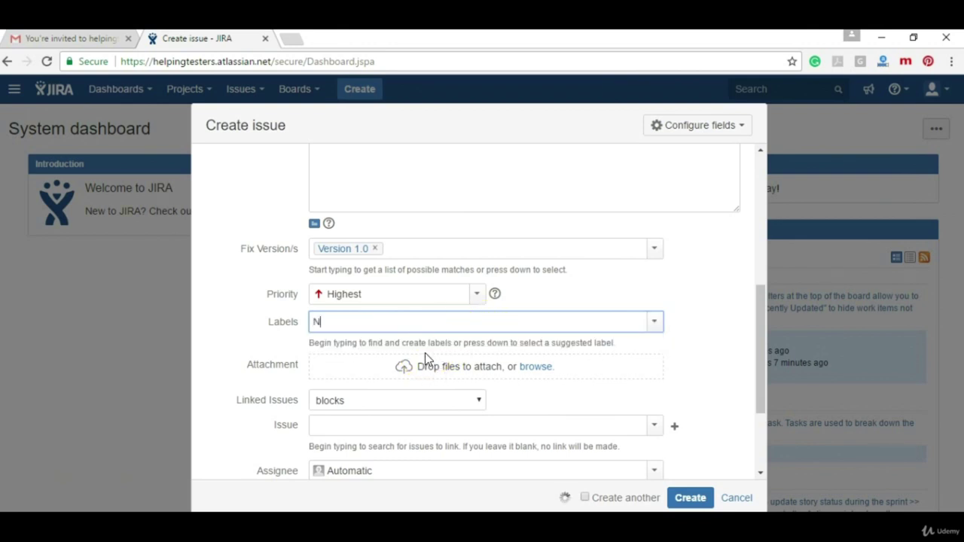
text(exusv1.2)
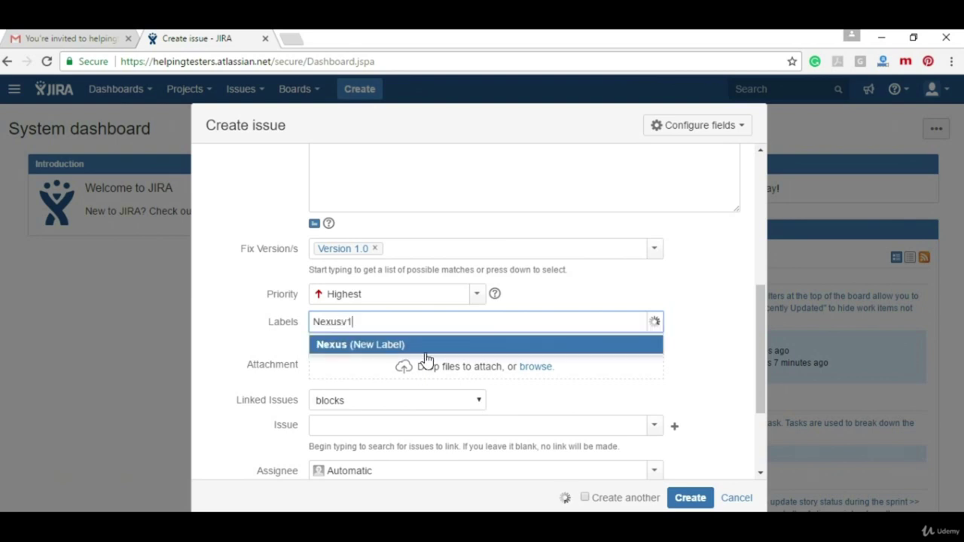
click(369, 344)
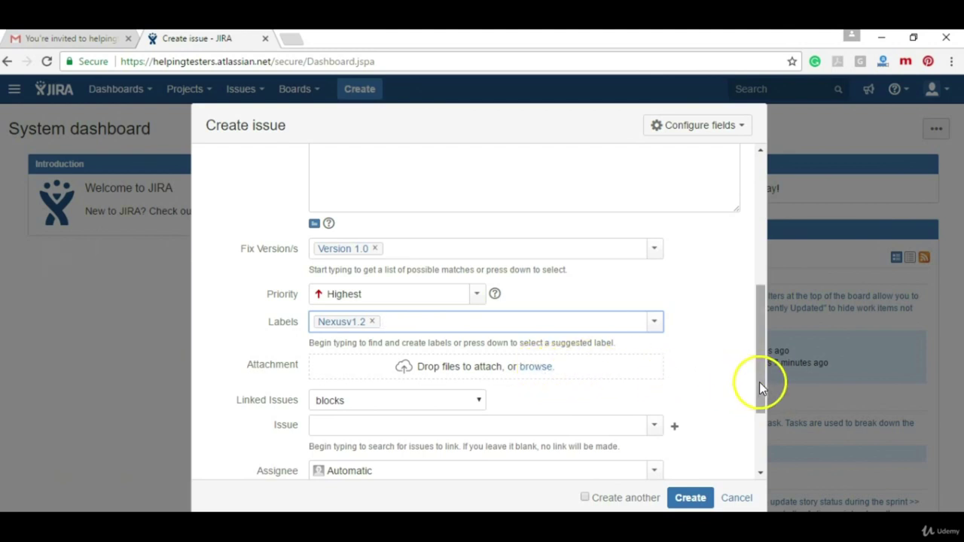
drag(759, 382, 763, 442)
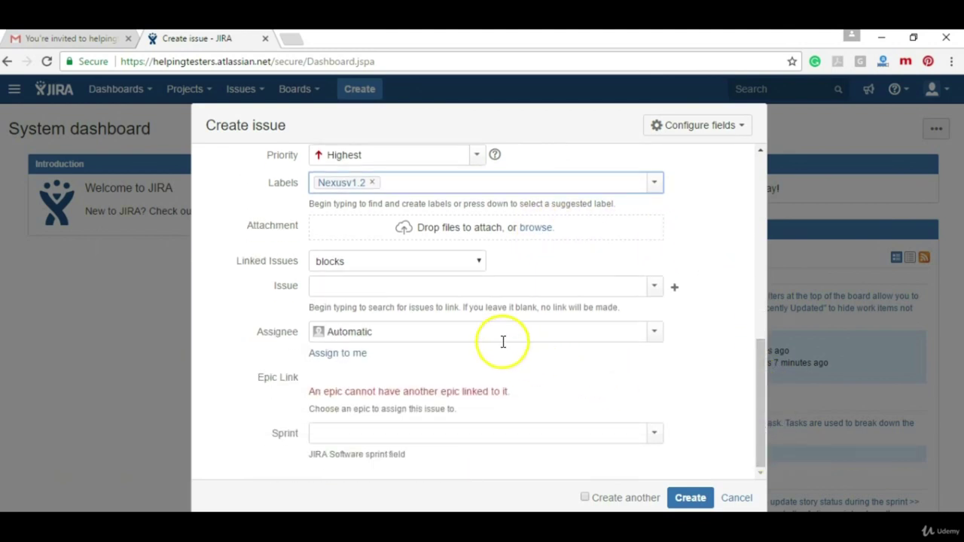
click(478, 263)
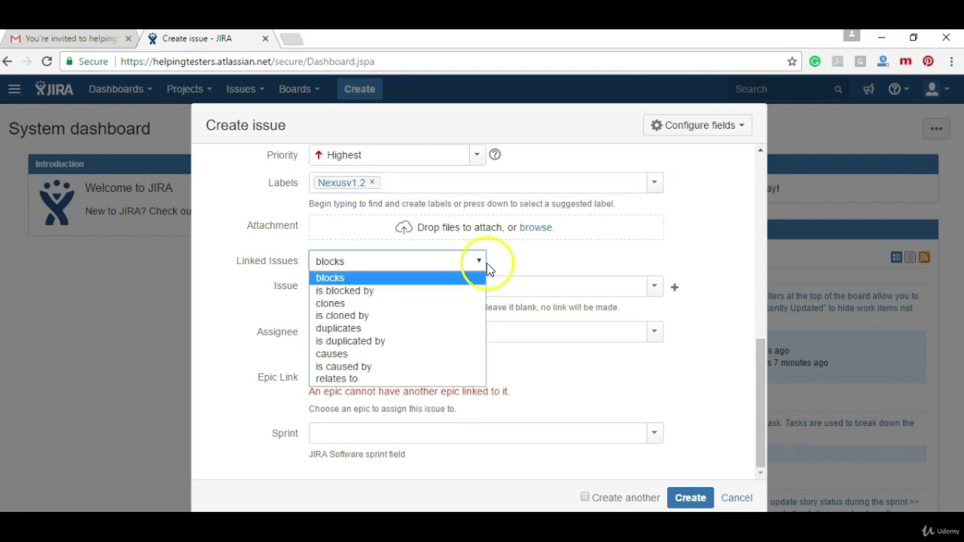
click(561, 265)
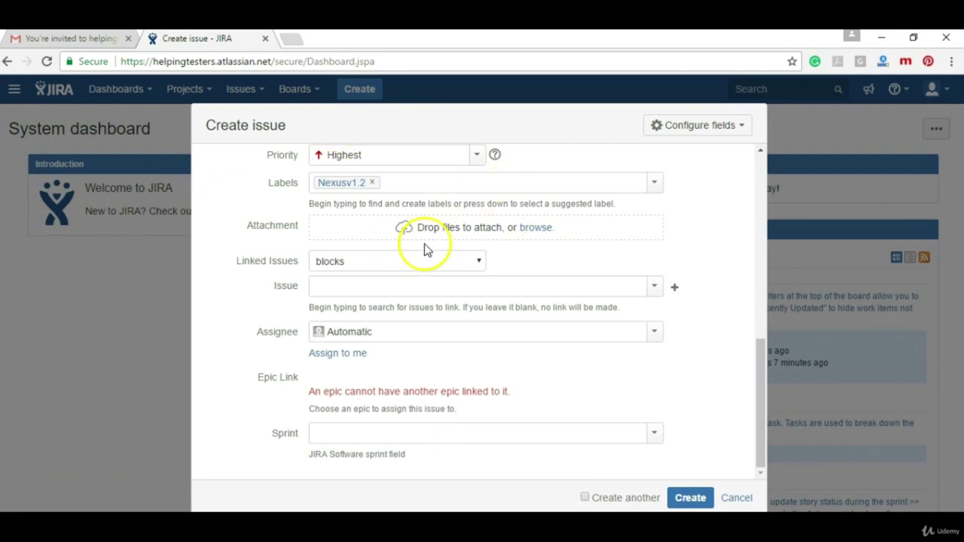
click(443, 260)
click(443, 260)
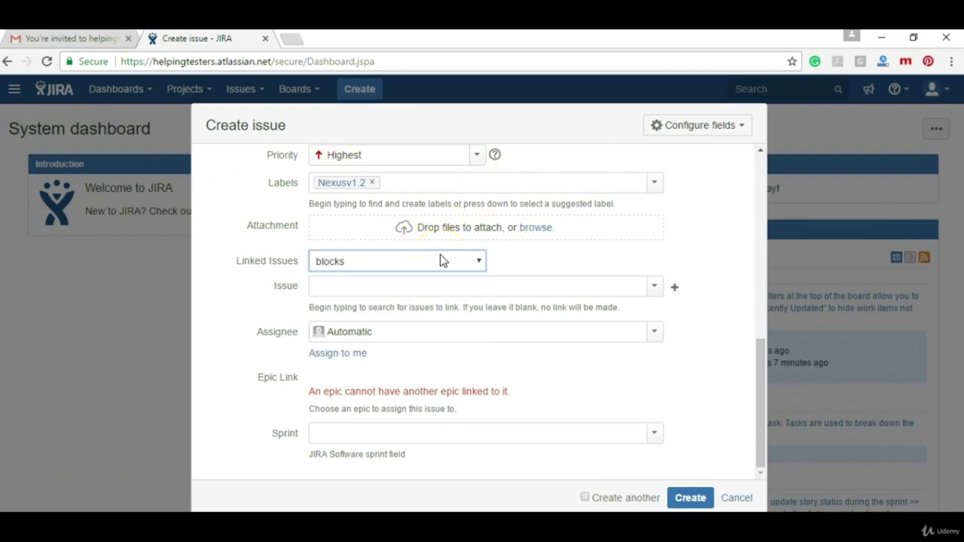
click(412, 284)
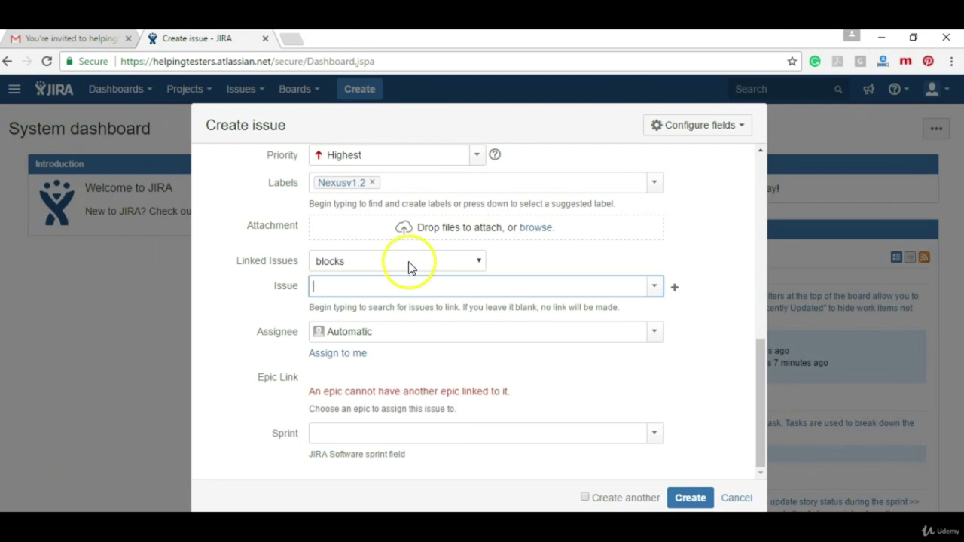
click(406, 262)
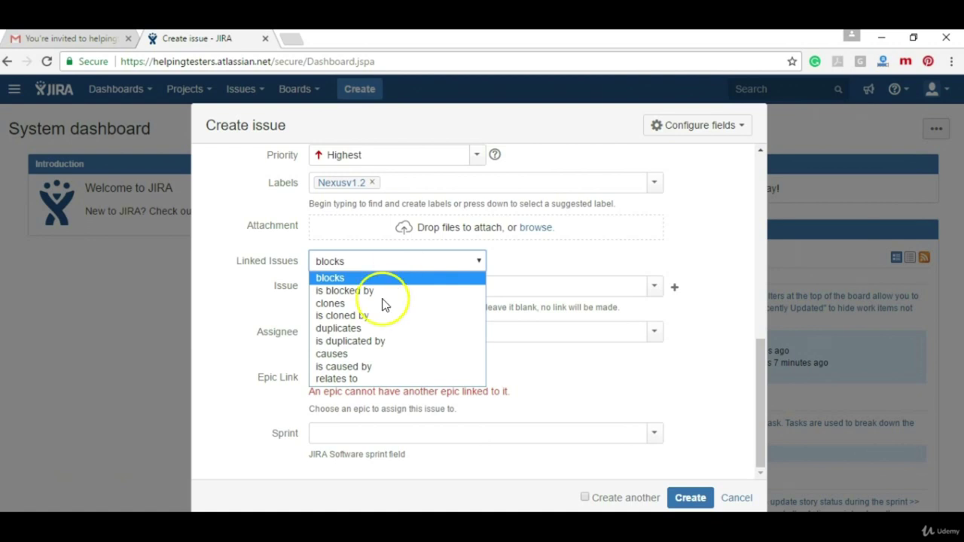
click(650, 269)
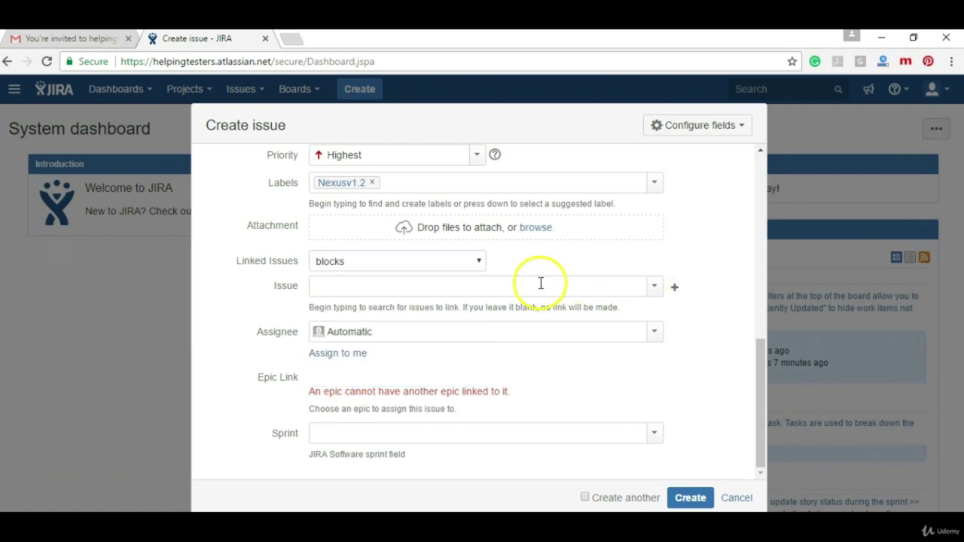
click(405, 329)
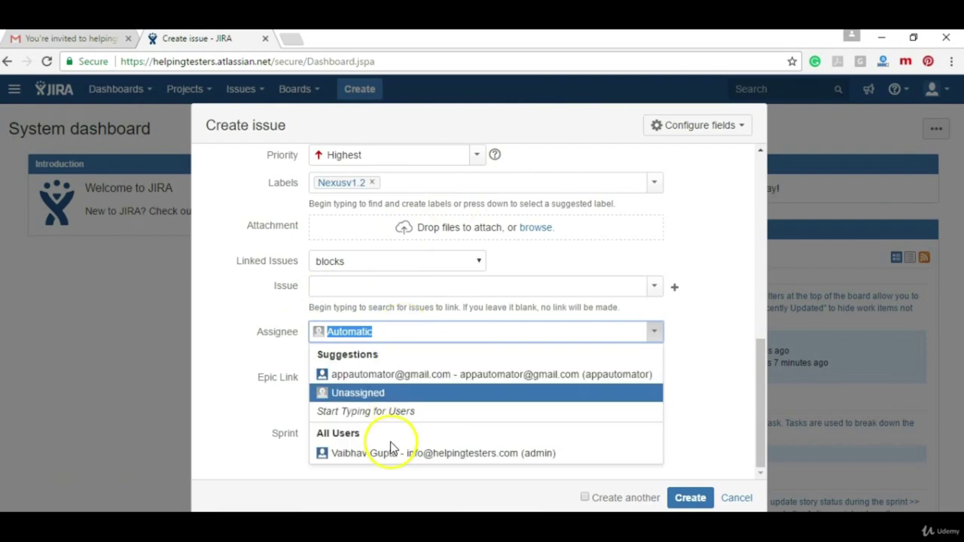
Assign the epic to yourself instead of the admin user.
click(394, 455)
click(333, 354)
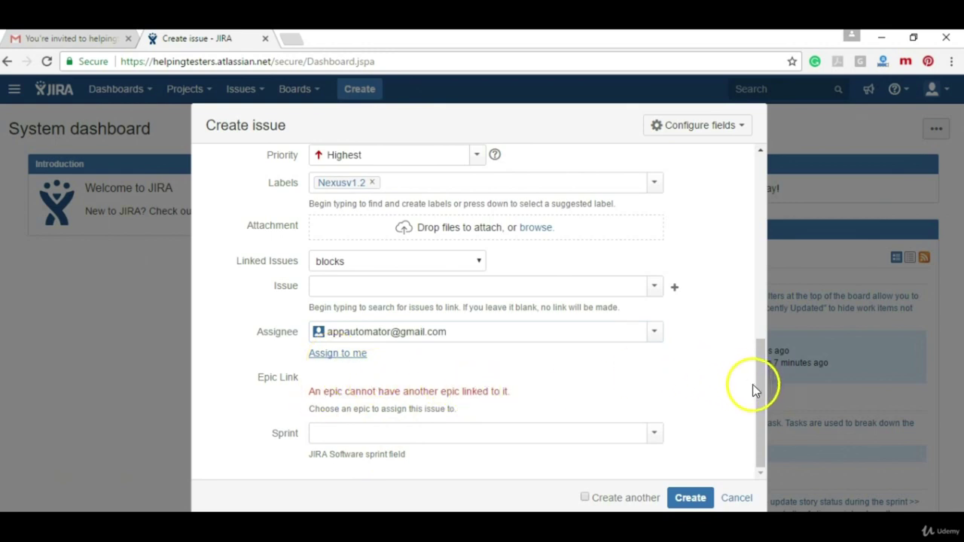
drag(766, 390, 760, 447)
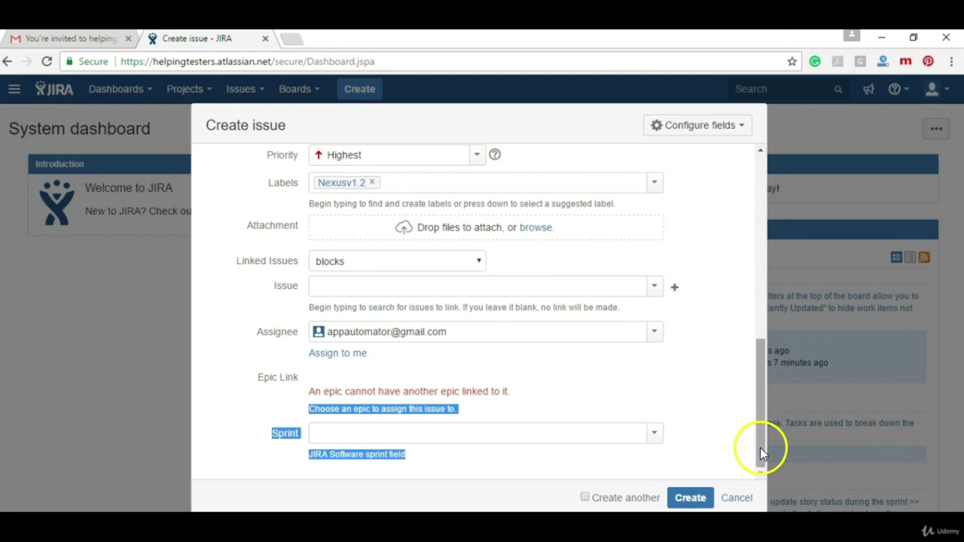
click(715, 443)
Put the epic in Sample Sprint 2 and create it.
click(654, 436)
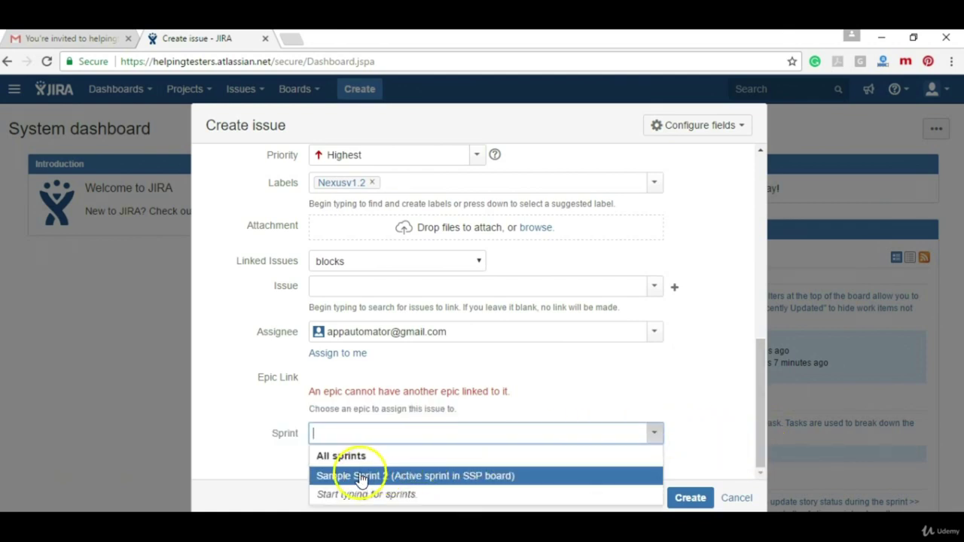
click(365, 478)
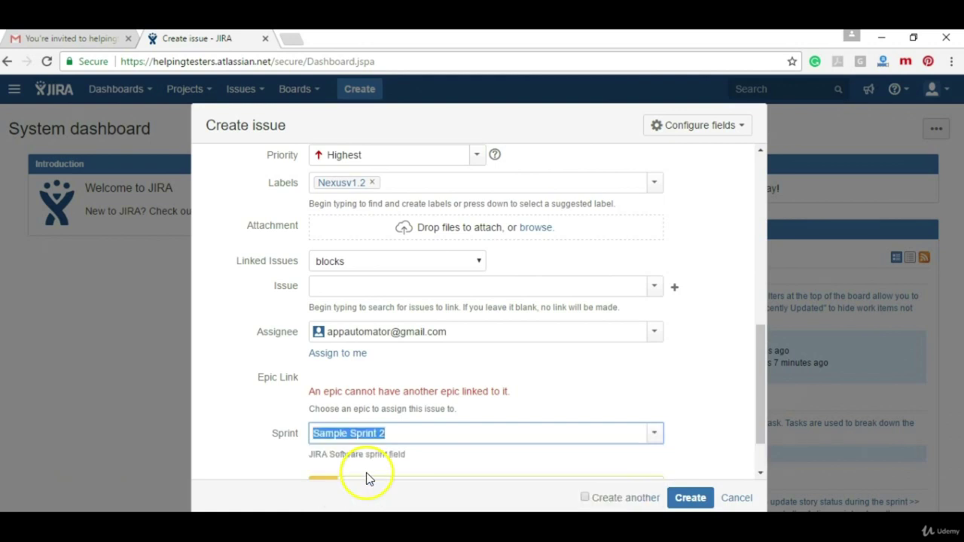
click(229, 399)
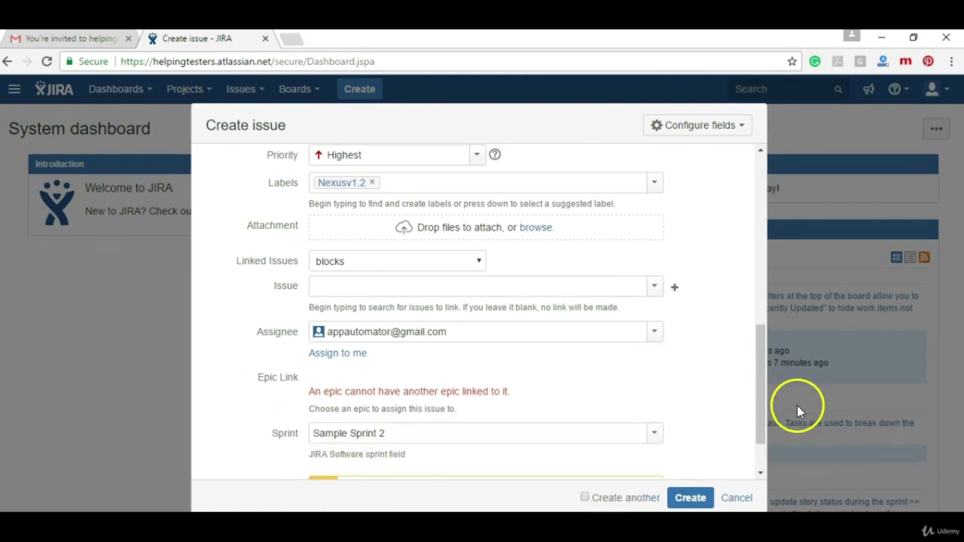
drag(762, 387, 758, 428)
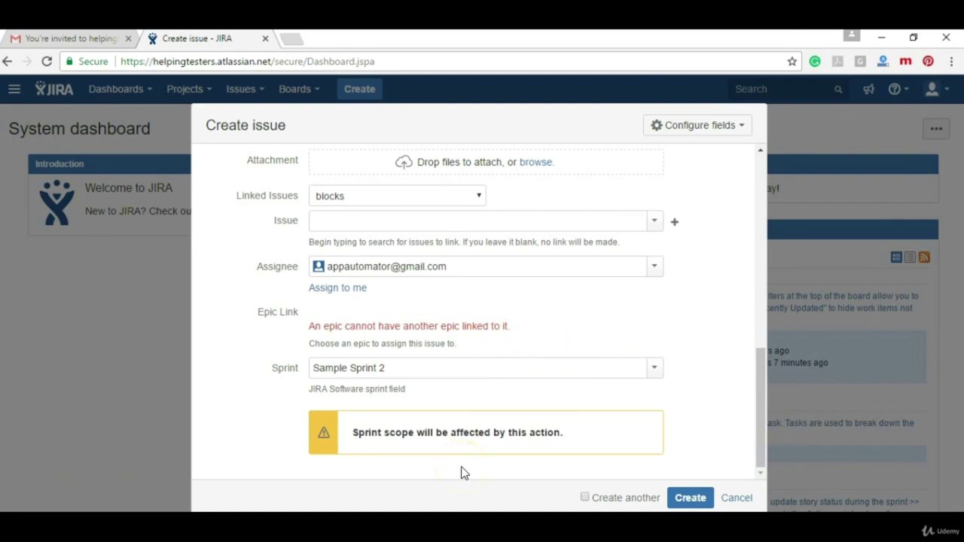
click(690, 498)
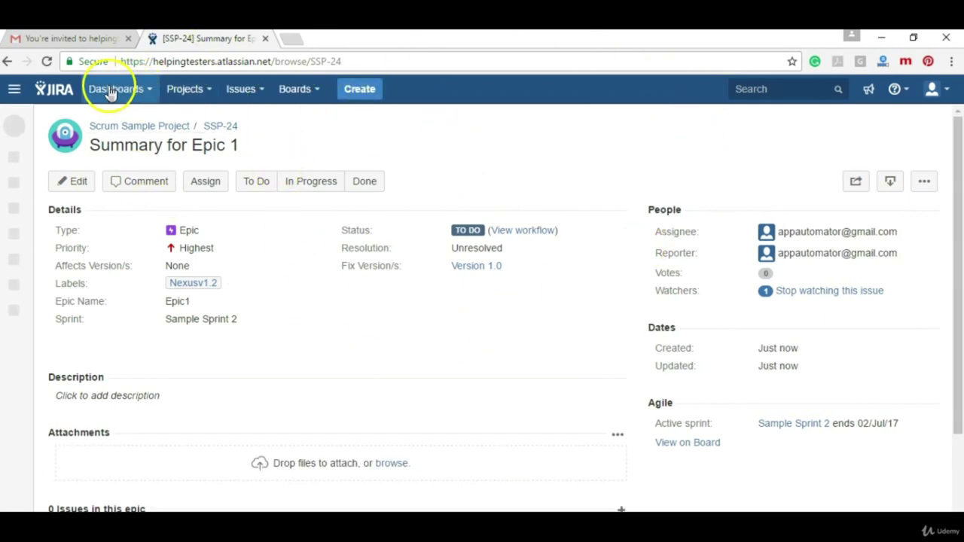
From the new SSP-24 epic, return to the System dashboard and begin another issue.
click(67, 95)
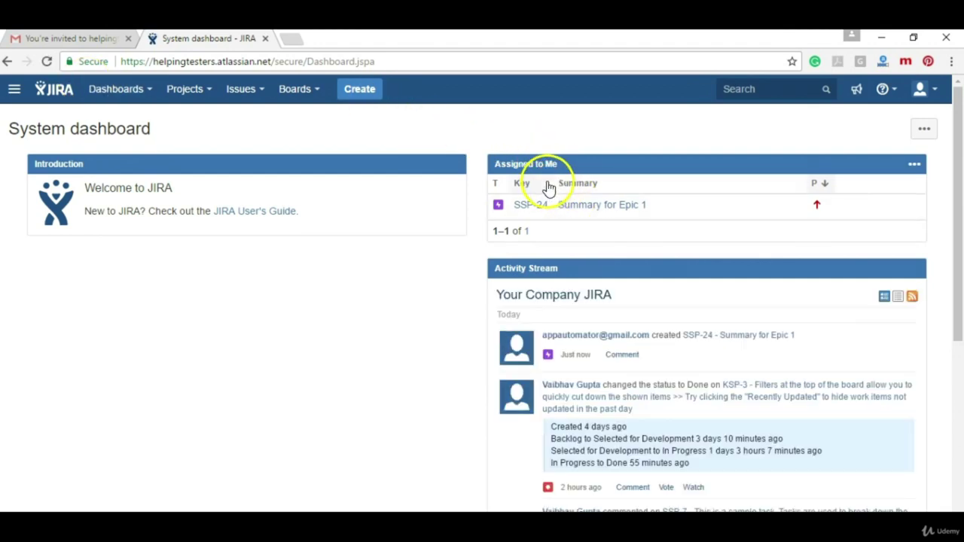
click(530, 163)
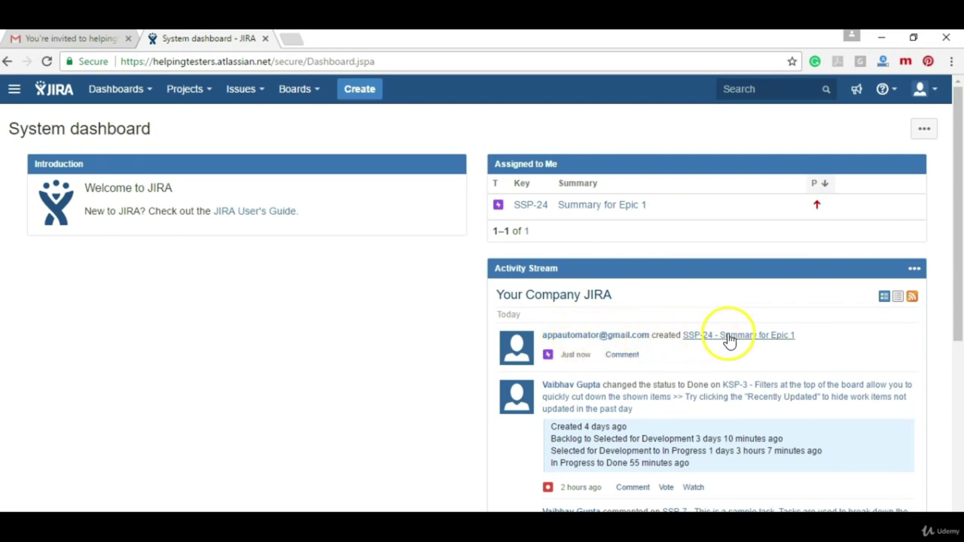
click(357, 91)
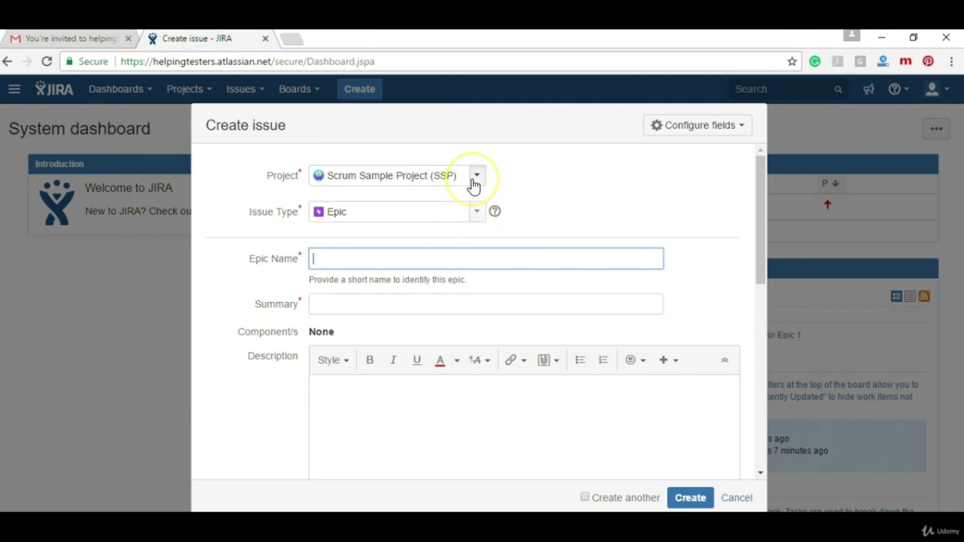
Make the new SSP issue a Bug with Fix Version 2.0 and High priority.
click(473, 183)
click(473, 183)
click(479, 213)
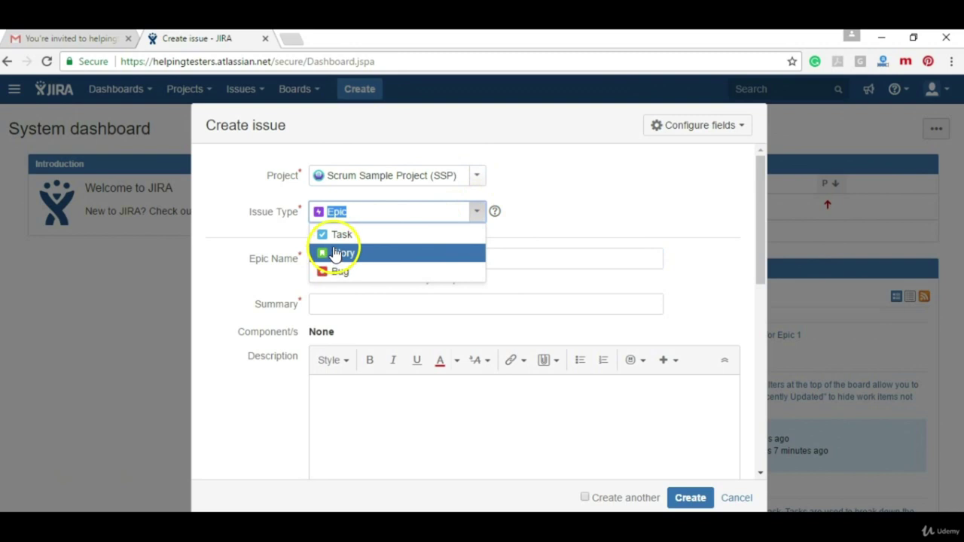
click(352, 270)
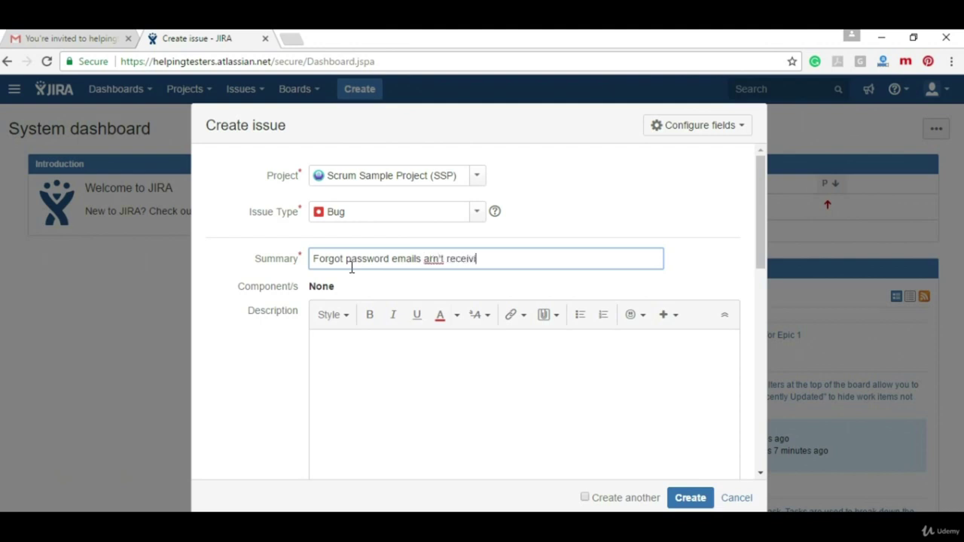
drag(759, 202, 743, 306)
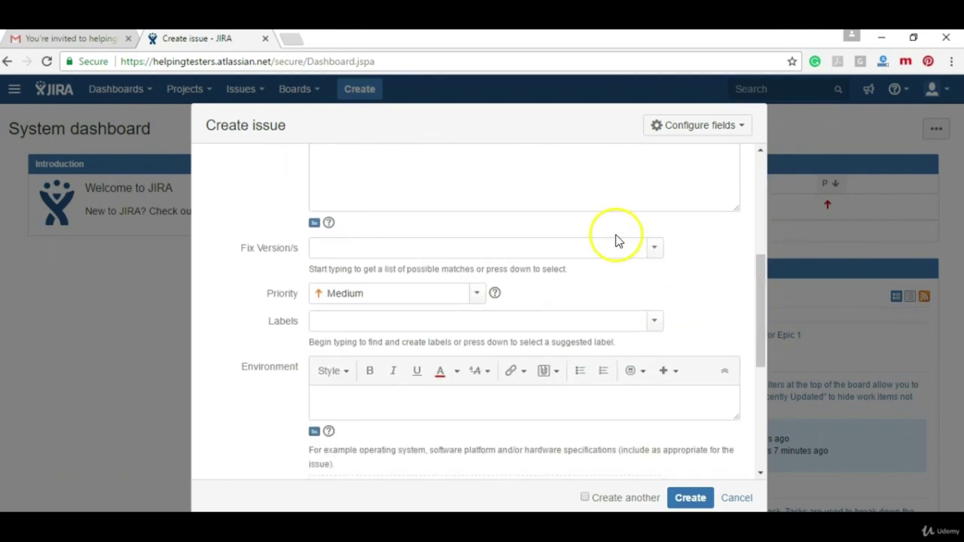
click(654, 254)
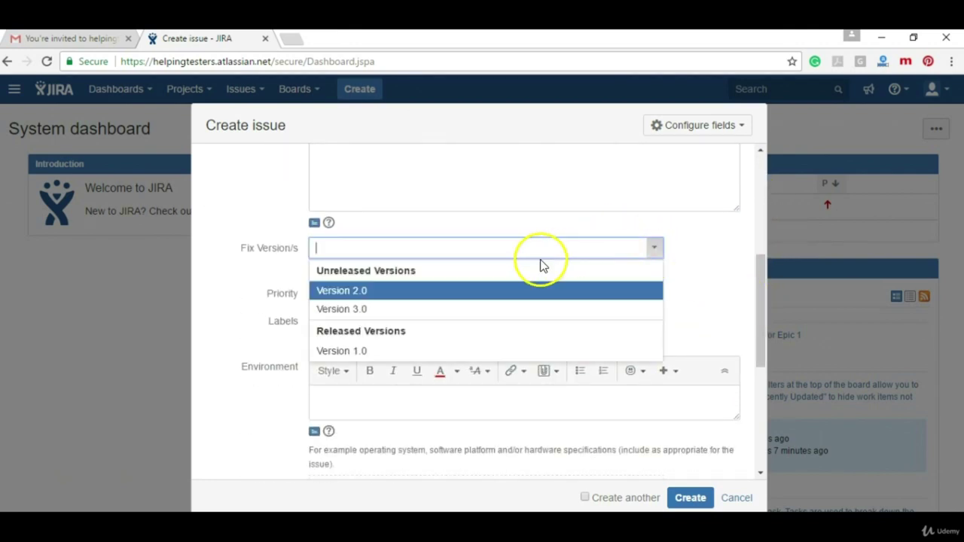
click(426, 288)
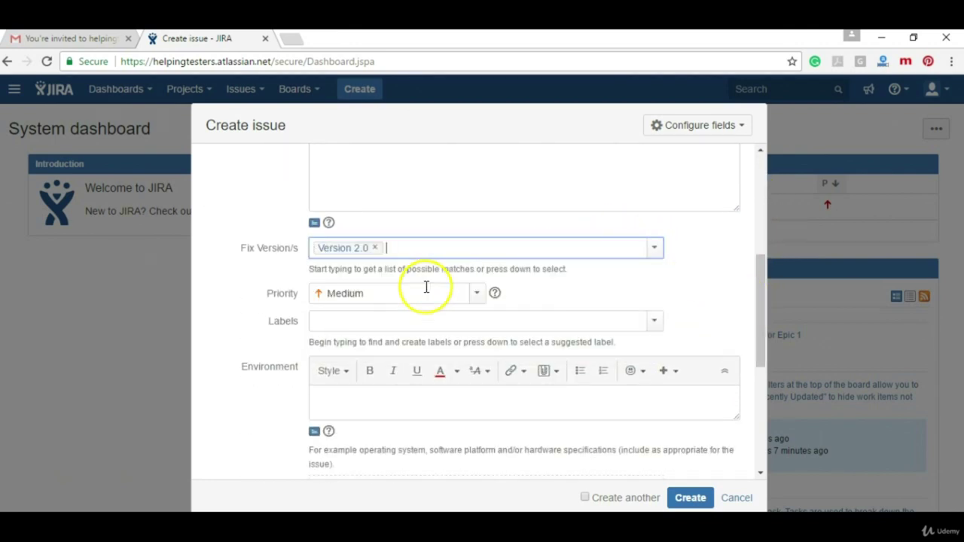
click(478, 293)
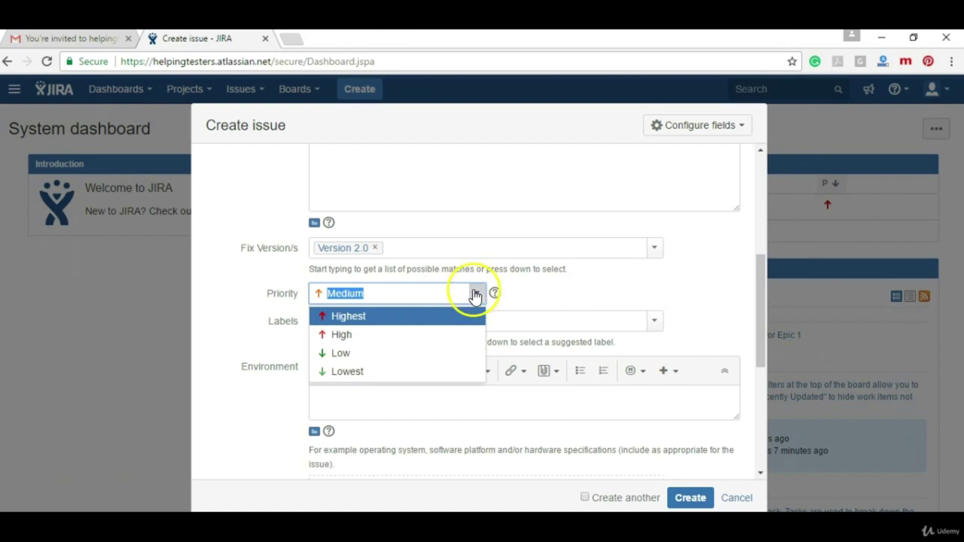
click(359, 334)
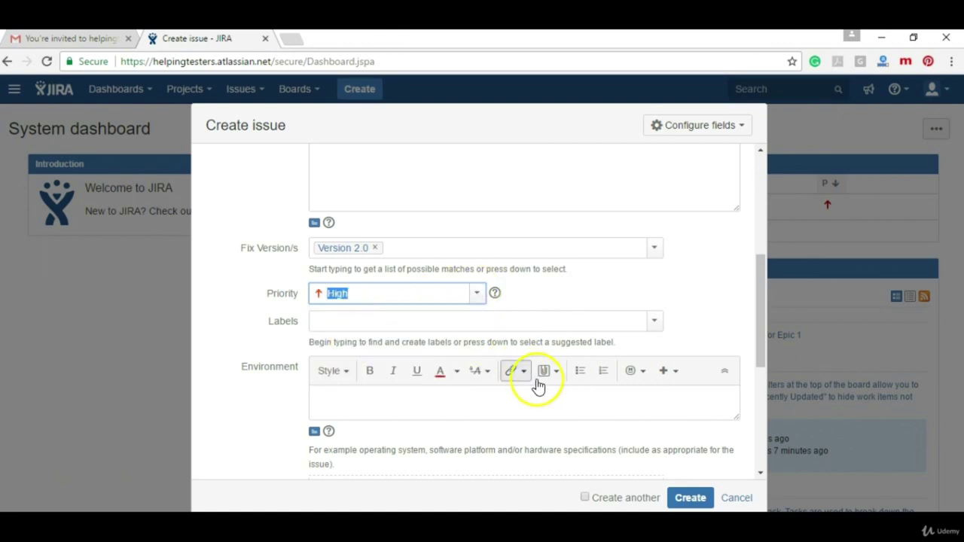
Put the bug in Sample Sprint 2, link it to Epic1, tick Create another, and create it.
click(577, 395)
click(766, 350)
double_click(766, 350)
drag(763, 358, 736, 461)
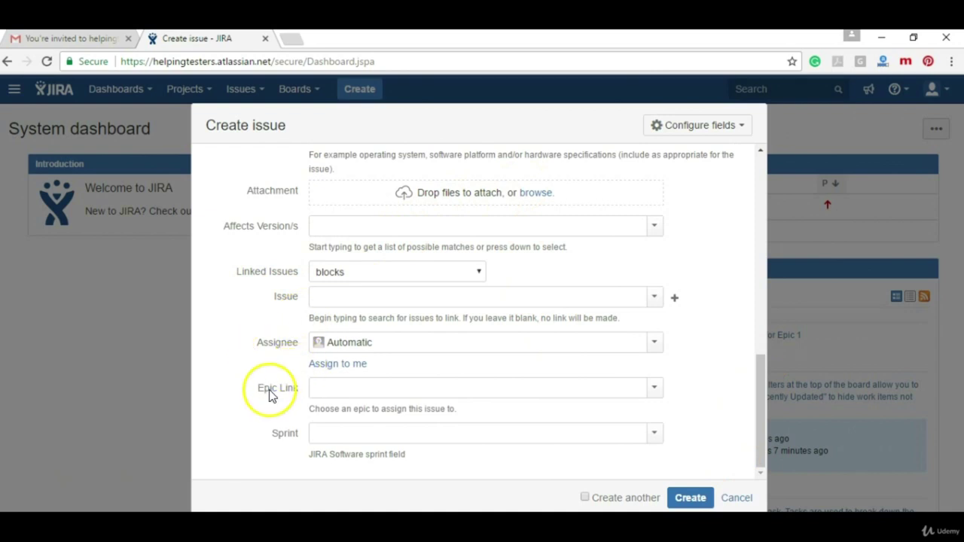
click(332, 432)
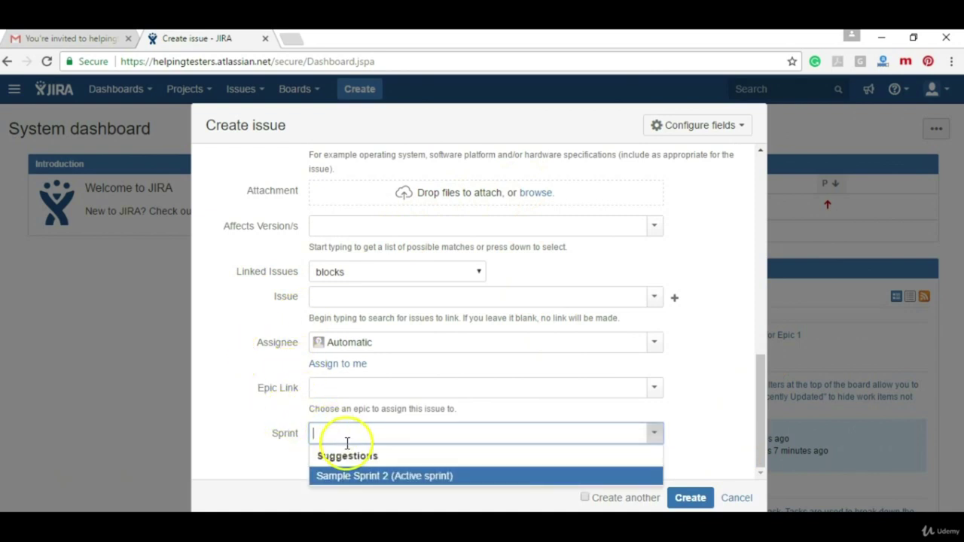
click(370, 476)
click(337, 389)
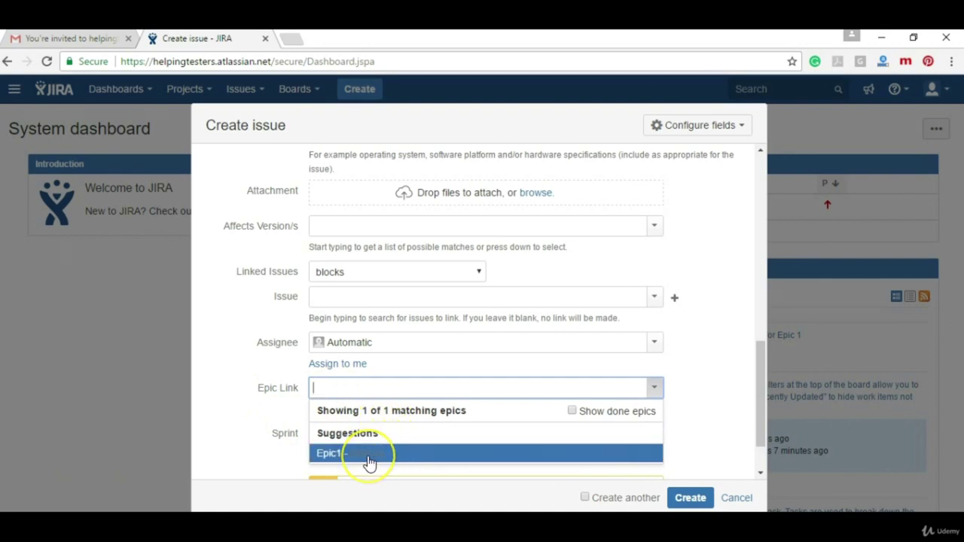
click(369, 454)
click(213, 363)
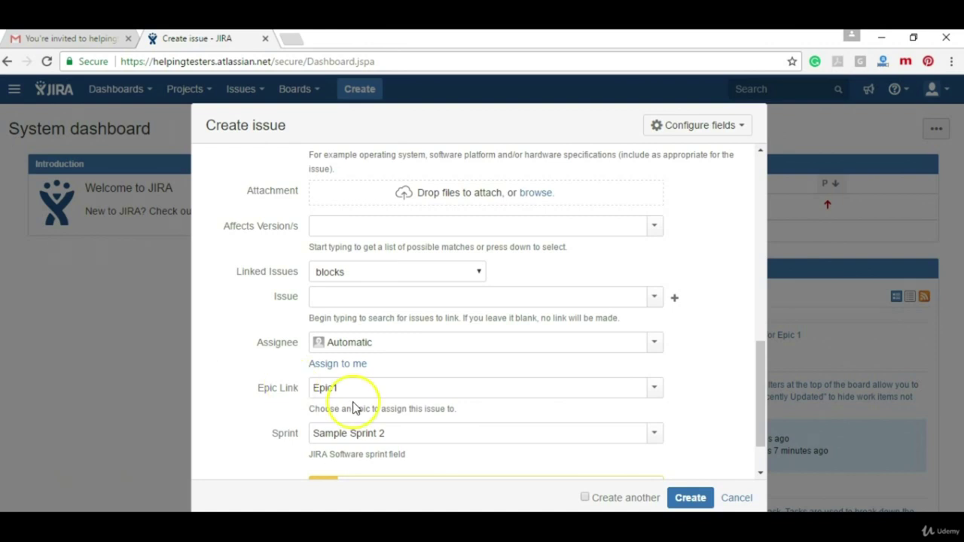
click(693, 500)
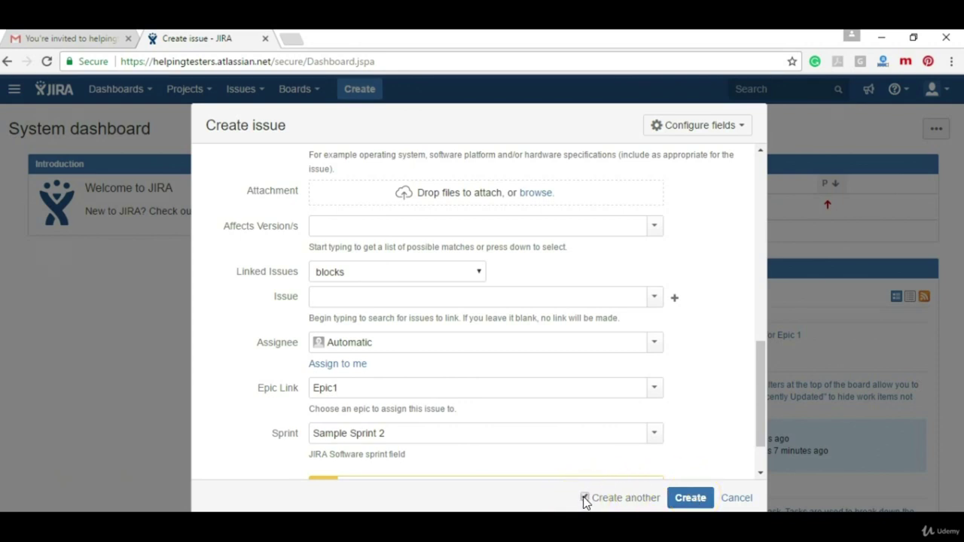
click(684, 500)
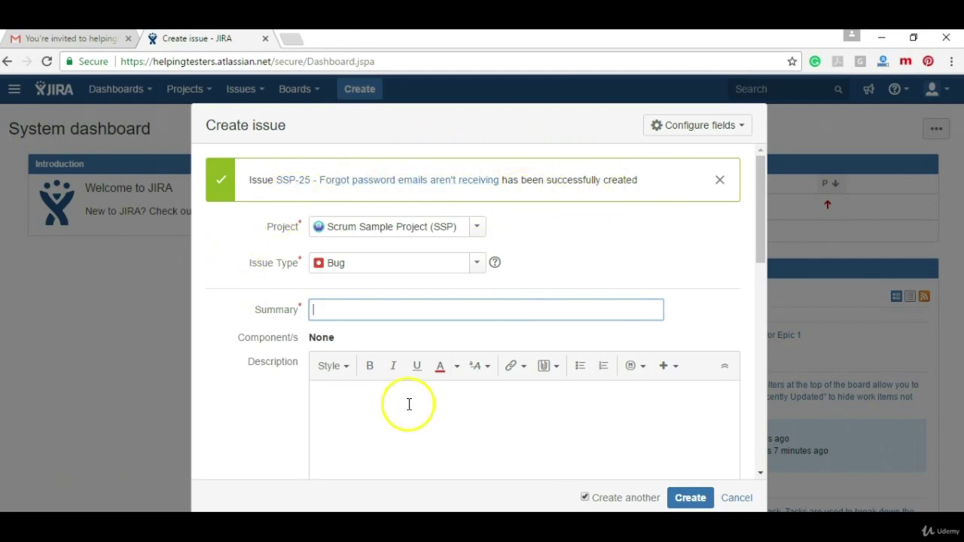
Review bug SSP-25 in its own tab, close it, and open the Configure fields list.
click(404, 187)
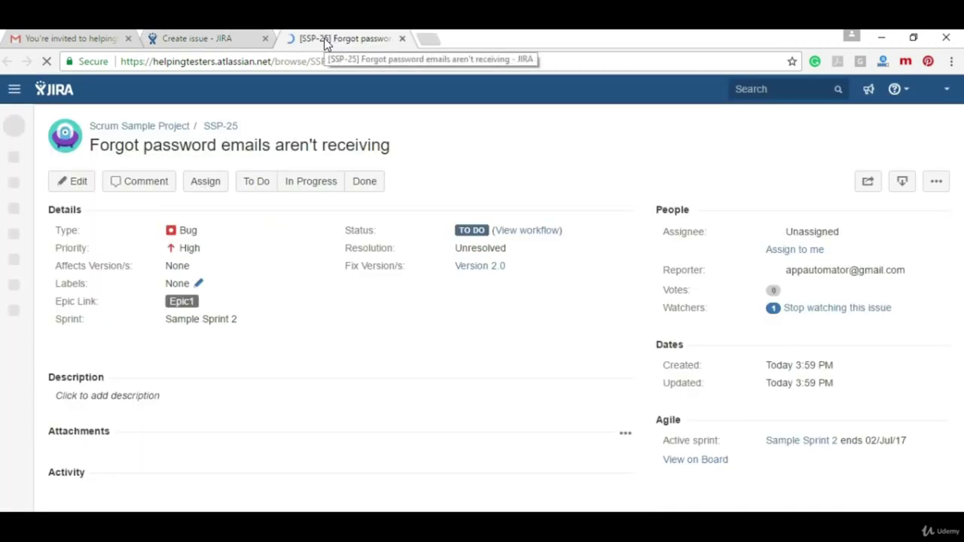
click(402, 38)
click(734, 128)
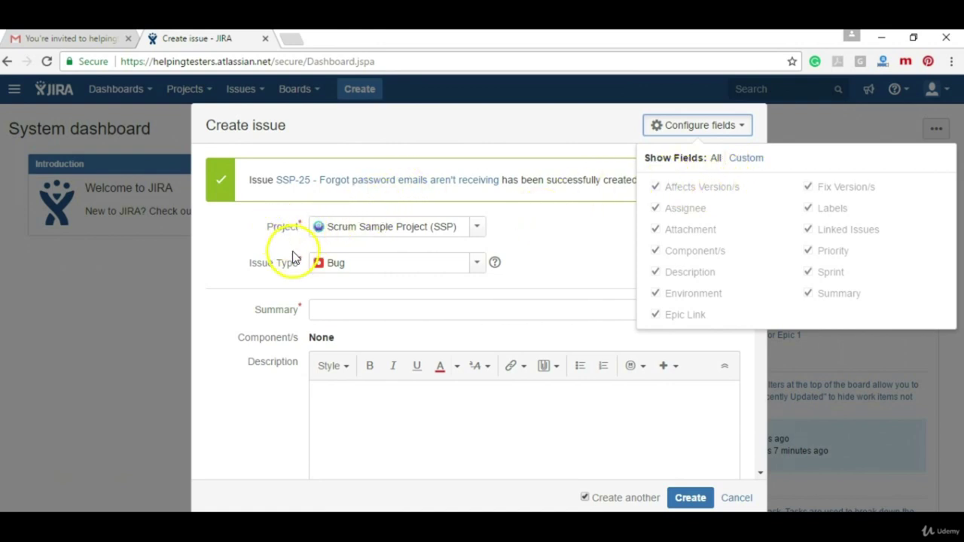
Switch the Create issue form to custom fields, hiding and then restoring the Description field.
click(745, 159)
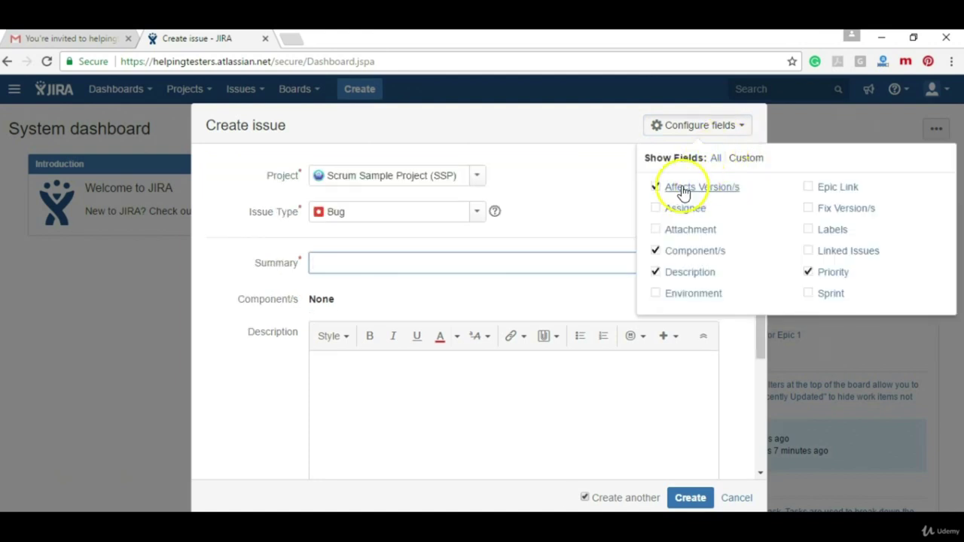
click(655, 272)
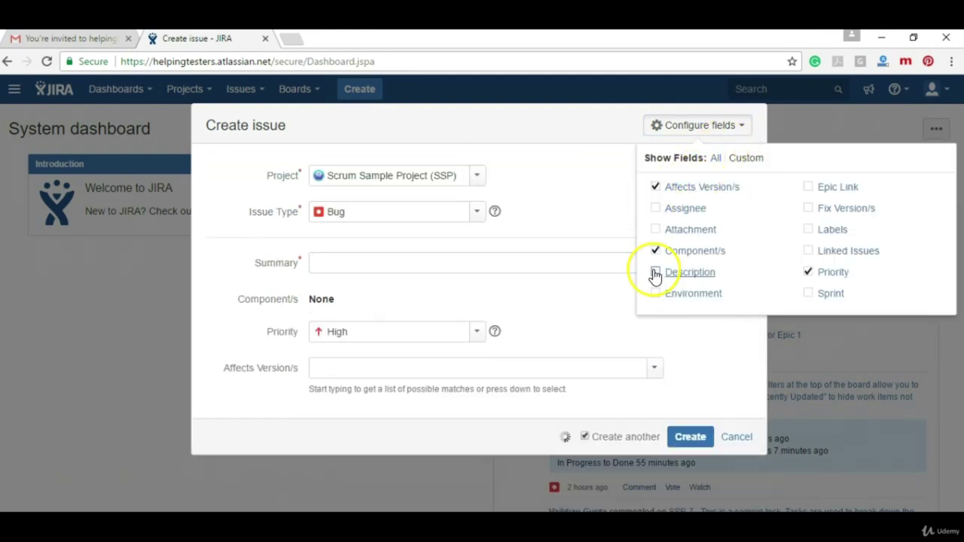
click(253, 292)
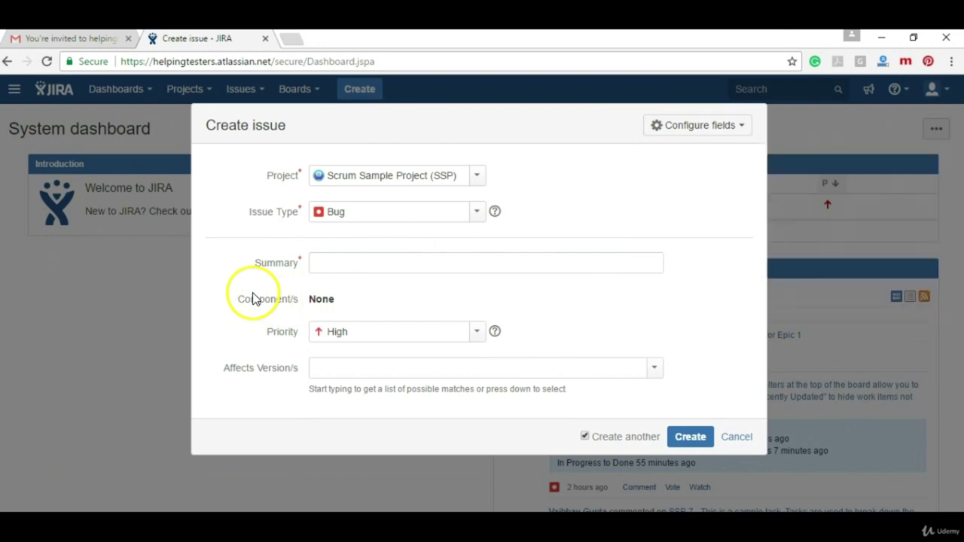
click(712, 130)
click(656, 274)
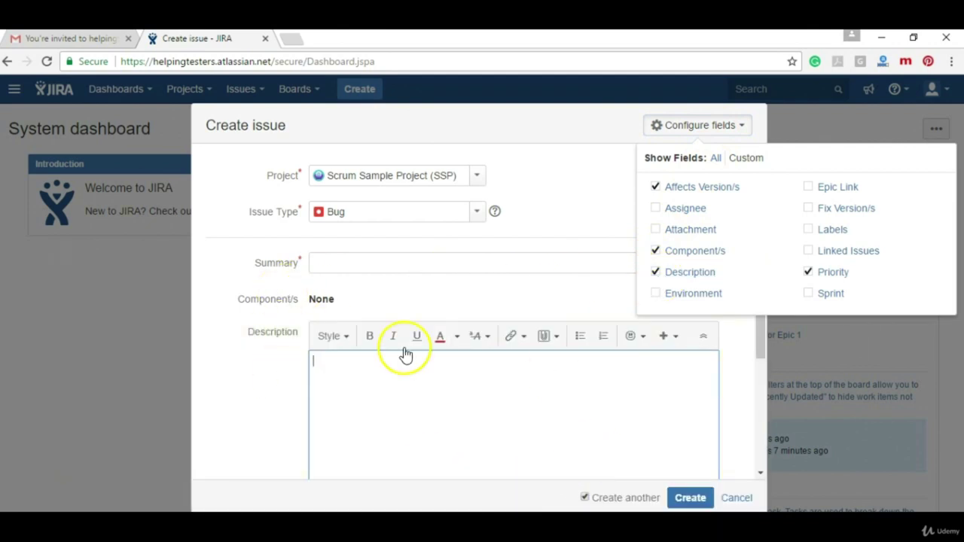
click(241, 375)
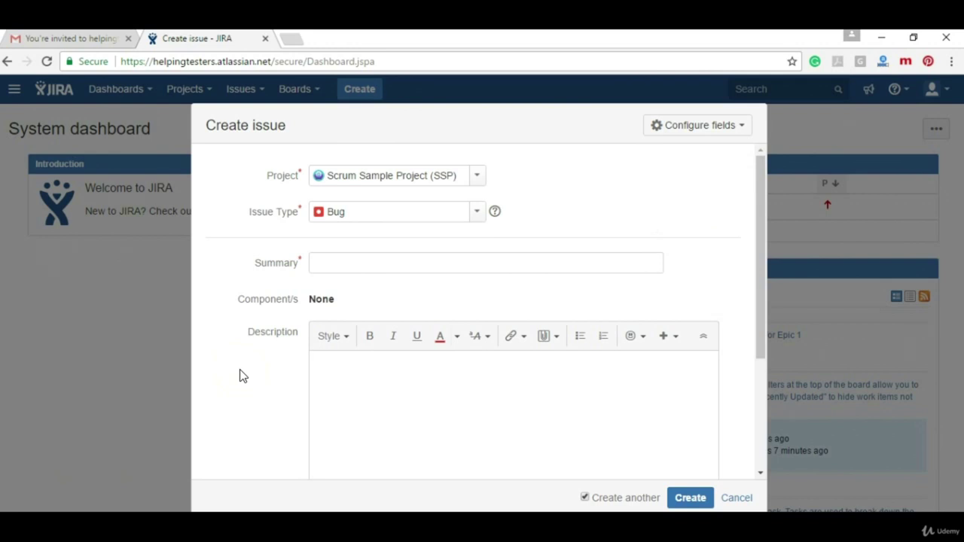
click(699, 128)
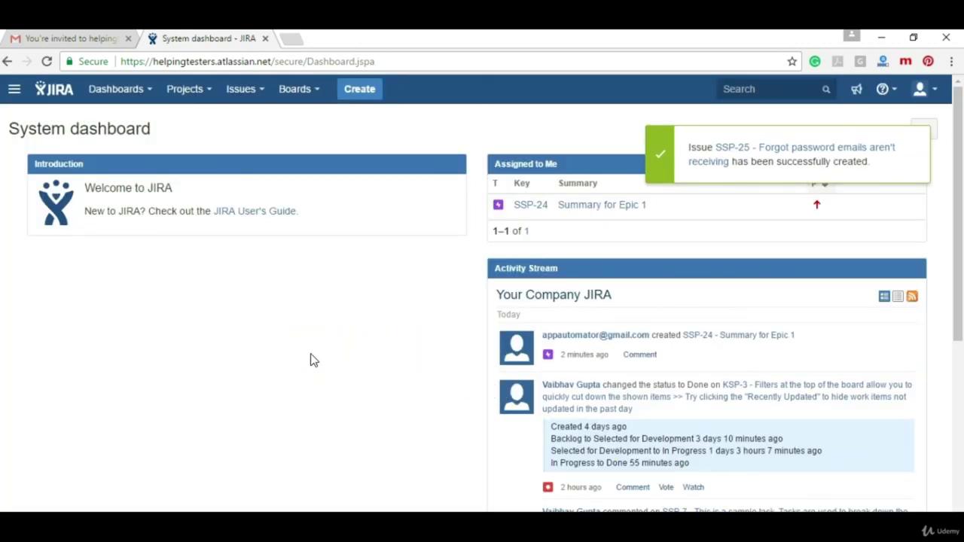
Open the new bug SSP-25 from Recent Issues and assign it to yourself.
click(50, 94)
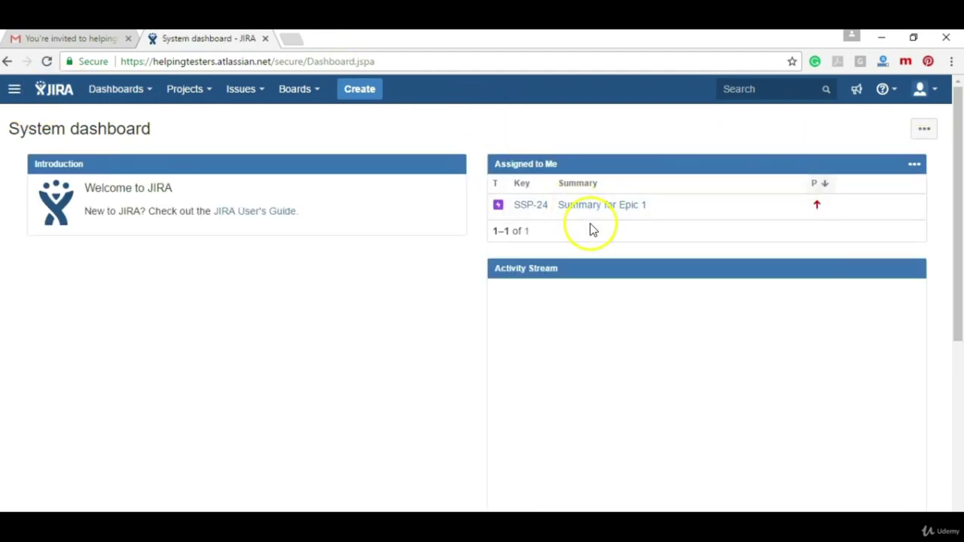
click(239, 98)
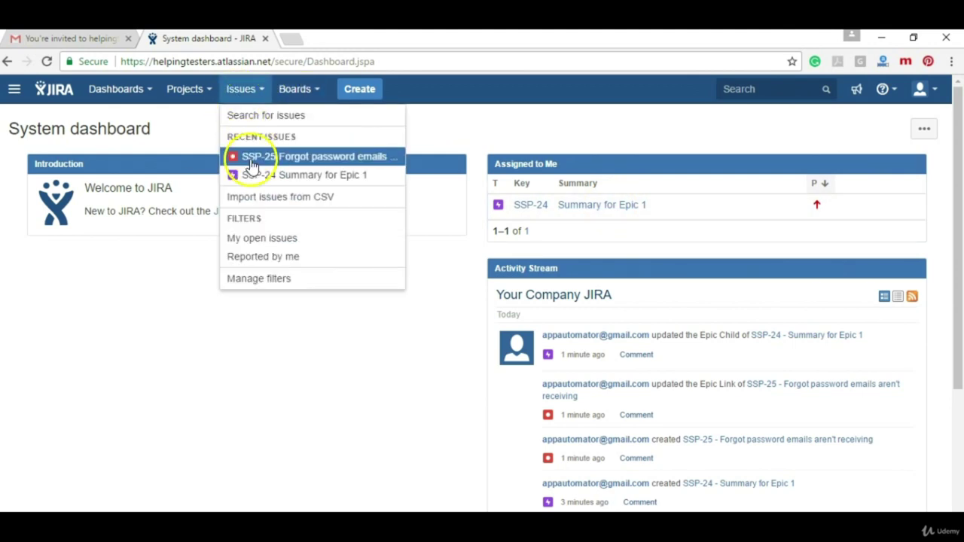
click(253, 260)
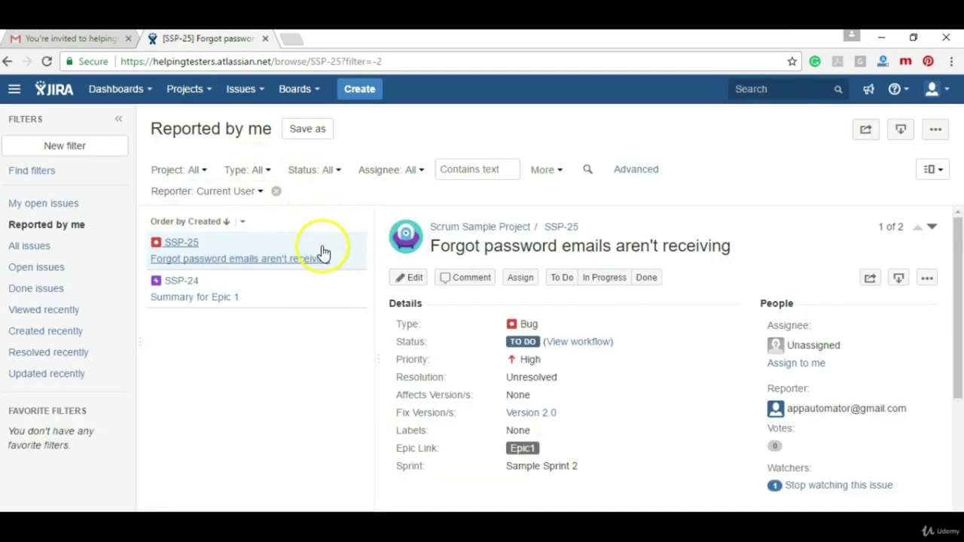
click(801, 361)
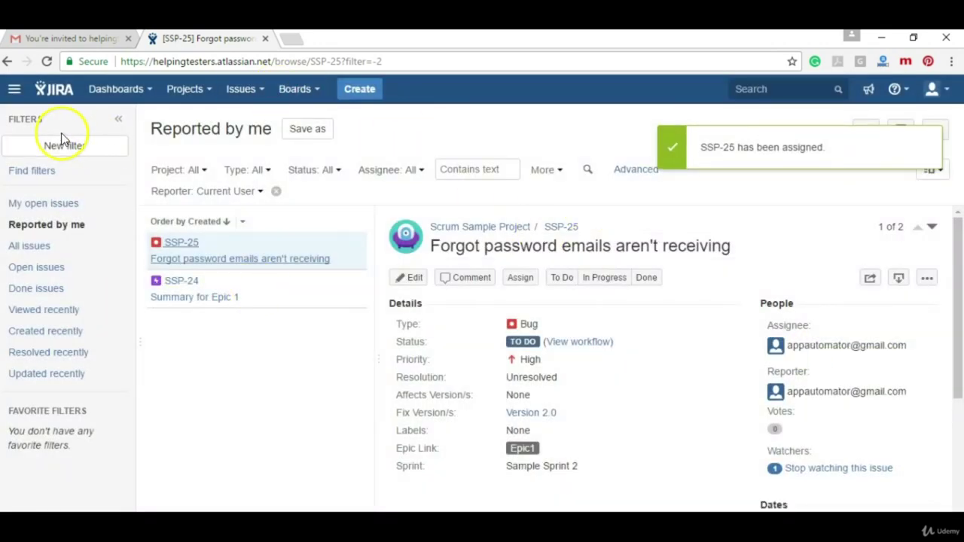
Return to the dashboard to see SSP-25 next to SSP-24 in Assigned to Me.
click(53, 87)
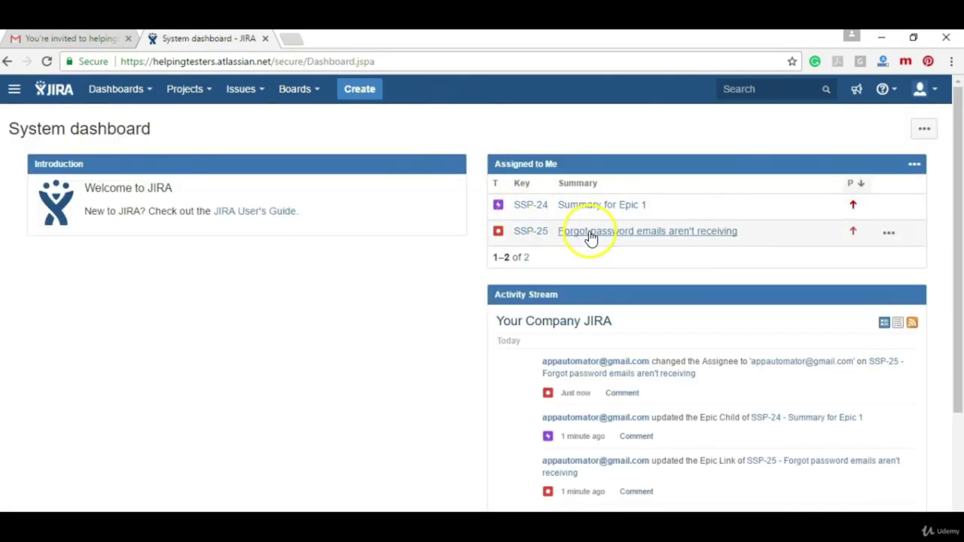
mouse_move(497, 241)
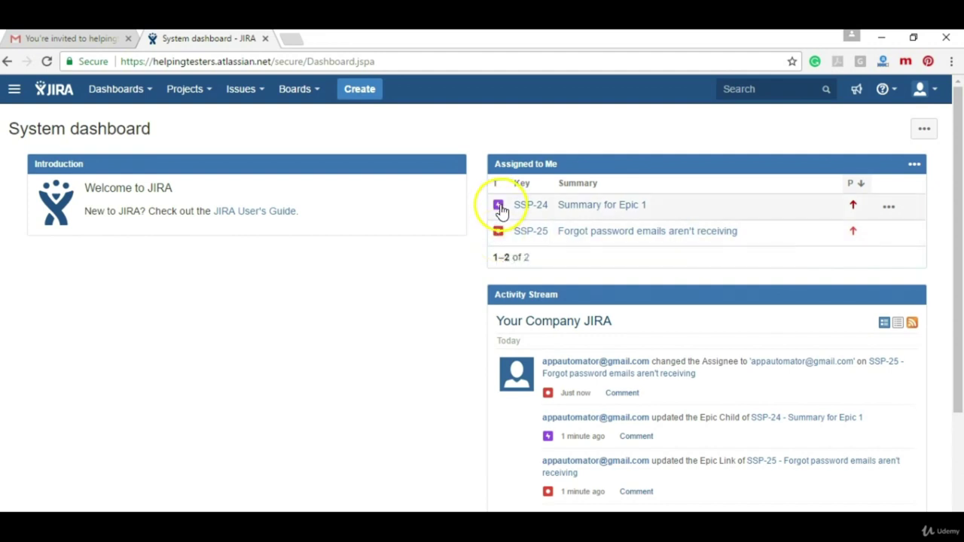
mouse_move(502, 208)
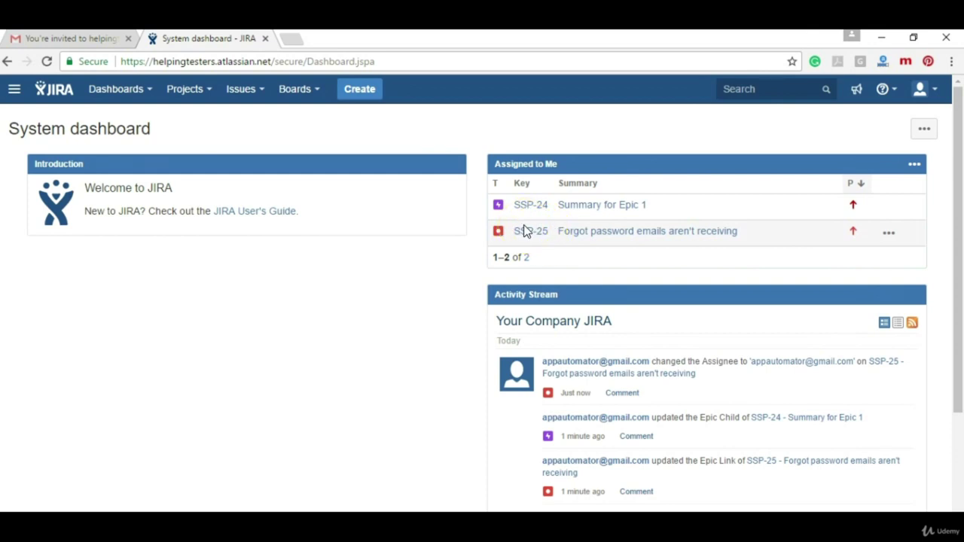
click(540, 234)
click(370, 92)
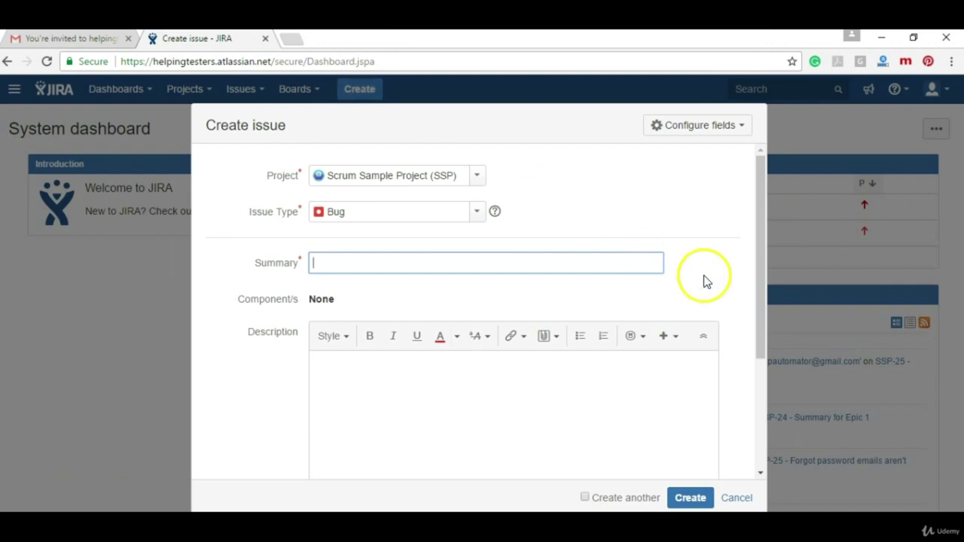
scroll(751, 435, down, 3)
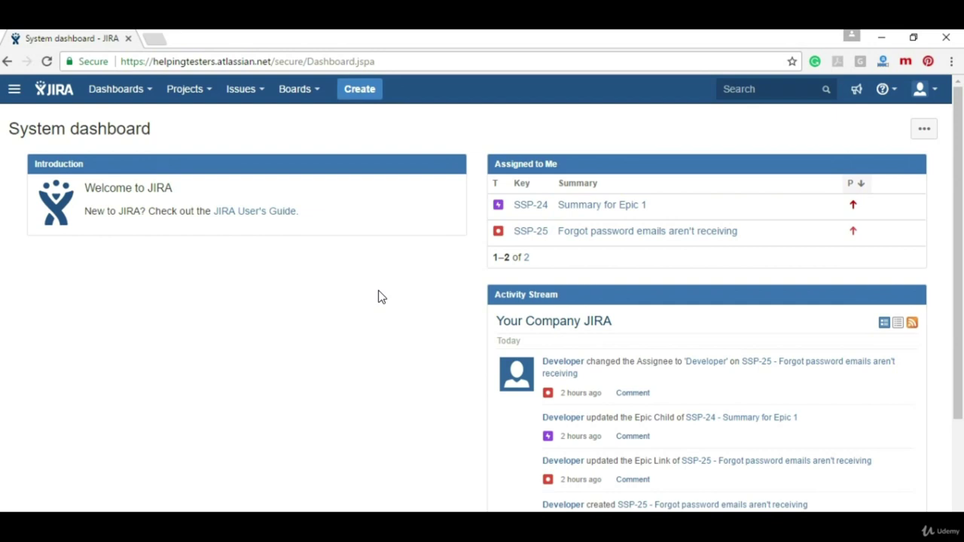
Search across all 36 issues and open story SSP-23 from the results list.
click(245, 92)
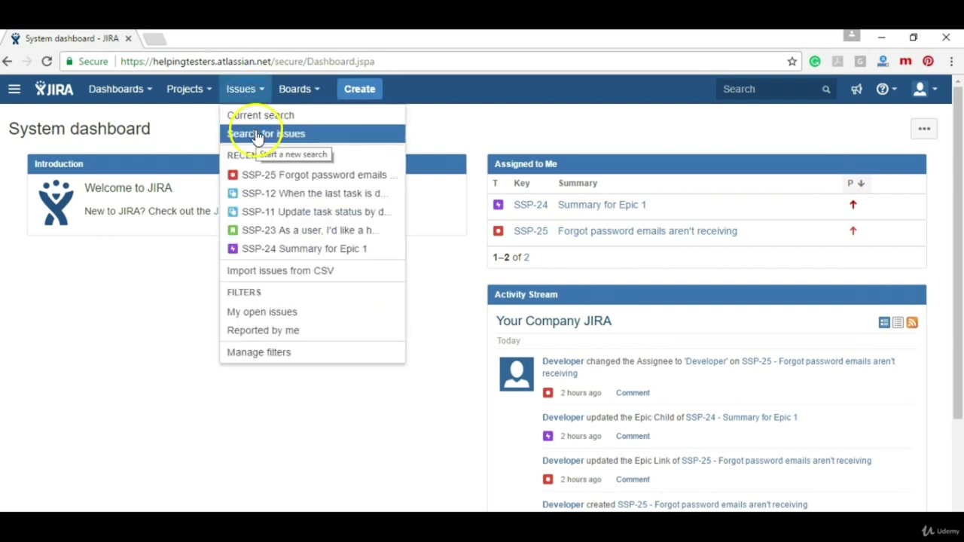
click(257, 134)
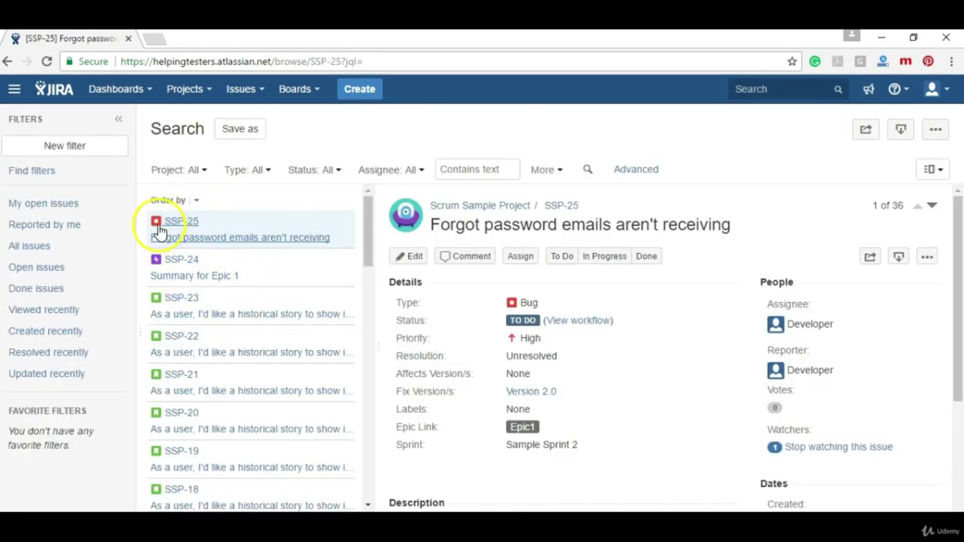
mouse_move(157, 228)
mouse_move(157, 265)
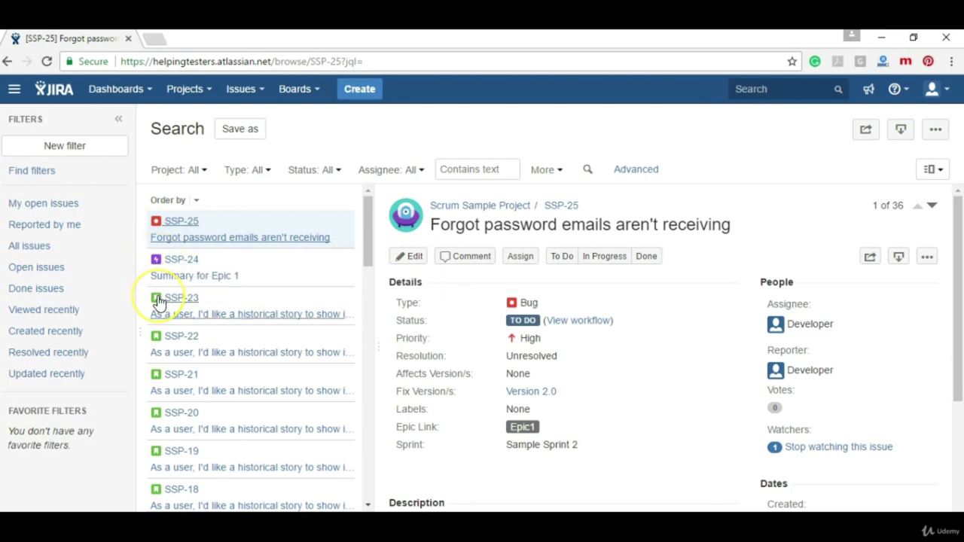
mouse_move(158, 301)
click(234, 295)
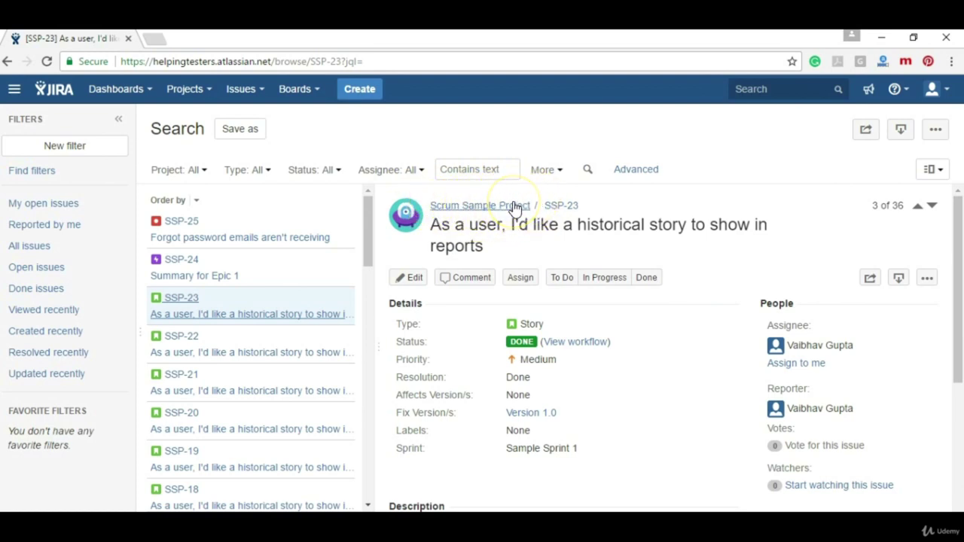
click(560, 214)
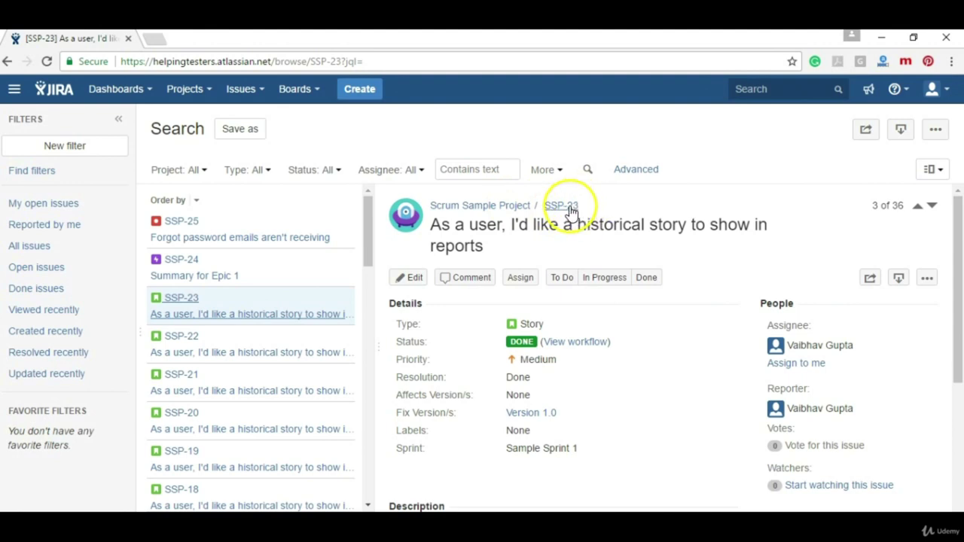
Start a Story-type Create issue form in a new tab, then go back to the SSP-23 tab.
right_click(365, 96)
click(389, 101)
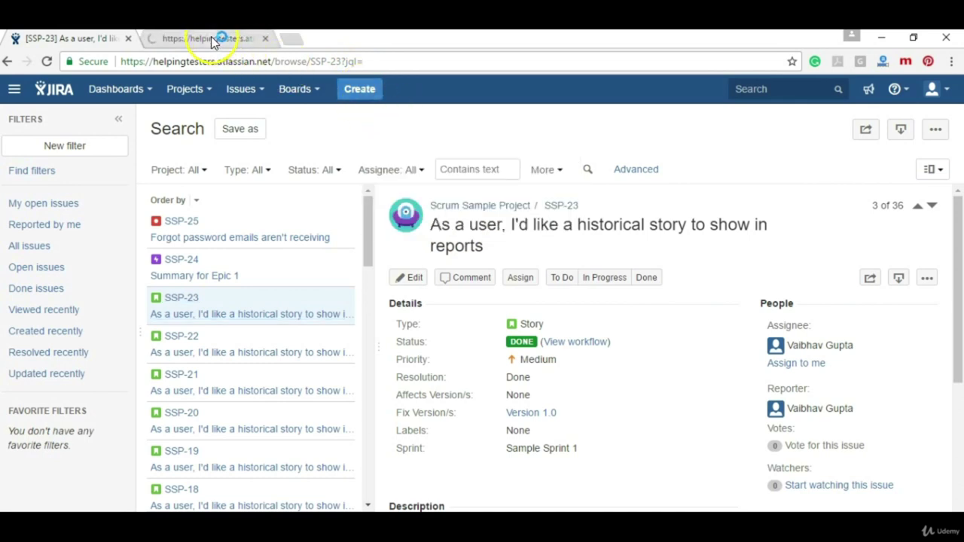
click(211, 37)
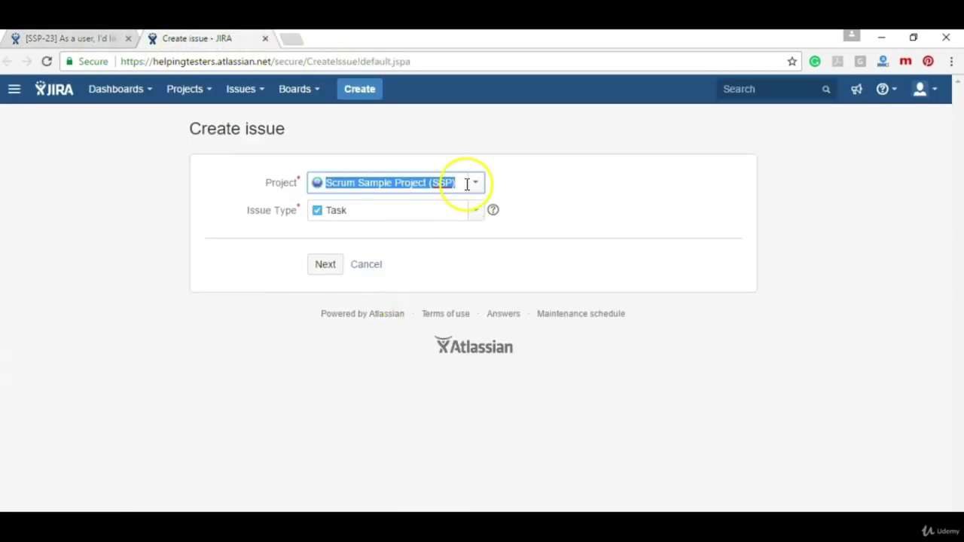
click(475, 210)
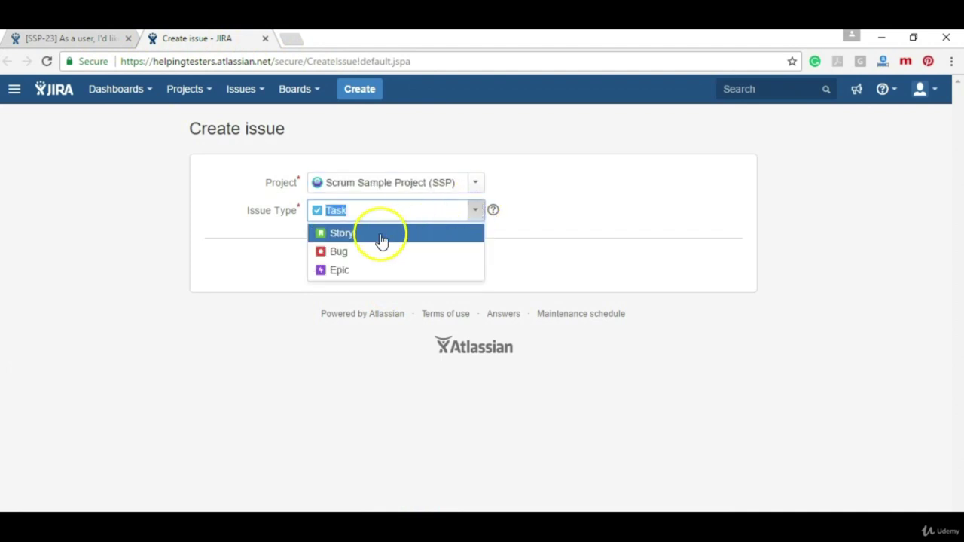
click(409, 235)
click(322, 266)
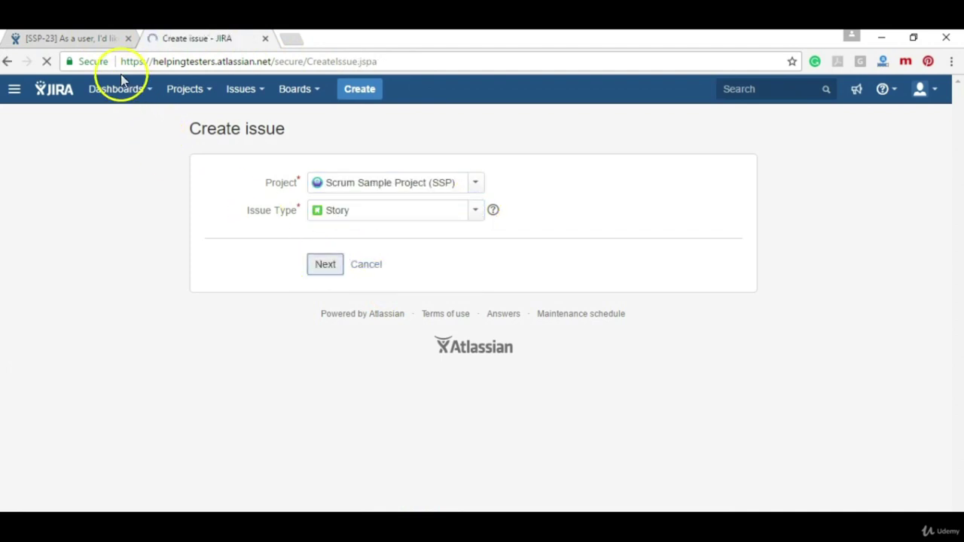
click(71, 36)
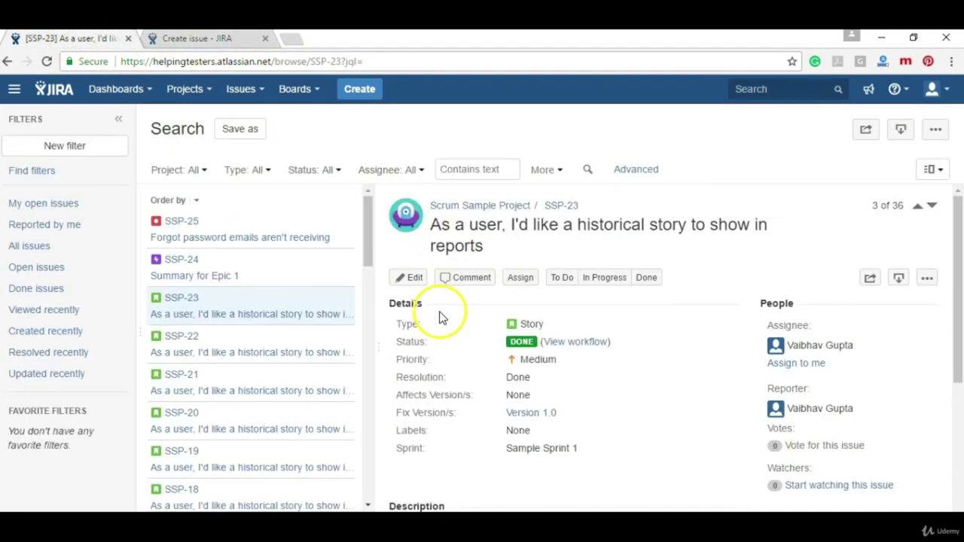
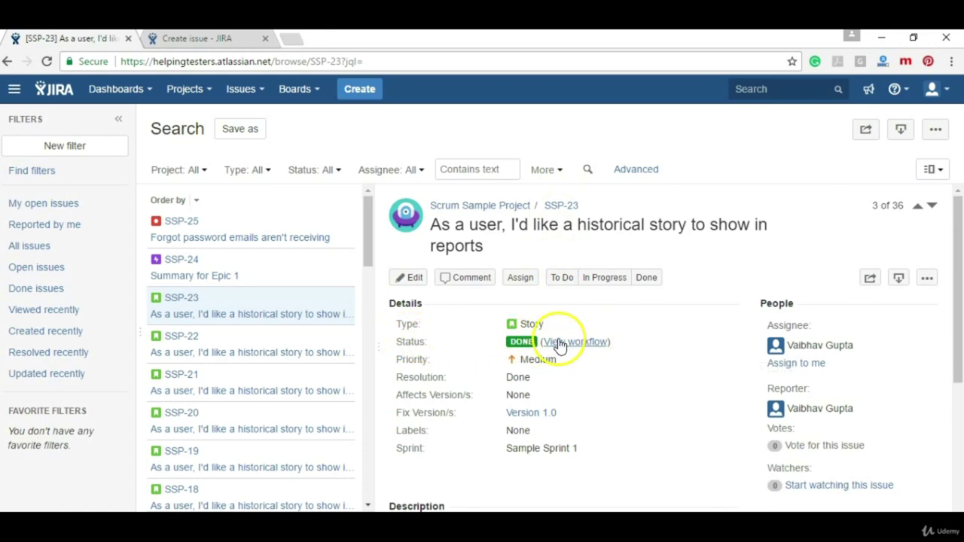
View SSP-23's workflow diagram, inspecting the IN PROGRESS status, then close it.
click(568, 341)
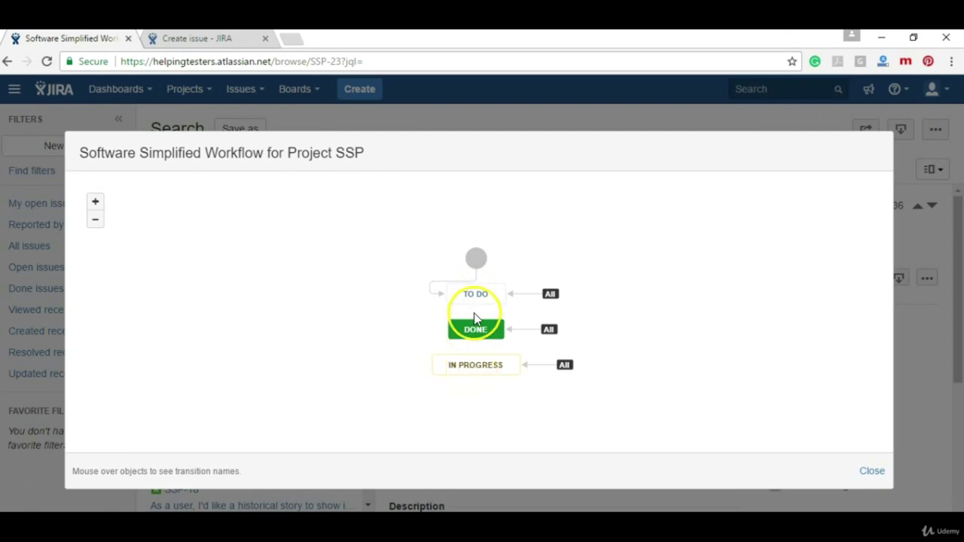
mouse_move(478, 297)
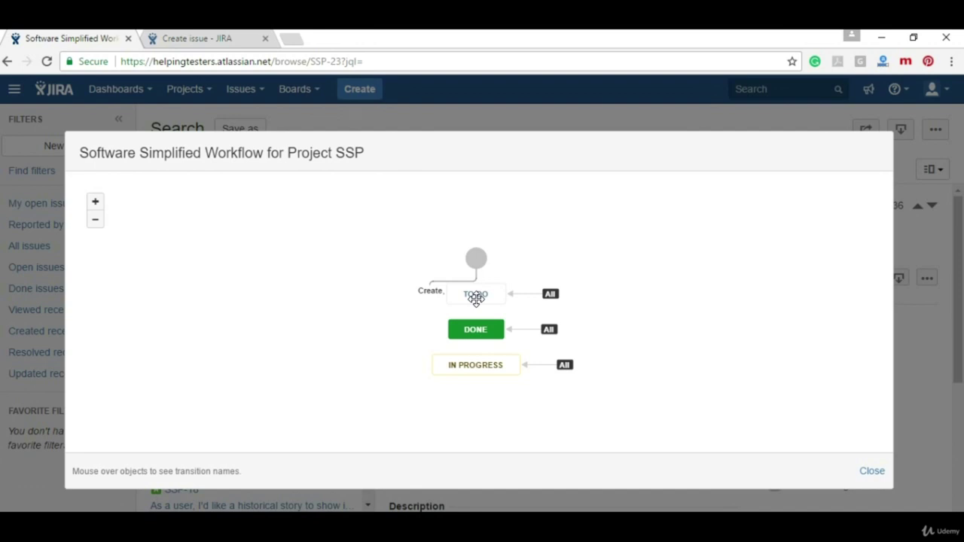
click(458, 367)
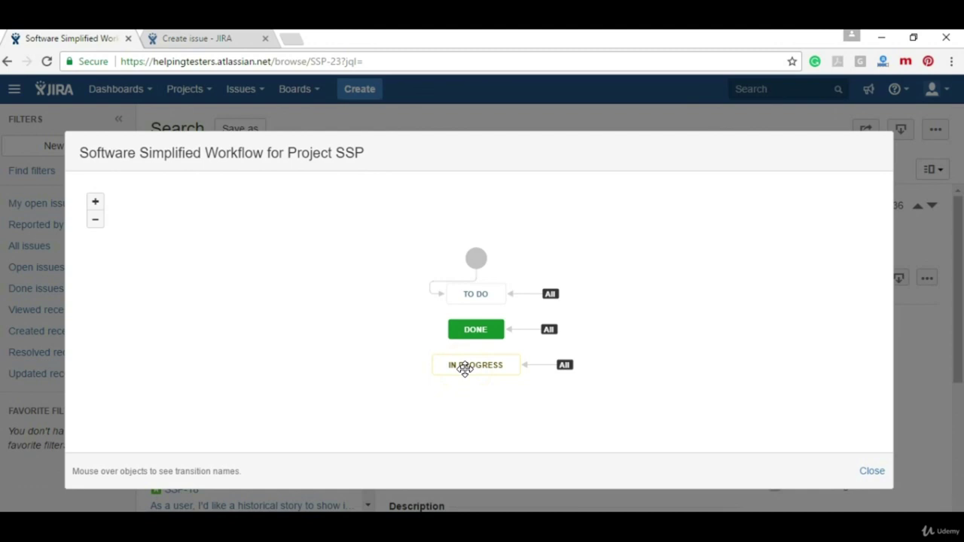
click(494, 370)
mouse_move(438, 311)
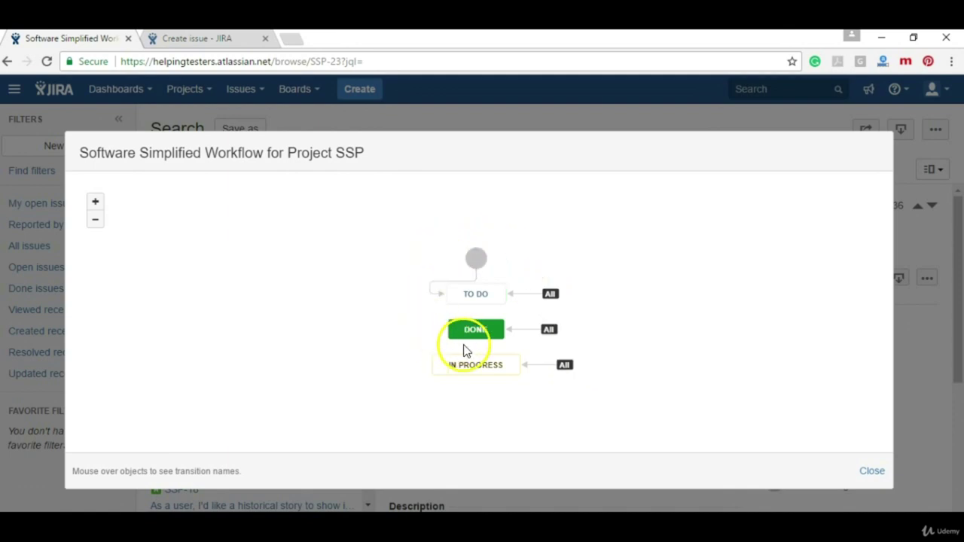
click(858, 476)
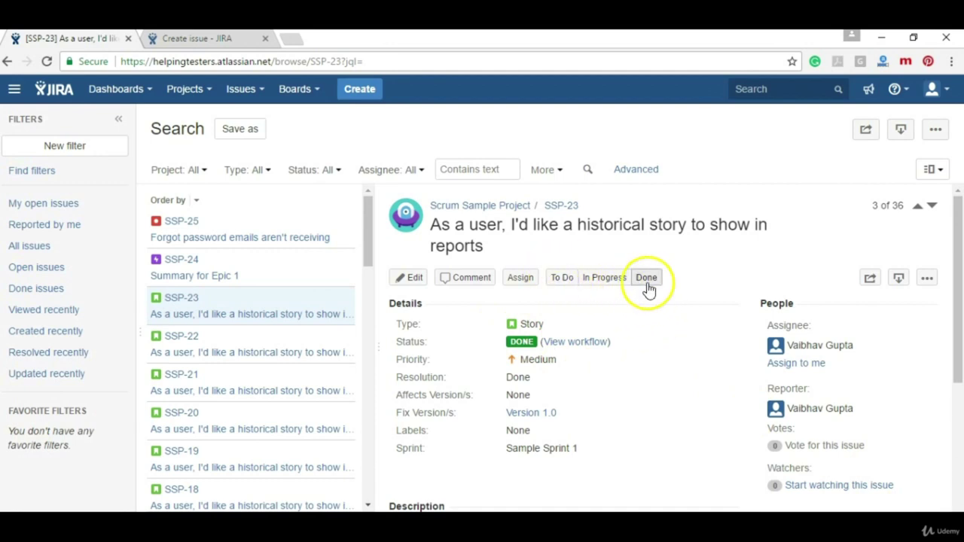
click(585, 341)
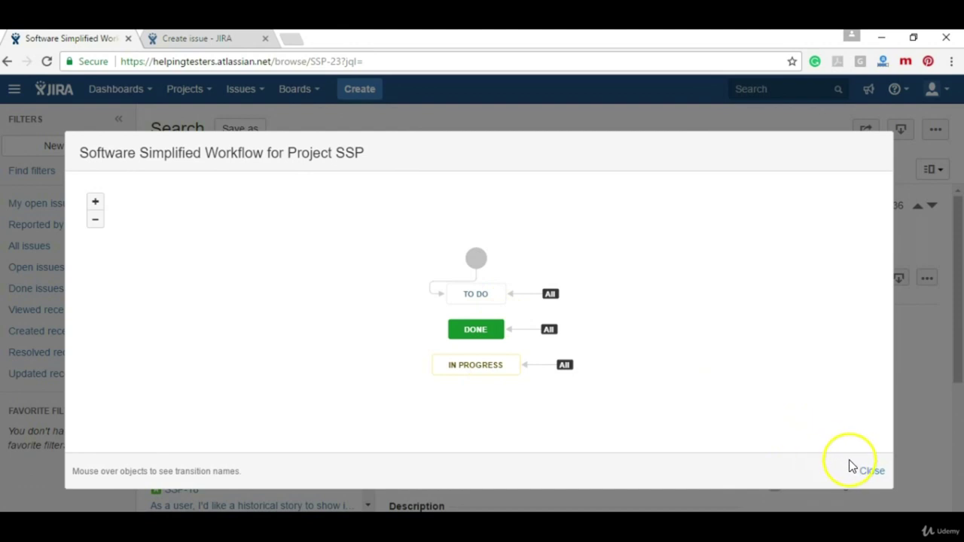
click(871, 470)
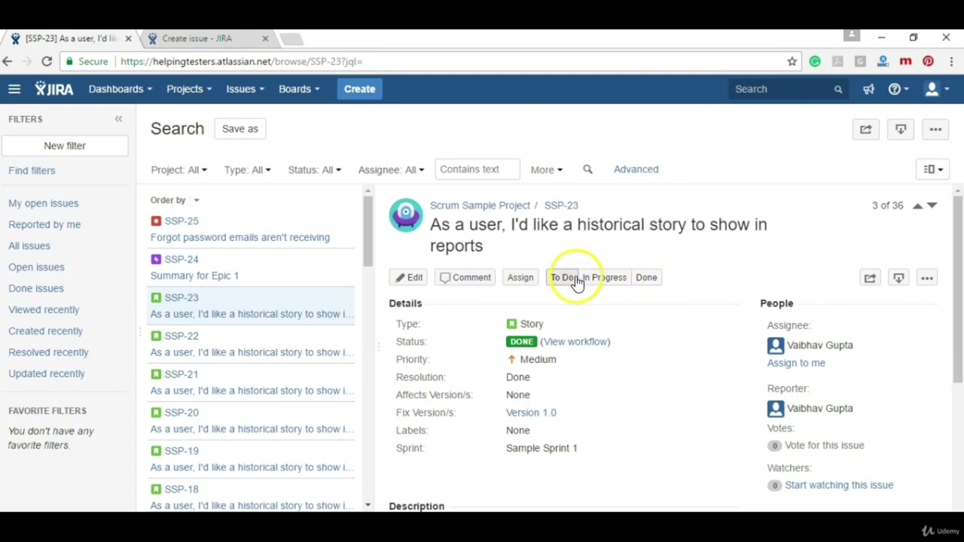
Move SSP-23 to In Progress and back to Done twice, noting Resolution Done.
click(611, 280)
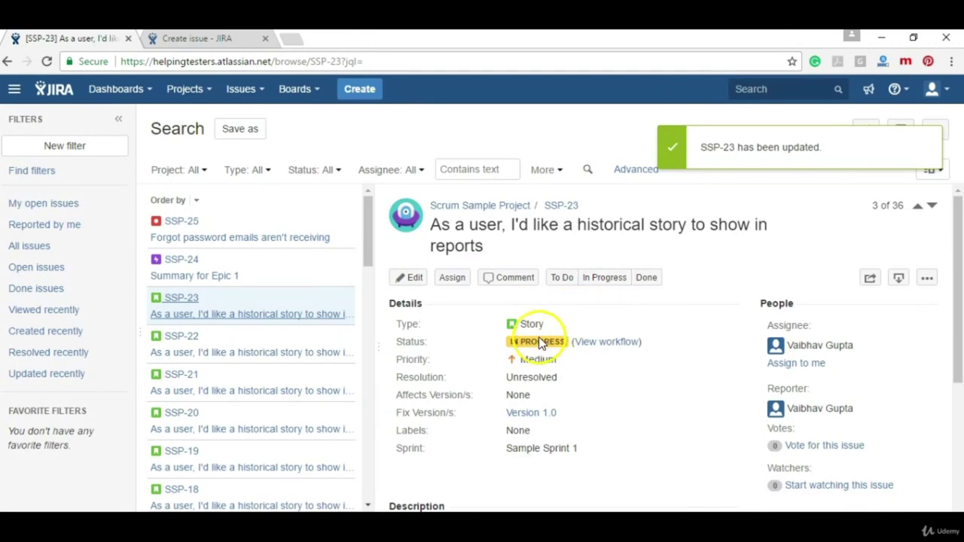
mouse_move(518, 345)
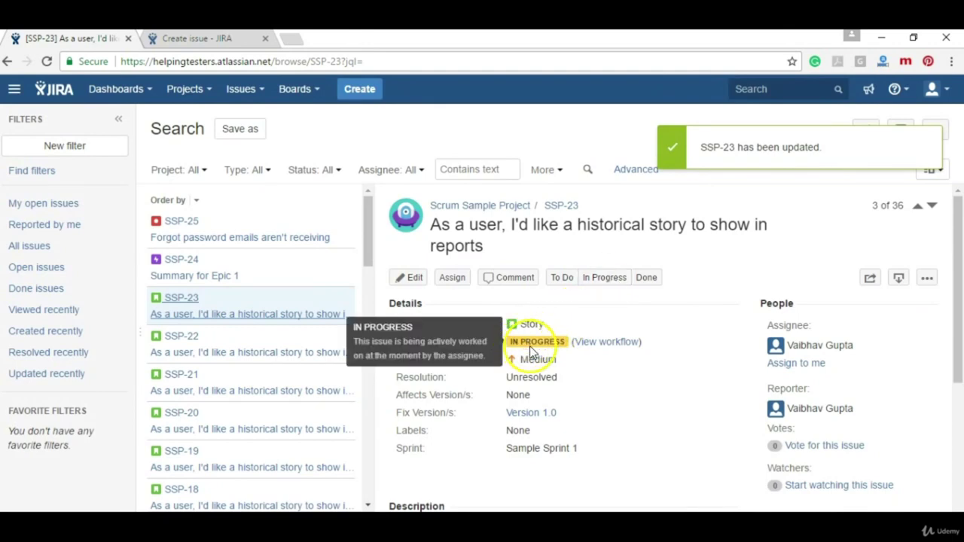
click(645, 277)
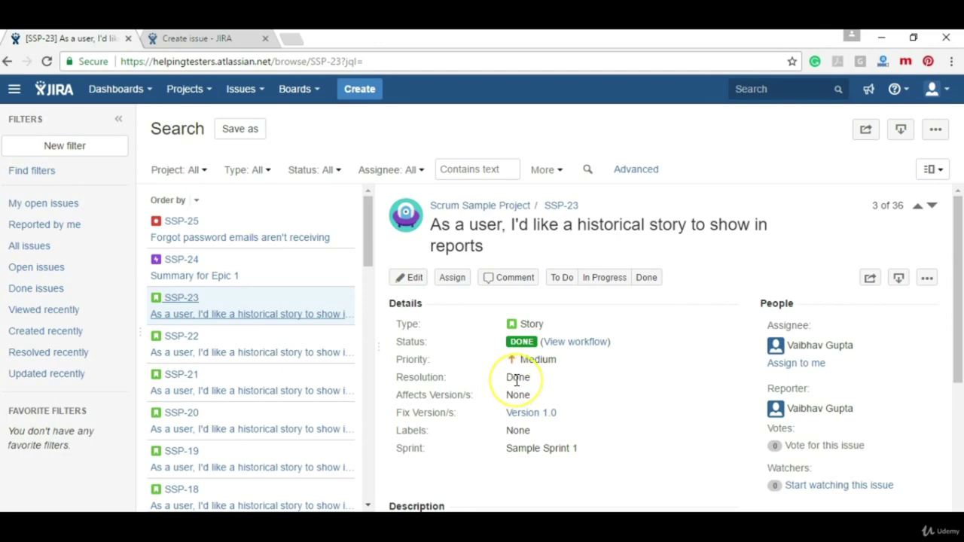
double_click(517, 378)
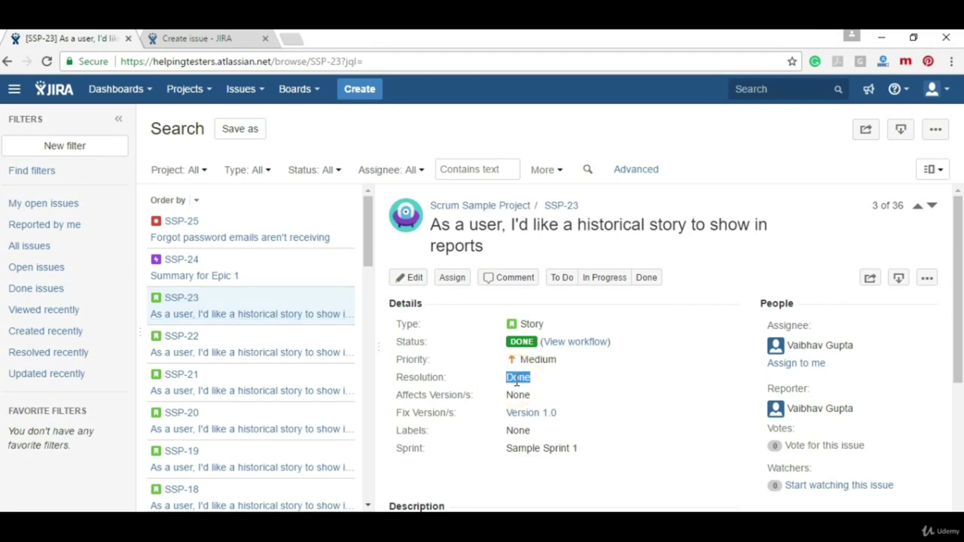
click(606, 276)
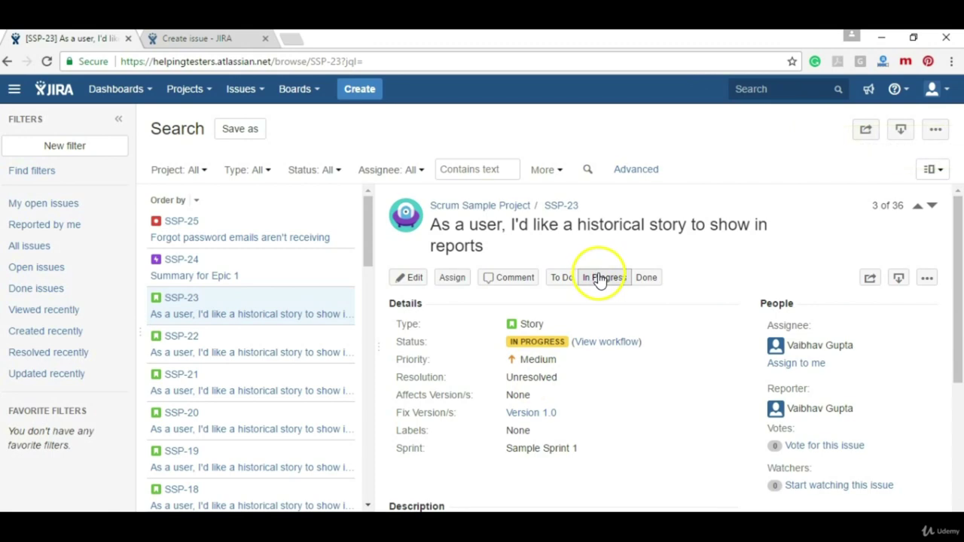
click(649, 278)
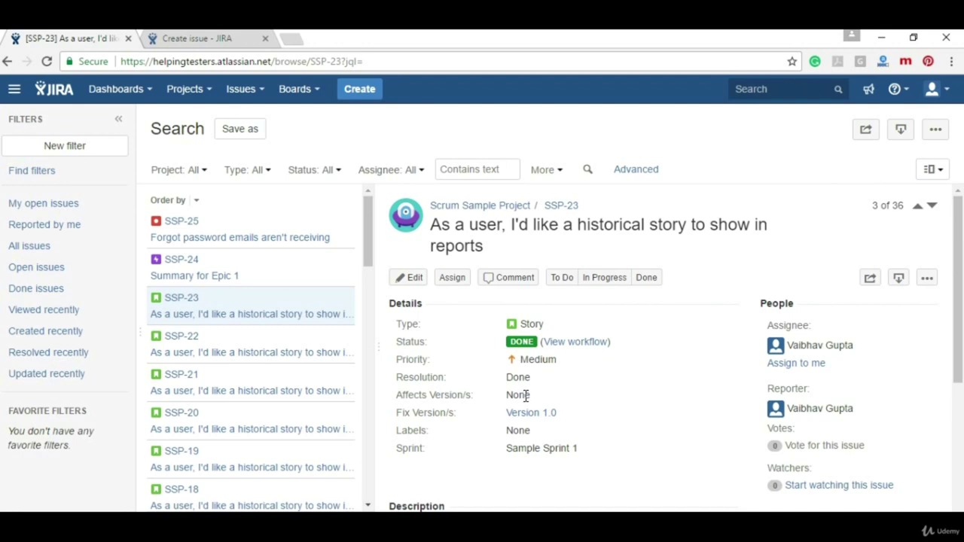
Highlight the Affects Version/s, Fix Version/s, Labels and Sprint fields on SSP-23.
double_click(526, 397)
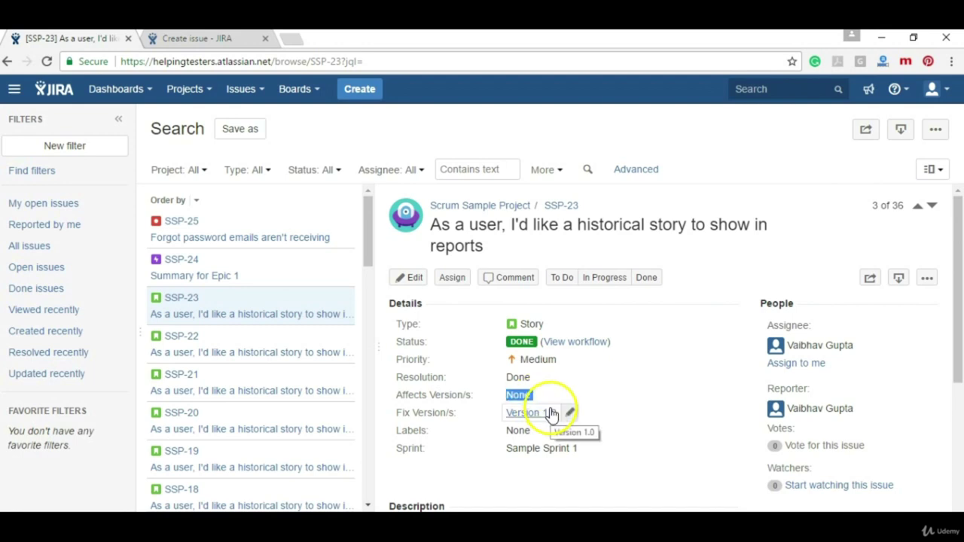
click(595, 416)
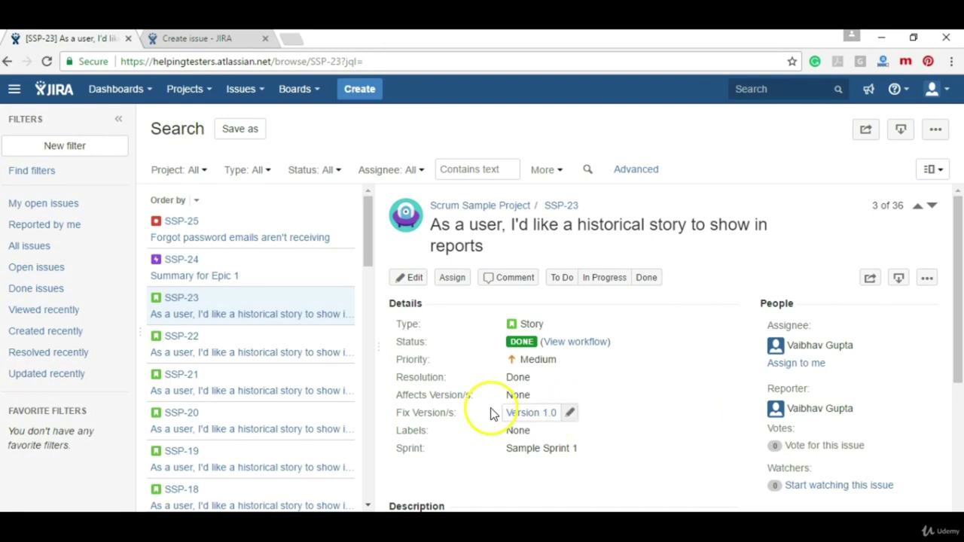
triple_click(455, 401)
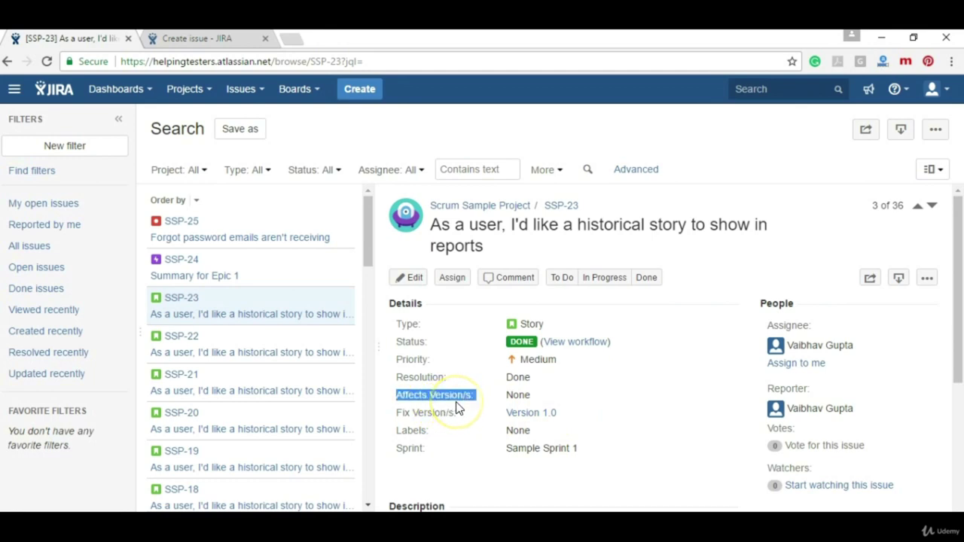
triple_click(404, 413)
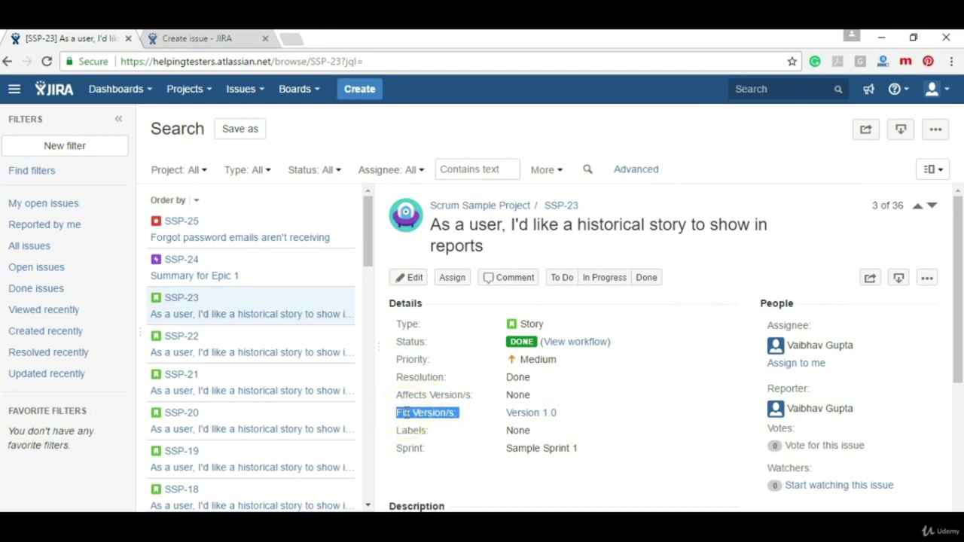
double_click(419, 431)
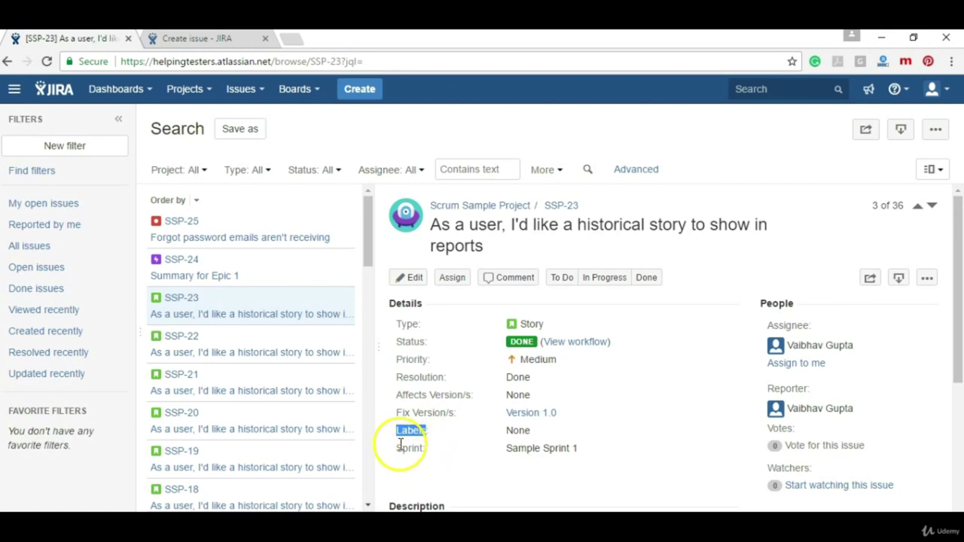
double_click(401, 446)
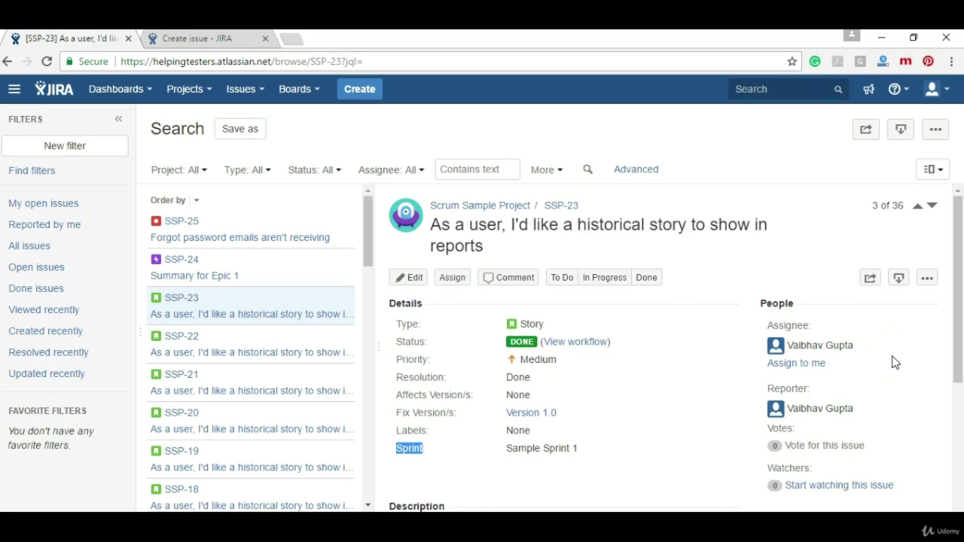
Assign SSP-23 to yourself using 'Assign to me'.
click(794, 365)
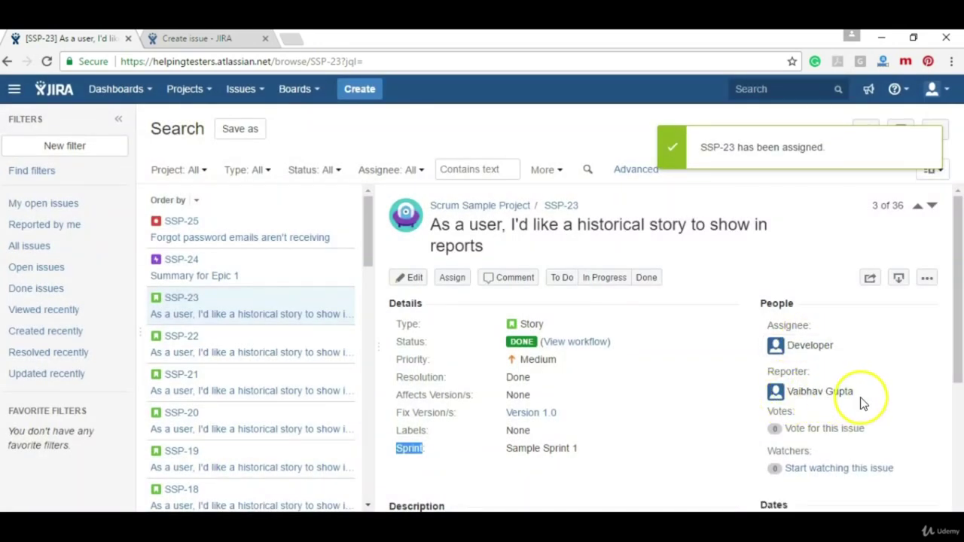
click(863, 402)
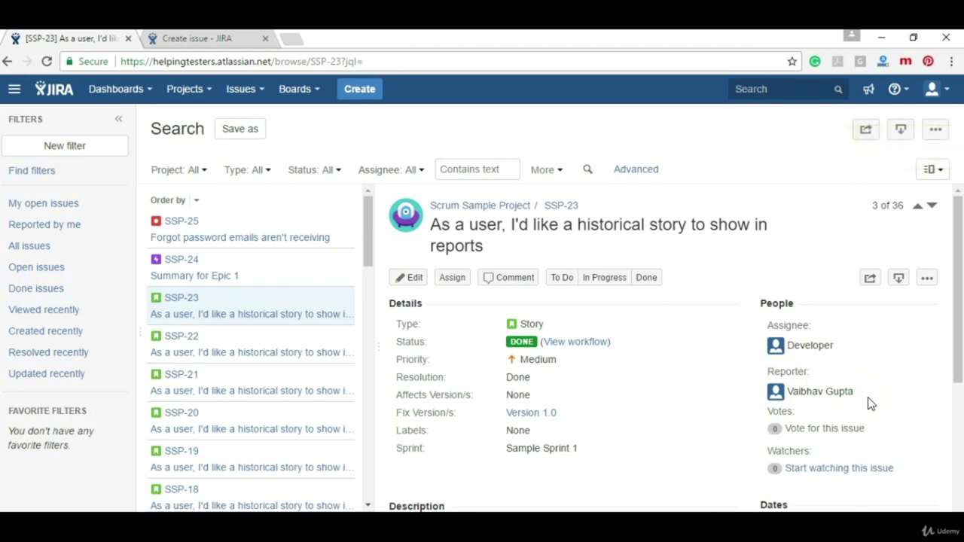
click(961, 273)
drag(960, 272, 934, 320)
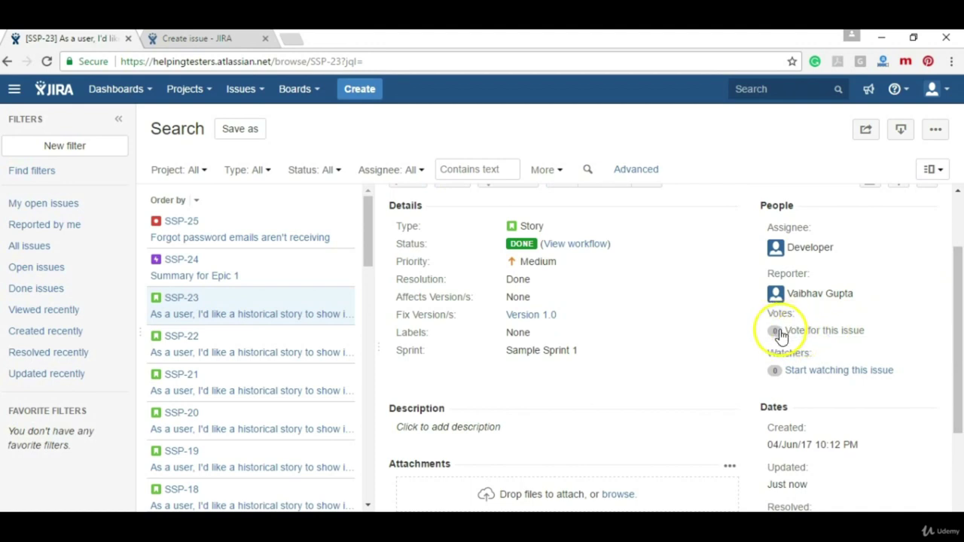
Look over the Votes section, then start watching SSP-23 so its watcher count reads 1.
drag(849, 330, 747, 321)
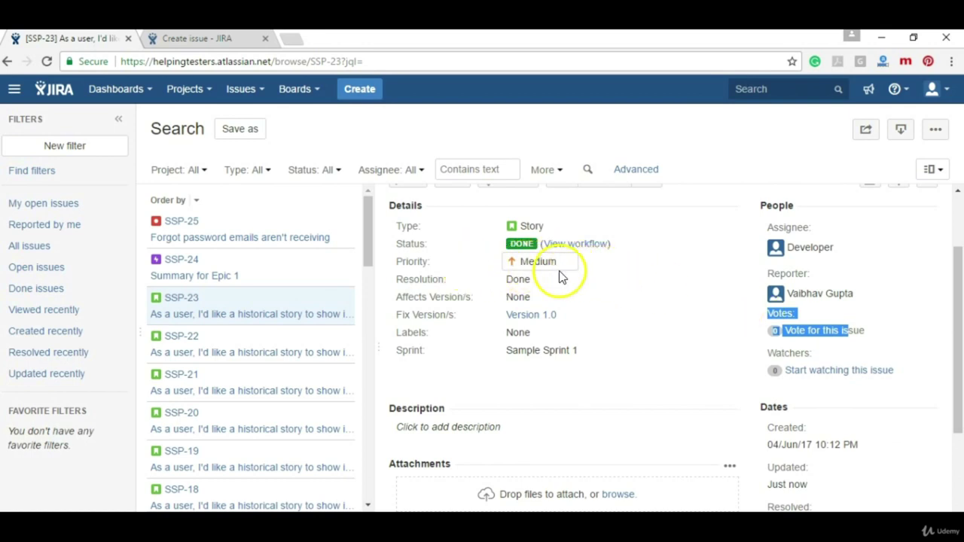
click(875, 332)
triple_click(876, 331)
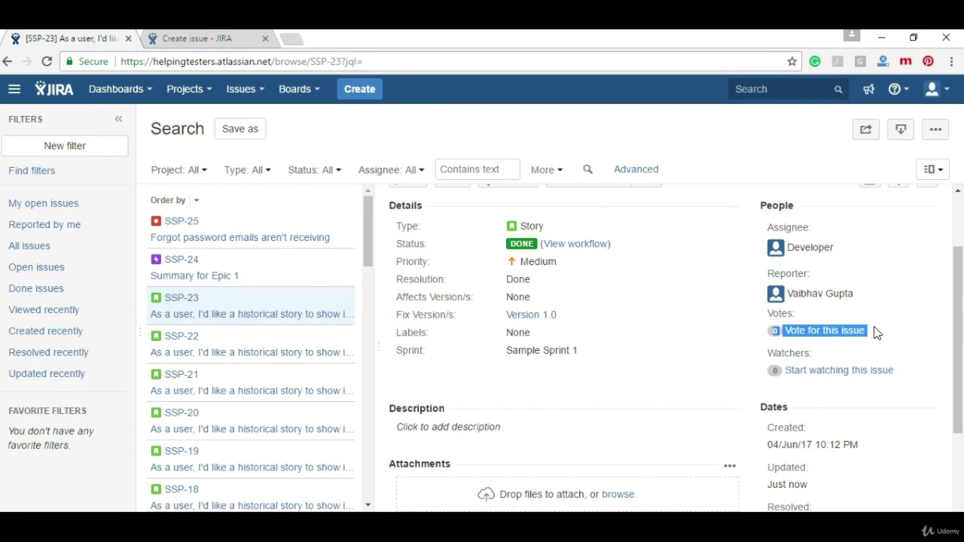
click(776, 336)
click(904, 380)
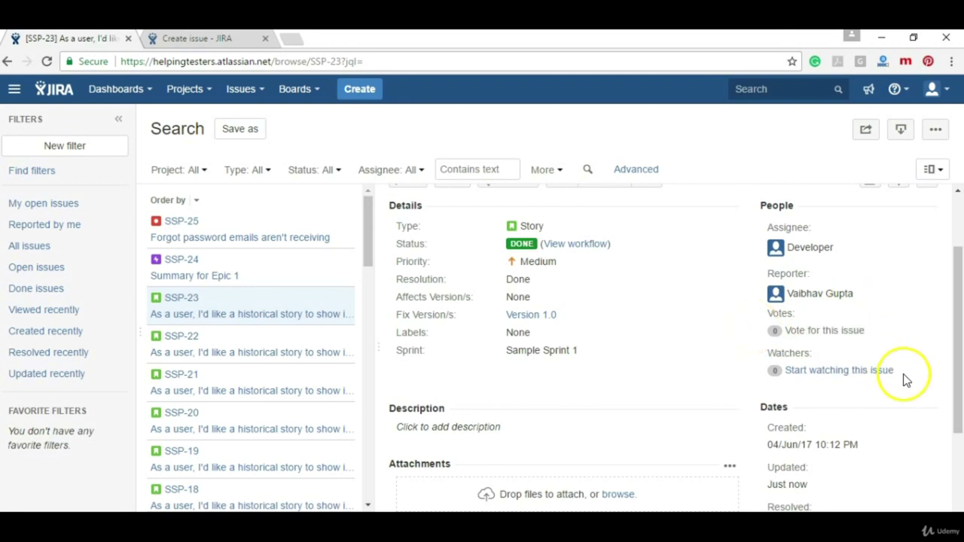
click(862, 373)
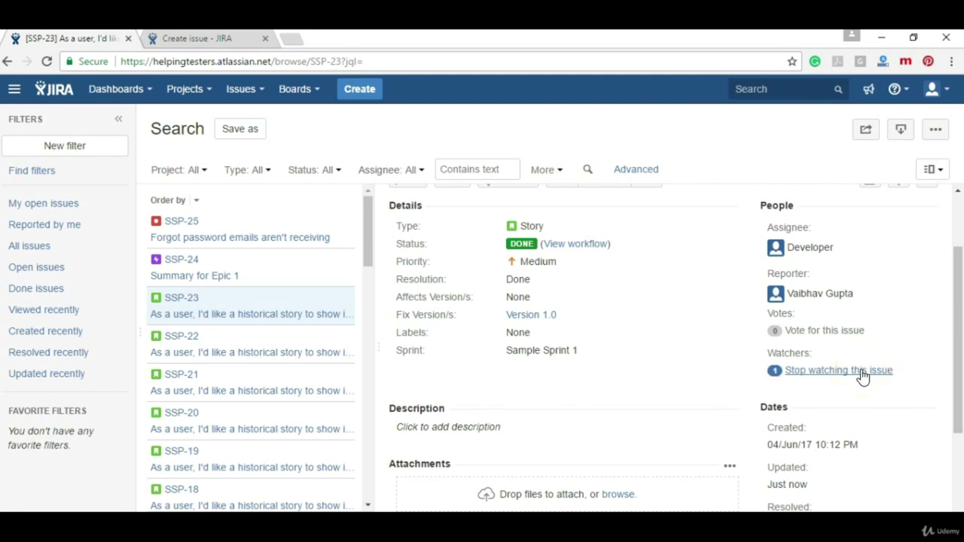
click(775, 372)
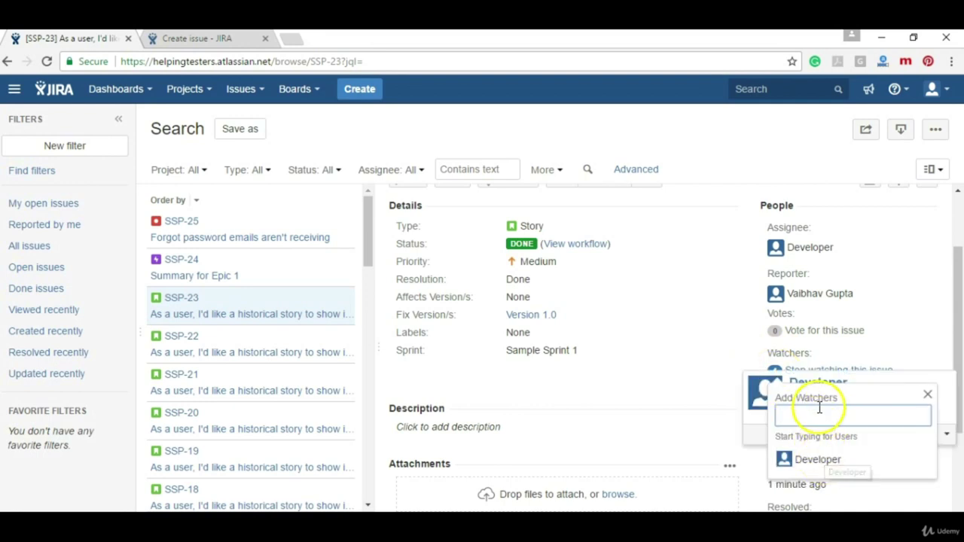
Search for a user in Add Watchers and add them; Jira reports Developer isn't allowed.
text(vai)
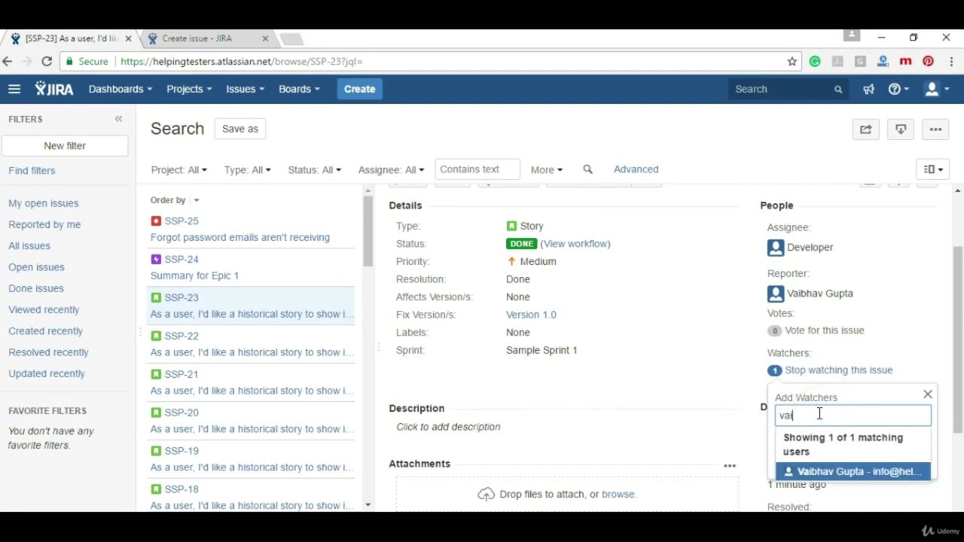
click(825, 471)
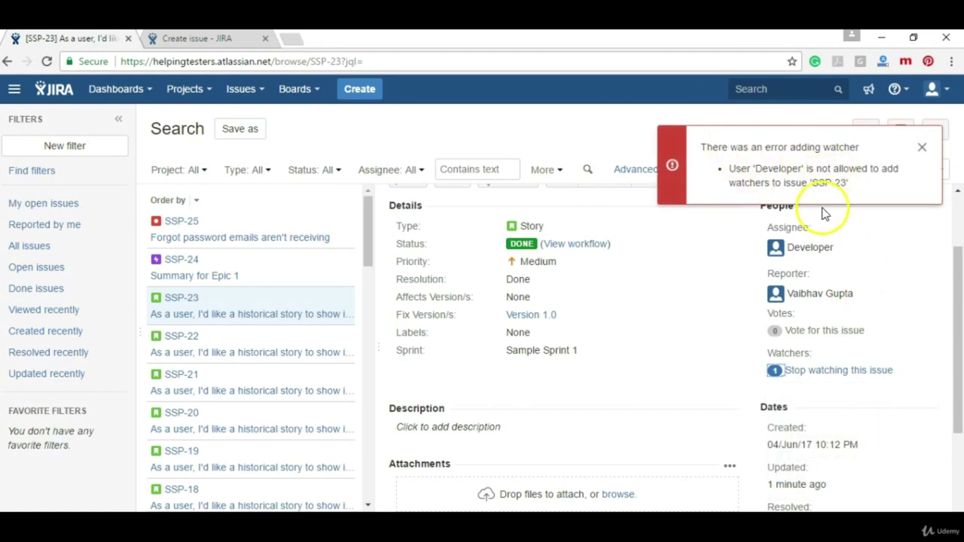
click(879, 393)
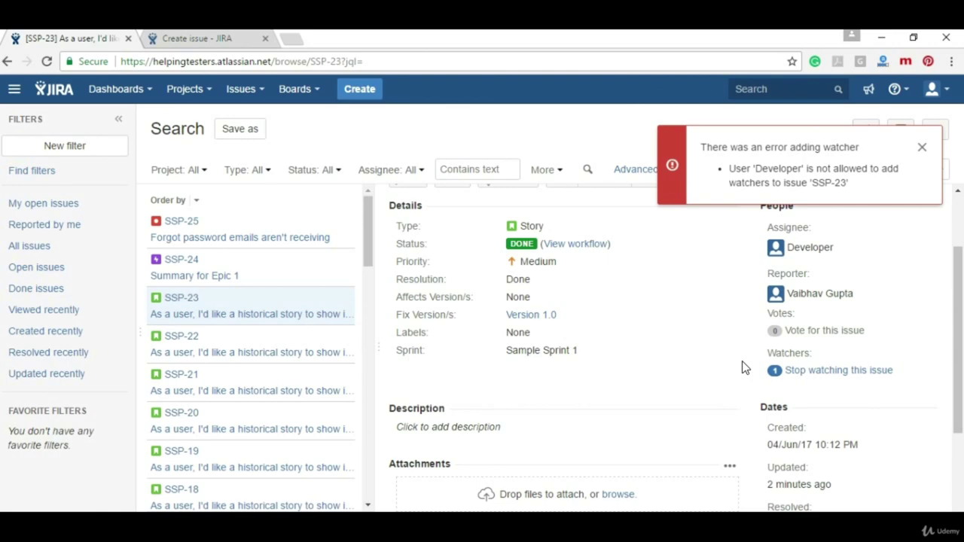
drag(957, 323, 957, 441)
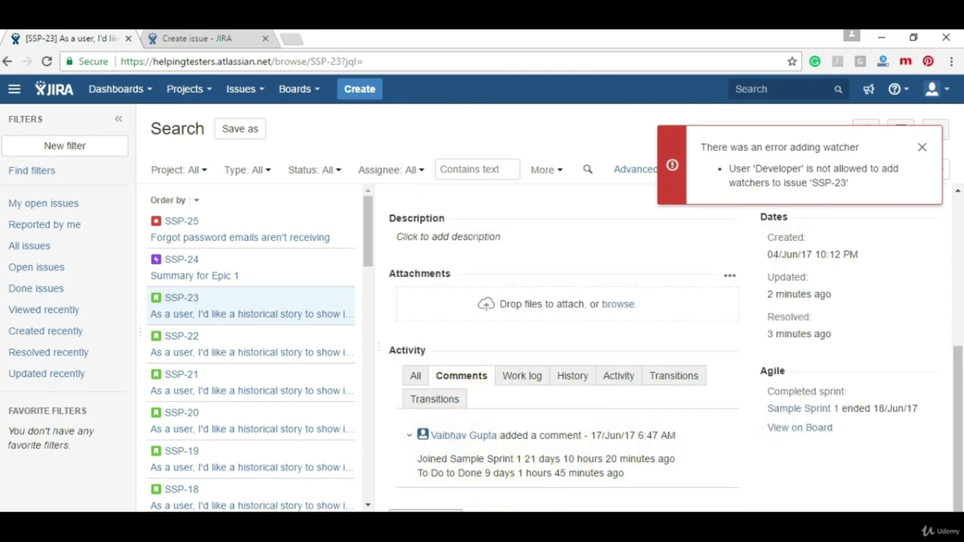
Post the comment 'Cnnot worked on this as design not available' on SSP-23.
click(470, 479)
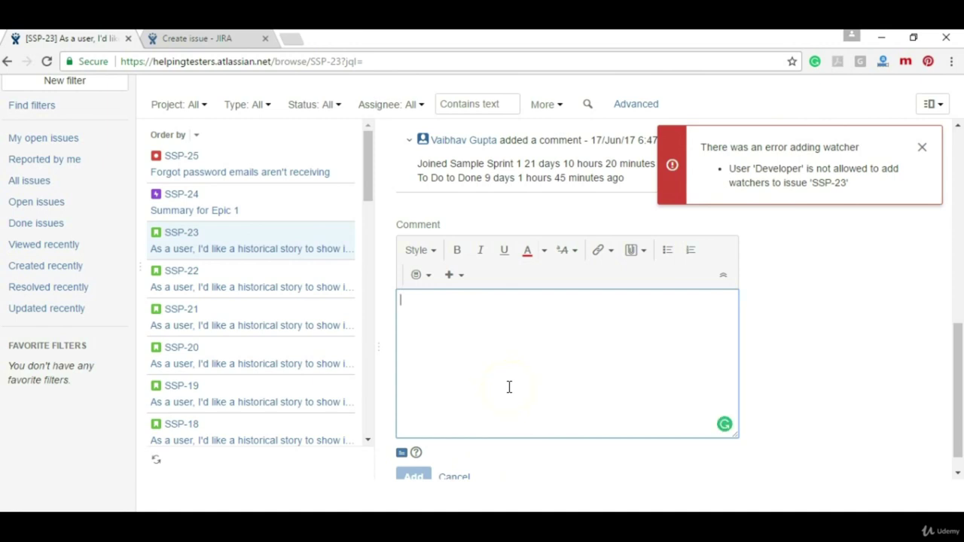
text(Cnnot worked on this as design not available)
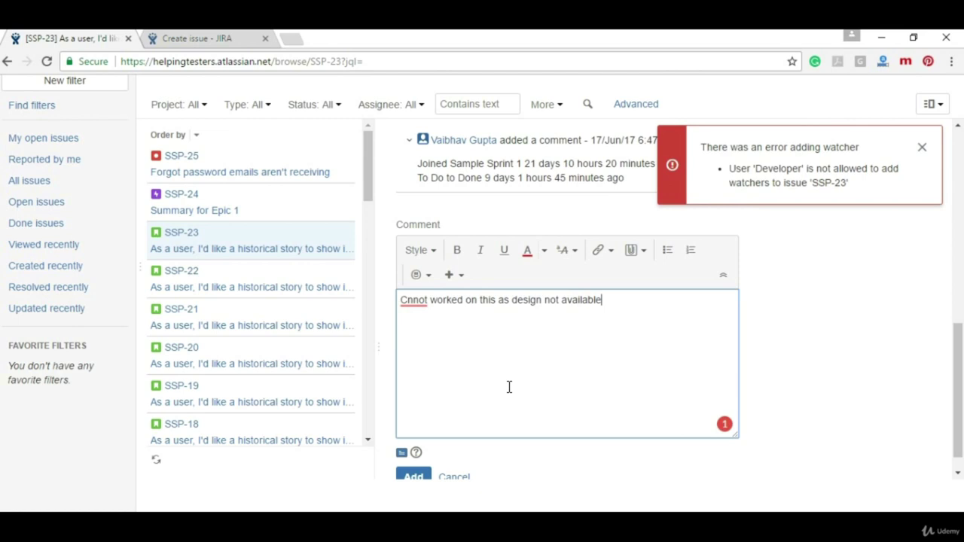
click(416, 477)
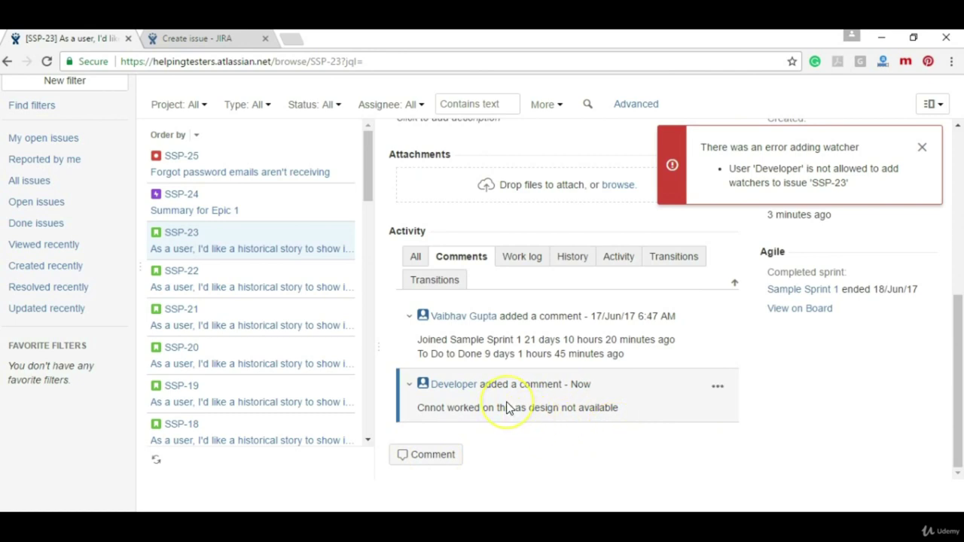
Post a second comment reading 'Shared he design'.
click(451, 455)
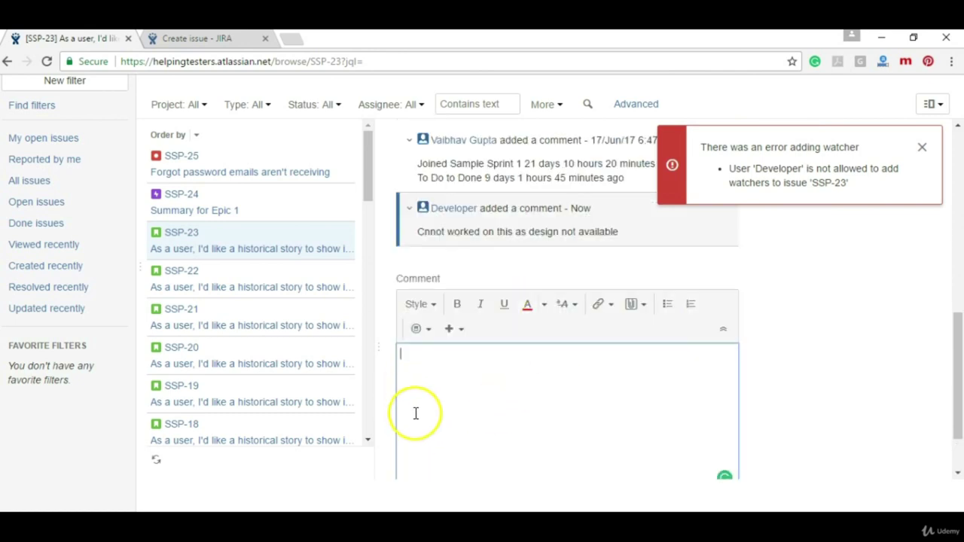
text(Shared)
click(634, 407)
text(he)
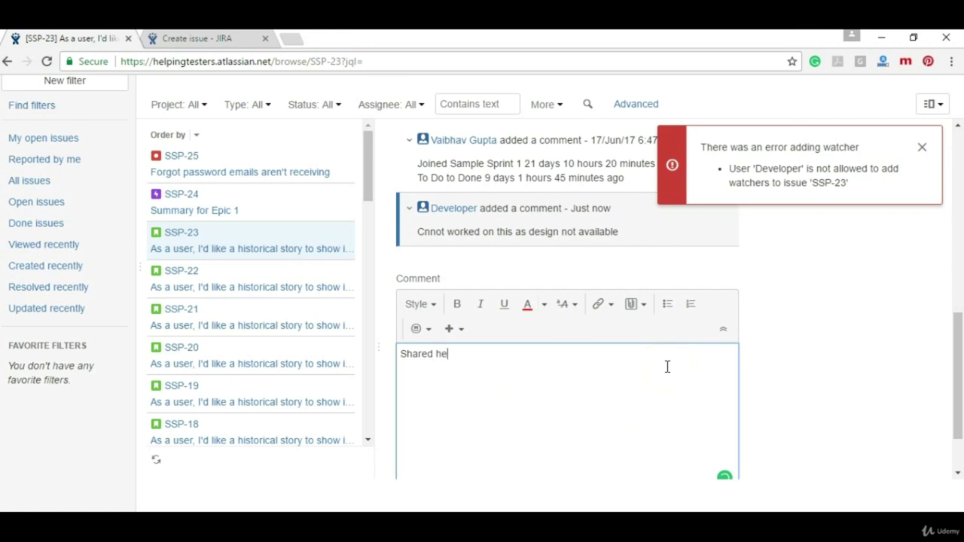
text( design)
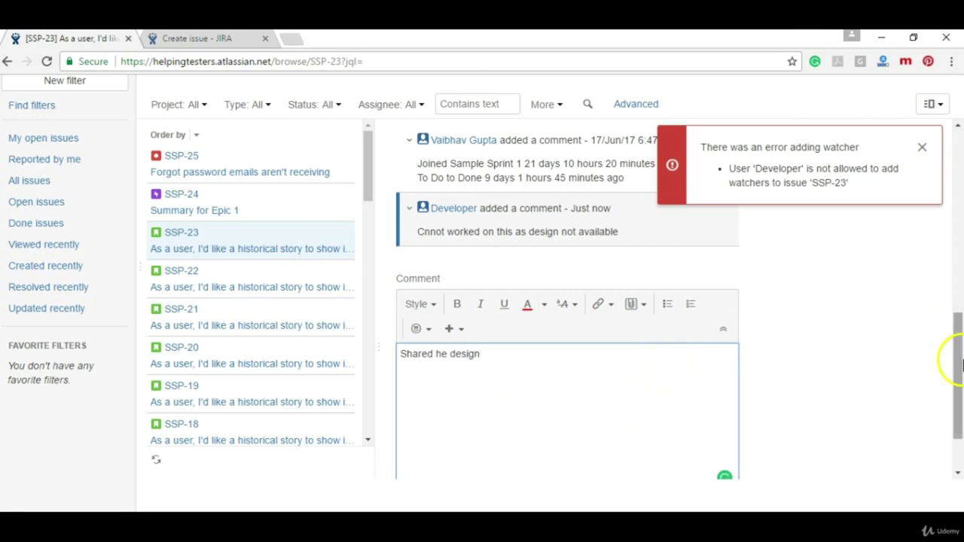
drag(959, 355, 959, 418)
click(412, 451)
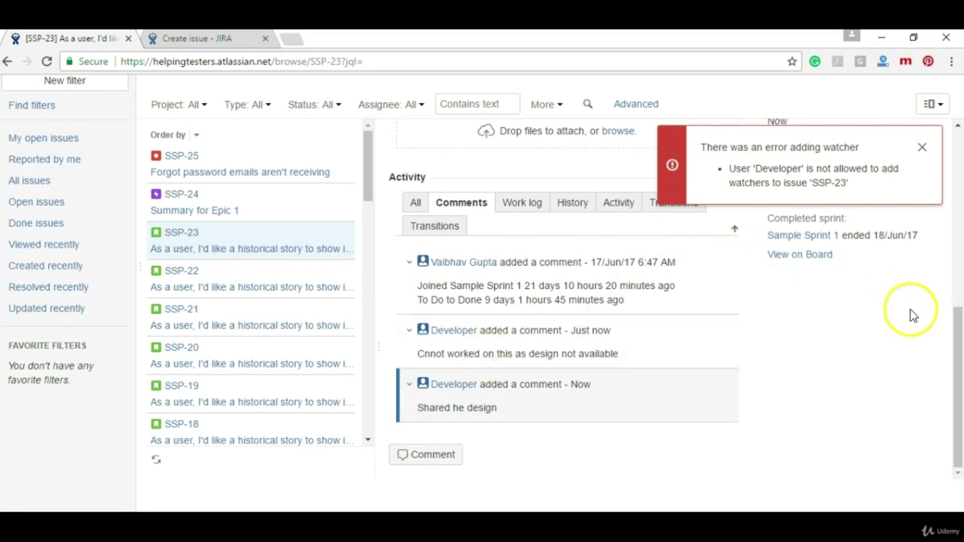
mouse_move(960, 334)
mouse_down()
mouse_move(954, 269)
mouse_move(954, 324)
mouse_up()
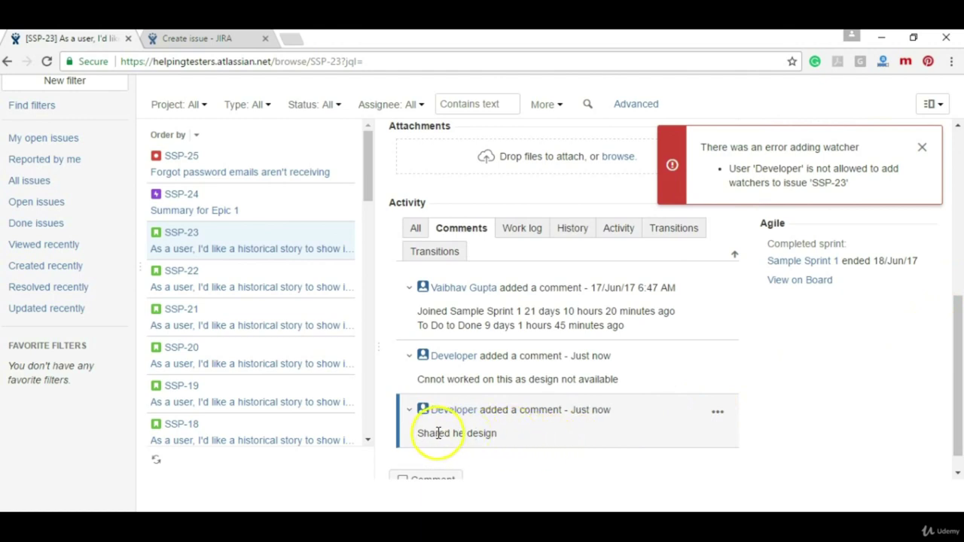
Edit the latest comment to 'Shared the design' and dismiss the red watcher error notice.
click(721, 411)
click(647, 455)
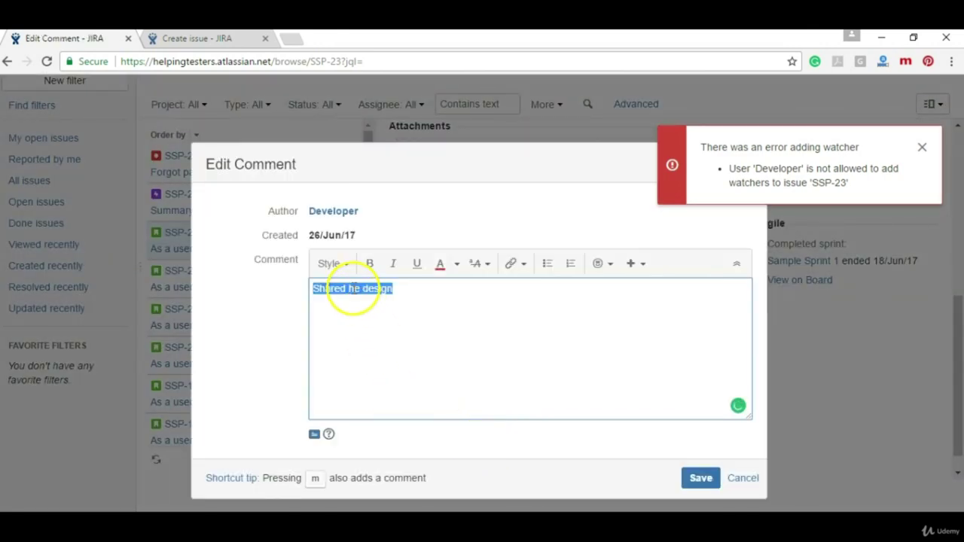
click(352, 290)
text(t)
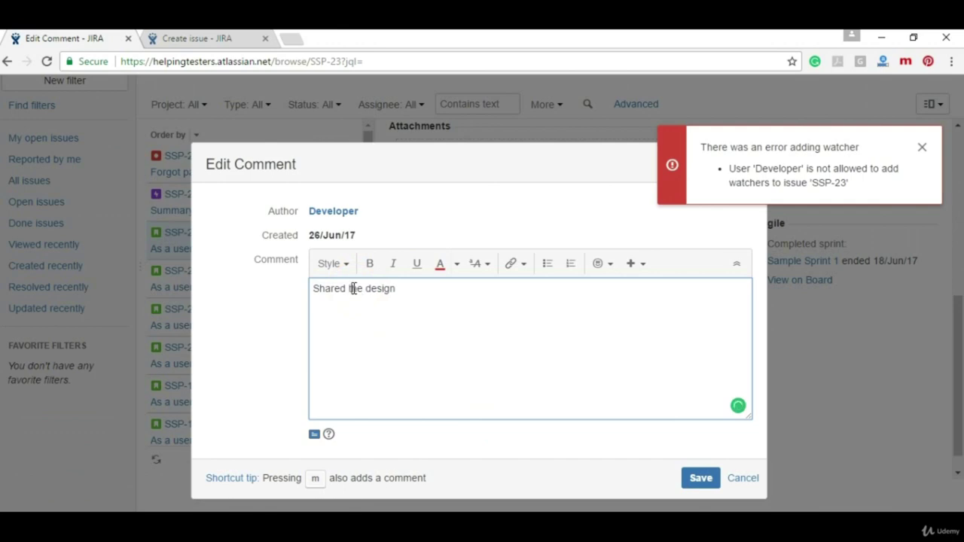
click(697, 482)
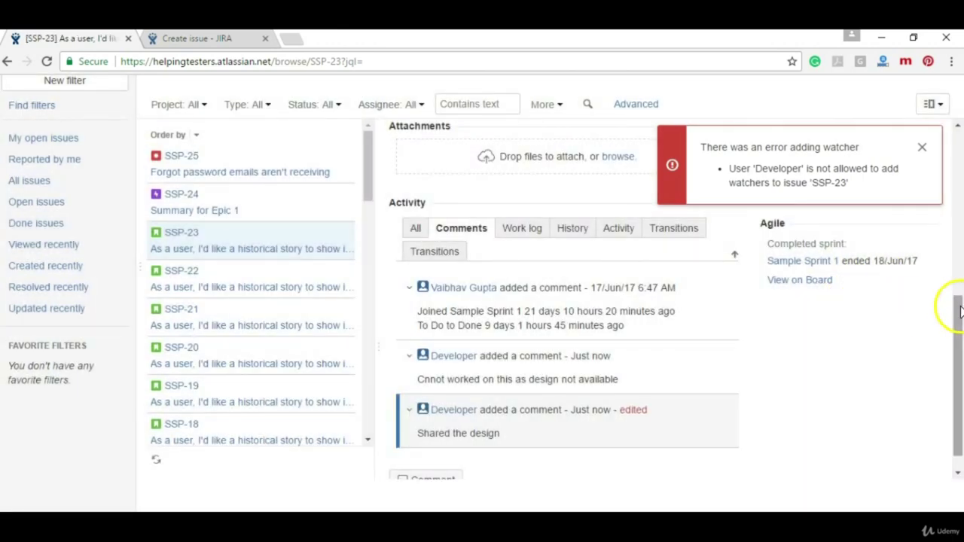
drag(954, 312, 955, 233)
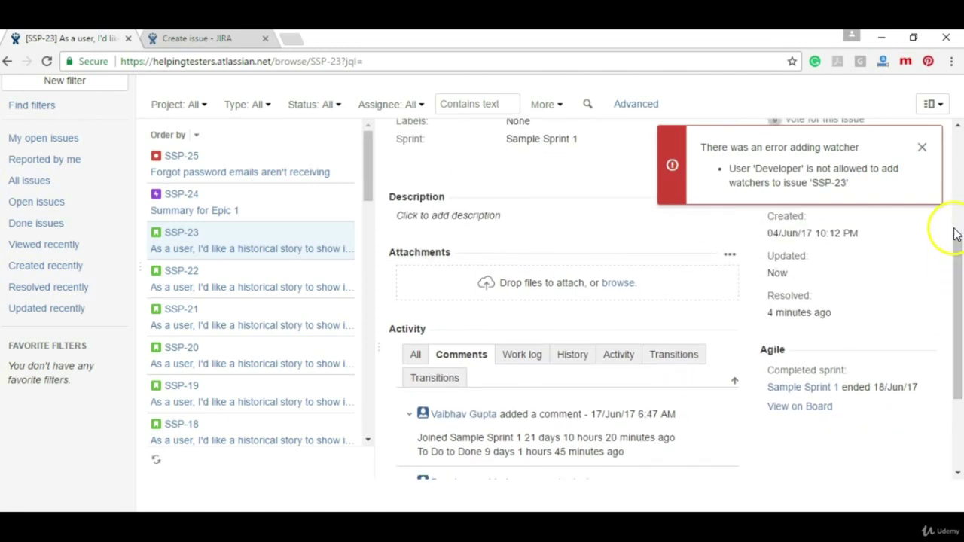
click(922, 147)
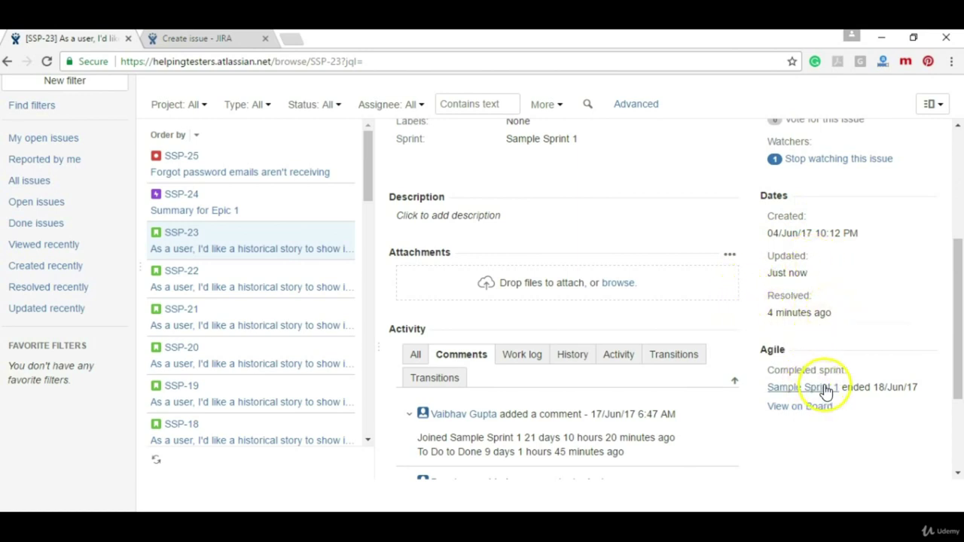
triple_click(851, 387)
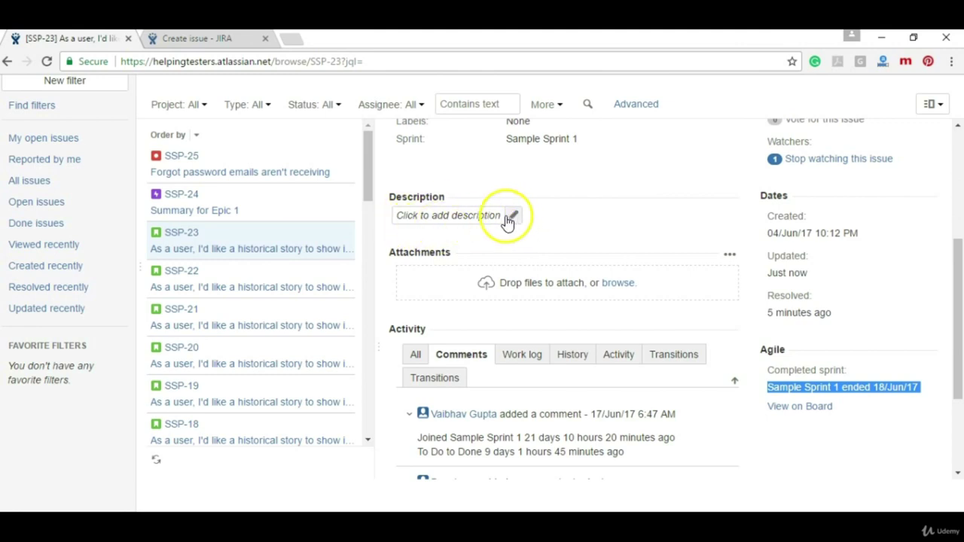
click(489, 214)
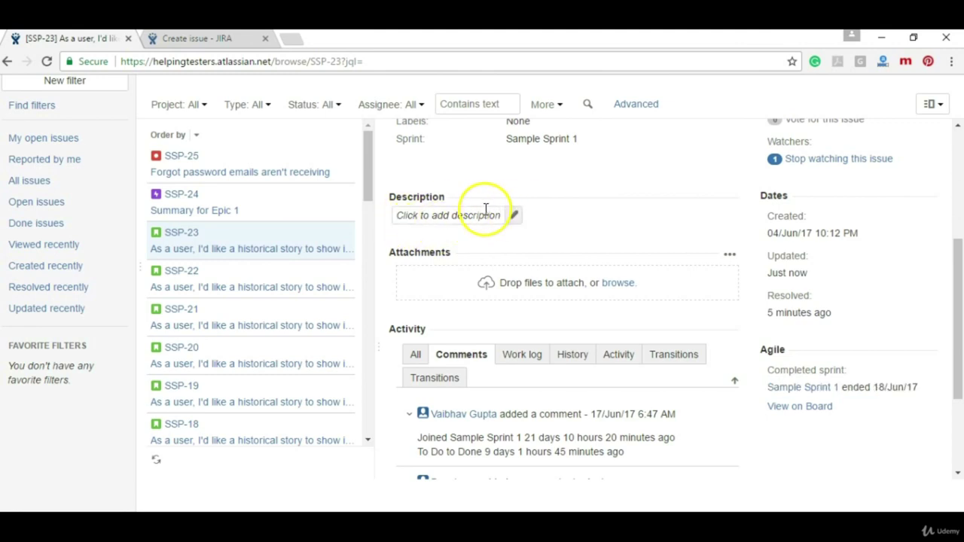
click(485, 211)
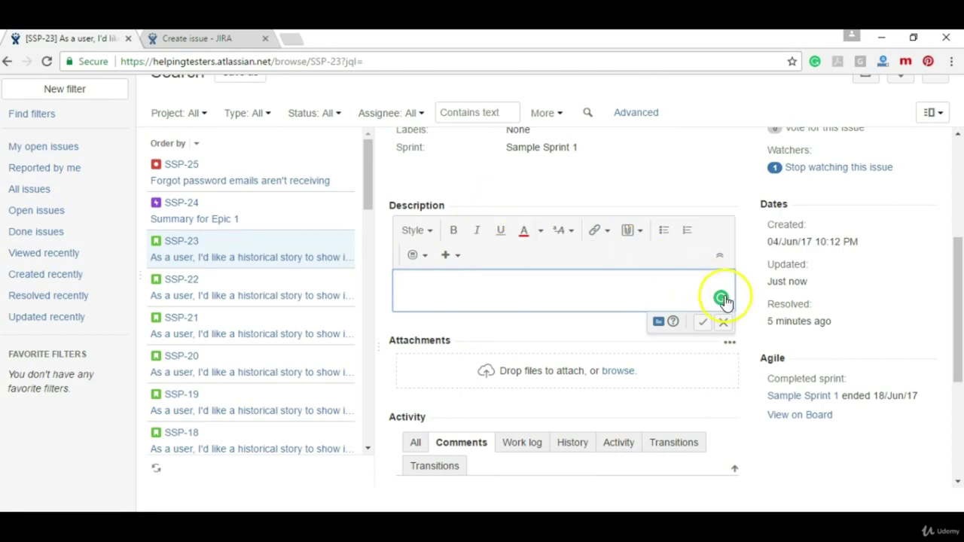
click(726, 323)
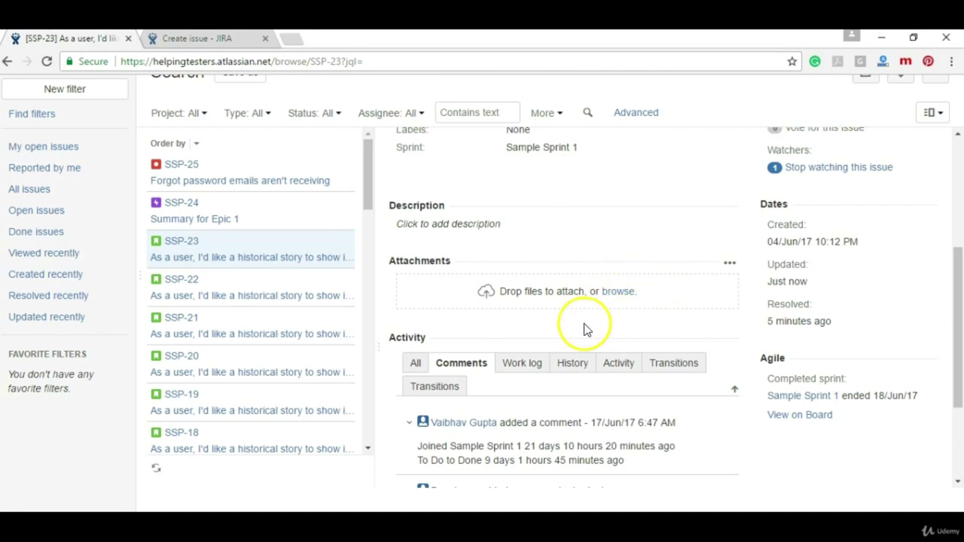
click(463, 362)
click(545, 387)
click(564, 370)
click(698, 363)
click(521, 366)
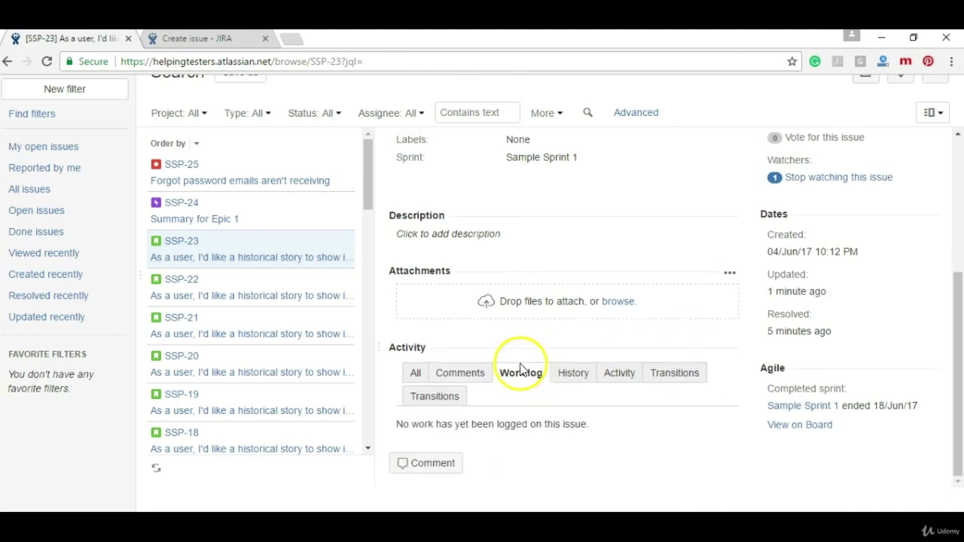
triple_click(507, 422)
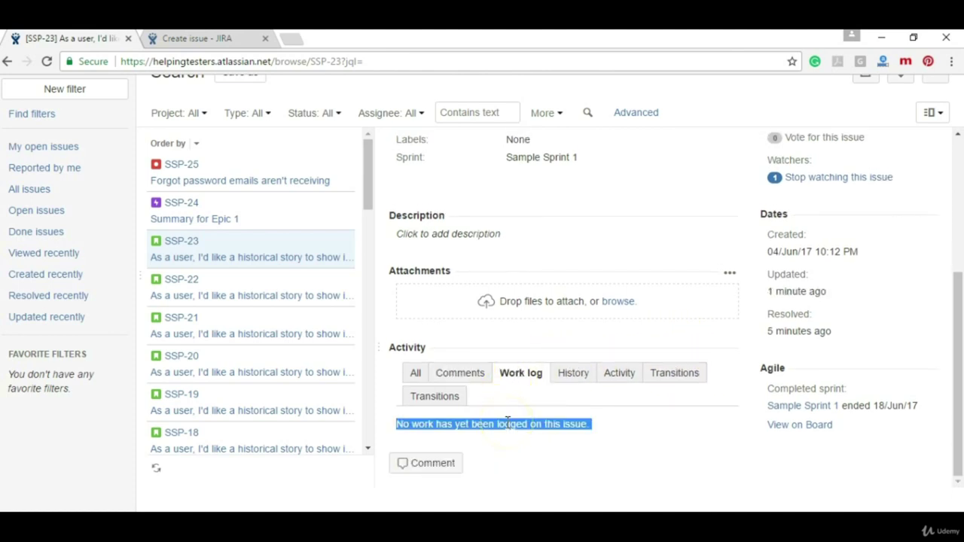
click(570, 381)
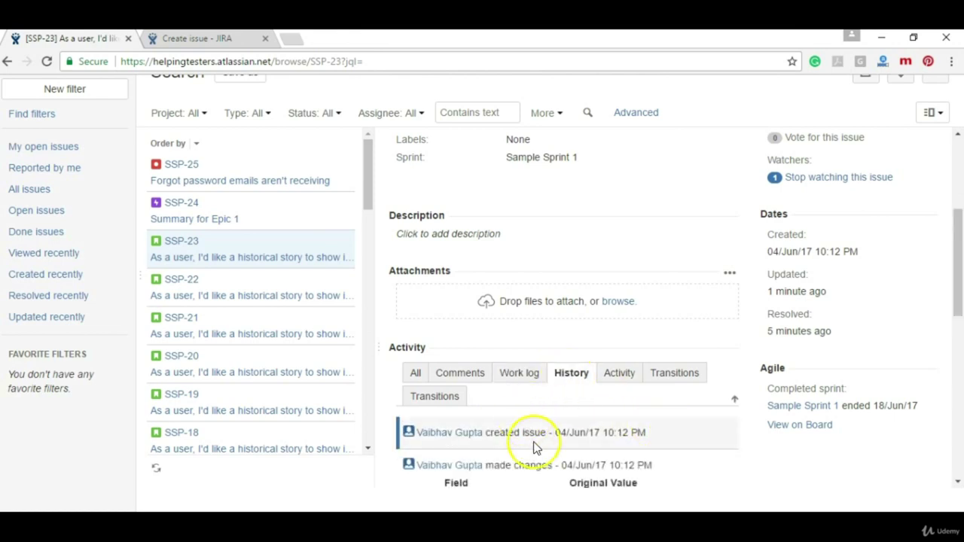
click(460, 375)
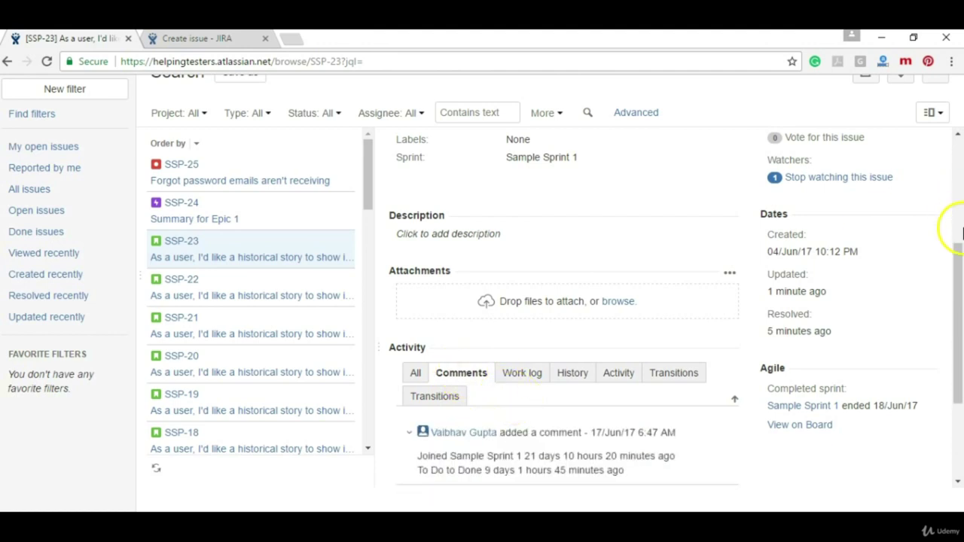
scroll(957, 187, up, 3)
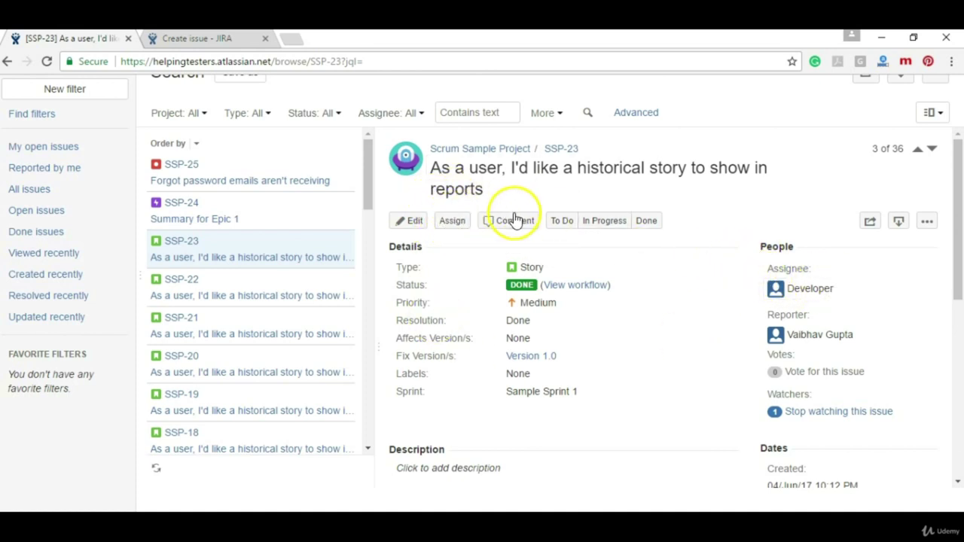
drag(957, 241, 955, 181)
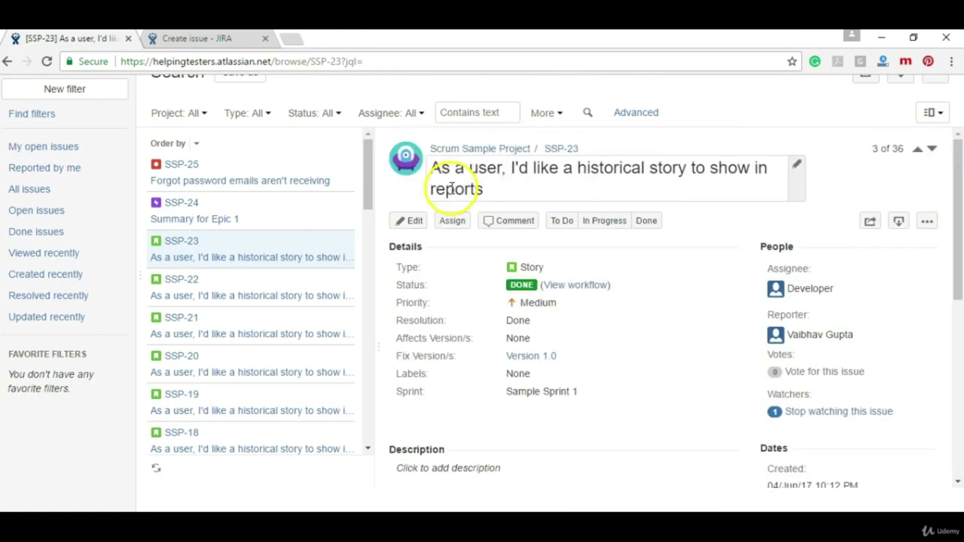
click(402, 220)
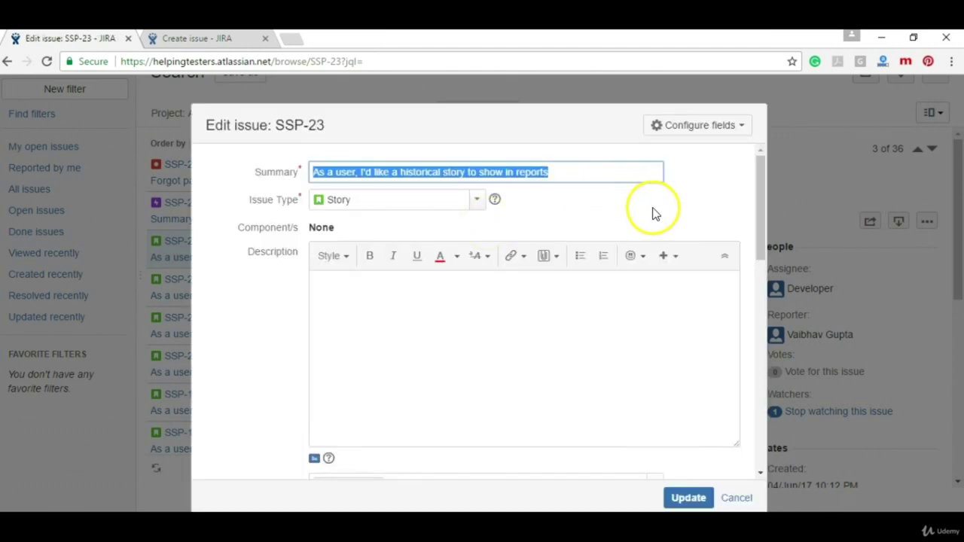
drag(760, 214, 777, 451)
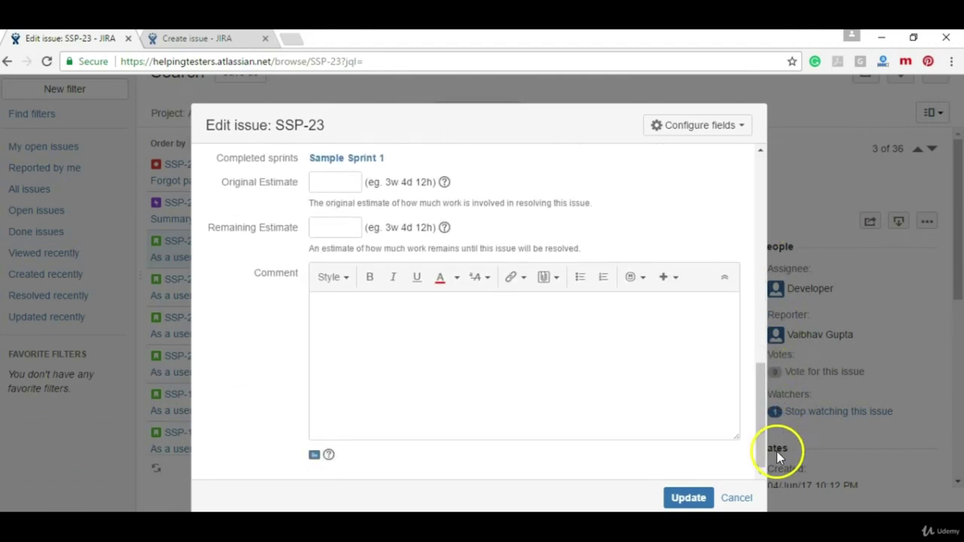
click(738, 498)
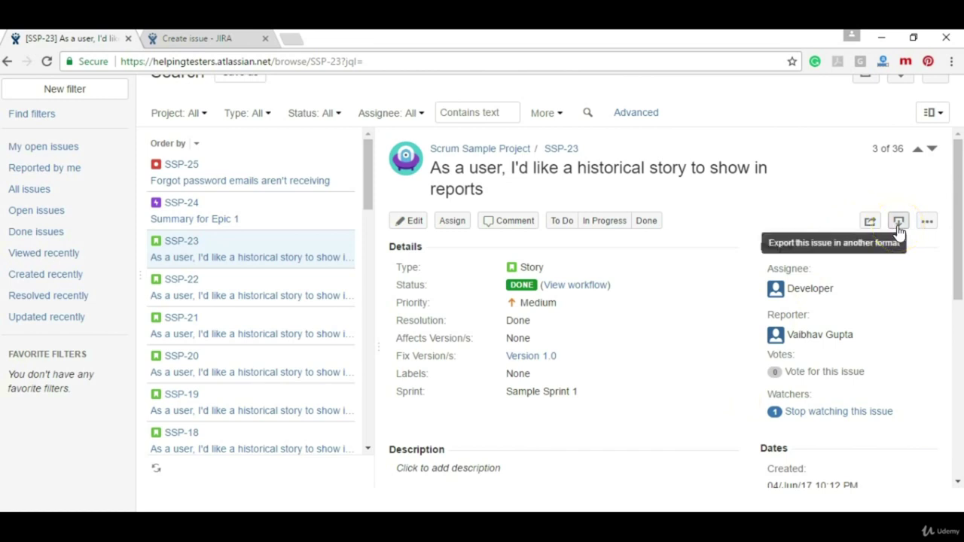
click(925, 223)
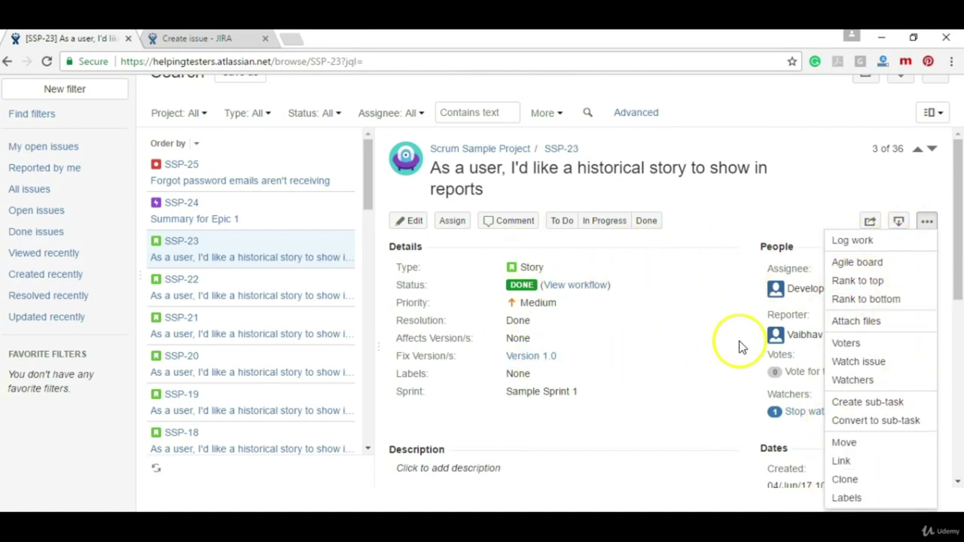
click(821, 188)
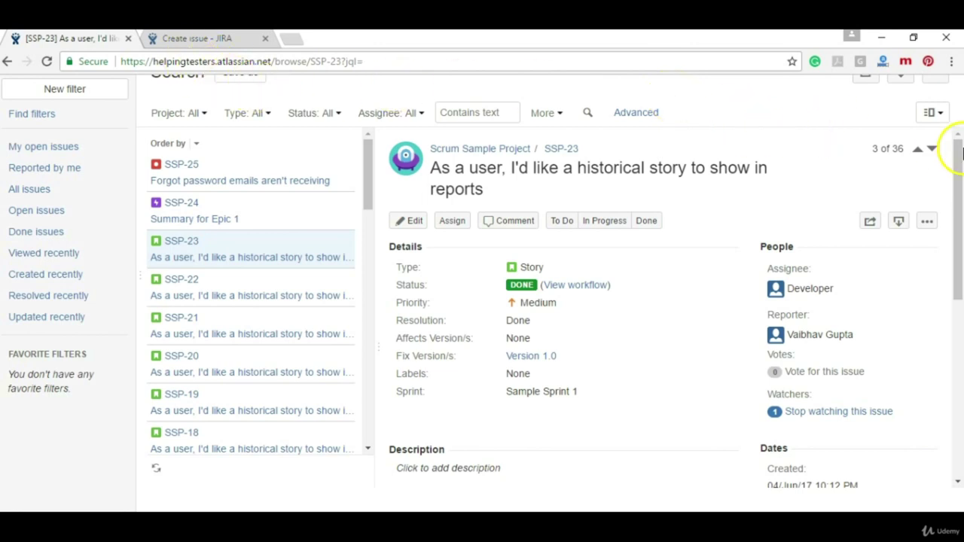
Switch to the Create issue tab and scroll down to the Original Estimate field.
click(749, 61)
key(ctrl+Tab)
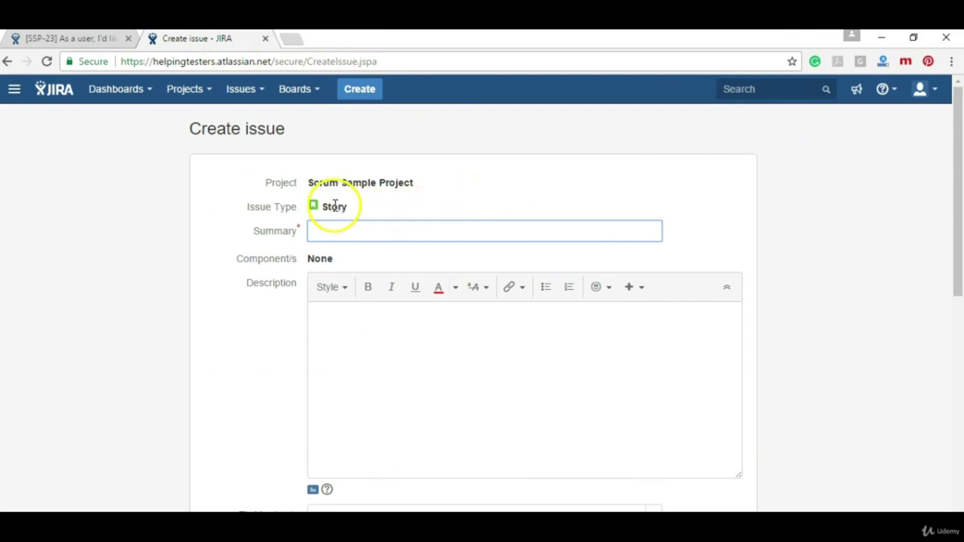
drag(959, 189, 958, 415)
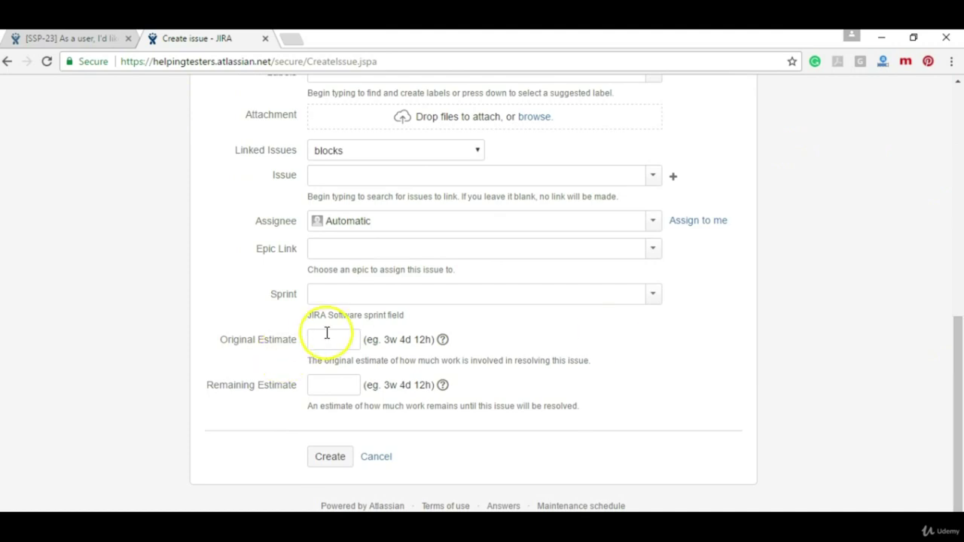
triple_click(259, 342)
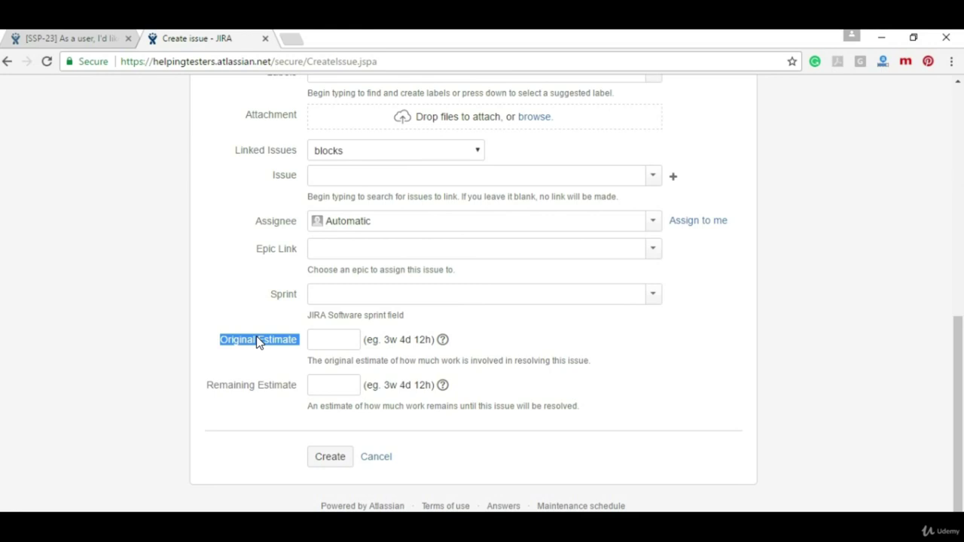
Set the Original Estimate to 1h after trying 2h and 1w.
click(340, 346)
text(2h)
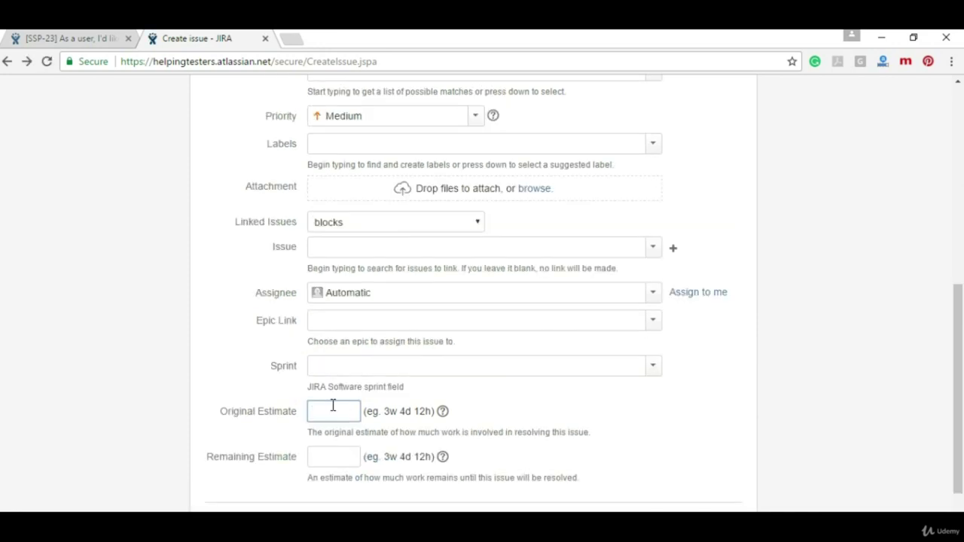
text(1w)
key(BackSpace)
key(BackSpace)
text(1h)
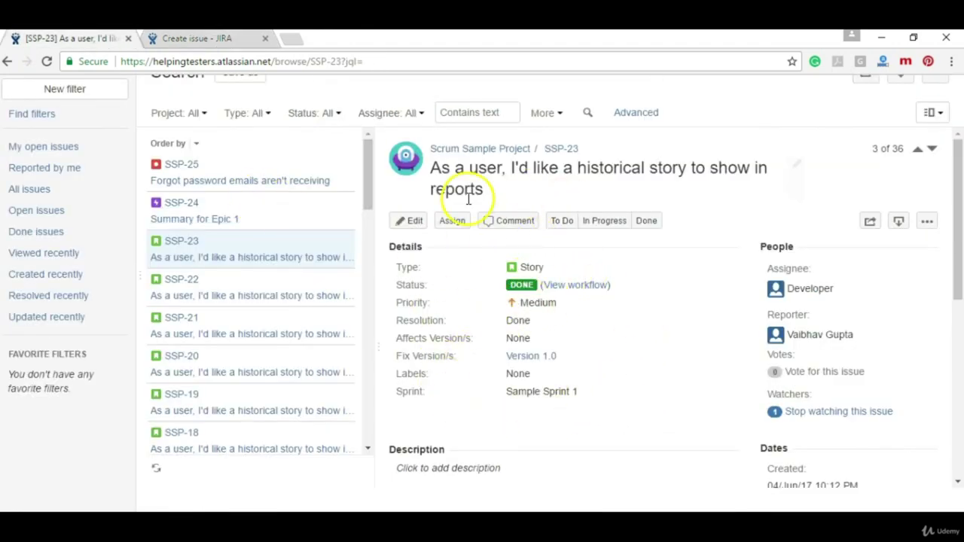
View SSP-22 and SSP-23 details from the issue search results.
click(219, 280)
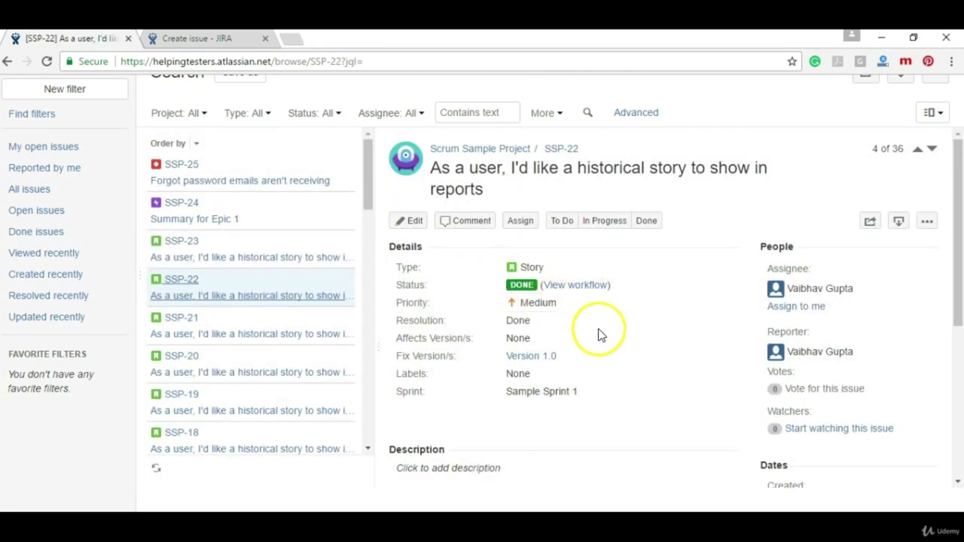
click(278, 251)
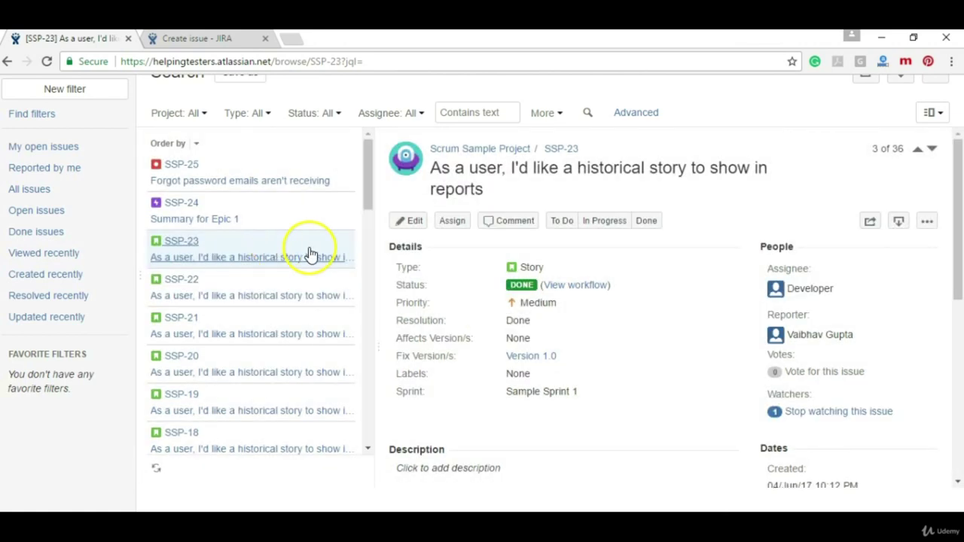
click(324, 290)
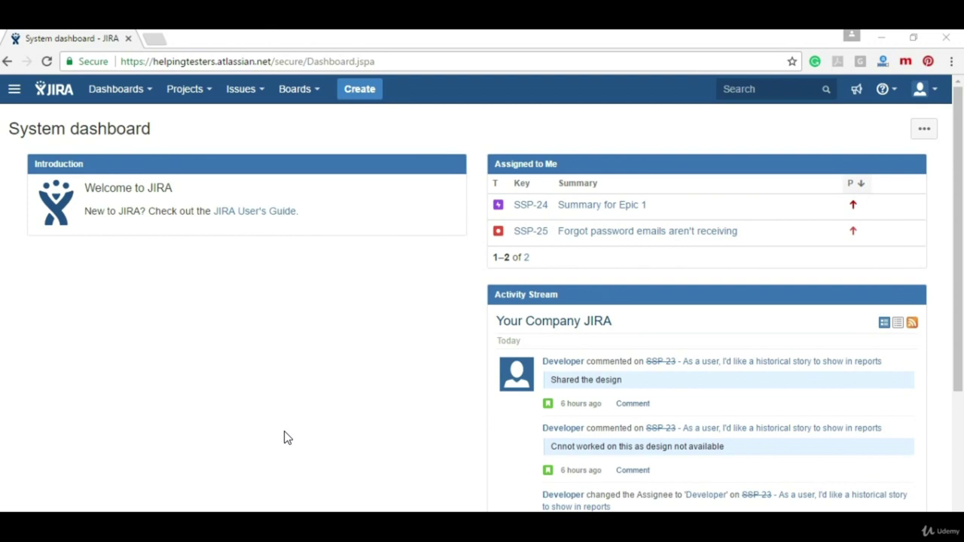
Open the SSP board from the Boards > View all boards list.
click(306, 103)
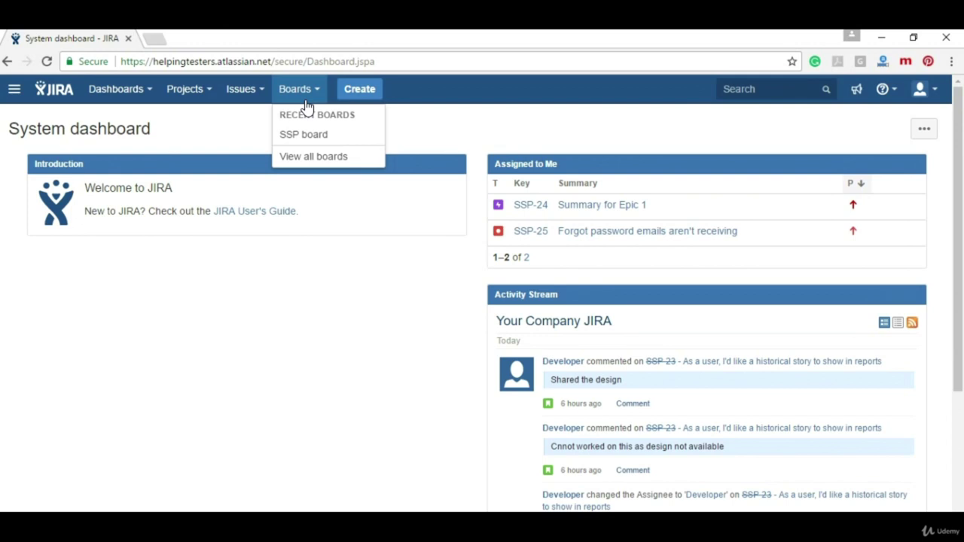
click(308, 156)
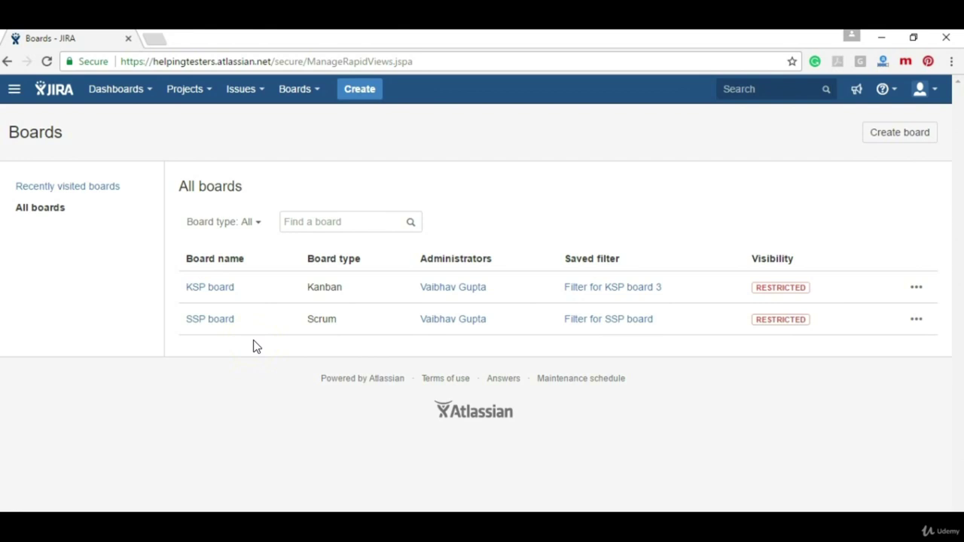
click(225, 325)
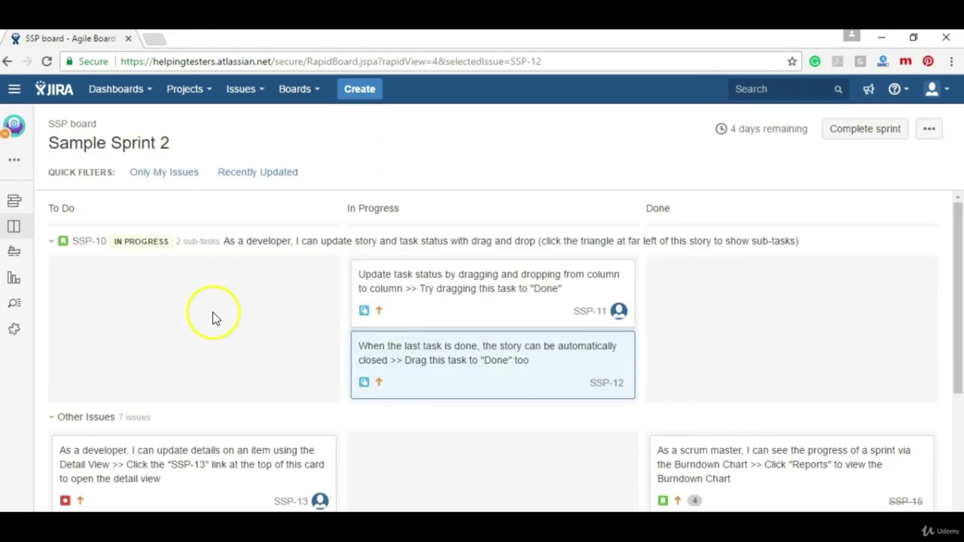
click(354, 92)
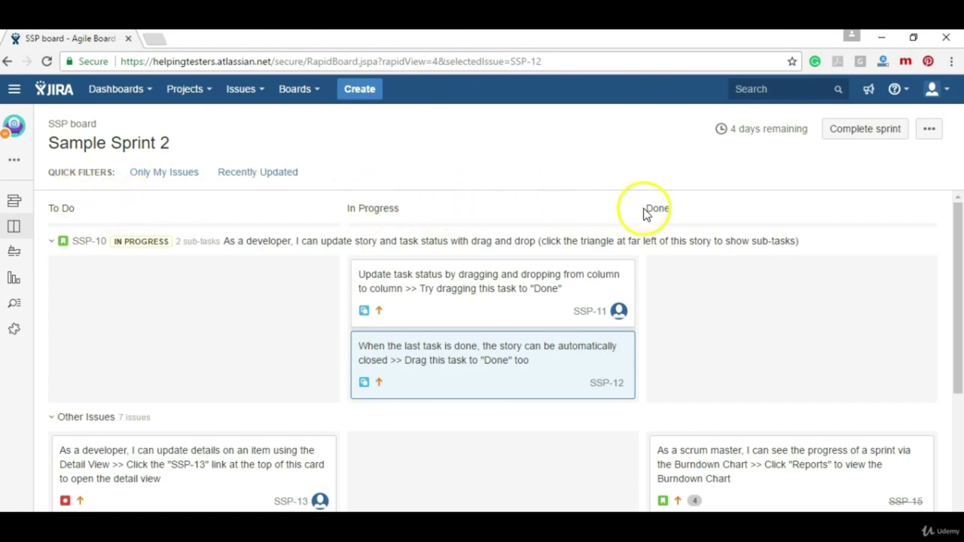
Review SSP-11's details and workflow diagram, then close its detail panel.
click(518, 282)
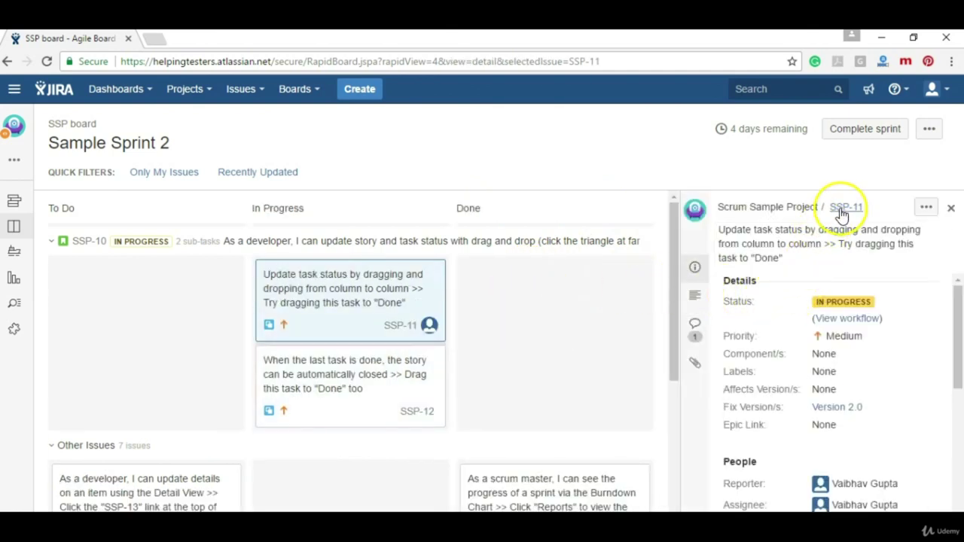
click(851, 317)
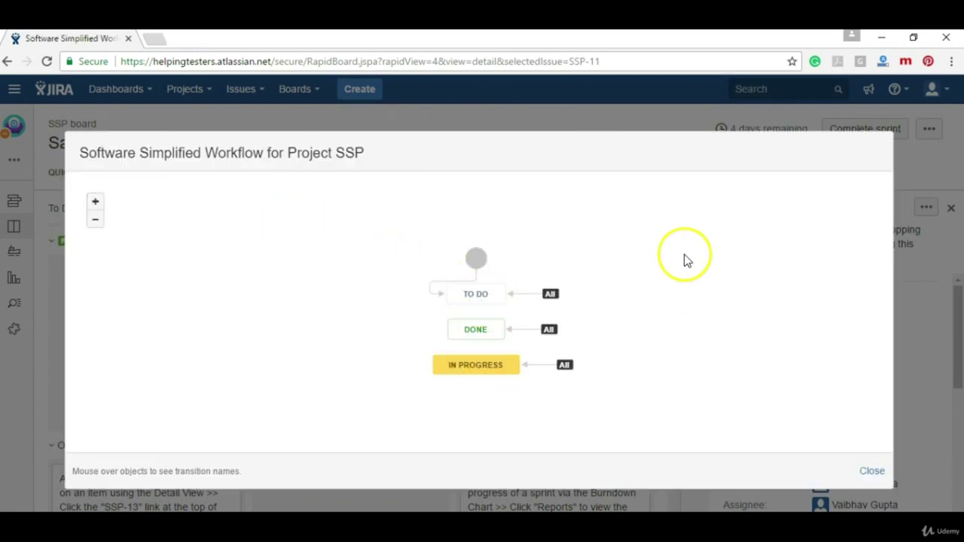
click(874, 472)
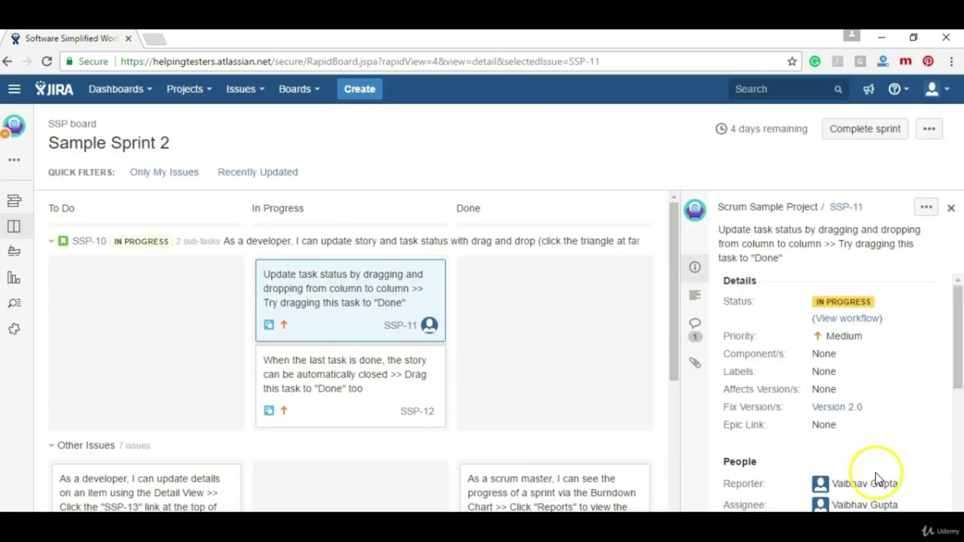
click(951, 209)
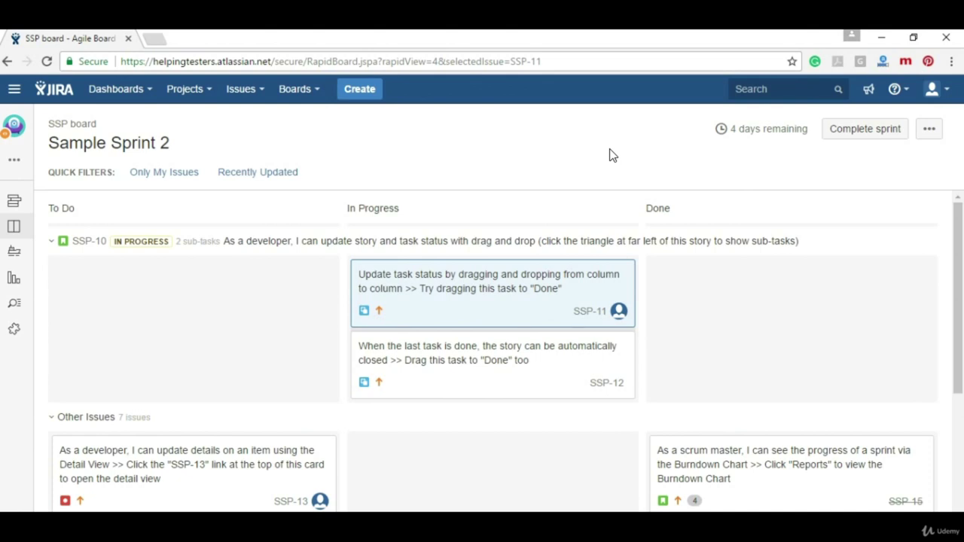
click(962, 235)
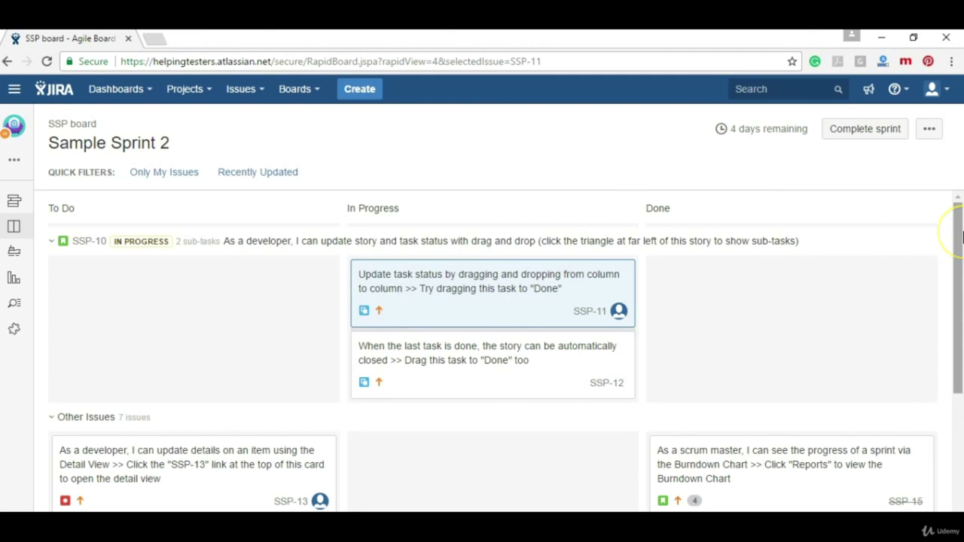
drag(962, 260, 953, 323)
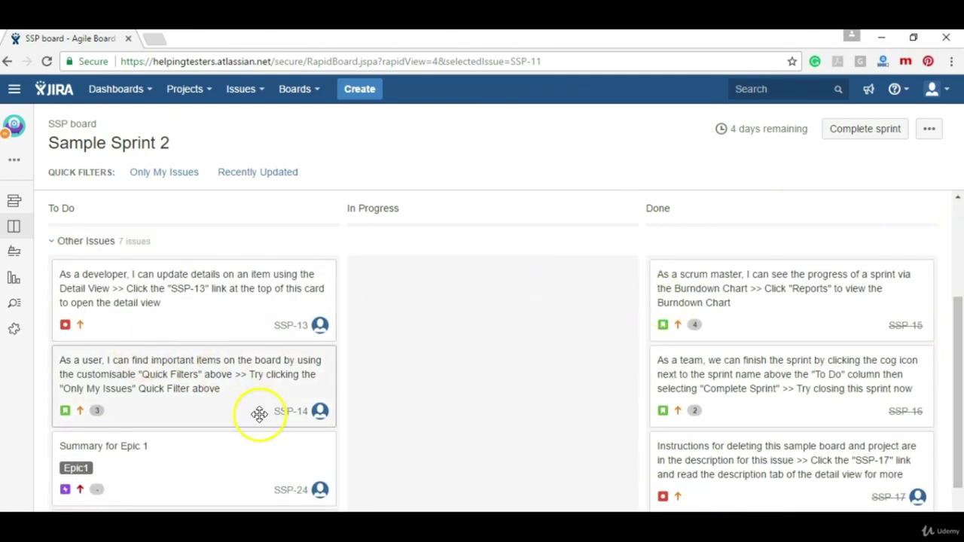
drag(962, 283, 956, 183)
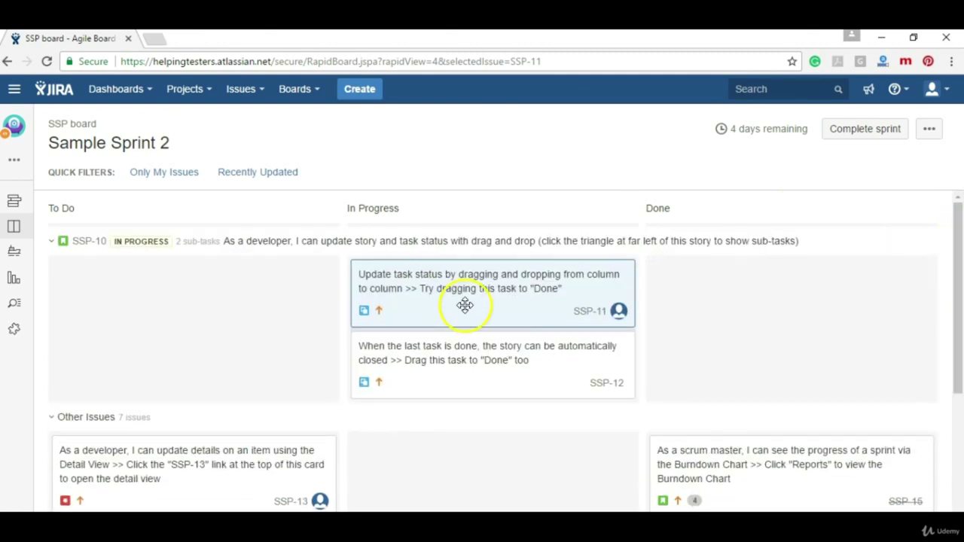
mouse_move(954, 261)
mouse_down()
mouse_move(953, 400)
mouse_move(954, 254)
mouse_up()
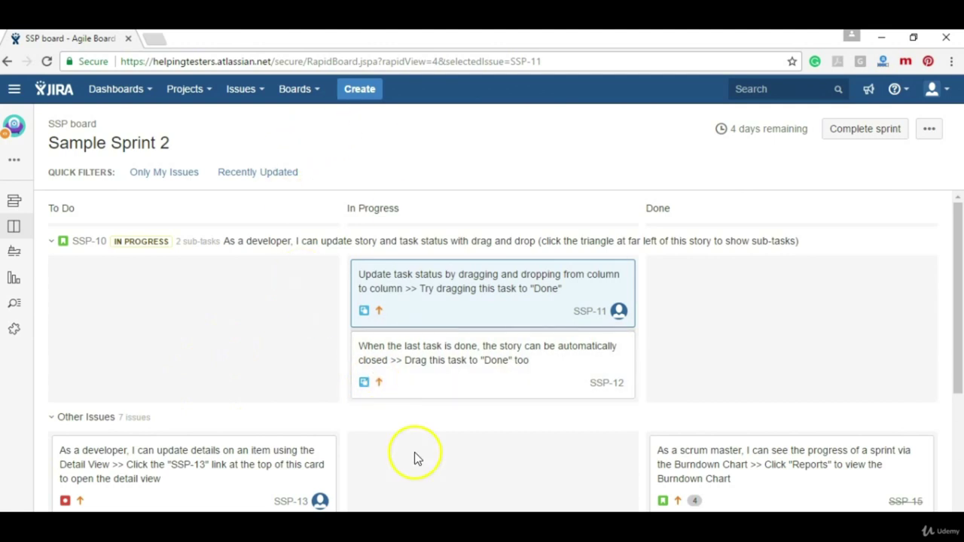
Change sub-task SSP-12's priority from Medium to High.
click(470, 359)
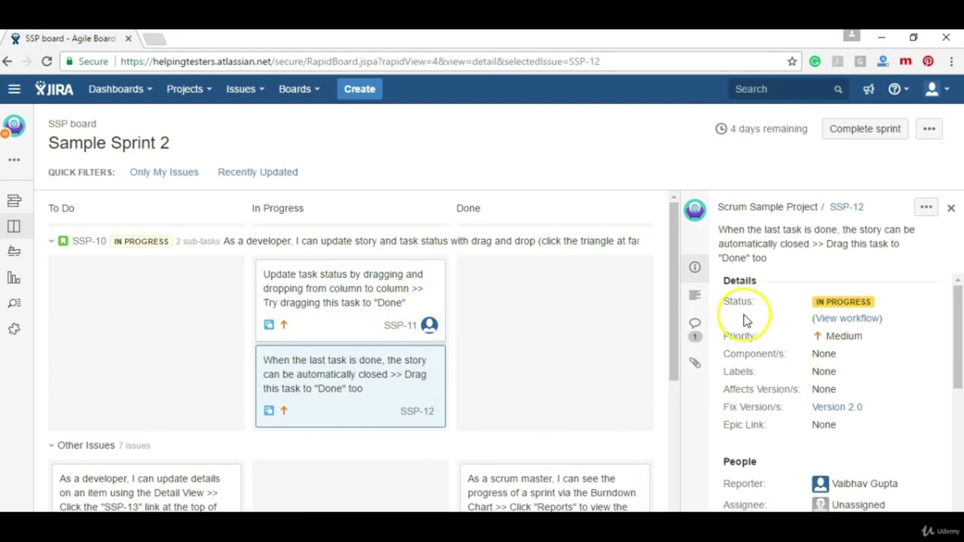
mouse_move(958, 324)
mouse_down()
mouse_move(961, 488)
mouse_move(952, 318)
mouse_up()
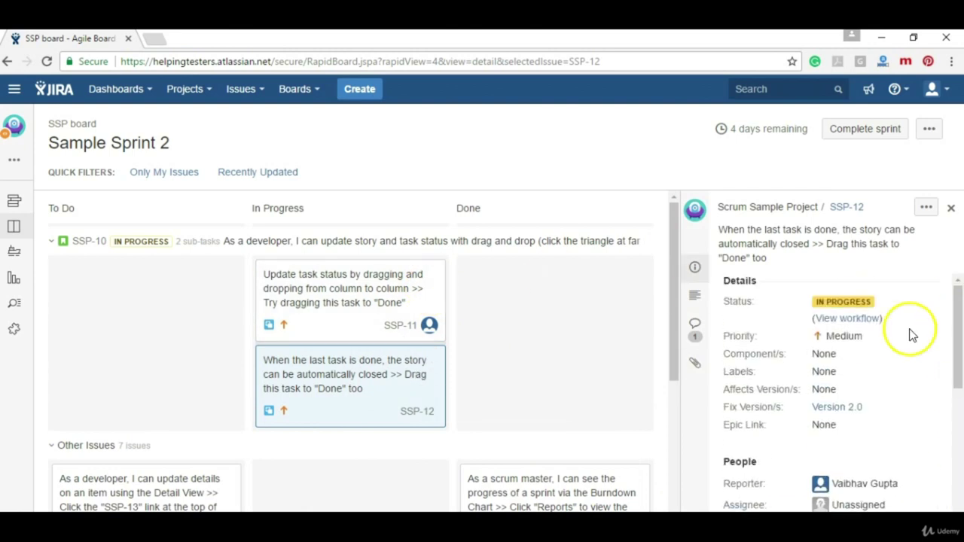
click(871, 338)
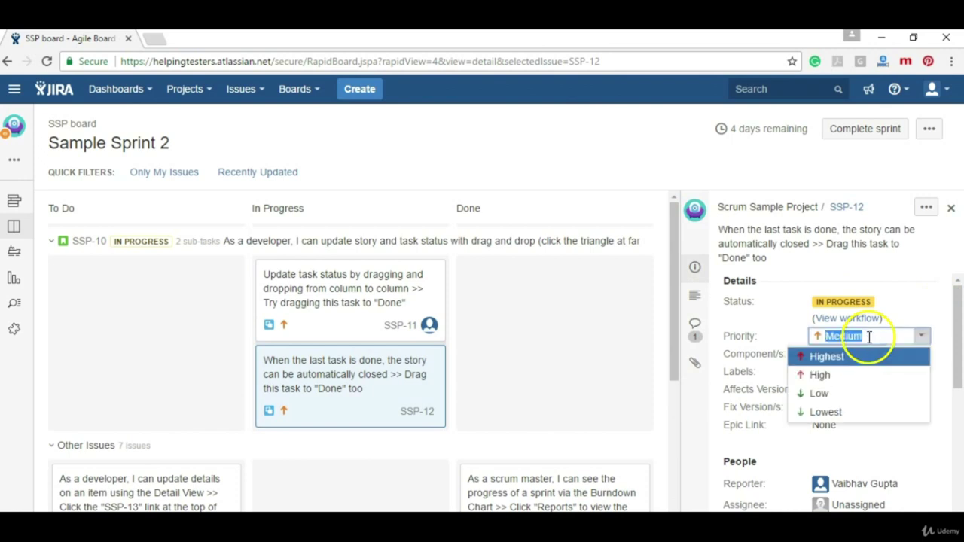
click(866, 376)
click(898, 354)
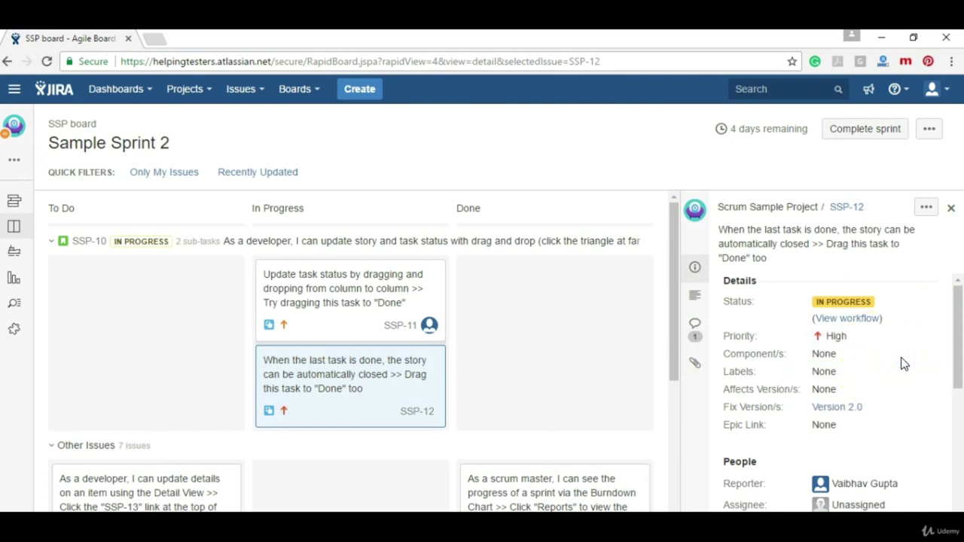
View SSP-12 as a full issue page, then return to the Sample Sprint 2 board.
right_click(855, 215)
click(852, 205)
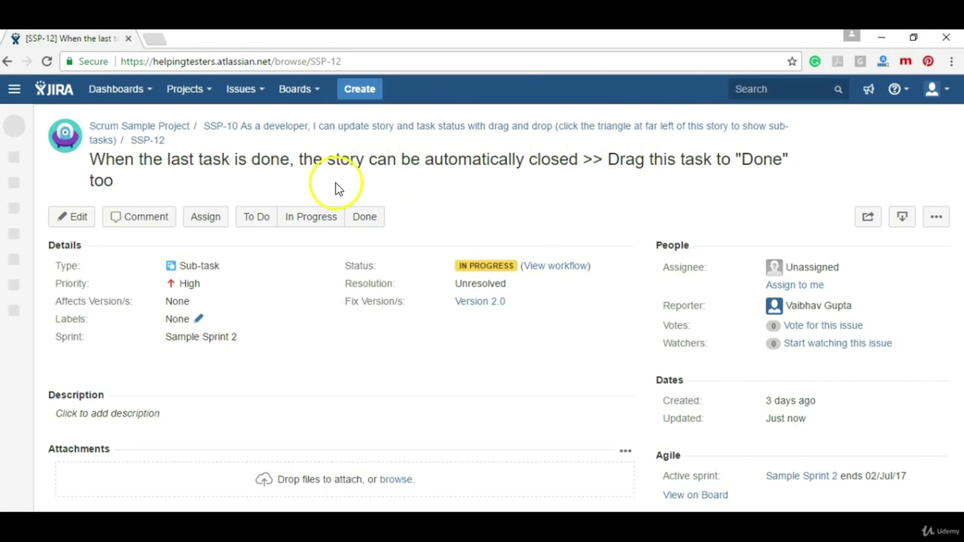
click(6, 65)
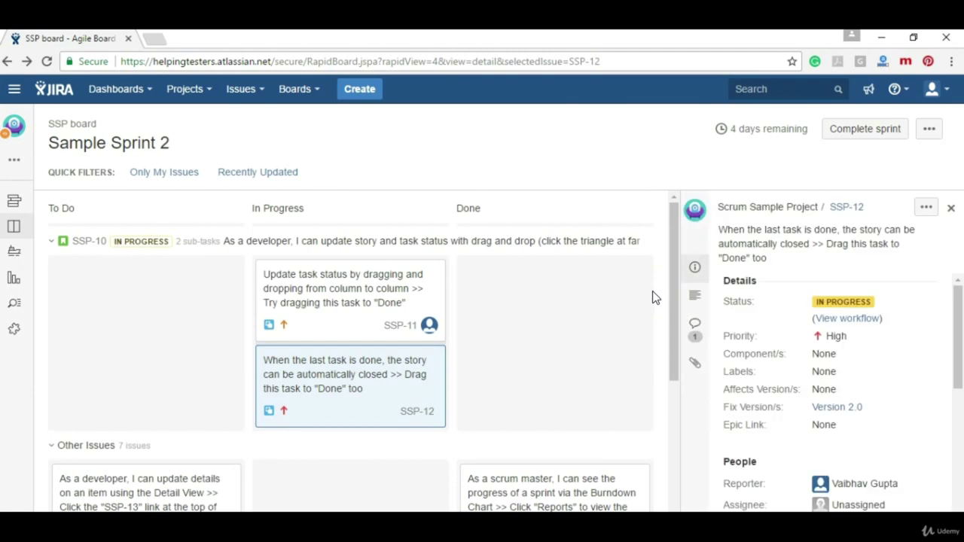
click(948, 208)
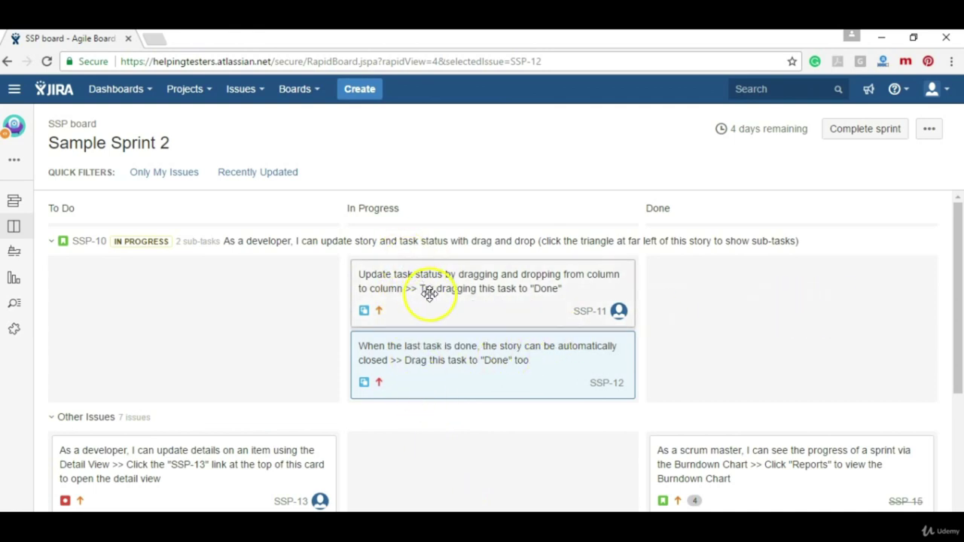
Mark sub-task SSP-12 as Done from its issue page, then close its details.
click(446, 367)
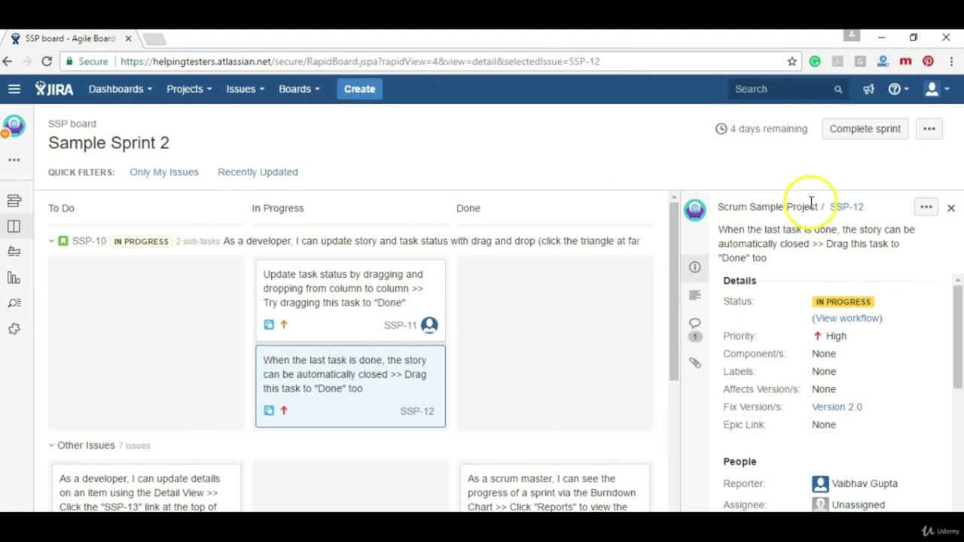
click(845, 207)
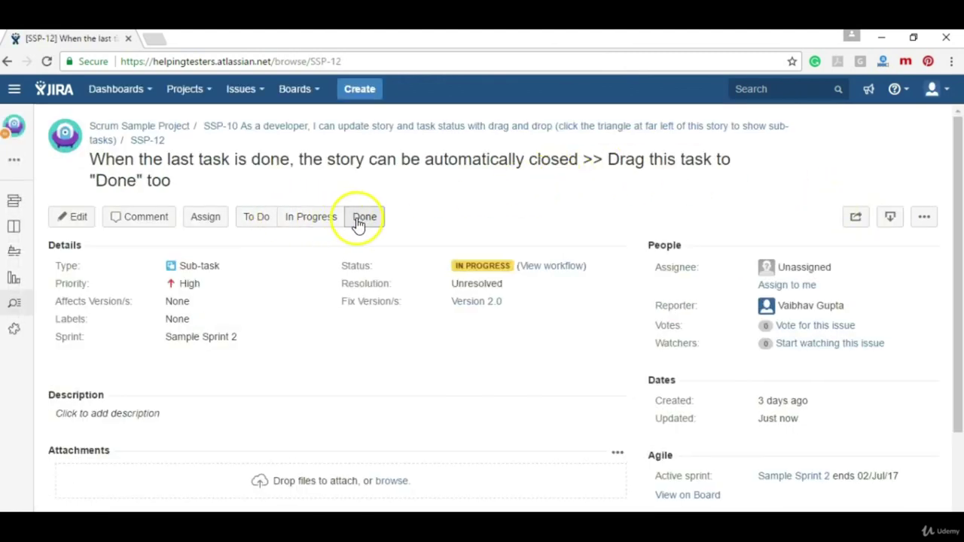
click(372, 220)
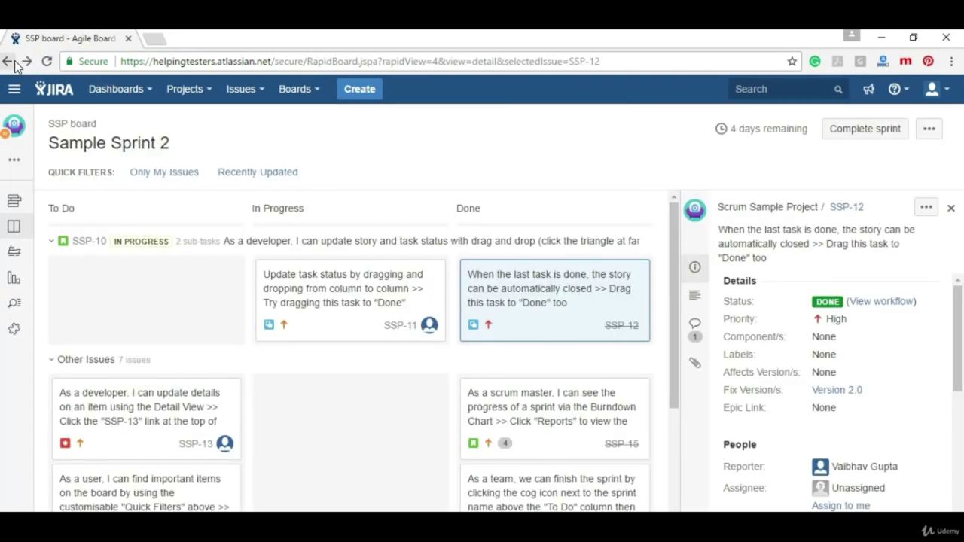
click(951, 208)
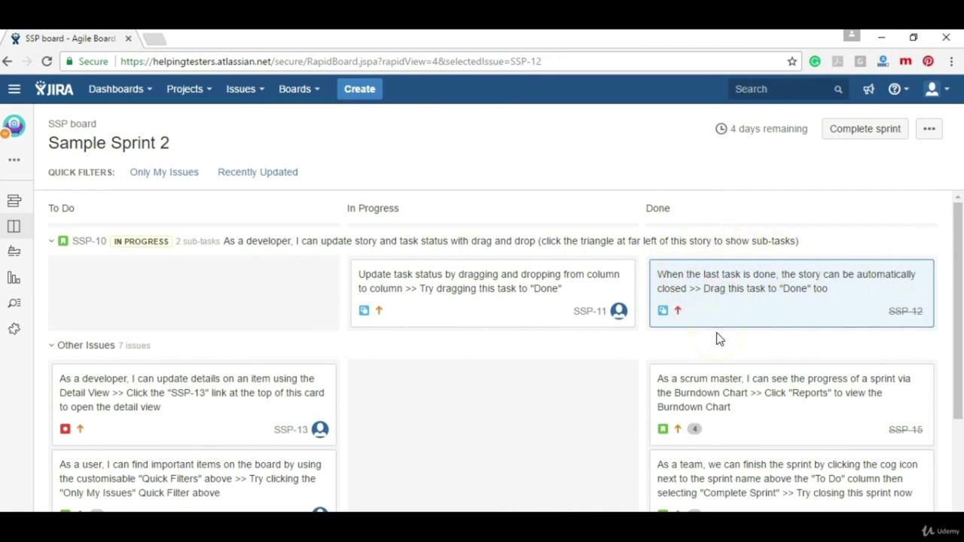
Drag story SSP-13 into Done and return SSP-12 to In Progress below SSP-11.
mouse_move(206, 418)
mouse_down()
mouse_move(374, 376)
mouse_move(495, 402)
mouse_move(195, 409)
mouse_up()
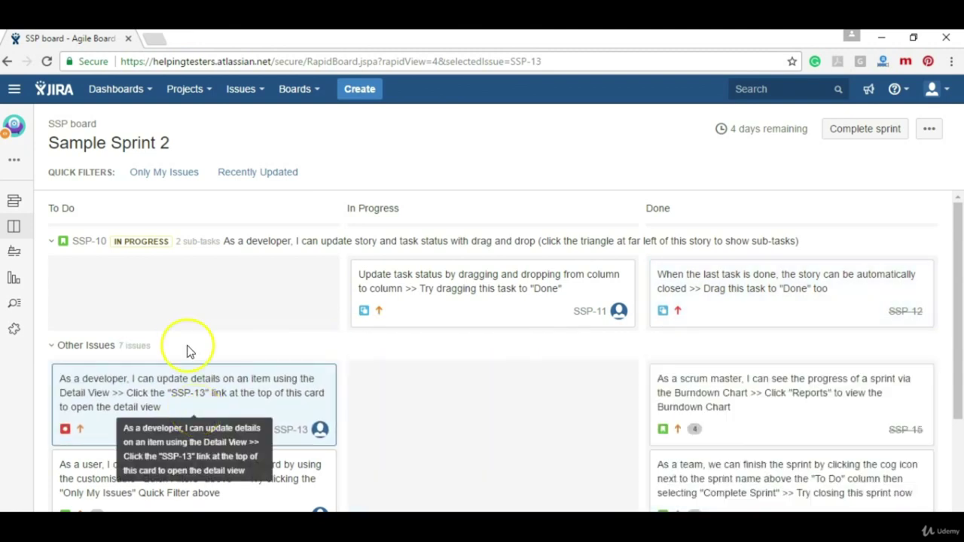
click(174, 392)
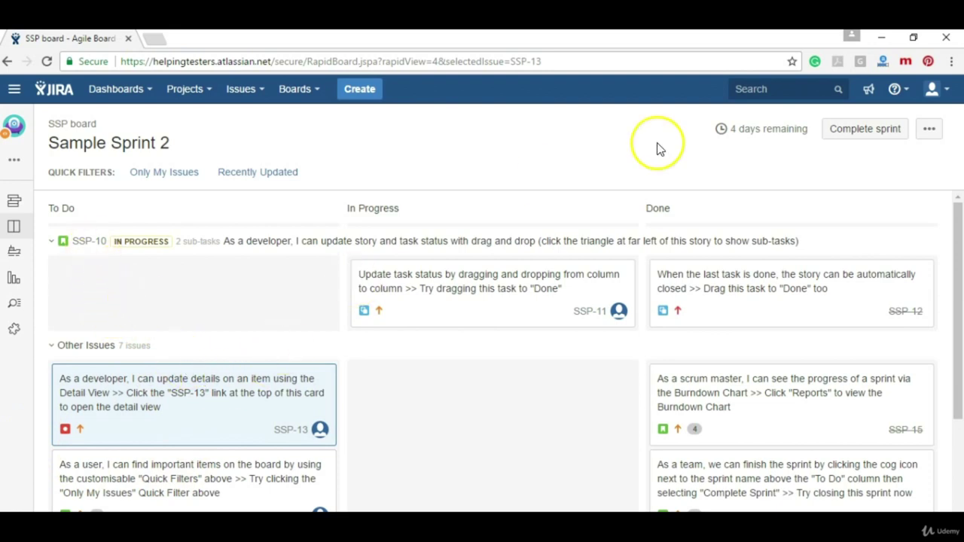
mouse_move(229, 399)
mouse_down()
mouse_move(424, 351)
mouse_move(523, 399)
mouse_move(731, 325)
mouse_move(255, 422)
mouse_move(217, 400)
mouse_up()
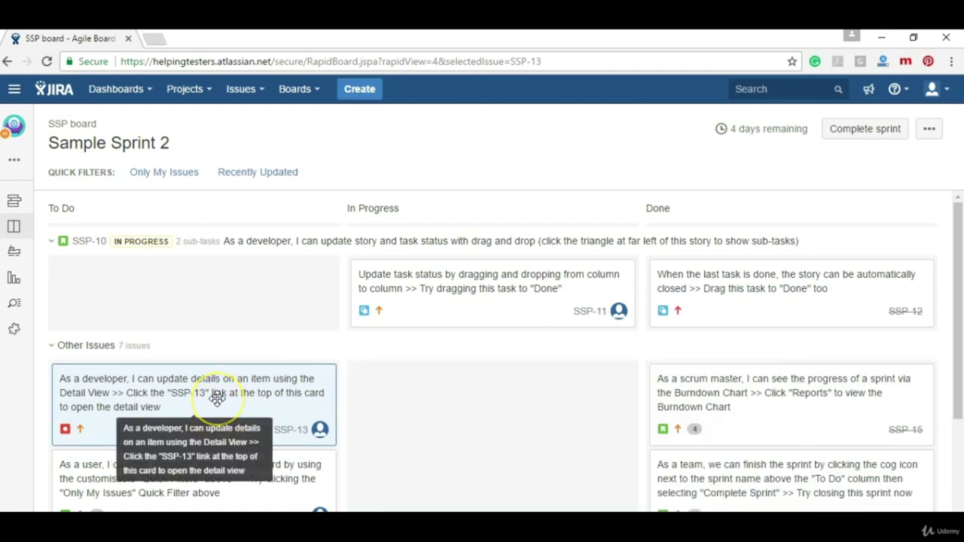
click(217, 399)
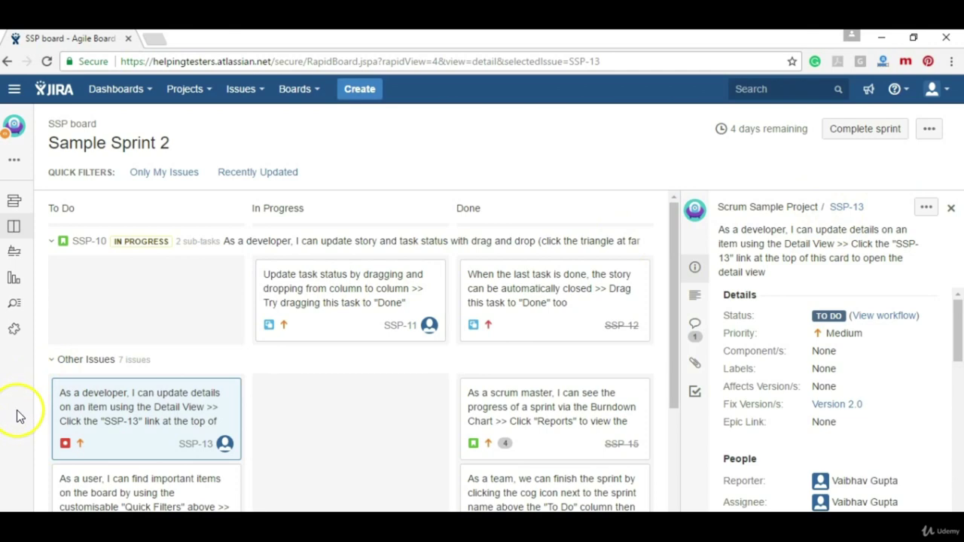
click(952, 209)
drag(173, 402, 693, 379)
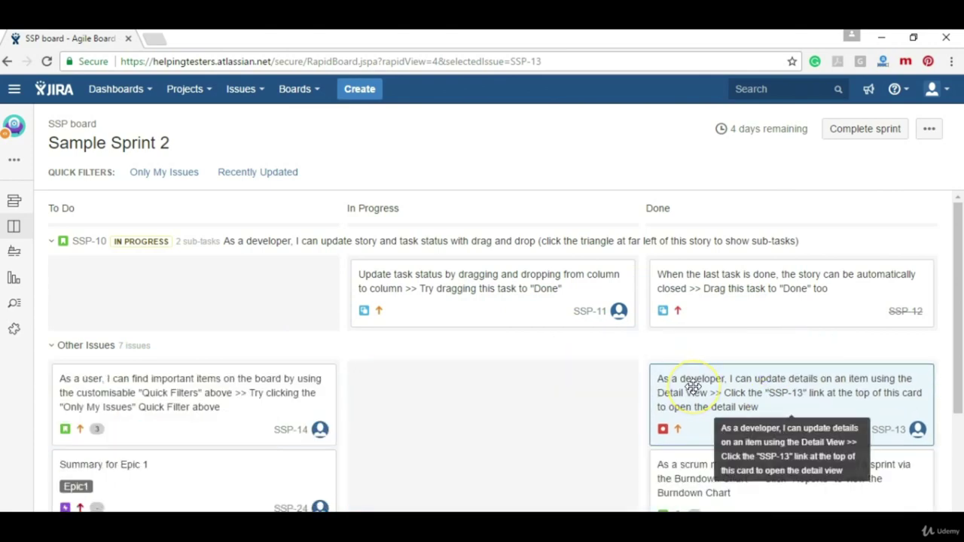
drag(775, 301, 504, 403)
drag(874, 277, 565, 276)
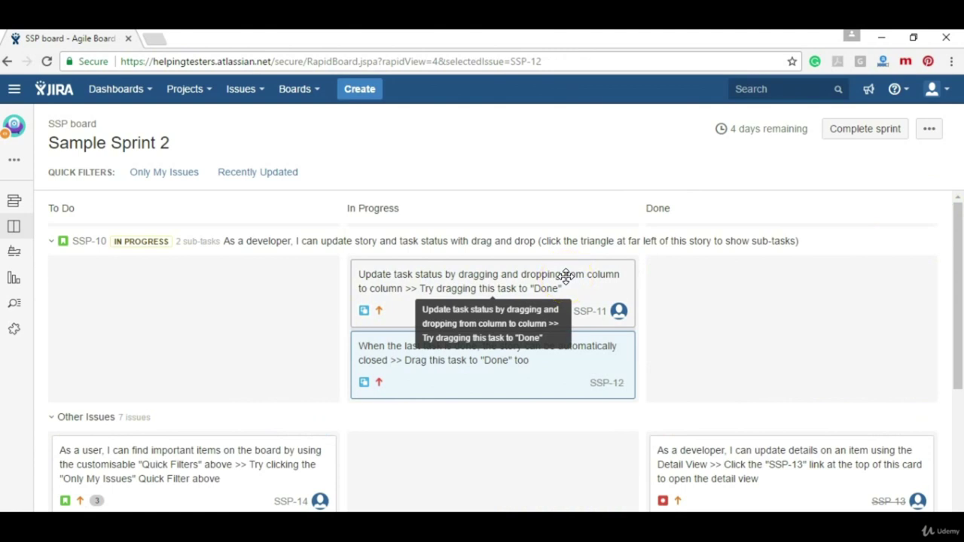
click(548, 164)
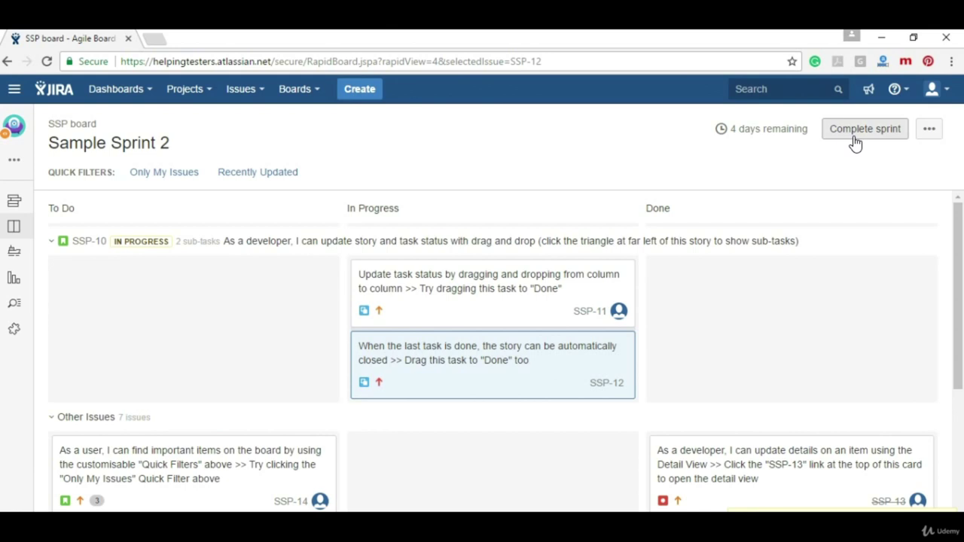
Apply the Only My Issues quick filter so just SSP-24 and SSP-25 remain.
click(927, 129)
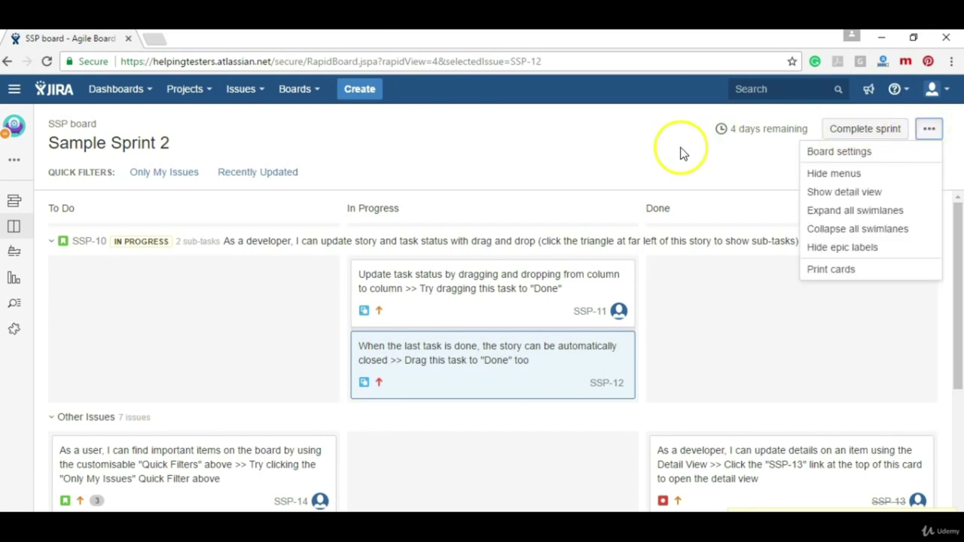
click(654, 153)
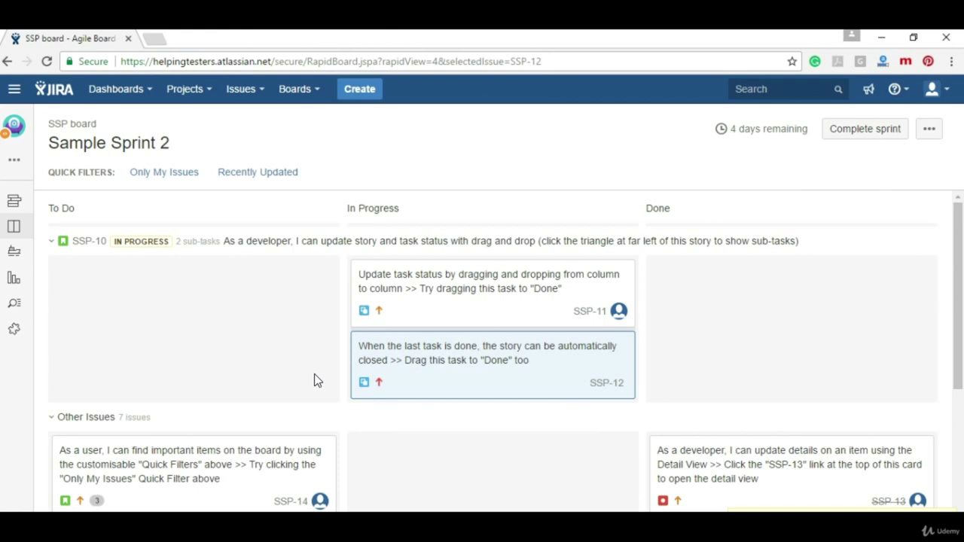
click(152, 178)
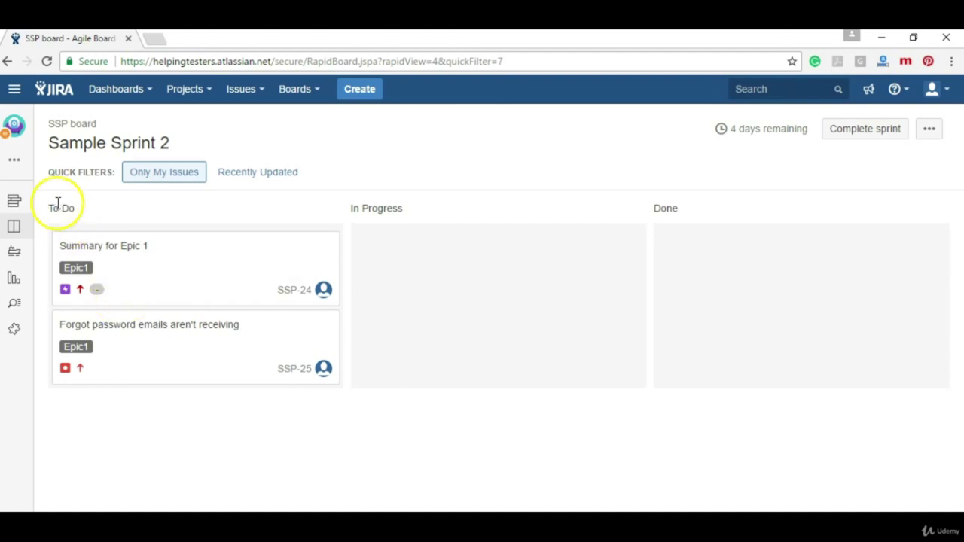
Toggle the Recently Updated and Only My Issues quick filters, leaving both off.
click(247, 172)
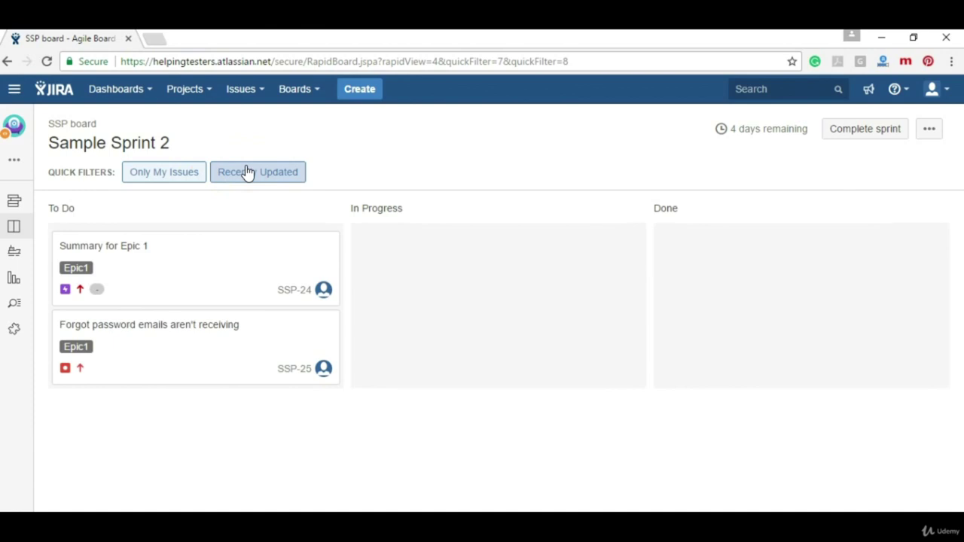
click(247, 172)
click(159, 172)
click(159, 172)
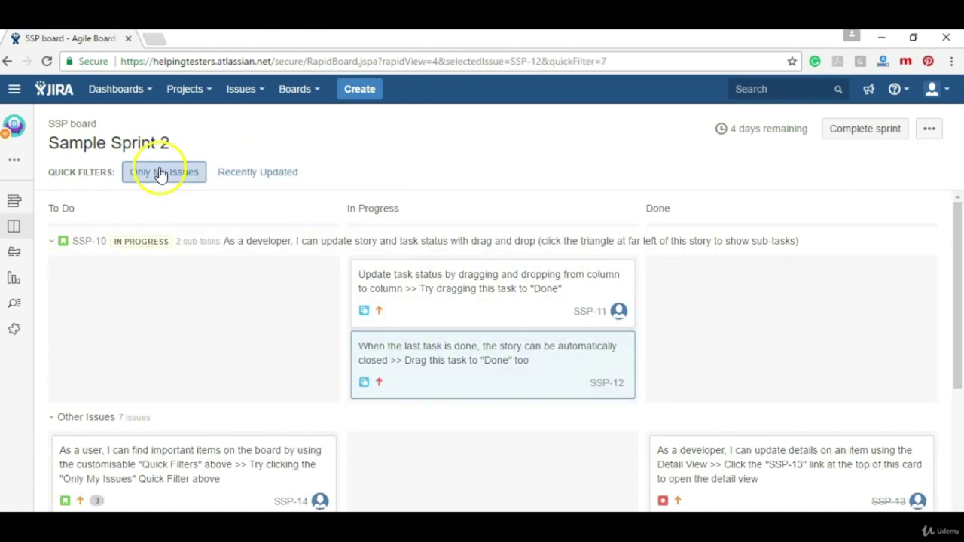
click(194, 173)
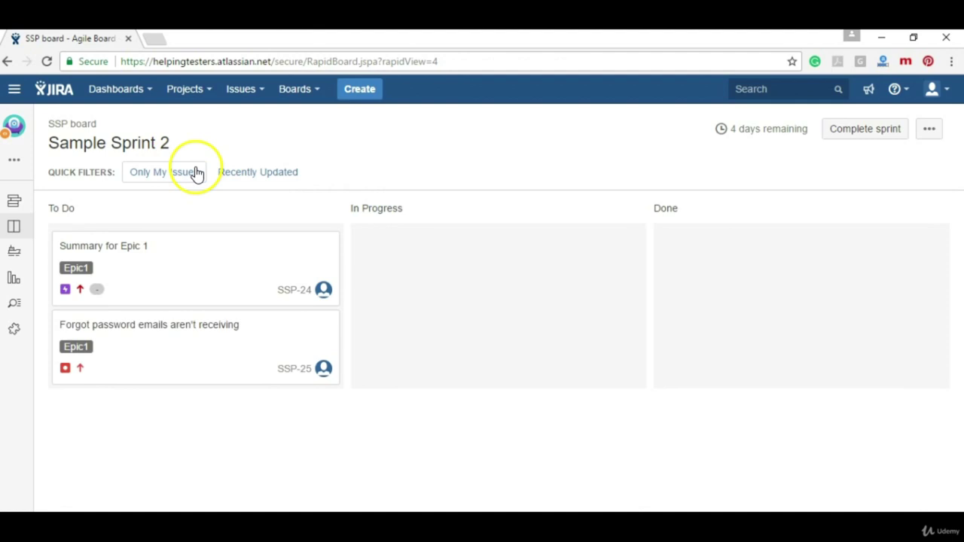
mouse_move(16, 158)
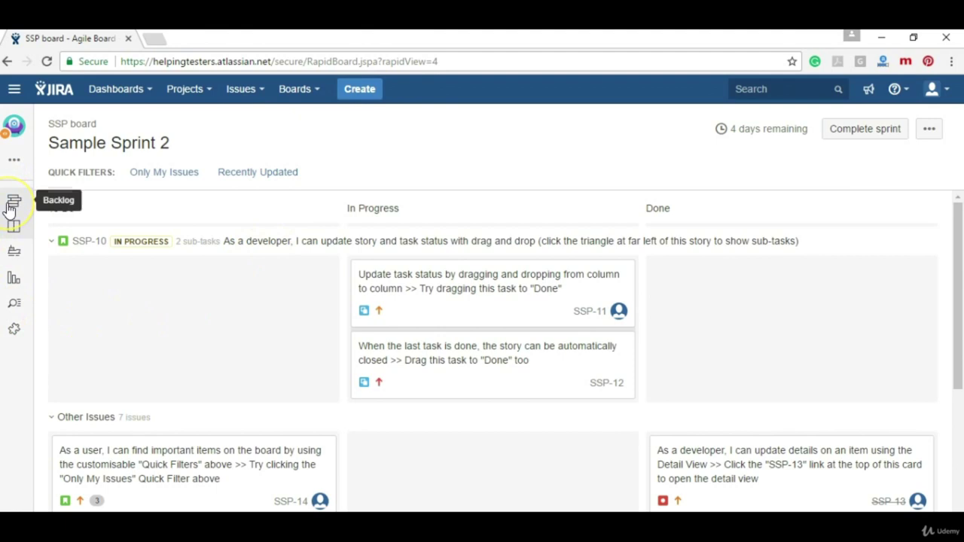
Open the SSP Backlog, browse the sprint and backlog lists, and create Sample Sprint 3.
click(11, 205)
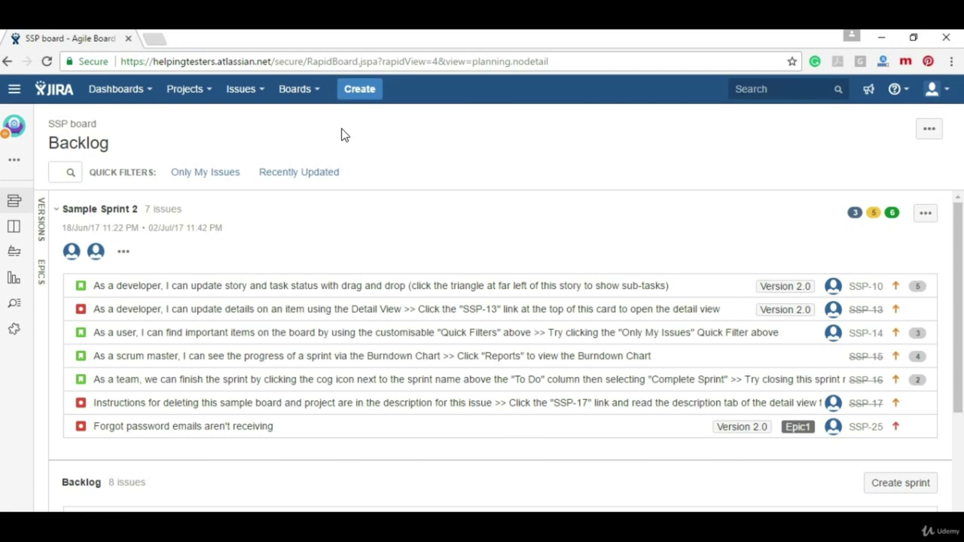
drag(952, 344, 943, 469)
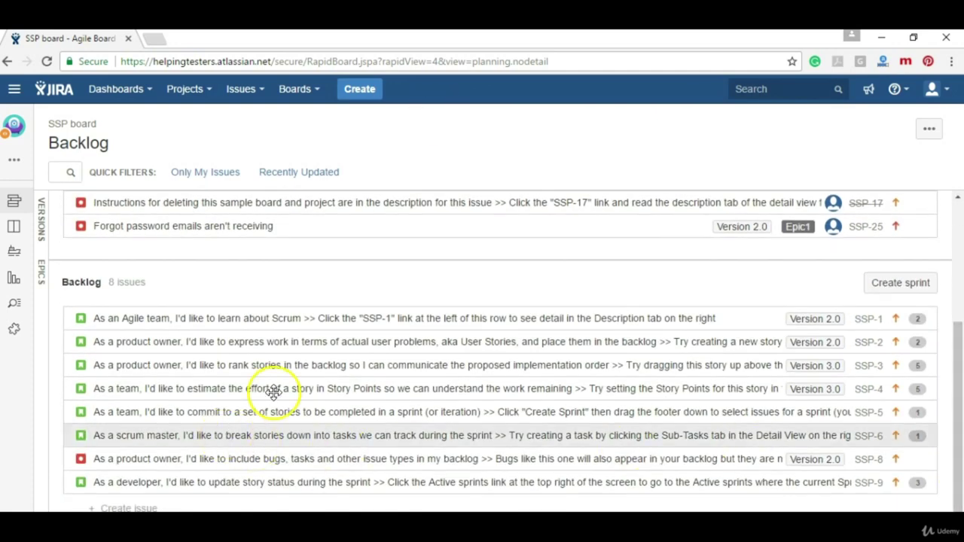
drag(953, 362, 944, 265)
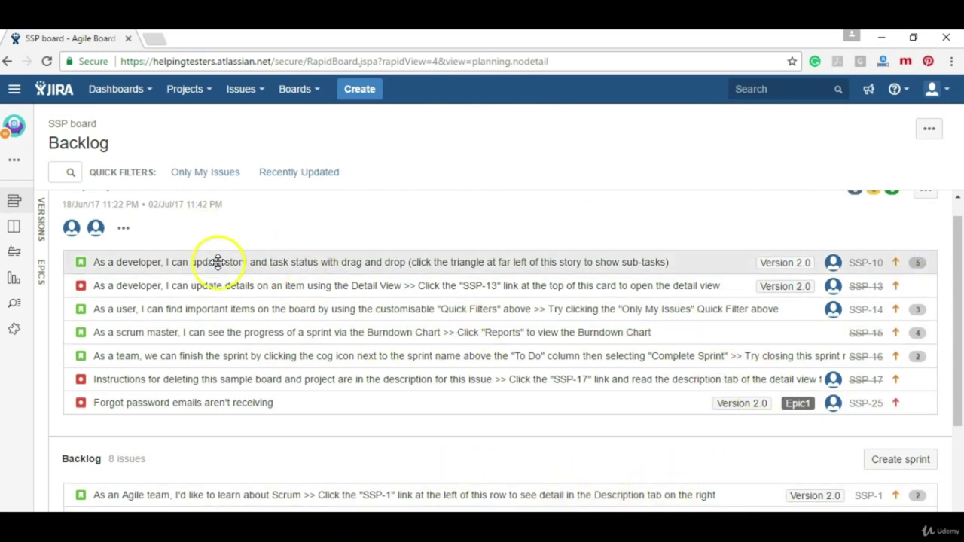
drag(955, 264, 949, 404)
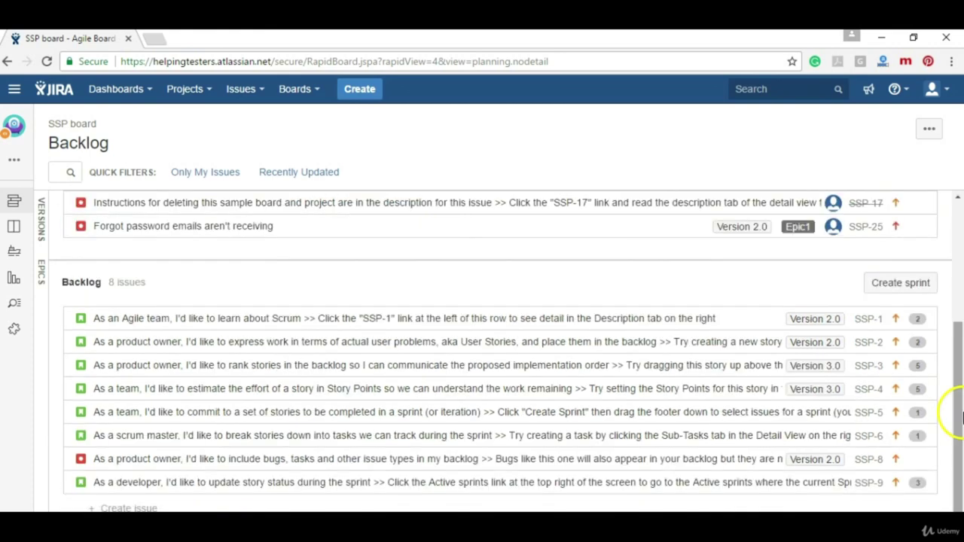
click(895, 292)
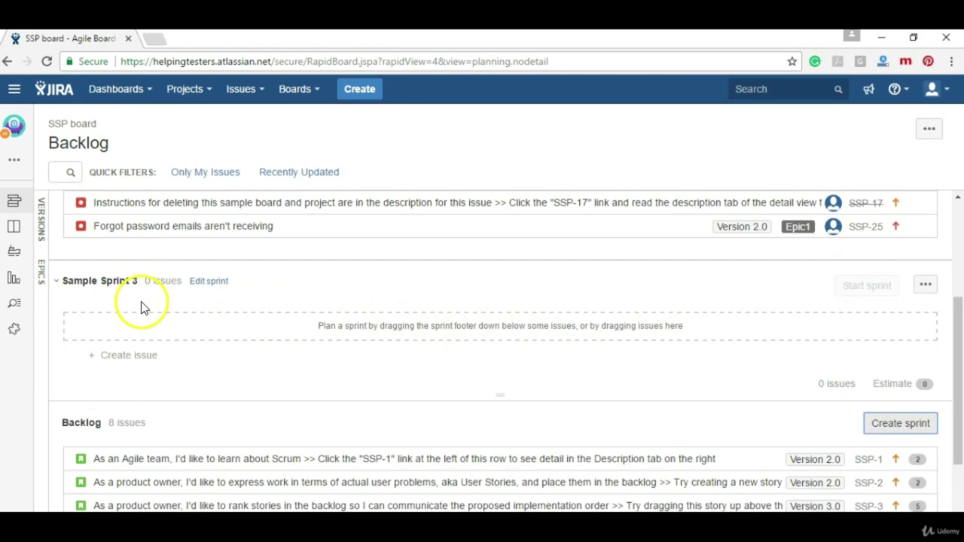
Move SSP-2, SSP-3 and SSP-8 into Sample Sprint 3 and dismiss the pro tip.
drag(362, 479, 412, 321)
mouse_move(349, 475)
mouse_down()
mouse_move(400, 357)
mouse_move(339, 461)
mouse_up()
drag(955, 316, 958, 392)
drag(420, 494, 509, 360)
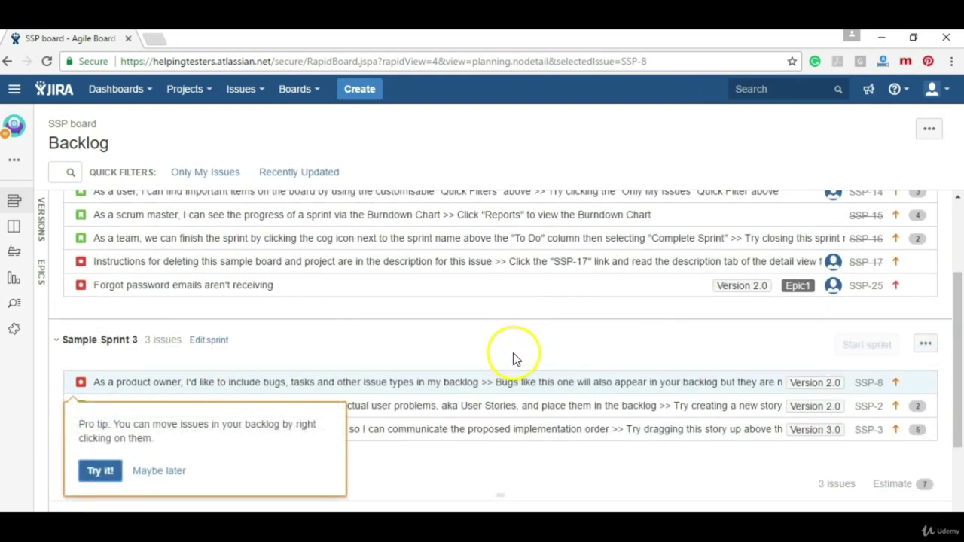
click(155, 470)
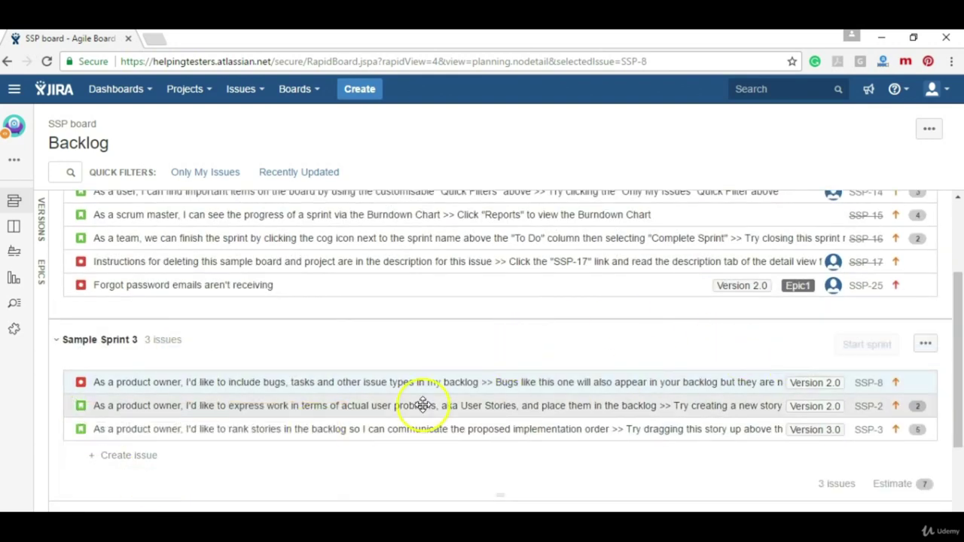
drag(954, 312, 955, 407)
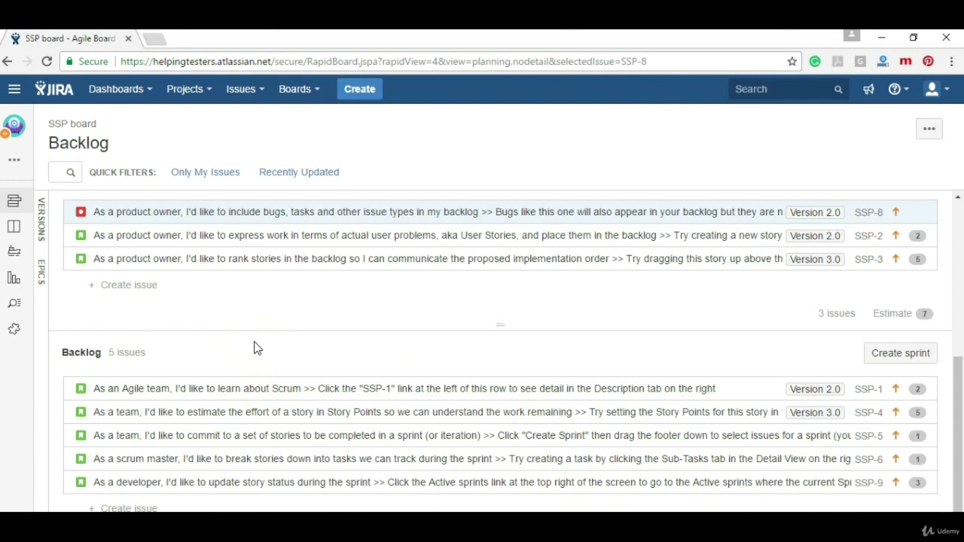
mouse_move(237, 307)
mouse_down()
mouse_move(532, 260)
mouse_move(480, 217)
mouse_move(481, 261)
mouse_up()
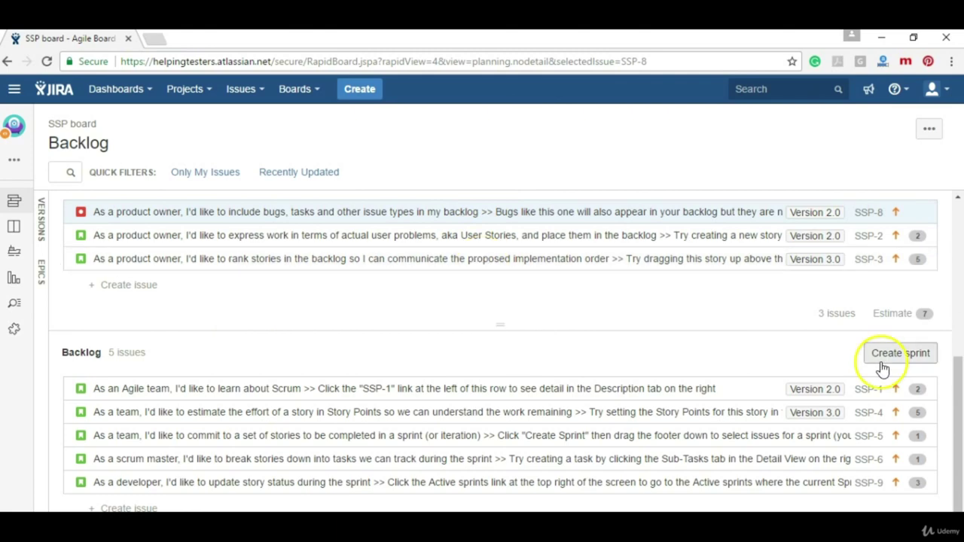
Rank SSP-14 second in Sample Sprint 2, just below SSP-10.
drag(949, 387, 955, 190)
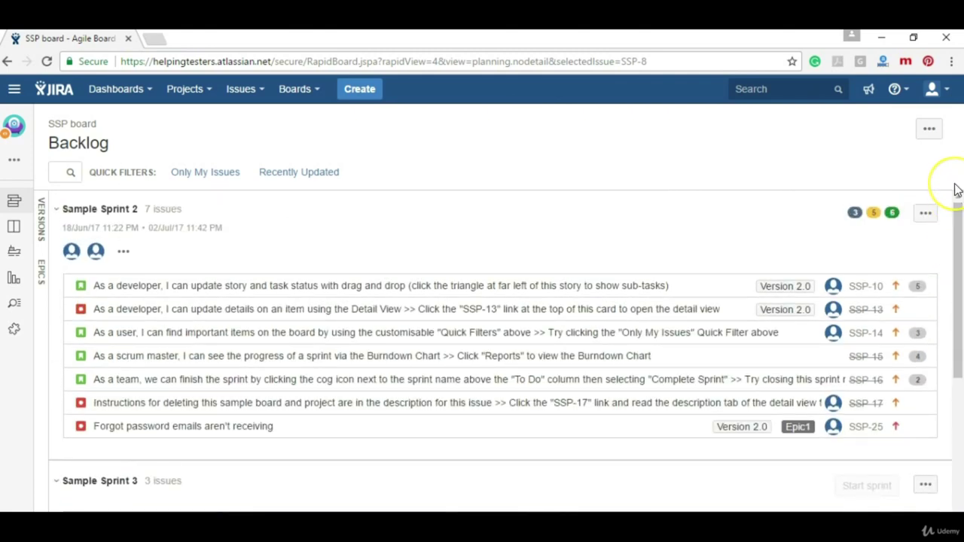
drag(263, 332, 275, 304)
drag(267, 390, 389, 283)
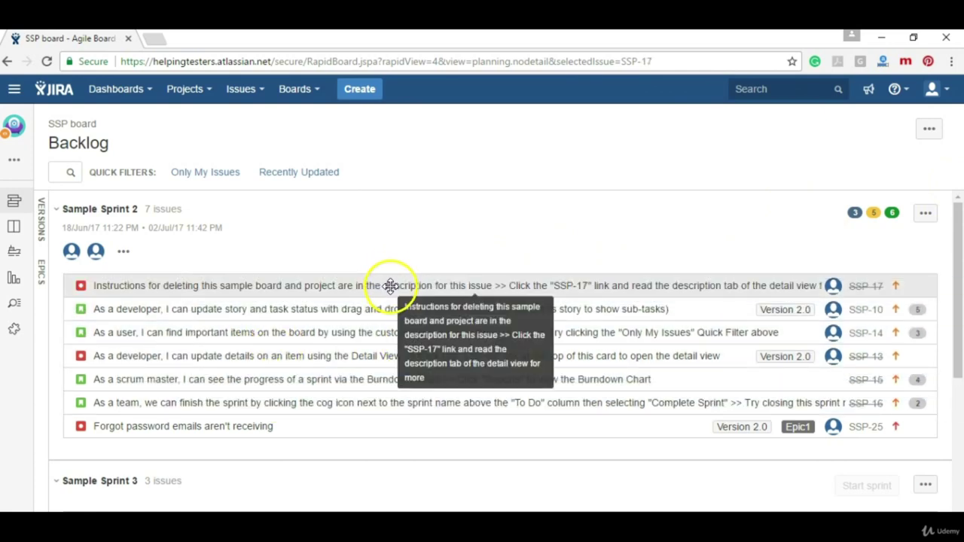
Move SSP-17 to the top of Sample Sprint 2 and filter the backlog to Only My Issues.
click(924, 213)
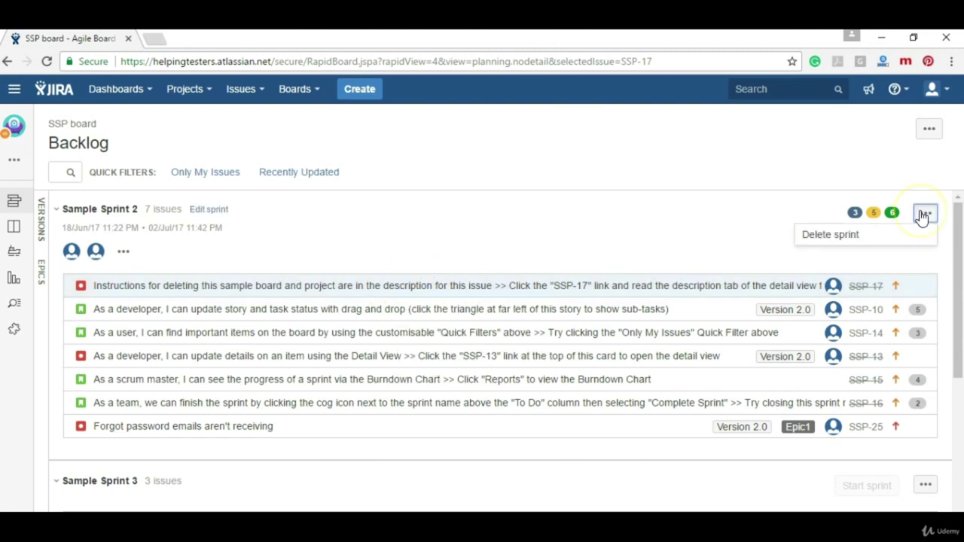
click(797, 201)
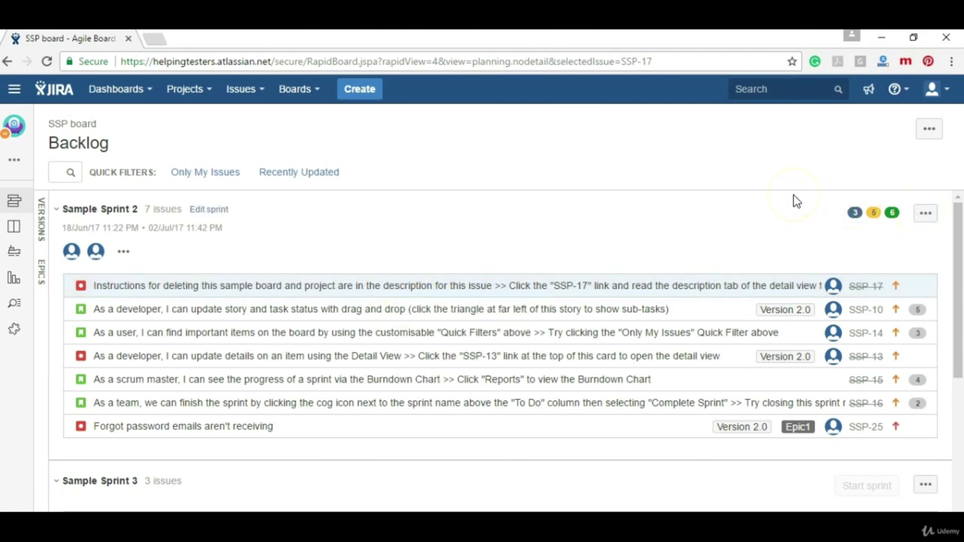
click(14, 160)
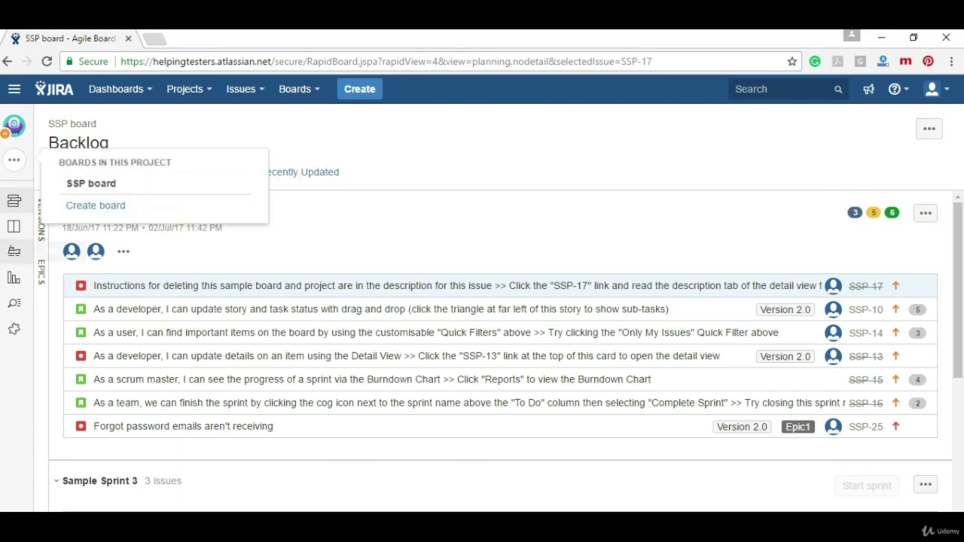
click(172, 271)
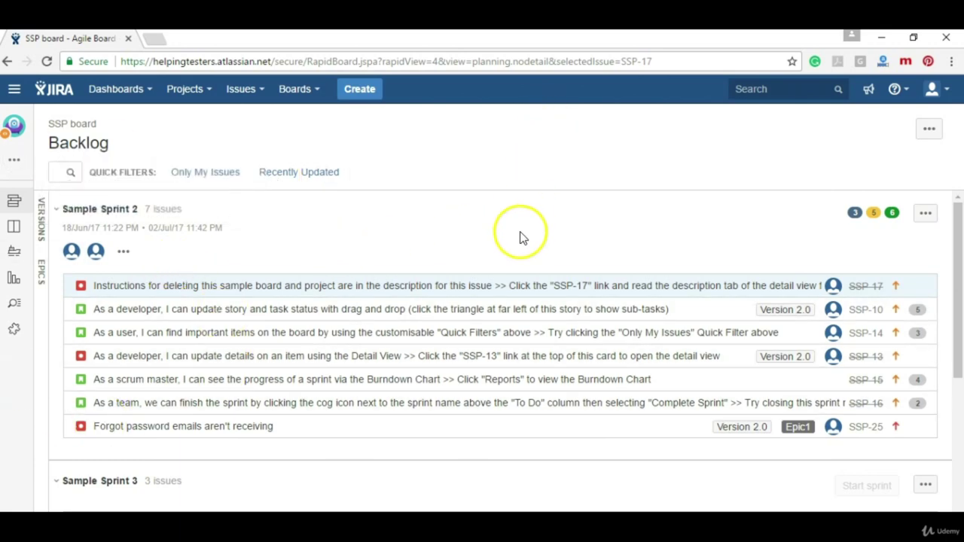
click(214, 174)
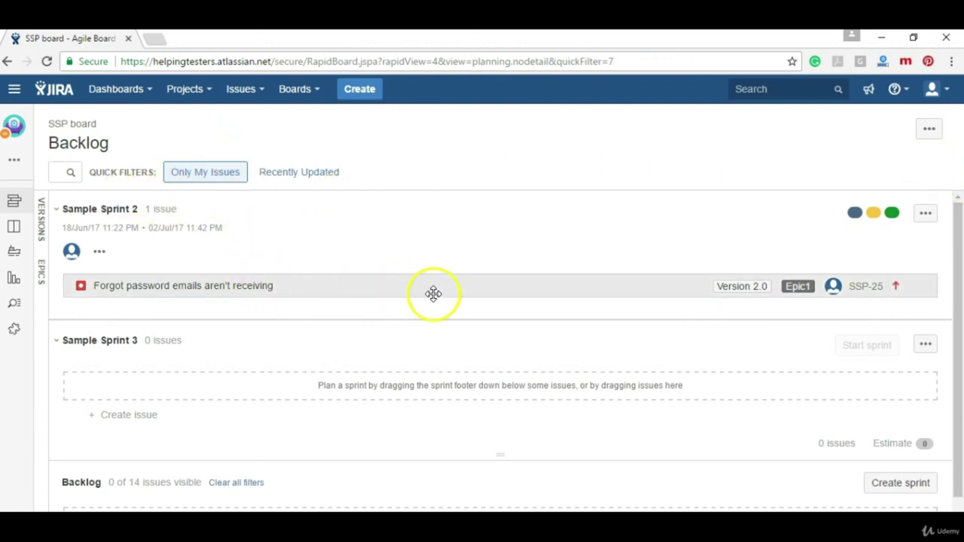
Toggle Recently Updated on and off, then turn off Only My Issues to show all 7 sprint issues.
click(306, 174)
click(256, 173)
click(196, 168)
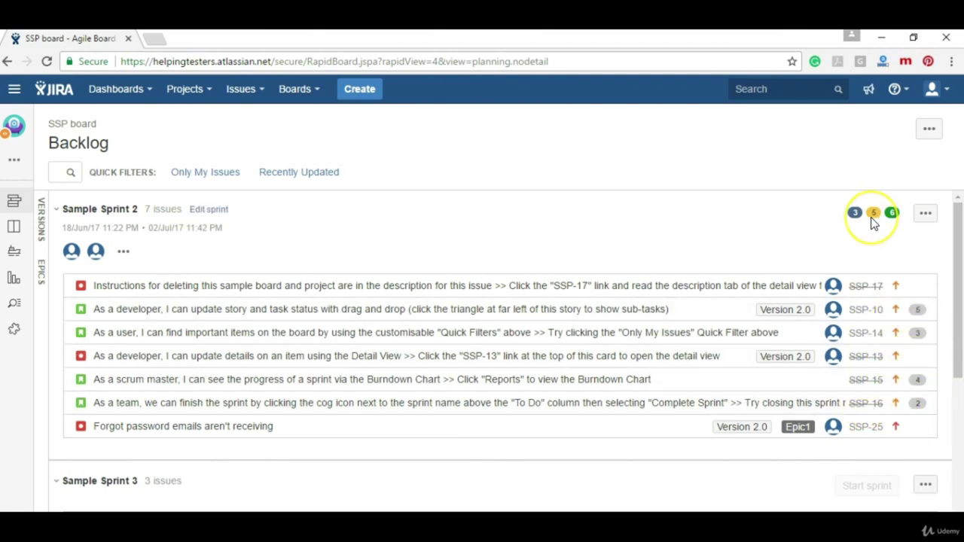
mouse_move(871, 217)
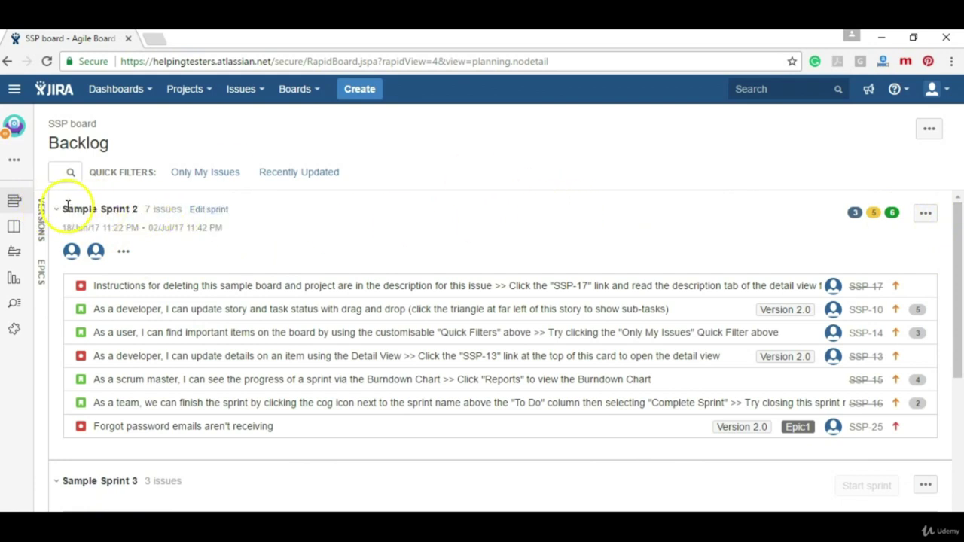
Open the Versions panel and set SSP-14's Fix Version/s to Version 2.0.
click(40, 216)
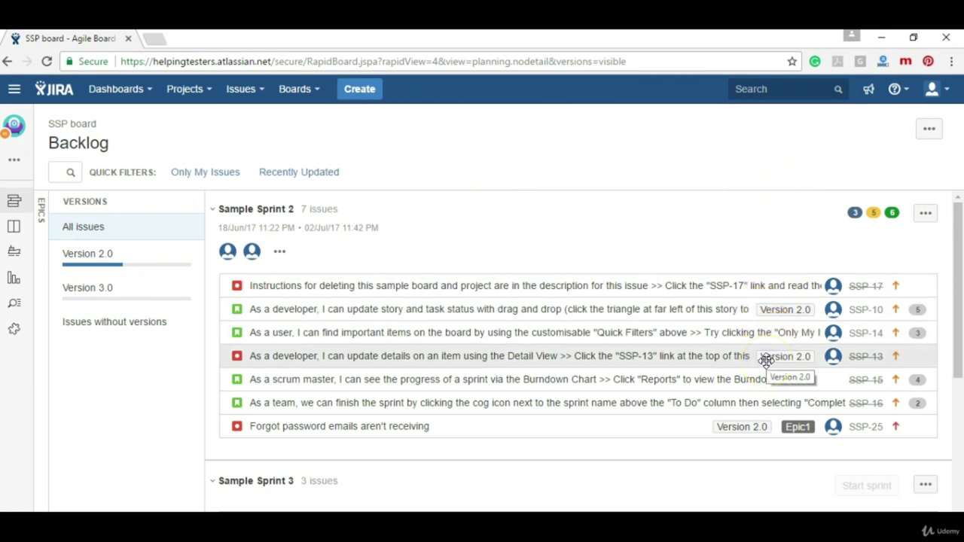
right_click(734, 335)
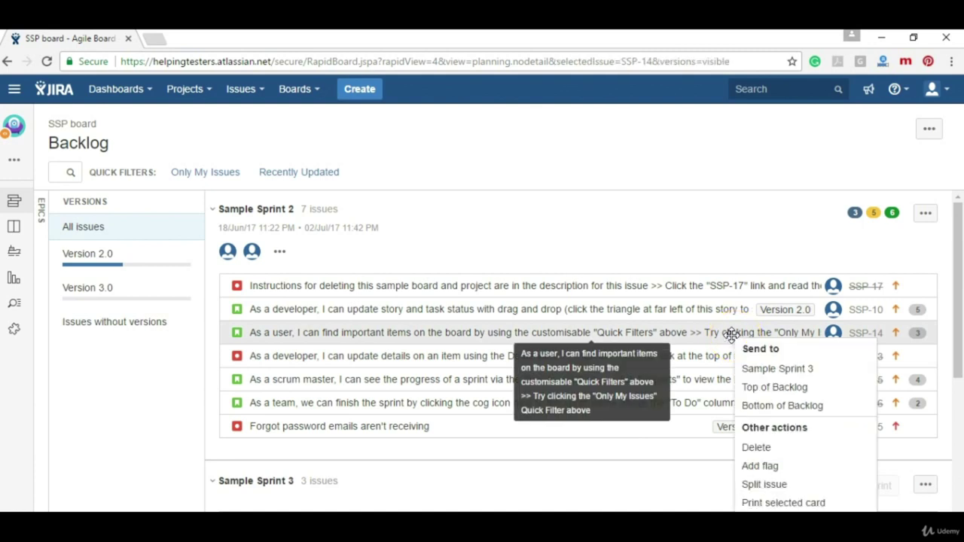
click(725, 335)
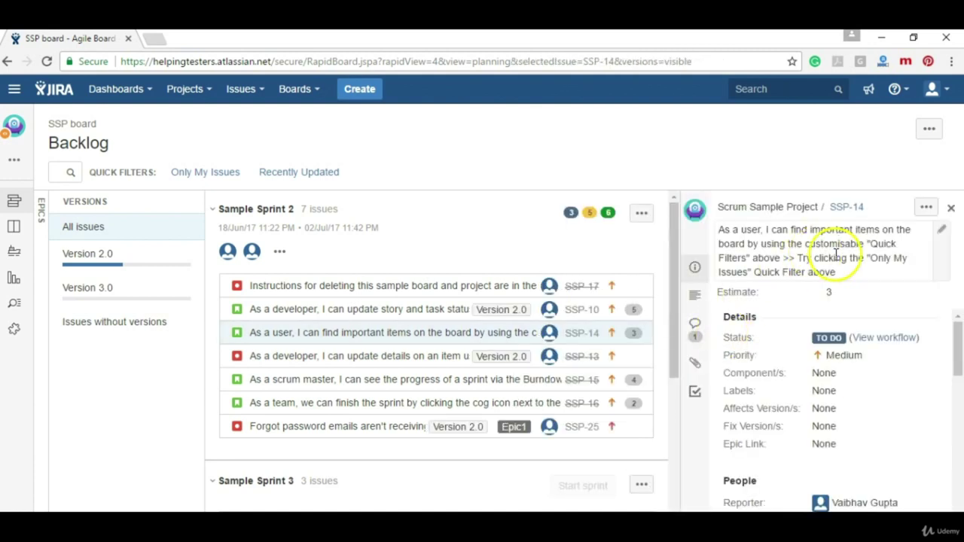
click(826, 429)
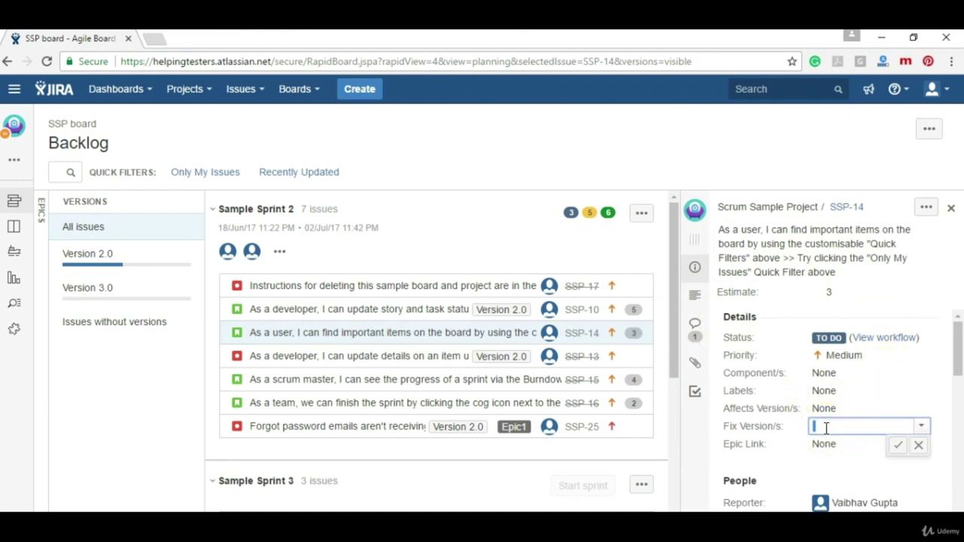
click(919, 426)
click(879, 469)
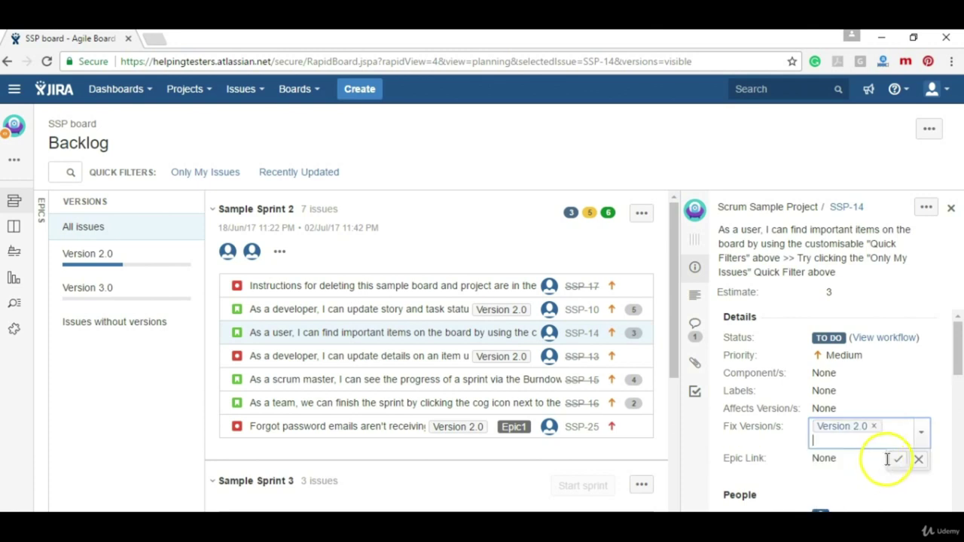
click(894, 459)
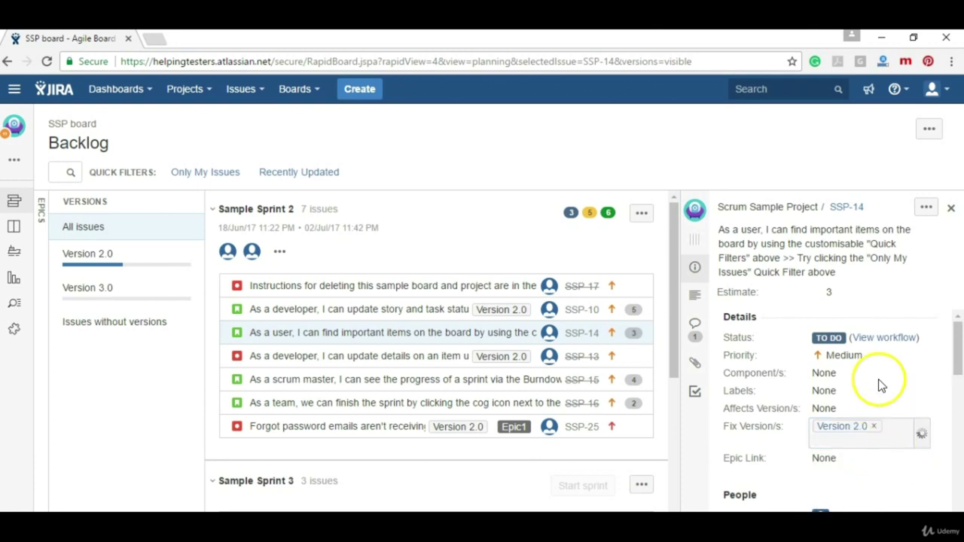
Assign SSP-17 to Version 3.0 and add SSP-14 to Epic1 in the backlog.
click(950, 209)
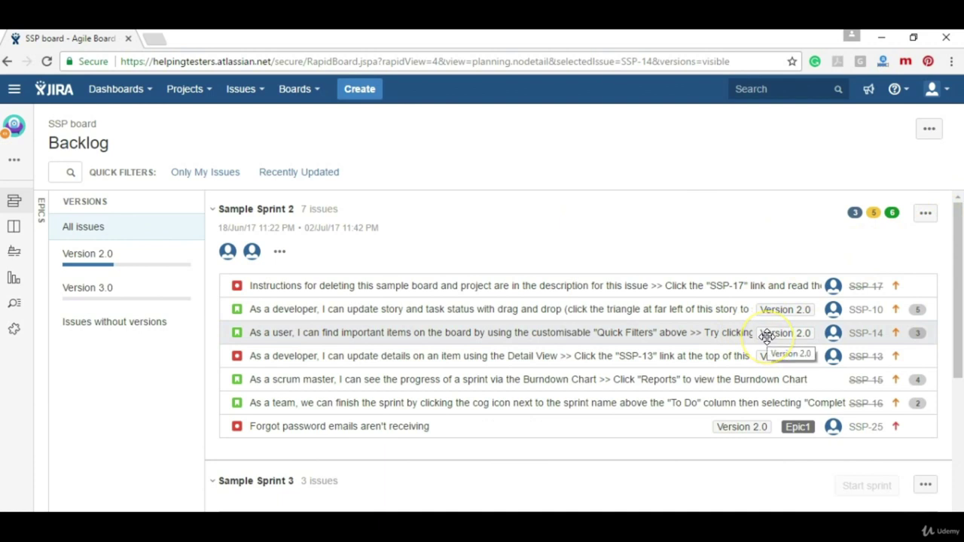
drag(738, 286, 146, 299)
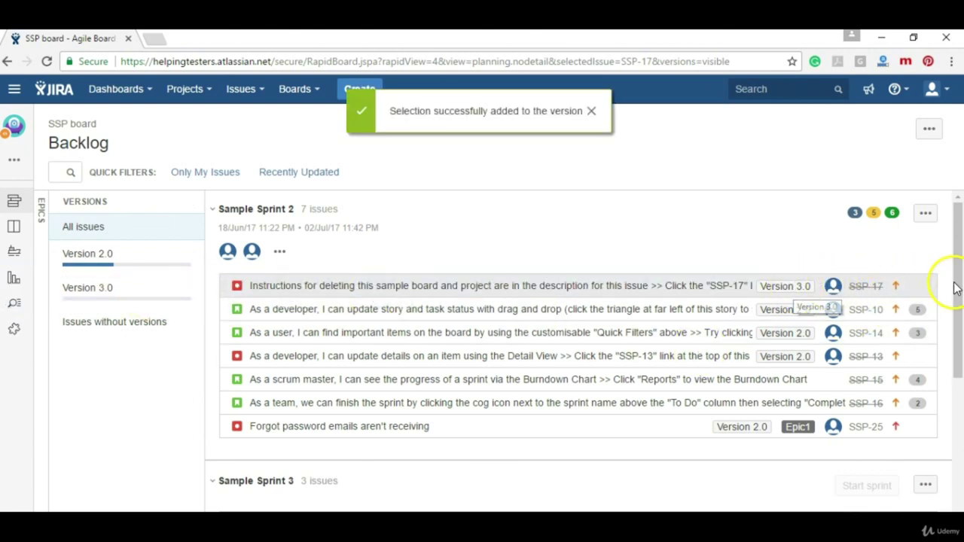
click(42, 205)
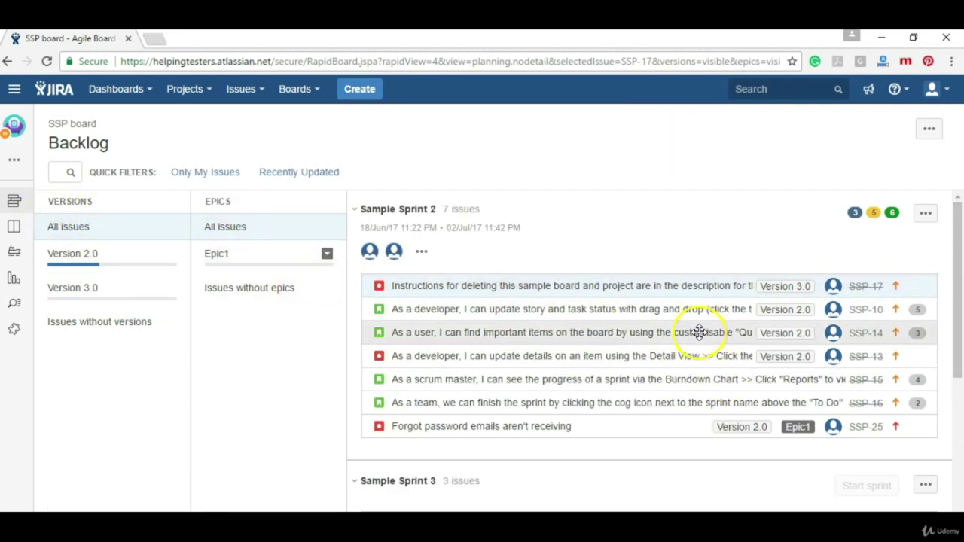
drag(703, 333, 308, 263)
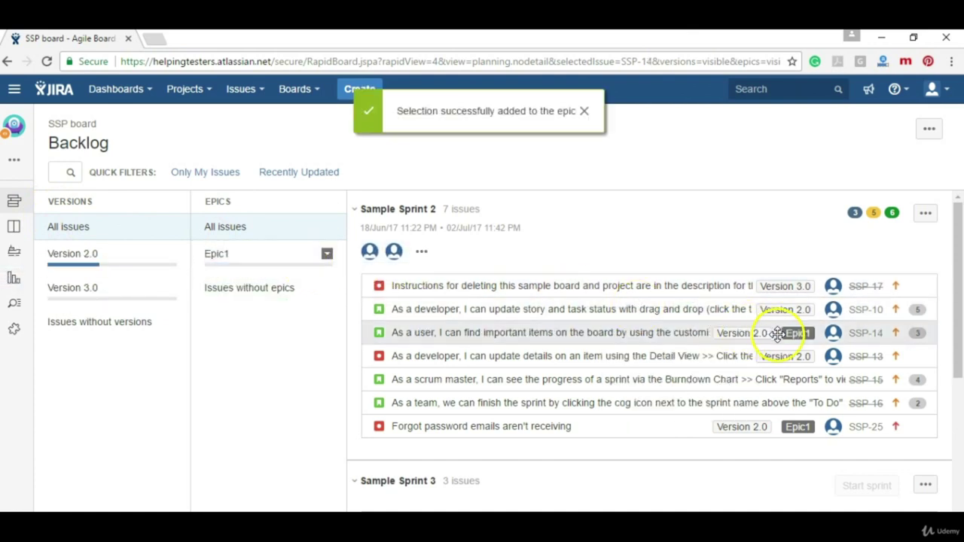
Open SSP-14's details and follow its Epic1 link to SSP-24.
click(684, 333)
scroll(953, 366, down, 1)
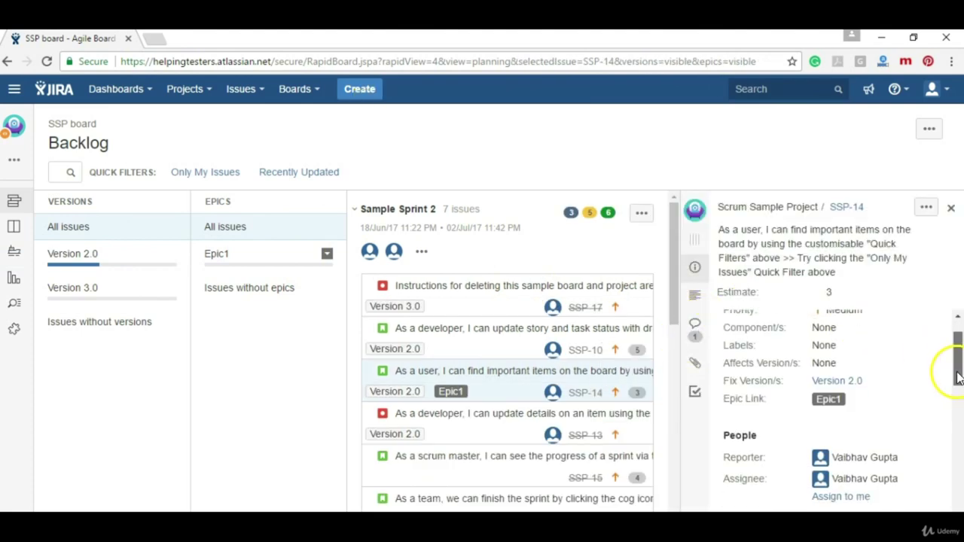
click(826, 391)
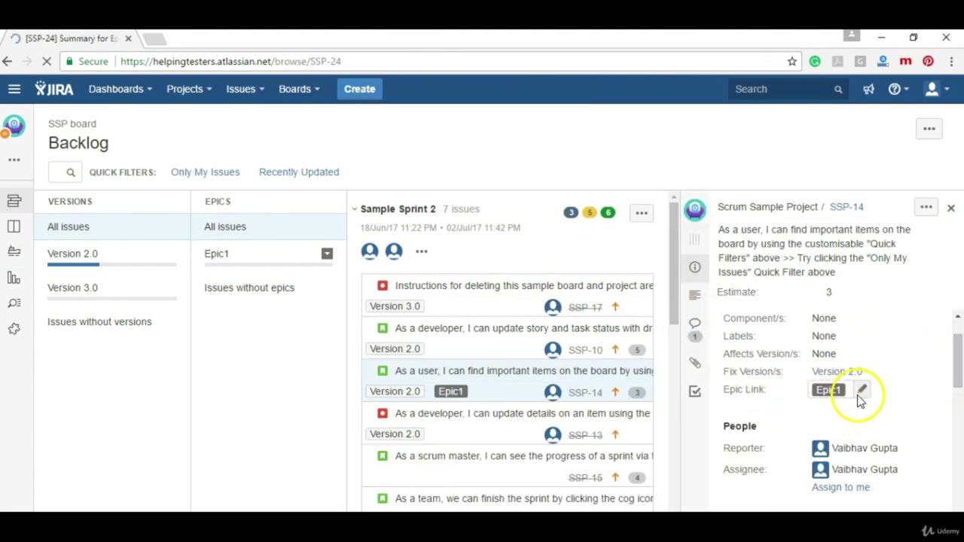
Return from SSP-24 to the SSP backlog and close SSP-14's details panel.
click(8, 61)
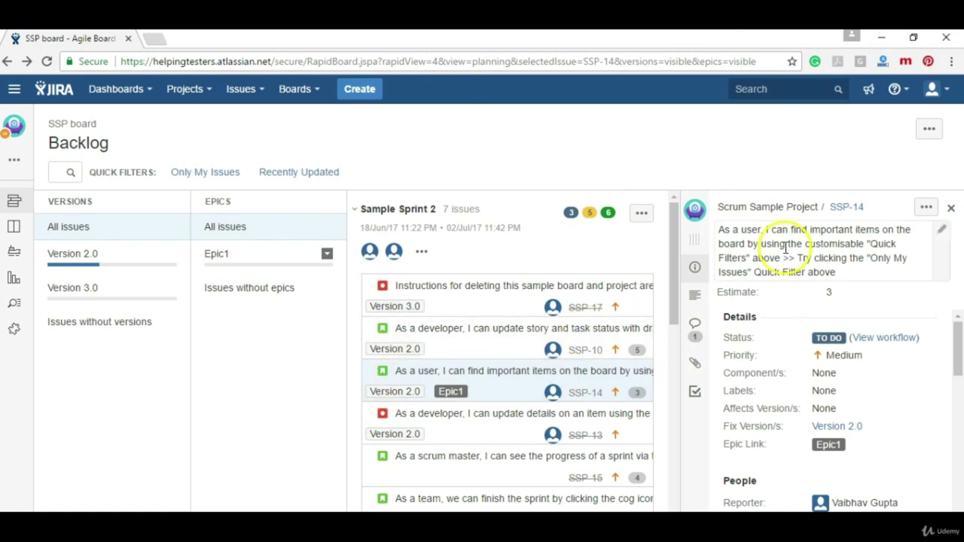
click(950, 208)
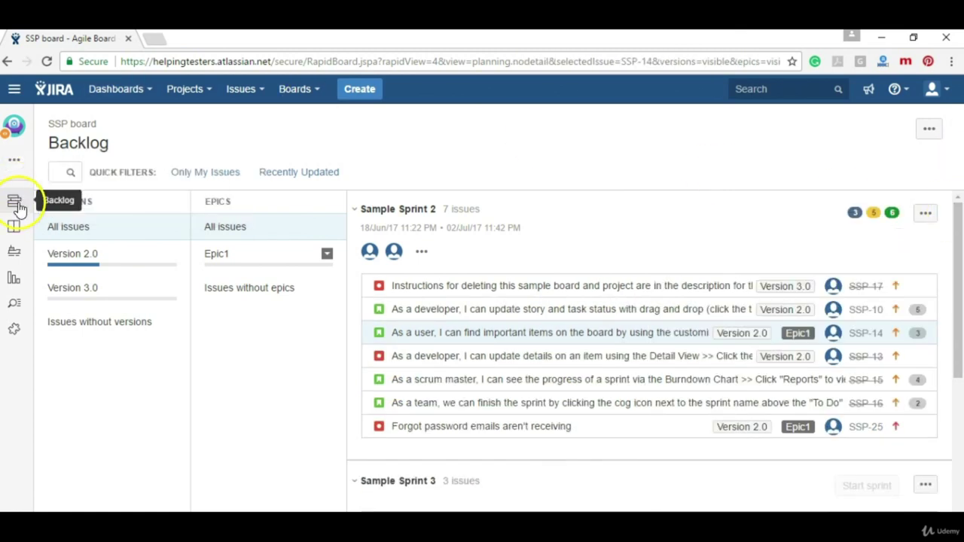
Look through the project's Active sprints, Releases, Reports and Issues pages.
click(20, 229)
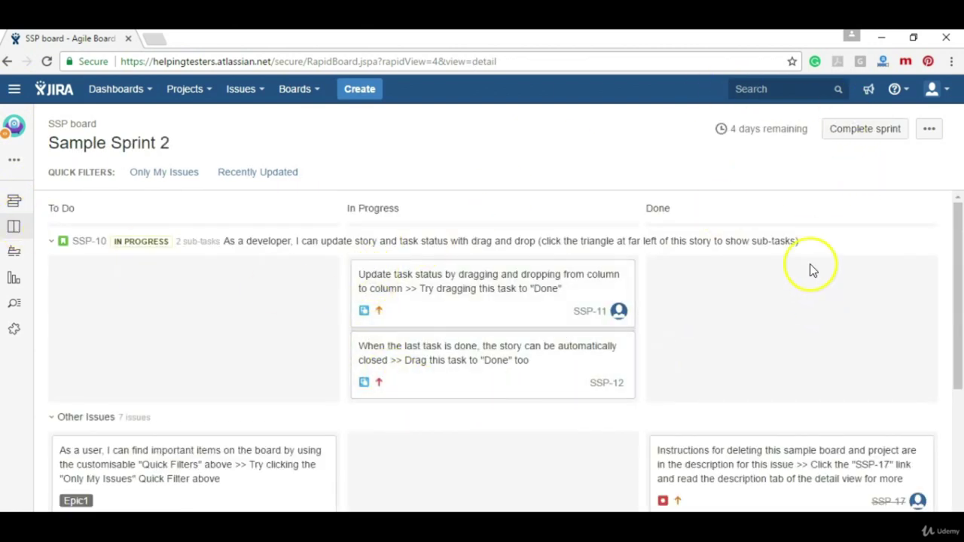
click(15, 254)
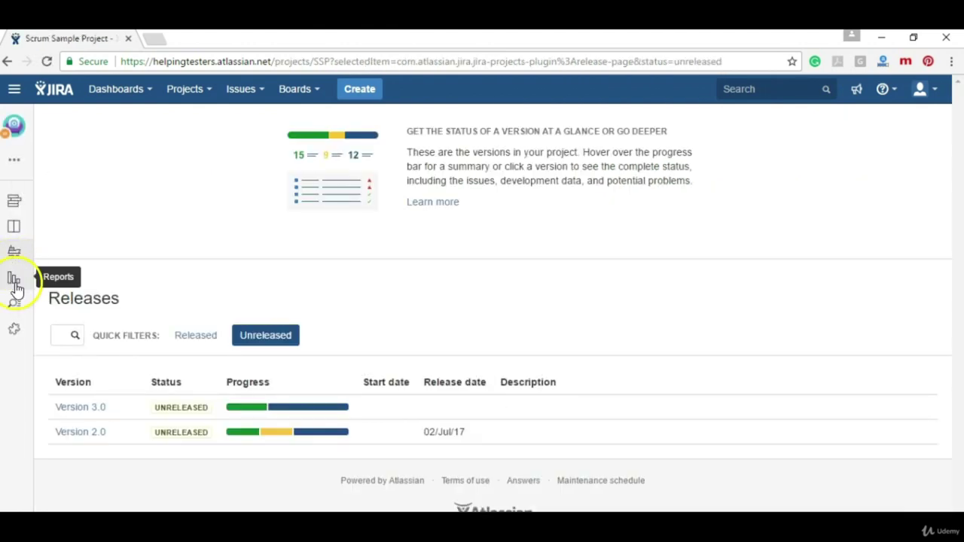
click(16, 284)
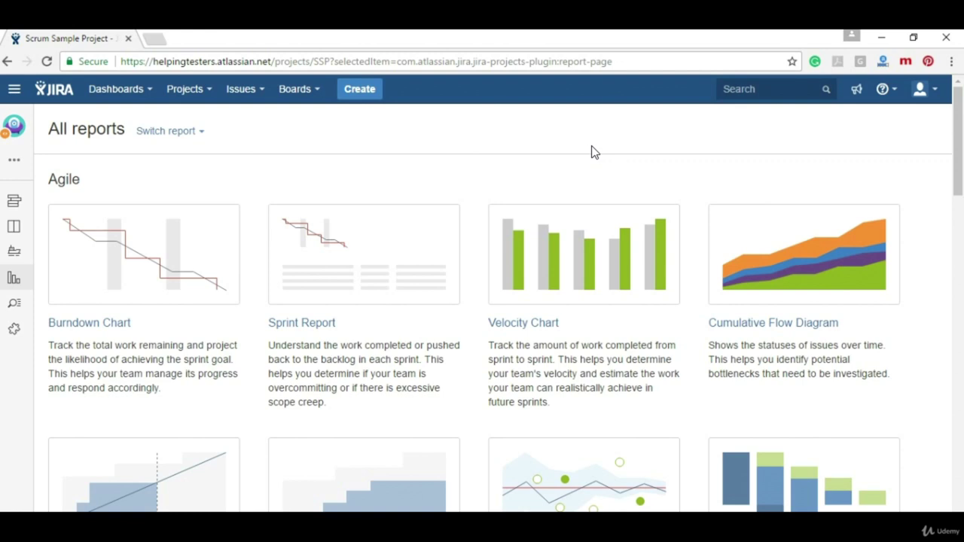
click(20, 300)
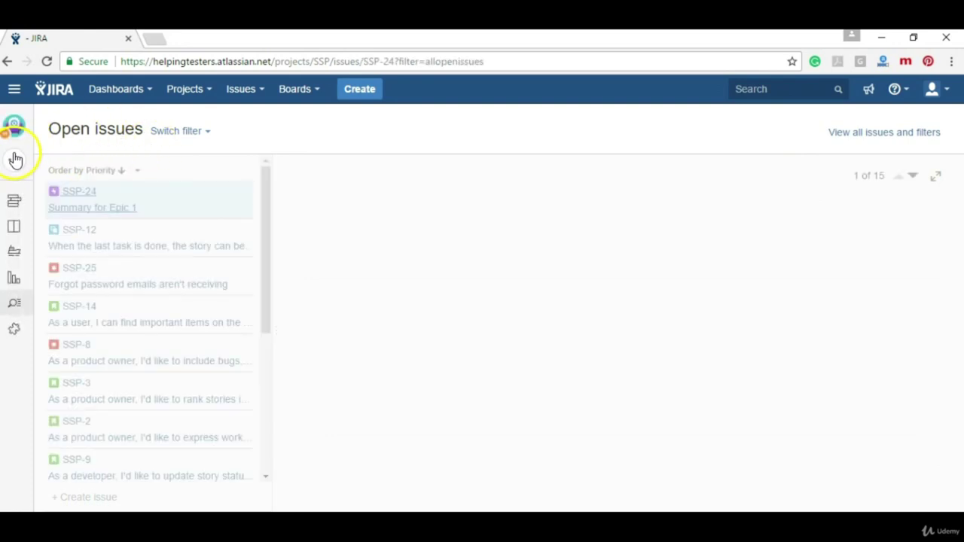
Go back to Active sprints and open the KSP board from View all boards.
click(16, 221)
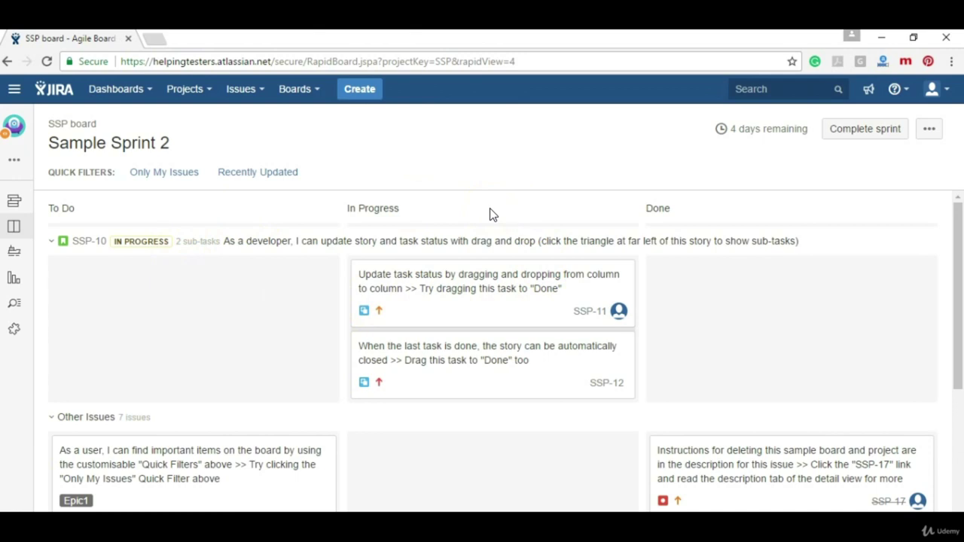
click(310, 89)
click(309, 156)
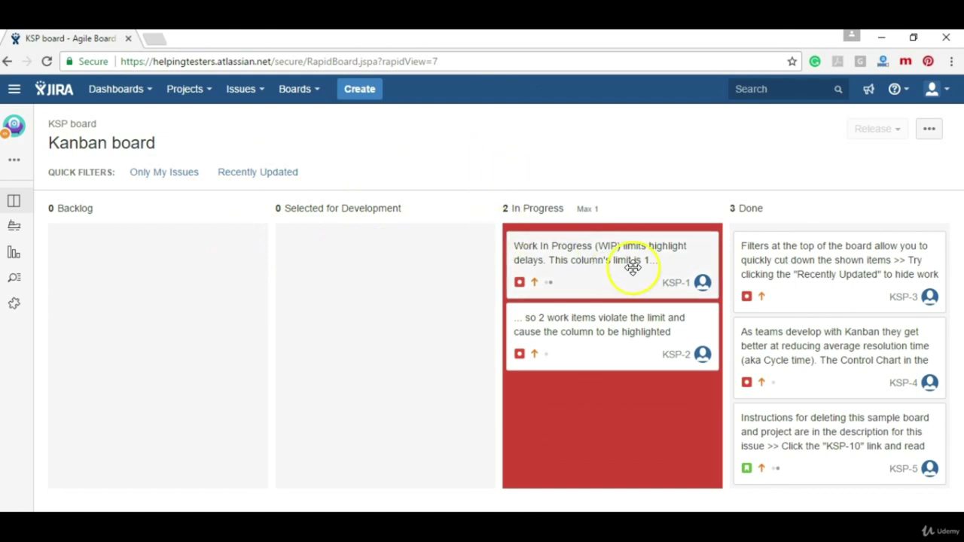
Review KSP-3's workflow diagram, then close its details panel.
click(799, 274)
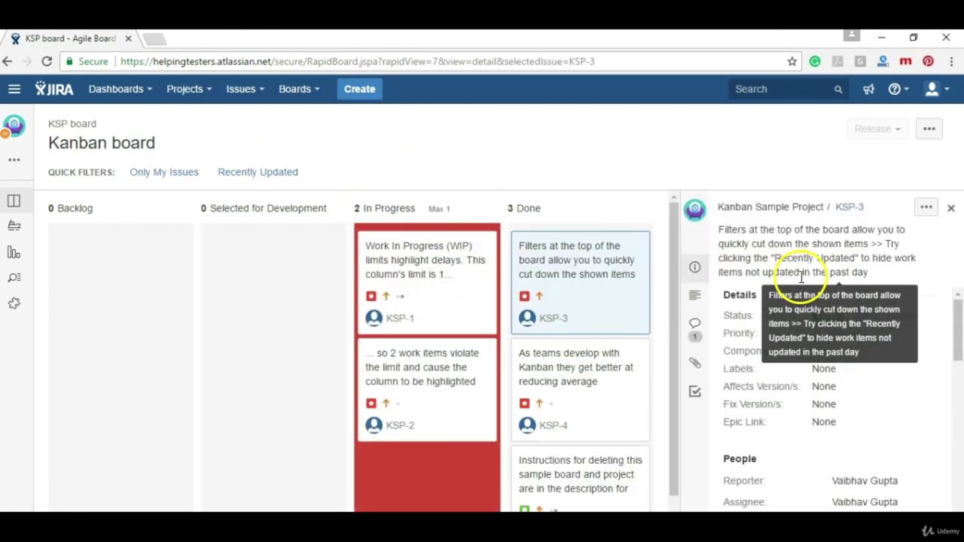
click(862, 320)
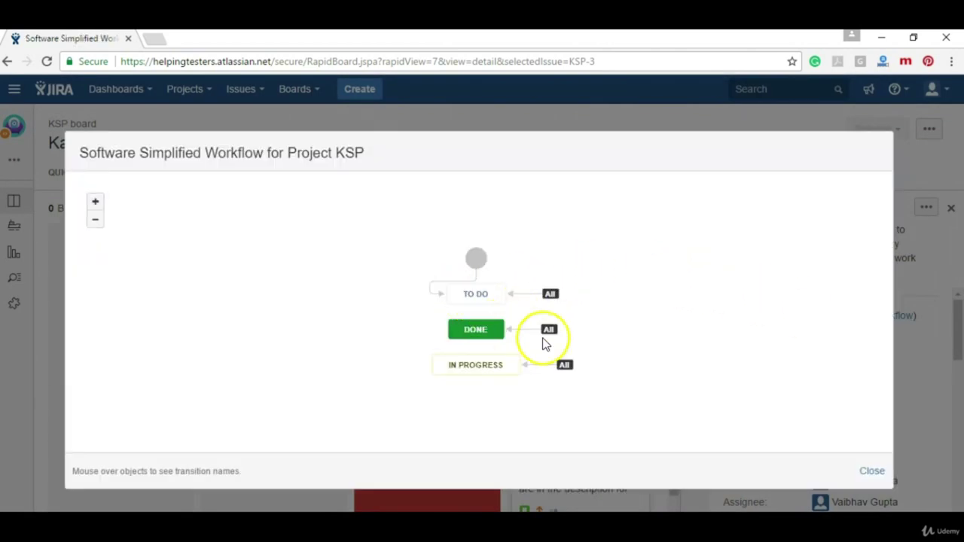
click(872, 470)
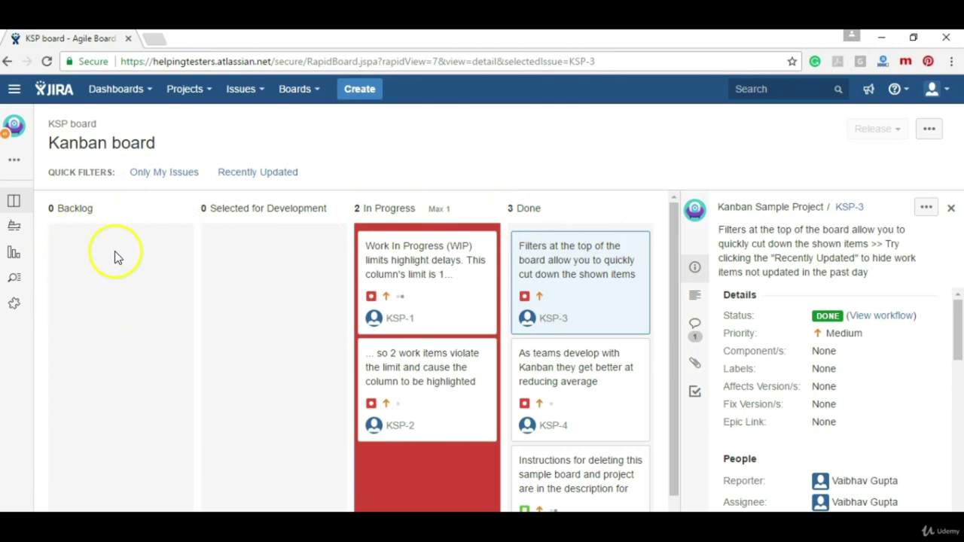
click(950, 207)
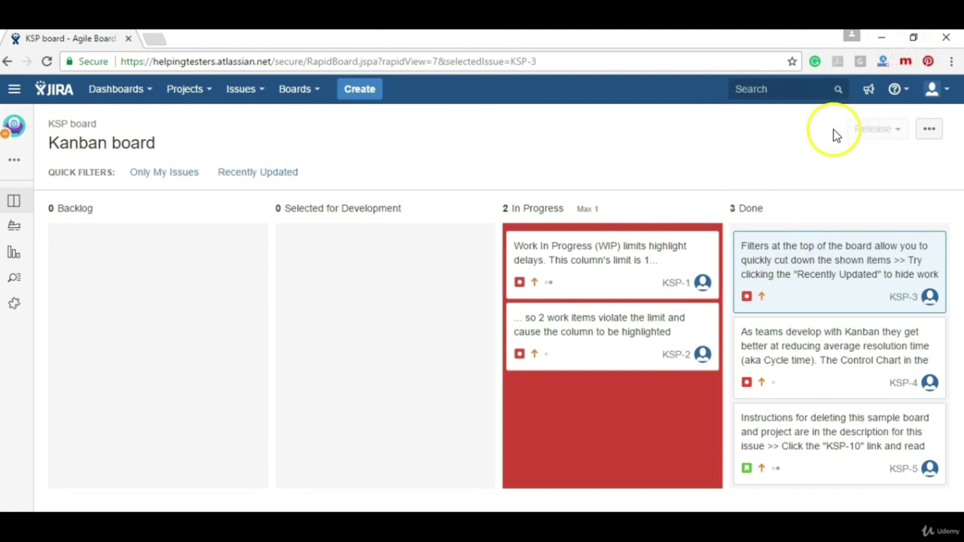
Move KSP-3 back into the In Progress column.
click(931, 133)
click(631, 188)
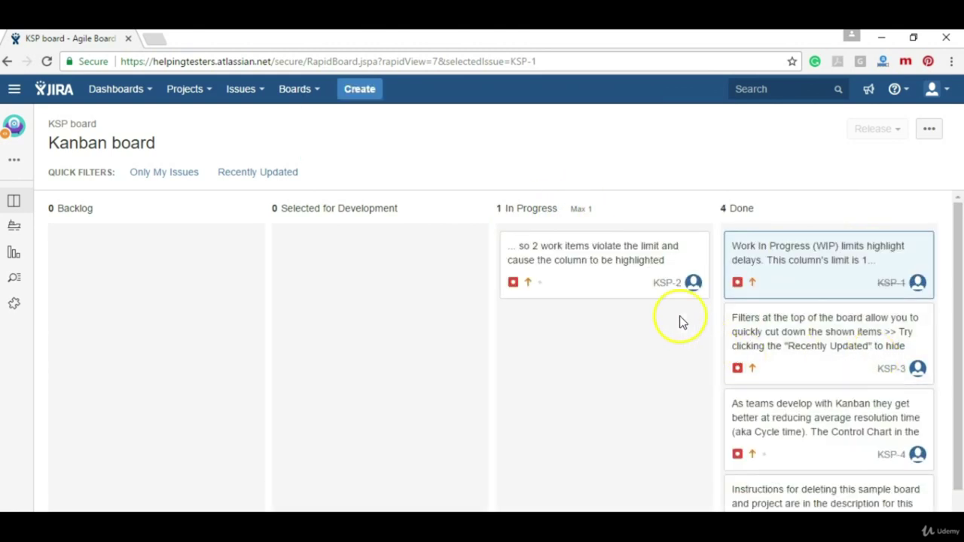
drag(795, 346, 611, 319)
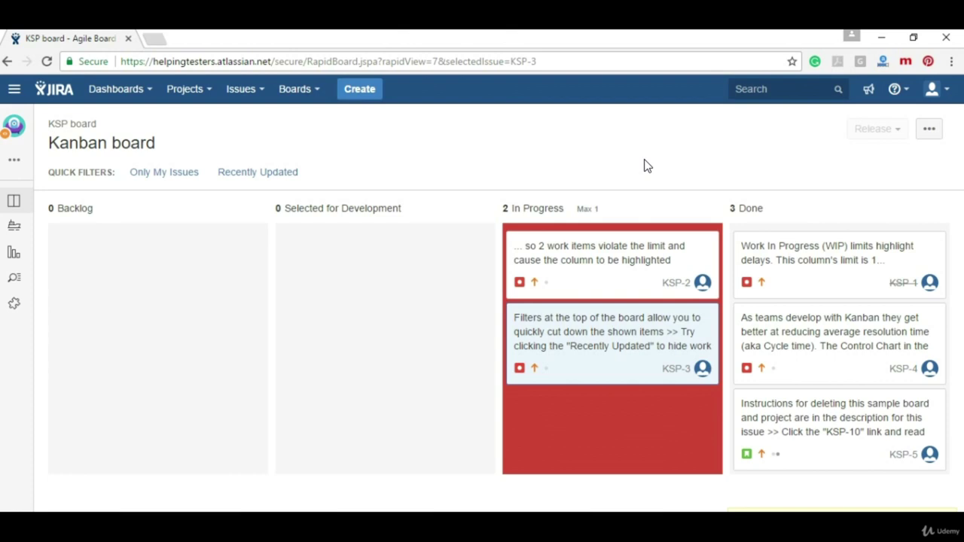
Highlight the In Progress column header showing its Max 1 limit.
triple_click(588, 209)
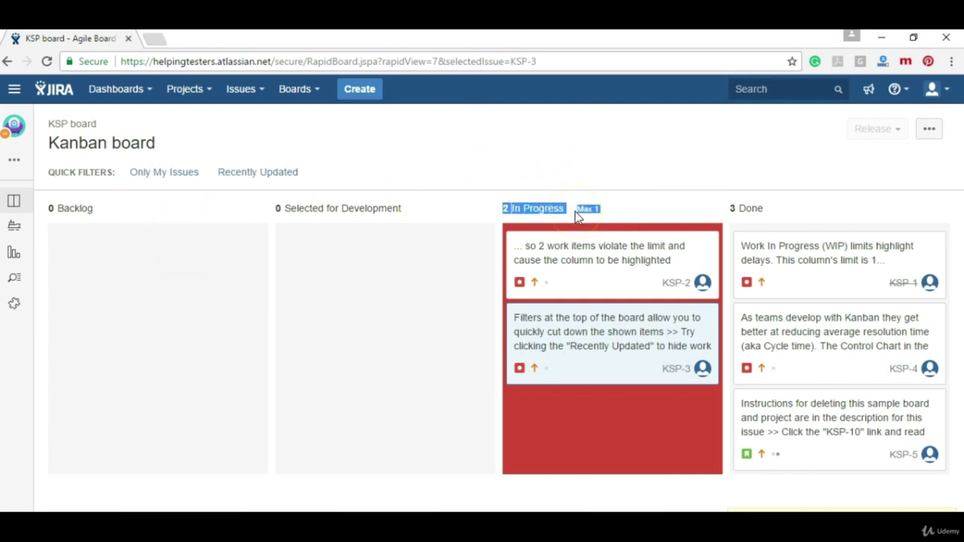
click(574, 212)
triple_click(591, 211)
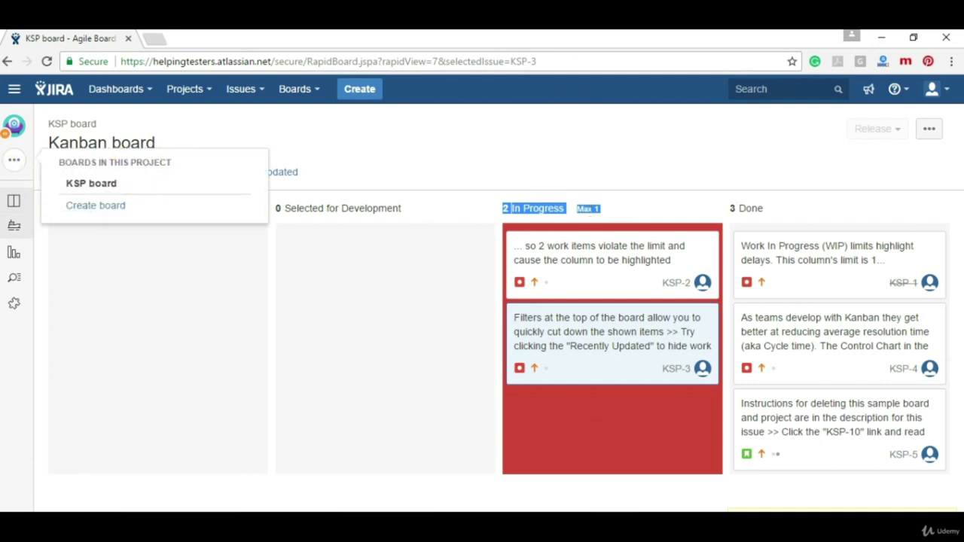
Try the Only My Issues and Recently Updated quick filters, clear them, then open the System dashboard.
click(12, 237)
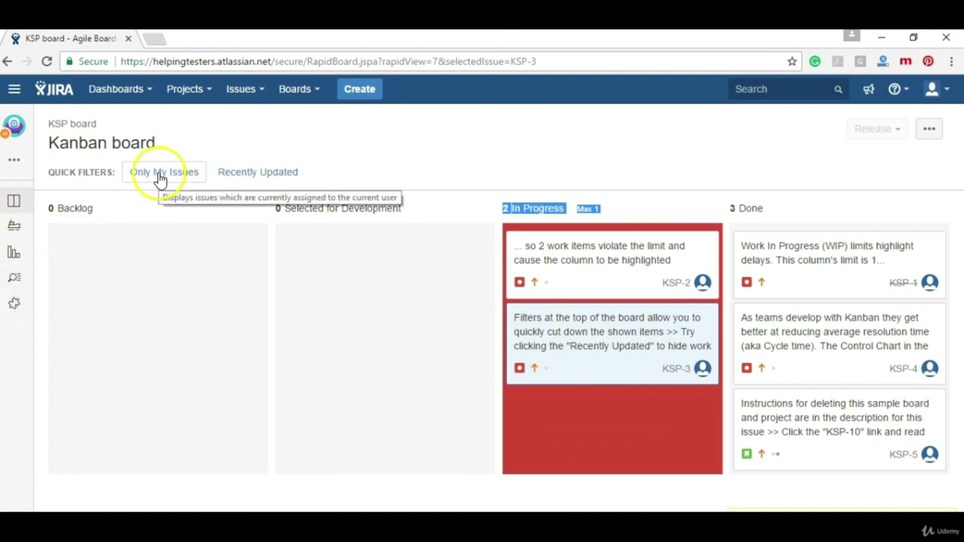
click(202, 177)
click(243, 178)
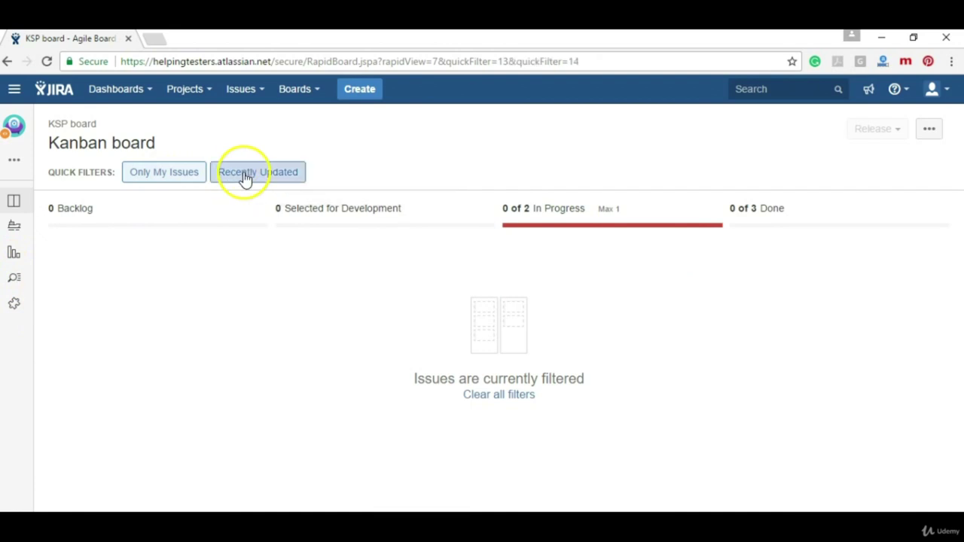
click(14, 161)
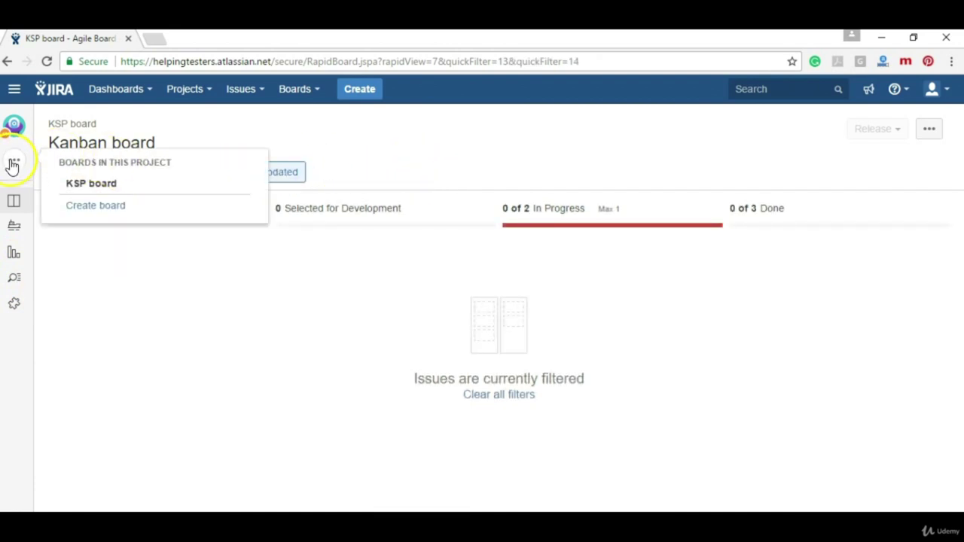
click(306, 103)
click(339, 121)
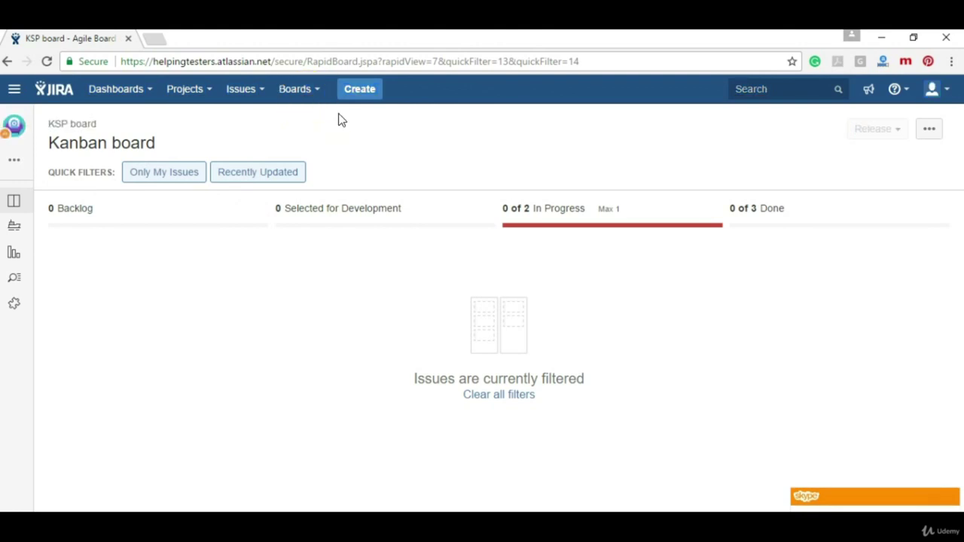
click(499, 394)
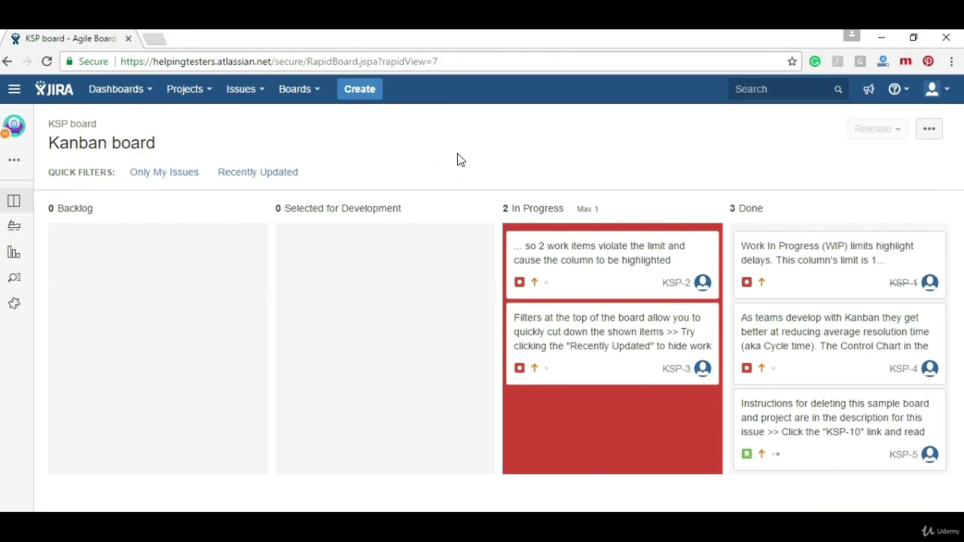
click(216, 448)
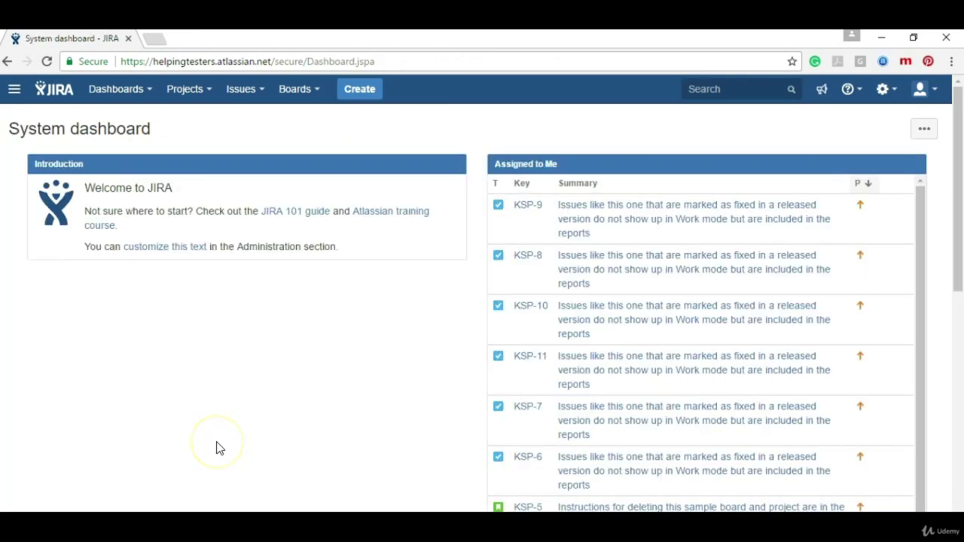
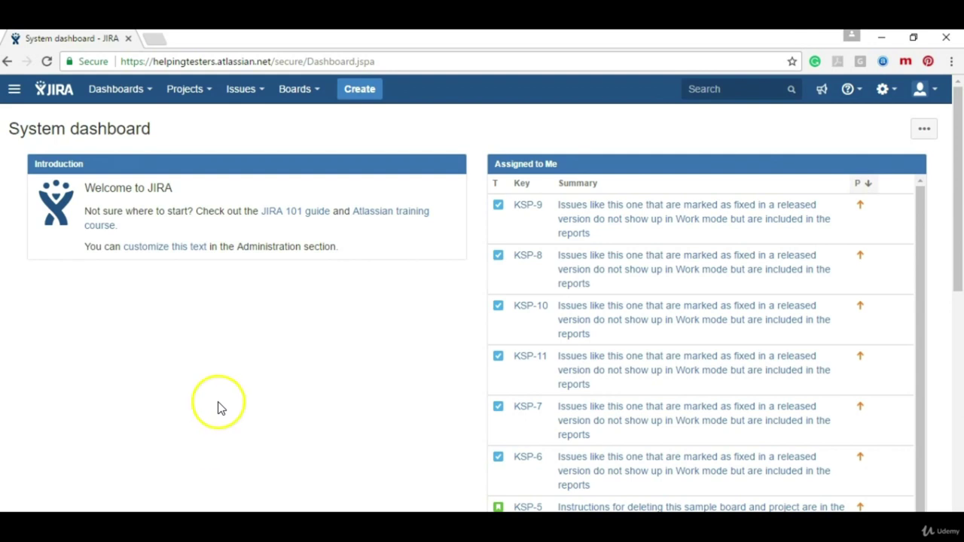
Try a quick search for 'aj', clear it, and start a new issue search from the Issues menu.
click(712, 92)
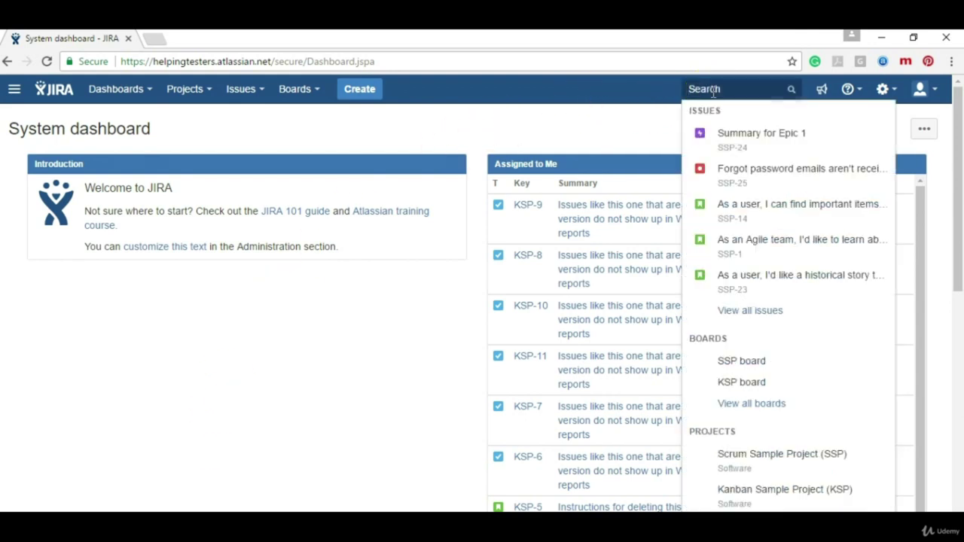
text(aj)
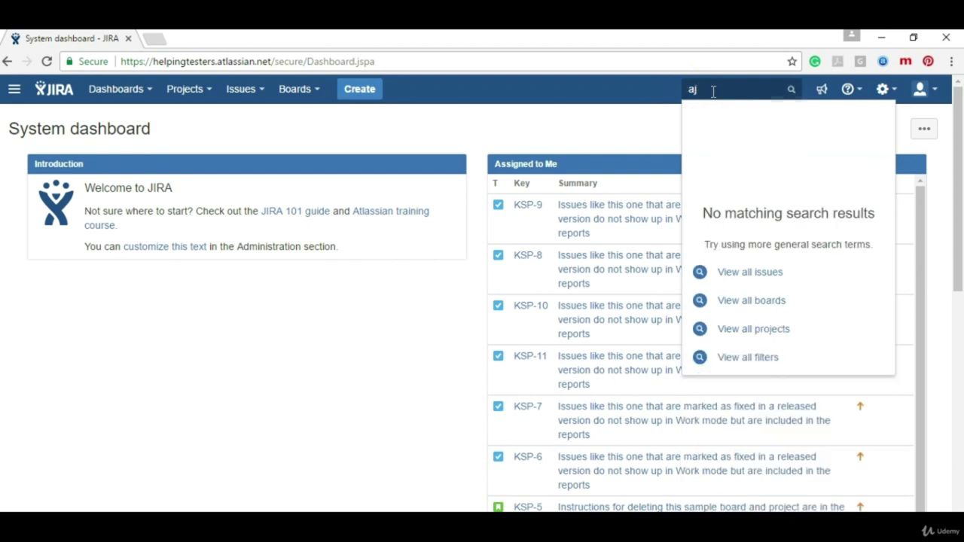
key(BackSpace)
key(BackSpace)
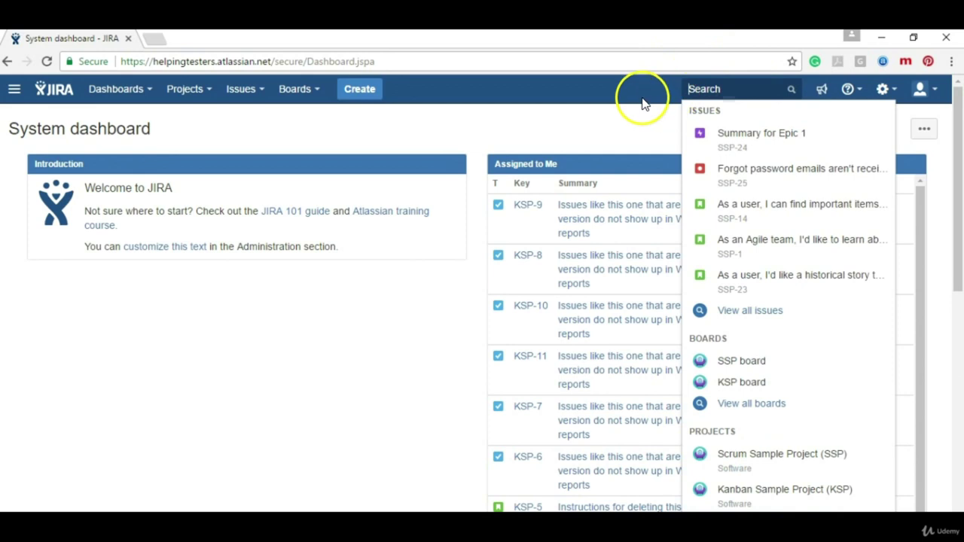
click(394, 106)
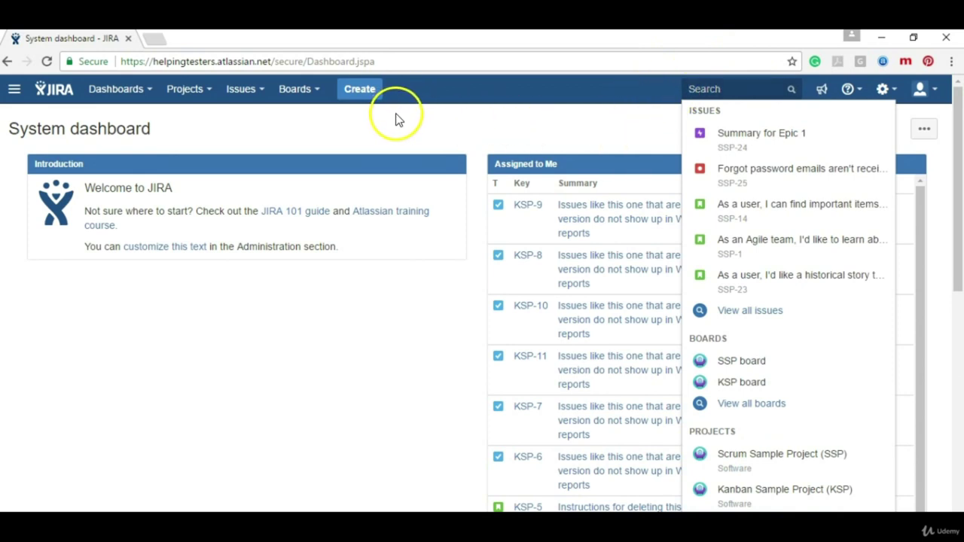
click(259, 89)
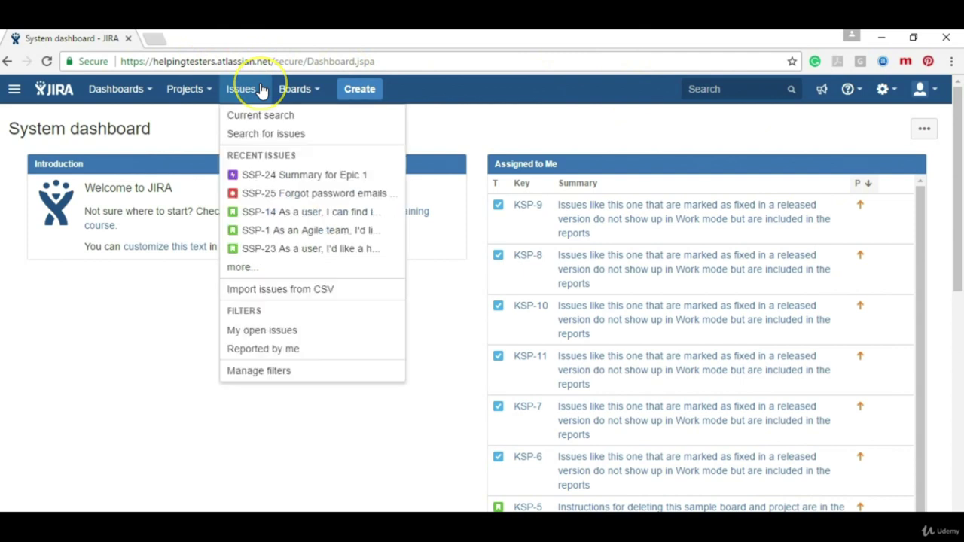
click(265, 137)
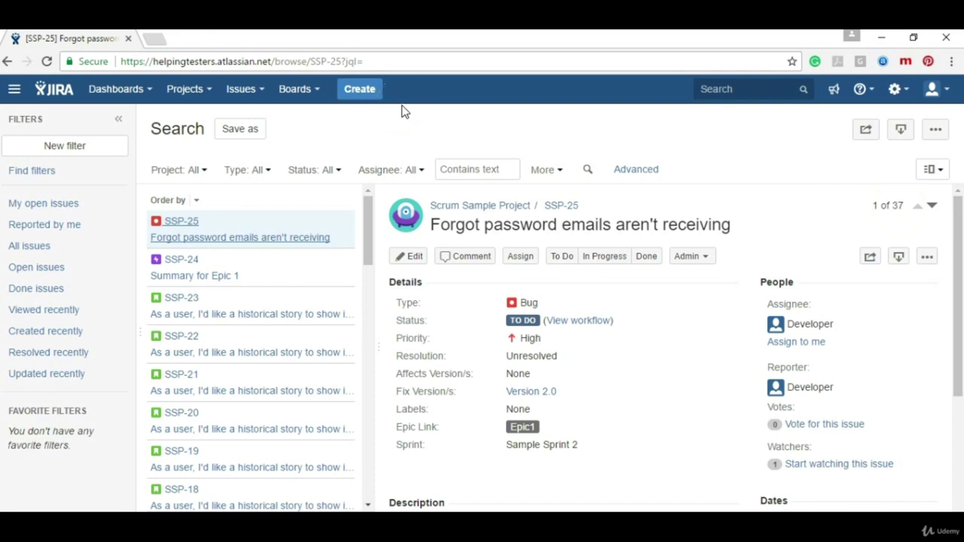
Filter the issue search to Scrum Sample Project, narrowing results to 25 issues.
click(198, 172)
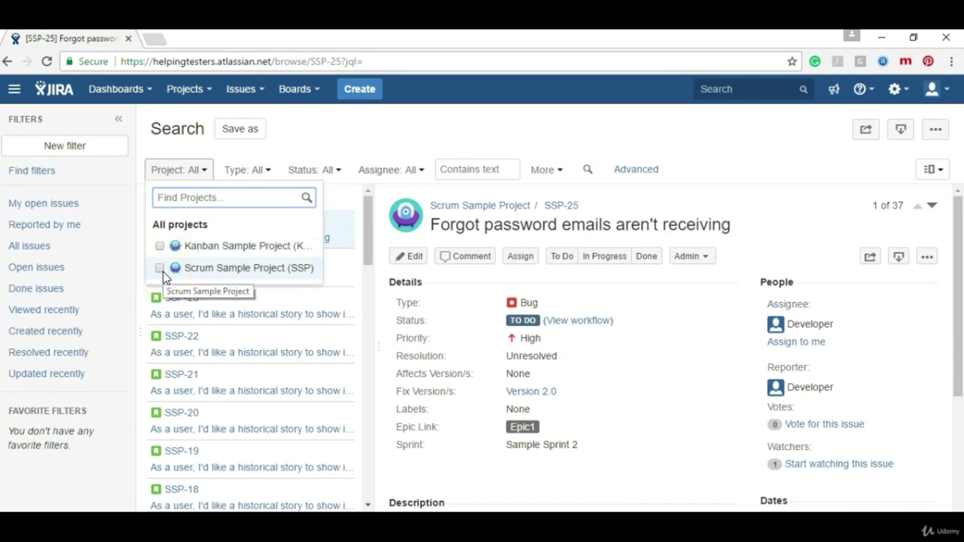
click(162, 270)
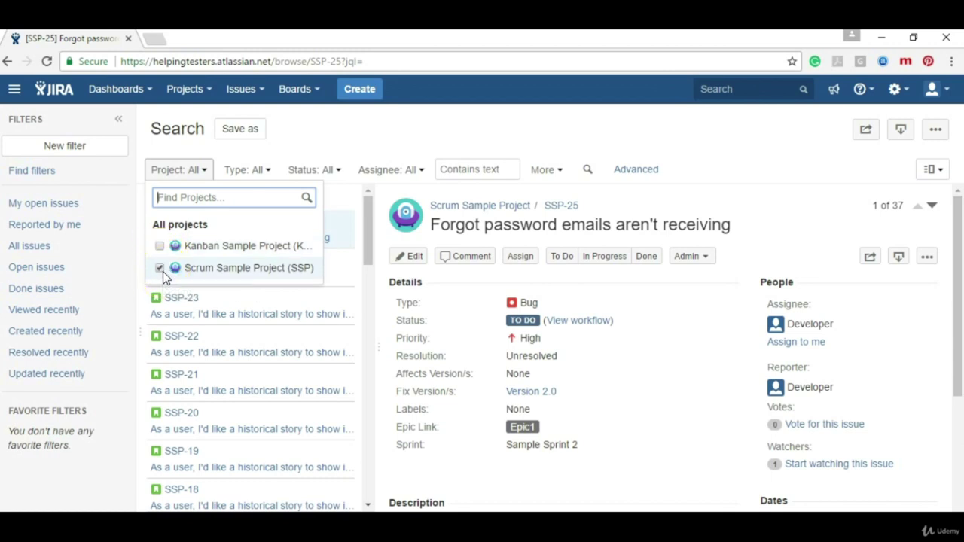
click(325, 159)
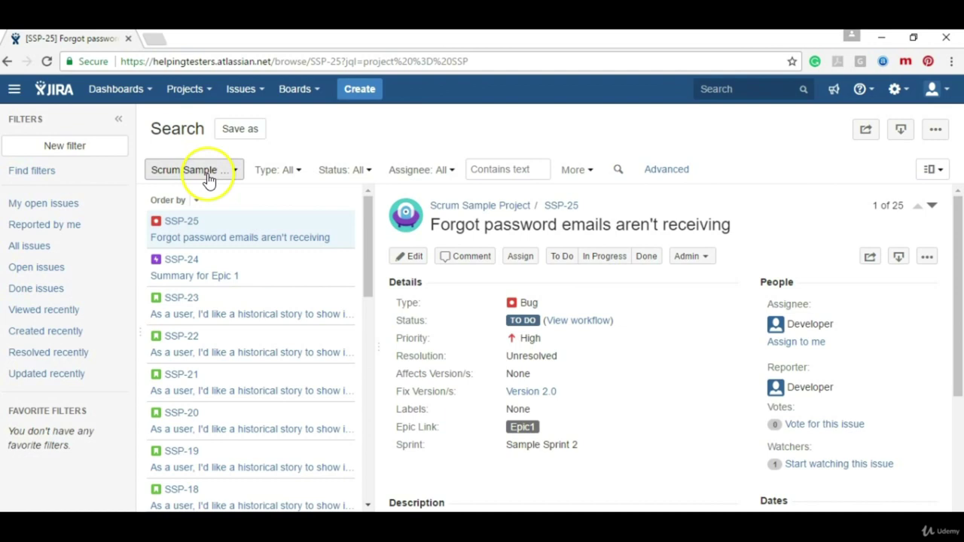
click(912, 205)
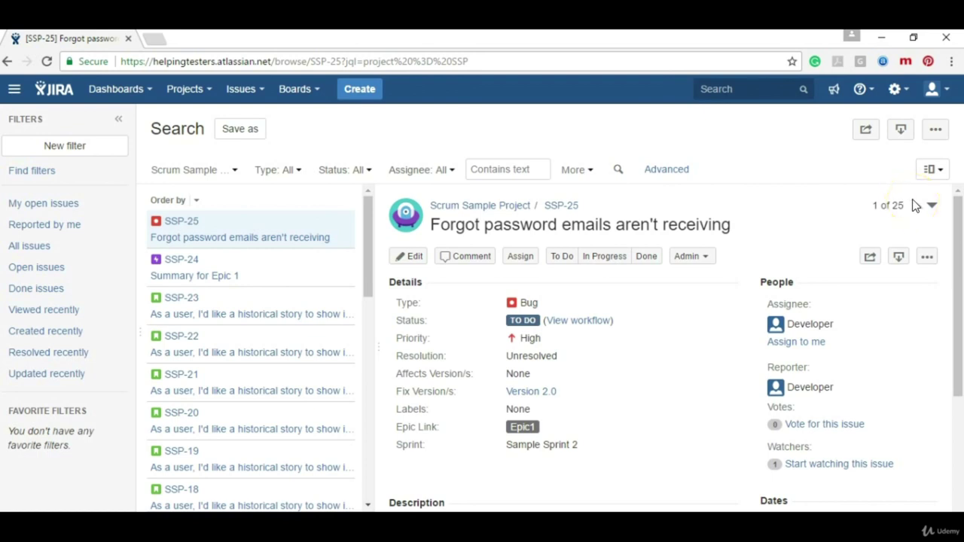
Filter the issue type to Bug and view the details of bug SSP-17.
click(292, 172)
click(214, 202)
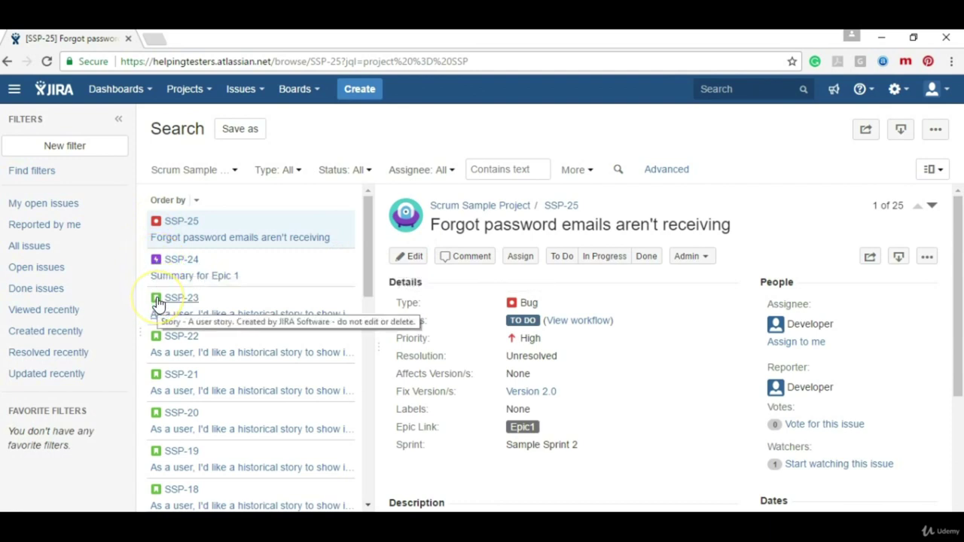
click(281, 171)
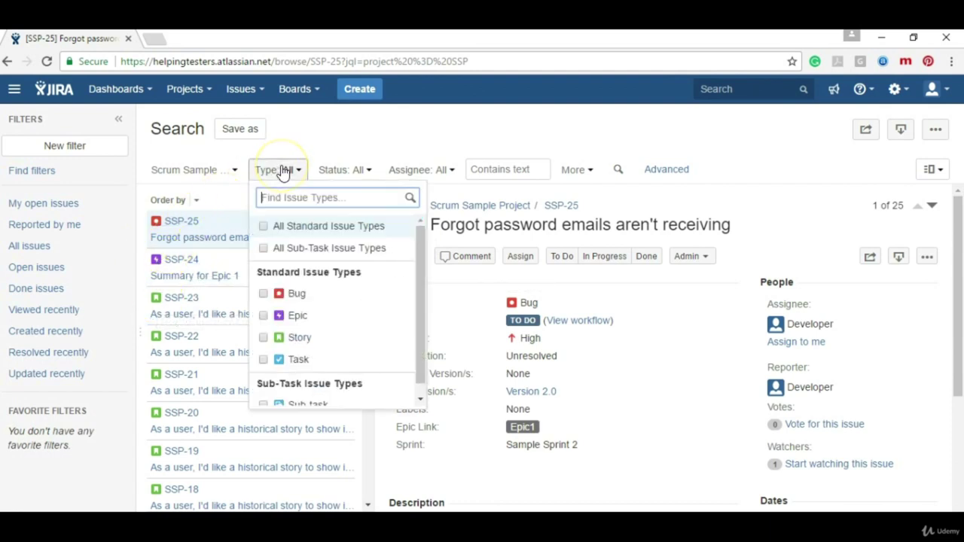
click(263, 294)
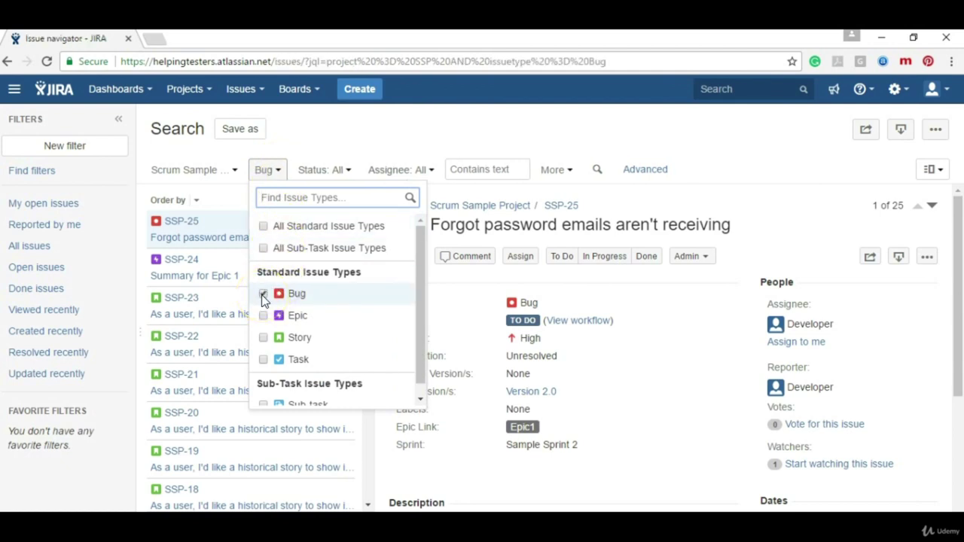
click(384, 130)
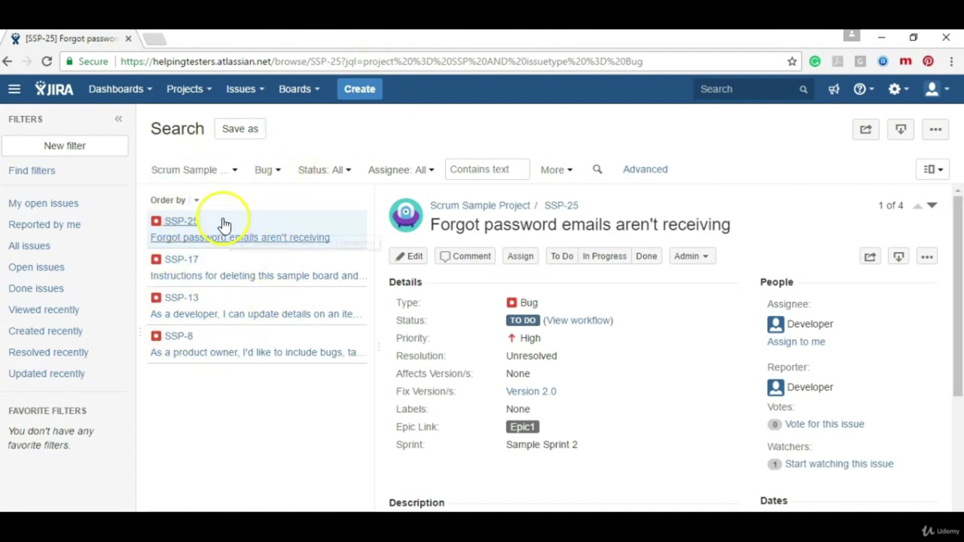
click(242, 263)
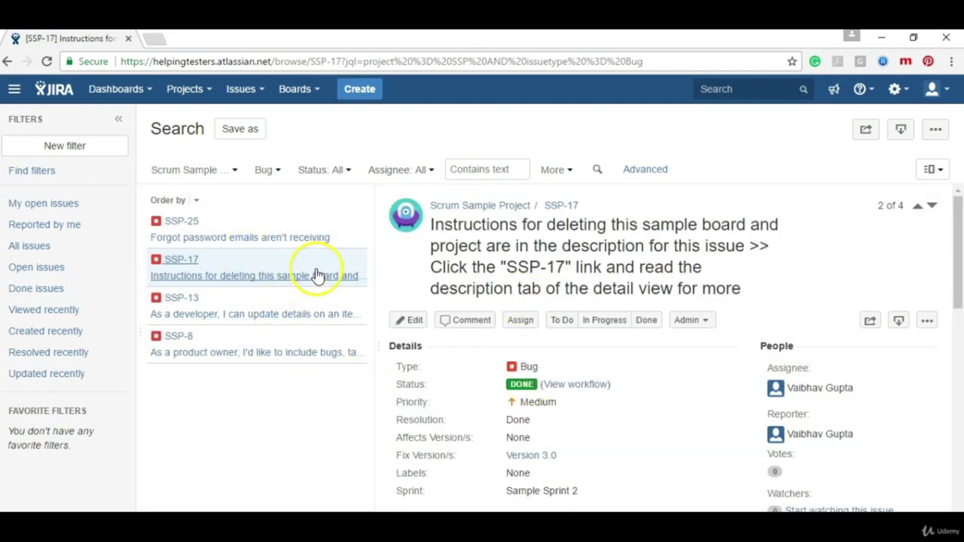
drag(955, 244, 958, 316)
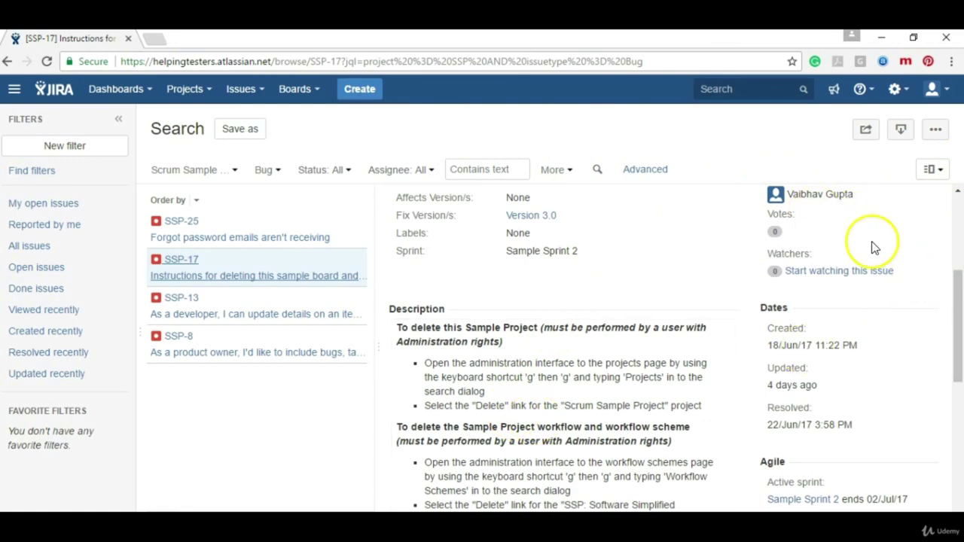
drag(957, 320, 957, 188)
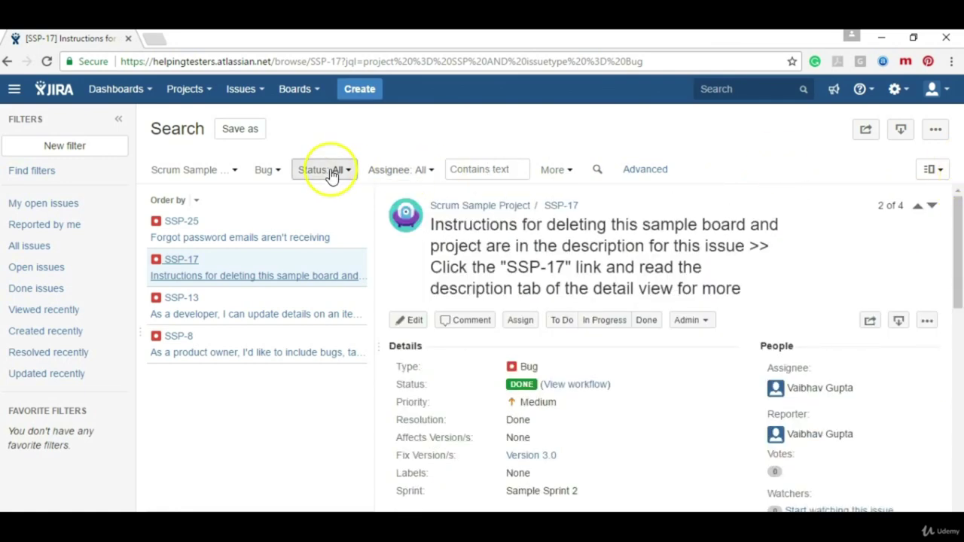
Switch the issue type filter from Bug to Story, leaving 17 stories.
click(269, 170)
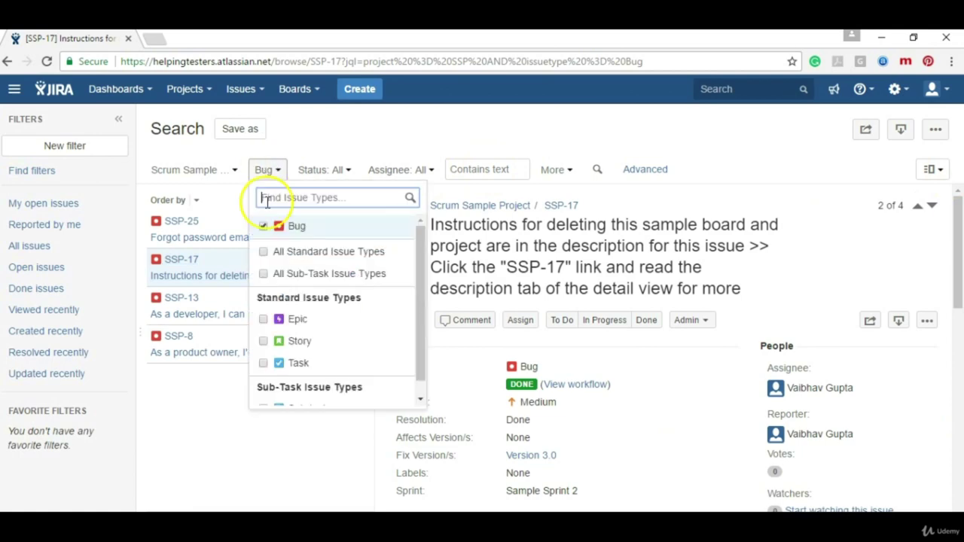
click(262, 343)
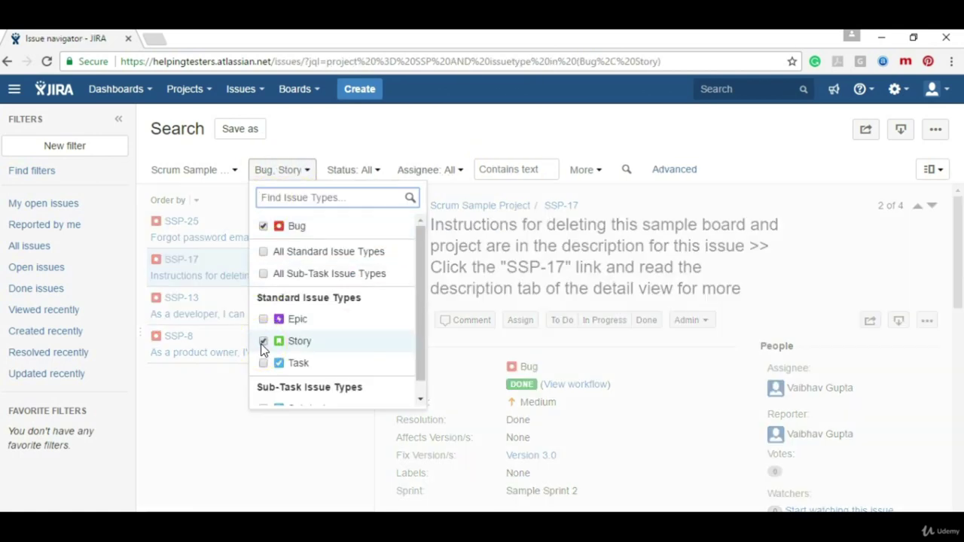
click(352, 147)
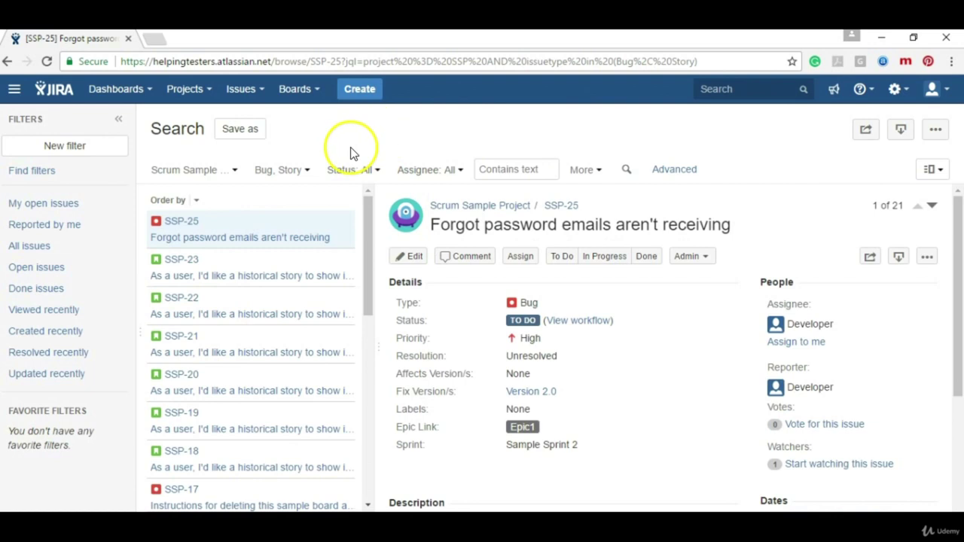
click(287, 177)
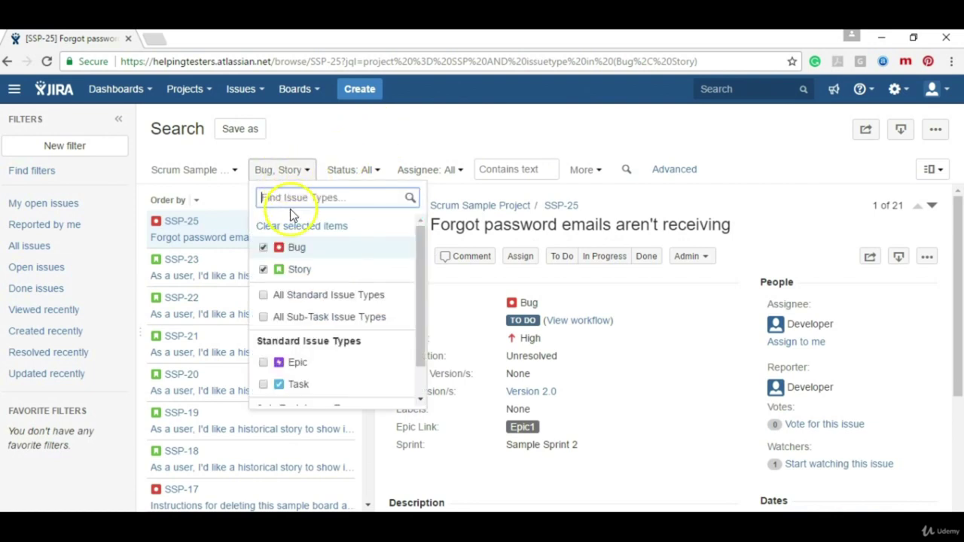
click(264, 248)
click(380, 144)
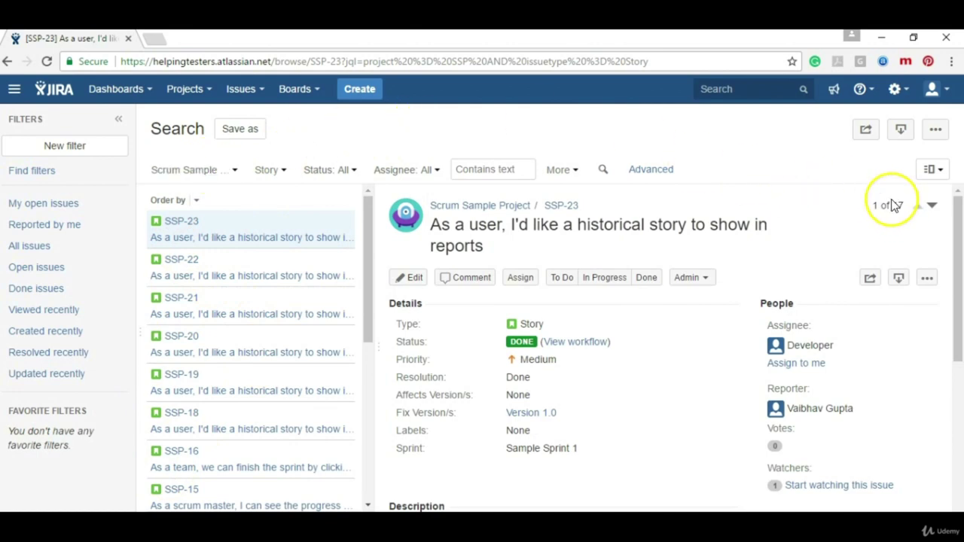
Filter the story search by status To Do.
click(330, 172)
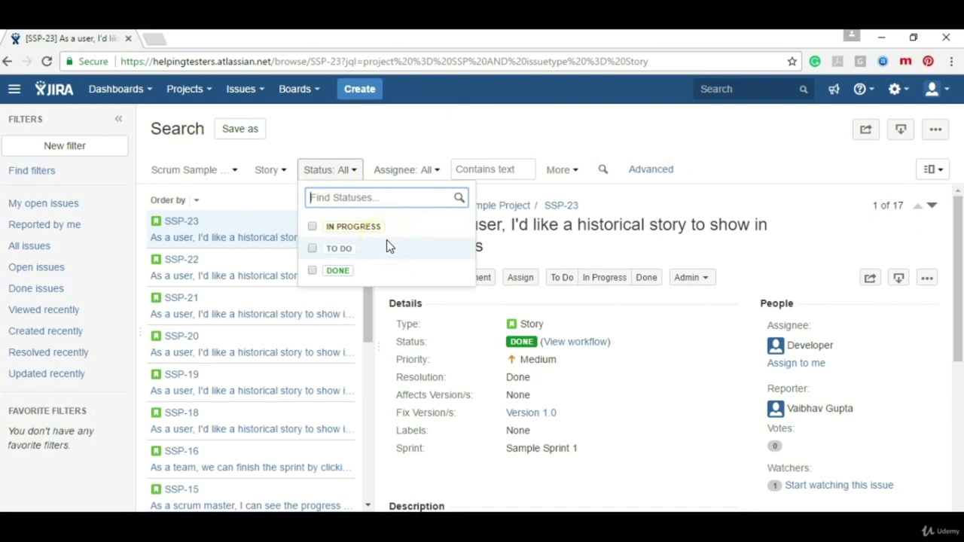
click(361, 235)
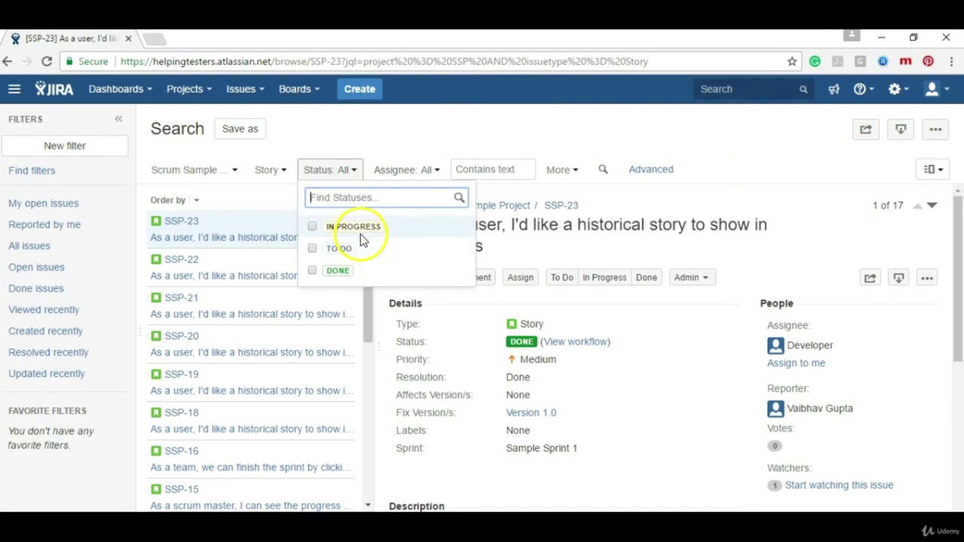
click(312, 248)
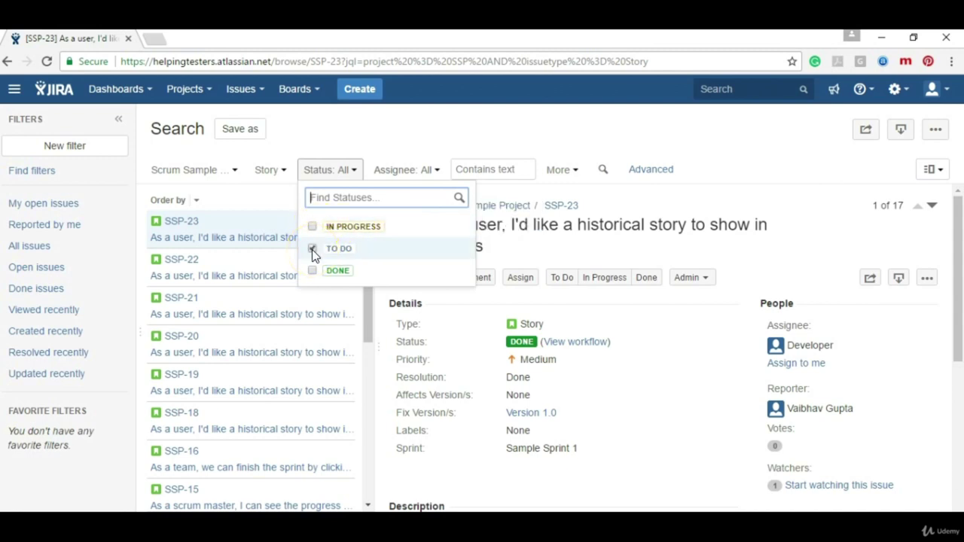
click(401, 124)
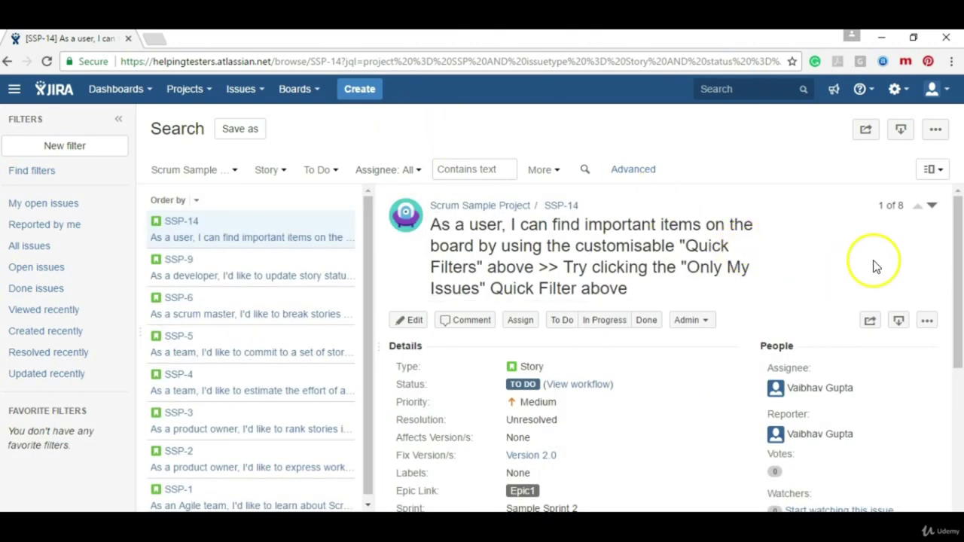
Change the status filter so only Done is selected.
click(338, 176)
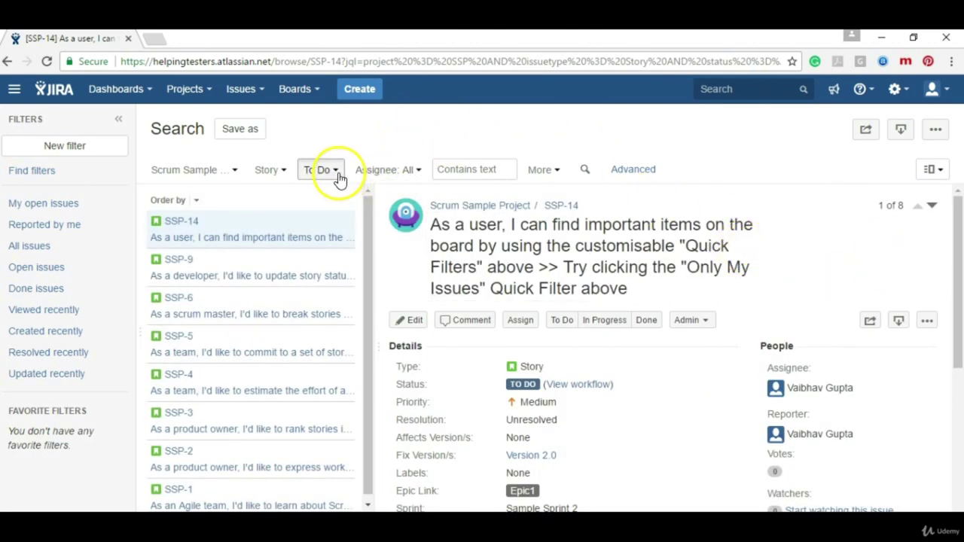
click(310, 251)
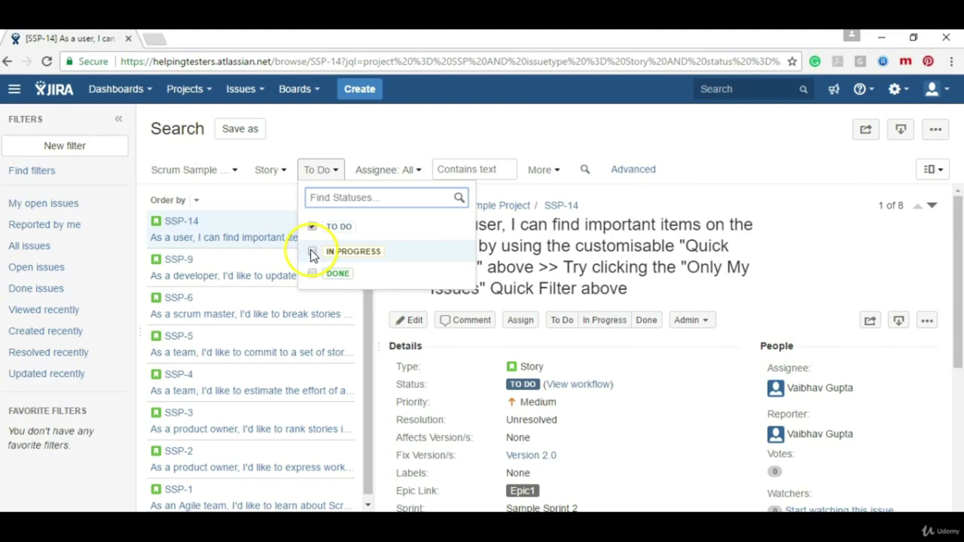
click(312, 226)
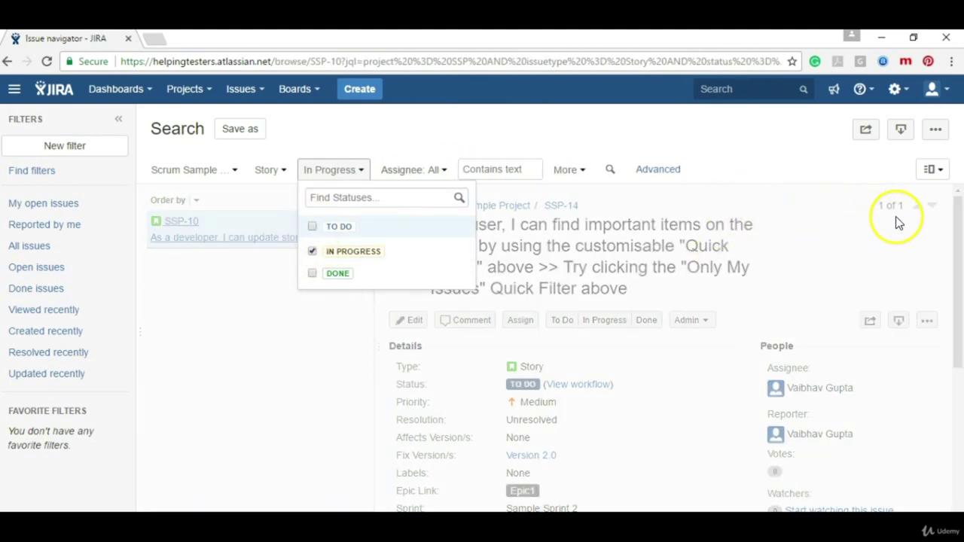
click(310, 274)
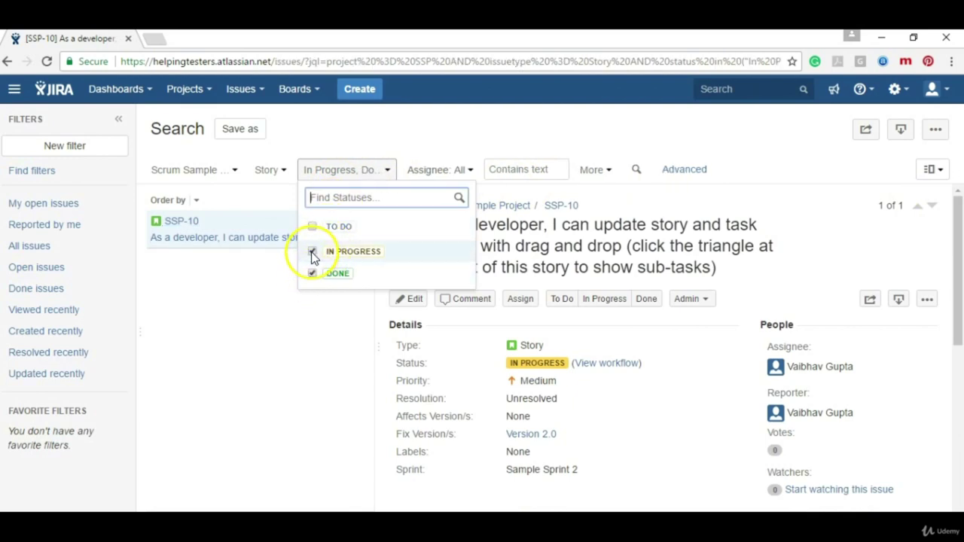
click(311, 253)
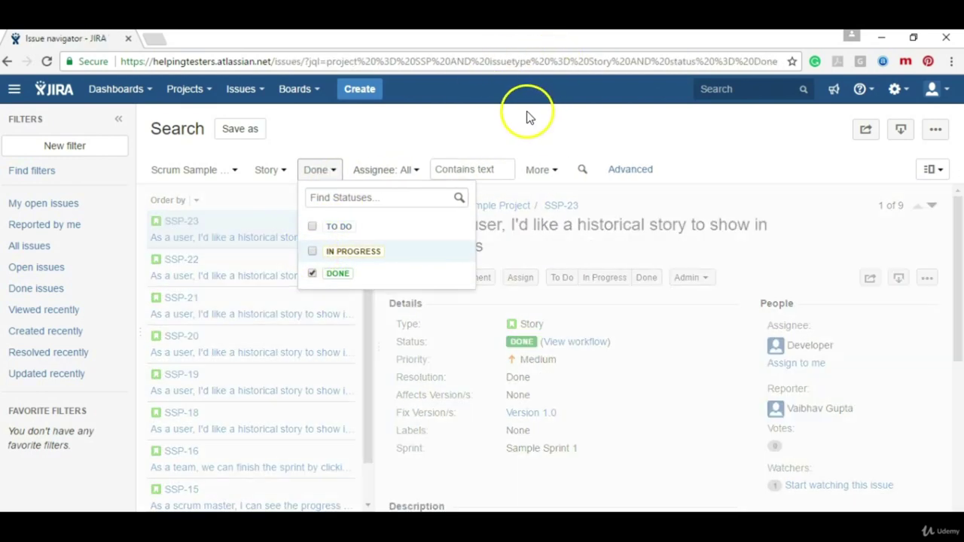
click(527, 116)
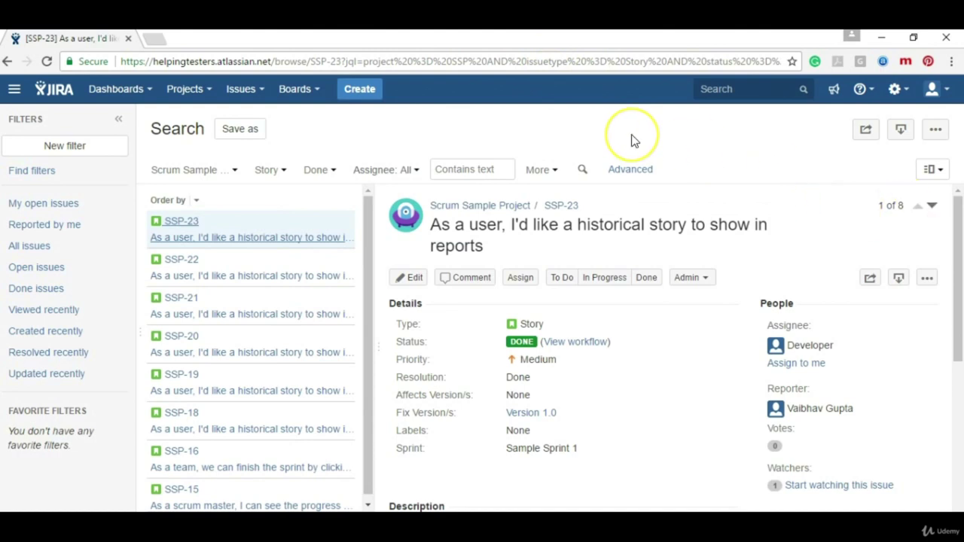
click(378, 179)
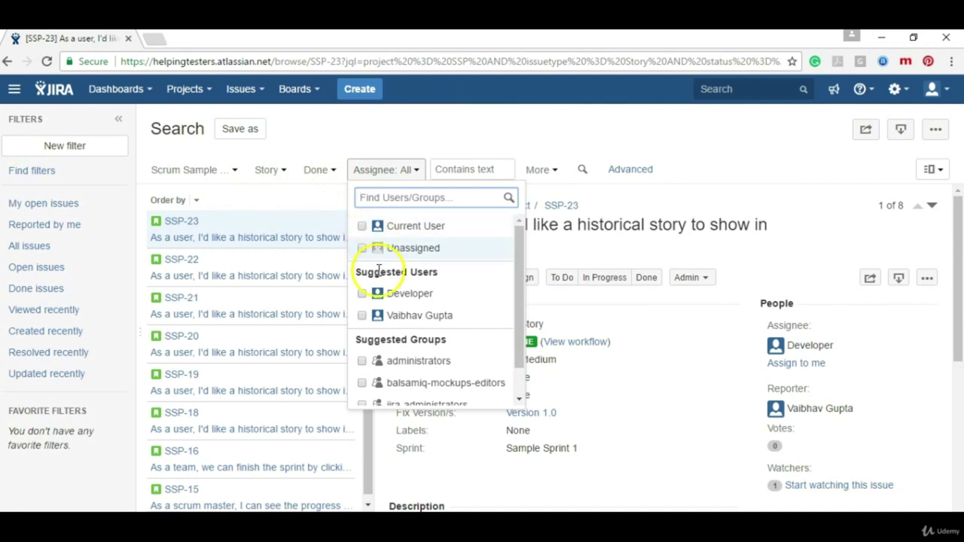
click(363, 293)
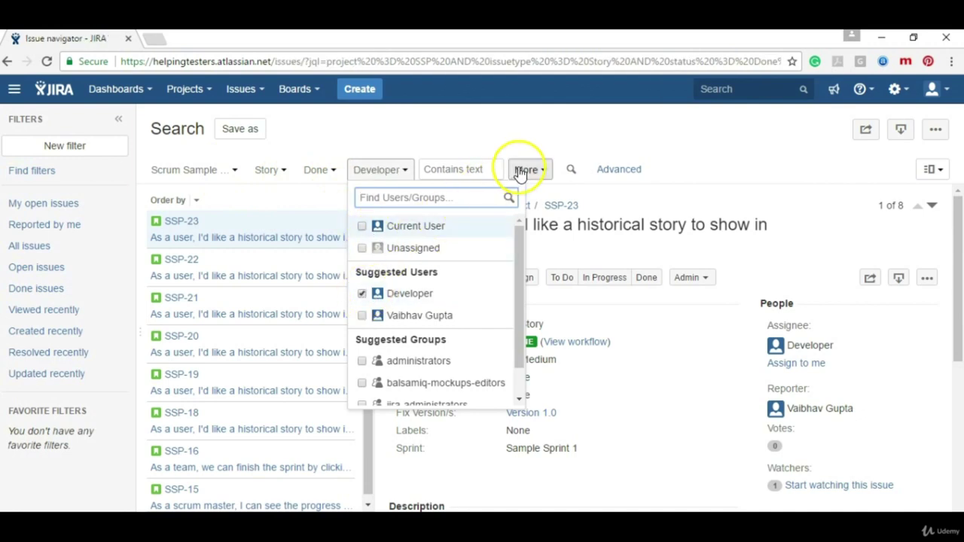
click(549, 138)
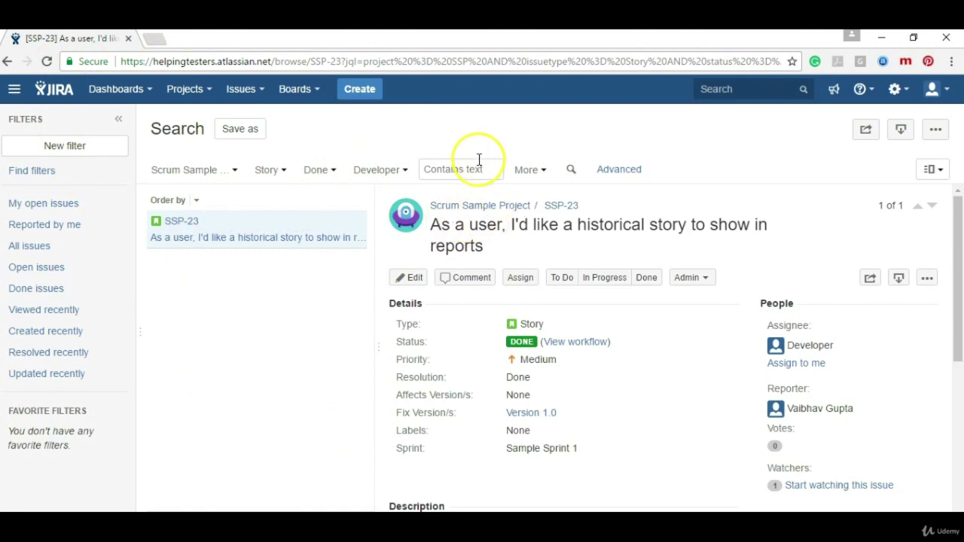
click(398, 172)
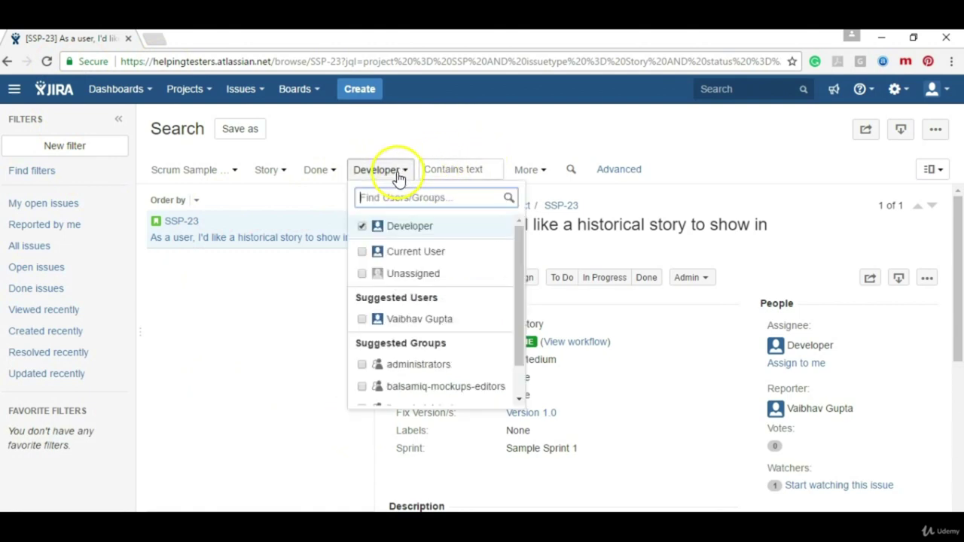
click(361, 227)
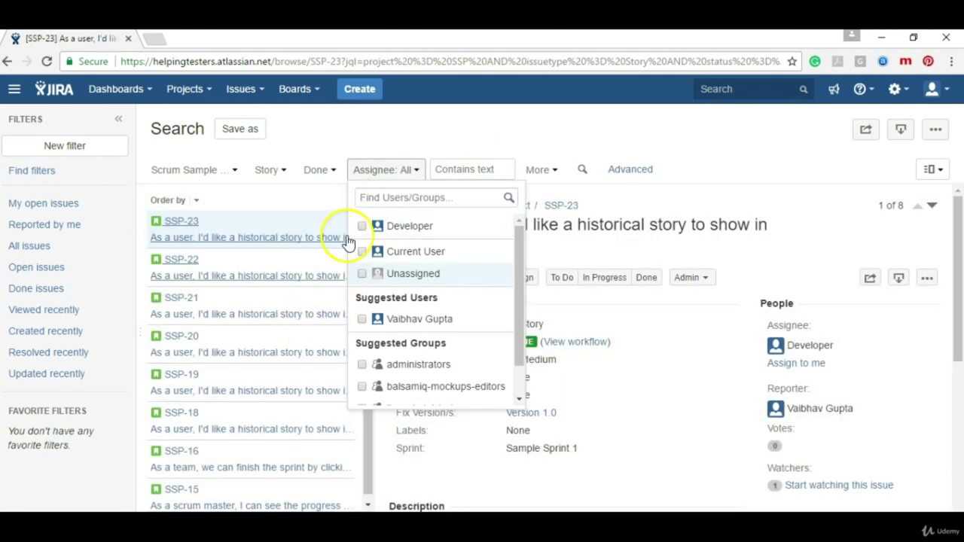
click(465, 156)
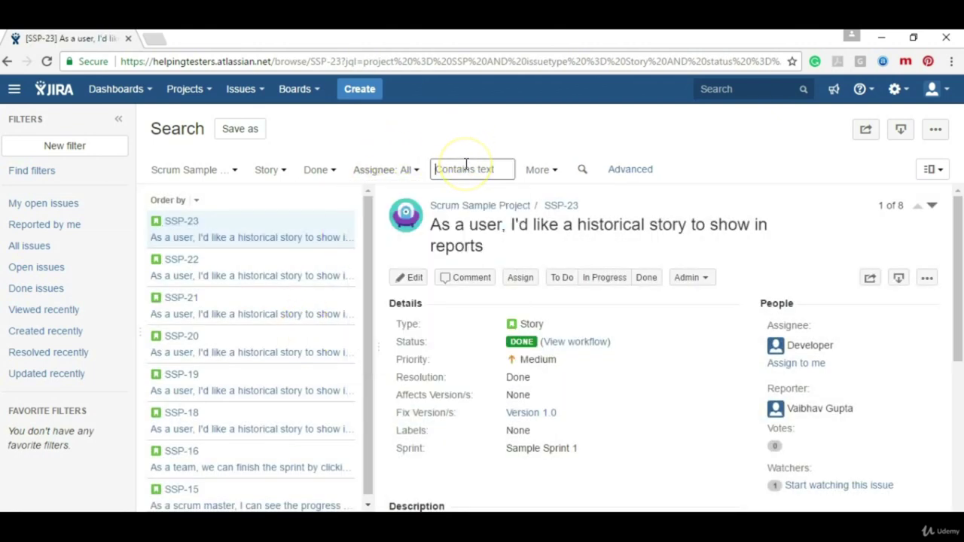
Search for the text 'clicking' and open SSP-15 from the two results.
text(clicking)
key(Return)
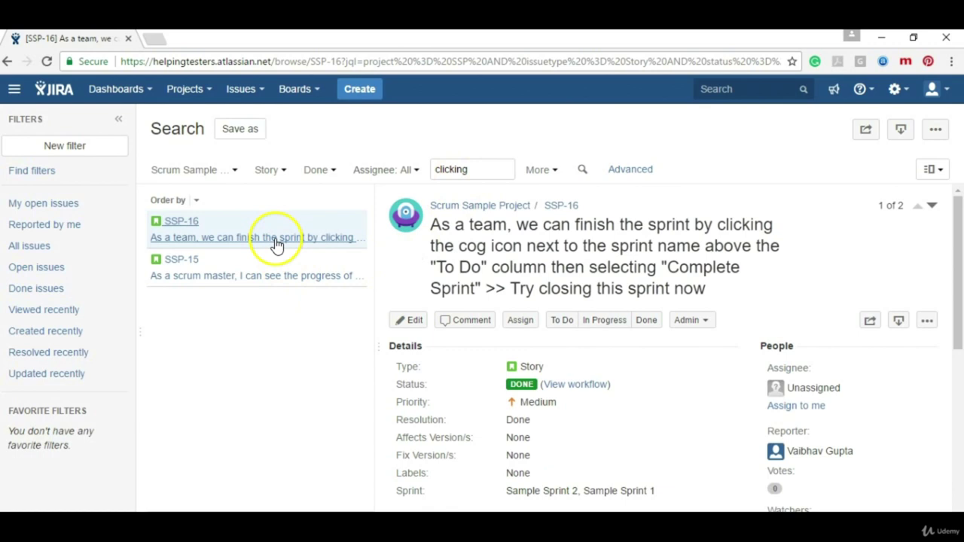
drag(263, 226, 270, 327)
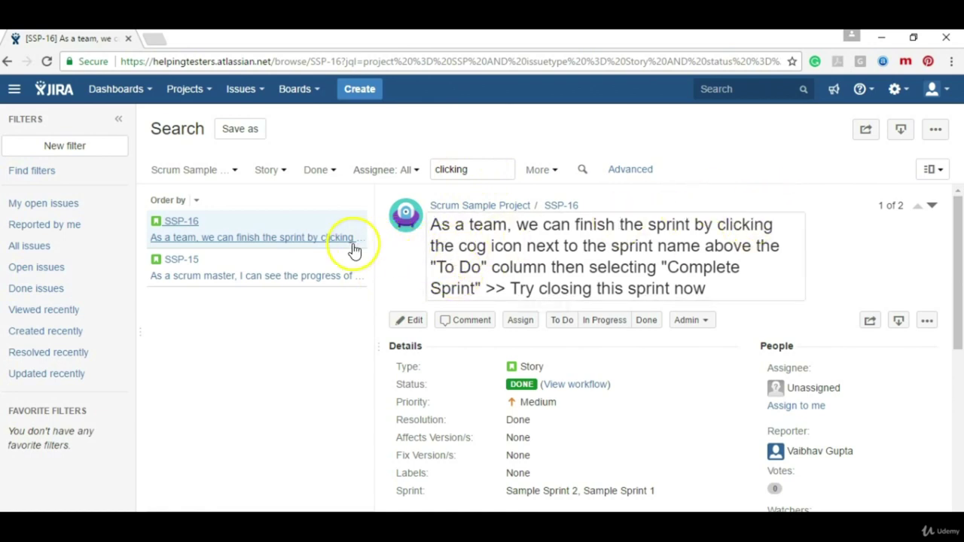
click(285, 264)
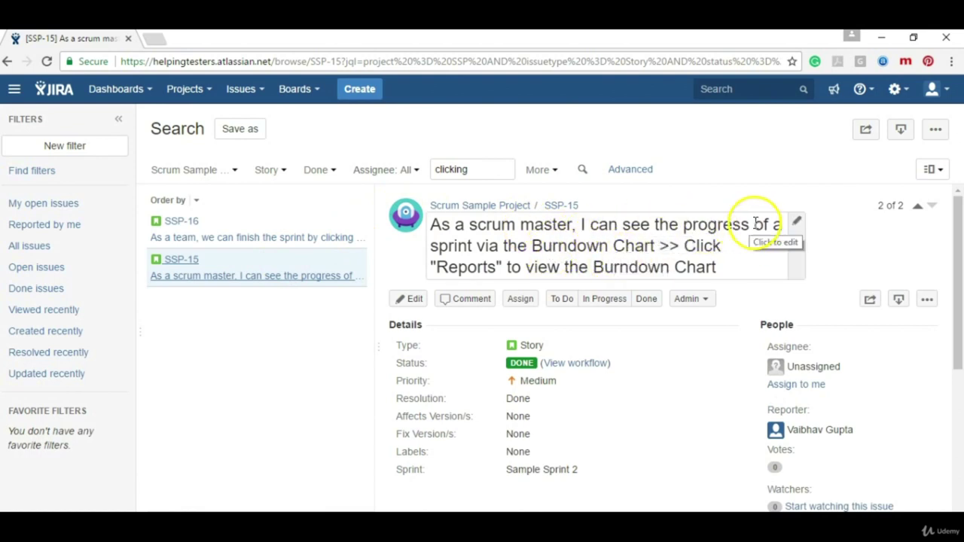
drag(961, 282, 950, 161)
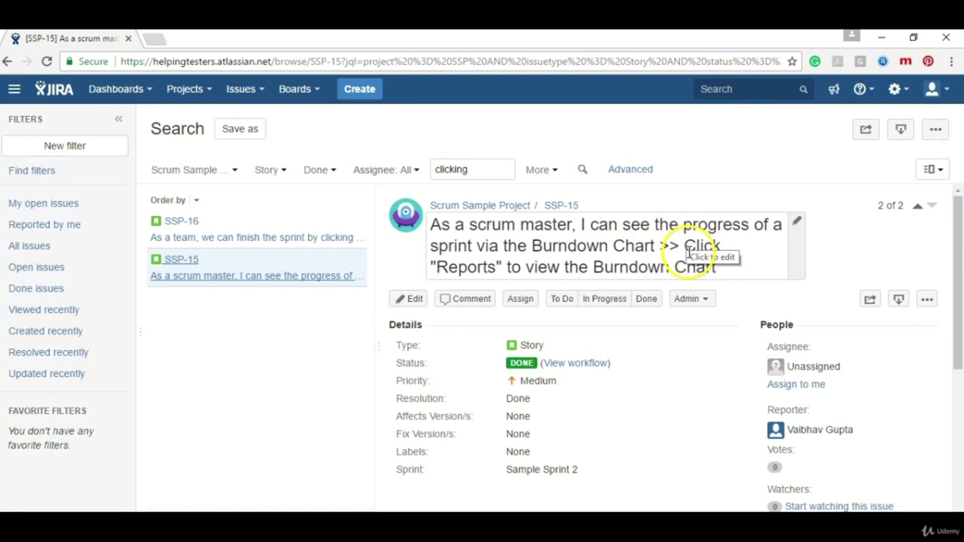
click(684, 146)
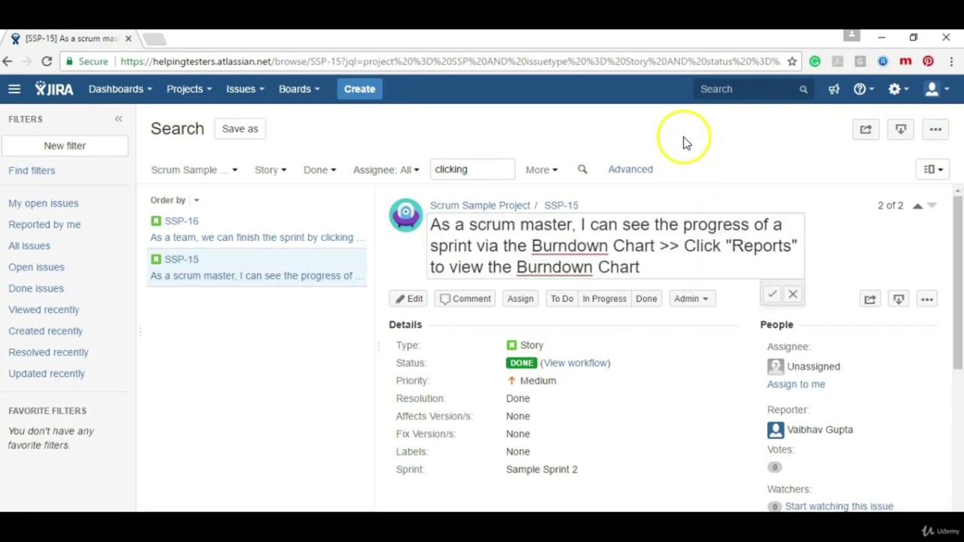
Clear the 'clicking' text term and filter the More criteria list by 'cre'.
click(551, 169)
double_click(461, 173)
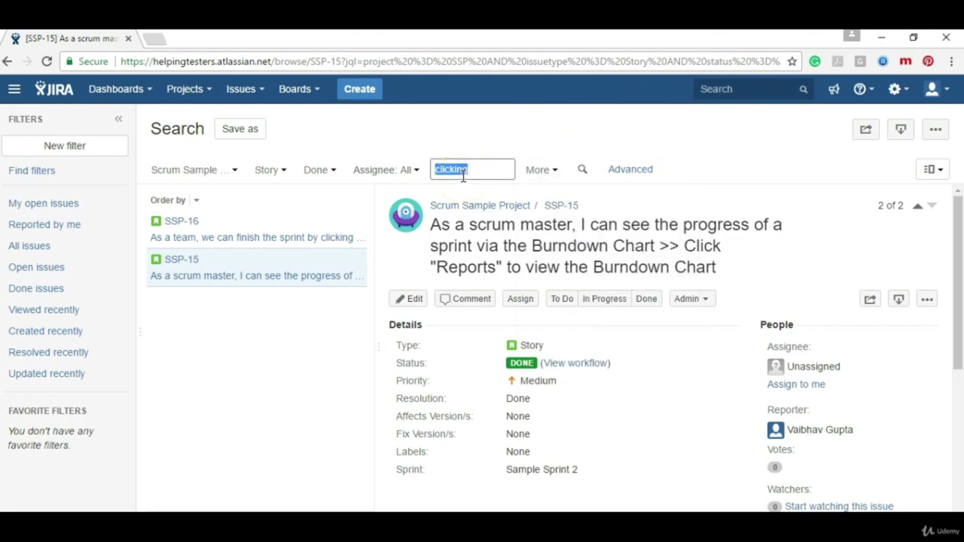
click(542, 170)
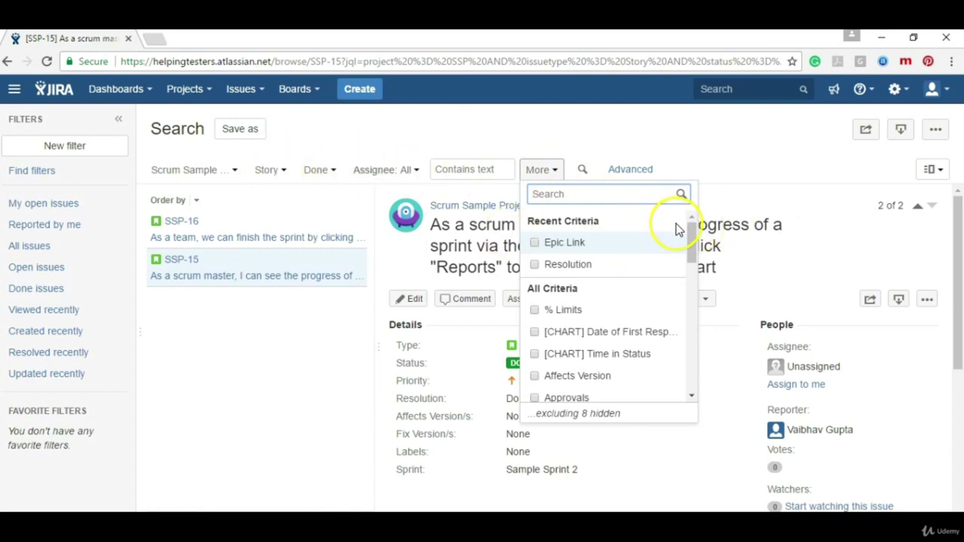
drag(688, 237, 660, 167)
scroll(651, 279, down, 5)
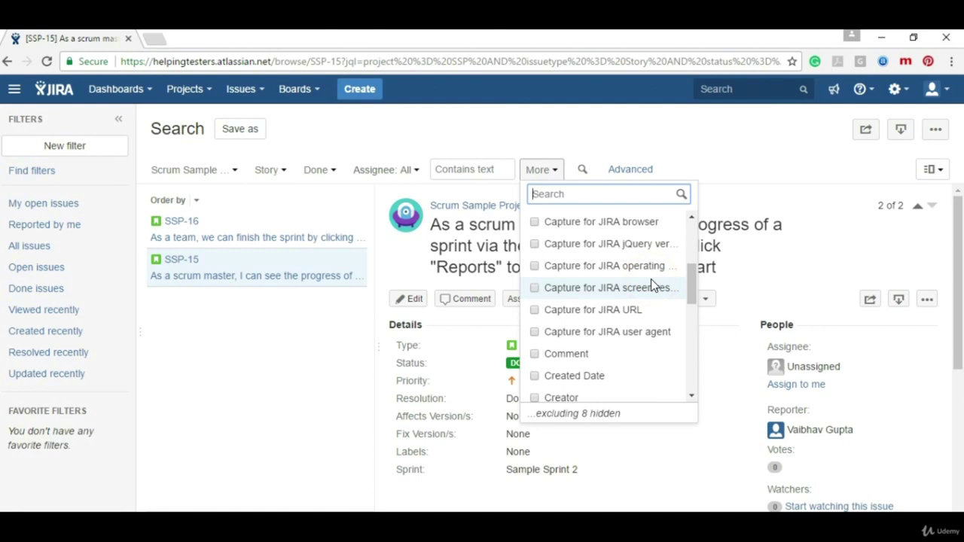
drag(955, 319, 962, 444)
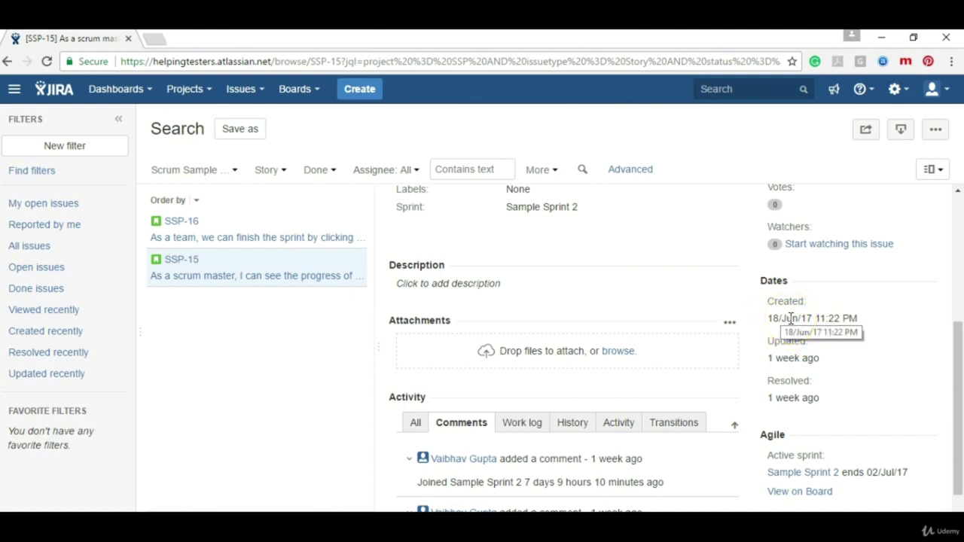
click(543, 170)
drag(694, 246, 691, 310)
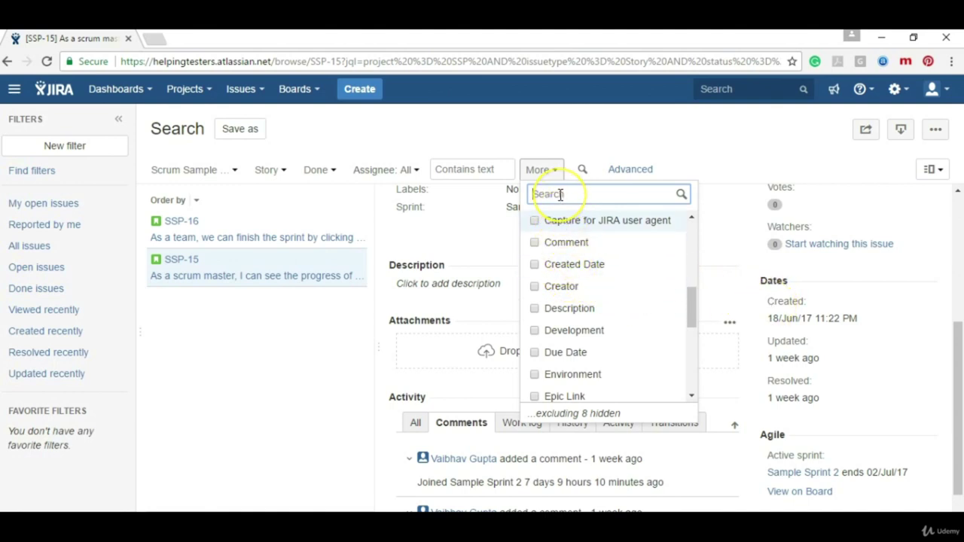
text(crea)
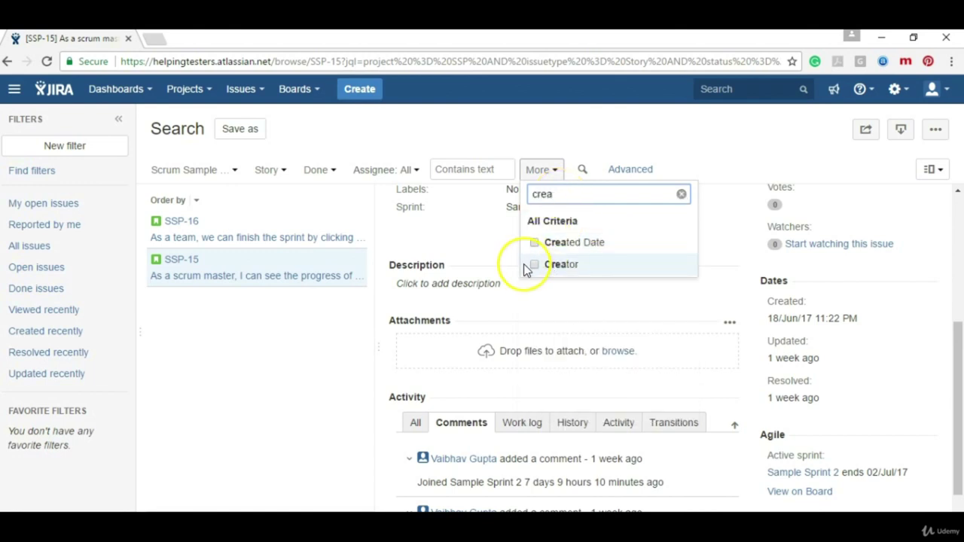
Add a Created Date criterion of within the last 7 days and apply it.
click(533, 246)
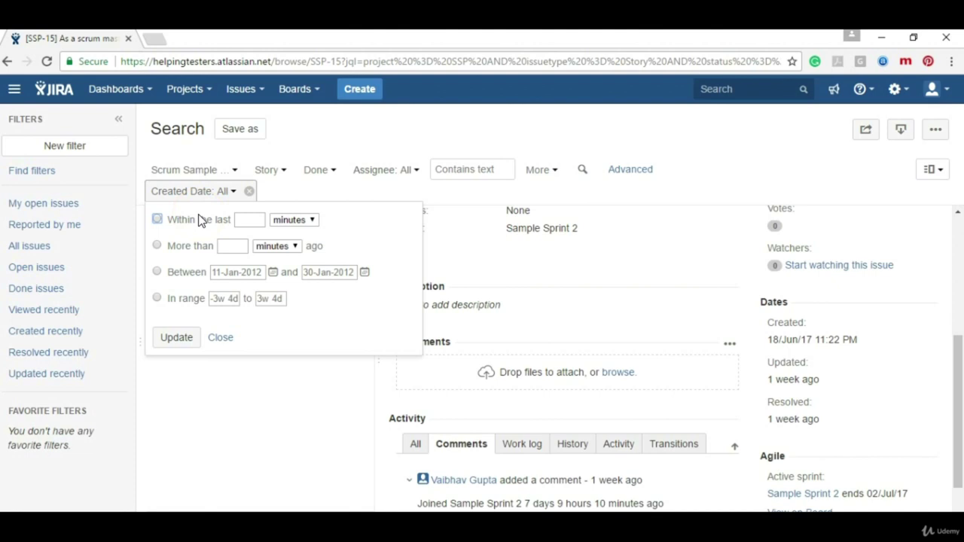
click(292, 223)
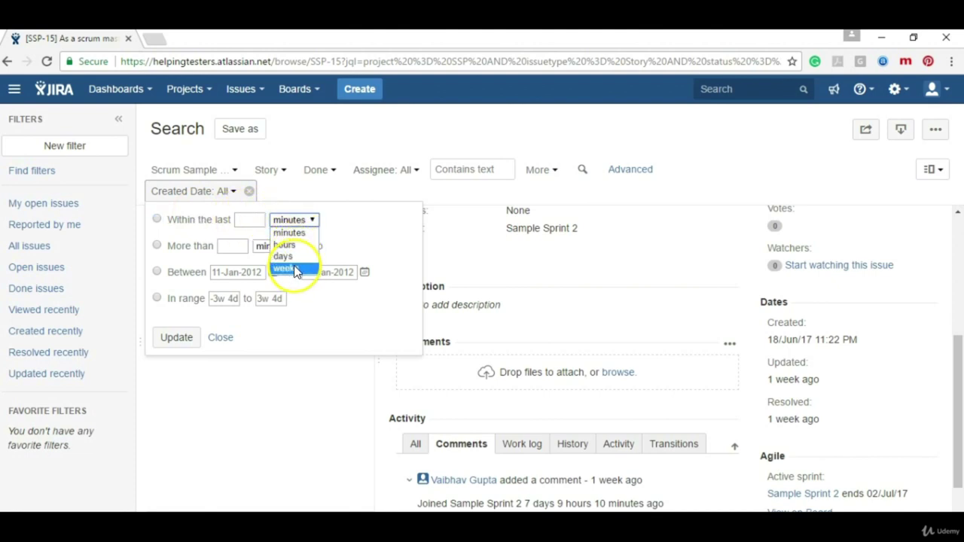
click(358, 236)
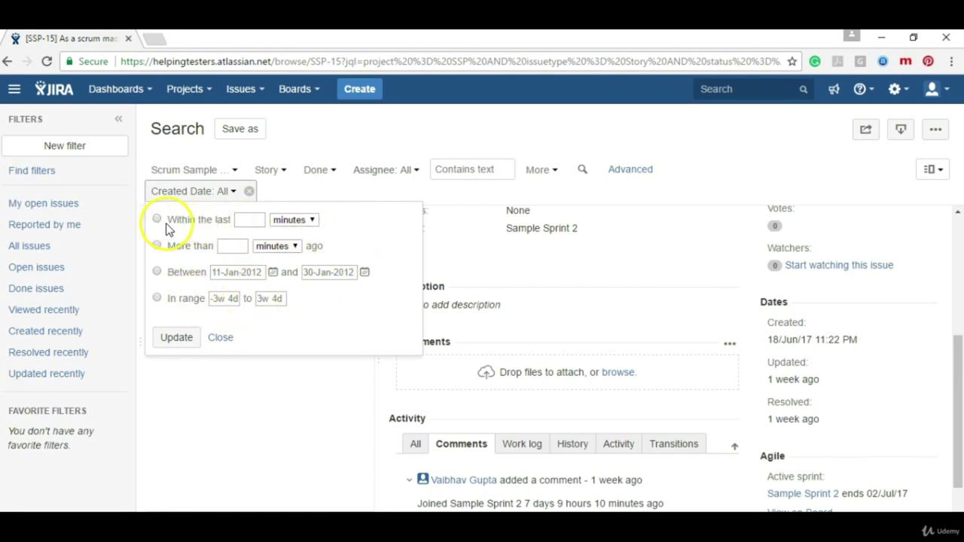
click(305, 221)
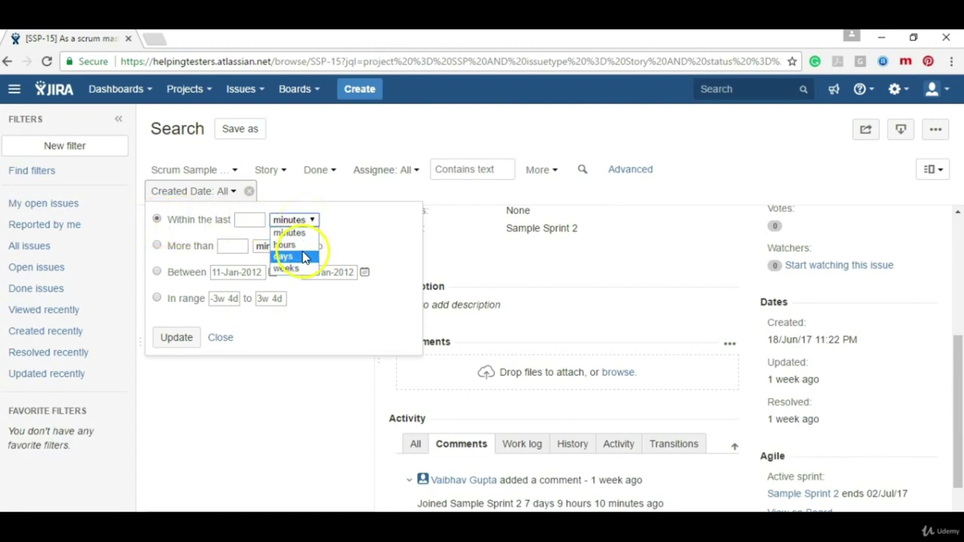
click(299, 266)
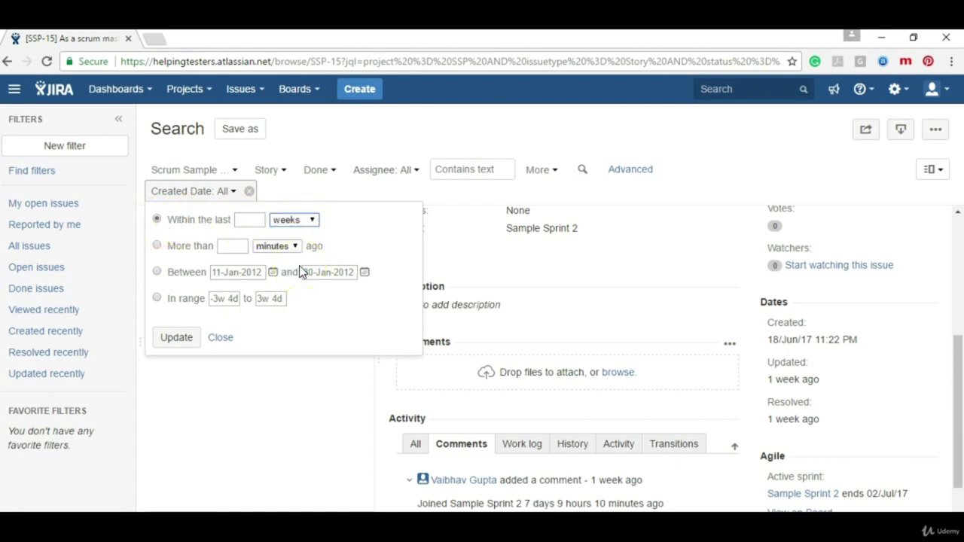
click(298, 221)
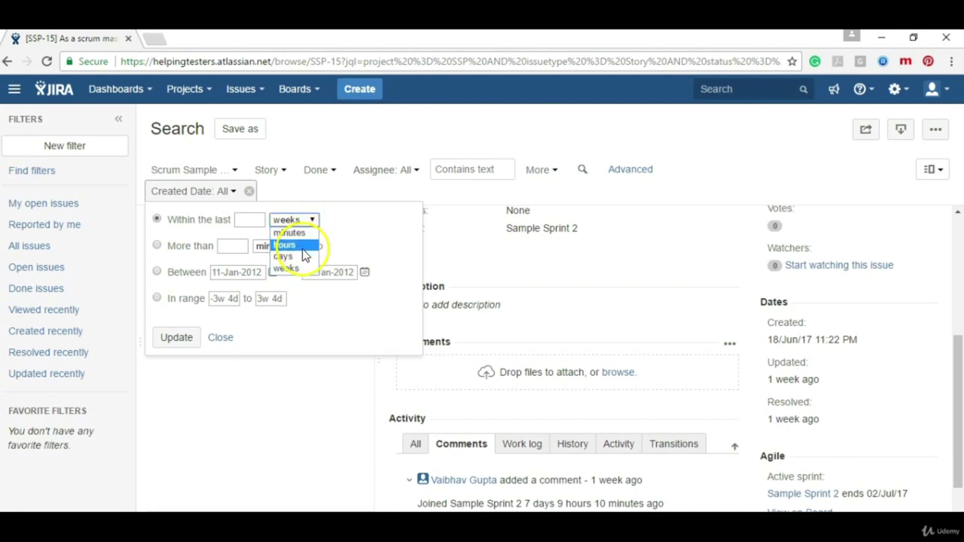
click(302, 252)
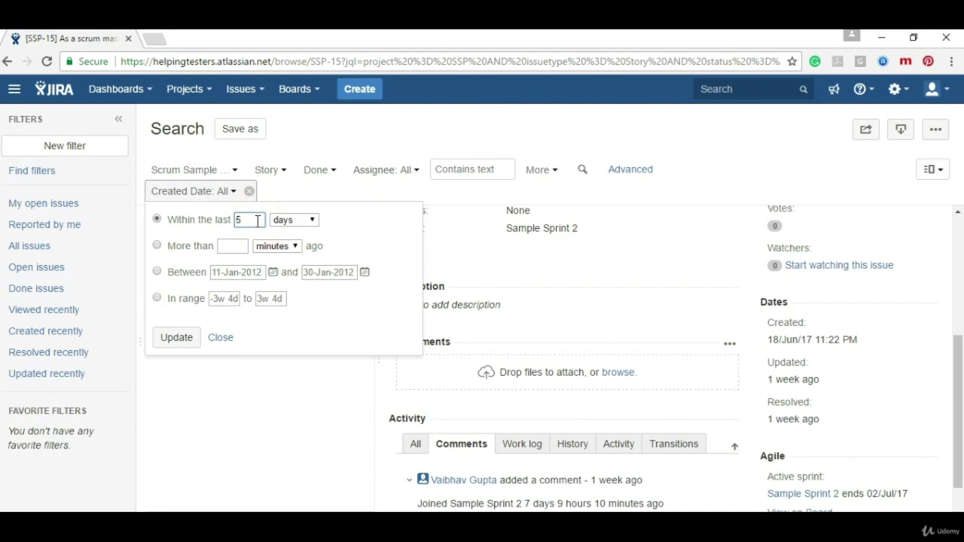
click(177, 337)
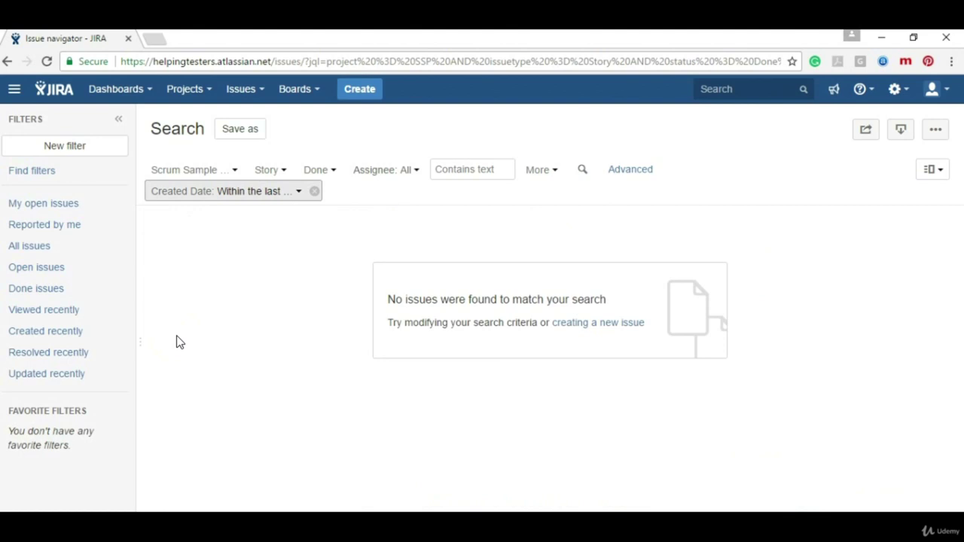
Remove the Done status restriction from the search.
click(337, 177)
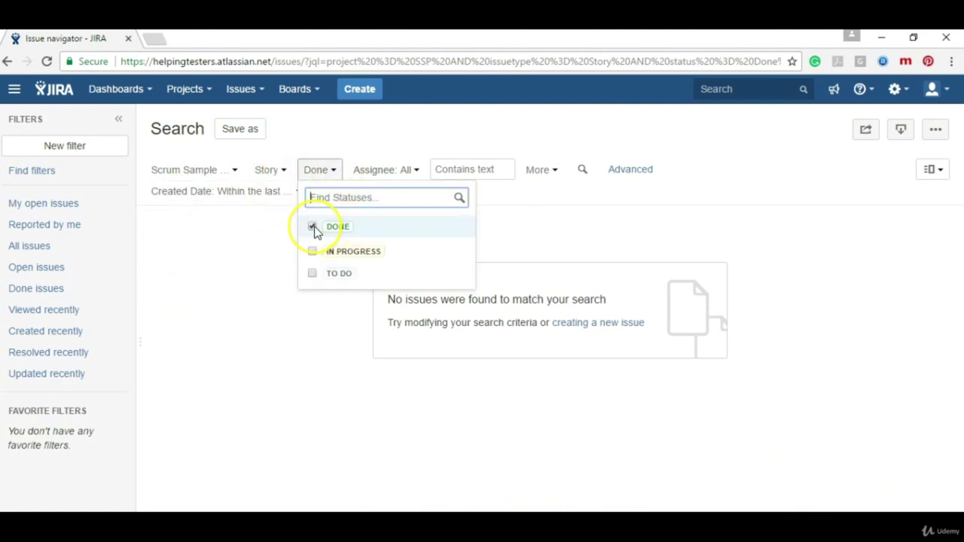
click(314, 228)
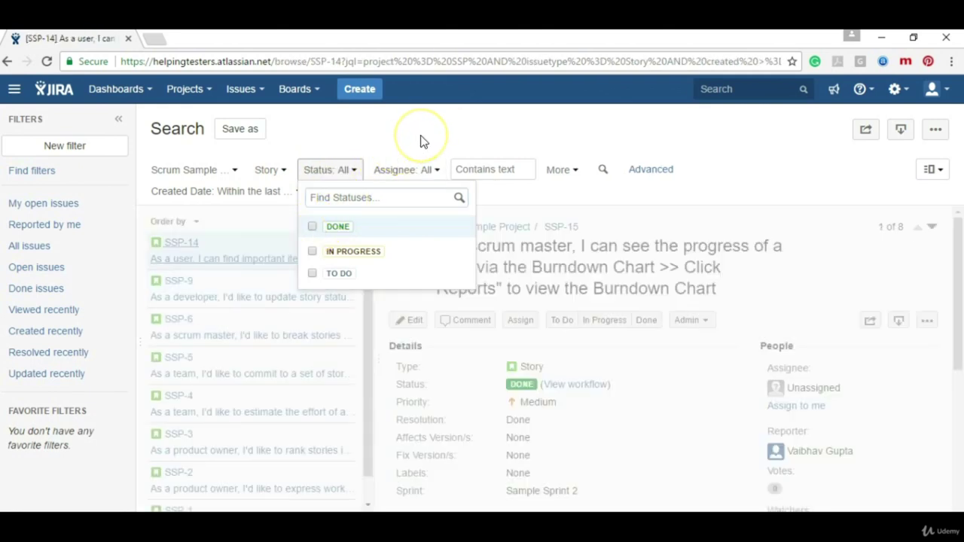
click(422, 141)
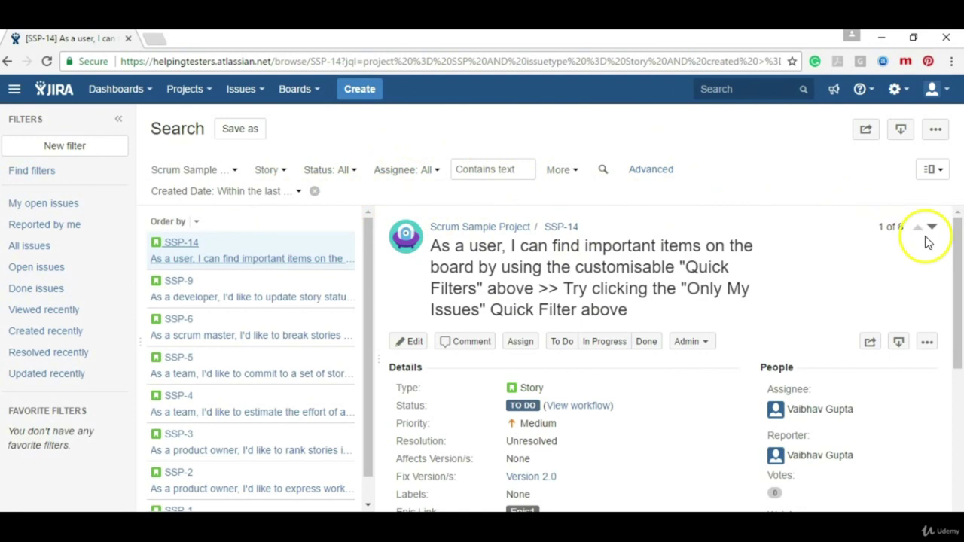
Change the Created Date criterion to within the last 1 hour.
click(245, 192)
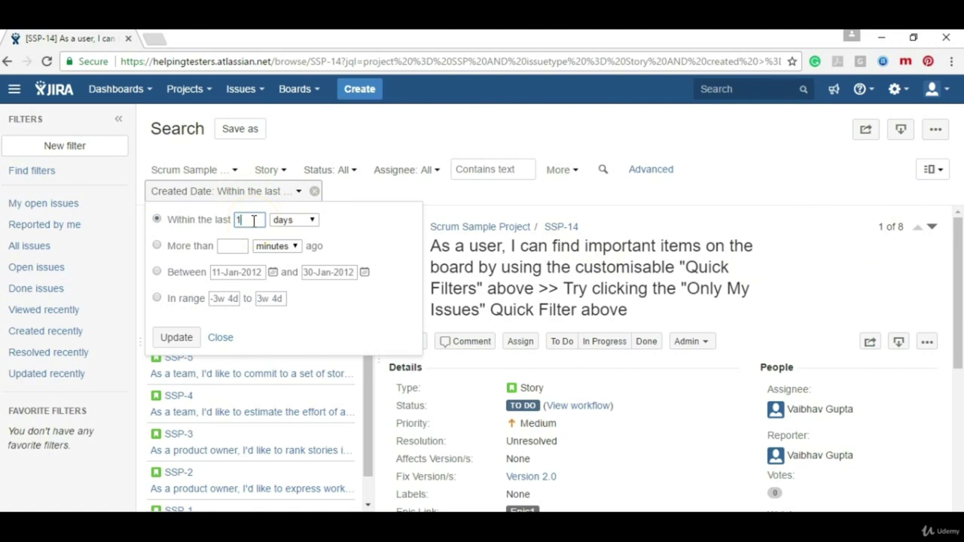
click(174, 338)
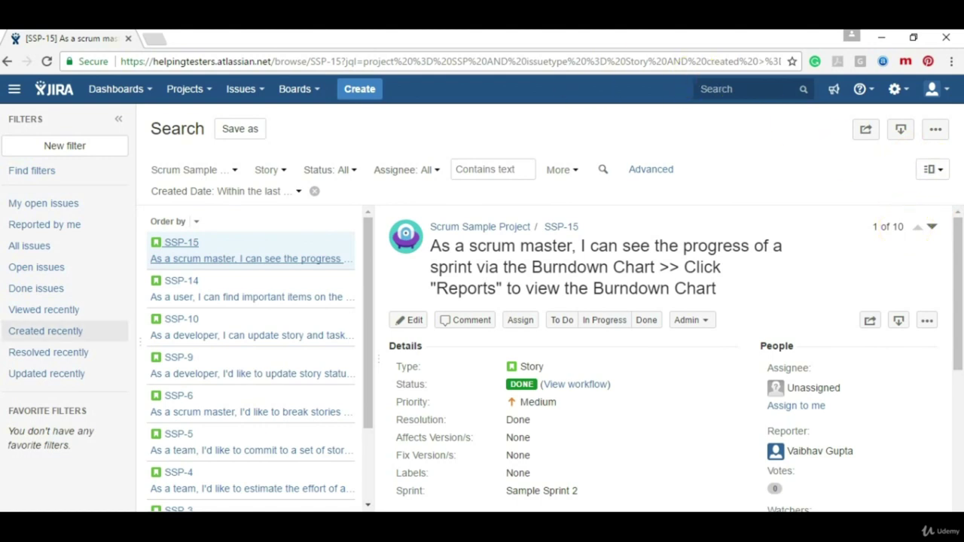
click(223, 192)
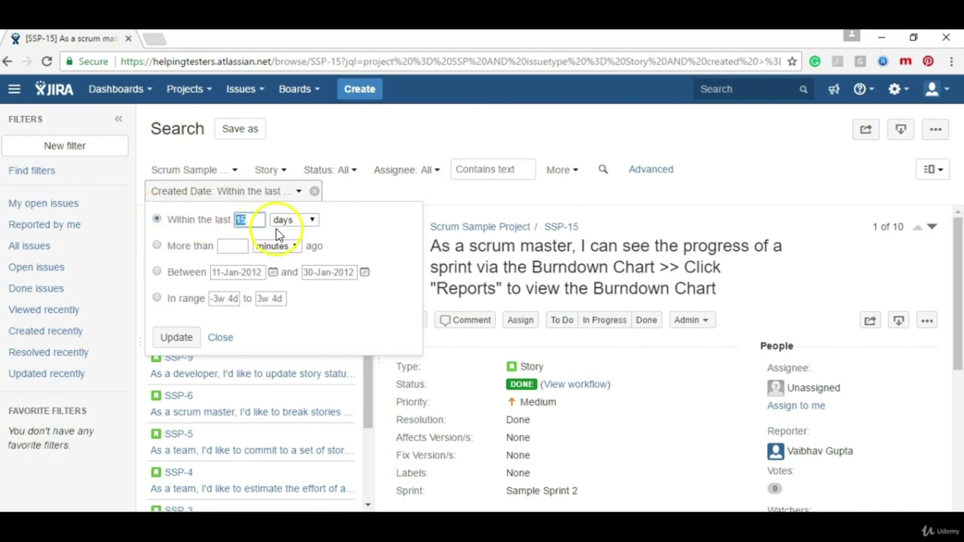
click(283, 223)
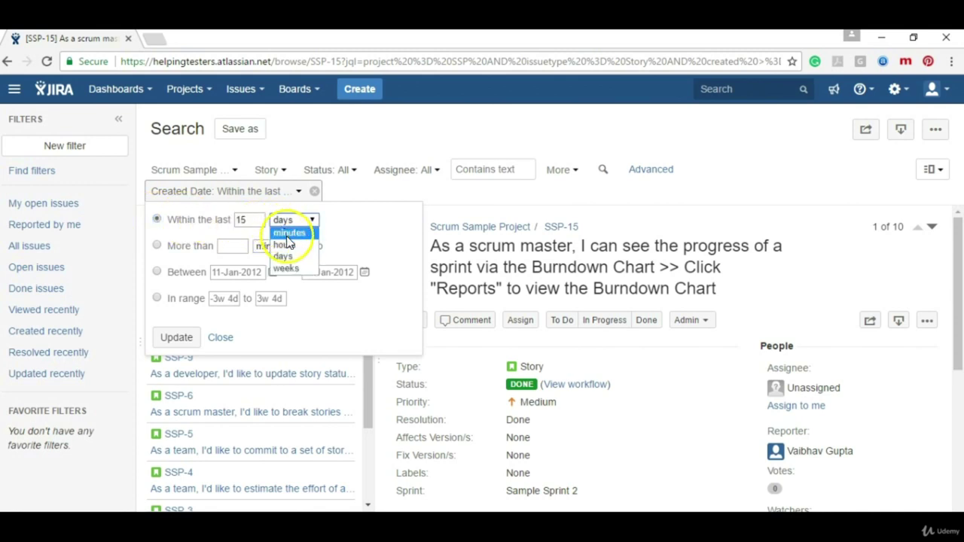
click(292, 244)
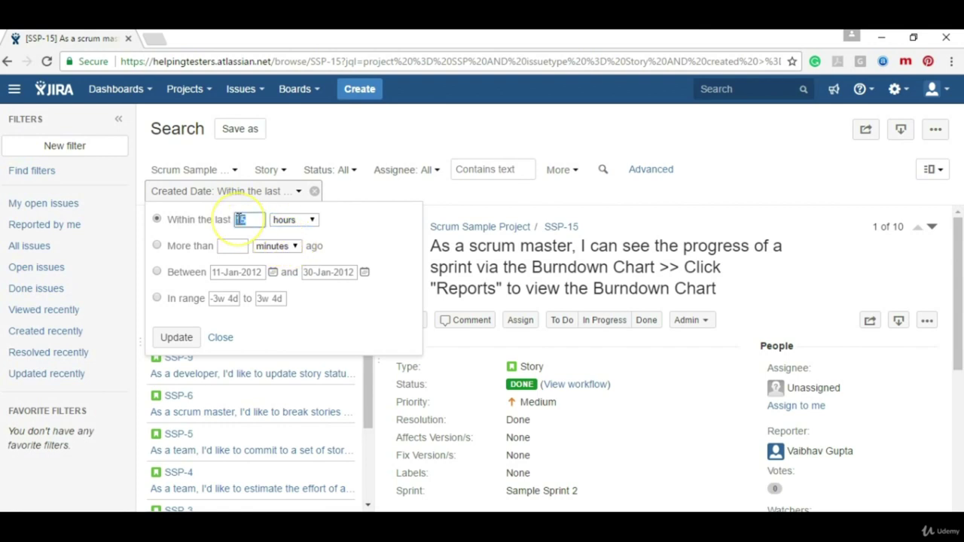
click(177, 338)
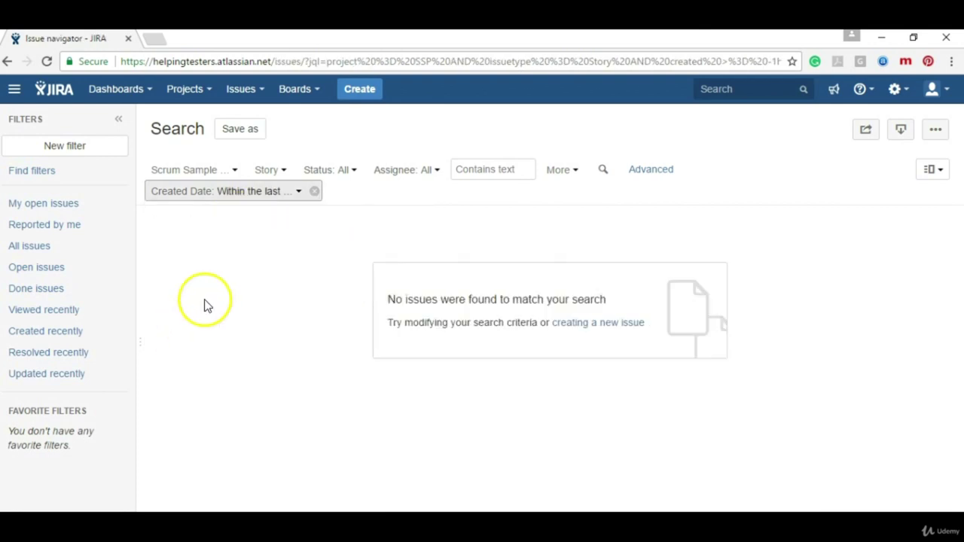
right_click(348, 101)
Create a new Bug, SSP-26 'Speling mistake on logo', in a separate tab.
click(369, 108)
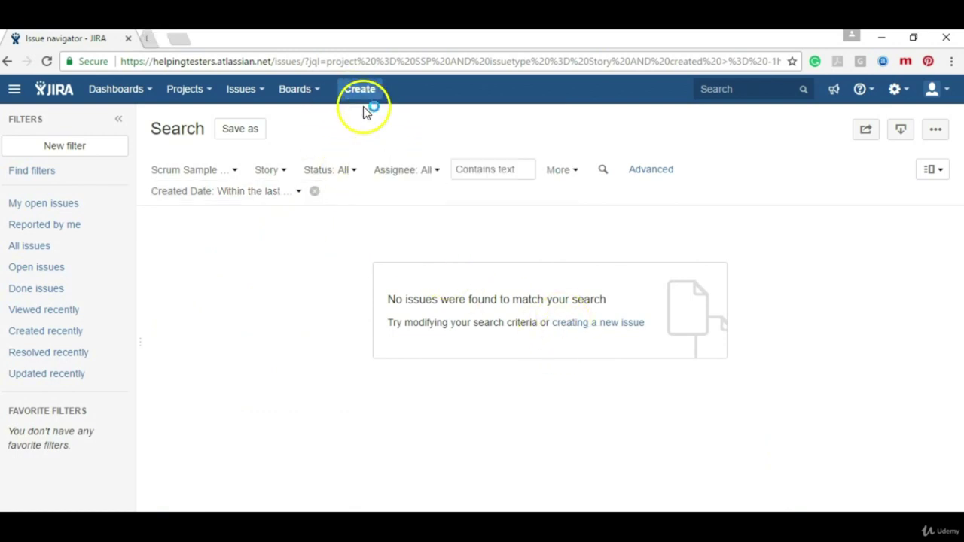
click(176, 38)
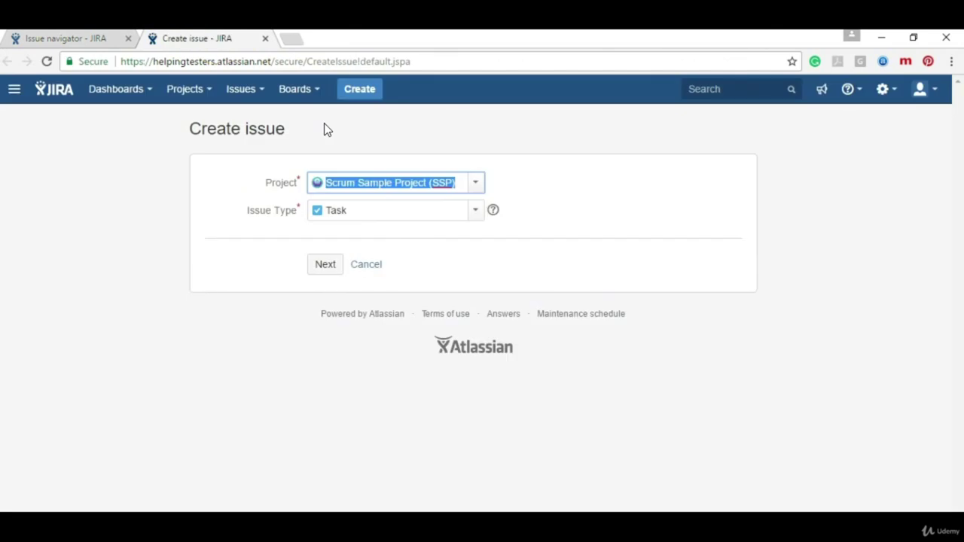
click(475, 214)
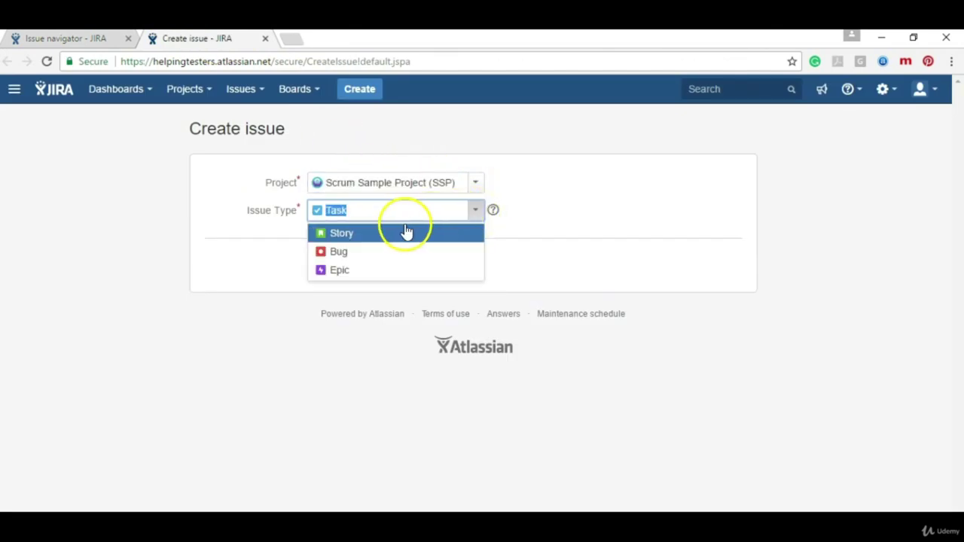
click(342, 251)
click(332, 263)
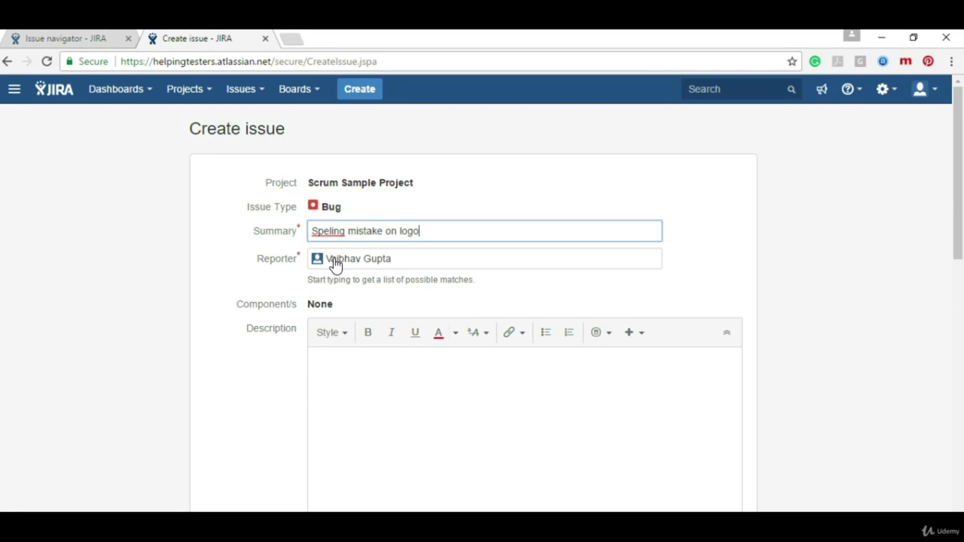
scroll(334, 301, down, 15)
click(332, 443)
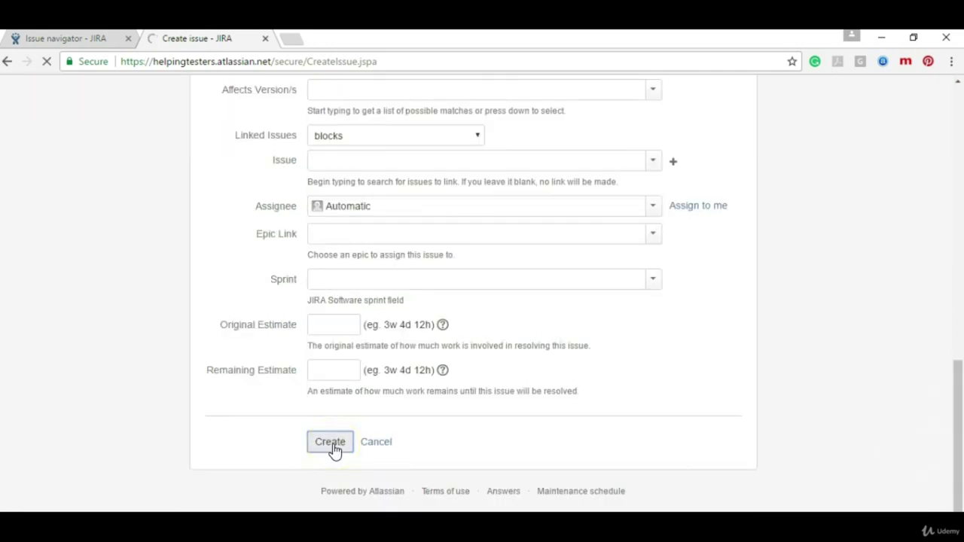
click(95, 38)
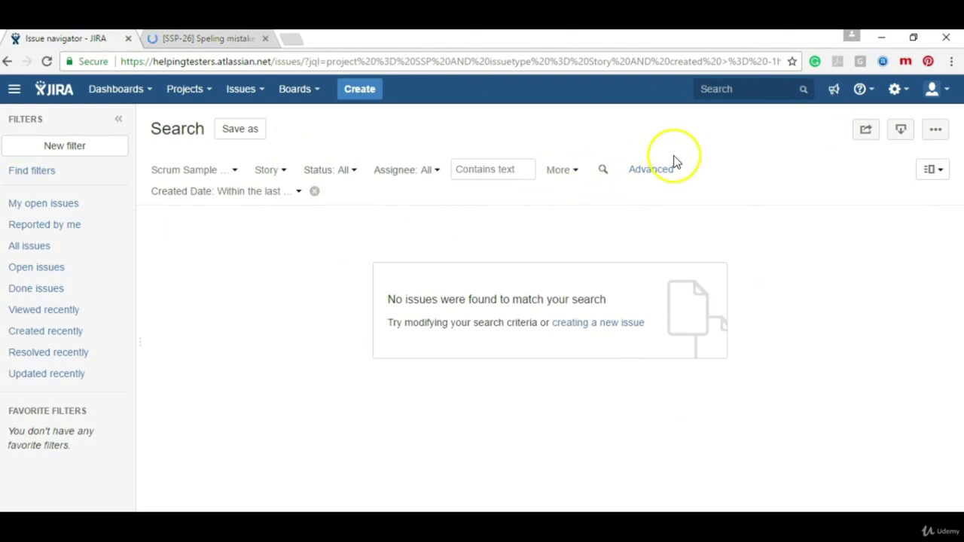
Reapply the one-hour Created Date criterion and reload the search page.
click(297, 193)
click(175, 339)
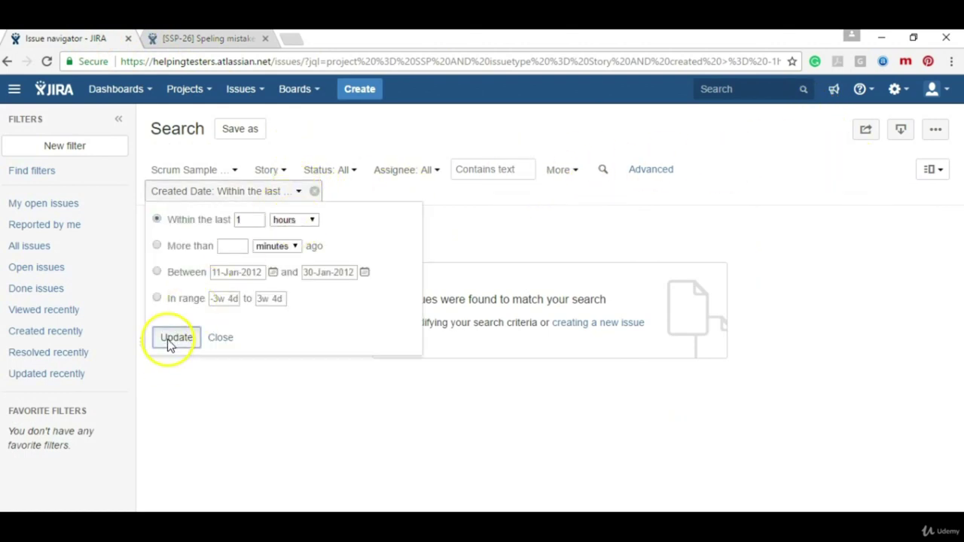
click(395, 62)
key(Return)
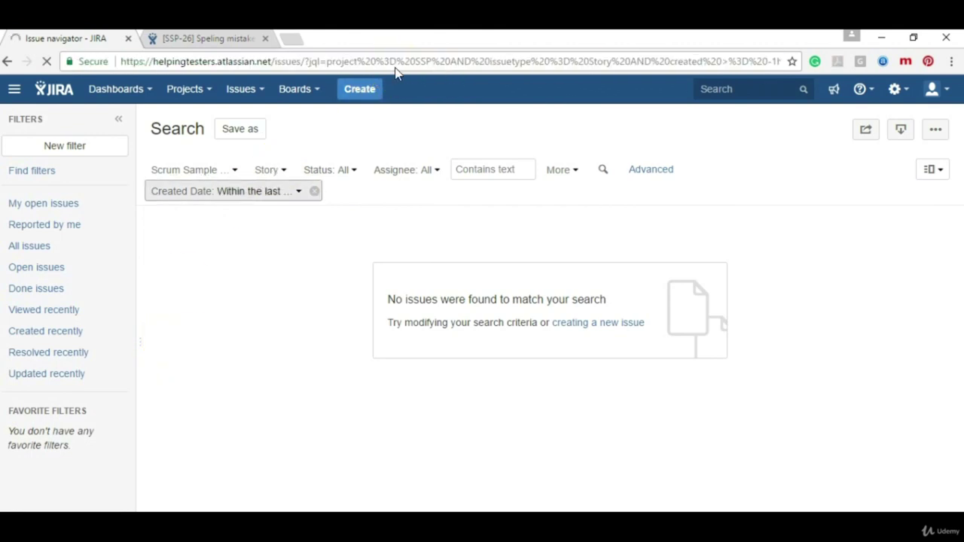
Change the issue type filter from Story to Bug, showing SSP-26.
click(271, 168)
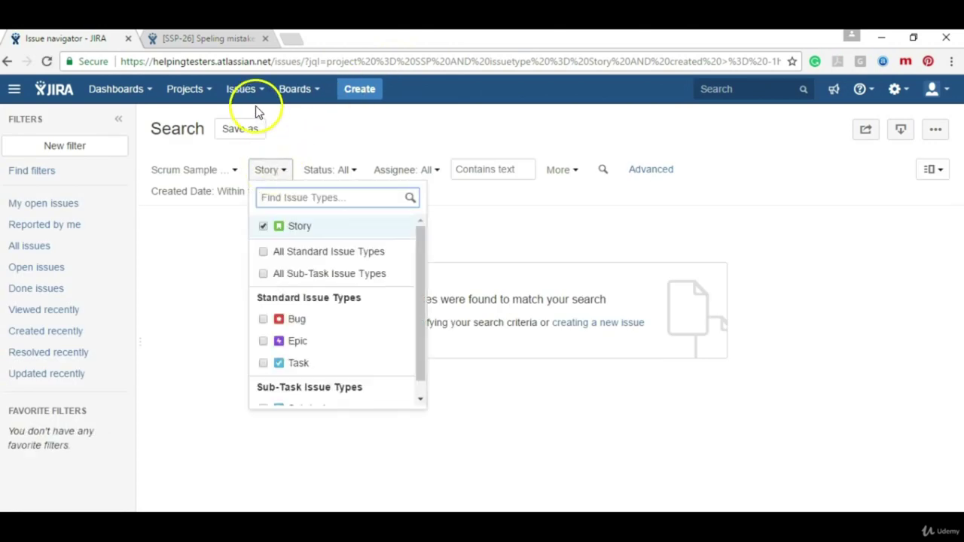
click(264, 319)
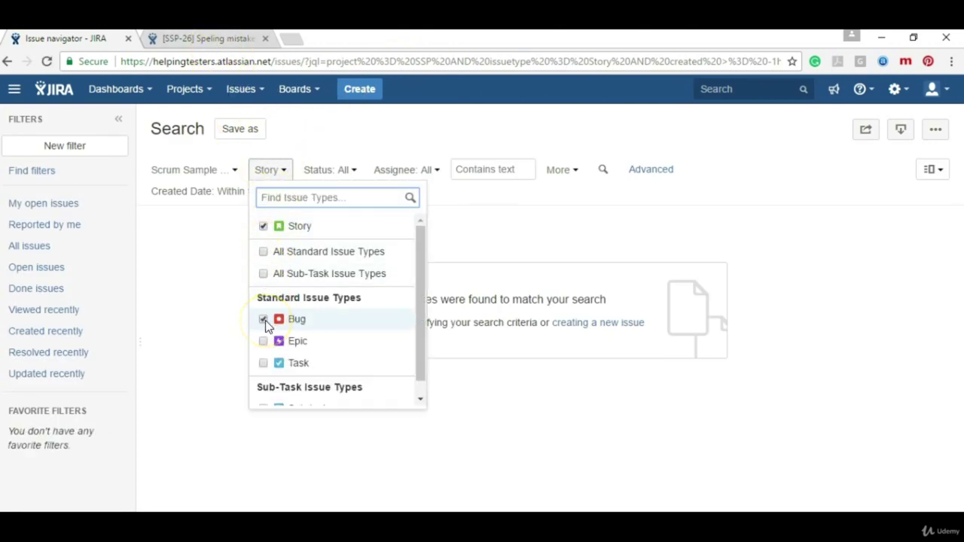
click(264, 226)
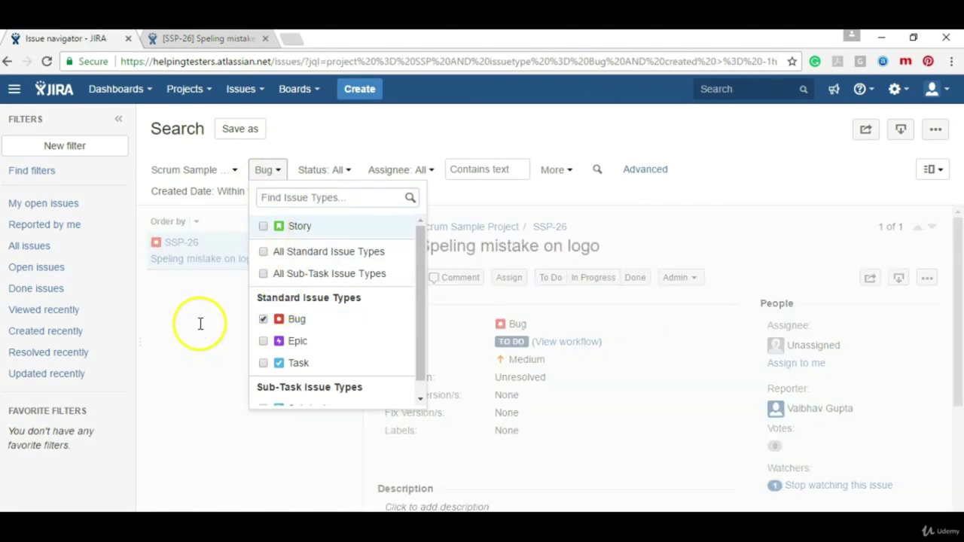
click(195, 39)
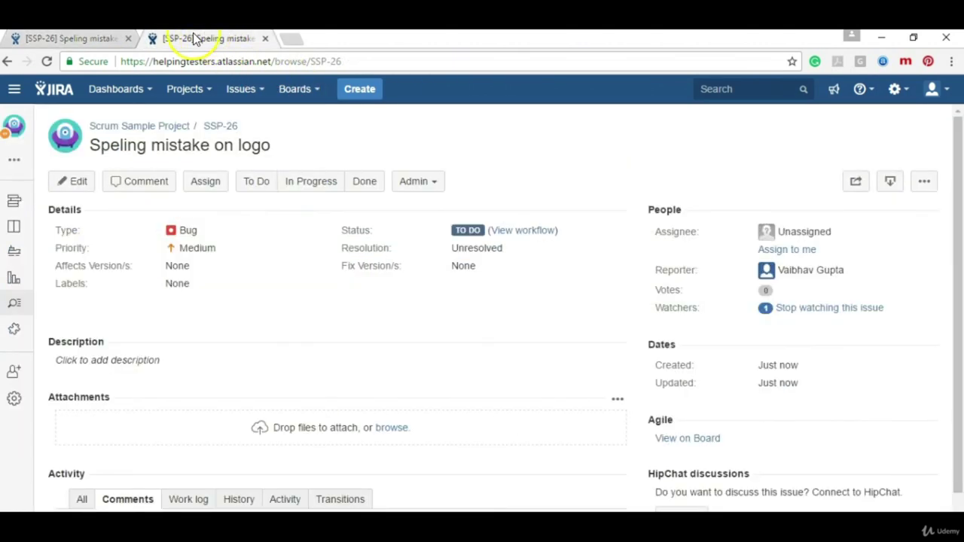
click(92, 35)
click(386, 151)
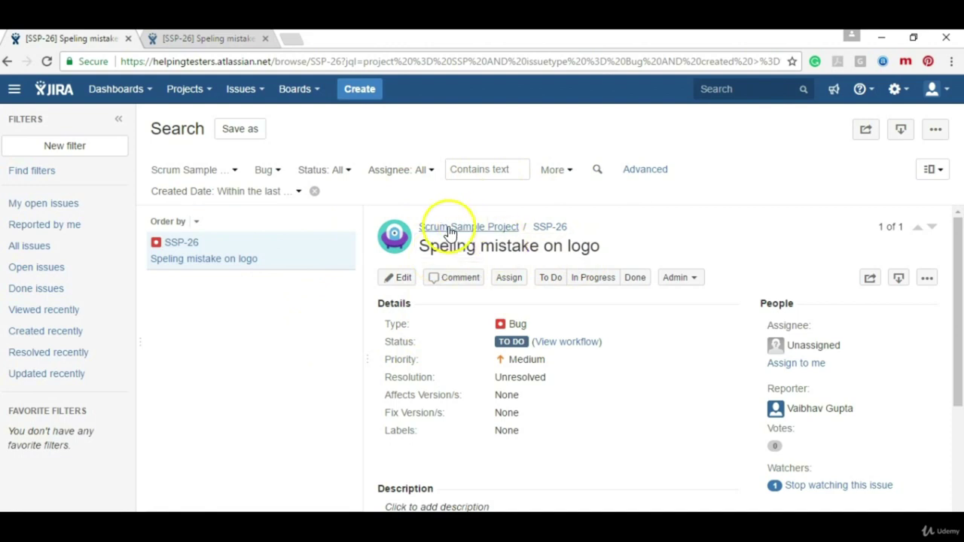
Add an Epic Link criterion set to Epic1 (SSP-24) to the bug search, which finds no issues.
click(201, 39)
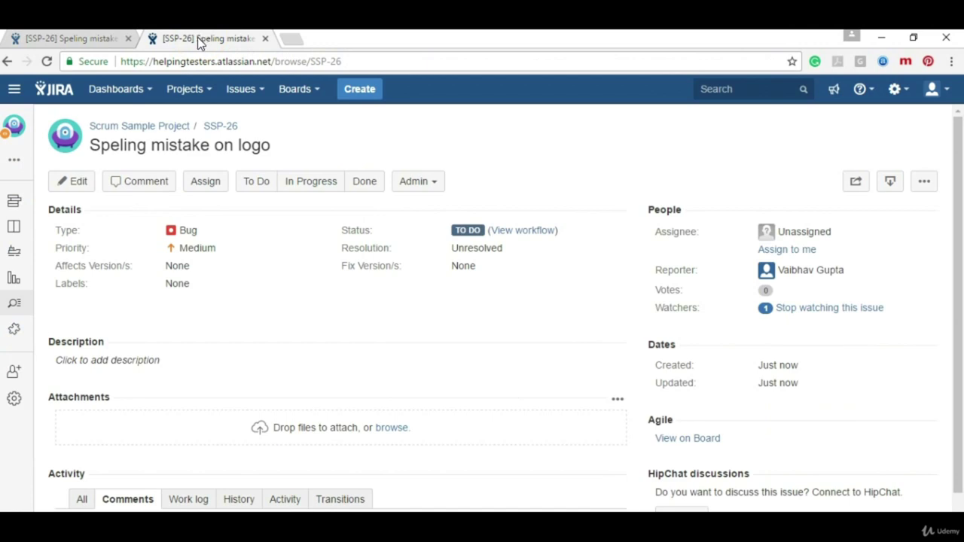
click(107, 39)
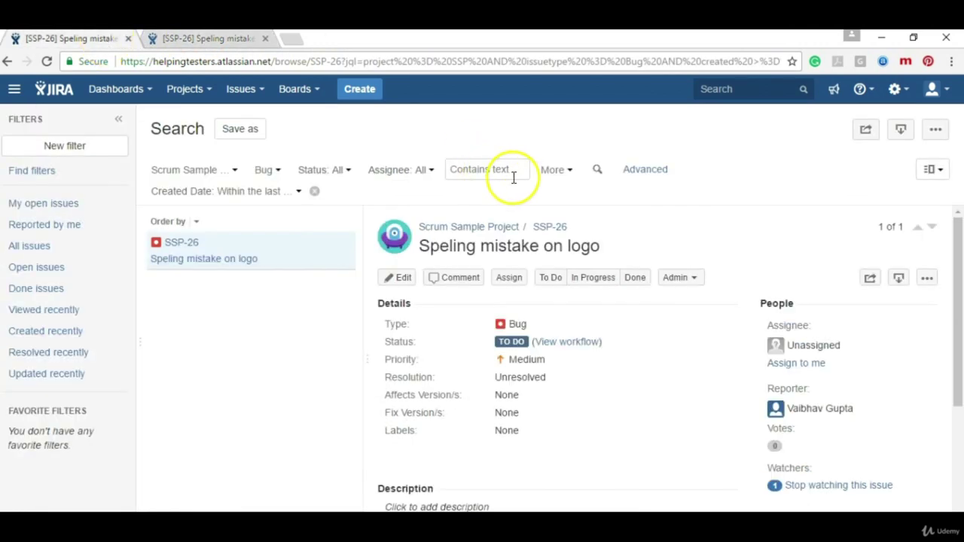
click(554, 171)
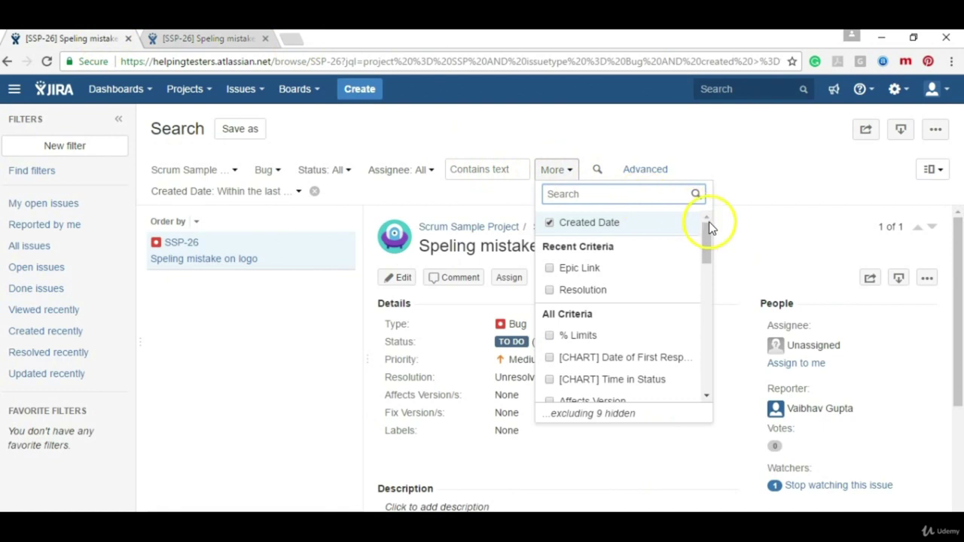
click(550, 270)
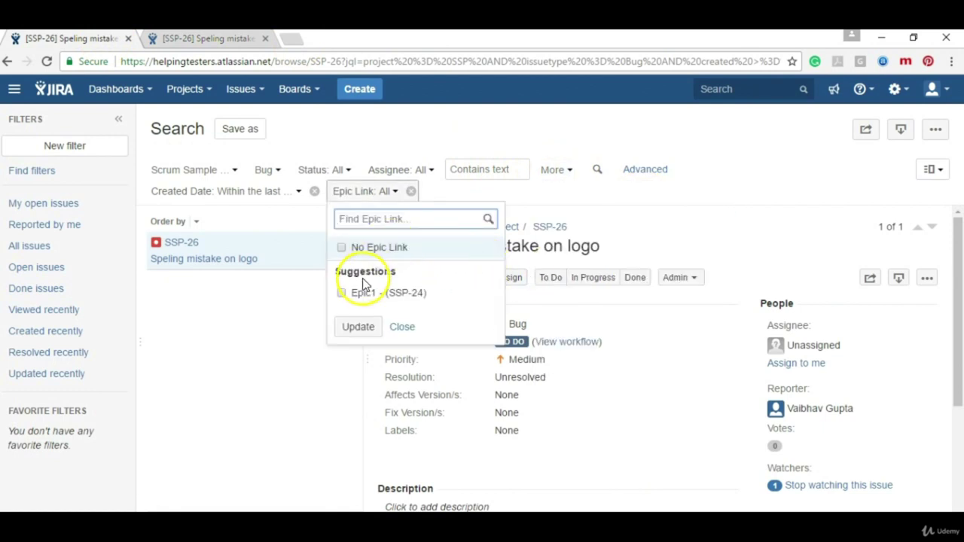
click(342, 293)
click(358, 327)
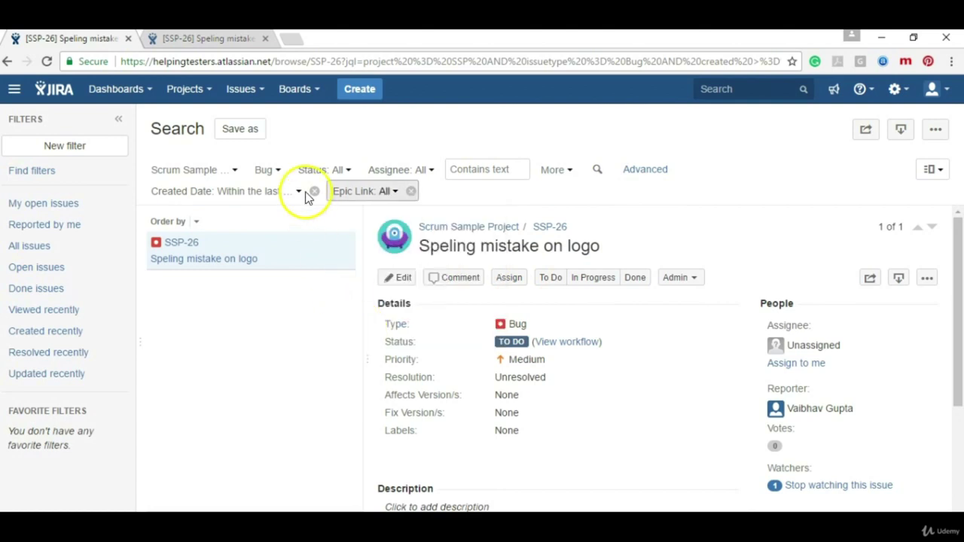
click(399, 195)
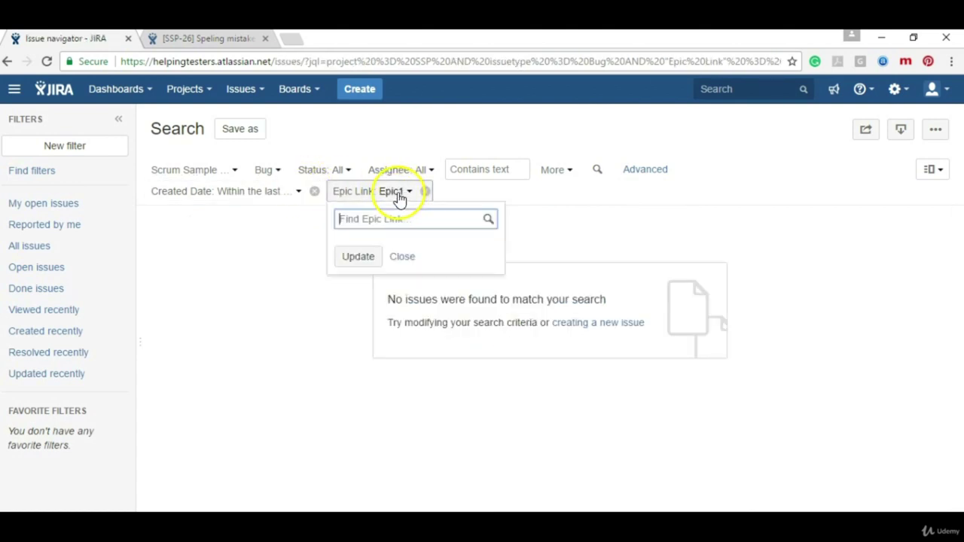
click(293, 269)
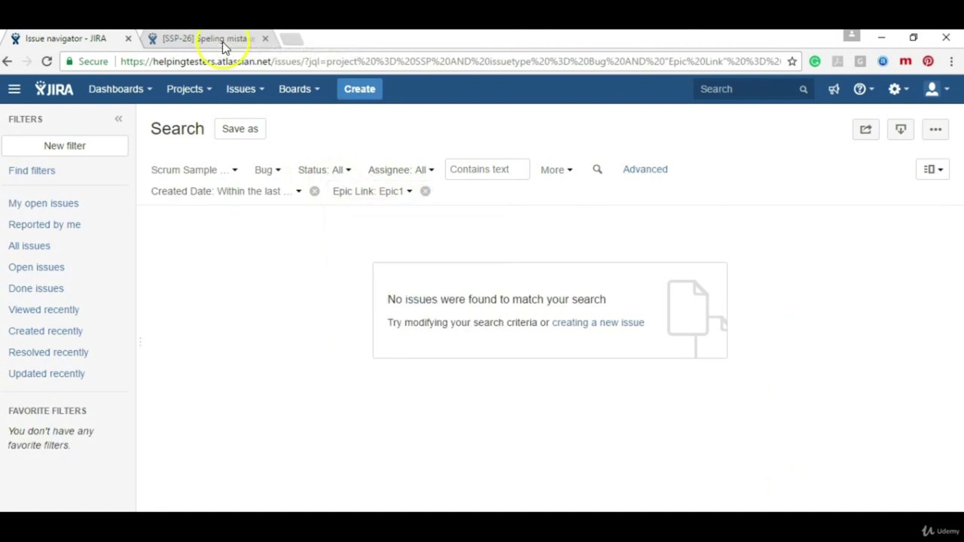
click(222, 41)
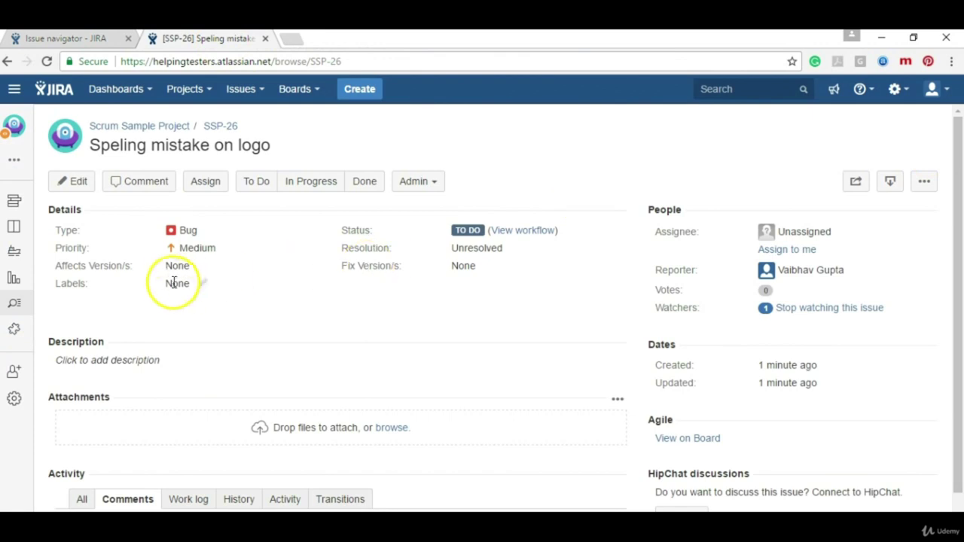
Set SSP-26's Epic Link to Epic1 in its edit form and save it.
click(76, 183)
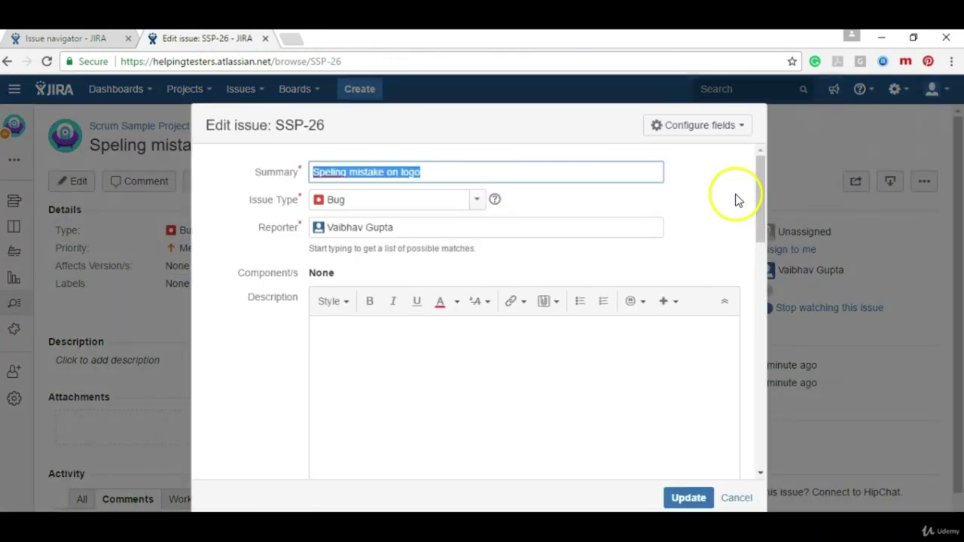
drag(763, 201, 751, 369)
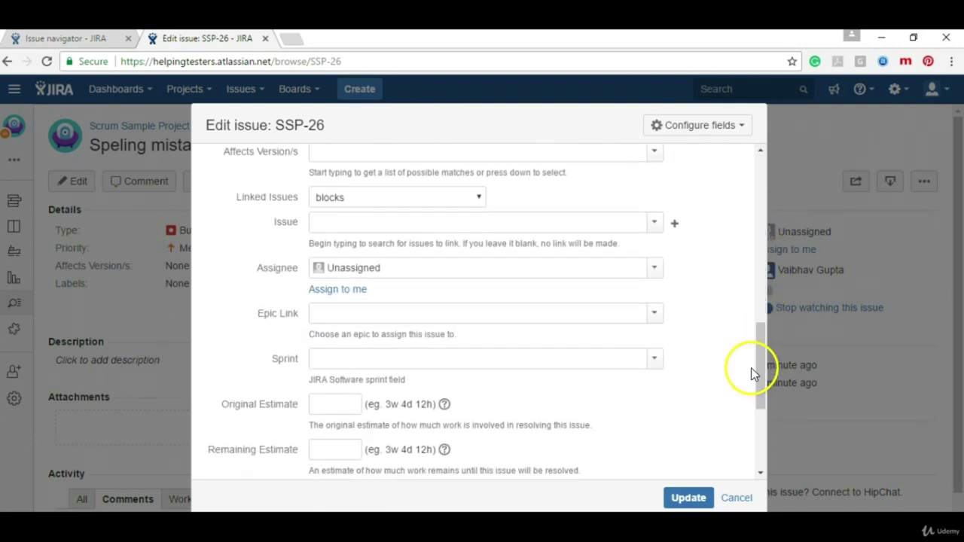
click(653, 315)
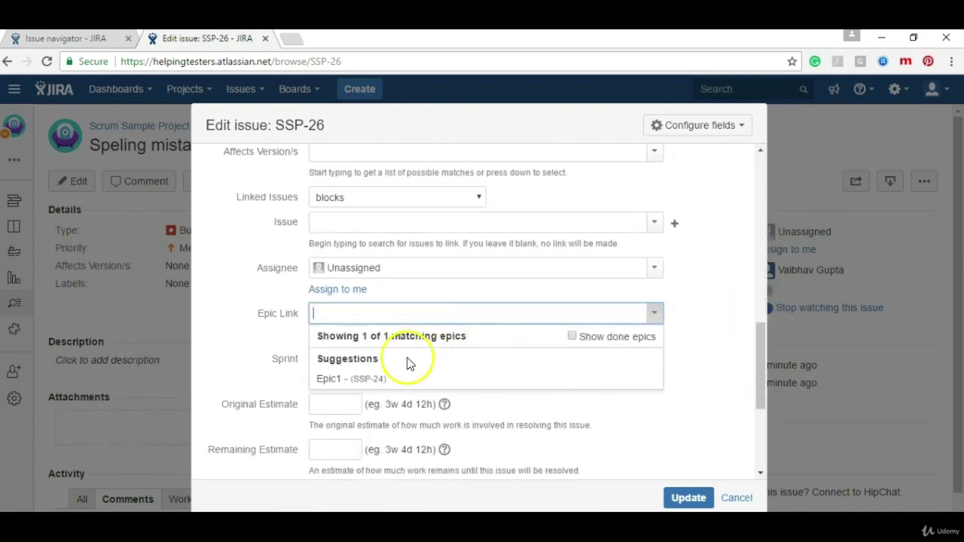
click(394, 383)
click(711, 499)
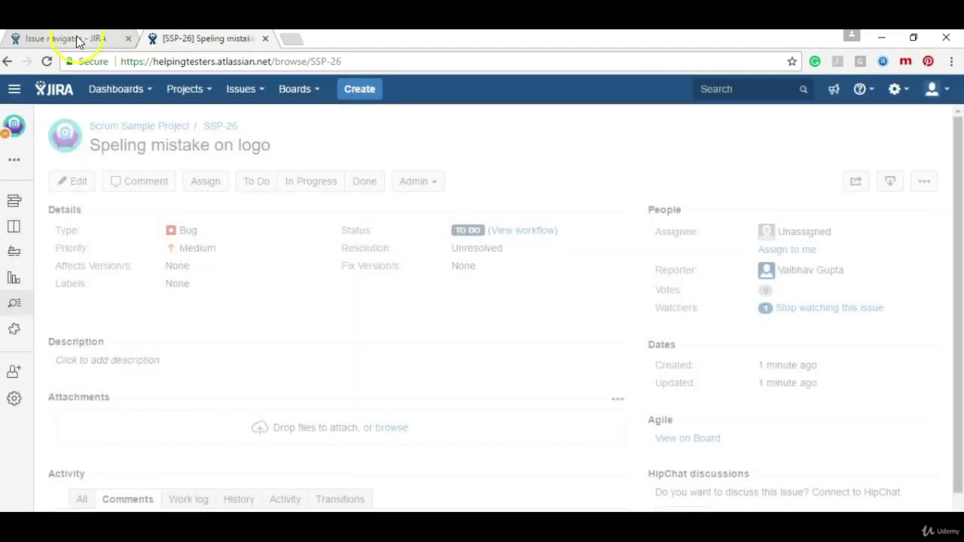
click(76, 38)
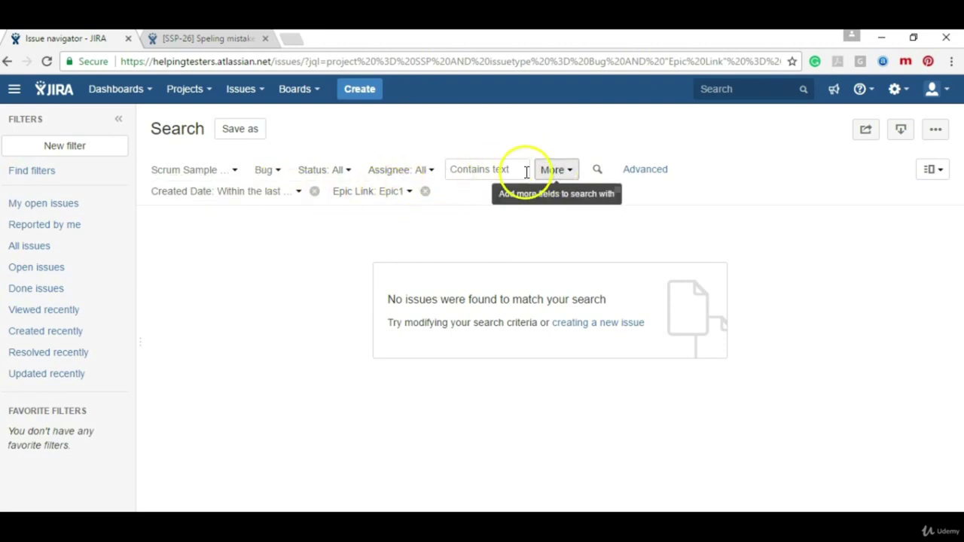
Rerun the Epic Link Epic1 search so it returns SSP-26, and review its Resolution field.
click(398, 195)
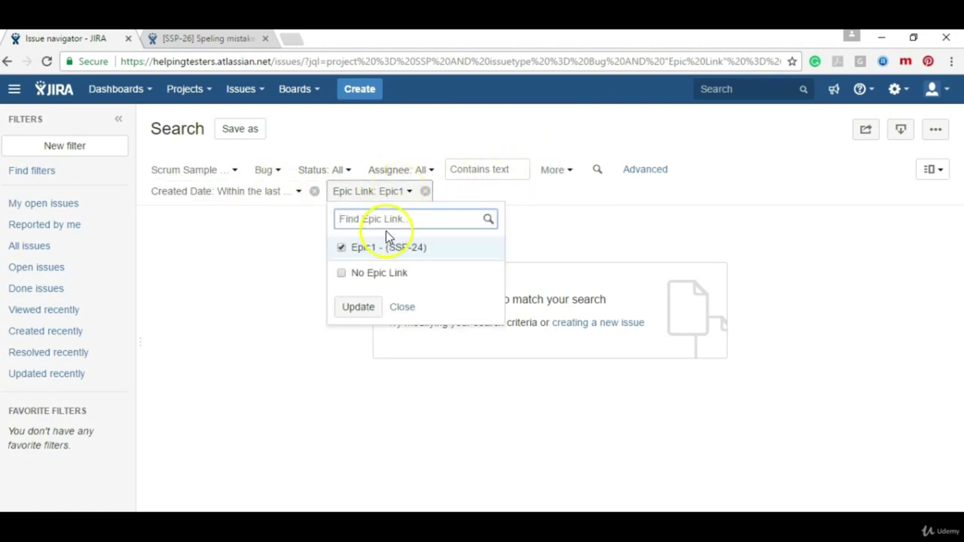
click(369, 306)
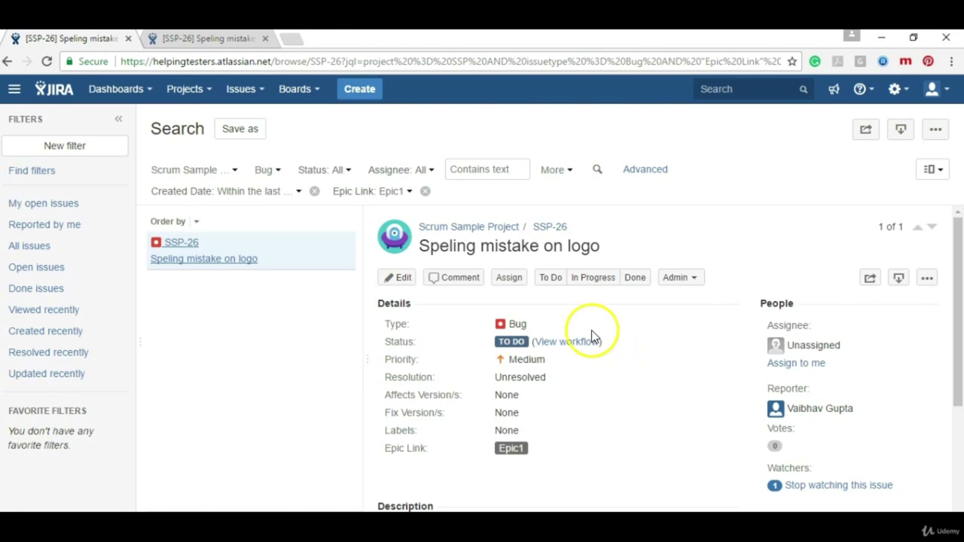
drag(961, 238, 951, 410)
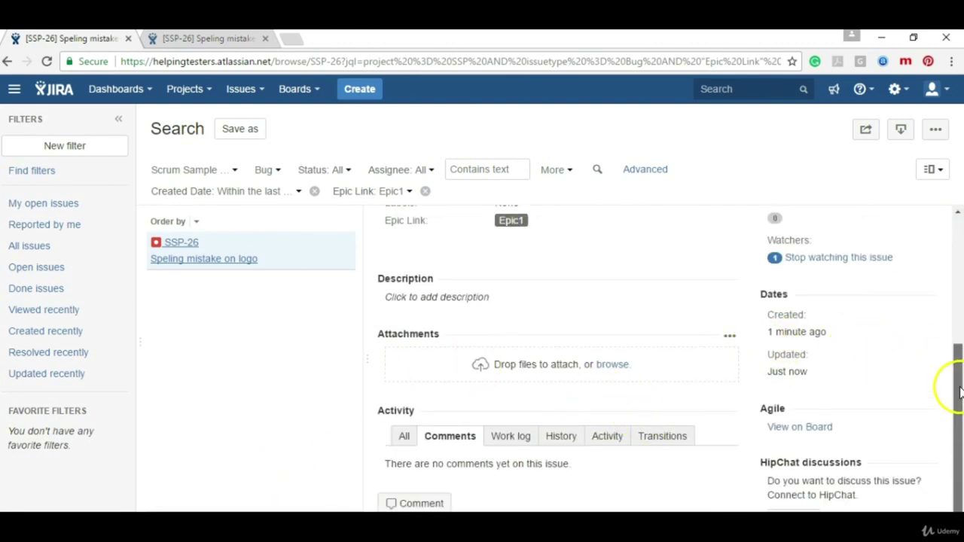
drag(957, 399, 929, 279)
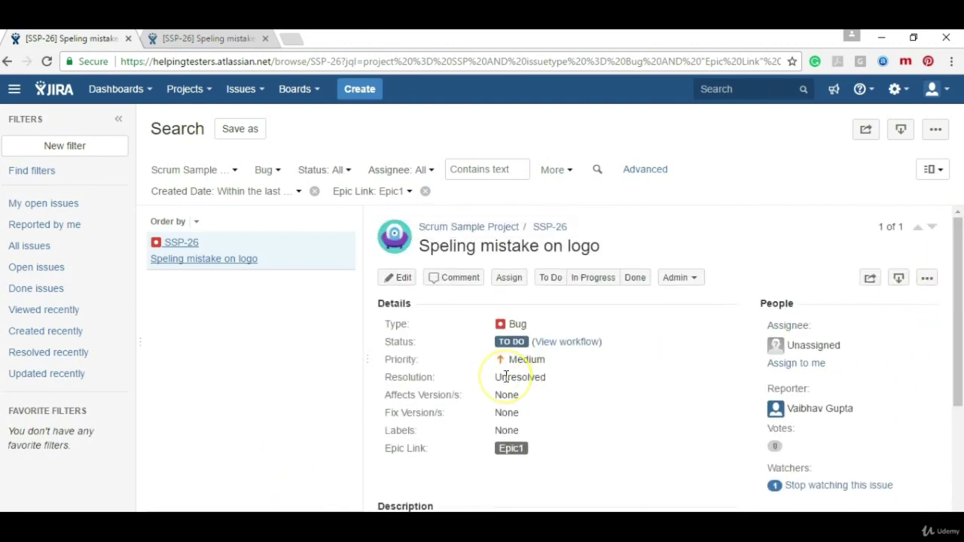
double_click(409, 375)
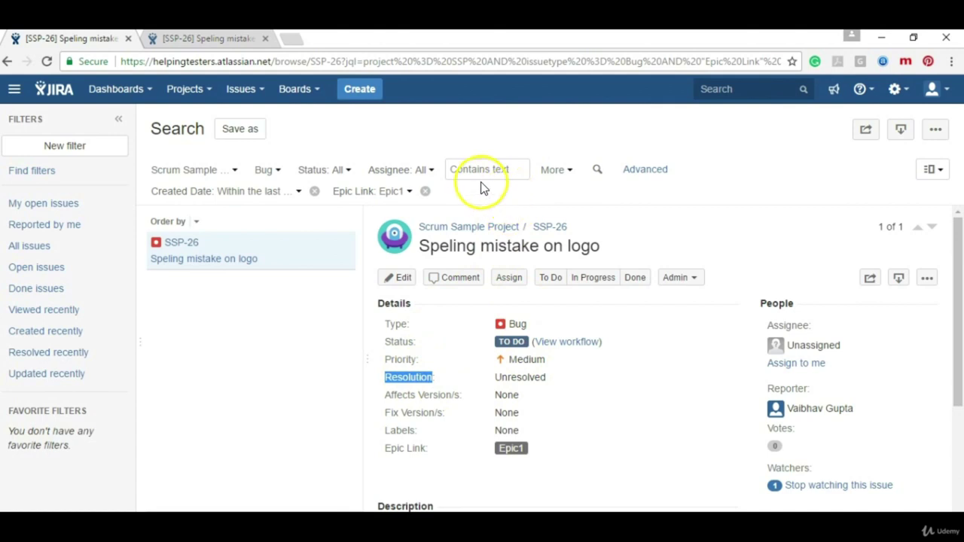
click(573, 172)
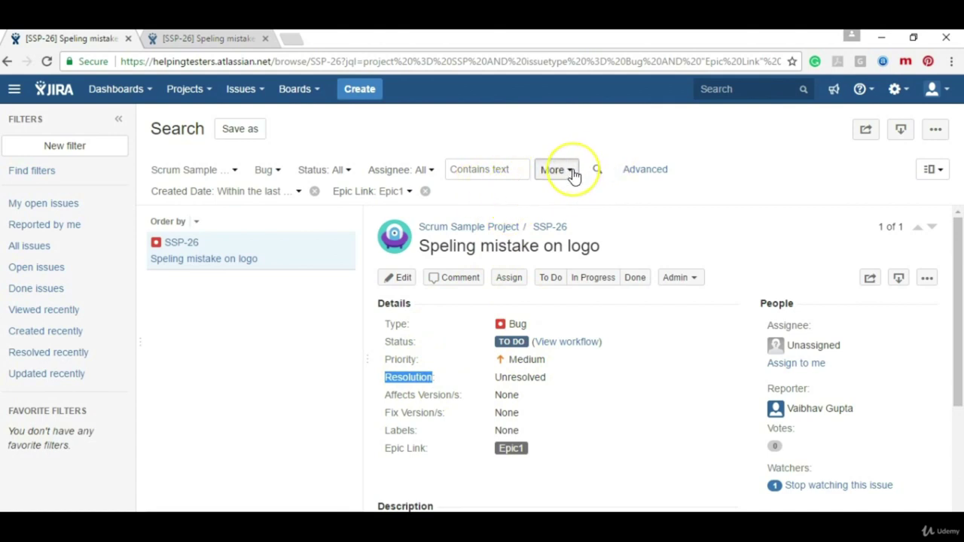
Add a Resolution criterion set to Cannot Reproduce, leaving no matching issues.
text(respo)
key(BackSpace)
key(BackSpace)
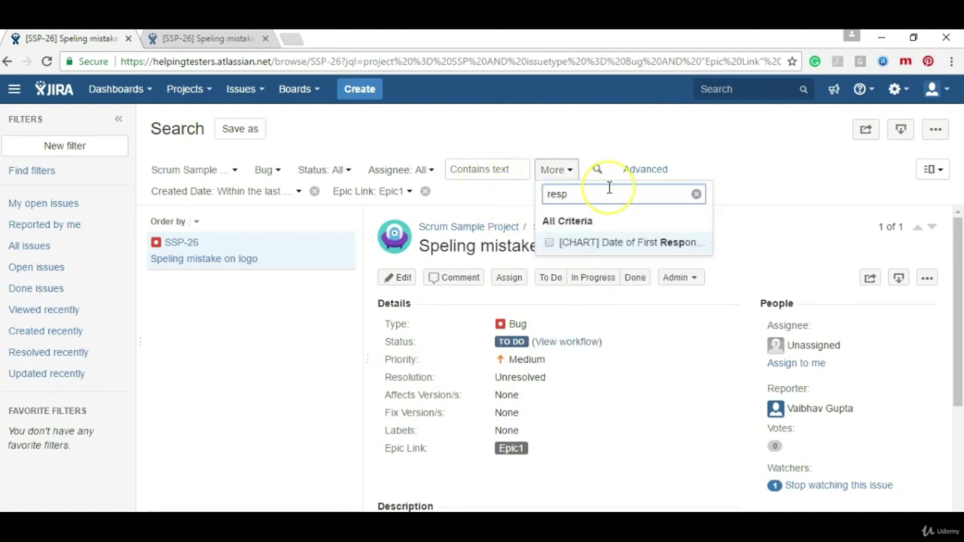
text(o)
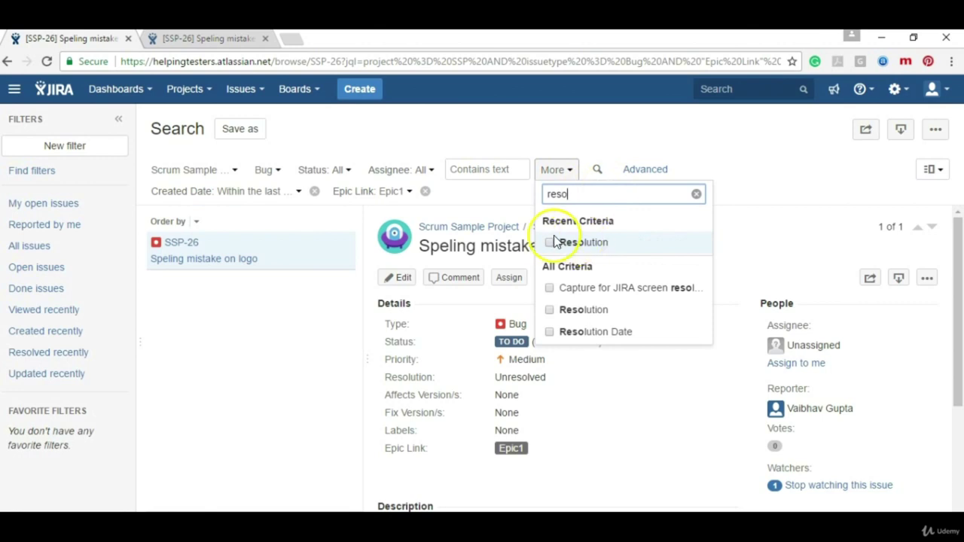
click(548, 245)
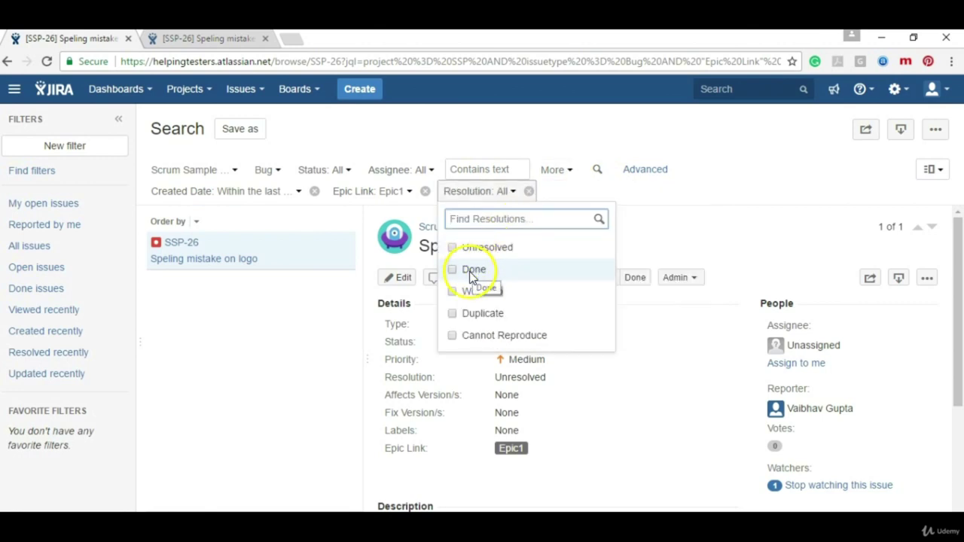
click(452, 336)
drag(313, 366, 314, 196)
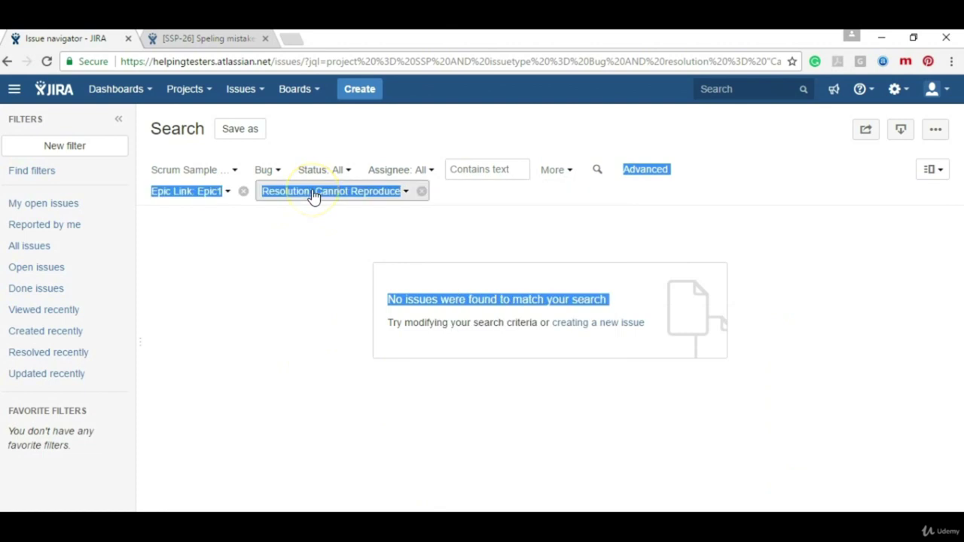
click(469, 250)
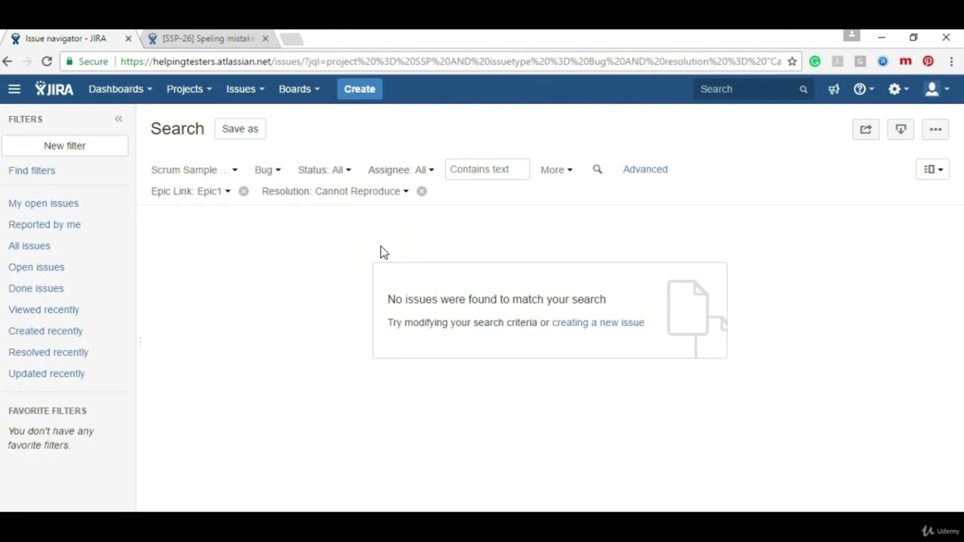
Delete the whole JQL query in the advanced editor, toggling to Basic and clearing it again.
click(646, 170)
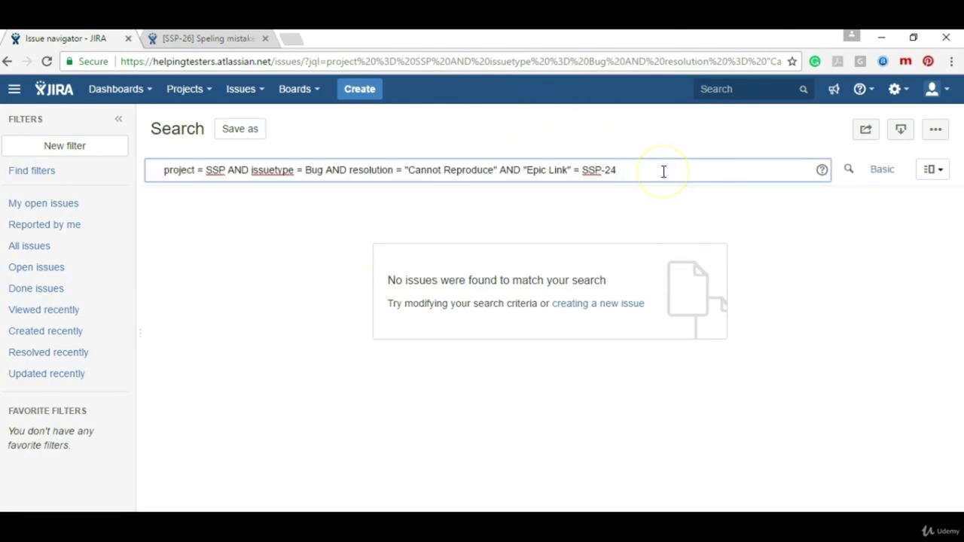
triple_click(663, 171)
key(BackSpace)
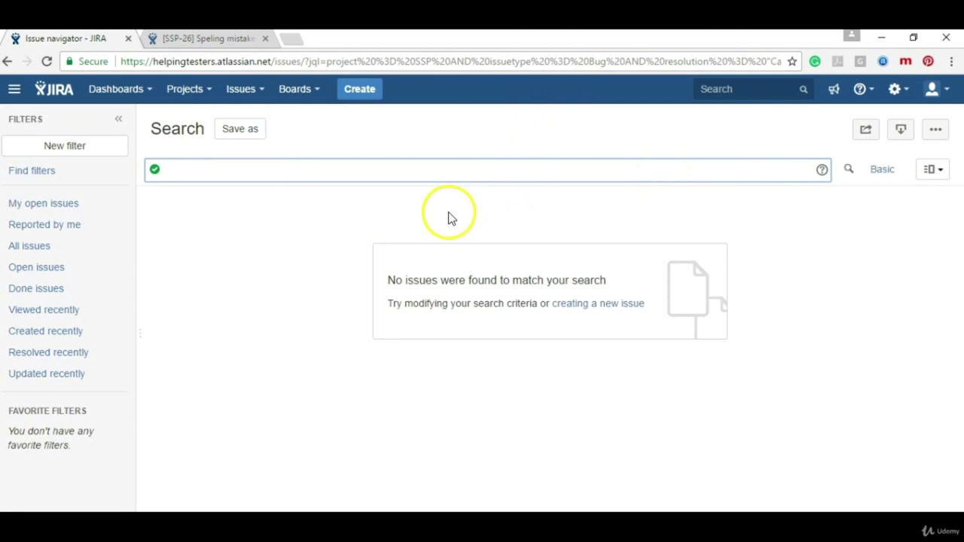
click(880, 173)
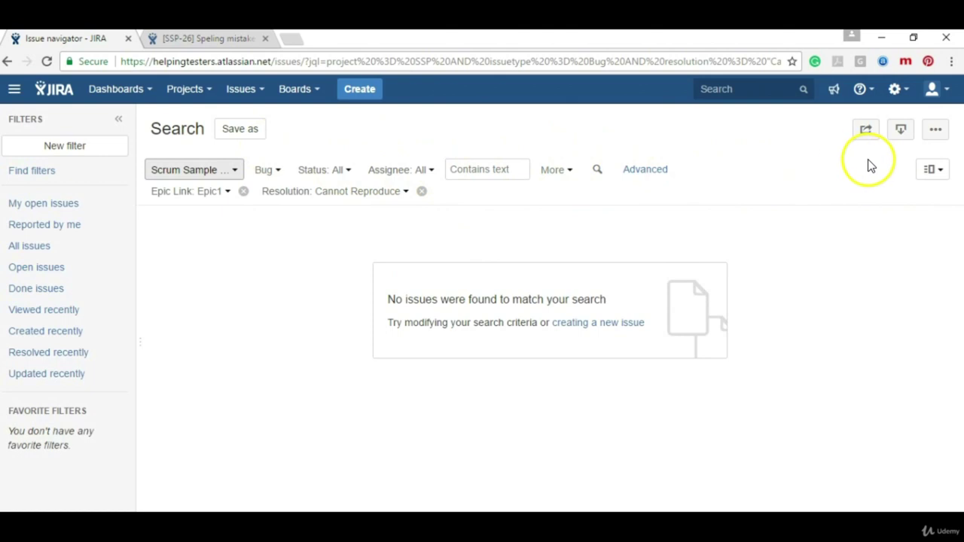
click(646, 170)
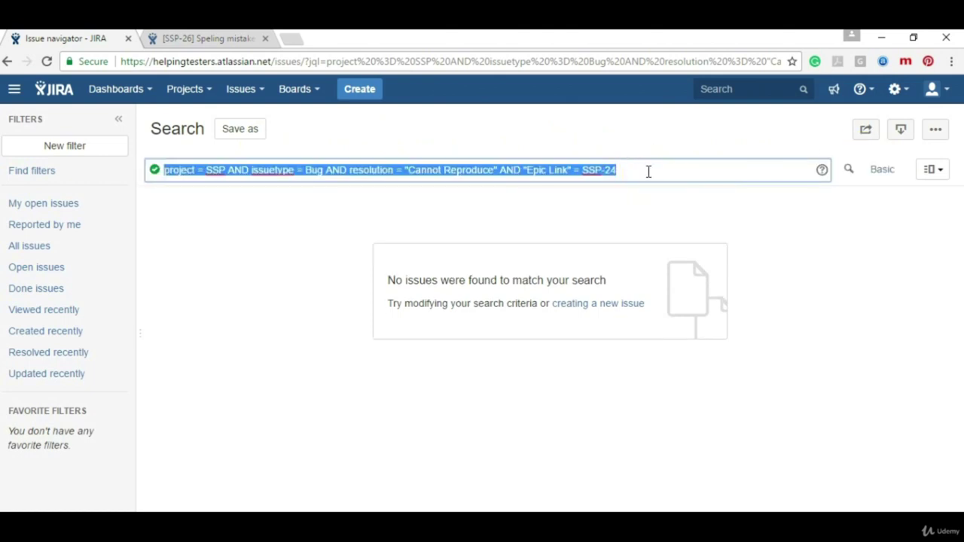
key(BackSpace)
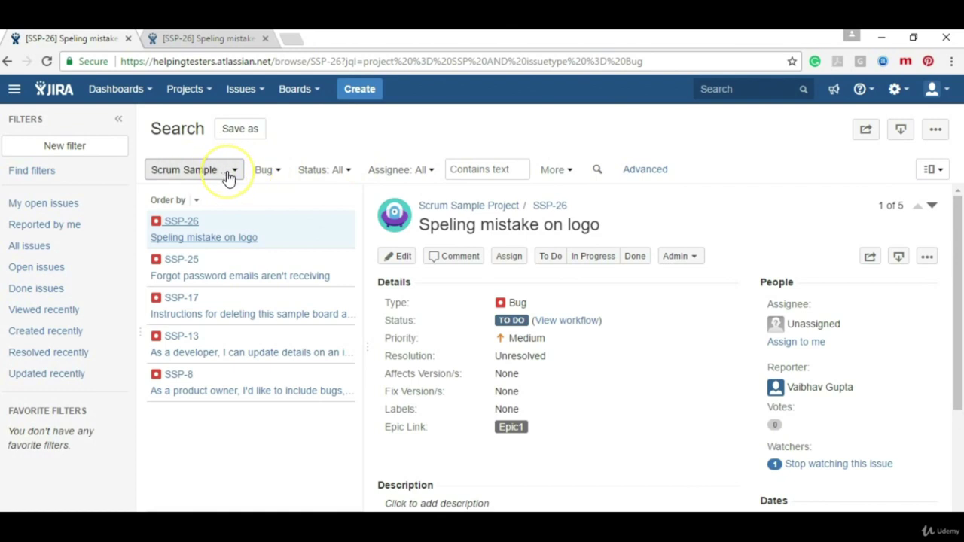
Start a fresh all-projects issue search listing 38 issues and close the second browser tab.
click(230, 175)
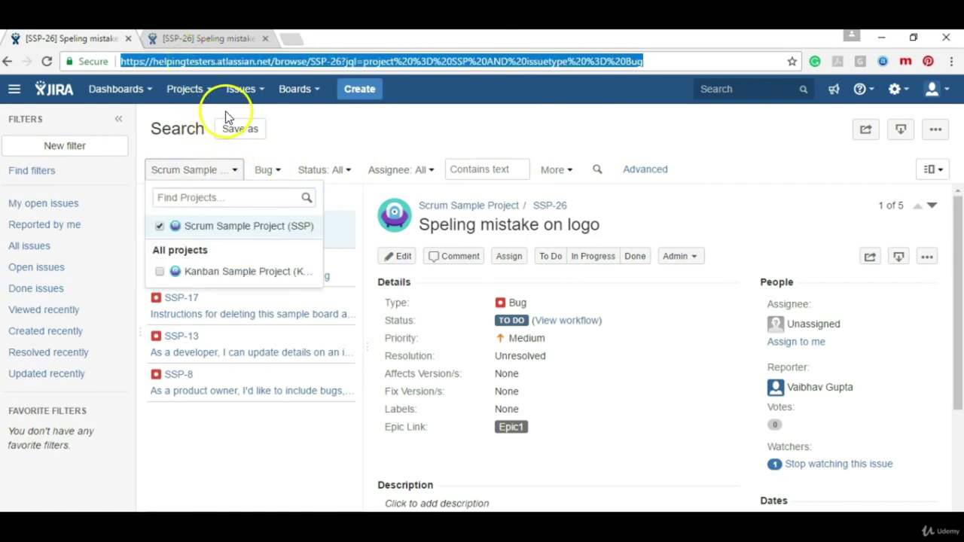
click(246, 100)
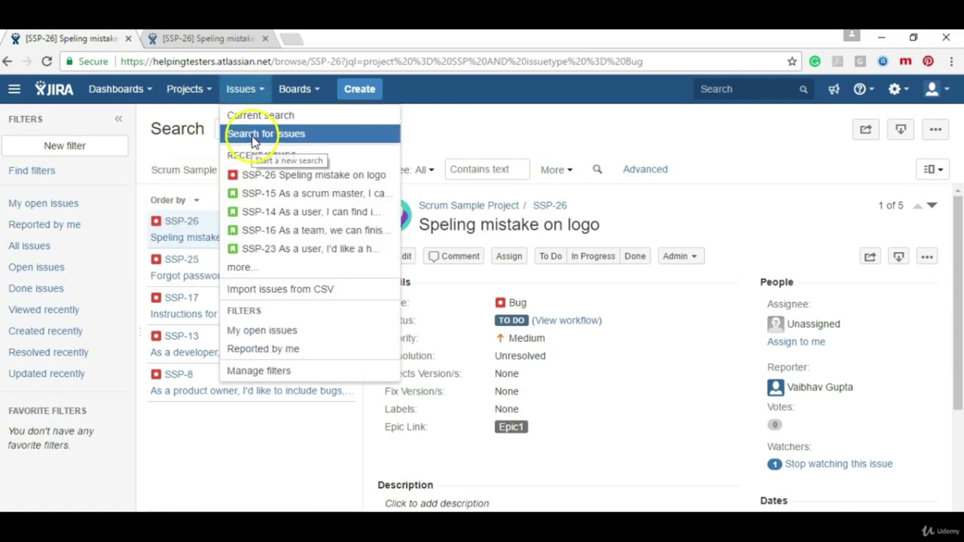
click(252, 137)
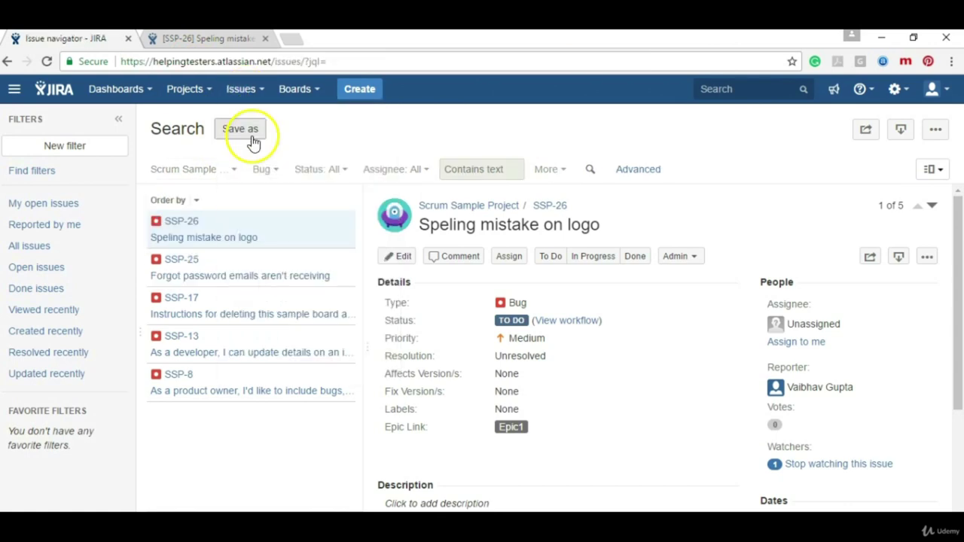
click(240, 38)
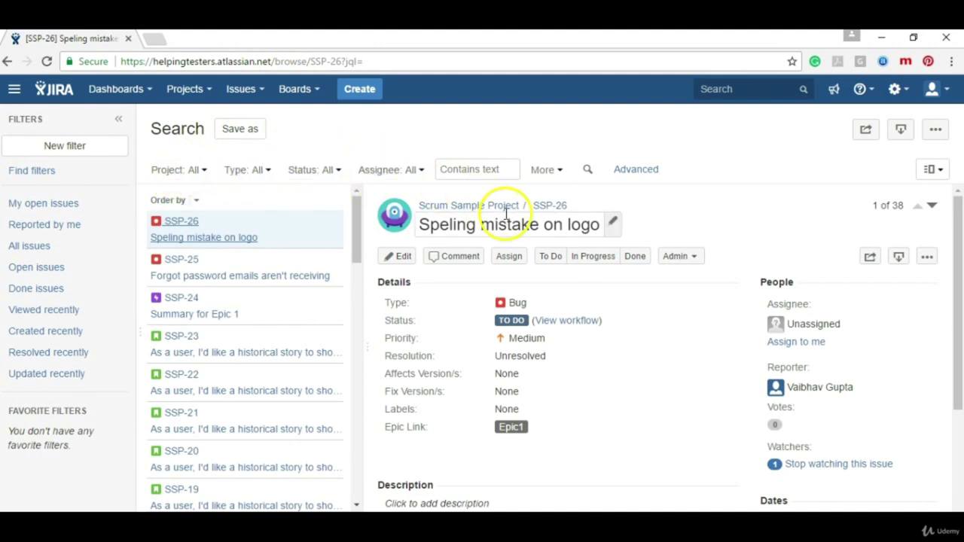
Begin a JQL query with project = "Scrum Sample Project" using autocomplete.
click(636, 170)
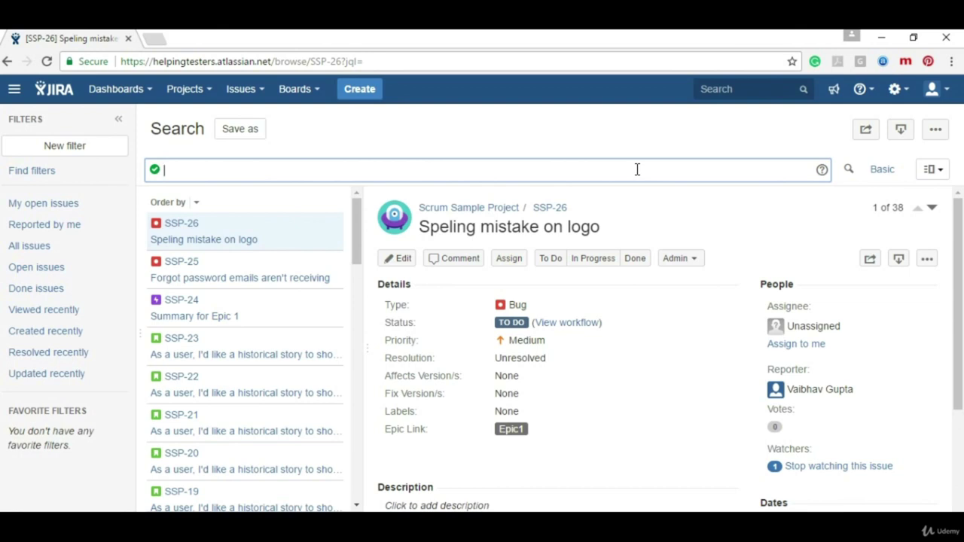
text(pr)
key(Down)
key(Down)
key(Down)
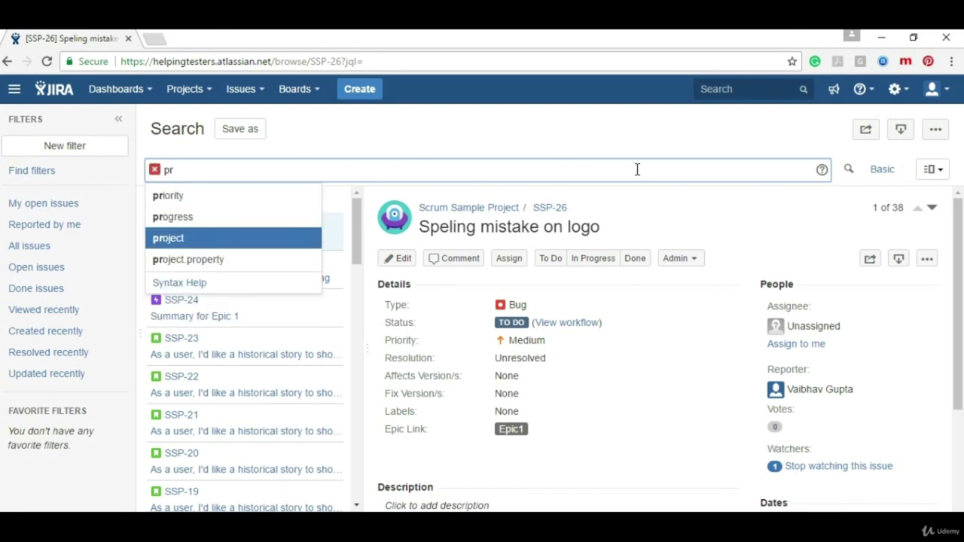
key(Return)
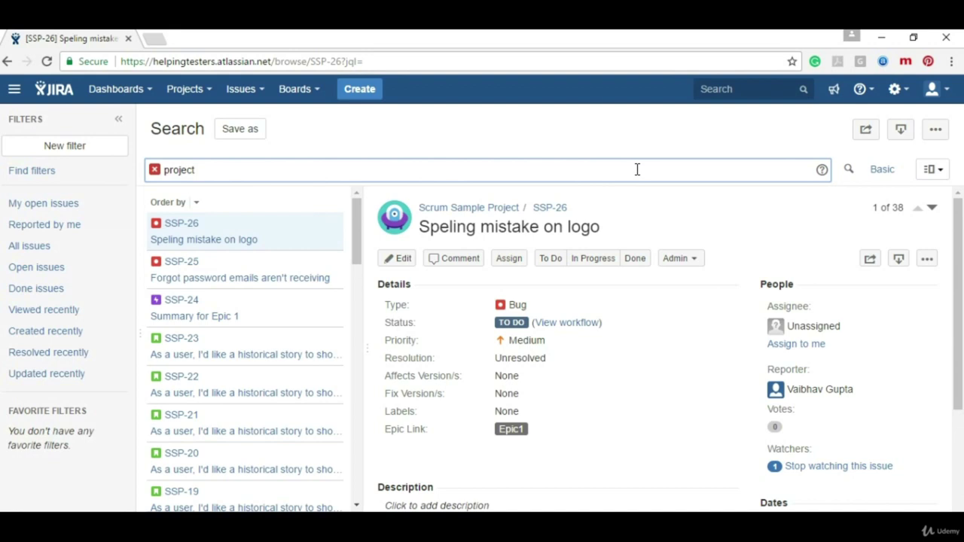
text(=)
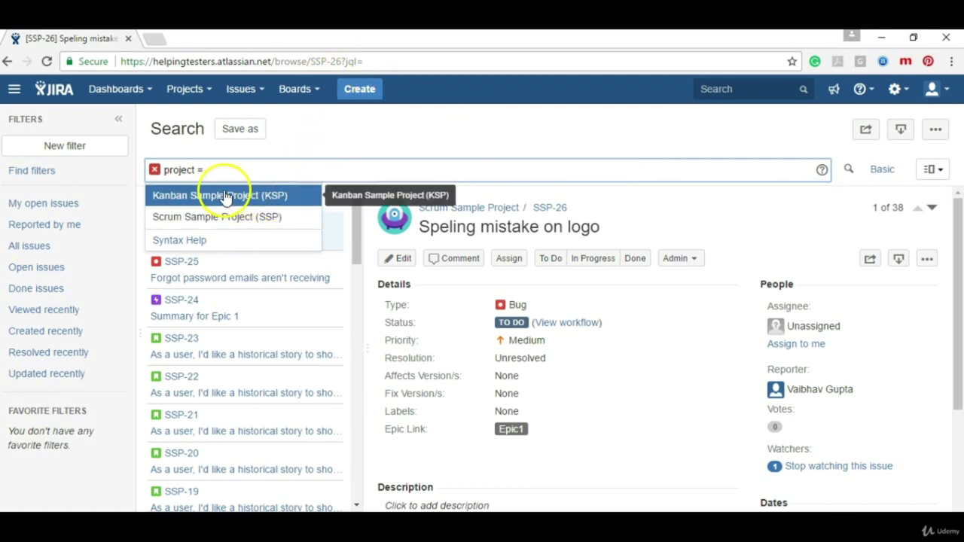
click(226, 217)
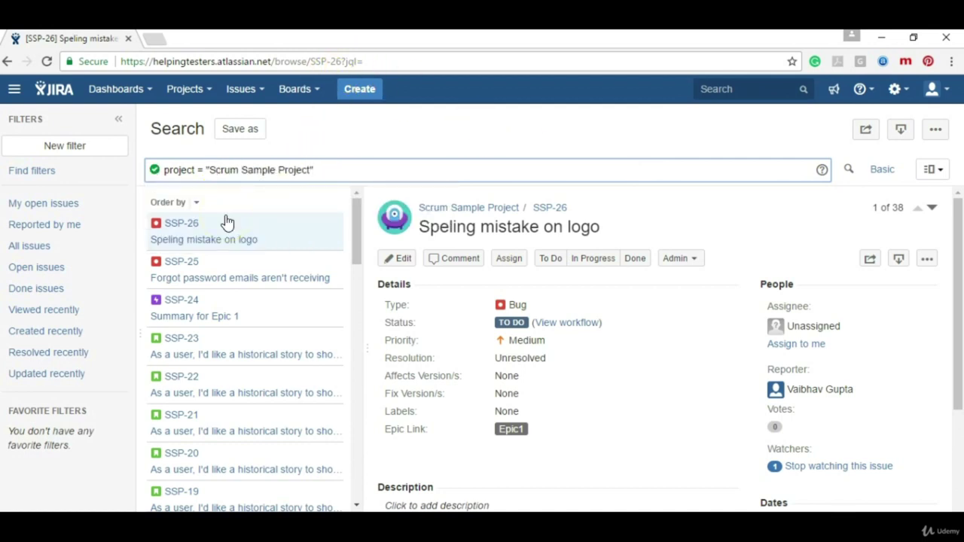
Add AND issuetype = Story and run the query, returning 17 issues.
text(AND )
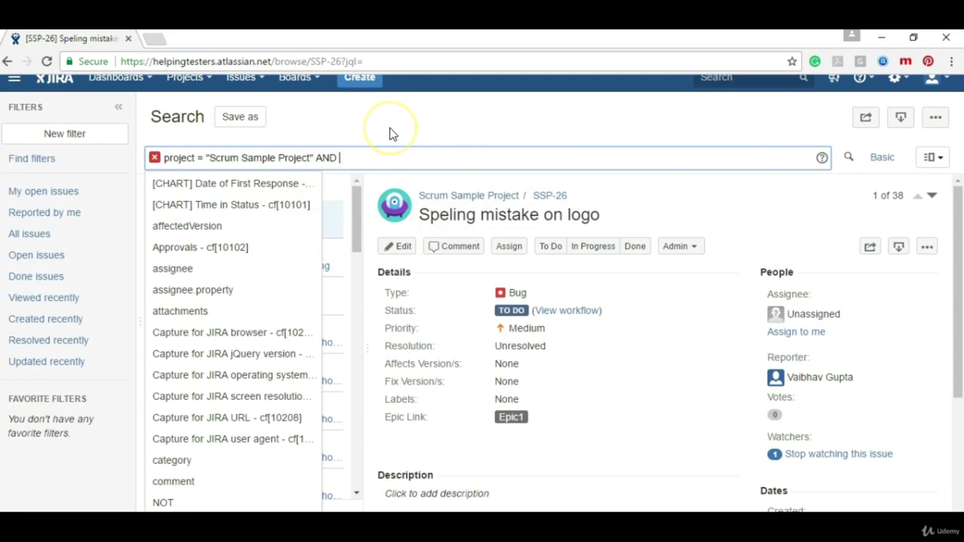
text(iss)
key(Down)
key(Down)
key(Down)
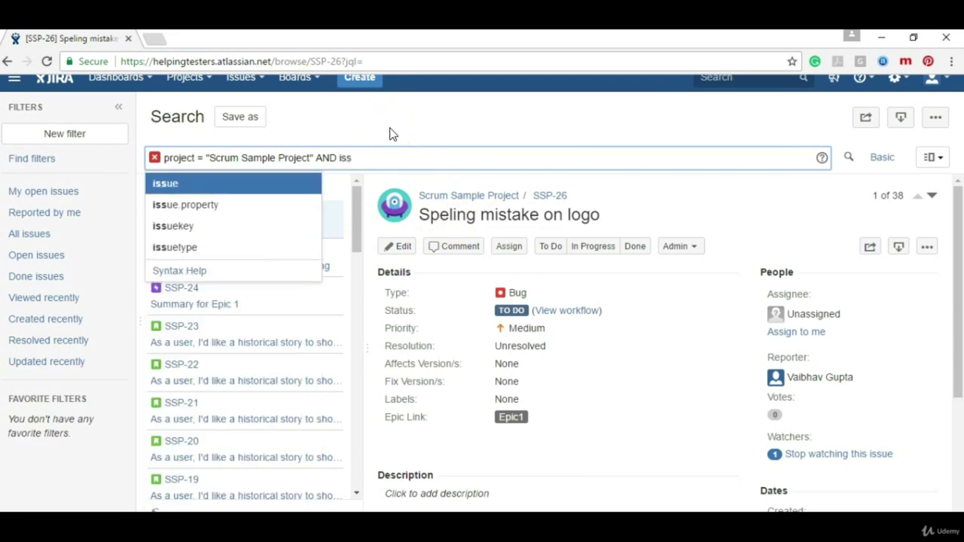
key(Down)
key(Return)
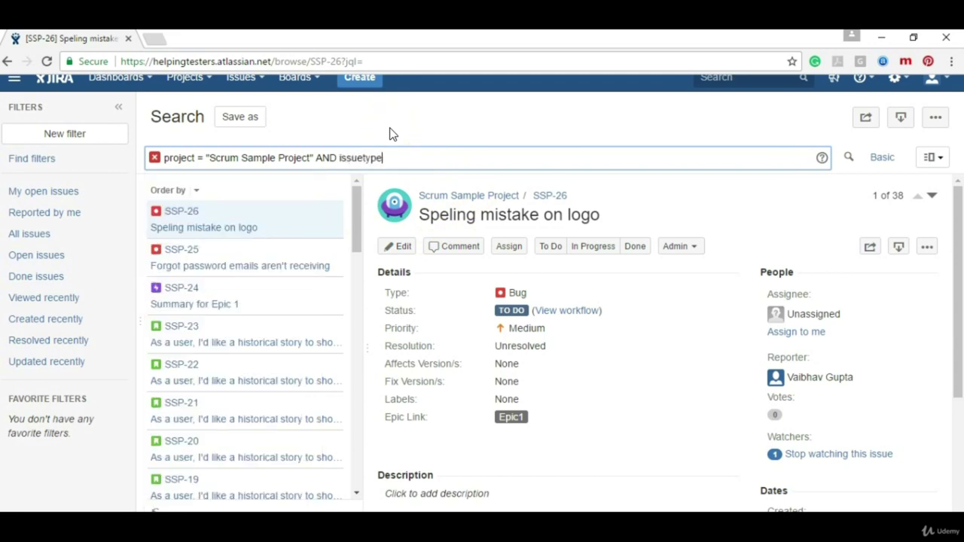
text(=)
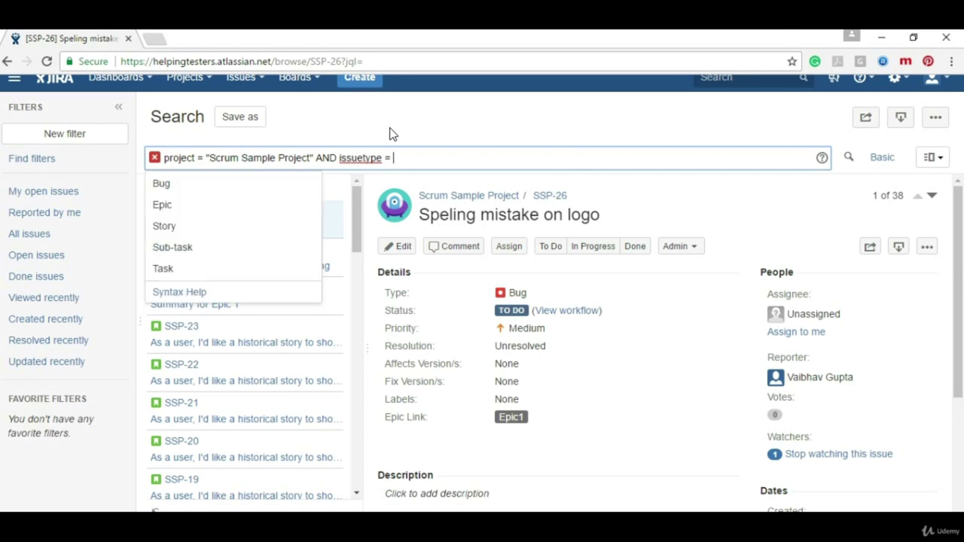
key(Down)
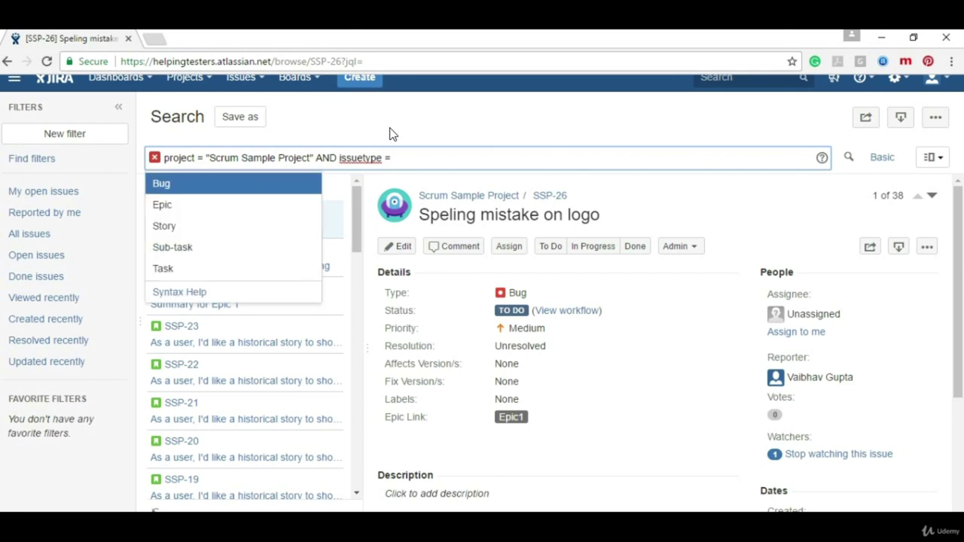
key(BackSpace)
key(BackSpace)
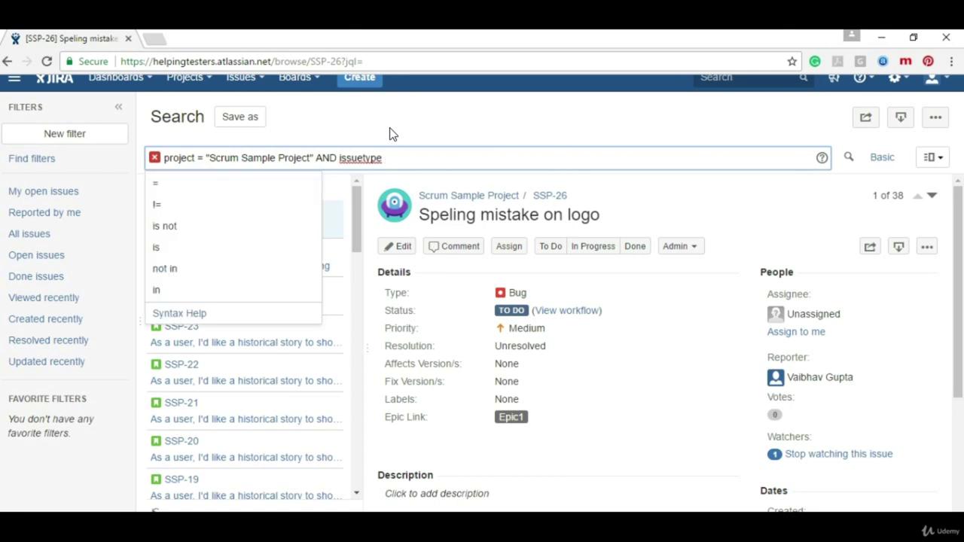
text(=)
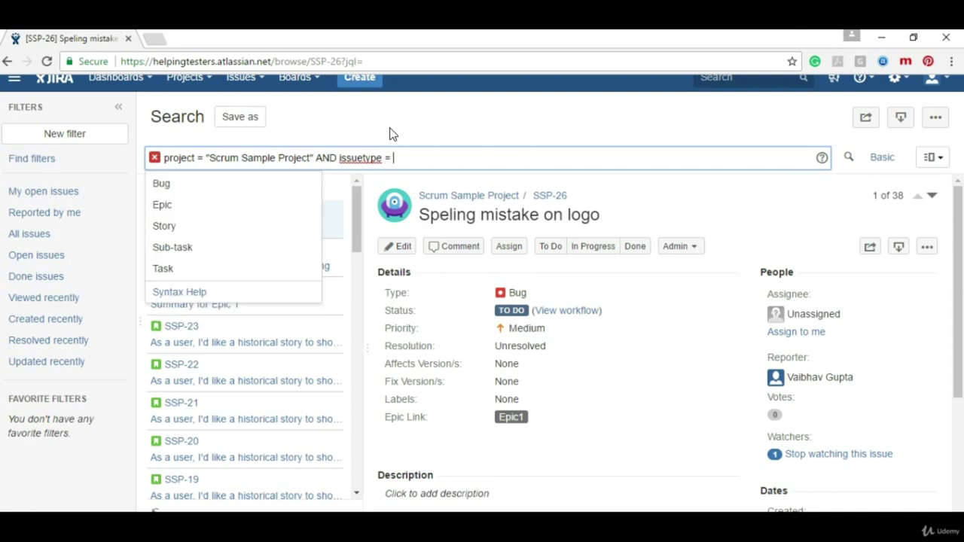
key(Down)
key(Down)
key(Down)
key(Return)
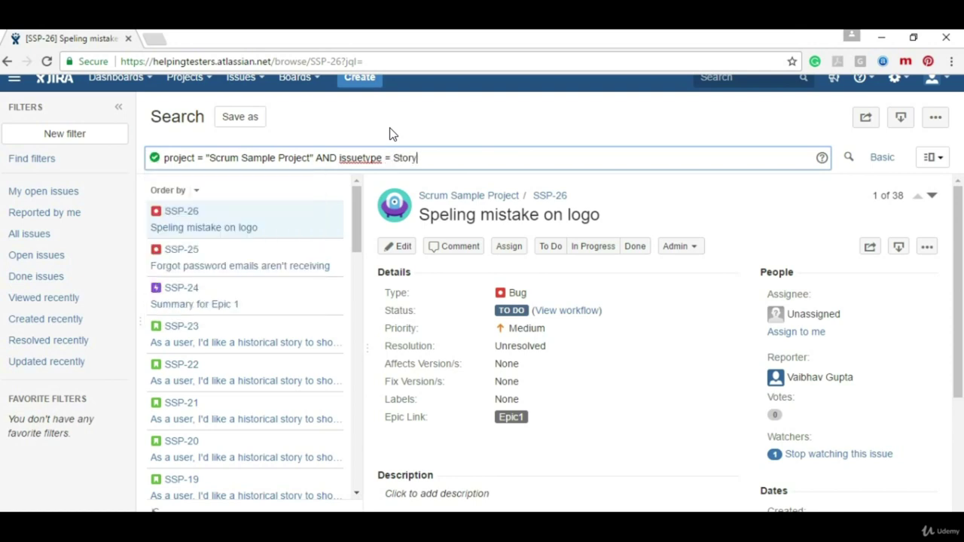
click(849, 158)
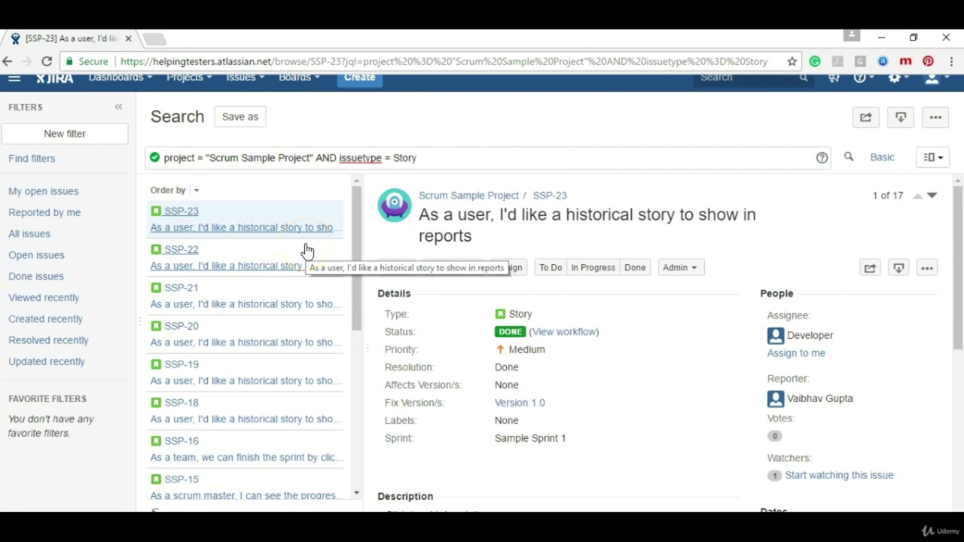
Add Bug alongside Story in the Type filter for 22 results and view it as JQL.
click(881, 158)
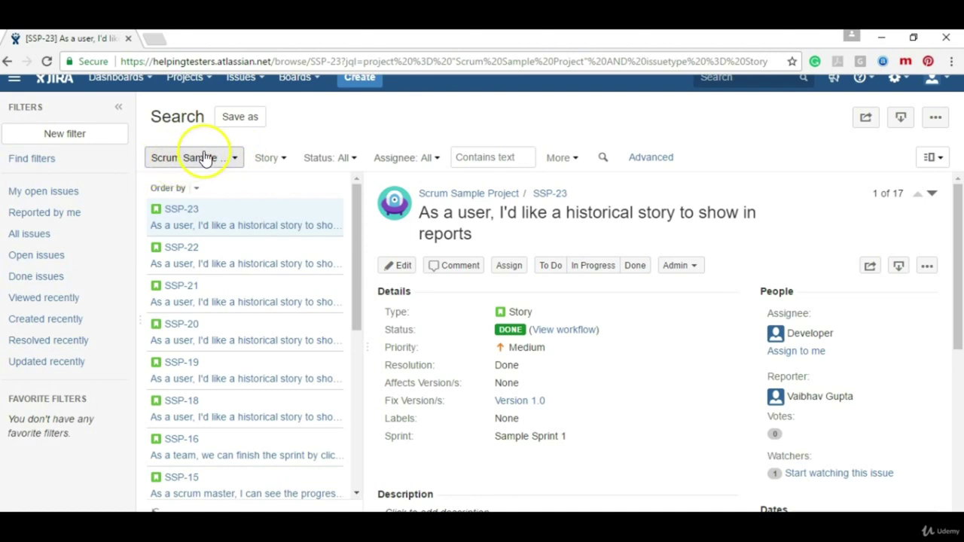
click(276, 163)
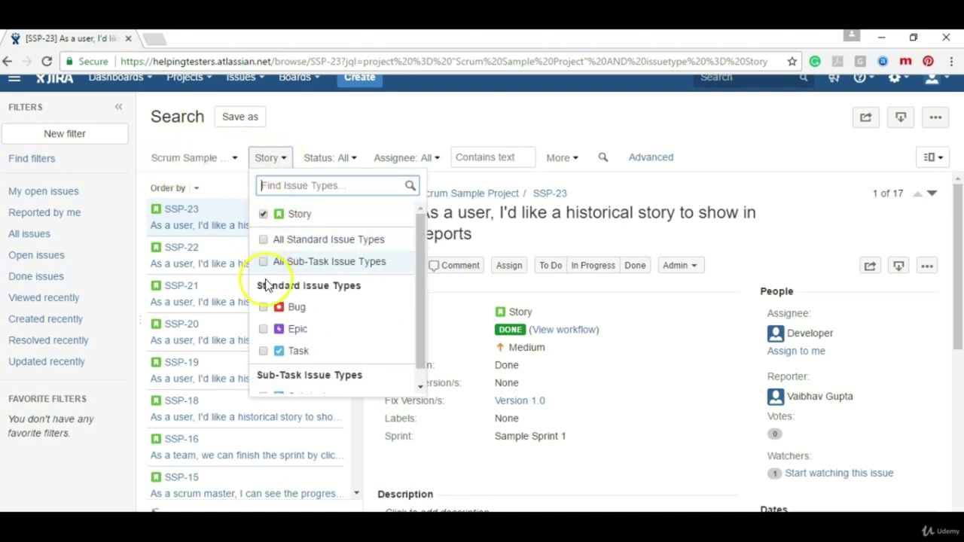
click(267, 306)
click(394, 133)
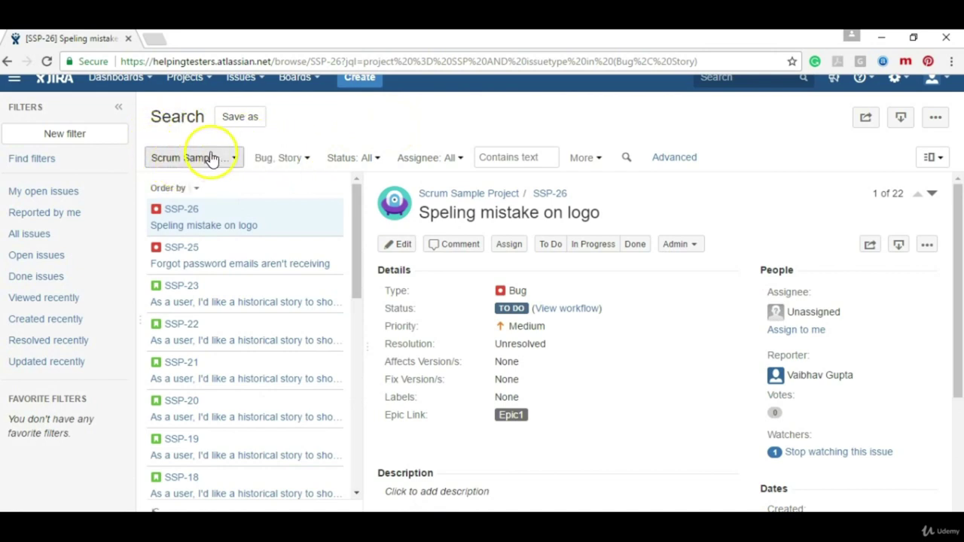
click(674, 157)
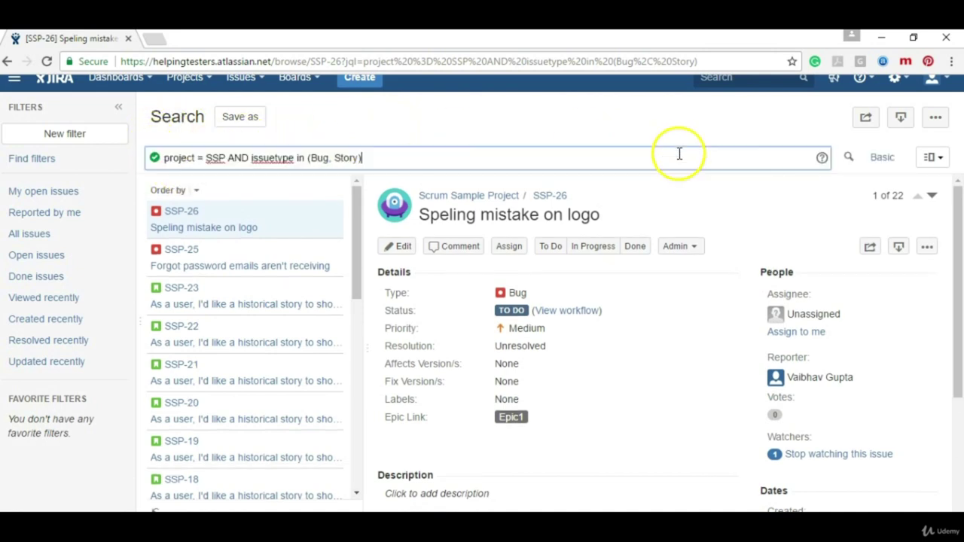
Remove the existing issue type operator and values from the JQL query.
double_click(300, 158)
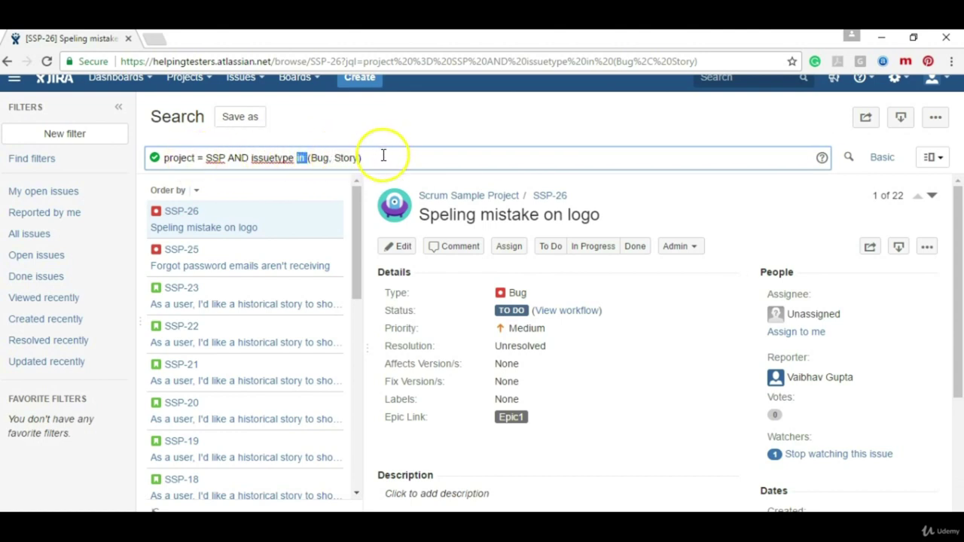
drag(379, 161, 296, 160)
key(BackSpace)
text(= S)
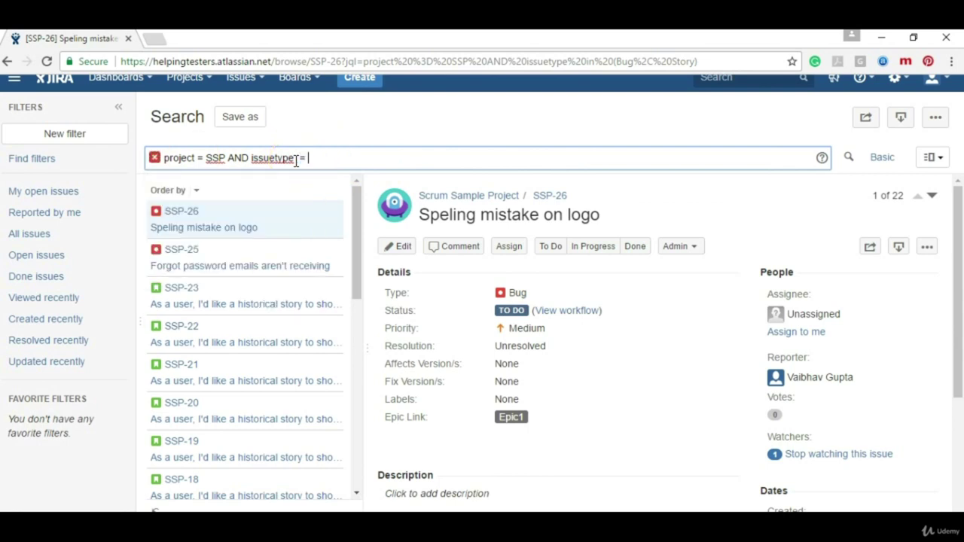
text(to)
click(253, 187)
key(BackSpace)
key(BackSpace)
key(BackSpace)
key(BackSpace)
key(BackSpace)
key(BackSpace)
Rewrite the condition as issuetype IN (Bug,Story,Epic) and run the search.
text(i)
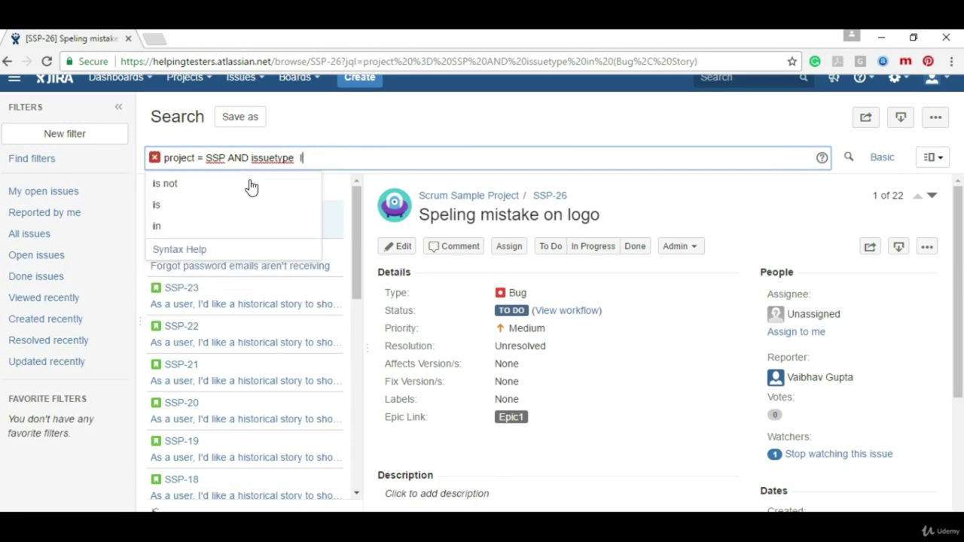
text(N)
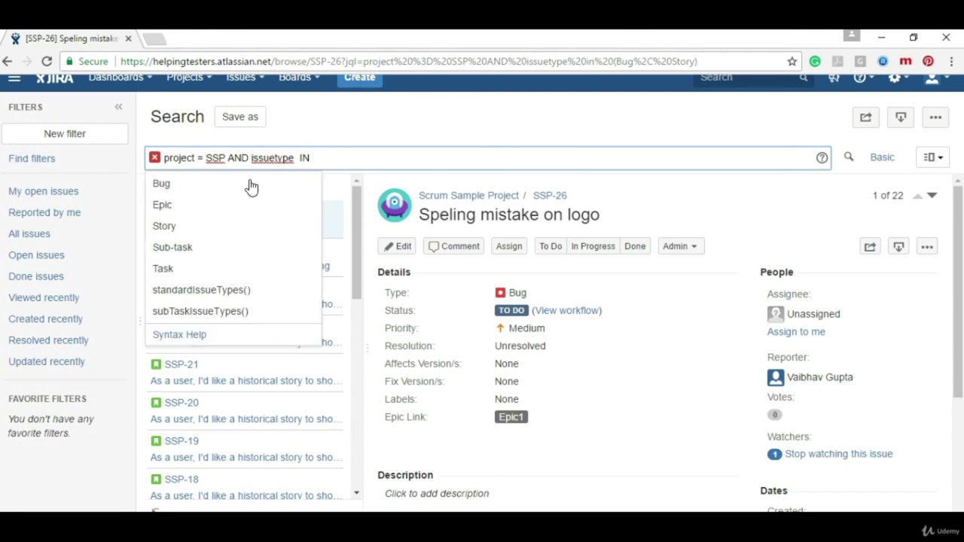
text( ()
click(252, 186)
text(,)
key(Down)
key(Down)
key(Down)
key(Return)
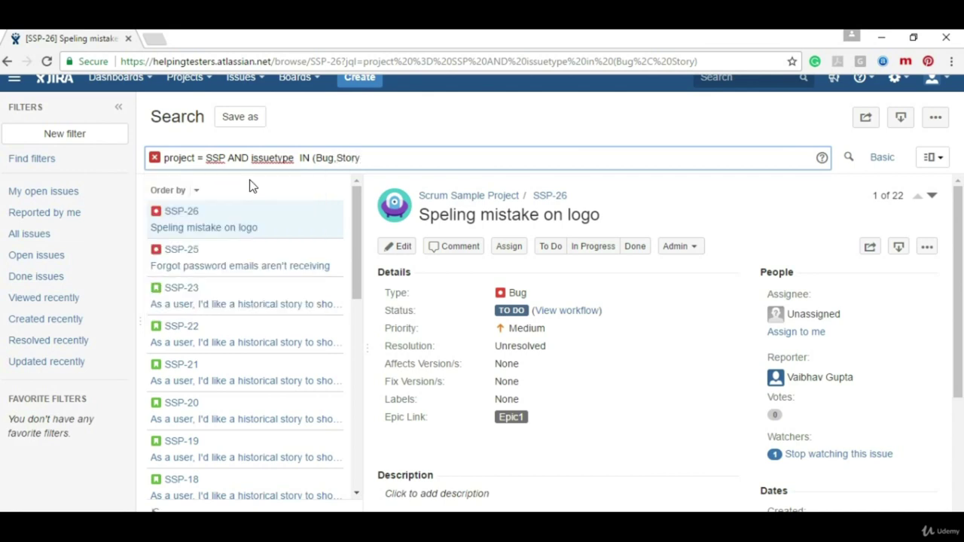
text(,)
key(Down)
key(Down)
key(Up)
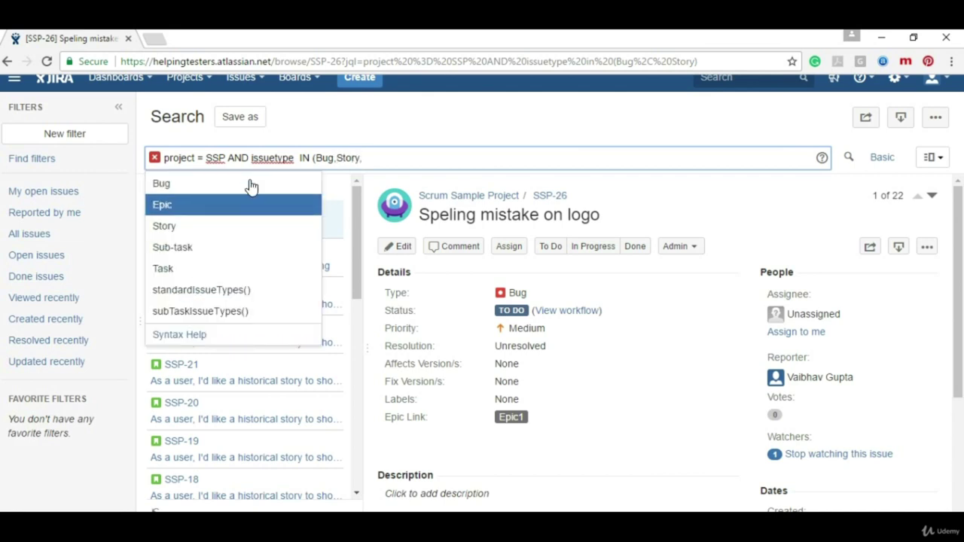
key(Return)
text())
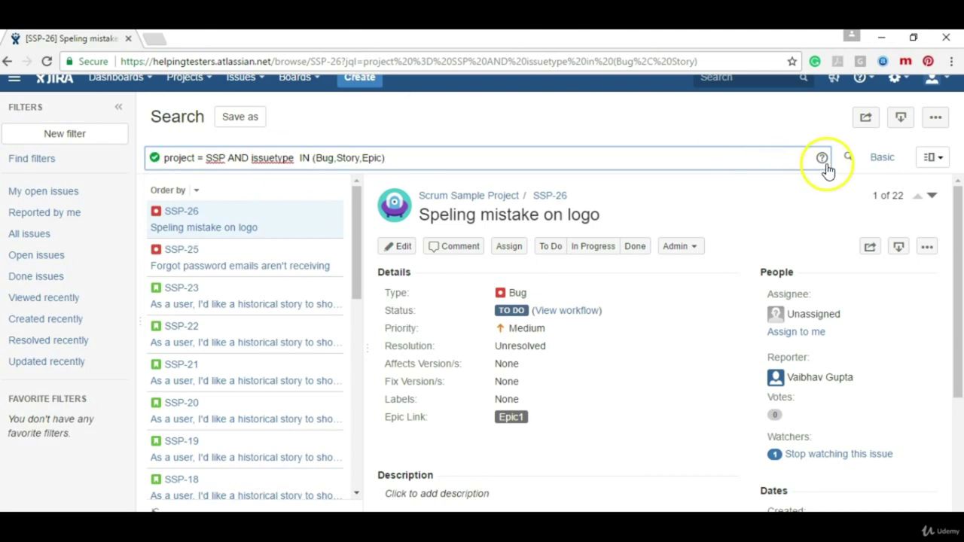
click(843, 163)
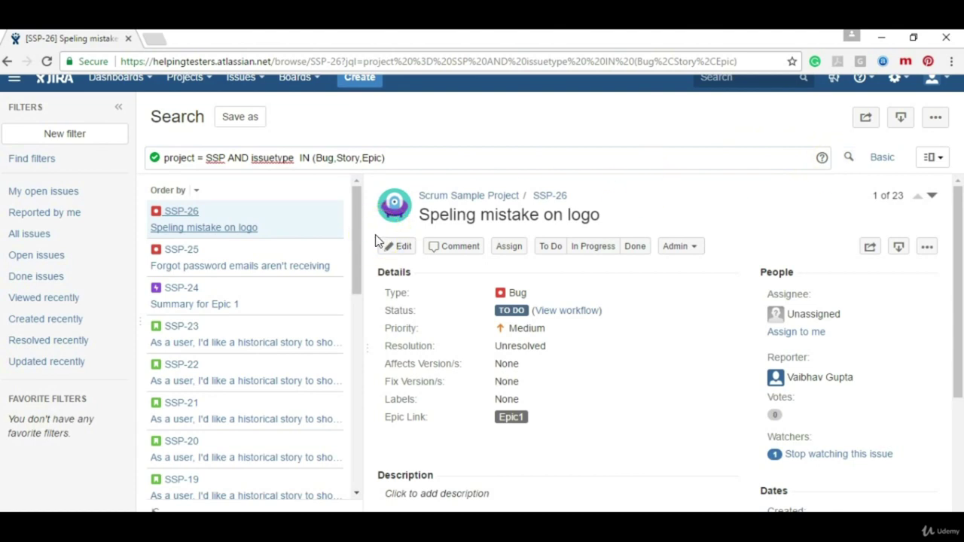
Append AND createdDate >= startOfDay() and rerun, leaving only SSP-26.
click(384, 158)
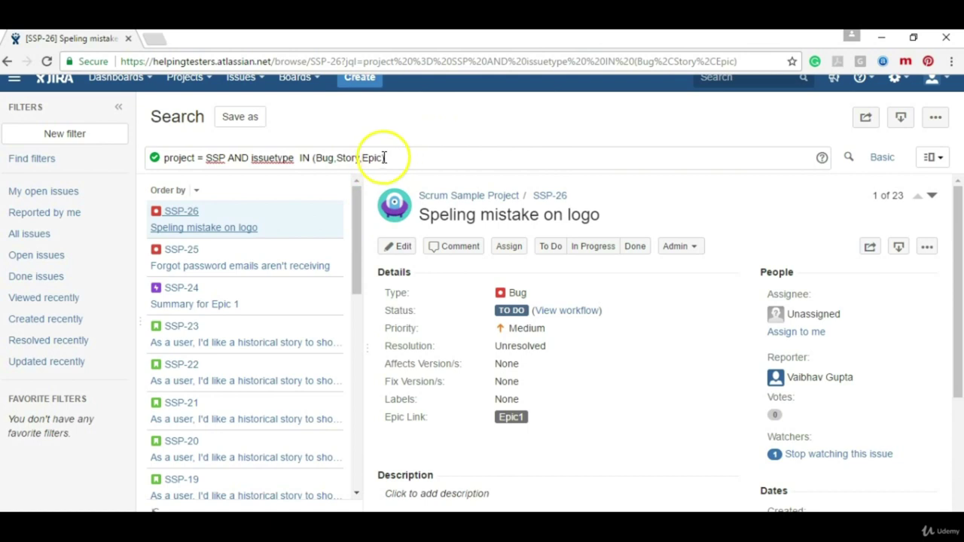
text(AND )
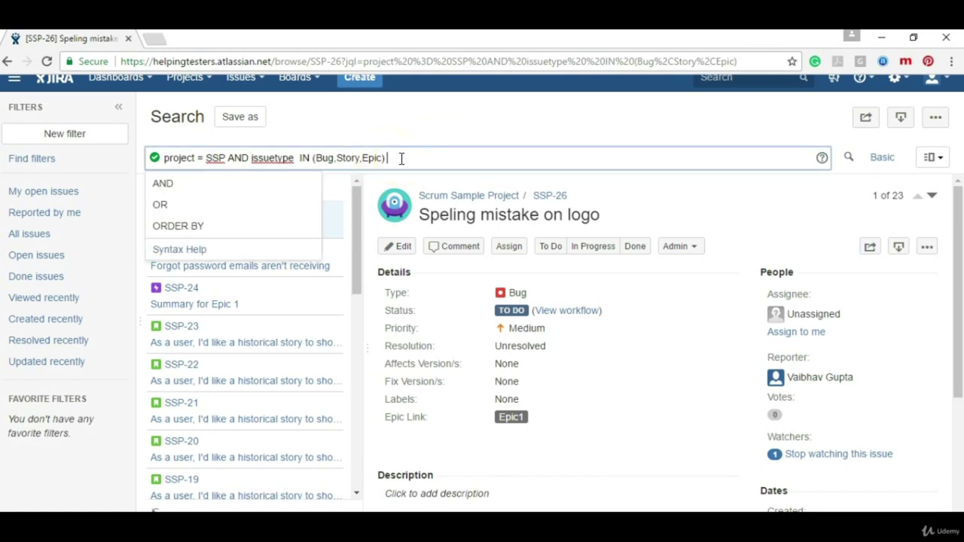
text(cre)
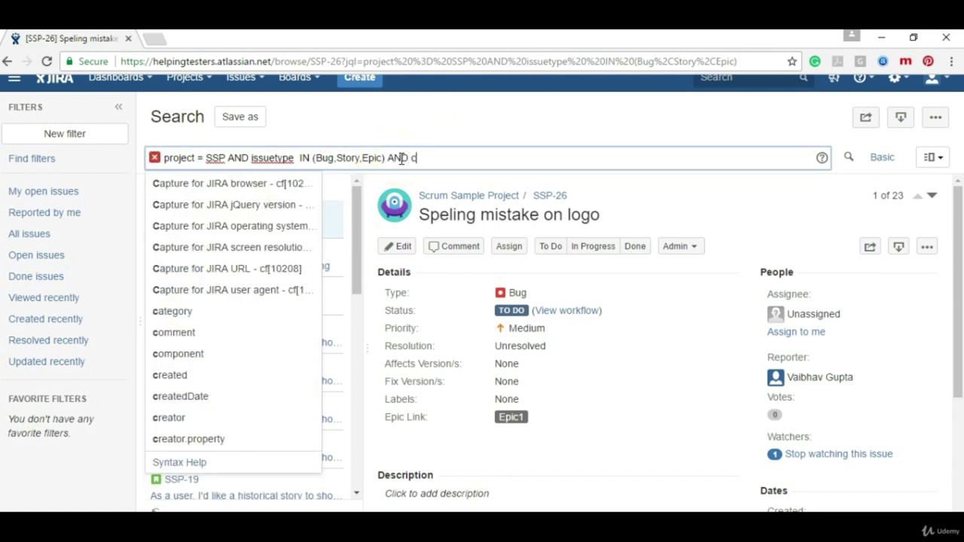
key(Down)
key(Down)
key(Return)
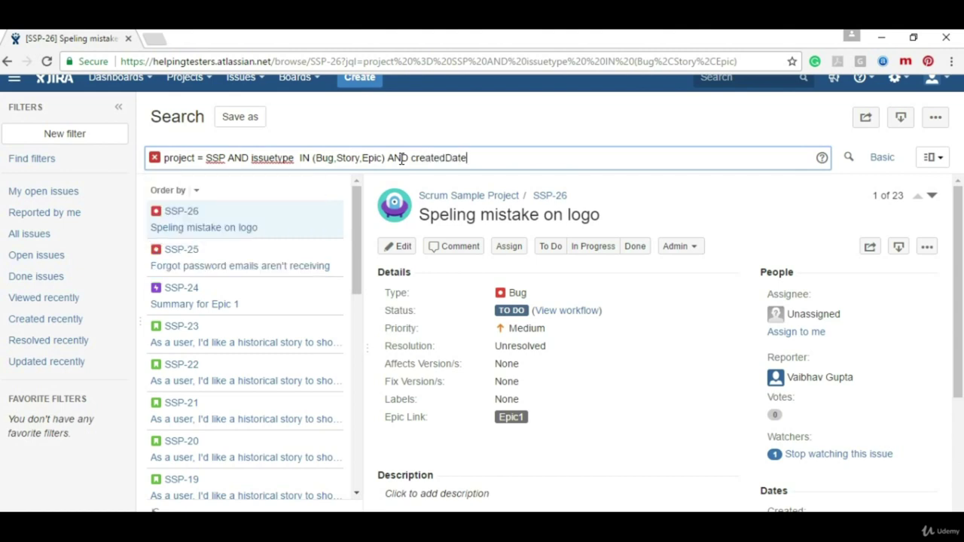
key(Down)
key(Down)
key(Down)
key(Down)
key(Return)
key(Down)
key(Down)
key(Down)
key(Down)
key(Down)
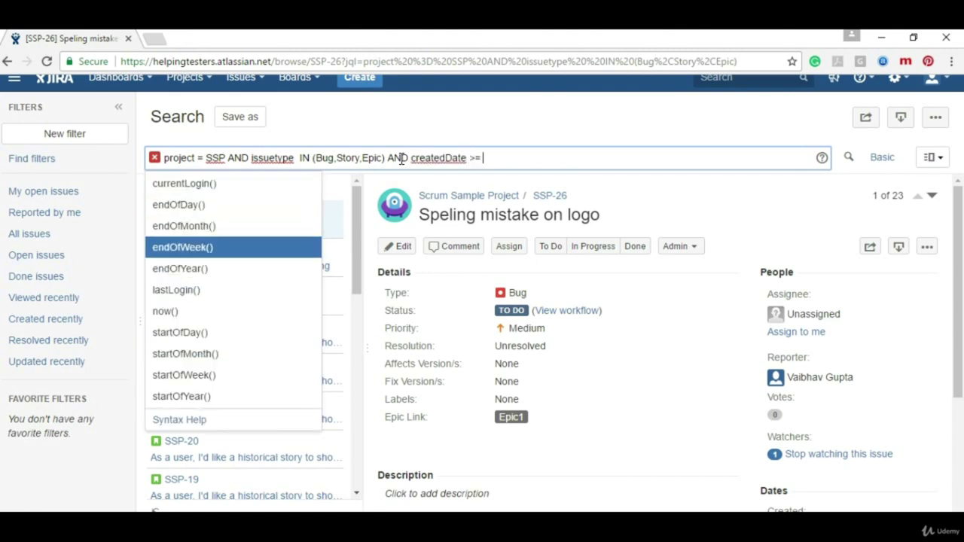
key(Down)
key(Down)
key(Down)
key(Return)
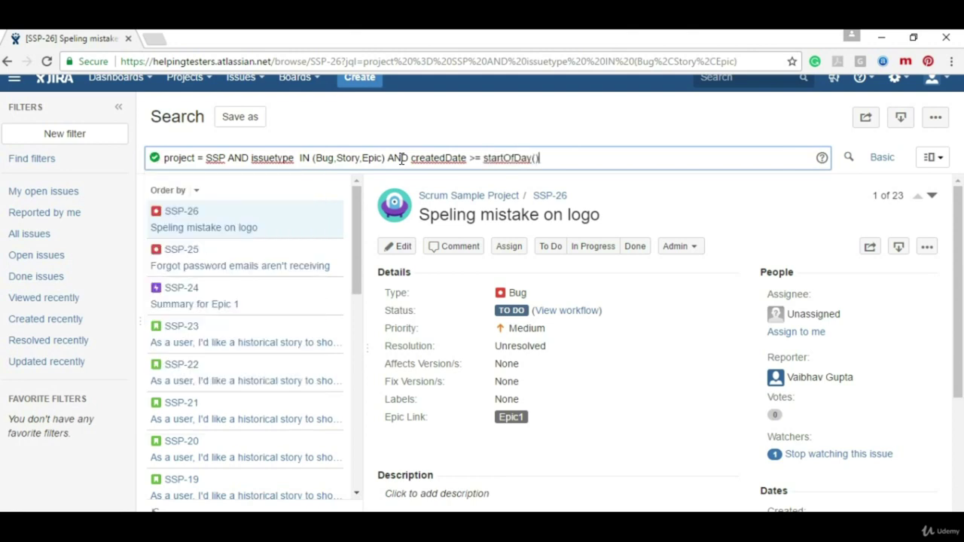
click(852, 156)
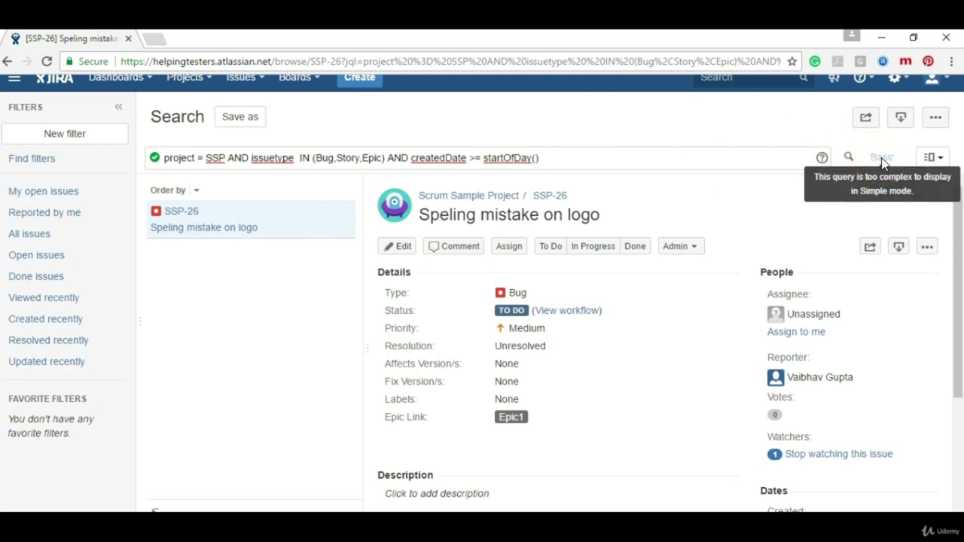
Select and delete the createdDate >= startOfDay() clause.
click(557, 157)
drag(558, 157, 389, 158)
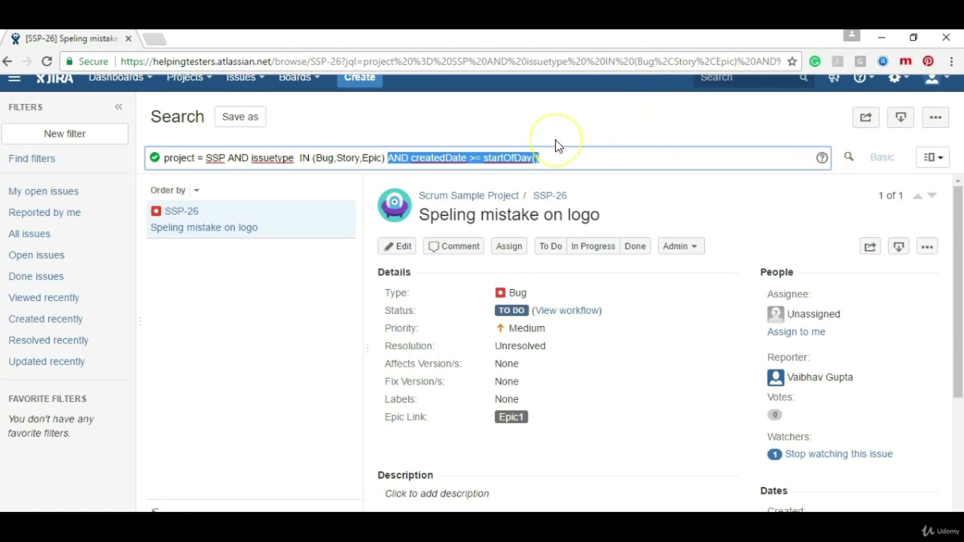
key(BackSpace)
Rerun the query without the date condition and return to the JQL view.
key(Return)
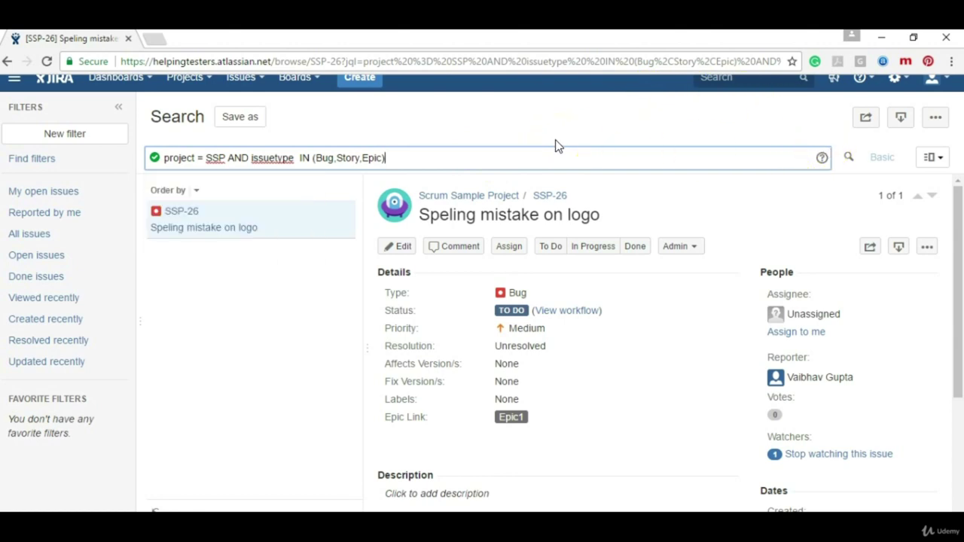
key(Return)
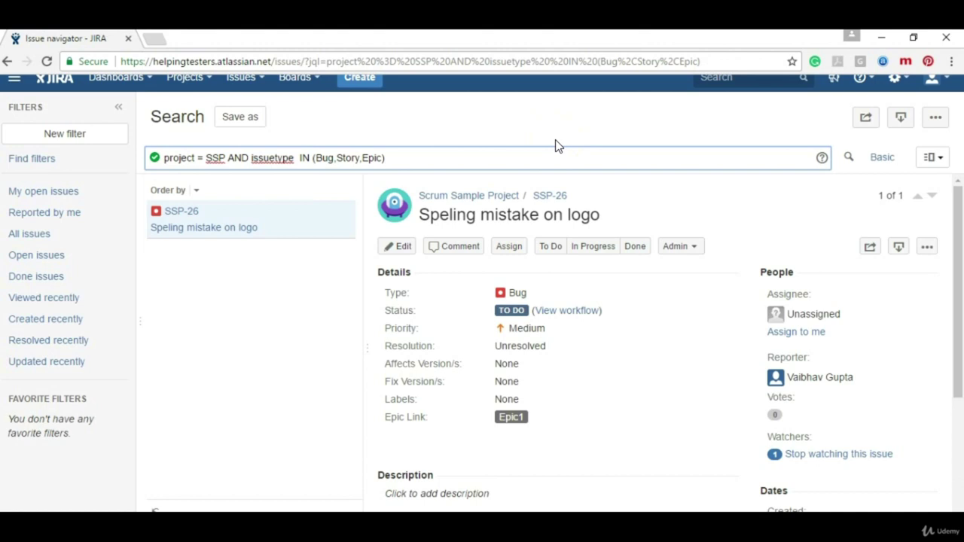
click(887, 158)
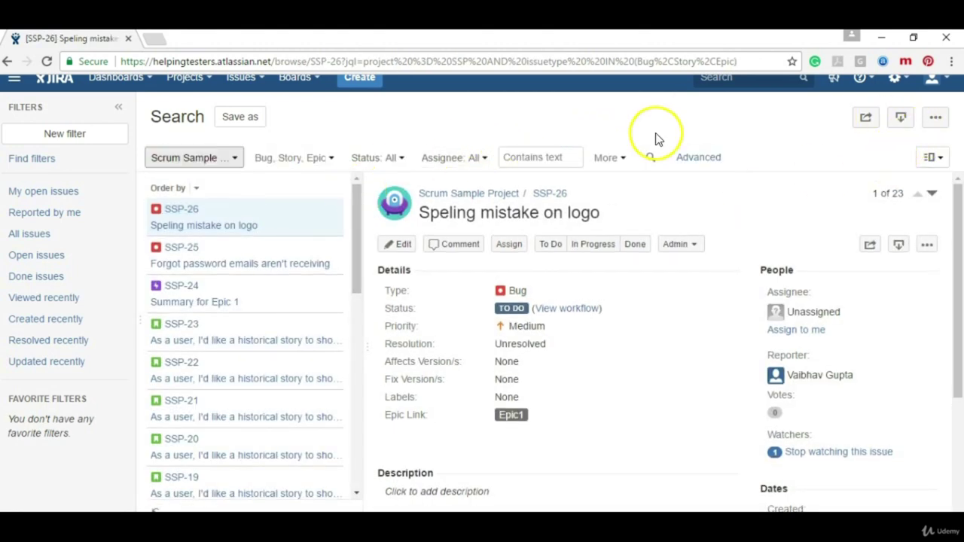
click(706, 160)
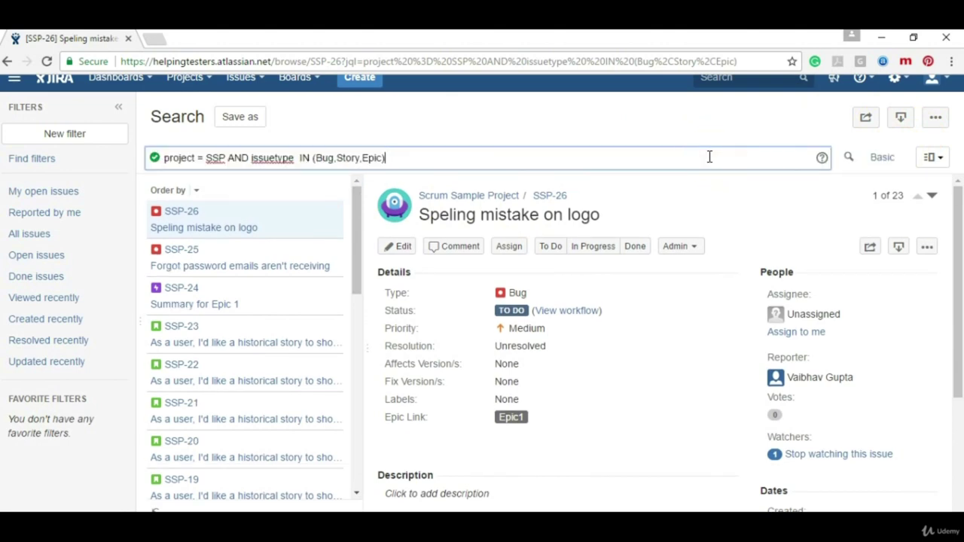
Append AND assignee = Developer and run it, narrowing results to SSP-25, SSP-24 and SSP-23.
text(A)
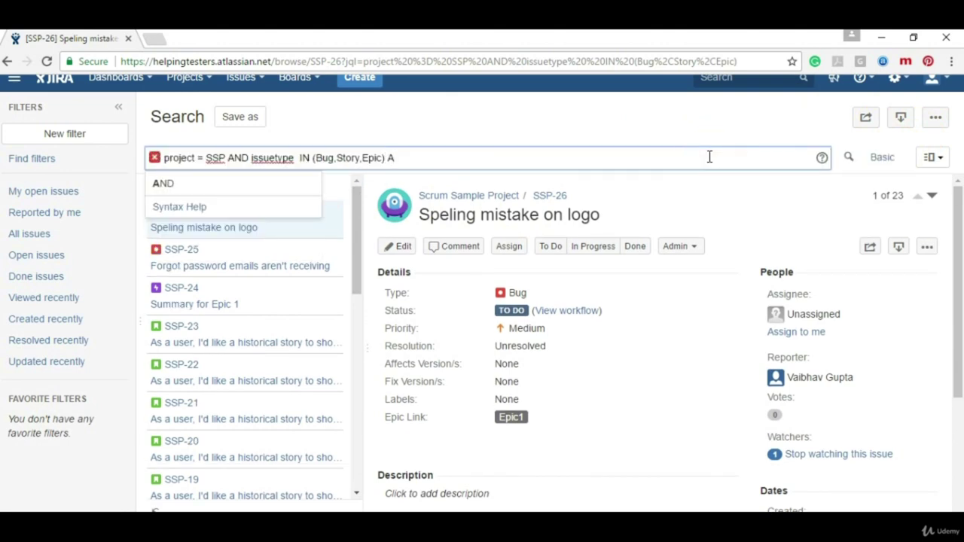
text(ND ass)
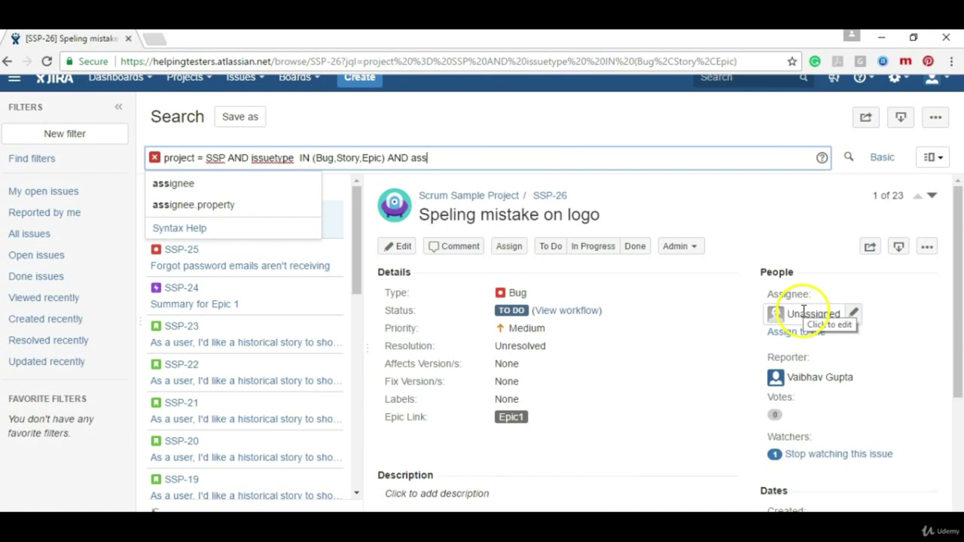
key(Down)
key(Return)
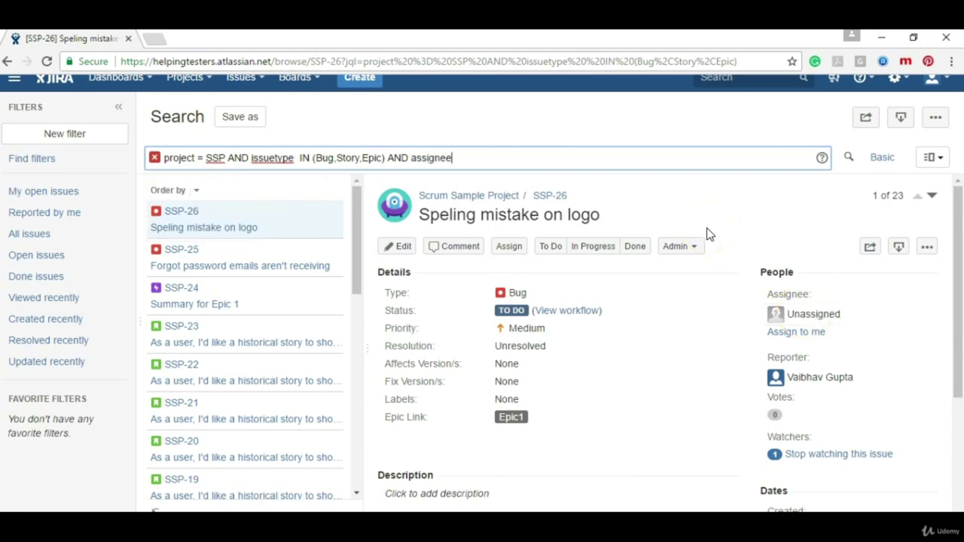
text(=)
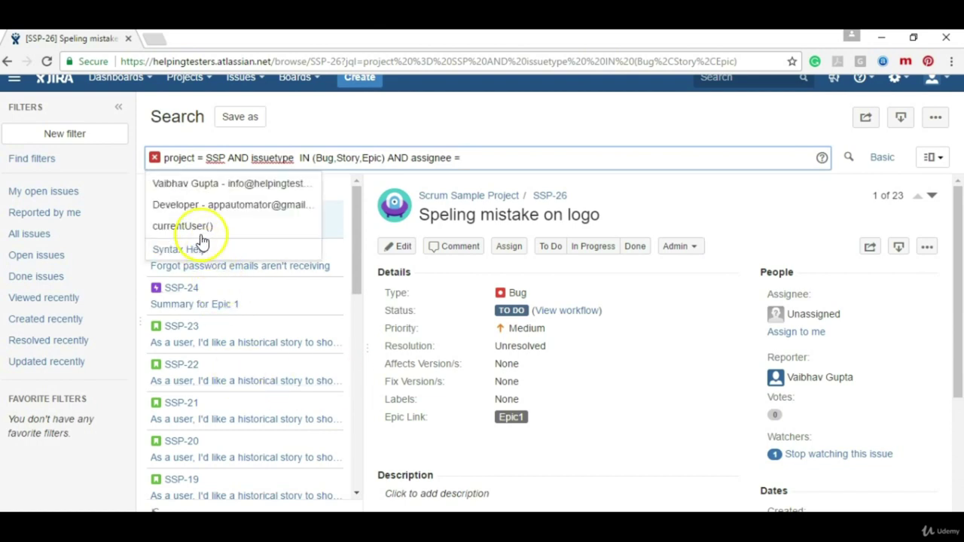
click(187, 216)
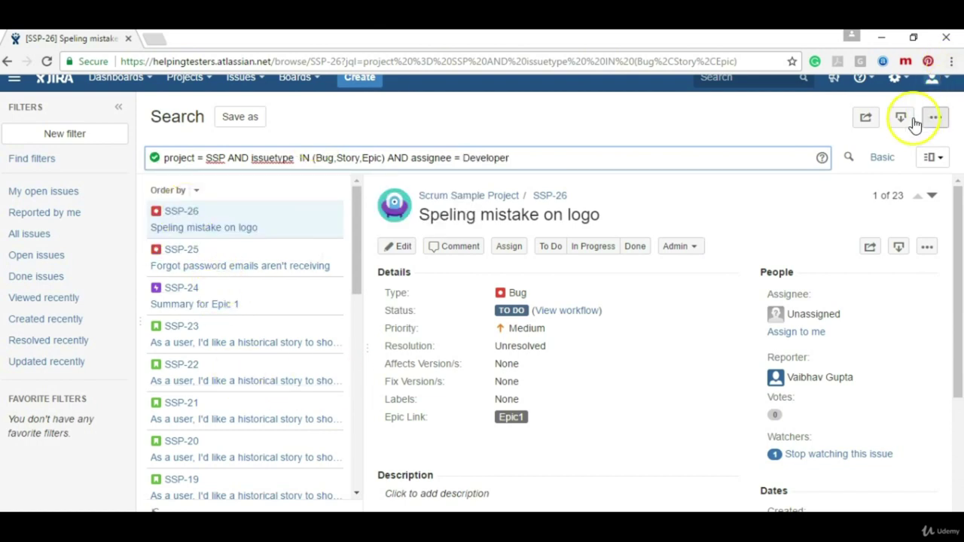
click(848, 159)
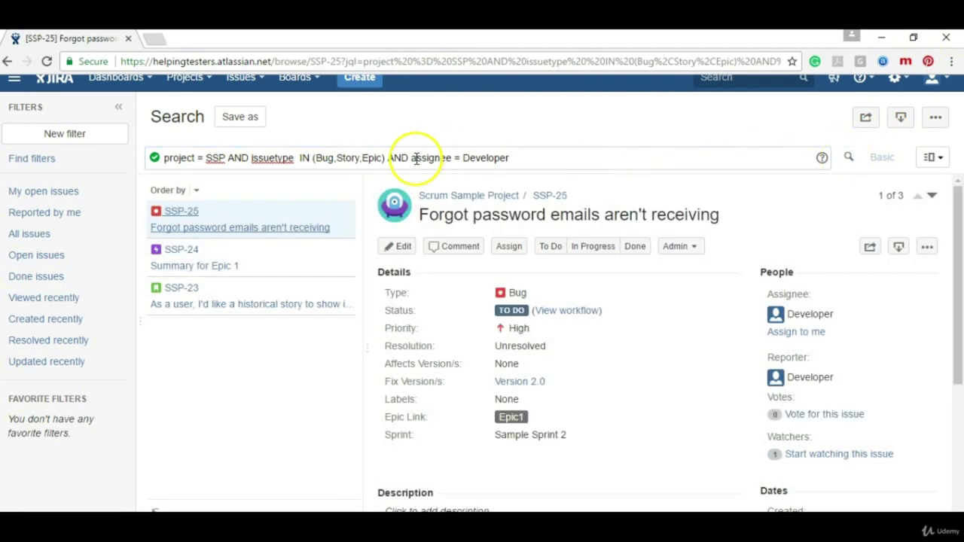
click(571, 157)
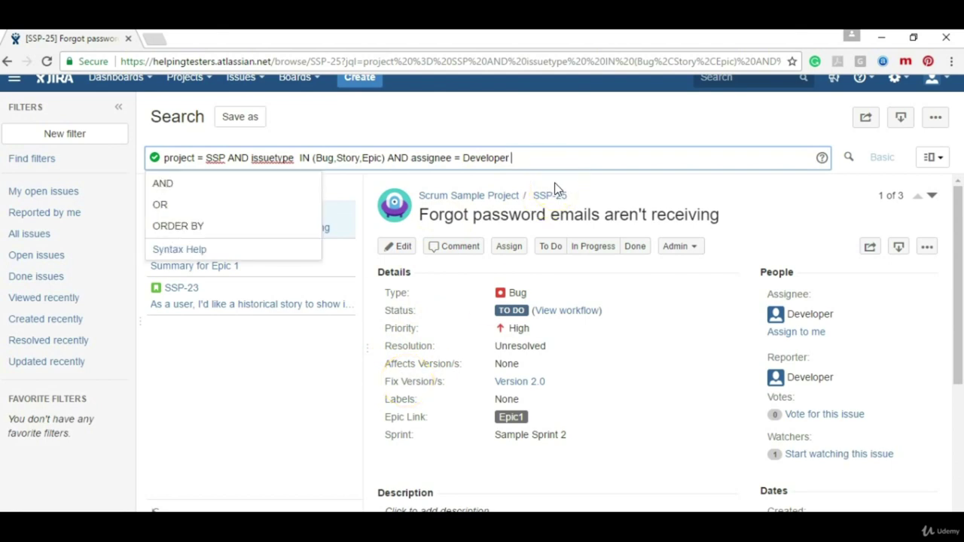
Append AND fixVersion = "Version 2.0" to the JQL query and run it, leaving only SSP-25.
text(AND )
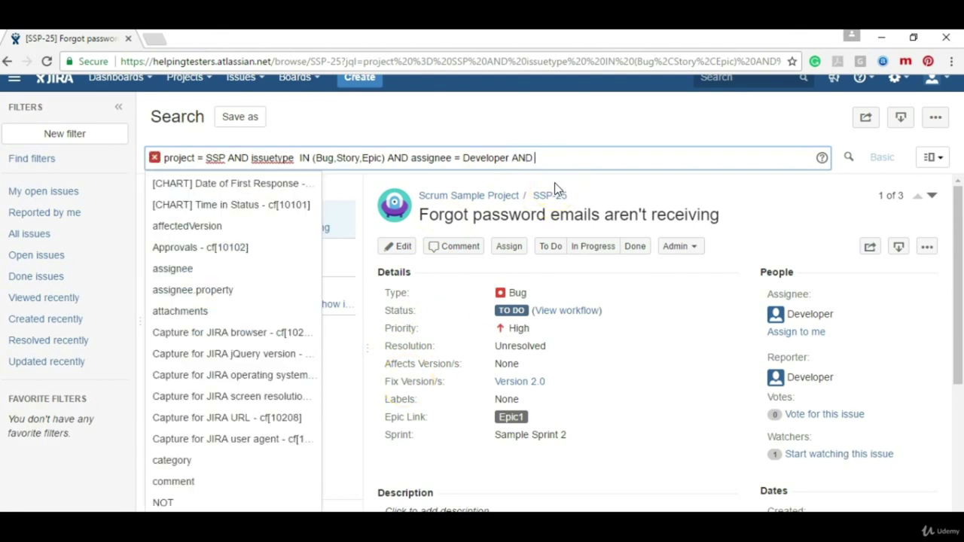
text(fix)
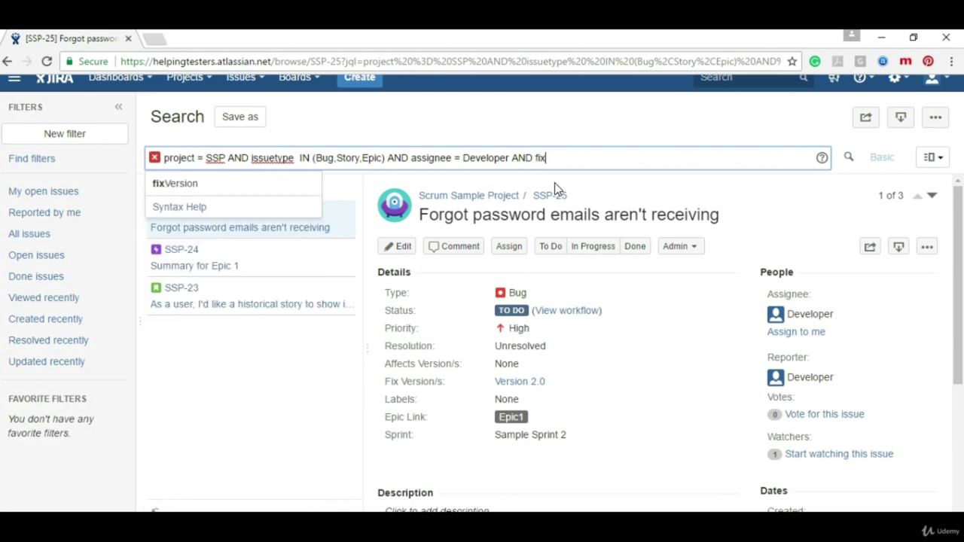
key(Return)
text(=)
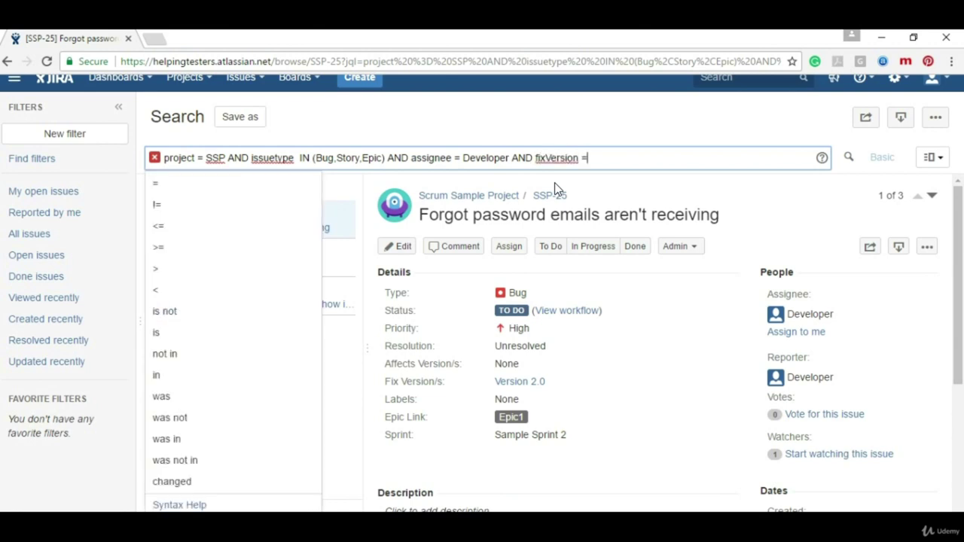
key(Down)
key(Down)
key(Down)
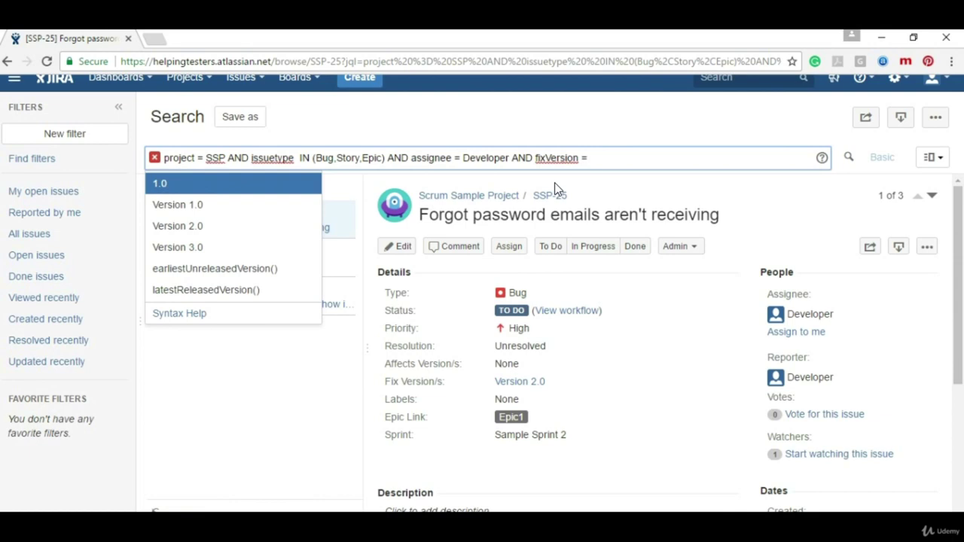
key(Return)
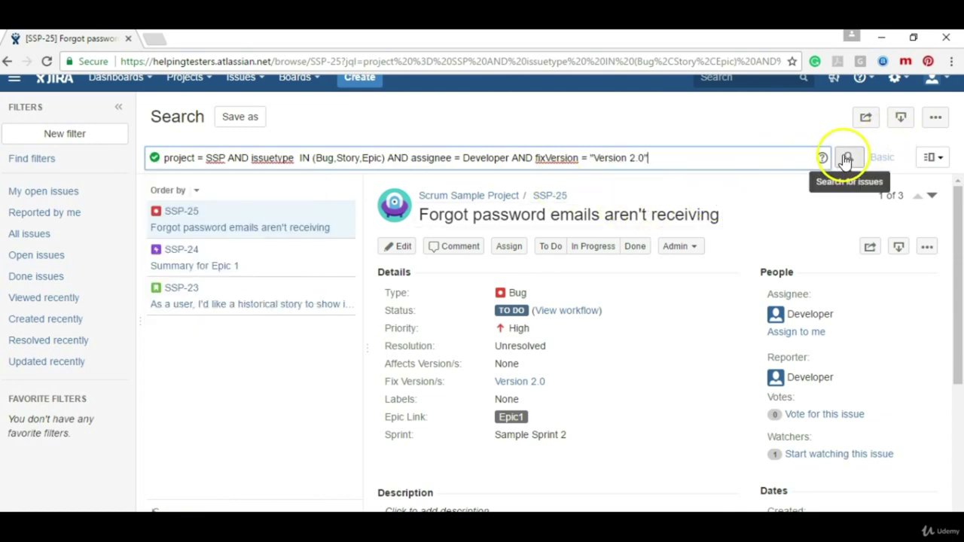
click(839, 162)
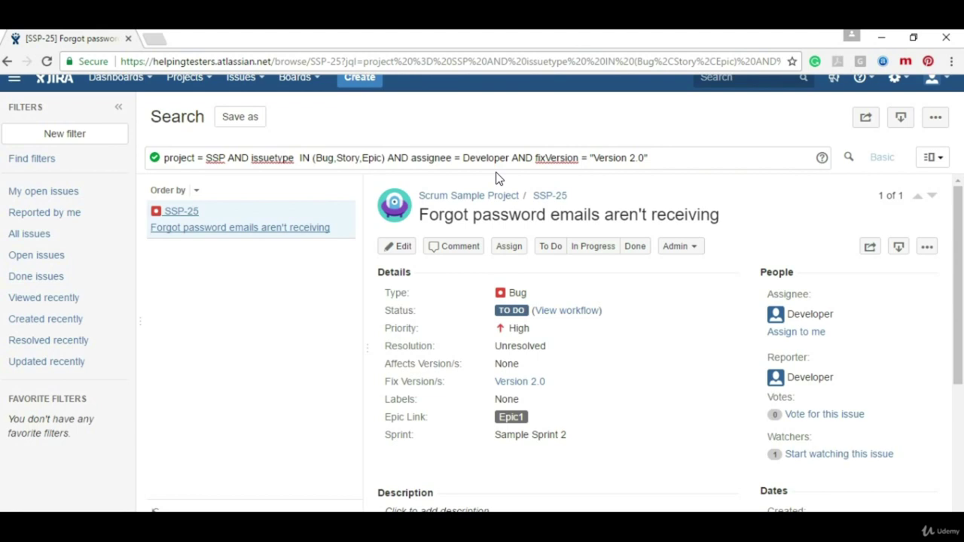
Trim the JQL query back to just the project field, deleting the later clauses.
triple_click(539, 157)
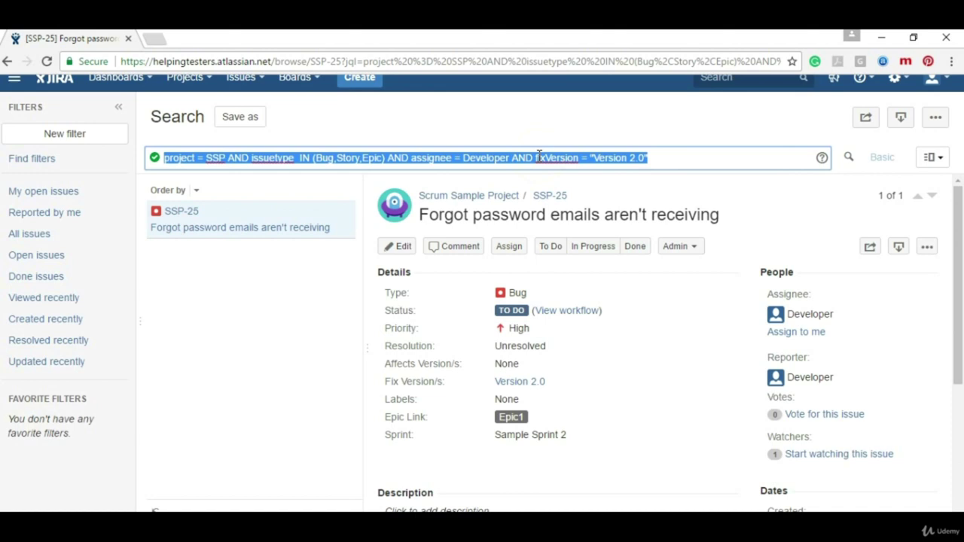
click(538, 157)
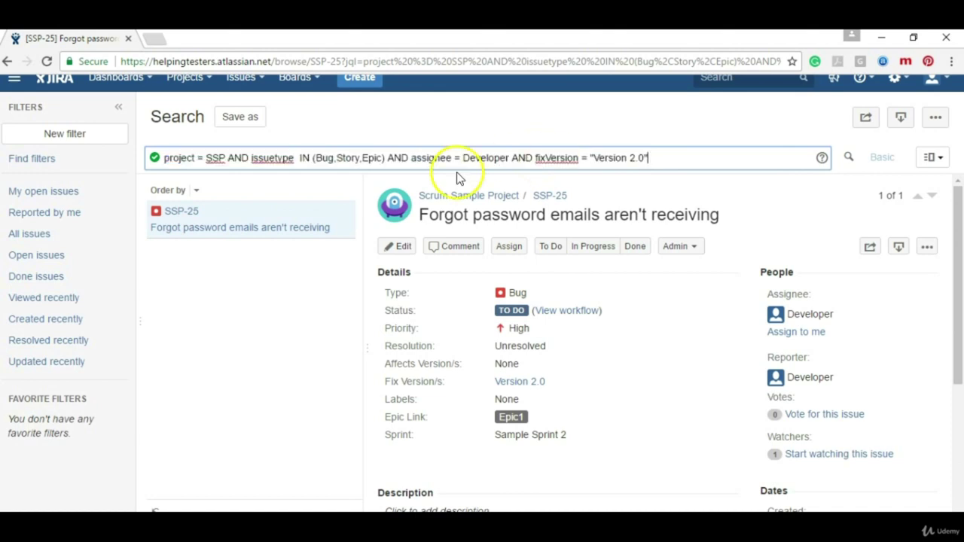
double_click(399, 157)
double_click(659, 163)
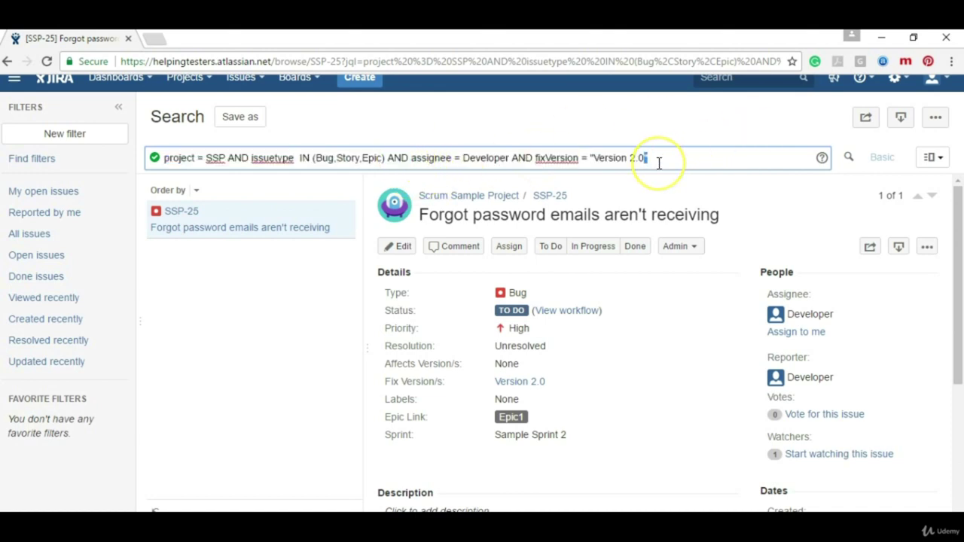
drag(659, 163, 233, 258)
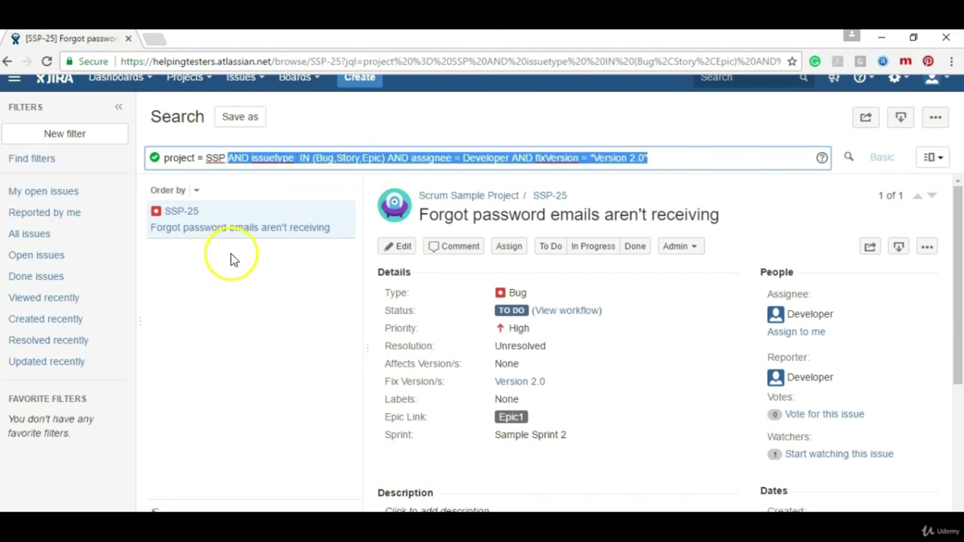
key(BackSpace)
text(OR)
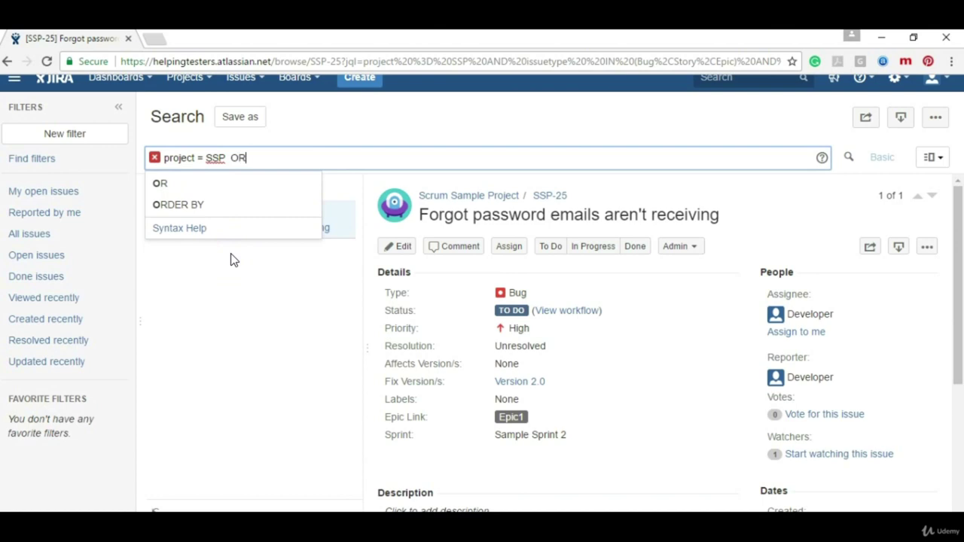
key(BackSpace)
key(BackSpace)
key(BackSpace)
key(BackSpace)
key(BackSpace)
key(BackSpace)
key(BackSpace)
key(BackSpace)
key(BackSpace)
key(BackSpace)
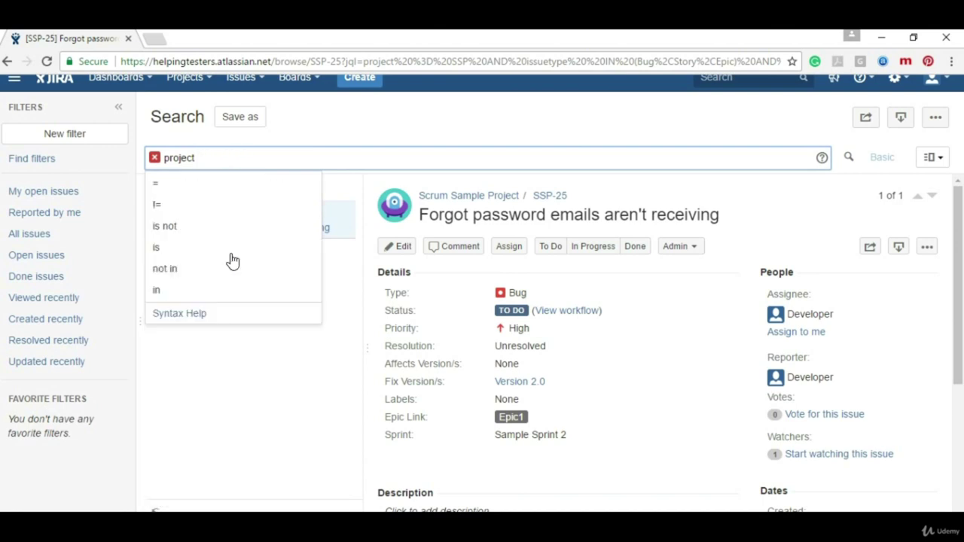
Build project IN ("Kanban Sample Project", "Scrum Sample Project") and run it, returning 38 issues.
text(IN )
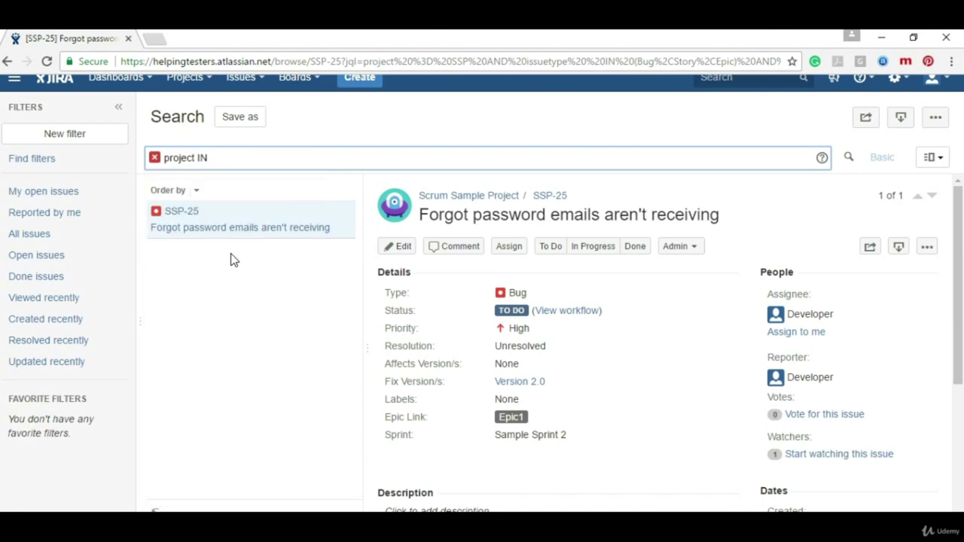
text(()
key(Return)
text(,)
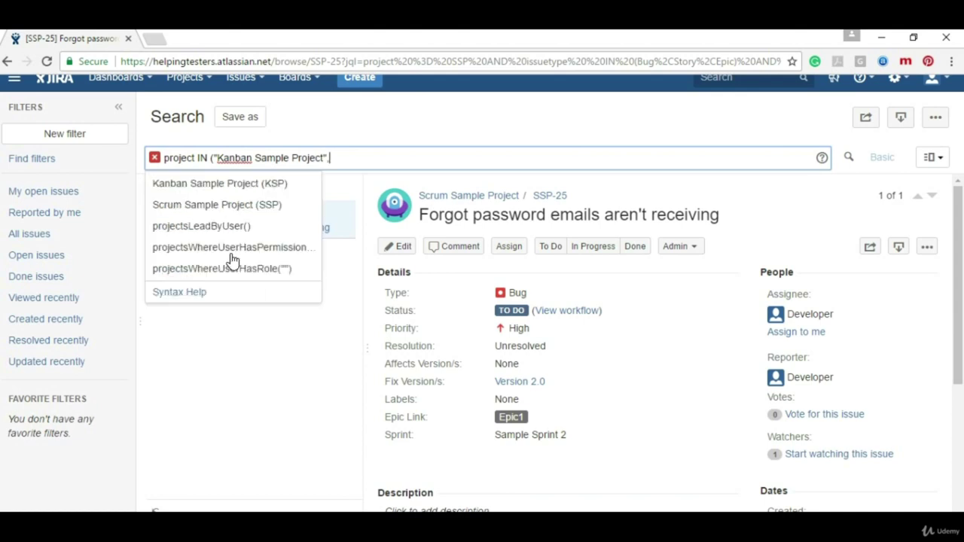
key(Down)
key(Down)
key(Return)
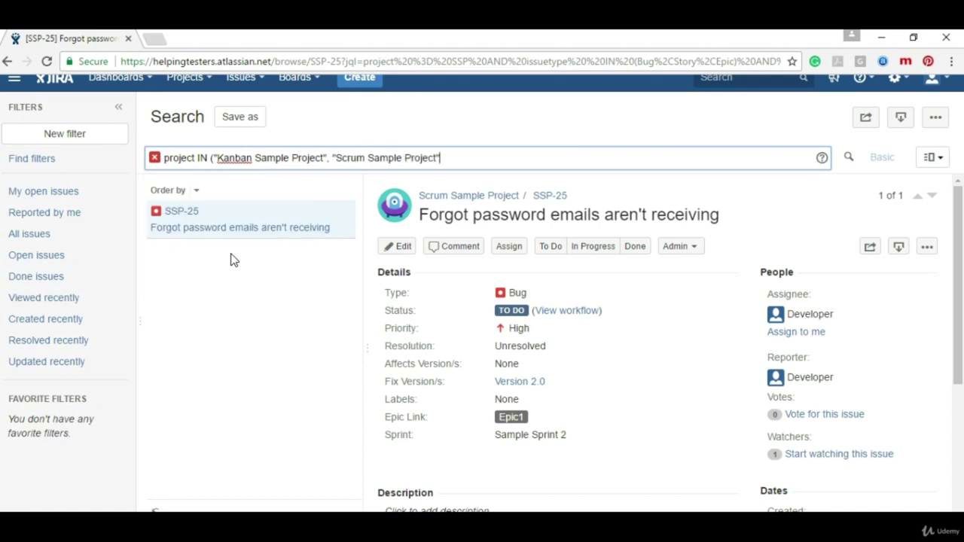
text())
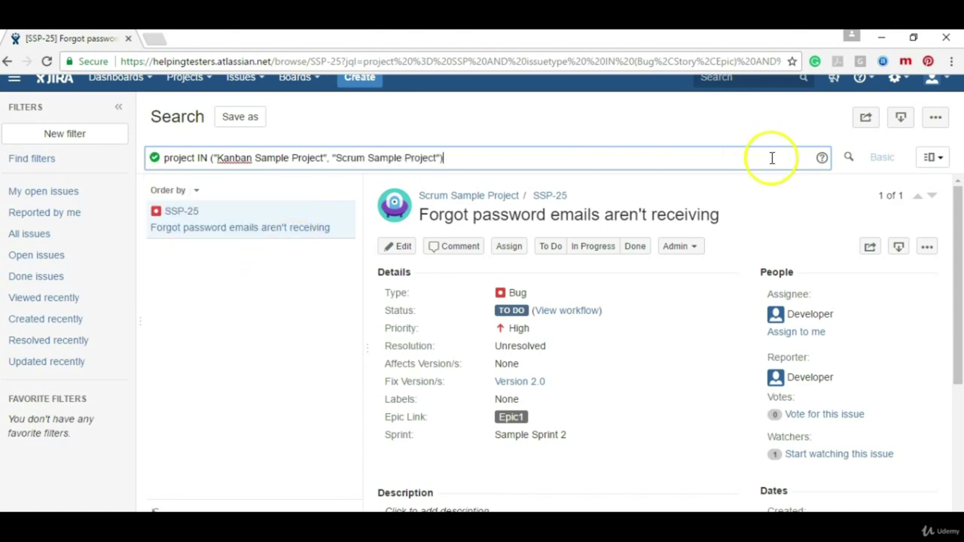
click(851, 159)
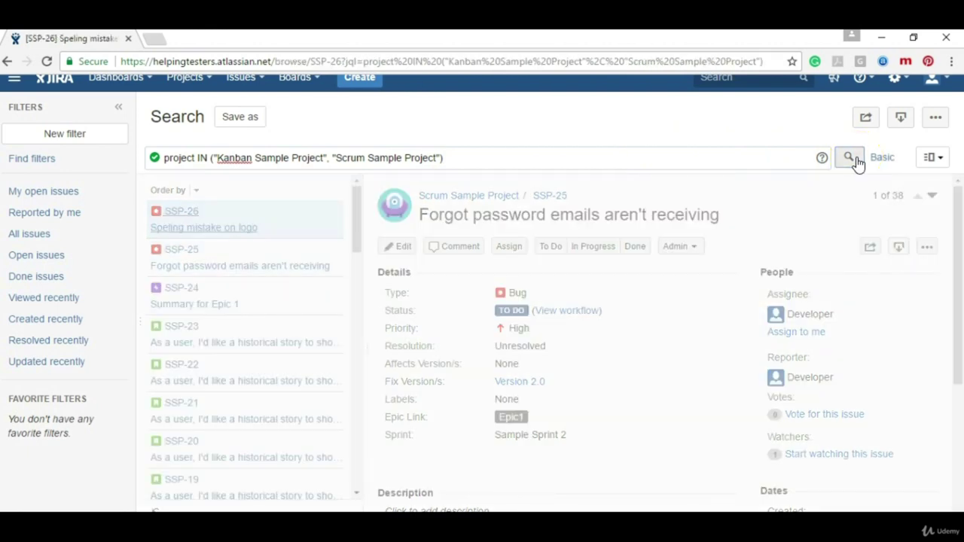
click(464, 150)
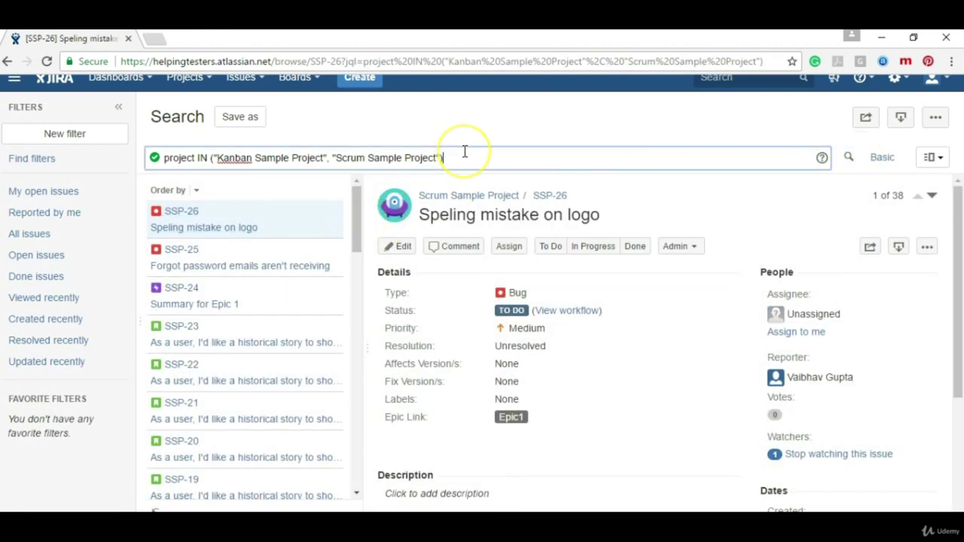
Rewrite the condition as project = "Kanban Sample Project".
key(BackSpace)
key(BackSpace)
key(BackSpace)
key(BackSpace)
key(BackSpace)
key(BackSpace)
key(BackSpace)
key(BackSpace)
key(BackSpace)
key(BackSpace)
key(BackSpace)
key(BackSpace)
key(BackSpace)
key(BackSpace)
key(BackSpace)
key(BackSpace)
key(BackSpace)
key(BackSpace)
key(BackSpace)
key(BackSpace)
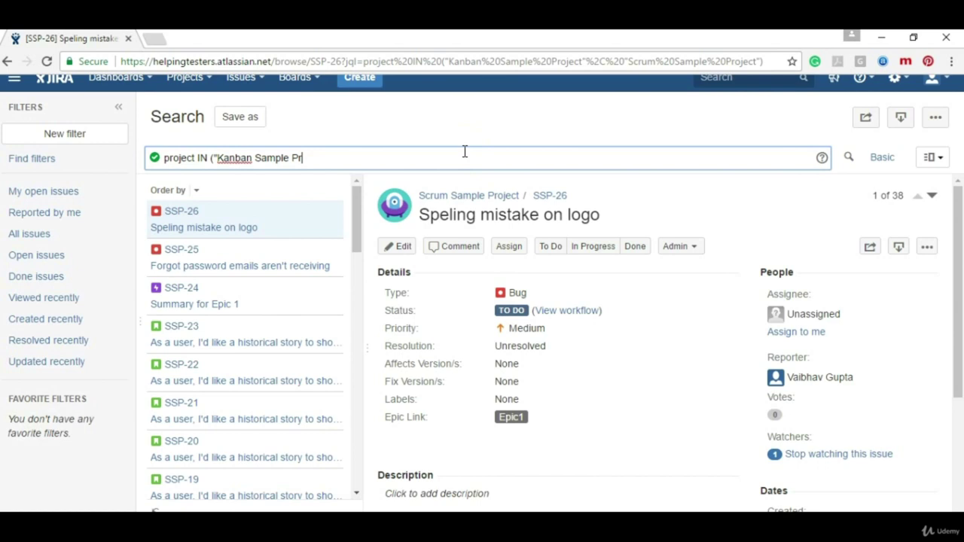
key(BackSpace)
key(BackSpace)
key(BackSpace)
key(BackSpace)
key(BackSpace)
key(BackSpace)
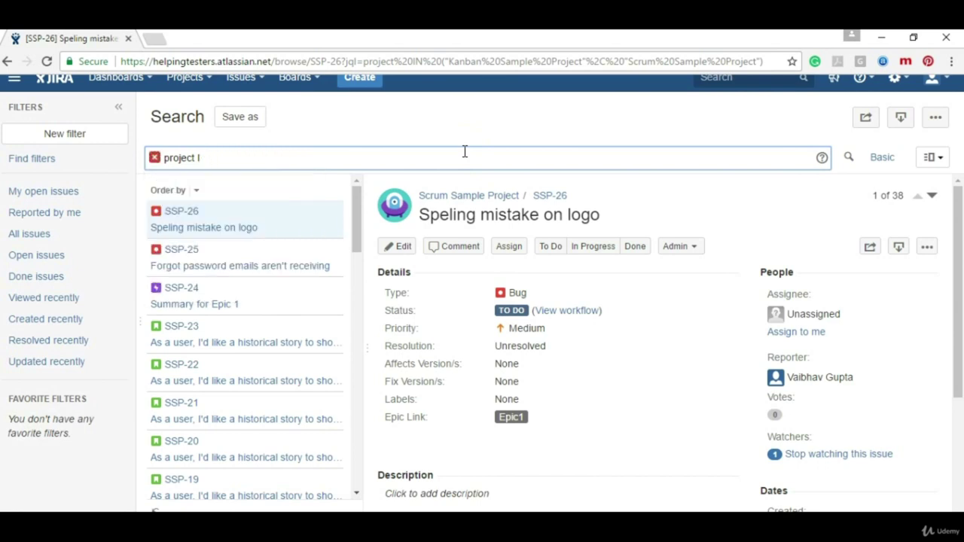
text(= k)
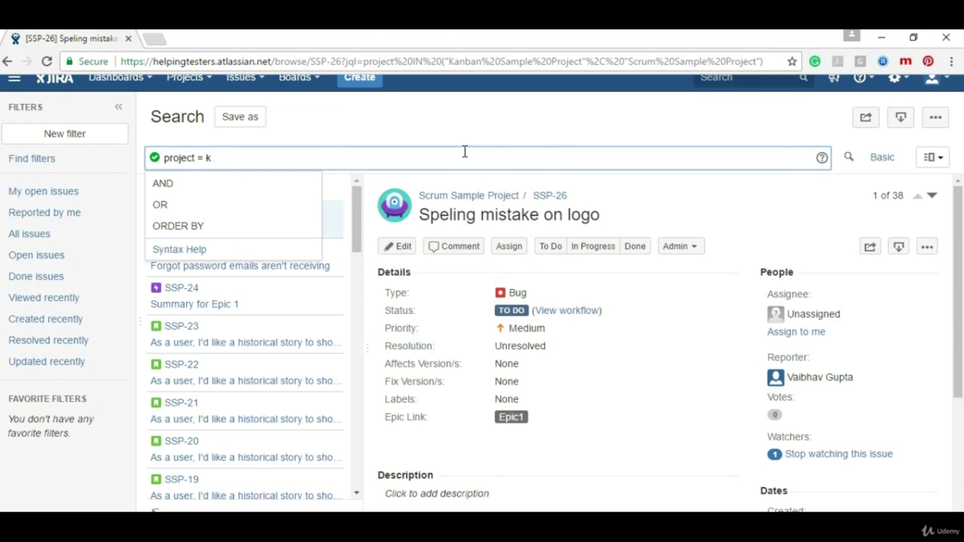
key(Down)
key(Return)
Add OR project = "Scrum Sample Project", correcting a mistaken priority field, and run it.
text(OR pr)
key(Down)
key(Return)
key(BackSpace)
key(BackSpace)
key(BackSpace)
key(BackSpace)
key(BackSpace)
key(BackSpace)
key(BackSpace)
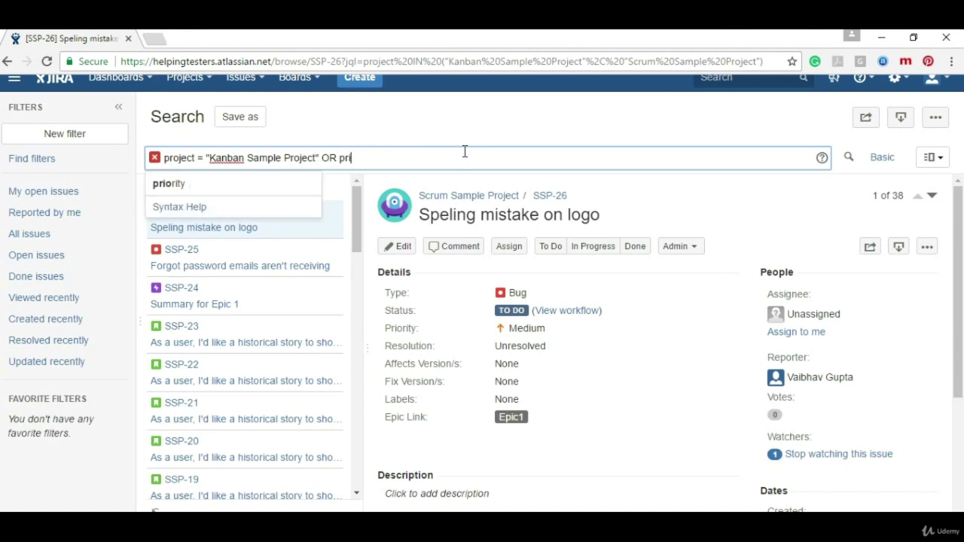
key(Down)
key(Down)
key(Down)
key(Down)
key(Down)
key(Down)
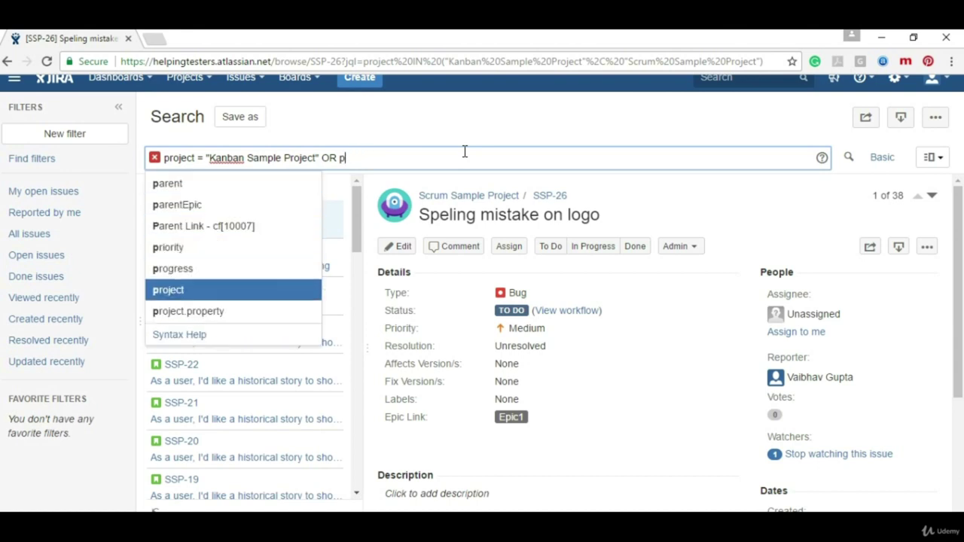
key(Return)
text(= sc)
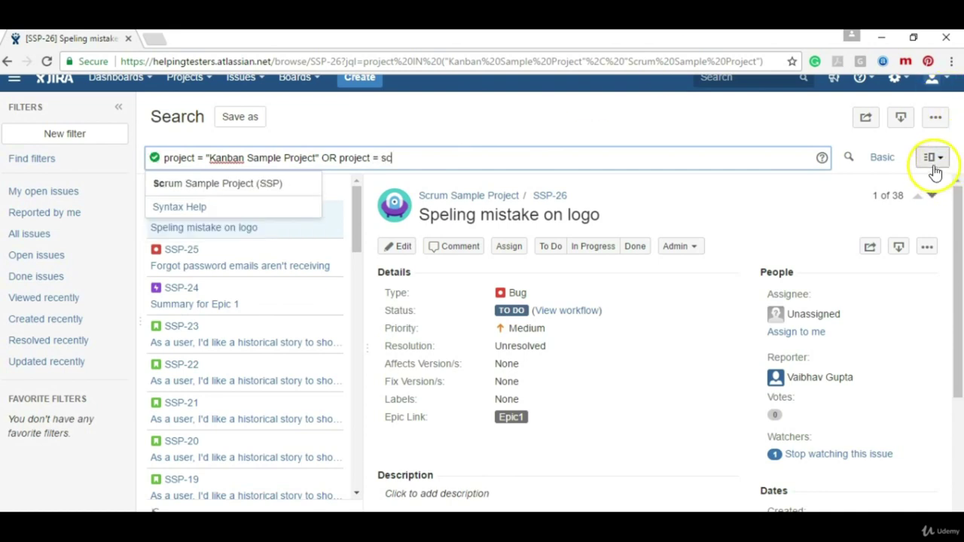
click(262, 185)
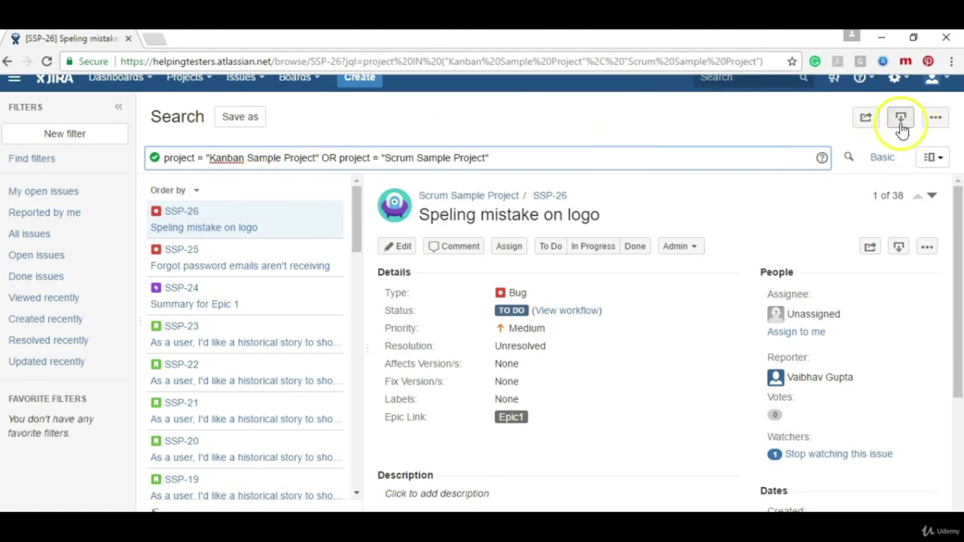
click(851, 156)
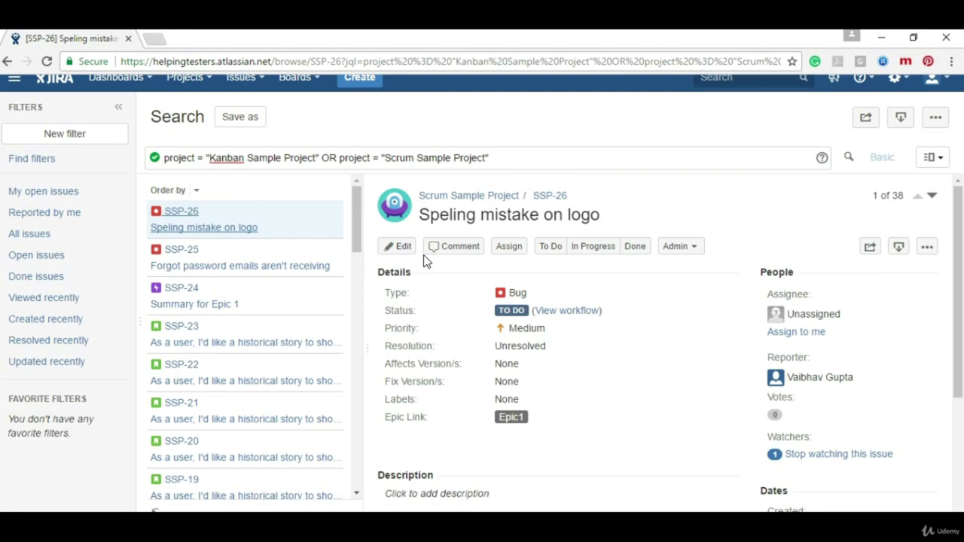
Change the query to project != "Kanban Sample Project", fixing the operator, and run it.
click(500, 153)
key(BackSpace)
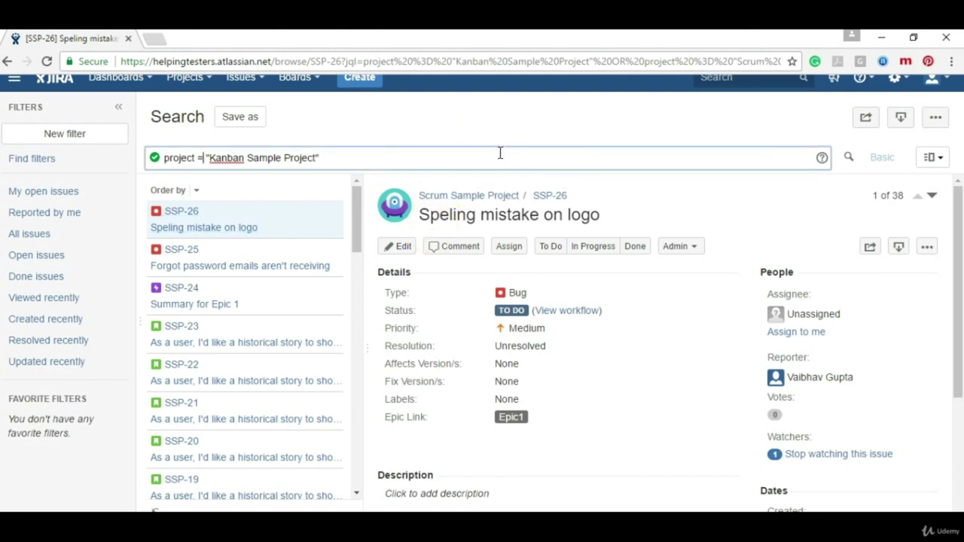
key(Left)
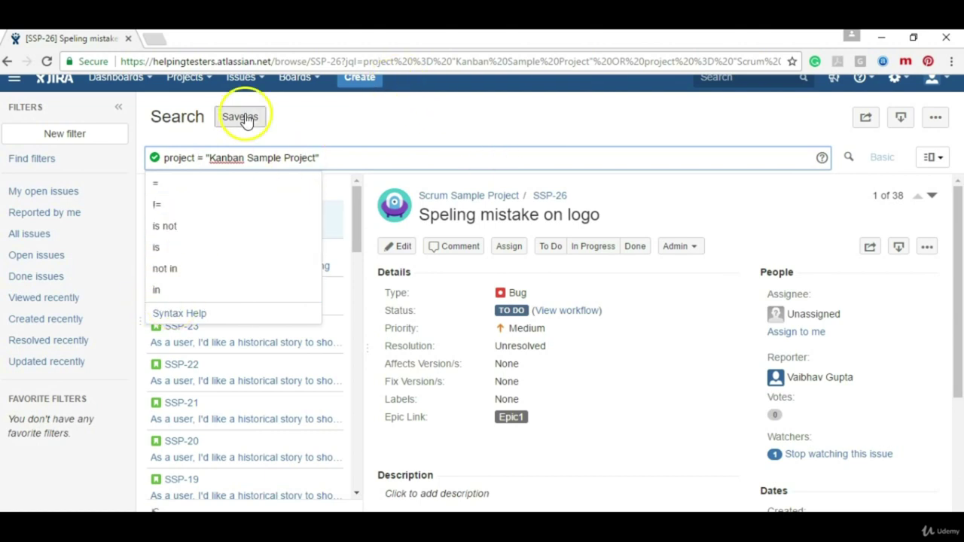
click(204, 202)
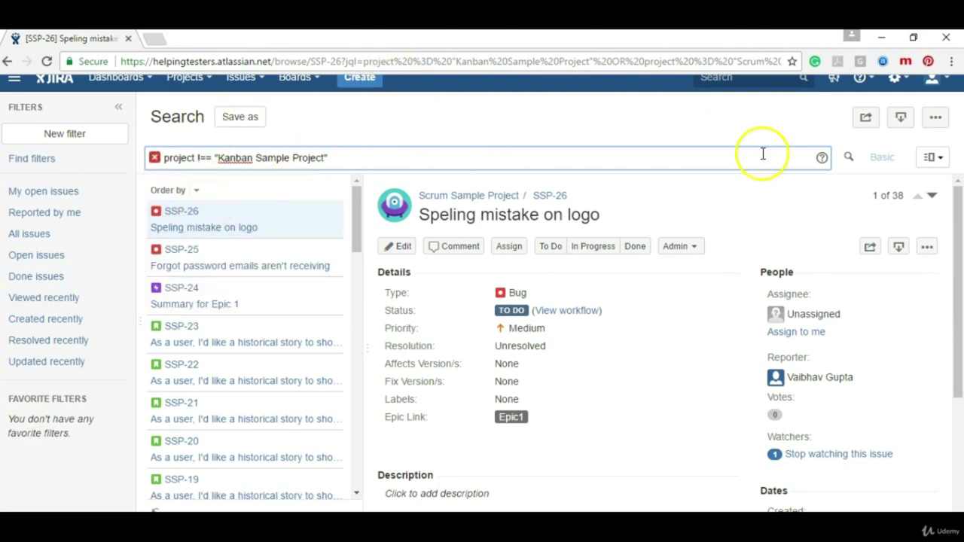
click(848, 158)
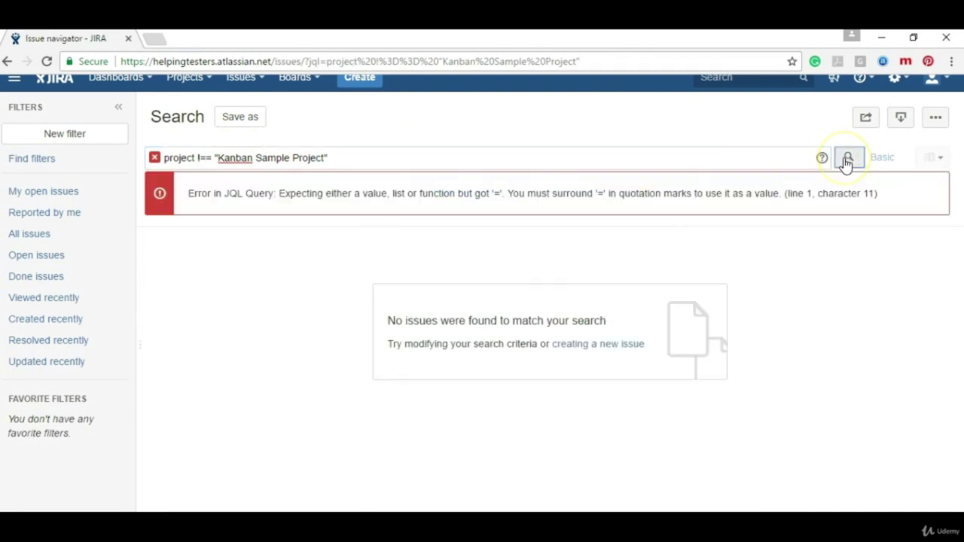
click(207, 158)
key(BackSpace)
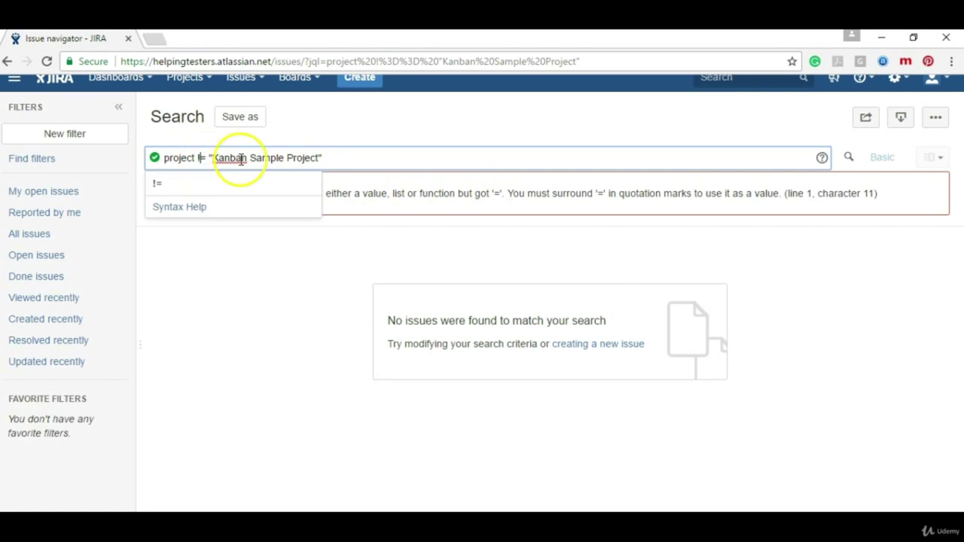
click(851, 158)
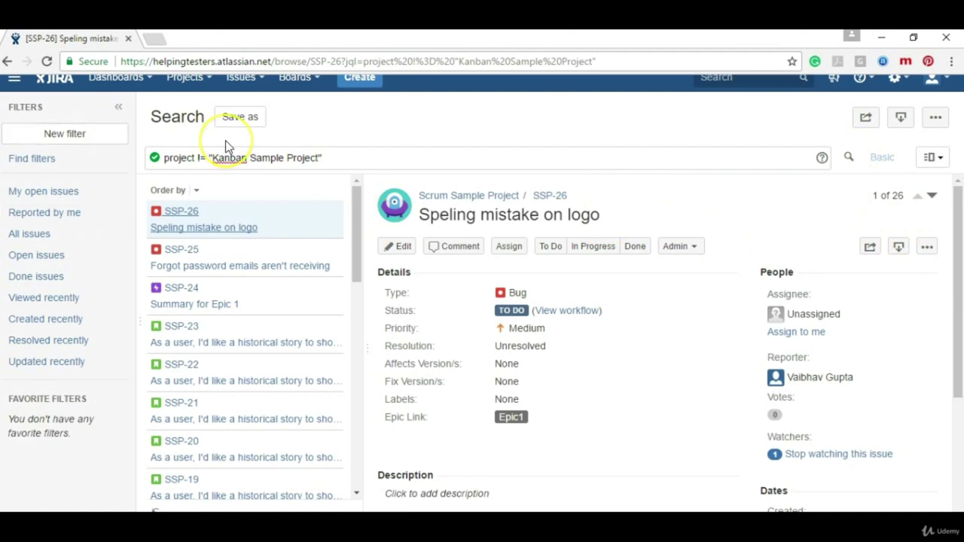
Delete the not-equal operator and open the Advanced searching help page.
click(218, 162)
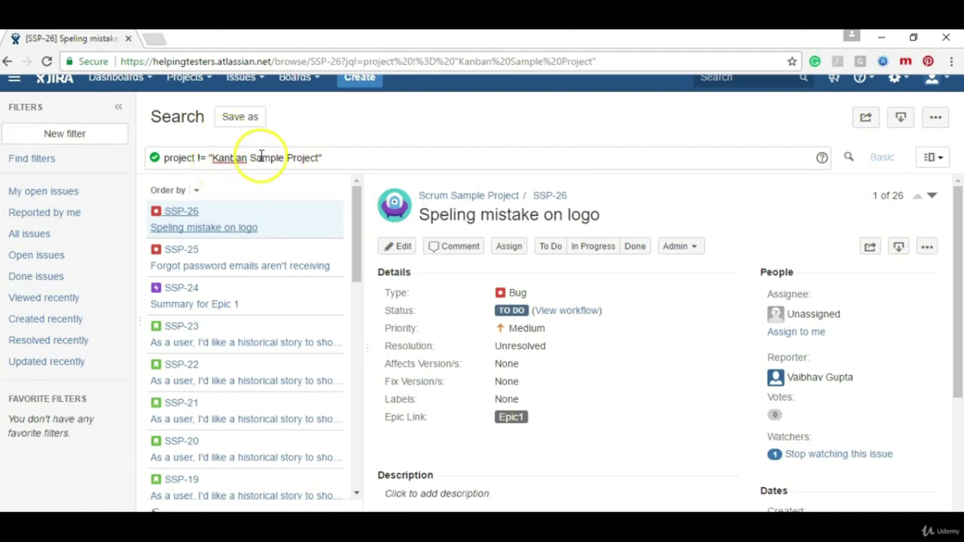
key(BackSpace)
key(BackSpace)
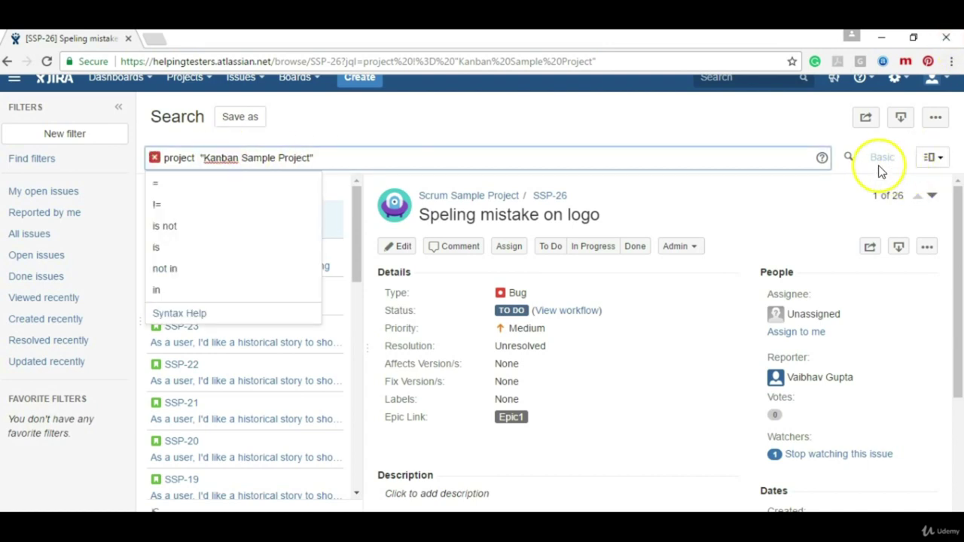
click(821, 159)
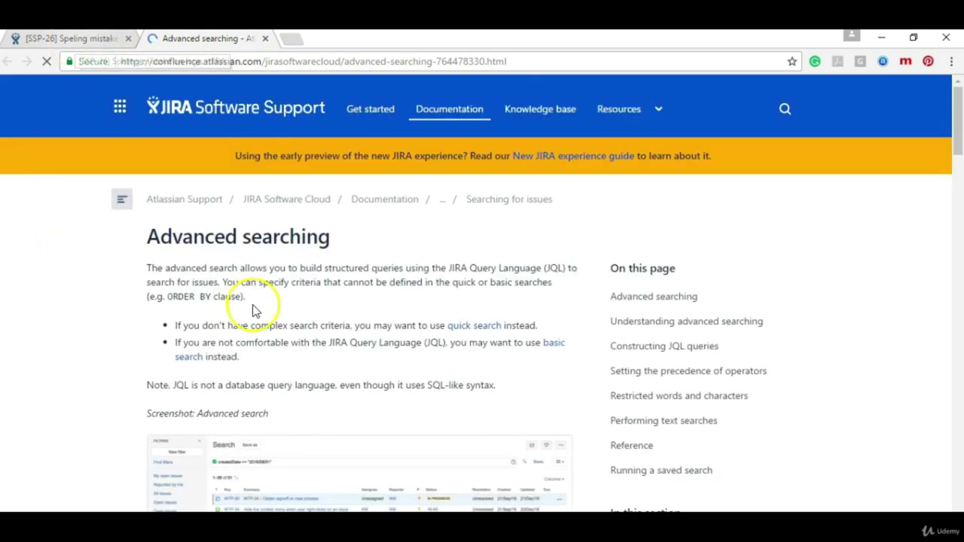
Return from the Advanced searching documentation to Jira.
click(85, 44)
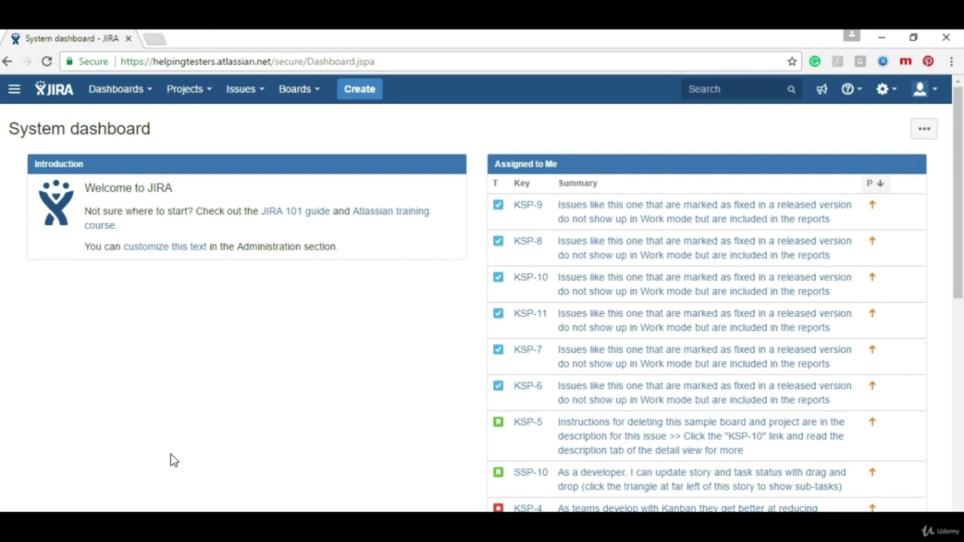
Go to Issues > Search for issues and show the My open issues filter with 14 issues.
click(244, 89)
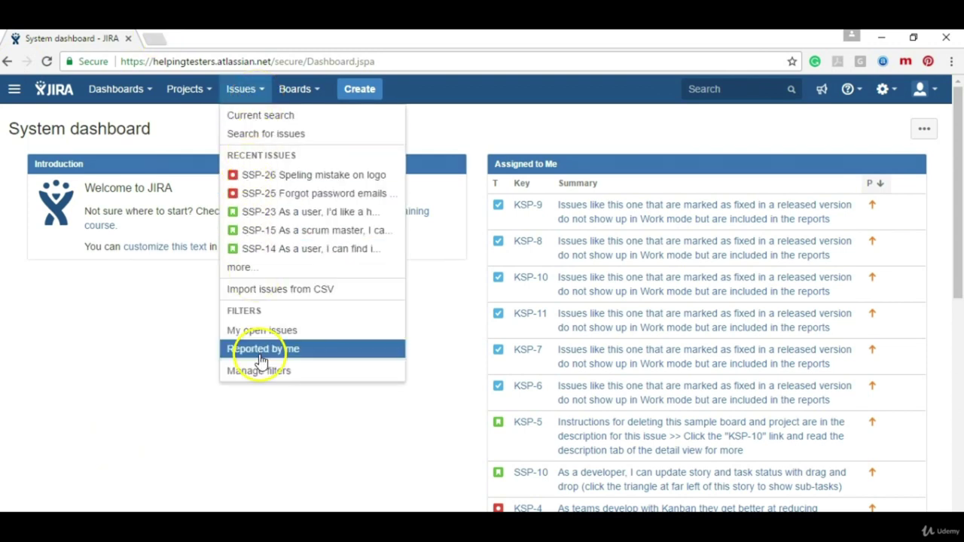
click(244, 136)
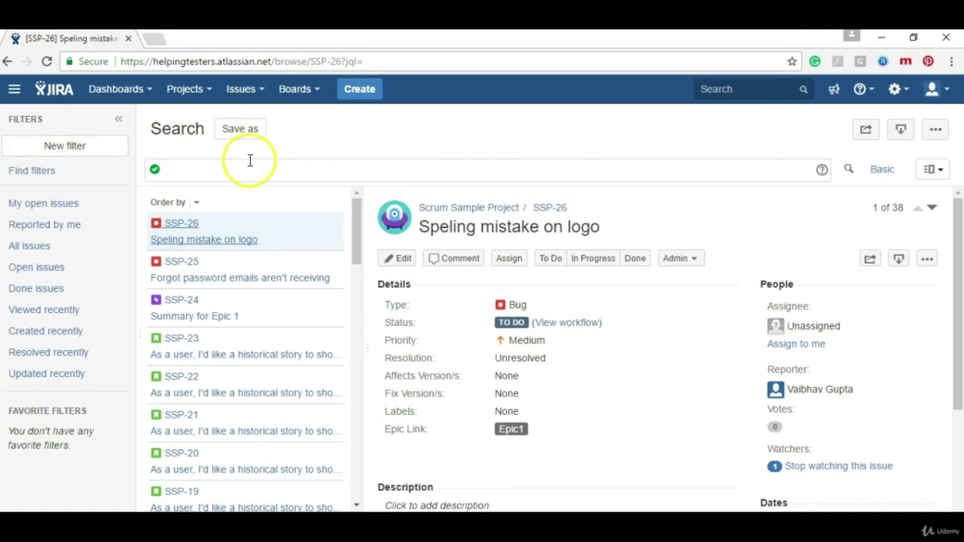
click(15, 204)
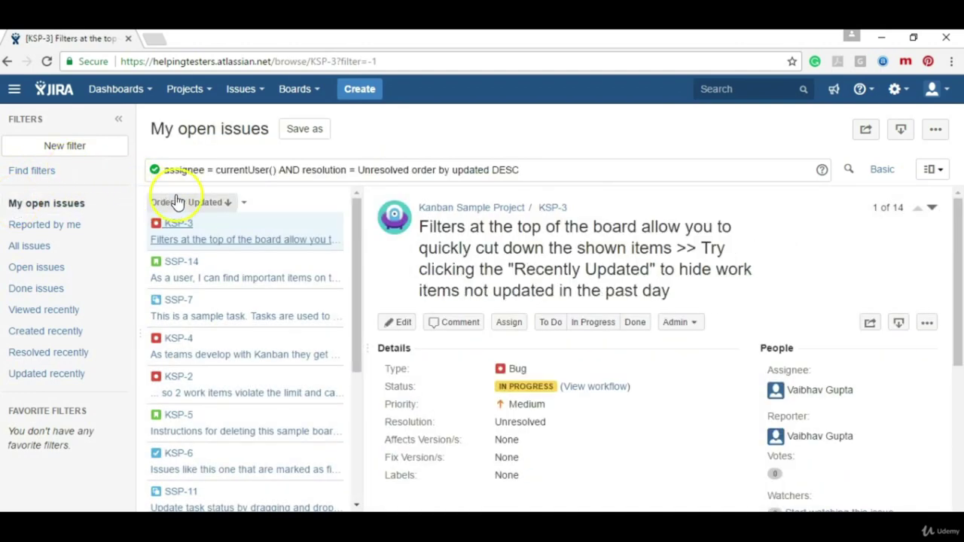
Inspect the assignee = currentUser() clause and the details of issue SSP-14.
double_click(189, 172)
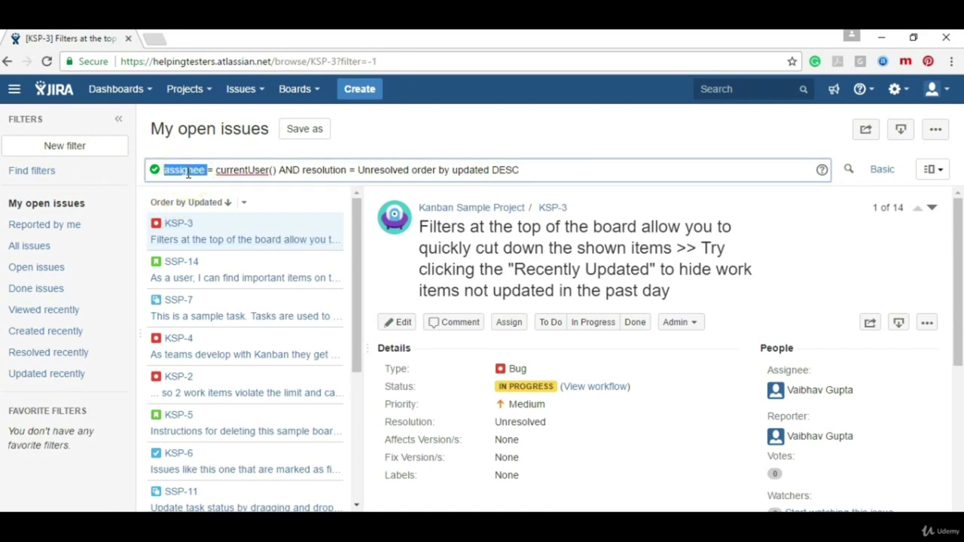
double_click(229, 169)
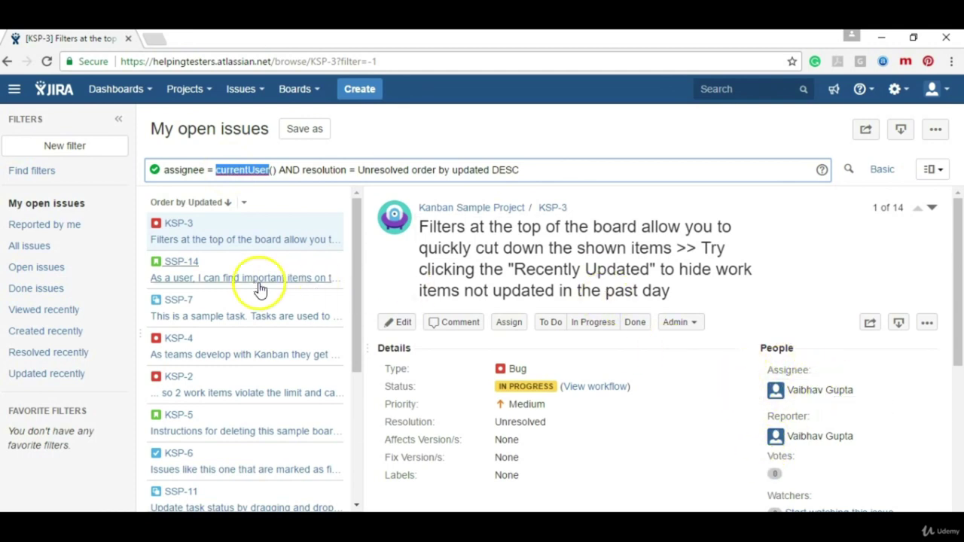
click(242, 268)
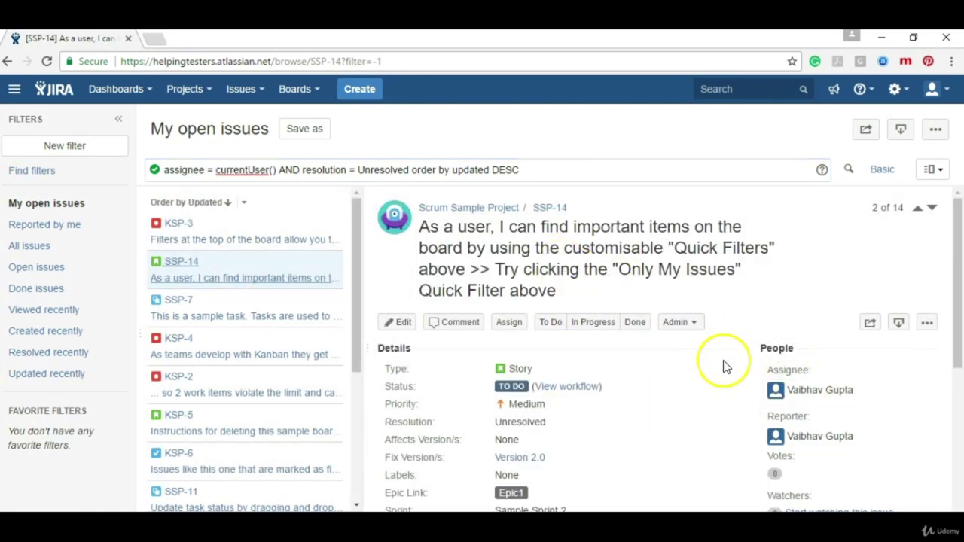
Switch through the Reported by me, All issues and Open issues filters, ending on 27 issues.
click(80, 225)
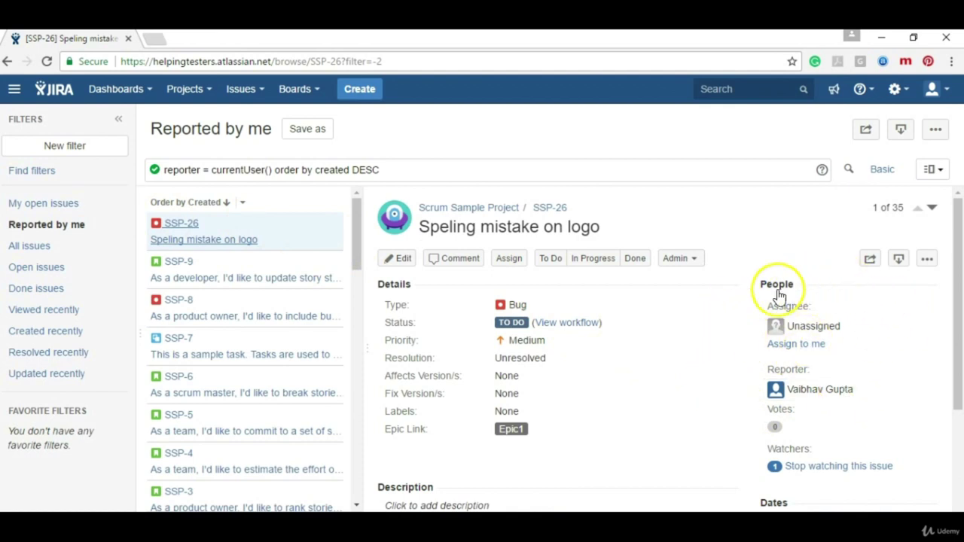
click(42, 248)
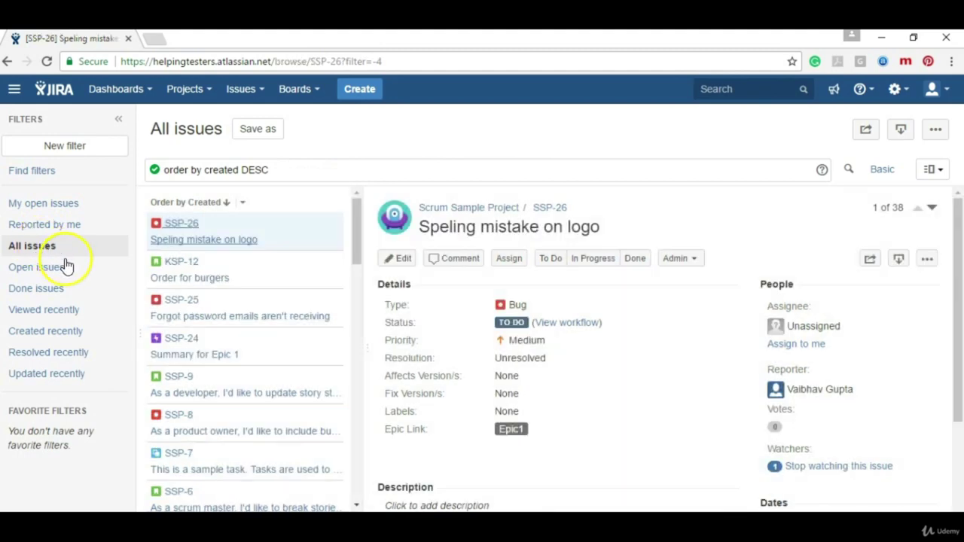
click(59, 269)
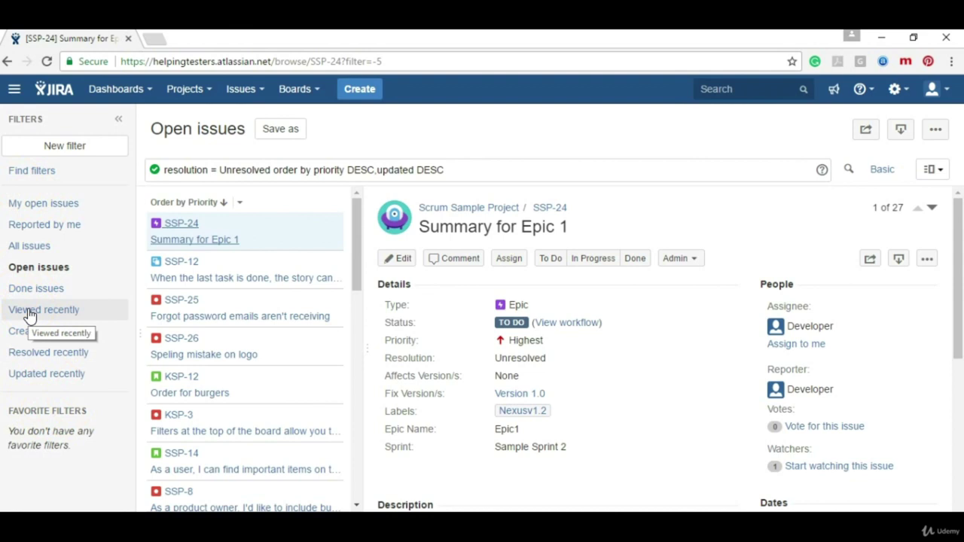
Clear the query and start it with project = "Scrum Sample Project".
double_click(248, 169)
key(ctrl+a)
key(BackSpace)
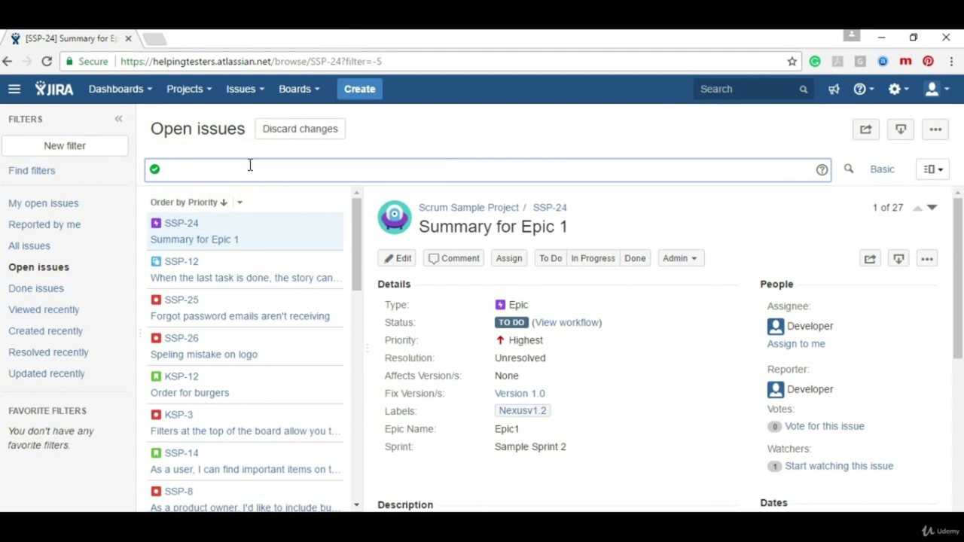
text(pro)
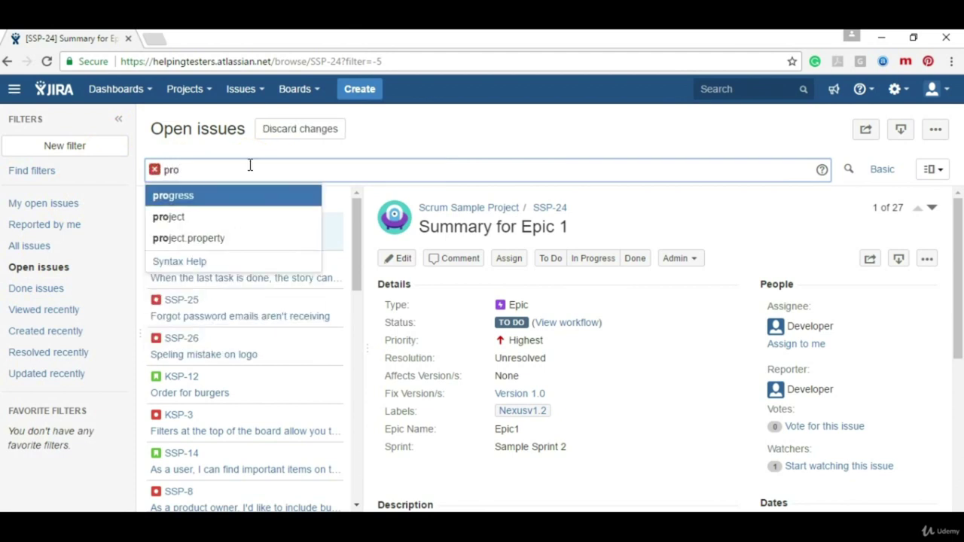
text(ject = sc)
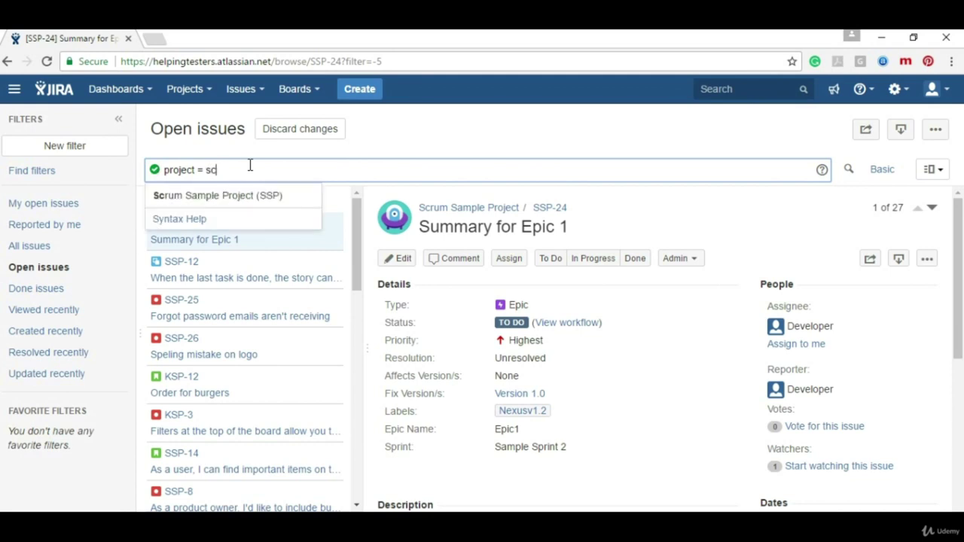
key(Down)
key(Return)
Add AND assignee = currentUser() AND issuetype = Story and run it, returning 7 issues.
text(AN)
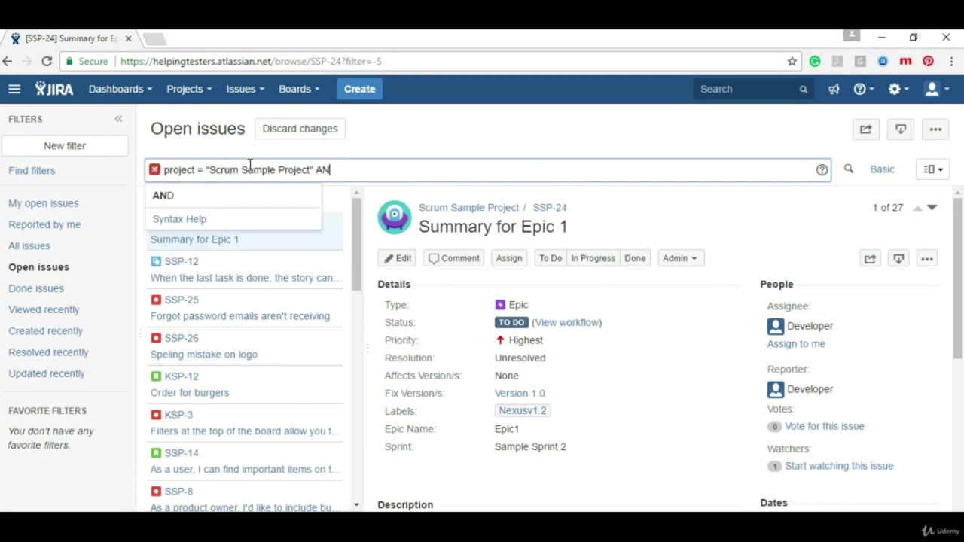
text(D assi)
key(Return)
text(= cu)
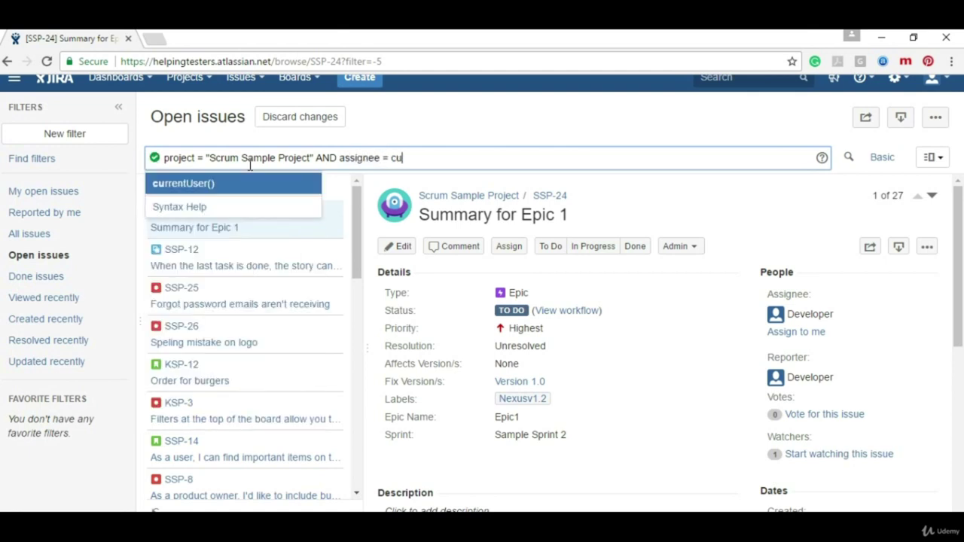
key(Return)
text(AND )
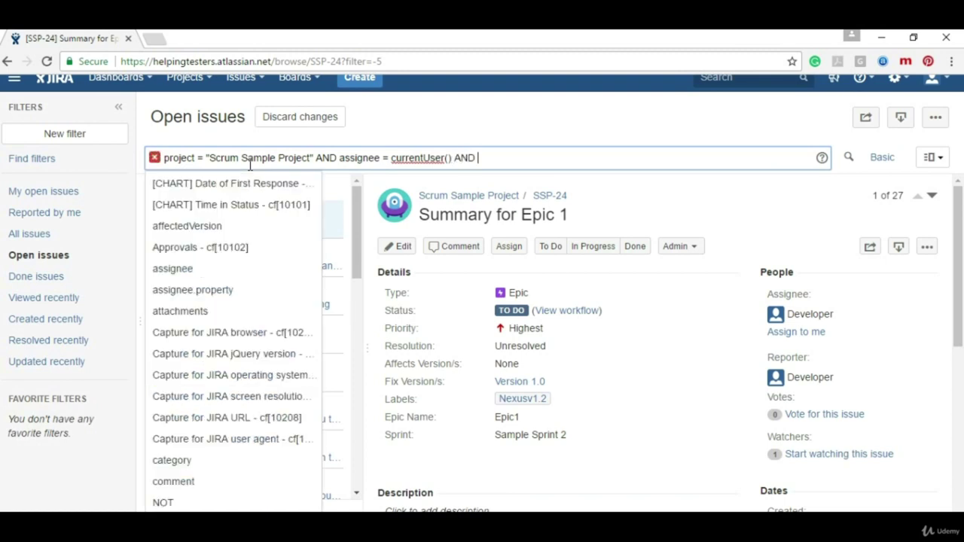
text(is)
key(Down)
key(Down)
key(Down)
key(Down)
key(Return)
text(= Story)
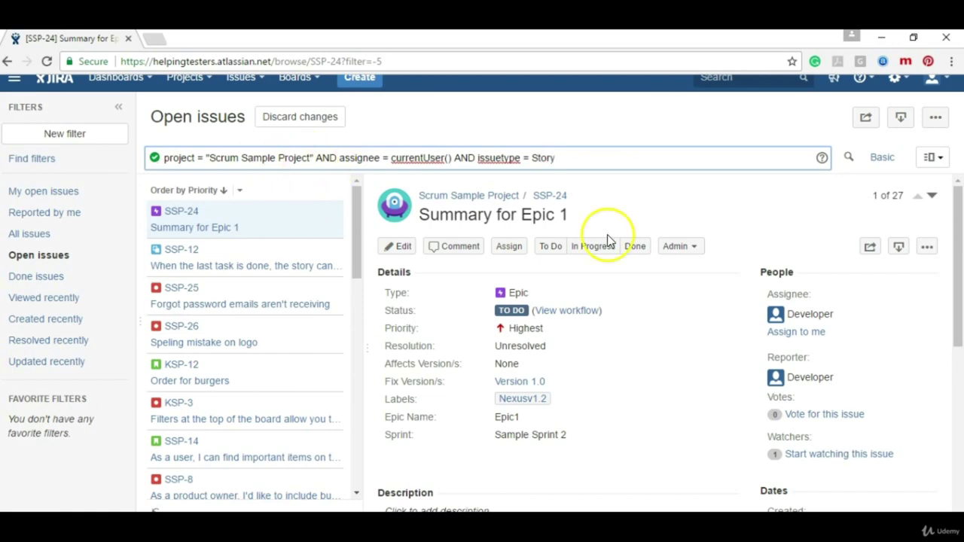
click(850, 158)
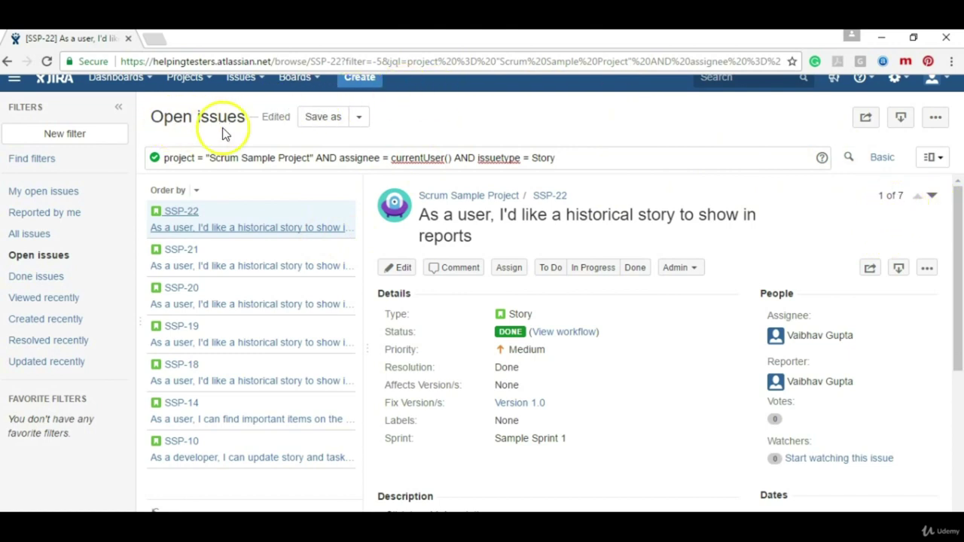
Save the search as filter 'my open story - Scrum project', view All issues, then reopen it.
click(328, 119)
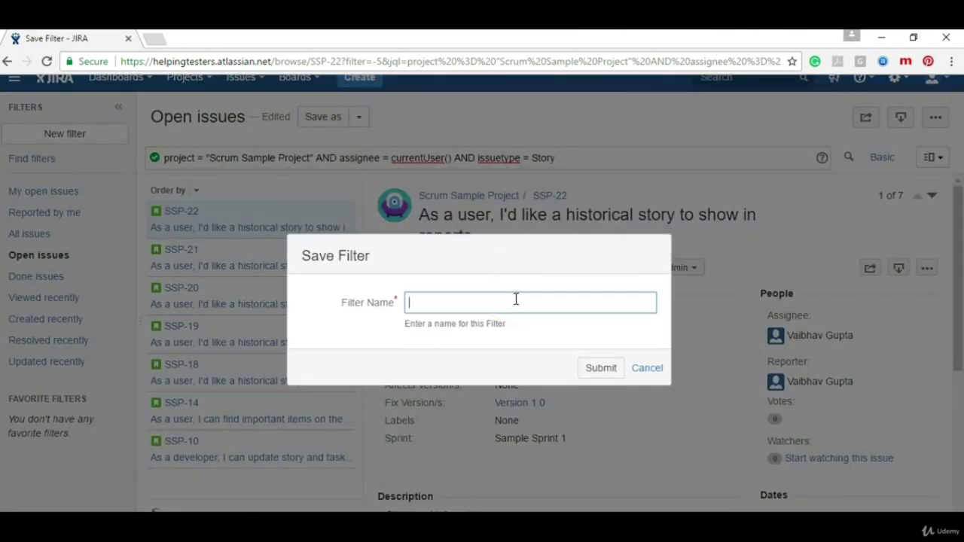
text(my open issues)
key(BackSpace)
key(BackSpace)
key(BackSpace)
text(story - Scr)
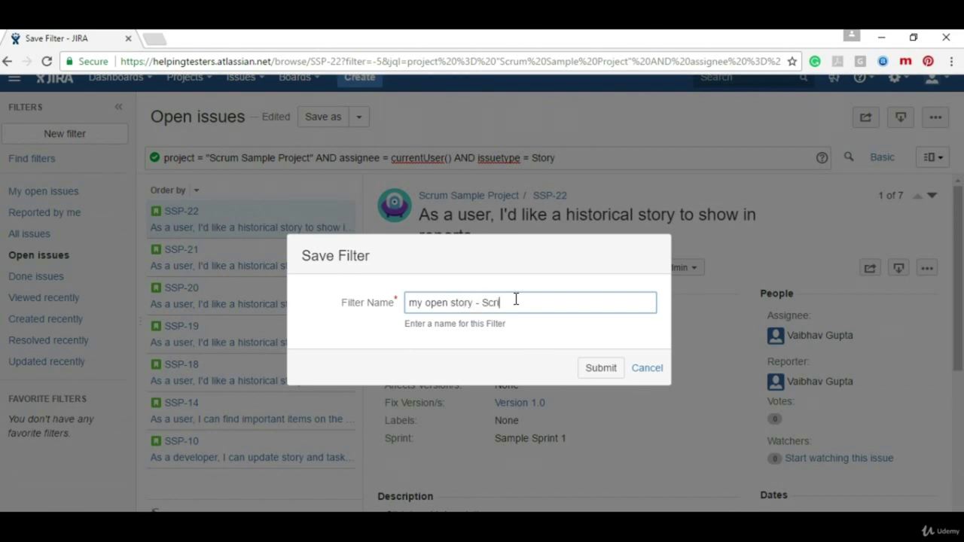
text(um project)
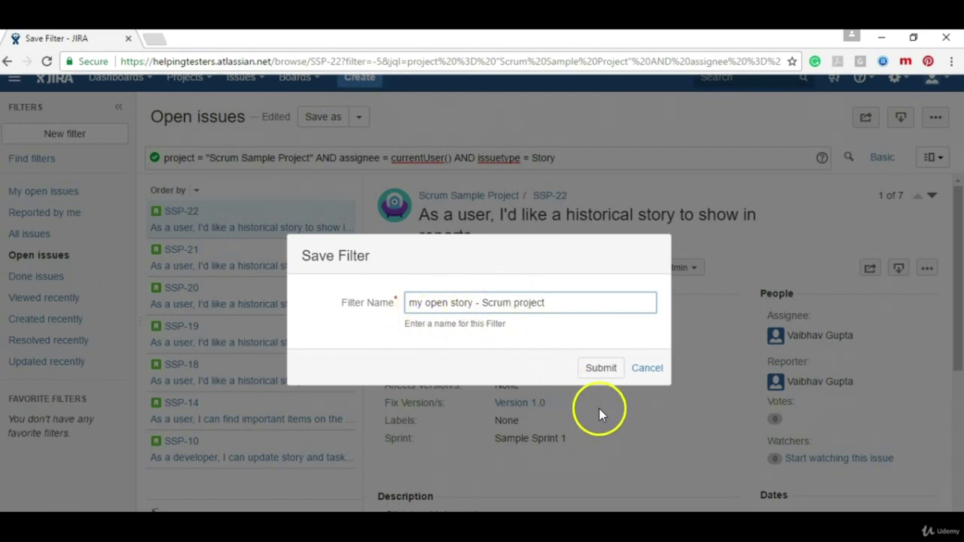
click(597, 372)
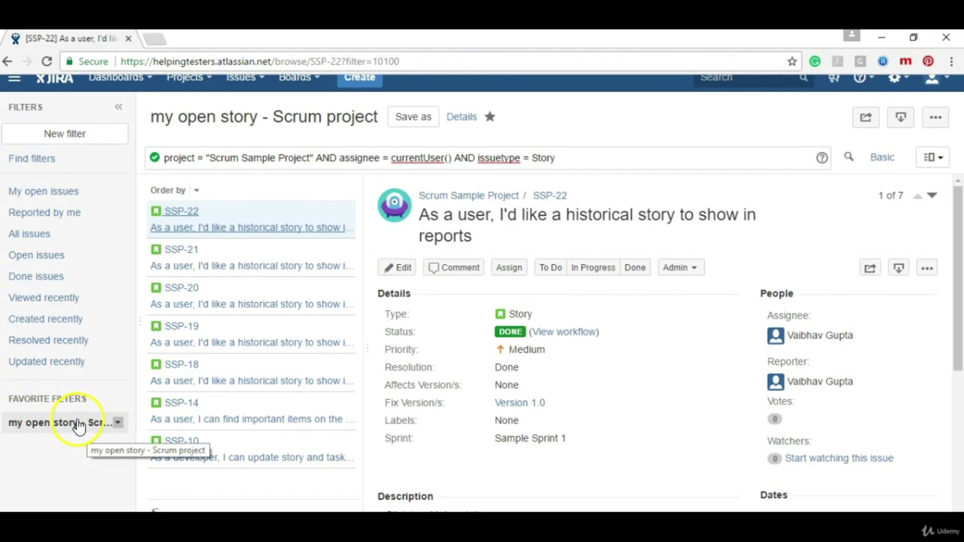
click(91, 239)
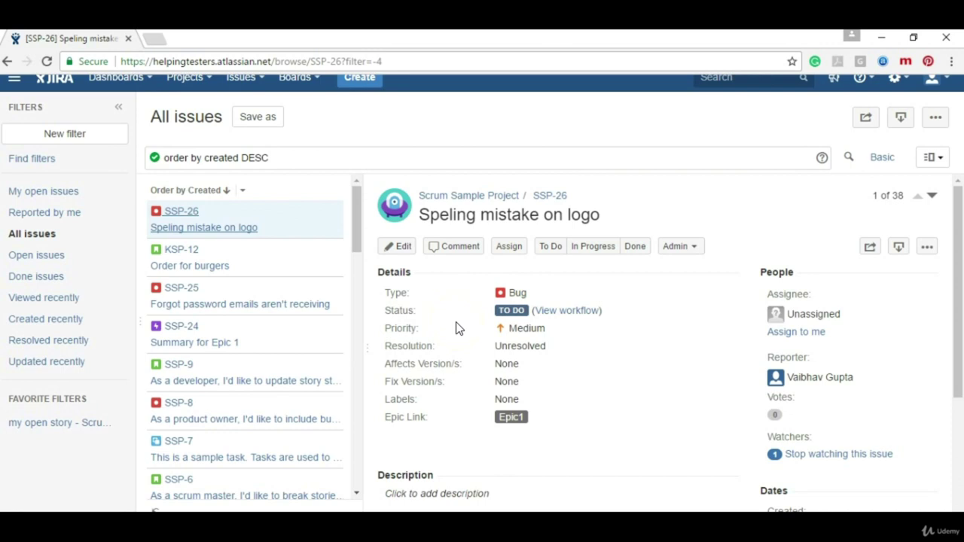
click(98, 430)
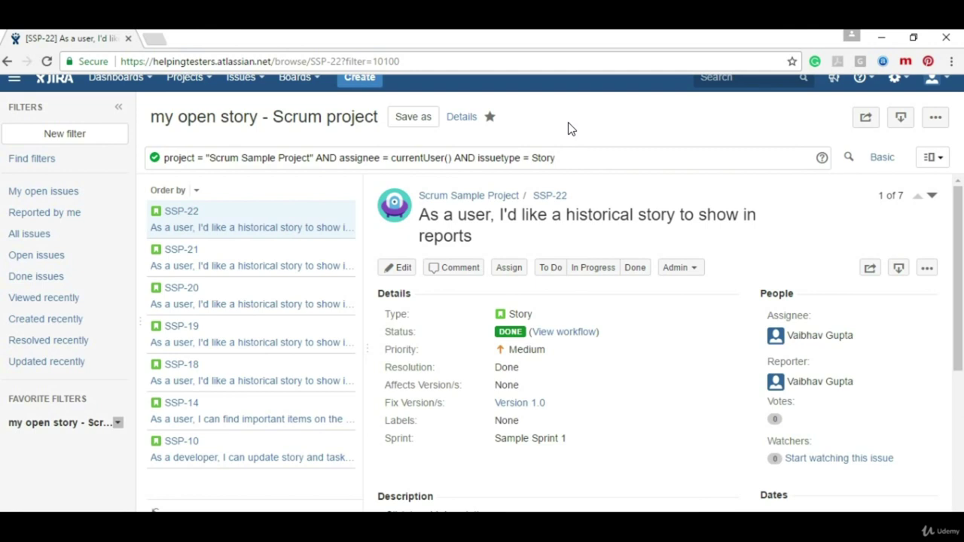
With the 'my open story - Scrum project' filter showing, start creating a new issue.
click(340, 161)
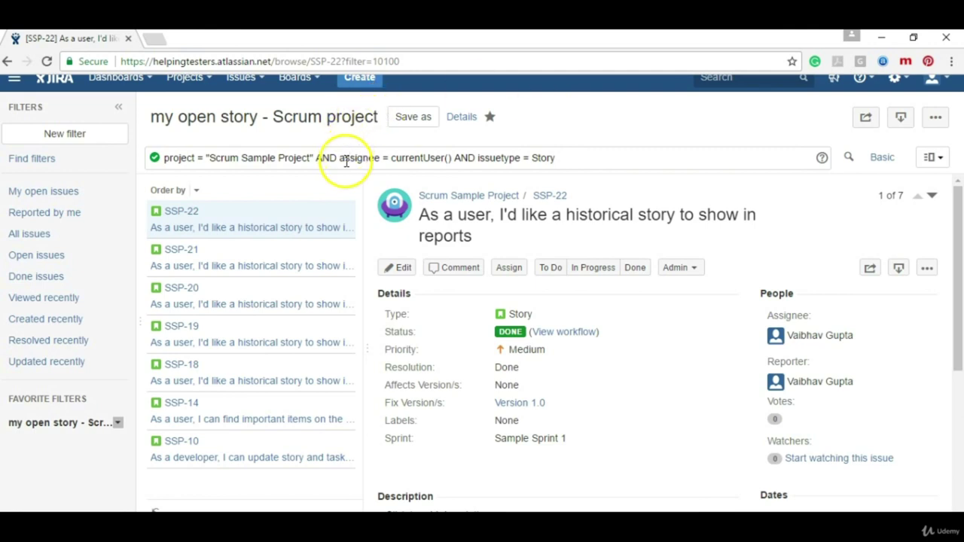
click(373, 81)
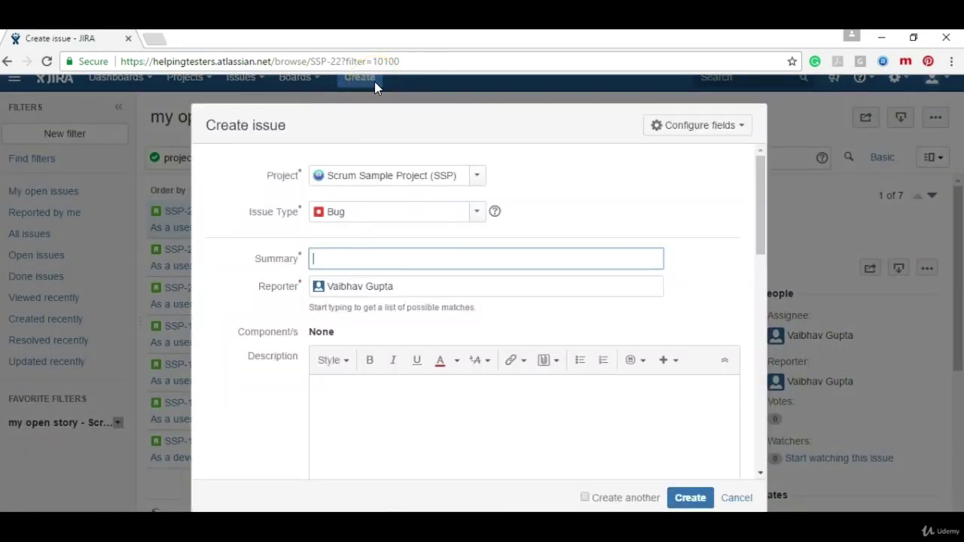
Create three Bug issues named Bug1, Bug2 and bug3 in Scrum Sample Project.
click(376, 93)
text(Bug1)
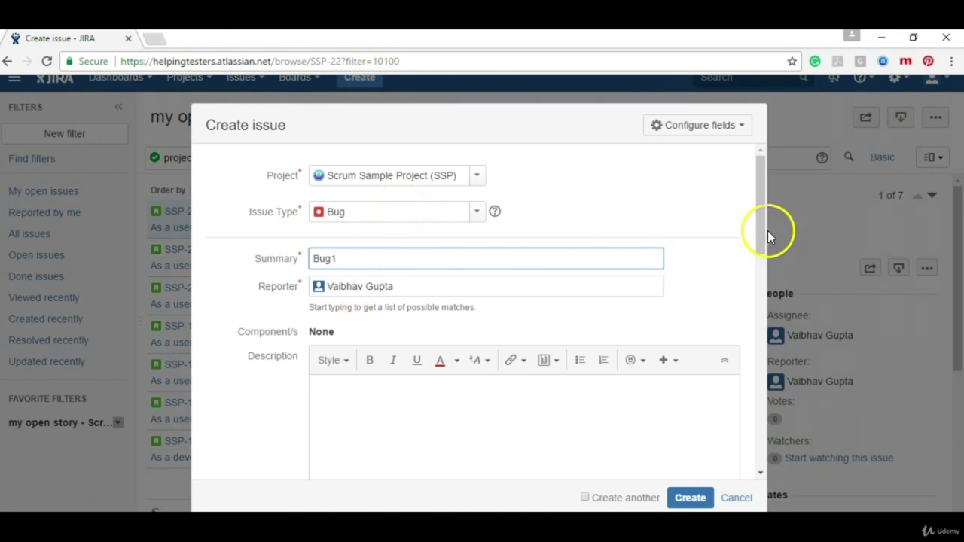
drag(763, 229, 757, 437)
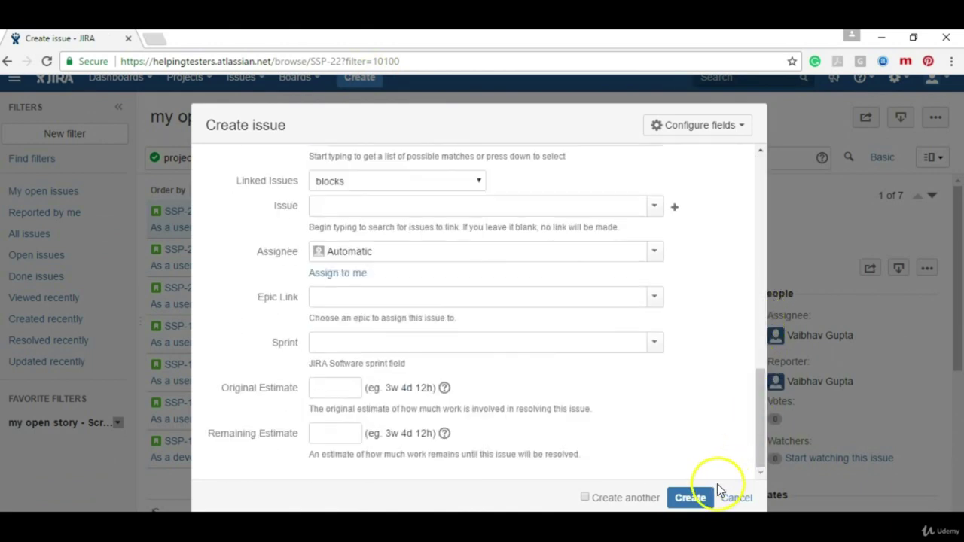
click(691, 498)
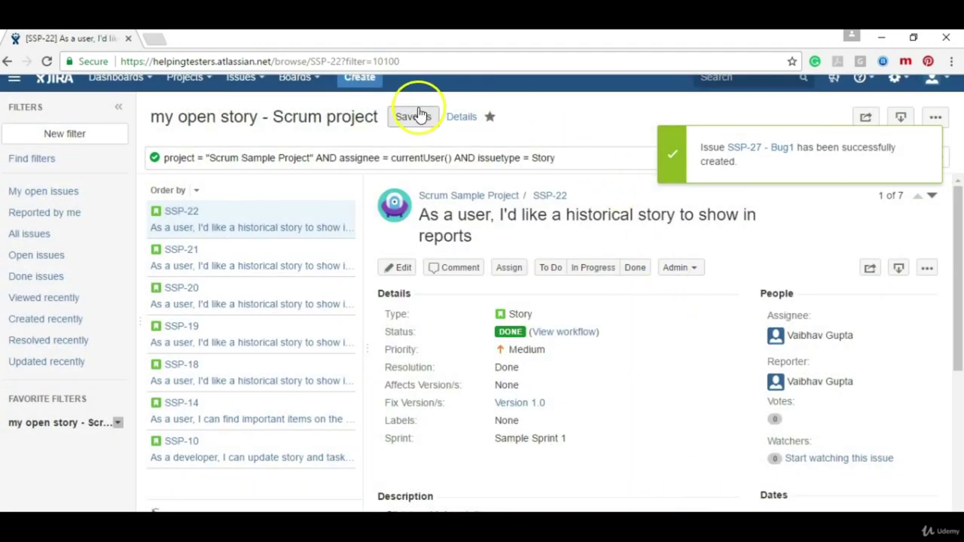
click(371, 84)
text(Bug2)
key(Return)
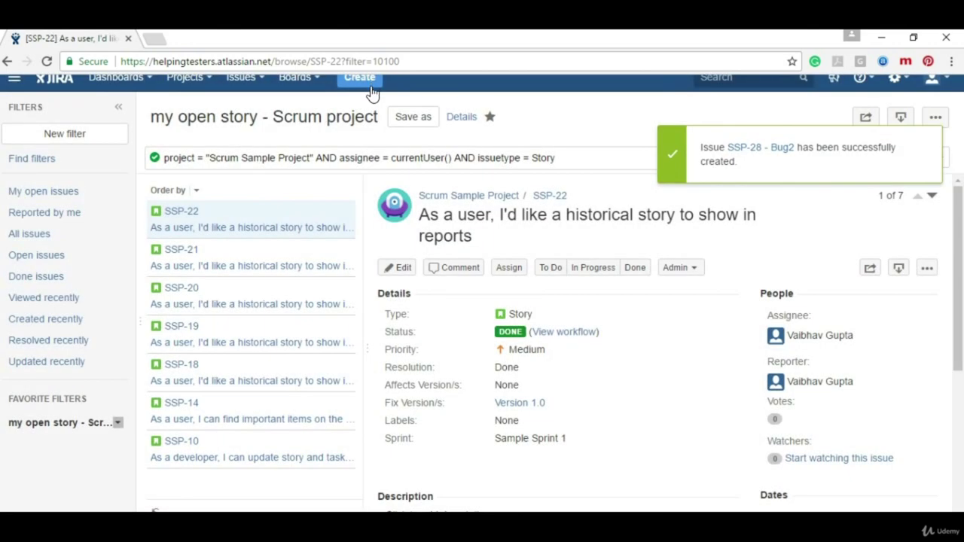
click(370, 84)
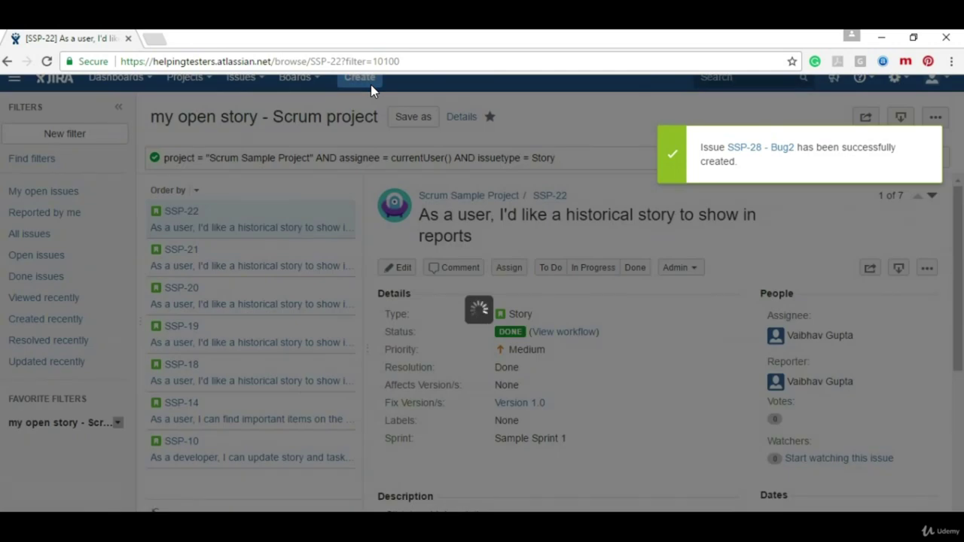
text(bug3)
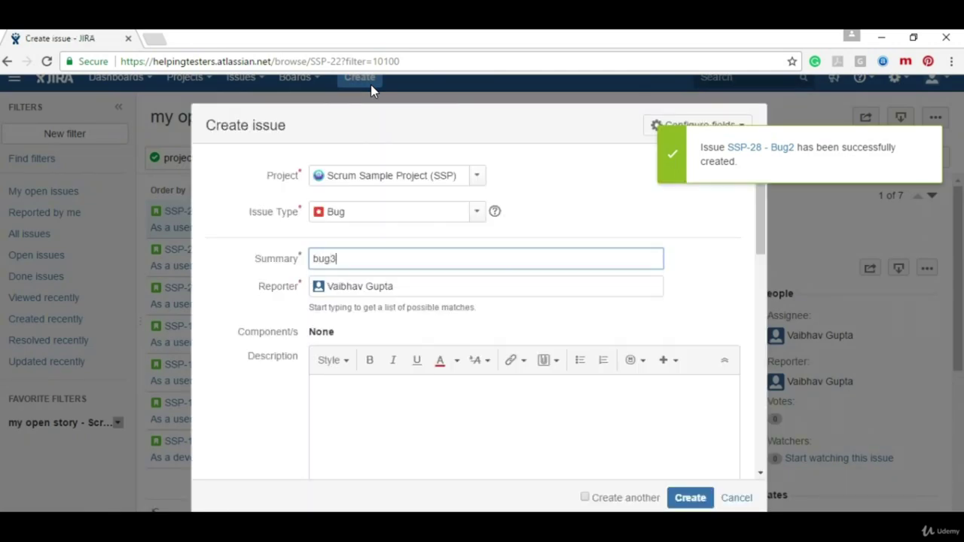
key(Return)
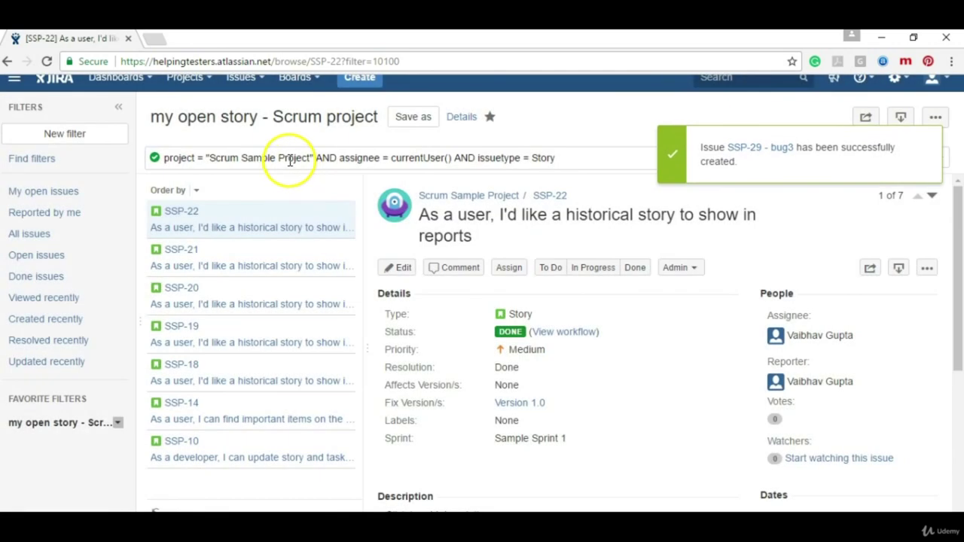
Replace the assignee and story conditions with issuetype = Bug and run the search.
drag(315, 158, 691, 169)
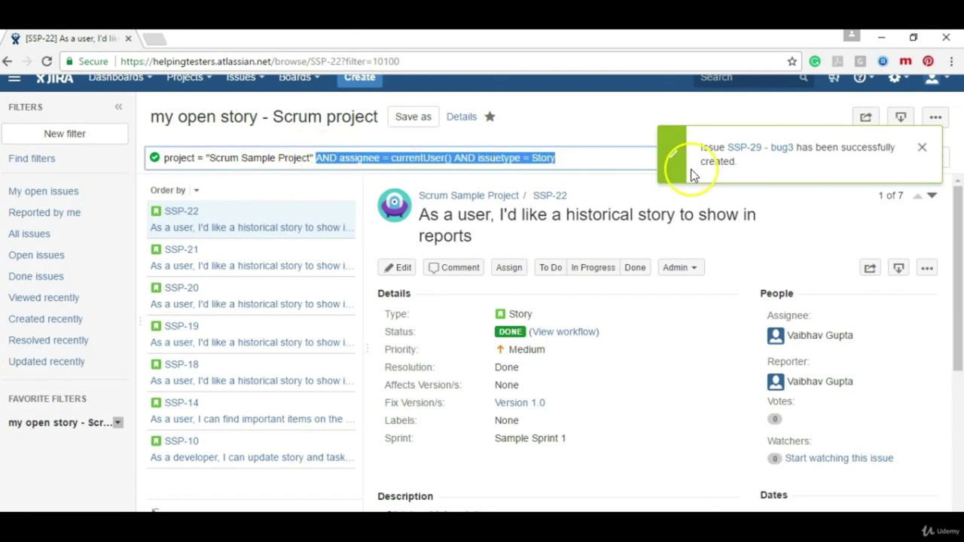
key(BackSpace)
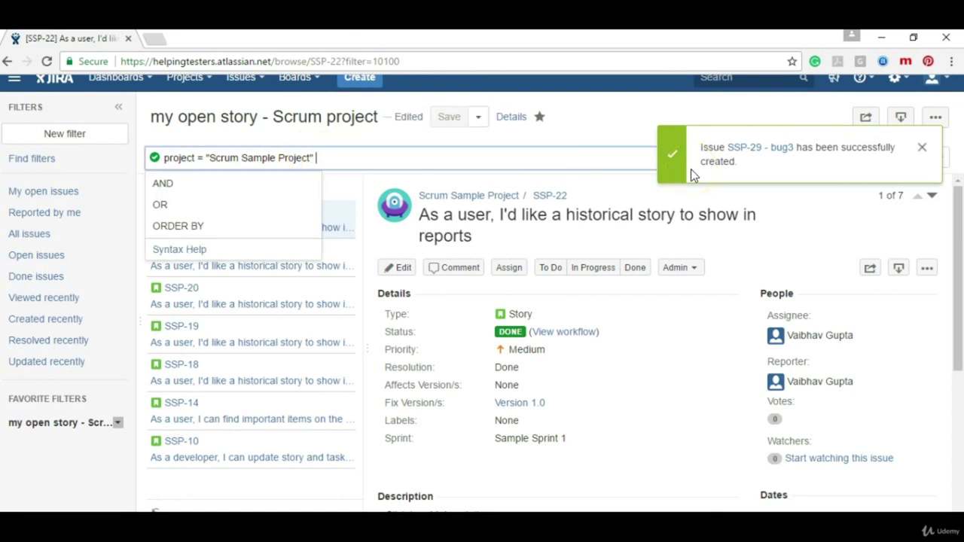
text(AND is)
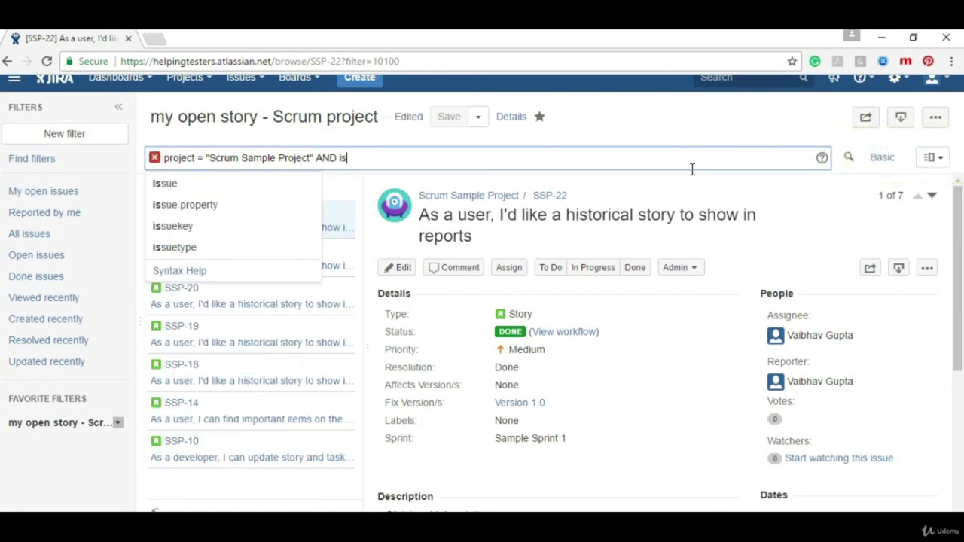
key(Down)
key(Down)
key(Down)
key(Return)
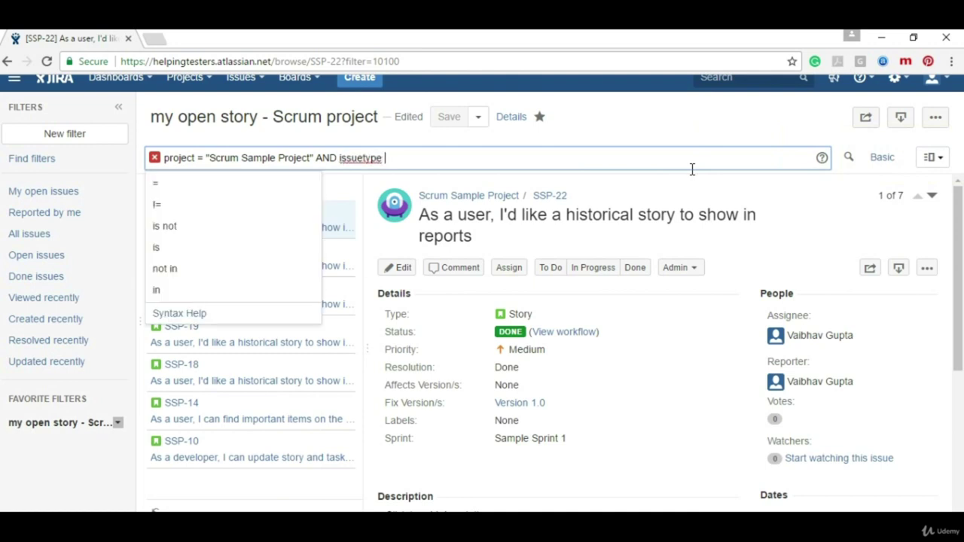
text(=)
key(Down)
key(Return)
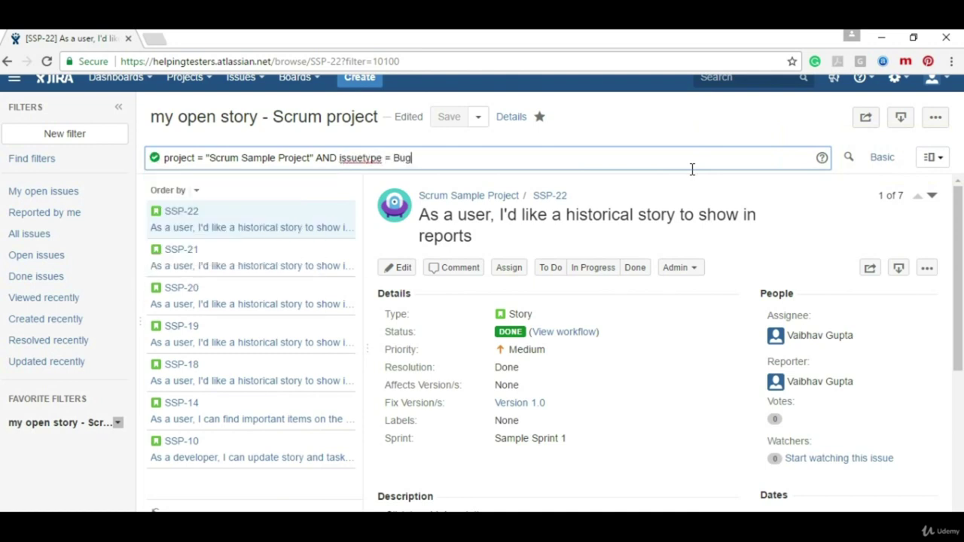
click(848, 157)
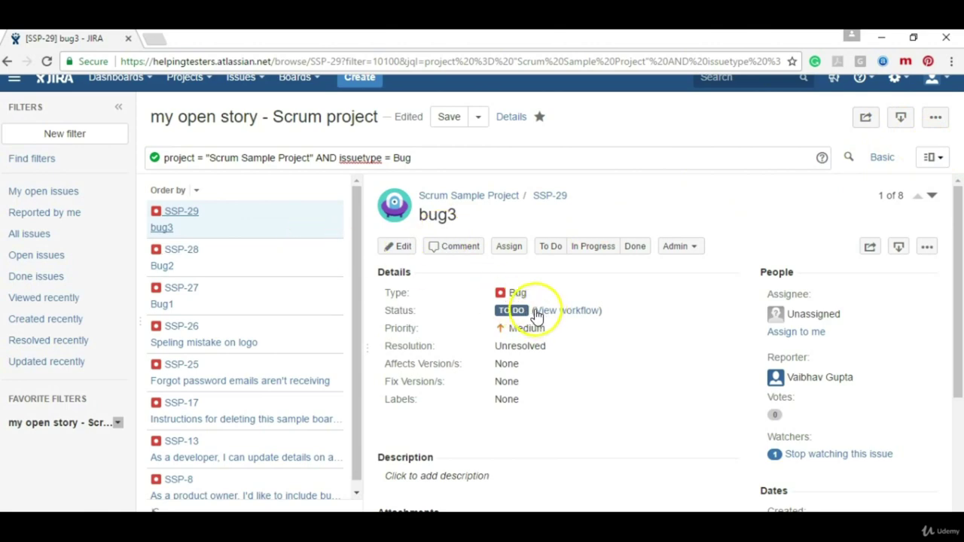
Move bug3 to In Progress and mark Bug2, SSP-17 and SSP-8 as Done.
click(301, 262)
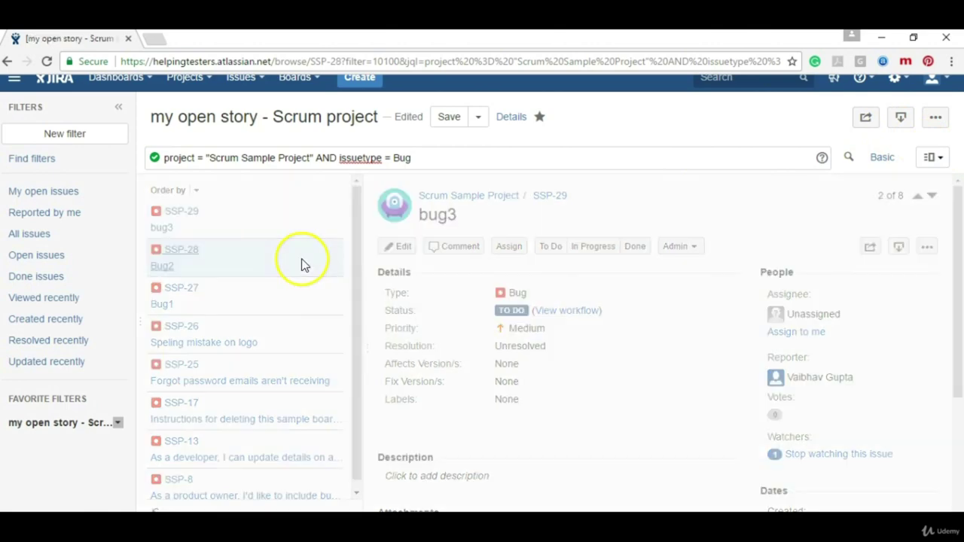
click(316, 373)
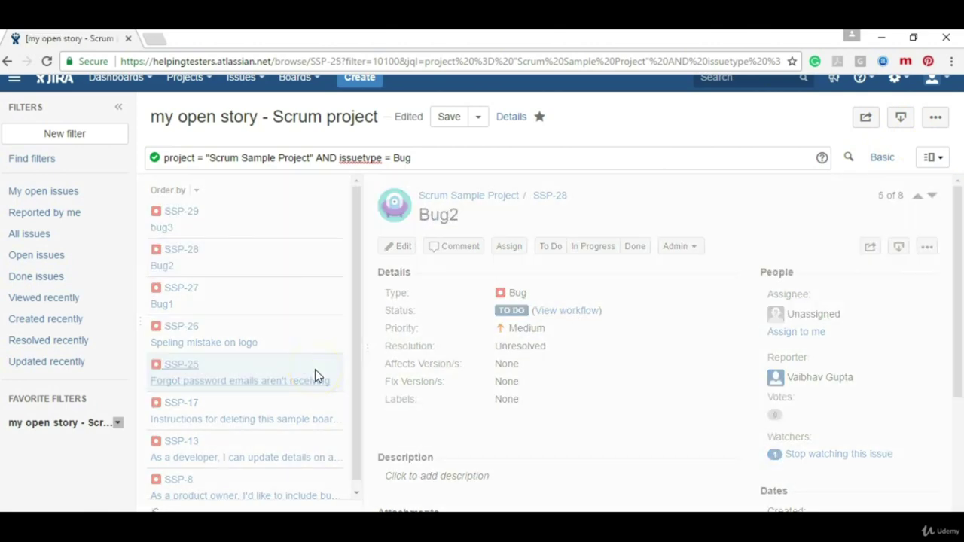
click(294, 215)
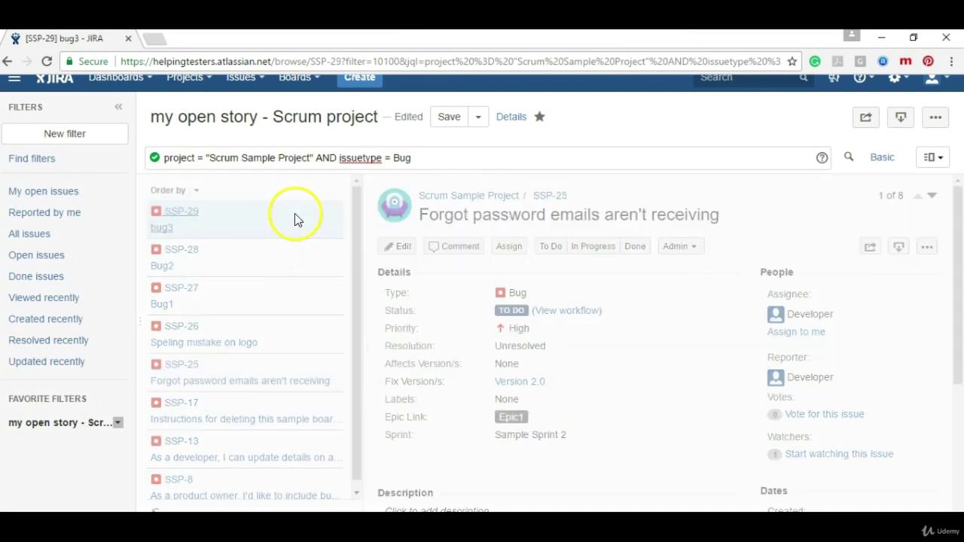
click(606, 249)
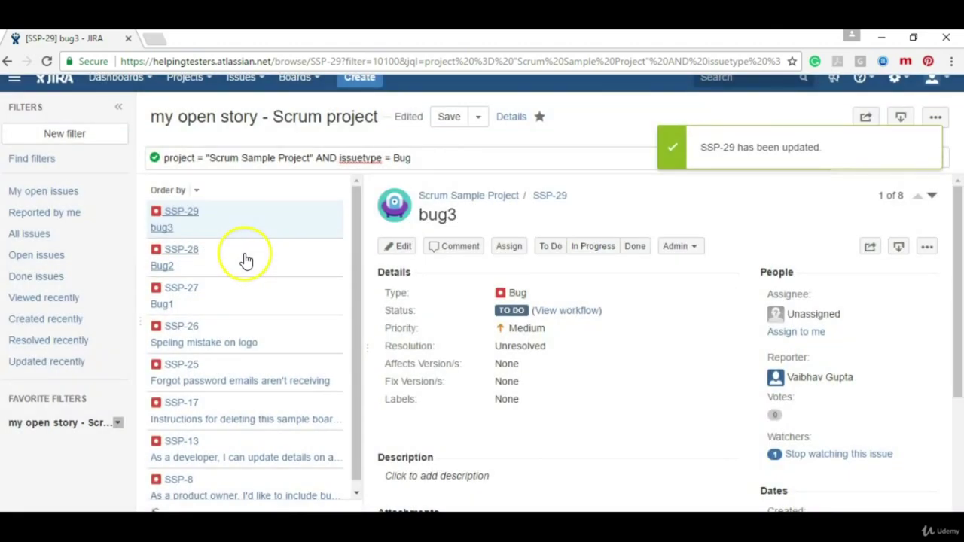
click(243, 259)
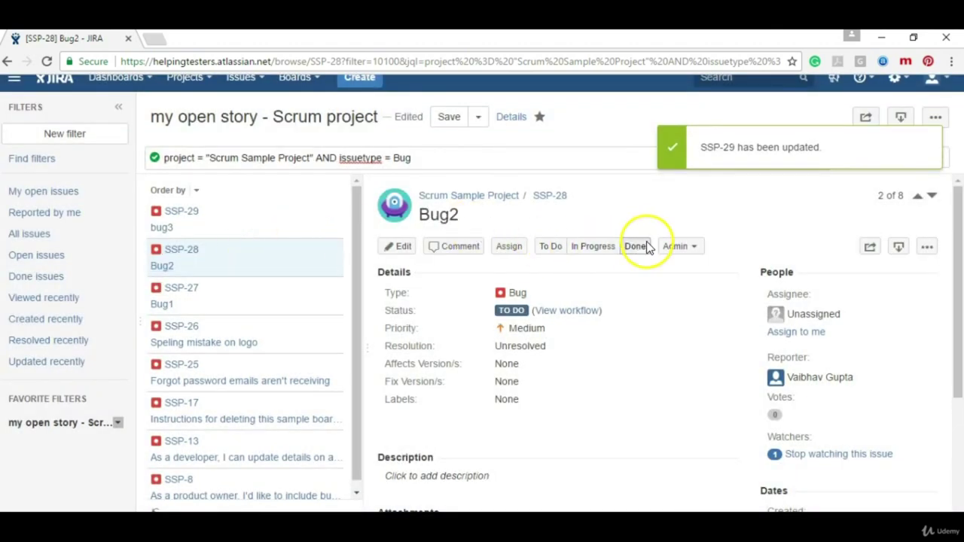
click(641, 247)
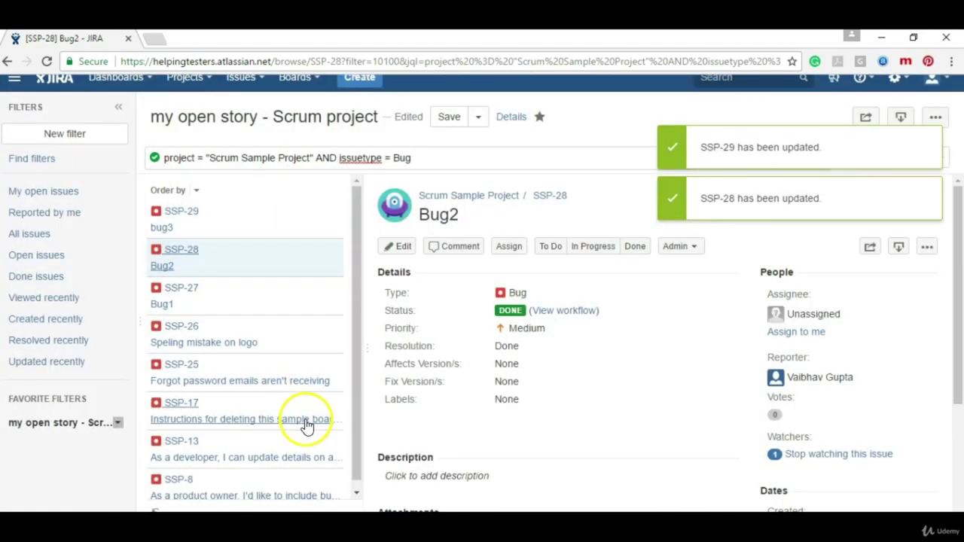
click(305, 419)
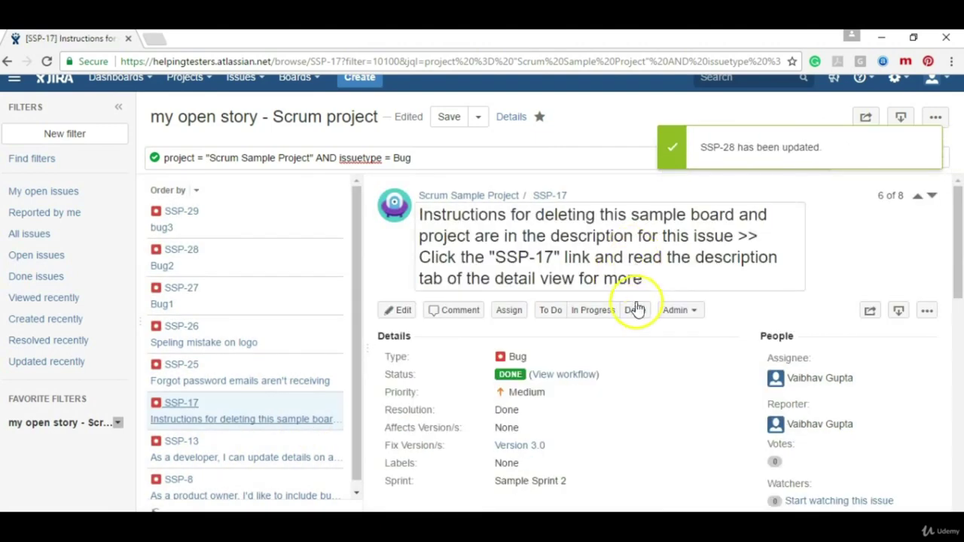
click(635, 310)
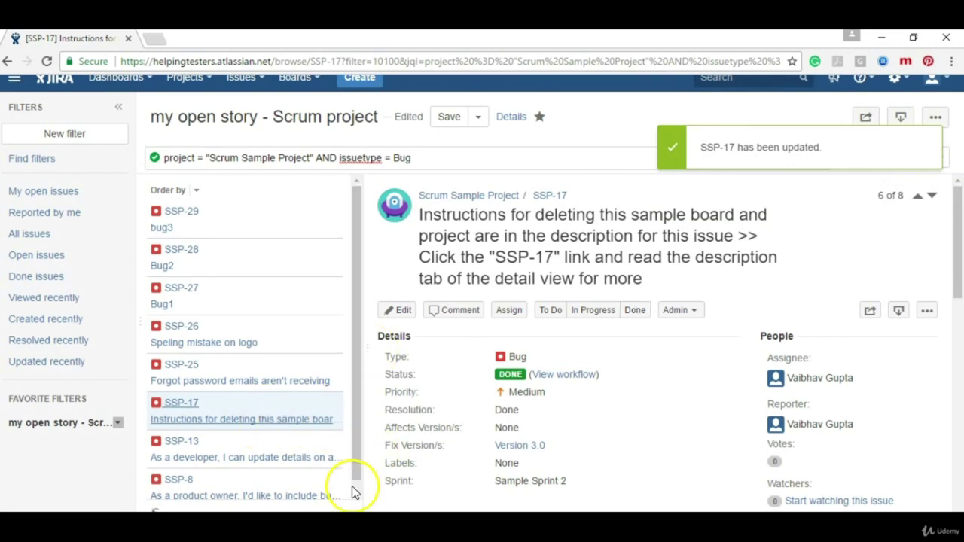
scroll(335, 488, down, 1)
click(266, 475)
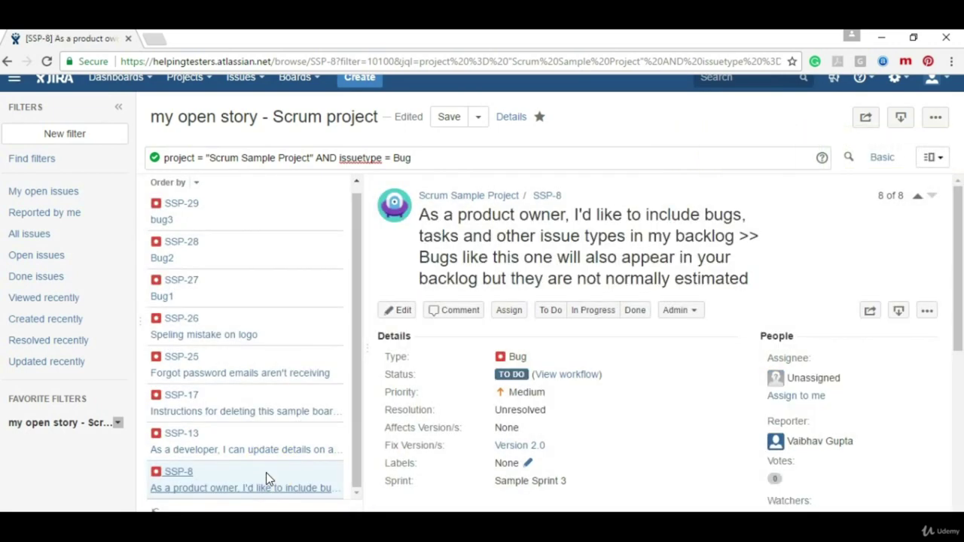
click(631, 311)
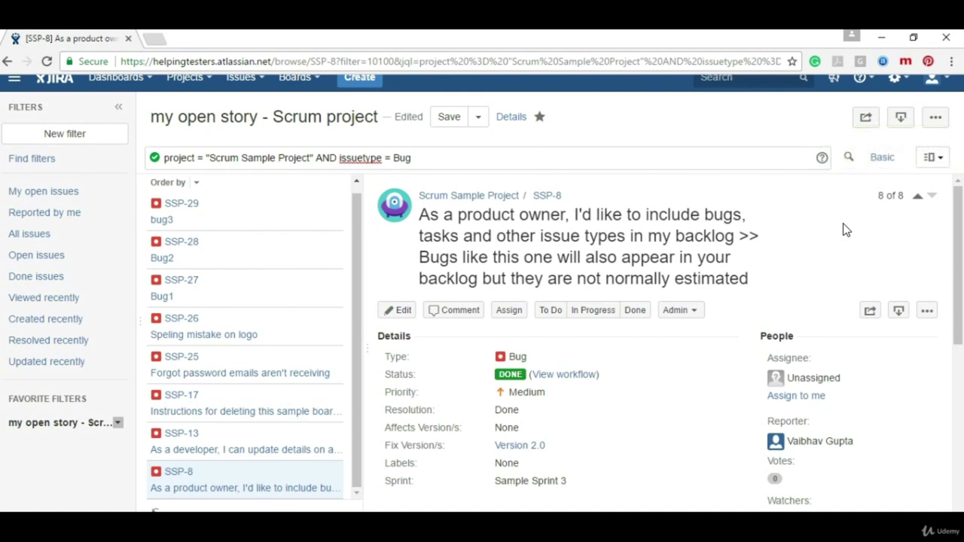
click(564, 150)
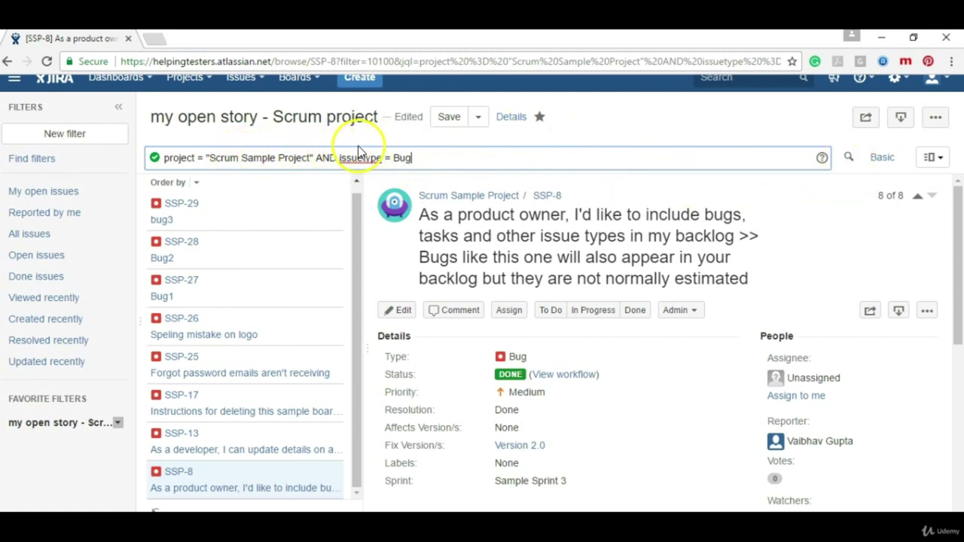
Save the bug query as a new filter named Total bugs.
click(476, 119)
click(476, 143)
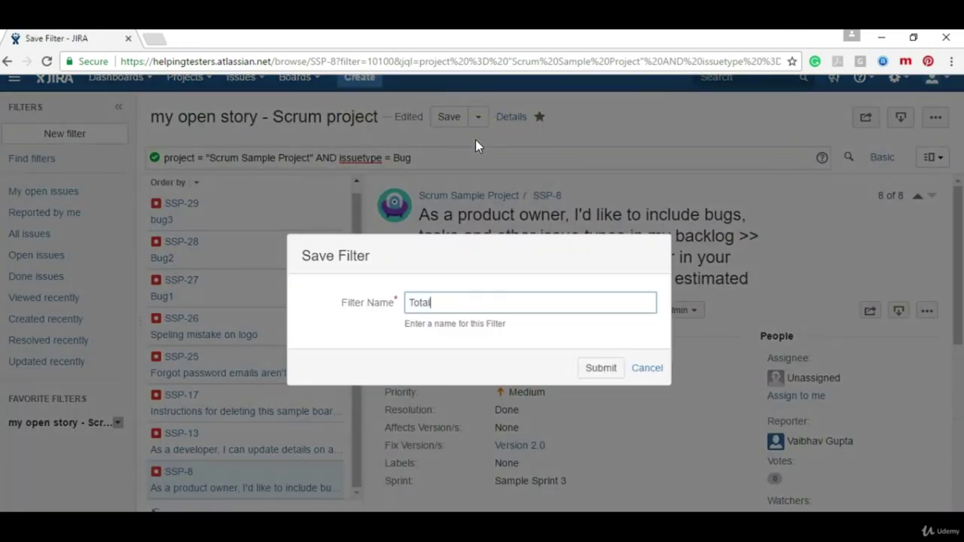
key(Return)
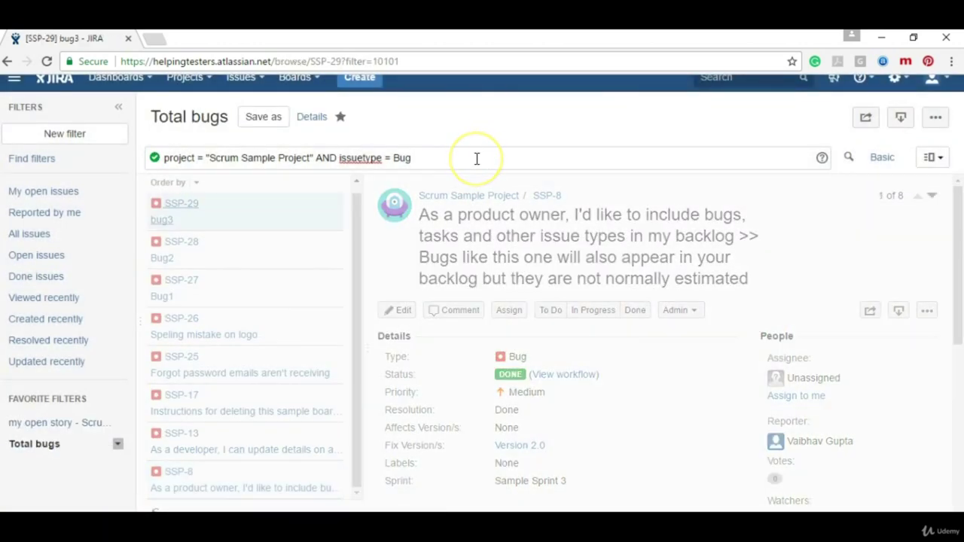
Append AND status = "To Do" to the query and search.
click(477, 158)
text(AND )
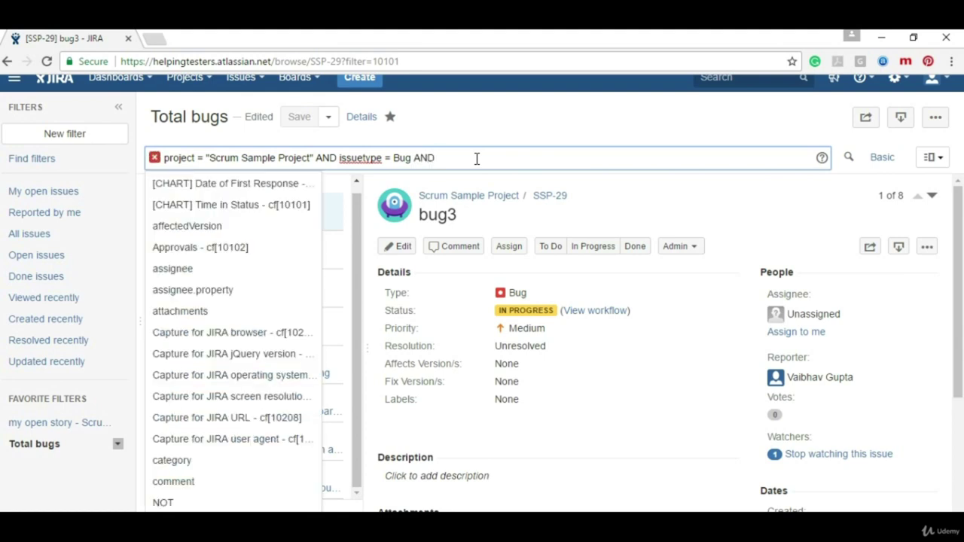
text(sta)
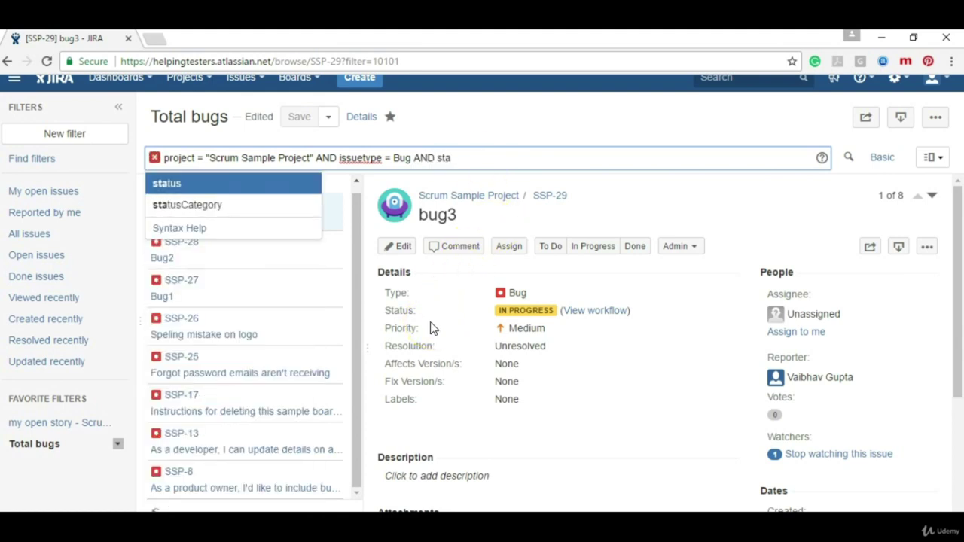
key(Return)
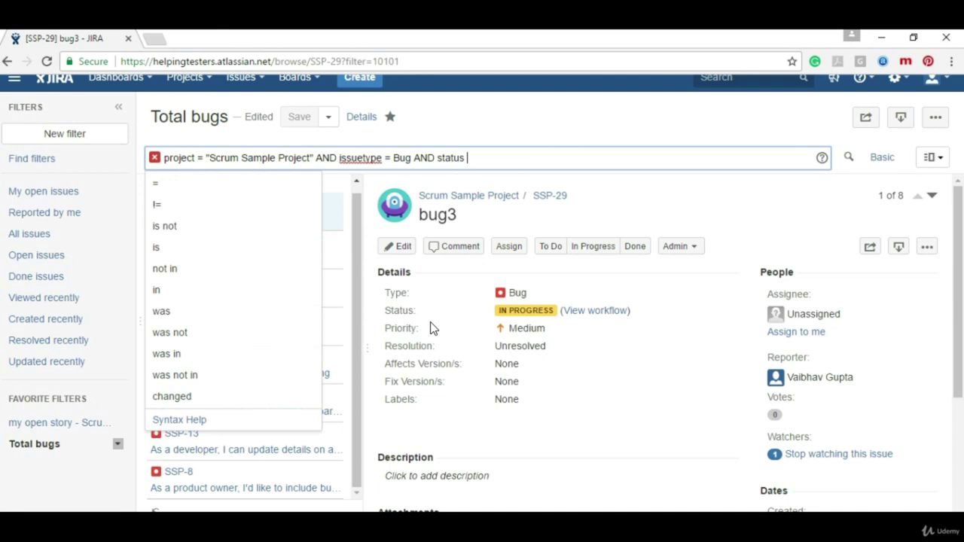
key(Return)
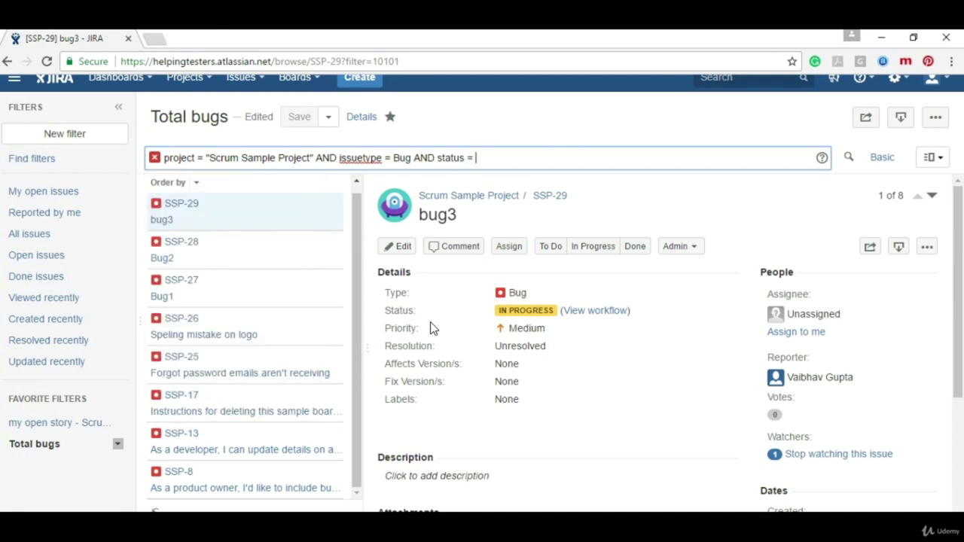
key(Down)
key(Down)
key(Down)
key(Down)
key(Down)
key(Down)
key(Down)
key(Down)
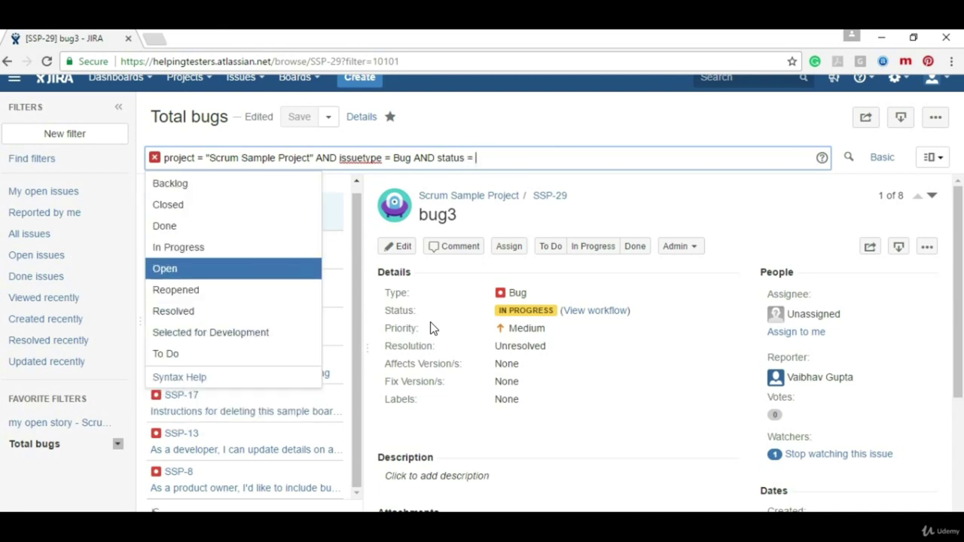
key(Down)
key(Return)
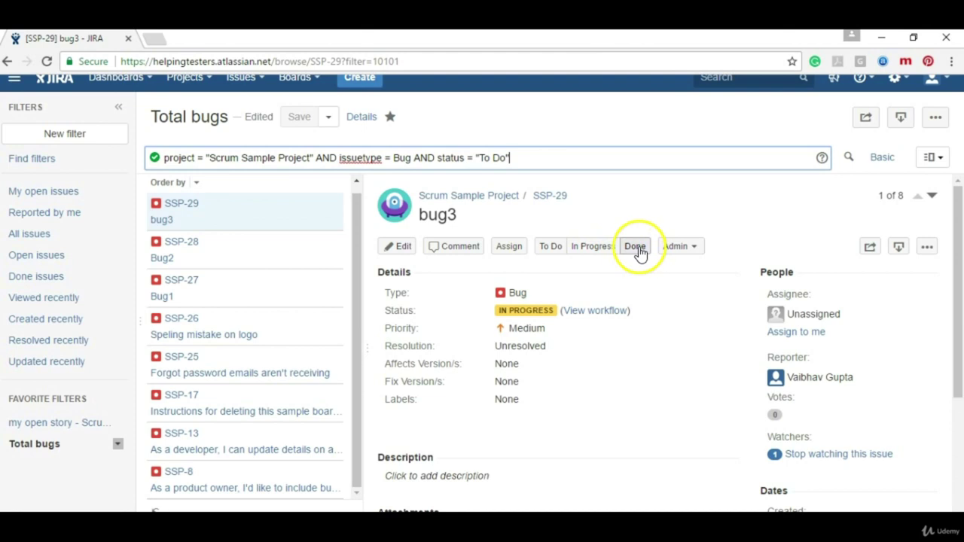
click(848, 160)
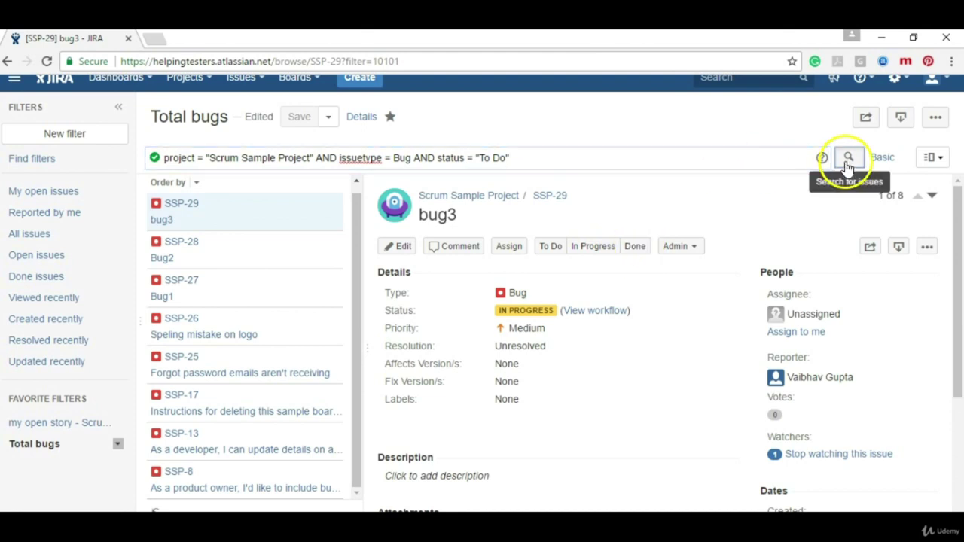
Save the To Do bug query as a new filter named Open Bugs.
click(329, 119)
click(343, 138)
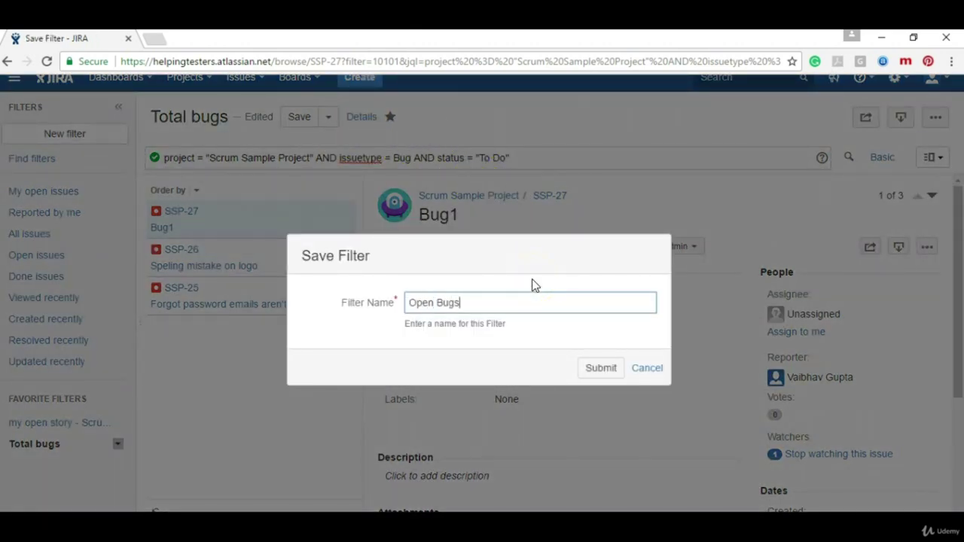
key(Return)
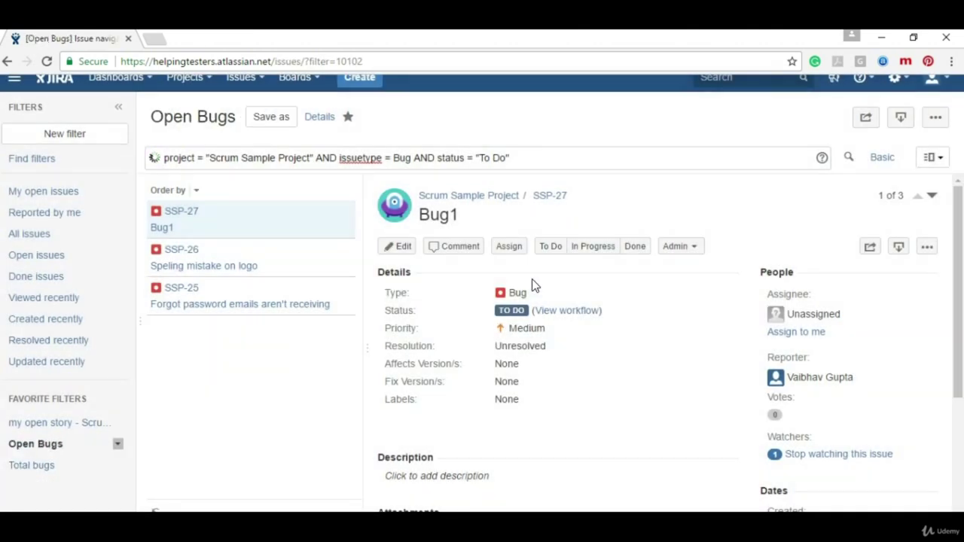
Change the status value to In Progress and rerun the search.
double_click(500, 158)
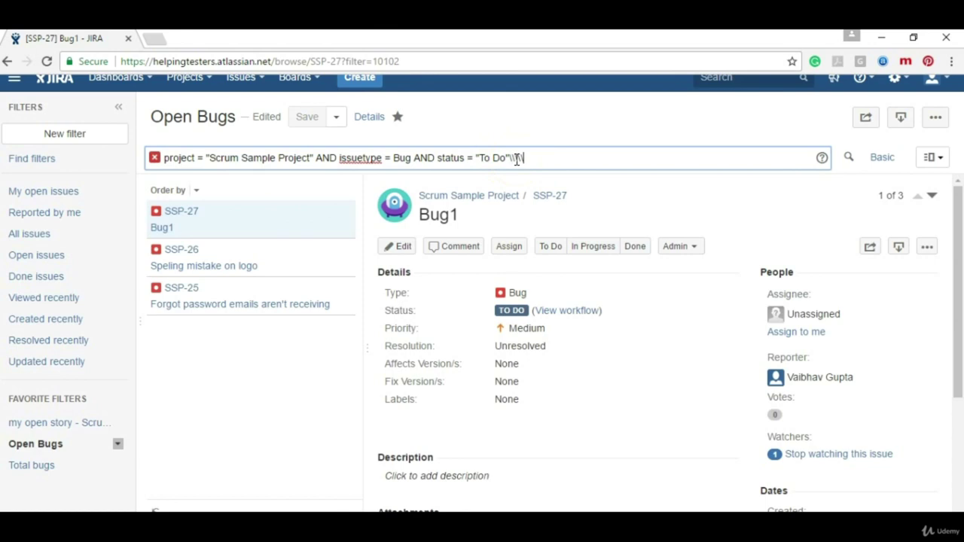
key(BackSpace)
key(BackSpace)
key(BackSpace)
key(BackSpace)
key(BackSpace)
key(BackSpace)
key(BackSpace)
key(BackSpace)
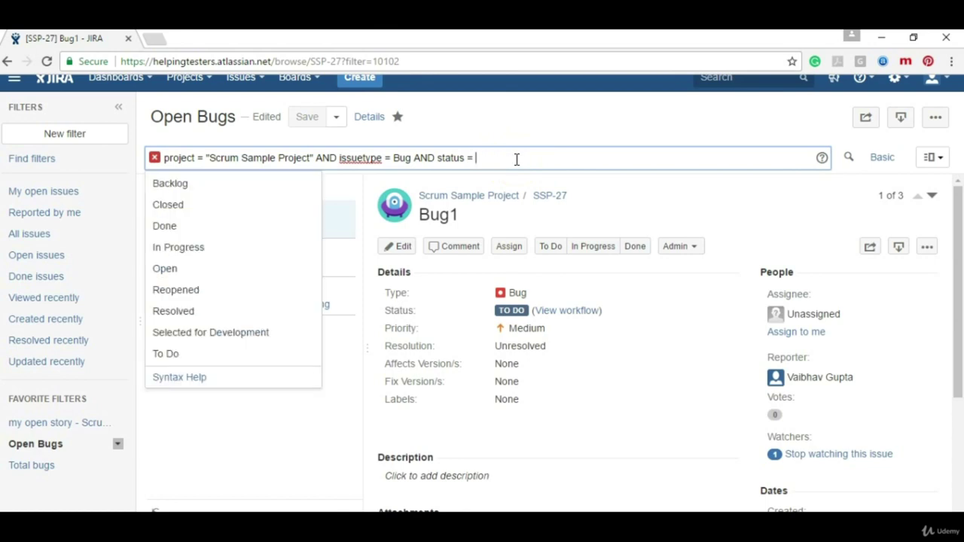
key(Down)
key(Return)
click(663, 207)
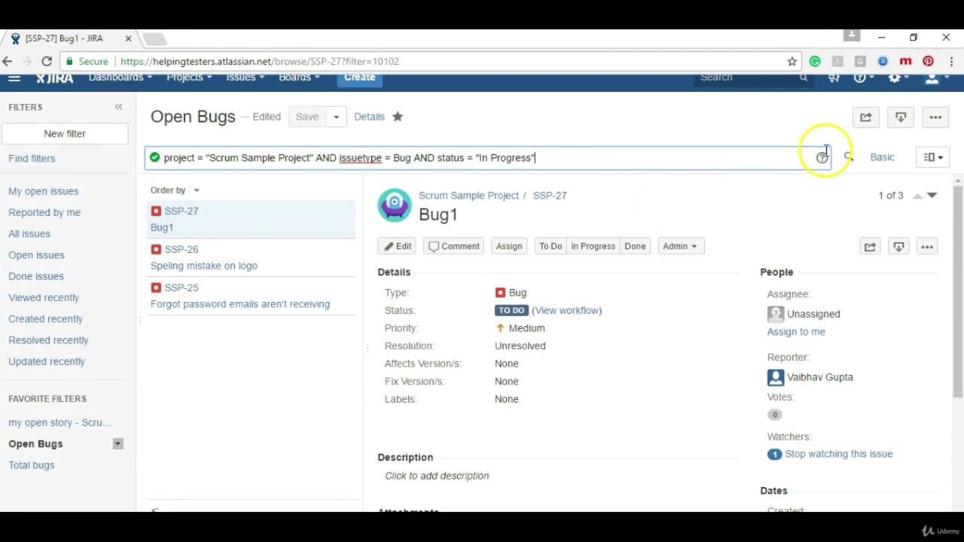
click(848, 158)
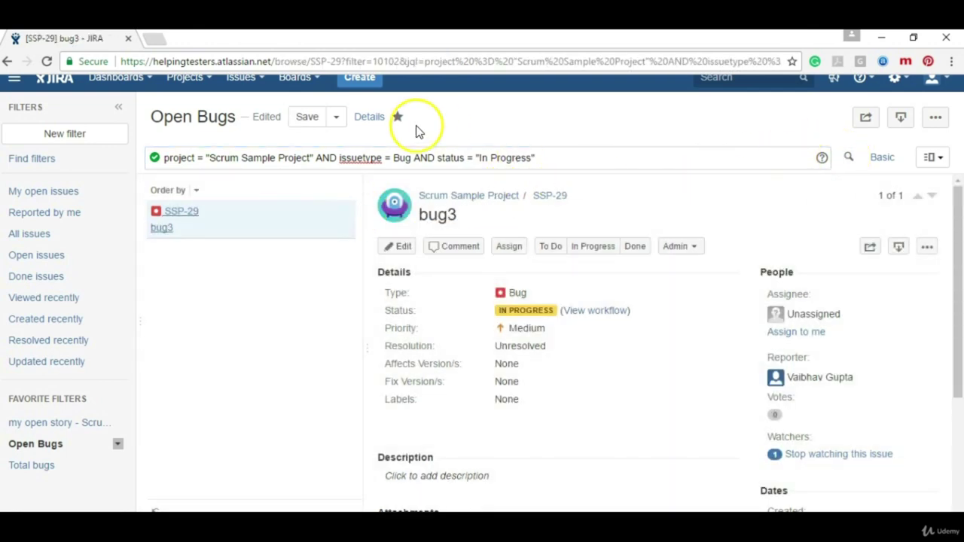
Save the In Progress query as a new filter named 'Progtess bug'.
click(337, 118)
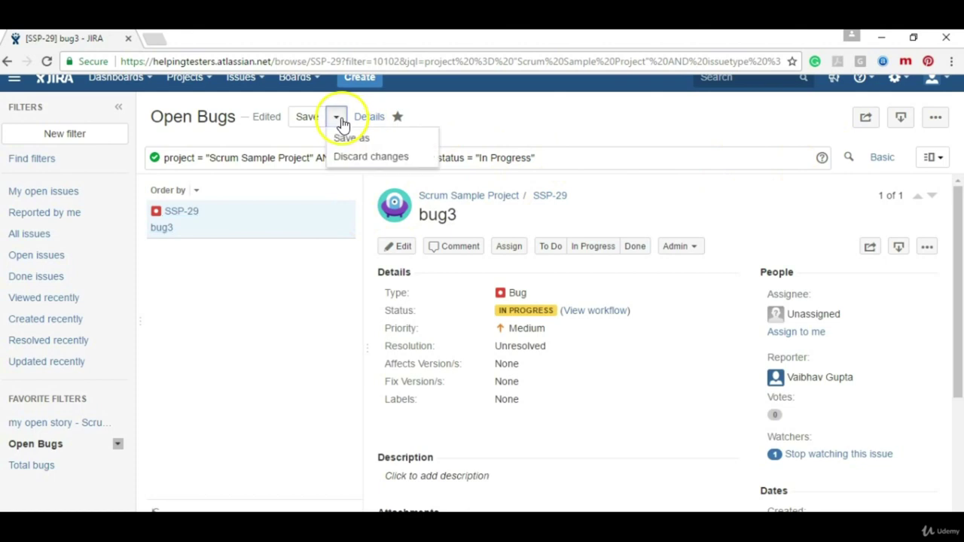
click(395, 140)
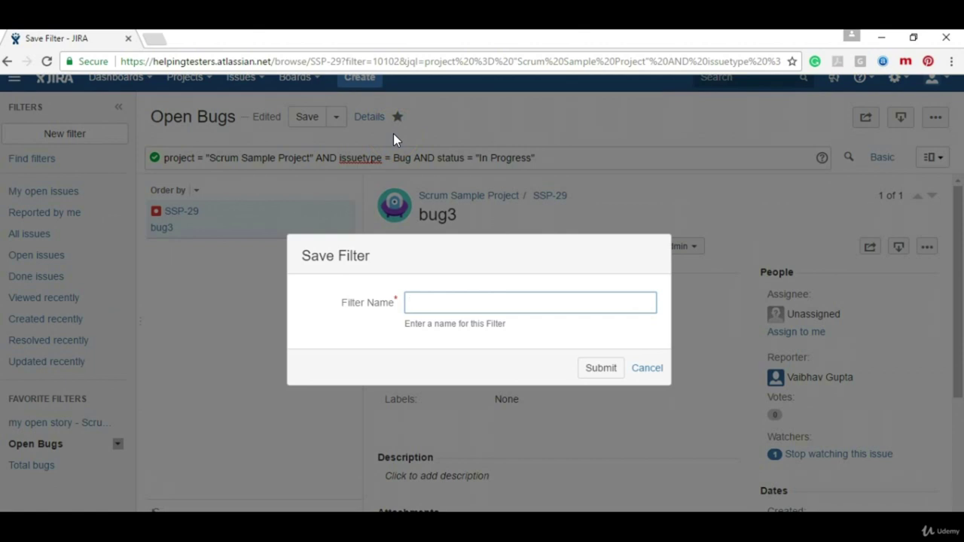
text(Progtess bugs)
key(Return)
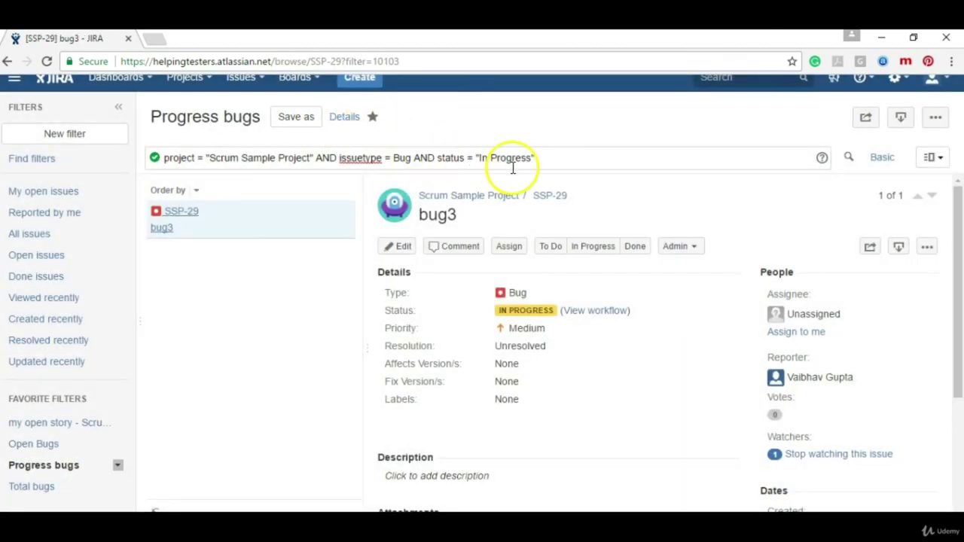
Clear the JQL query and switch to the Open Bugs saved filter.
click(539, 170)
key(BackSpace)
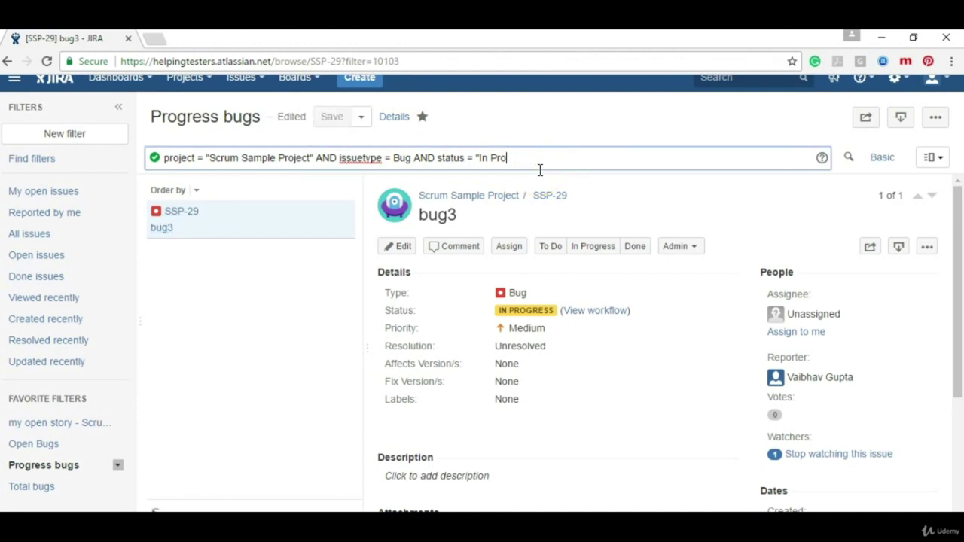
key(BackSpace)
key(BackSpace)
key(BackSpace)
key(BackSpace)
key(BackSpace)
key(BackSpace)
key(BackSpace)
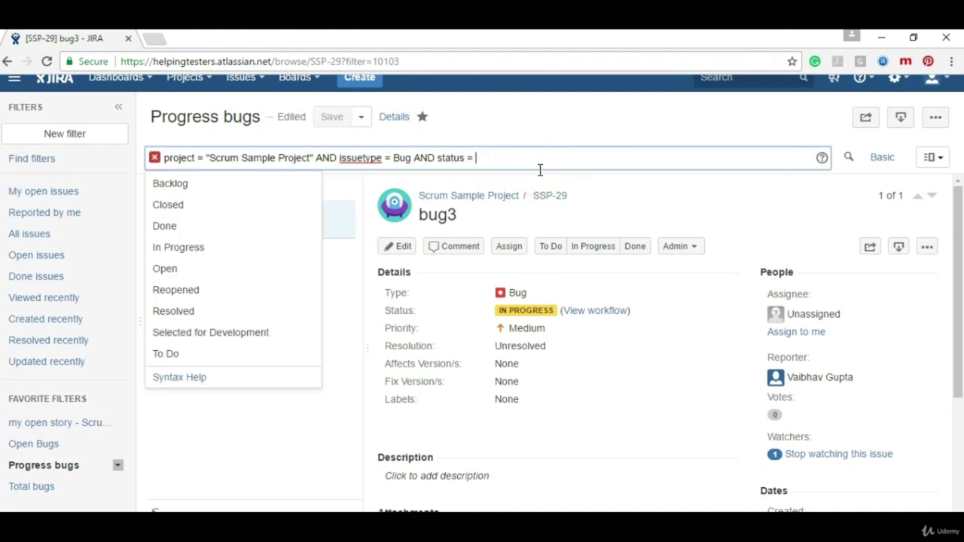
key(ctrl+a)
key(BackSpace)
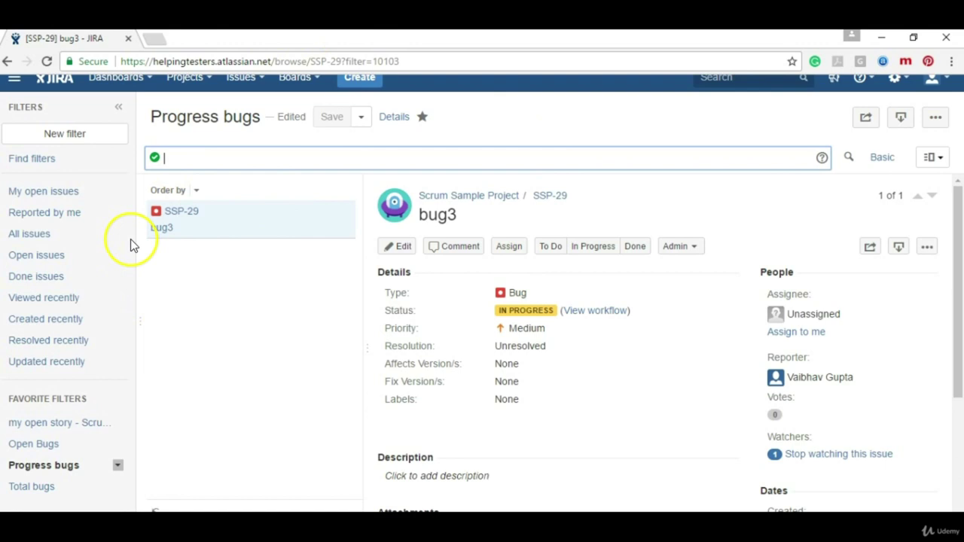
click(258, 304)
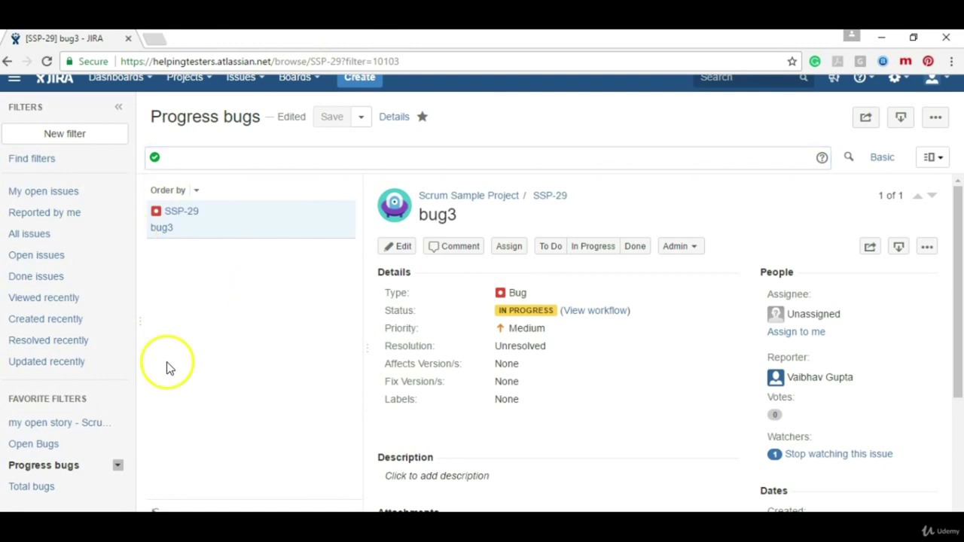
click(47, 444)
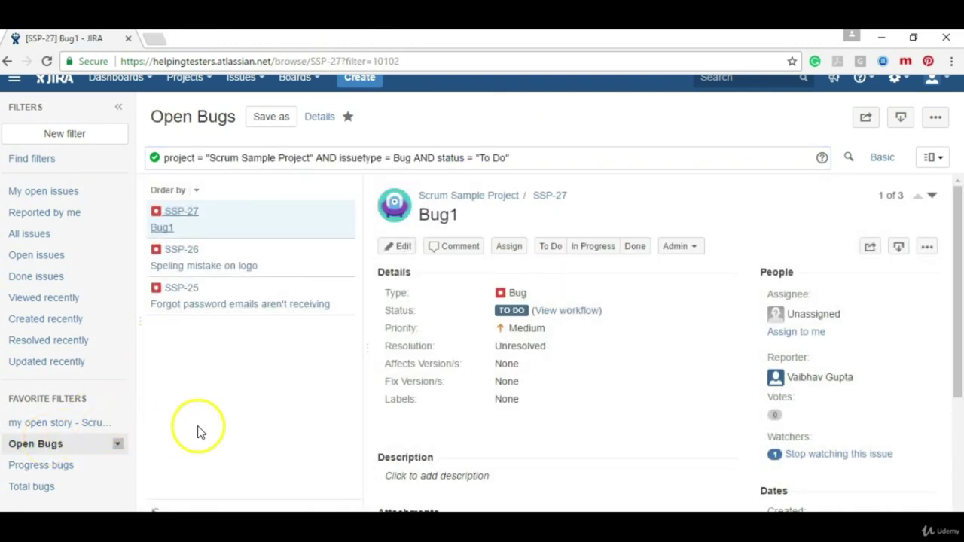
Set Bug1's priority to High and SSP-25's priority to Lowest.
click(530, 325)
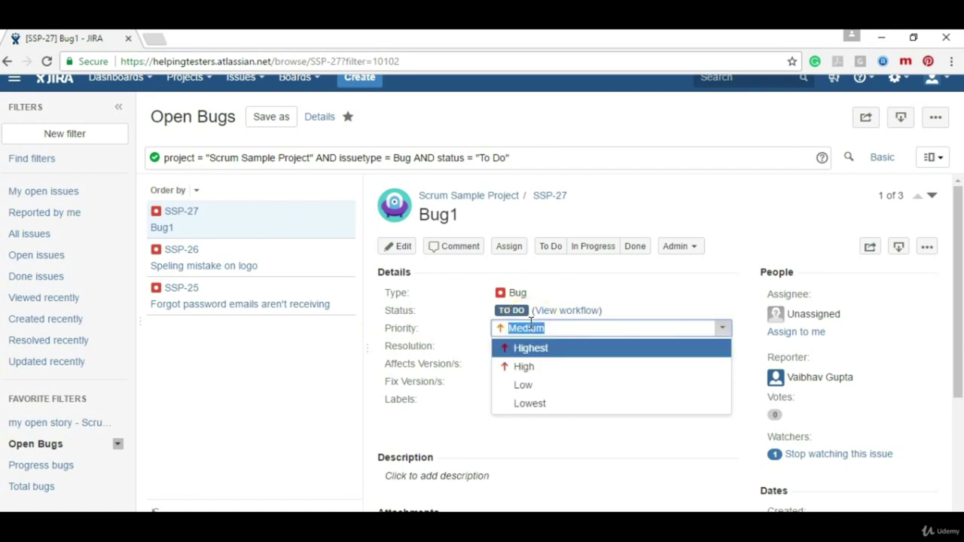
click(525, 368)
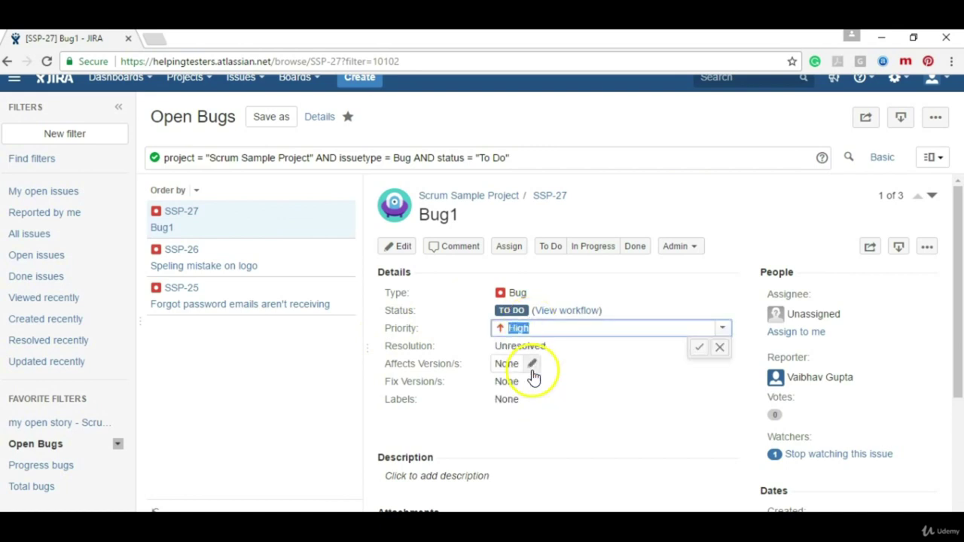
click(699, 347)
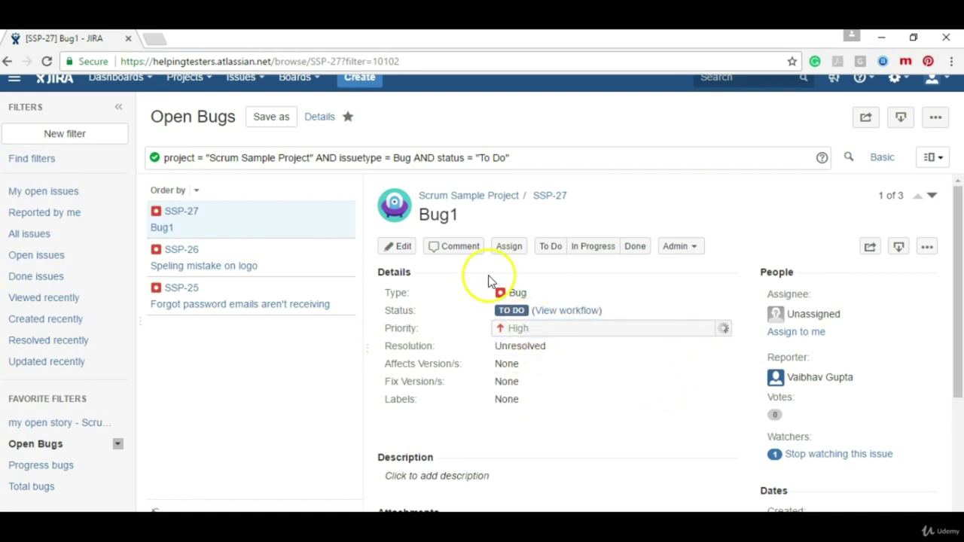
click(281, 290)
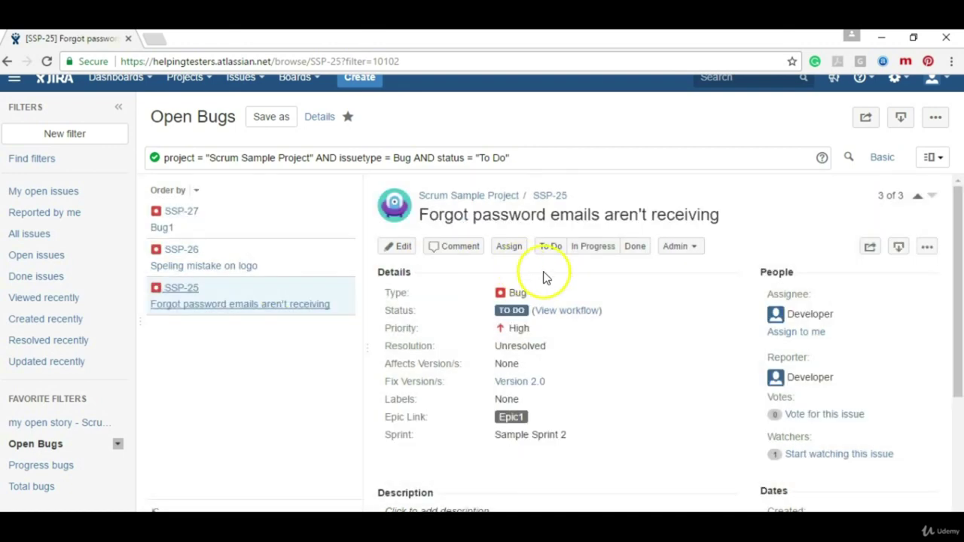
click(519, 327)
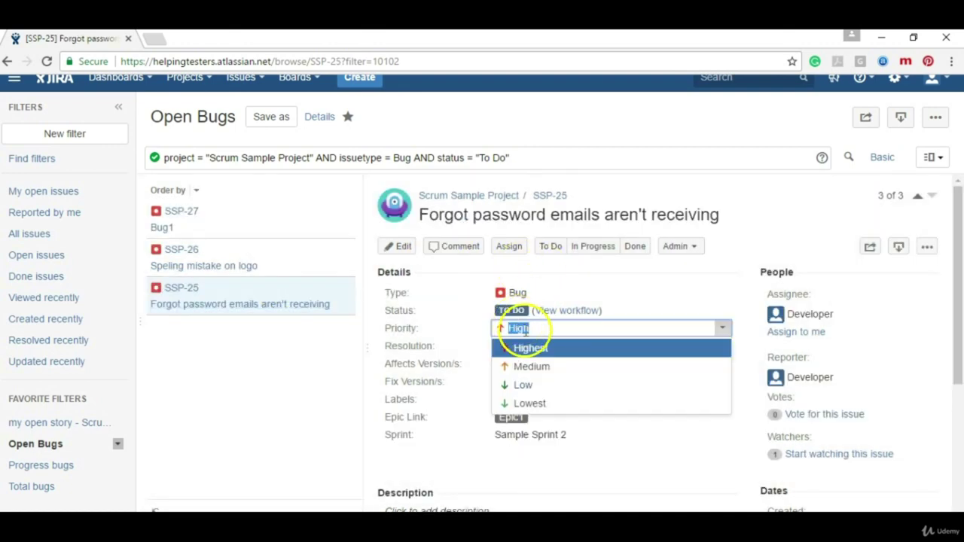
click(552, 406)
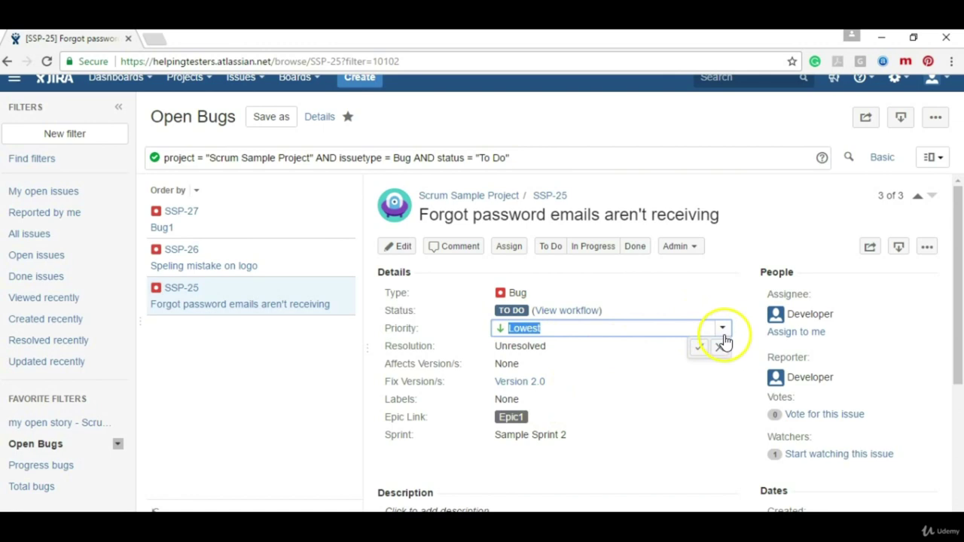
click(699, 345)
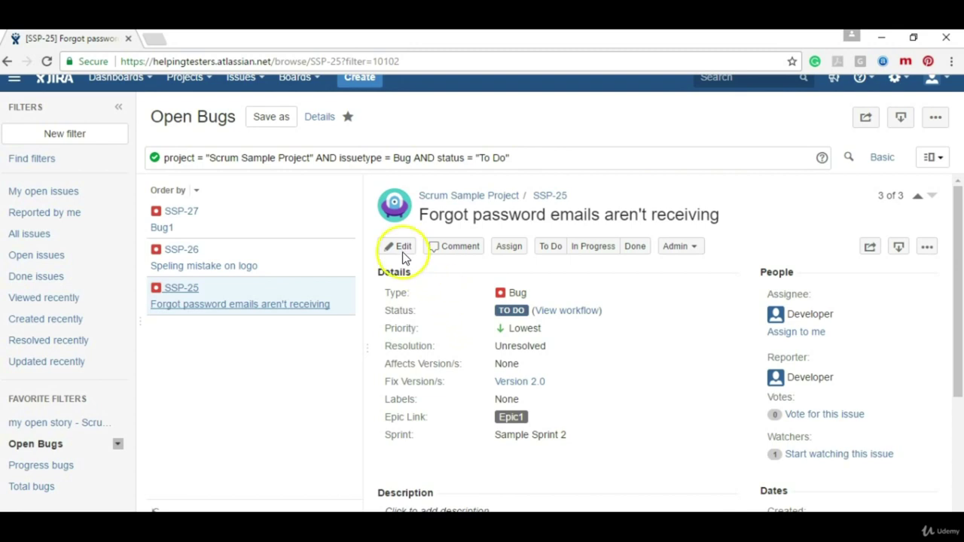
Open Scrum Sample Project's Reports and pick Pie Chart Report.
click(205, 86)
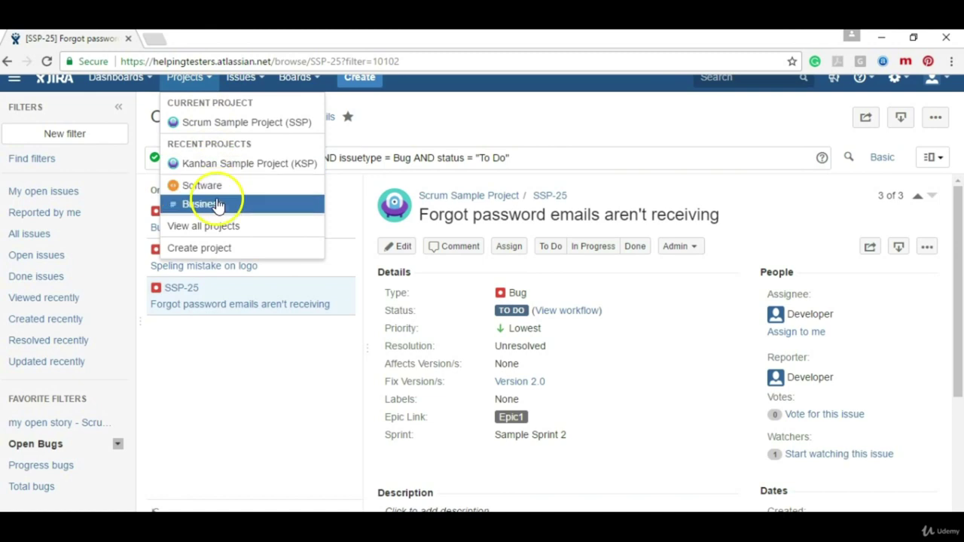
click(219, 125)
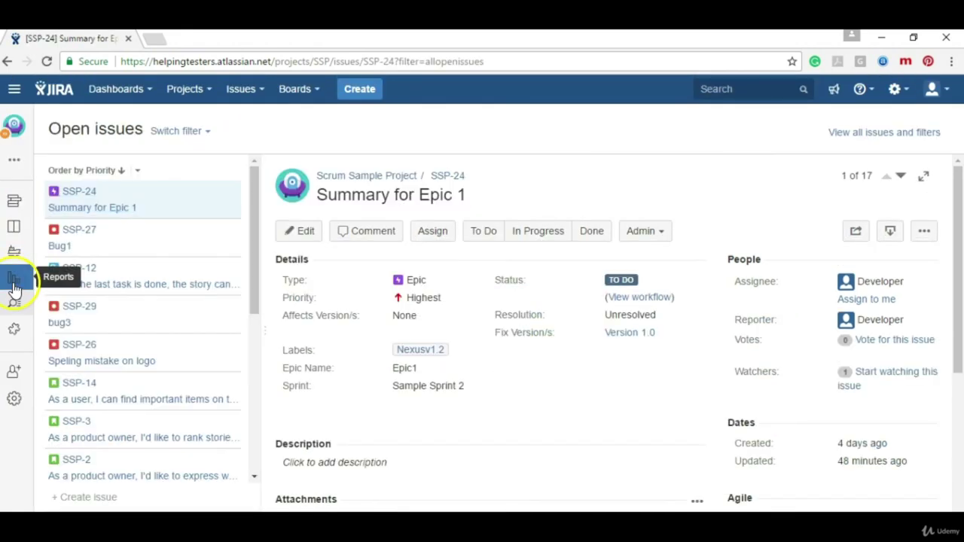
click(15, 285)
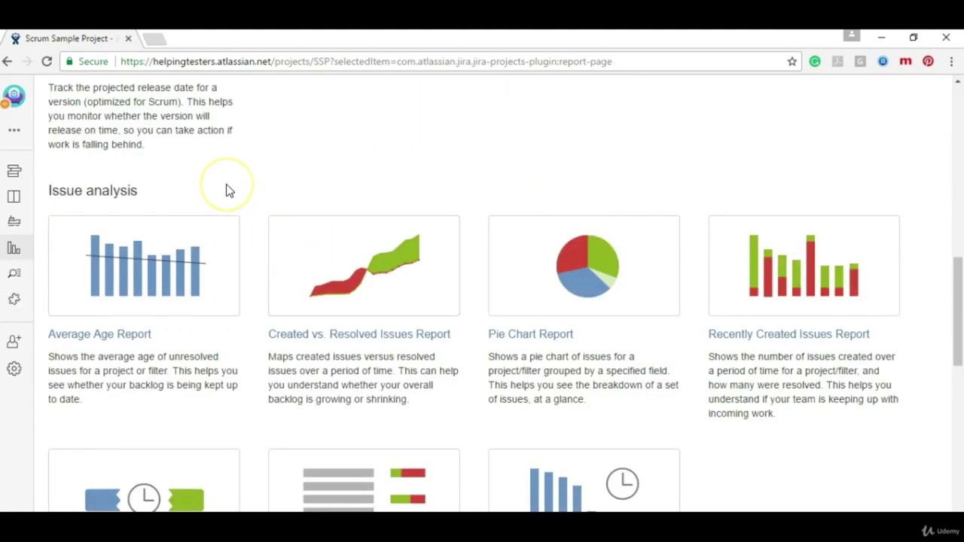
click(556, 336)
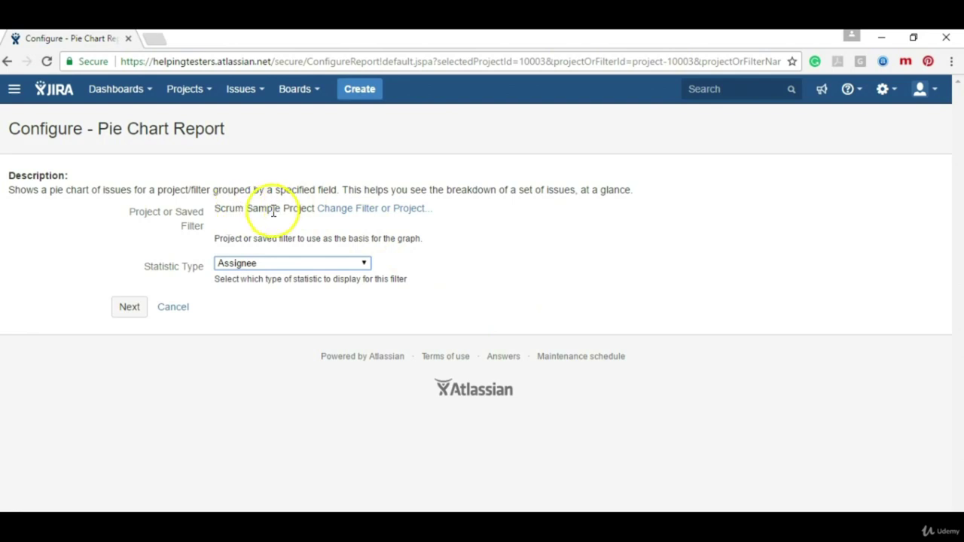
Base the pie chart on the Total bugs filter with Priority as statistic type, then review results.
click(350, 210)
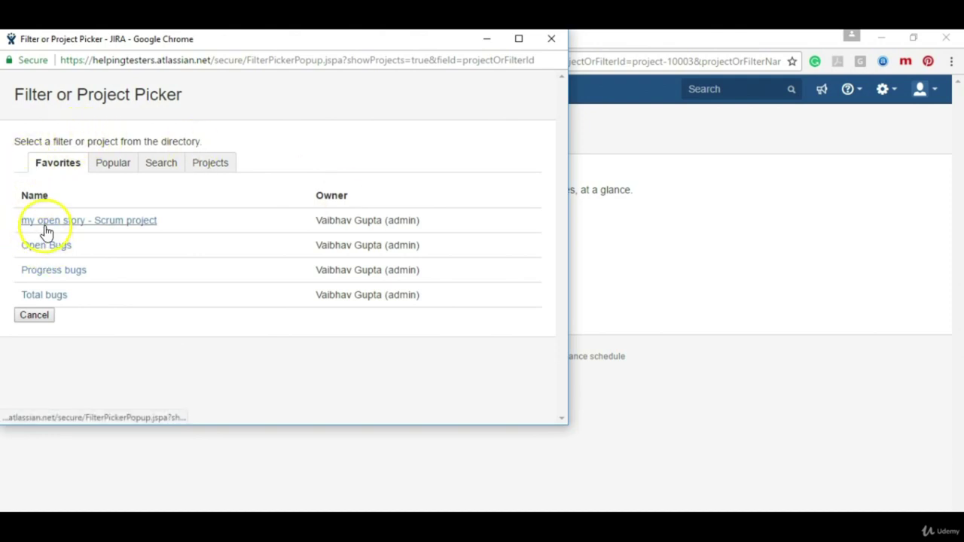
click(36, 300)
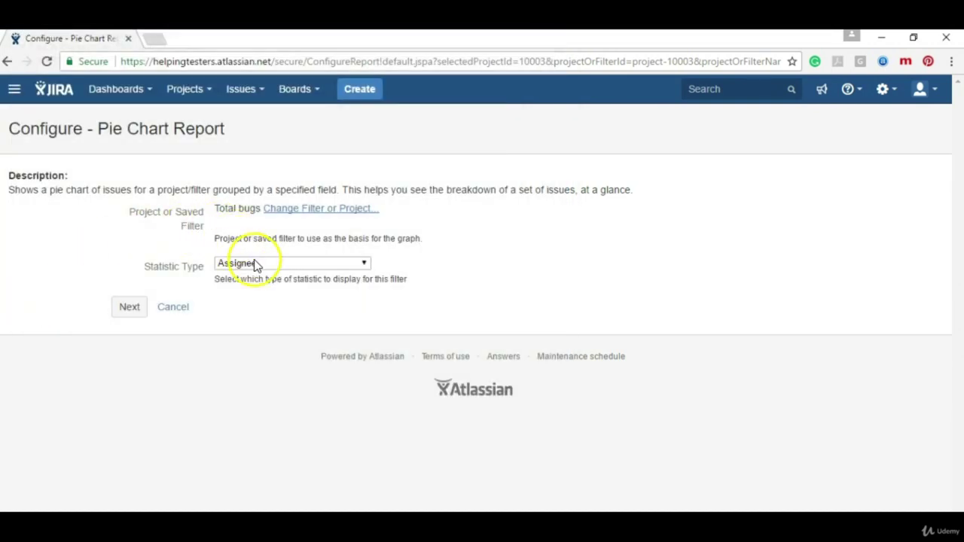
click(323, 263)
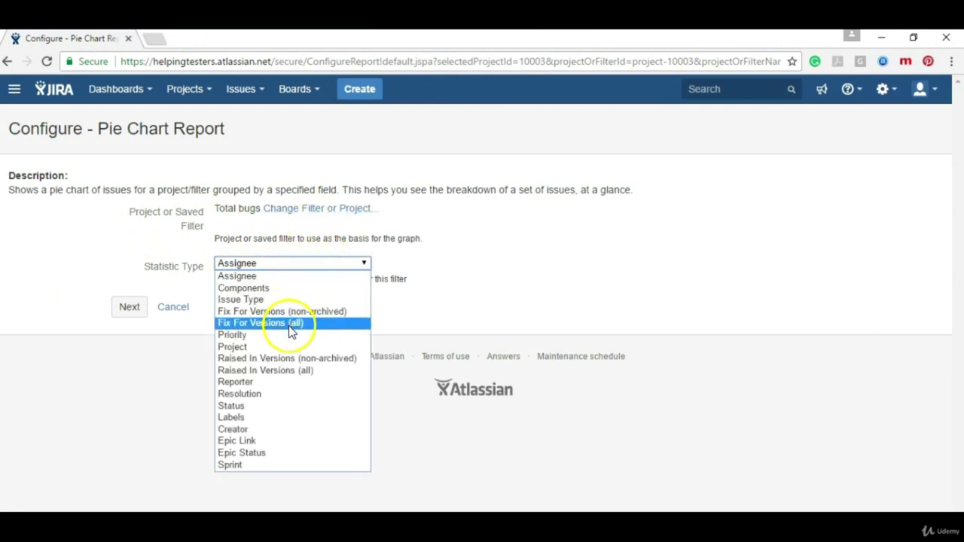
click(291, 336)
click(118, 316)
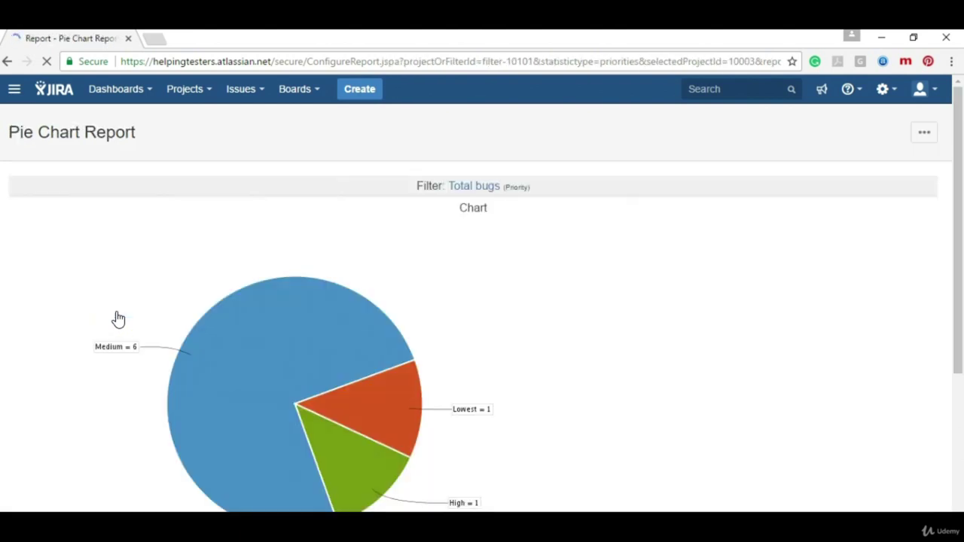
scroll(845, 214, down, 2)
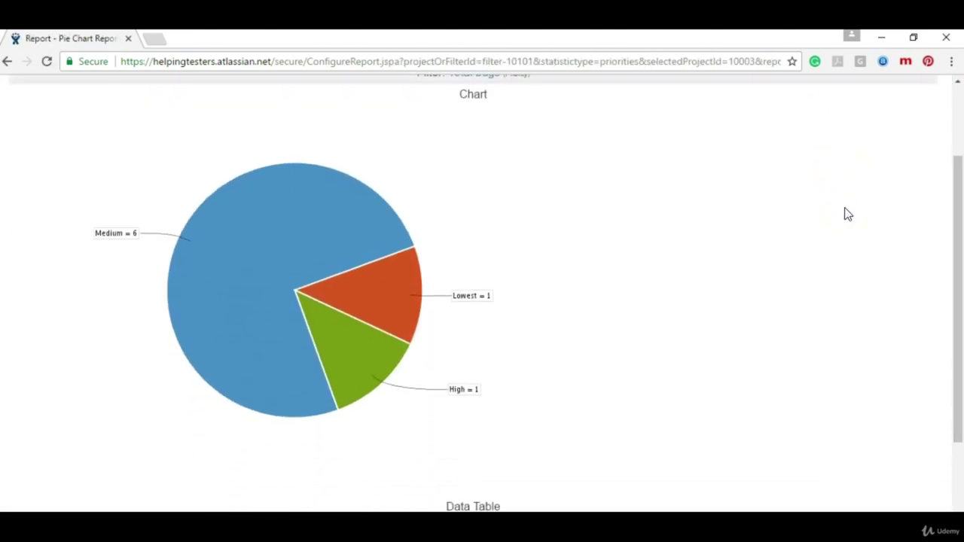
scroll(845, 214, down, 3)
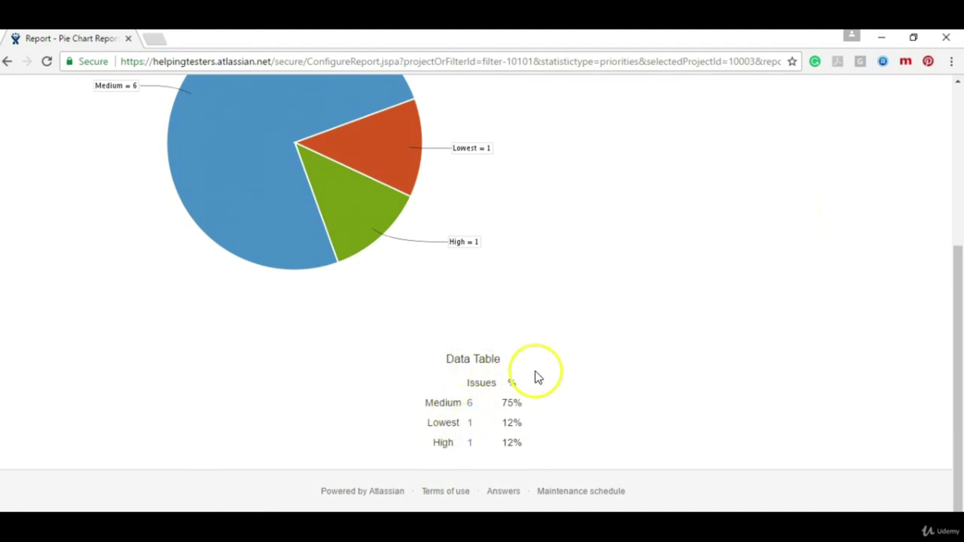
scroll(688, 271, up, 1)
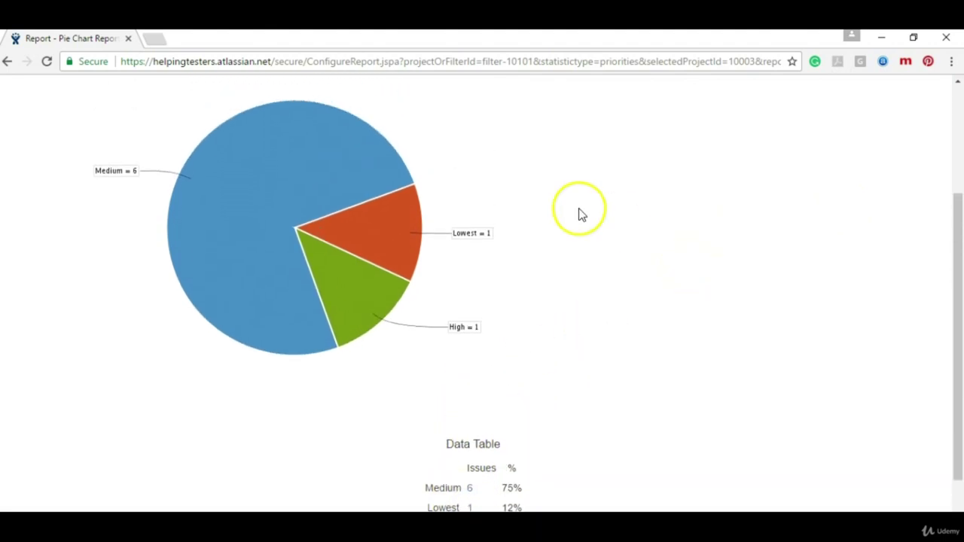
mouse_move(369, 307)
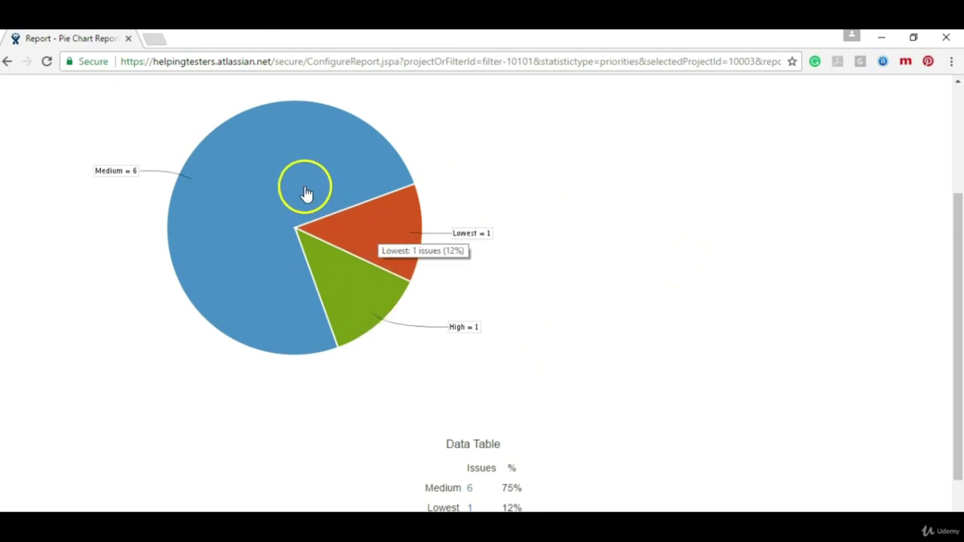
mouse_move(307, 194)
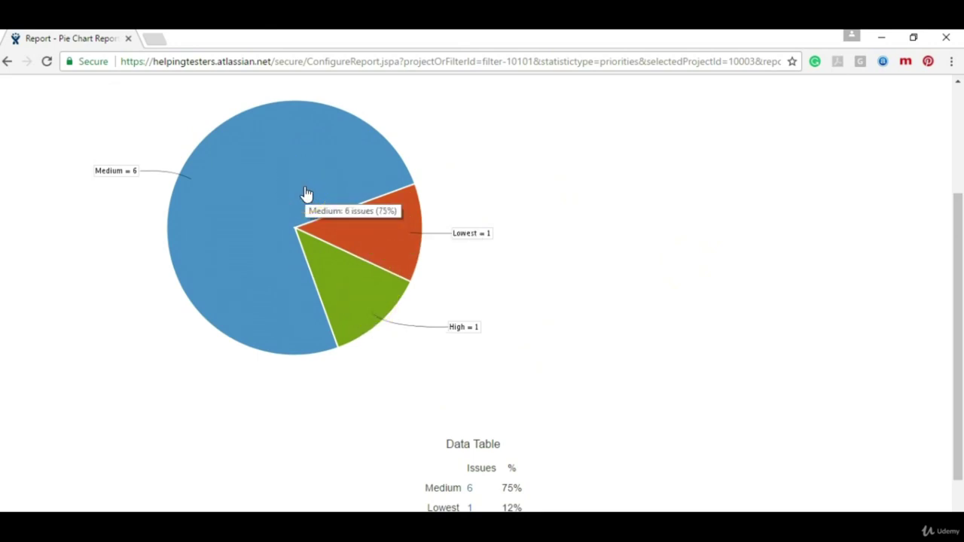
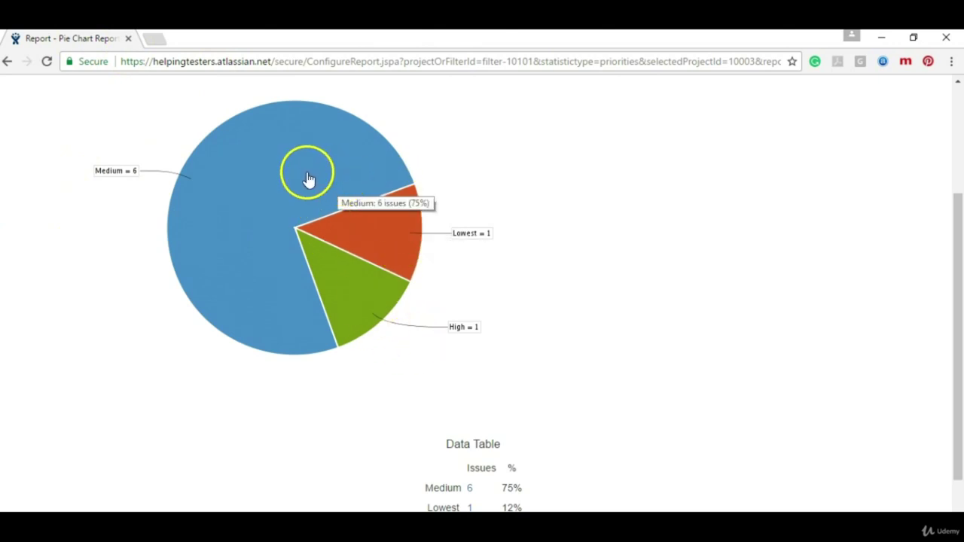
Regenerate the pie chart from the Total bugs filter, grouped by Status.
click(9, 64)
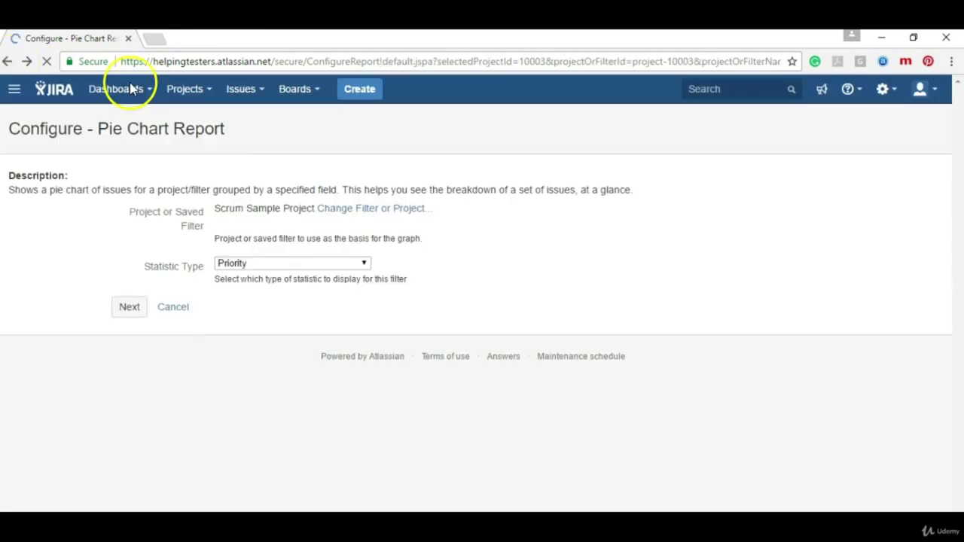
click(350, 215)
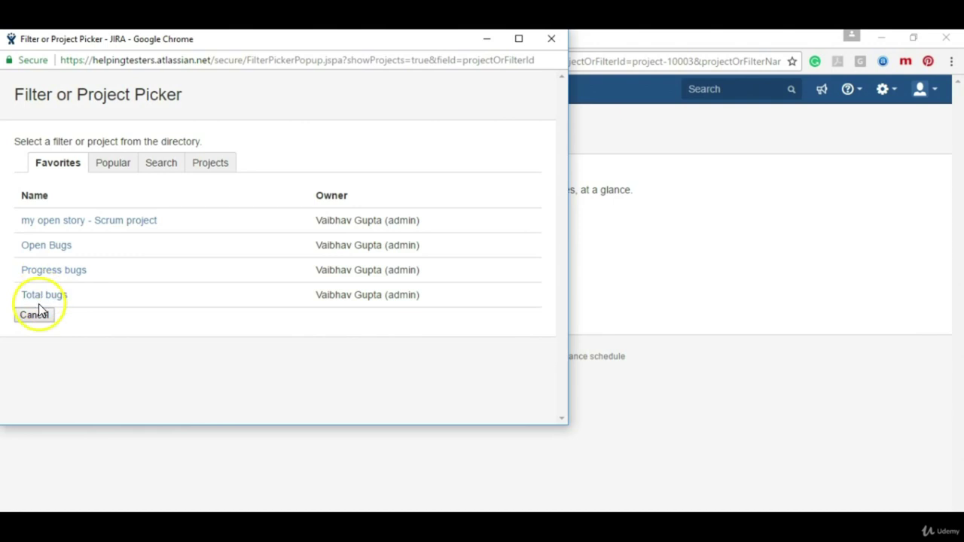
click(38, 296)
click(250, 264)
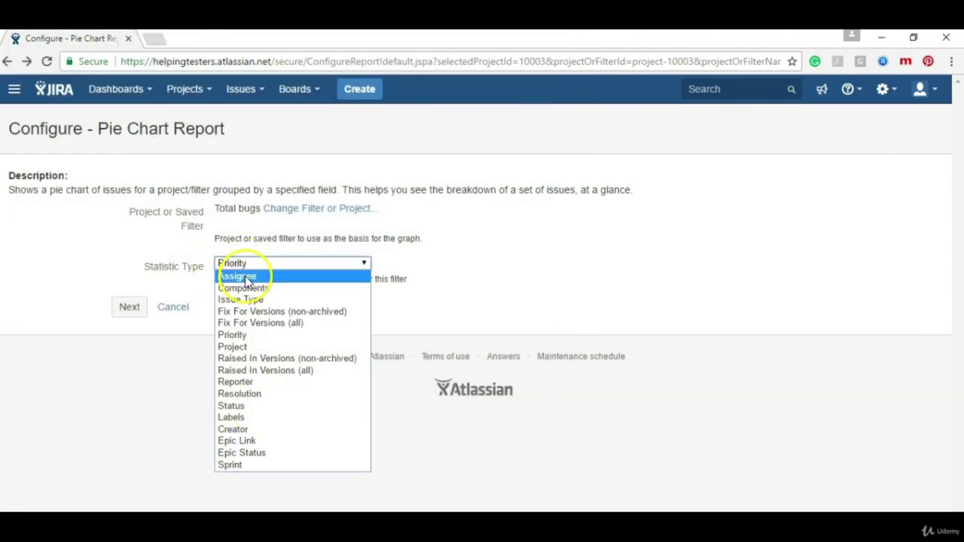
click(239, 405)
click(131, 318)
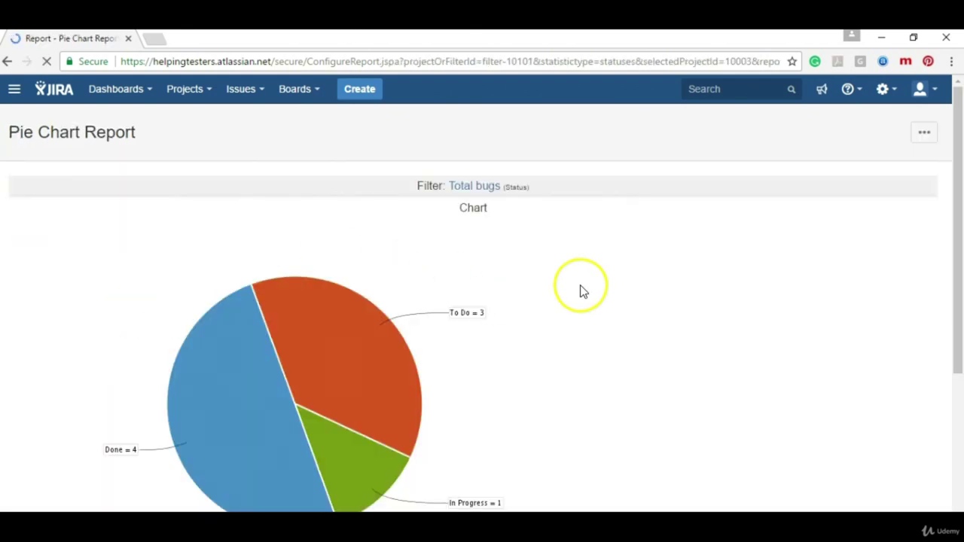
Copy the pie chart image, review the data table, and return to the configuration form.
scroll(590, 288, down, 2)
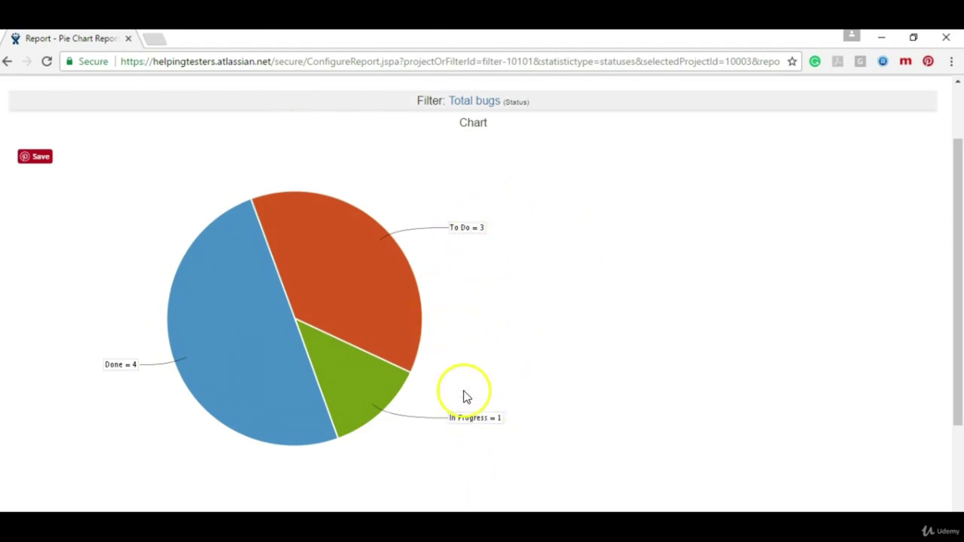
right_click(287, 264)
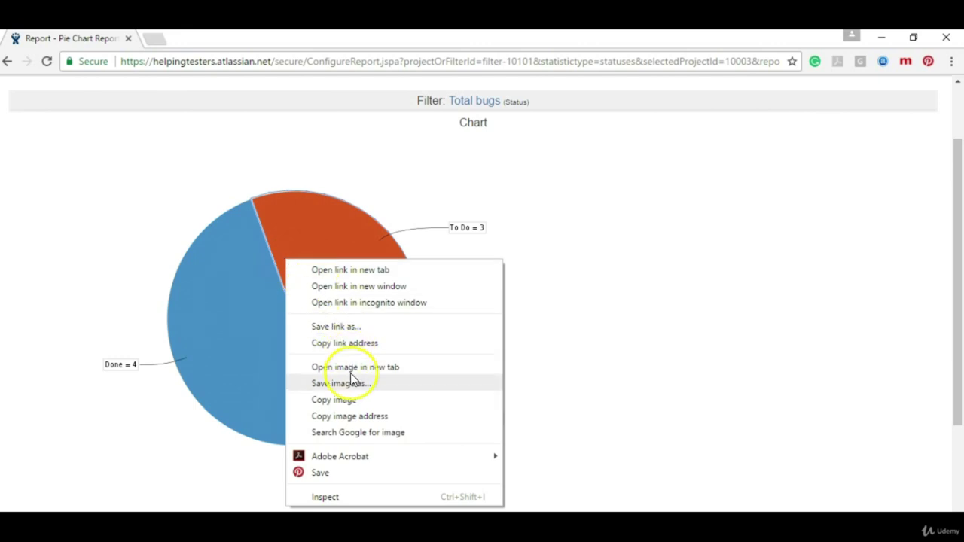
click(354, 400)
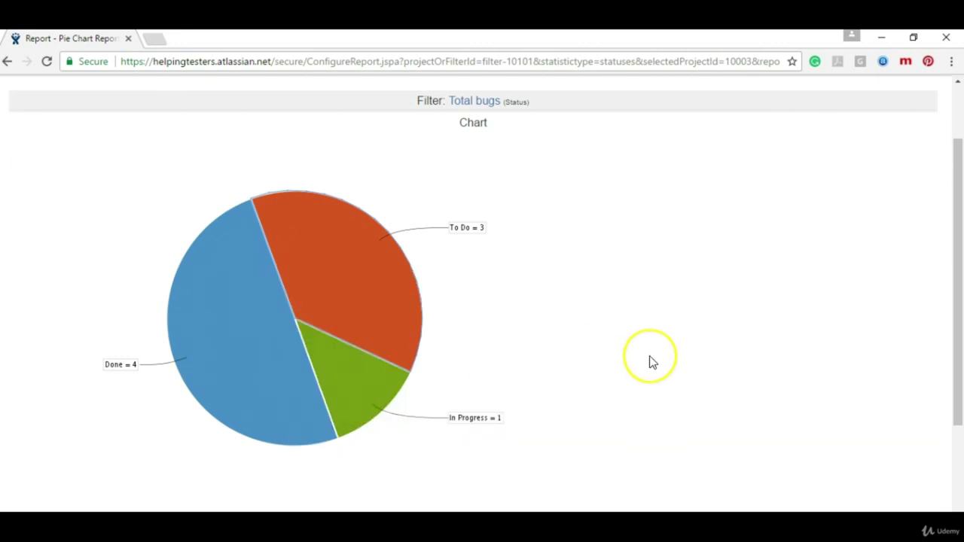
scroll(651, 362, down, 3)
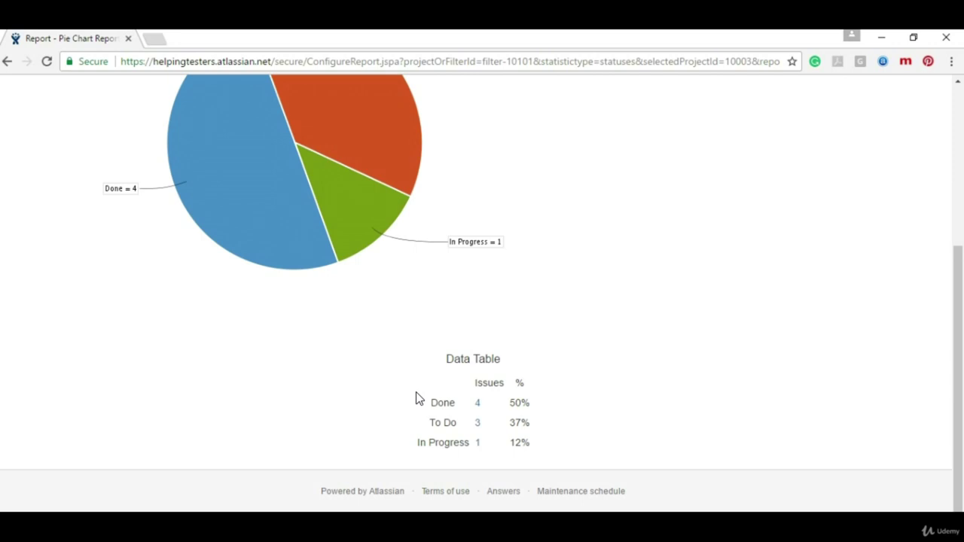
scroll(419, 398, up, 2)
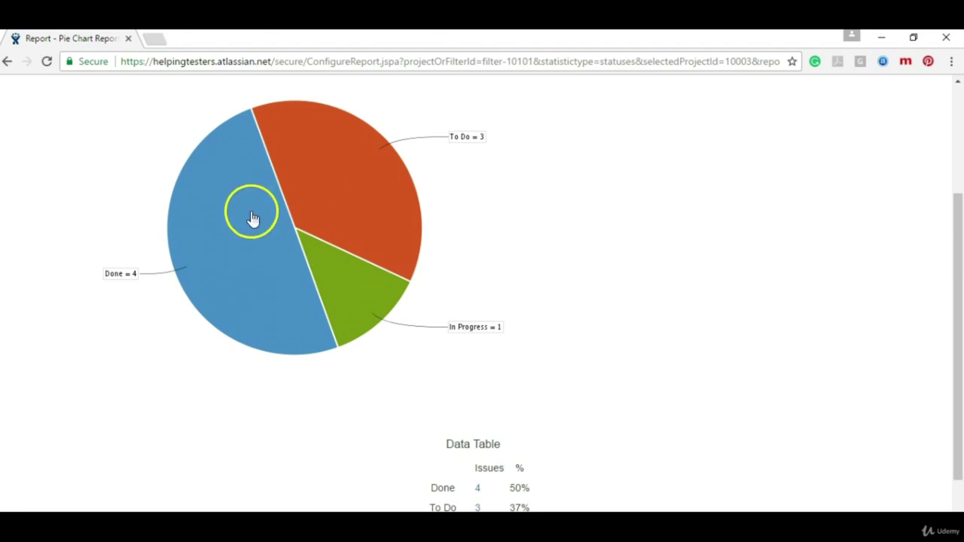
click(6, 63)
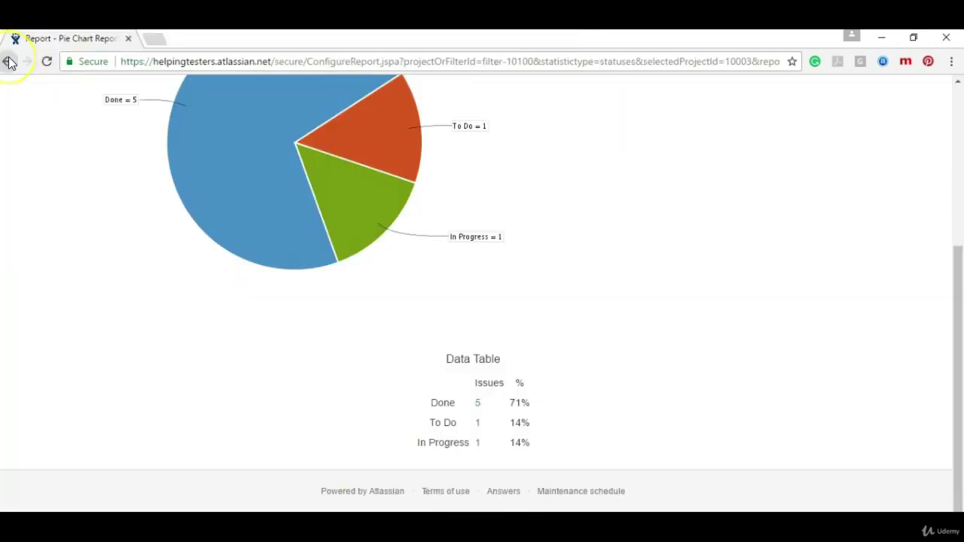
Go back to the report form and review the Statistic Type options.
click(7, 61)
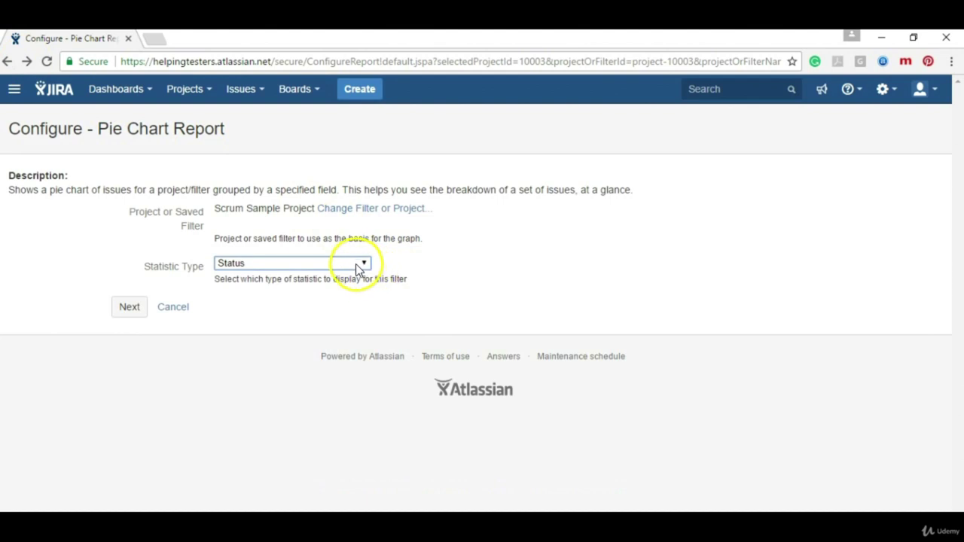
click(358, 267)
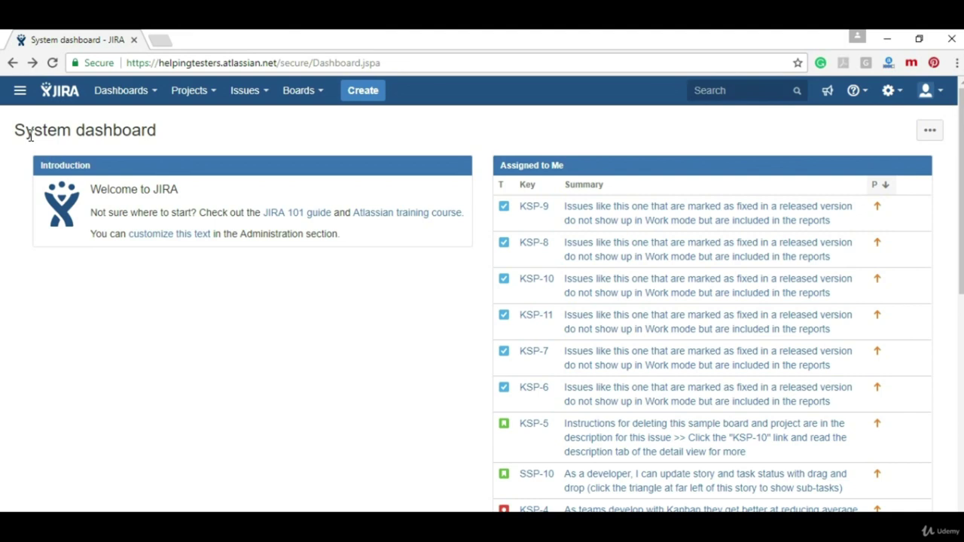
click(246, 92)
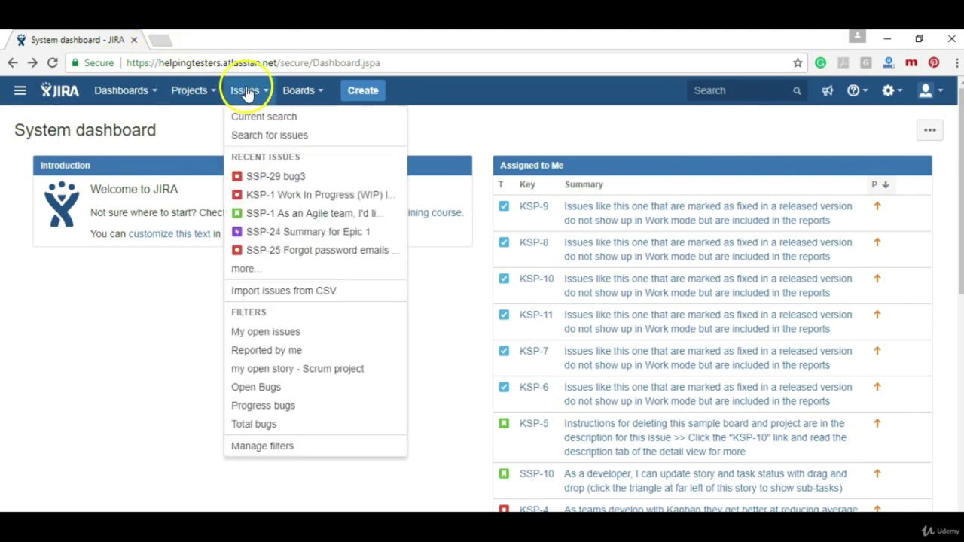
click(265, 135)
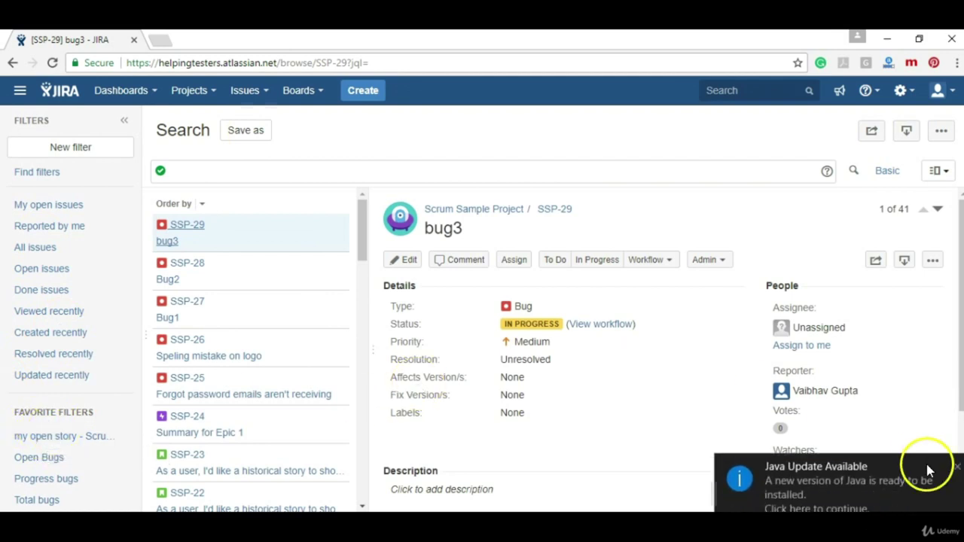
click(955, 470)
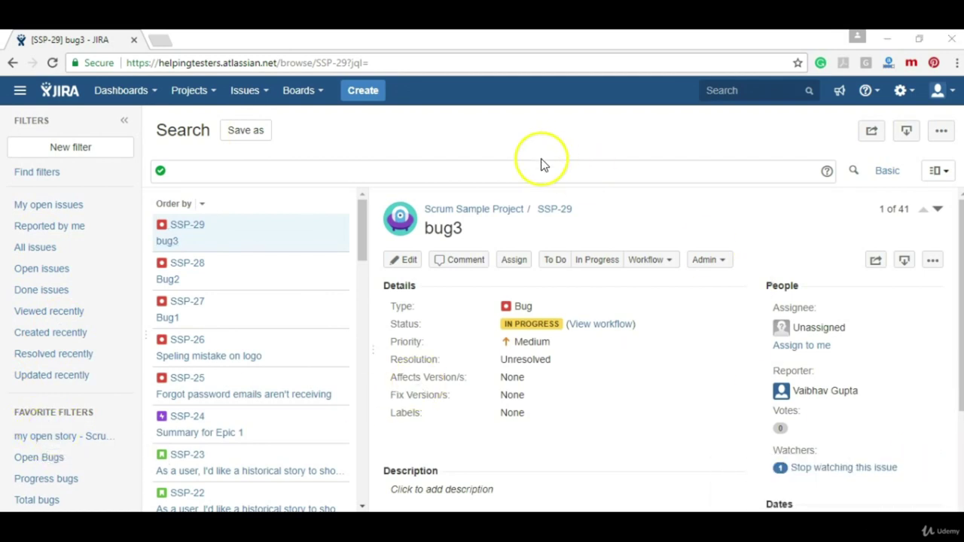
click(54, 206)
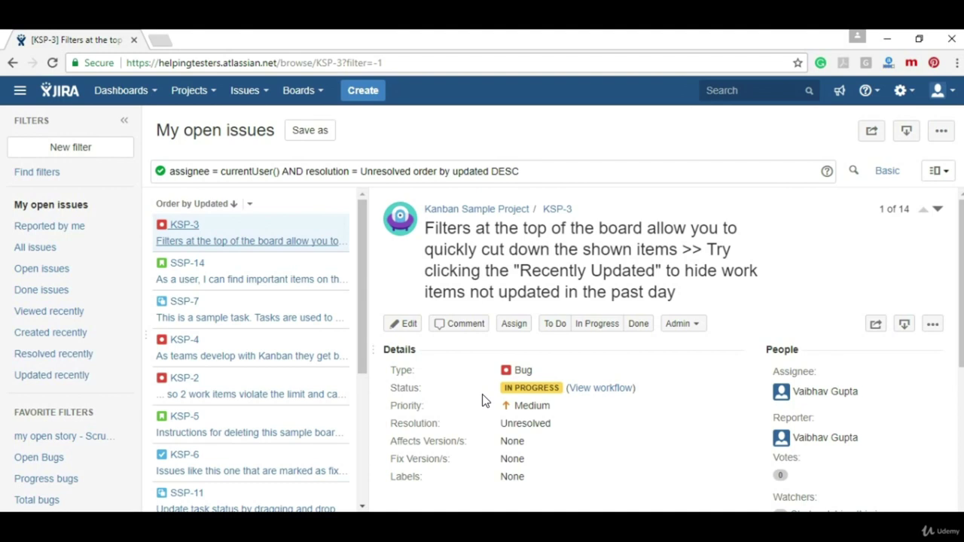
click(66, 92)
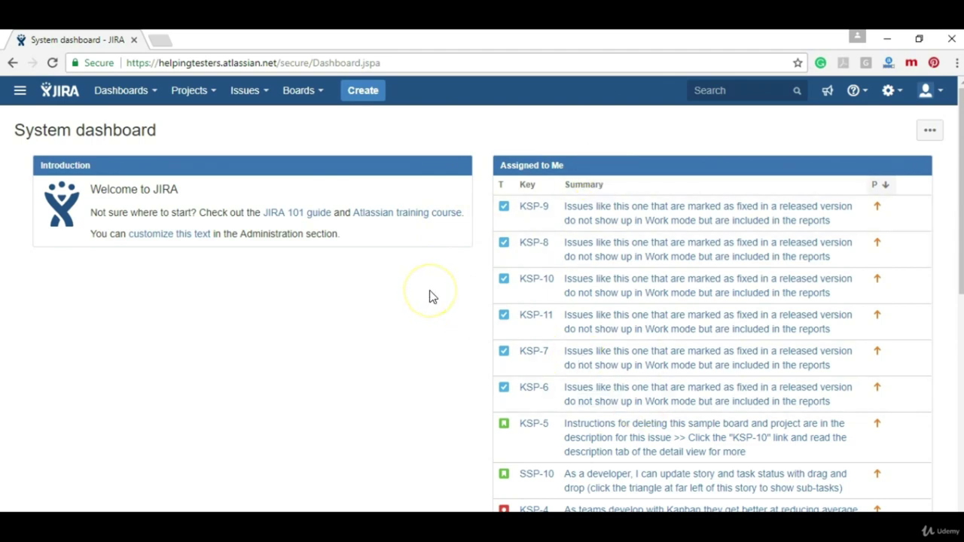
scroll(431, 296, down, 5)
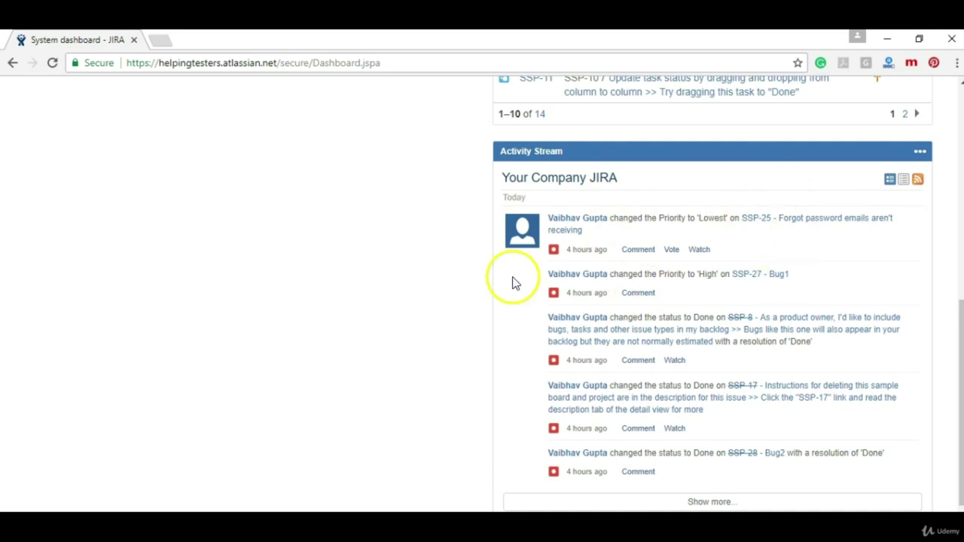
scroll(355, 284, up, 6)
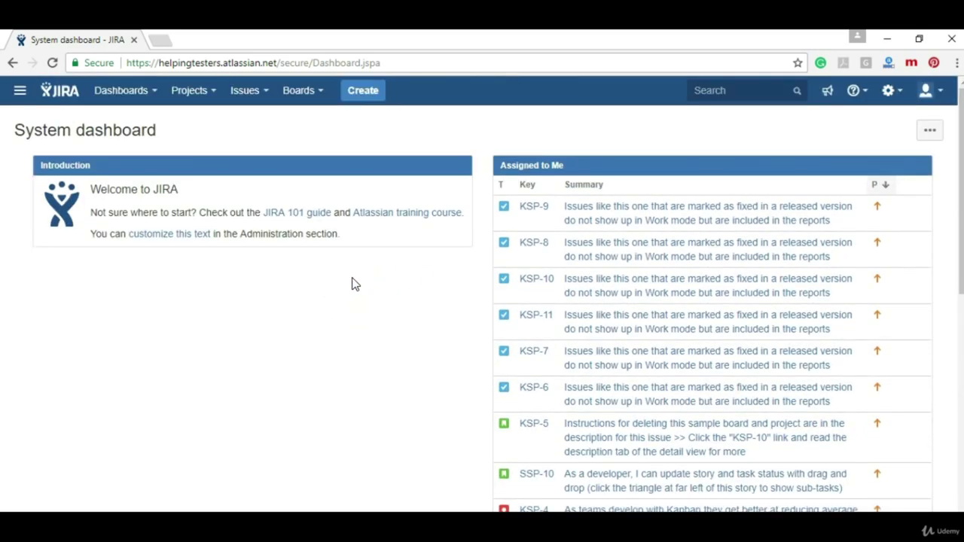
click(931, 136)
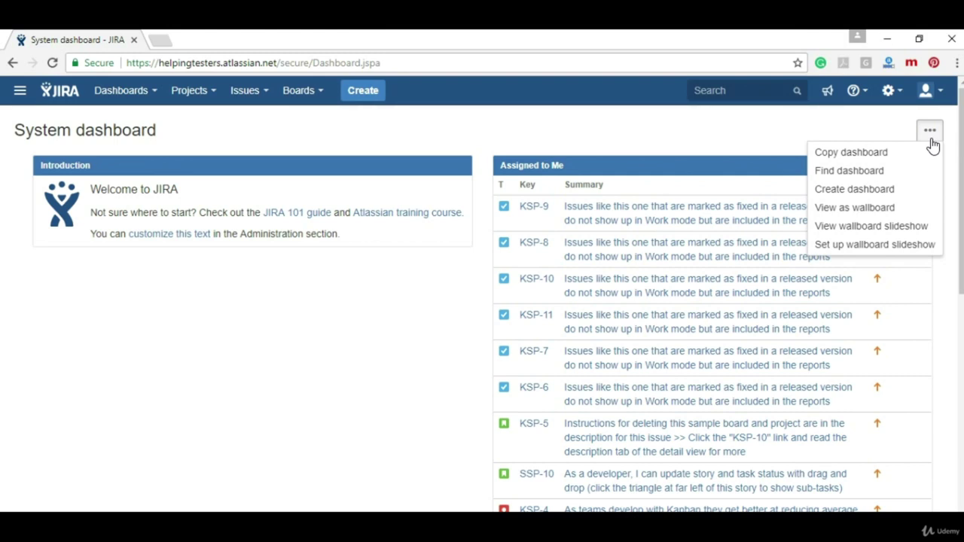
click(917, 216)
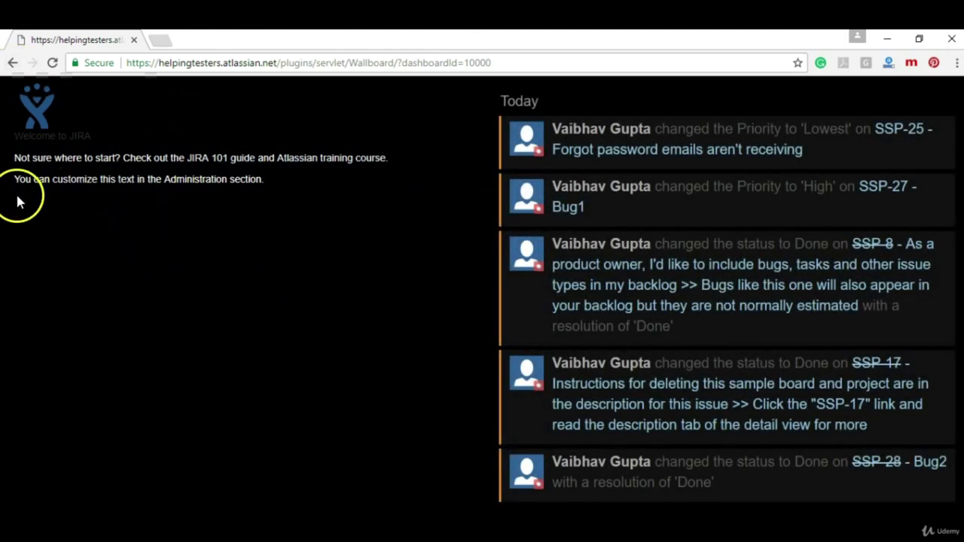
click(12, 66)
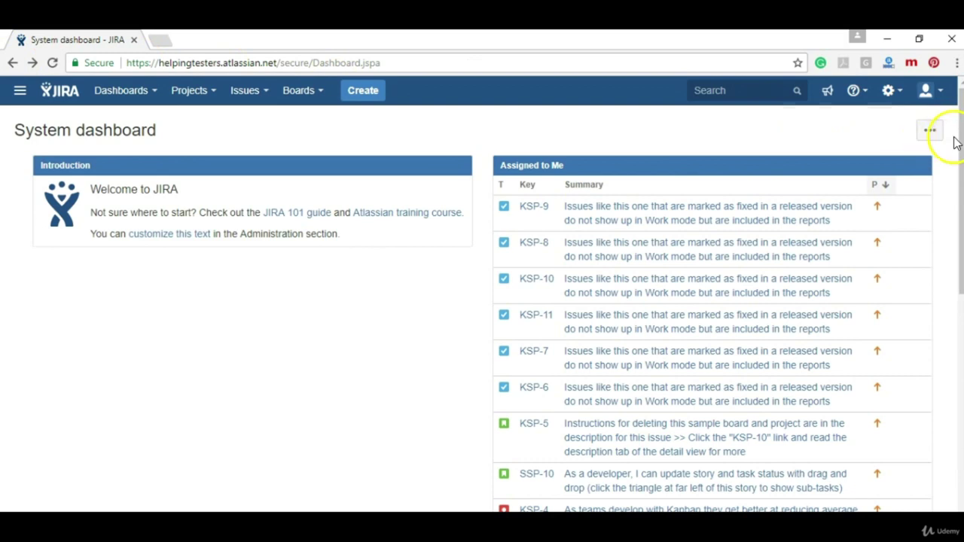
click(930, 130)
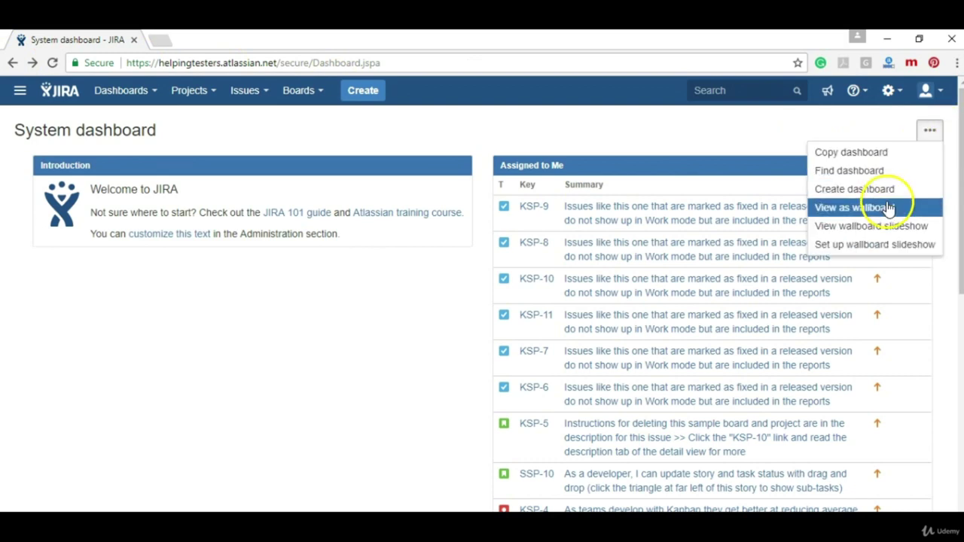
click(720, 143)
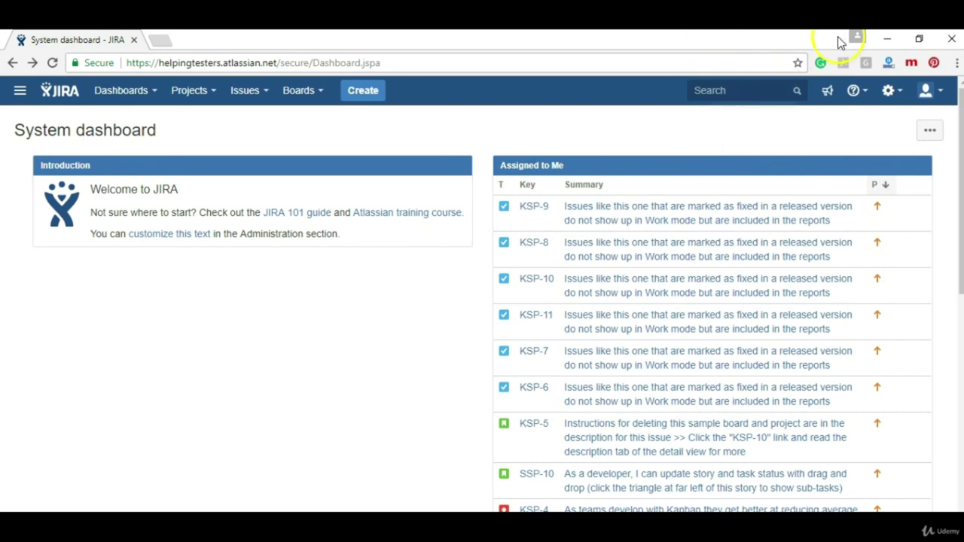
Start a new blank dashboard named My Dashboard from the dashboard options menu.
click(155, 91)
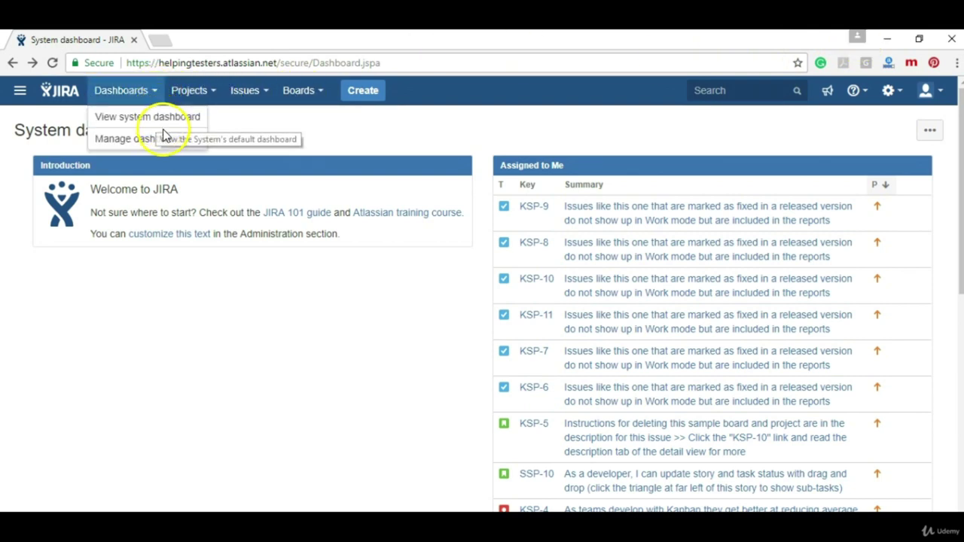
click(315, 141)
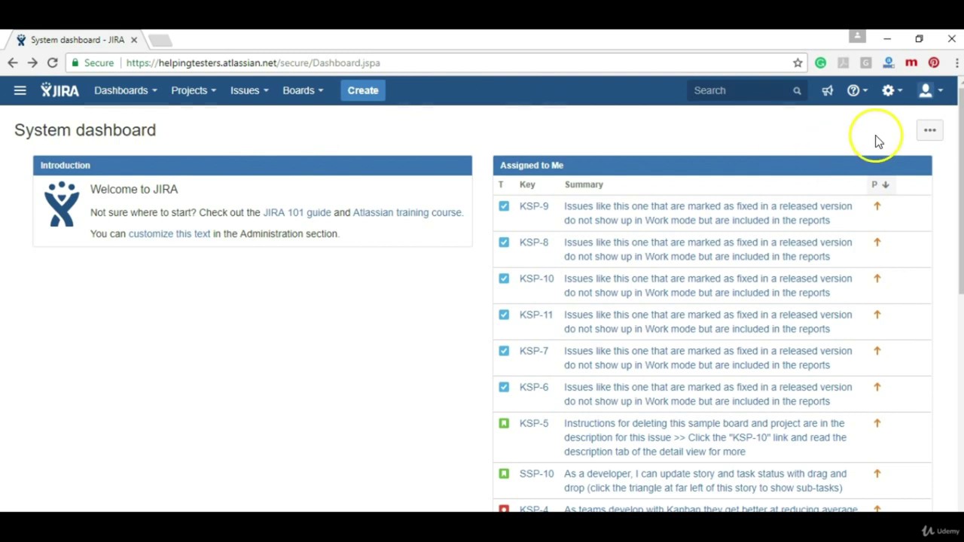
click(928, 132)
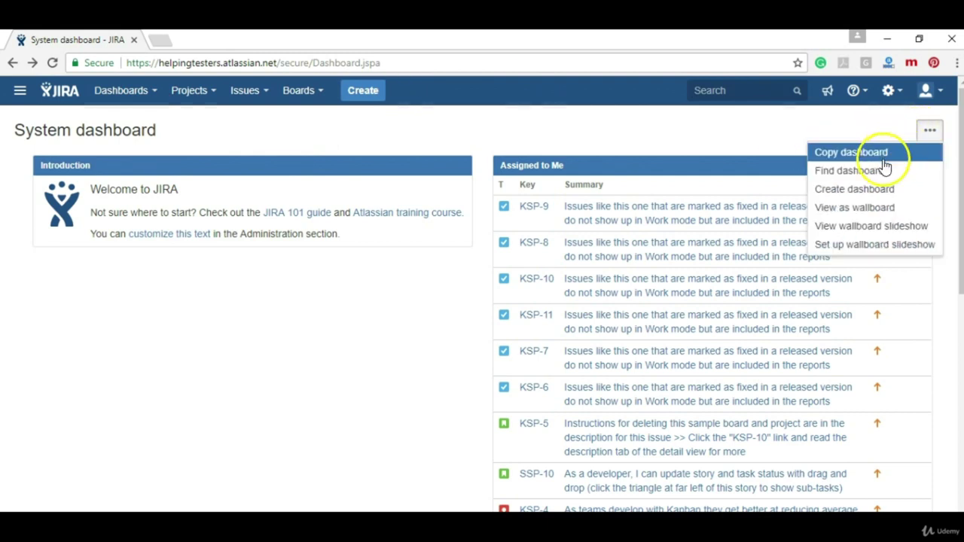
click(875, 189)
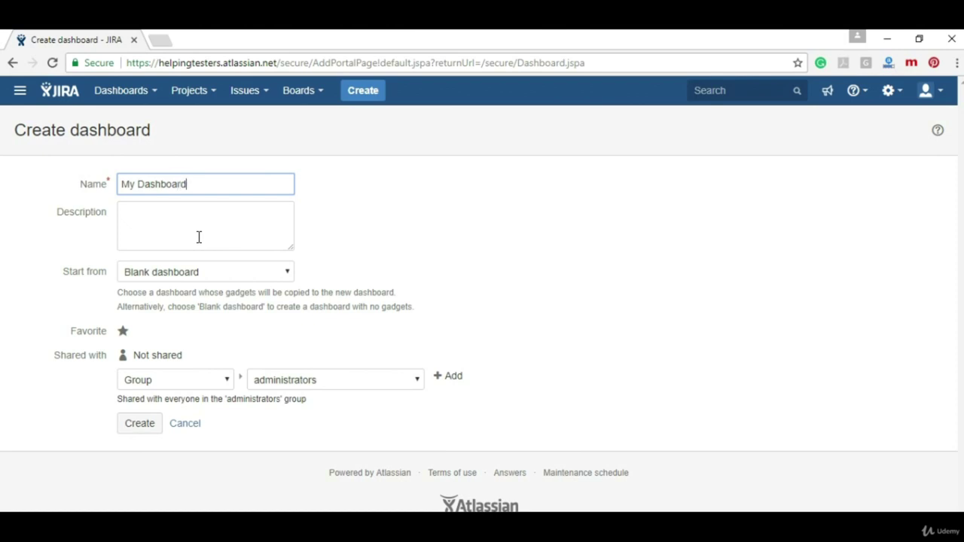
click(191, 274)
Share My Dashboard with project Scrum Sample Project and create it.
click(430, 273)
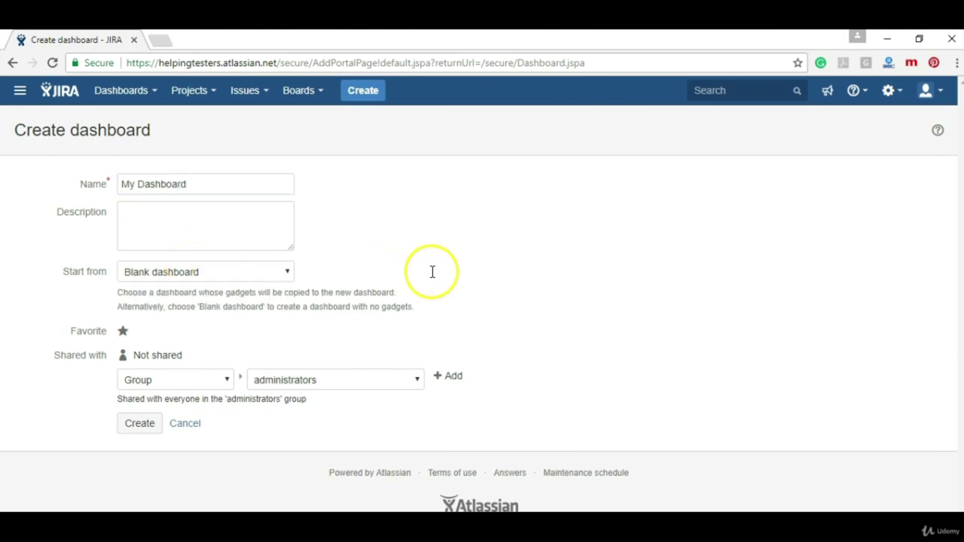
click(318, 382)
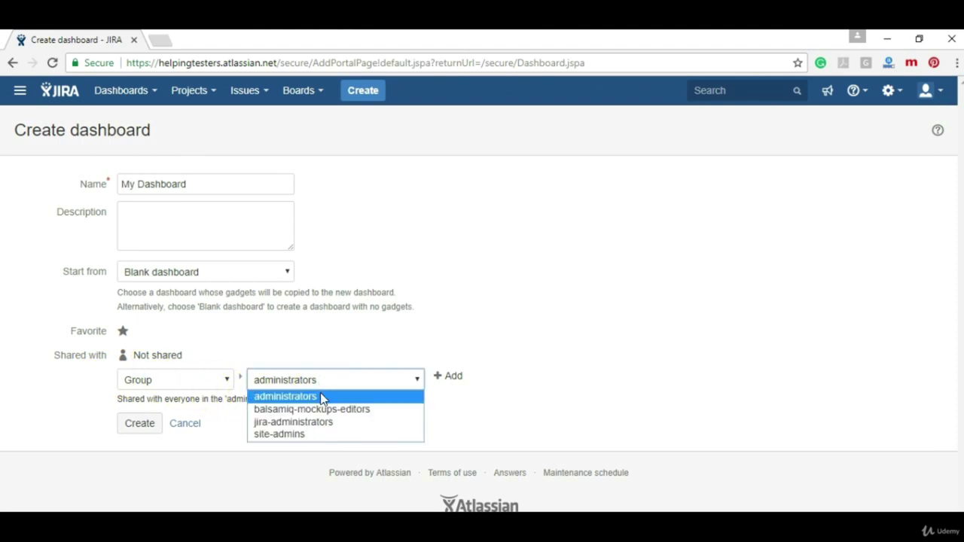
click(195, 381)
click(211, 411)
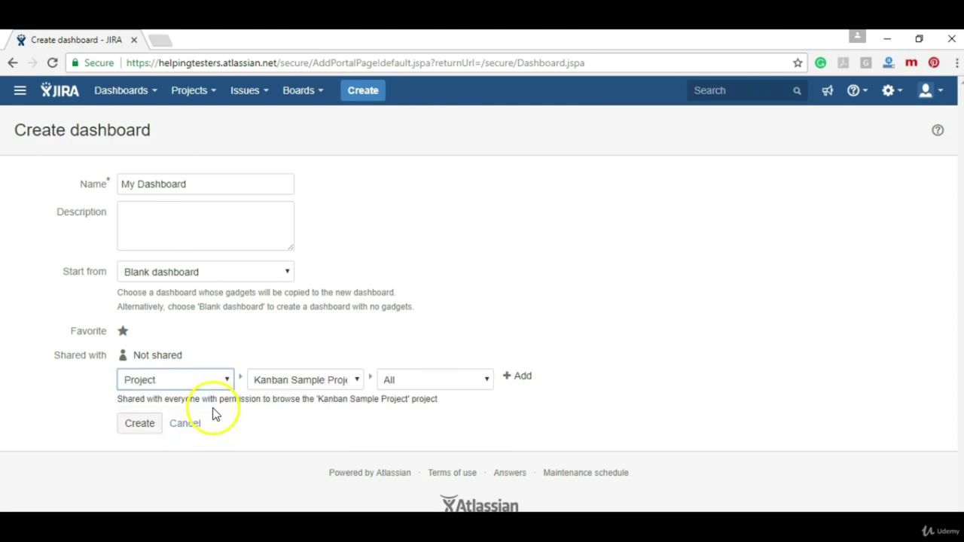
click(357, 382)
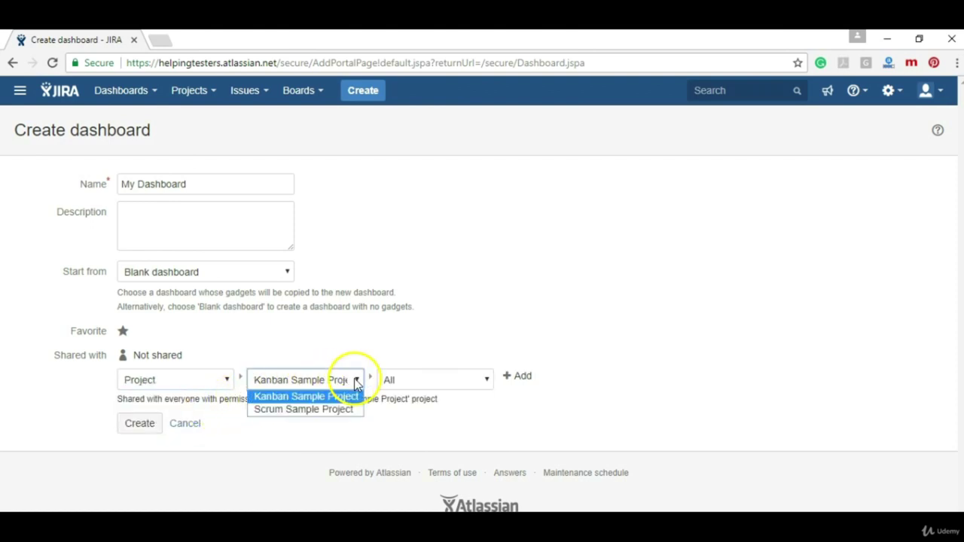
click(334, 409)
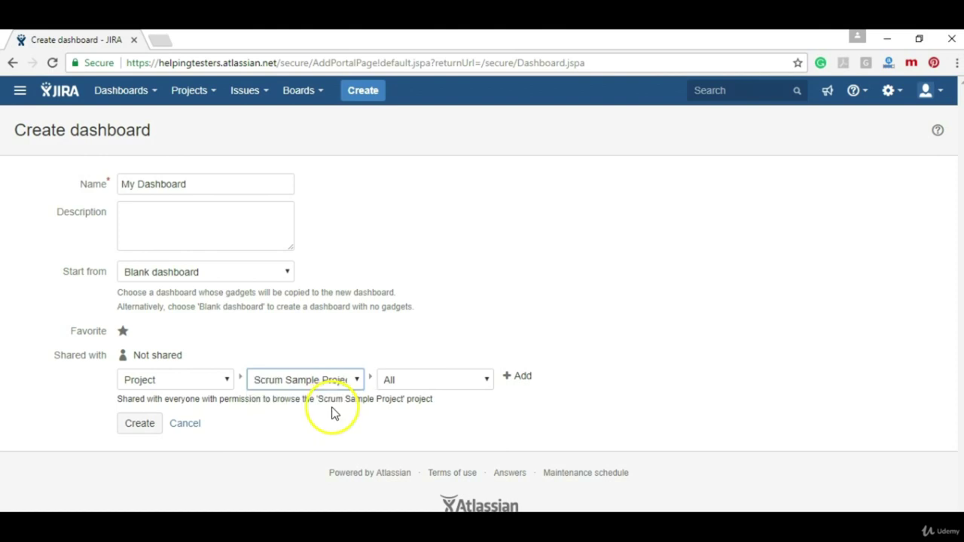
click(534, 381)
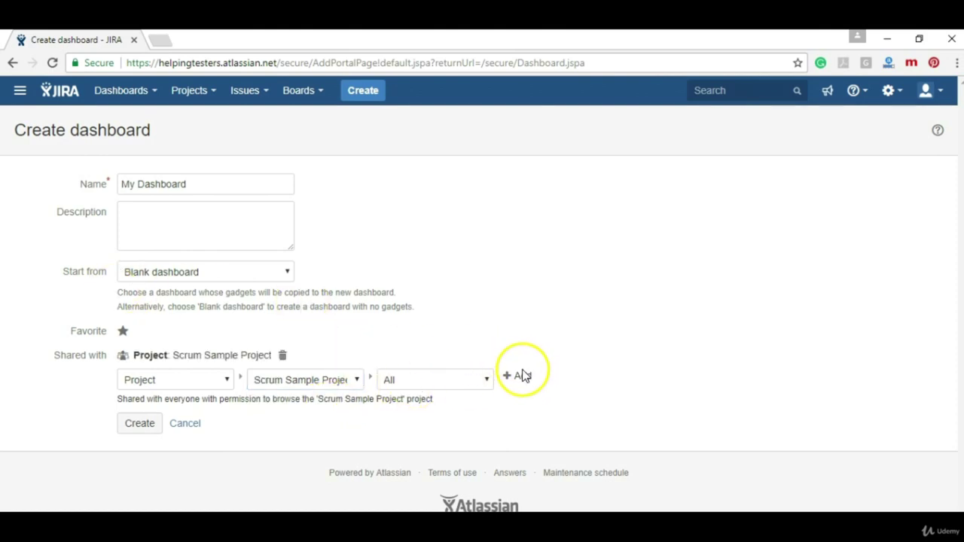
click(131, 428)
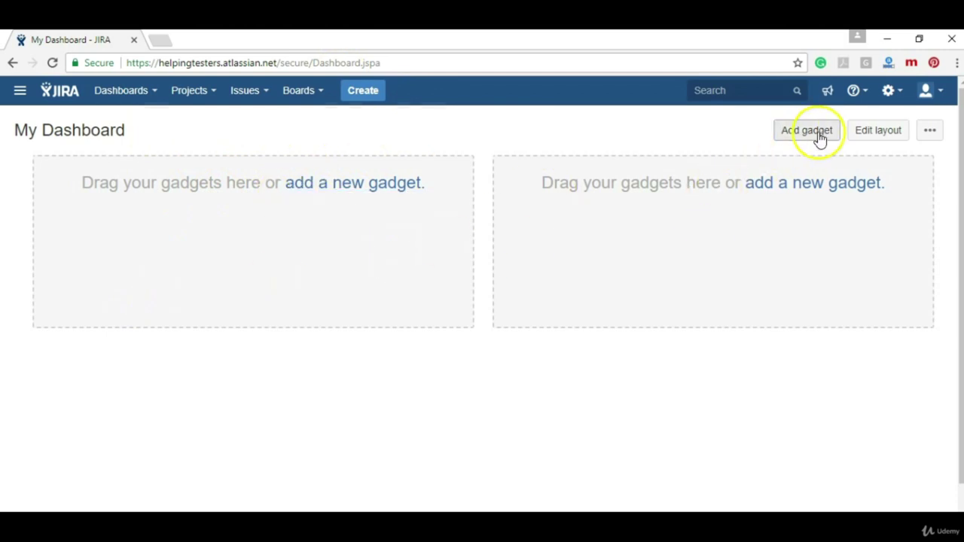
Try the narrow-left layout, revert to two equal columns, and begin adding a gadget.
click(872, 134)
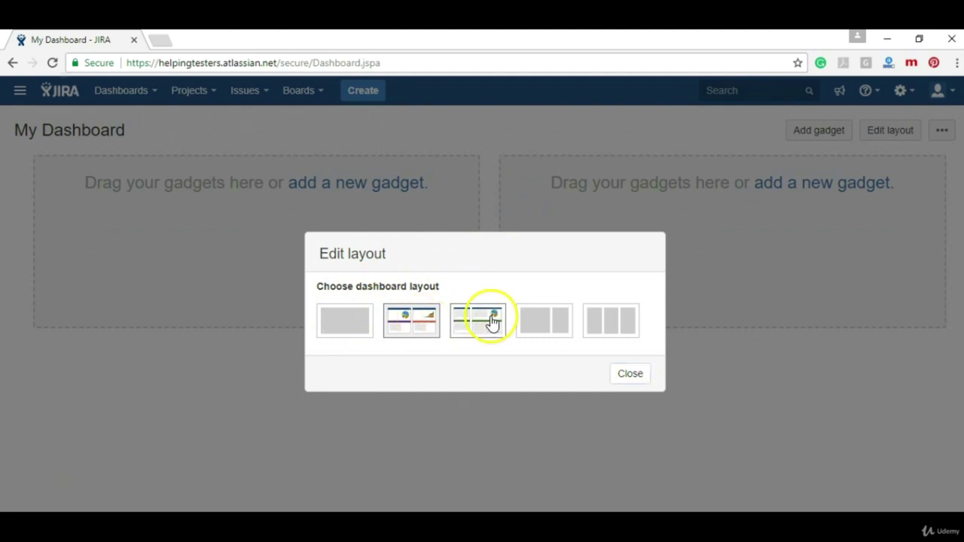
click(491, 321)
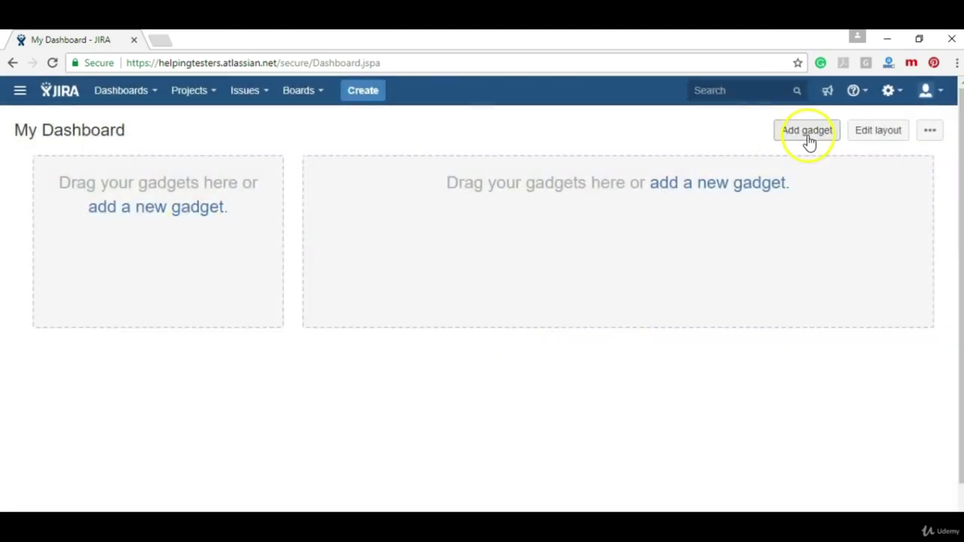
click(880, 136)
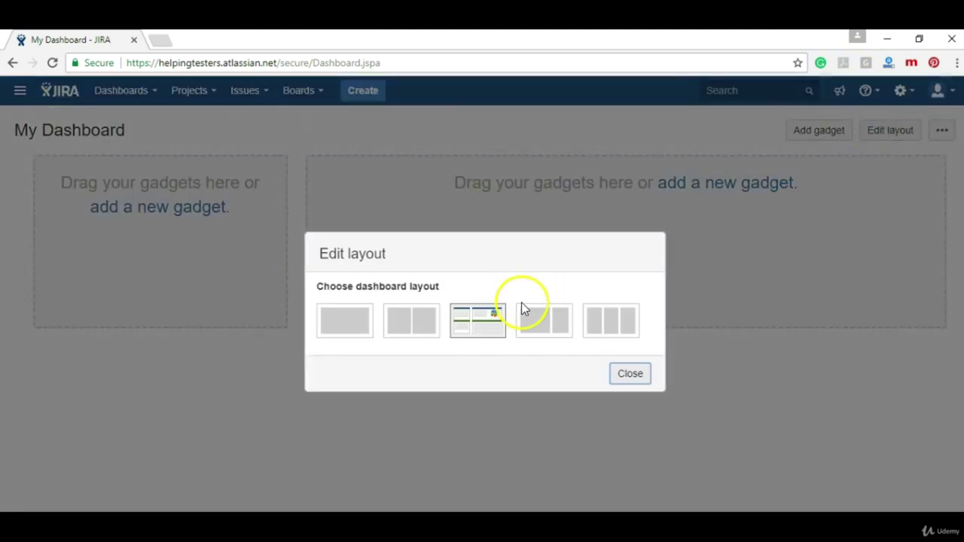
click(409, 323)
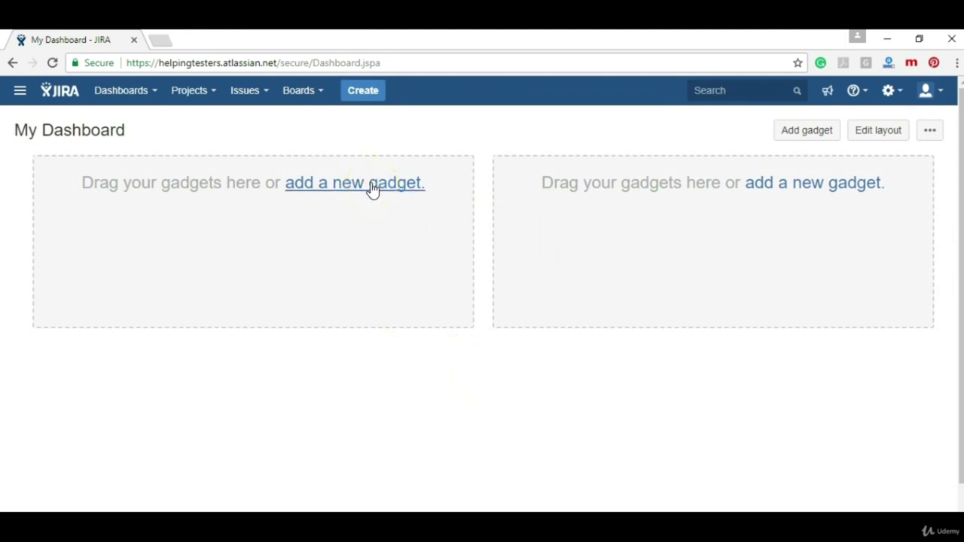
click(371, 185)
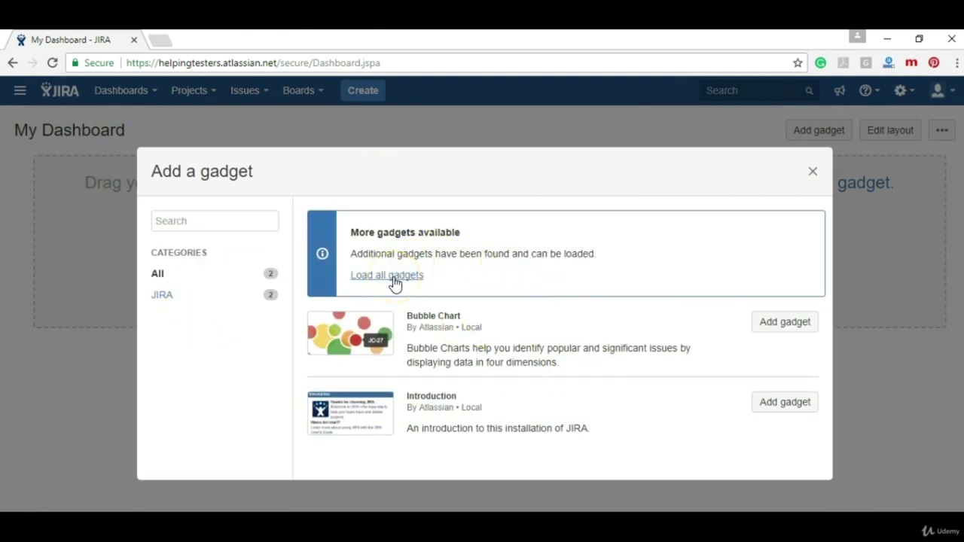
Load all gadgets and add the Created vs. Resolved Chart from Charts.
click(391, 276)
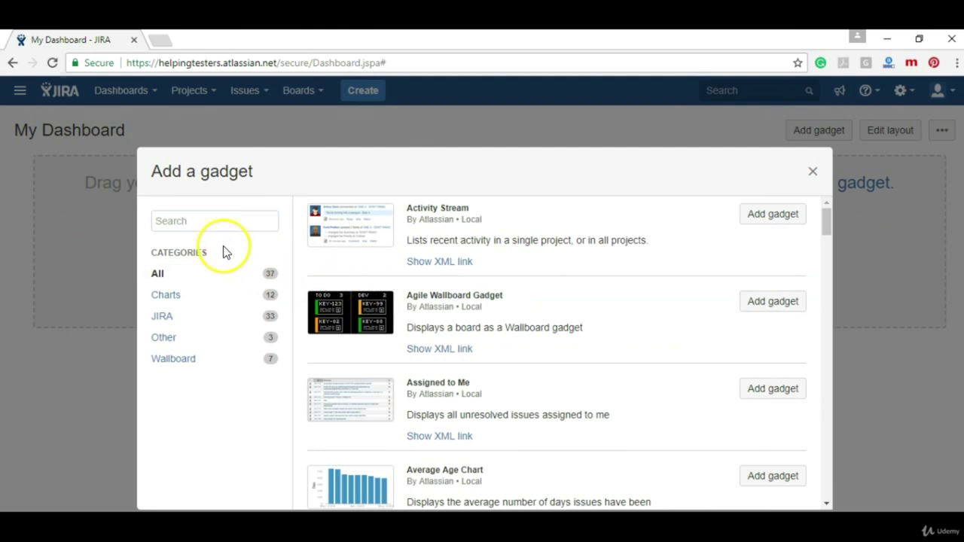
drag(206, 276, 178, 302)
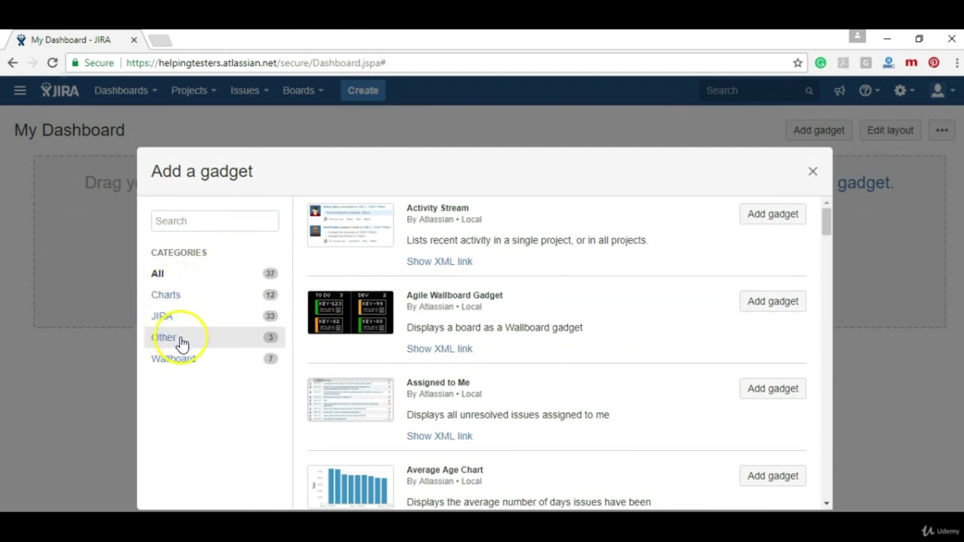
click(181, 300)
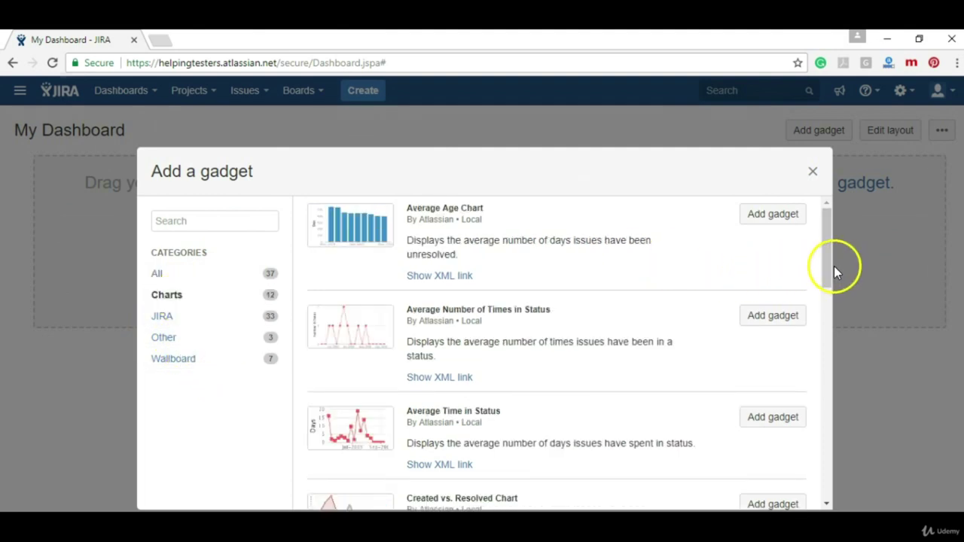
drag(832, 264, 833, 321)
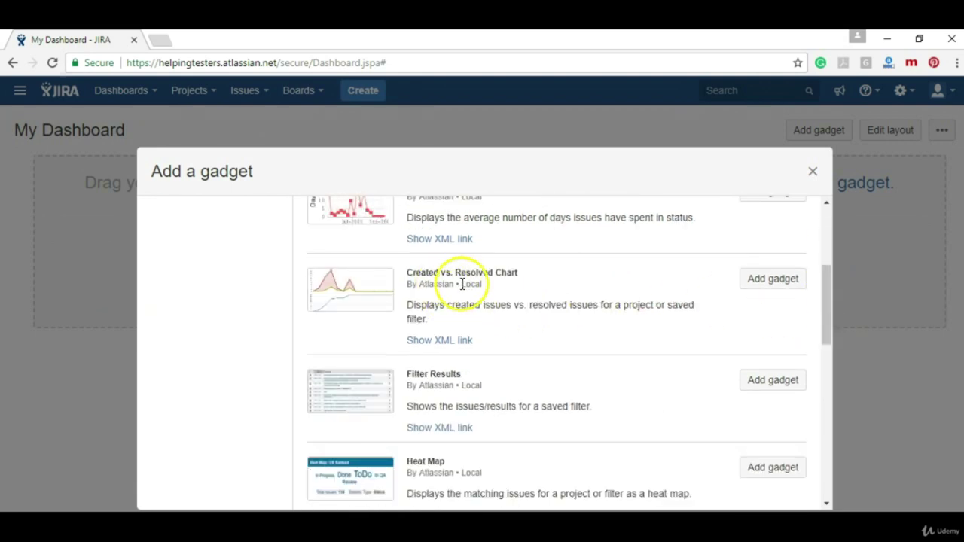
click(792, 285)
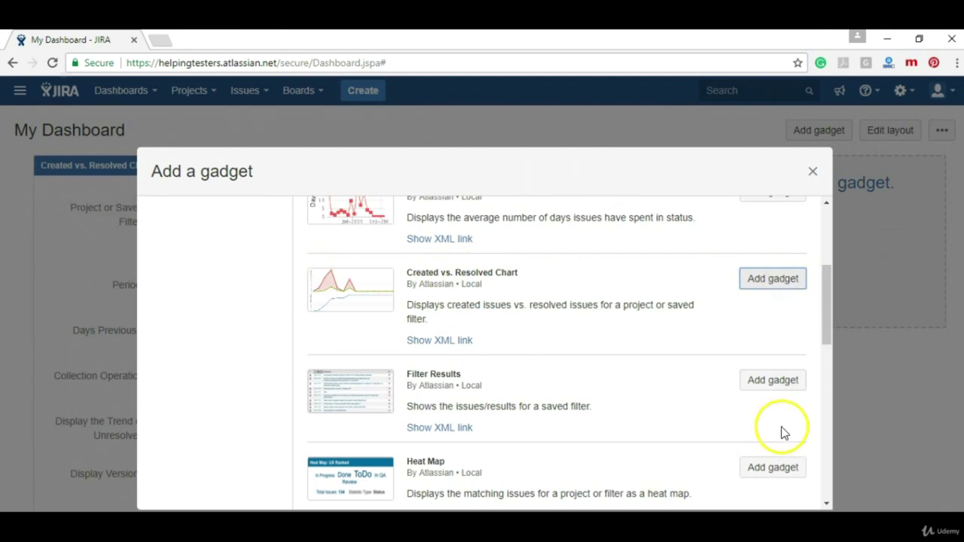
Add the Activity Stream and Assigned to Me gadgets from JIRA, then close the picker.
scroll(822, 248, up, 3)
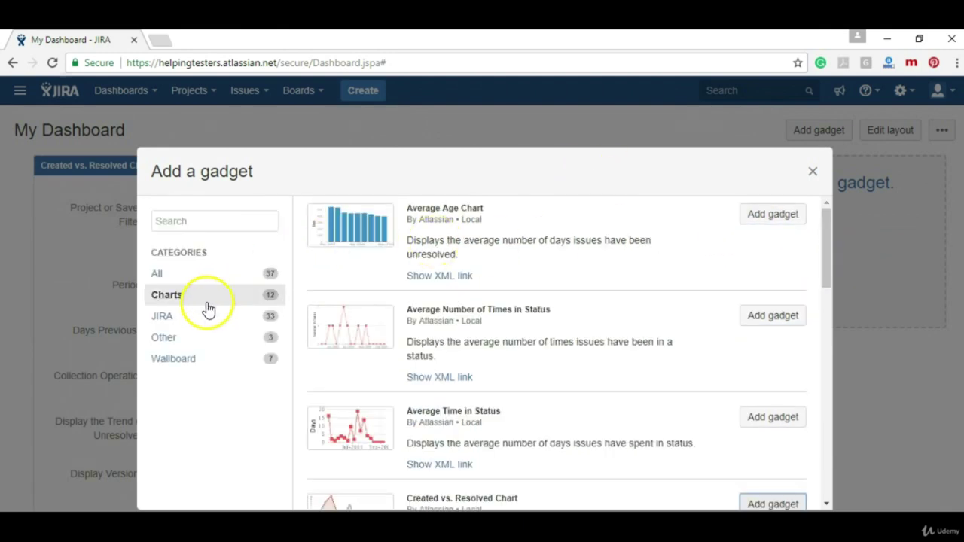
click(200, 317)
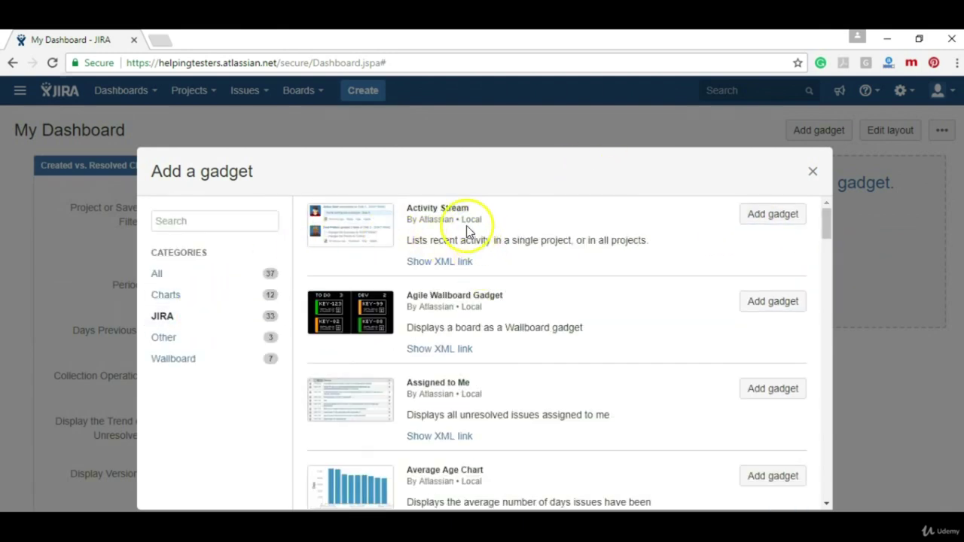
click(785, 214)
click(777, 394)
drag(823, 213, 819, 274)
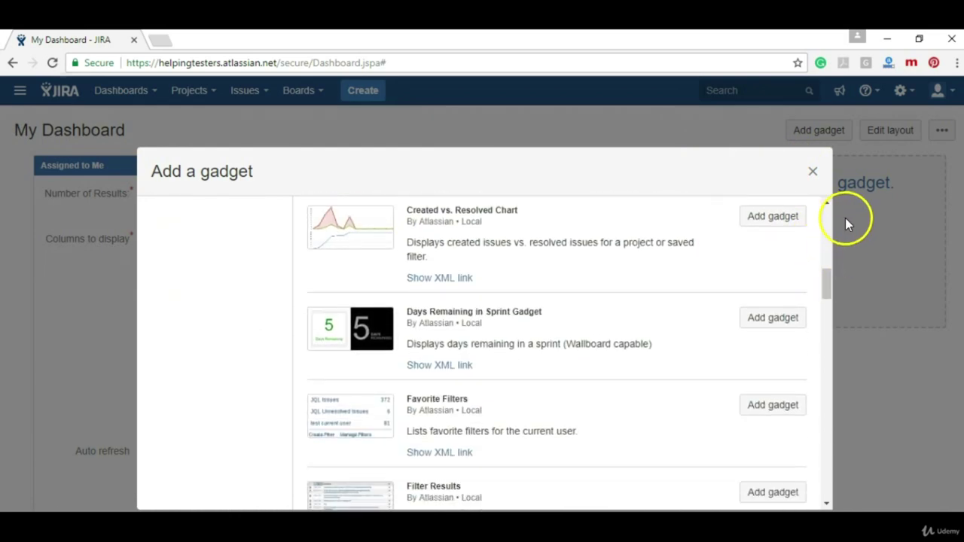
scroll(828, 216, up, 10)
click(812, 171)
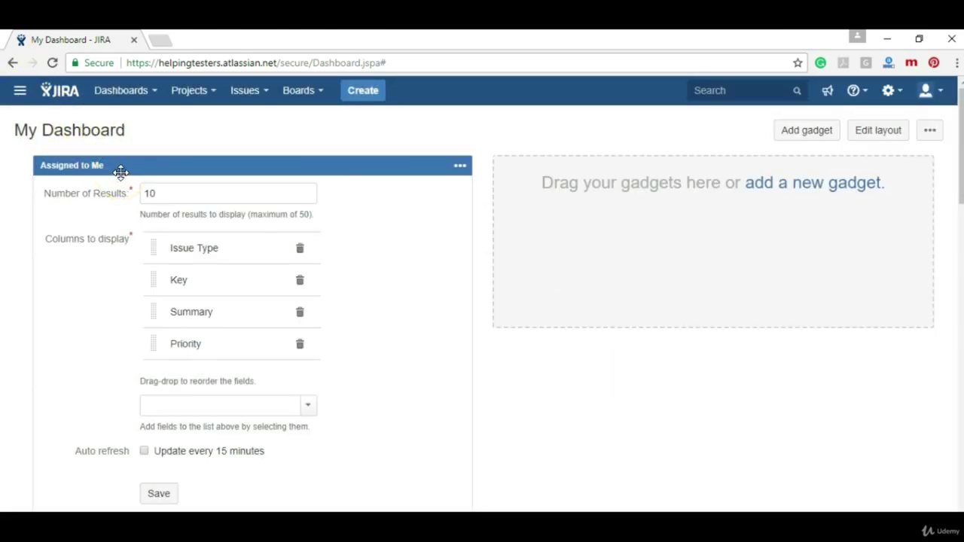
Save Assigned to Me with 15 results, an added Created column, and 15-minute refresh.
click(157, 193)
double_click(156, 193)
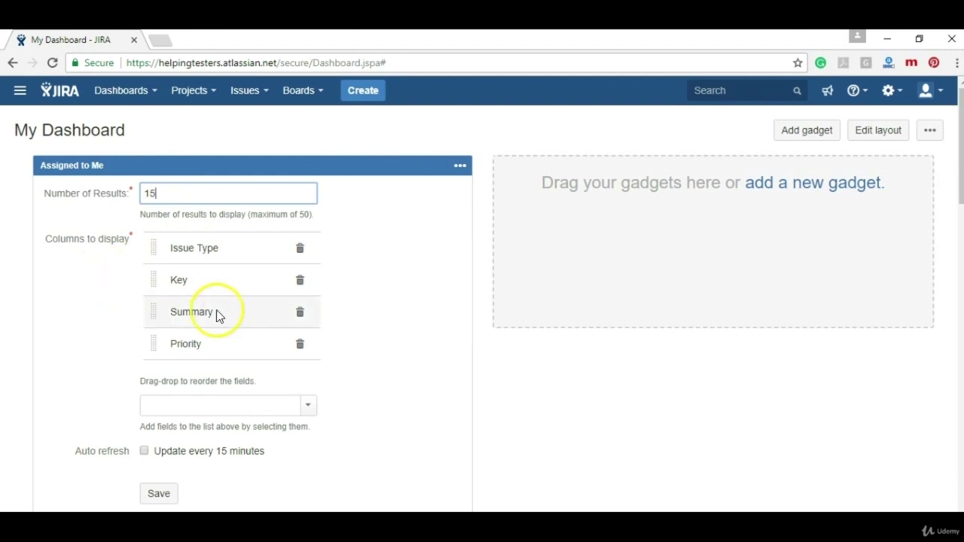
click(226, 412)
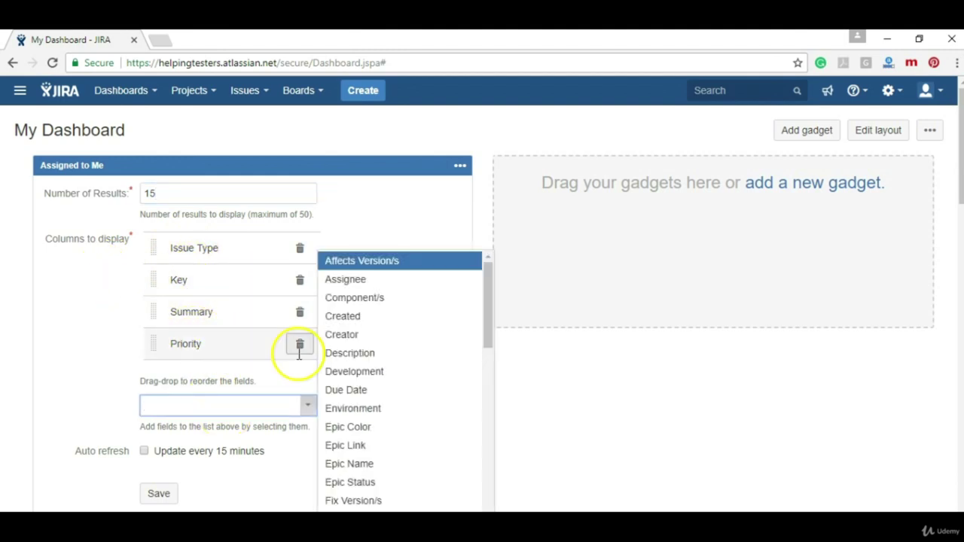
click(432, 318)
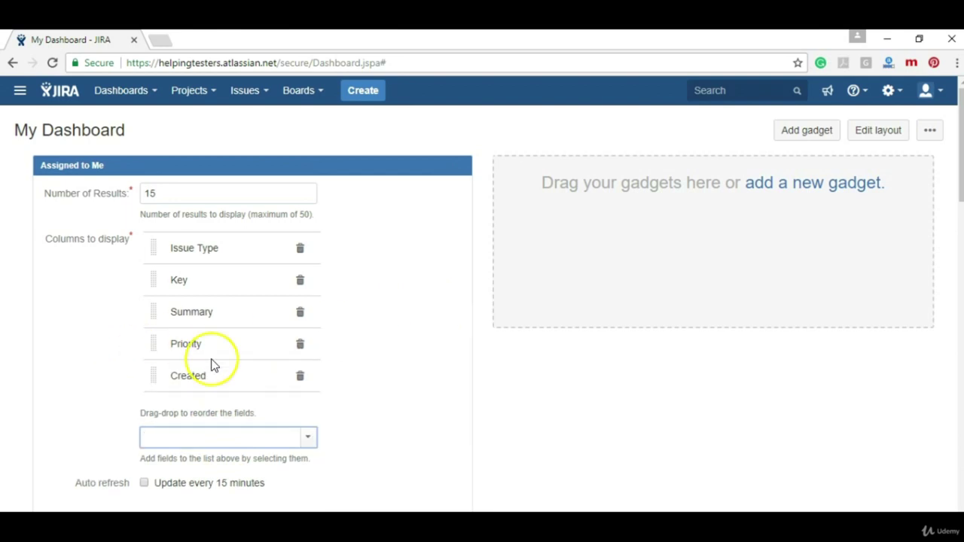
drag(959, 187, 954, 220)
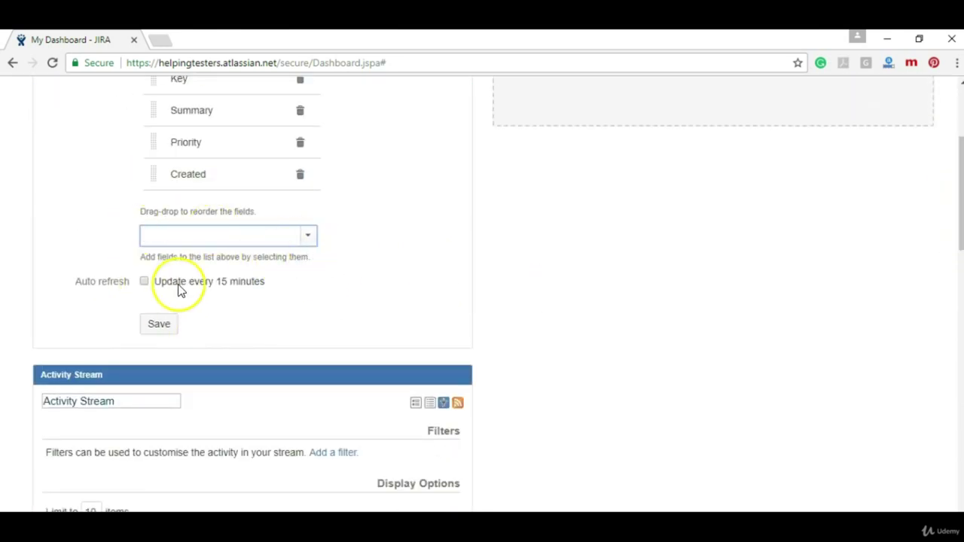
click(149, 287)
click(149, 283)
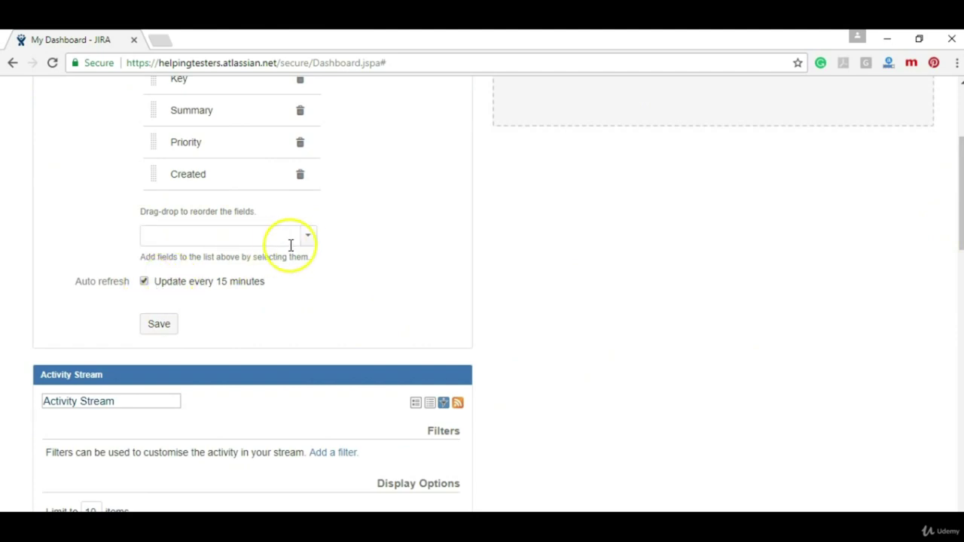
click(163, 328)
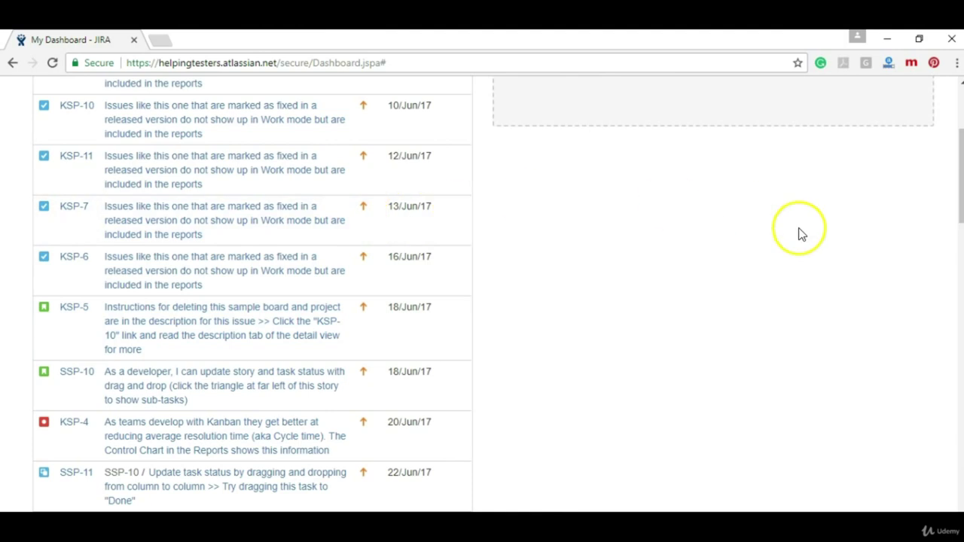
Enable 15-minute automatic refresh on the Activity Stream gadget and save it.
drag(959, 119, 947, 85)
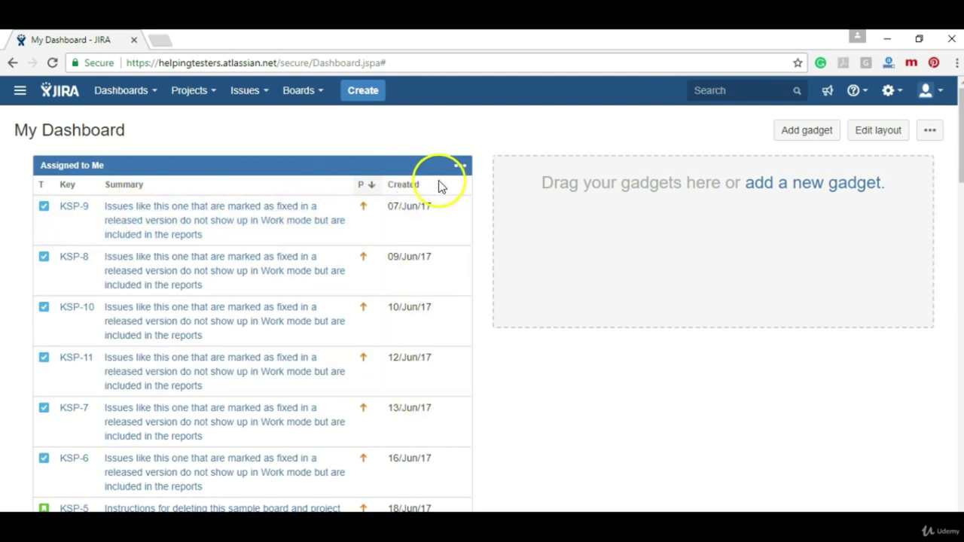
scroll(638, 399, down, 6)
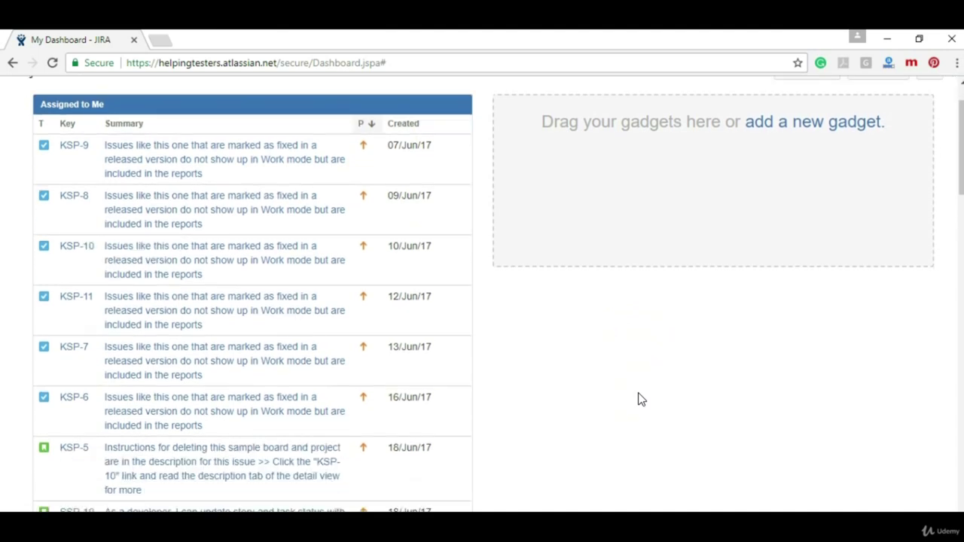
scroll(638, 399, down, 4)
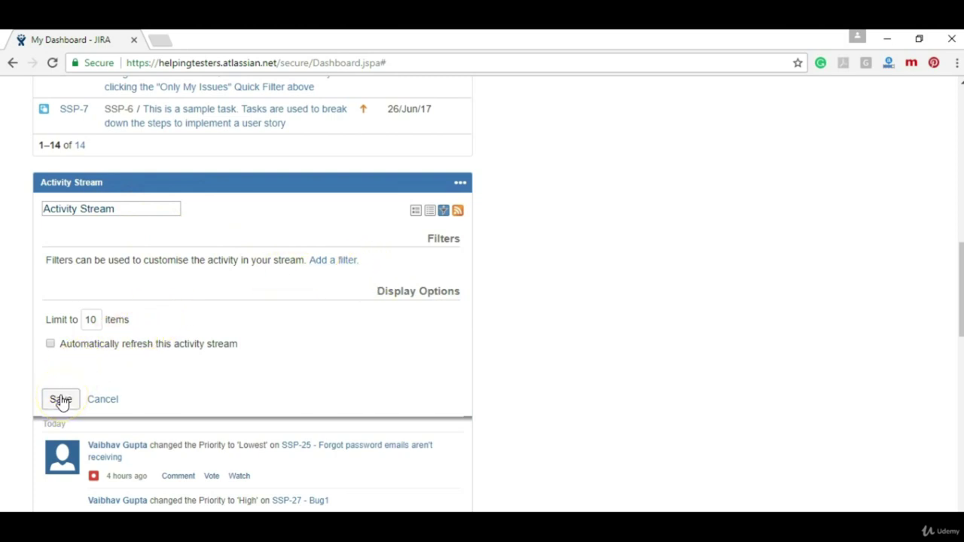
click(50, 344)
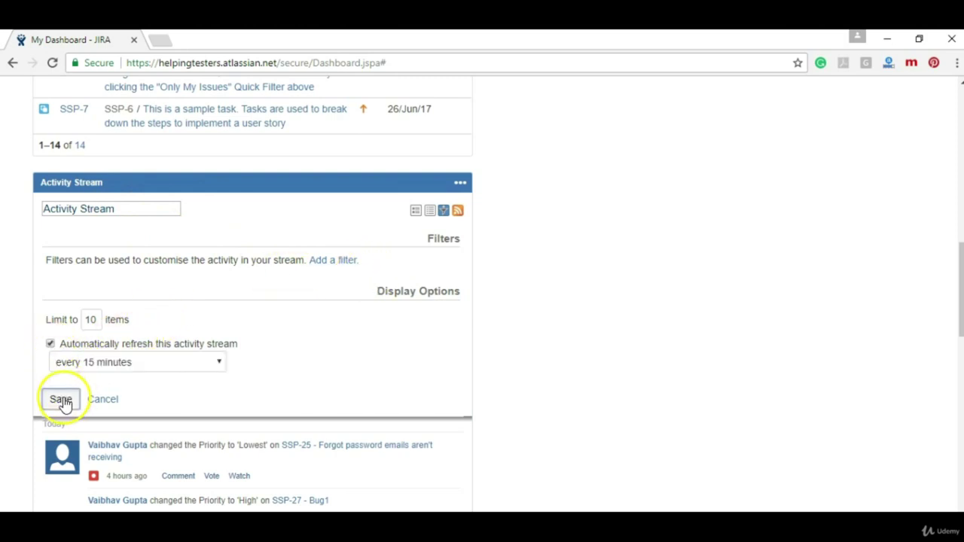
click(60, 400)
scroll(596, 348, down, 8)
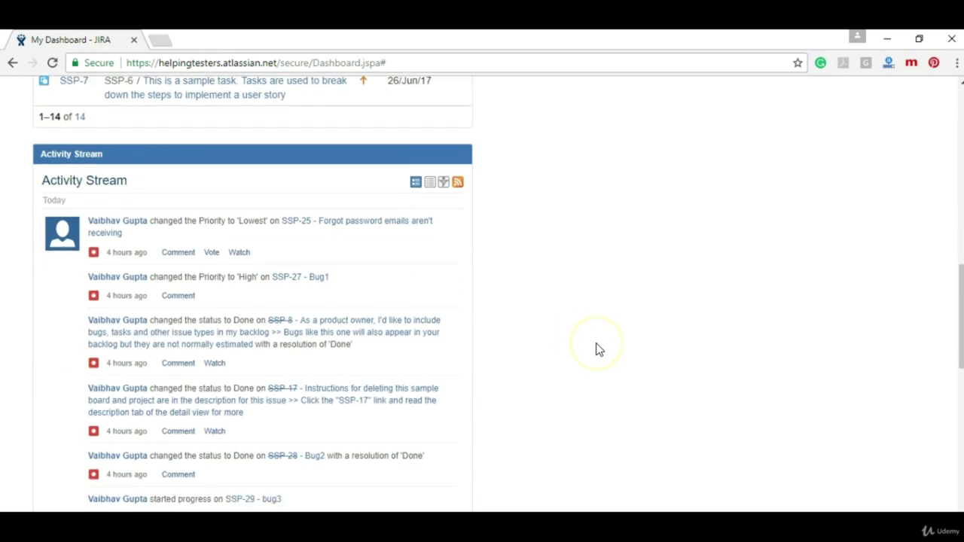
scroll(596, 348, down, 3)
scroll(596, 349, up, 1)
scroll(596, 349, down, 1)
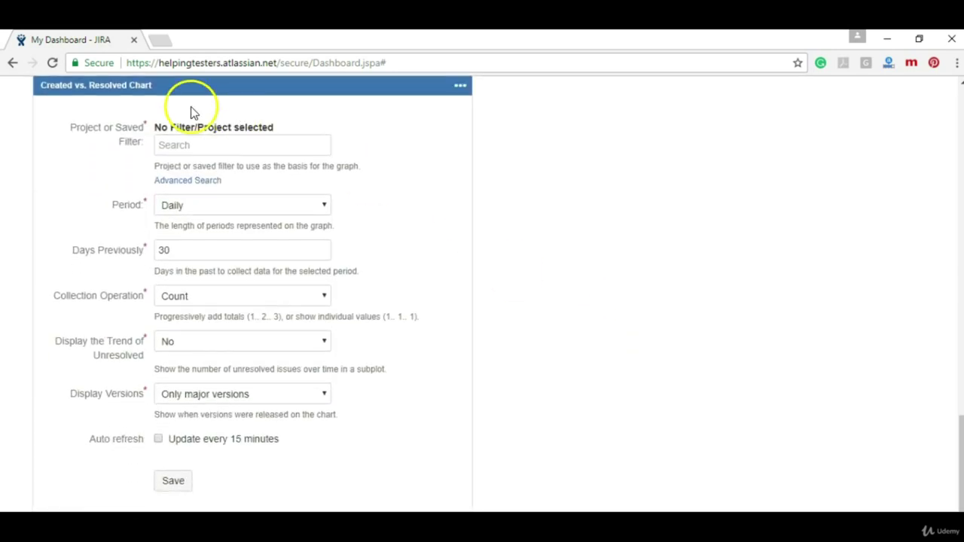
Attempt to configure the Created vs. Resolved Chart with auto refresh and save.
click(187, 145)
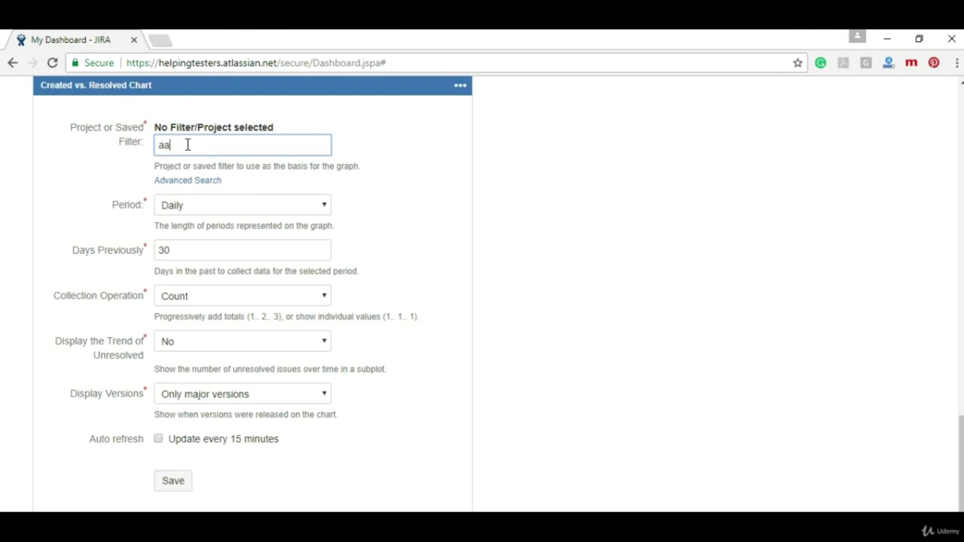
click(158, 440)
click(170, 483)
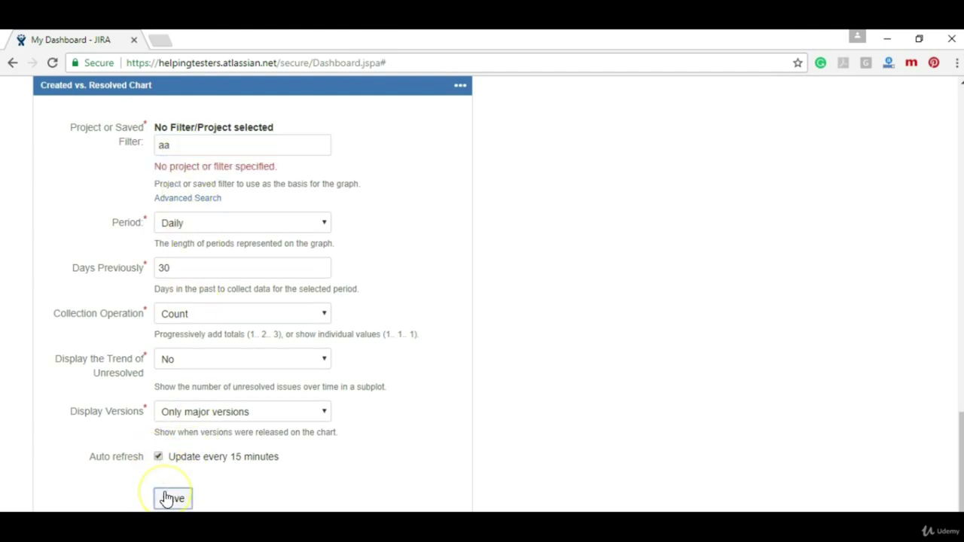
double_click(181, 151)
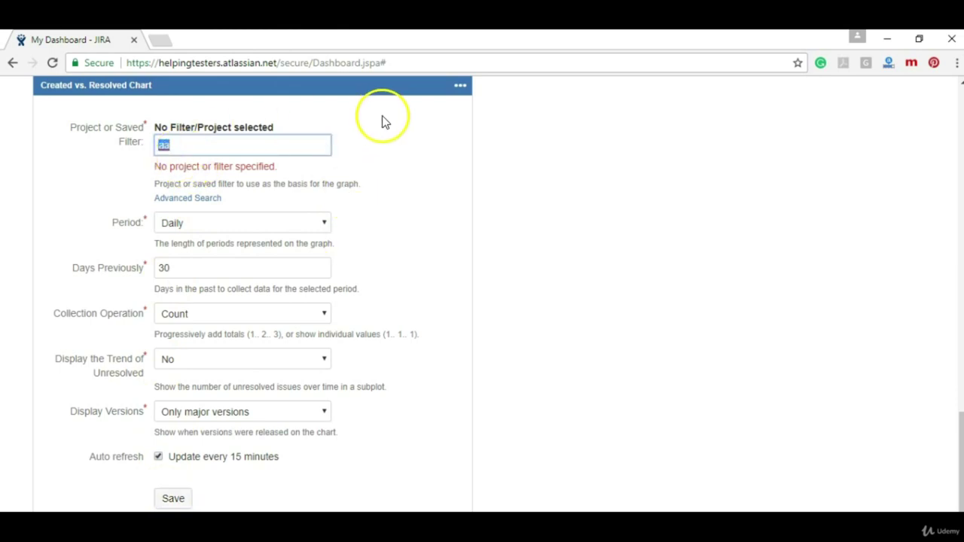
Delete the Created vs. Resolved Chart gadget and confirm the removal.
click(463, 86)
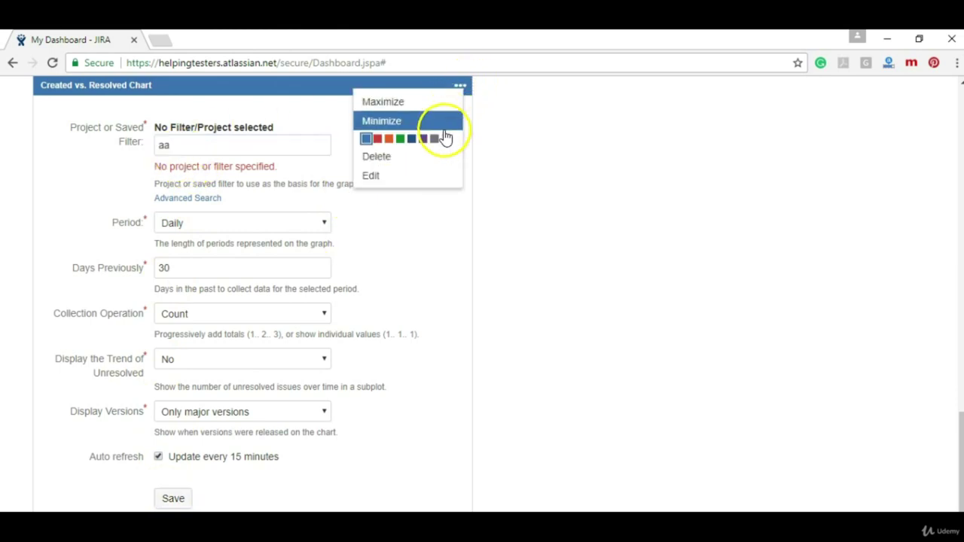
click(443, 160)
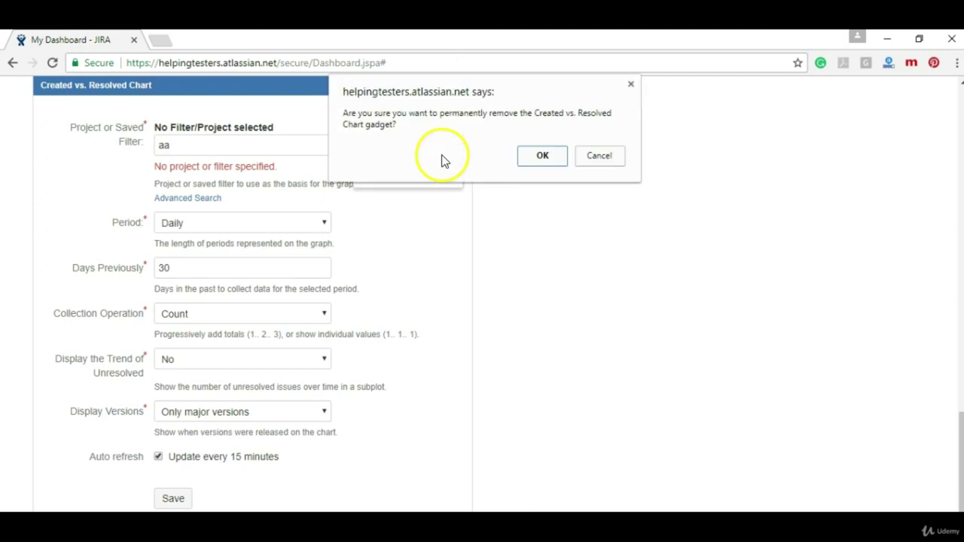
click(535, 159)
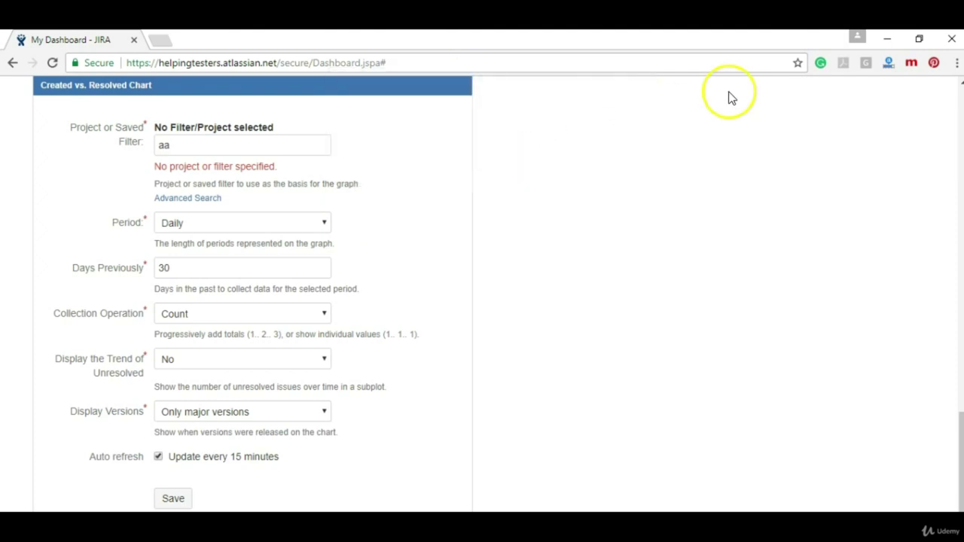
click(962, 109)
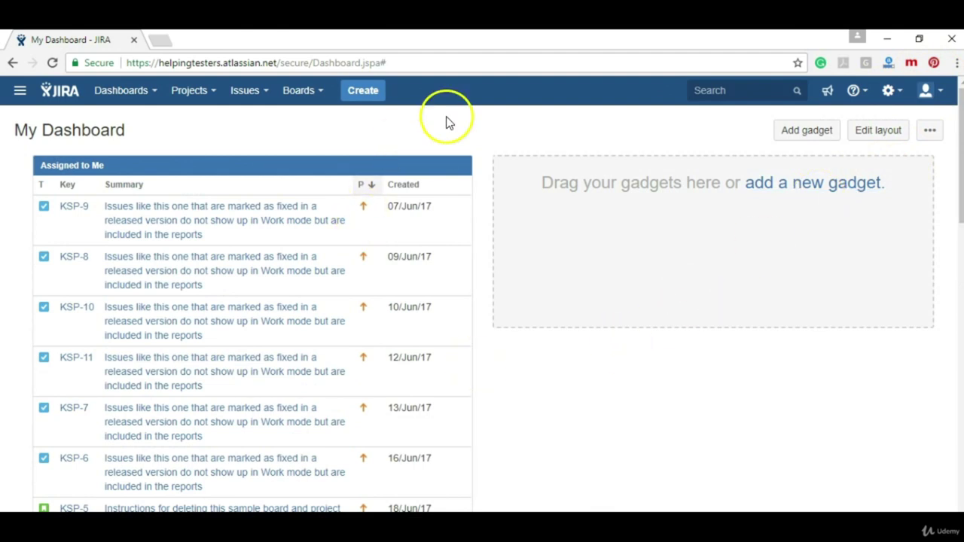
Add a Pie Chart gadget from the Charts category to the dashboard.
click(799, 185)
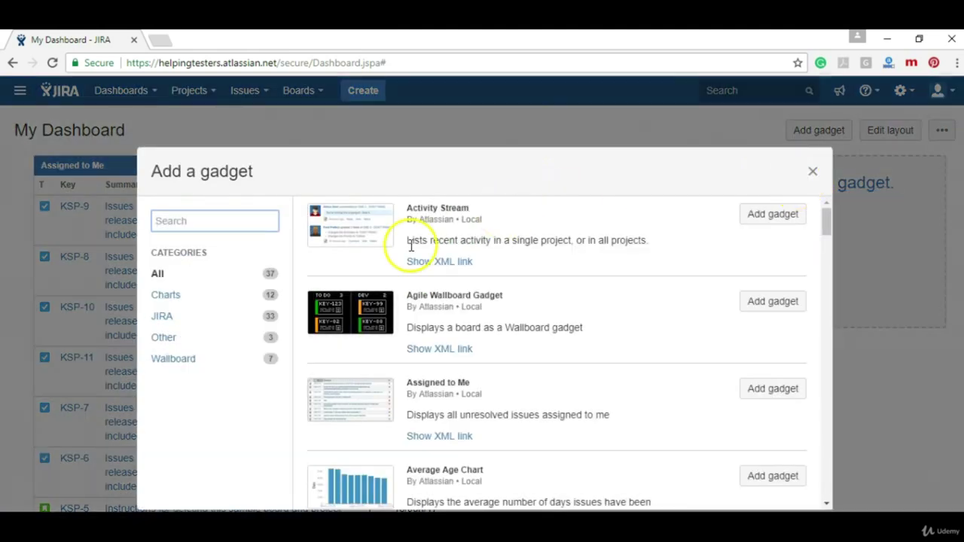
click(236, 304)
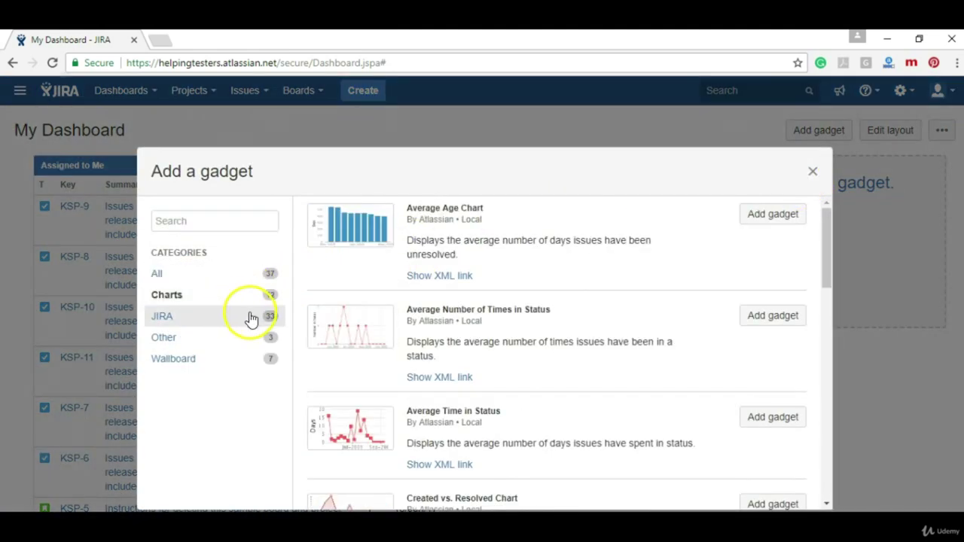
drag(830, 216, 829, 328)
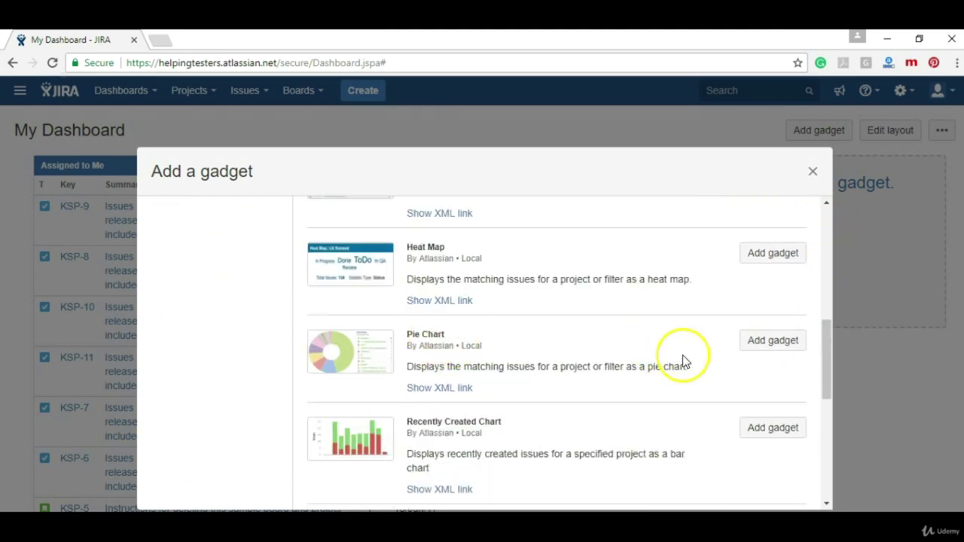
click(757, 352)
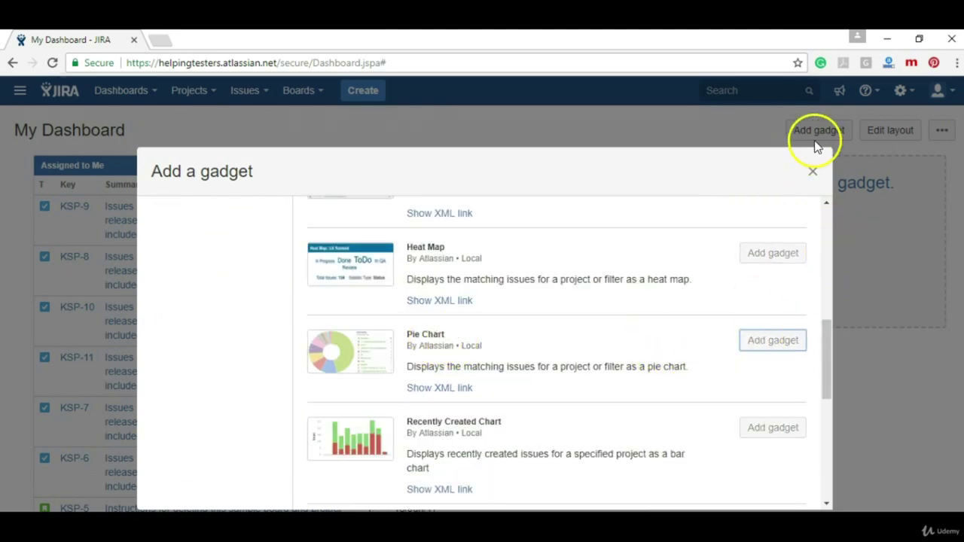
click(814, 173)
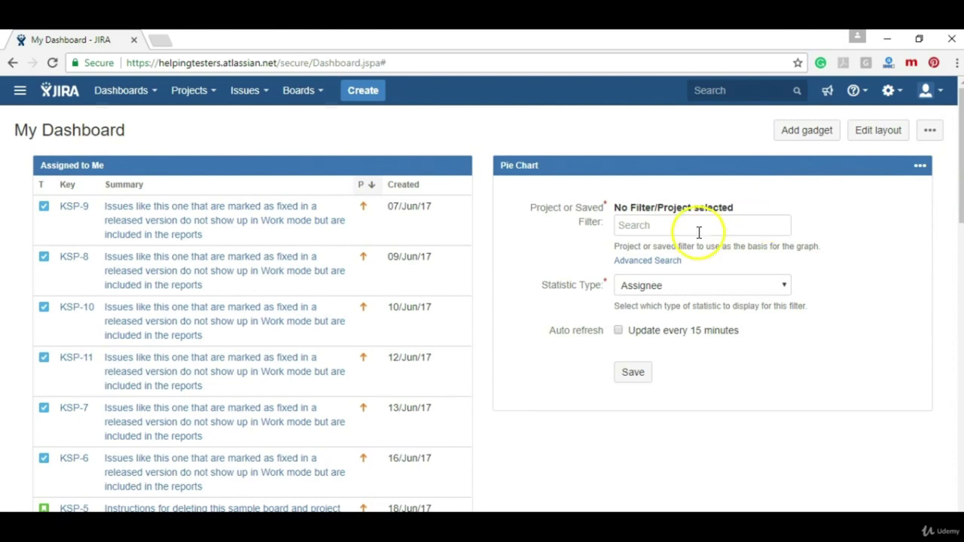
Configure the pie chart to use the Total bugs filter with Status as statistic type, and save.
click(701, 228)
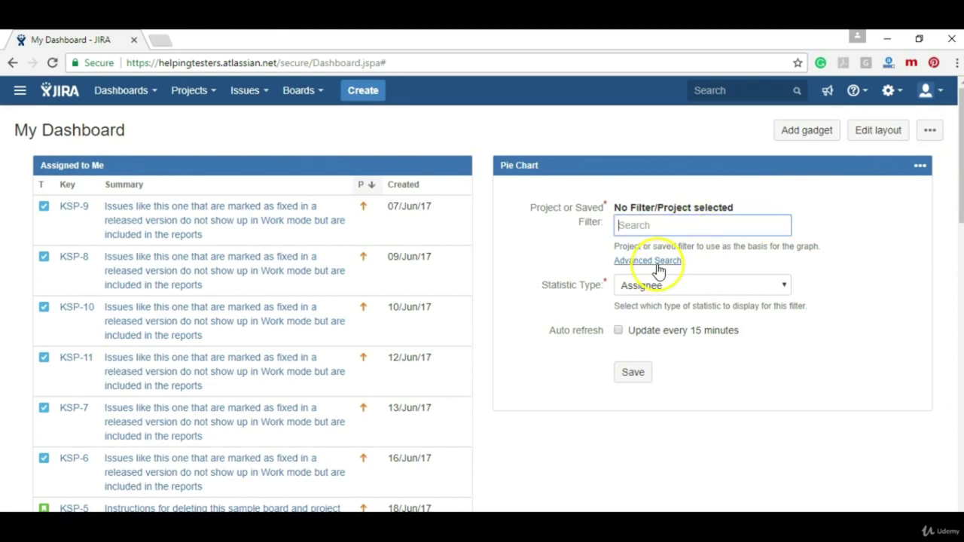
click(658, 265)
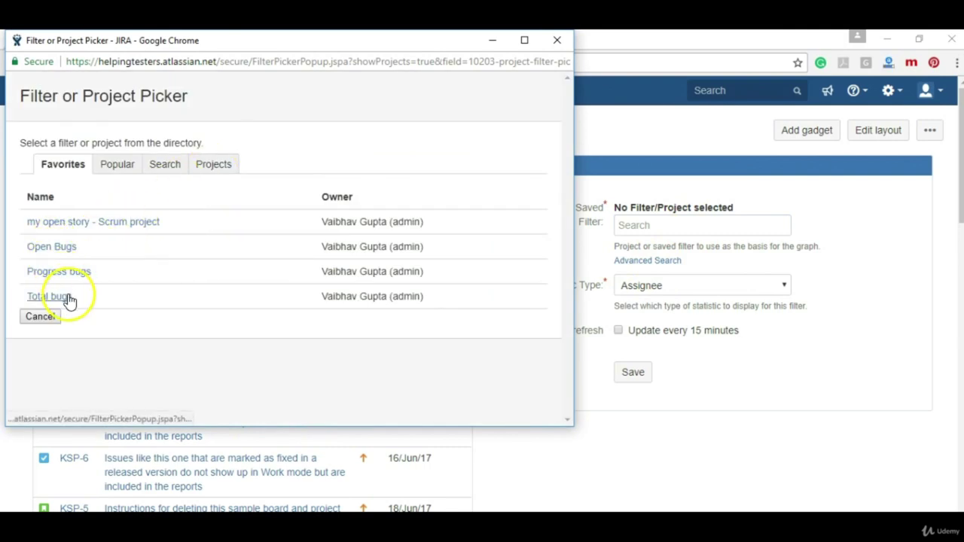
click(66, 296)
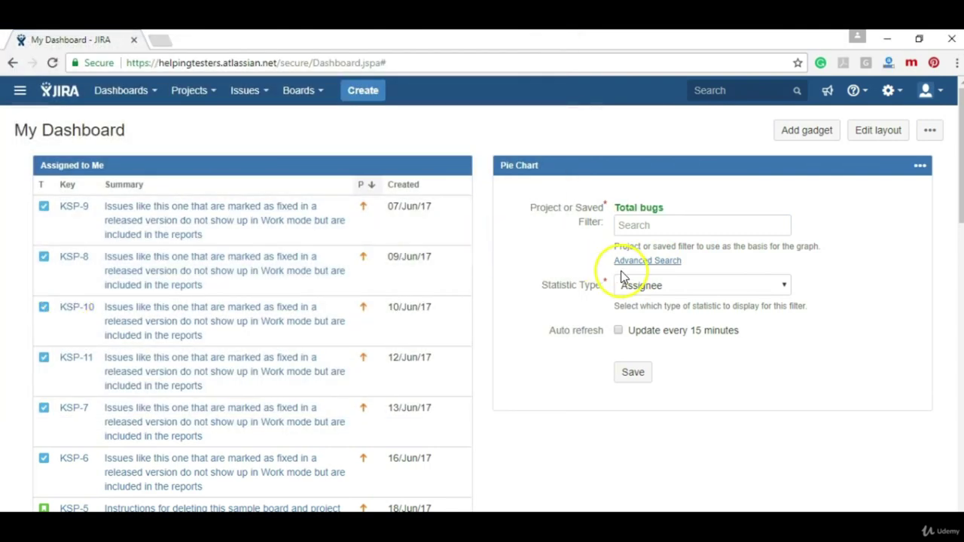
click(658, 292)
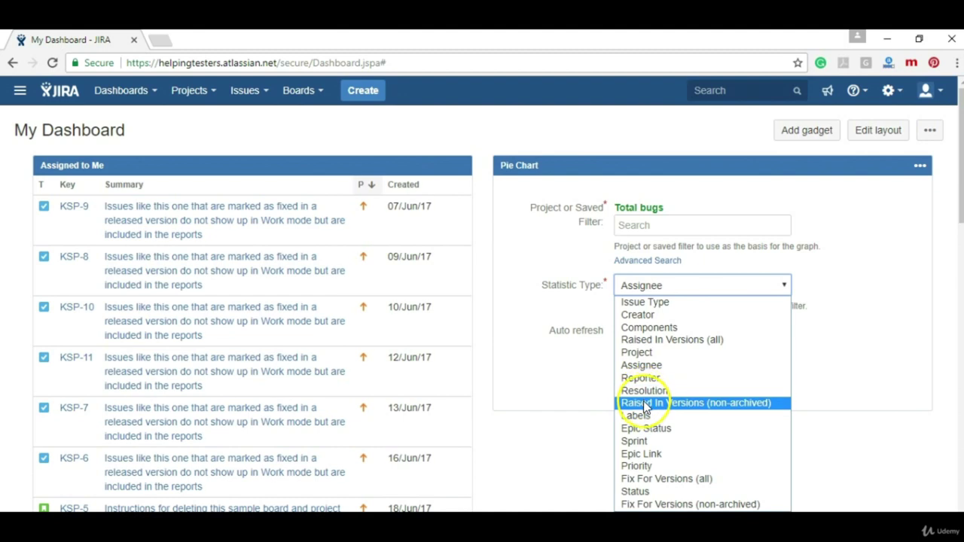
click(629, 454)
click(669, 283)
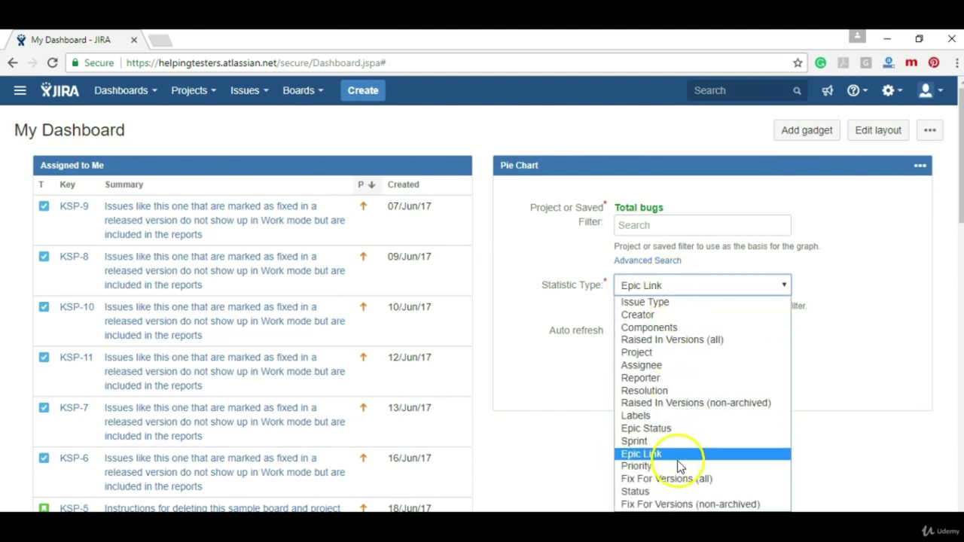
click(675, 491)
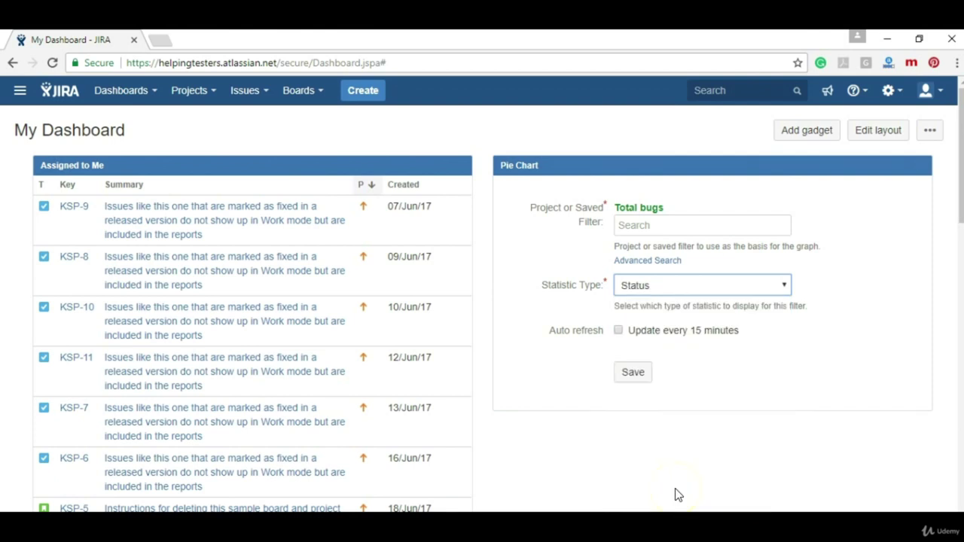
click(635, 372)
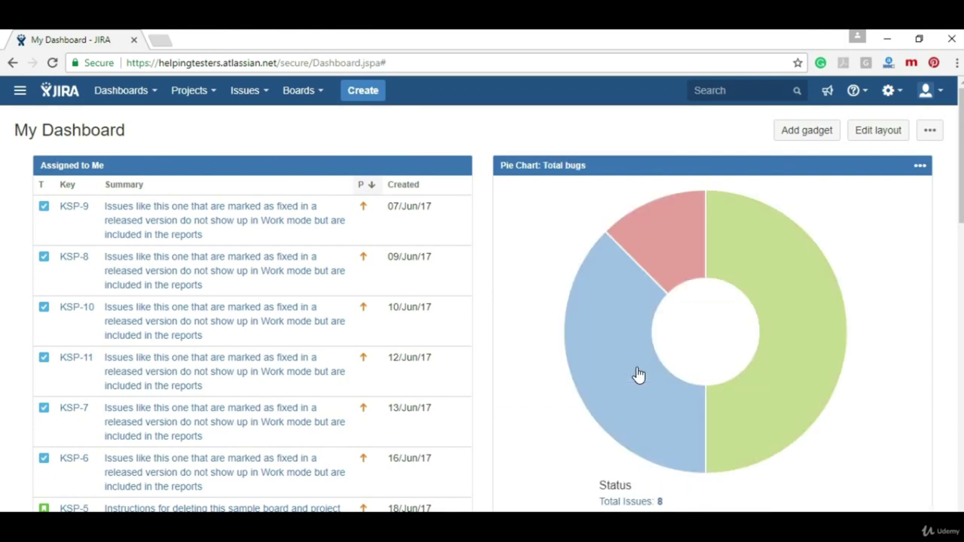
scroll(638, 374, down, 9)
drag(347, 269, 744, 323)
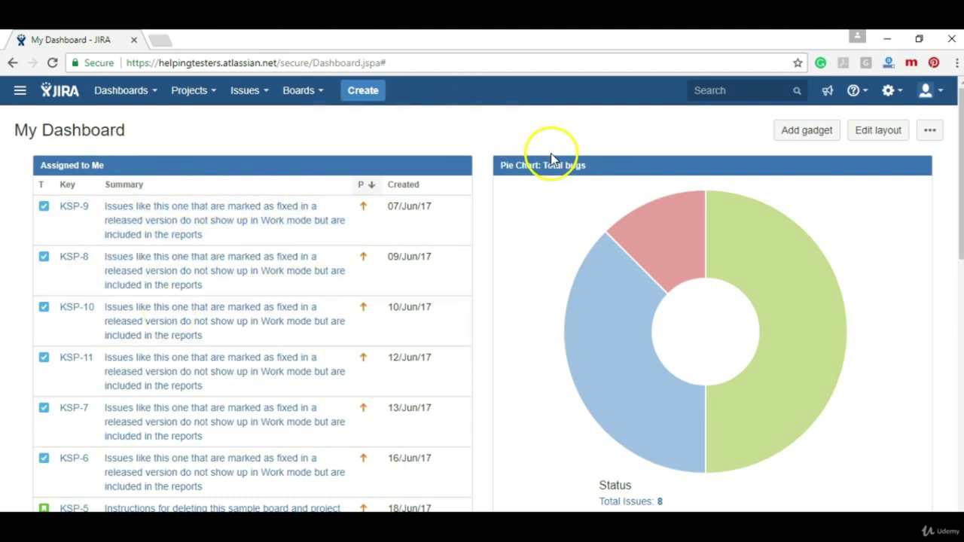
scroll(608, 142, down, 2)
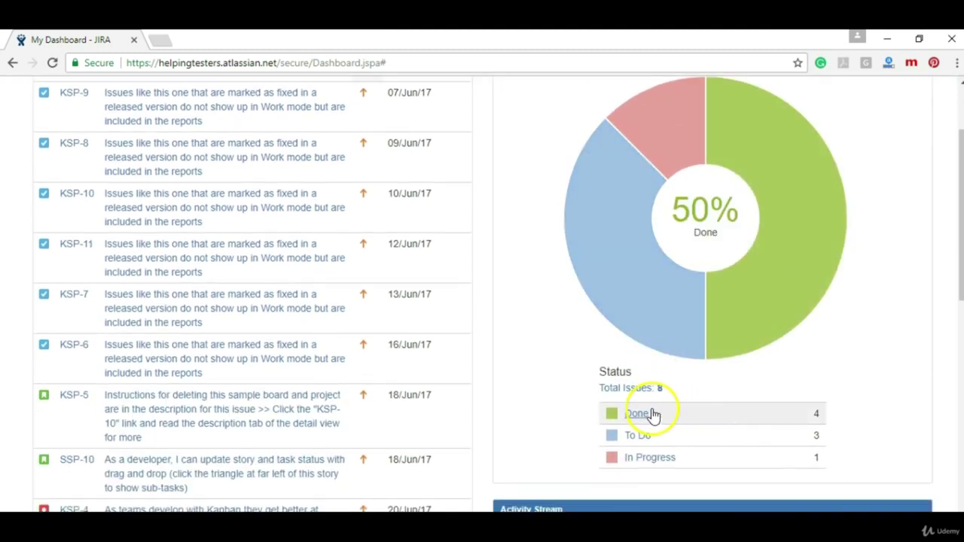
mouse_move(652, 461)
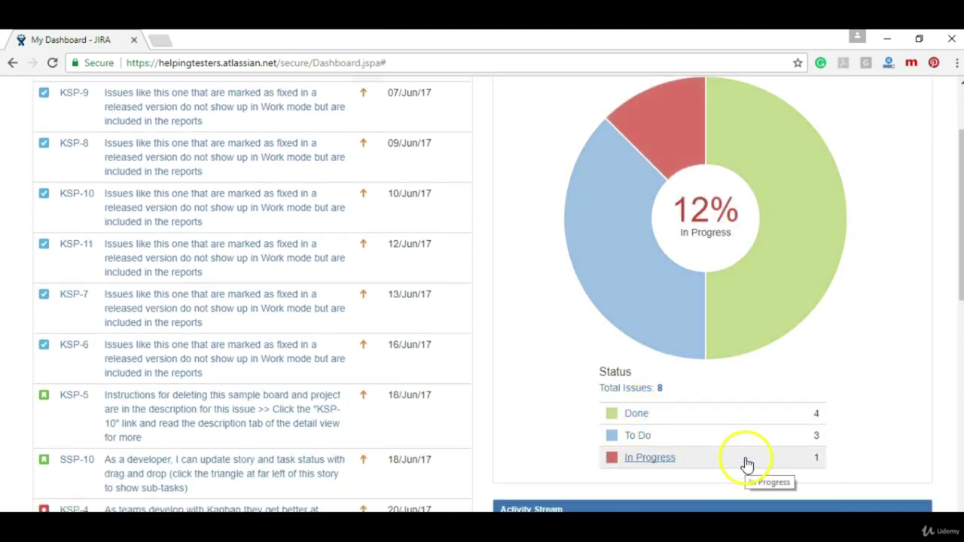
mouse_move(645, 441)
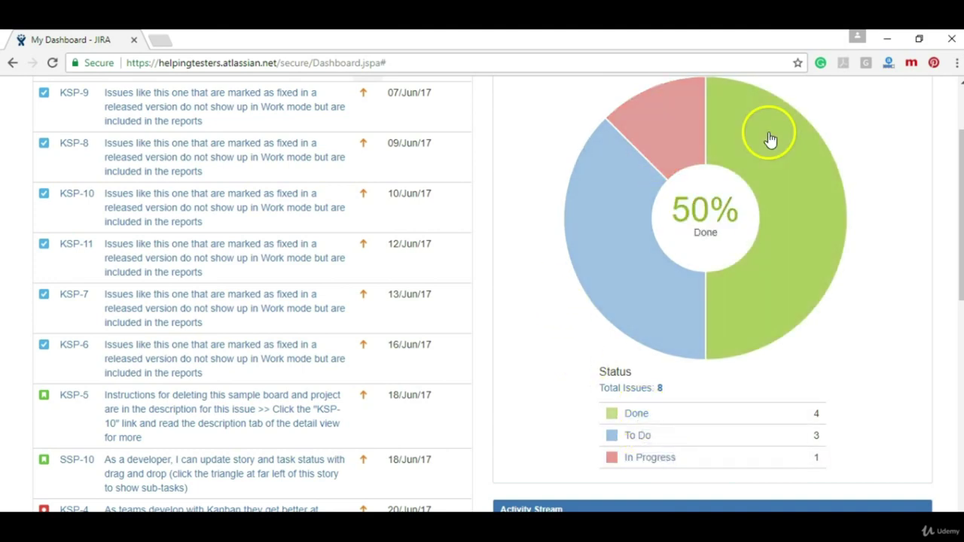
mouse_move(658, 162)
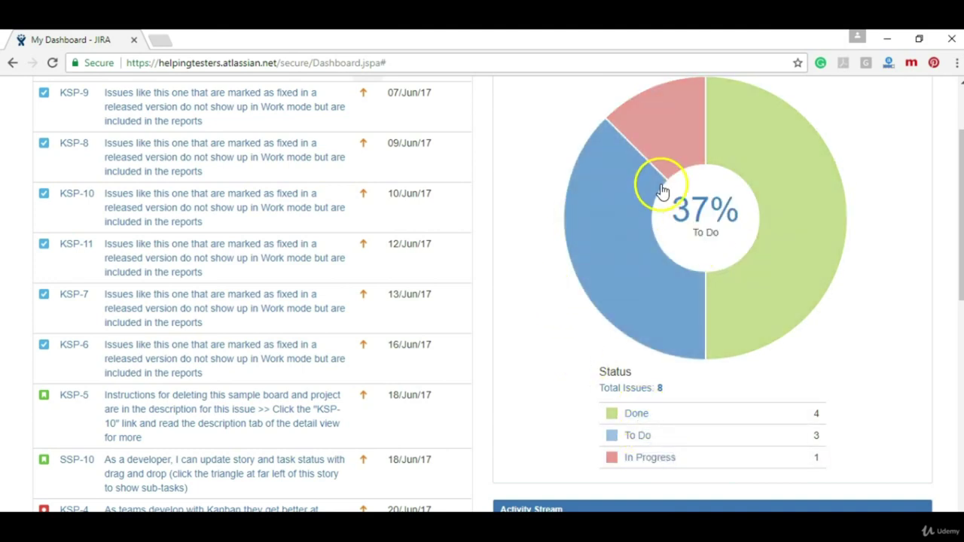
scroll(661, 190, down, 4)
scroll(661, 189, up, 5)
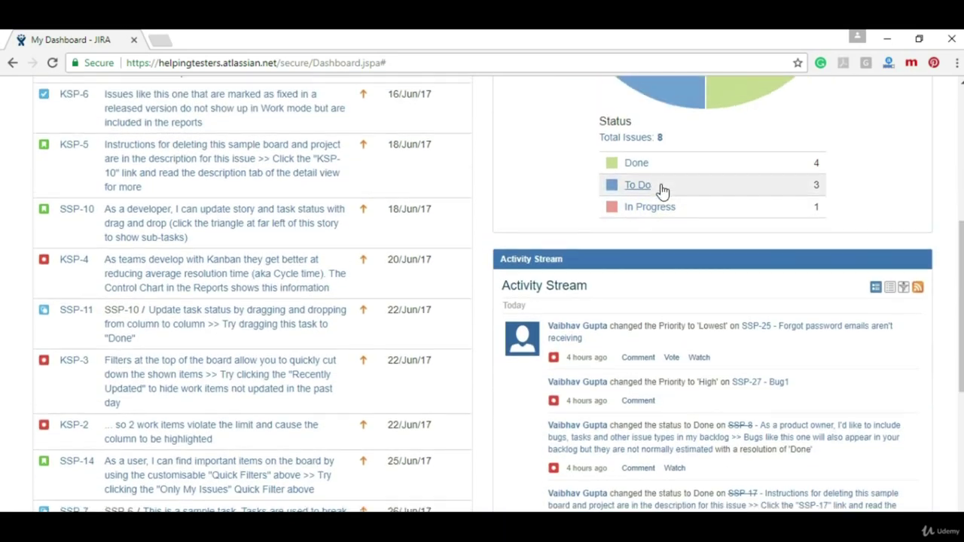
click(602, 138)
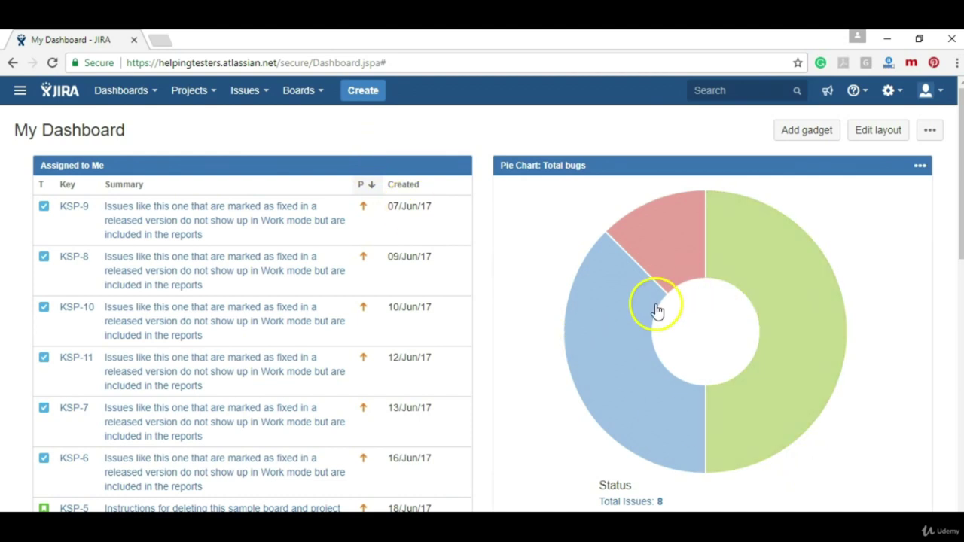
mouse_move(641, 386)
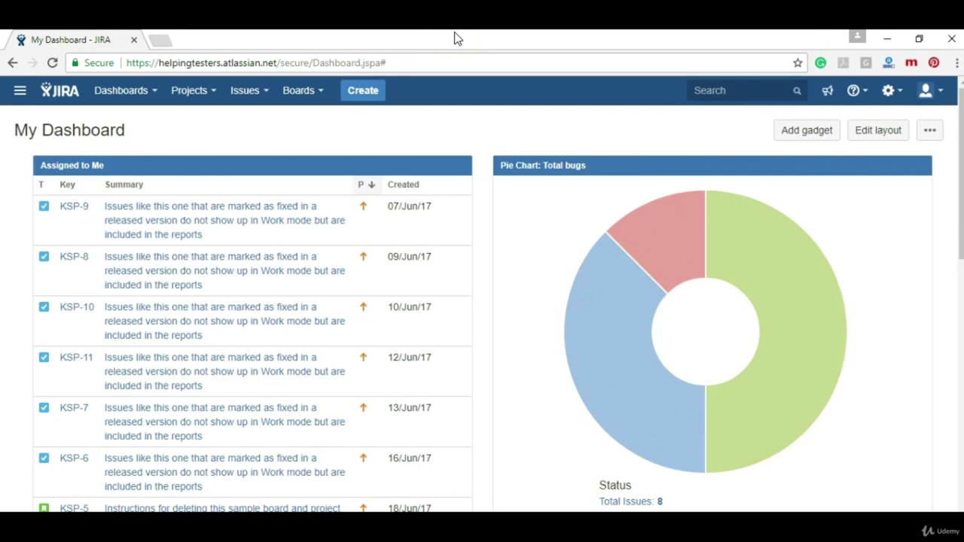
Switch the dashboard layout to narrow-left/wide-right, then three columns, then back to two equal columns.
click(881, 131)
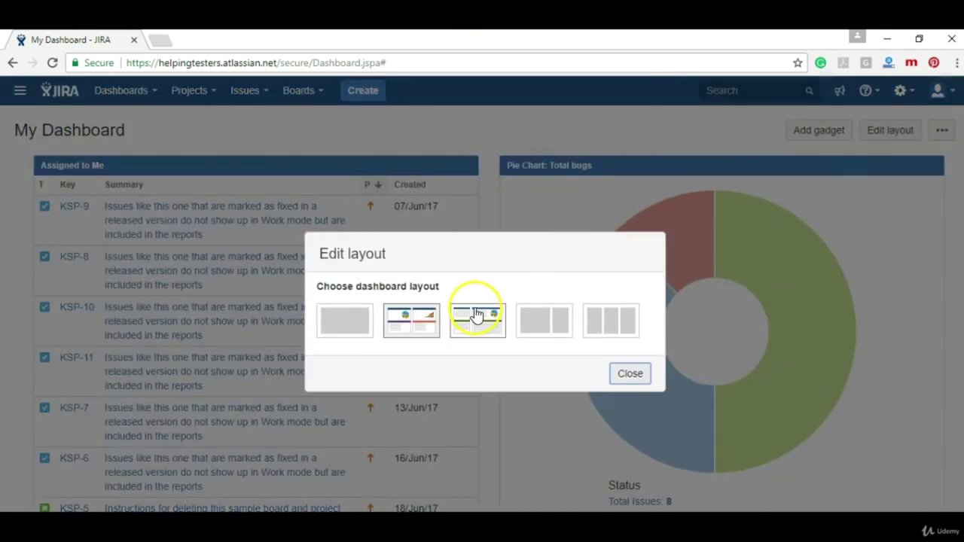
click(476, 316)
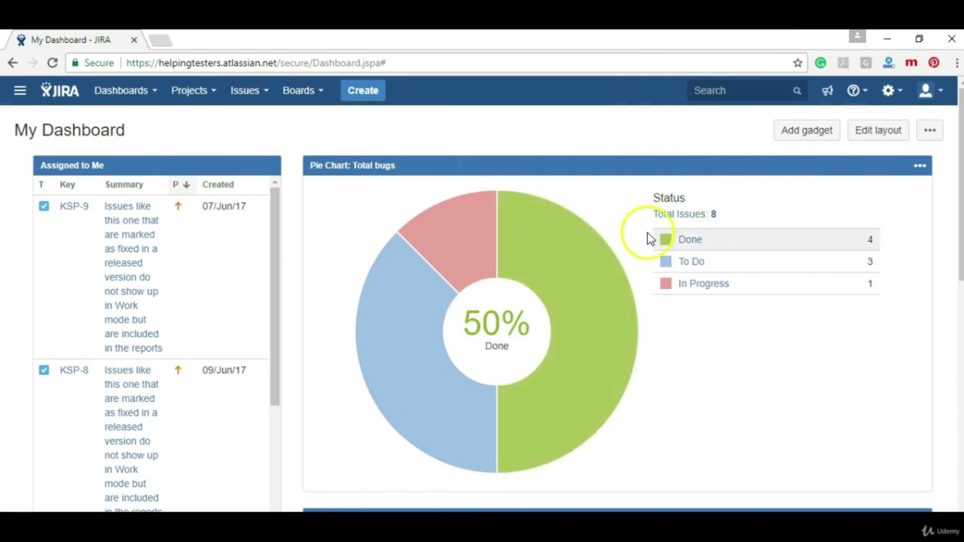
click(864, 130)
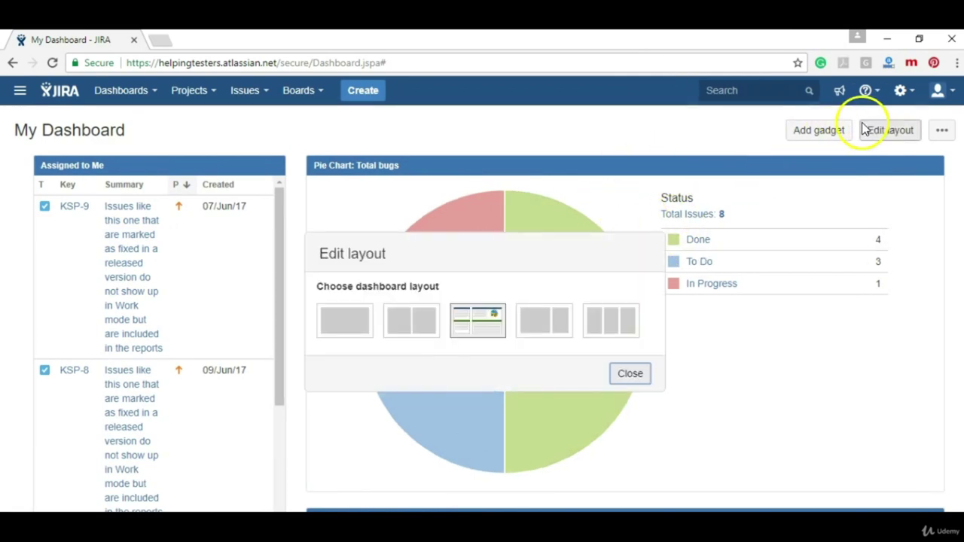
click(613, 318)
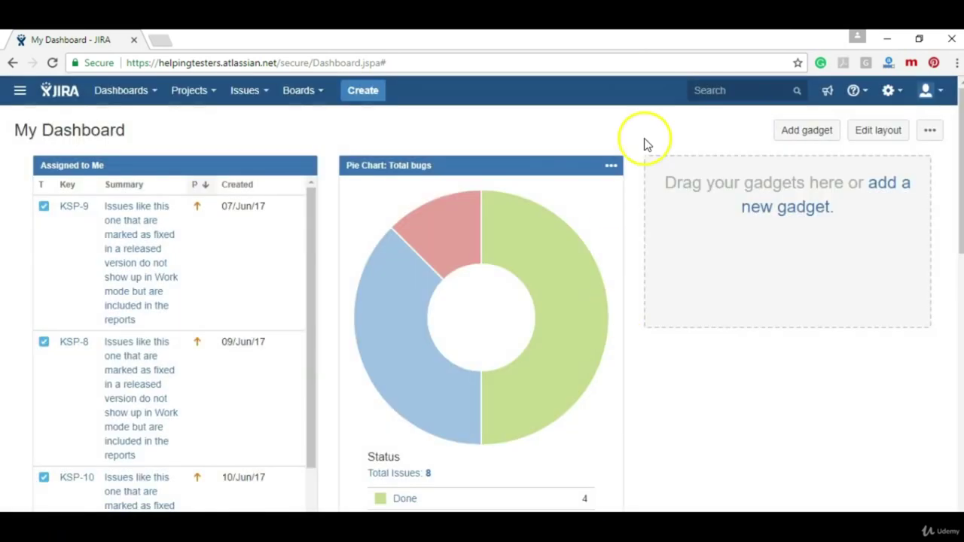
click(866, 136)
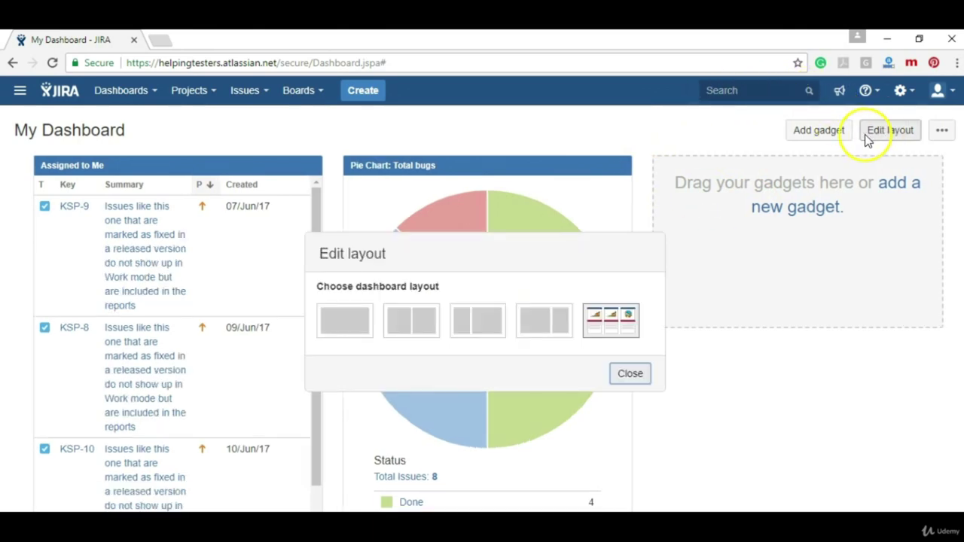
click(387, 324)
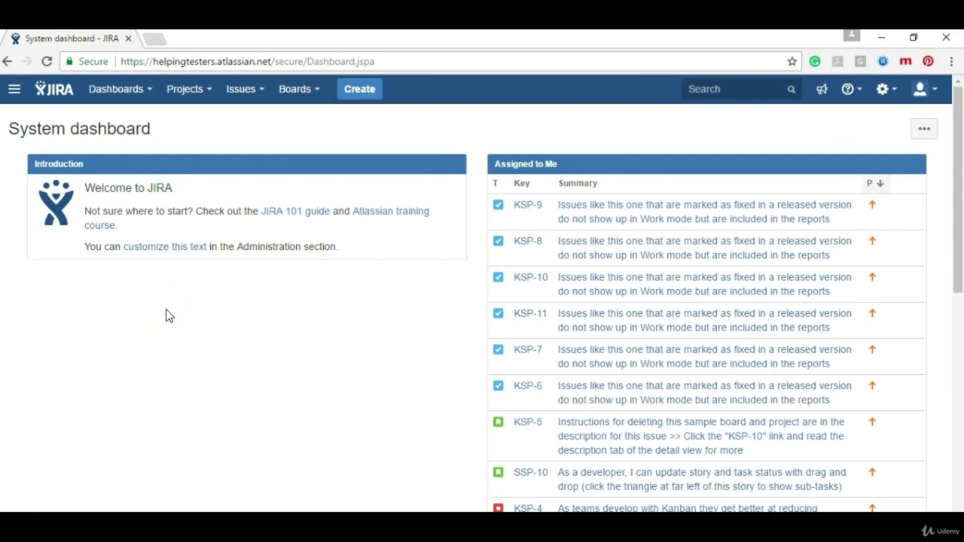
Open the SSP board from the Boards menu's recent boards.
click(320, 92)
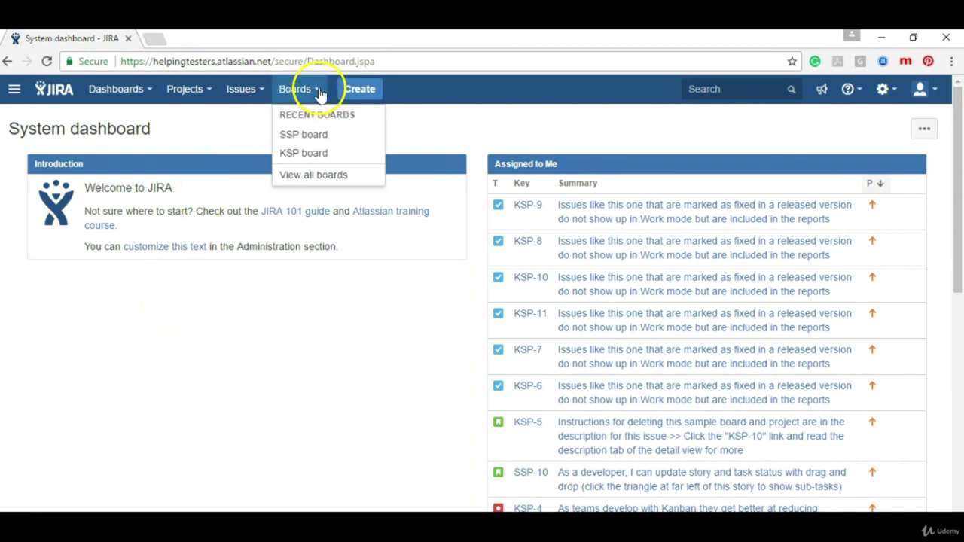
click(317, 133)
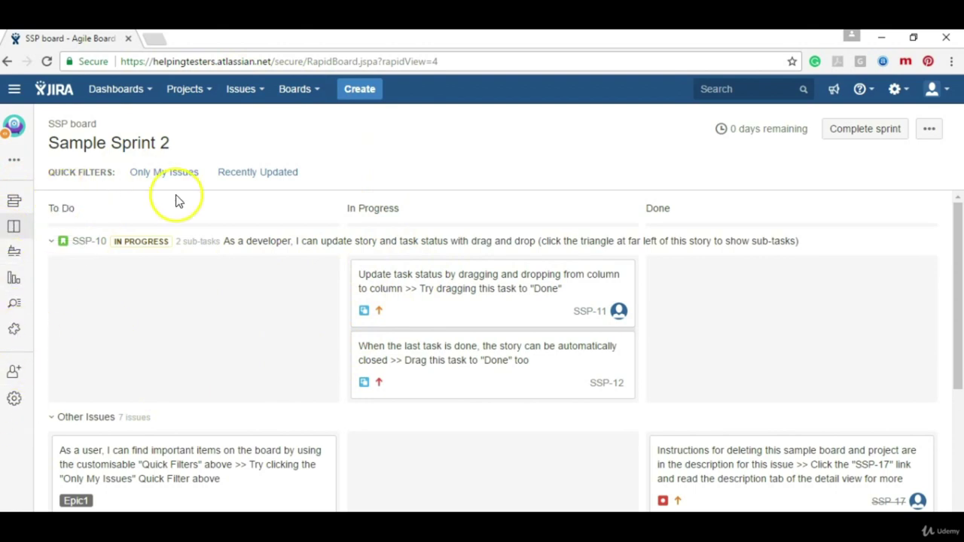
click(931, 130)
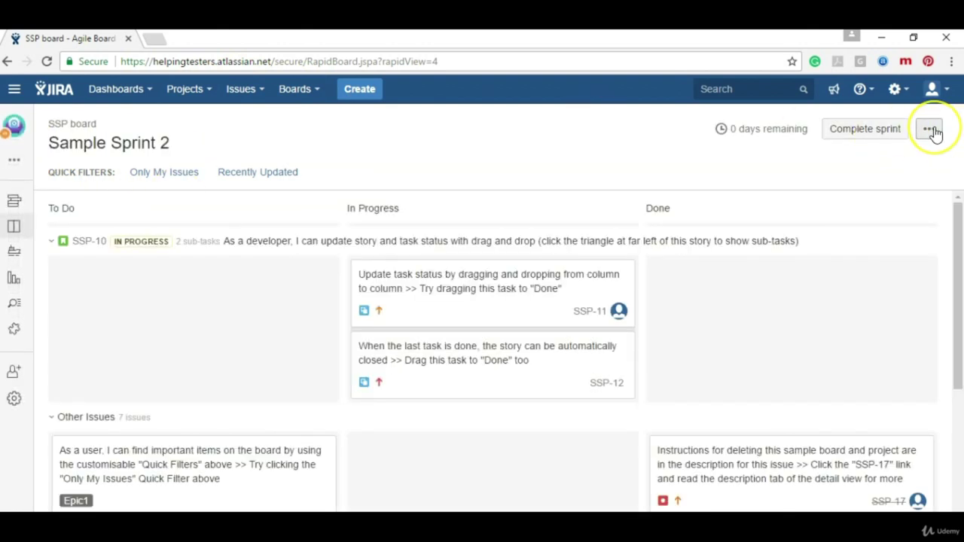
click(849, 157)
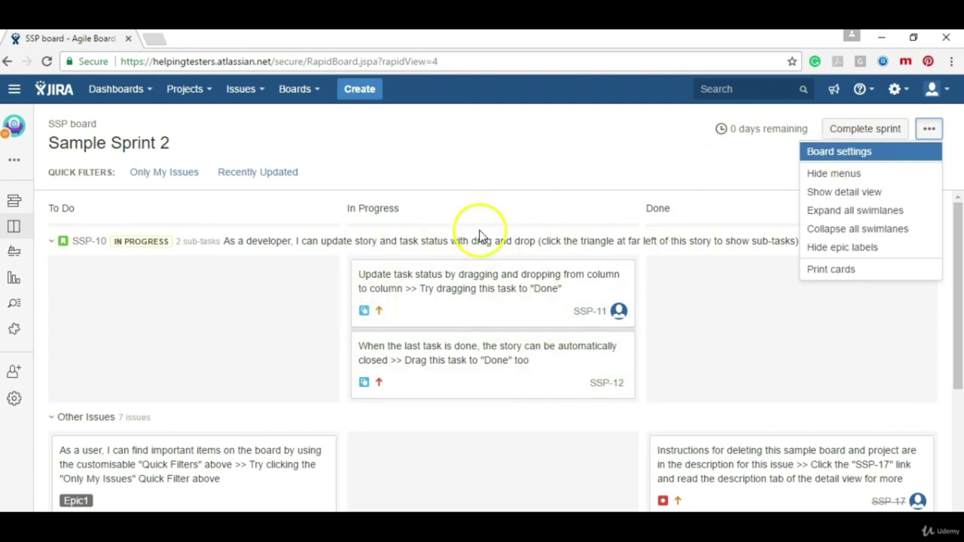
click(463, 164)
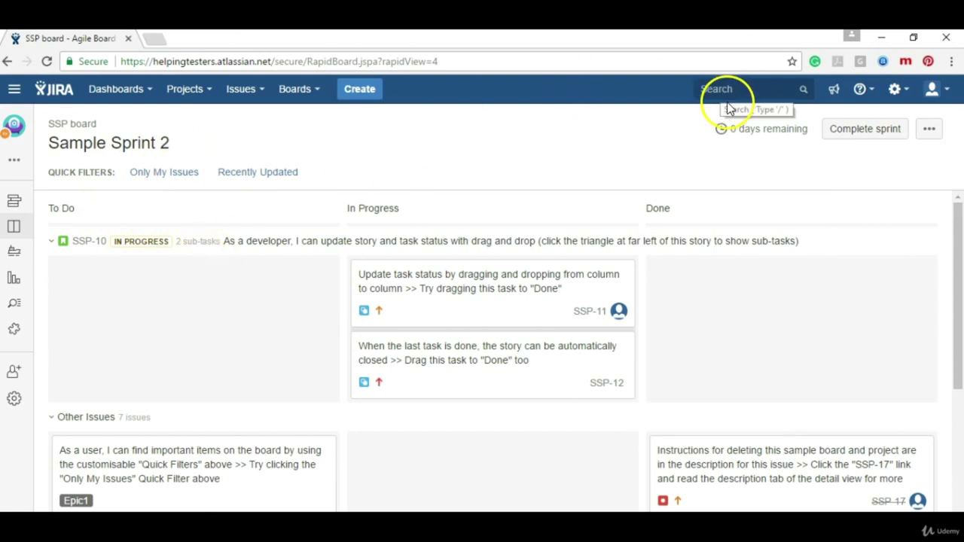
mouse_move(742, 130)
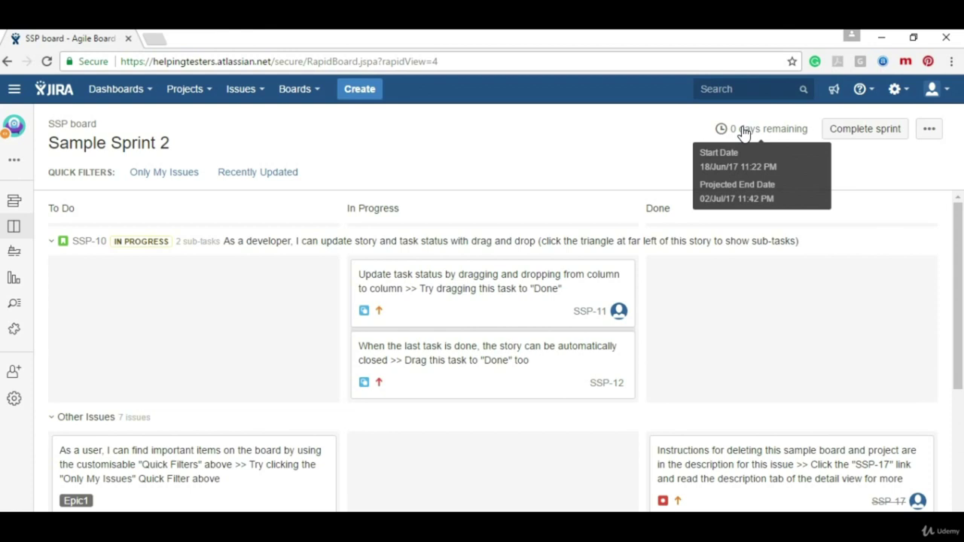
click(862, 139)
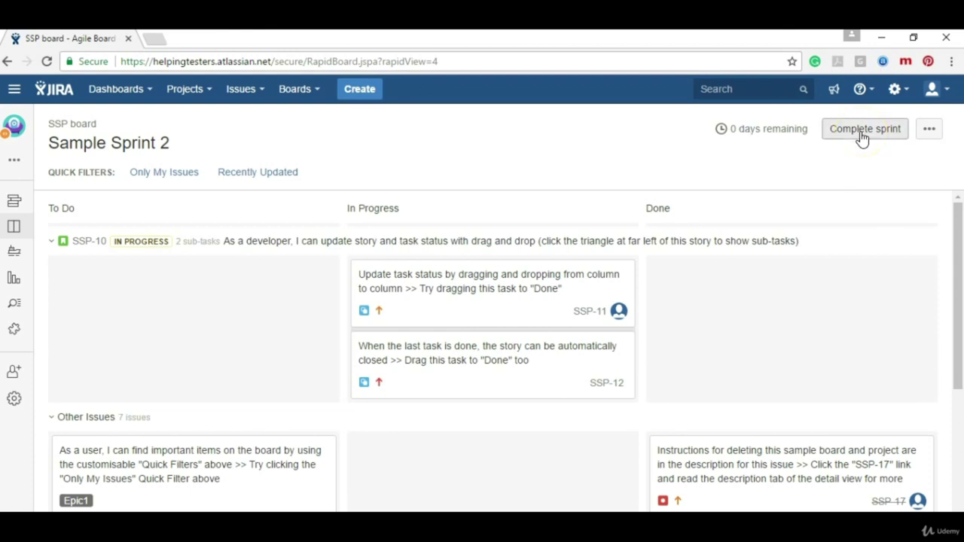
click(929, 130)
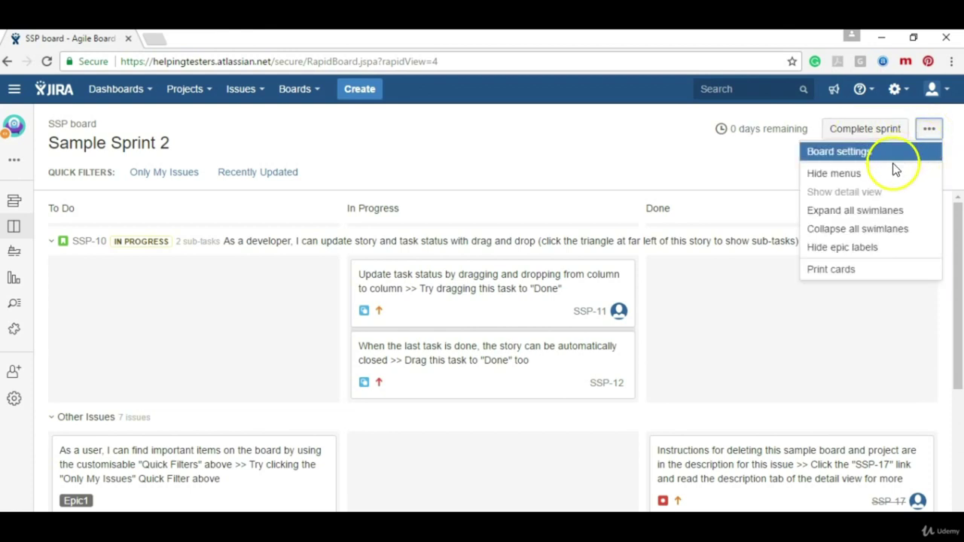
click(880, 175)
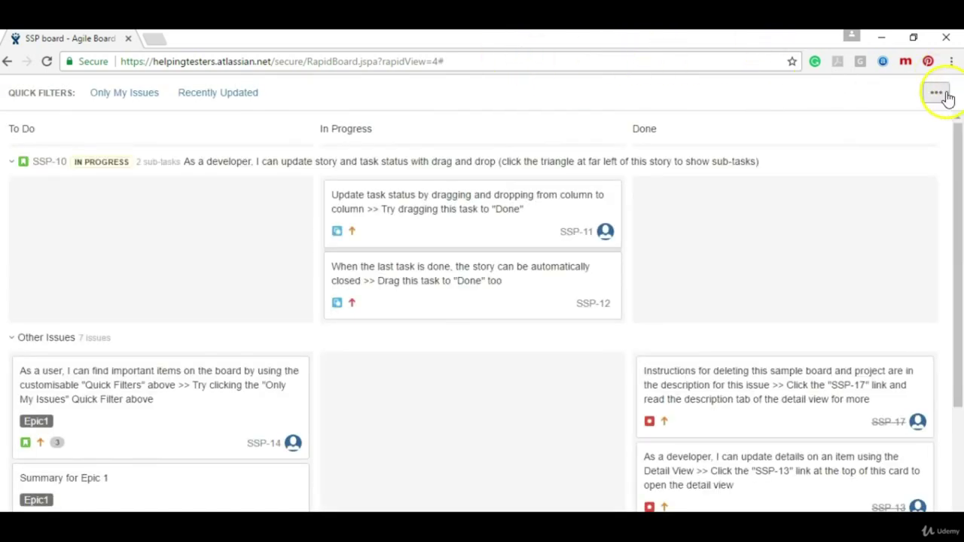
click(938, 93)
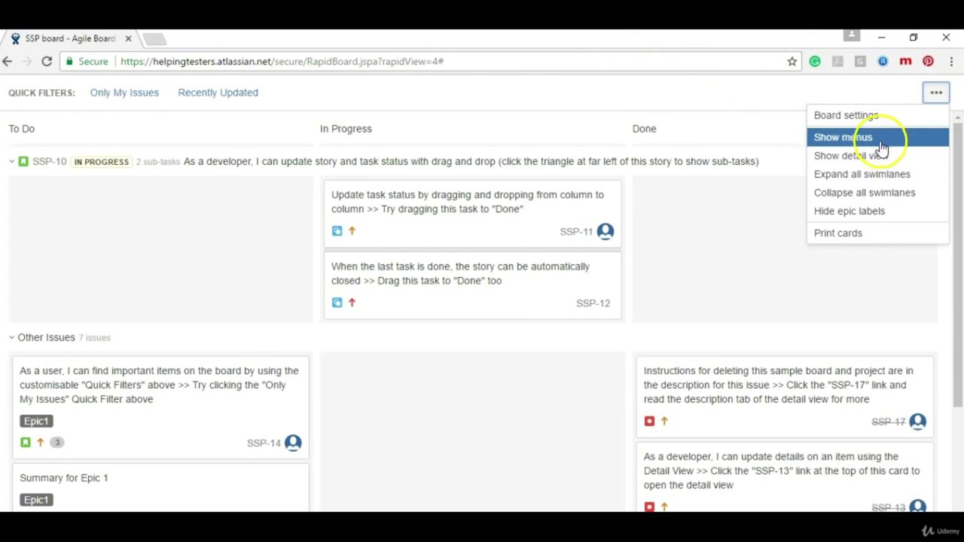
click(882, 138)
click(931, 129)
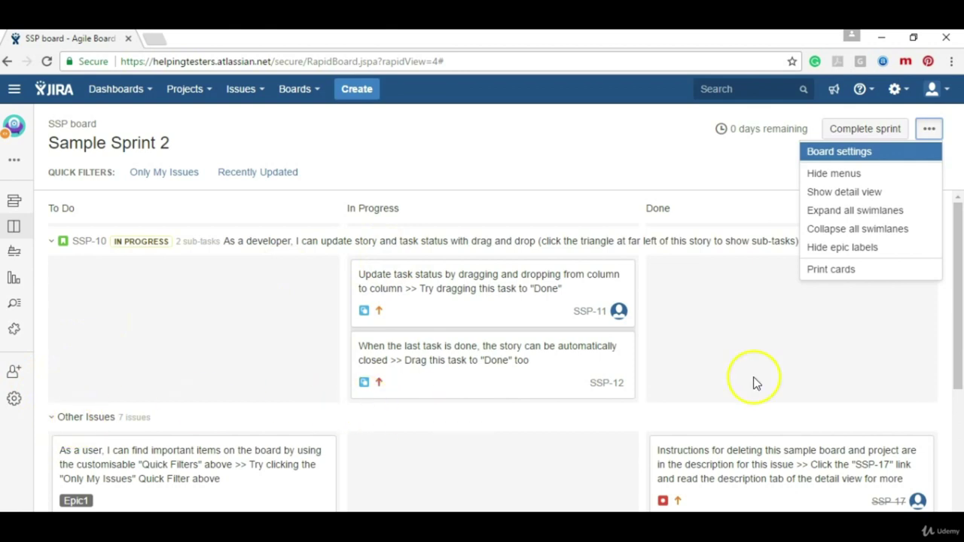
click(851, 228)
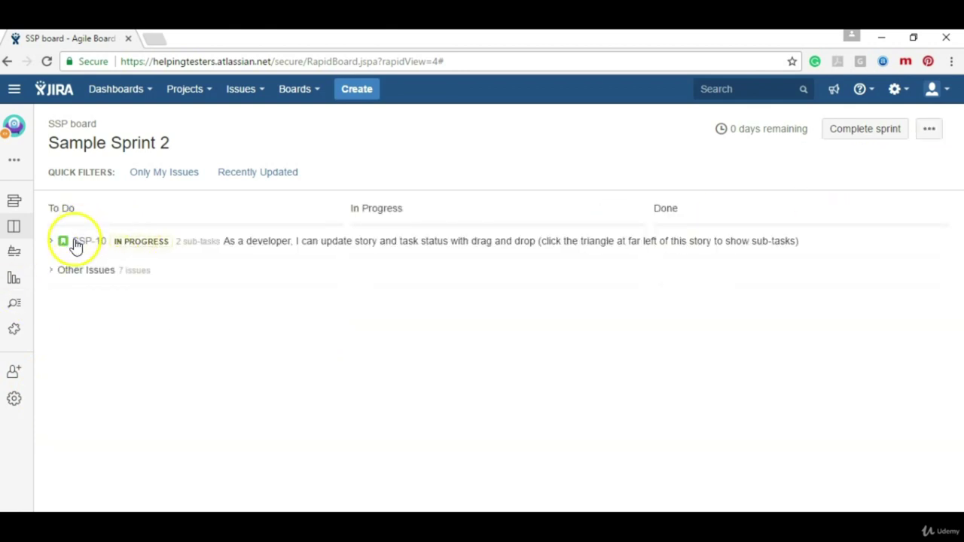
click(52, 271)
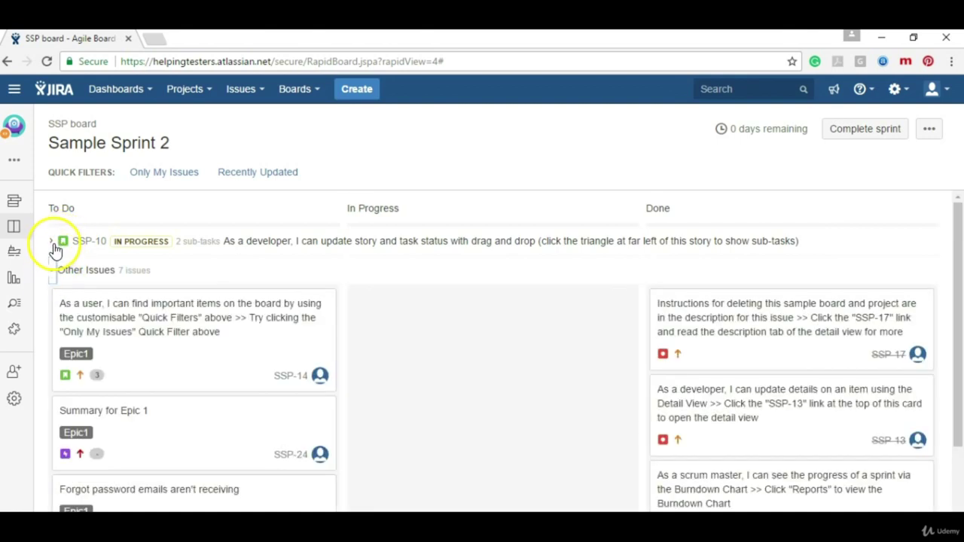
click(56, 272)
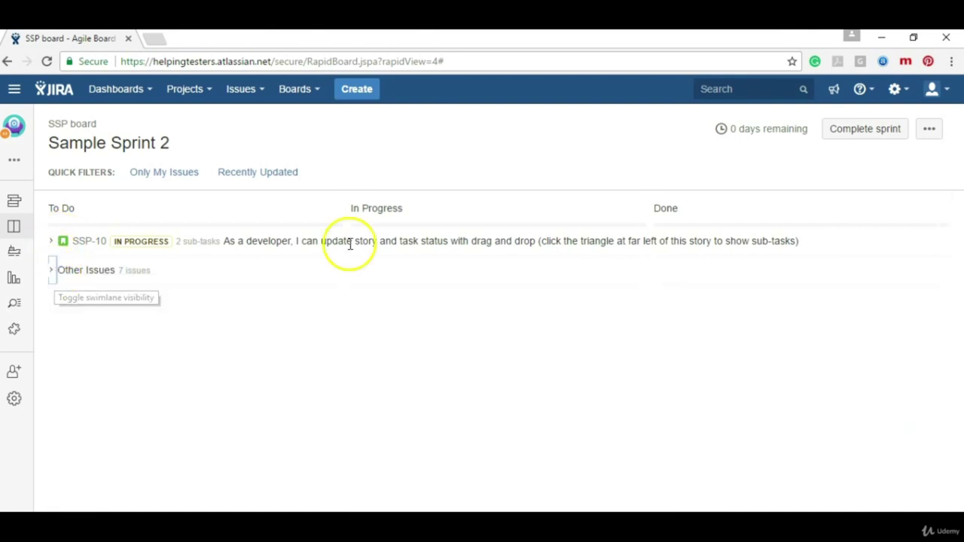
click(929, 128)
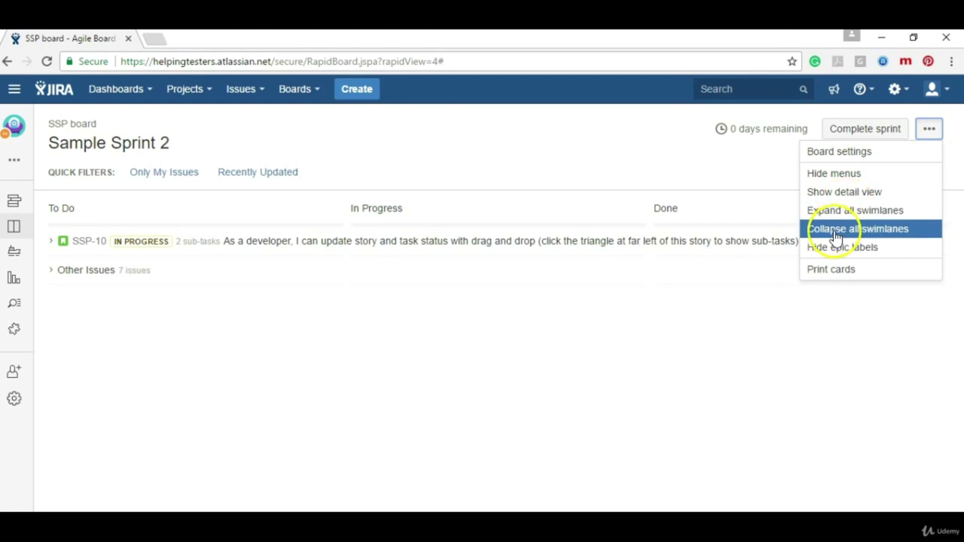
click(833, 211)
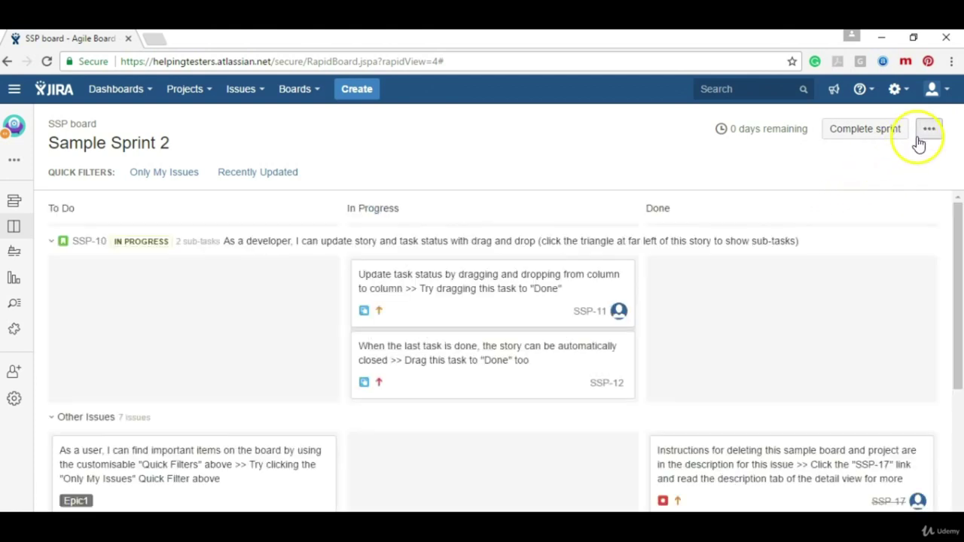
click(926, 131)
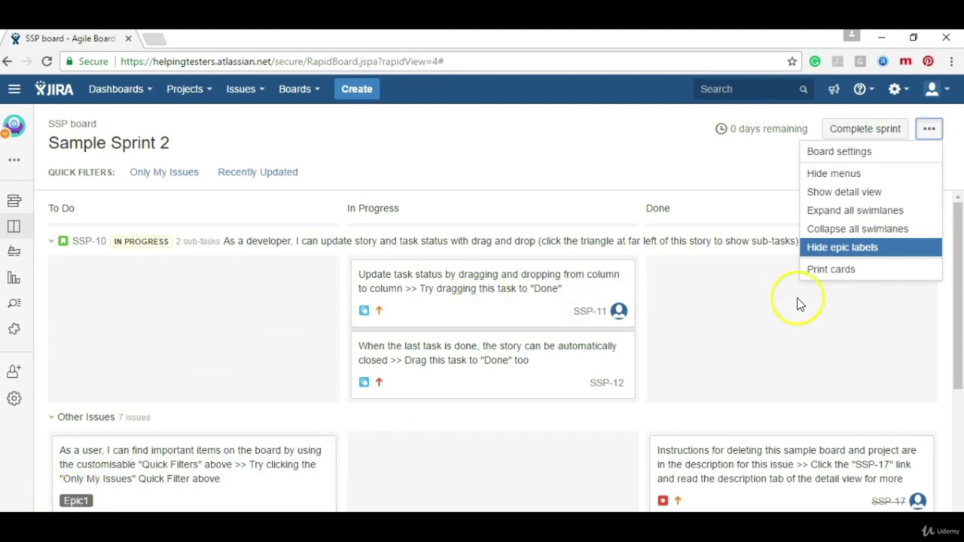
click(827, 248)
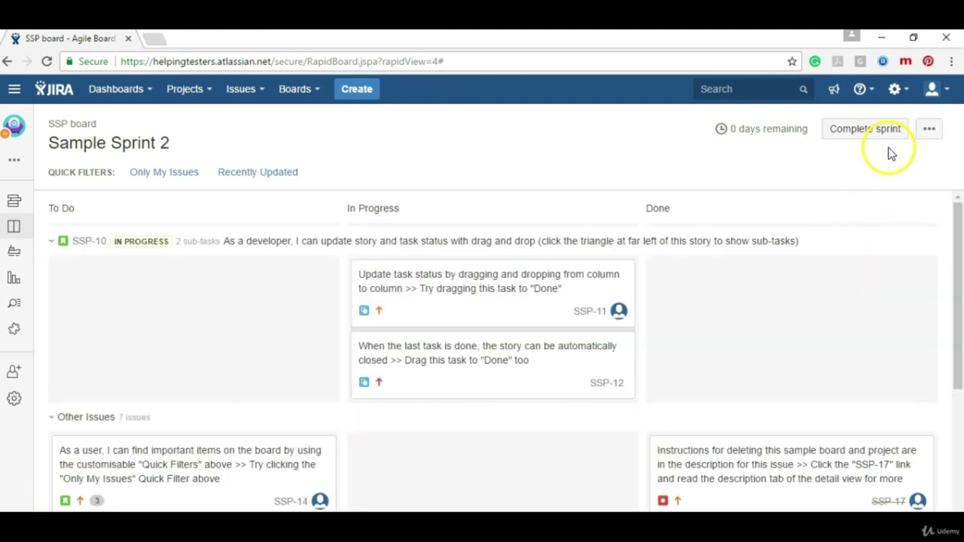
click(929, 130)
click(865, 249)
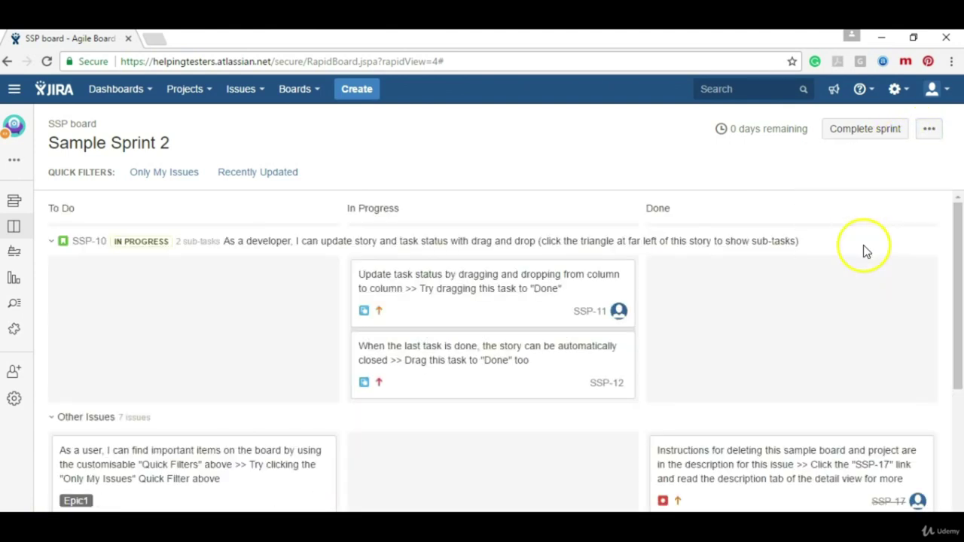
click(934, 134)
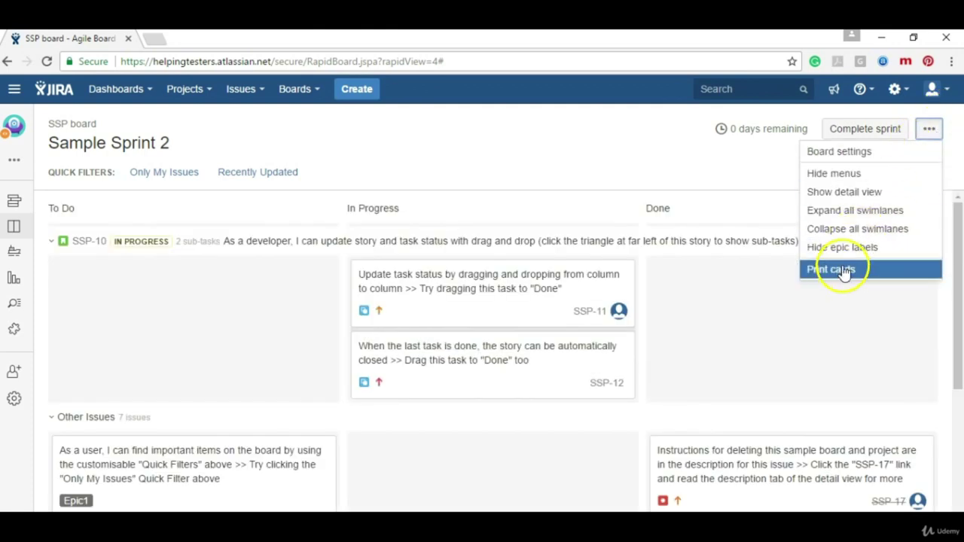
click(839, 271)
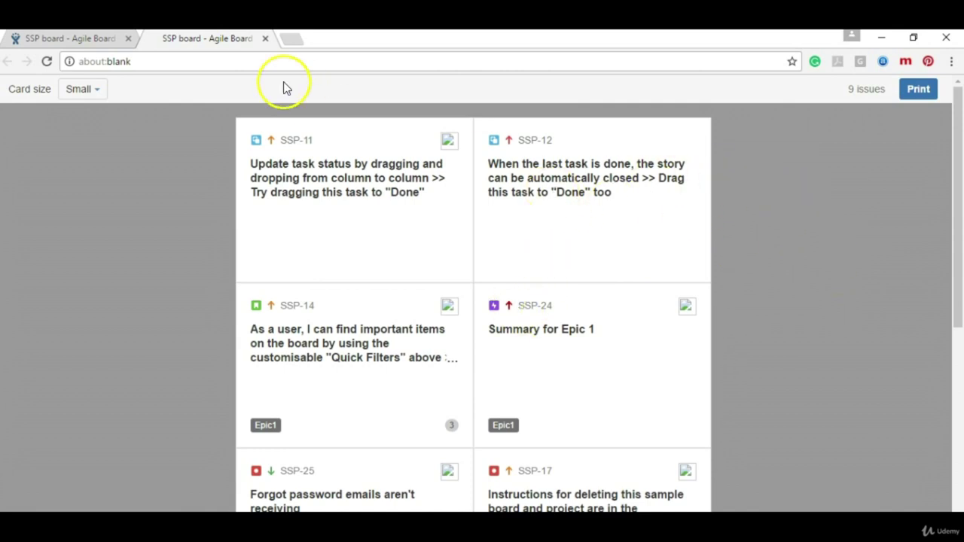
click(265, 38)
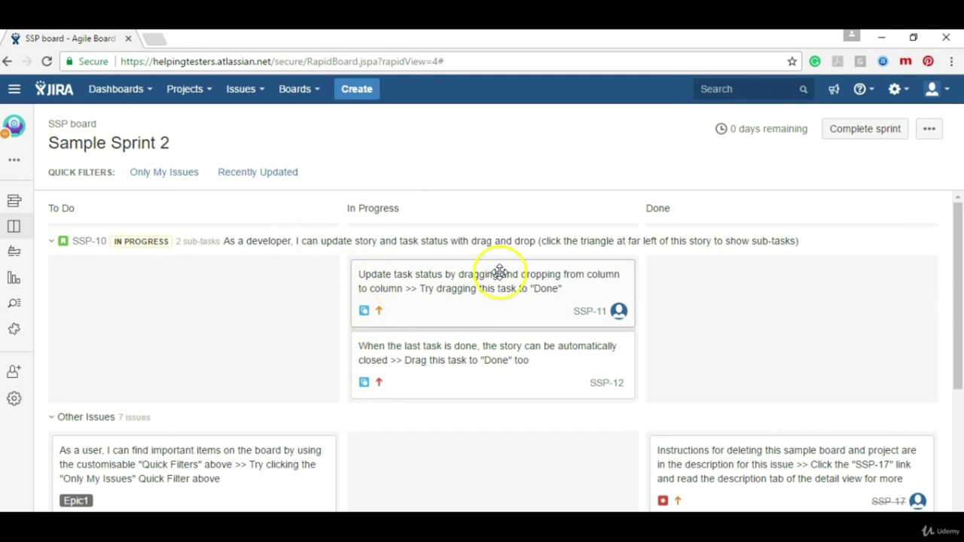
click(179, 172)
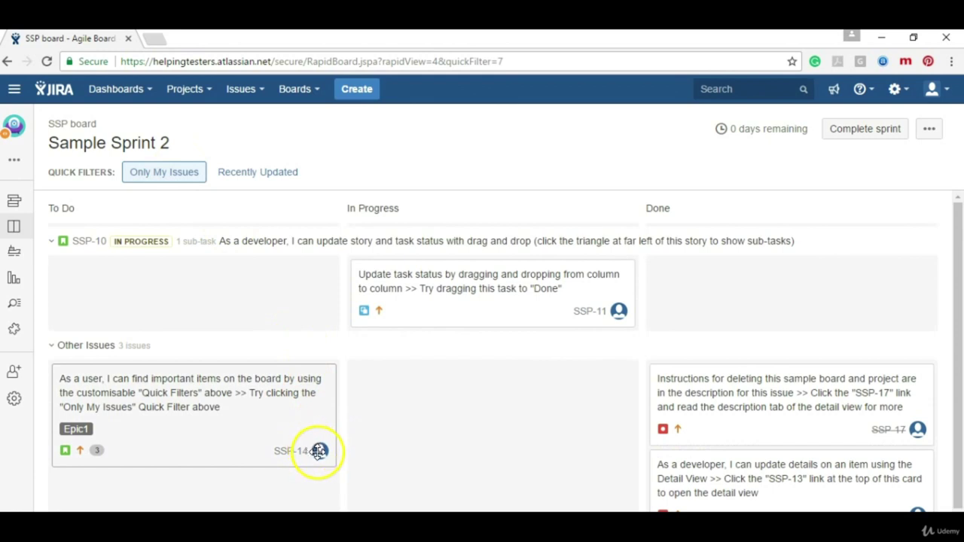
mouse_move(319, 451)
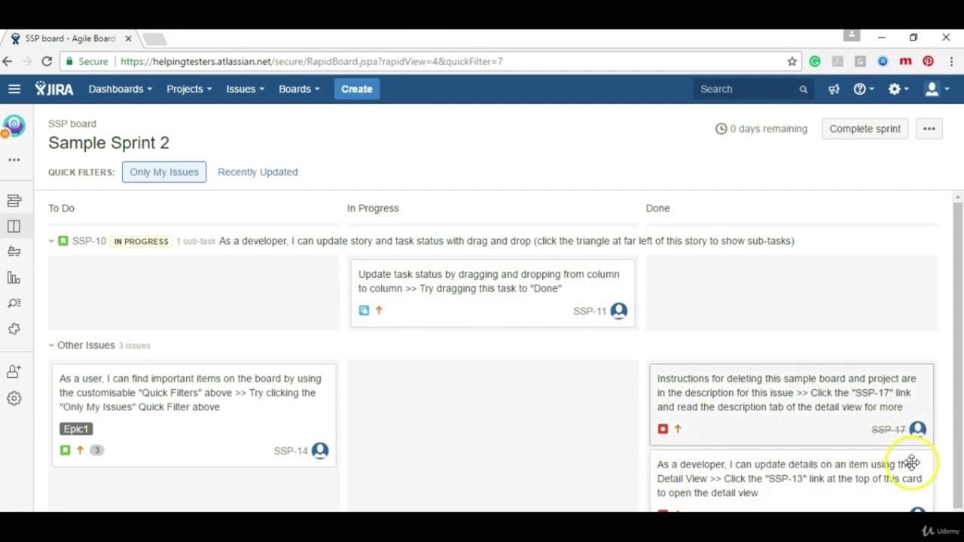
click(278, 178)
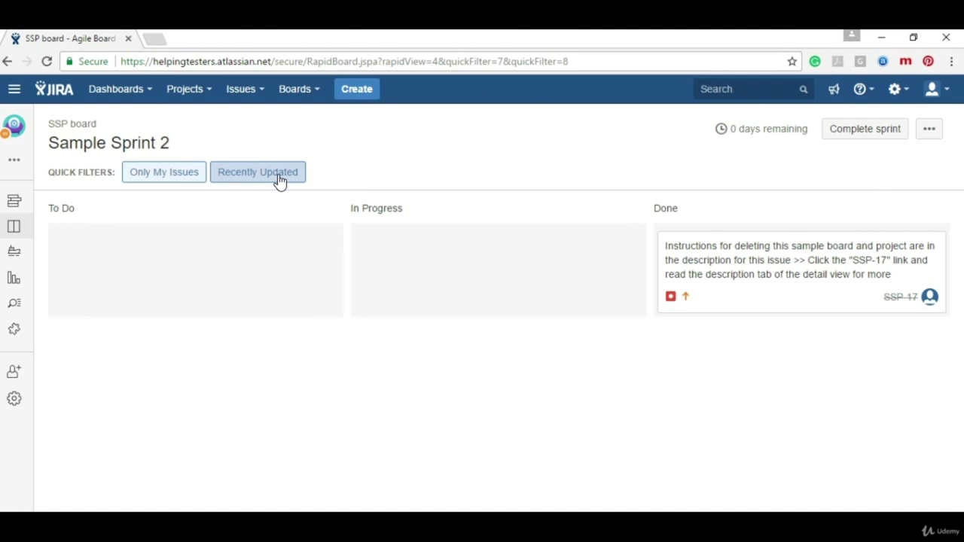
click(277, 175)
click(174, 174)
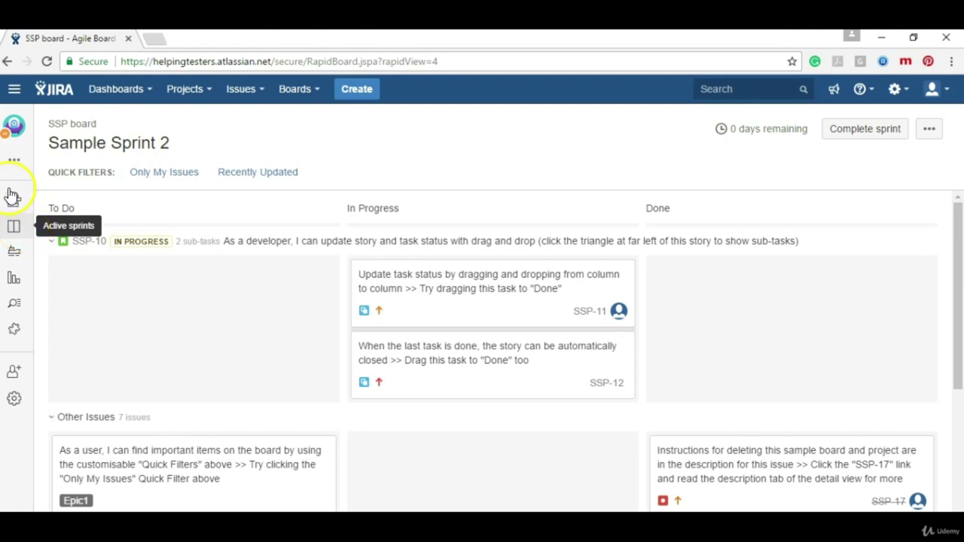
Open the SSP backlog view, select SSP-1 and SSP-4, and try moving SSP-1 into Sample Sprint 3.
click(13, 227)
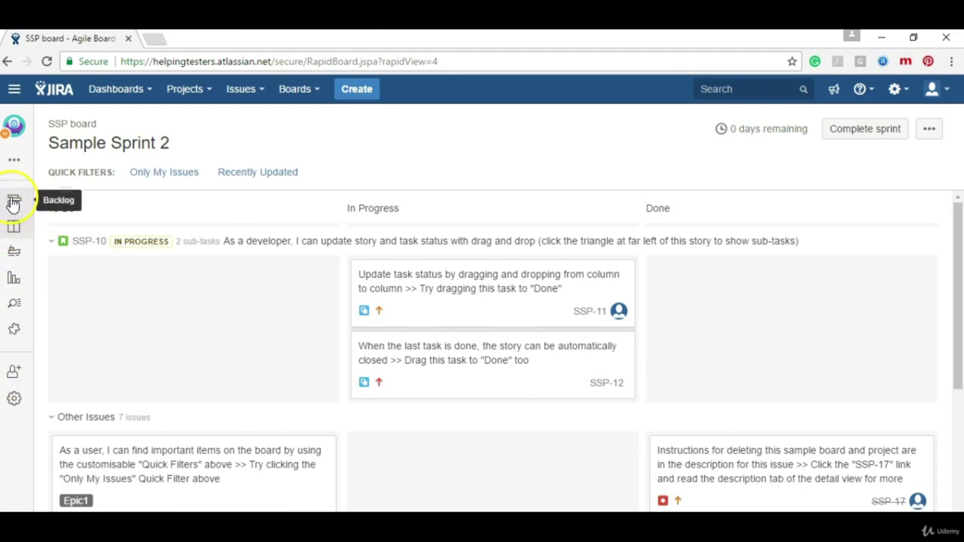
click(13, 203)
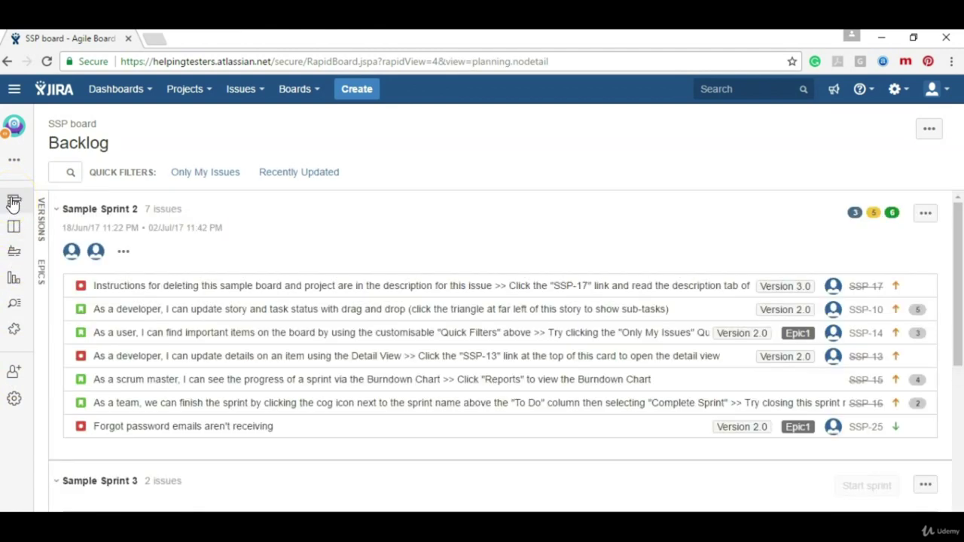
drag(953, 221, 952, 405)
click(515, 318)
click(216, 345)
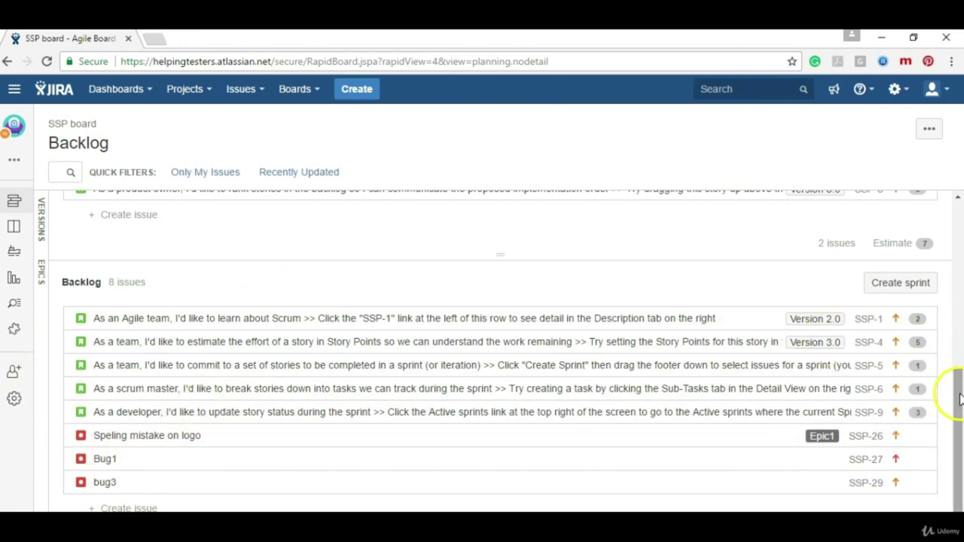
drag(958, 399, 959, 316)
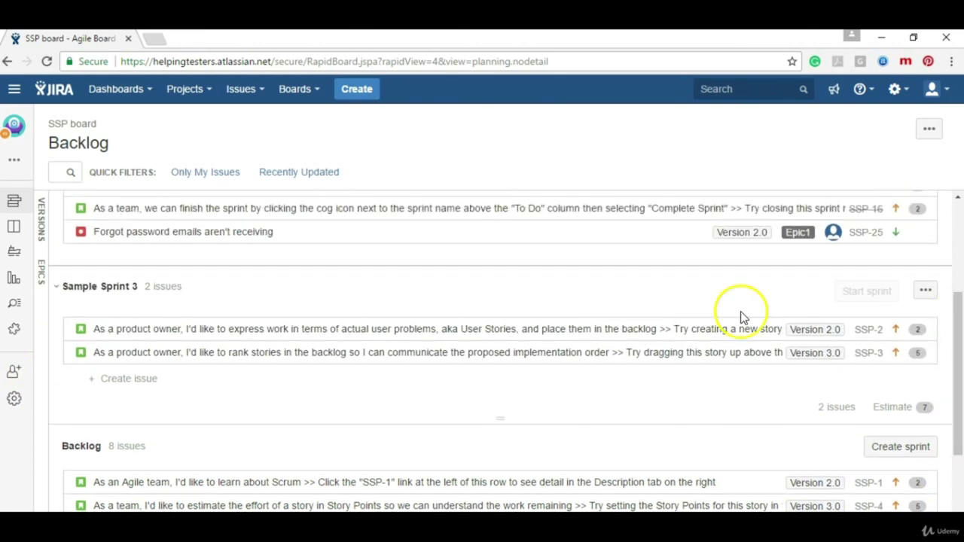
mouse_move(253, 483)
mouse_down()
mouse_move(227, 415)
mouse_move(261, 364)
mouse_move(282, 497)
mouse_move(269, 477)
mouse_up()
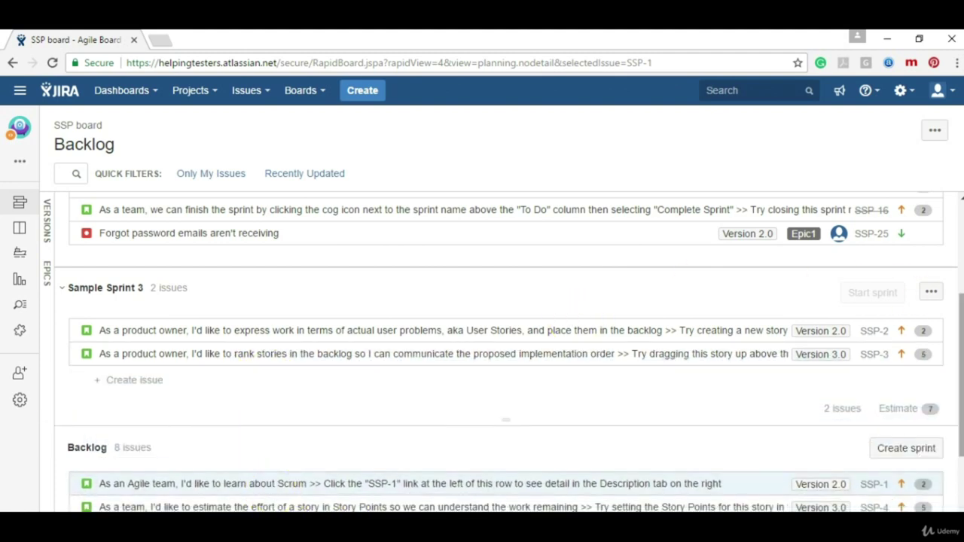
Scroll the backlog and toggle the Only My Issues quick filter on and off again.
scroll(947, 312, up, 3)
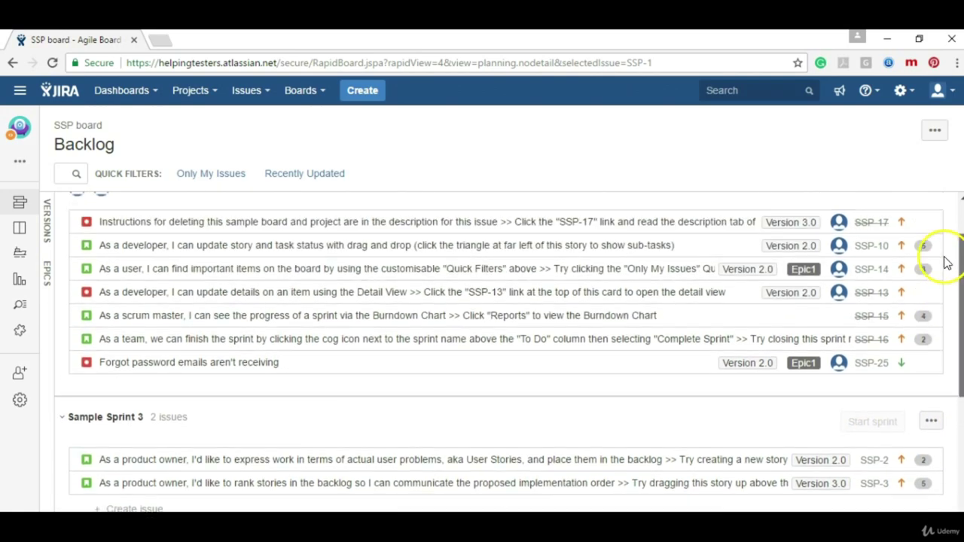
scroll(942, 226, up, 2)
scroll(943, 317, down, 4)
scroll(948, 363, down, 2)
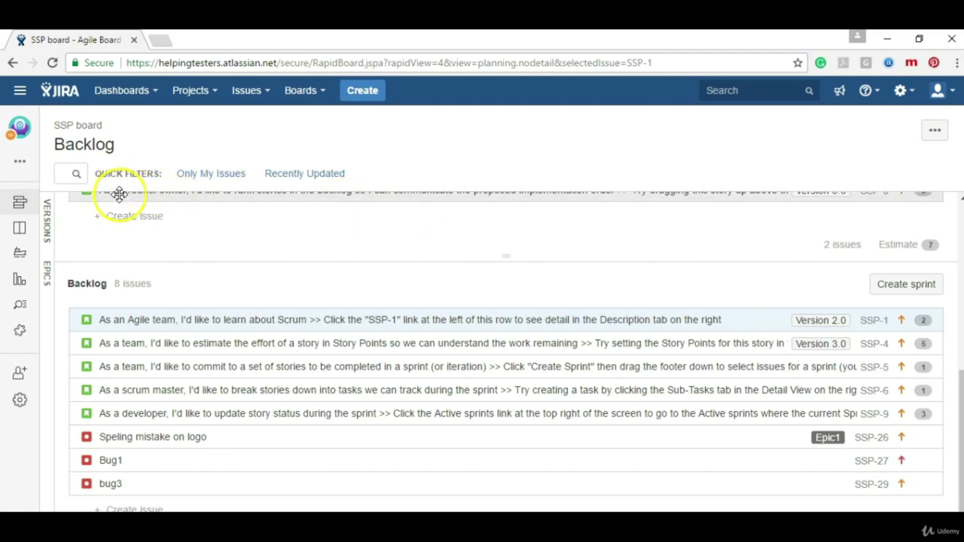
click(191, 176)
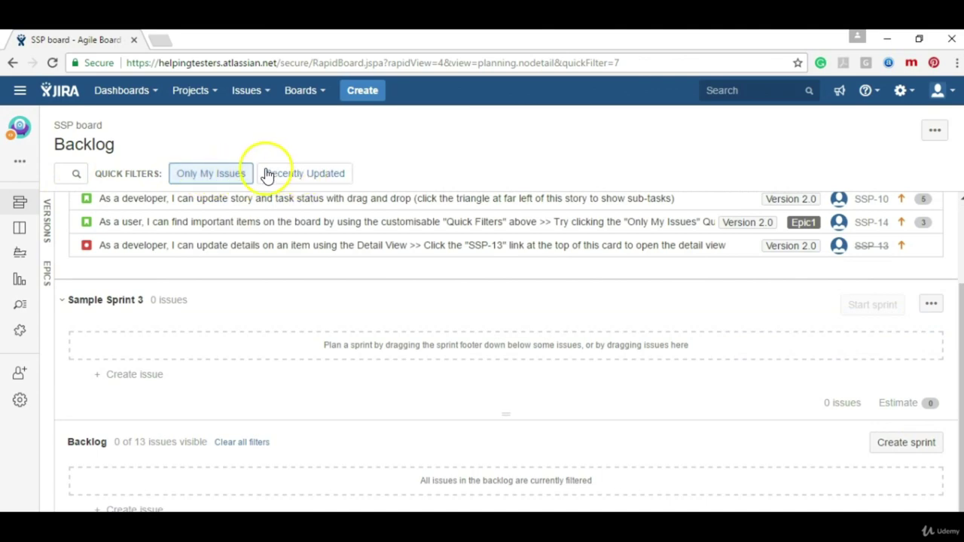
click(238, 178)
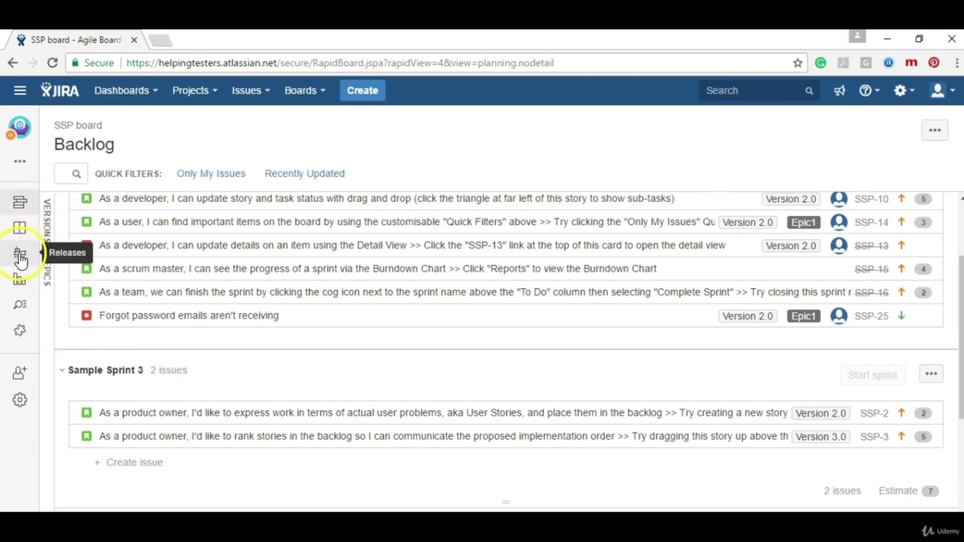
On the Releases page, include released versions and select the Version 1.0 and 2.0 release dates.
click(21, 260)
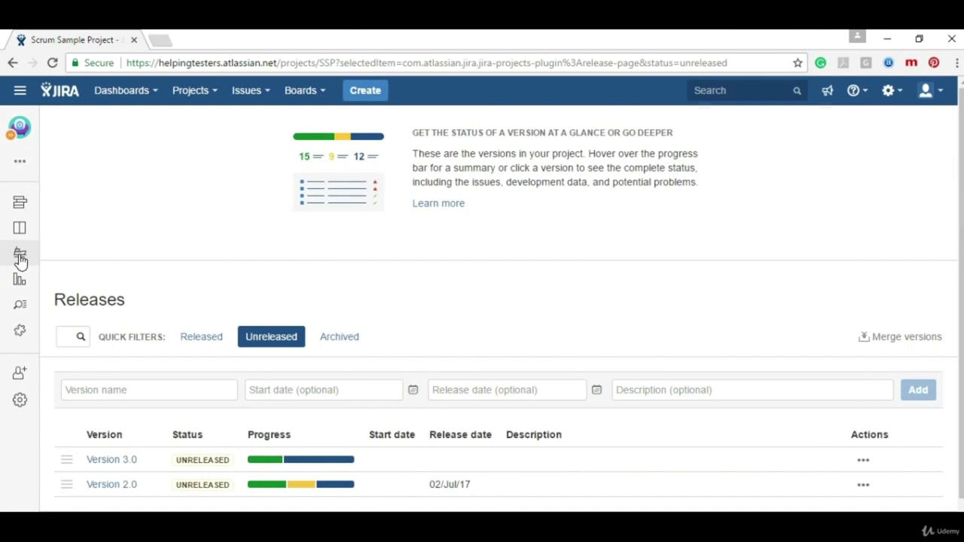
scroll(245, 288, down, 1)
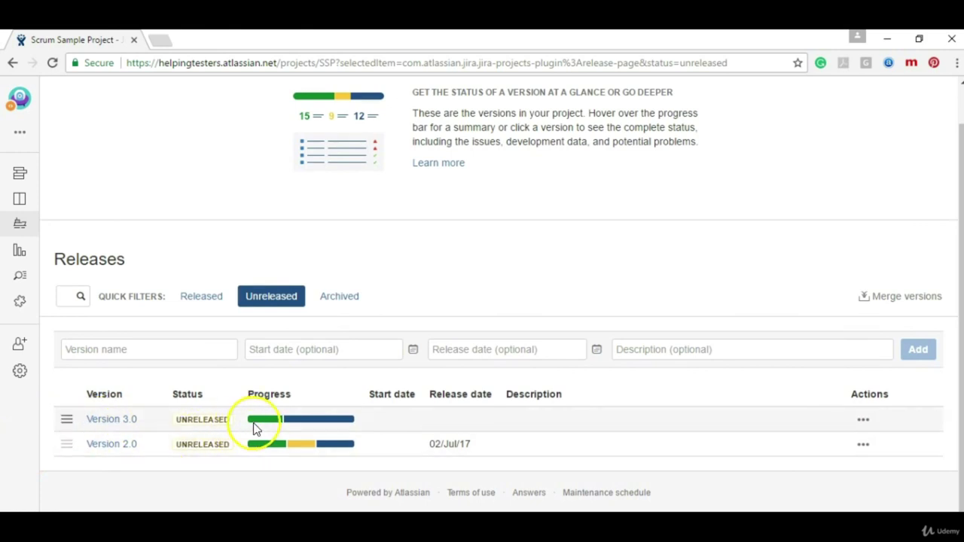
mouse_move(254, 428)
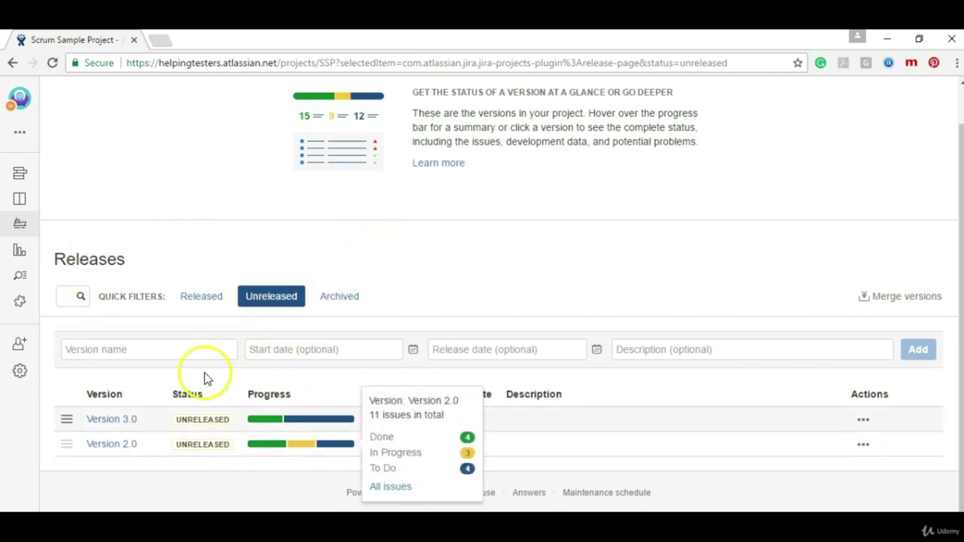
click(215, 296)
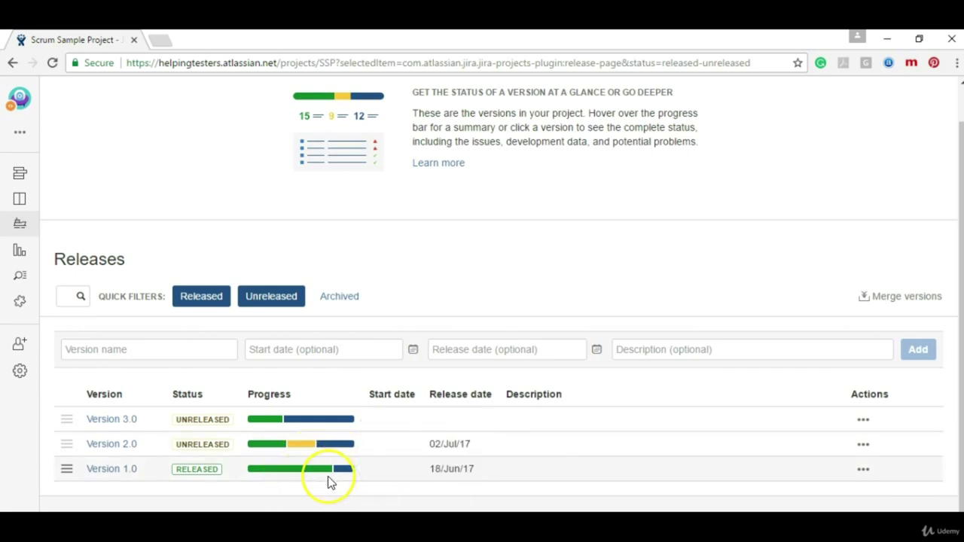
triple_click(461, 469)
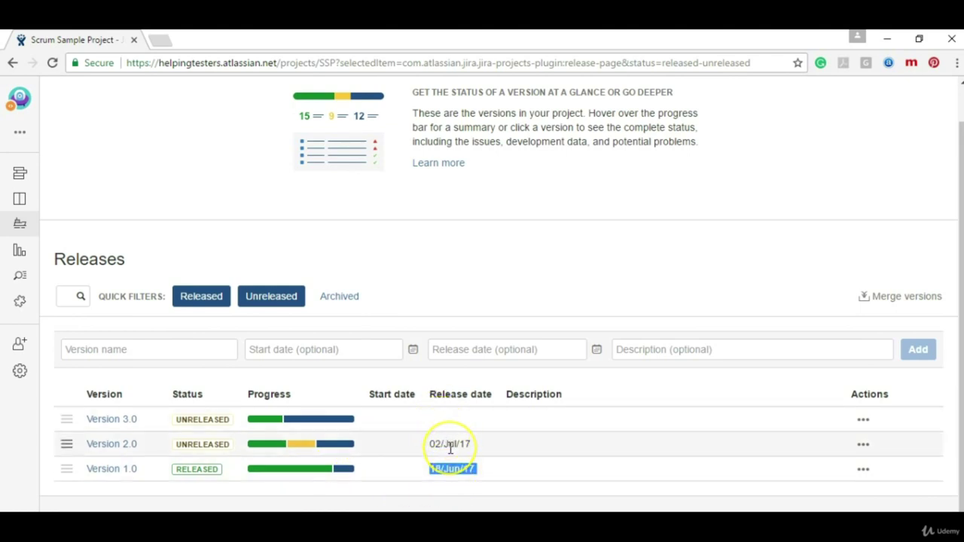
triple_click(451, 445)
click(15, 260)
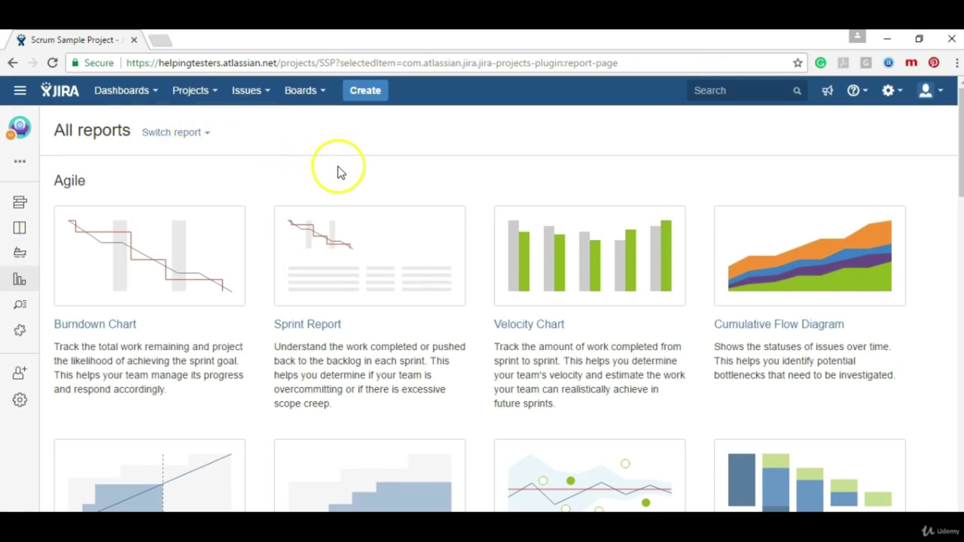
Scroll through the All reports page and back up to the Agile reports at the top.
scroll(339, 172, down, 5)
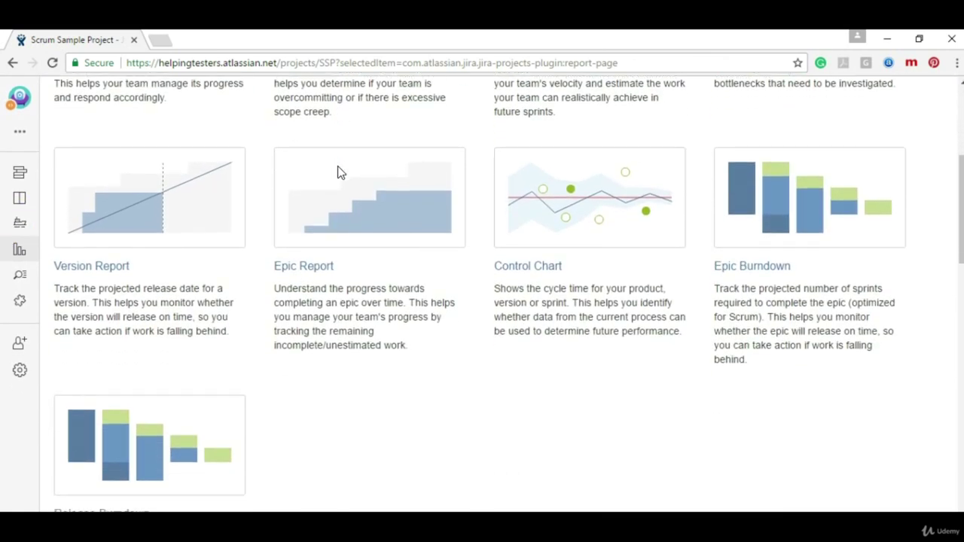
scroll(338, 172, down, 6)
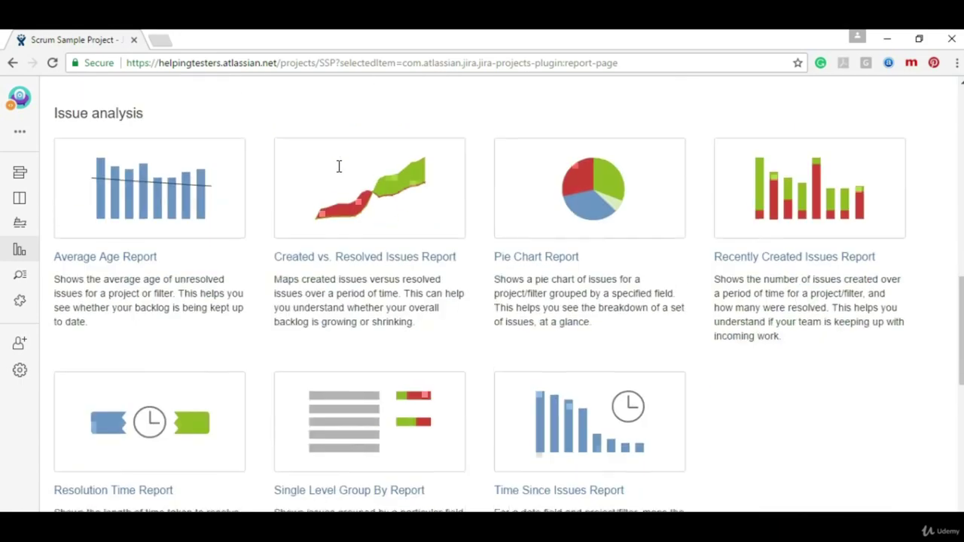
scroll(338, 173, up, 9)
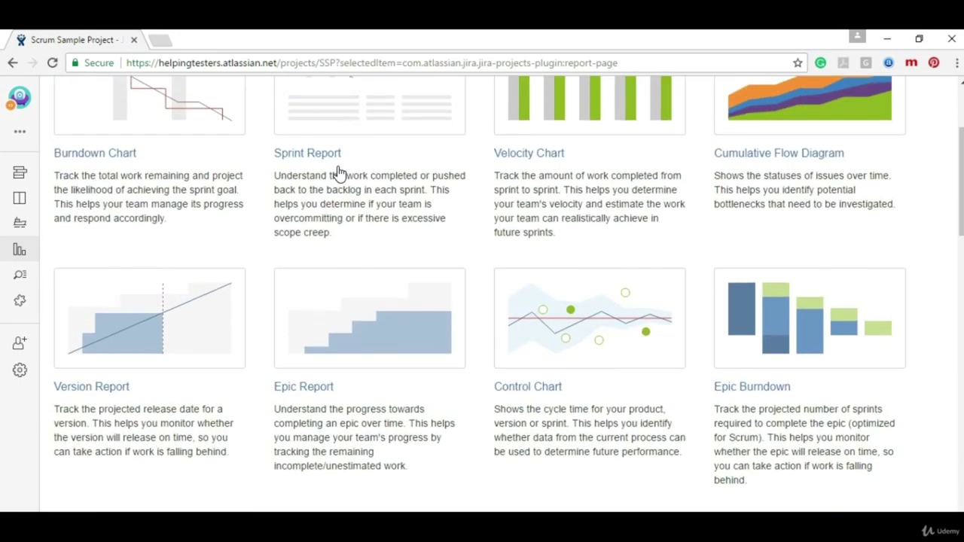
scroll(339, 172, down, 15)
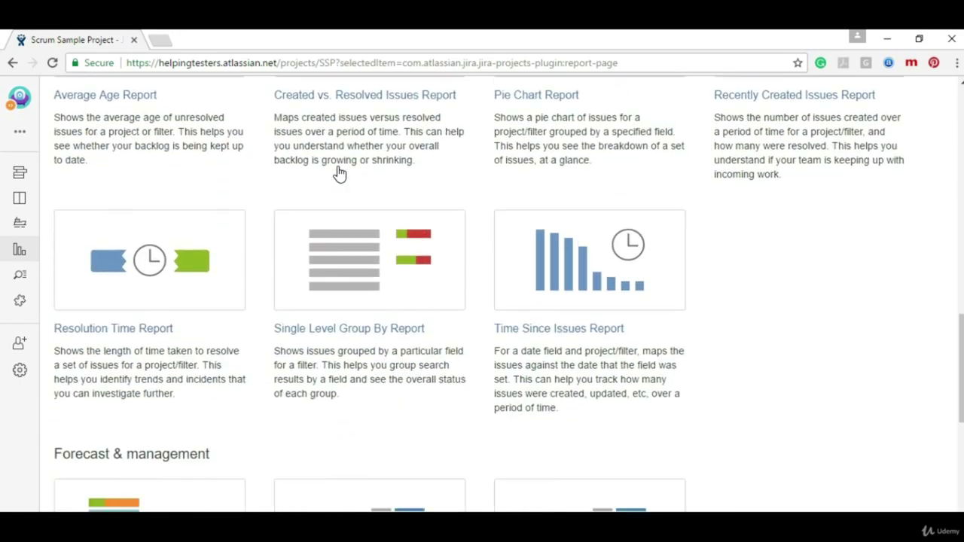
scroll(338, 173, up, 5)
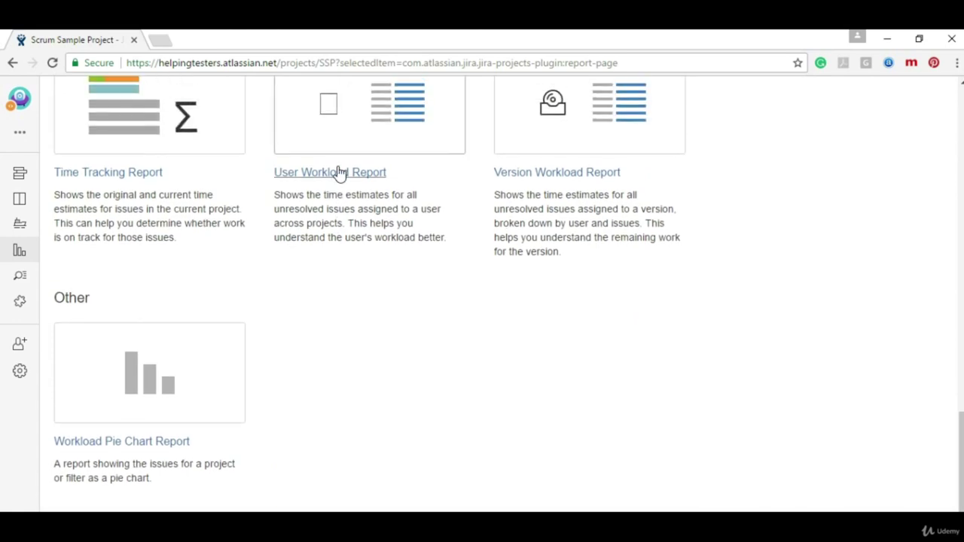
scroll(338, 173, up, 10)
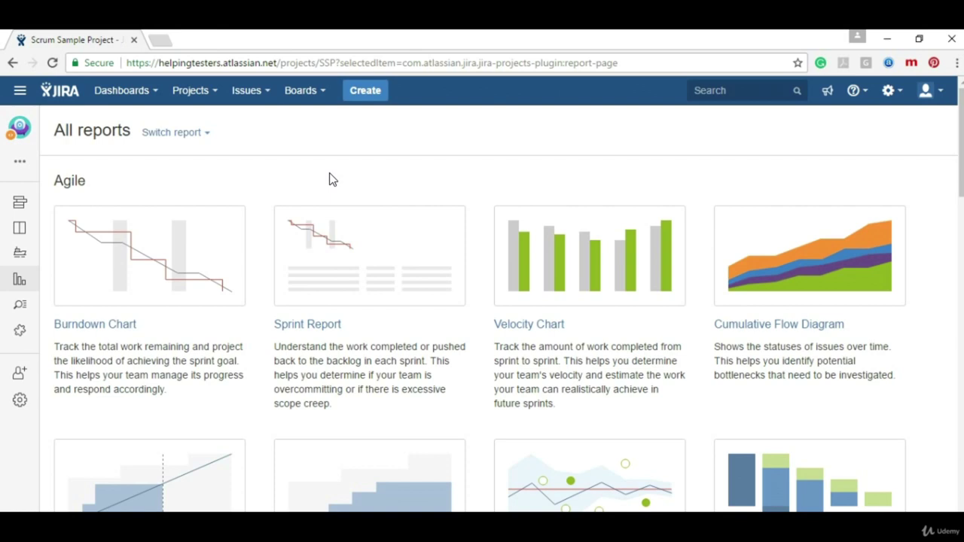
Open the project's issues, visit the full issue search, return, and switch to the Viewed recently filter.
click(20, 305)
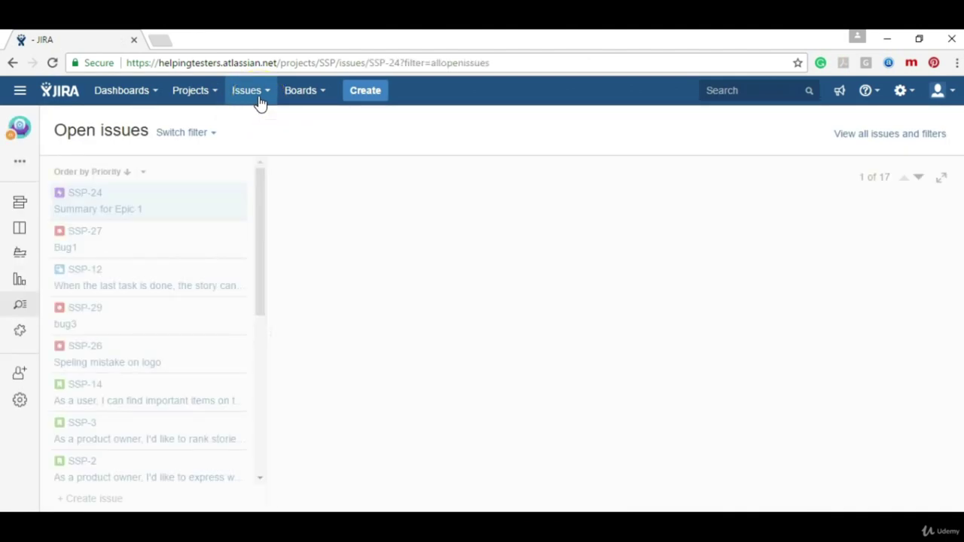
click(259, 100)
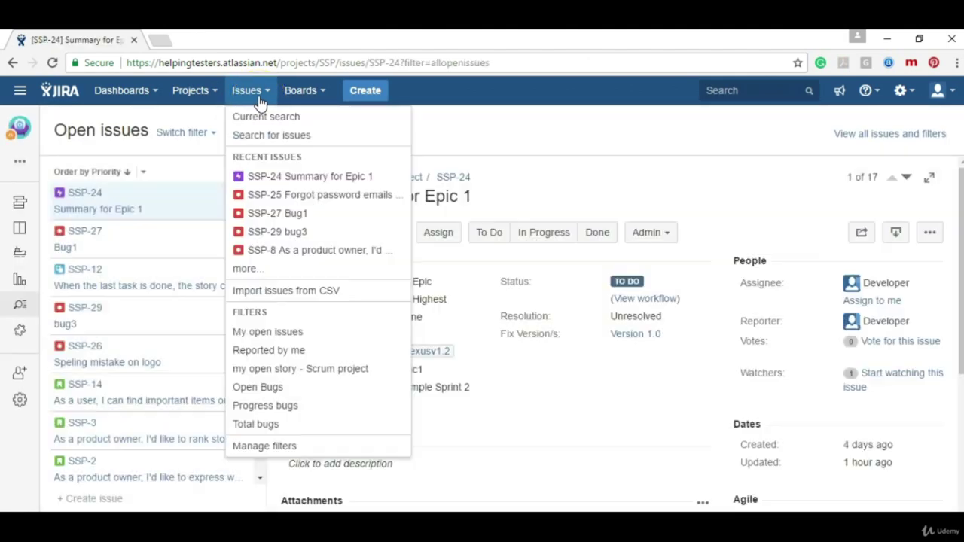
click(516, 137)
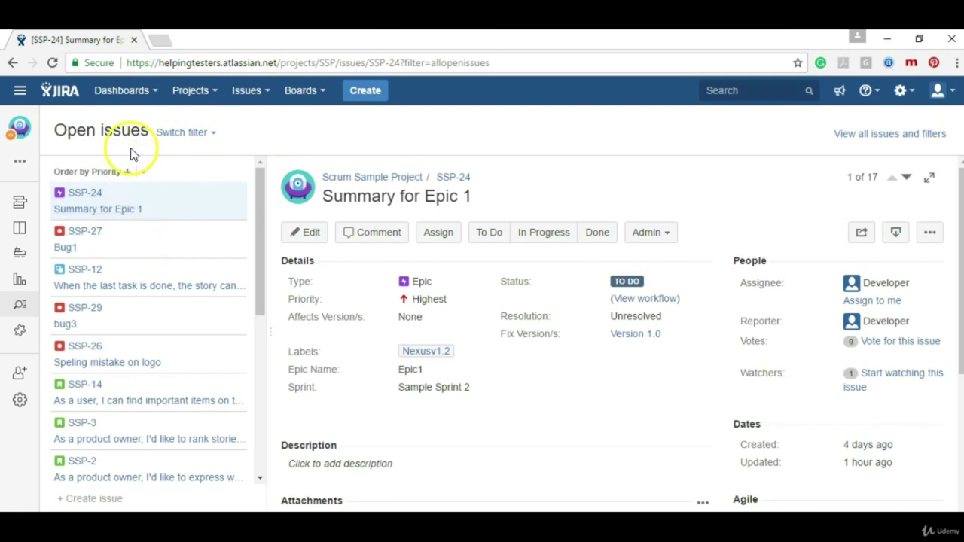
click(259, 103)
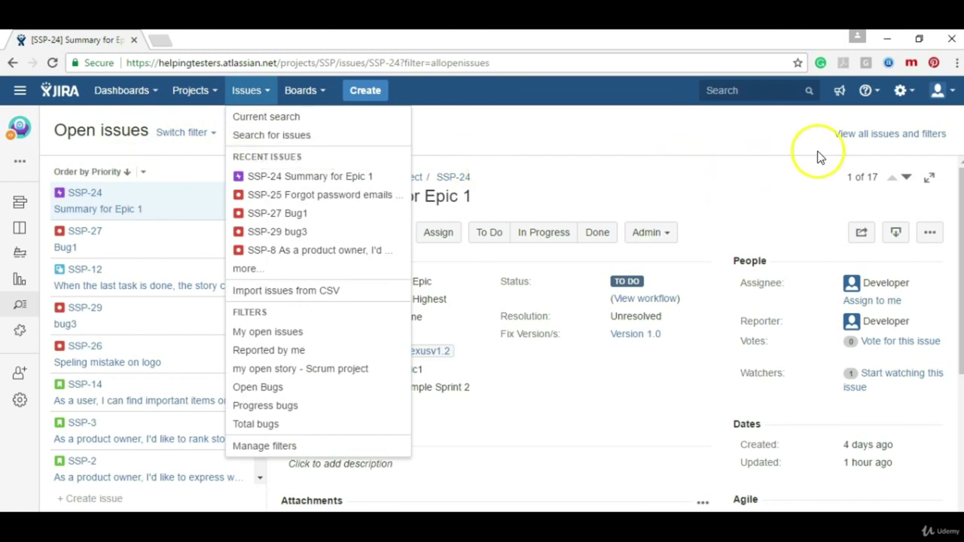
click(857, 137)
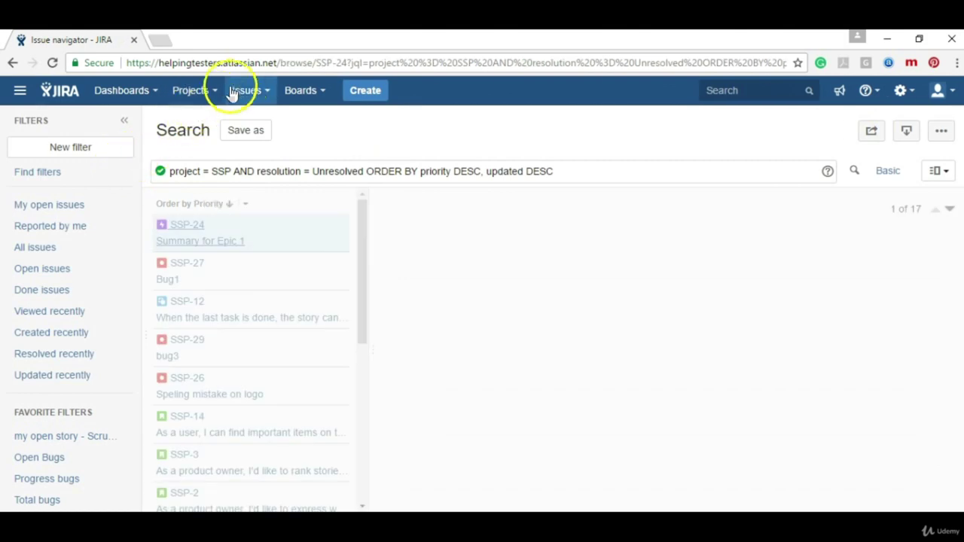
click(11, 64)
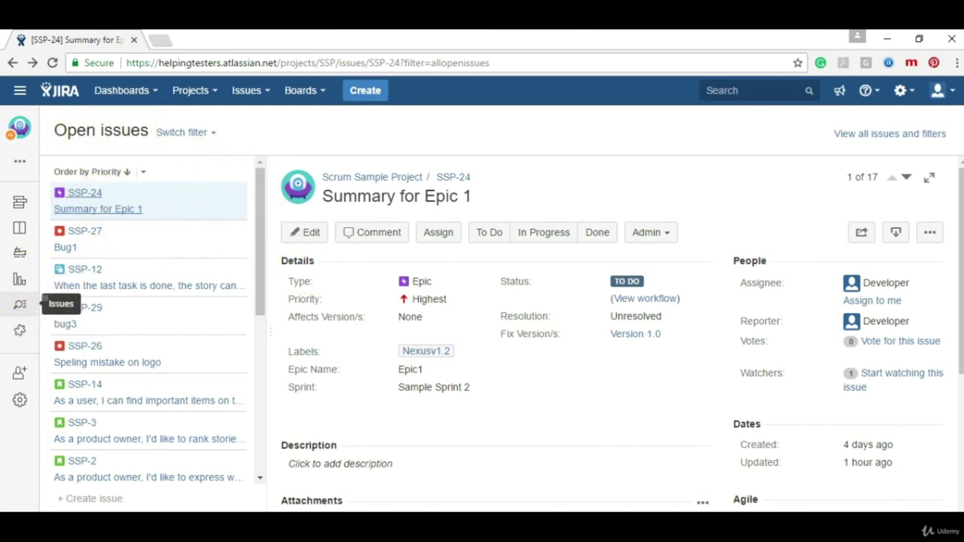
click(212, 136)
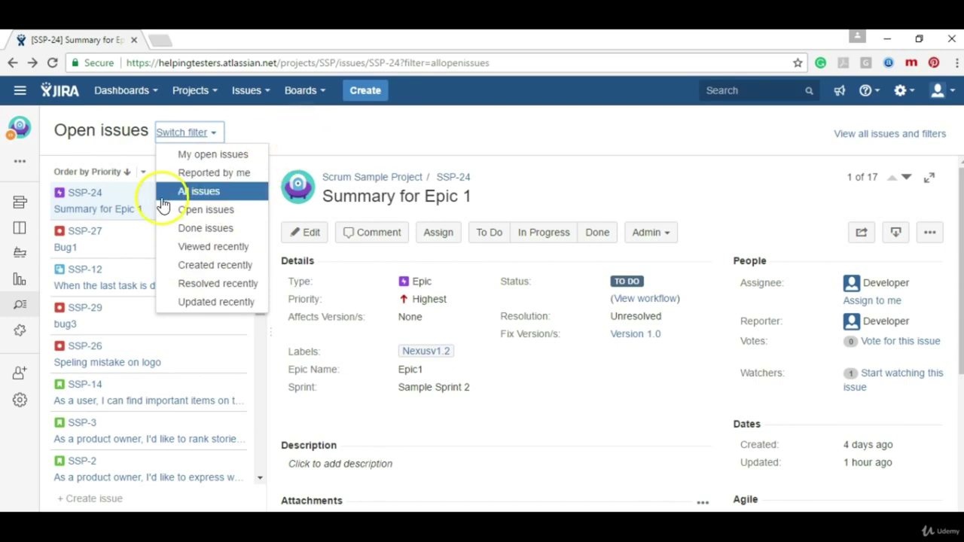
click(183, 248)
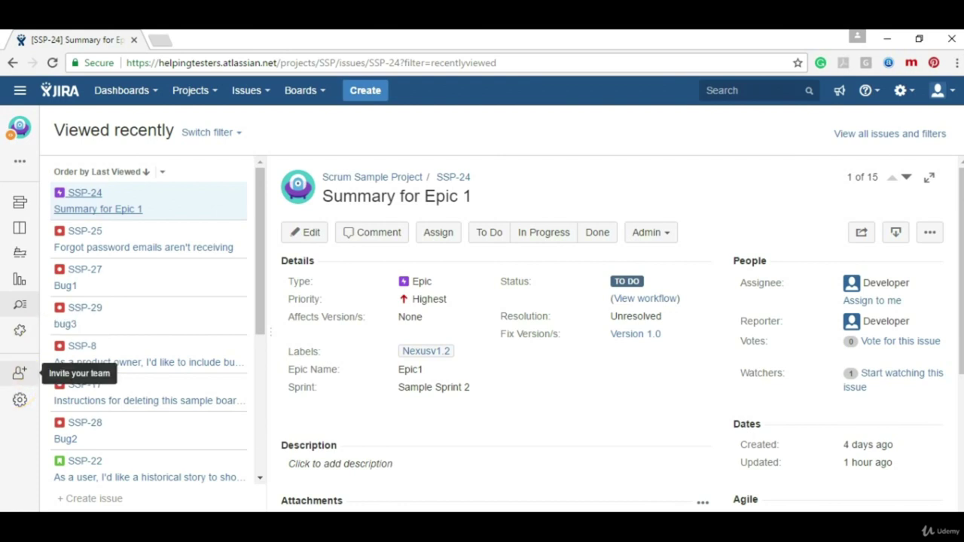
Open the Invite your team panel and focus the first invitation e-mail field.
click(9, 369)
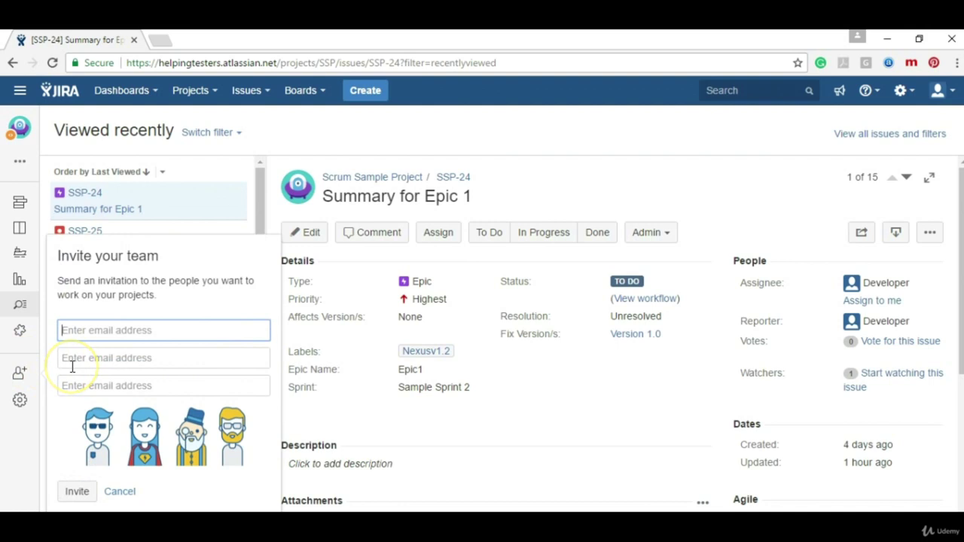
click(73, 362)
click(86, 330)
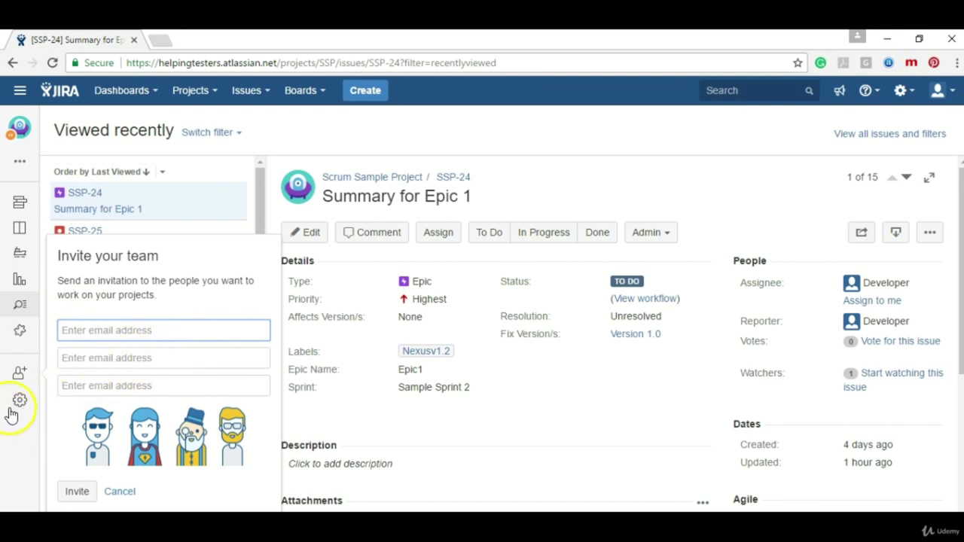
Look at the Jira administration menu, close it, and return to the active sprint board.
click(907, 90)
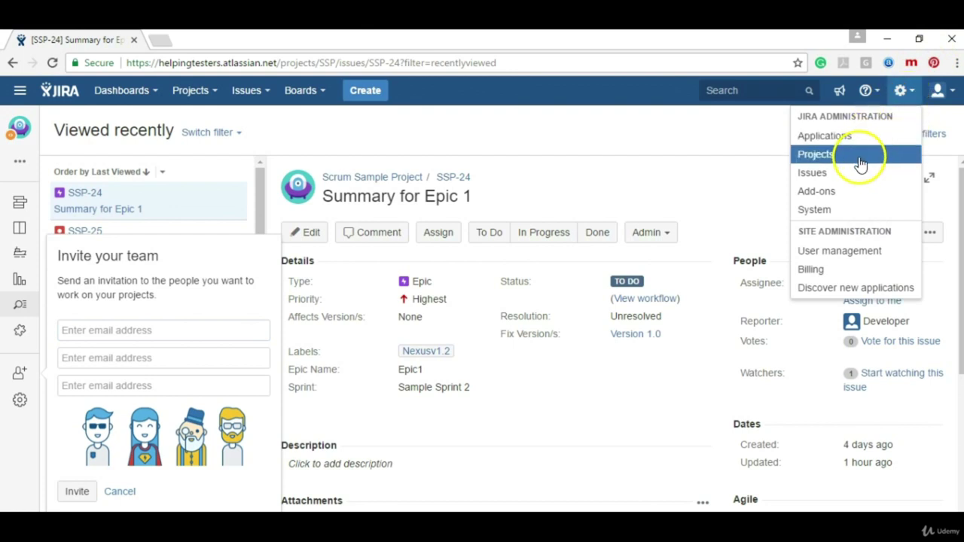
click(727, 186)
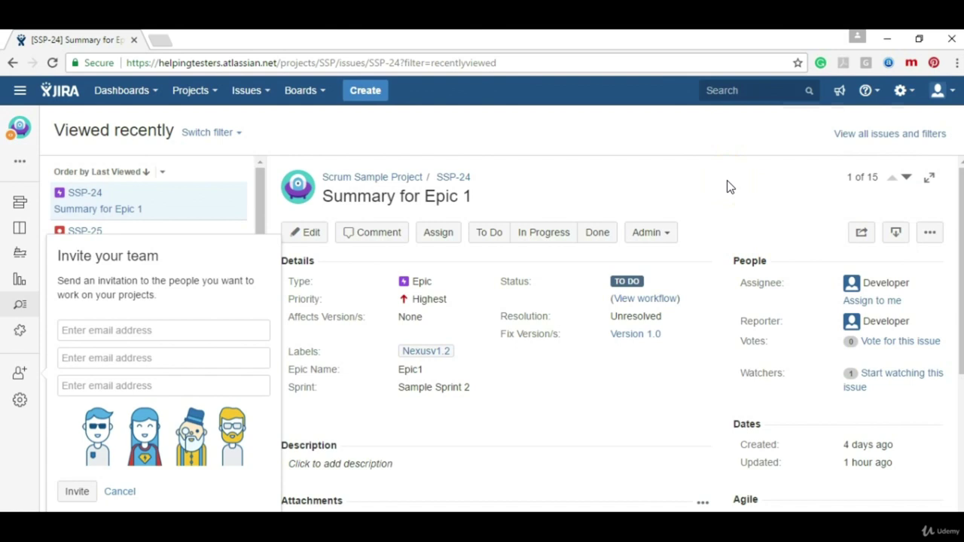
click(21, 229)
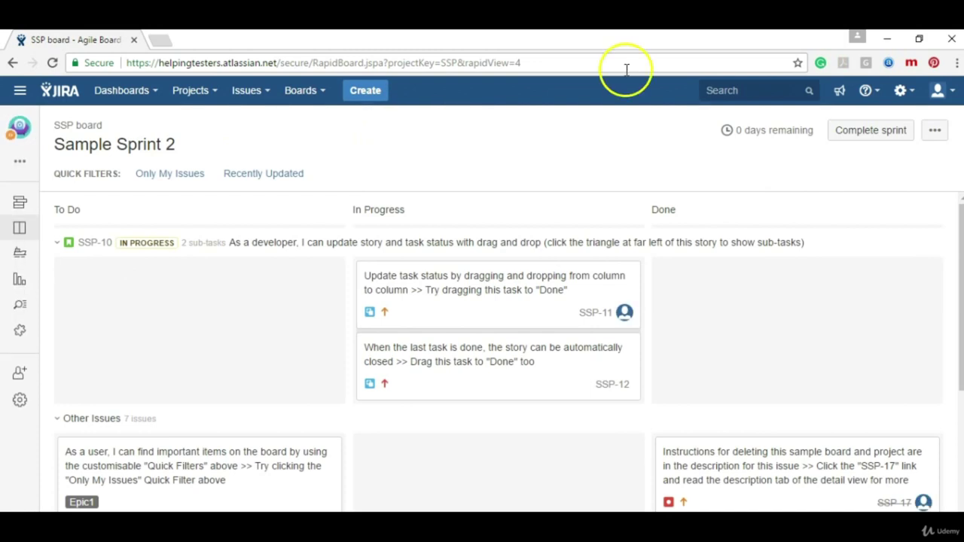
Open the Sample Sprint 2 board's options menu showing Board settings.
click(935, 129)
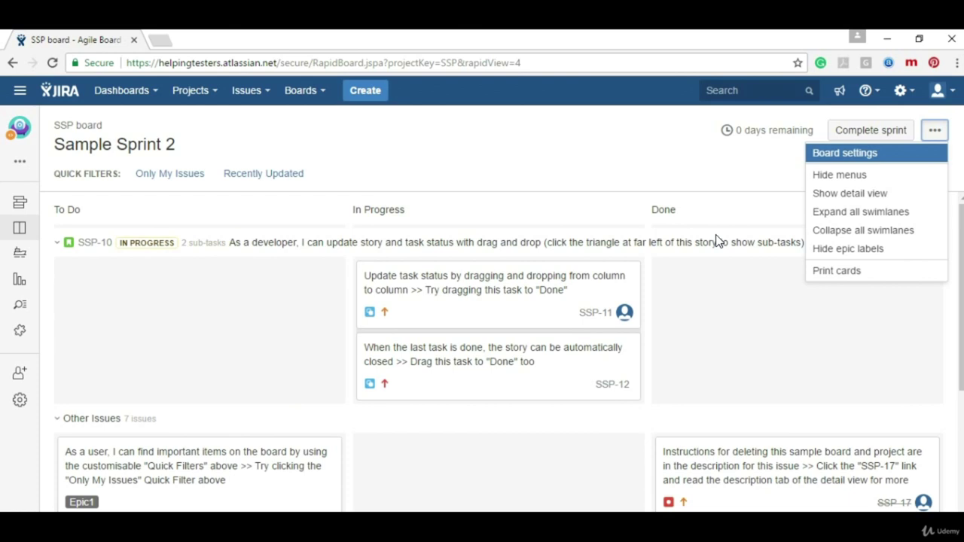
click(538, 119)
Open the SSP board's General and filter settings, starting then cancelling a board name edit.
click(828, 153)
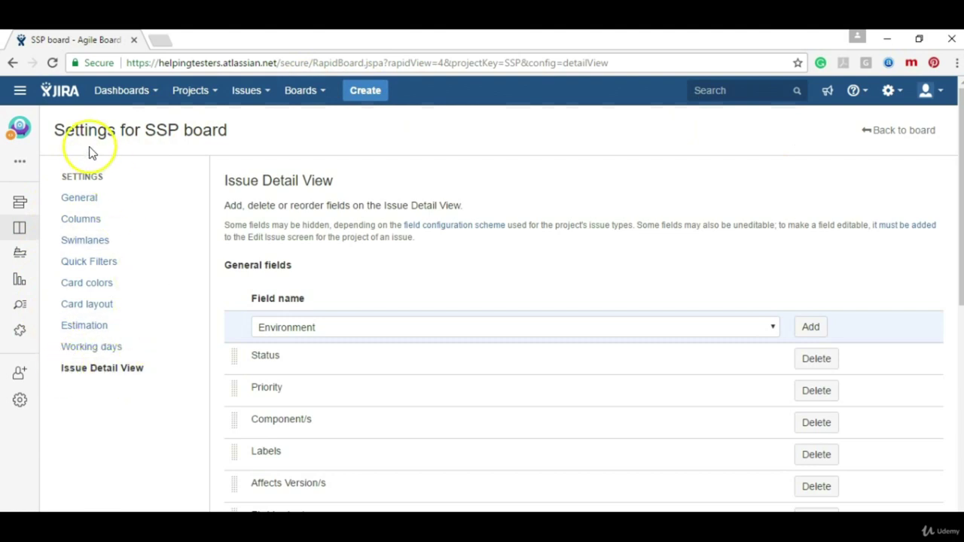
click(77, 202)
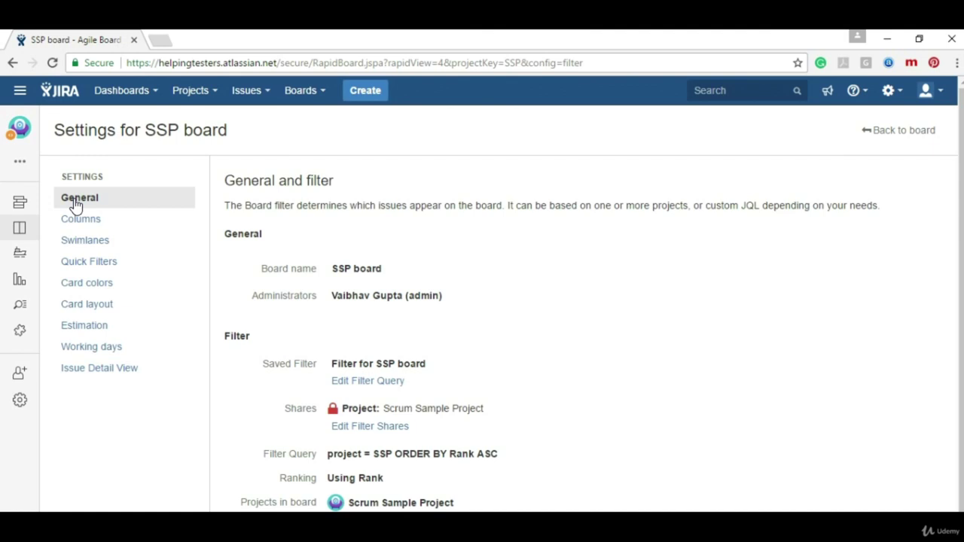
click(355, 268)
click(466, 232)
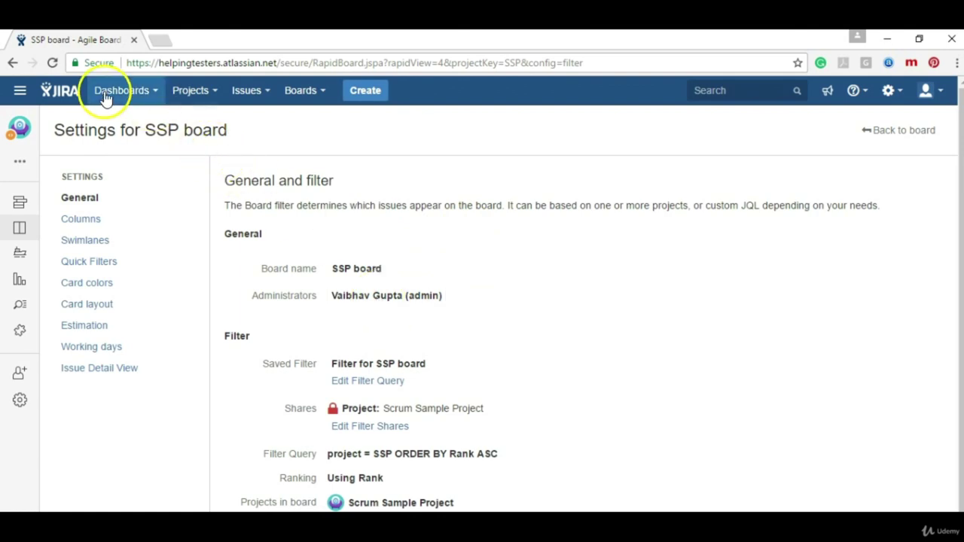
Open SSP board from Recent boards in a new browser tab and switch to it.
click(292, 92)
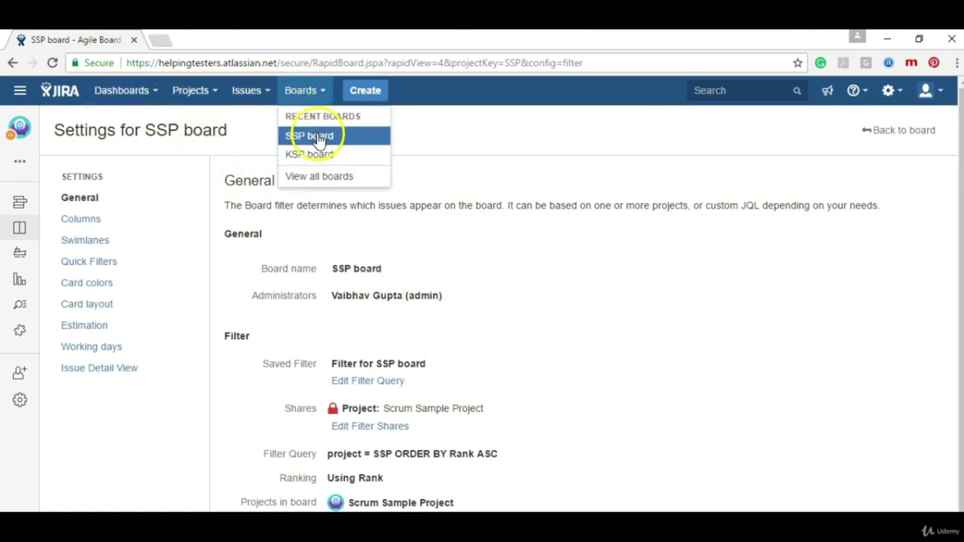
right_click(321, 136)
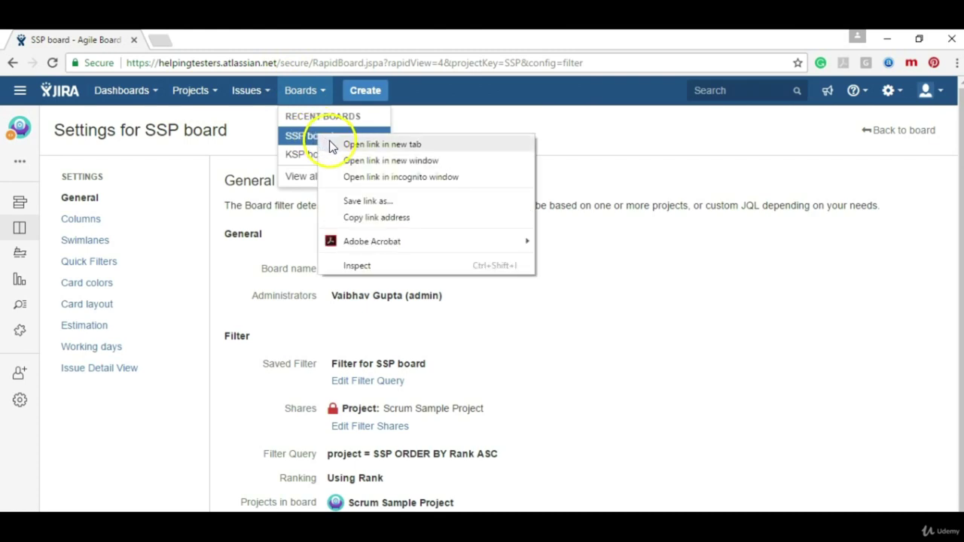
click(354, 144)
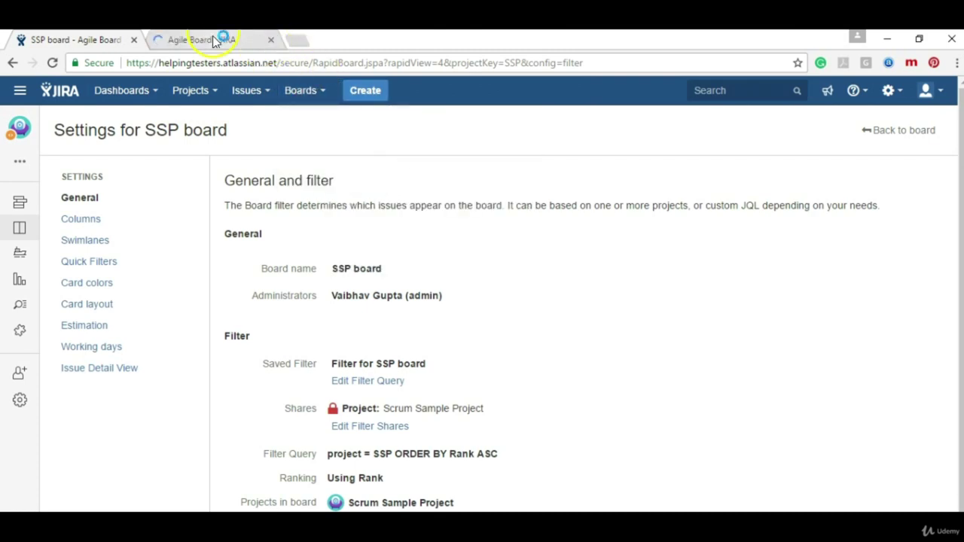
click(215, 38)
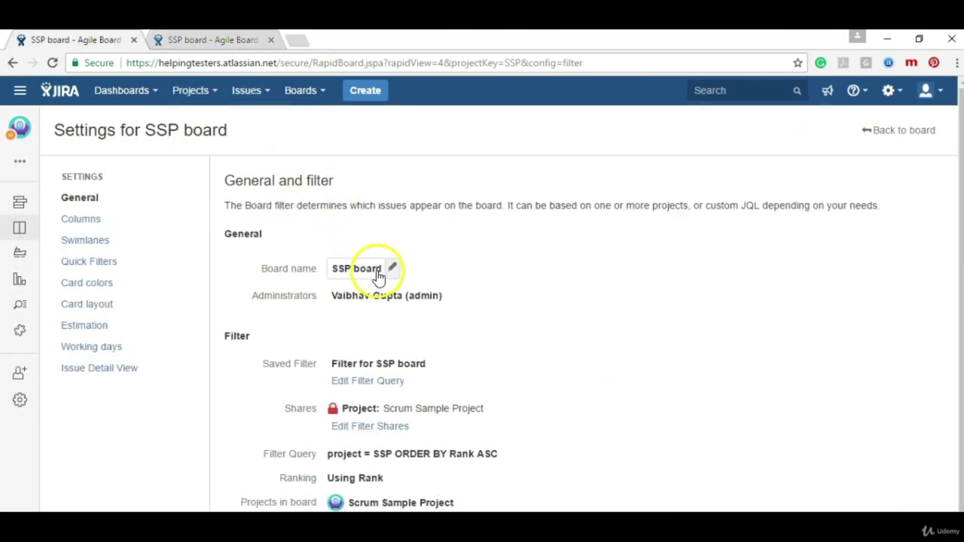
Append ' Name' to rename the board 'SSP board Name' and check it on the Sample Sprint 2 board.
click(378, 269)
key(End)
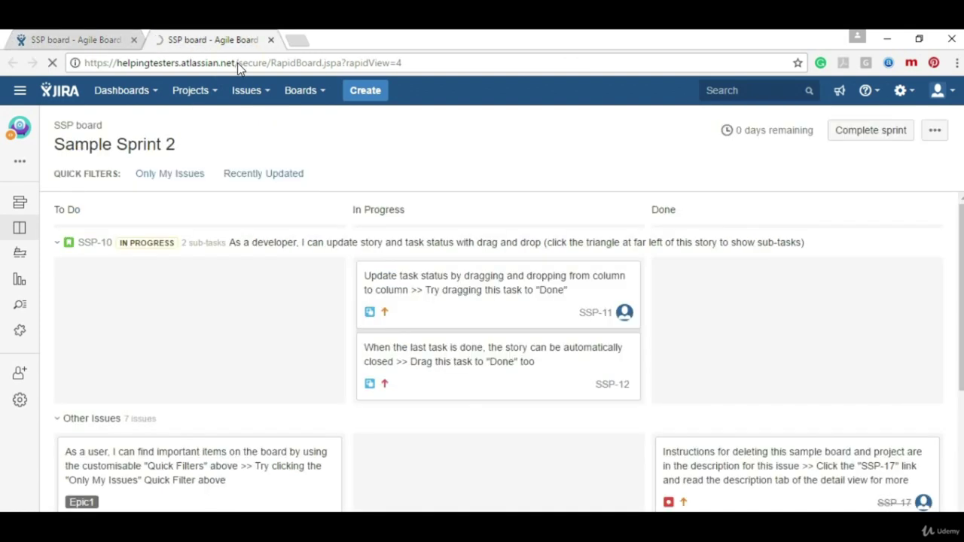
key(Return)
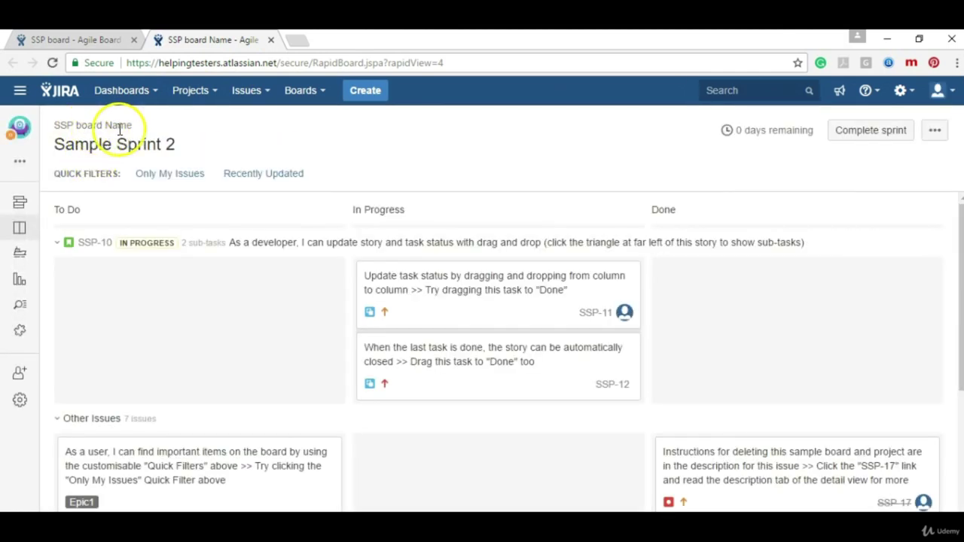
click(86, 38)
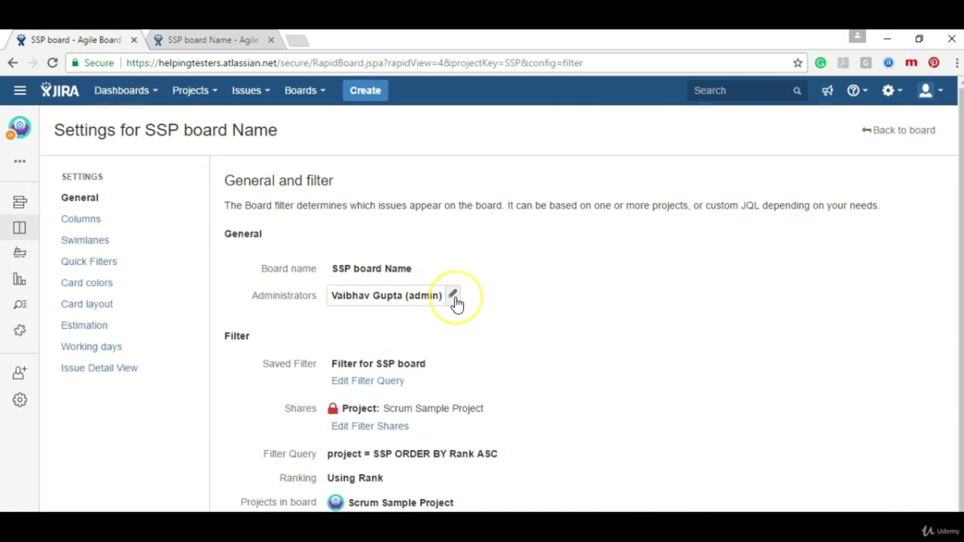
scroll(550, 307, down, 1)
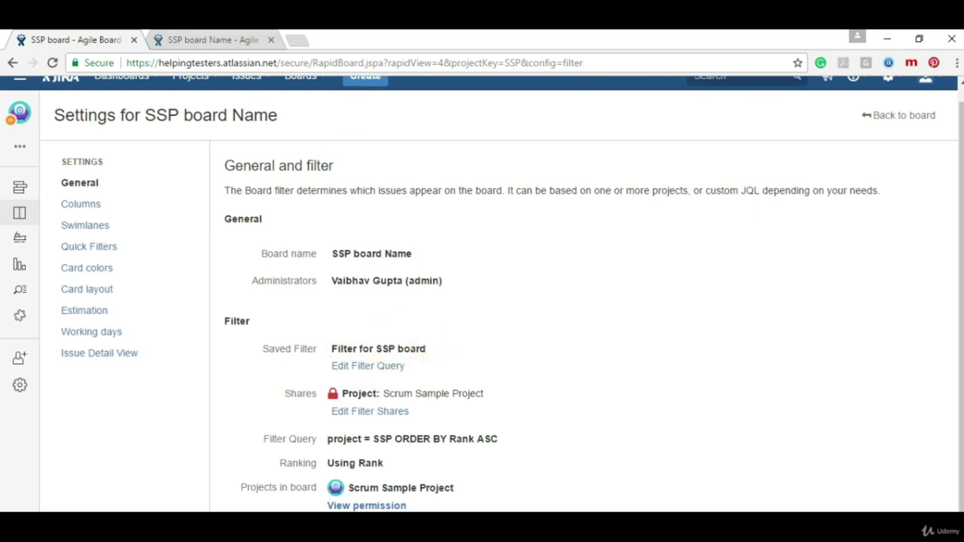
click(205, 39)
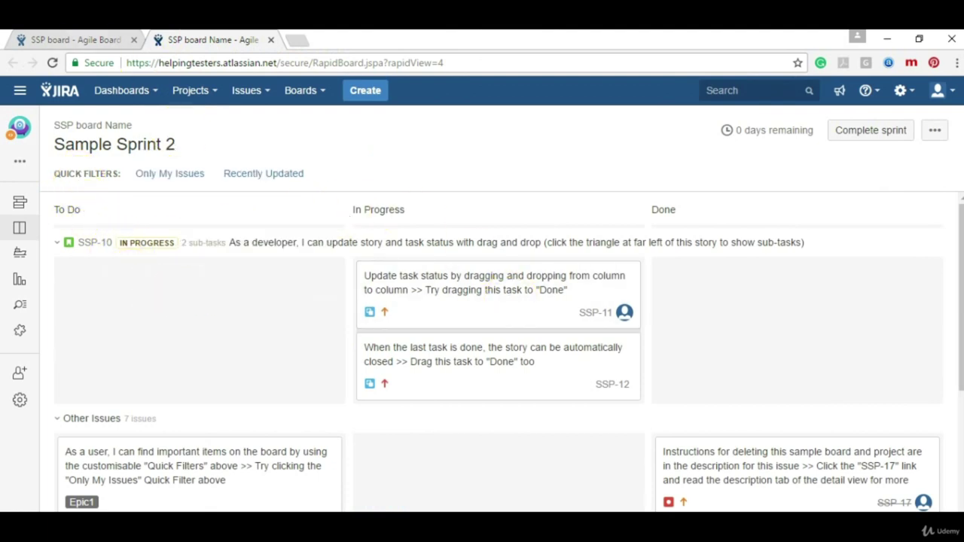
Open the board's filter query in a new tab, select project = SSP, then close that tab.
click(88, 46)
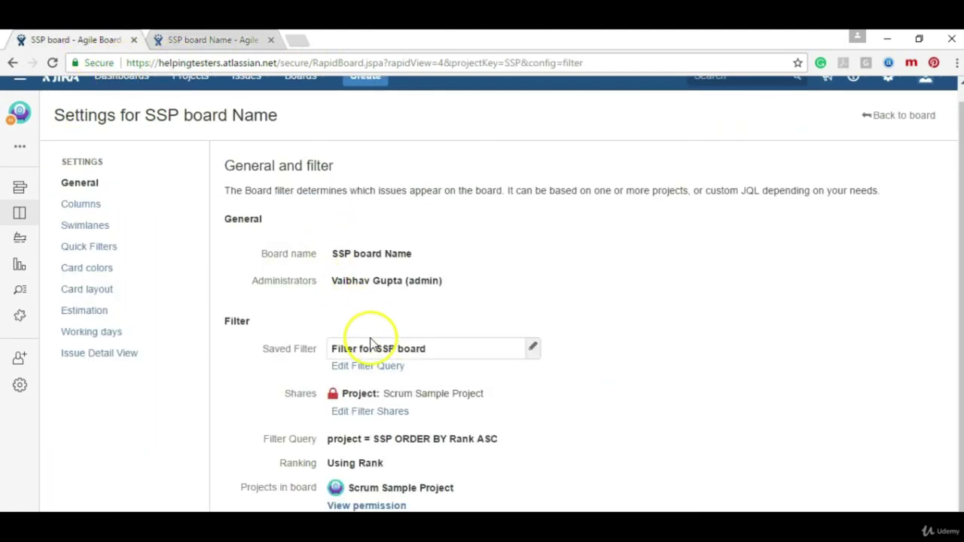
right_click(376, 367)
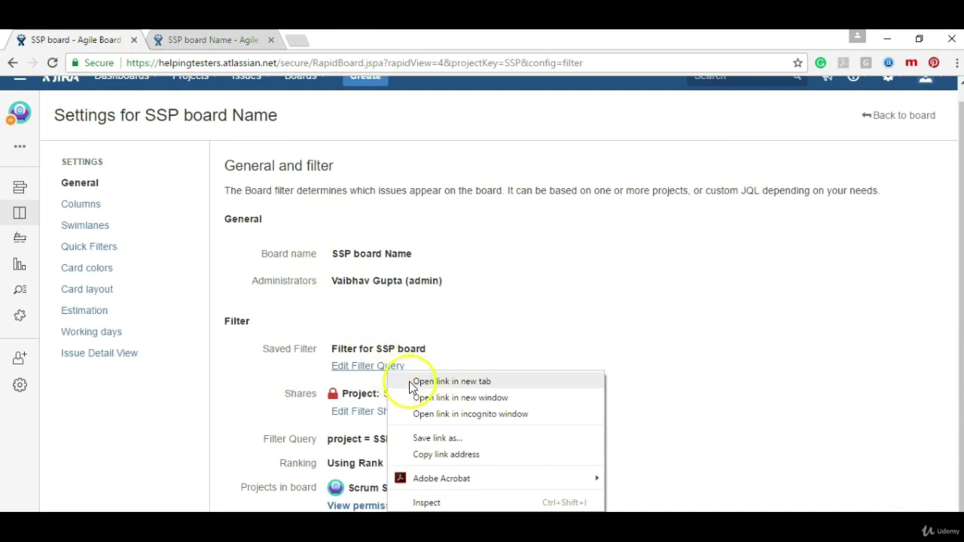
click(407, 381)
click(317, 42)
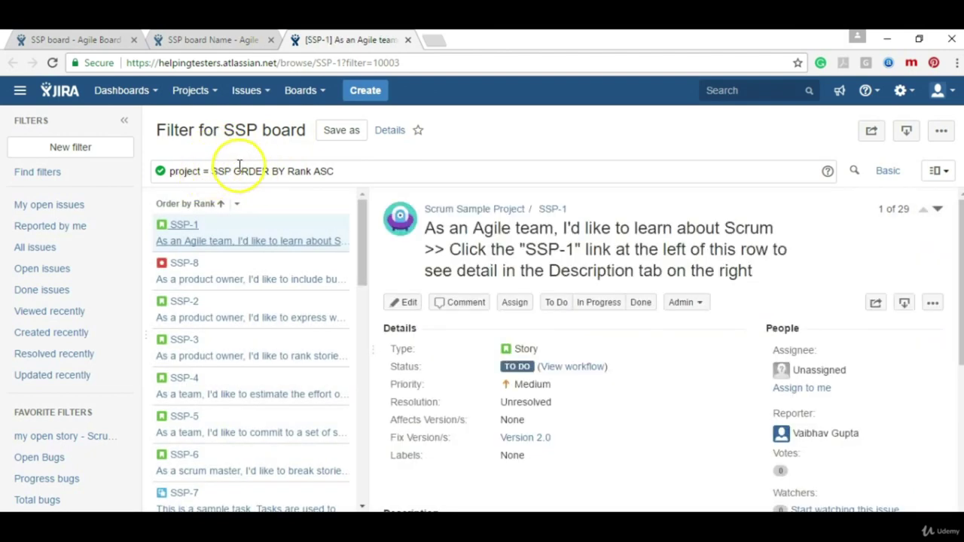
double_click(218, 171)
drag(217, 168, 162, 172)
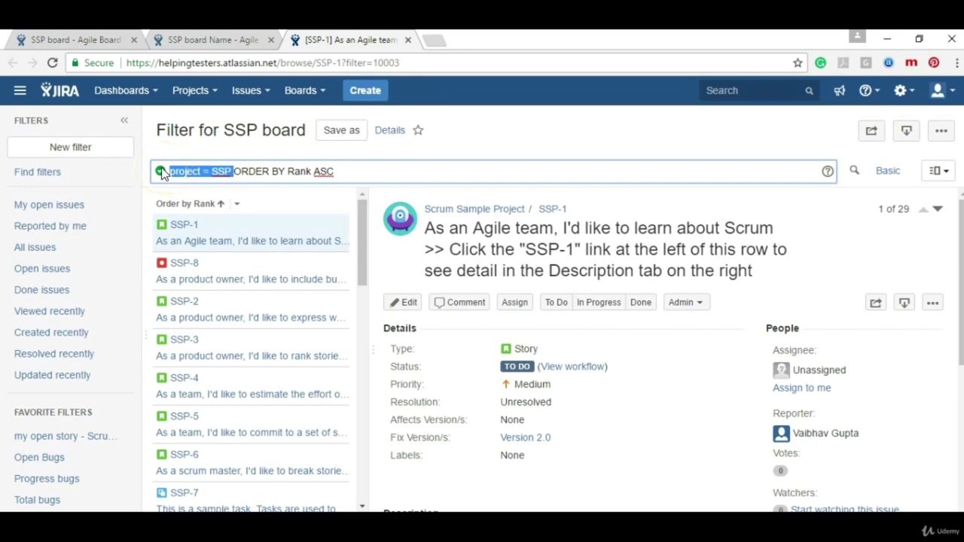
click(408, 40)
click(96, 35)
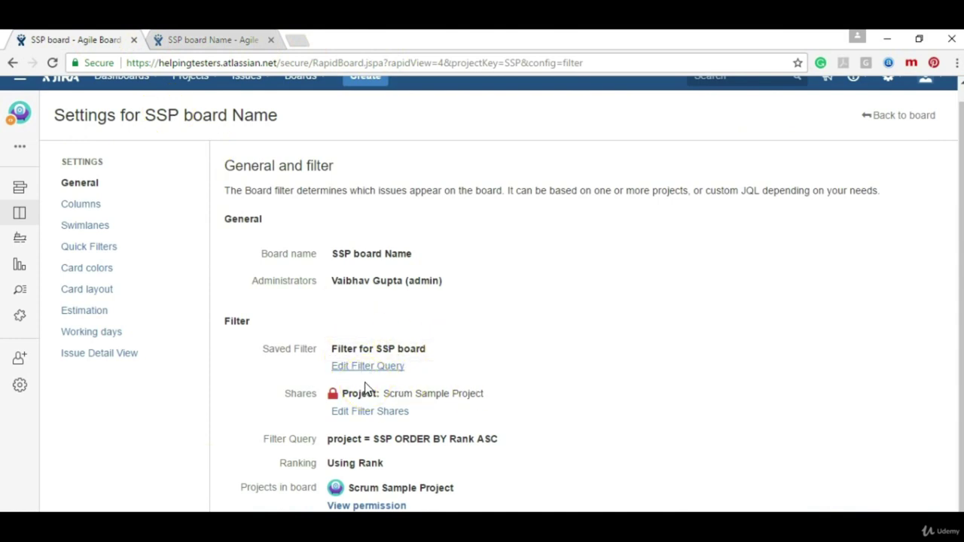
Change the filter's project to Kanban Sample Project, run and save it, then view the board.
right_click(363, 369)
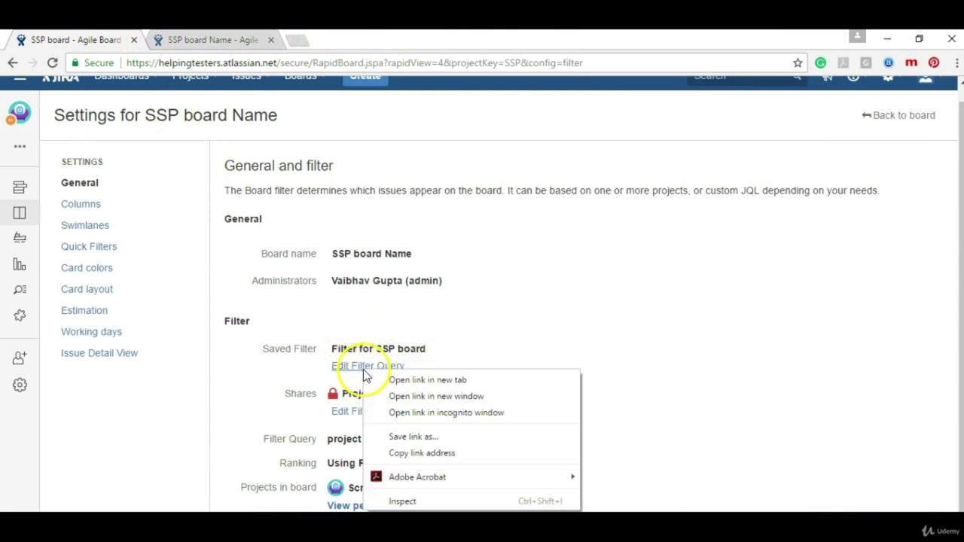
click(355, 363)
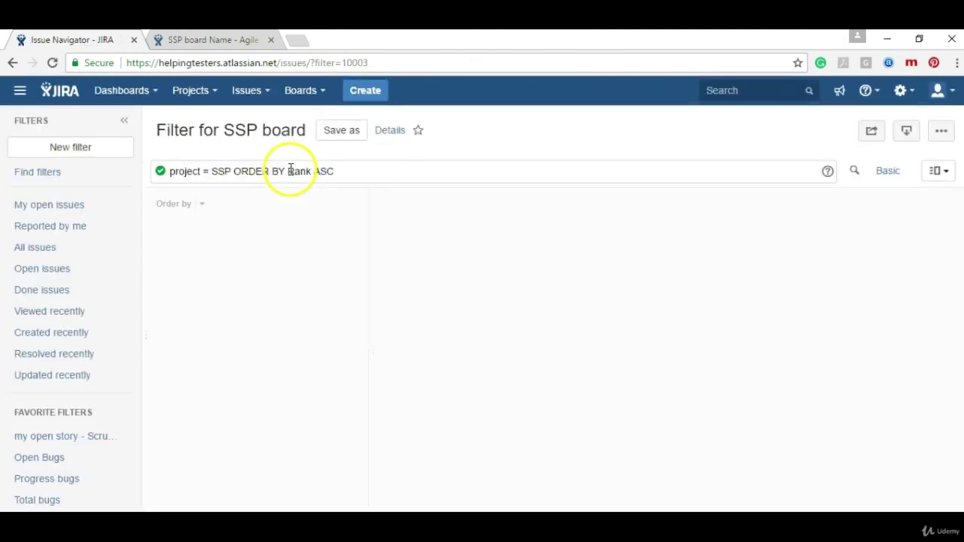
double_click(221, 171)
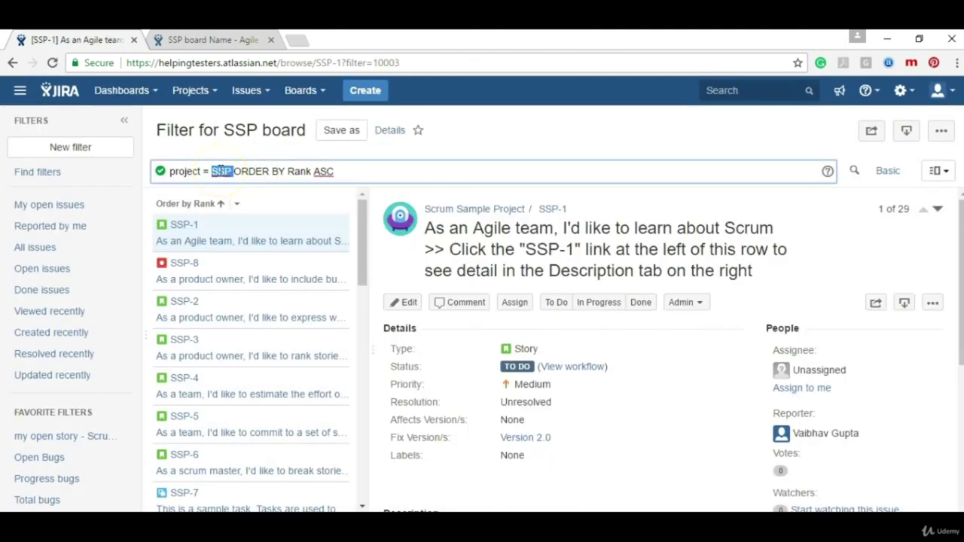
text(Kan)
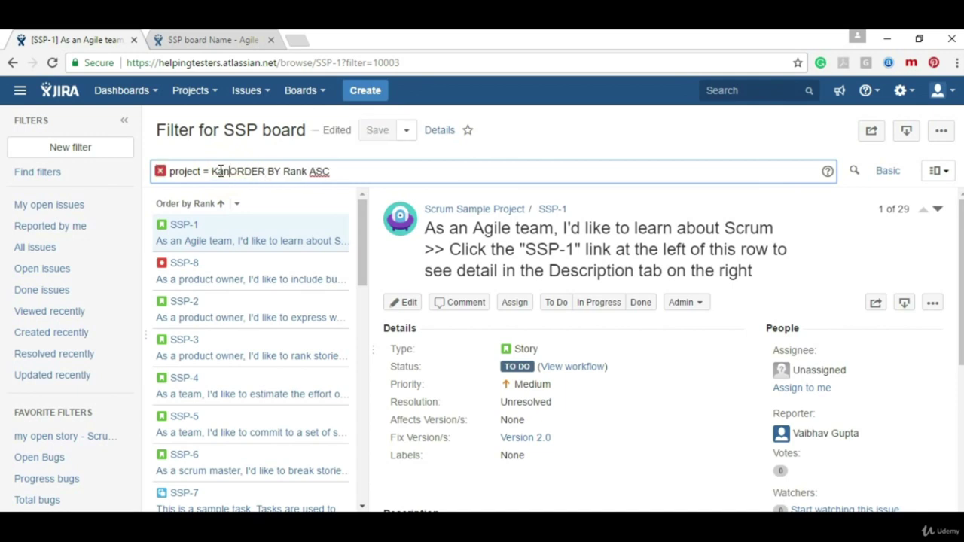
key(Return)
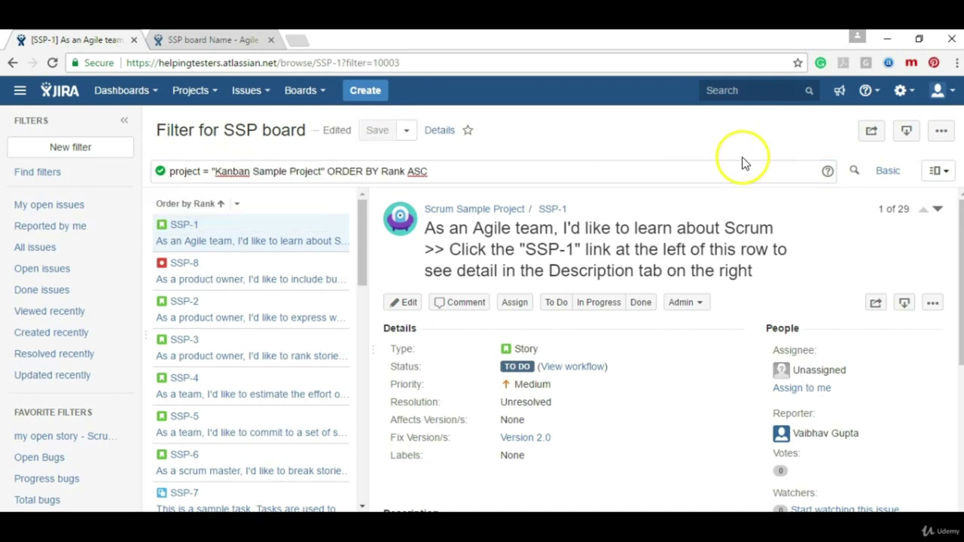
click(854, 170)
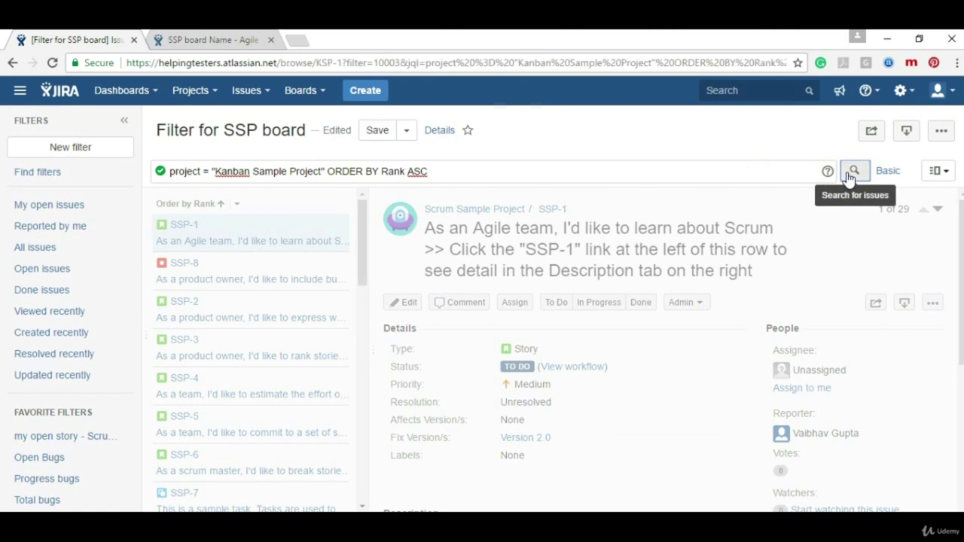
click(378, 130)
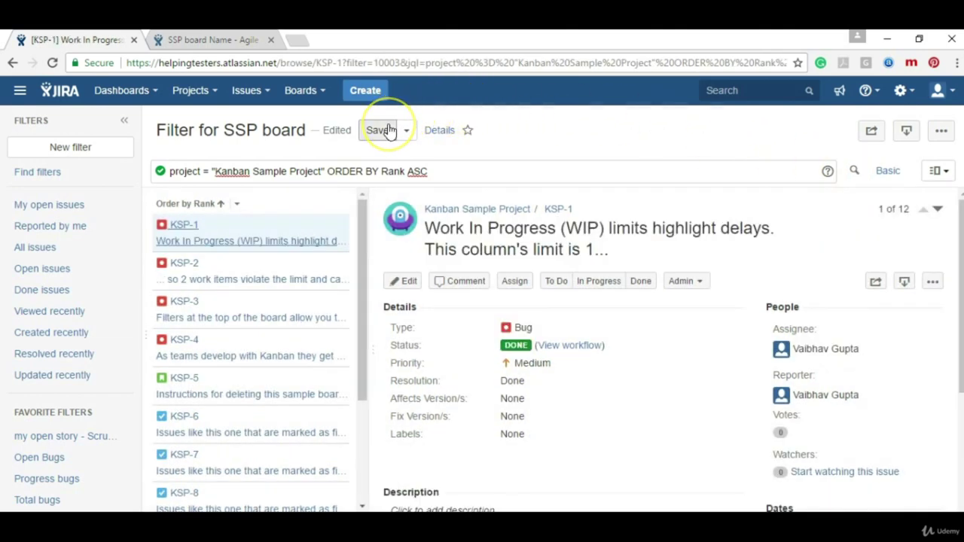
click(193, 40)
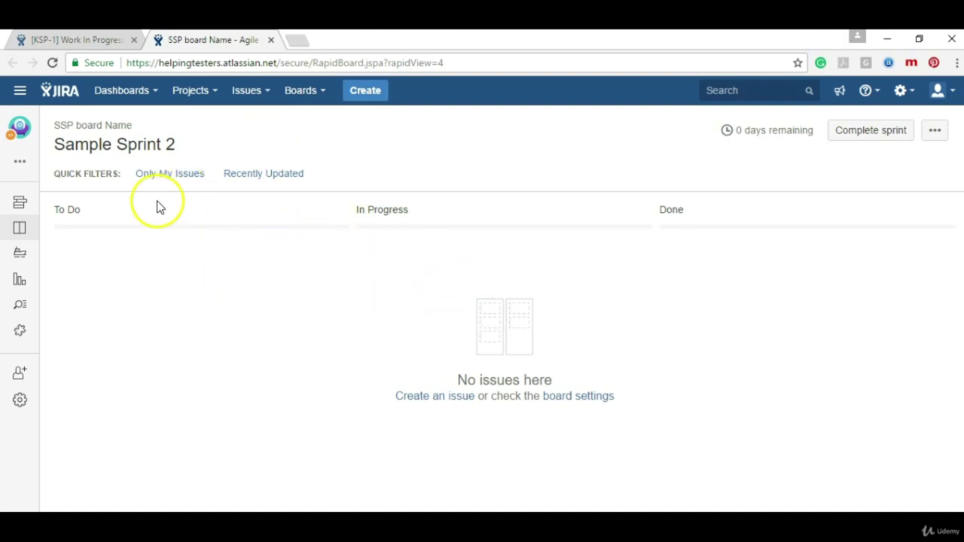
Replace the query's project value with Scrum Sample Project.
click(108, 38)
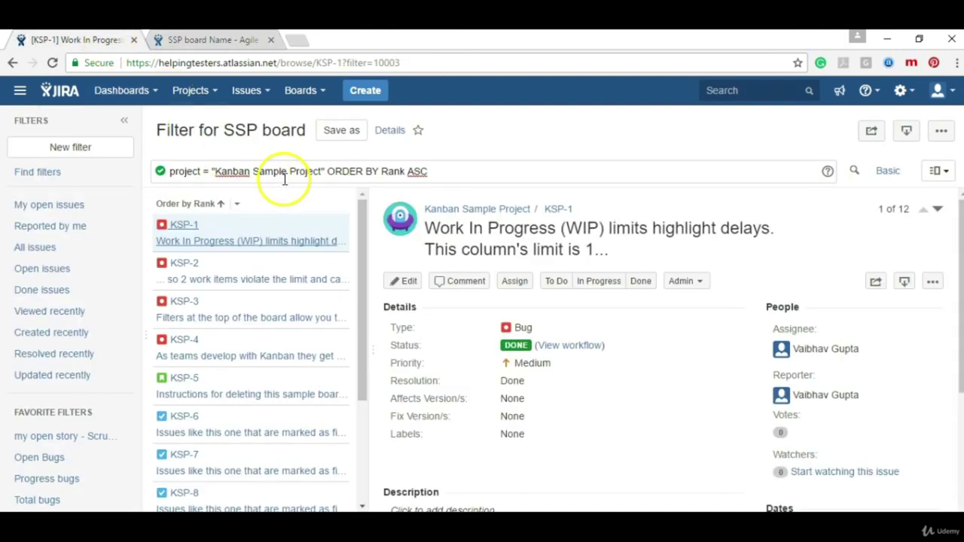
double_click(308, 171)
key(BackSpace)
key(BackSpace)
key(BackSpace)
key(BackSpace)
key(BackSpace)
key(BackSpace)
key(BackSpace)
key(BackSpace)
key(BackSpace)
key(BackSpace)
key(BackSpace)
key(BackSpace)
key(BackSpace)
key(BackSpace)
key(BackSpace)
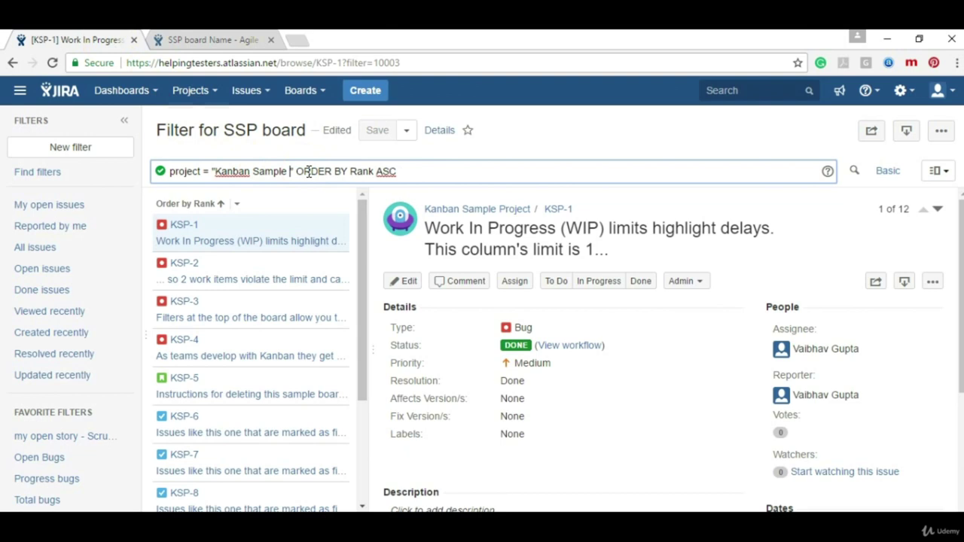
key(BackSpace)
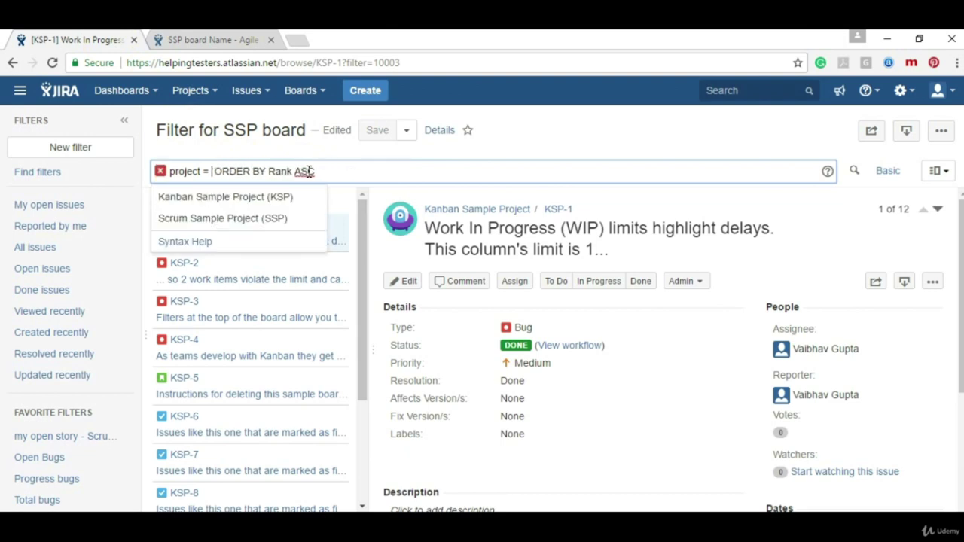
text(sc)
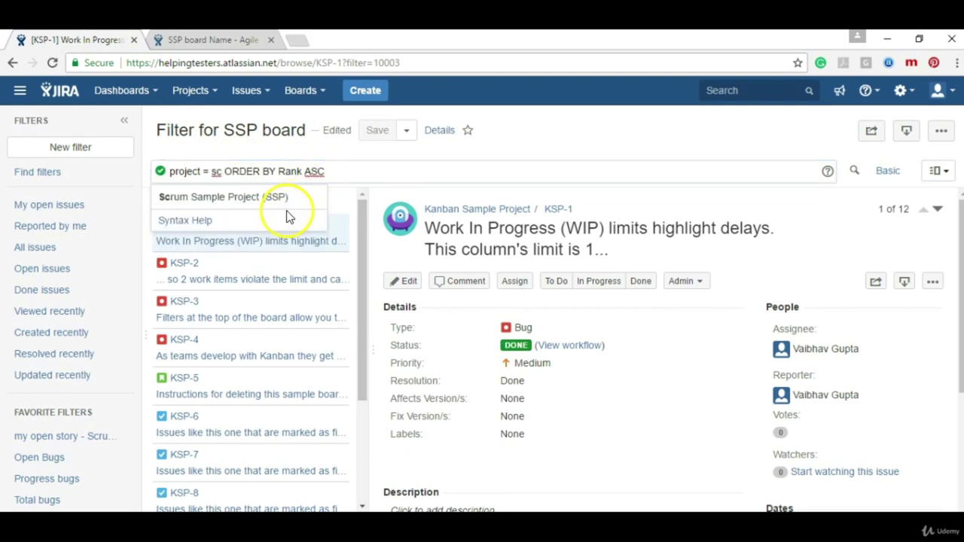
double_click(226, 172)
drag(228, 172, 420, 158)
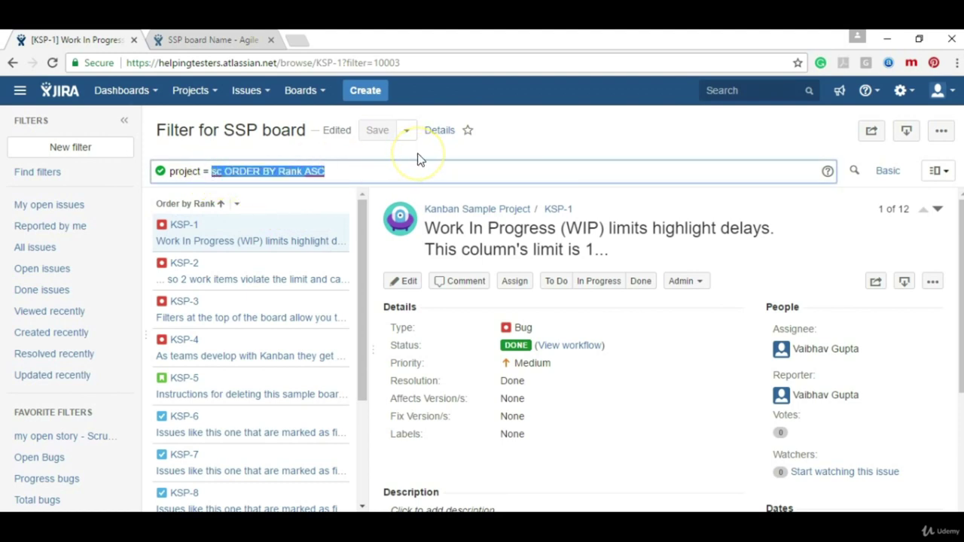
text(sc)
key(Return)
Add 'AND issuetype = Bug' to the query, run and save it, then check the board.
text(AND )
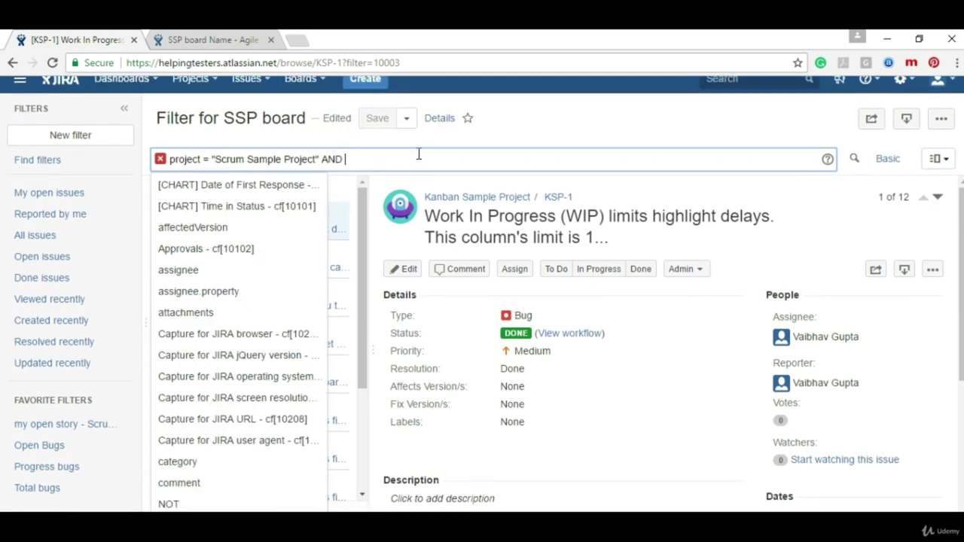
text(is)
key(Down)
key(Down)
key(Down)
key(Return)
text(=)
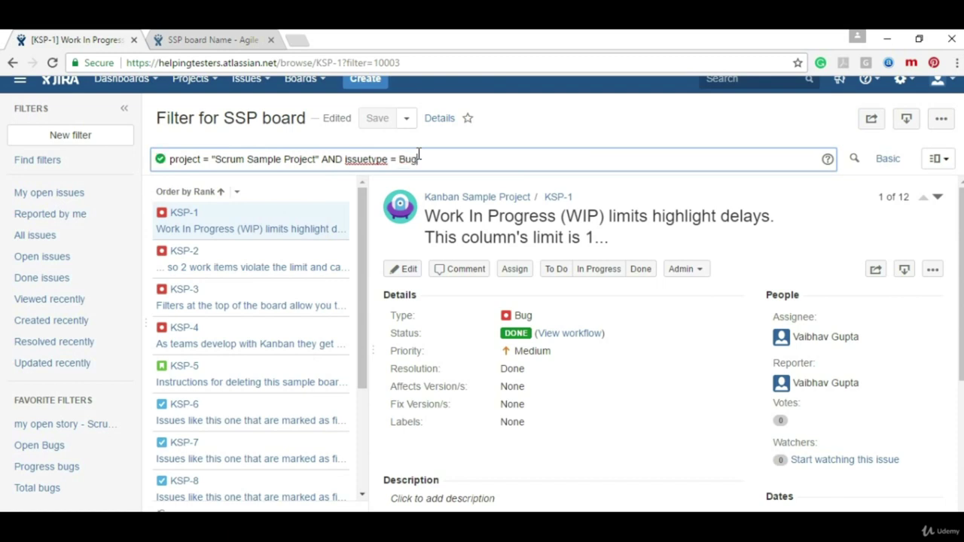
text( Bug)
click(184, 189)
click(855, 159)
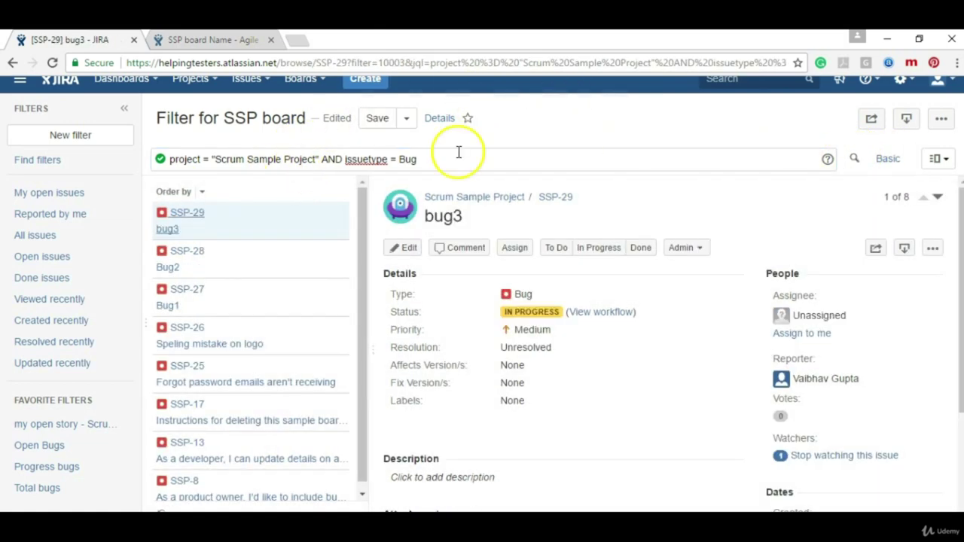
click(377, 118)
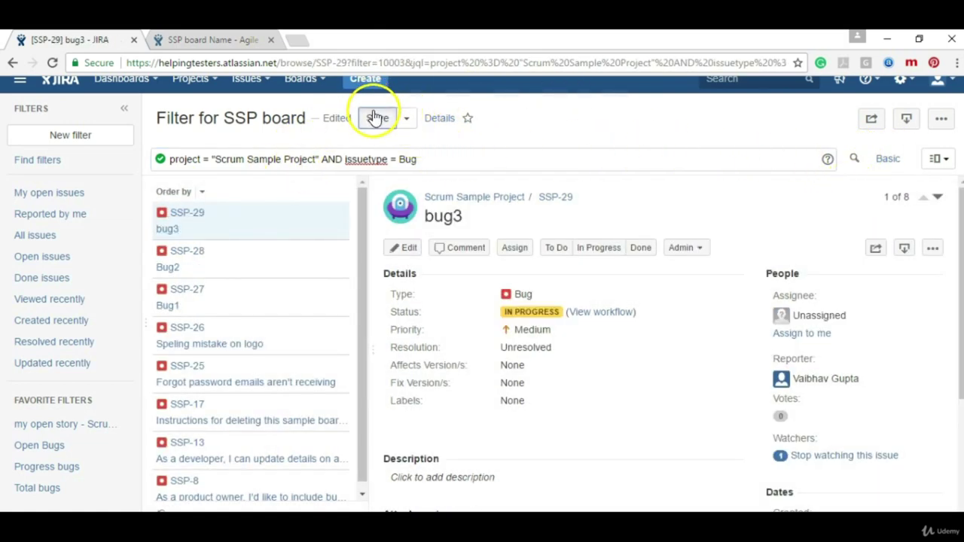
click(234, 35)
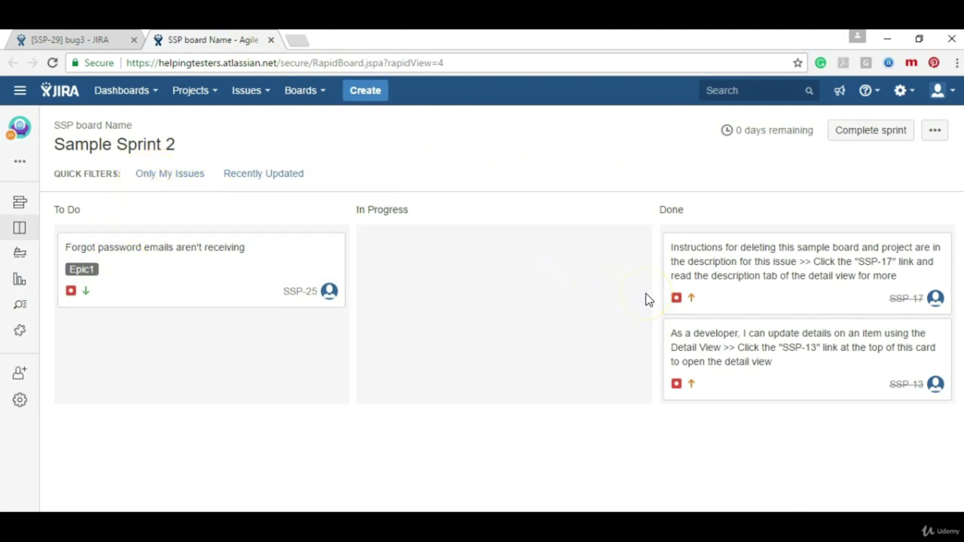
Try dragging SSP-17 from Done toward In Progress, then go back to the filter's issue view.
drag(839, 289, 675, 301)
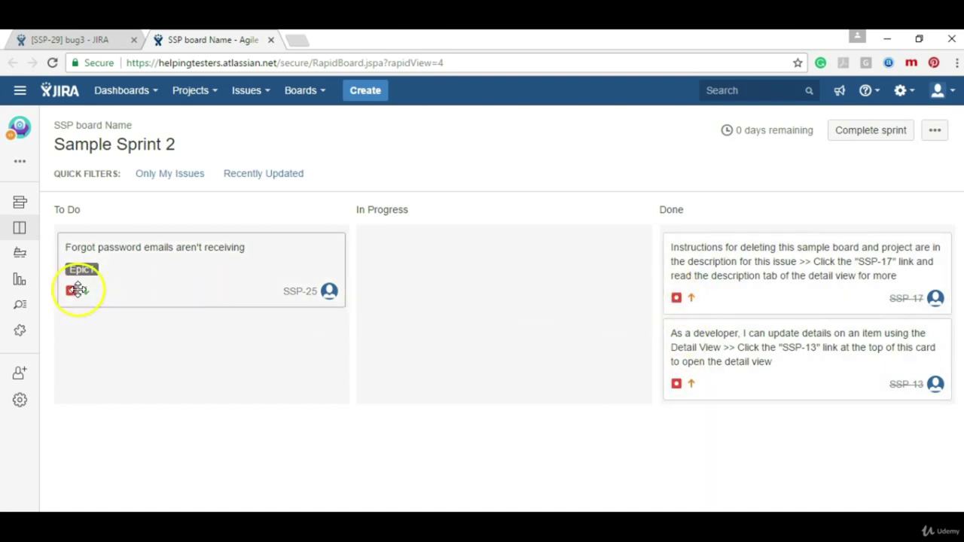
click(51, 43)
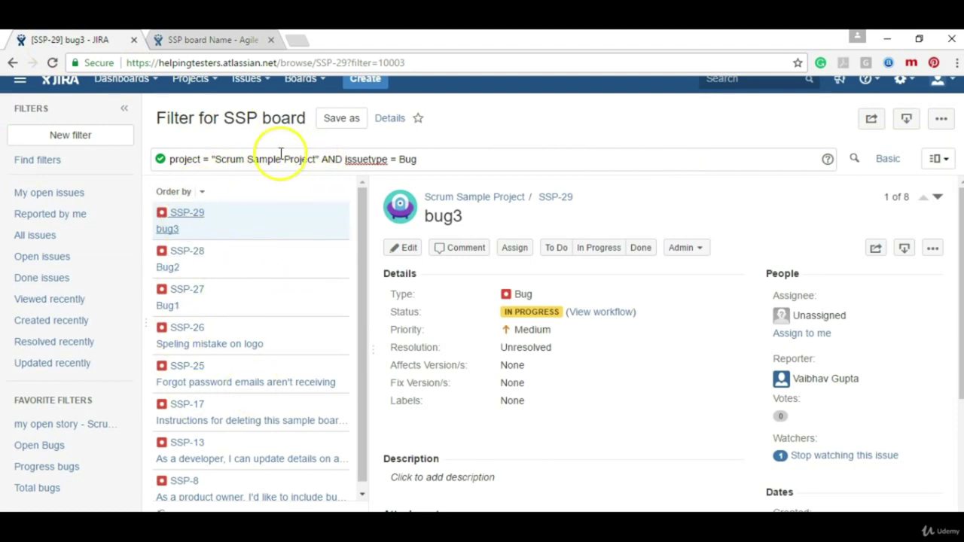
click(210, 43)
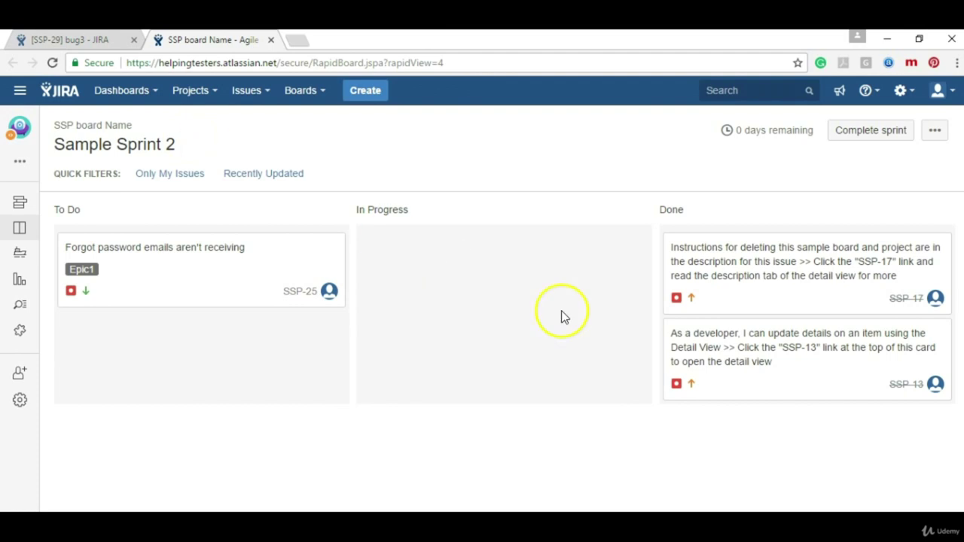
click(57, 39)
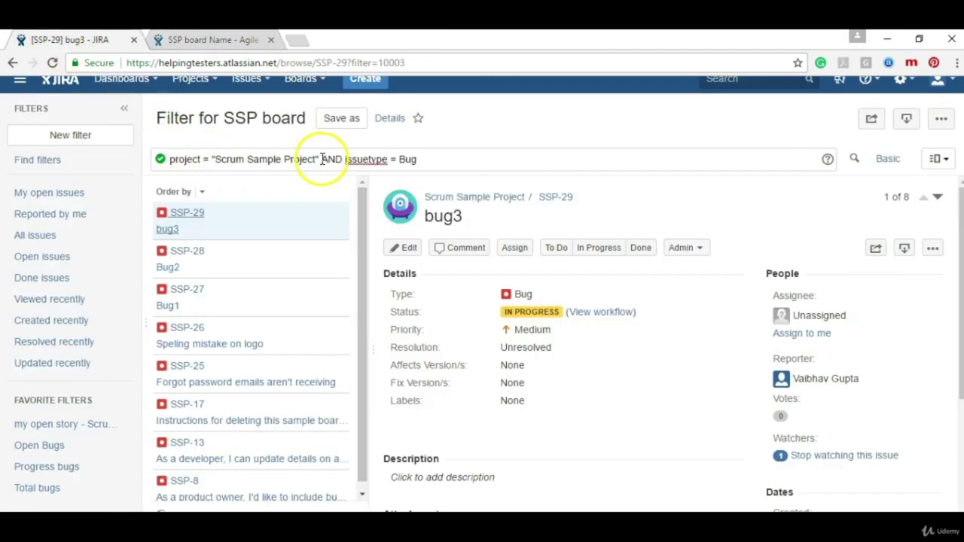
Remove 'AND issuetype = Bug', leaving project = "Scrum Sample Project", then run and save the filter.
drag(322, 159, 445, 142)
key(BackSpace)
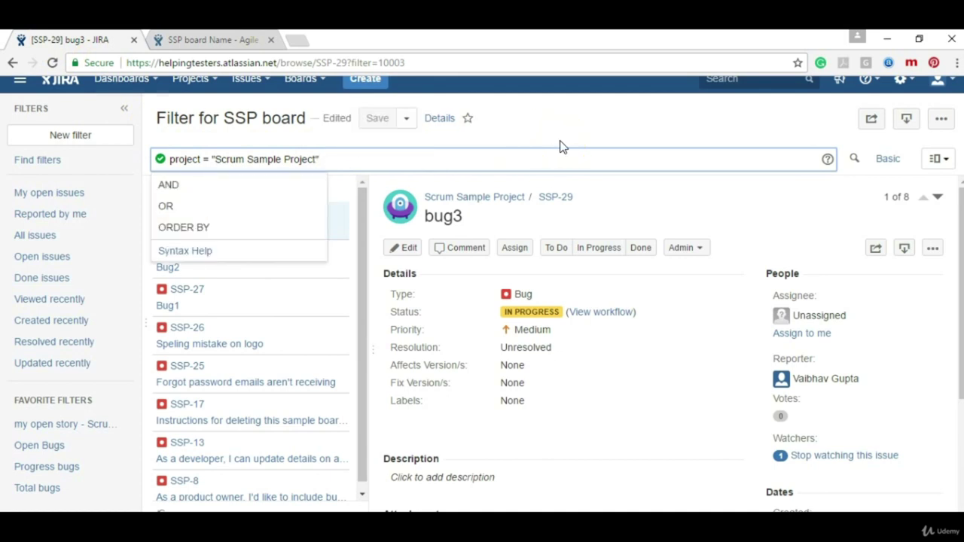
click(852, 159)
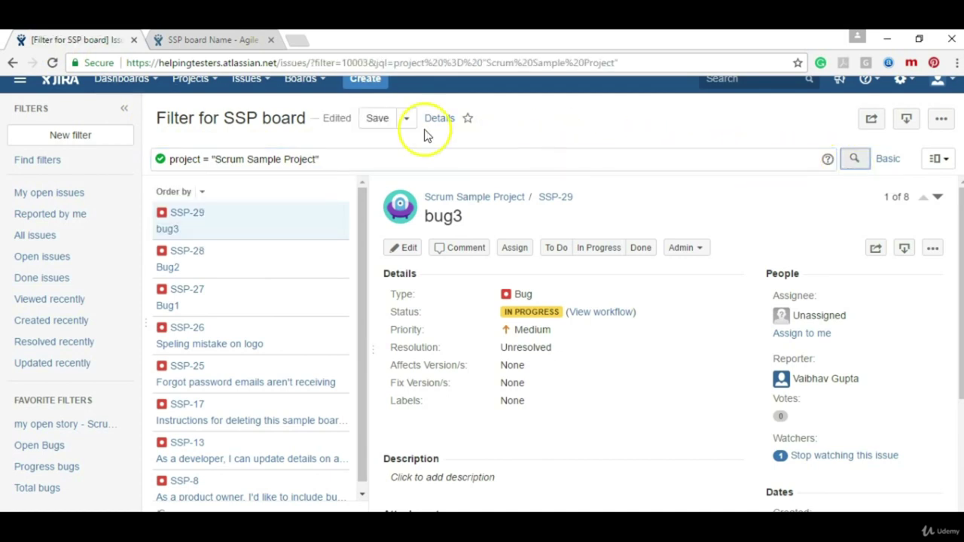
click(378, 119)
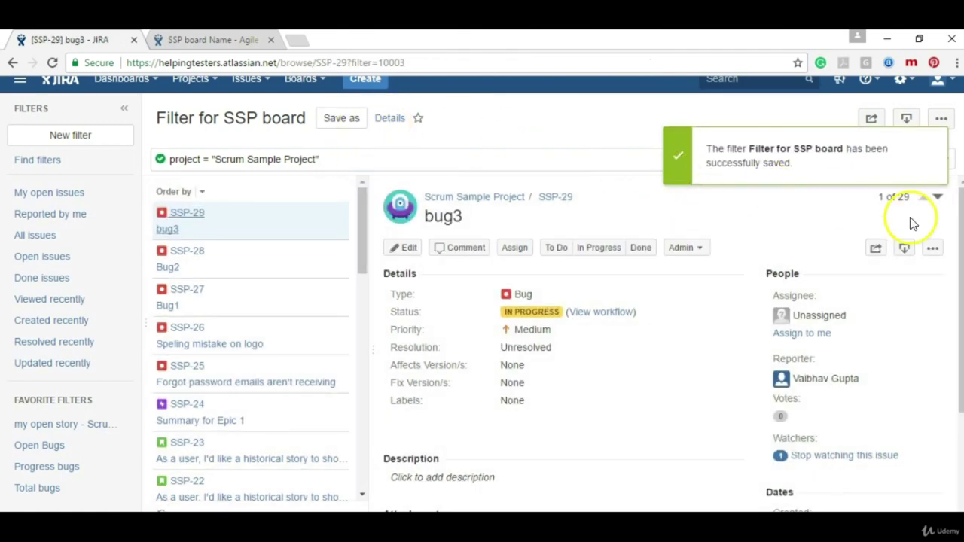
click(238, 41)
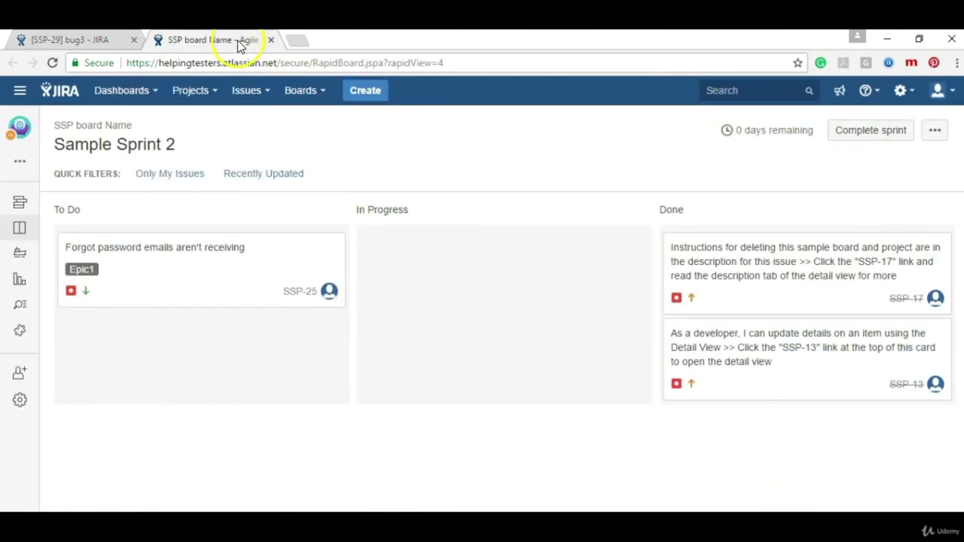
Open Board settings from the sprint board's extra-actions menu.
click(252, 60)
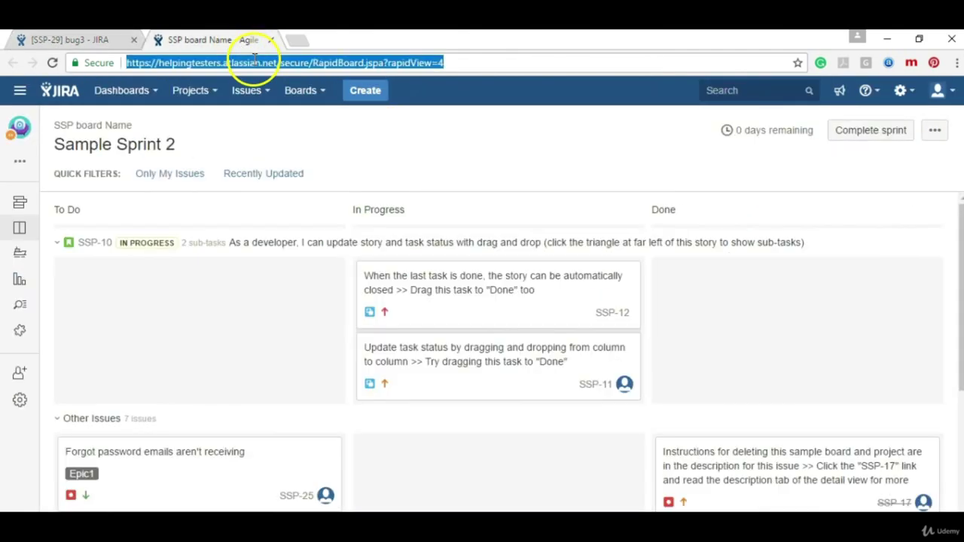
click(570, 134)
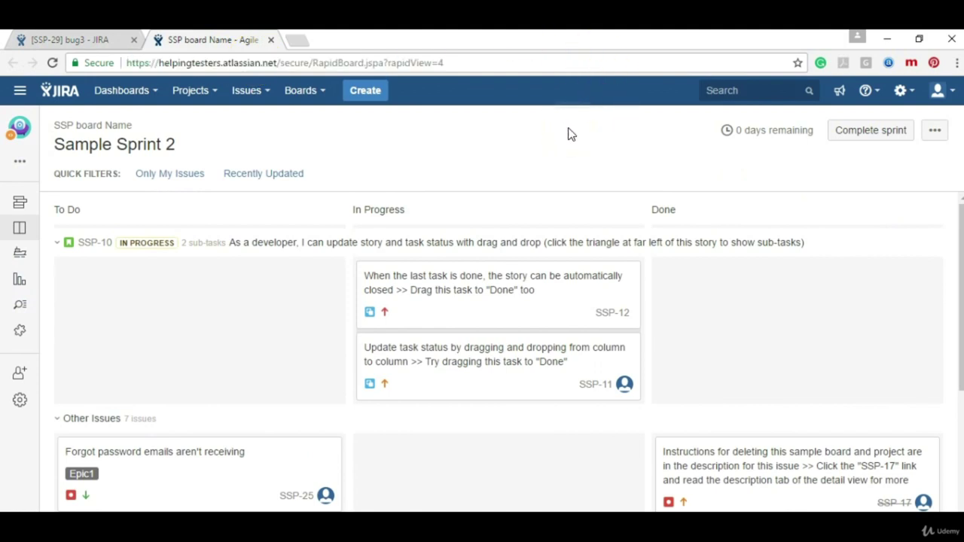
click(79, 41)
click(211, 40)
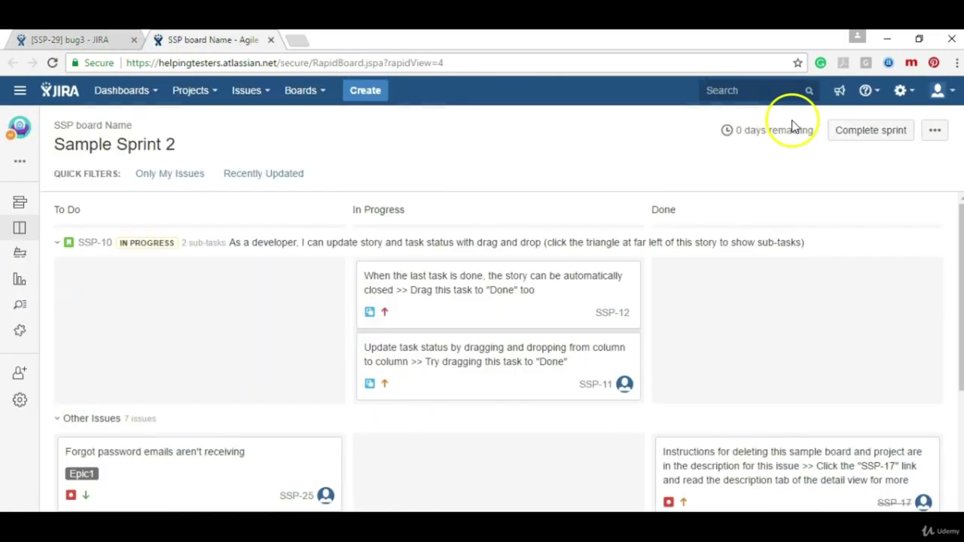
click(932, 134)
click(904, 155)
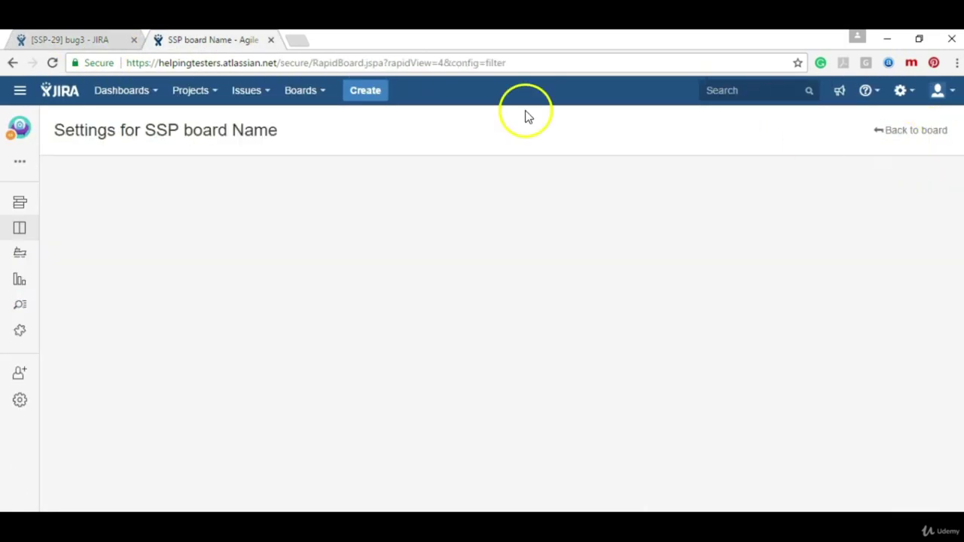
In the filter tab, open SSP board Name settings from the recent boards list.
click(105, 41)
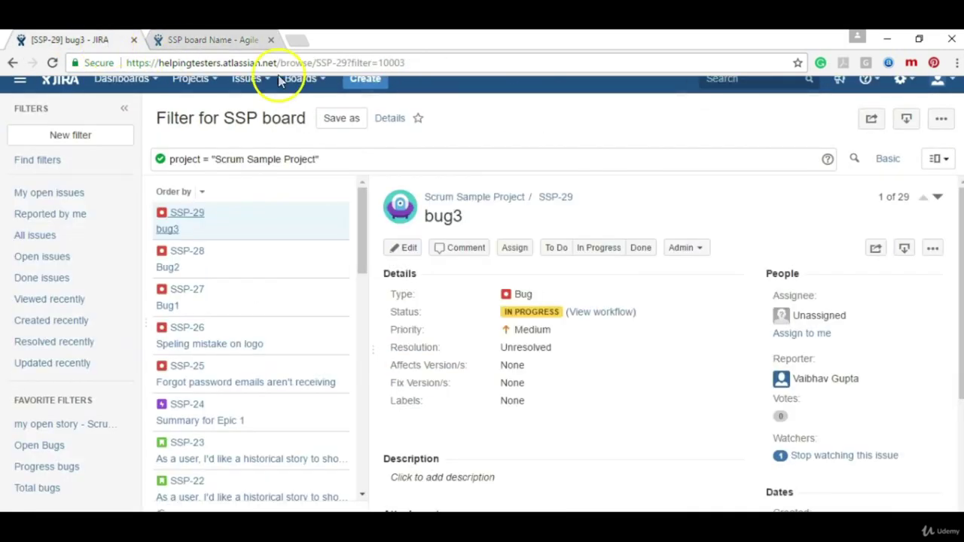
click(316, 83)
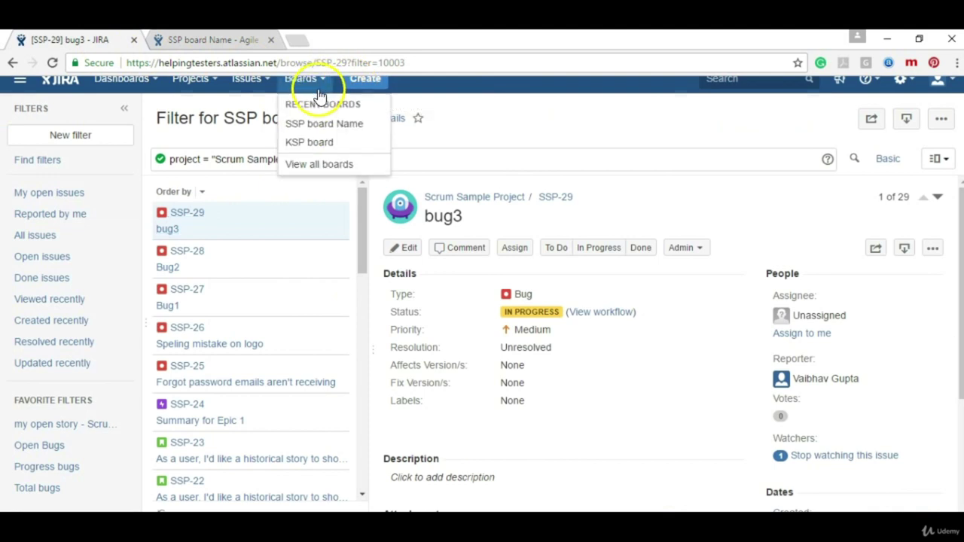
click(320, 123)
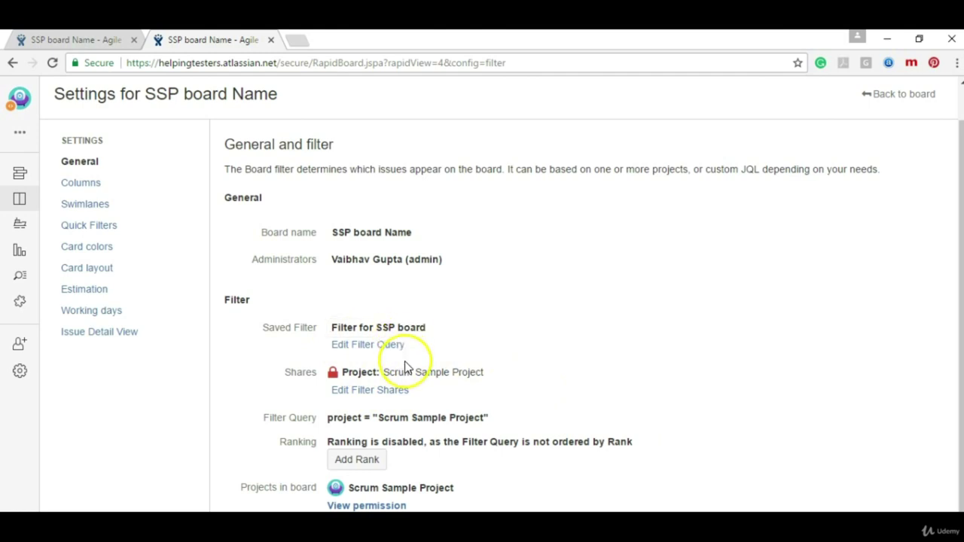
Review the Filter Query project = "Scrum Sample Project", glance at the board, then go to Columns.
triple_click(375, 418)
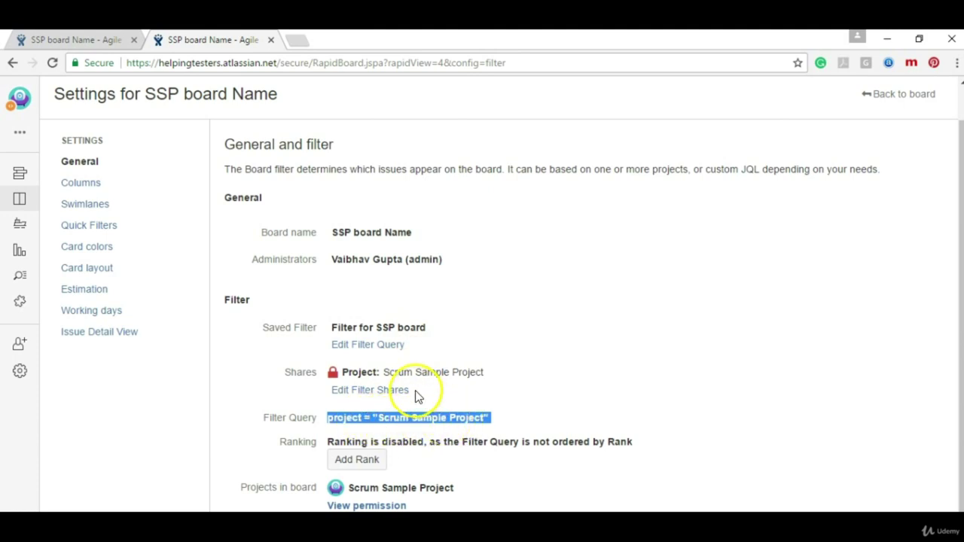
click(659, 362)
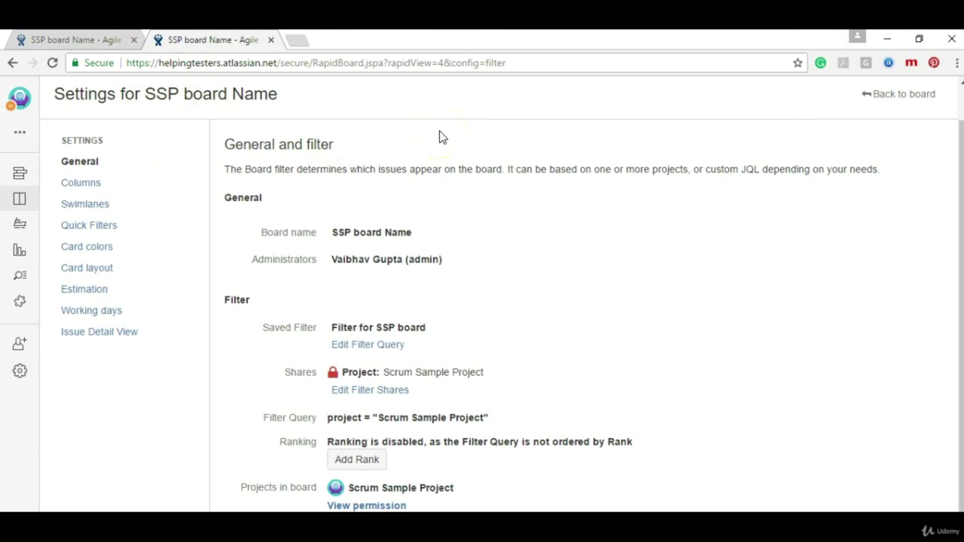
click(109, 36)
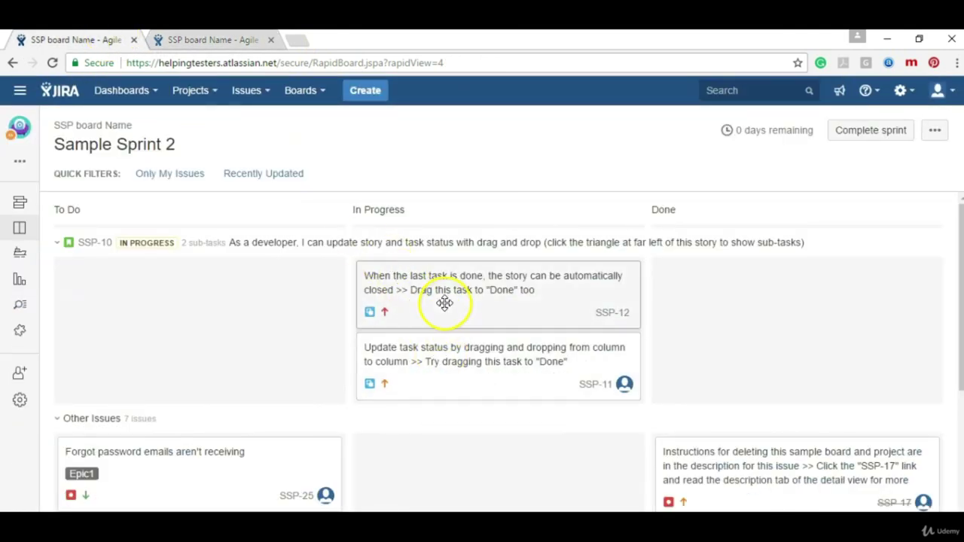
click(222, 39)
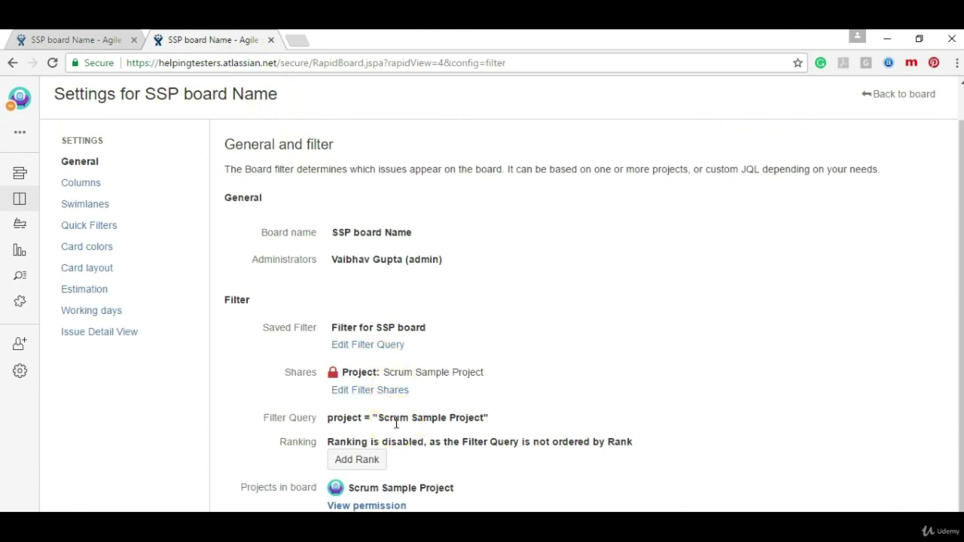
click(108, 484)
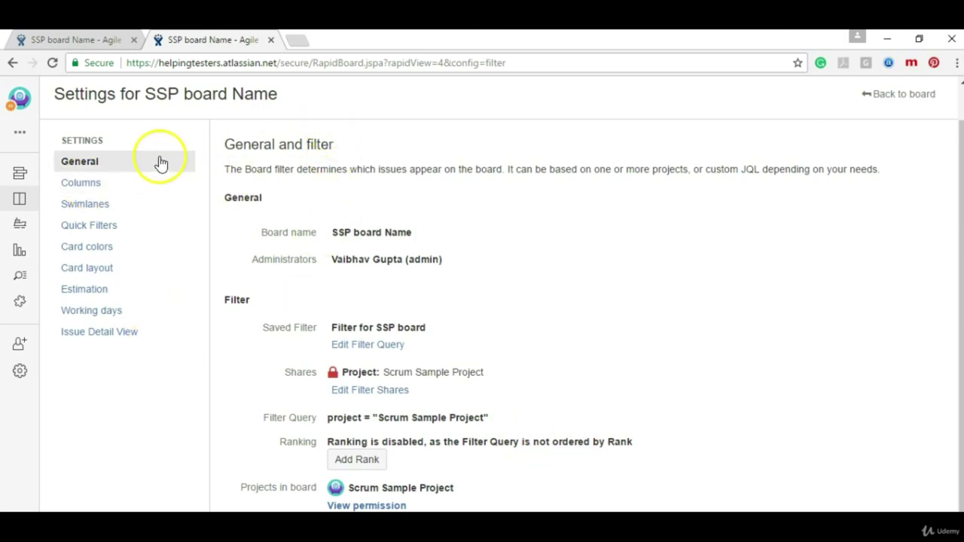
click(112, 182)
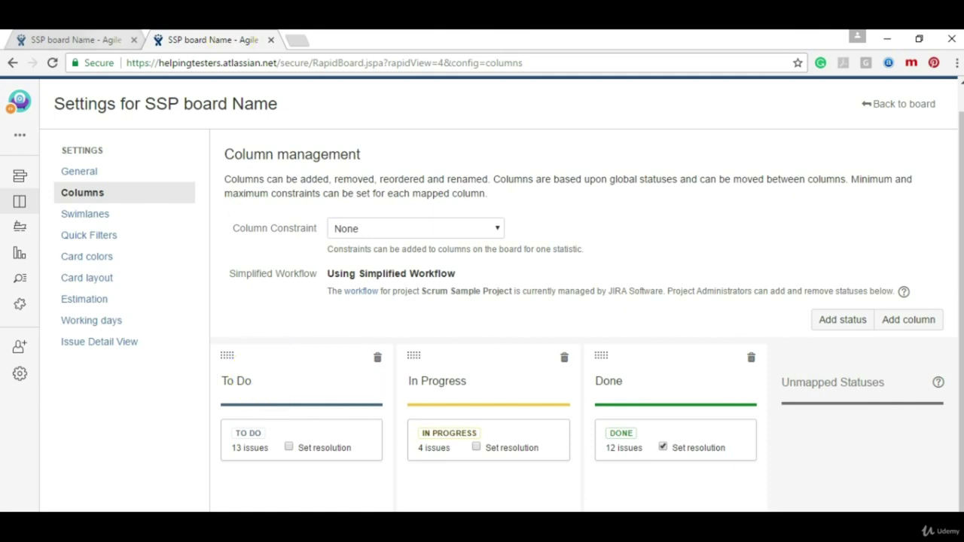
Rename the To Do column to Open and reload the sprint board to confirm.
click(75, 39)
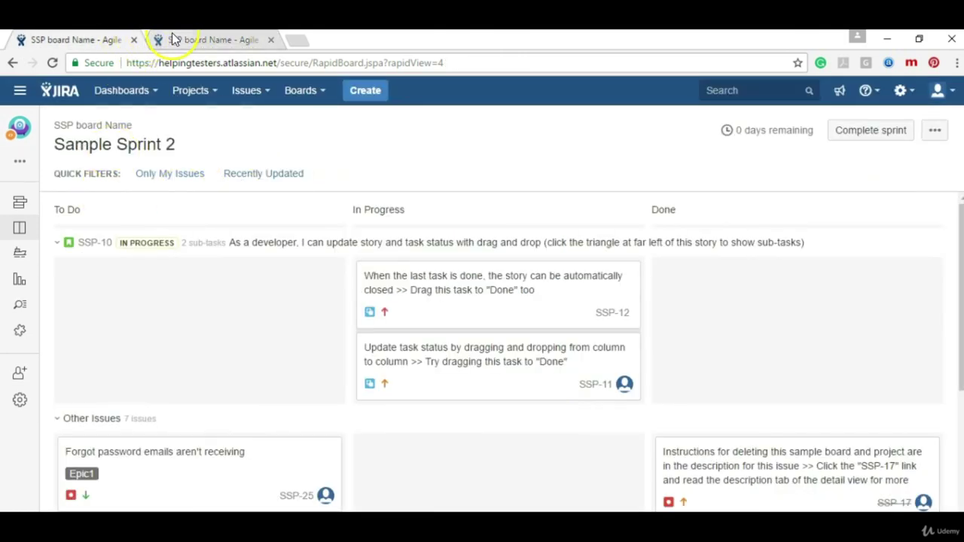
click(174, 39)
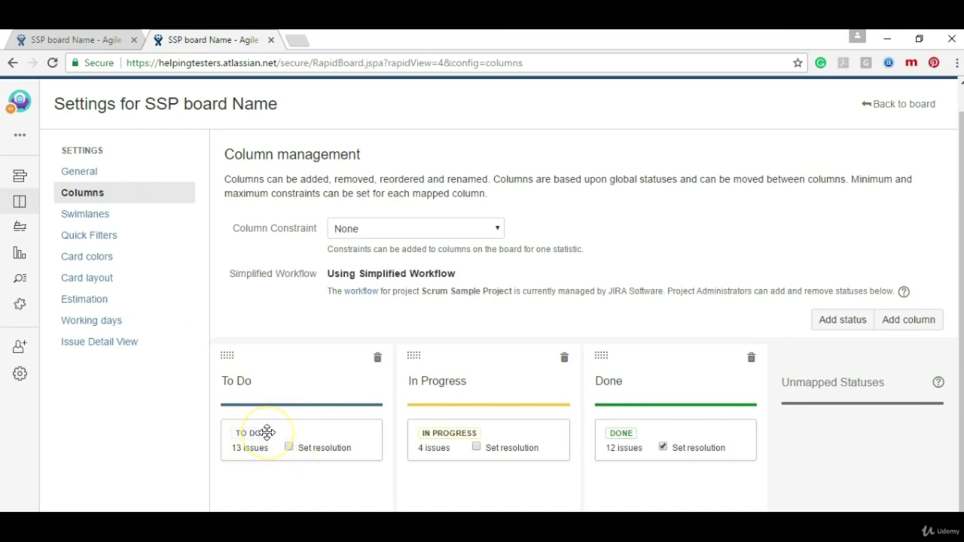
click(241, 381)
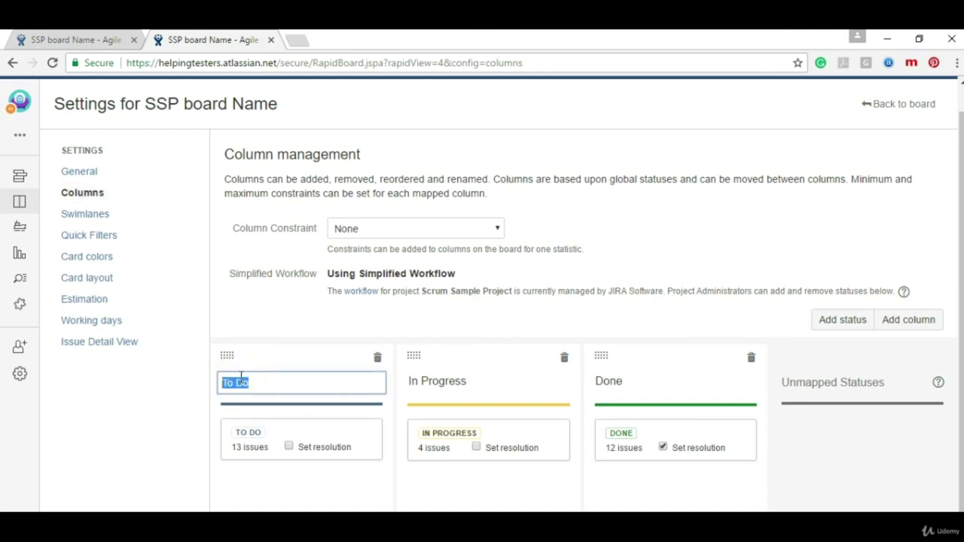
text(Open)
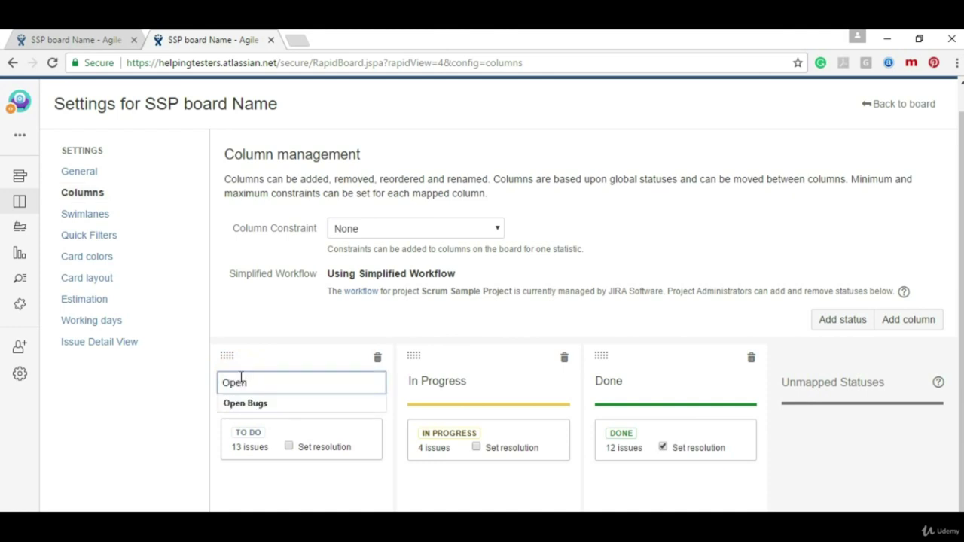
key(Return)
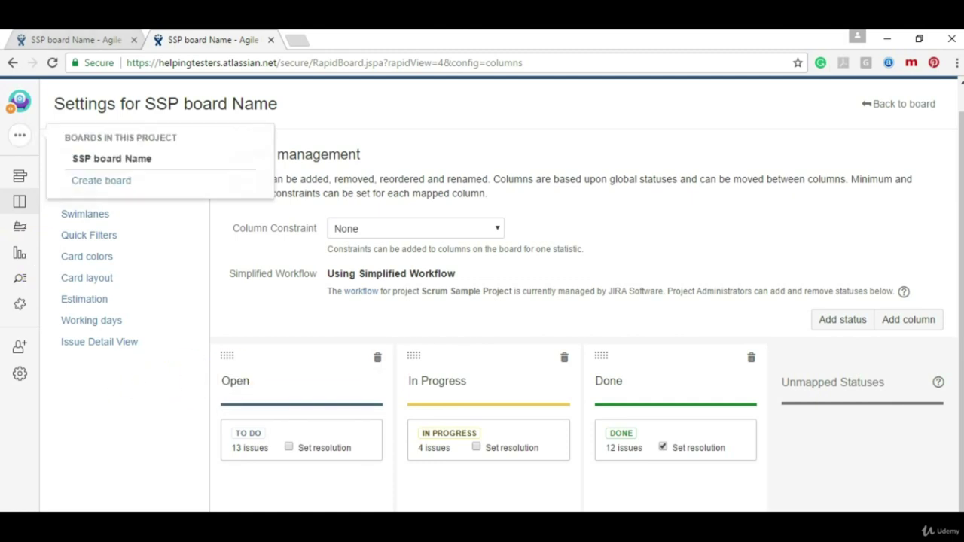
click(45, 39)
click(150, 66)
key(Return)
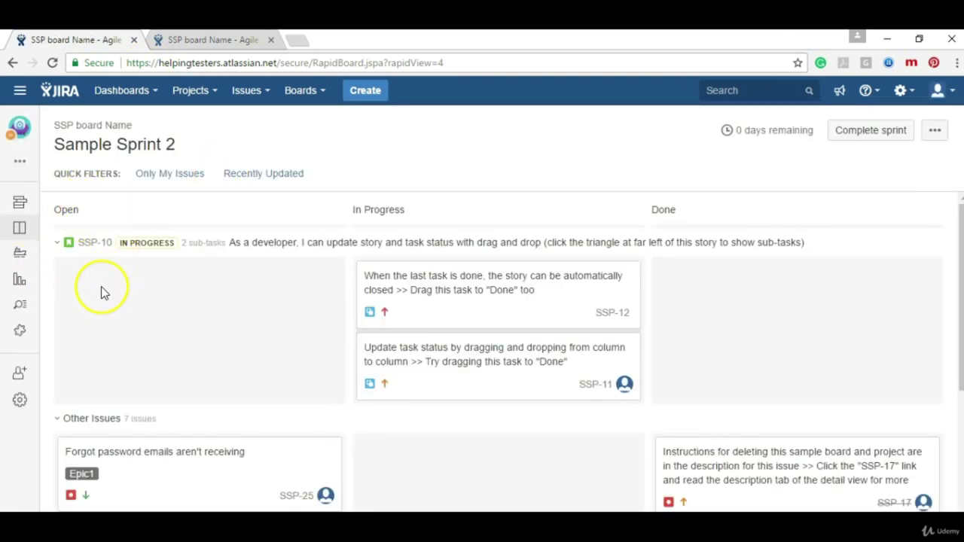
click(179, 44)
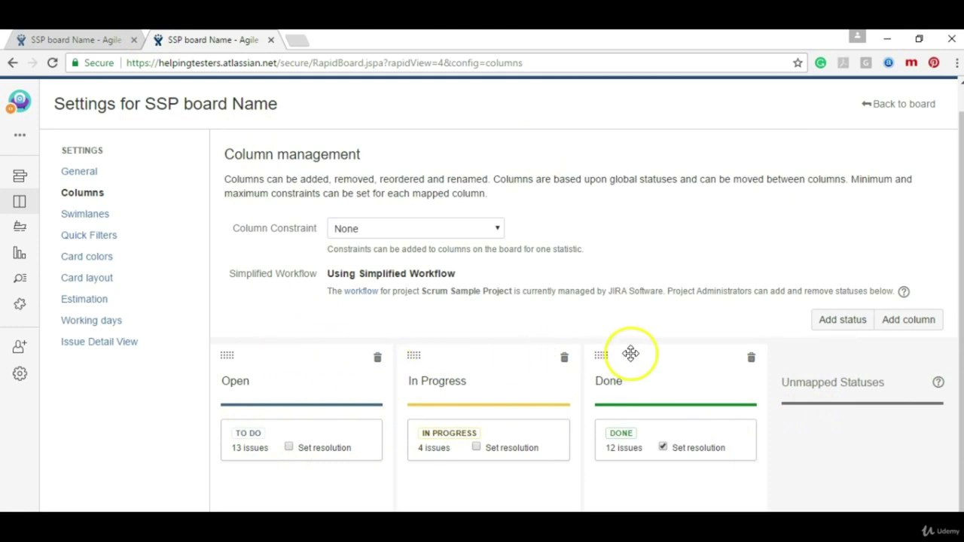
Add a new To Do column and drag it between Open and In Progress.
click(886, 316)
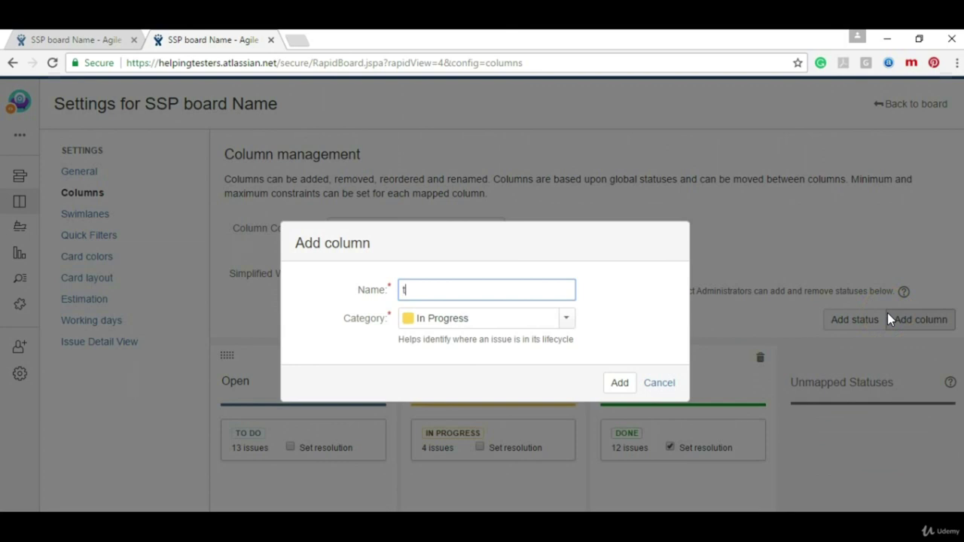
text(To Do)
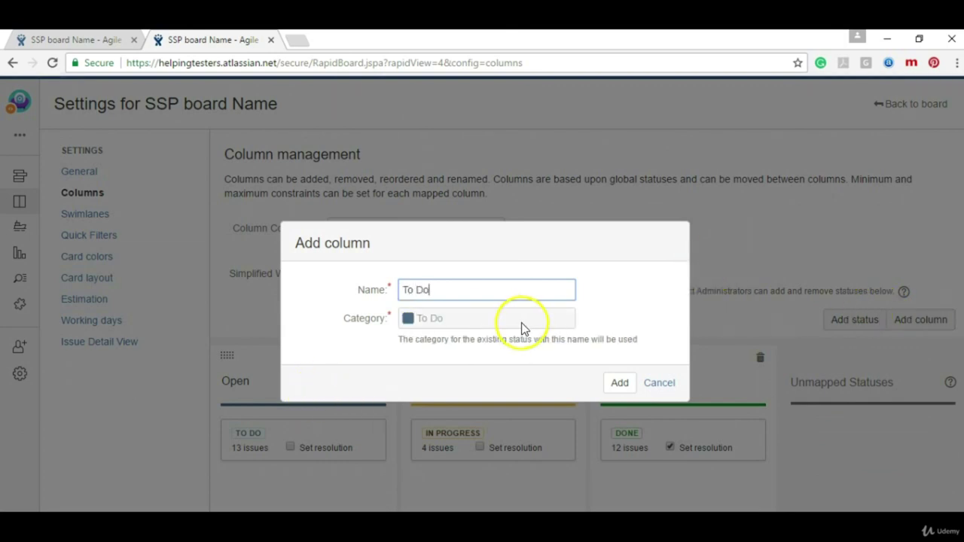
click(619, 383)
drag(607, 370, 456, 354)
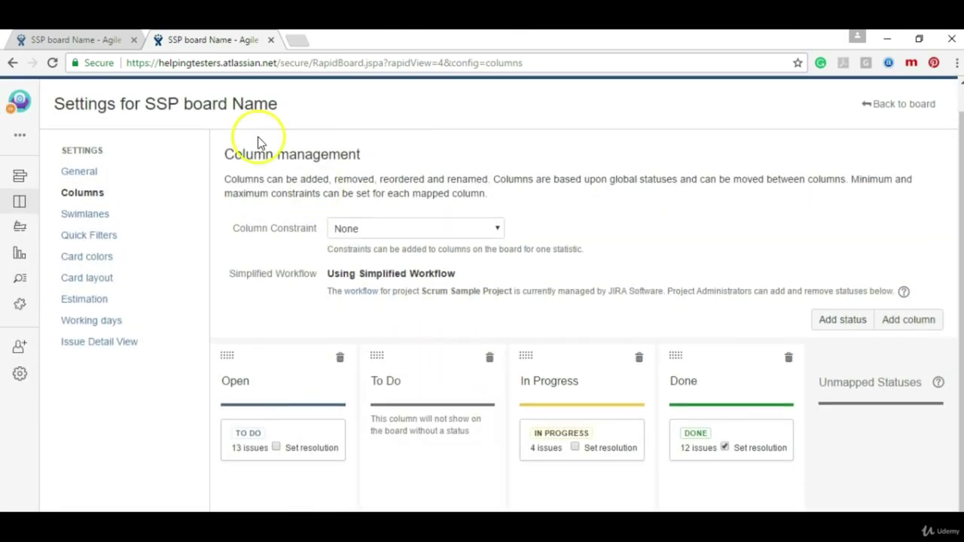
Reload the sprint board to confirm it shows four columns including the new ToDo.
click(75, 39)
click(178, 62)
text(\)
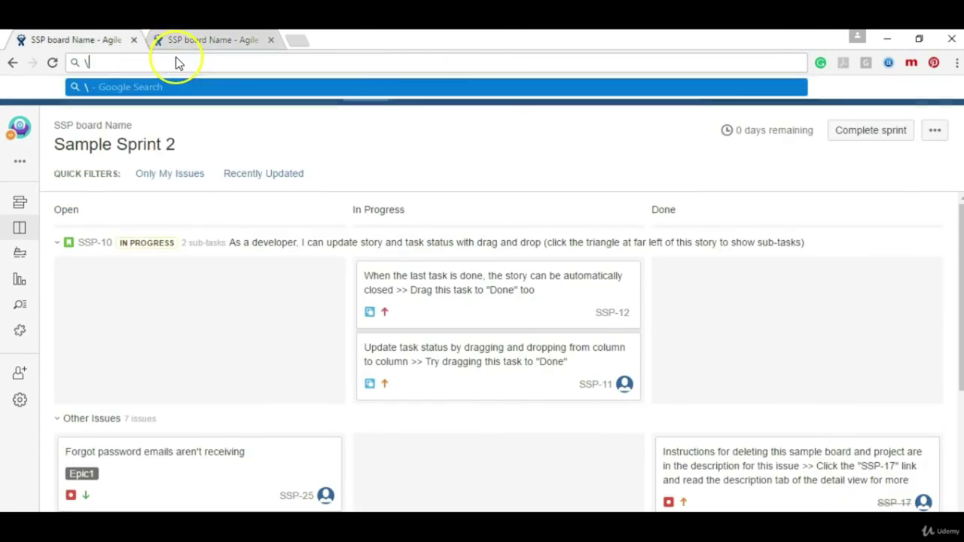
key(F5)
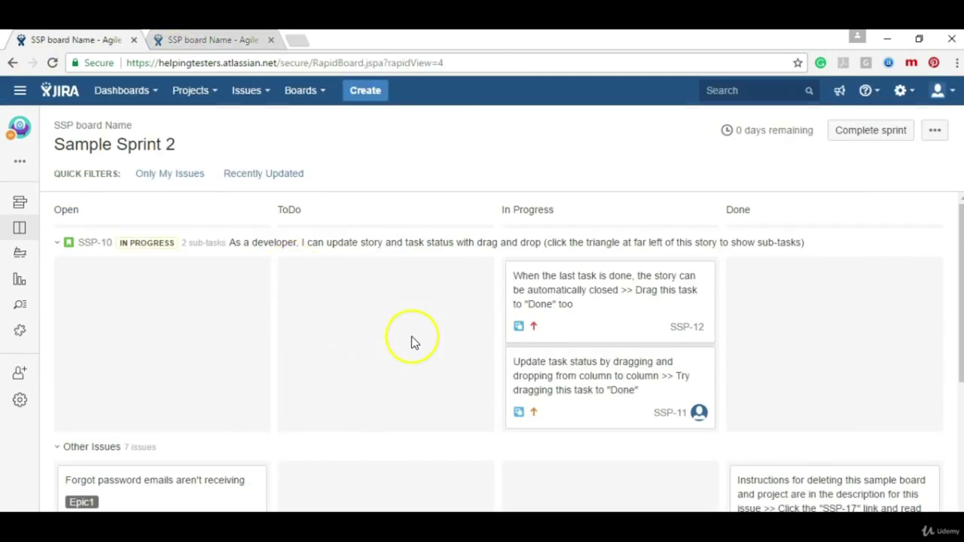
drag(960, 243, 946, 388)
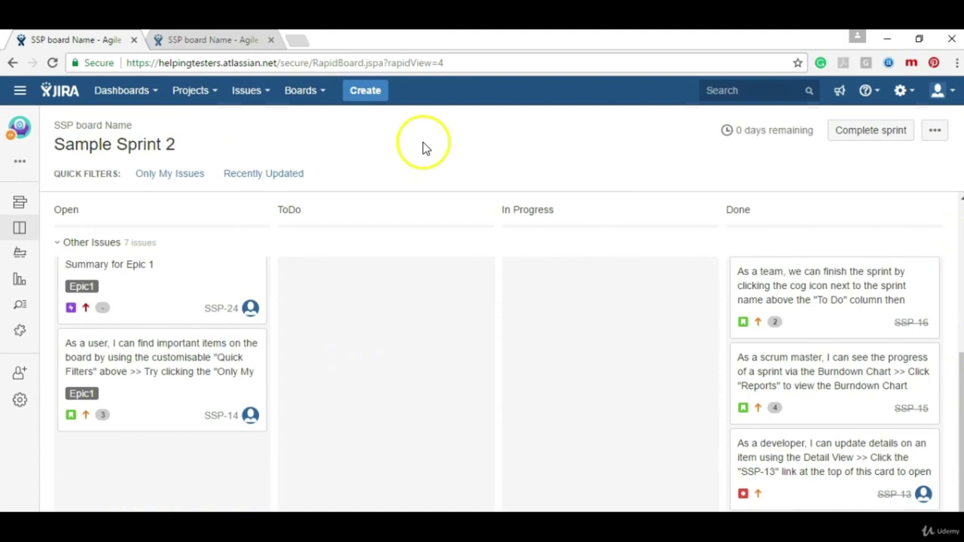
click(168, 39)
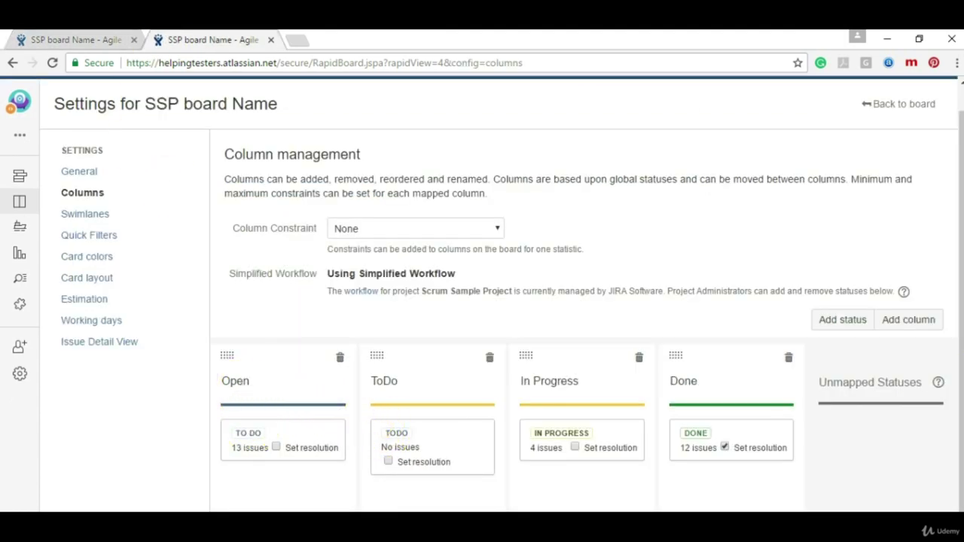
click(48, 39)
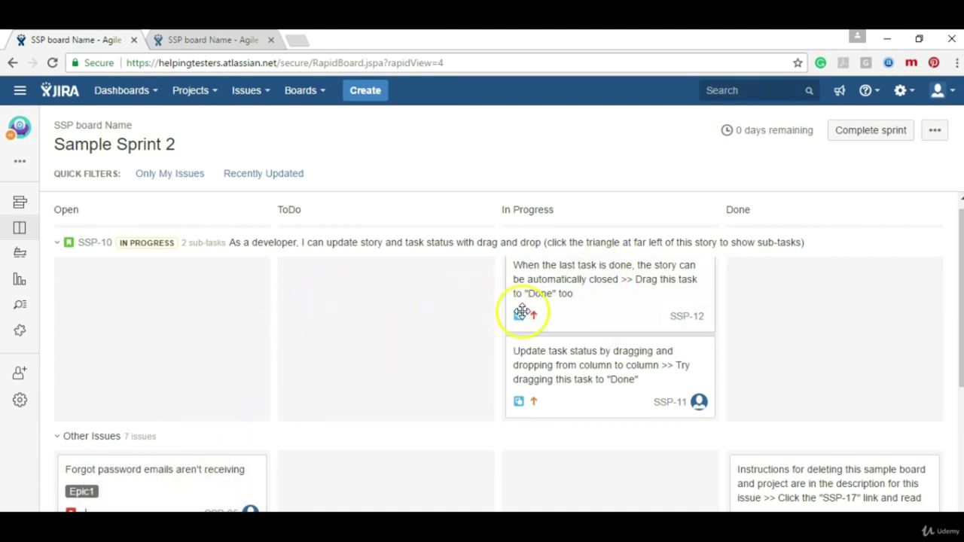
click(164, 41)
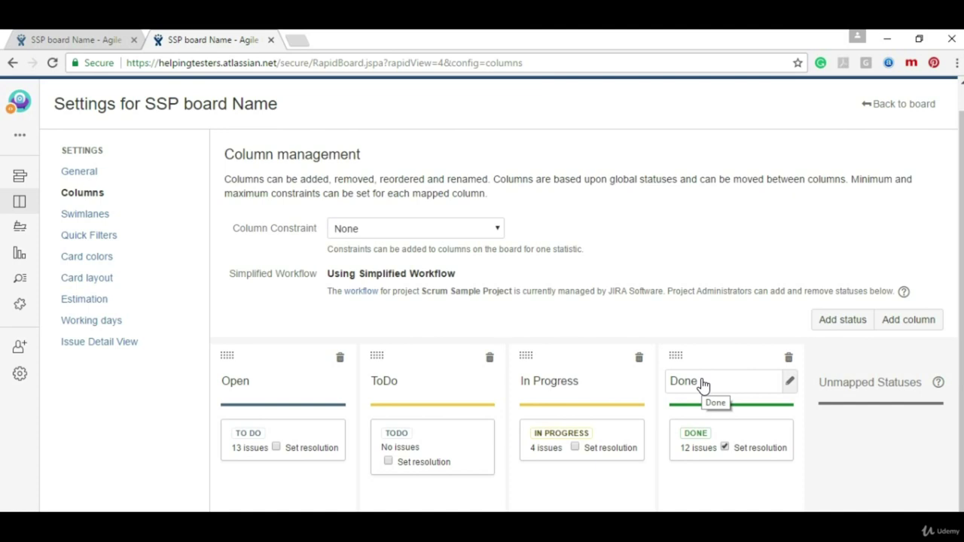
click(97, 38)
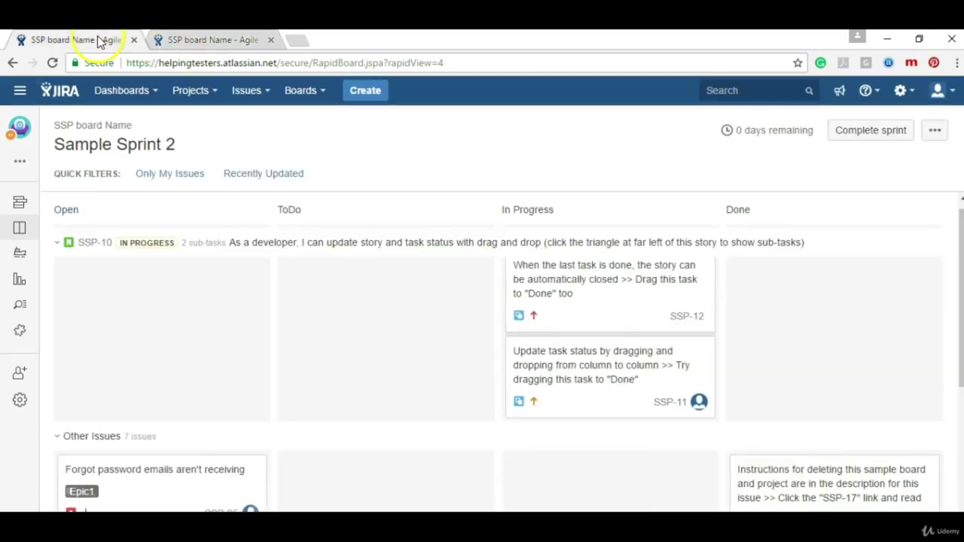
click(251, 37)
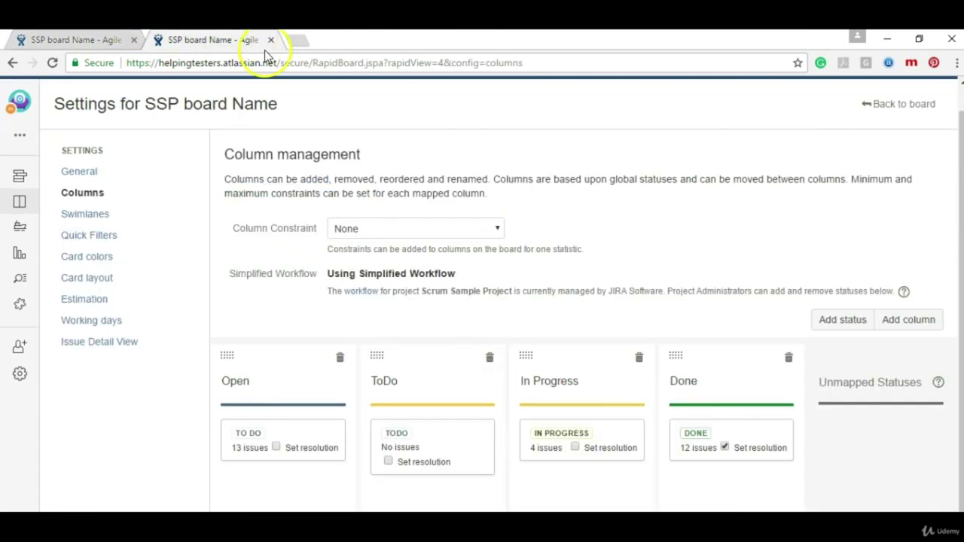
Delete the ToDo and In Progress columns, leaving Open and Done, and reload the board.
click(489, 358)
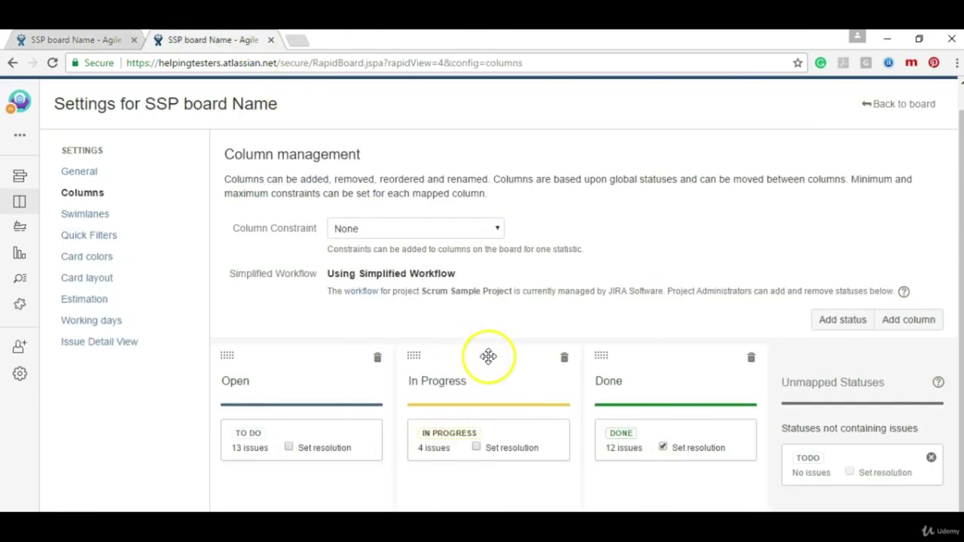
click(564, 359)
click(55, 40)
click(141, 63)
key(Return)
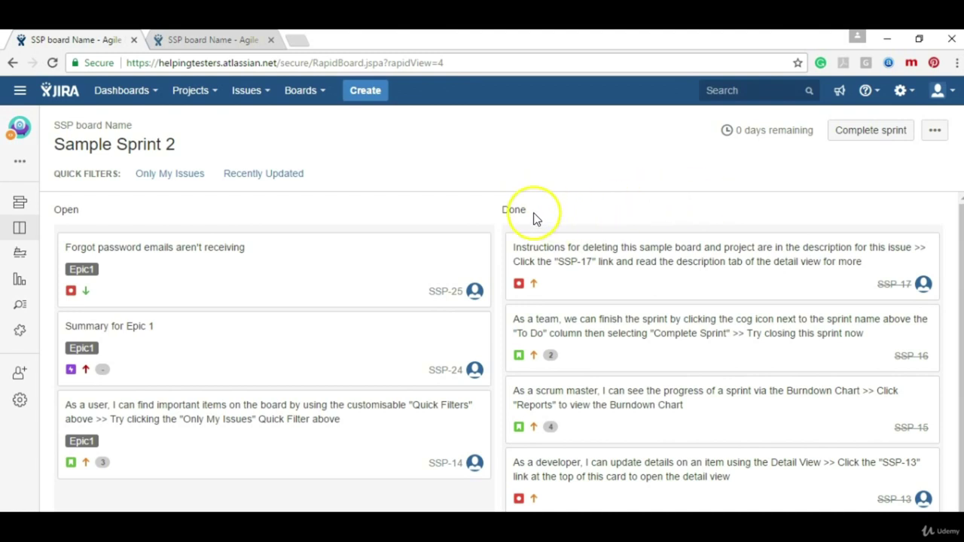
click(195, 39)
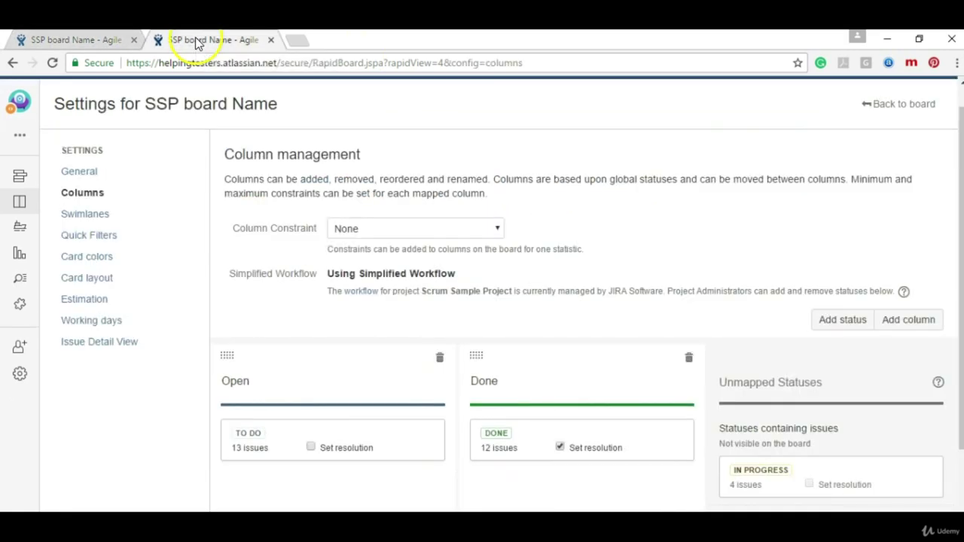
click(909, 320)
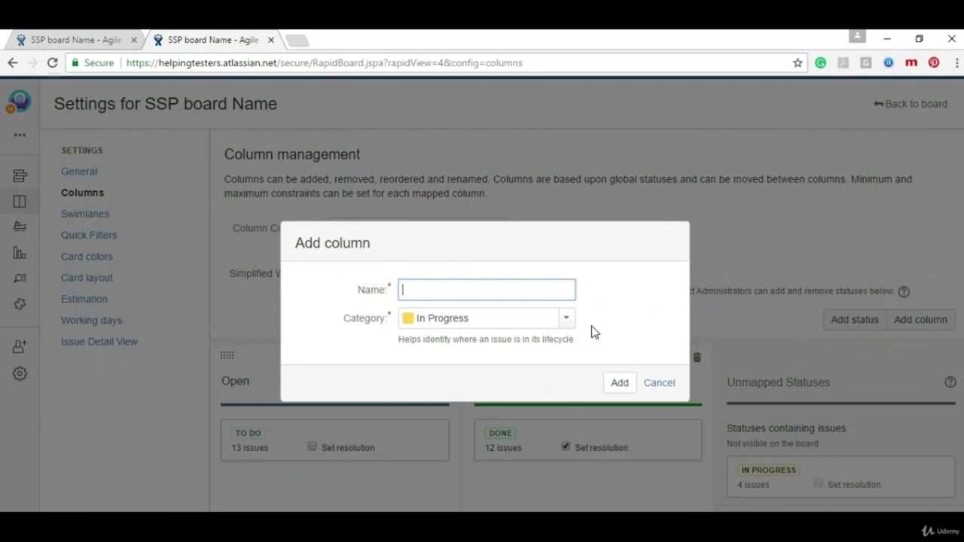
Add a new board column named 'Work in Progres' between Open and Done.
text(Work in Progres)
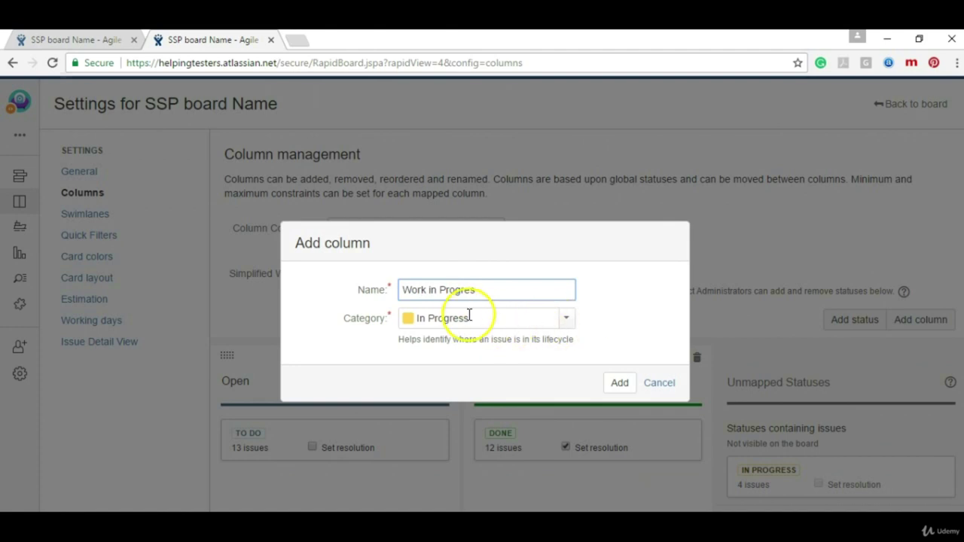
click(611, 391)
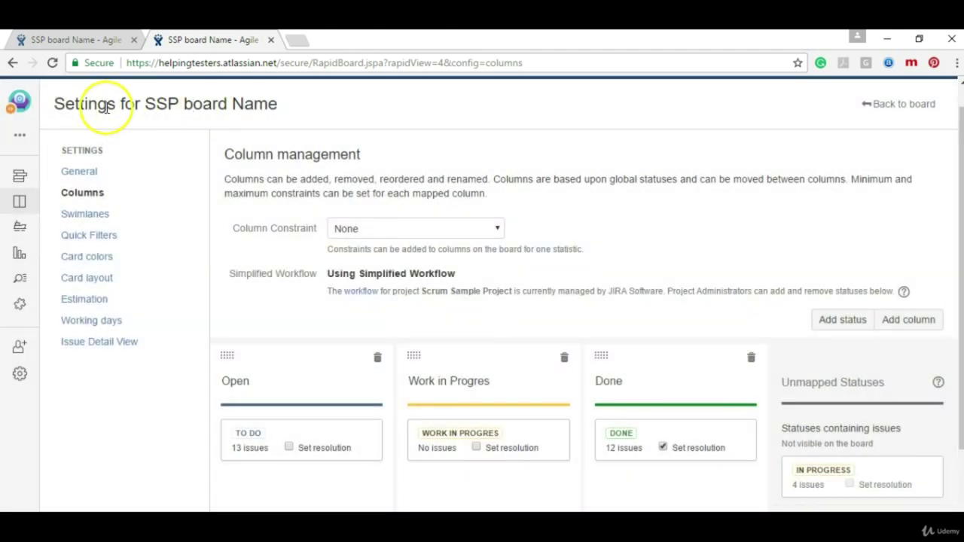
click(70, 43)
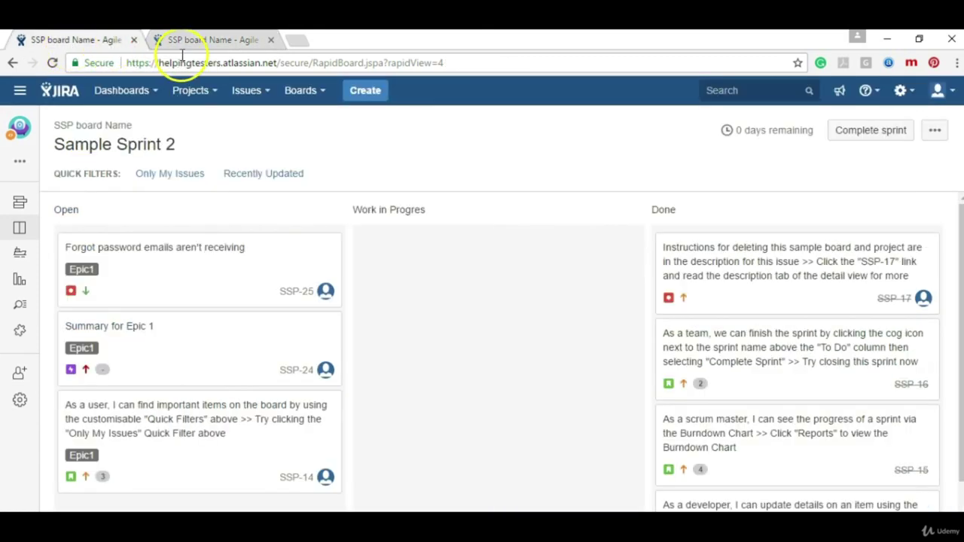
click(202, 36)
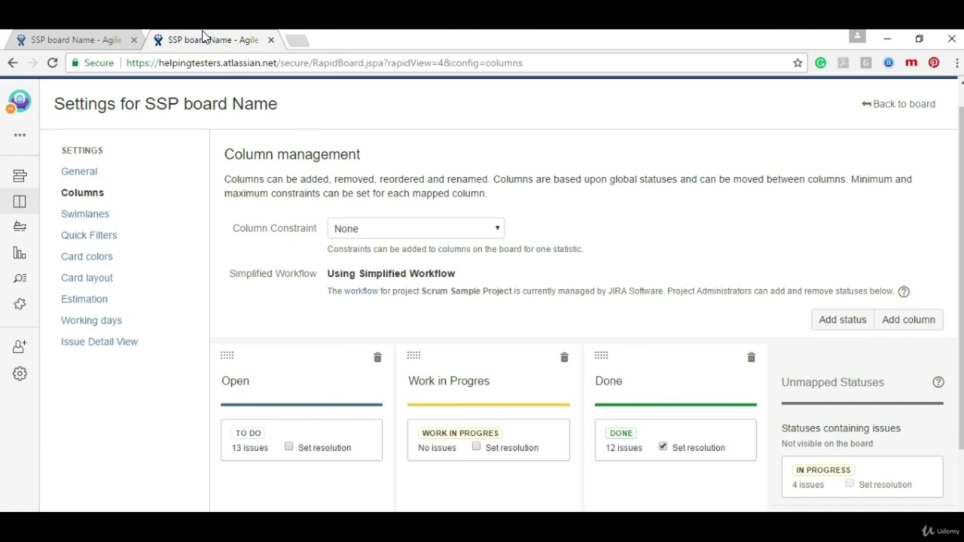
Reload the sprint board to confirm Work in Progres holds the 4 In Progress issues.
click(68, 39)
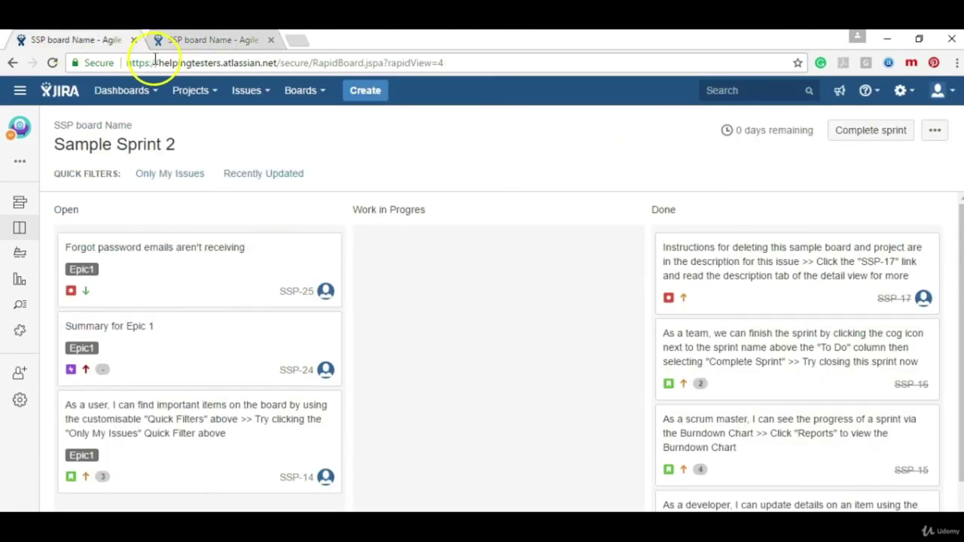
click(160, 63)
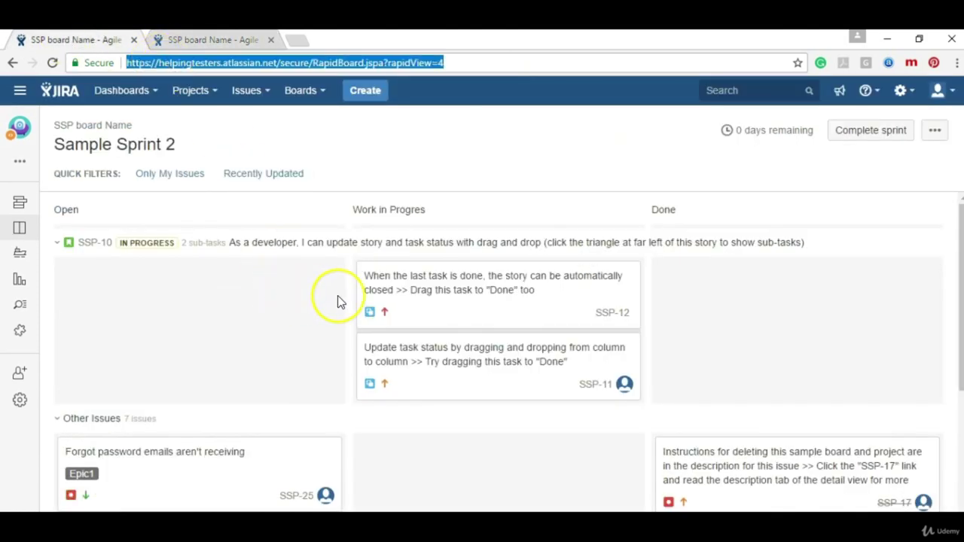
click(302, 146)
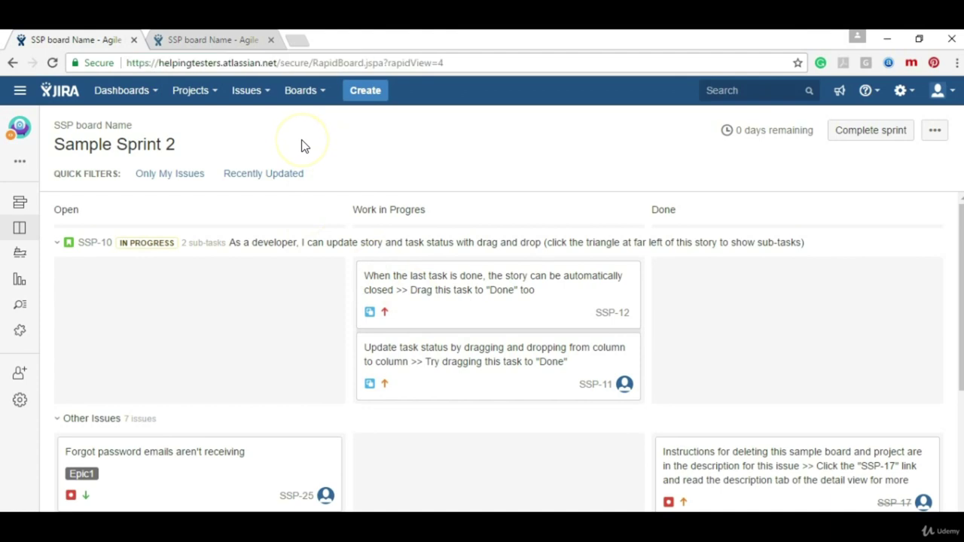
click(161, 40)
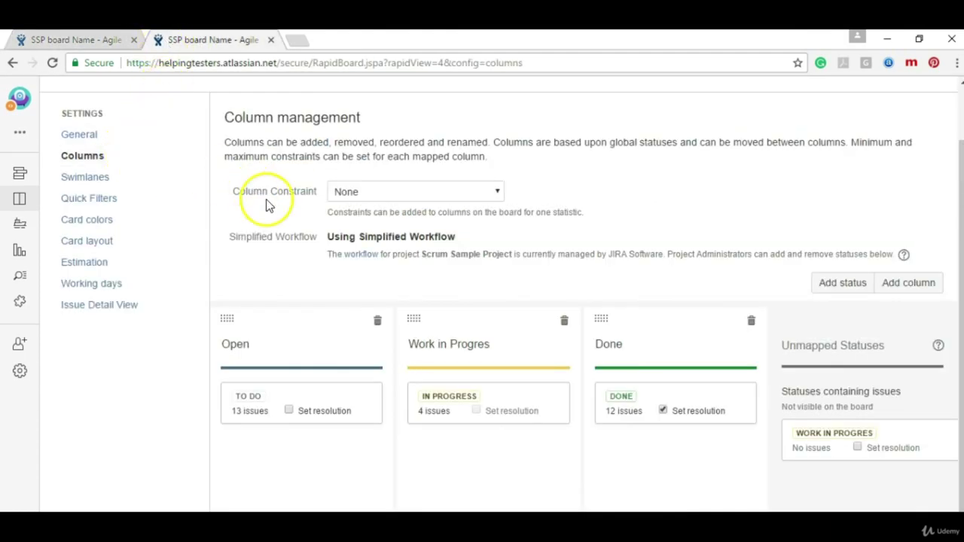
click(333, 194)
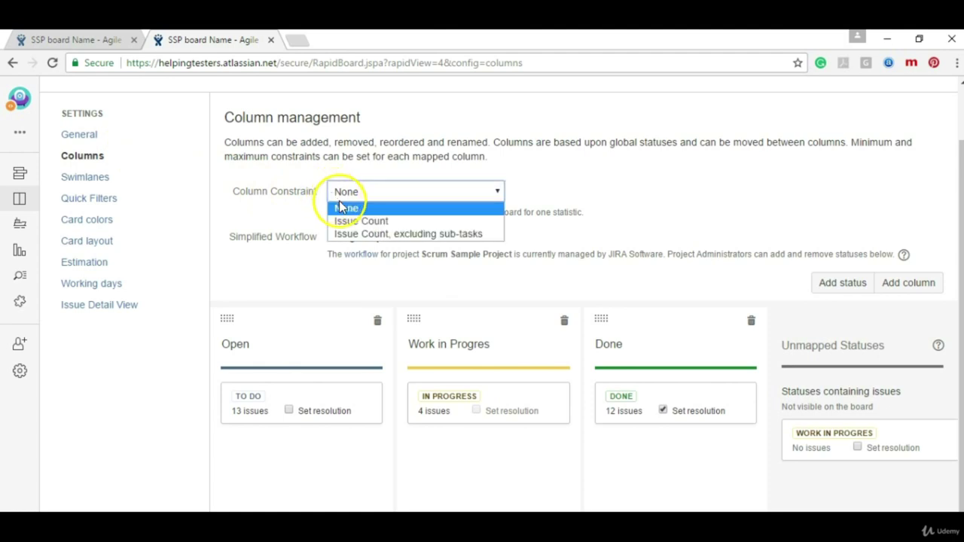
Switch column constraints to Issue Count, with minimum 0 and maximum 2 for Open and Done.
click(358, 228)
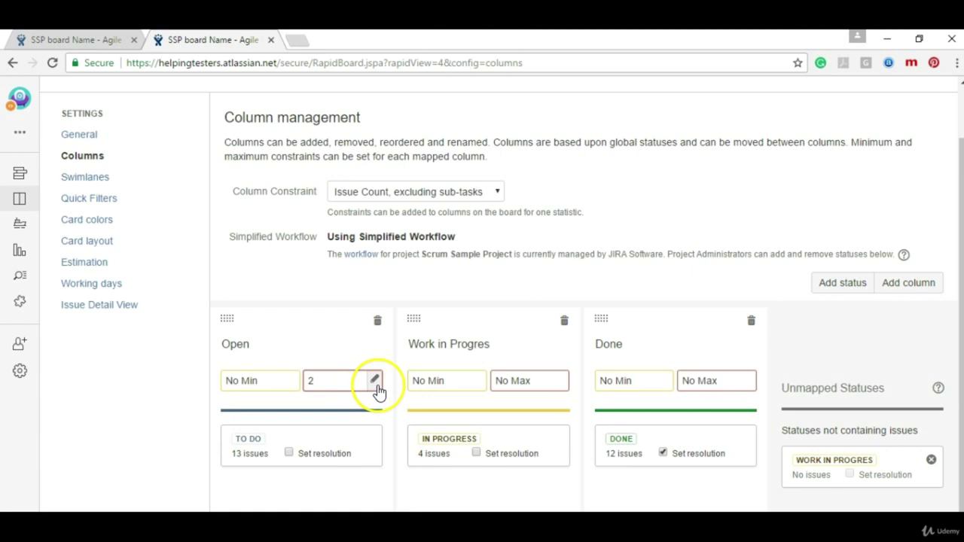
click(372, 380)
click(287, 382)
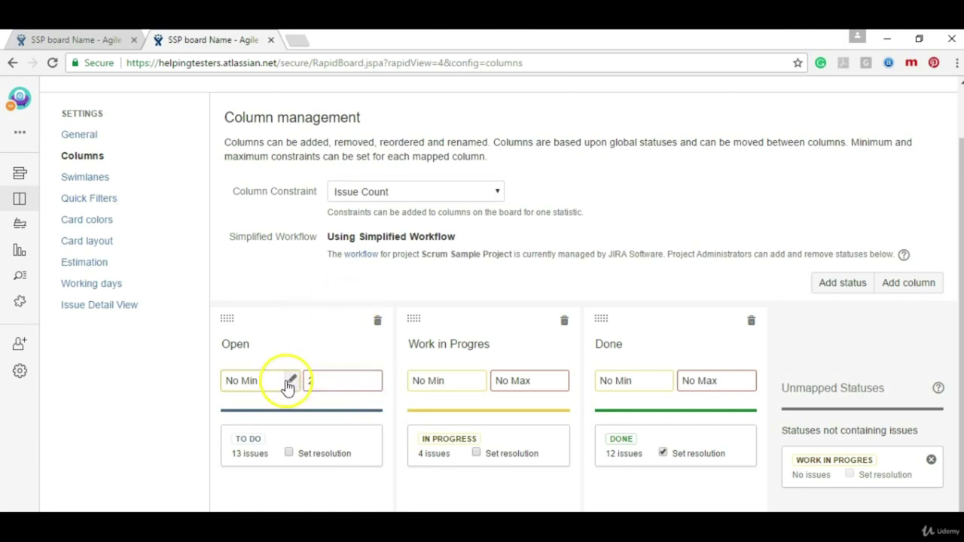
text(0)
click(424, 381)
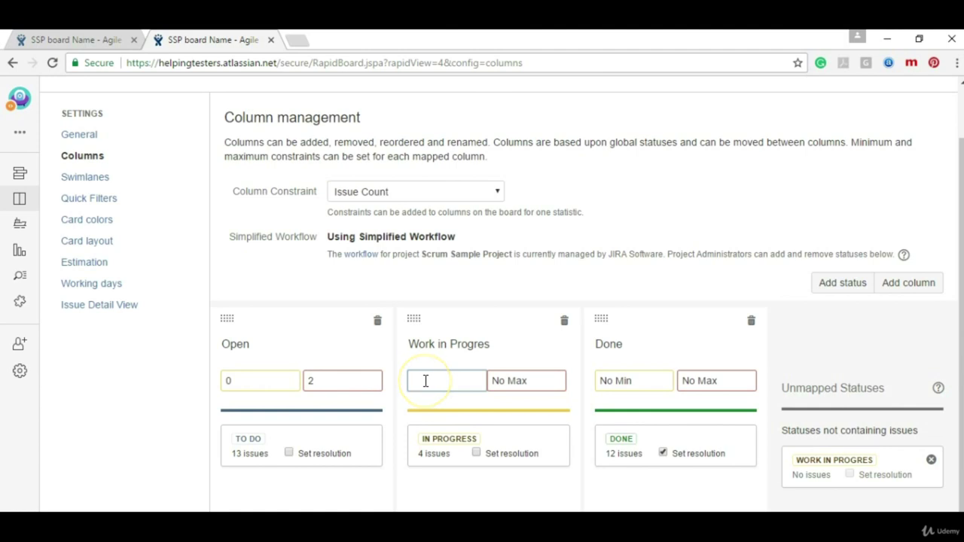
text(0)
click(514, 379)
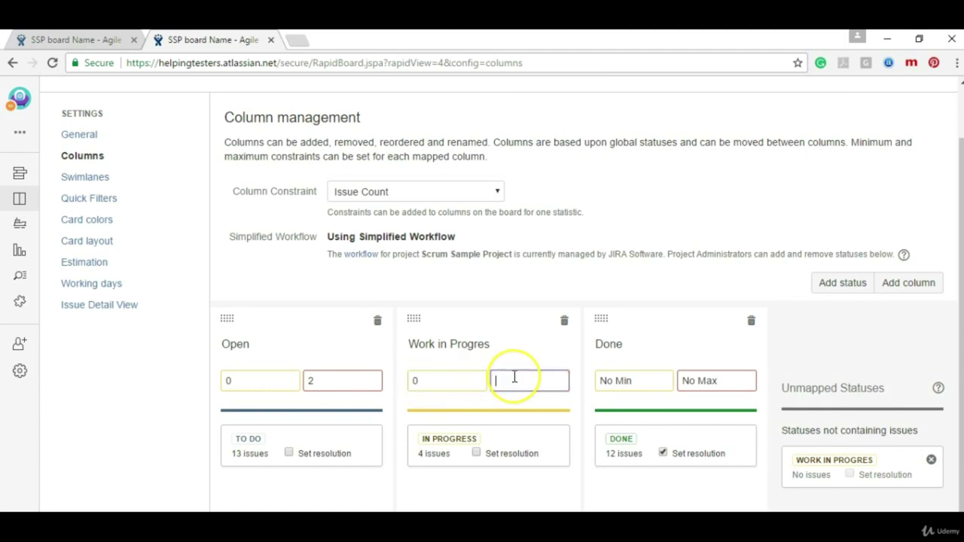
click(603, 381)
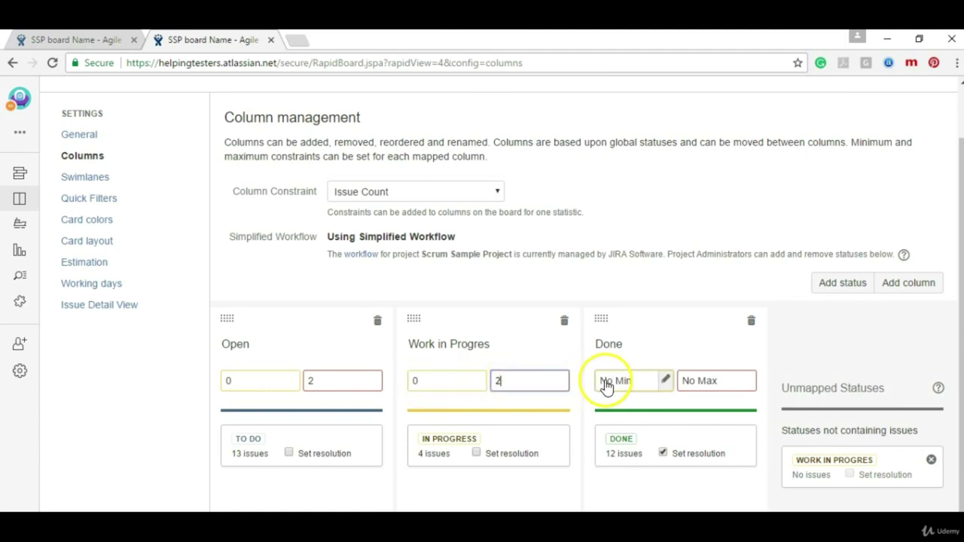
click(689, 382)
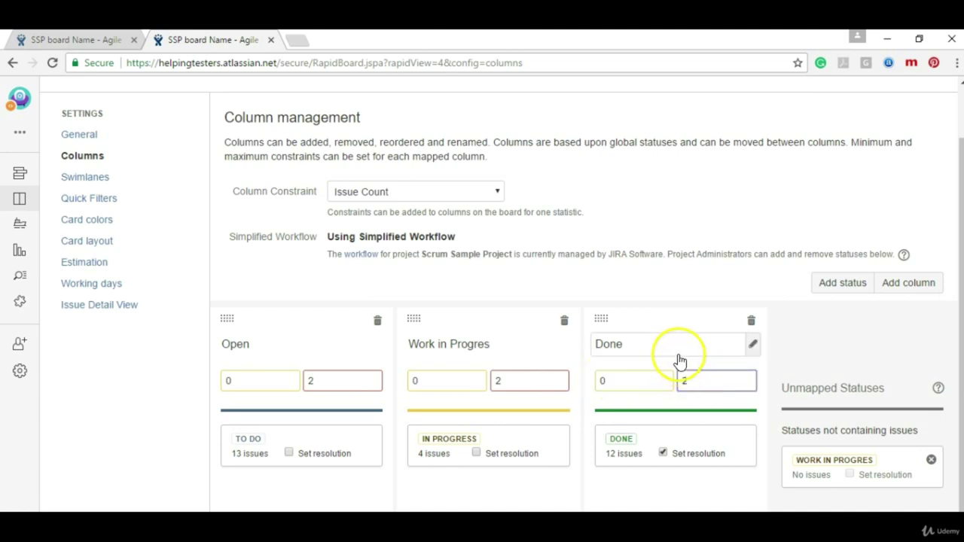
click(648, 247)
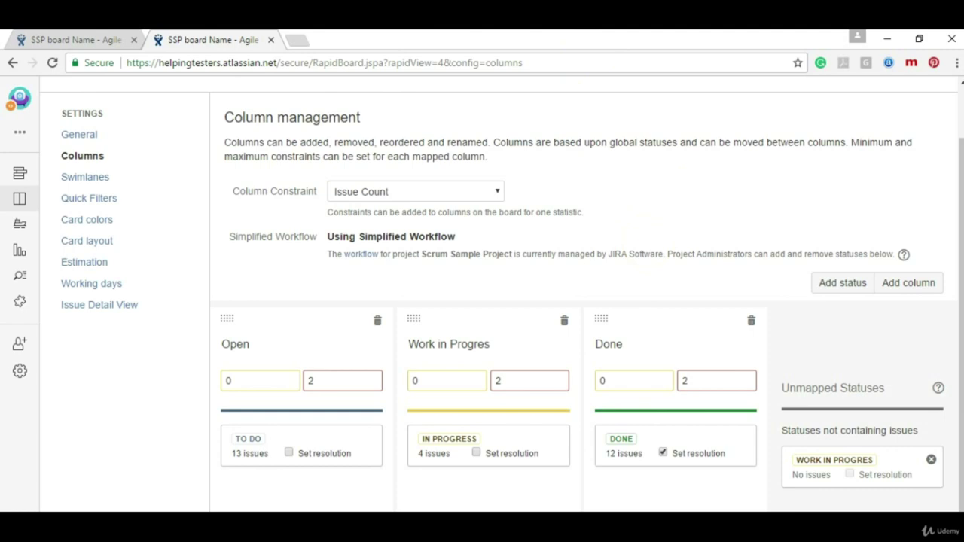
Reload the sprint board to display the new column limits.
click(90, 40)
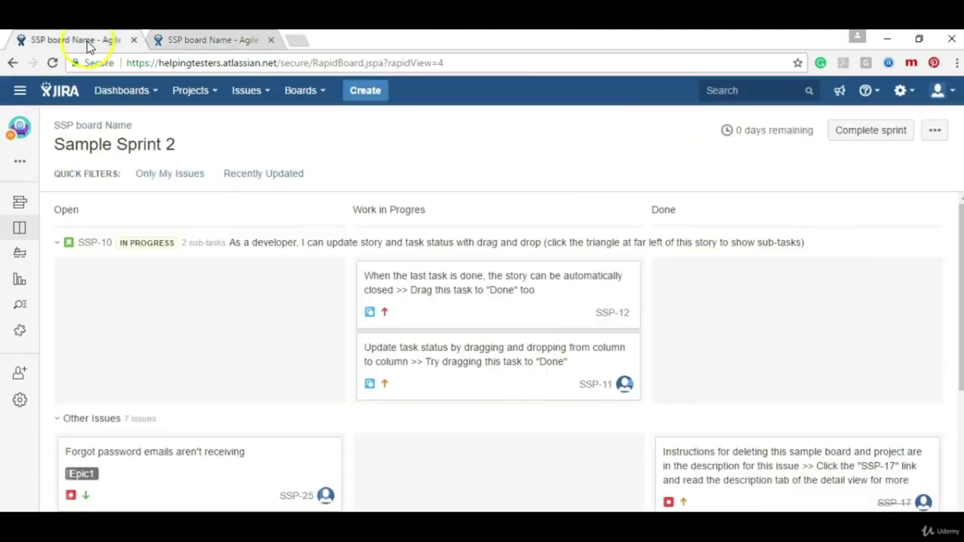
click(200, 63)
key(Return)
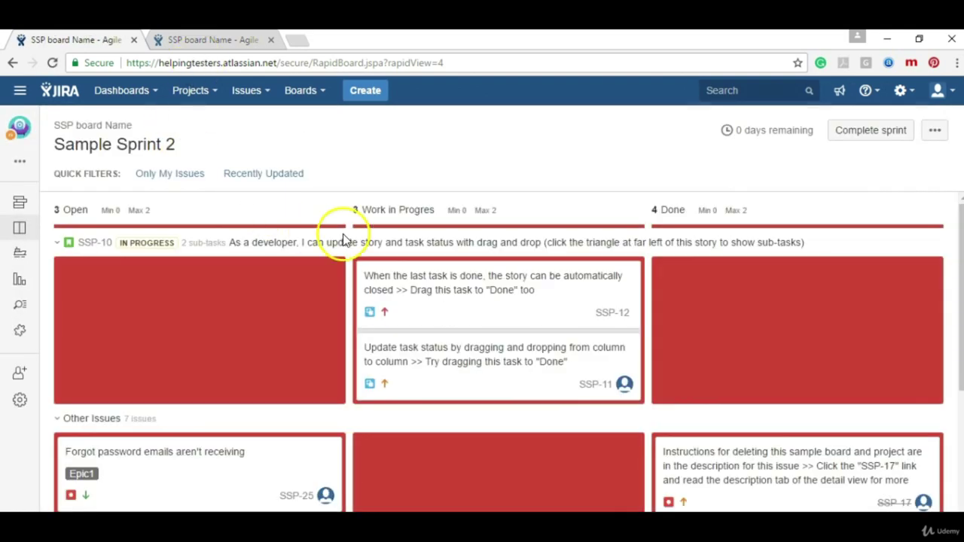
click(238, 37)
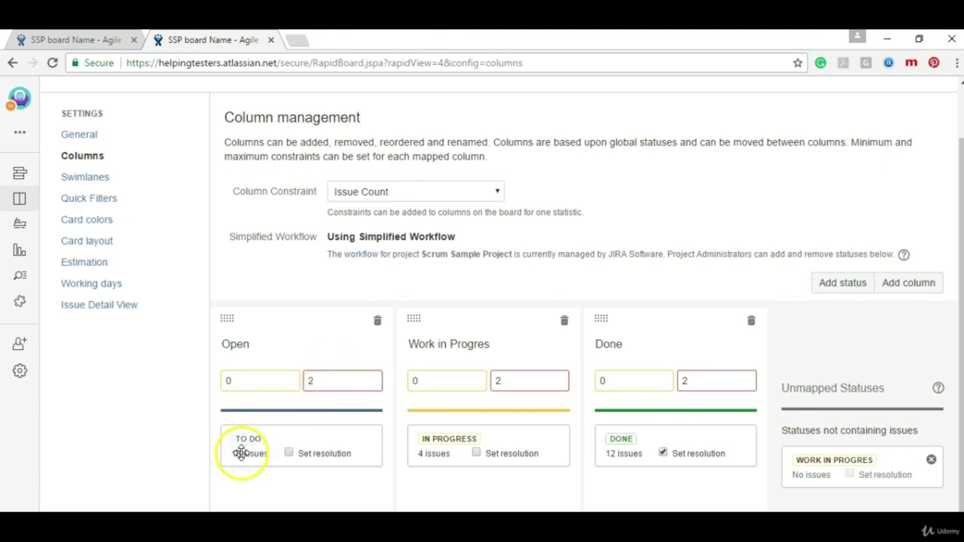
Set the Work in Progres maximum to 5 and verify the updated limits on the board.
click(518, 382)
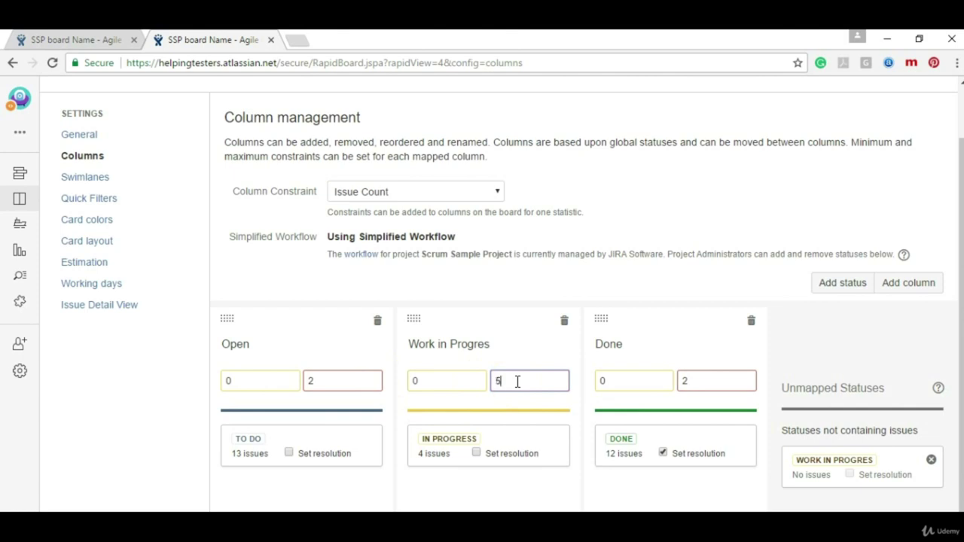
click(674, 248)
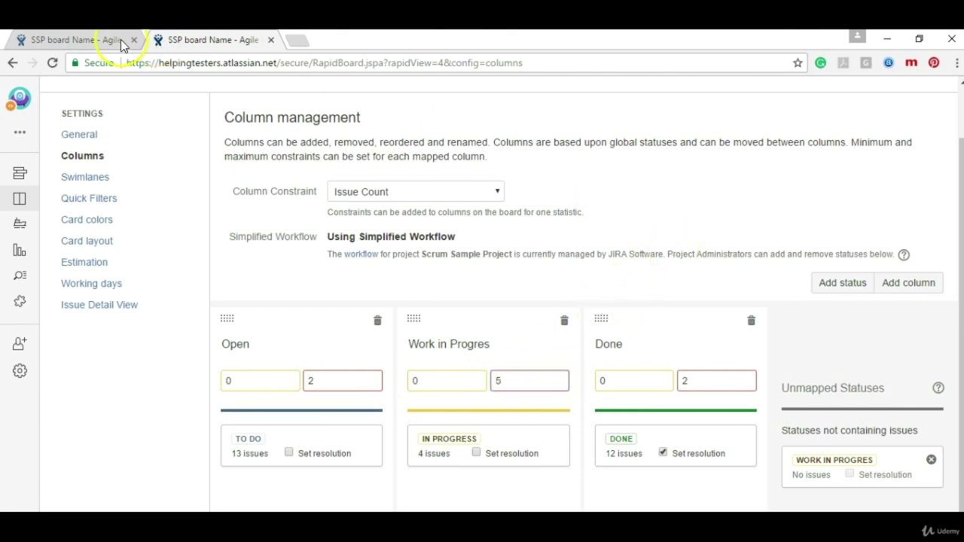
click(90, 40)
click(215, 63)
key(Return)
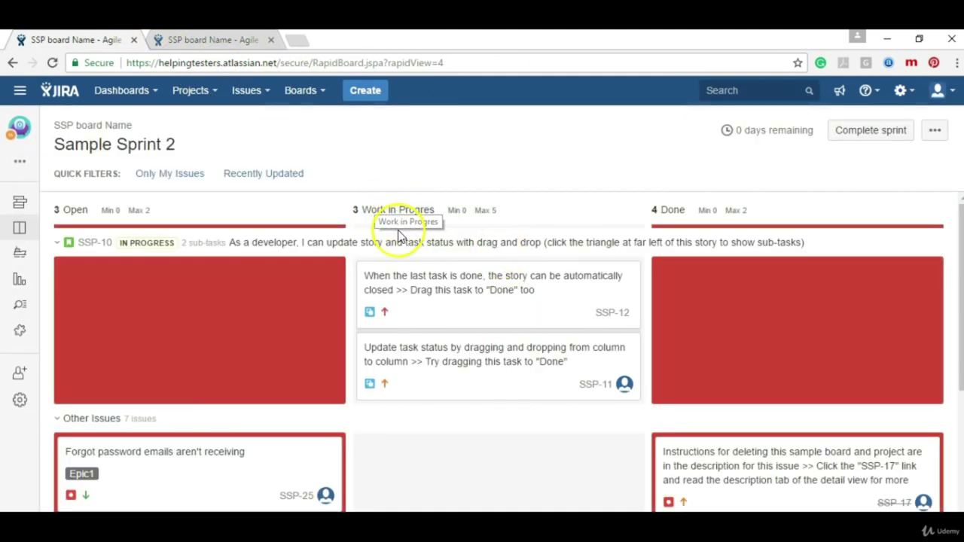
click(215, 41)
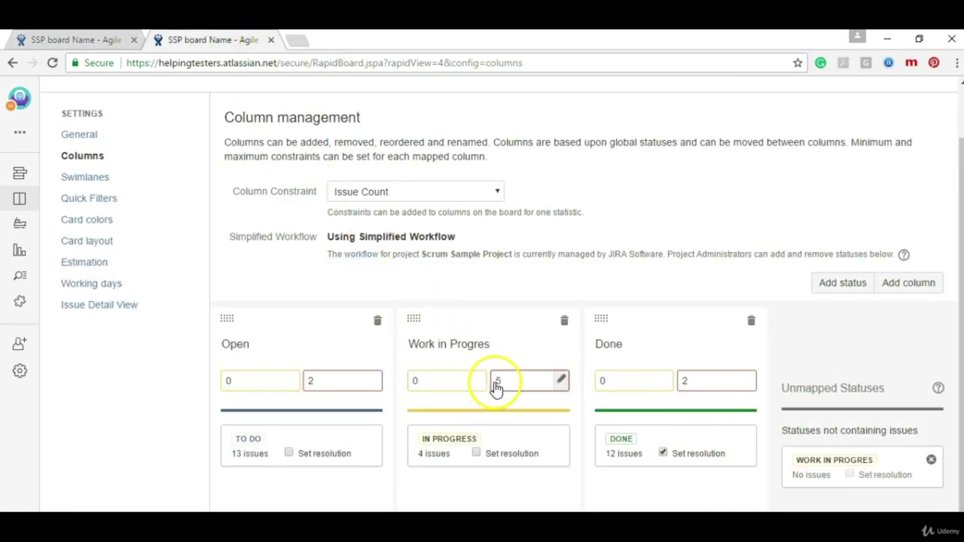
click(71, 47)
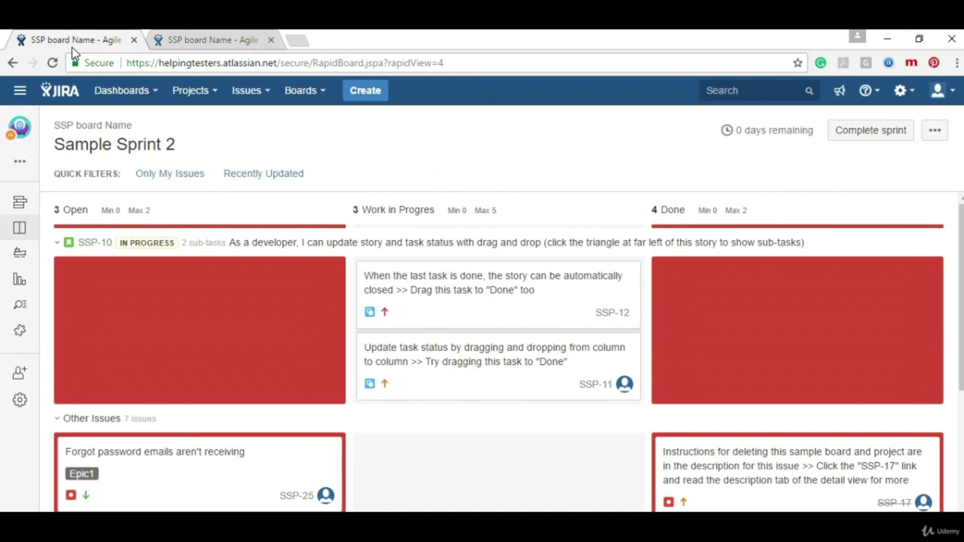
click(161, 42)
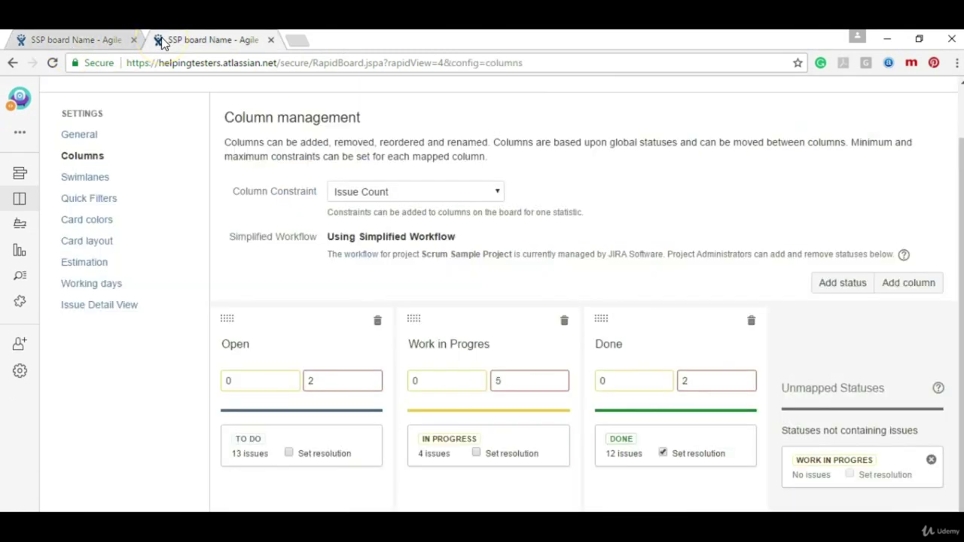
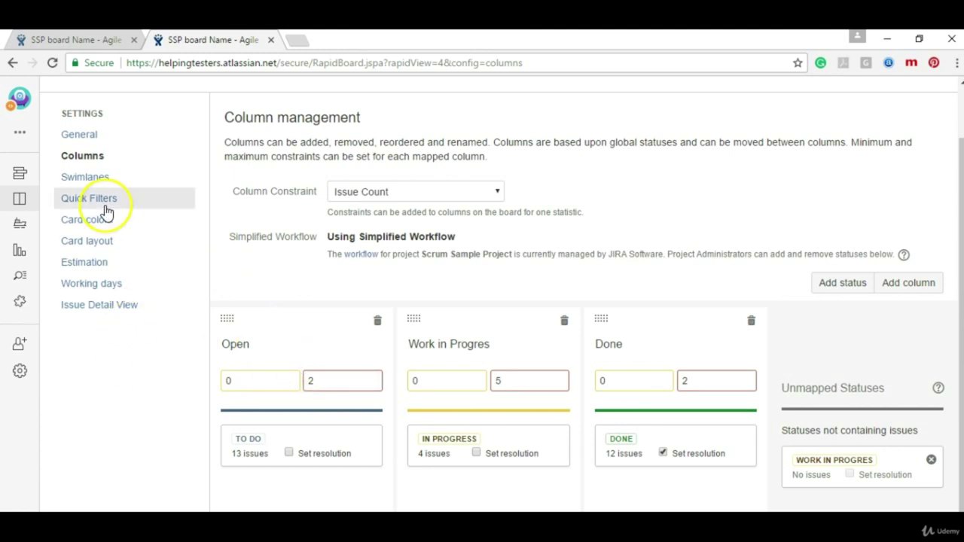
Set the board's column constraint to None.
click(95, 185)
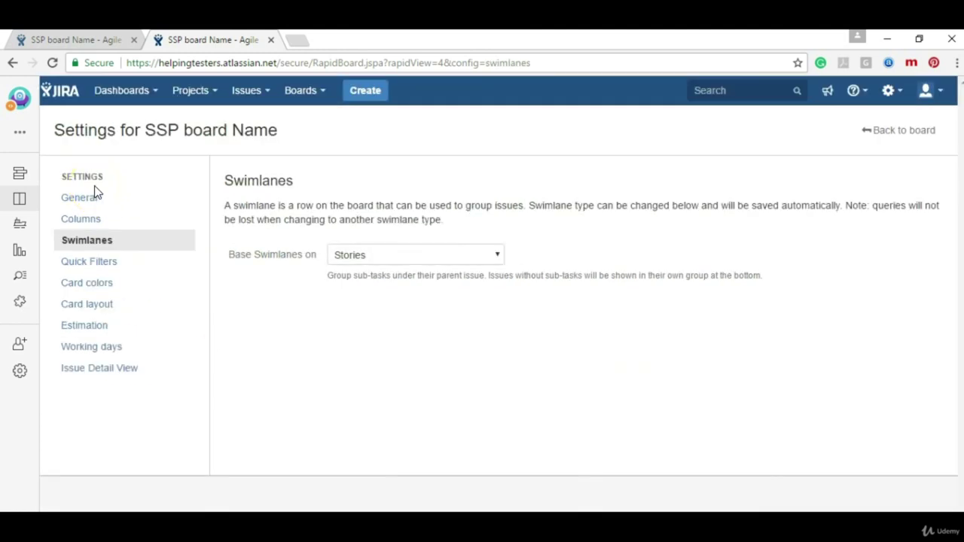
click(56, 35)
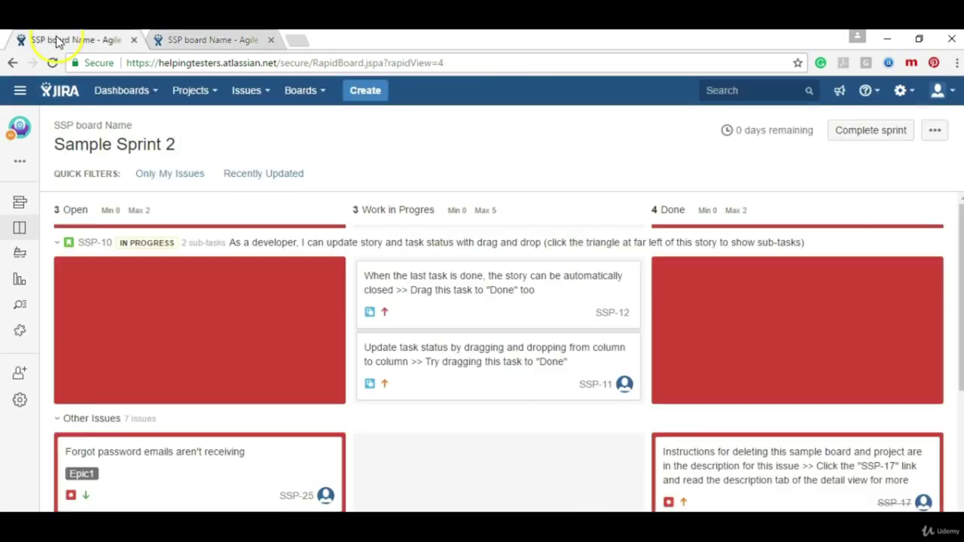
click(172, 41)
click(131, 220)
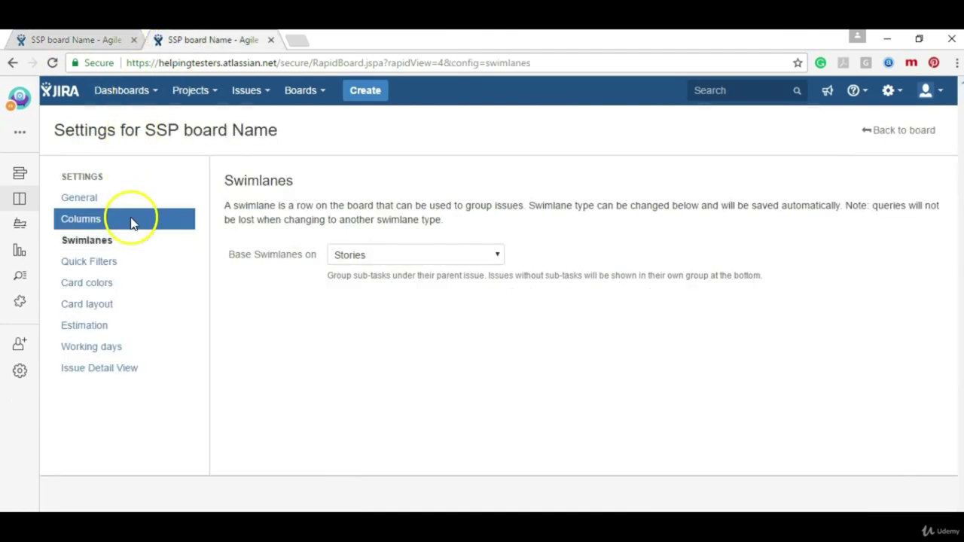
click(422, 253)
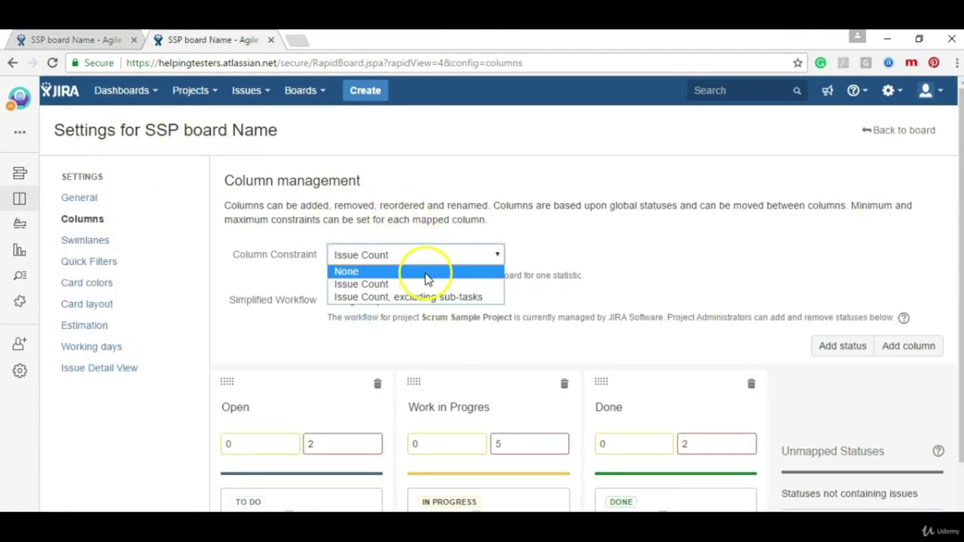
click(427, 273)
click(80, 40)
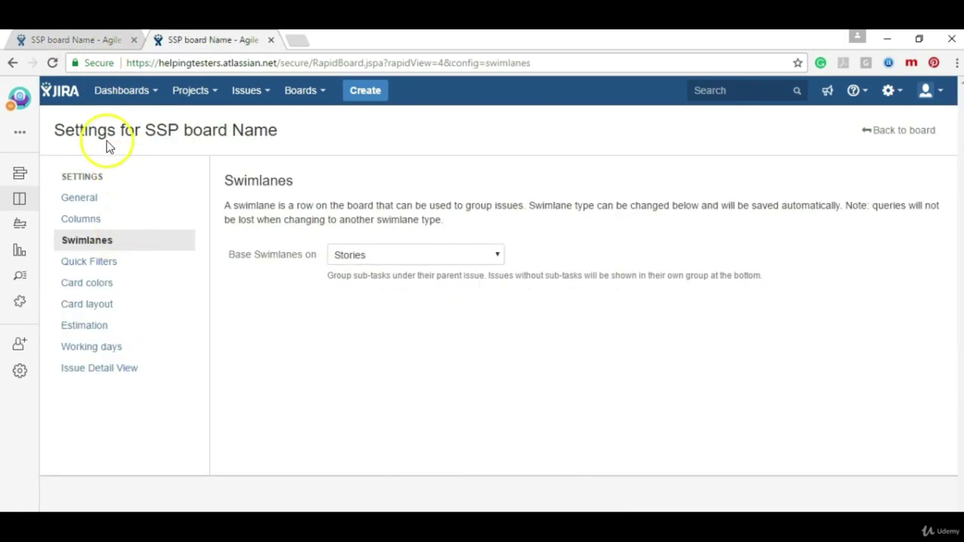
Base the board's swimlanes on Assignees and reload the board.
click(83, 41)
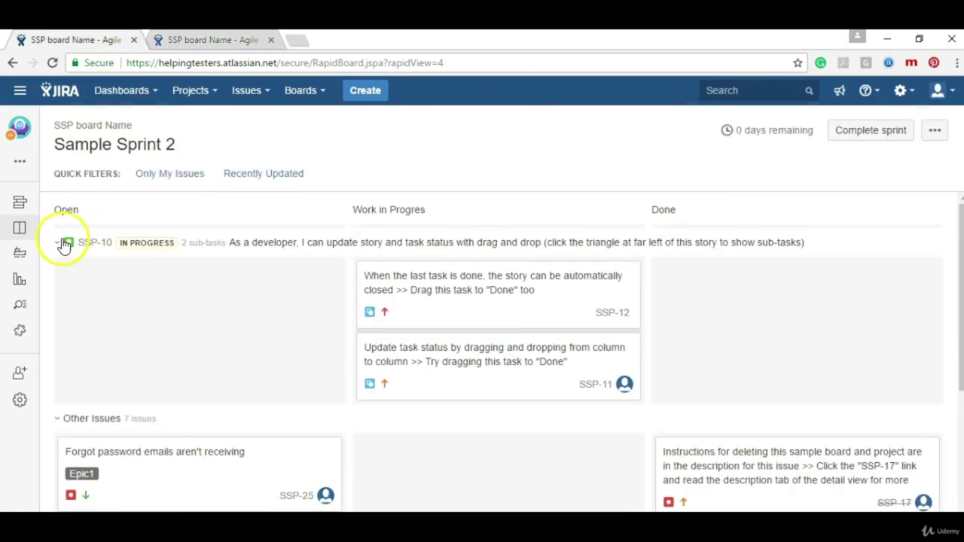
click(194, 41)
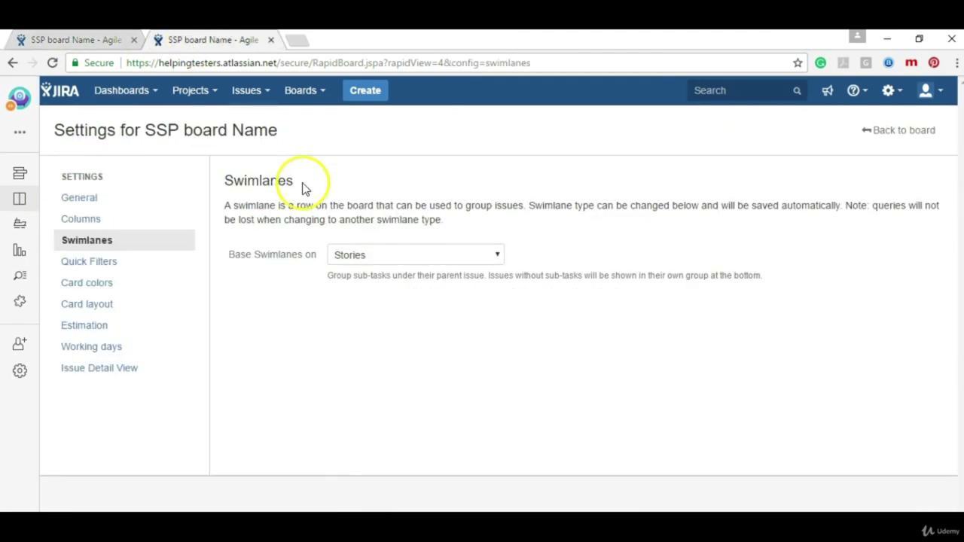
click(373, 260)
click(380, 299)
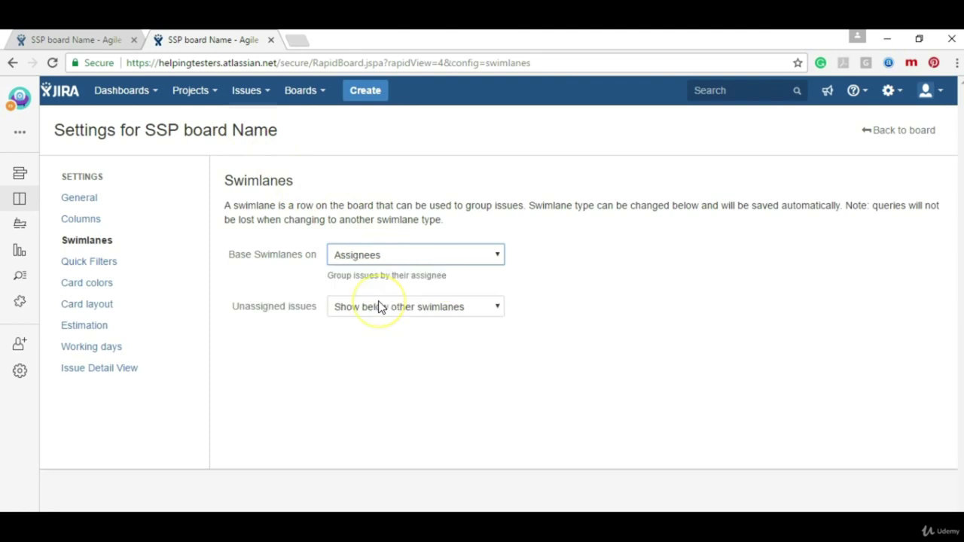
click(91, 39)
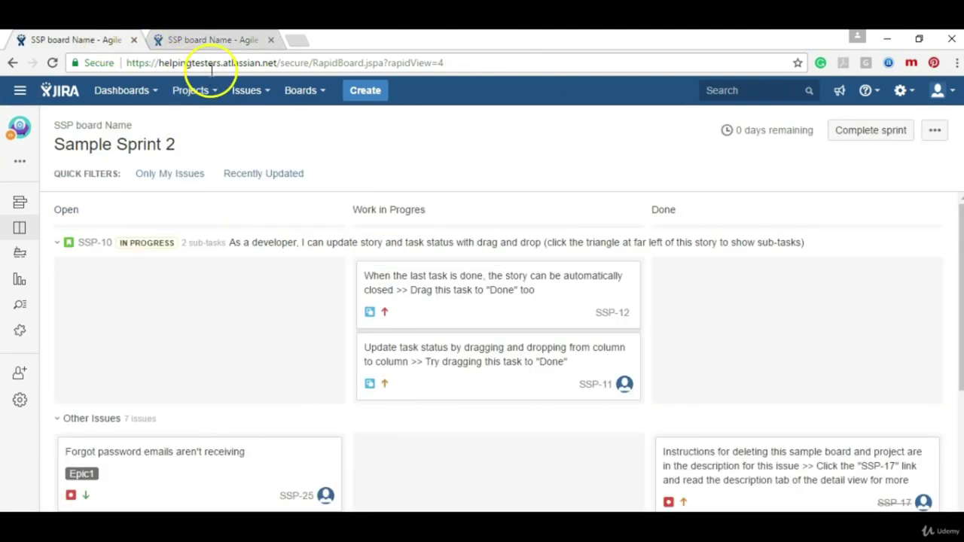
key(F5)
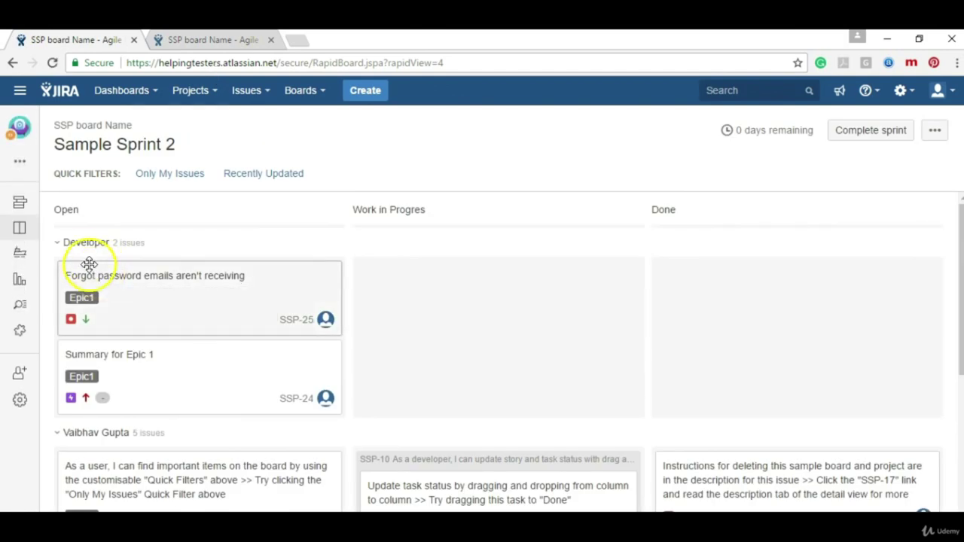
Collapse all swimlanes on the sprint board.
click(935, 131)
click(886, 229)
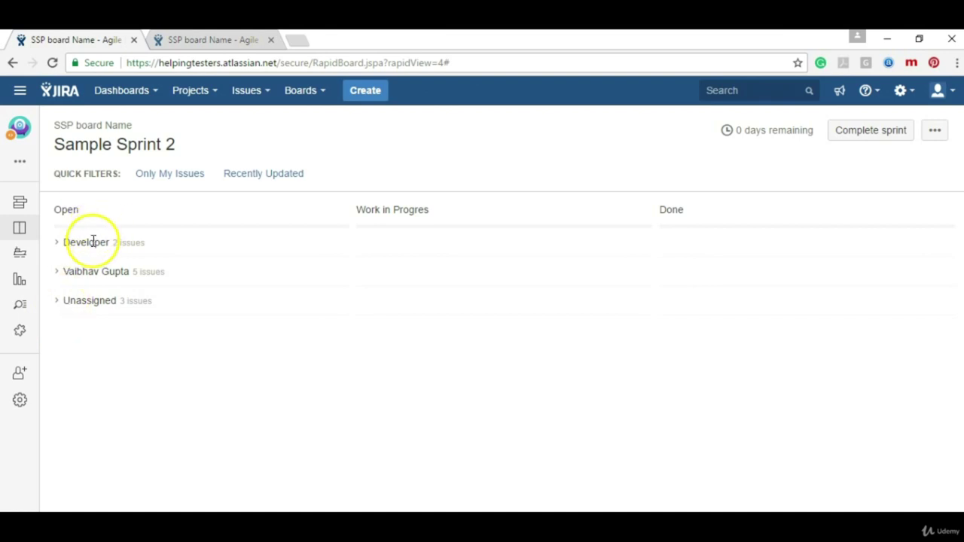
click(208, 43)
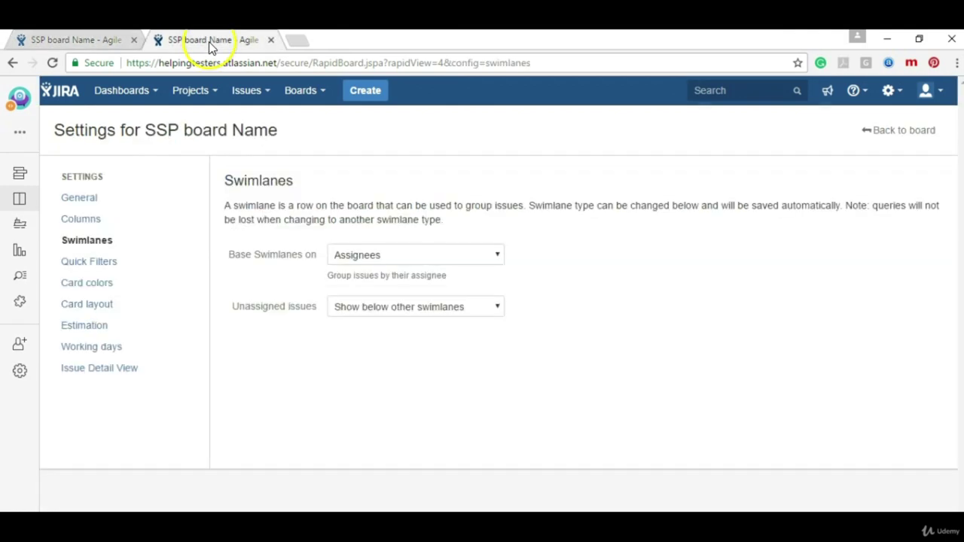
Base swimlanes on Epics and reload the Sample Sprint 2 board.
click(394, 257)
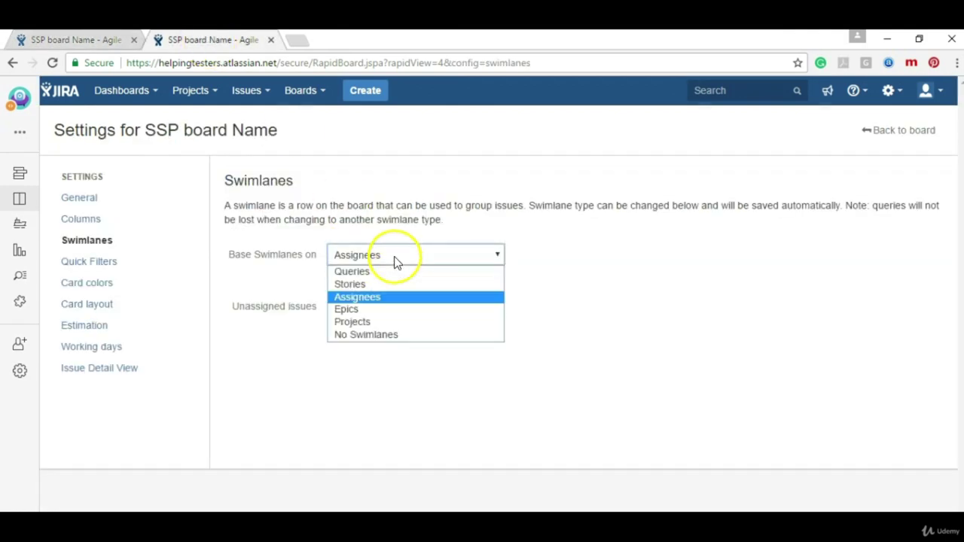
click(392, 312)
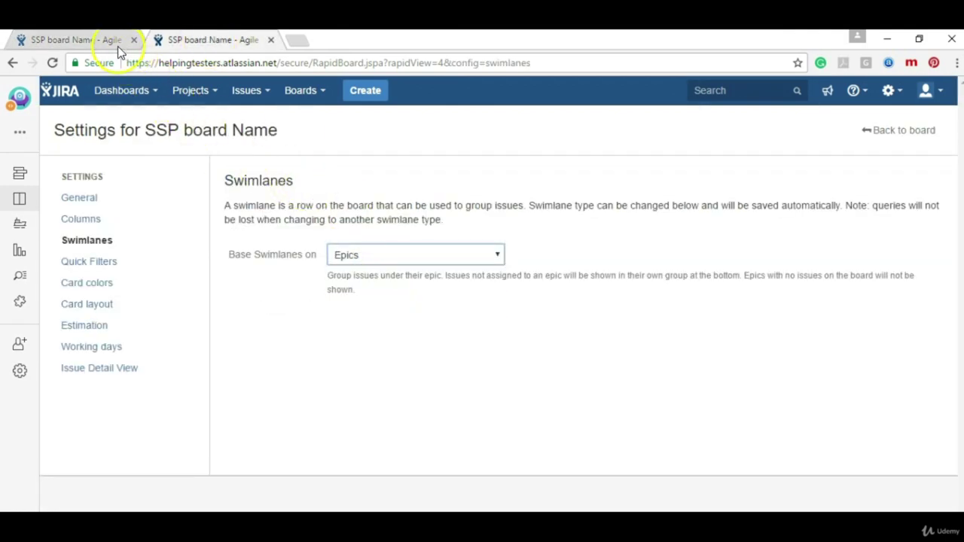
click(113, 42)
click(252, 66)
key(Return)
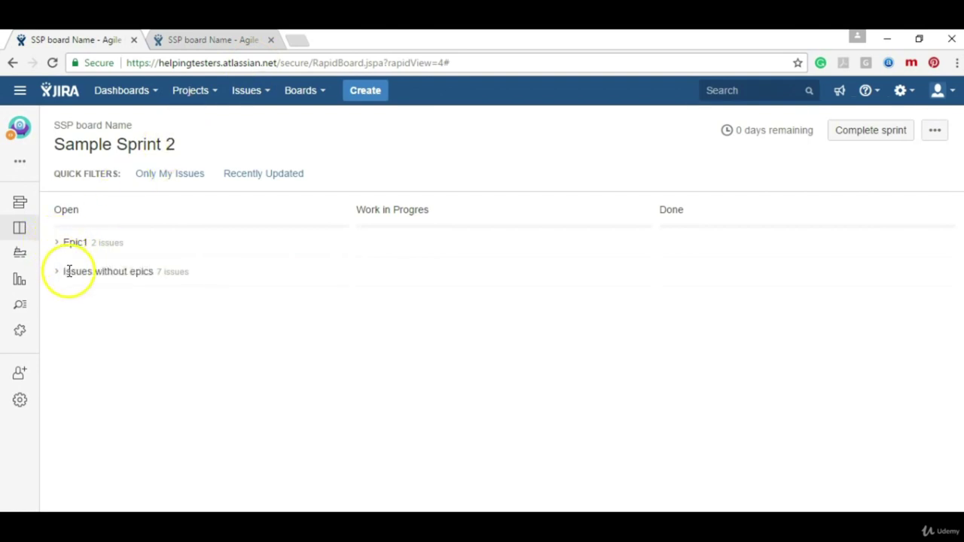
Expand all swimlanes so Epic1 and Issues without epics are open.
click(216, 42)
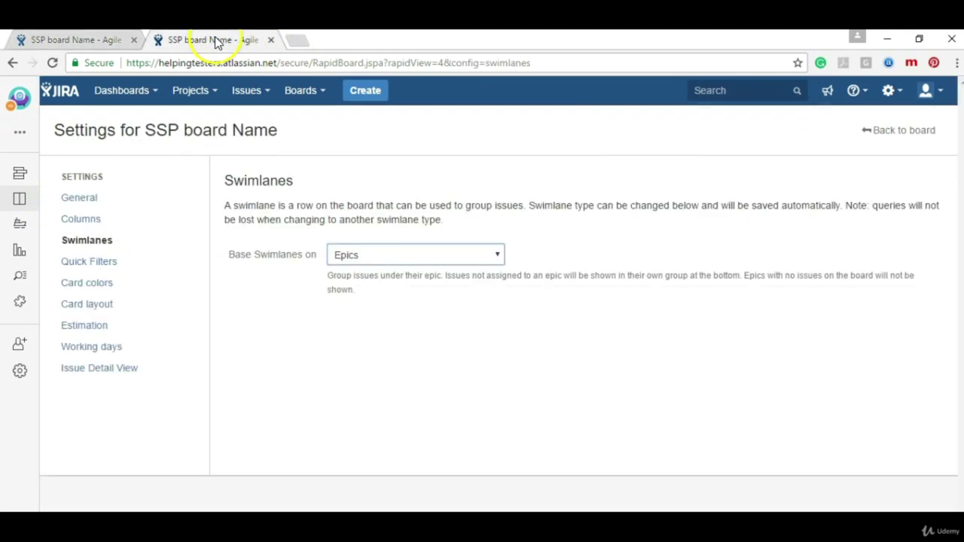
click(109, 261)
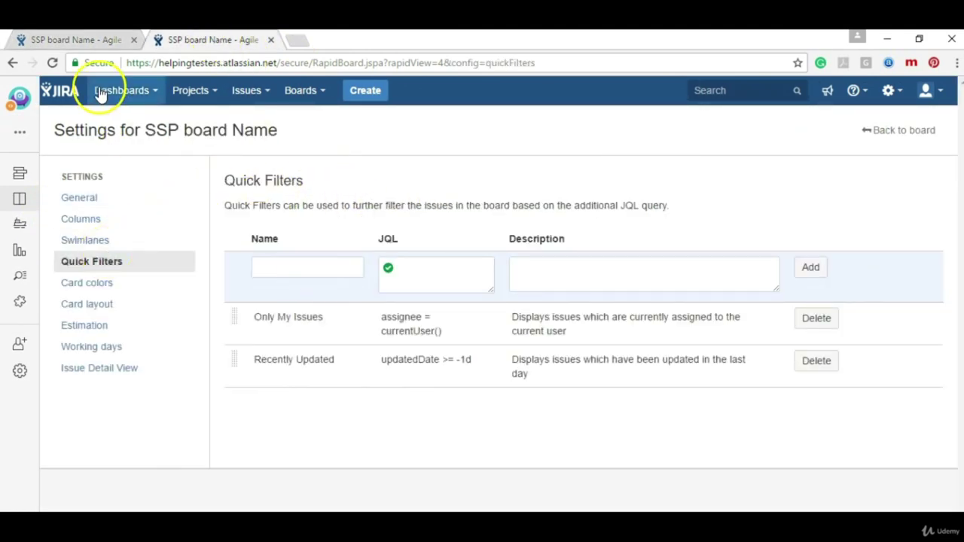
click(84, 40)
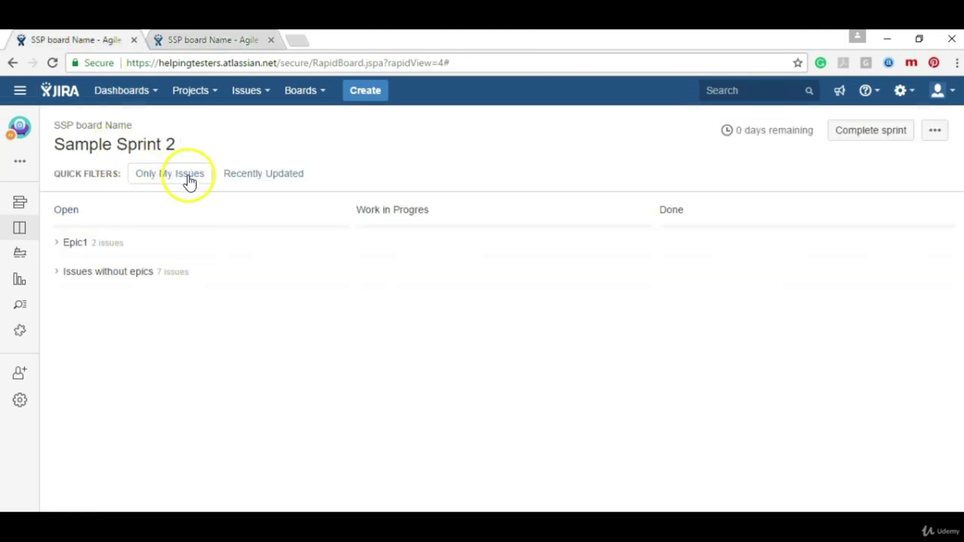
click(934, 131)
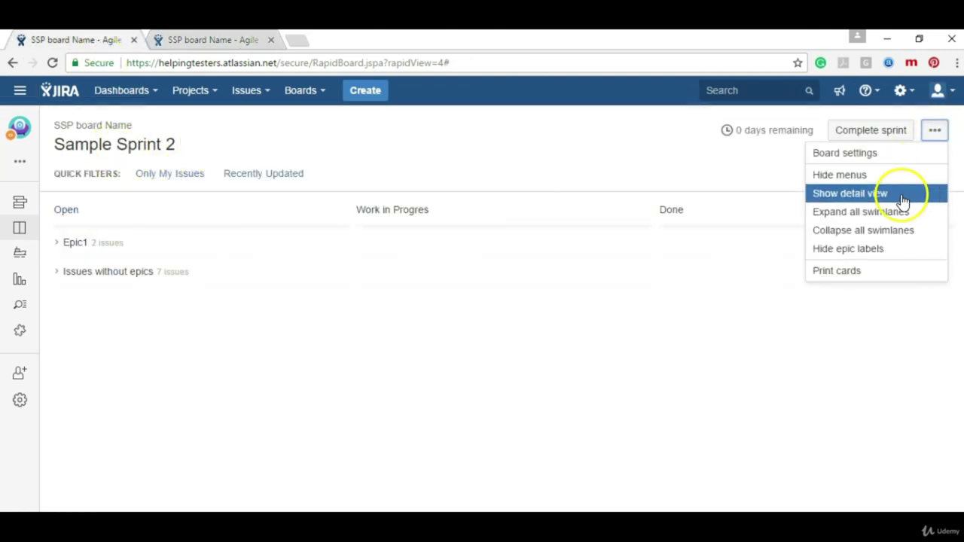
click(886, 219)
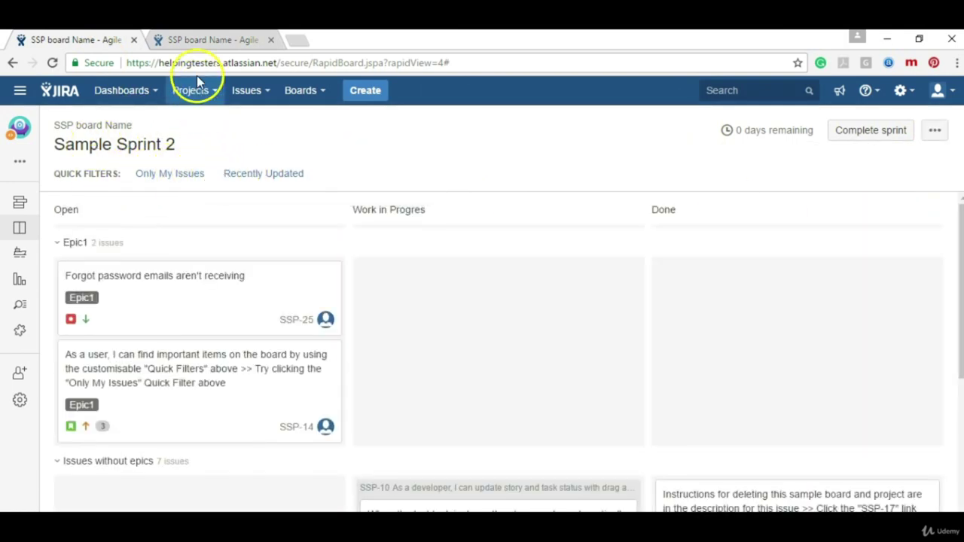
click(184, 39)
Start a quick filter named 'Issues unassigned' with the query assignee != admin.
click(99, 39)
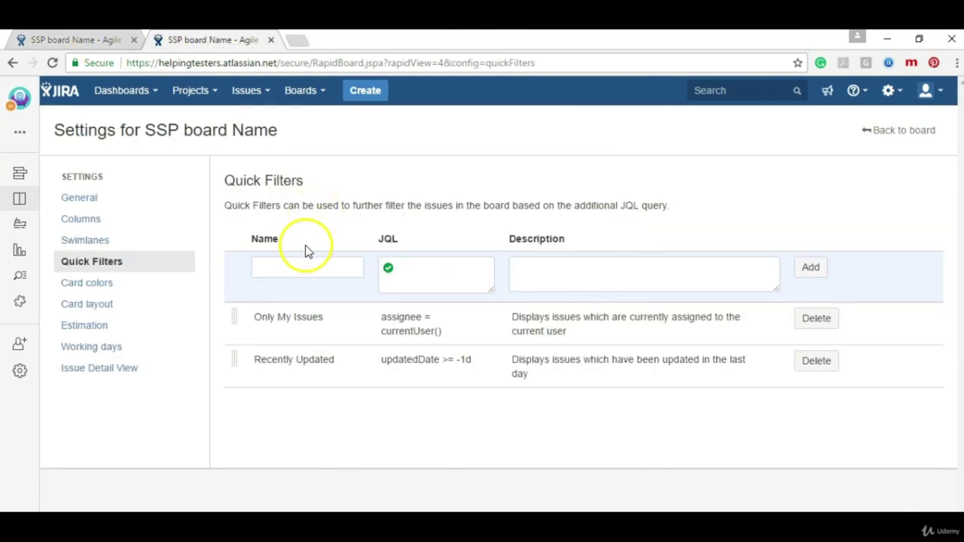
click(296, 265)
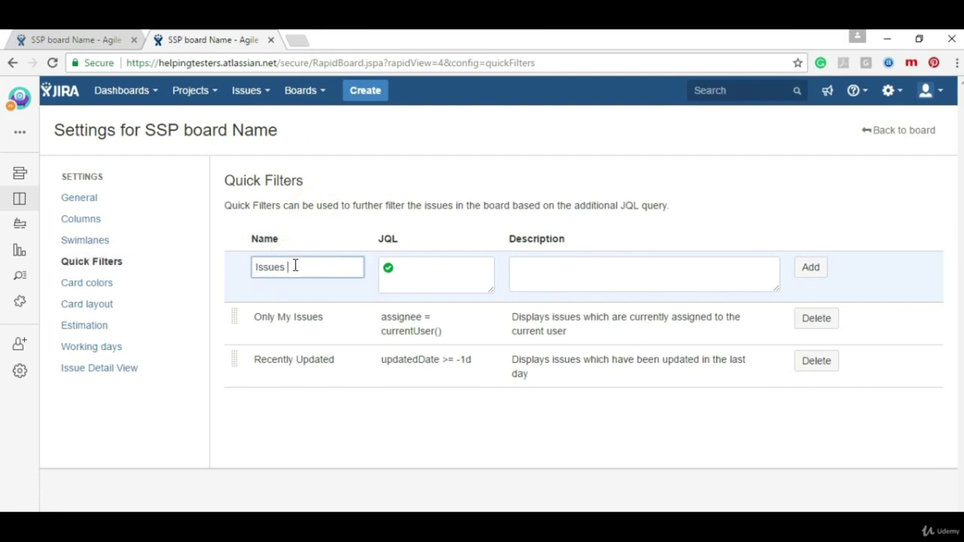
text(Issues unassigned)
click(393, 284)
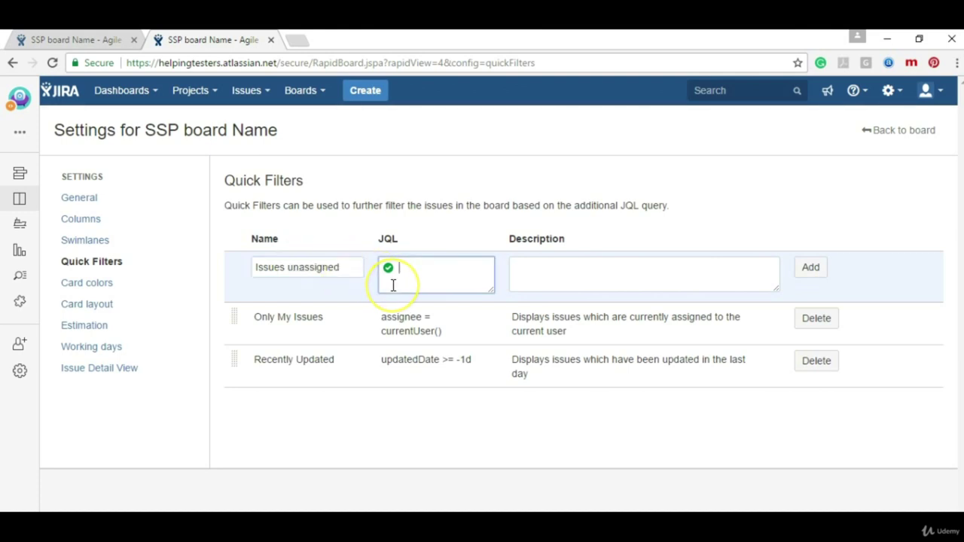
text(assi)
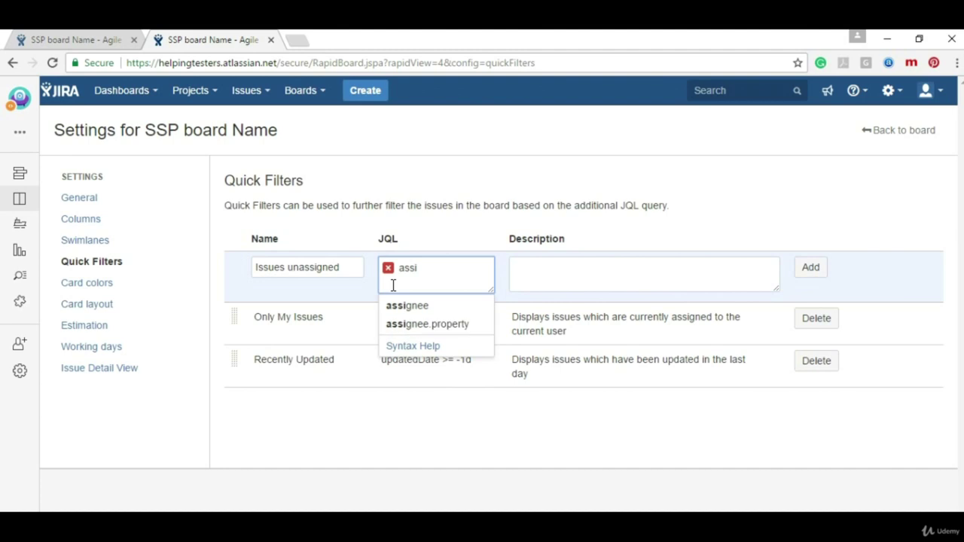
key(Down)
key(Return)
text(!=)
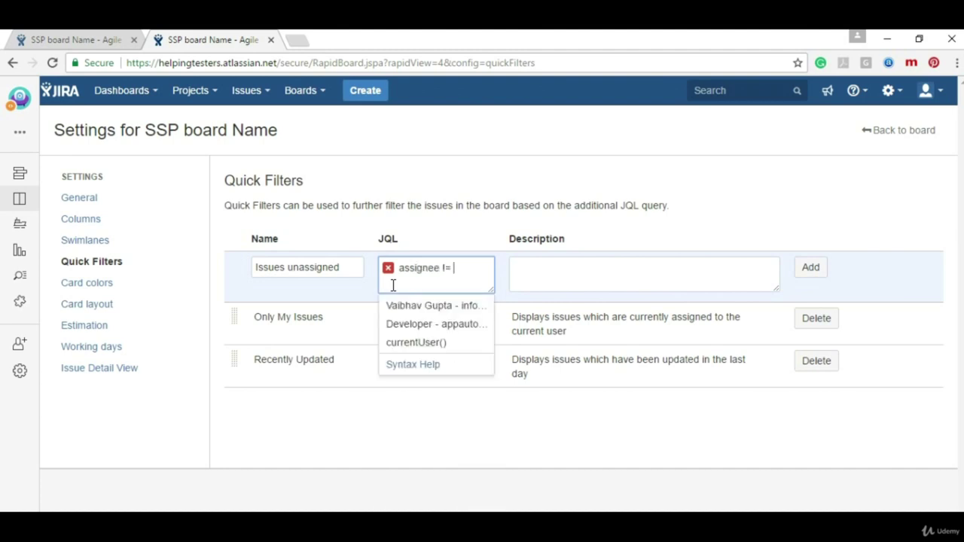
key(Down)
key(Down)
key(Up)
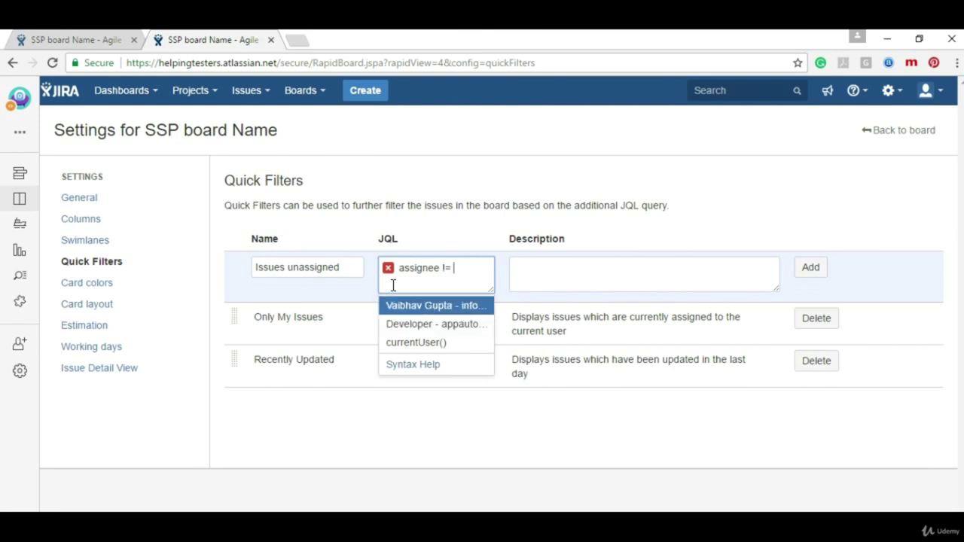
key(Return)
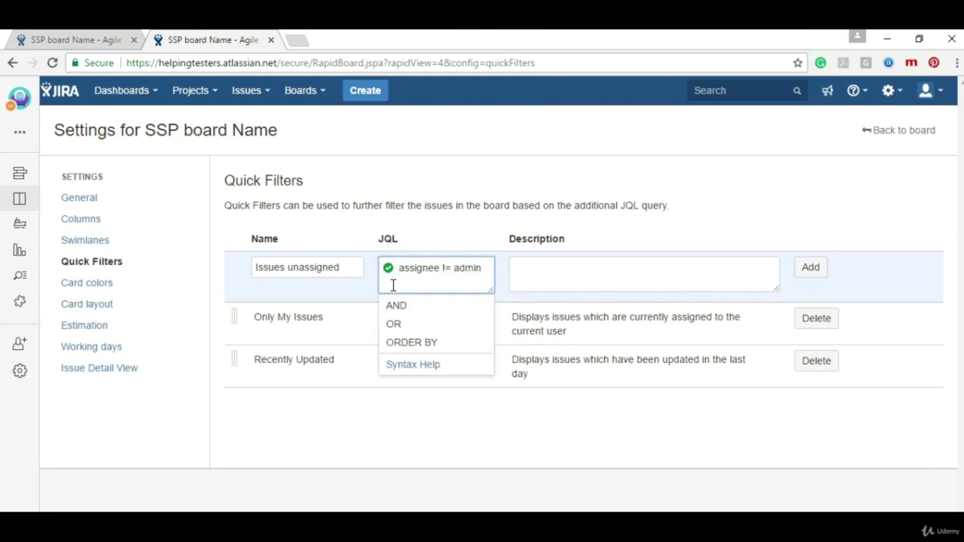
Add a second assignee != condition with OR and save the new quick filter.
text(OR as)
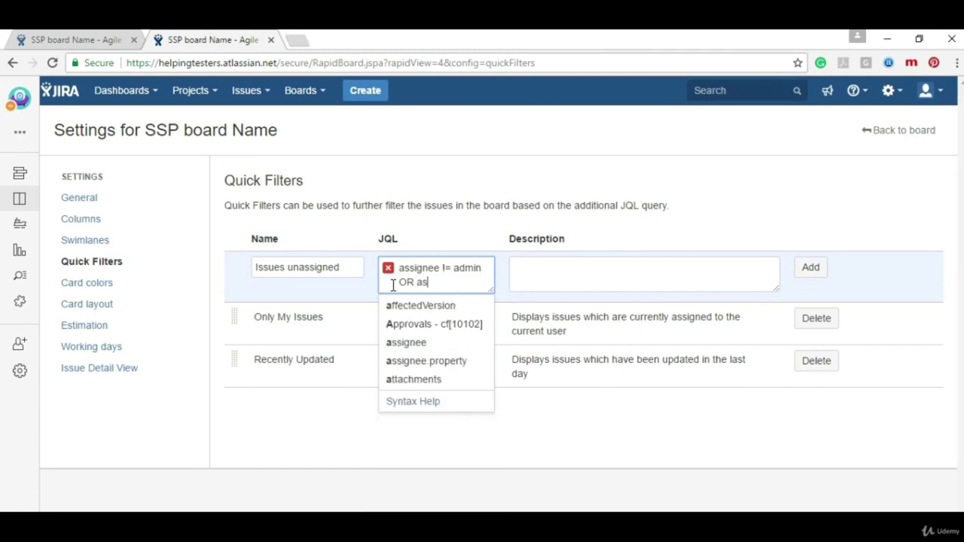
key(Down)
key(Return)
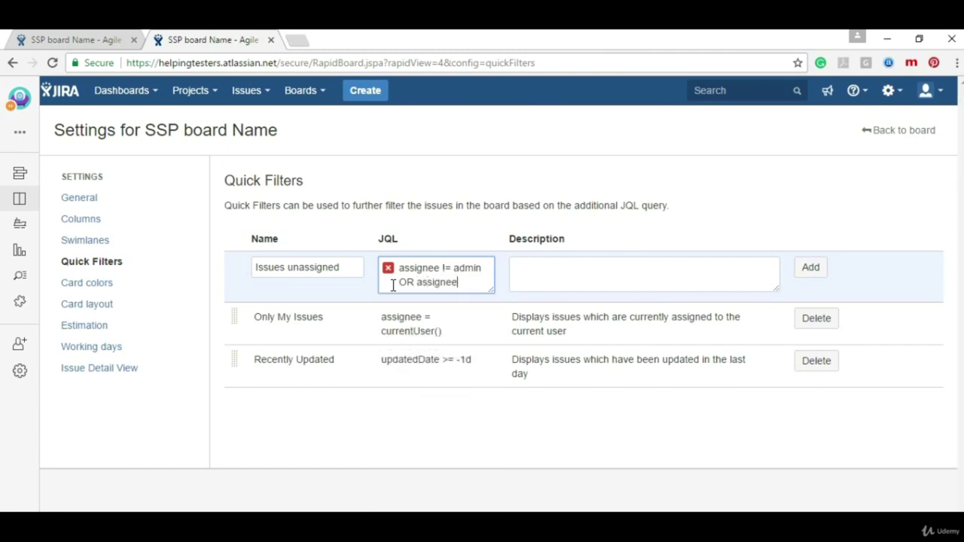
key(Down)
key(Down)
key(Return)
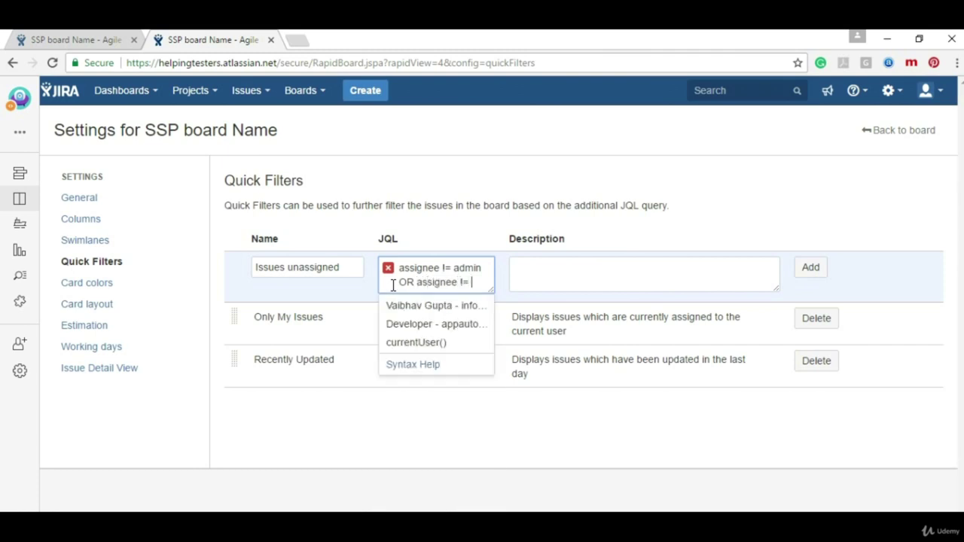
key(Down)
key(Return)
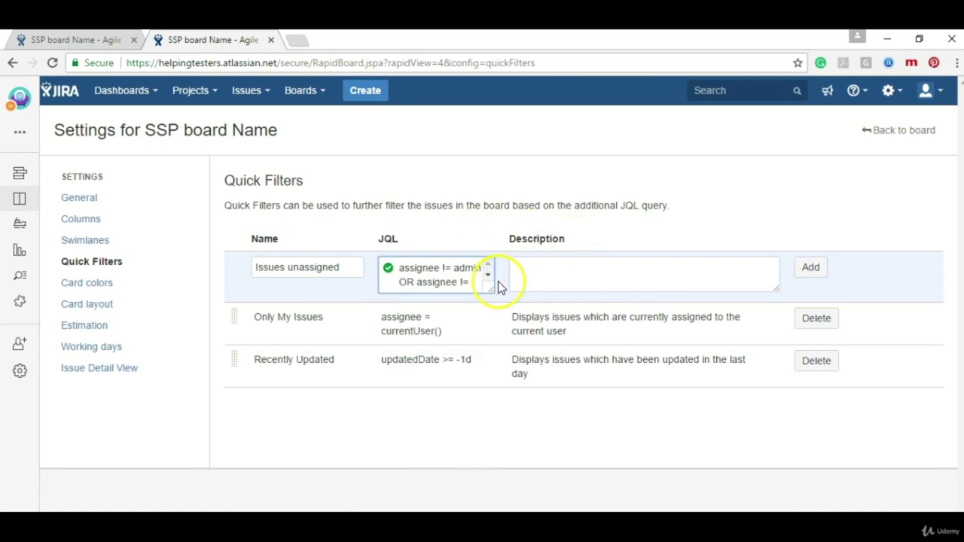
click(799, 270)
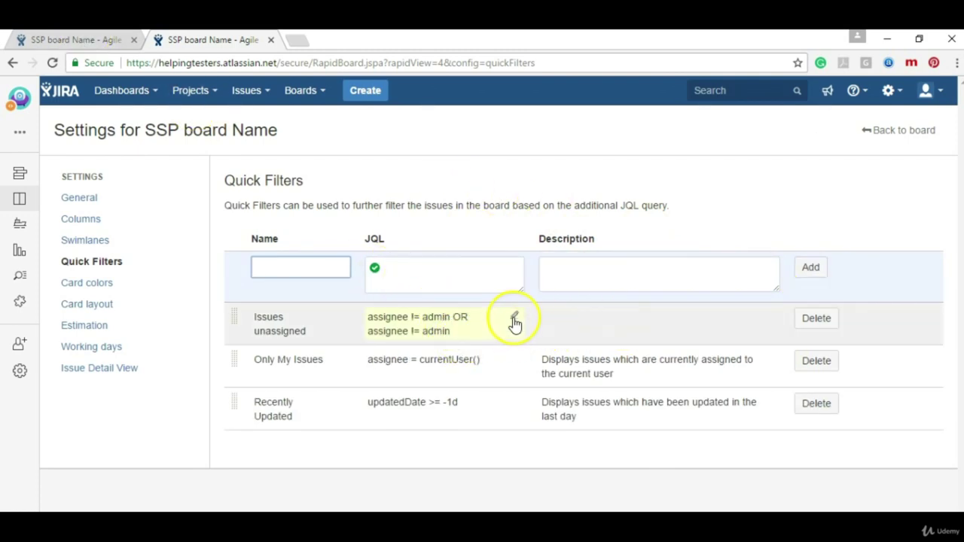
Change the filter query to assignee != admin AND assignee != Developer and reload the board.
click(515, 322)
double_click(417, 338)
text(d)
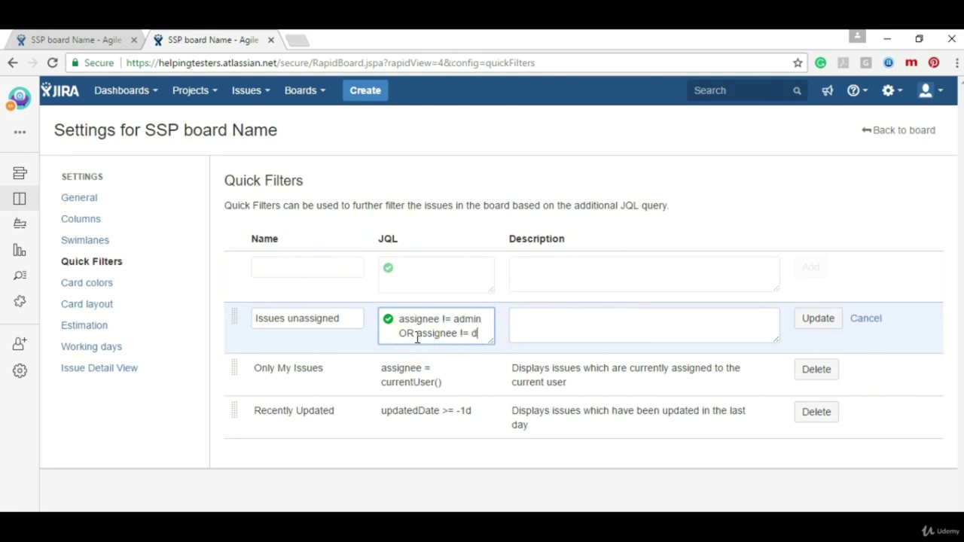
text(e)
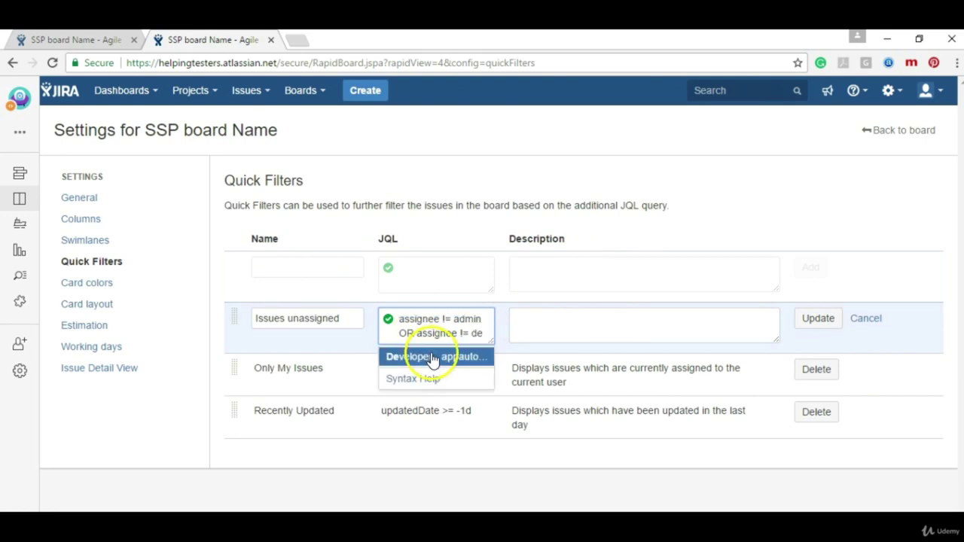
click(437, 356)
key(Return)
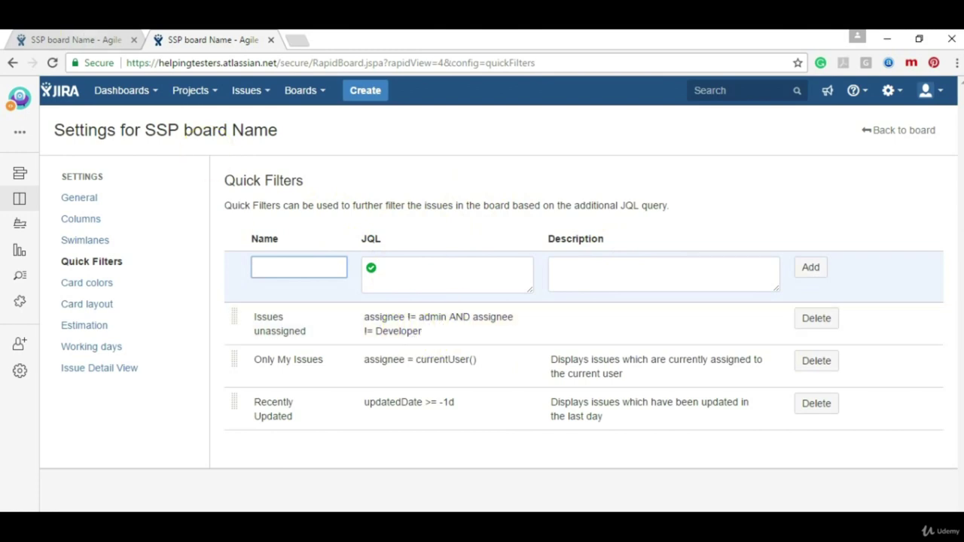
click(75, 39)
key(F5)
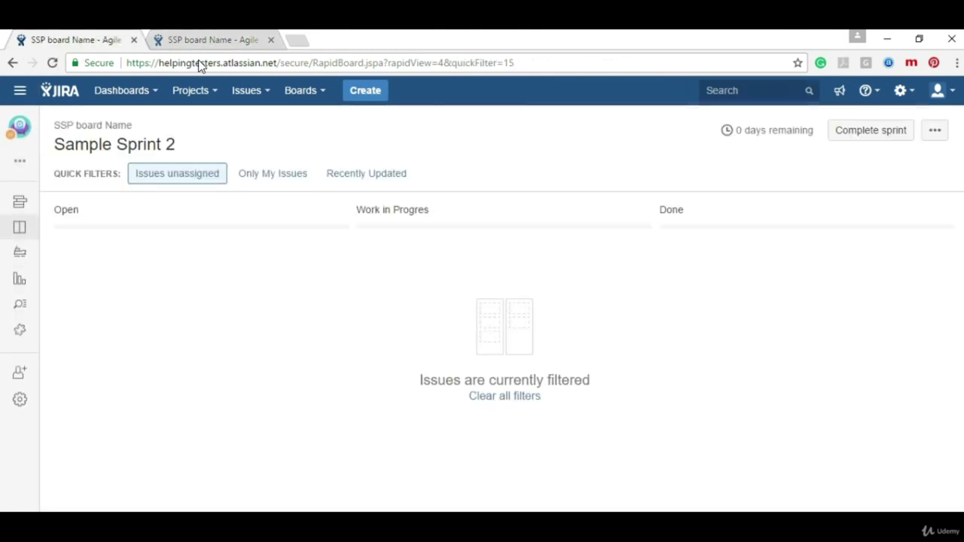
click(236, 36)
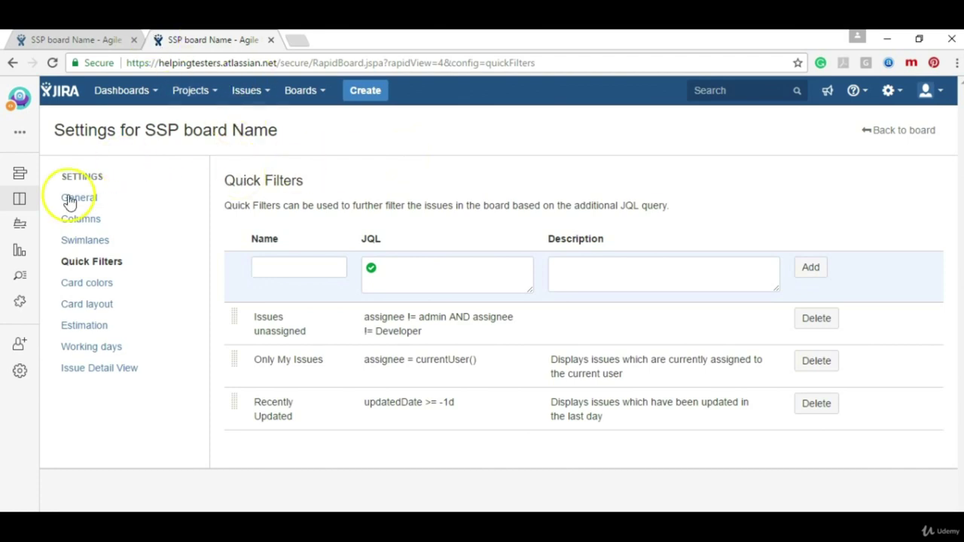
Colour cards by Assignees, giving the first assignee purple.
click(92, 290)
click(339, 277)
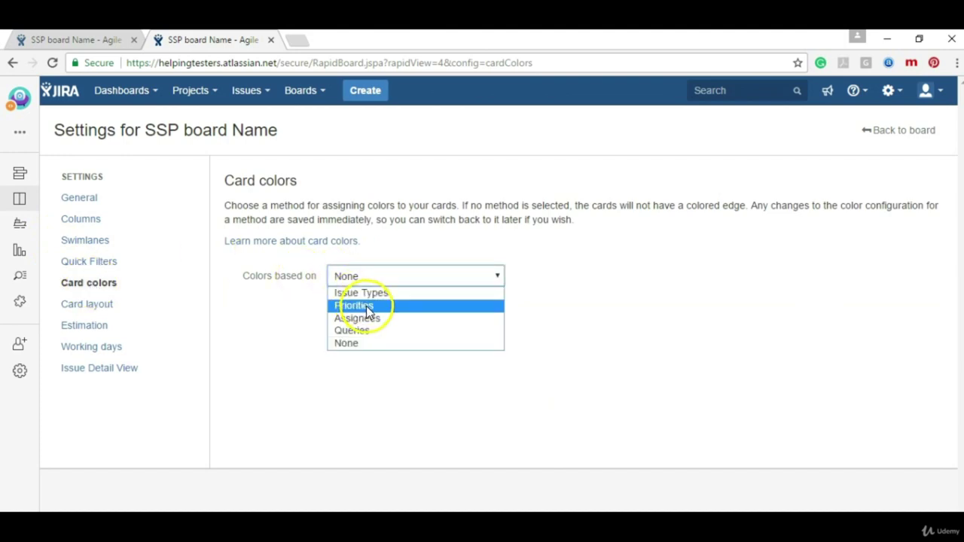
click(374, 319)
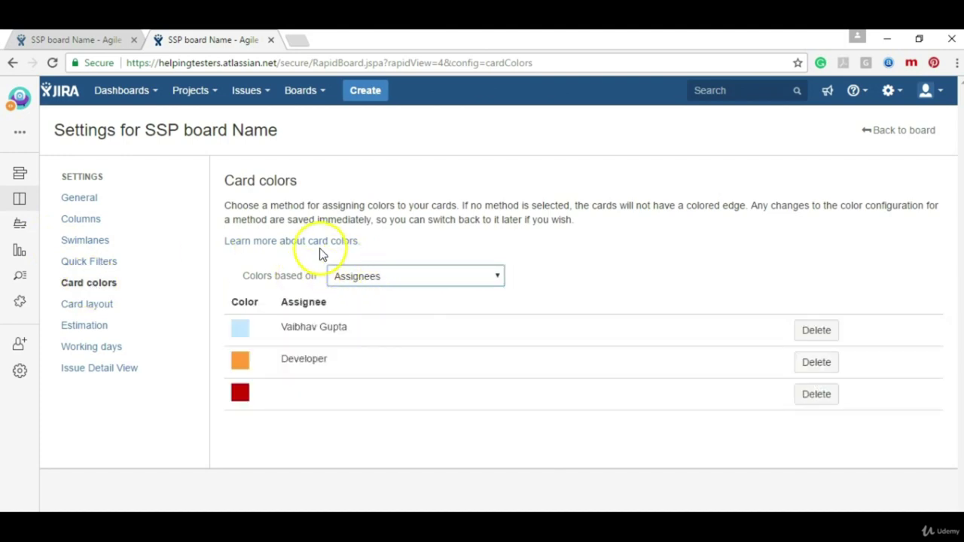
click(241, 331)
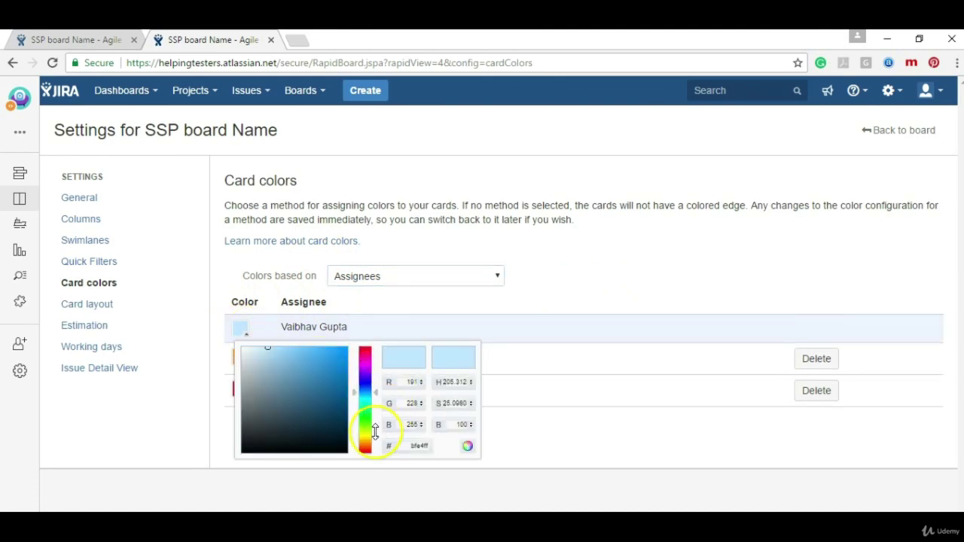
click(366, 355)
click(576, 275)
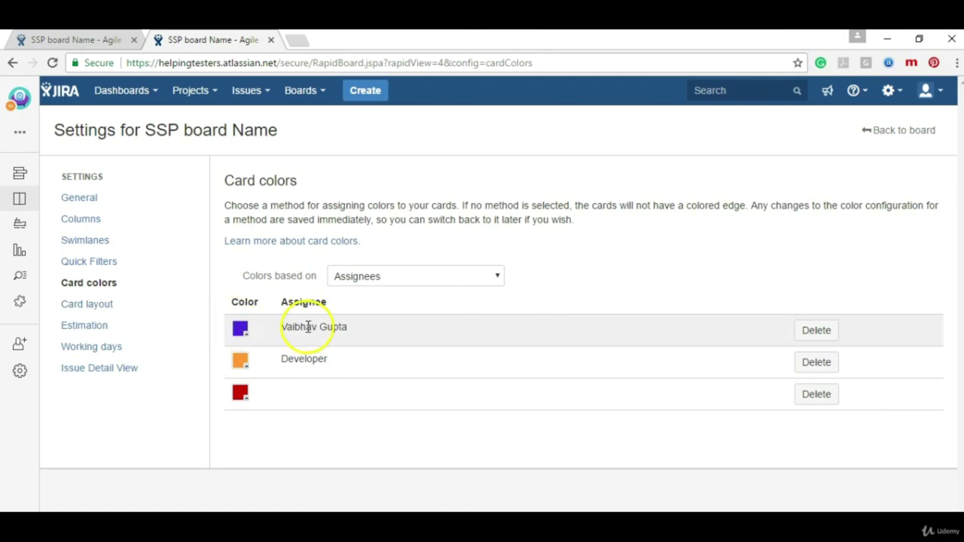
Reload the sprint board to check the assignee-coloured card edges.
click(103, 40)
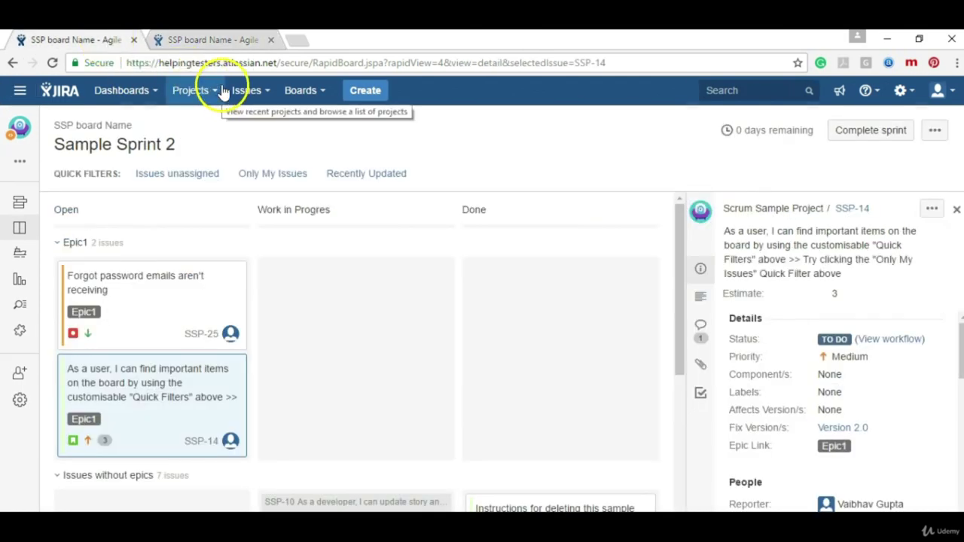
click(219, 63)
key(Return)
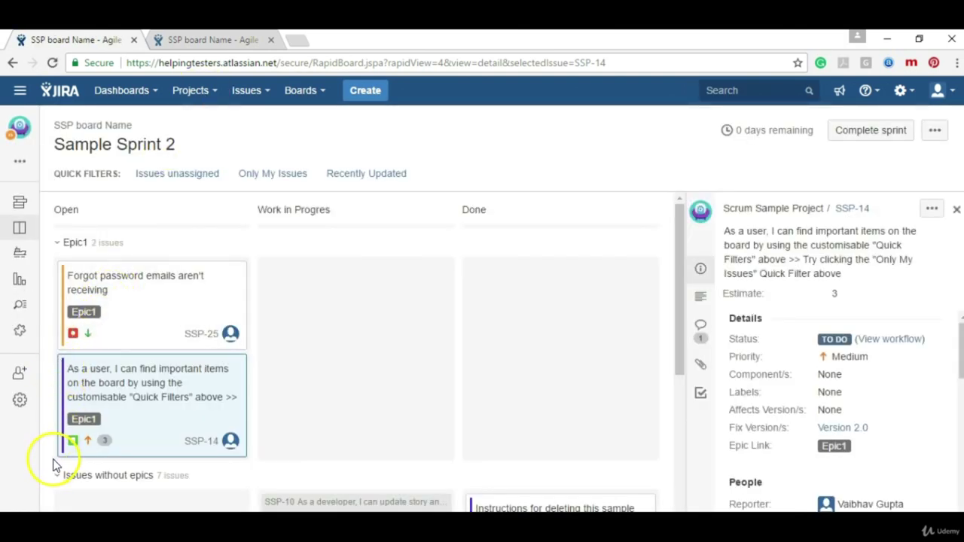
click(210, 37)
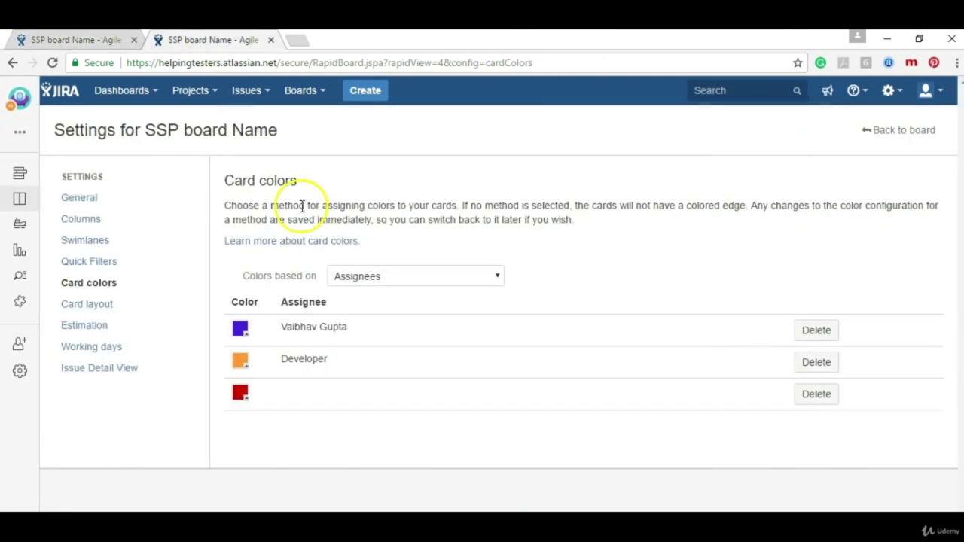
click(61, 32)
click(195, 41)
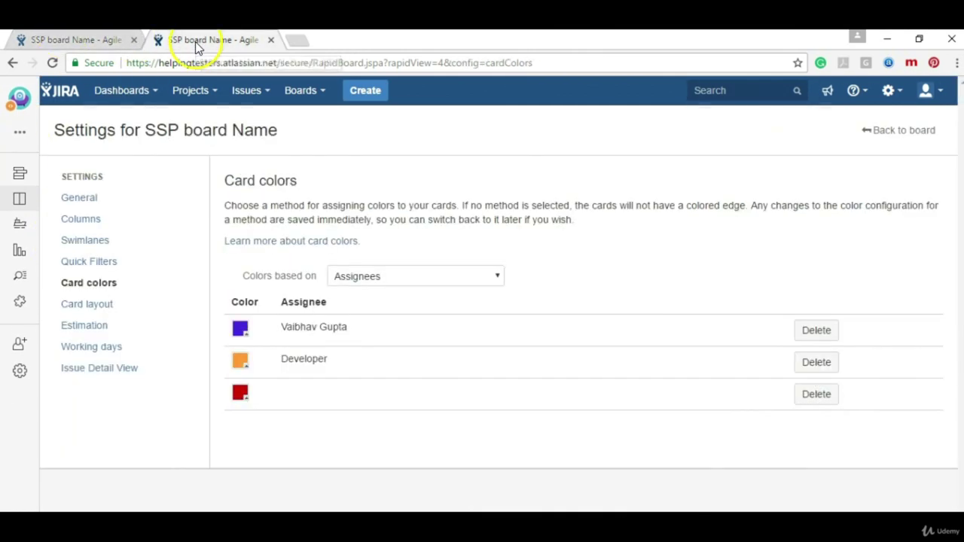
click(138, 312)
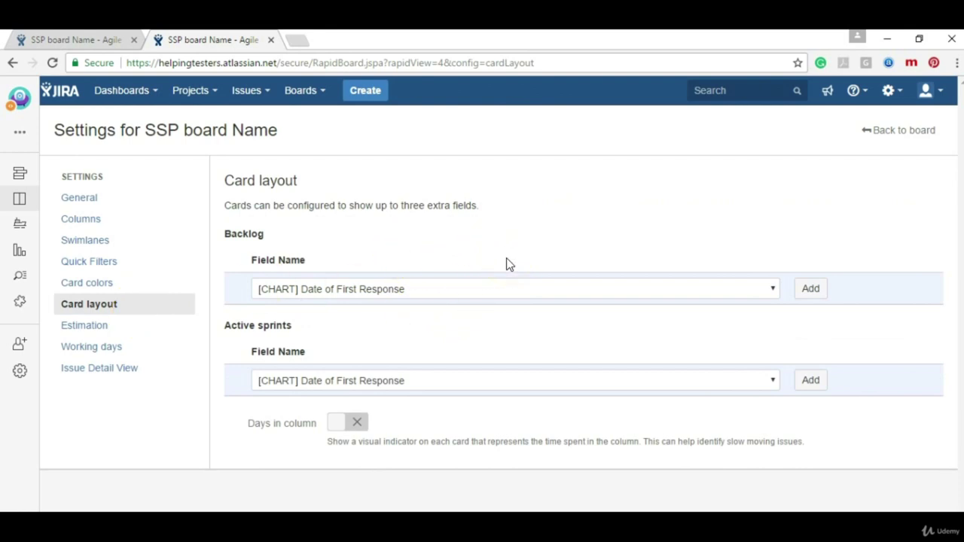
click(93, 41)
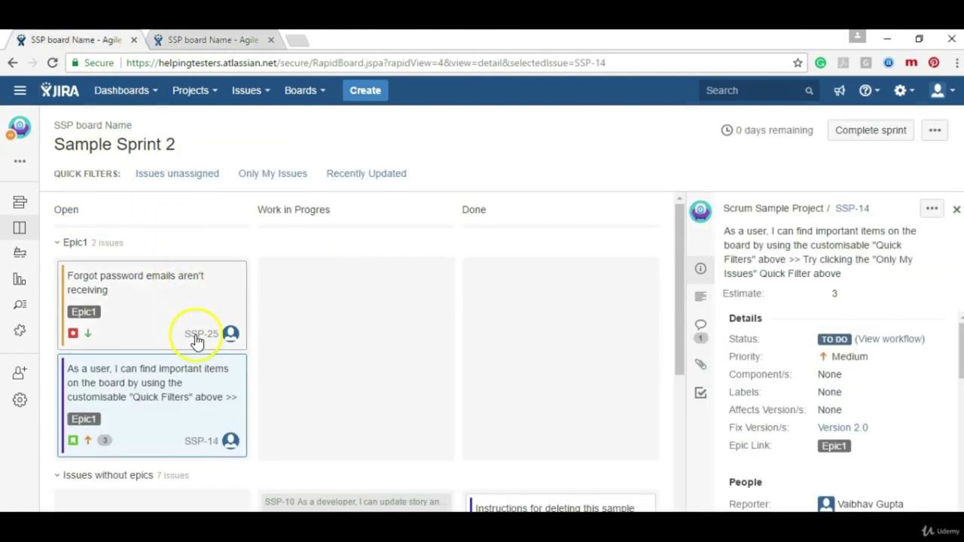
Add Creator as an extra field on active sprint cards and reload the board.
click(181, 41)
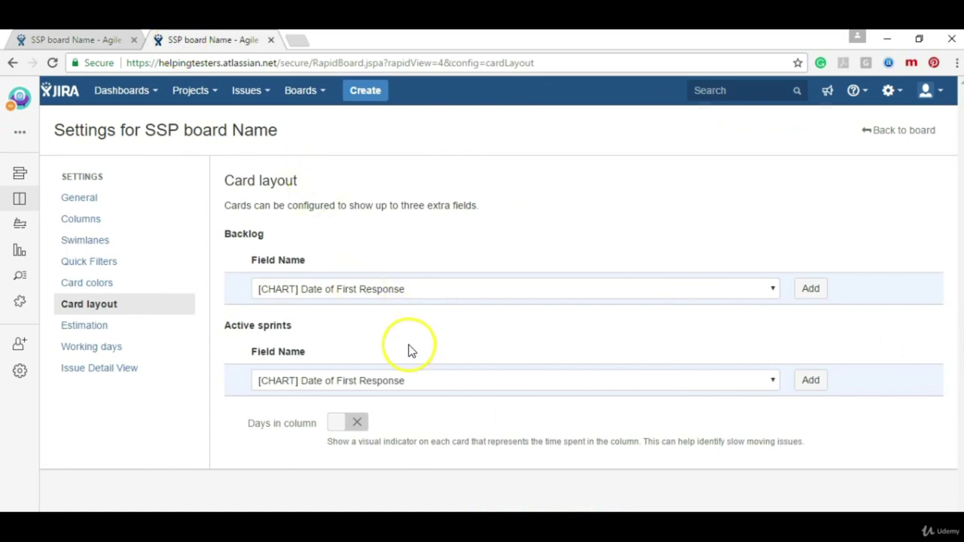
click(771, 382)
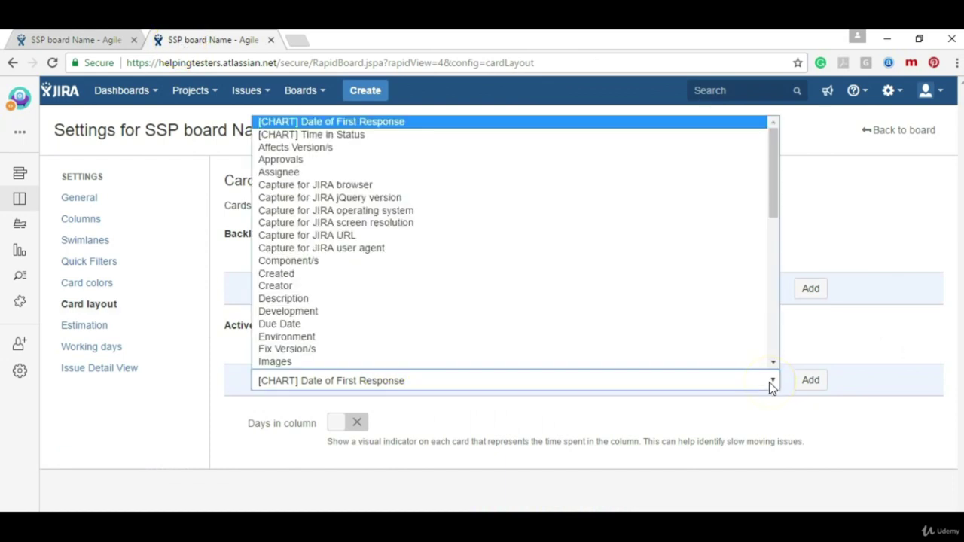
click(556, 287)
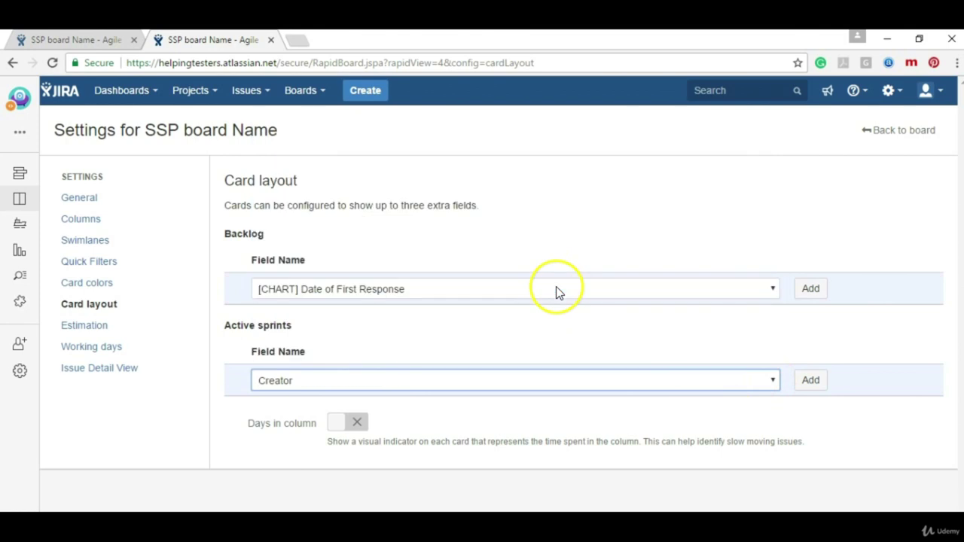
click(811, 381)
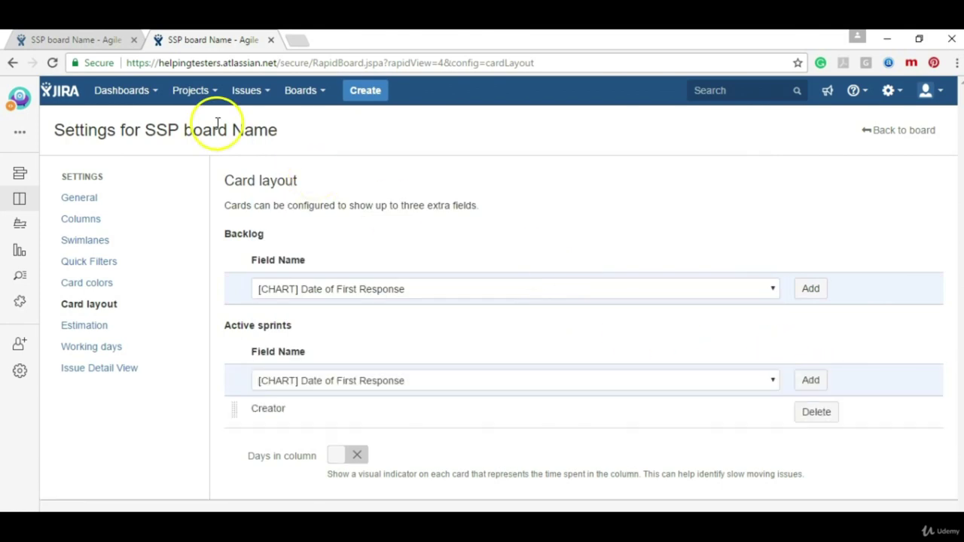
click(78, 36)
click(158, 63)
key(Return)
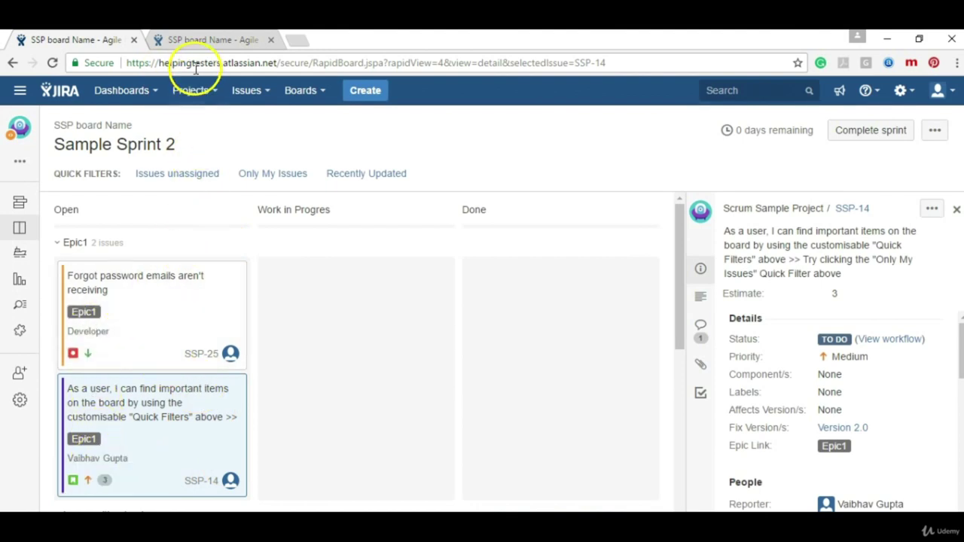
Add Assignee as an extra field on active sprint cards and check the reloaded board.
click(188, 45)
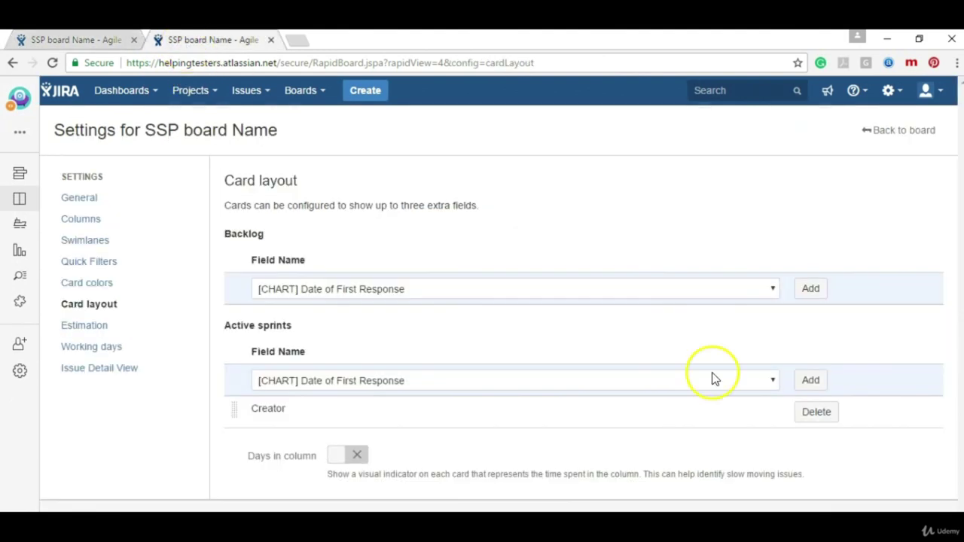
click(773, 380)
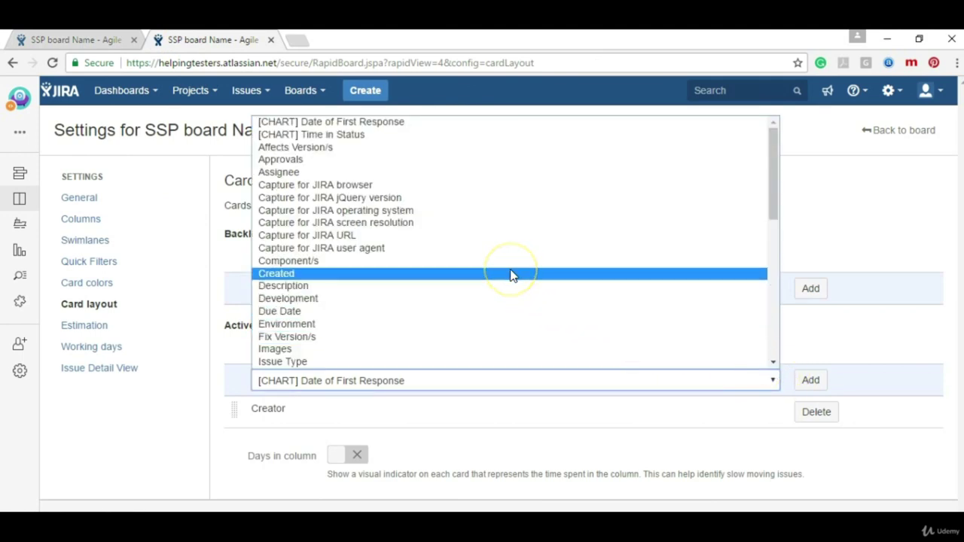
click(415, 174)
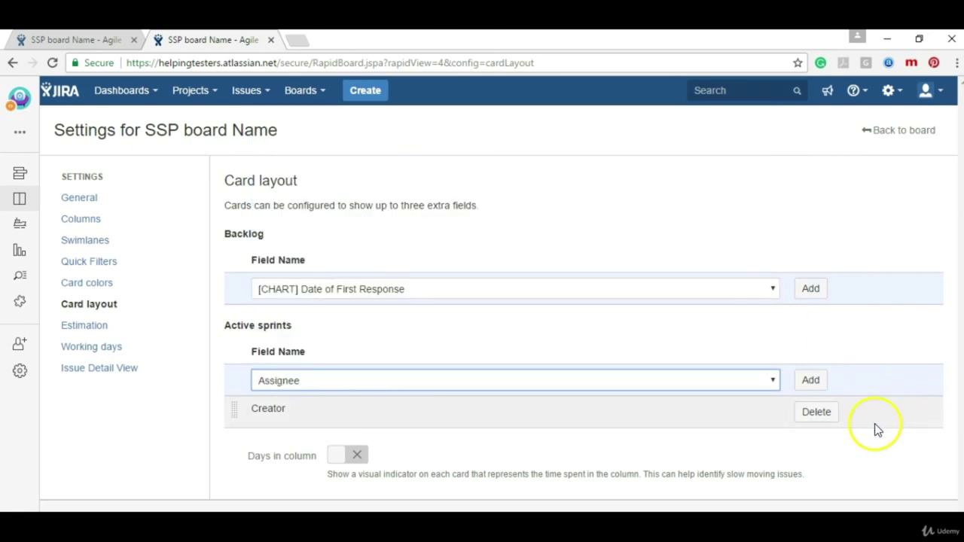
click(810, 380)
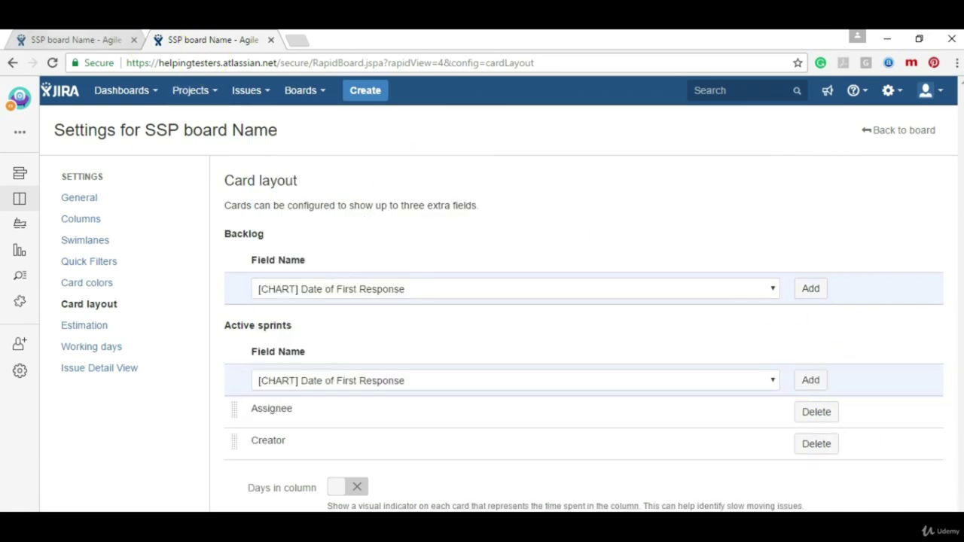
click(105, 39)
click(173, 63)
key(Return)
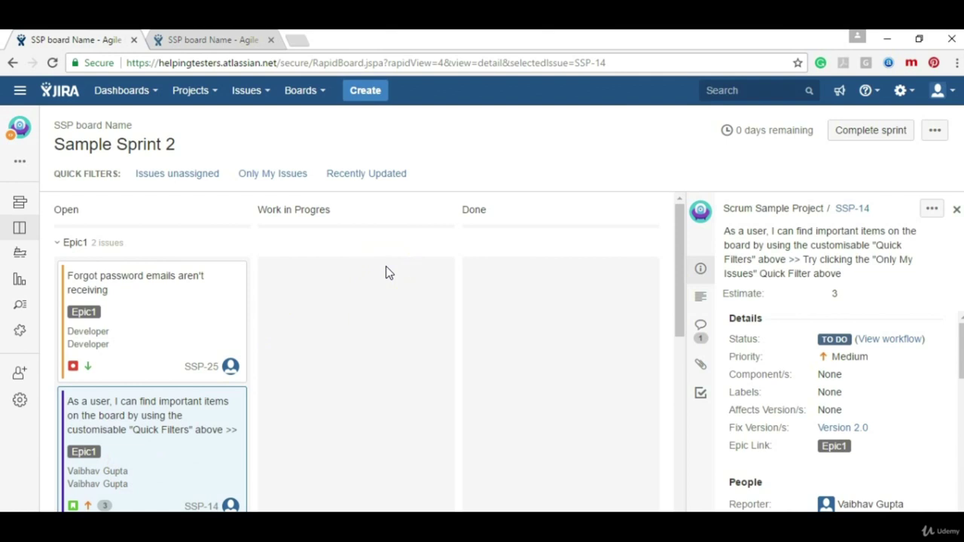
click(956, 210)
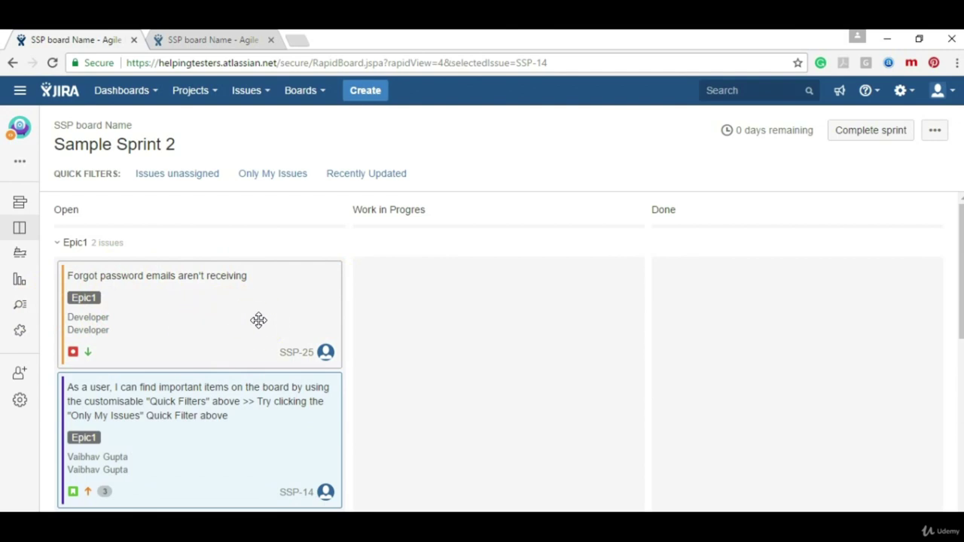
click(170, 36)
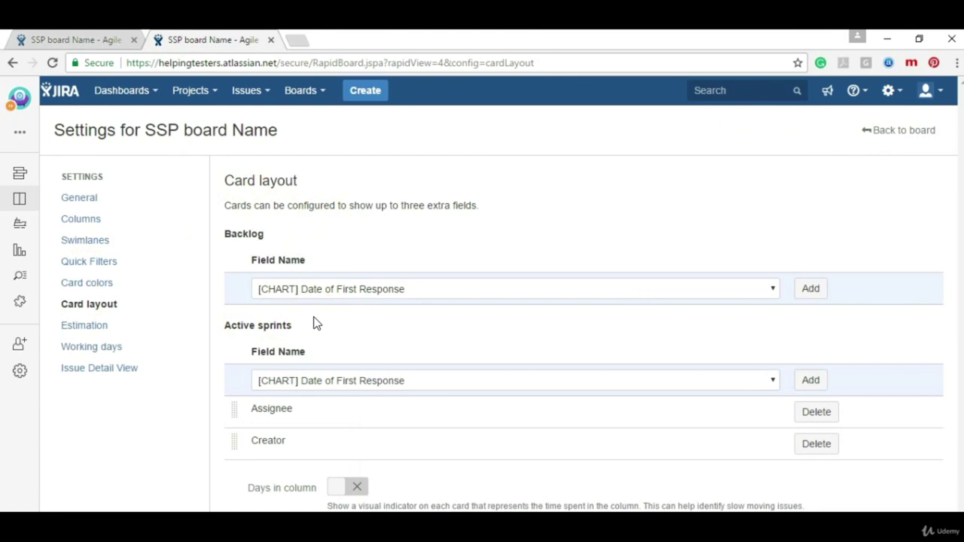
Keep Story Points as the estimation statistic and move to Working days settings.
click(86, 326)
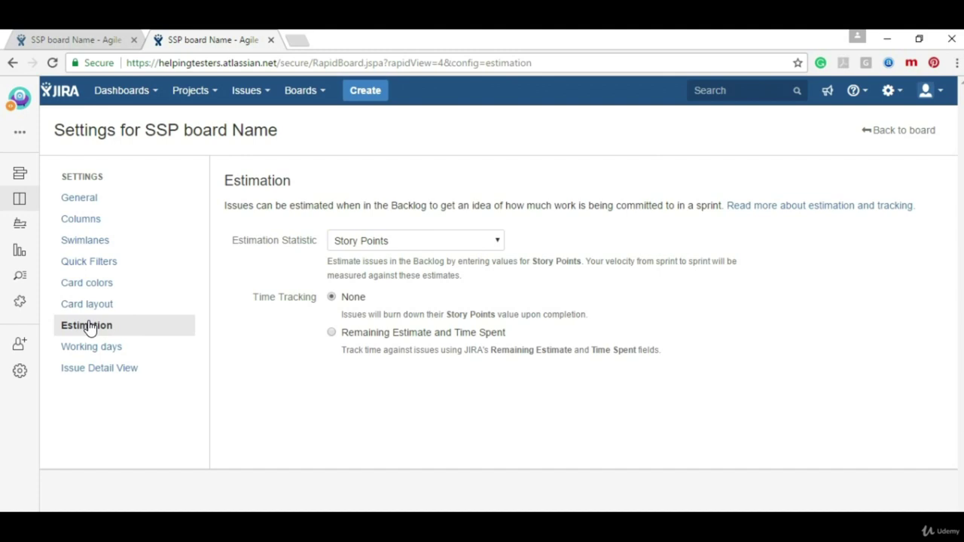
click(465, 244)
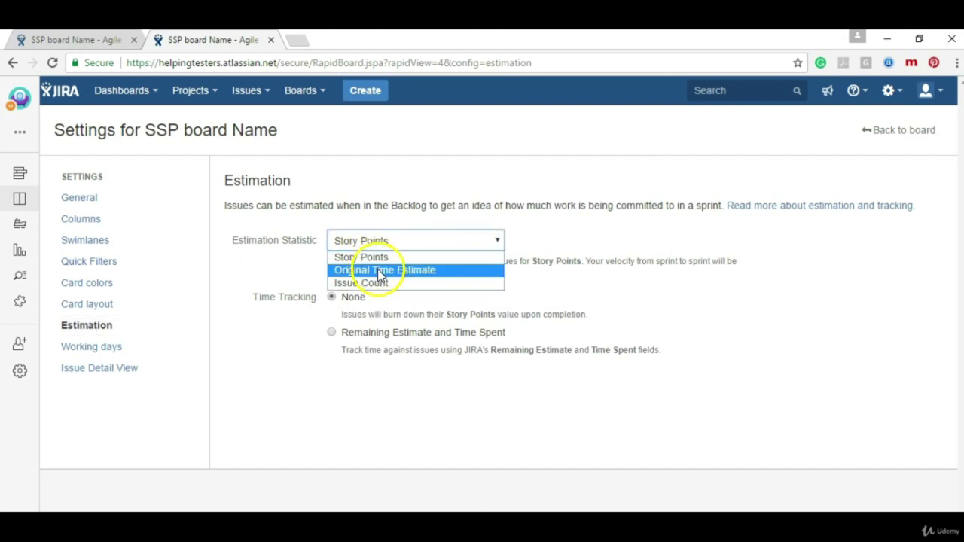
click(259, 360)
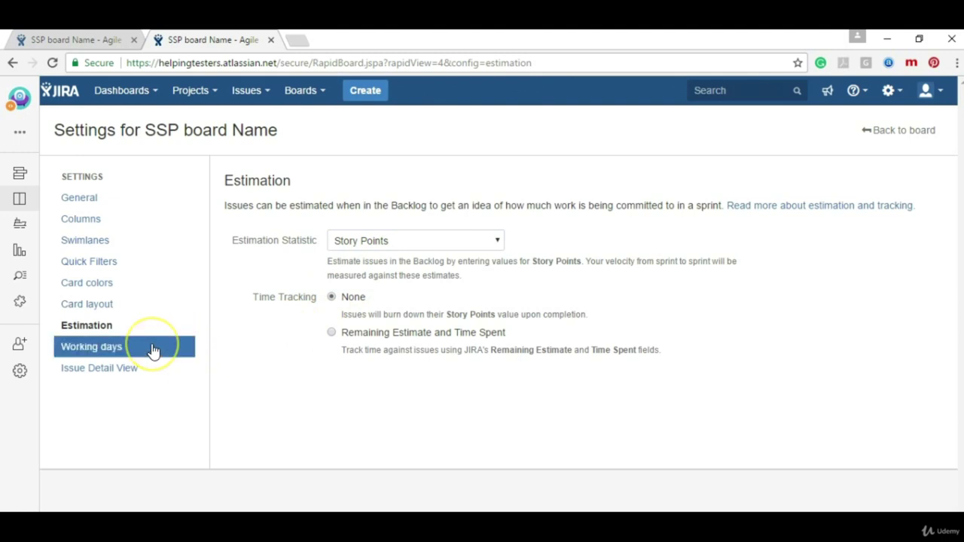
click(153, 350)
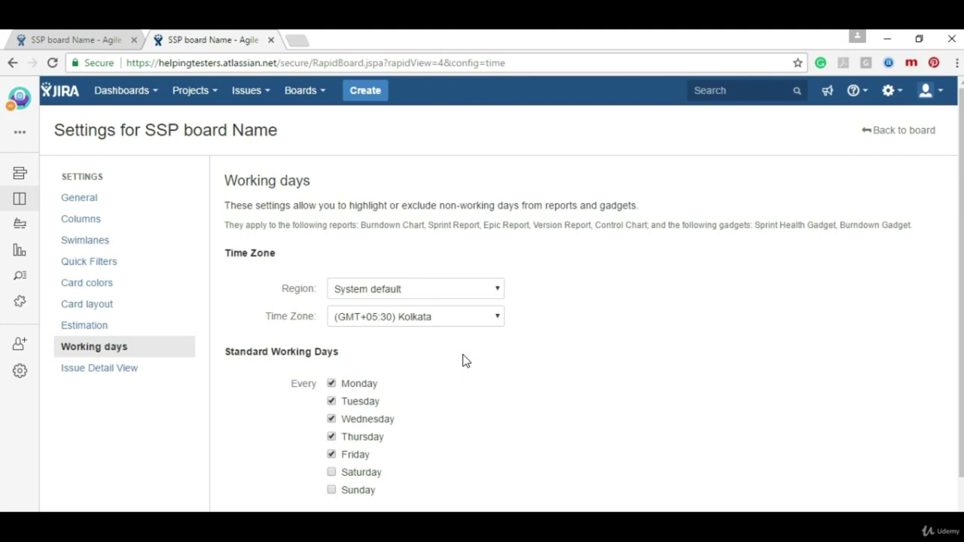
Delete Priority from Issue Detail View fields and reload the board showing SSP-25.
click(76, 382)
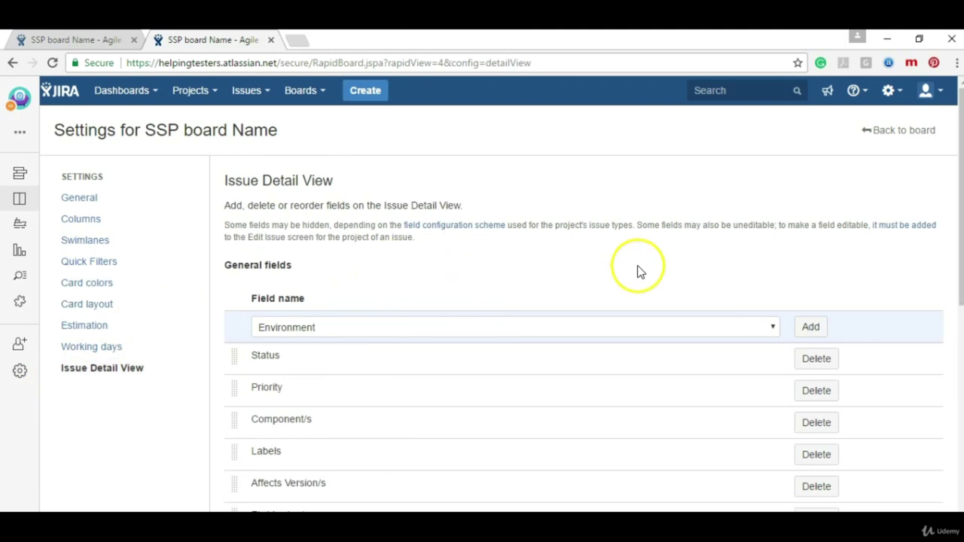
click(30, 41)
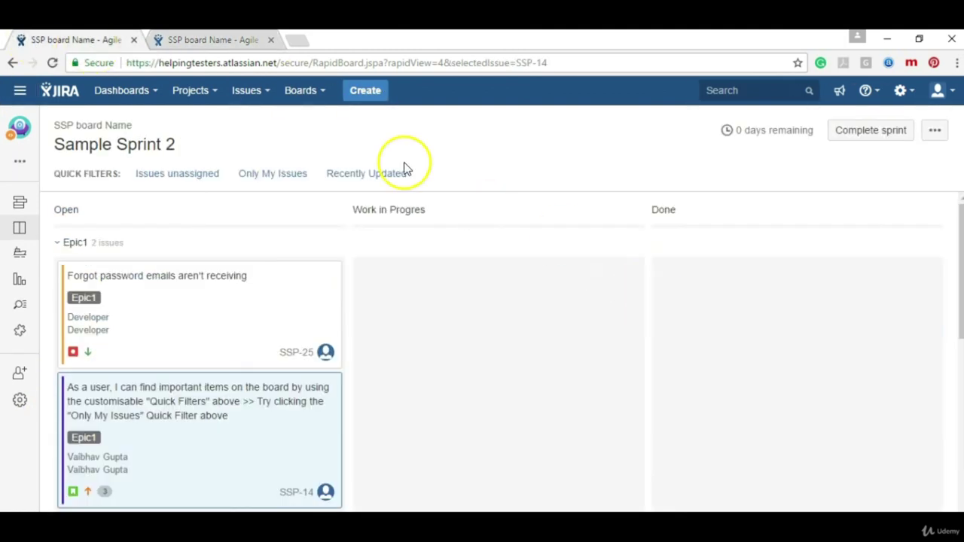
click(284, 283)
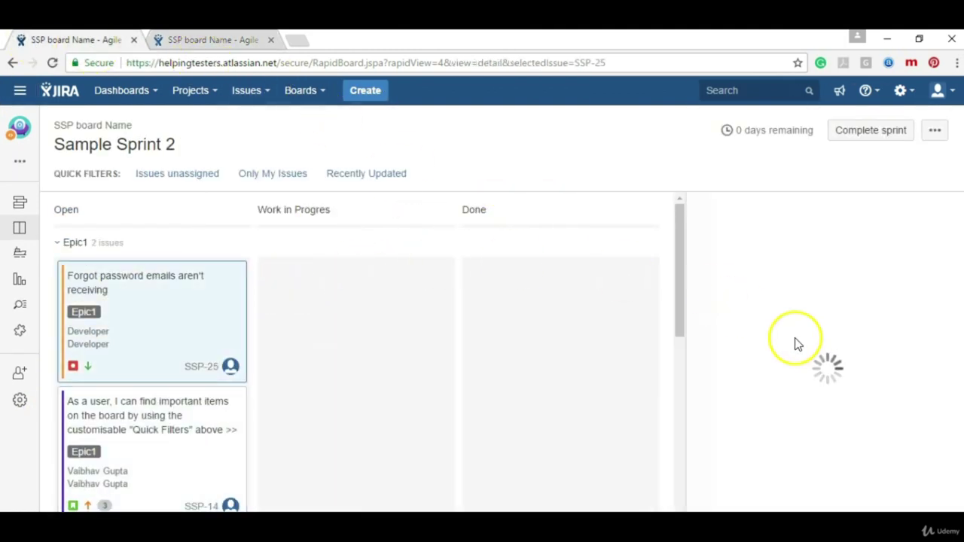
click(161, 41)
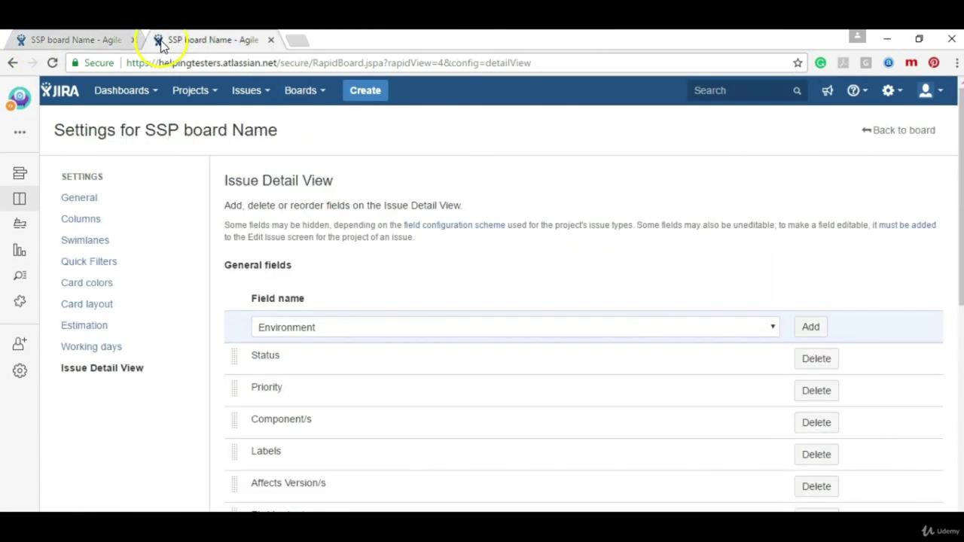
click(816, 391)
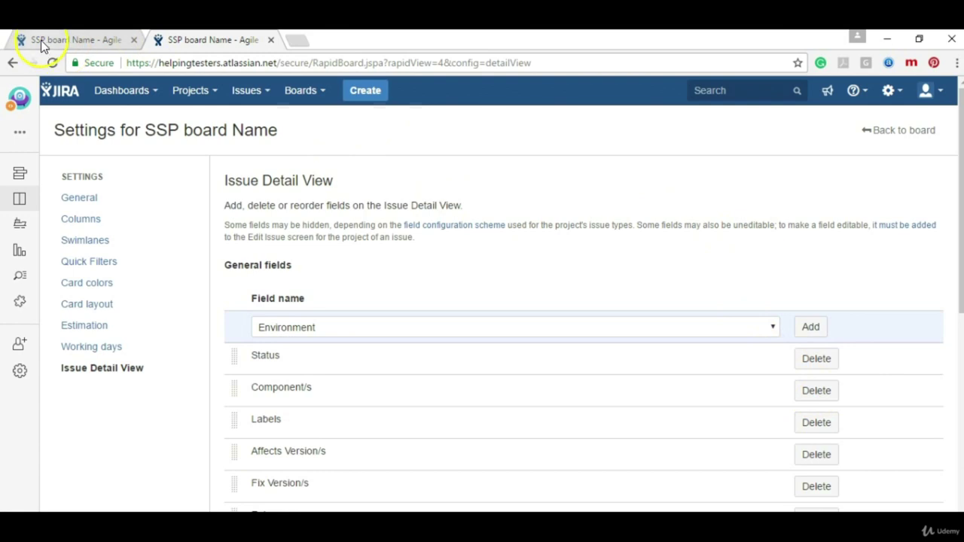
click(40, 40)
key(Return)
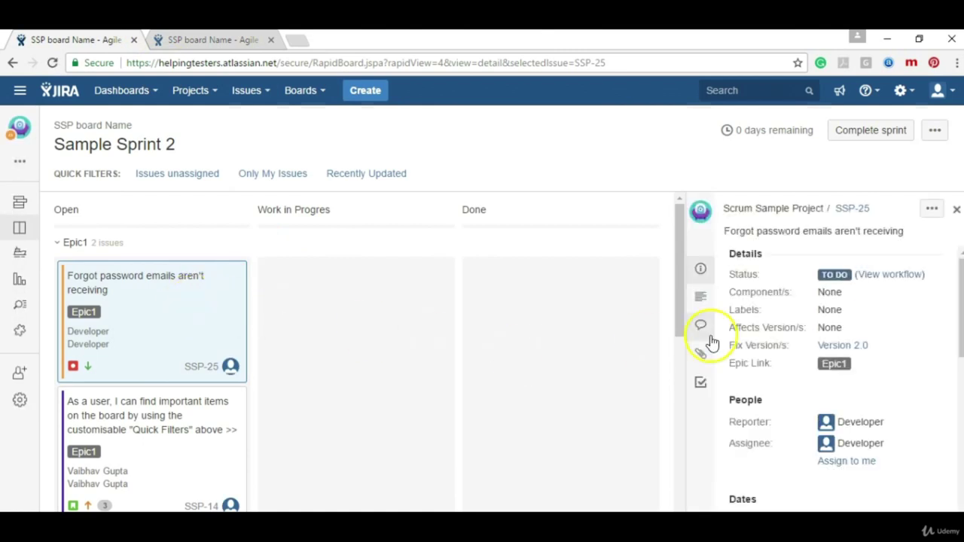
Switch to the board settings tab.
click(230, 41)
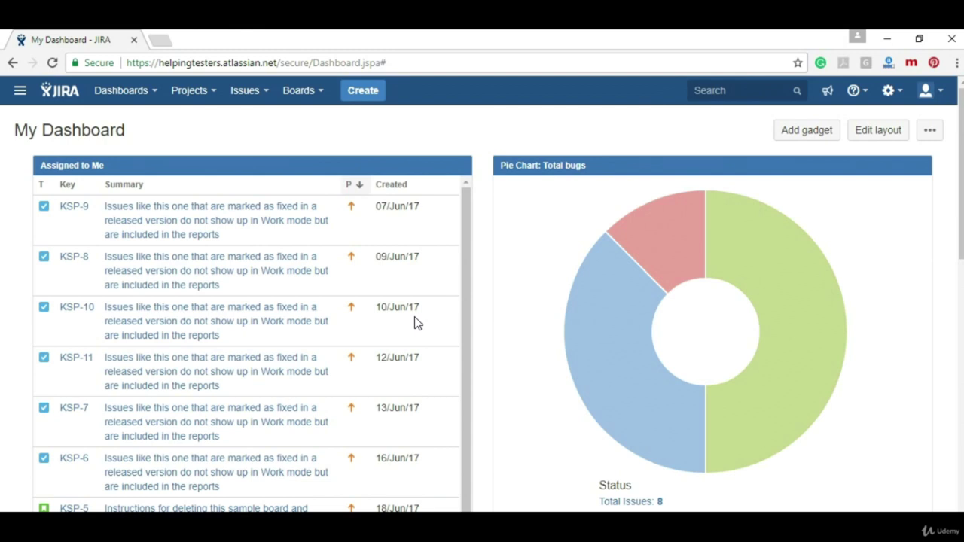
Create a Scrum project 'Website Helpingtesters.com' with key WH.
click(200, 101)
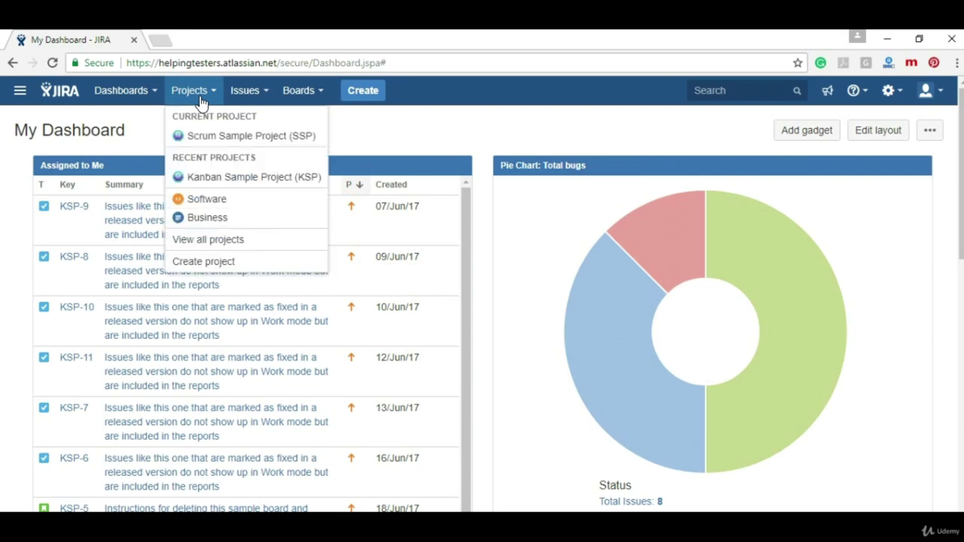
click(204, 261)
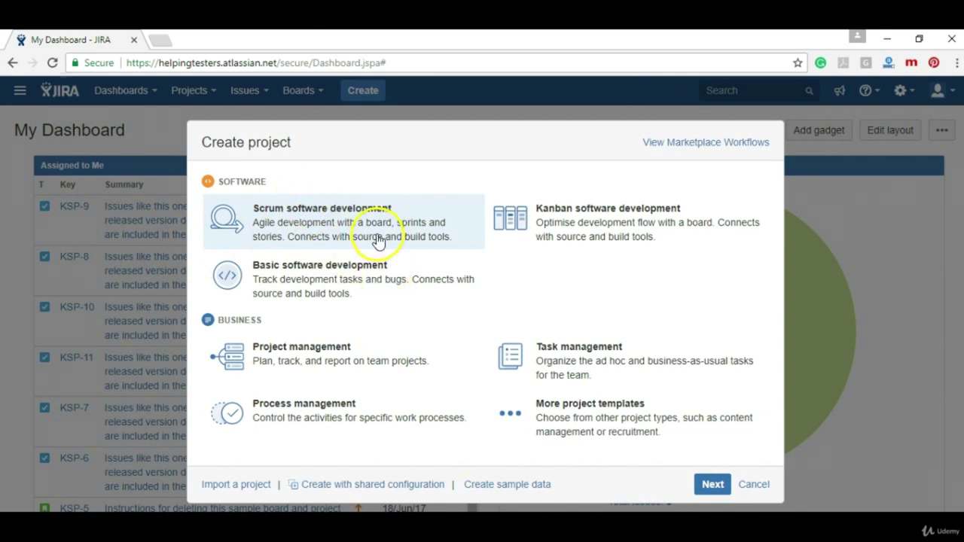
click(713, 486)
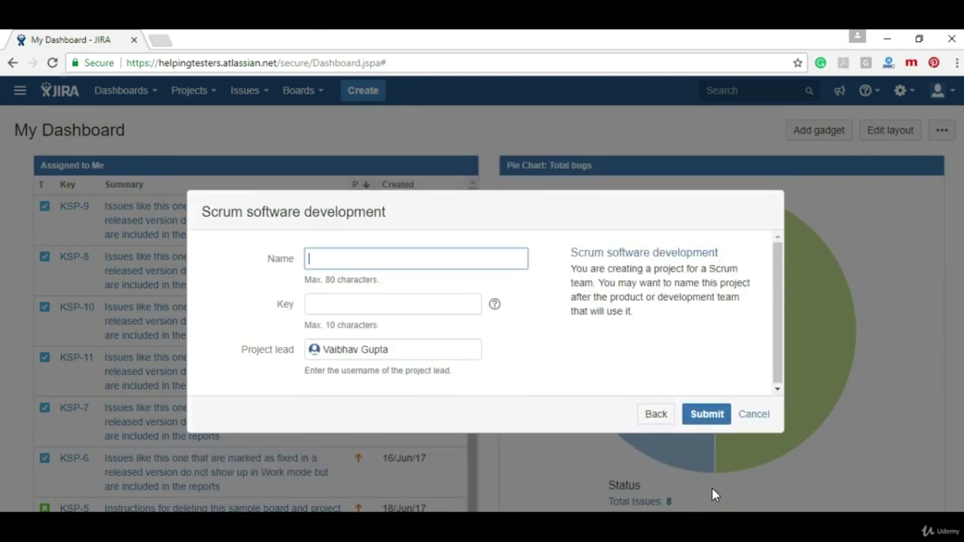
text(Website Helping)
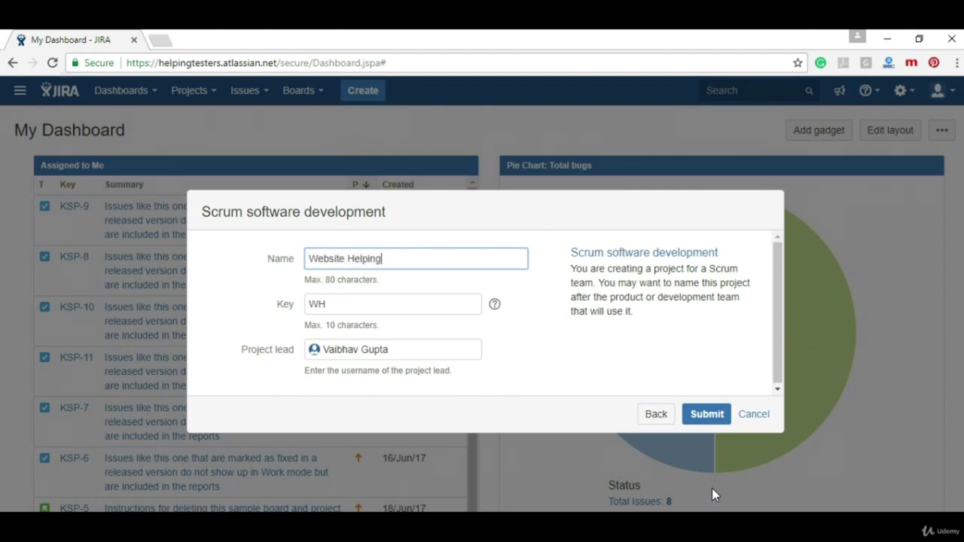
text(testers.com)
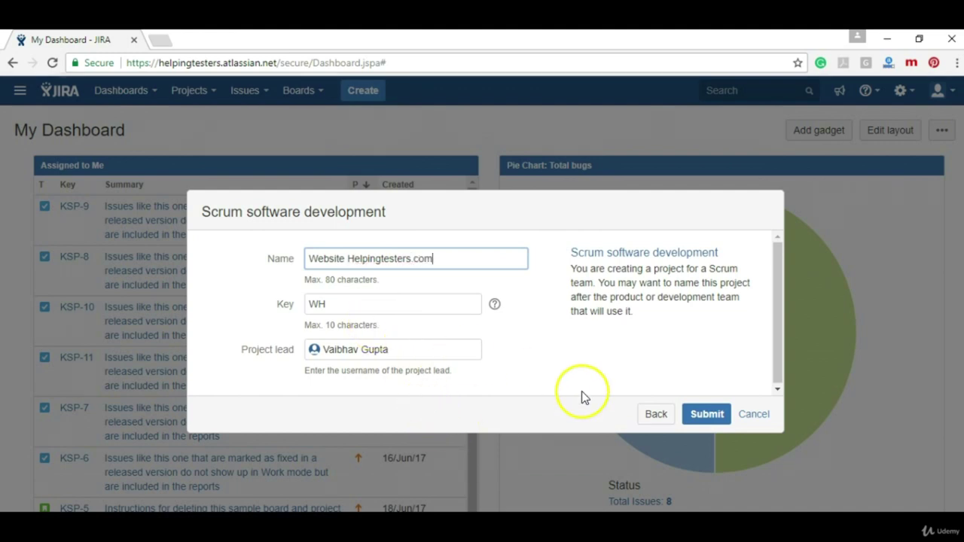
click(697, 424)
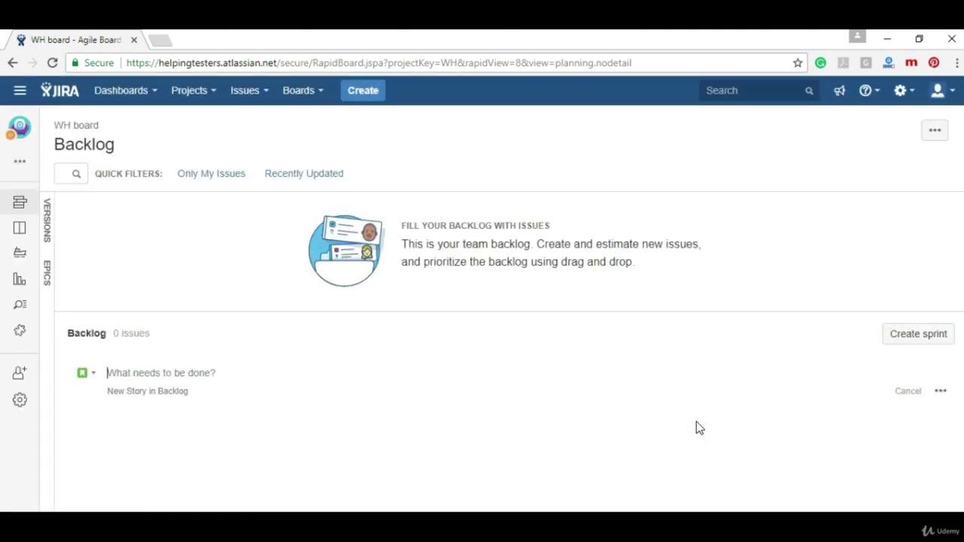
click(206, 98)
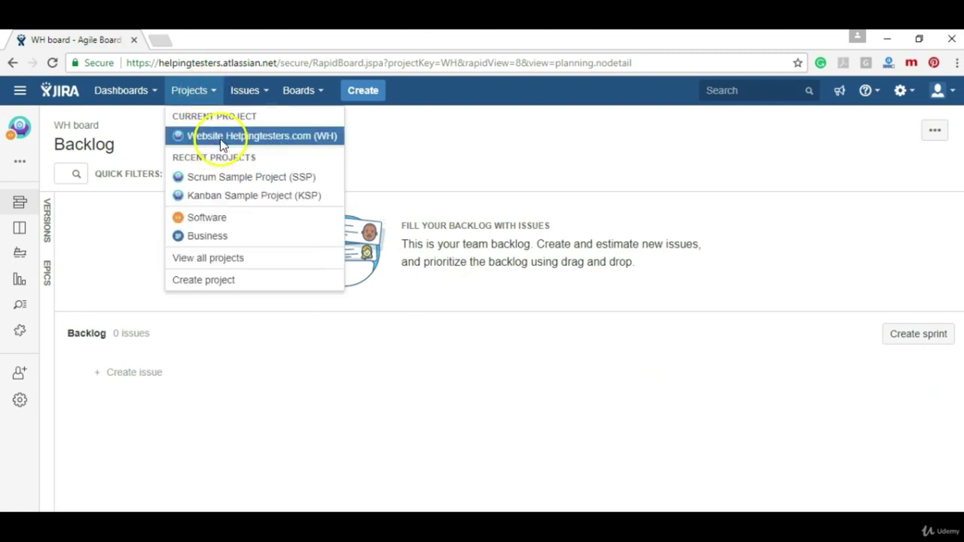
click(223, 137)
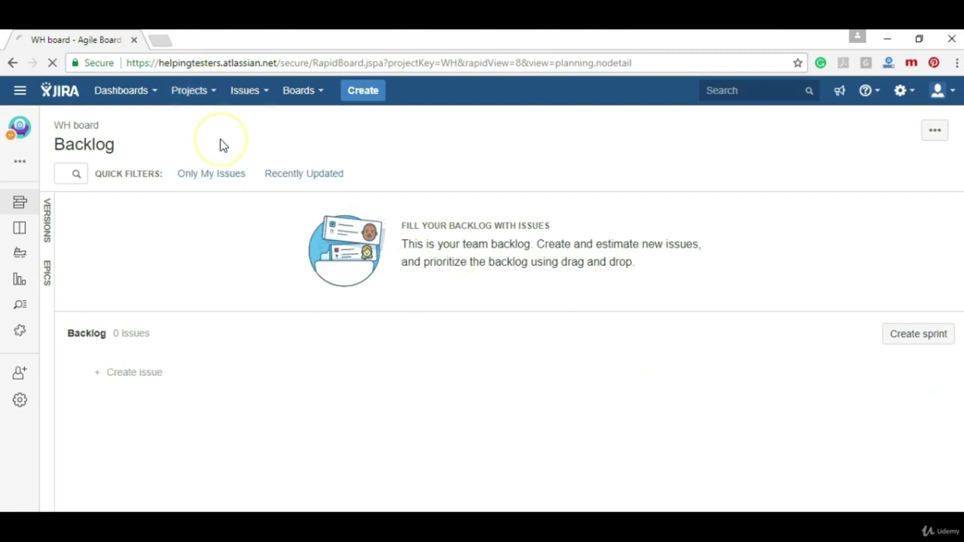
click(297, 92)
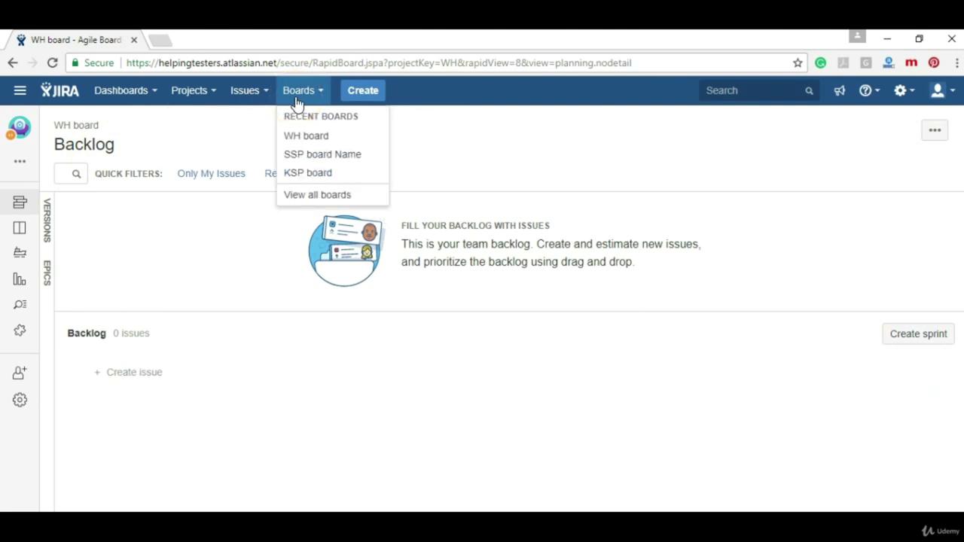
click(316, 136)
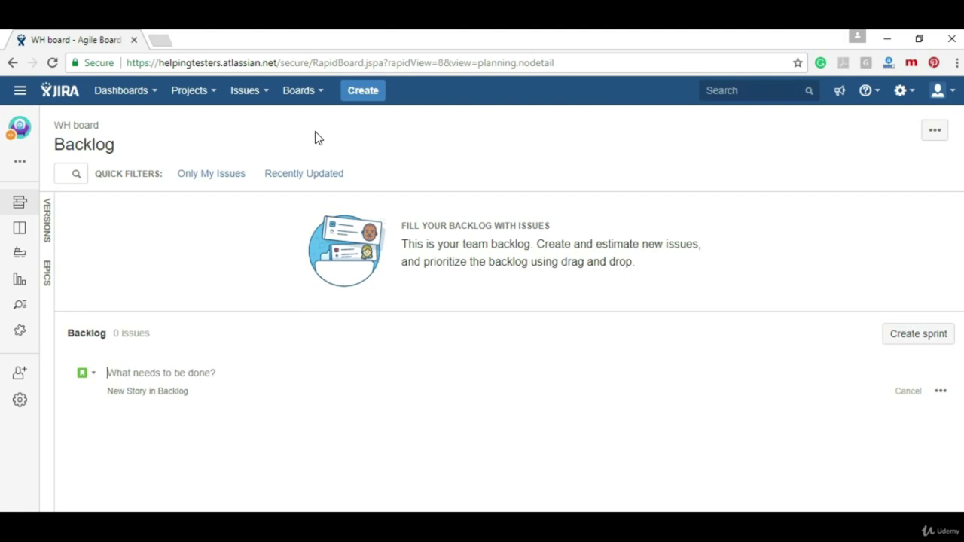
Add two user stories to the WH backlog: viewing courses and viewing contact details.
click(18, 206)
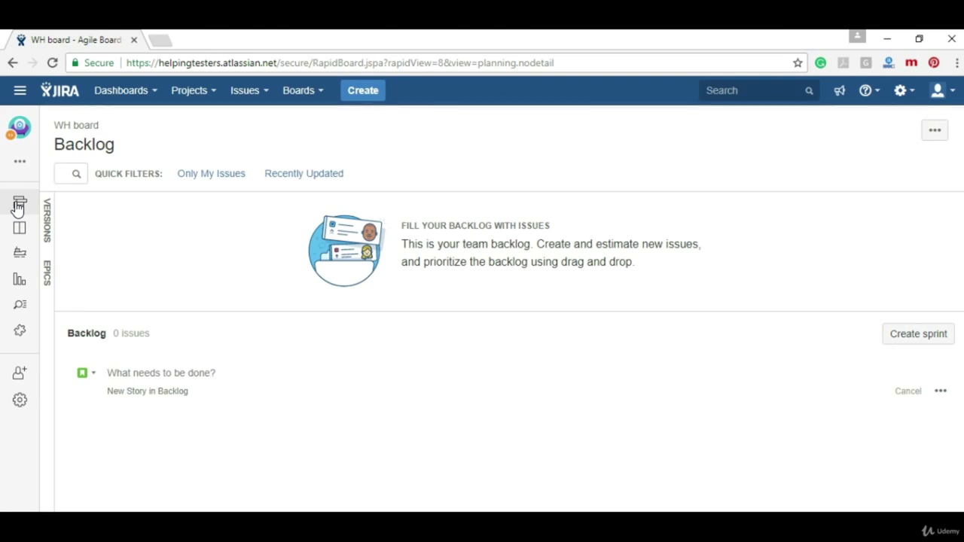
text(As a )
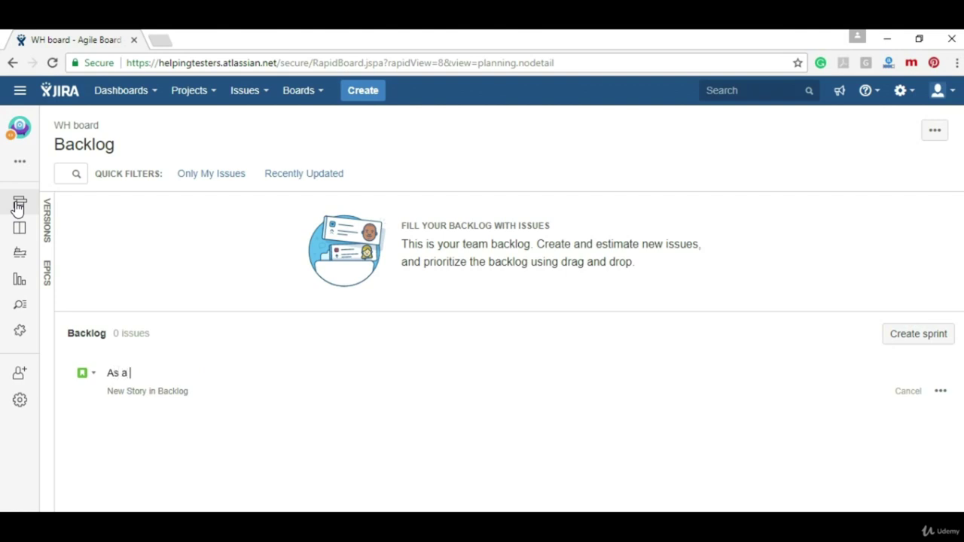
text(a user he can view)
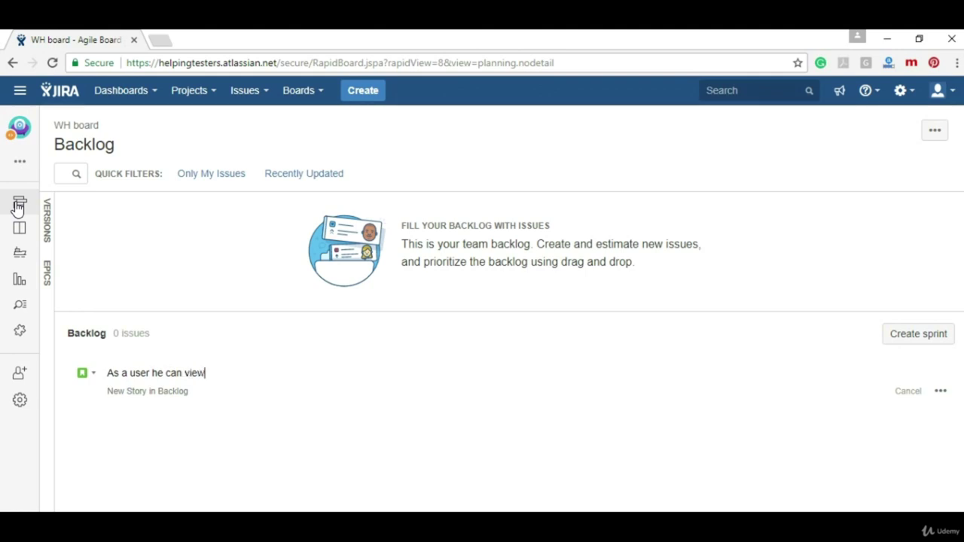
text( courses so that he cn)
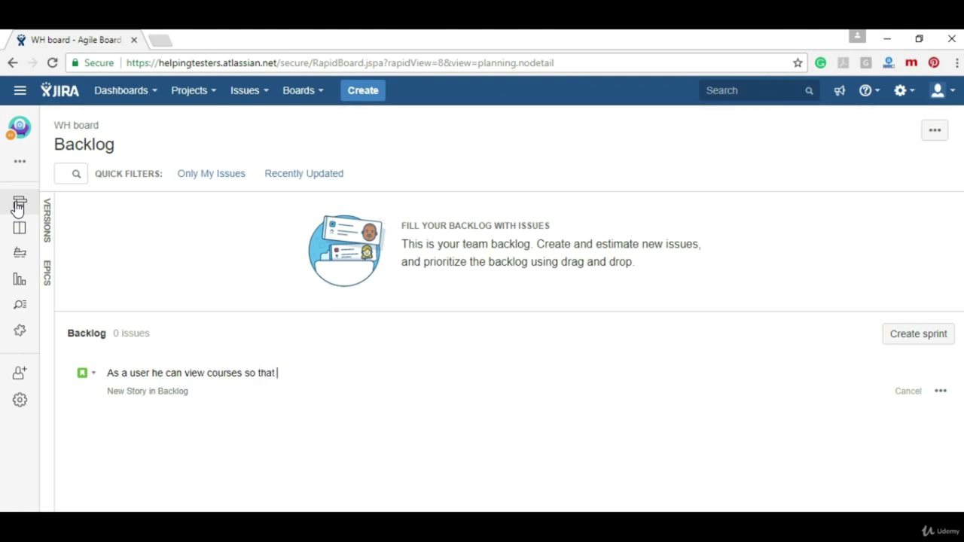
key(BackSpace)
text(an en)
key(BackSpace)
key(BackSpace)
text(view them.)
key(Return)
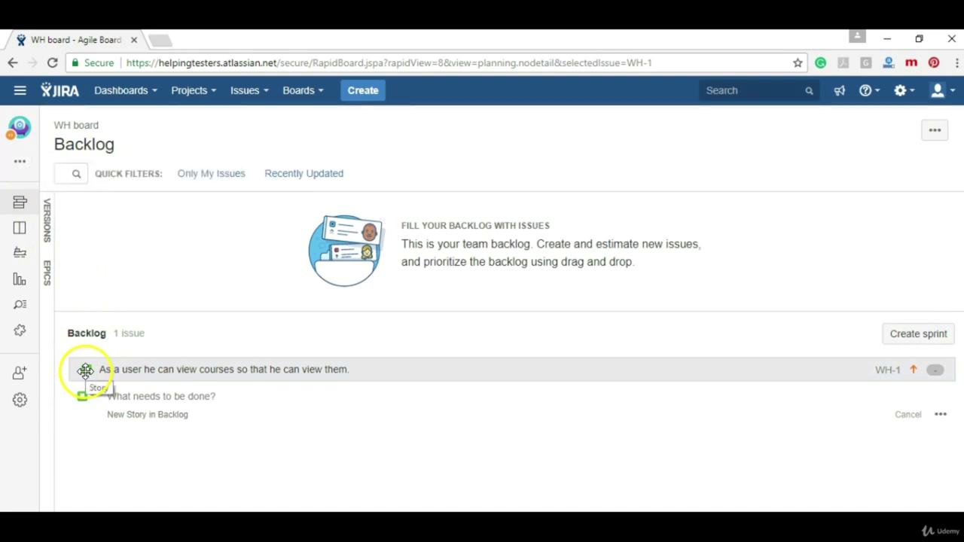
text(As a)
text(ser )
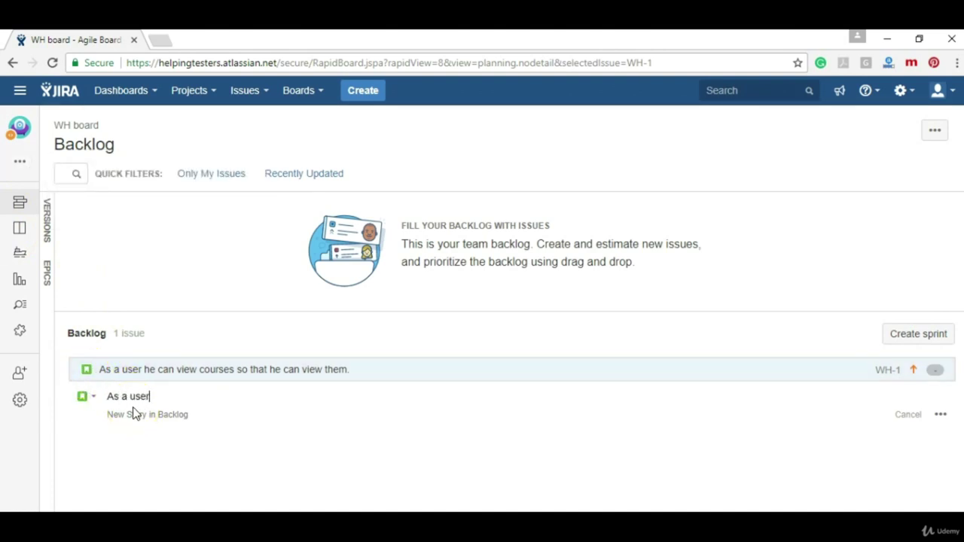
text(he can view the contsc)
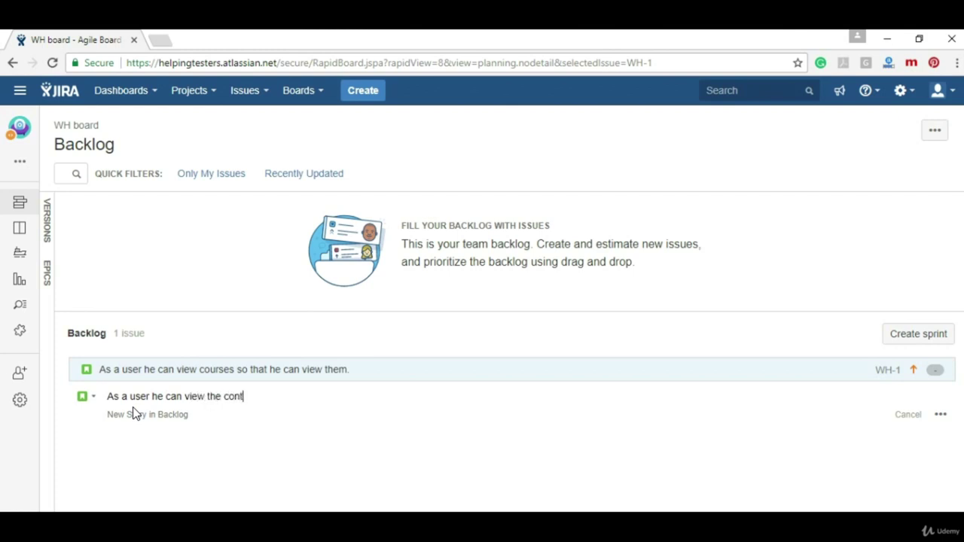
key(BackSpace)
key(BackSpace)
text(act detils so he c)
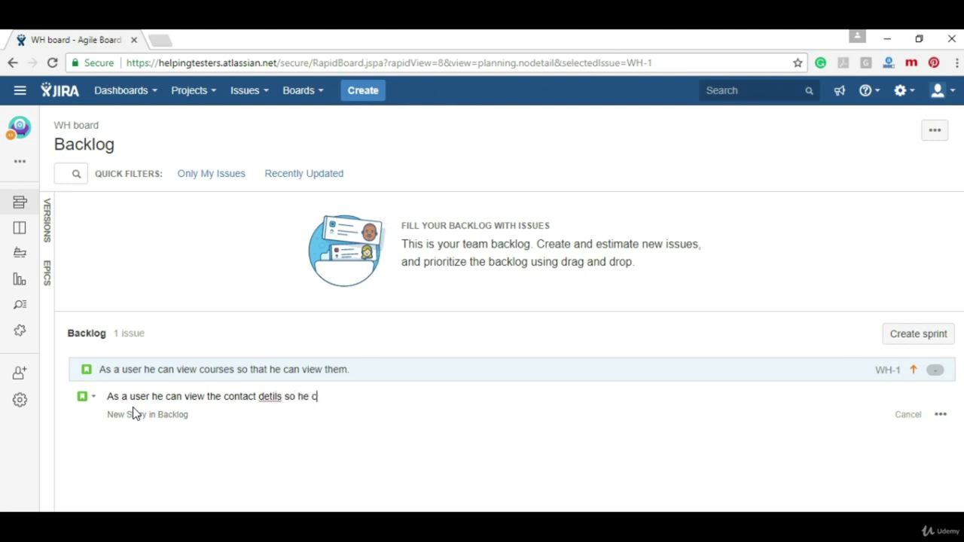
text(an call customer care if required.)
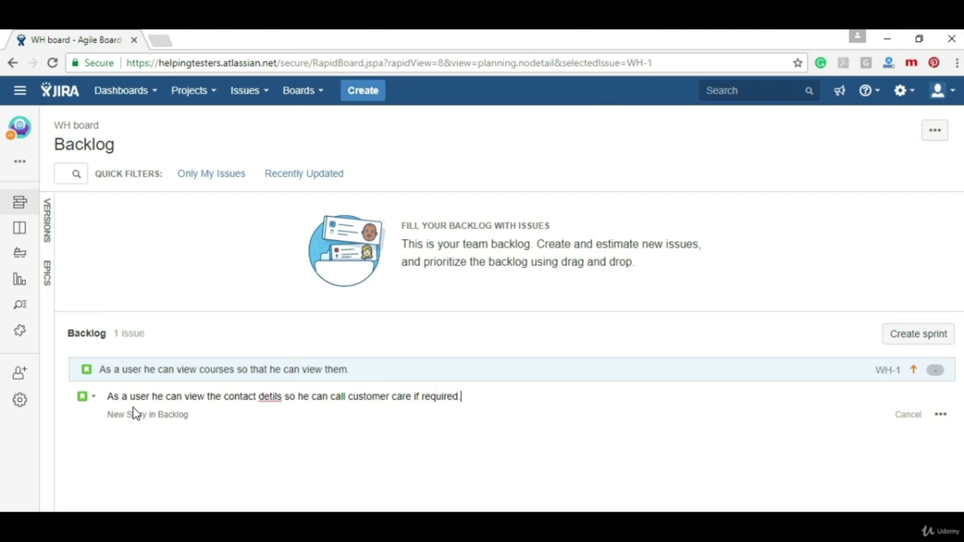
key(Return)
Add stories 'Story Number - 1' through 'Story Number - 4' to the backlog.
click(140, 416)
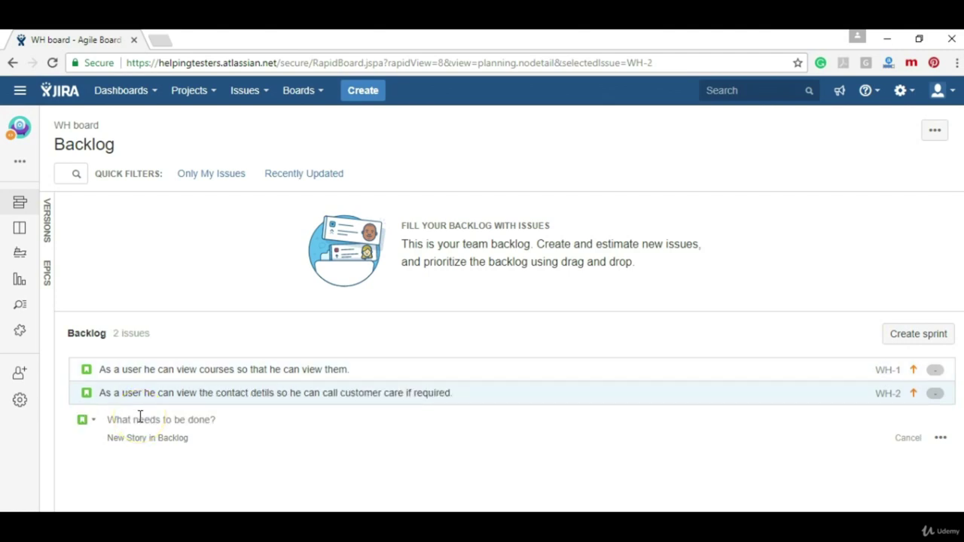
text(Stor)
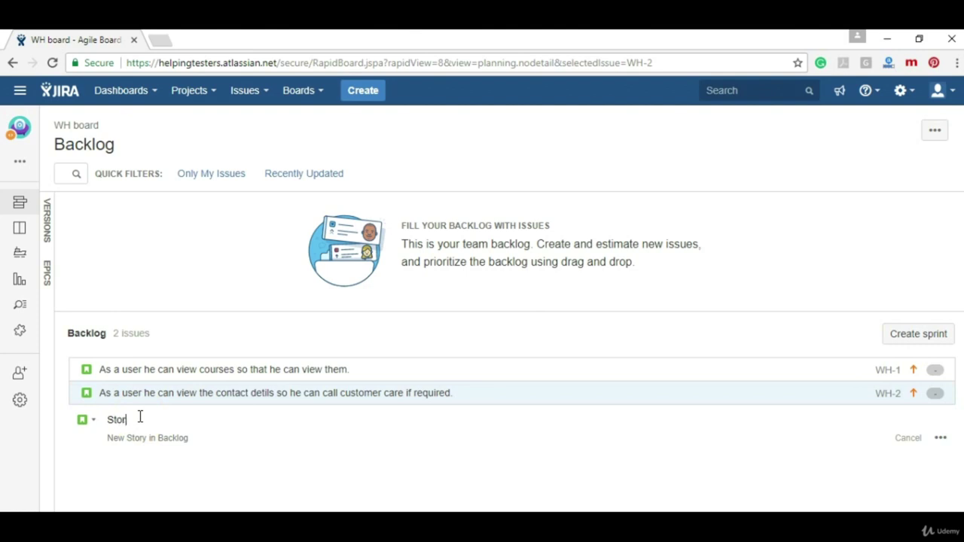
text(y Number - 1)
key(Return)
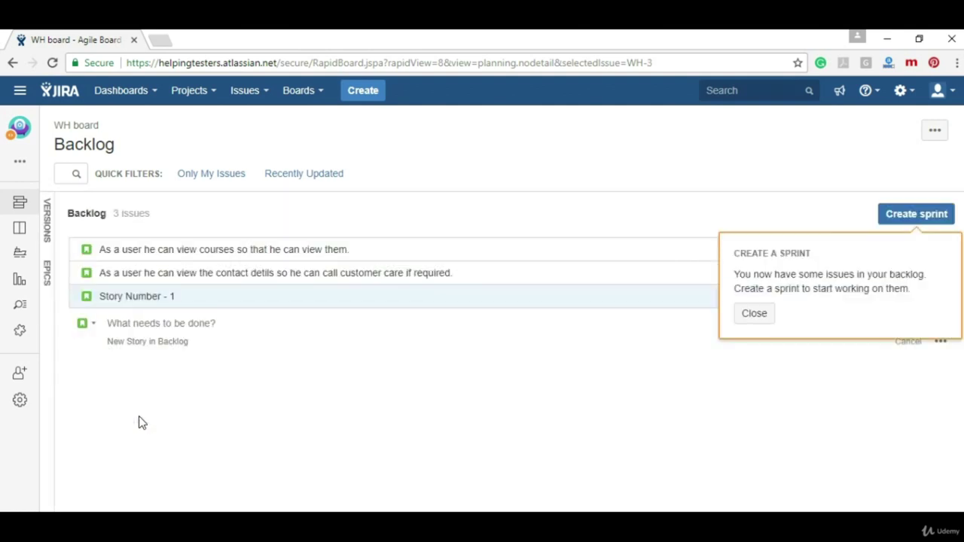
text(Story )
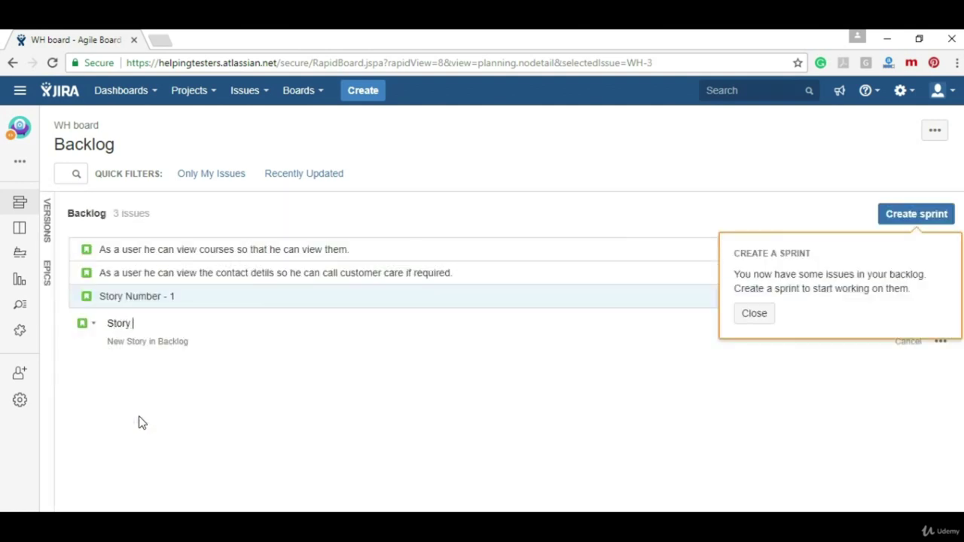
text(Numbe)
key(BackSpace)
text(er - 2)
key(Return)
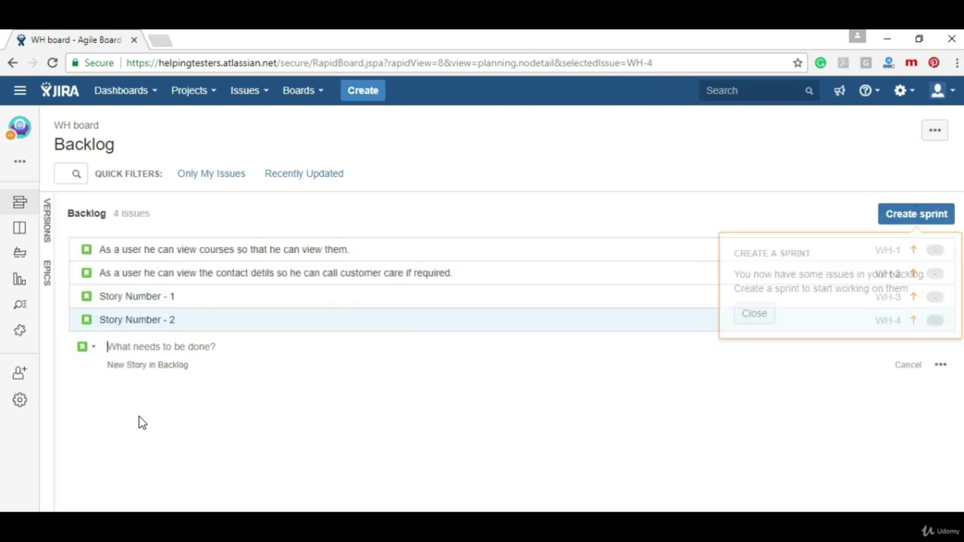
text(Story Number - 3)
key(Return)
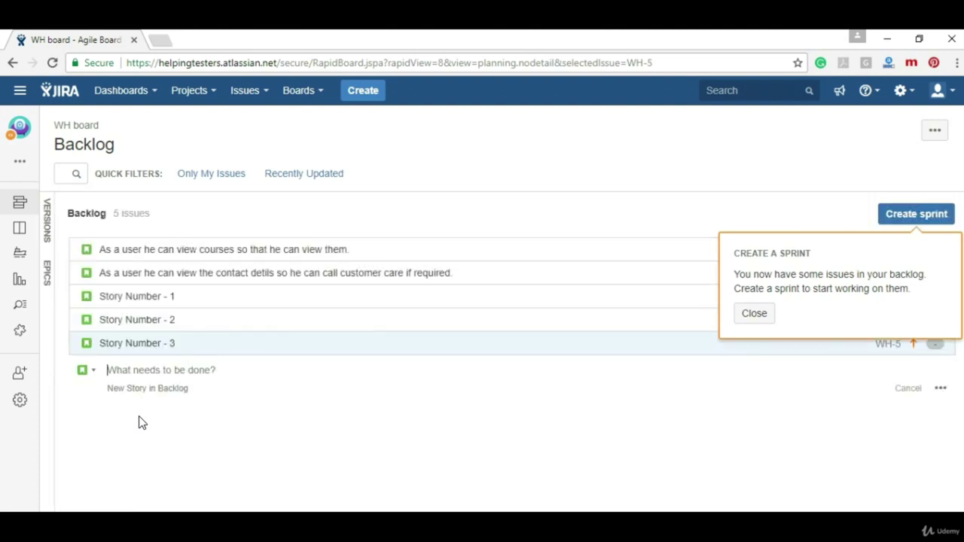
text(Story Number - 4)
key(Return)
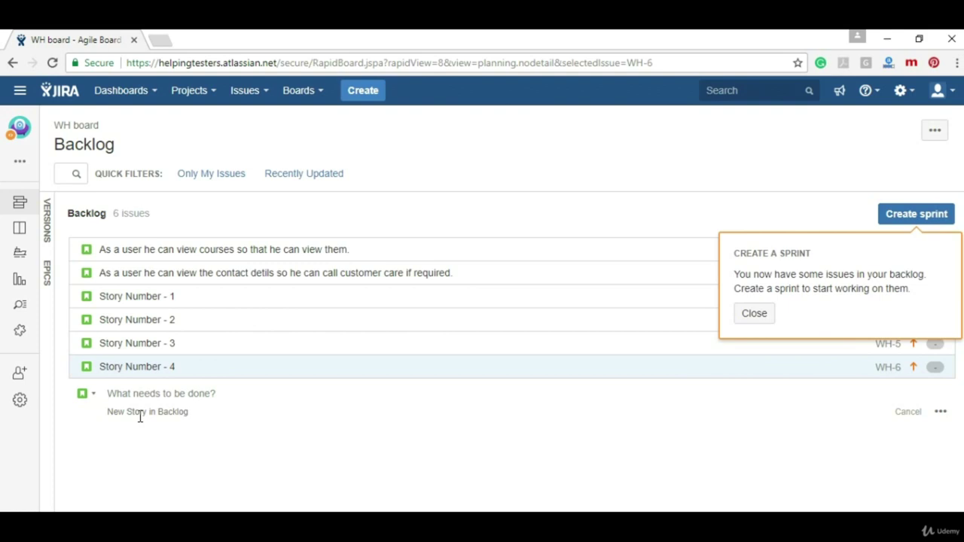
Add the task 'Integrate contact page to Home screen' to the backlog, correcting the 'contct' typo.
click(85, 393)
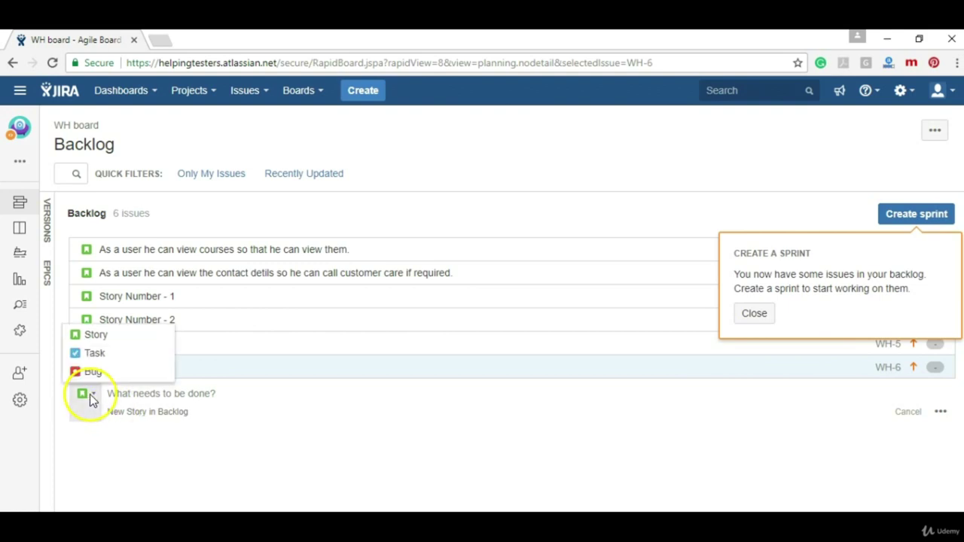
click(91, 353)
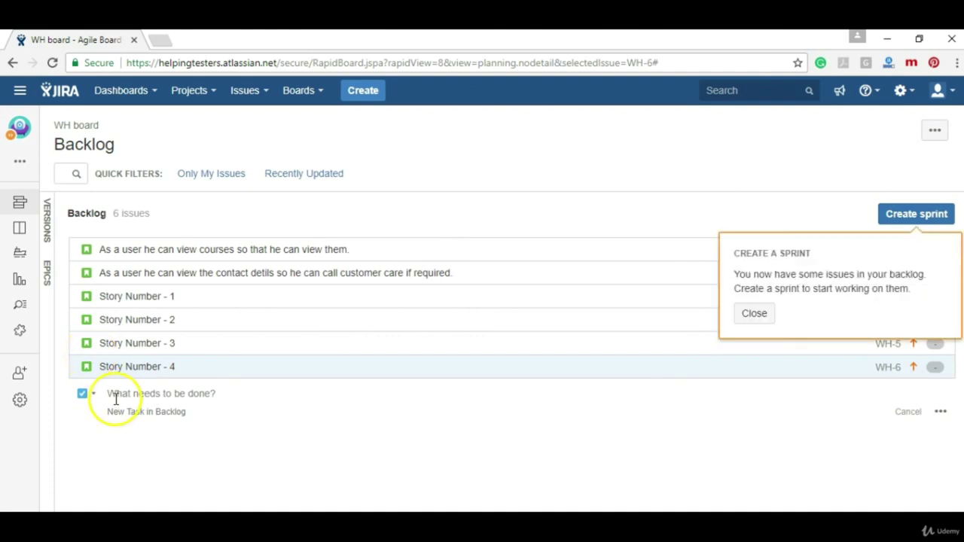
text(Integrate)
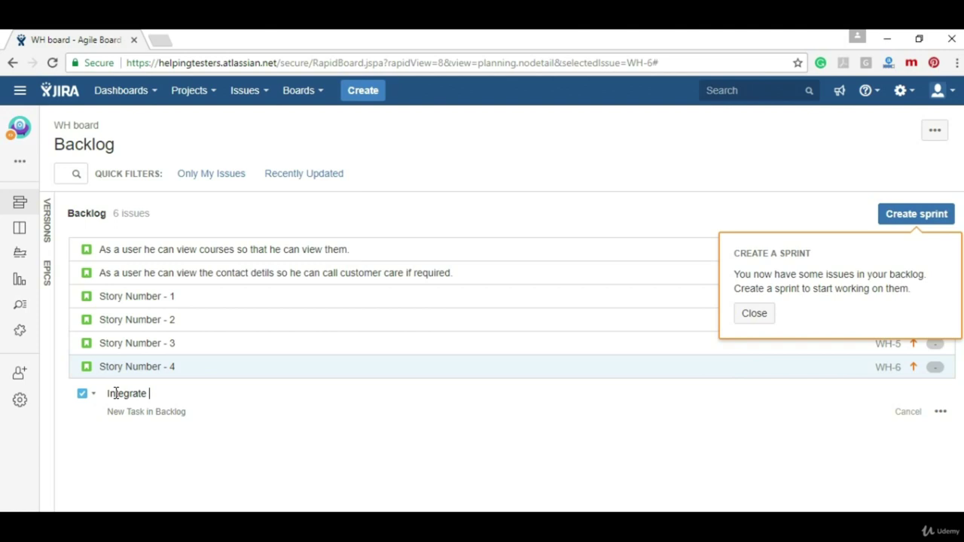
text( contct page to )
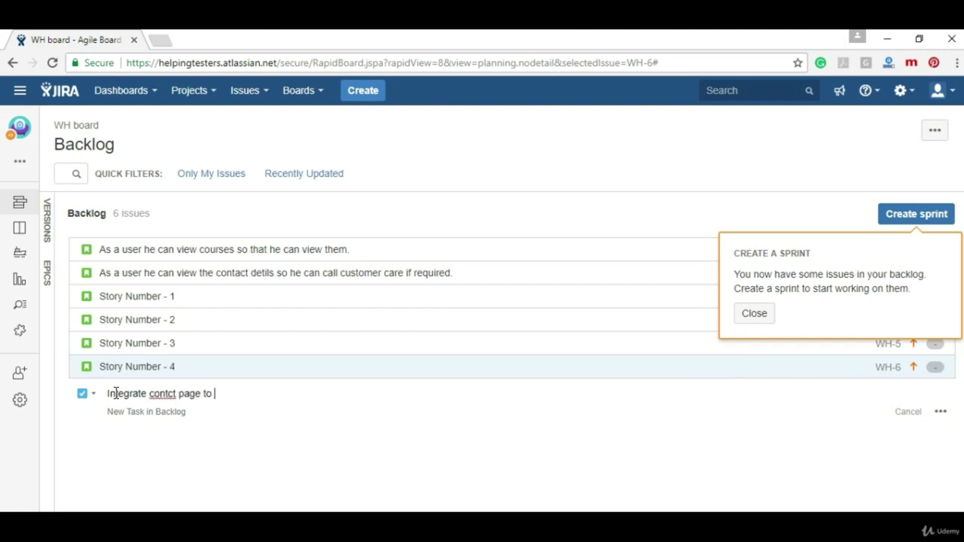
text(Home screen)
key(Left)
key(Left)
key(Left)
key(Left)
key(Left)
key(Left)
key(Left)
key(Left)
key(Left)
key(Left)
key(Left)
key(Left)
key(Left)
key(Left)
key(Left)
key(Left)
key(Left)
key(Left)
key(Left)
key(Left)
text(a)
key(Return)
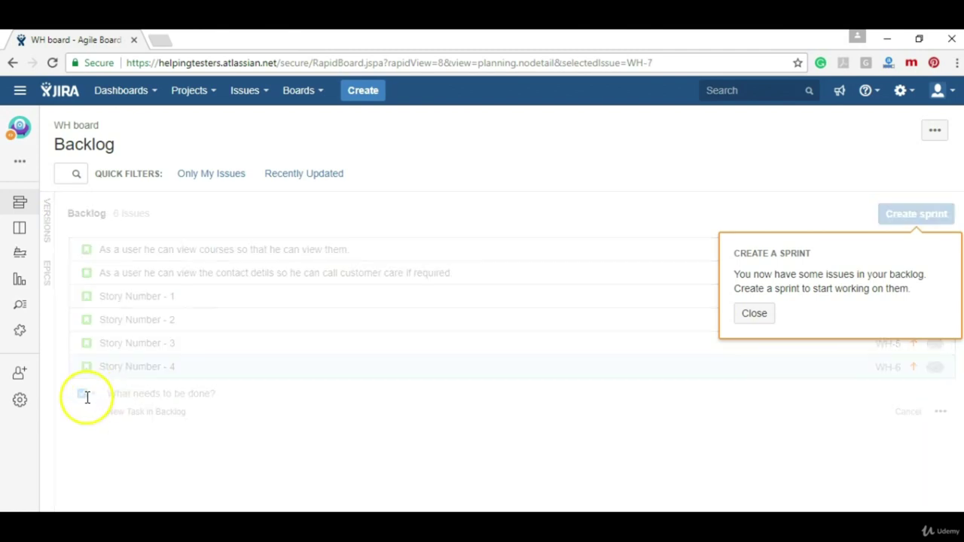
Add tasks 'Task Number - 1' through 'Task Number - 4' to the backlog and discard the empty entry.
click(94, 416)
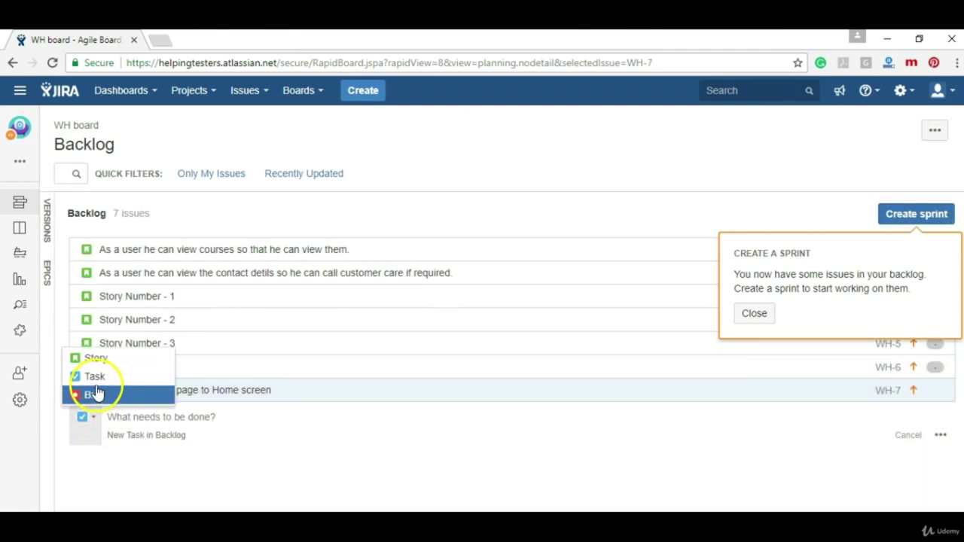
click(94, 378)
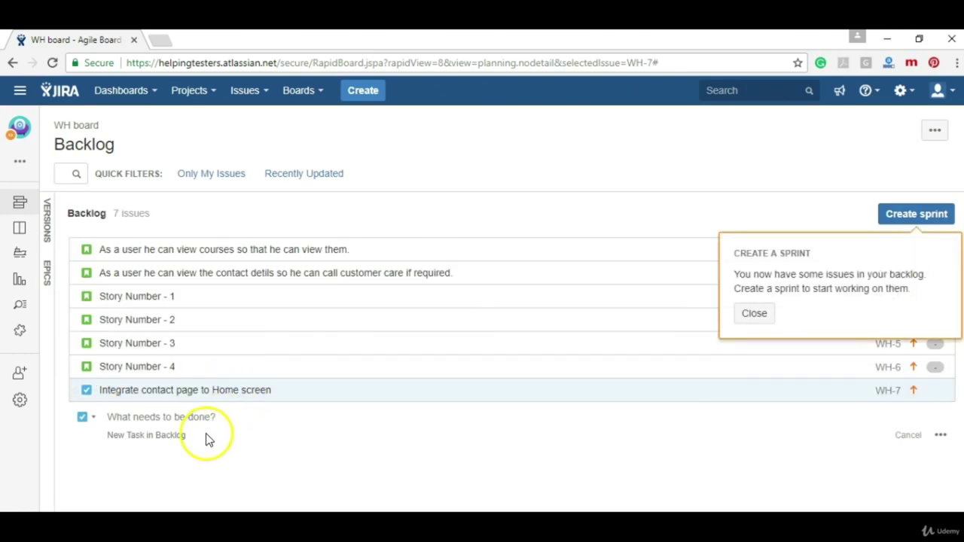
click(187, 416)
text(Ta)
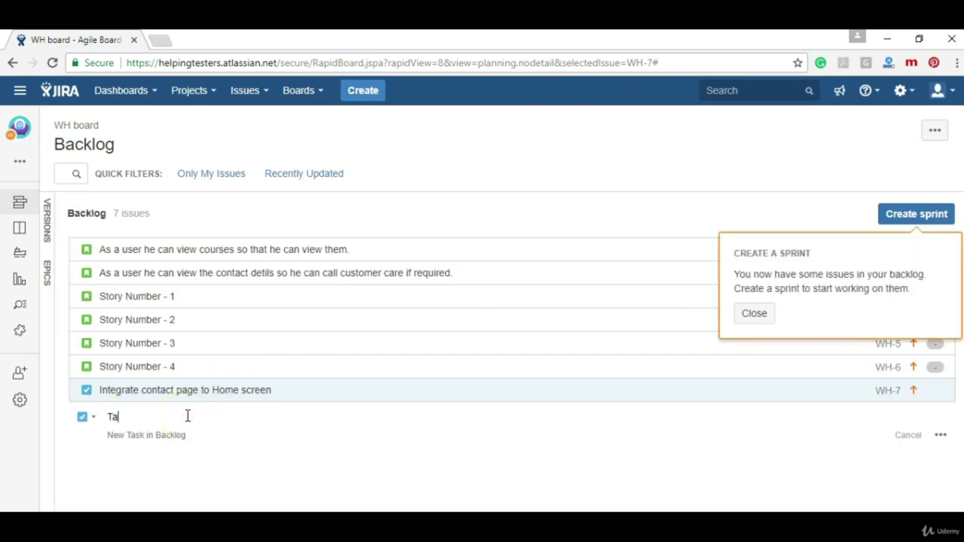
text(sk Number - 1)
key(Return)
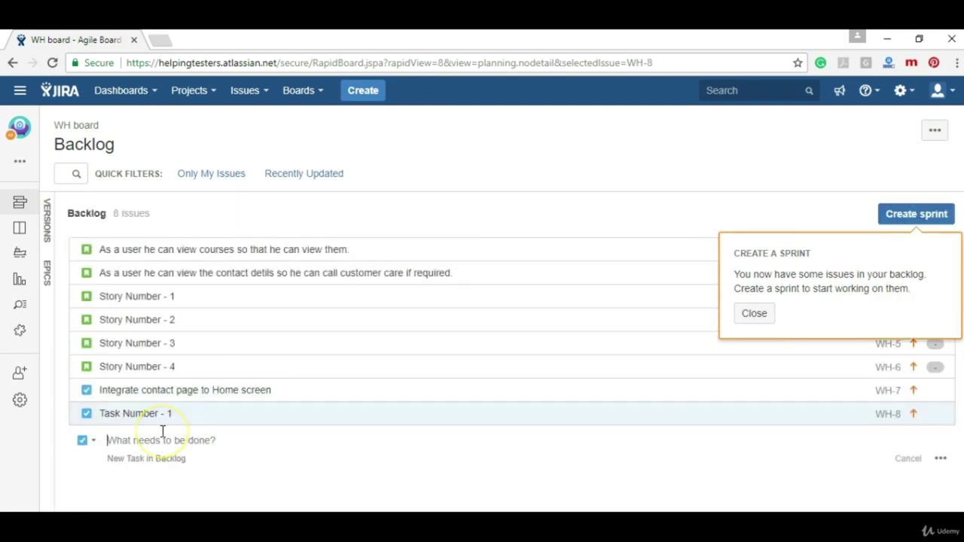
text(Task Nu)
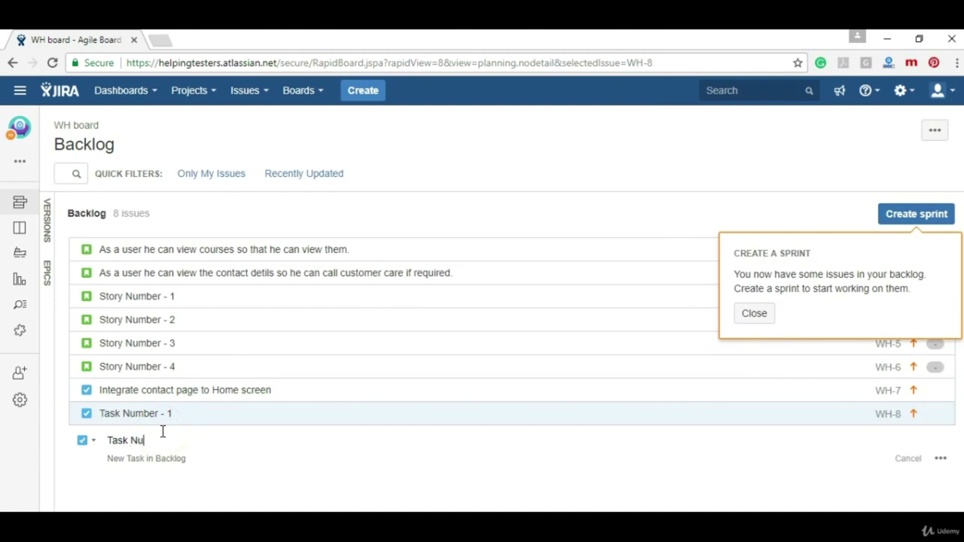
text(mber - 2)
key(Return)
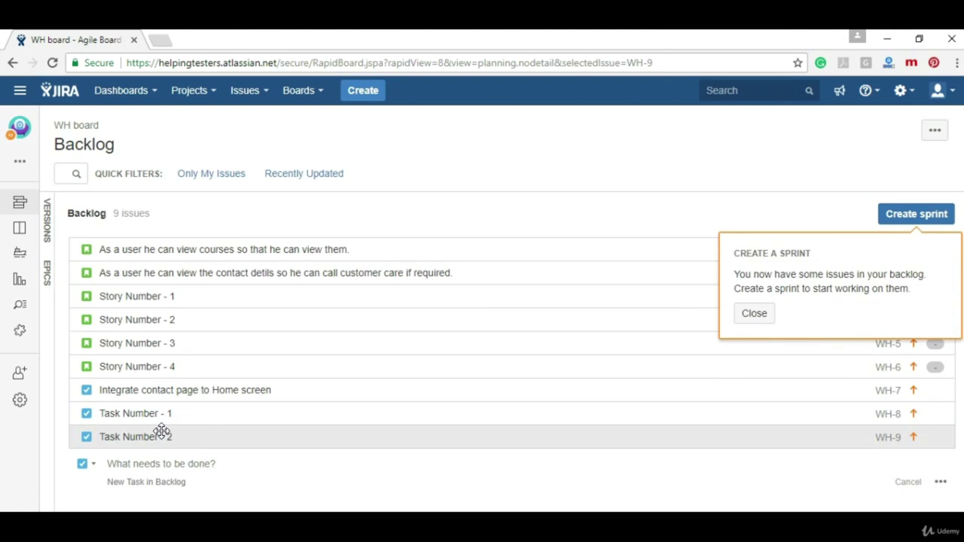
text(Task Number - 3)
key(Return)
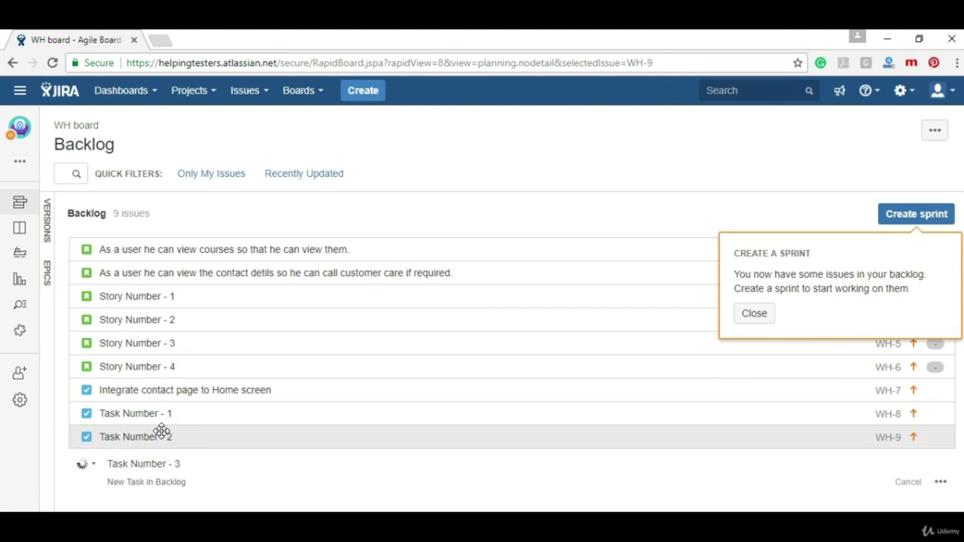
text(Task Number - 4)
key(Return)
click(87, 510)
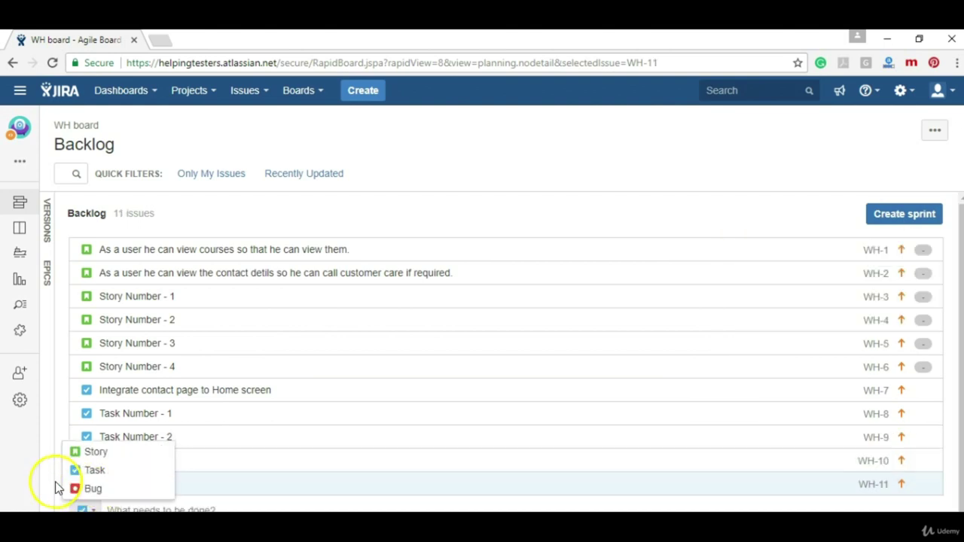
click(50, 488)
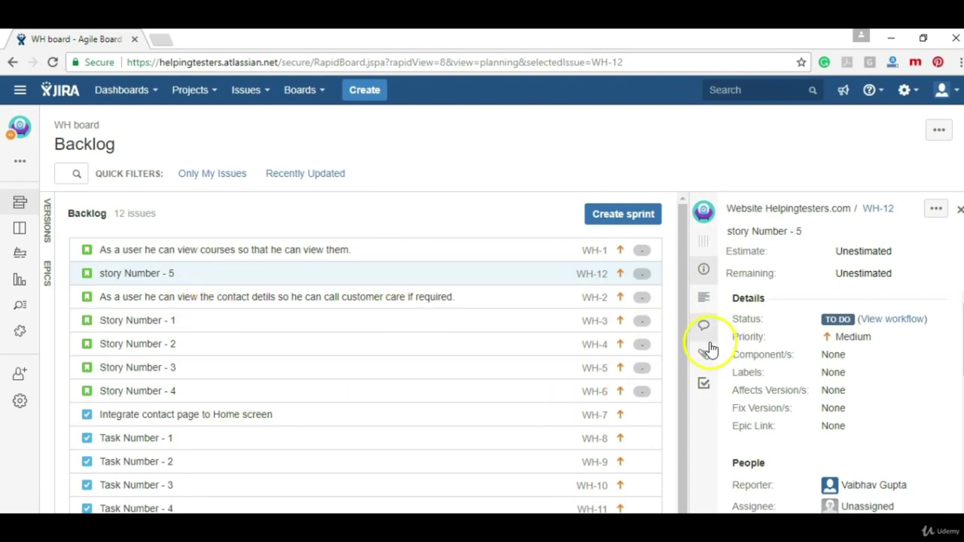
Scroll down the backlog to review the 12 issues, including story Number - 5 (WH-12).
scroll(686, 376, down, 2)
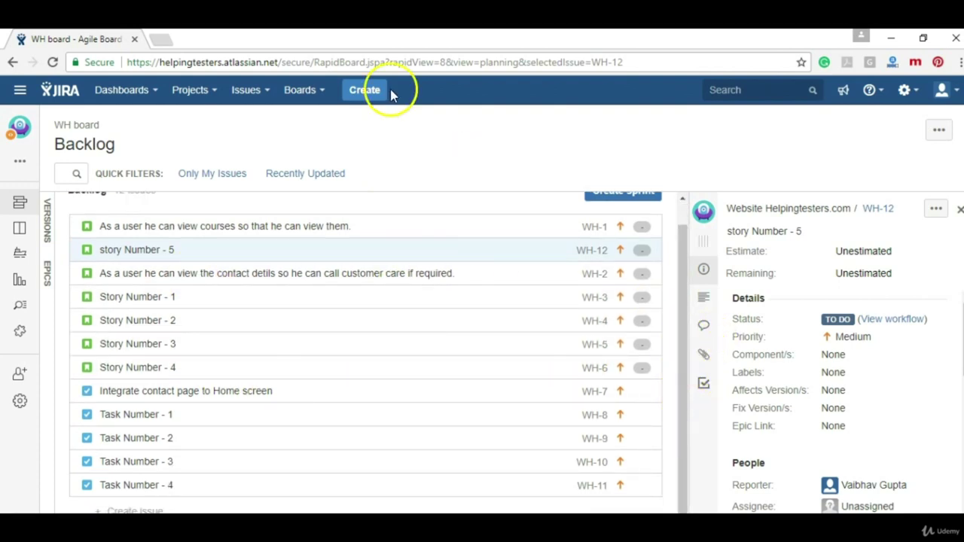
Create the story 'story Number - 6' by reusing the 'story Number - 5' summary with 6.
click(351, 90)
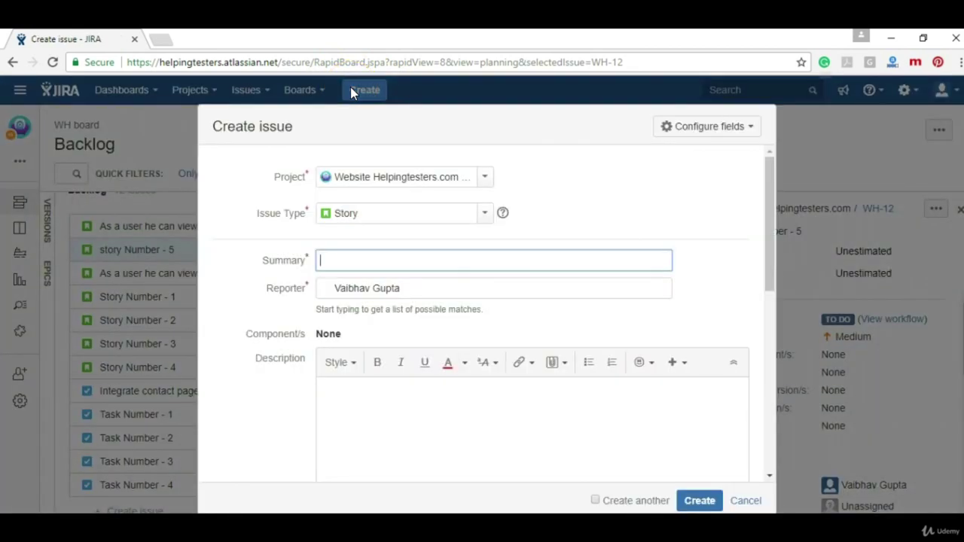
click(388, 263)
text(St)
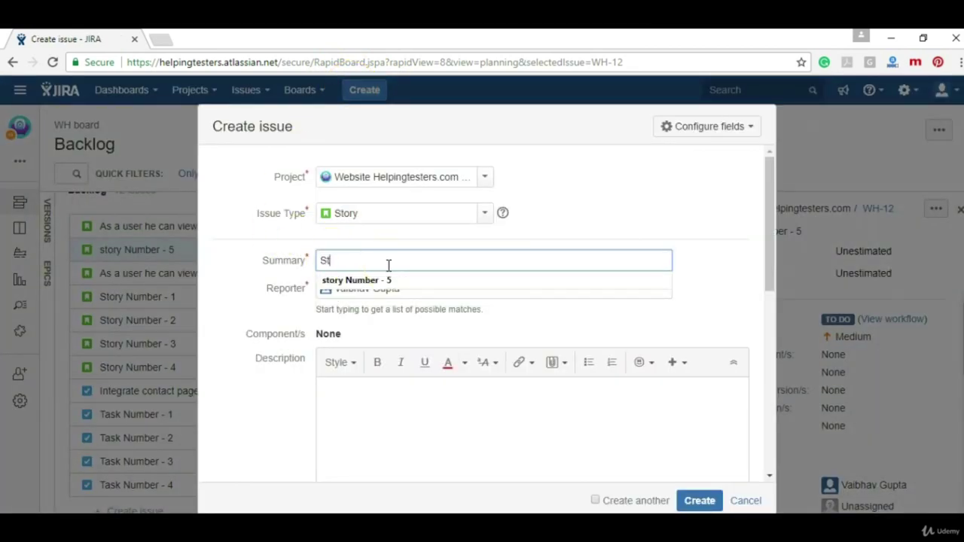
key(Down)
key(Up)
key(Down)
key(Return)
key(BackSpace)
text(6)
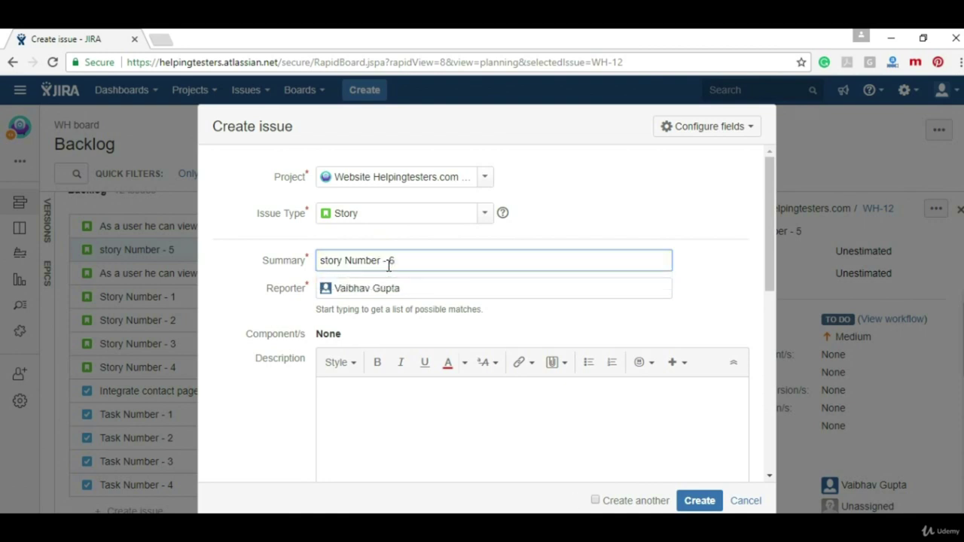
click(700, 500)
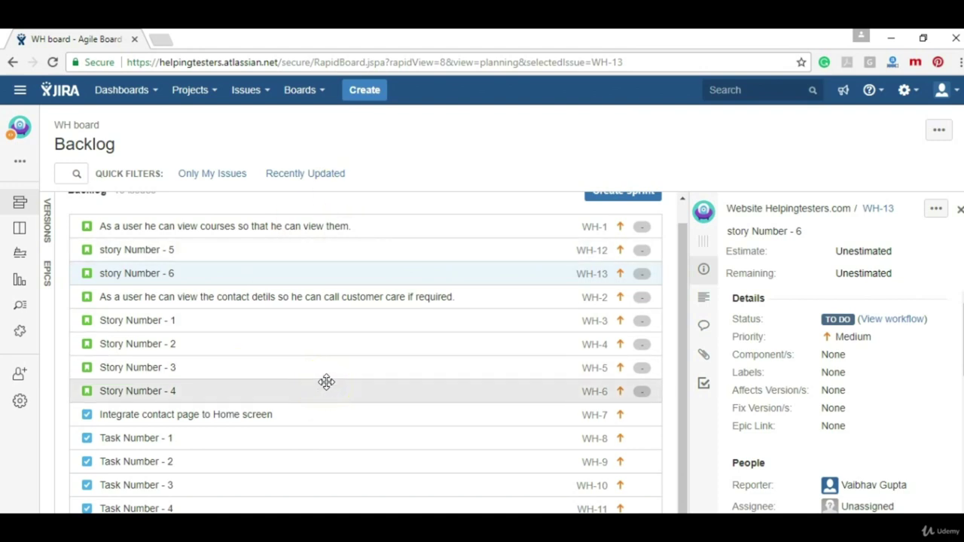
Open WH-13 in a new browser tab, review its edit form, and cancel without changes.
right_click(881, 216)
click(885, 220)
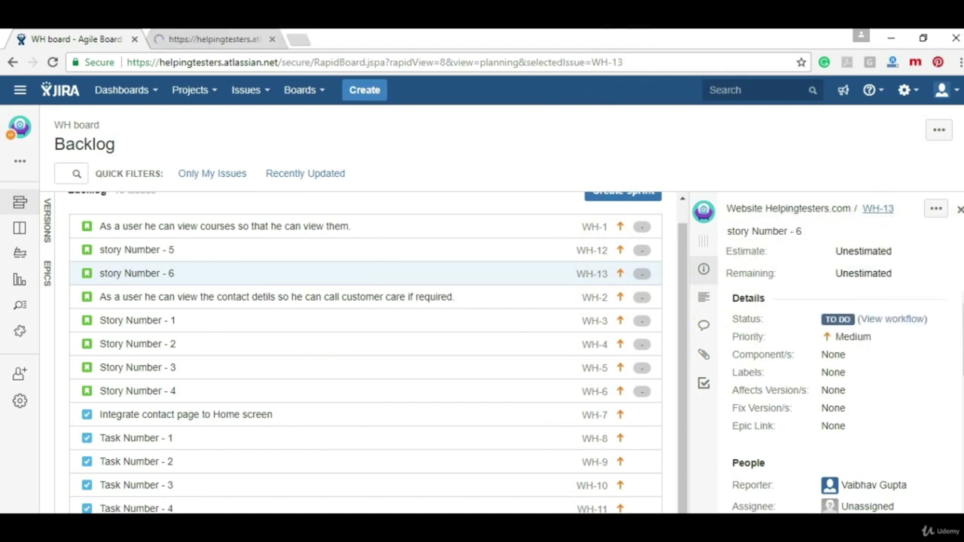
click(231, 35)
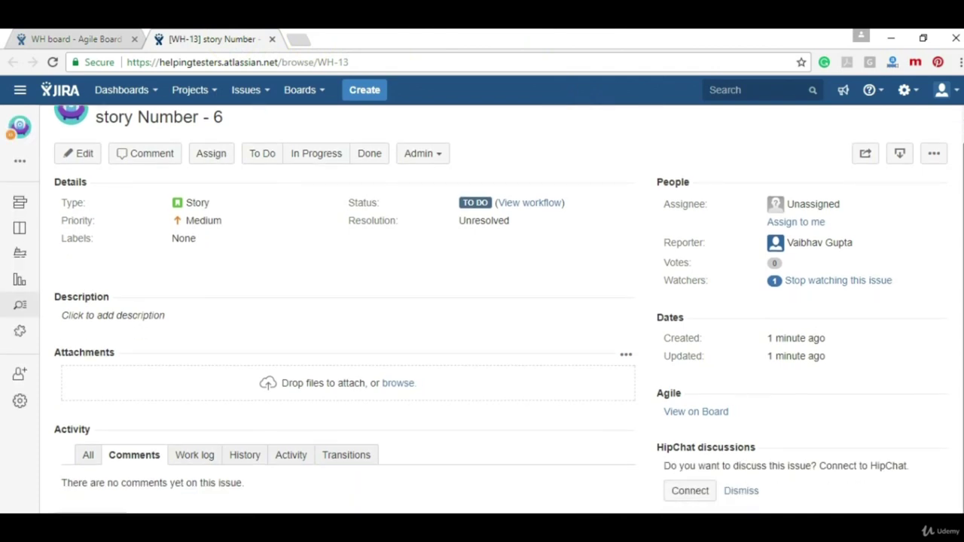
click(83, 154)
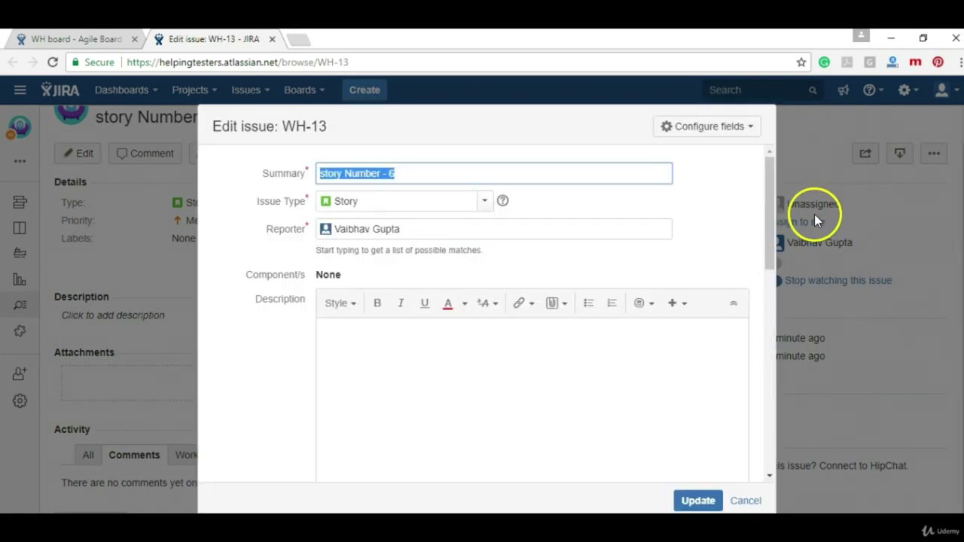
drag(768, 209, 766, 436)
click(746, 500)
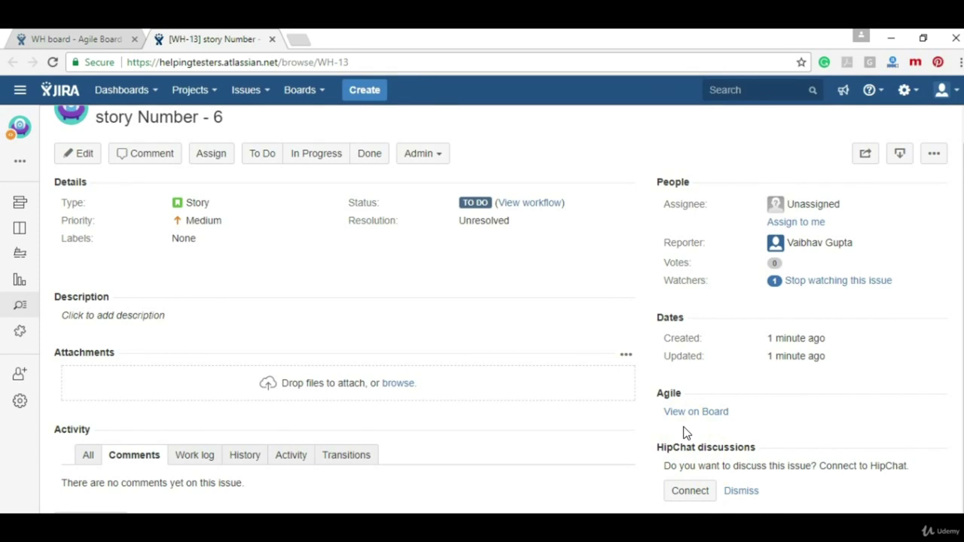
Check why Time Tracking is missing from the create form and open the WH: Scrum Default Issue Screen.
click(376, 96)
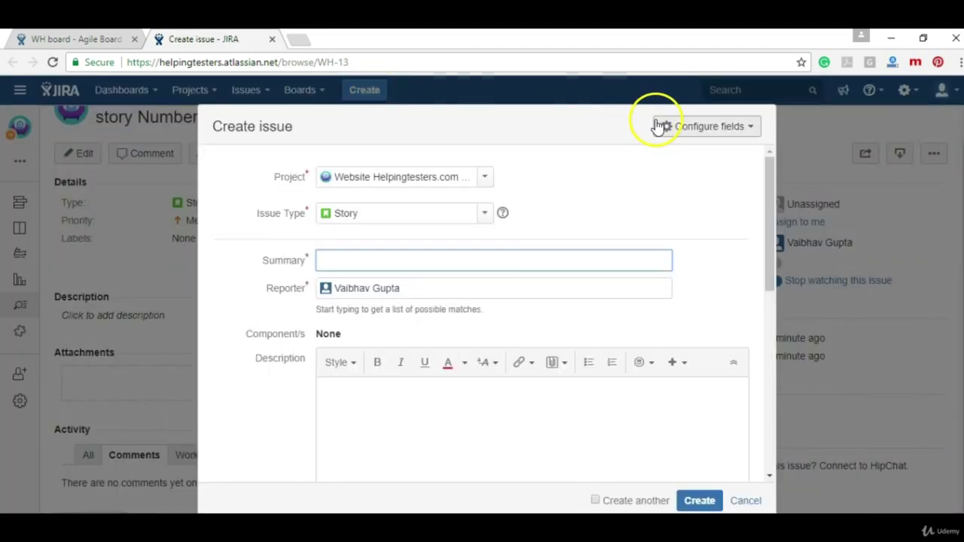
click(694, 128)
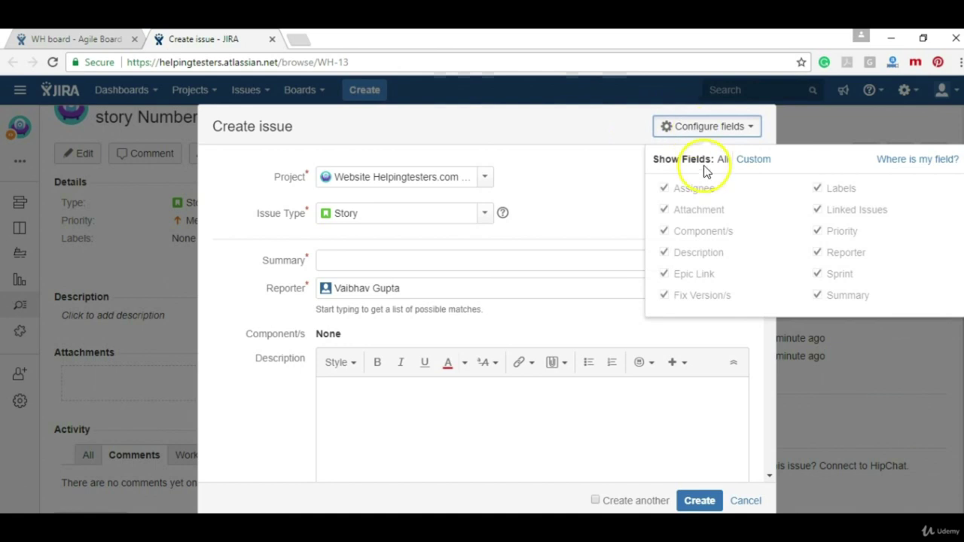
click(909, 161)
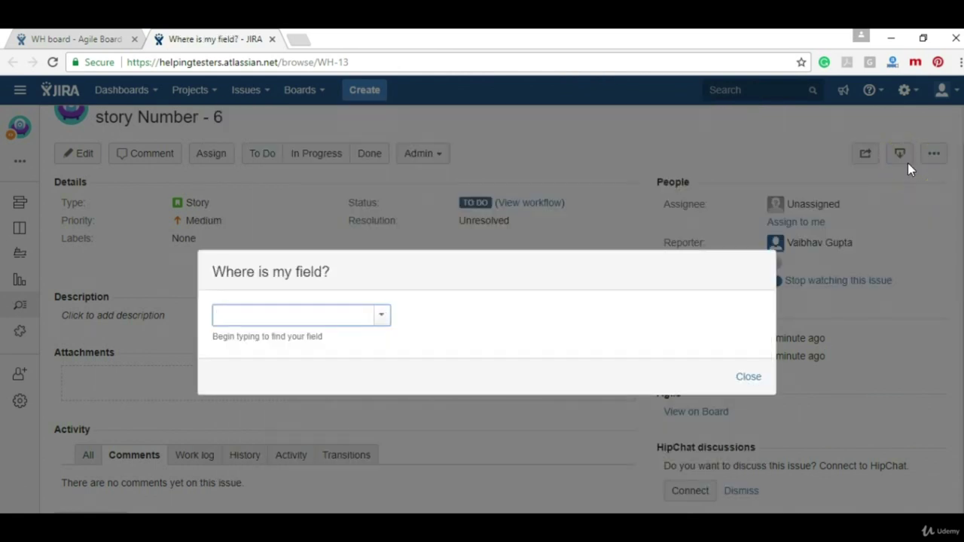
text(ti)
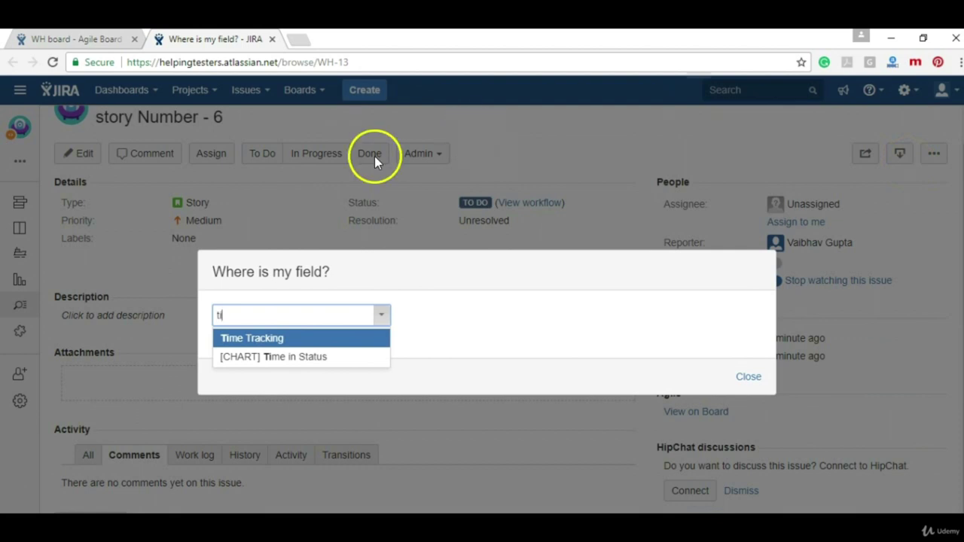
click(260, 339)
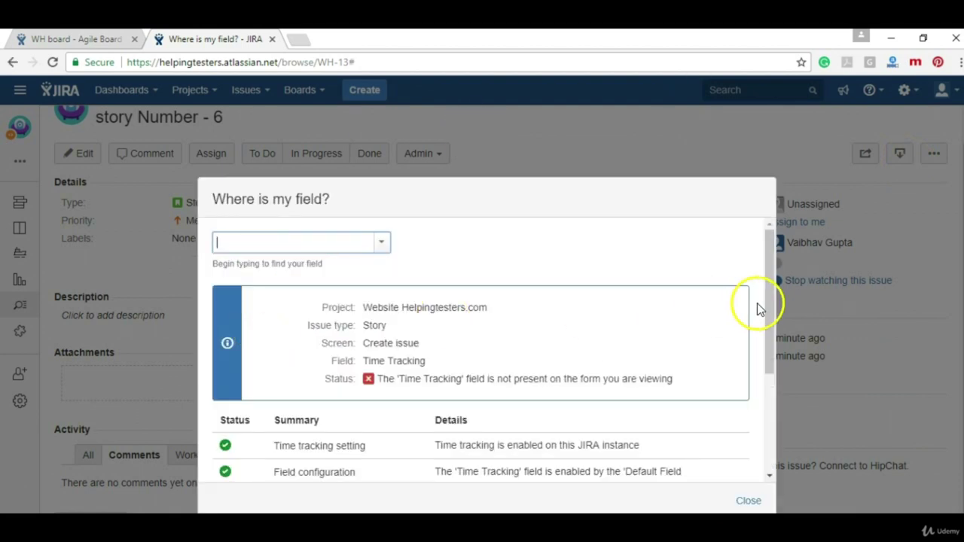
drag(771, 304, 760, 397)
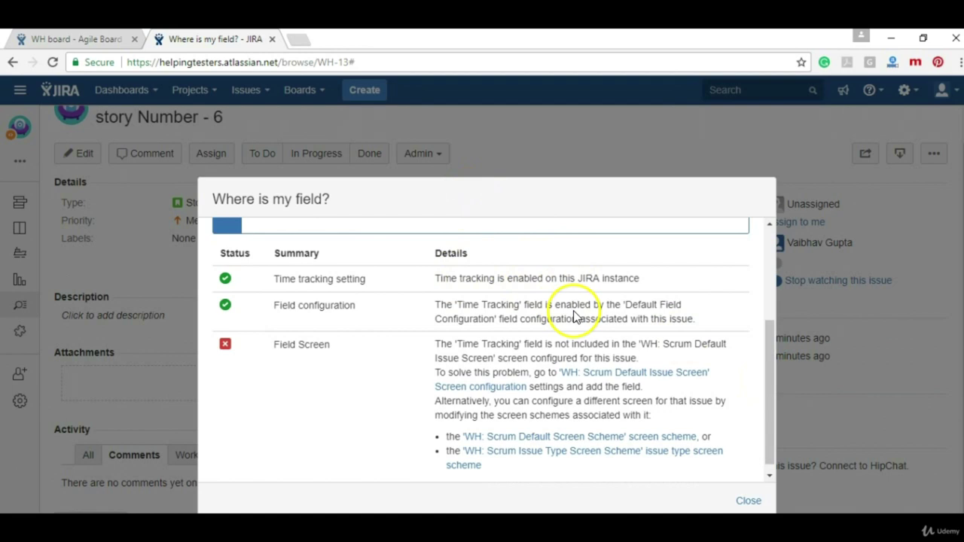
click(576, 375)
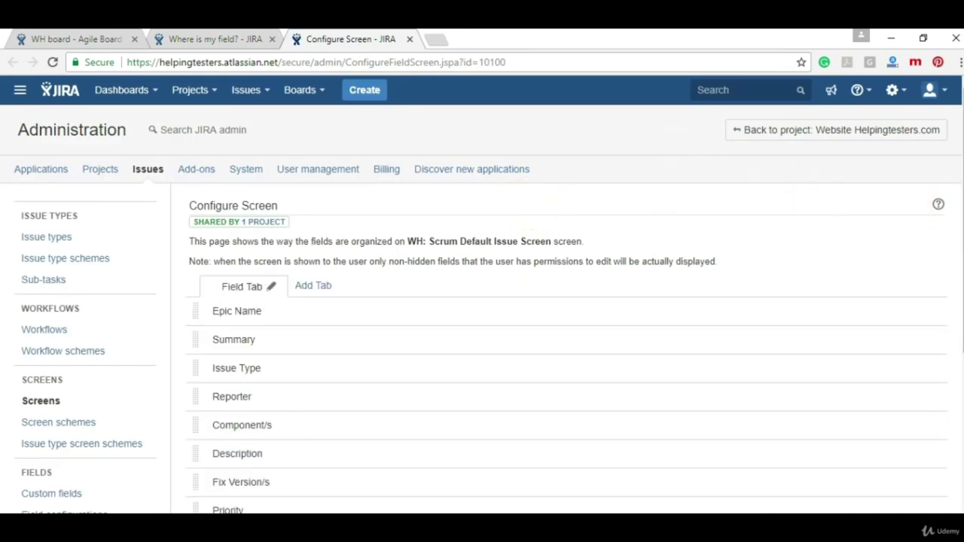
Add the Time Tracking field below Sprint on the WH: Scrum Default Issue Screen.
scroll(482, 294, down, 3)
scroll(946, 269, down, 2)
scroll(947, 269, up, 6)
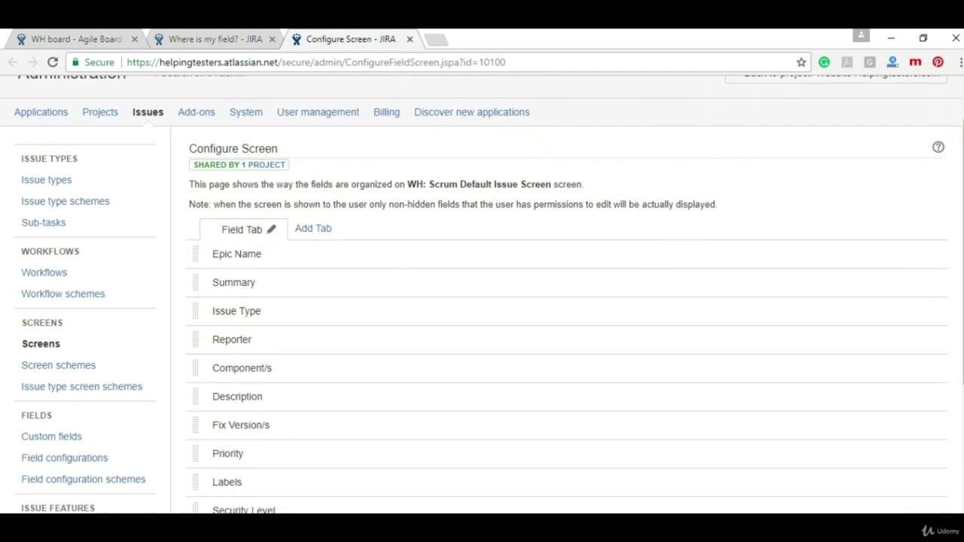
scroll(467, 286, down, 5)
click(301, 415)
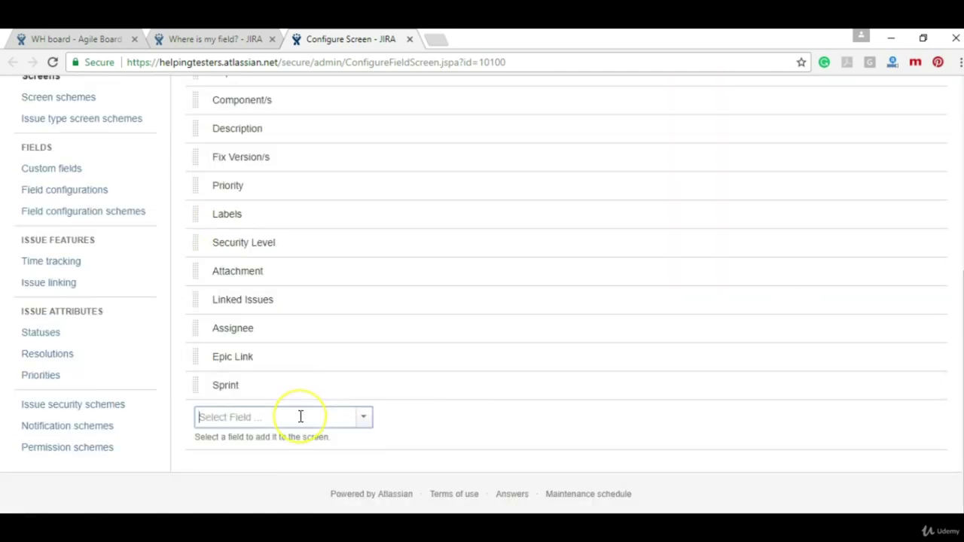
text(ti)
key(Return)
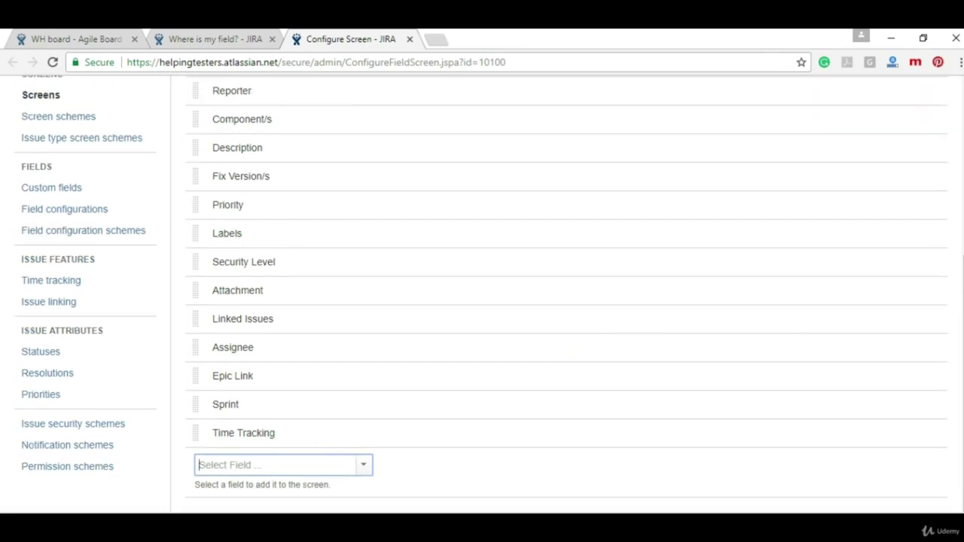
Confirm the estimate fields now appear on the Create issue form, then close both extra tabs.
click(358, 90)
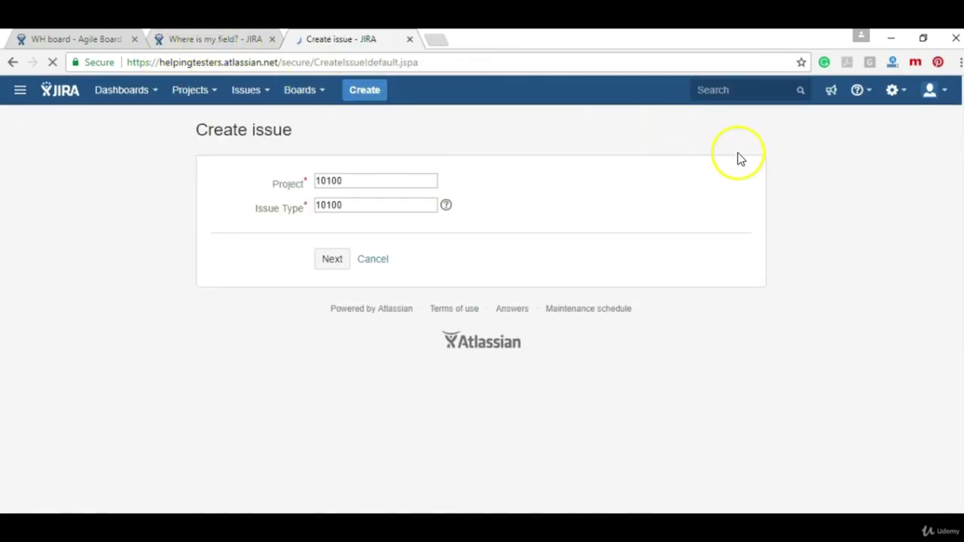
click(332, 268)
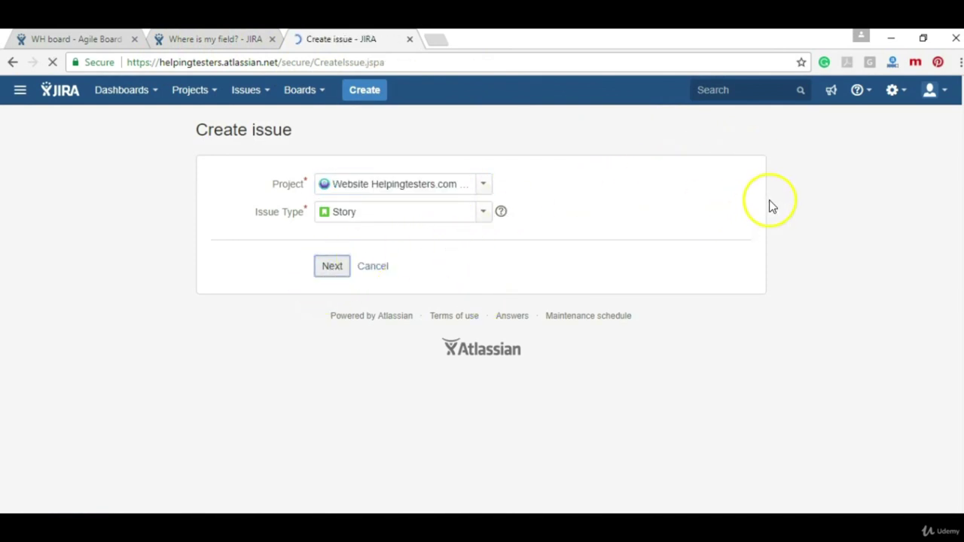
scroll(849, 204, down, 3)
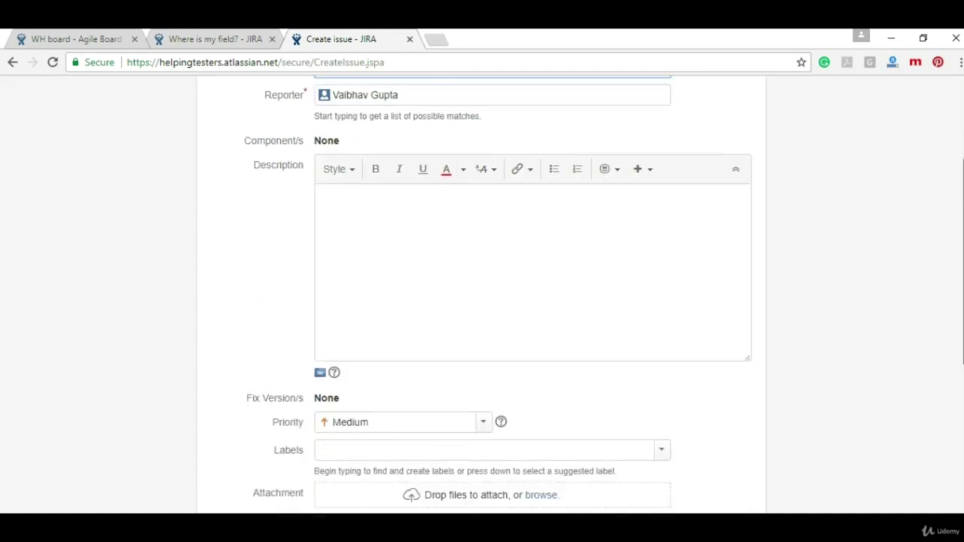
scroll(482, 302, down, 4)
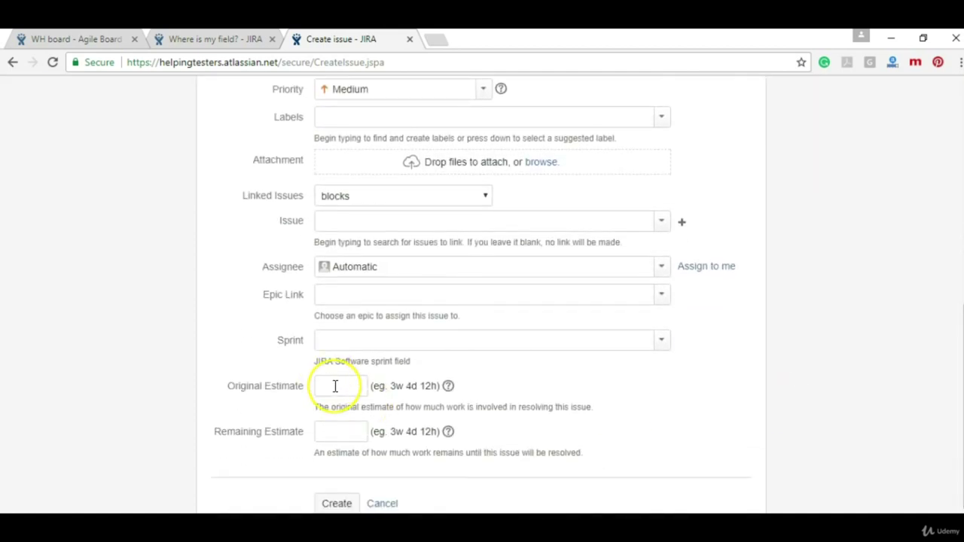
click(410, 38)
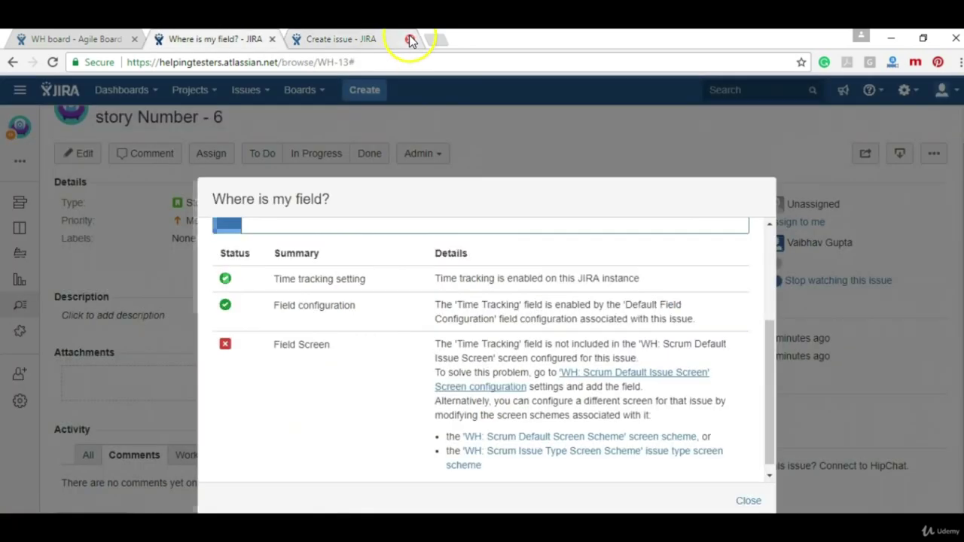
click(272, 38)
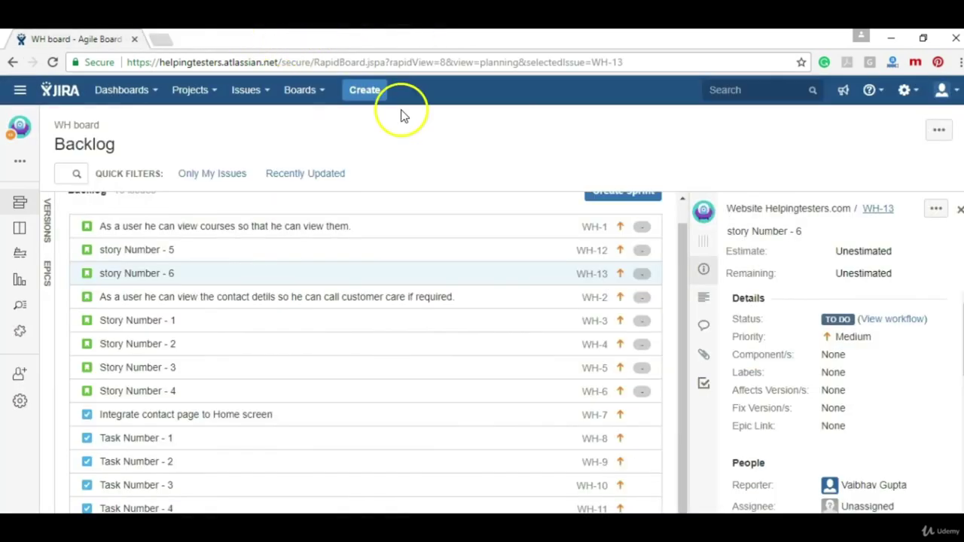
Set the estimate of WH-1 to 4 and of story Number - 5 (WH-12) to 12.
scroll(682, 214, up, 1)
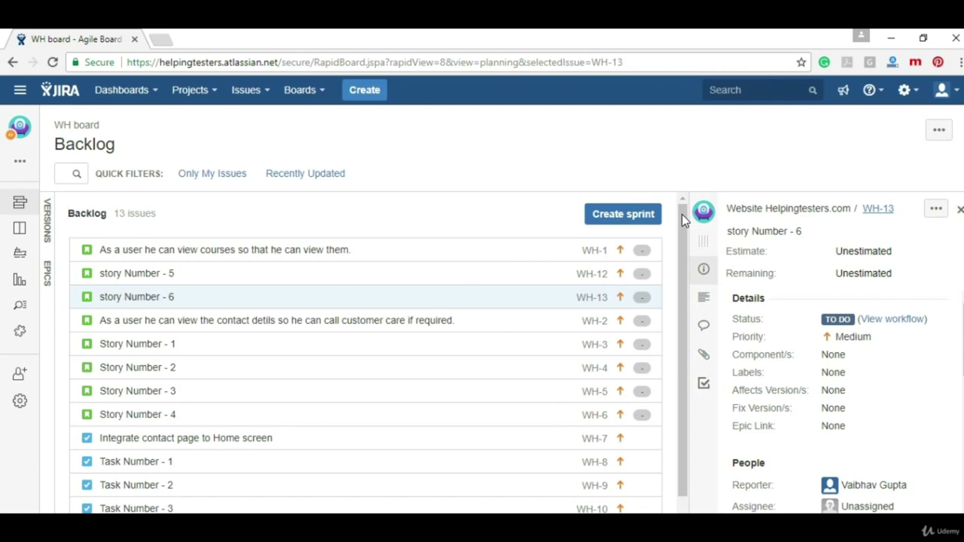
click(449, 240)
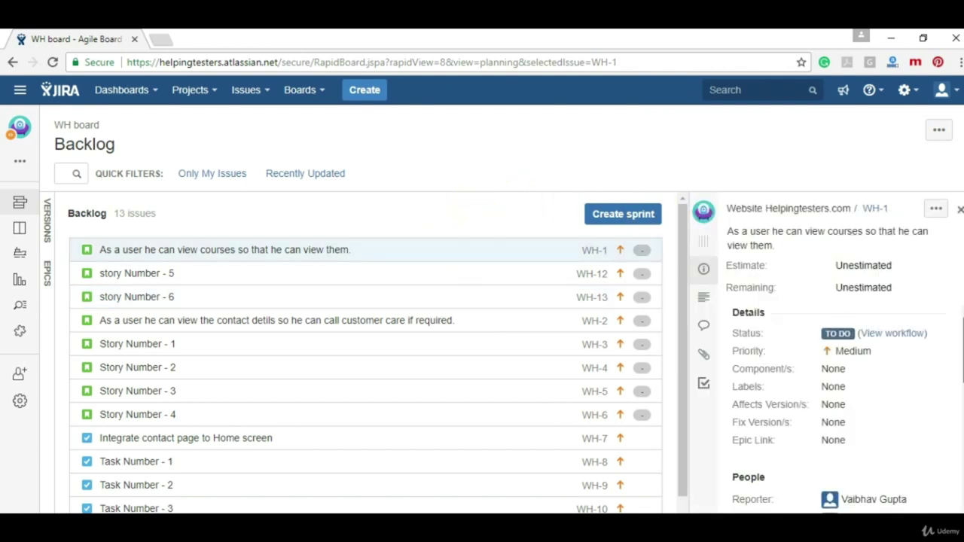
scroll(828, 410, down, 1)
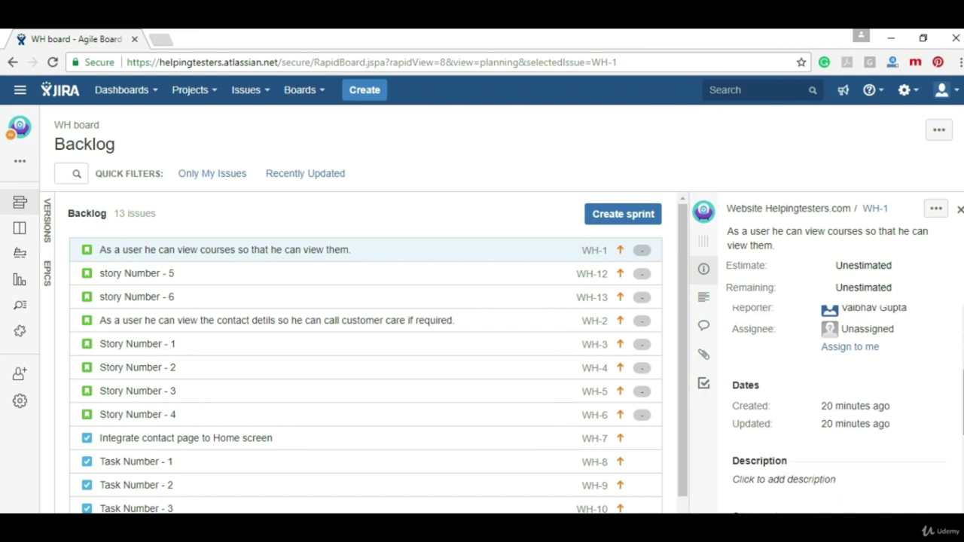
scroll(829, 410, down, 2)
click(854, 267)
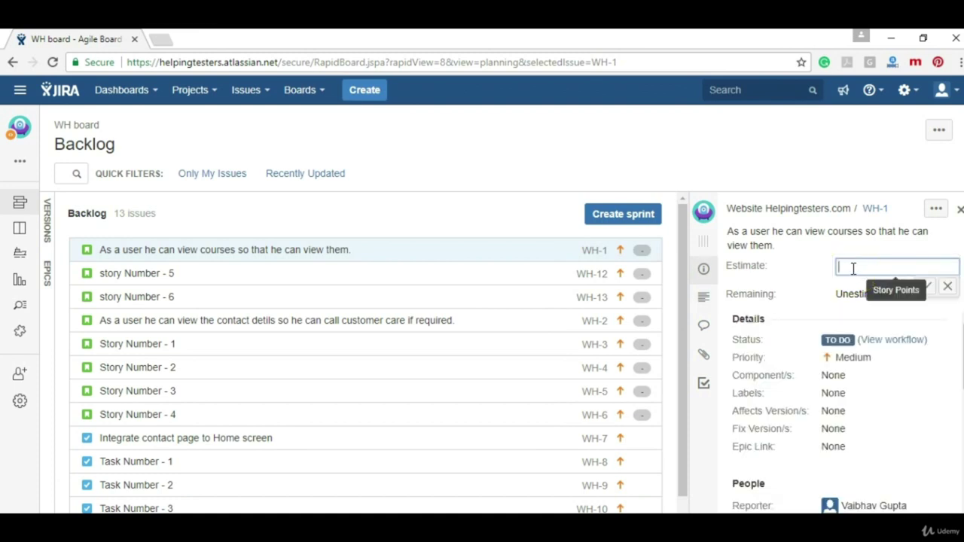
text(4)
key(Return)
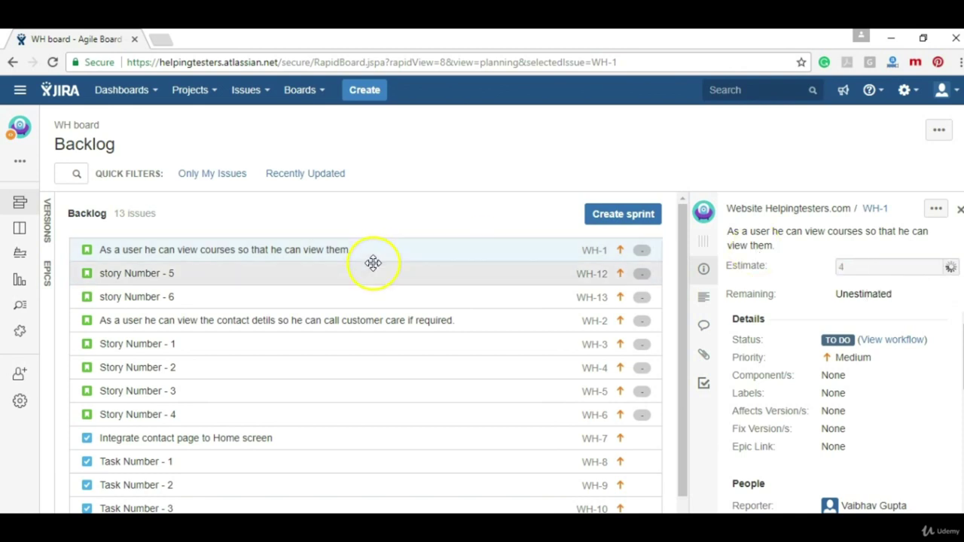
click(339, 272)
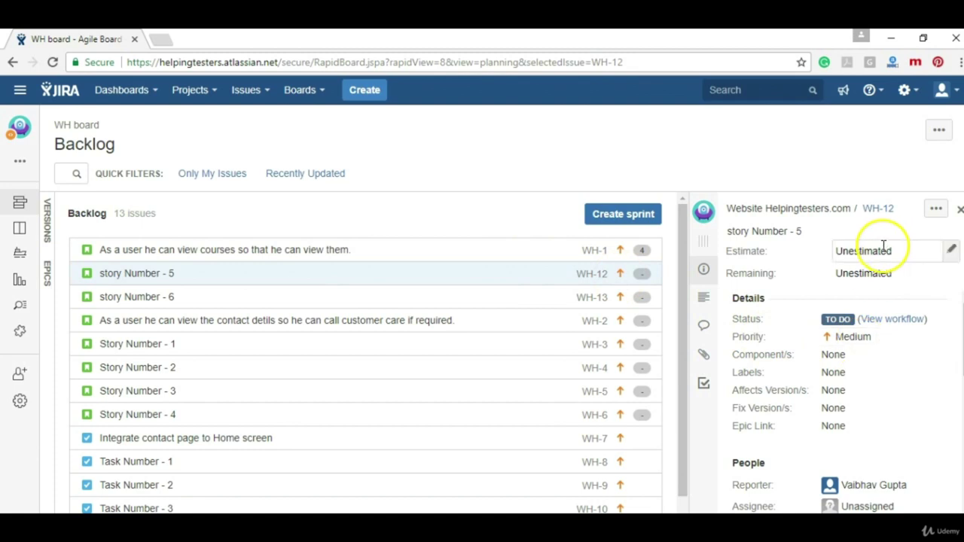
click(883, 249)
text(12)
key(Return)
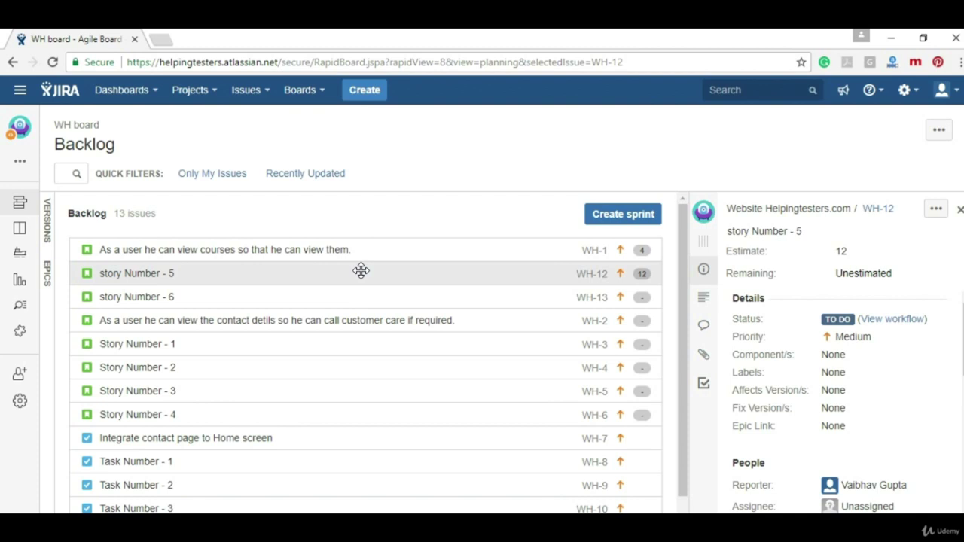
Estimate WH-13 at 10, WH-2 at 4 and WH-3 at 2 story points.
key(j)
click(870, 251)
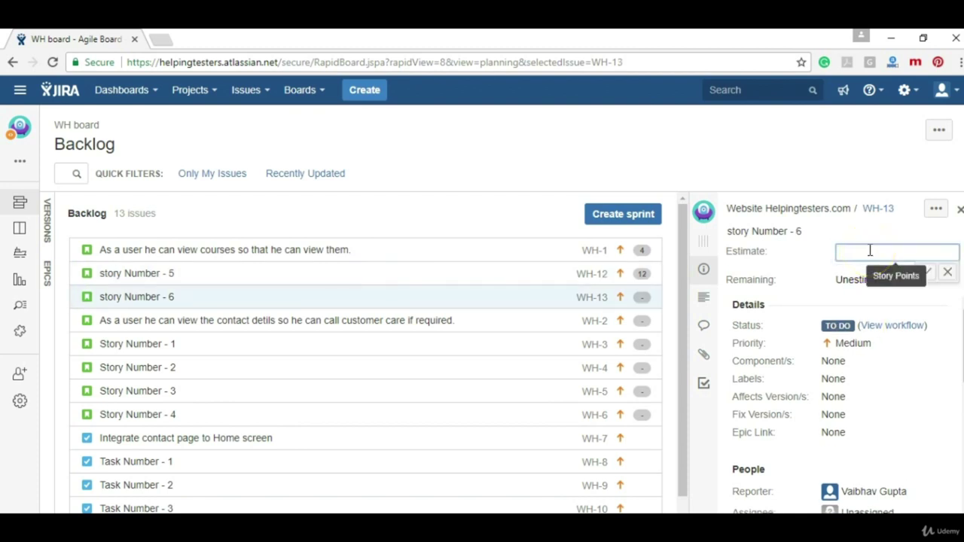
text(30)
key(Return)
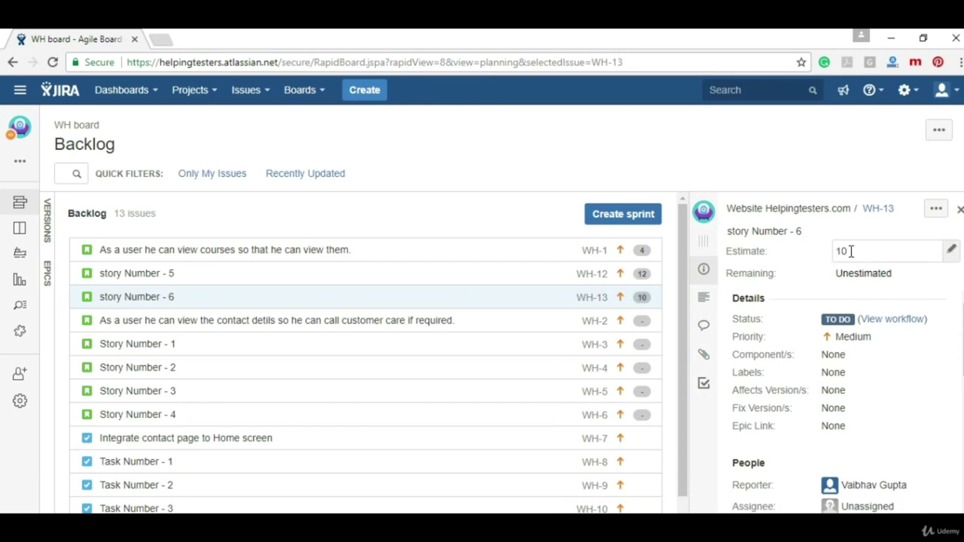
click(260, 316)
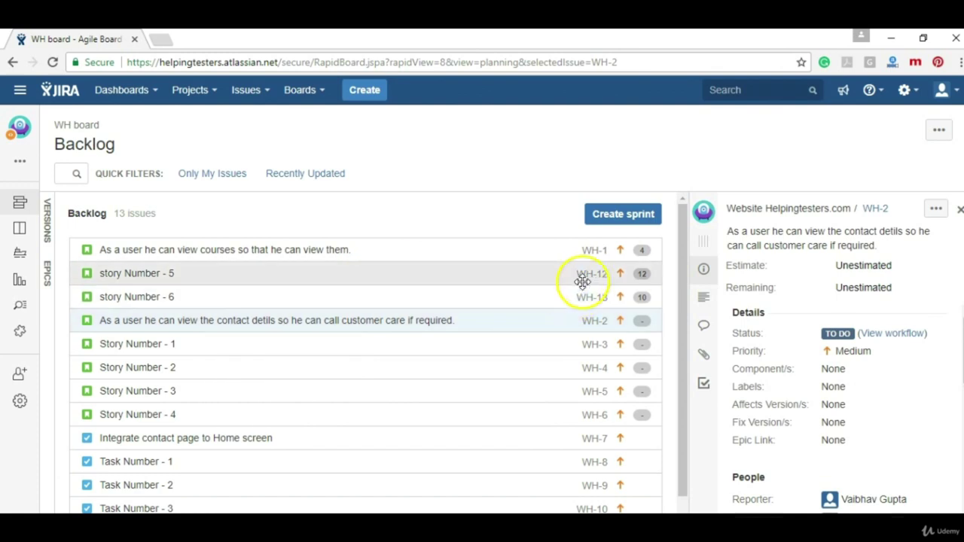
click(842, 265)
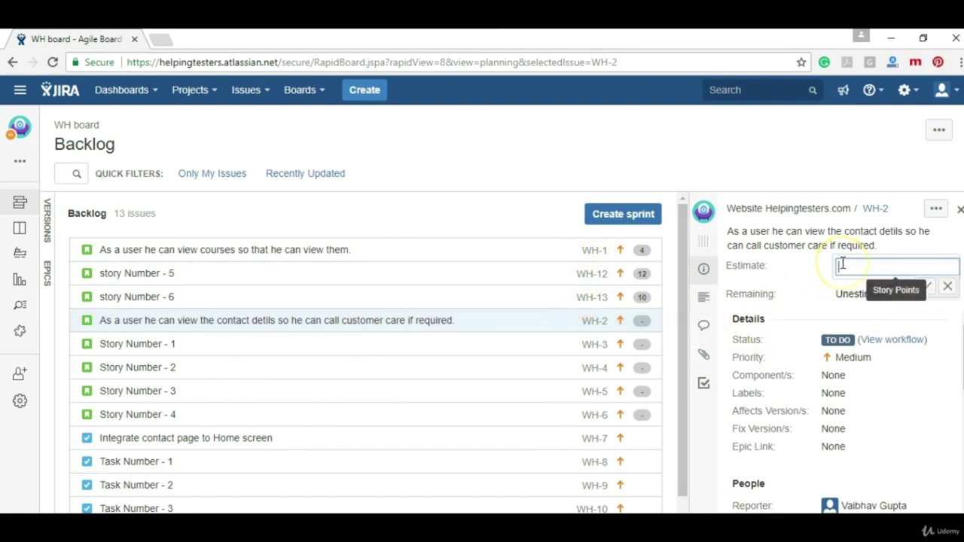
text(4)
key(Return)
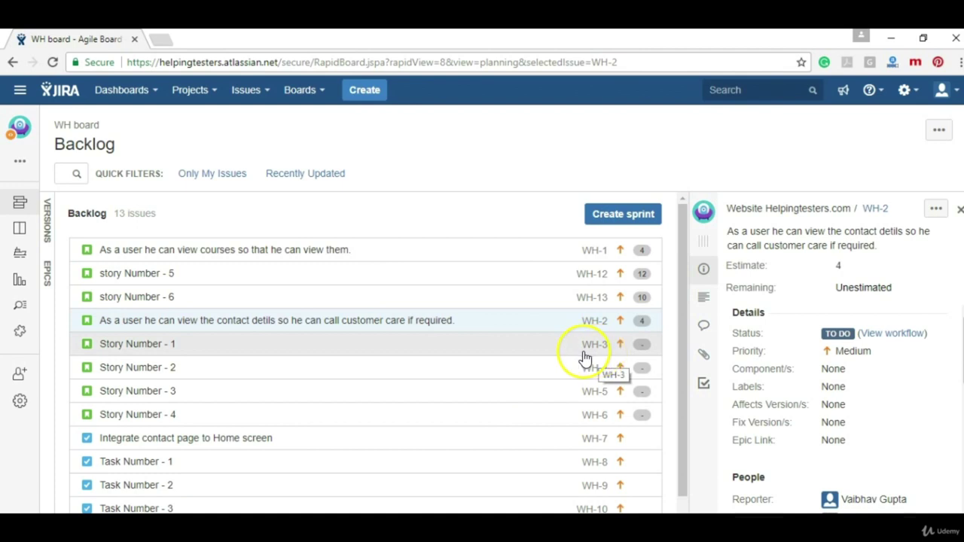
click(557, 346)
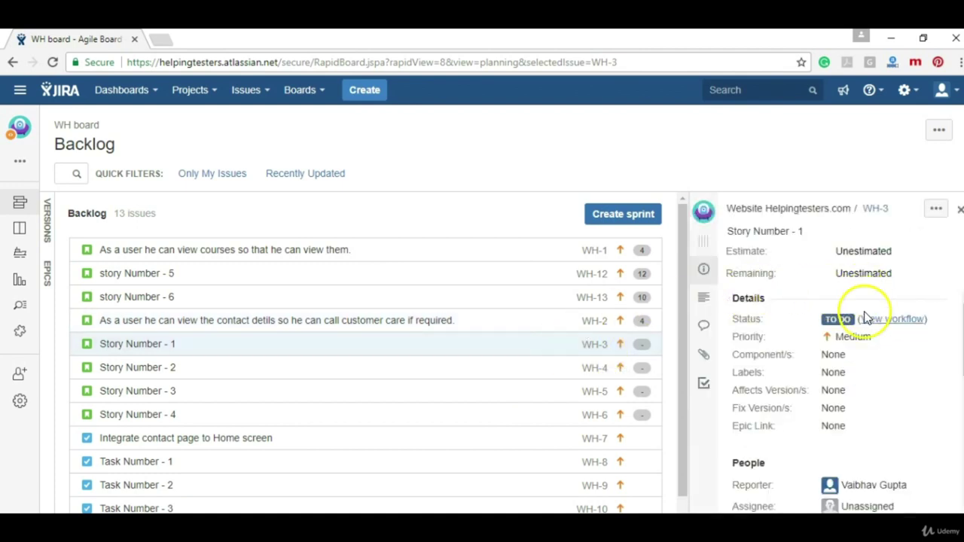
click(857, 251)
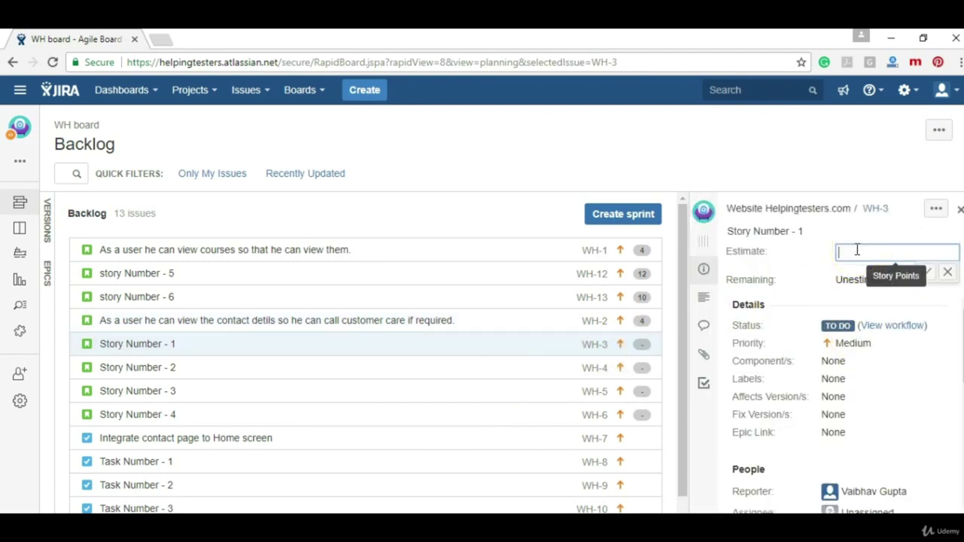
text(2)
key(Return)
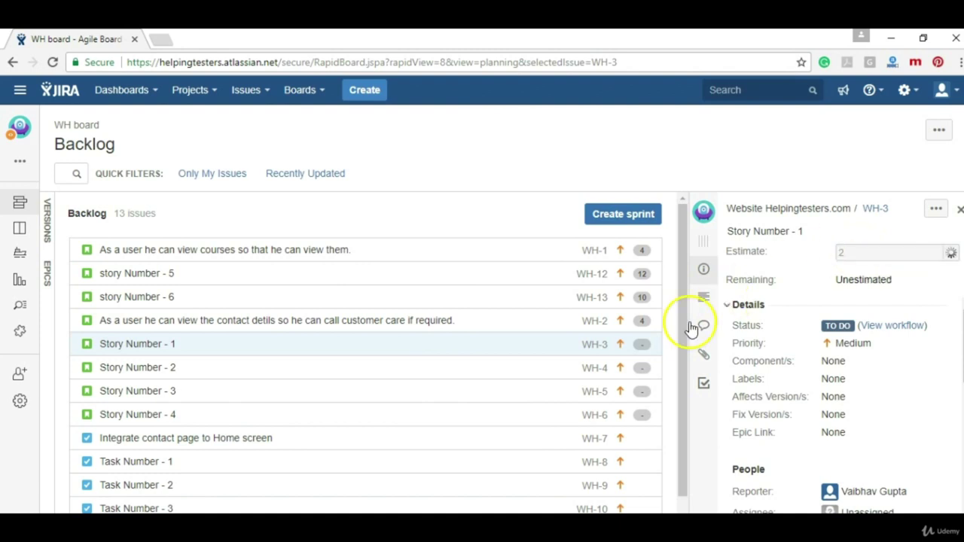
Estimate WH-4 at 1, WH-5 at 12 and WH-6 at 15 story points.
click(514, 377)
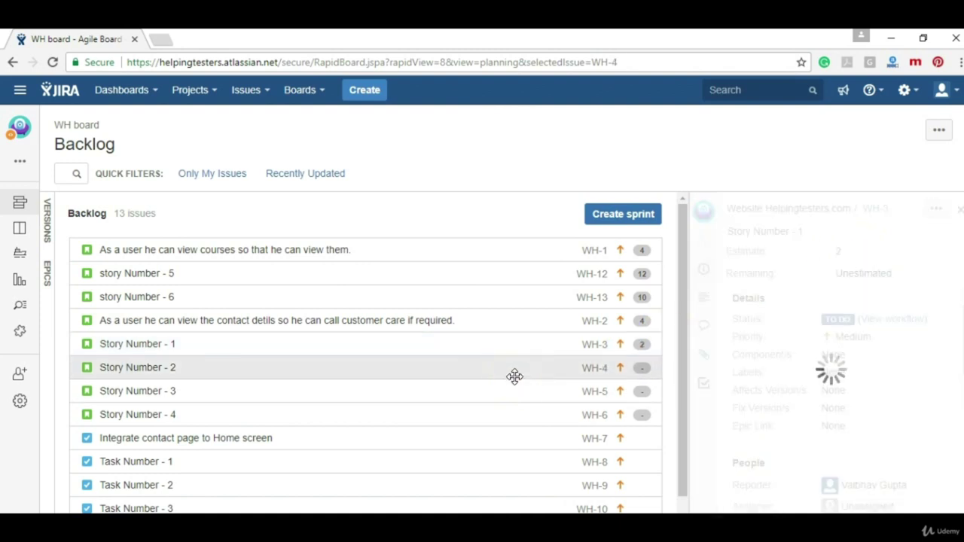
click(884, 254)
text(1\)
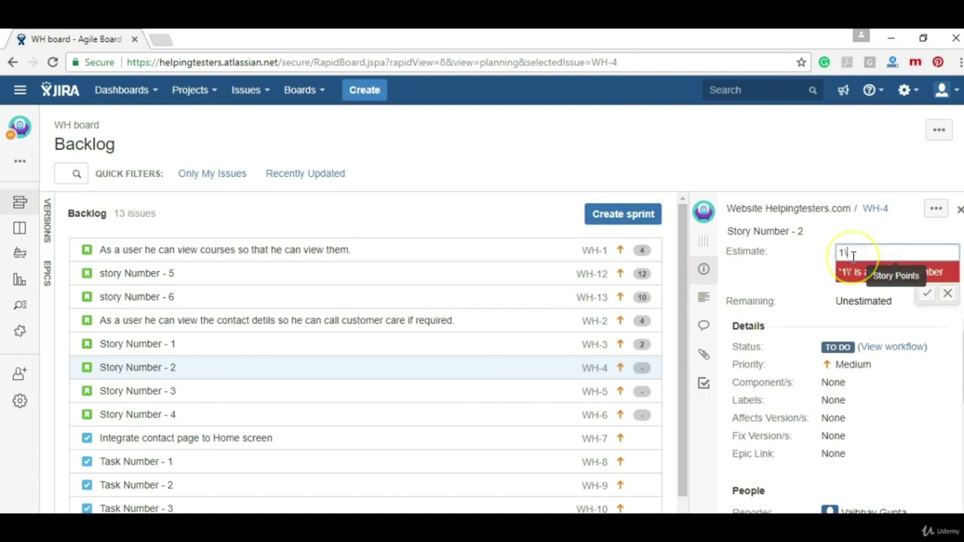
key(Return)
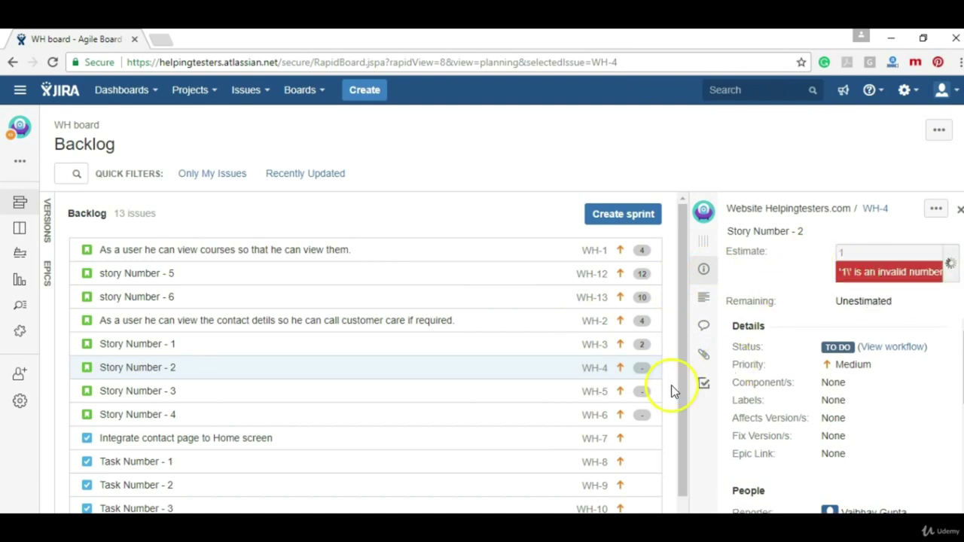
click(558, 390)
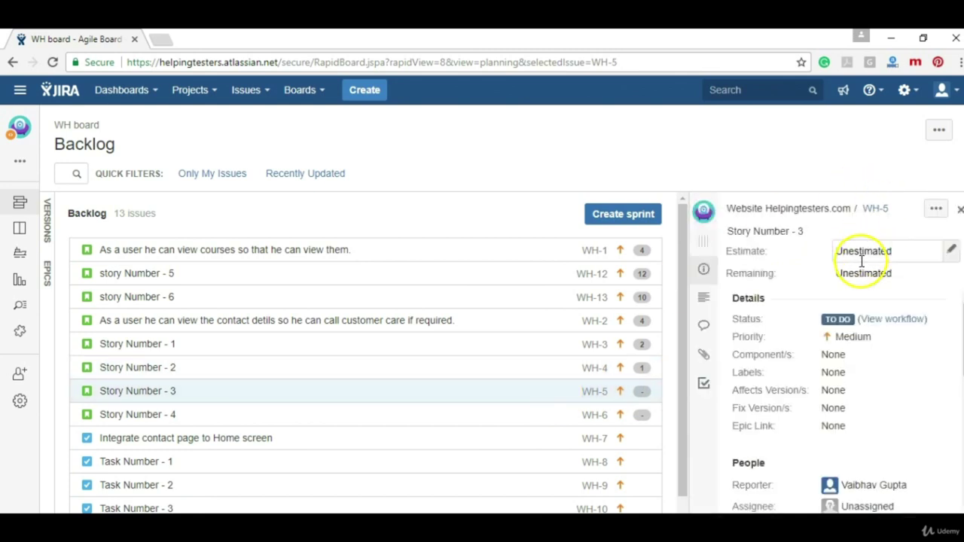
click(863, 261)
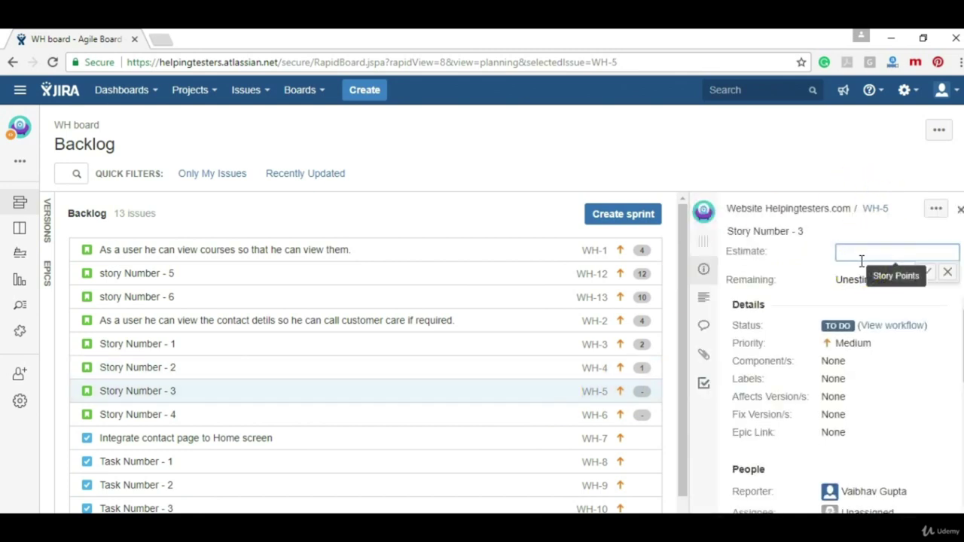
text(12)
key(Return)
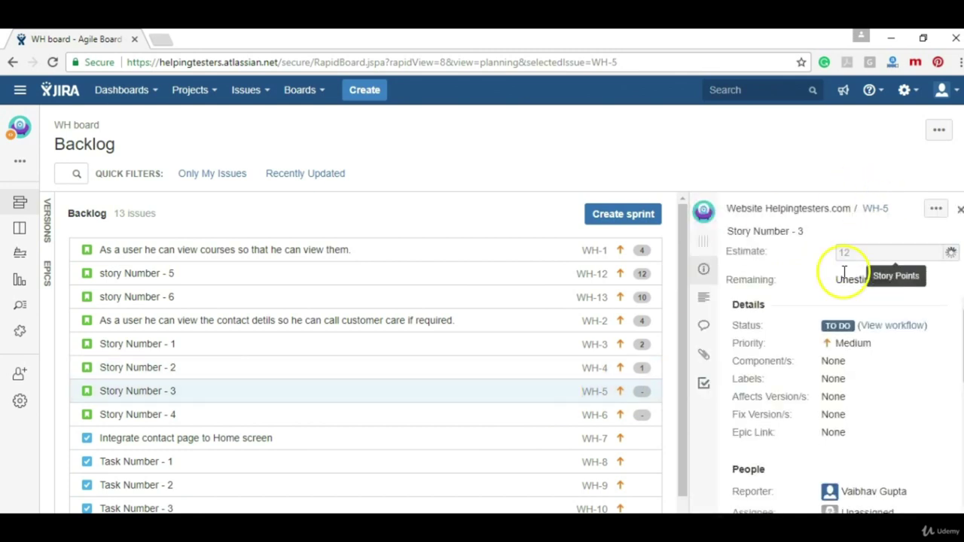
click(545, 412)
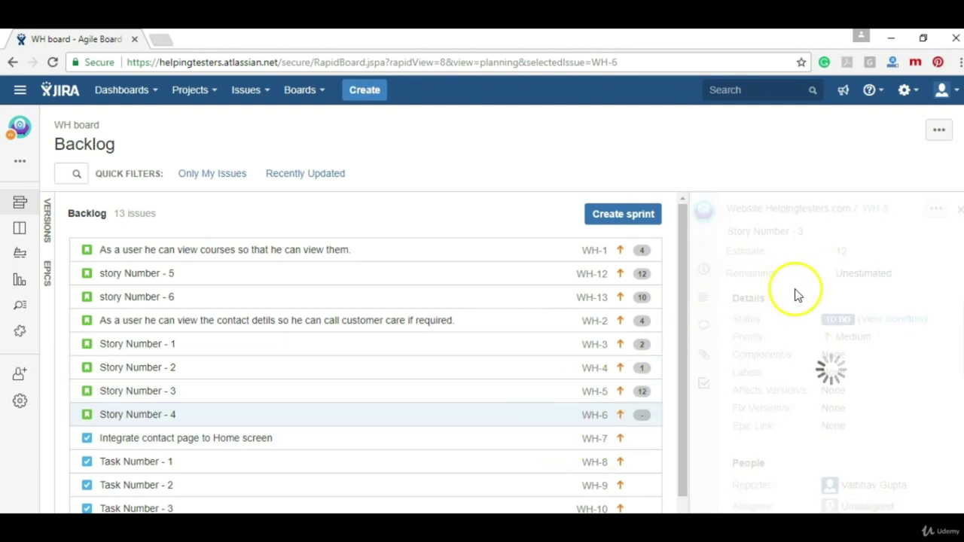
click(854, 256)
text(15)
key(Return)
key(j)
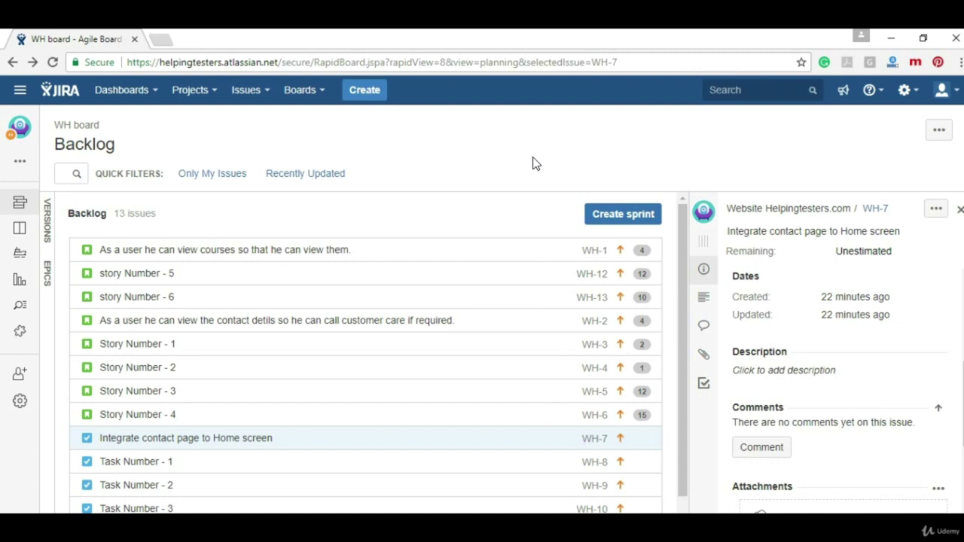
Expand the Epics panel beside the WH board backlog, which lists only All issues.
click(512, 157)
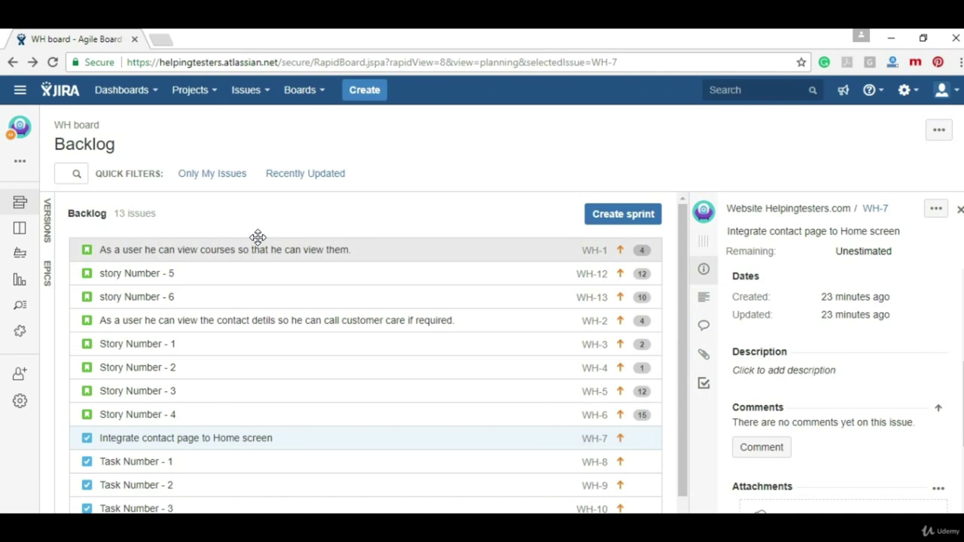
click(101, 238)
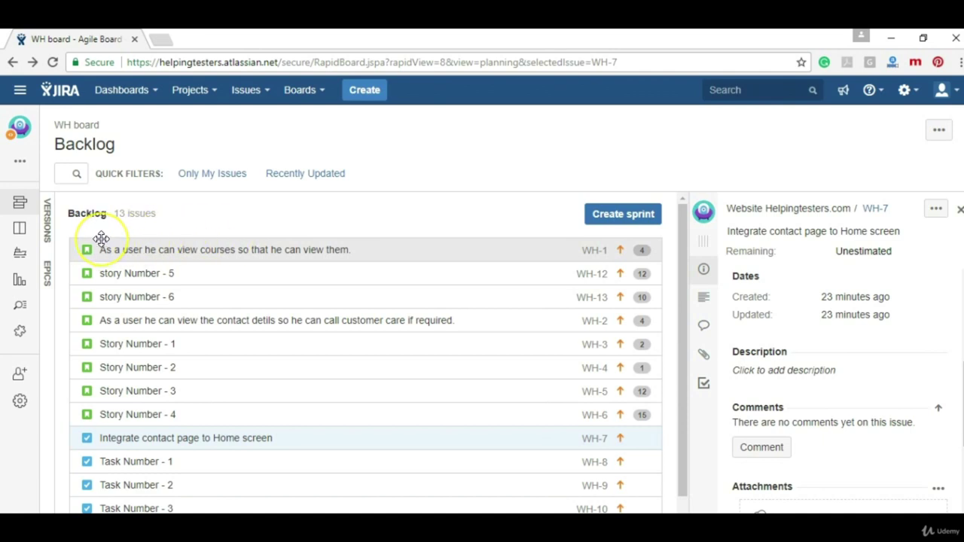
click(281, 194)
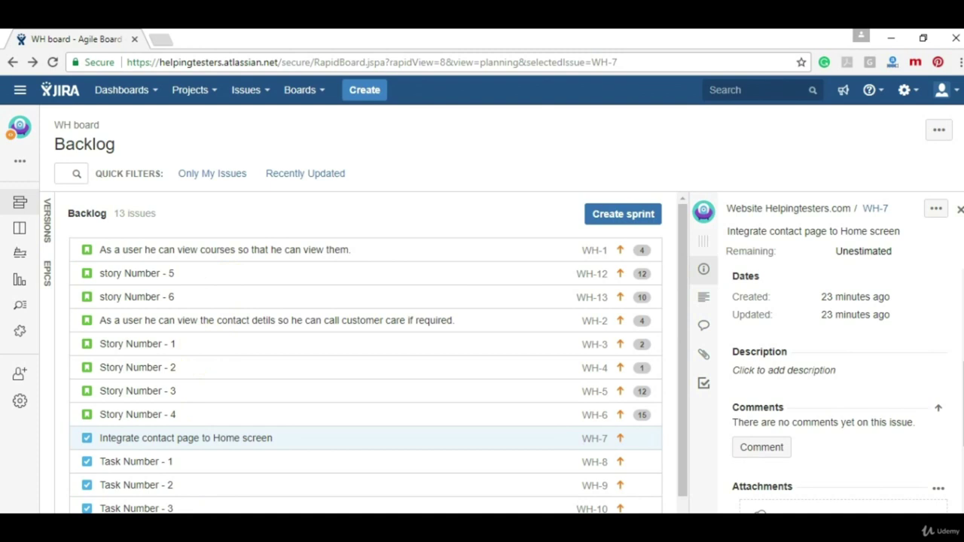
click(47, 276)
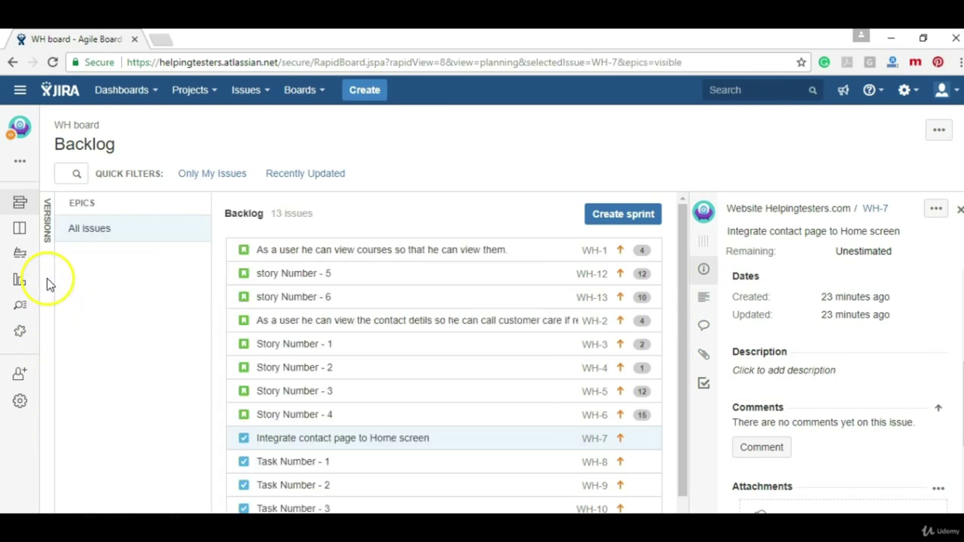
Create the epic 'Home functionality' with summary 'Epic', which becomes WH-14.
click(167, 204)
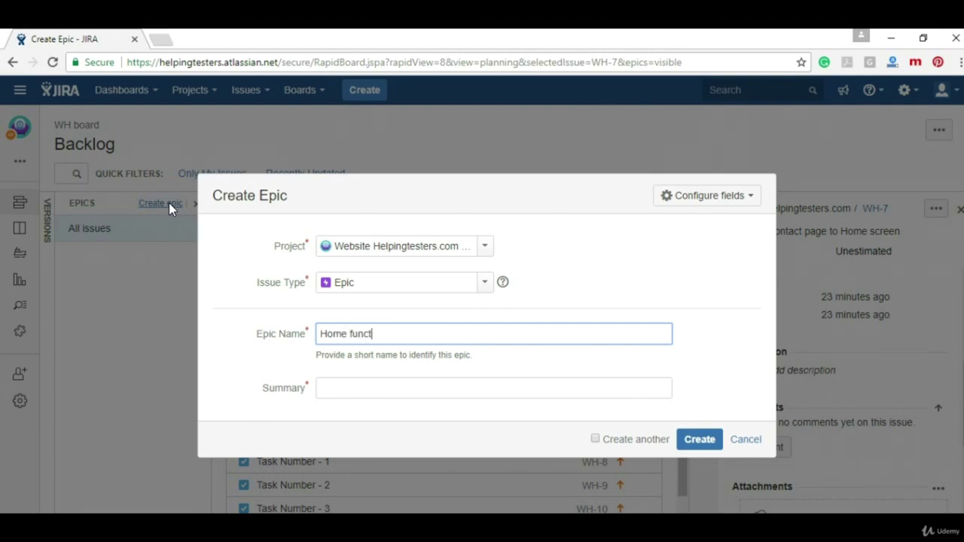
text(Home functionality)
key(Return)
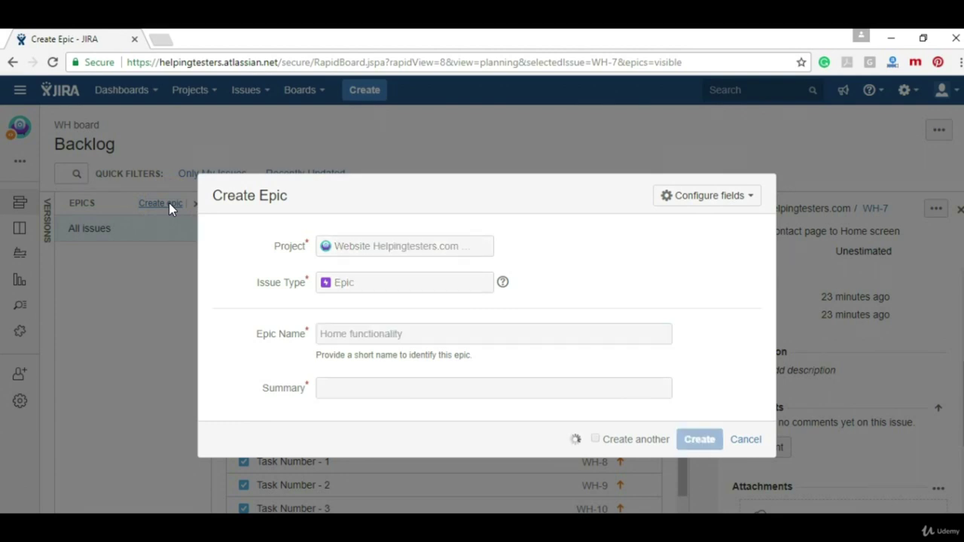
text(Epi)
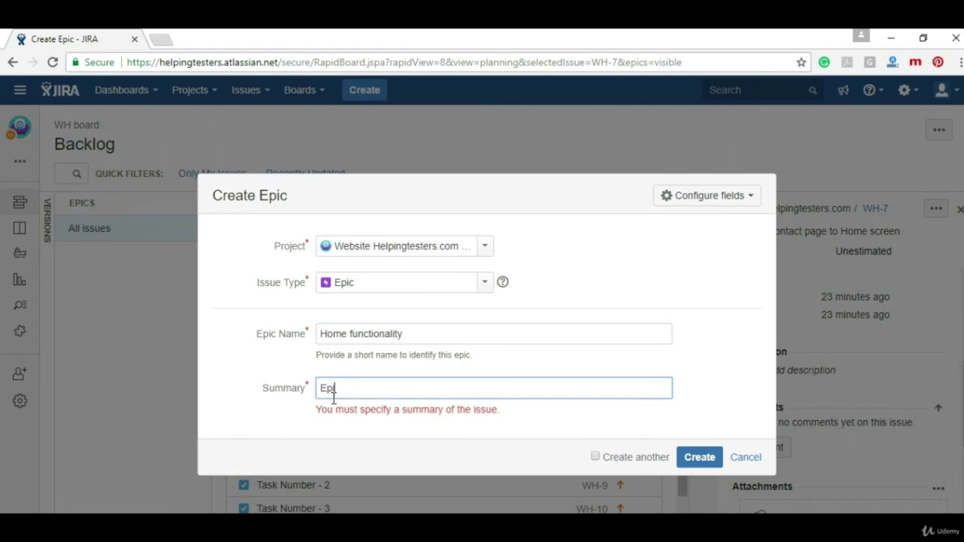
text(c)
key(Return)
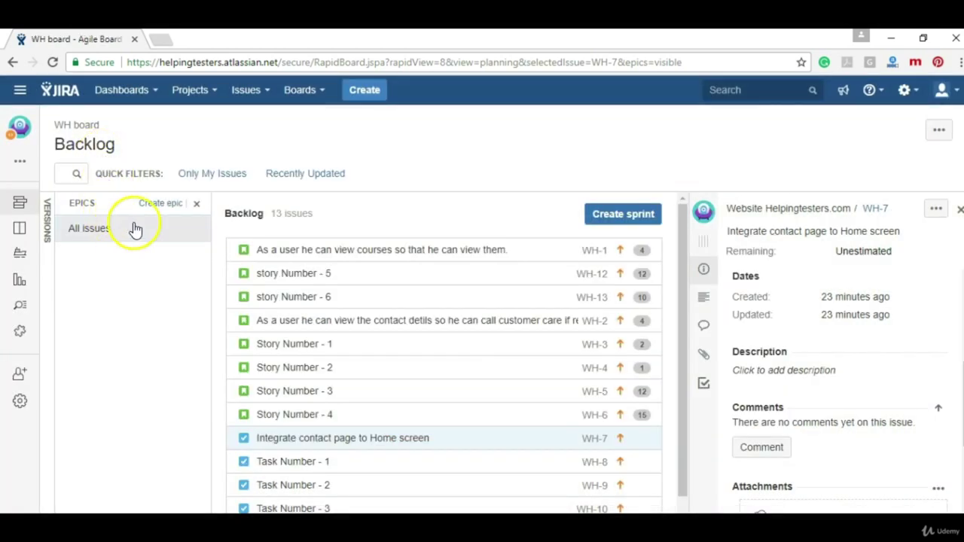
click(160, 203)
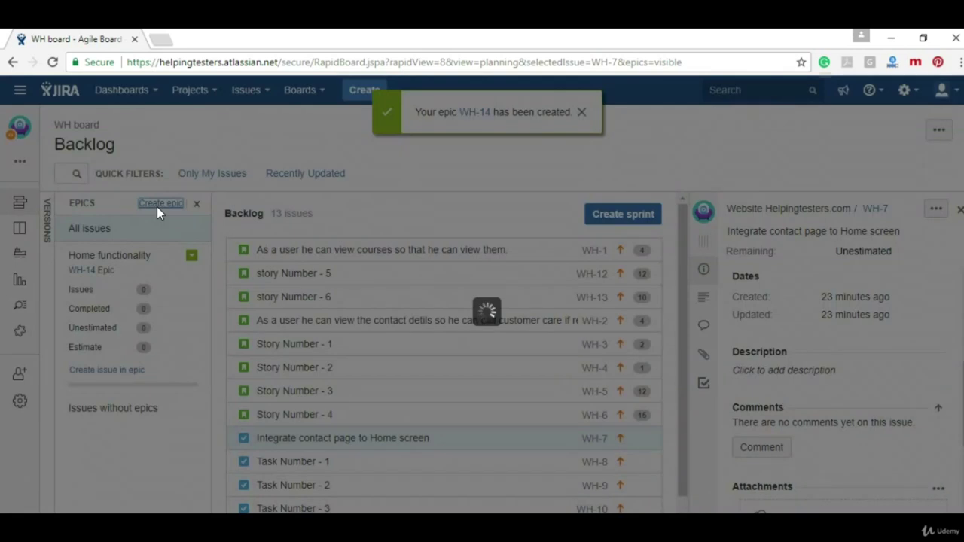
Create a second epic named 'Contact us' with summary 'epic' (WH-15).
text(Contact u)
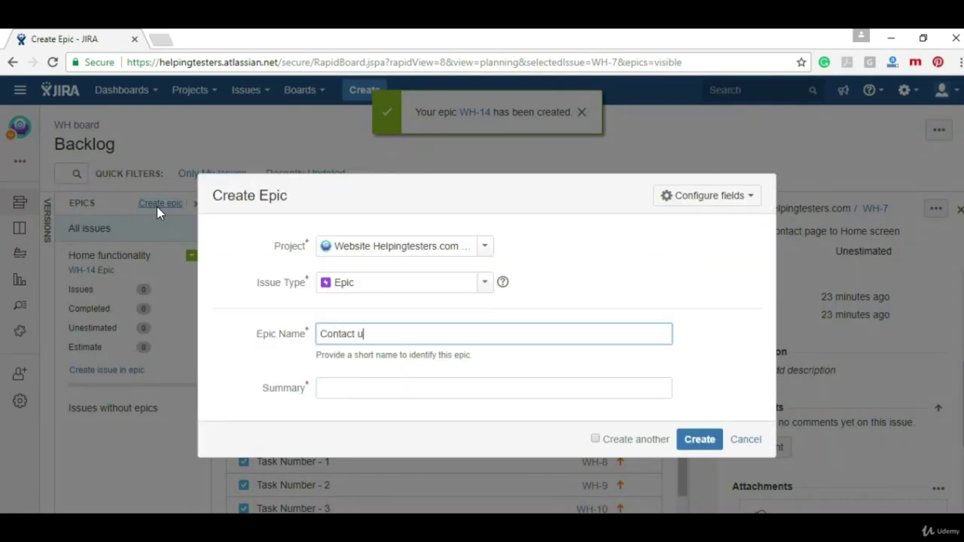
click(373, 389)
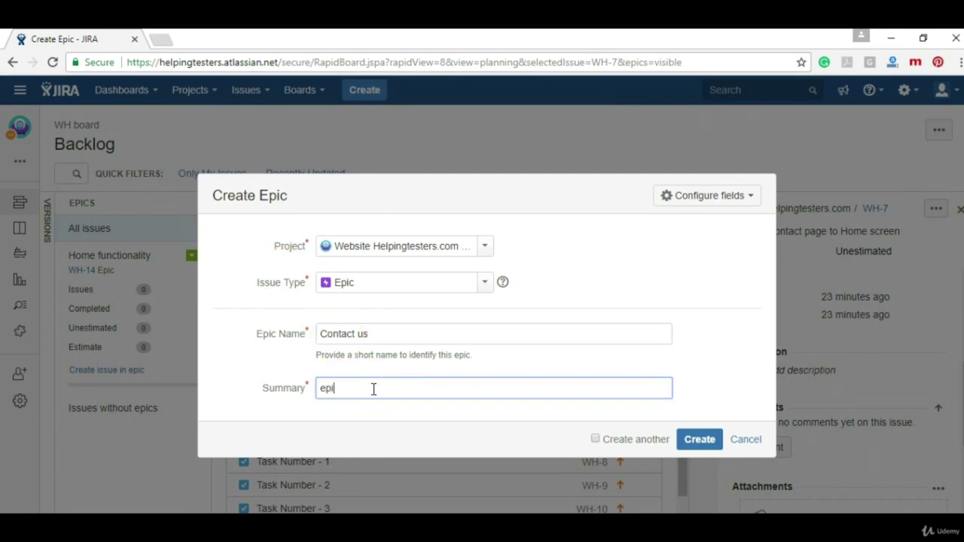
click(680, 445)
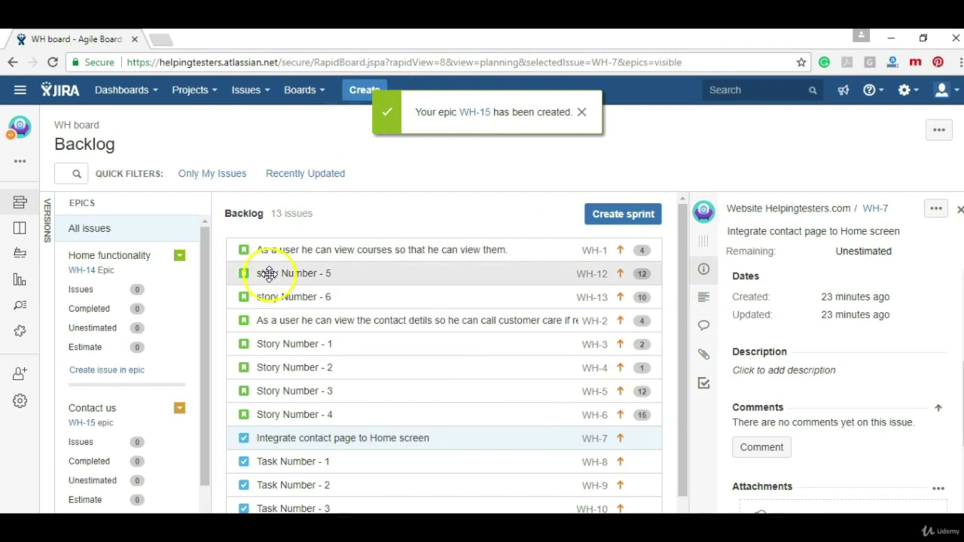
Link WH-1 and WH-12 to the Home functionality epic and WH-13 to Contact us.
click(180, 259)
click(180, 257)
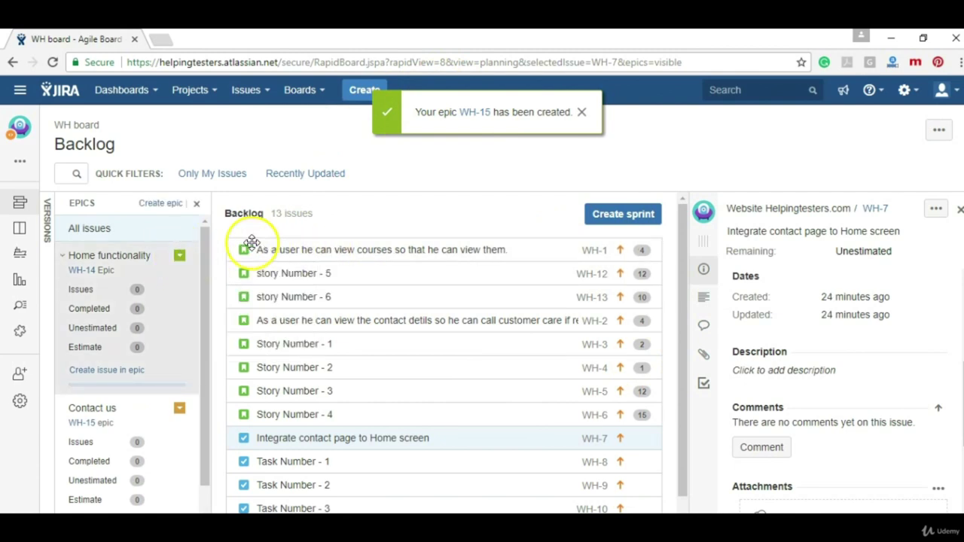
drag(347, 253, 181, 254)
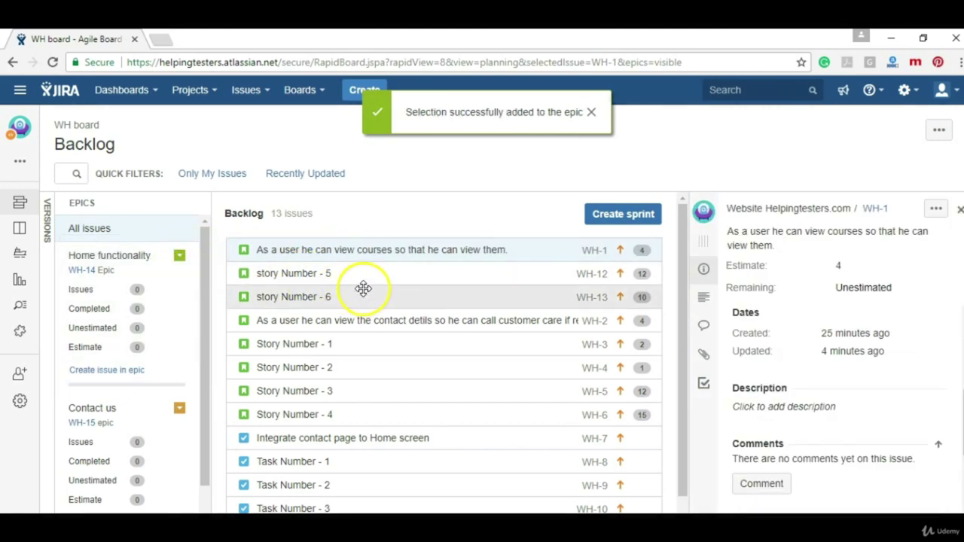
drag(366, 279, 139, 335)
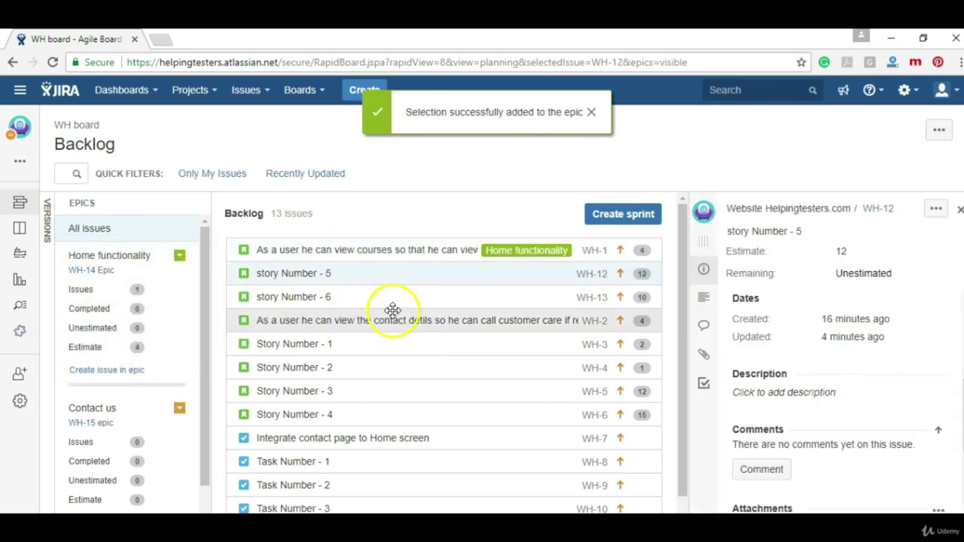
drag(415, 305, 158, 337)
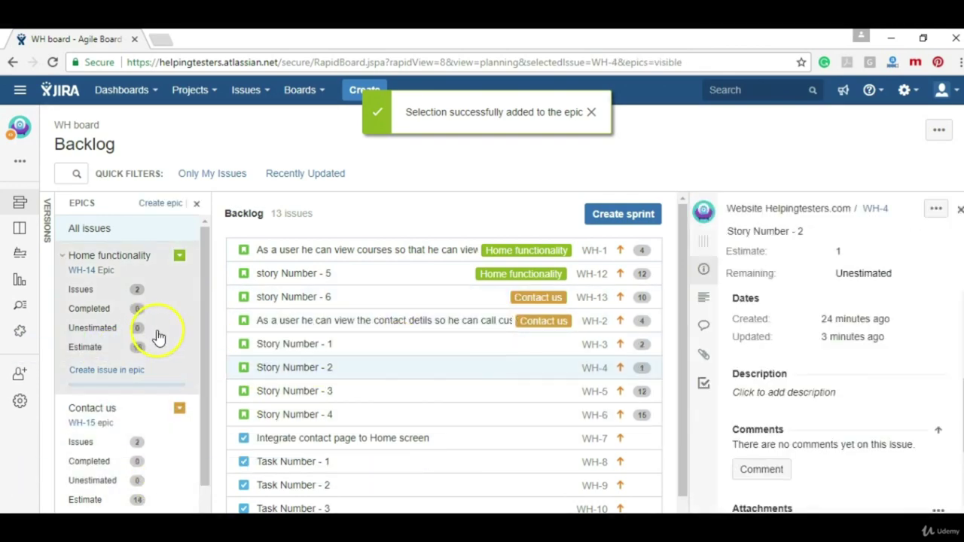
Open the details of Story Number - 3 (WH-5).
click(512, 391)
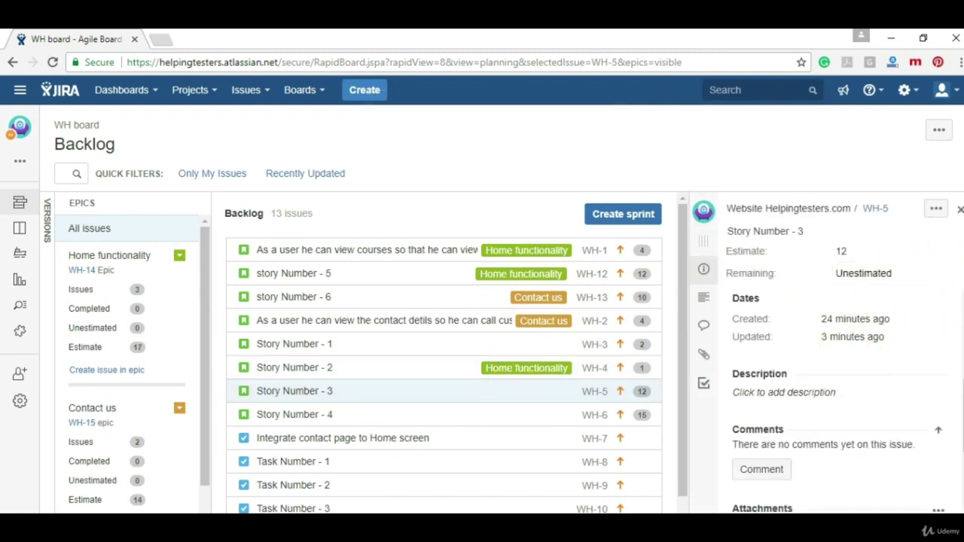
scroll(836, 399, up, 3)
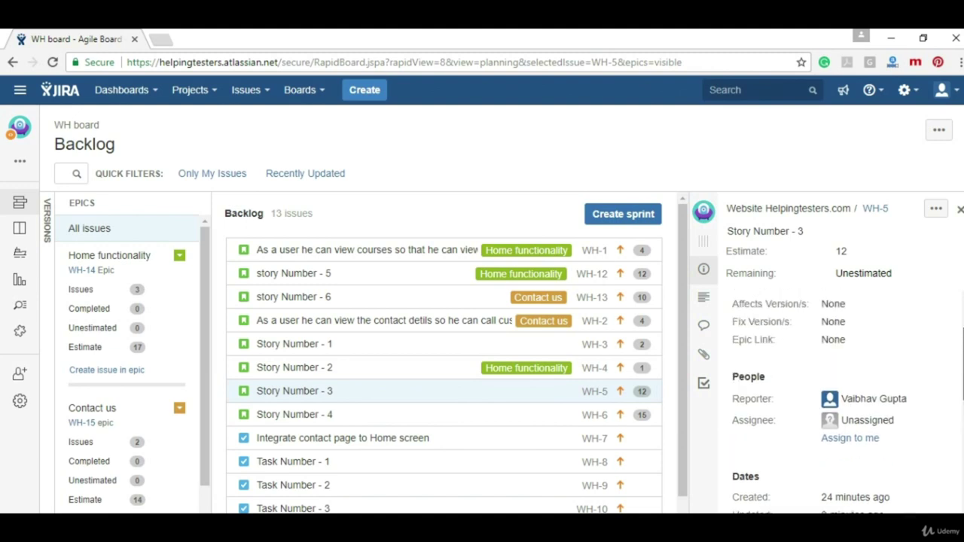
scroll(829, 399, up, 2)
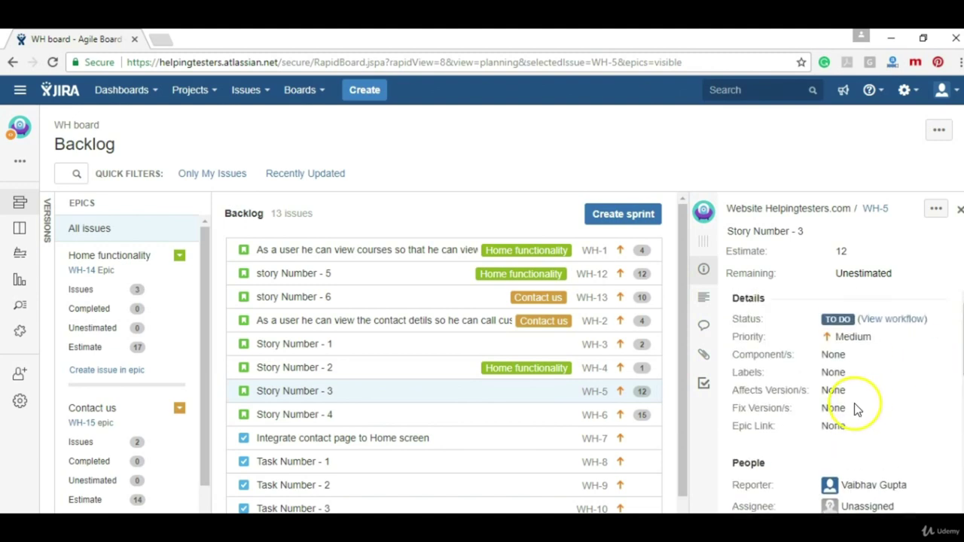
Set WH-5's Epic Link to Contact us and confirm it.
click(835, 427)
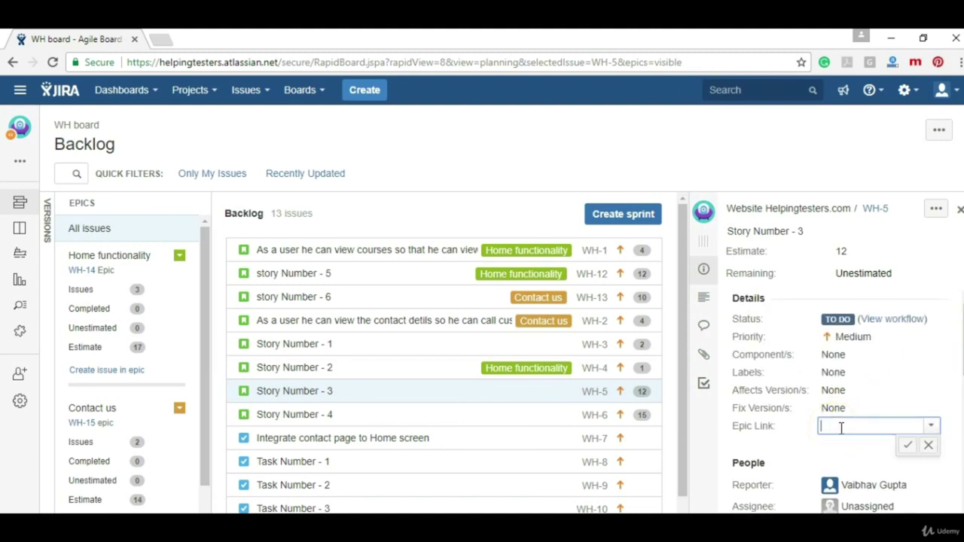
click(841, 428)
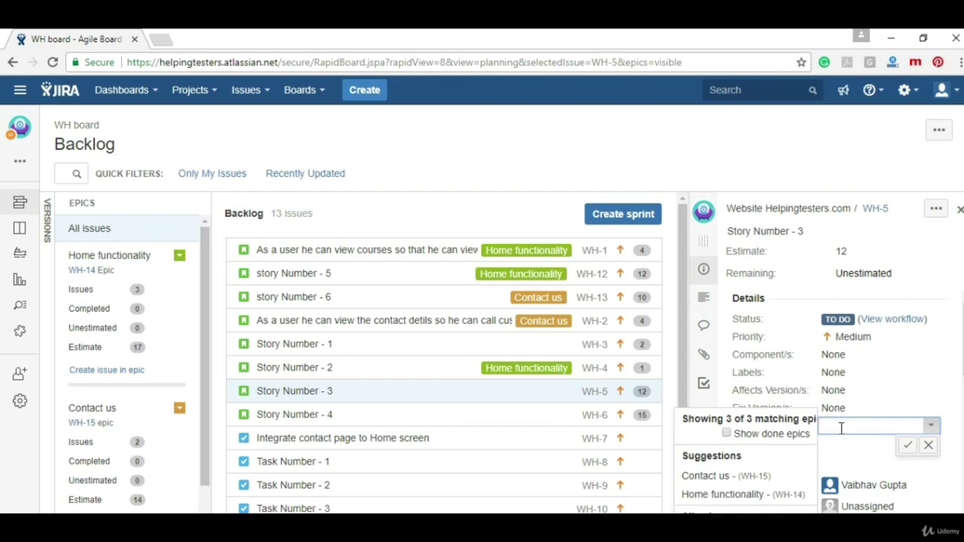
click(721, 478)
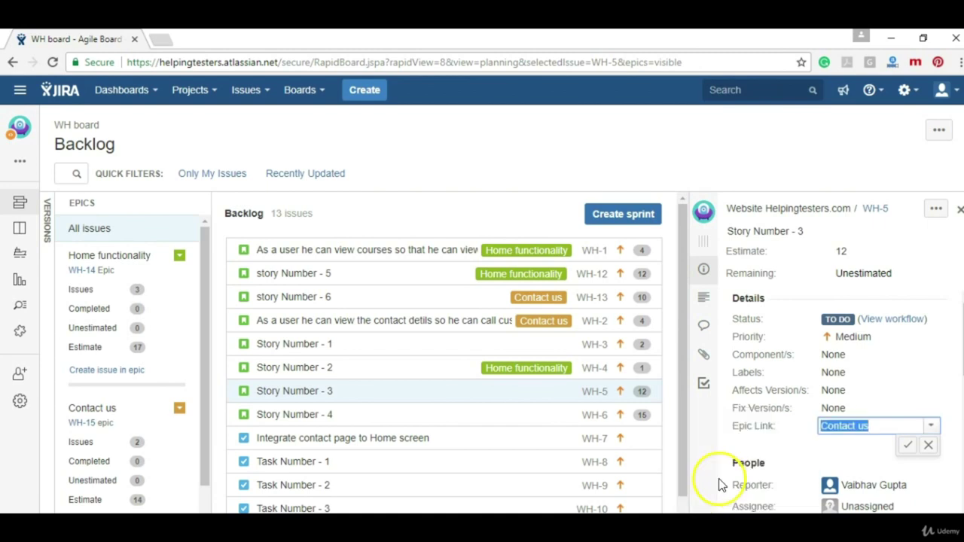
click(908, 446)
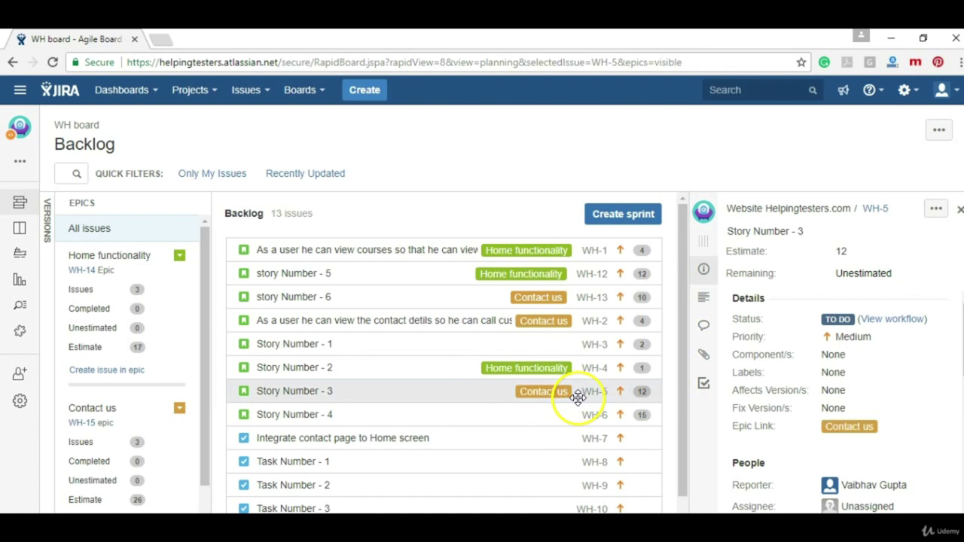
Link Story Number - 1, WH-7, Task Number - 4 to Contact us; Story Number - 4, Tasks 1–3 to Home functionality.
drag(536, 344, 167, 407)
drag(566, 415, 172, 301)
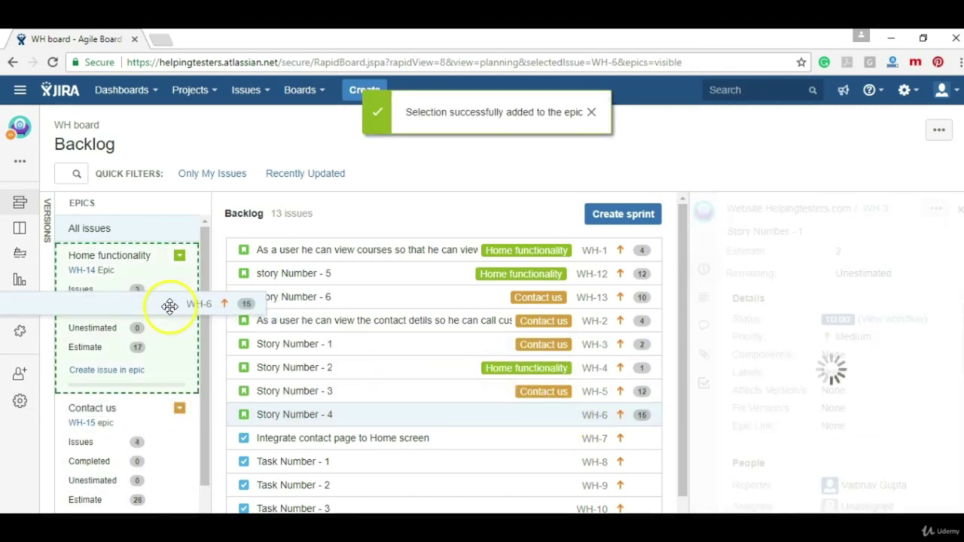
drag(447, 437, 170, 443)
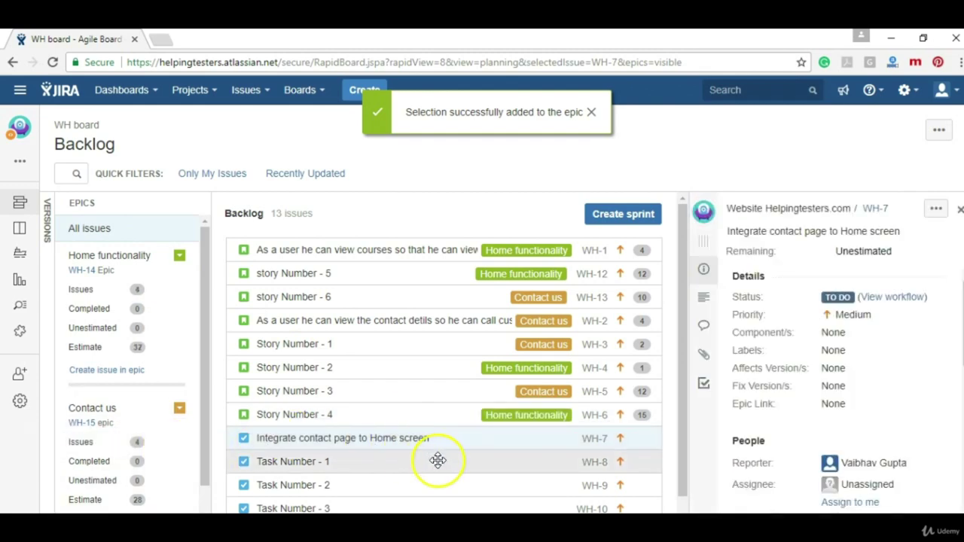
drag(374, 459, 152, 360)
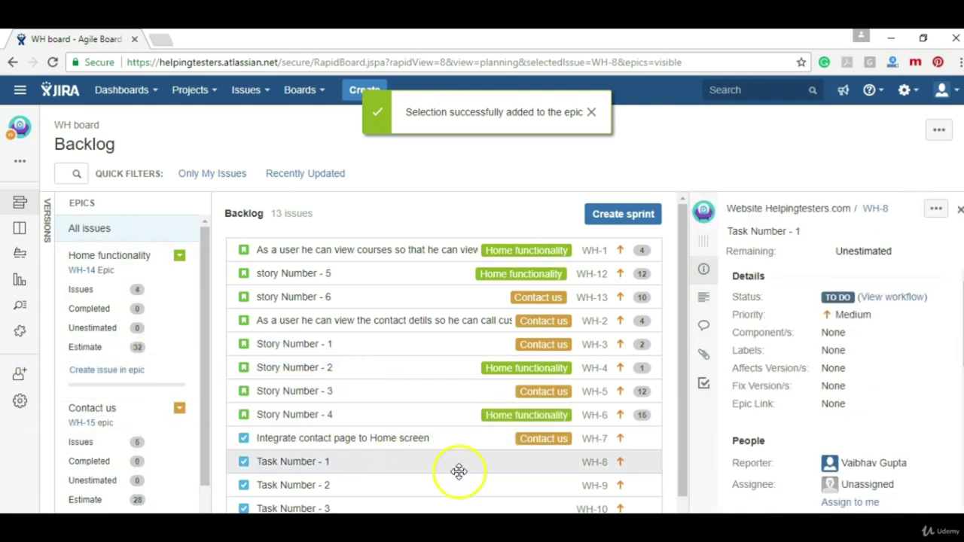
drag(496, 483, 125, 359)
drag(455, 501, 143, 348)
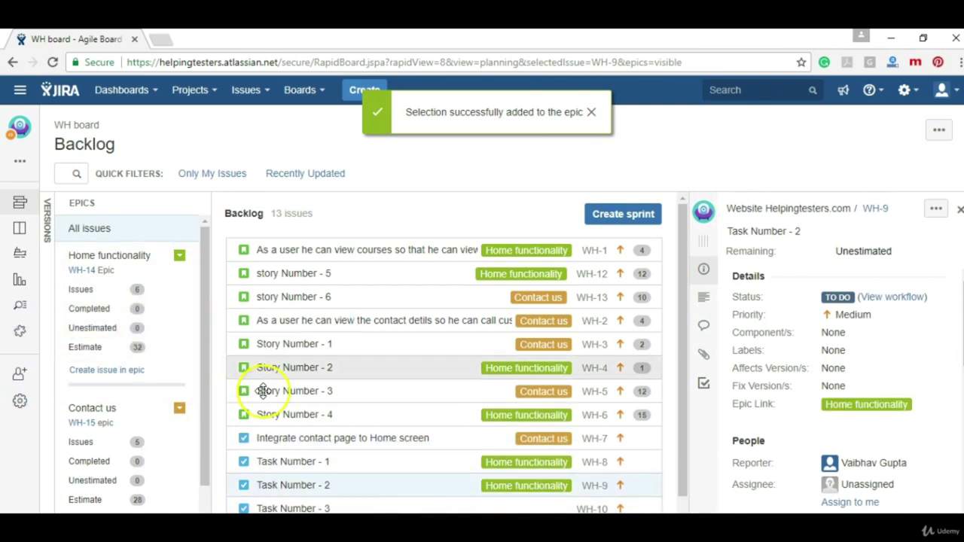
drag(424, 509, 83, 347)
scroll(445, 452, down, 1)
drag(377, 485, 116, 485)
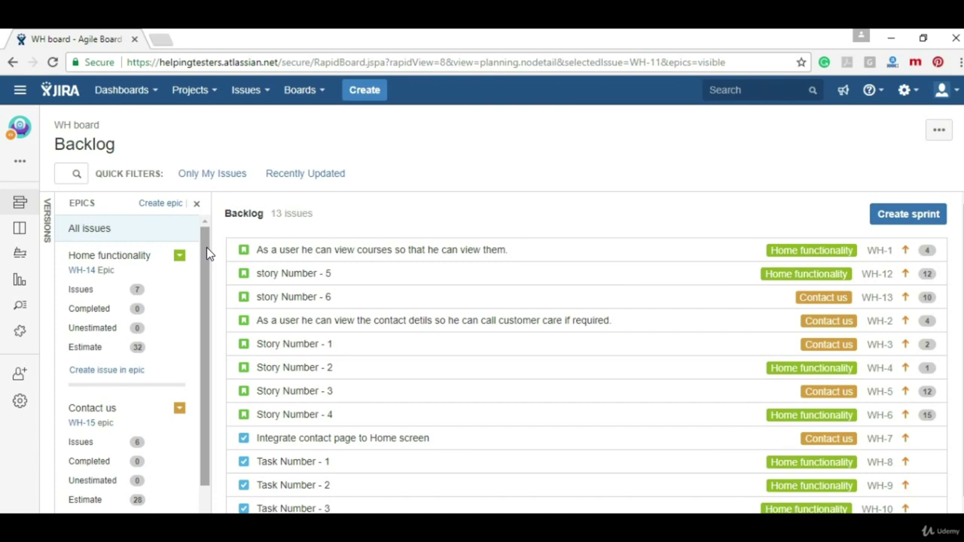
Show the Versions panel and create a version named 'v 1.0'.
click(48, 210)
click(140, 203)
text(v 1.0)
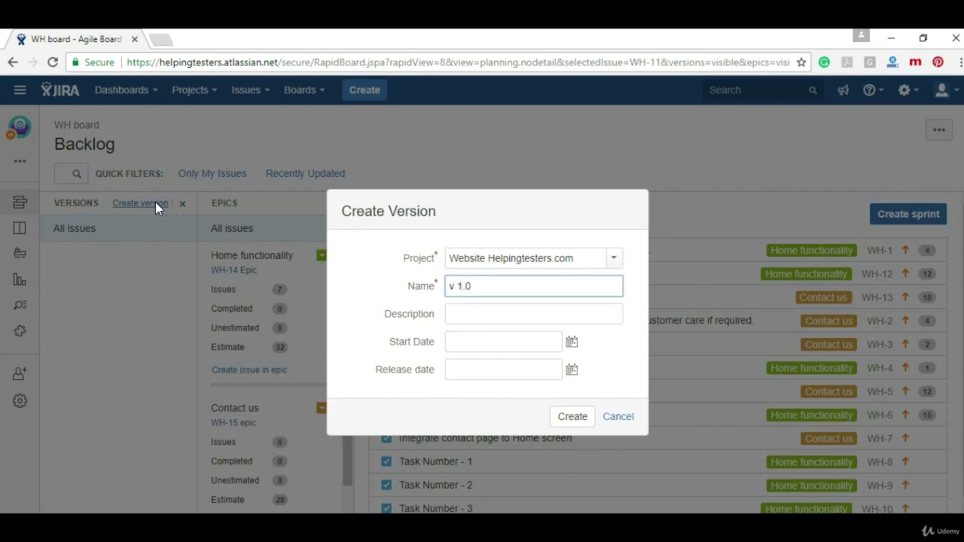
click(571, 428)
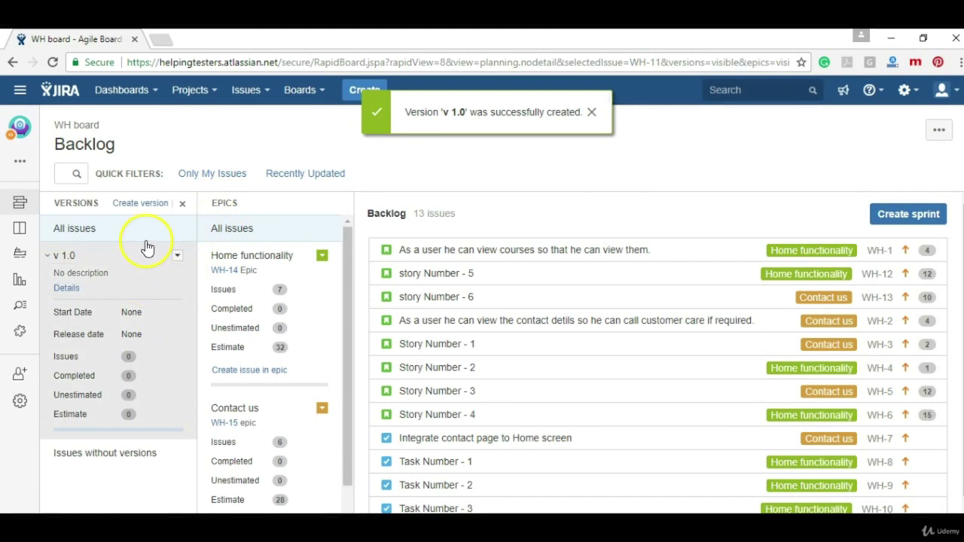
Create a second version named 'v2.0'.
click(143, 205)
text(v1)
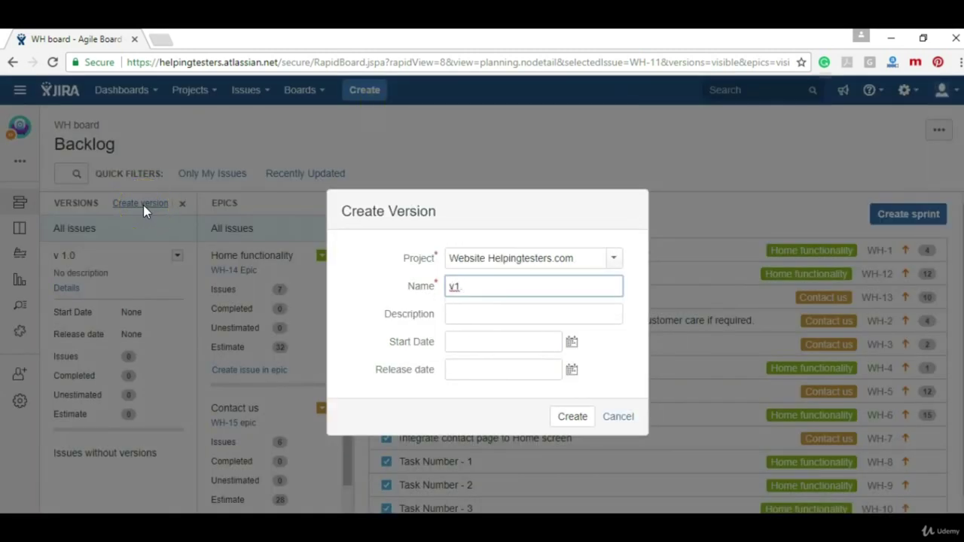
key(BackSpace)
text(2)
click(586, 422)
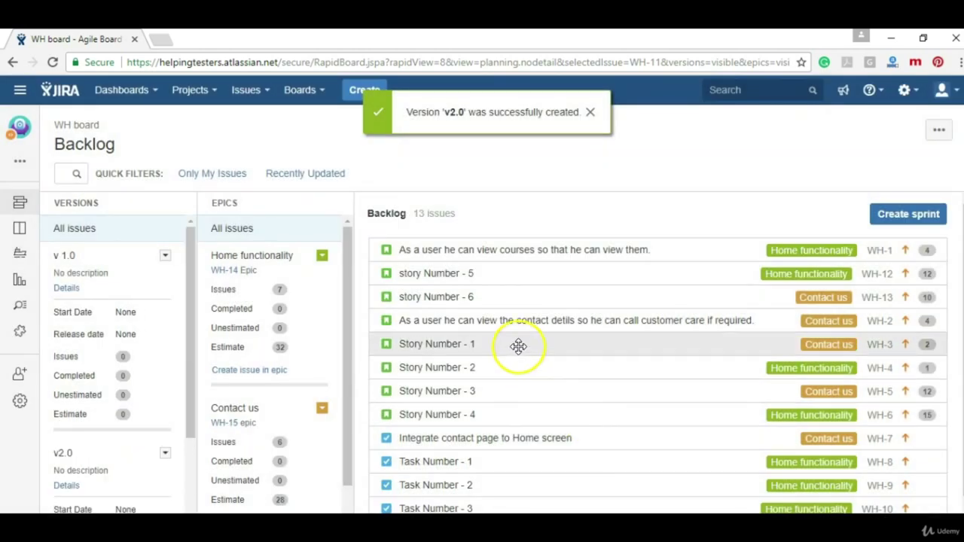
Add WH-1, WH-2 and Story Numbers 5, 6, 1, 2 to v 1.0, then collapse the Epics panel.
drag(656, 257, 120, 305)
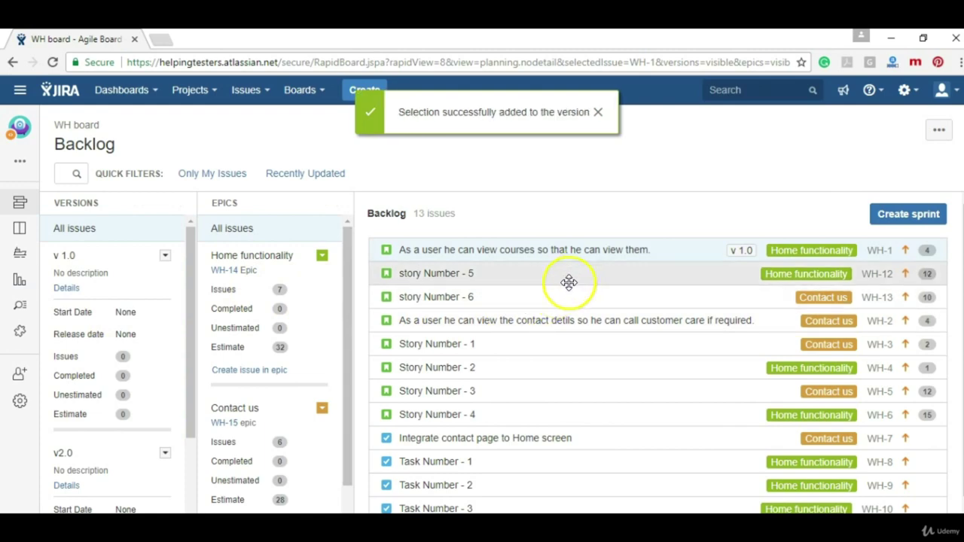
drag(387, 271, 168, 280)
drag(549, 297, 142, 310)
drag(501, 316, 121, 305)
drag(519, 340, 180, 351)
drag(463, 366, 169, 339)
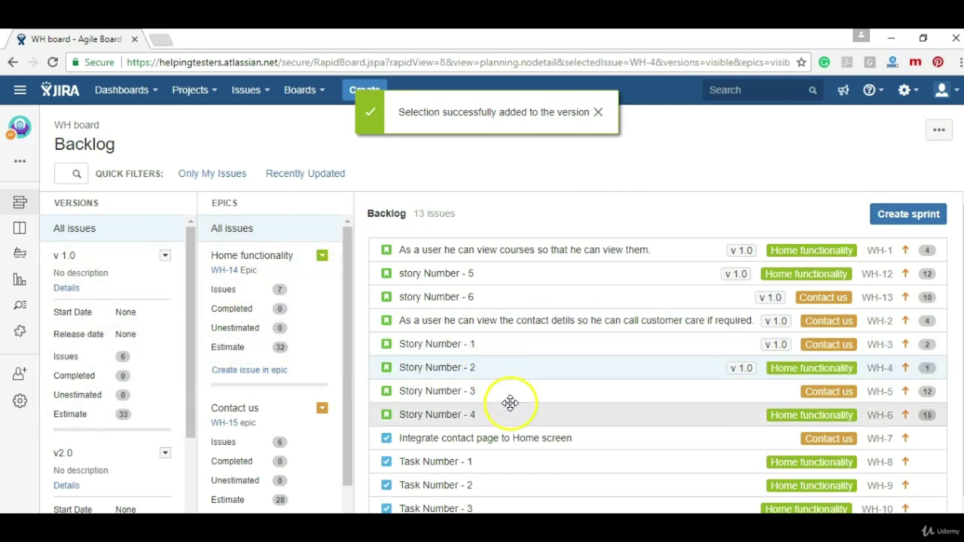
click(340, 202)
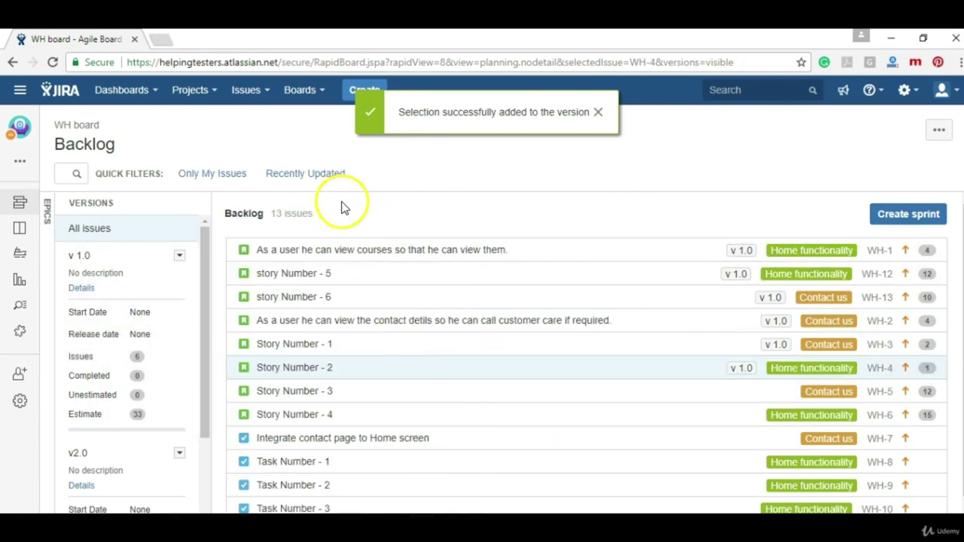
click(482, 275)
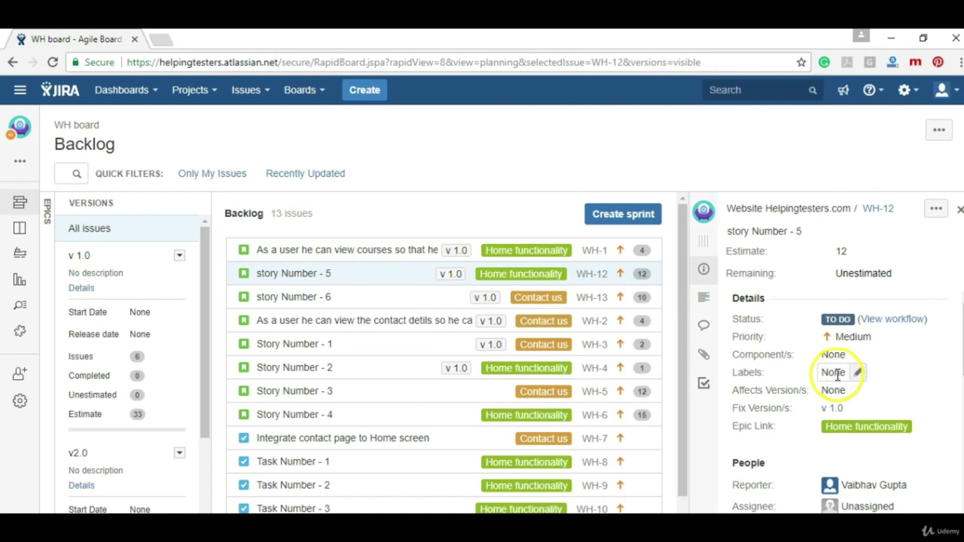
Set Story Number - 3's Fix Version/s to v 1.0.
click(462, 397)
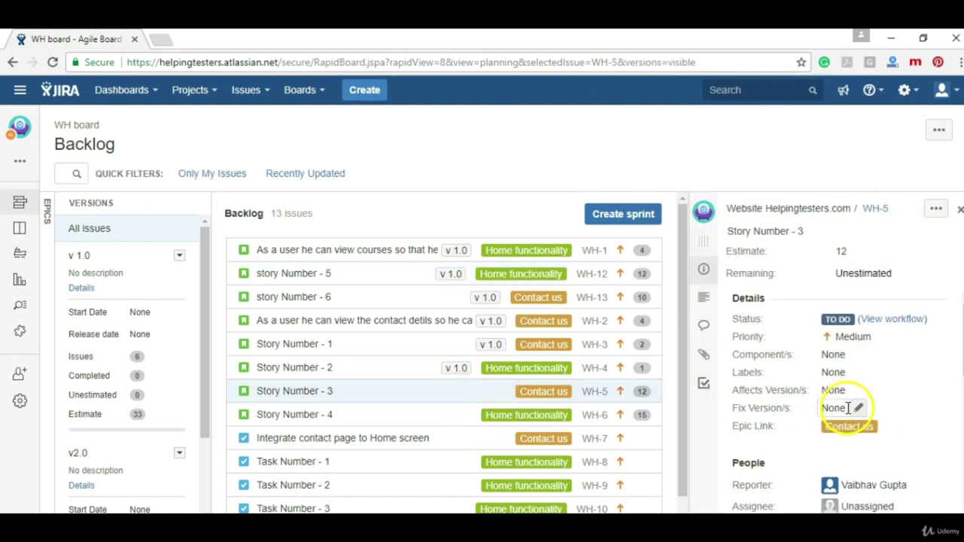
click(857, 411)
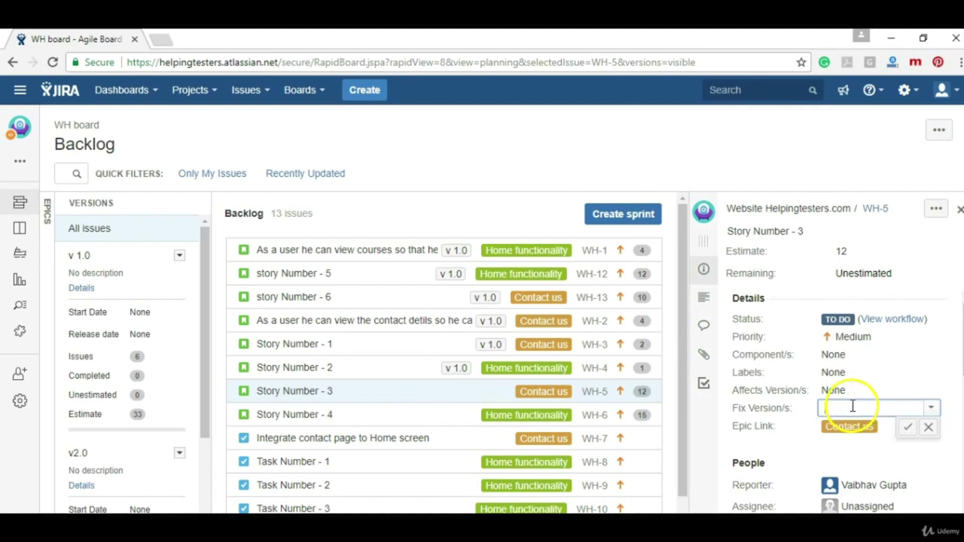
click(930, 407)
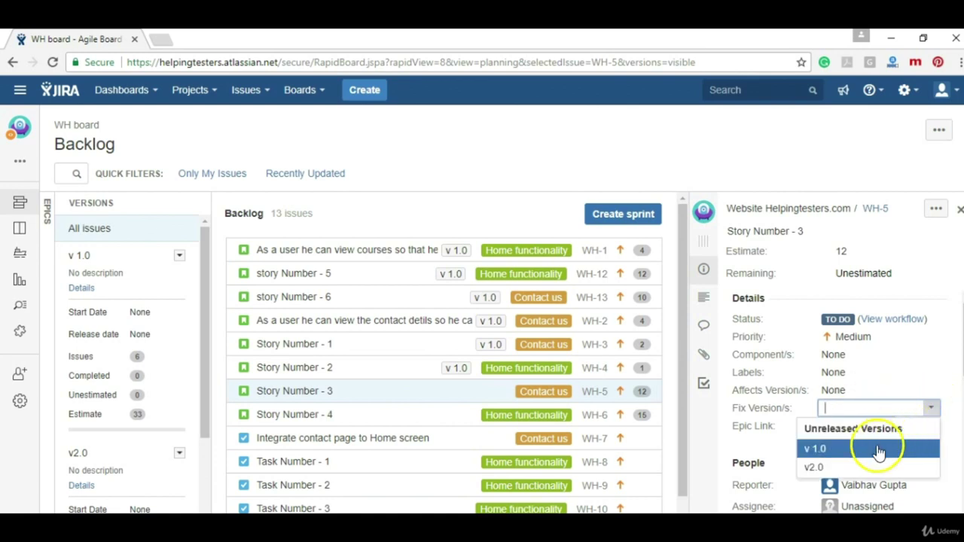
click(878, 449)
click(903, 431)
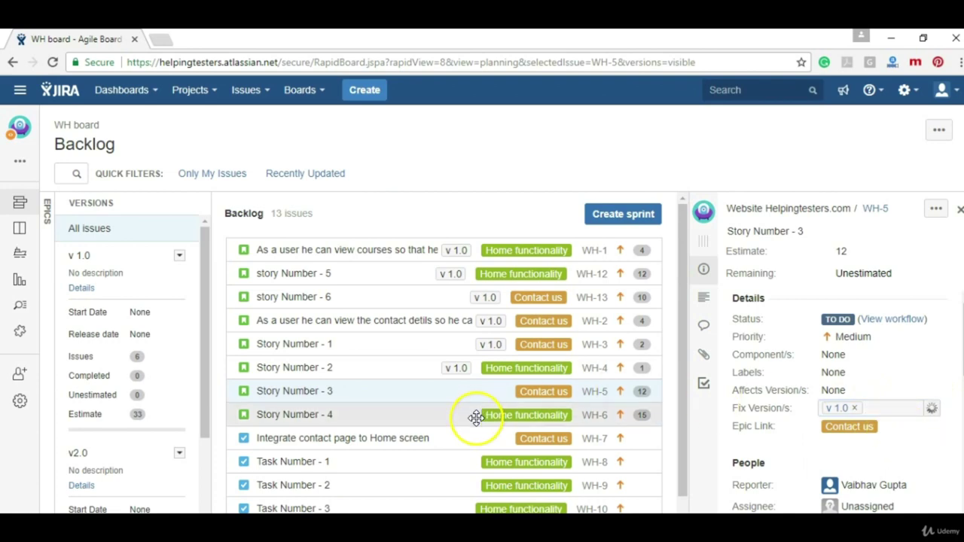
Add the contact page task and Task Number - 4 to v 1.0, Task Numbers 1 and 2 to v2.0.
click(323, 414)
drag(351, 435, 160, 399)
drag(297, 456, 151, 450)
drag(279, 479, 167, 470)
drag(271, 506, 145, 383)
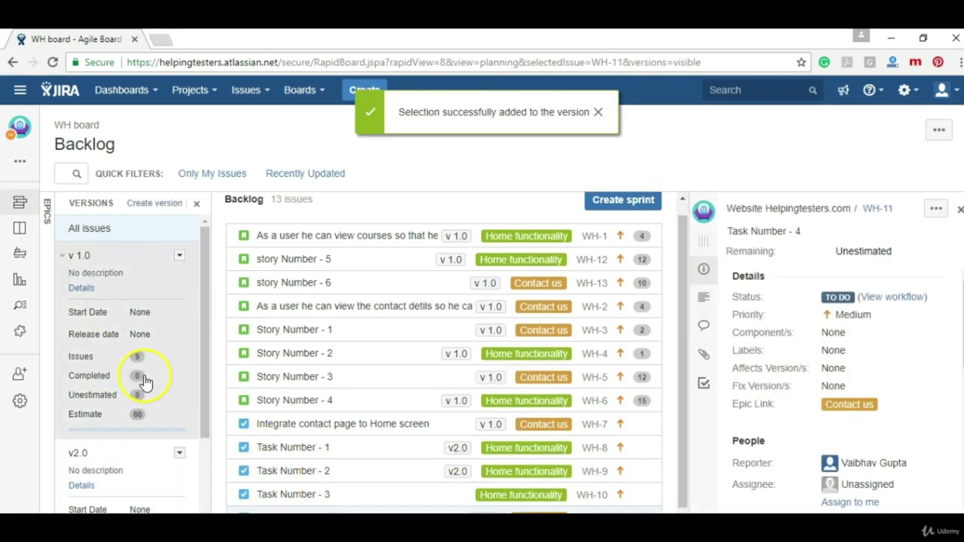
Reopen the Epics and Versions panels to check their issue counts.
click(197, 204)
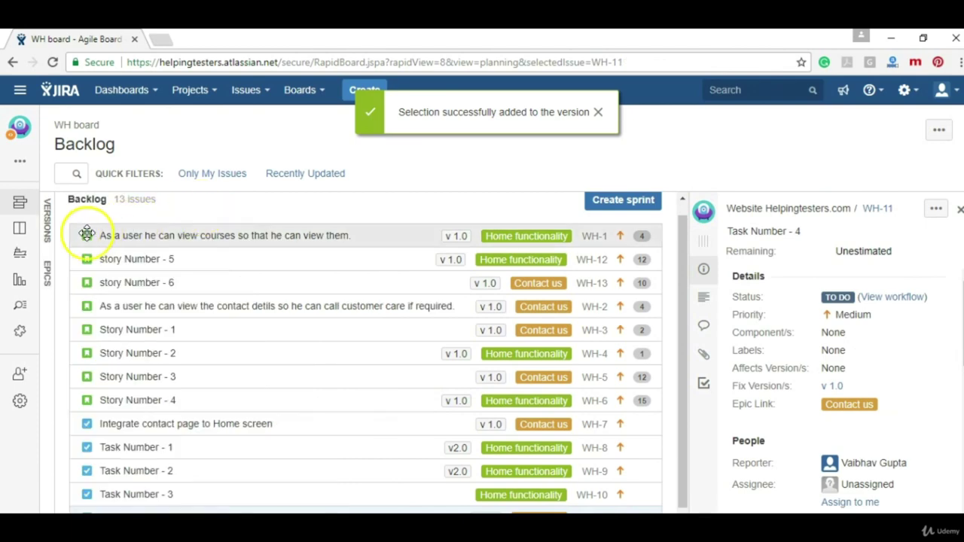
click(46, 265)
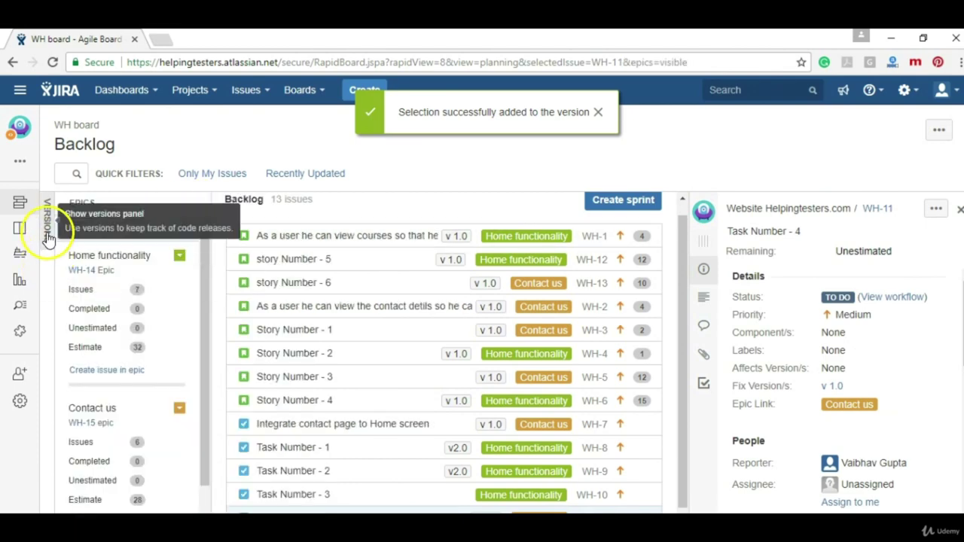
click(47, 237)
click(959, 210)
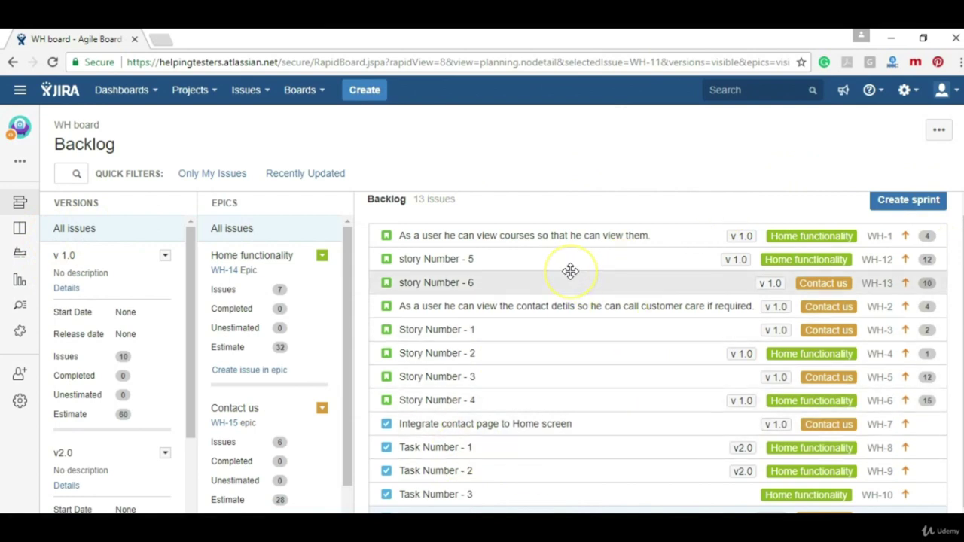
click(653, 236)
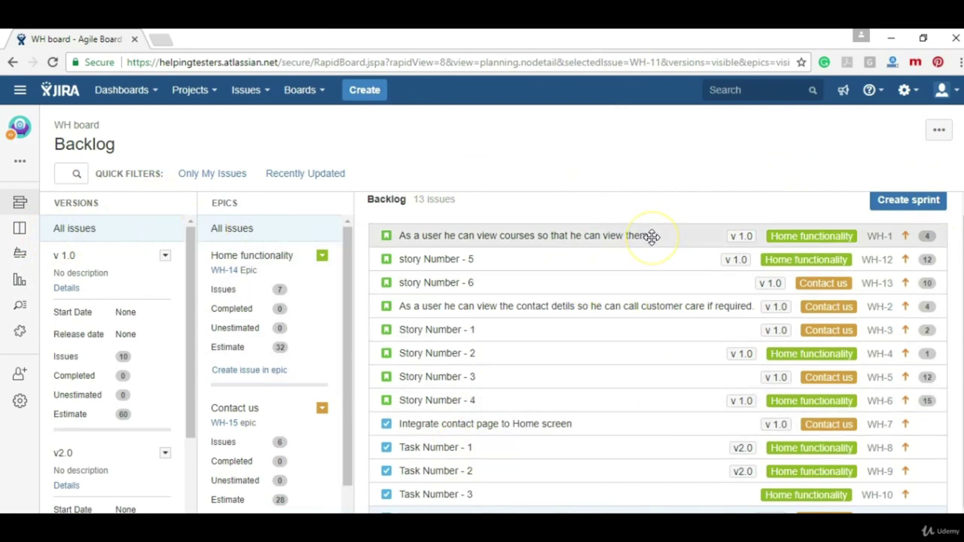
click(641, 235)
click(480, 387)
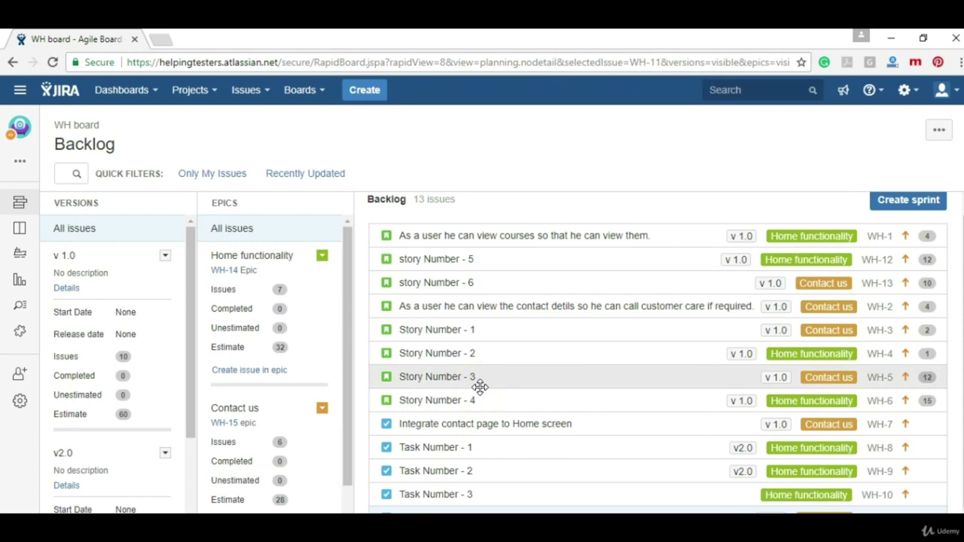
click(436, 169)
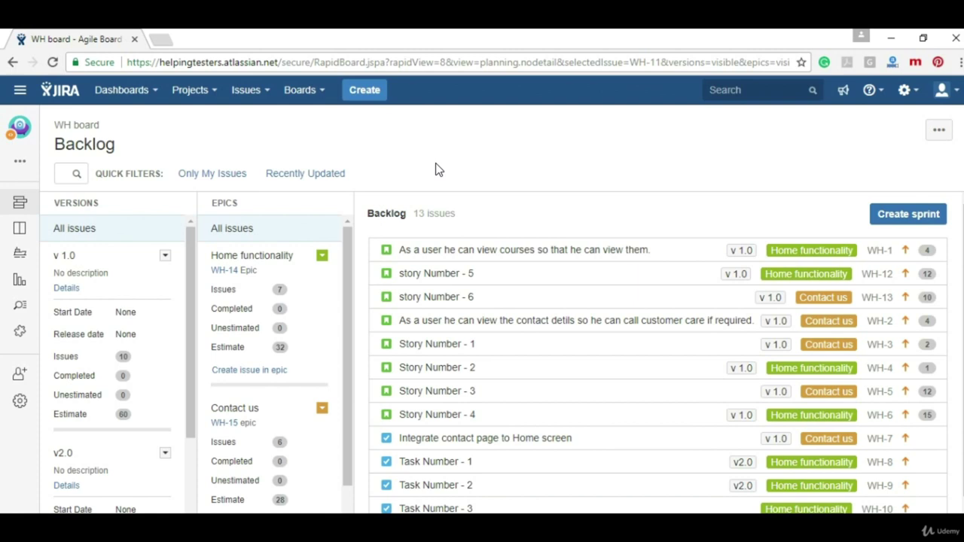
View WH-1's details and collapse both the Epics and Versions panels.
click(546, 247)
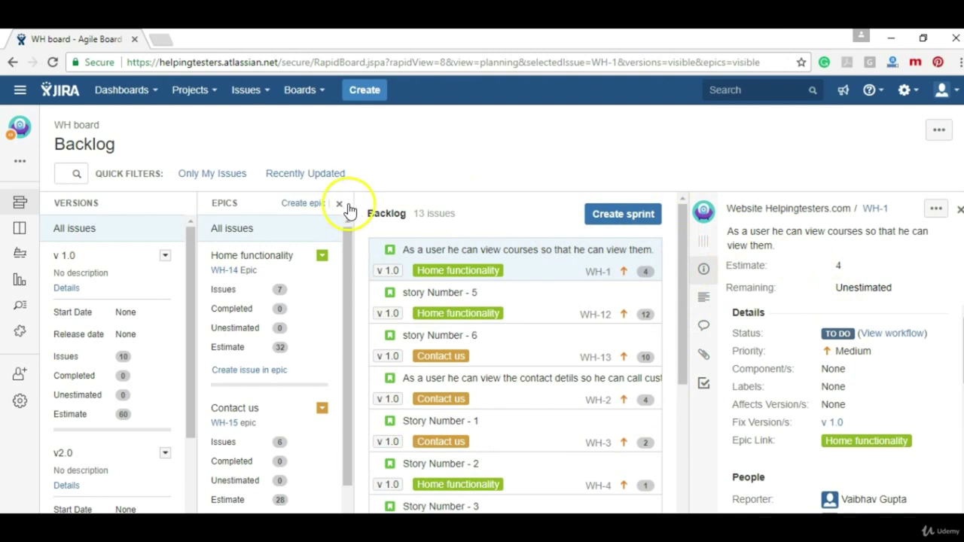
click(339, 204)
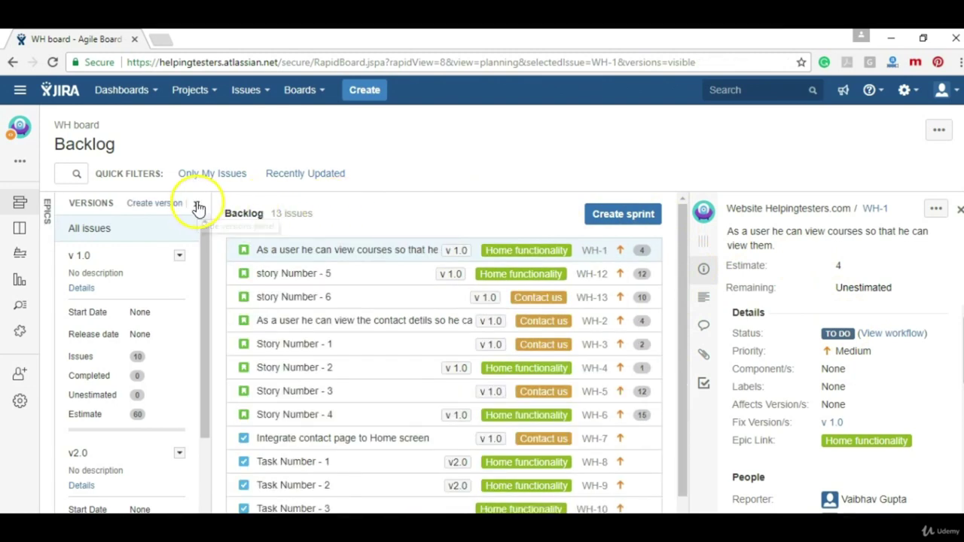
click(197, 206)
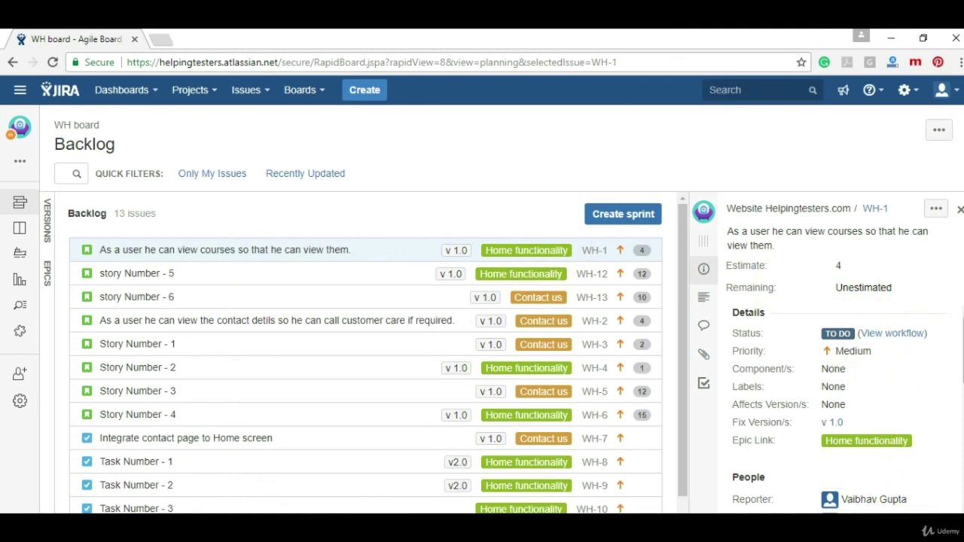
scroll(934, 392, down, 3)
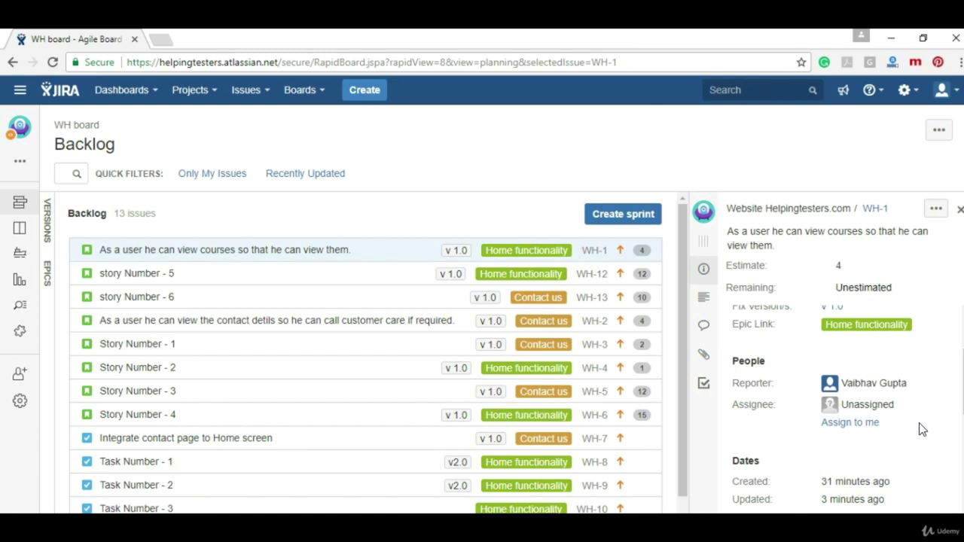
Close WH-1's details and add an empty sprint, WH Sprint 1, above the backlog.
click(959, 211)
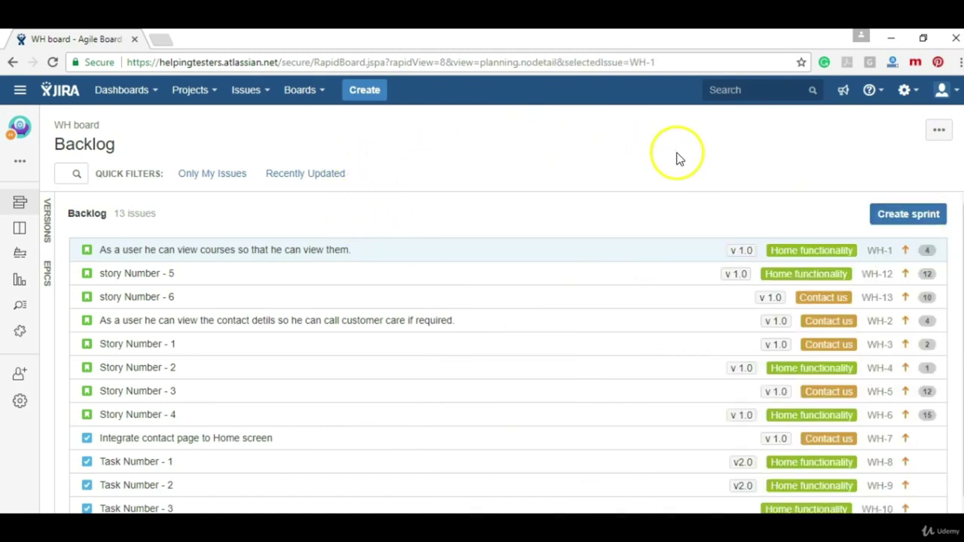
click(886, 215)
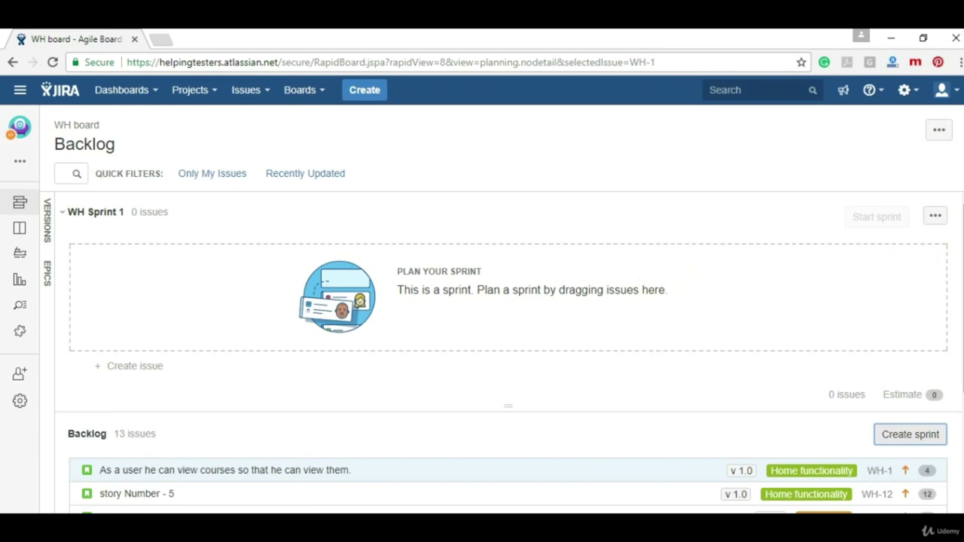
Drag WH-1, WH-4 and WH-13 from the backlog into WH Sprint 1.
scroll(508, 354, down, 3)
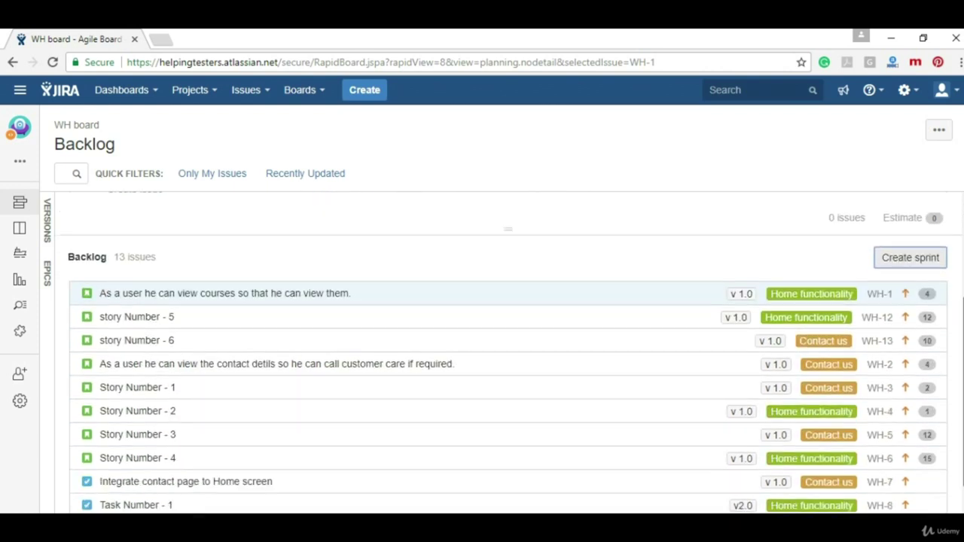
scroll(490, 457, up, 1)
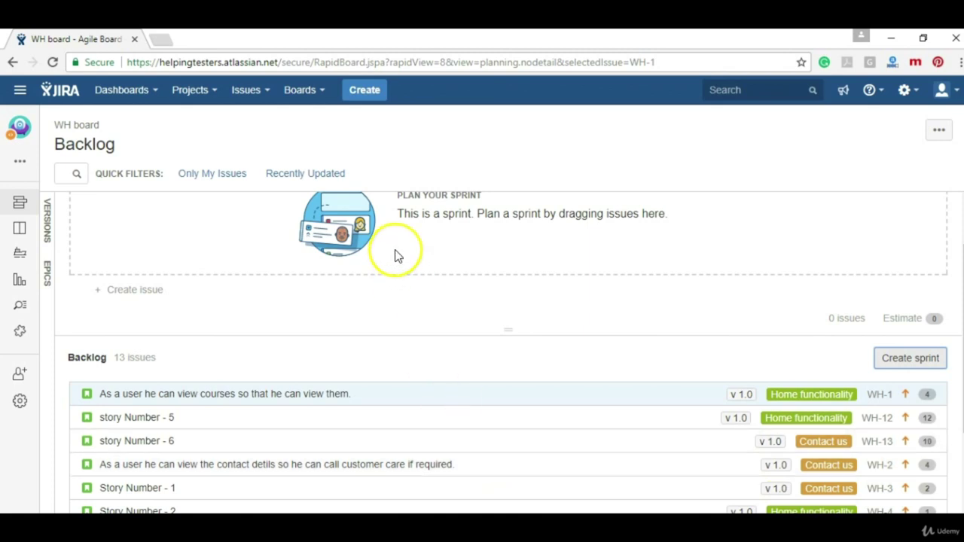
drag(364, 399, 370, 262)
drag(338, 402, 340, 233)
drag(315, 433, 308, 274)
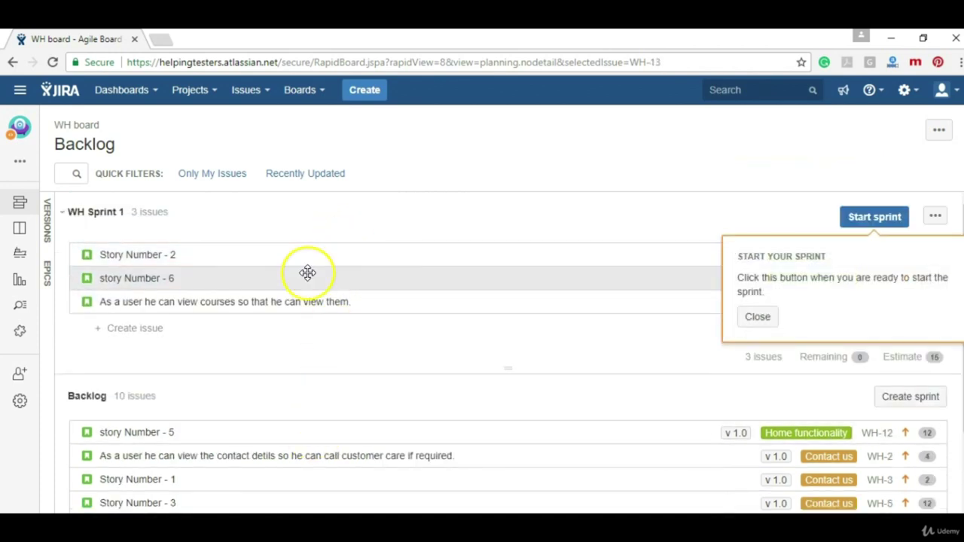
Create a new task 'Issue 10' directly inside WH Sprint 1.
click(142, 332)
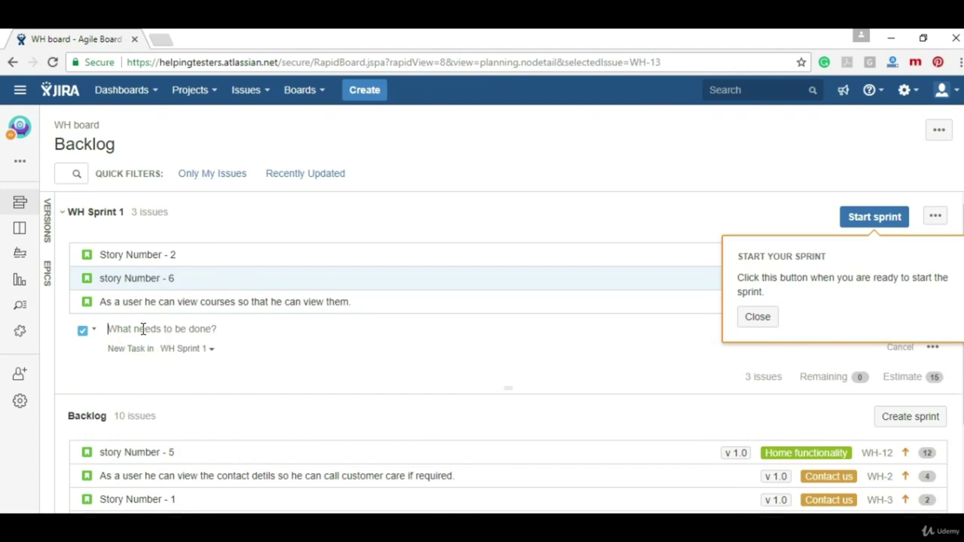
text(Issue 10)
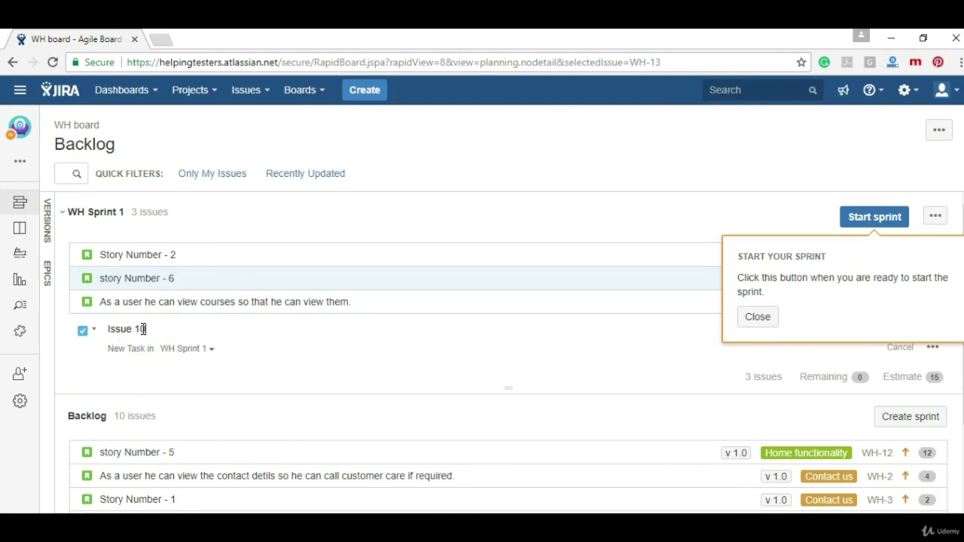
key(Return)
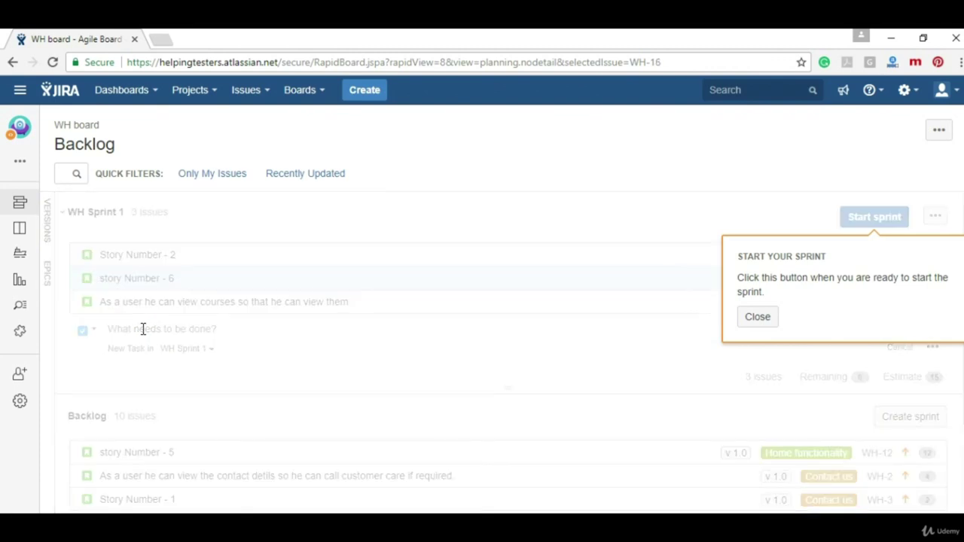
Dismiss the start-sprint tip and add WH-12 and WH-3, giving the sprint 6 issues (estimate 29).
drag(237, 475, 229, 343)
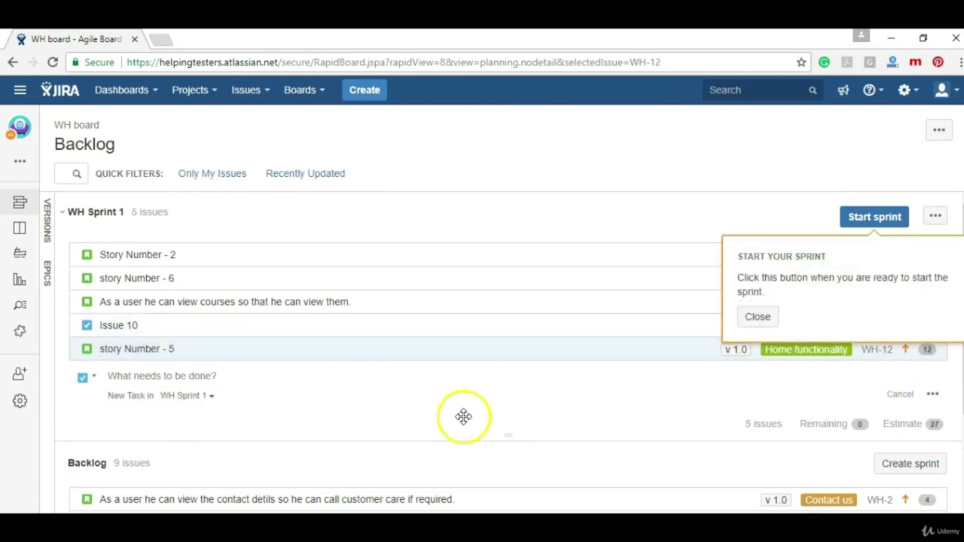
click(758, 318)
scroll(790, 339, down, 1)
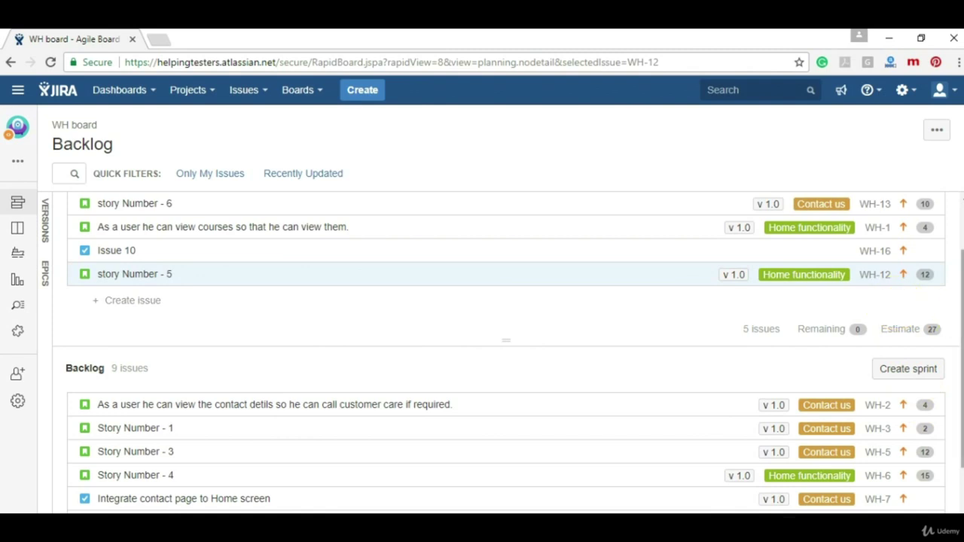
drag(958, 297, 958, 208)
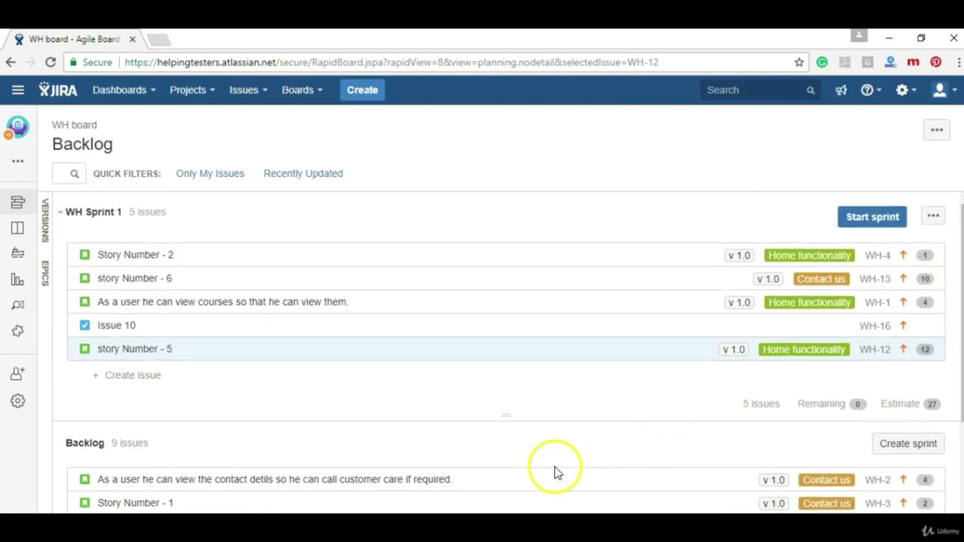
drag(483, 494, 458, 378)
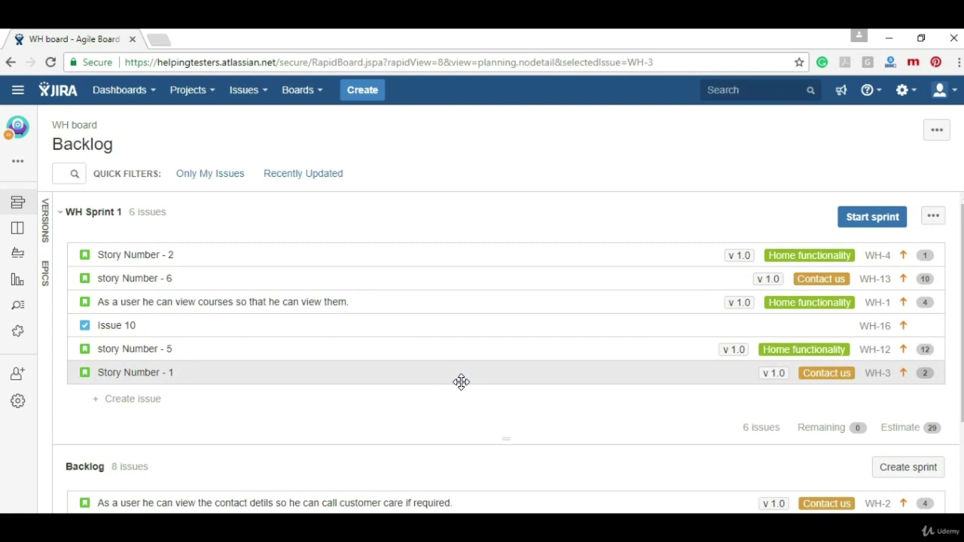
click(463, 254)
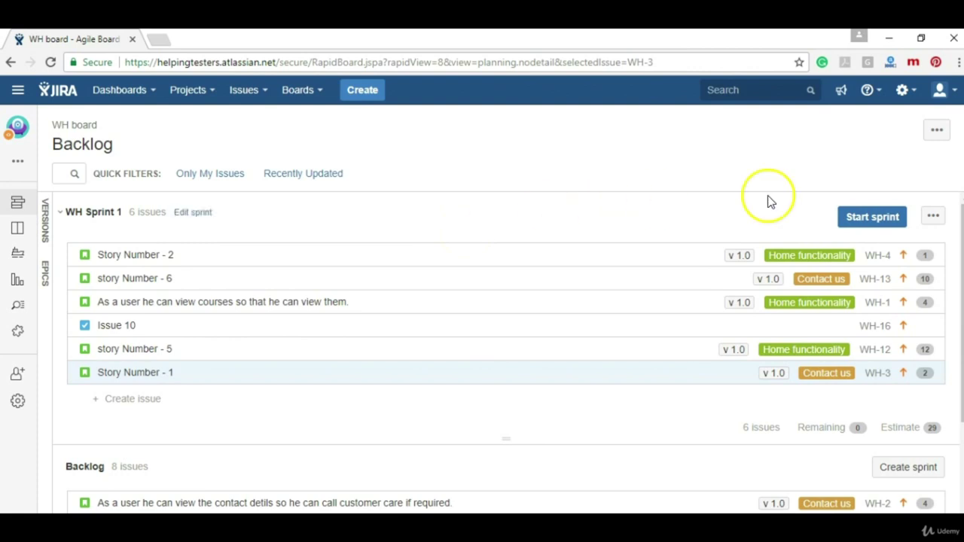
Start WH Sprint 1 with the default 2-week duration ending 15/Jul/17.
click(855, 218)
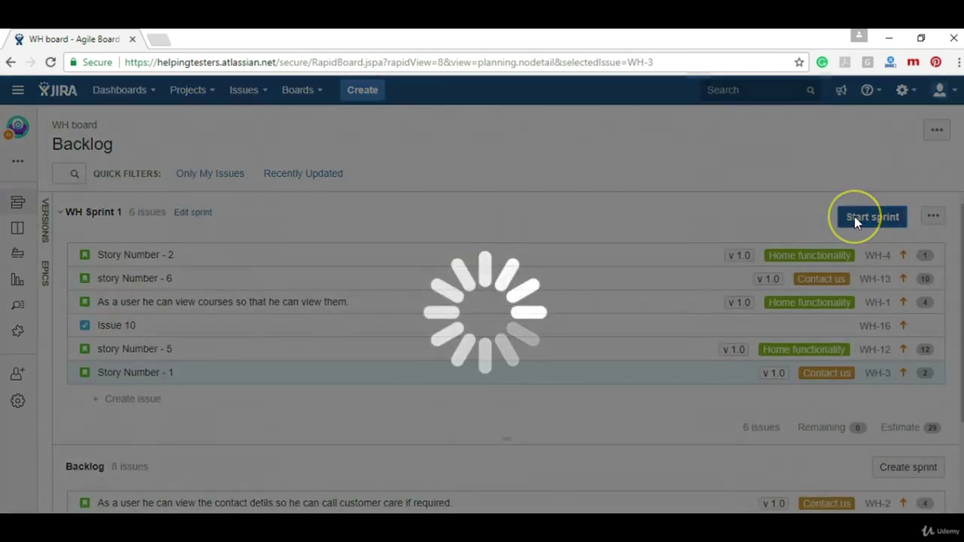
click(566, 307)
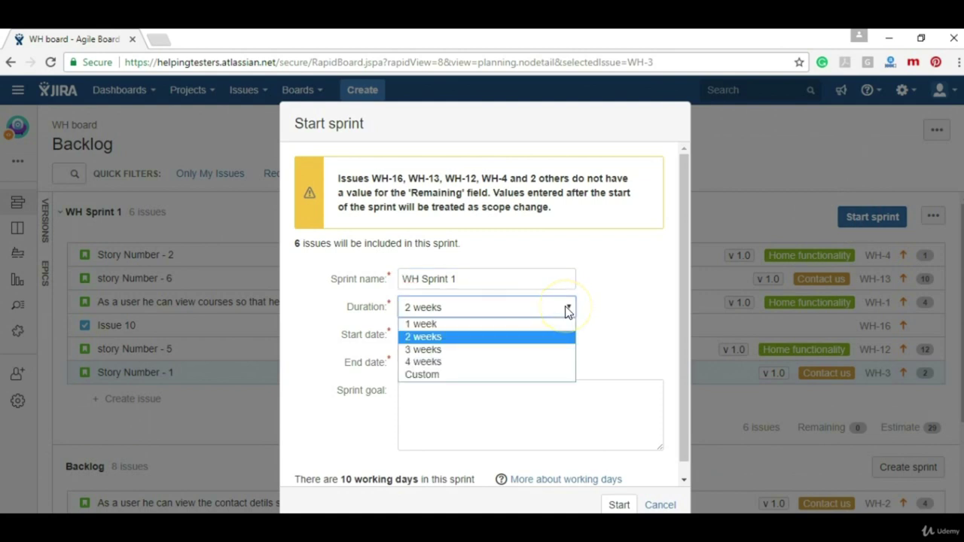
click(578, 307)
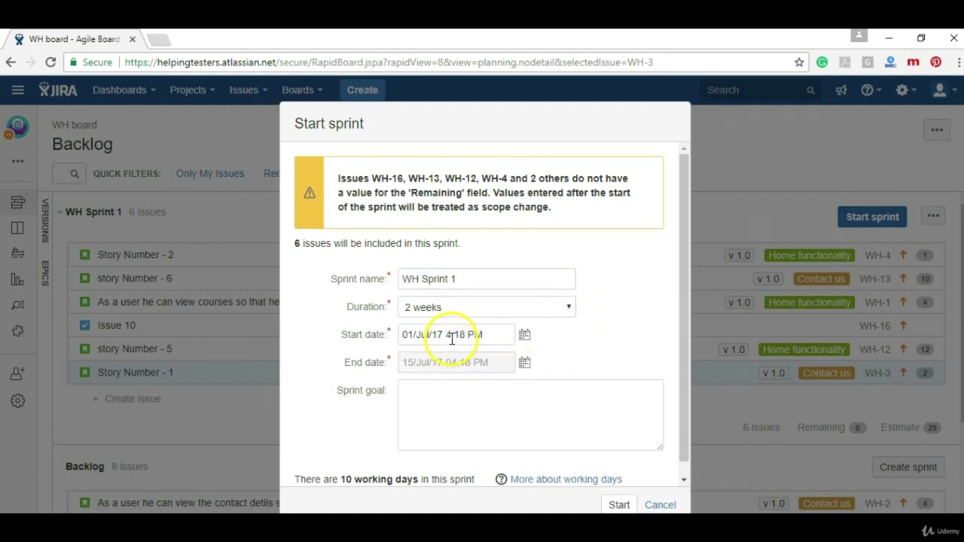
drag(683, 294, 690, 355)
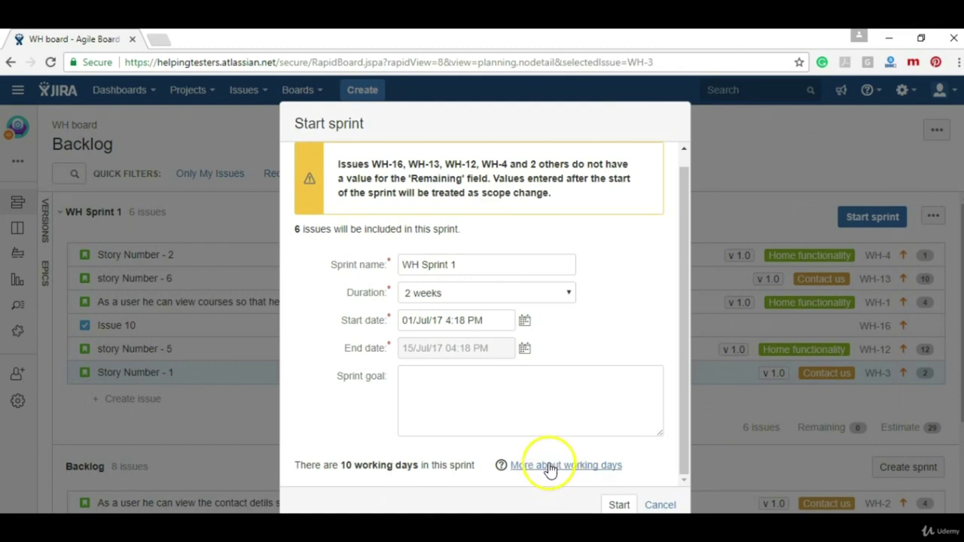
click(621, 504)
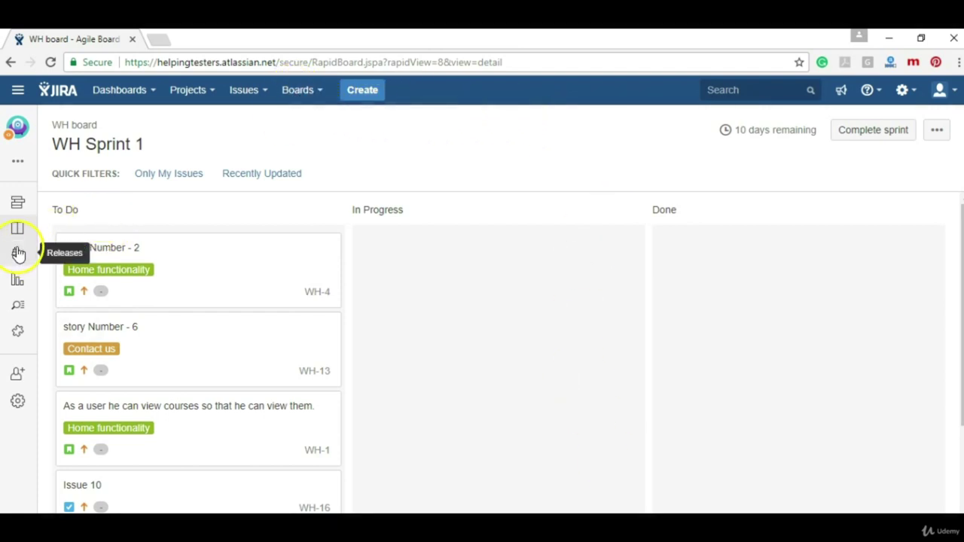
Check the backlog view, then return to the active sprint board and scroll through it.
click(17, 205)
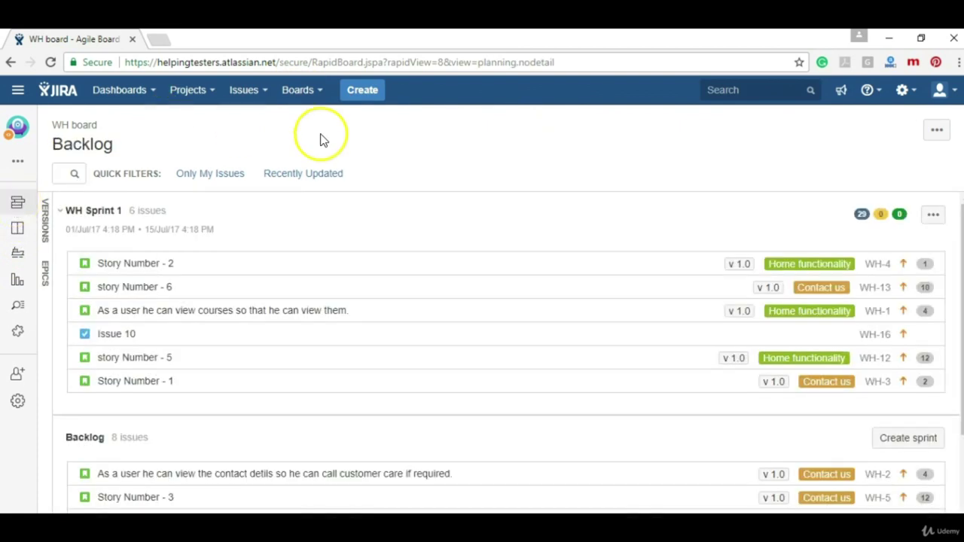
click(17, 228)
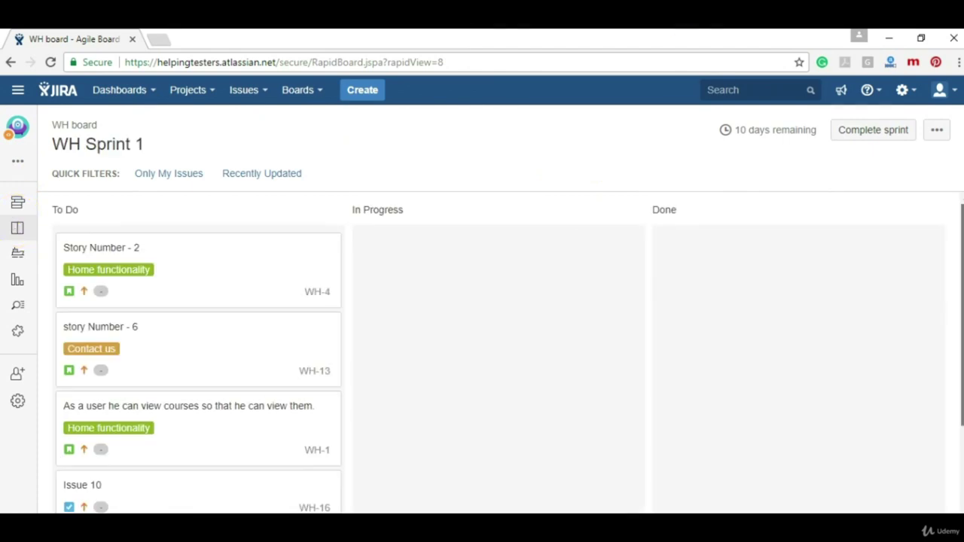
scroll(497, 354, down, 1)
scroll(497, 354, down, 2)
scroll(497, 354, up, 3)
scroll(497, 354, down, 3)
scroll(498, 354, up, 3)
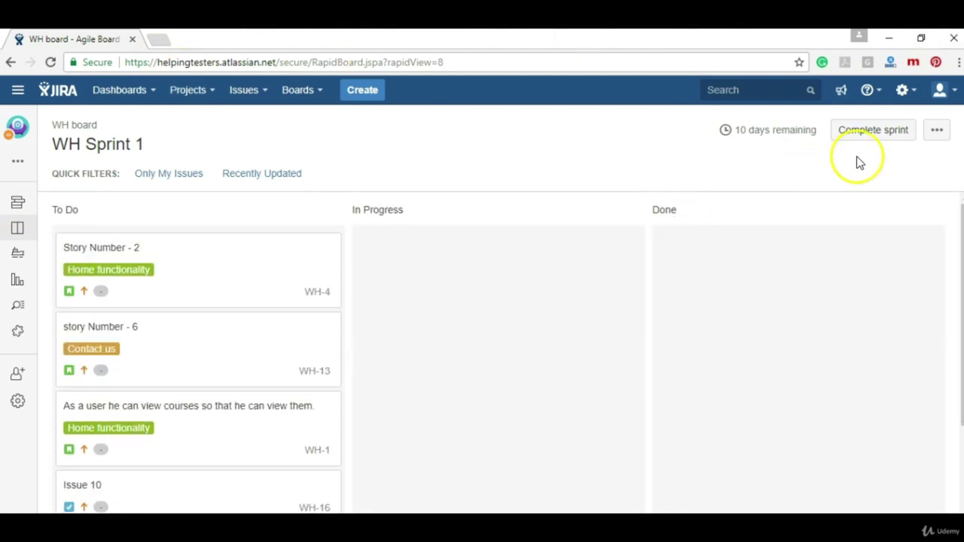
Open Board settings for WH board from the board's more-options menu.
click(928, 140)
click(879, 152)
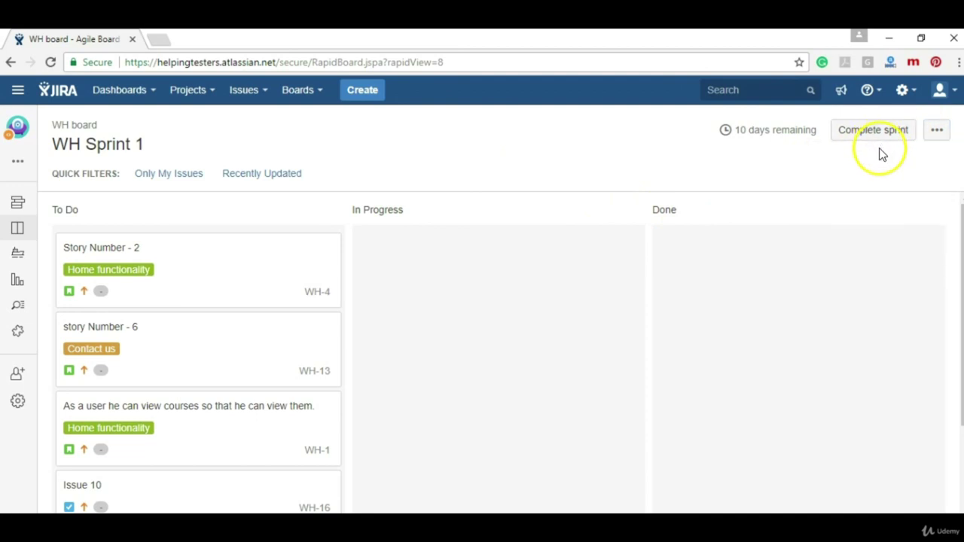
click(934, 140)
click(925, 153)
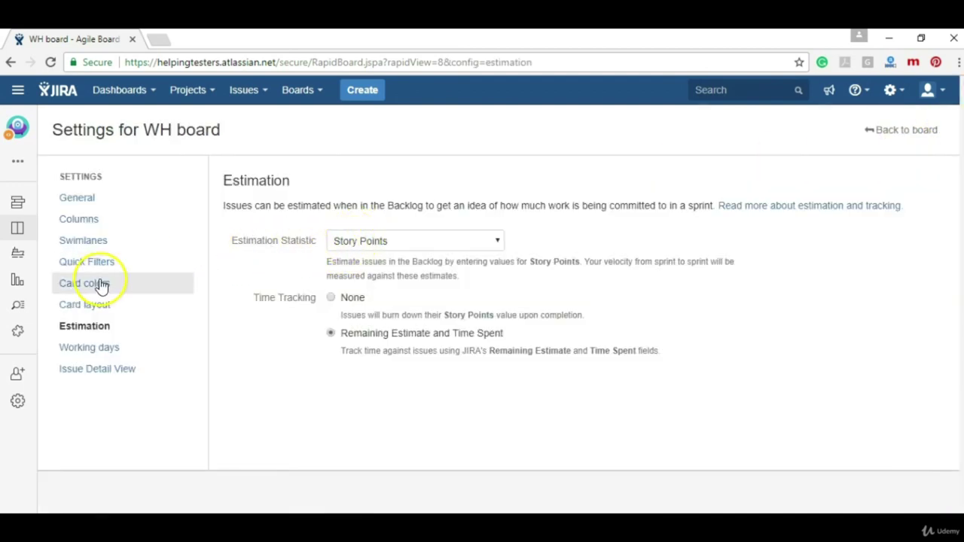
Base the board swimlanes on Epics, view Quick Filters, and go back to the board.
click(87, 247)
click(365, 256)
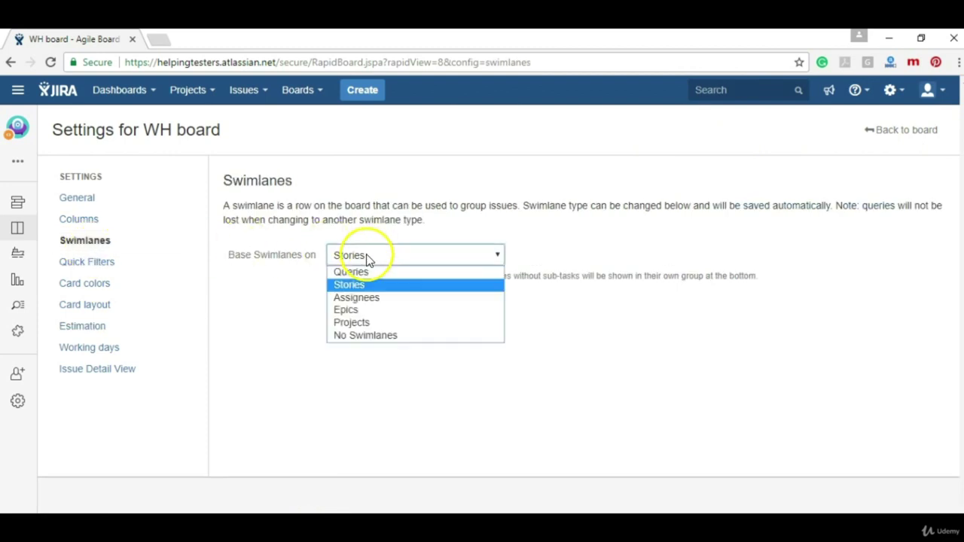
click(376, 311)
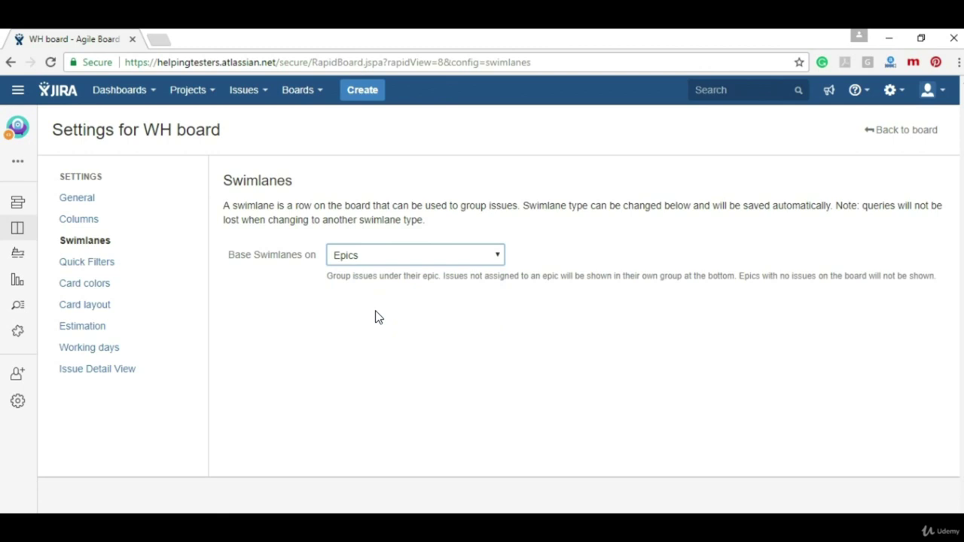
click(118, 268)
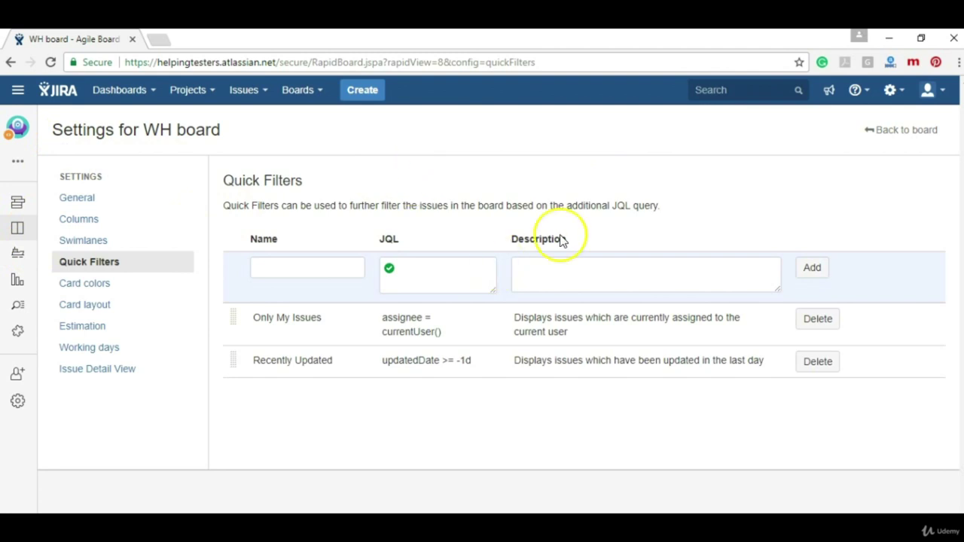
click(932, 134)
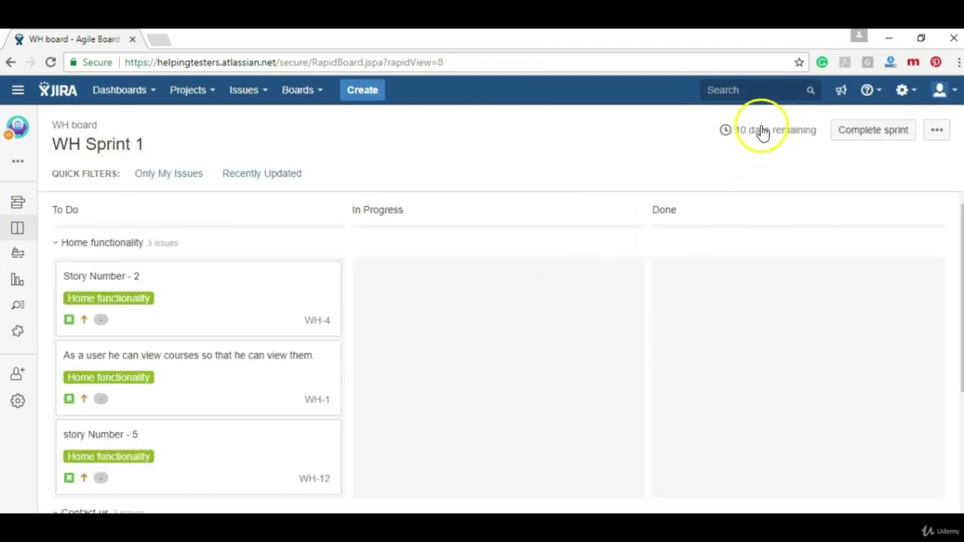
Toggle the Only My Issues filter on and off, then view Story Number - 2's card actions.
mouse_move(758, 131)
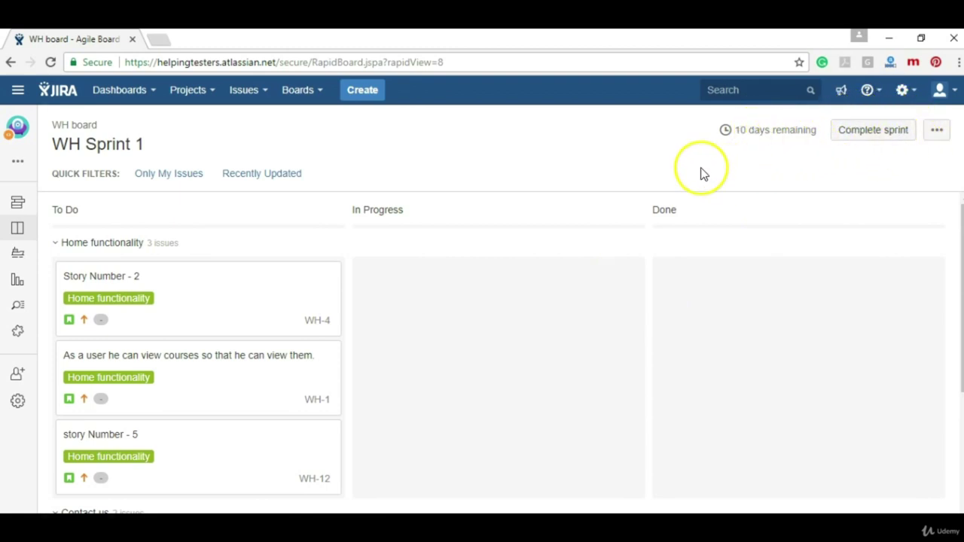
click(186, 181)
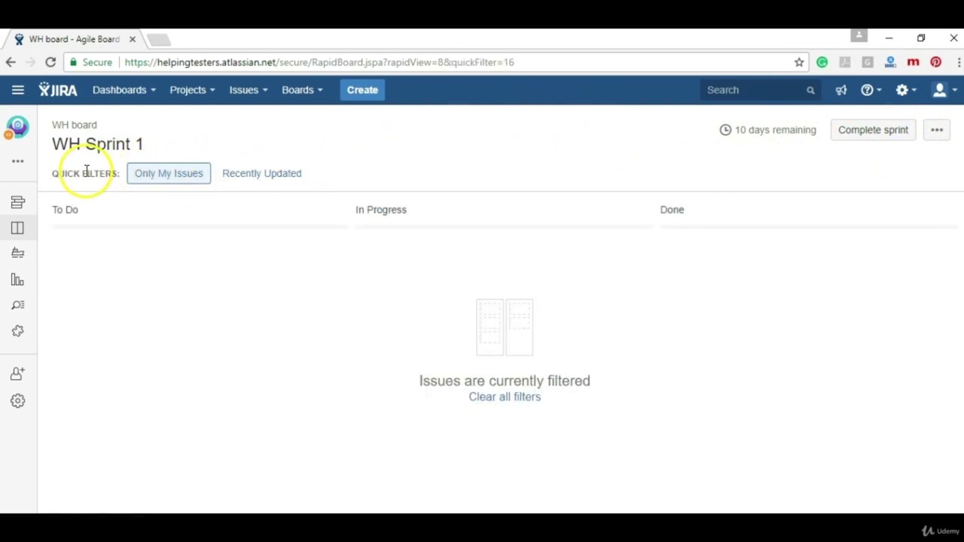
click(192, 173)
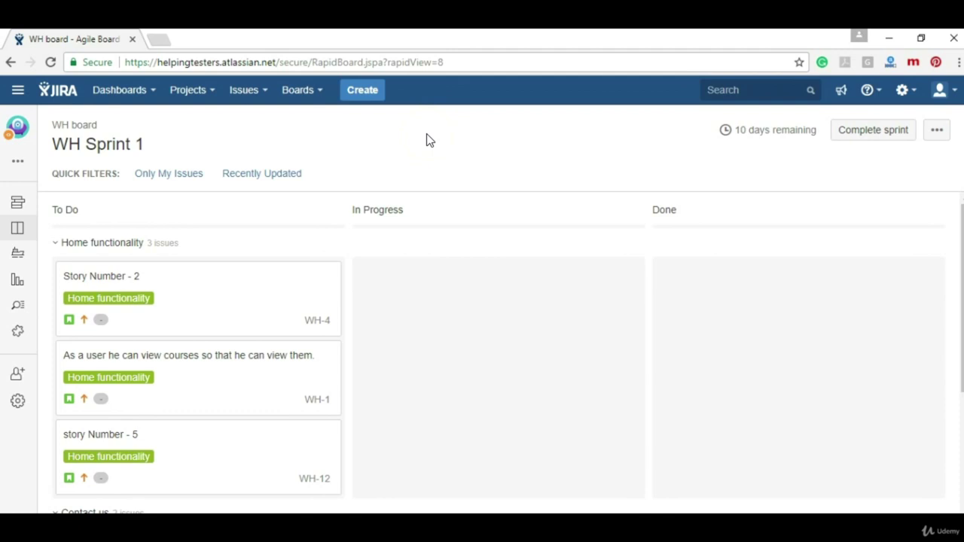
right_click(162, 311)
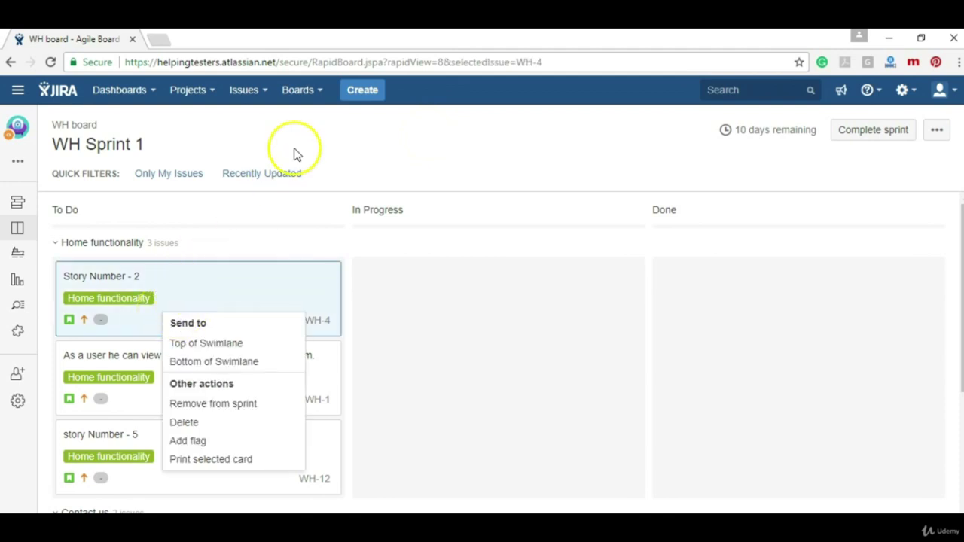
click(315, 133)
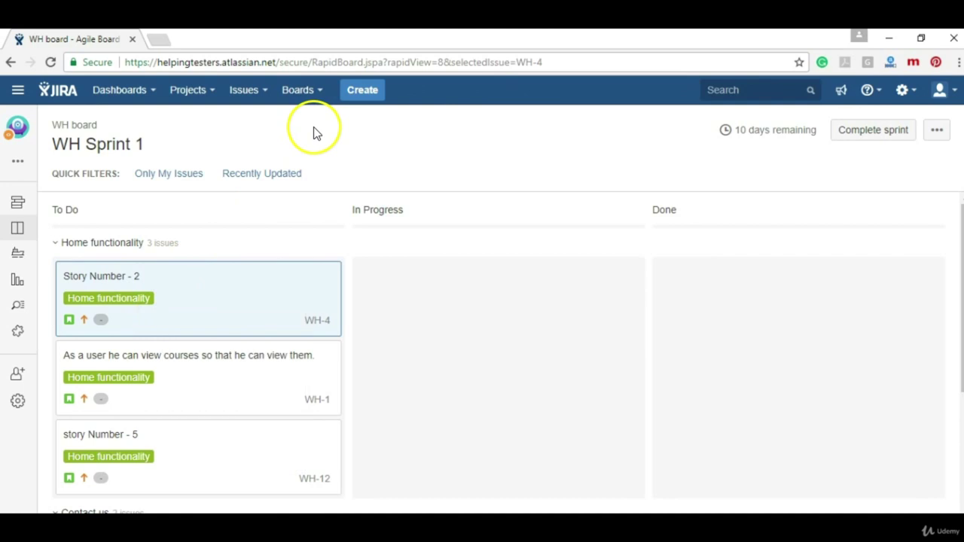
Open WH-4's detail panel and open its issue link in a new tab.
click(73, 276)
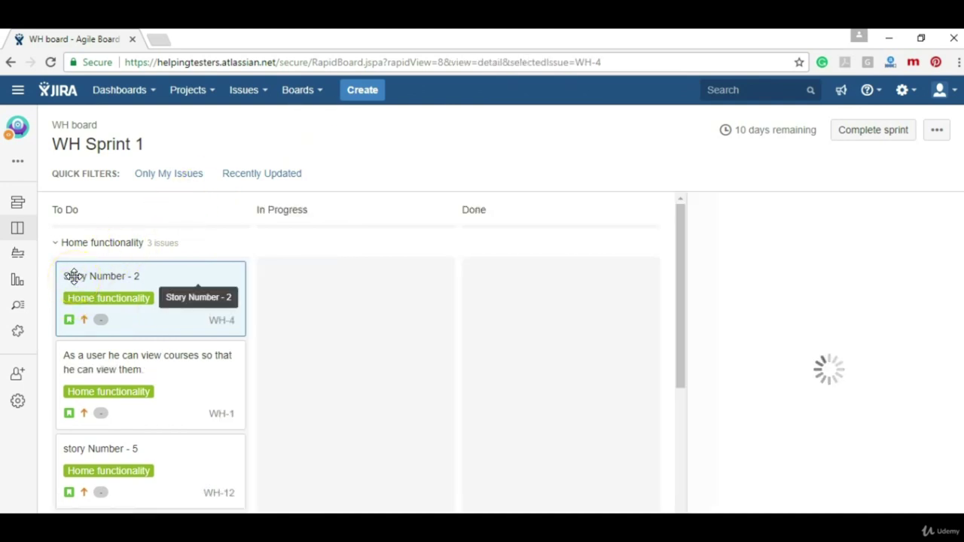
click(878, 217)
right_click(878, 218)
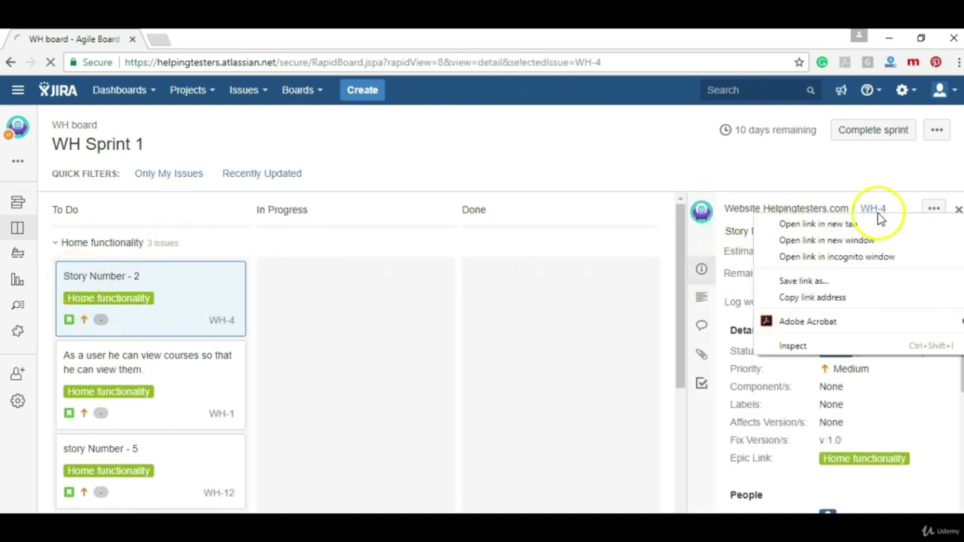
click(884, 225)
click(142, 37)
click(140, 36)
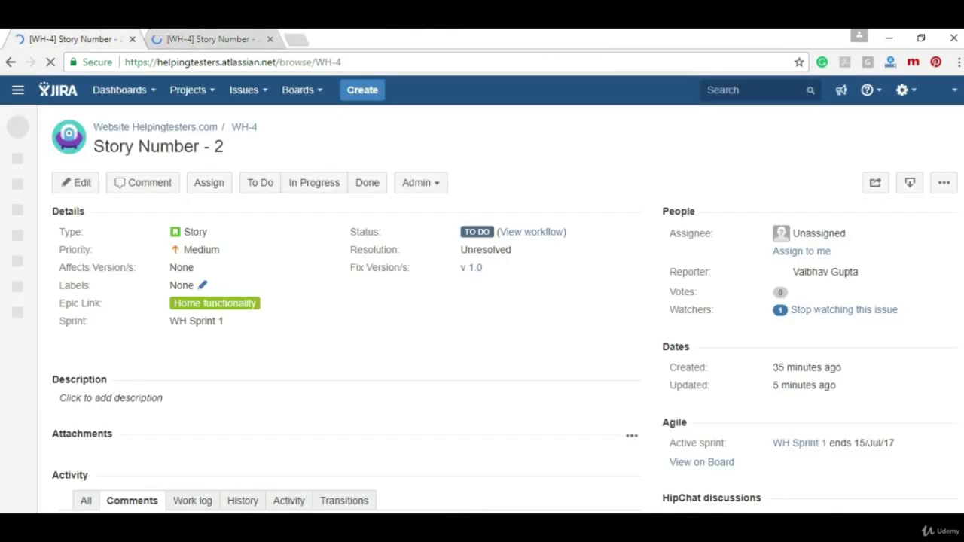
Assign WH-4 to the suggested user (same as its reporter), then choose In Progress.
click(11, 63)
click(178, 36)
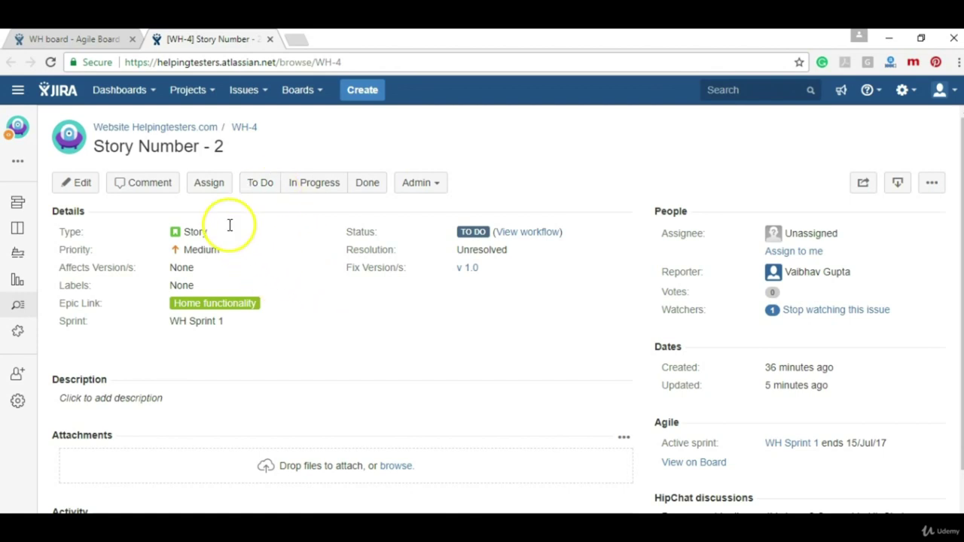
click(210, 184)
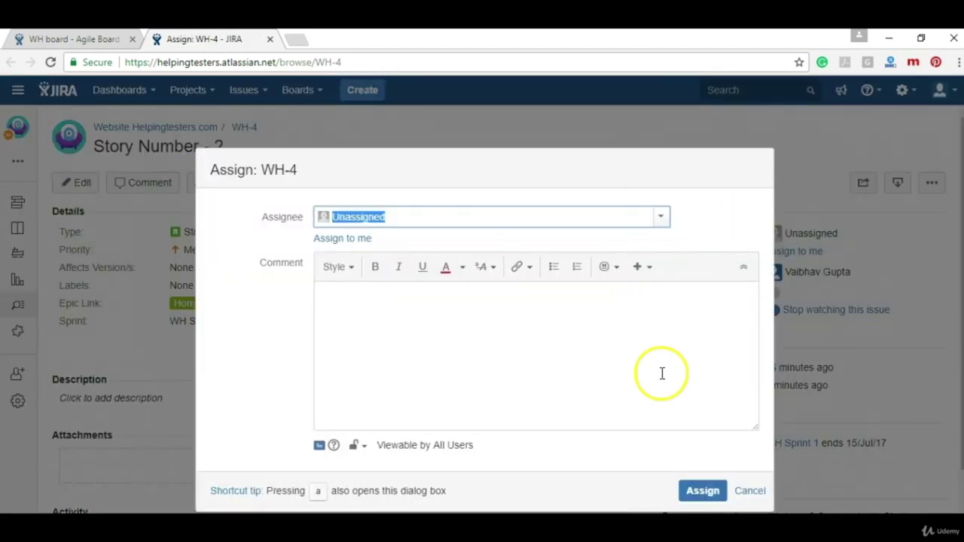
click(661, 216)
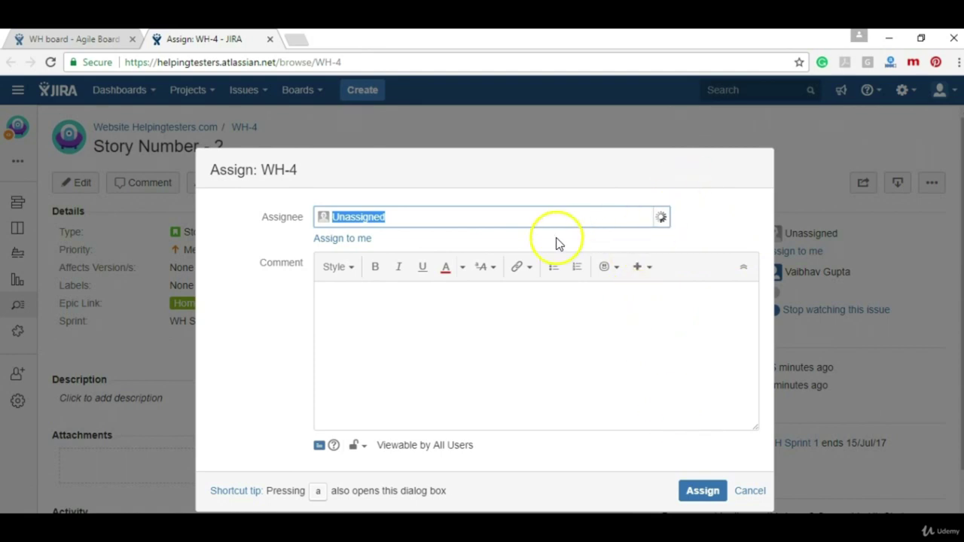
click(479, 258)
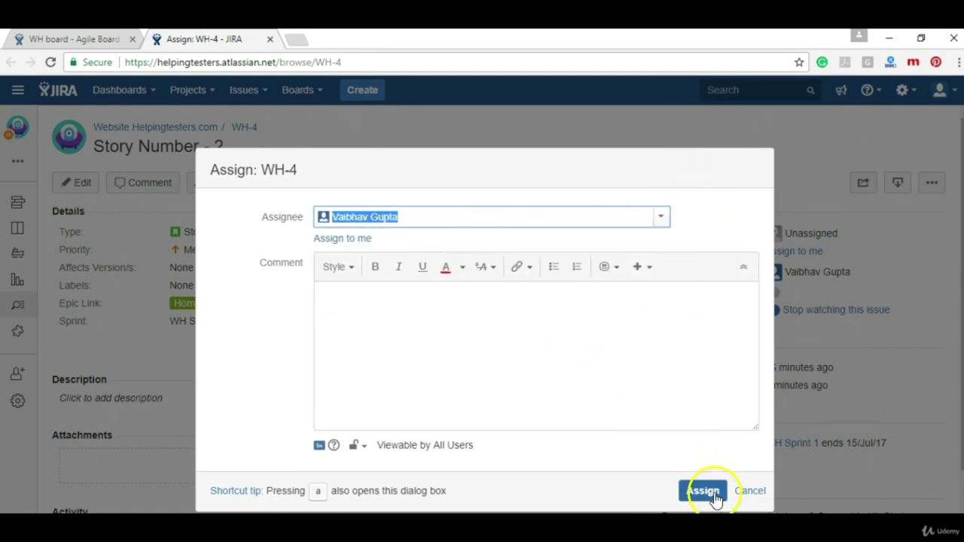
click(712, 491)
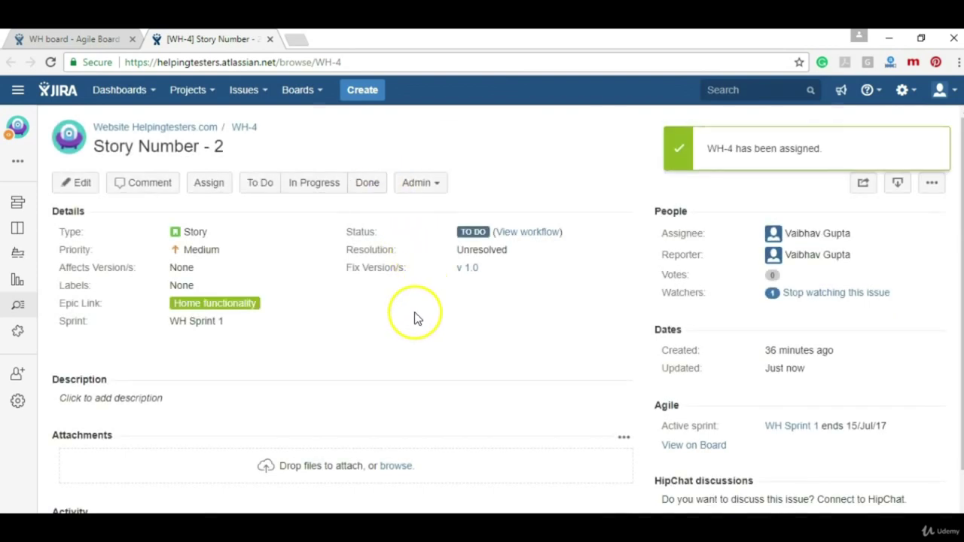
click(321, 184)
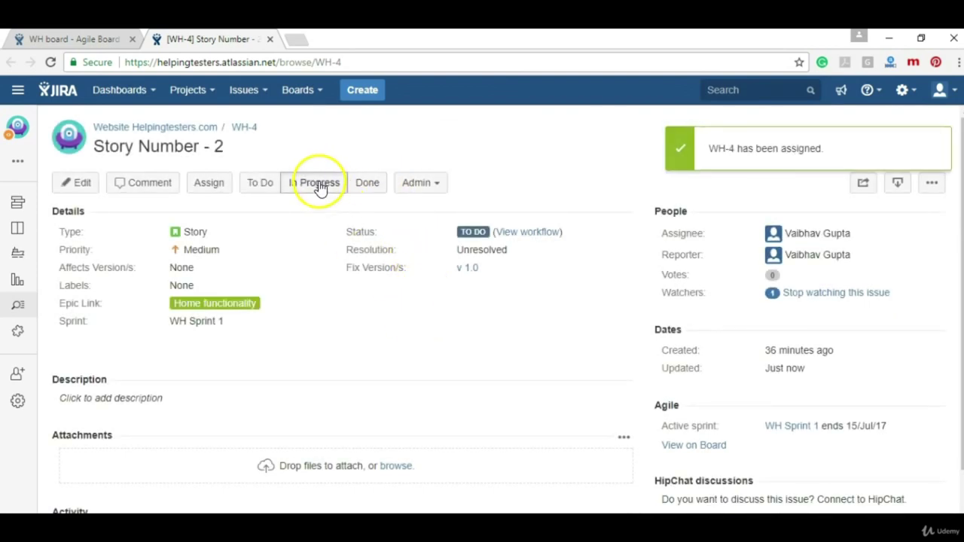
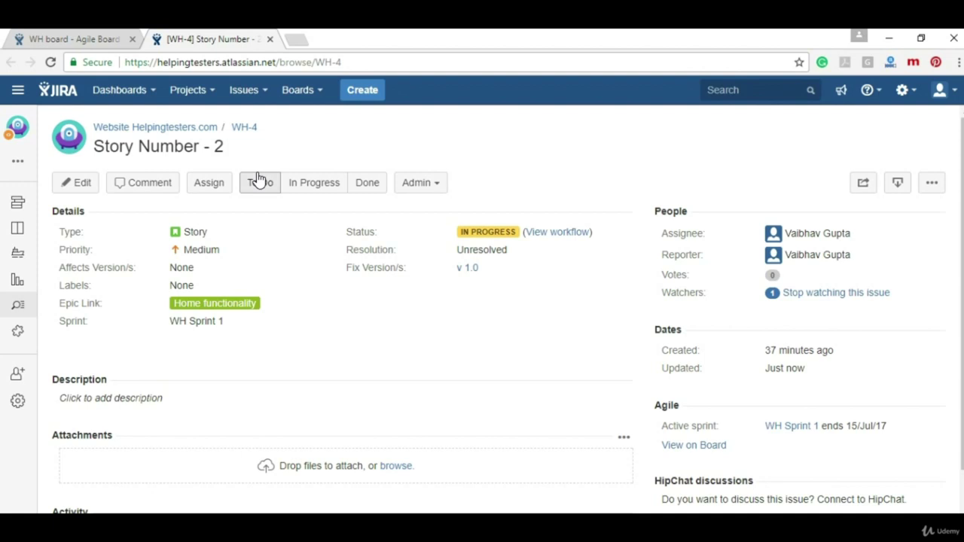
Cycle Story Number - 2 through In Progress, Done, To Do and In Progress, then close its tab.
click(319, 185)
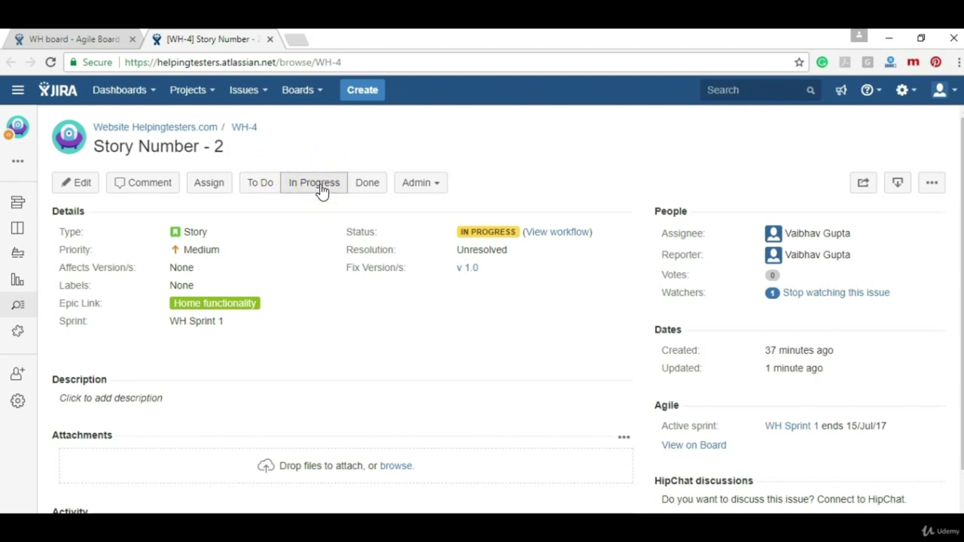
click(356, 184)
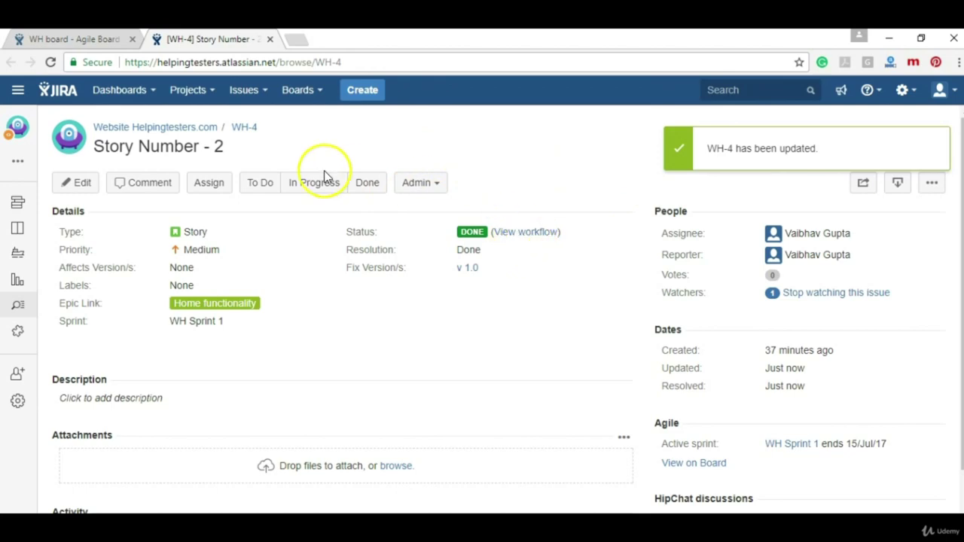
click(267, 183)
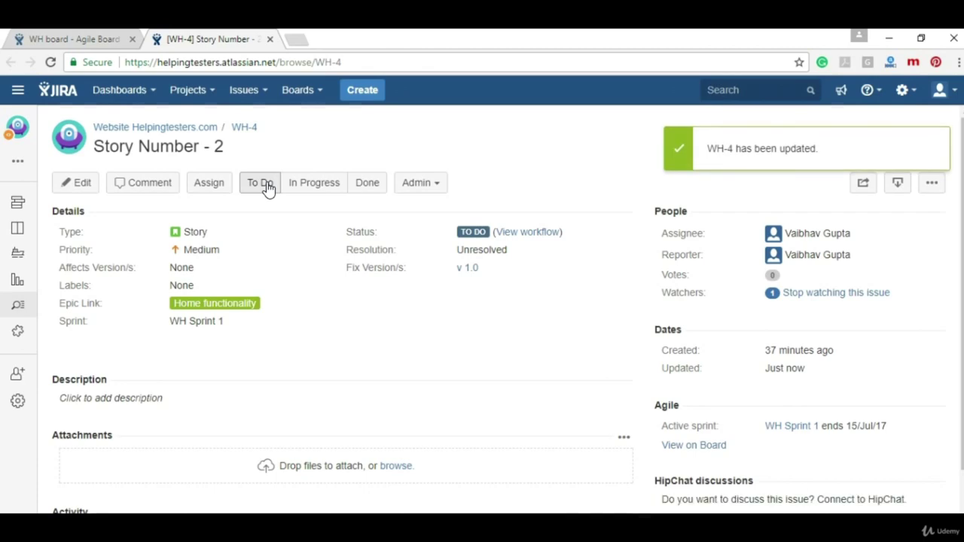
click(301, 184)
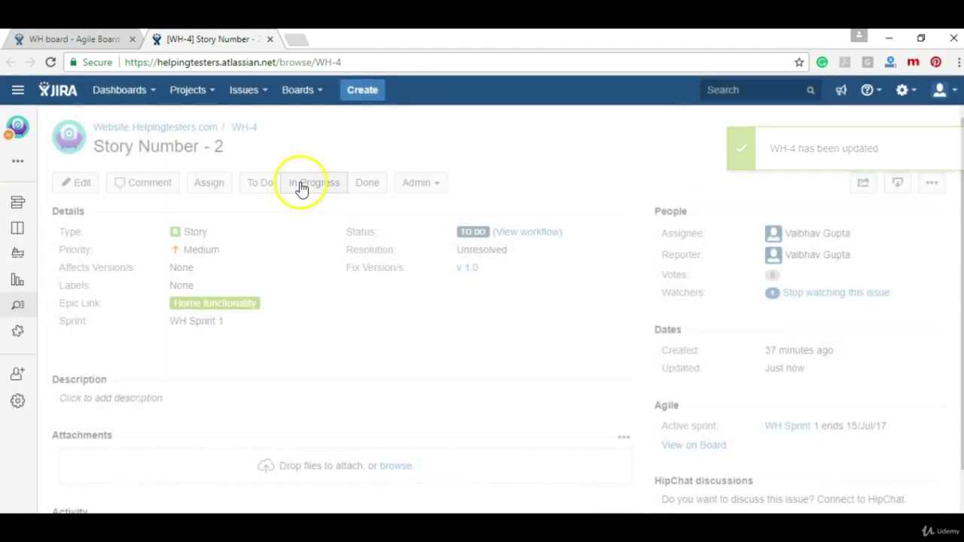
click(269, 39)
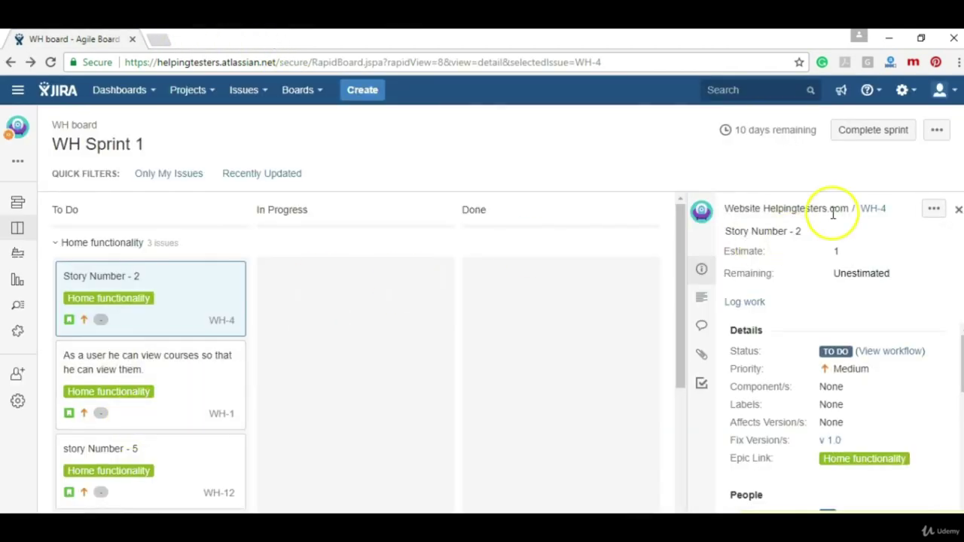
Move Number - 5 to Done and Number - 6 and Story Number - 2 to In Progress, then open WH-4's full page.
click(957, 211)
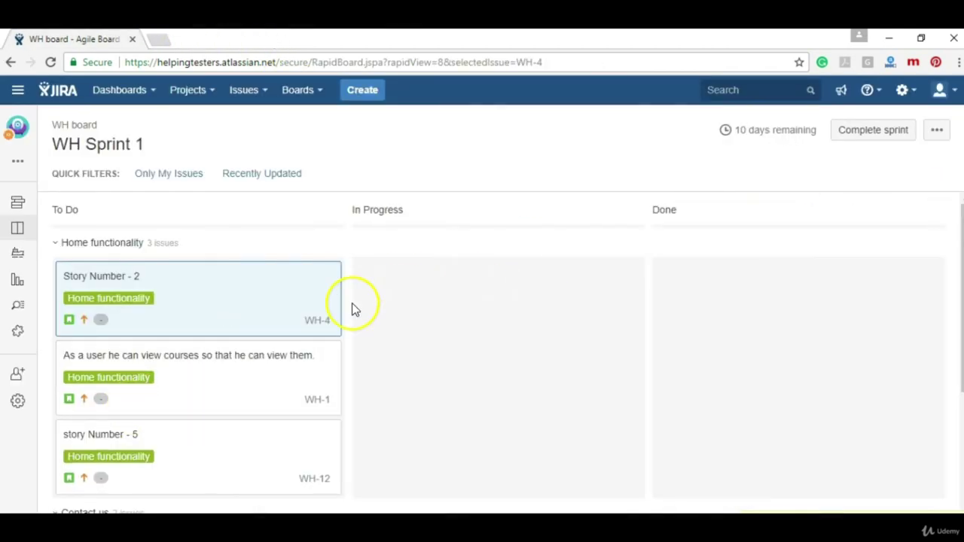
drag(183, 430, 665, 407)
drag(105, 450, 622, 484)
drag(206, 331, 448, 320)
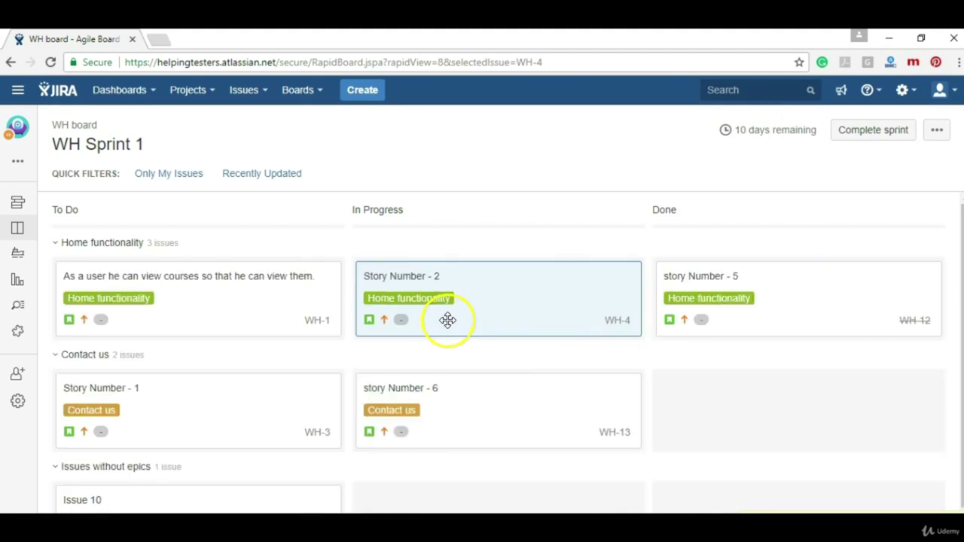
click(450, 274)
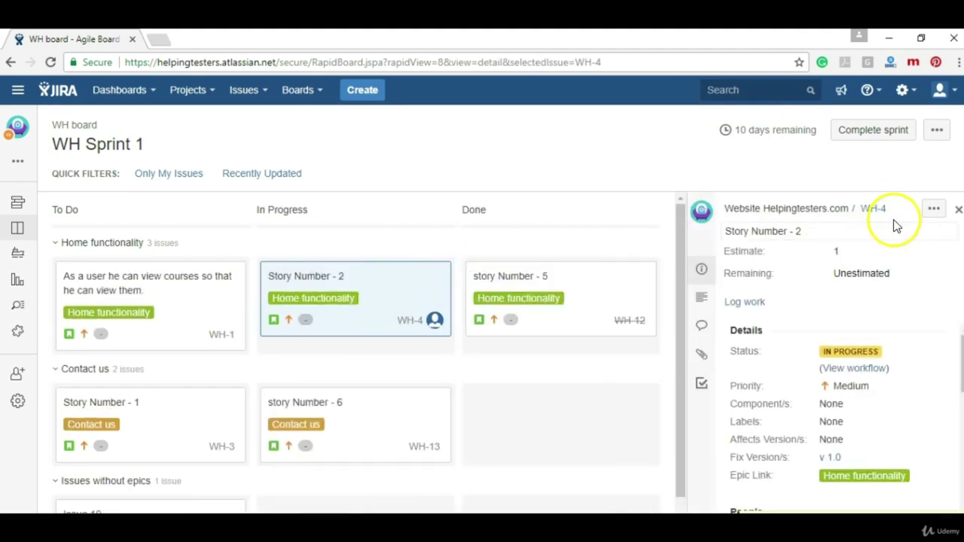
click(878, 209)
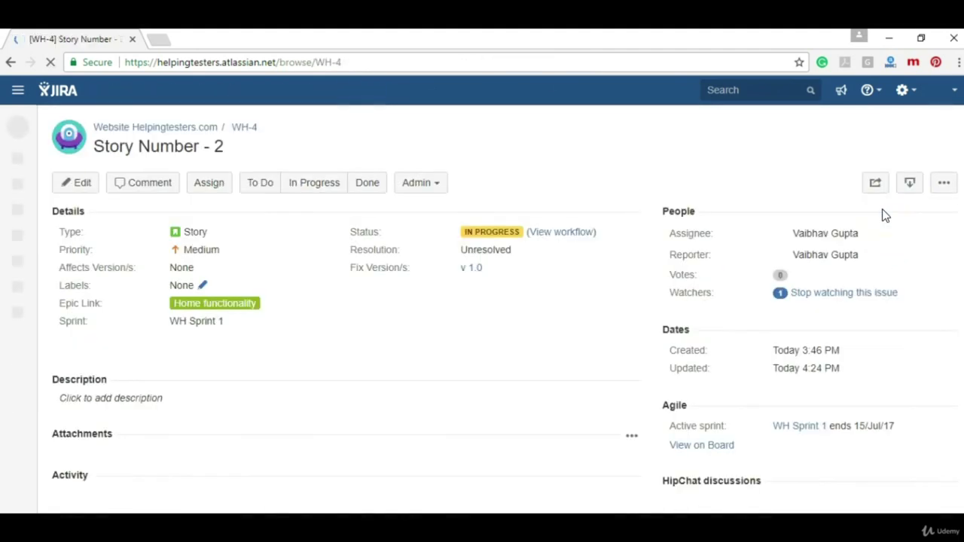
Start a new Bug issue with the summary 'bug'.
click(372, 91)
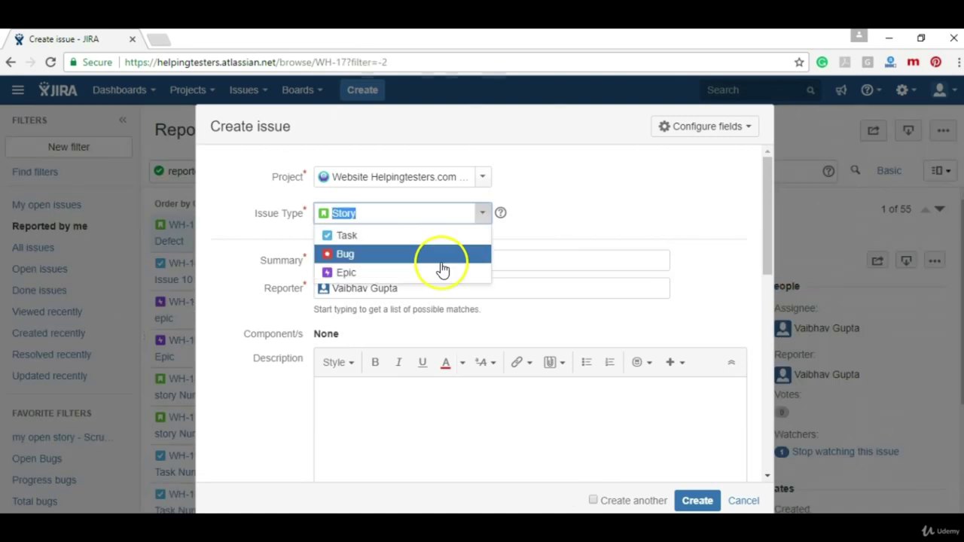
click(442, 253)
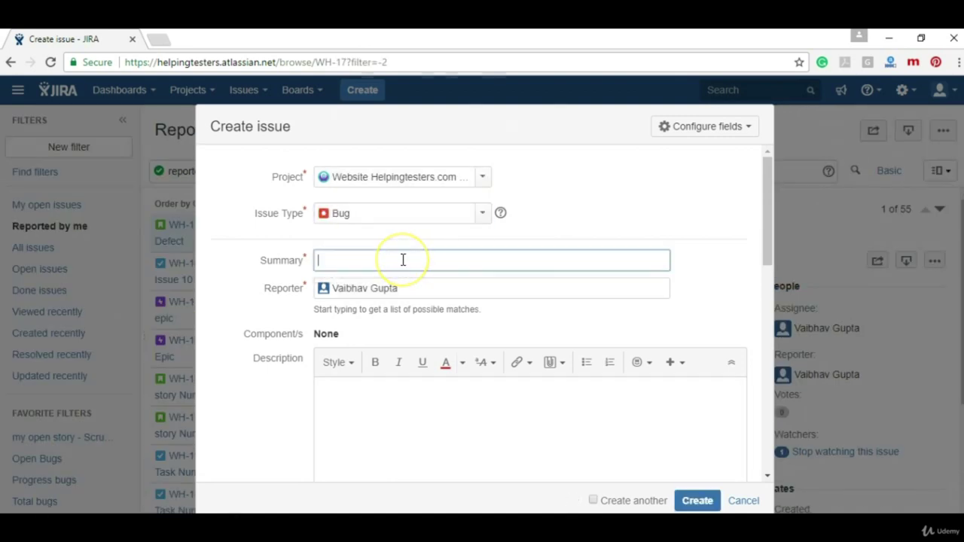
text(bug)
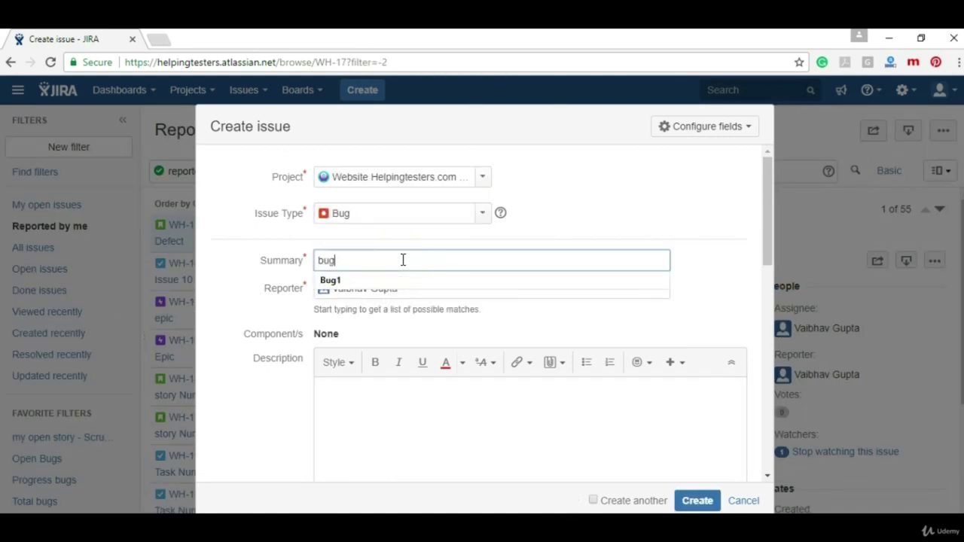
drag(770, 241, 767, 443)
Put the new bug in WH Sprint 1 and assign it to yourself.
click(376, 431)
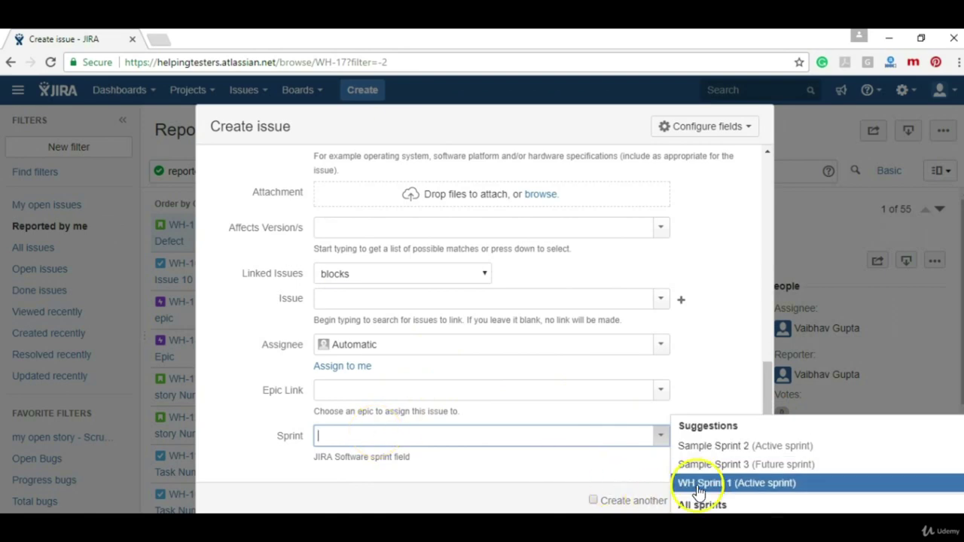
click(699, 486)
drag(768, 421, 716, 223)
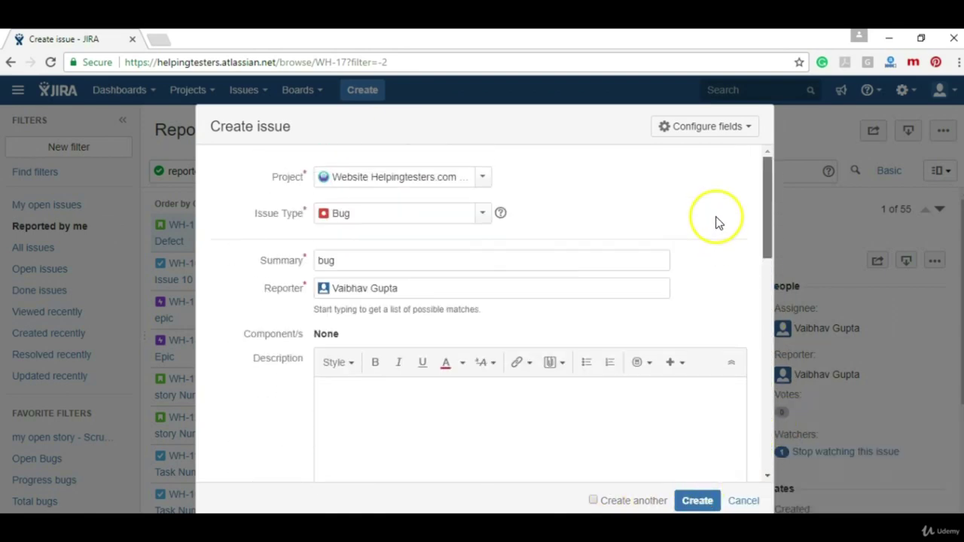
scroll(716, 234, down, 5)
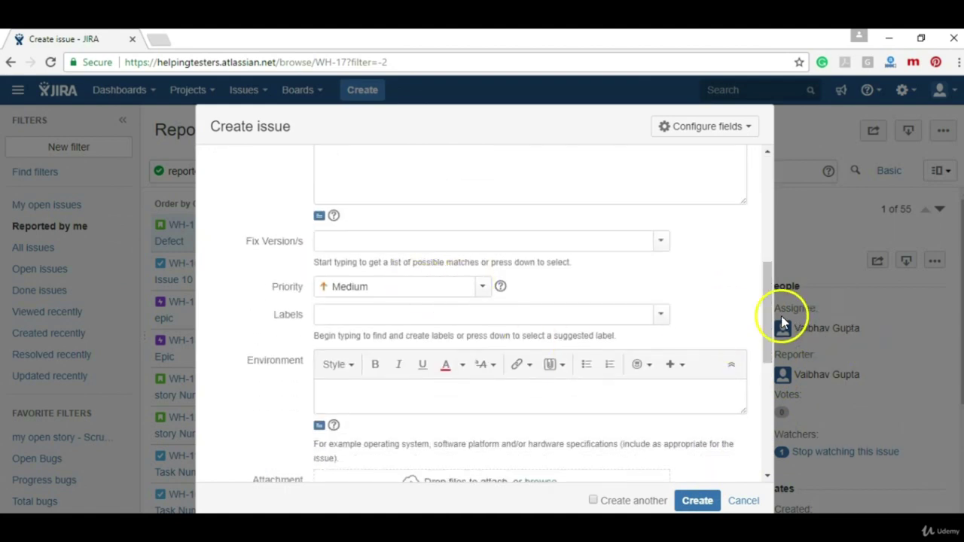
scroll(761, 339, down, 4)
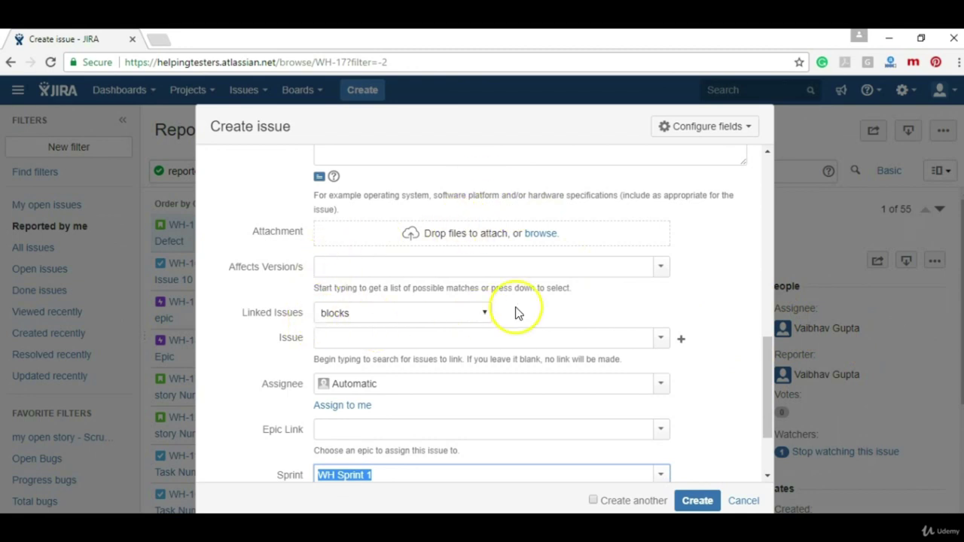
drag(766, 348, 763, 407)
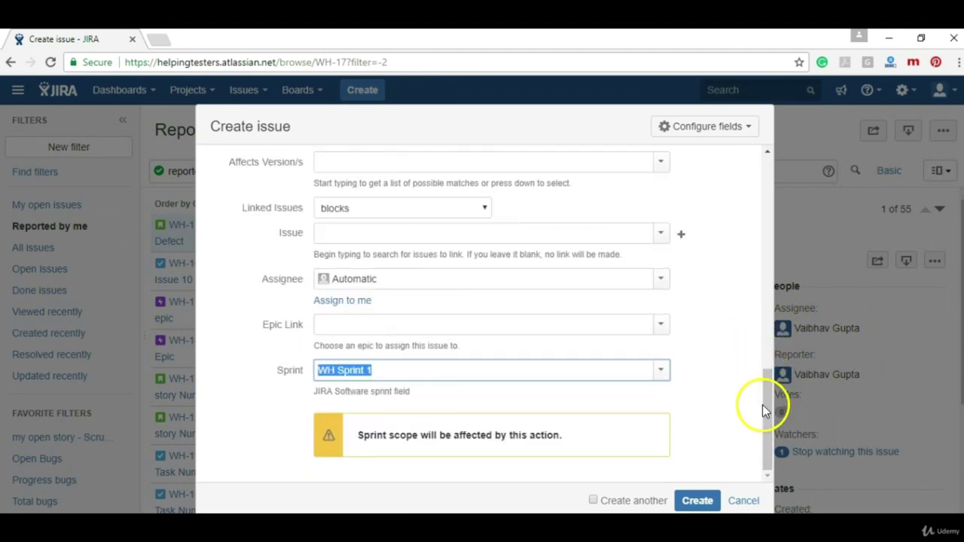
click(719, 374)
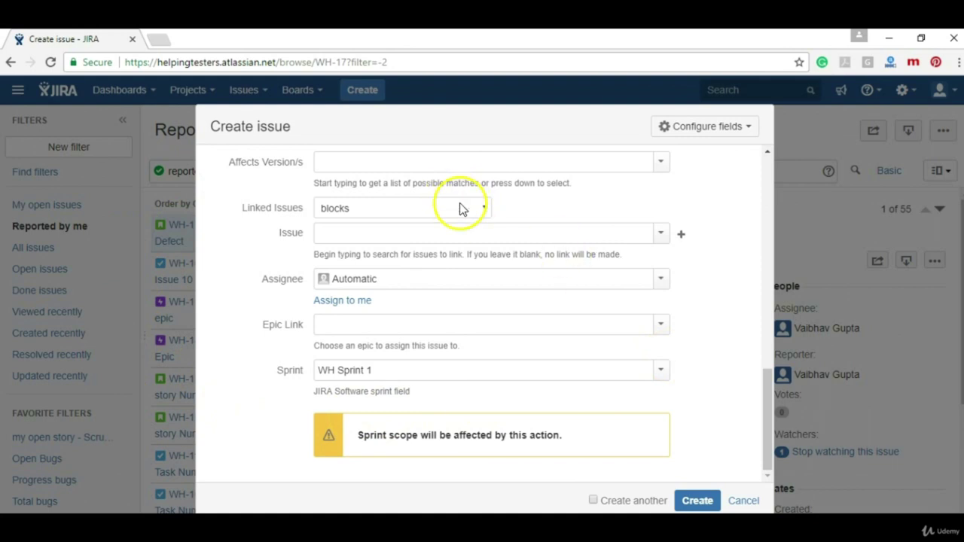
click(366, 308)
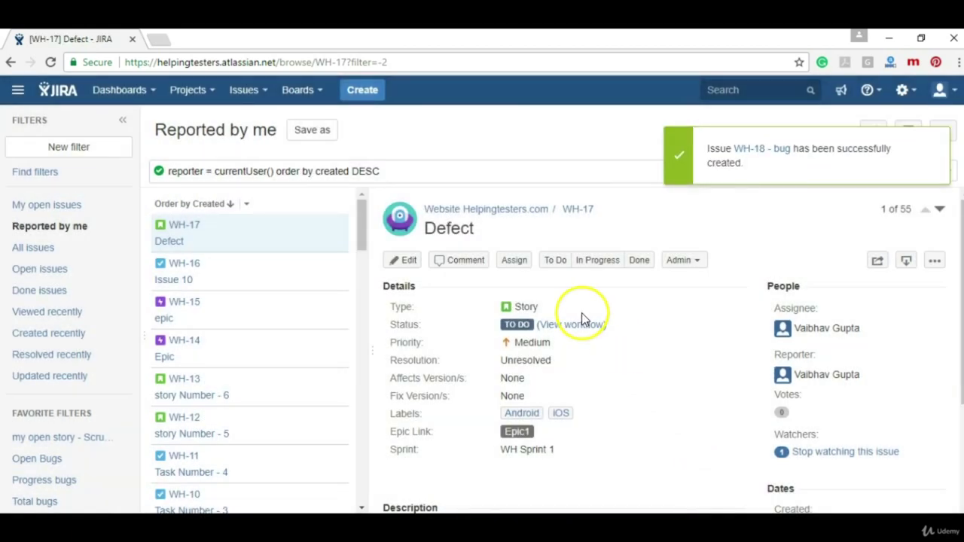
On the WH board, move the bug card into In Progress.
click(293, 89)
click(301, 134)
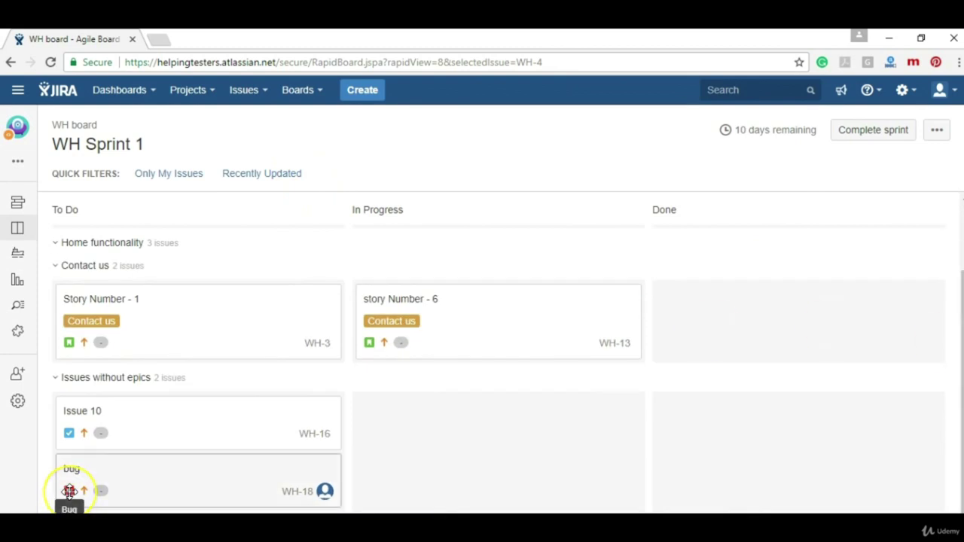
drag(68, 491, 383, 469)
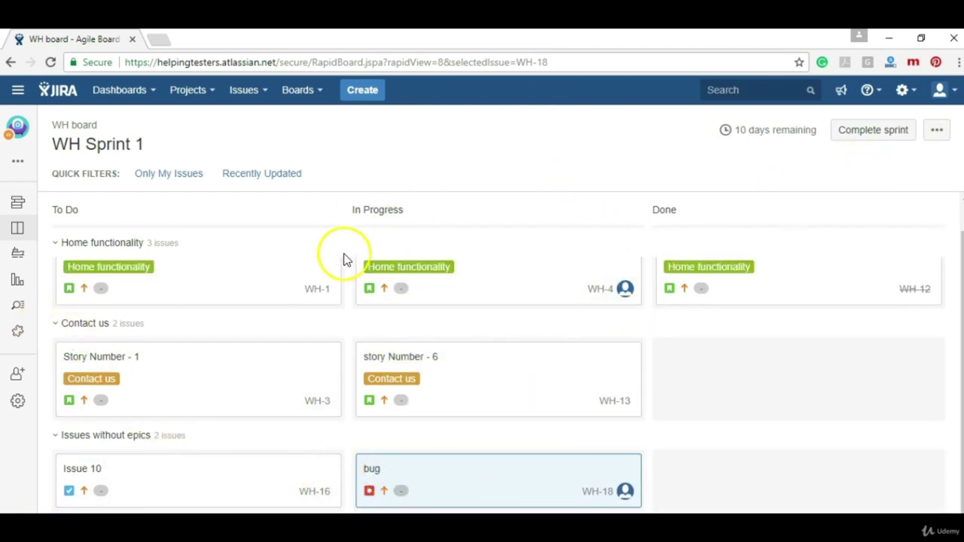
Collapse and re-expand all swimlanes, then switch to the Backlog view.
click(936, 131)
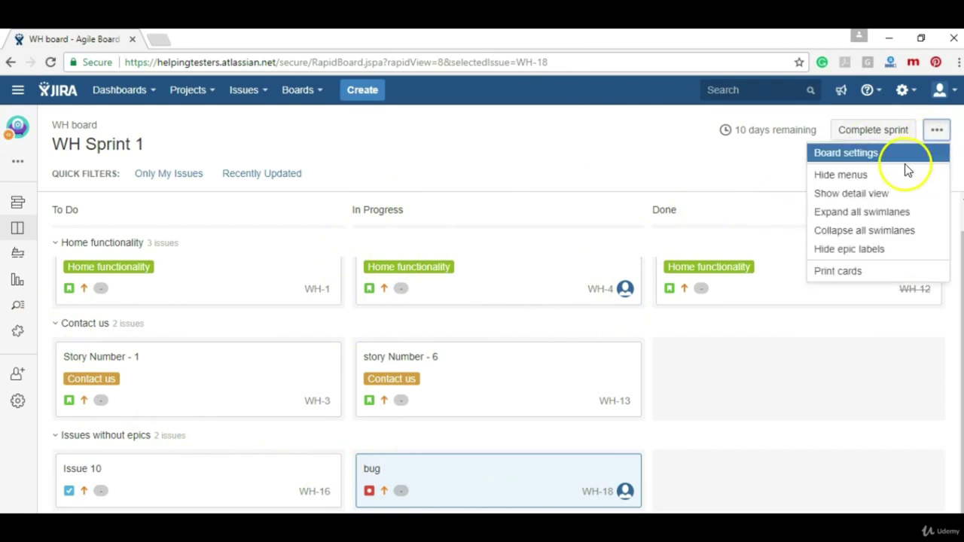
click(865, 231)
click(83, 302)
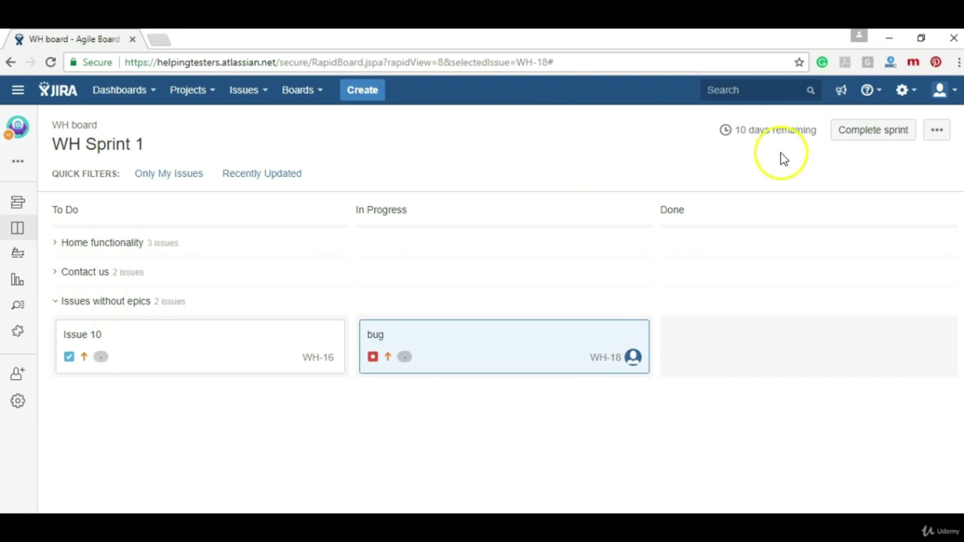
click(936, 131)
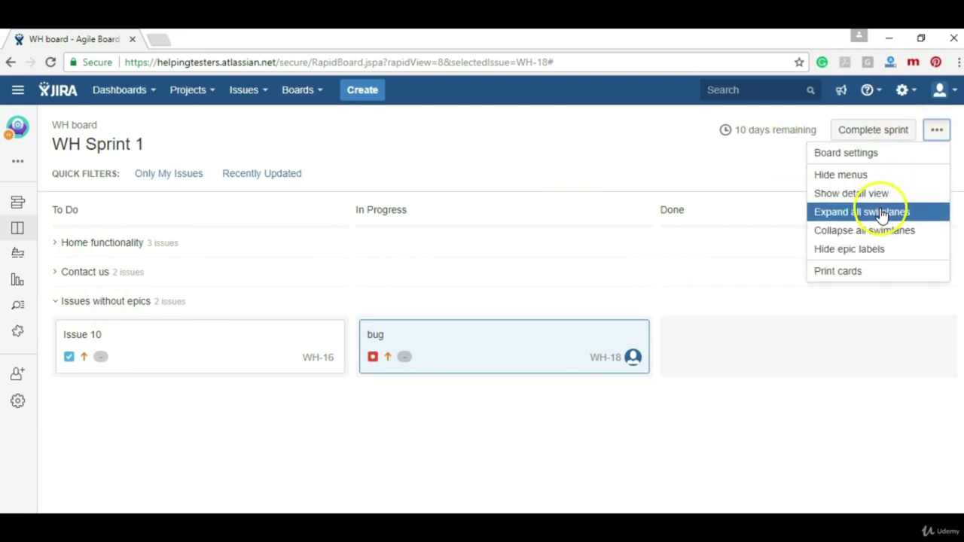
click(881, 214)
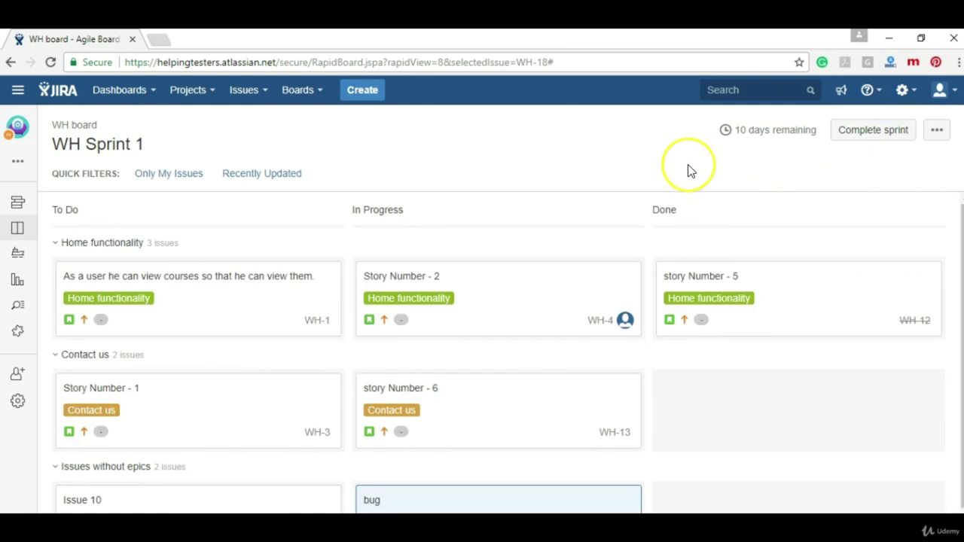
click(10, 215)
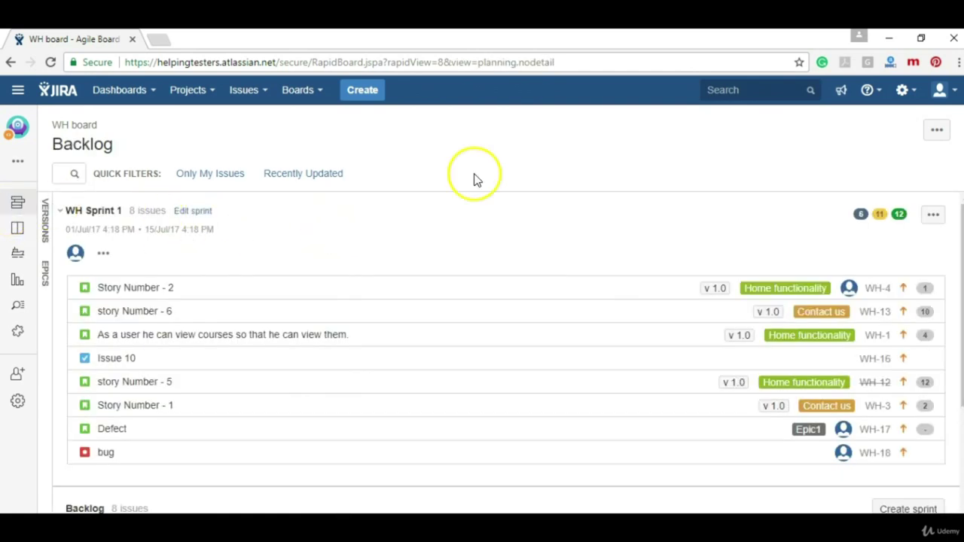
Start a new Story issue with the summary 'New story'.
click(932, 216)
click(704, 221)
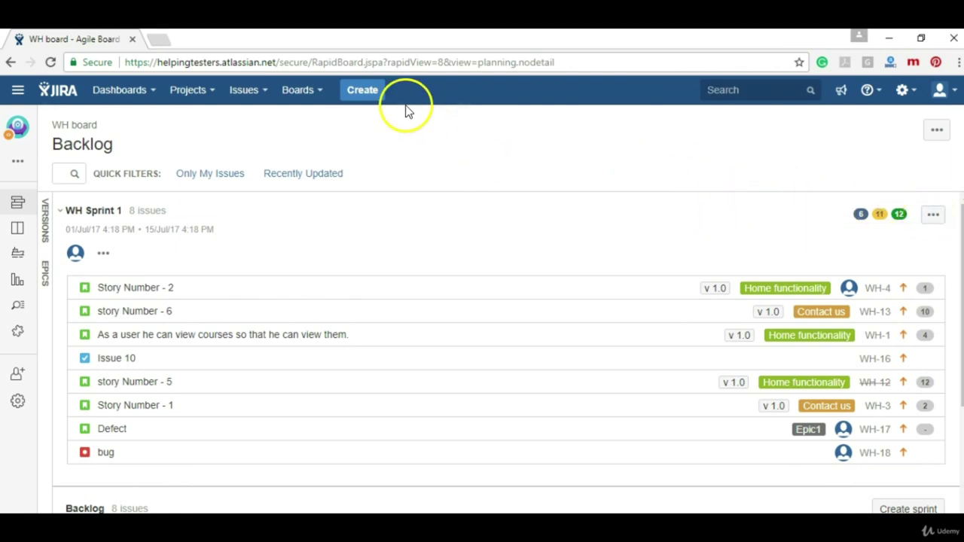
click(350, 93)
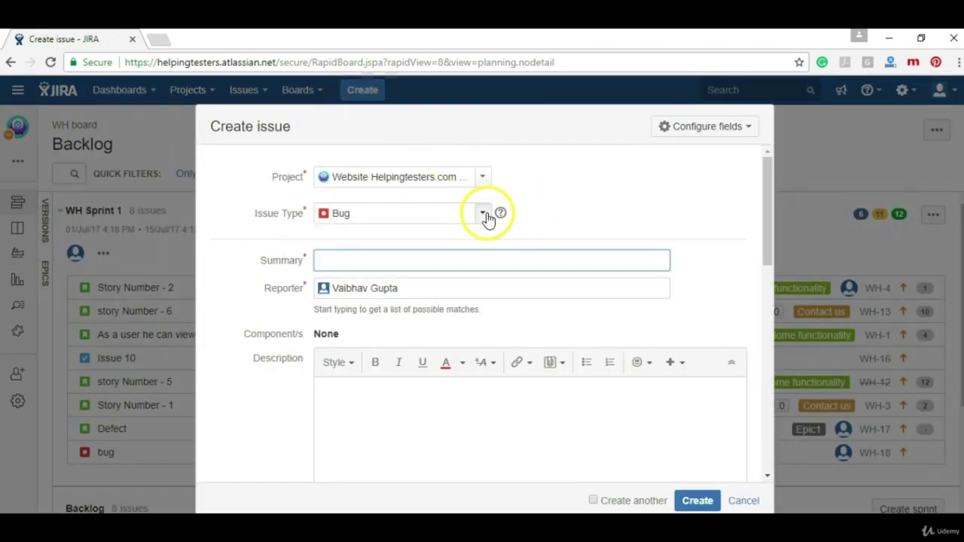
click(460, 216)
click(437, 260)
click(441, 262)
text(New )
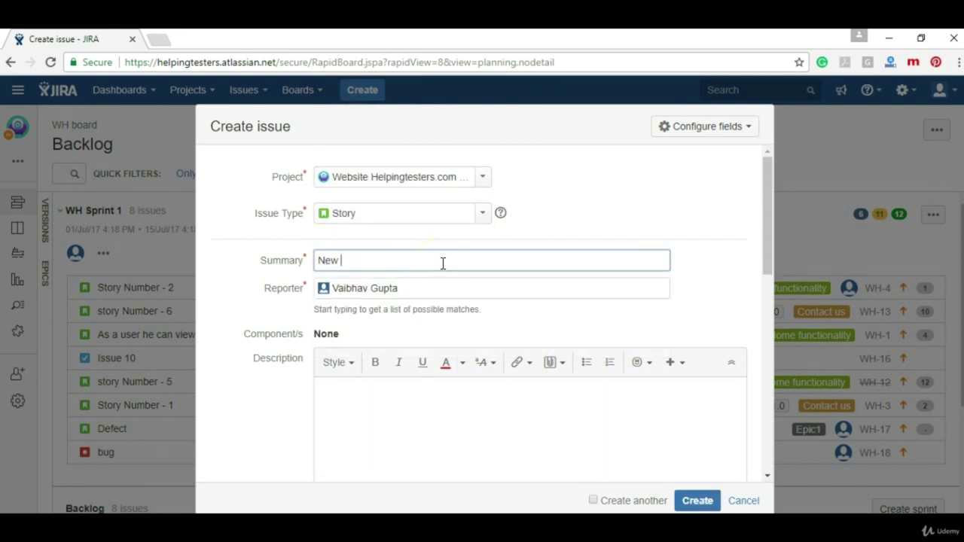
text(story)
Assign the new story to WH Sprint 1 and create it.
drag(767, 263, 740, 465)
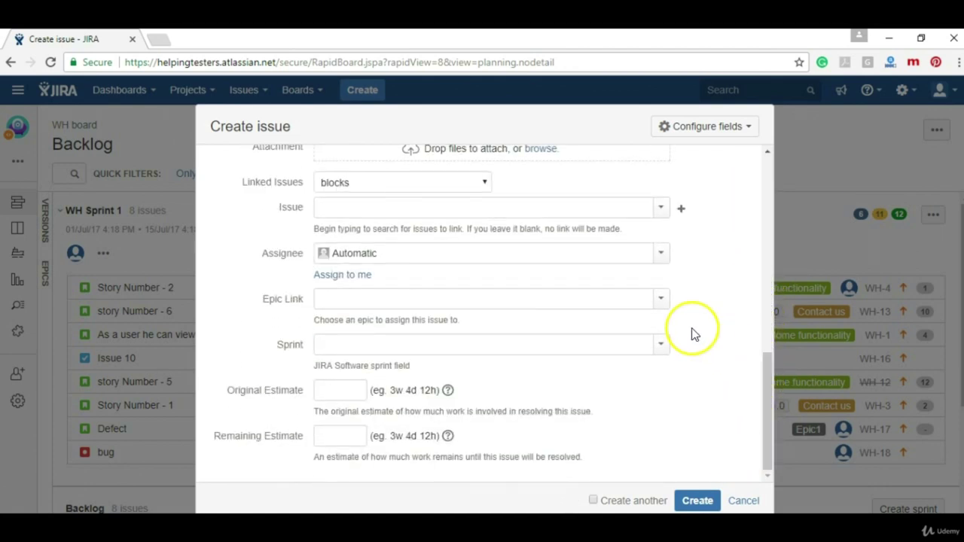
click(652, 348)
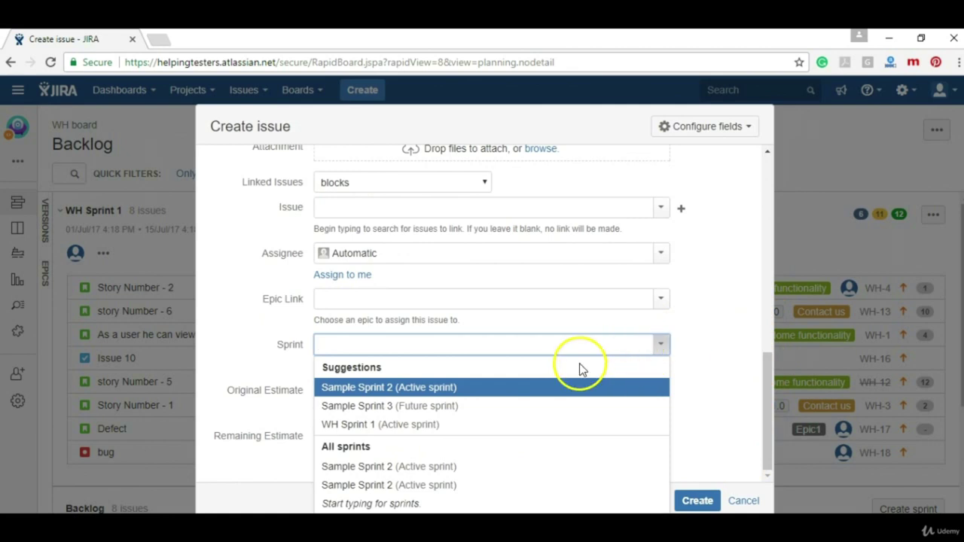
click(483, 422)
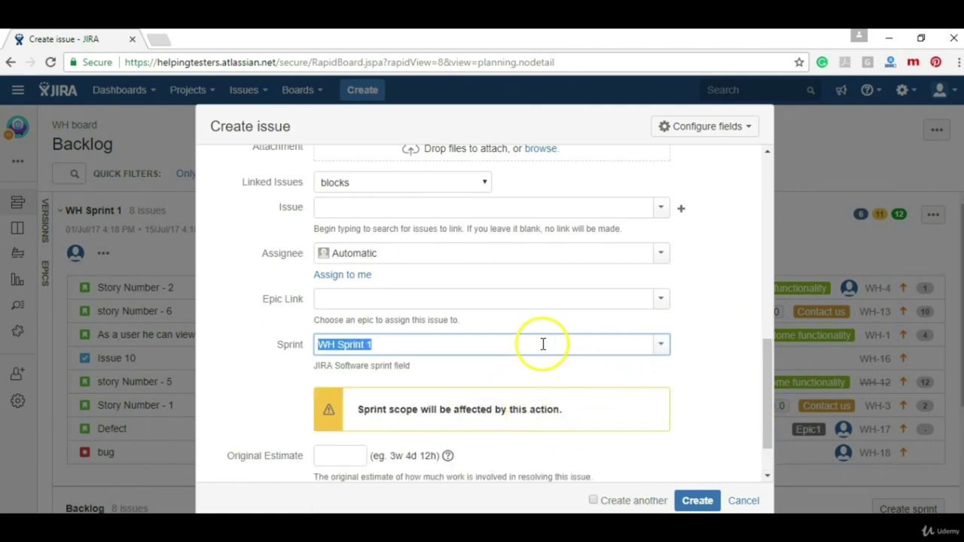
triple_click(536, 409)
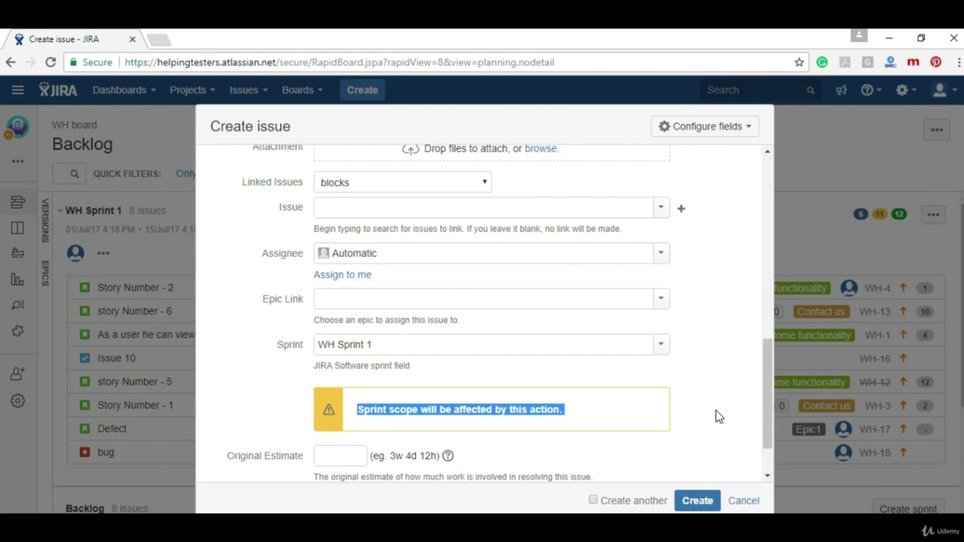
click(699, 502)
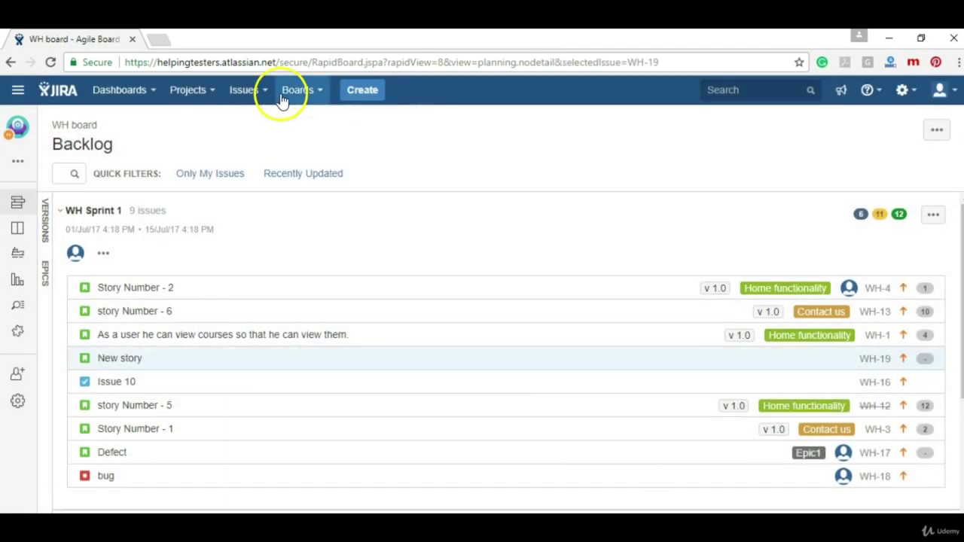
Reload the WH board and switch to the active sprint view.
click(298, 90)
click(305, 134)
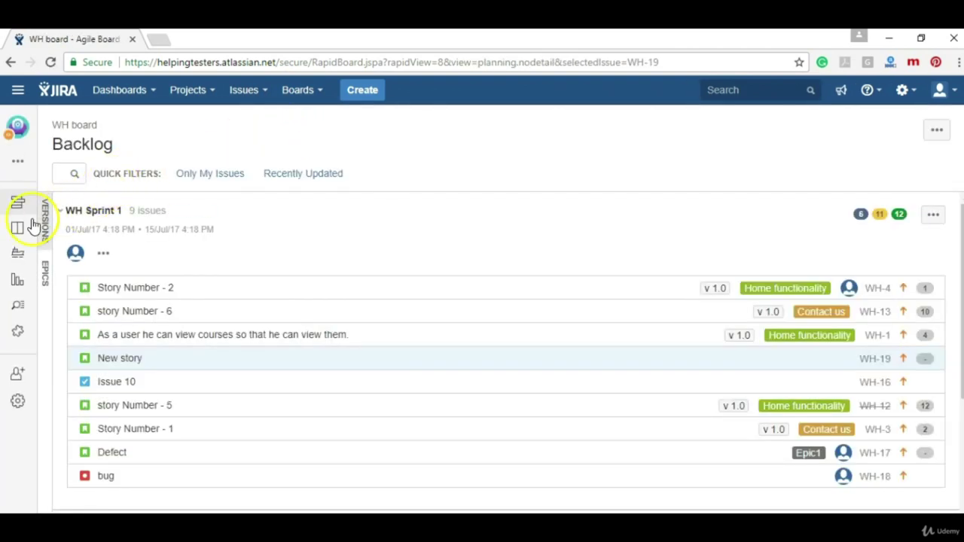
click(17, 230)
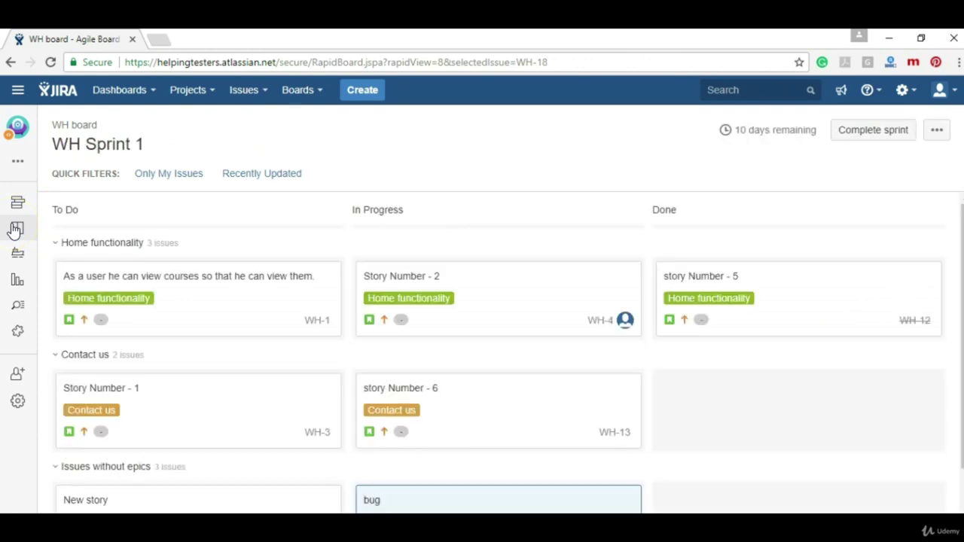
Drag Story Number - 2, view-courses story WH-1, Story Number - 1 and New story into Done.
drag(211, 306, 747, 405)
drag(584, 320, 866, 422)
drag(580, 289, 779, 299)
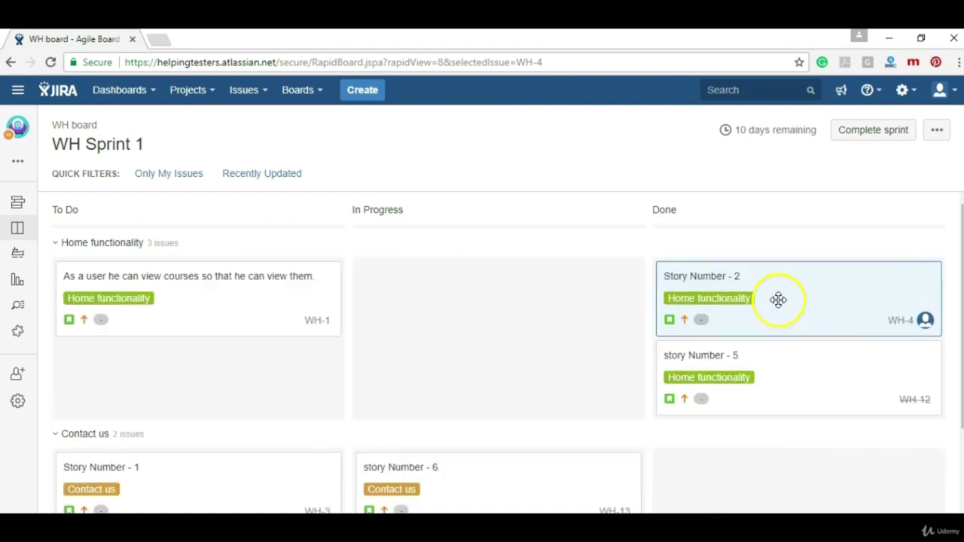
drag(310, 299, 854, 366)
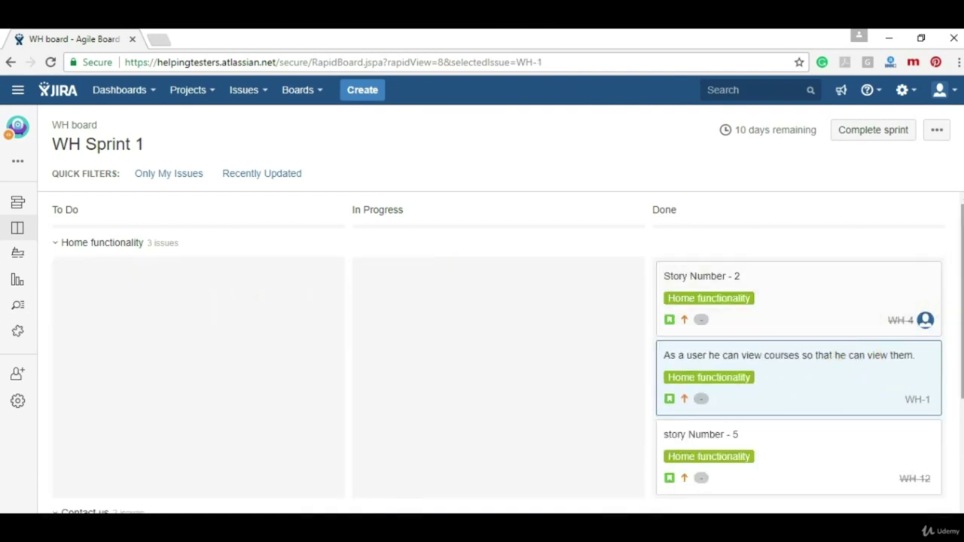
drag(331, 312, 896, 297)
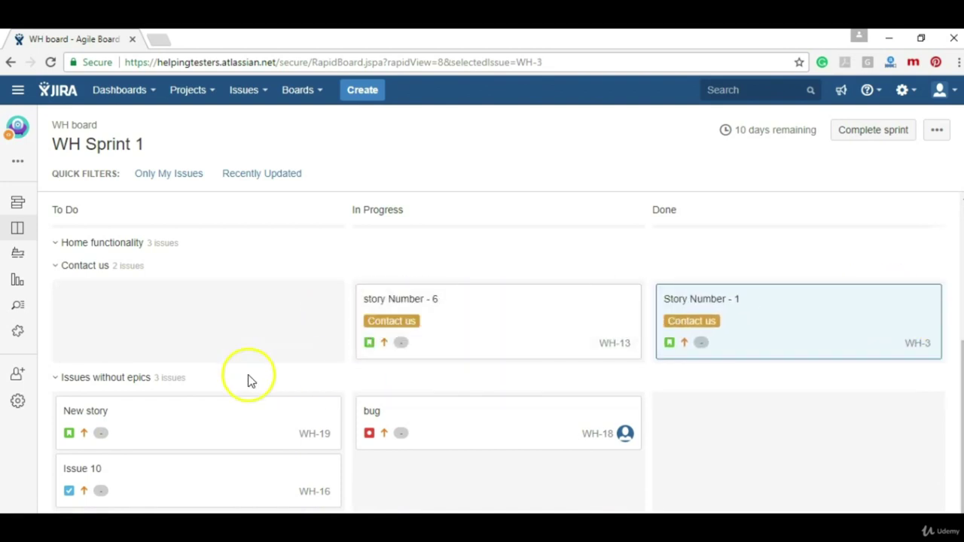
drag(249, 421, 816, 460)
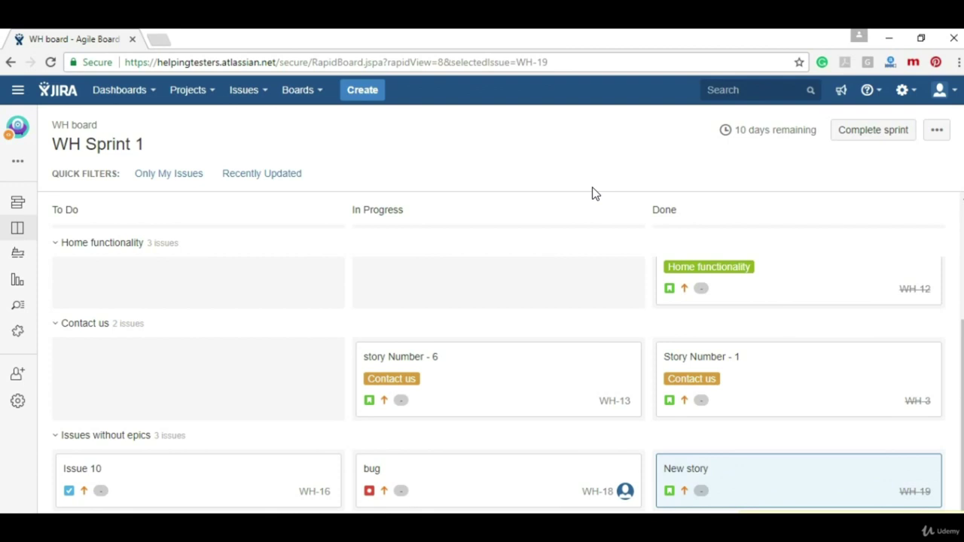
scroll(489, 181, up, 1)
click(379, 164)
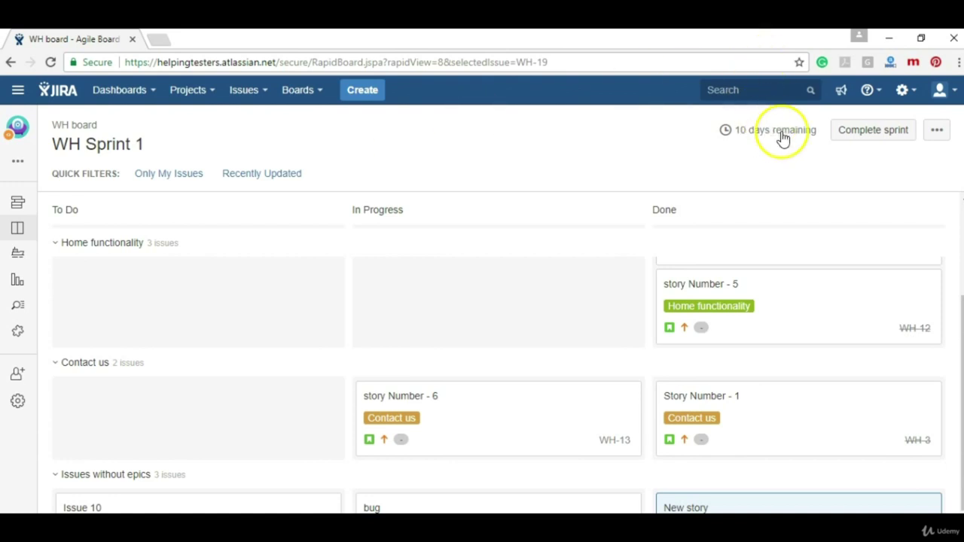
mouse_move(772, 133)
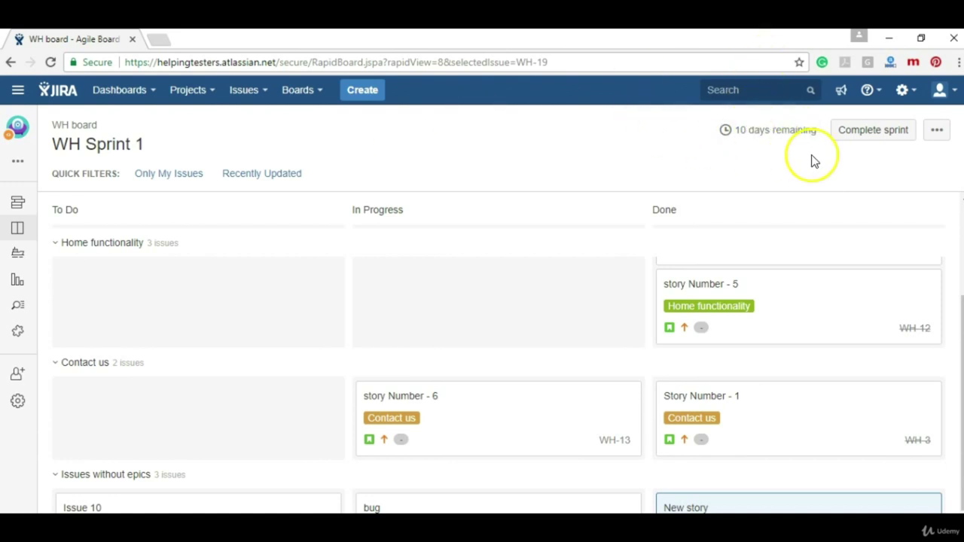
Start completing WH Sprint 1, cancel once, then reopen the dialog and confirm completion.
click(877, 136)
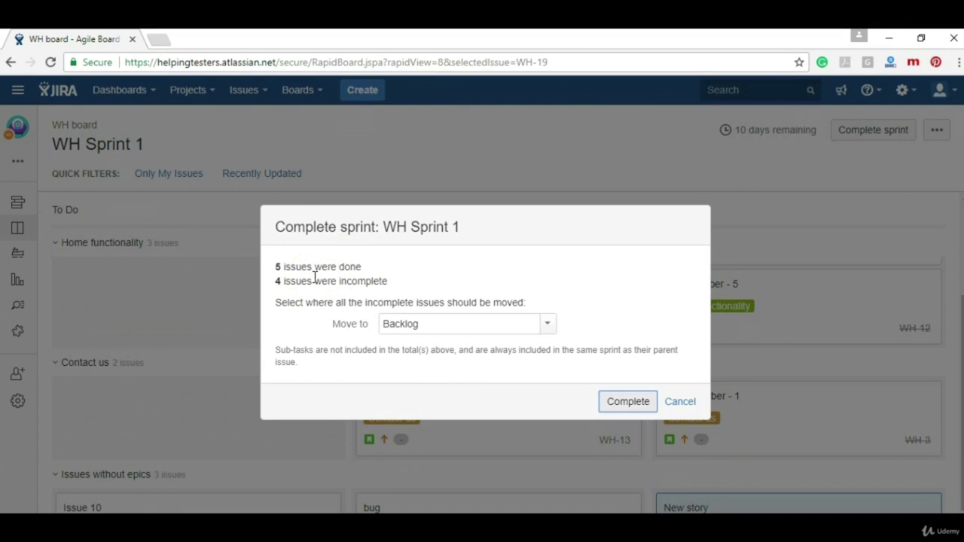
click(692, 402)
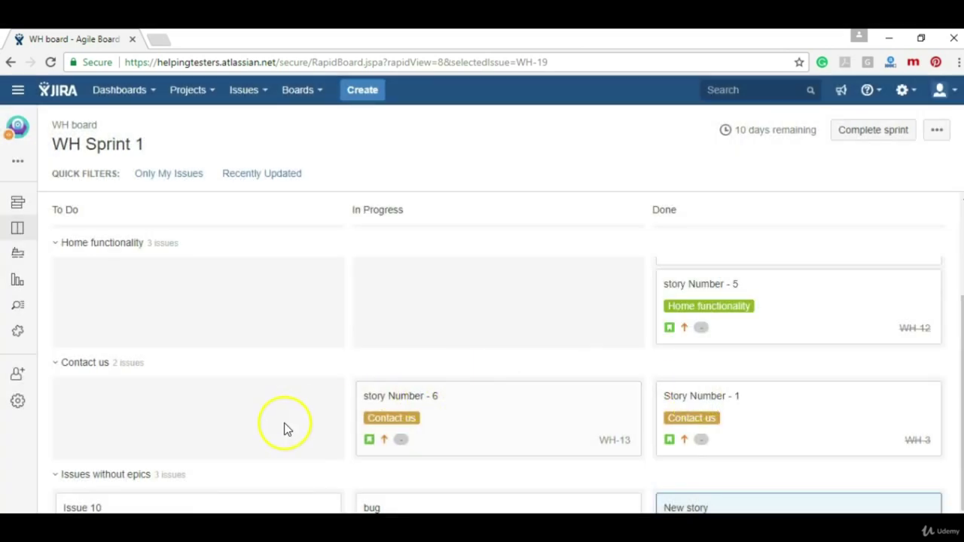
scroll(861, 323, down, 1)
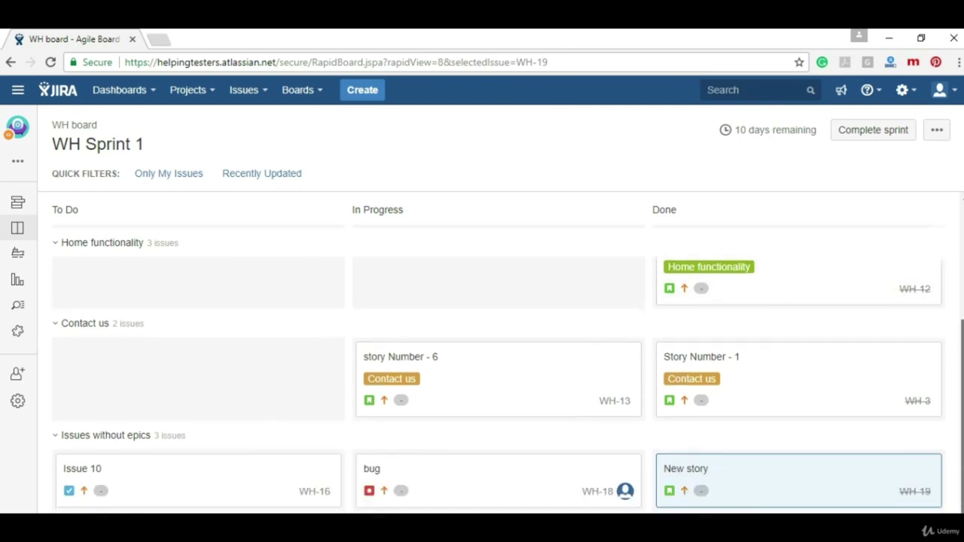
scroll(799, 361, up, 3)
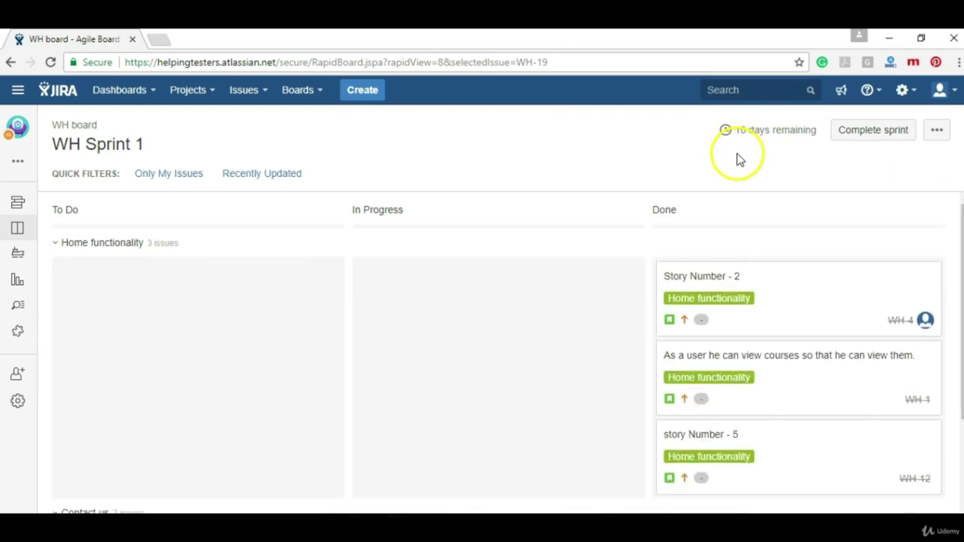
click(862, 143)
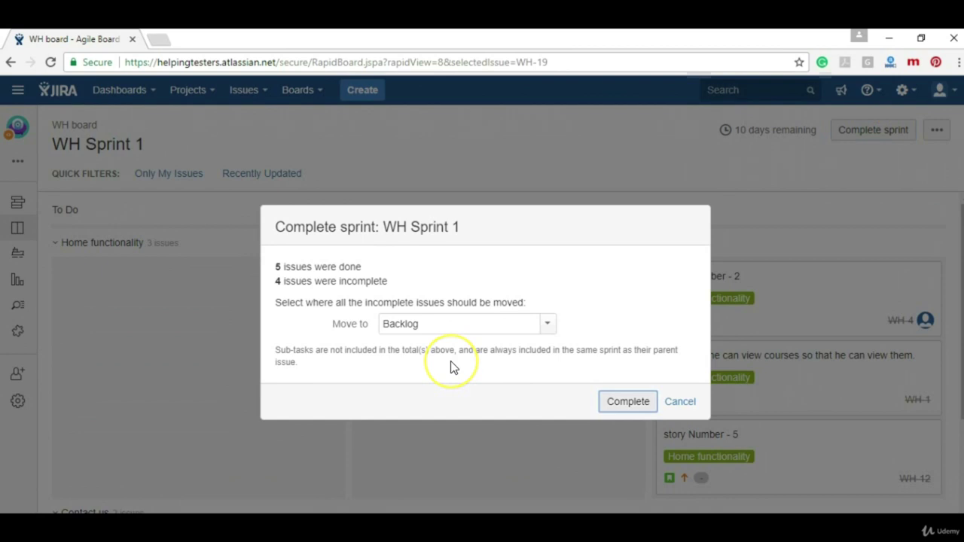
click(625, 403)
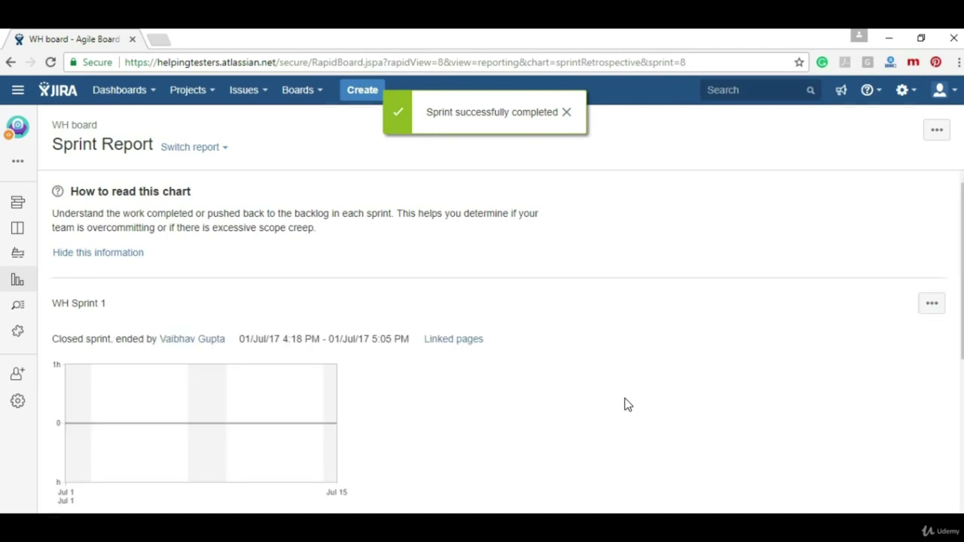
Scroll through the WH Sprint 1 Sprint Report and highlight the New story summary.
scroll(625, 405, down, 3)
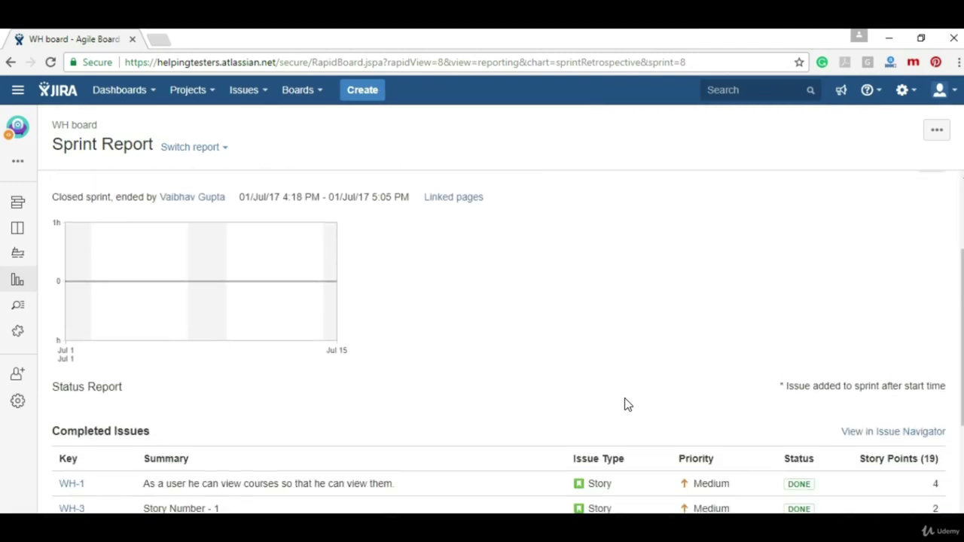
scroll(625, 405, down, 3)
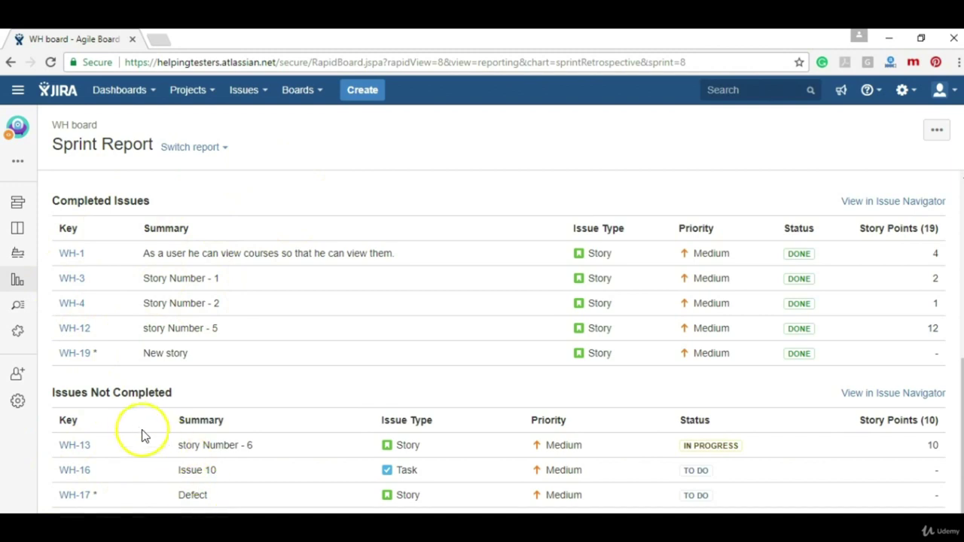
scroll(136, 431, up, 3)
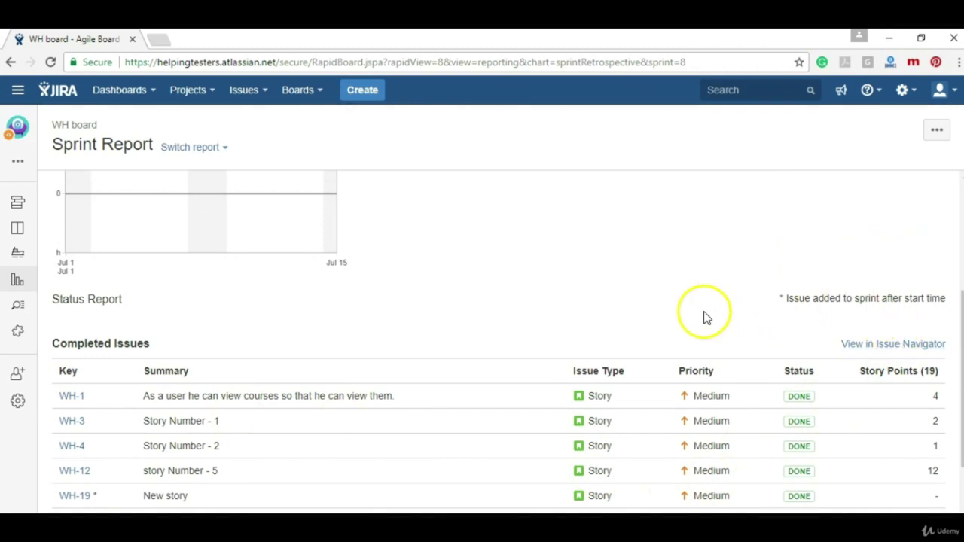
scroll(693, 318, down, 2)
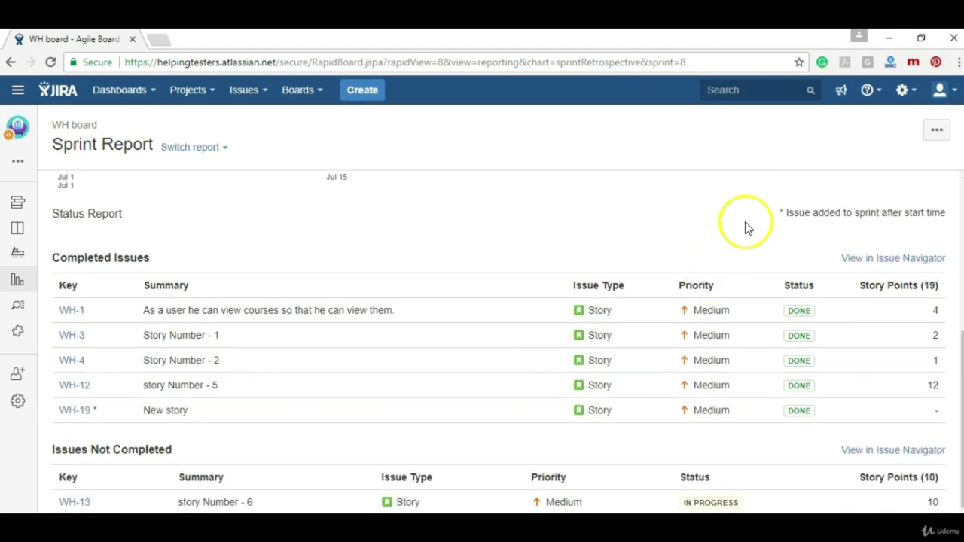
double_click(156, 408)
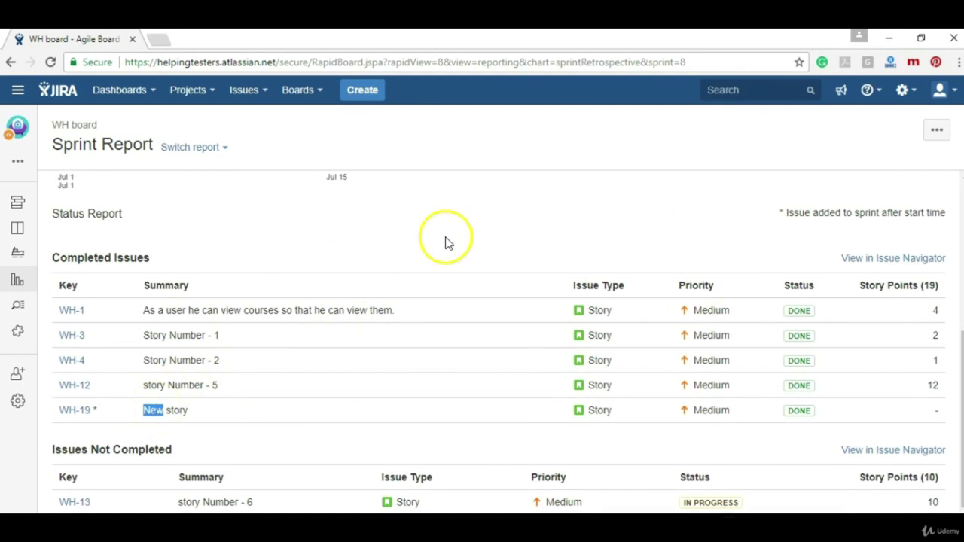
triple_click(182, 407)
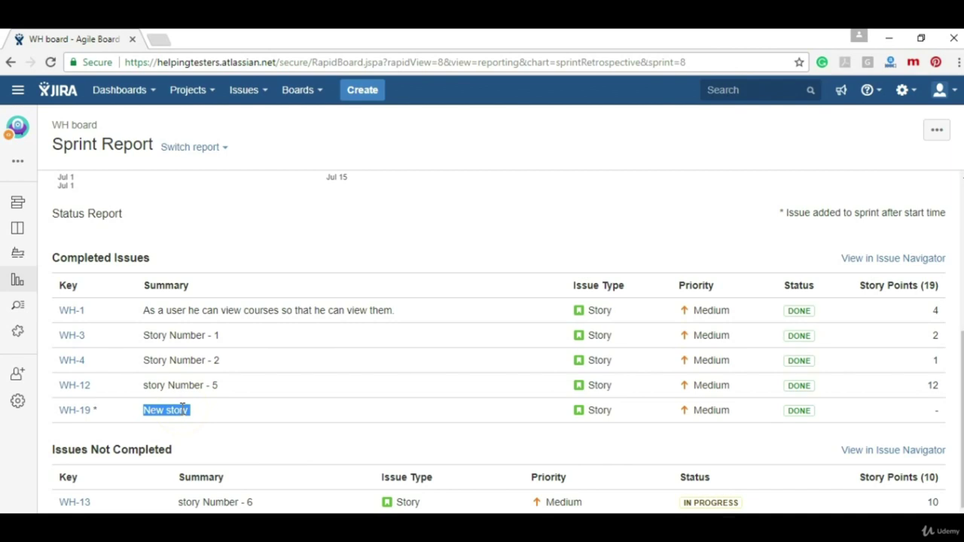
Highlight the WH-17 issue key, then open the closed sprint's actions menu.
scroll(312, 323, down, 1)
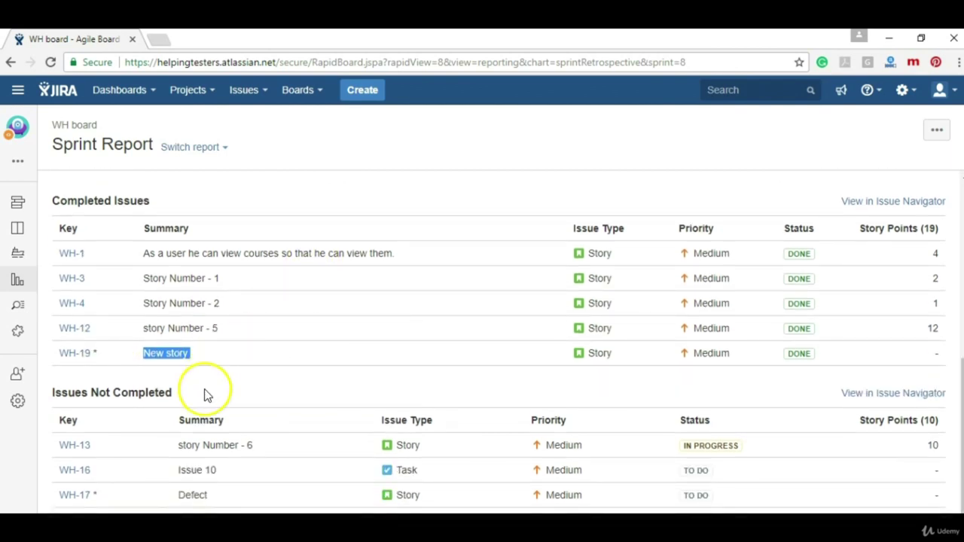
click(107, 496)
double_click(108, 496)
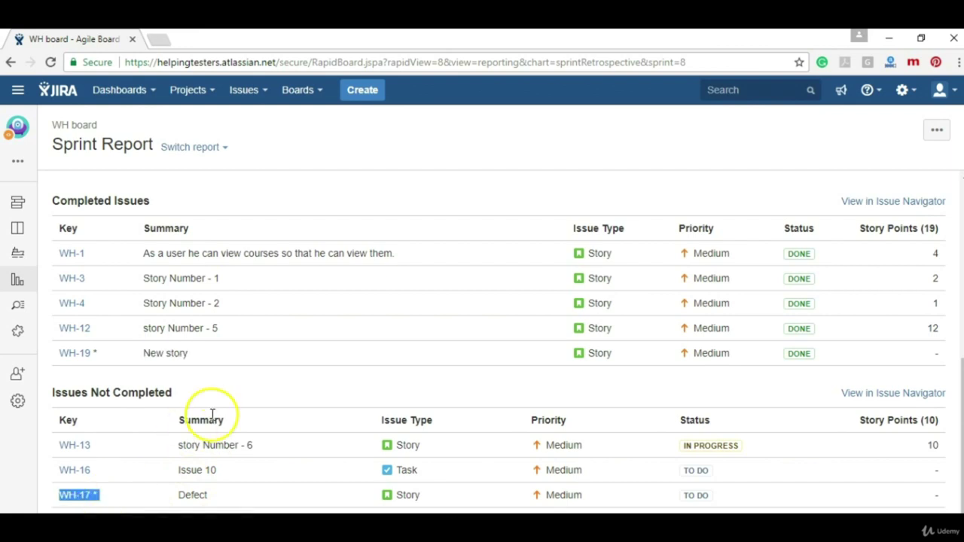
scroll(276, 364, up, 5)
drag(226, 395, 185, 435)
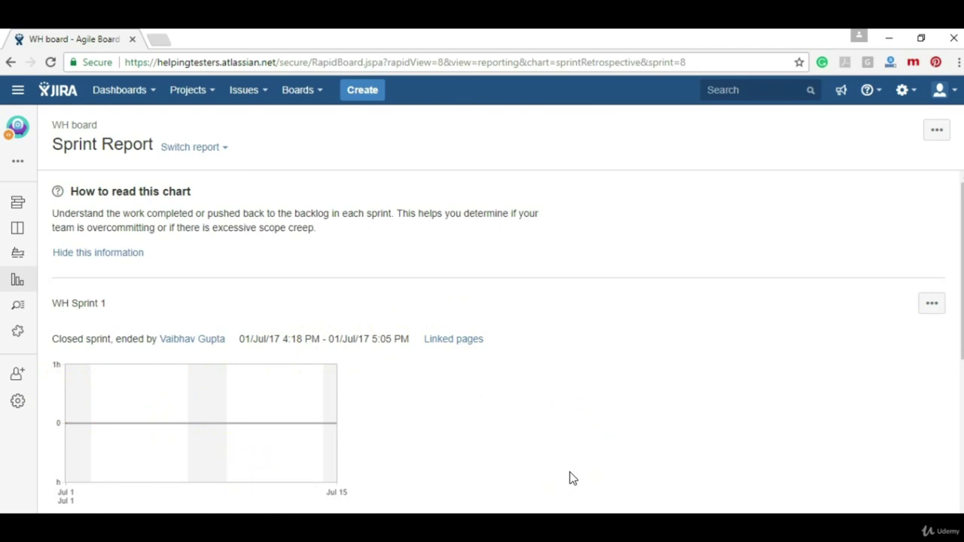
scroll(572, 478, down, 2)
scroll(572, 478, up, 2)
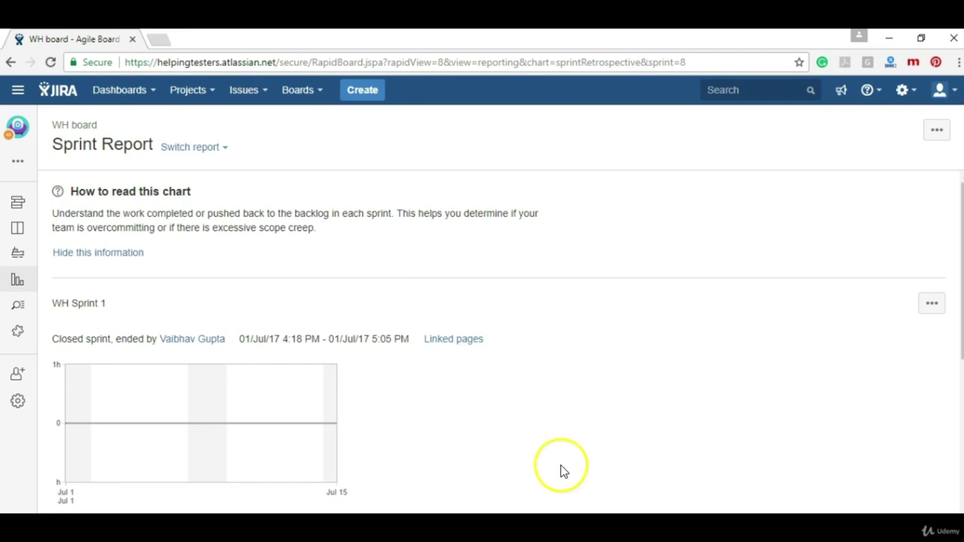
click(933, 301)
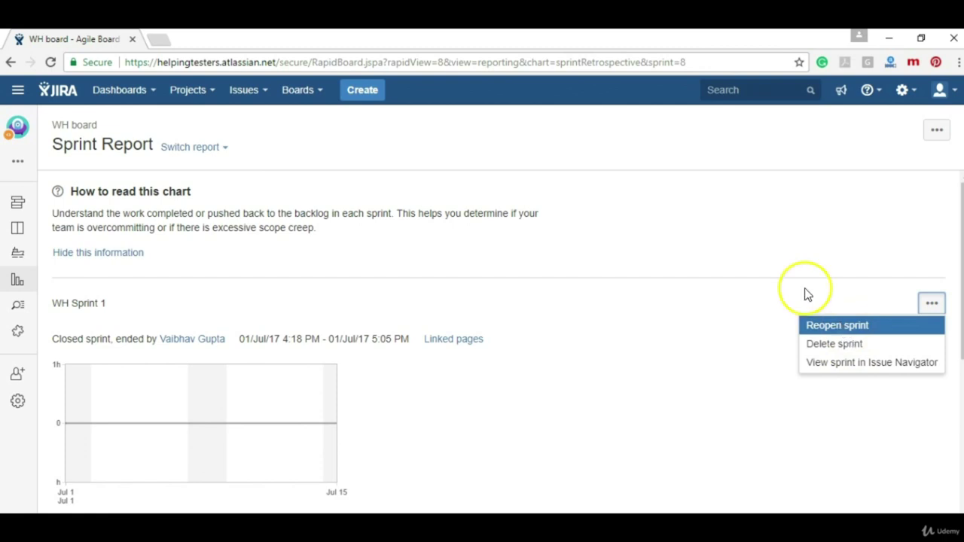
Dismiss the sprint actions list and go to the project's Releases page.
click(772, 263)
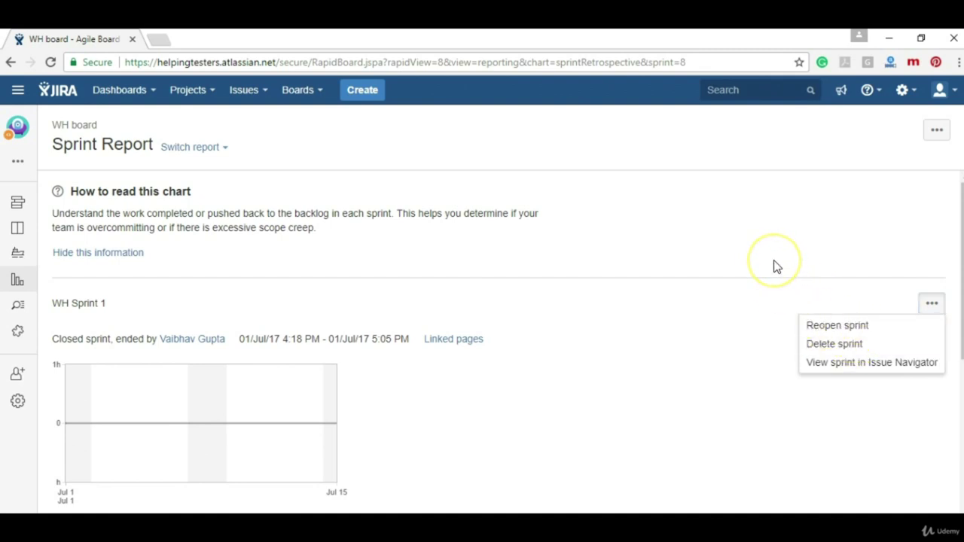
click(775, 265)
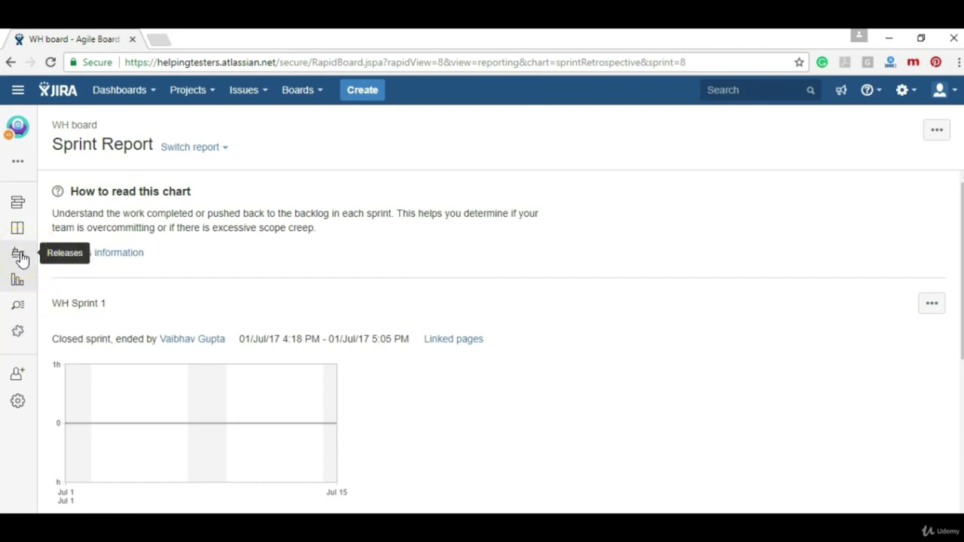
click(20, 257)
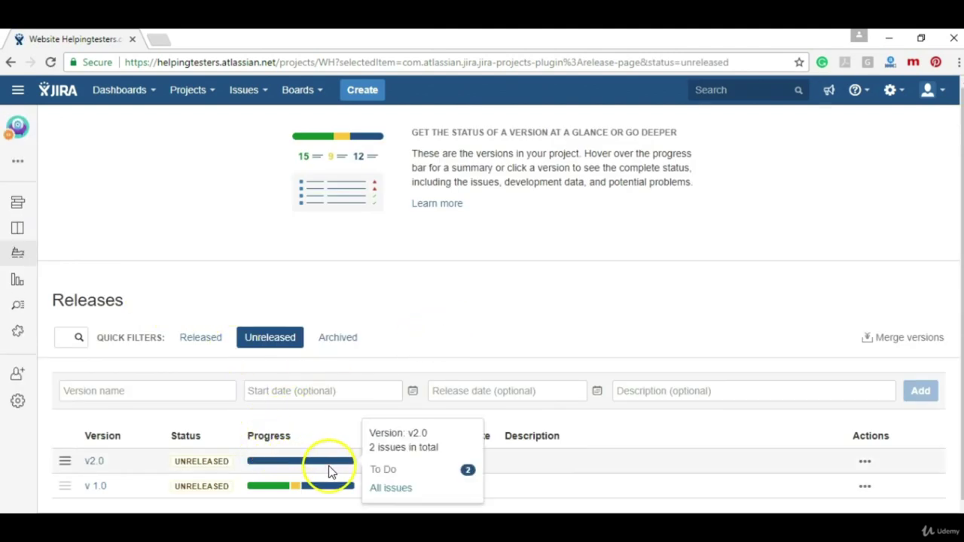
Release version v 1.0, moving its unresolved issues to v2.0, then filter to released versions.
mouse_move(317, 468)
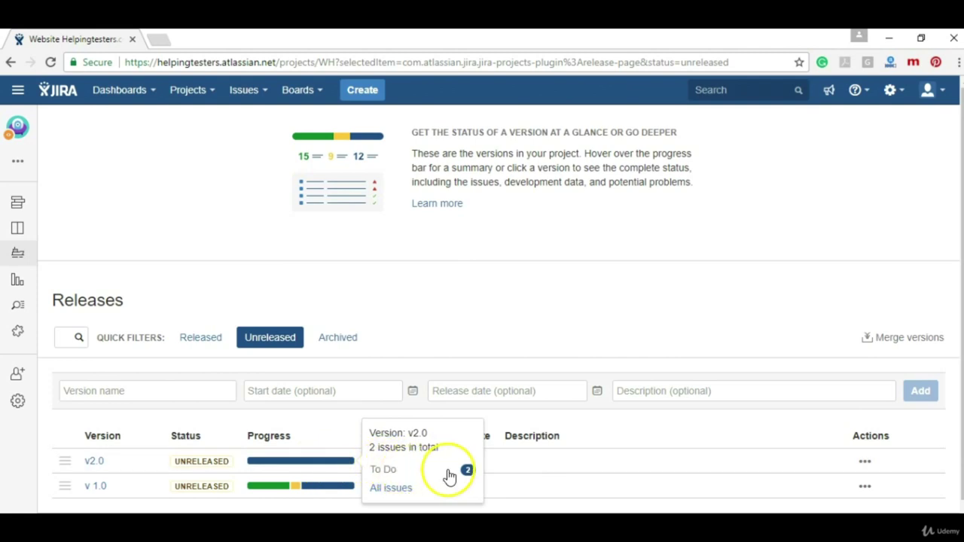
mouse_move(254, 491)
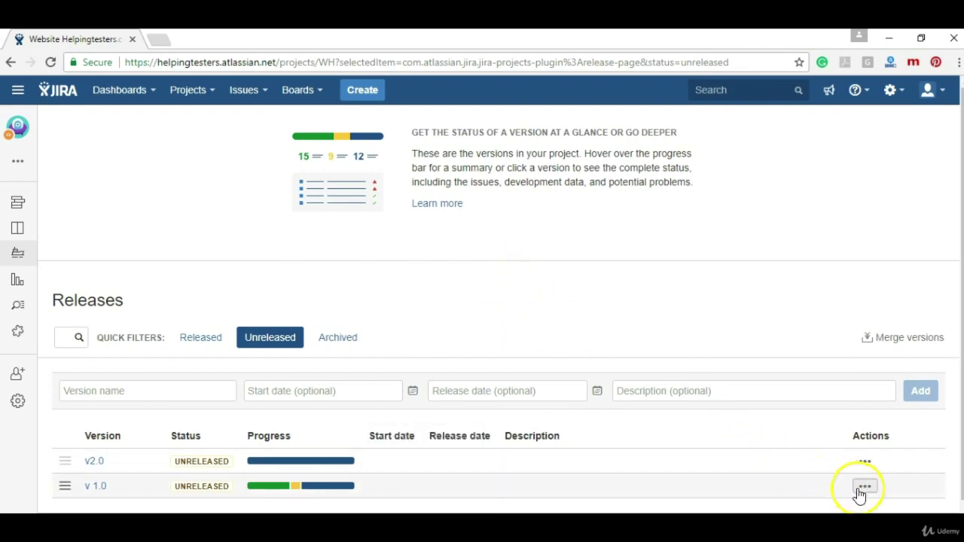
click(827, 503)
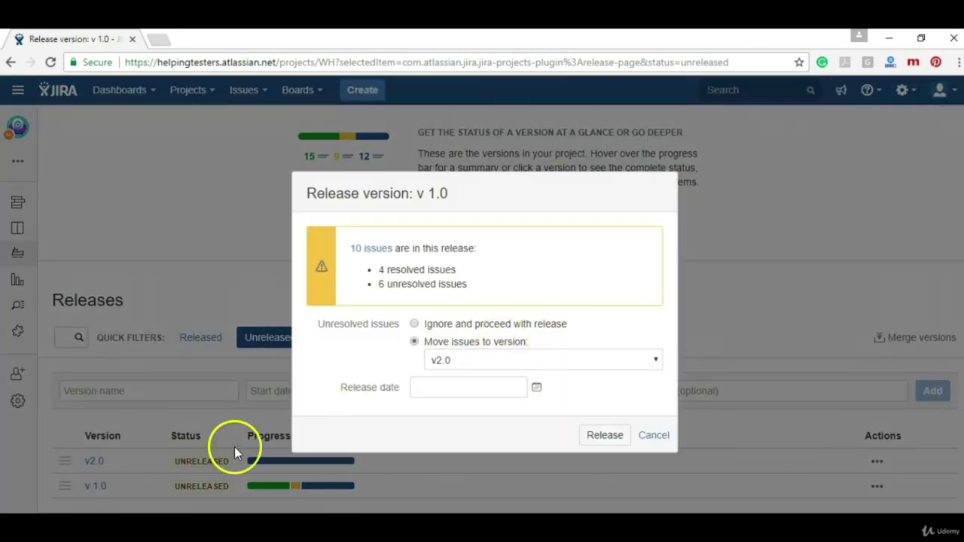
click(619, 434)
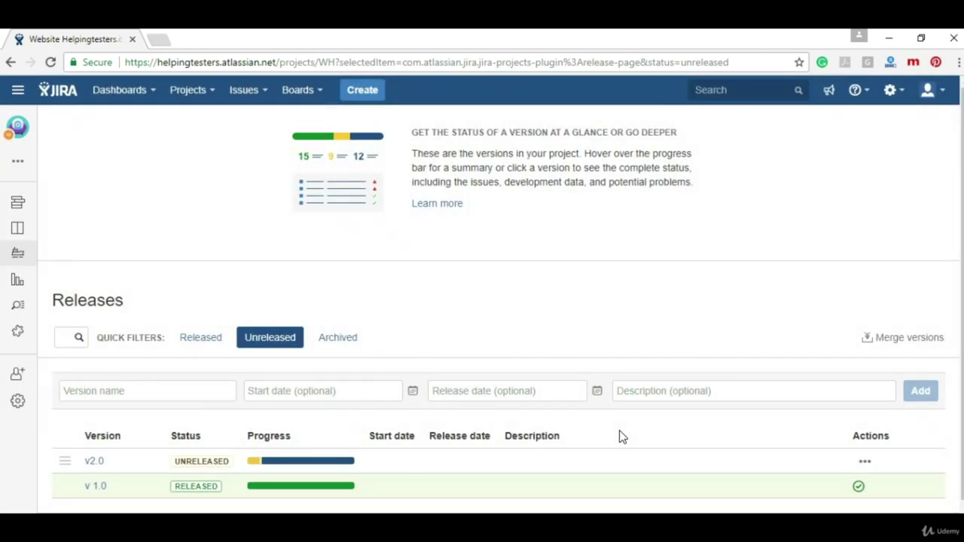
mouse_move(294, 489)
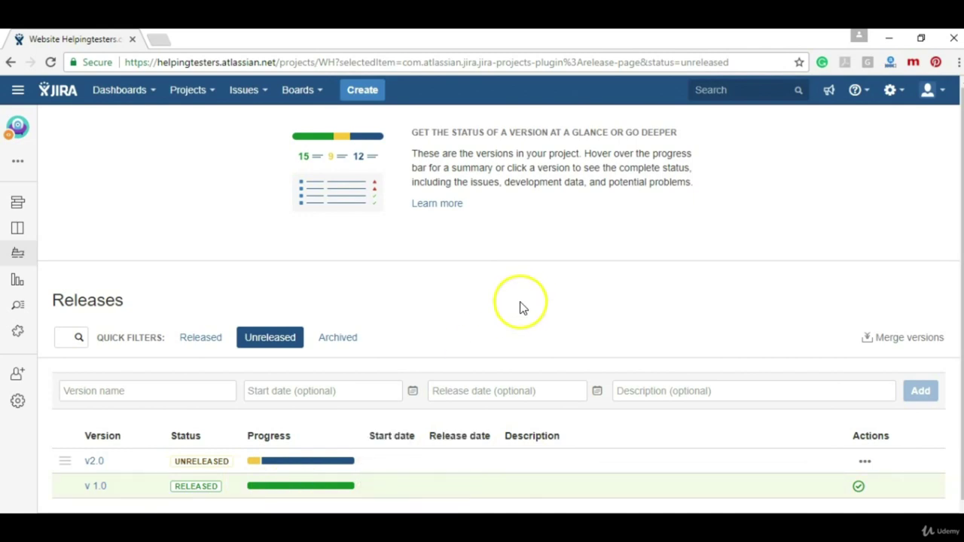
click(183, 343)
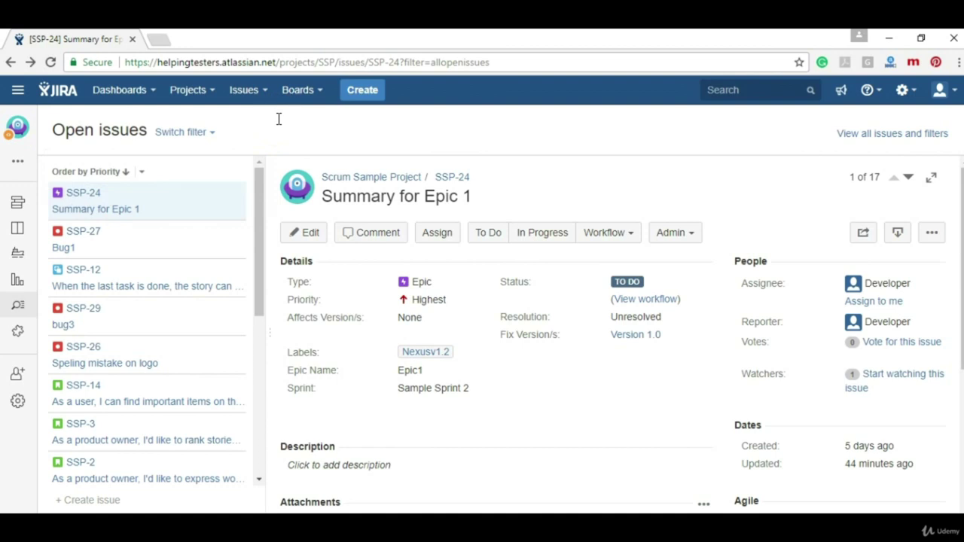
Switch to the Scrum Sample Project (SSP), browse its All reports list, and choose Burndown Chart.
click(209, 100)
click(212, 134)
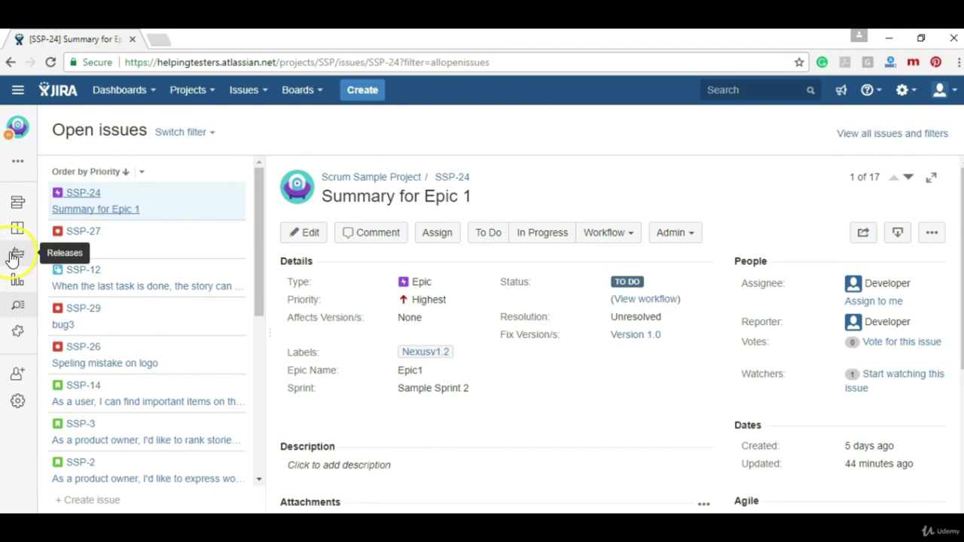
click(17, 280)
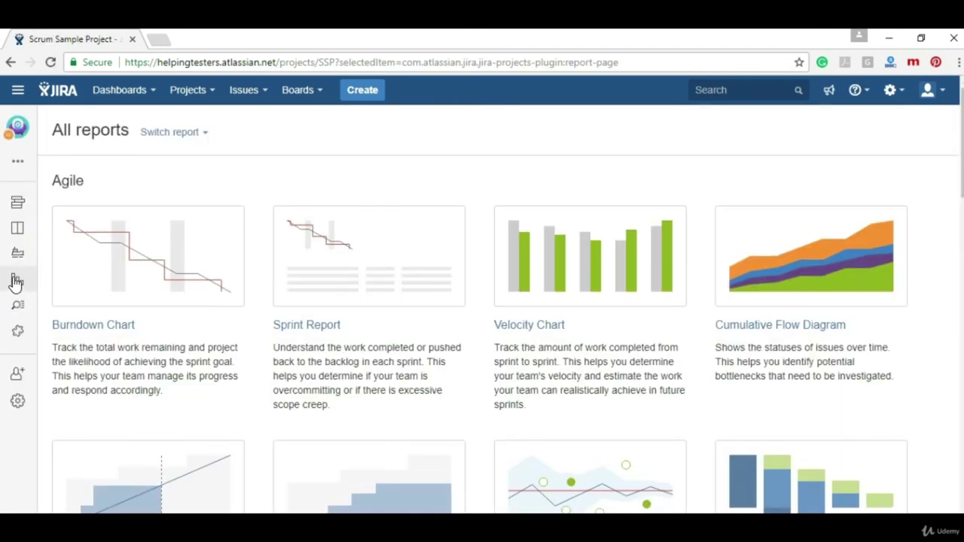
scroll(942, 312, down, 5)
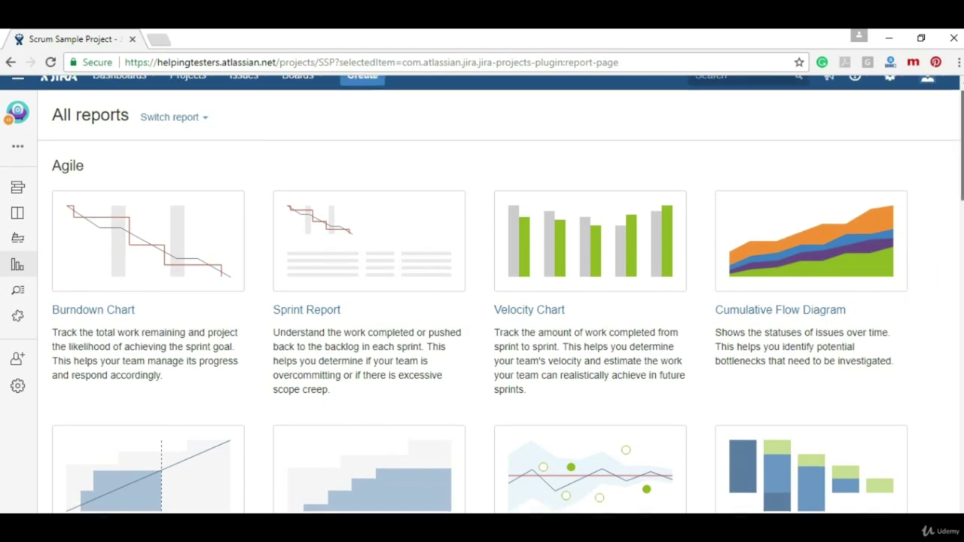
scroll(508, 295, down, 10)
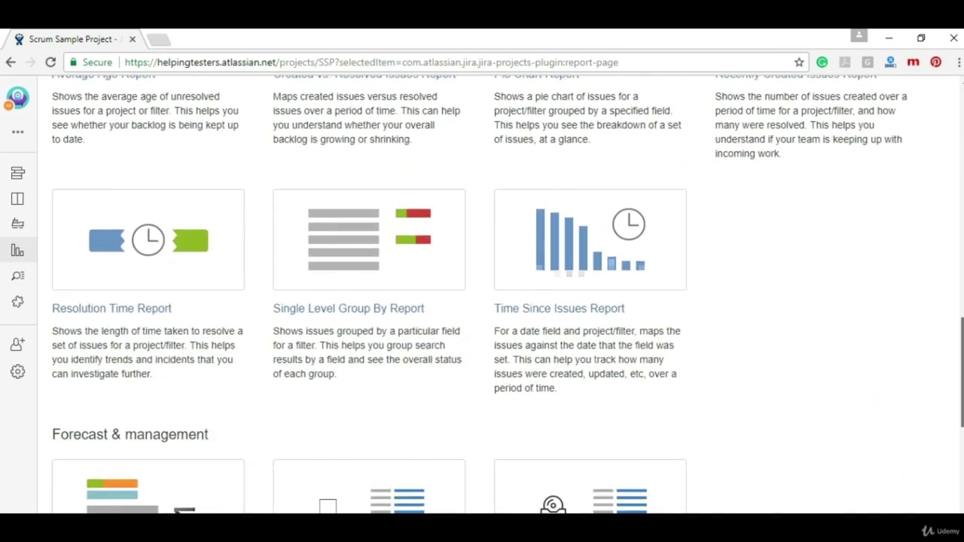
scroll(810, 159, up, 15)
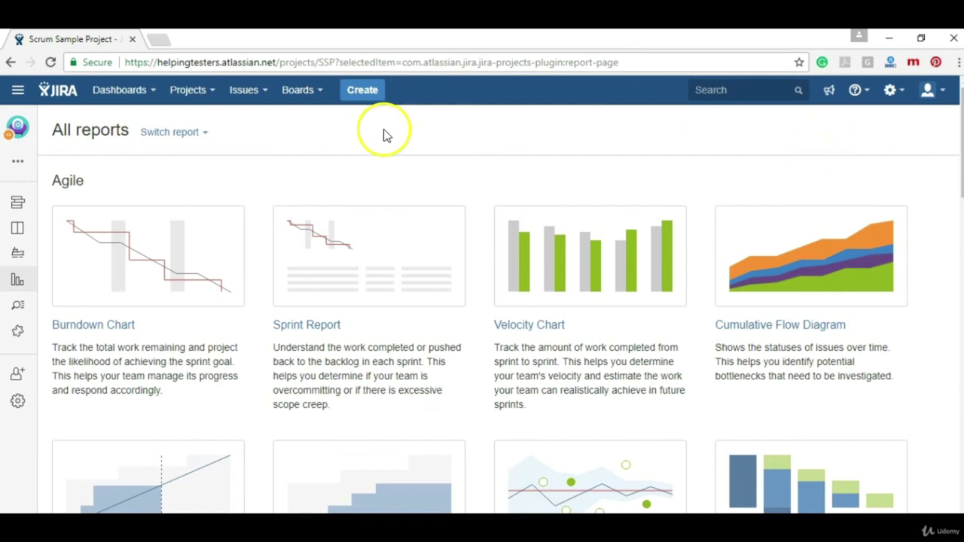
click(225, 297)
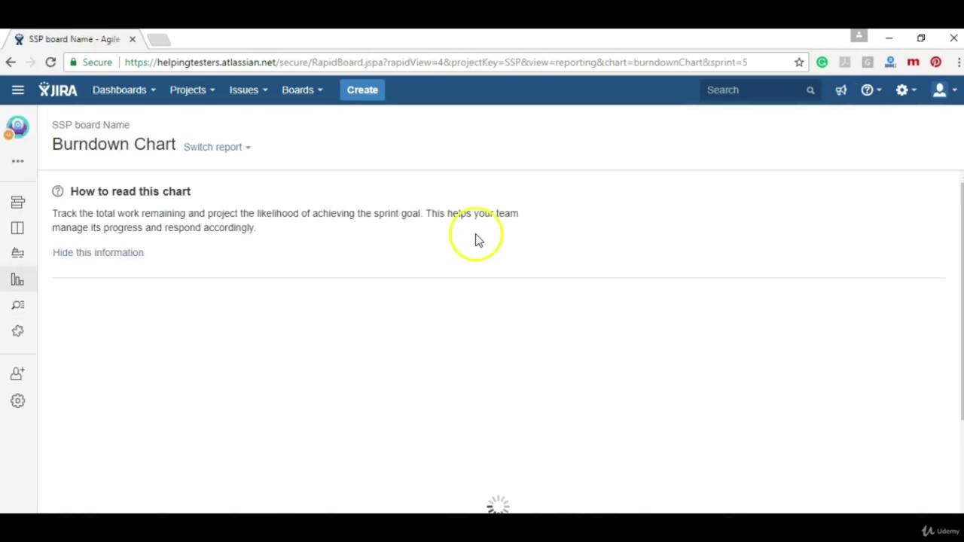
Review the Sample Sprint 2 burndown chart and its event table, then open the Switch report list.
scroll(958, 338, down, 3)
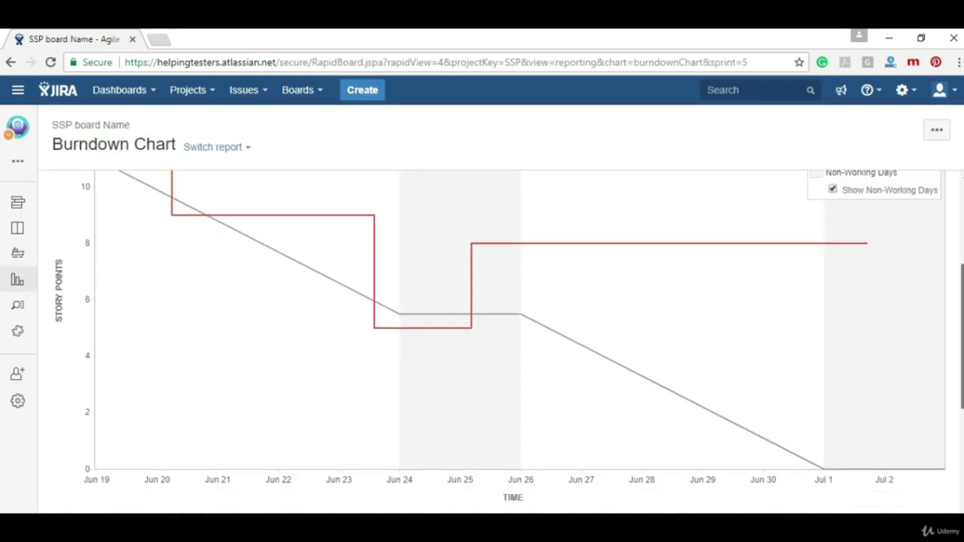
scroll(500, 342, down, 3)
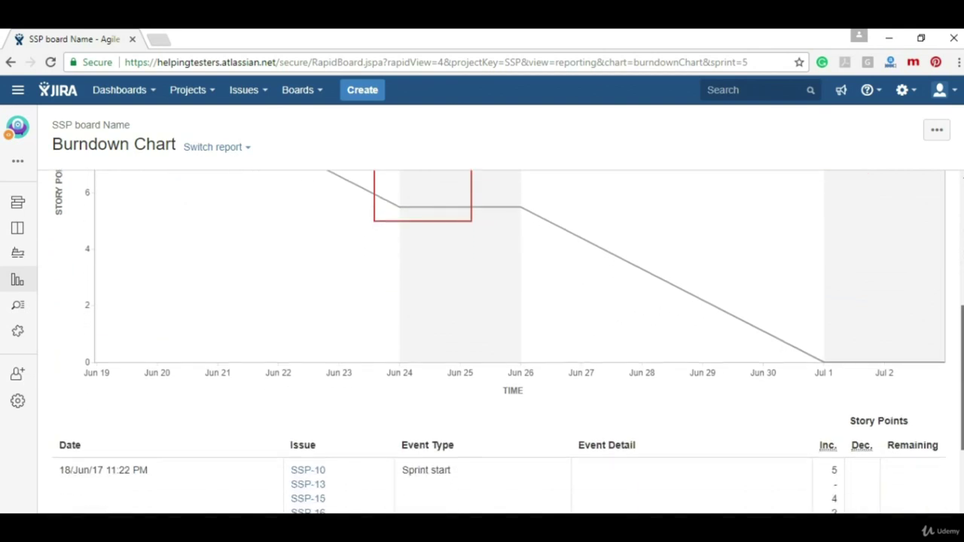
scroll(500, 342, up, 4)
scroll(500, 342, down, 2)
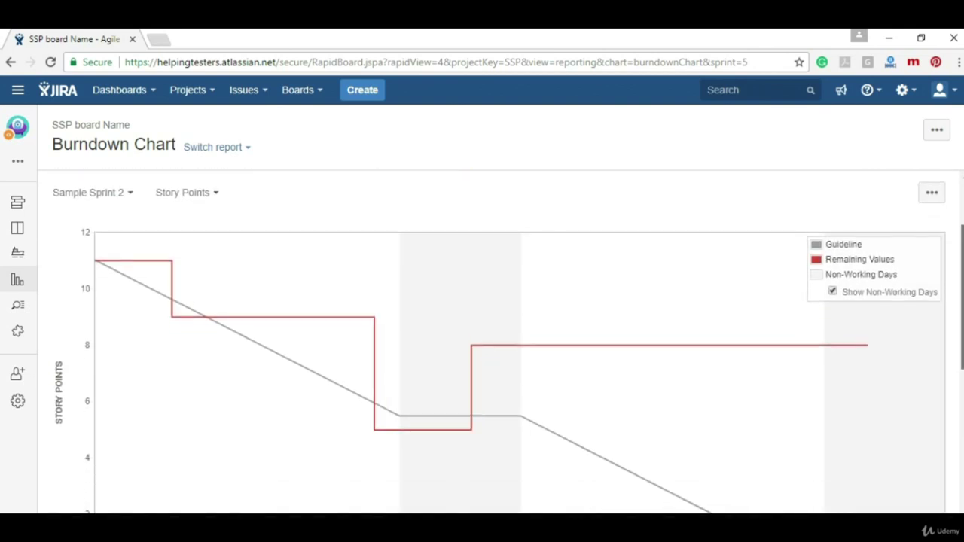
scroll(500, 342, down, 1)
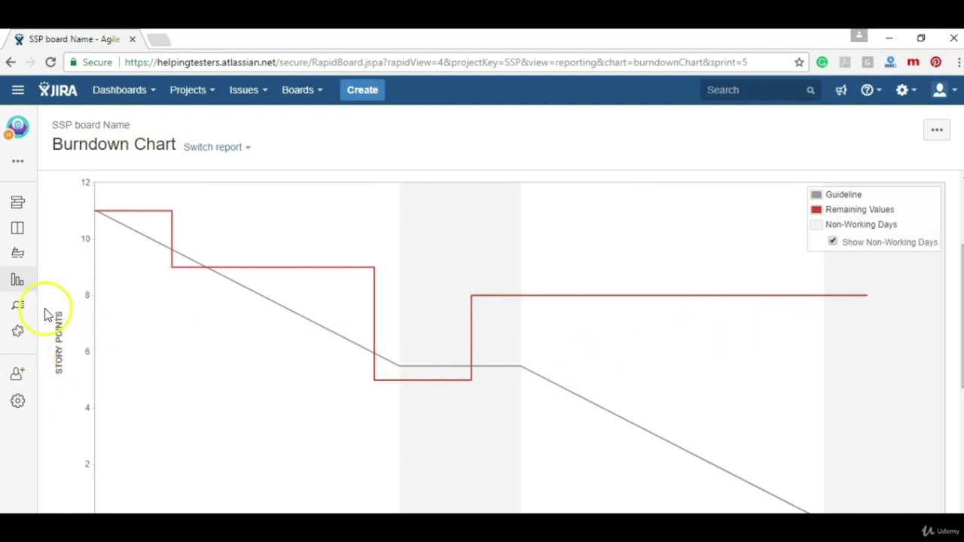
scroll(482, 320, up, 3)
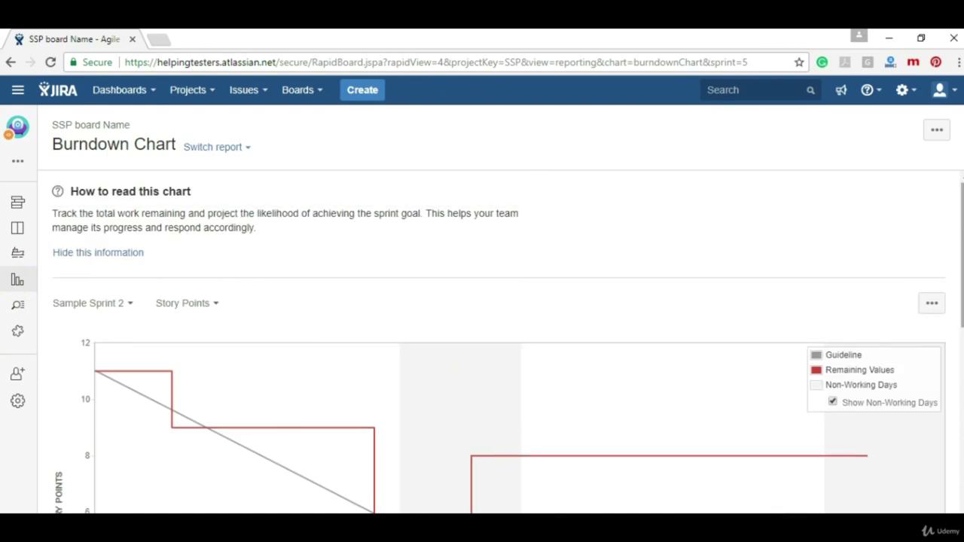
scroll(482, 339, down, 5)
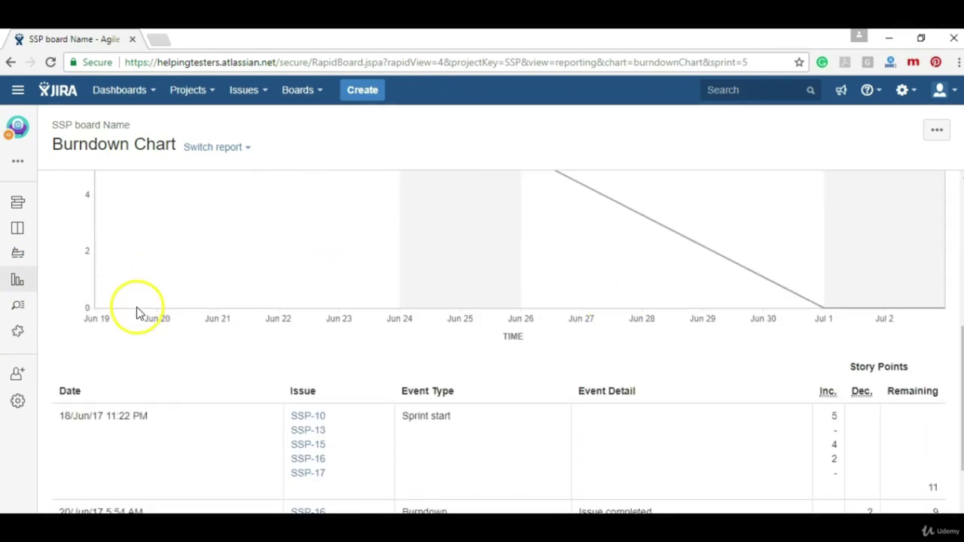
drag(962, 399, 962, 277)
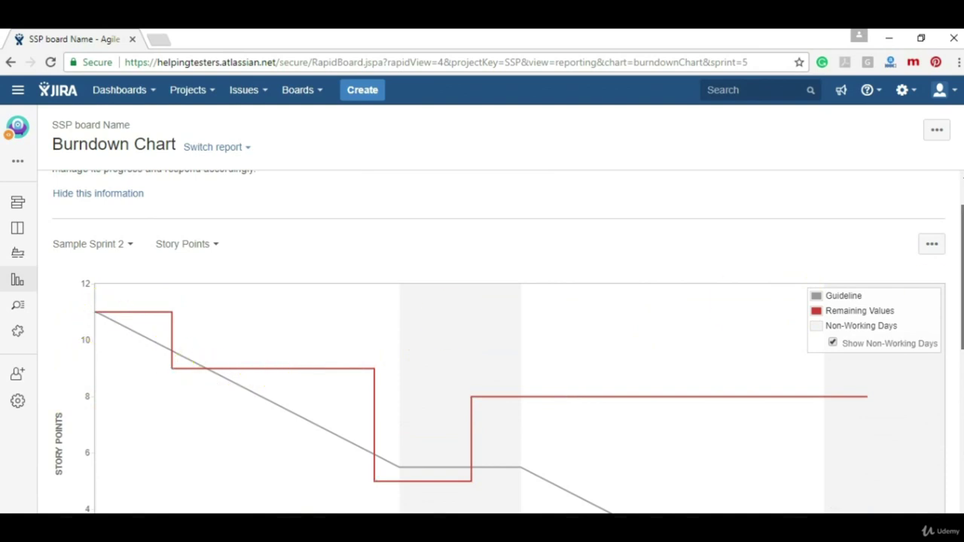
scroll(482, 339, down, 3)
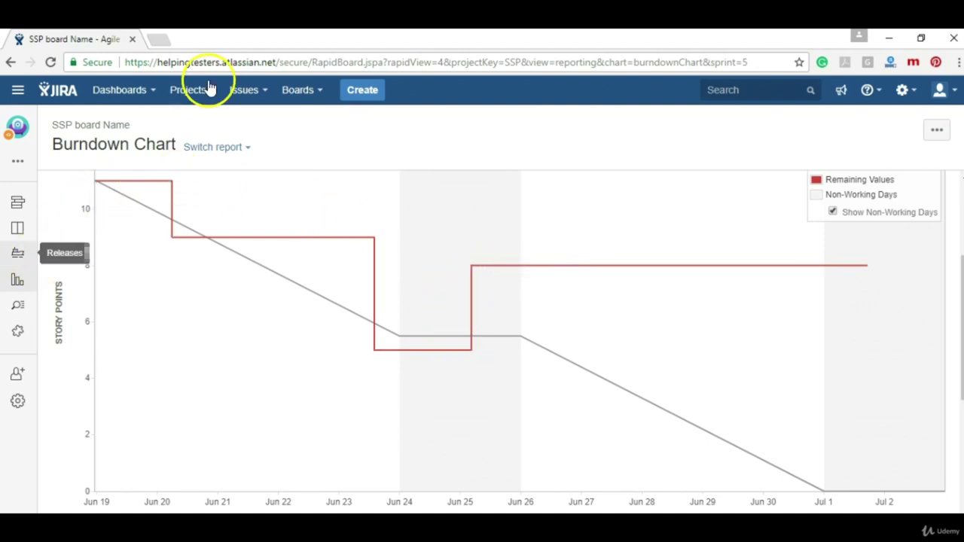
click(225, 148)
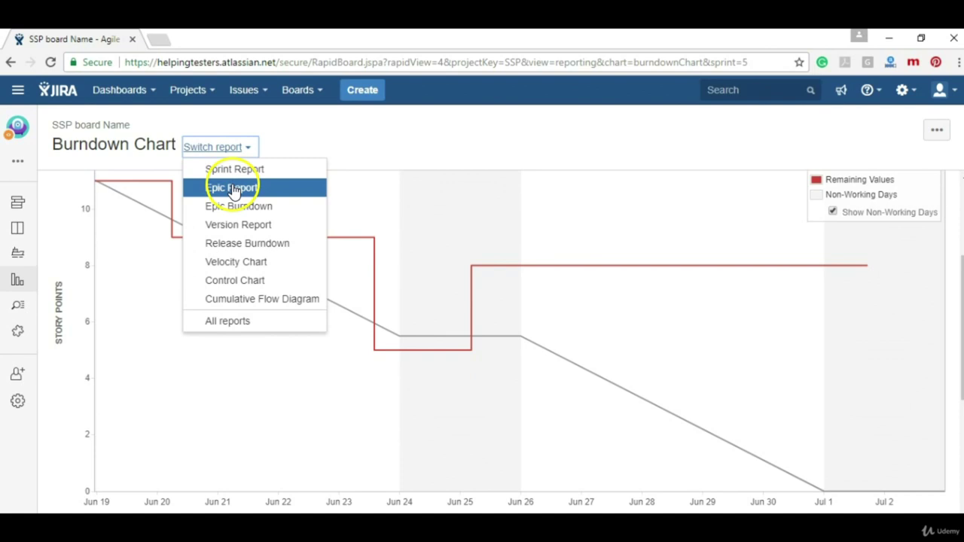
Switch to the Velocity Chart and select Sample Sprint 1's grey commitment bar.
click(272, 262)
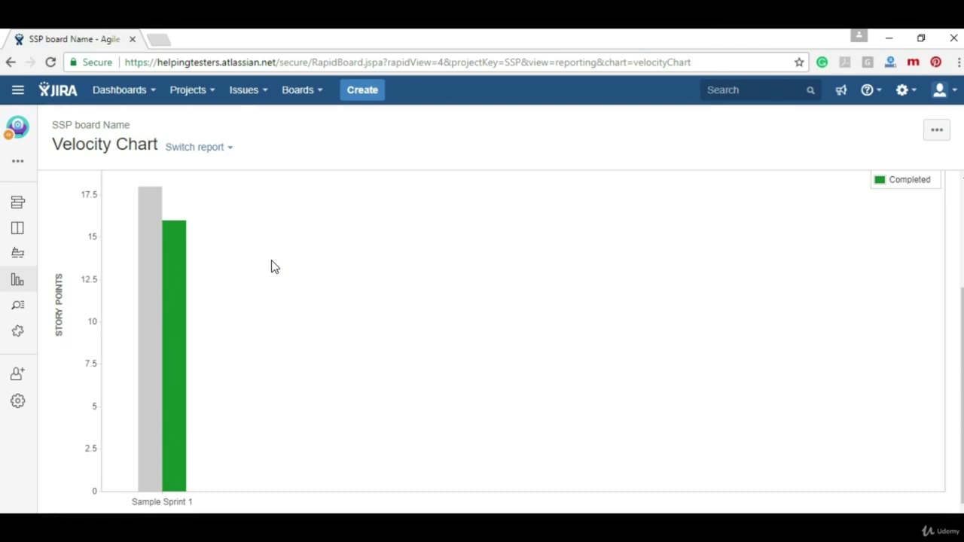
click(153, 253)
View Epic1's Epic Report summary (3 issues, none completed), then go back to All reports.
click(16, 280)
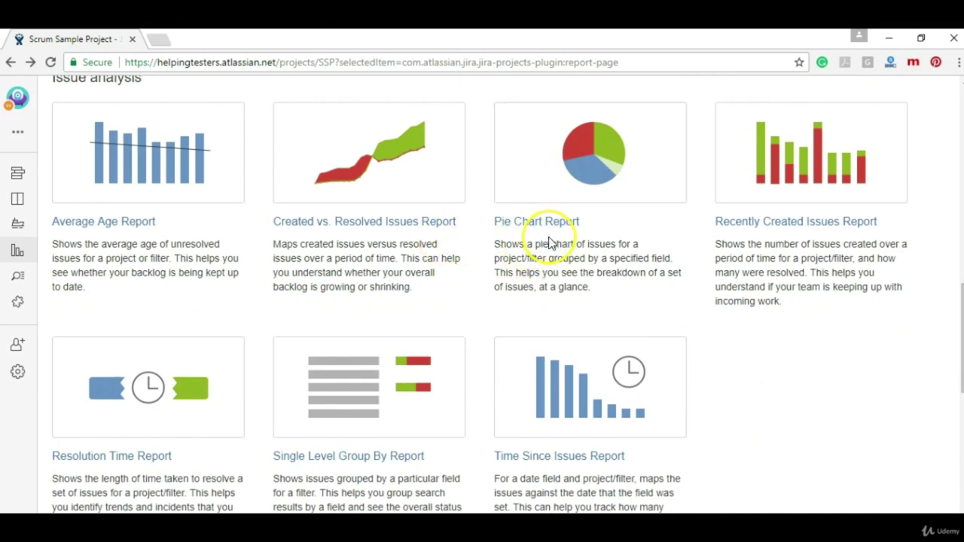
scroll(482, 301, up, 5)
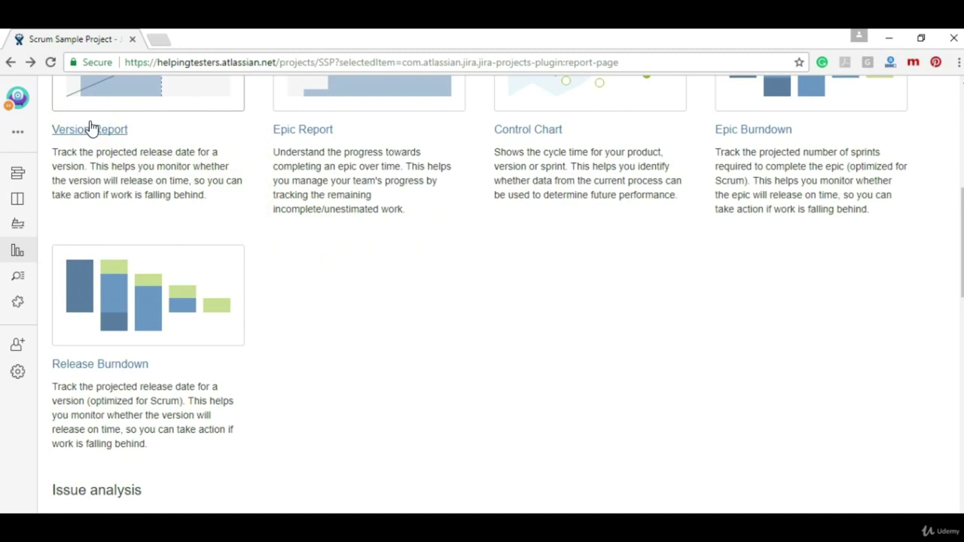
scroll(91, 129, up, 2)
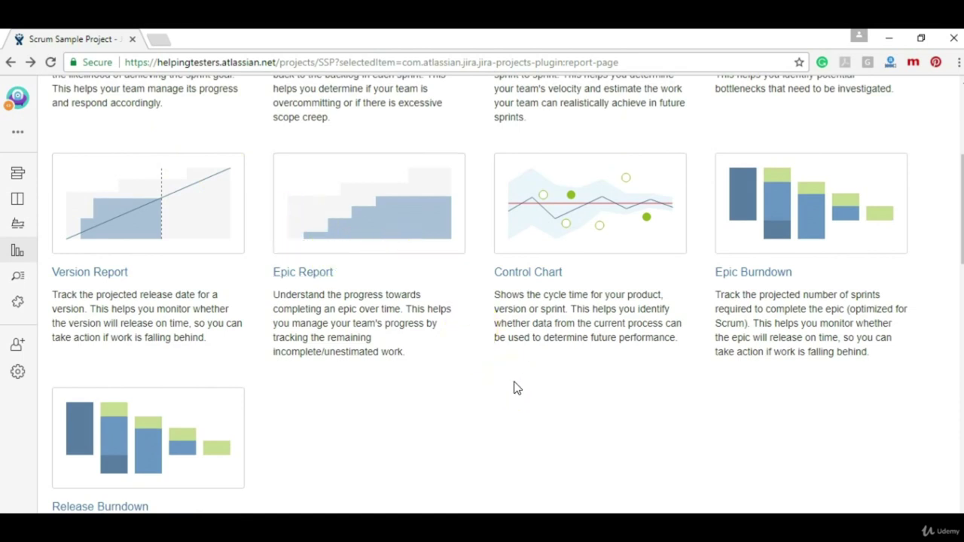
click(146, 270)
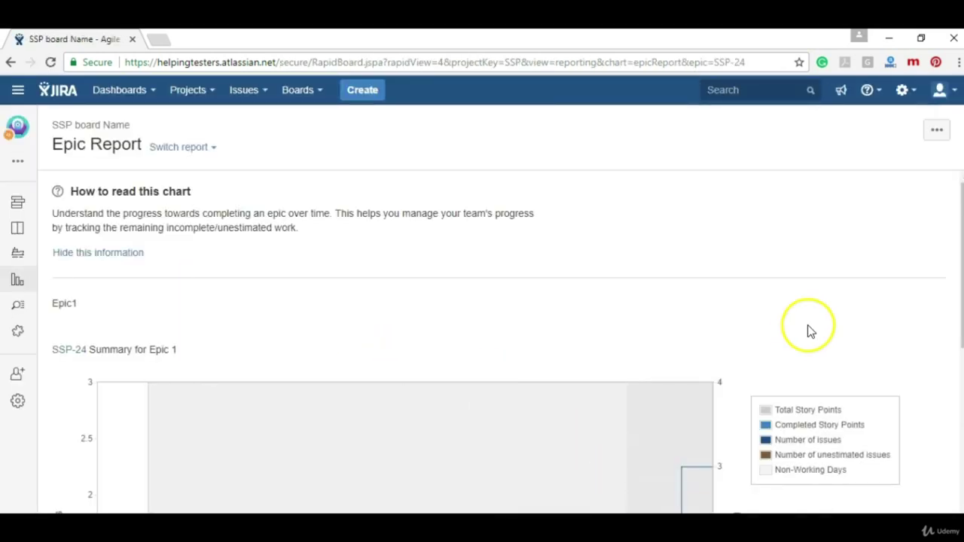
click(960, 389)
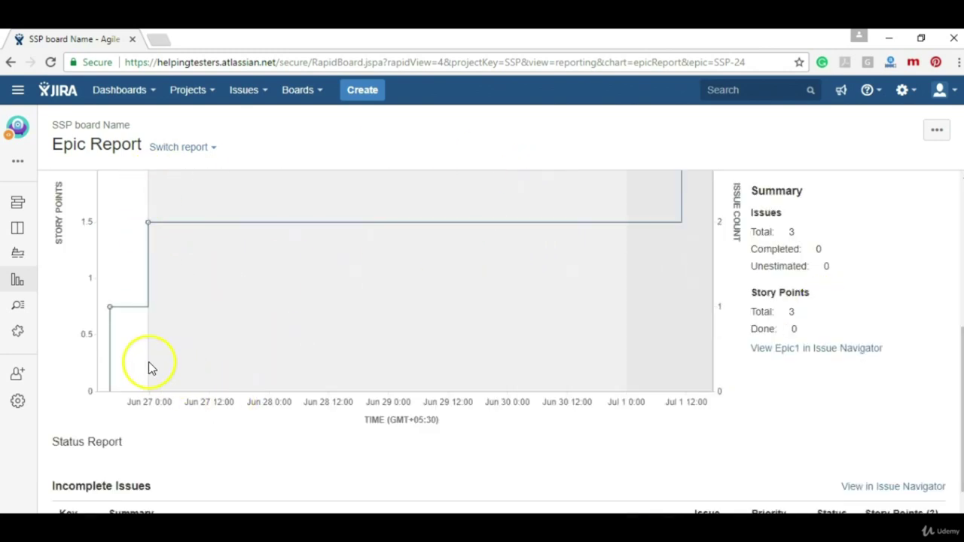
click(11, 65)
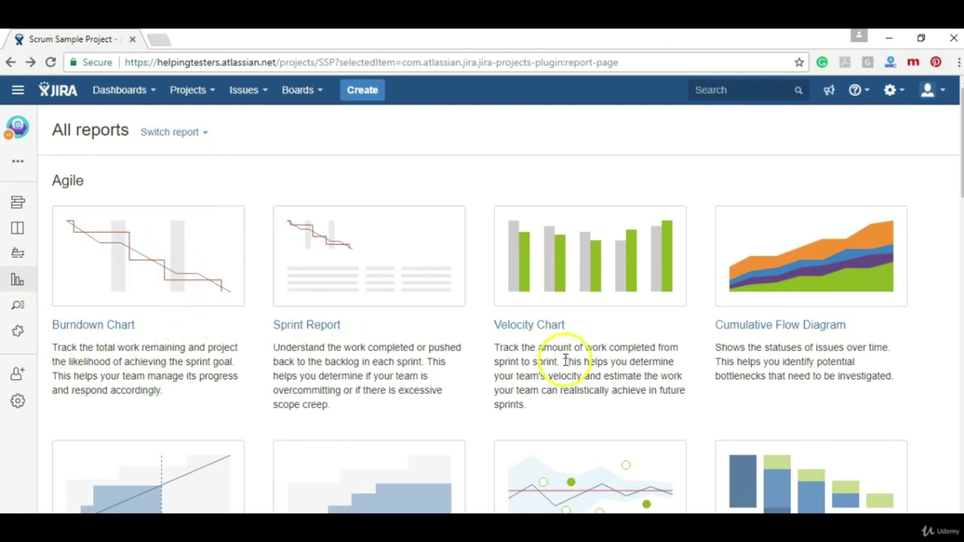
Leave the SSP reports page for My Dashboard with its Assigned to Me list and Total bugs chart.
scroll(874, 372, down, 10)
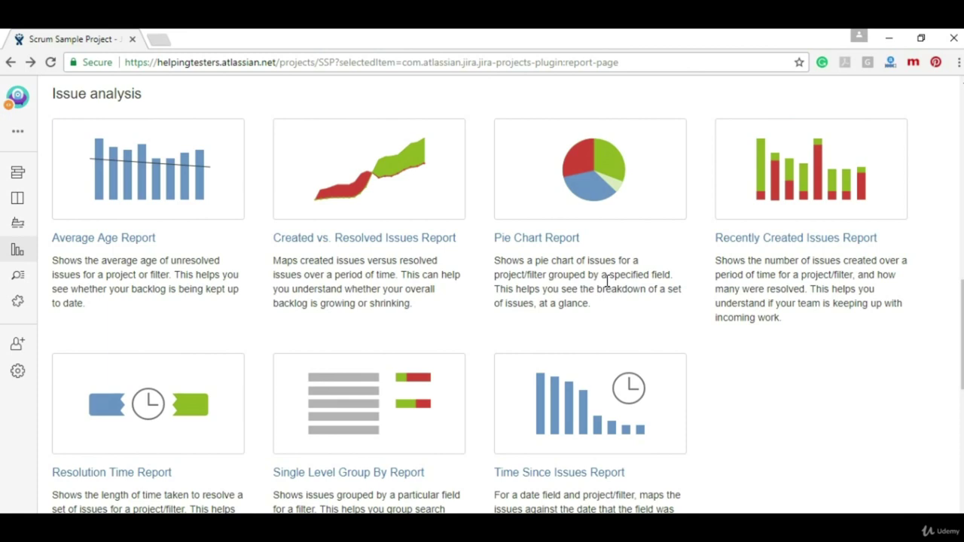
click(681, 143)
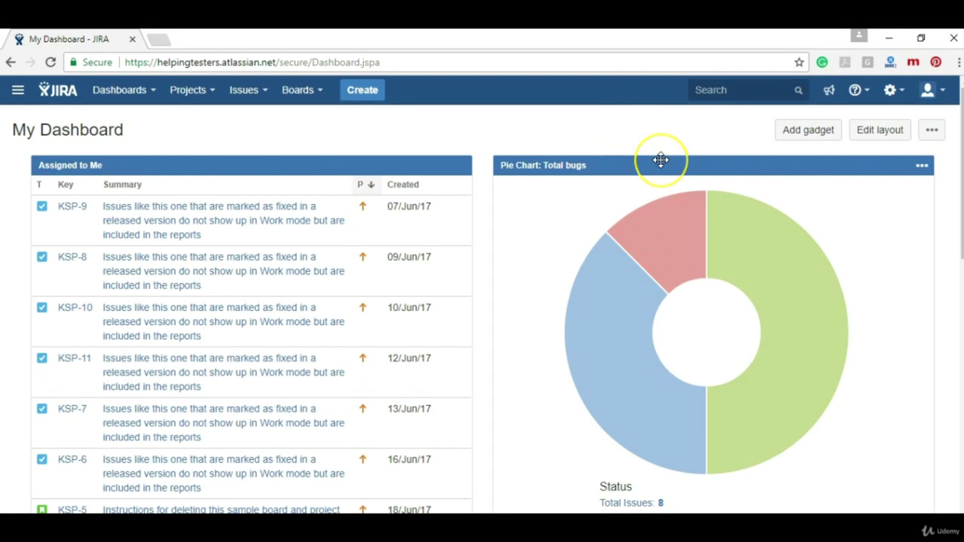
Go through the Administration gear menu to the Applications administration page.
click(660, 160)
click(895, 96)
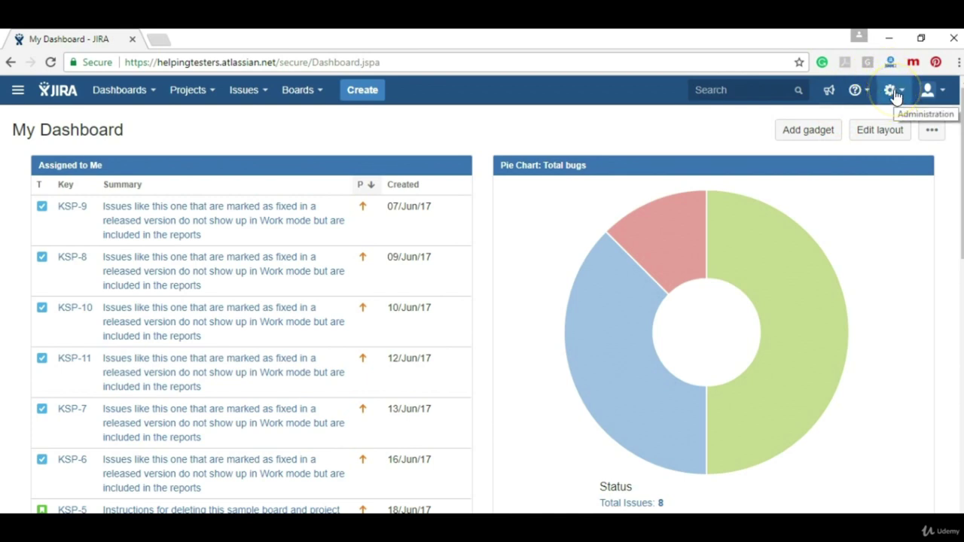
click(894, 96)
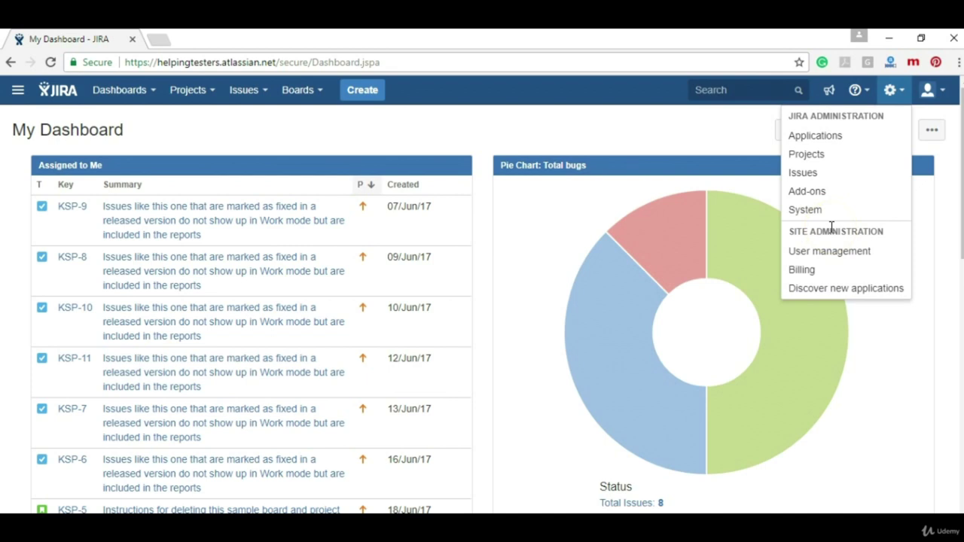
double_click(831, 231)
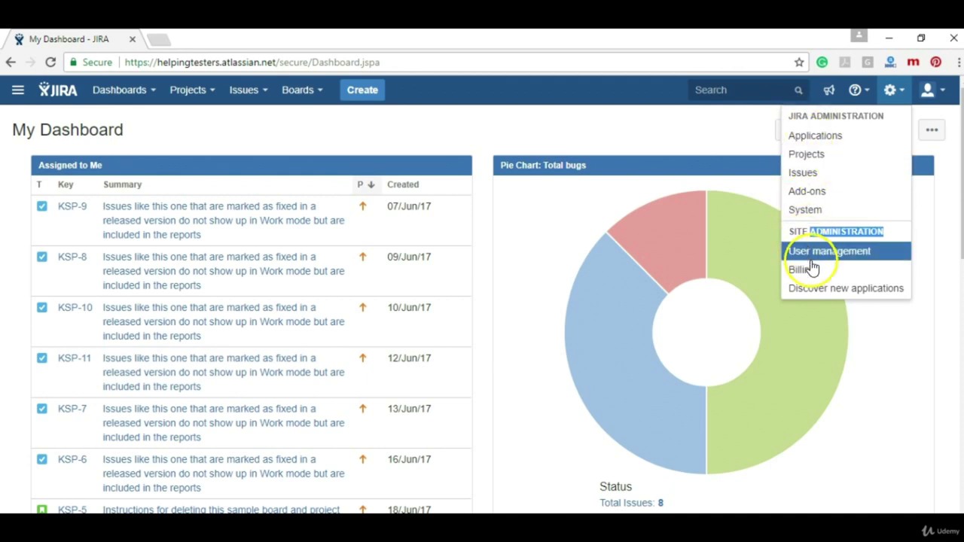
mouse_move(859, 90)
mouse_move(889, 90)
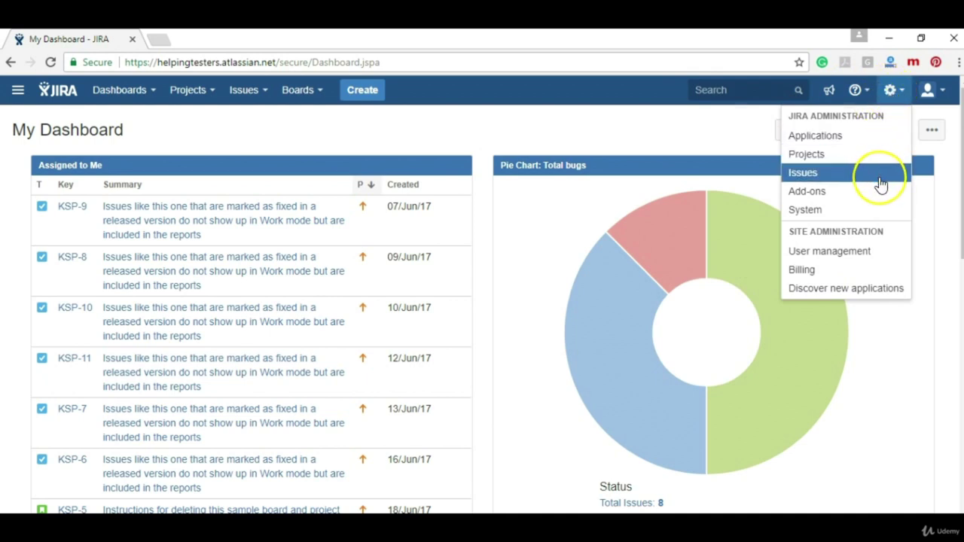
click(850, 137)
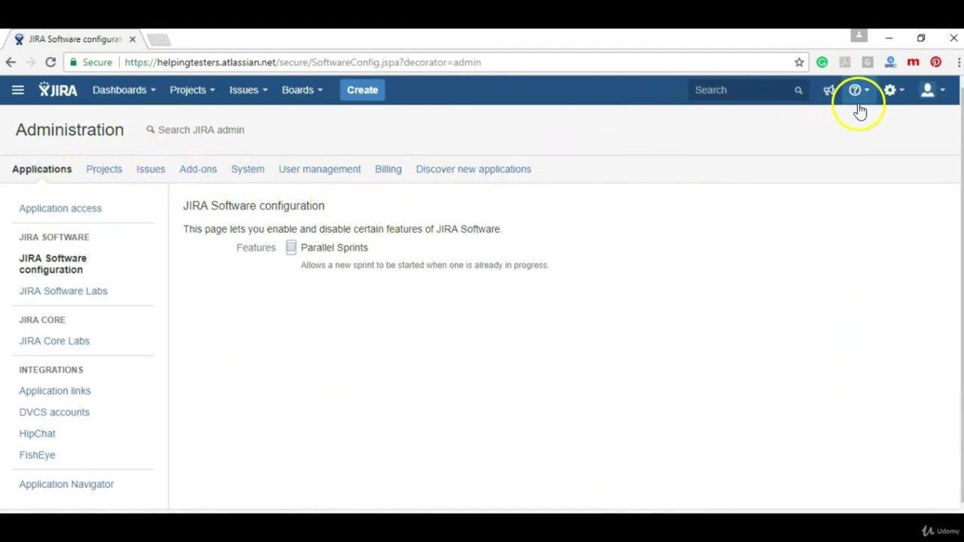
click(900, 98)
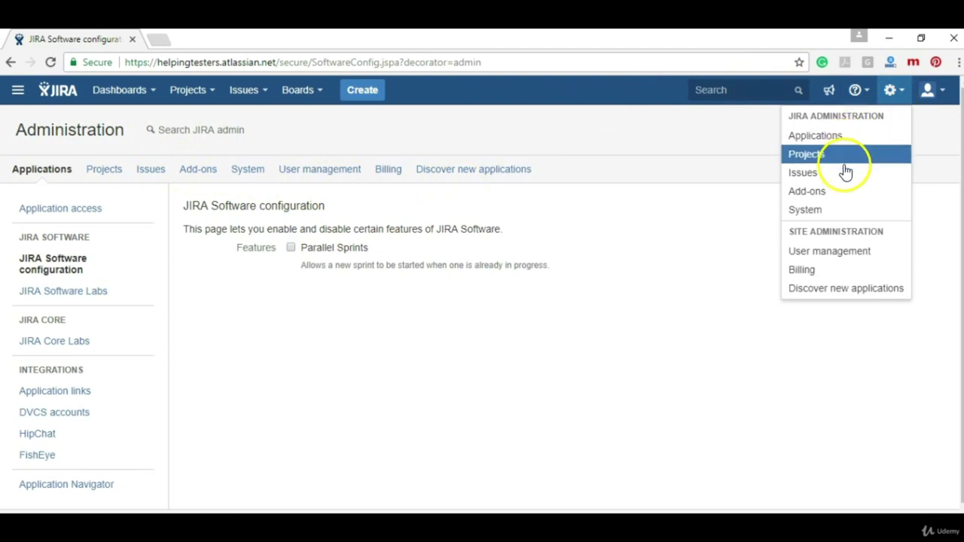
click(697, 134)
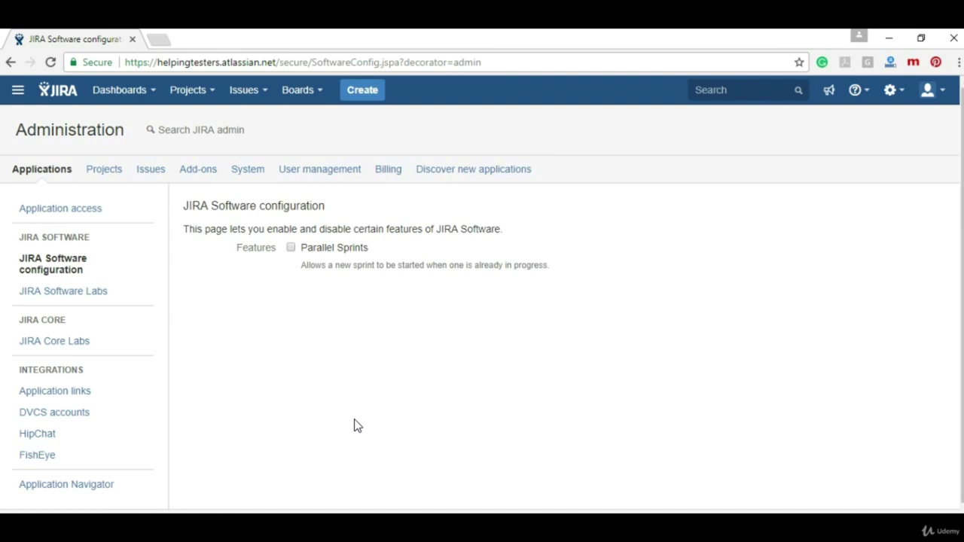
Browse the administration Projects list (Kanban and Scrum Sample Projects), then the Issue types page.
click(97, 161)
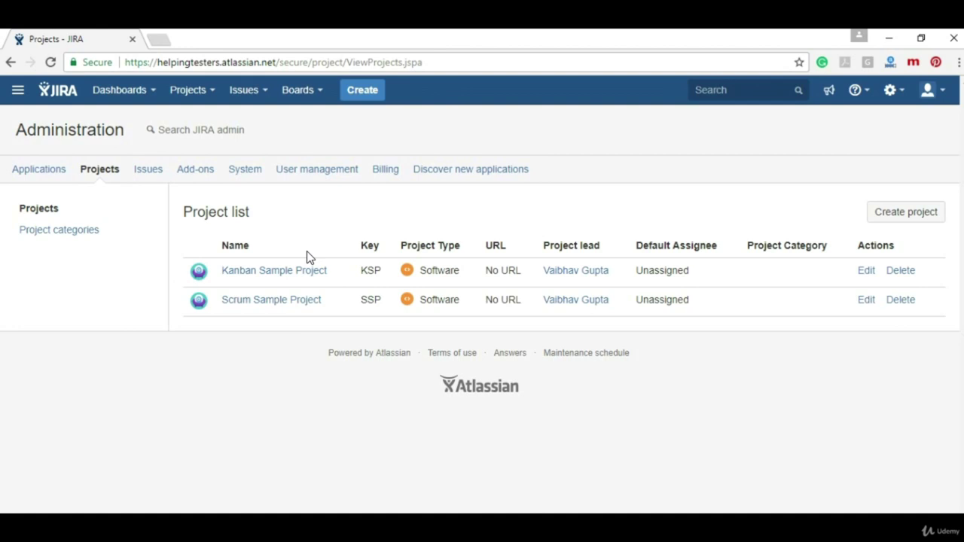
click(223, 354)
click(149, 172)
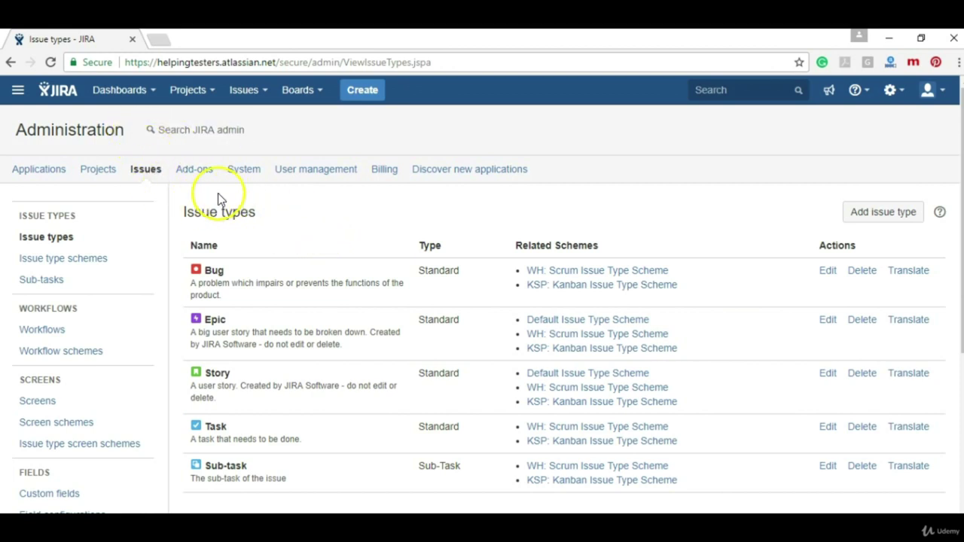
Browse the Atlassian Marketplace under Add-ons, then move to the System general configuration settings.
click(192, 175)
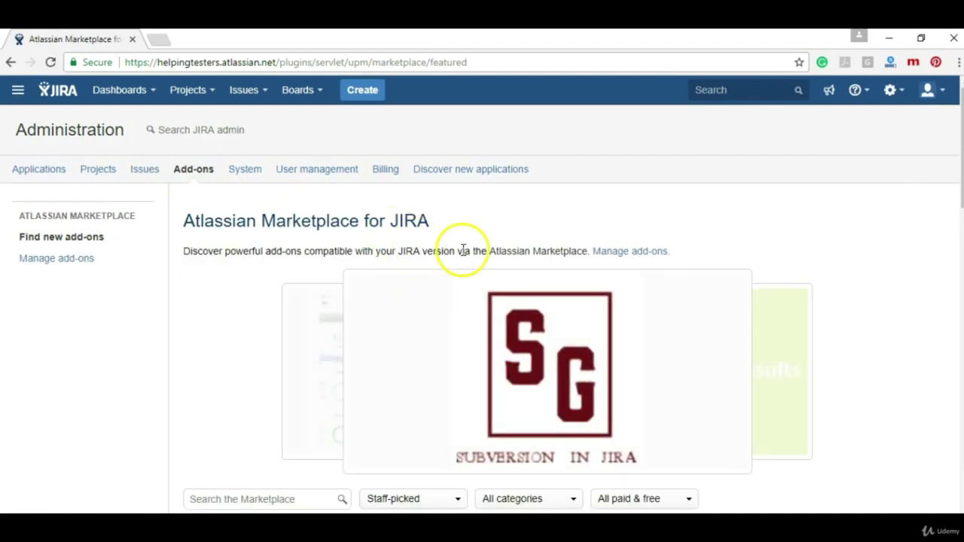
scroll(486, 244, down, 1)
scroll(486, 244, down, 3)
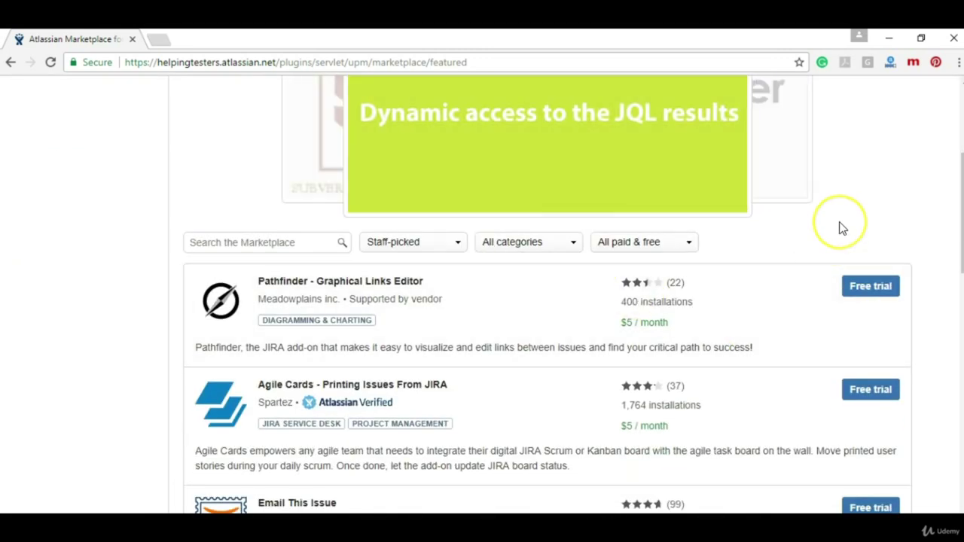
scroll(842, 228, up, 4)
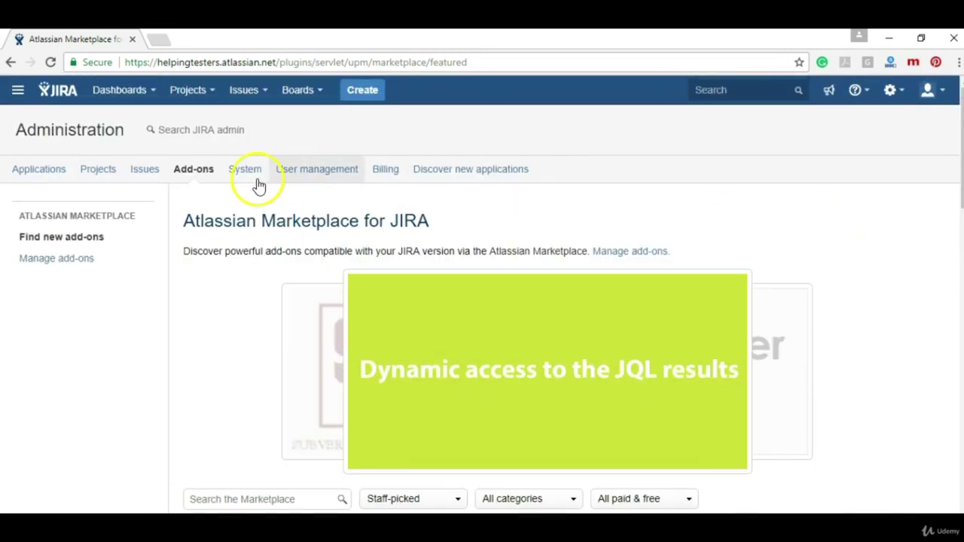
click(230, 187)
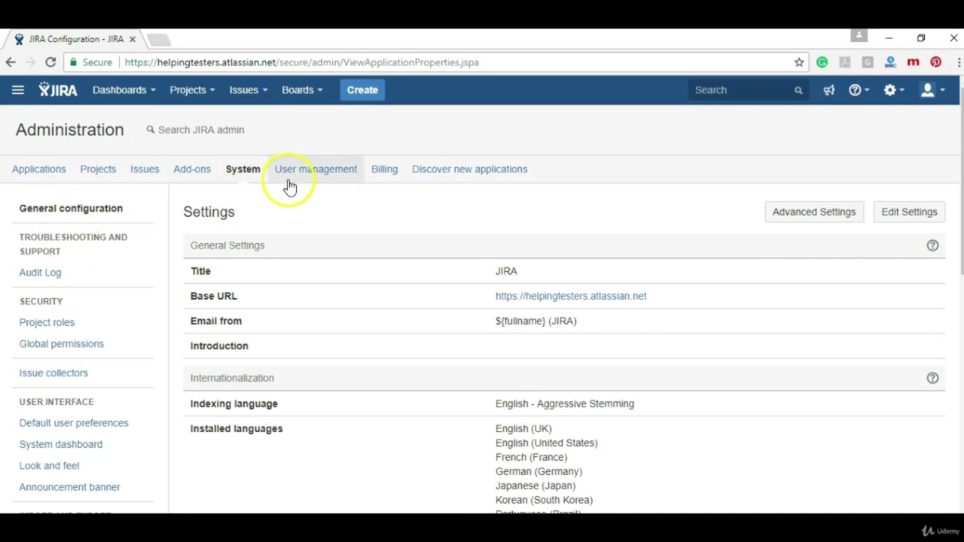
Move between User management and JIRA administration until the Create new users form appears.
click(321, 172)
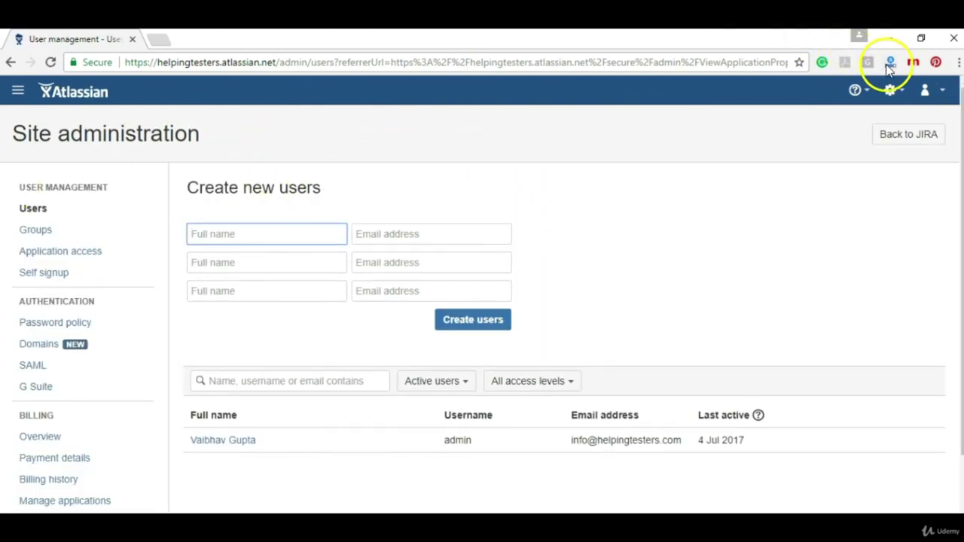
click(904, 89)
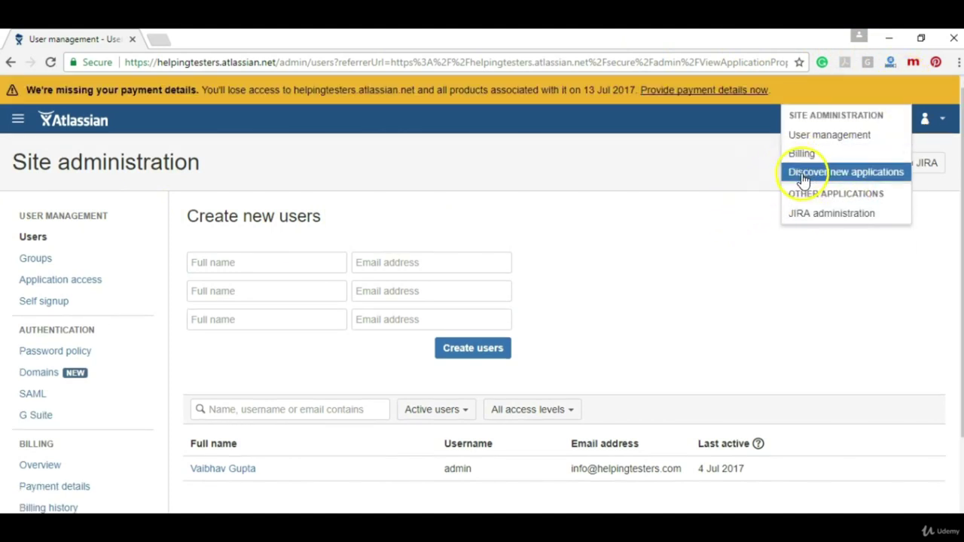
click(691, 211)
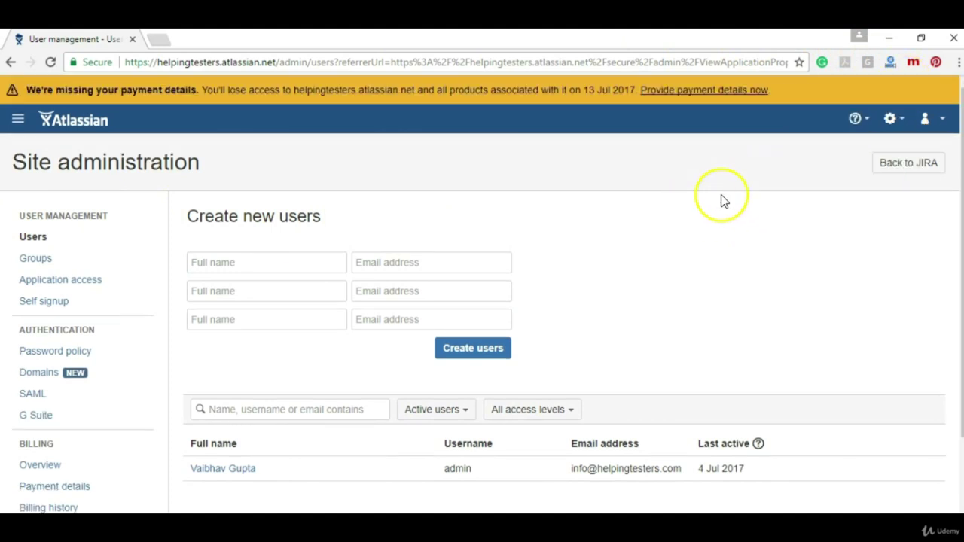
click(892, 165)
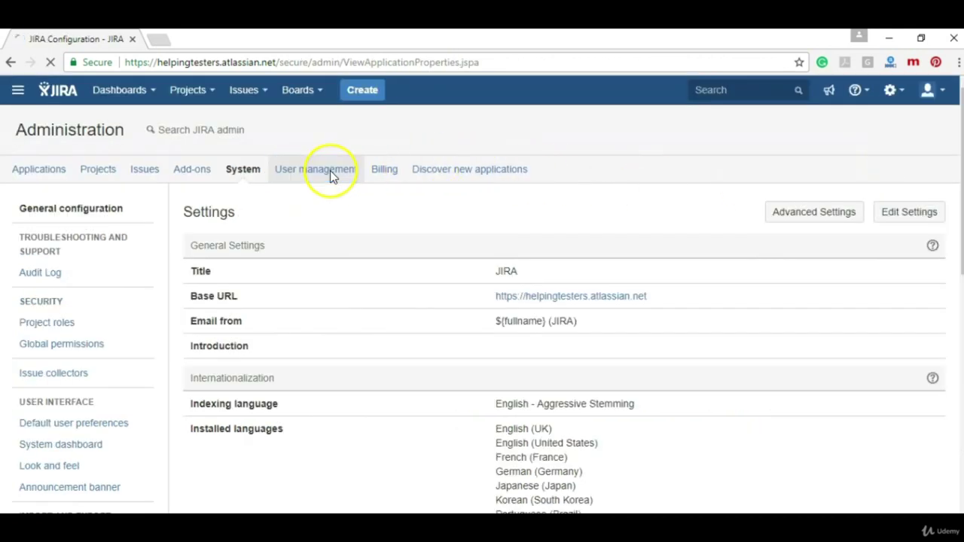
click(332, 173)
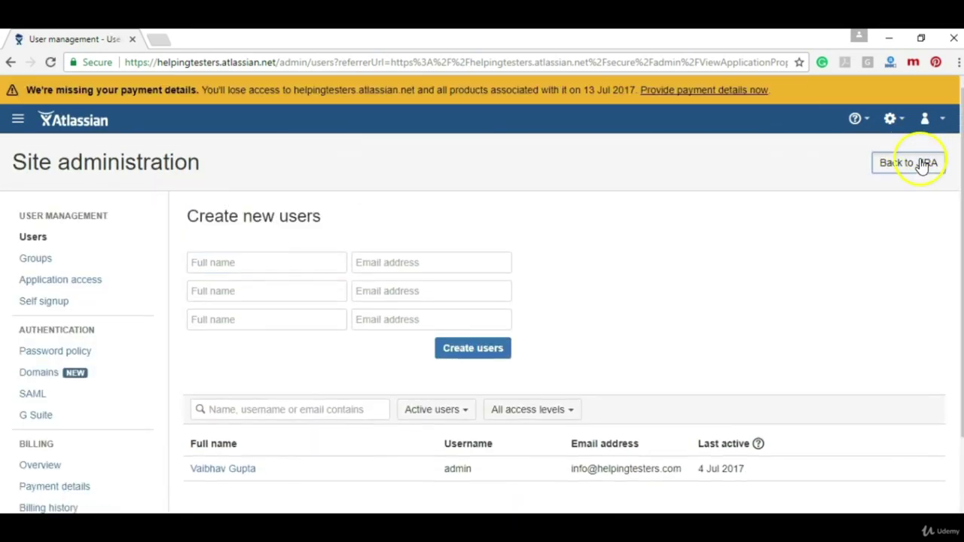
click(923, 163)
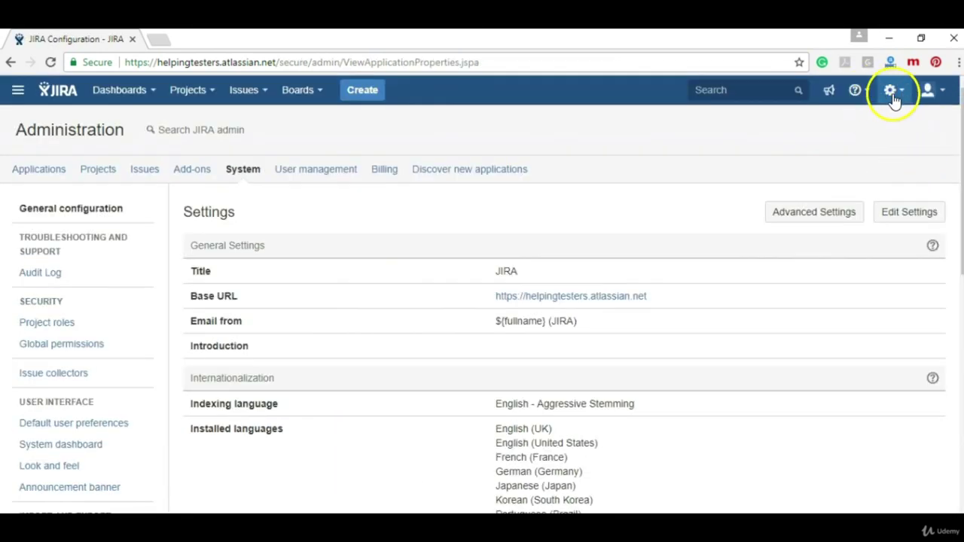
click(890, 94)
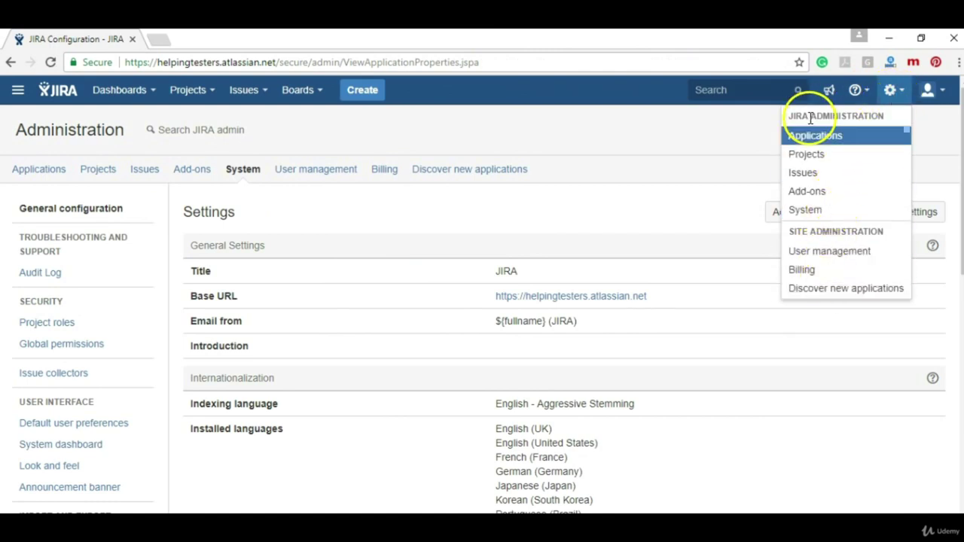
click(635, 198)
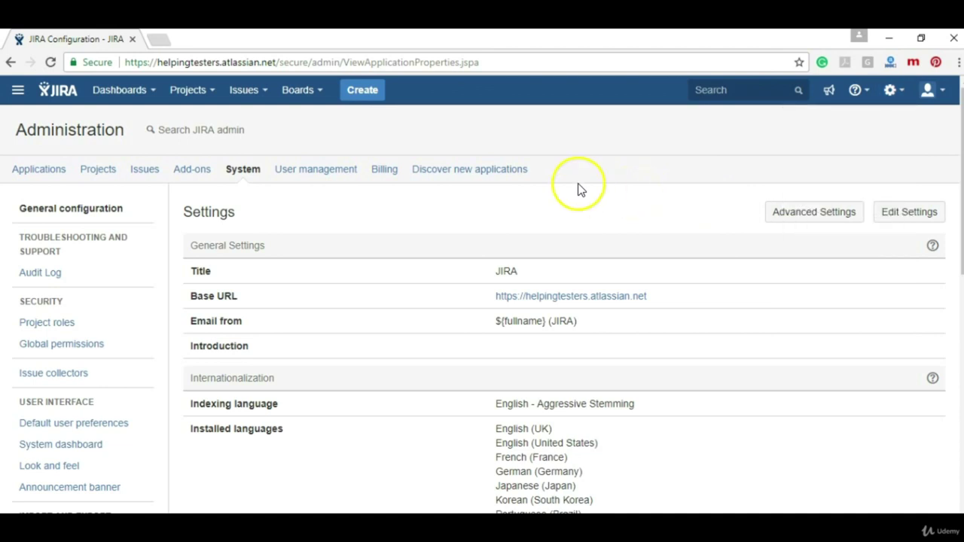
click(326, 167)
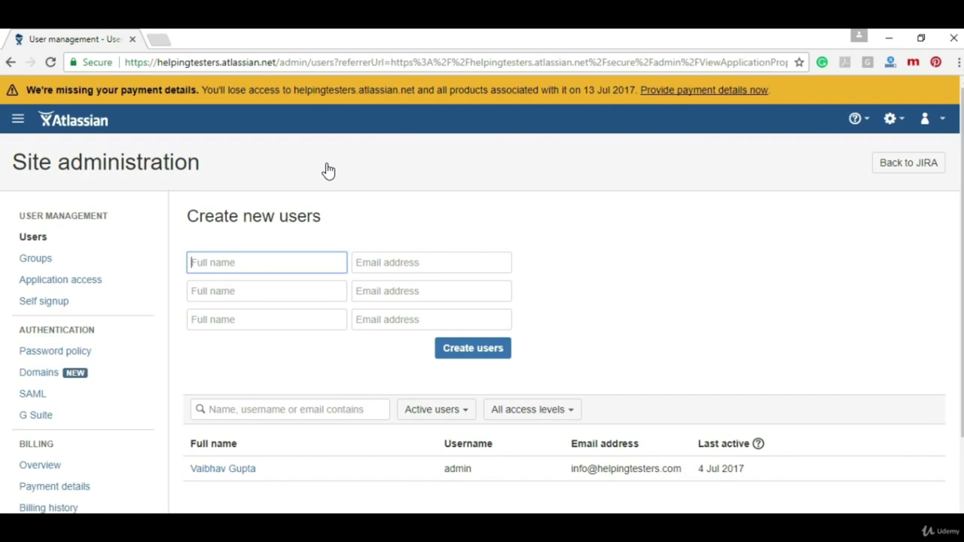
Visit the billing overview and Discover new applications, go back, then exit to My Dashboard.
click(899, 170)
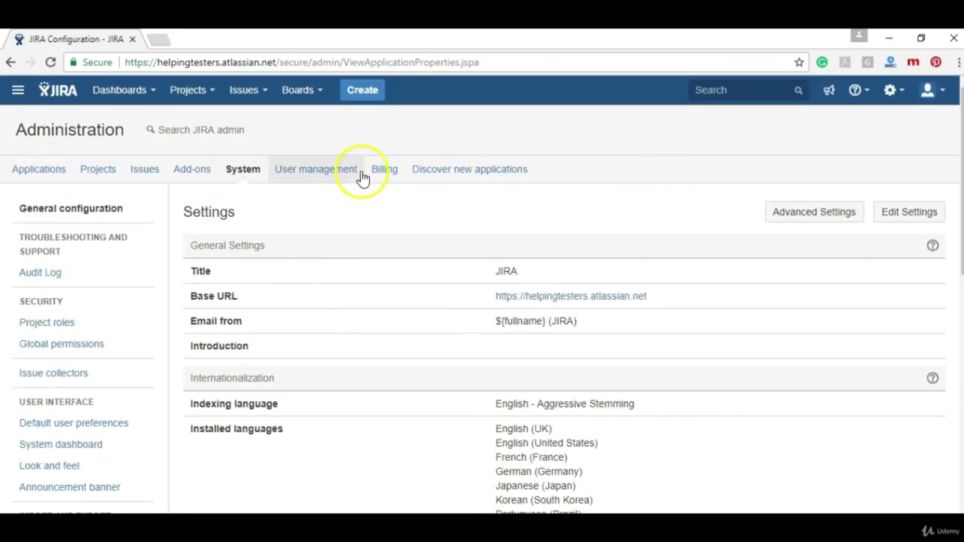
click(370, 172)
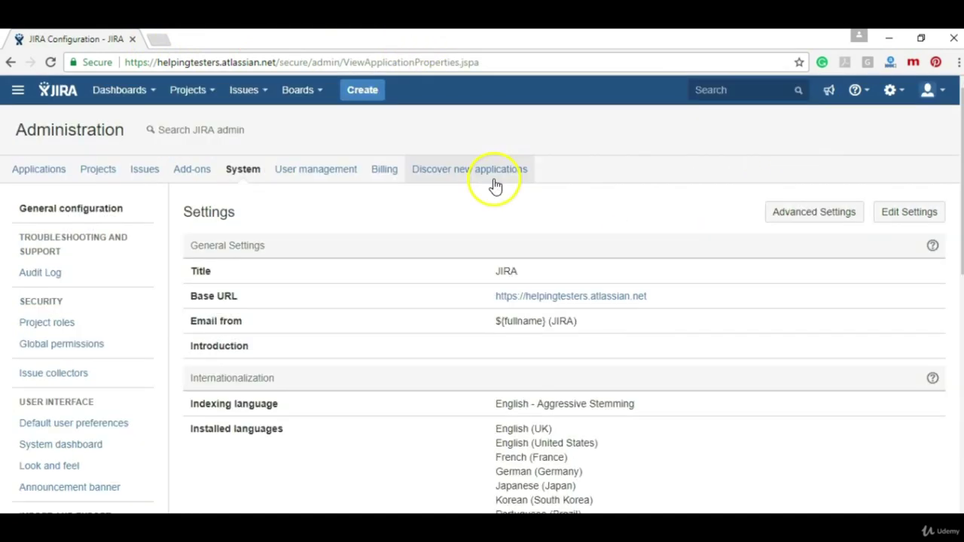
click(494, 181)
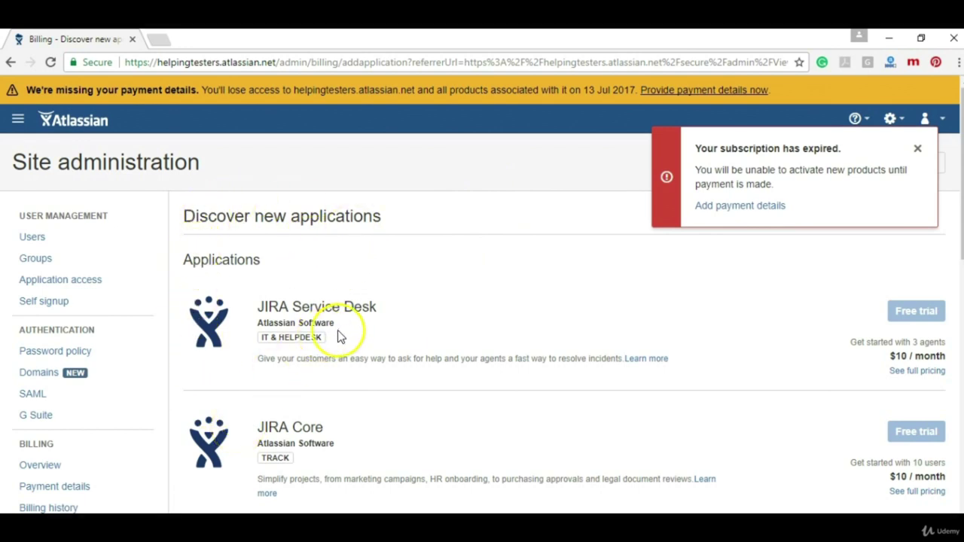
click(14, 63)
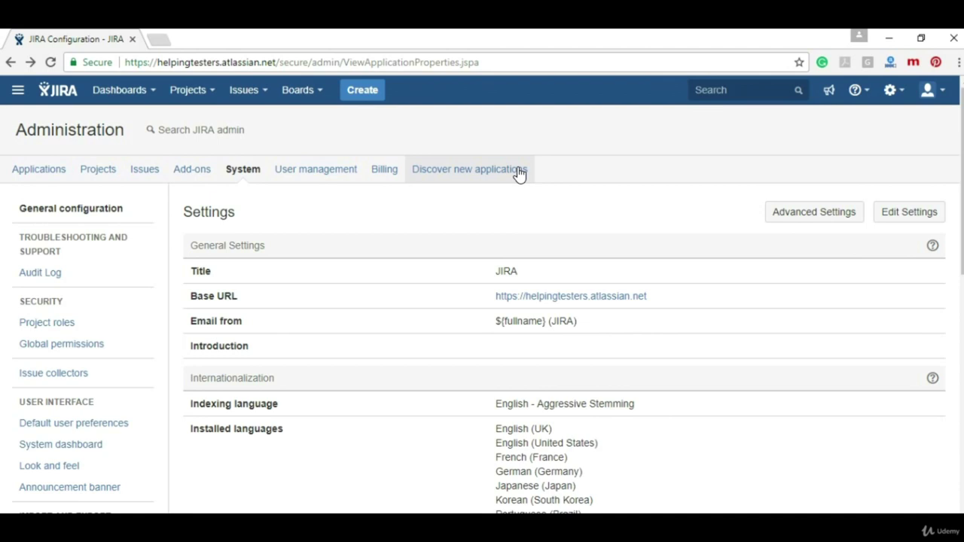
click(587, 118)
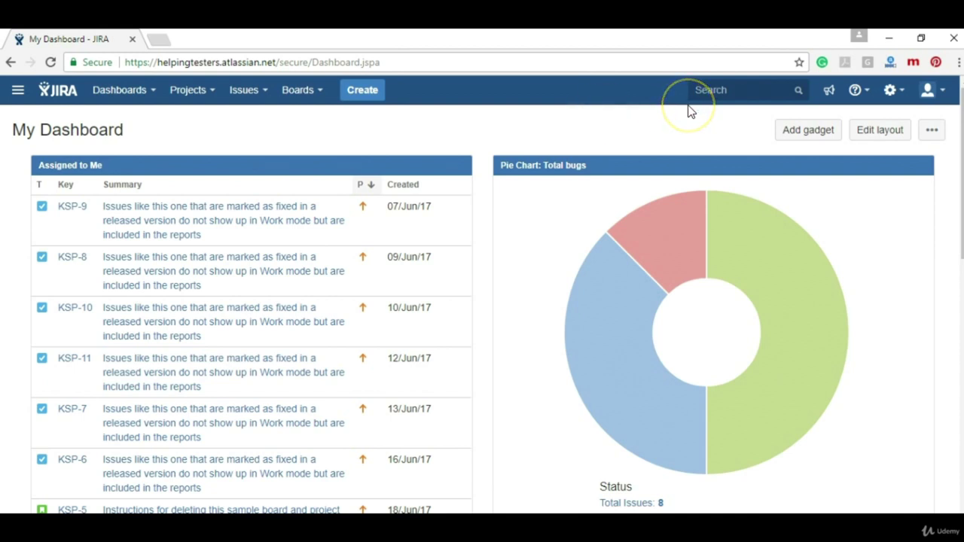
Open Site administration user management and highlight the existing admin user's username.
click(890, 93)
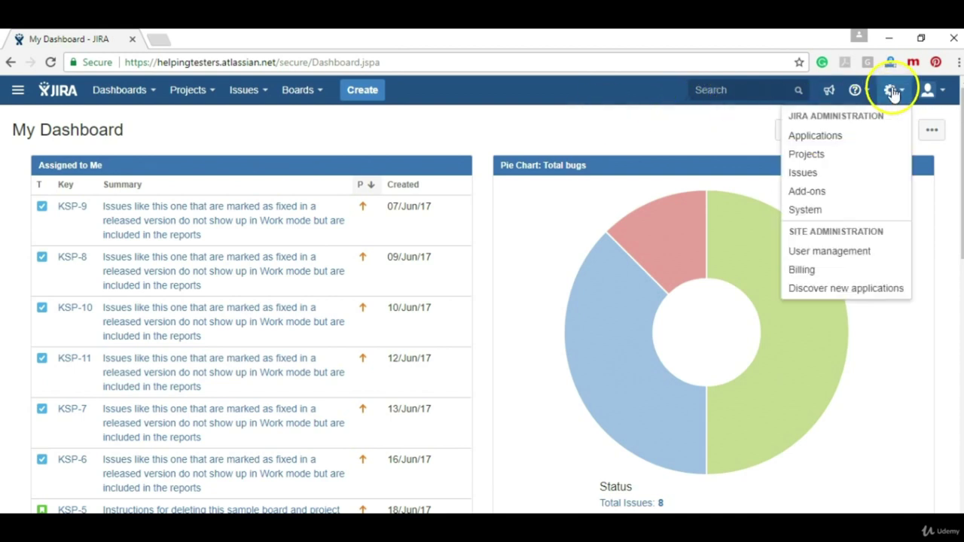
click(834, 255)
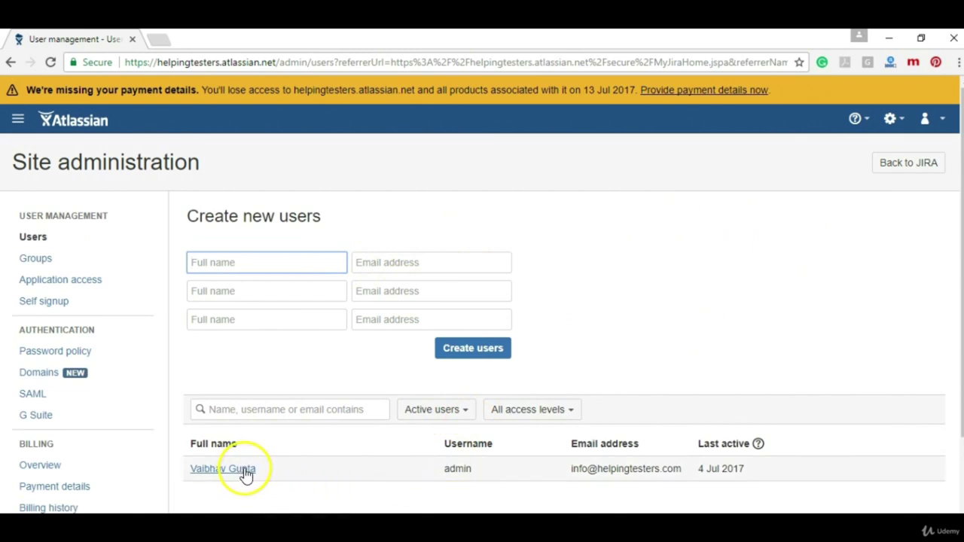
double_click(467, 469)
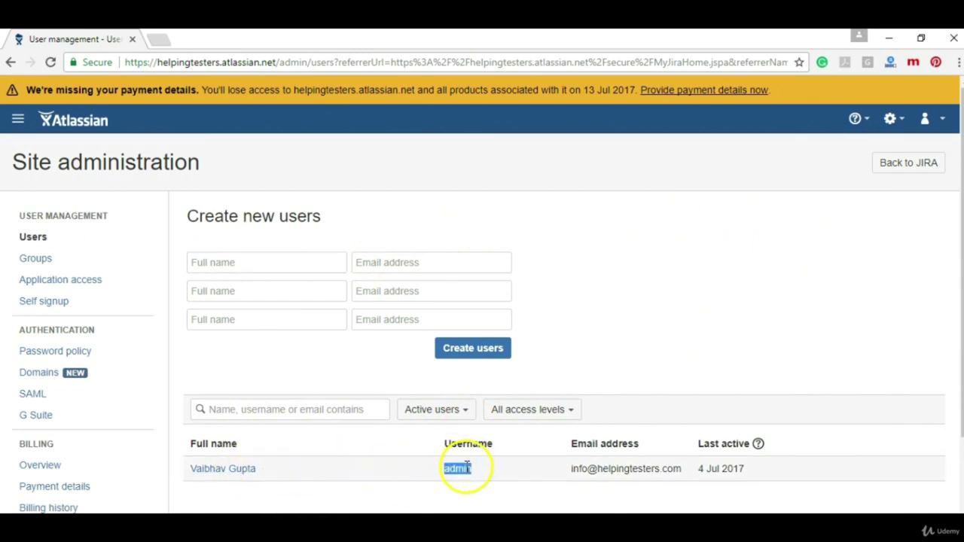
Highlight the existing user's e-mail address, last active date and e-mail domain in the Users list.
triple_click(622, 466)
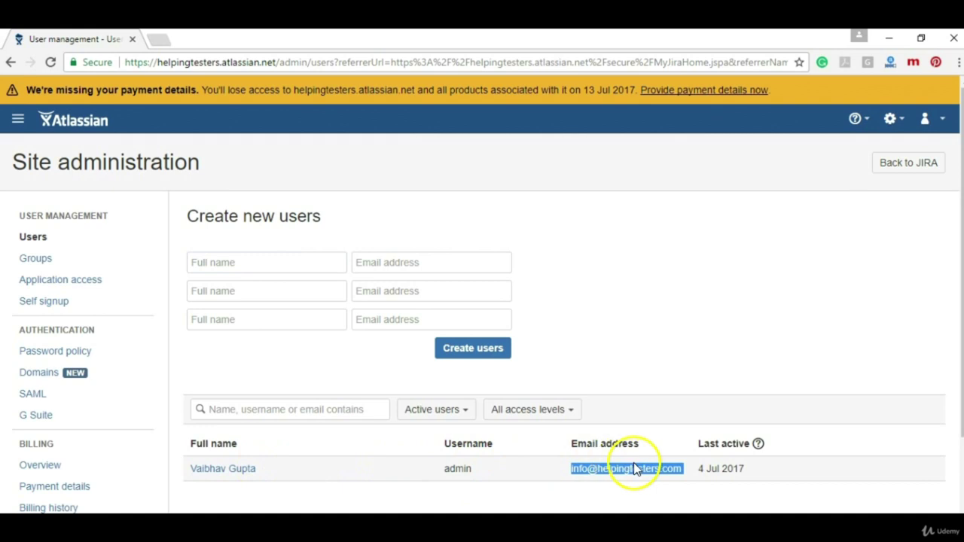
double_click(724, 468)
triple_click(723, 467)
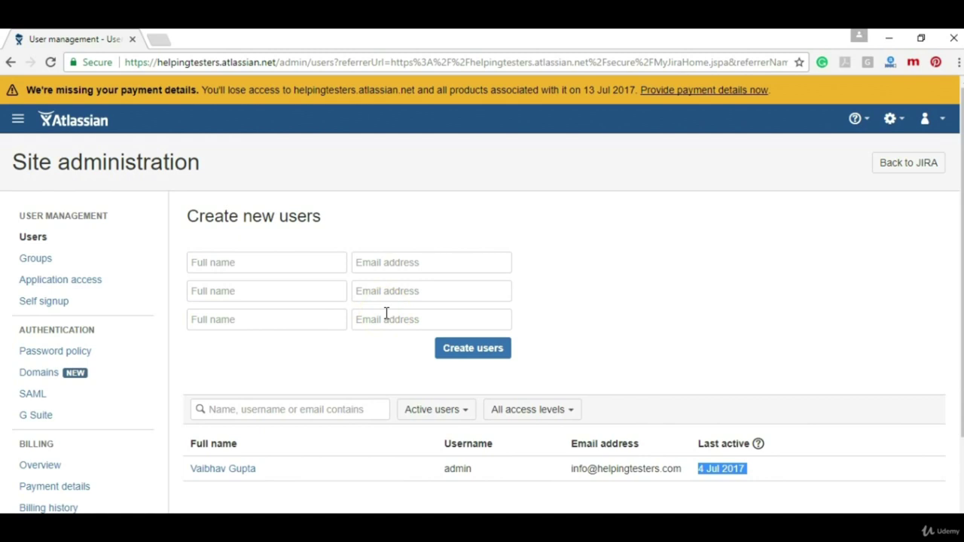
click(586, 465)
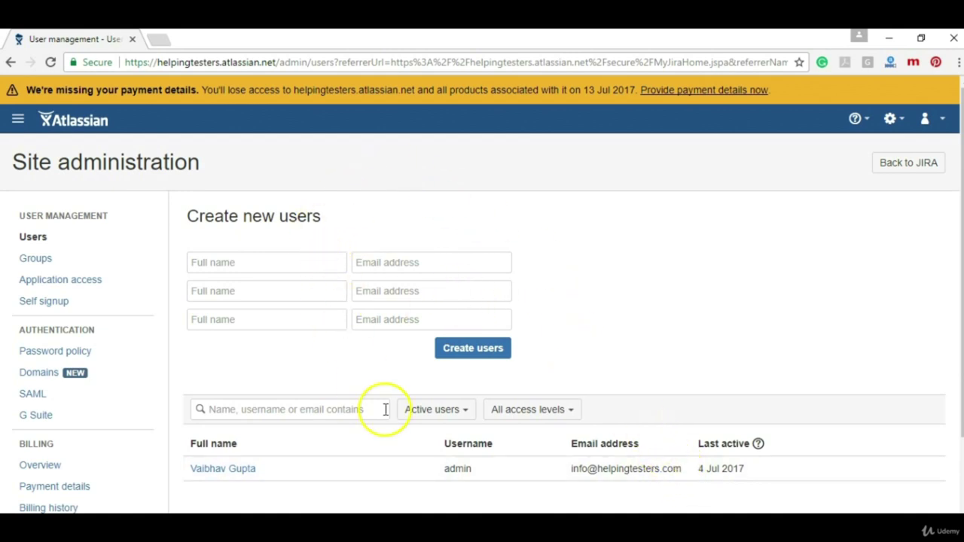
double_click(624, 465)
Create the user Developer with its e-mail address.
click(217, 261)
text(Developer)
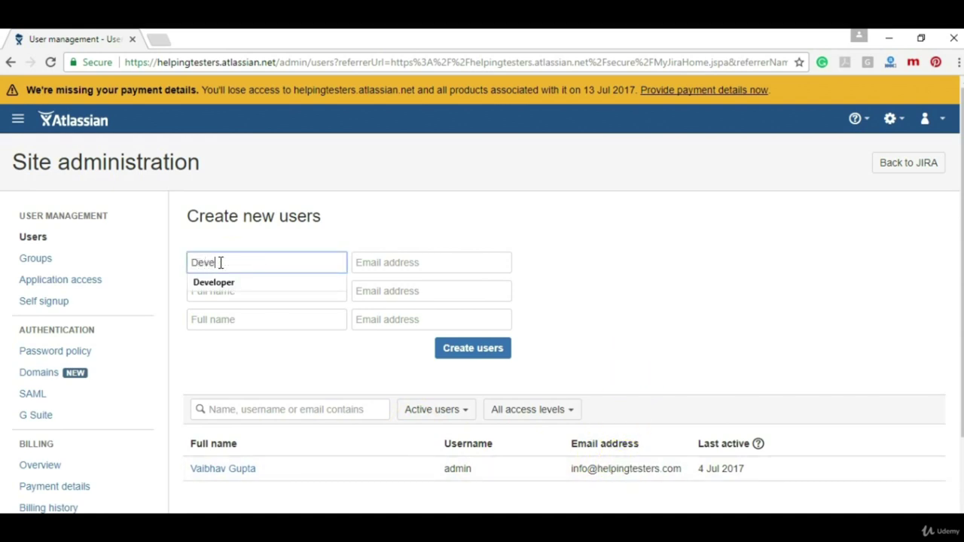
click(296, 236)
click(216, 260)
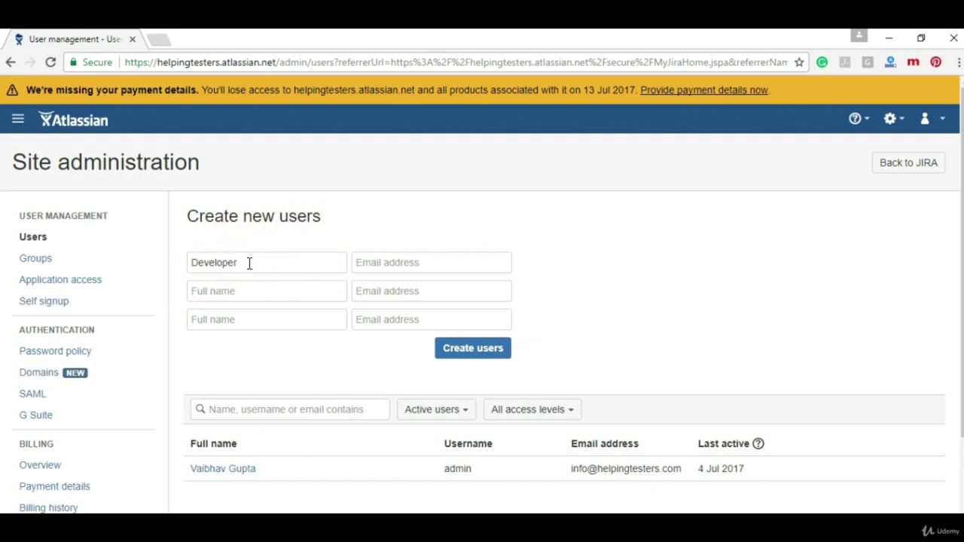
click(438, 263)
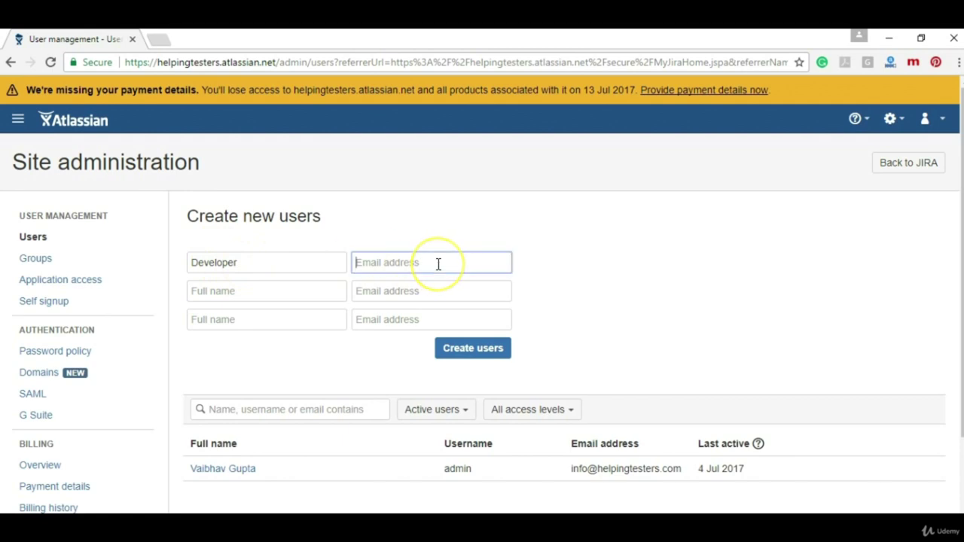
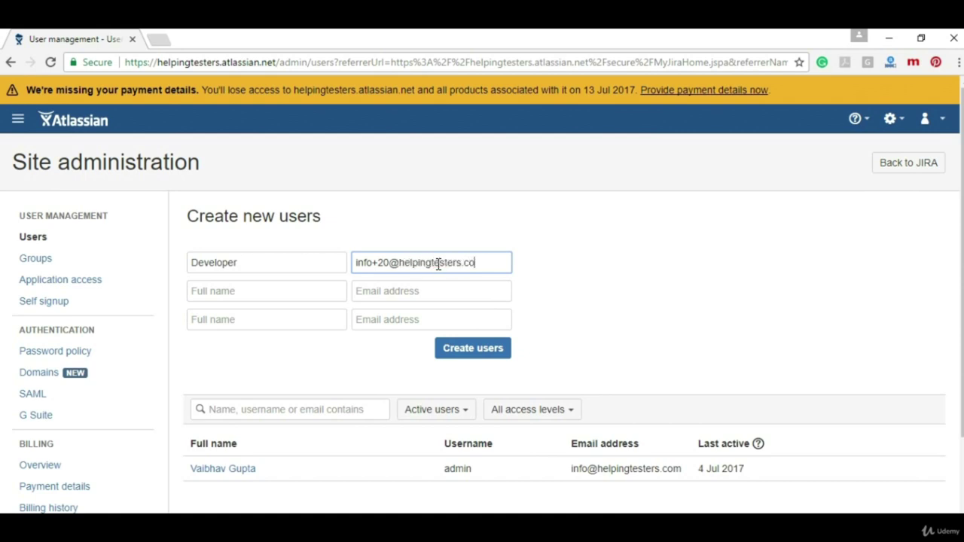
click(490, 351)
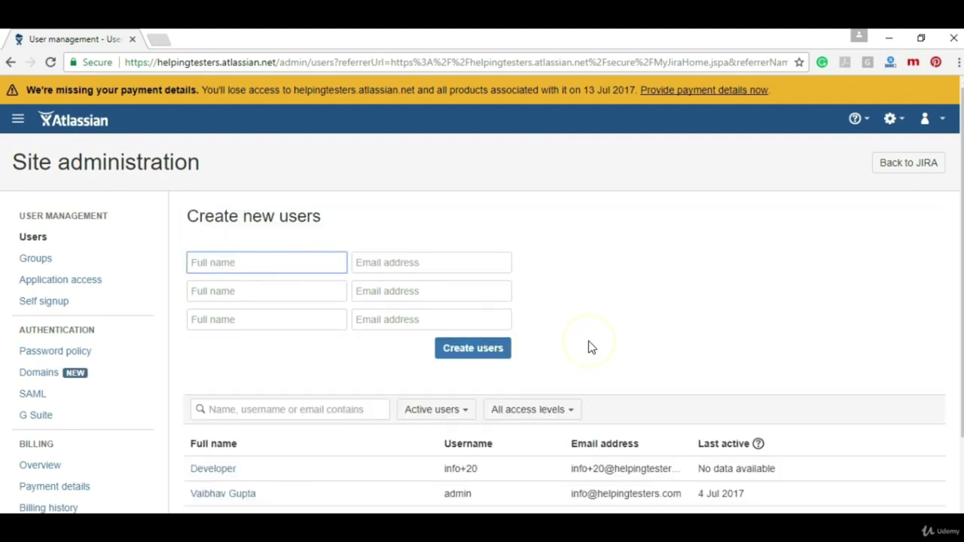
Create the user Testers with its own e-mail address.
click(241, 260)
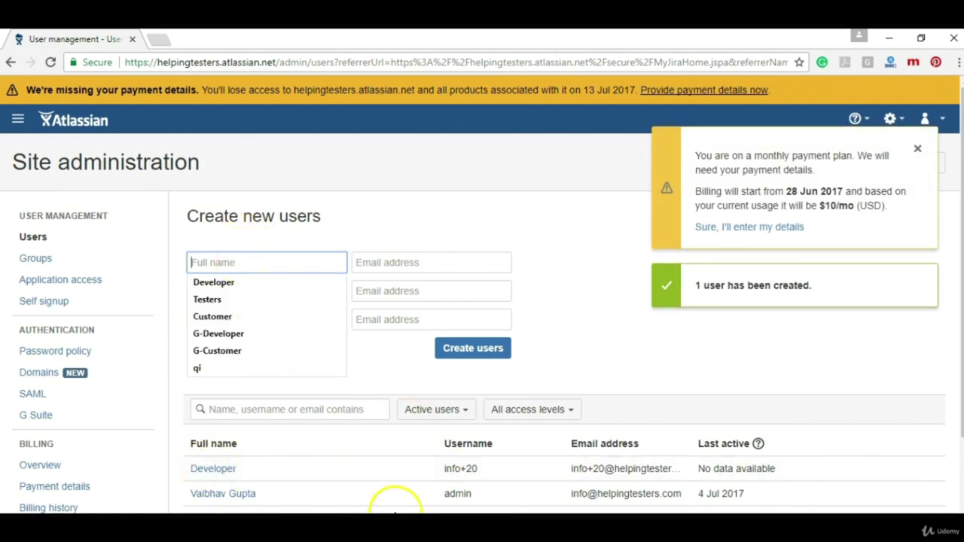
click(242, 301)
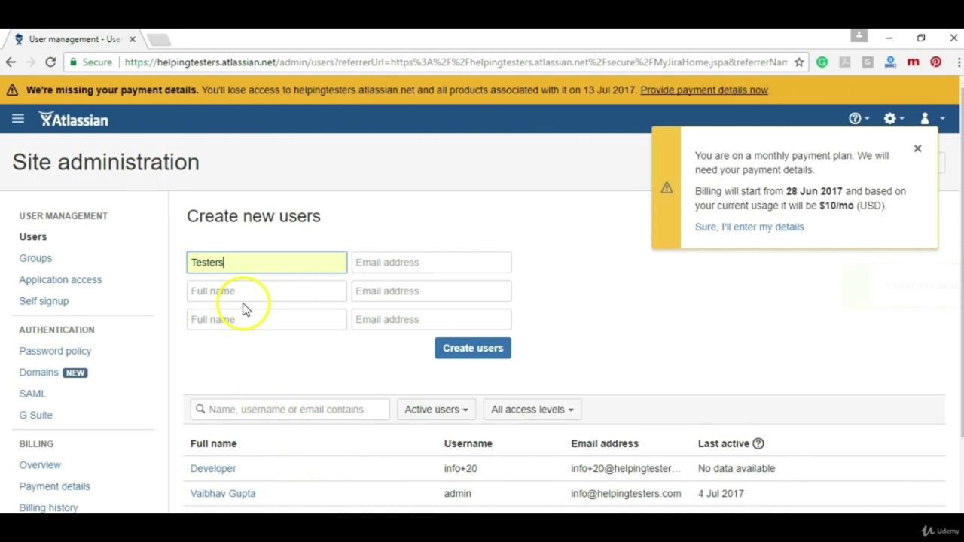
click(405, 264)
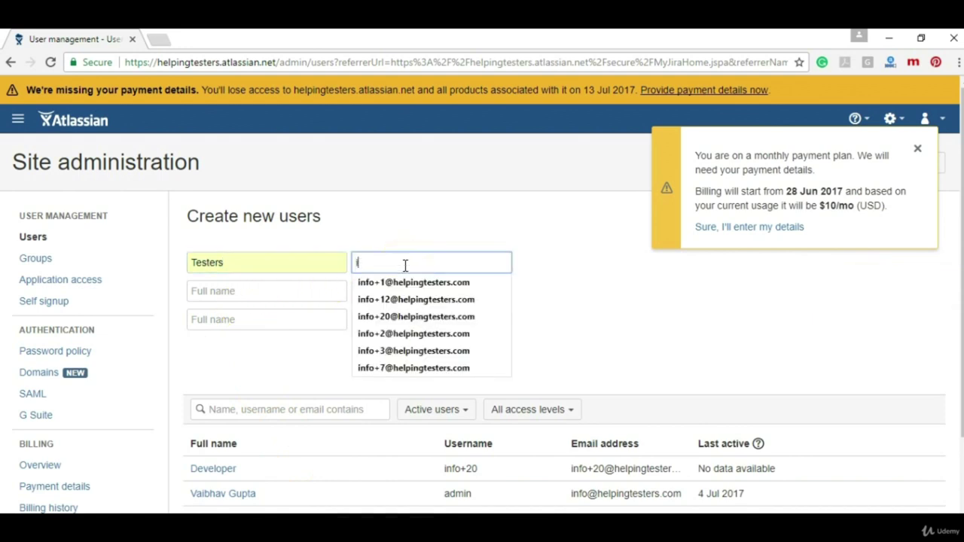
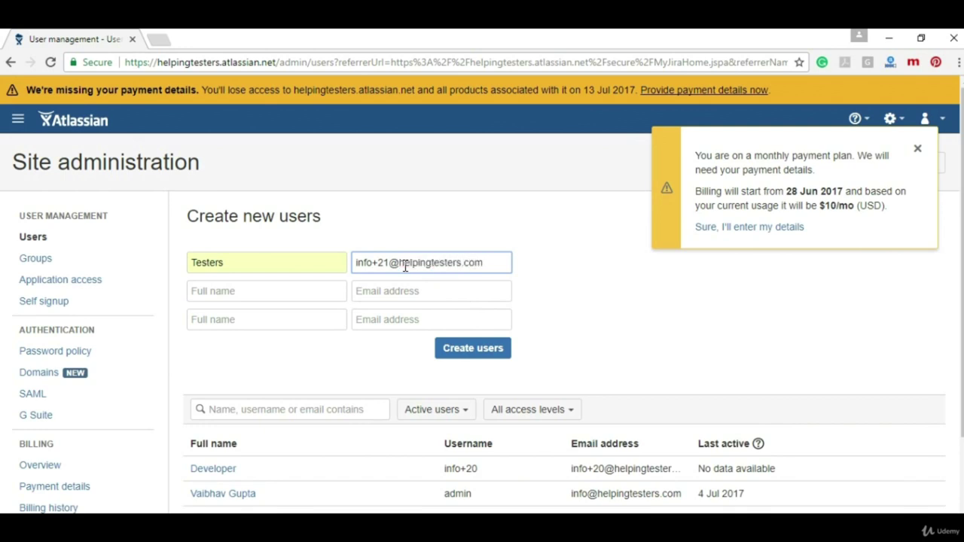
click(449, 352)
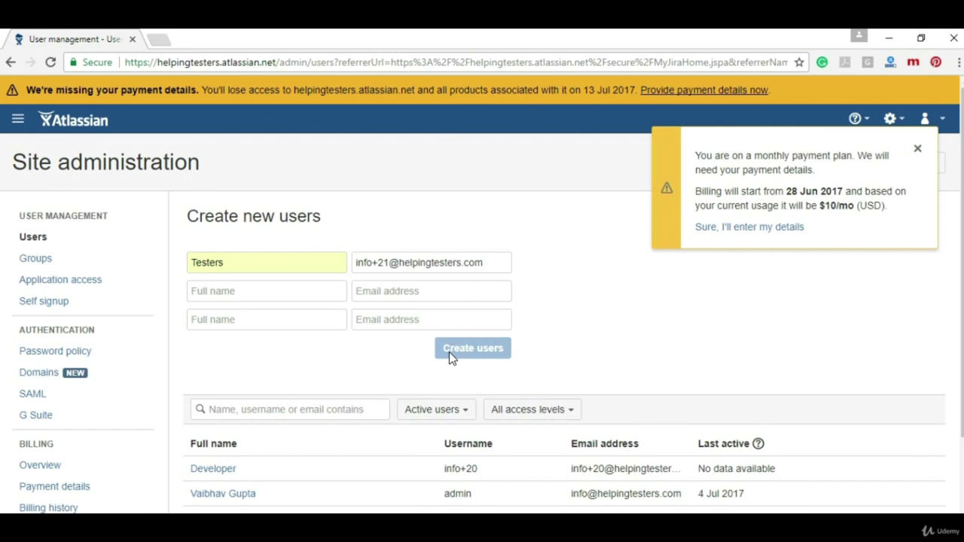
Create the user Customer with its e-mail address and dismiss the payment plan notice.
click(268, 321)
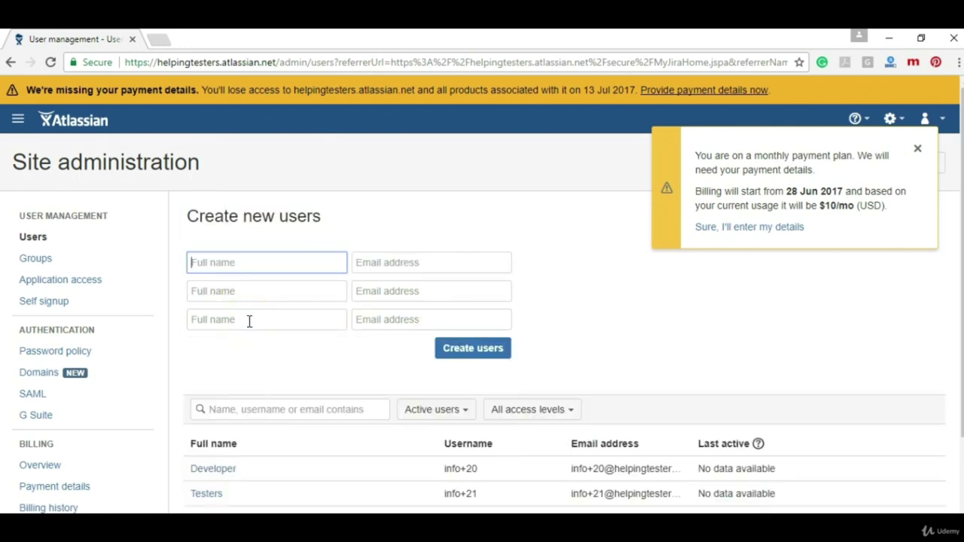
text(Customer)
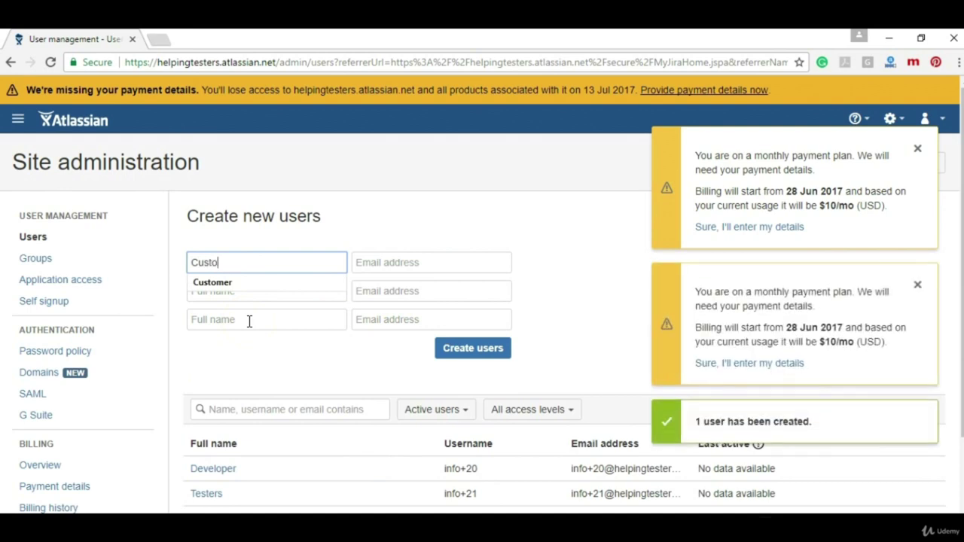
key(Tab)
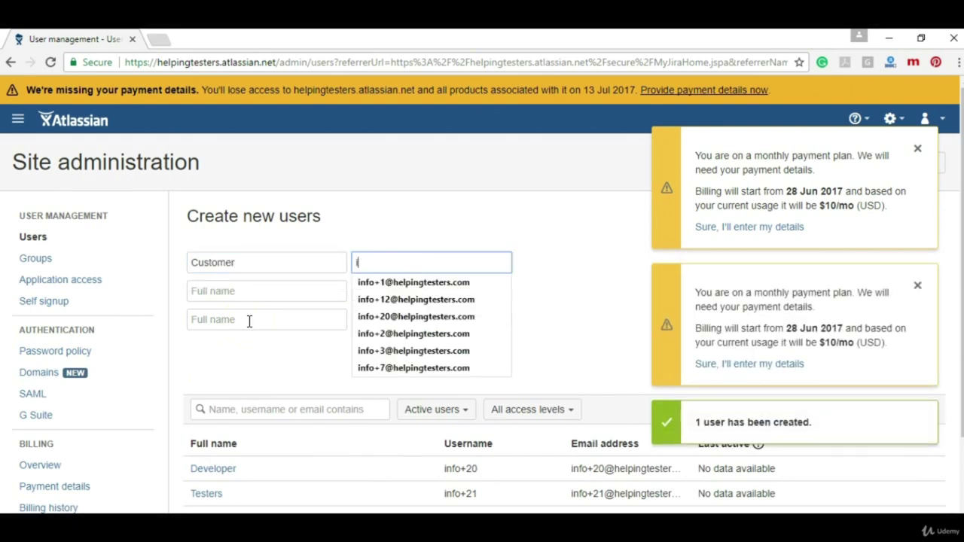
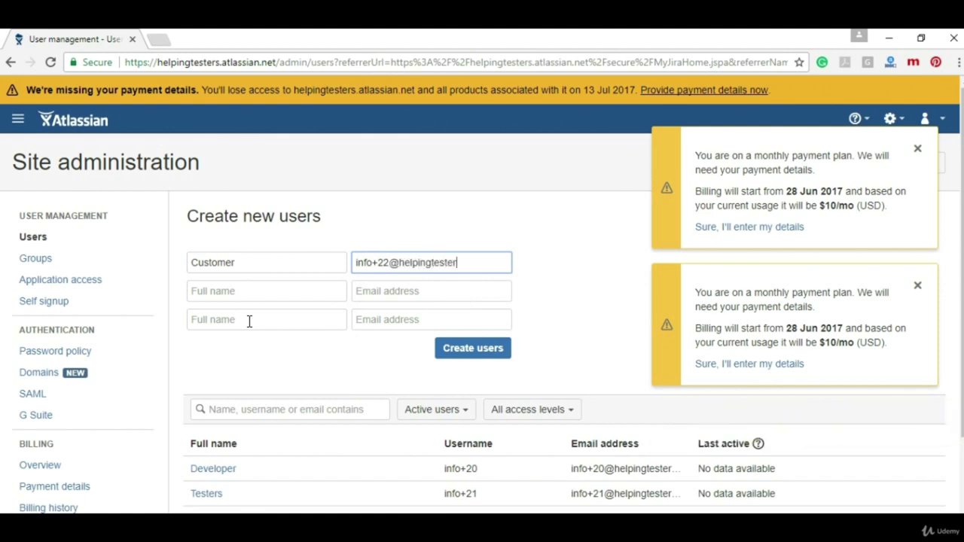
click(452, 350)
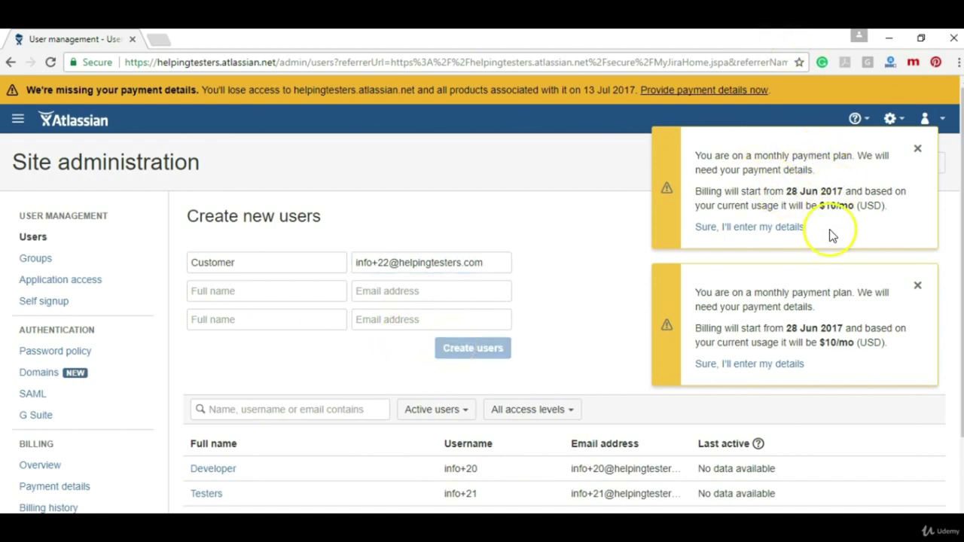
click(919, 150)
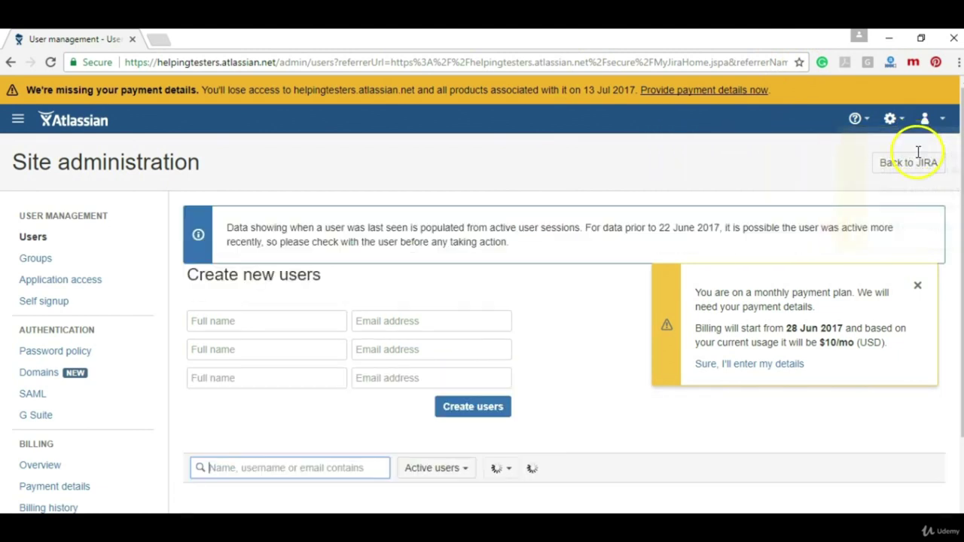
click(918, 150)
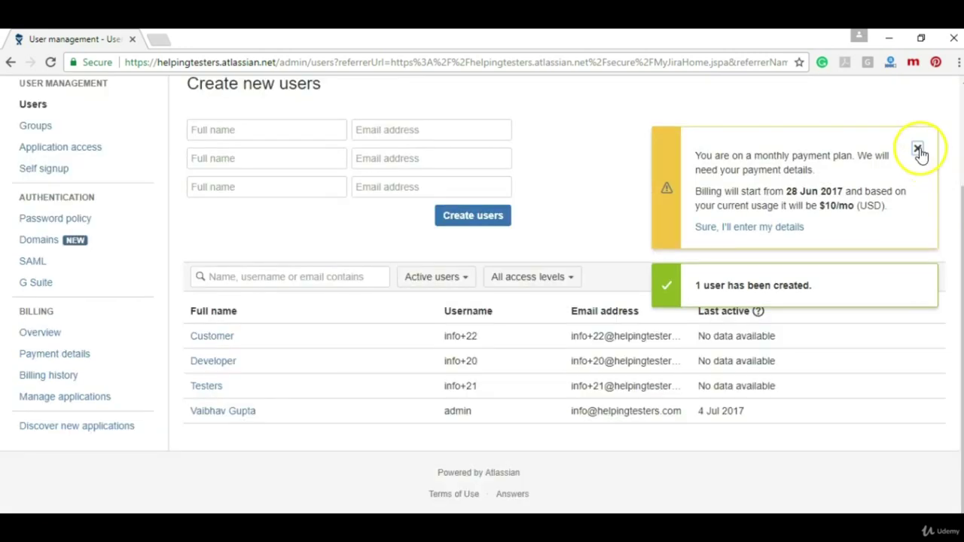
click(918, 150)
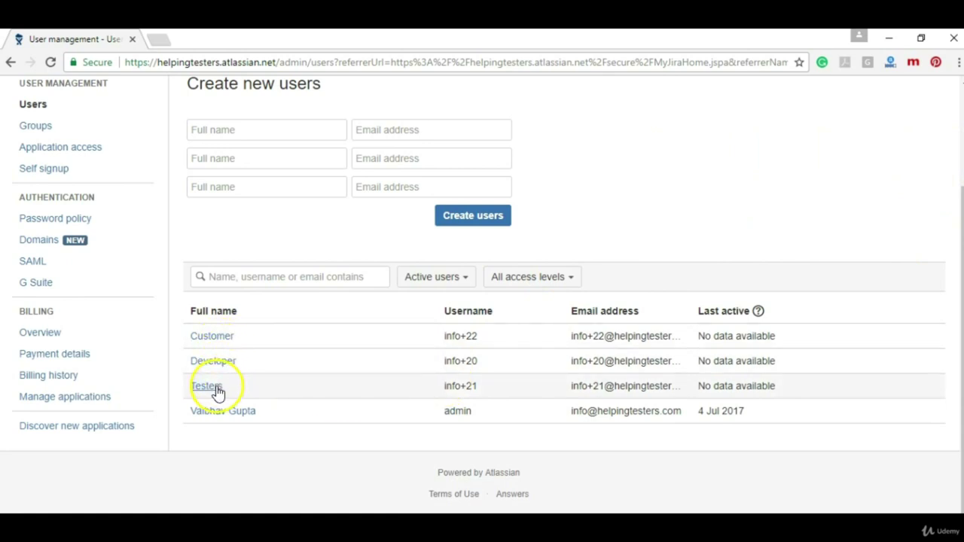
click(199, 344)
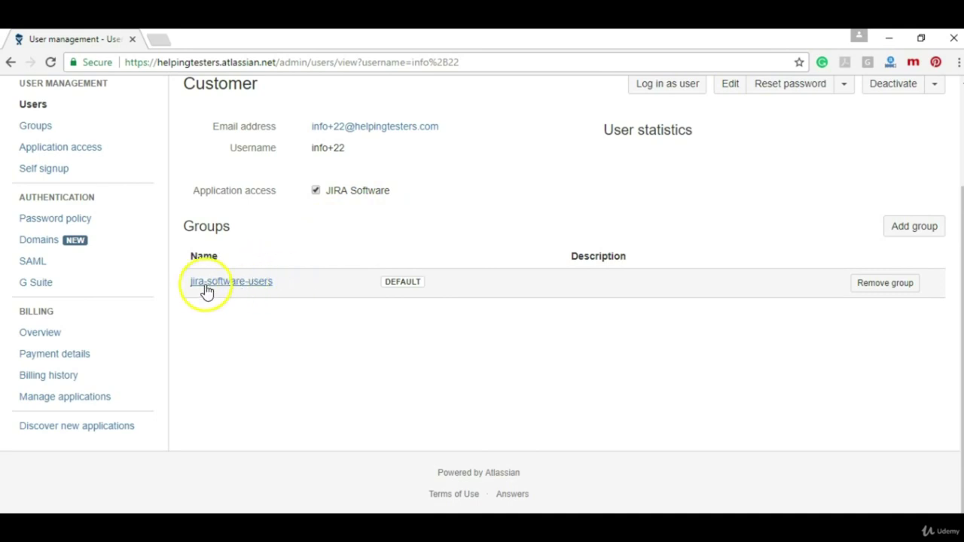
scroll(839, 207, up, 1)
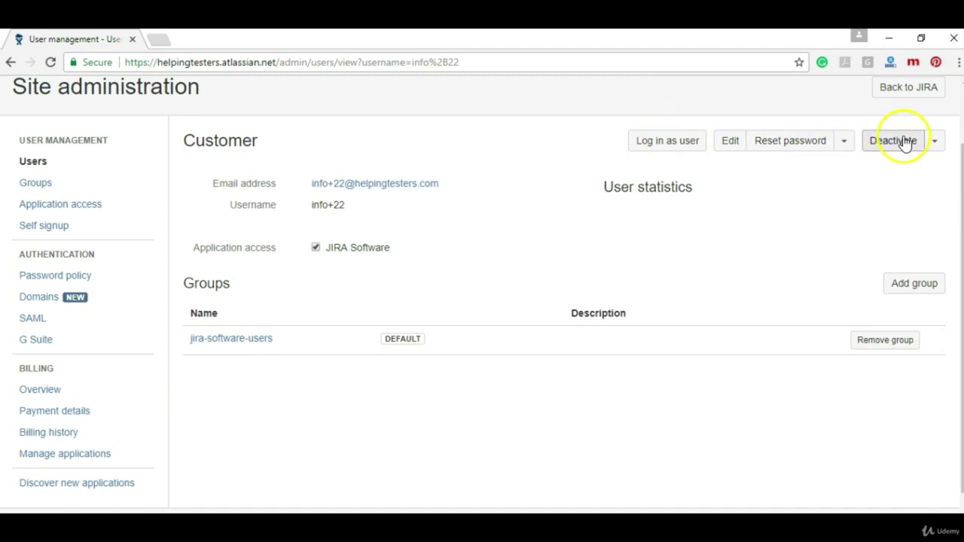
click(941, 143)
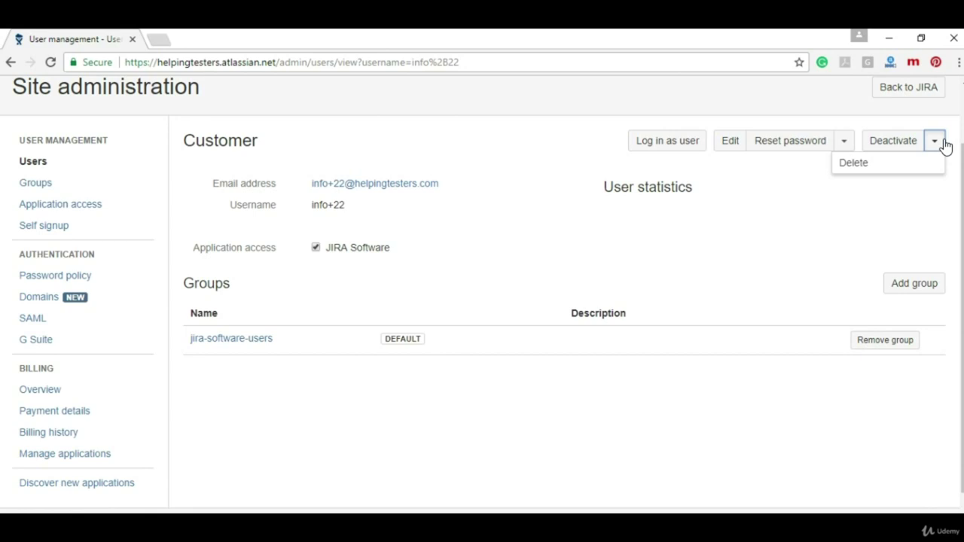
Temporarily sign in as the Customer user, then switch back to the admin account.
click(816, 202)
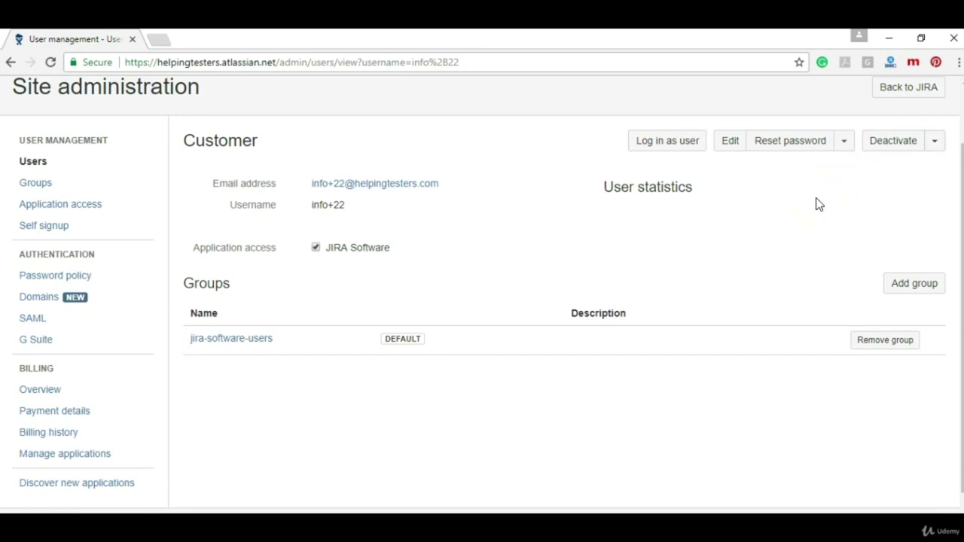
click(670, 164)
click(669, 146)
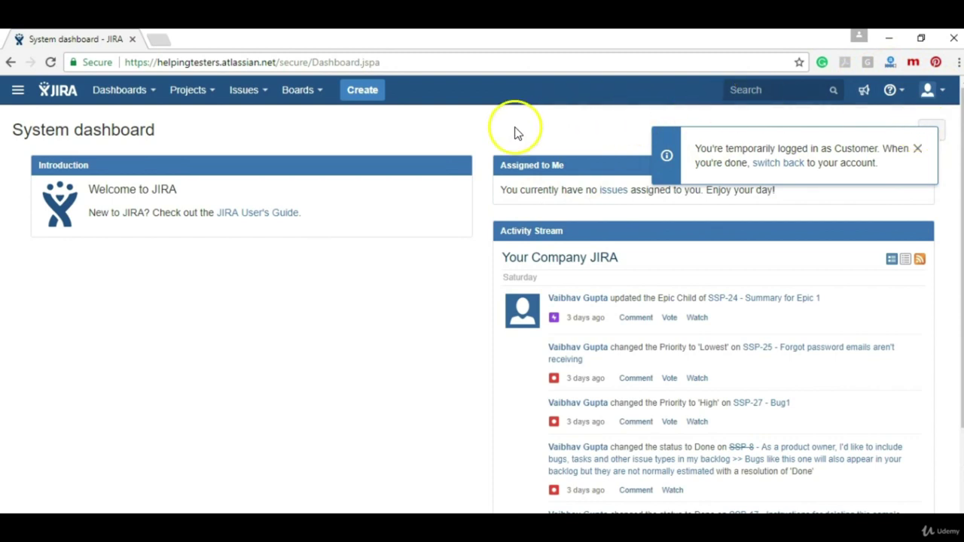
click(776, 166)
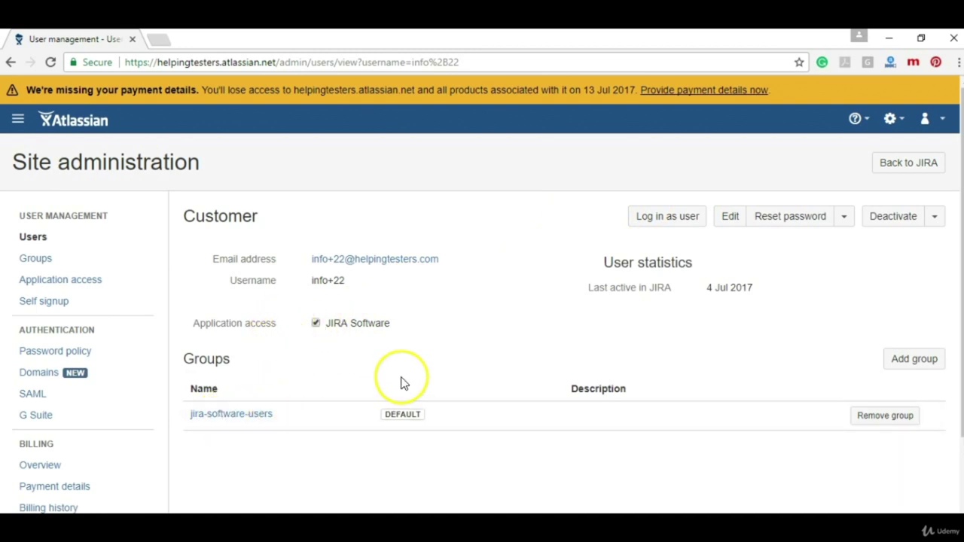
Remove Customer from jira-software-users and sign in as Customer to check the reduced access.
click(887, 417)
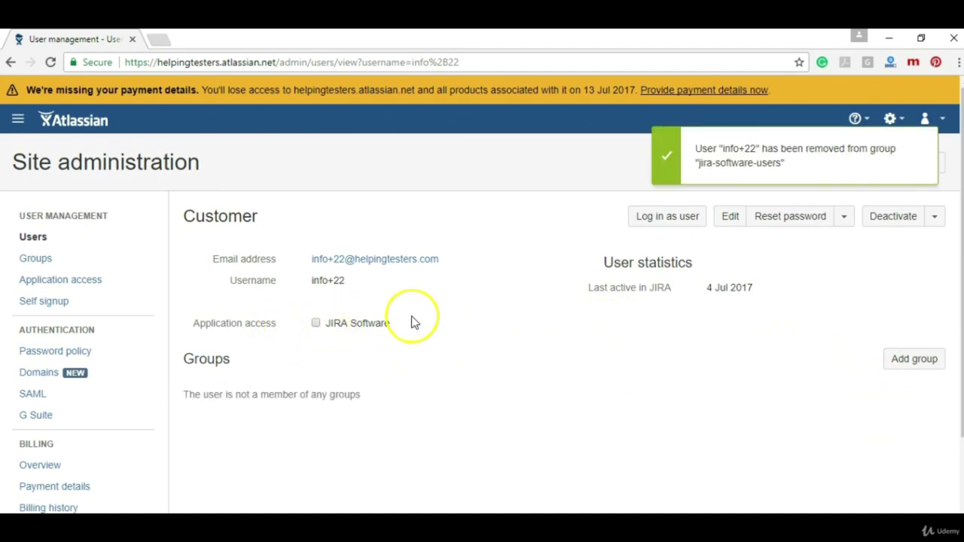
click(686, 222)
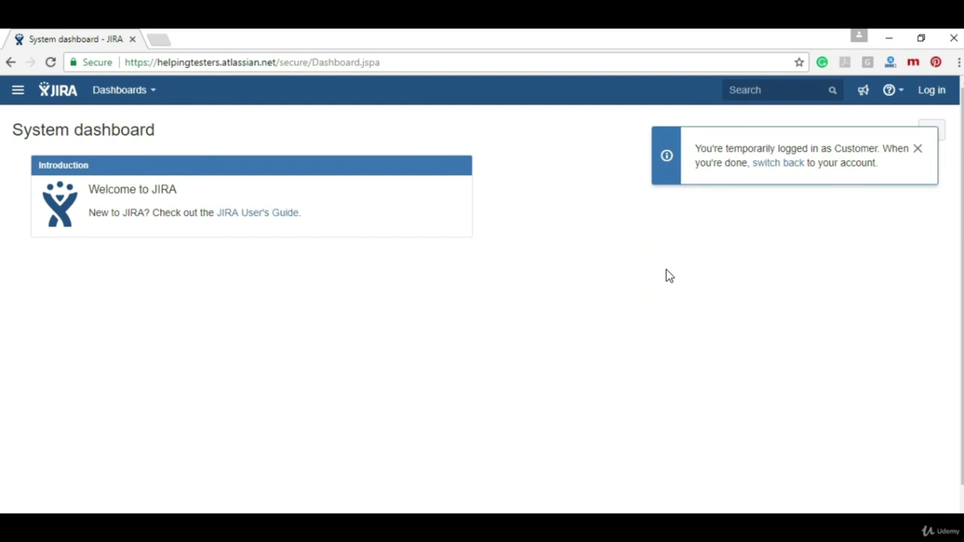
Restore Customer's JIRA Software access, verify it as Customer, and return to the admin's My Dashboard.
click(780, 164)
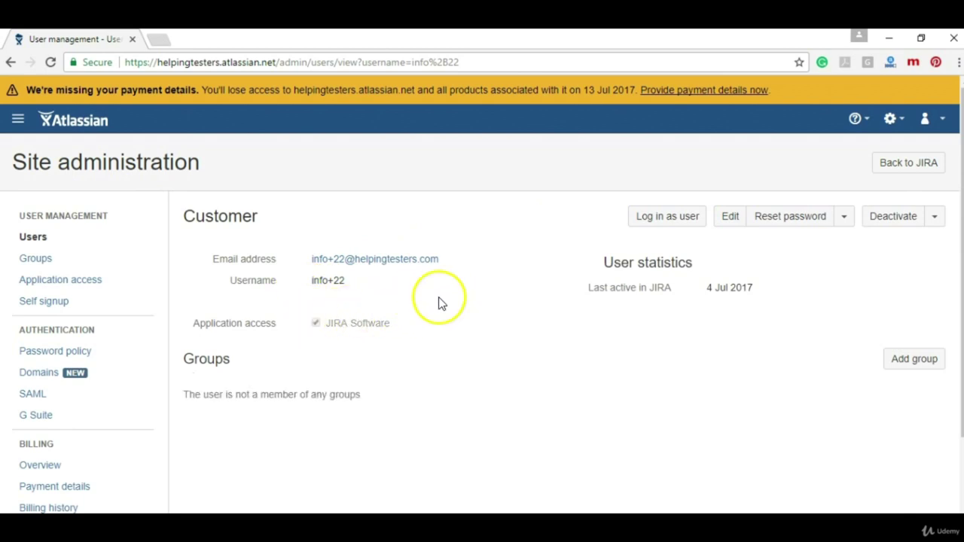
click(401, 62)
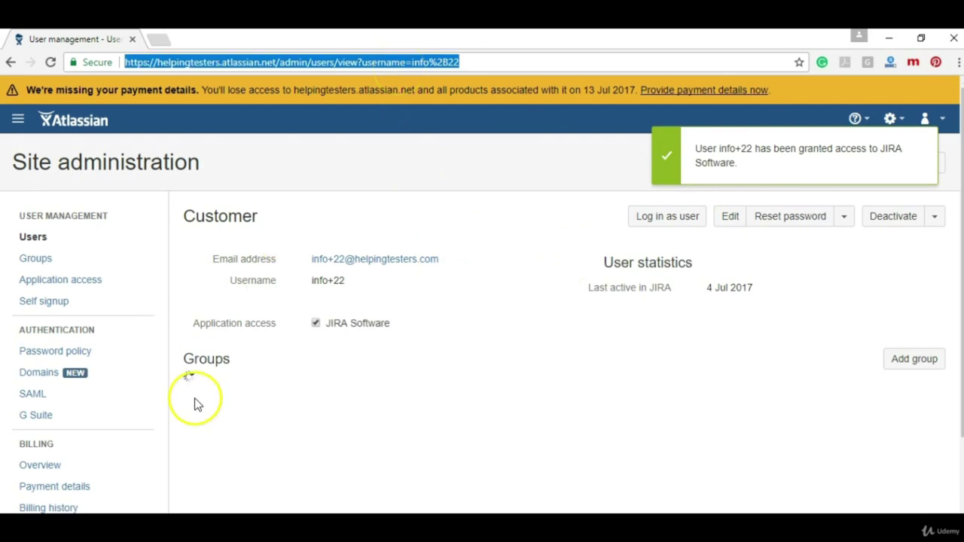
click(493, 359)
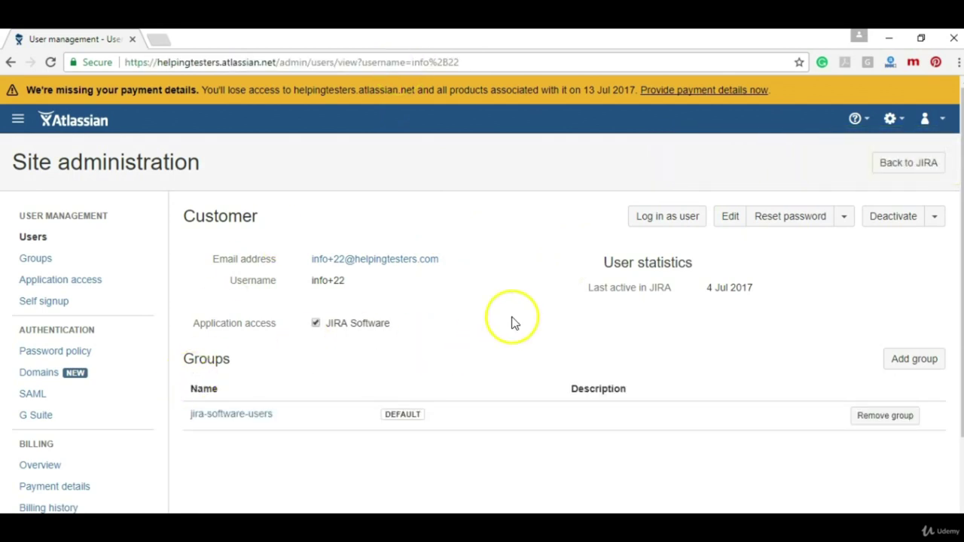
click(666, 219)
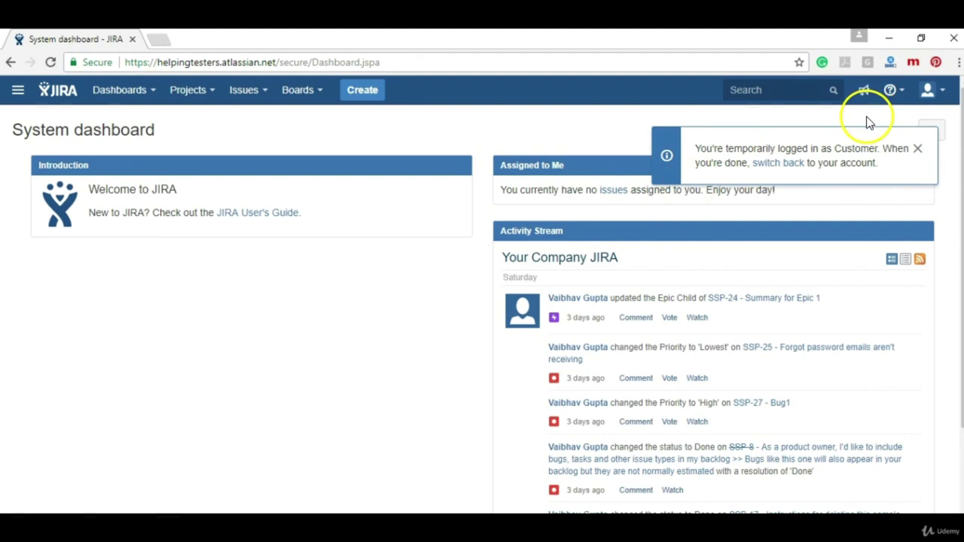
click(796, 164)
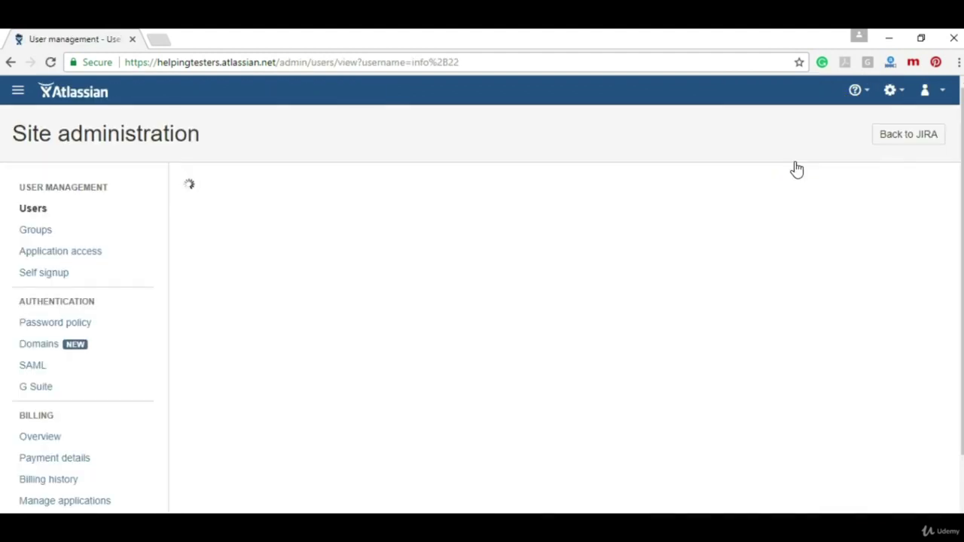
click(912, 163)
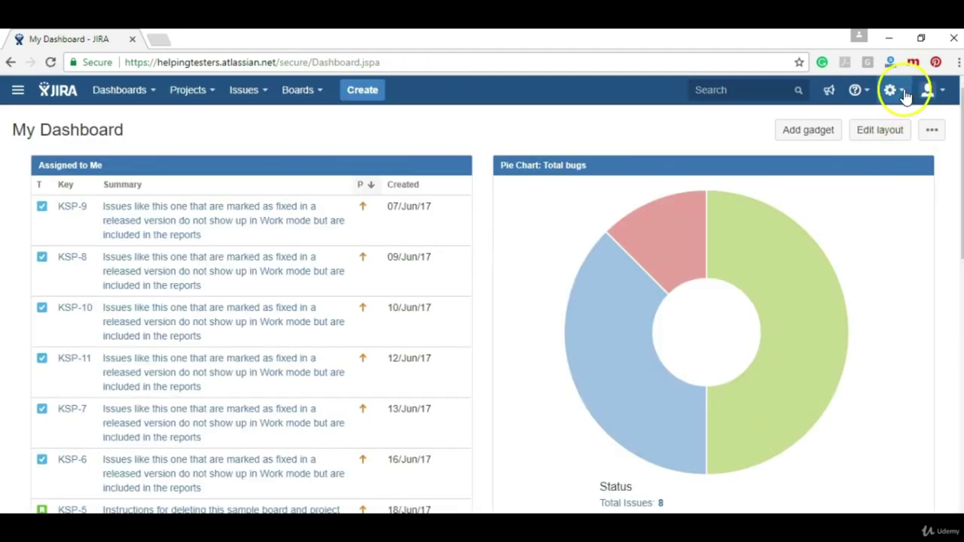
click(894, 90)
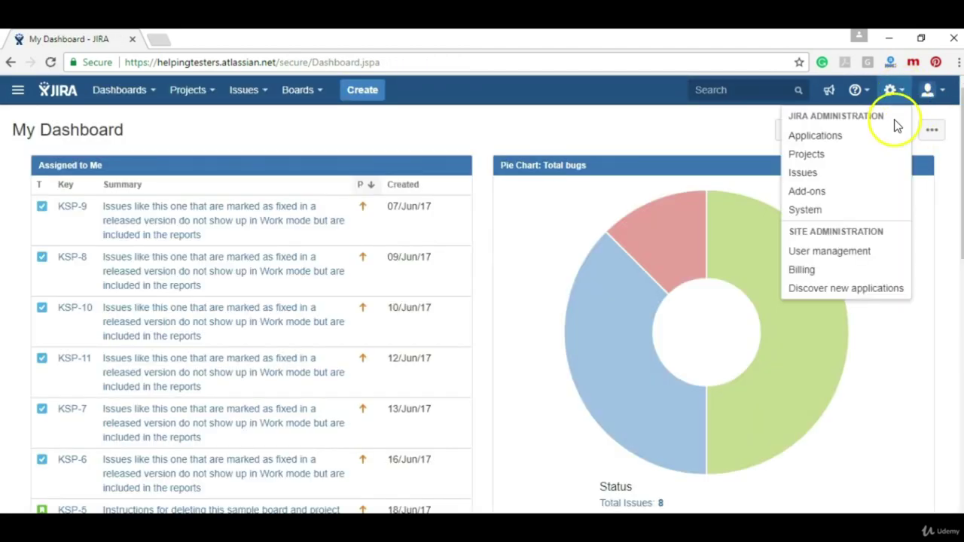
Open site user management and scroll to the users table showing Customer, Developer and Testers.
click(871, 253)
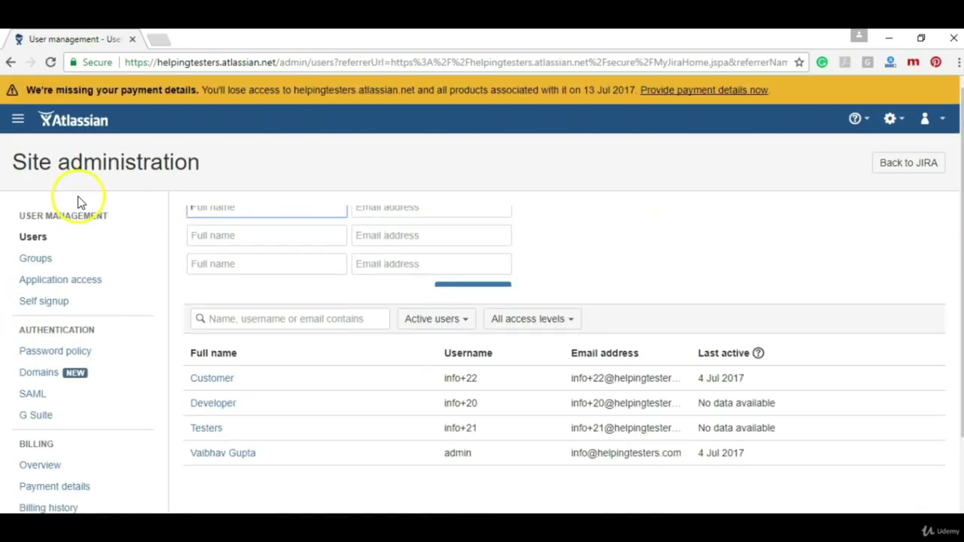
scroll(634, 330, down, 2)
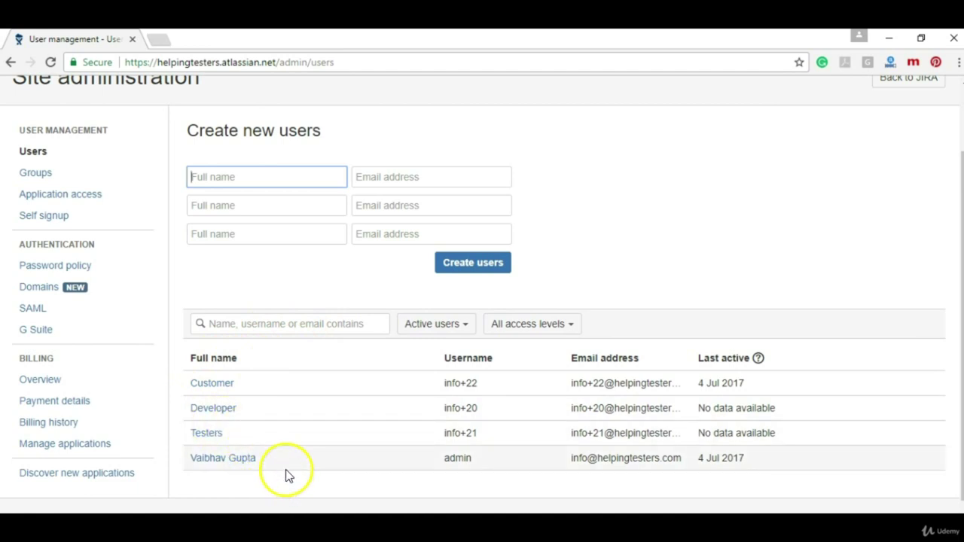
Leave the Users list and open the Groups page from the sidebar.
click(350, 260)
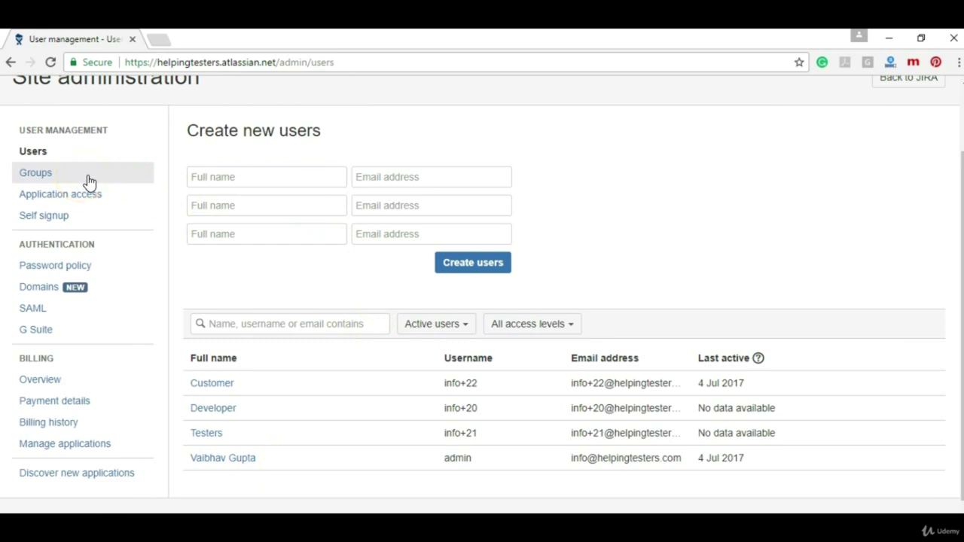
click(253, 284)
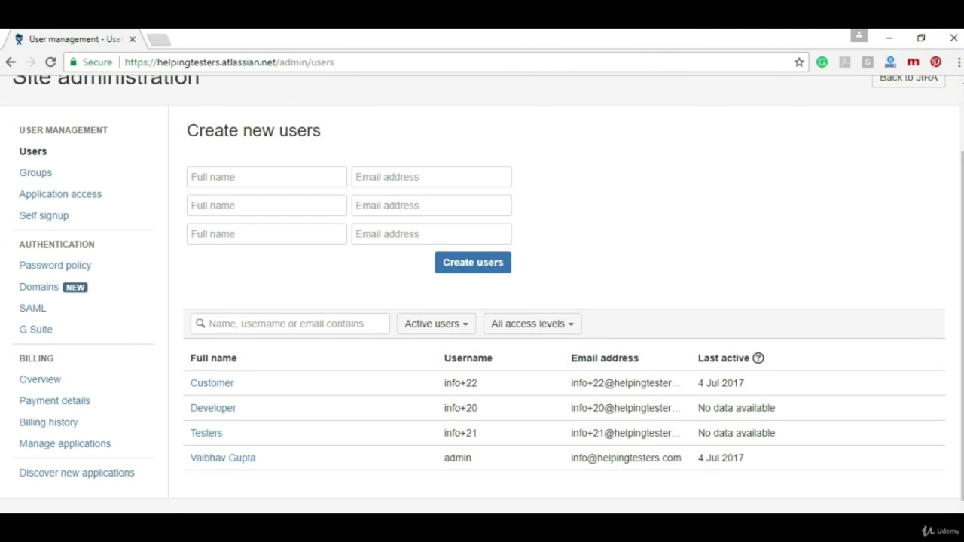
scroll(889, 98, up, 2)
click(891, 118)
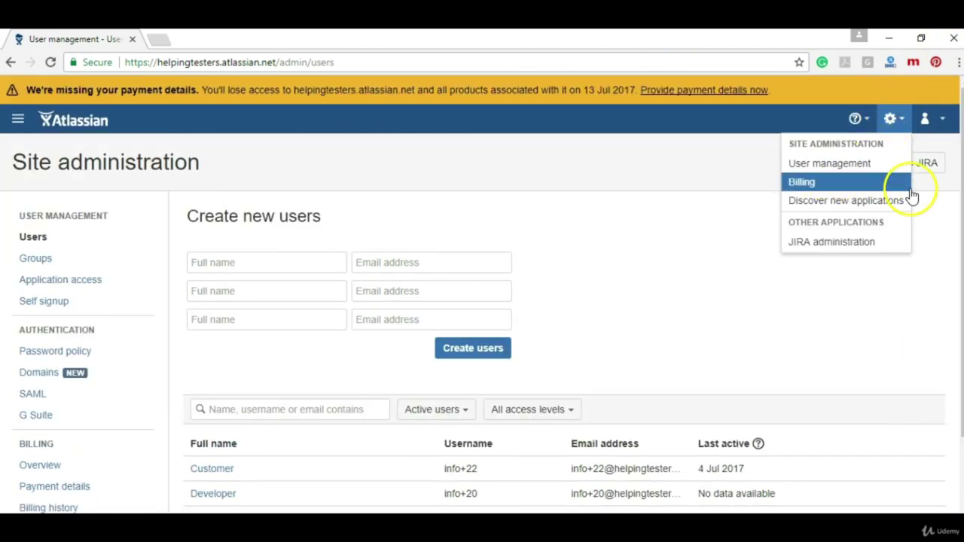
click(532, 244)
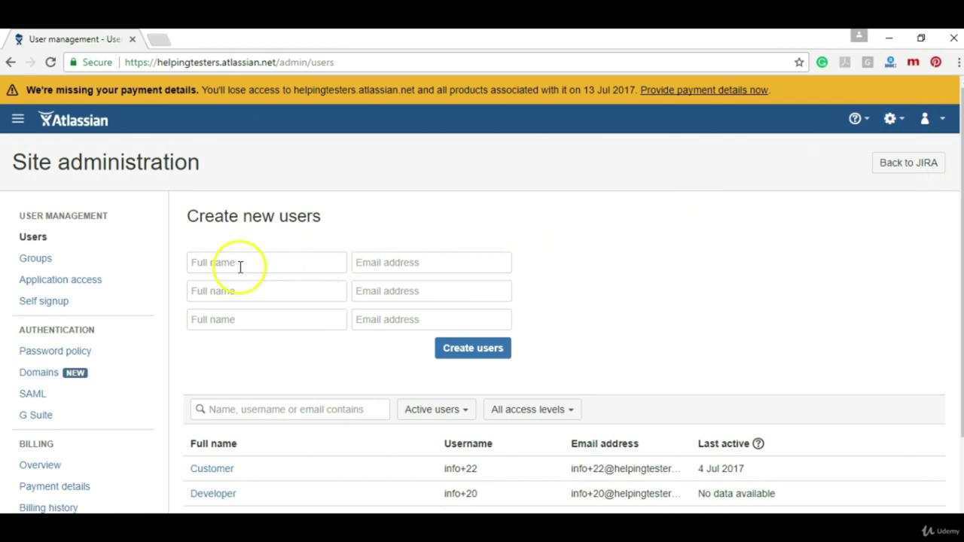
click(31, 263)
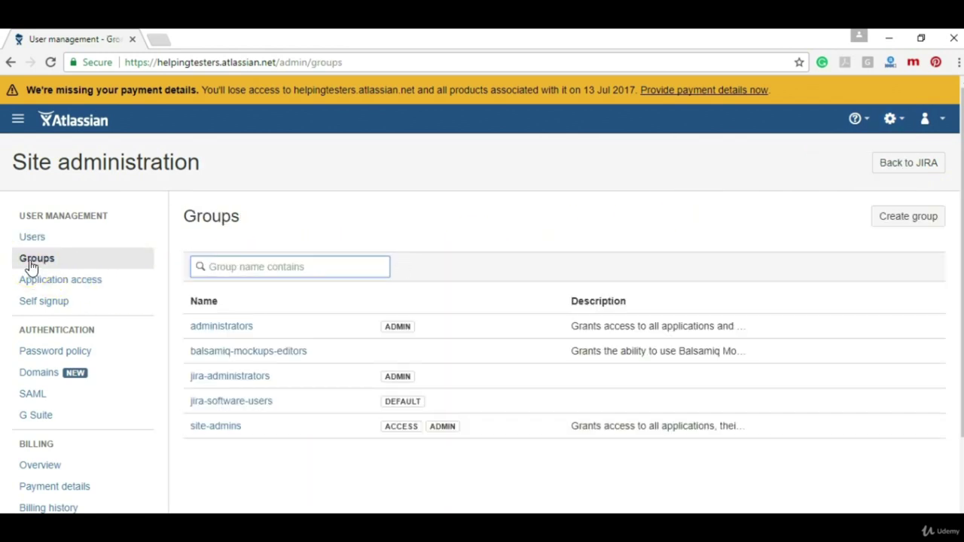
click(417, 225)
scroll(422, 229, down, 1)
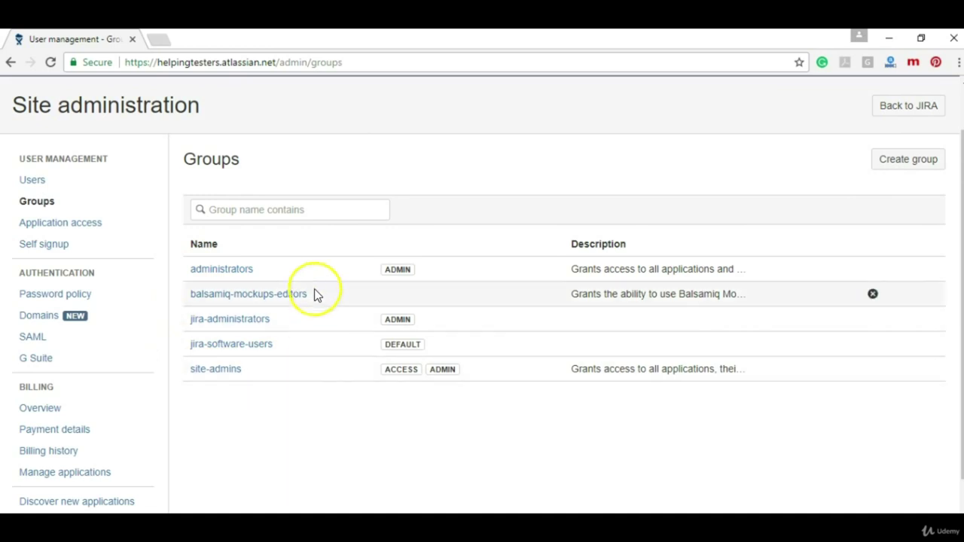
triple_click(274, 347)
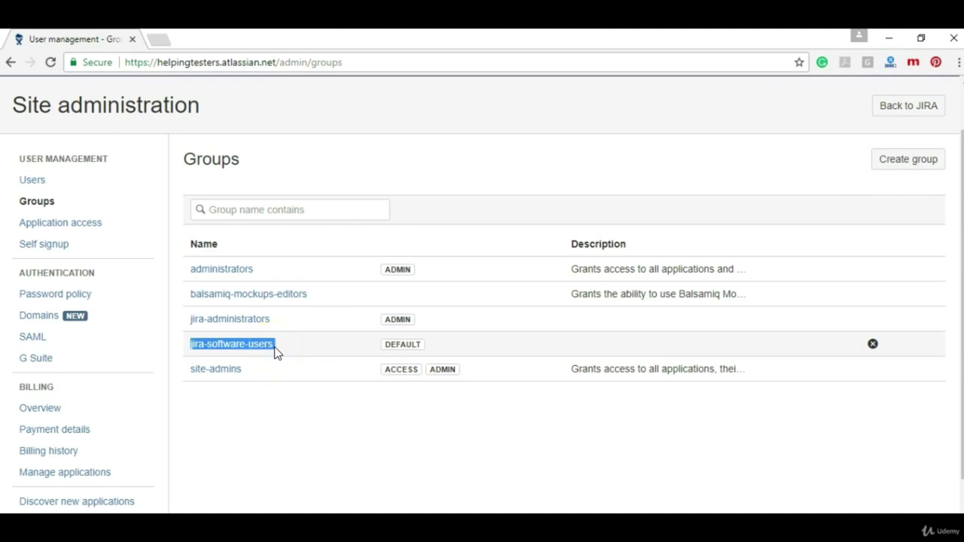
click(284, 270)
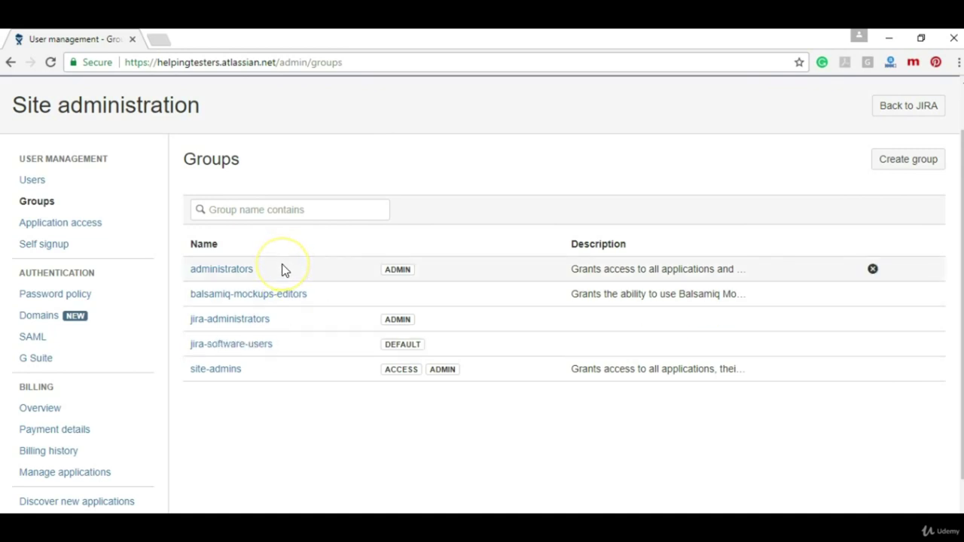
click(266, 271)
double_click(264, 274)
click(308, 441)
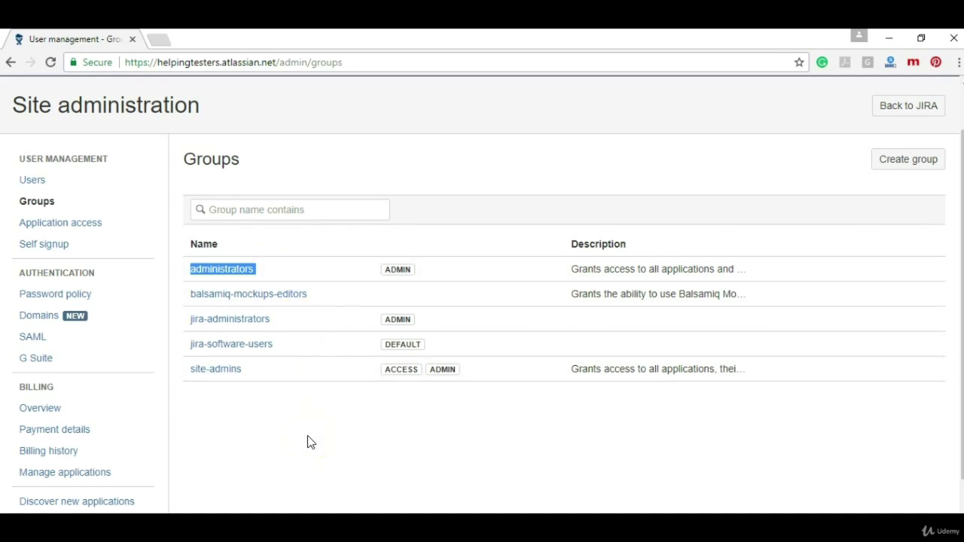
click(467, 133)
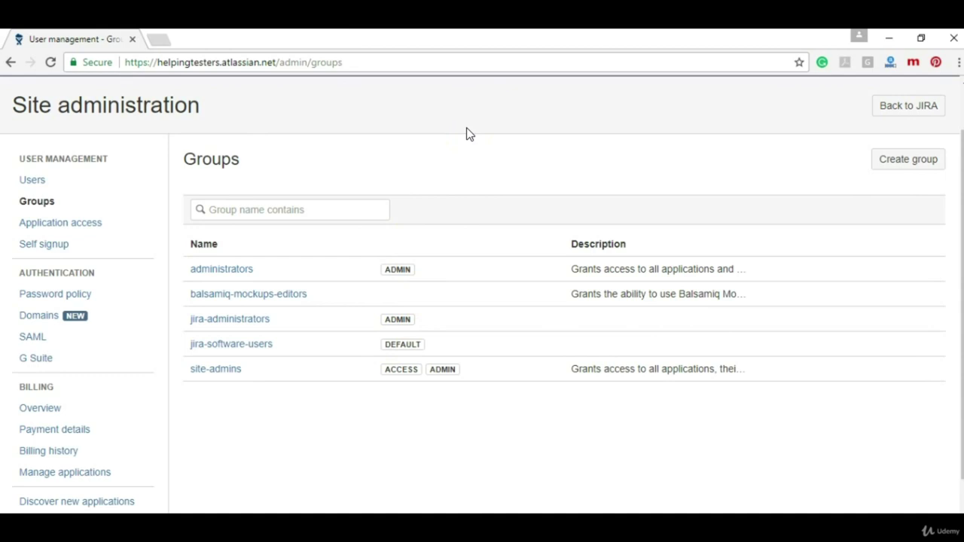
Create a new group named DEVELOPER.
click(903, 167)
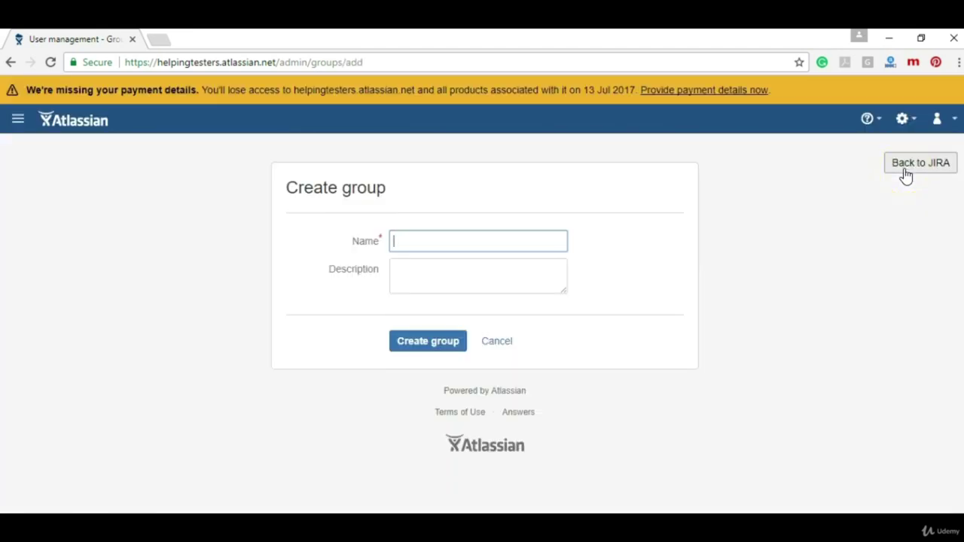
text(DEVELOPER)
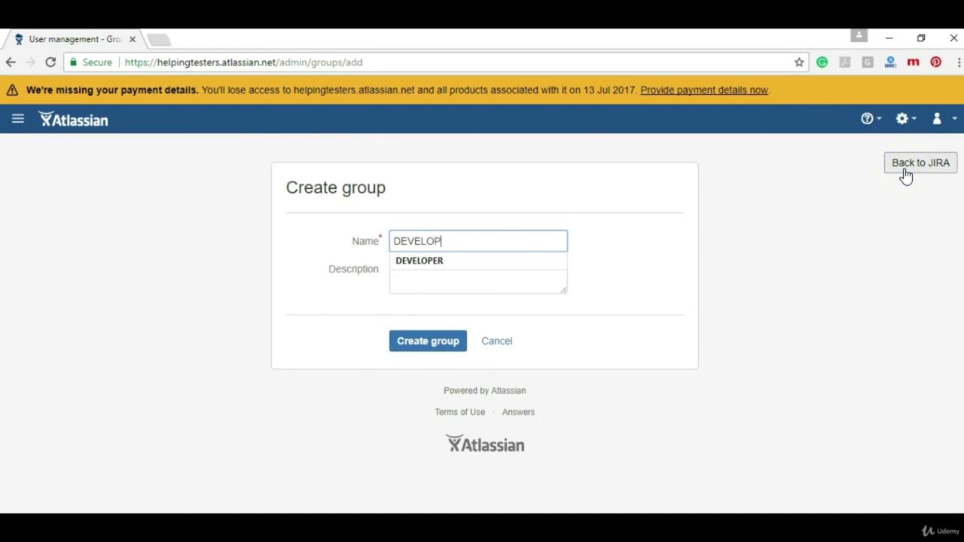
click(450, 339)
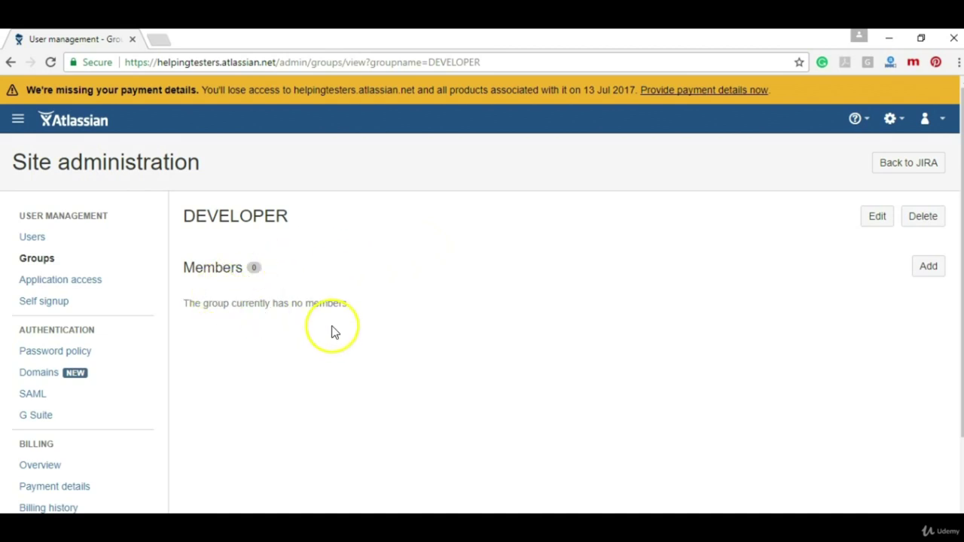
Add the Developer user to the DEVELOPER group and return to the groups list.
click(939, 266)
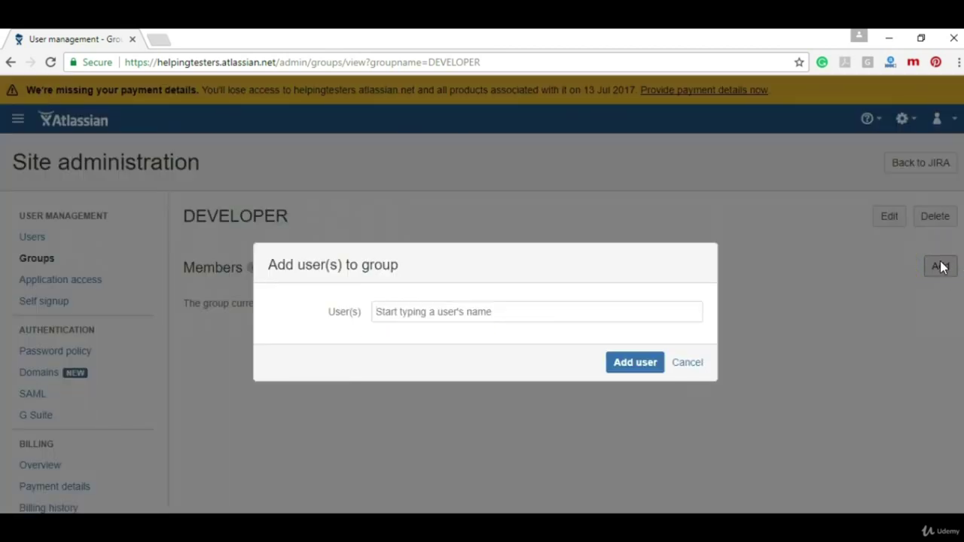
text(dev)
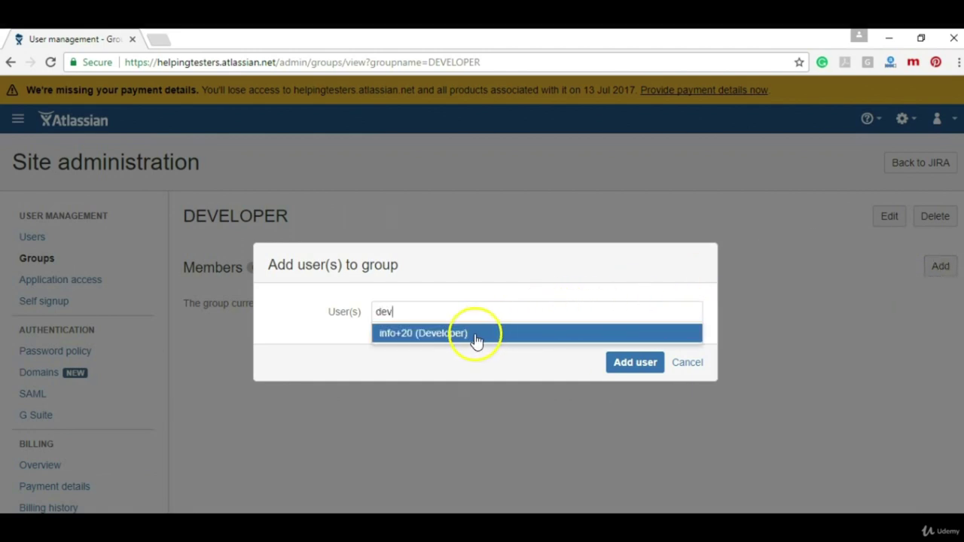
click(476, 337)
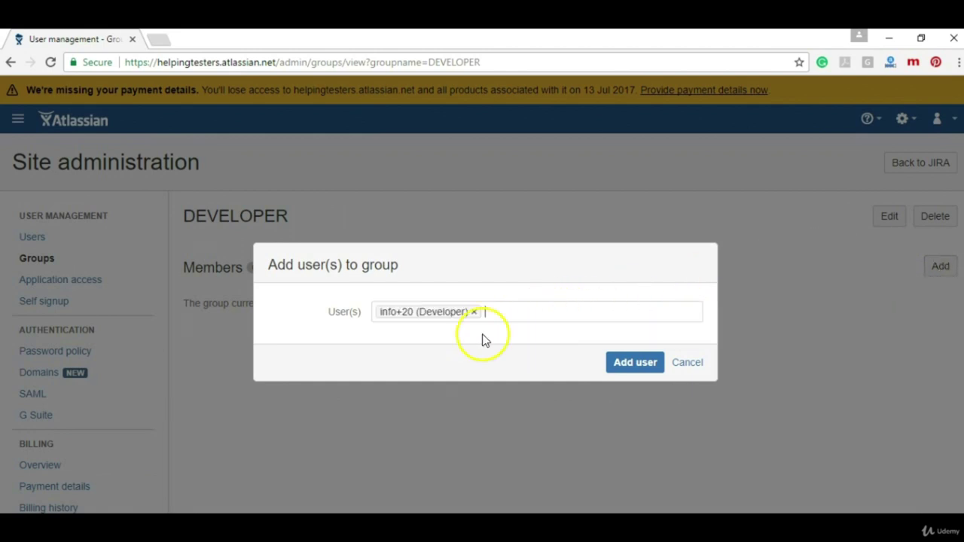
click(619, 364)
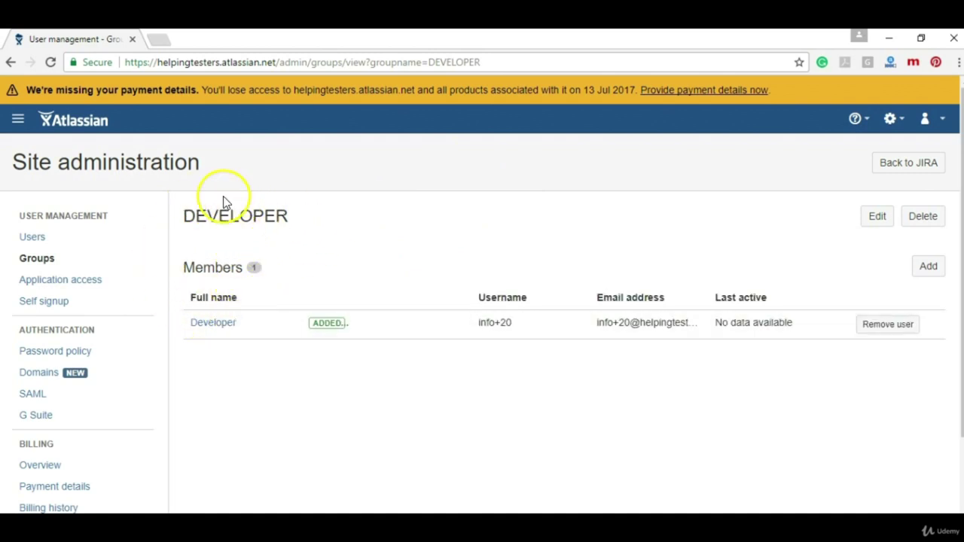
click(80, 258)
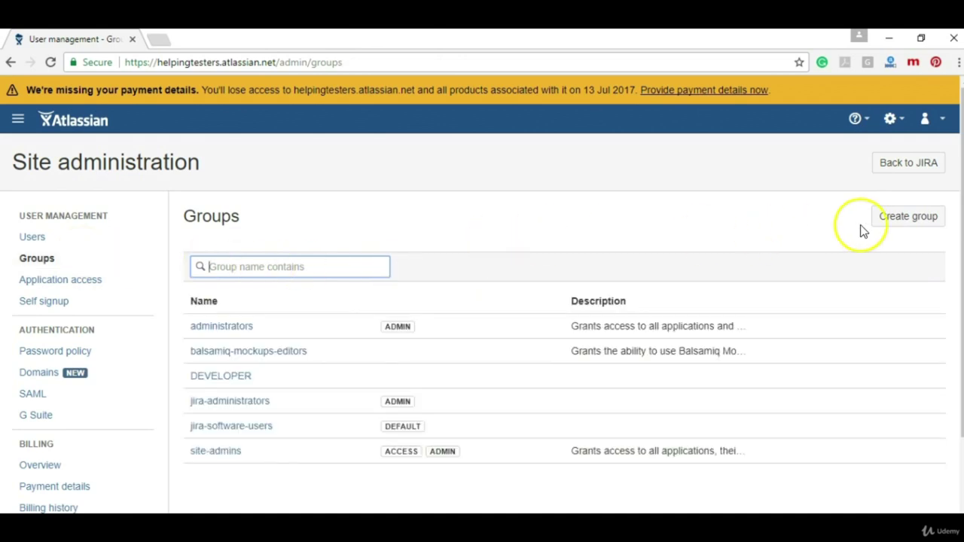
click(894, 224)
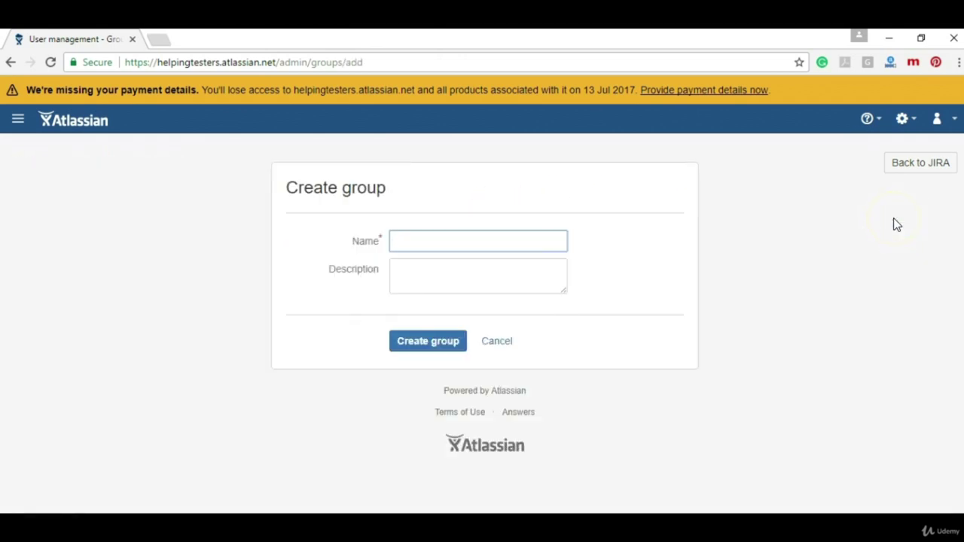
Create the TESTER group, add the Testers user to it, and return to the groups list.
text(TESTER)
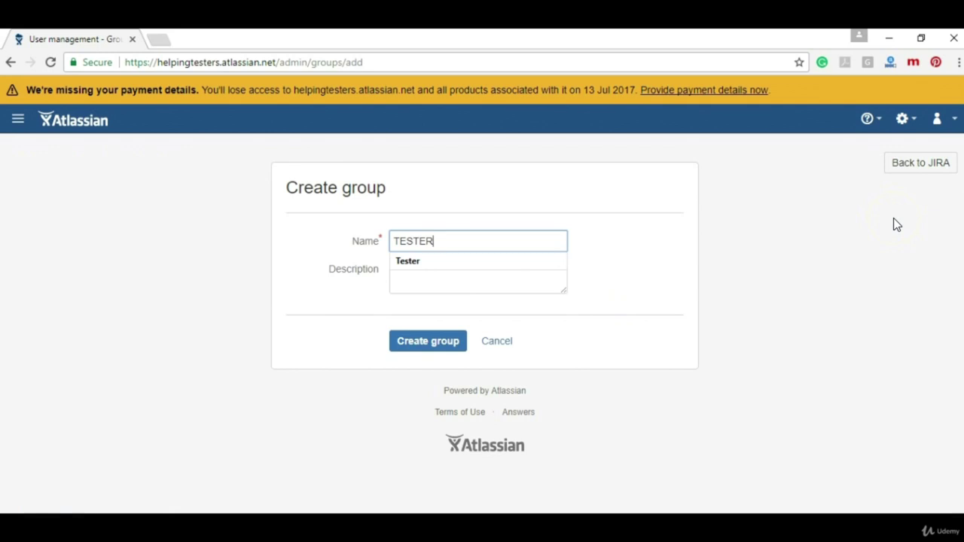
click(417, 346)
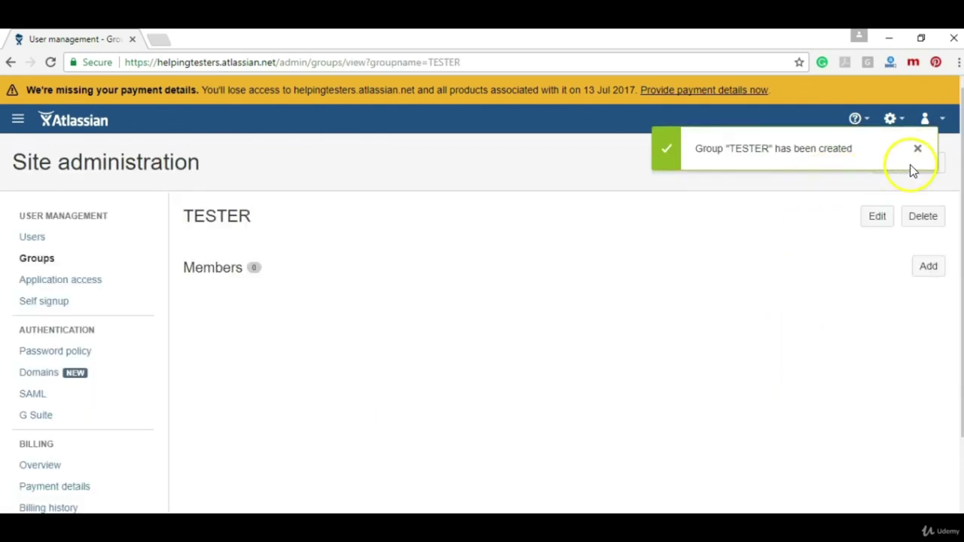
click(930, 266)
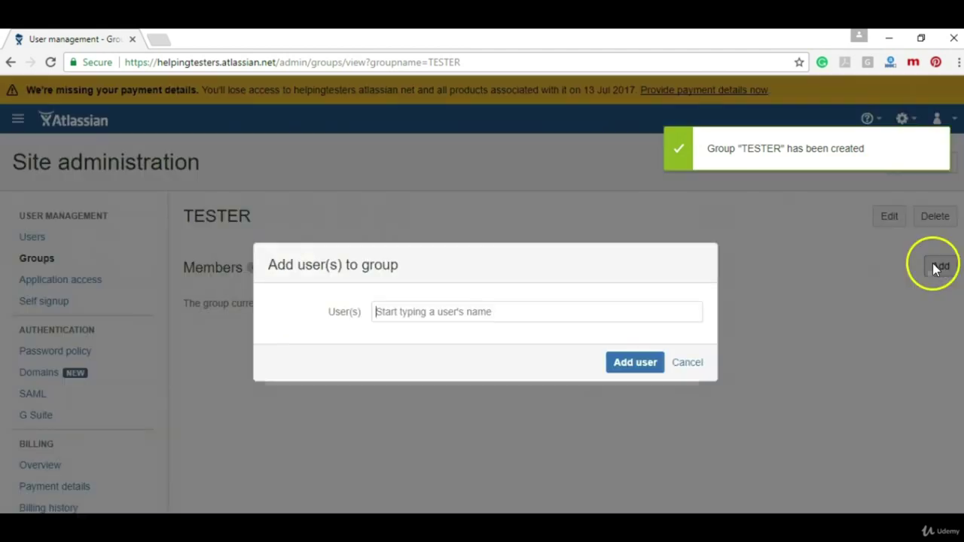
text(test)
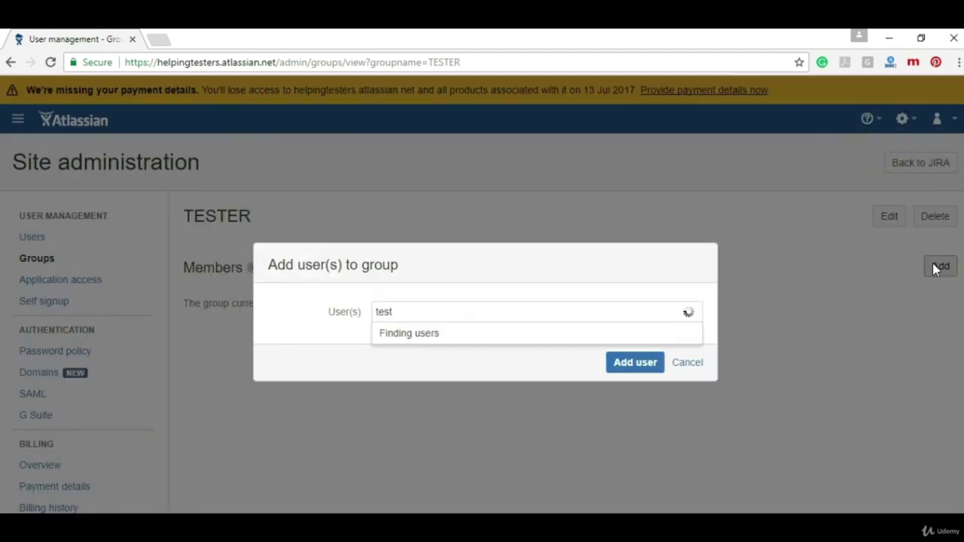
click(456, 369)
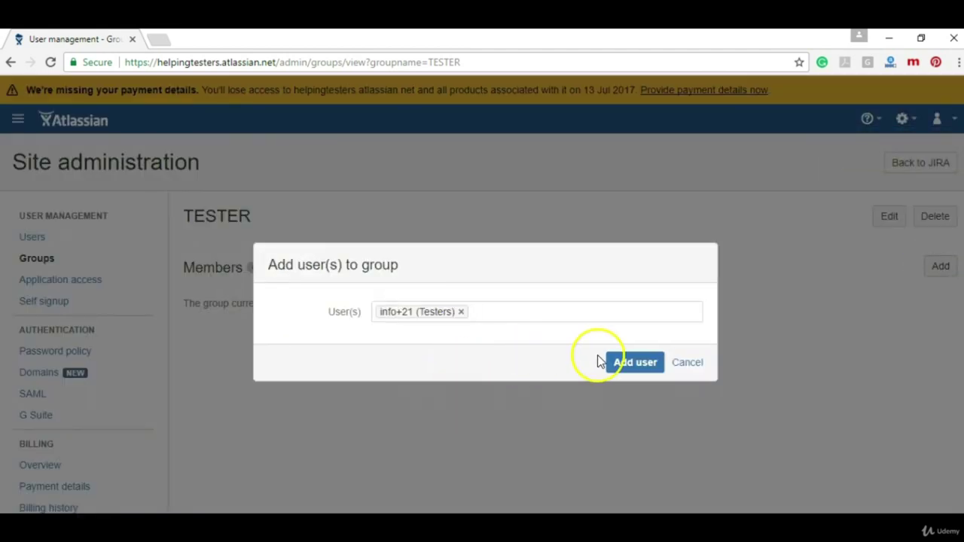
click(637, 362)
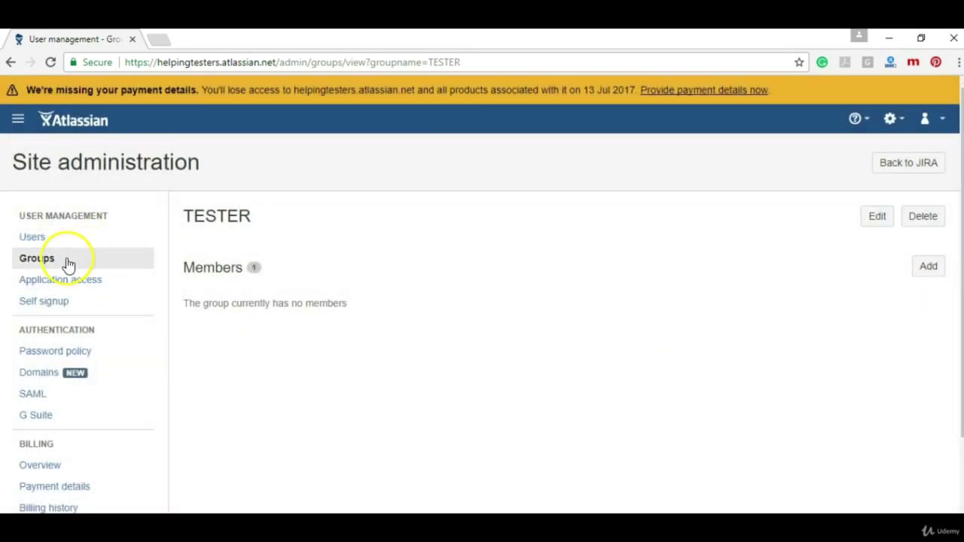
click(64, 266)
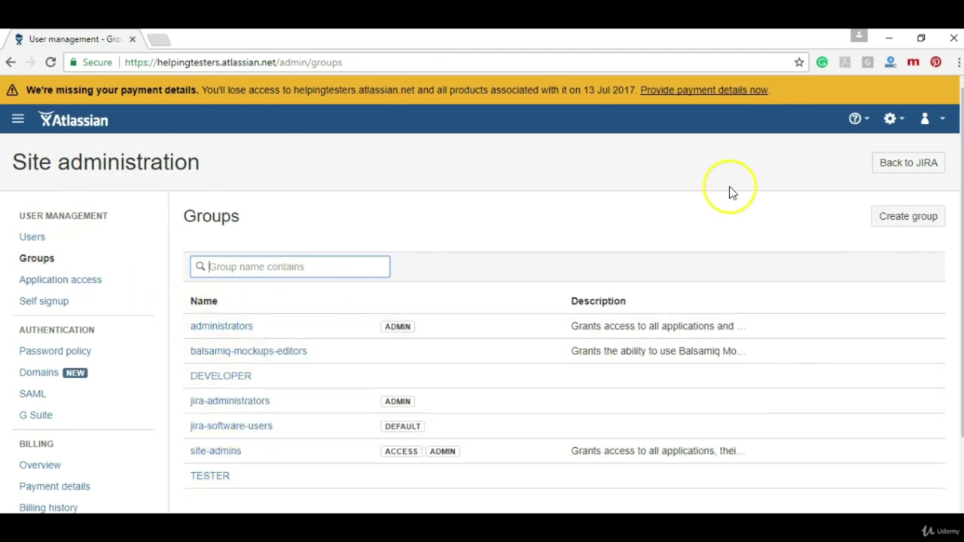
Create a new group named CUSTOMER.
click(939, 216)
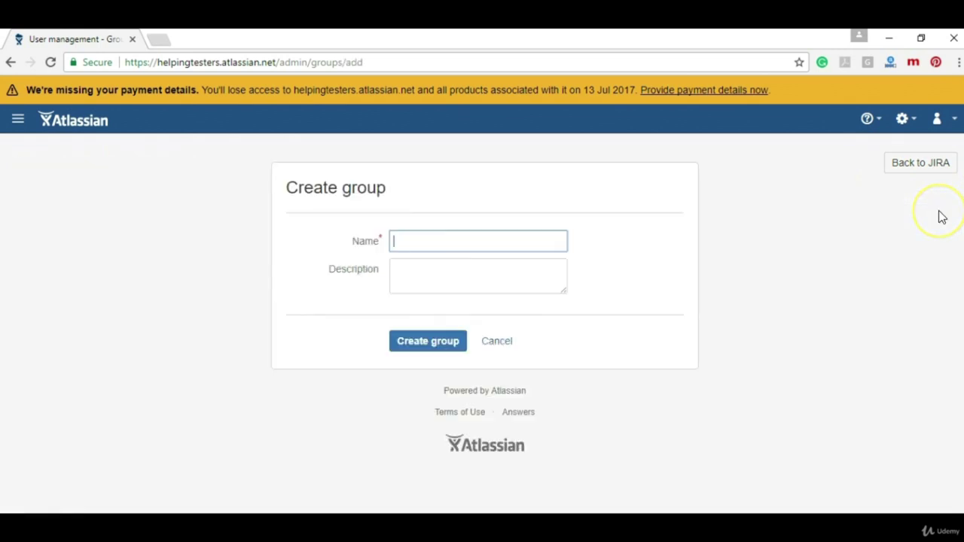
text(CUSTO)
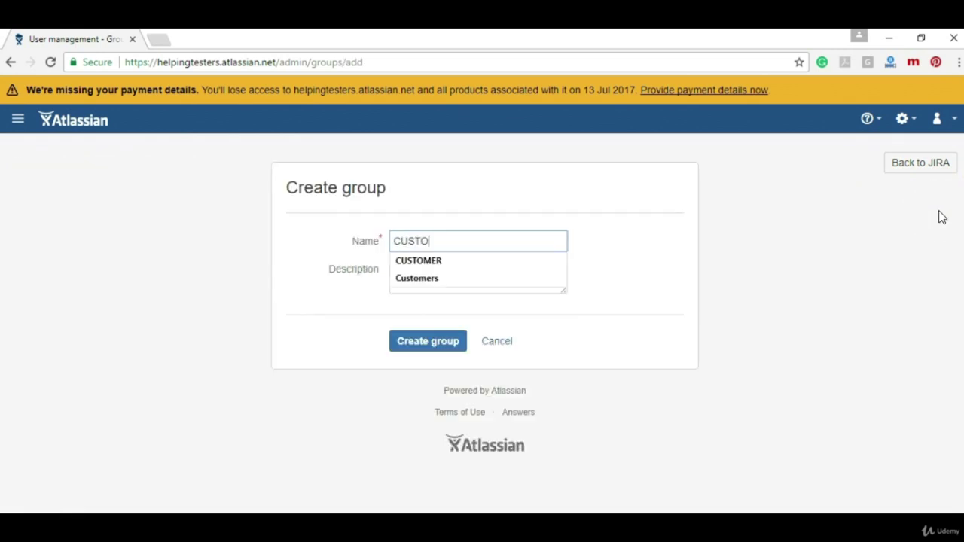
text(MER)
click(794, 236)
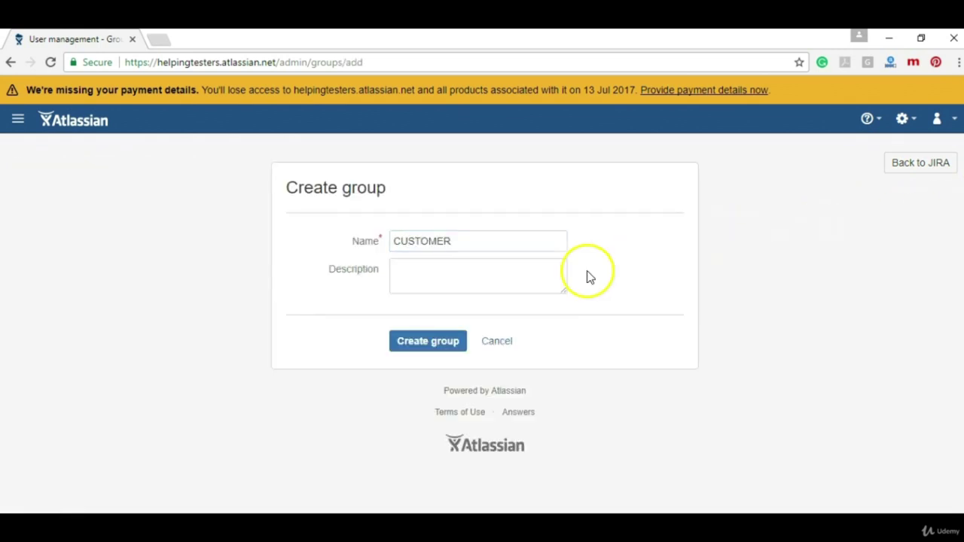
click(434, 343)
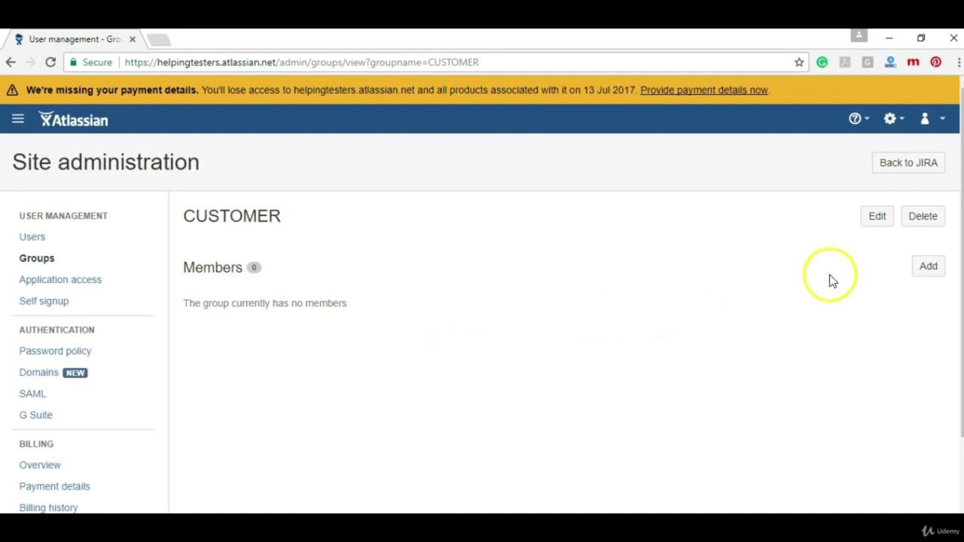
Add the Customer user to the CUSTOMER group and return to the groups list.
click(918, 268)
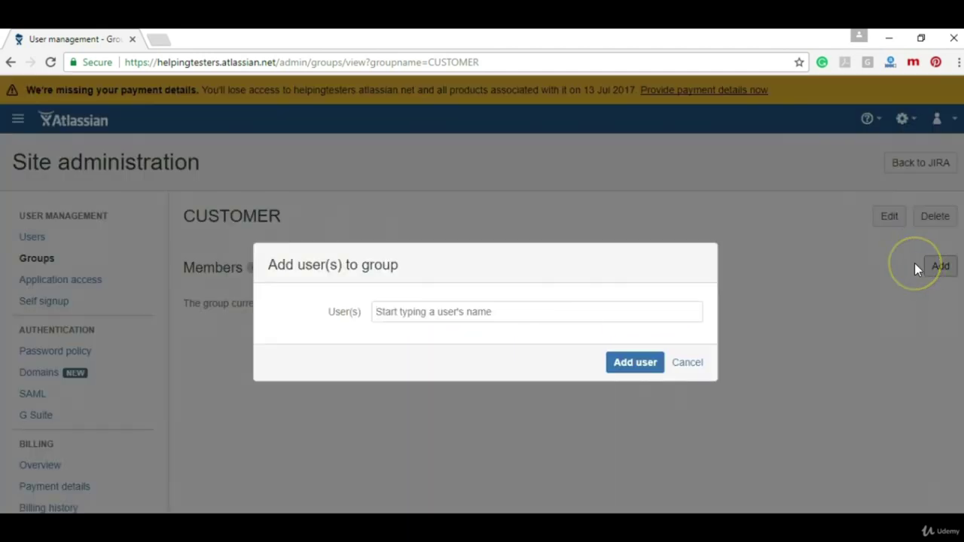
text(u)
key(BackSpace)
text(Cus)
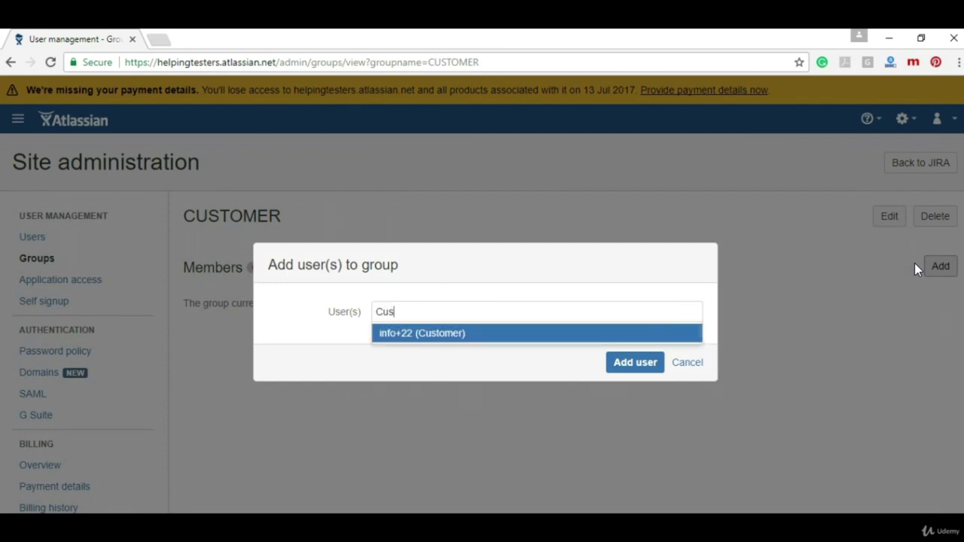
key(Return)
click(638, 362)
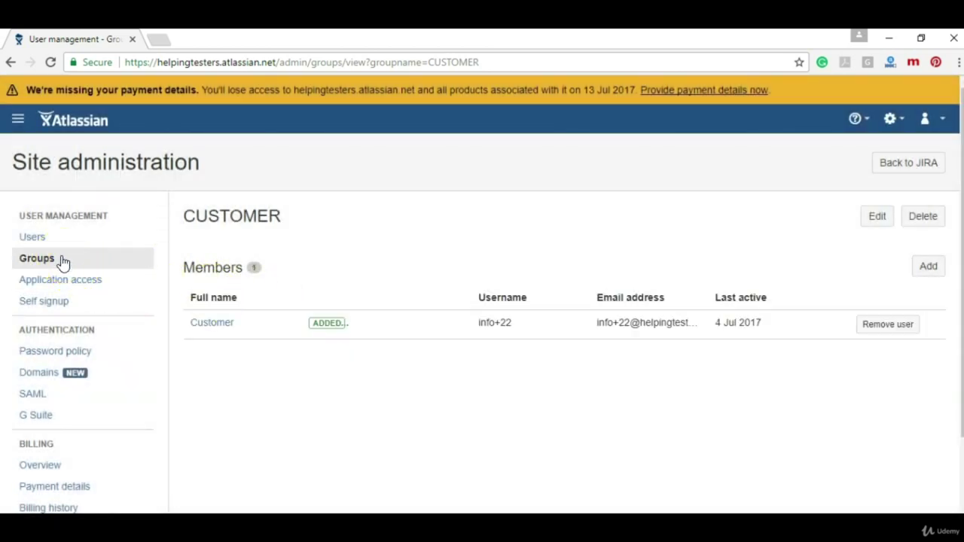
click(62, 260)
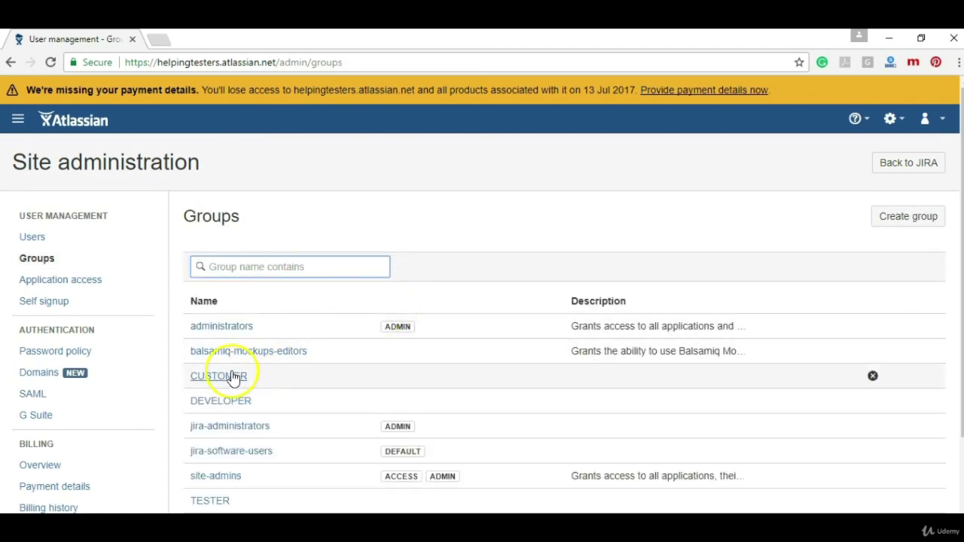
Return from Site administration to JIRA, then open System settings from the gear menu.
click(422, 239)
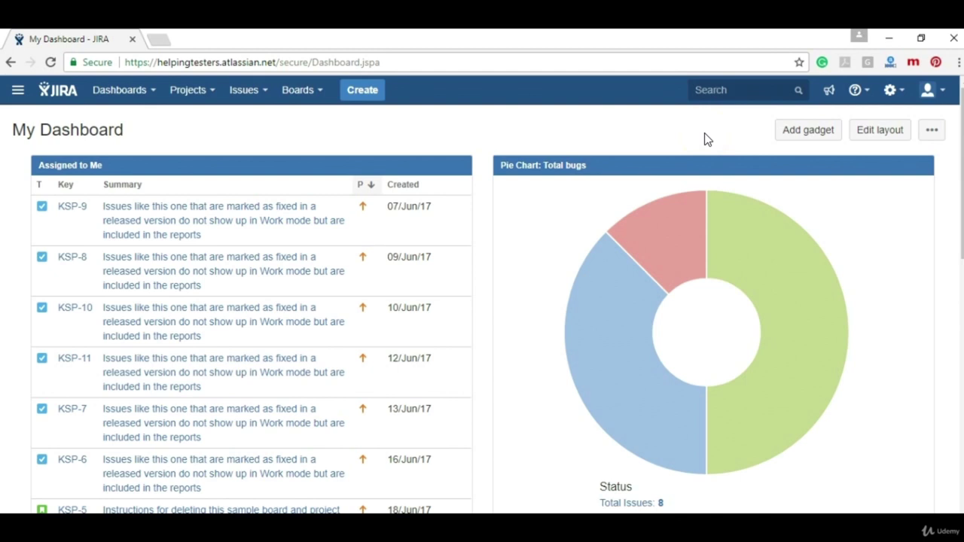
click(891, 91)
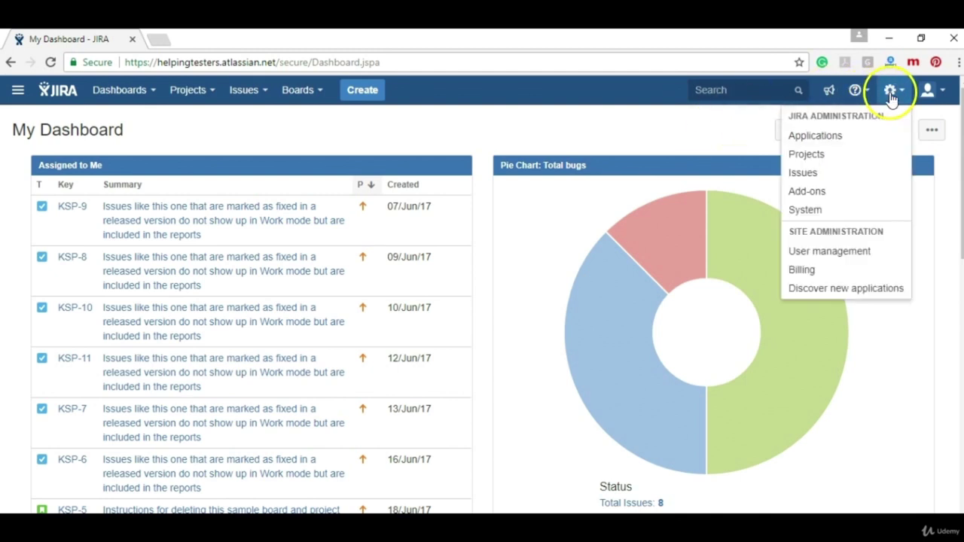
click(825, 211)
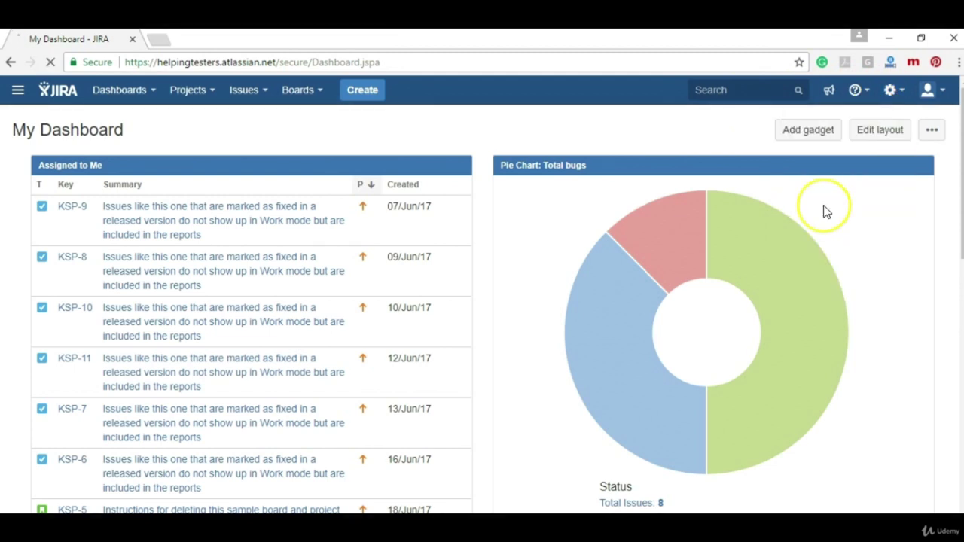
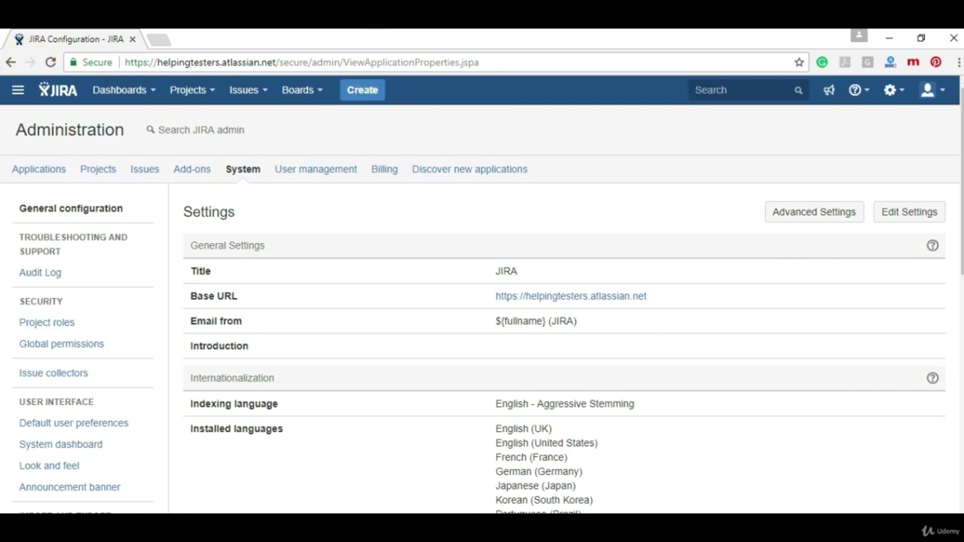
Open Global Permissions and read the note that permissions apply to all projects.
click(40, 343)
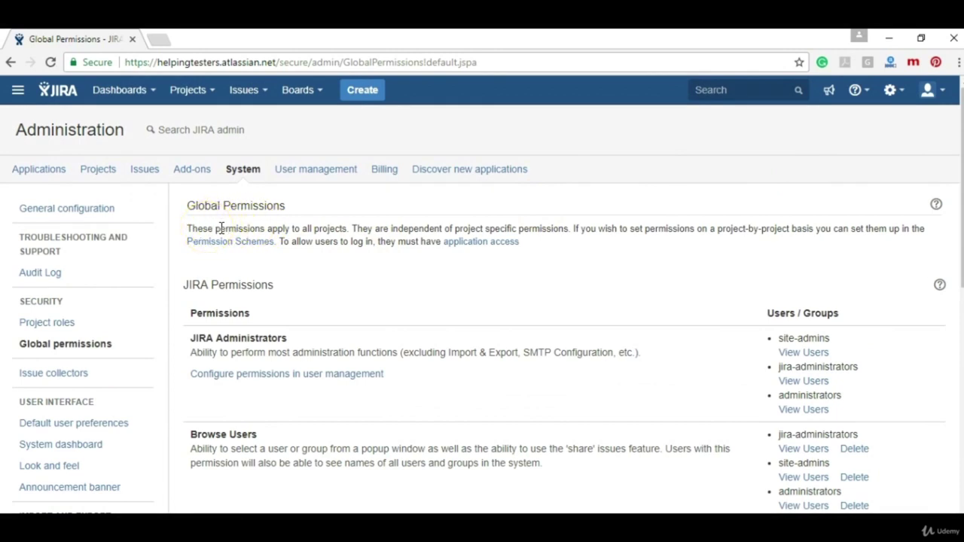
drag(221, 229, 352, 228)
click(331, 302)
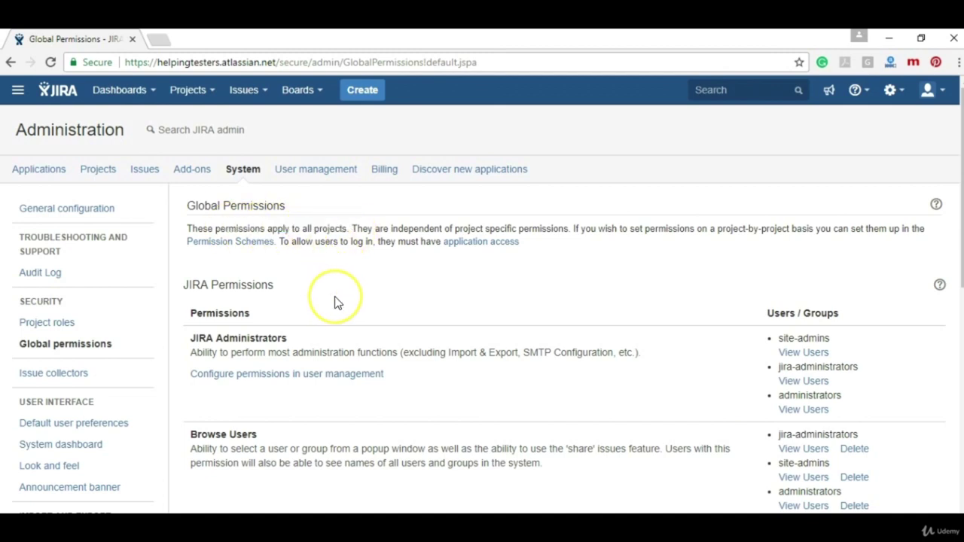
scroll(338, 302, down, 3)
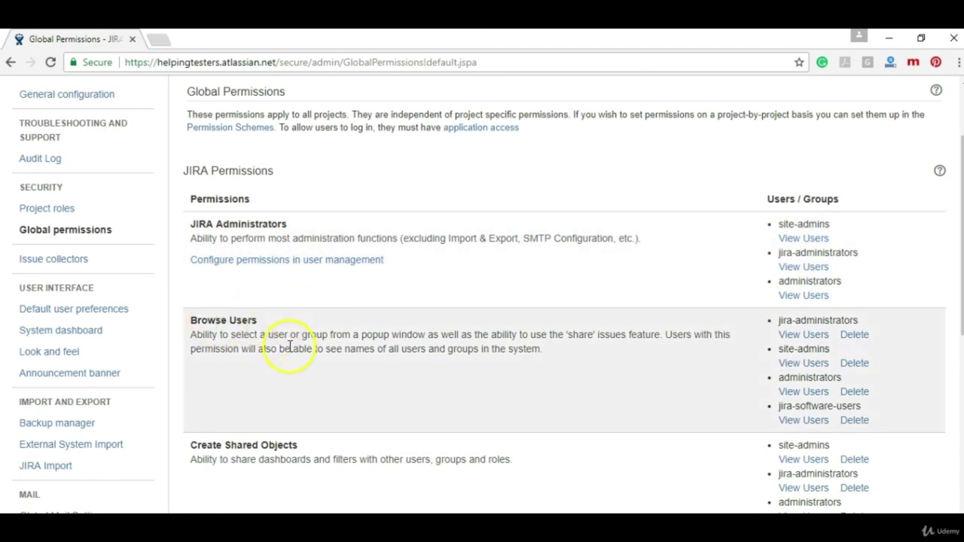
scroll(290, 389, down, 5)
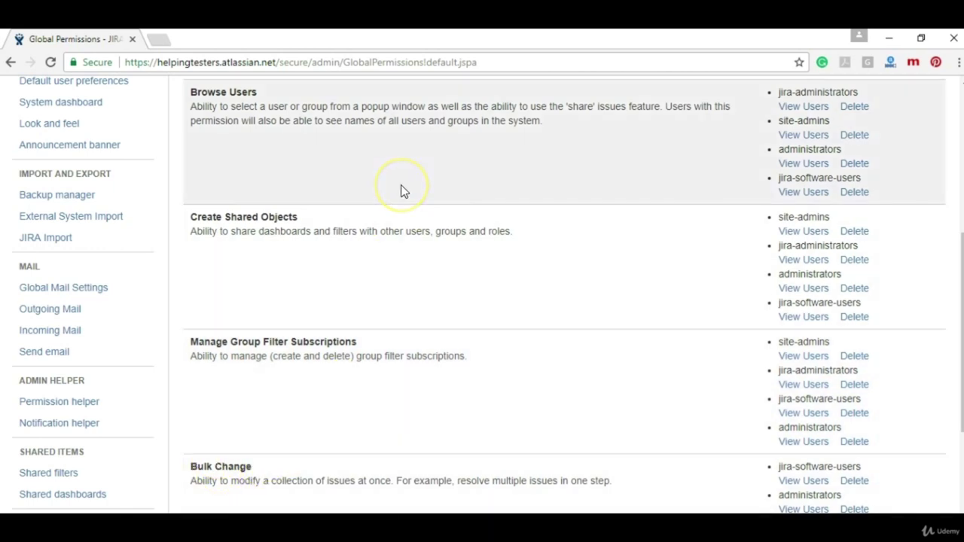
scroll(401, 188, down, 3)
scroll(608, 261, down, 1)
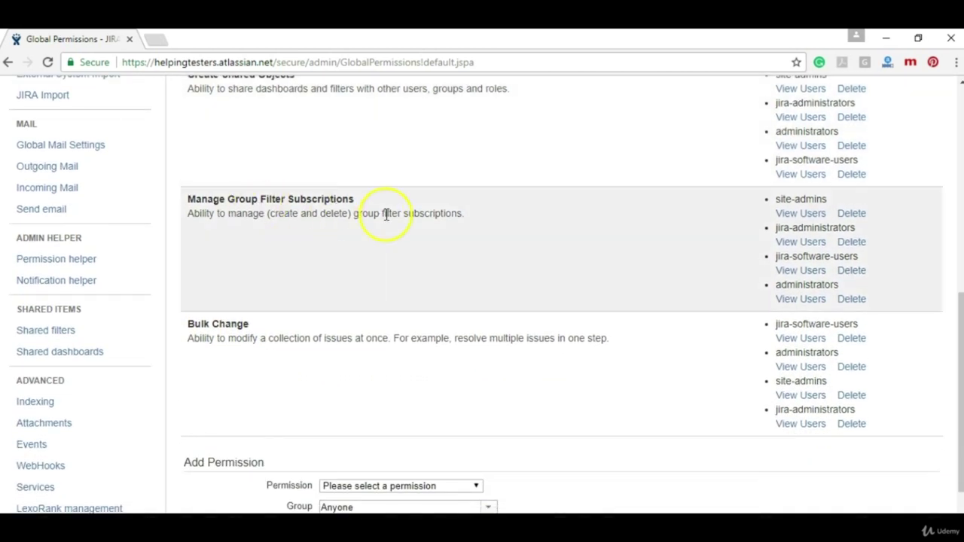
Review site-admins, jira-software-users and administrators under Manage Group Filter Subscriptions and Bulk Change.
double_click(804, 198)
triple_click(804, 198)
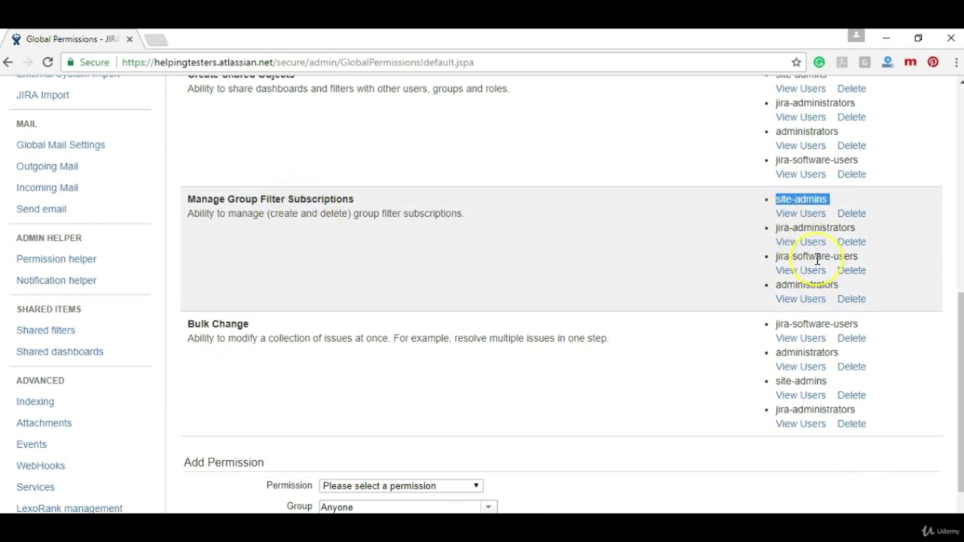
triple_click(818, 258)
double_click(818, 287)
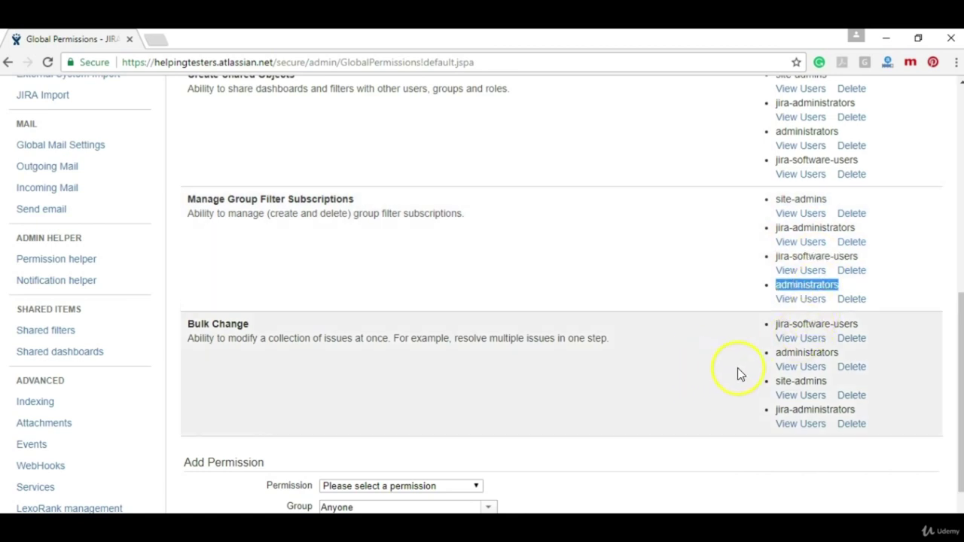
triple_click(806, 324)
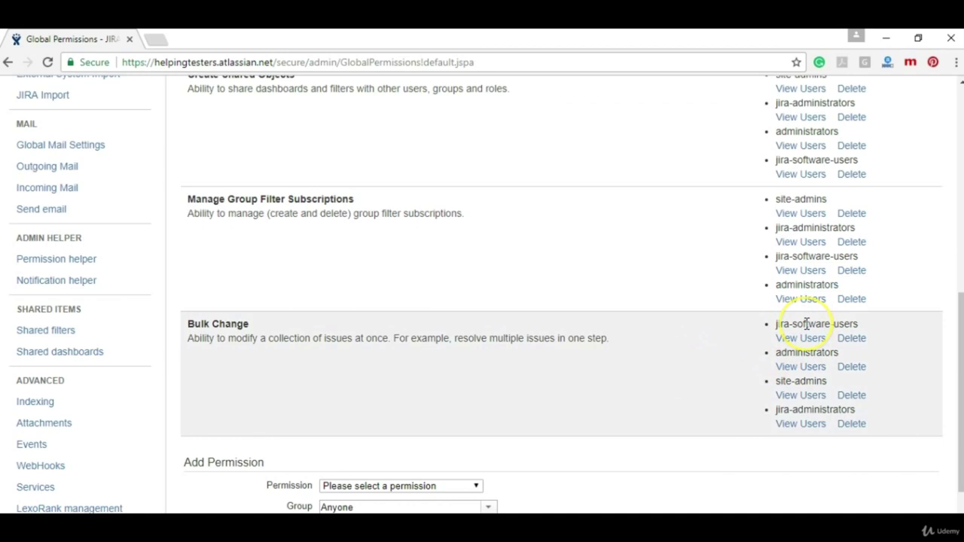
scroll(807, 324, up, 4)
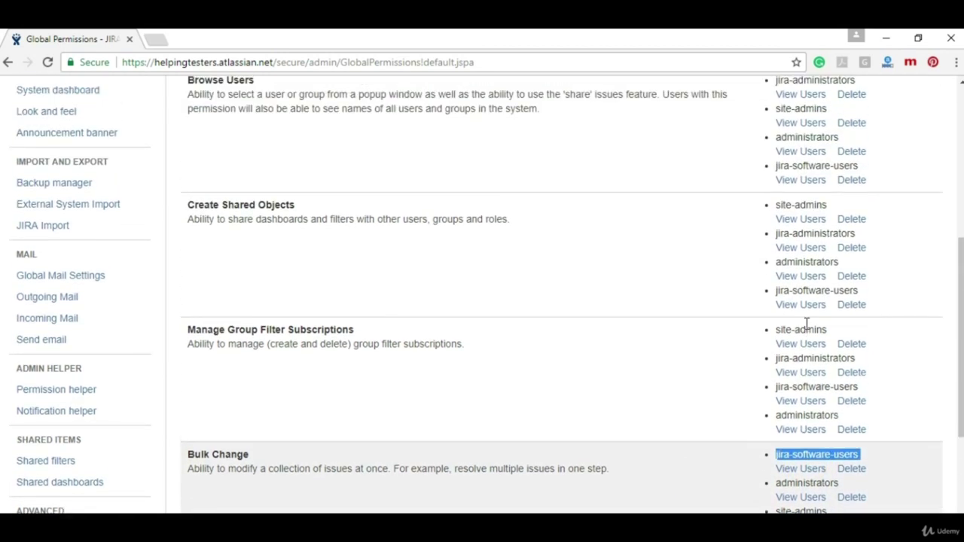
scroll(806, 329, up, 2)
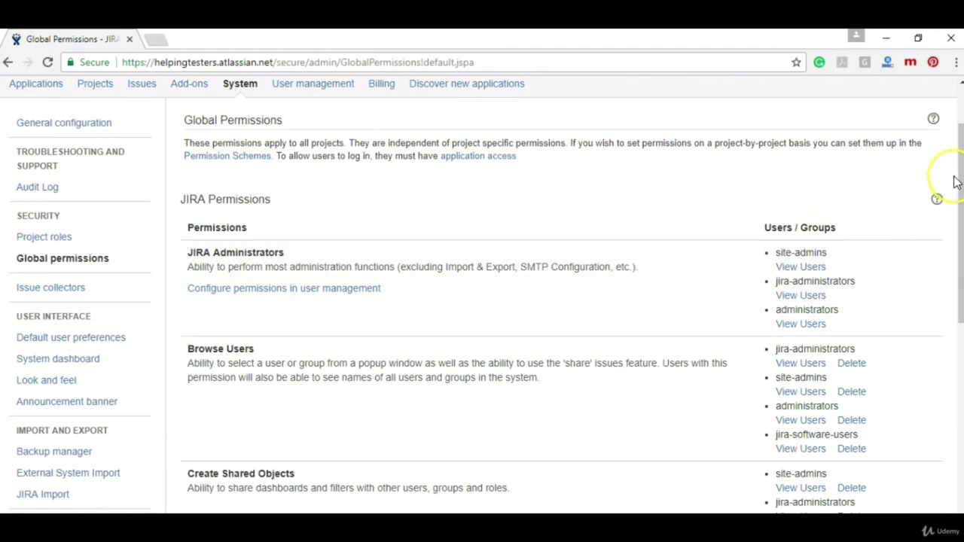
drag(961, 140, 960, 108)
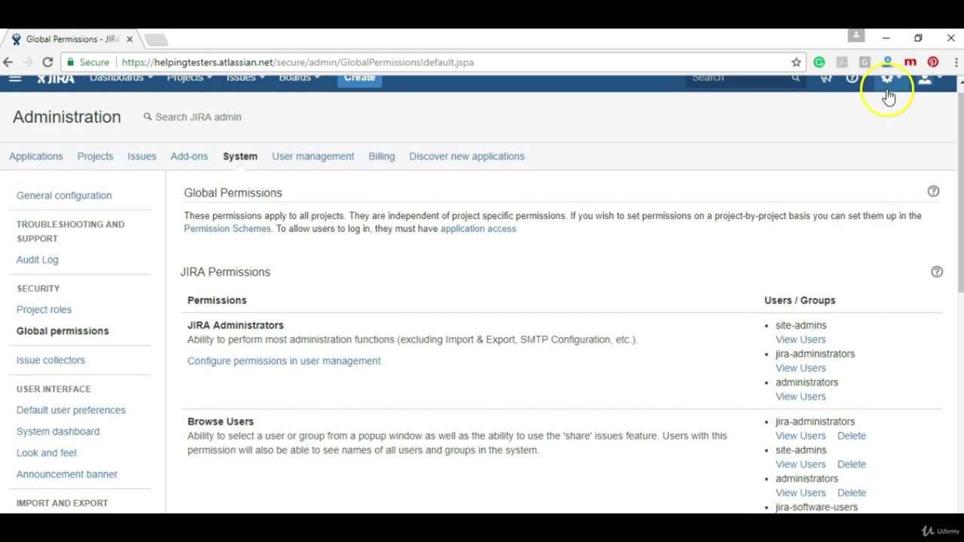
click(888, 79)
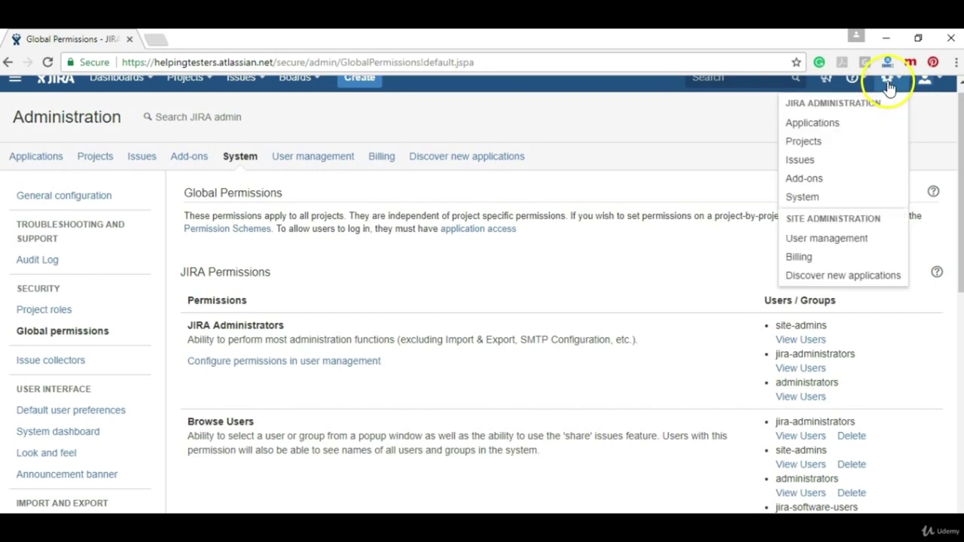
Open User management in a new tab and view the Developer user's details.
right_click(824, 238)
click(830, 248)
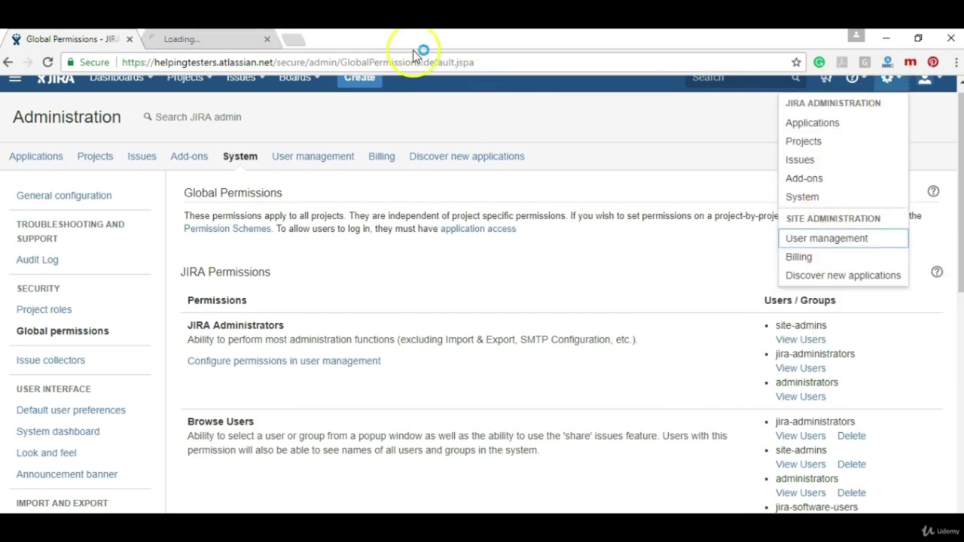
key(ctrl+Tab)
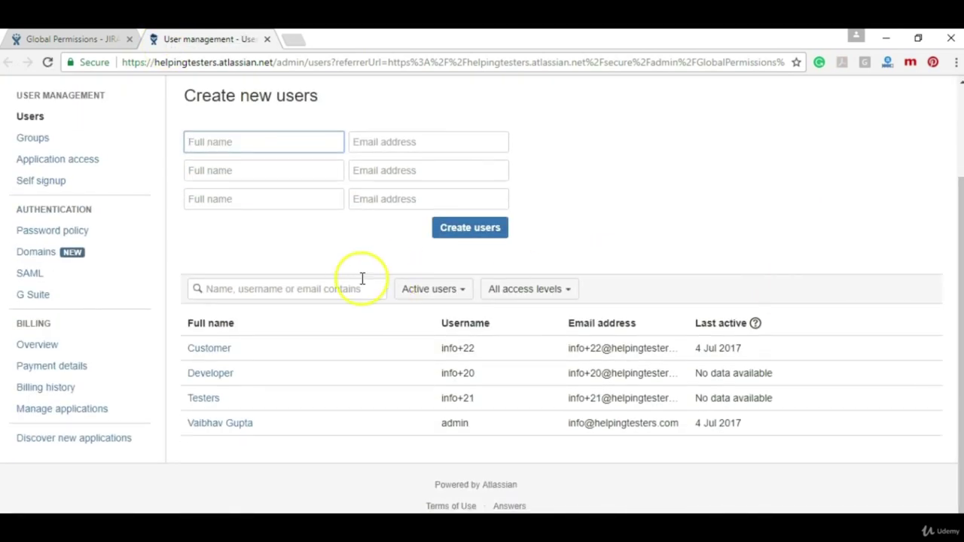
click(211, 374)
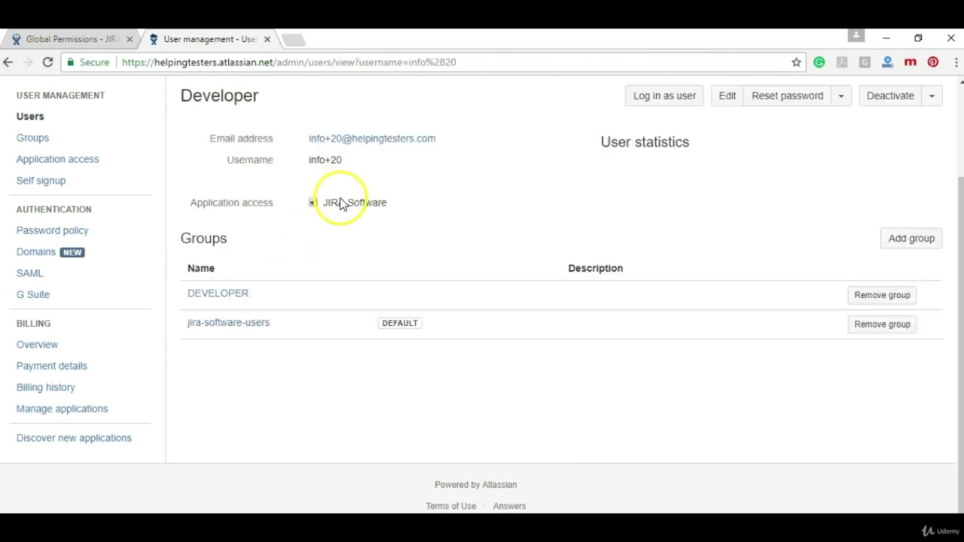
Check jira-software-users under the Create Shared Objects and Browse Users permissions.
click(91, 42)
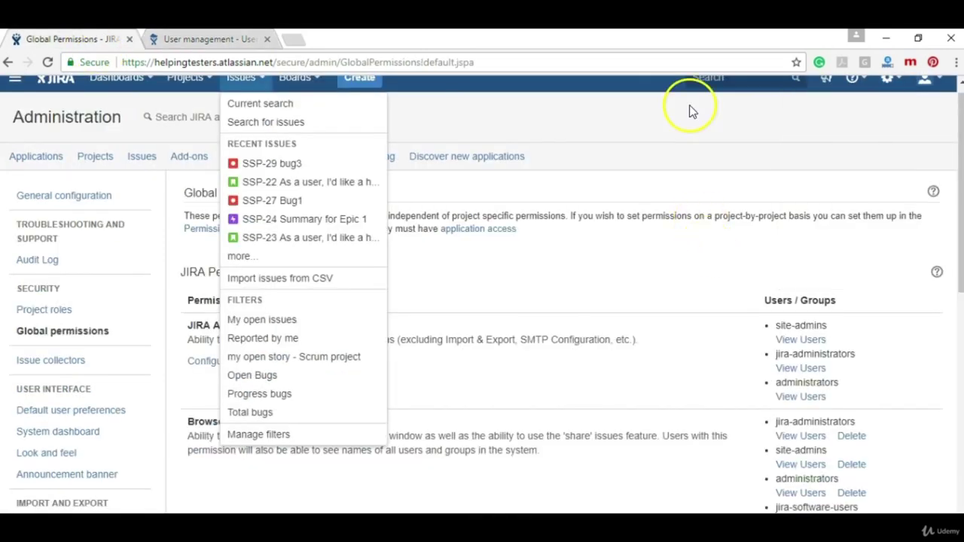
scroll(696, 230, down, 3)
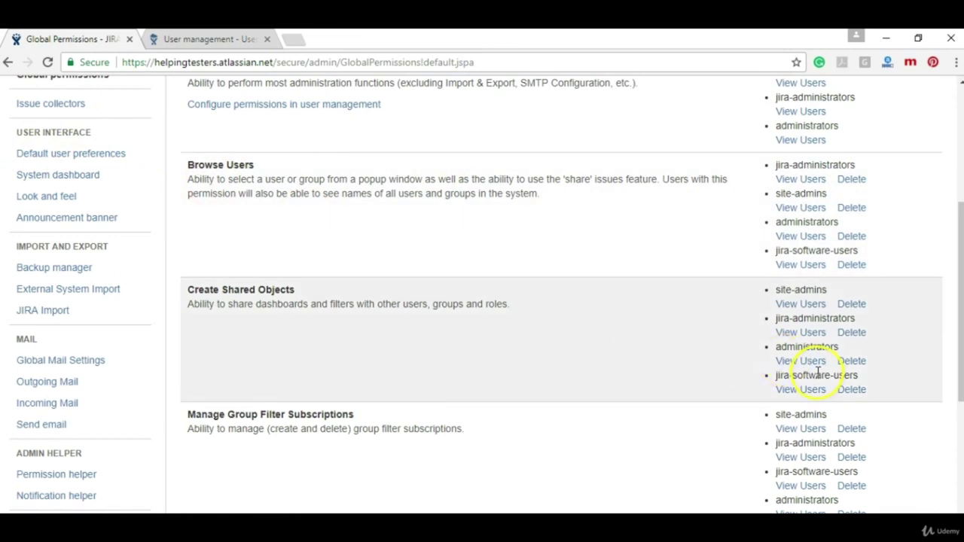
triple_click(818, 377)
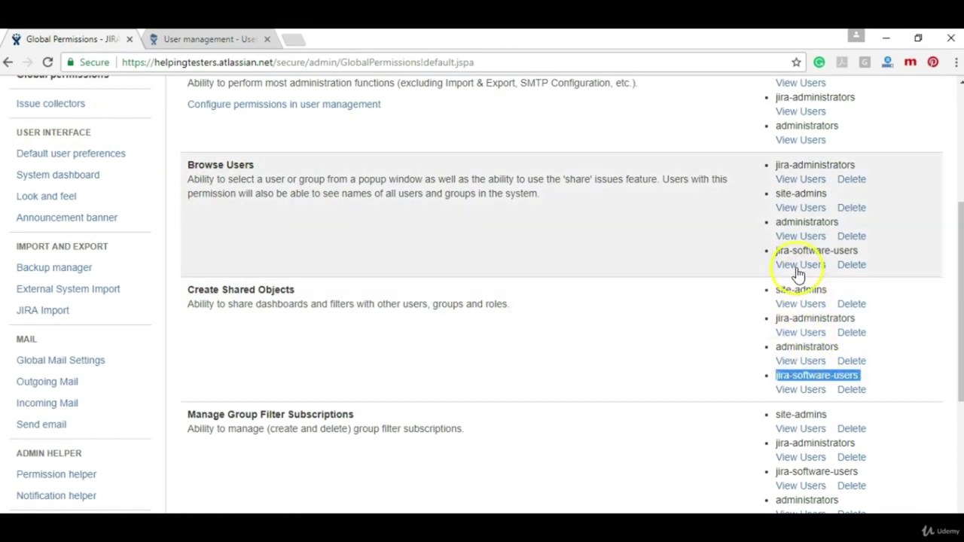
triple_click(792, 251)
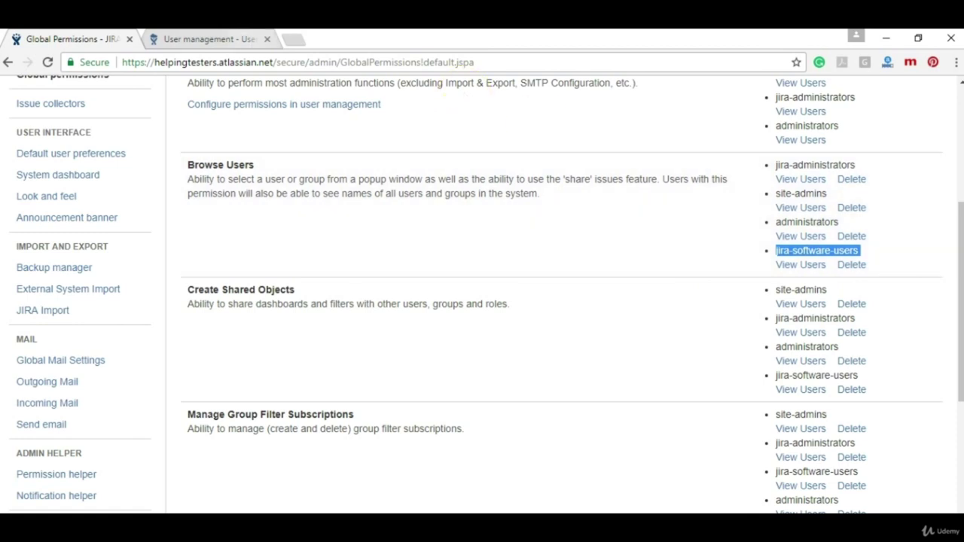
Compare against the Developer user's jira-software-users membership, then return to the Users list.
click(249, 39)
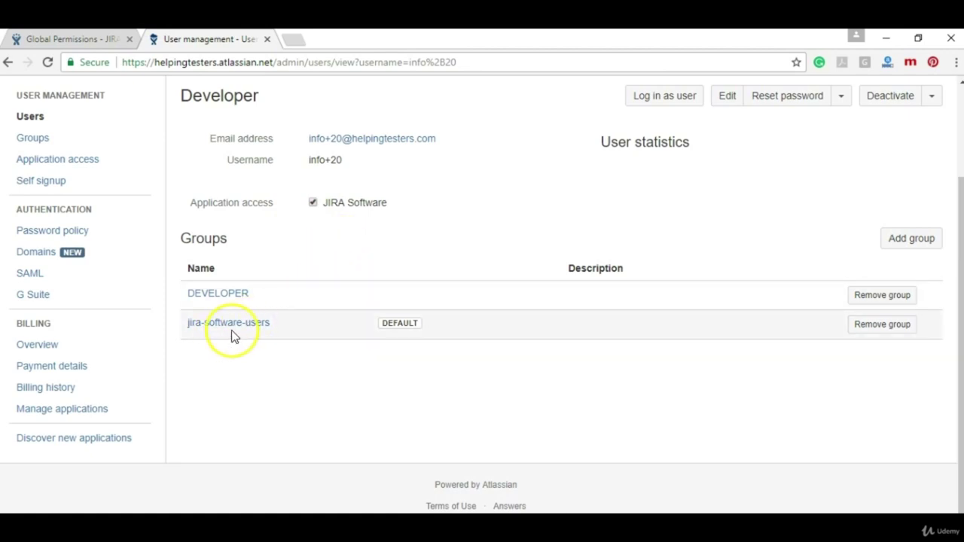
click(66, 36)
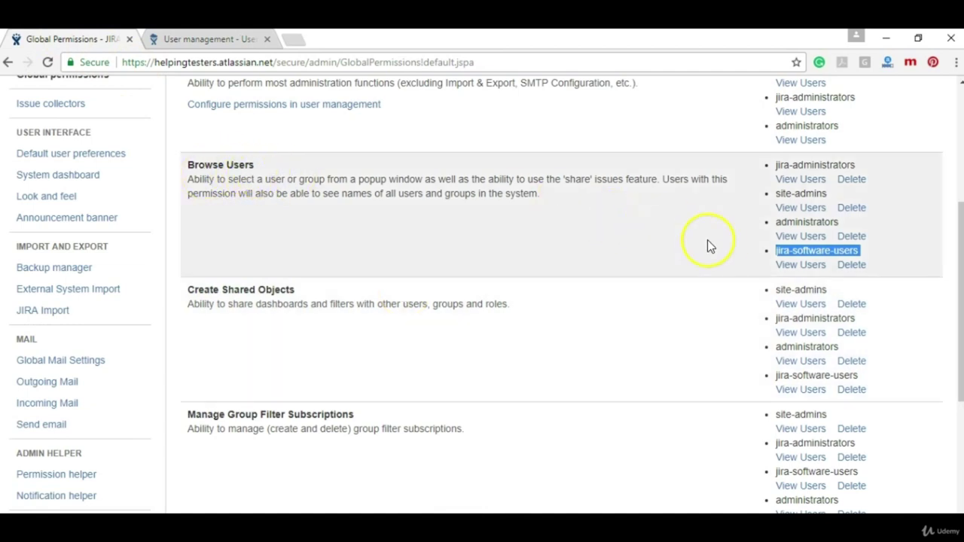
click(209, 38)
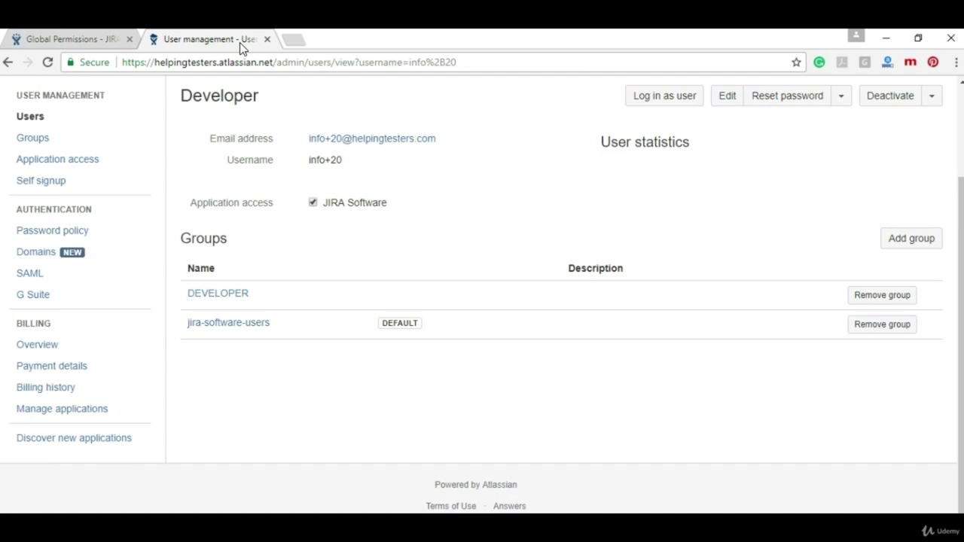
triple_click(285, 323)
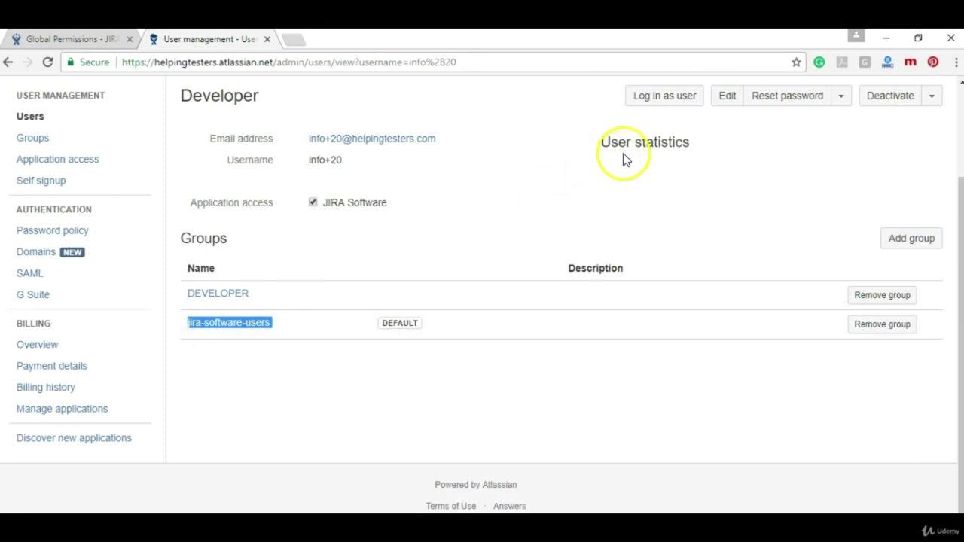
click(9, 62)
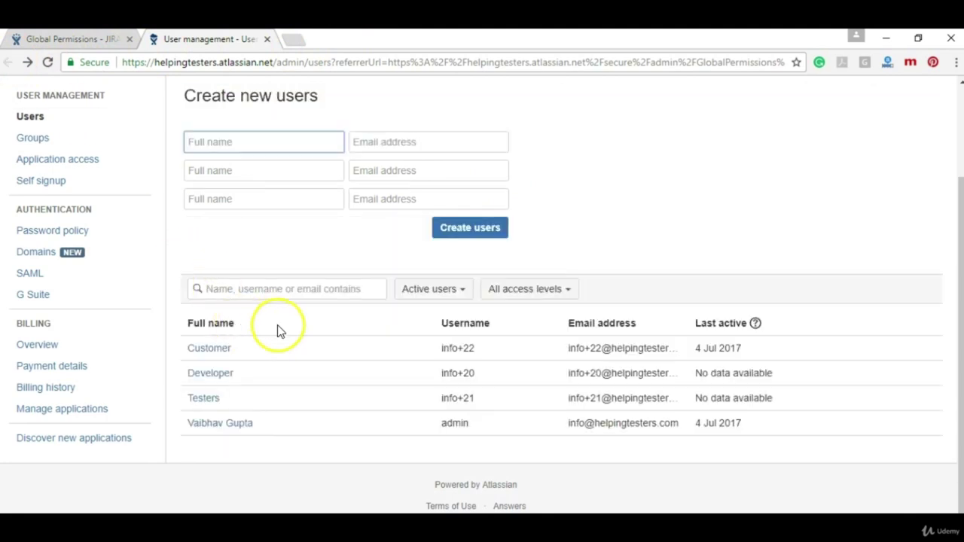
Revoke the Customer user's JIRA Software access and remove it from jira-software-users.
click(214, 351)
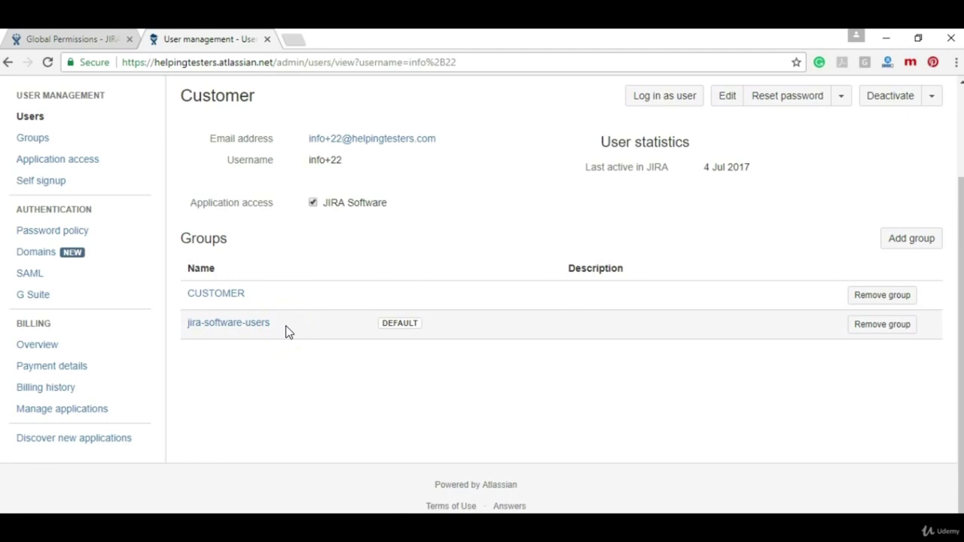
click(311, 204)
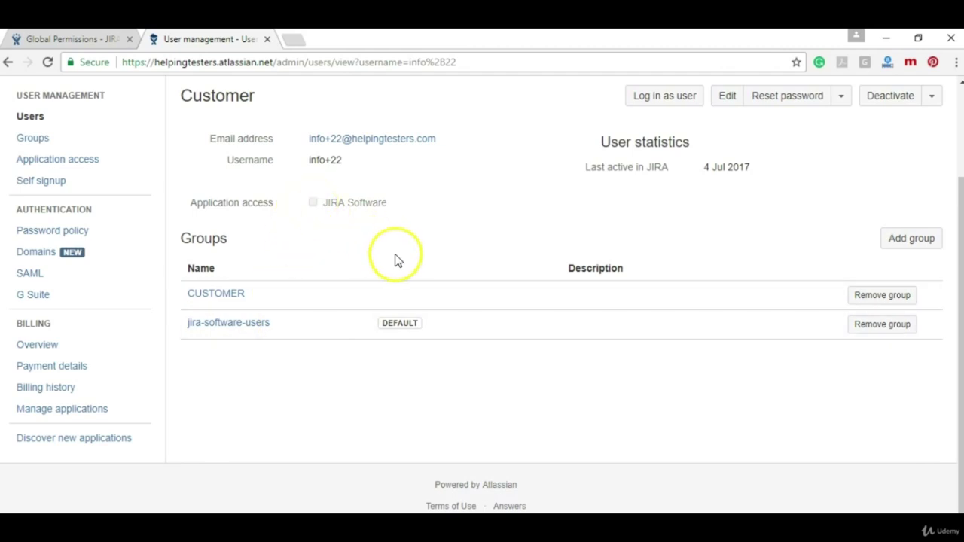
click(876, 326)
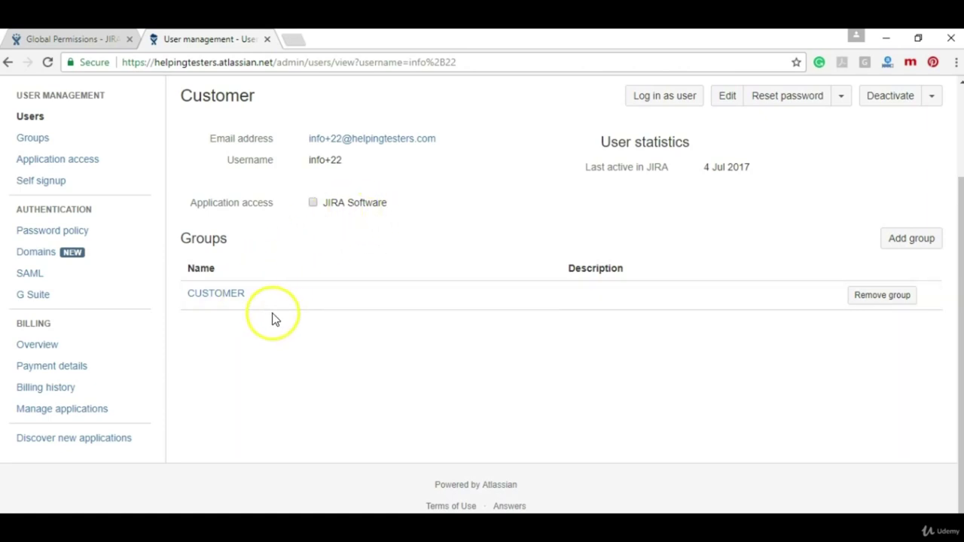
click(87, 36)
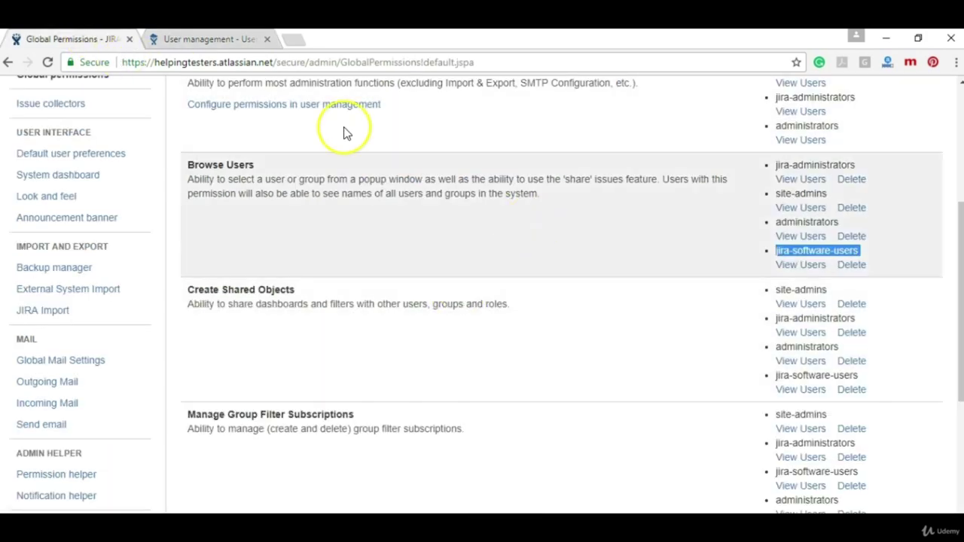
click(234, 43)
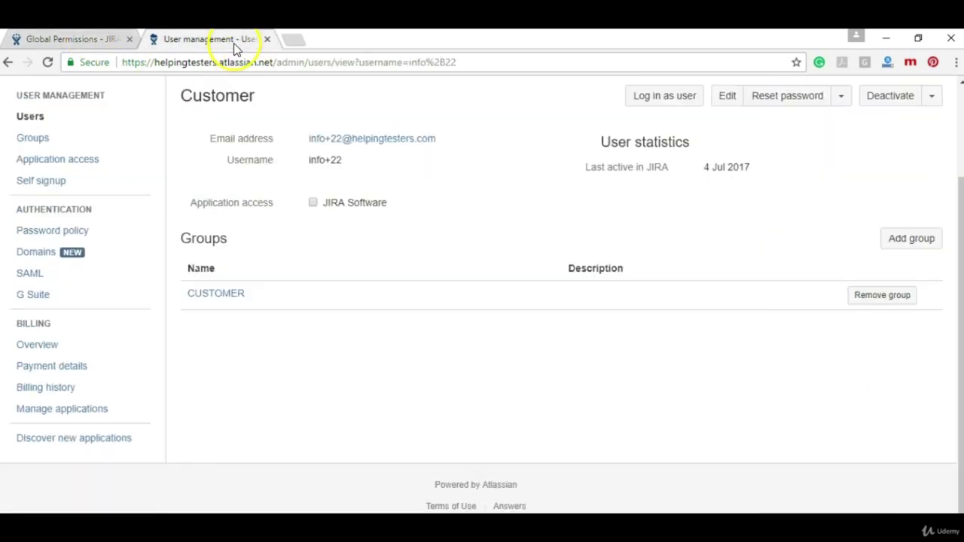
click(89, 162)
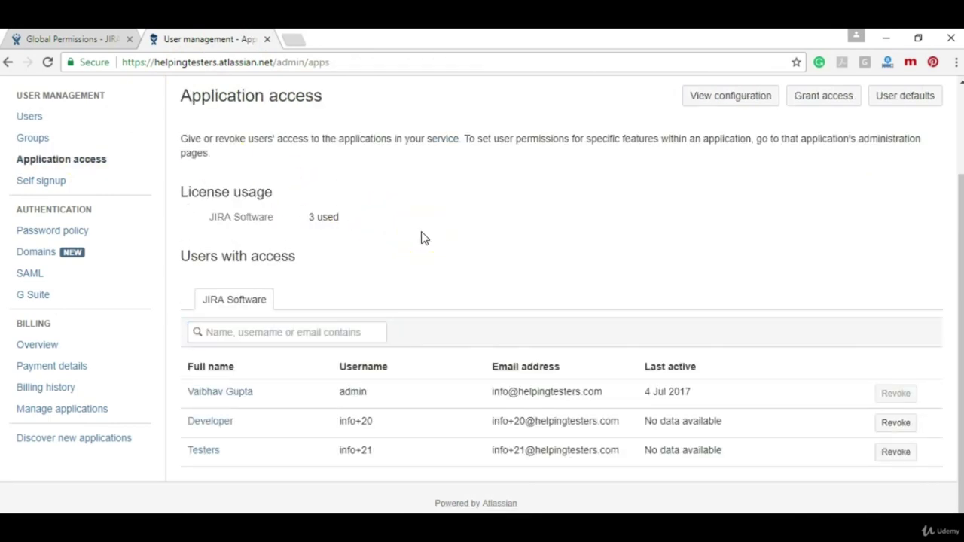
scroll(421, 238, down, 1)
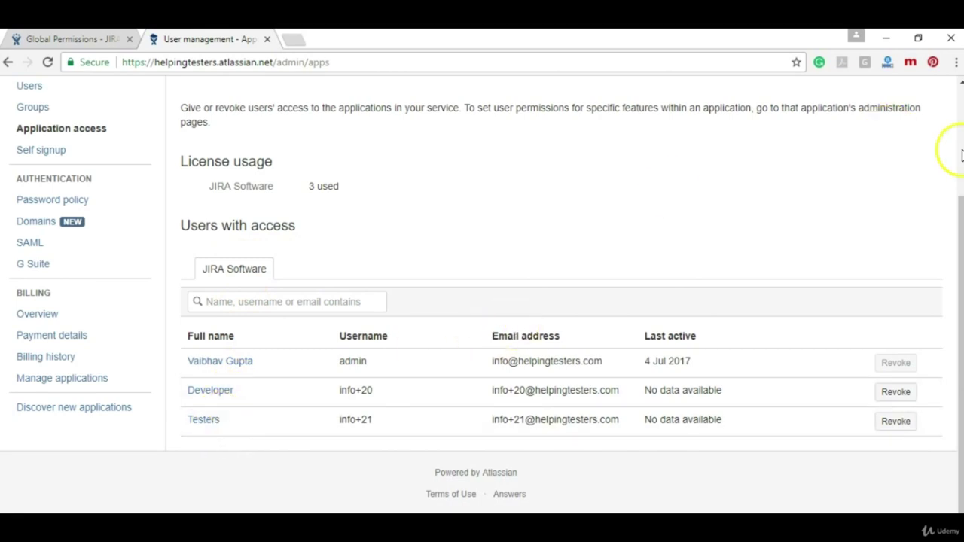
scroll(961, 154, up, 3)
Review the JIRA Software groups (site-admins, jira-software-users) and start adding a group by searching 'cus'.
click(731, 218)
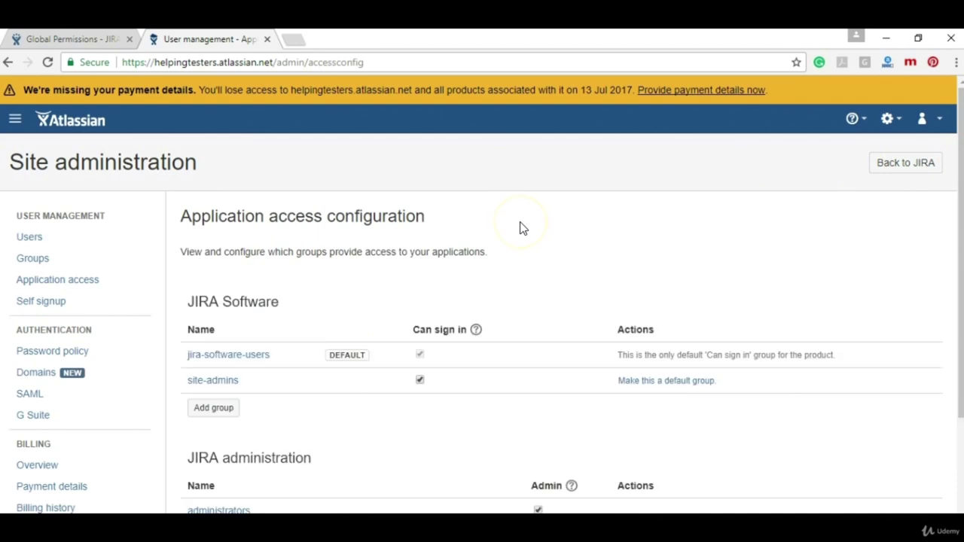
scroll(524, 229, down, 2)
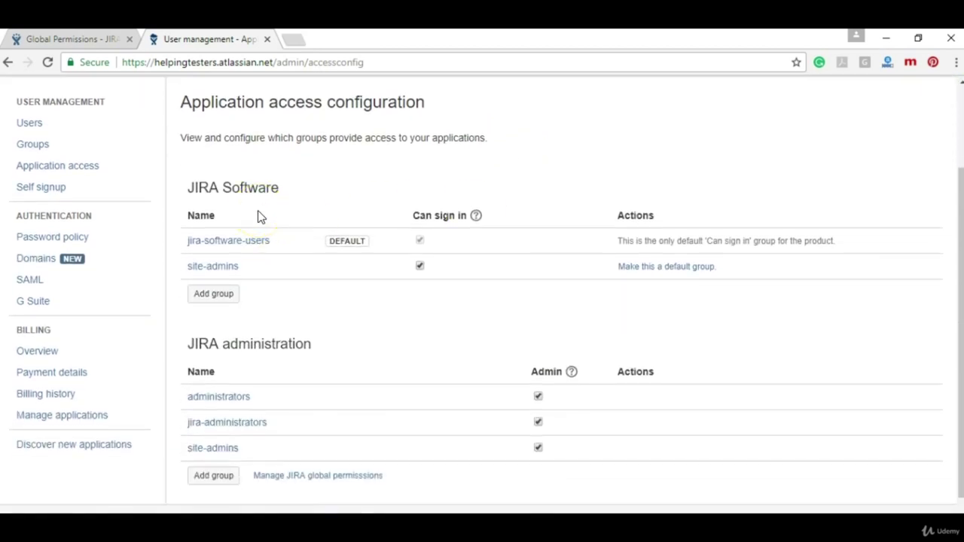
triple_click(239, 192)
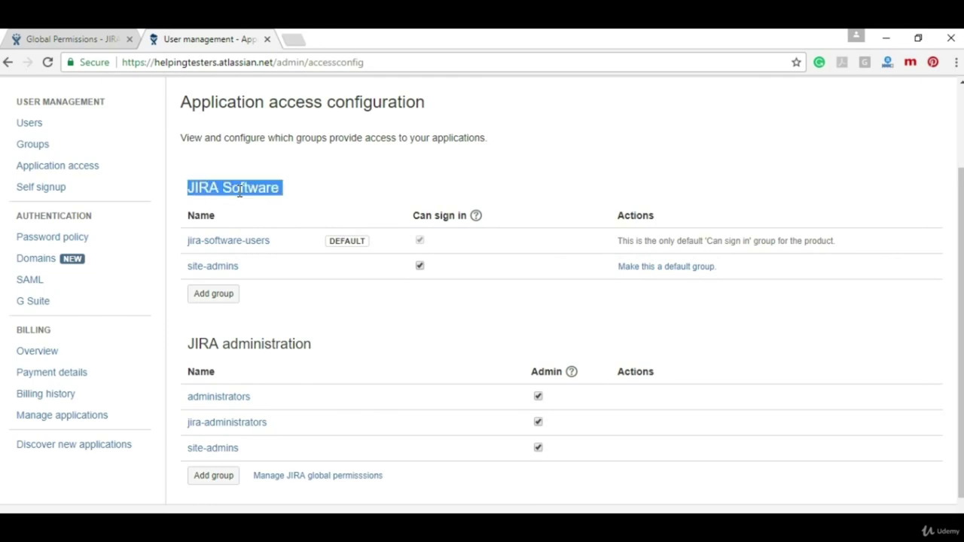
triple_click(265, 274)
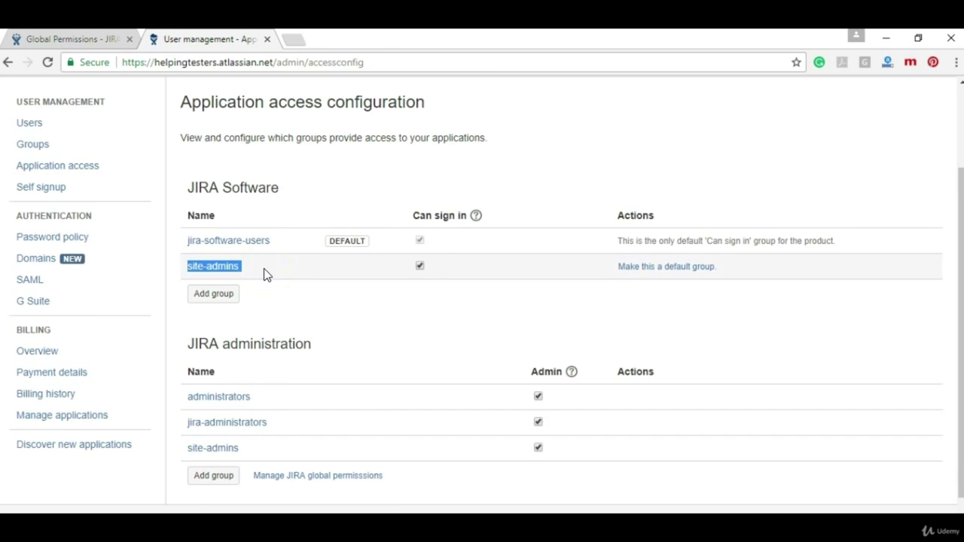
triple_click(280, 240)
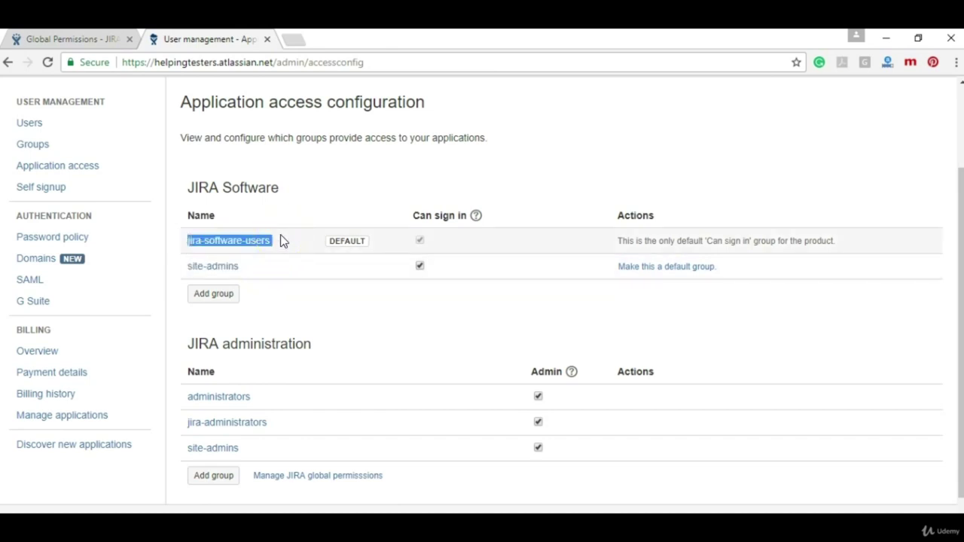
drag(194, 228, 286, 245)
triple_click(227, 195)
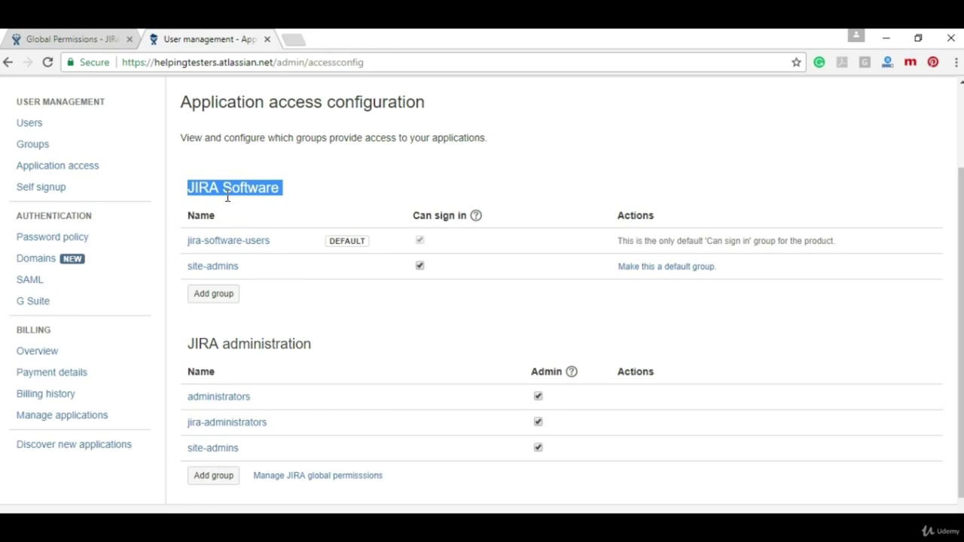
click(214, 300)
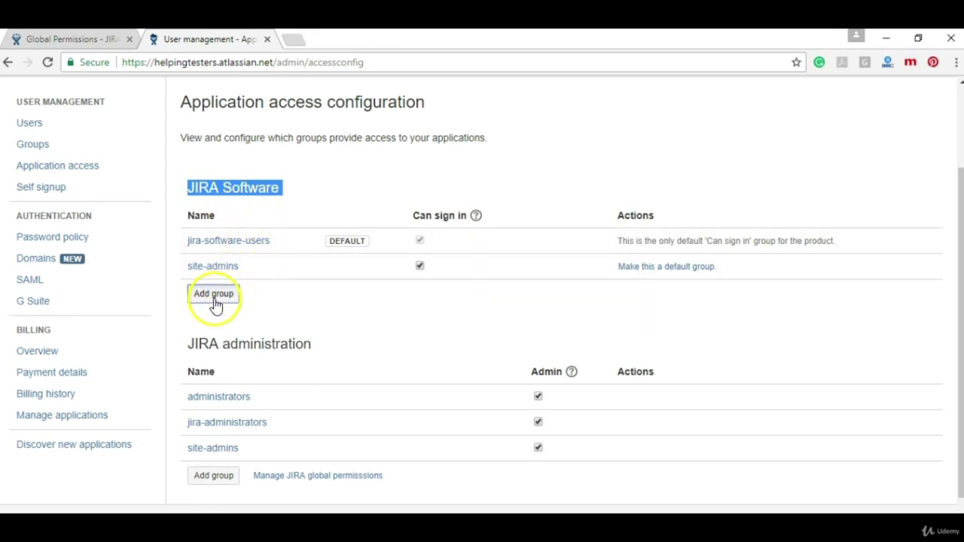
text(cus)
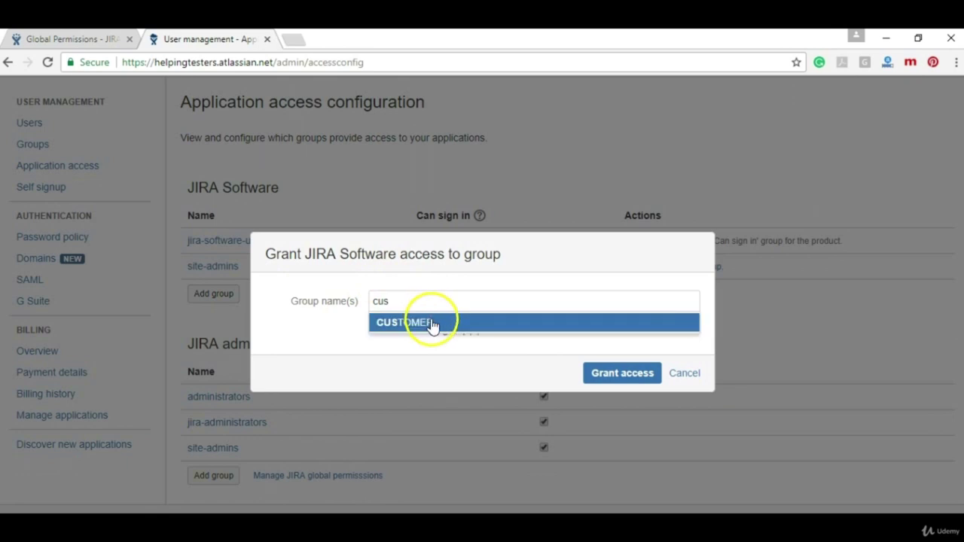
Grant JIRA Software access to the CUSTOMER group and go to the Users page.
click(430, 322)
click(605, 375)
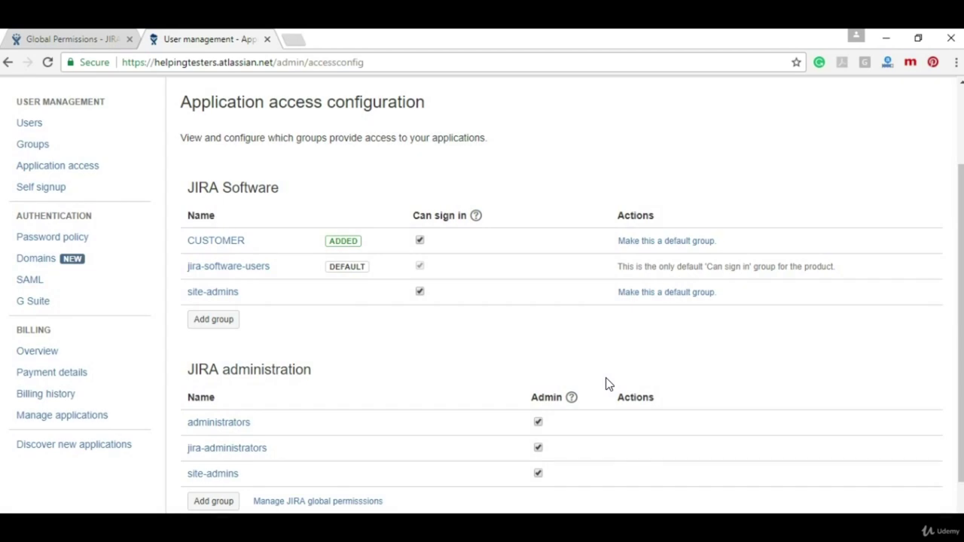
click(199, 240)
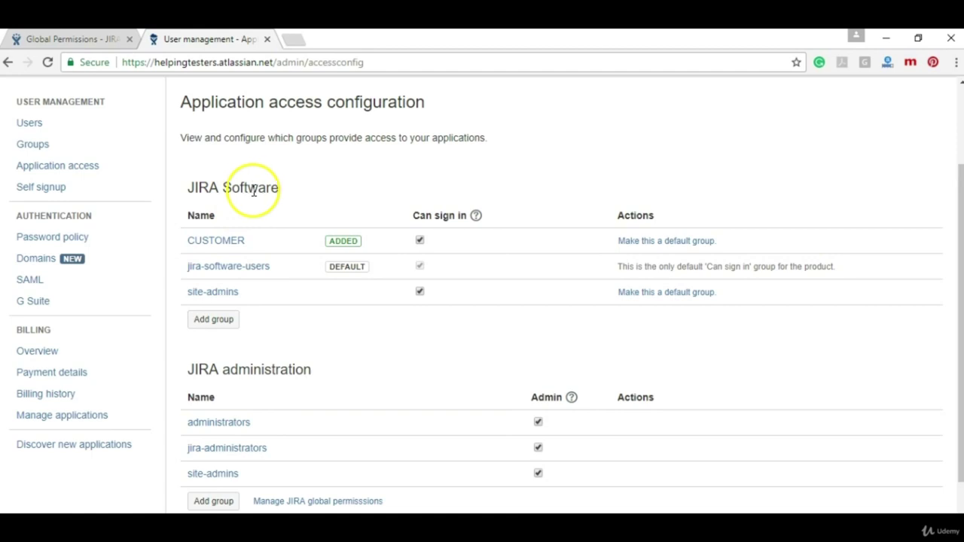
triple_click(249, 183)
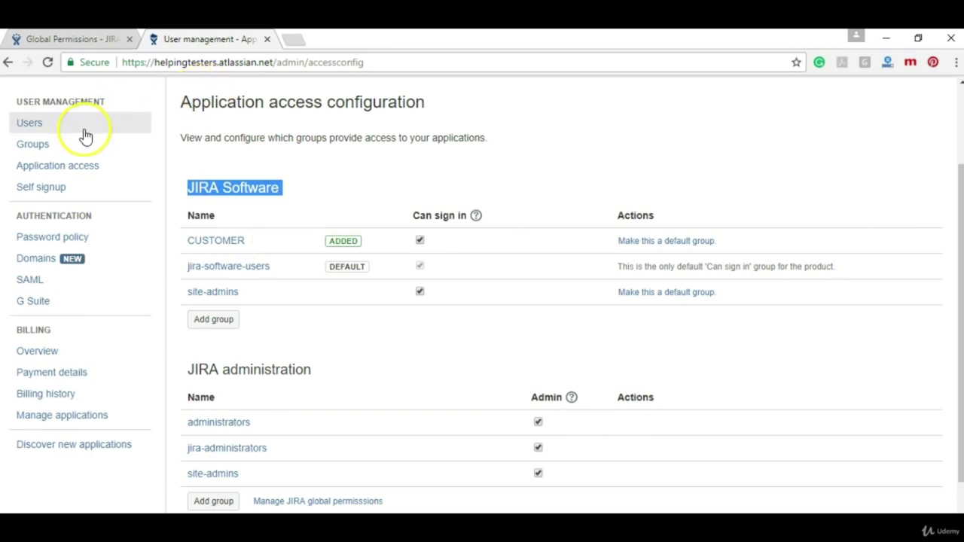
click(57, 127)
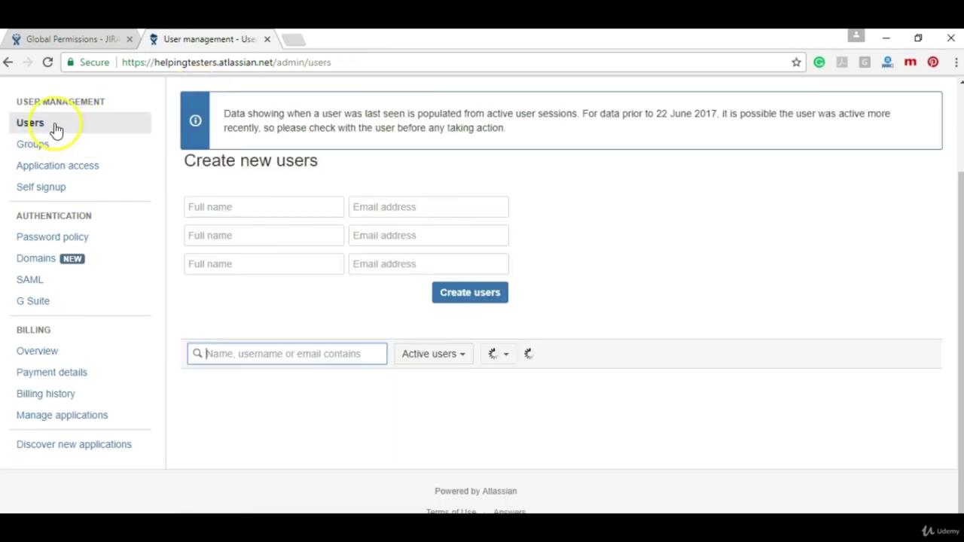
View the Customer user's details, then close the user management tab.
click(218, 363)
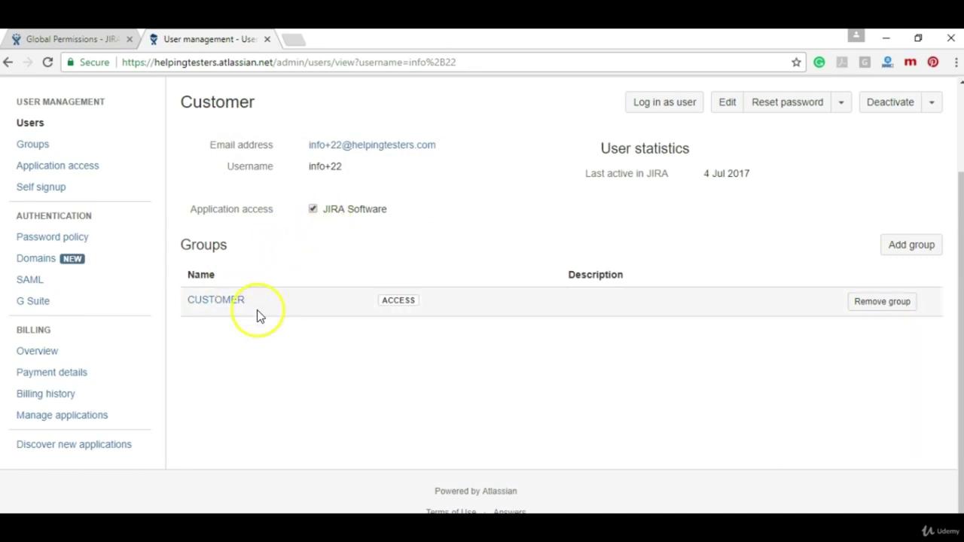
key(ctrl+w)
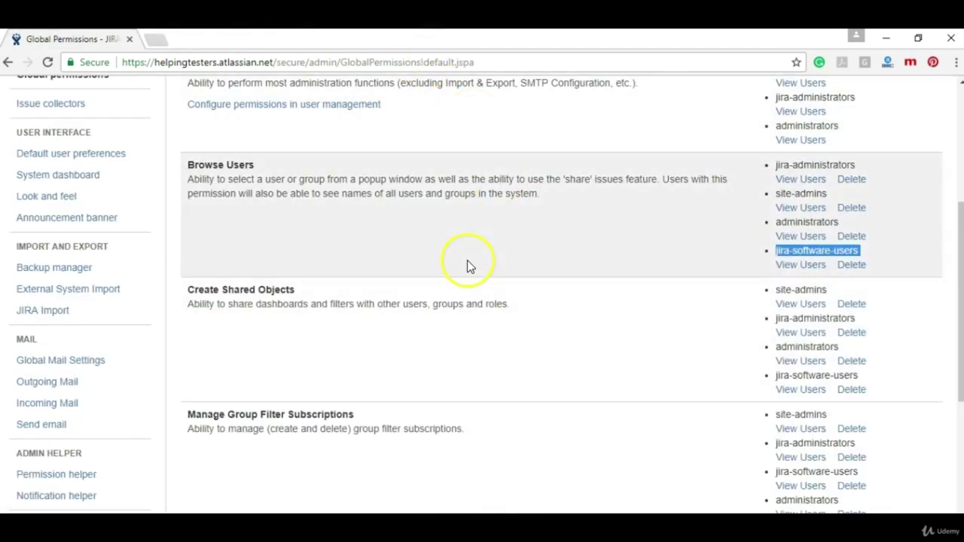
scroll(545, 140, up, 2)
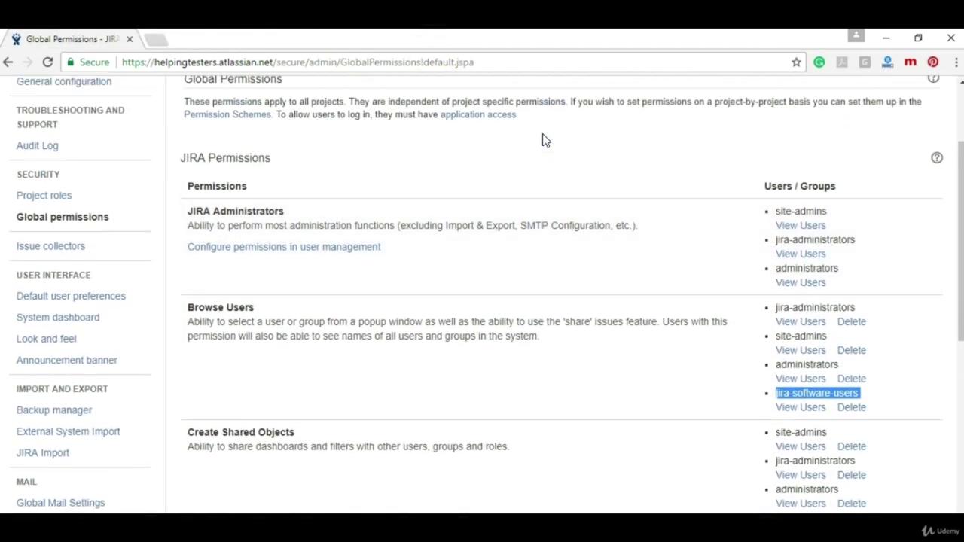
scroll(546, 140, down, 2)
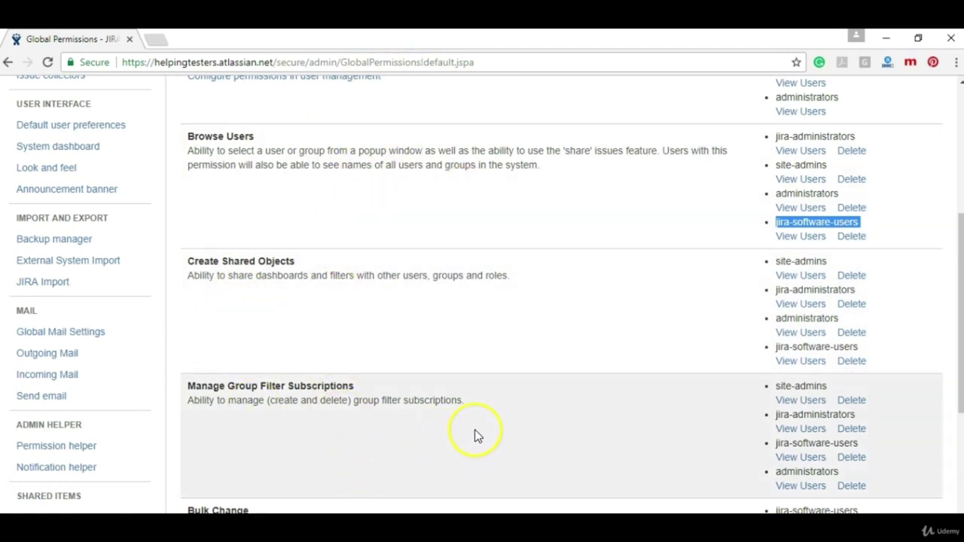
scroll(497, 385, up, 5)
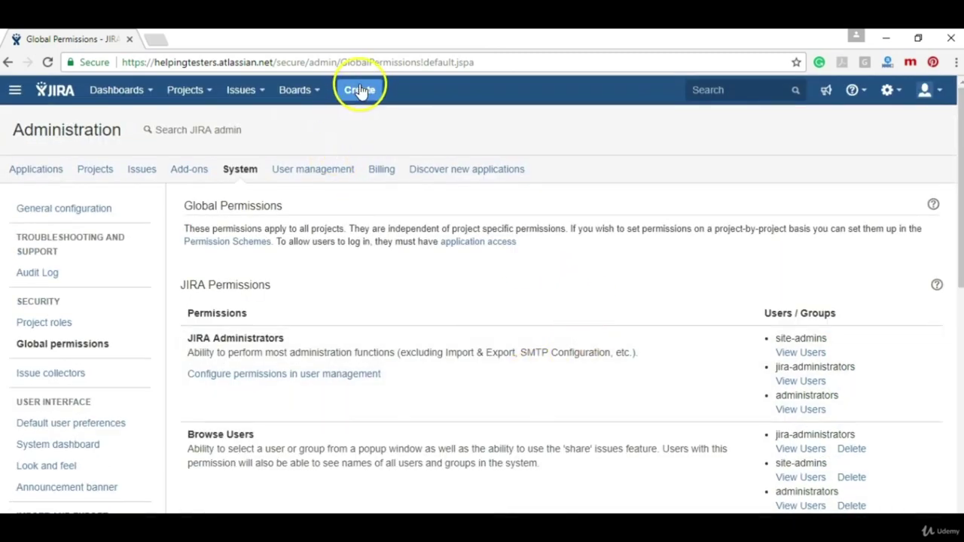
Open the Jira dashboard from the Jira logo in a new tab.
right_click(70, 95)
click(88, 96)
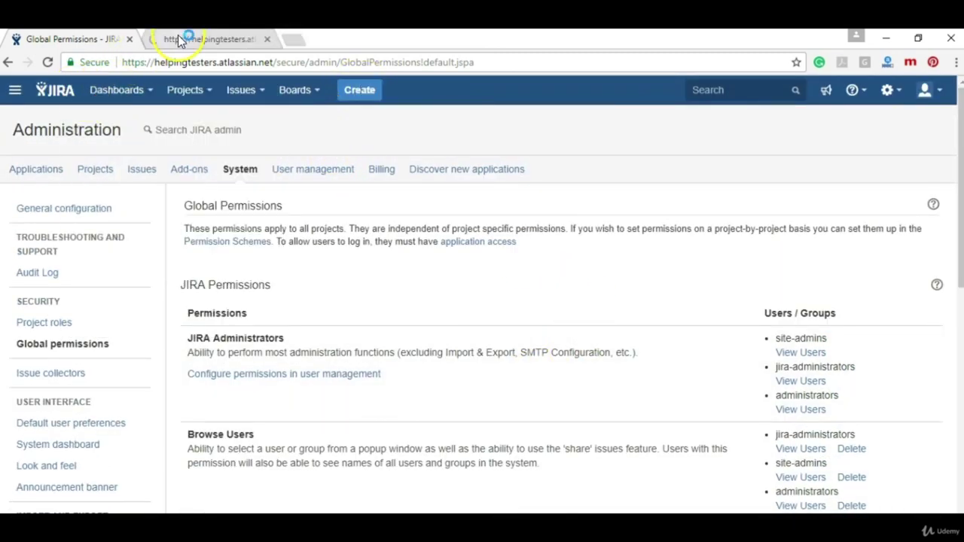
click(177, 34)
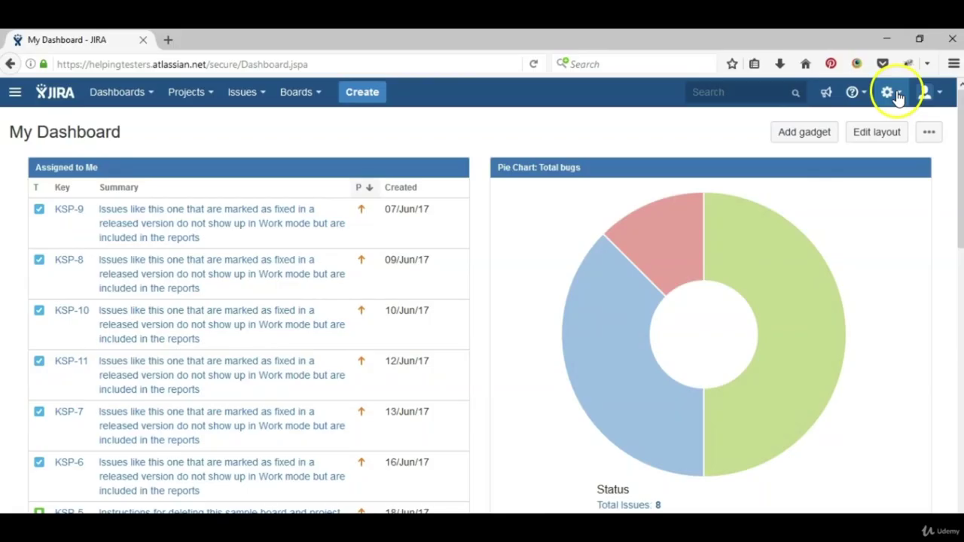
In the second browser, log in as the Customer user from User management.
click(886, 92)
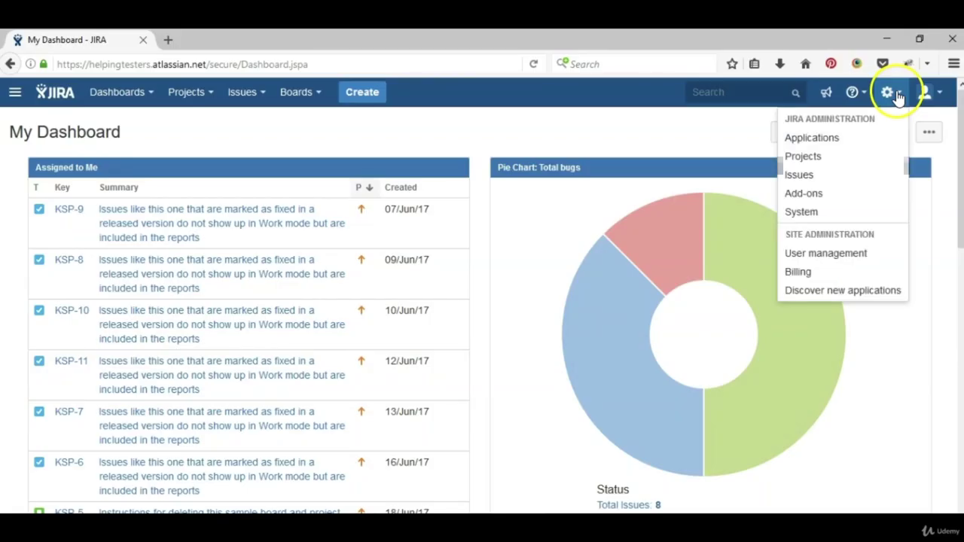
click(828, 254)
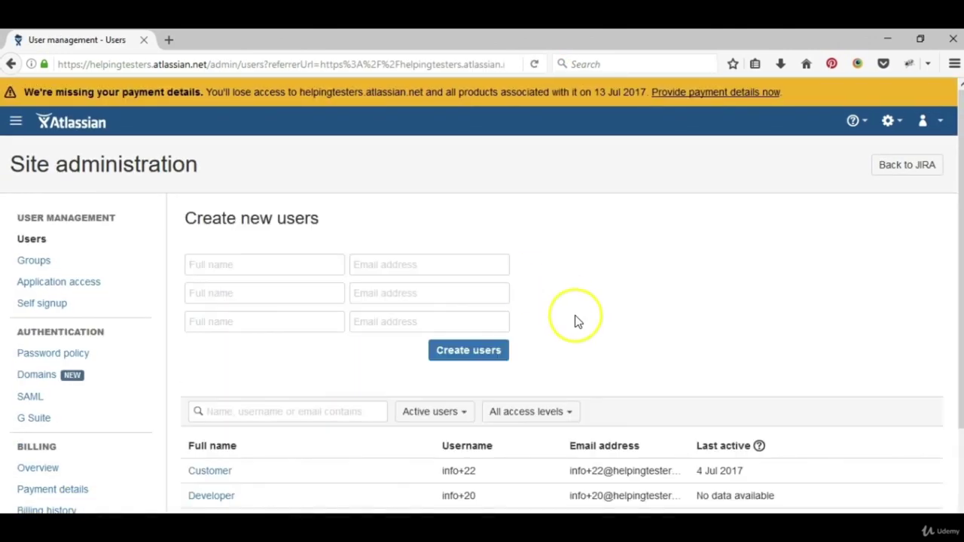
scroll(575, 320, down, 2)
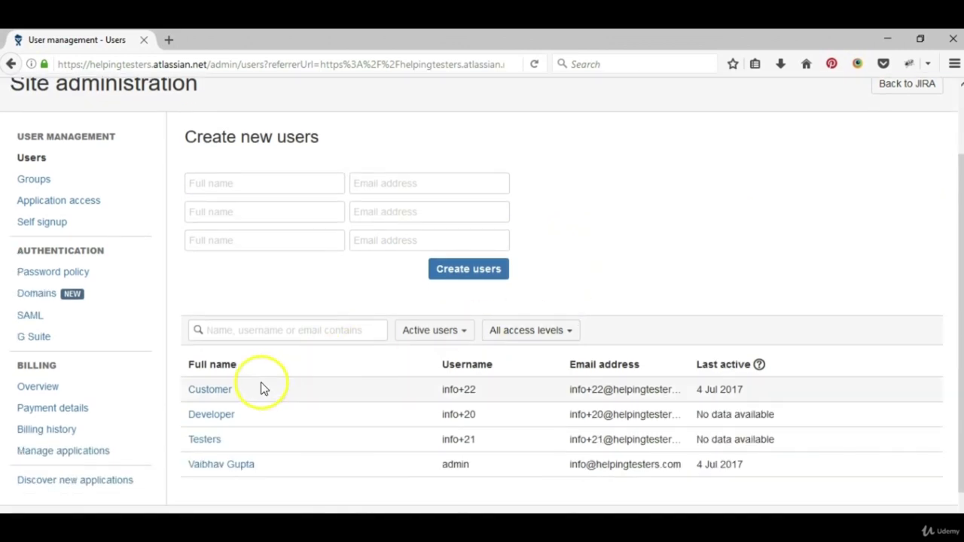
click(226, 389)
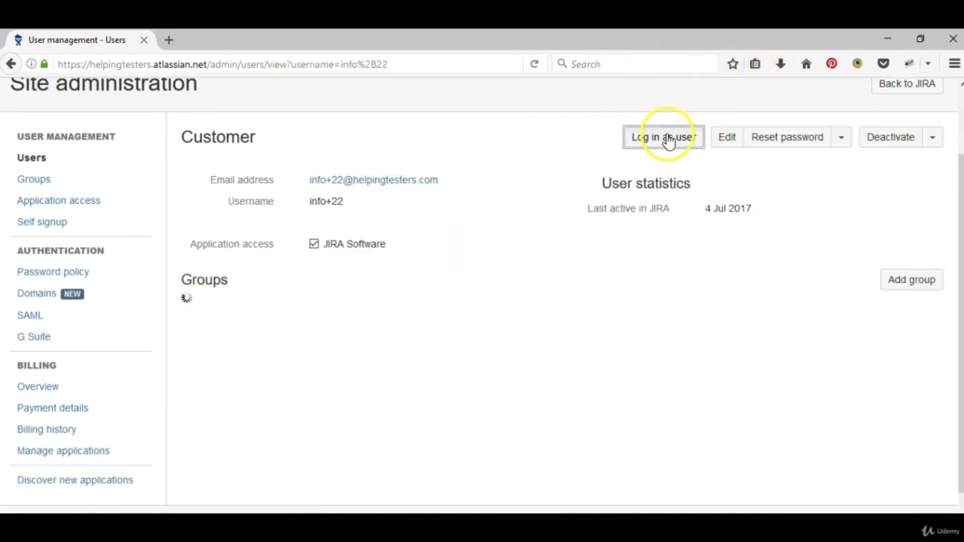
click(666, 137)
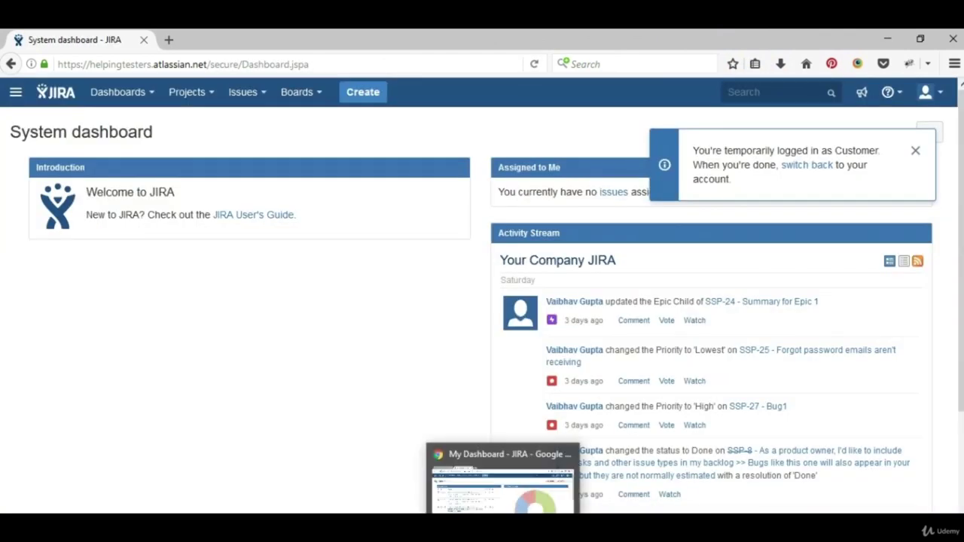
Return to the admin's browser and bring the My Dashboard tab to the front.
click(503, 482)
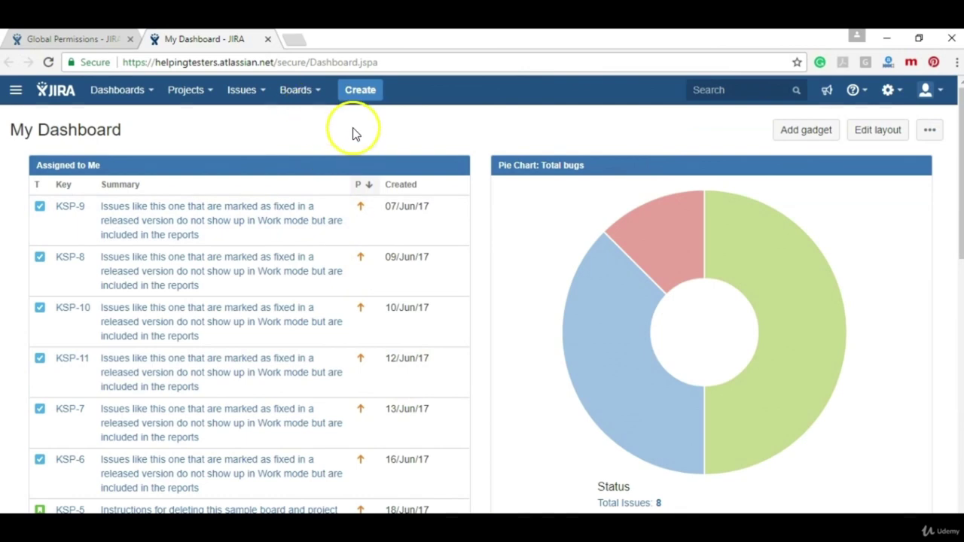
click(77, 31)
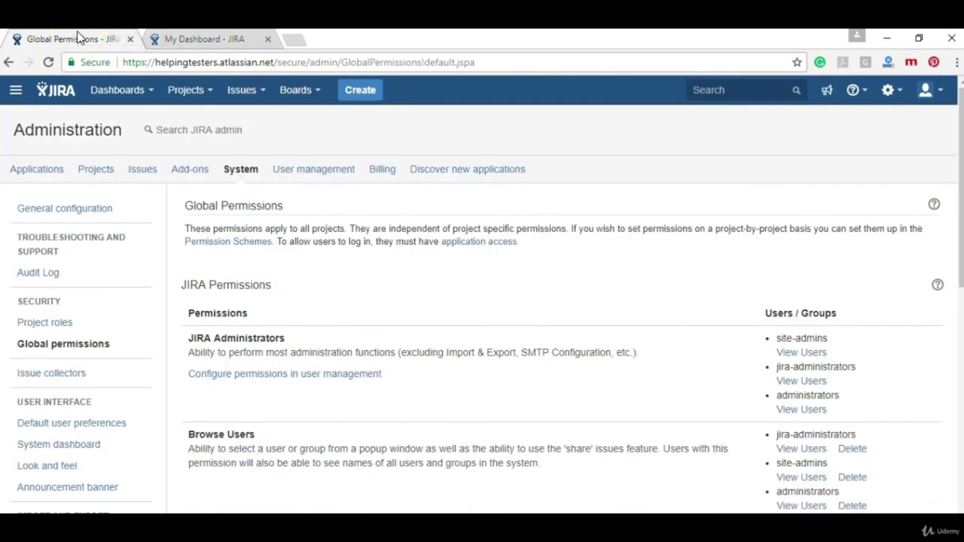
scroll(339, 328, down, 2)
scroll(338, 328, down, 1)
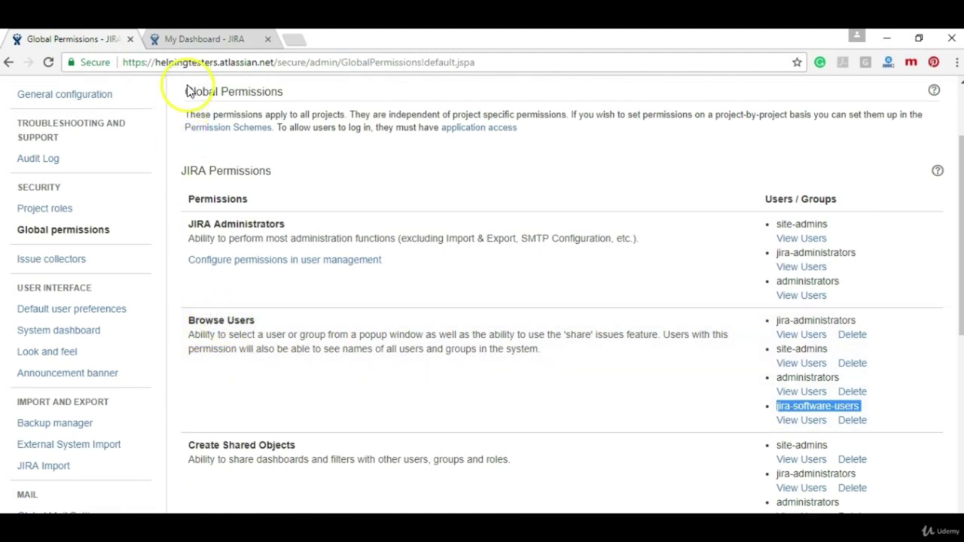
click(192, 40)
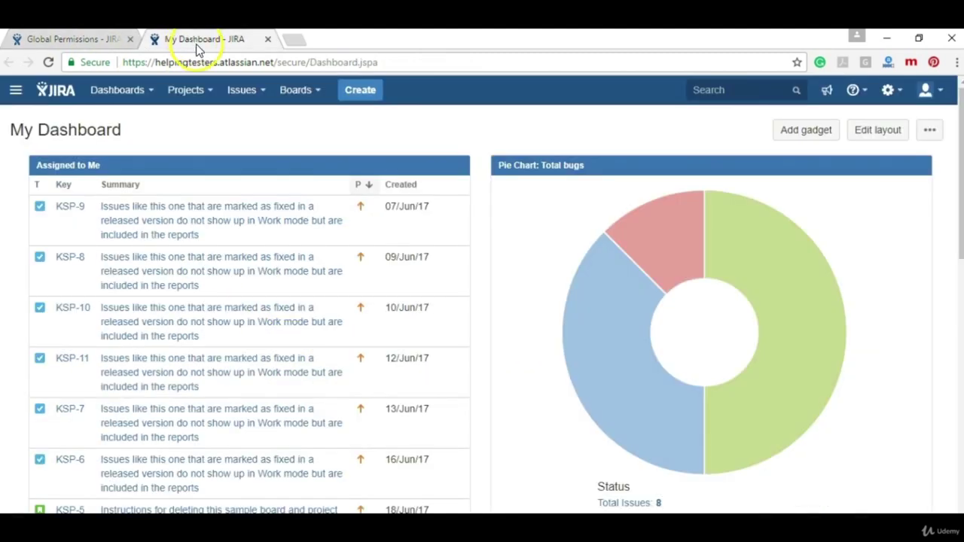
Open issue search and start a query on the assignee field.
click(260, 95)
click(254, 135)
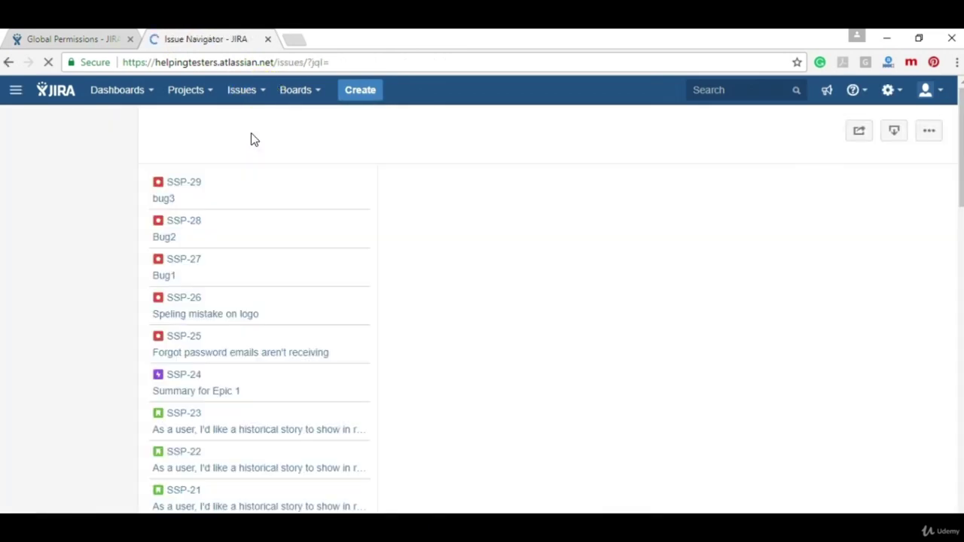
click(309, 173)
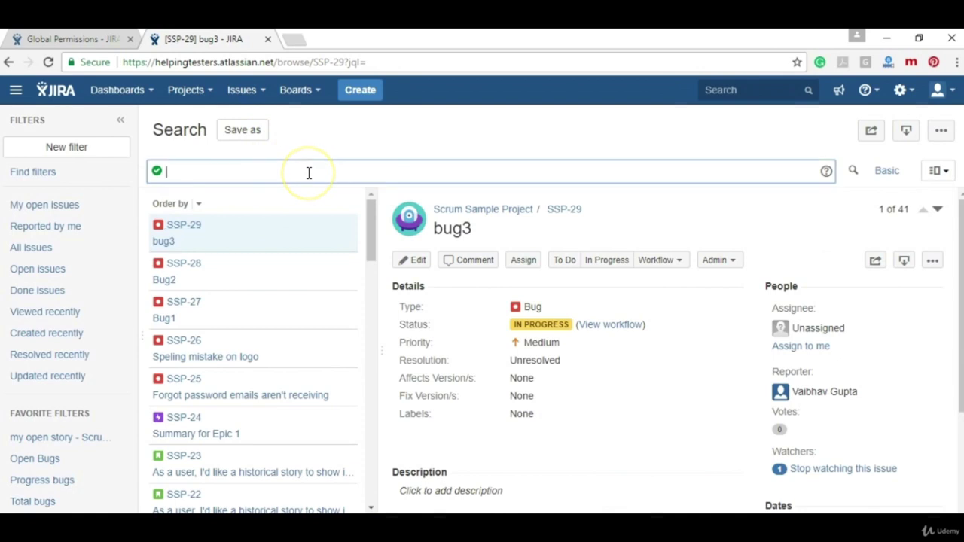
text(asi)
key(BackSpace)
text(s)
key(Return)
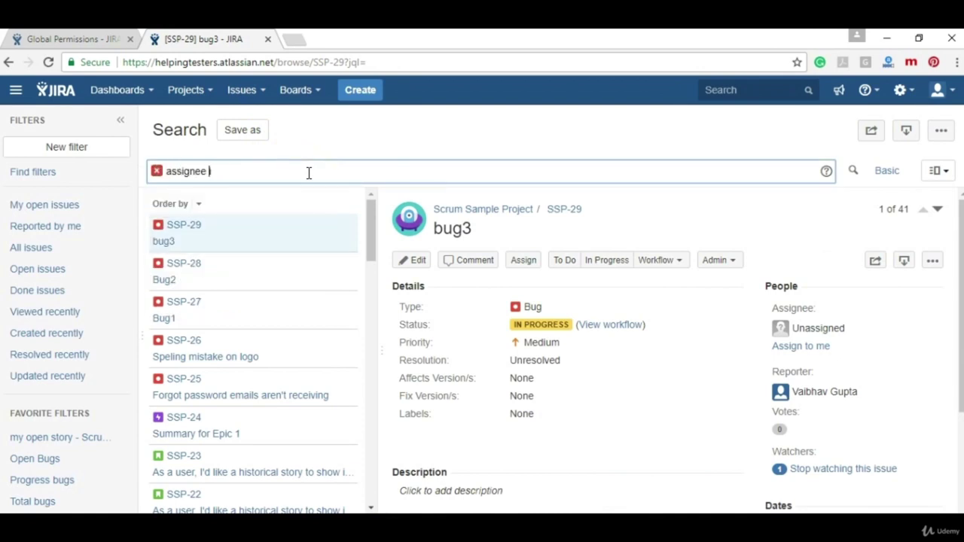
Complete the query as assignee = the Developer user.
text(i)
key(BackSpace)
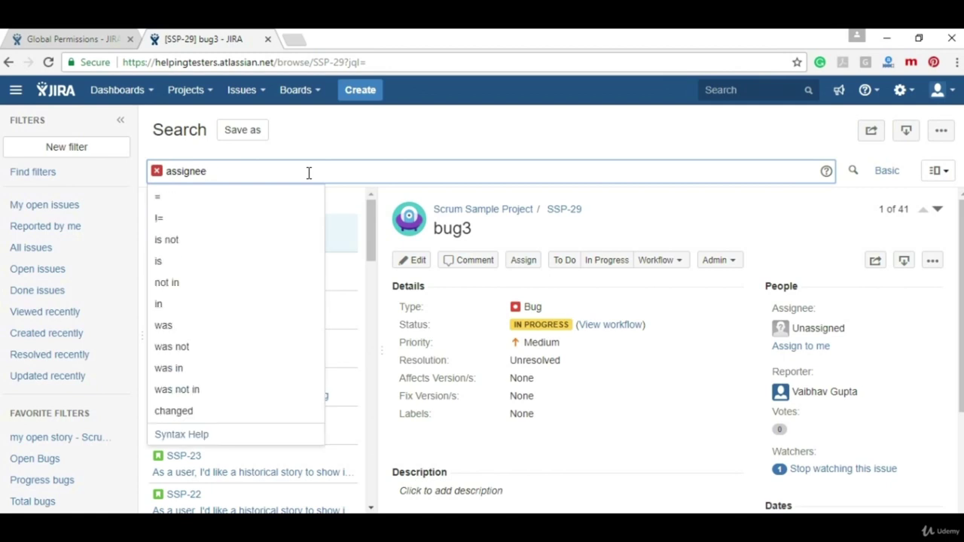
text(=)
key(Down)
key(Down)
key(Down)
key(Down)
key(Up)
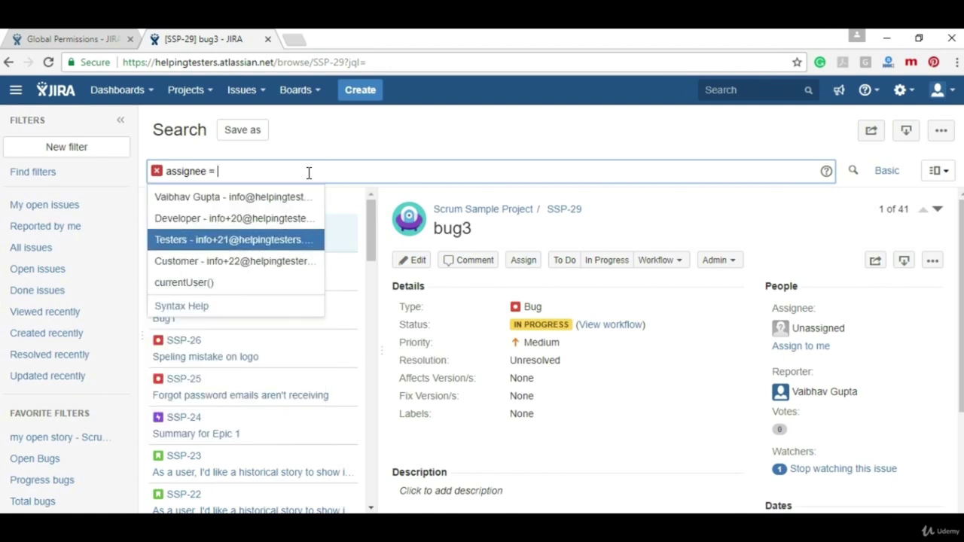
key(Up)
key(Up)
key(Down)
key(Down)
key(Down)
key(Up)
key(Up)
key(Up)
key(Up)
key(Down)
key(Return)
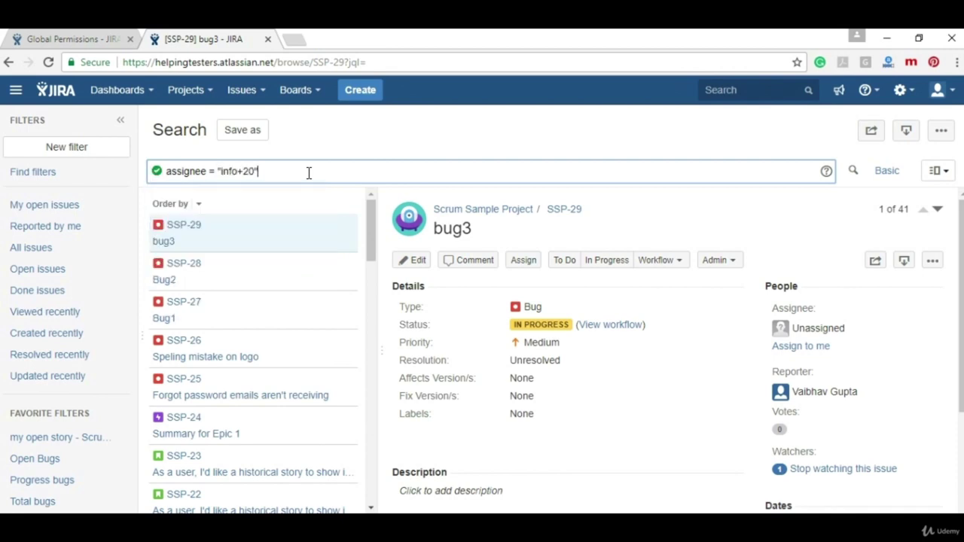
In the Customer session, open issue search and begin an advanced 'assignee =' query.
click(81, 39)
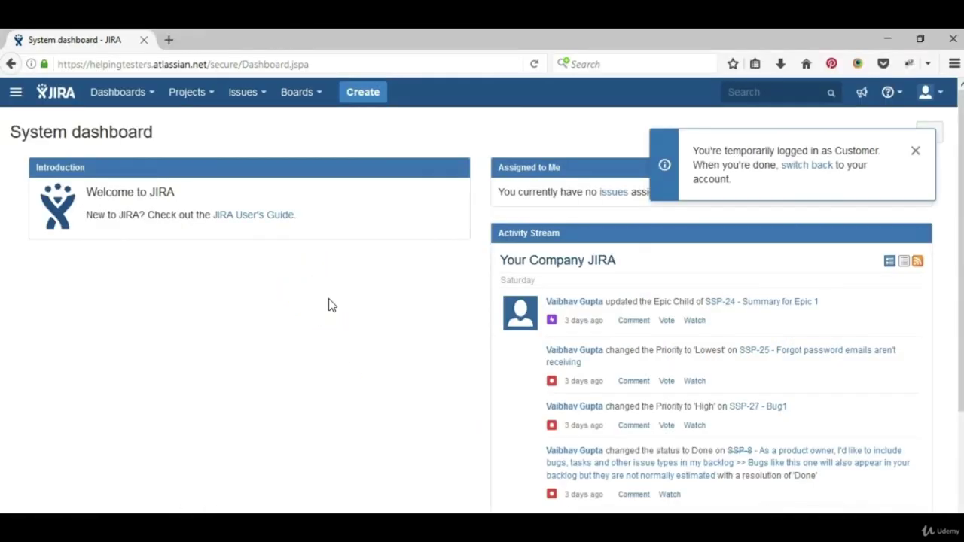
click(230, 108)
click(237, 121)
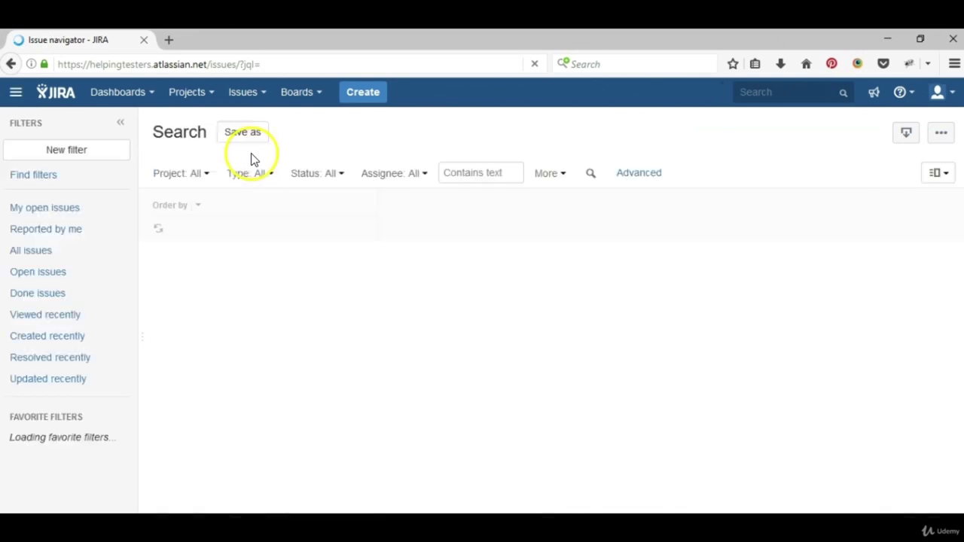
click(637, 173)
text(assignee)
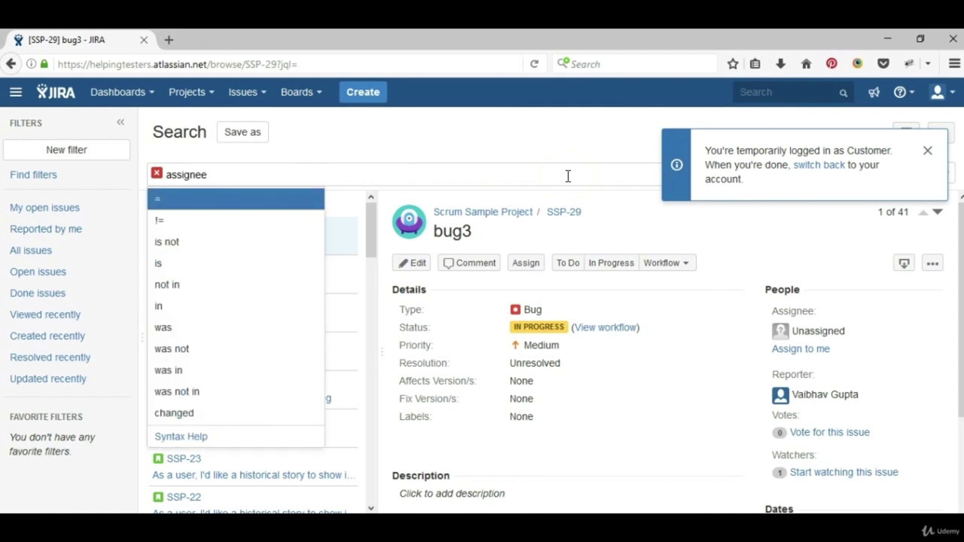
text( =)
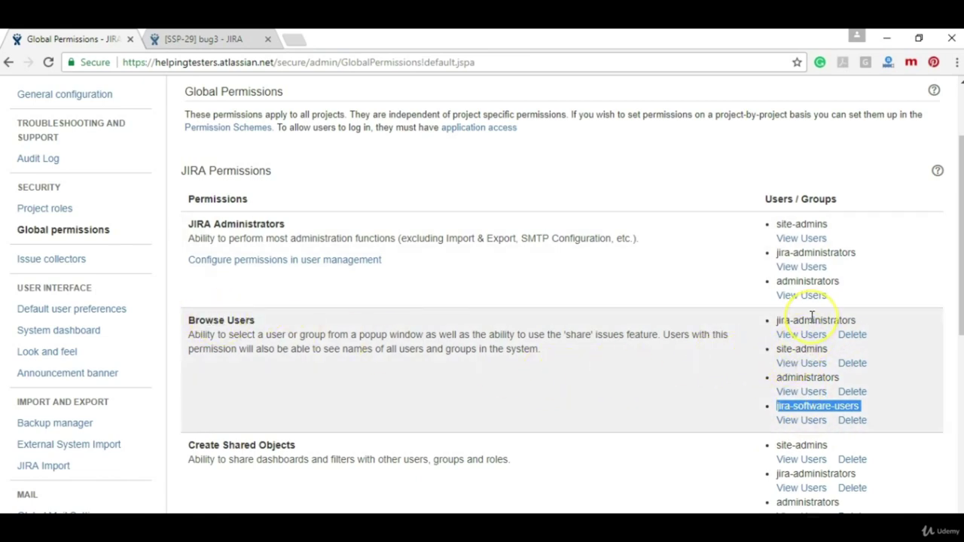
Review the Create Shared Objects permission name and description.
scroll(812, 317, down, 5)
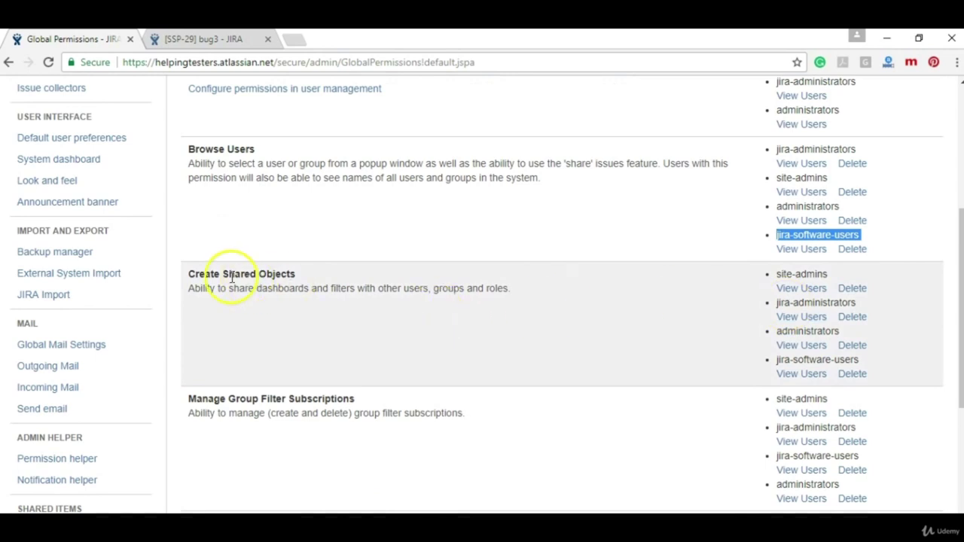
triple_click(220, 271)
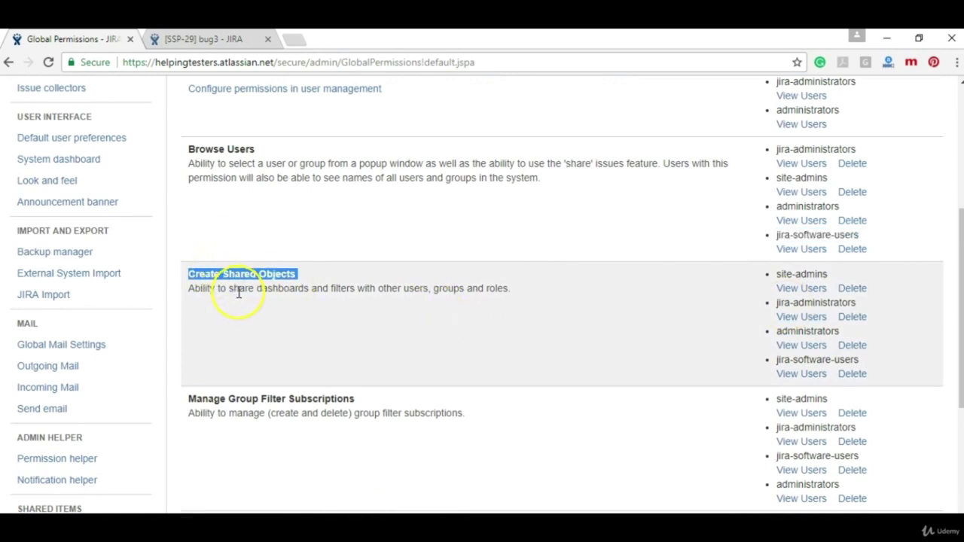
triple_click(238, 294)
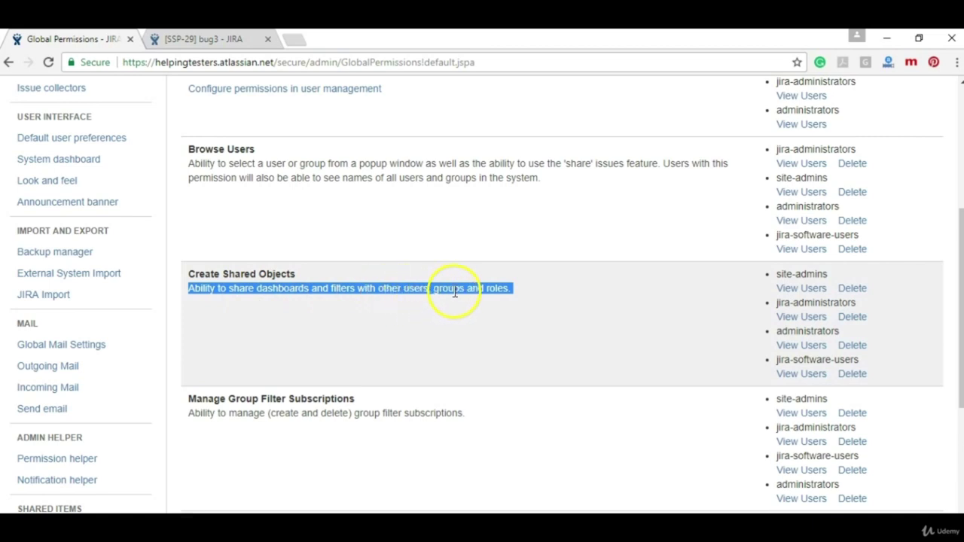
Open My Dashboard's share settings, showing it shared with the Scrum Sample Project.
click(190, 39)
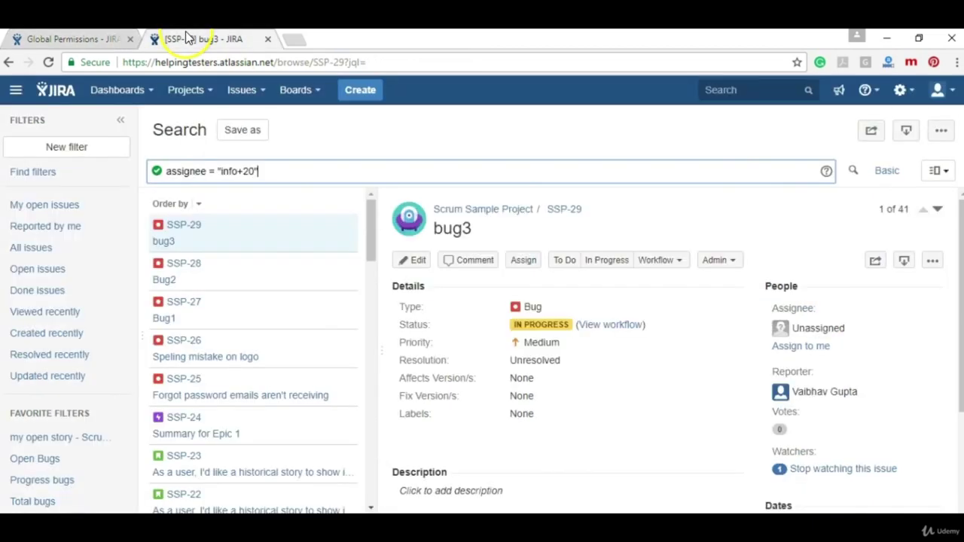
click(105, 91)
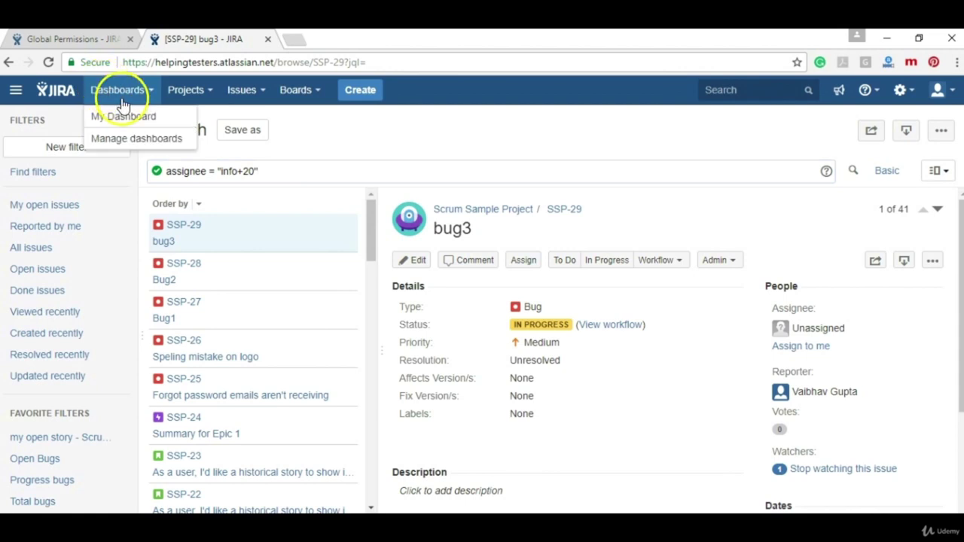
click(139, 119)
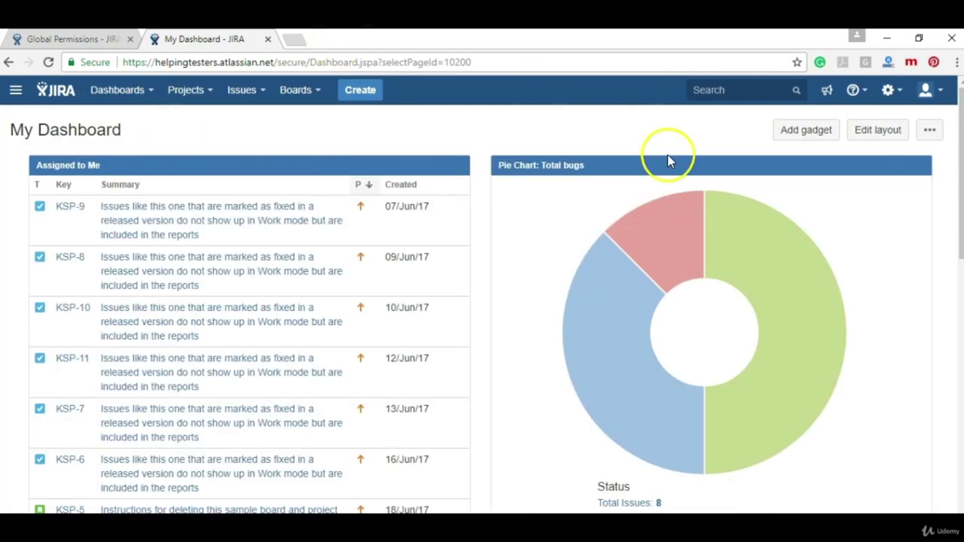
click(931, 132)
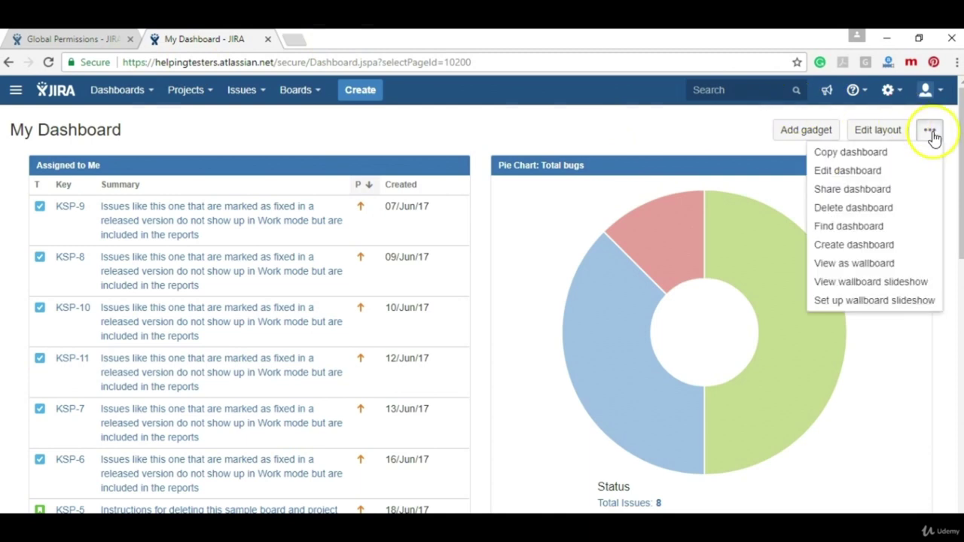
click(859, 190)
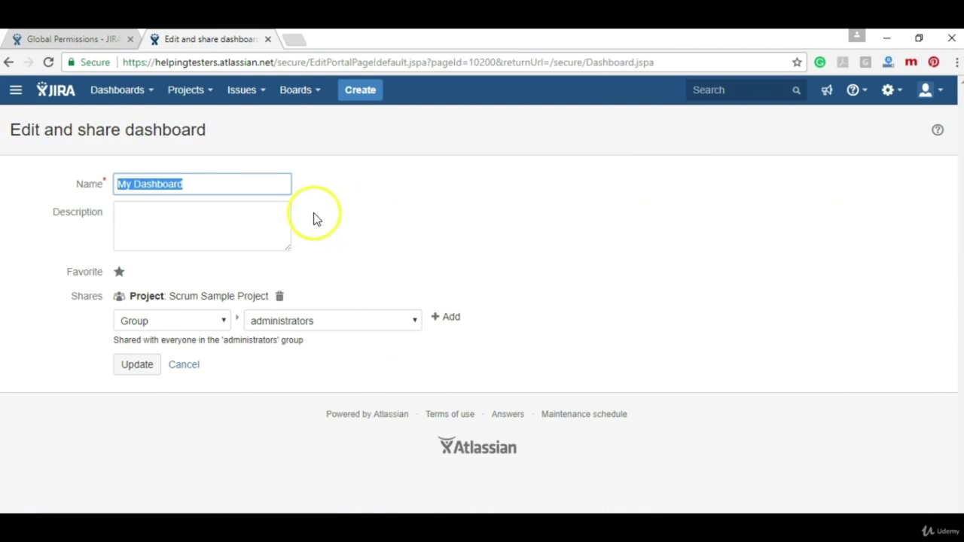
In the Customer session, open the Manage dashboards page.
key(ctrl+minus)
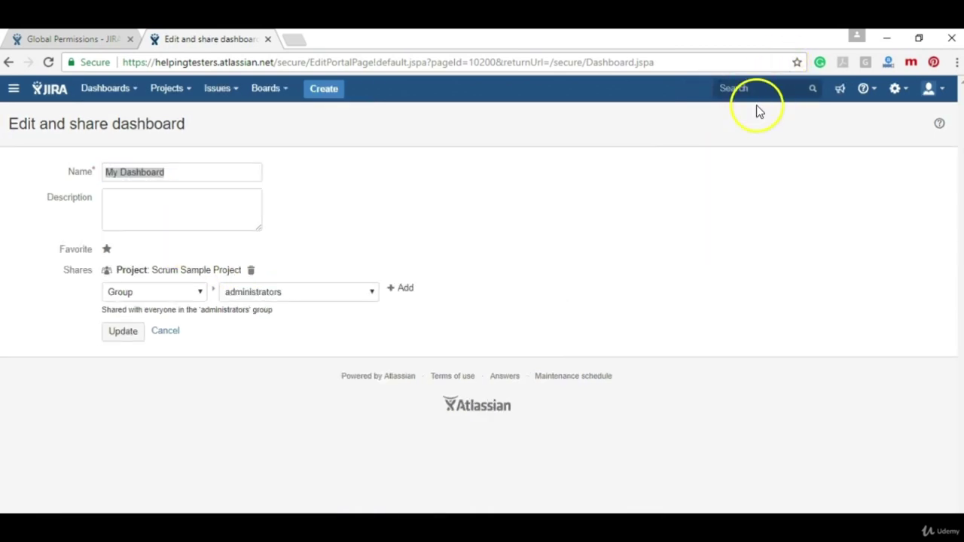
key(ctrl+0)
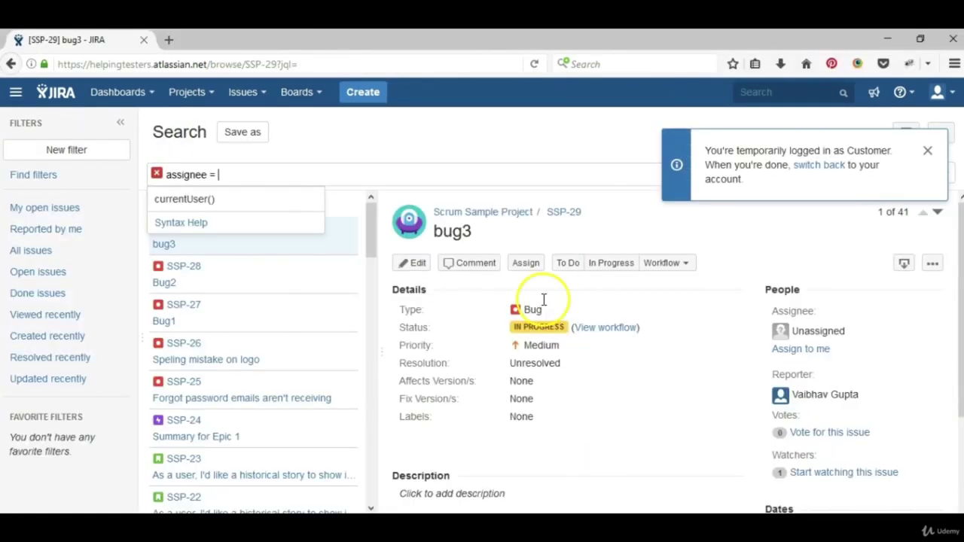
click(119, 94)
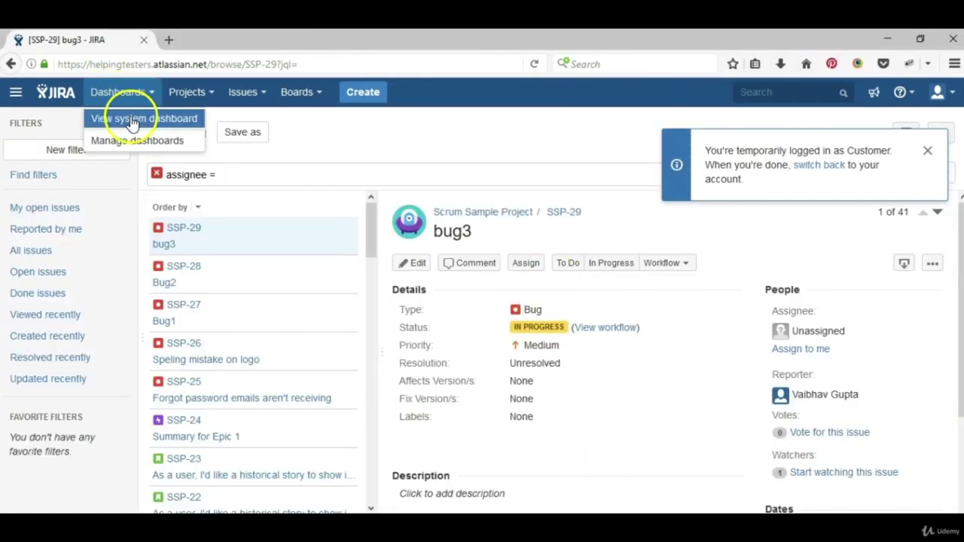
click(137, 139)
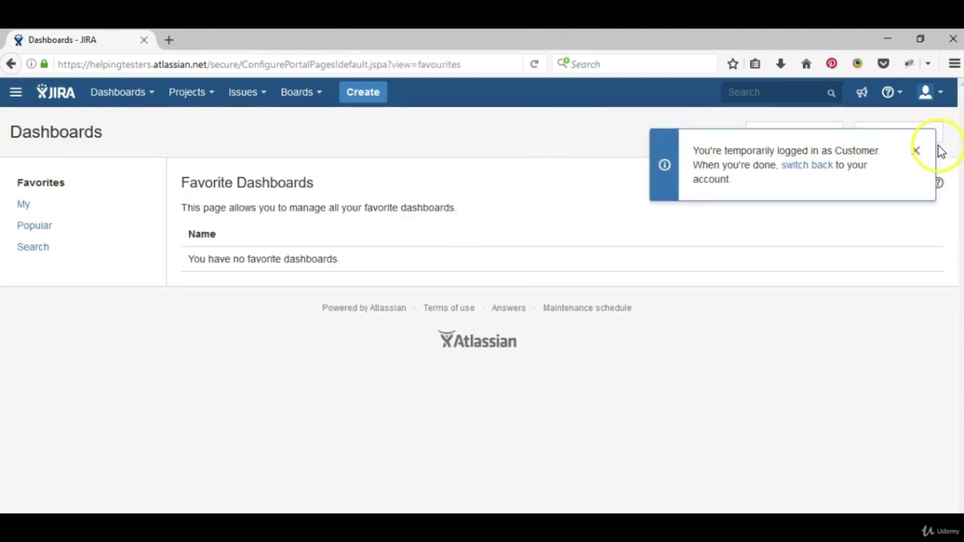
Create a blank dashboard named 'demo dashboard', open it and check its actions menu.
click(917, 150)
click(800, 141)
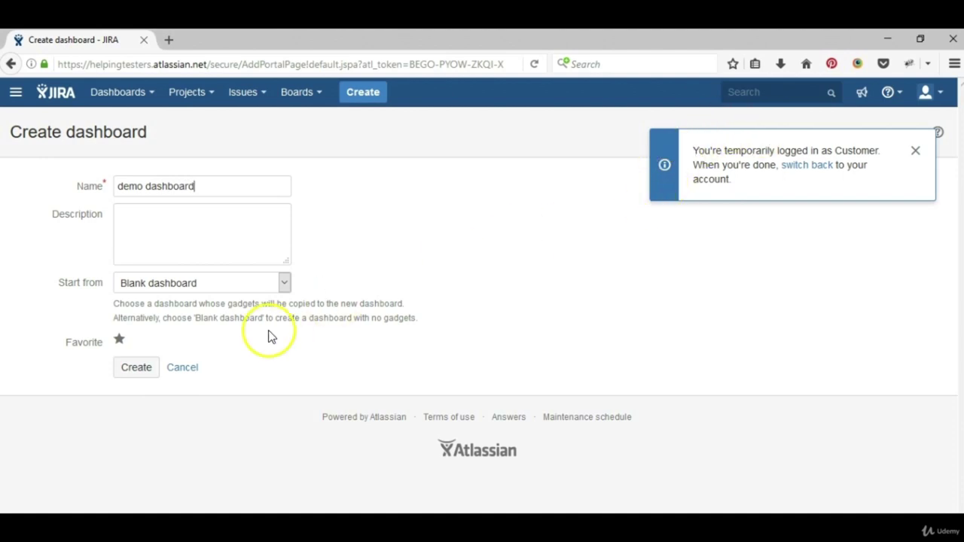
click(122, 365)
click(243, 262)
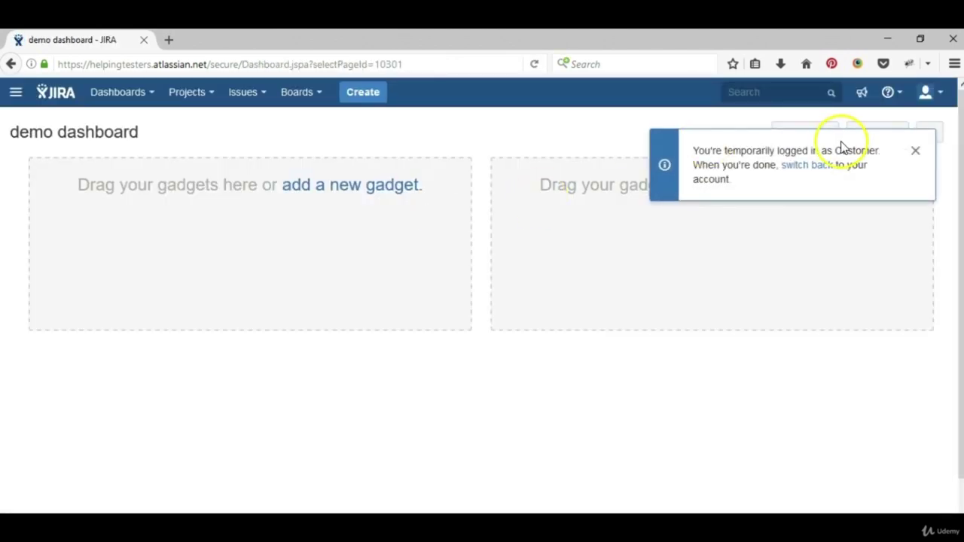
click(933, 134)
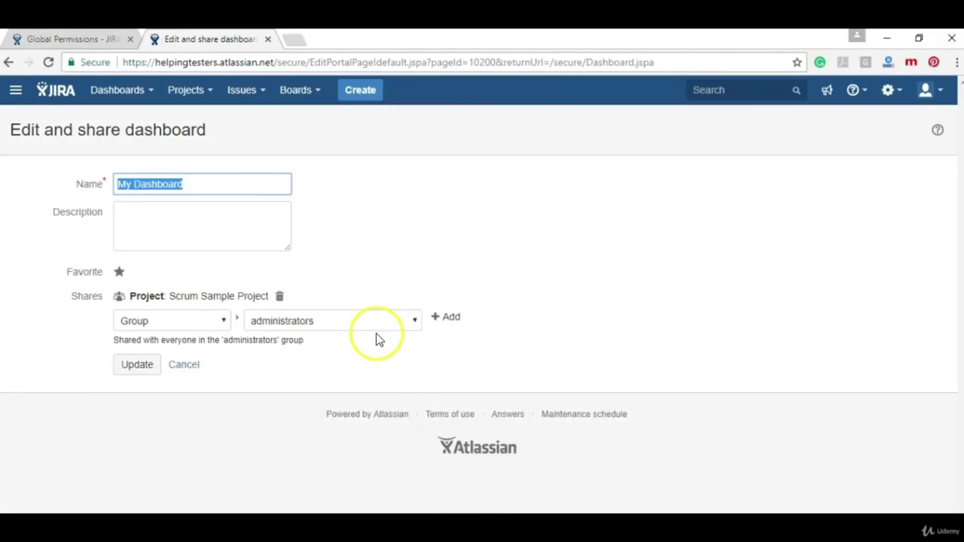
click(267, 40)
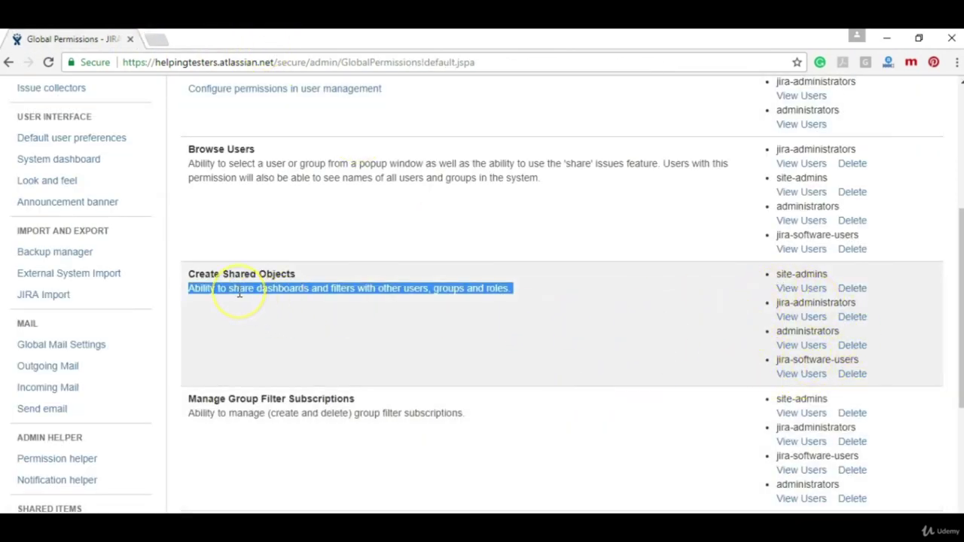
Highlight the Manage Group Filter Subscriptions permission on the Global Permissions page.
scroll(239, 292, down, 3)
triple_click(271, 288)
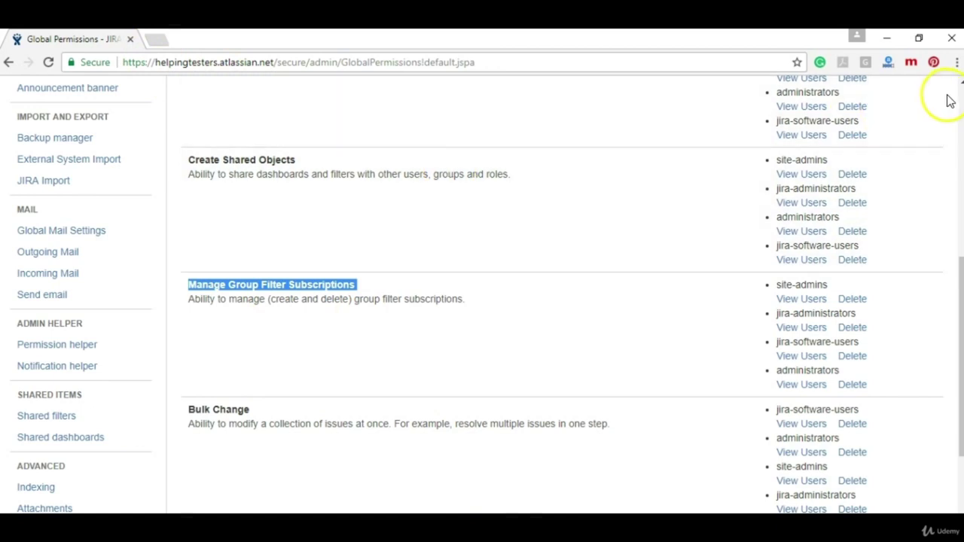
click(956, 91)
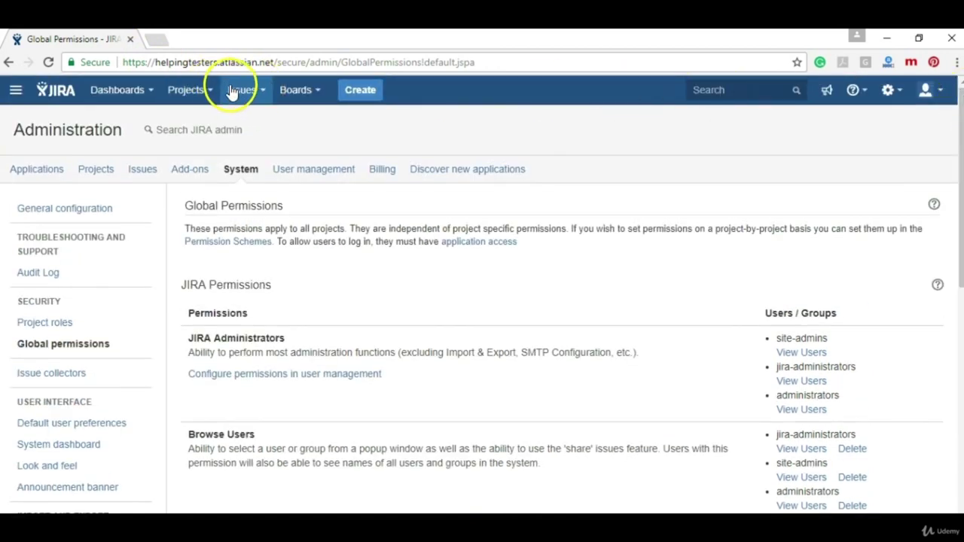
Open My open issues in a new tab and check its extra actions menu.
click(239, 90)
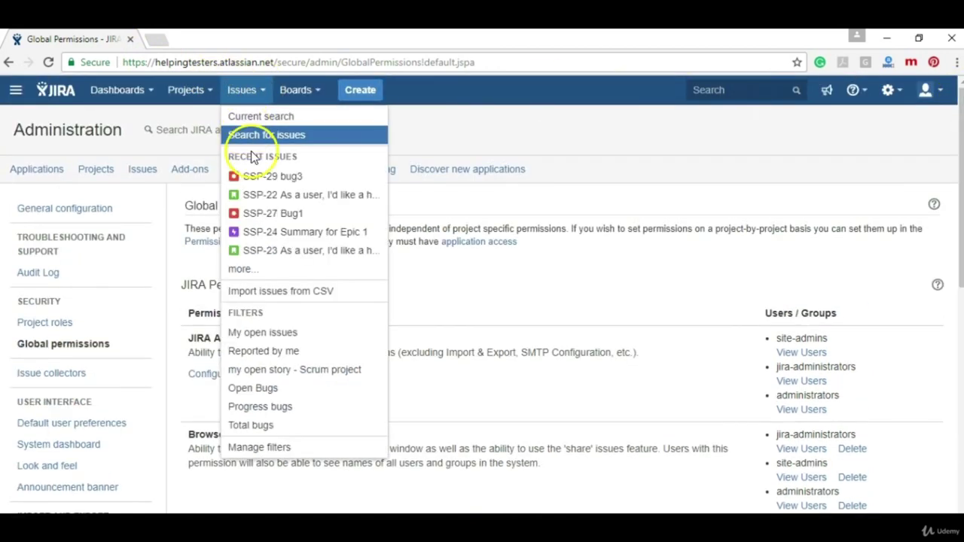
right_click(298, 332)
click(301, 338)
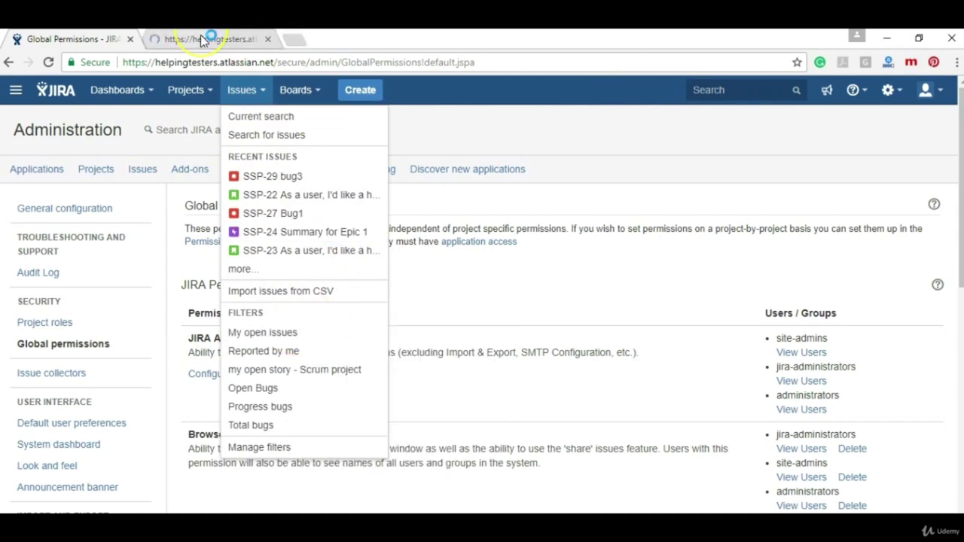
click(210, 39)
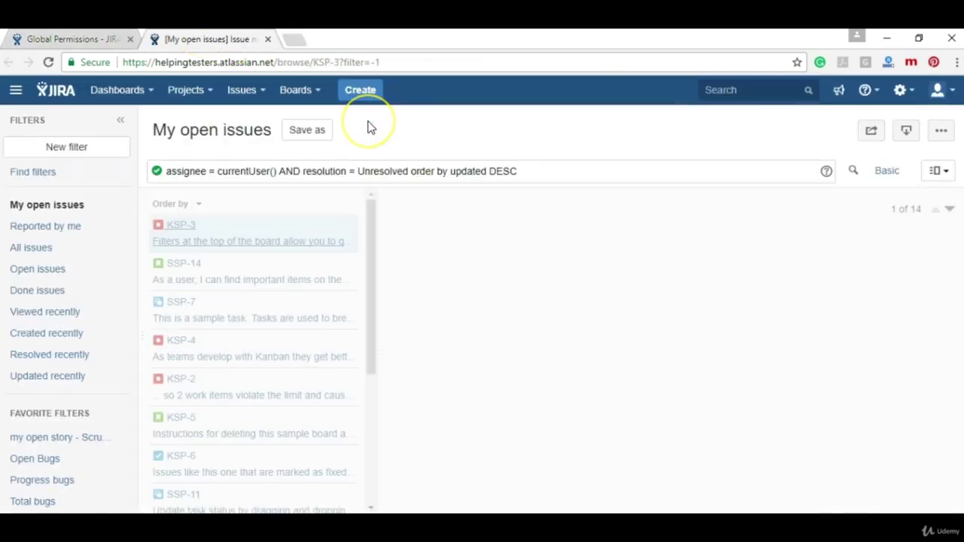
click(943, 133)
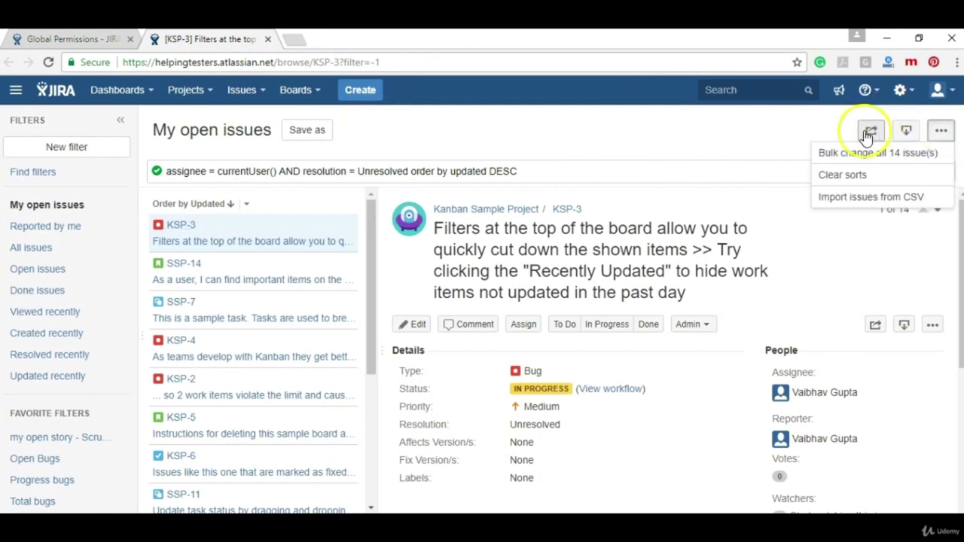
click(815, 134)
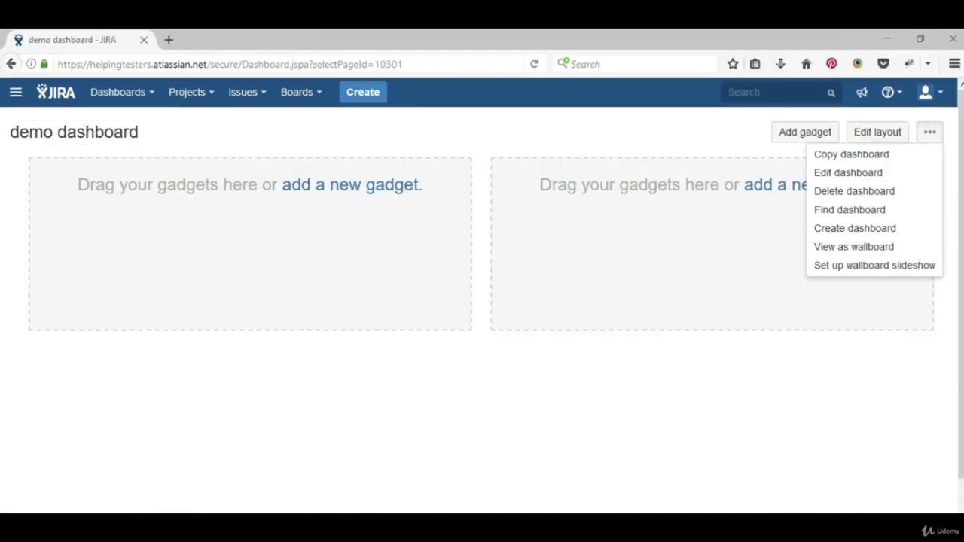
click(241, 101)
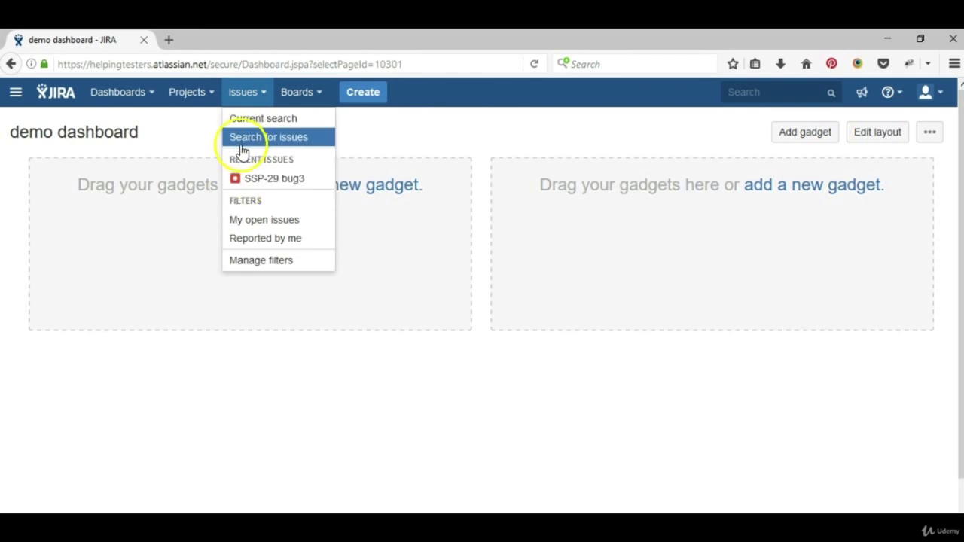
Save the issue search as a filter named 'demo filter' and open it.
click(241, 138)
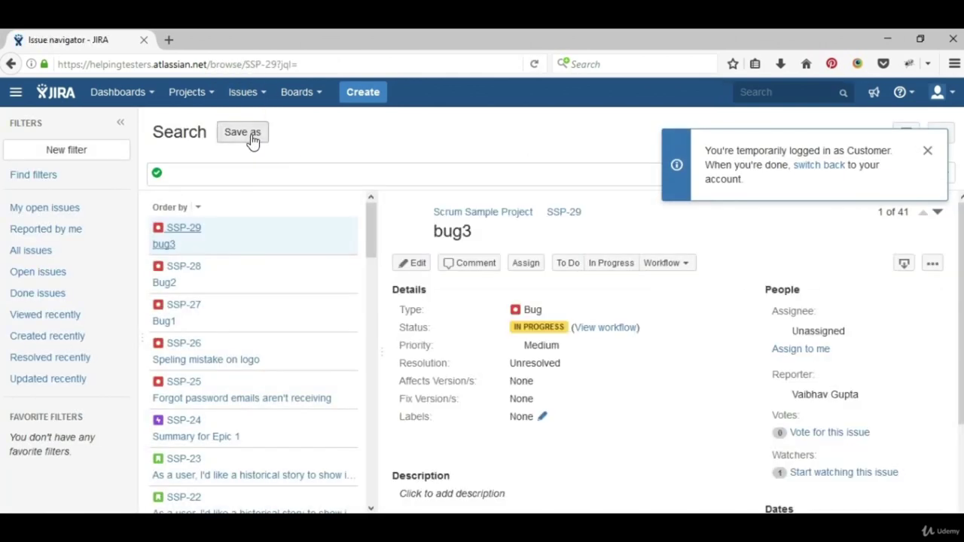
click(251, 135)
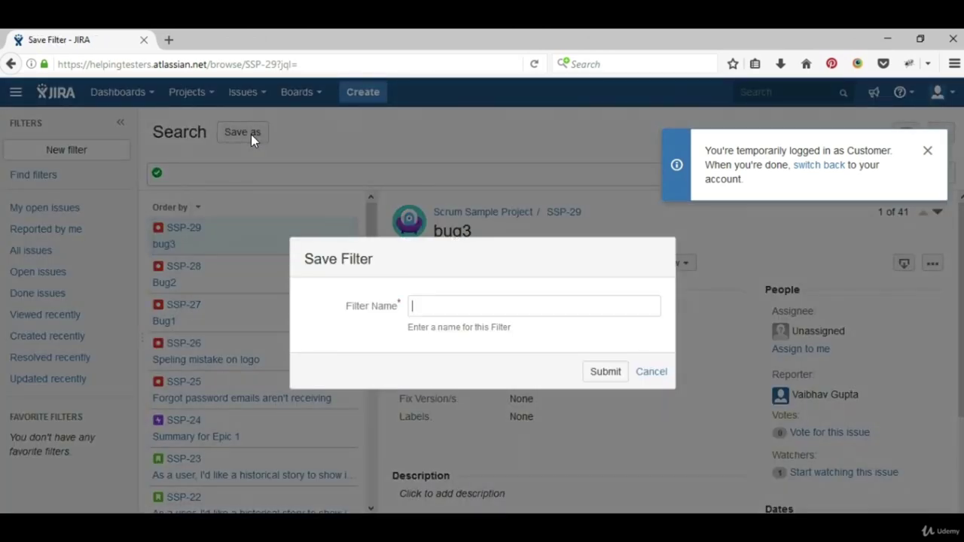
text(demo filter)
key(Return)
click(69, 441)
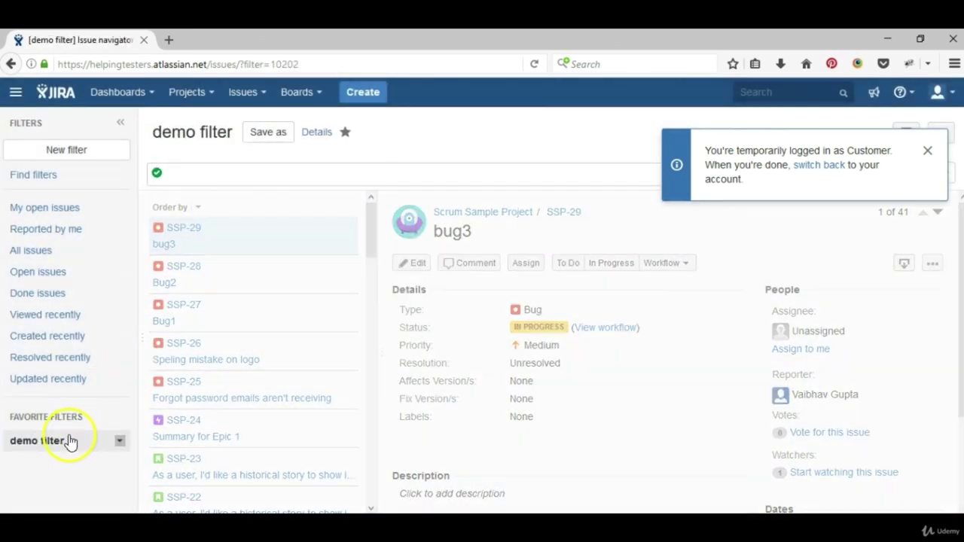
click(927, 151)
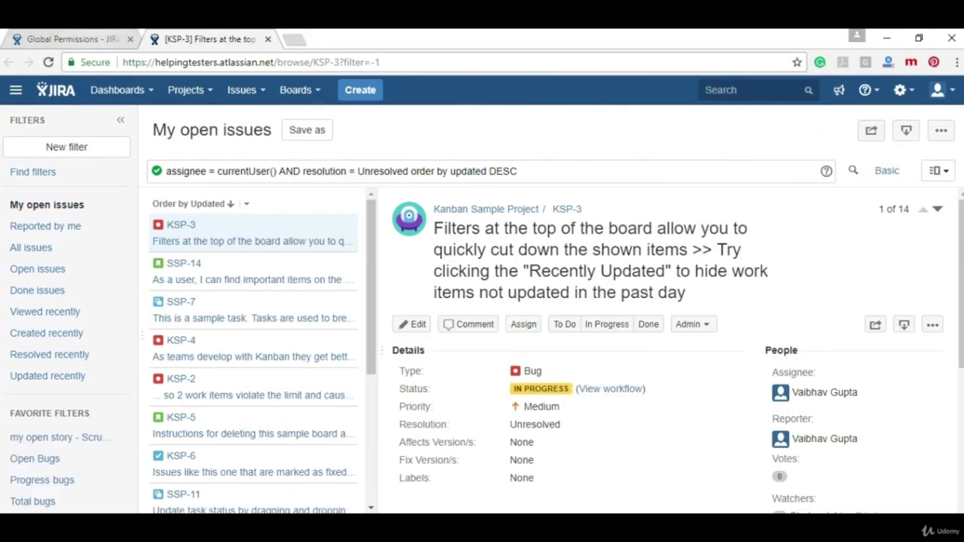
Review the Global Permissions admin page.
click(72, 38)
click(242, 90)
click(186, 90)
scroll(454, 262, down, 5)
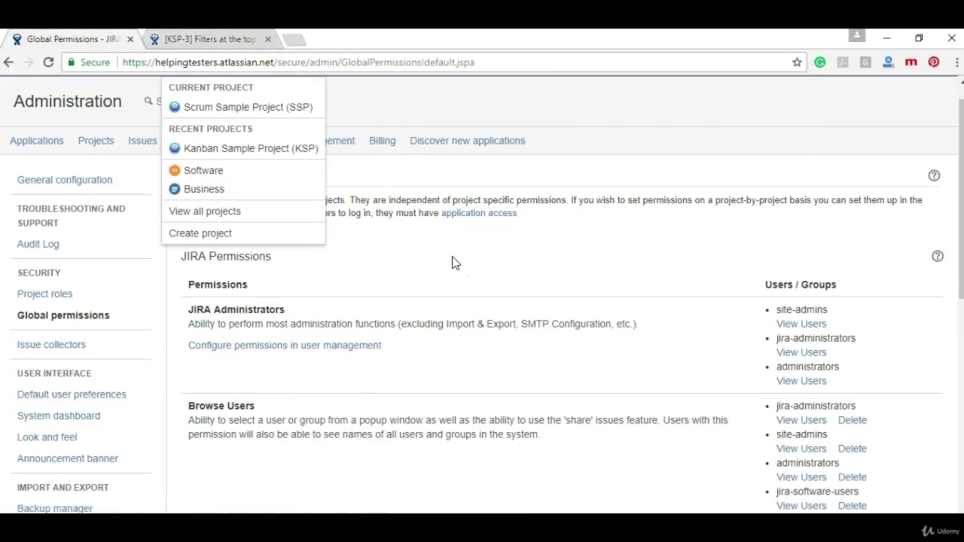
scroll(451, 262, down, 1)
Check which extra actions My open issues and the demo filter offer.
click(211, 39)
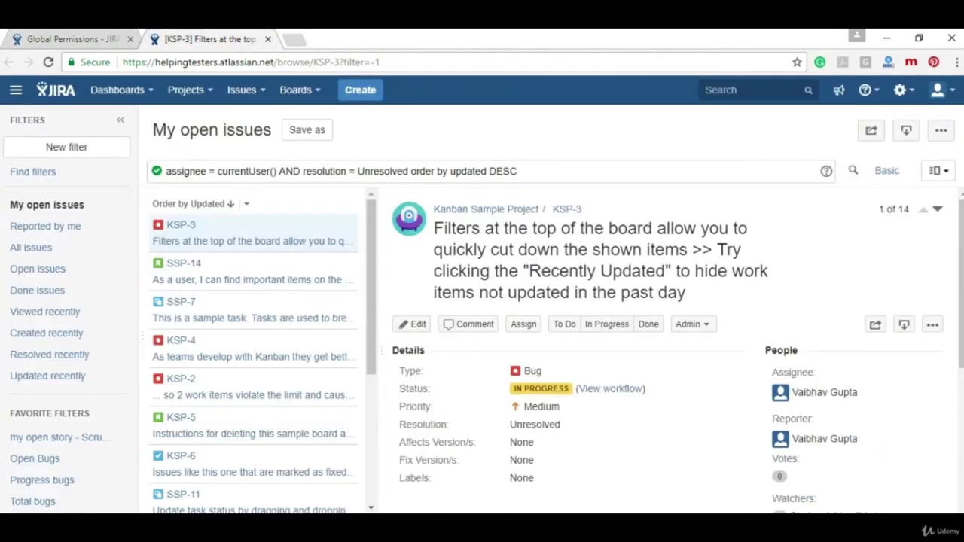
click(941, 131)
click(945, 136)
click(943, 135)
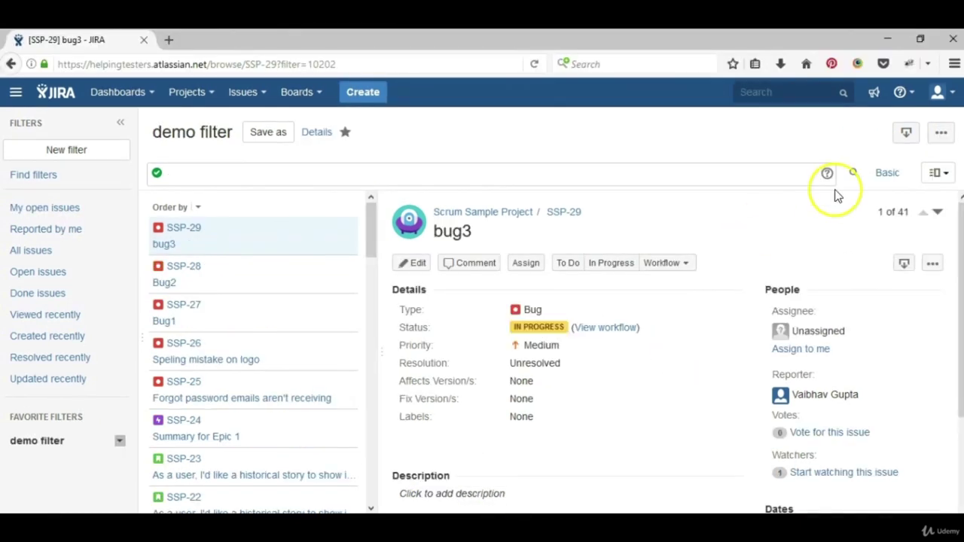
click(940, 148)
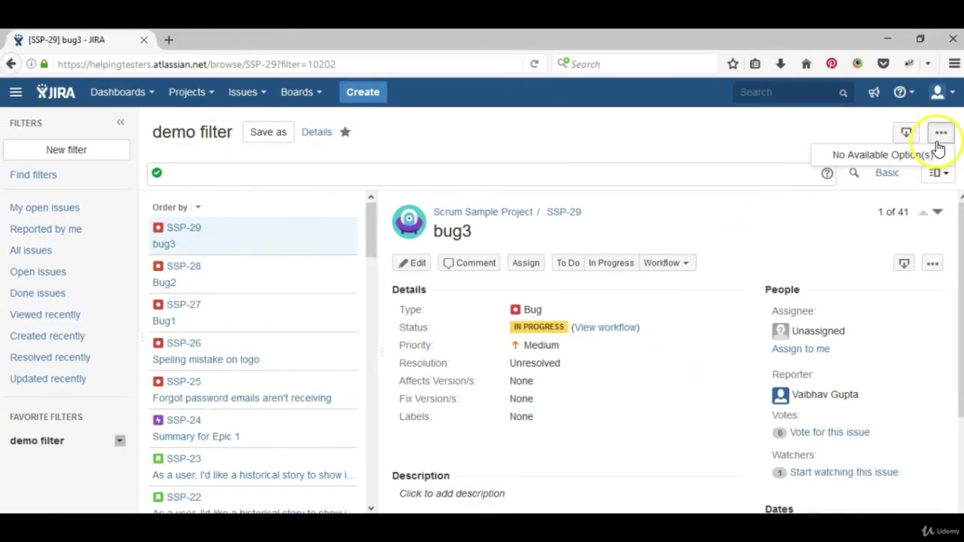
click(939, 147)
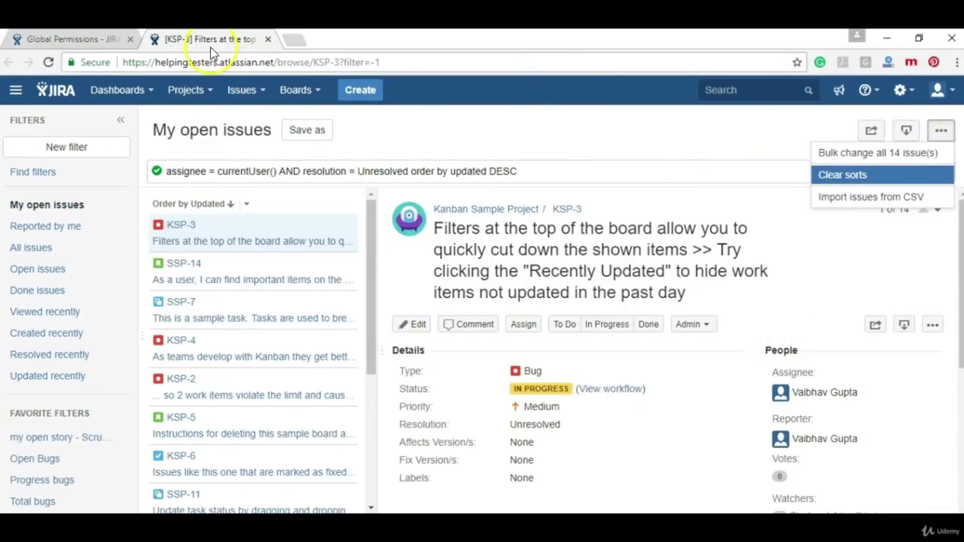
click(87, 39)
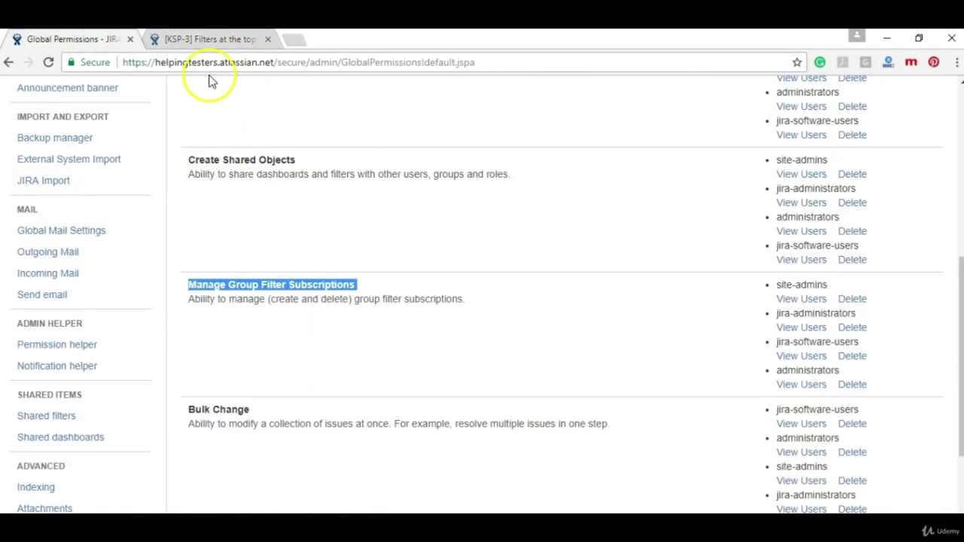
Add the Bulk Change permission for the CUSTOMER group in the Add Permission form.
scroll(455, 251, down, 3)
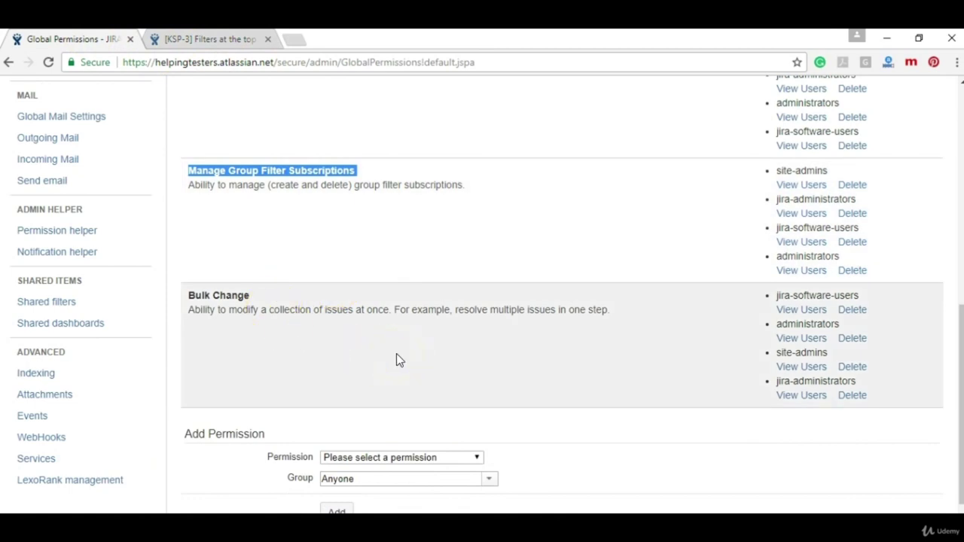
scroll(580, 443, down, 2)
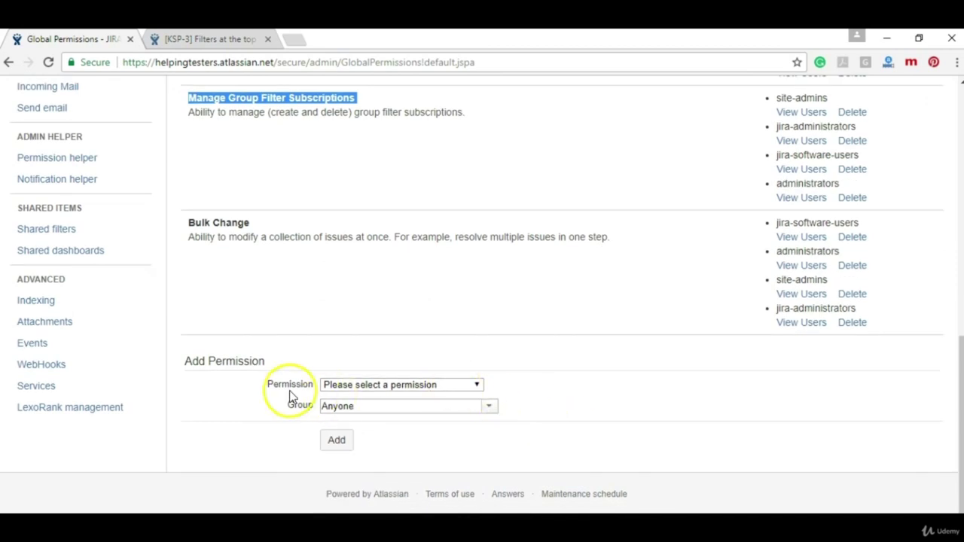
click(346, 385)
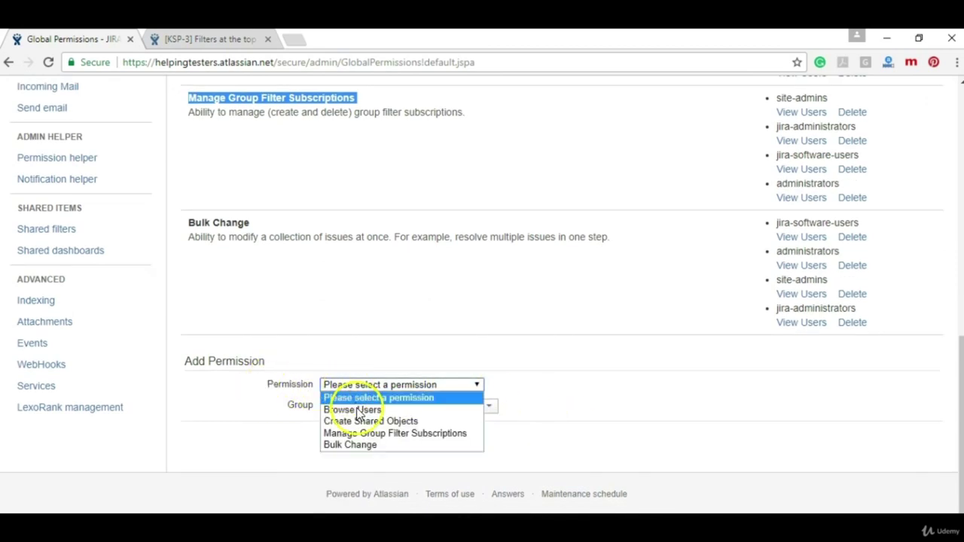
click(361, 446)
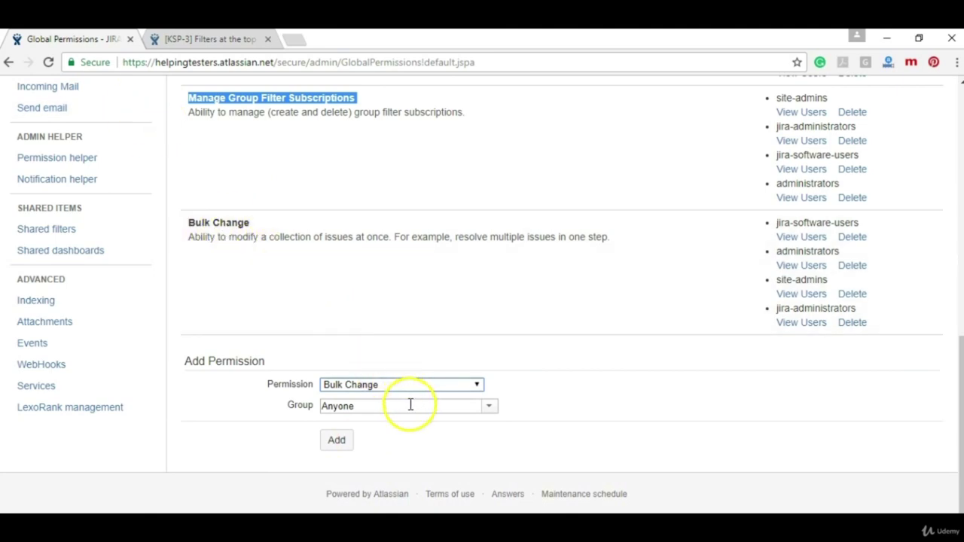
click(409, 406)
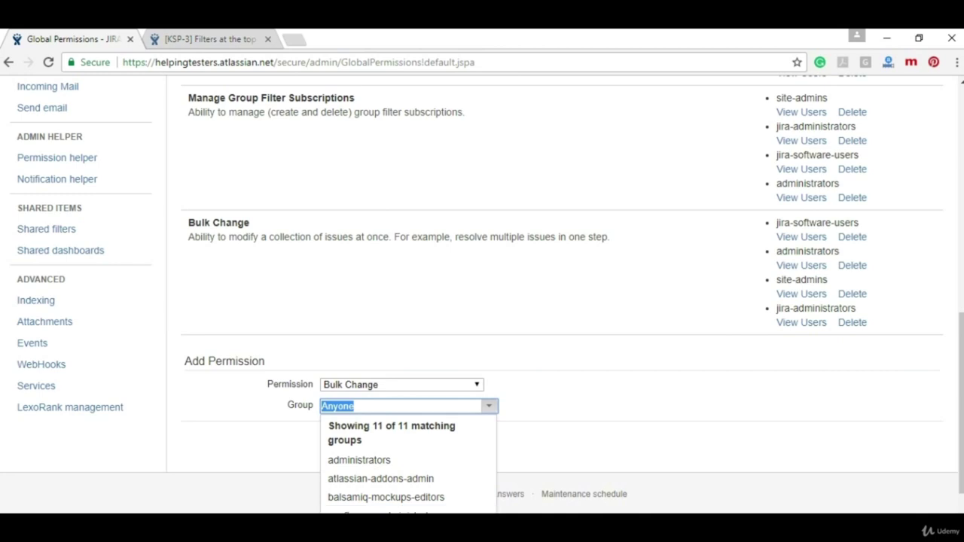
click(372, 469)
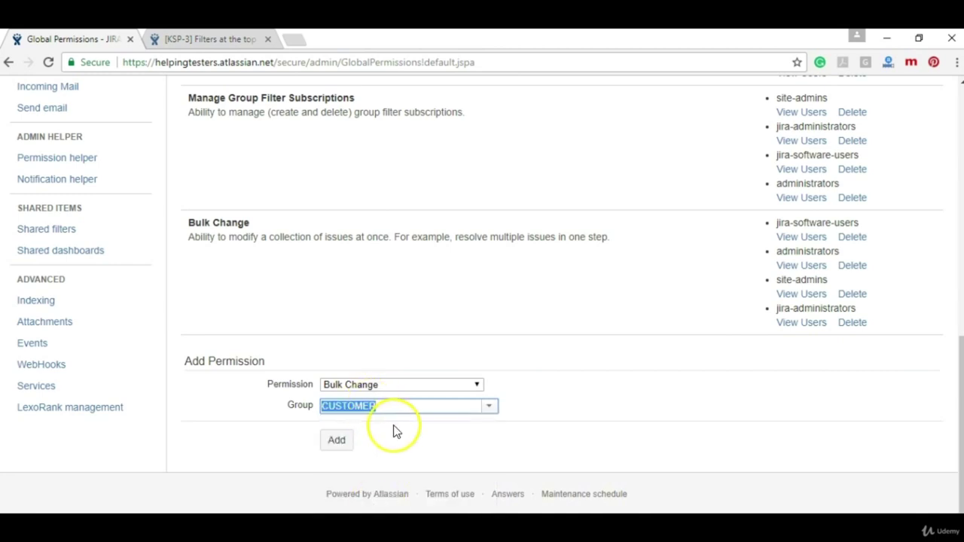
click(344, 448)
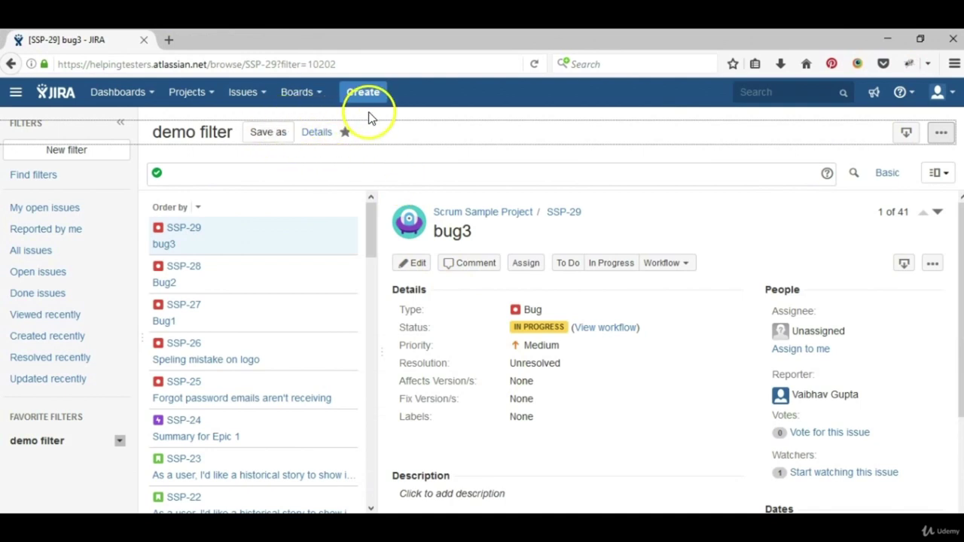
Reload the demo filter and confirm Bulk change now appears in its actions menu.
click(367, 65)
key(Return)
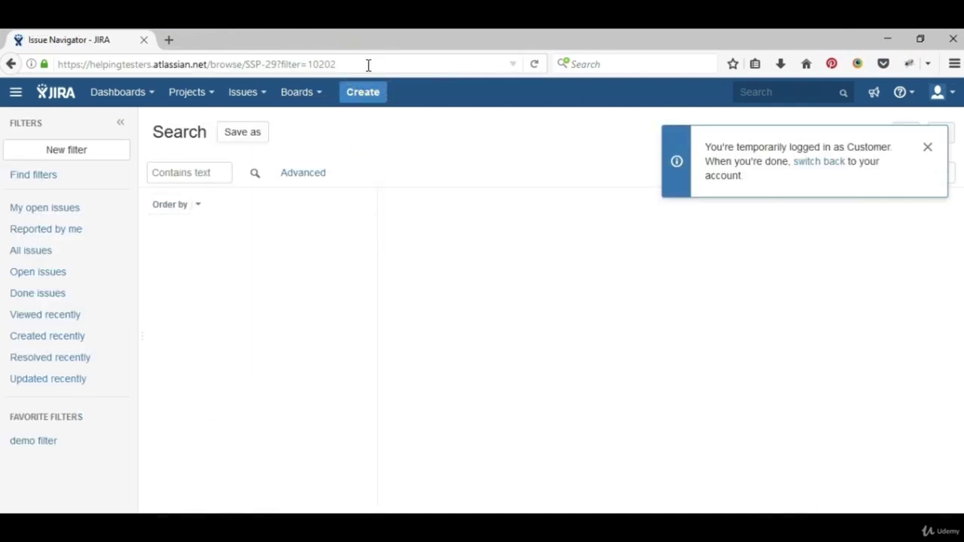
click(928, 147)
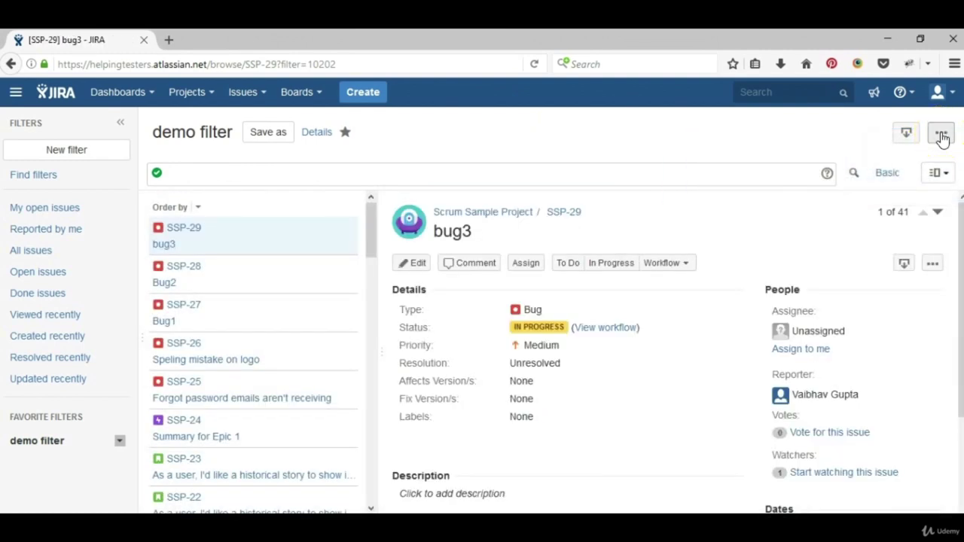
click(941, 134)
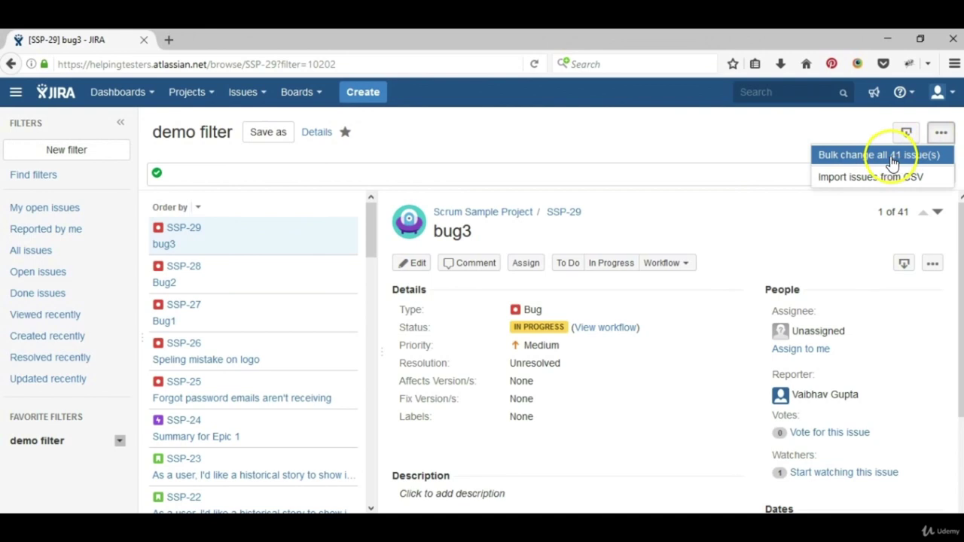
click(753, 122)
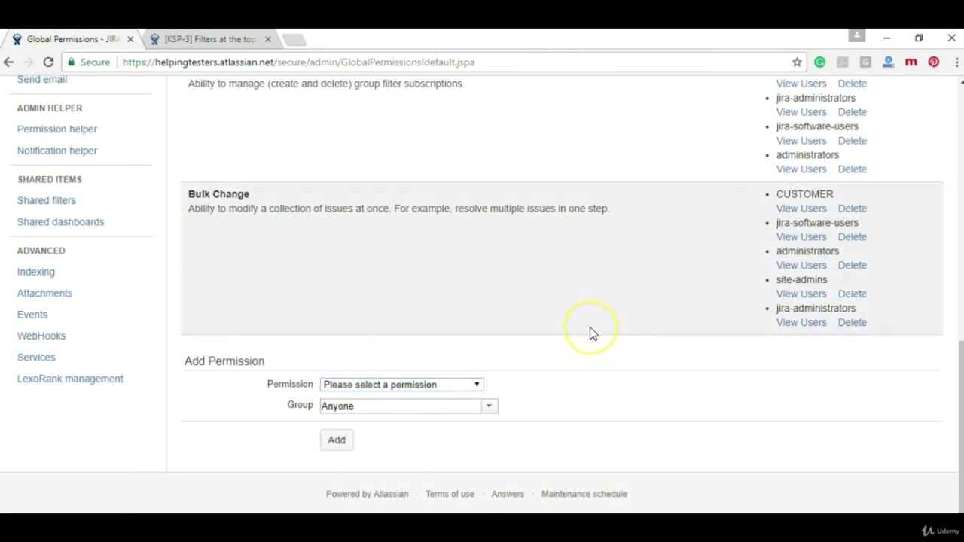
Scroll through Global Permissions to review the groups holding Bulk Change.
scroll(590, 327, up, 15)
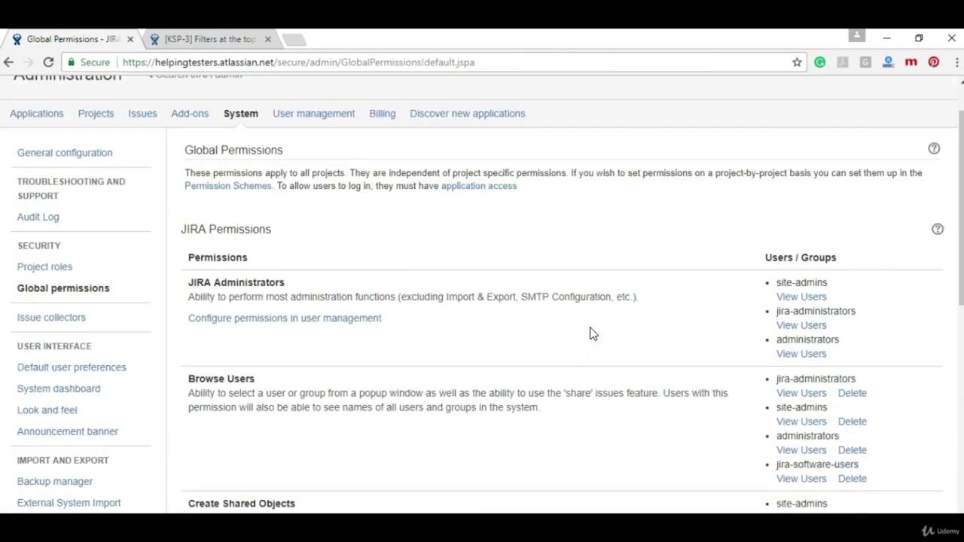
scroll(591, 327, down, 3)
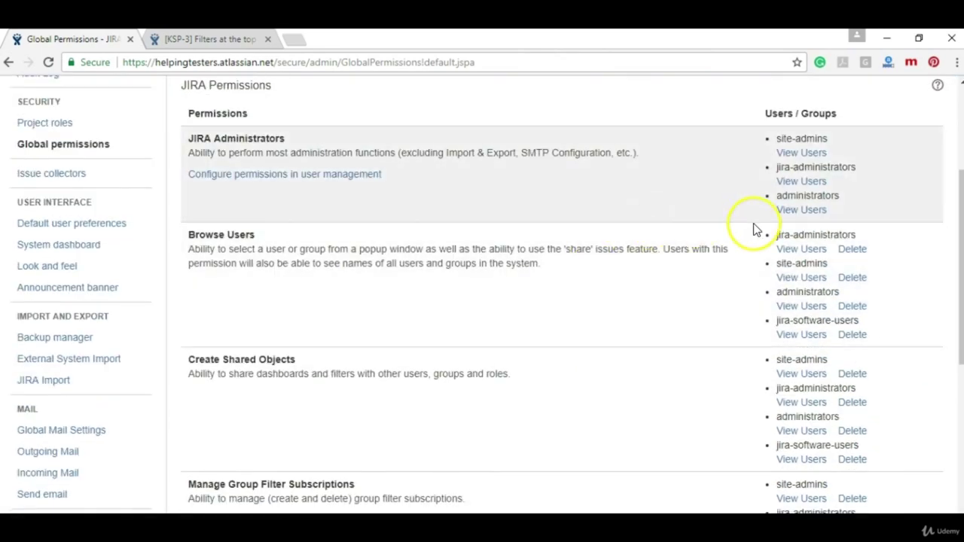
scroll(802, 384, down, 4)
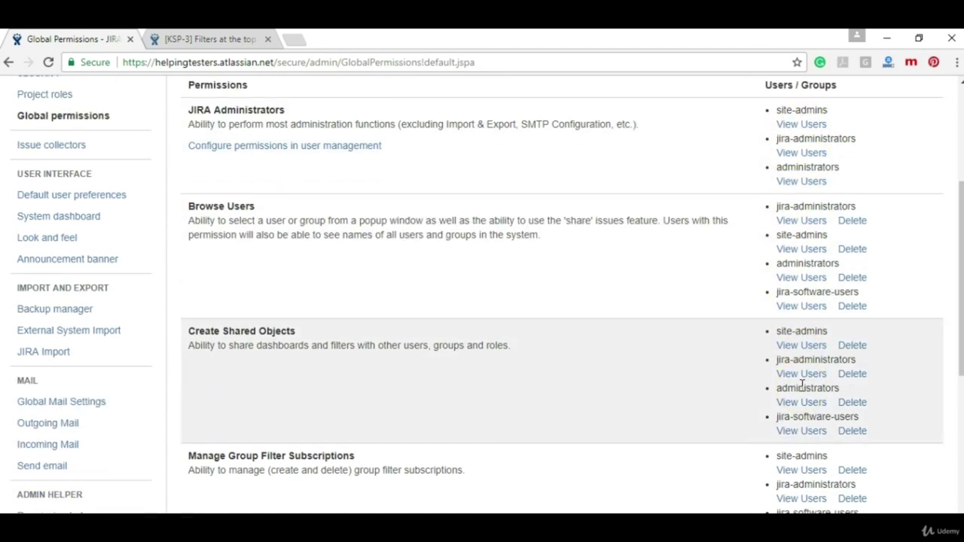
scroll(802, 385, down, 3)
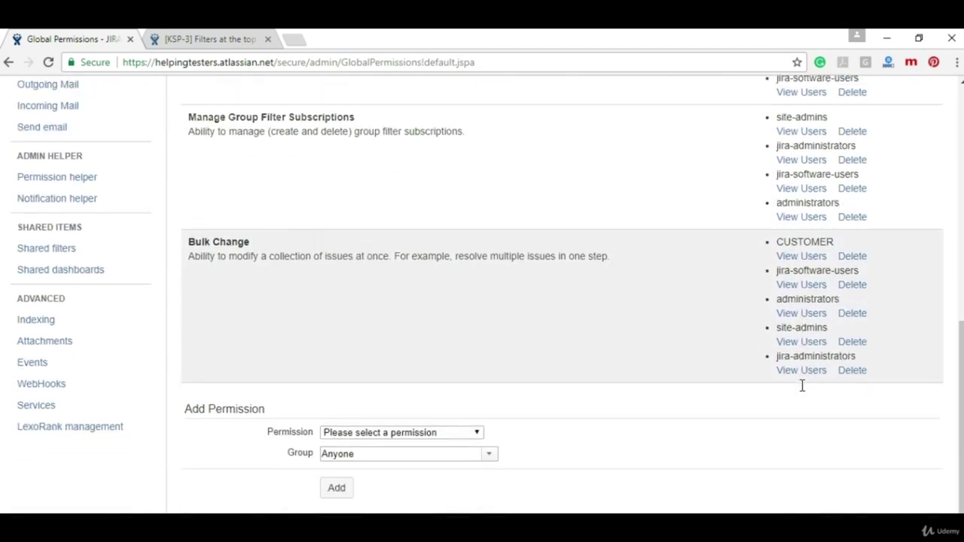
scroll(801, 392, up, 10)
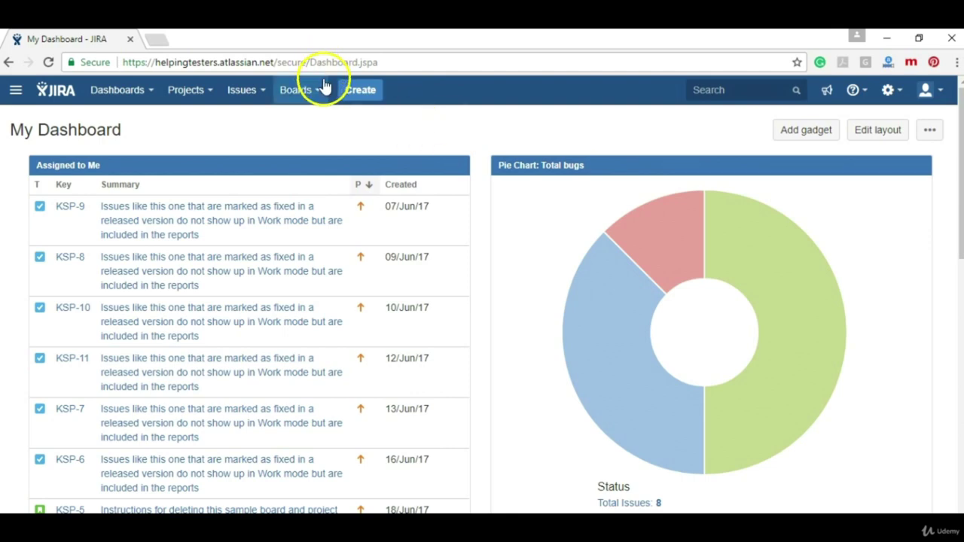
Start a new issue, inspect the offered issue types, then cancel the form.
click(360, 90)
click(480, 213)
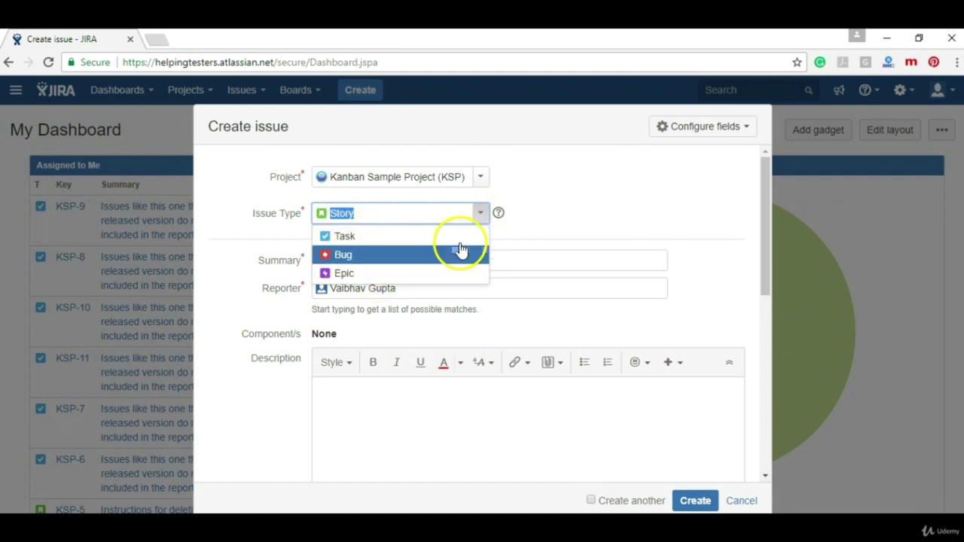
click(539, 223)
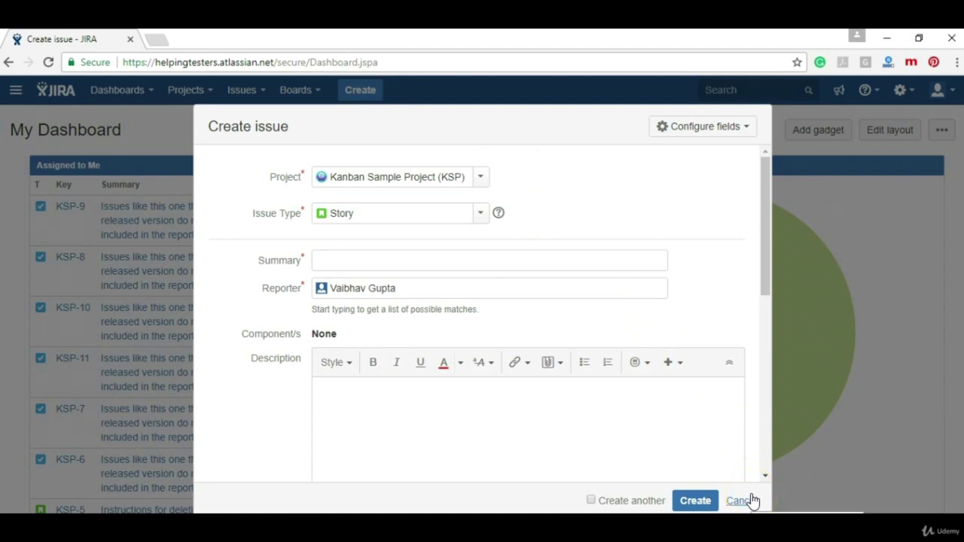
click(482, 213)
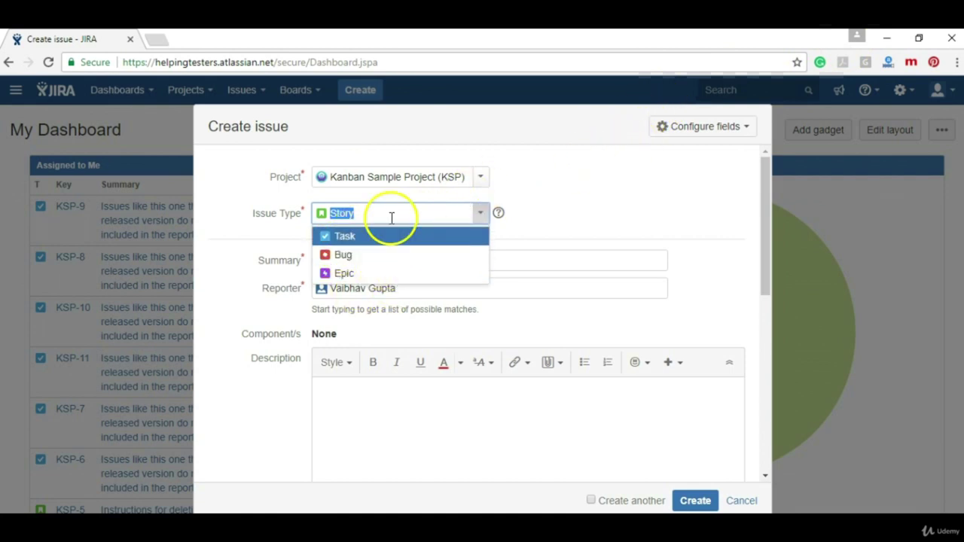
key(Escape)
key(Escape)
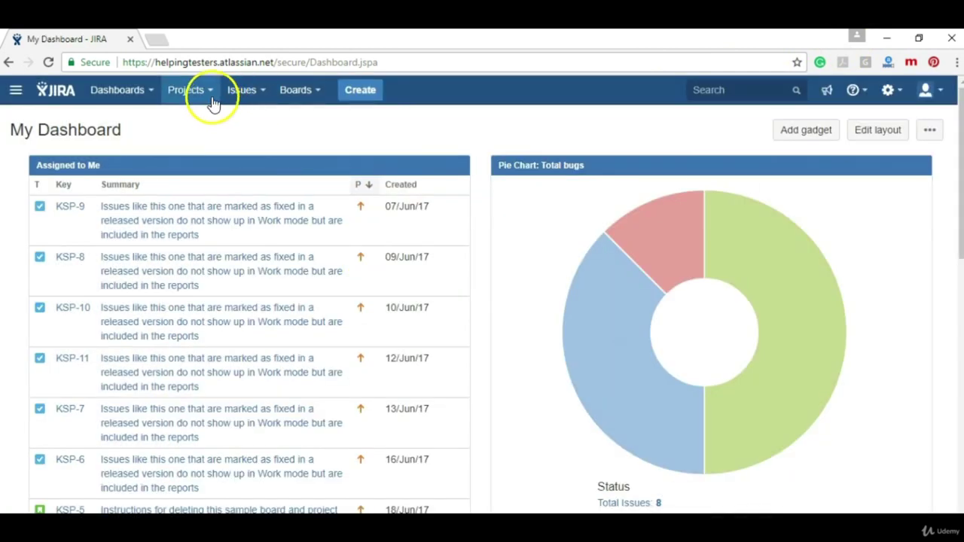
Create a Scrum software development project named LearningJira.
click(196, 93)
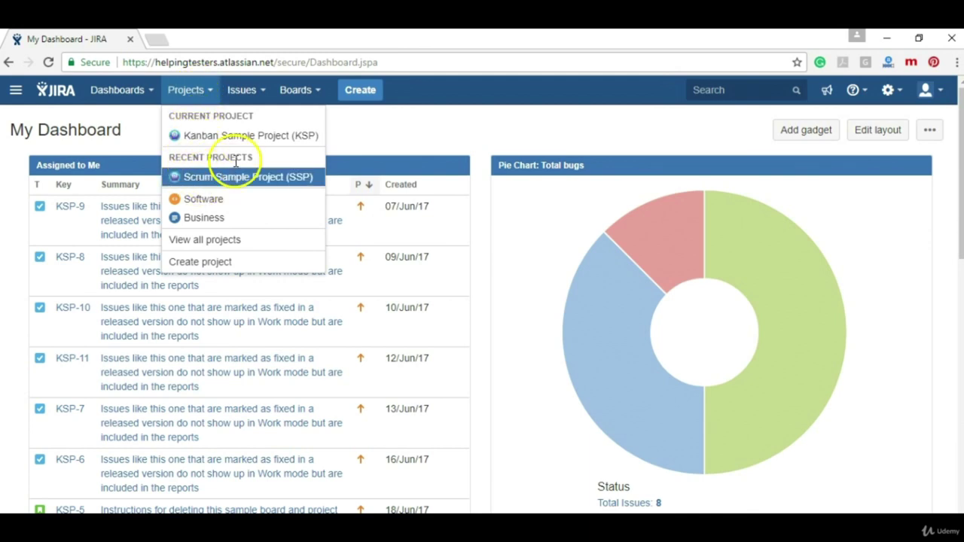
click(358, 125)
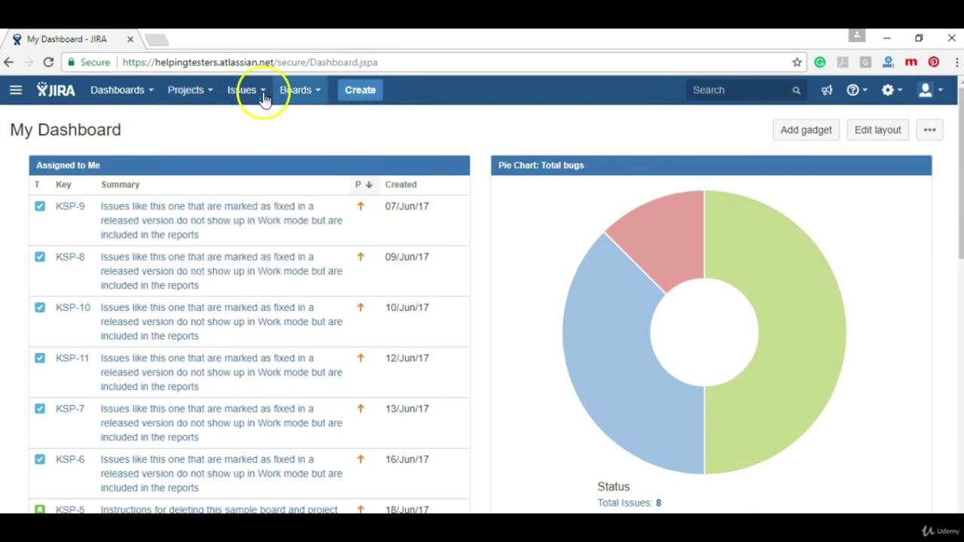
click(190, 93)
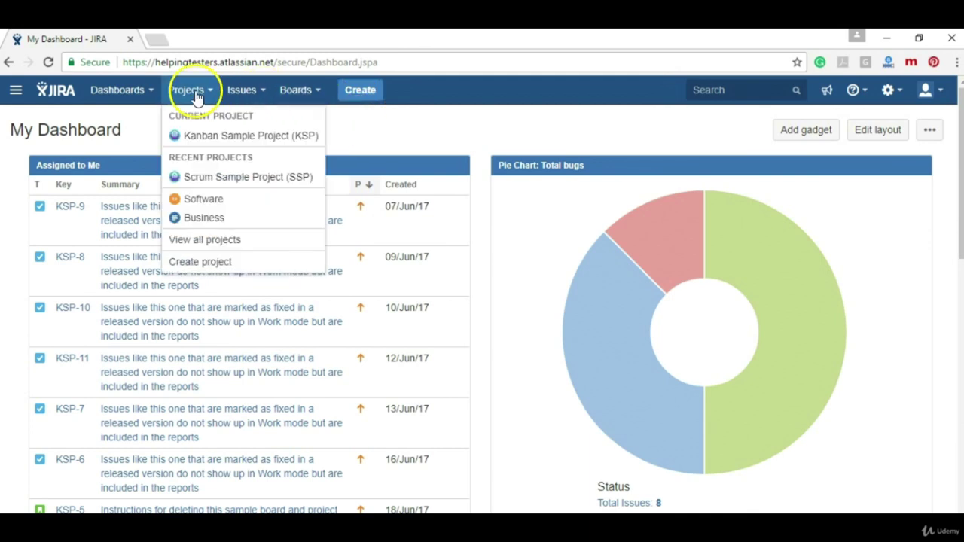
click(220, 261)
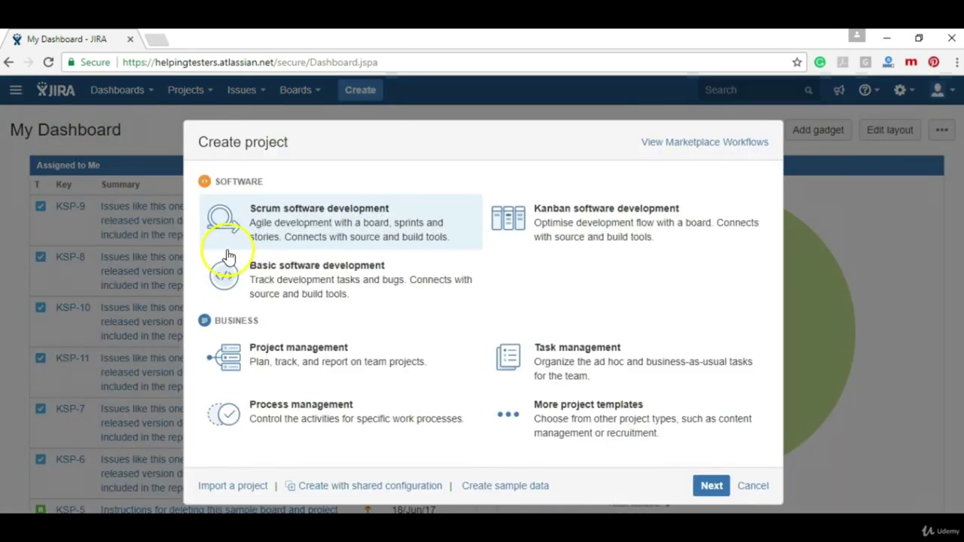
click(711, 489)
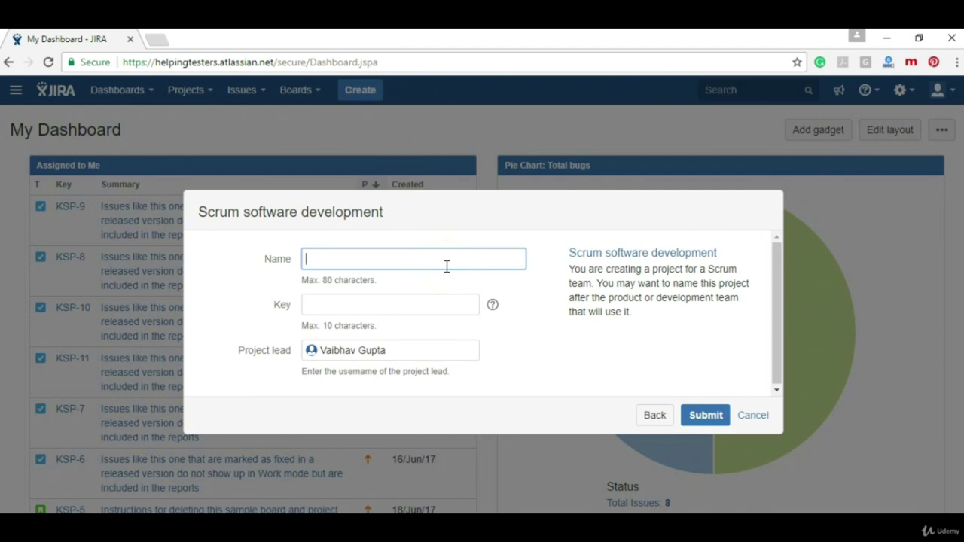
text(LearningJira)
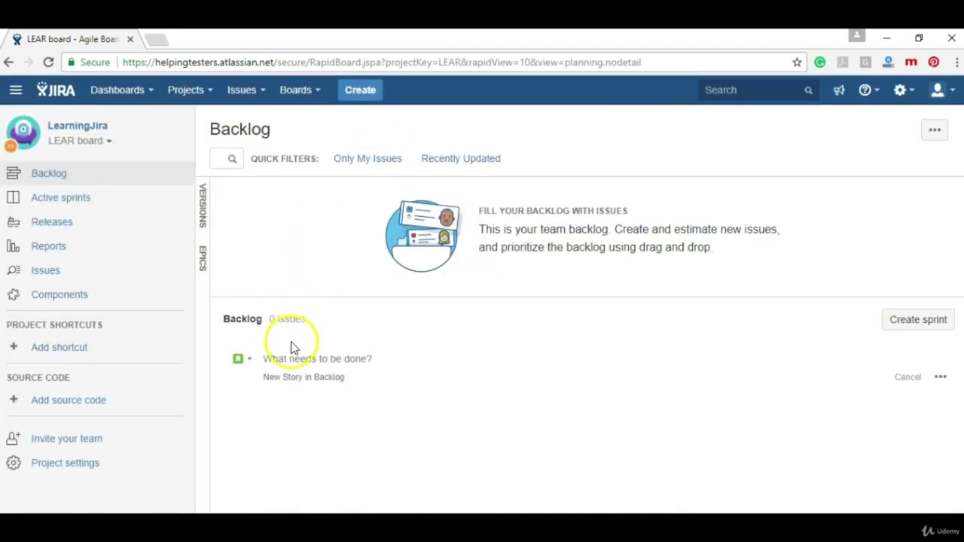
Add stories Story1, Story2, Story3, Story4 and Task1 to the backlog.
text(s)
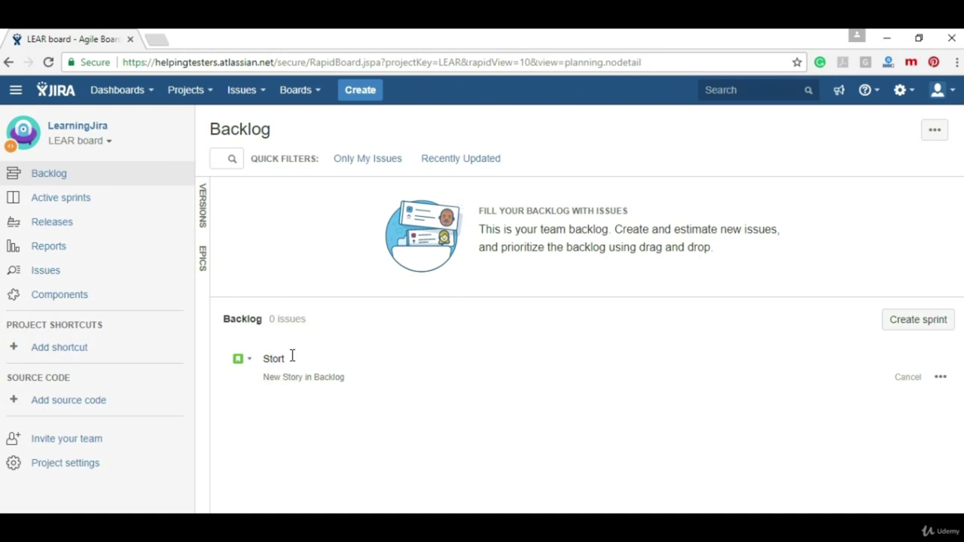
key(Return)
text(St)
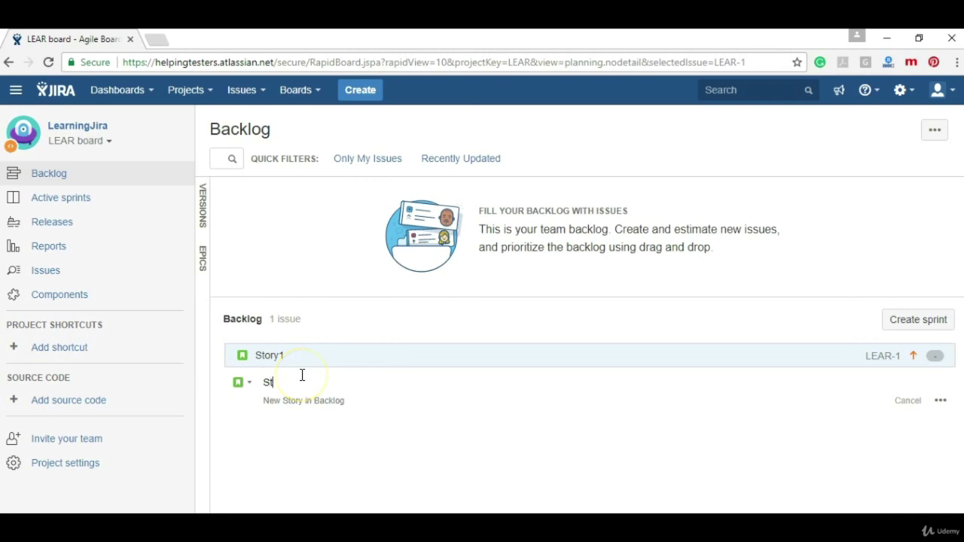
key(Return)
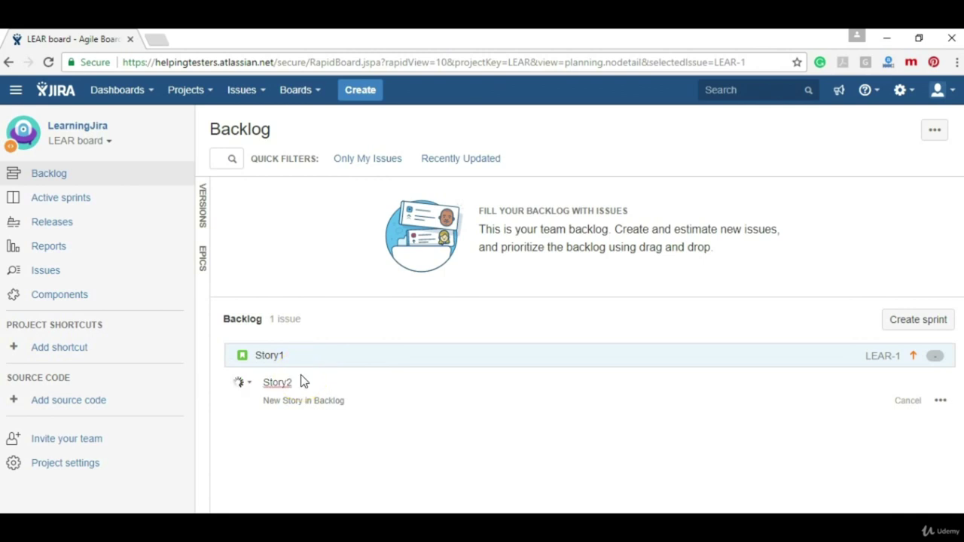
text(Story3)
key(Return)
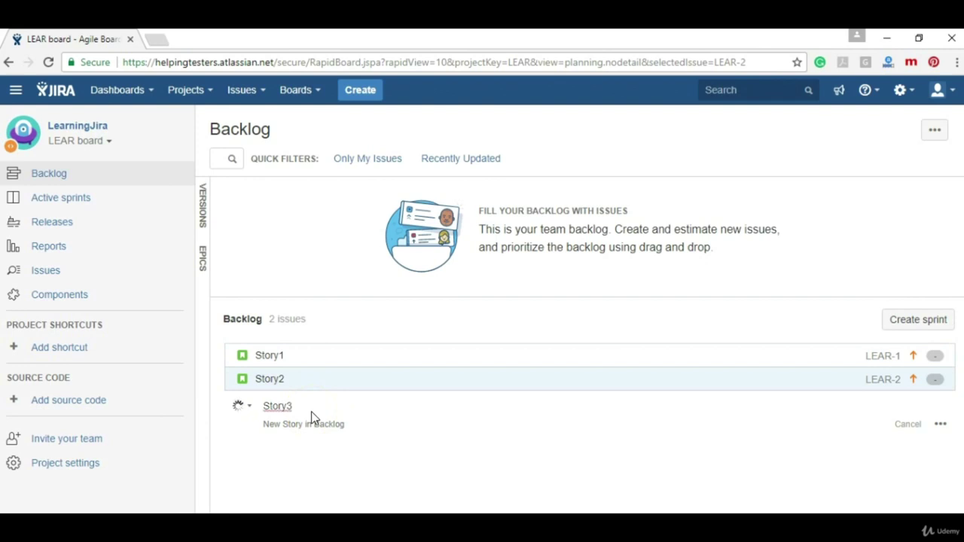
text(S)
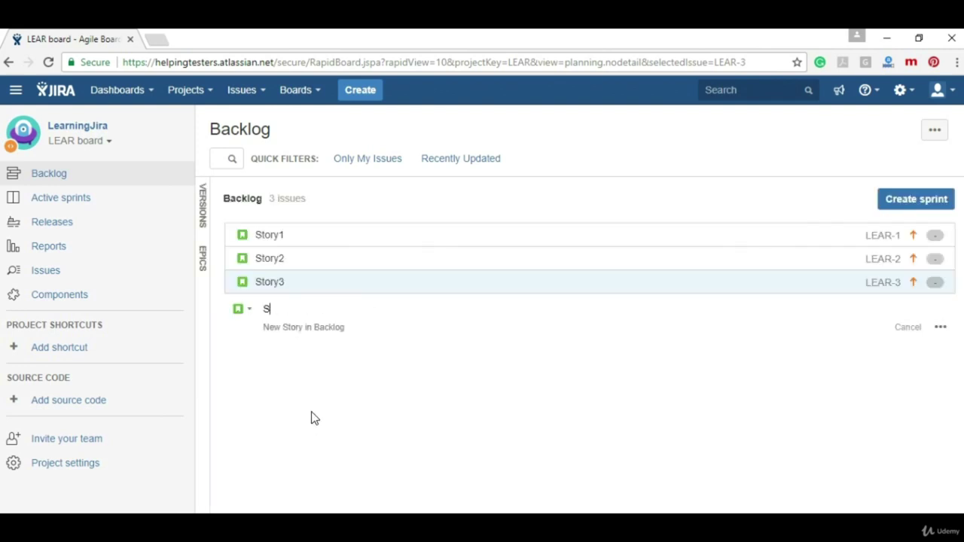
text(tory4)
key(Return)
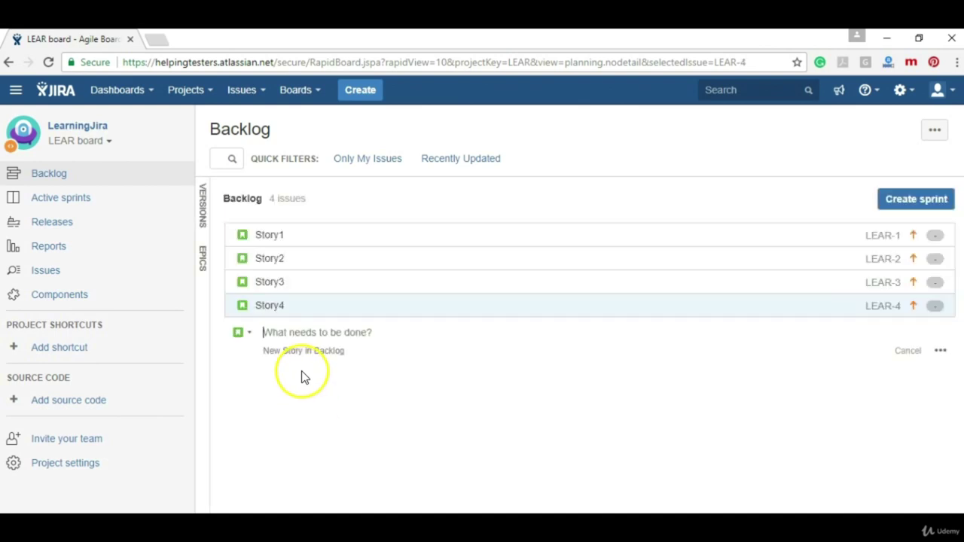
text(Task1)
key(Return)
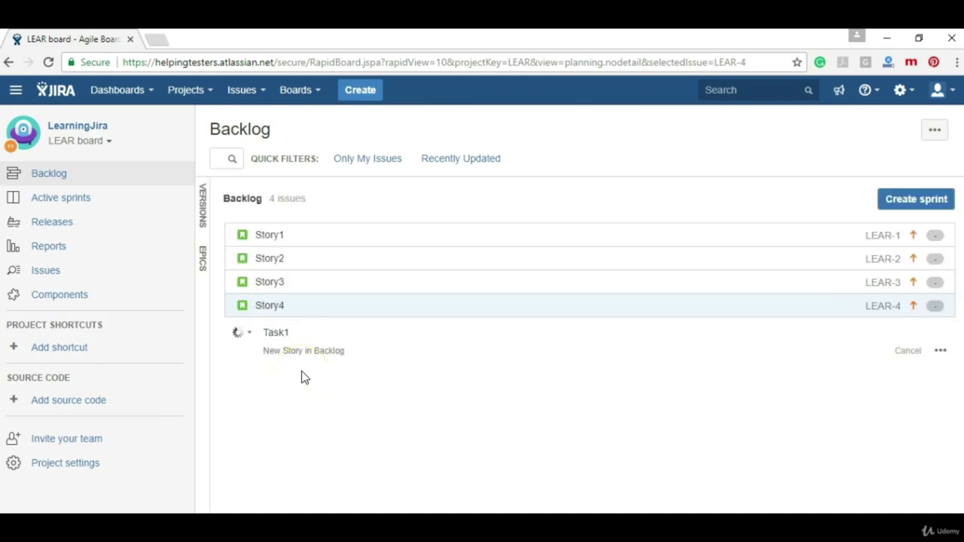
Switch the issue type to Task and add Task2 and Task3.
click(274, 348)
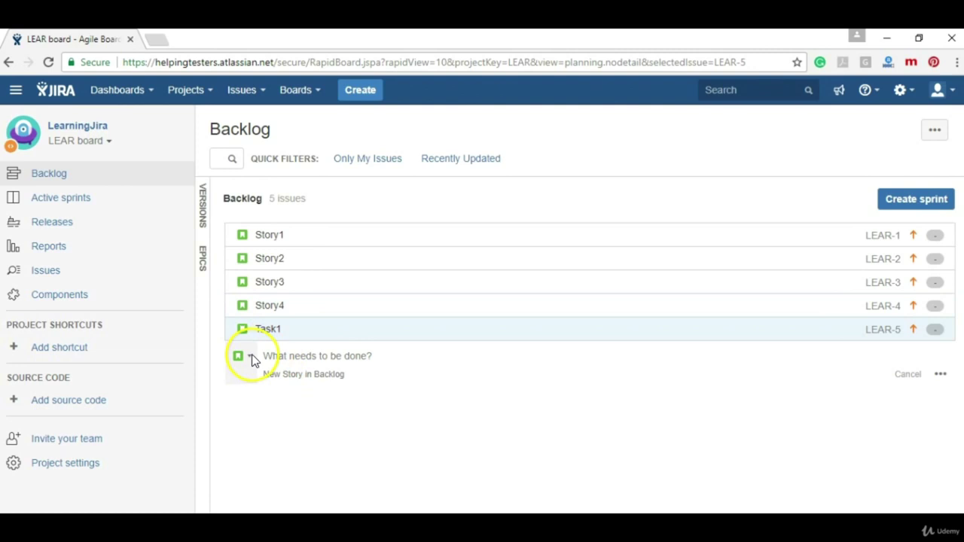
click(255, 357)
click(250, 319)
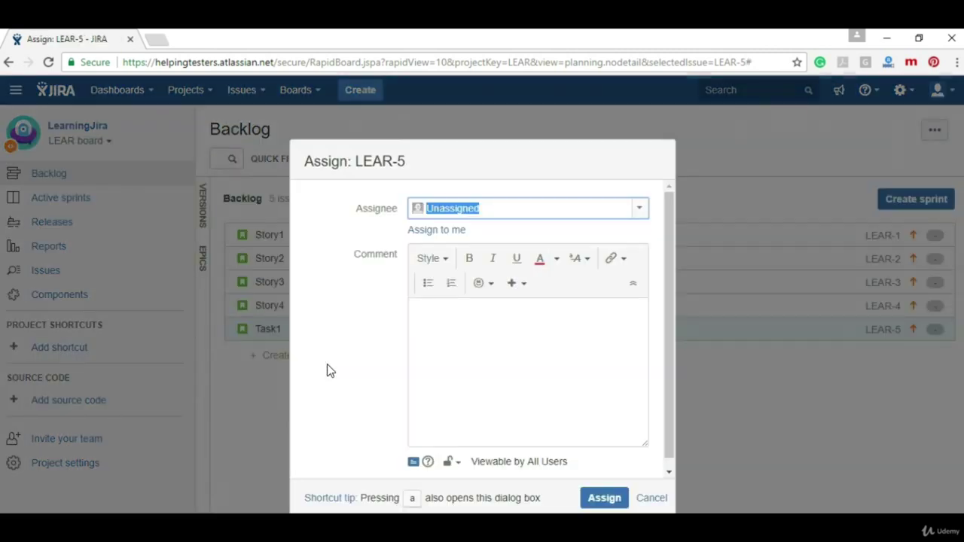
key(Escape)
click(312, 360)
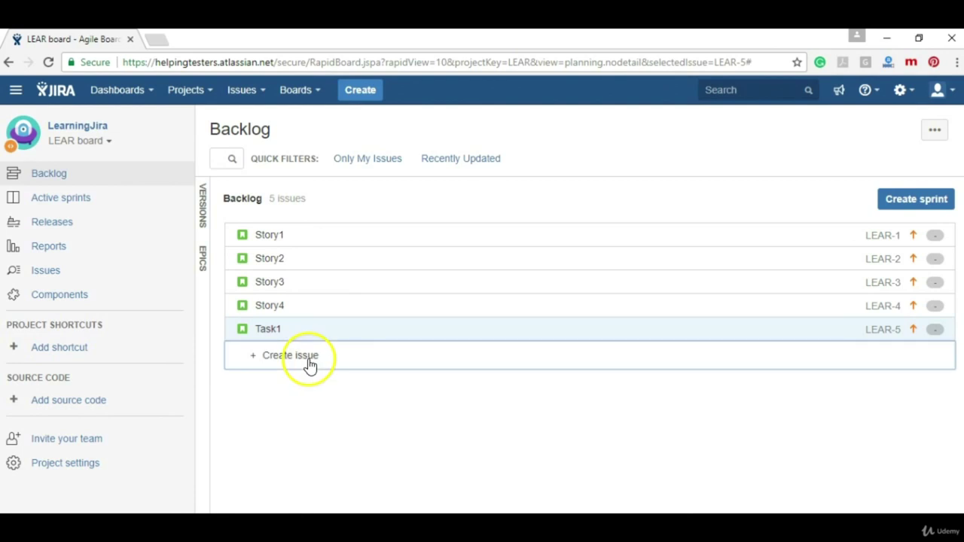
text(Task2)
key(Return)
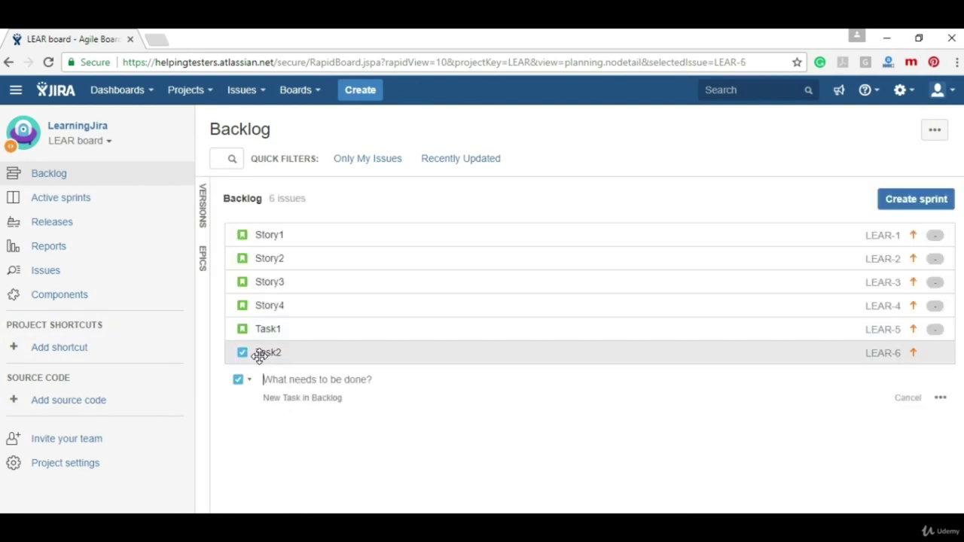
text(Task3)
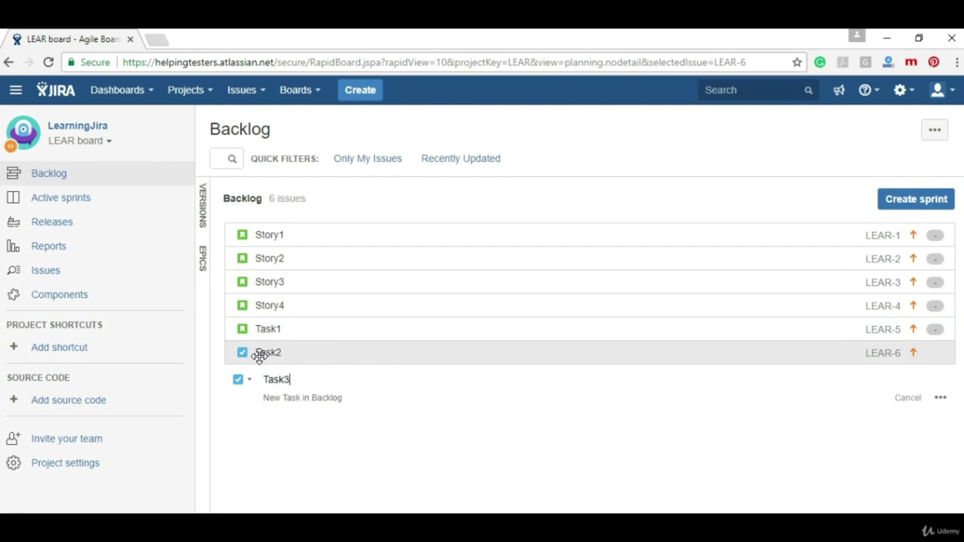
key(Return)
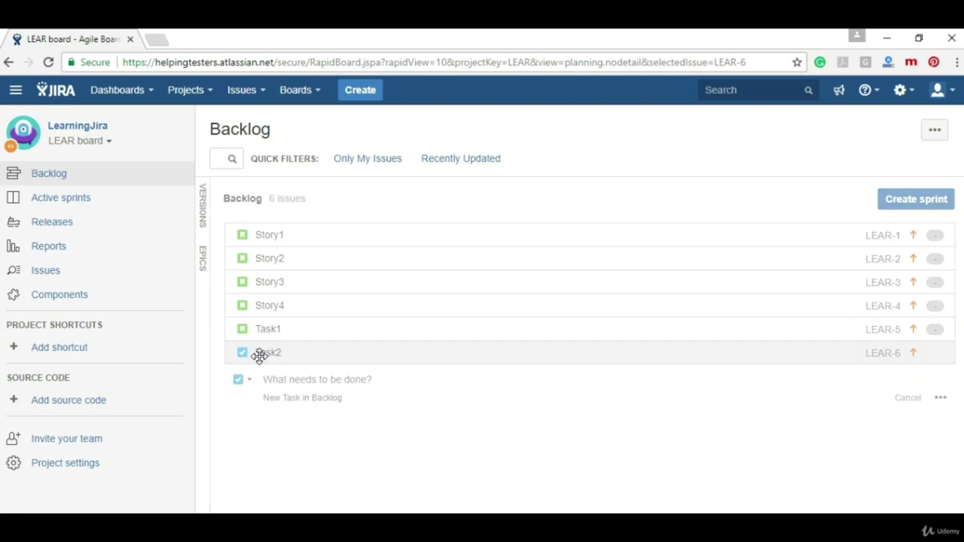
Switch the issue type to Bug and add Bug1.
click(261, 405)
click(250, 403)
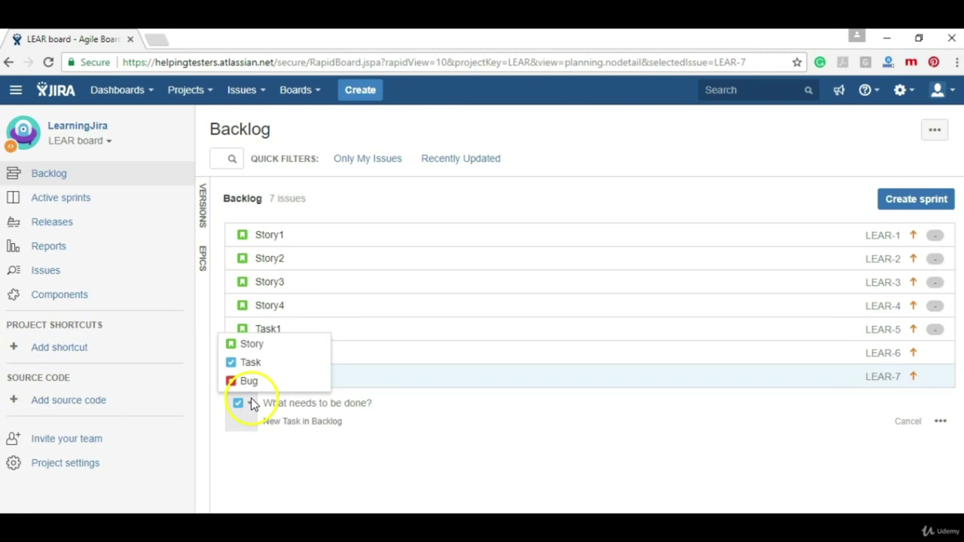
click(249, 383)
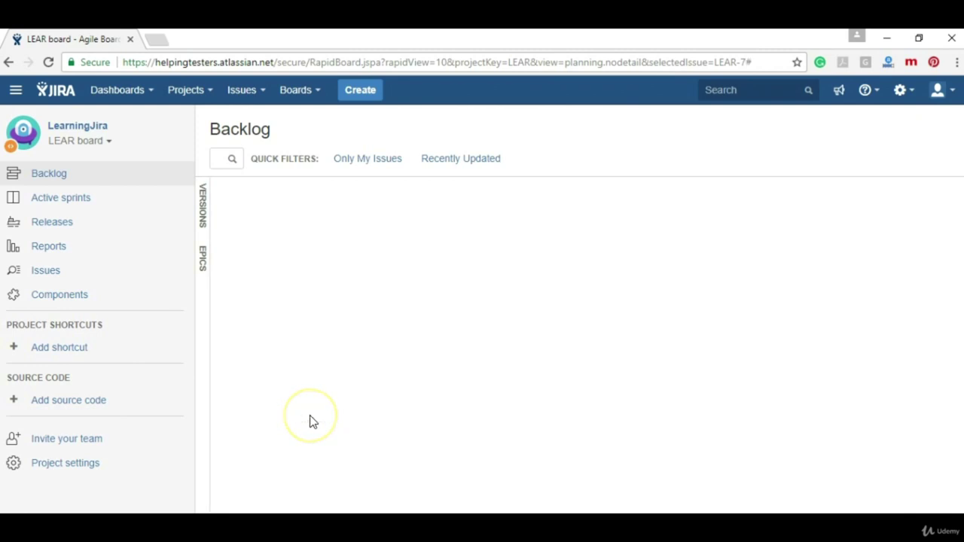
click(297, 413)
text(Bug1)
key(Return)
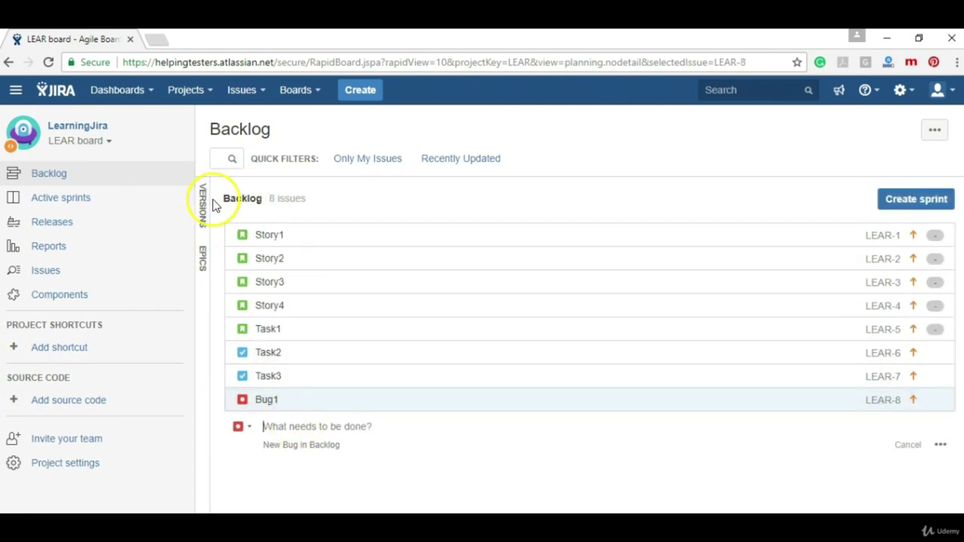
click(202, 256)
Create an epic with name and summary 'epic', correcting the mistyped name 'eoic1'.
click(312, 188)
text(eoic1)
key(Return)
text(epic)
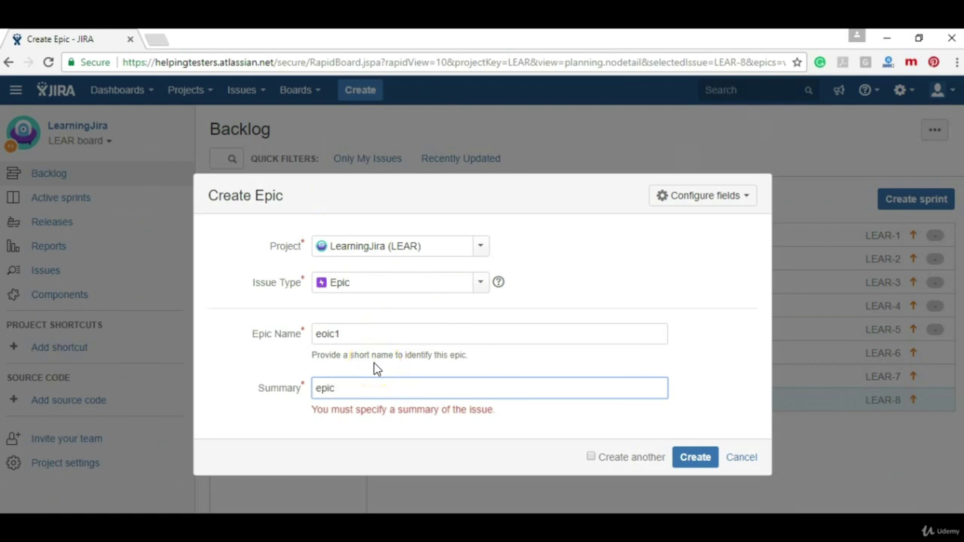
double_click(347, 335)
text(epi)
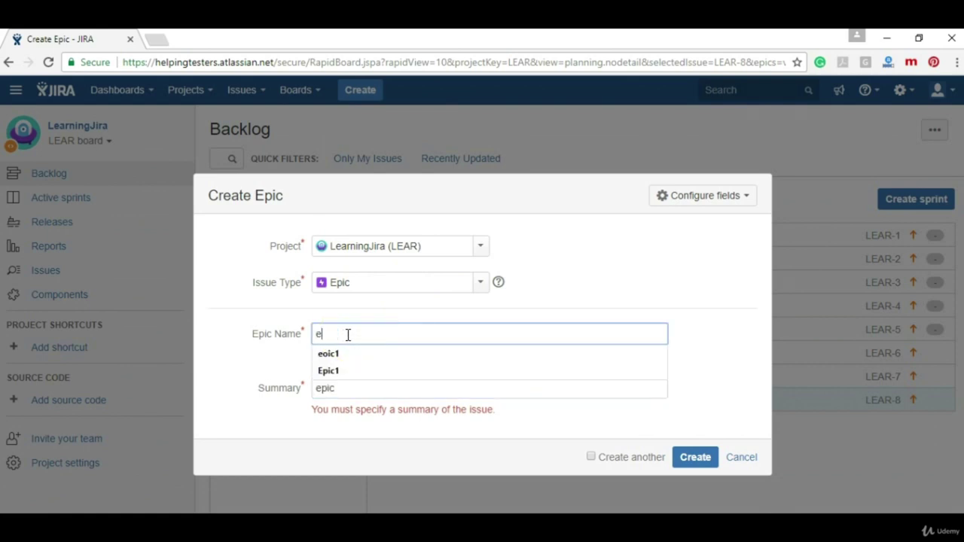
text(c)
click(689, 457)
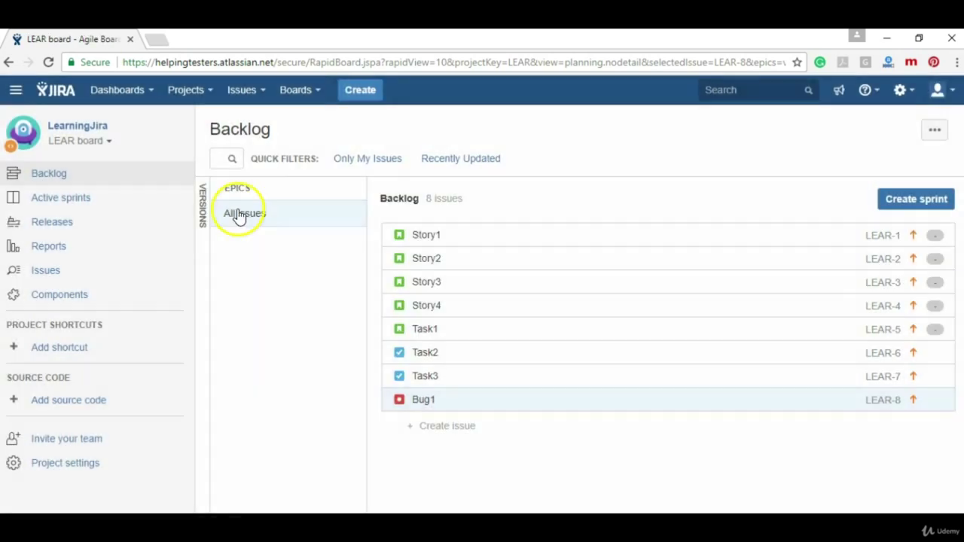
click(208, 218)
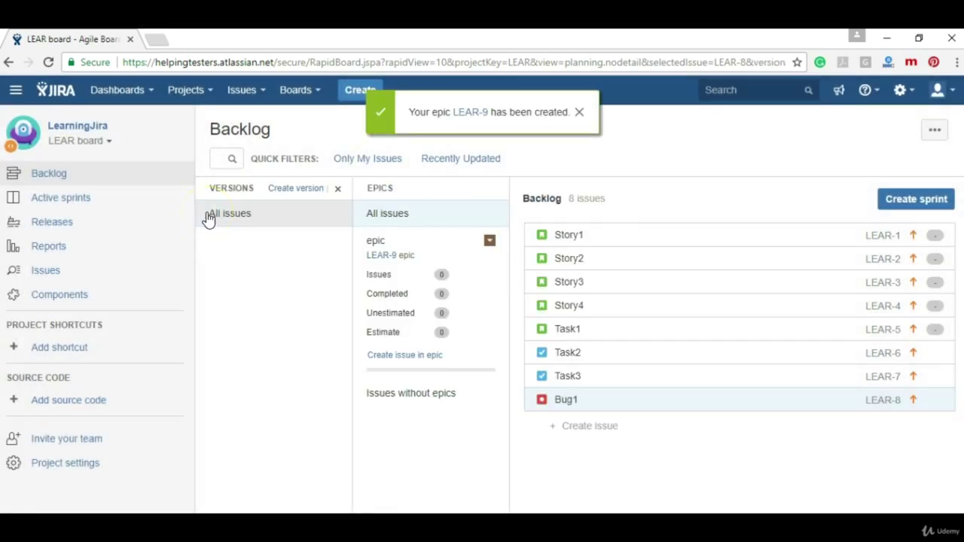
Create the version v1.
click(312, 190)
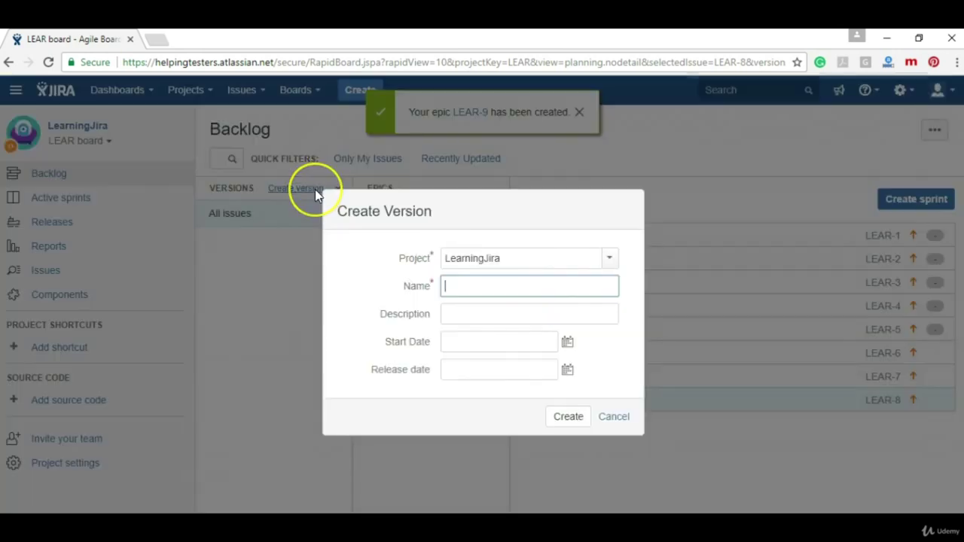
text(v1)
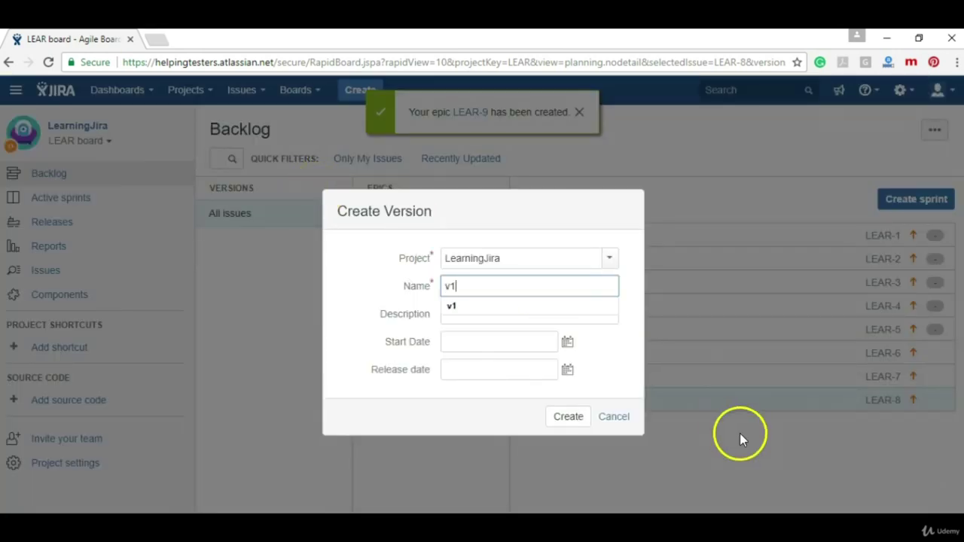
click(573, 418)
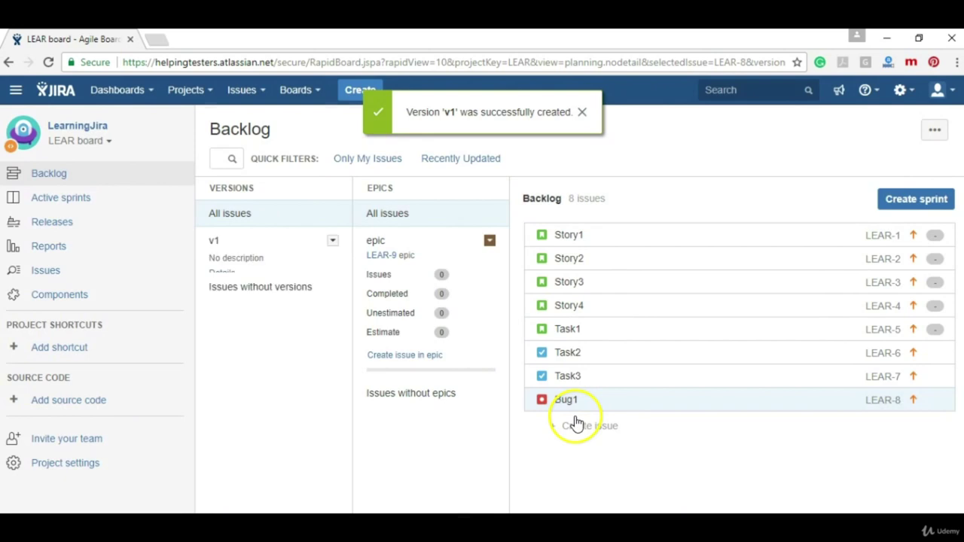
Assign all eight backlog issues to the epic and v1, then create an empty sprint.
click(662, 237)
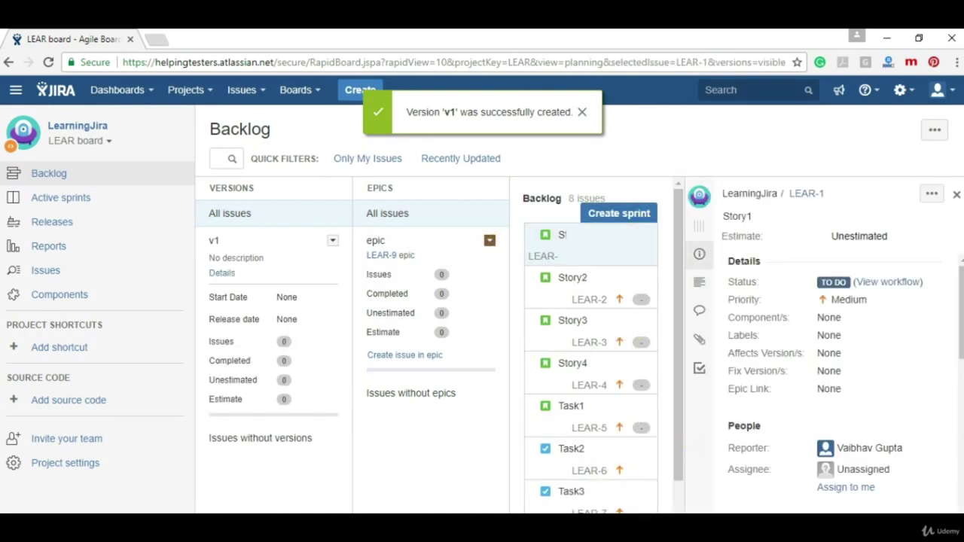
drag(588, 265, 433, 283)
drag(598, 256, 244, 350)
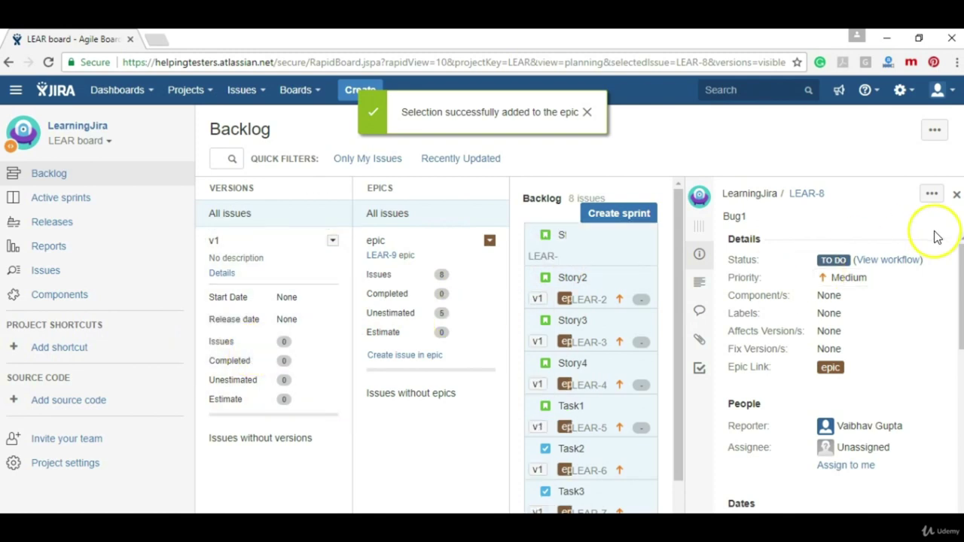
click(956, 196)
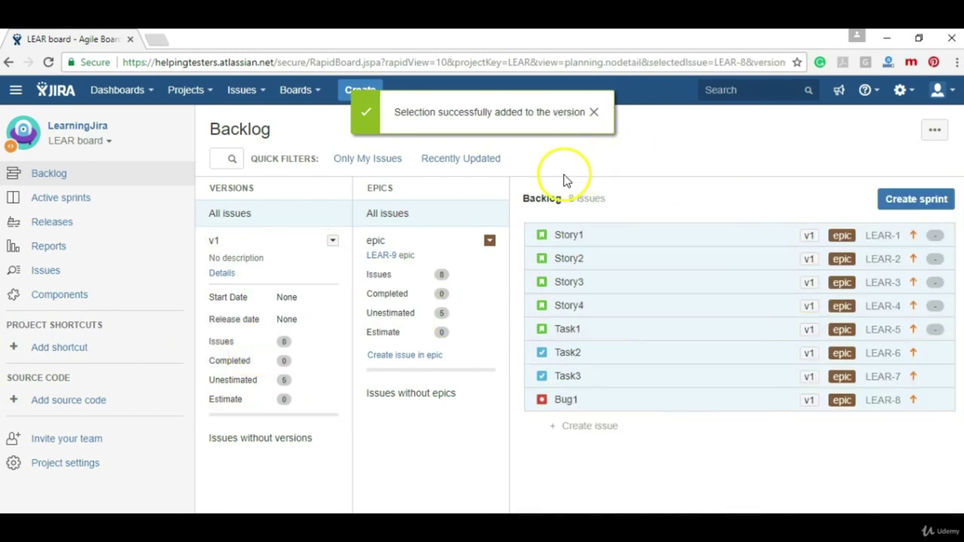
click(900, 194)
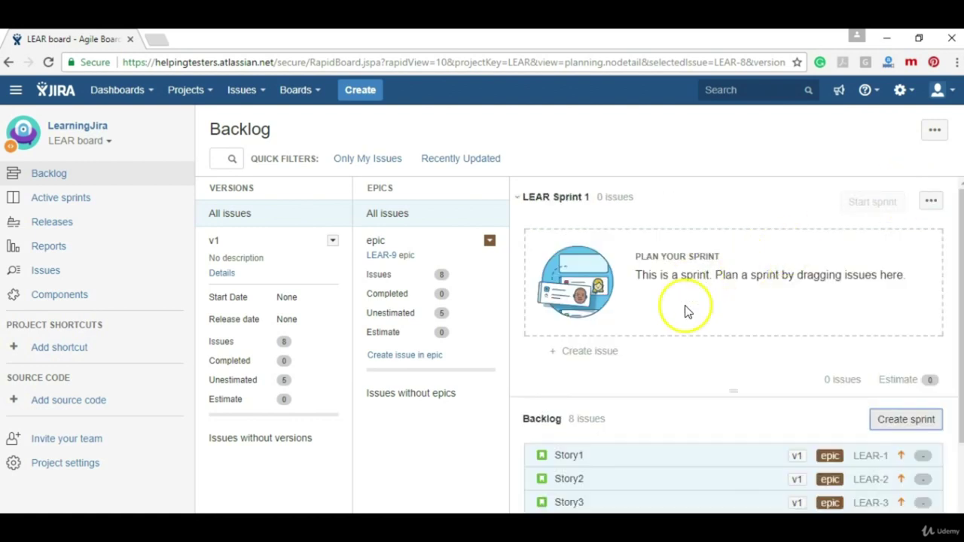
Collapse the Epics and Versions panels and move Story2, Task1, Task3 and Bug1 into LEAR Sprint 1.
click(648, 470)
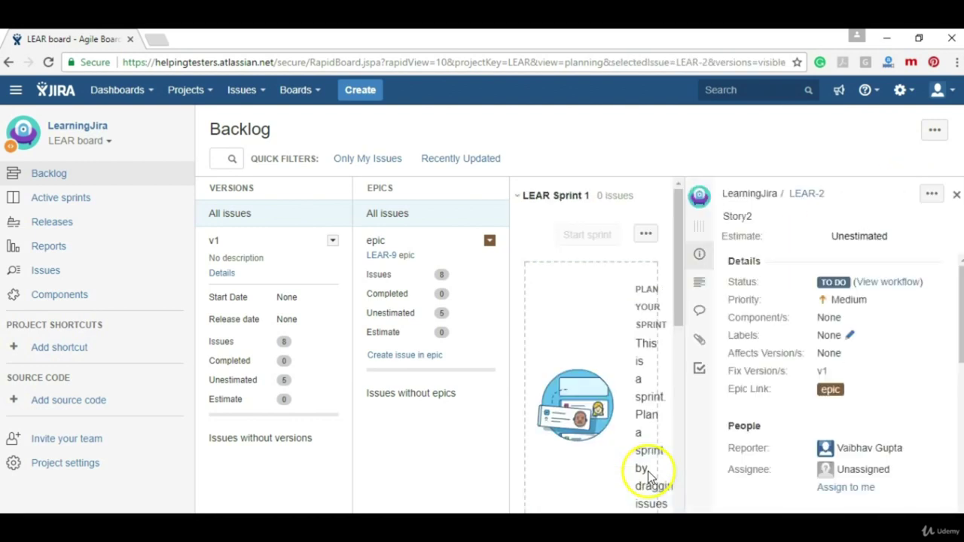
click(957, 196)
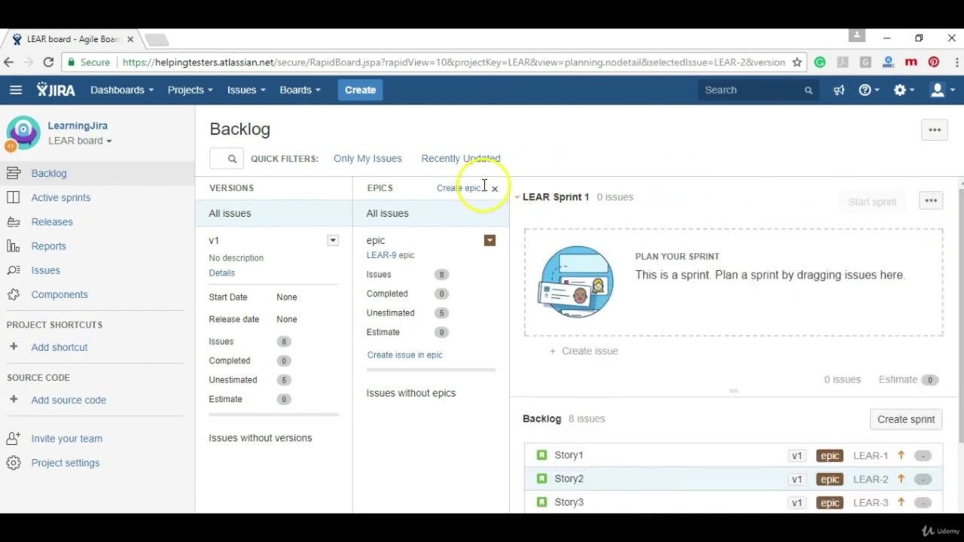
click(494, 192)
click(355, 195)
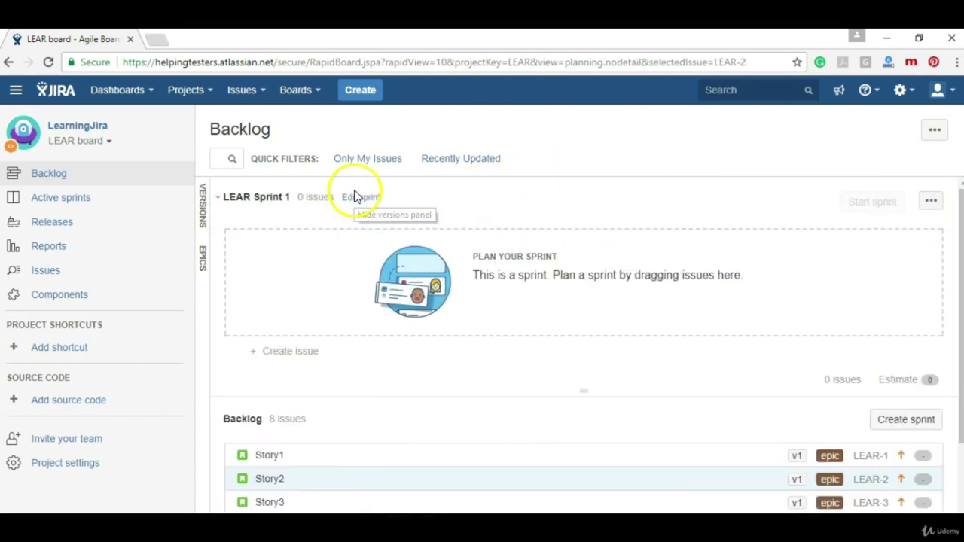
drag(416, 476, 422, 298)
drag(399, 436, 439, 244)
drag(403, 493, 422, 235)
drag(372, 499, 394, 231)
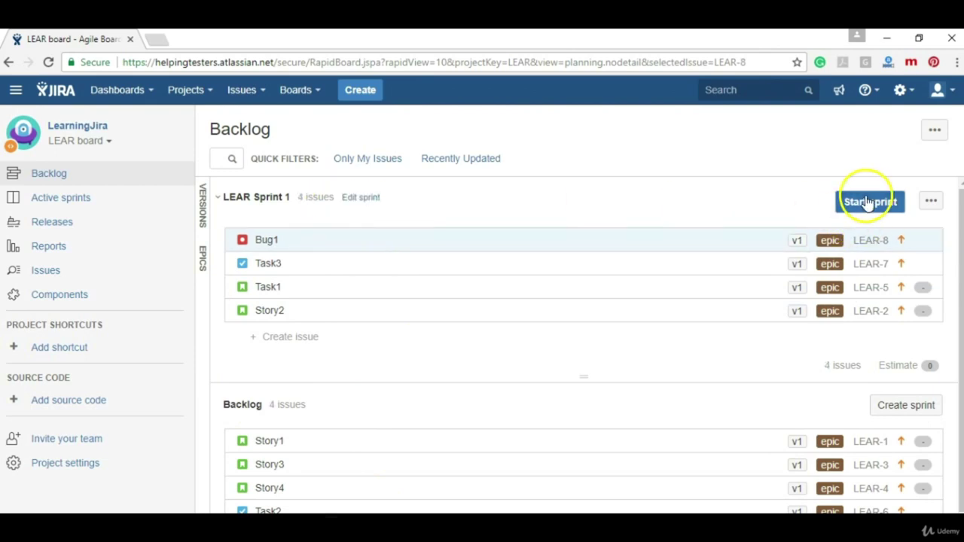
Start LEAR Sprint 1, then move Bug1 and Story2 to In Progress and Task1 to Done.
click(868, 202)
click(617, 505)
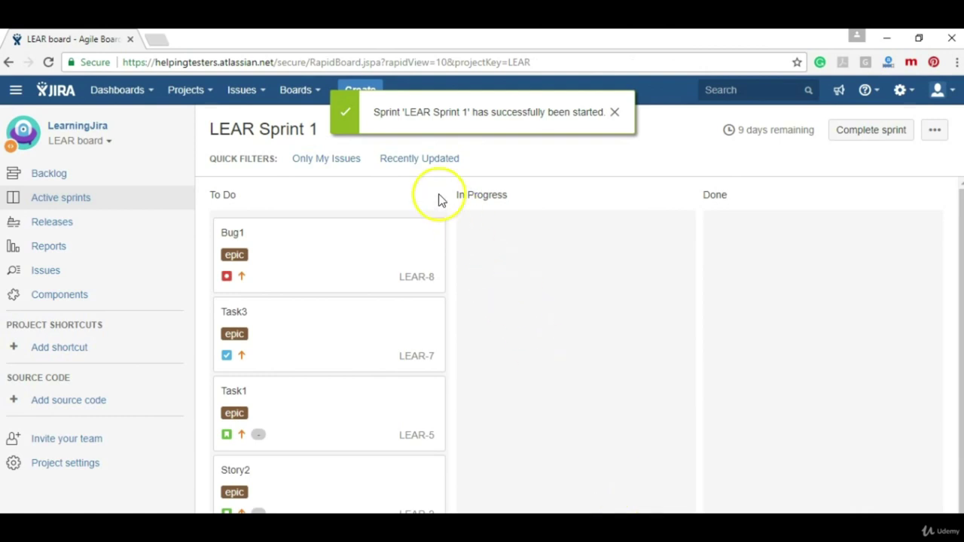
drag(416, 229, 573, 283)
drag(336, 347, 785, 345)
drag(376, 358, 532, 340)
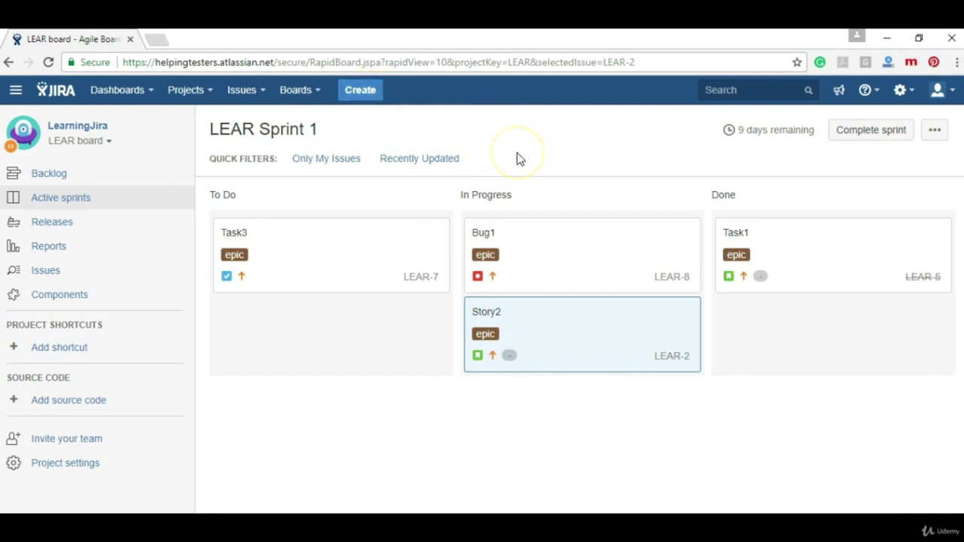
click(906, 91)
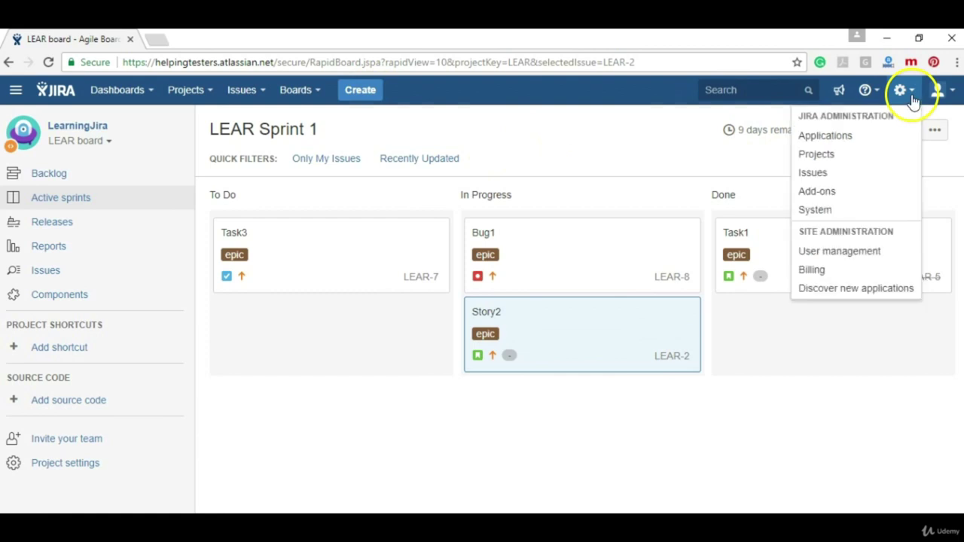
Add a Standard Issue Type named 'Improvement' under Issues > Issue types.
click(837, 174)
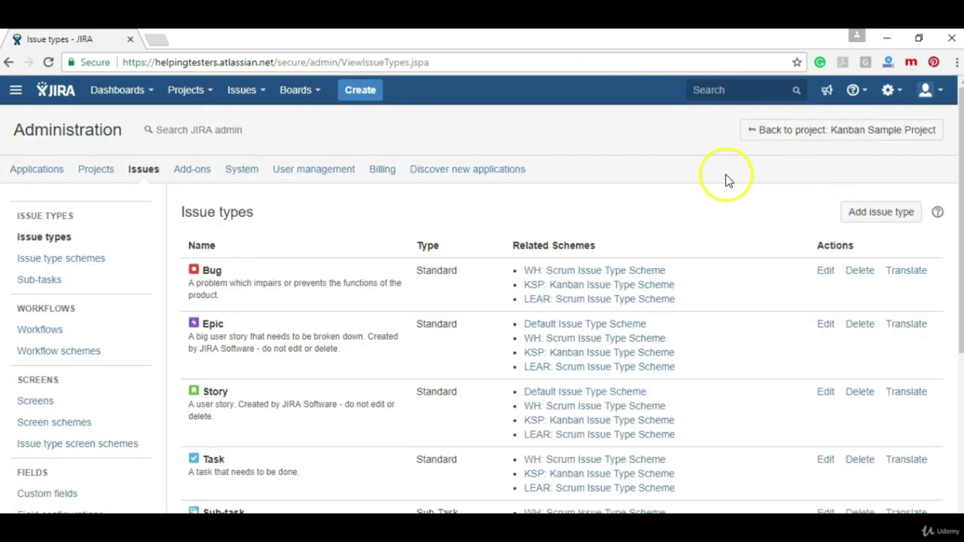
click(60, 241)
click(605, 219)
click(895, 212)
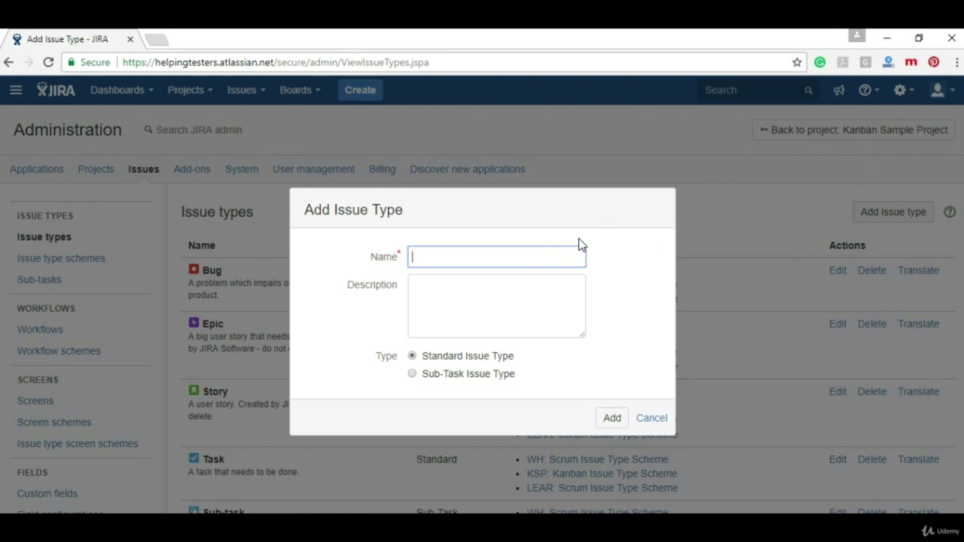
text(mprovement)
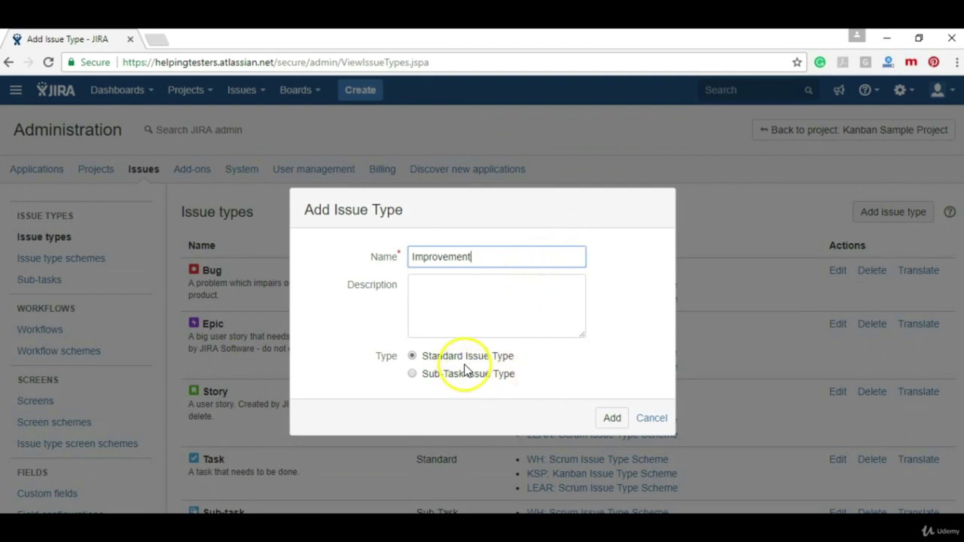
click(610, 419)
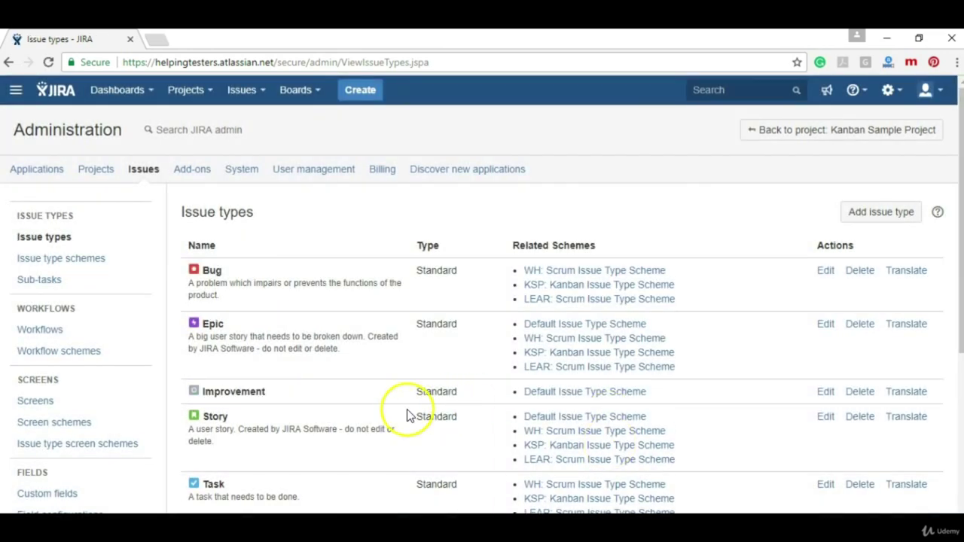
triple_click(246, 388)
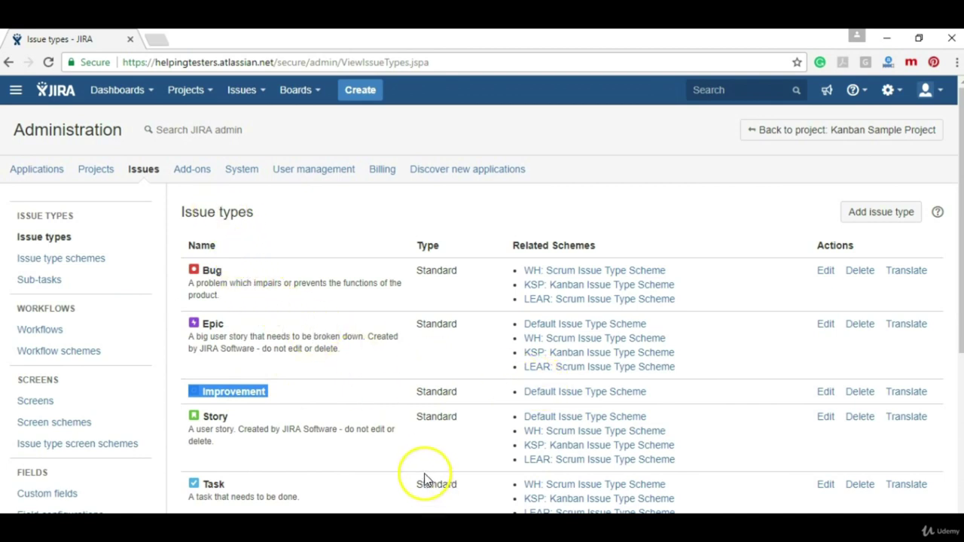
click(399, 211)
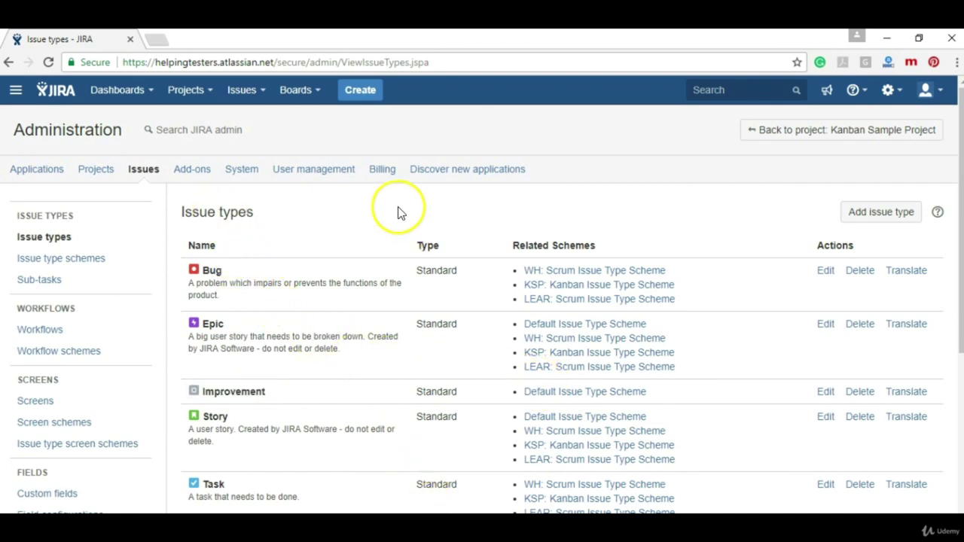
Review the issue type schemes list, including the KSP: Kanban and LEAR: Scrum schemes.
click(63, 260)
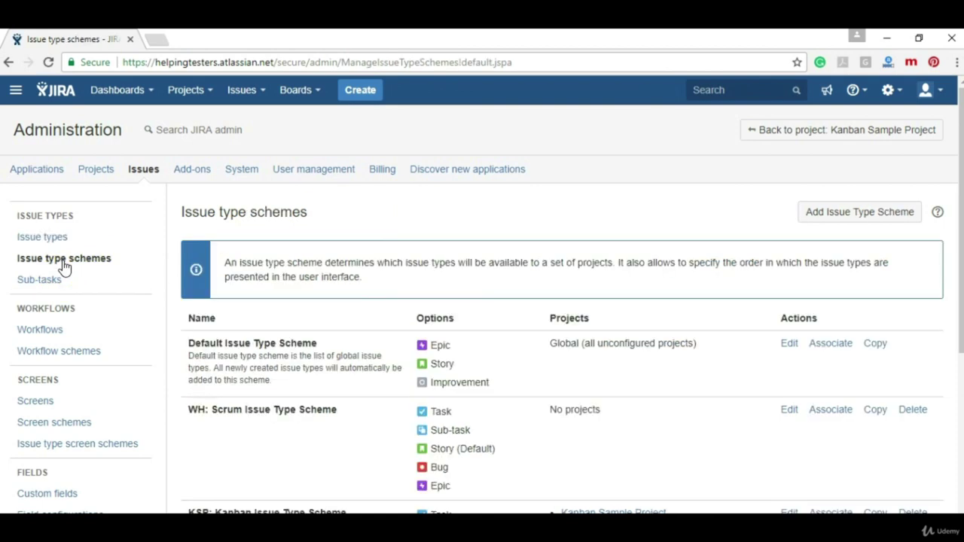
scroll(343, 219, down, 3)
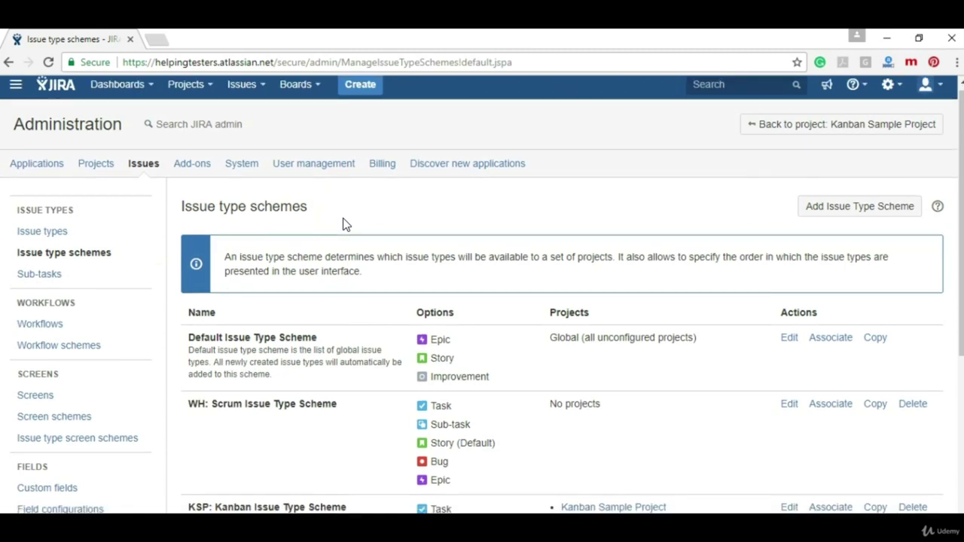
scroll(342, 217, up, 2)
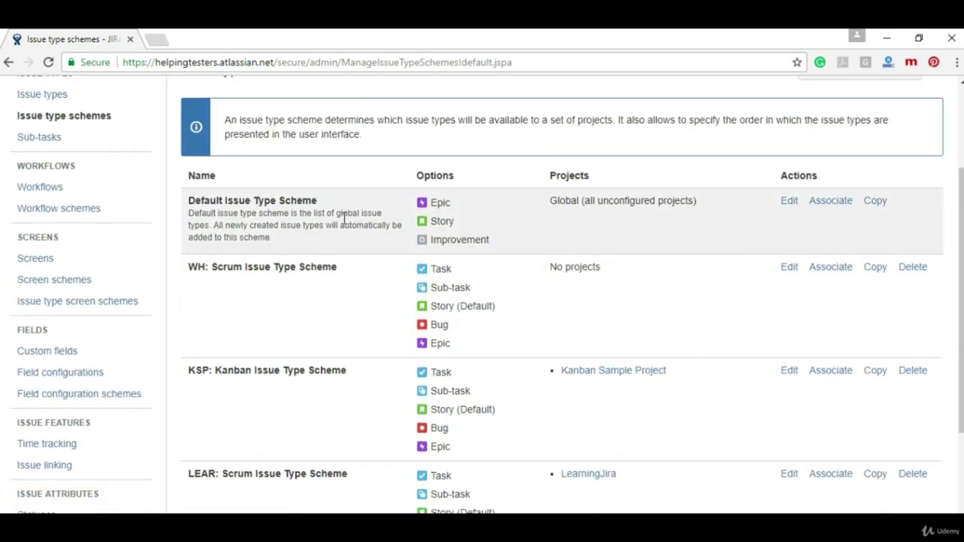
scroll(342, 218, down, 1)
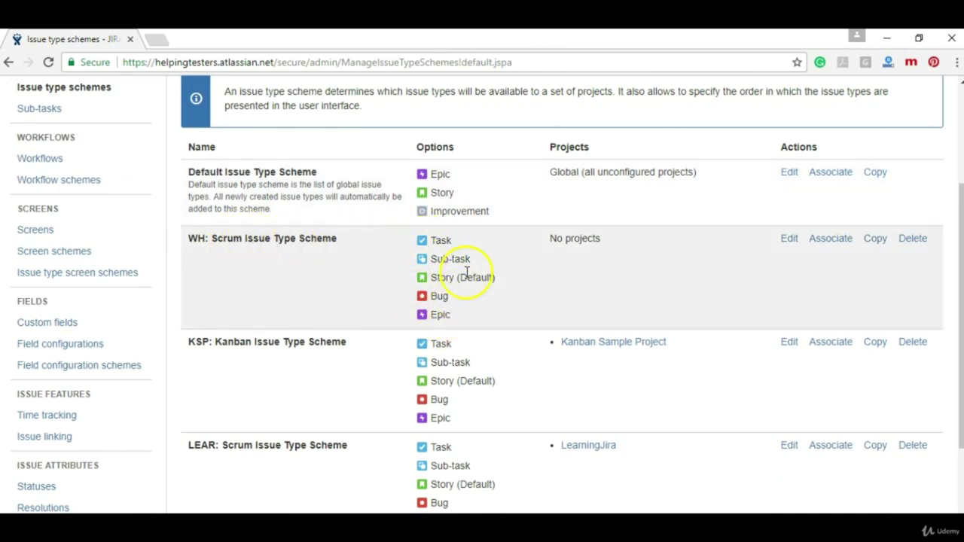
triple_click(258, 344)
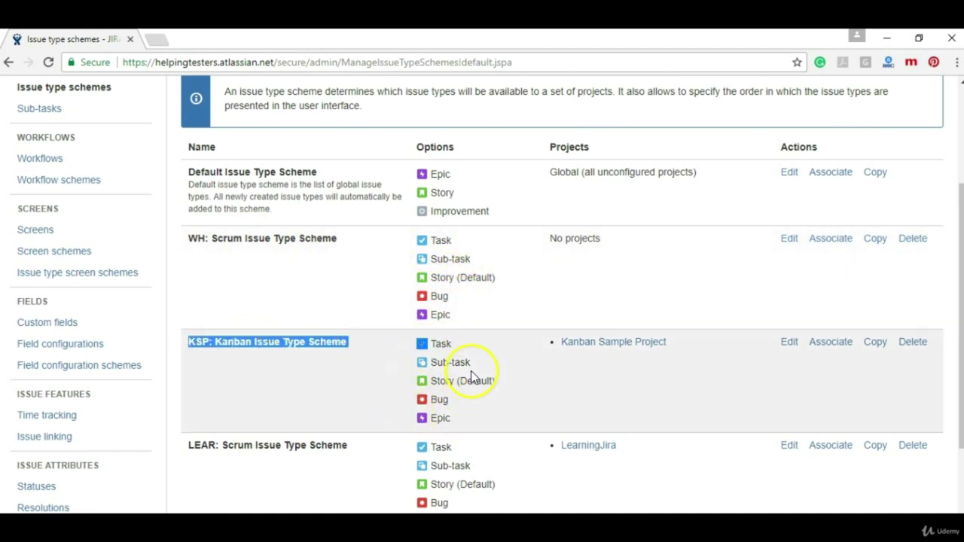
triple_click(289, 447)
scroll(288, 451, down, 2)
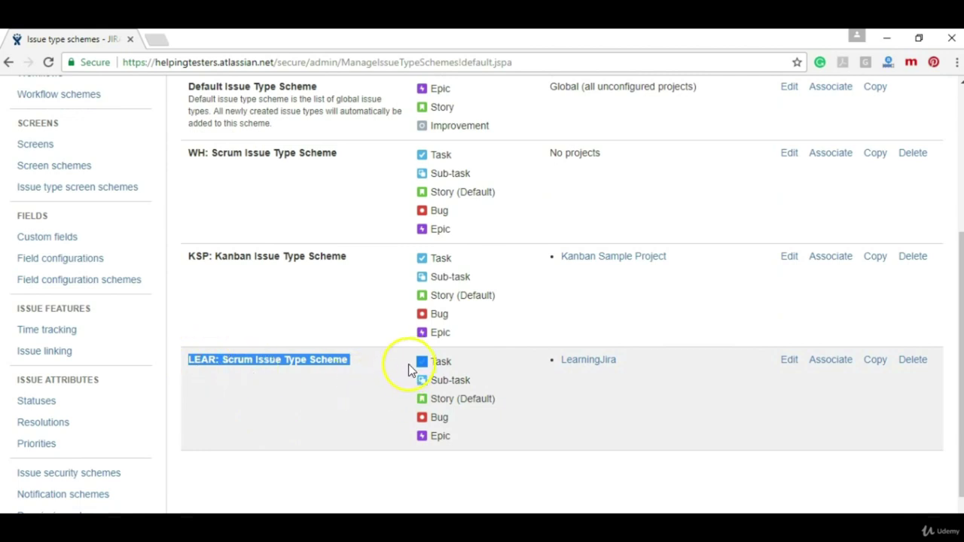
click(426, 477)
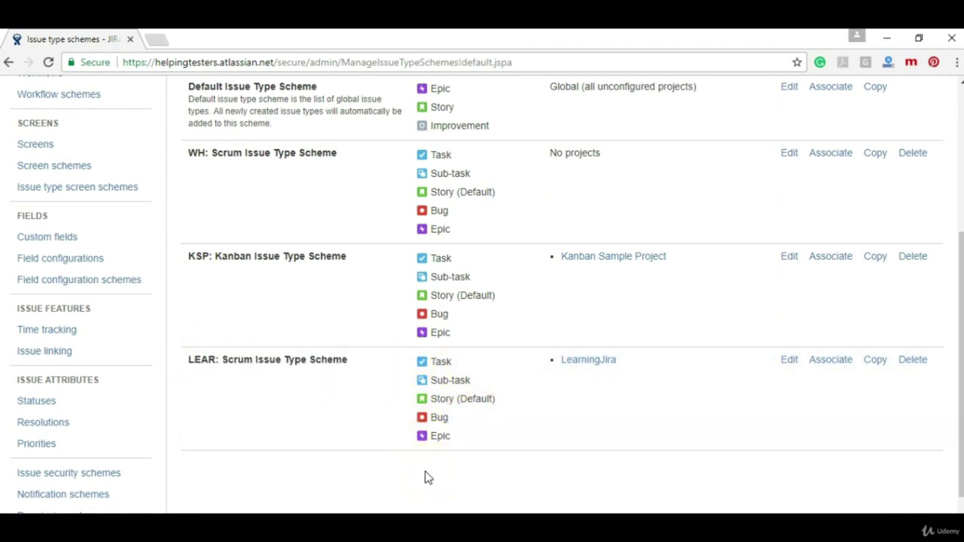
click(461, 435)
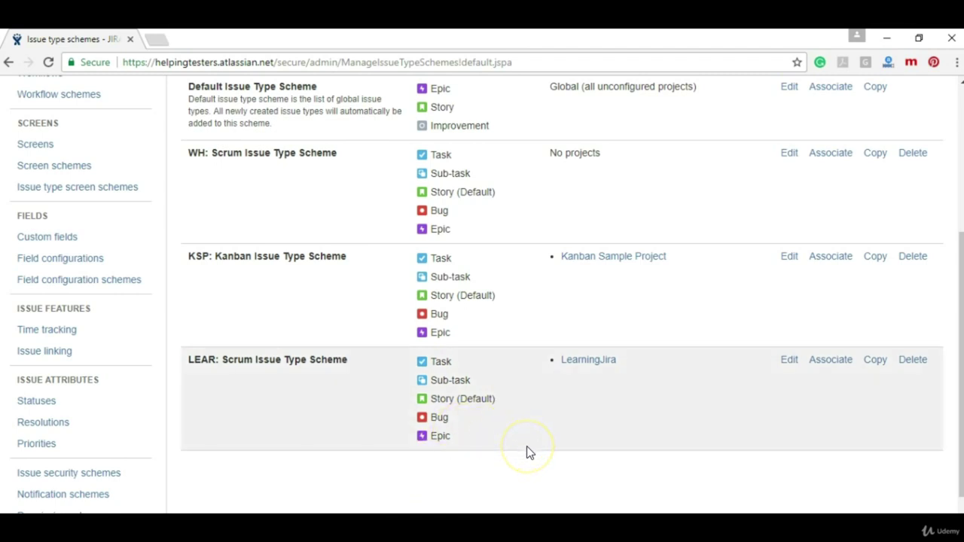
click(425, 362)
scroll(460, 381, up, 3)
scroll(460, 380, down, 3)
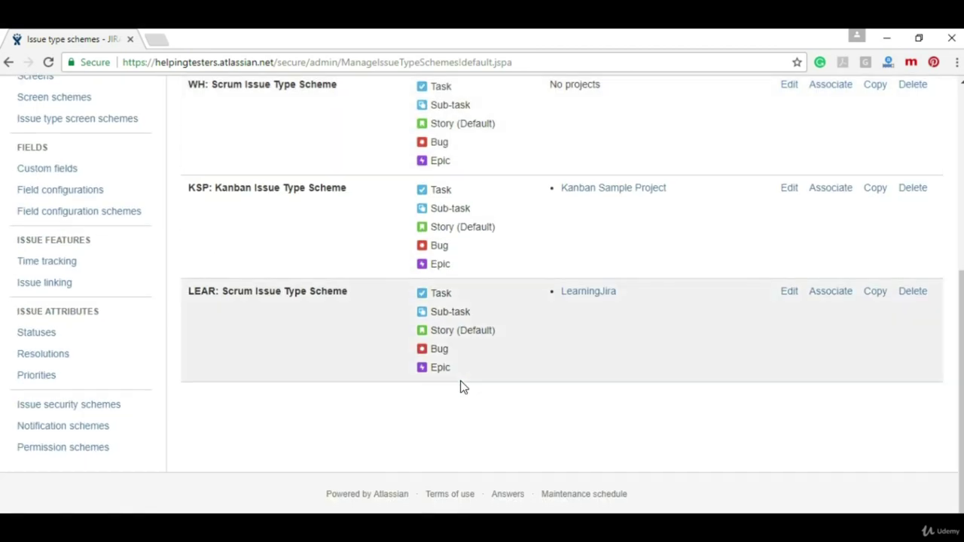
Look at the LEAR: Scrum scheme's edit page, return, and start a new issue type scheme.
click(788, 293)
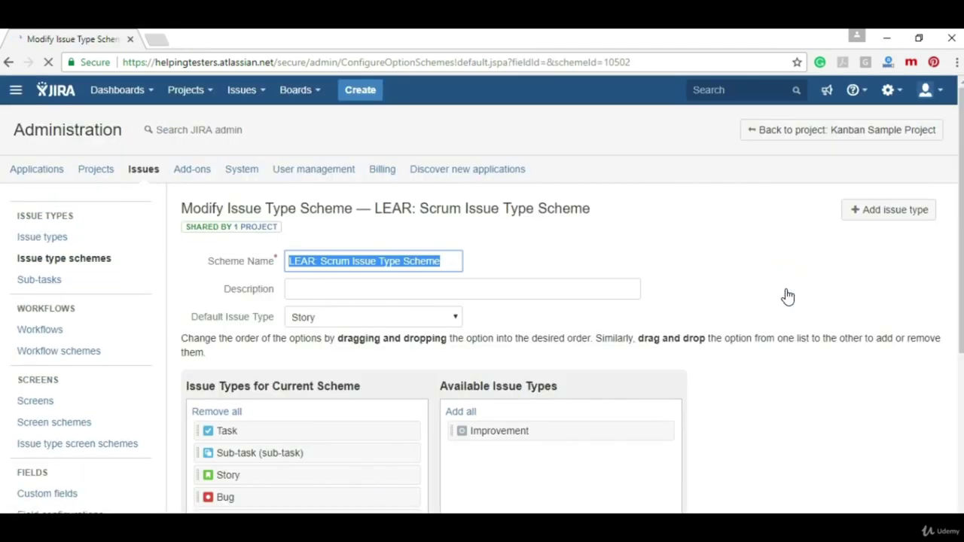
click(555, 430)
click(295, 475)
click(9, 63)
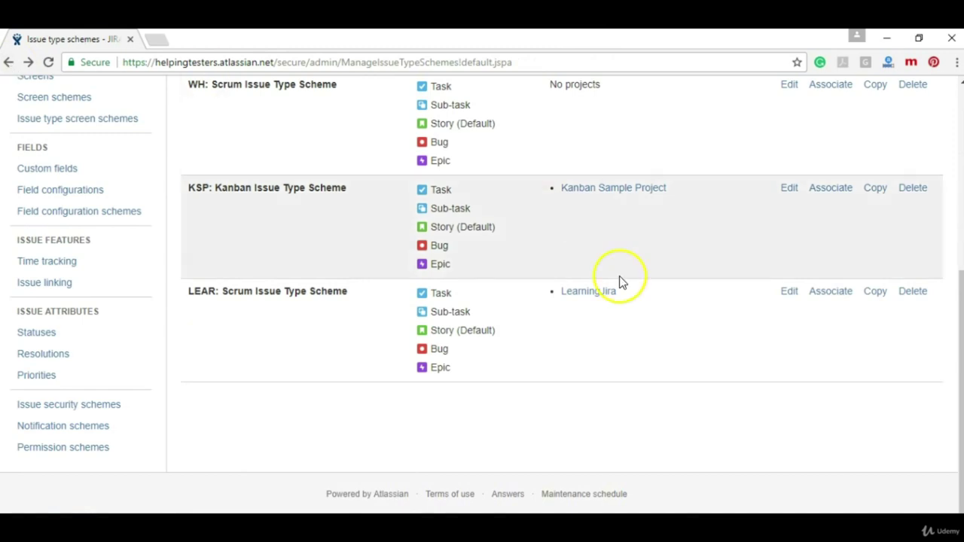
click(911, 292)
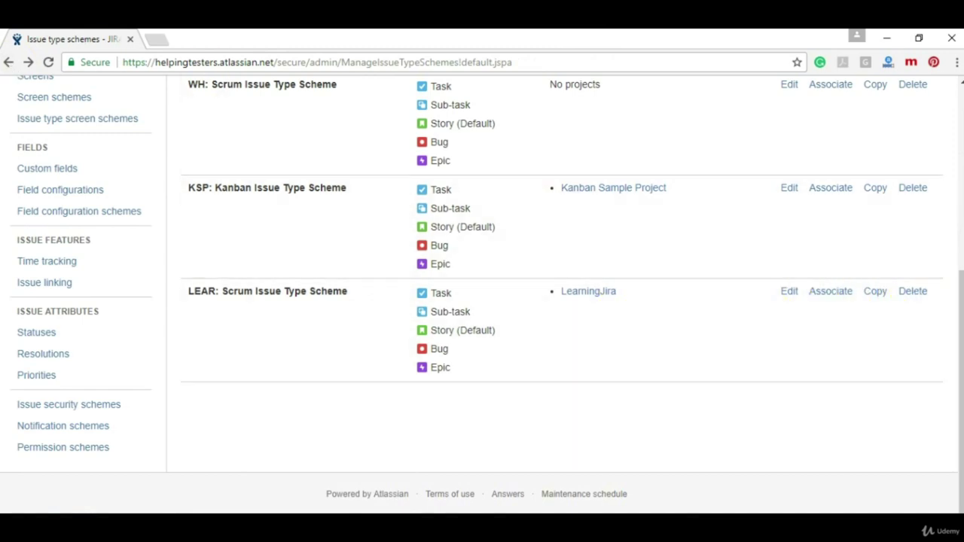
click(958, 185)
click(871, 215)
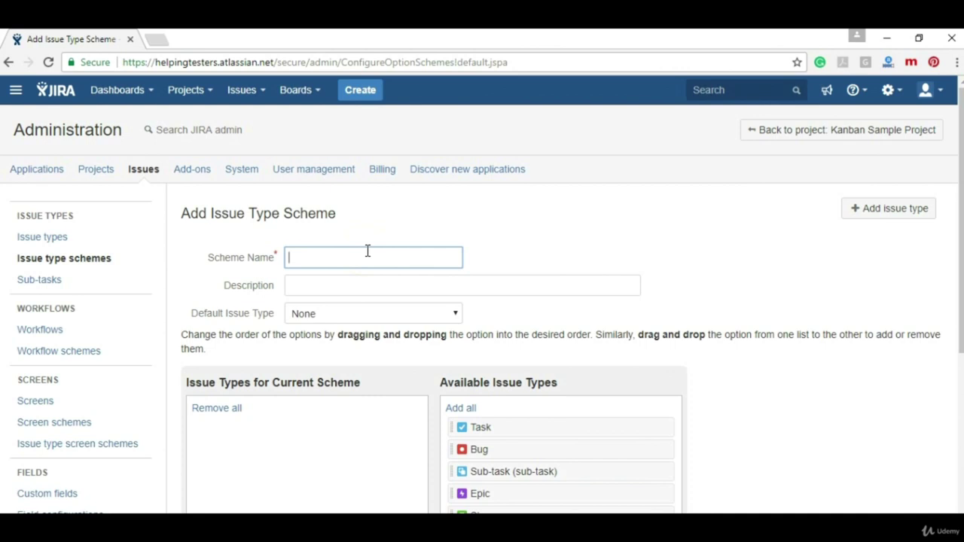
Leave the unfinished new scheme form without saving it.
text(L)
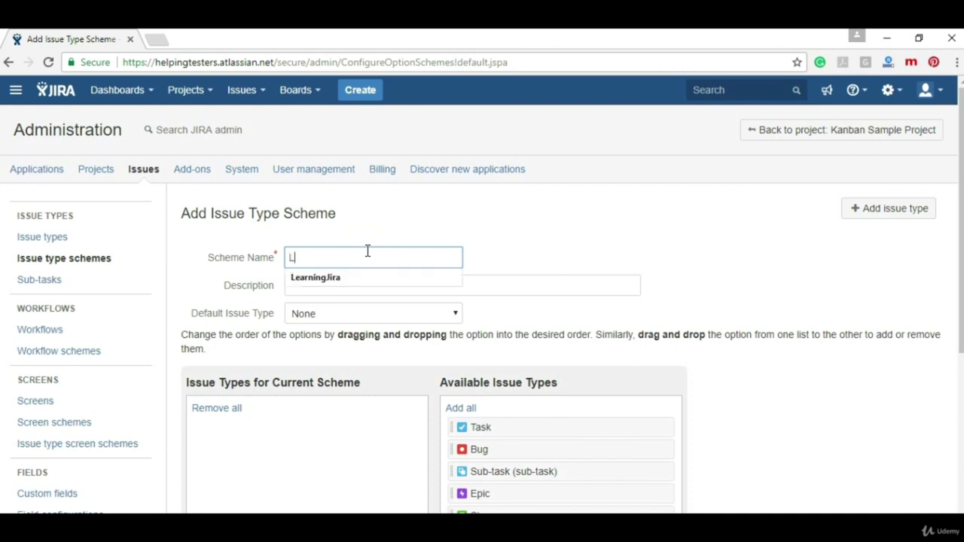
click(9, 63)
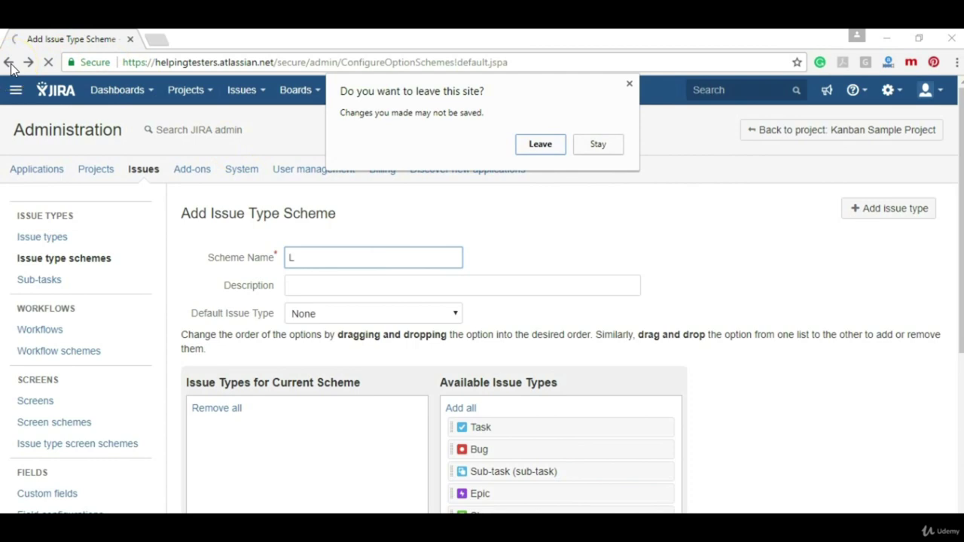
click(534, 144)
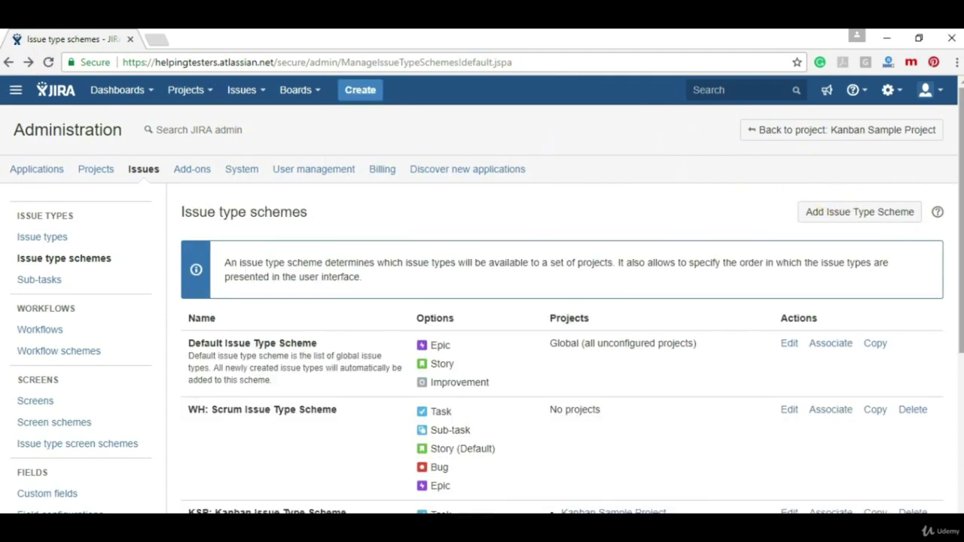
Delete the LEAR: Scrum Issue Type Scheme and start a fresh Add Issue Type Scheme form.
scroll(961, 230, down, 5)
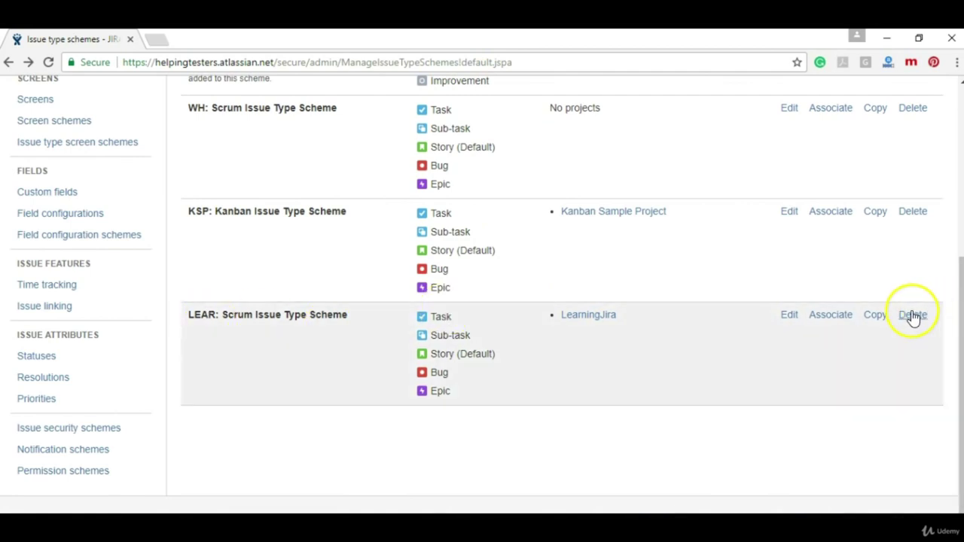
double_click(205, 315)
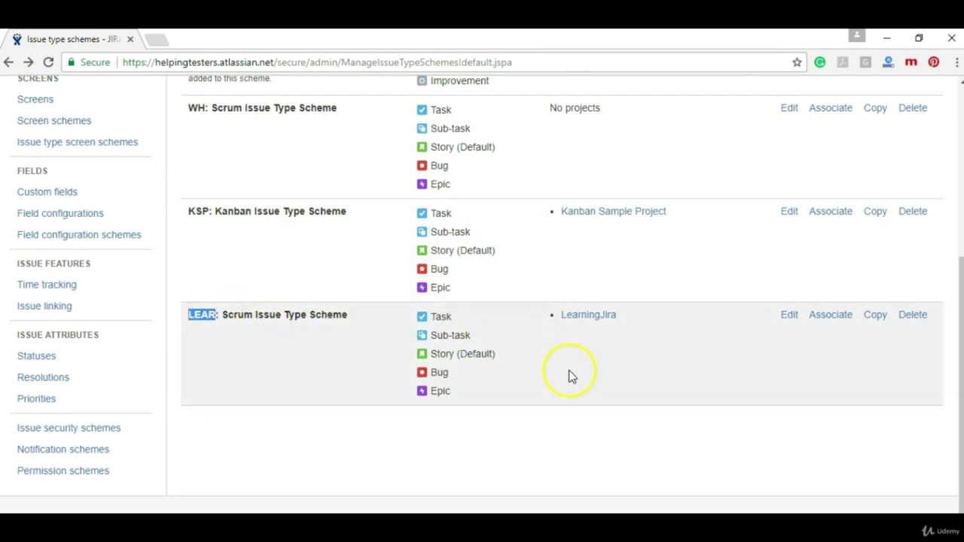
click(922, 317)
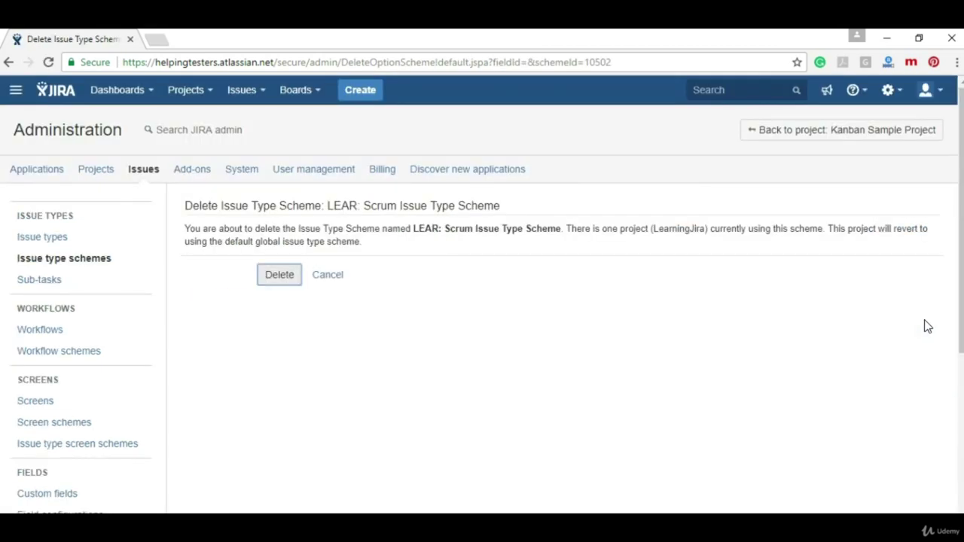
click(280, 274)
click(890, 219)
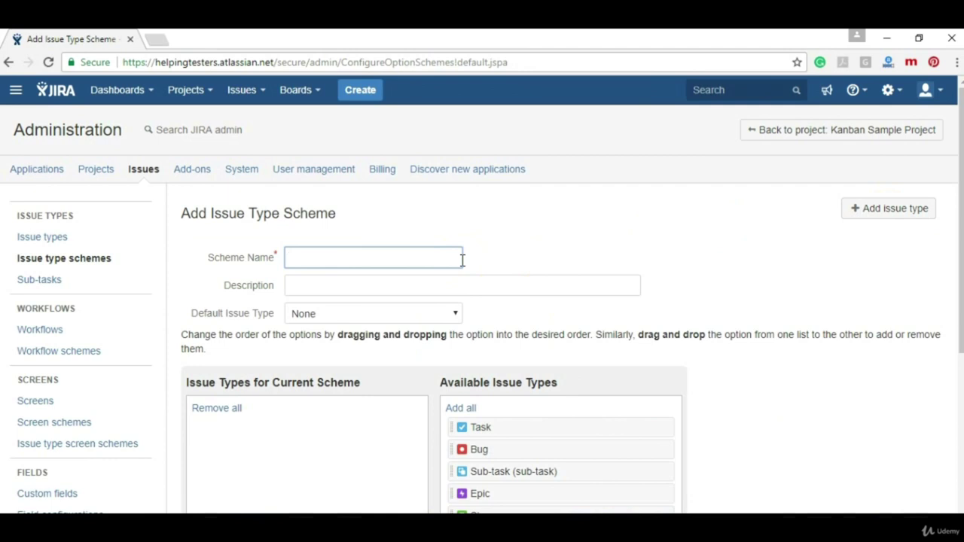
Save 'LJ - Issue Scheme' containing Bug, Story, Task, Improvement and Epic.
text(L)
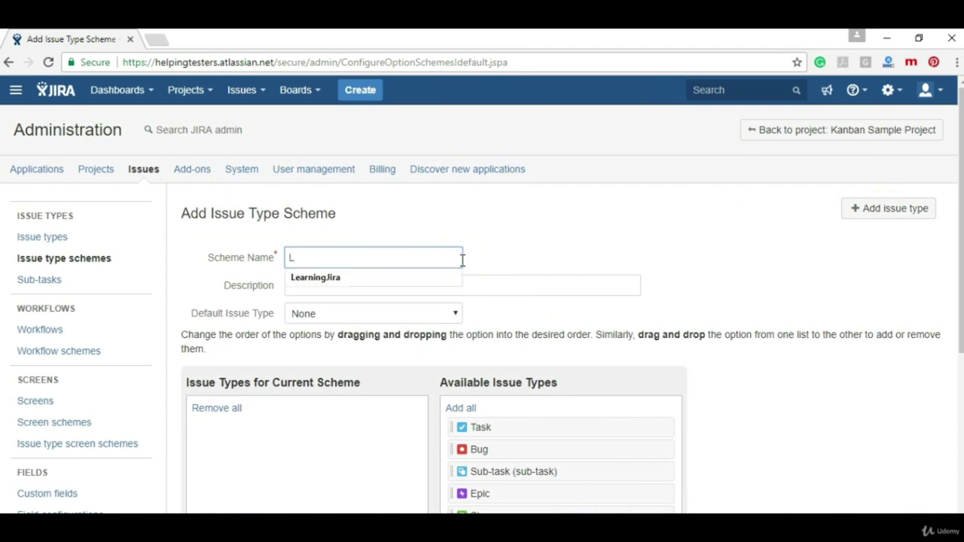
text(J)
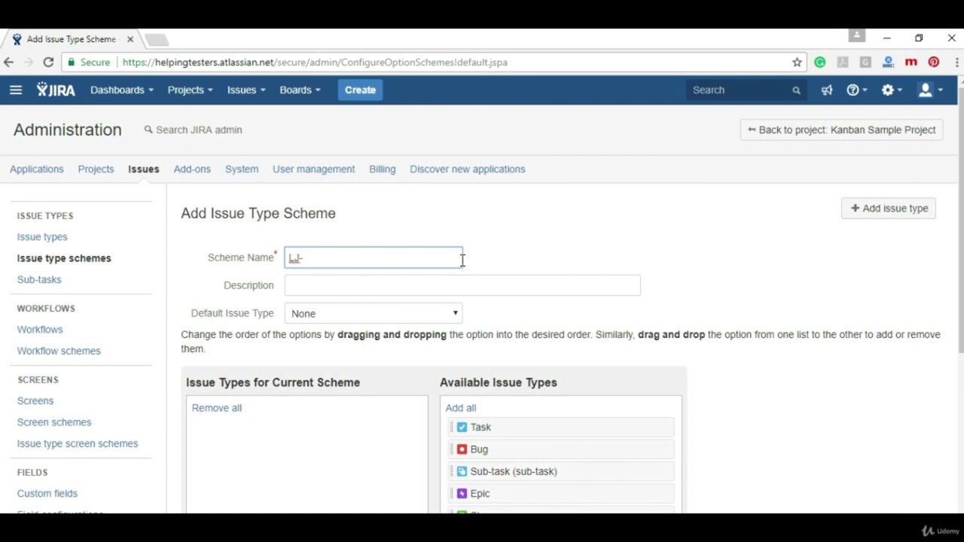
text(-Issue Scheme)
text( -)
scroll(746, 262, down, 2)
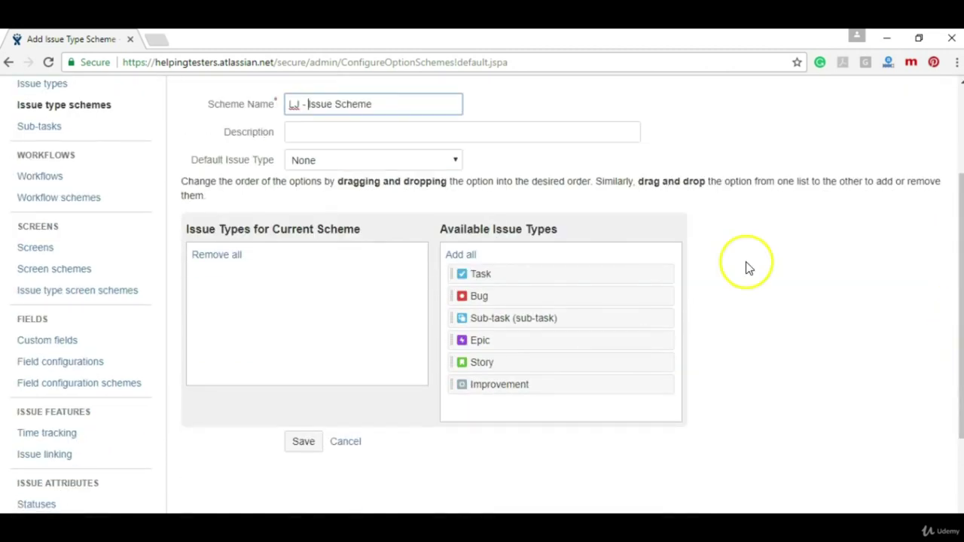
drag(477, 301, 325, 314)
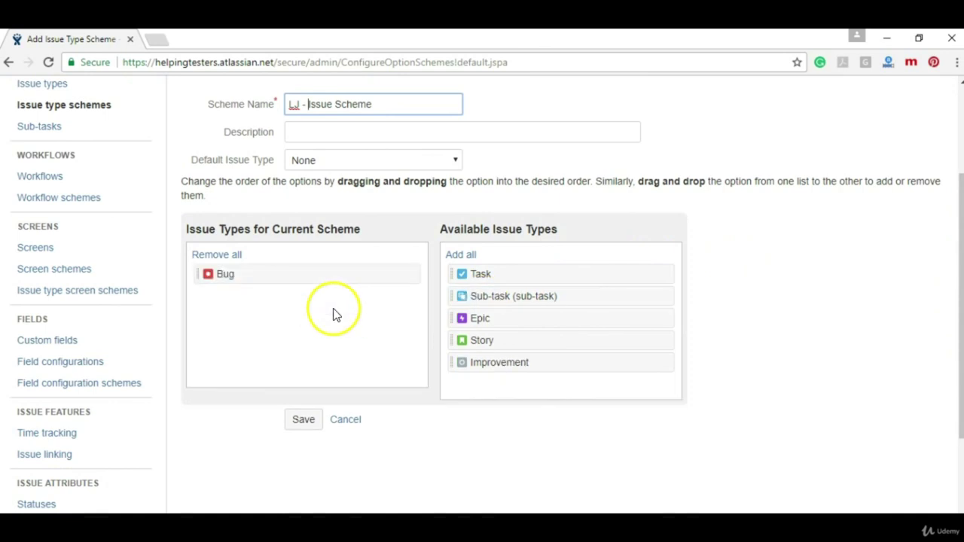
drag(510, 339, 315, 312)
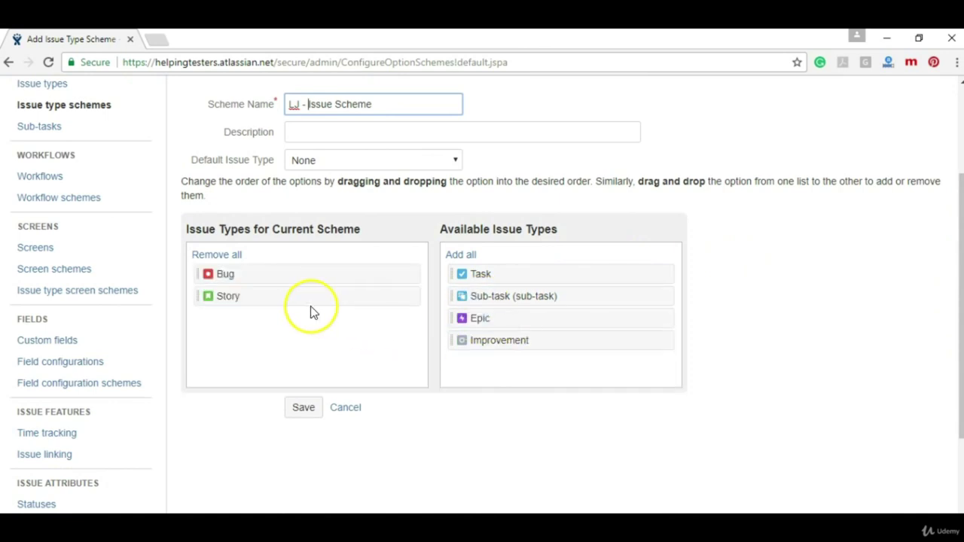
drag(521, 281, 392, 320)
drag(489, 318, 407, 331)
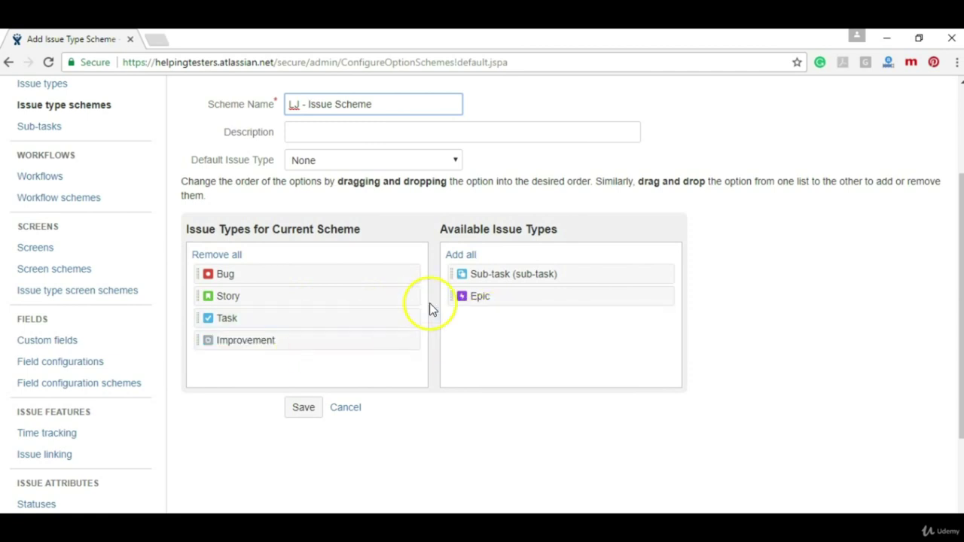
drag(482, 302, 287, 383)
click(303, 421)
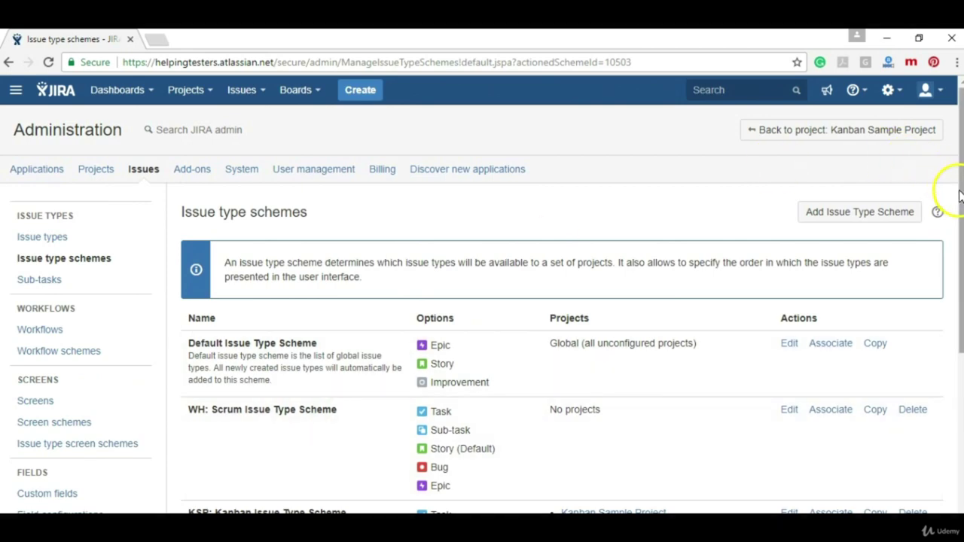
scroll(939, 191, down, 4)
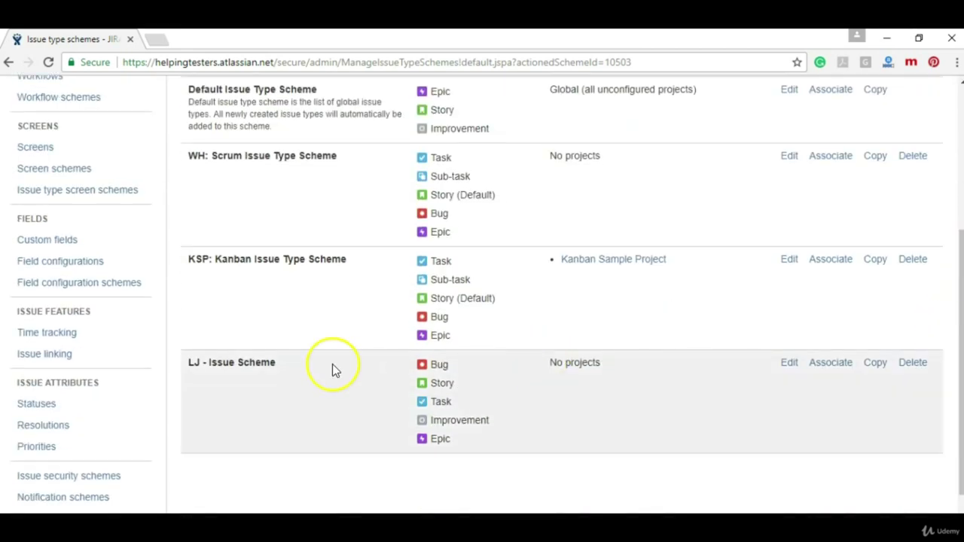
double_click(228, 365)
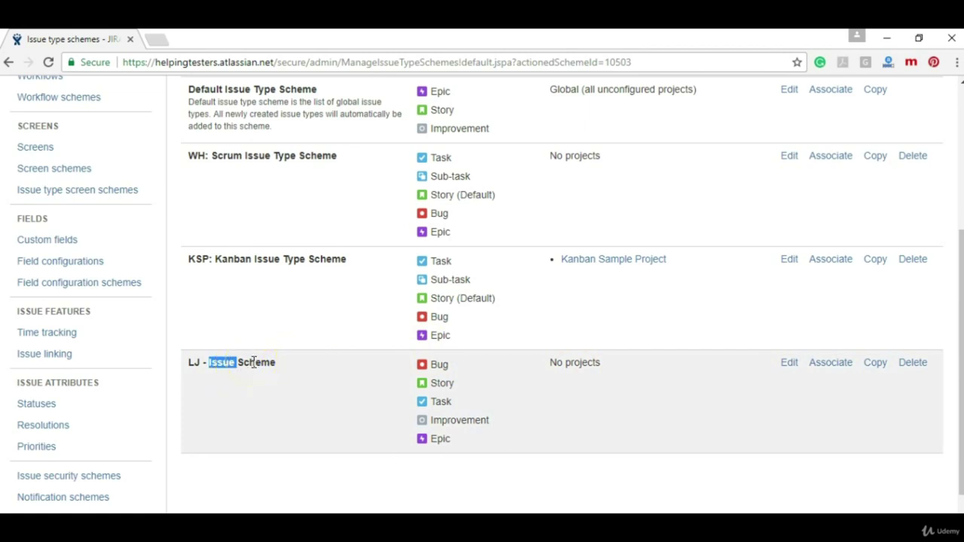
drag(304, 359, 243, 362)
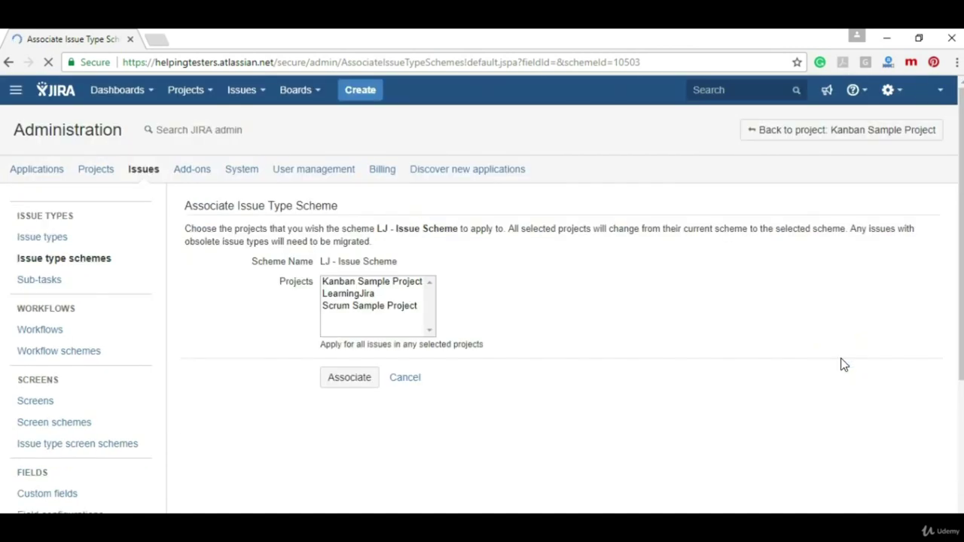
Try associating LJ - Issue Scheme with LearningJira, which applies it to Kanban Sample Project instead.
click(338, 300)
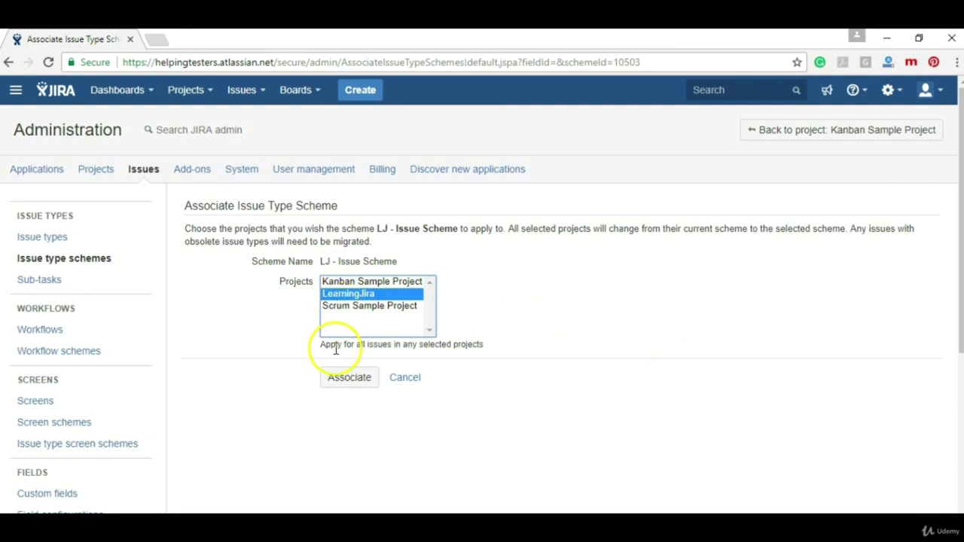
click(338, 377)
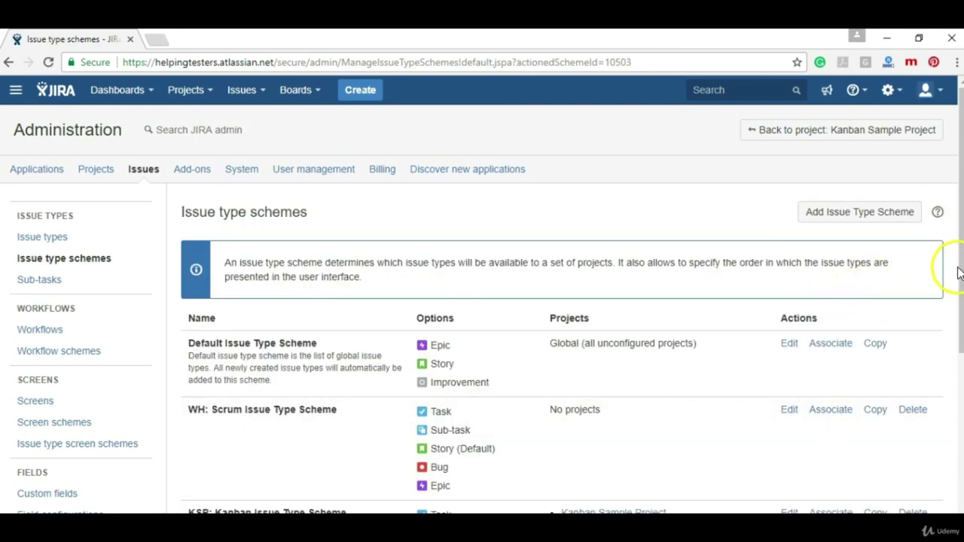
drag(959, 276, 961, 411)
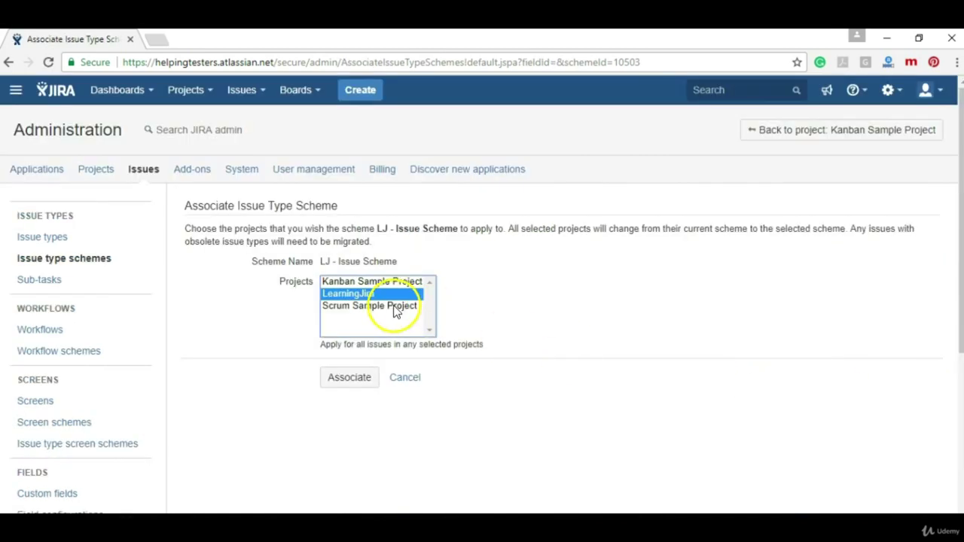
click(365, 280)
click(353, 384)
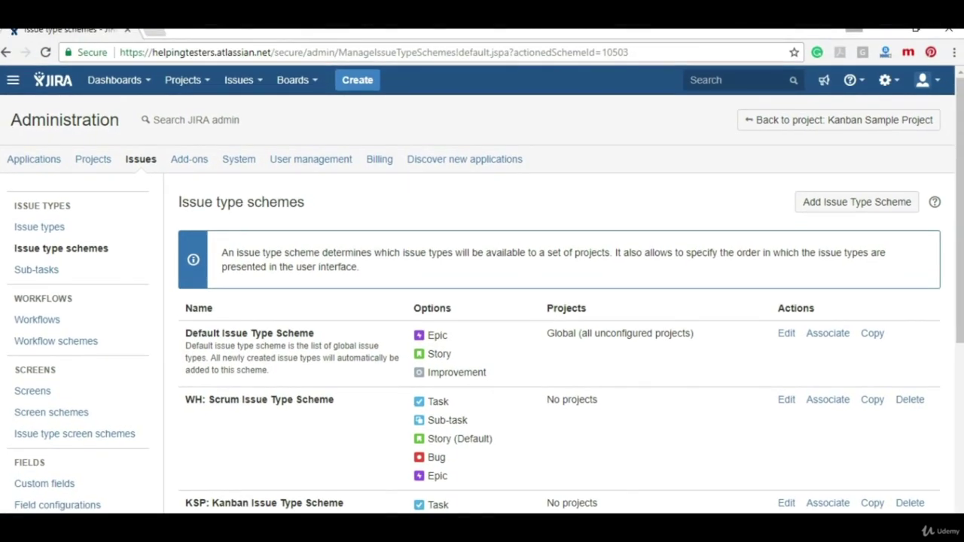
drag(959, 252, 953, 356)
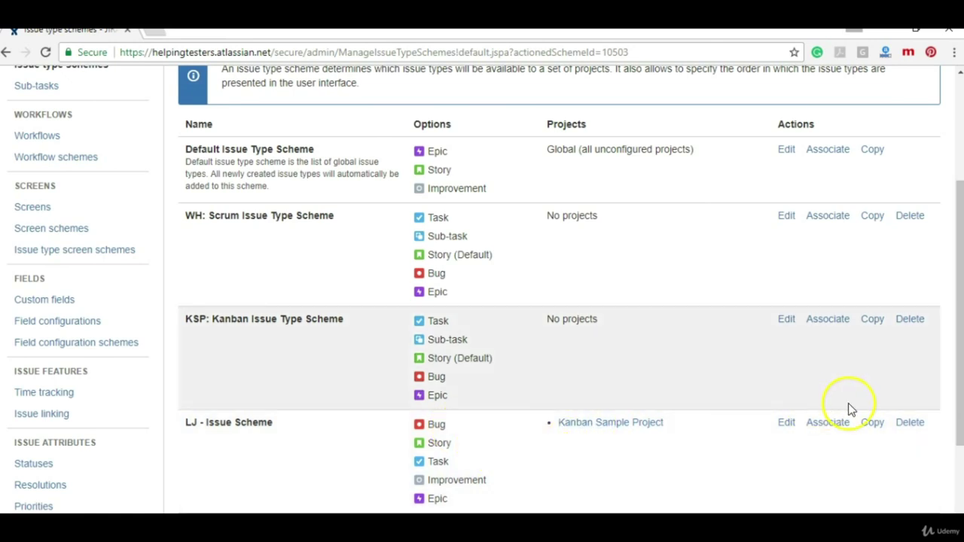
Re-associate LJ - Issue Scheme with the LearningJira project.
click(842, 425)
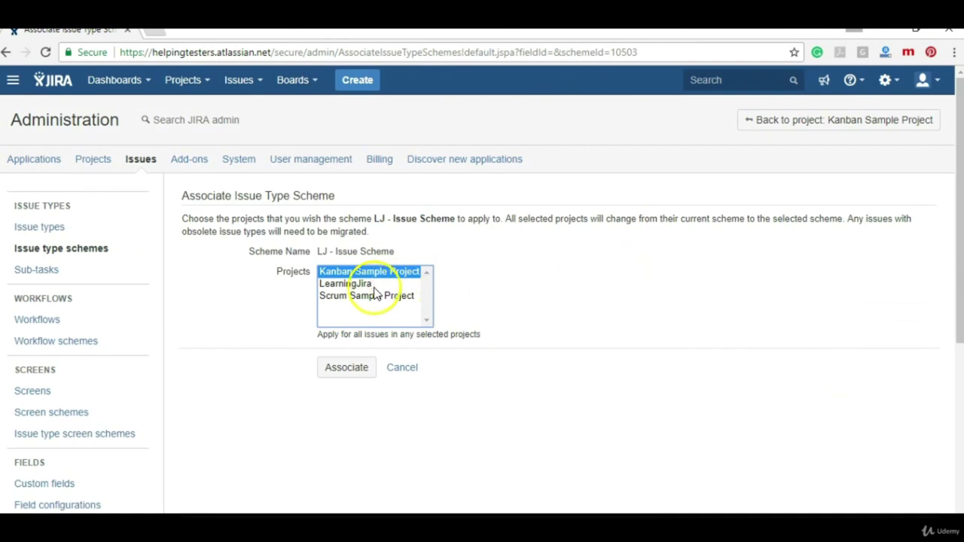
click(372, 286)
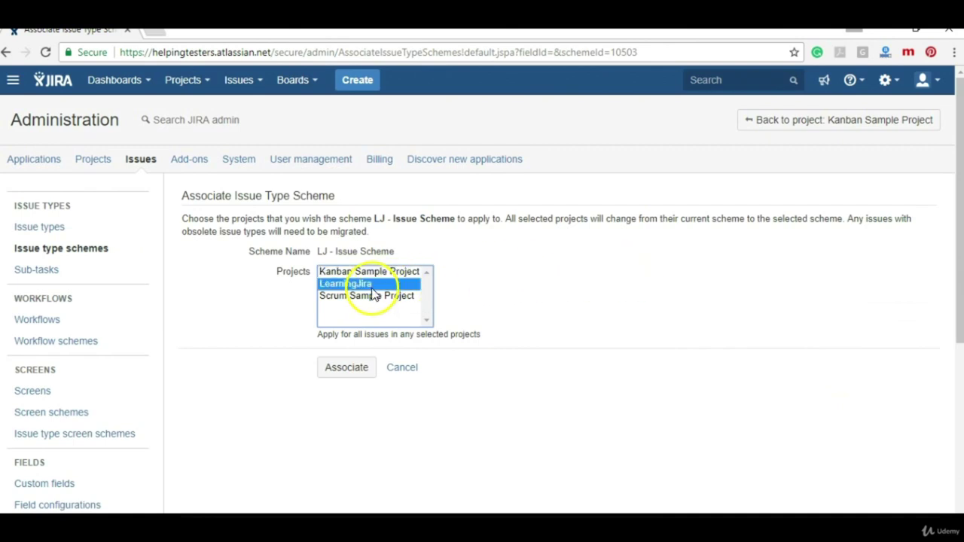
click(350, 355)
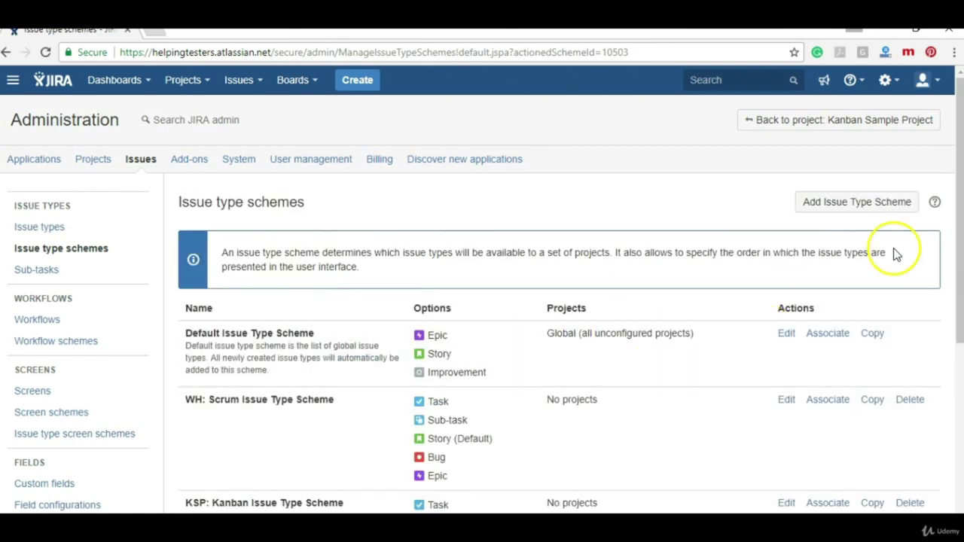
scroll(954, 280, down, 2)
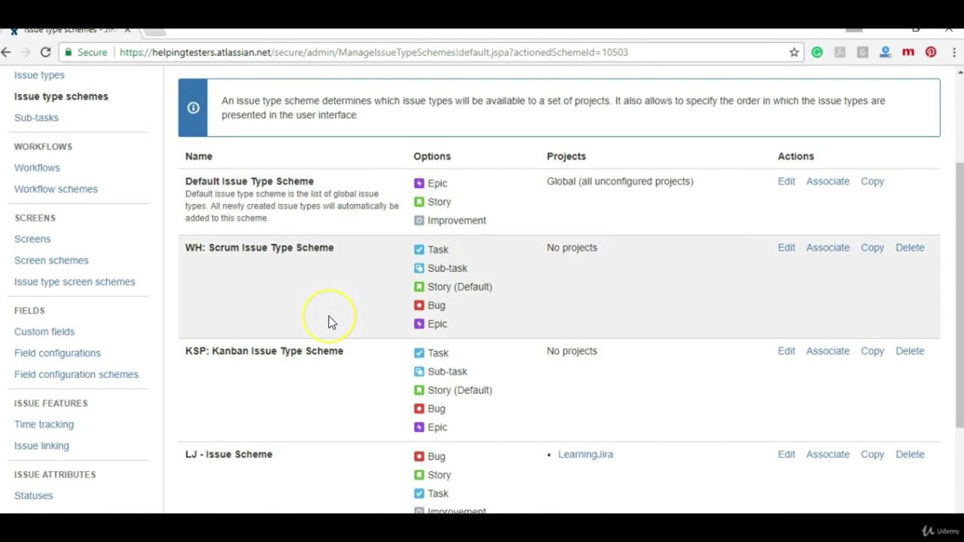
Confirm LJ - Issue Scheme lists LearningJira, then begin creating an issue in the Firefox window.
scroll(329, 322, down, 3)
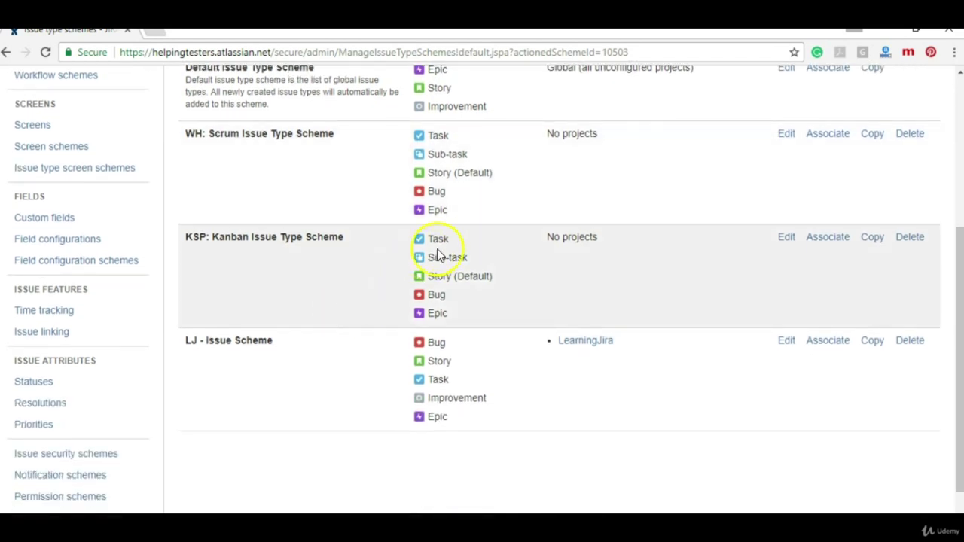
scroll(467, 250, up, 3)
scroll(603, 480, down, 3)
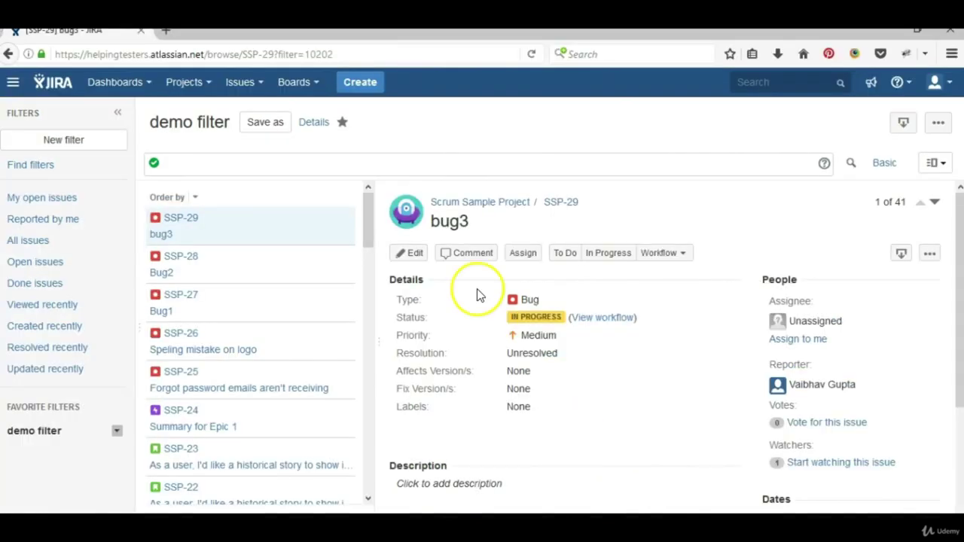
click(362, 70)
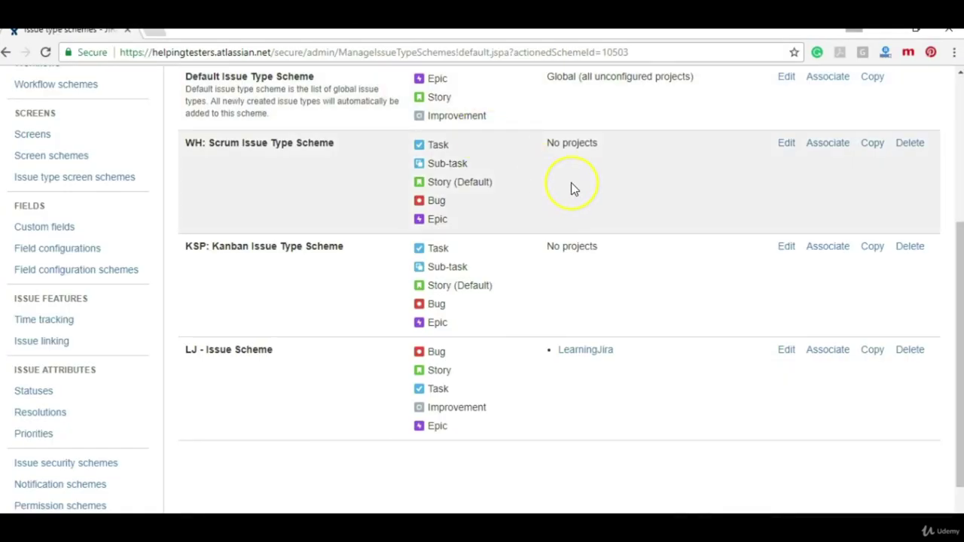
scroll(571, 185, up, 1)
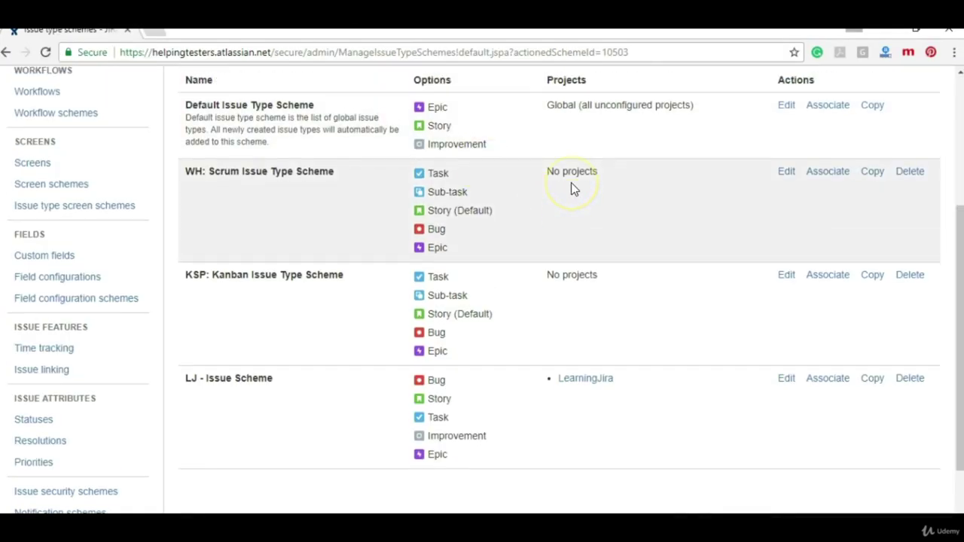
scroll(571, 188, up, 1)
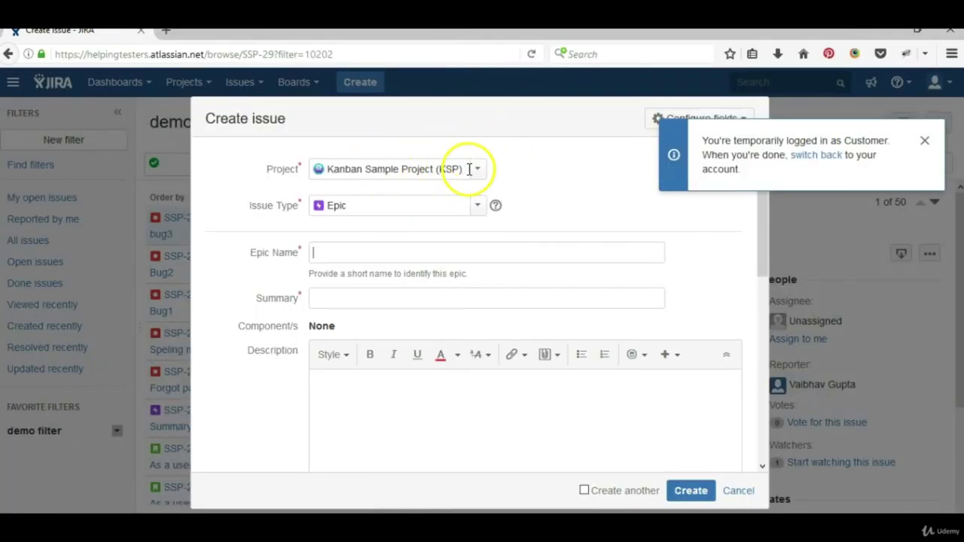
In Create issue, choose project LearningJira (LEAR) and issue type Improvement.
click(479, 206)
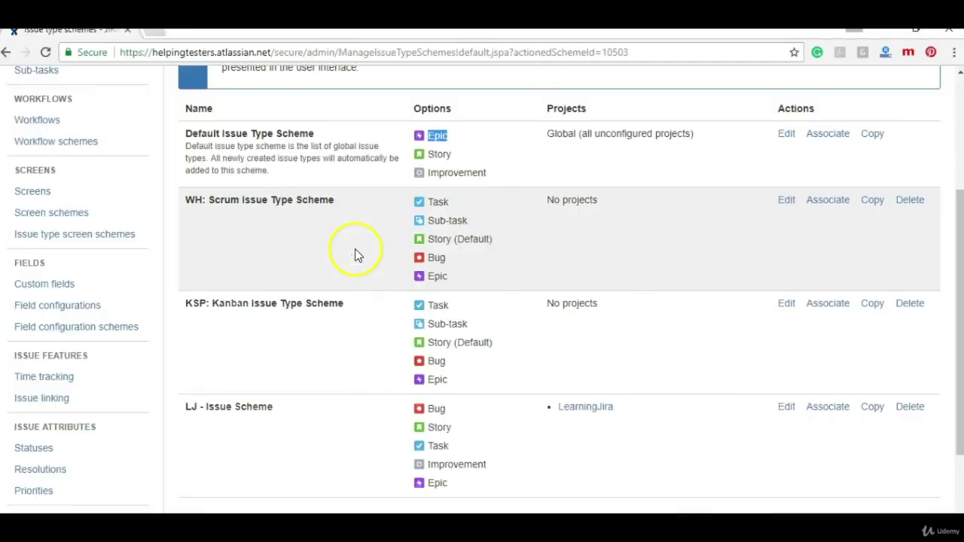
double_click(250, 407)
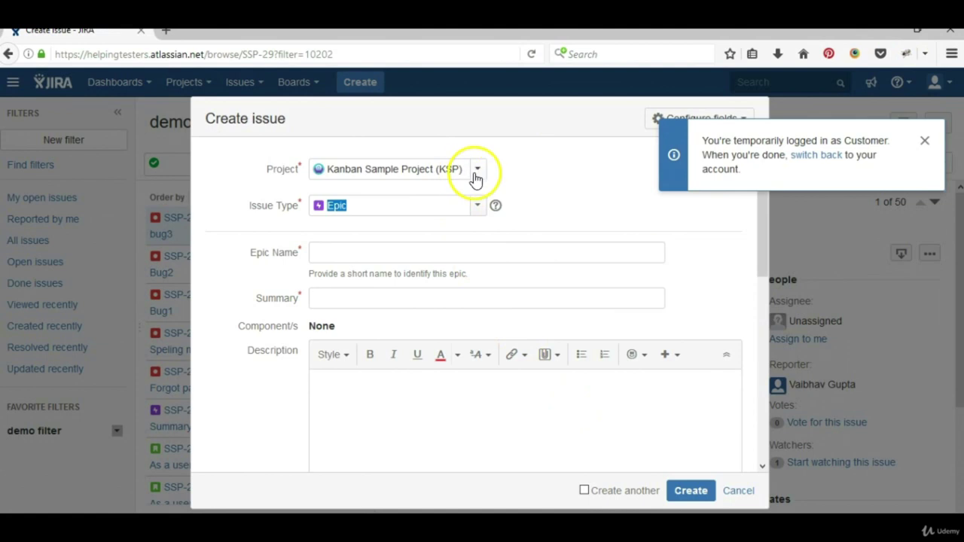
click(476, 170)
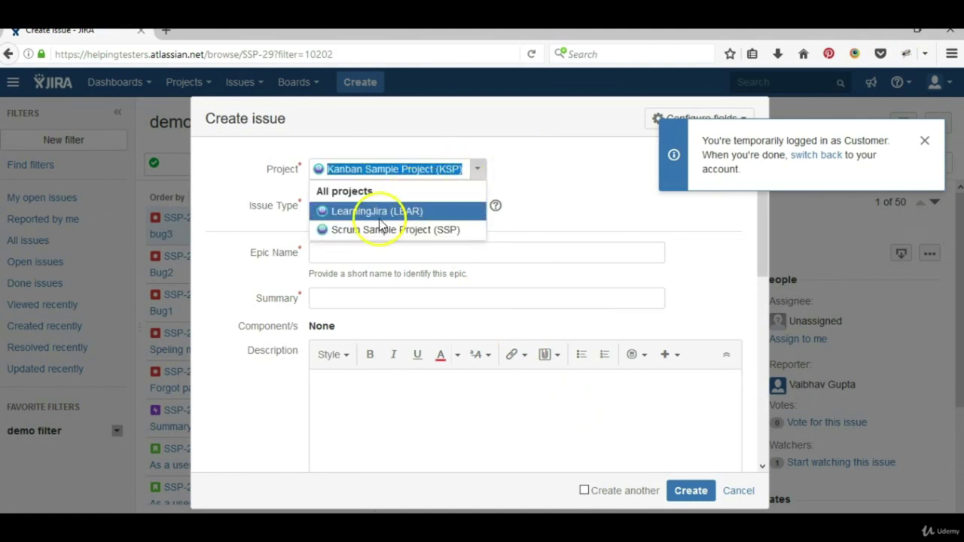
click(379, 217)
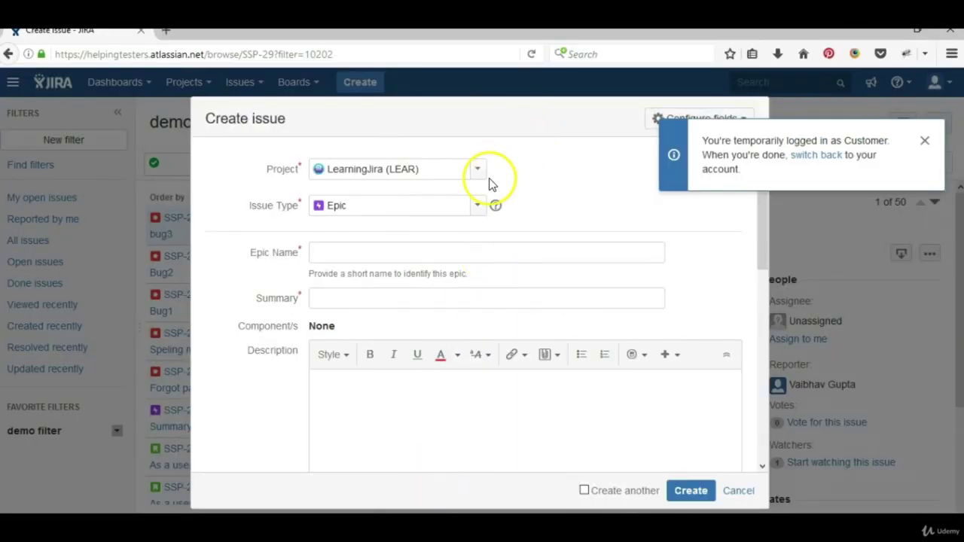
click(474, 210)
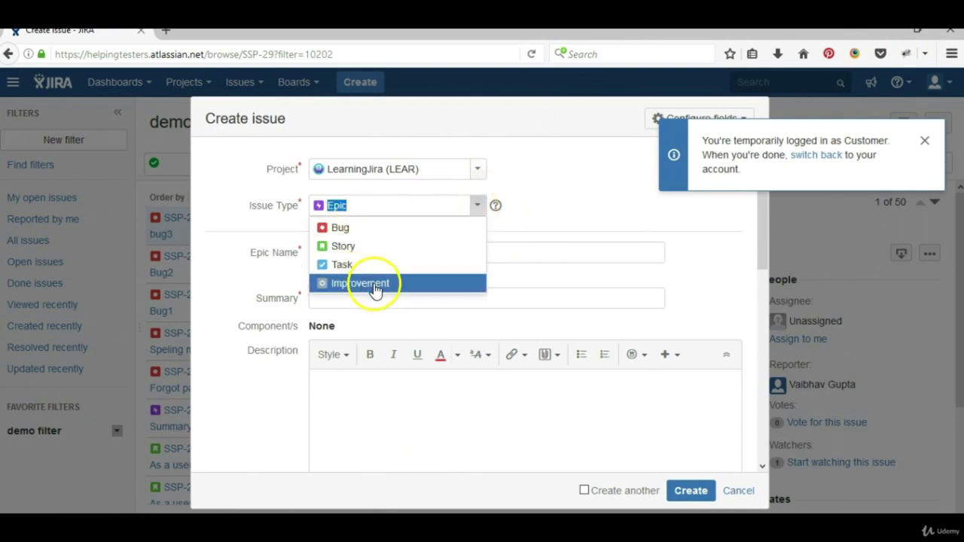
click(587, 189)
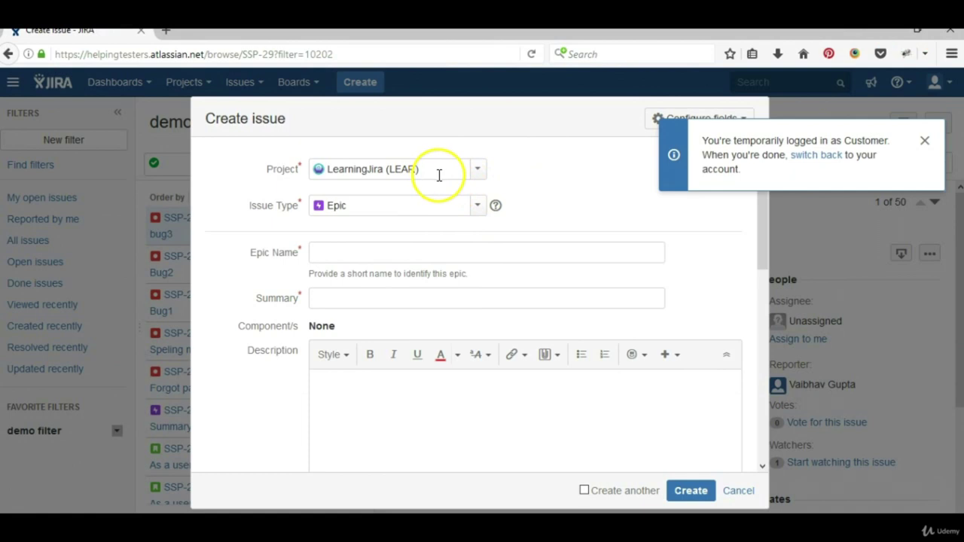
click(477, 207)
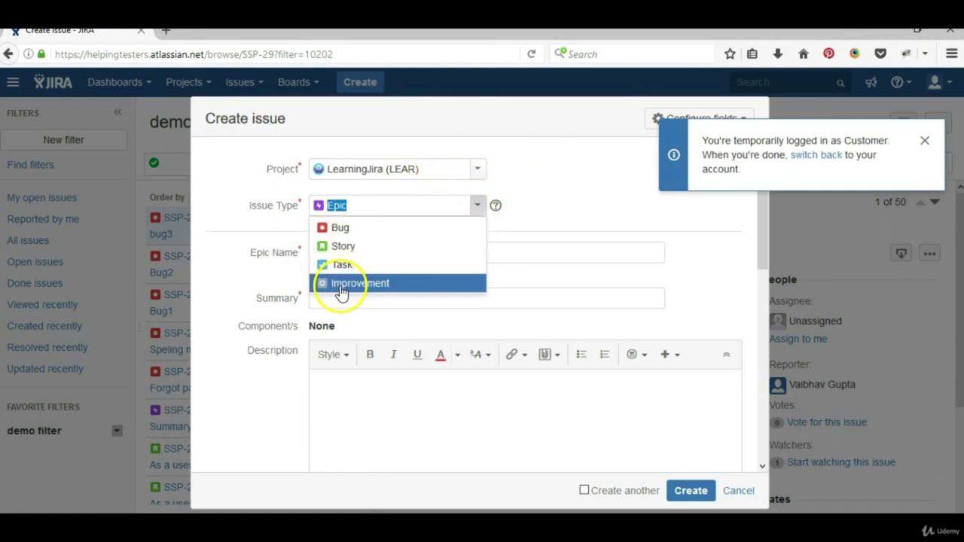
click(383, 285)
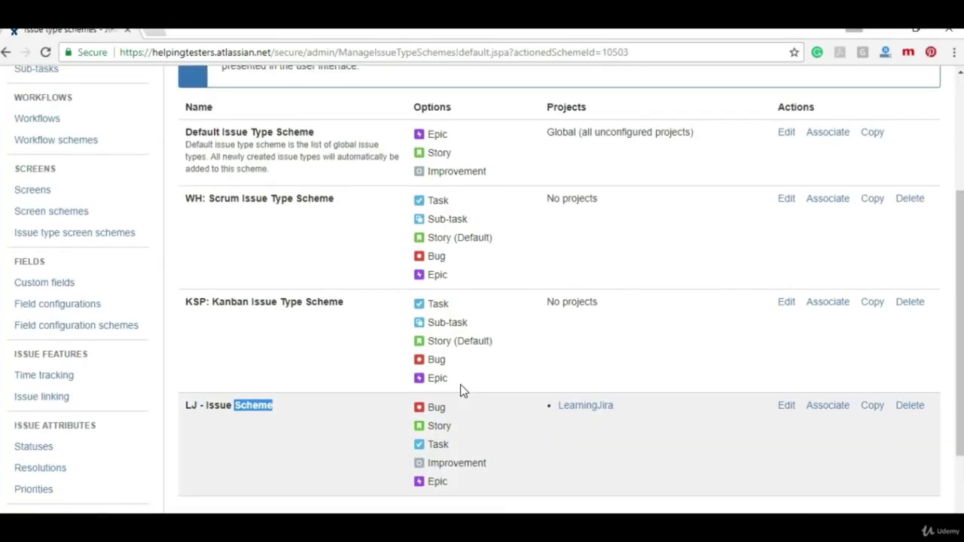
scroll(460, 386, up, 3)
scroll(559, 359, down, 2)
scroll(560, 362, up, 3)
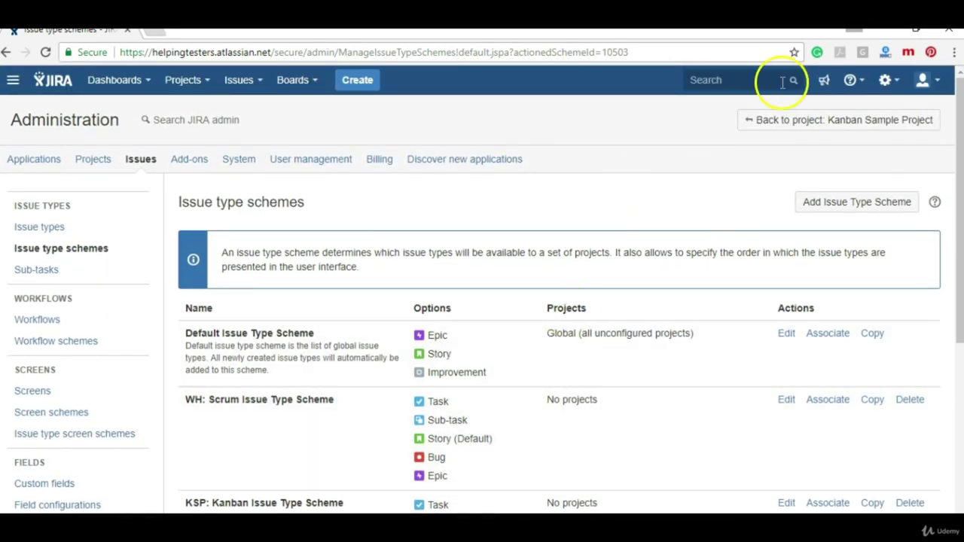
click(886, 82)
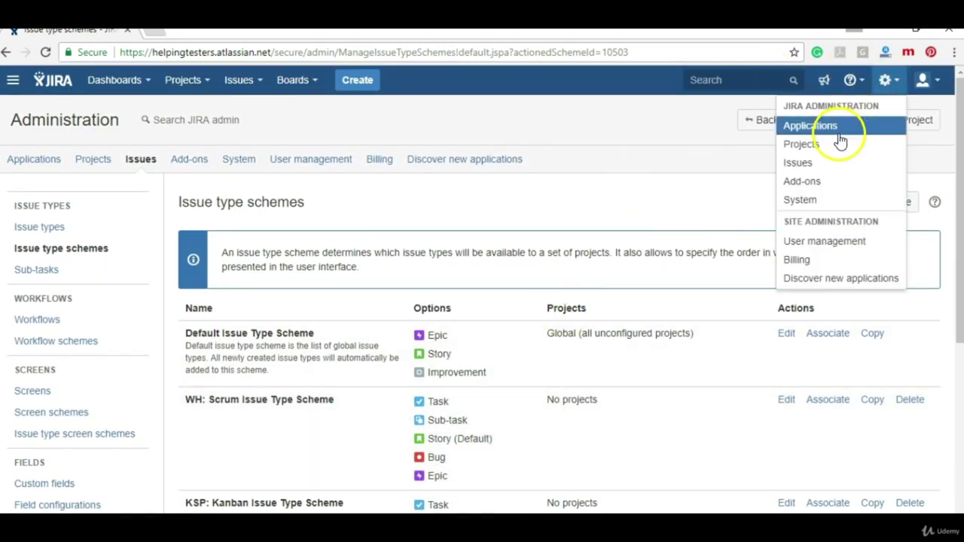
click(105, 169)
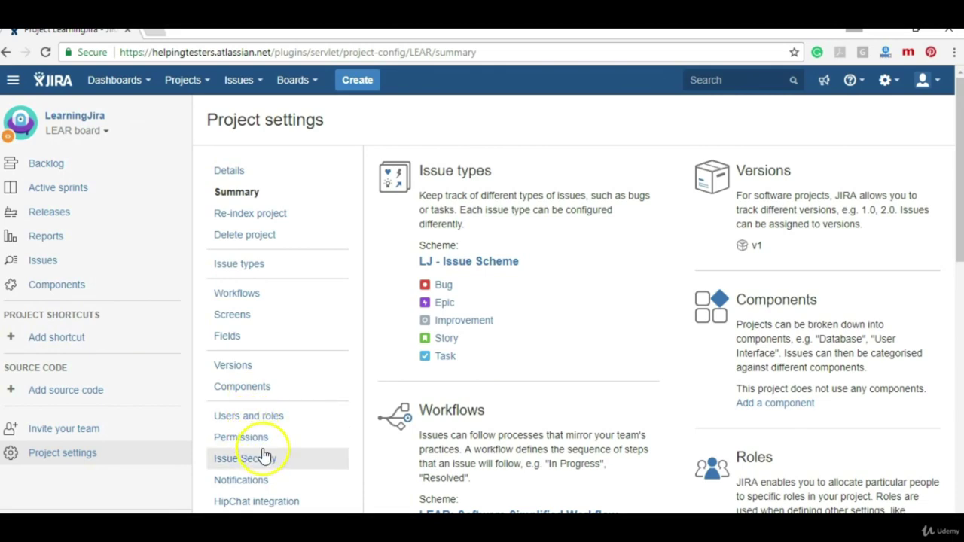
scroll(272, 226, down, 1)
click(258, 181)
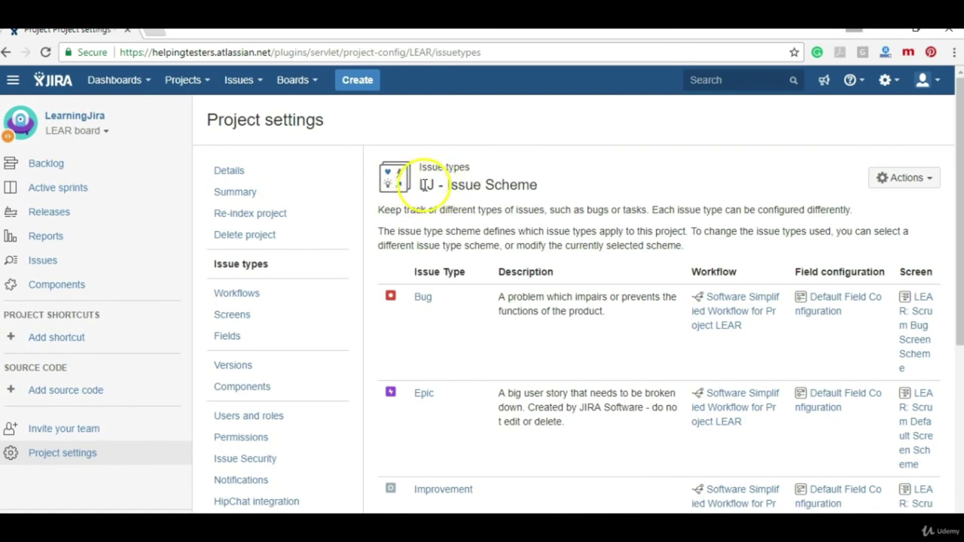
click(910, 179)
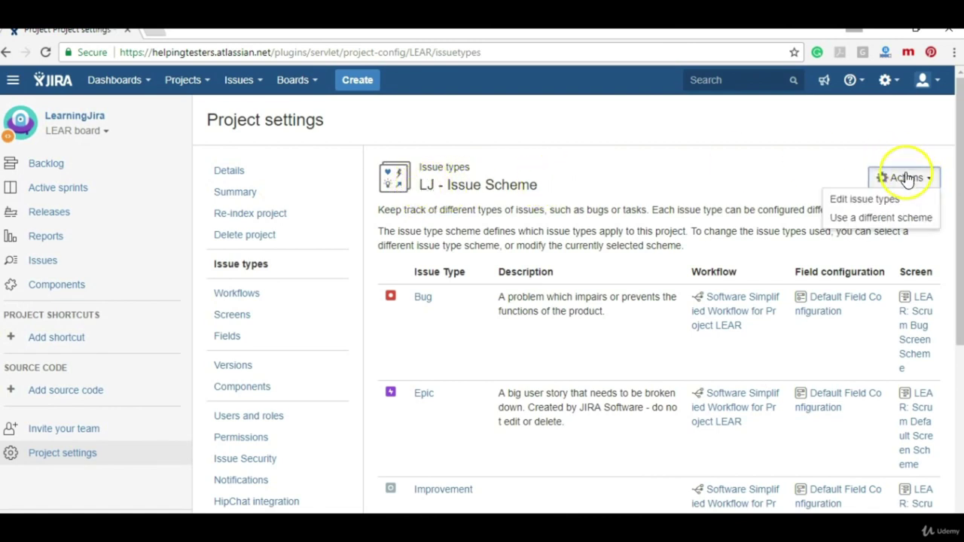
click(846, 200)
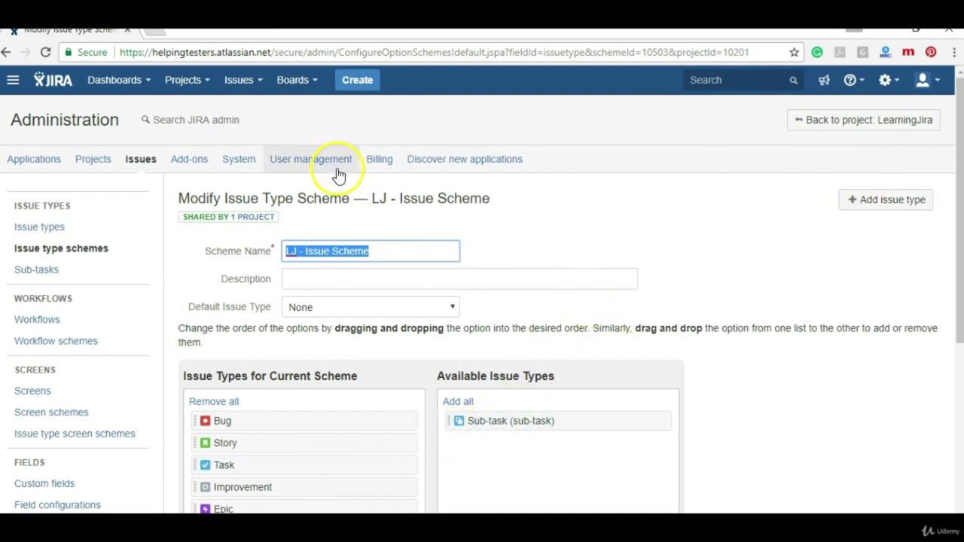
click(6, 52)
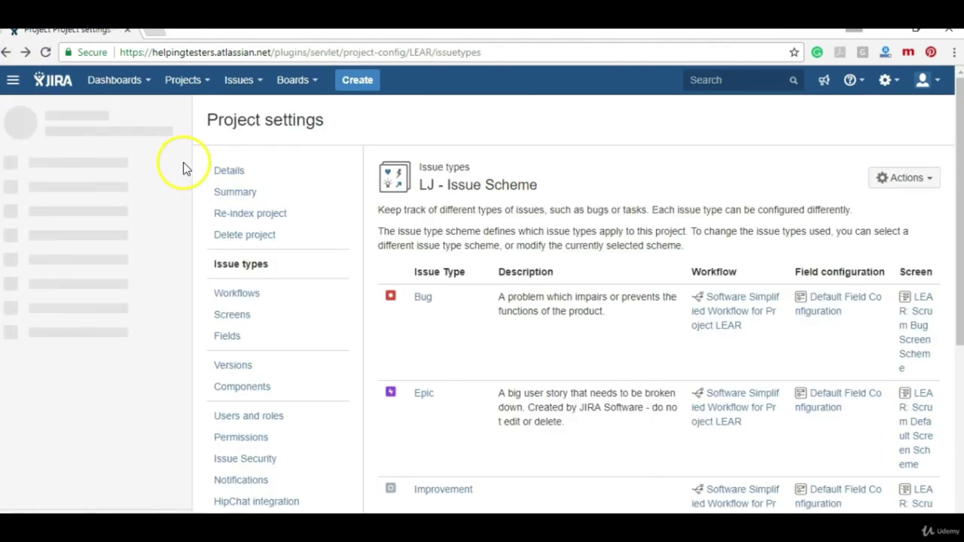
click(885, 79)
click(821, 160)
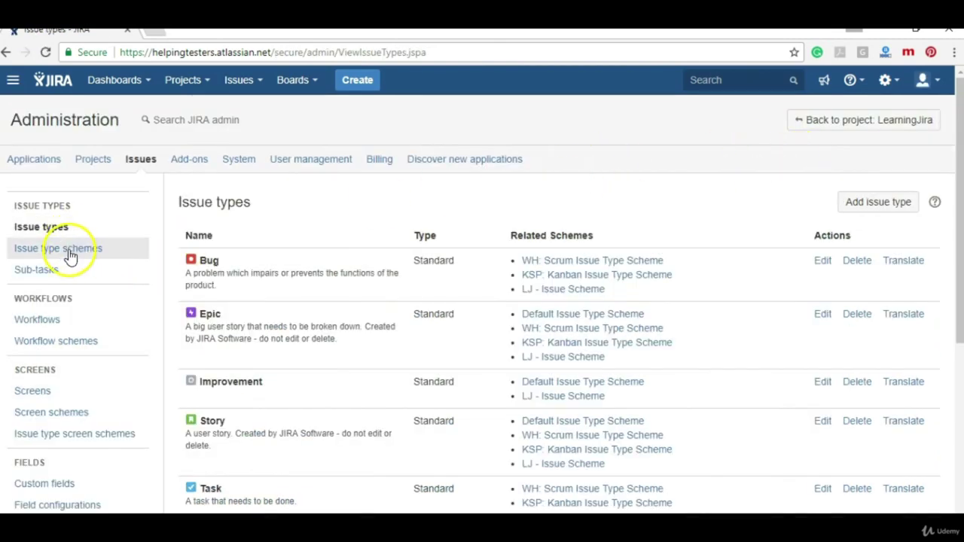
click(67, 254)
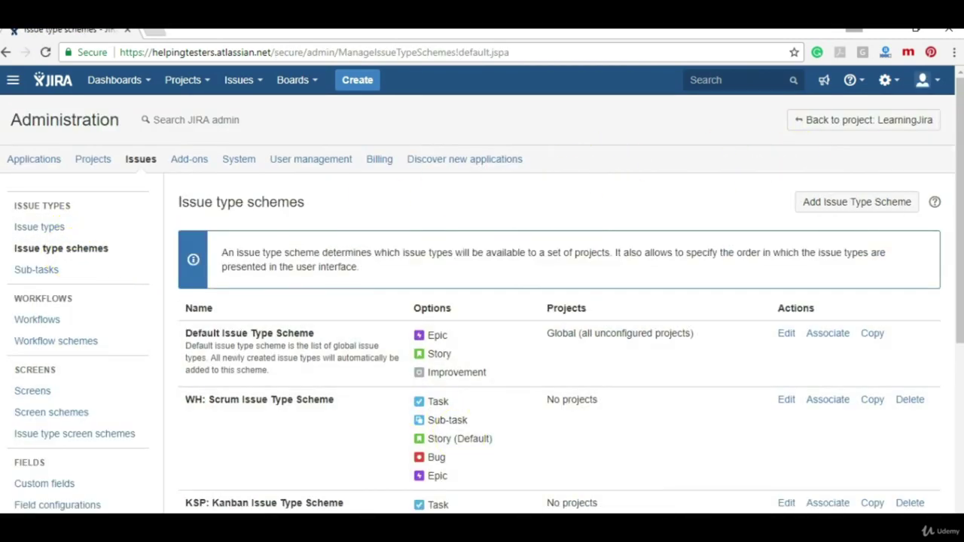
mouse_move(951, 308)
mouse_down()
mouse_move(953, 402)
mouse_move(919, 422)
mouse_move(956, 360)
mouse_move(953, 311)
mouse_up()
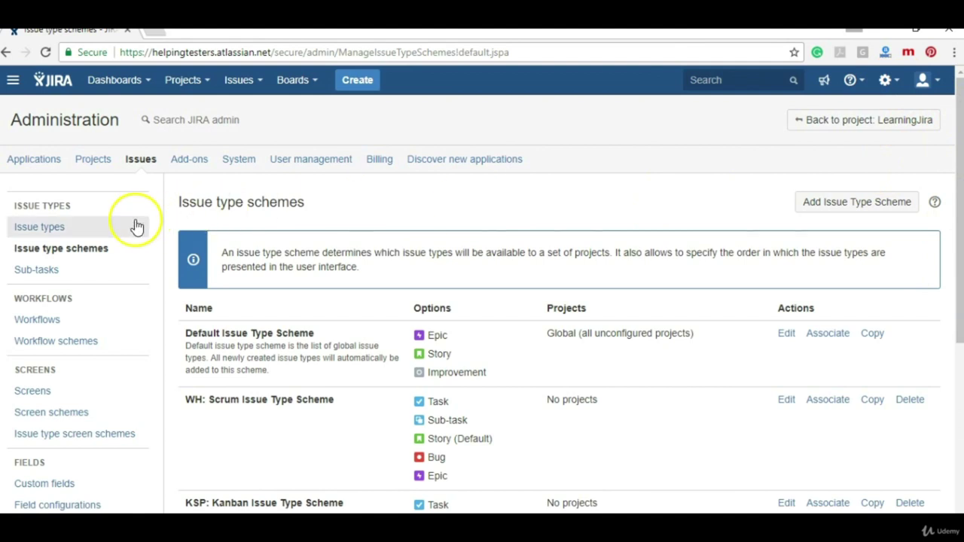
click(76, 231)
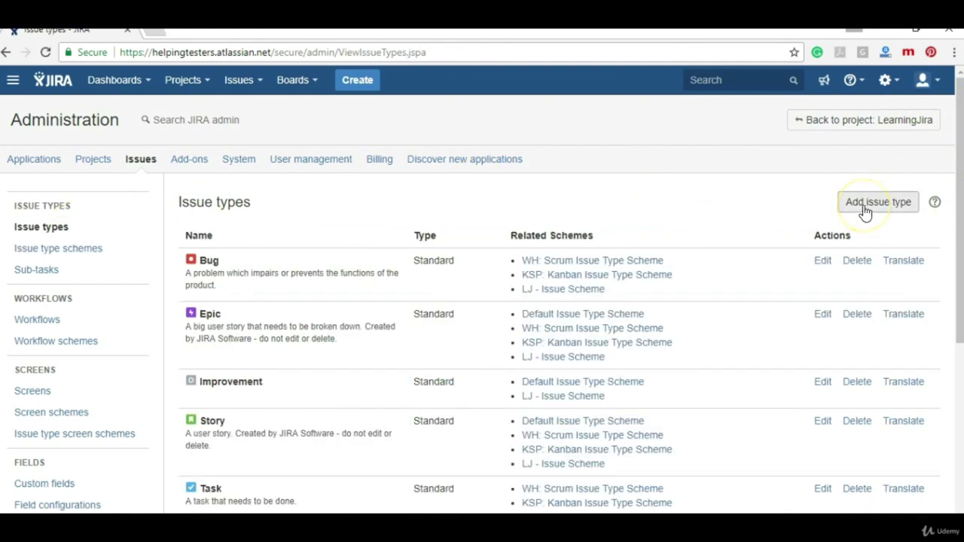
click(51, 250)
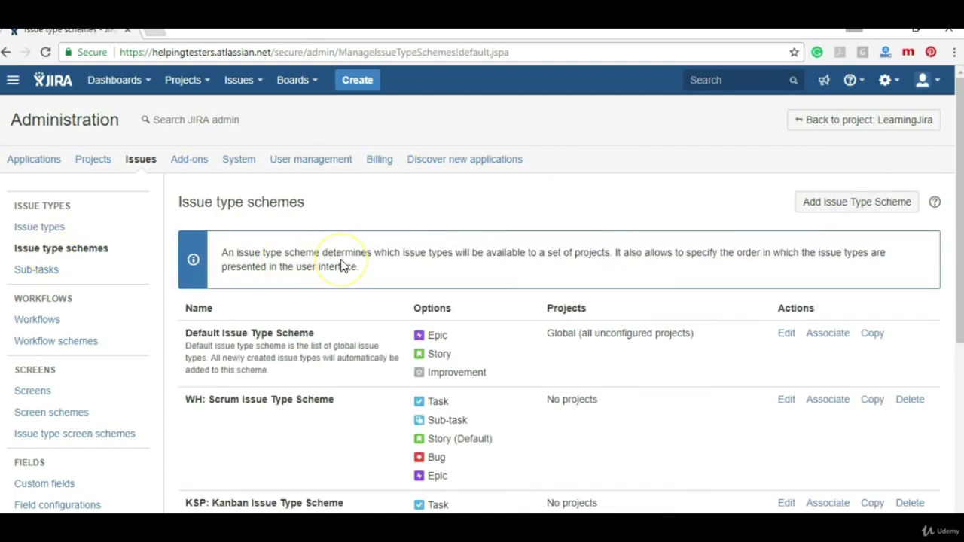
scroll(341, 265, down, 4)
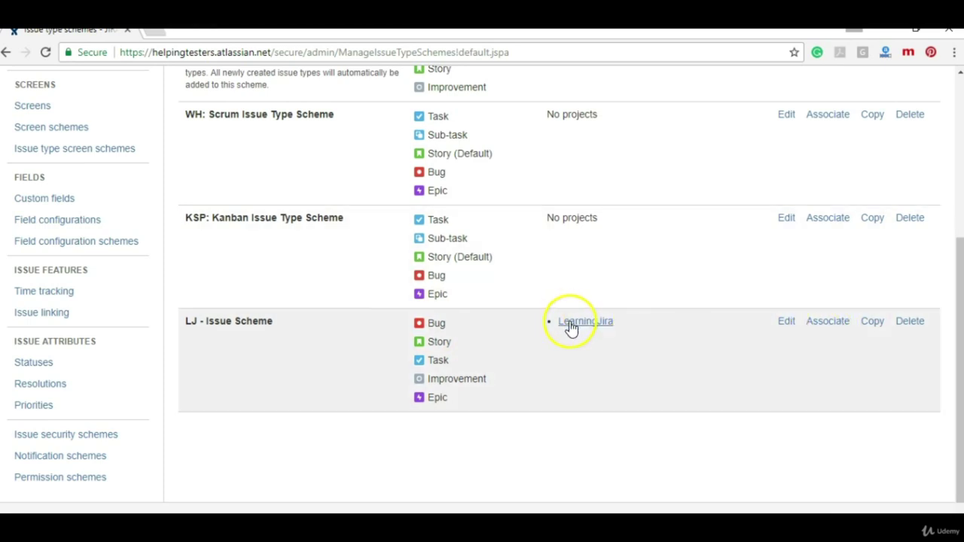
scroll(473, 384, up, 2)
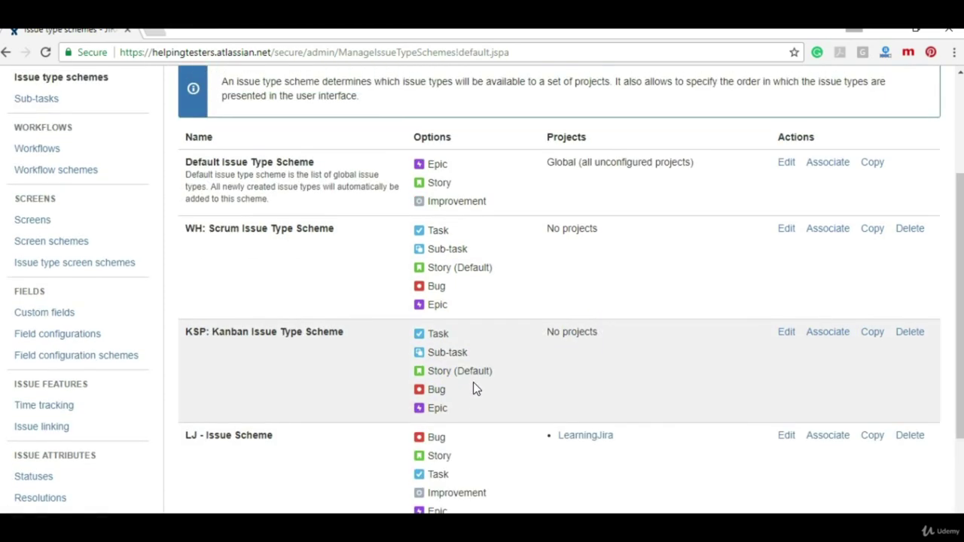
scroll(473, 384, down, 2)
scroll(473, 384, up, 3)
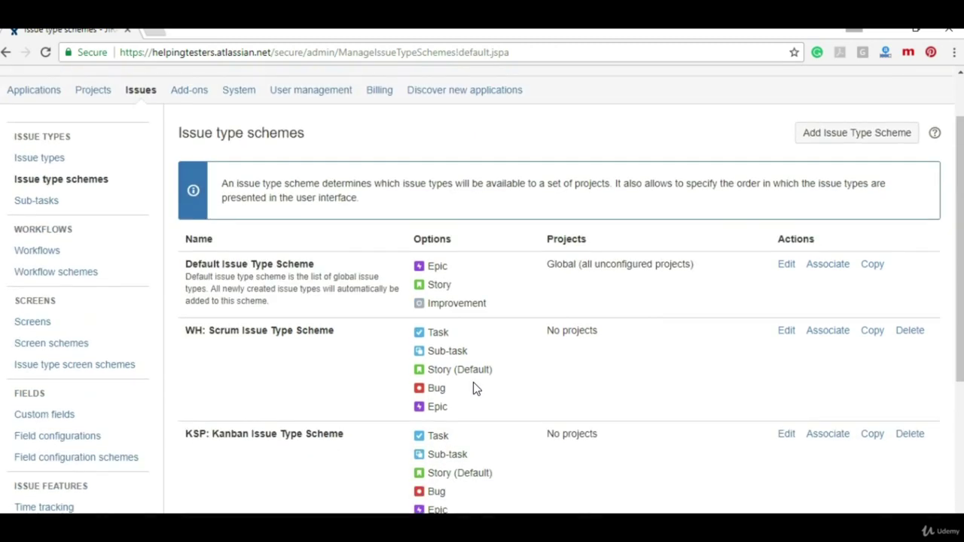
scroll(473, 388, up, 1)
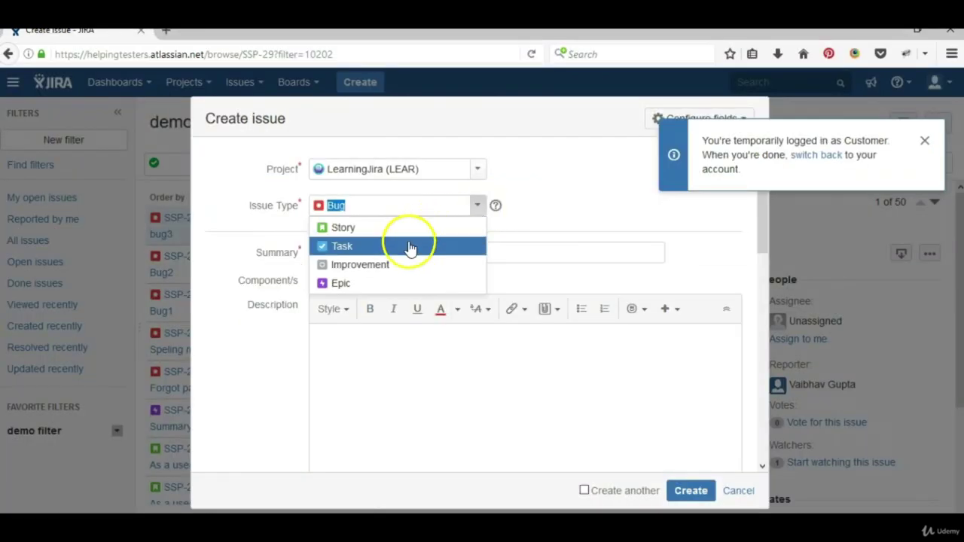
Pick Improvement as the new issue's type, then cancel and discard the unsaved issue.
click(408, 247)
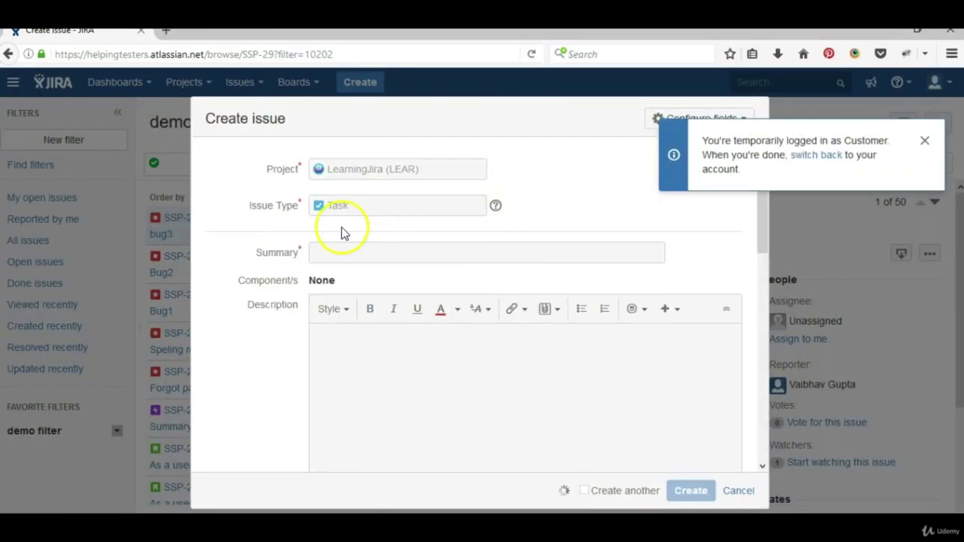
click(476, 208)
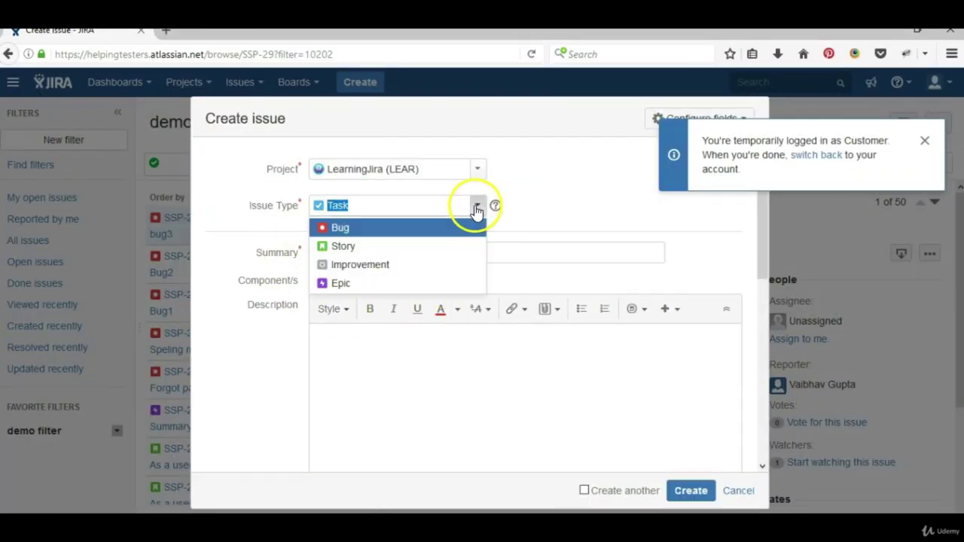
click(370, 264)
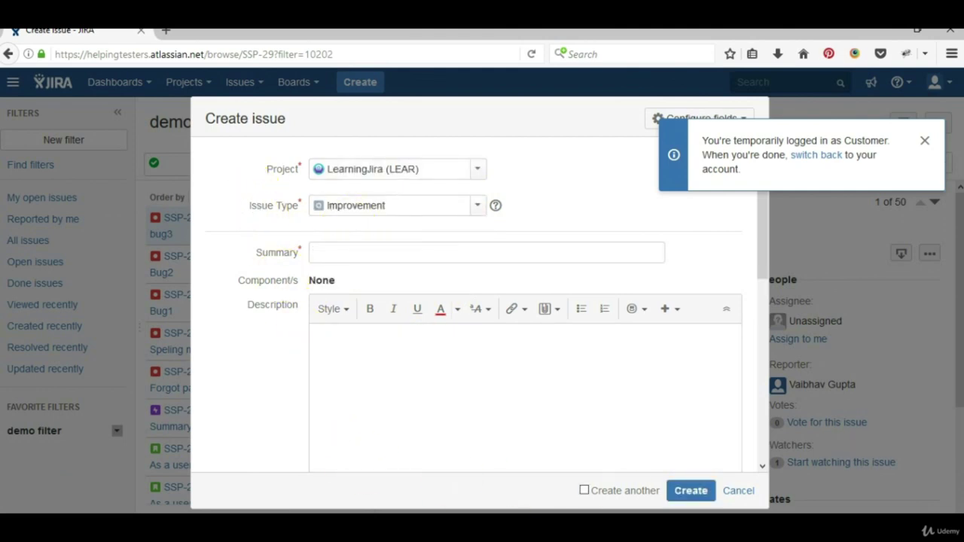
click(754, 491)
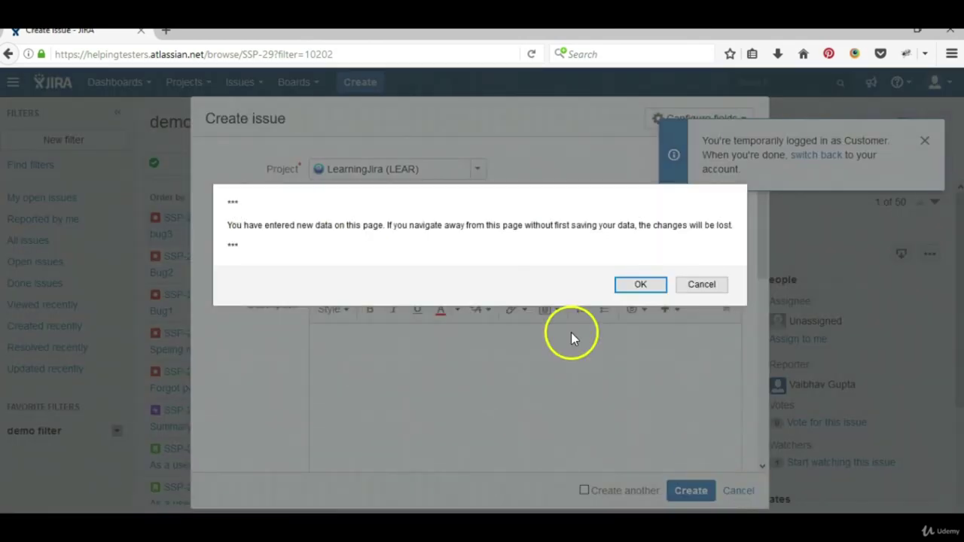
click(649, 284)
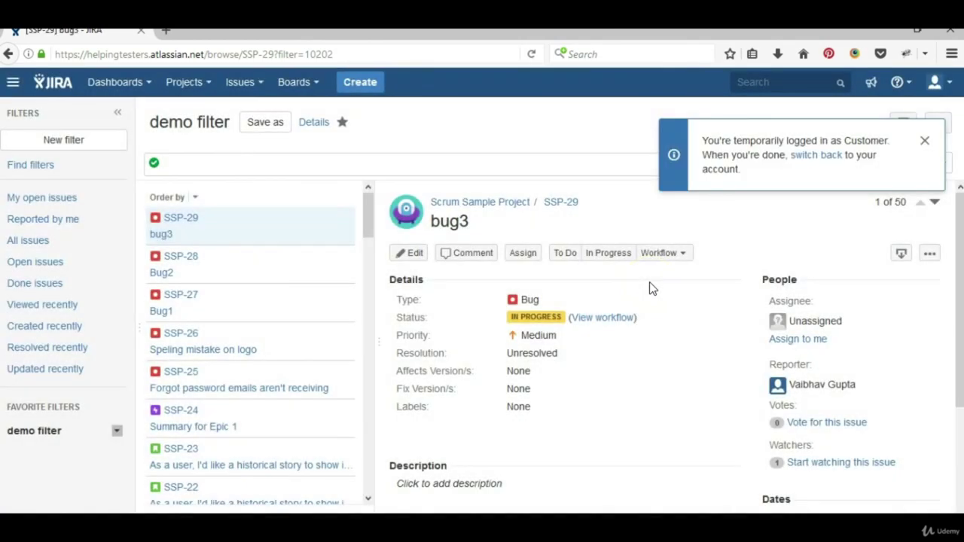
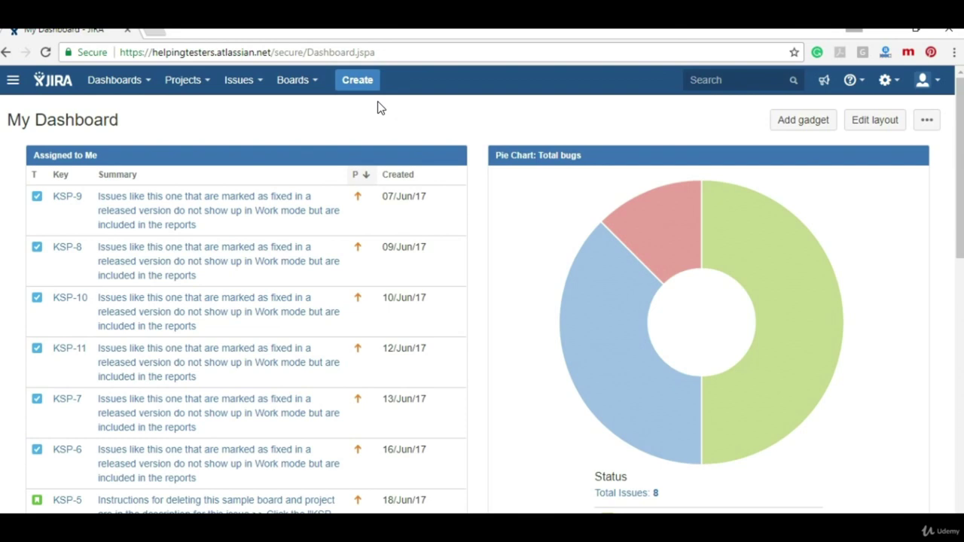
Open Issues administration, then review the Customer user's Create issue form and close it unsaved.
click(885, 80)
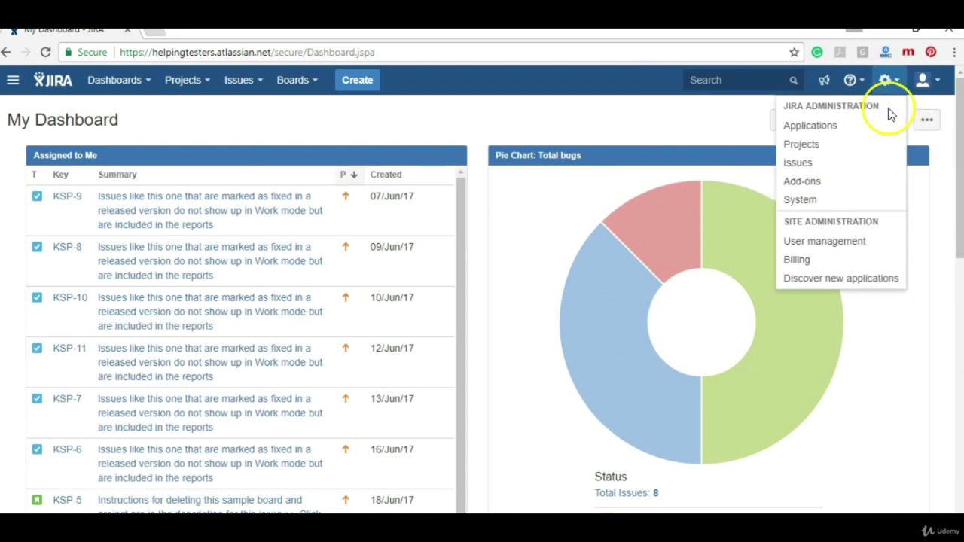
click(833, 164)
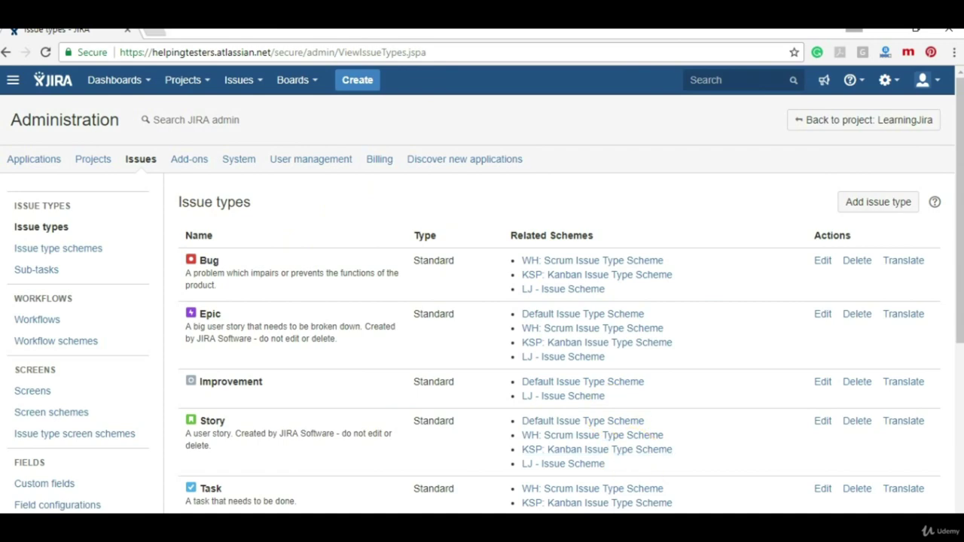
click(640, 511)
click(357, 84)
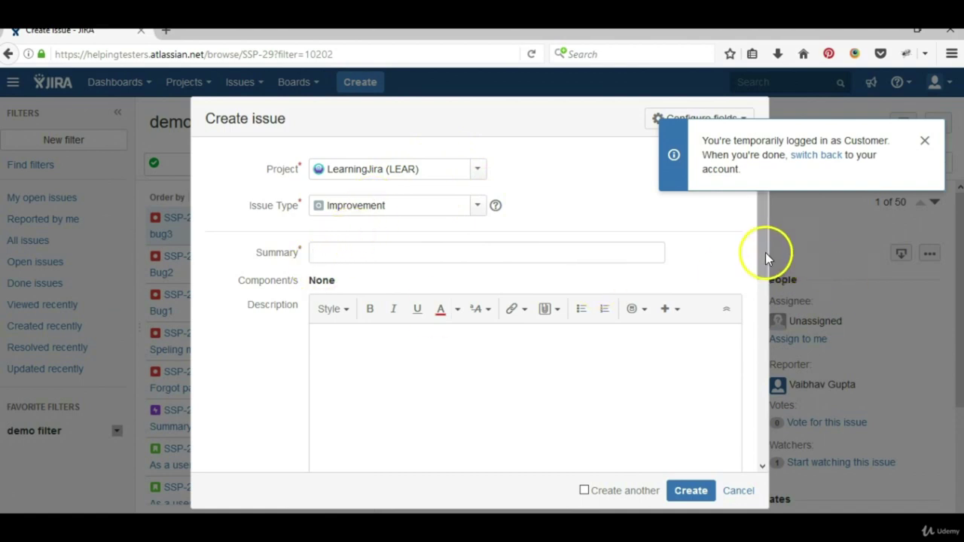
scroll(761, 301, down, 5)
scroll(749, 397, down, 3)
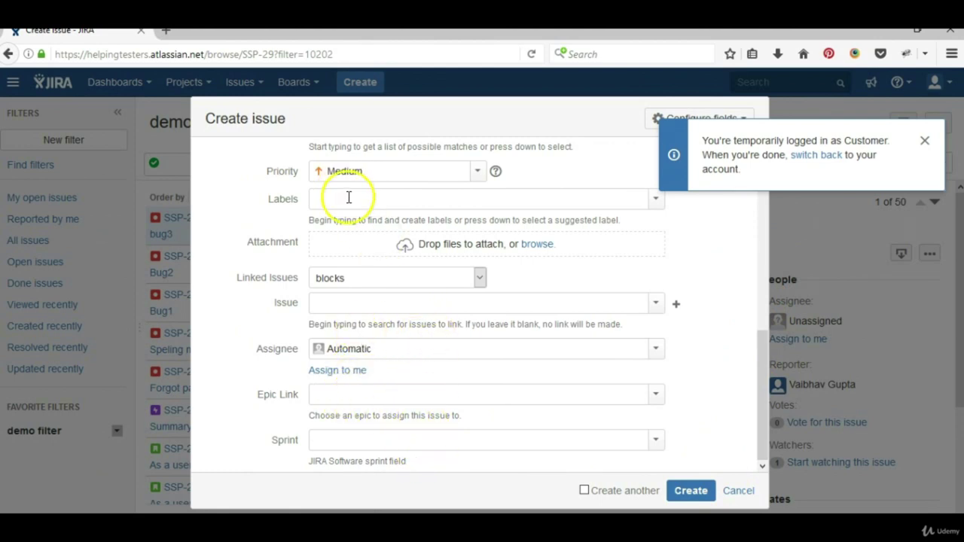
key(Escape)
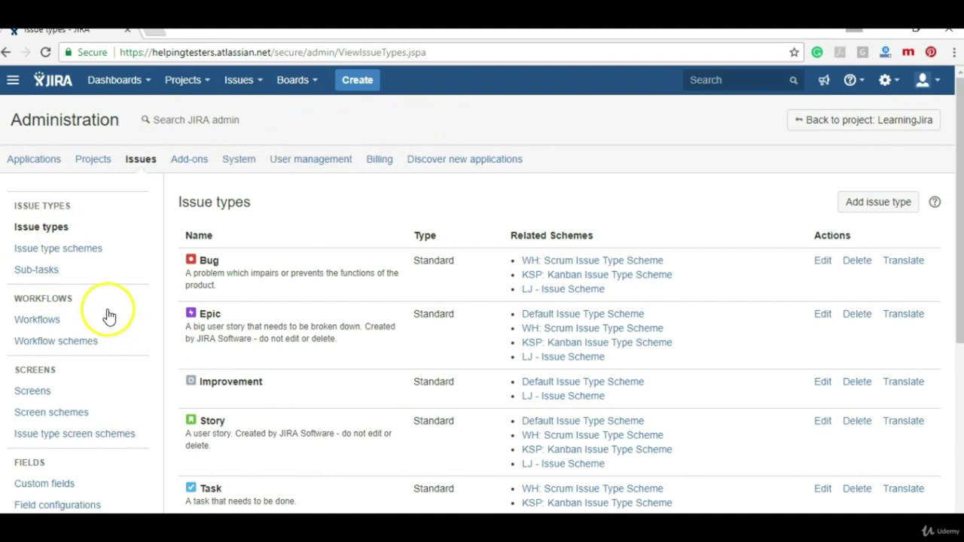
Add a new screen named 'LJ - Improvement Scren' from the Screens list.
click(35, 392)
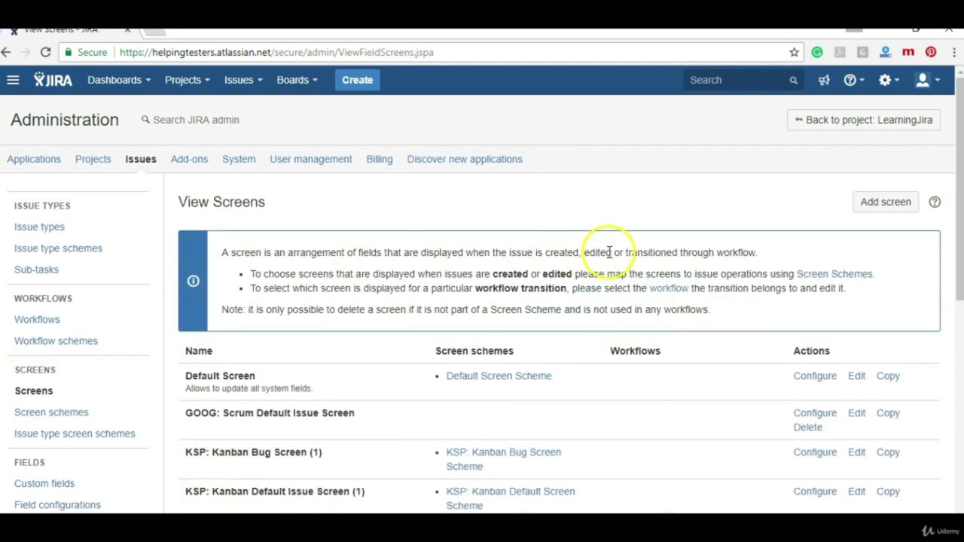
mouse_move(958, 215)
mouse_down()
mouse_move(957, 312)
mouse_move(948, 209)
mouse_up()
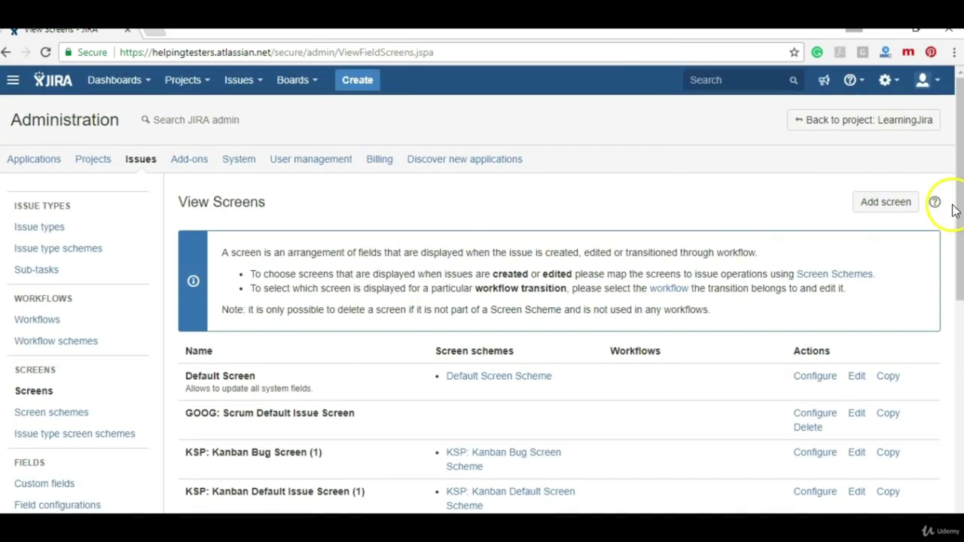
click(885, 203)
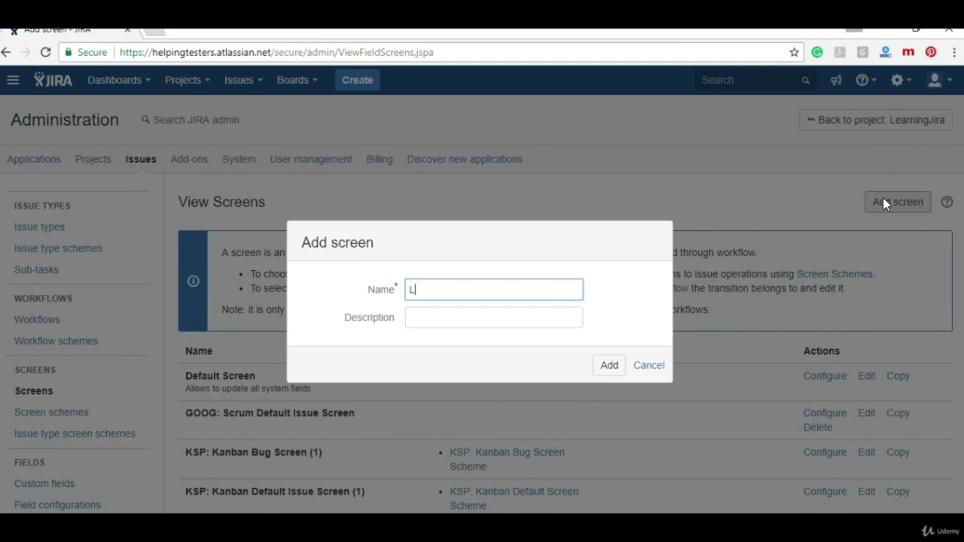
text(-)
text(Im)
text(proveemn)
text(ent Scren)
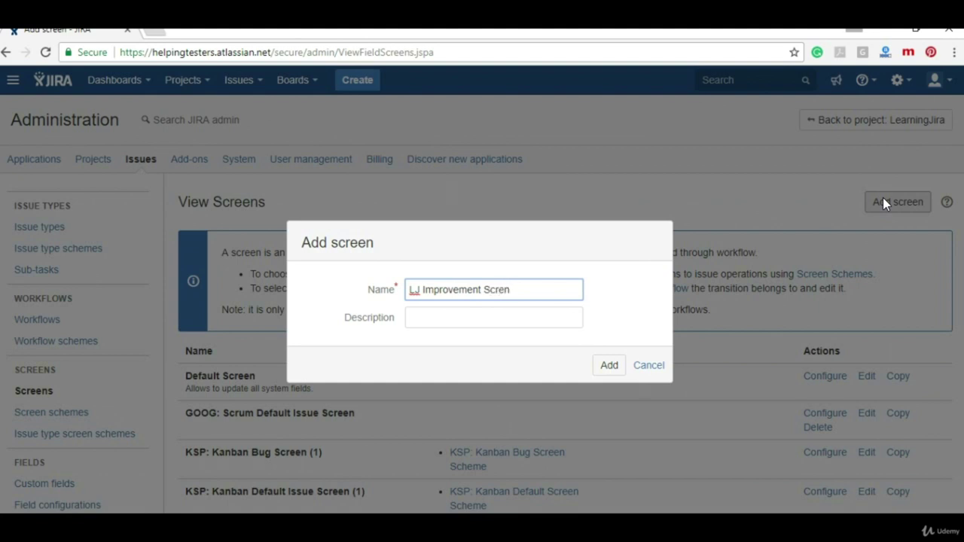
key(Home)
key(Right)
key(Right)
text(-)
click(609, 367)
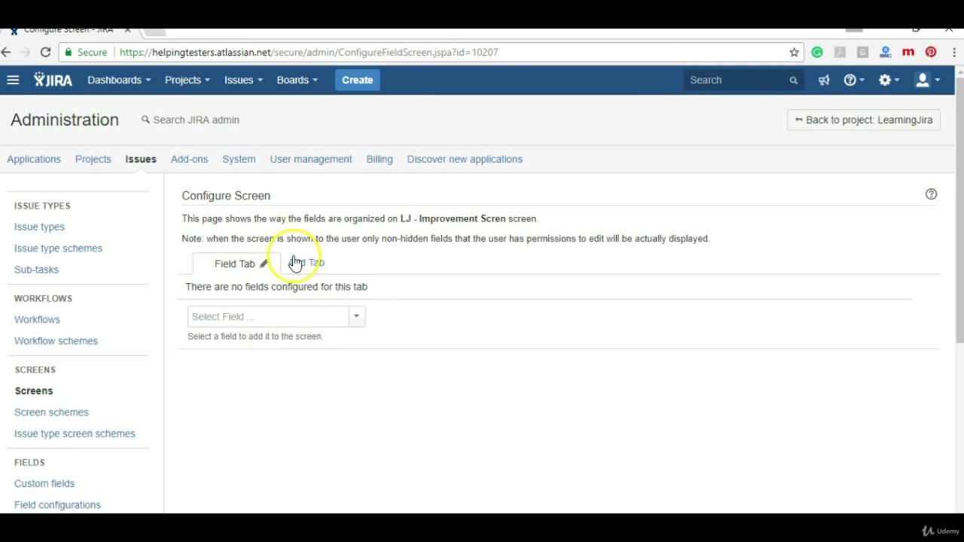
Add the Assignee, Description and Resolution fields to the new screen.
click(354, 317)
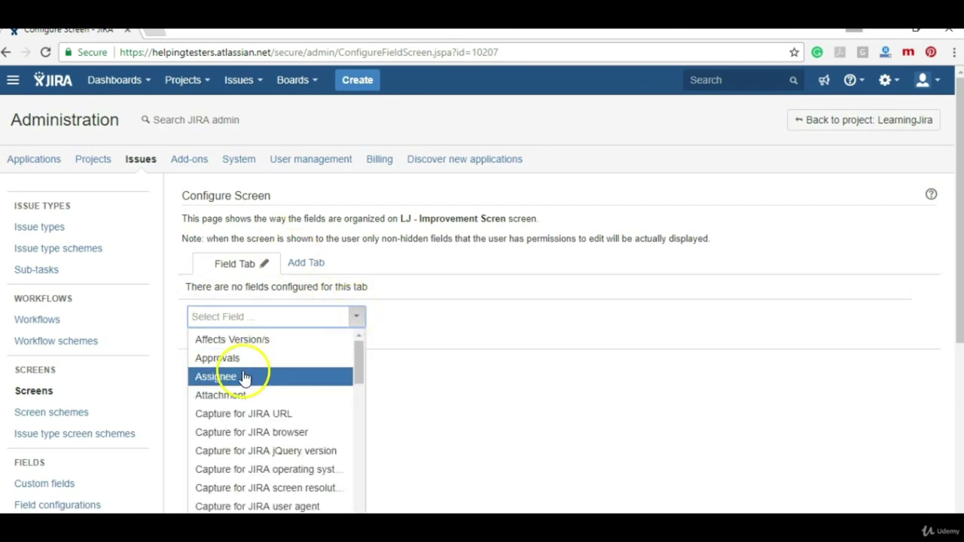
click(243, 377)
click(357, 320)
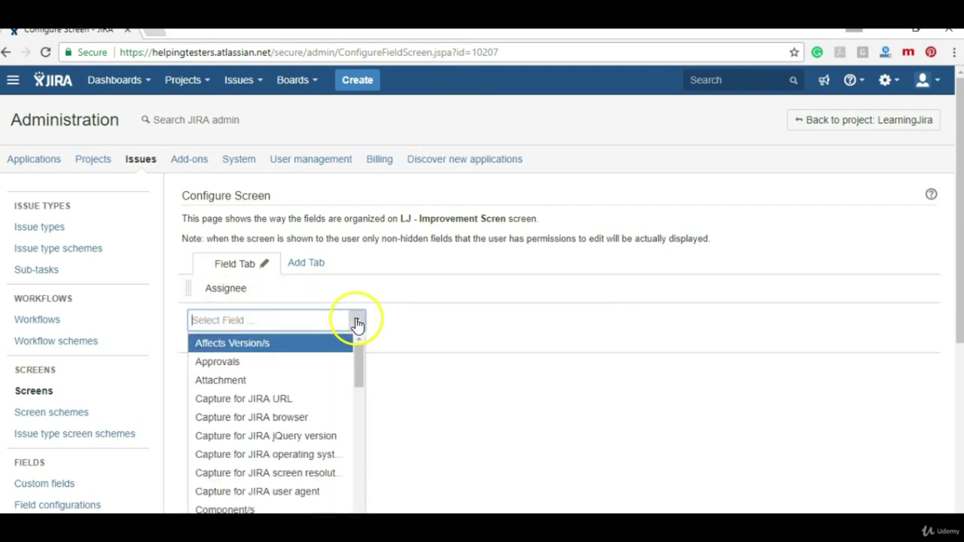
drag(357, 368, 349, 407)
click(313, 378)
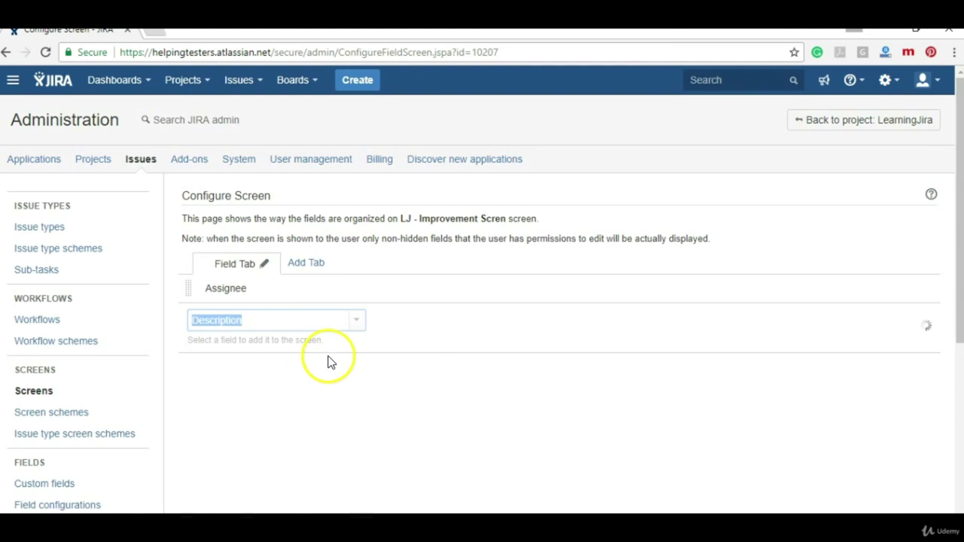
click(358, 351)
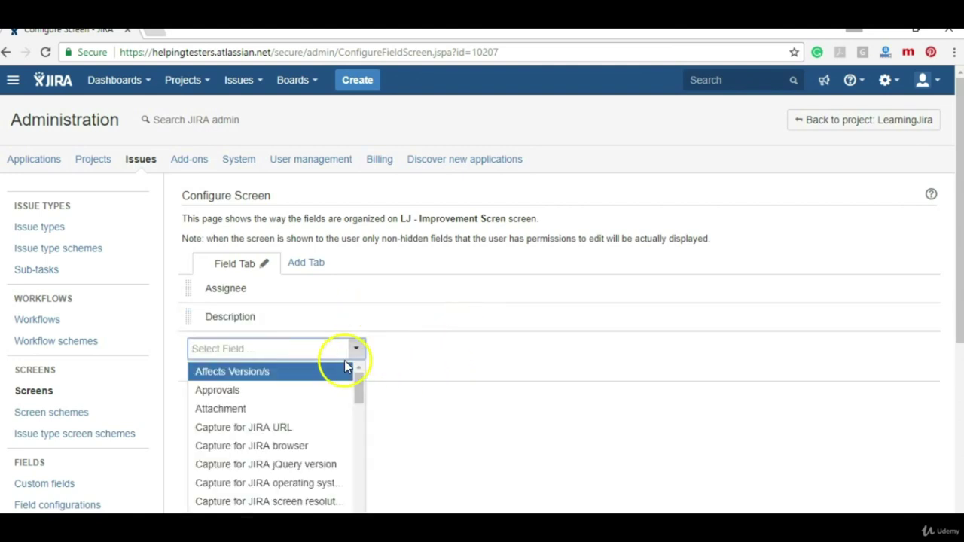
drag(361, 387, 340, 477)
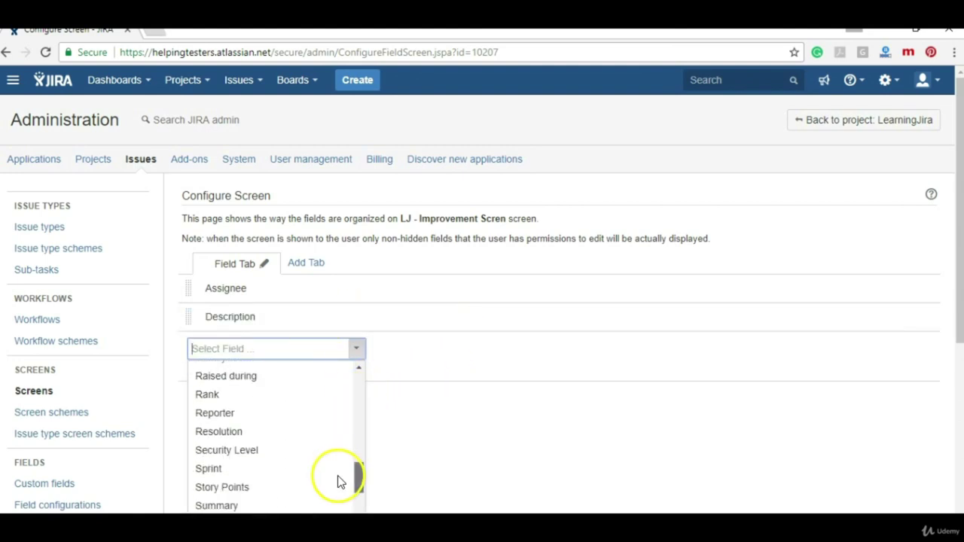
click(280, 433)
Add the Reporter and Summary fields to the screen.
click(356, 377)
drag(355, 392, 356, 509)
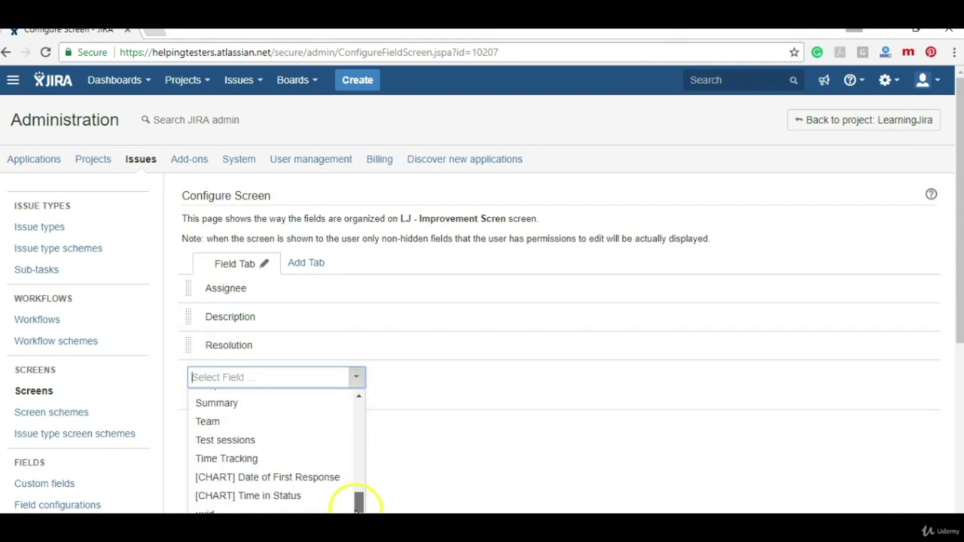
scroll(332, 422, up, 2)
click(327, 401)
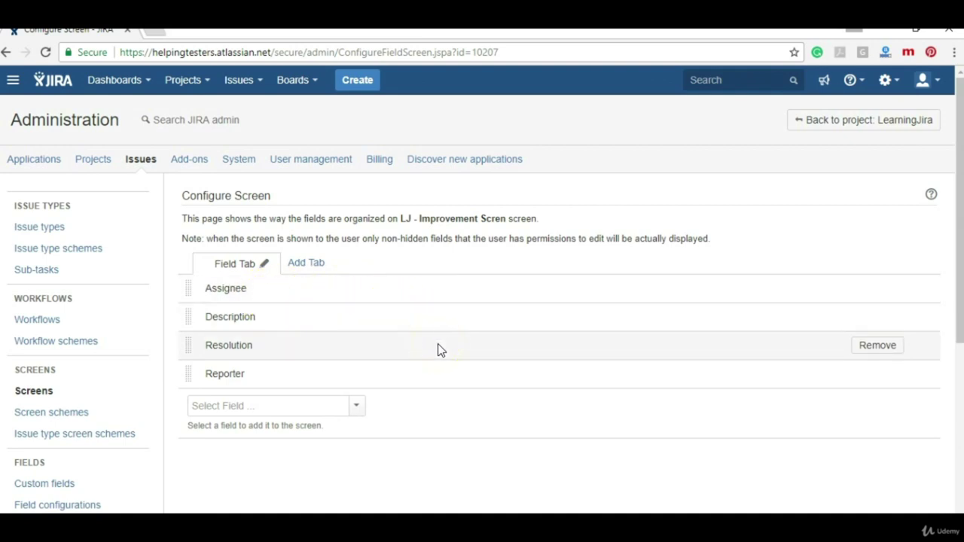
click(356, 406)
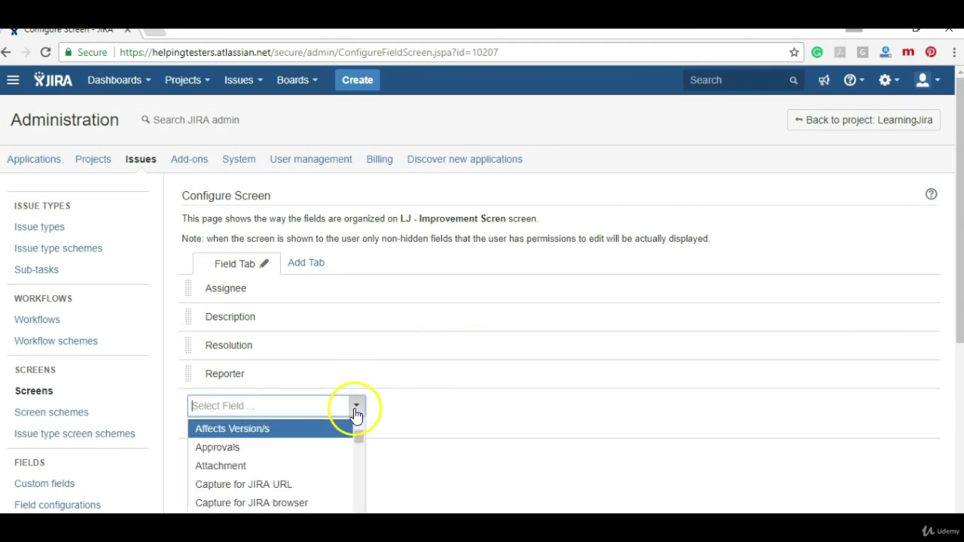
text(sum)
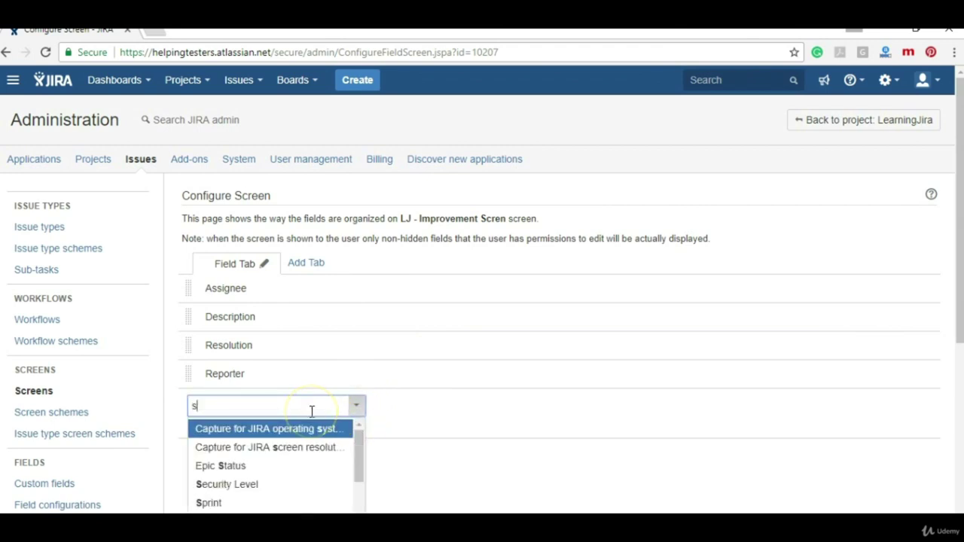
click(310, 428)
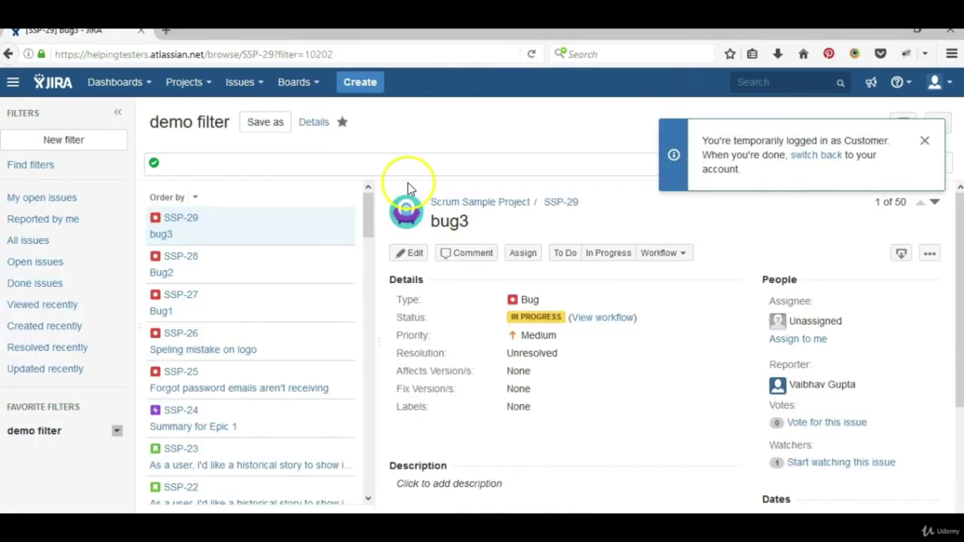
As Customer, try creating an Improvement issue, then go back to LearningJira's project settings.
click(351, 81)
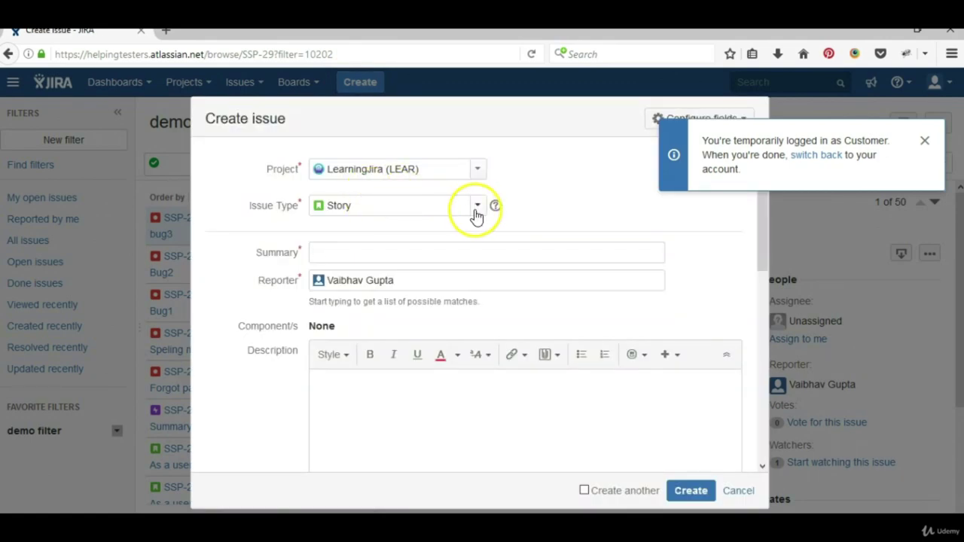
click(476, 208)
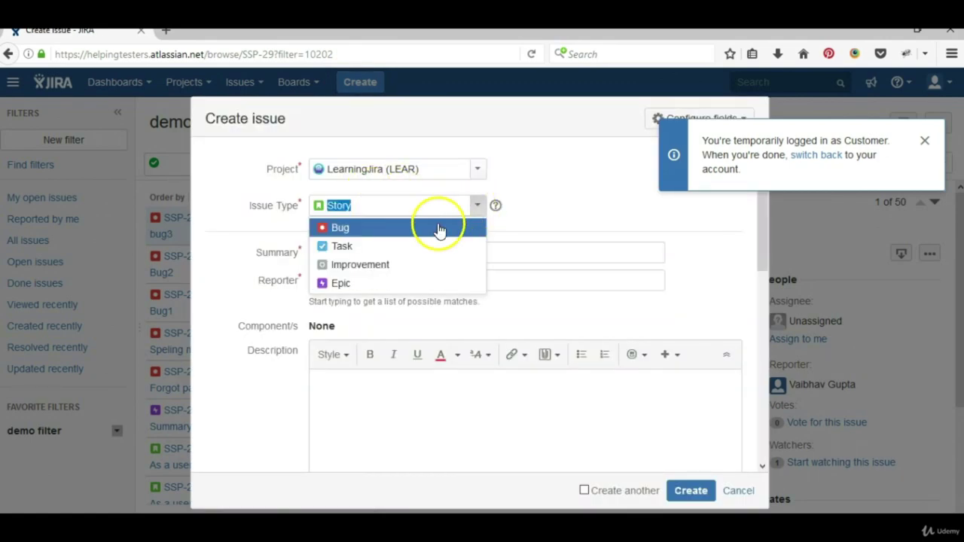
click(391, 264)
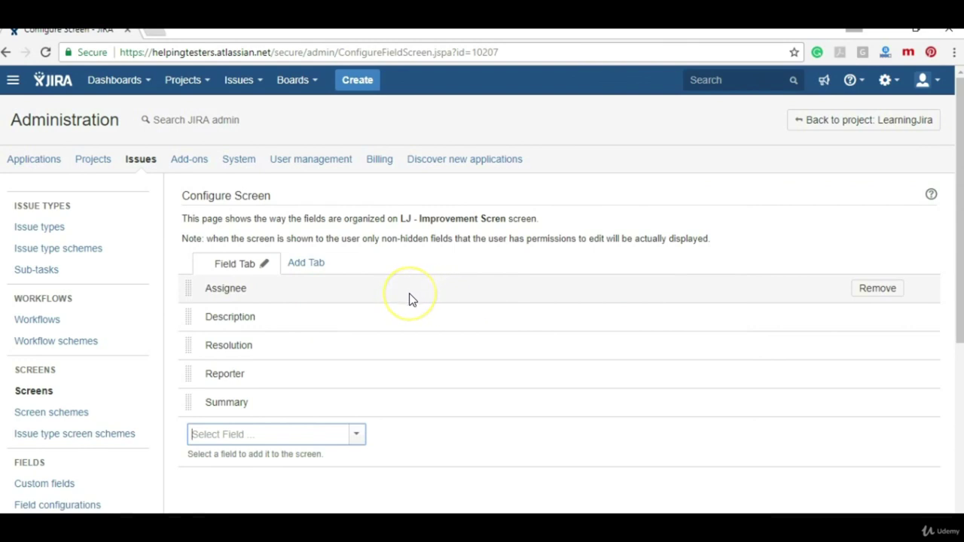
click(889, 125)
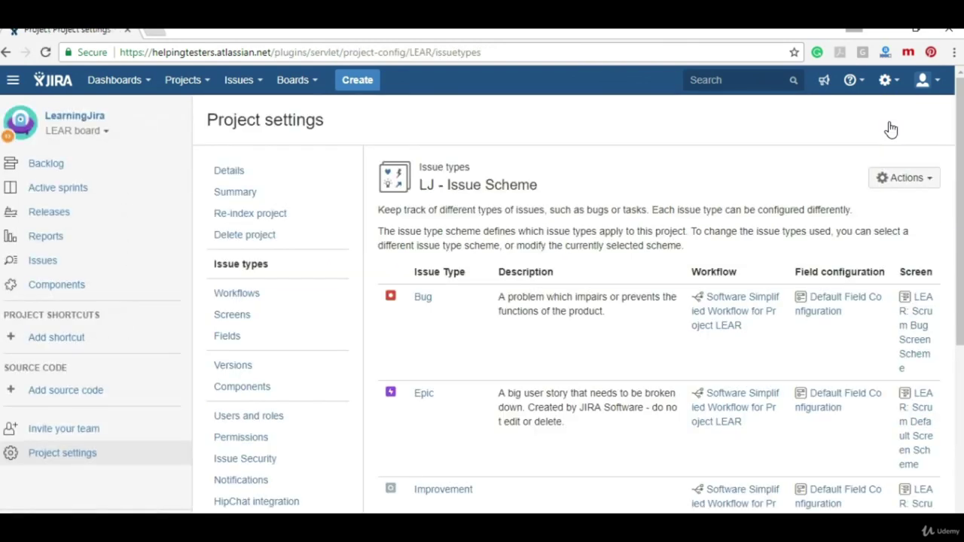
Rename screen 'LJ - Improvement Scren' to 'LJ - Improvement Screen' from the Screens list.
click(886, 80)
click(854, 150)
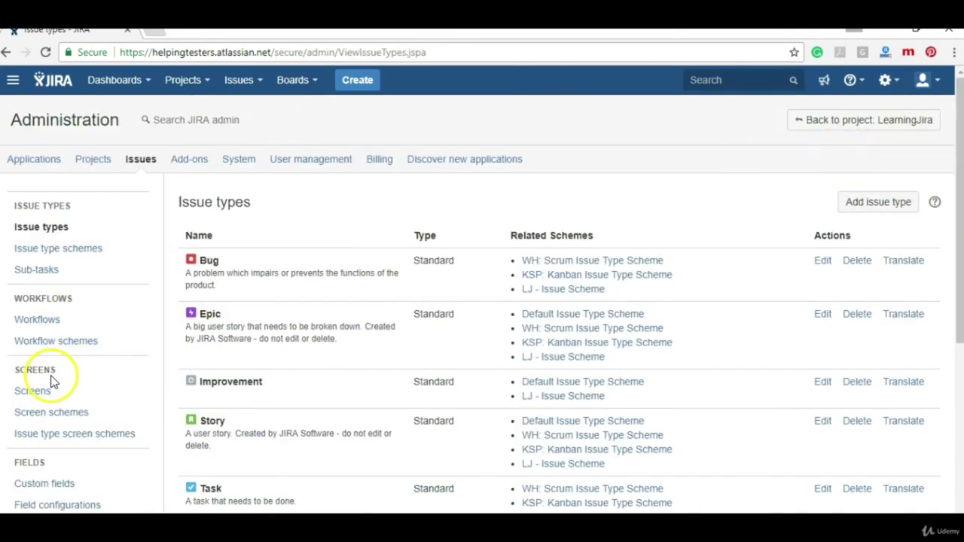
click(50, 391)
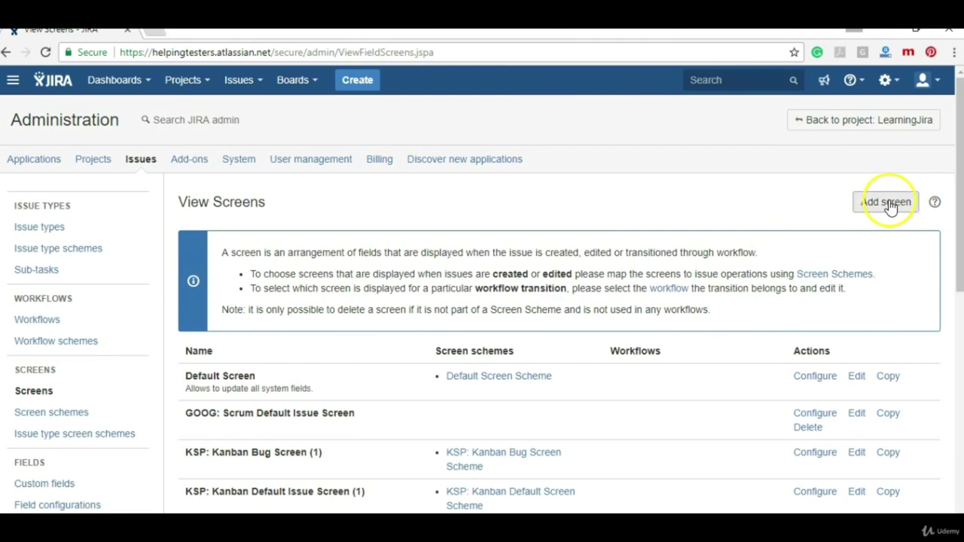
scroll(940, 185, down, 5)
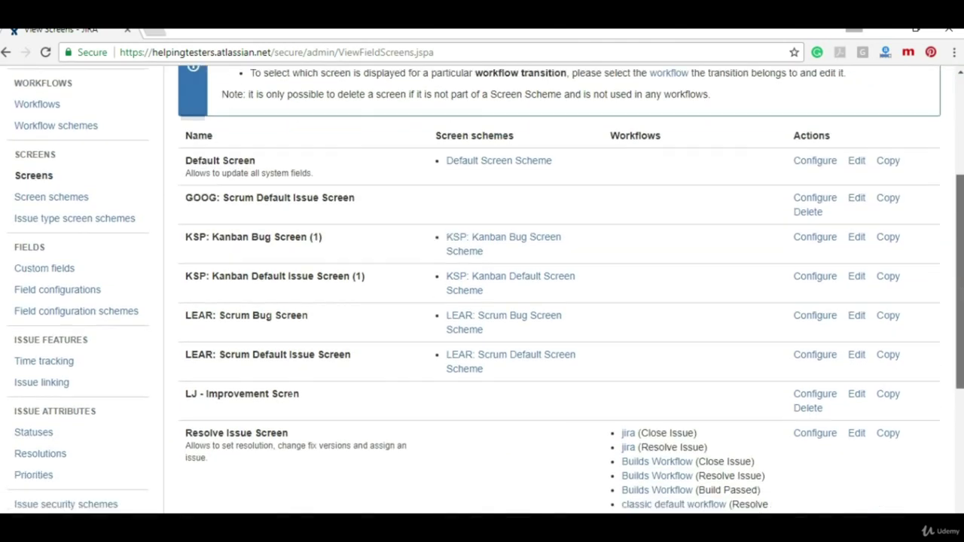
scroll(482, 290, down, 1)
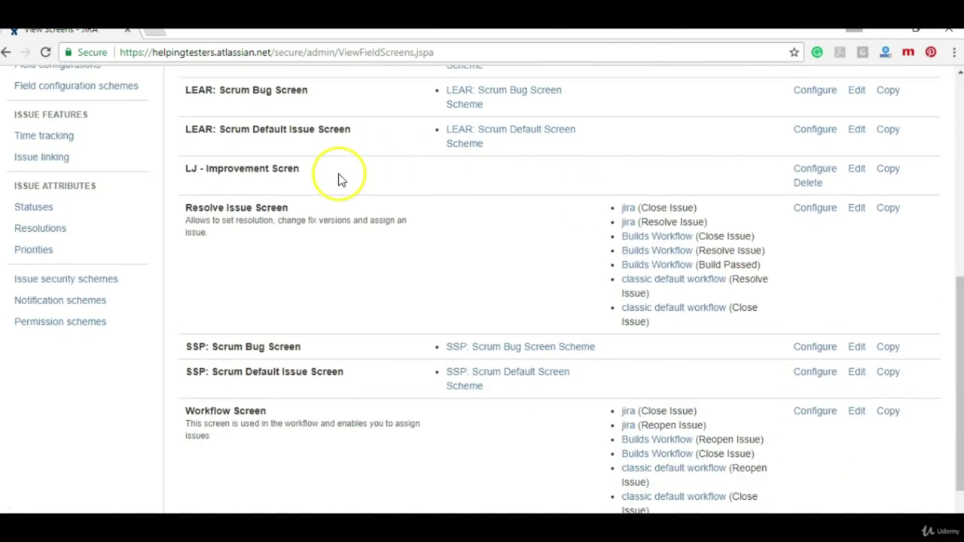
click(856, 175)
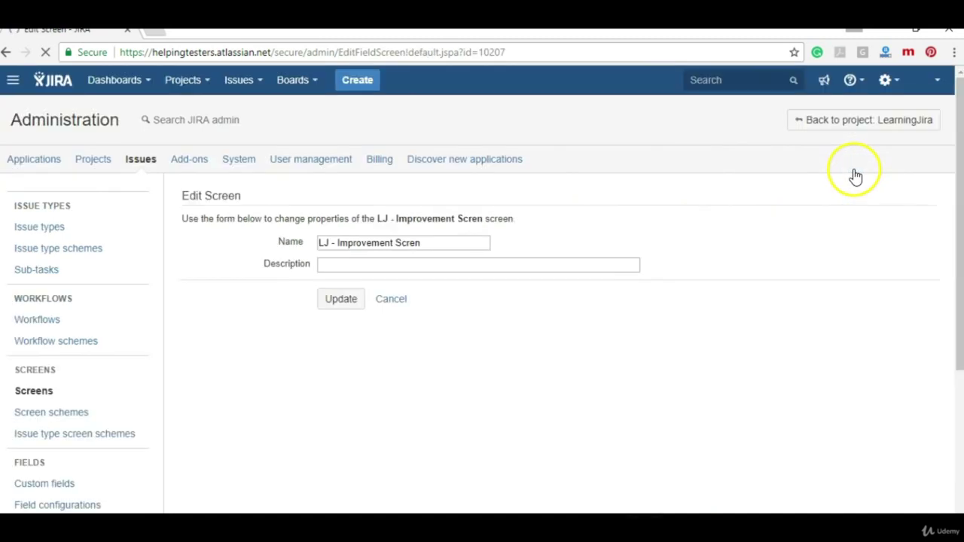
click(408, 243)
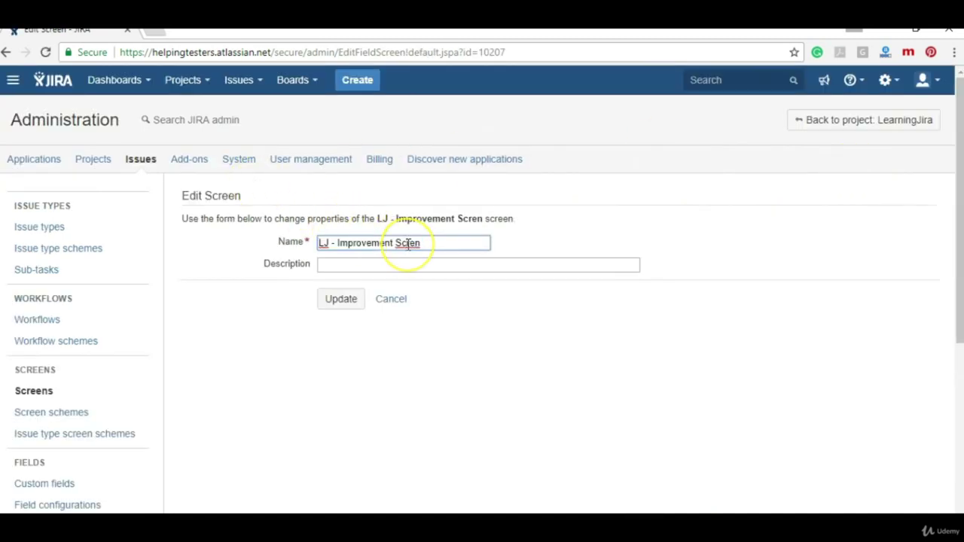
text(e)
click(342, 301)
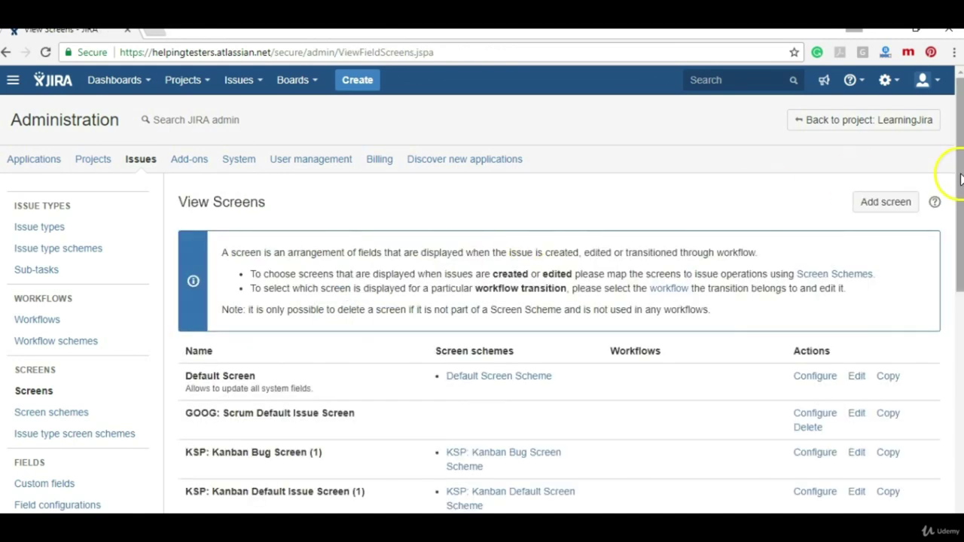
scroll(940, 176, down, 4)
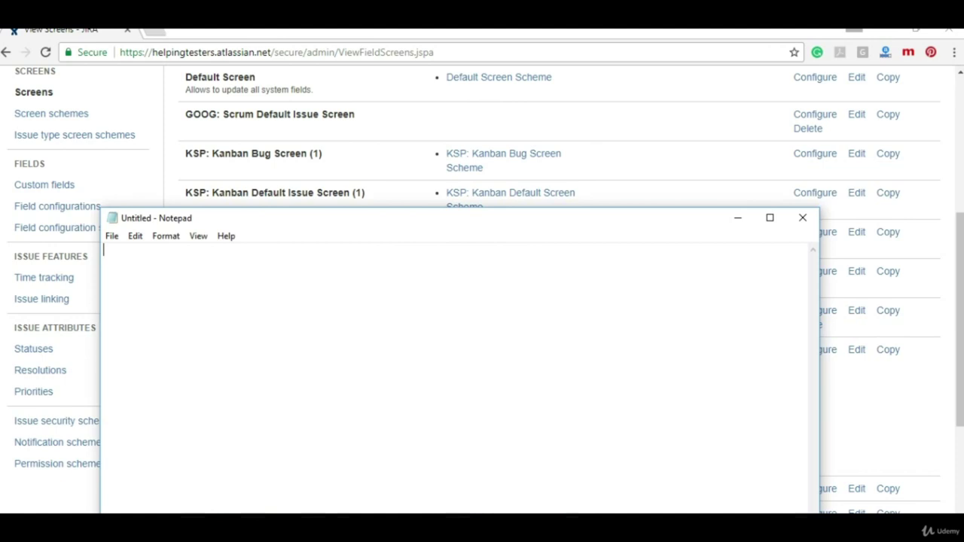
Note that a new issue screen was created and a scheme for it is next; view Screen schemes.
text(eated ne Issue Scree)
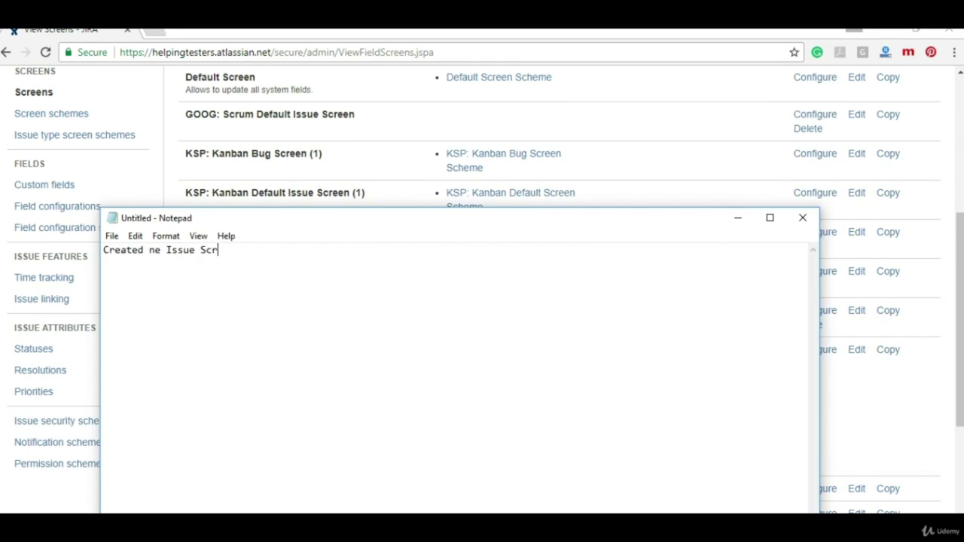
key(alt+Tab)
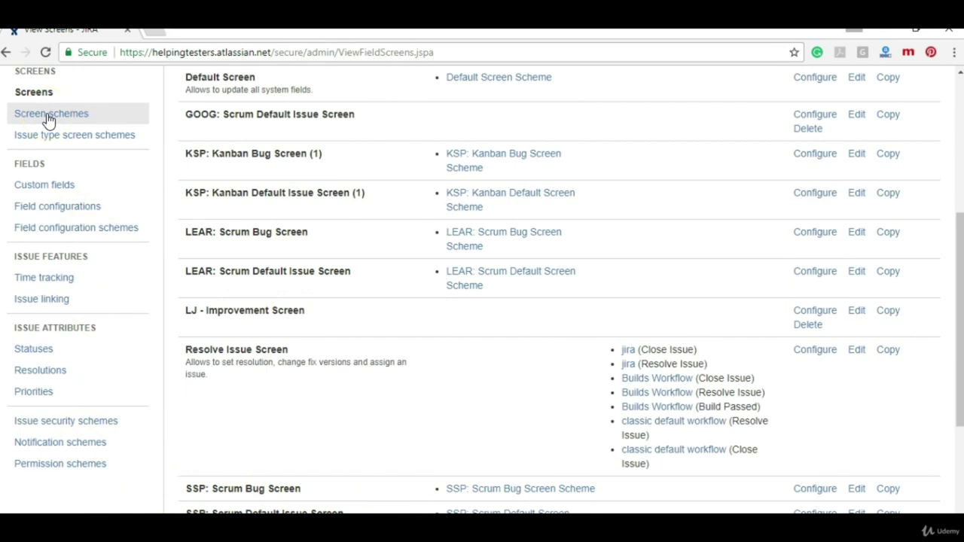
click(49, 115)
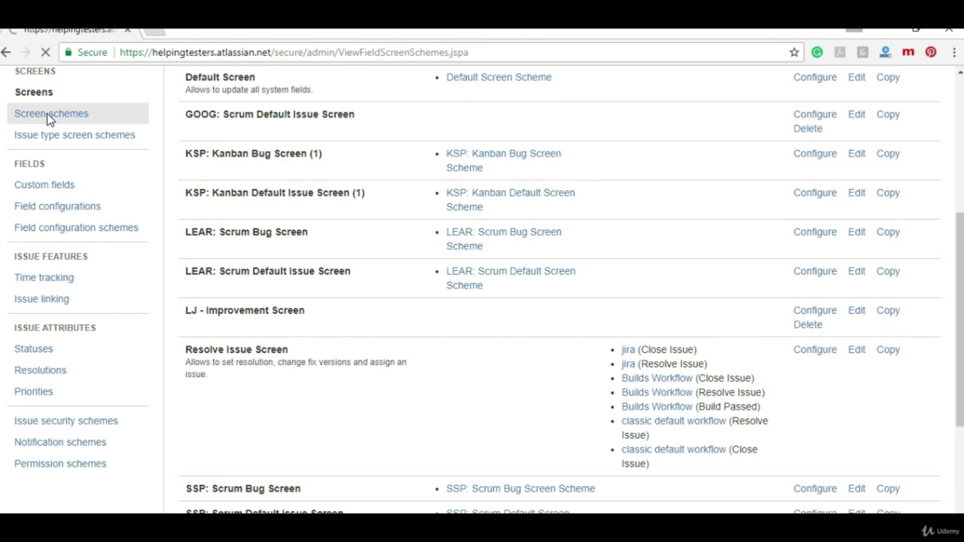
key(alt+Tab)
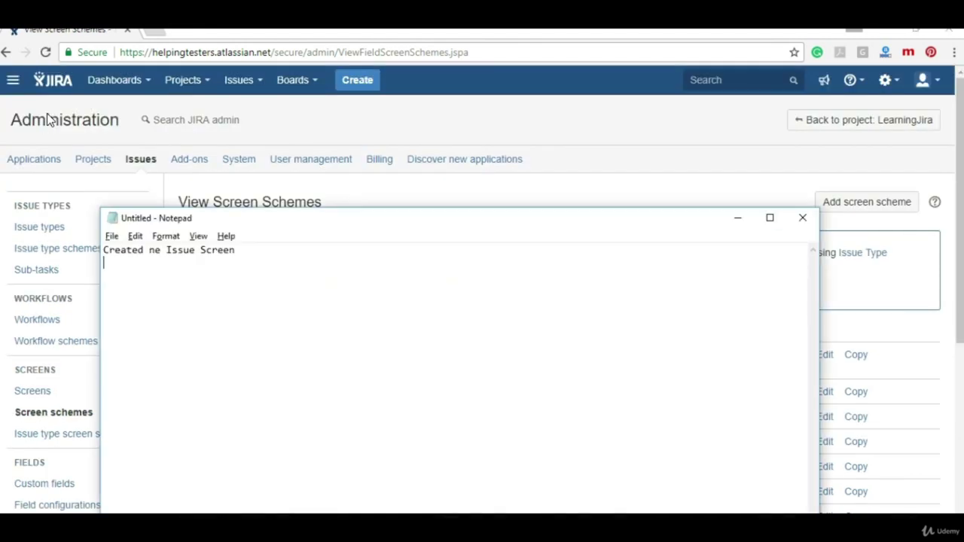
text(eate SCHEME for this new)
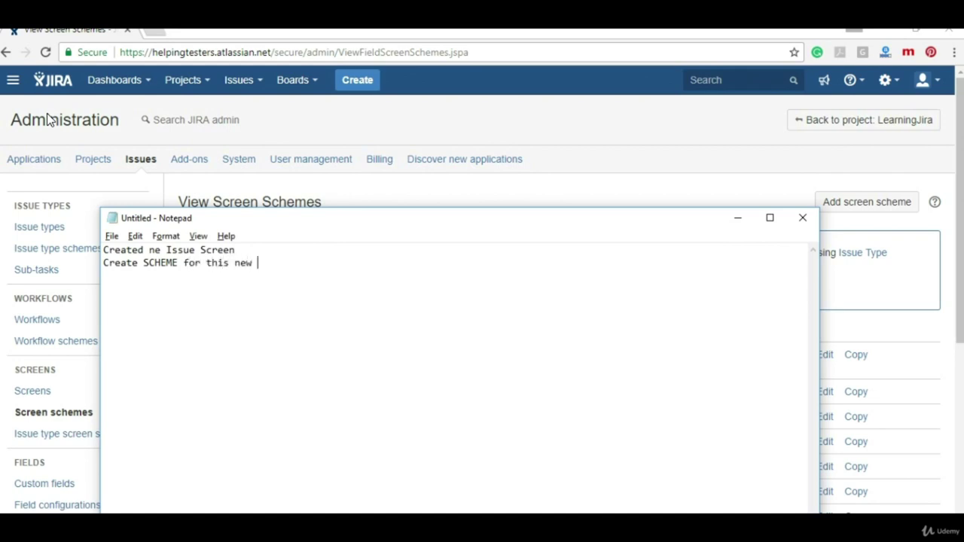
text( issue screen)
click(49, 120)
scroll(426, 309, down, 2)
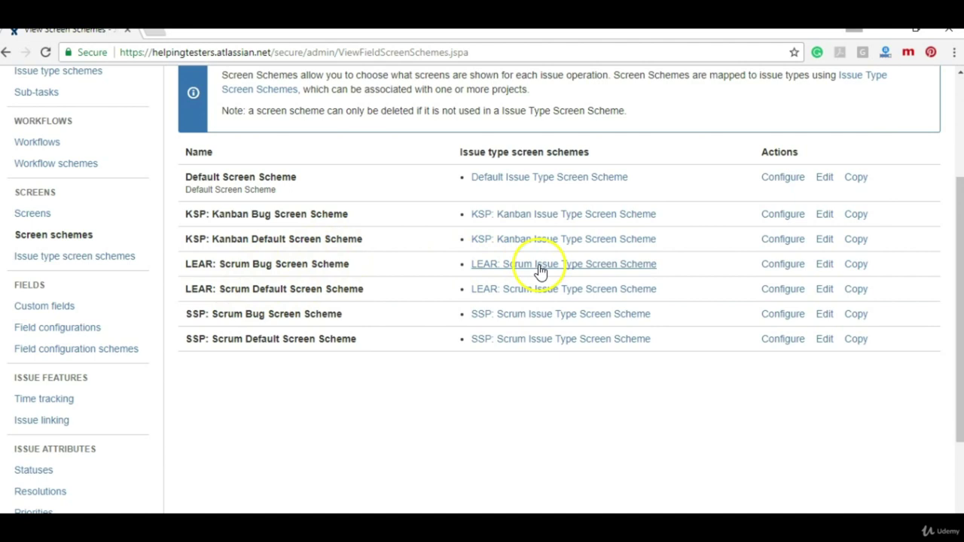
Create screen scheme 'LR - Improvement Scheme' with 'LJ - Improvement Screen' as its default screen.
double_click(271, 292)
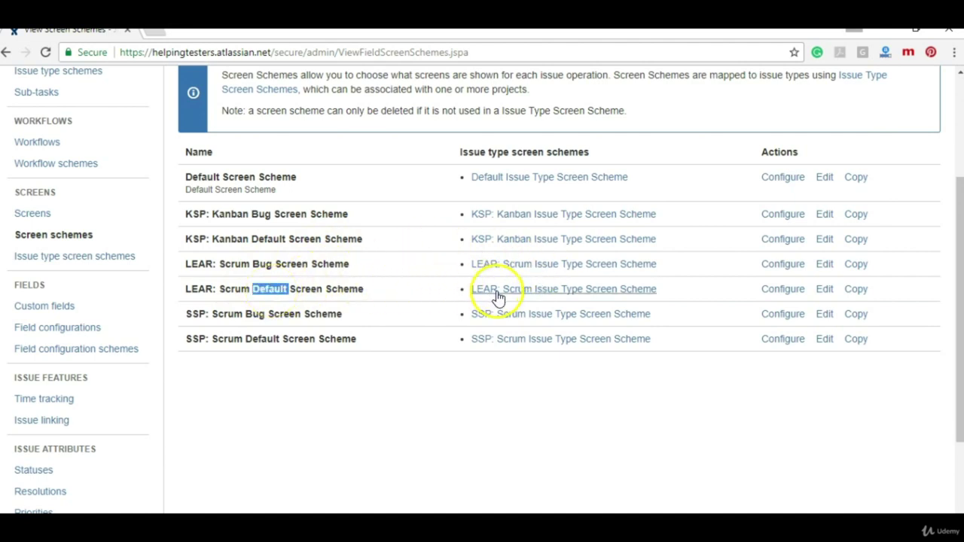
click(387, 400)
scroll(385, 400, up, 3)
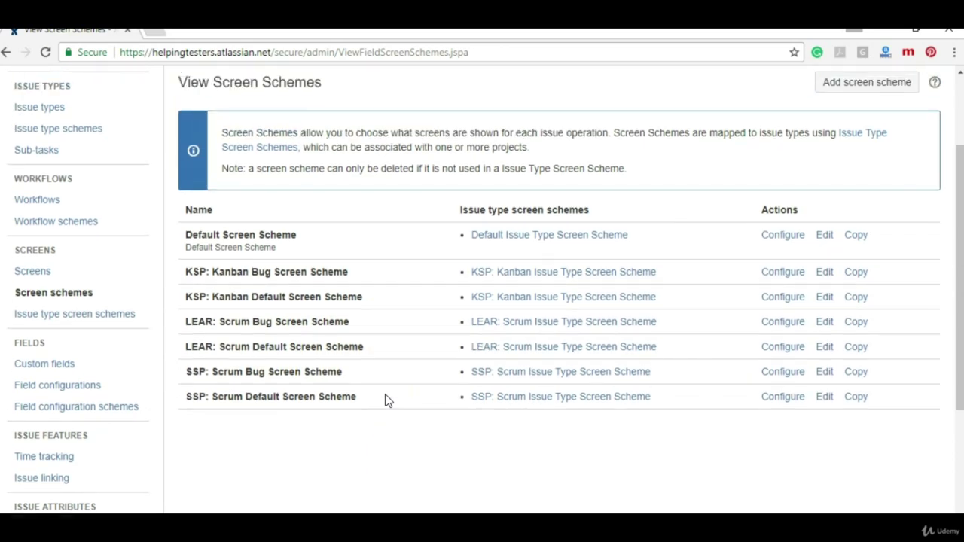
click(828, 178)
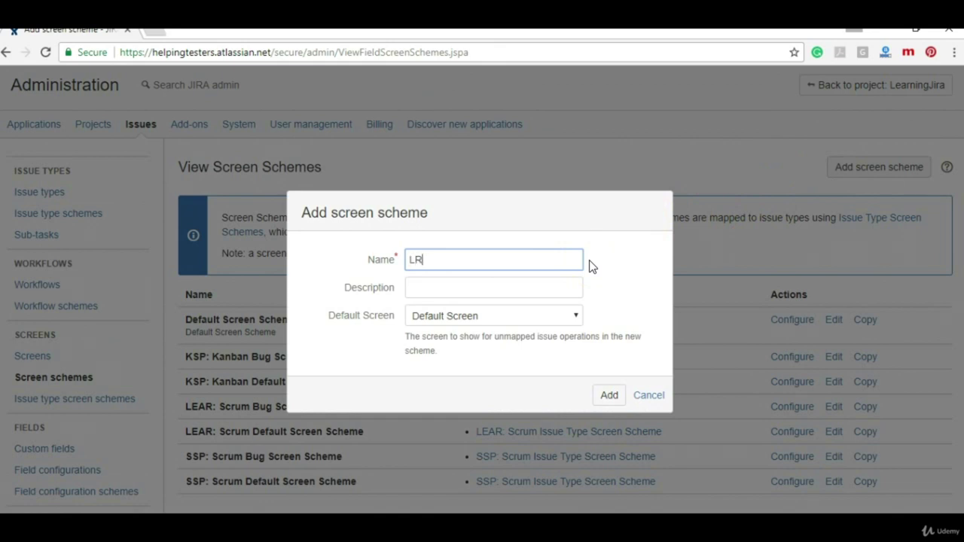
text(LR - Improvement Scheme)
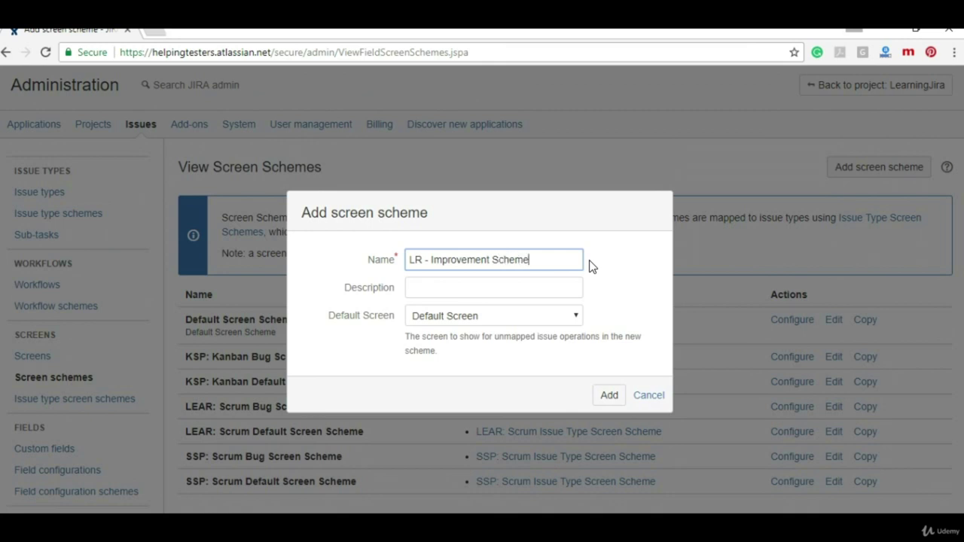
click(551, 317)
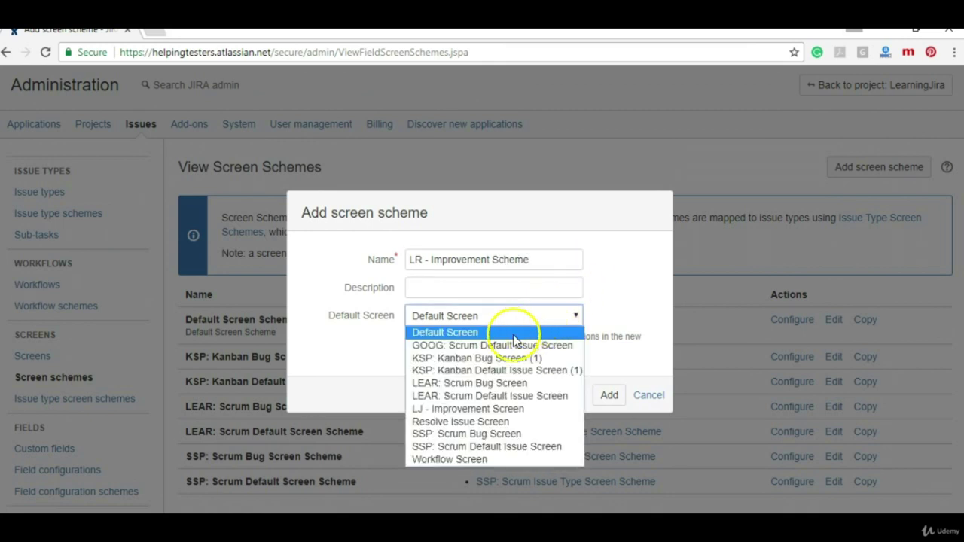
click(462, 410)
click(609, 395)
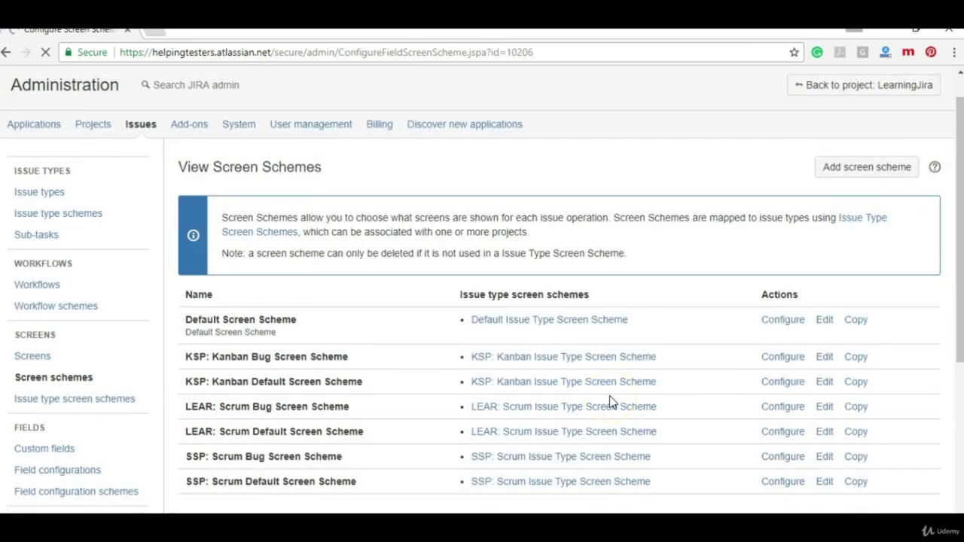
click(103, 435)
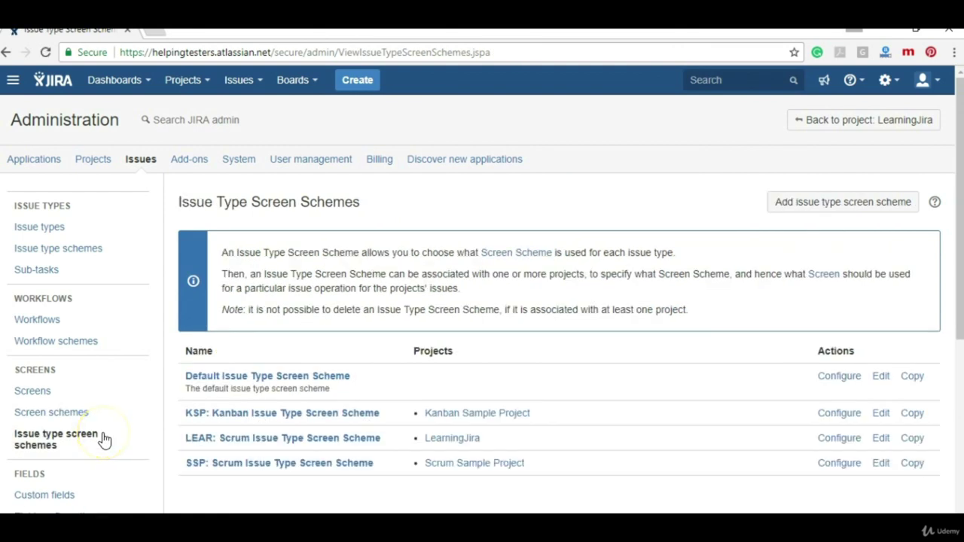
Start a new note line, then check Issue type schemes and return to Issue Type Screen Schemes.
key(alt+Tab)
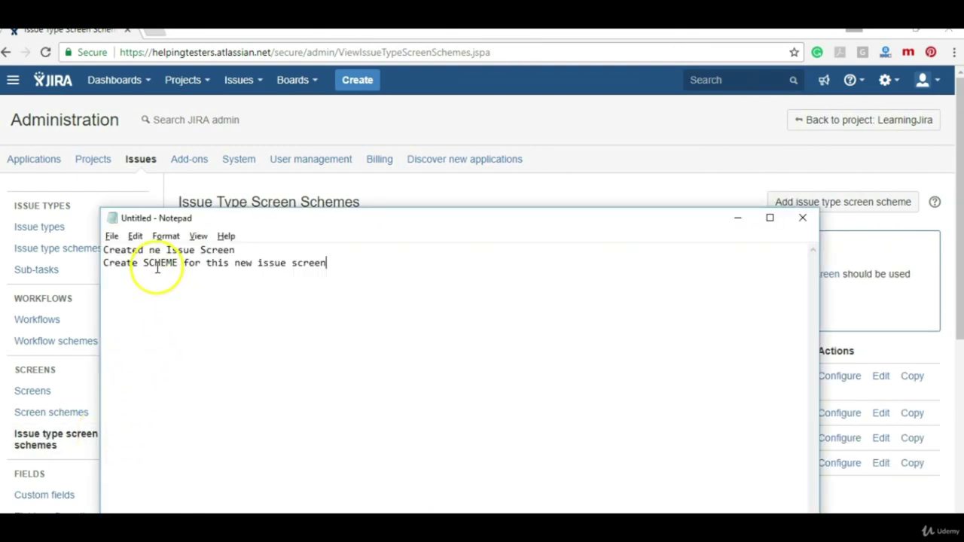
key(Return)
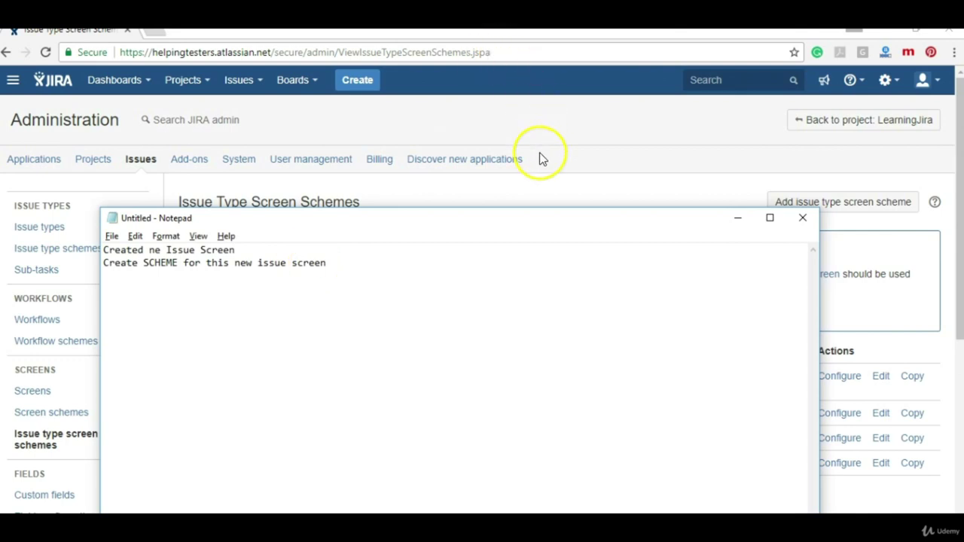
click(545, 188)
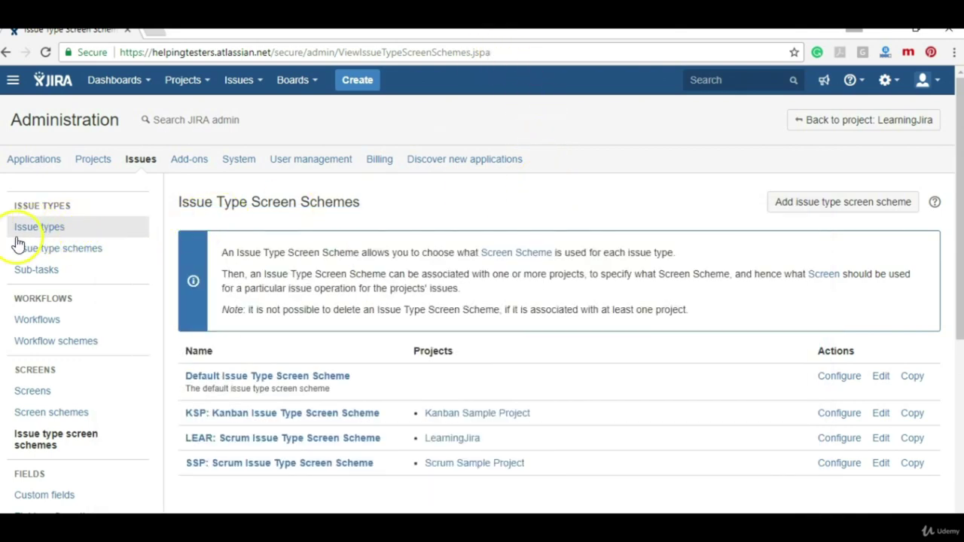
click(74, 250)
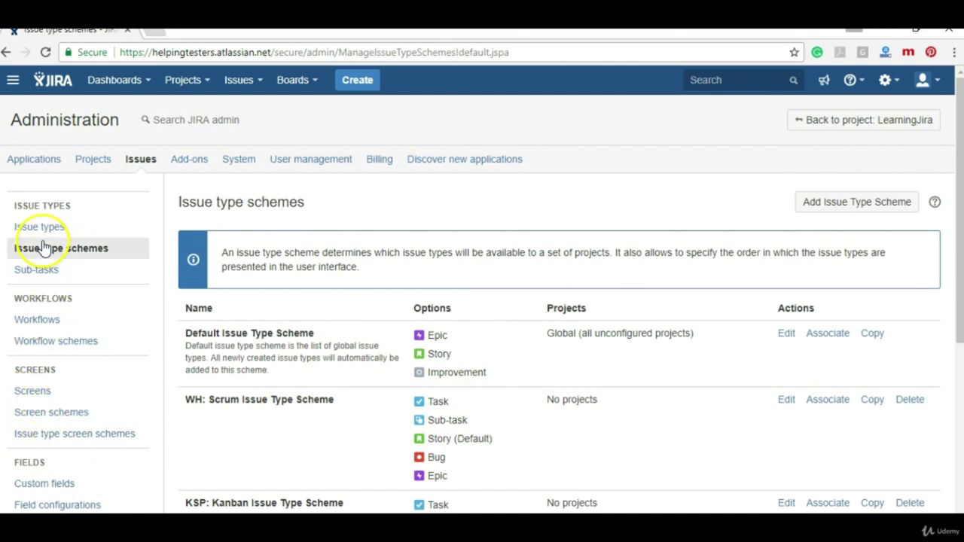
click(57, 436)
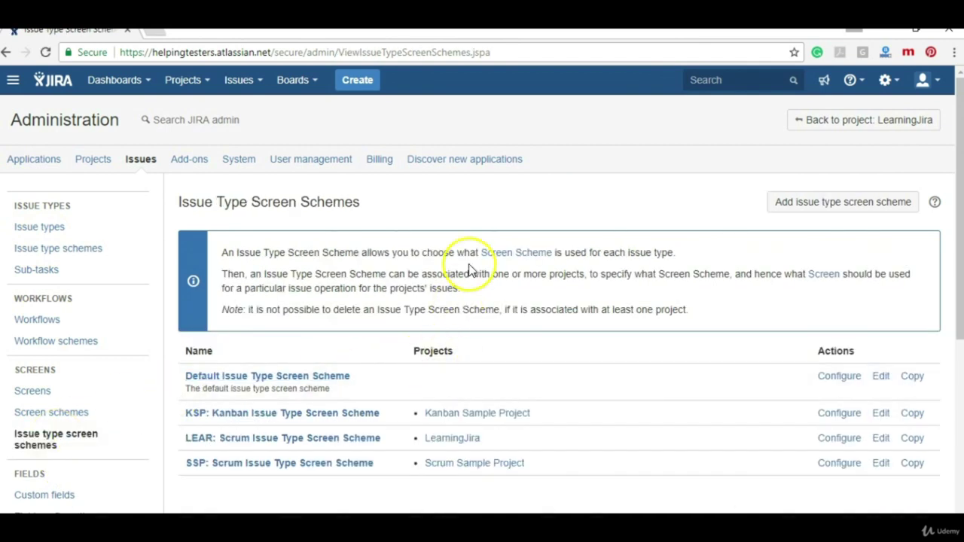
scroll(463, 210, down, 1)
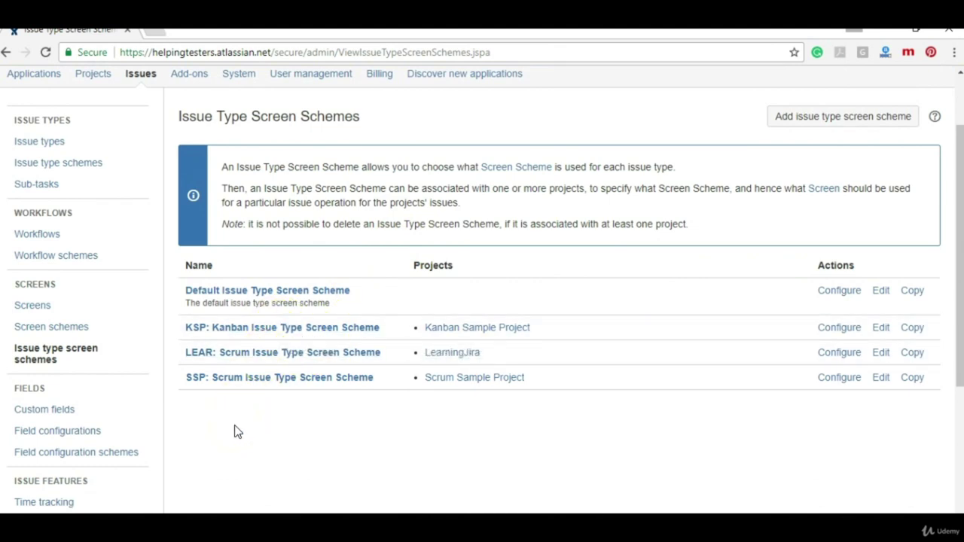
Add the note 'Create SCHEME resuable (new scheme for improvement + other scheme for other issues)'.
key(alt+Tab)
text(Create SC)
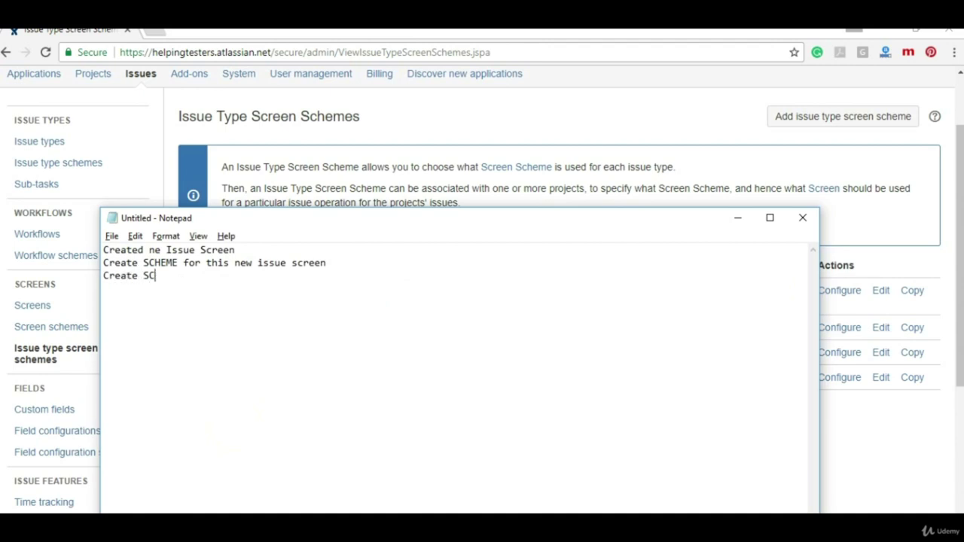
text(HEME)
text(resuable)
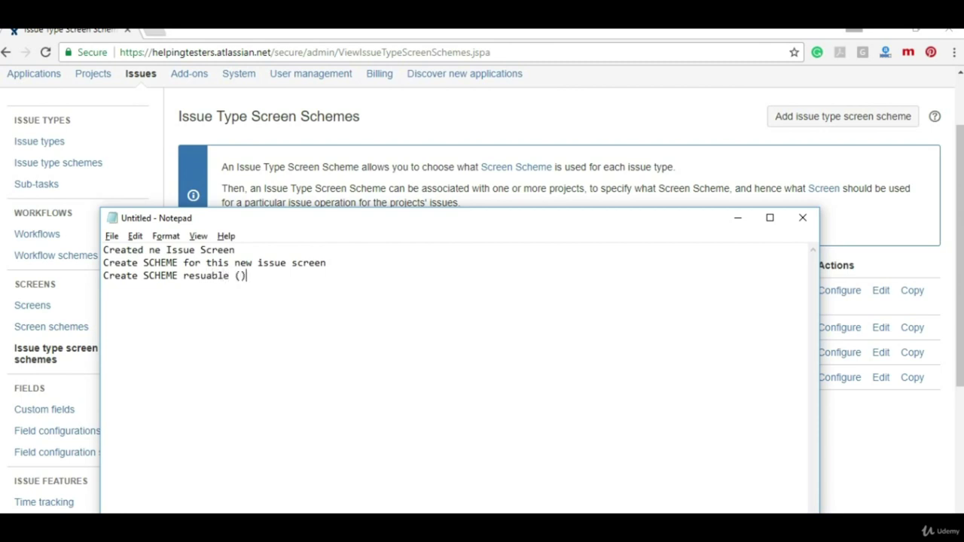
text( (new sche)
text(e)
text(me for imp)
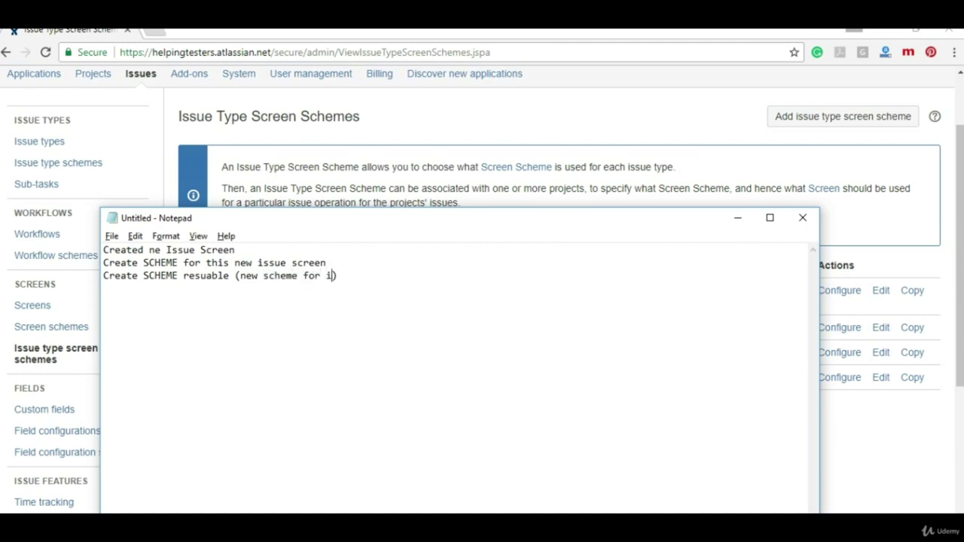
text(rovem)
text(ent )
text(+ other s)
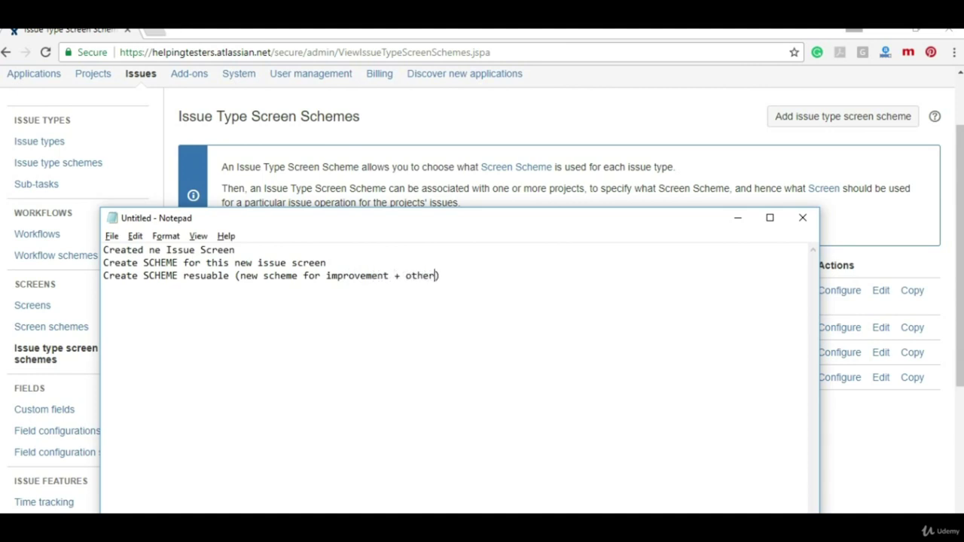
text(cheme ()
key(BackSpace)
text(for other )
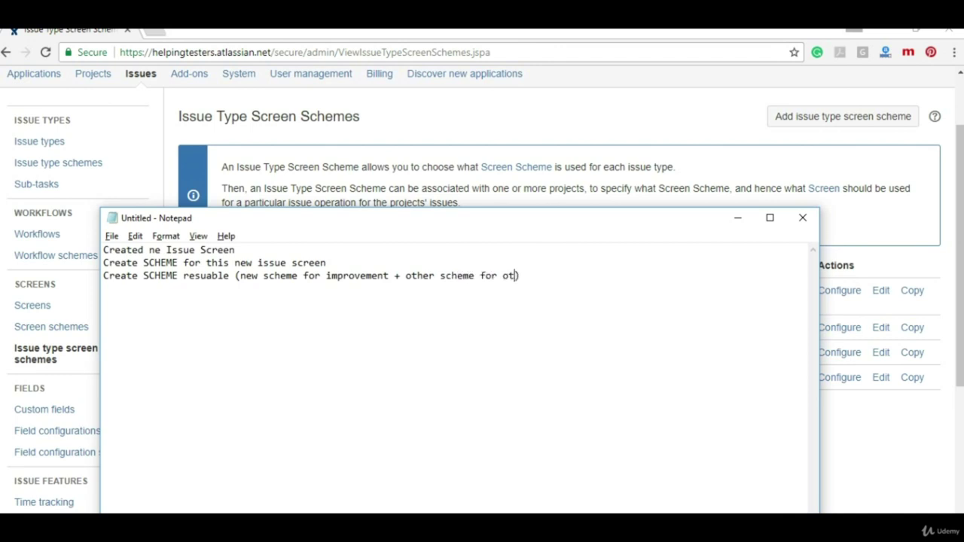
text(issues)
double_click(141, 275)
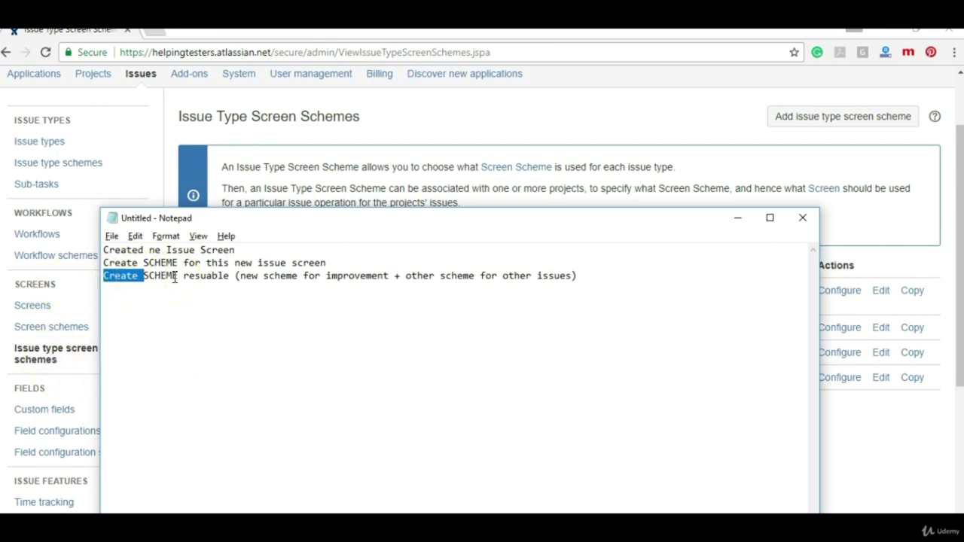
key(alt+Tab)
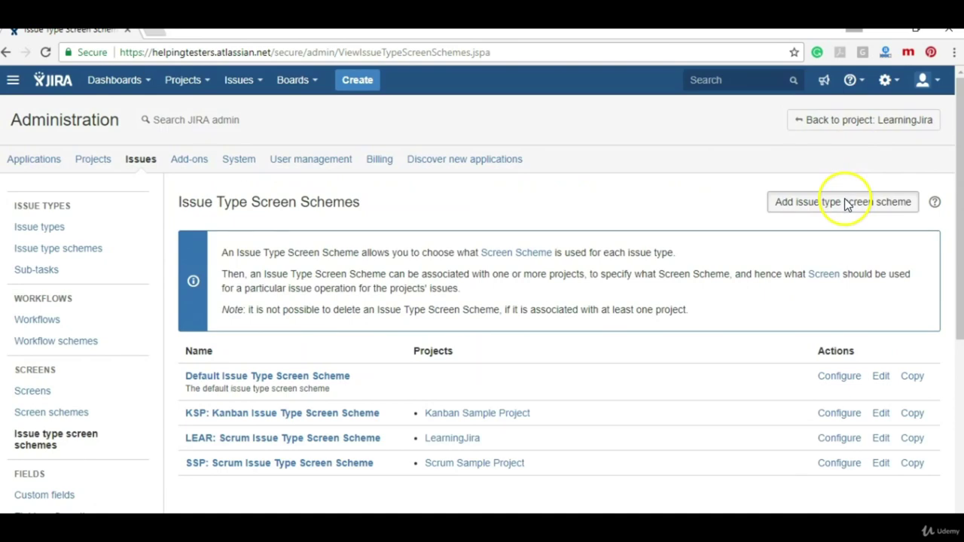
click(845, 201)
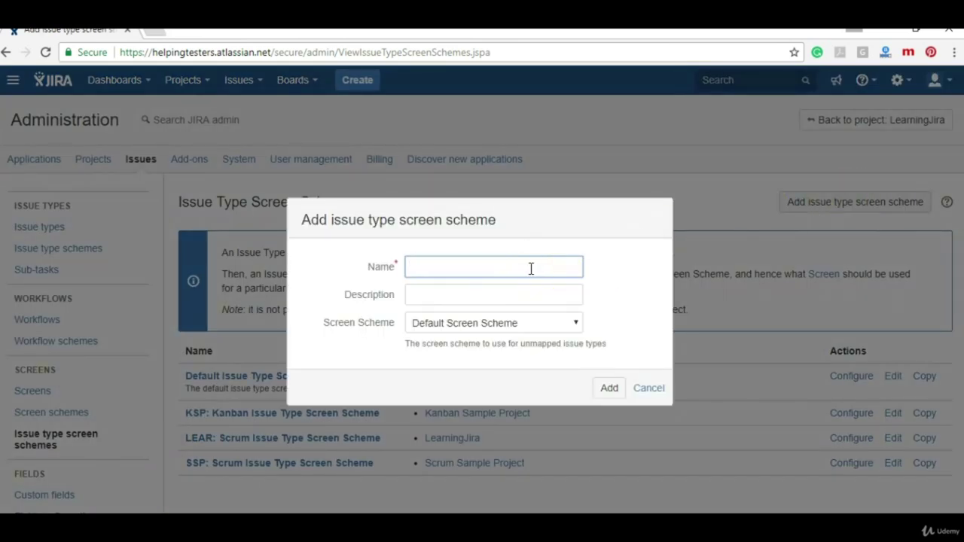
Create issue type screen scheme 'LJ - Issue Type Scheme' using Default Screen Scheme.
text(LJ)
key(Down)
key(Return)
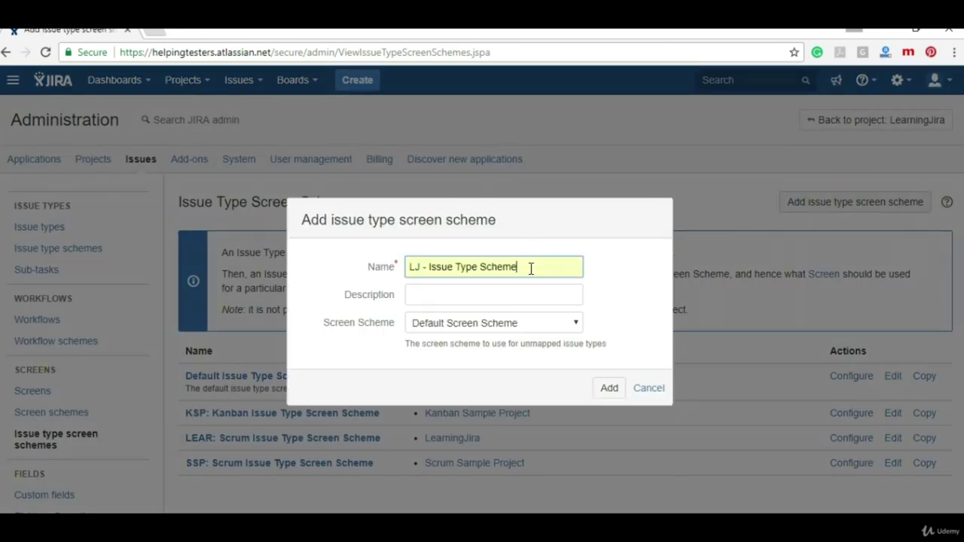
click(529, 322)
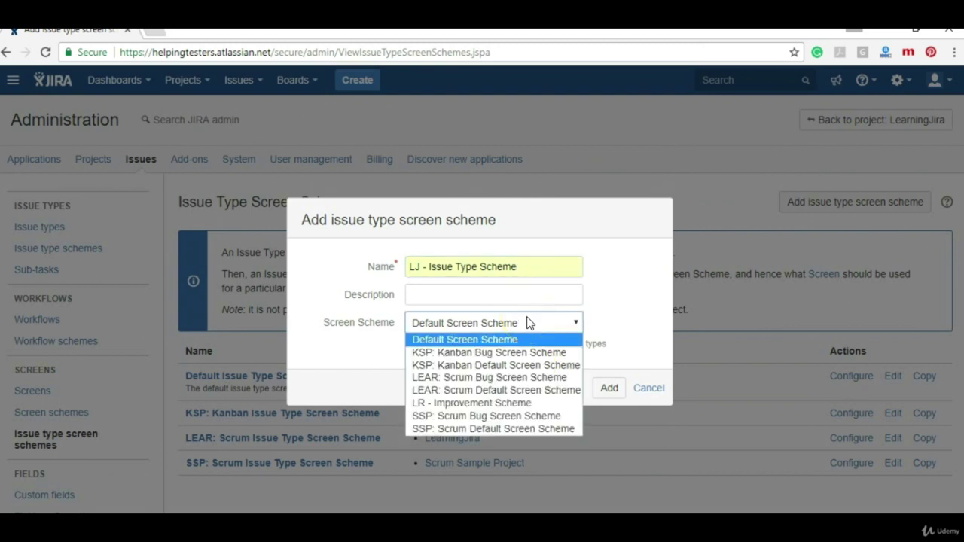
click(617, 329)
click(608, 388)
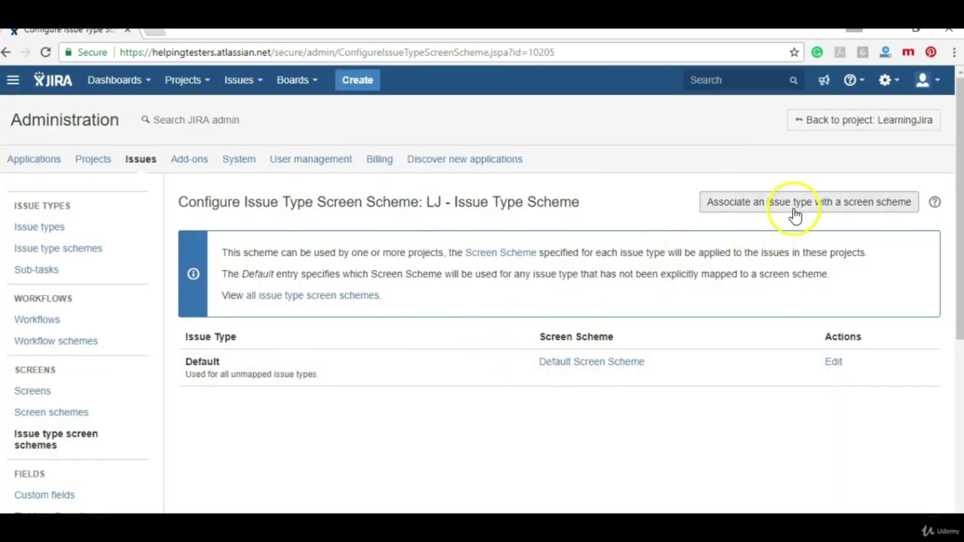
Map the Improvement issue type to 'LR - Improvement Scheme'.
click(793, 209)
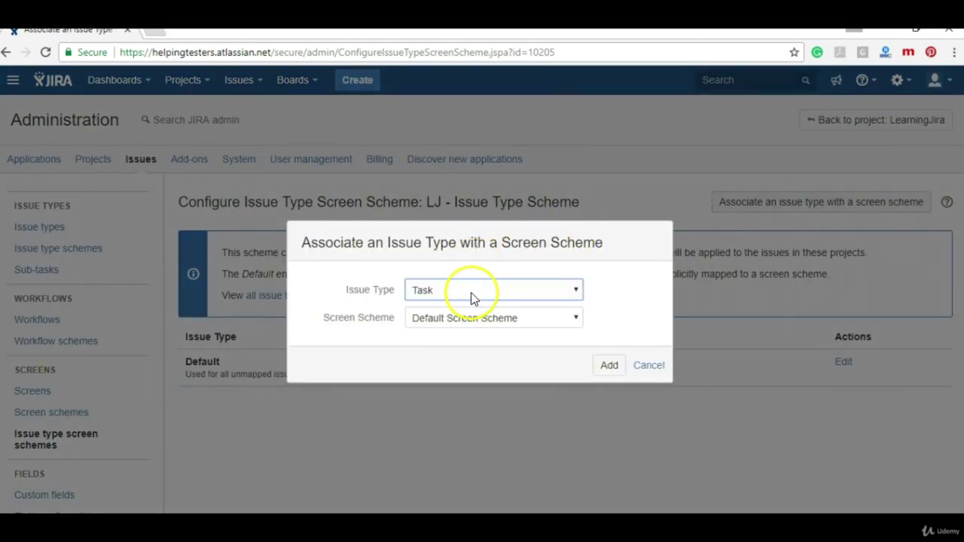
click(471, 293)
click(458, 369)
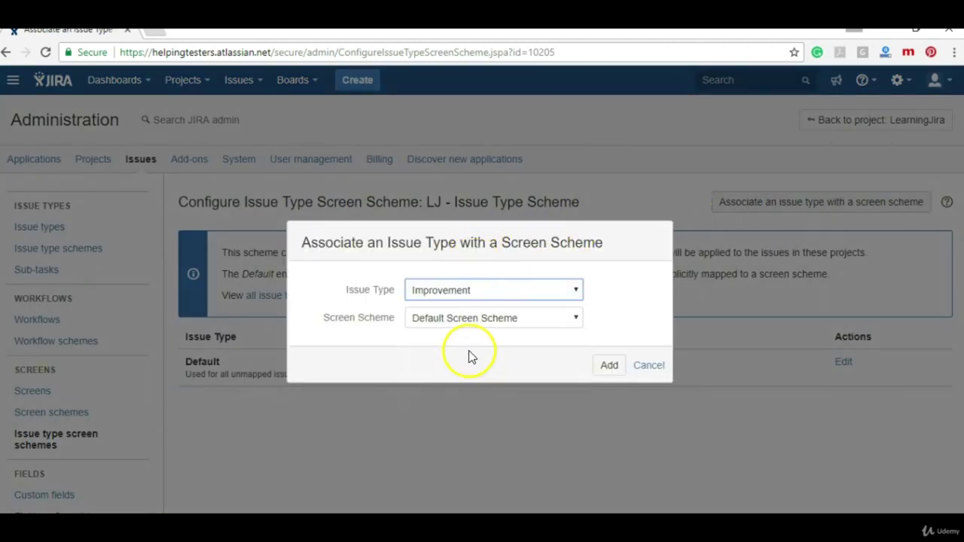
click(468, 318)
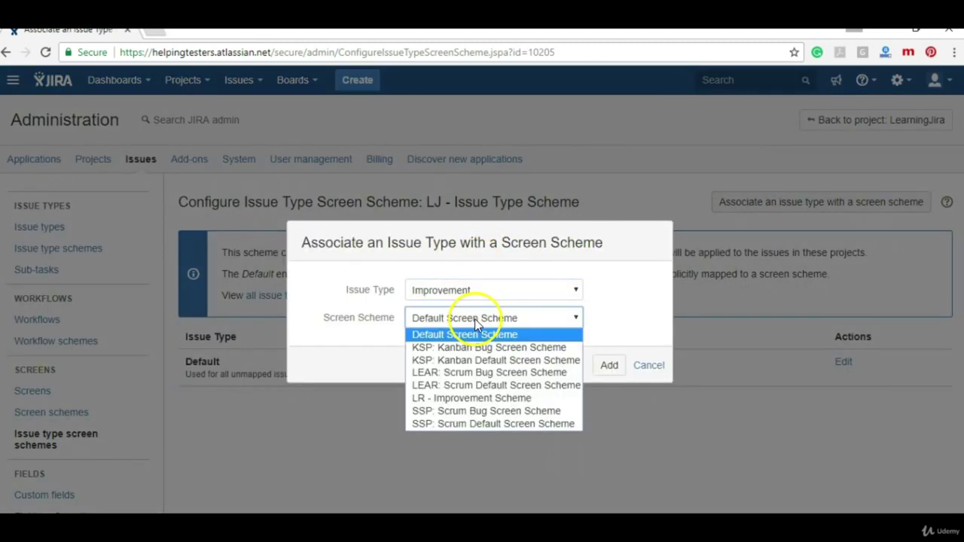
click(451, 398)
click(610, 366)
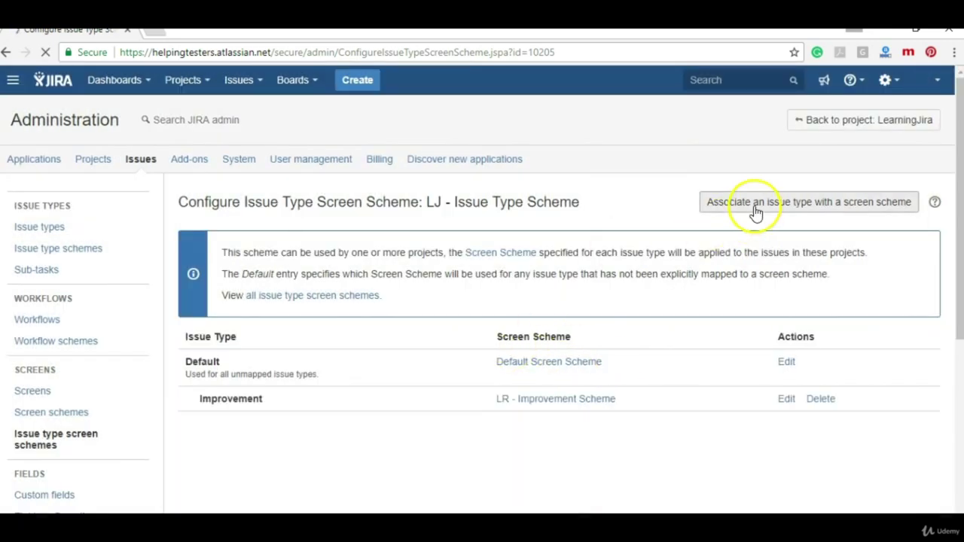
Map the Bug issue type to a screen scheme and return to the schemes list.
click(756, 209)
click(469, 290)
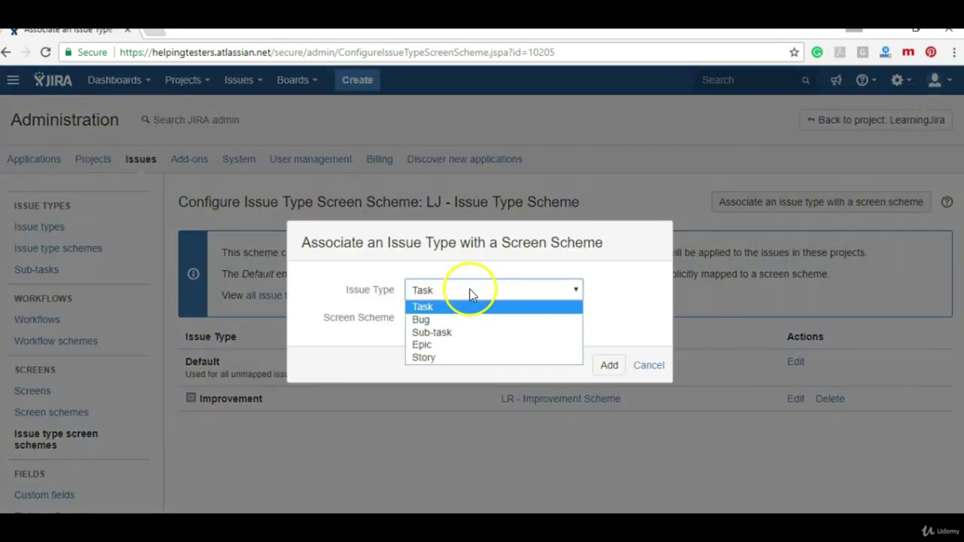
click(463, 319)
click(464, 325)
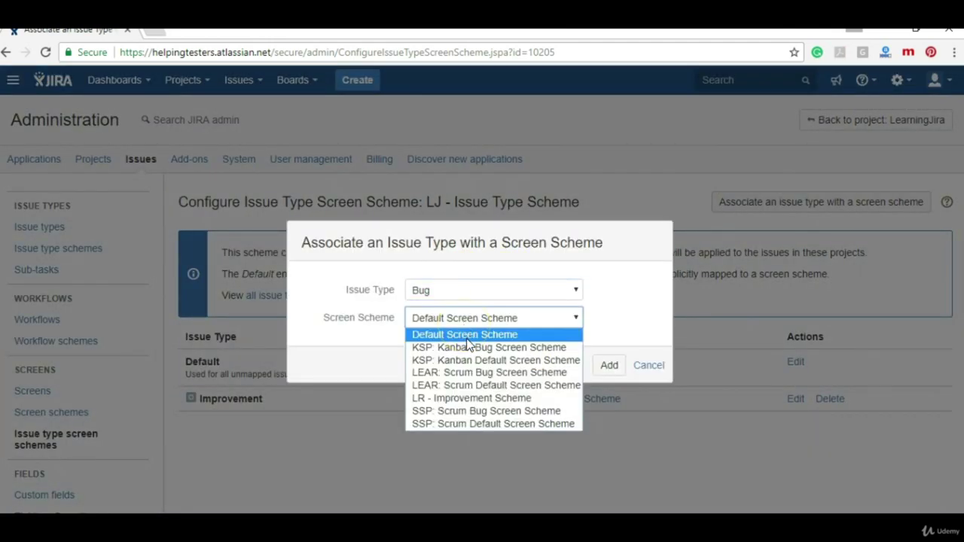
click(472, 412)
click(611, 365)
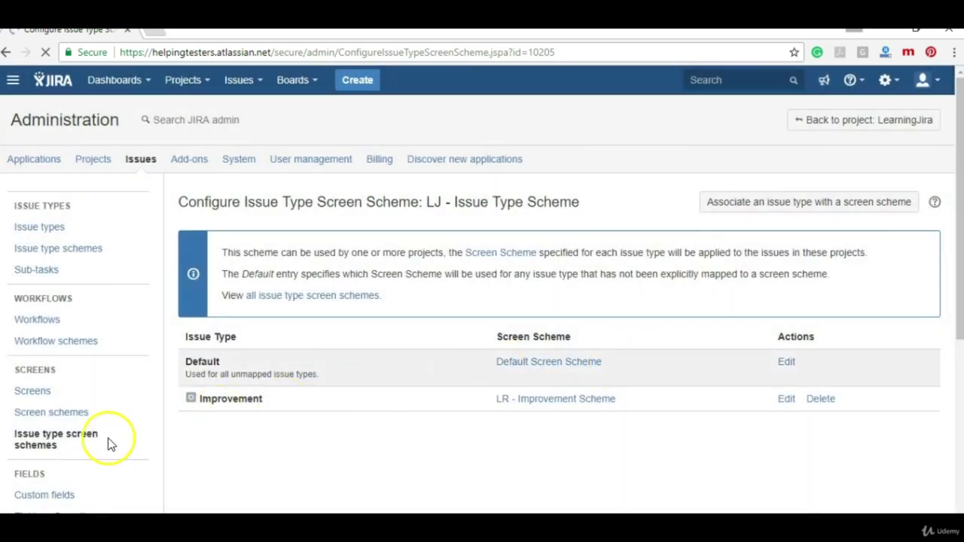
click(108, 441)
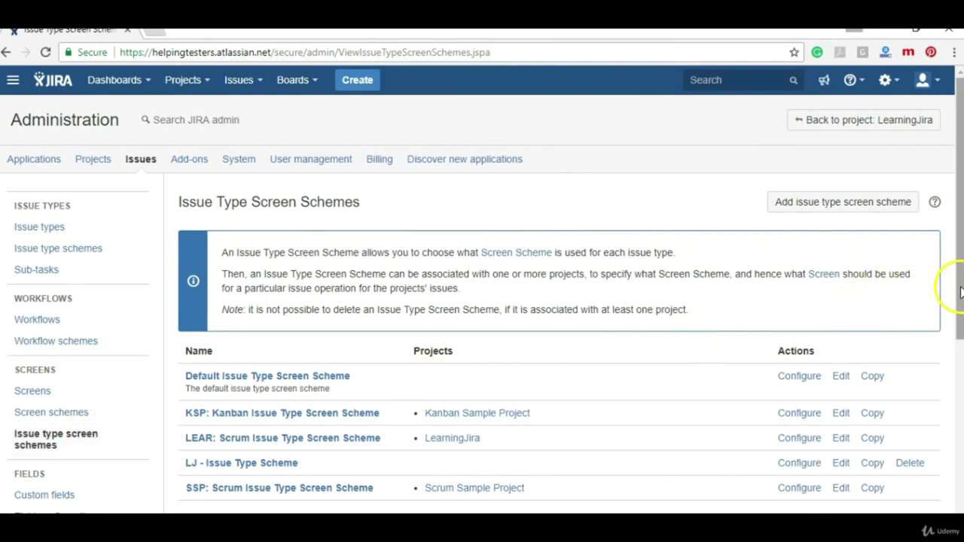
Fix the gap in note line 3 and add 'Integrate new generated scheme to our project'.
drag(960, 291, 950, 364)
scroll(951, 364, down, 1)
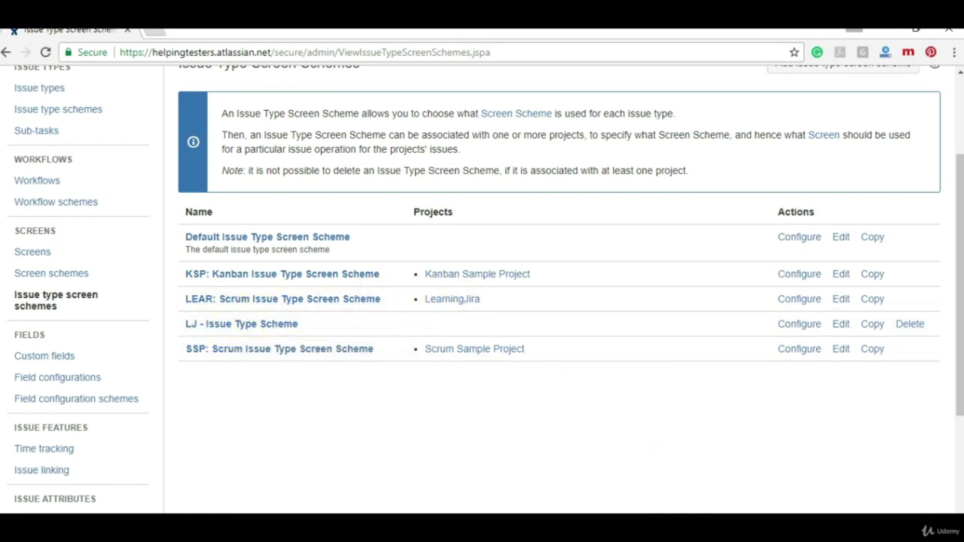
click(678, 470)
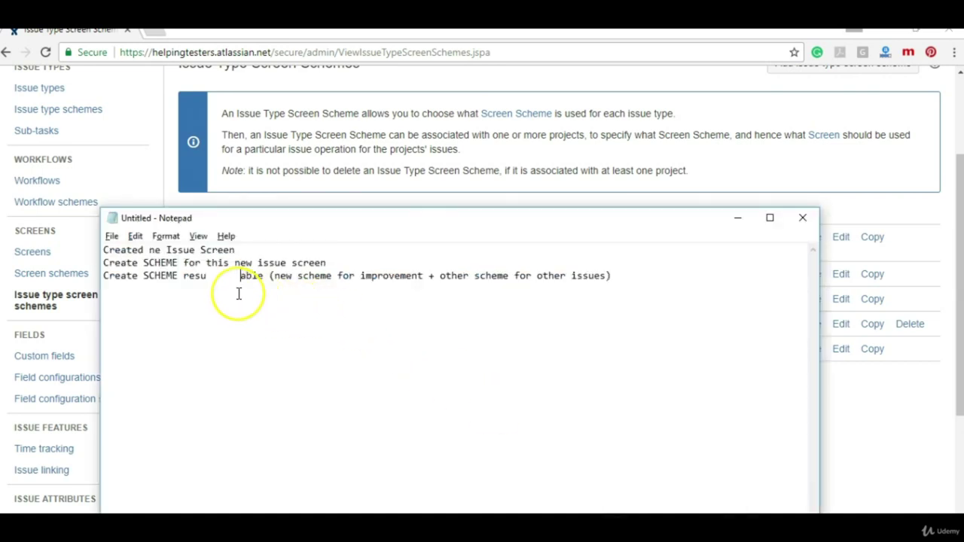
key(BackSpace)
key(BackSpace)
key(BackSpace)
key(BackSpace)
key(BackSpace)
key(BackSpace)
click(594, 284)
text(Integrate ne)
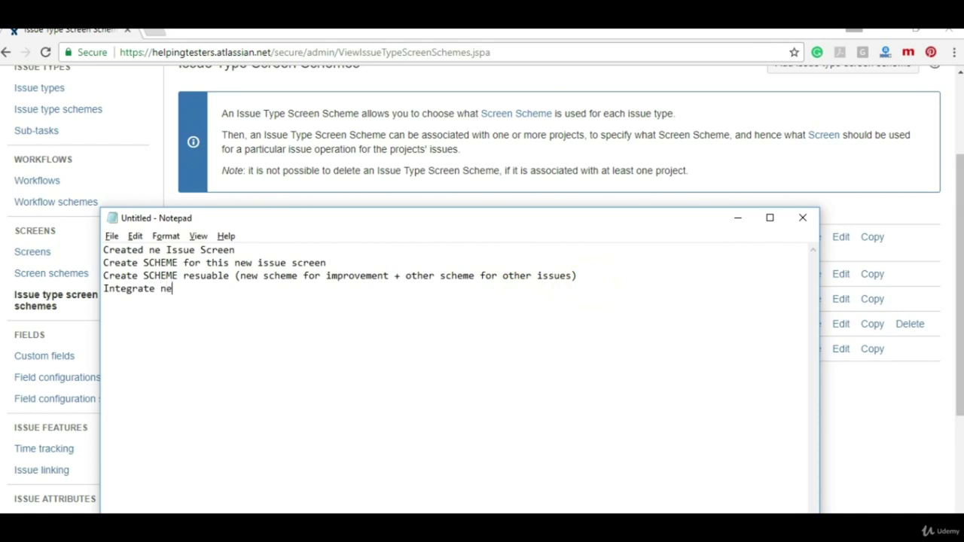
text(w geerate)
key(BackSpace)
key(BackSpace)
key(BackSpace)
text(rat)
text(ed scheme)
text(ou)
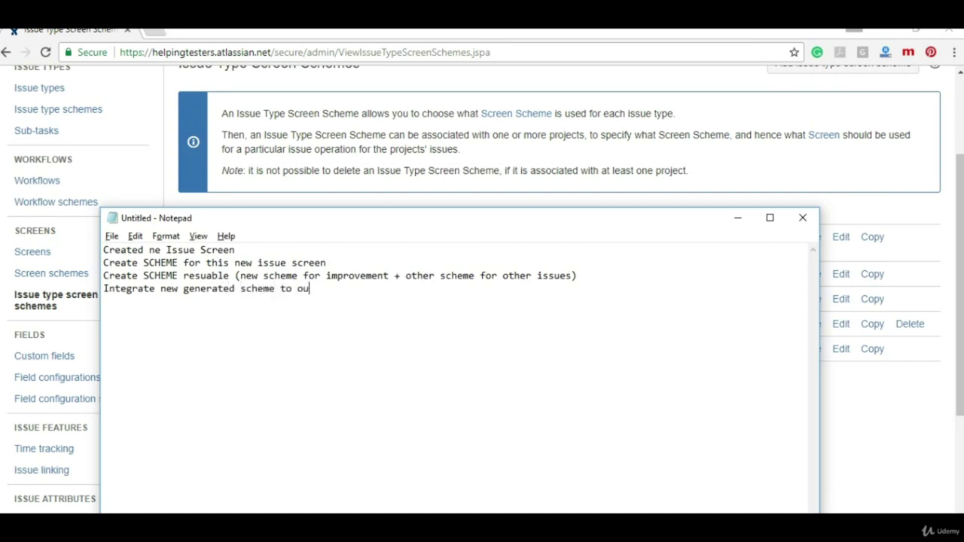
text(r project)
key(alt+Tab)
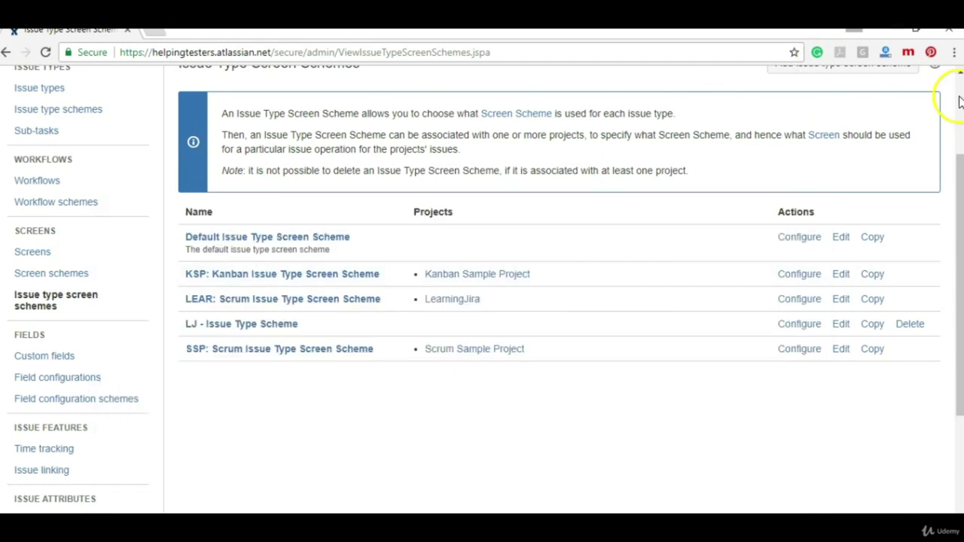
scroll(949, 94, up, 3)
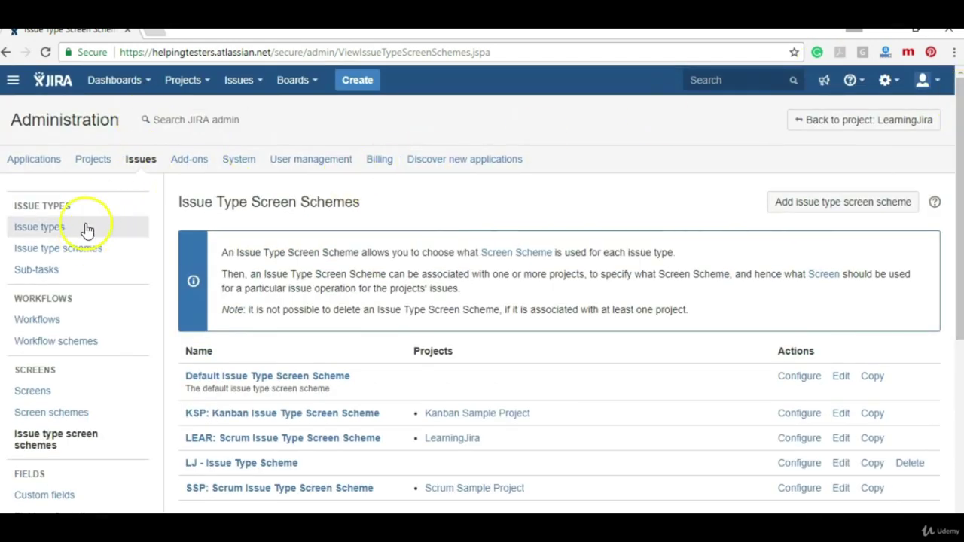
click(96, 160)
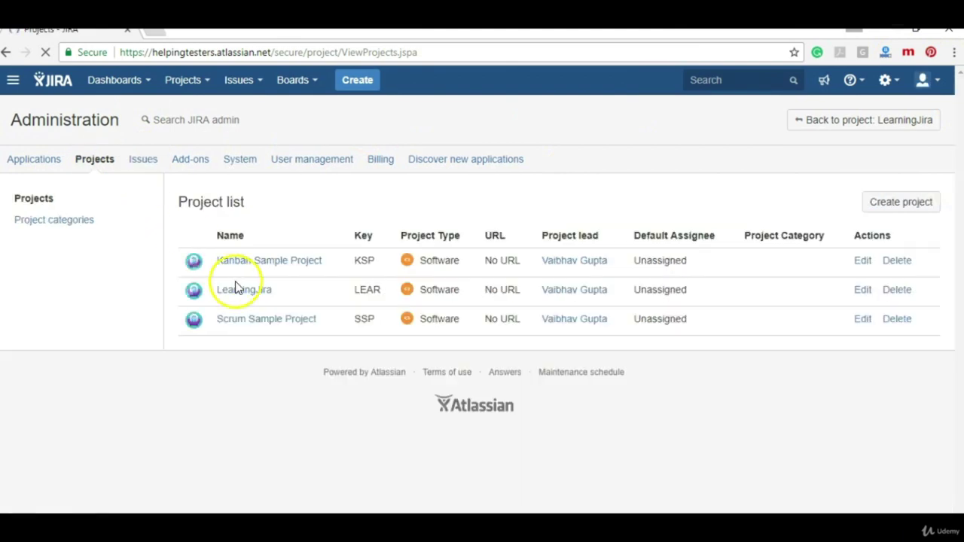
Associate LearningJira's screens with LJ - Issue Type Scheme instead of the LEAR: Scrum scheme.
click(249, 291)
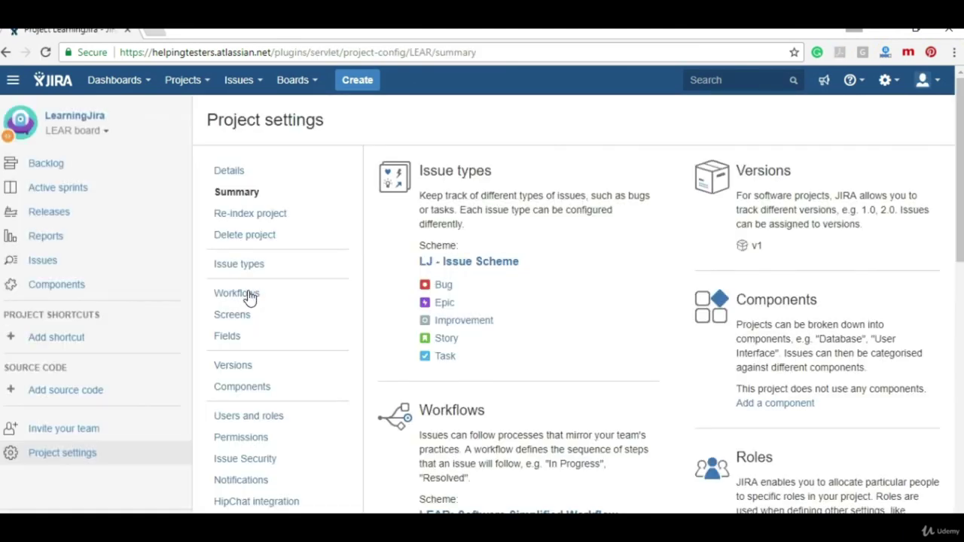
click(260, 317)
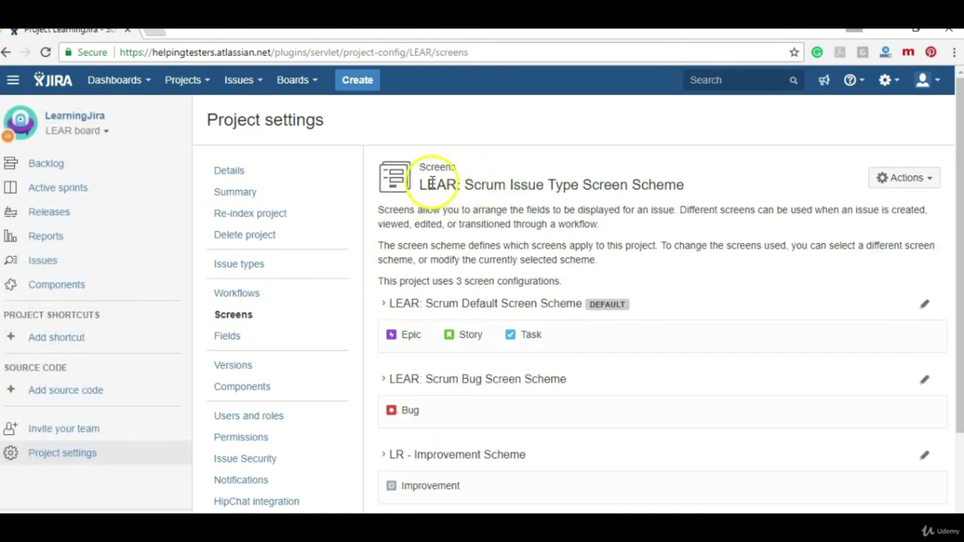
drag(439, 183, 419, 185)
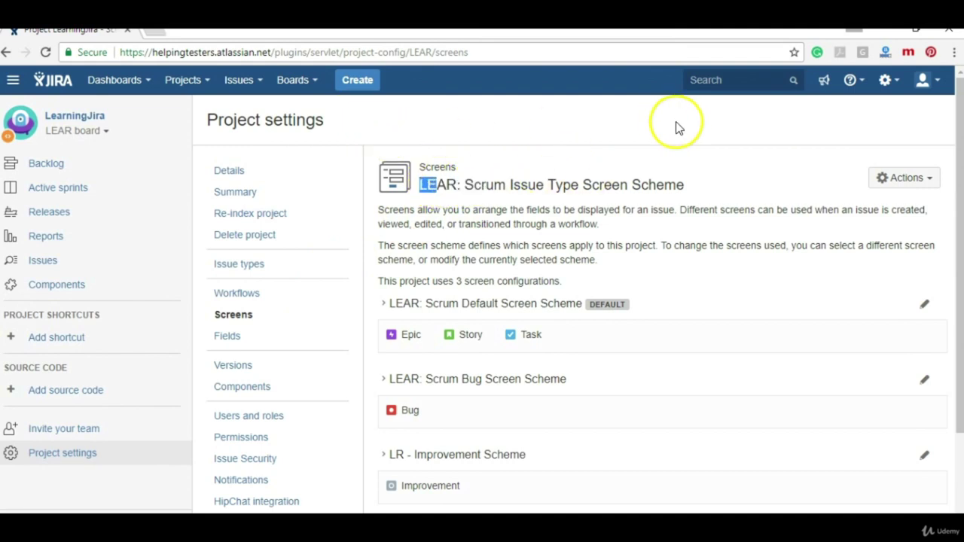
click(908, 181)
click(863, 219)
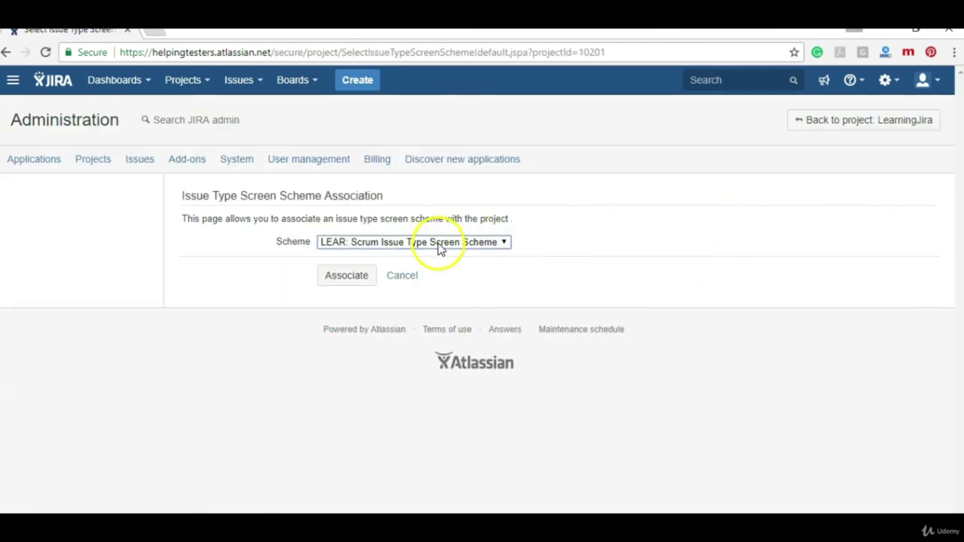
click(435, 245)
click(336, 291)
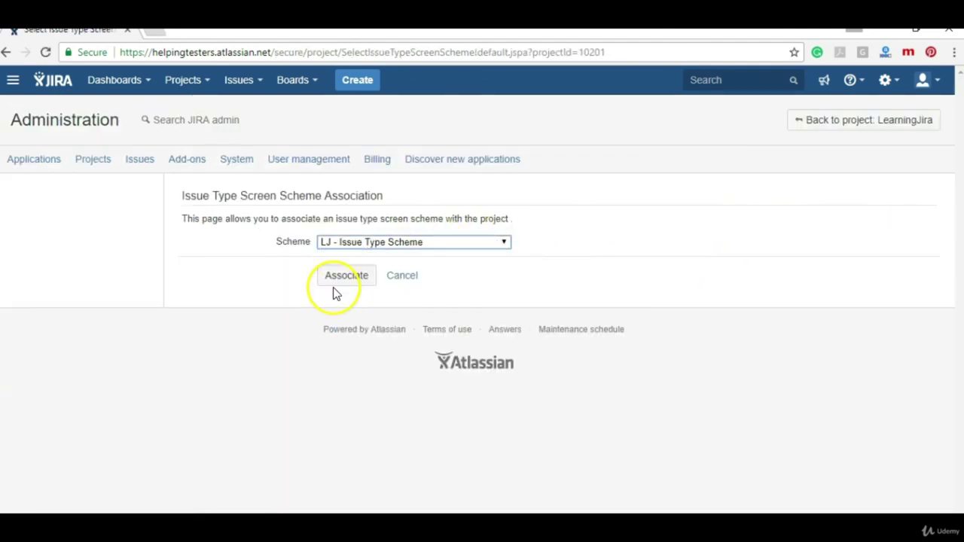
click(344, 280)
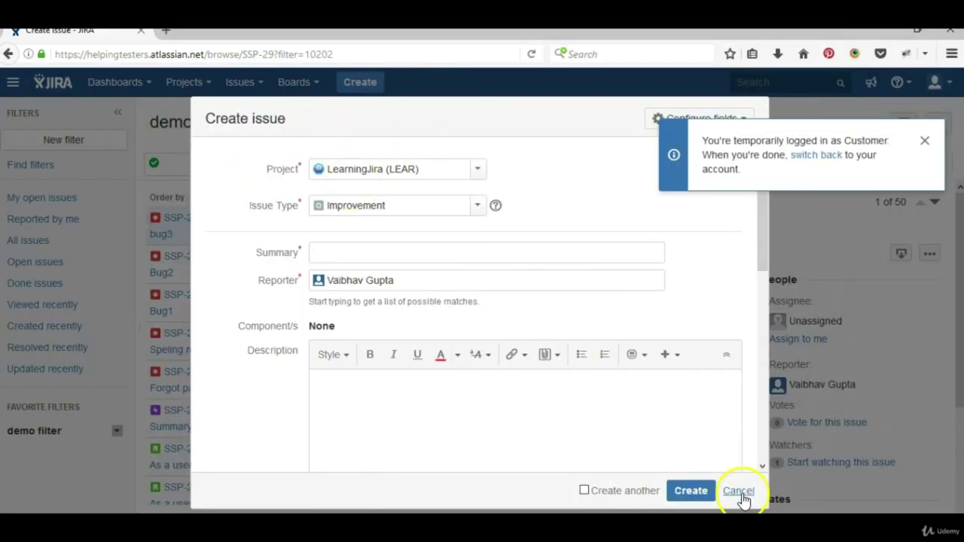
Discard the open issue form without saving and reload the page.
click(738, 490)
click(641, 284)
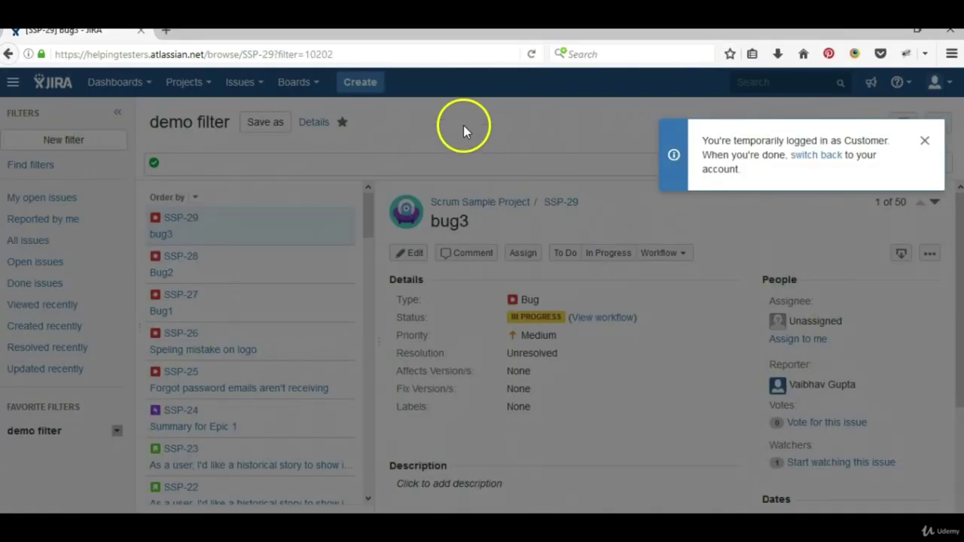
click(373, 51)
key(Return)
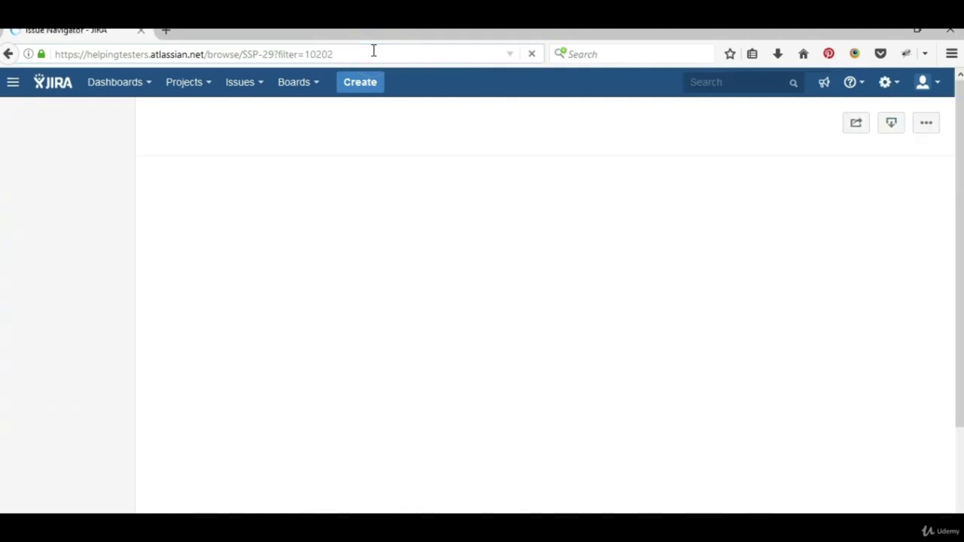
Start a new issue in the LearningJira project with Story as its type.
click(383, 89)
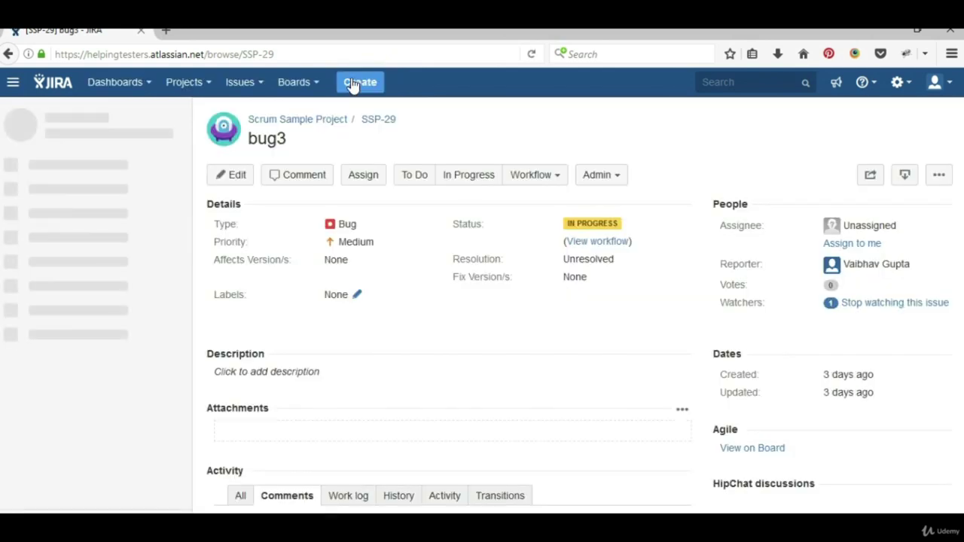
click(353, 81)
click(439, 166)
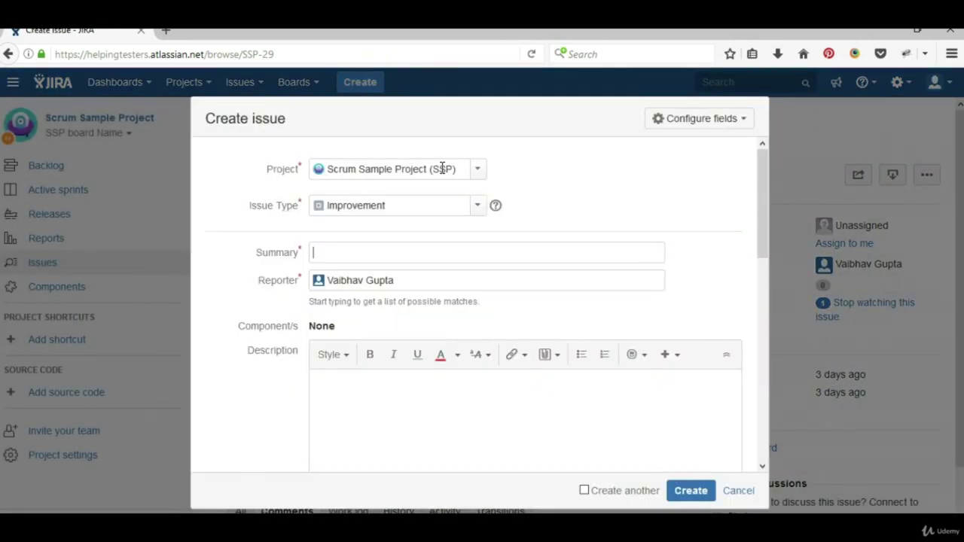
click(391, 169)
click(366, 215)
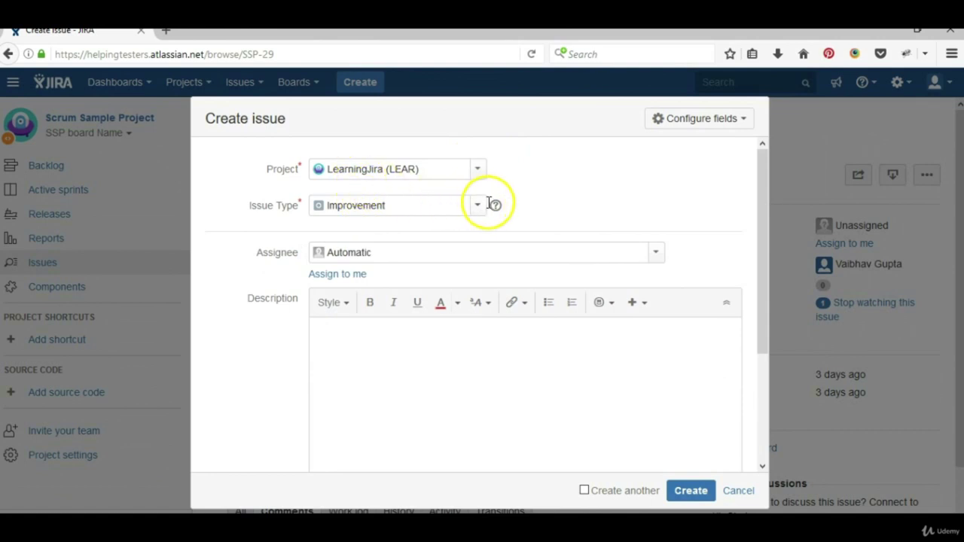
click(479, 205)
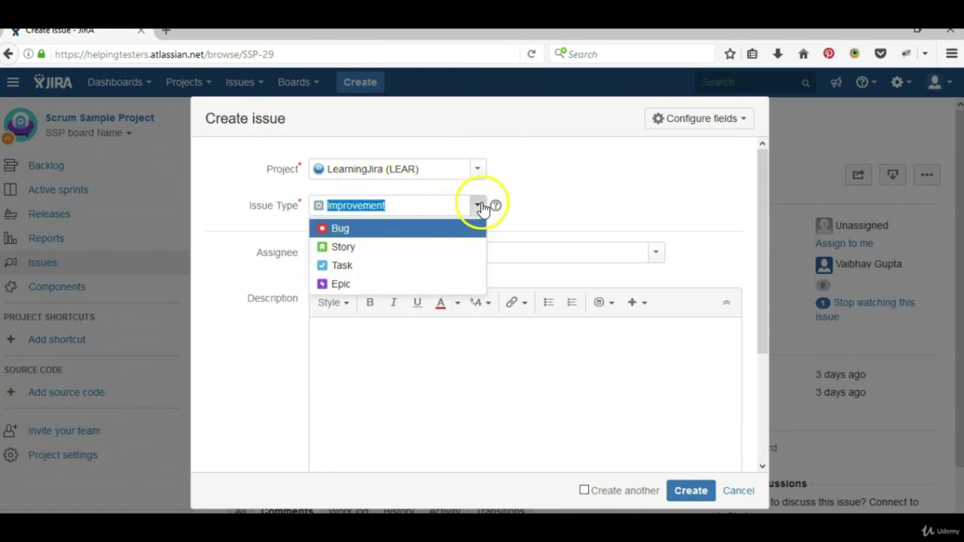
click(357, 251)
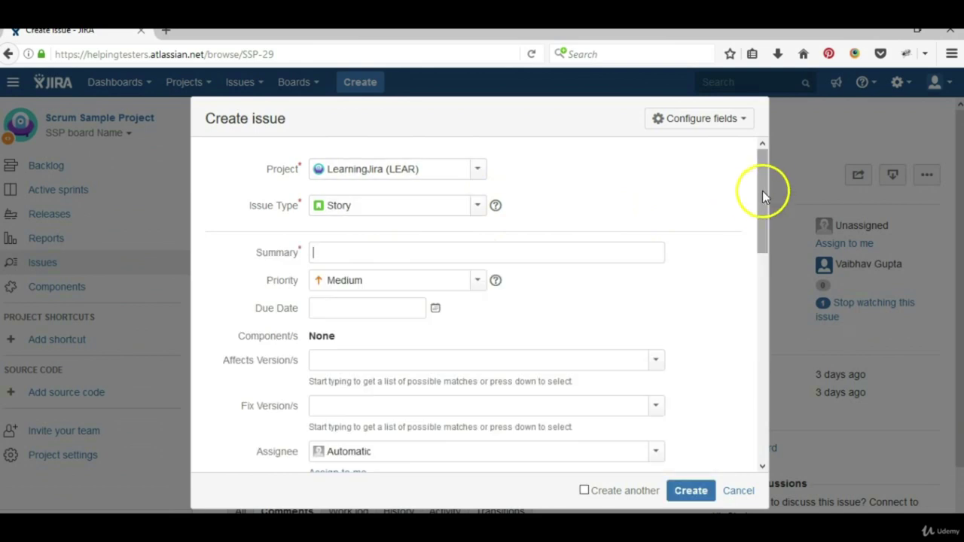
Switch the issue type to Improvement, review its fields, then discard the form unsaved.
drag(766, 191, 745, 161)
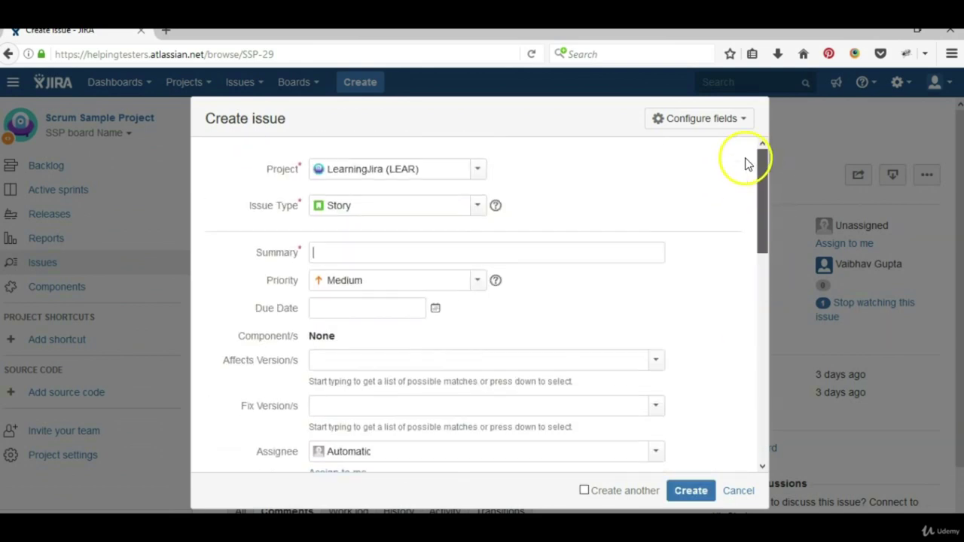
click(479, 204)
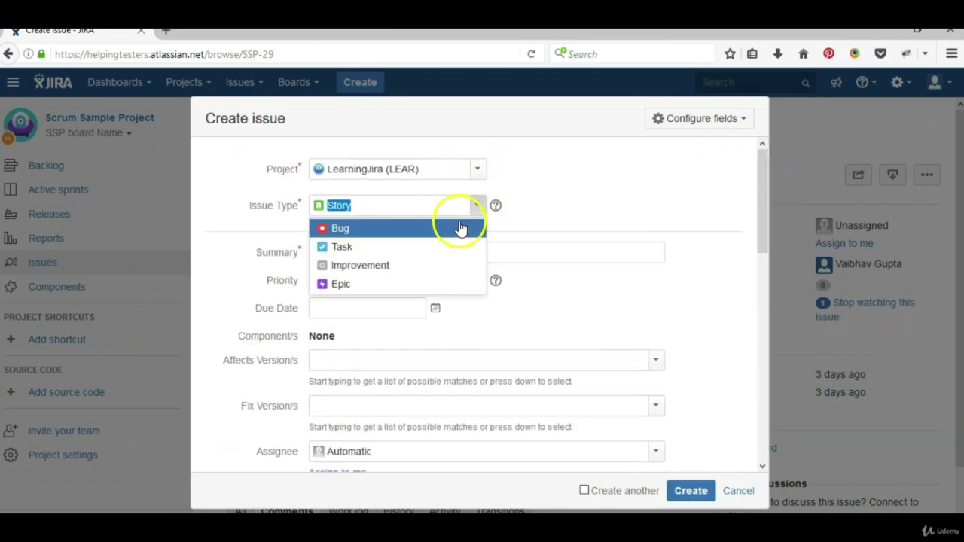
click(423, 264)
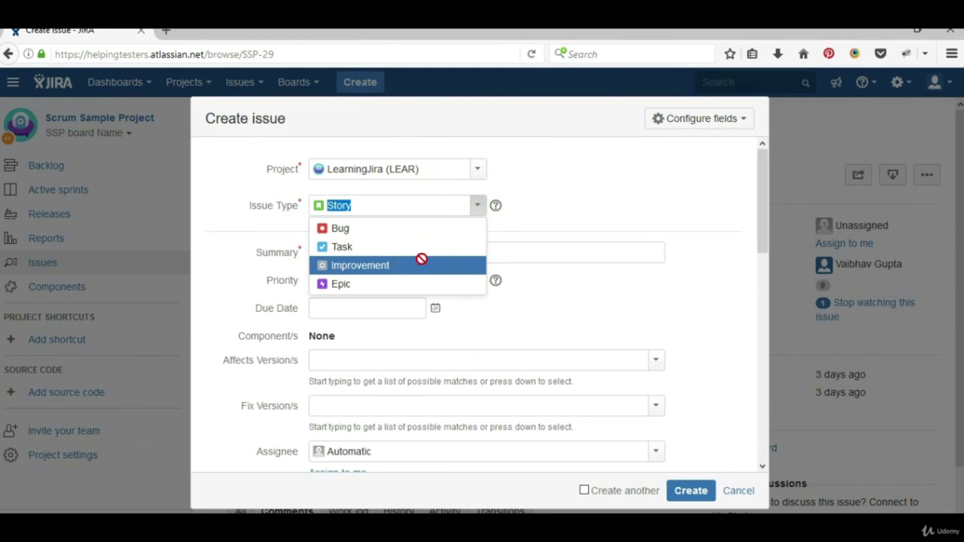
drag(762, 165, 734, 332)
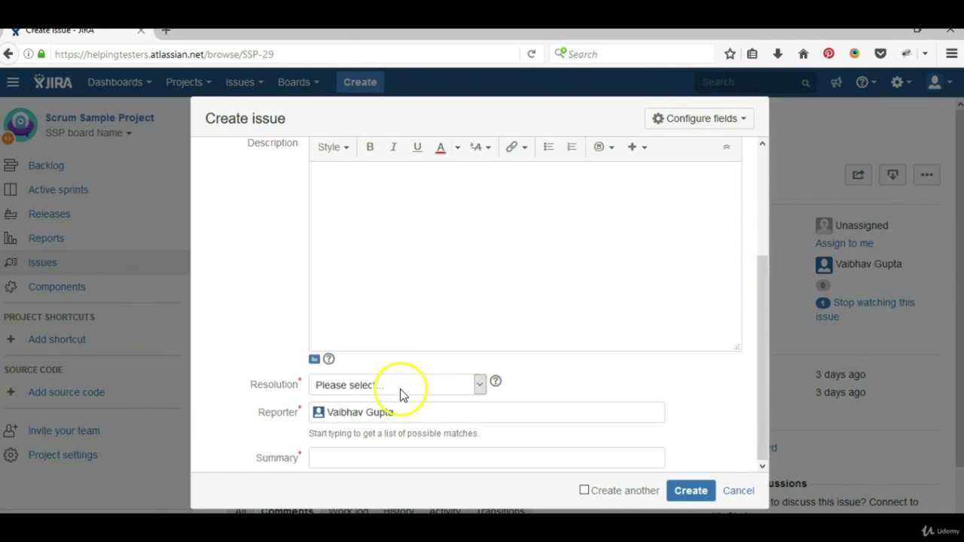
click(736, 490)
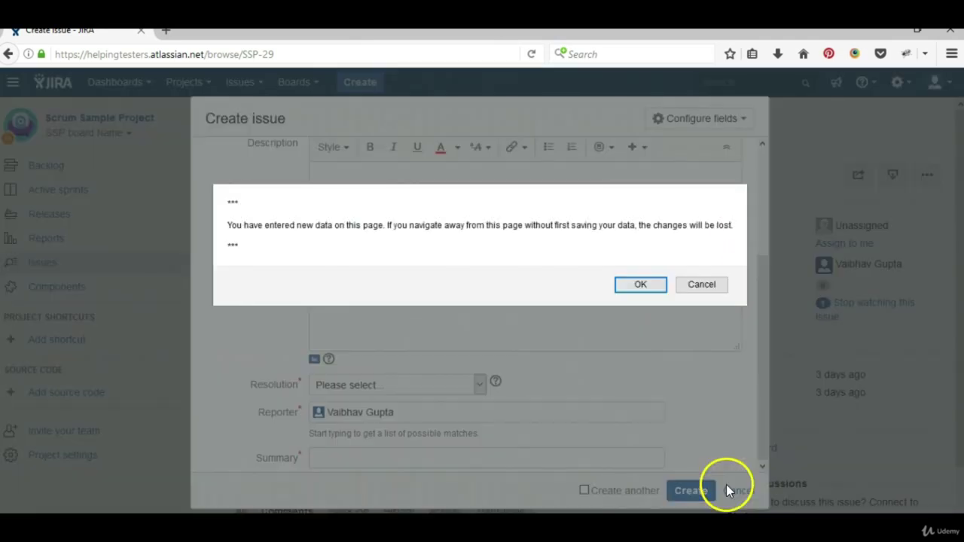
click(644, 281)
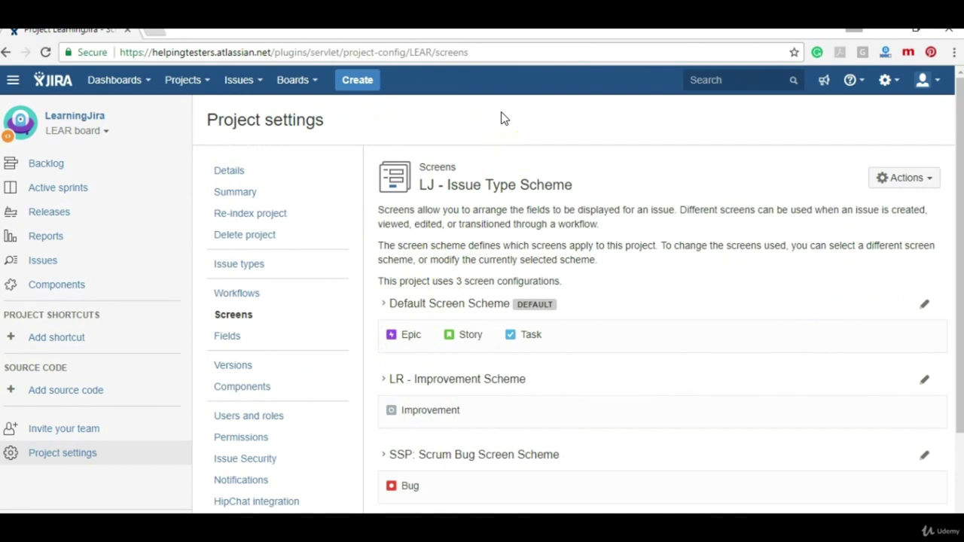
Go to the Issues administration pages, glancing at the step notes.
click(885, 80)
click(824, 161)
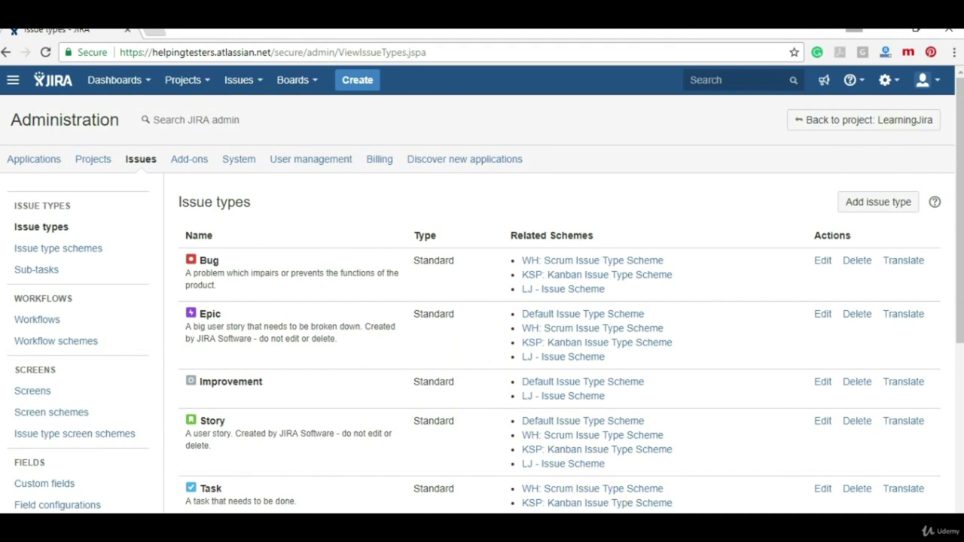
key(alt+Tab)
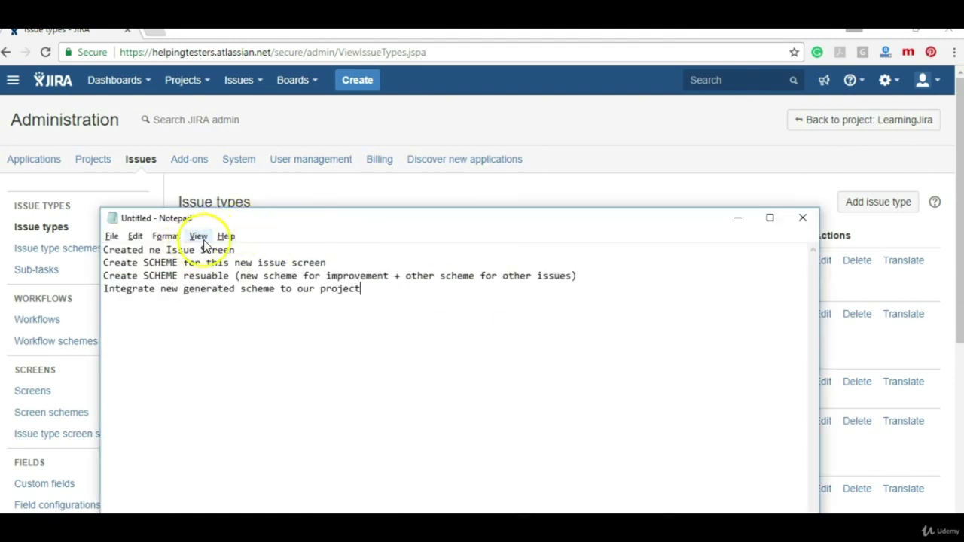
key(alt+Tab)
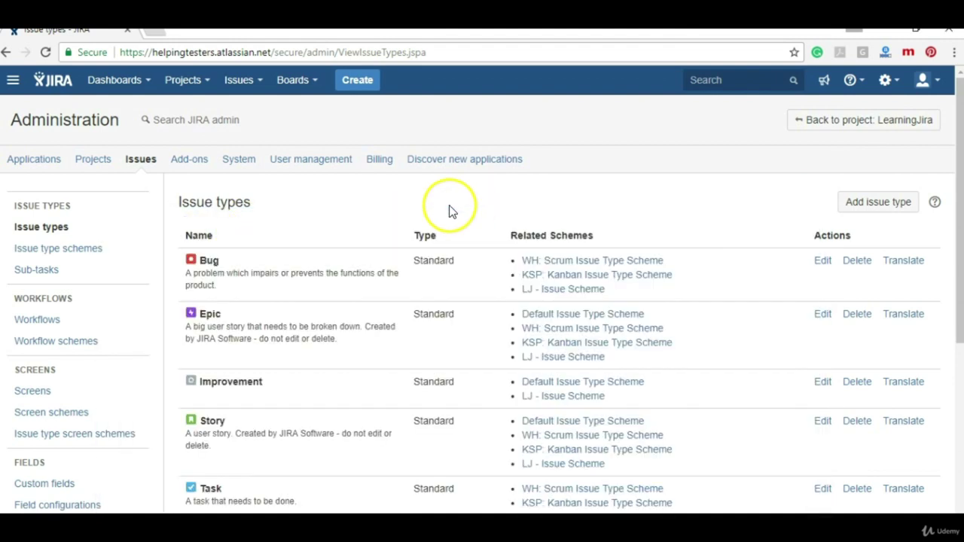
Open the Screen schemes list, then the Issue type screen schemes list.
click(59, 414)
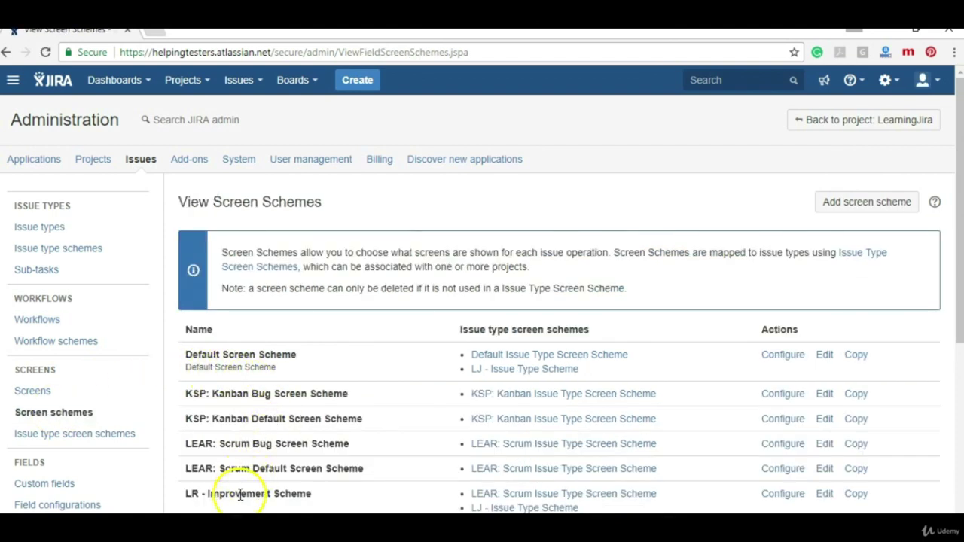
key(alt+Tab)
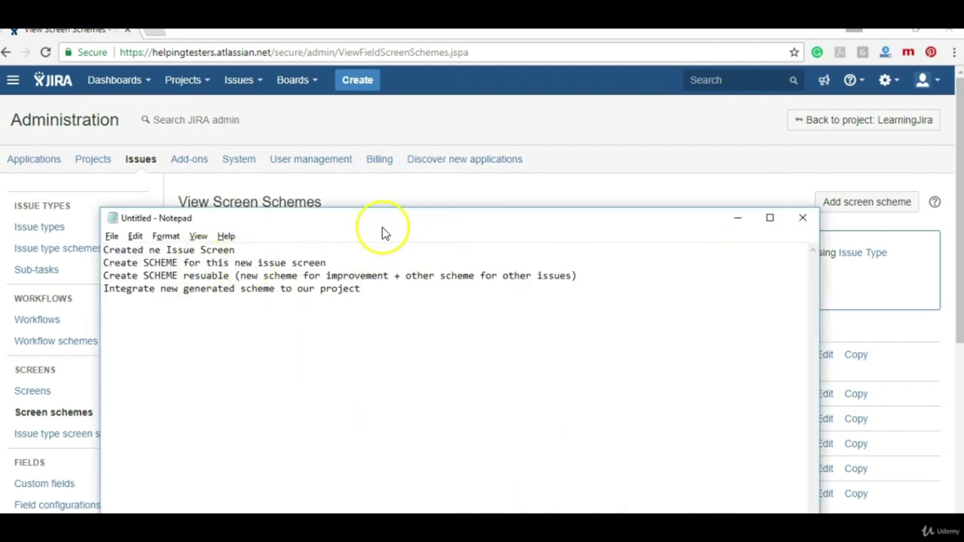
click(341, 187)
click(109, 435)
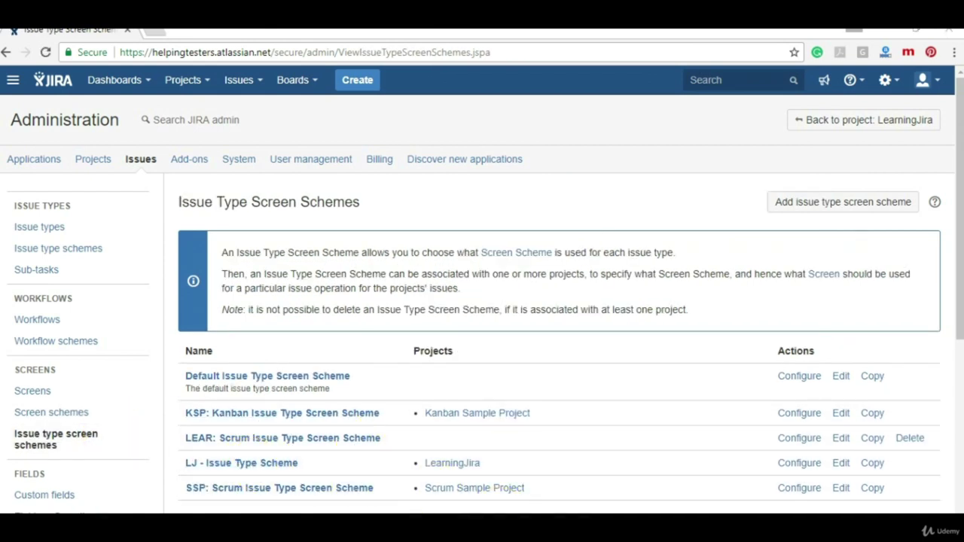
Highlight 'improvement', 'scheme' and 'generated' in the Notepad notes, then return to Jira.
key(alt+Tab)
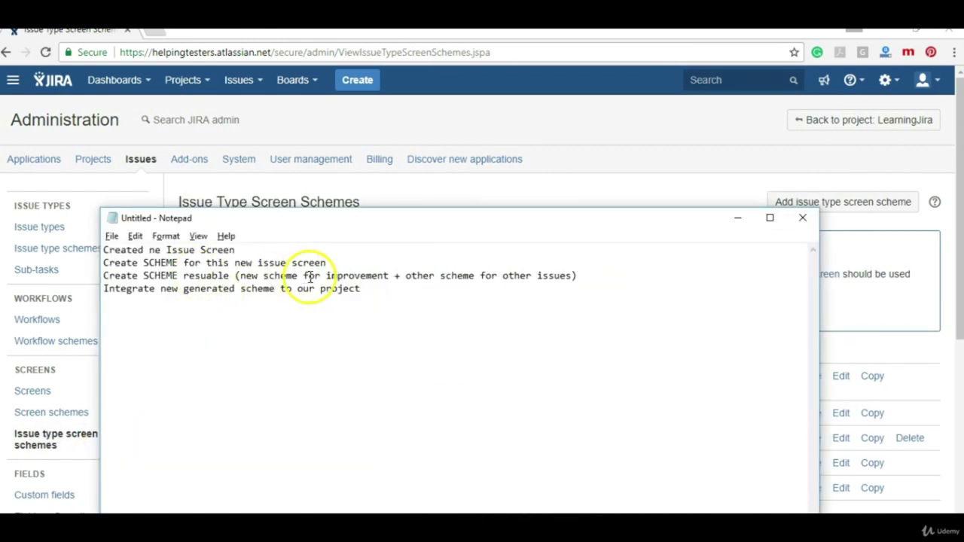
double_click(331, 276)
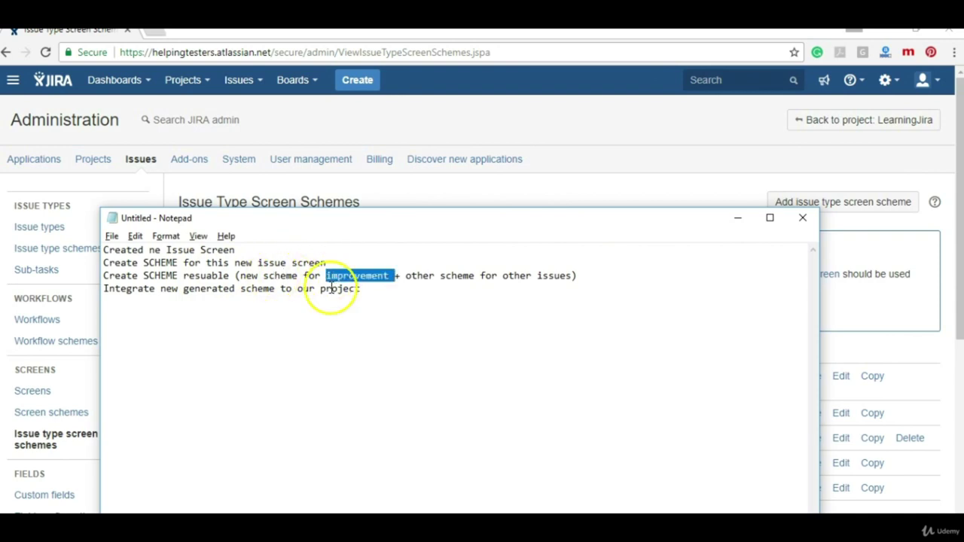
double_click(458, 277)
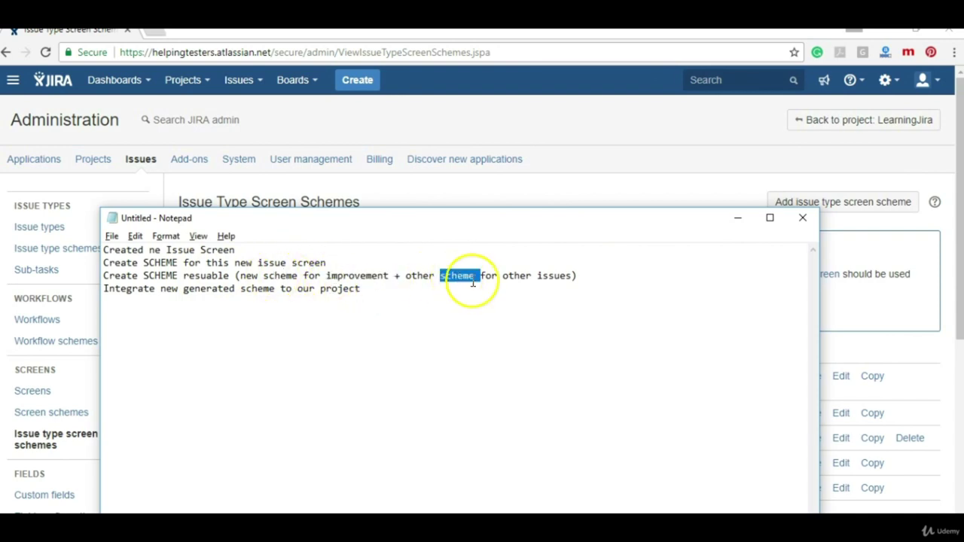
double_click(208, 285)
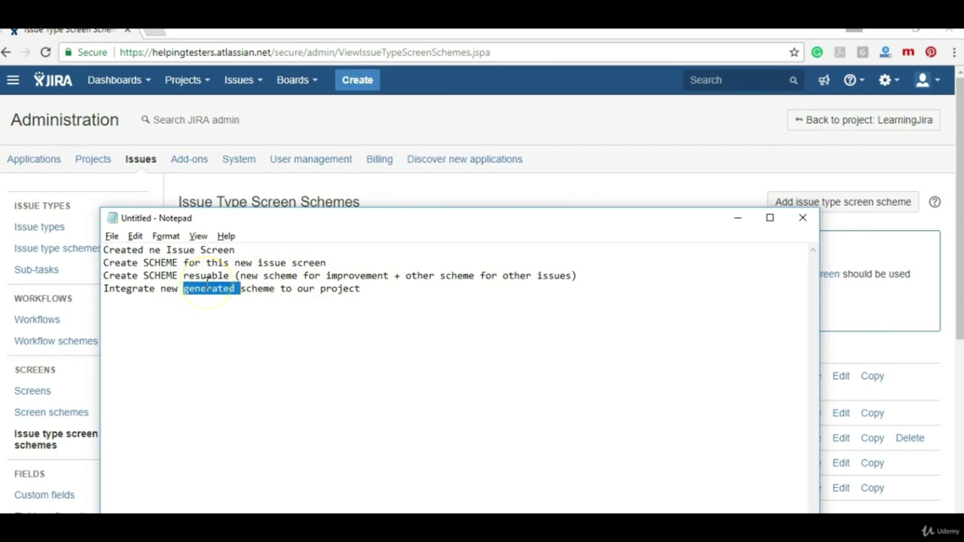
click(208, 284)
click(236, 290)
double_click(235, 290)
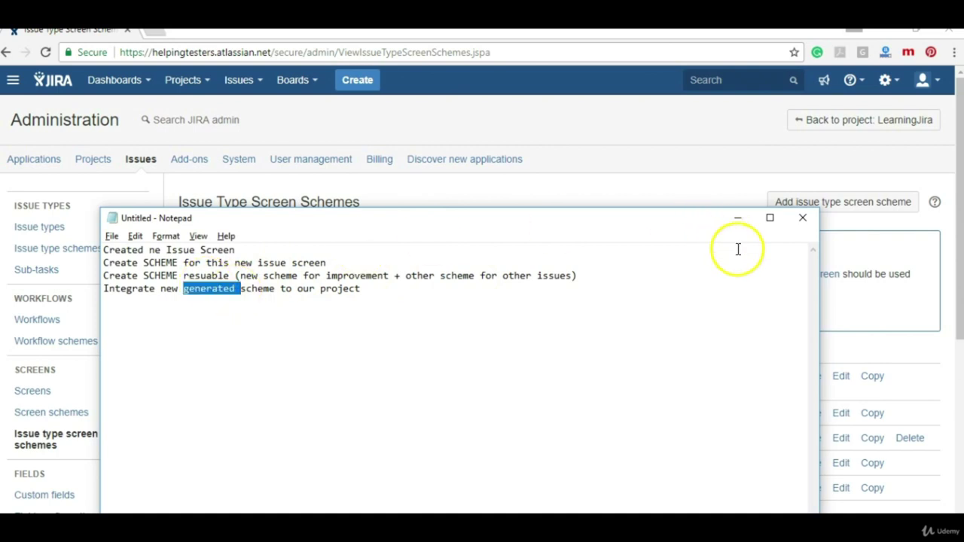
click(728, 190)
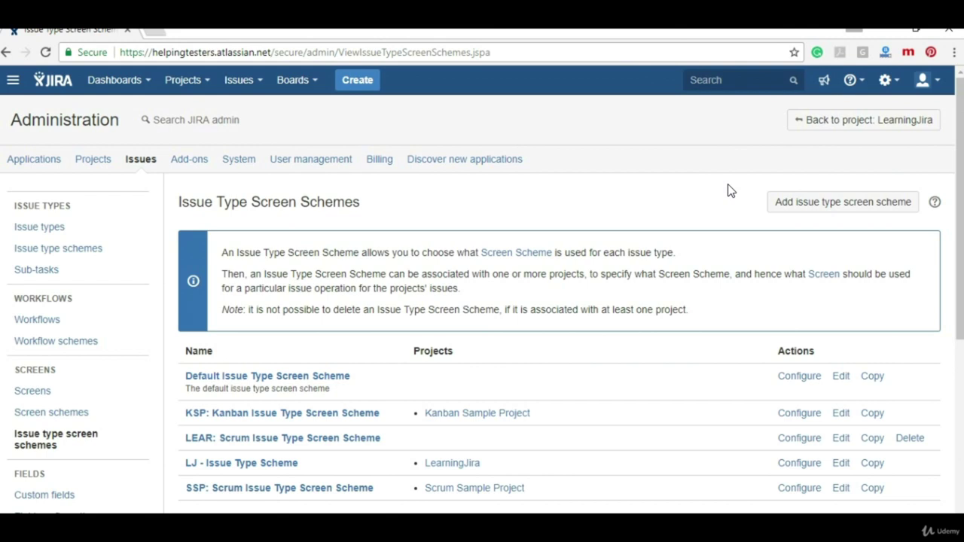
Leave the administration pages for the Jira dashboard.
click(450, 145)
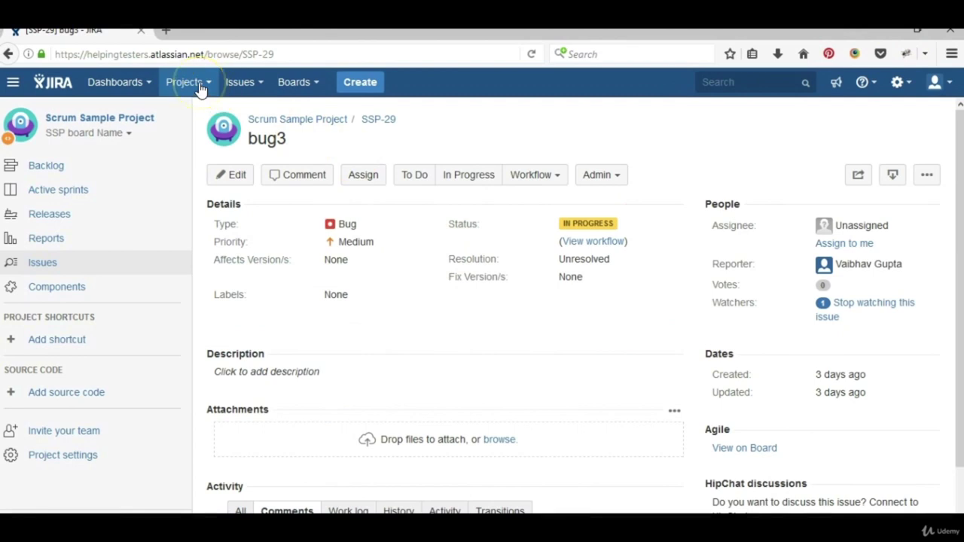
click(186, 82)
click(186, 82)
click(201, 86)
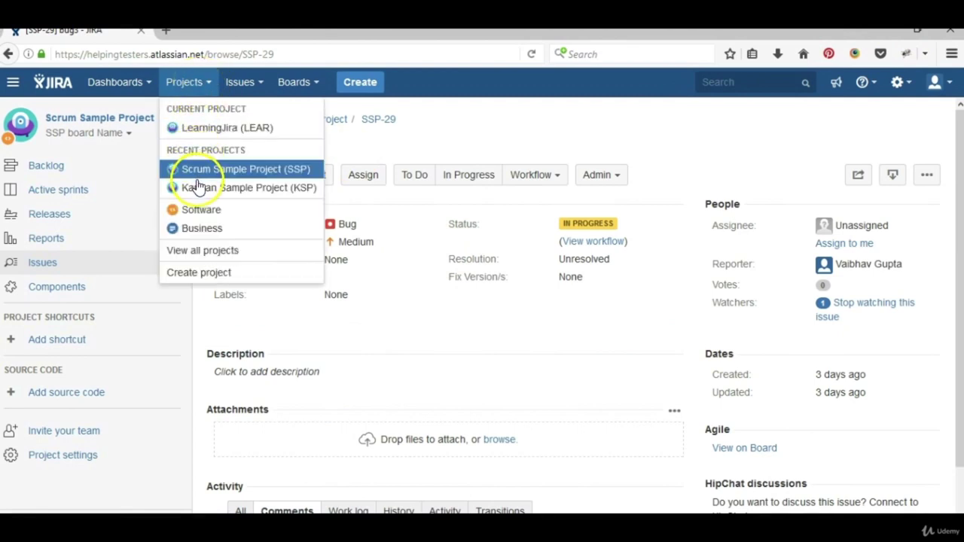
click(400, 143)
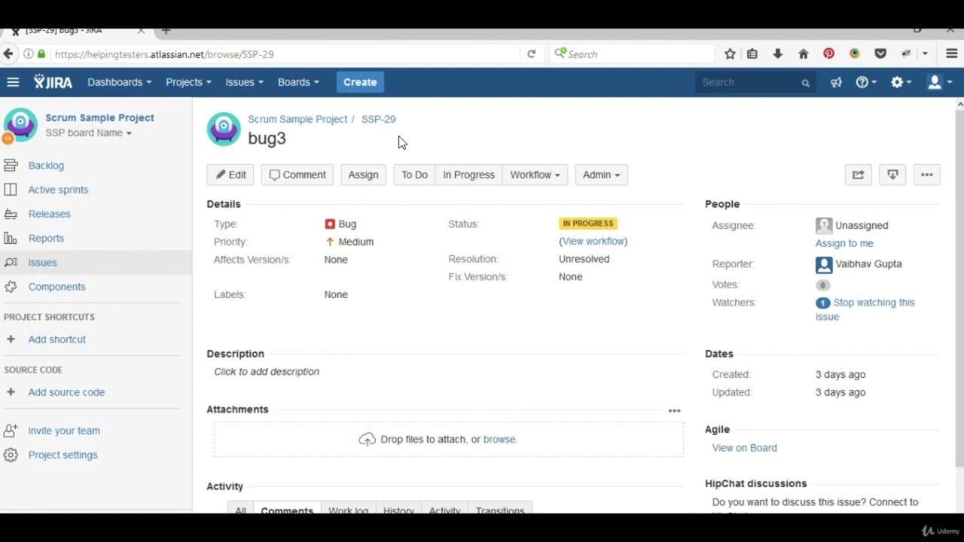
In System > Project roles, add the roles DEVELOPERS, TESTERS and CUTOMERS.
click(908, 85)
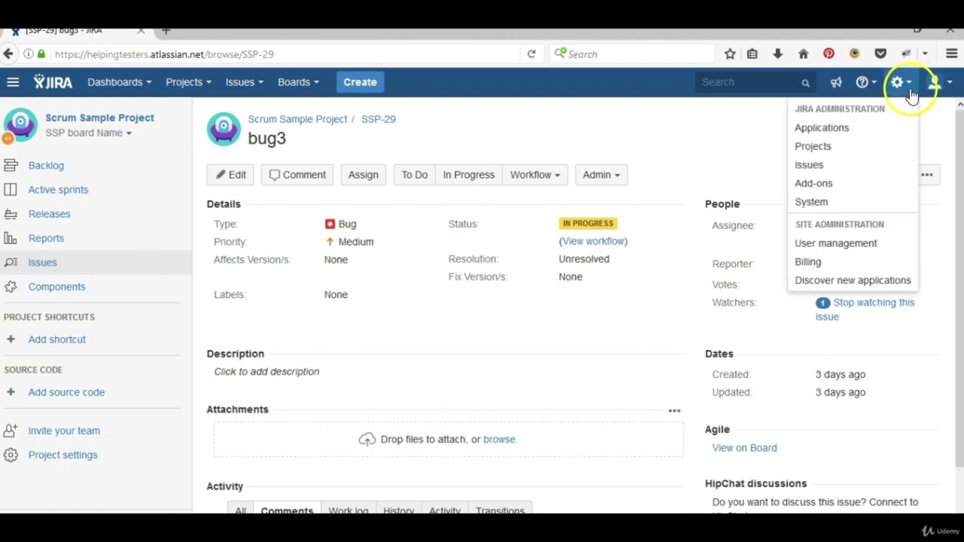
click(840, 203)
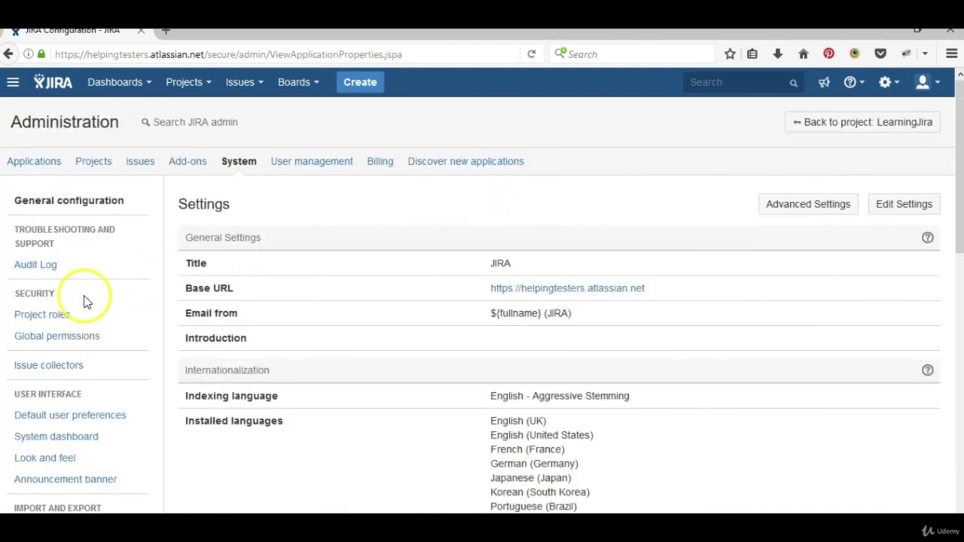
click(70, 314)
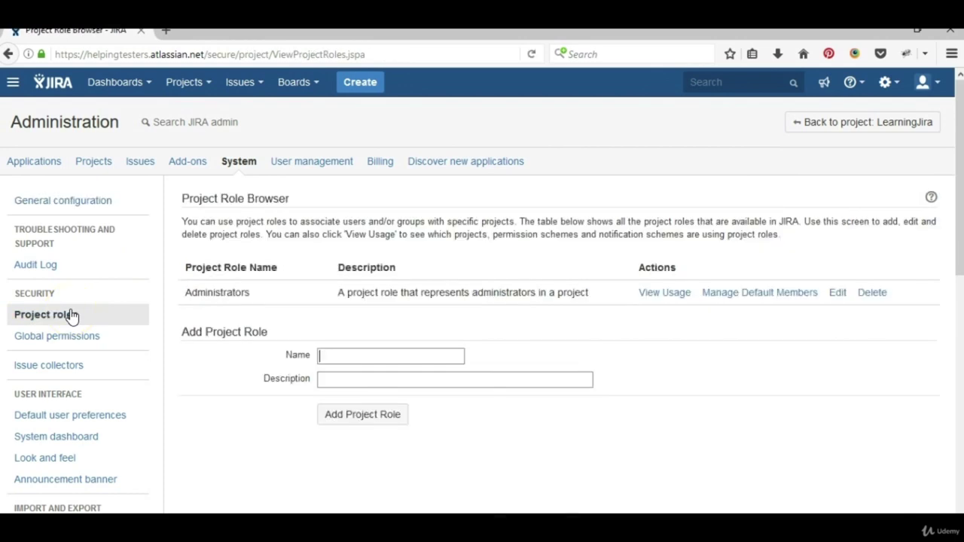
click(334, 364)
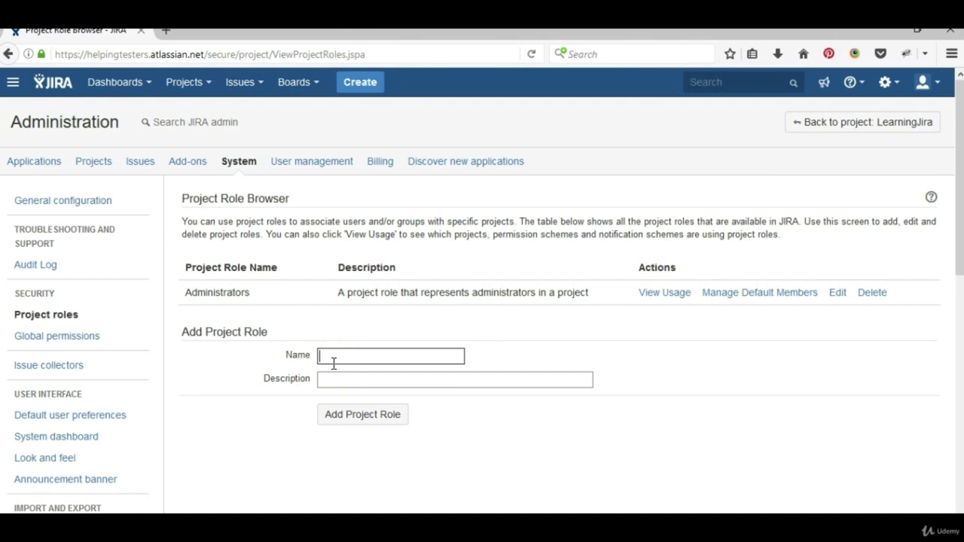
text(D)
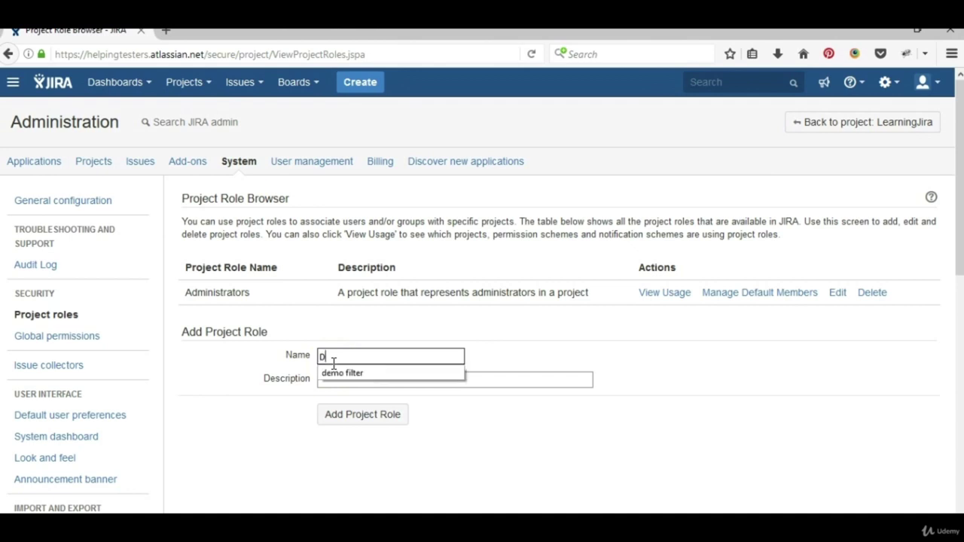
text(EVELOPERS)
key(Return)
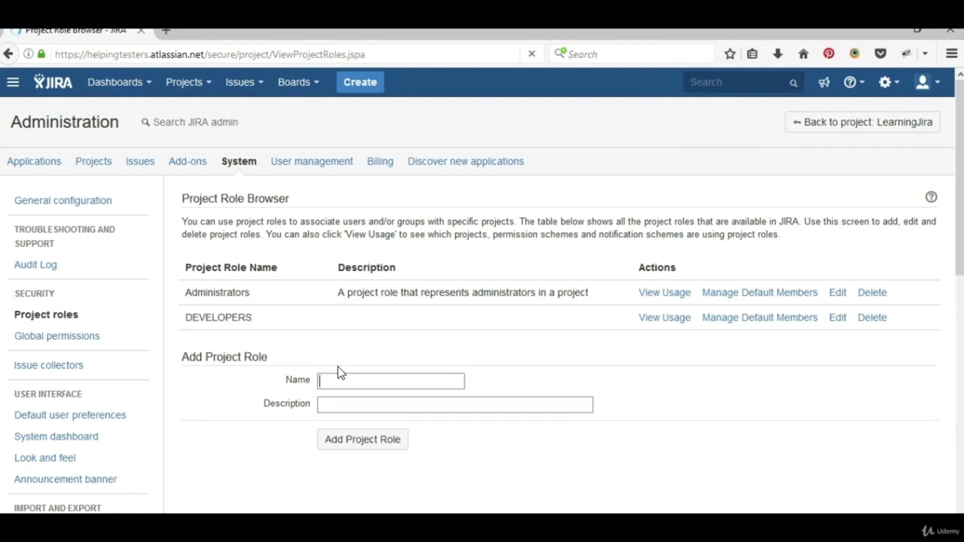
text(TESTERS)
key(Return)
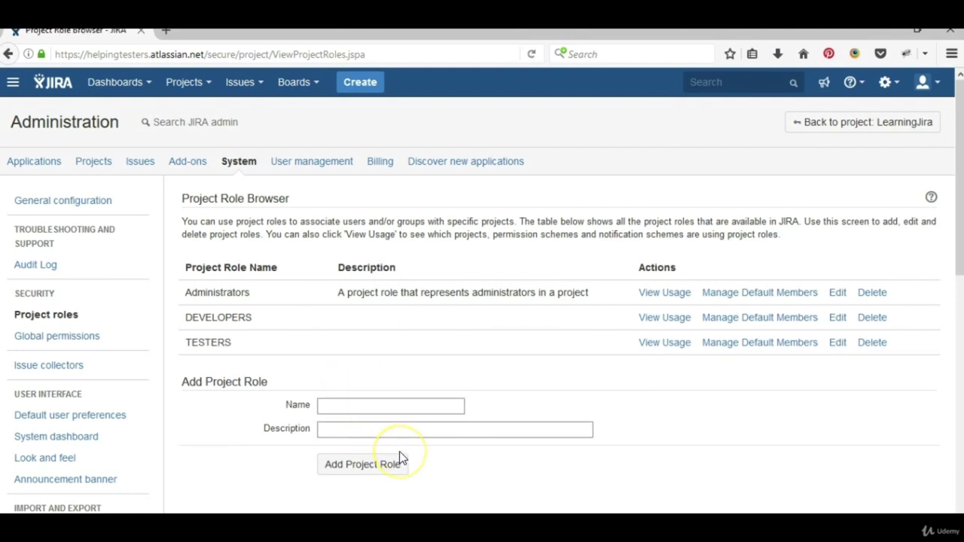
text(CUTOMERS)
click(361, 464)
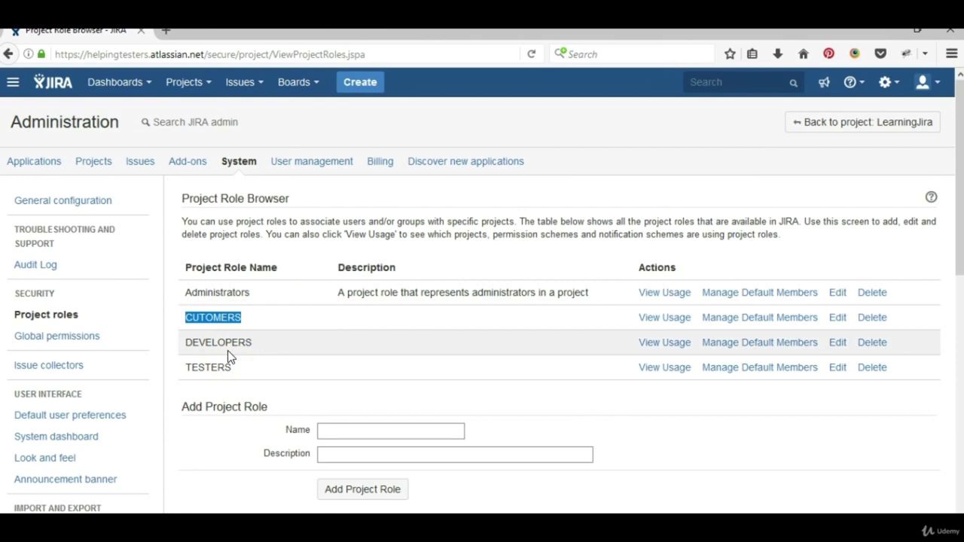
Review the Default software scheme's permissions, then go back to the Permission schemes list.
click(145, 169)
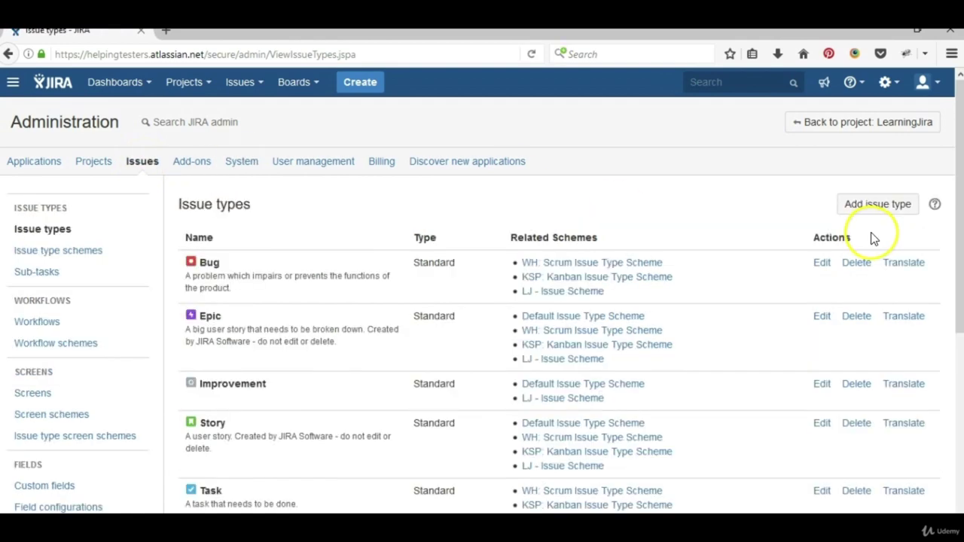
scroll(377, 324, down, 5)
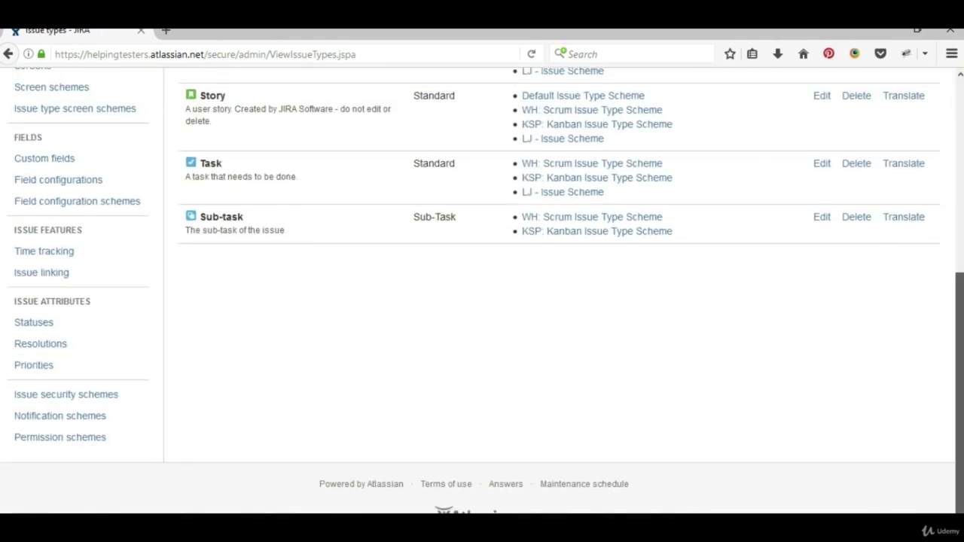
click(88, 444)
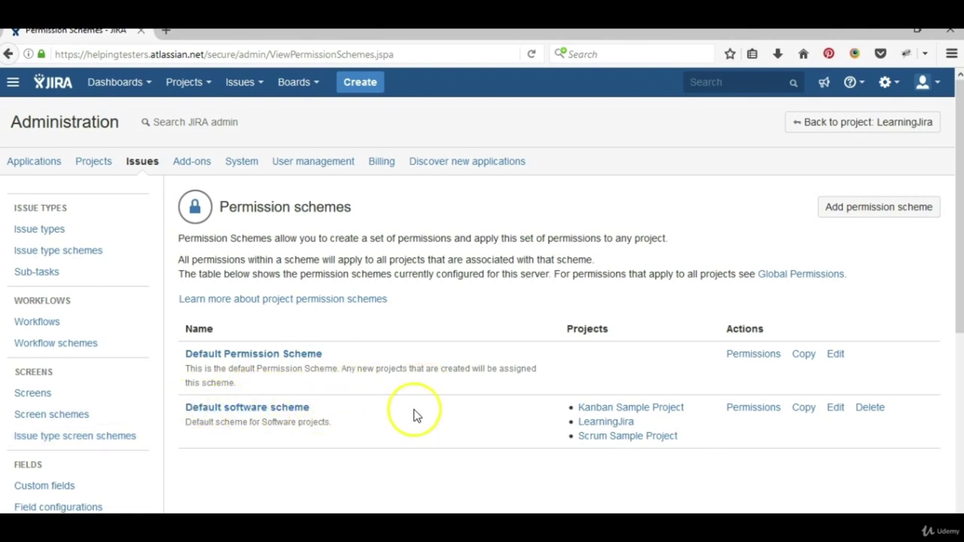
click(738, 418)
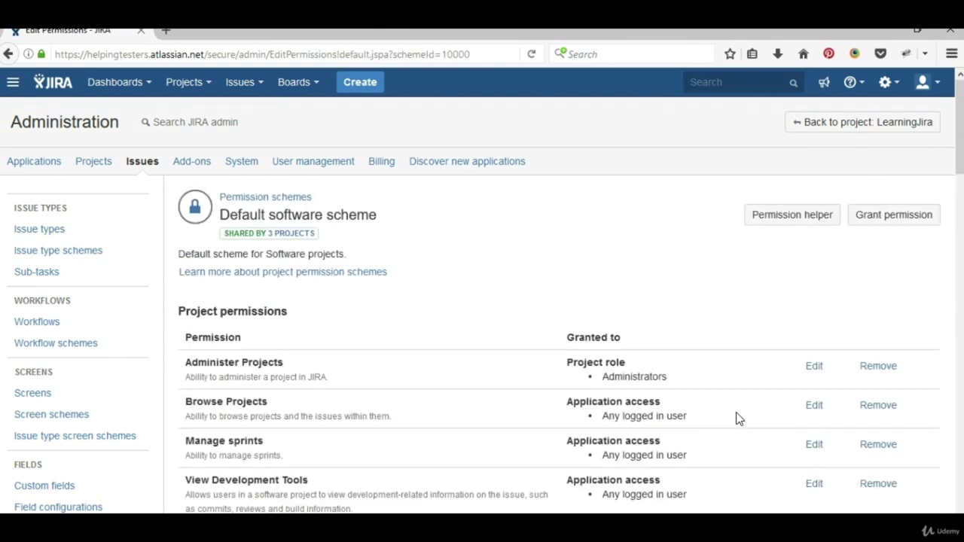
scroll(559, 273, down, 3)
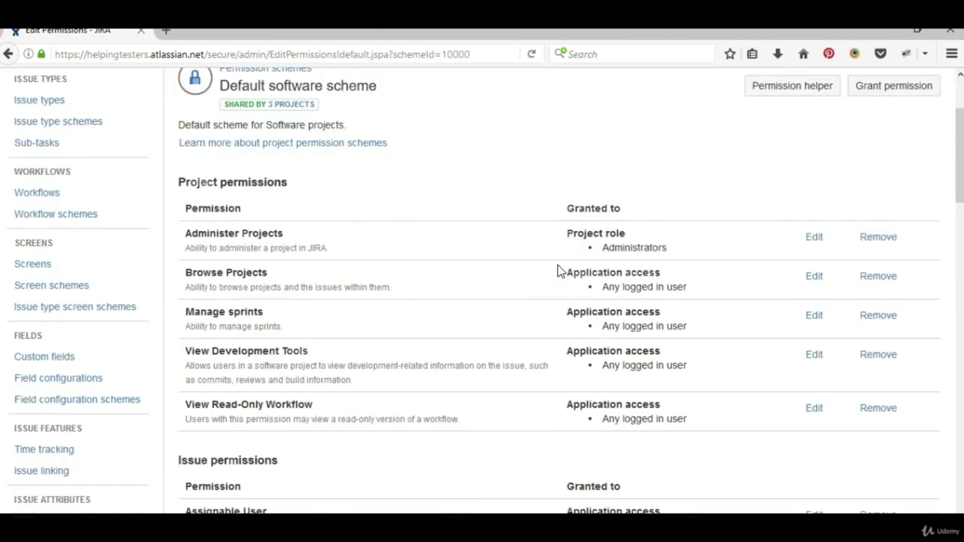
scroll(560, 273, down, 3)
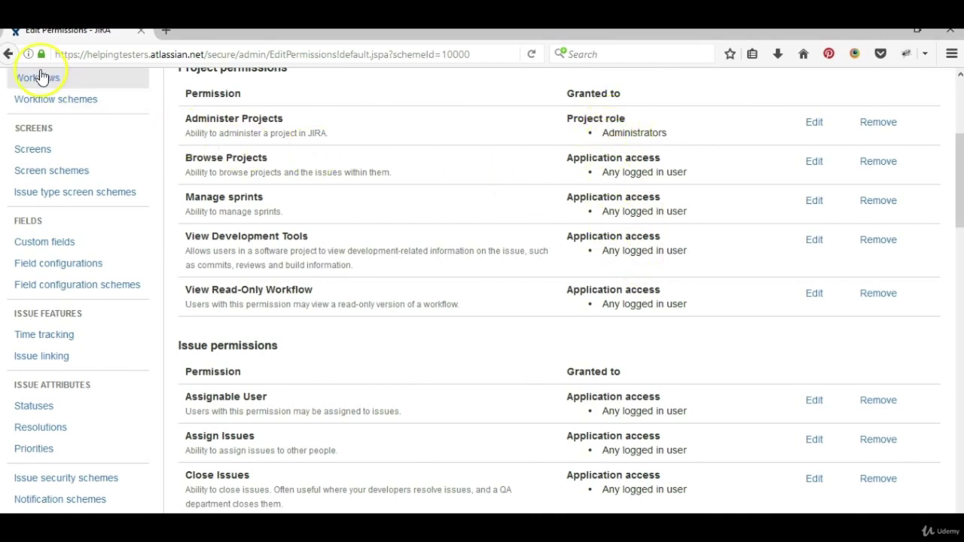
click(8, 54)
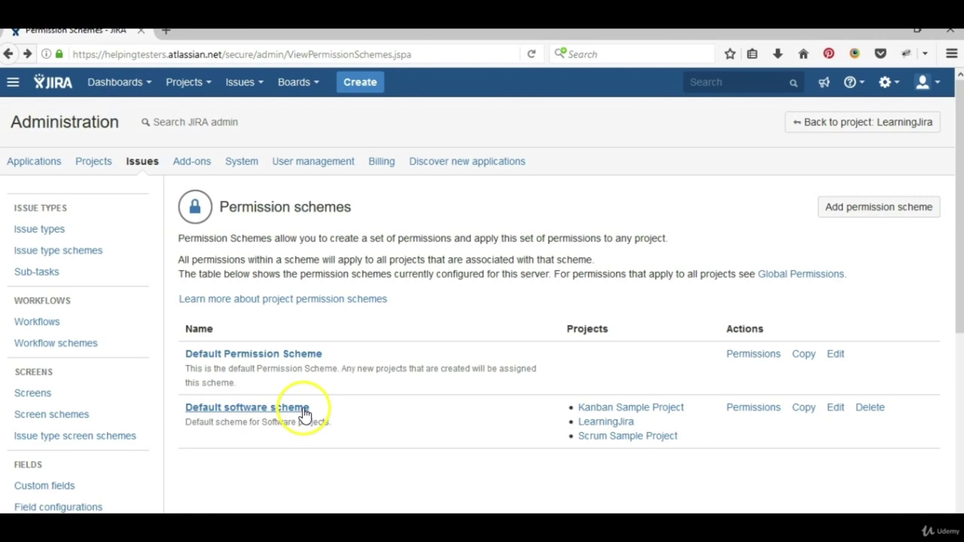
Copy Default software scheme and rename the copy to Customized software scheme.
click(809, 415)
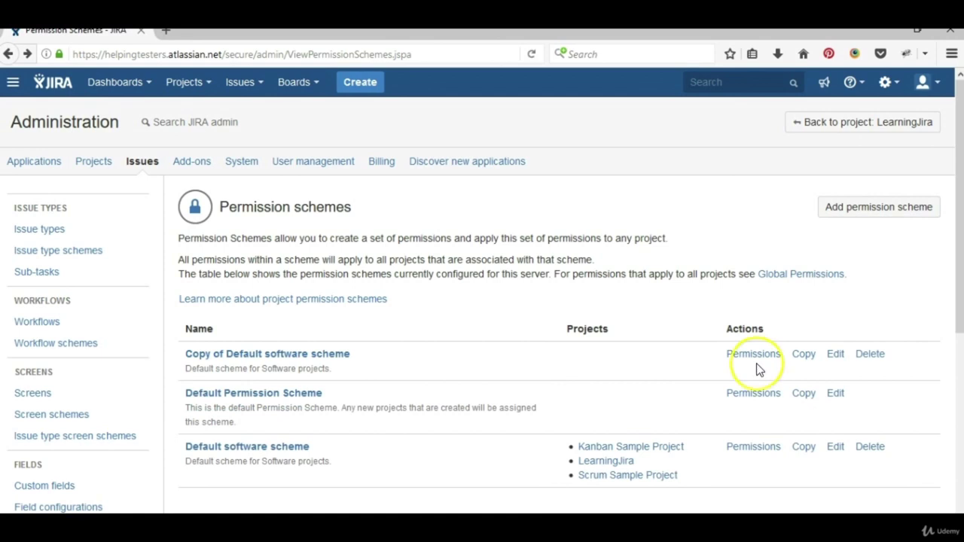
click(834, 354)
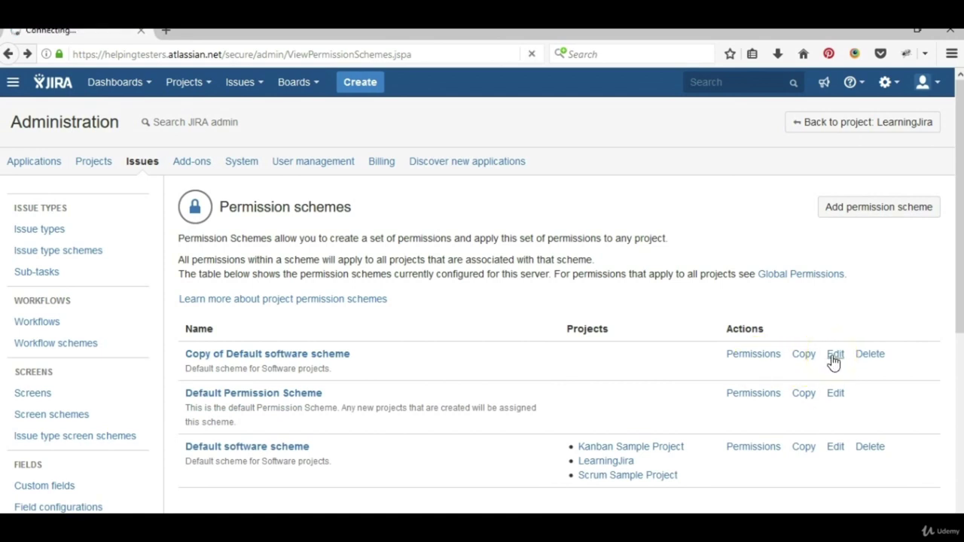
drag(320, 234, 381, 234)
text(C)
key(BackSpace)
text(Customized software scheme)
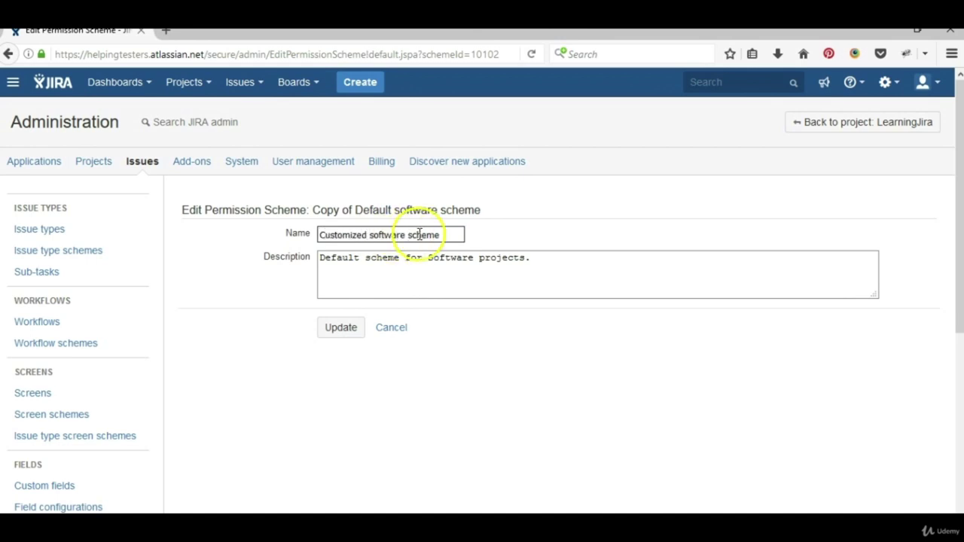
click(343, 330)
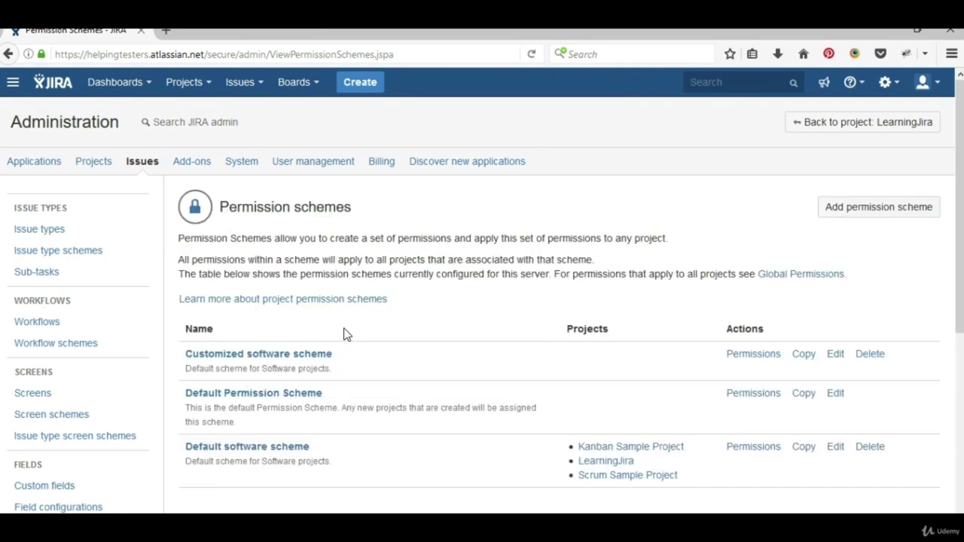
Open the copy's permissions and explore granting Manage sprints to a project role, then cancel.
click(241, 357)
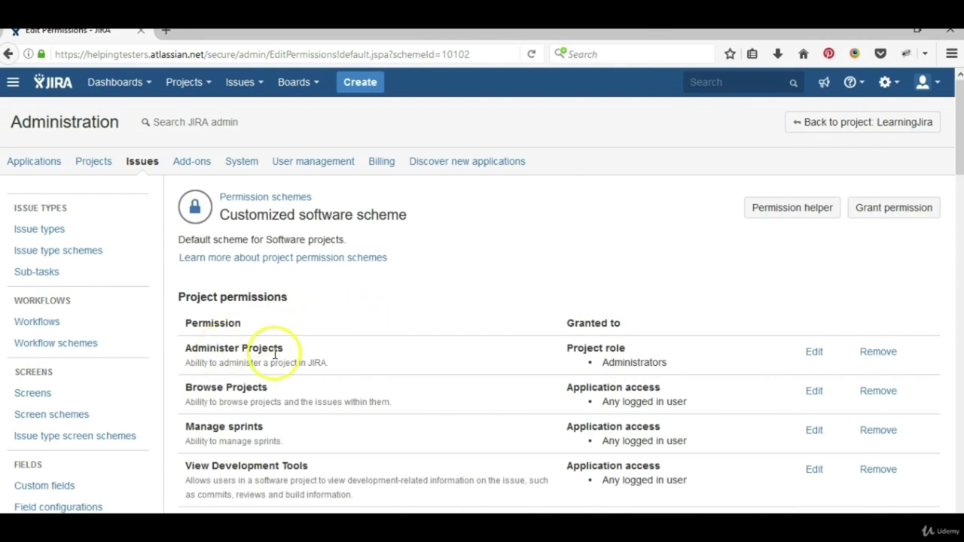
scroll(550, 275, down, 3)
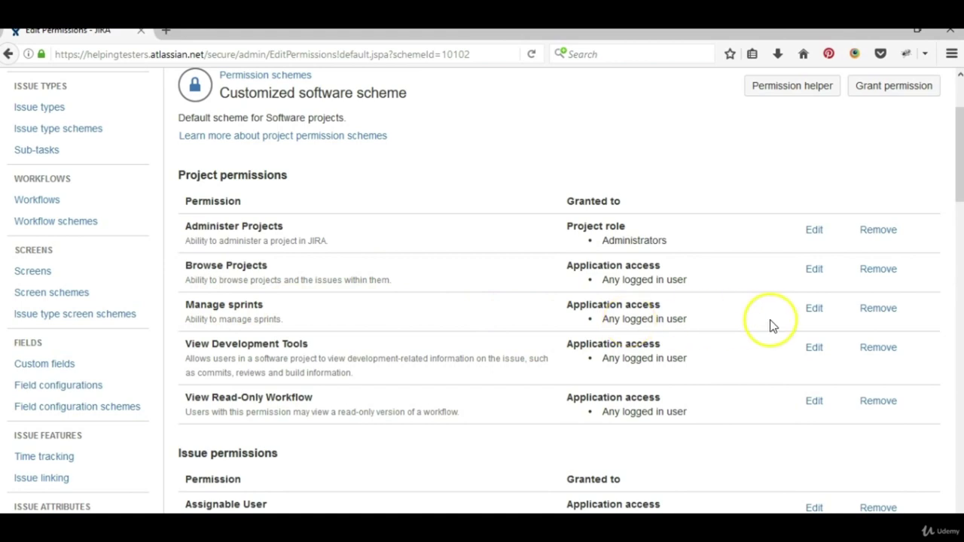
click(813, 312)
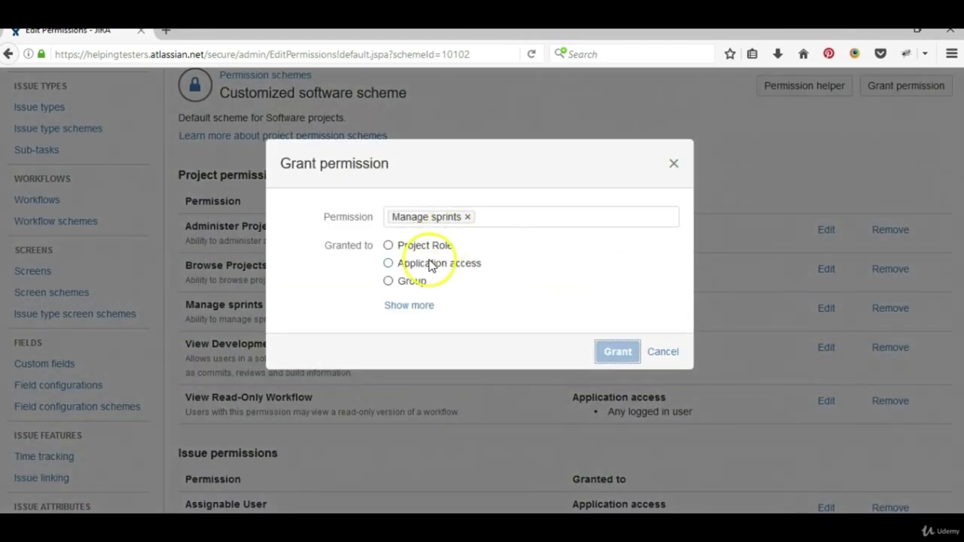
click(399, 308)
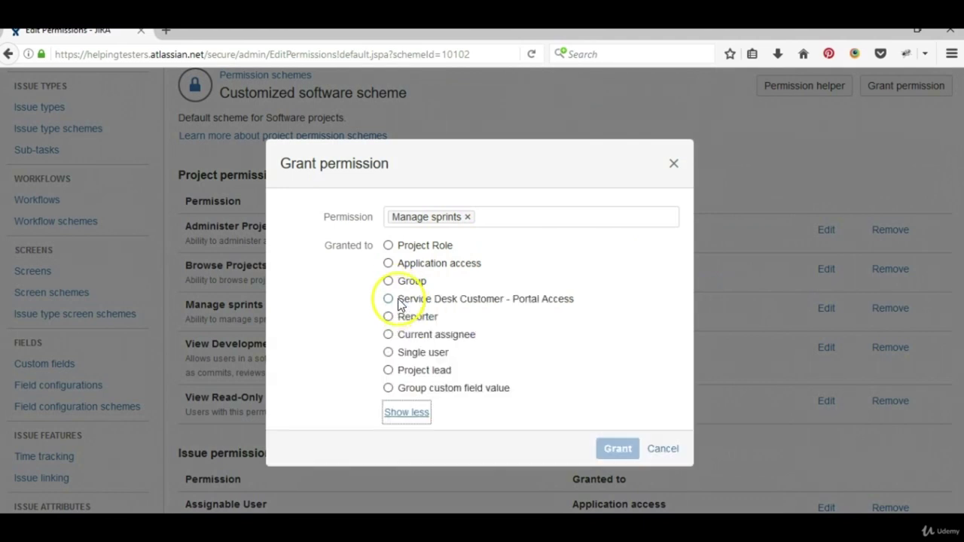
click(388, 247)
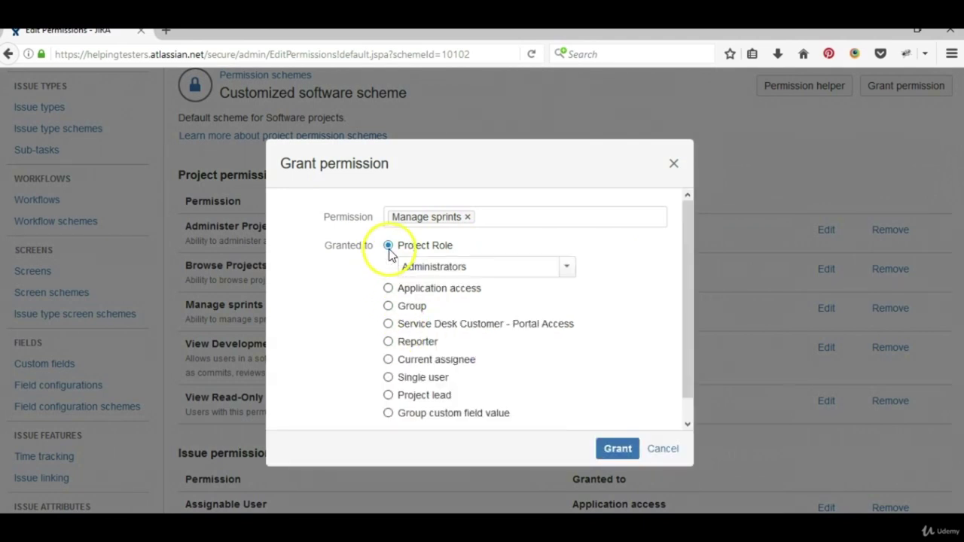
click(569, 268)
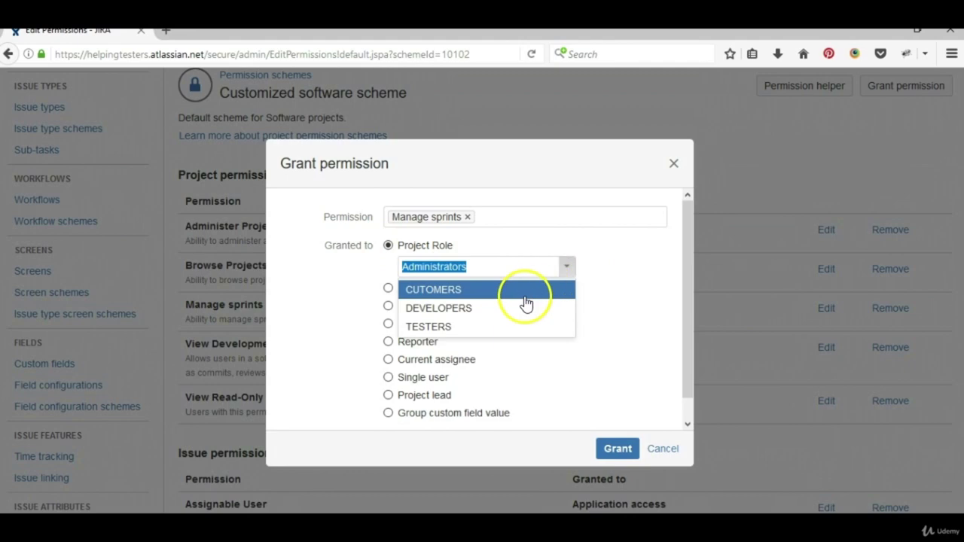
click(595, 258)
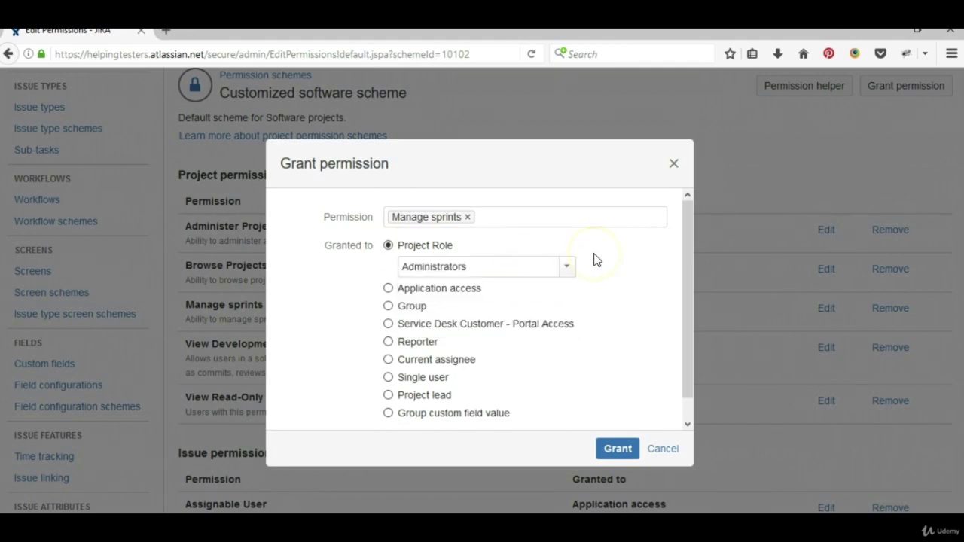
click(662, 448)
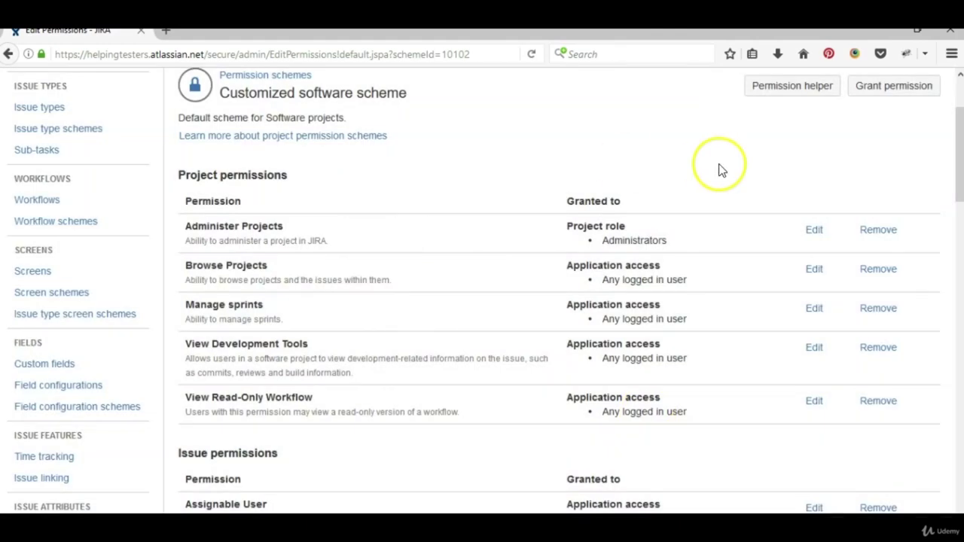
Add a PROJECT MANAGER role in System > Project roles.
scroll(960, 89, up, 3)
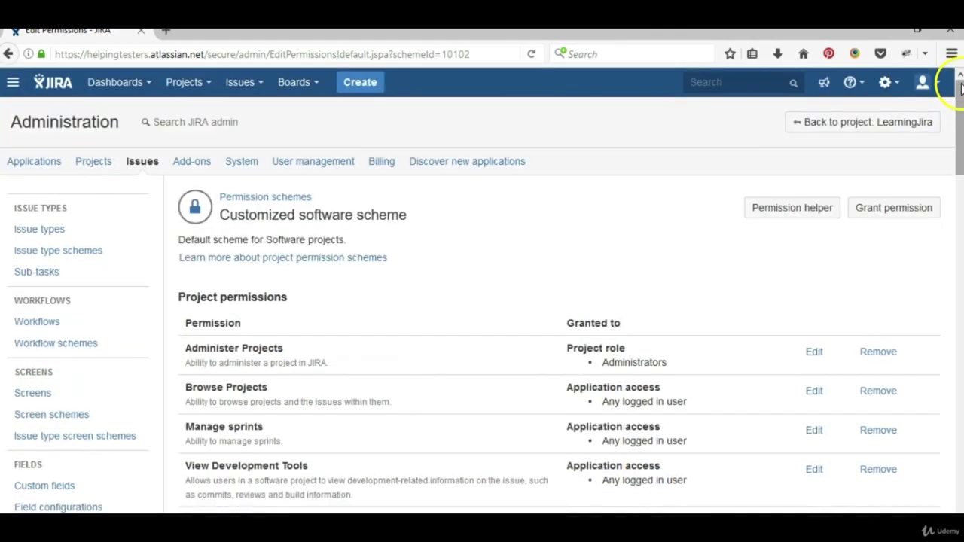
click(884, 84)
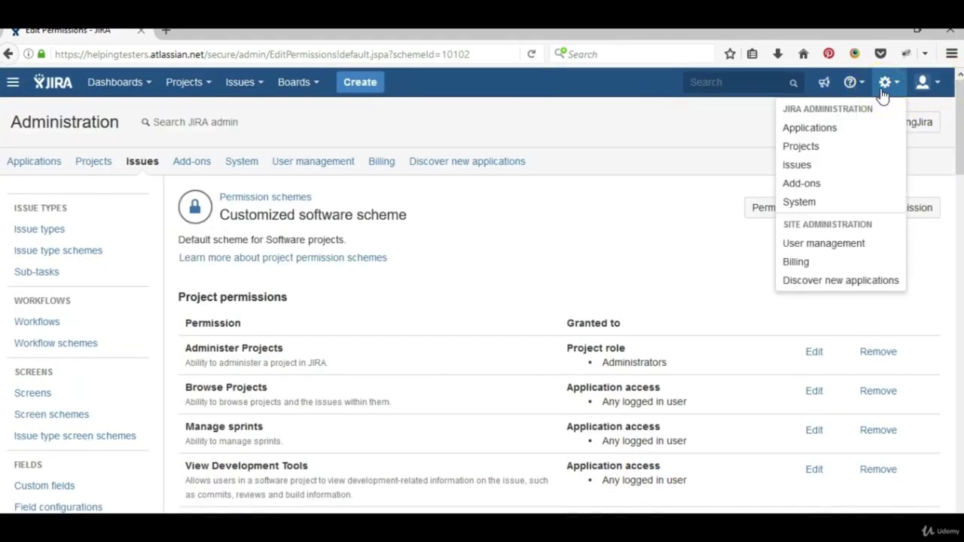
click(836, 204)
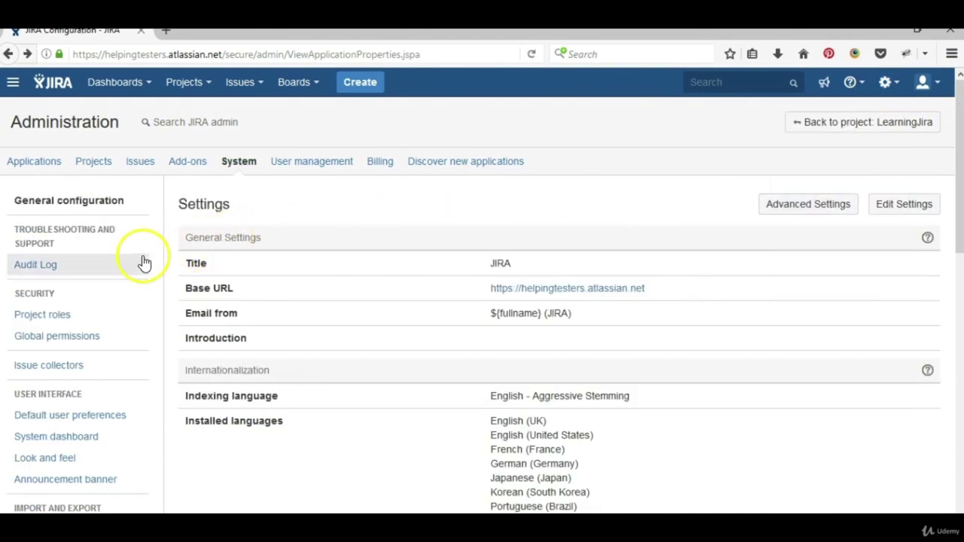
click(87, 322)
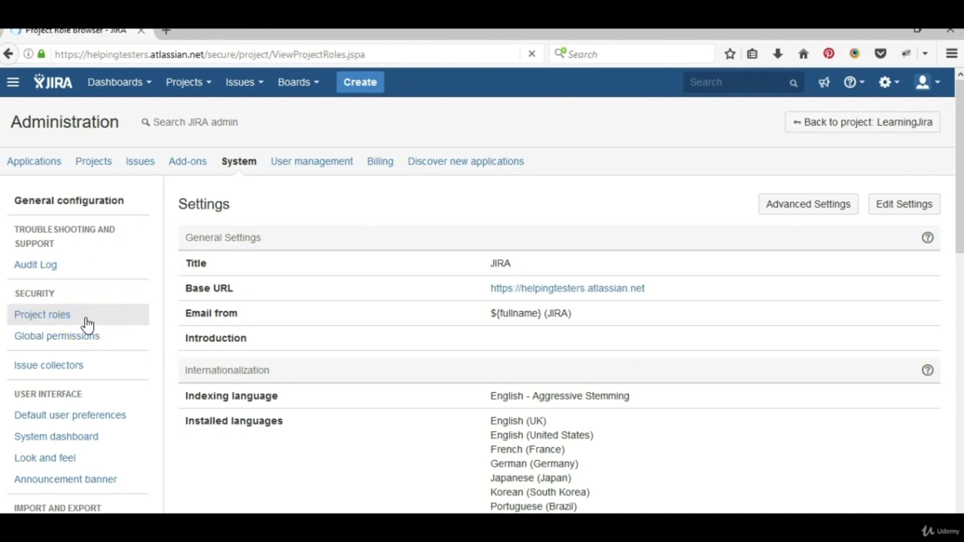
text(PROTEC)
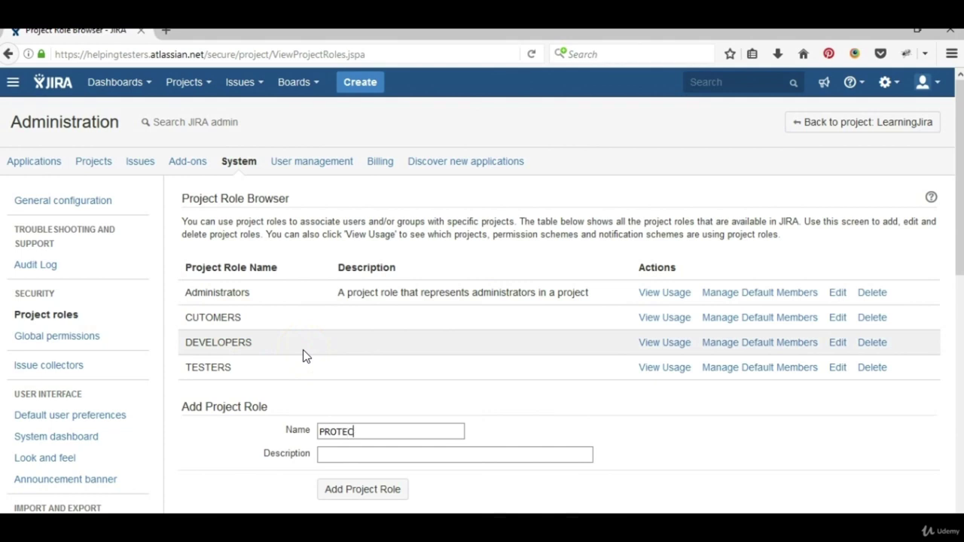
key(BackSpace)
key(BackSpace)
key(BackSpace)
text(JECT MANAGER)
click(356, 496)
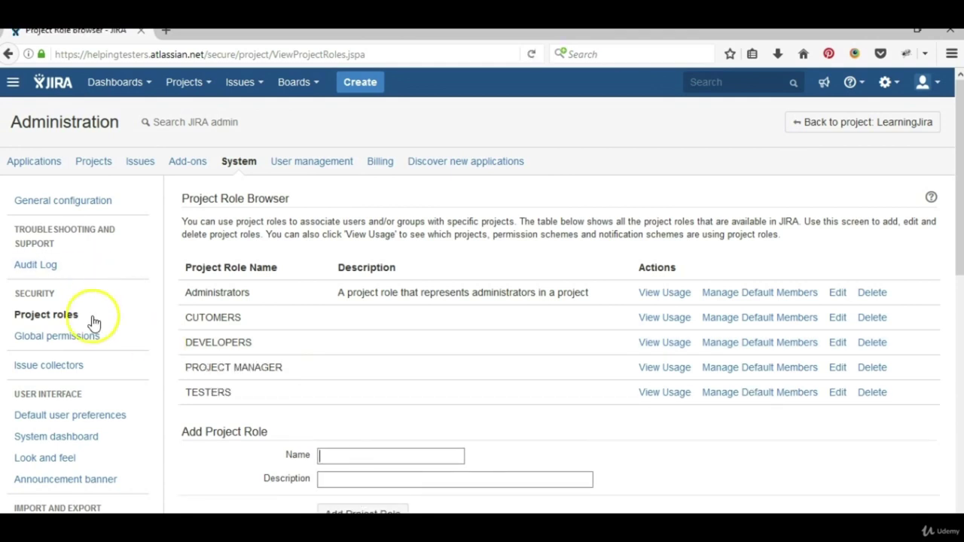
Open the permissions page of Customized software scheme from Permission schemes.
click(885, 82)
click(129, 169)
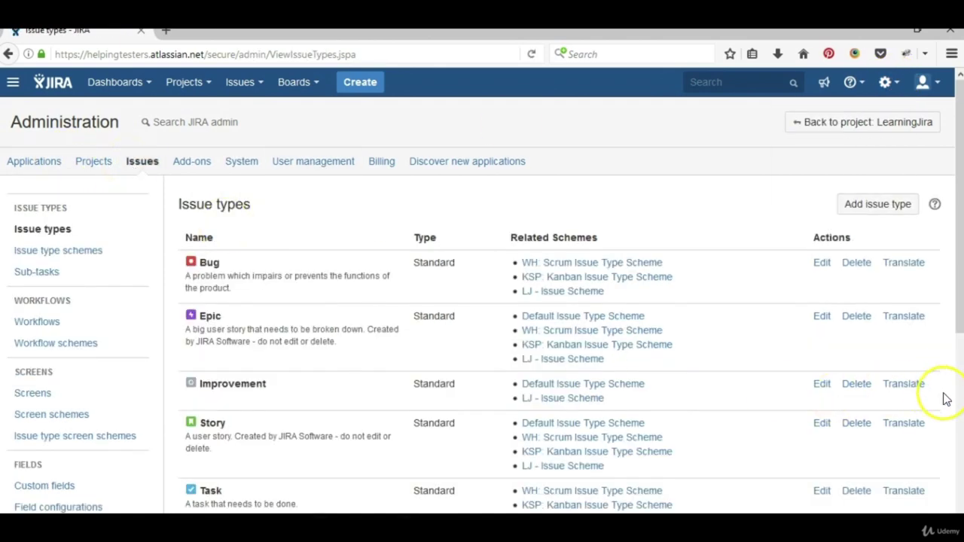
scroll(953, 407, down, 5)
click(76, 444)
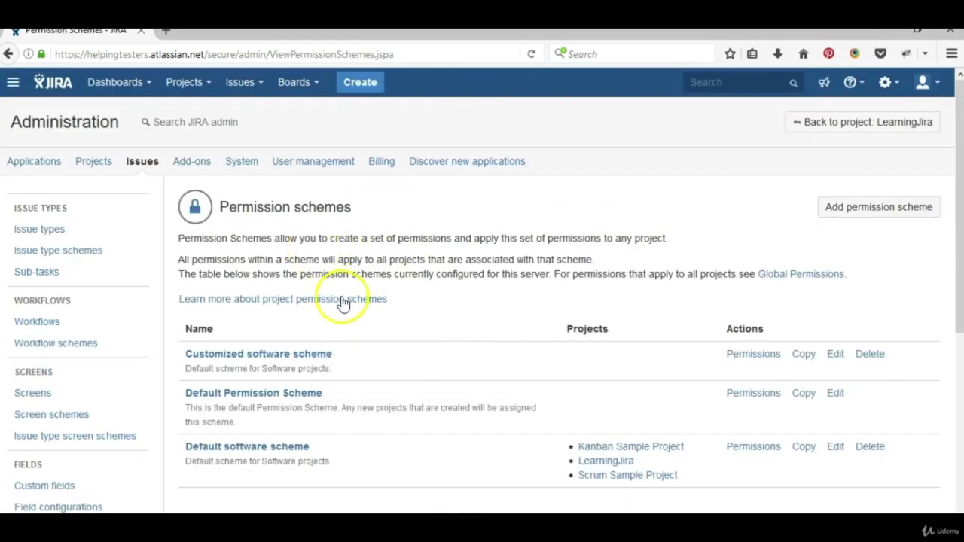
click(749, 359)
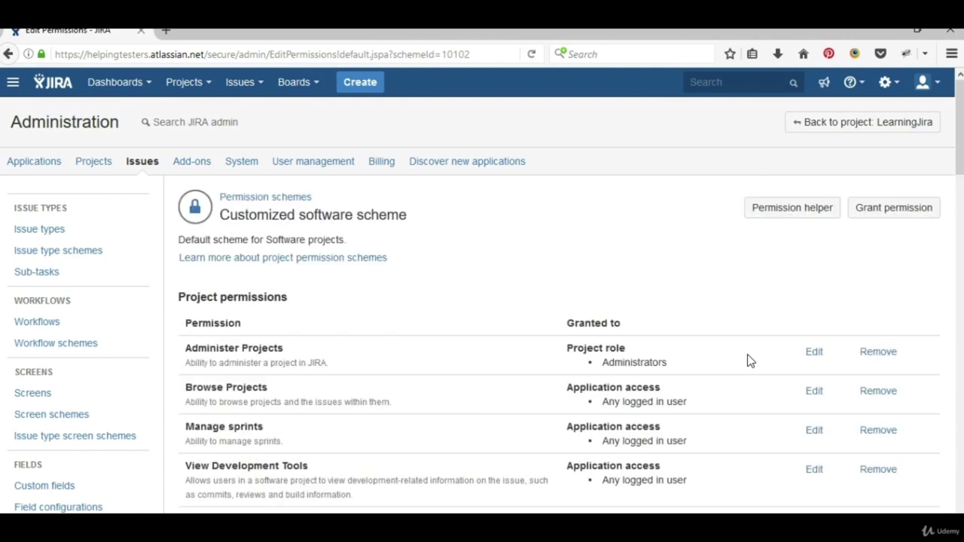
Grant Manage sprints to the PROJECT MANAGER project role.
click(812, 434)
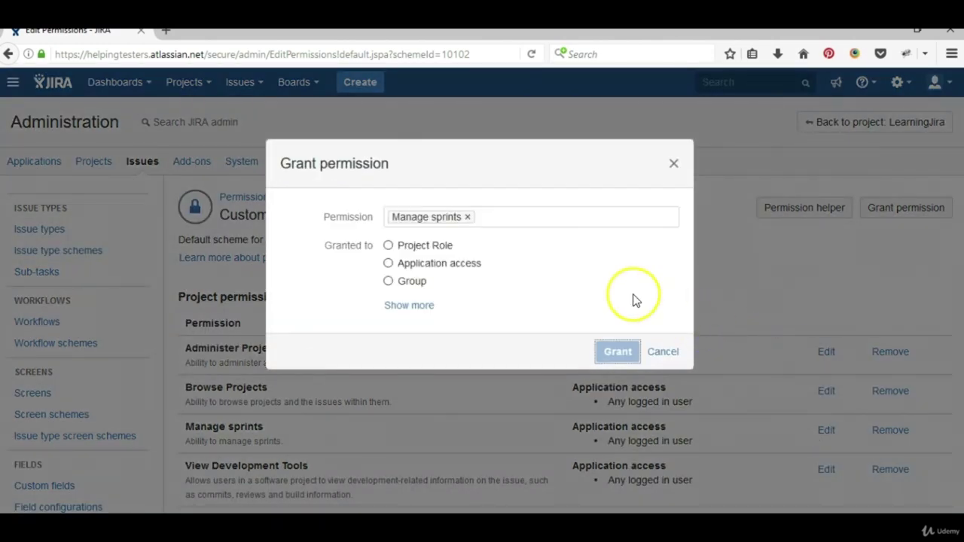
click(387, 247)
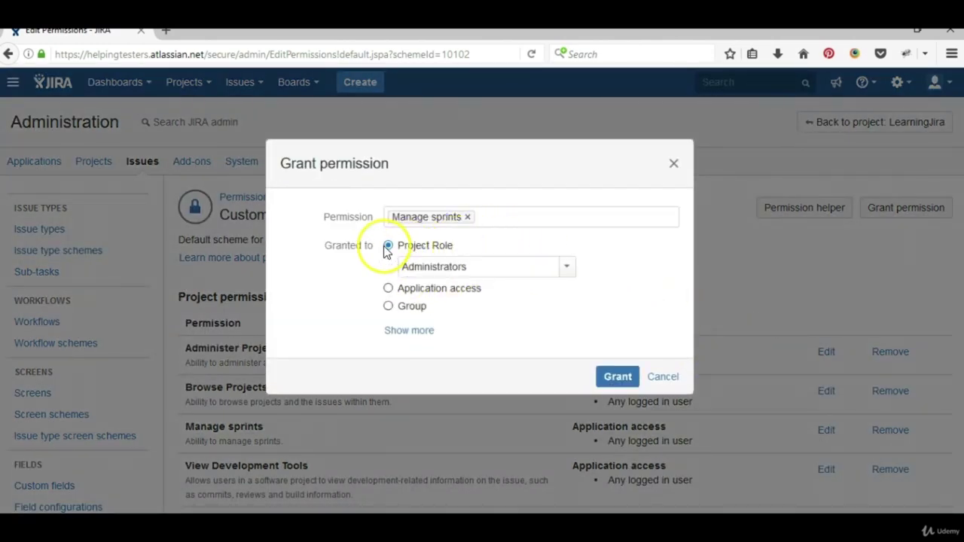
click(448, 268)
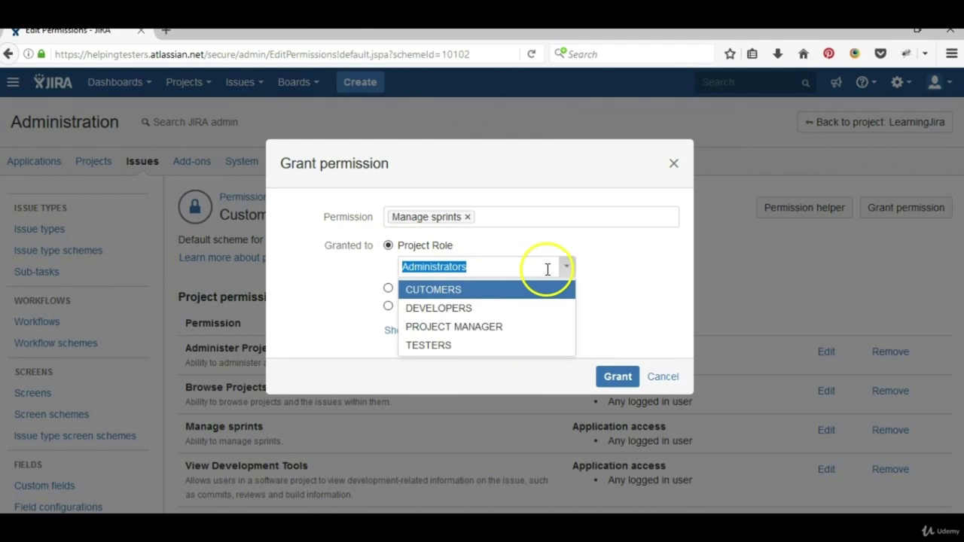
click(450, 329)
click(619, 377)
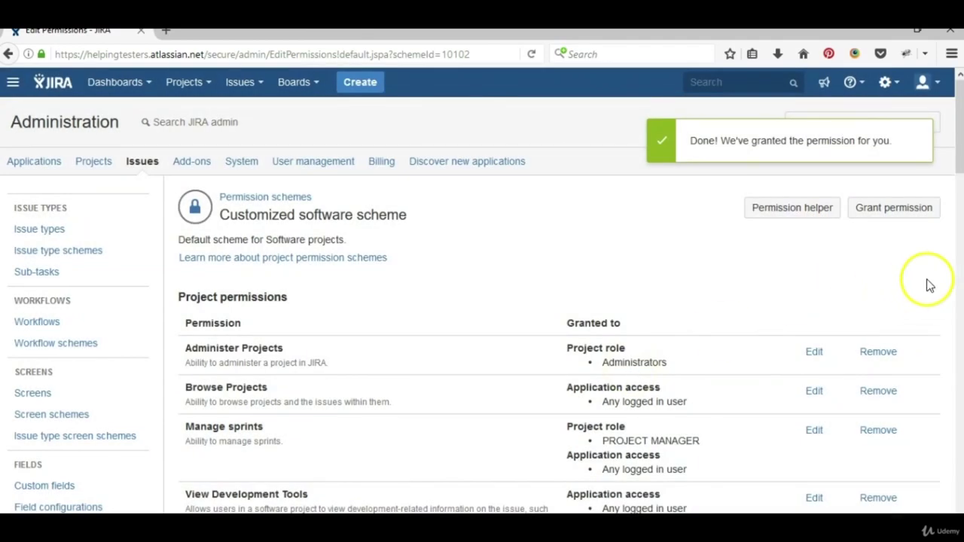
drag(953, 168, 951, 238)
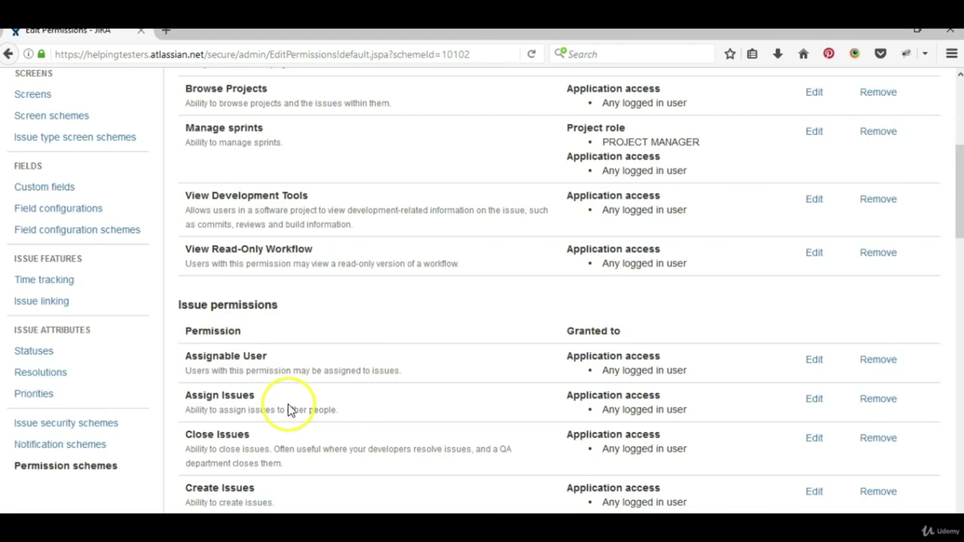
Grant Close Issues to the TESTERS project role.
click(815, 440)
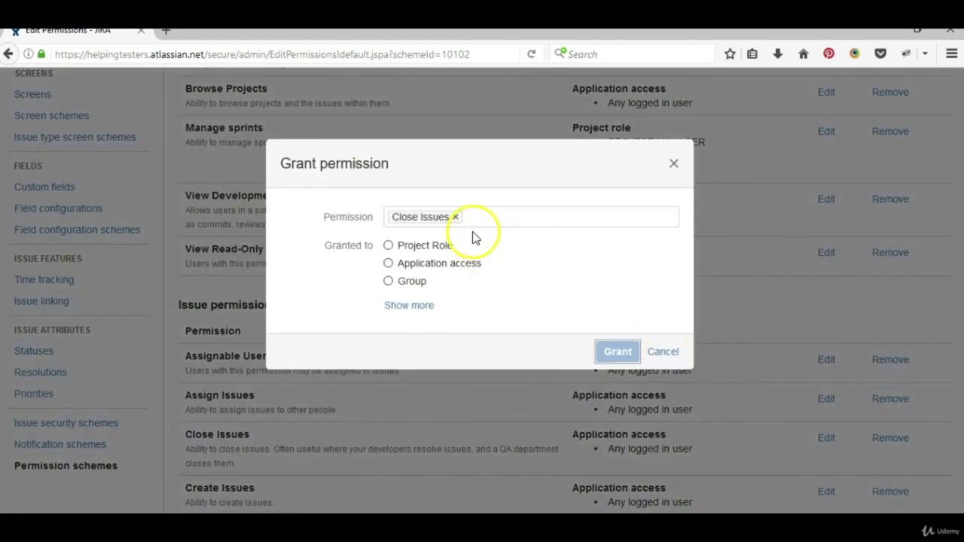
click(389, 245)
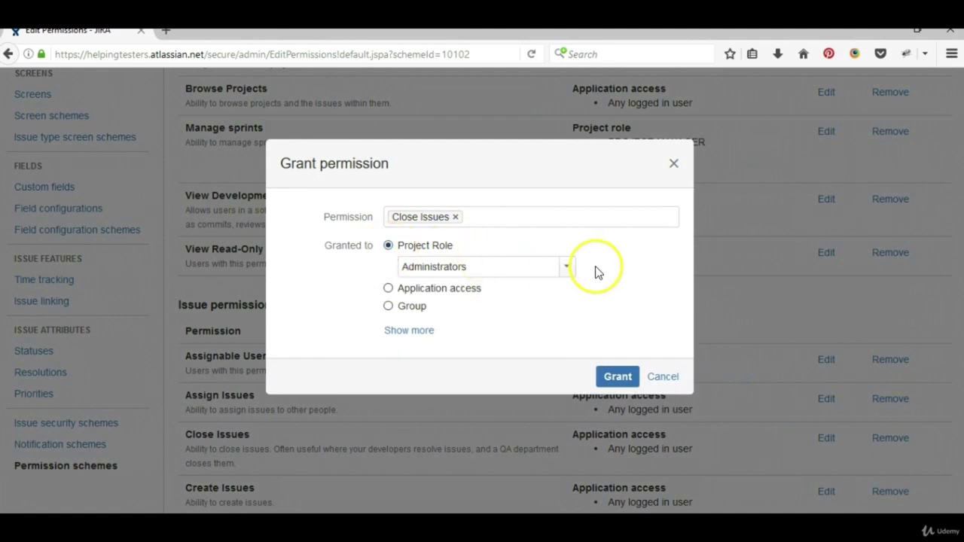
click(566, 266)
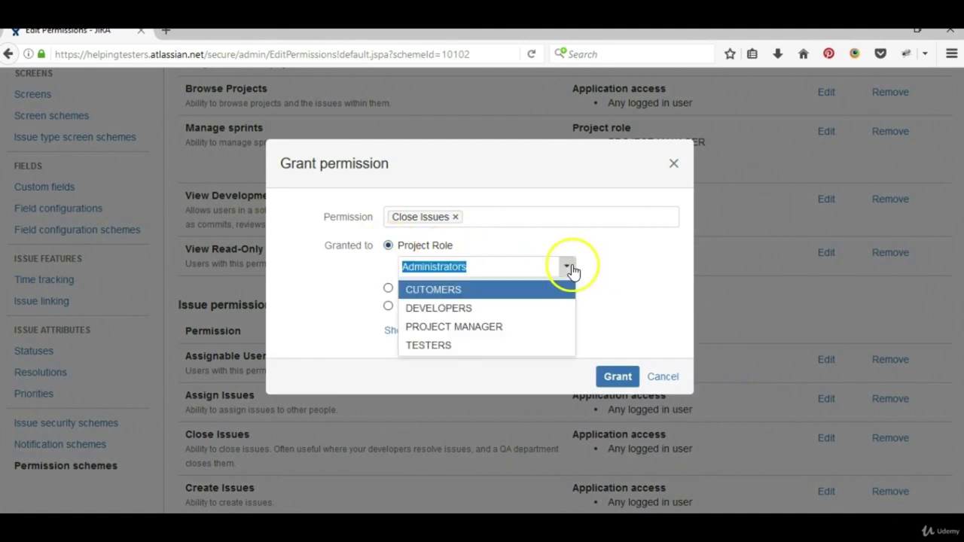
click(453, 345)
click(618, 377)
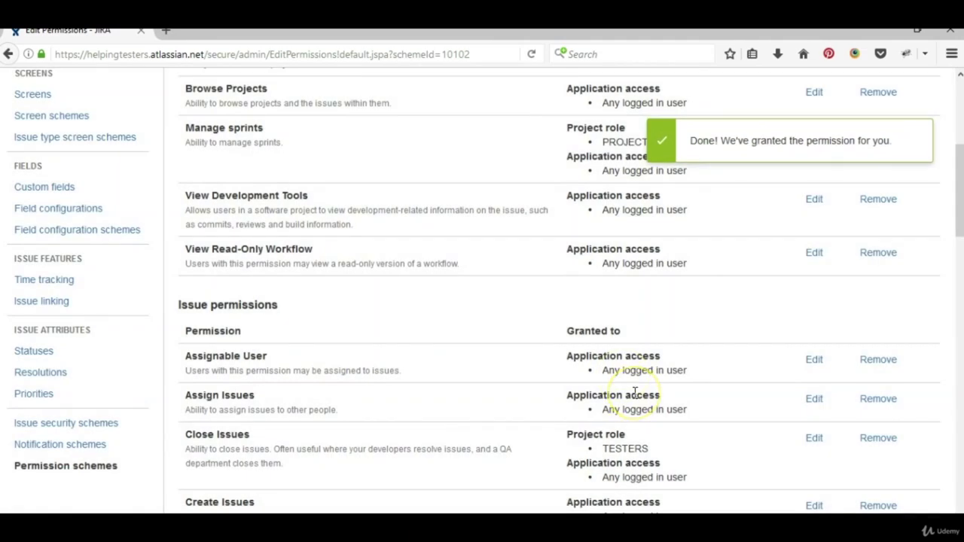
Grant Create Issues to the DEVELOPERS project role.
scroll(635, 392, down, 4)
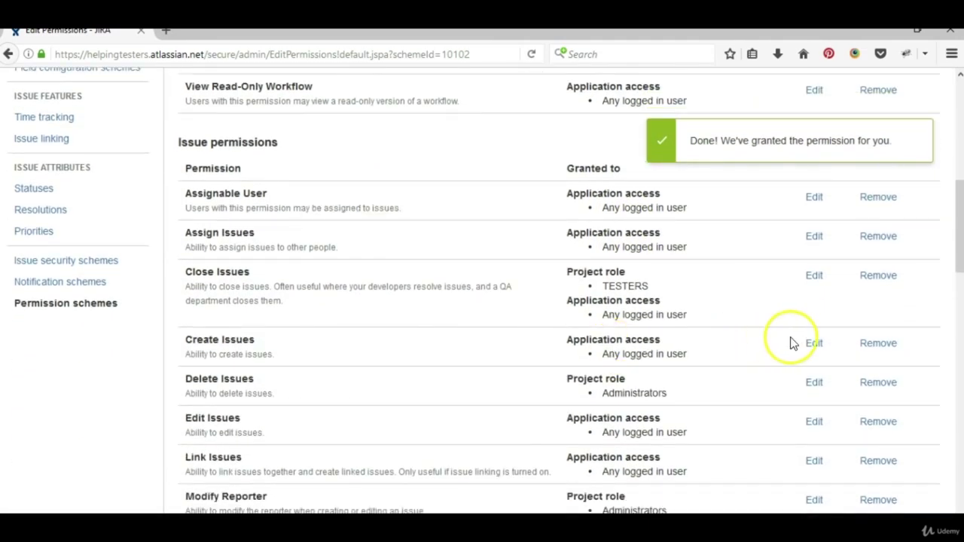
click(813, 343)
click(389, 246)
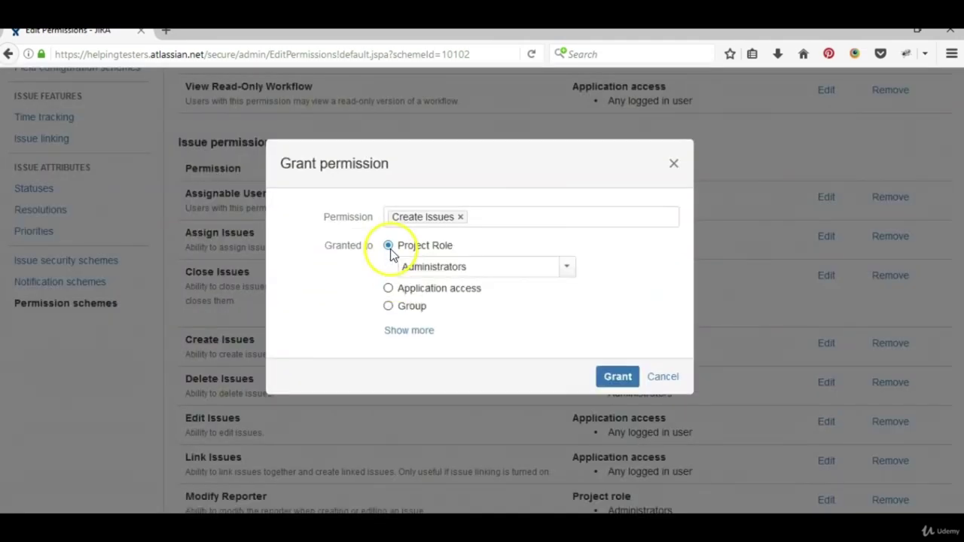
click(566, 270)
click(493, 293)
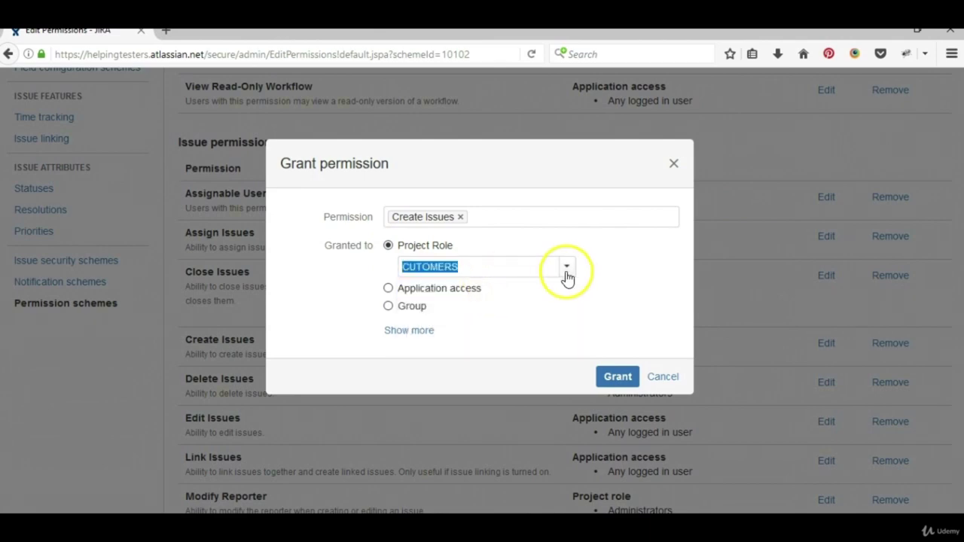
click(567, 268)
click(490, 310)
click(618, 377)
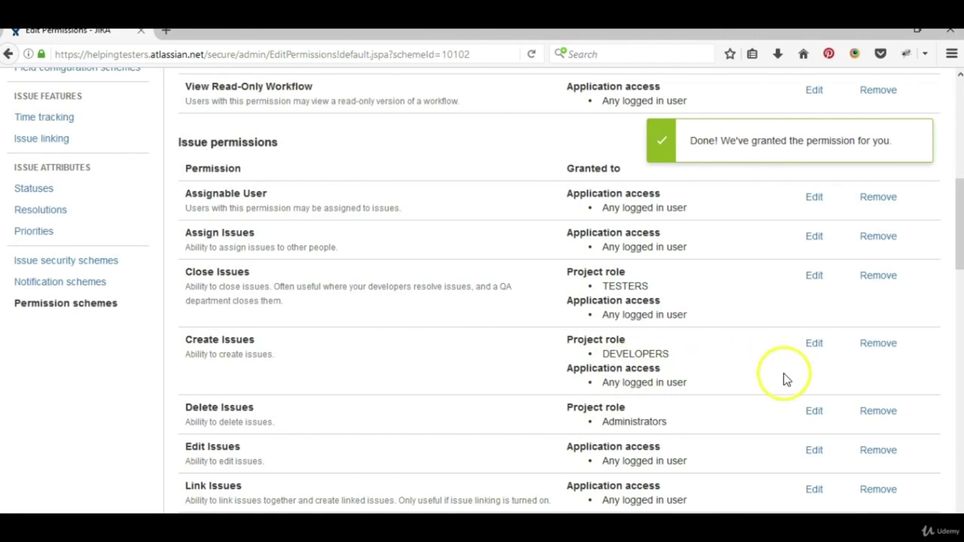
Also grant Create Issues to the PROJECT MANAGER and TESTERS roles.
click(818, 348)
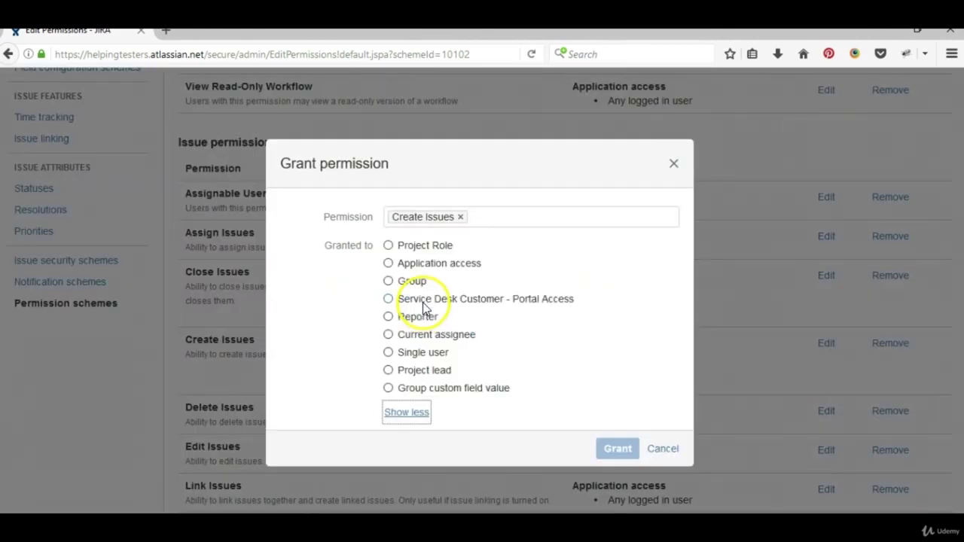
click(388, 246)
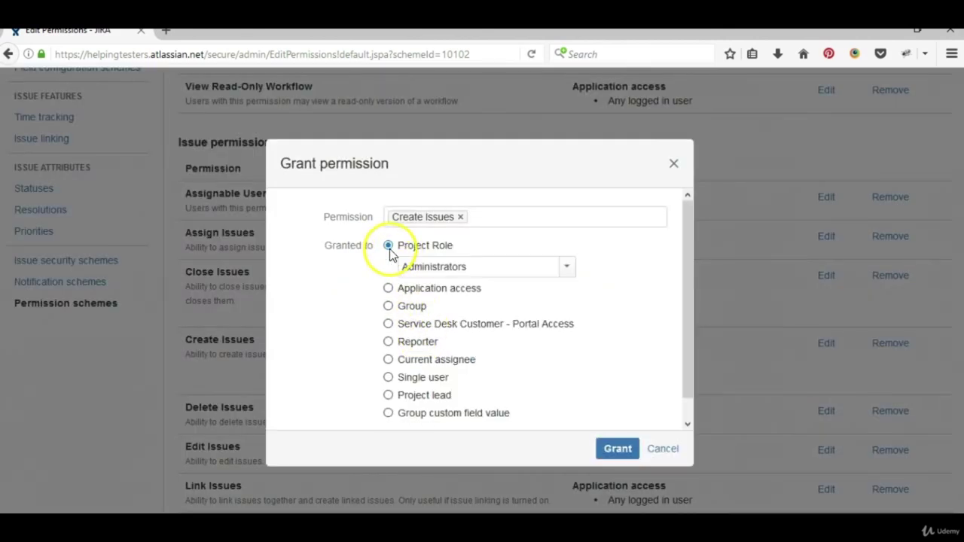
click(565, 270)
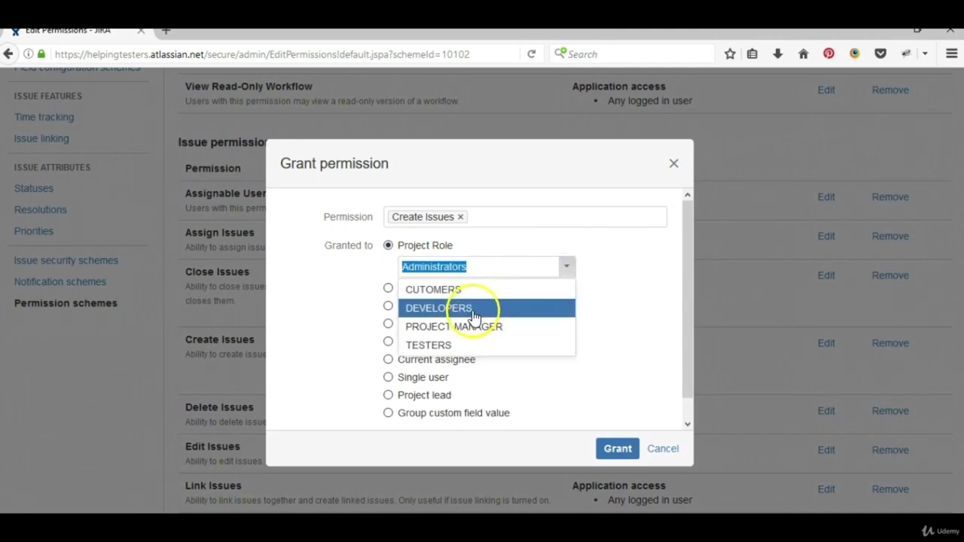
click(462, 333)
click(616, 448)
click(812, 343)
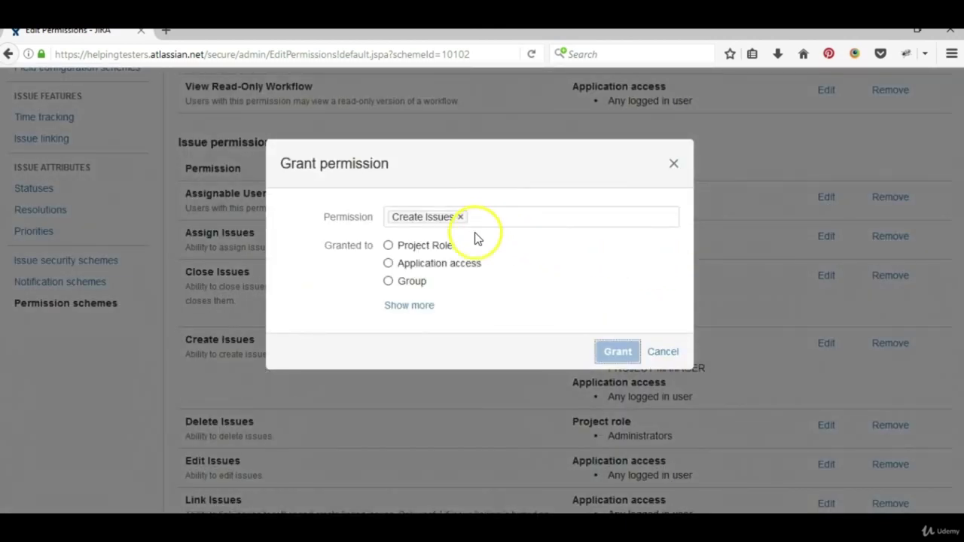
click(388, 246)
click(567, 267)
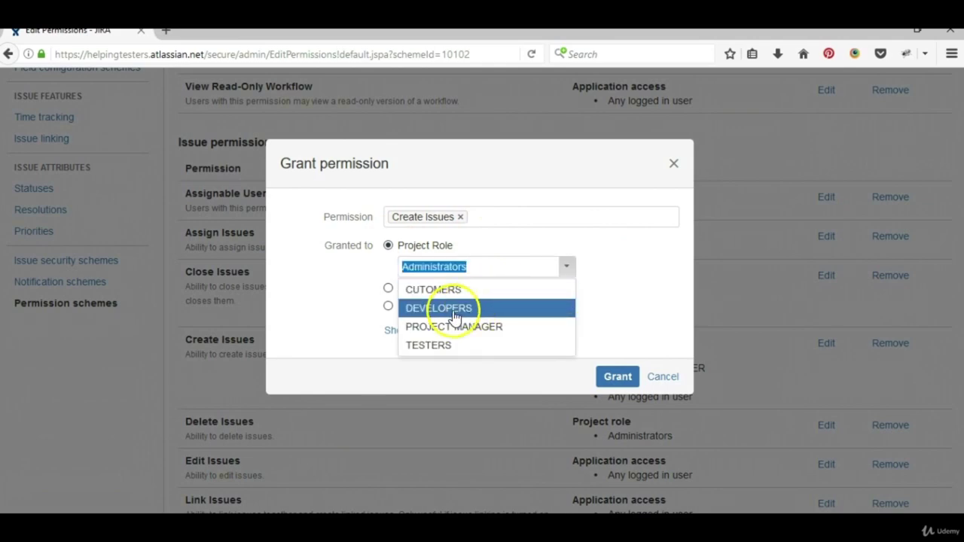
click(425, 348)
click(618, 378)
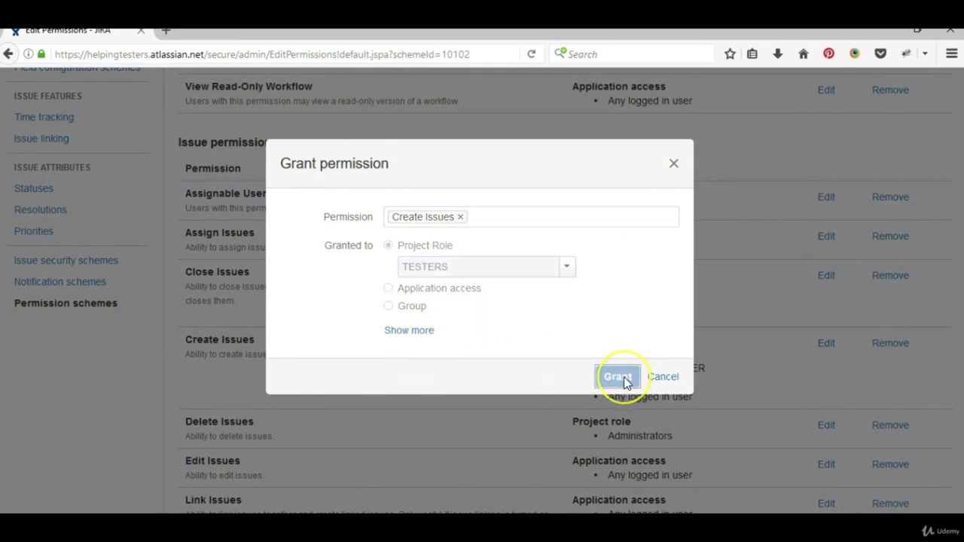
scroll(624, 383, up, 5)
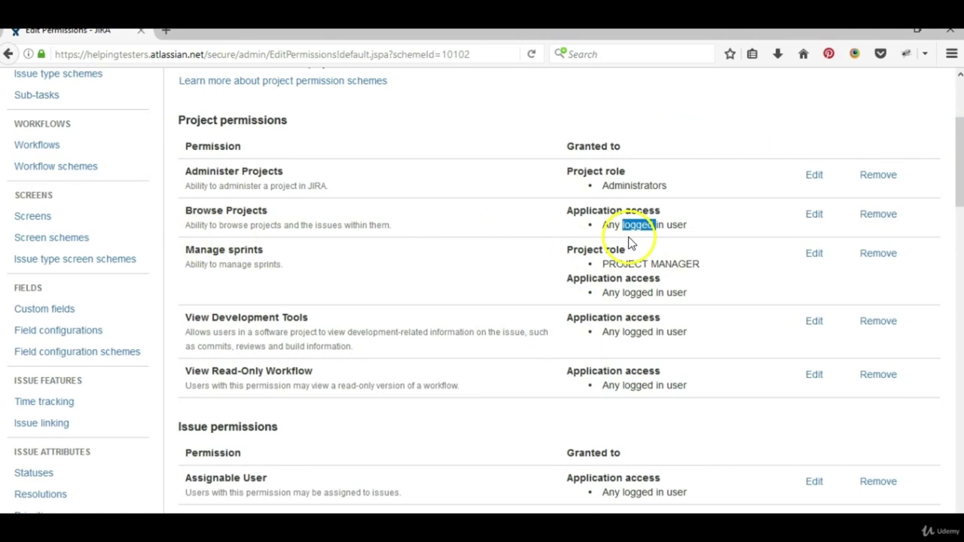
Remove the 'Any logged in user' application-access grant from Manage sprints.
click(659, 289)
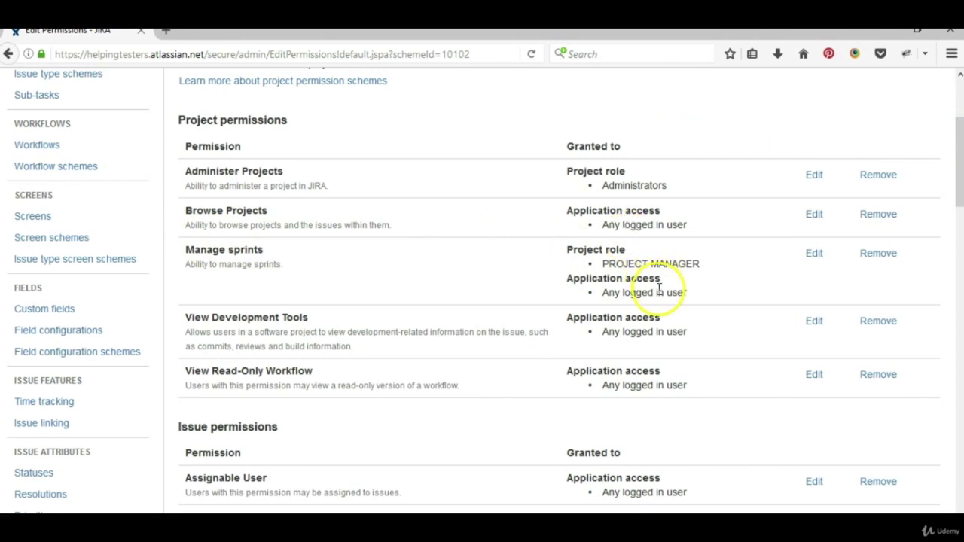
click(874, 254)
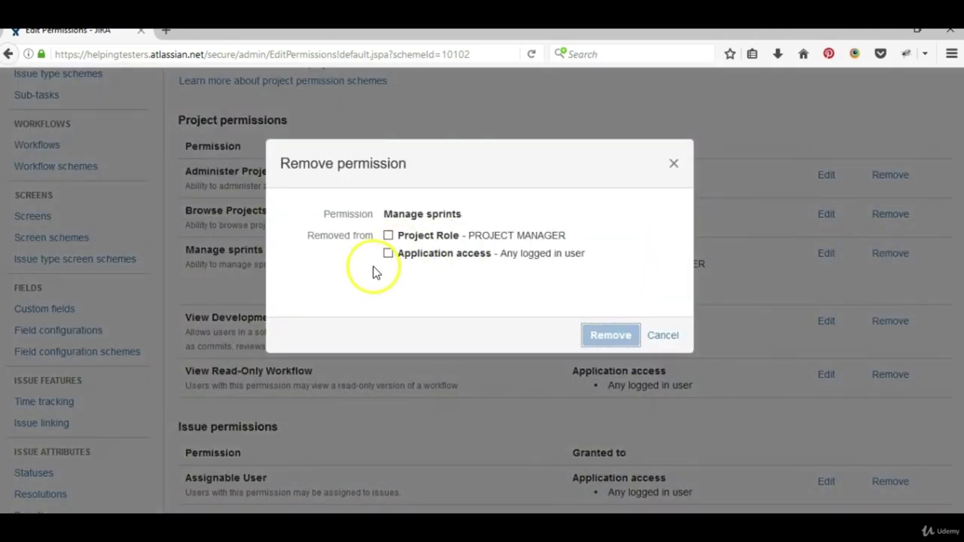
click(388, 255)
click(600, 337)
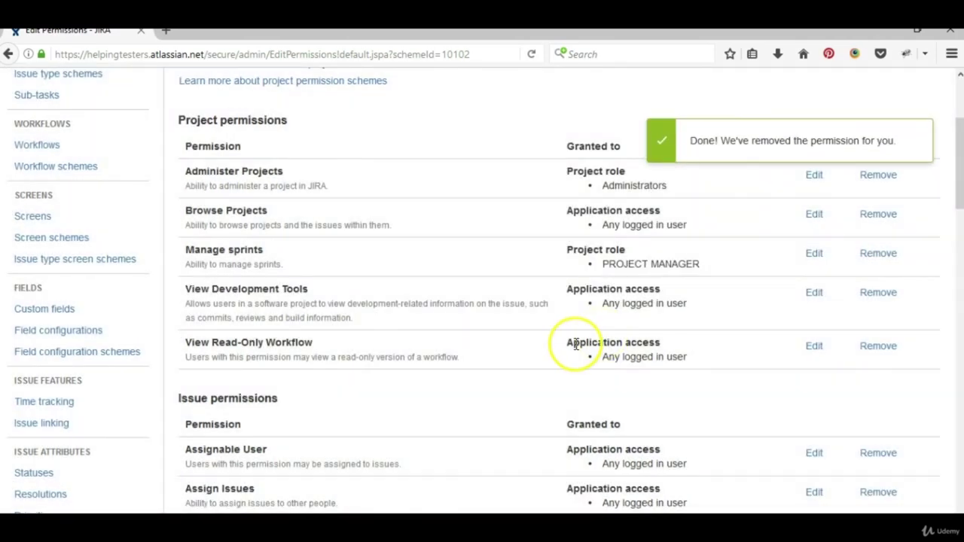
Remove the 'Any logged in user' grant from Close Issues and Create Issues too.
scroll(574, 343, down, 5)
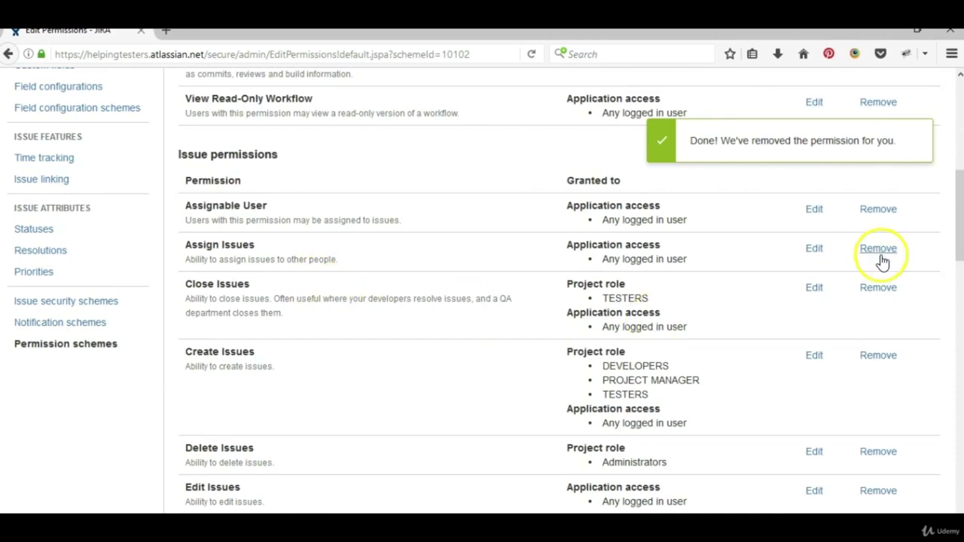
click(878, 288)
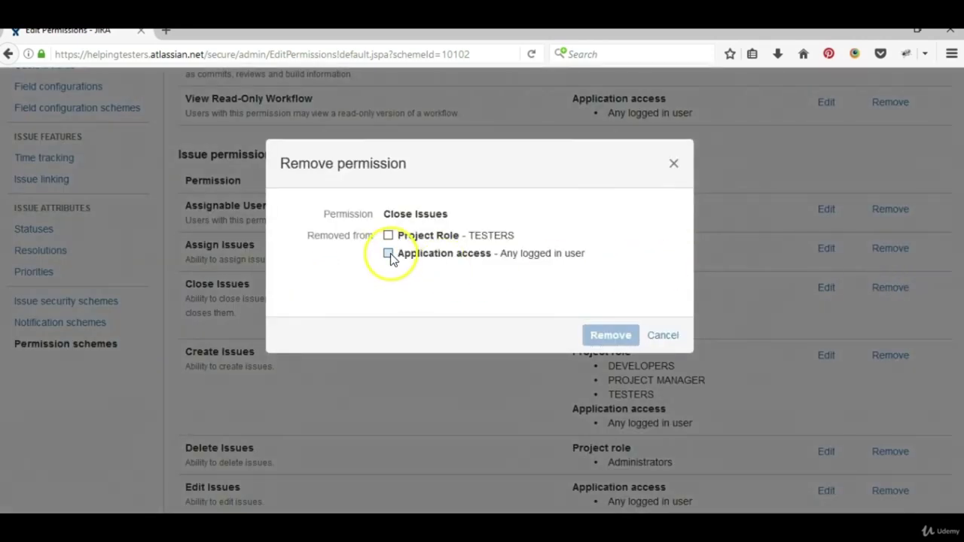
click(388, 253)
click(624, 341)
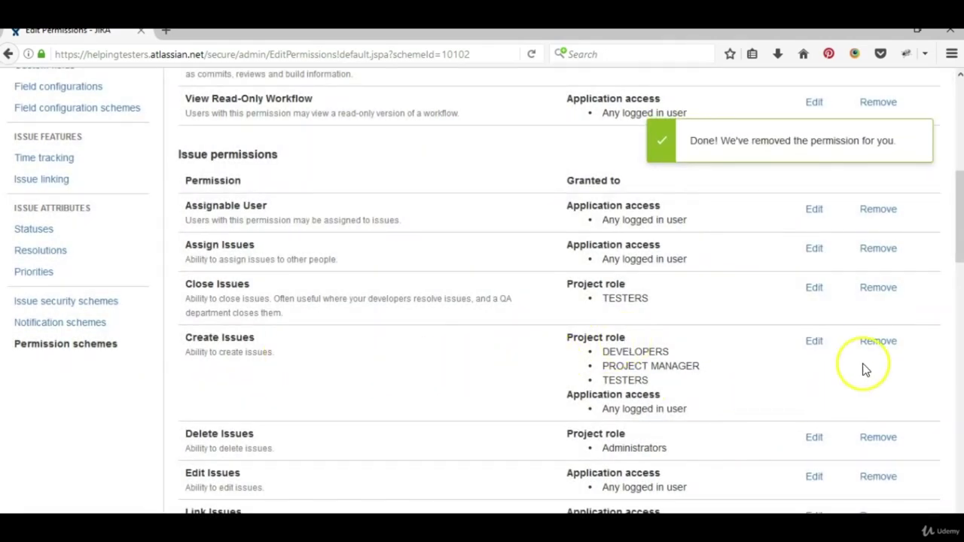
click(873, 340)
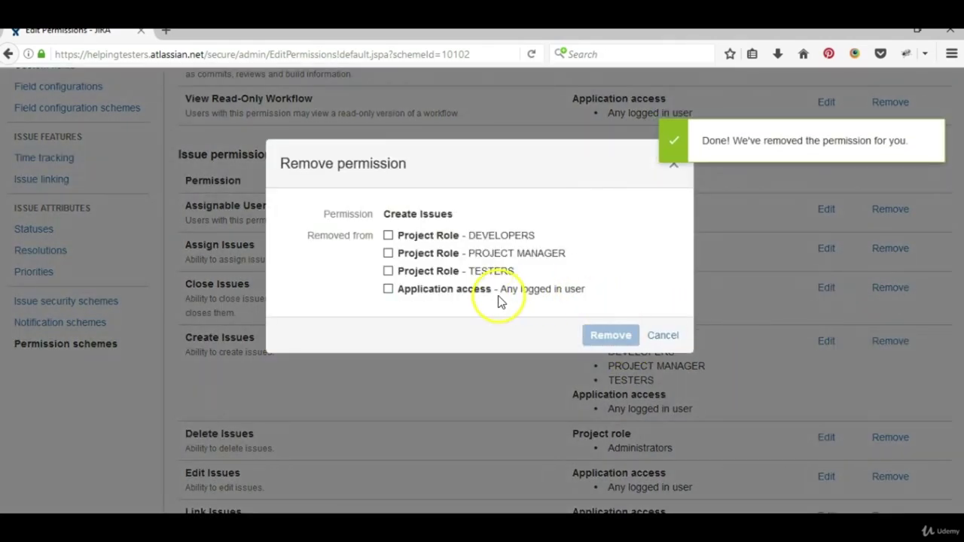
click(505, 294)
click(590, 333)
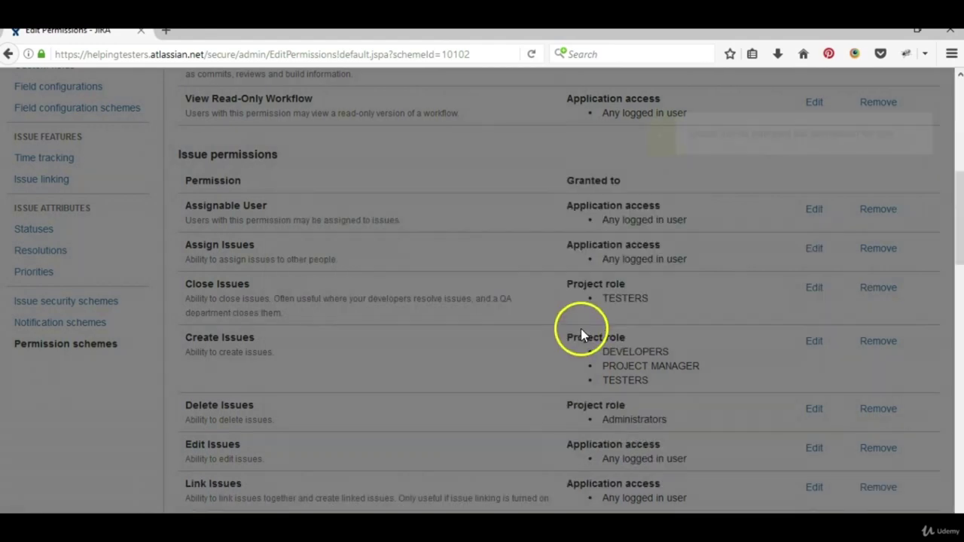
scroll(518, 379, down, 5)
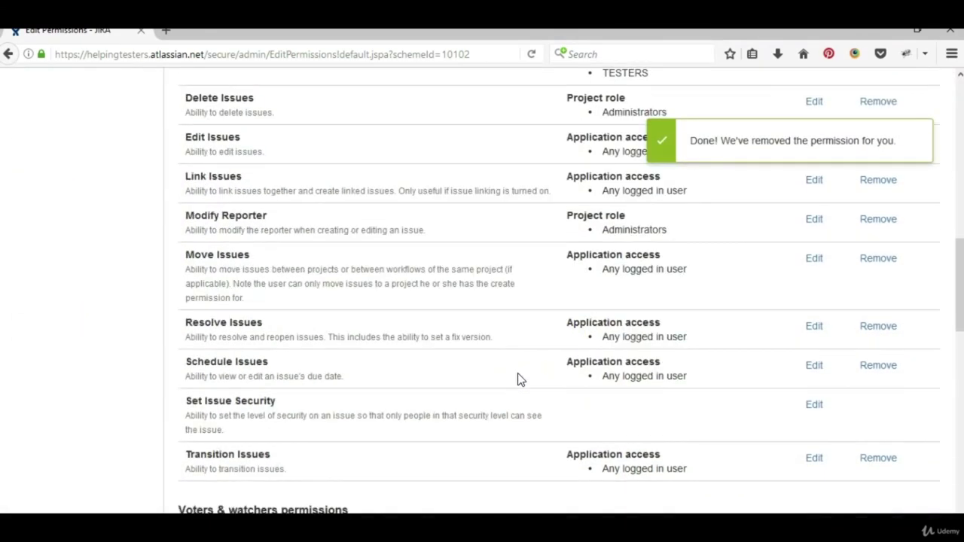
scroll(519, 379, up, 2)
scroll(517, 379, up, 8)
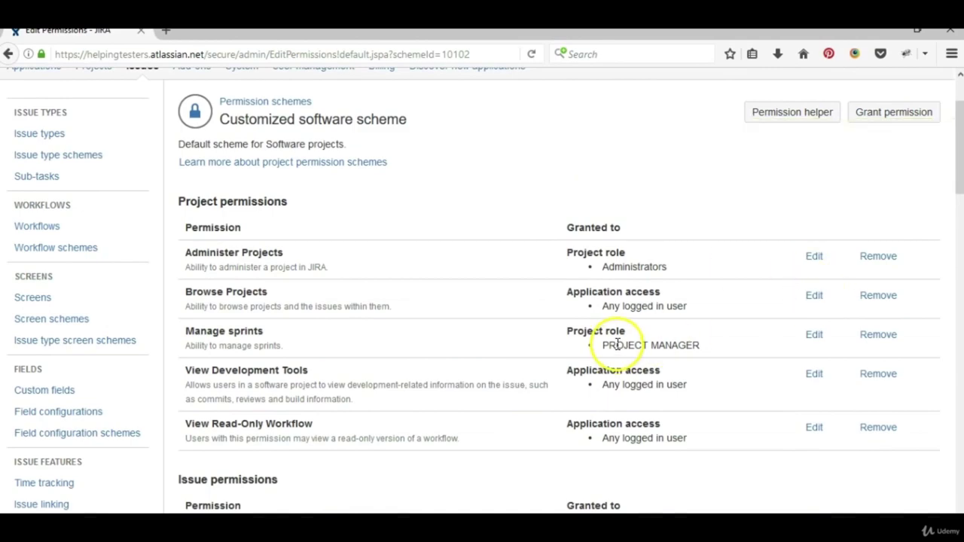
scroll(618, 345, down, 10)
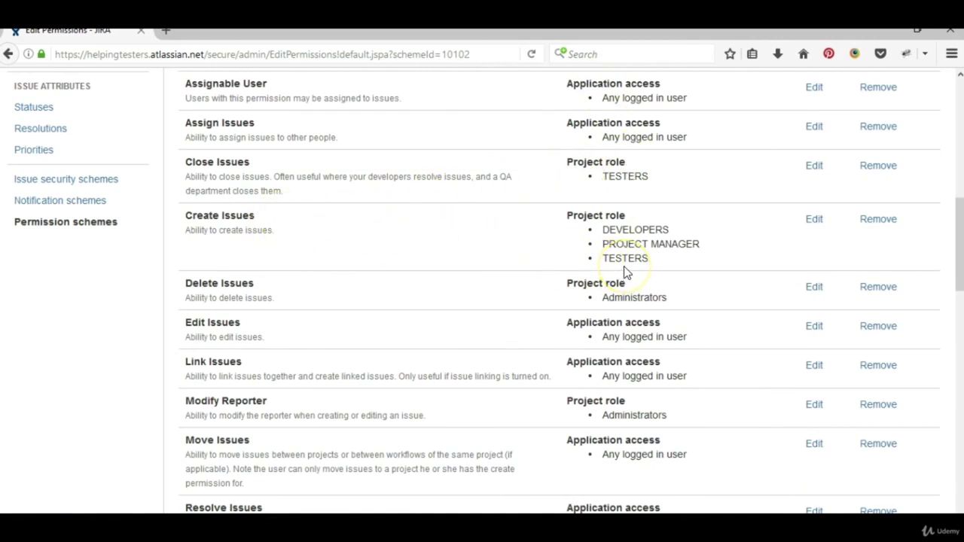
scroll(55, 330, up, 3)
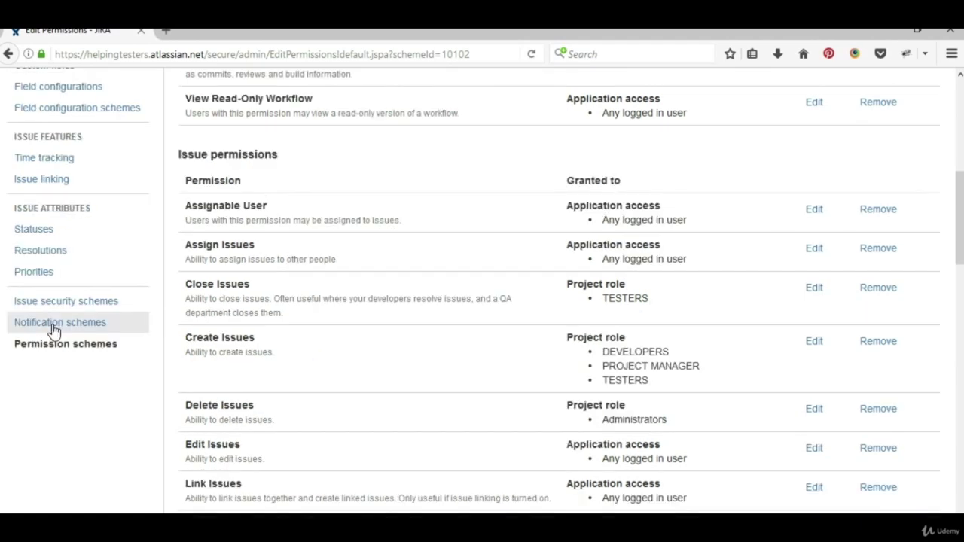
Go back to Permission schemes and check the Customized software scheme is used by no project.
scroll(98, 381, up, 7)
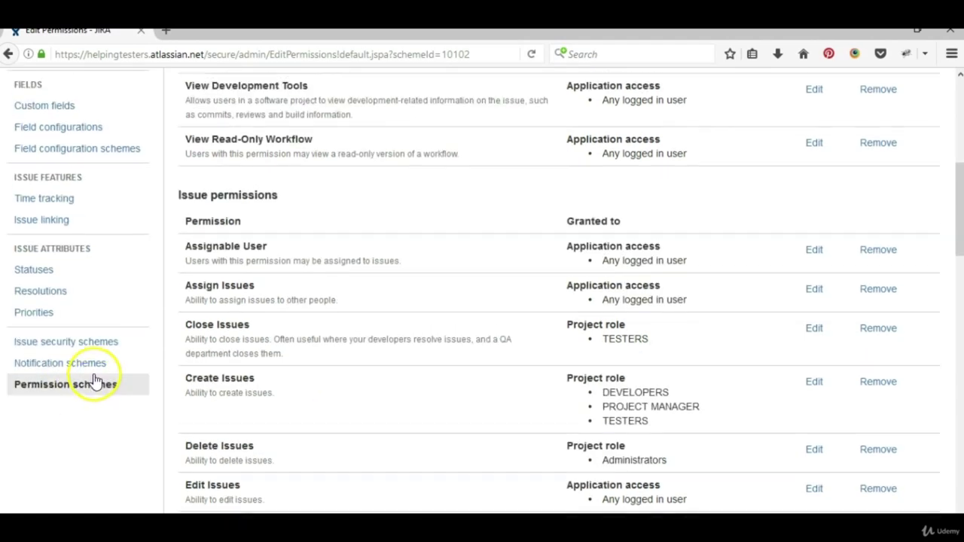
scroll(95, 380, up, 3)
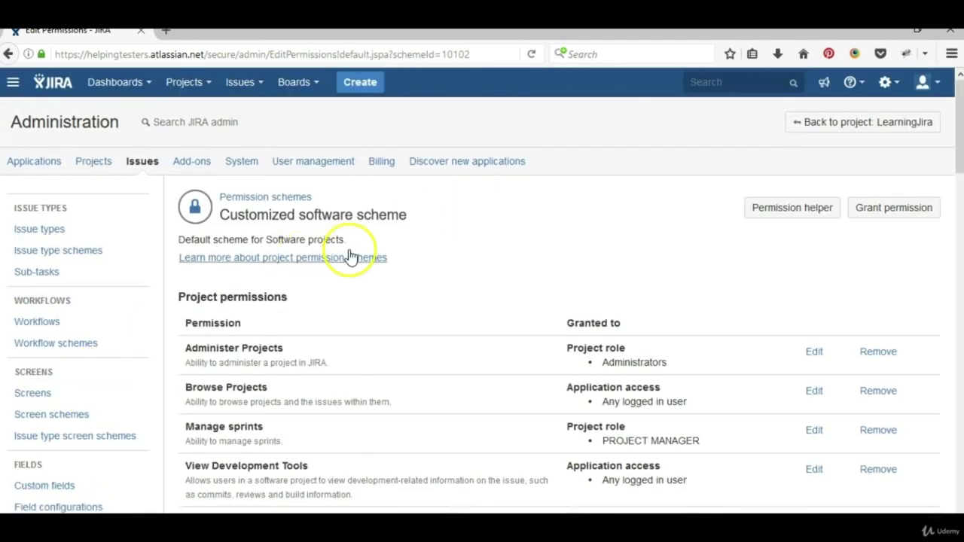
scroll(555, 147, down, 1)
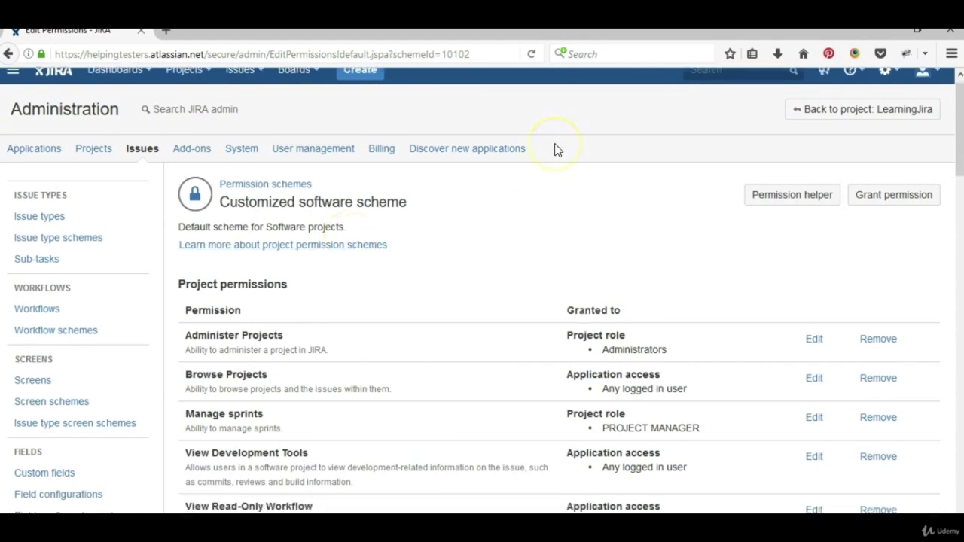
scroll(554, 149, down, 5)
click(67, 78)
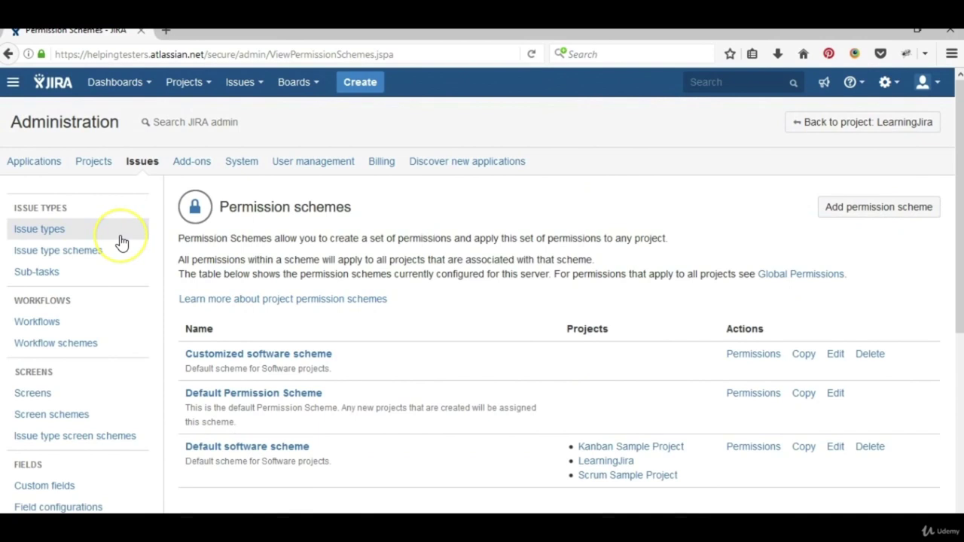
scroll(120, 241, down, 3)
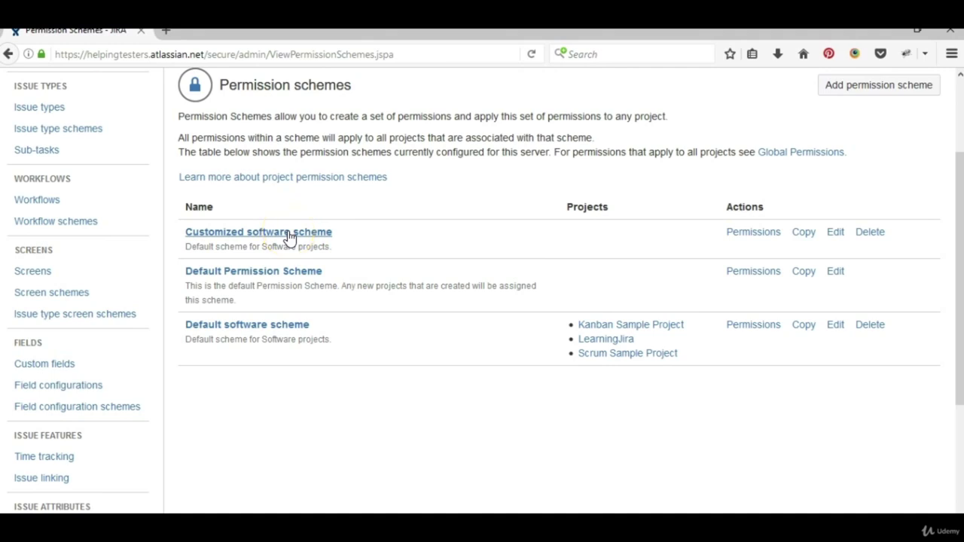
click(382, 199)
scroll(382, 200, up, 1)
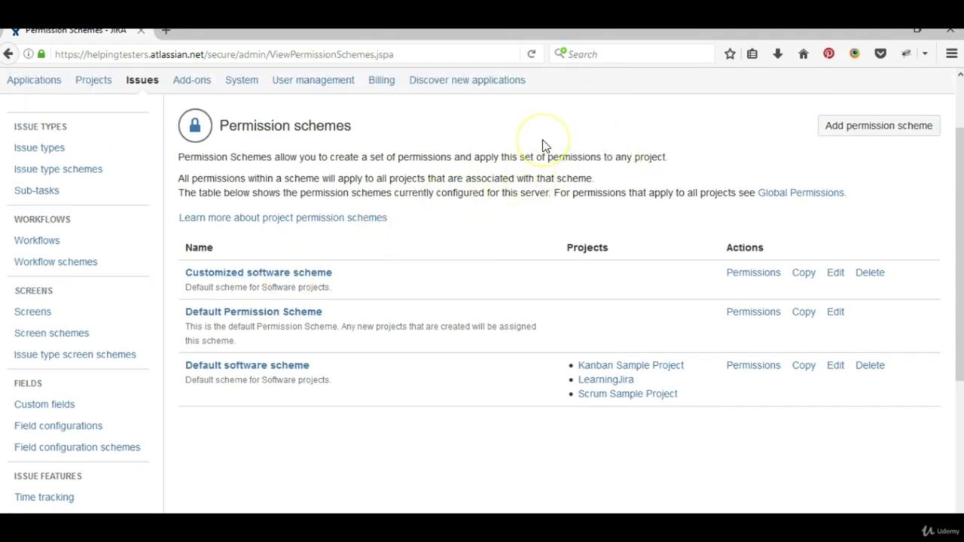
scroll(544, 145, up, 2)
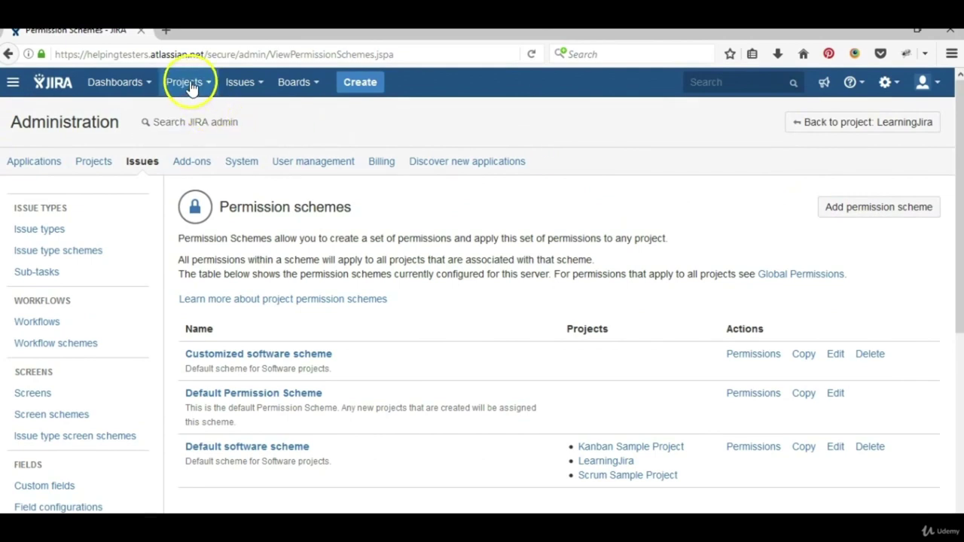
Associate the Customized software scheme with LearningJira, replacing the Default software scheme.
click(96, 164)
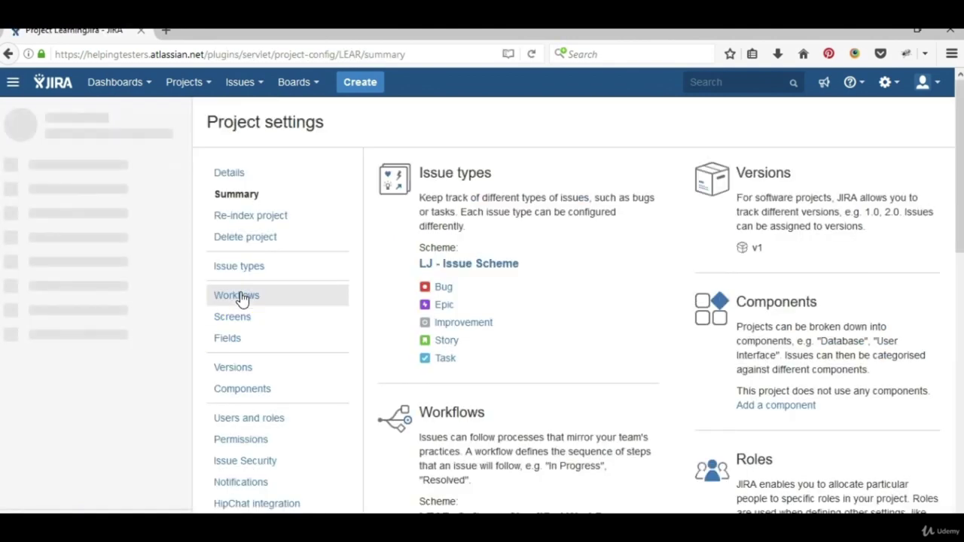
scroll(242, 299, down, 3)
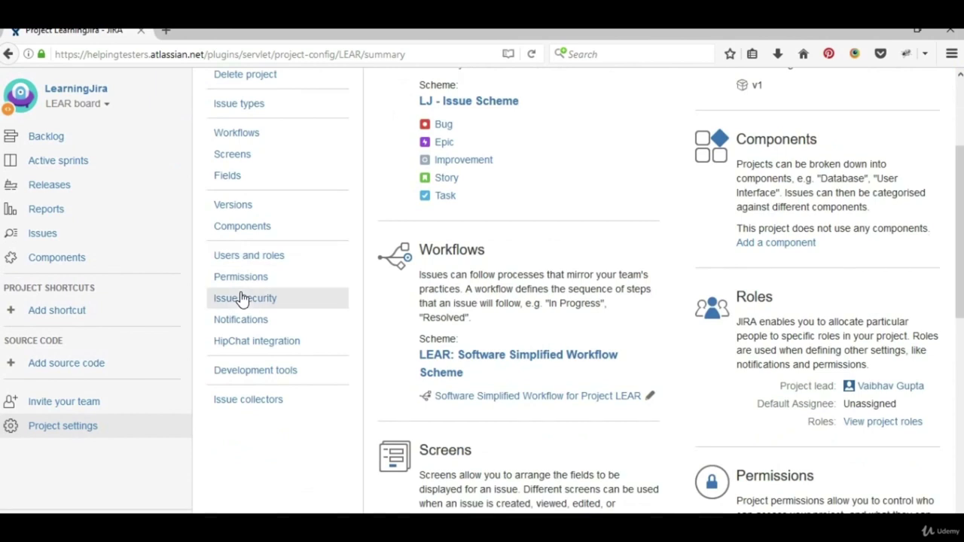
click(238, 290)
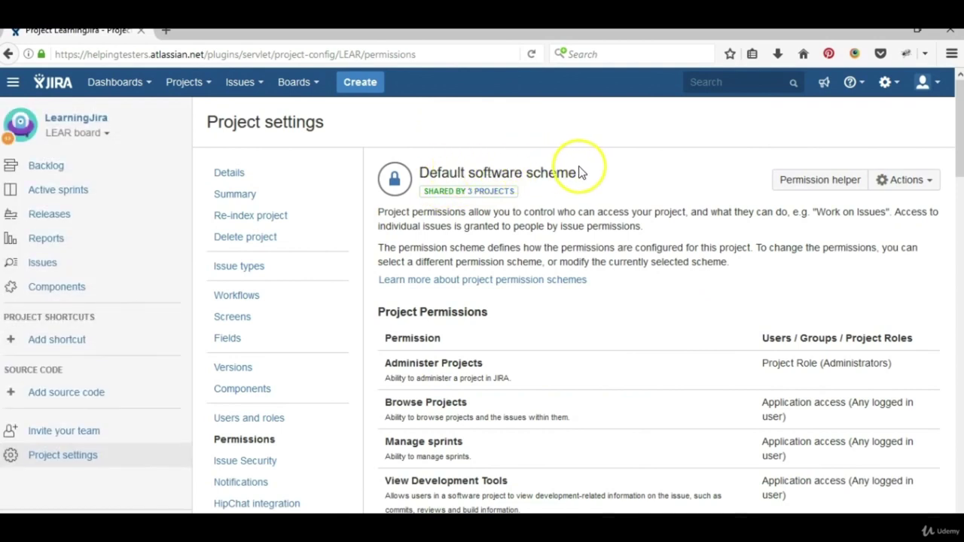
click(892, 179)
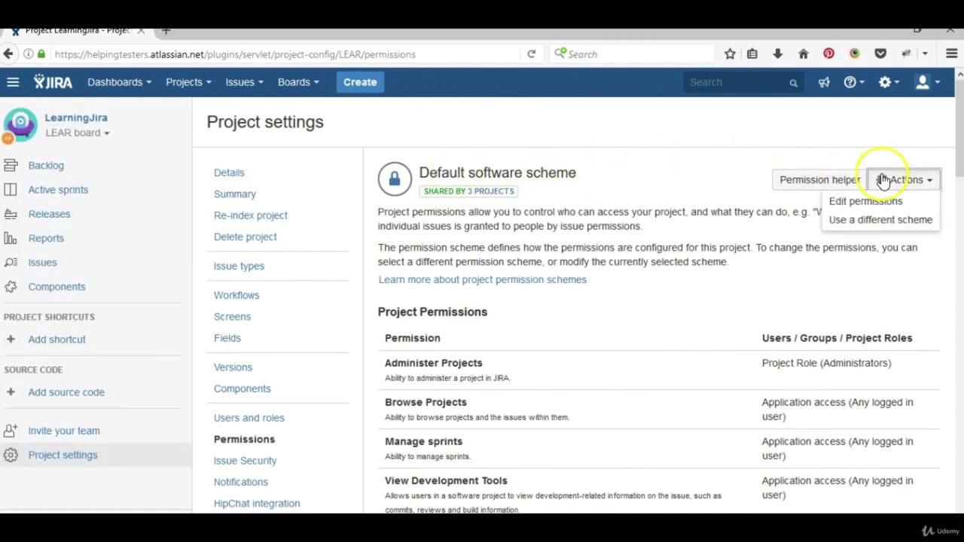
click(886, 220)
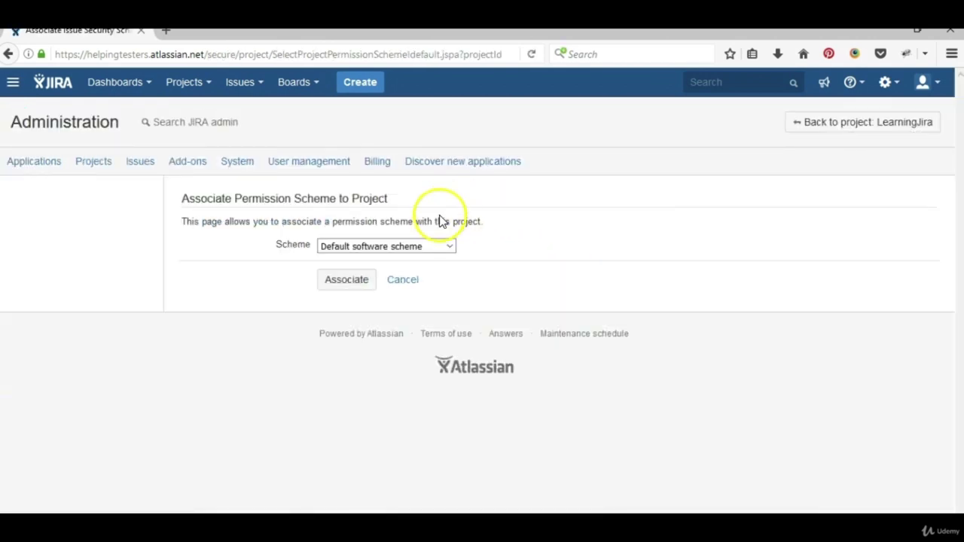
click(436, 247)
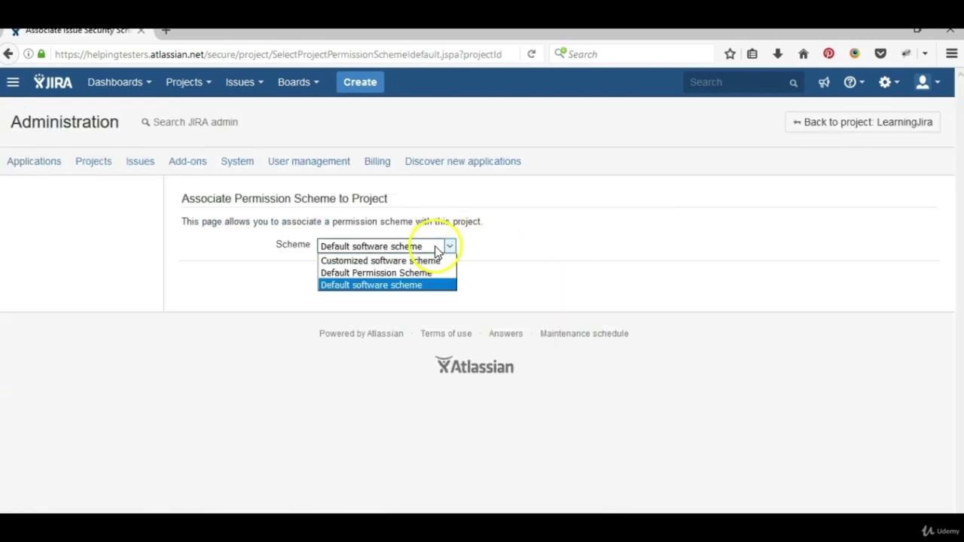
click(400, 261)
click(359, 285)
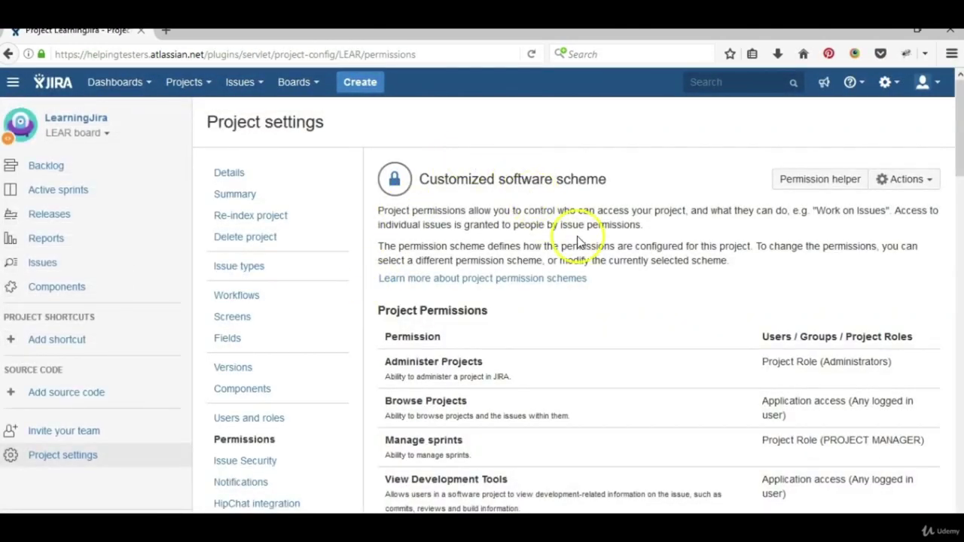
scroll(578, 241, down, 5)
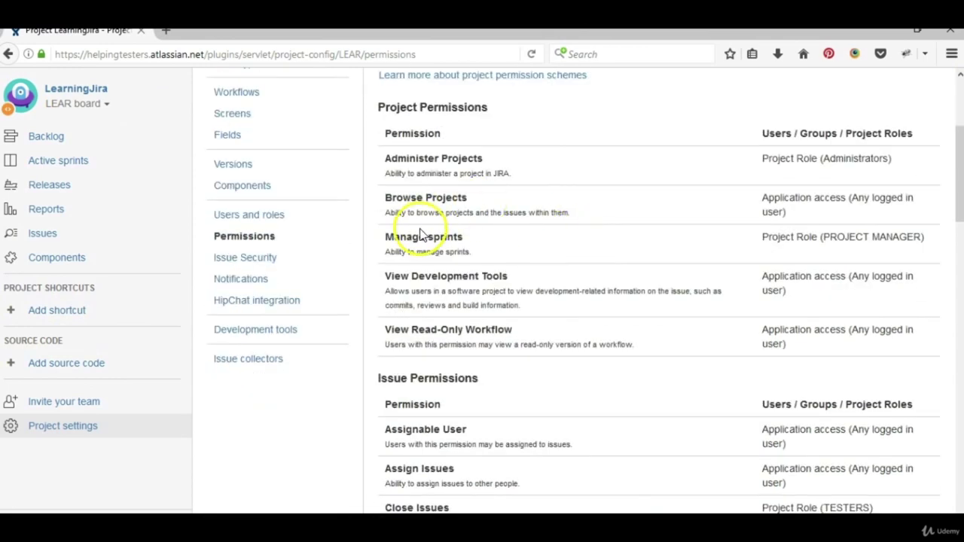
triple_click(798, 239)
scroll(798, 239, down, 8)
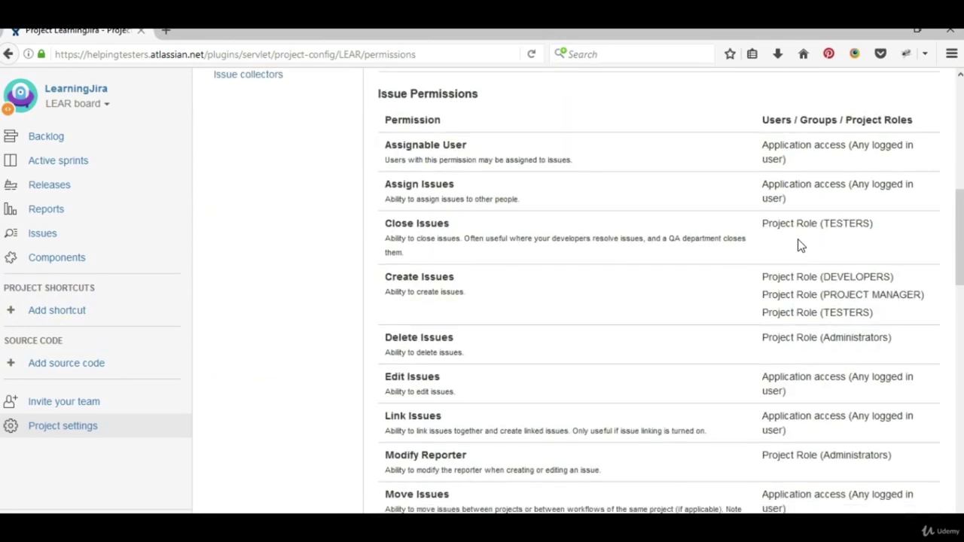
scroll(798, 240, up, 1)
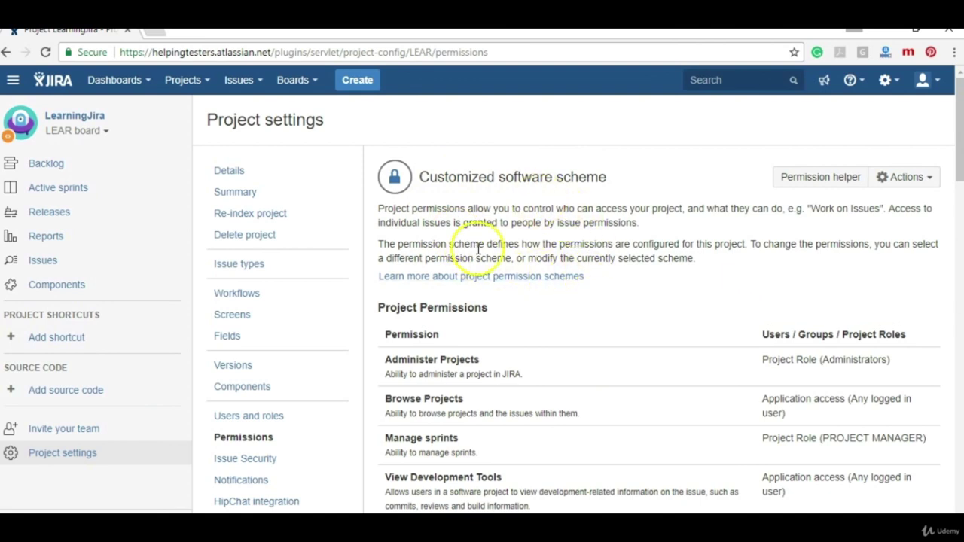
Add the Customer user to LearningJira's CUTOMERS project role.
click(300, 416)
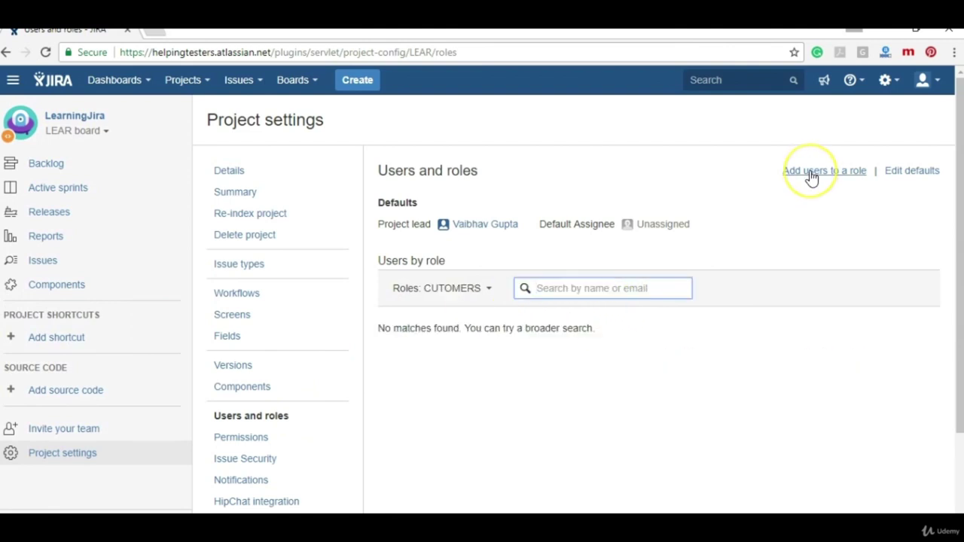
click(811, 173)
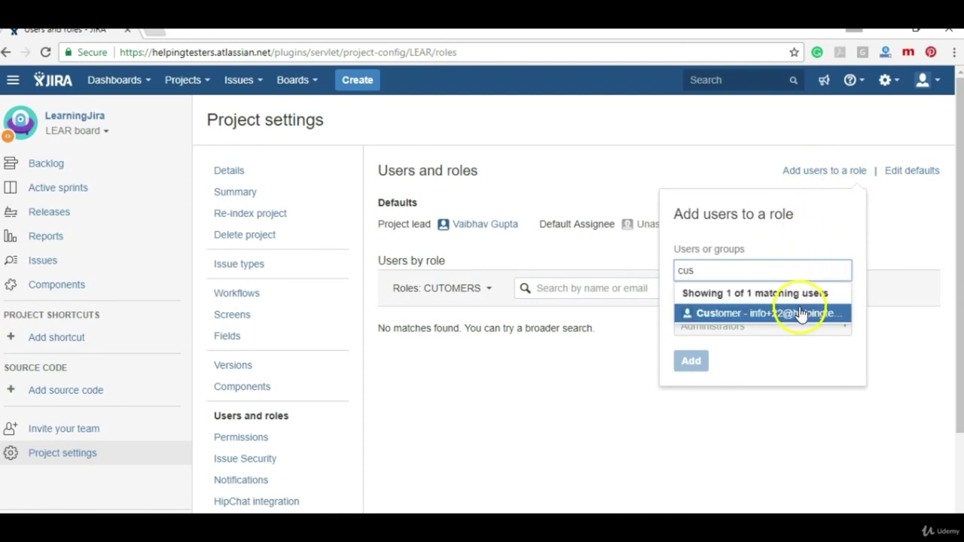
click(801, 314)
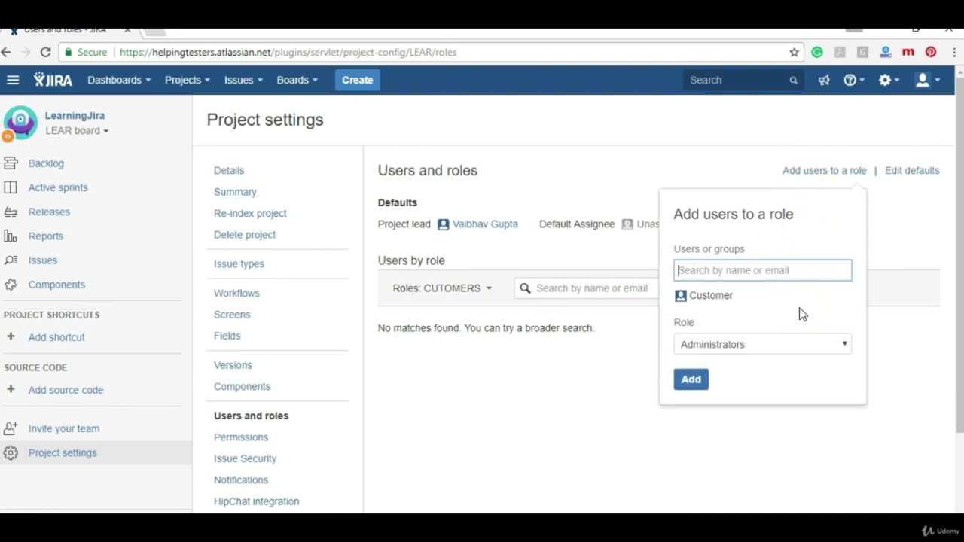
click(787, 348)
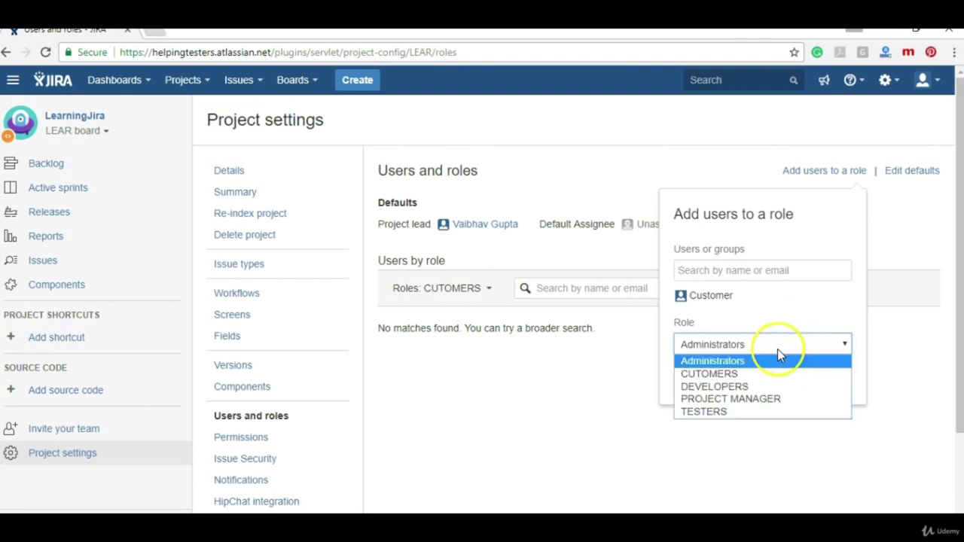
click(749, 375)
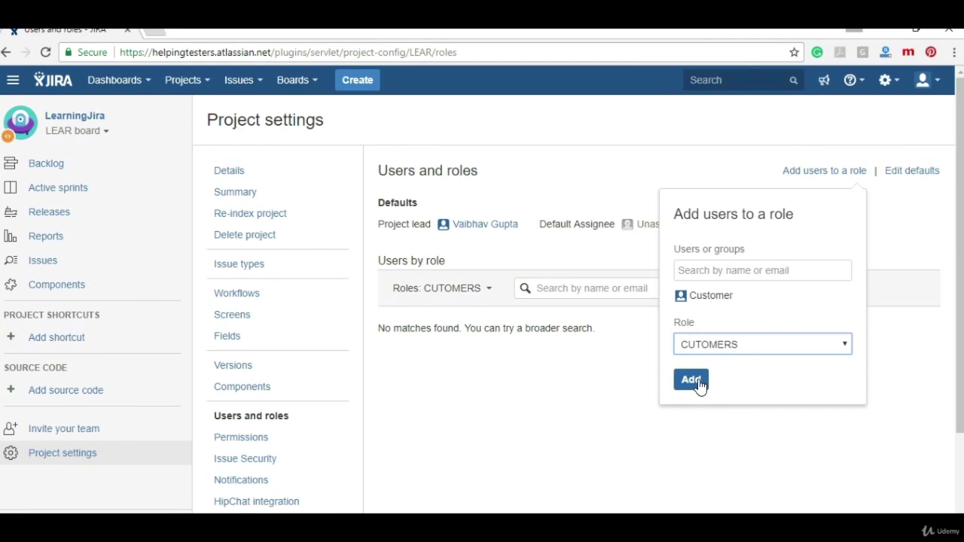
click(698, 382)
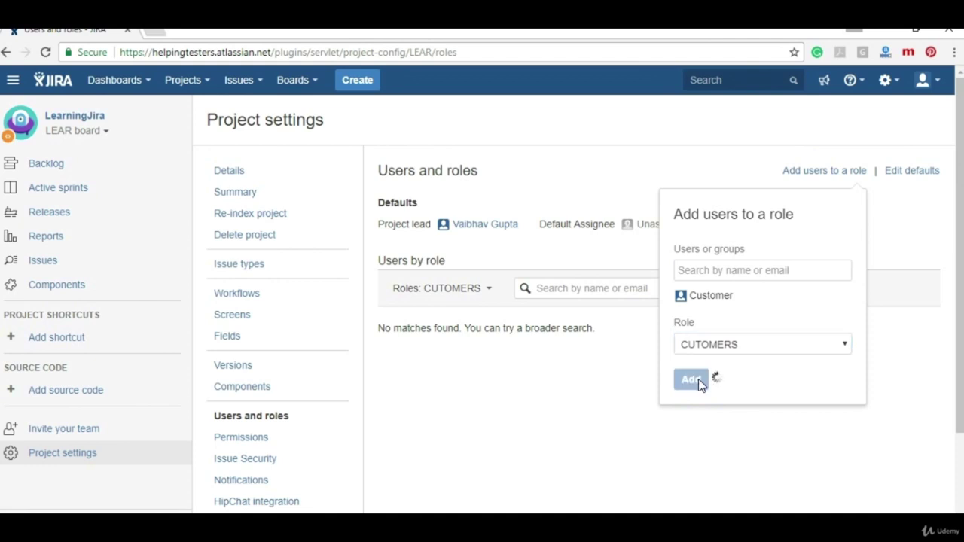
Filter members by DEVELOPERS and add the Developer user to that role.
click(482, 292)
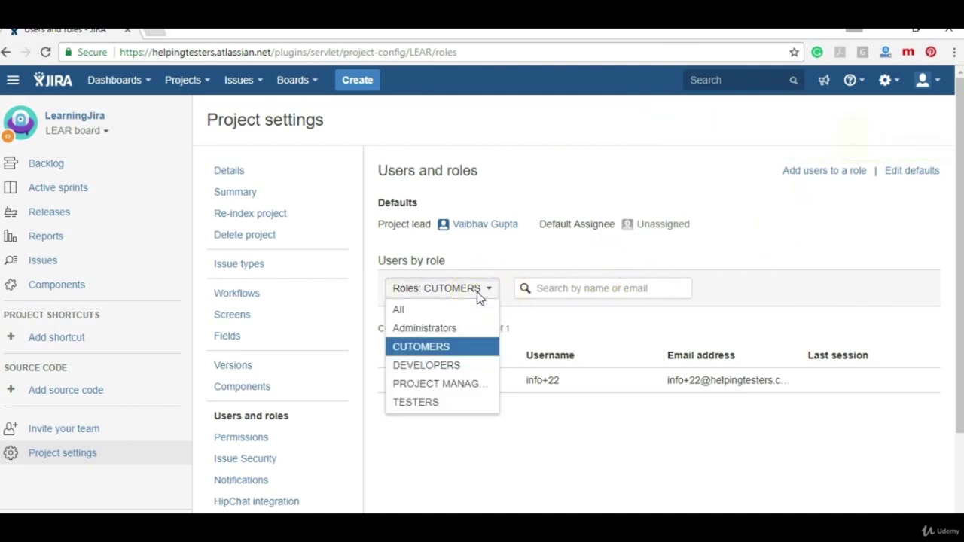
click(457, 365)
click(824, 170)
text(dev)
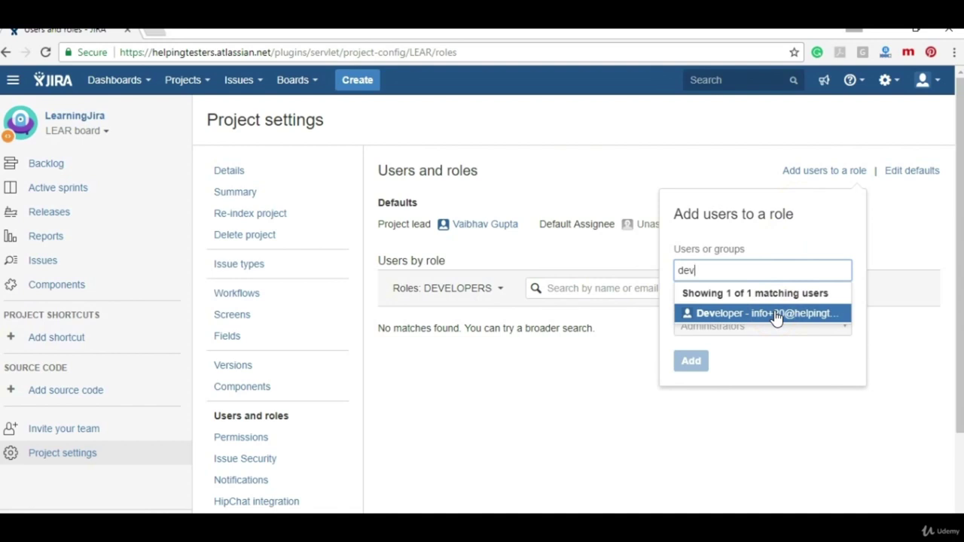
click(775, 315)
click(778, 342)
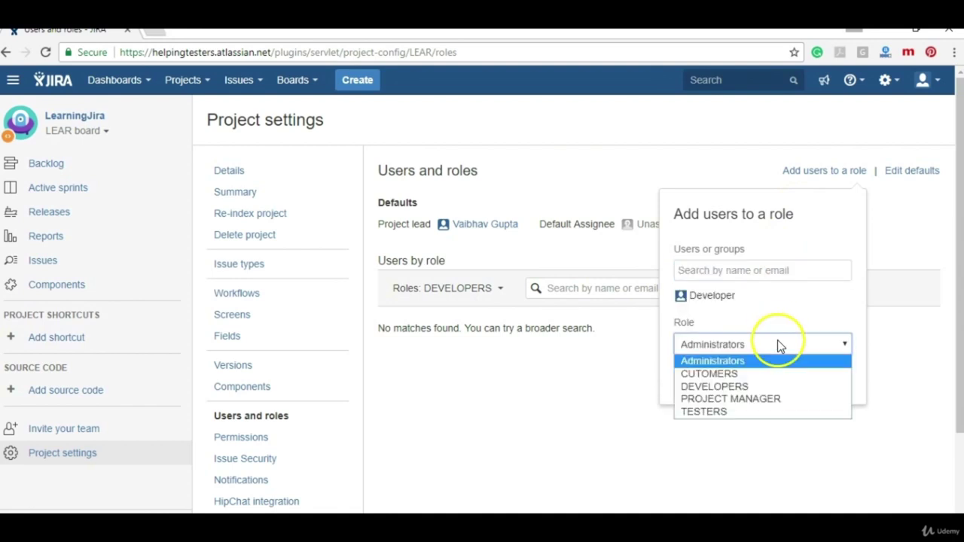
click(757, 386)
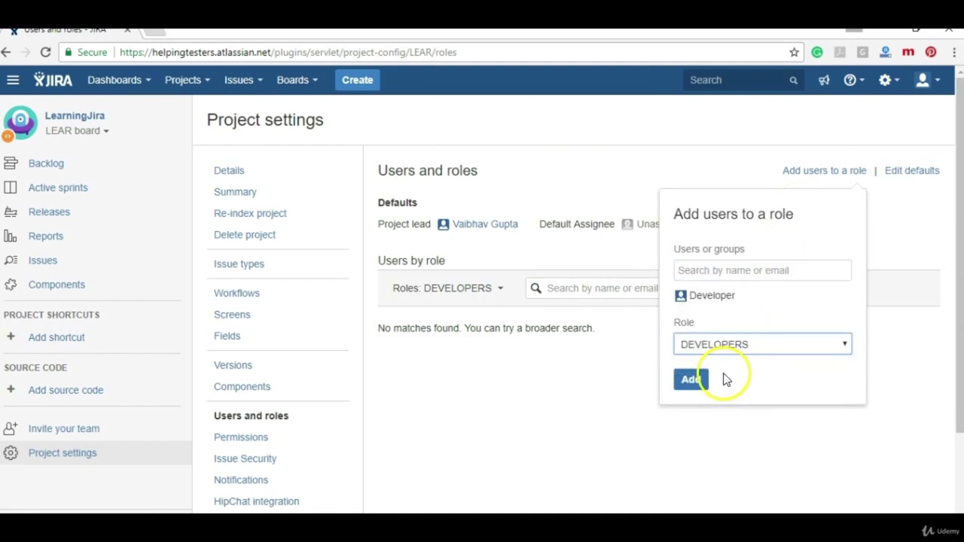
click(694, 380)
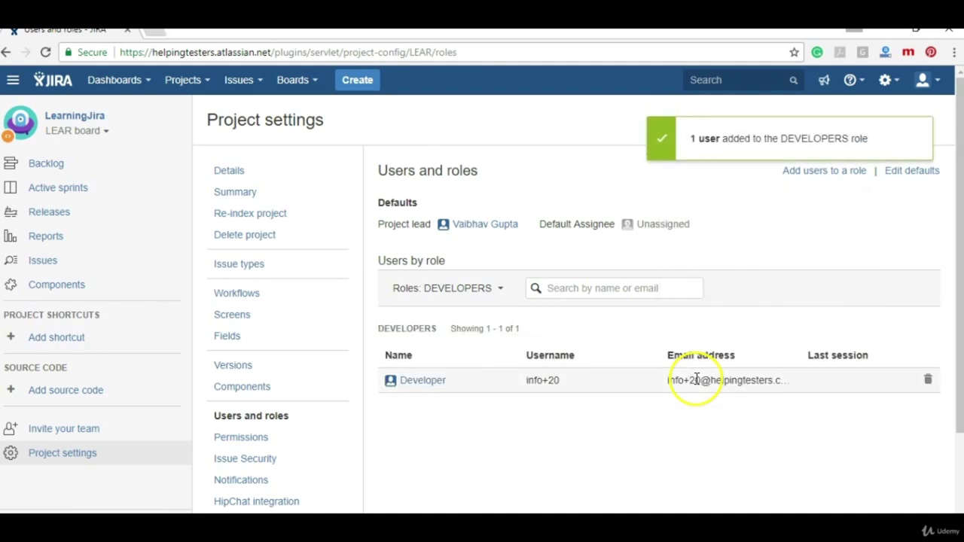
scroll(696, 379, down, 1)
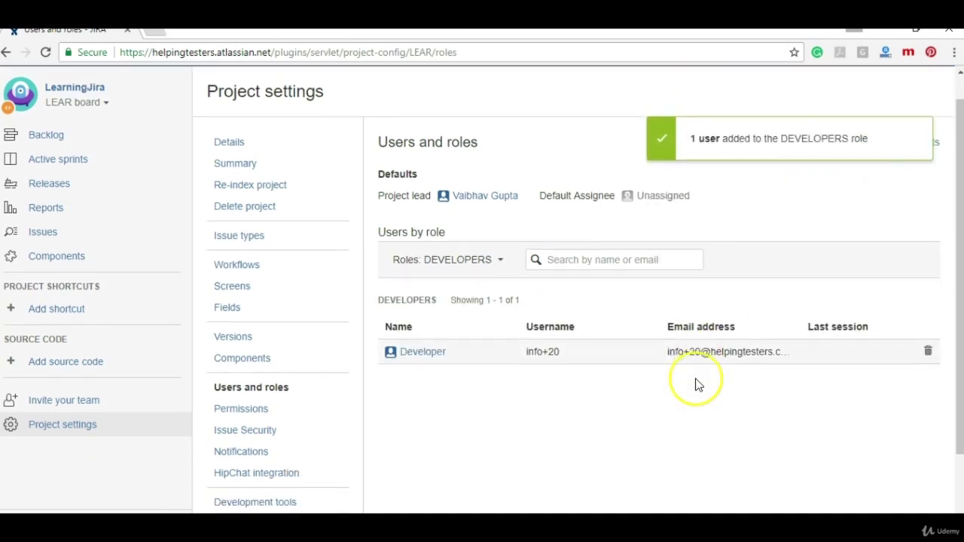
Add the project lead to the PROJECT MANAGER role.
click(491, 260)
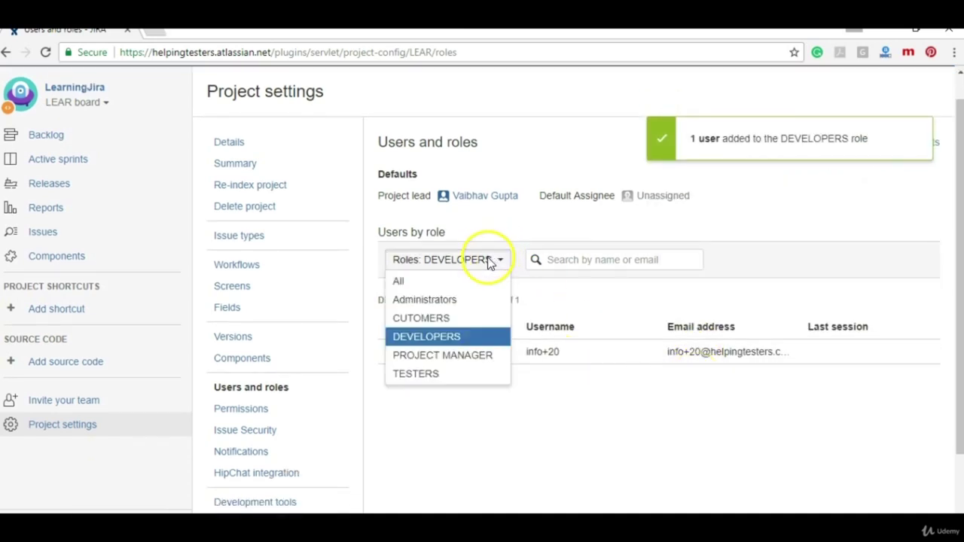
click(437, 357)
click(837, 144)
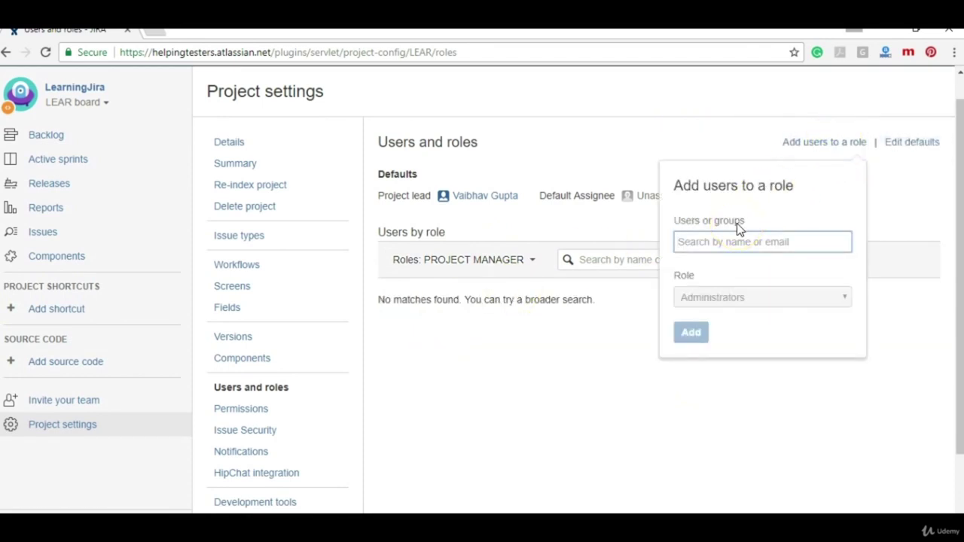
text(vai)
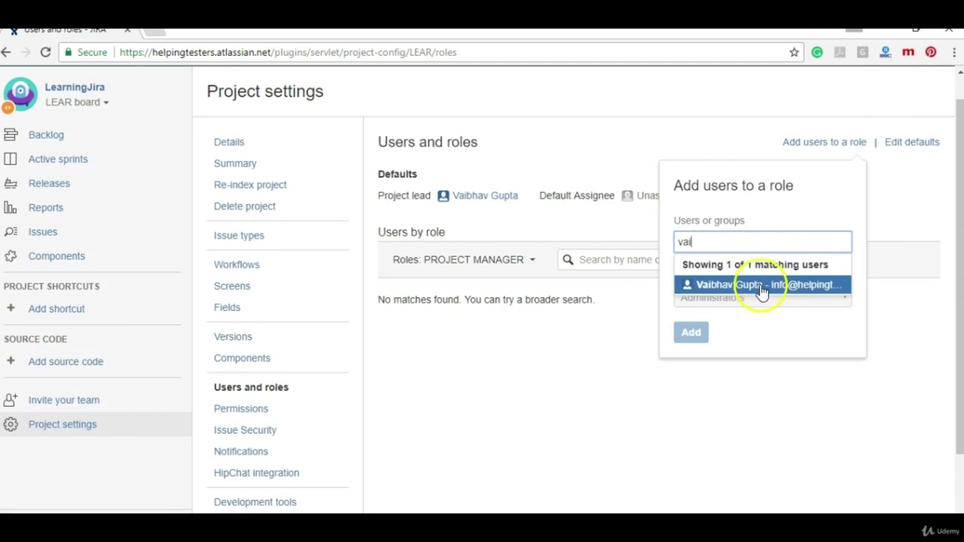
click(758, 285)
click(760, 318)
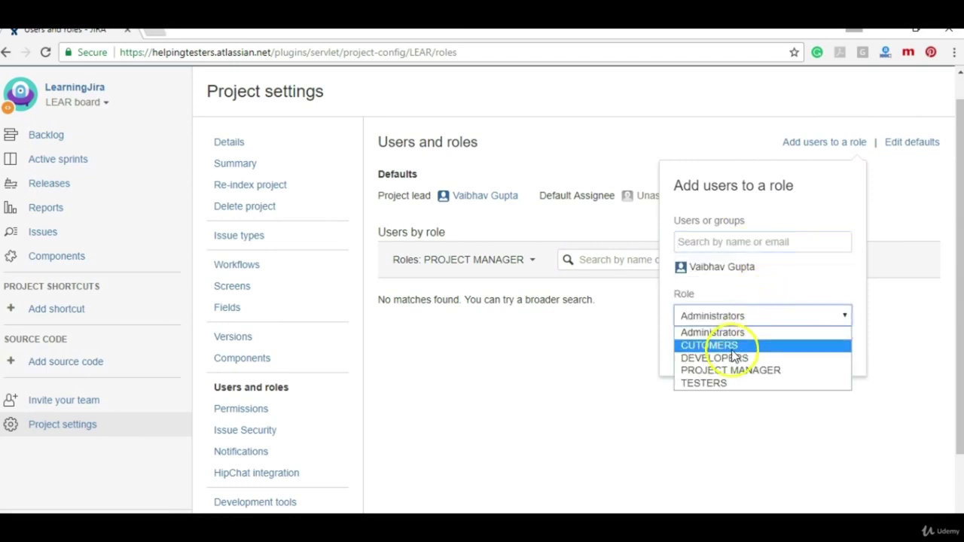
click(720, 370)
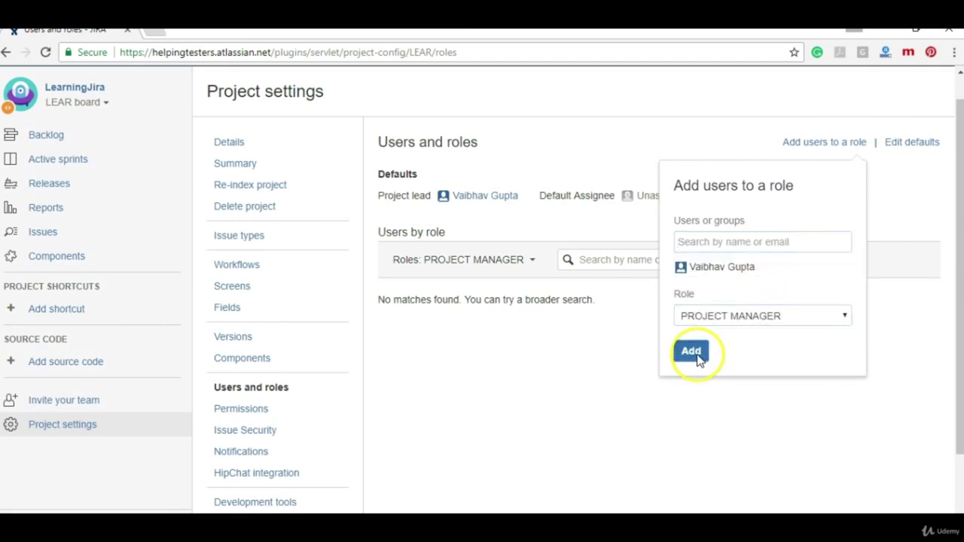
click(695, 359)
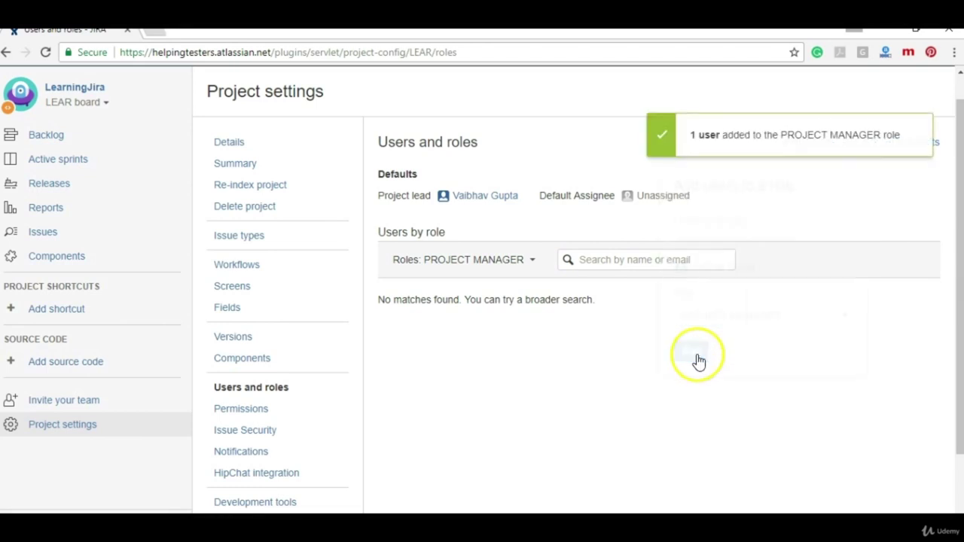
Add the Testers user to the TESTERS role.
click(528, 261)
click(497, 388)
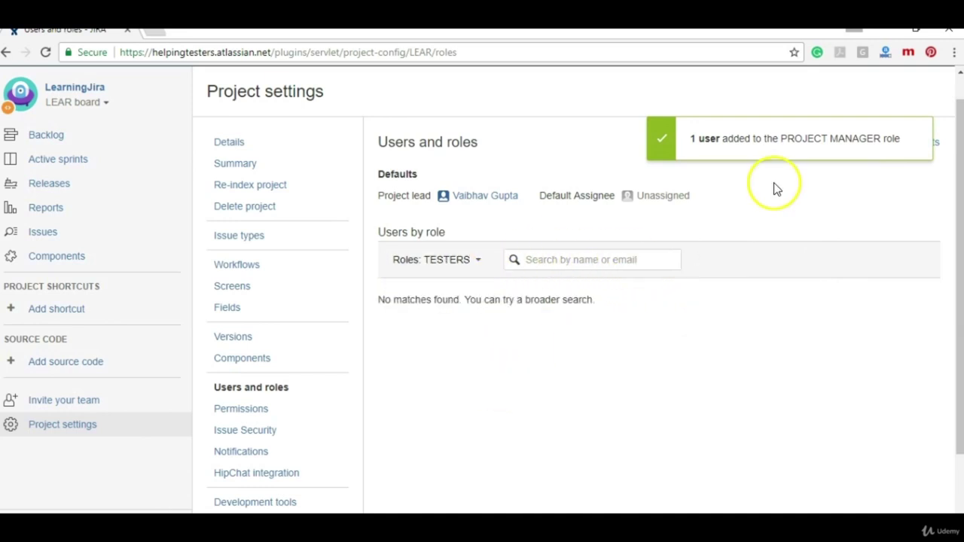
click(911, 140)
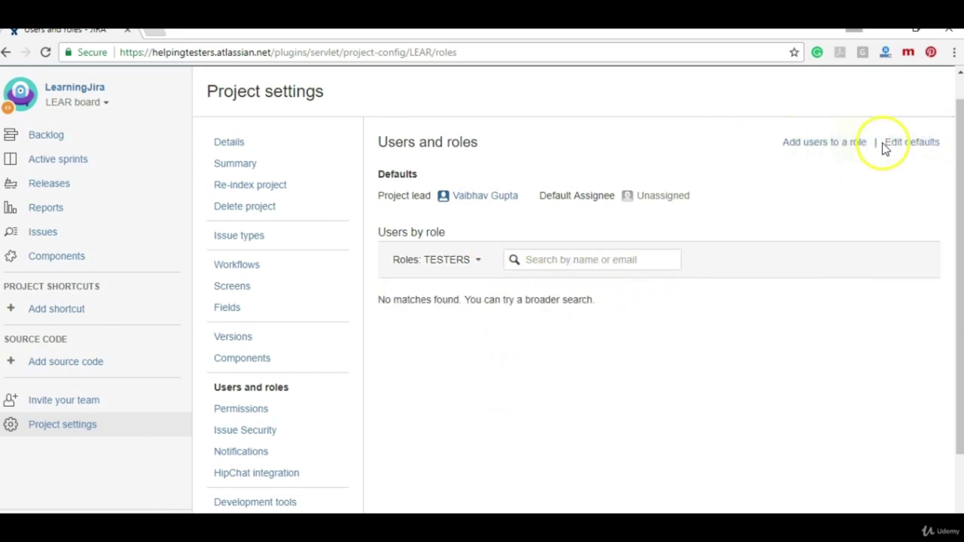
click(859, 143)
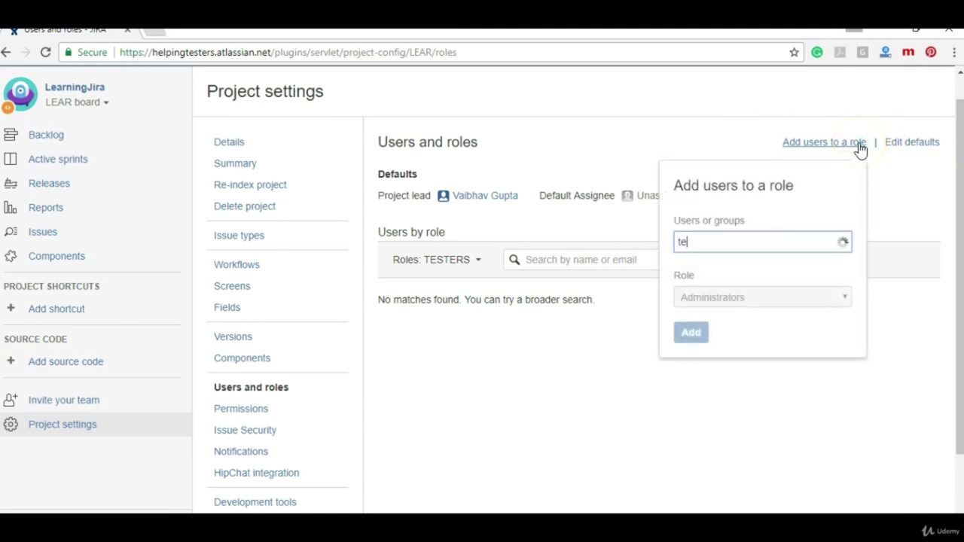
text(test)
click(800, 280)
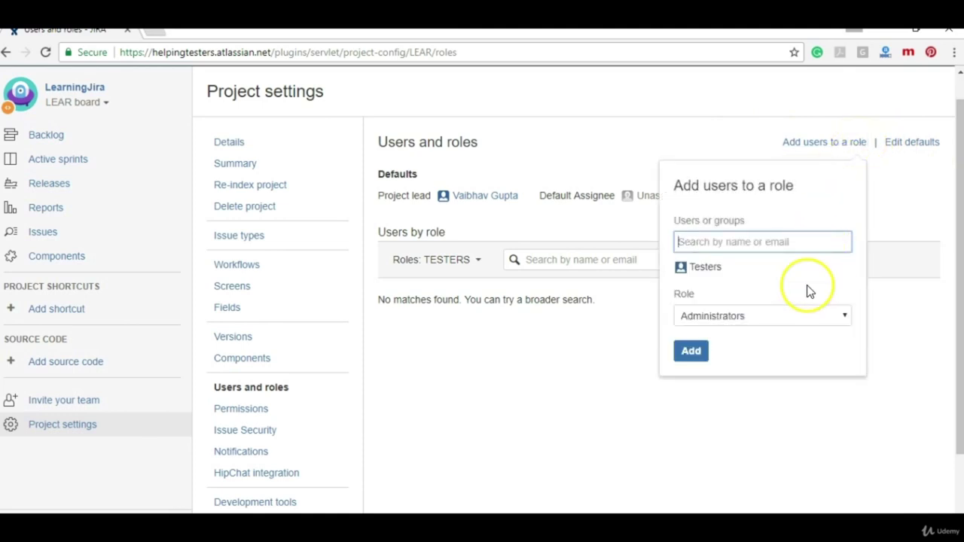
click(808, 315)
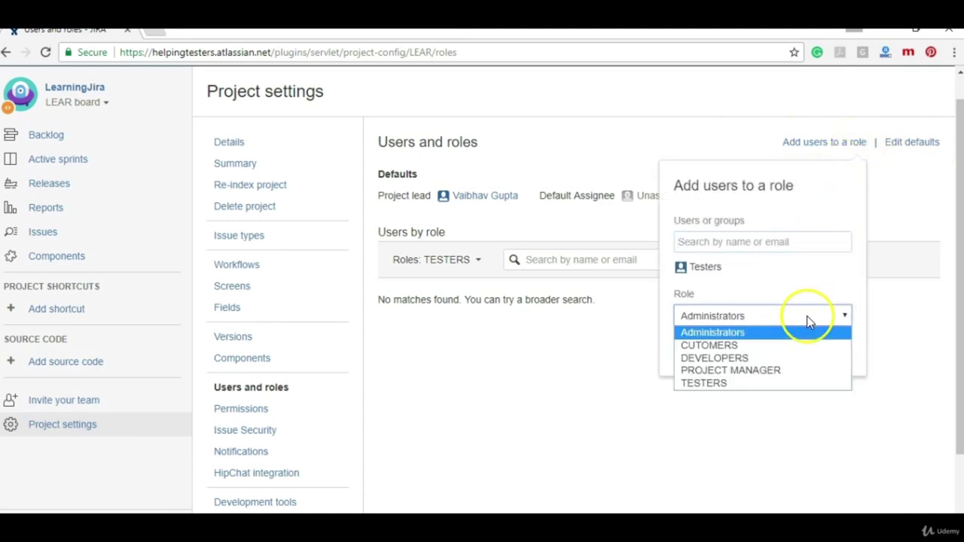
click(780, 384)
click(691, 352)
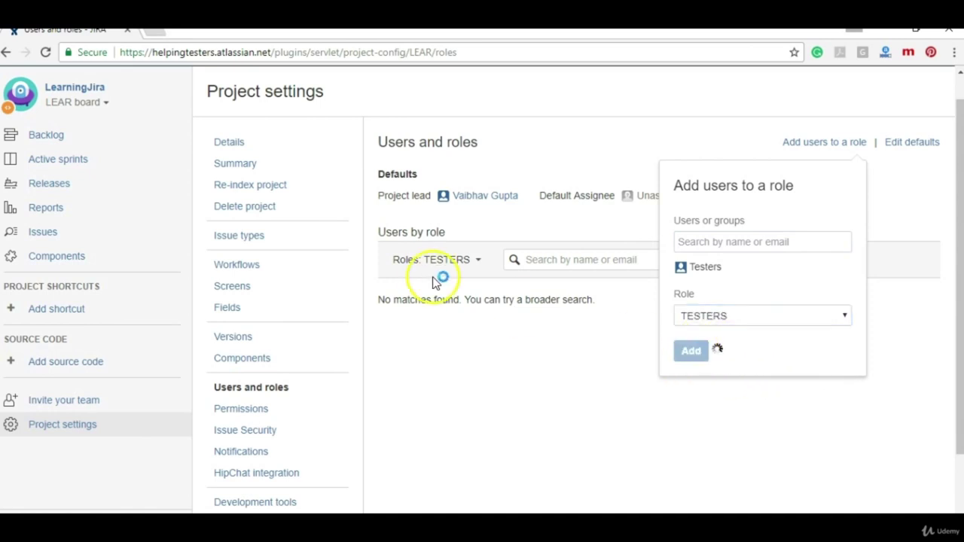
Set the Roles filter to All to list every role's members.
click(463, 263)
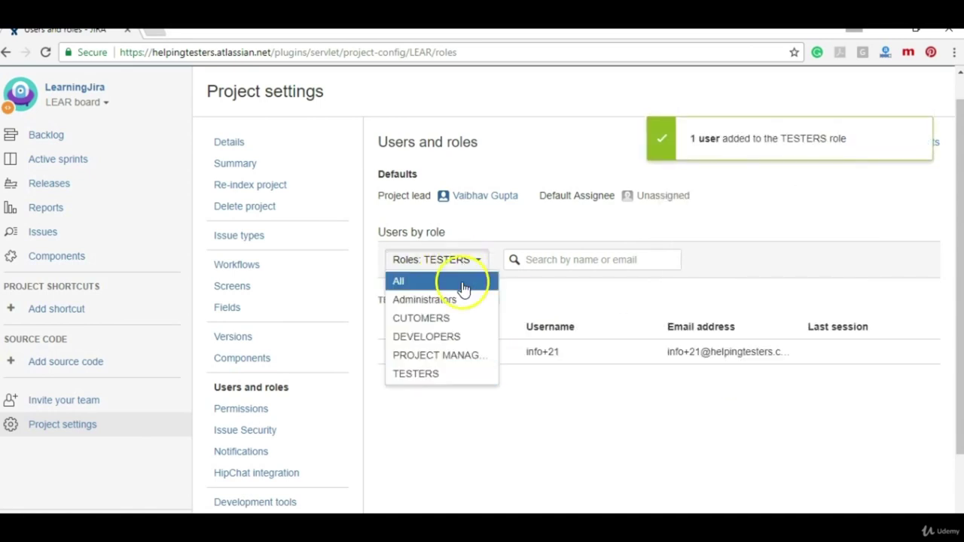
click(462, 285)
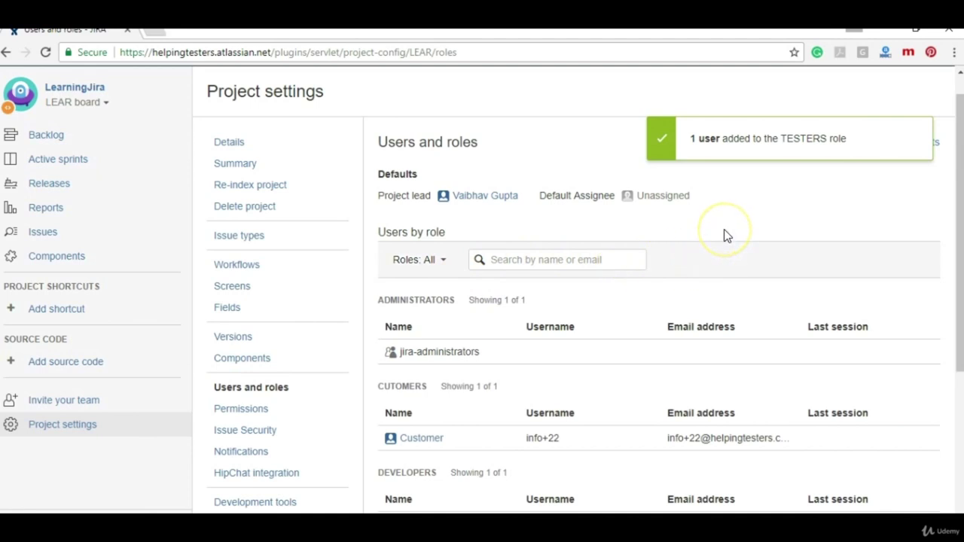
scroll(724, 230, down, 2)
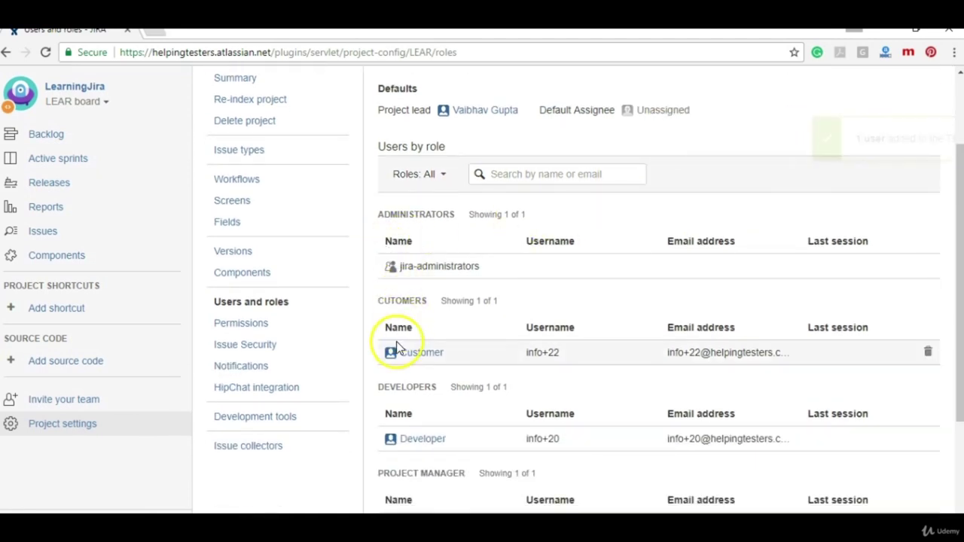
scroll(397, 386, down, 2)
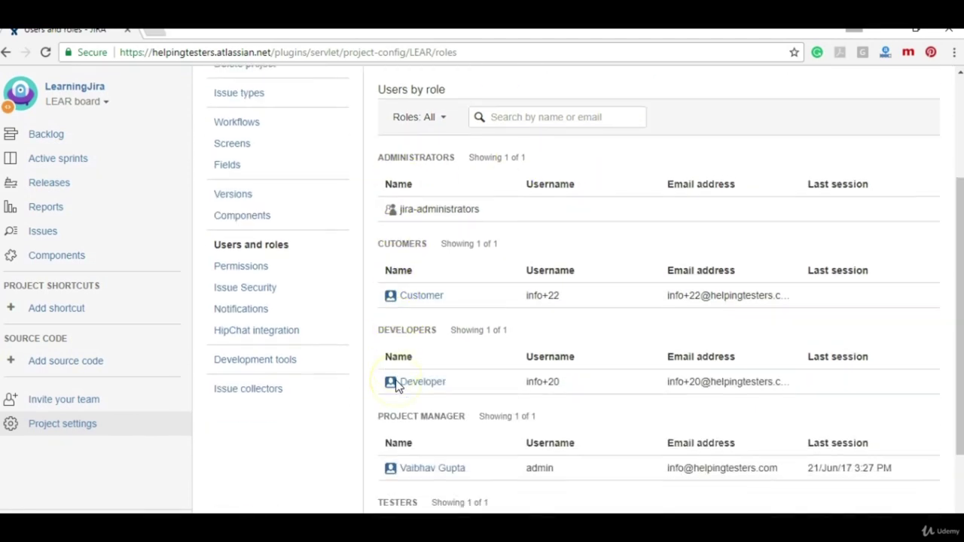
Open site user management, listing the Customer, Developer and Testers users.
triple_click(401, 479)
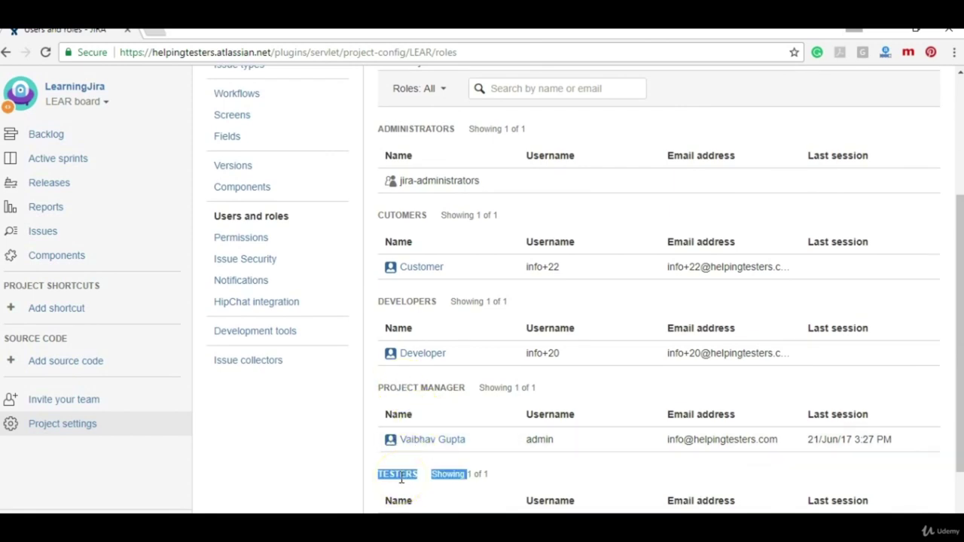
click(329, 472)
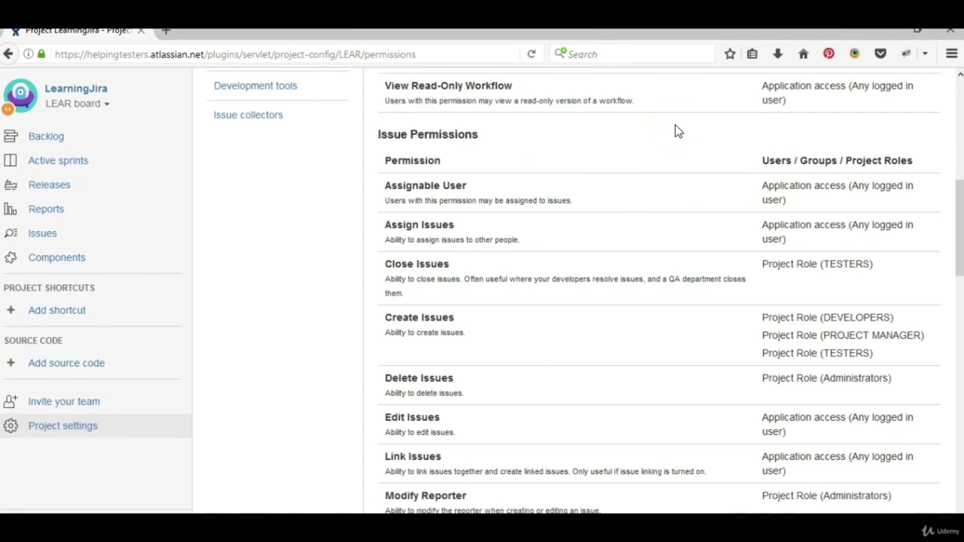
scroll(674, 129, up, 10)
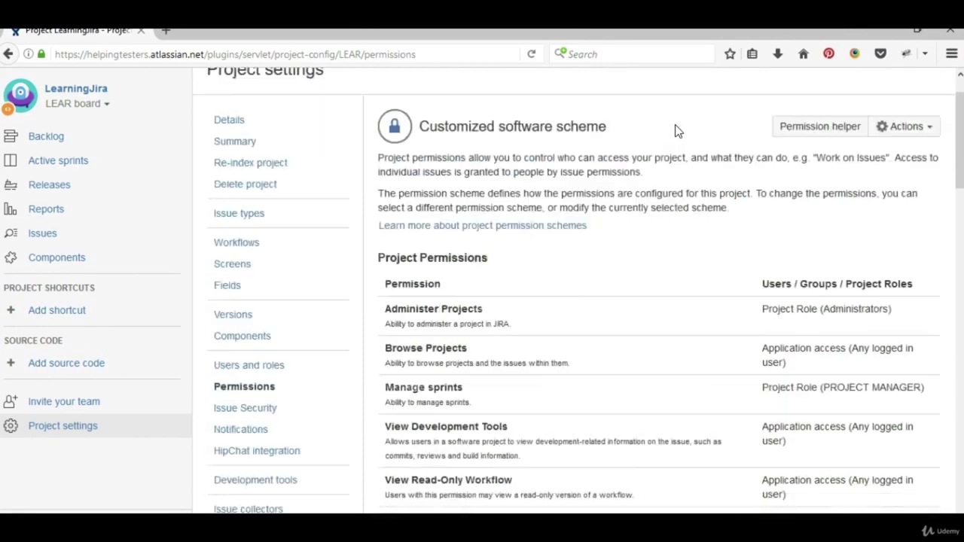
scroll(675, 130, up, 1)
click(879, 87)
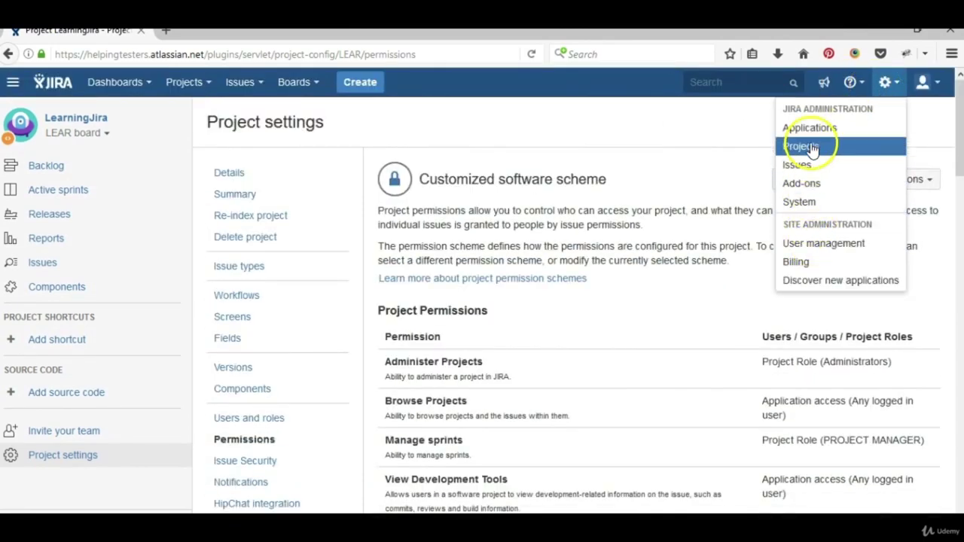
click(812, 245)
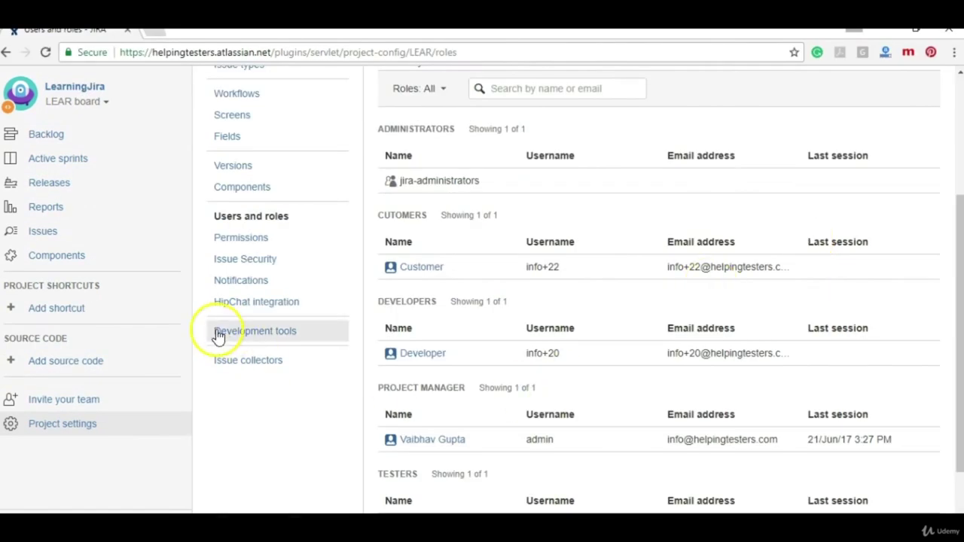
Open LearningJira's permission settings and highlight the Manage sprints permission.
click(230, 241)
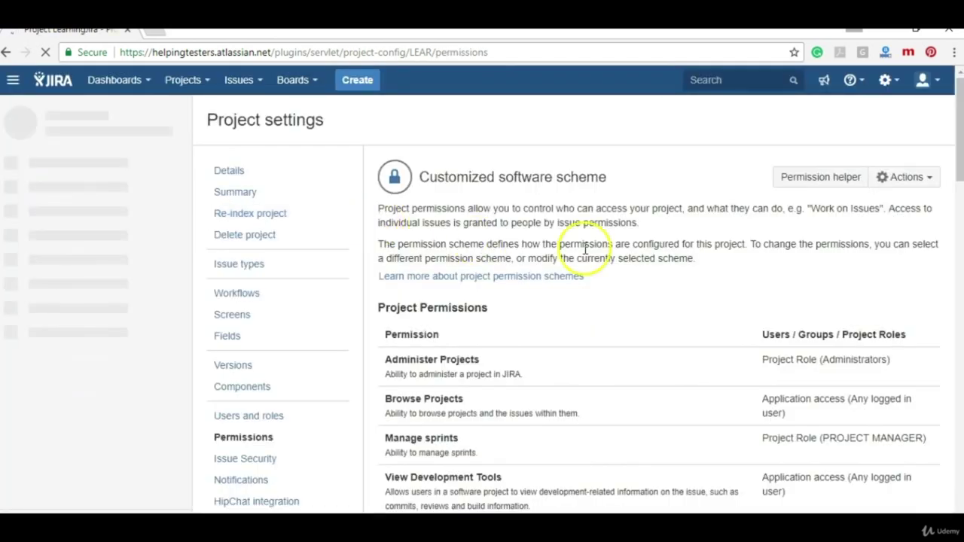
scroll(594, 252, down, 2)
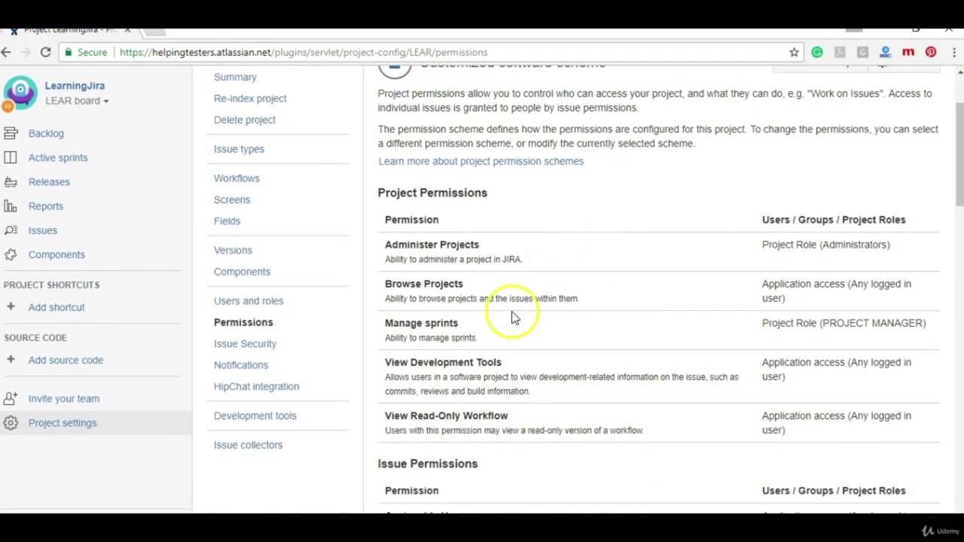
triple_click(434, 323)
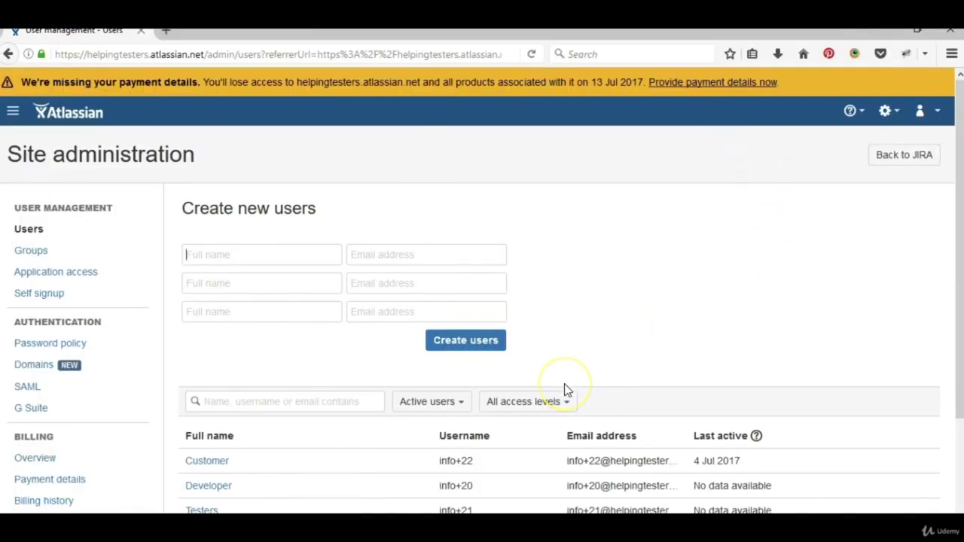
View the project lead's user details, then return to Jira and open the LEAR board.
scroll(568, 304, down, 3)
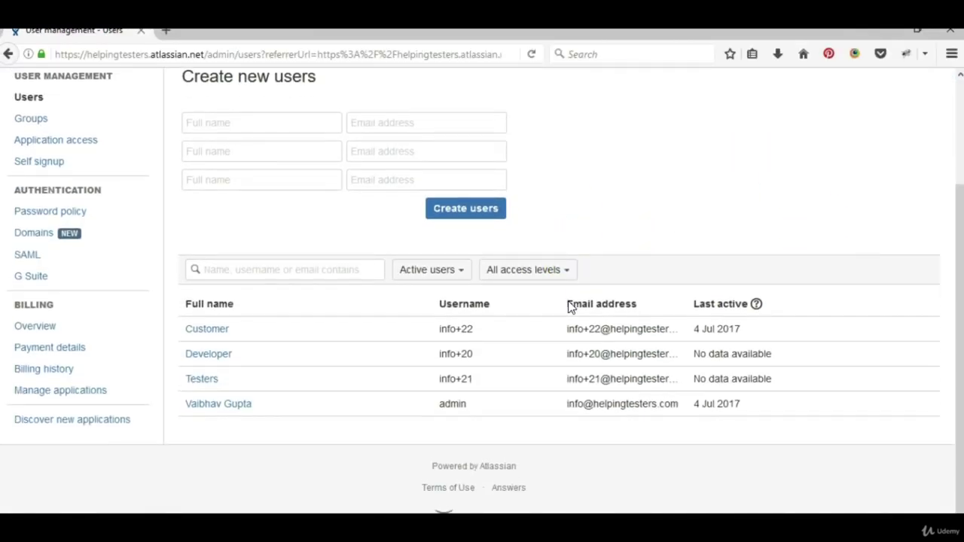
click(220, 401)
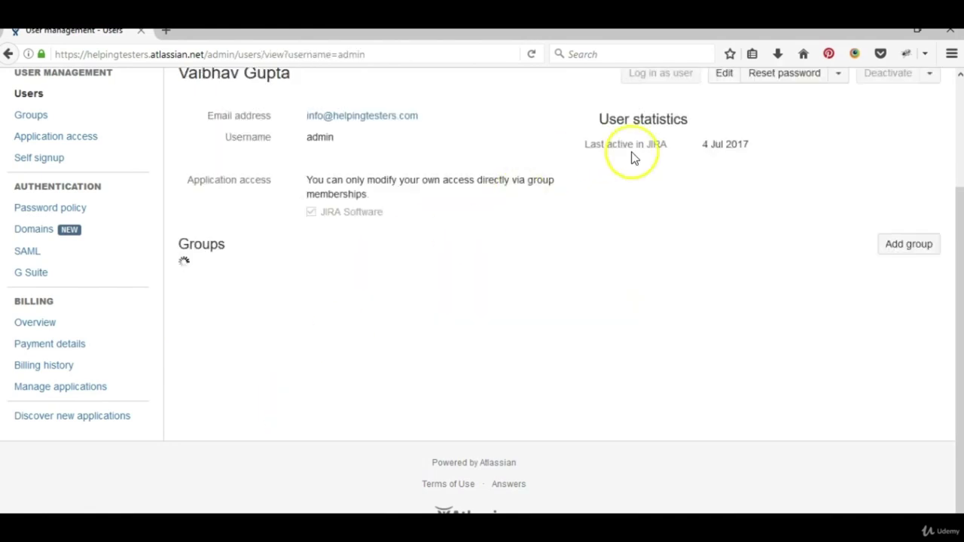
scroll(959, 140, up, 1)
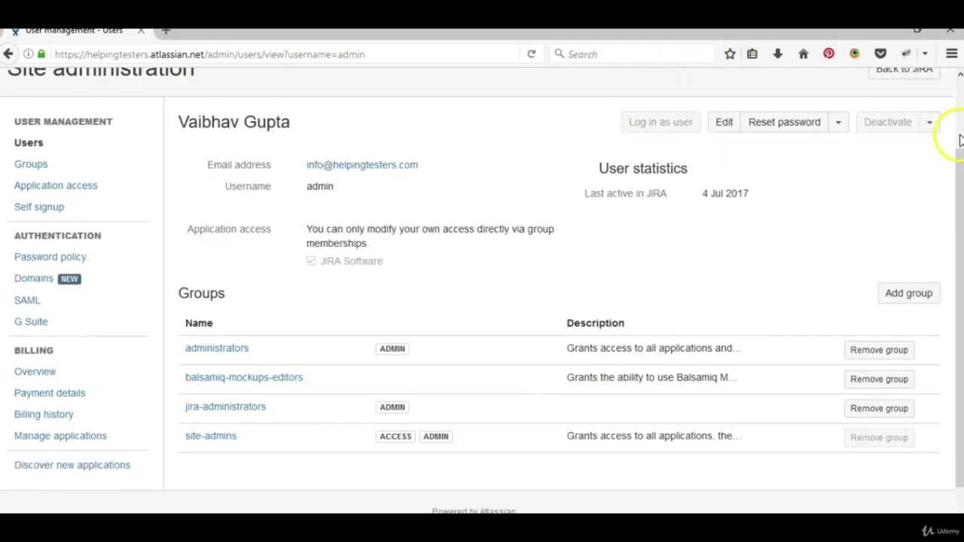
scroll(960, 139, up, 2)
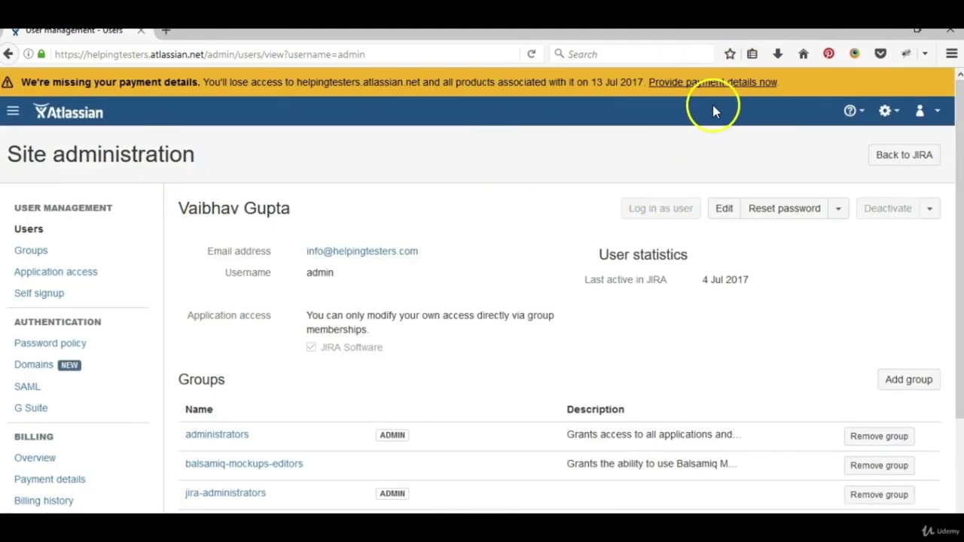
click(904, 155)
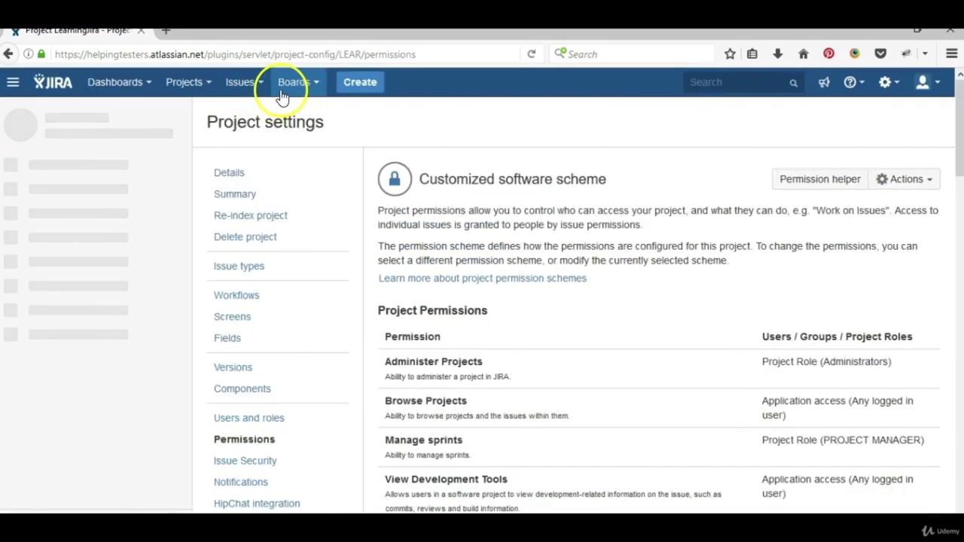
click(284, 97)
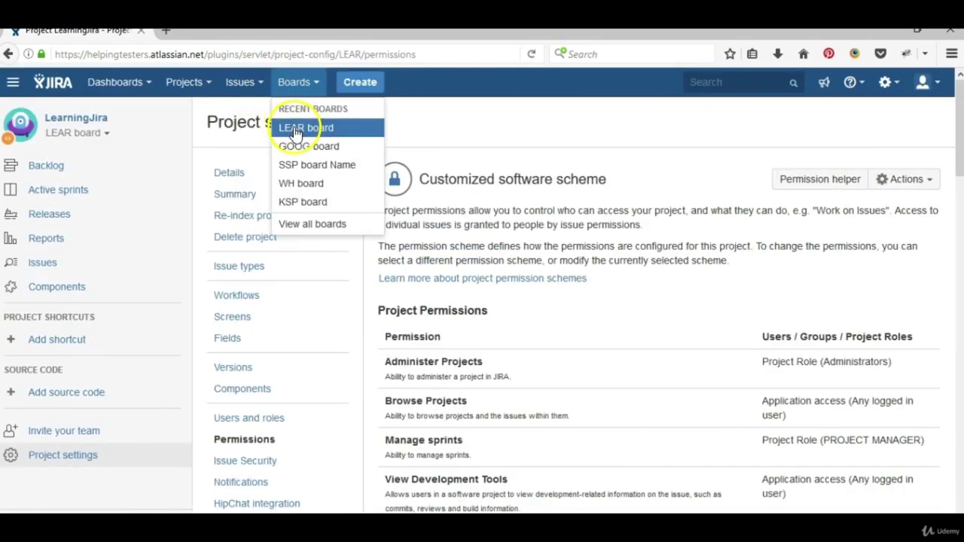
click(297, 127)
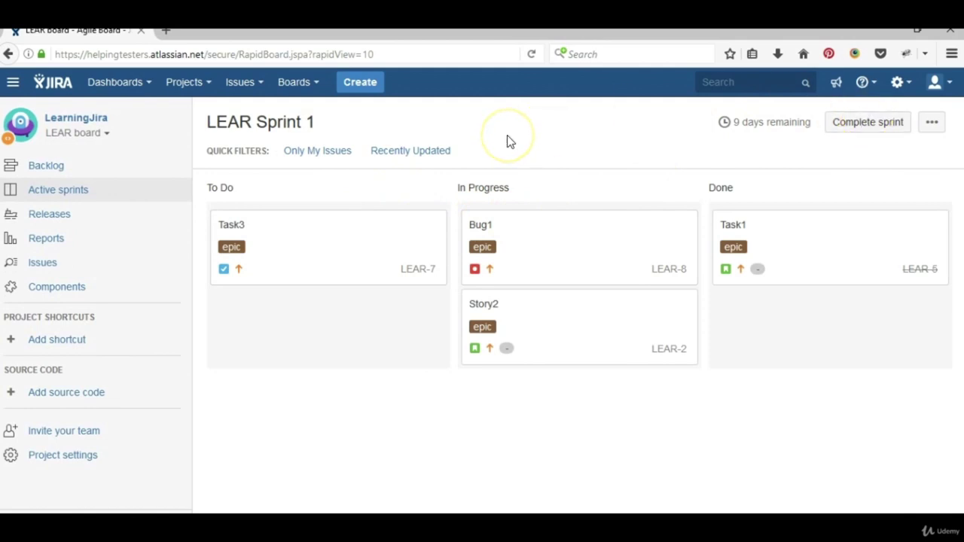
Log in as the Developer user from site user management.
click(899, 83)
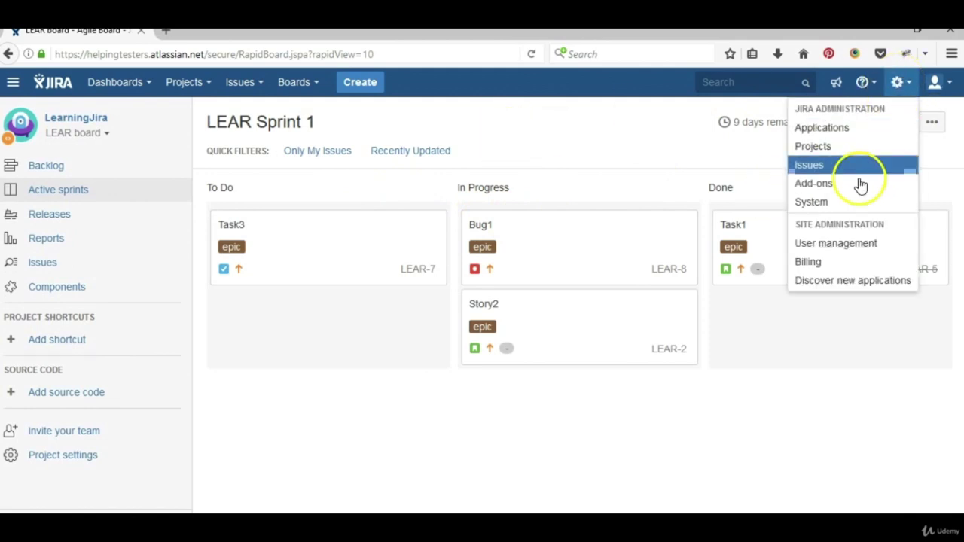
click(843, 243)
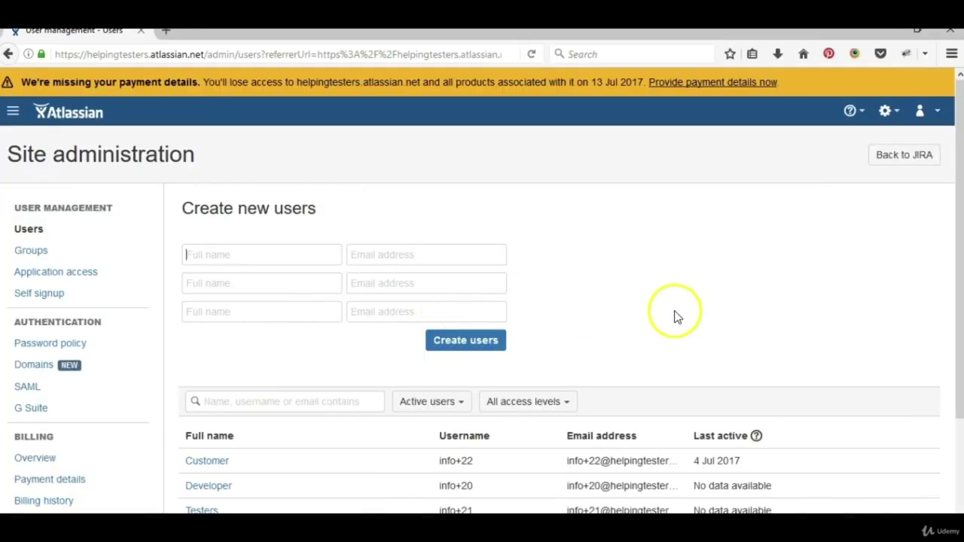
click(207, 486)
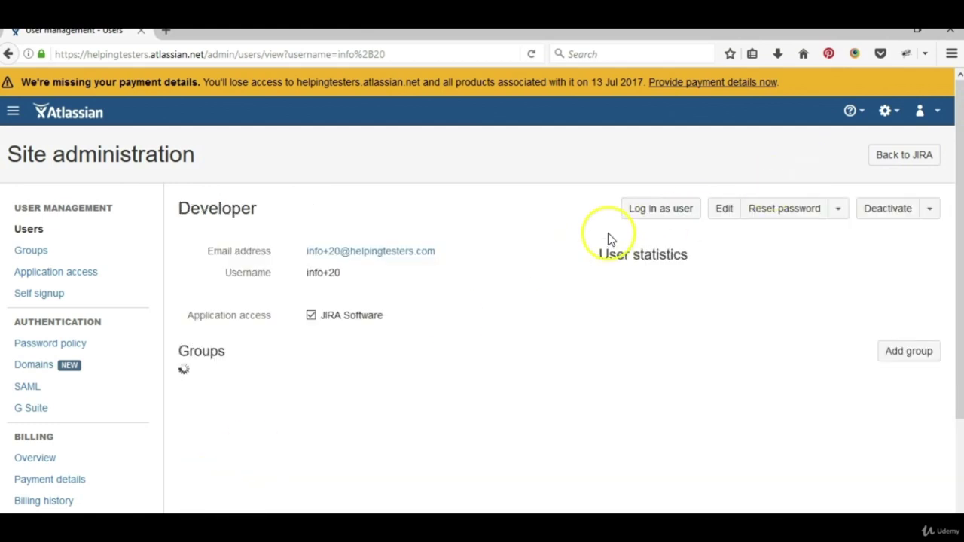
click(660, 211)
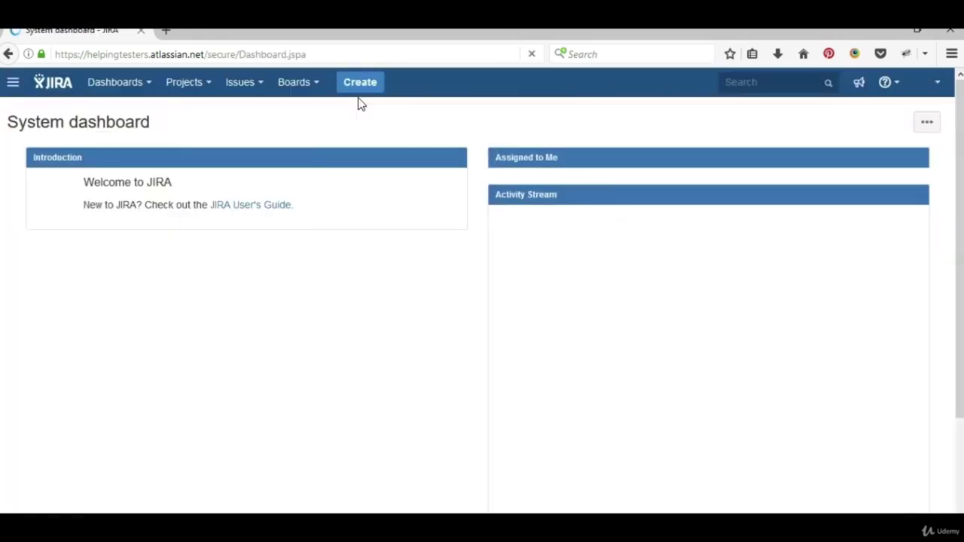
As Developer, open the LEAR board and check Complete sprint is unavailable, then return to Permissions.
click(293, 89)
click(304, 110)
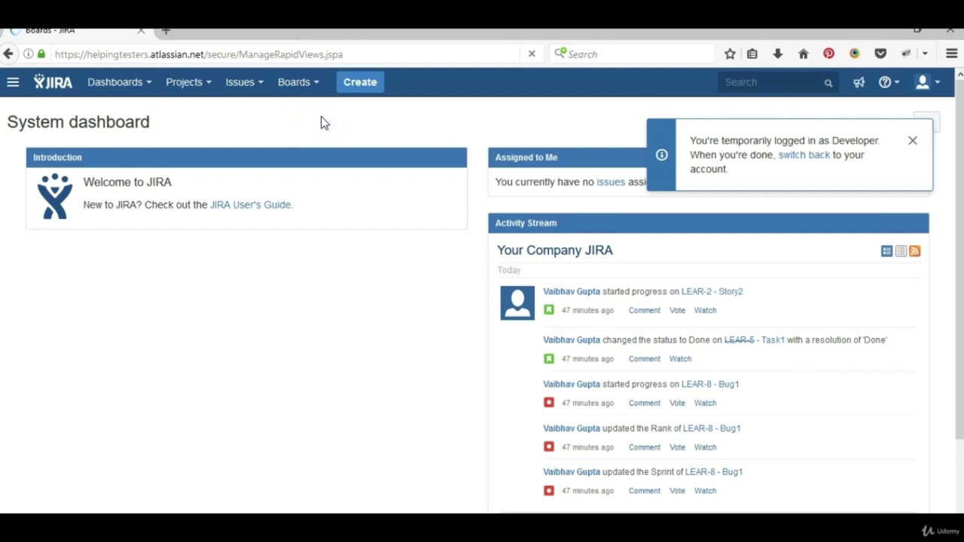
click(297, 83)
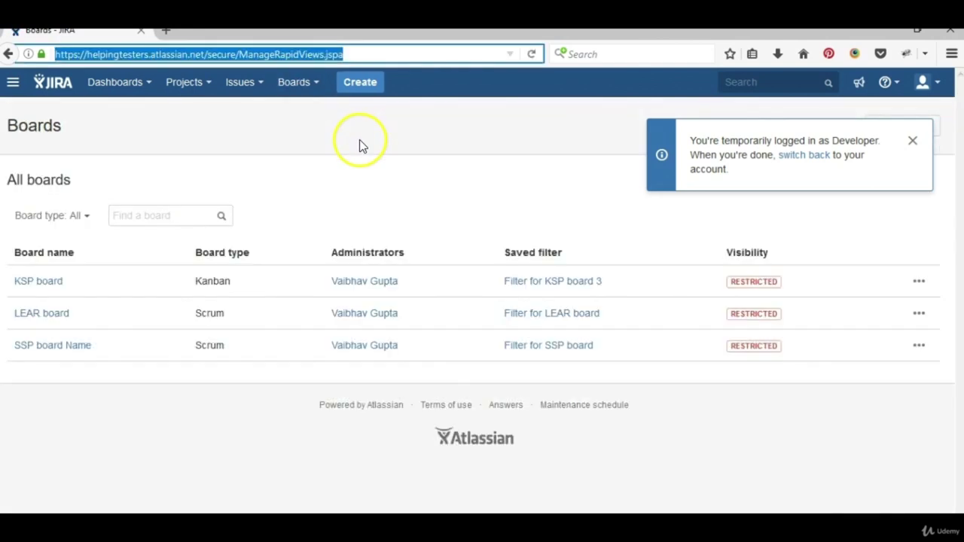
click(60, 319)
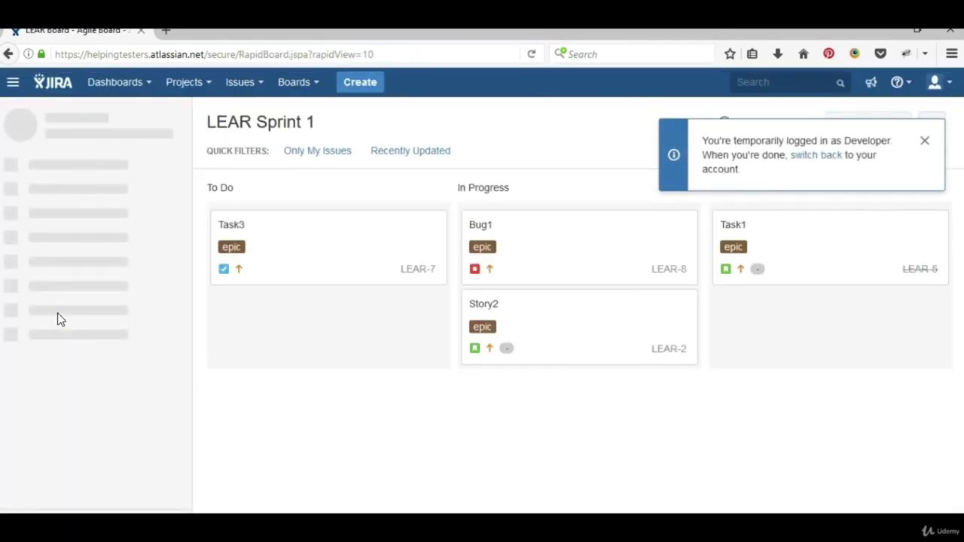
click(925, 143)
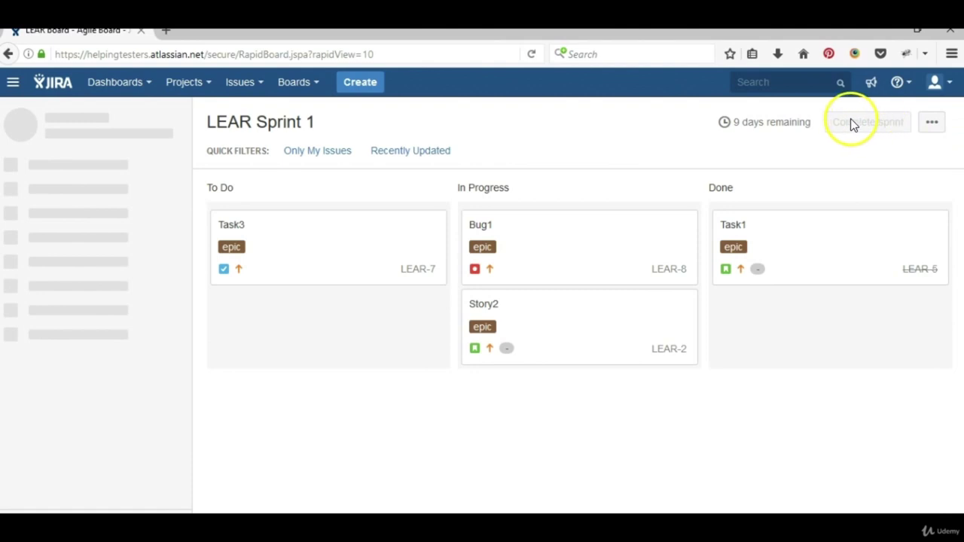
mouse_move(851, 124)
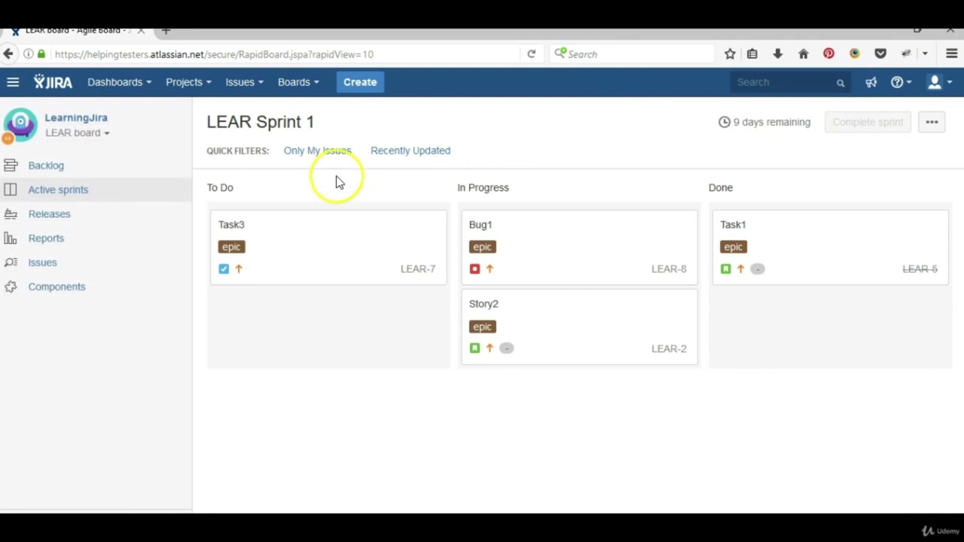
key(alt+Tab)
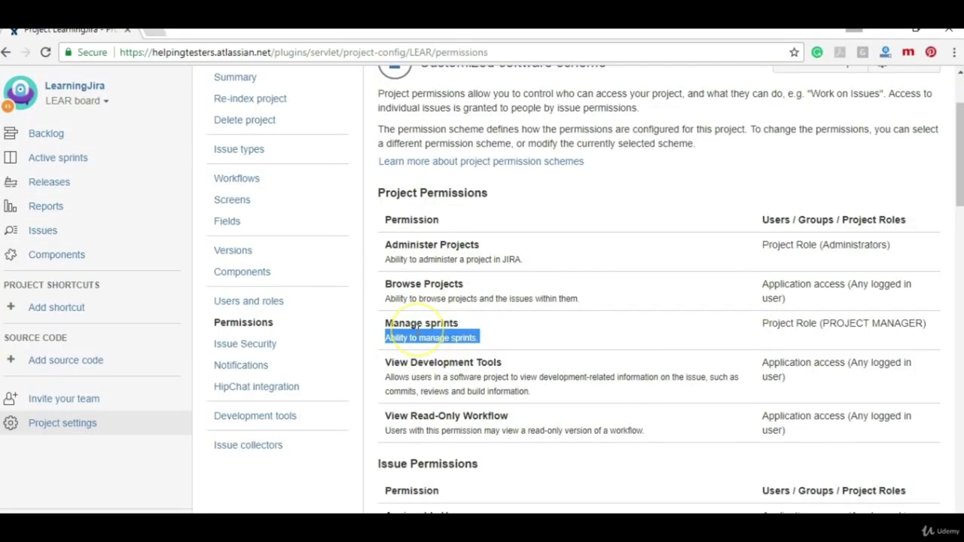
Check the Create Issues permission, try Create as Testers, then open the Customer user's details.
scroll(416, 329, down, 3)
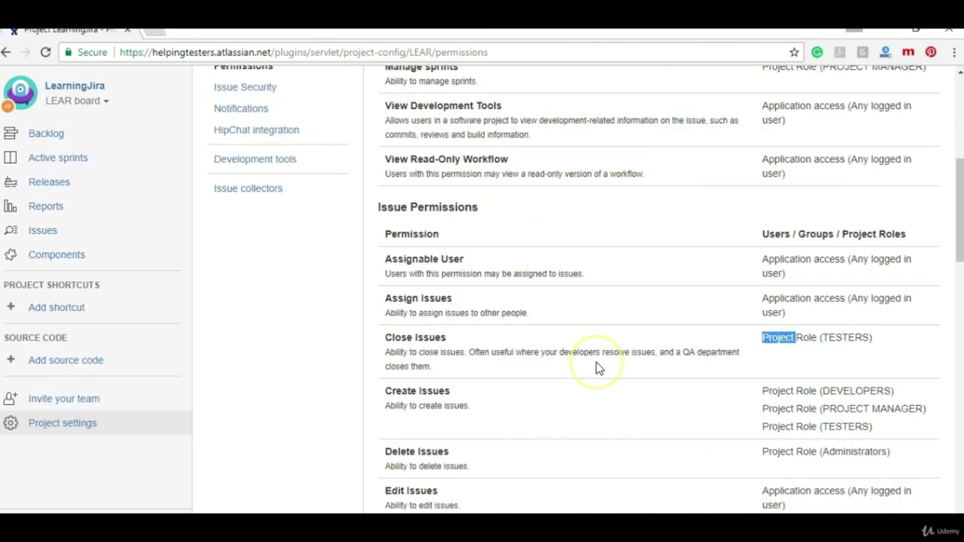
scroll(598, 368, down, 2)
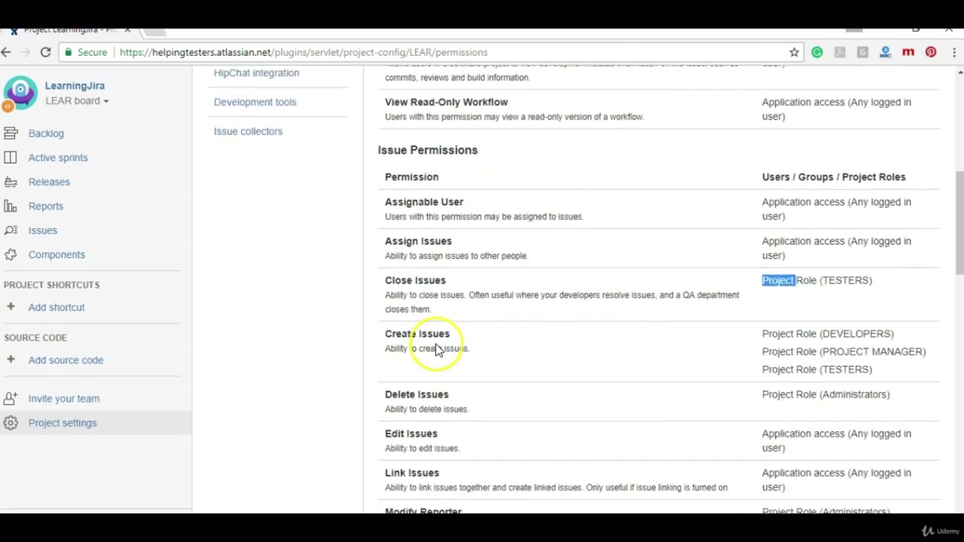
triple_click(436, 349)
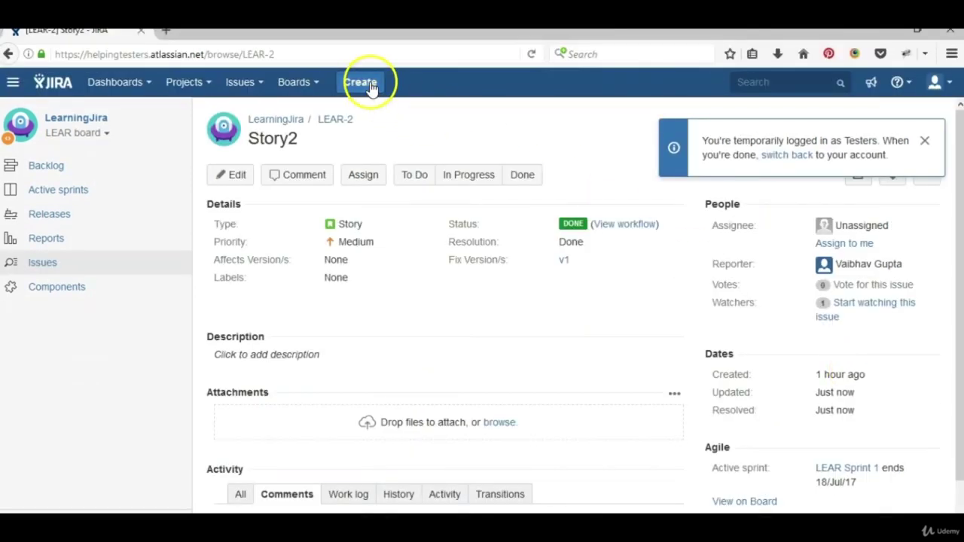
click(368, 84)
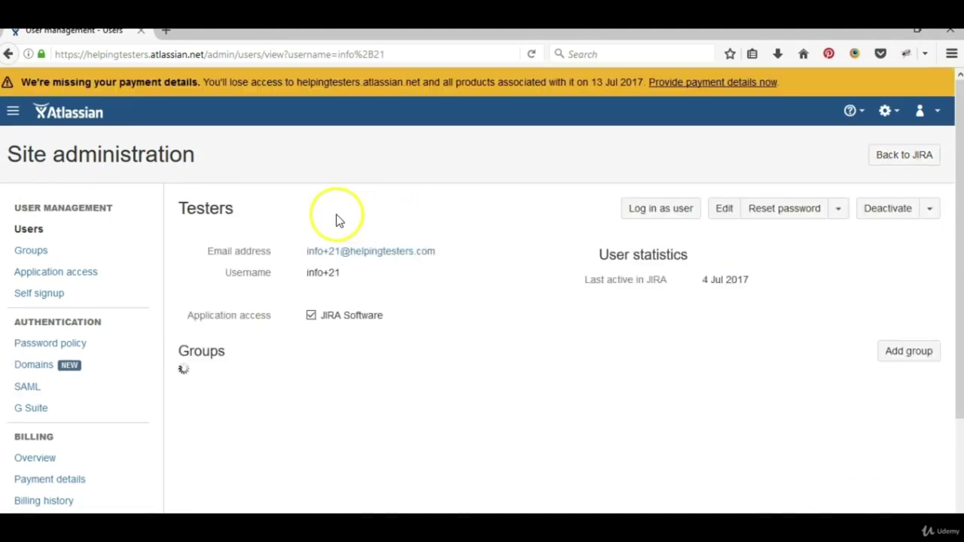
click(74, 229)
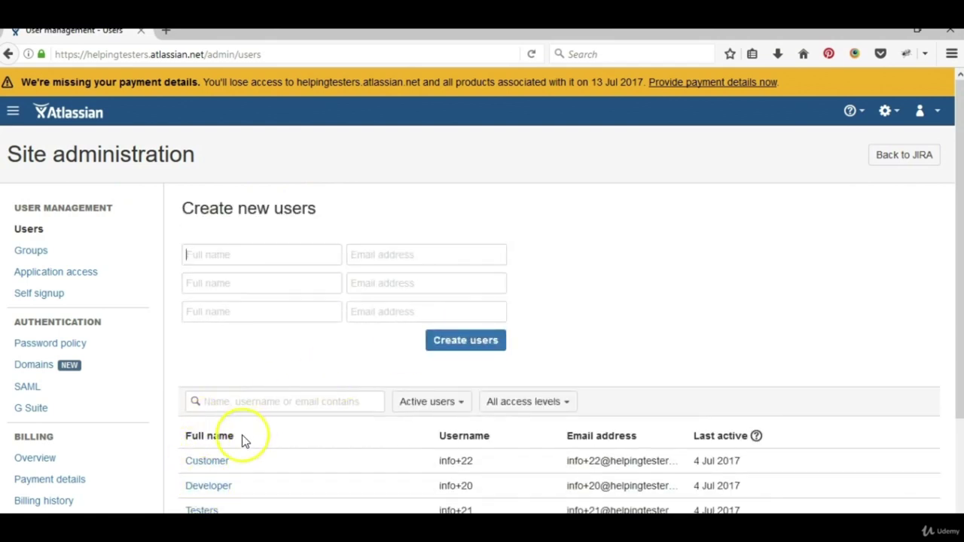
click(201, 467)
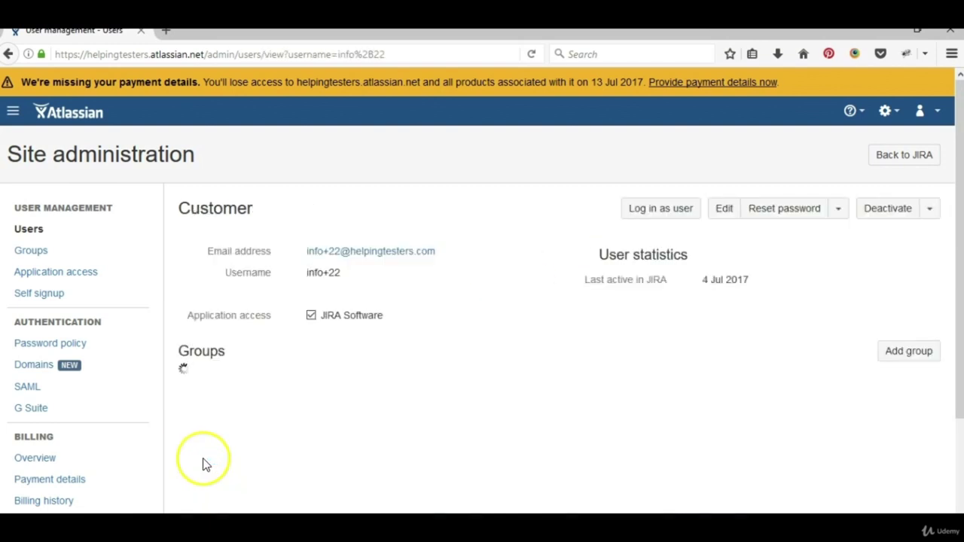
Log in as Customer and confirm Create issue offers only the Kanban and Scrum sample projects.
click(639, 210)
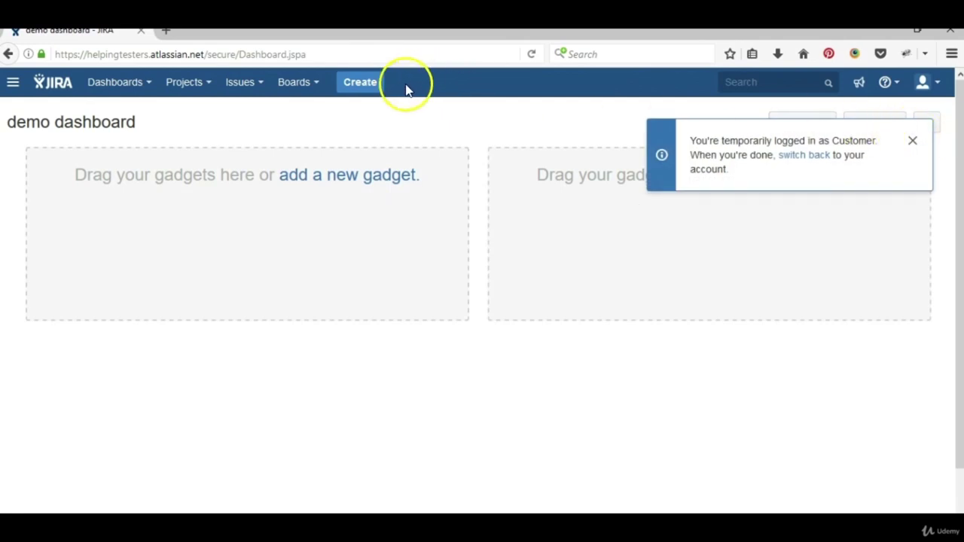
click(382, 89)
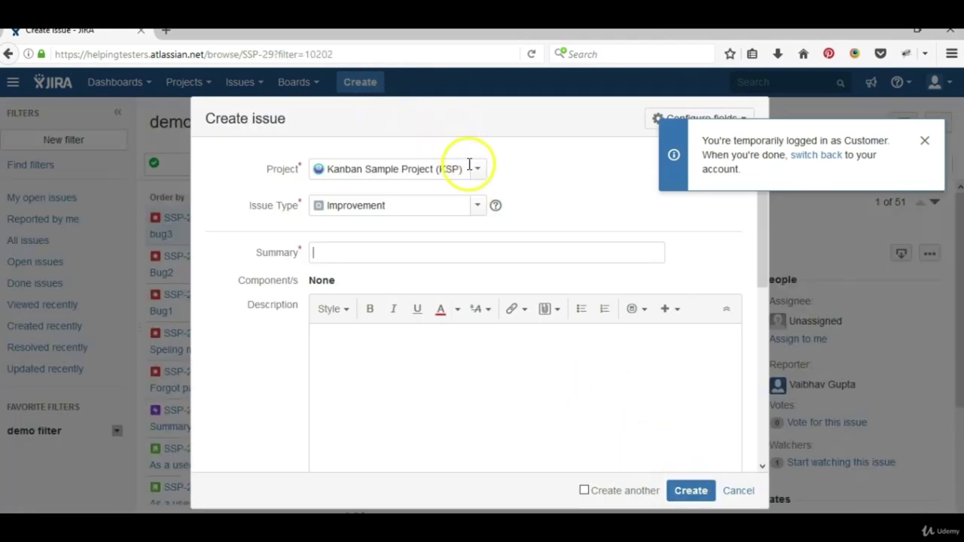
click(475, 172)
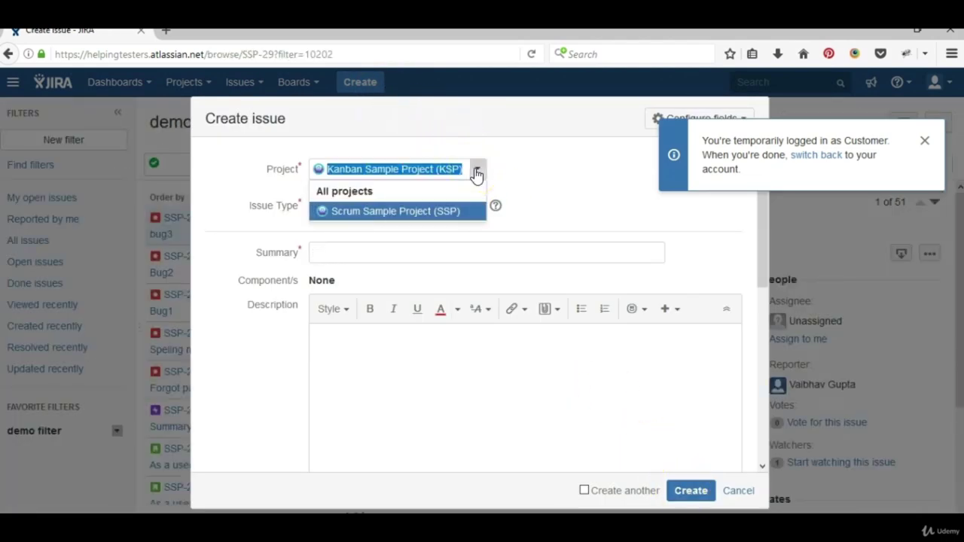
click(525, 202)
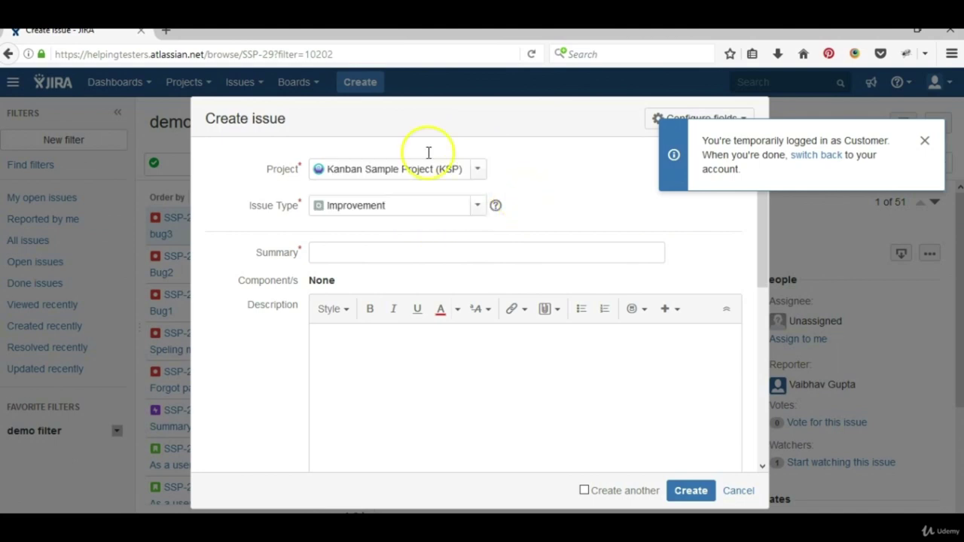
click(482, 174)
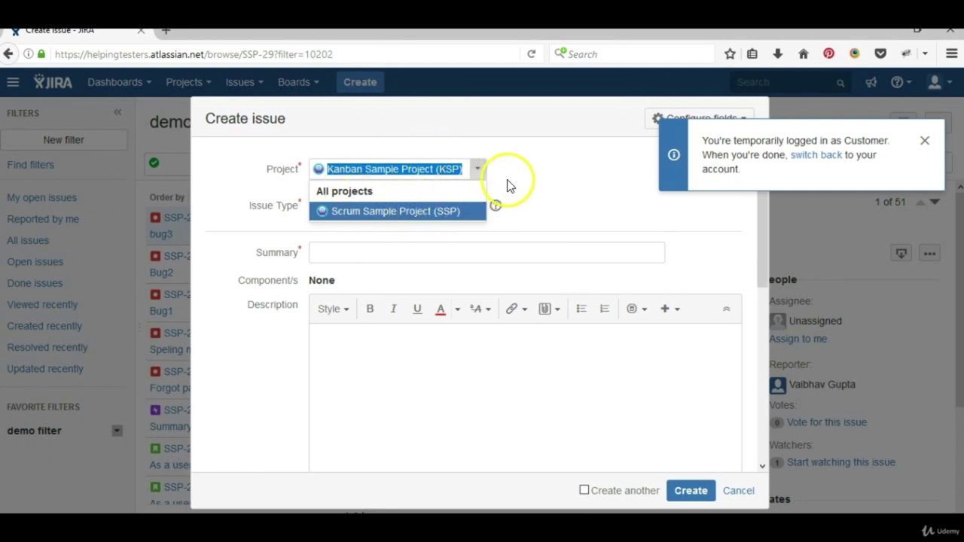
click(502, 372)
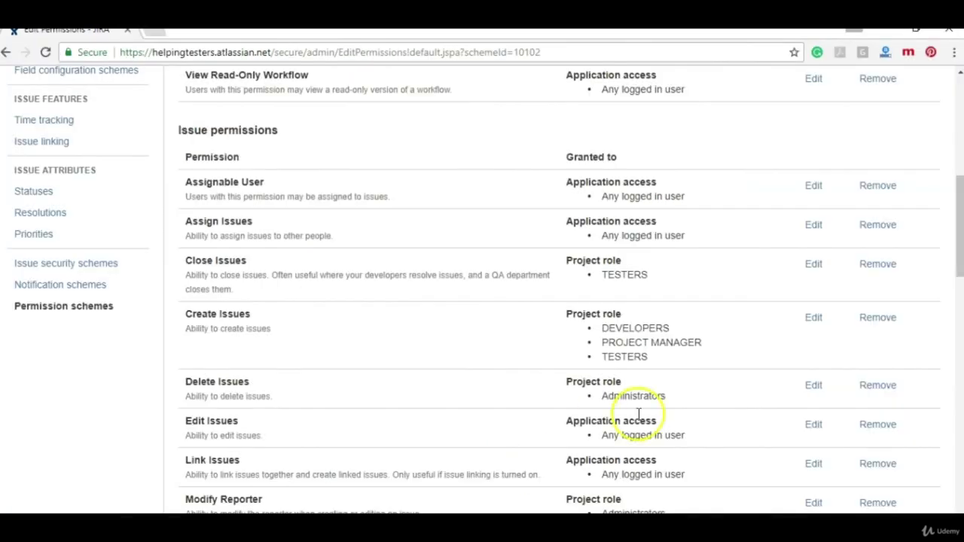
click(717, 439)
scroll(717, 439, up, 4)
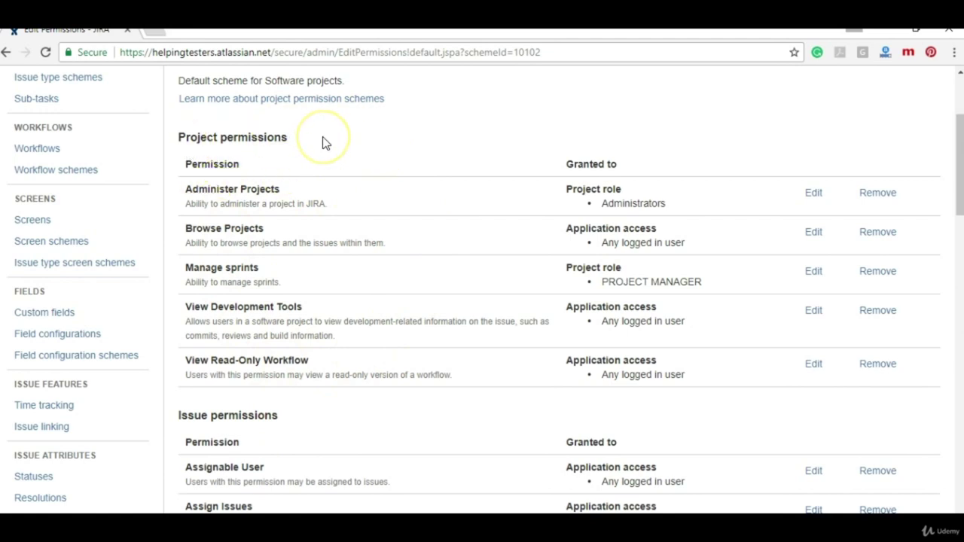
scroll(322, 143, down, 1)
scroll(322, 144, up, 5)
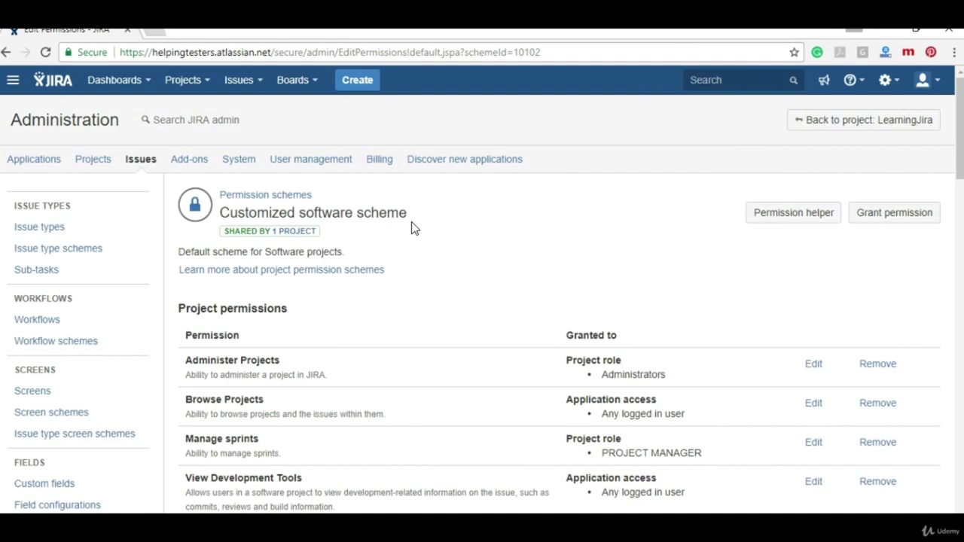
scroll(454, 256, down, 1)
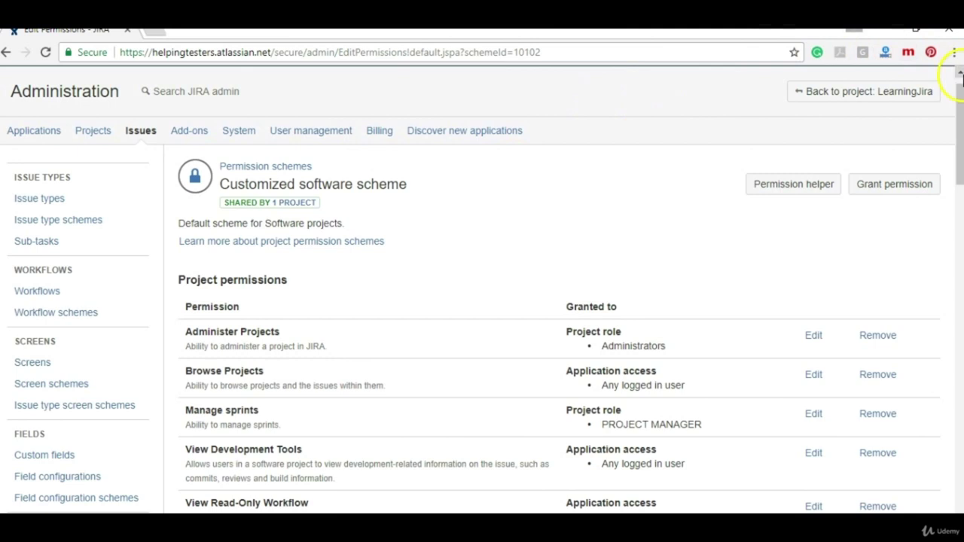
Go to User management from the admin menu and view the Developer user's details.
click(959, 73)
click(885, 80)
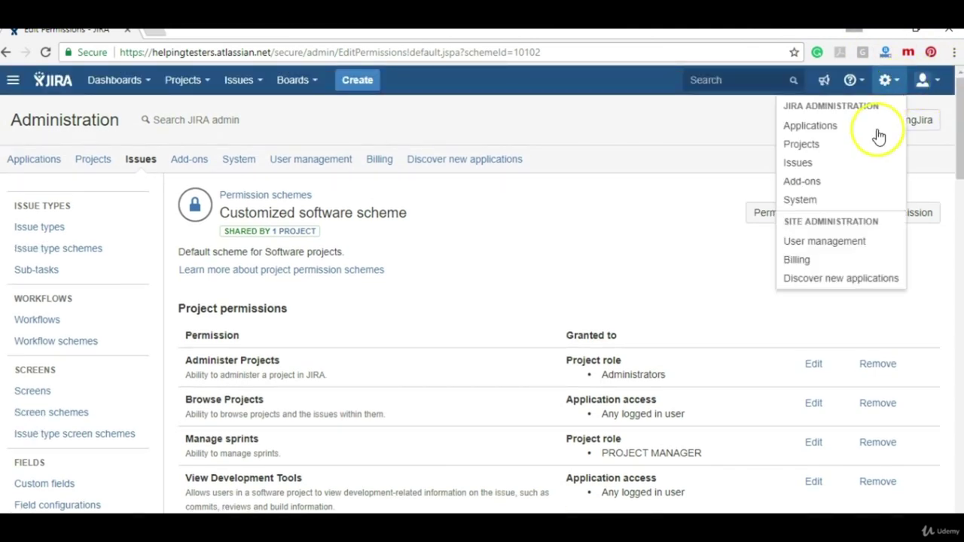
click(824, 241)
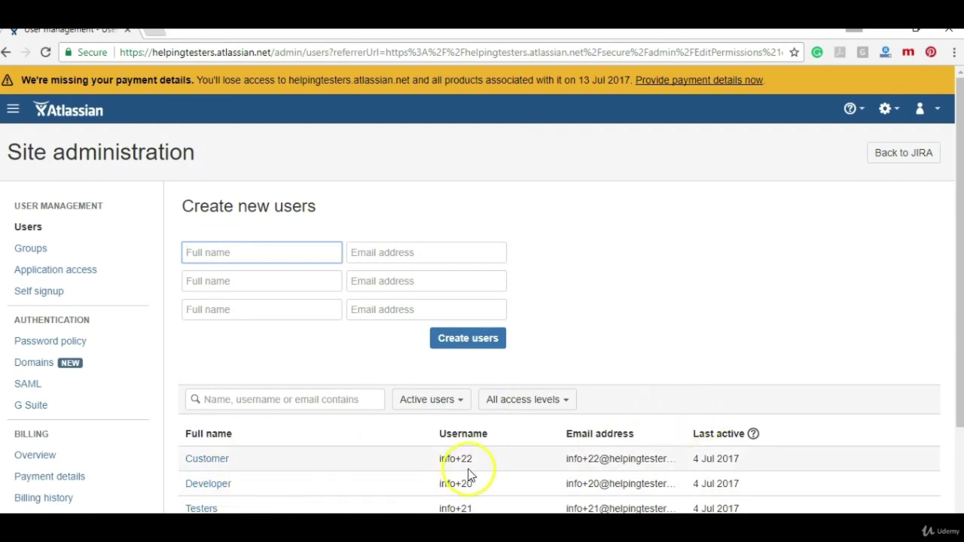
click(219, 484)
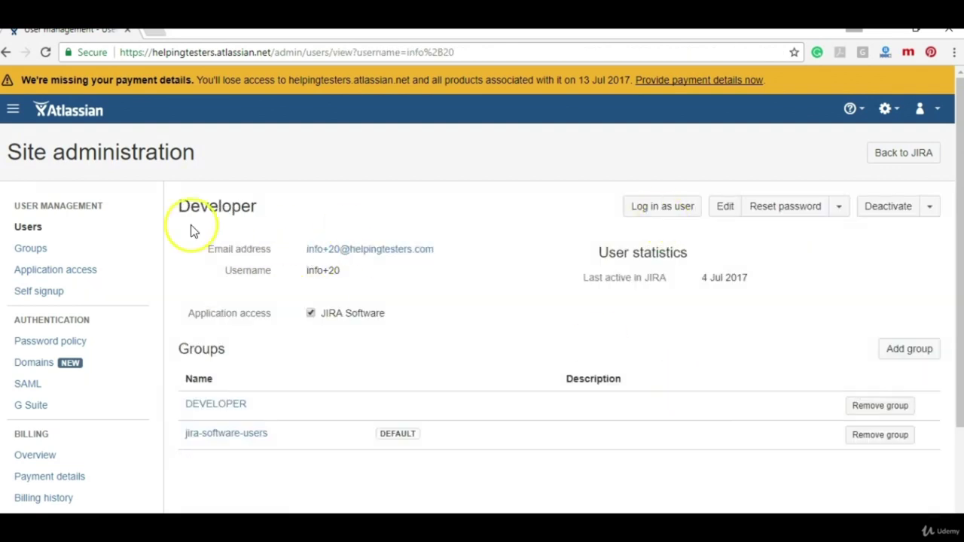
Back on the users list, enter the full name 'Developer - Sample Scrum' for a new user.
click(7, 51)
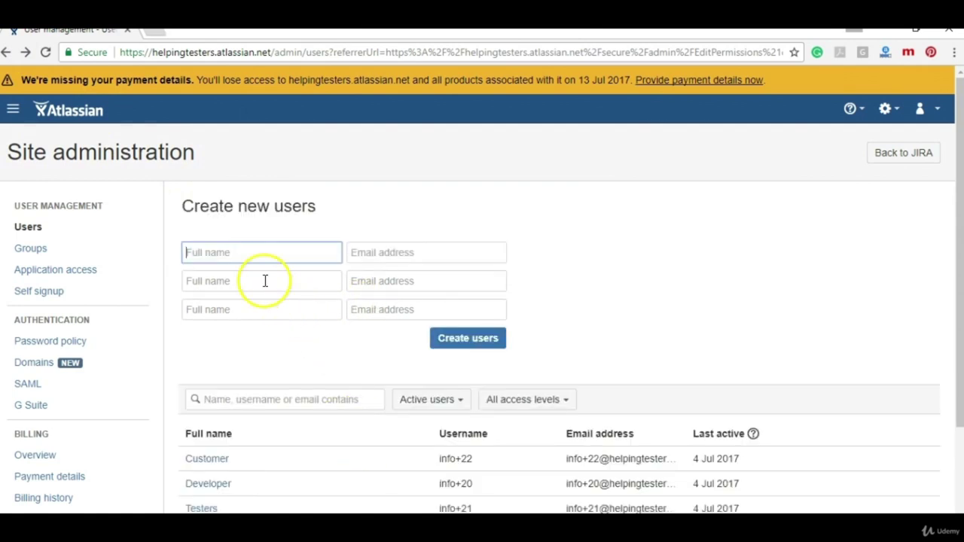
text(Deveope)
key(BackSpace)
key(BackSpace)
key(BackSpace)
text(leper )
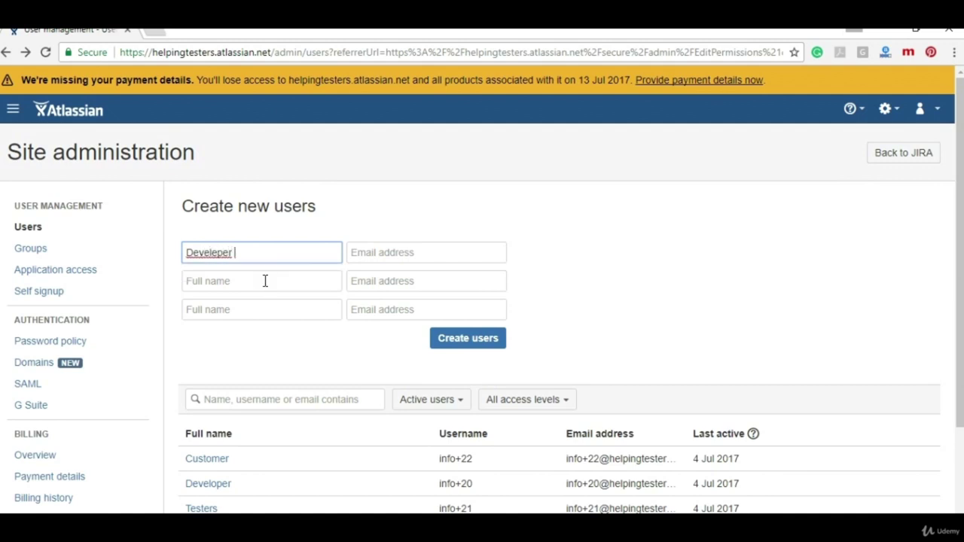
text(- Sam)
text(pel Scru)
text(m)
click(276, 252)
key(BackSpace)
key(BackSpace)
text(le)
click(301, 251)
double_click(218, 252)
text(Developer)
Fill in the new user's email address and create the user.
click(399, 256)
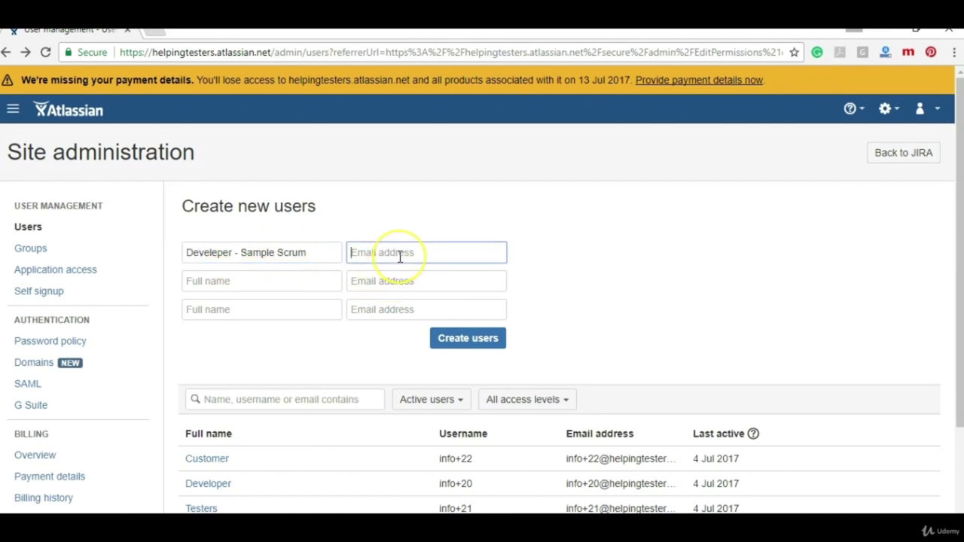
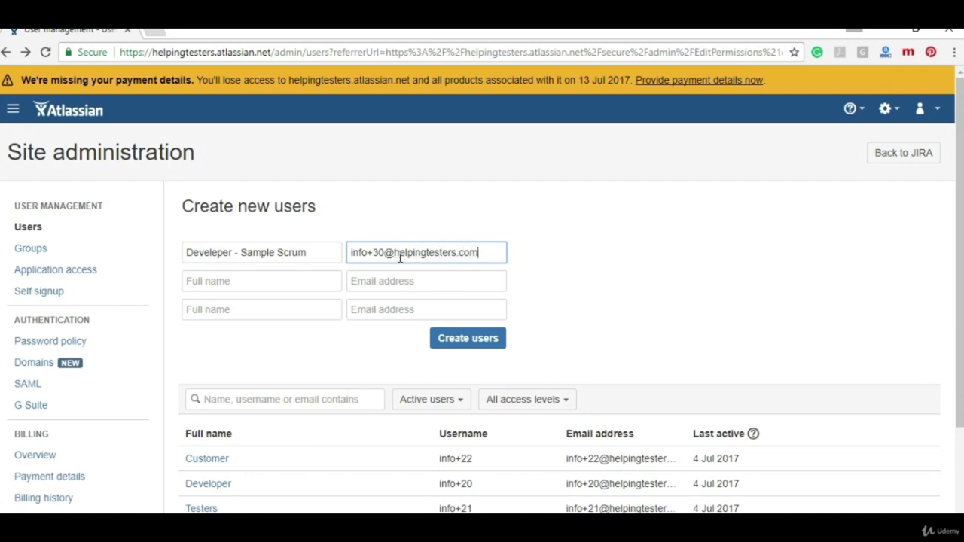
click(491, 343)
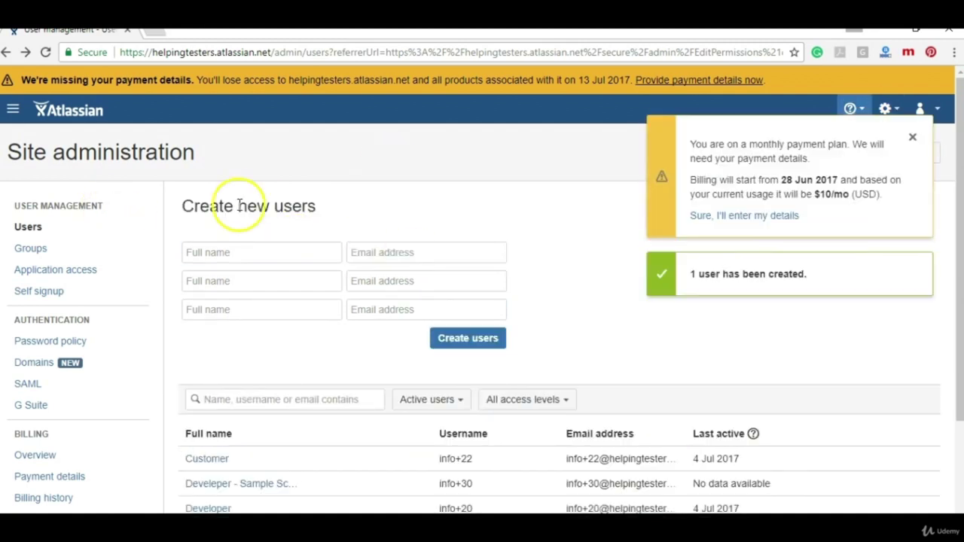
Dismiss the payment-plan notice and return to Jira's administration pages.
click(888, 111)
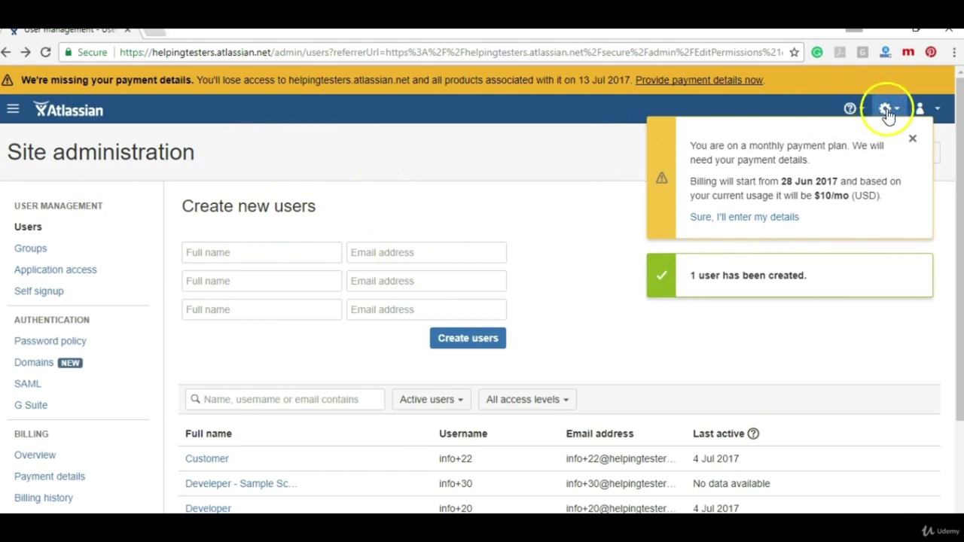
click(911, 140)
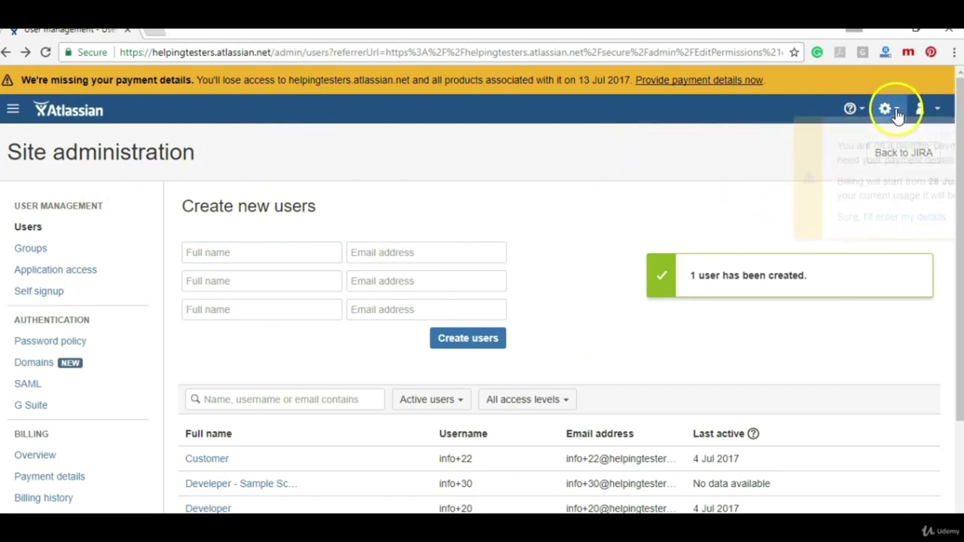
click(886, 110)
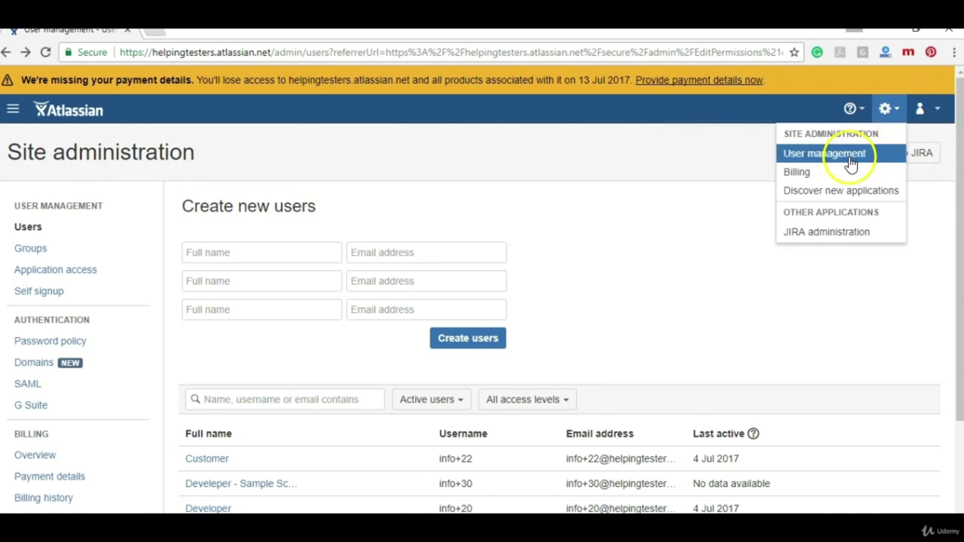
click(940, 148)
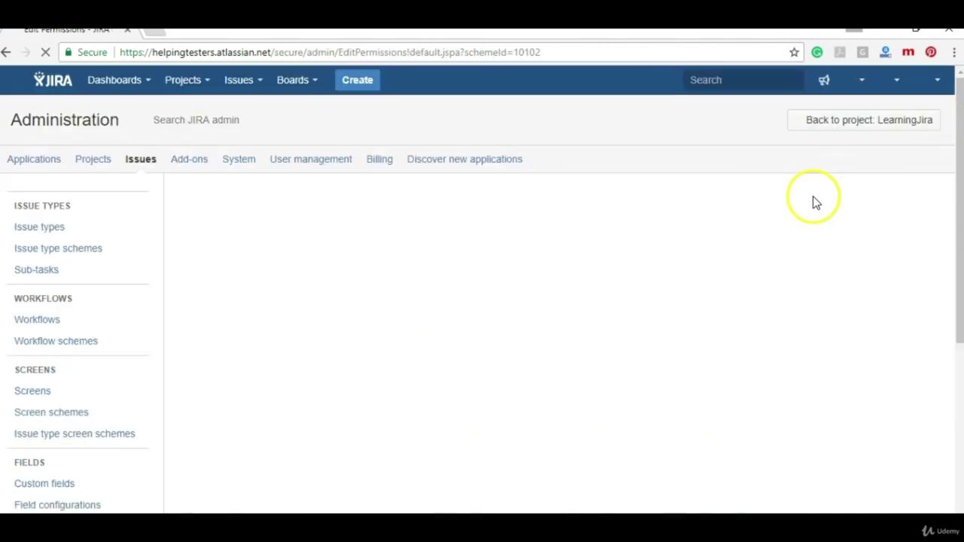
Open LearningJira in a new tab and view its permission settings.
click(90, 159)
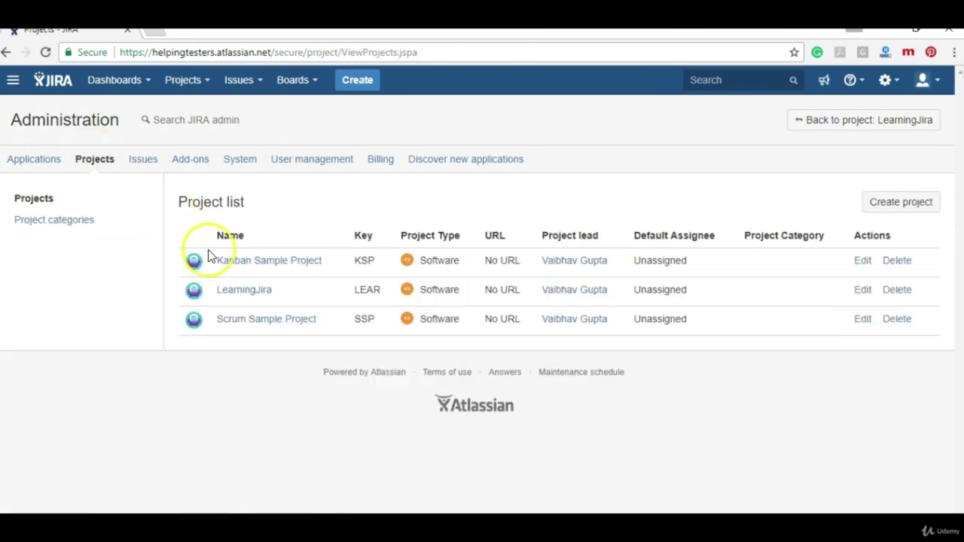
right_click(265, 294)
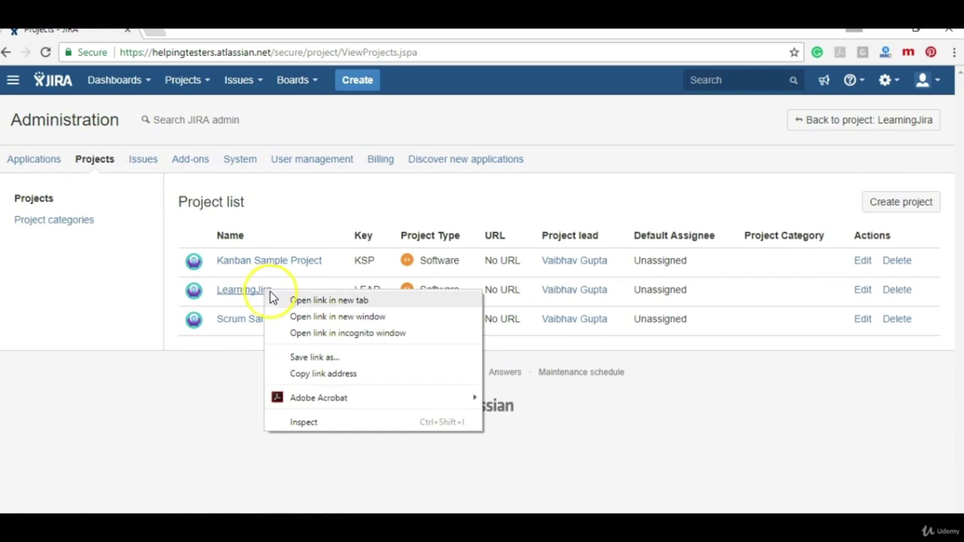
click(282, 299)
click(193, 35)
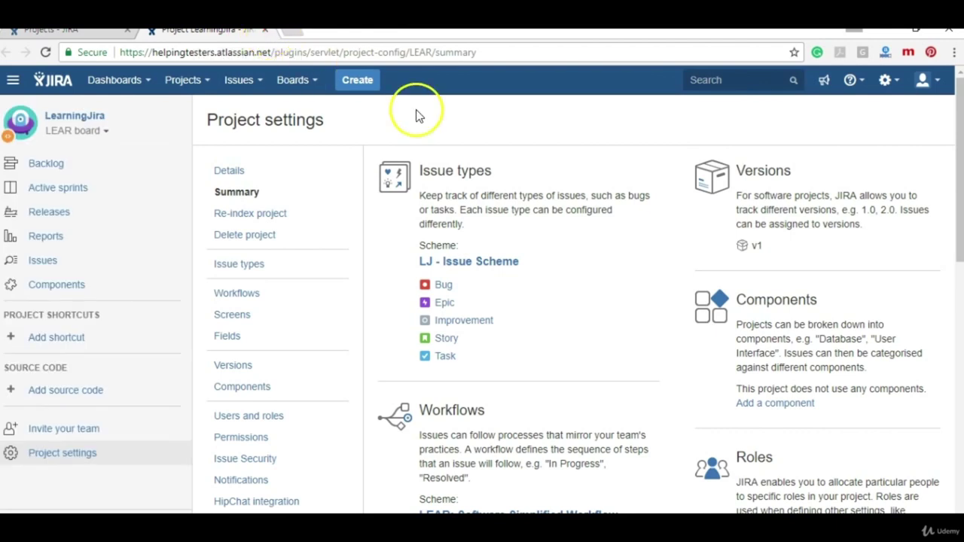
click(260, 435)
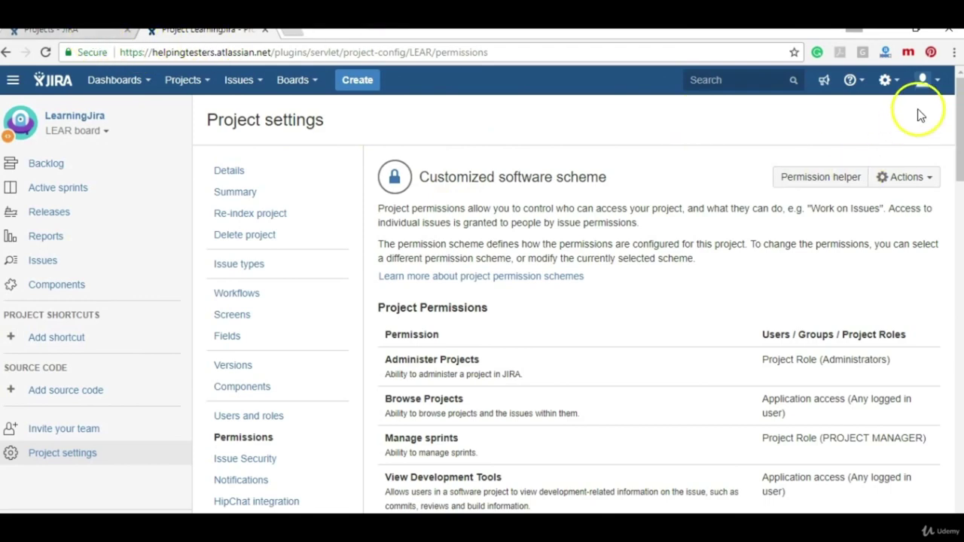
Open the Customized software scheme under Permission schemes and add a grant to Browse Projects.
click(885, 80)
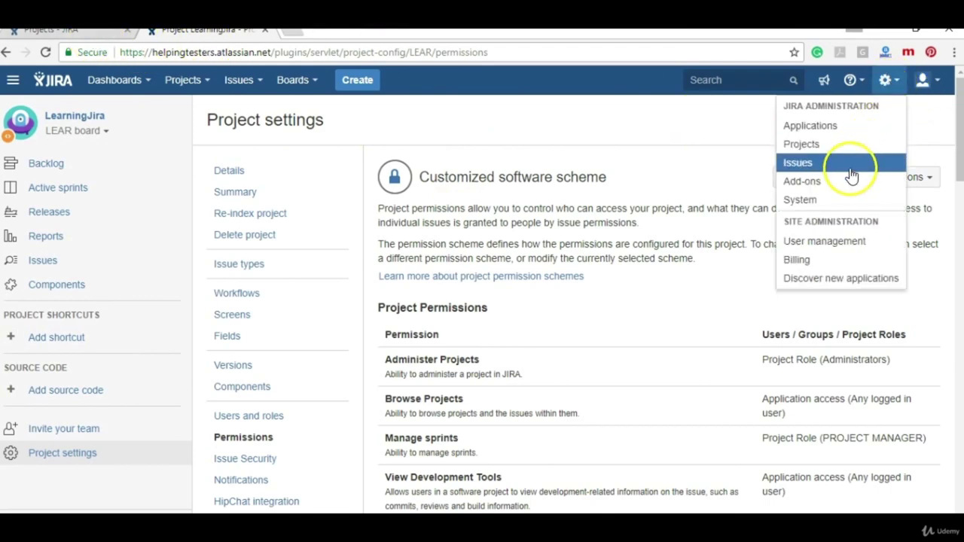
click(852, 176)
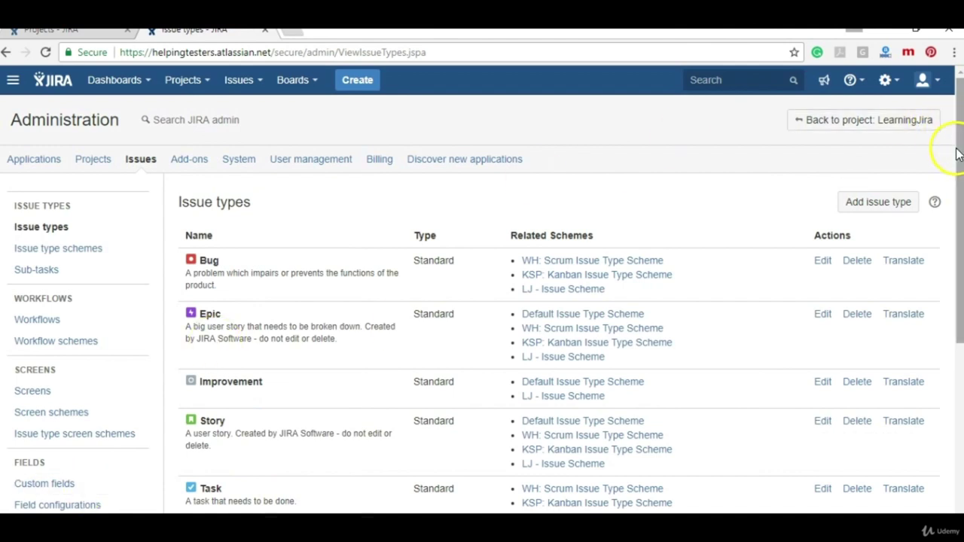
drag(954, 151, 953, 335)
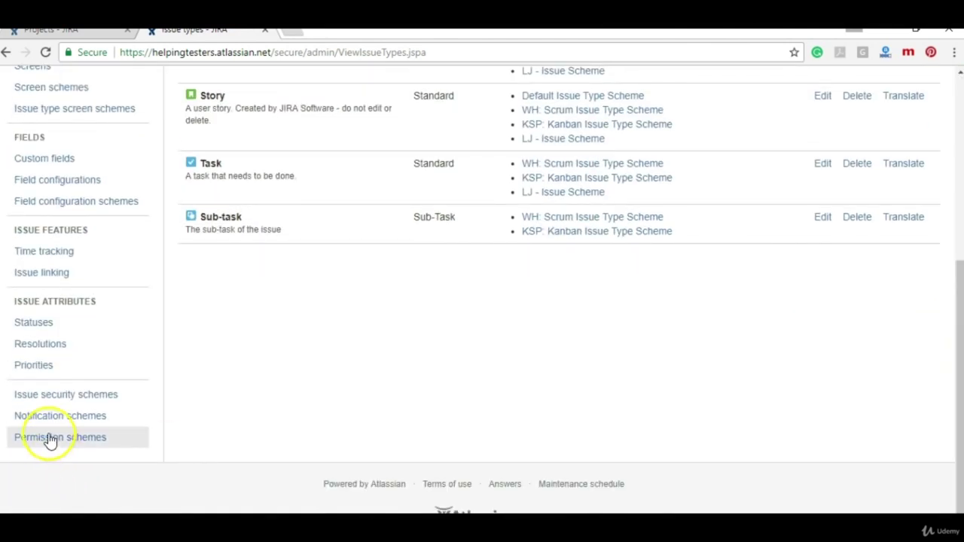
click(48, 437)
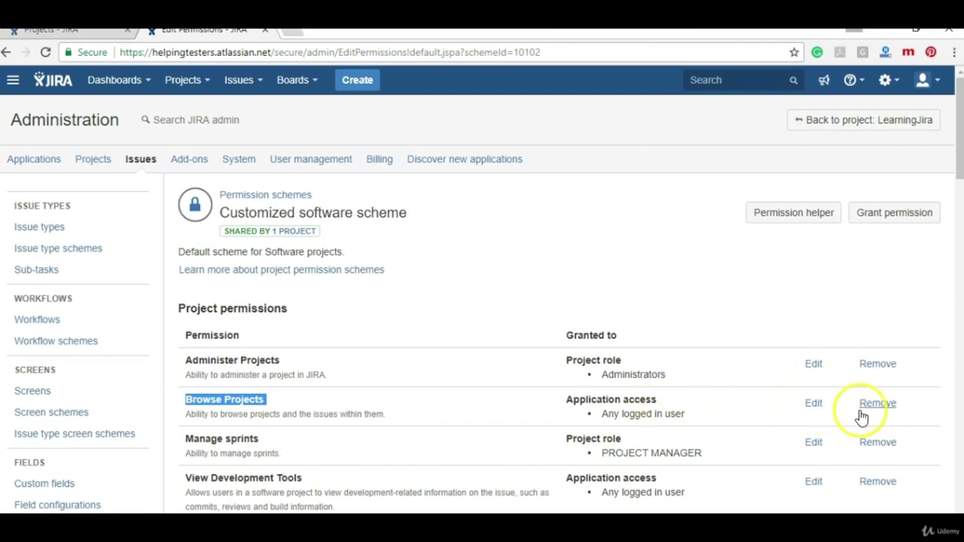
click(813, 404)
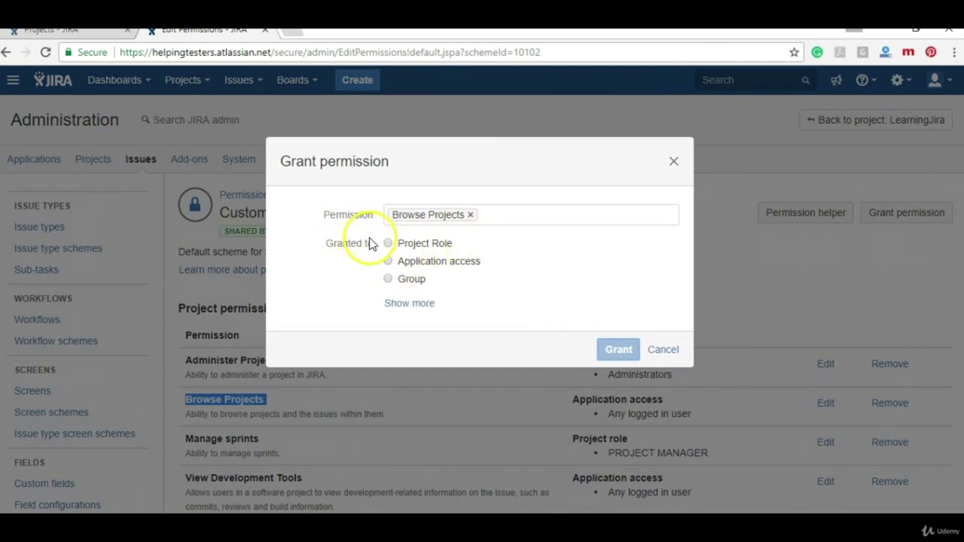
Grant Browse Projects to the CUTOMERS and DEVELOPERS project roles.
click(387, 243)
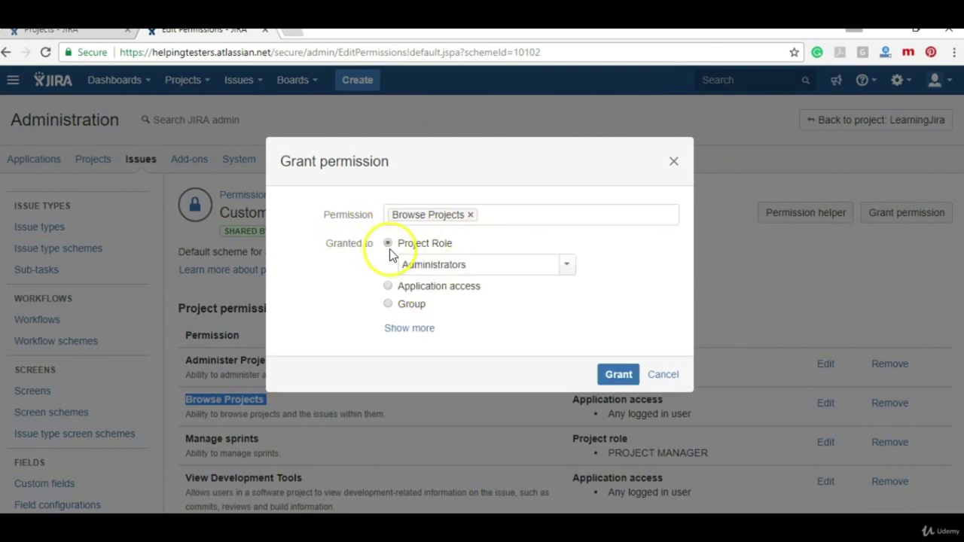
click(566, 265)
click(488, 289)
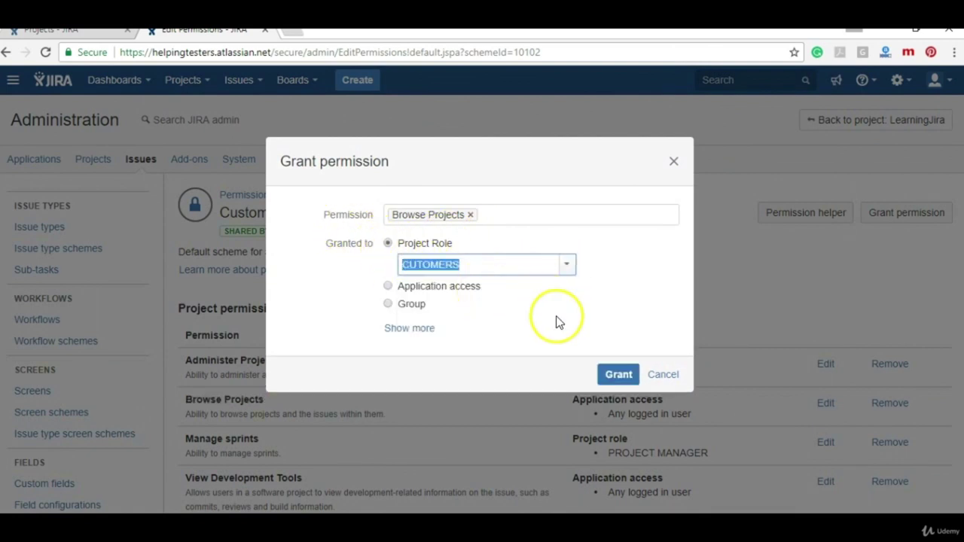
click(616, 375)
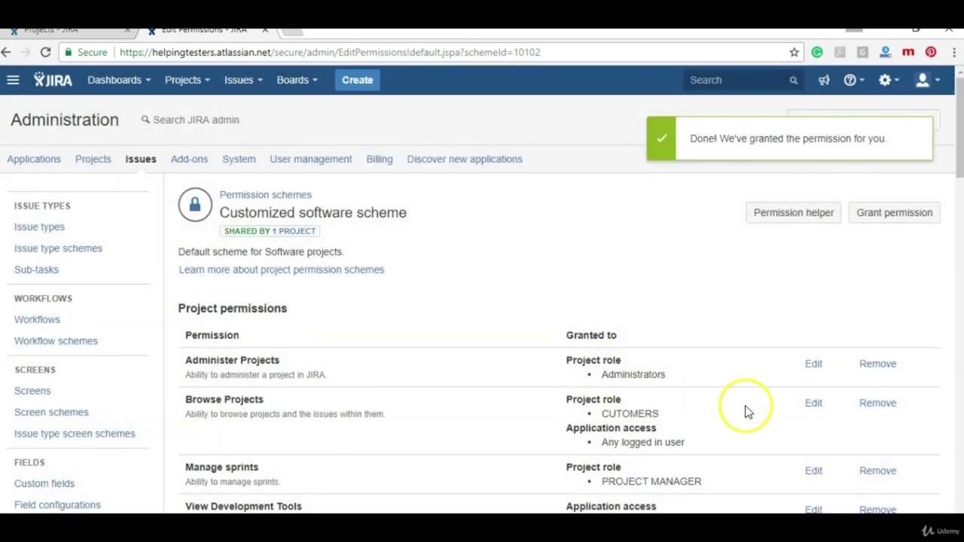
click(803, 408)
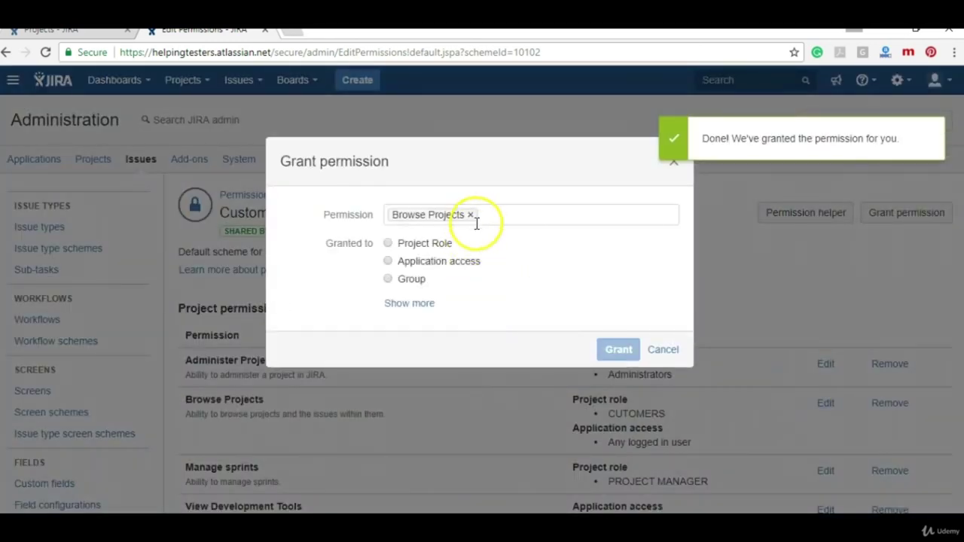
click(387, 243)
click(459, 264)
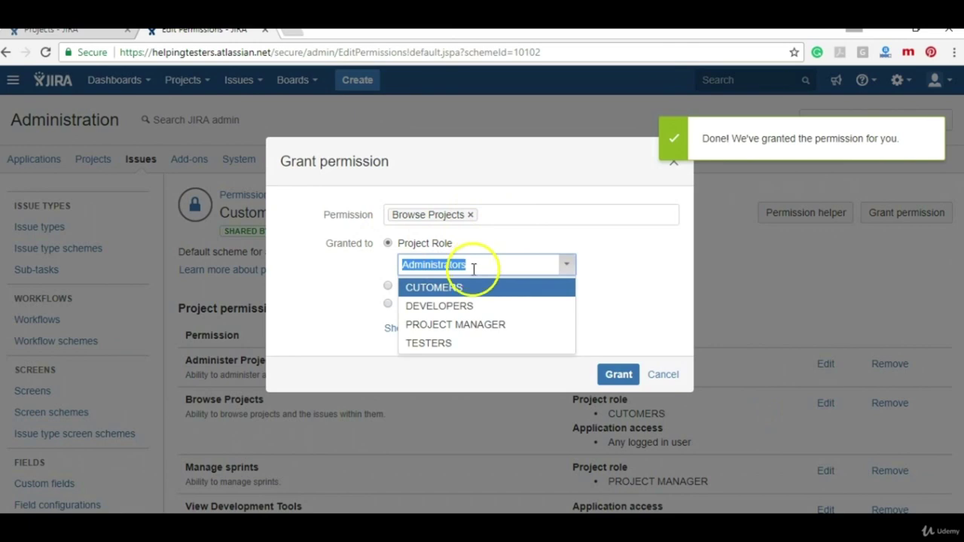
click(452, 306)
click(607, 375)
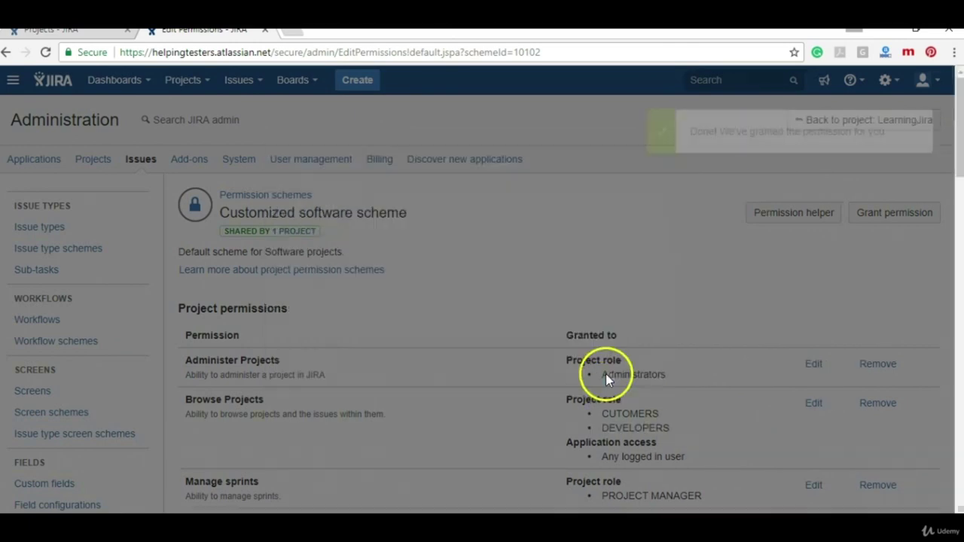
Grant Browse Projects to the PROJECT MANAGER and TESTERS project roles as well.
click(812, 411)
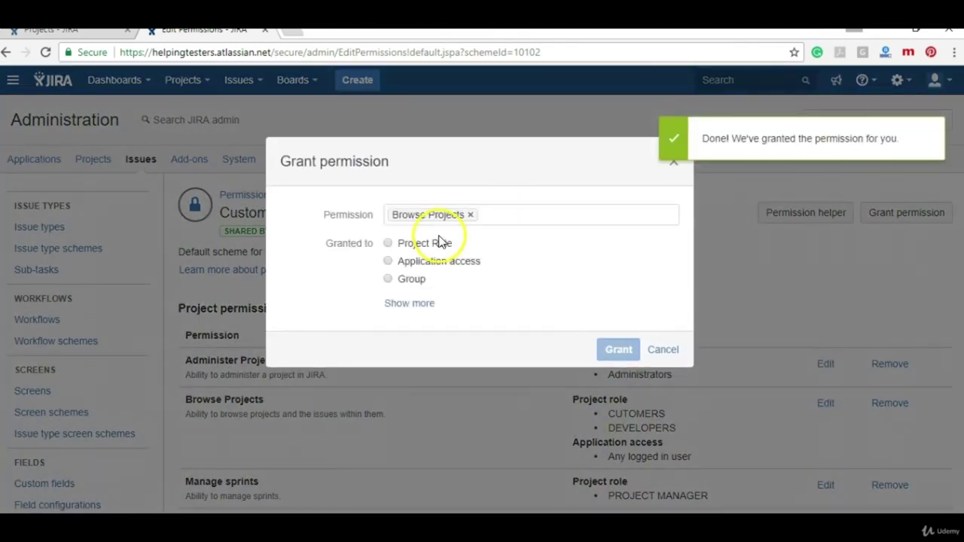
click(390, 243)
click(433, 267)
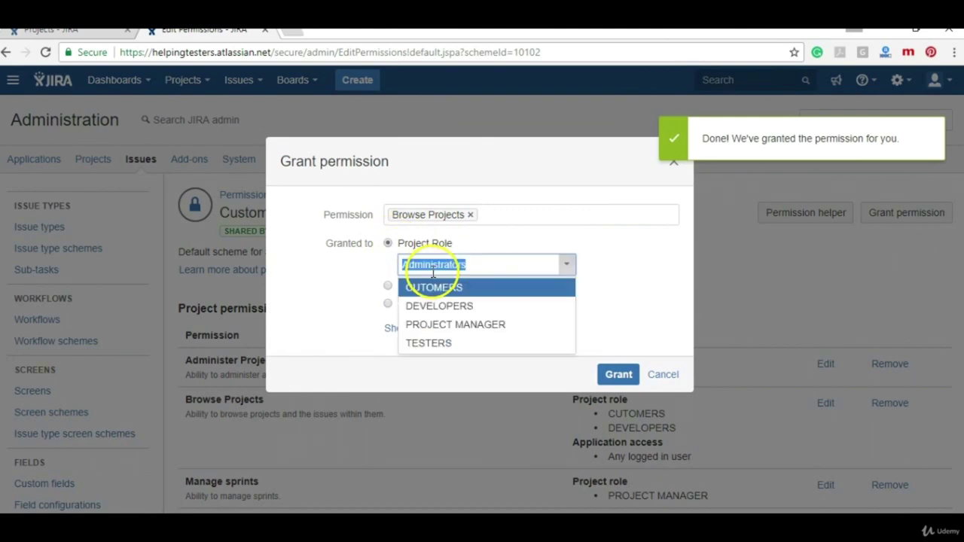
click(452, 323)
click(617, 380)
click(817, 407)
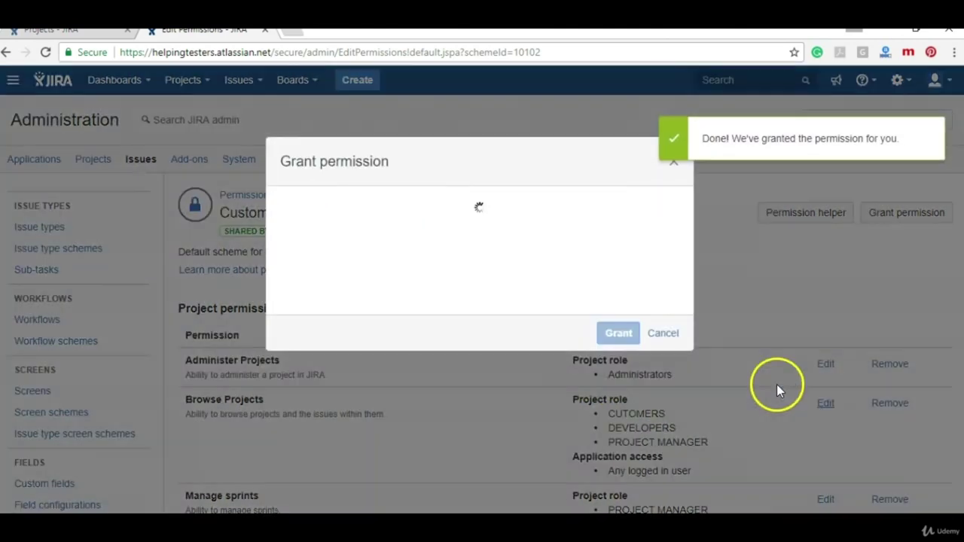
click(387, 243)
click(454, 266)
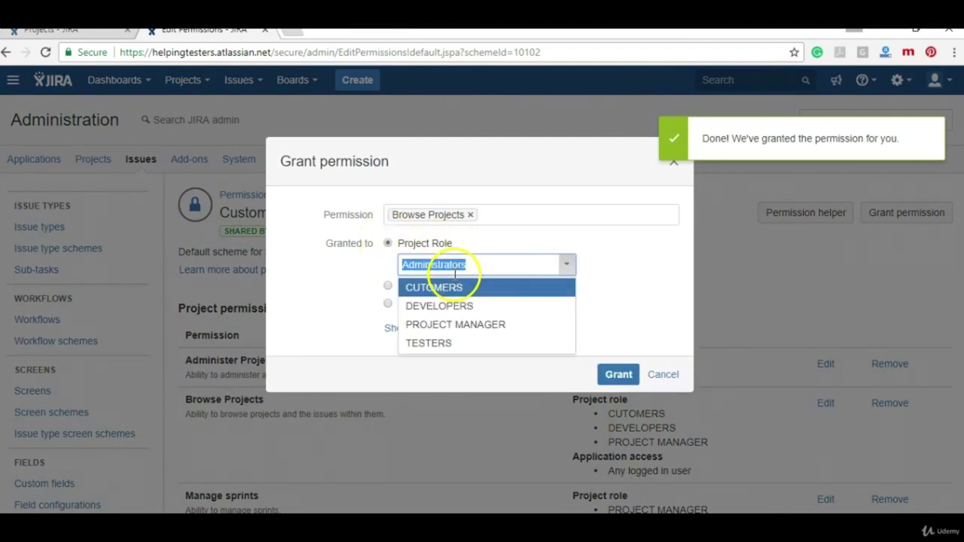
click(467, 343)
click(608, 376)
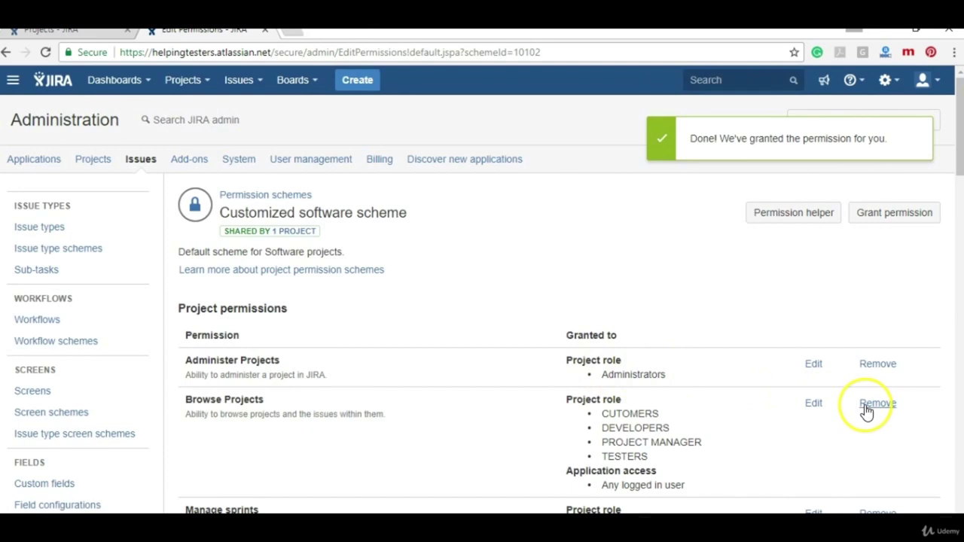
Remove the any-logged-in-user grant from Browse Projects and close the permissions tab.
click(868, 406)
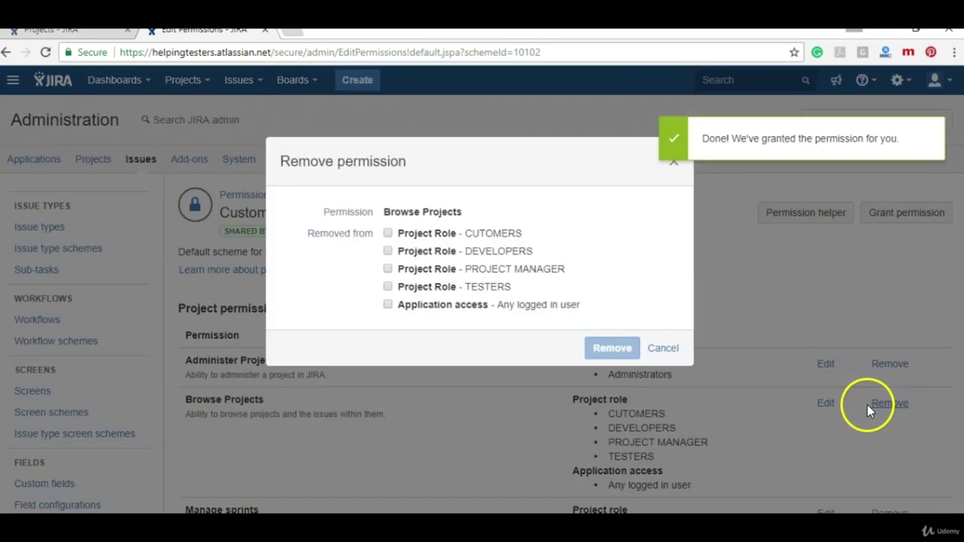
click(388, 304)
right_click(609, 351)
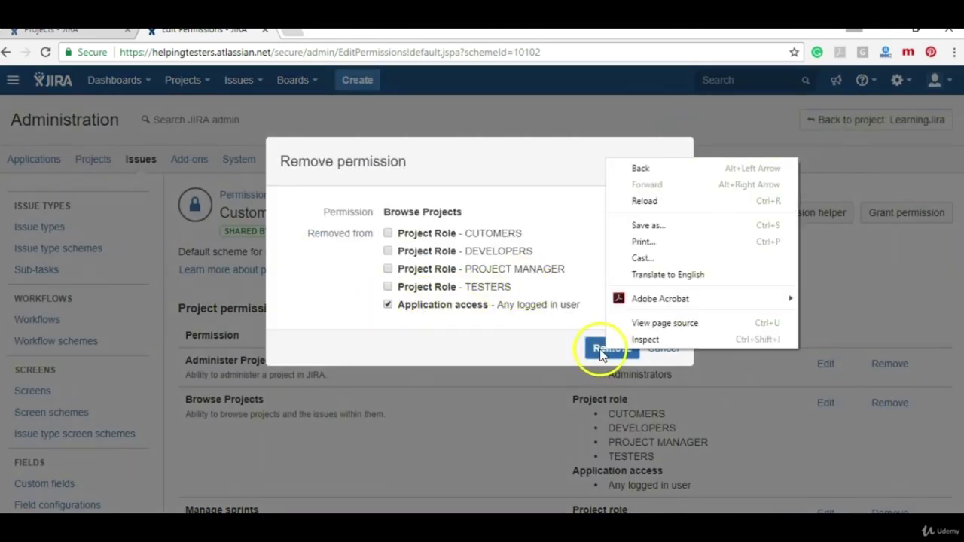
click(609, 351)
click(609, 349)
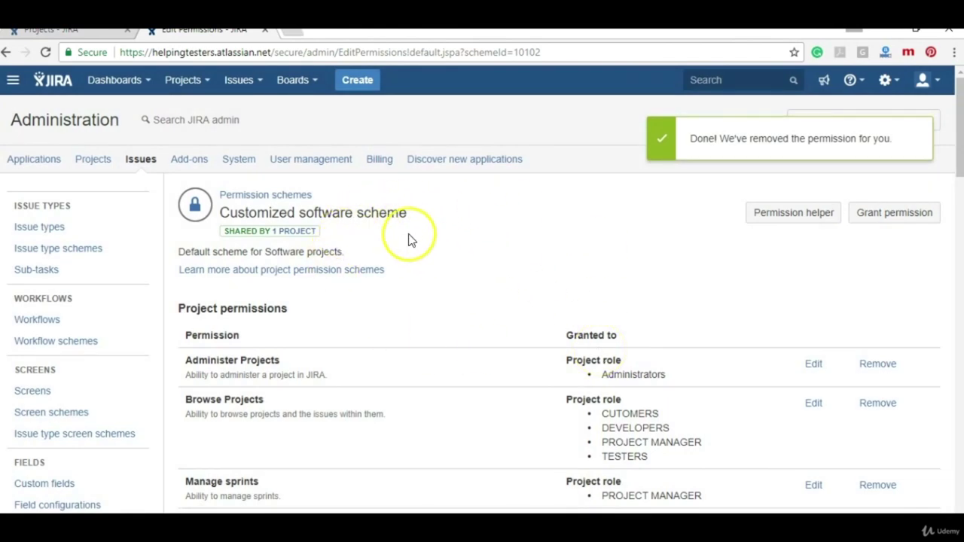
click(265, 31)
click(904, 82)
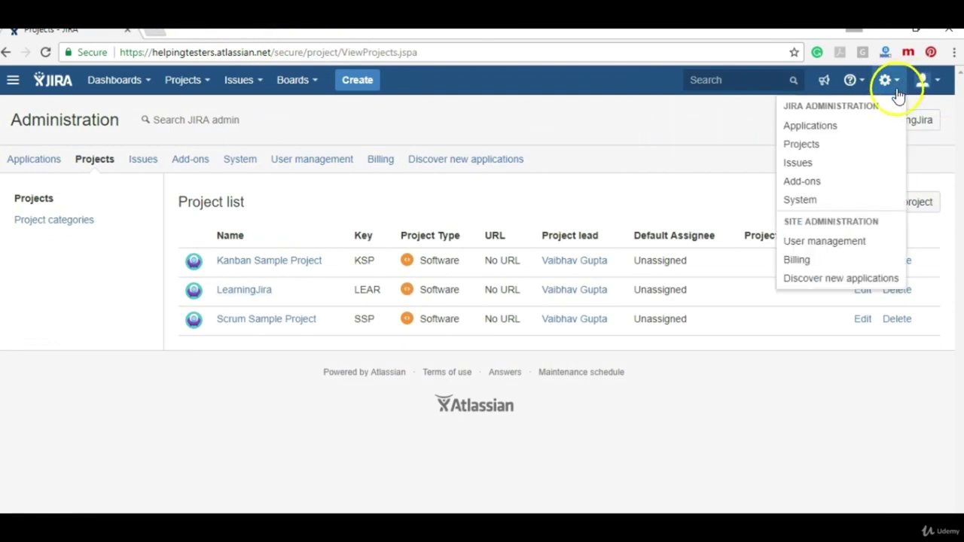
Open the Permission schemes list from the Issues administration sidebar.
click(856, 149)
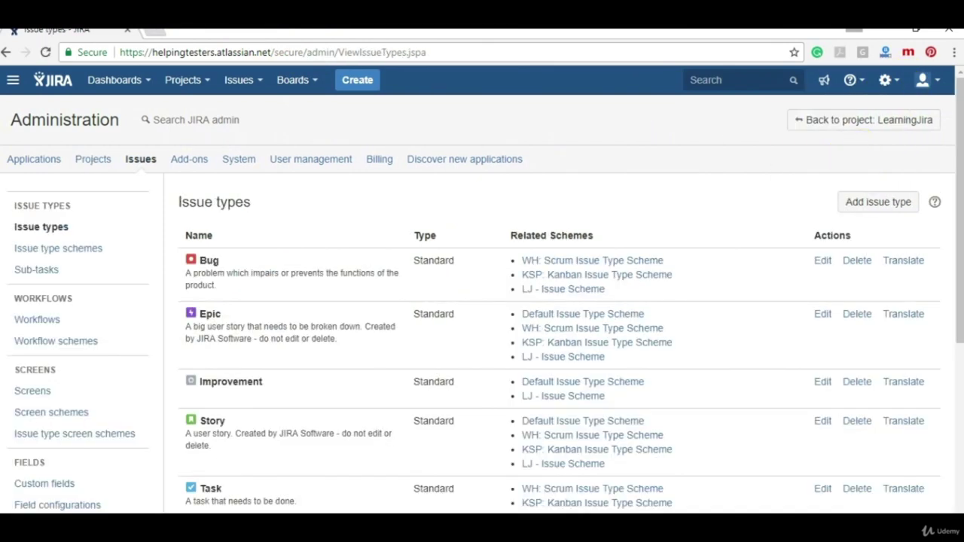
drag(958, 198, 953, 321)
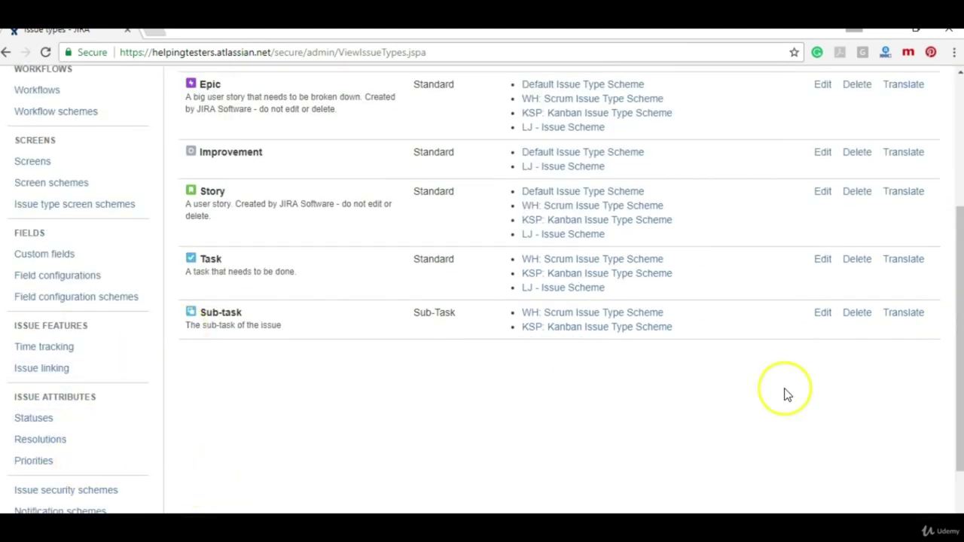
drag(959, 430, 959, 475)
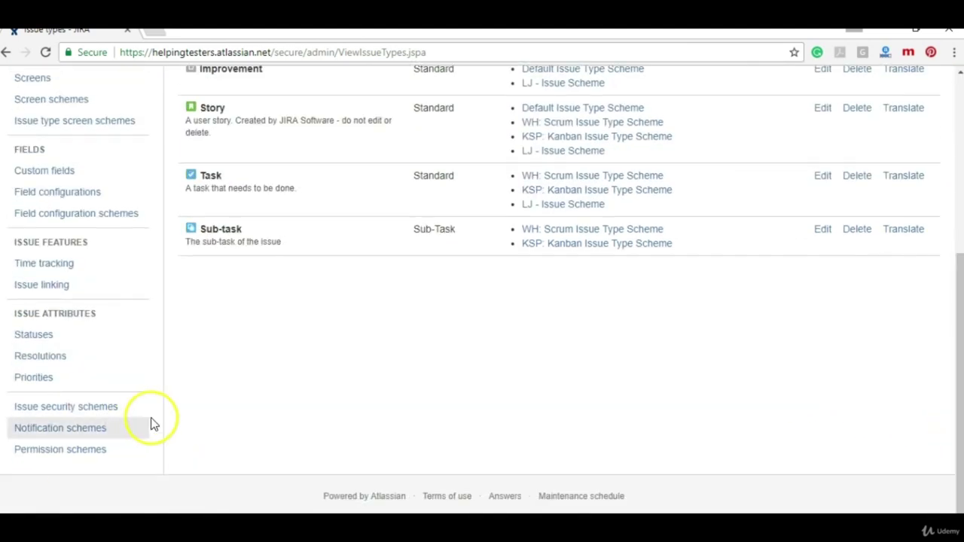
click(94, 449)
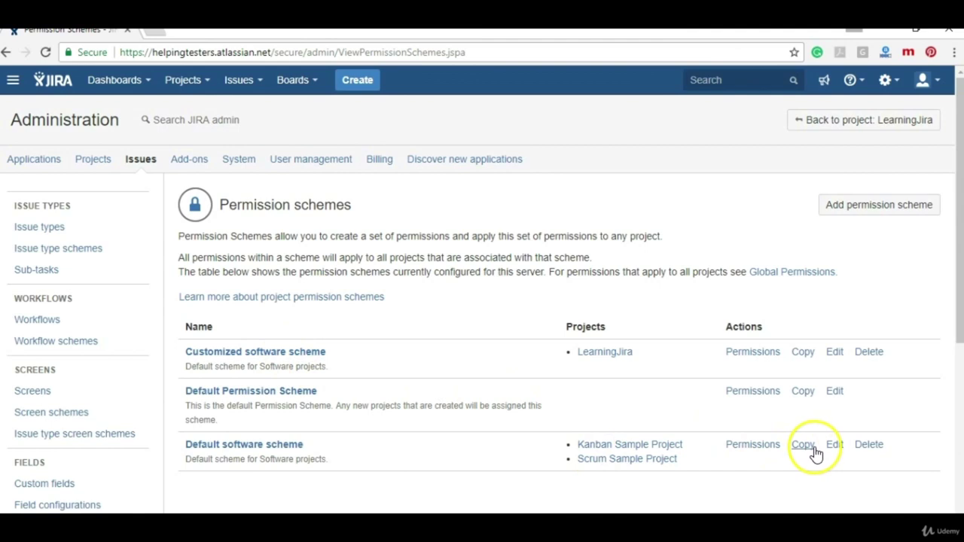
click(837, 359)
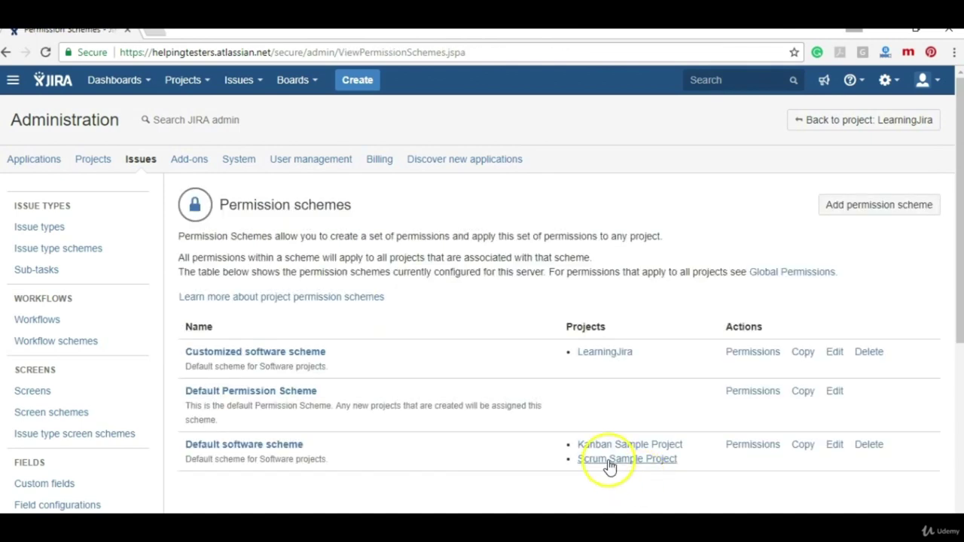
Associate Scrum Sample Project's permissions with the Customized software scheme.
click(609, 462)
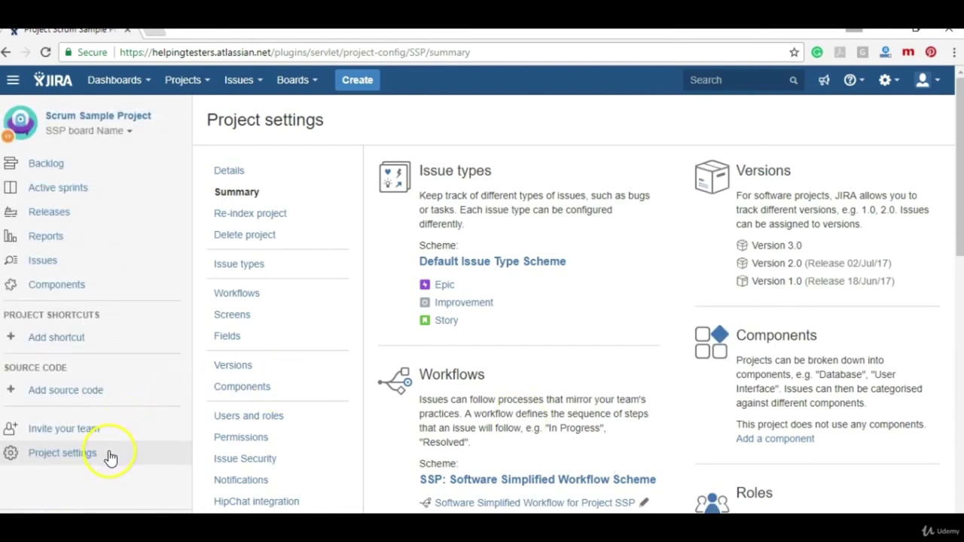
click(263, 438)
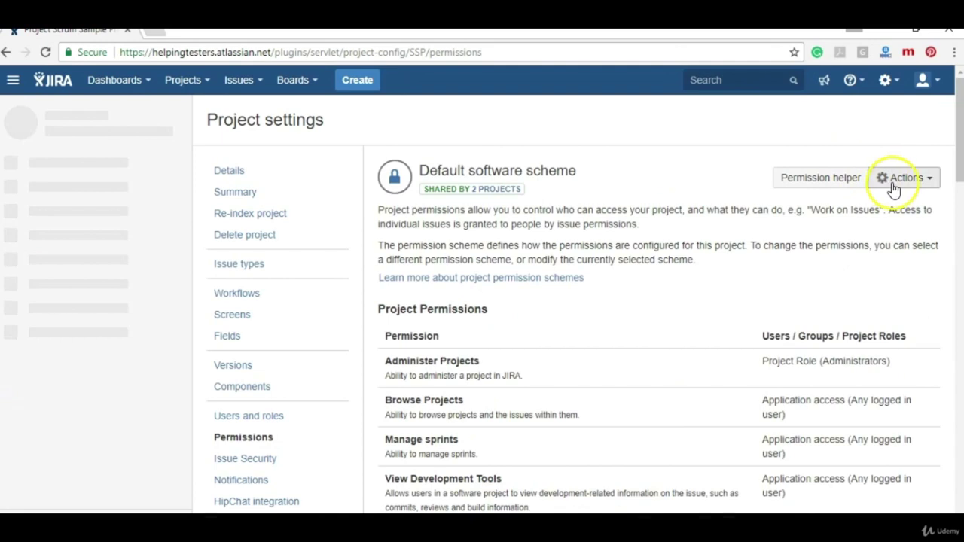
click(893, 188)
click(878, 226)
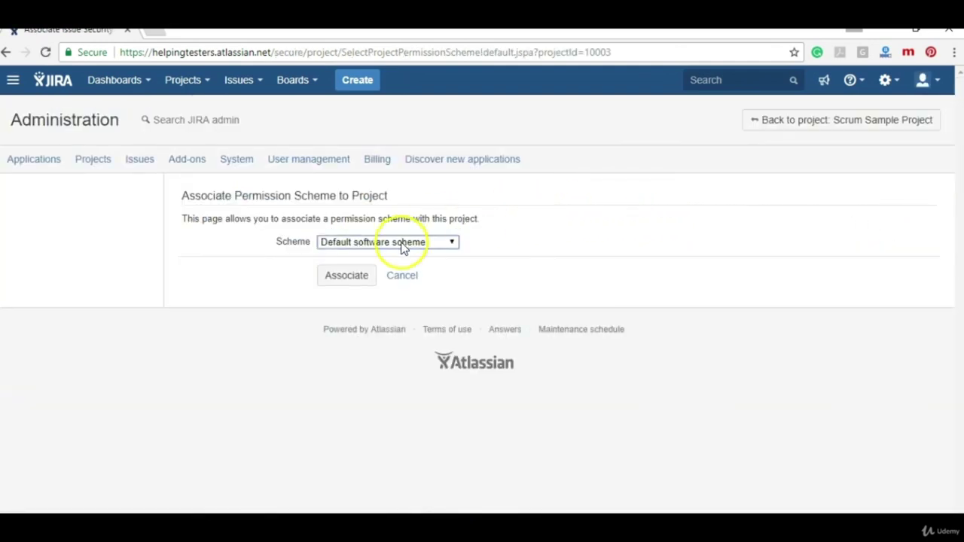
click(401, 243)
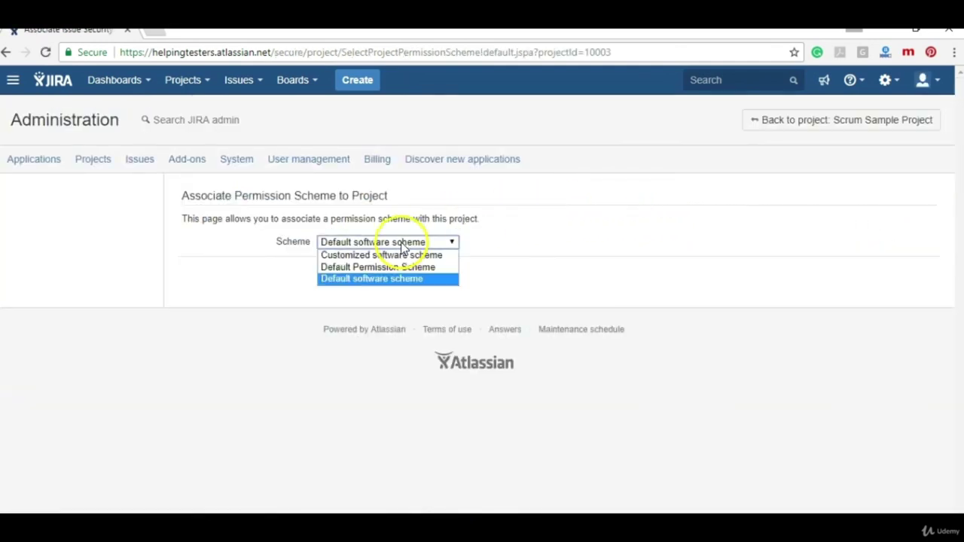
click(383, 254)
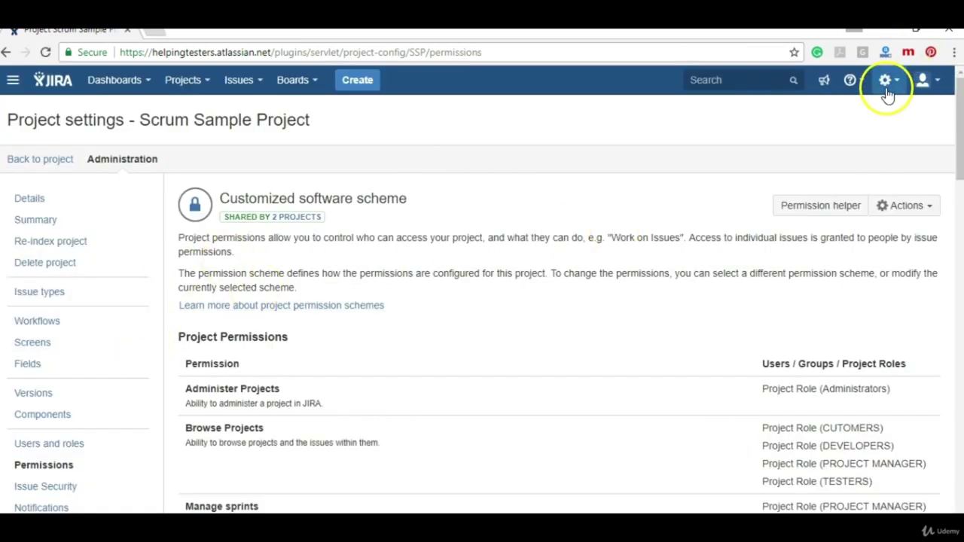
click(92, 444)
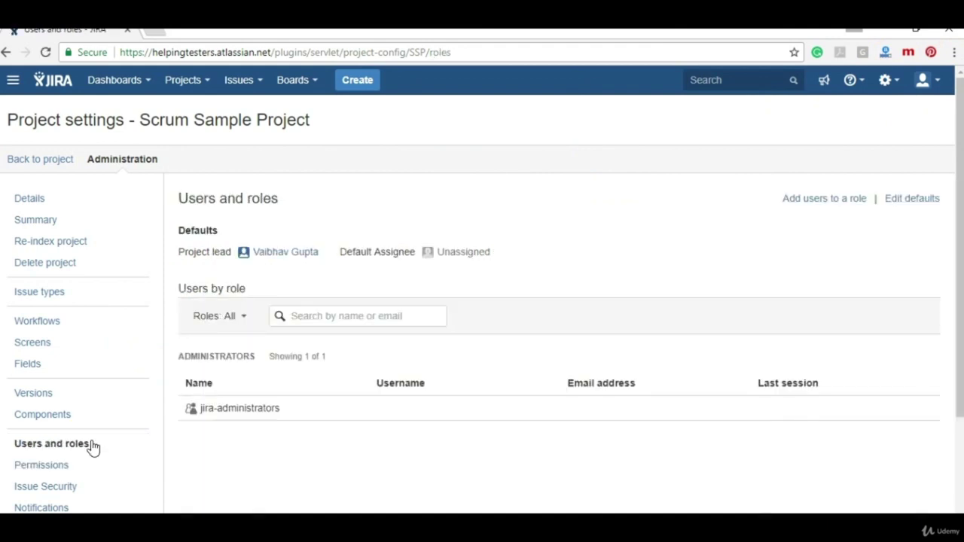
Add the sample Scrum developer account to Scrum Sample Project's DEVELOPERS role.
click(221, 318)
click(242, 393)
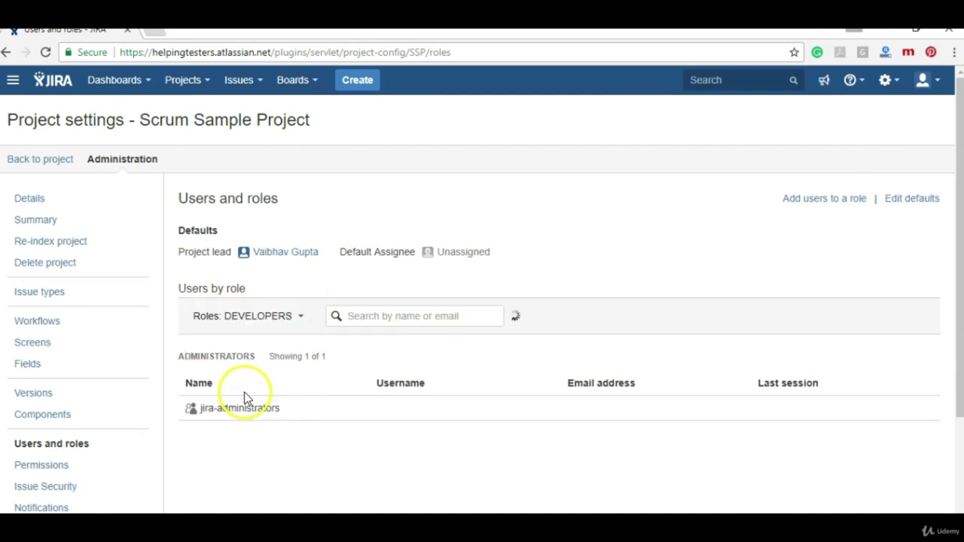
click(819, 200)
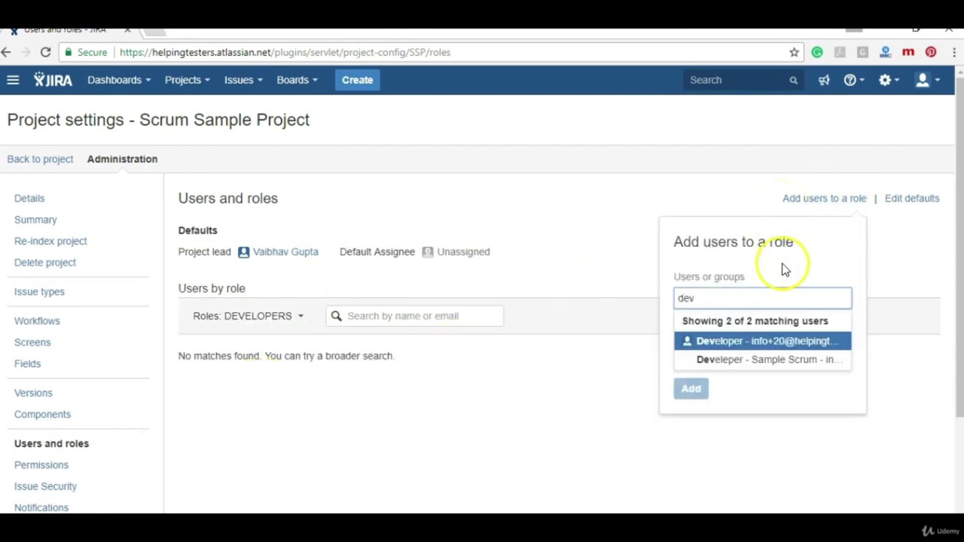
click(780, 364)
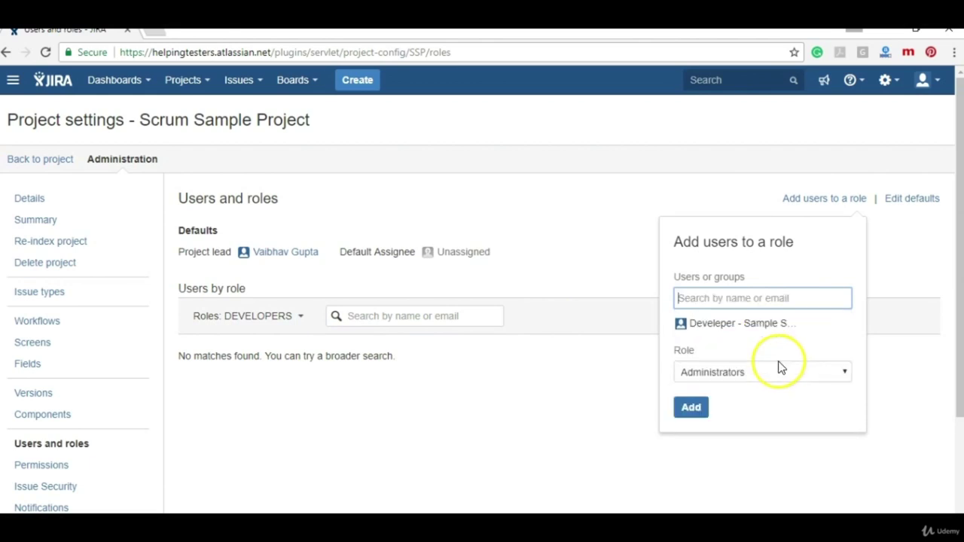
click(701, 375)
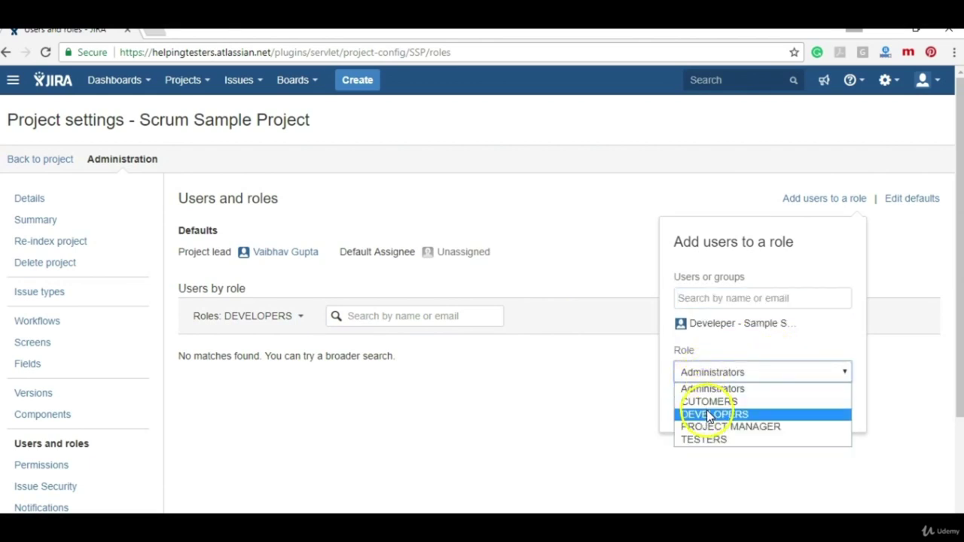
click(712, 415)
click(696, 411)
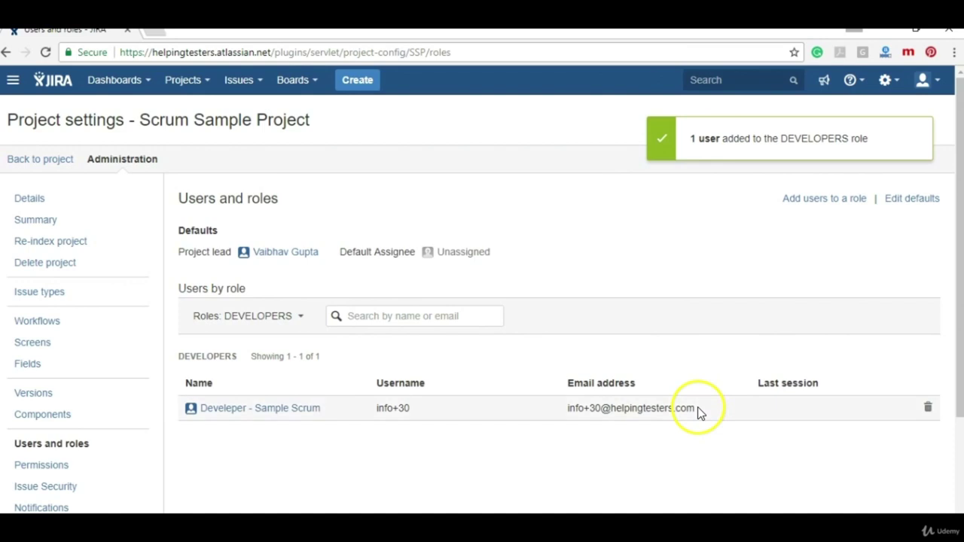
click(886, 81)
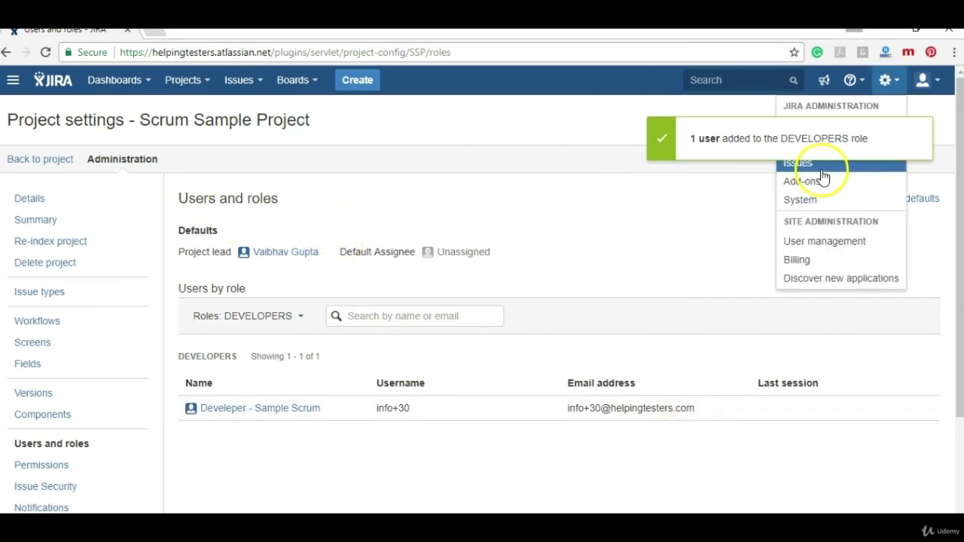
click(821, 170)
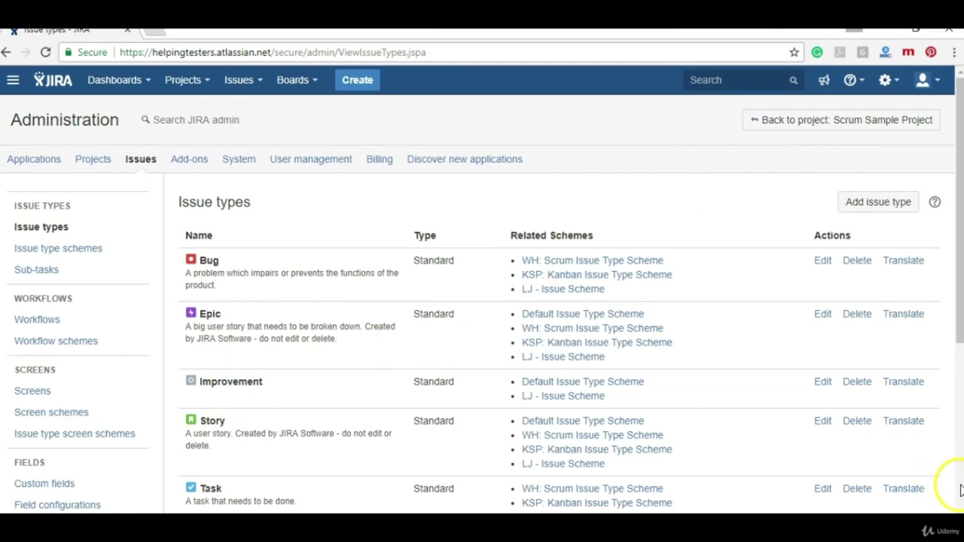
Check the Permission schemes list, then bring the LEAR Sprint 1 board window forward.
scroll(960, 489, down, 5)
click(53, 448)
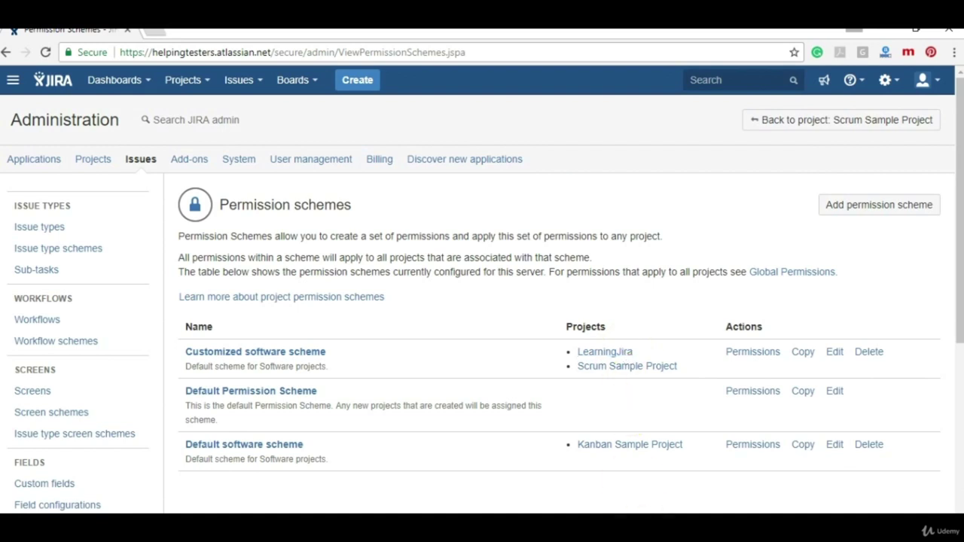
click(669, 488)
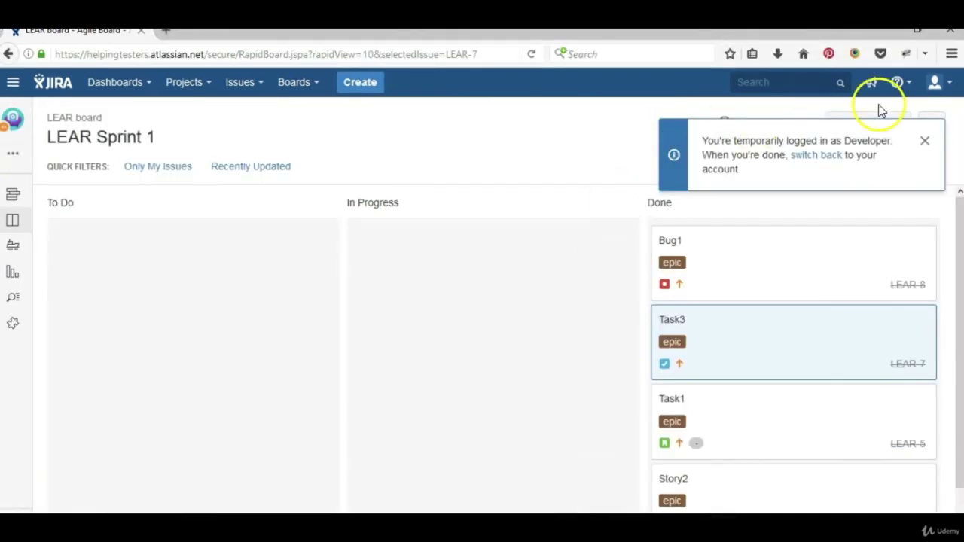
Re-enter the temporary Developer login and check its Projects and Issues menus.
click(820, 163)
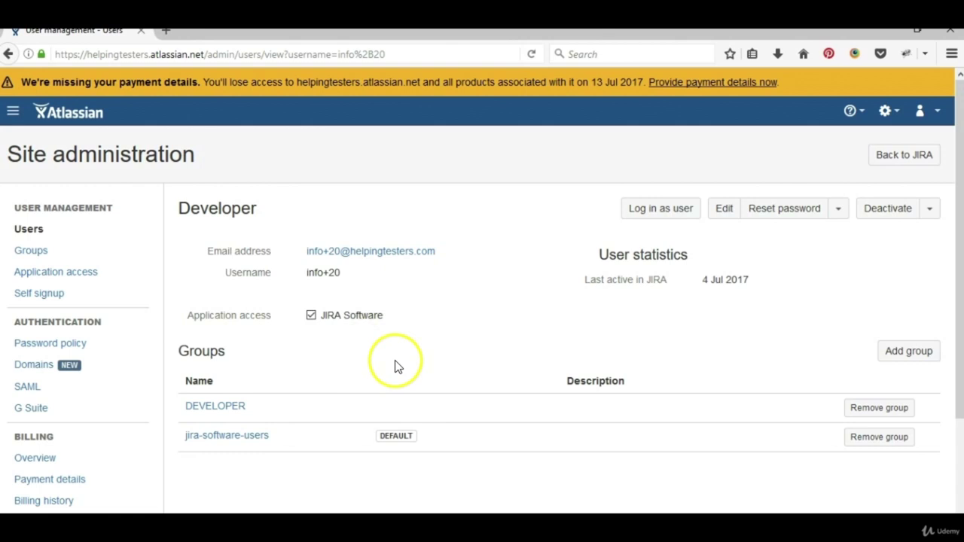
click(669, 214)
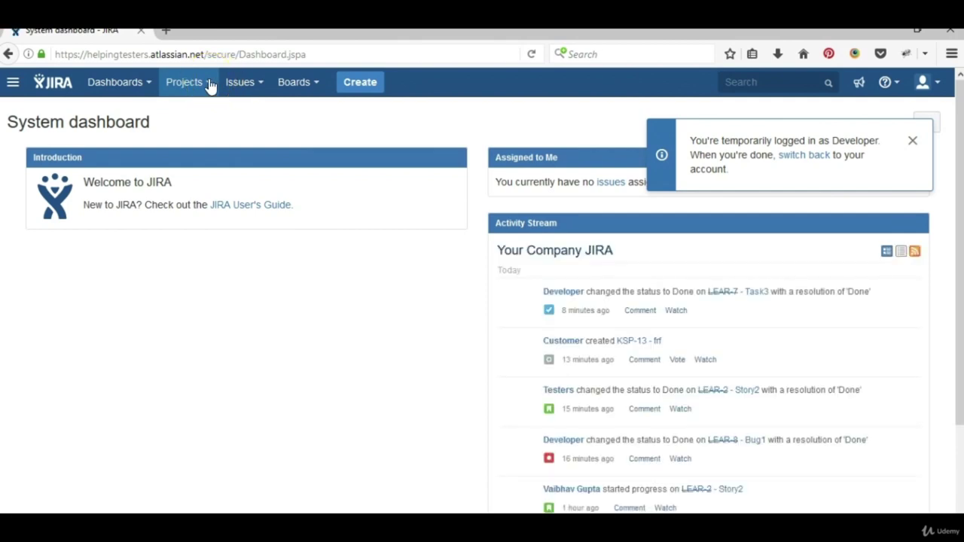
click(210, 86)
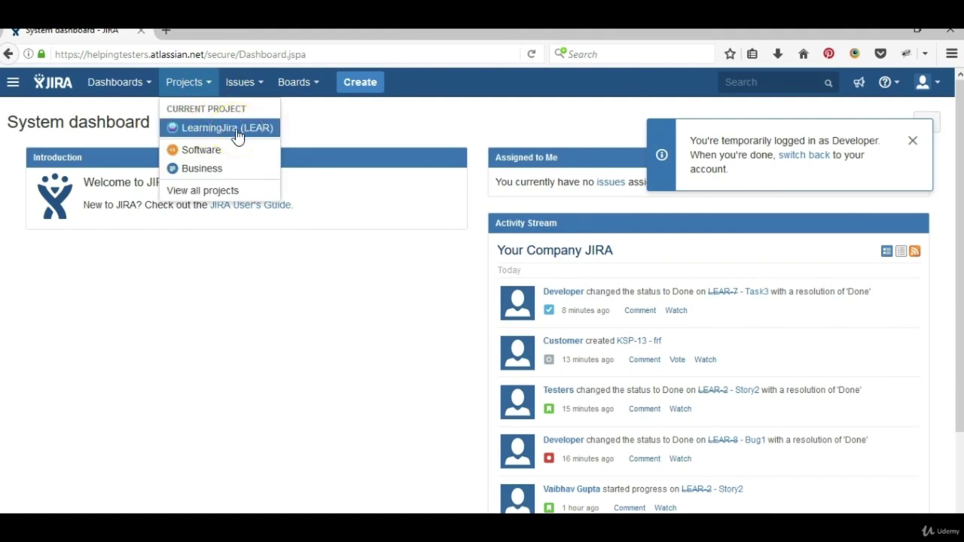
click(245, 87)
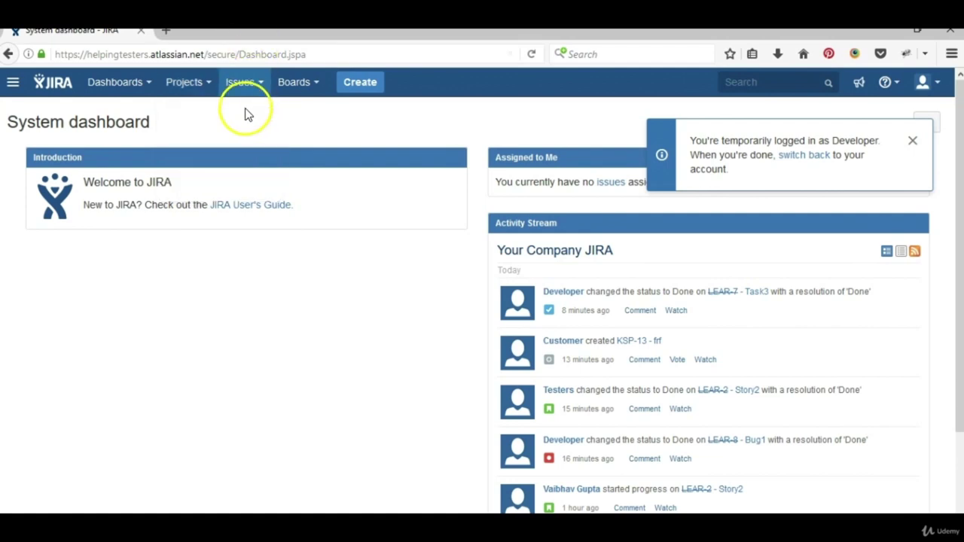
Review the Developer's project list once more, then return to the administrator account.
click(215, 83)
click(215, 83)
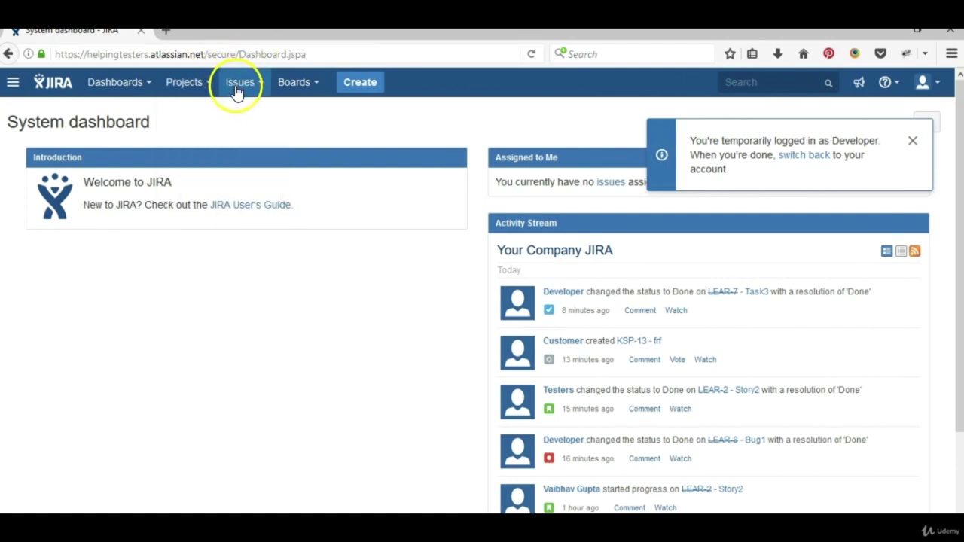
click(214, 83)
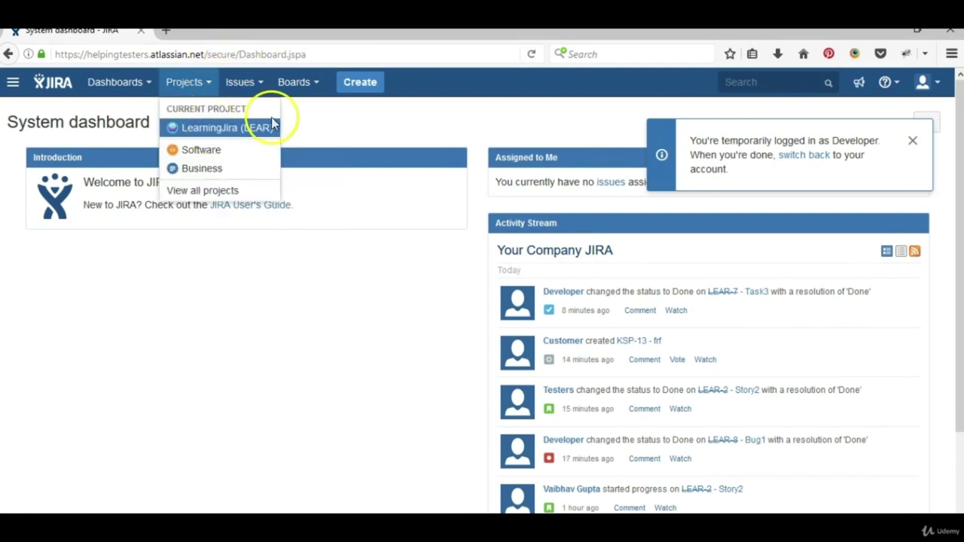
drag(826, 170, 813, 162)
click(814, 162)
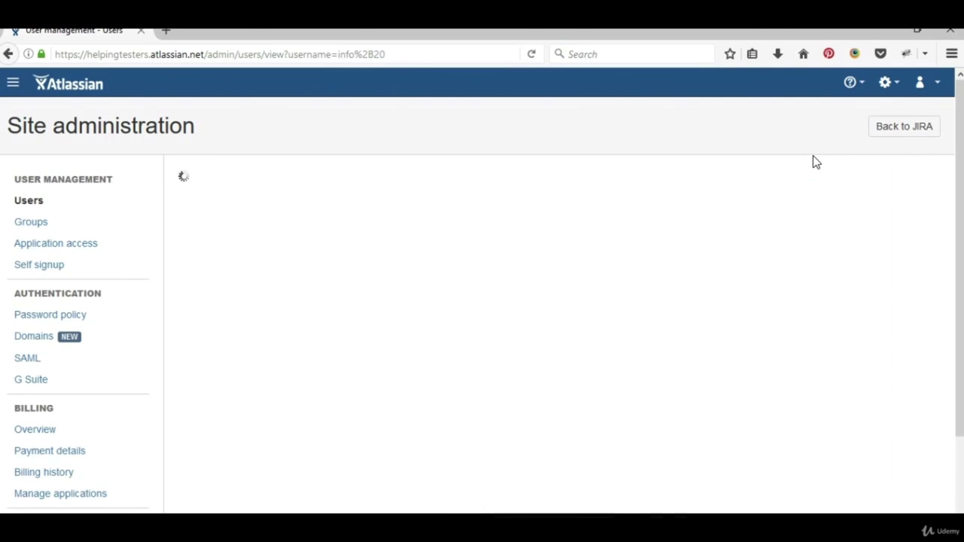
Open the Developer - Sample Scrum user in site Users and log in as them.
click(19, 229)
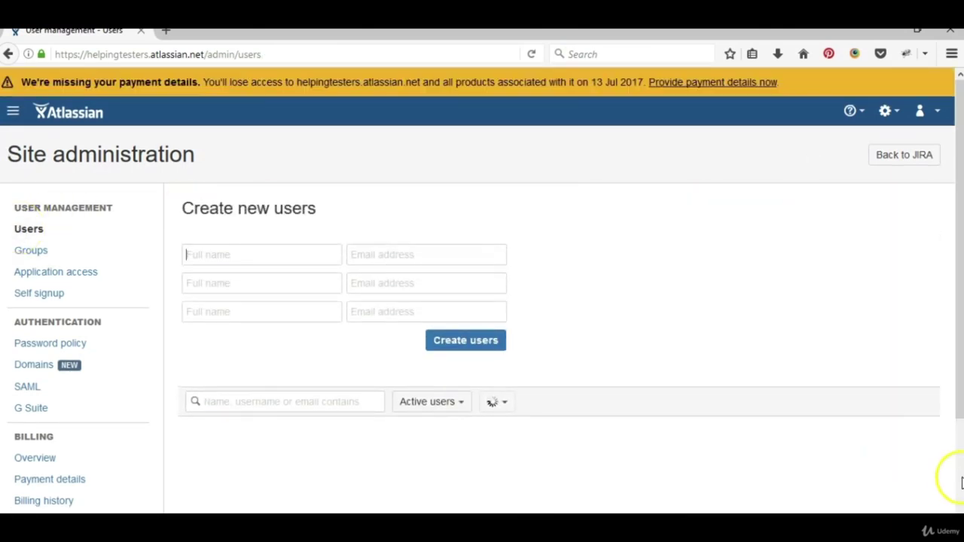
scroll(960, 482, down, 2)
scroll(960, 482, down, 1)
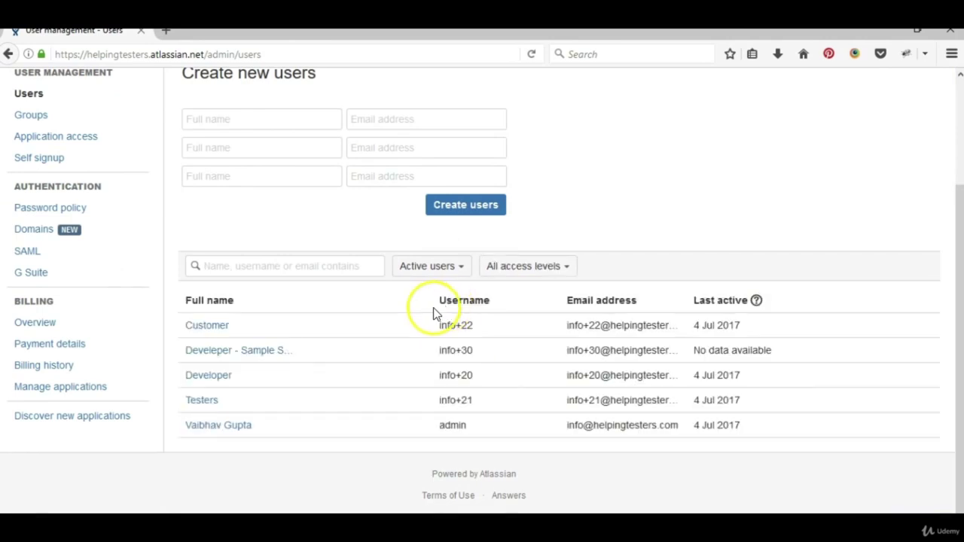
click(280, 351)
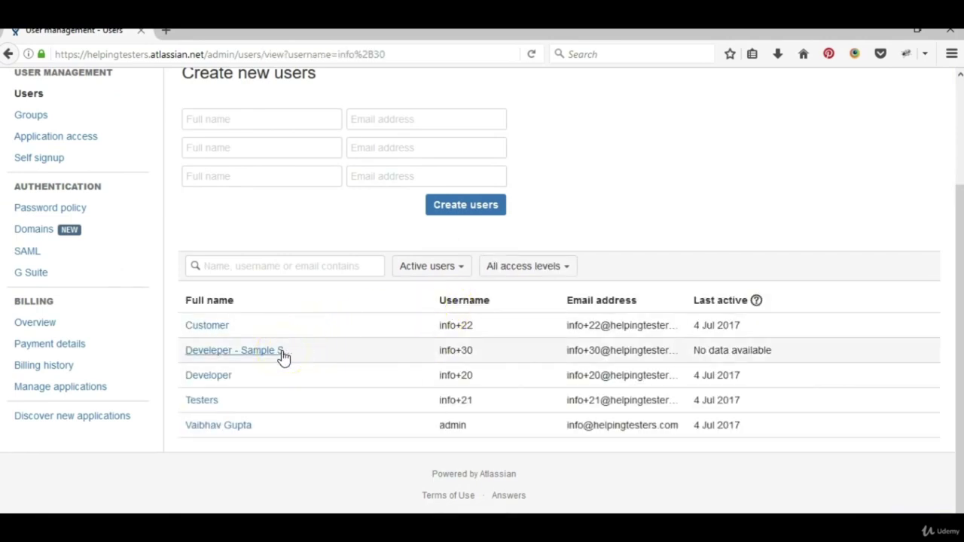
click(231, 354)
click(684, 77)
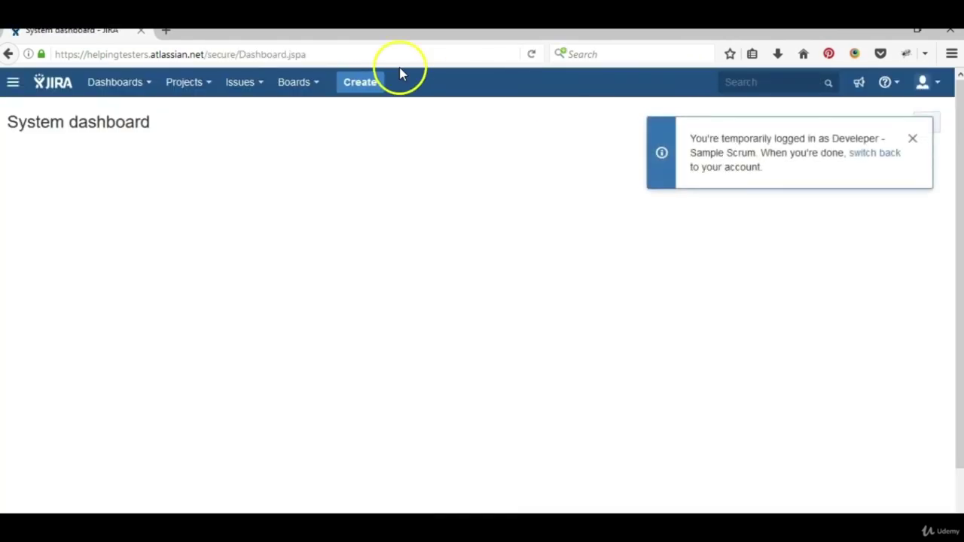
View all projects as the developer, showing Kanban and Scrum Sample Projects.
click(208, 83)
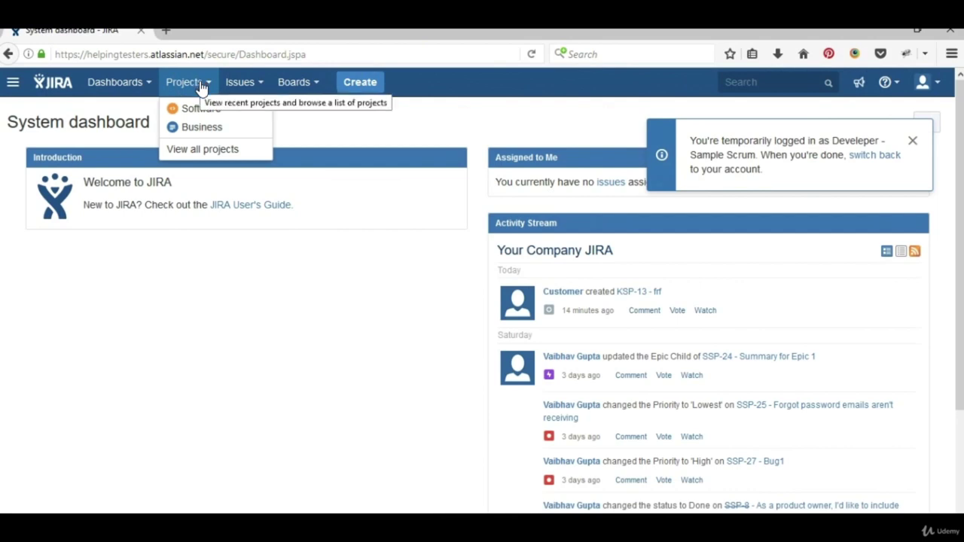
click(209, 150)
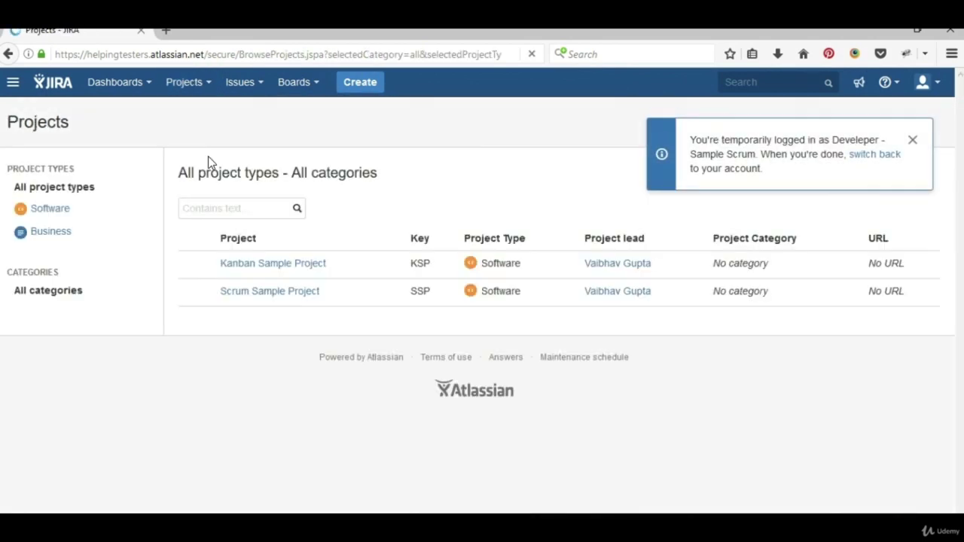
double_click(349, 298)
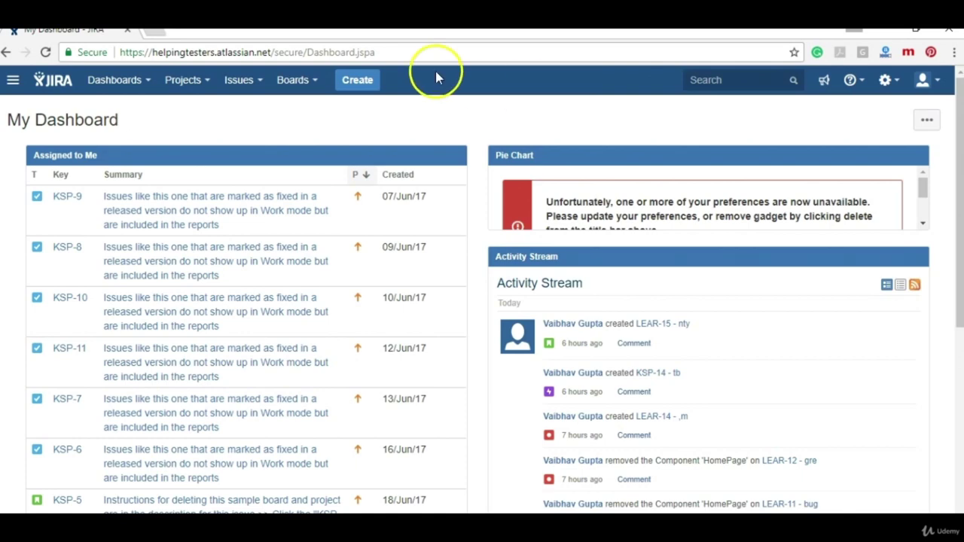
Start a new issue with issue type Improvement and look over its form fields.
click(363, 80)
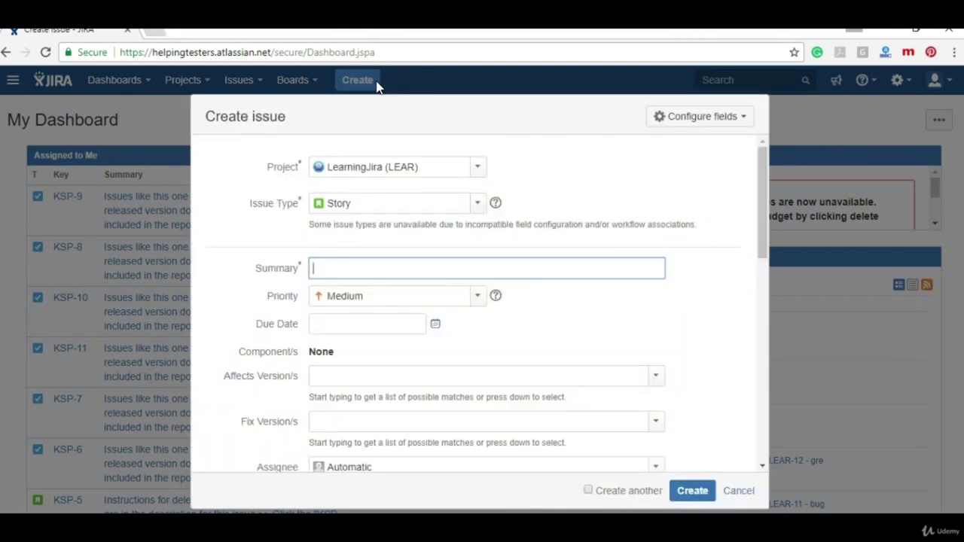
click(369, 203)
click(390, 322)
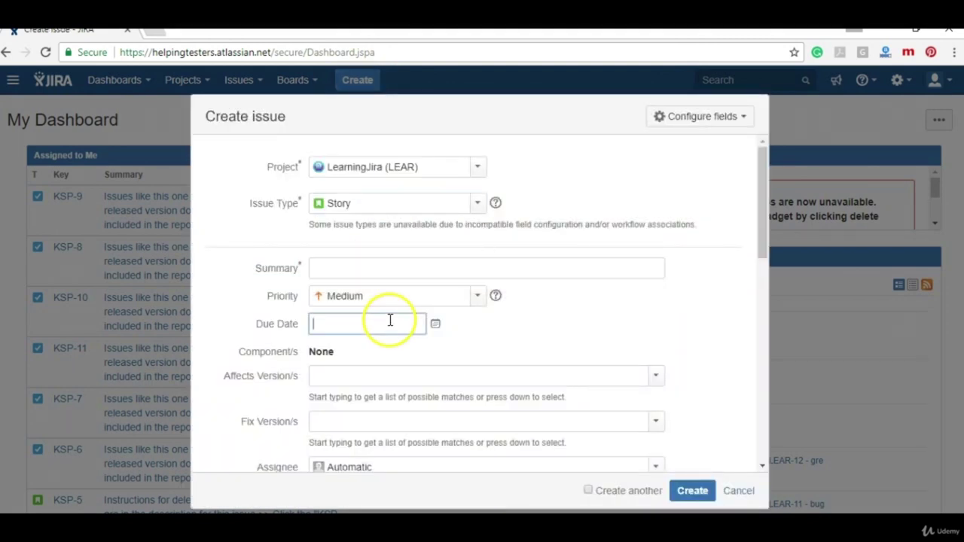
click(478, 203)
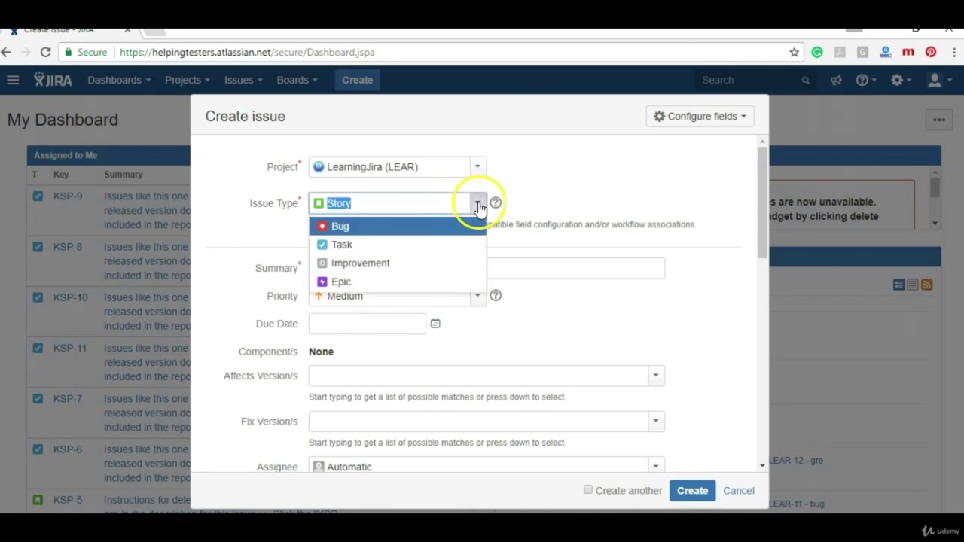
click(362, 263)
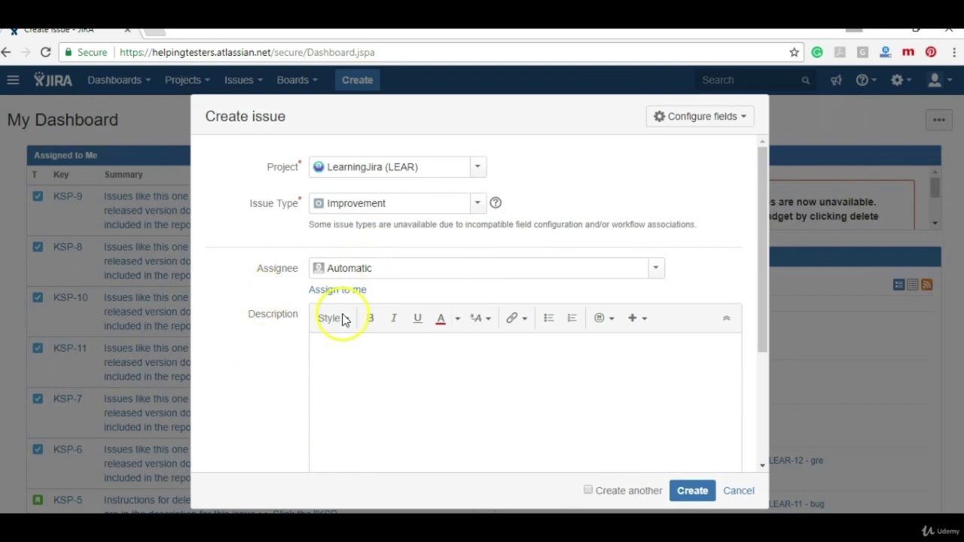
drag(766, 233, 764, 391)
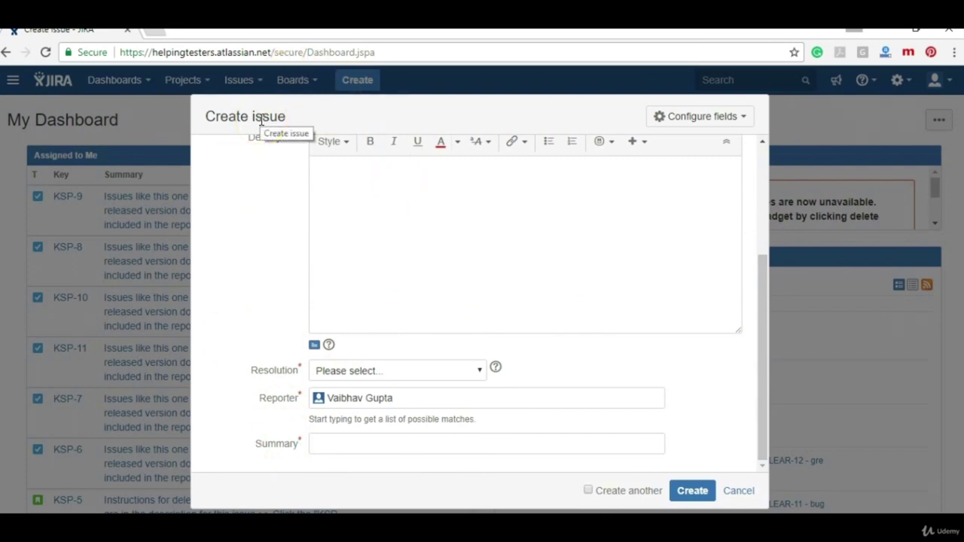
click(284, 432)
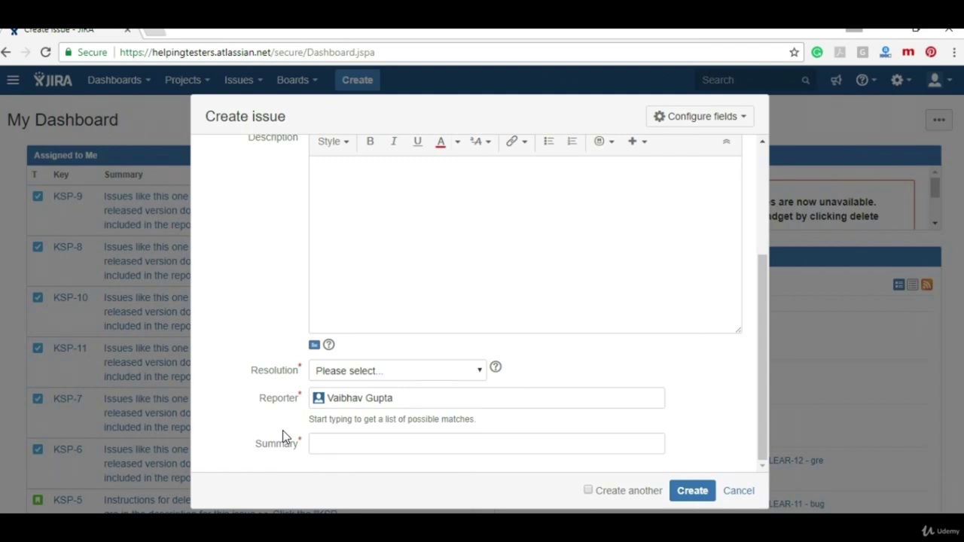
Discard the unsaved issue form and show the administration options.
click(734, 492)
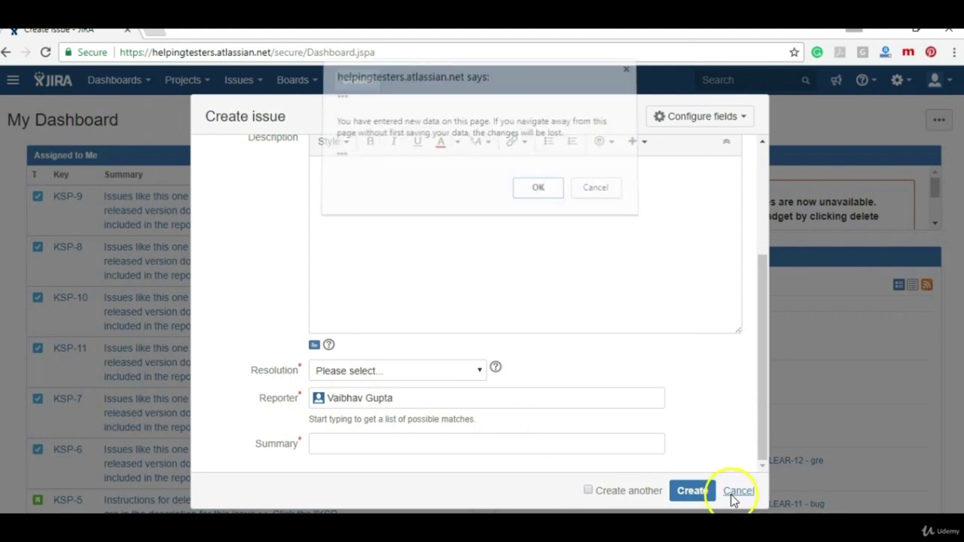
click(527, 198)
click(895, 77)
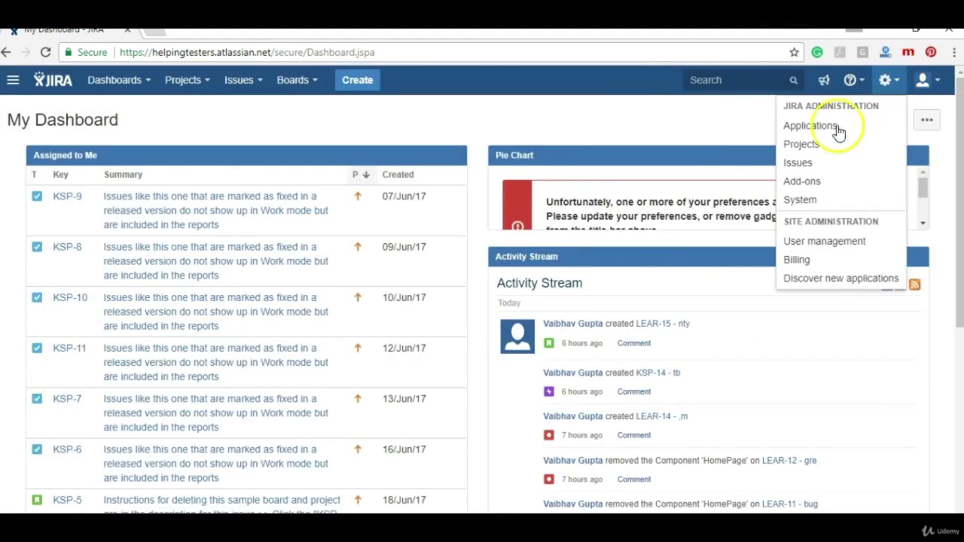
Browse the Issues administration Custom fields list, including Approvals, Epic Link and Story Points.
click(861, 163)
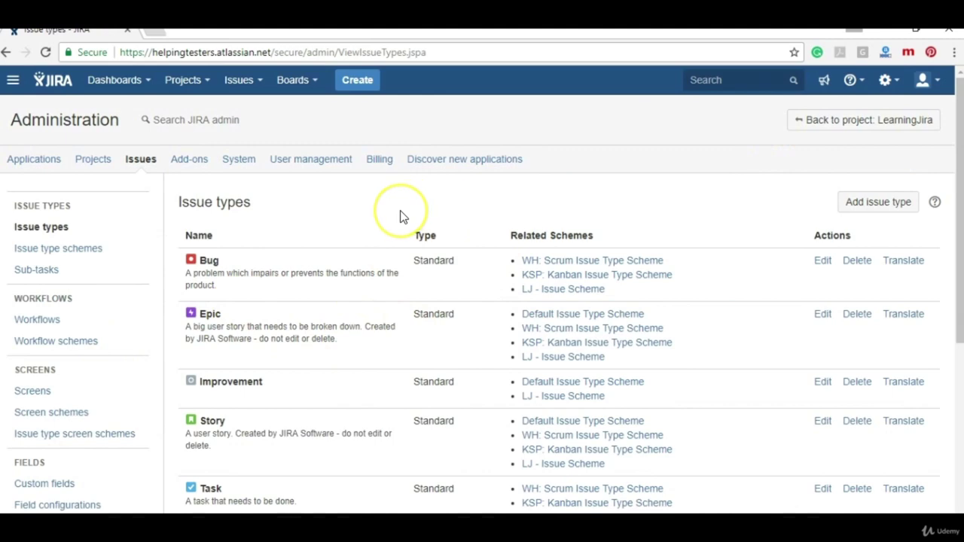
scroll(403, 214, down, 5)
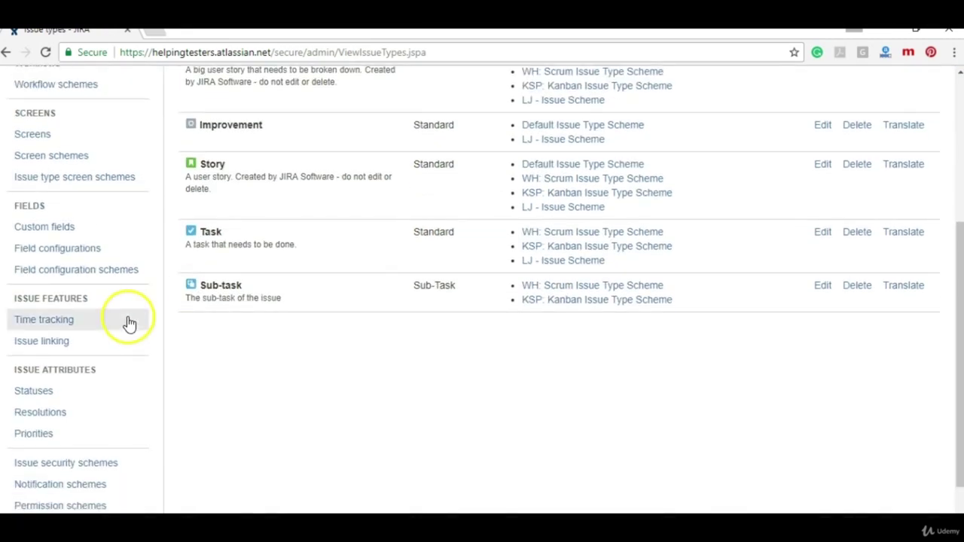
click(99, 232)
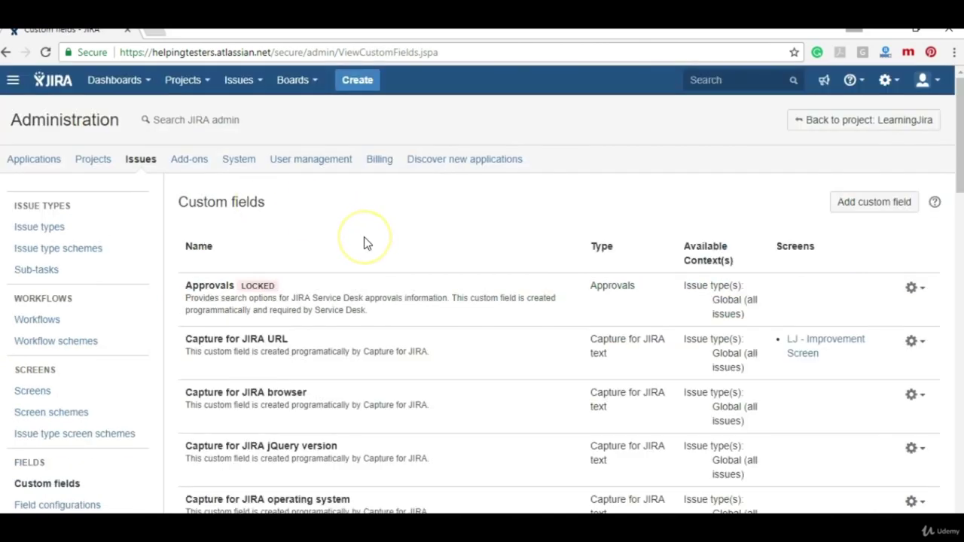
scroll(364, 243, down, 10)
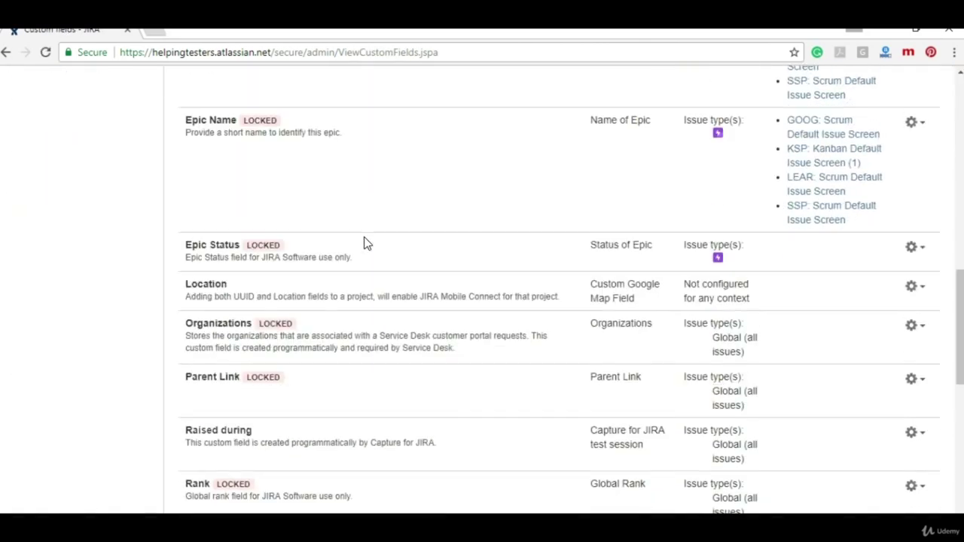
scroll(363, 241, down, 7)
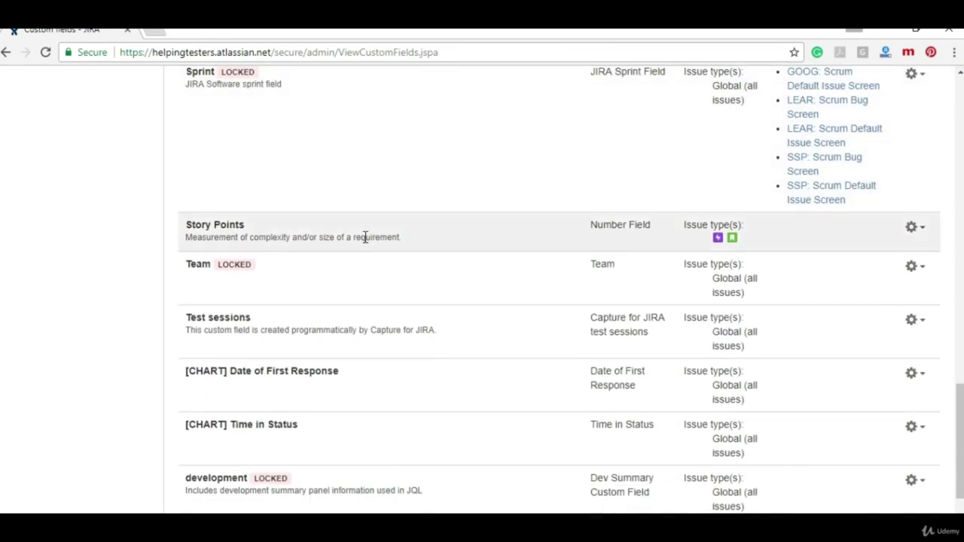
scroll(364, 237, up, 5)
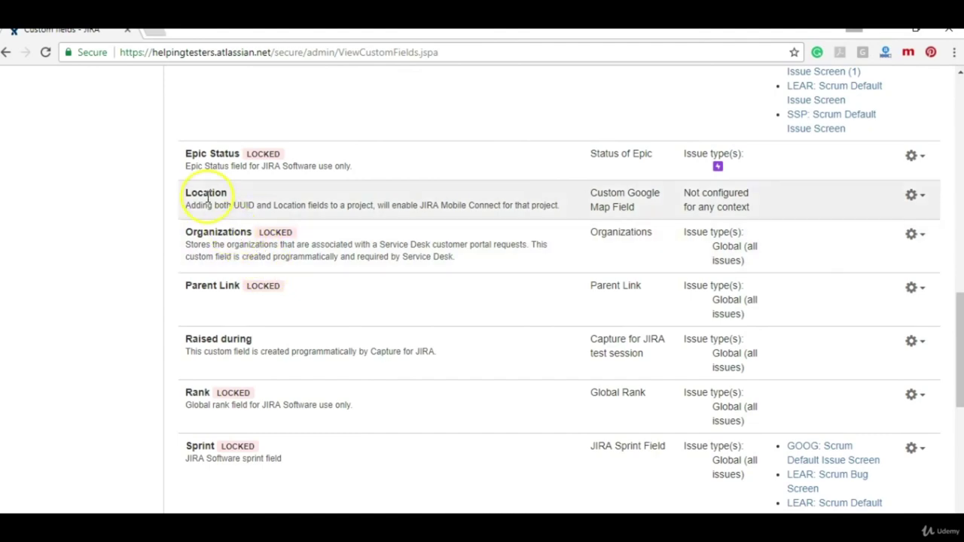
scroll(207, 197, up, 1)
scroll(206, 197, up, 4)
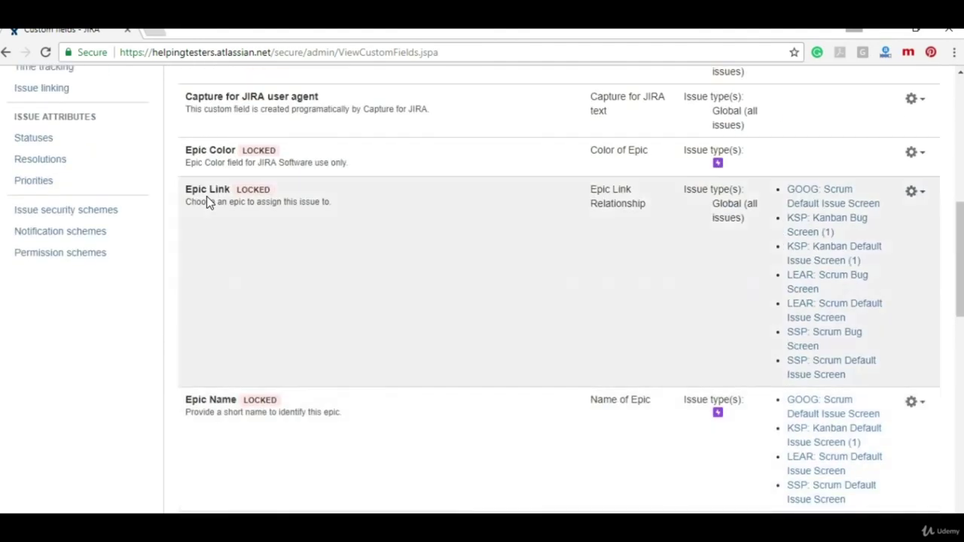
scroll(206, 198, up, 4)
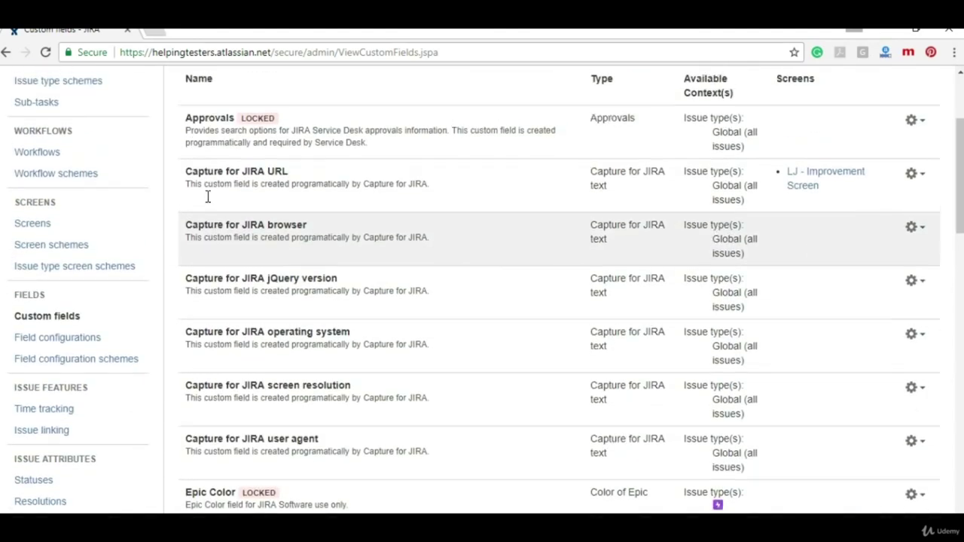
drag(221, 121, 296, 374)
scroll(296, 375, up, 2)
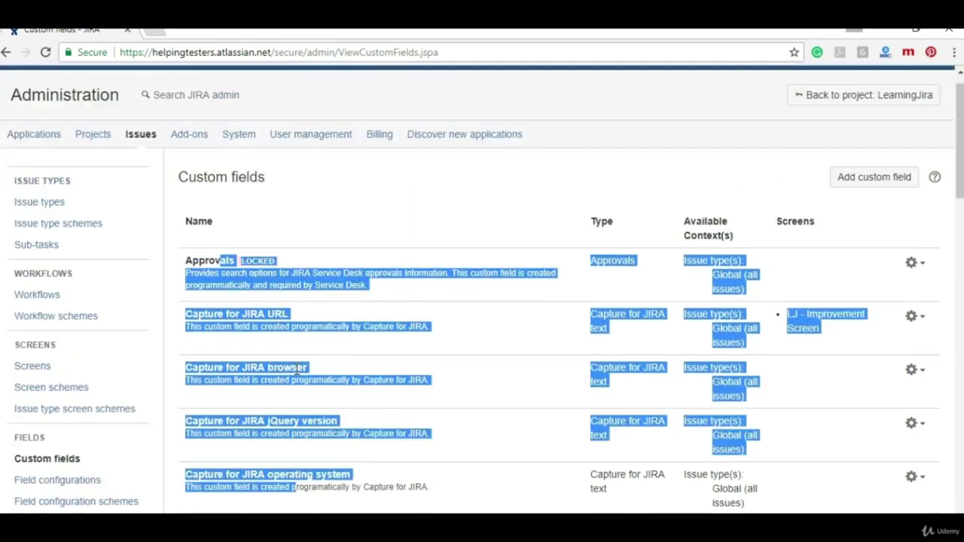
Start a new custom field of type Text Field (single line).
click(522, 228)
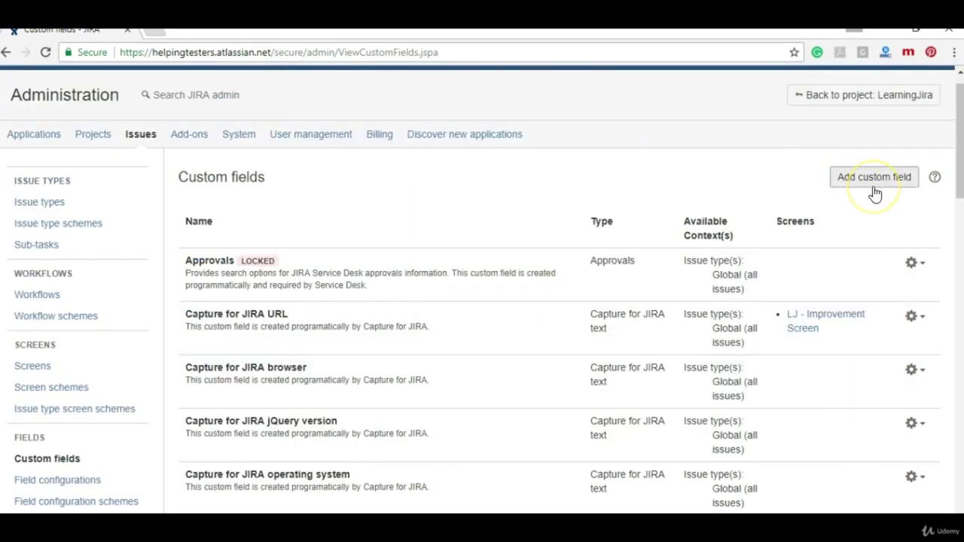
click(874, 177)
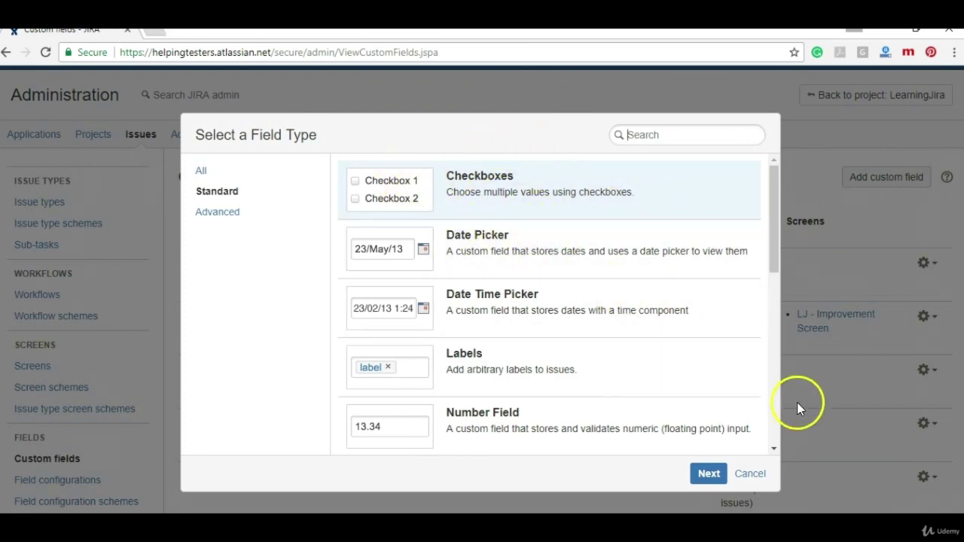
click(773, 450)
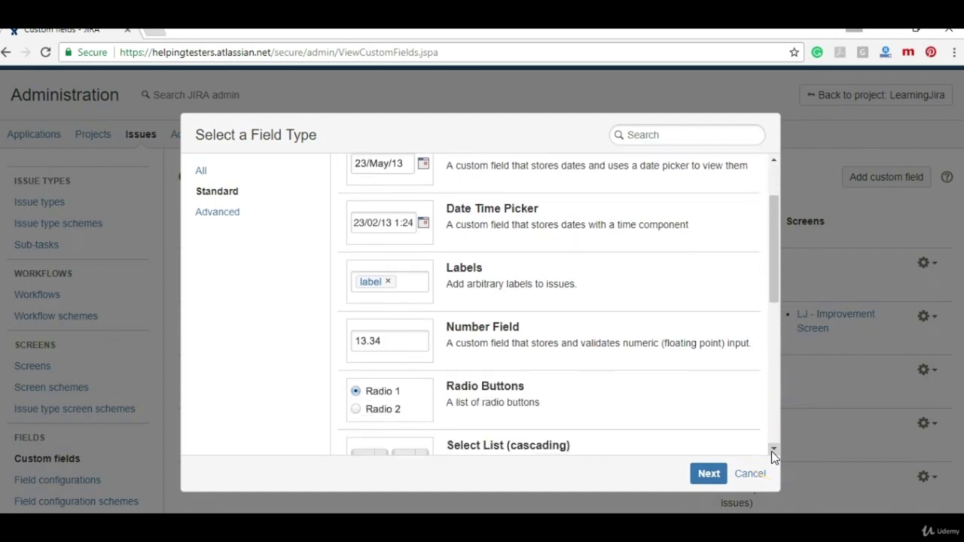
scroll(772, 451, down, 3)
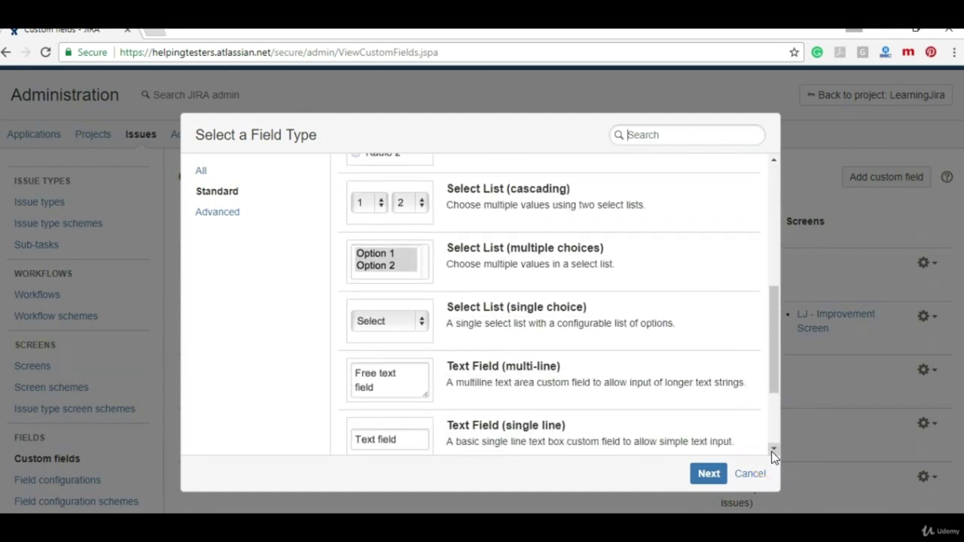
click(535, 371)
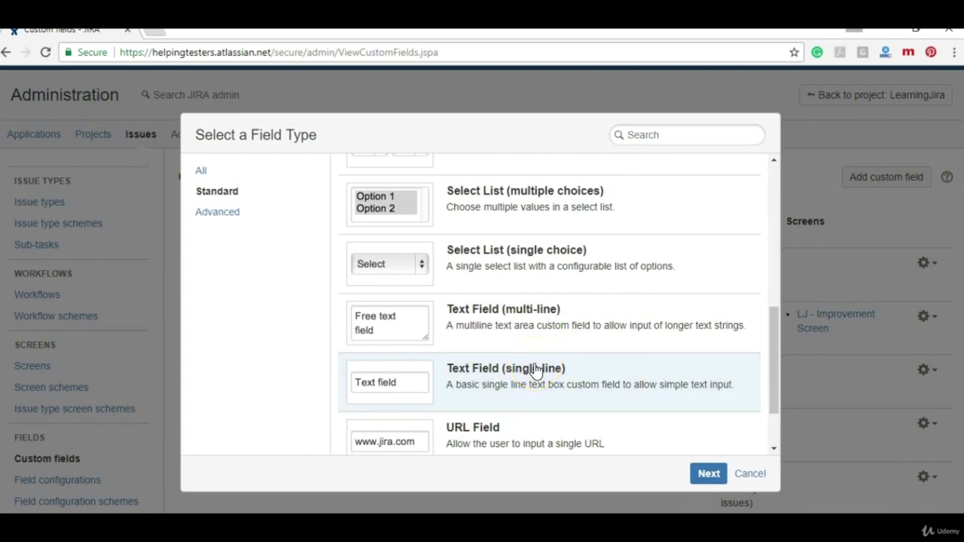
click(709, 475)
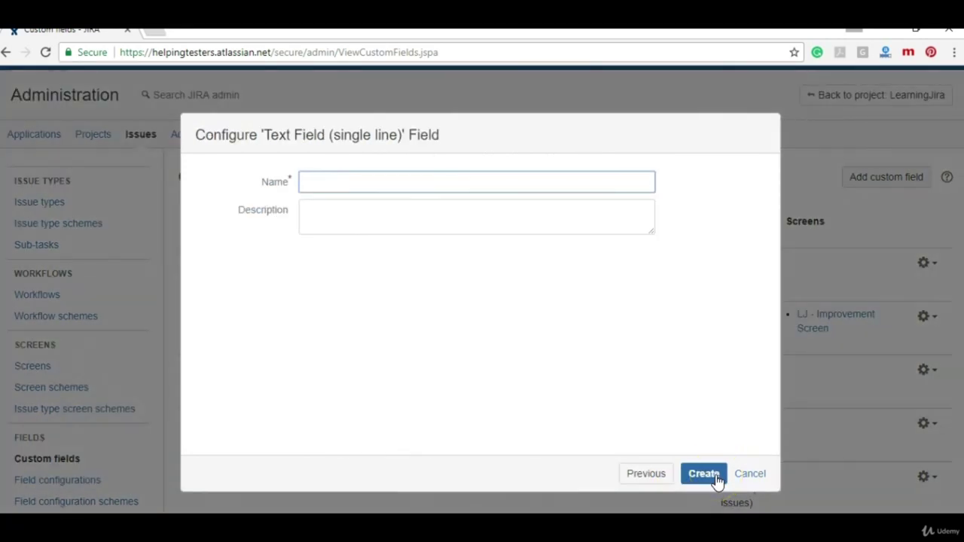
Name the new field 'Reference' and create it.
click(426, 180)
text(Reference)
click(703, 479)
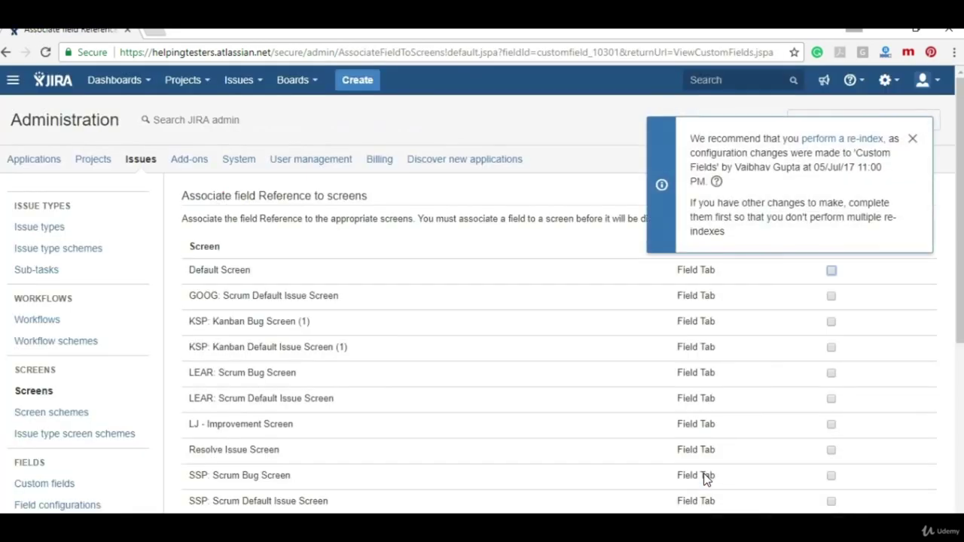
Run a background re-index and acknowledge its 2-second success.
click(840, 142)
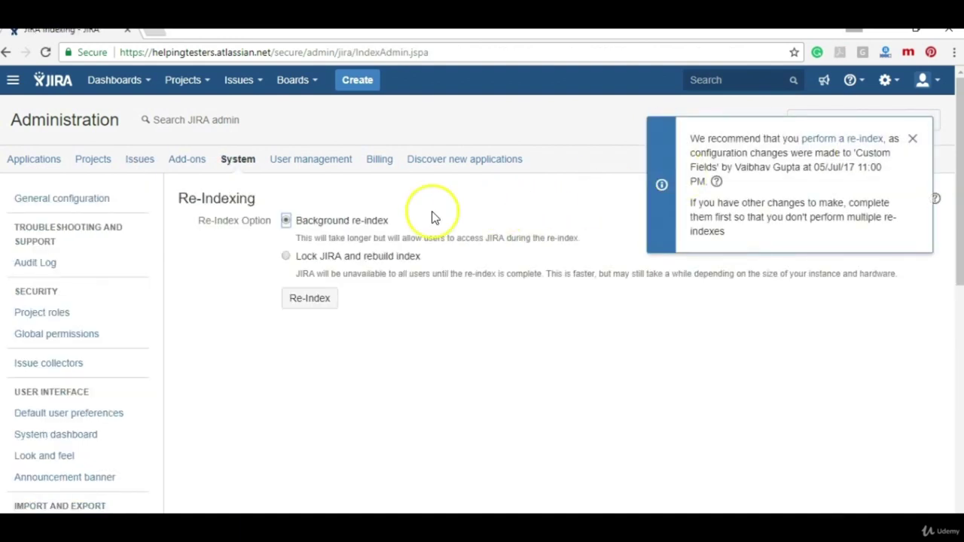
click(294, 301)
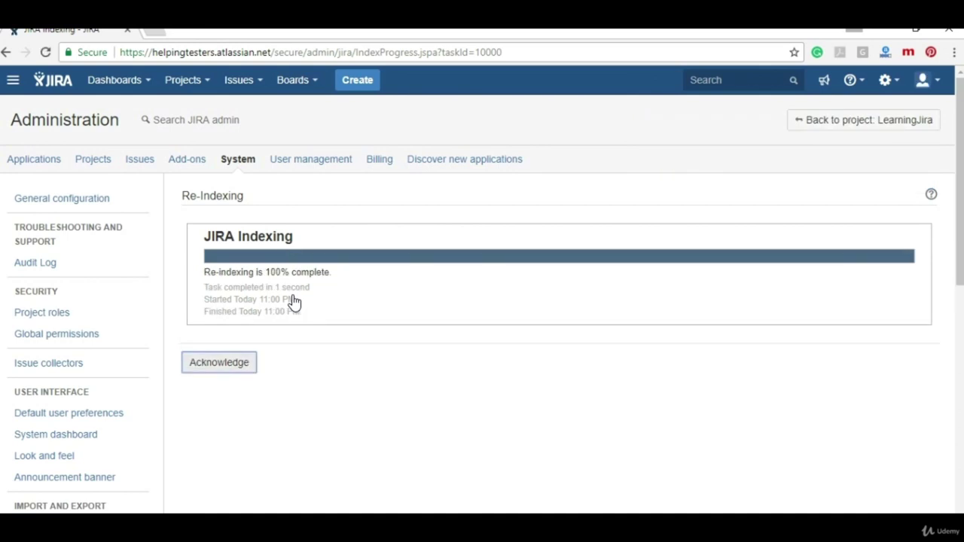
click(226, 362)
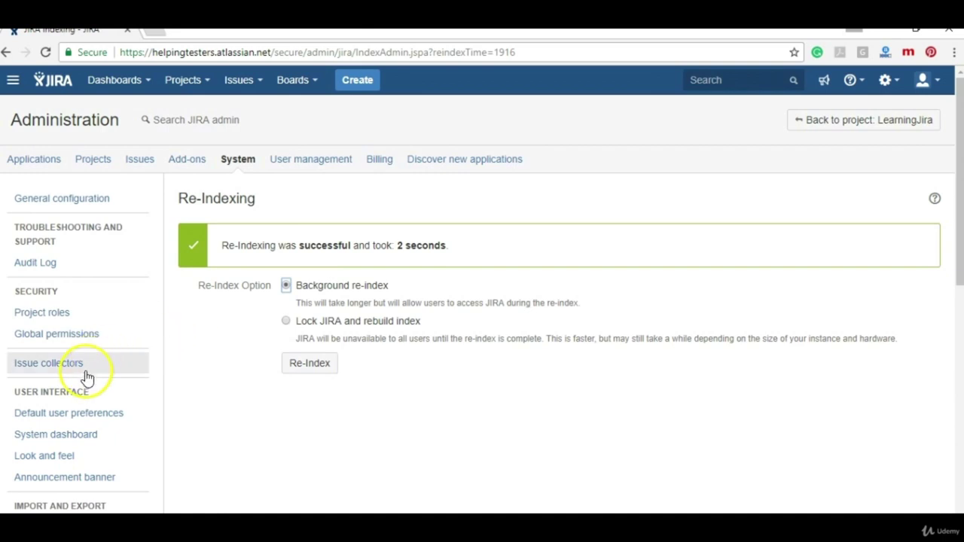
Confirm the Reference field in Custom fields by searching 'refe', then view Field configurations.
click(128, 157)
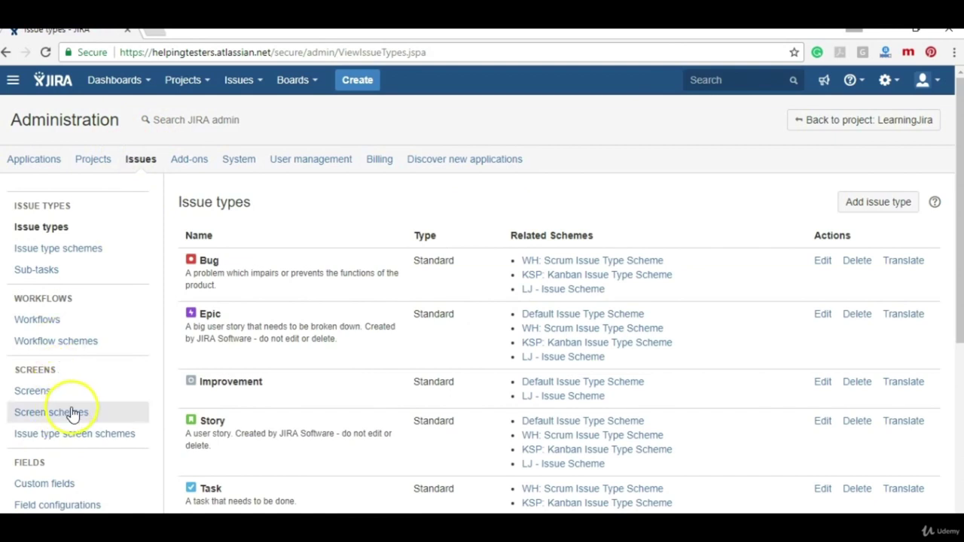
click(33, 491)
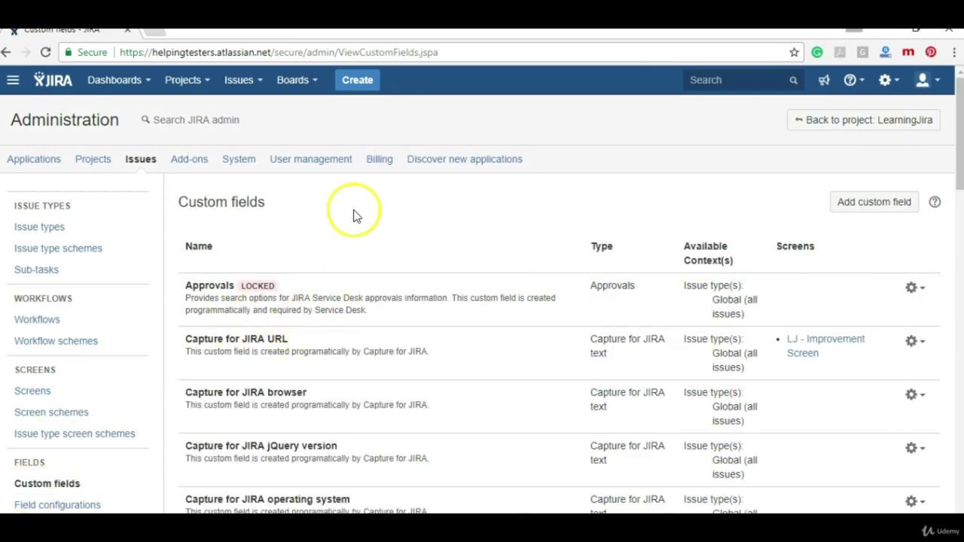
key(ctrl+f)
text(refe)
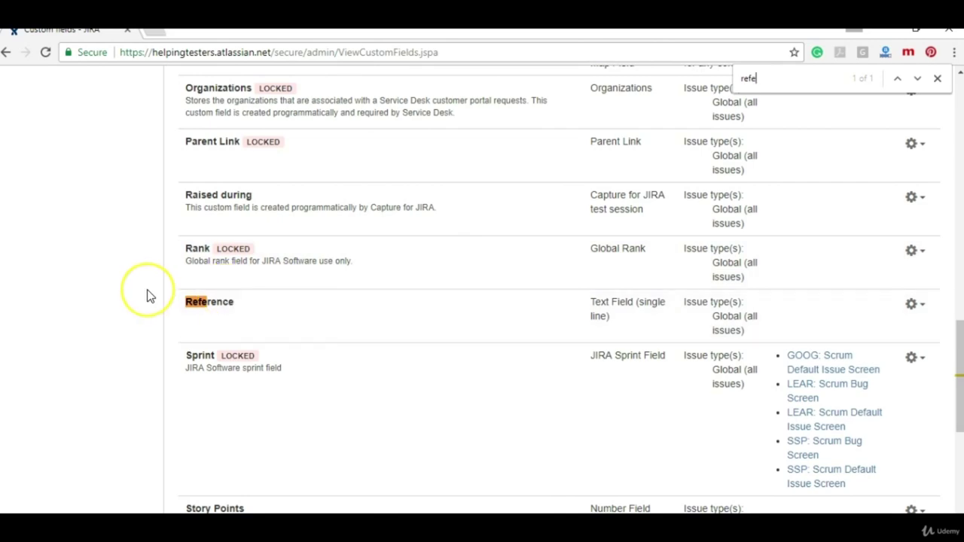
scroll(149, 295, up, 1)
scroll(148, 295, up, 15)
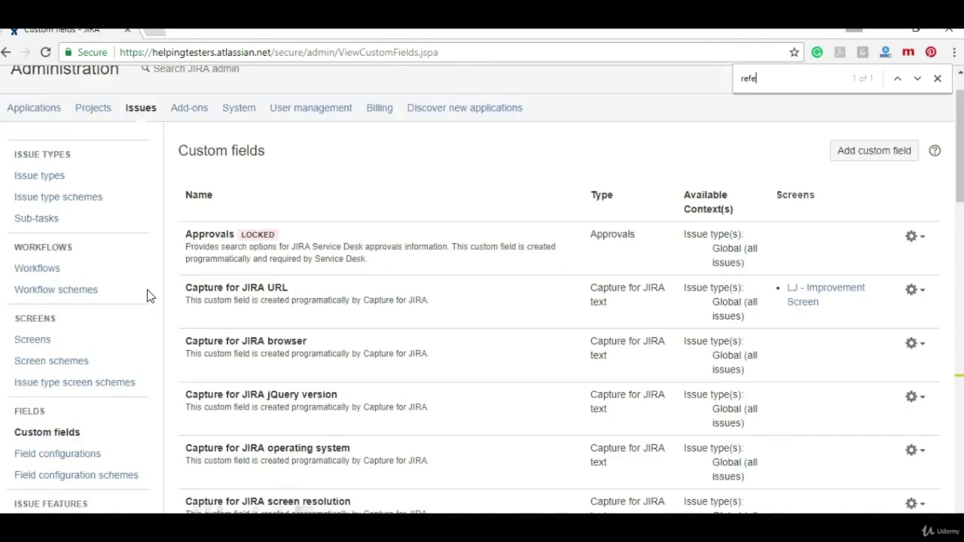
scroll(148, 295, down, 3)
click(91, 390)
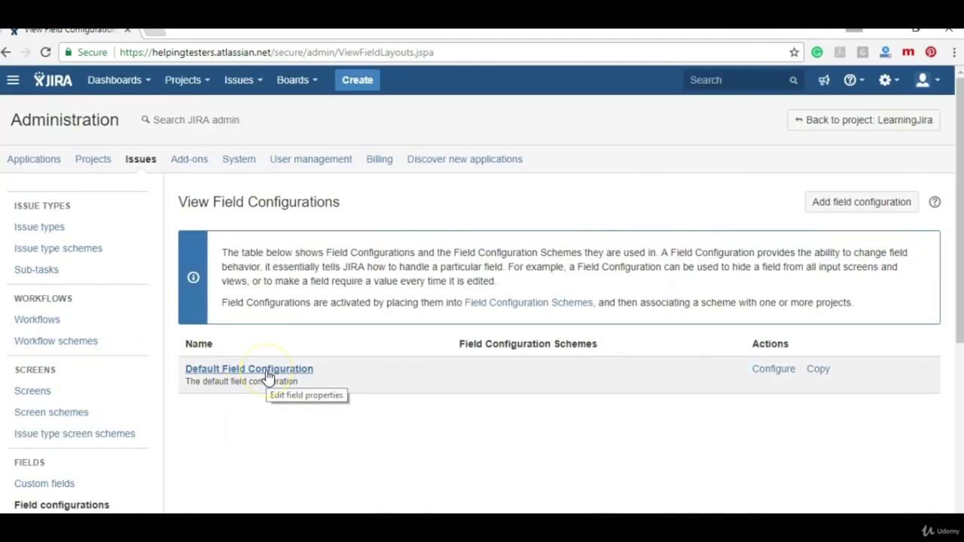
click(764, 369)
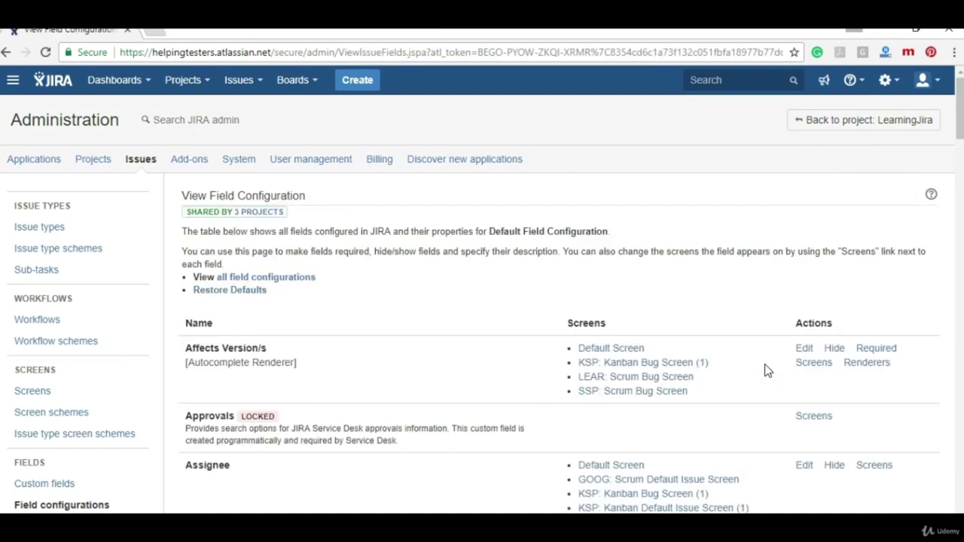
scroll(683, 280, down, 4)
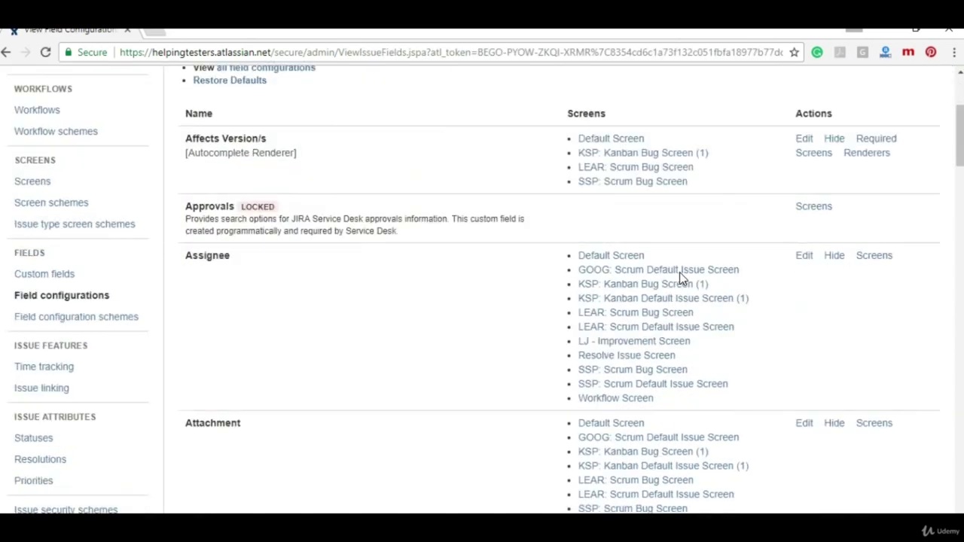
scroll(680, 272, down, 8)
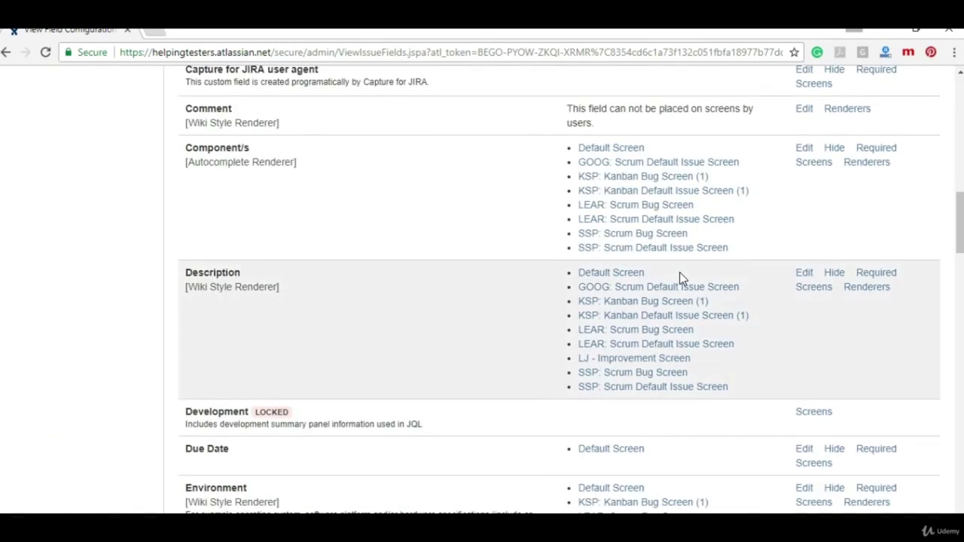
scroll(679, 272, up, 12)
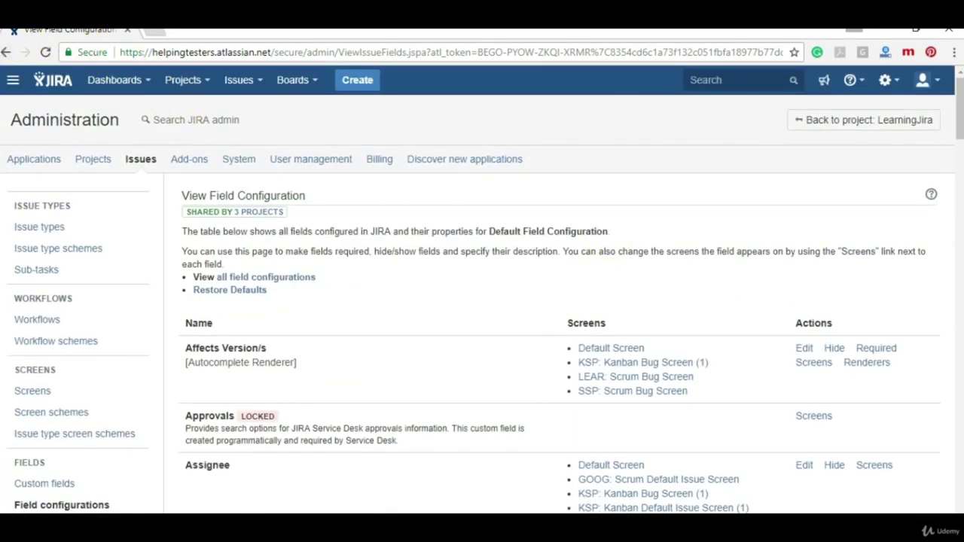
click(5, 53)
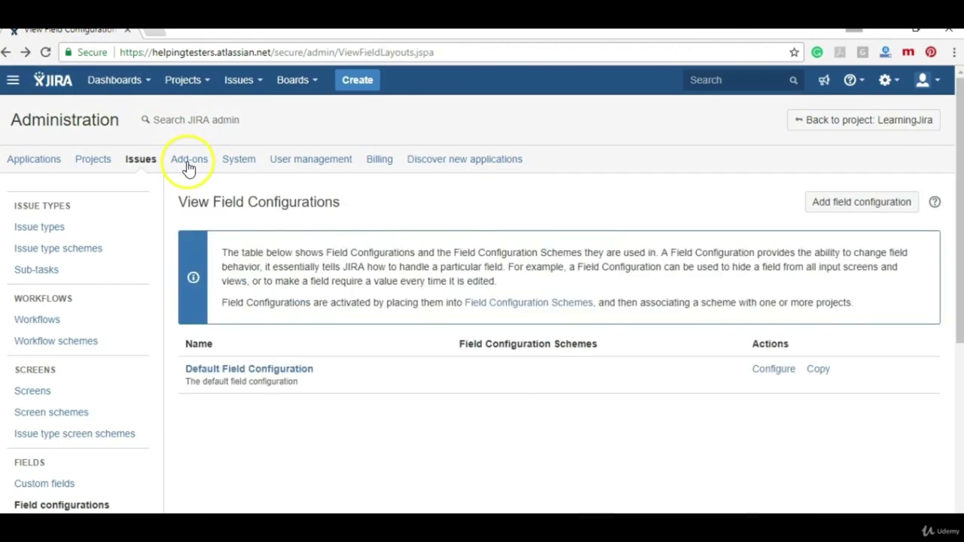
Add a field configuration named 'Reference Configuration' and return to the field configurations list.
click(824, 210)
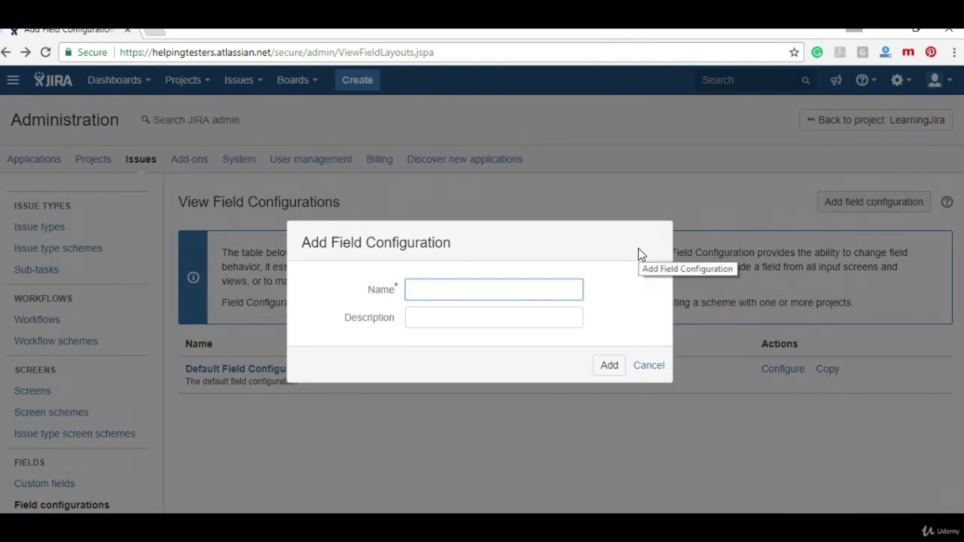
text(Refere)
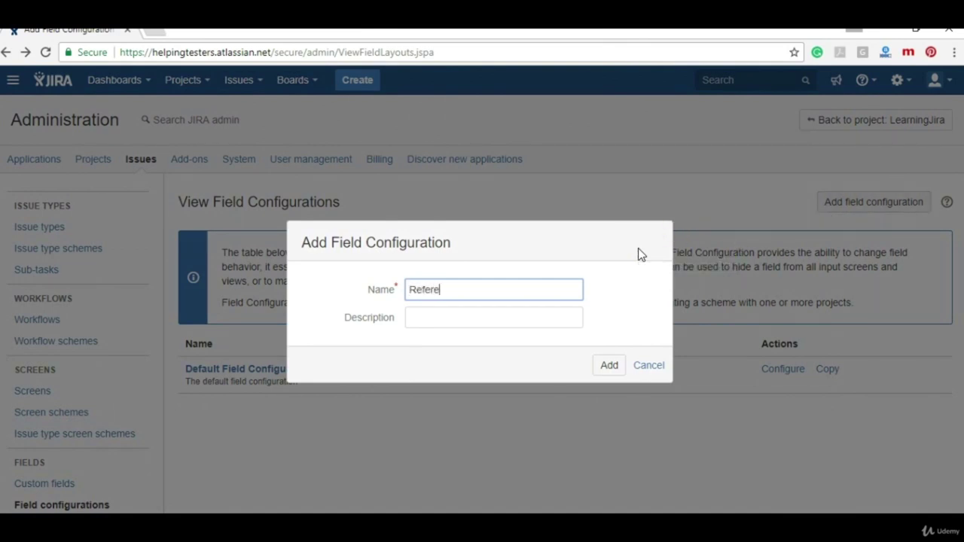
text(nce Configuration)
key(Return)
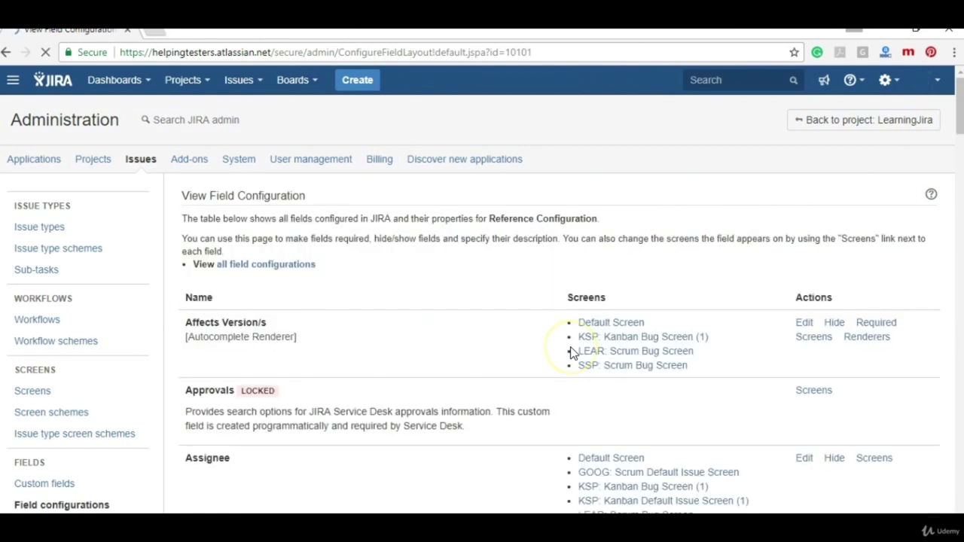
click(885, 80)
click(850, 159)
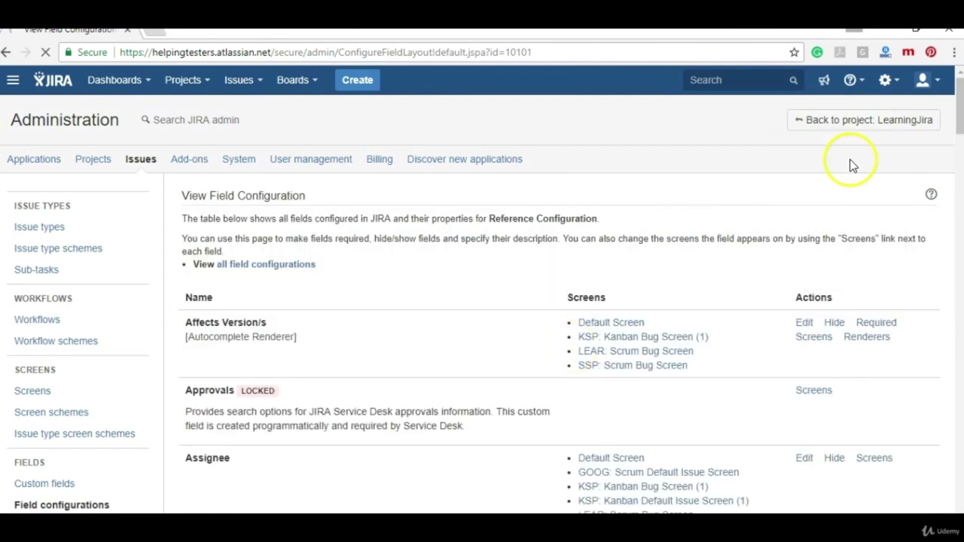
click(60, 505)
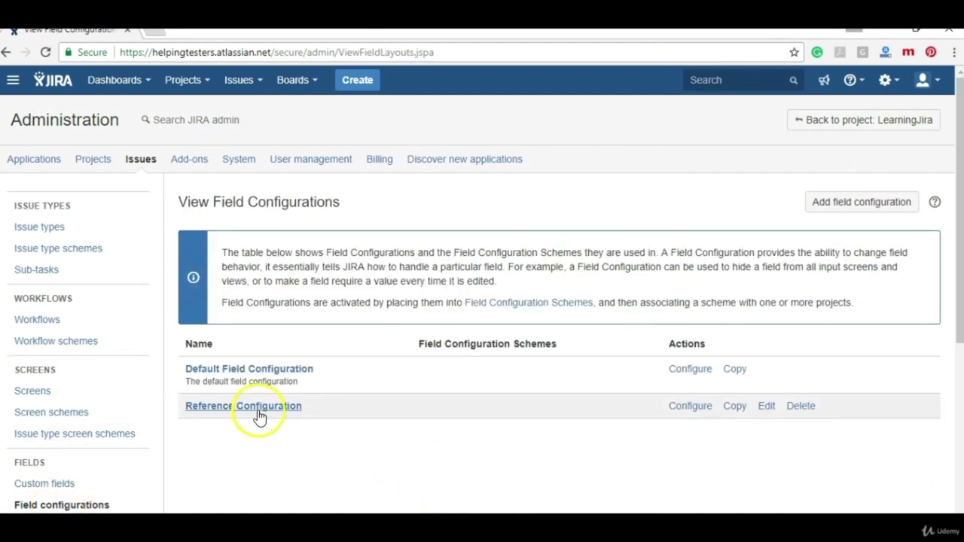
In Reference Configuration, make the Reference field optional.
click(676, 412)
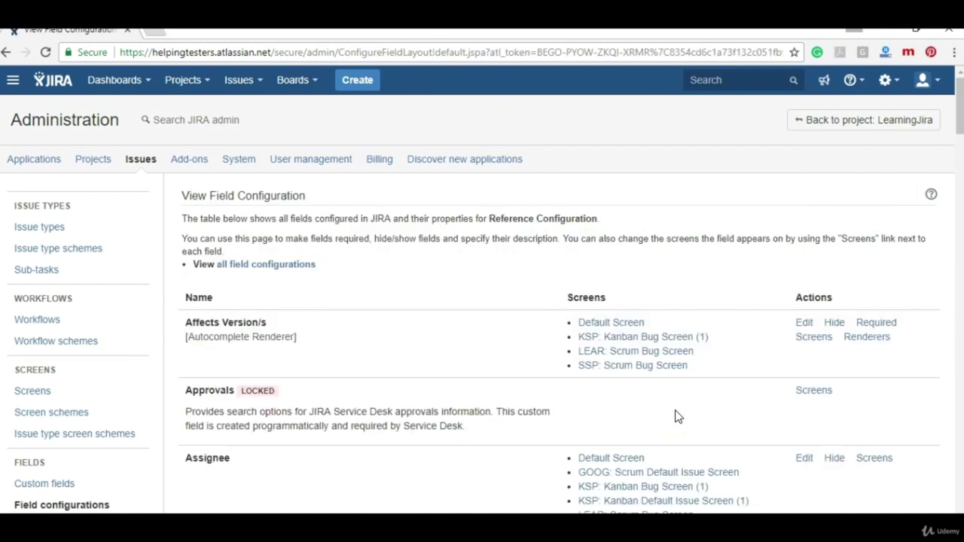
key(ctrl+f)
text(r)
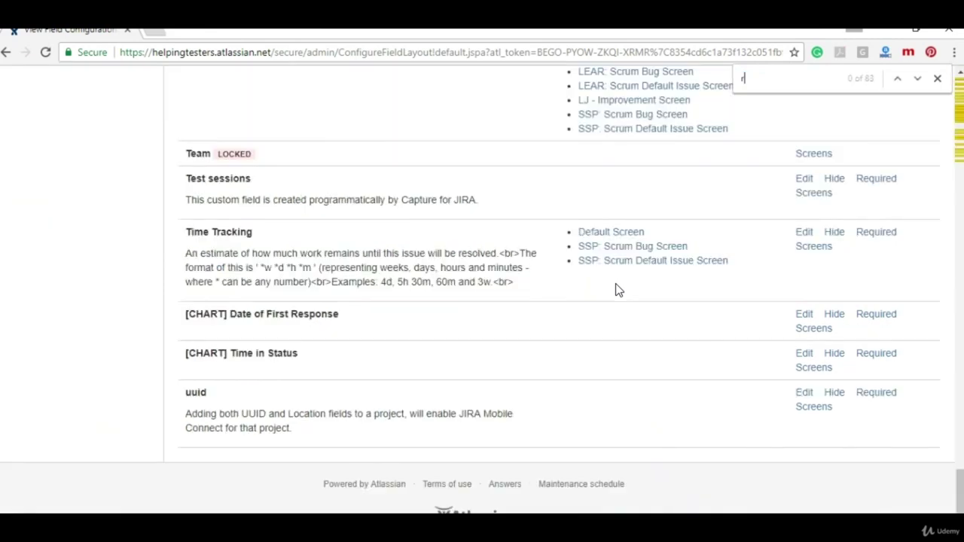
key(Escape)
click(103, 316)
key(ctrl+f)
text(ref)
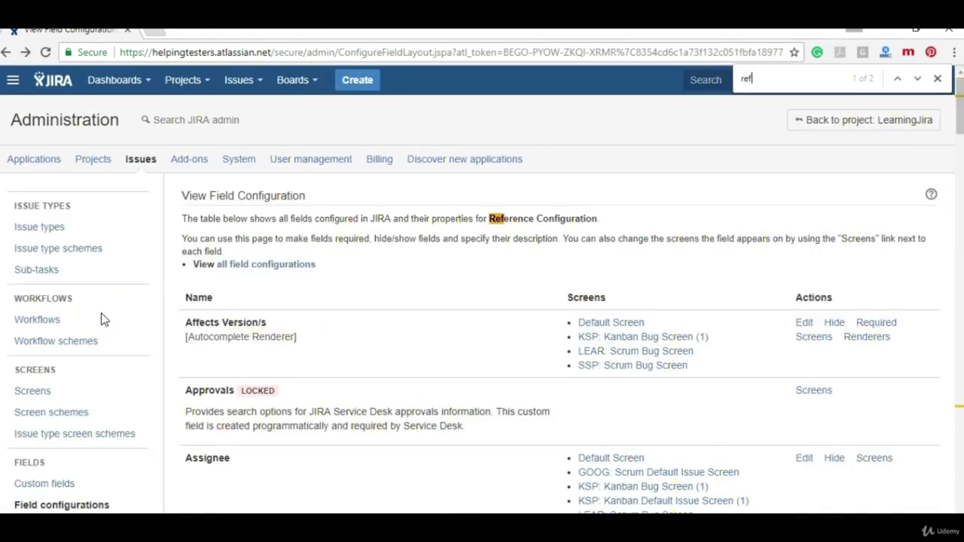
key(Return)
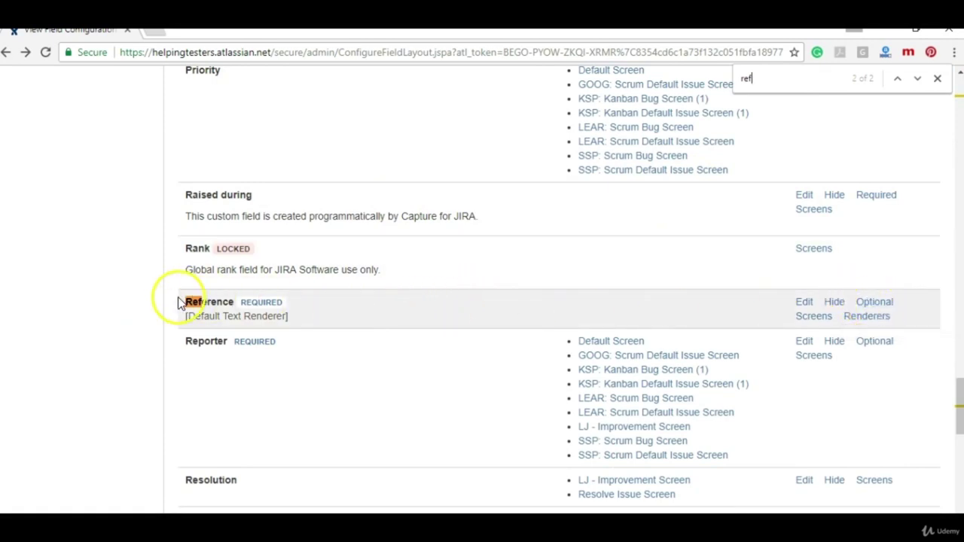
click(879, 307)
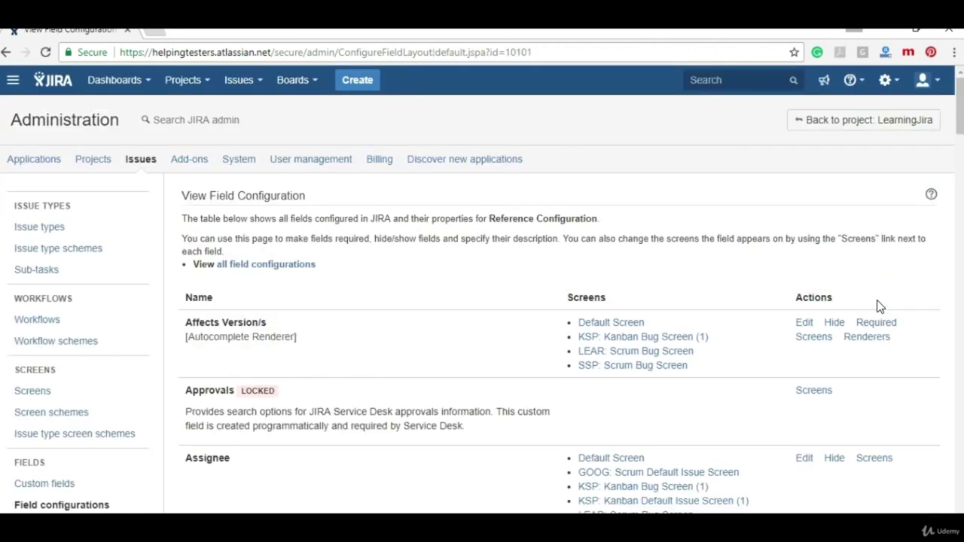
Locate the Reference field again and open its screen association page.
key(ctrl+f)
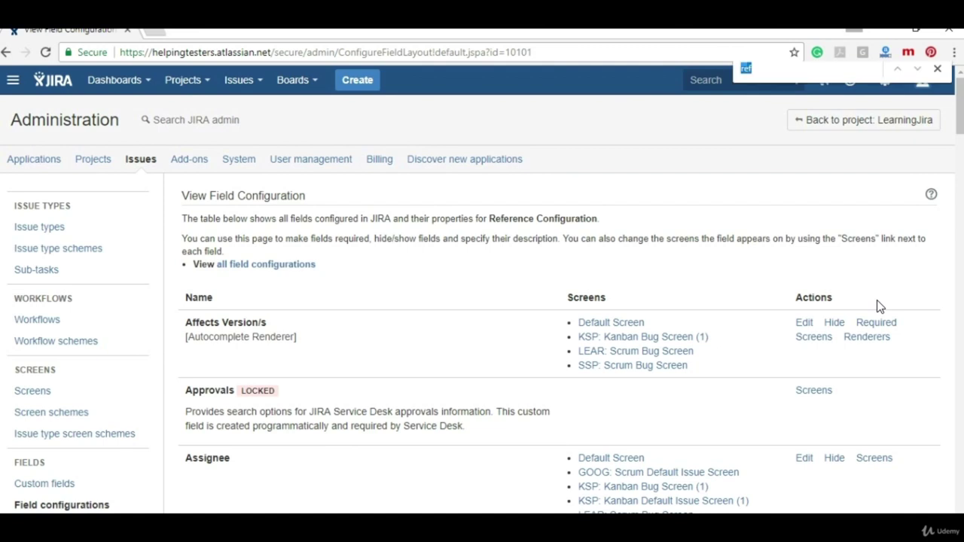
text(refer)
key(Return)
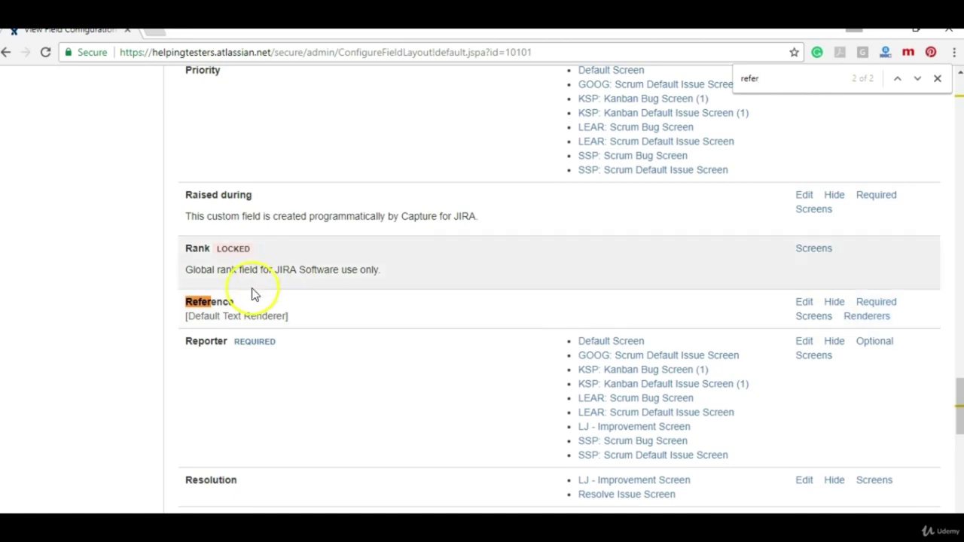
click(824, 322)
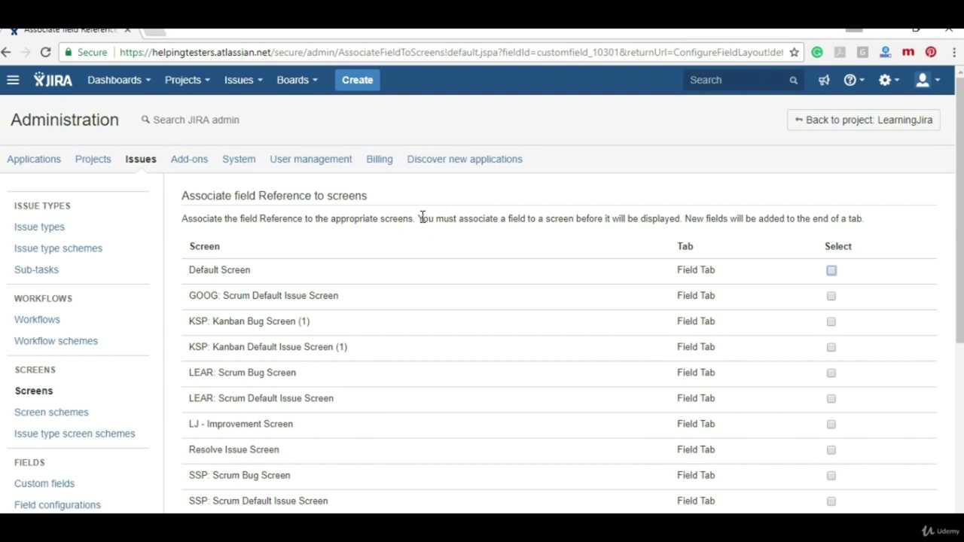
Associate the Reference field with LJ - Improvement Screen and save.
scroll(422, 217, down, 3)
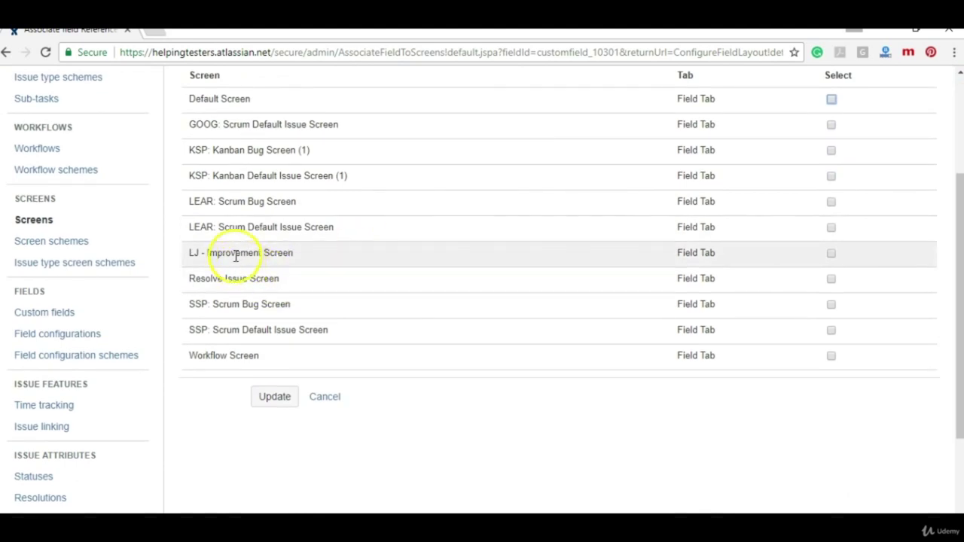
triple_click(236, 255)
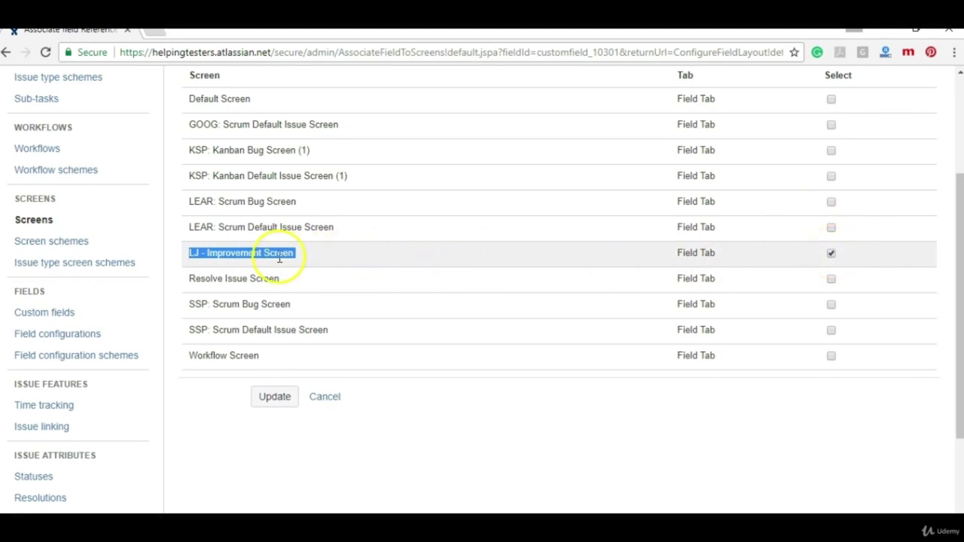
click(283, 399)
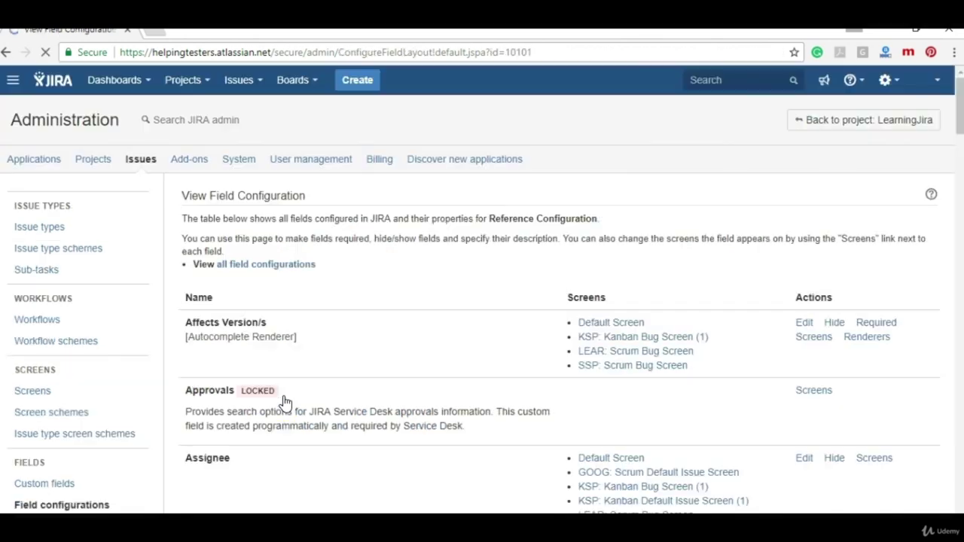
Create a field configuration scheme named 'Custom Field Scheme' under Field configuration schemes.
scroll(283, 401, down, 3)
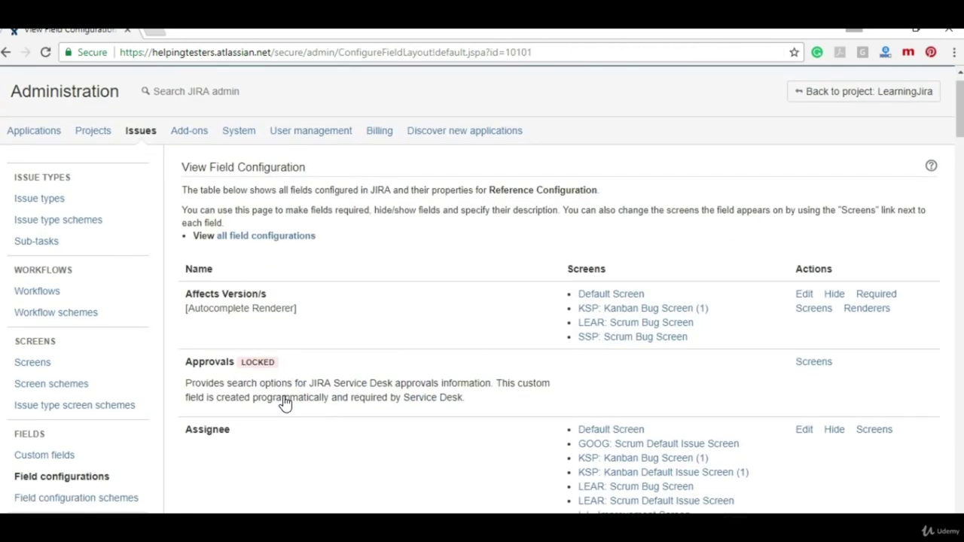
click(78, 367)
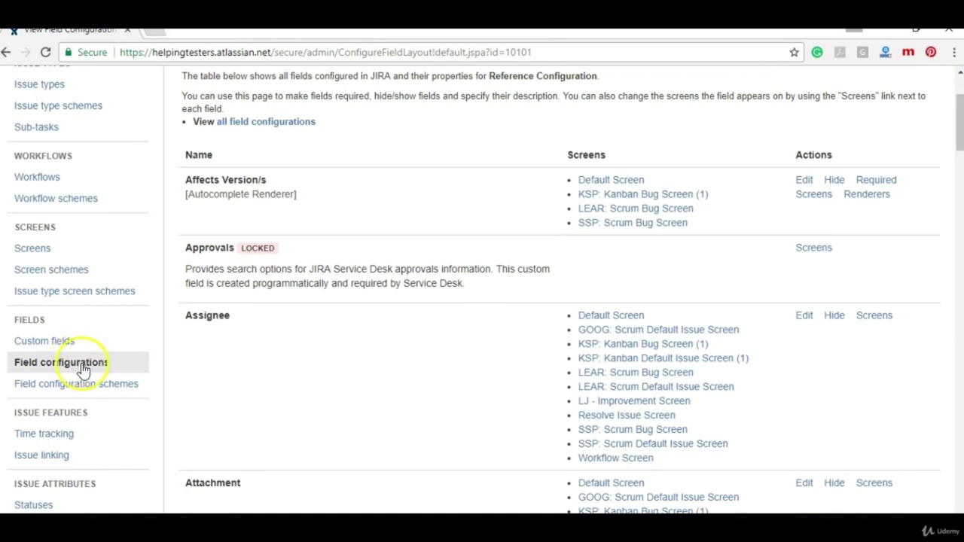
click(102, 384)
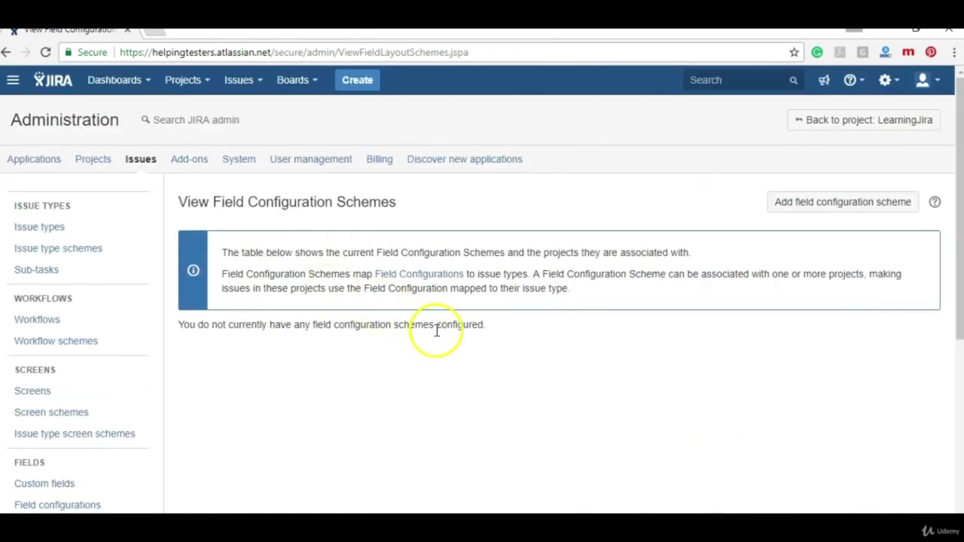
click(781, 205)
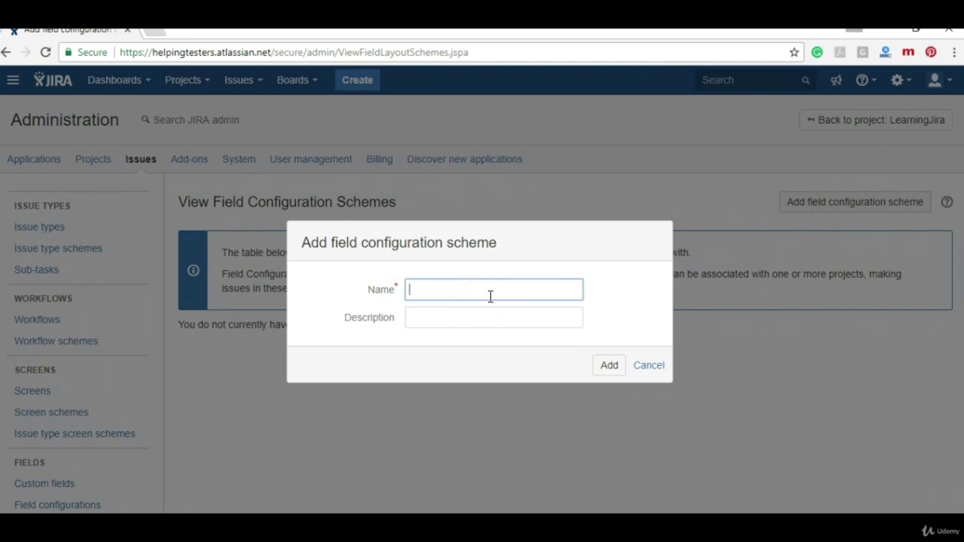
text(Custom Field Scheme)
key(Return)
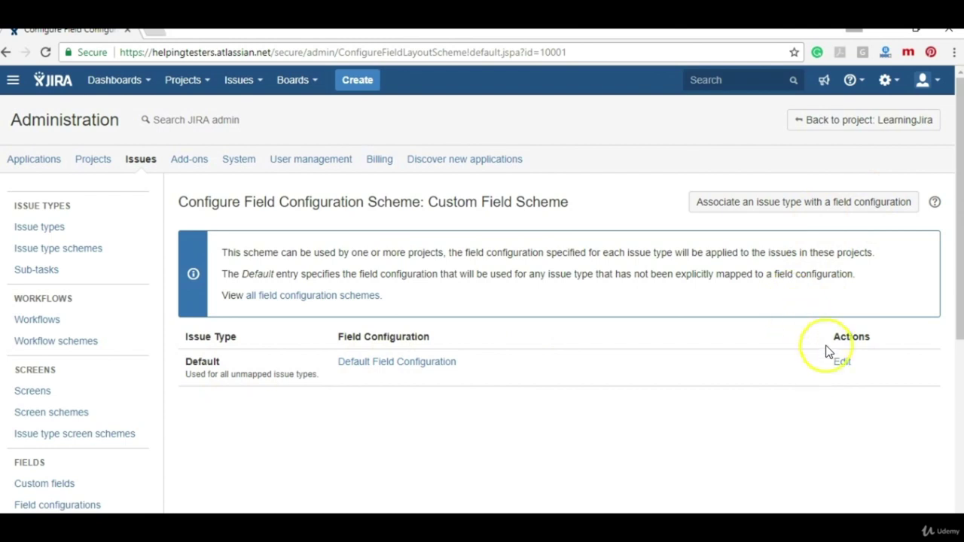
click(788, 202)
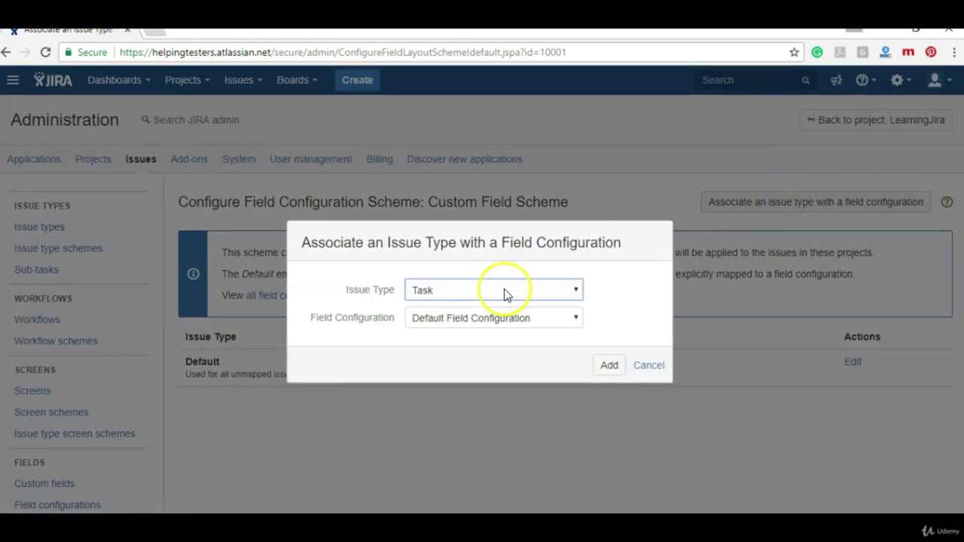
click(503, 291)
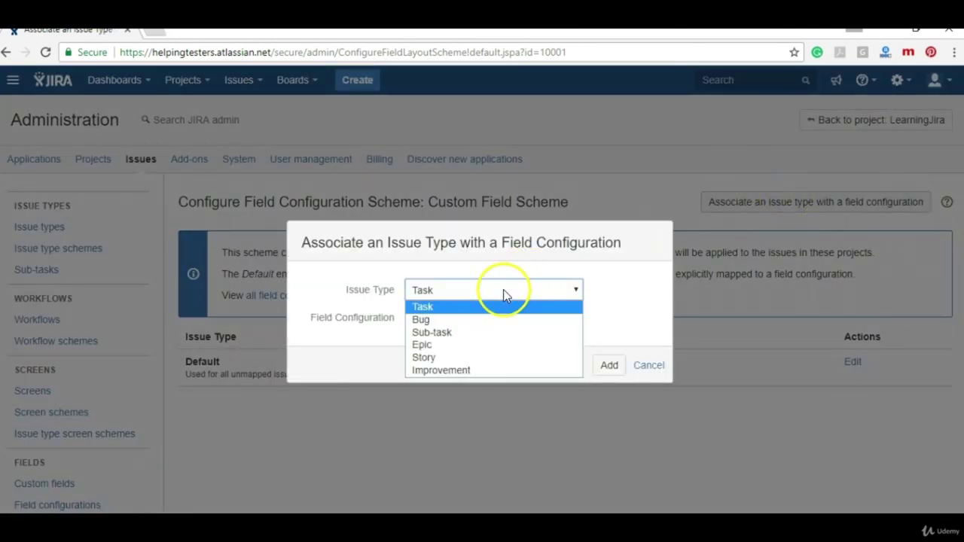
click(447, 370)
click(448, 320)
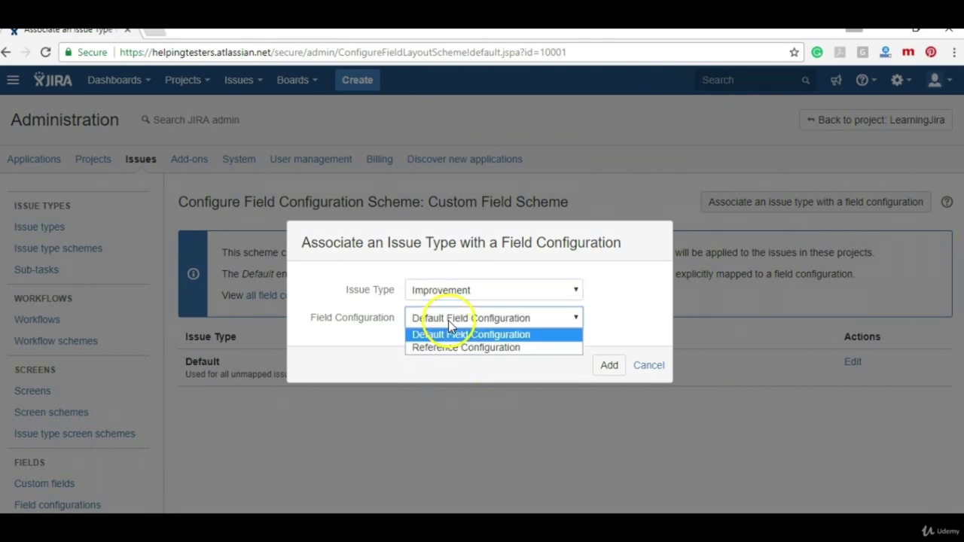
click(465, 347)
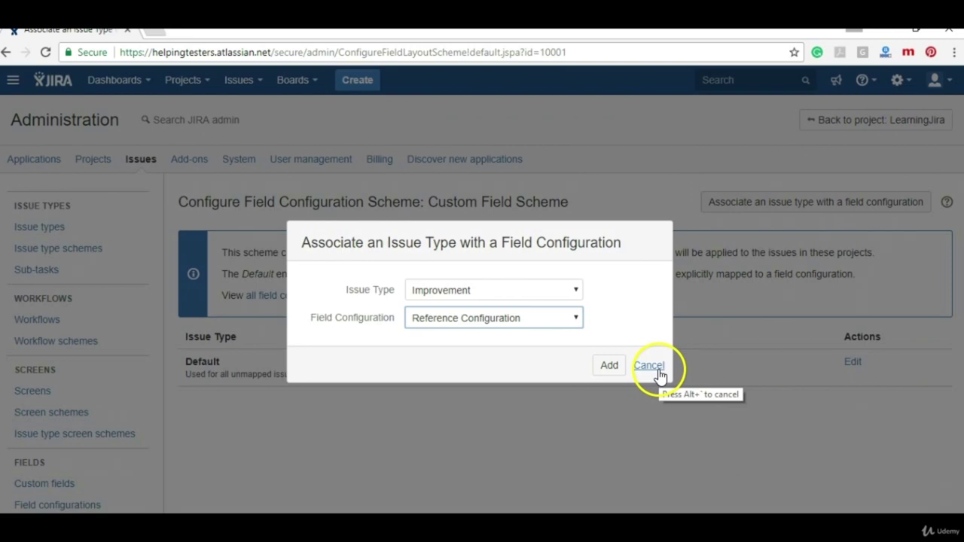
click(649, 366)
click(842, 364)
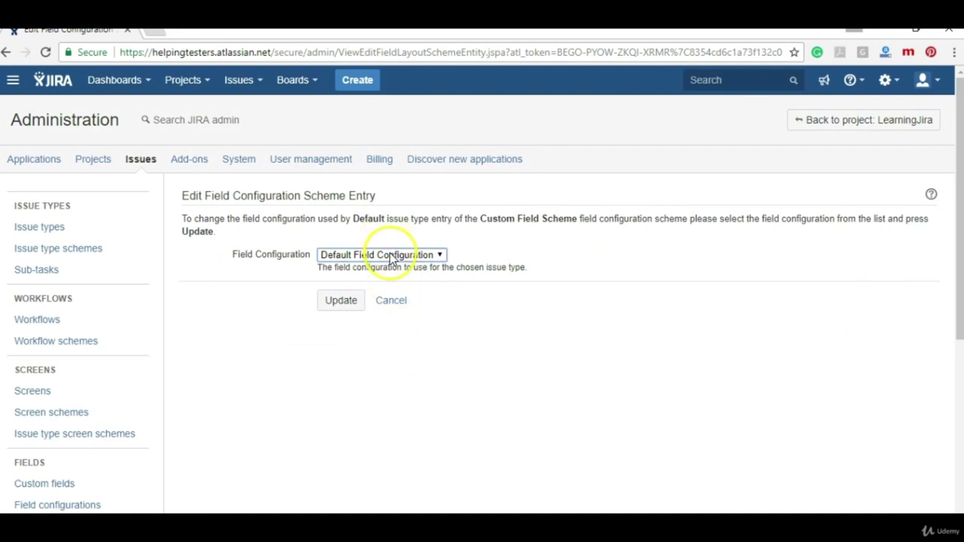
Map Custom Field Scheme's Default entry to Reference Configuration and update it.
click(389, 258)
click(387, 279)
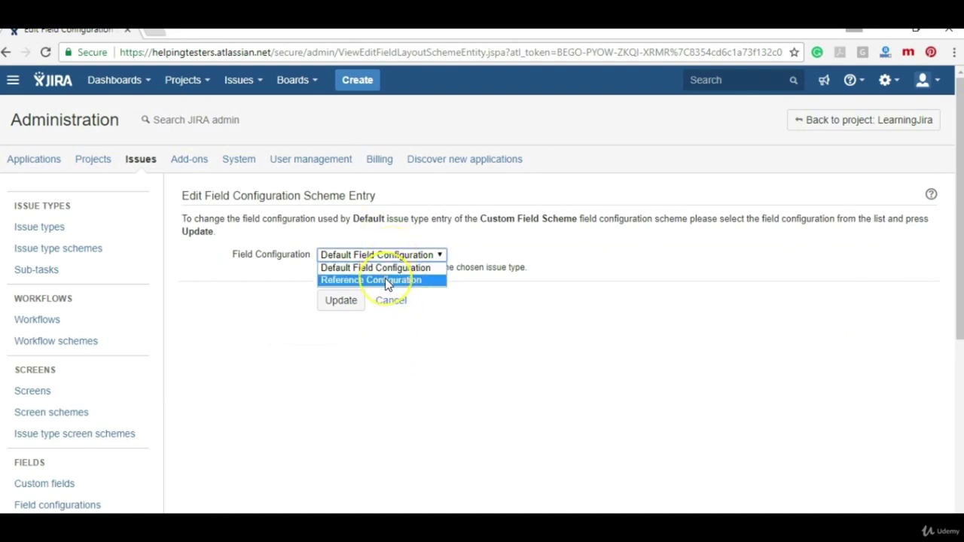
click(342, 299)
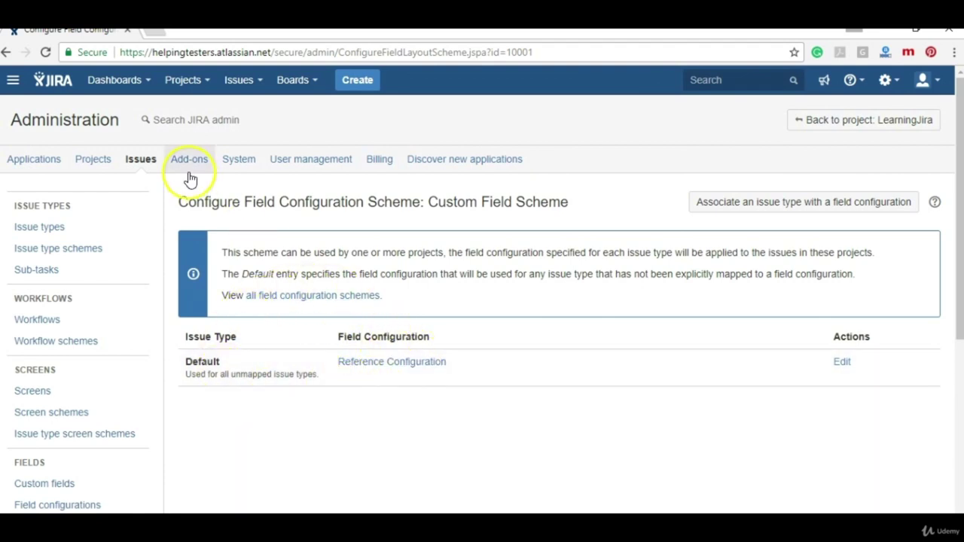
Open the LearningJira project's Fields settings from the administration projects list.
click(93, 161)
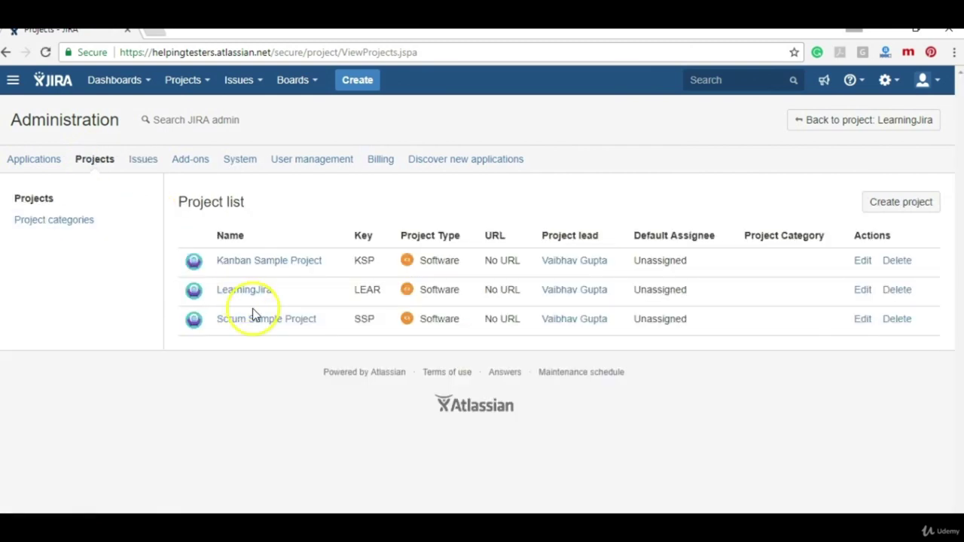
click(251, 295)
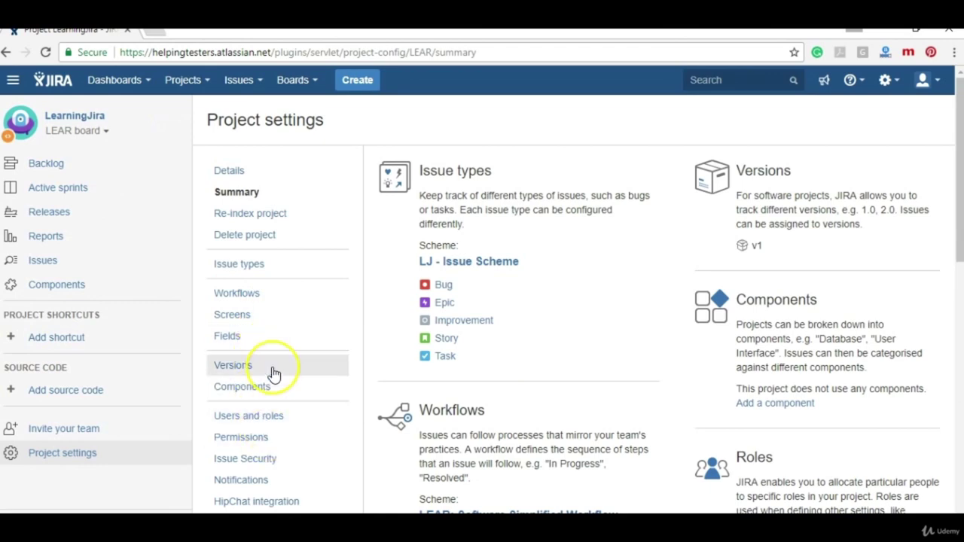
scroll(272, 375, down, 3)
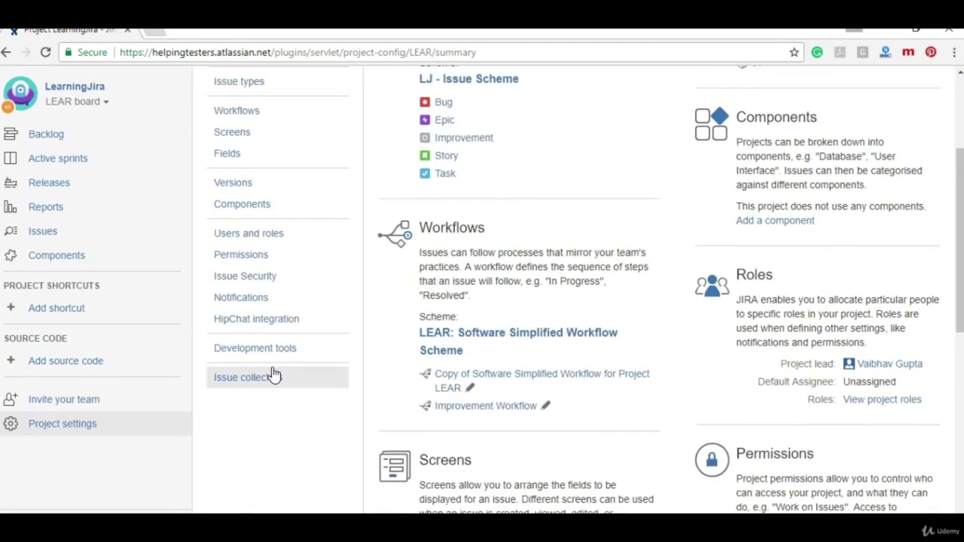
scroll(272, 374, up, 2)
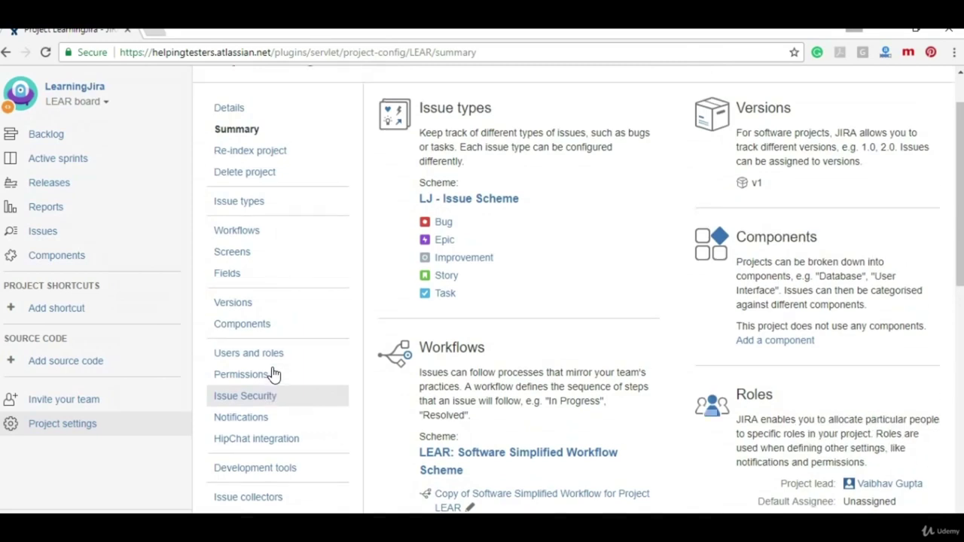
scroll(273, 374, up, 1)
click(238, 315)
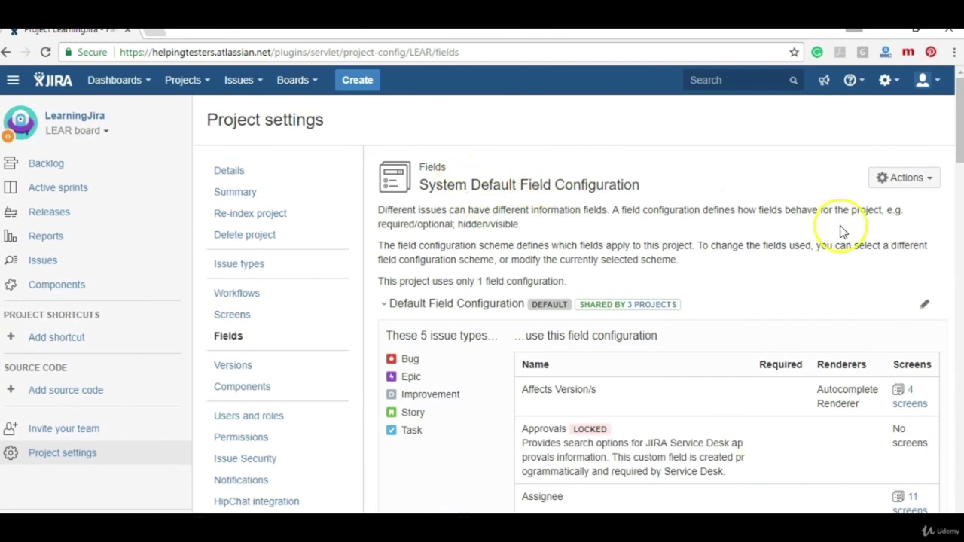
Associate Custom Field Scheme with LearningJira via Use a different scheme.
click(896, 181)
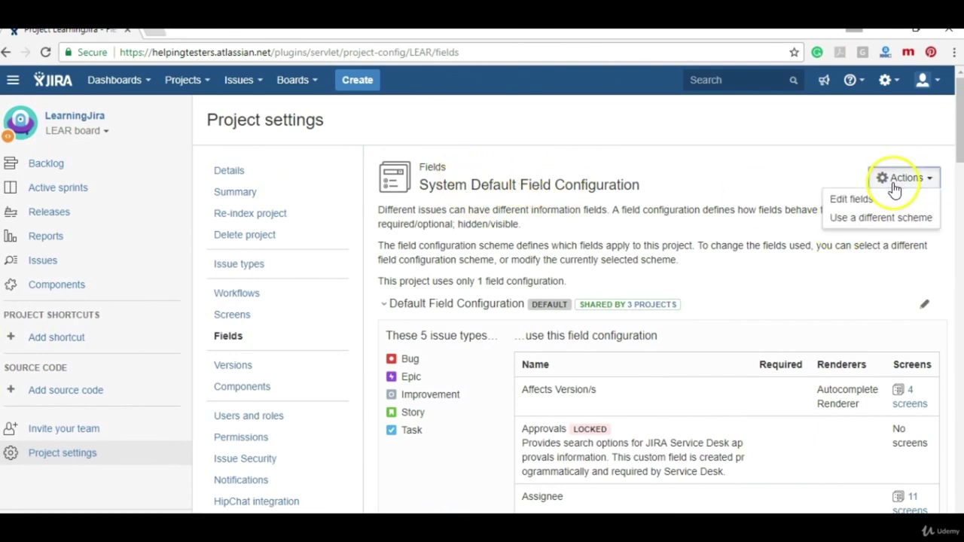
click(870, 218)
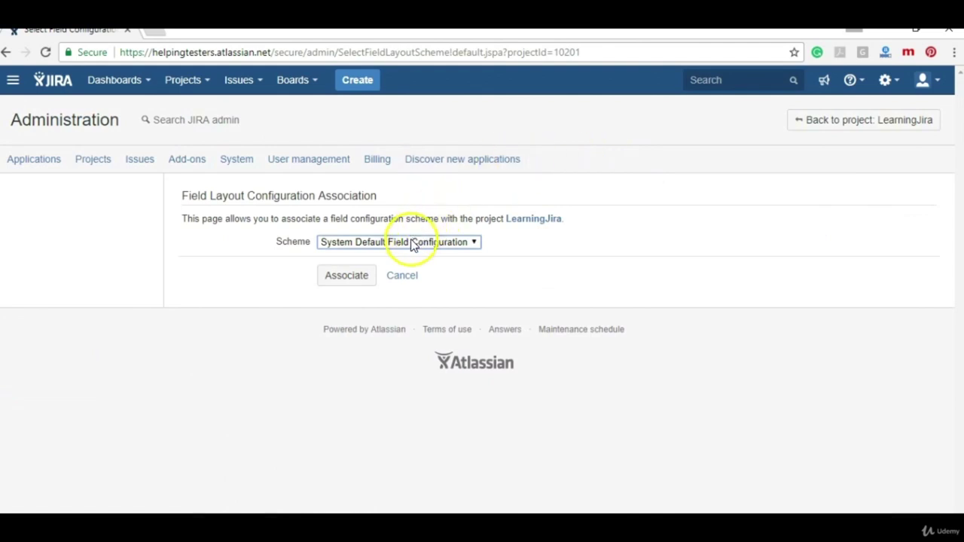
click(409, 243)
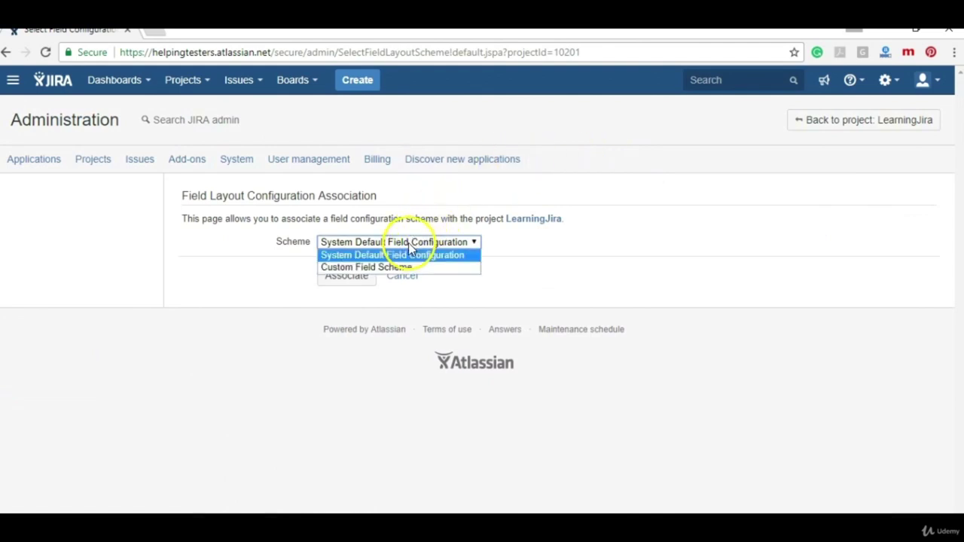
click(376, 268)
click(350, 277)
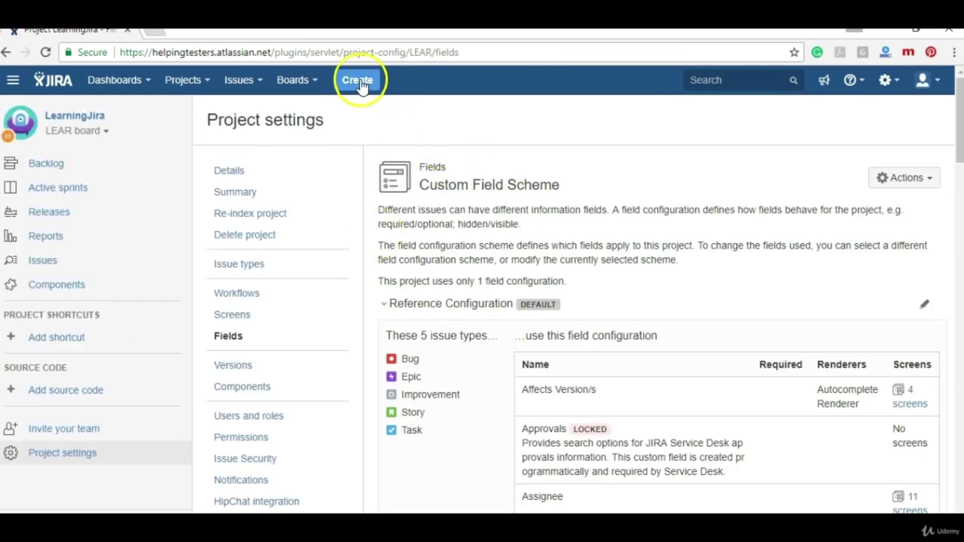
click(360, 81)
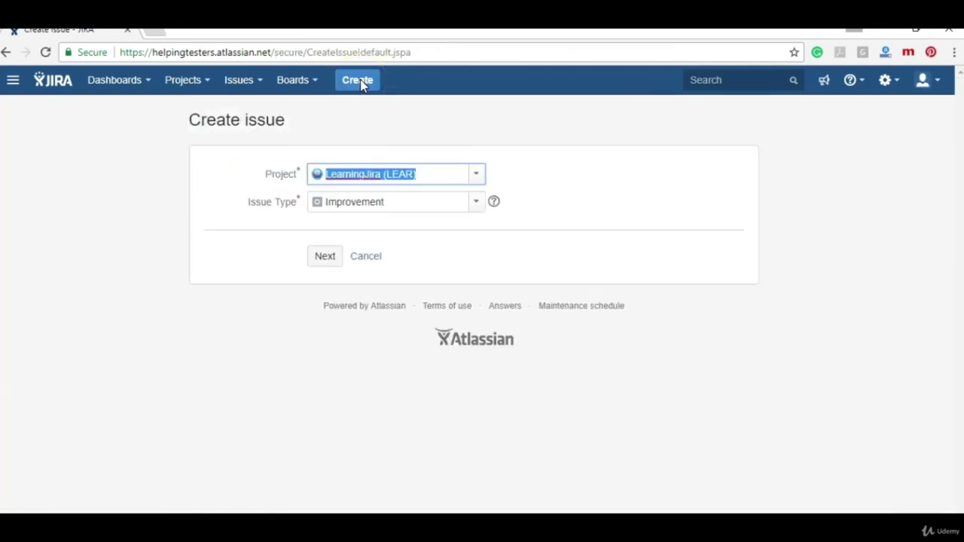
Start a Story issue and search the full form for a 'ref' field.
click(476, 201)
click(372, 246)
click(322, 260)
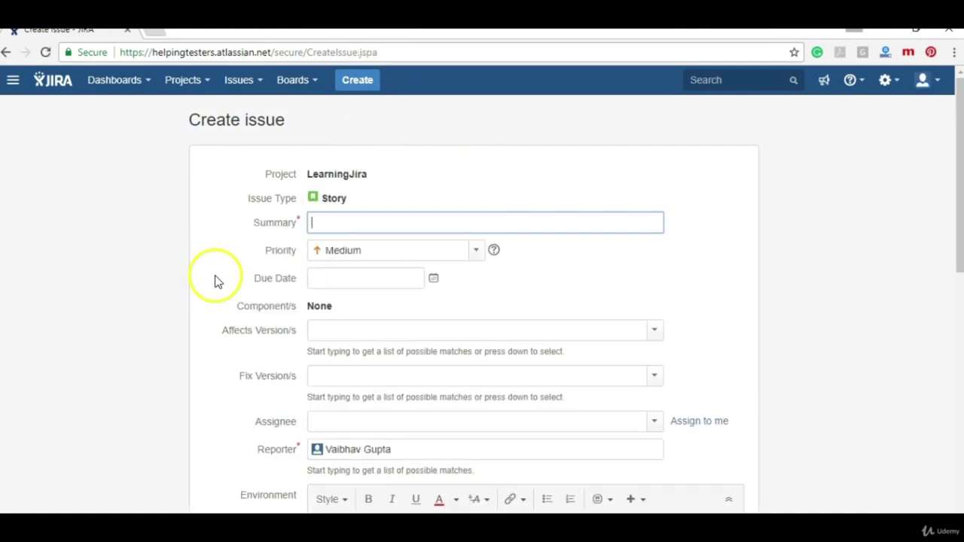
triple_click(226, 286)
click(228, 294)
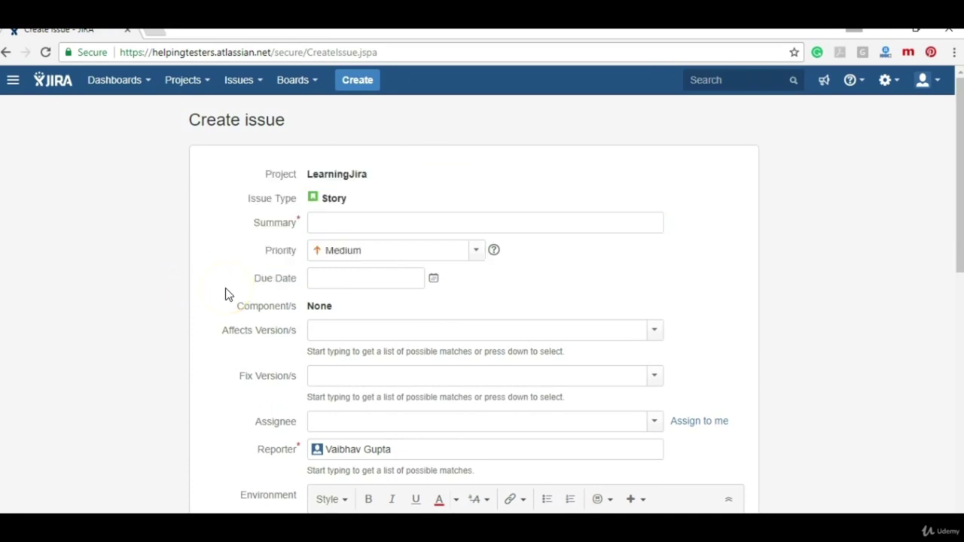
key(ctrl+f)
text(ref)
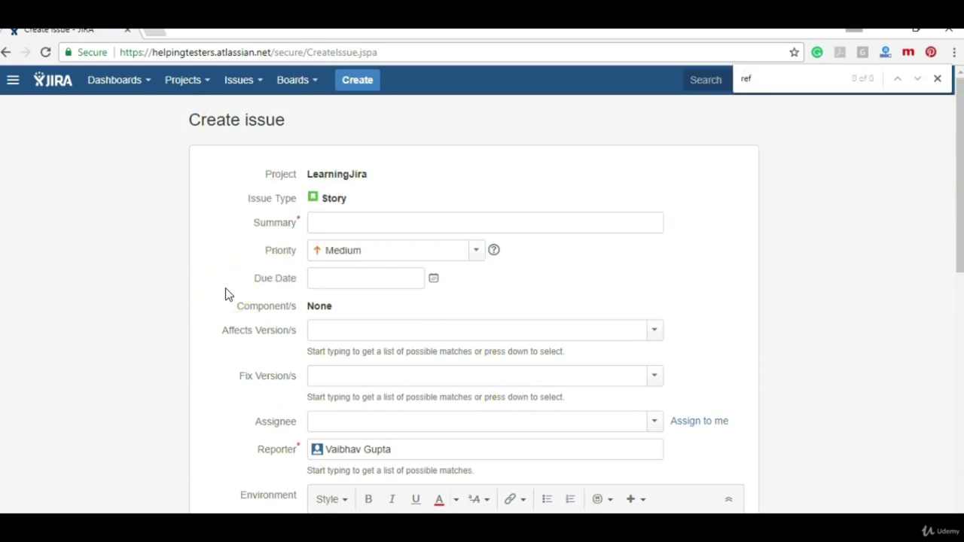
key(Escape)
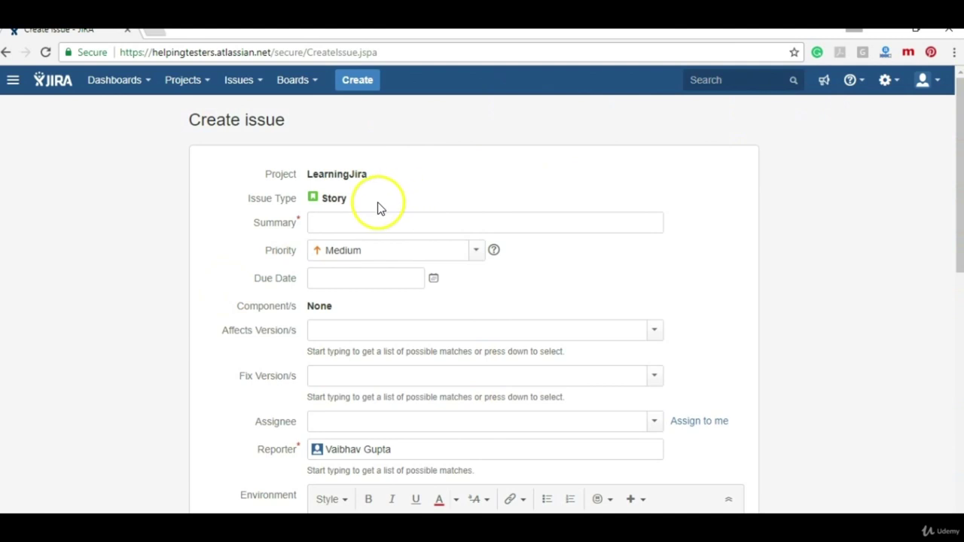
Start an Improvement issue, find its Reference field, then cancel and discard the draft.
click(357, 83)
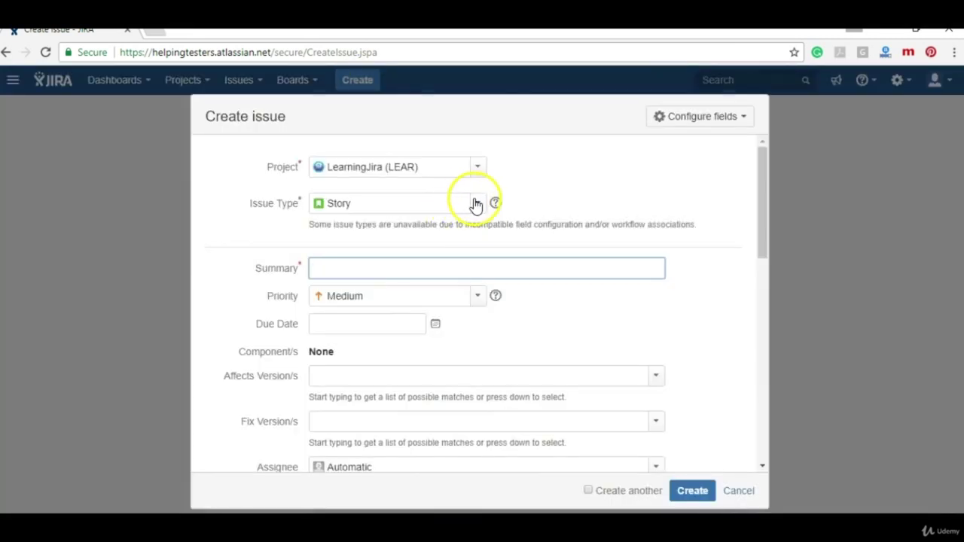
click(482, 205)
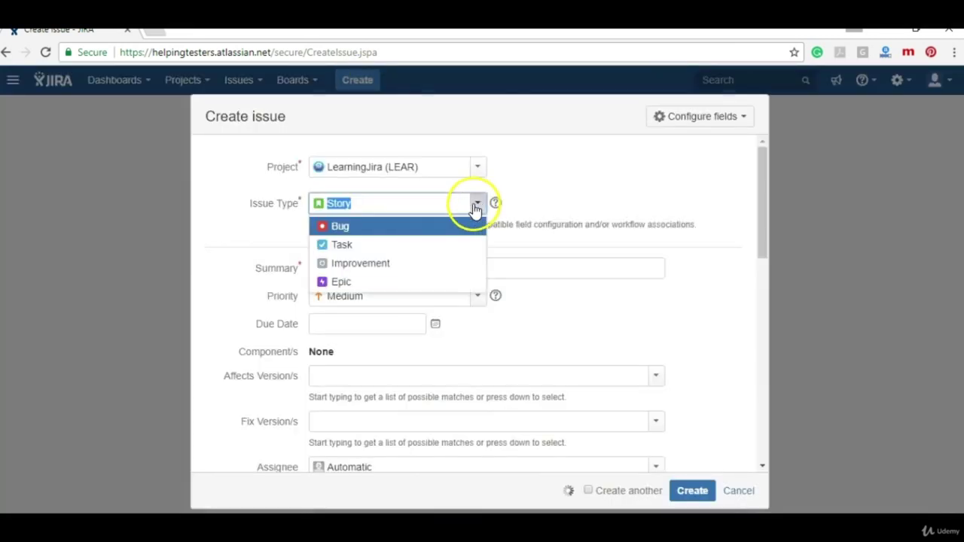
click(369, 263)
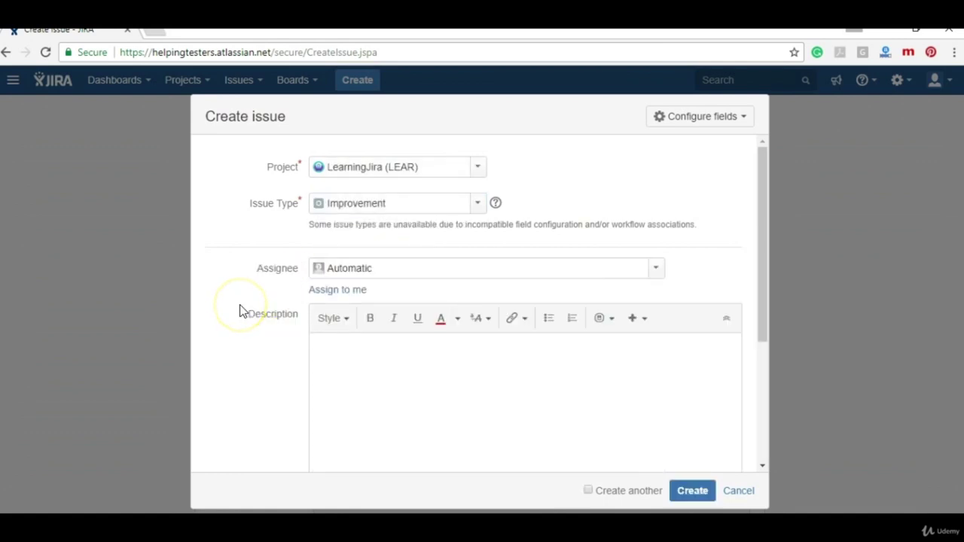
click(825, 196)
drag(764, 202, 740, 354)
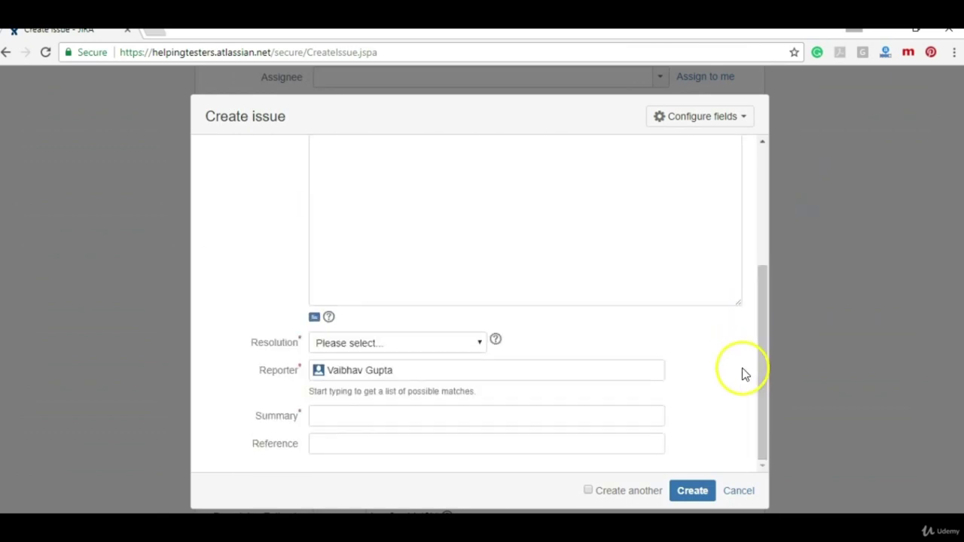
double_click(268, 451)
drag(269, 454, 282, 439)
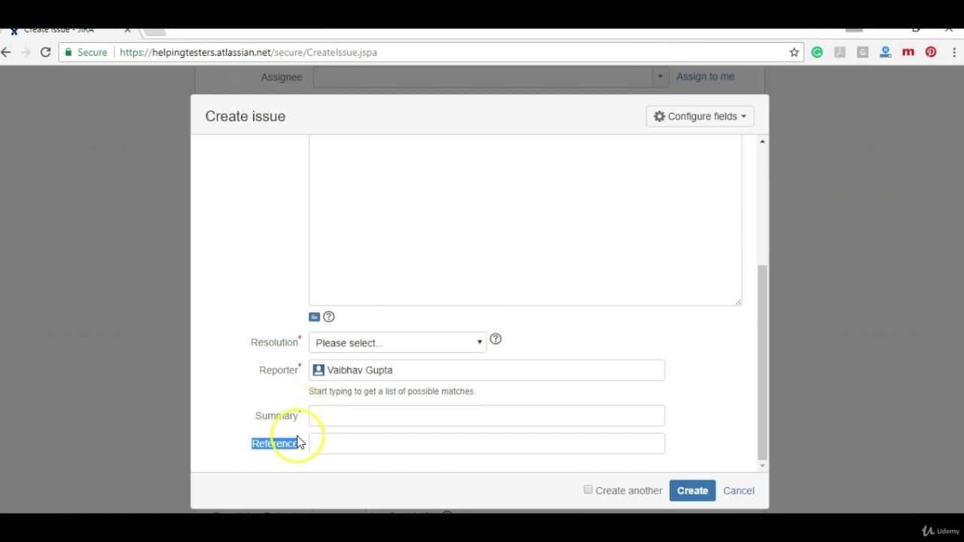
click(298, 443)
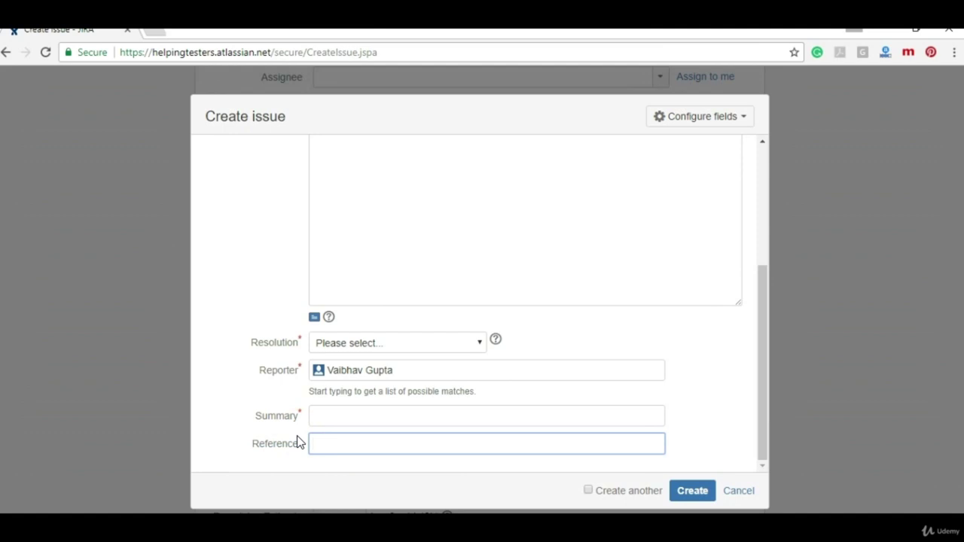
click(740, 493)
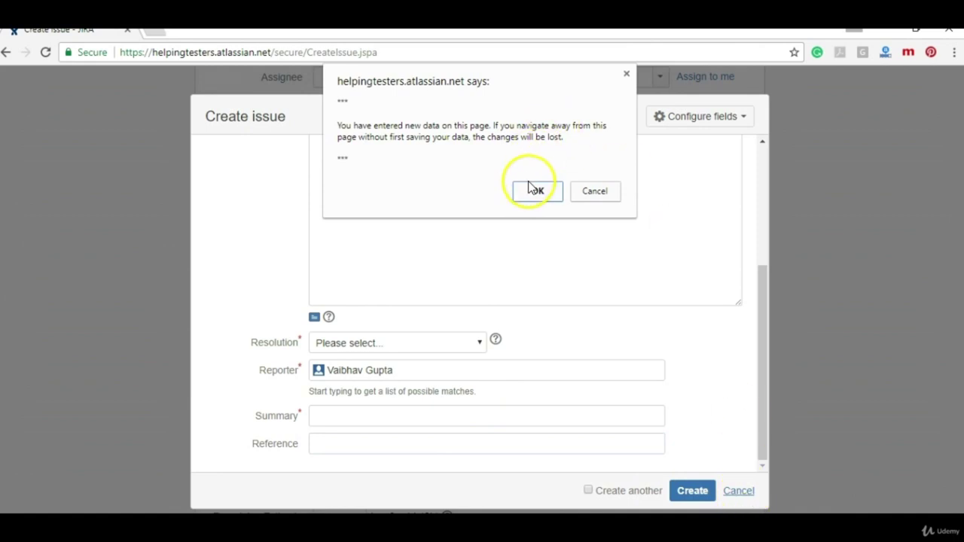
click(534, 191)
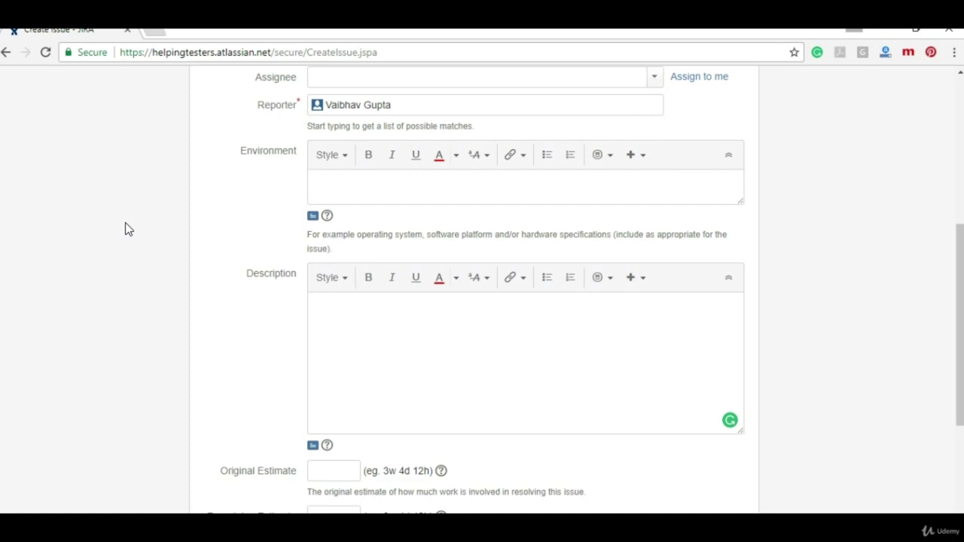
Return to My Dashboard from the Create issue page.
click(89, 319)
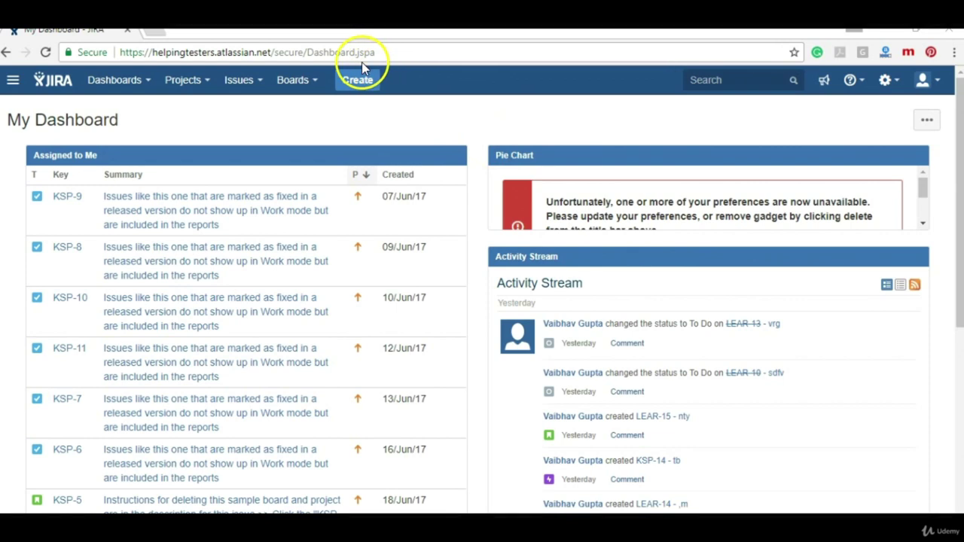
In the issue search, view and close LEAR-12's workflow, then cancel a new issue.
click(243, 79)
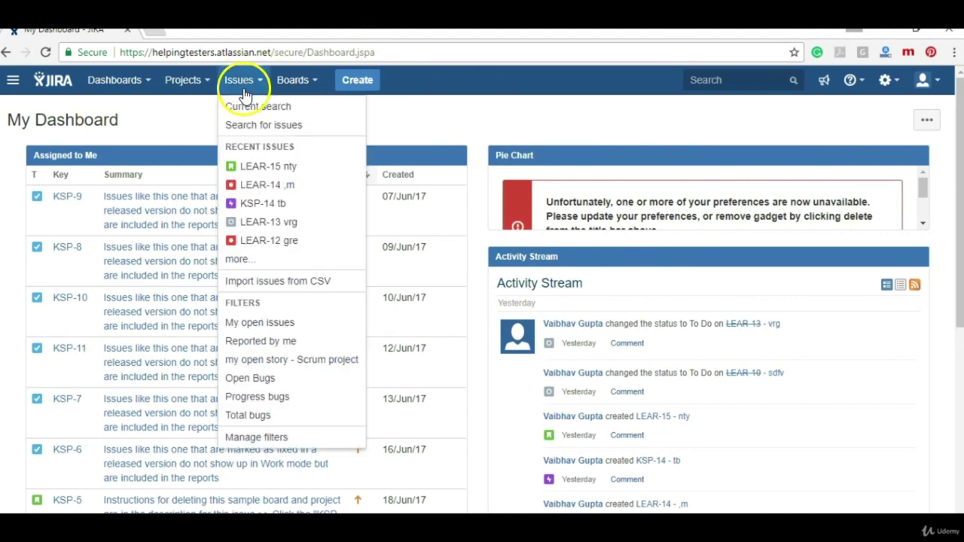
click(245, 125)
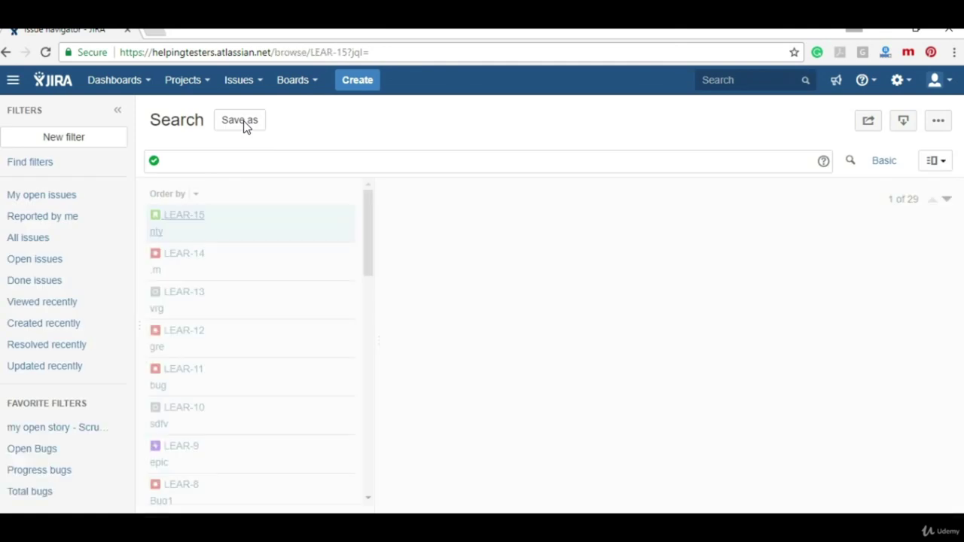
click(221, 337)
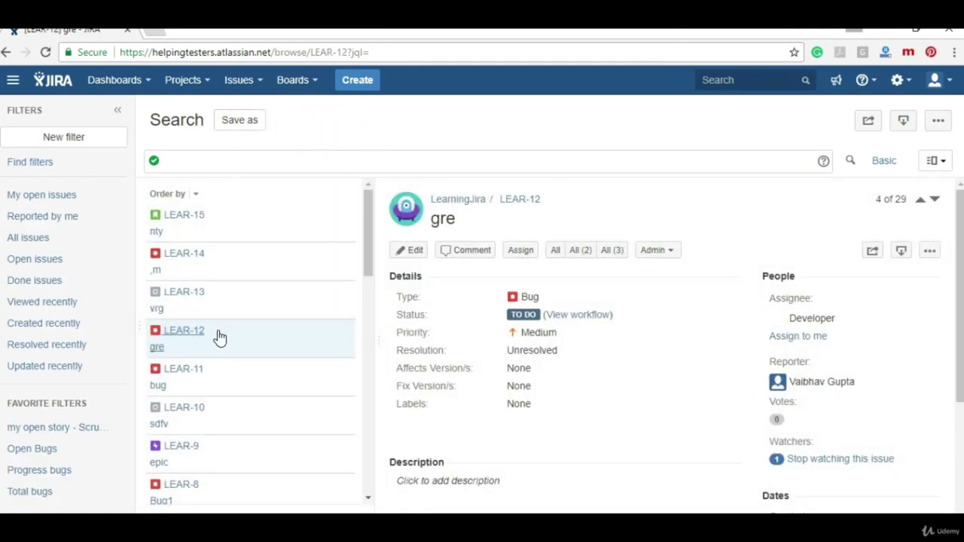
click(550, 316)
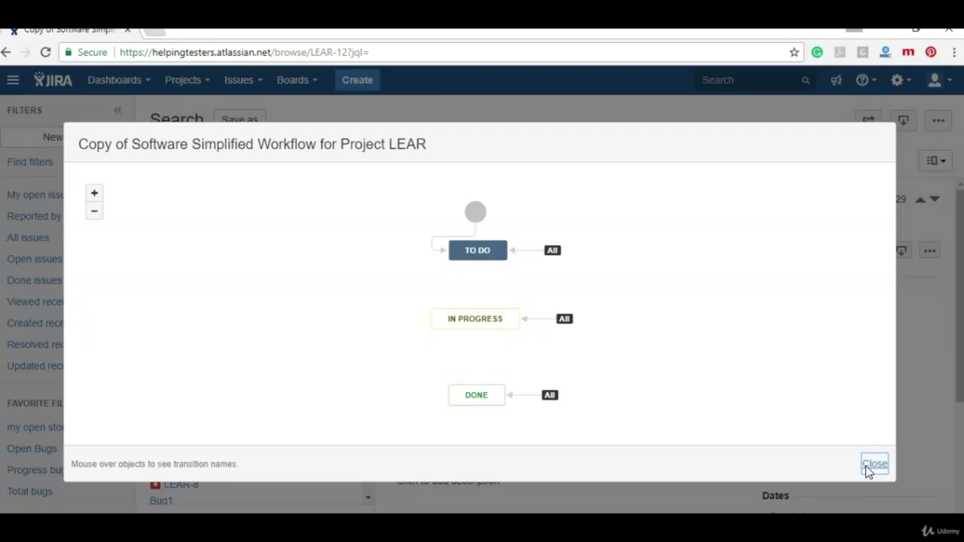
click(867, 465)
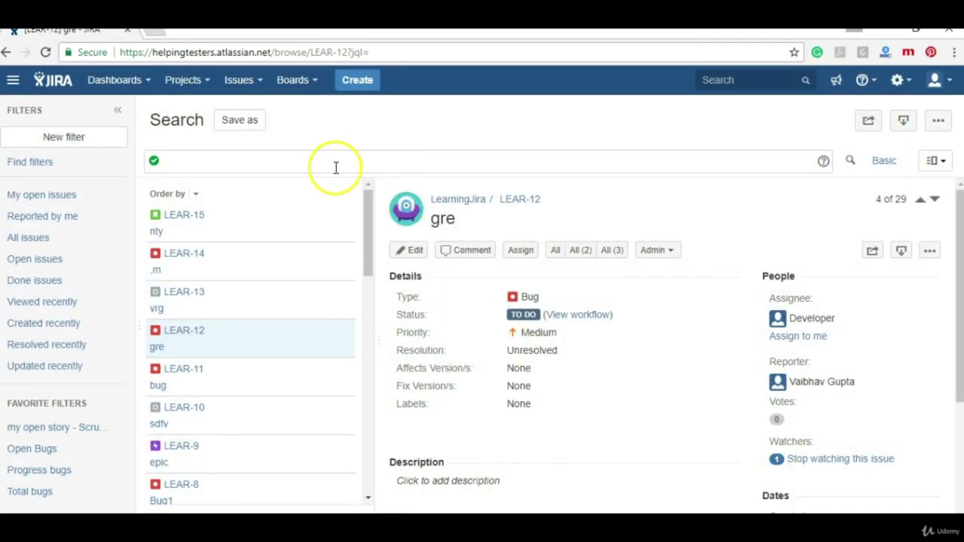
click(360, 80)
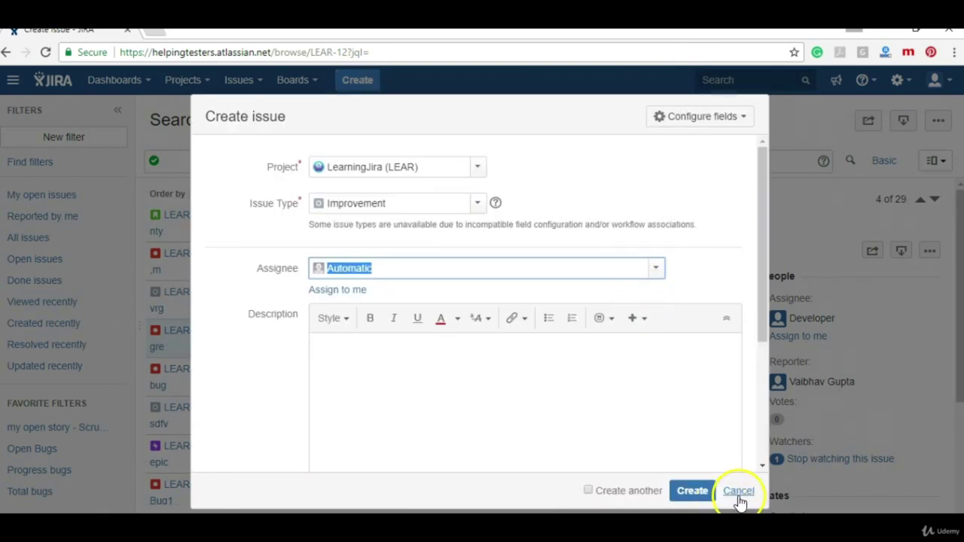
click(738, 493)
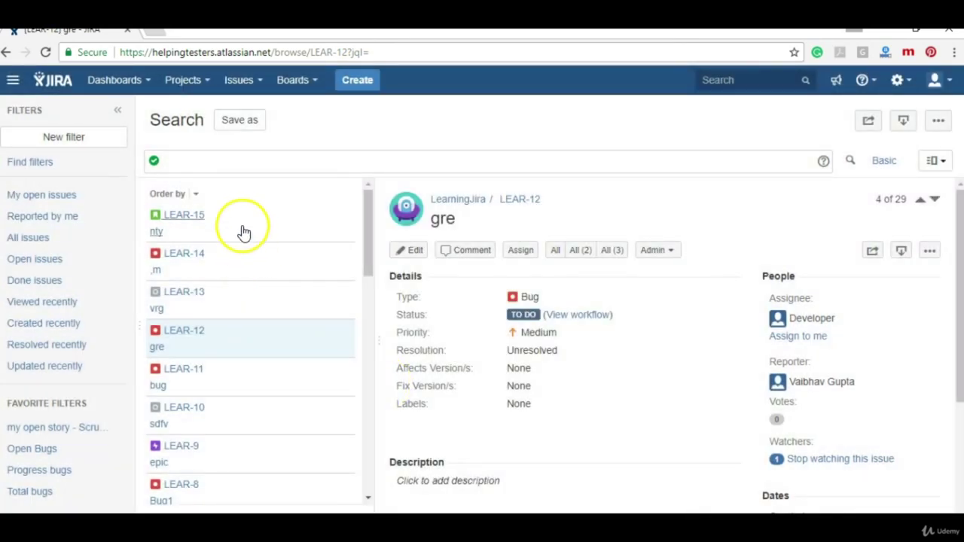
Open Improvement issue LEAR-13 and view its To Do, In Progress, Done workflow.
click(241, 226)
click(238, 293)
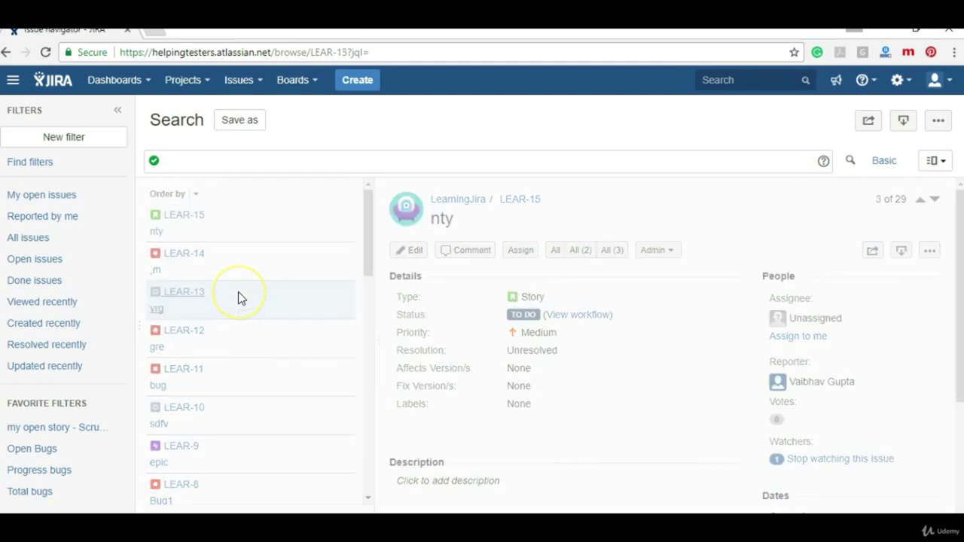
click(590, 316)
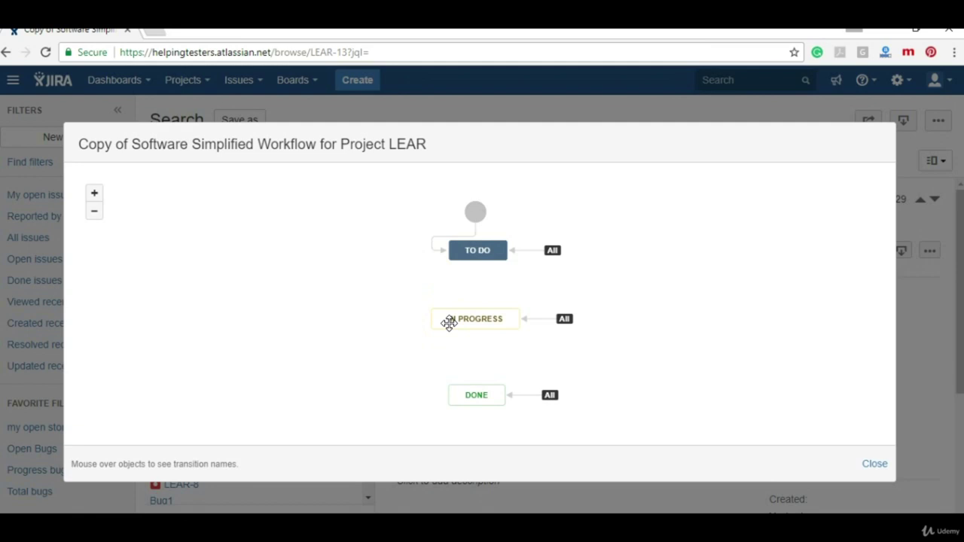
click(874, 464)
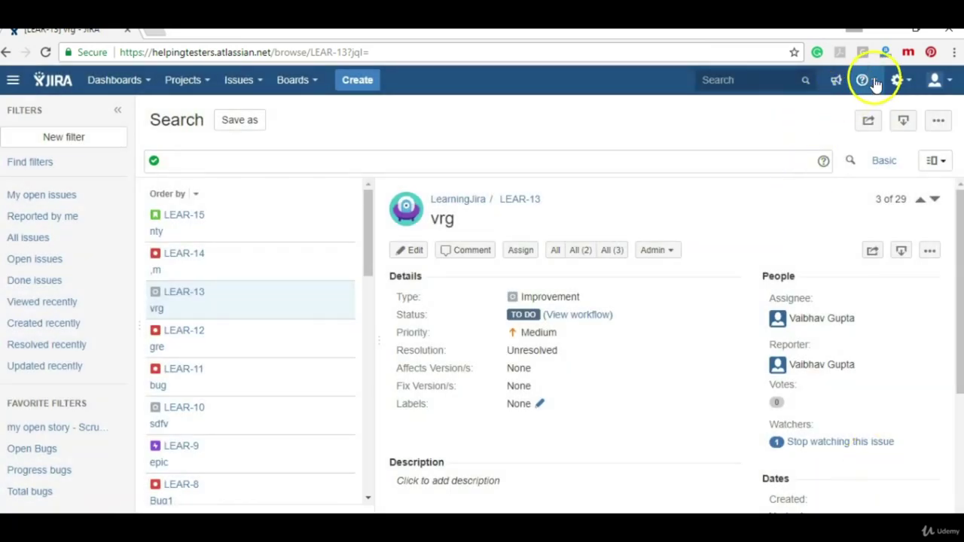
Add a workflow named 'Improvement Workflow' from Issues administration > Workflows.
click(901, 76)
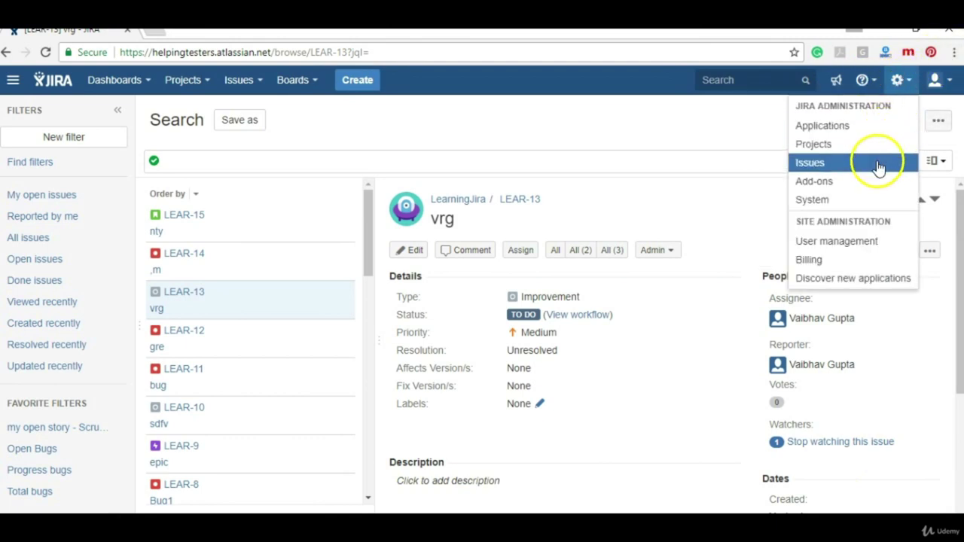
click(878, 163)
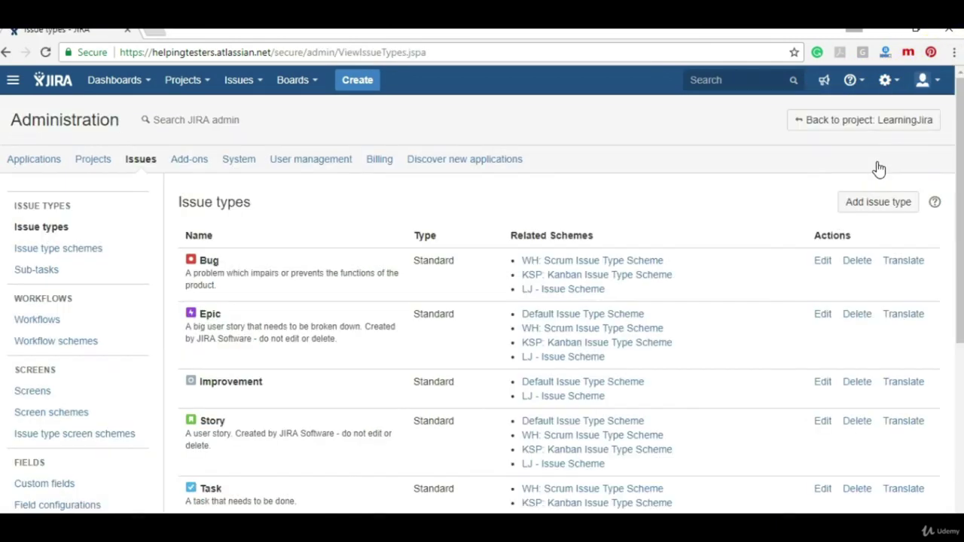
click(88, 321)
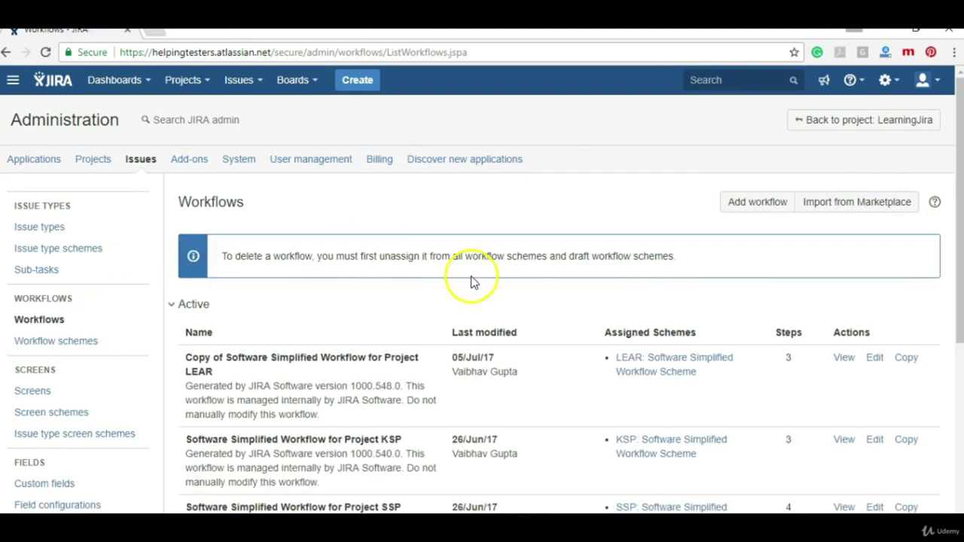
click(754, 205)
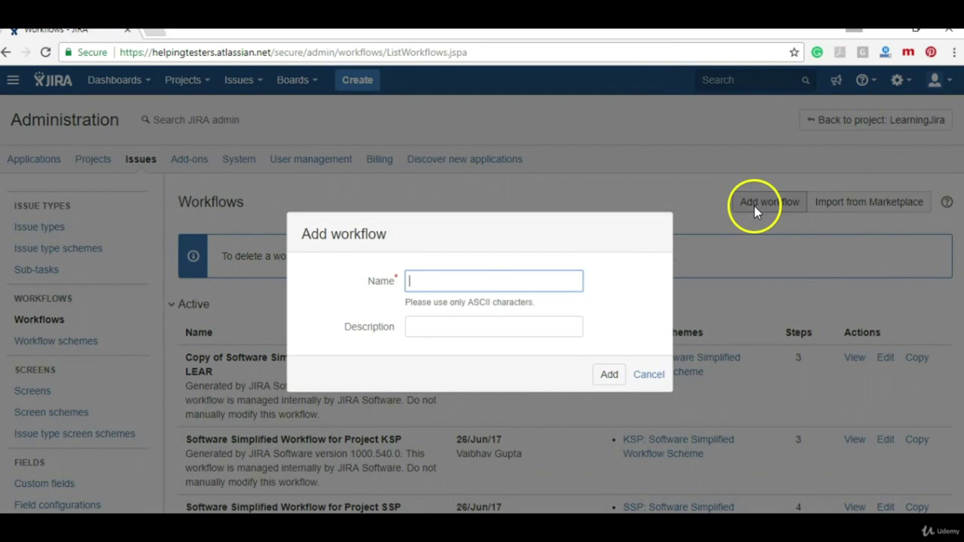
text(Improvement)
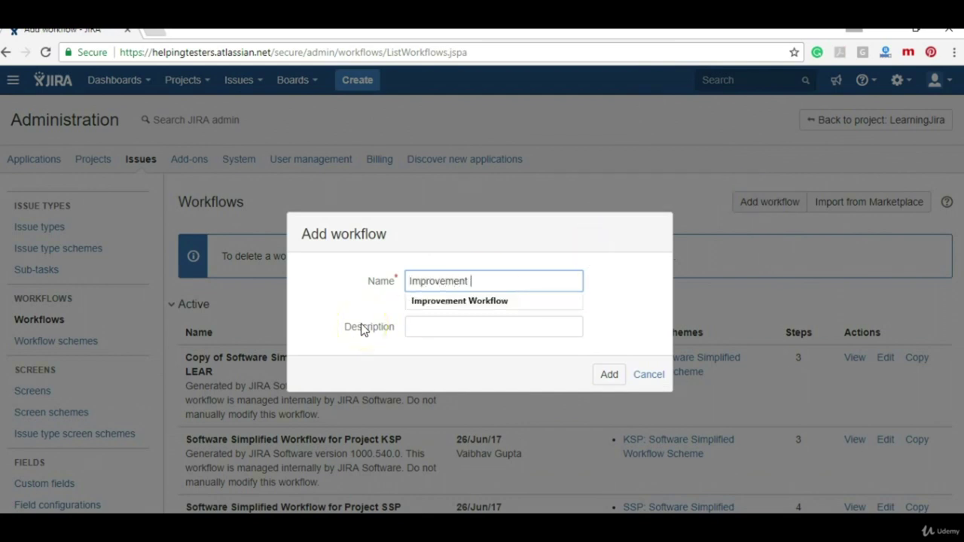
key(Down)
key(Return)
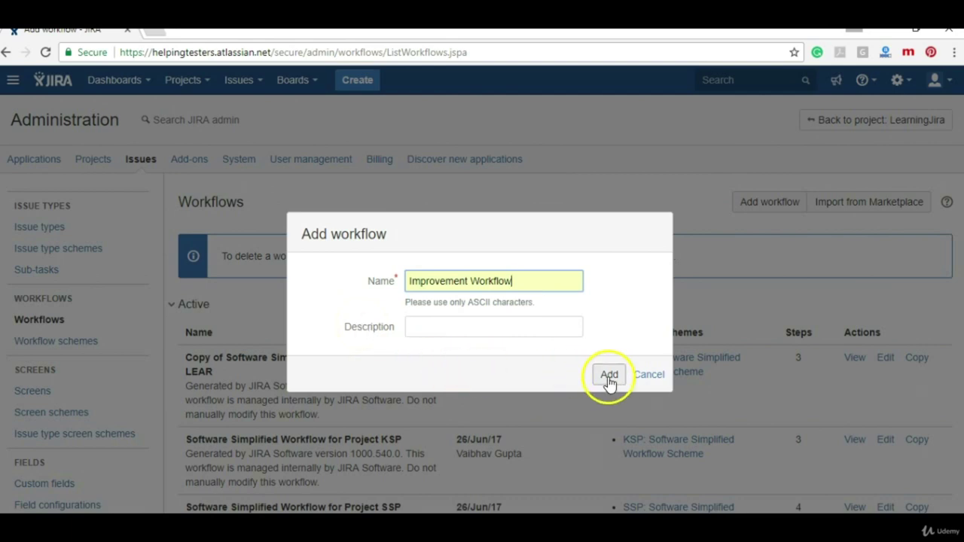
click(609, 375)
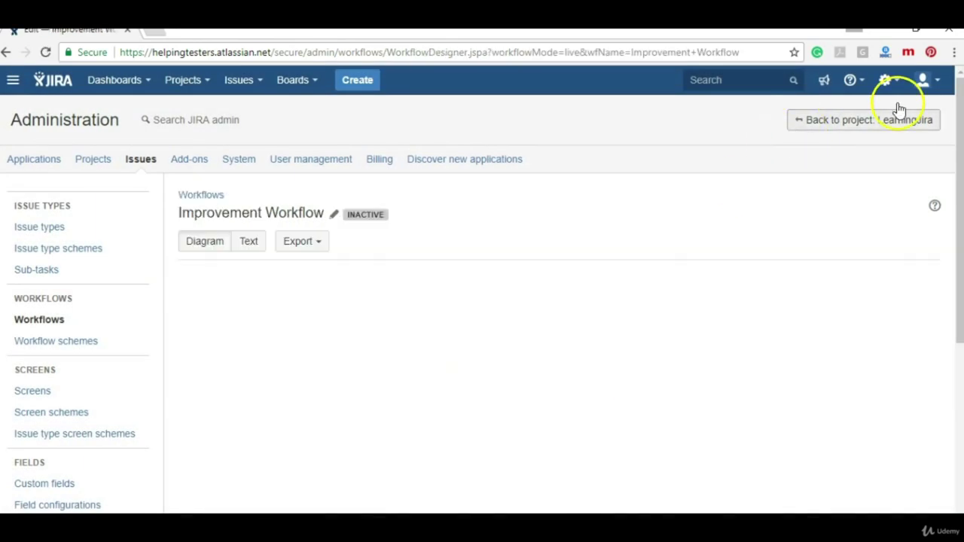
Move the start circle to the top of the diagram with OPEN just below it.
scroll(957, 146, down, 2)
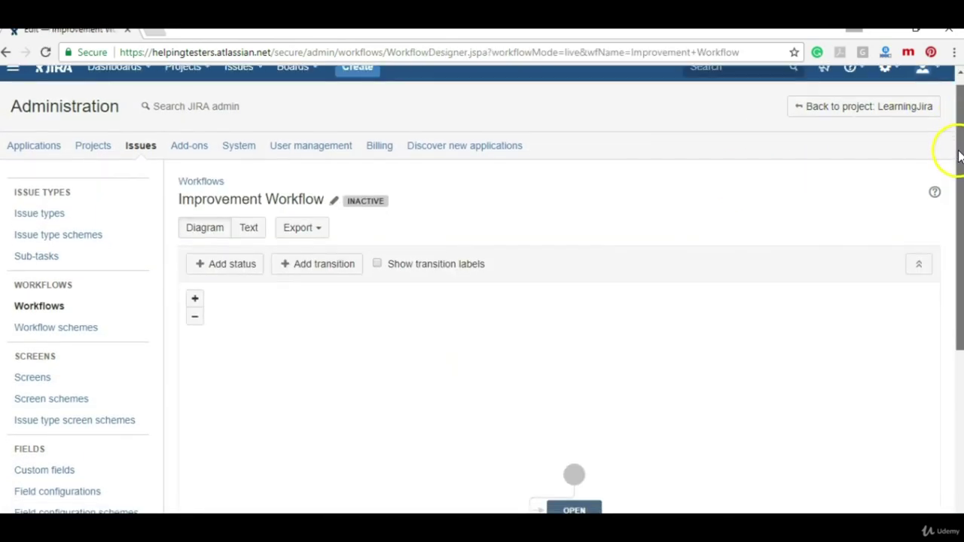
scroll(653, 290, down, 3)
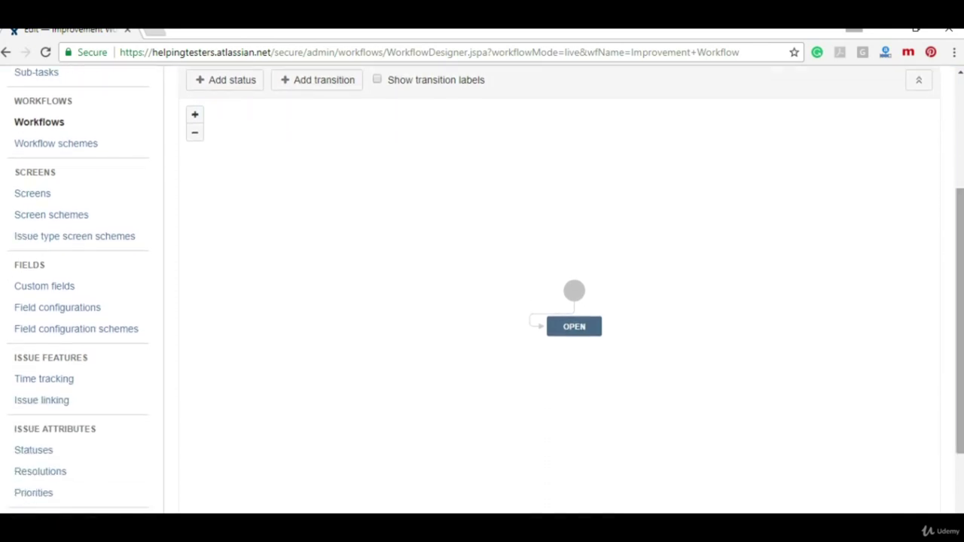
drag(574, 289, 574, 119)
drag(593, 323, 591, 160)
click(661, 217)
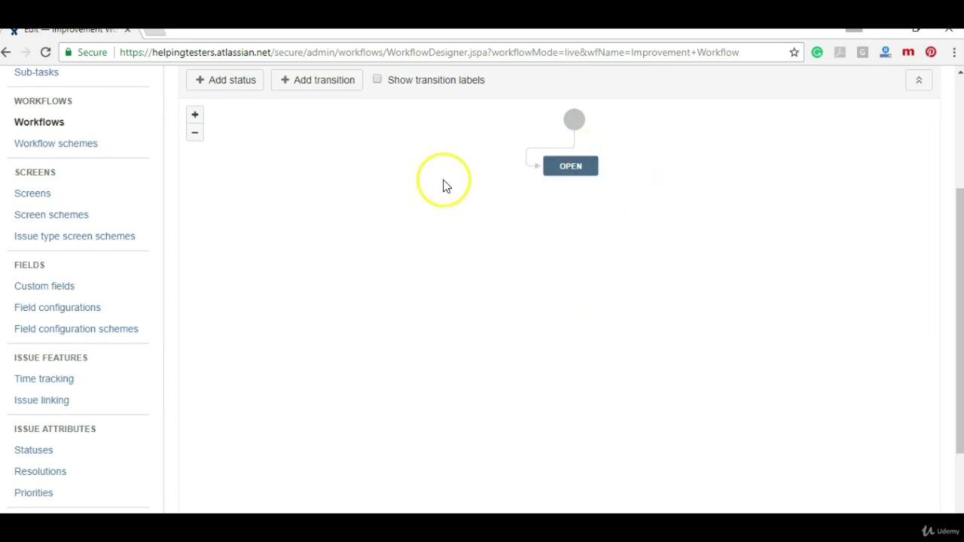
Add the existing Working status and keep OPEN positioned above it.
click(230, 83)
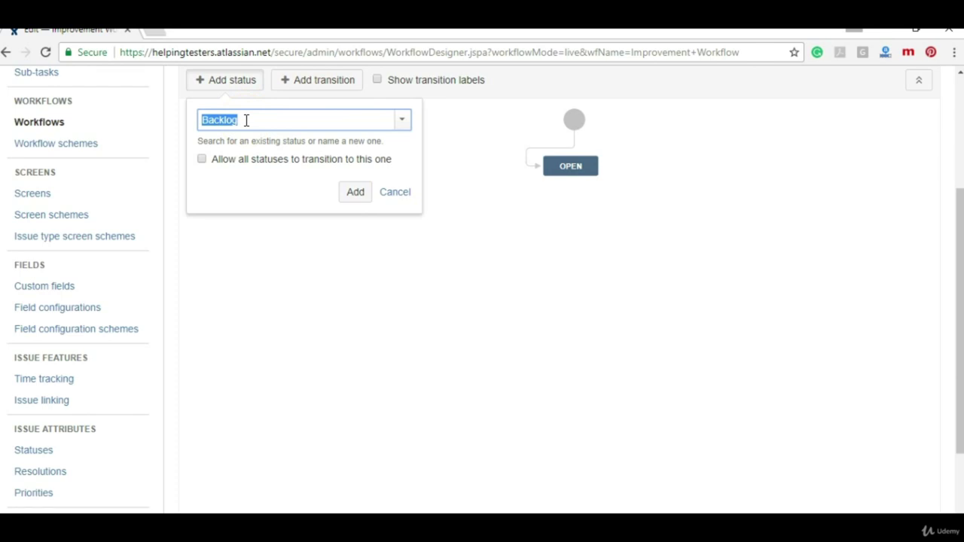
text(Working)
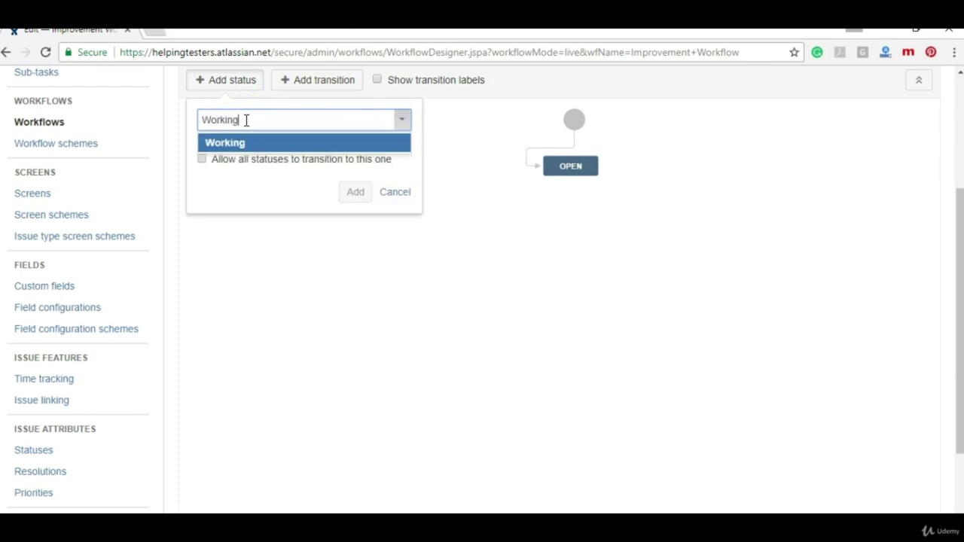
click(313, 143)
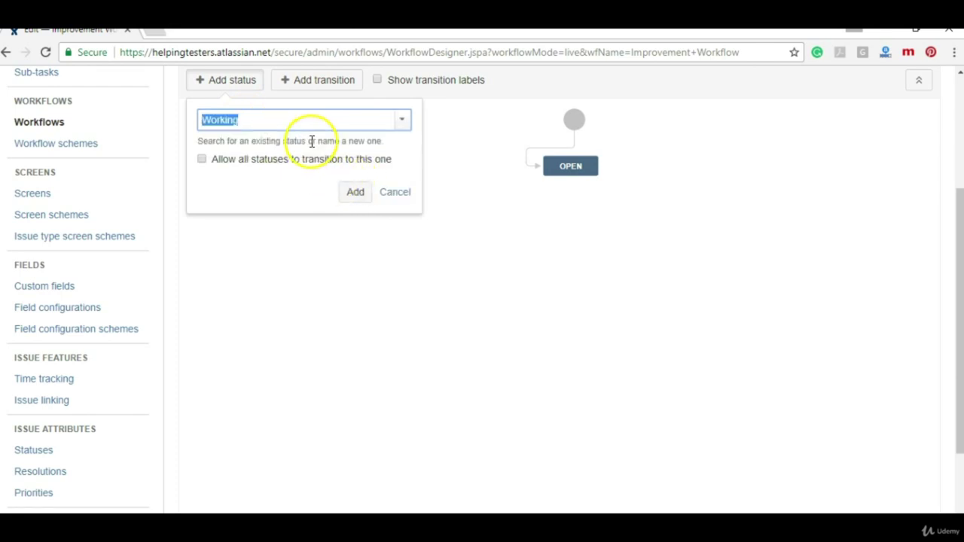
click(357, 195)
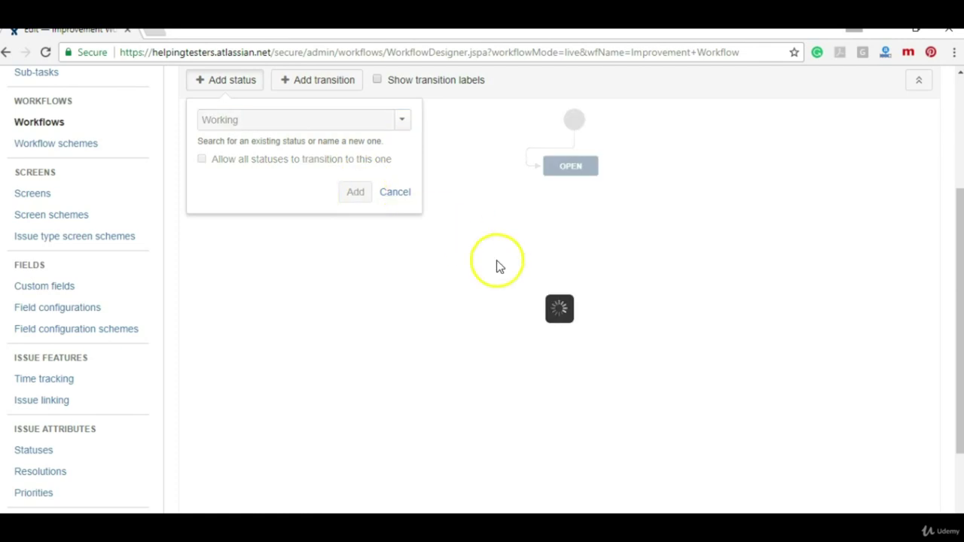
click(573, 181)
drag(574, 186, 554, 216)
click(531, 194)
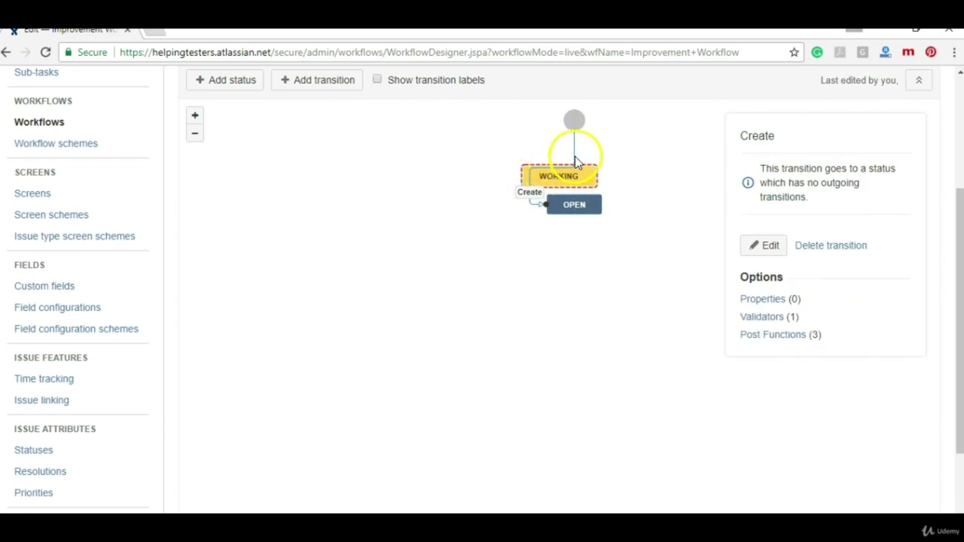
mouse_move(577, 209)
mouse_down()
mouse_move(569, 179)
mouse_move(570, 219)
mouse_move(581, 221)
mouse_up()
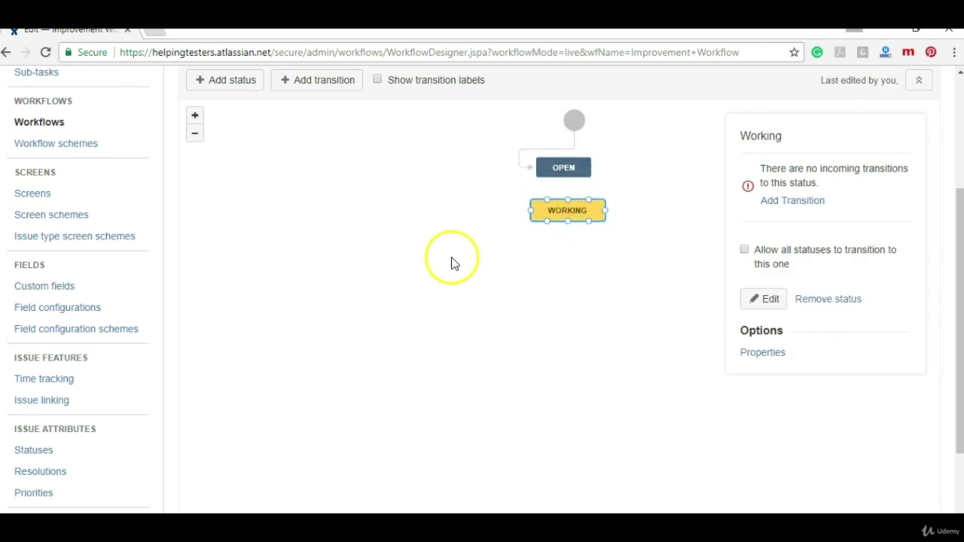
Add the existing Dev Complete status to the workflow.
click(242, 90)
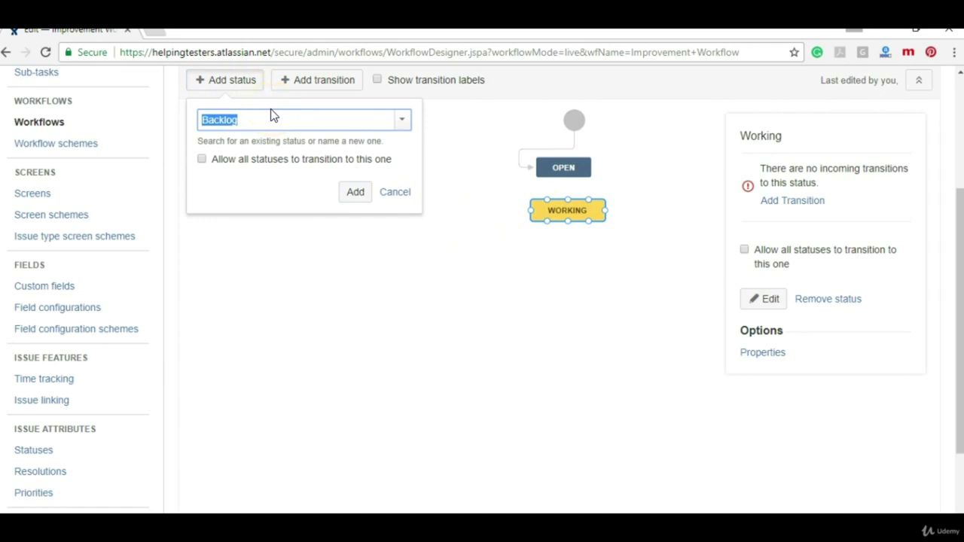
text(Dev)
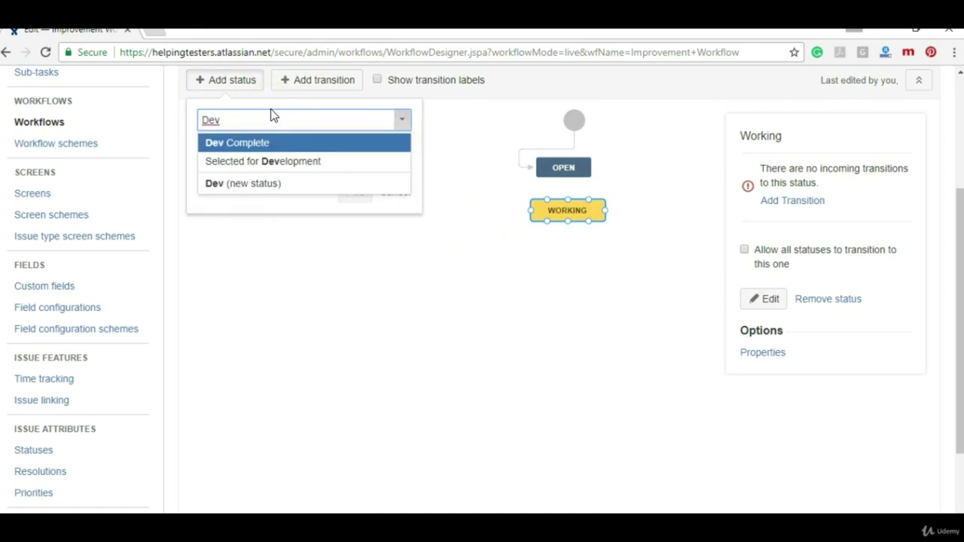
click(315, 143)
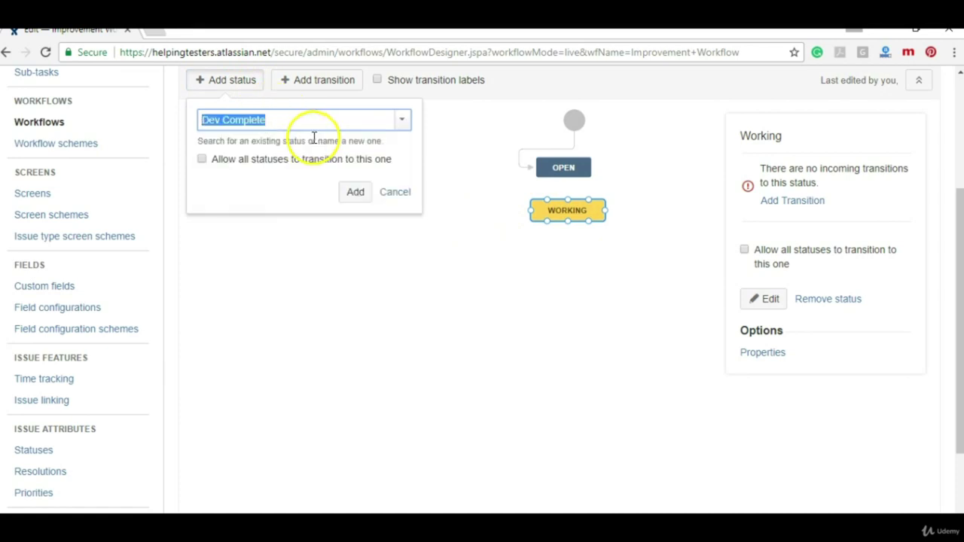
click(366, 193)
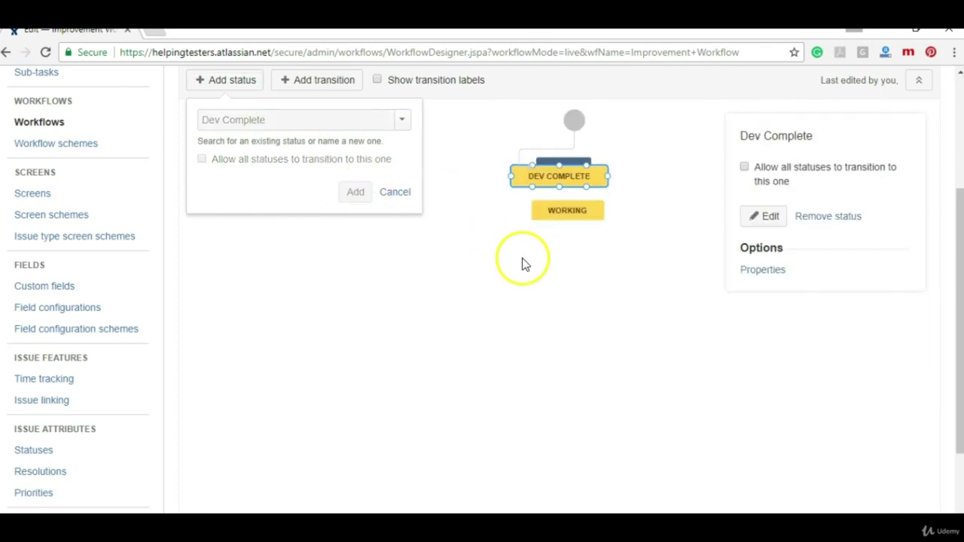
Add the In QA status and place it below Dev Complete.
drag(591, 178, 613, 253)
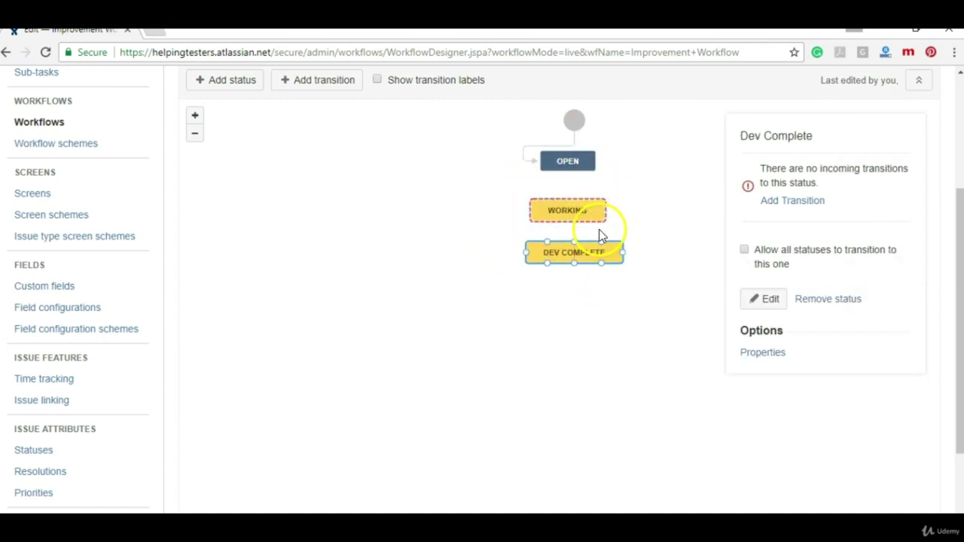
click(354, 197)
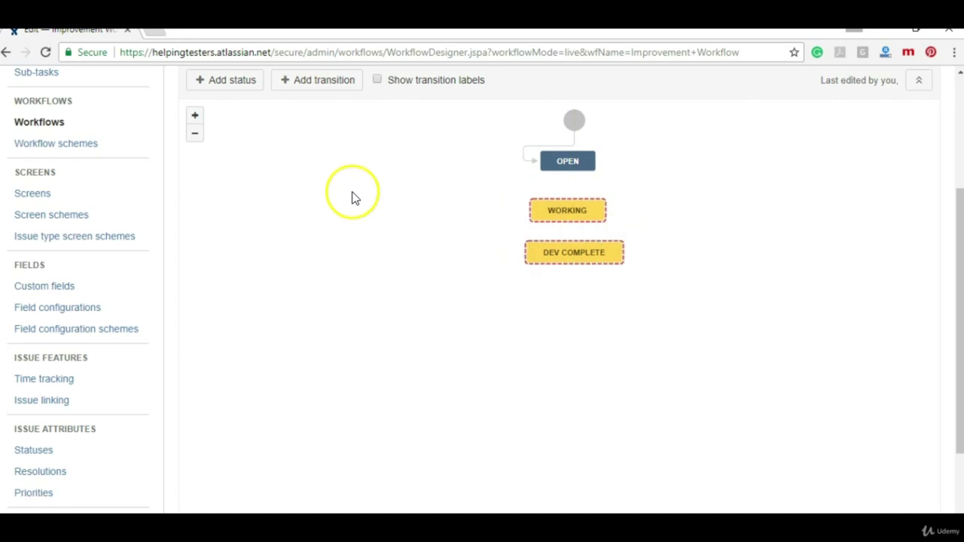
click(216, 84)
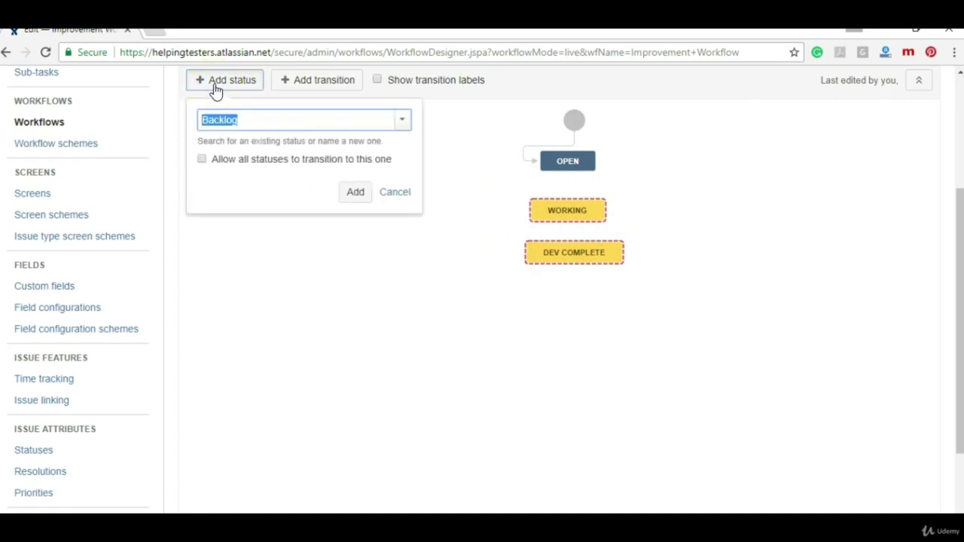
text(In)
key(Down)
key(Return)
click(345, 192)
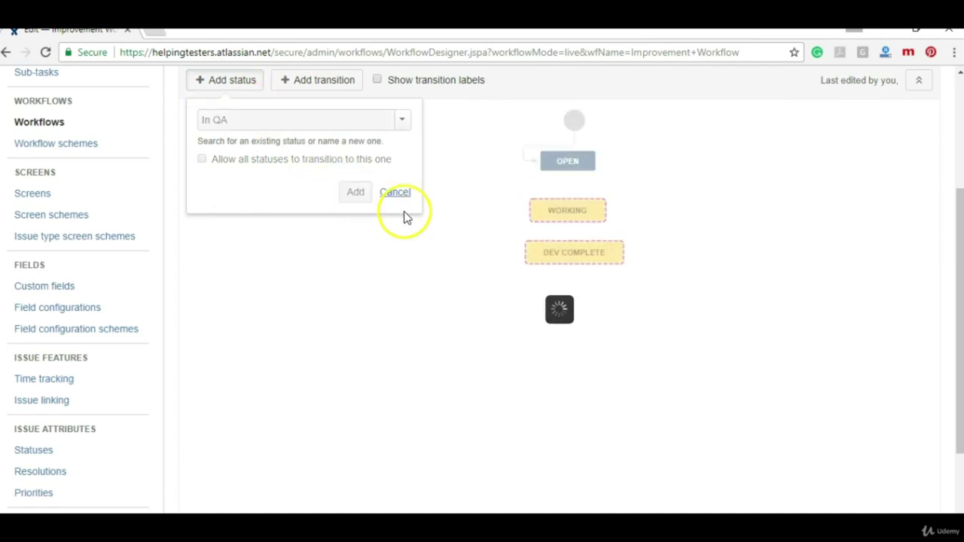
drag(576, 176, 589, 299)
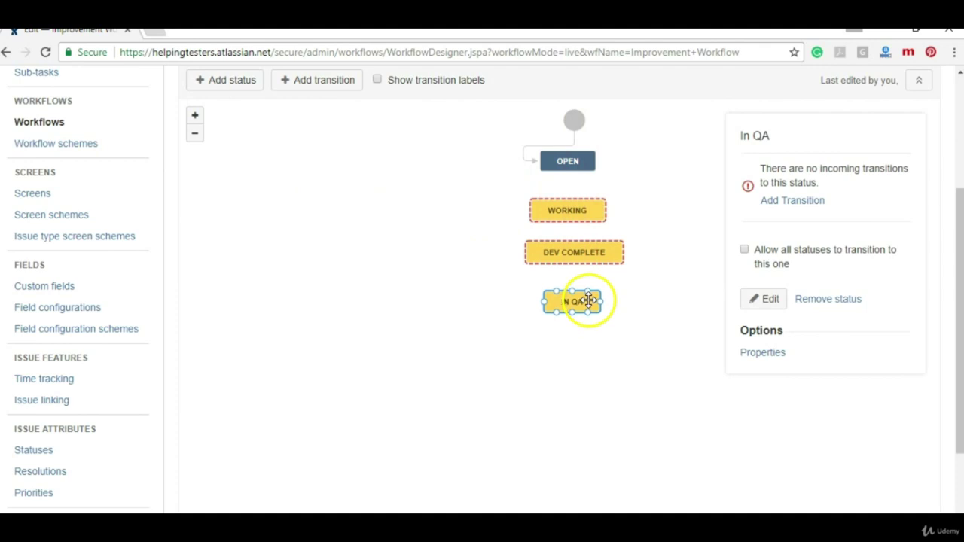
click(334, 265)
Add the Closed status and place it below In QA.
click(238, 87)
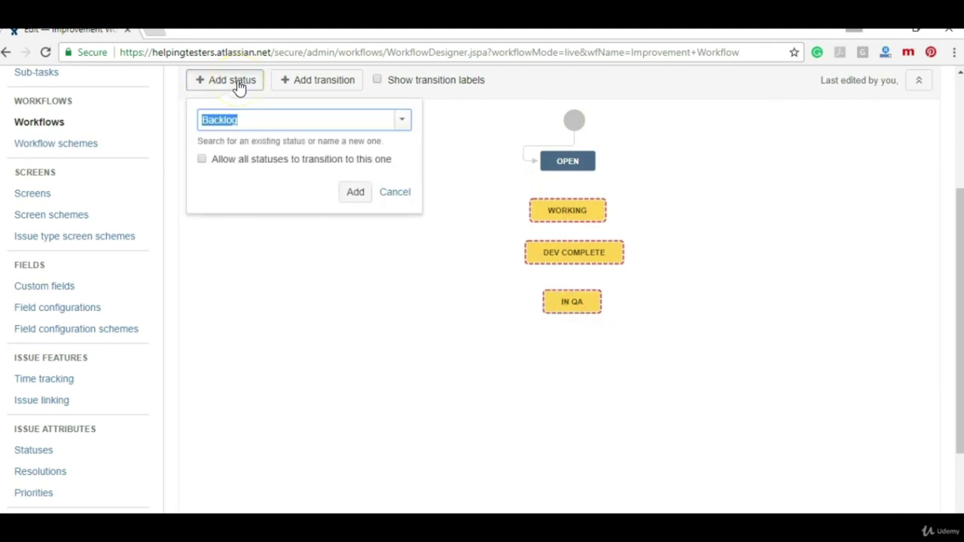
text(Closed)
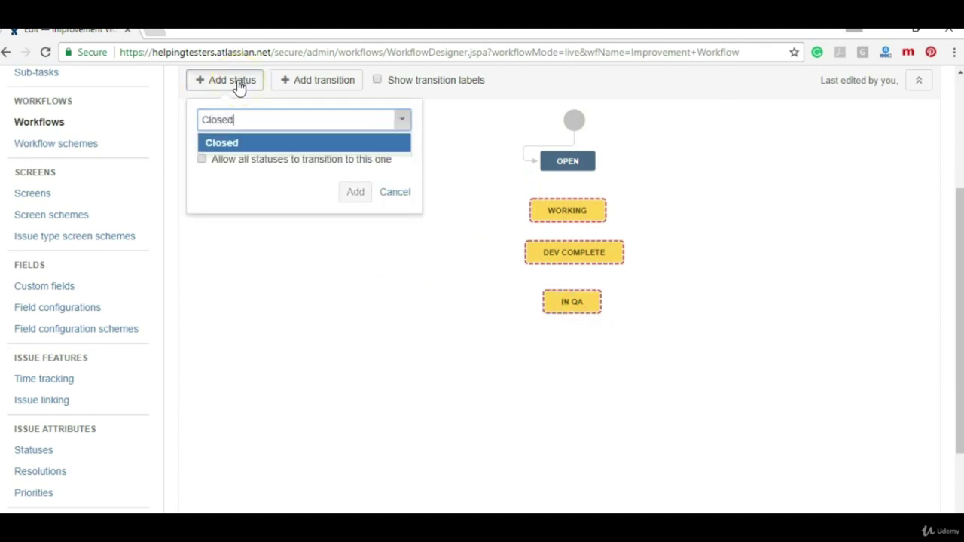
click(286, 143)
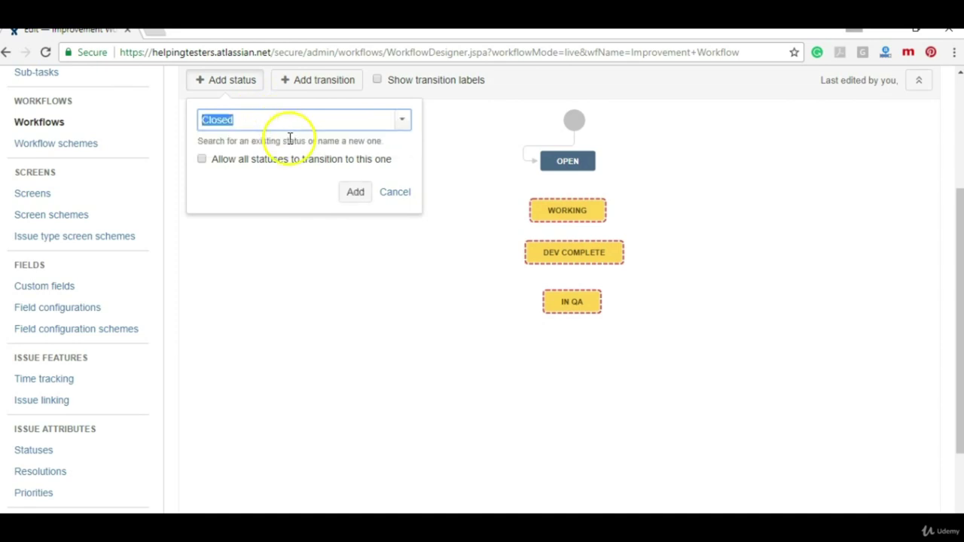
click(356, 192)
drag(560, 176, 590, 363)
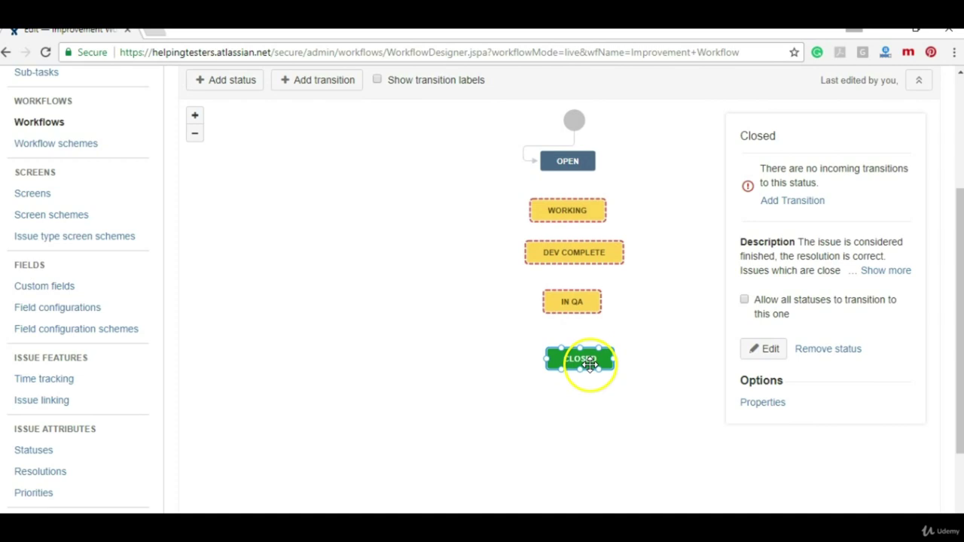
click(684, 323)
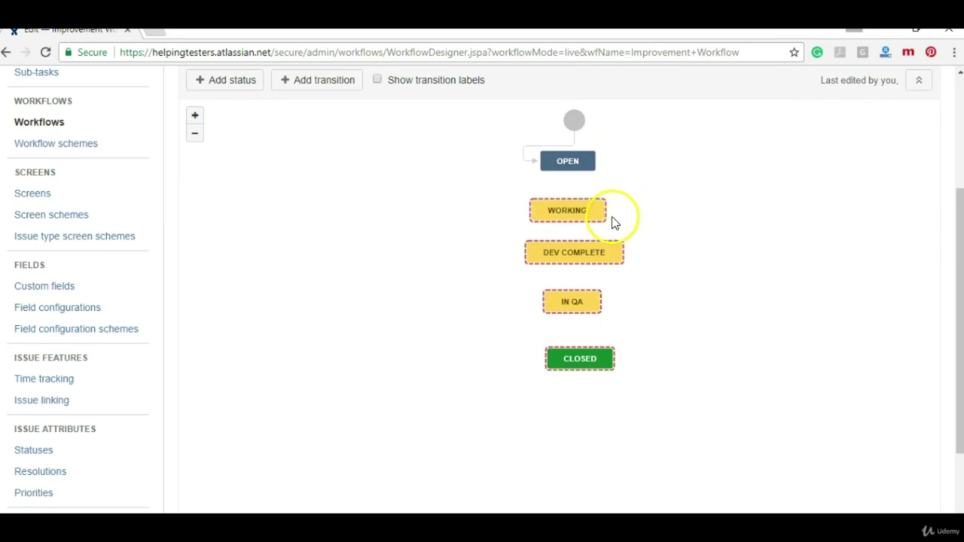
Add 'Hold' as a brand-new status, opening its Create New Status dialog.
click(216, 89)
text(Inv)
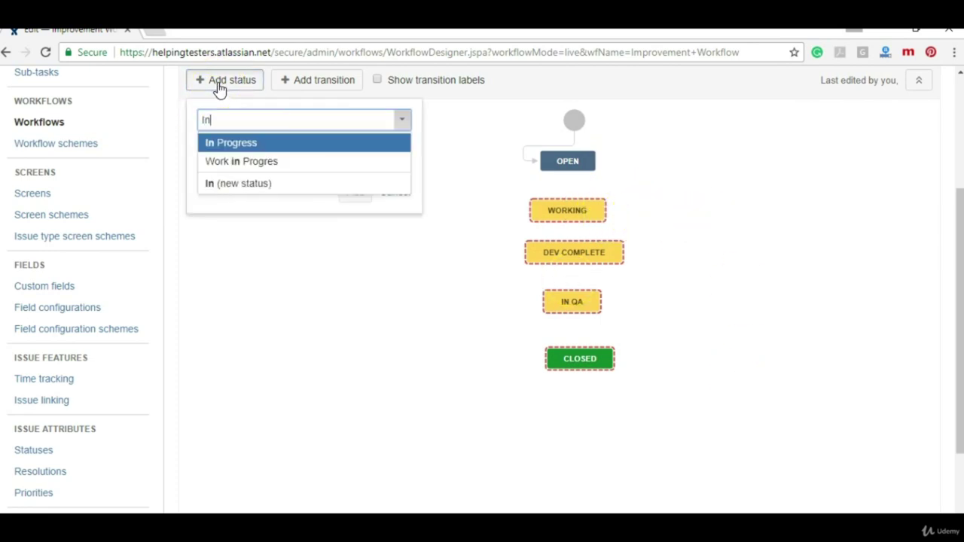
key(BackSpace)
key(BackSpace)
key(BackSpace)
text(O)
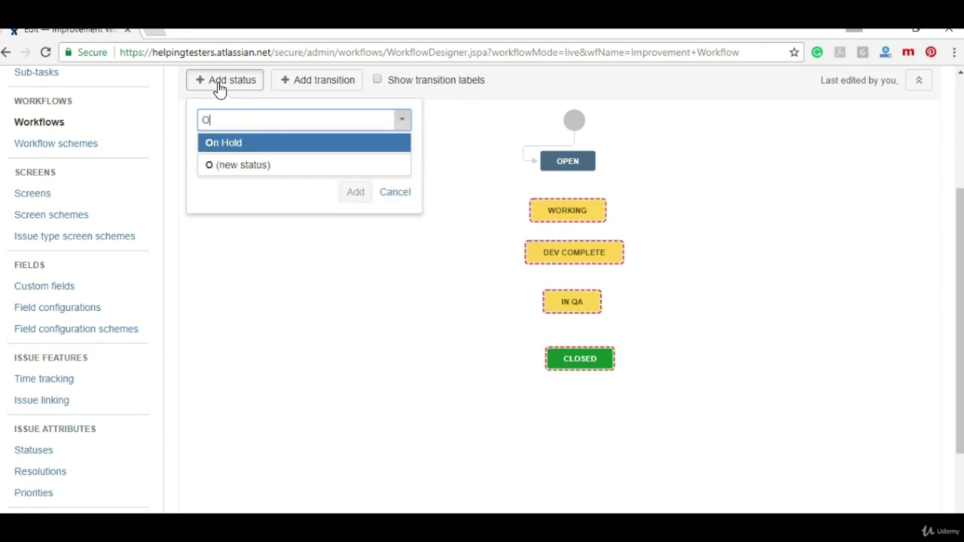
text(n)
click(271, 143)
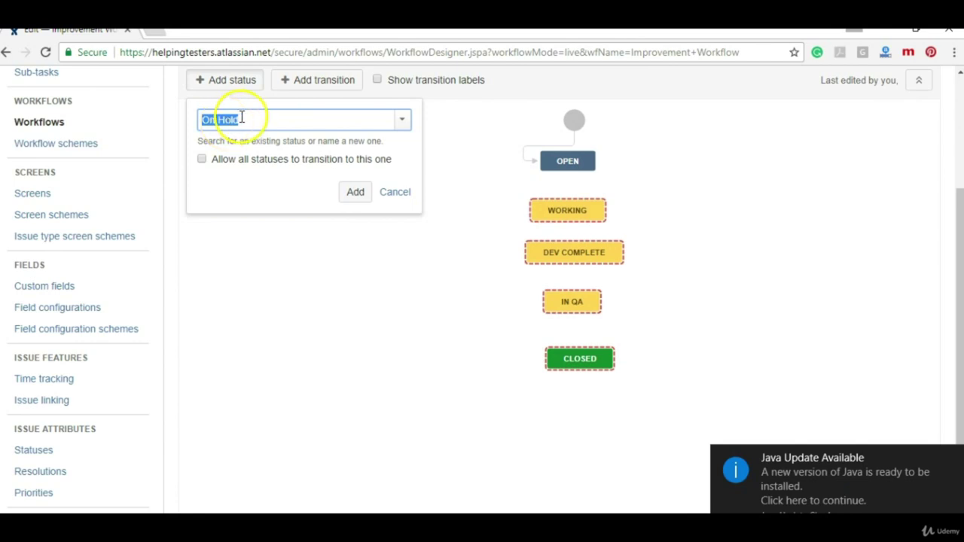
double_click(243, 119)
key(BackSpace)
key(BackSpace)
key(BackSpace)
key(BackSpace)
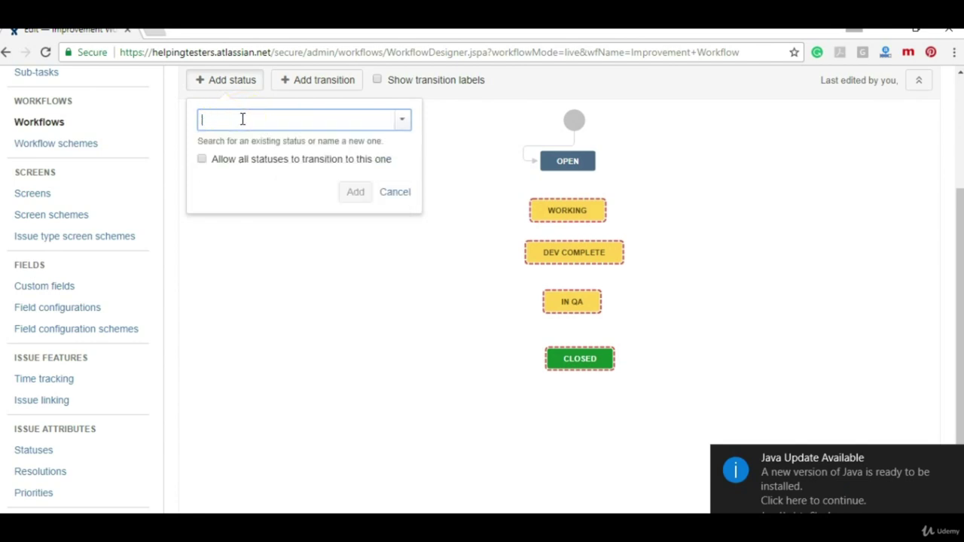
text(Hold)
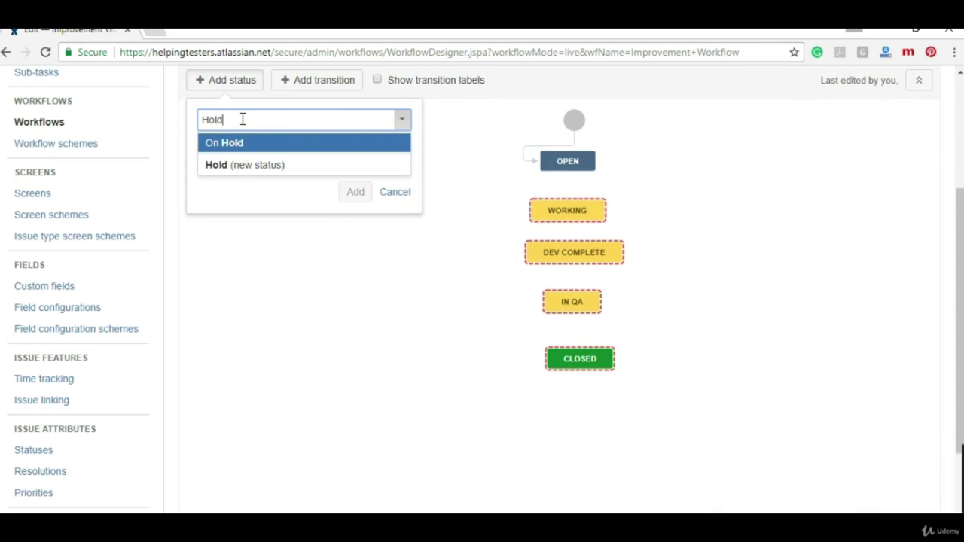
click(271, 165)
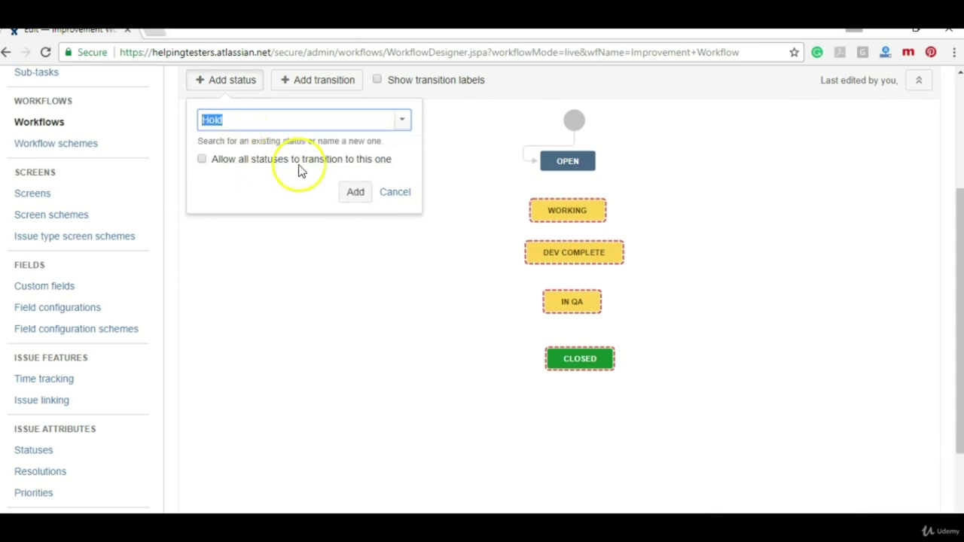
click(354, 192)
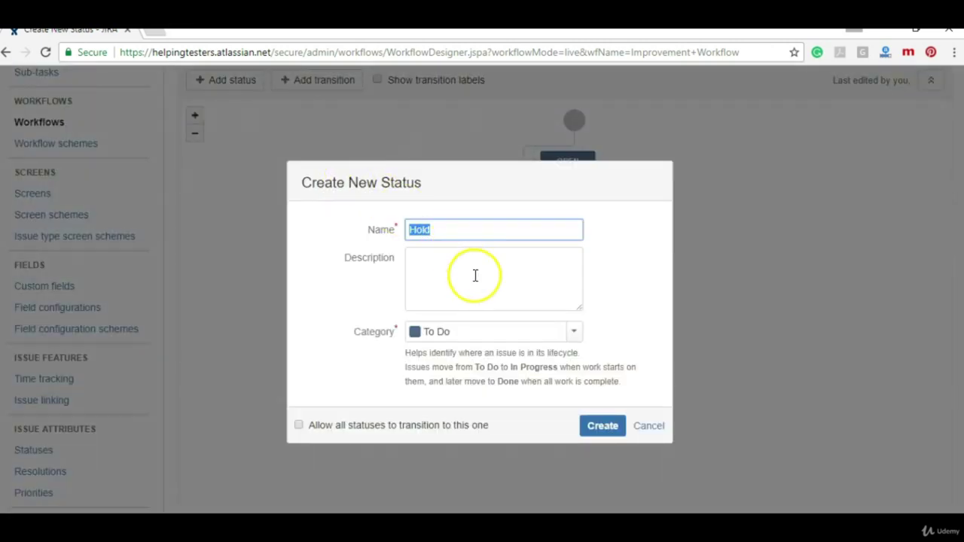
Create Hold with category To Do and place it left of Open.
click(574, 332)
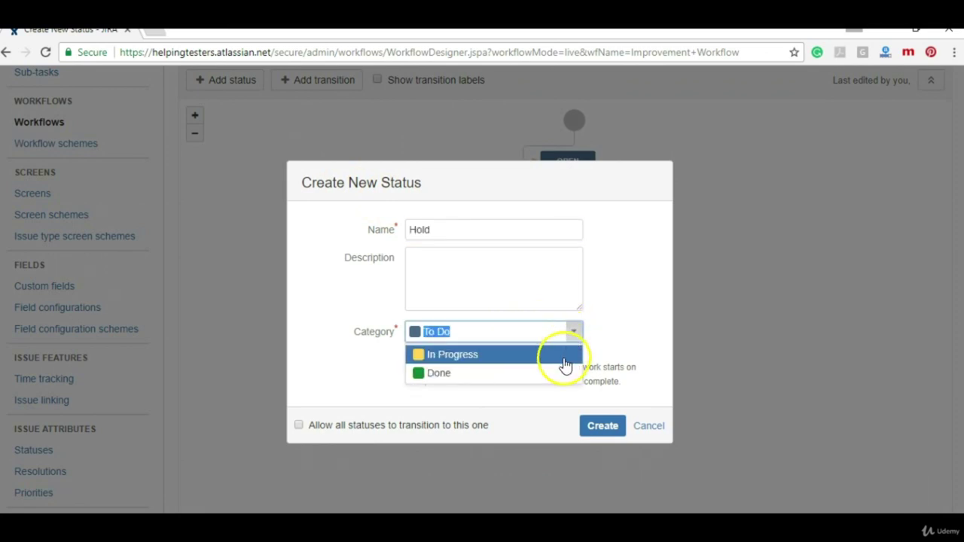
click(565, 357)
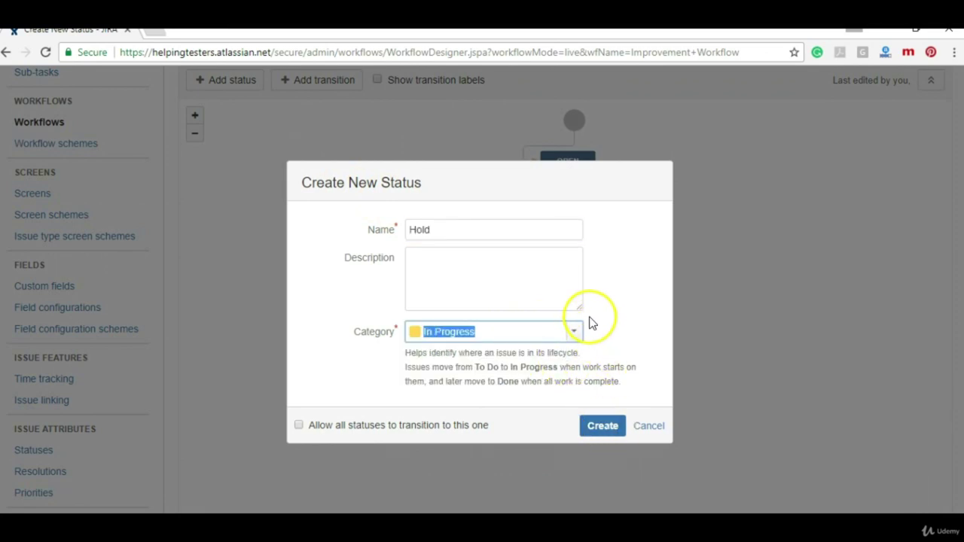
click(574, 331)
click(543, 355)
click(597, 428)
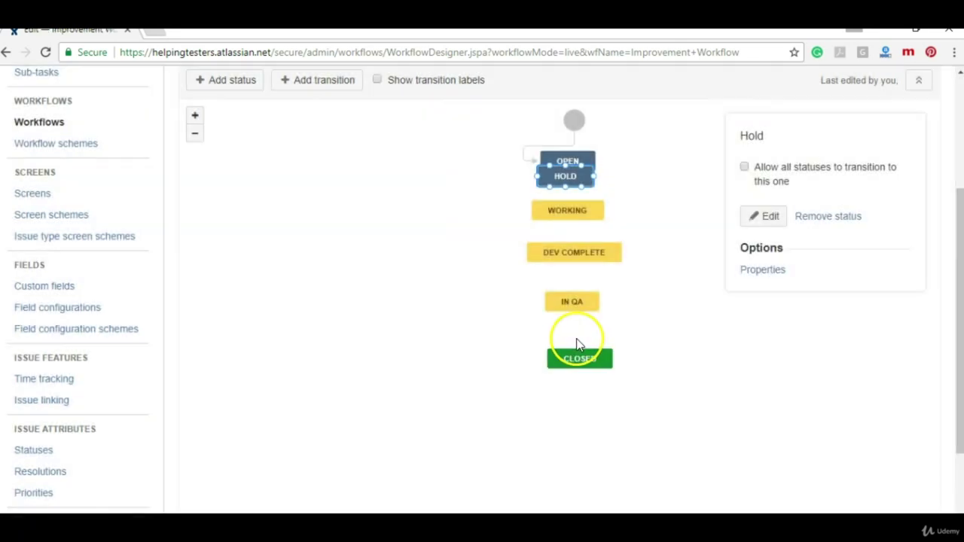
drag(581, 173, 447, 189)
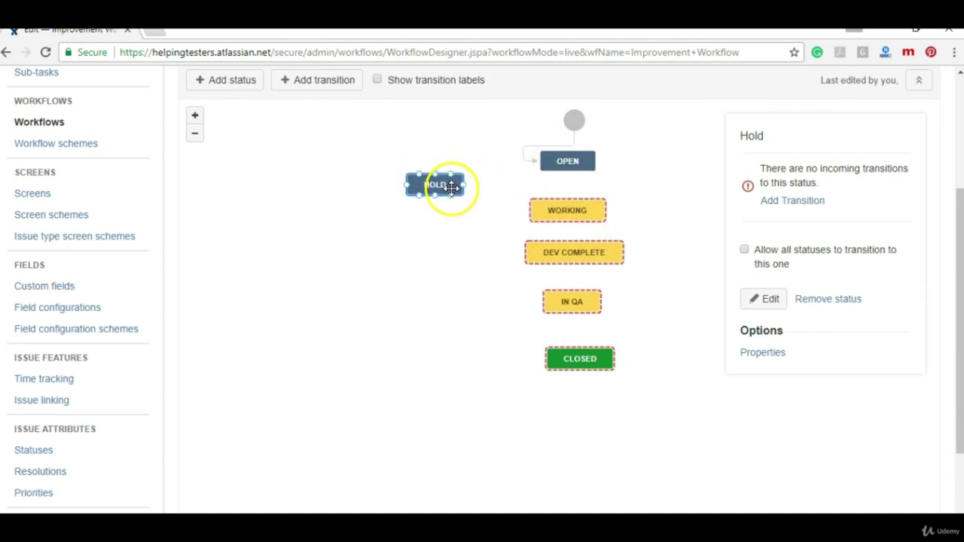
click(476, 302)
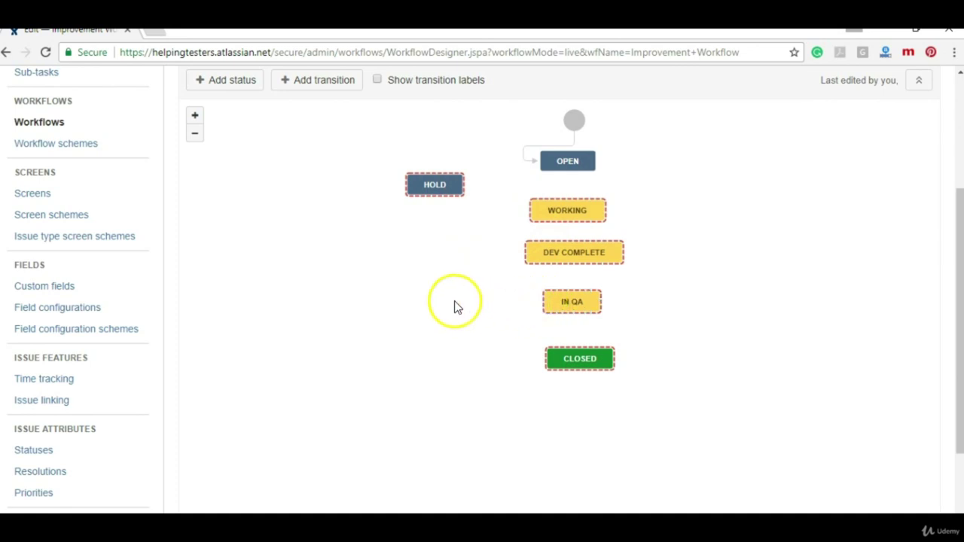
Add Reopened left of In QA and draw a transition from Open to Working.
click(236, 81)
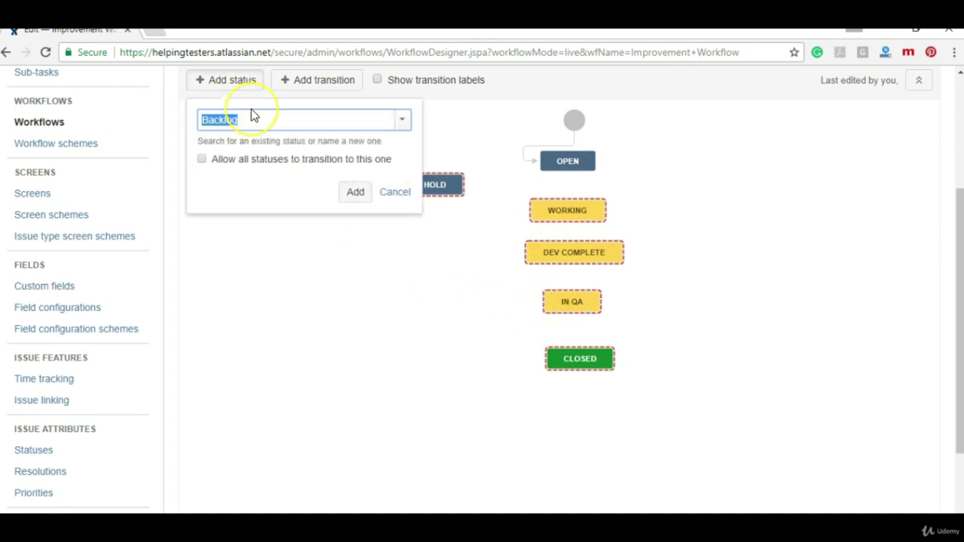
text(Re)
click(273, 143)
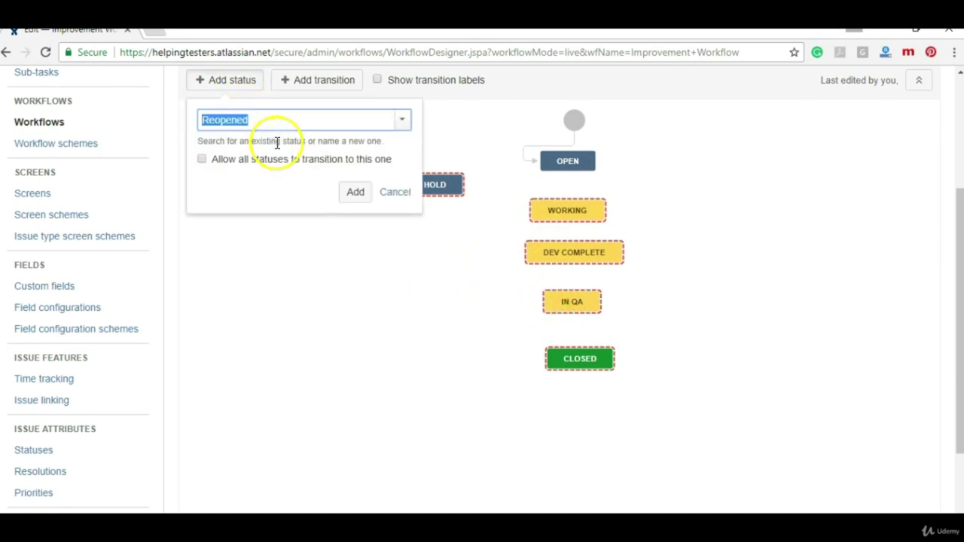
click(354, 191)
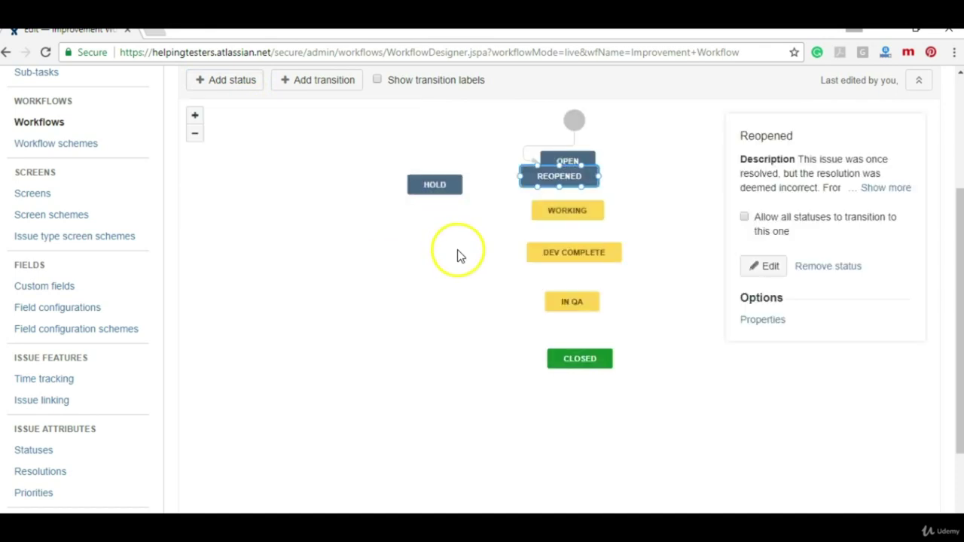
drag(540, 172, 418, 307)
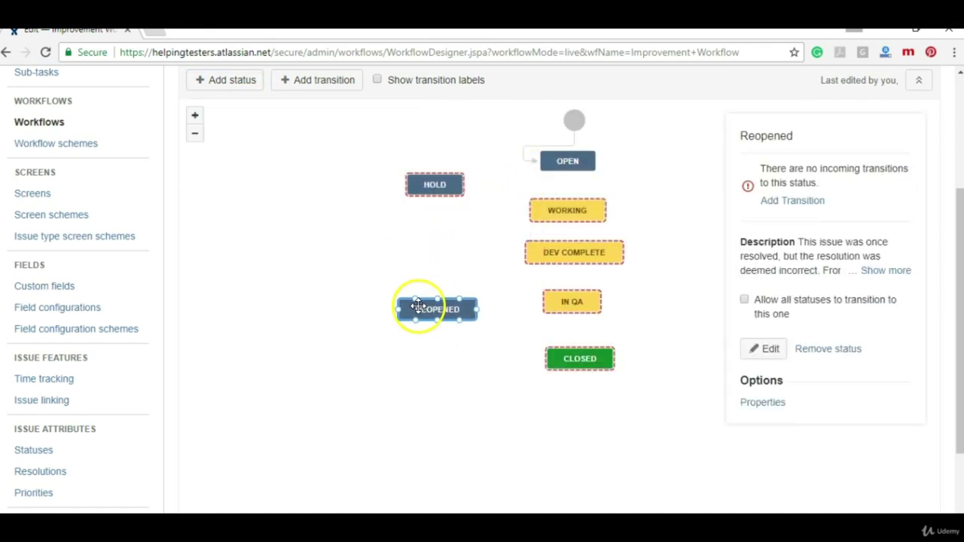
click(481, 364)
drag(574, 171, 571, 168)
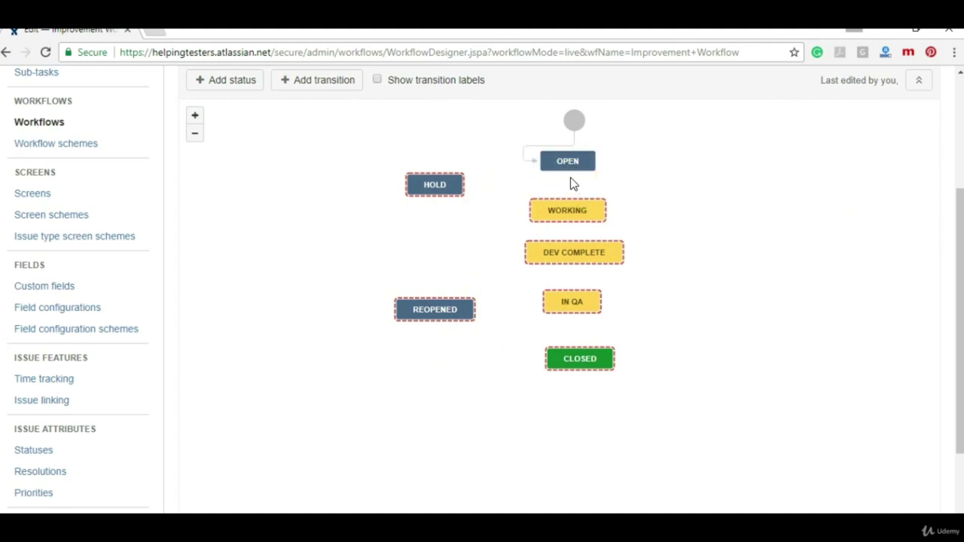
drag(569, 173, 569, 203)
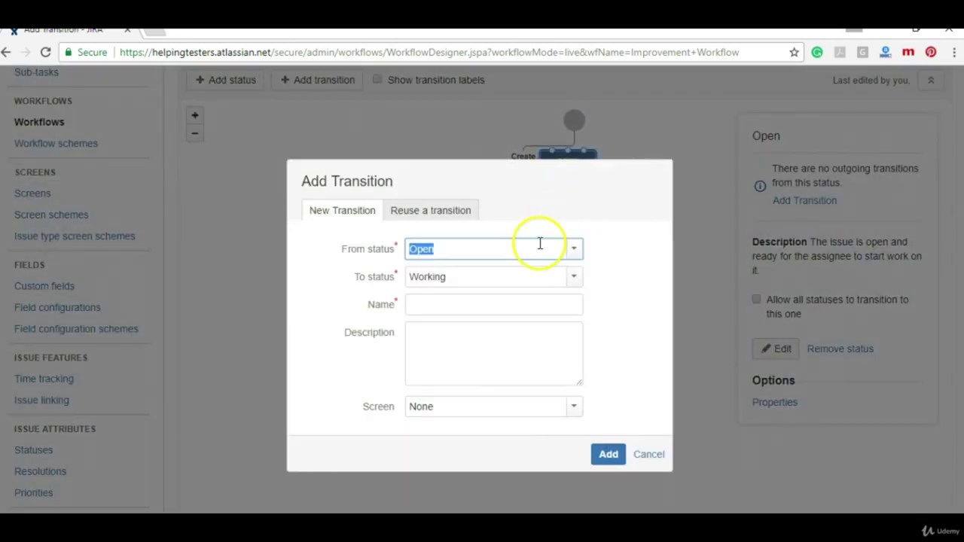
Save the 'Dev Working' transition, then add 'Development completed' from Working to Dev Complete.
click(504, 305)
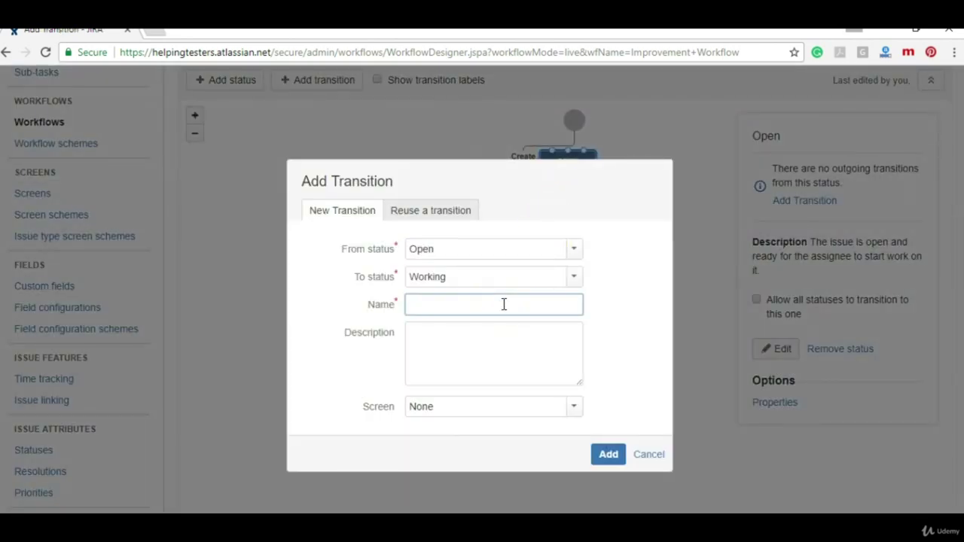
text(Dev Working)
key(Return)
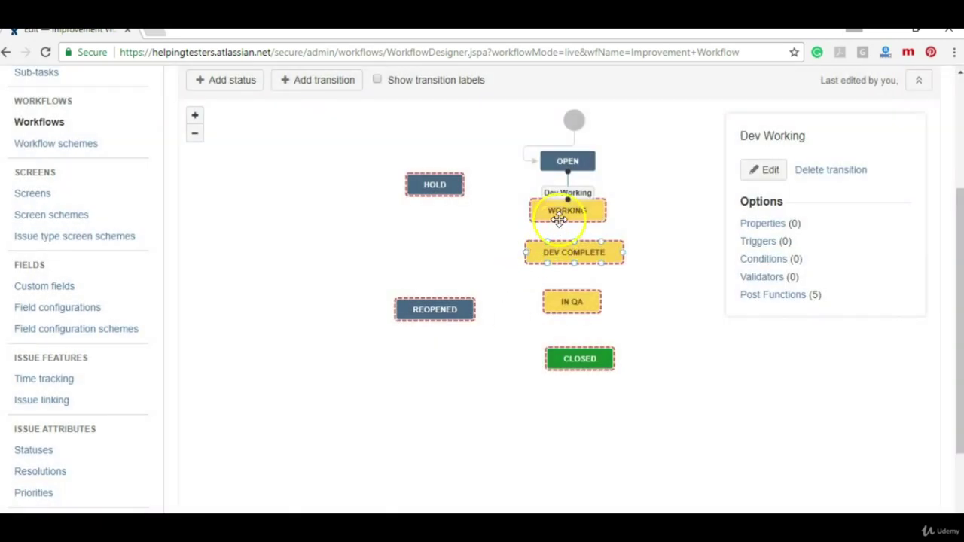
click(571, 218)
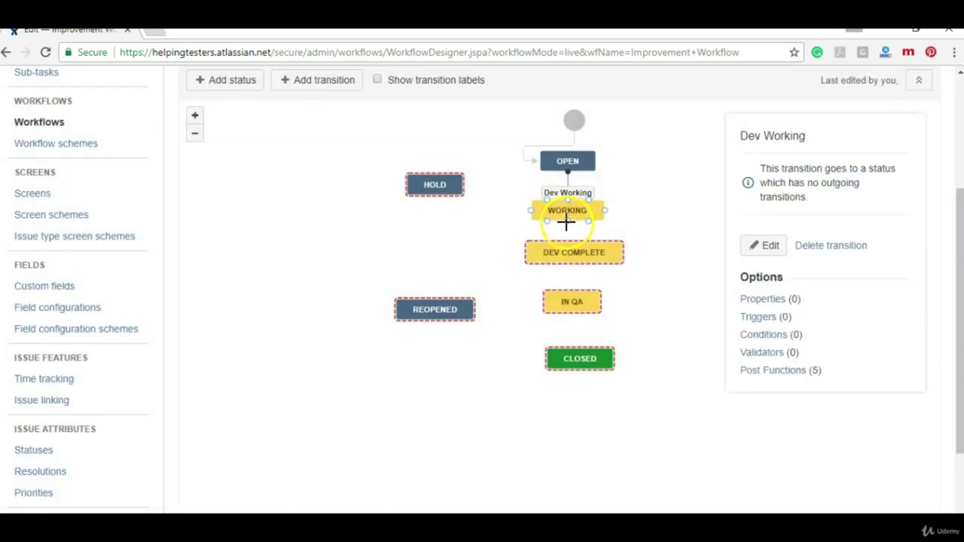
drag(567, 220, 572, 250)
click(472, 308)
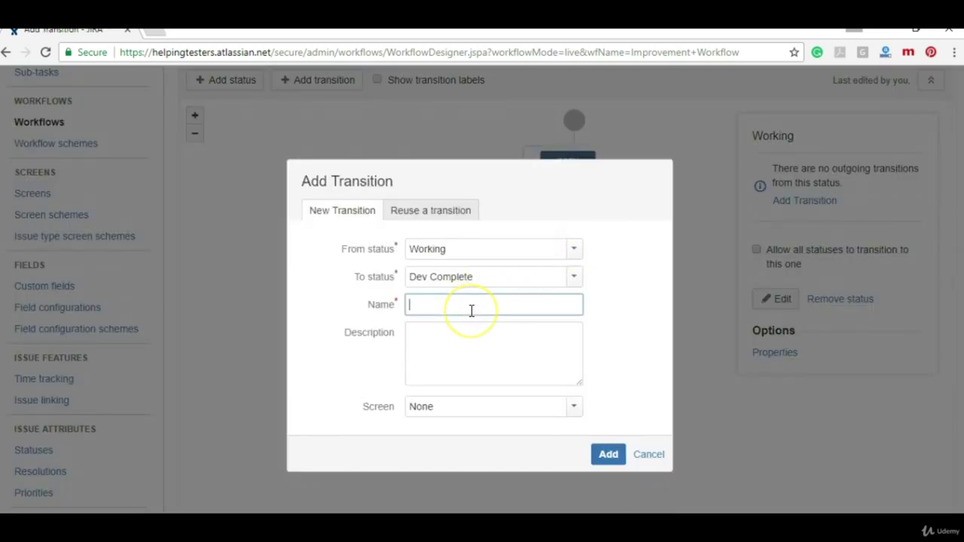
text(Devele)
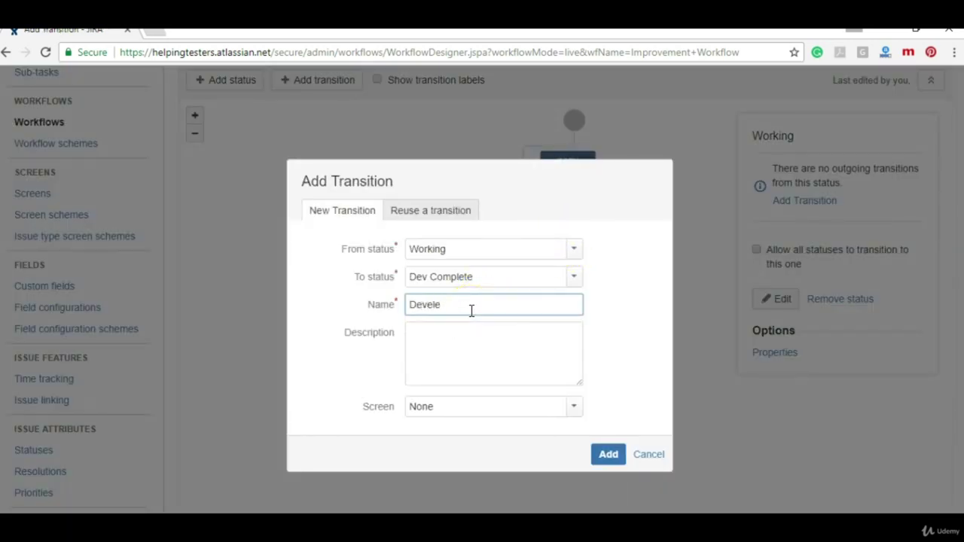
key(BackSpace)
text(opment completed)
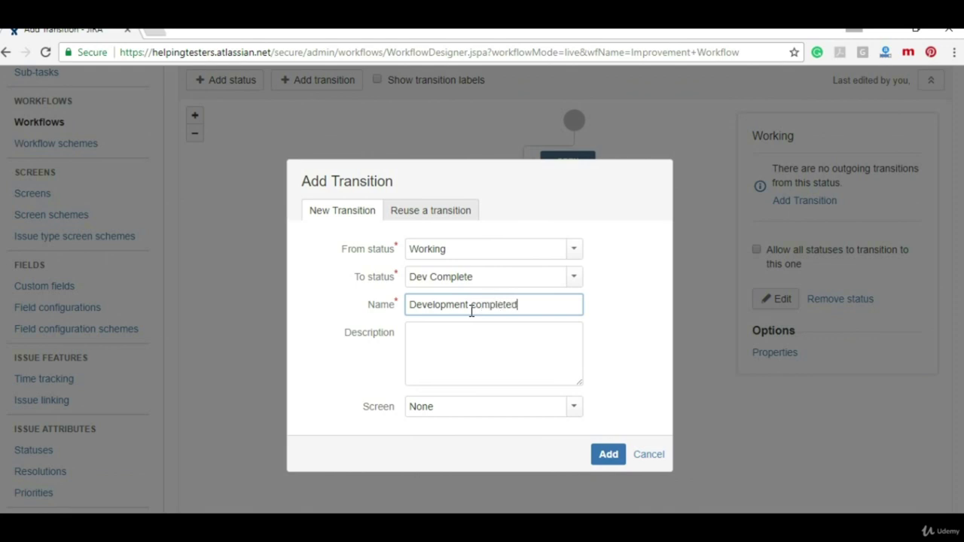
click(606, 455)
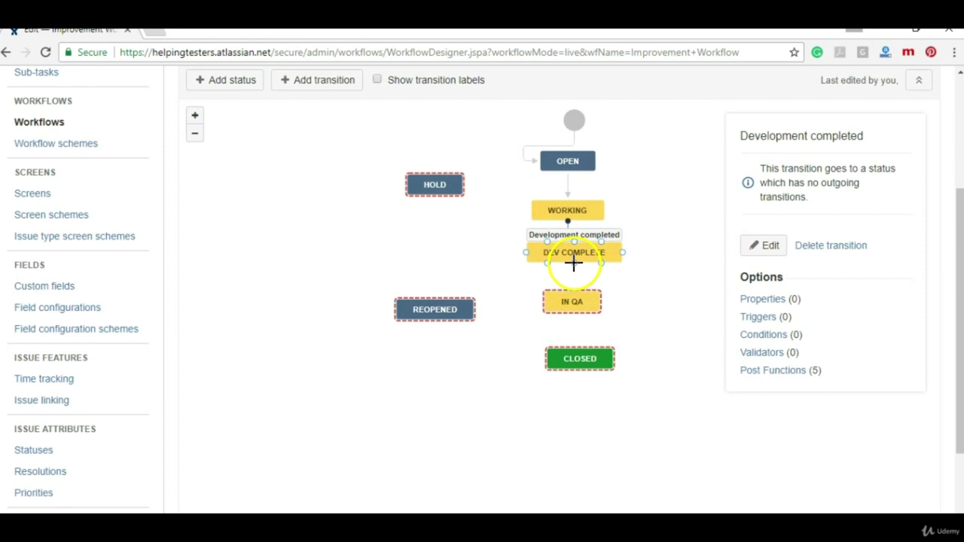
Add a 'Testing' transition from Dev Complete to In QA.
click(573, 262)
drag(573, 263, 573, 290)
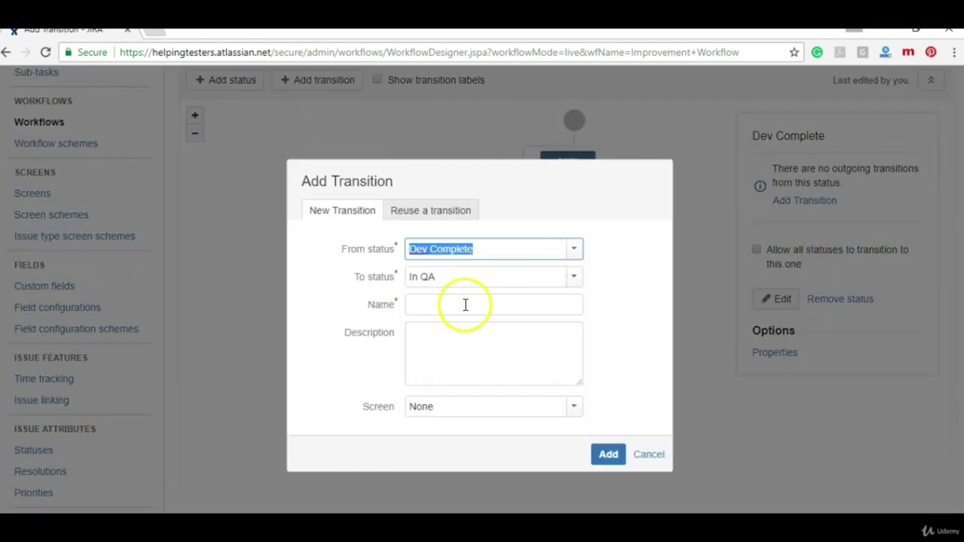
click(467, 304)
text(Testing)
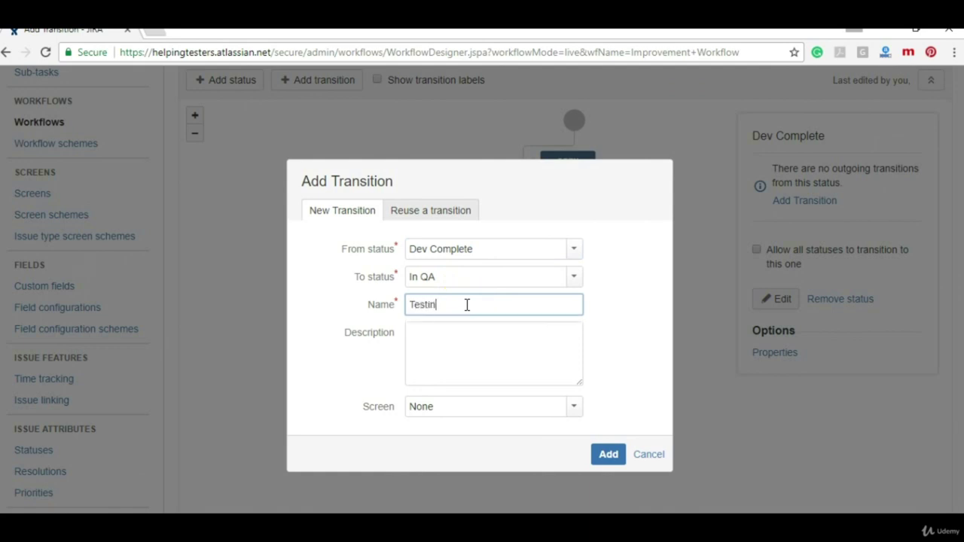
key(Return)
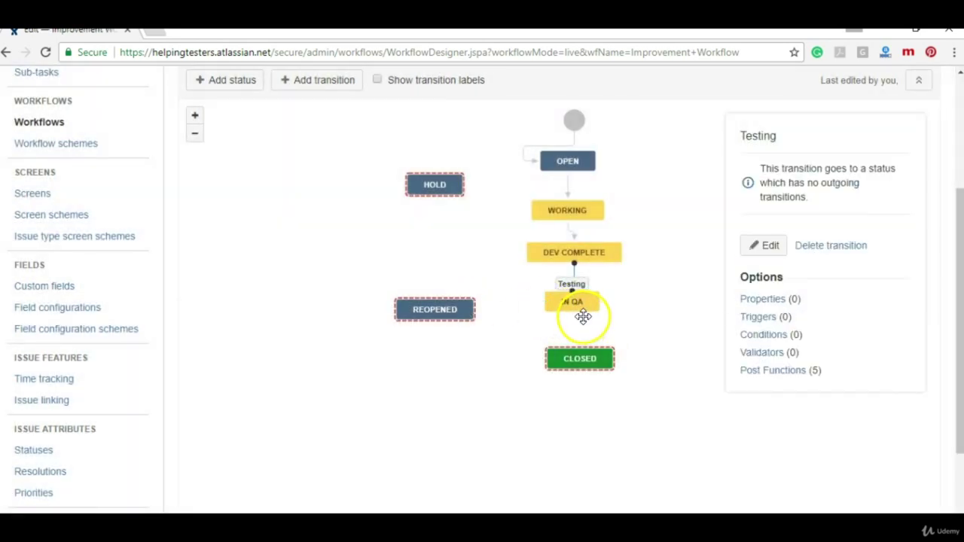
Add an 'Implemented' transition from In QA to Closed.
click(572, 309)
drag(577, 324, 579, 354)
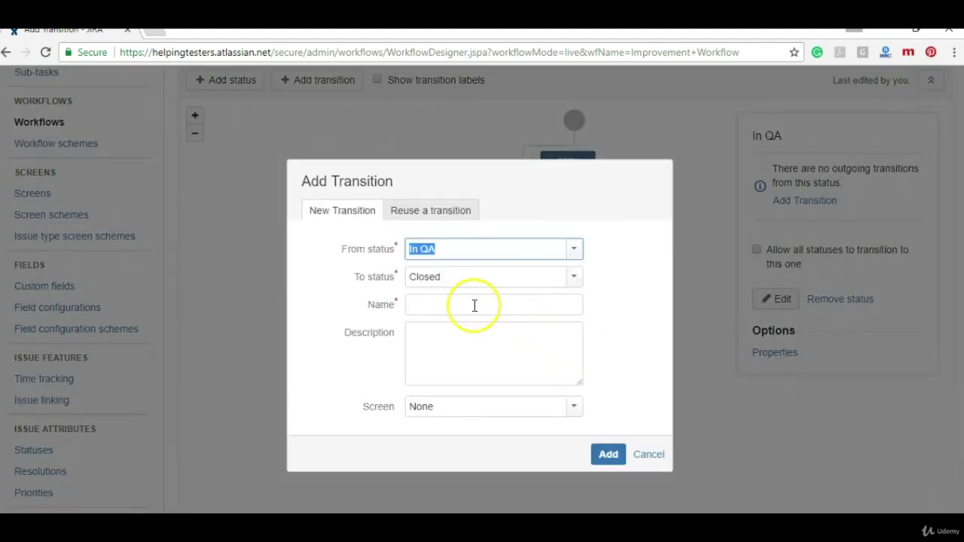
click(474, 305)
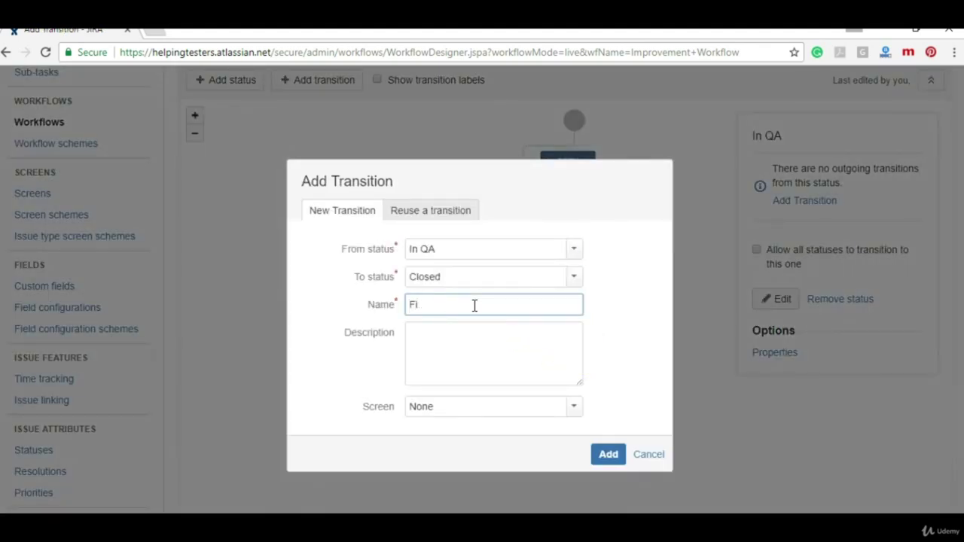
text(Impelmented)
click(435, 308)
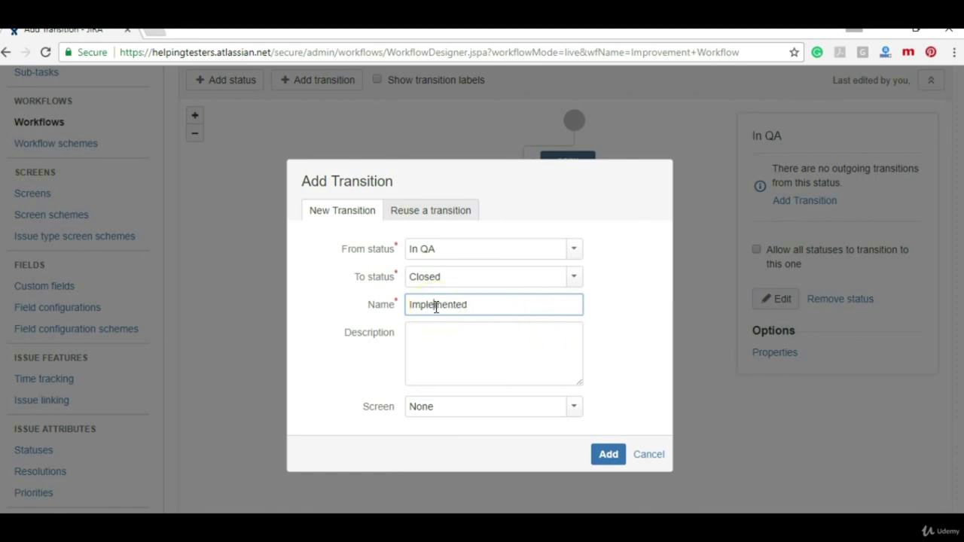
click(600, 455)
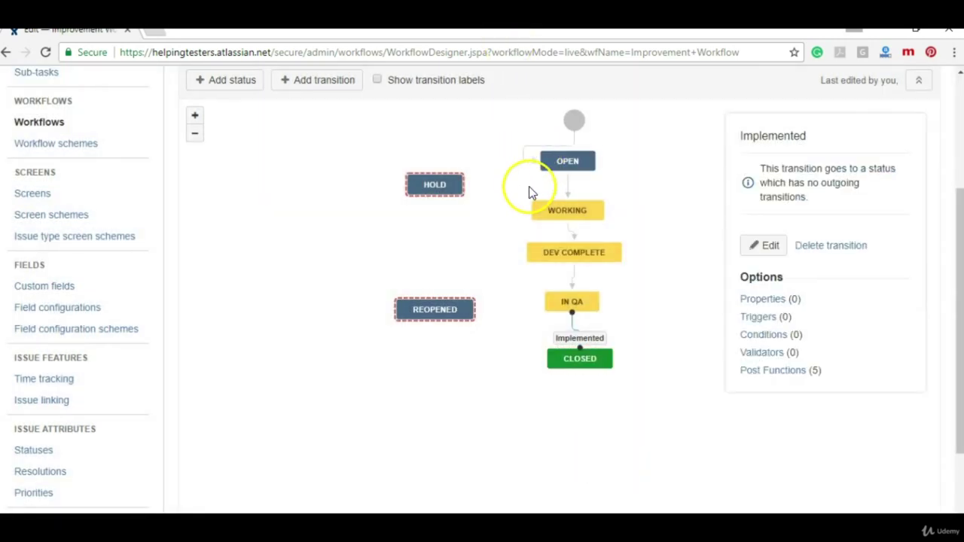
mouse_move(536, 202)
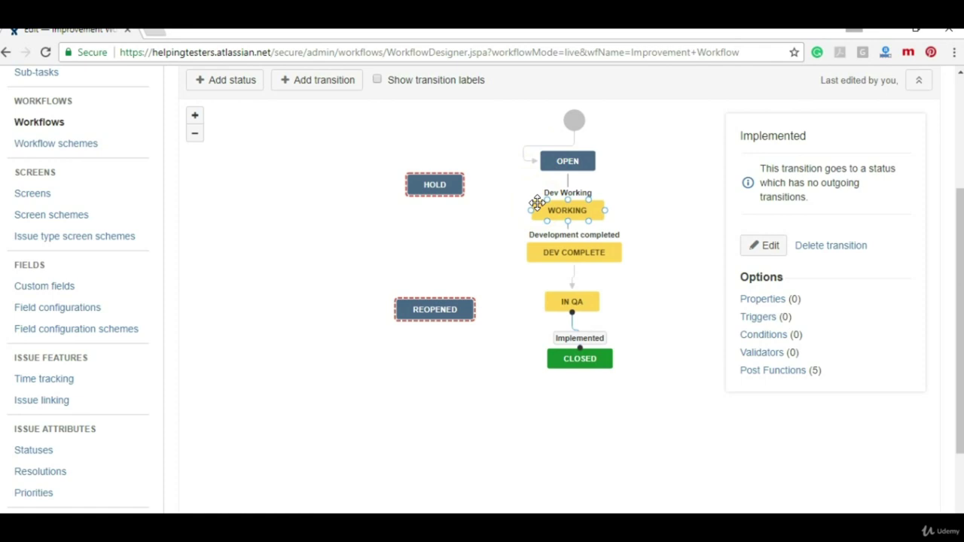
Add 'On hold' (Working→Hold) and 'Closed' (Hold→Closed) transitions.
drag(527, 209, 434, 205)
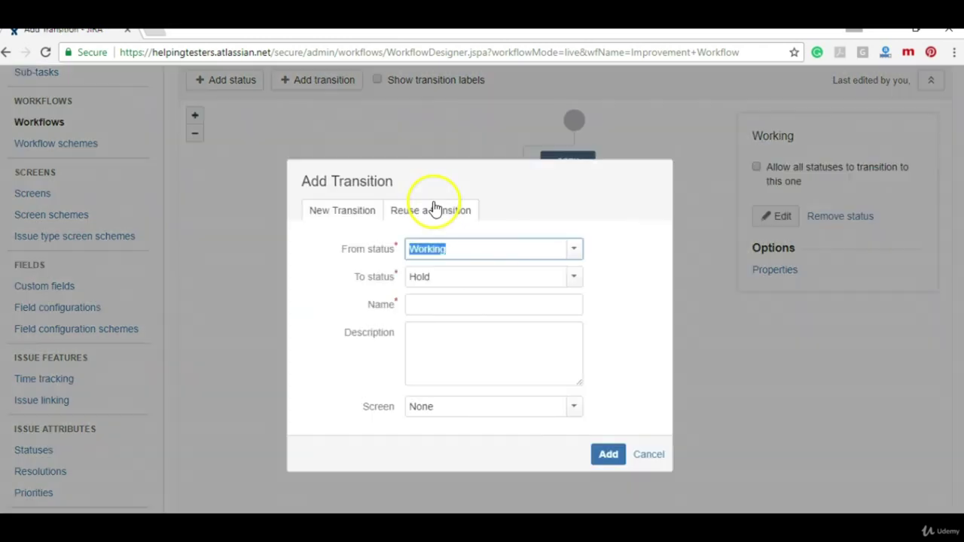
click(452, 305)
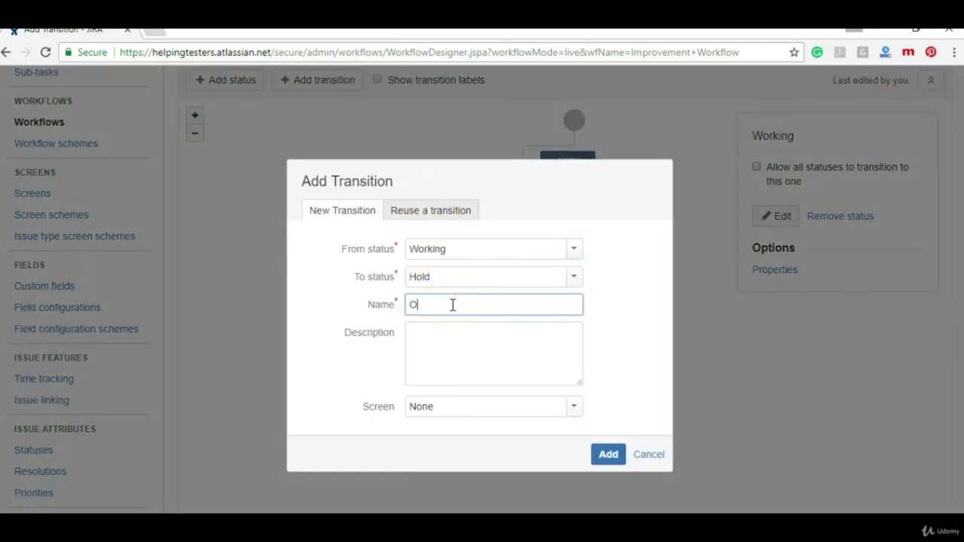
click(608, 454)
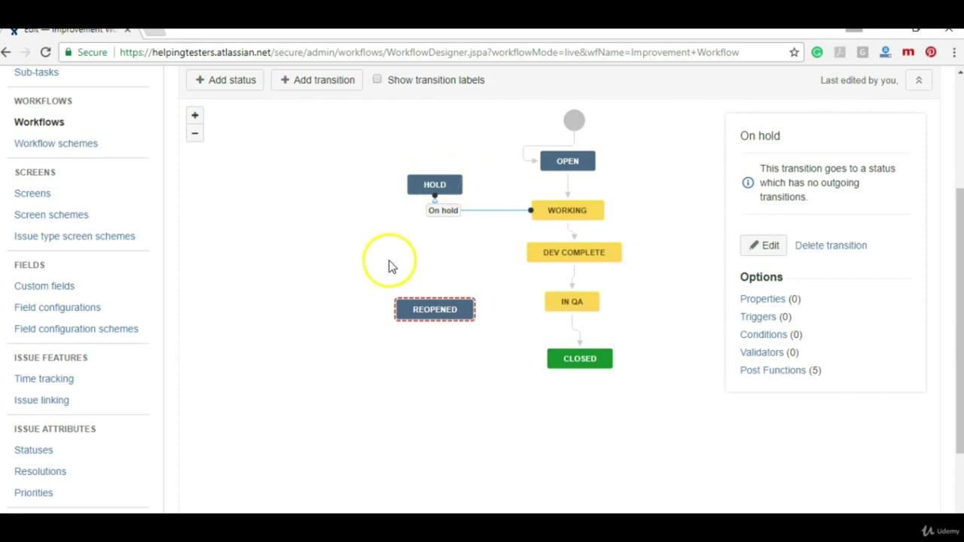
drag(436, 197, 497, 333)
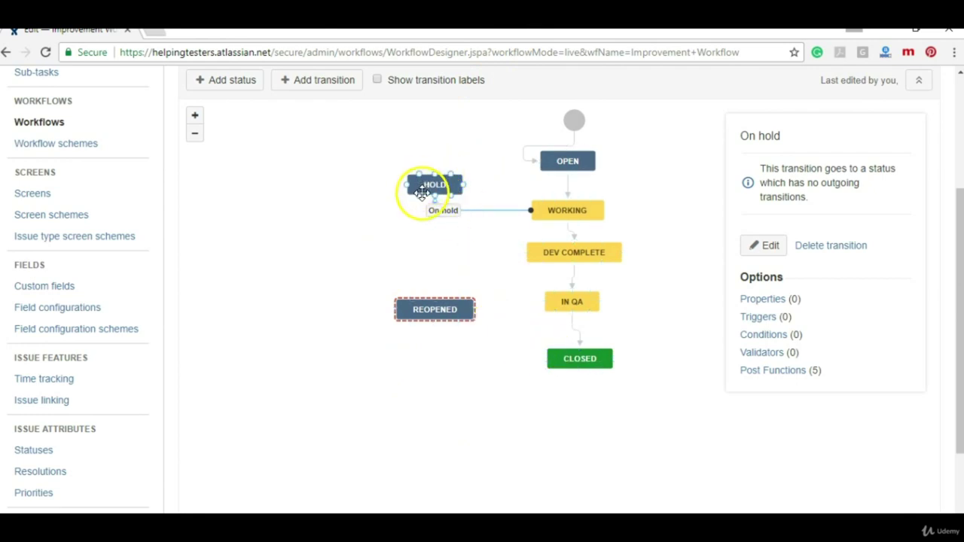
drag(420, 195, 545, 355)
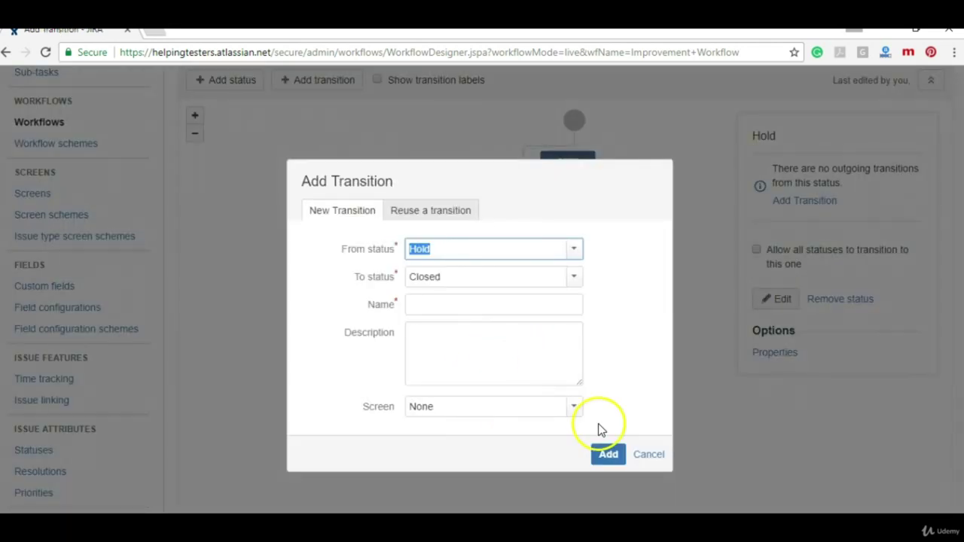
click(516, 313)
text(Clo)
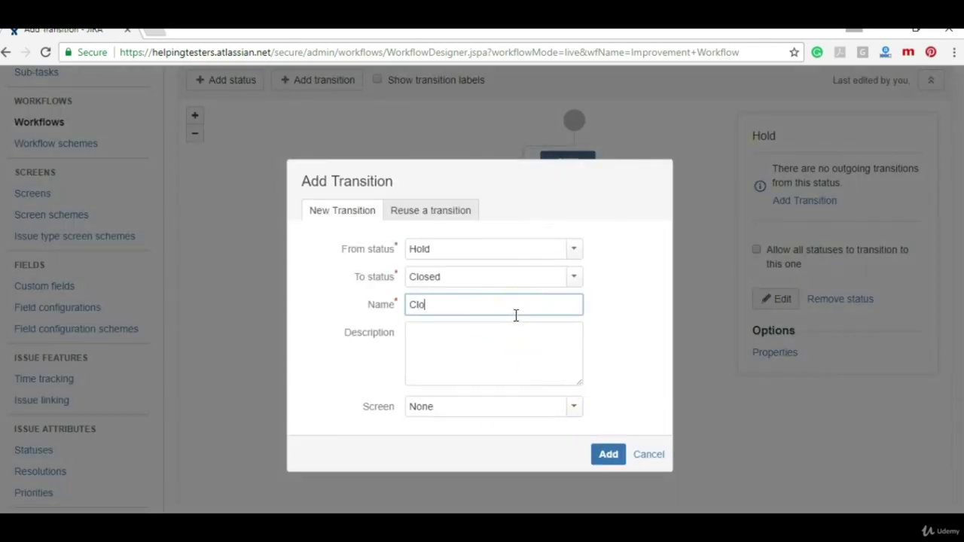
text(sed)
key(Return)
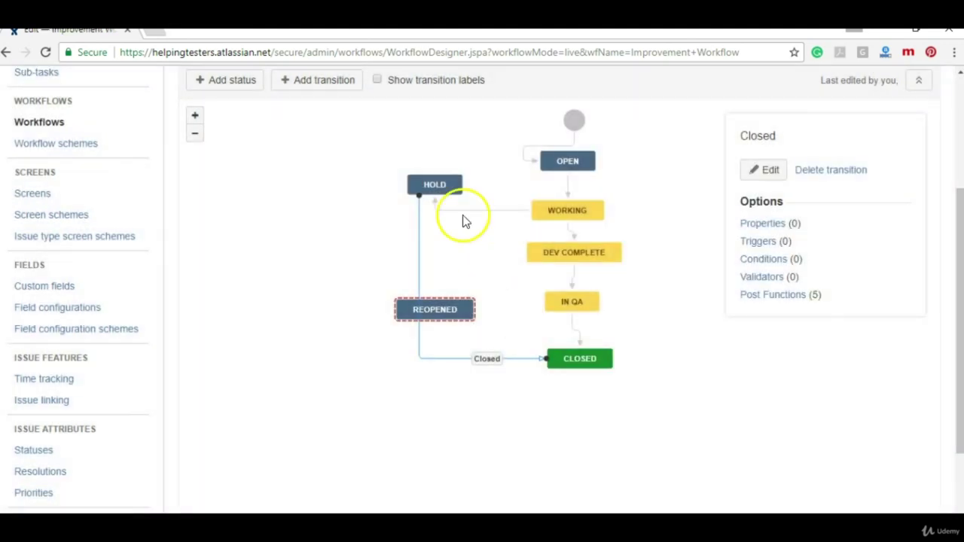
Add a 'working' transition from Hold back to Working.
click(435, 170)
drag(441, 168, 547, 199)
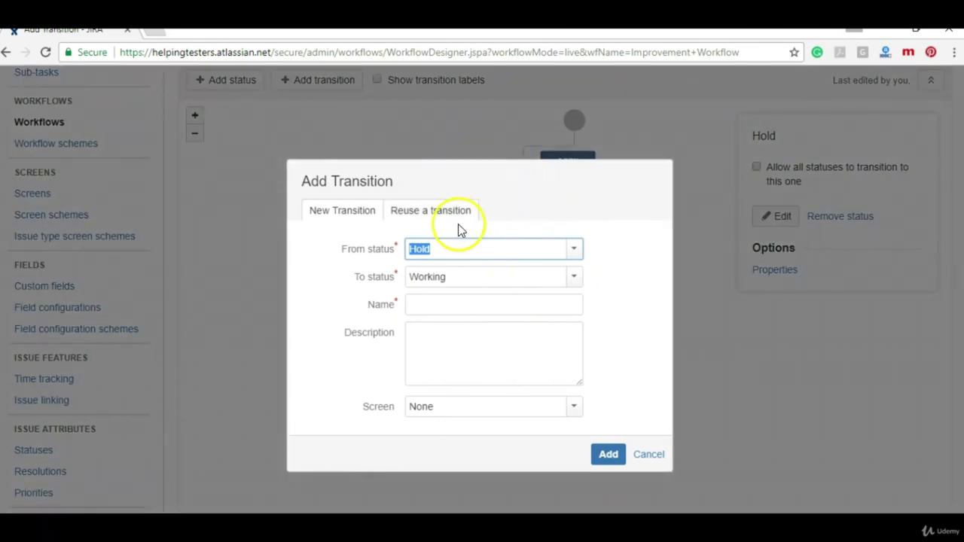
click(432, 306)
text(working)
key(Return)
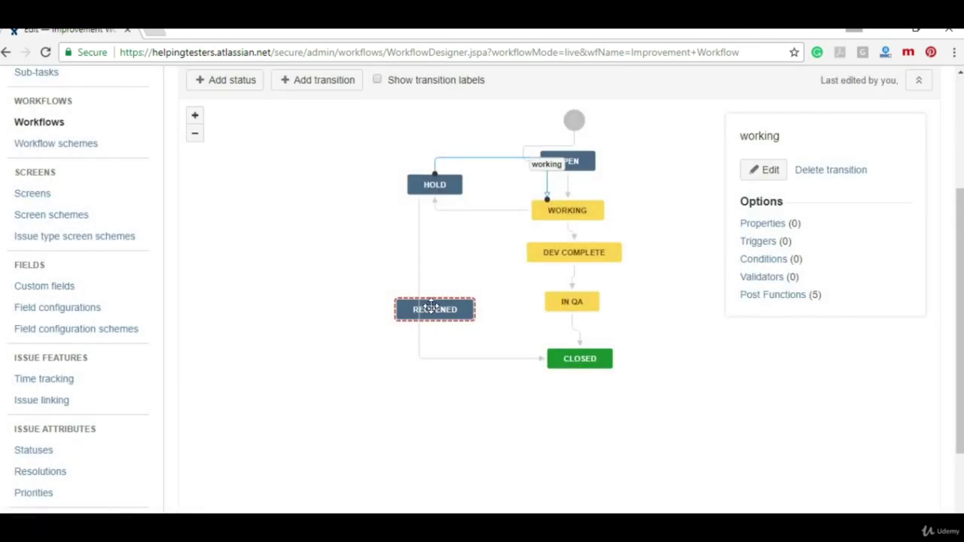
Move Reopened further left and add a 'Reopend' transition from In QA to Reopened.
drag(441, 312, 347, 316)
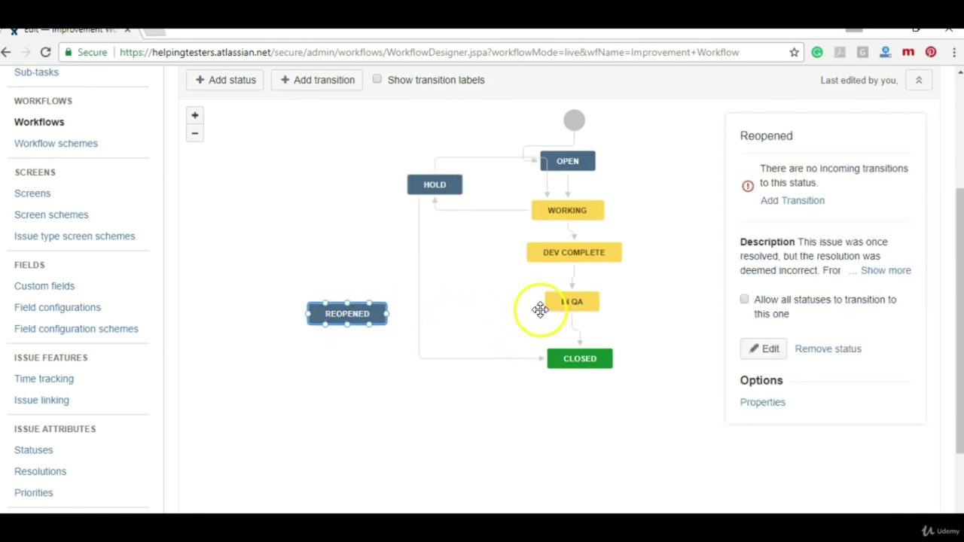
drag(542, 304, 393, 316)
click(499, 308)
text(Reopend)
key(Return)
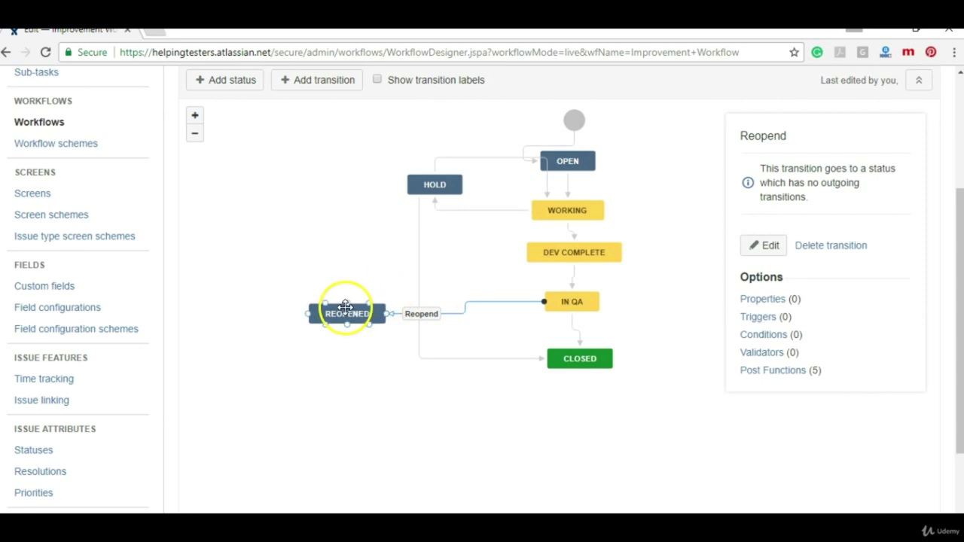
Add an 'again reopen' transition from Reopened up to Open.
drag(346, 301, 556, 151)
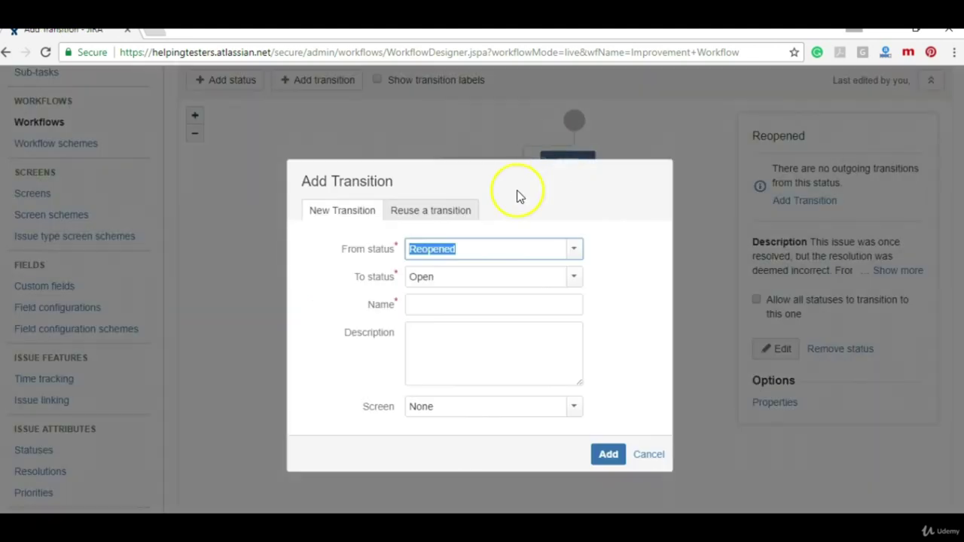
click(451, 308)
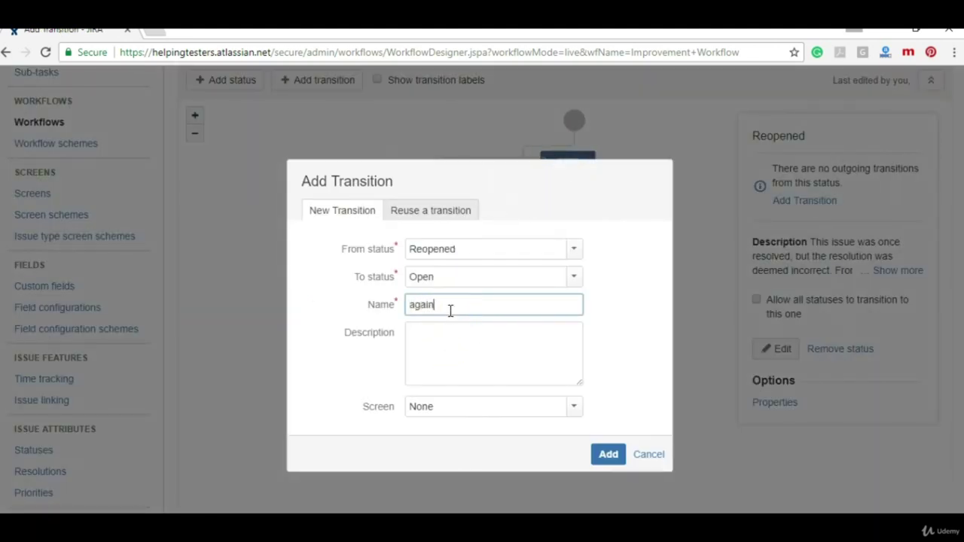
text(again reopen)
key(Return)
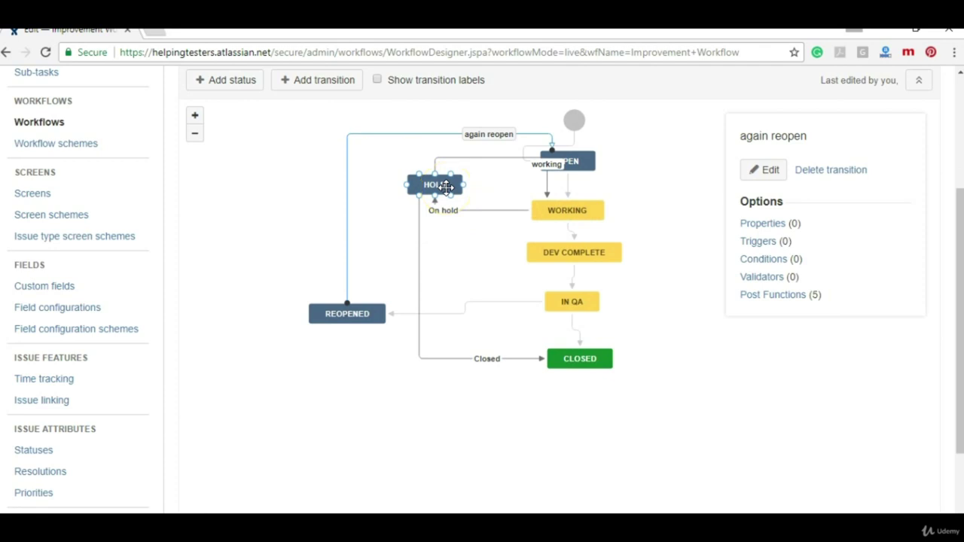
click(445, 183)
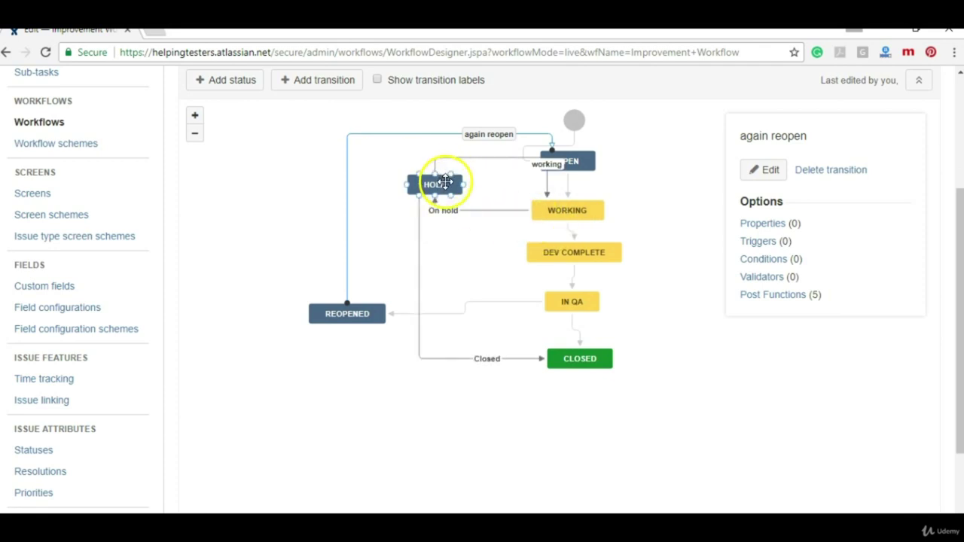
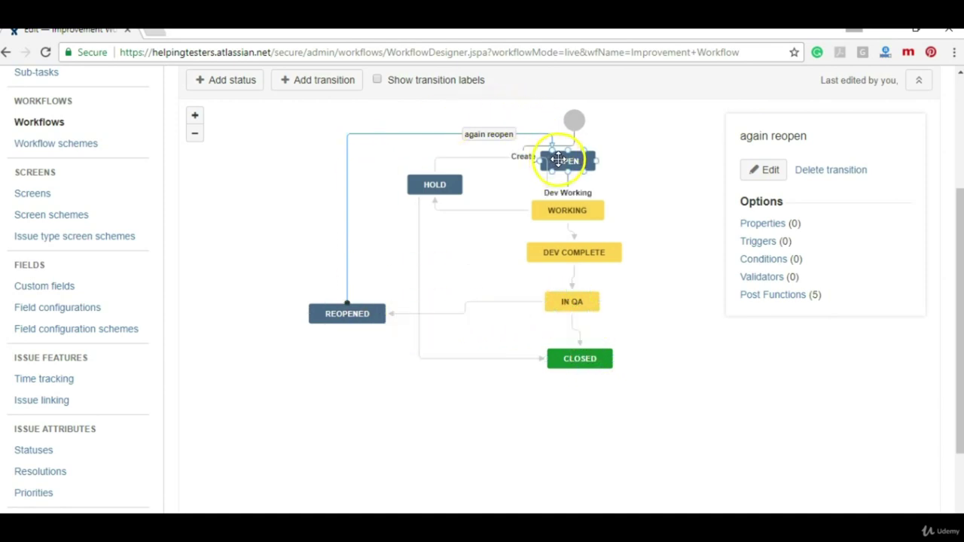
Deselect the Reopen transition in Improvement Workflow and return to the Workflows administration list.
click(656, 243)
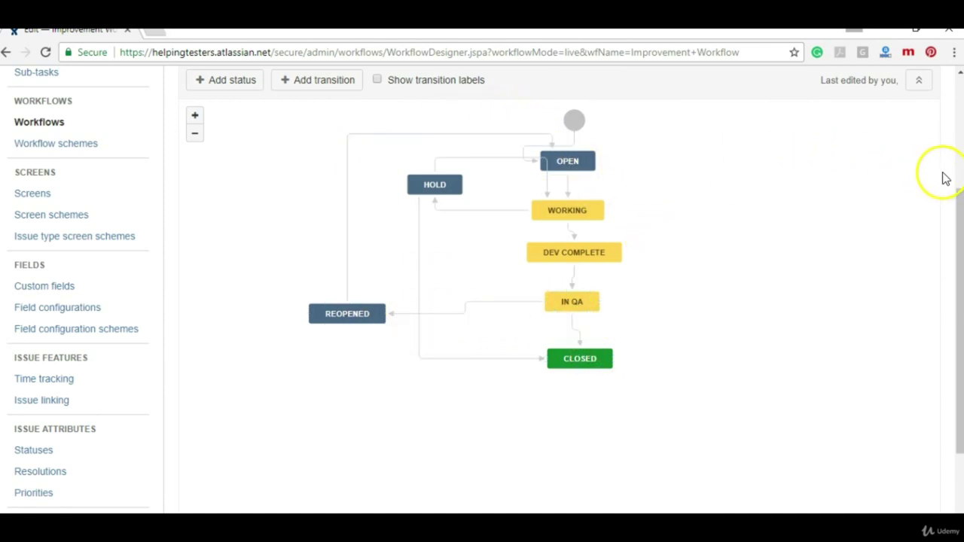
scroll(956, 185, up, 3)
drag(958, 189, 949, 227)
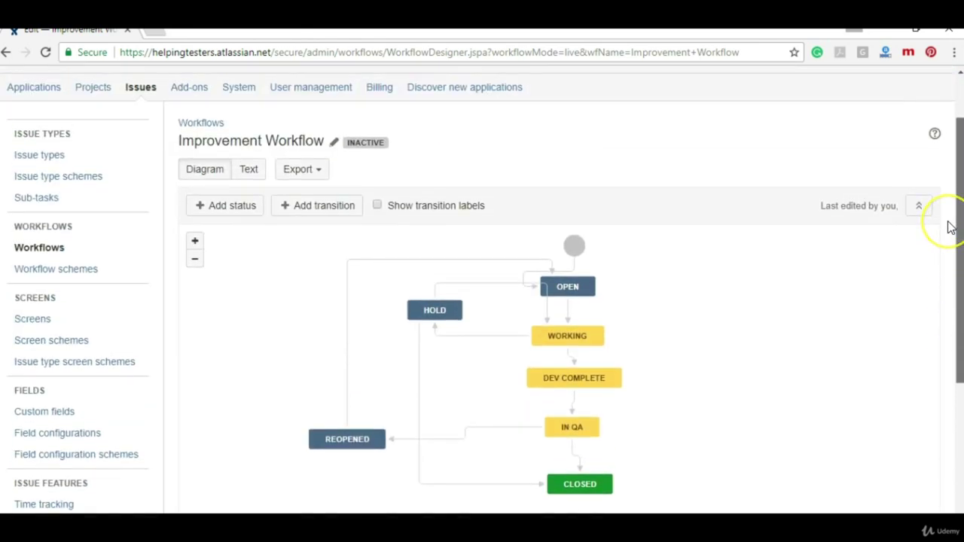
click(449, 244)
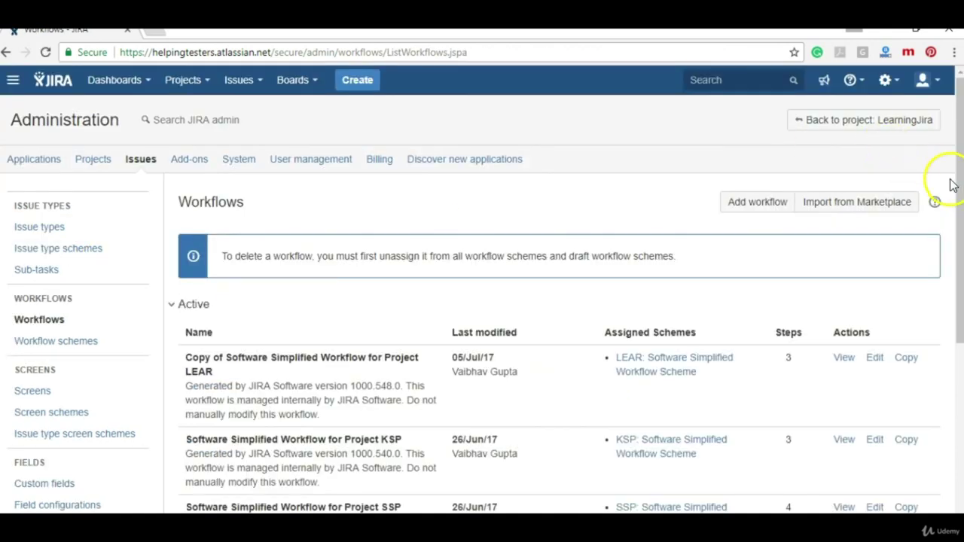
Expand the inactive workflows to find Improvement Workflow, then go to Workflow schemes.
drag(958, 198, 958, 354)
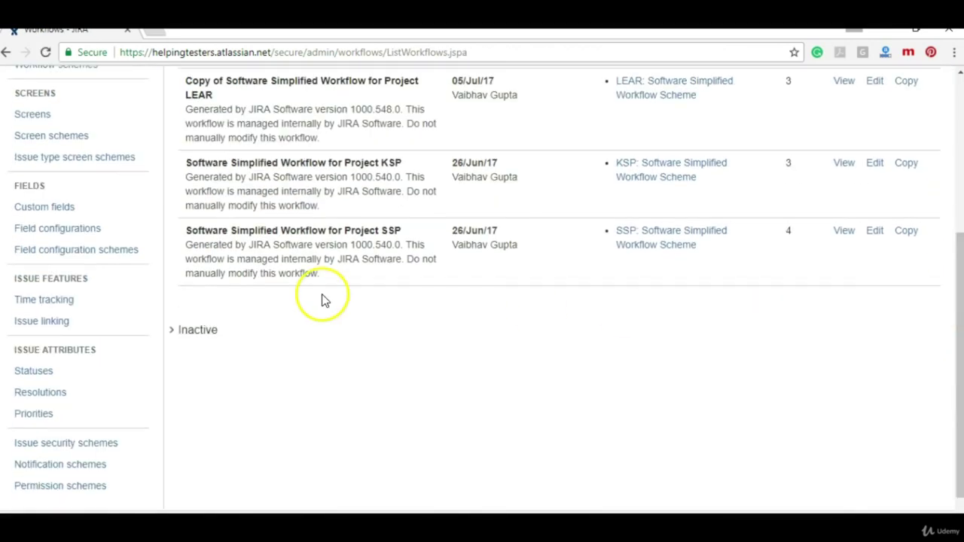
click(168, 332)
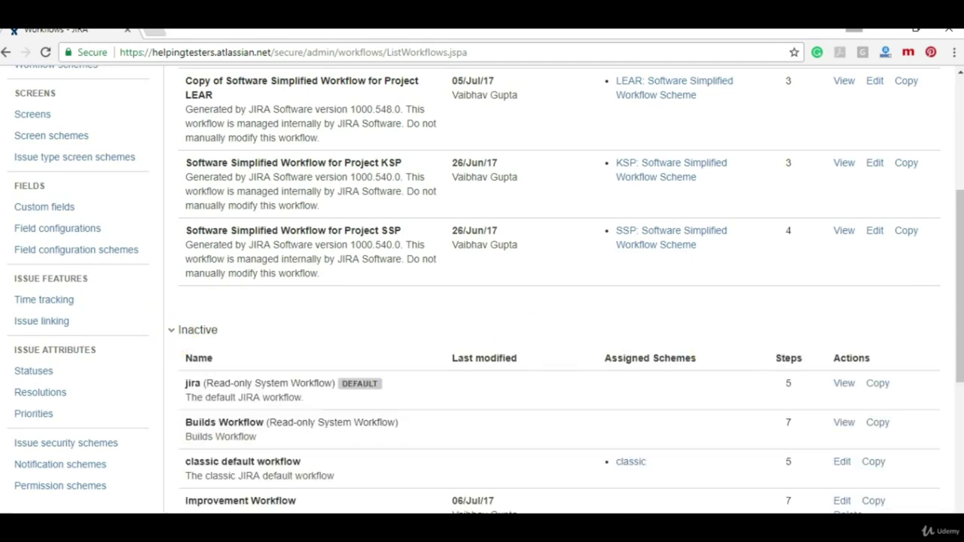
drag(958, 233, 953, 351)
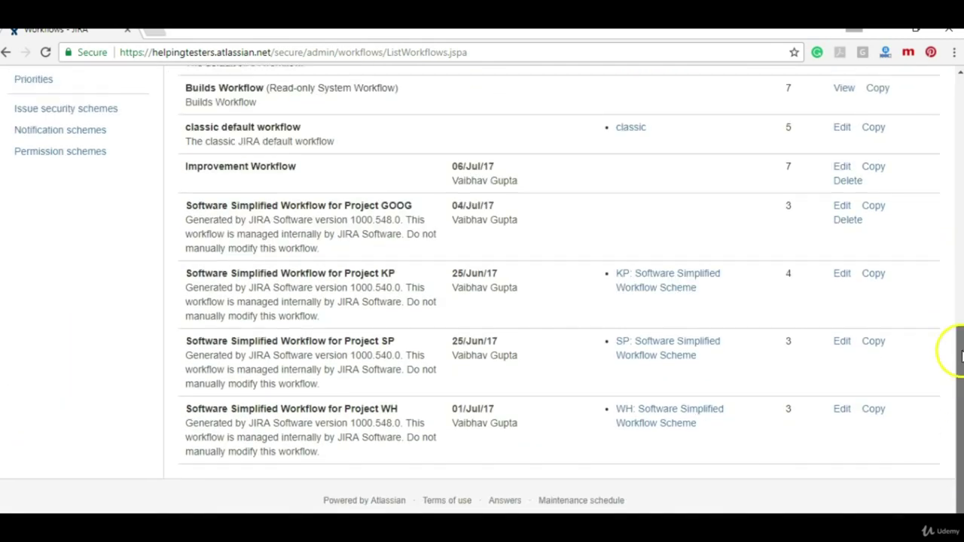
triple_click(239, 328)
drag(957, 308, 941, 179)
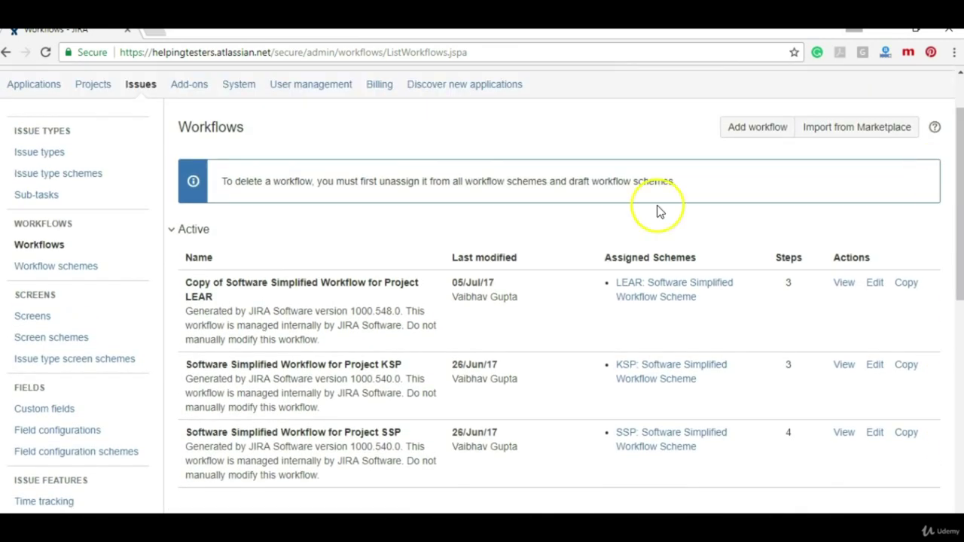
click(99, 266)
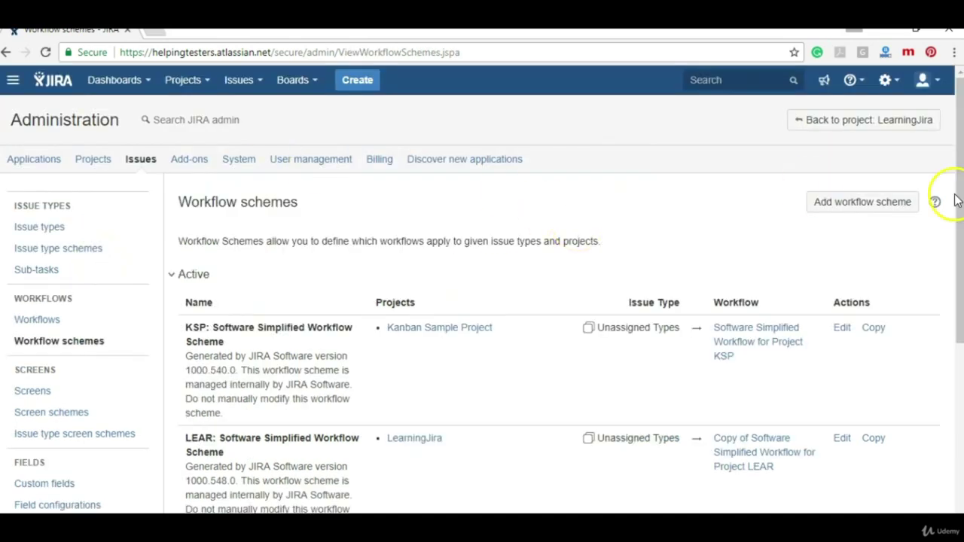
Scroll the schemes list and open the LEAR: Software Simplified Workflow Scheme for editing.
scroll(942, 204, down, 3)
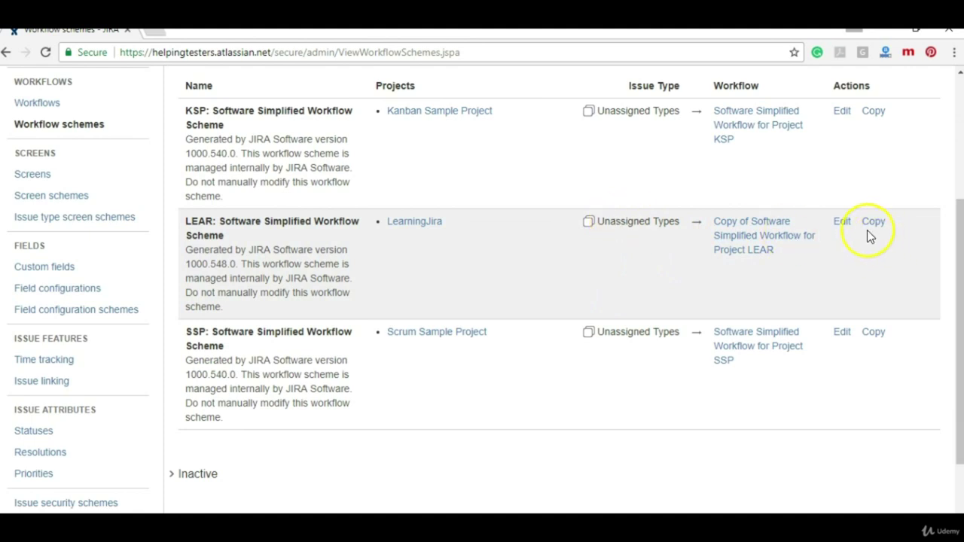
drag(960, 251, 949, 209)
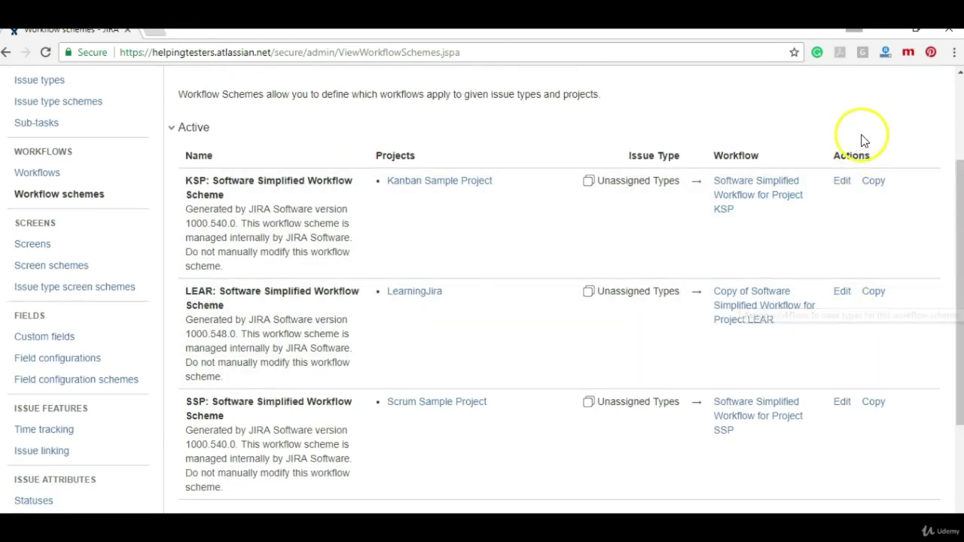
scroll(957, 139, up, 1)
scroll(942, 139, up, 3)
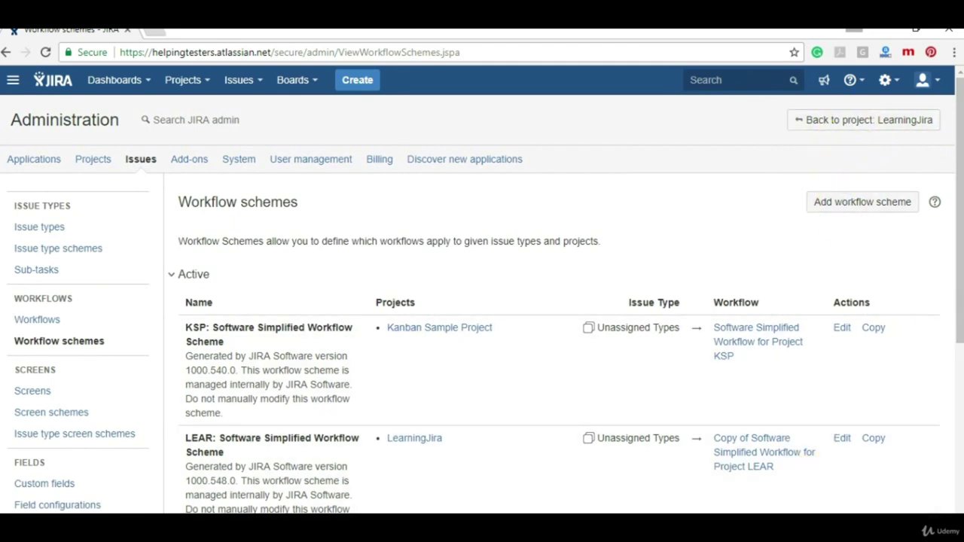
drag(962, 318, 962, 377)
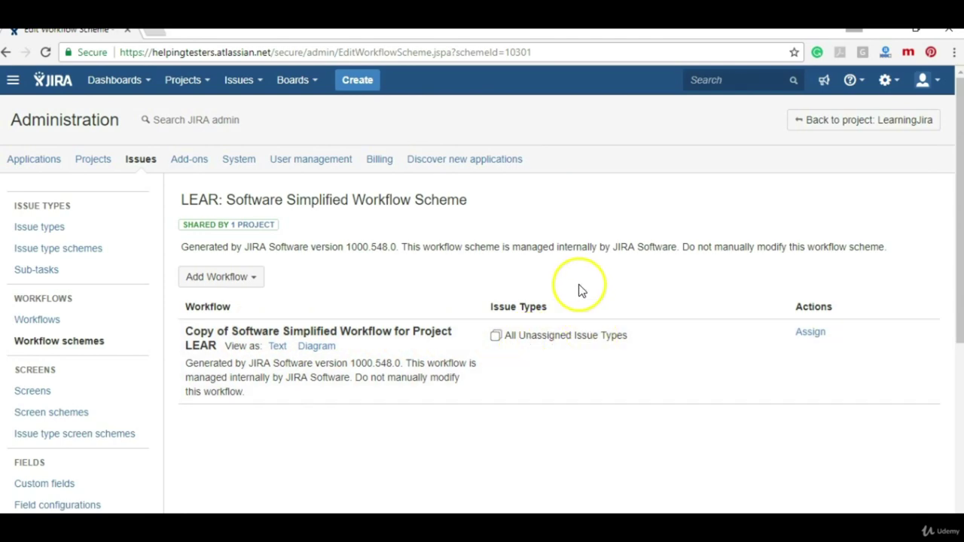
Add the existing Improvement Workflow to the LEAR scheme for the Improvement issue type.
click(251, 277)
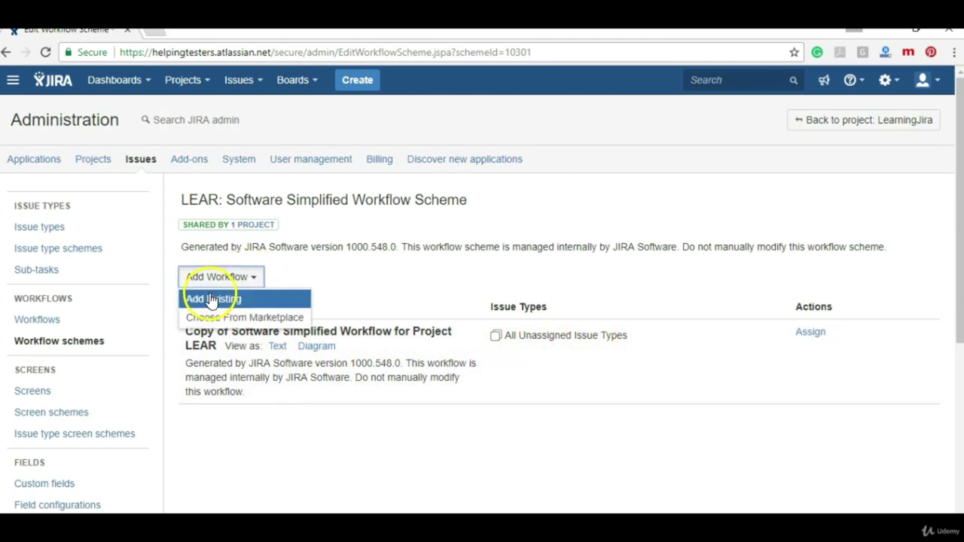
click(211, 299)
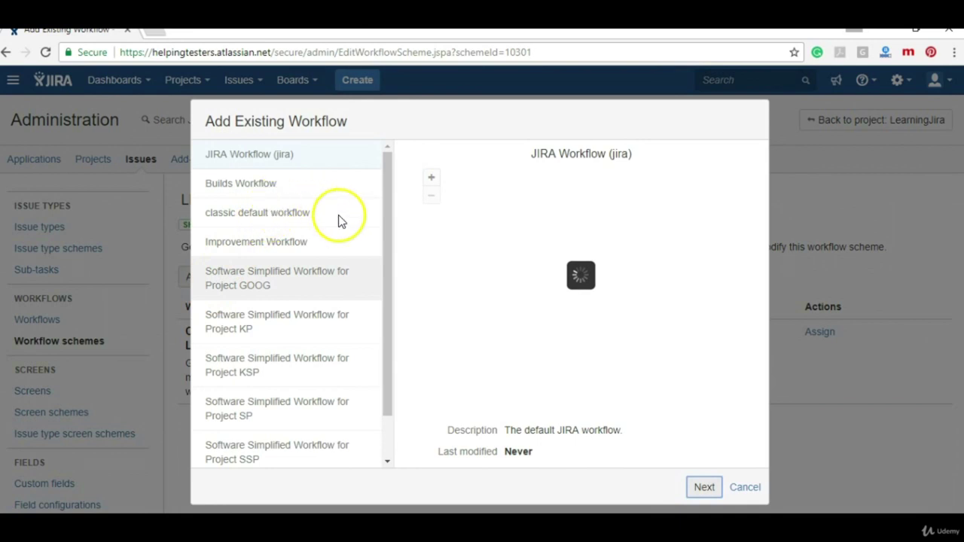
click(292, 245)
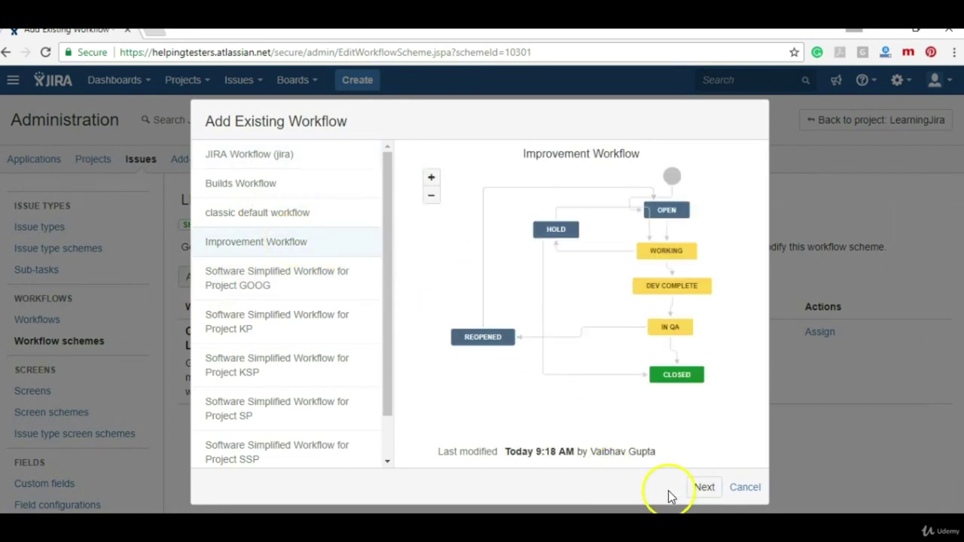
click(703, 487)
click(308, 326)
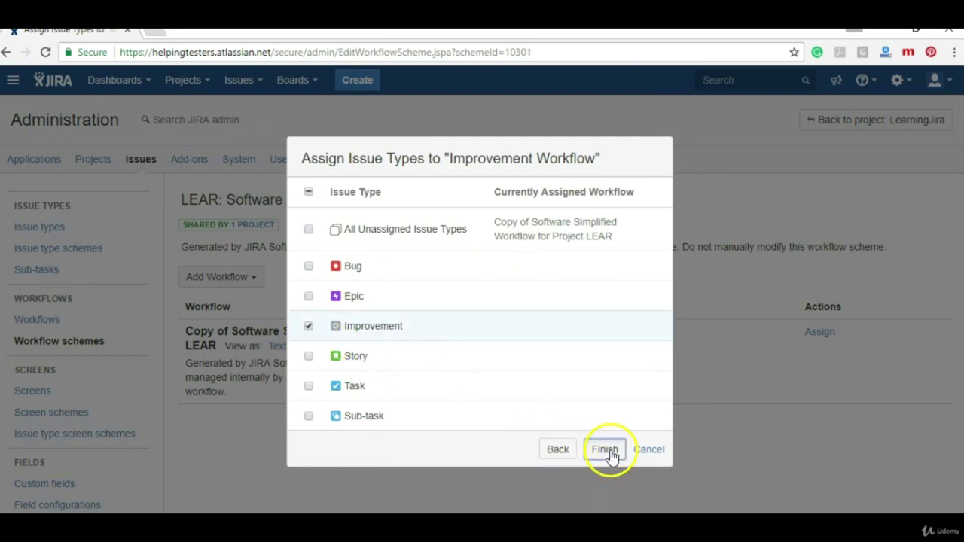
click(605, 450)
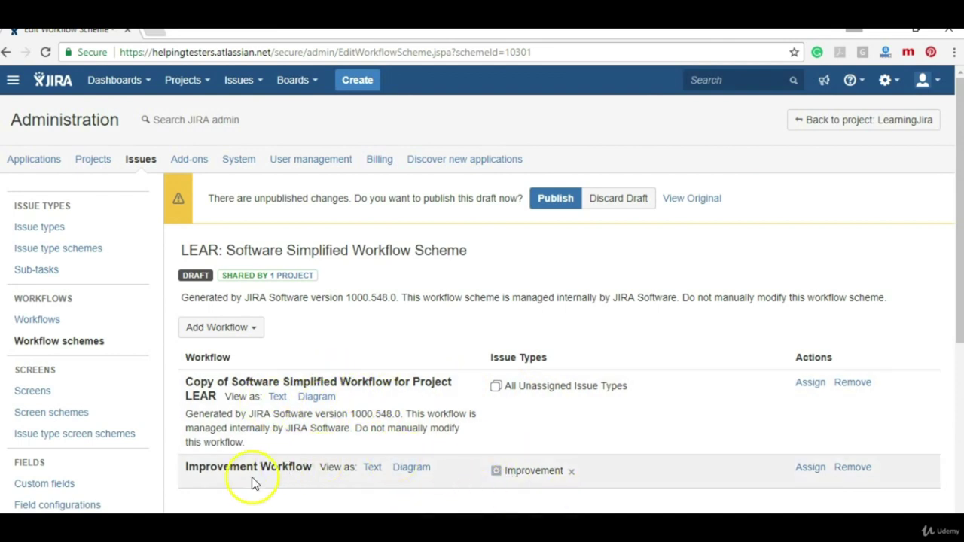
Publish the LEAR scheme, mapping In Progress to Working, To Do to Open and Done to Closed.
click(555, 198)
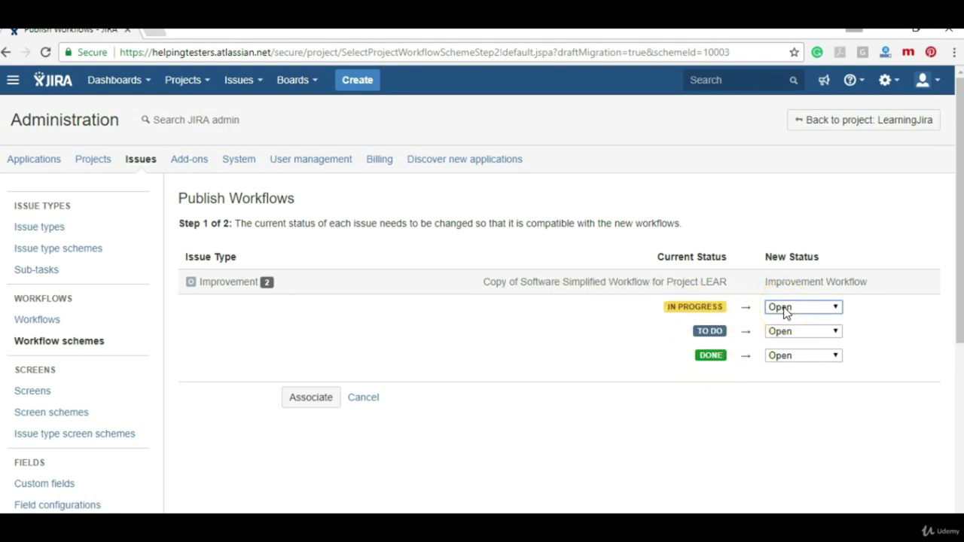
double_click(695, 308)
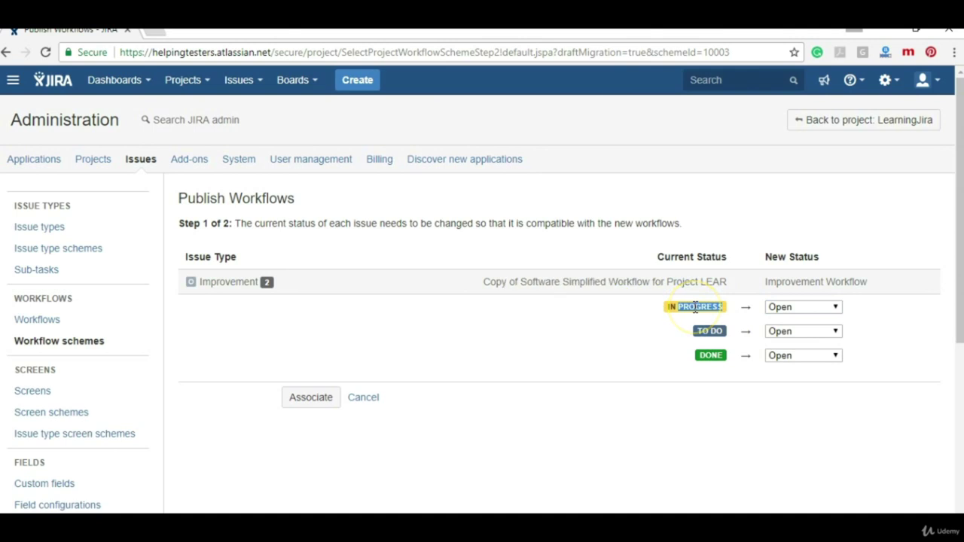
click(811, 309)
key(Escape)
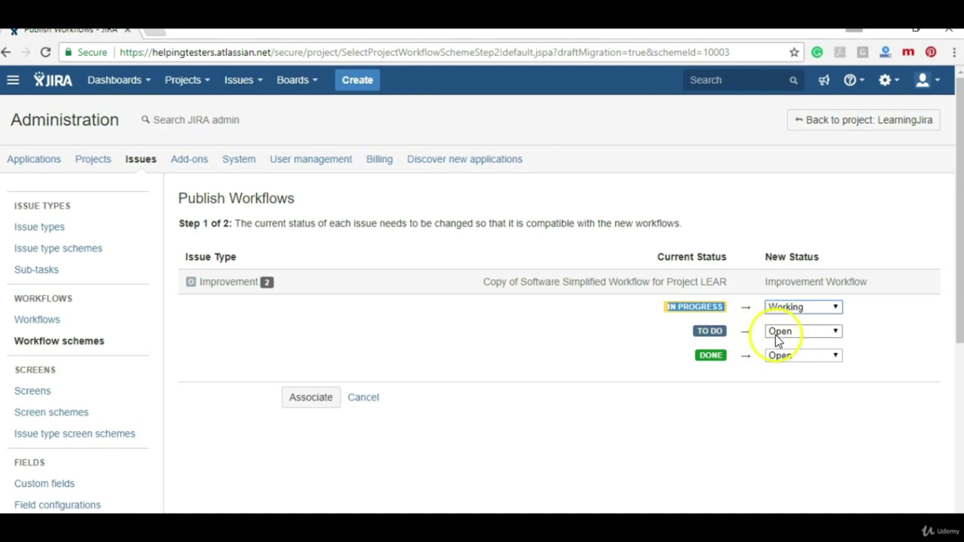
click(775, 356)
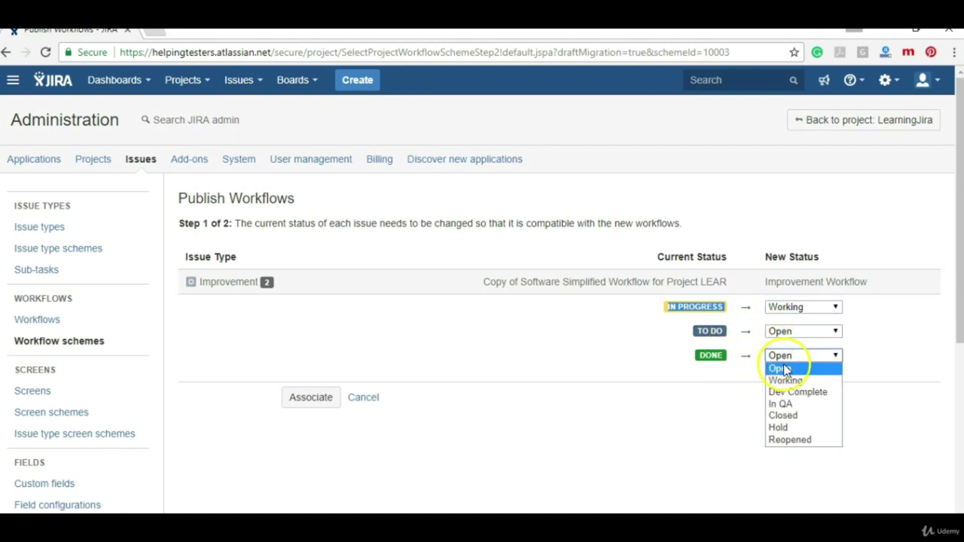
click(790, 416)
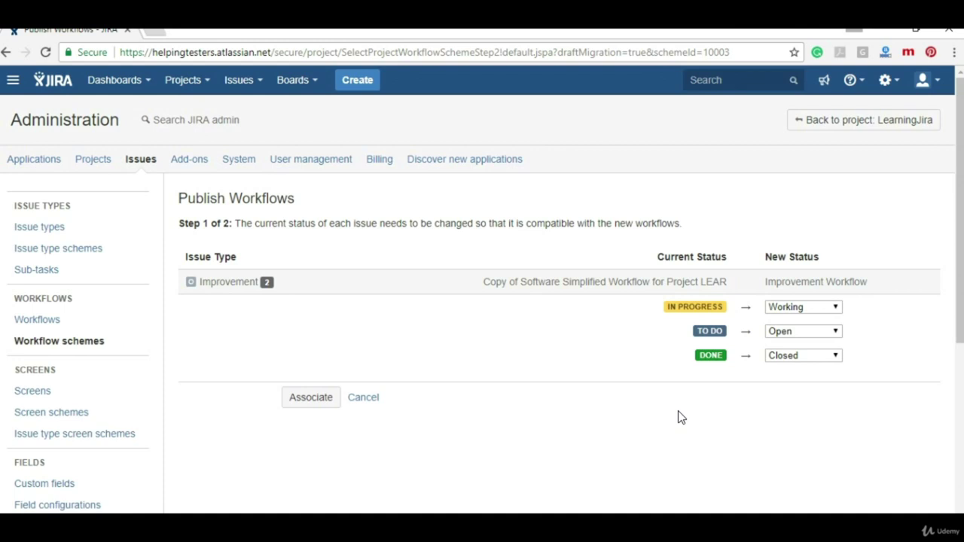
drag(678, 416, 694, 362)
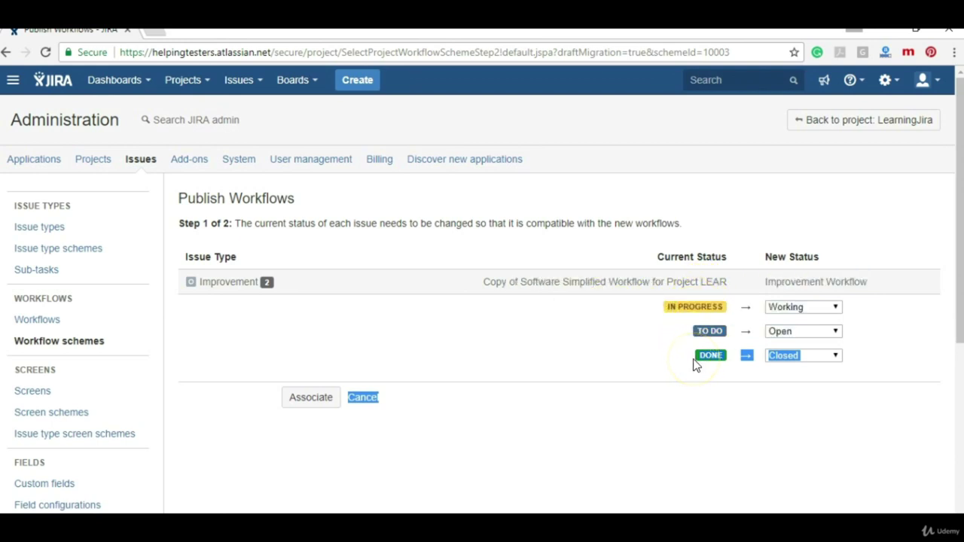
click(694, 365)
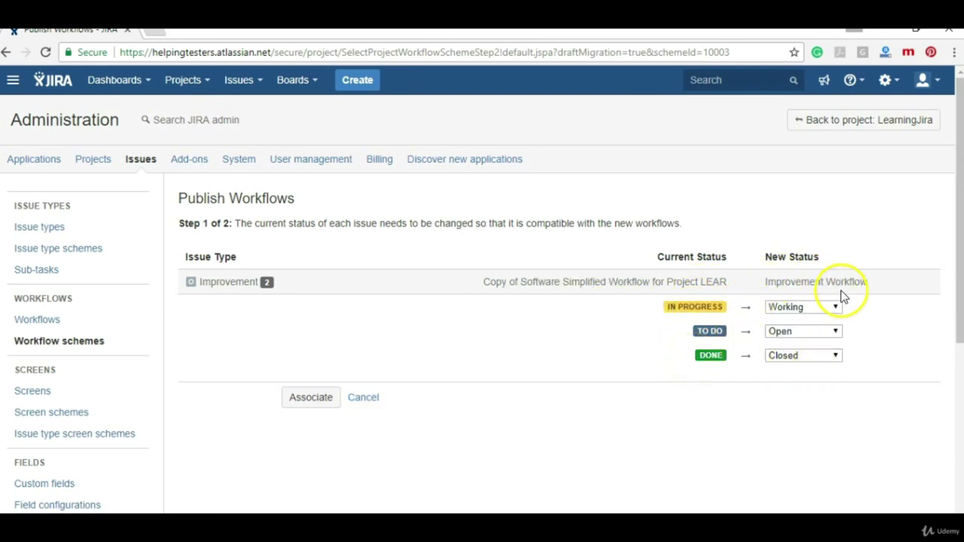
click(306, 401)
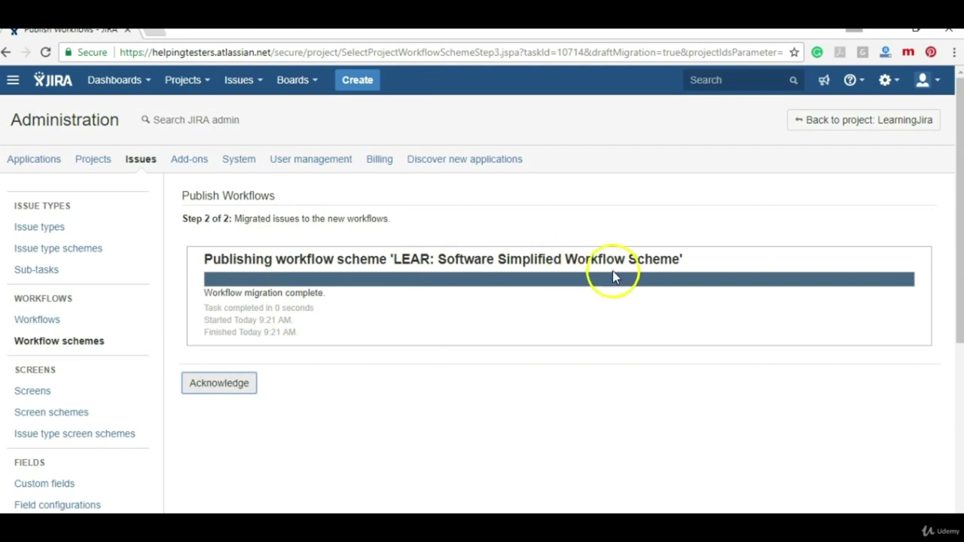
click(239, 392)
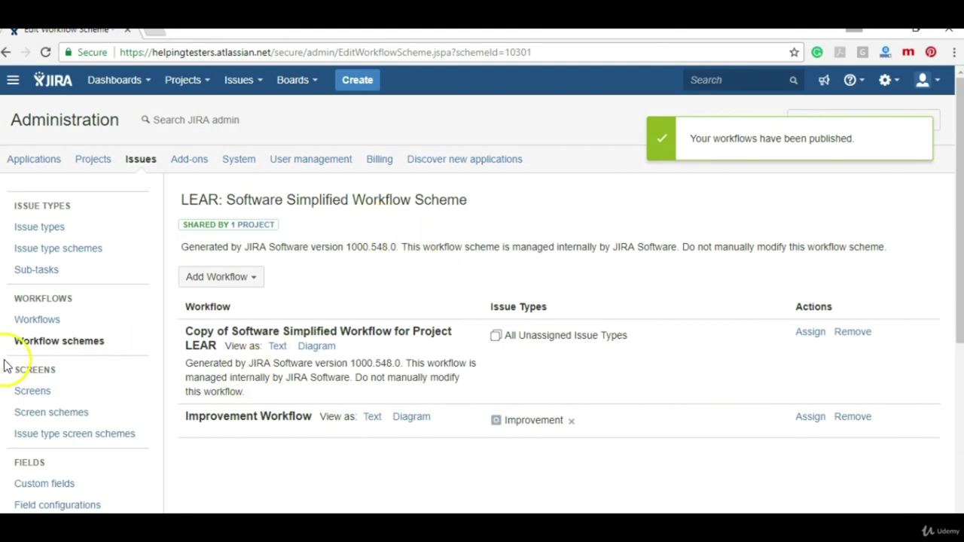
click(38, 347)
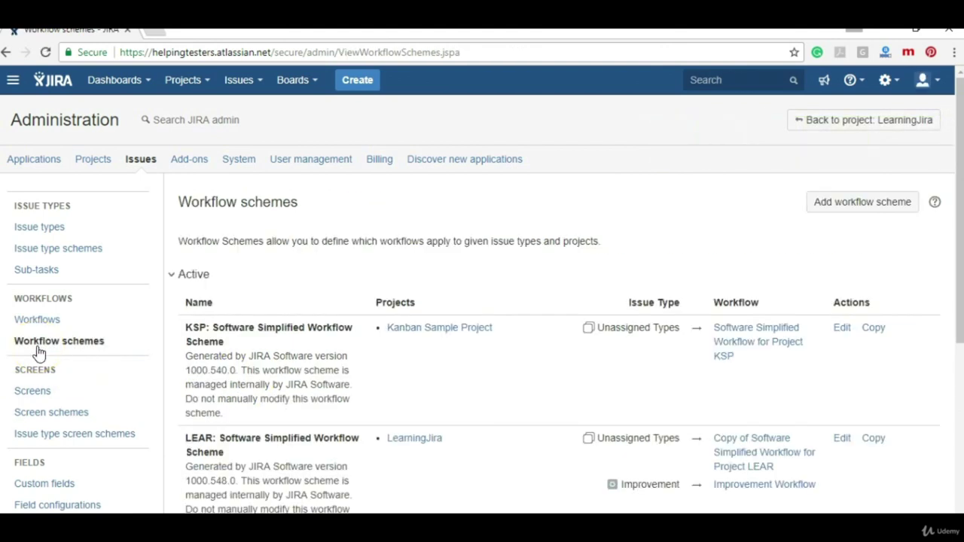
Create a new workflow scheme named 'Customized workflow'.
scroll(537, 260, down, 1)
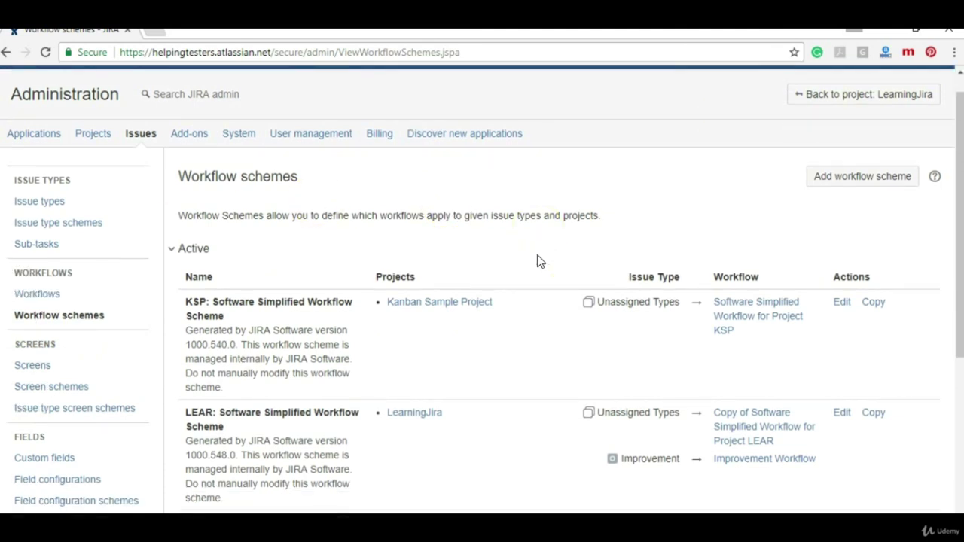
scroll(537, 261, up, 1)
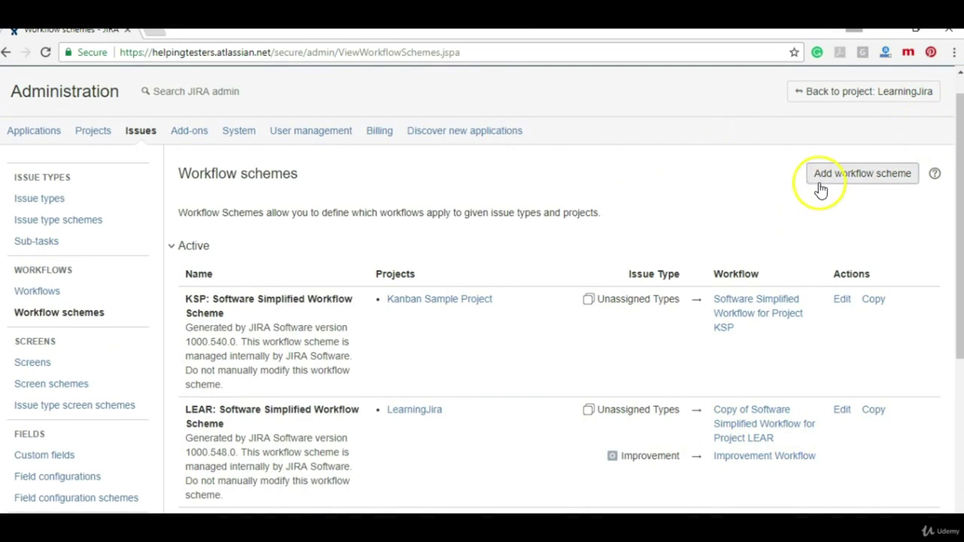
click(821, 181)
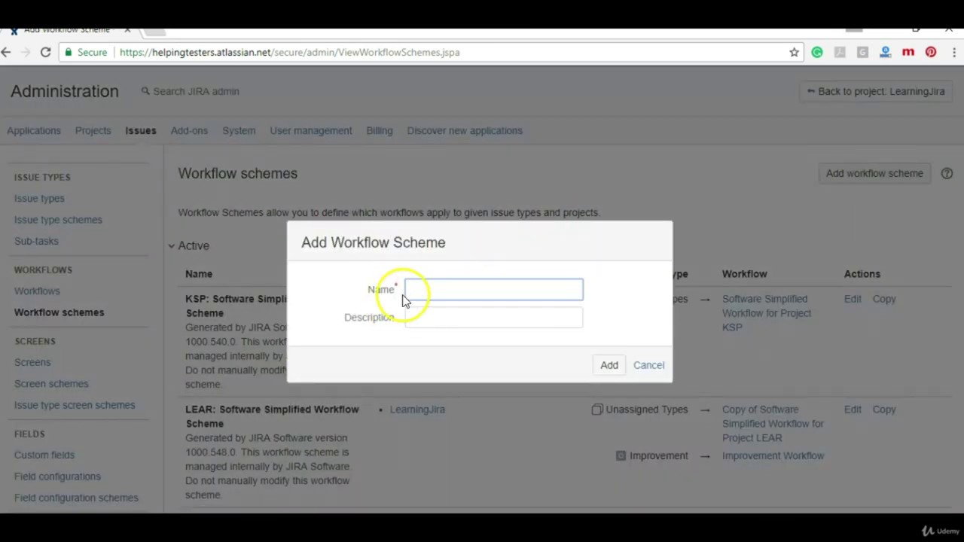
text(Cu)
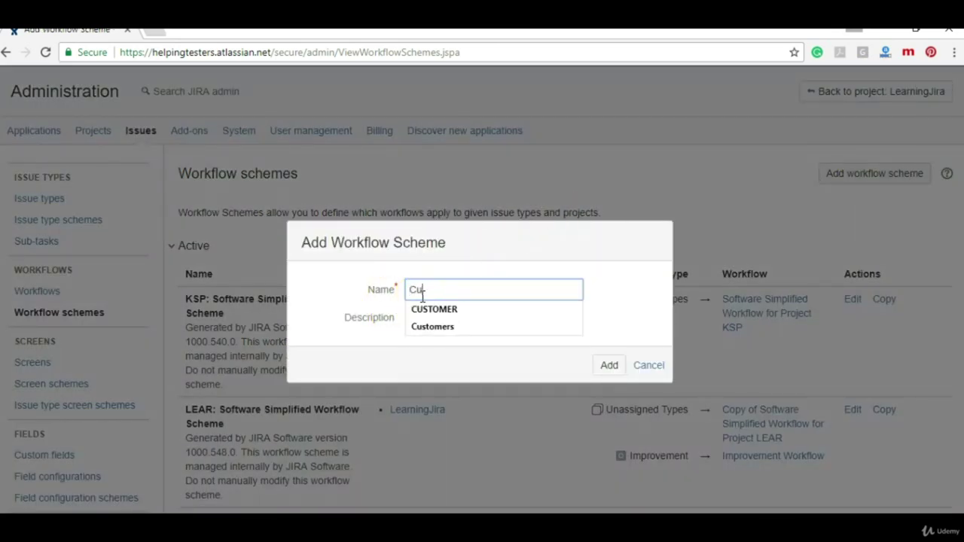
text(stomized workflow)
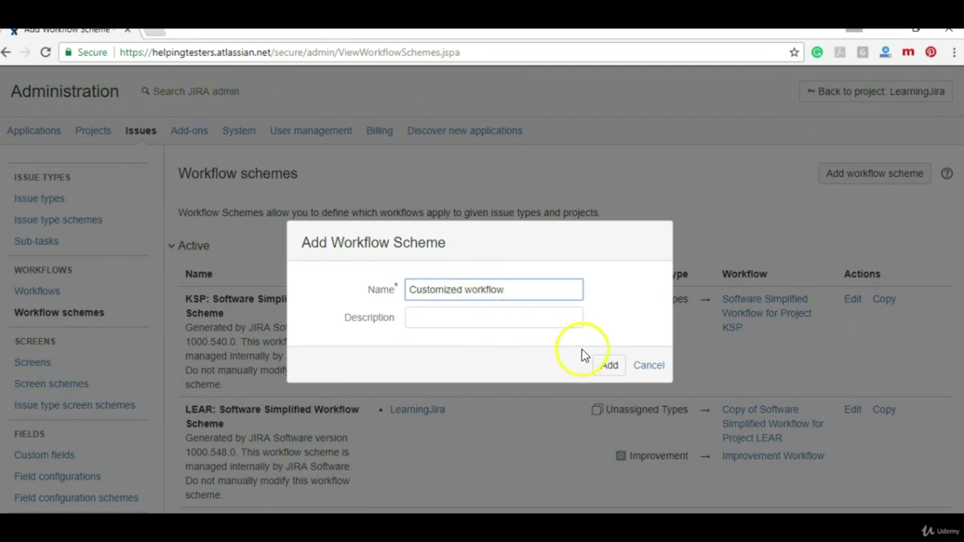
click(609, 365)
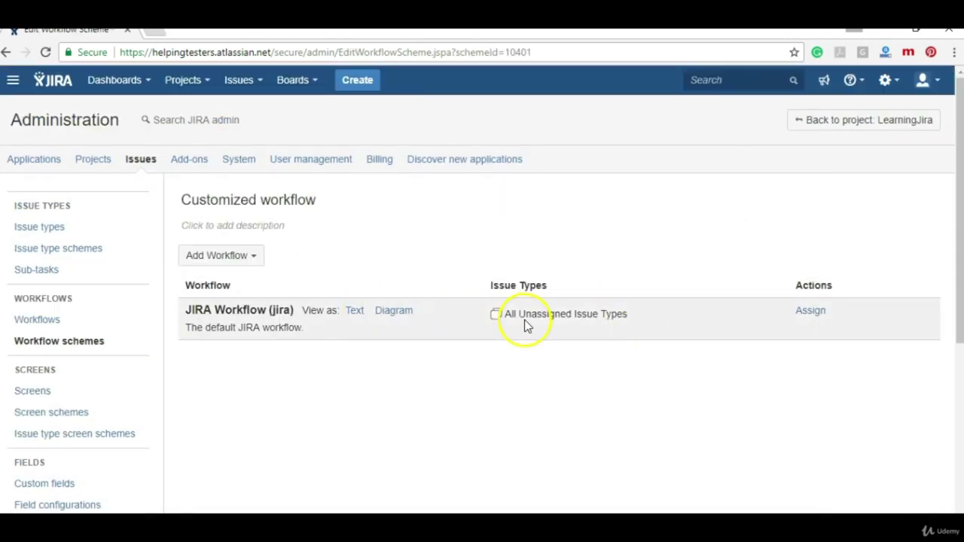
click(394, 315)
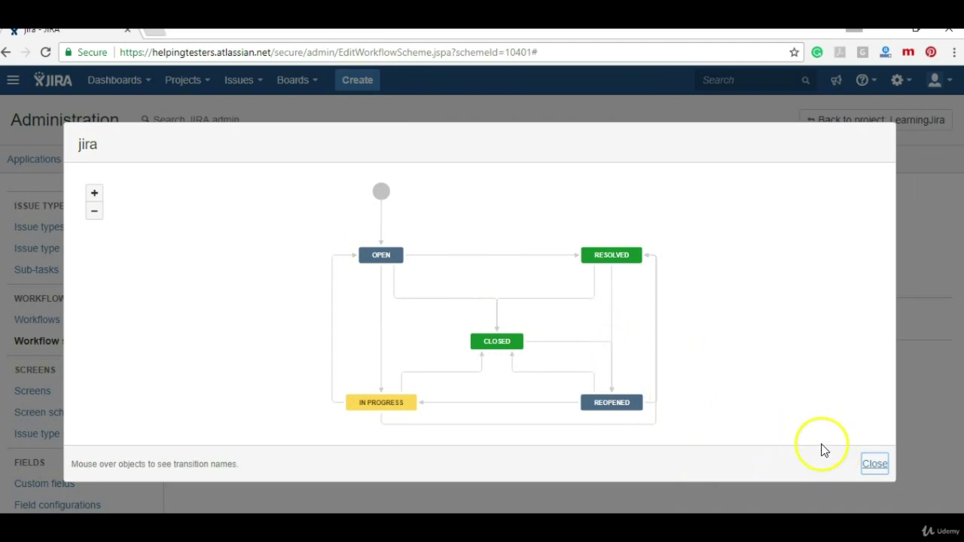
Review the default JIRA Workflow's diagram and issue type assignment, leaving the scheme unchanged.
click(874, 465)
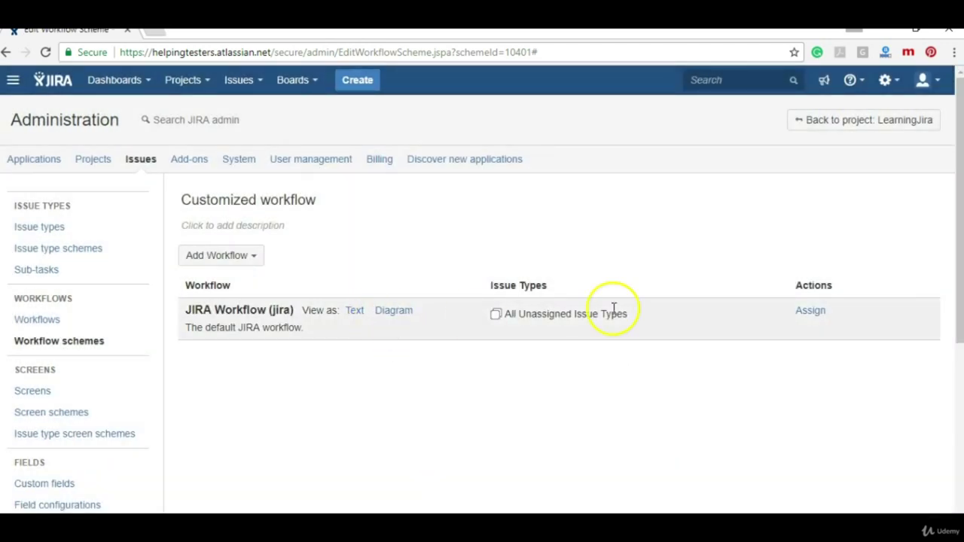
click(809, 313)
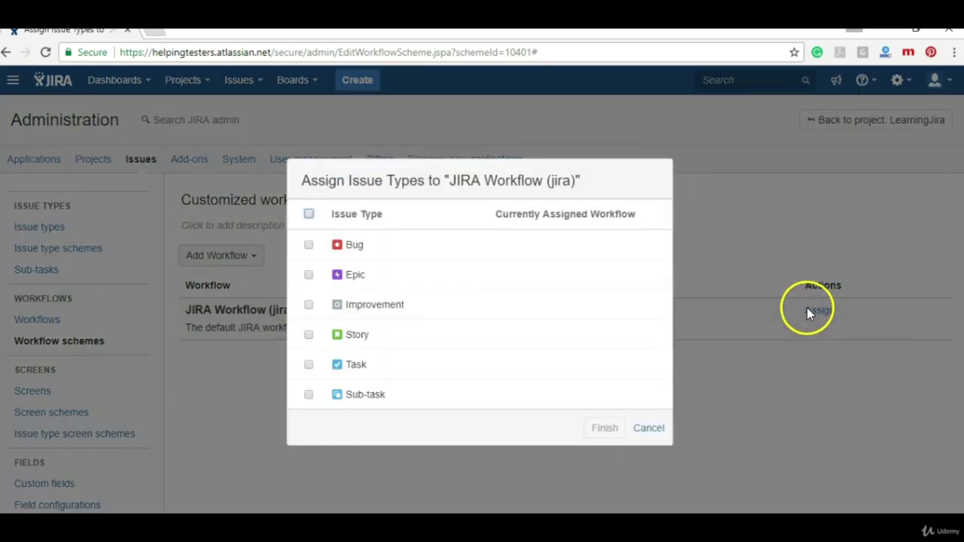
click(647, 429)
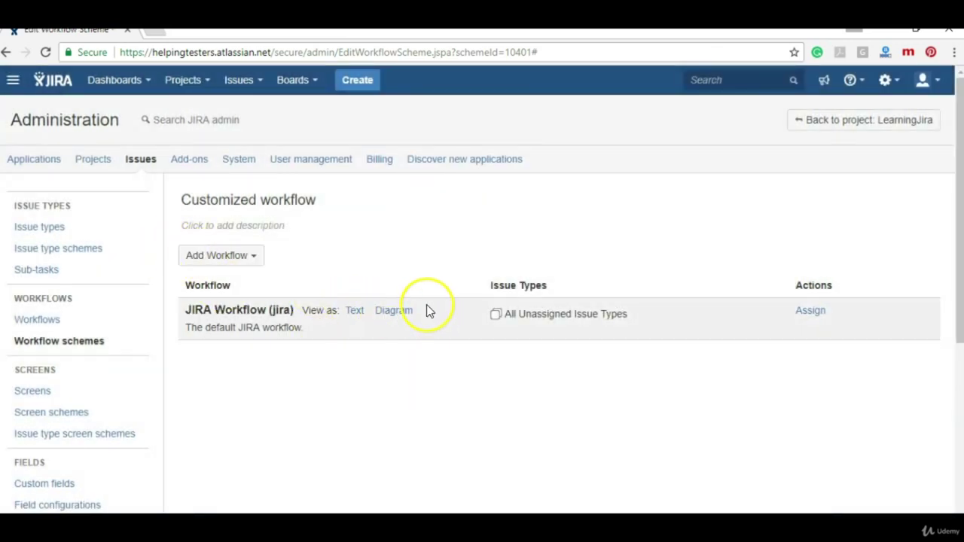
click(235, 259)
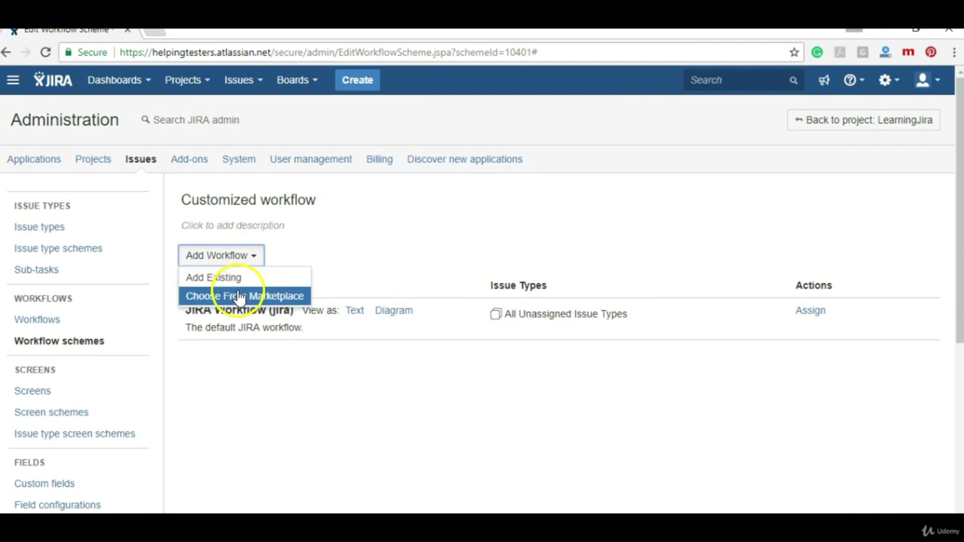
Add Copy of Software Simplified Workflow for Project LEAR for all unassigned issue types.
click(238, 278)
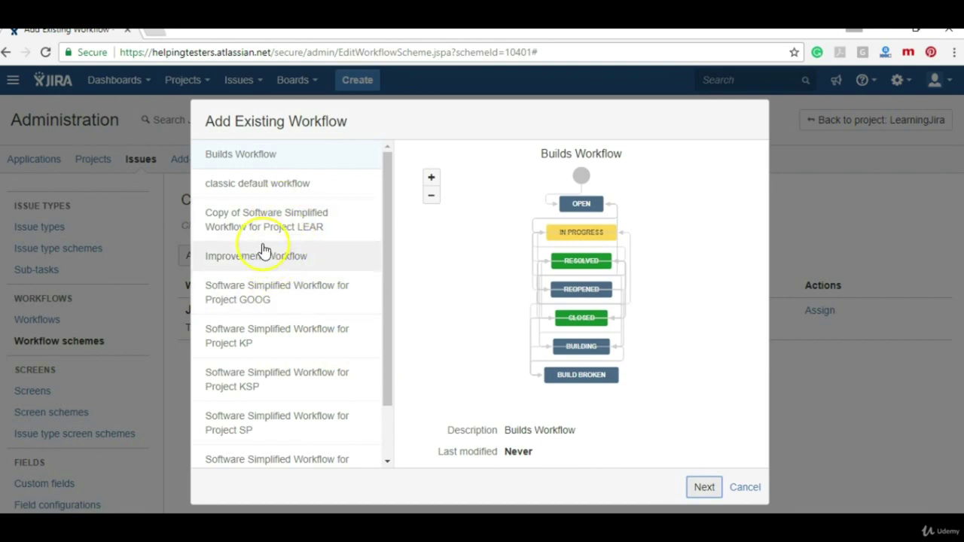
click(259, 231)
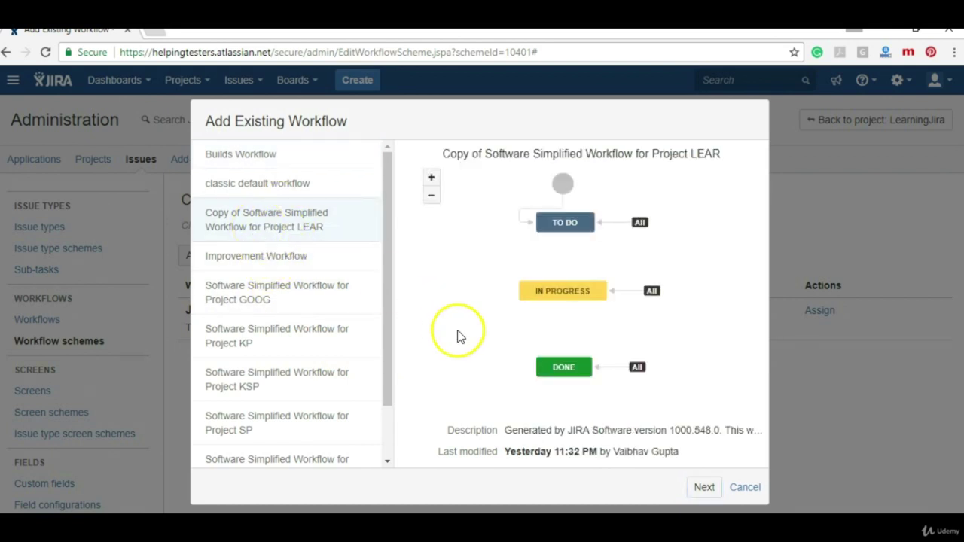
click(708, 487)
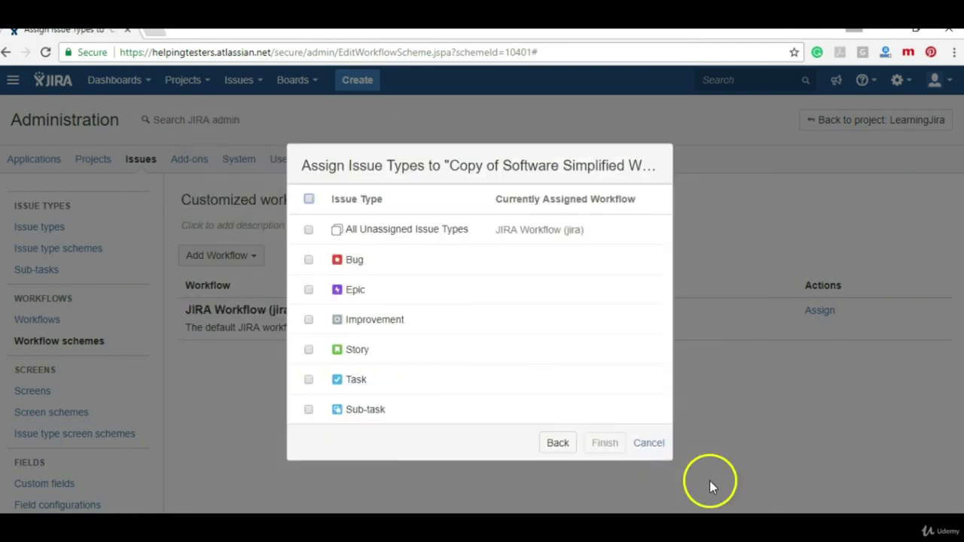
click(309, 230)
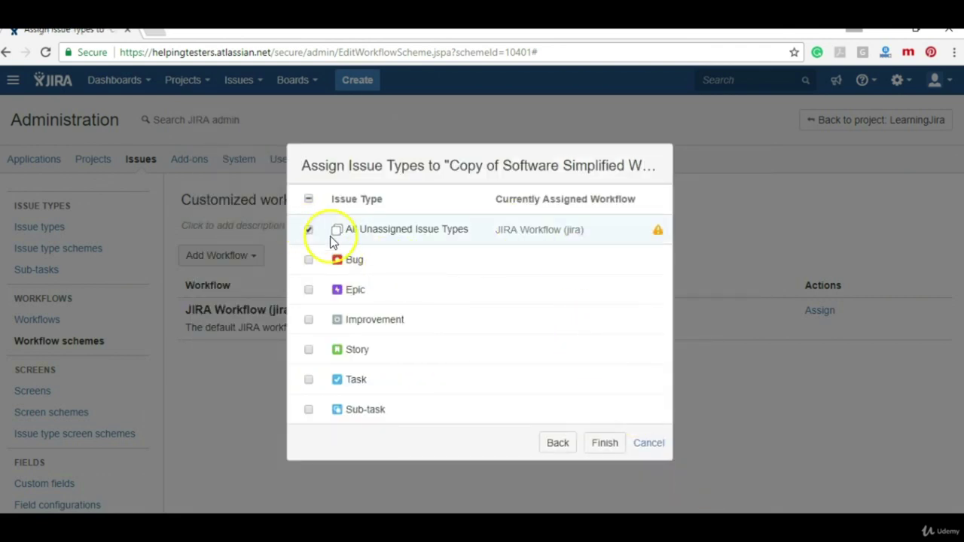
click(607, 442)
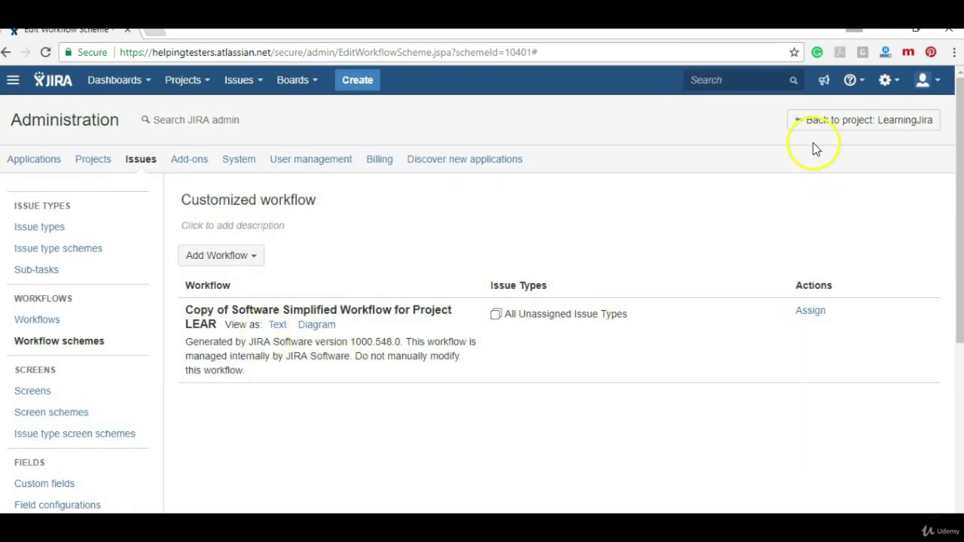
Add Improvement Workflow to the Customized workflow scheme, ticking the Improvement issue type.
click(235, 255)
click(235, 277)
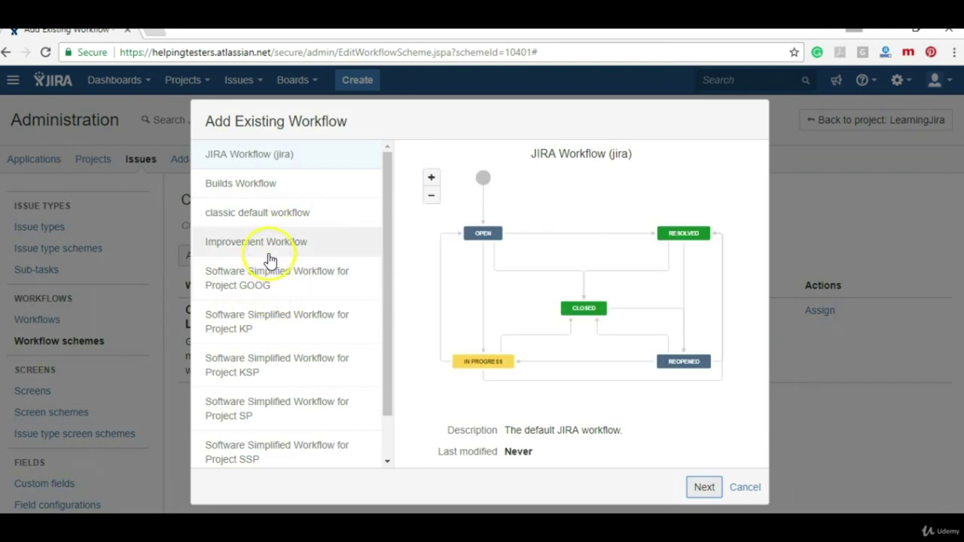
click(268, 243)
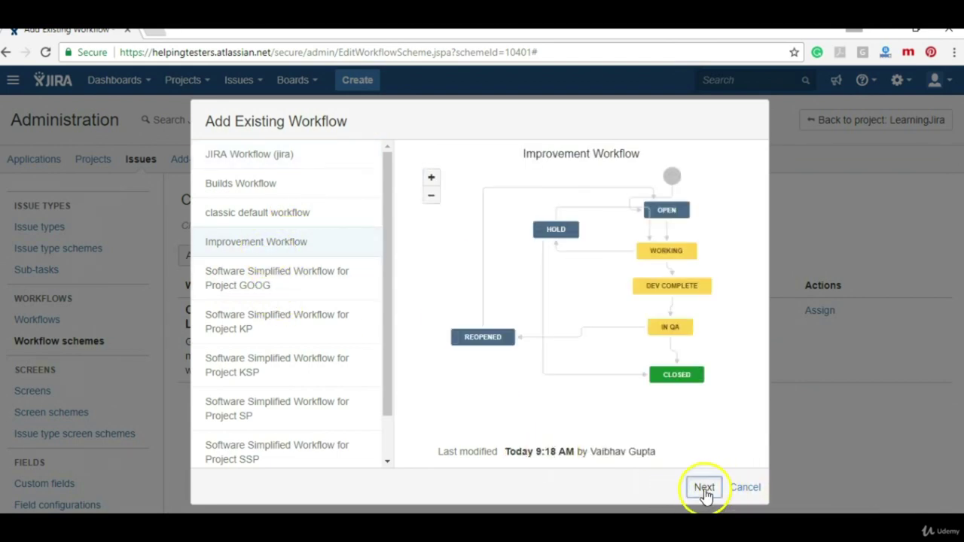
click(705, 487)
click(308, 326)
Finish adding Improvement Workflow and return to the workflow schemes administration list.
click(608, 451)
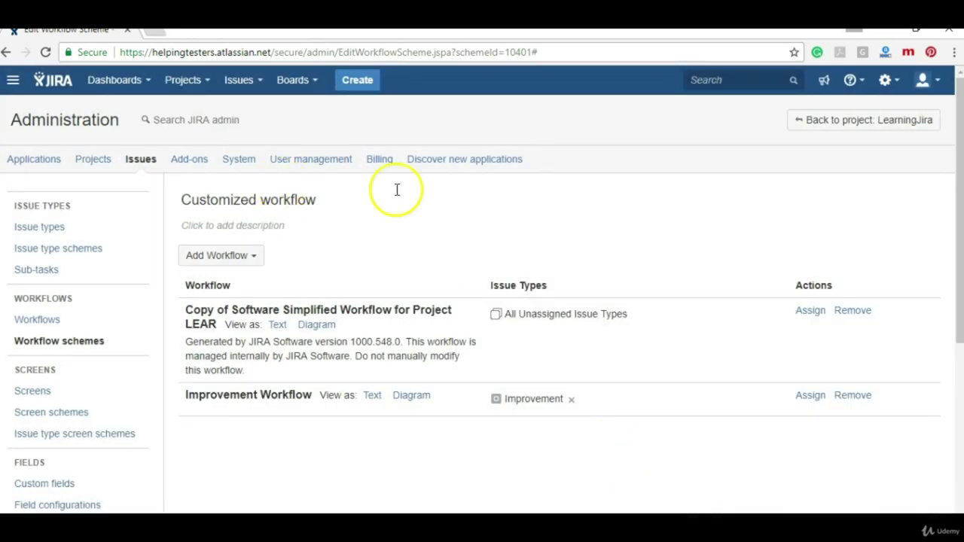
click(842, 130)
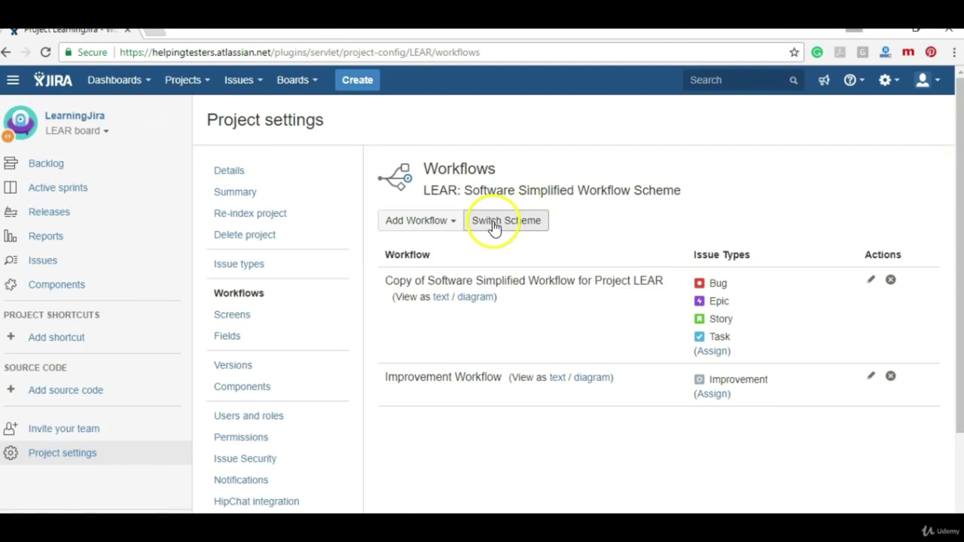
click(886, 80)
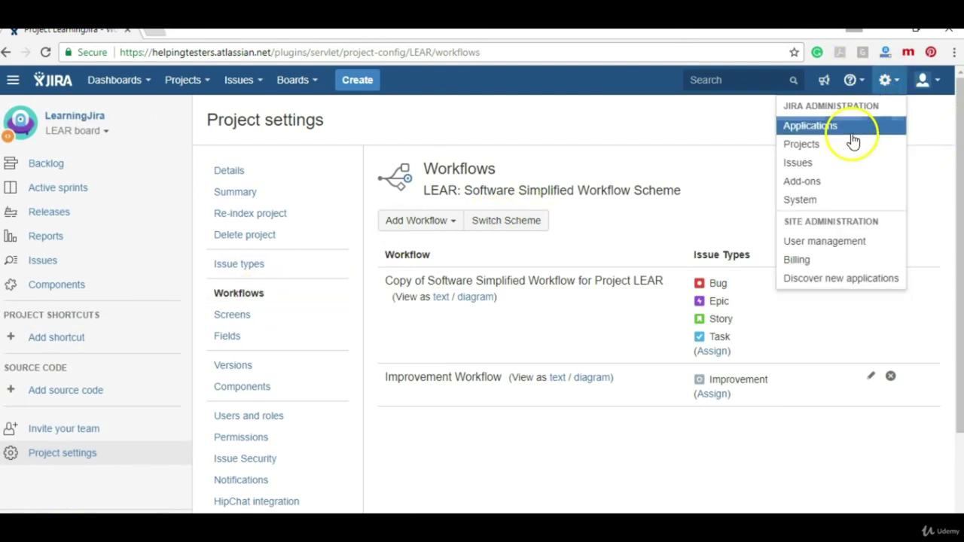
click(836, 162)
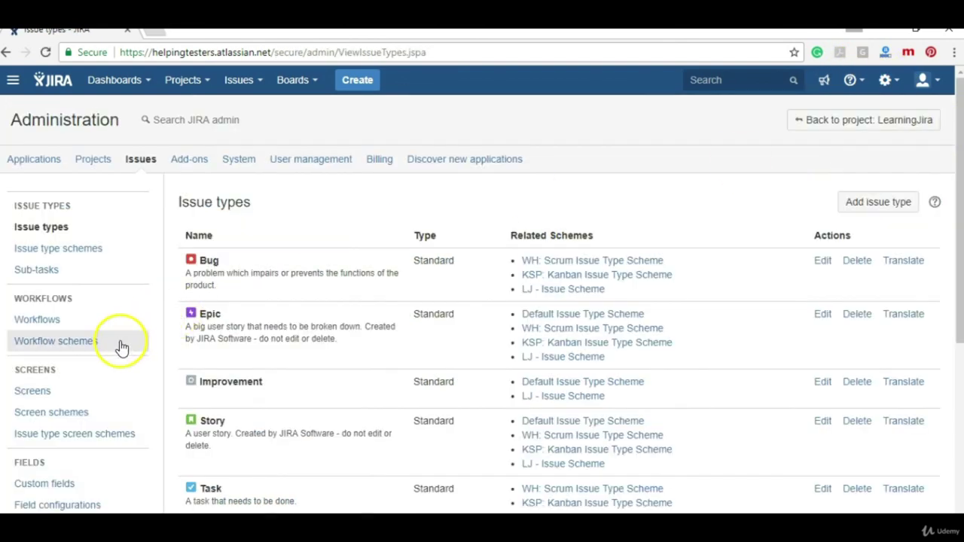
click(70, 343)
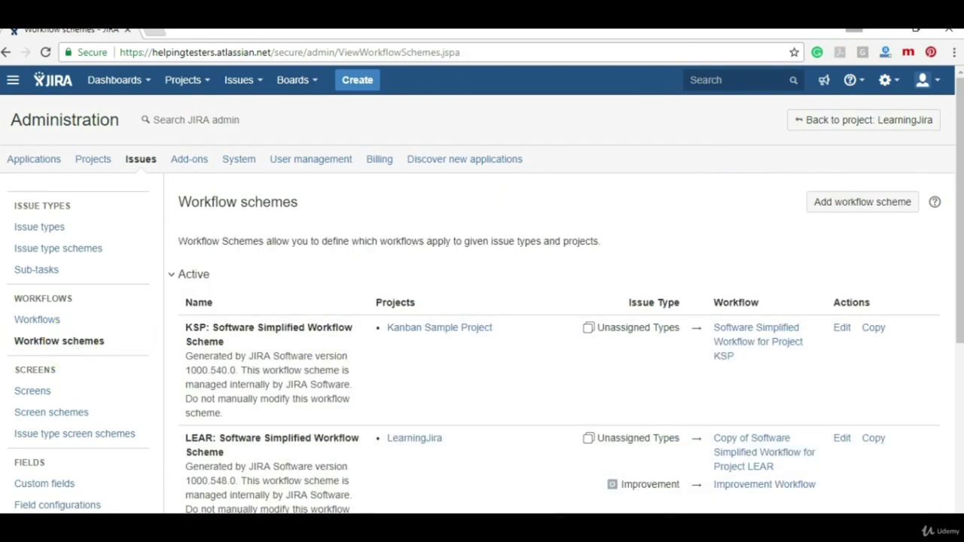
Expand and review the inactive workflow schemes.
drag(958, 118, 958, 204)
scroll(742, 226, down, 1)
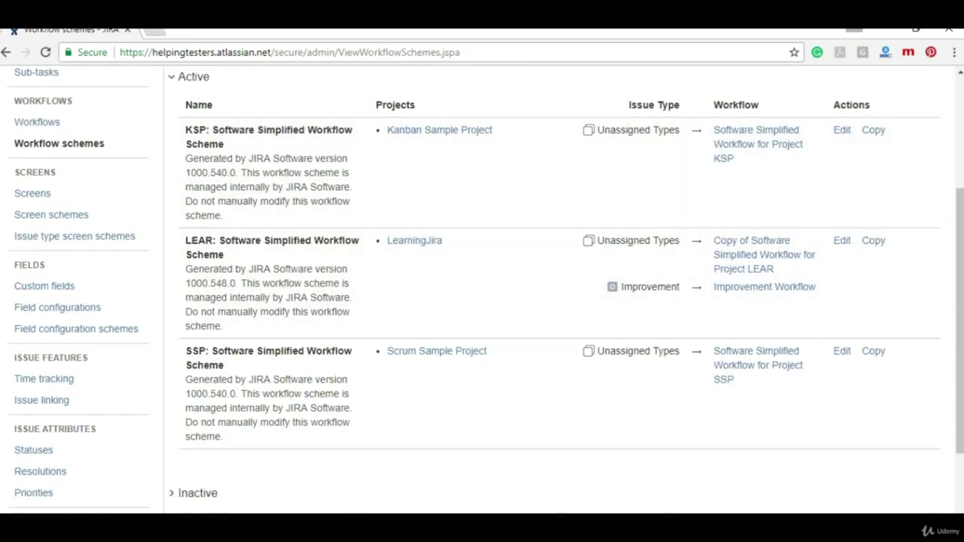
drag(962, 262, 918, 337)
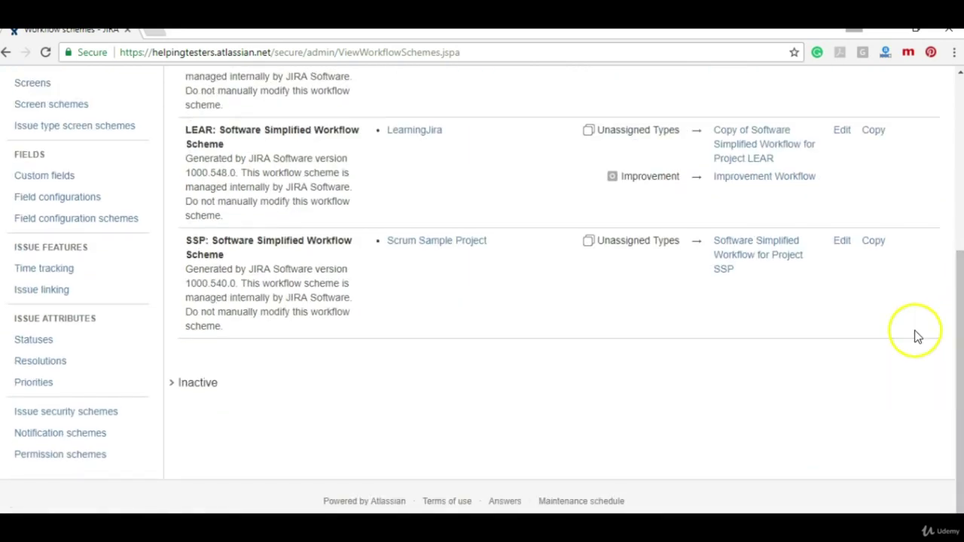
click(179, 384)
drag(958, 326, 959, 467)
scroll(568, 162, up, 1)
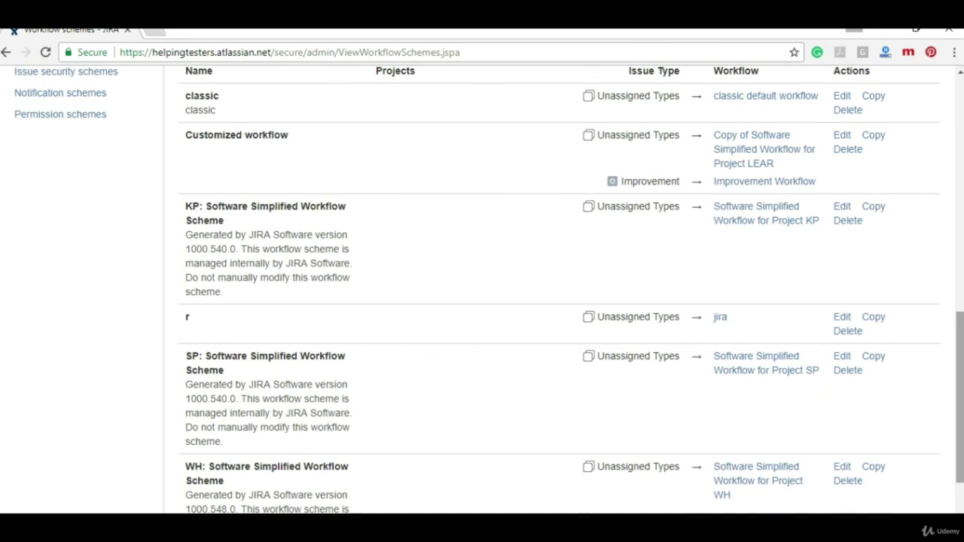
click(959, 213)
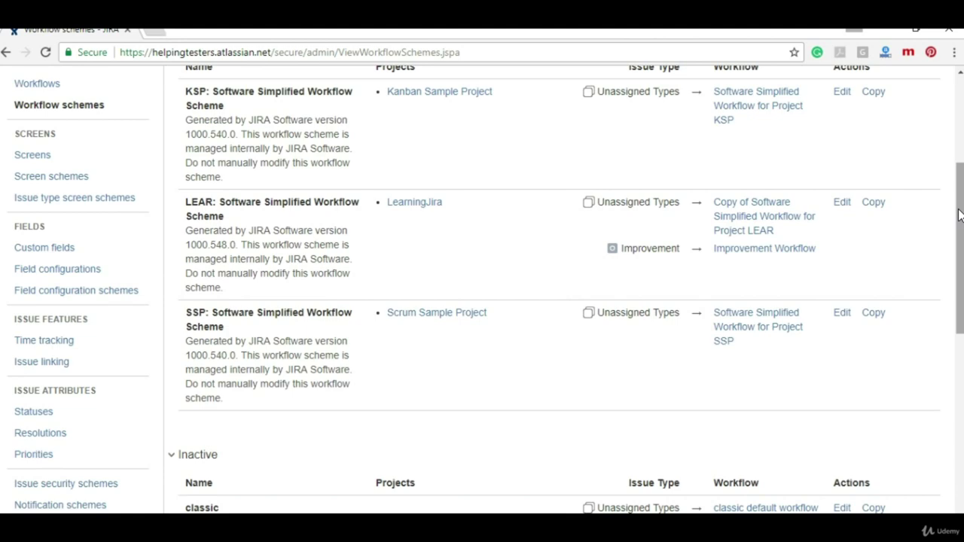
drag(959, 215, 874, 90)
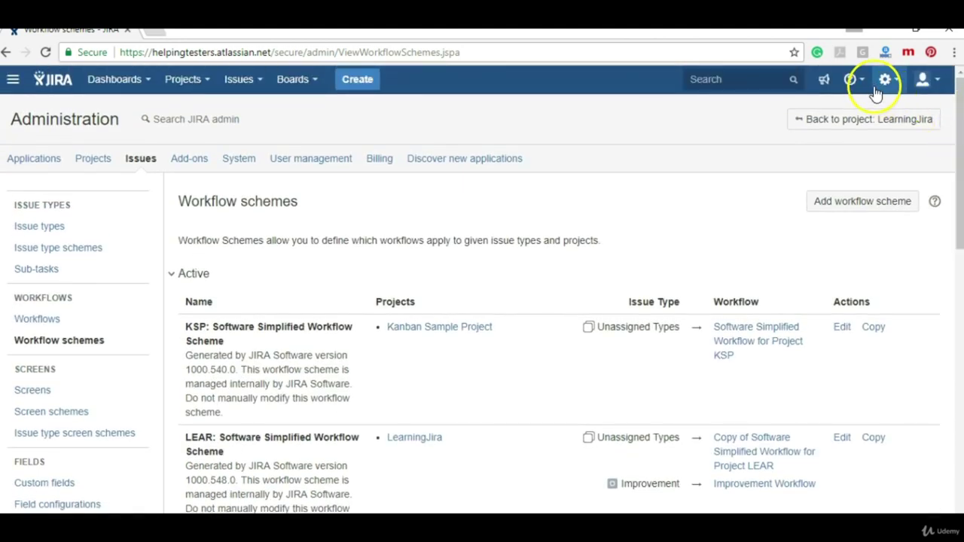
Open LearningJira's Workflows settings from the projects list.
click(883, 82)
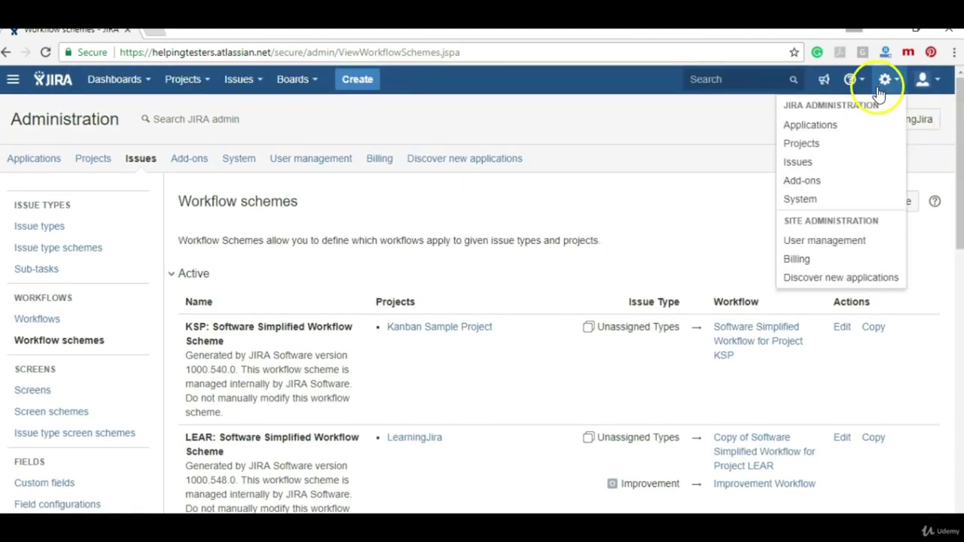
click(823, 143)
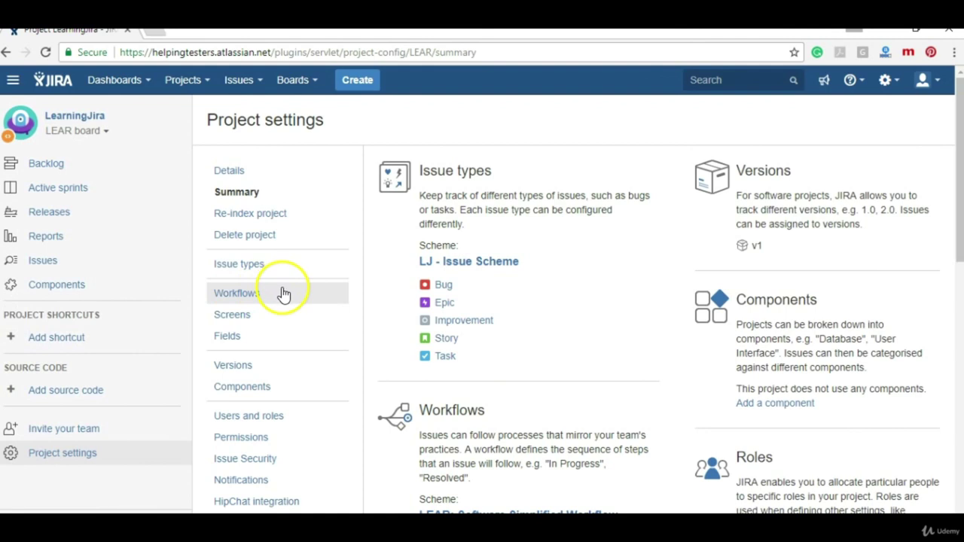
click(283, 293)
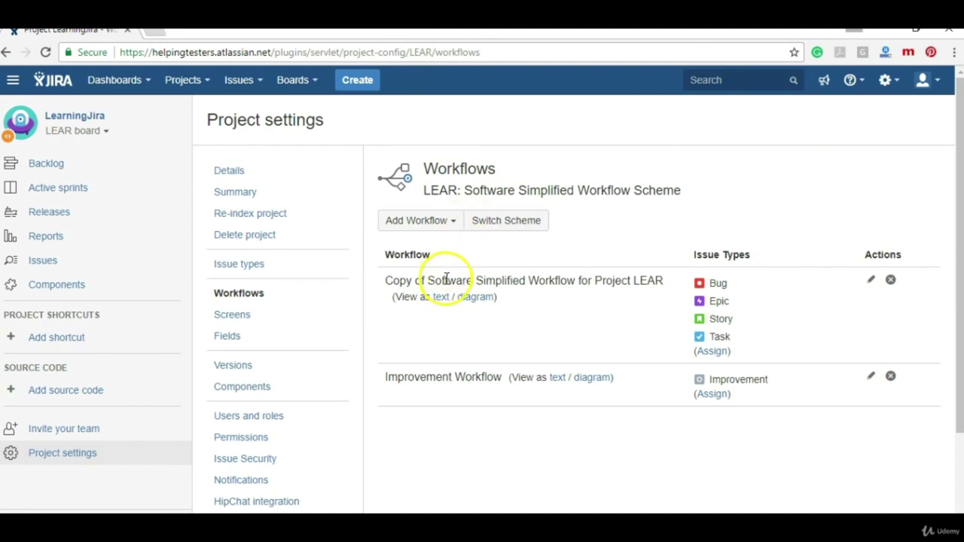
Switch LearningJira to the Customized workflow scheme and acknowledge the issue migration.
click(454, 225)
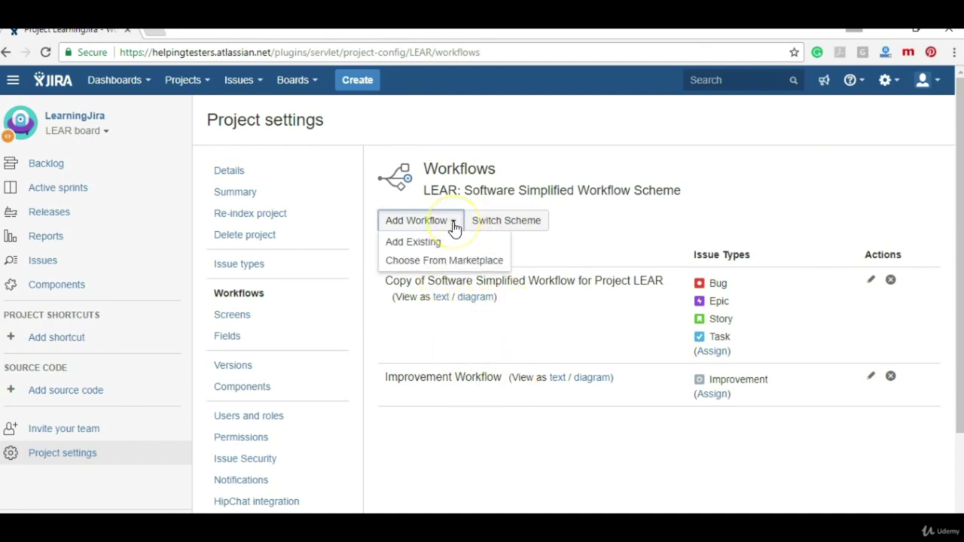
click(491, 224)
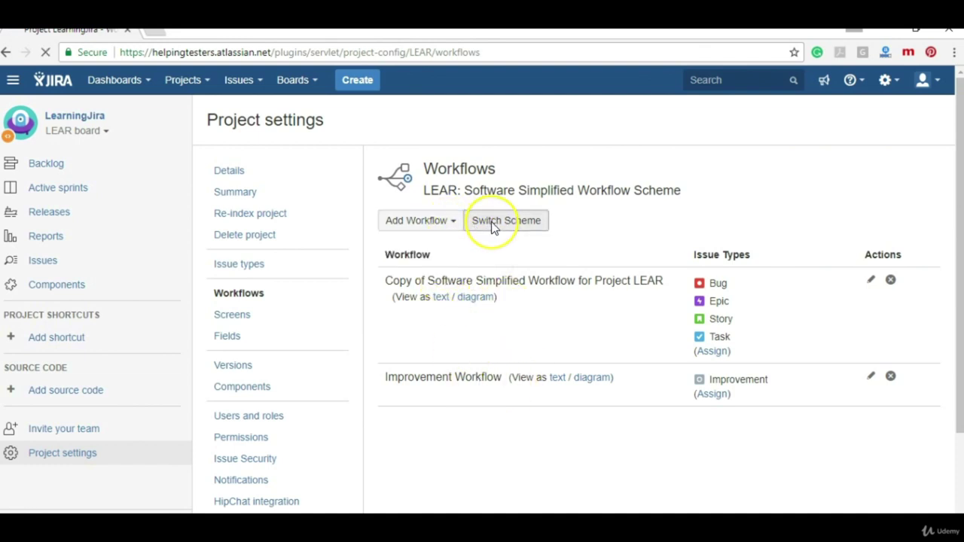
click(442, 262)
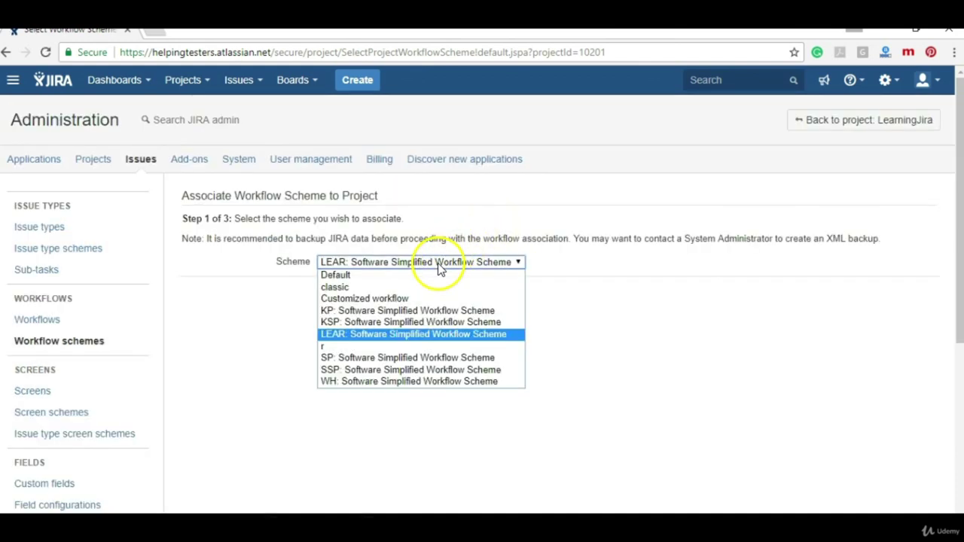
click(388, 301)
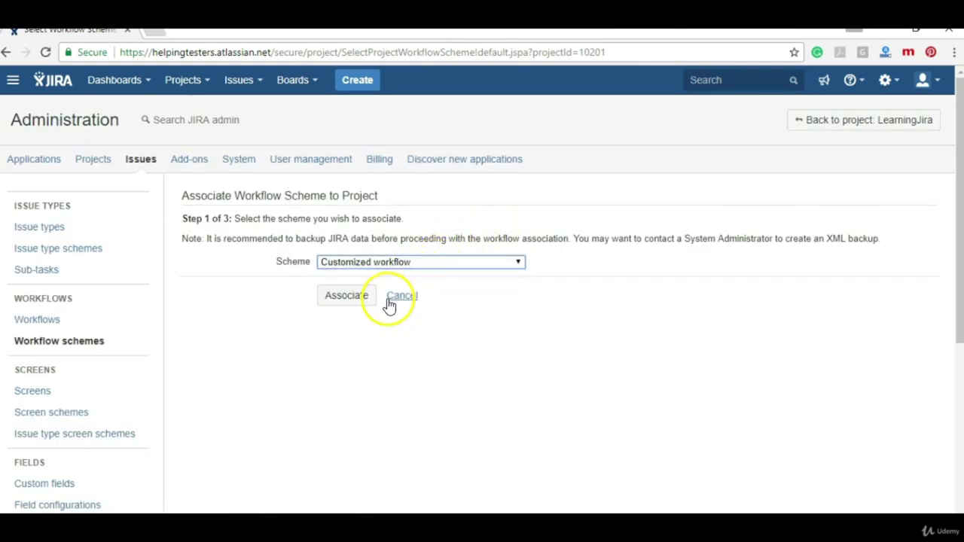
click(363, 299)
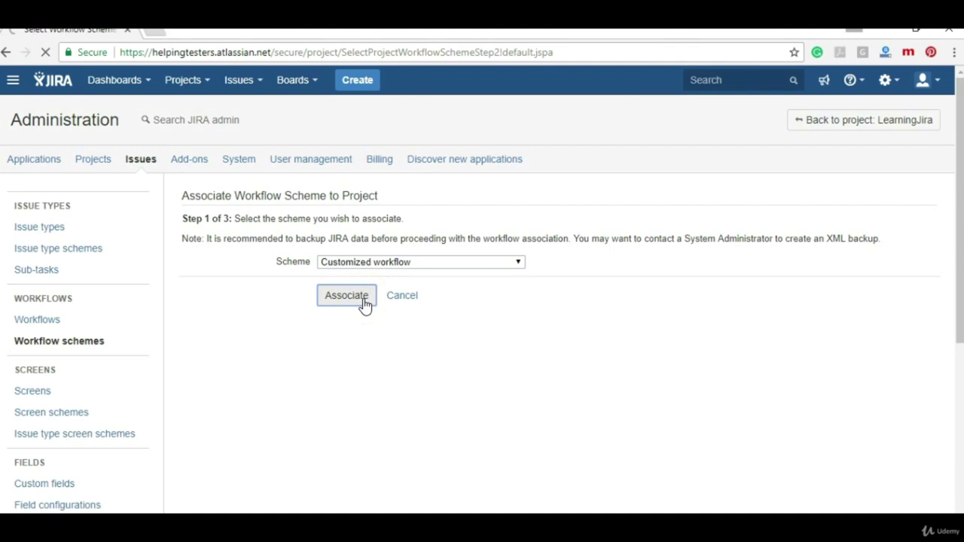
click(324, 312)
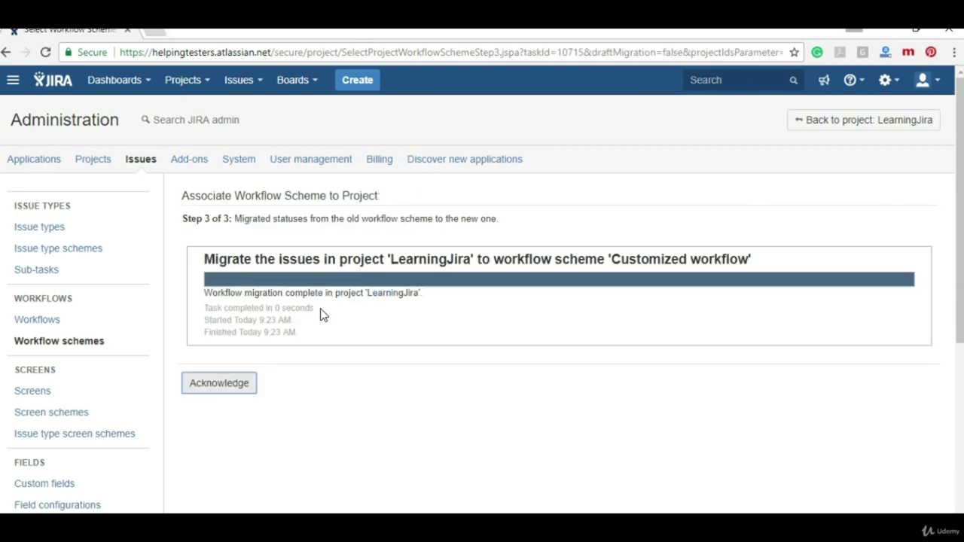
click(222, 390)
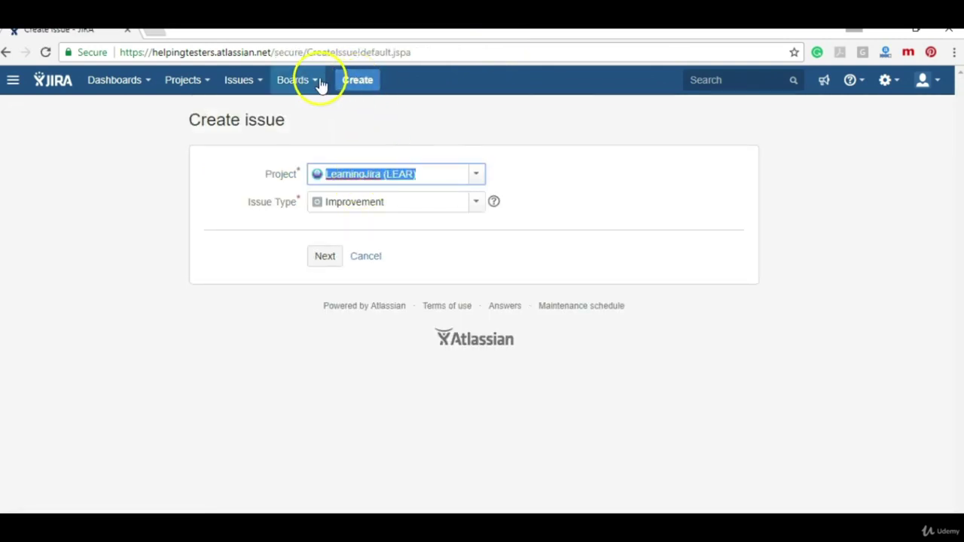
Find issue LEAR-13 in the issue search and inspect the workflow it follows.
click(252, 79)
click(261, 128)
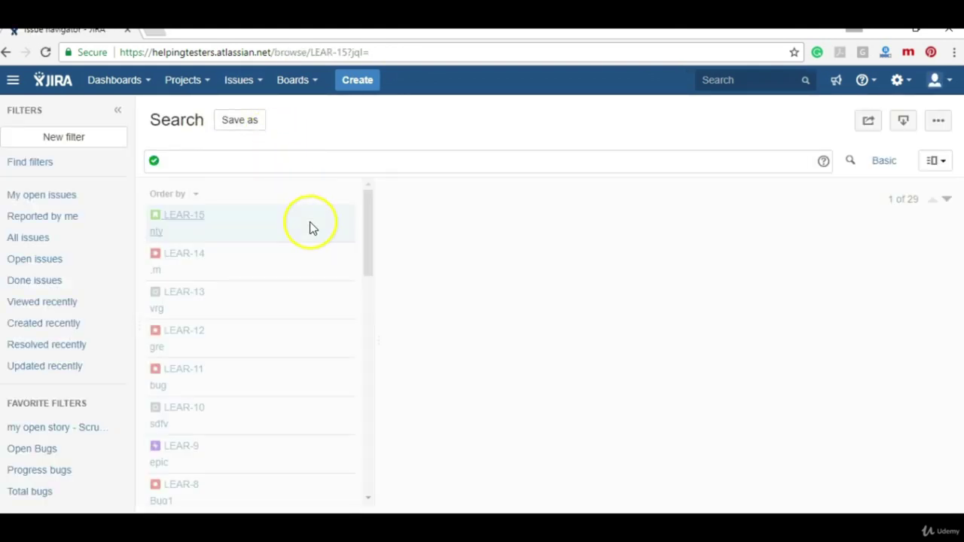
click(286, 299)
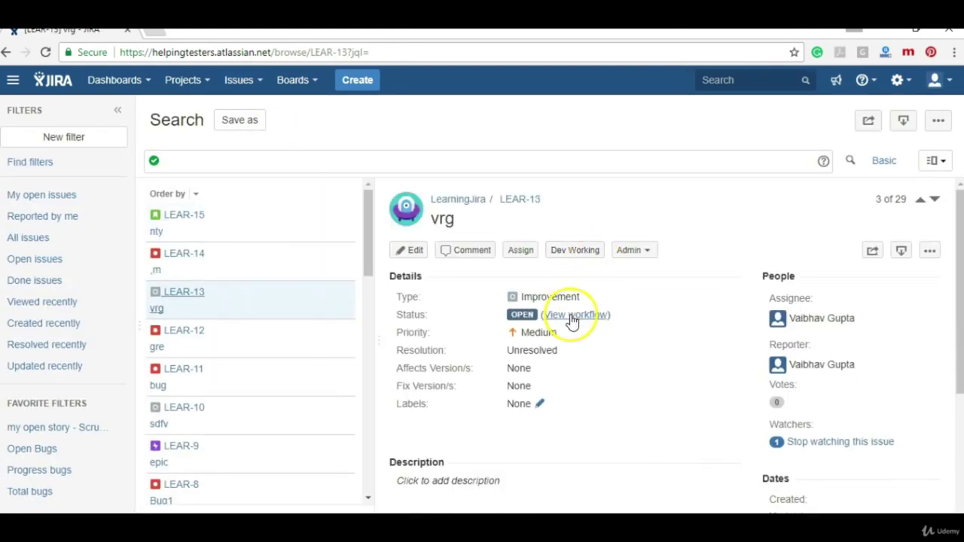
click(574, 315)
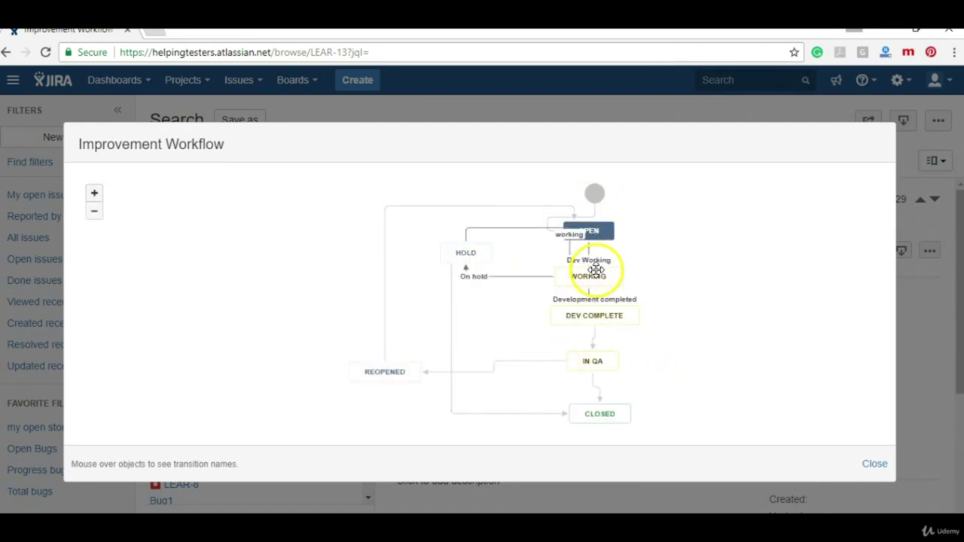
click(874, 464)
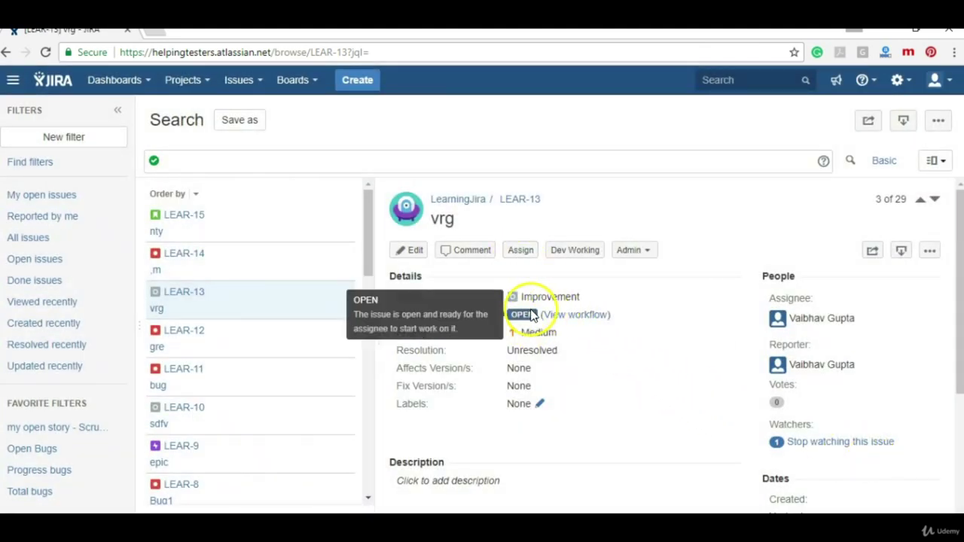
Move LEAR-13 through Working, Dev Complete and In QA to Closed (Implemented).
click(559, 251)
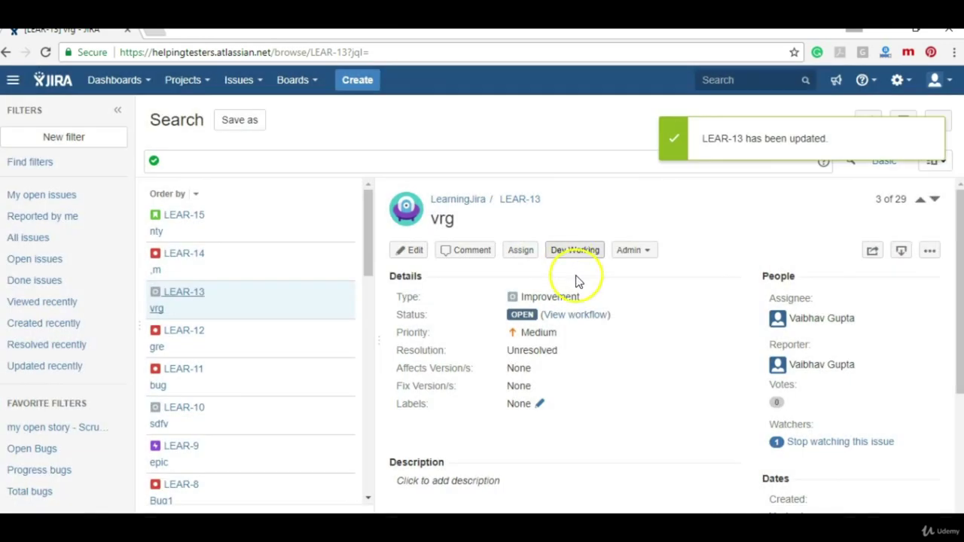
click(598, 316)
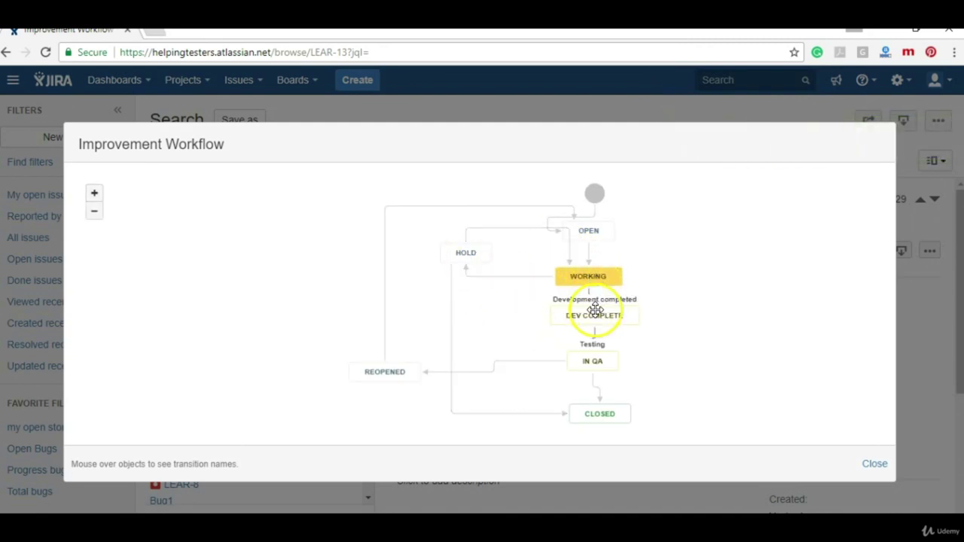
click(877, 464)
click(612, 251)
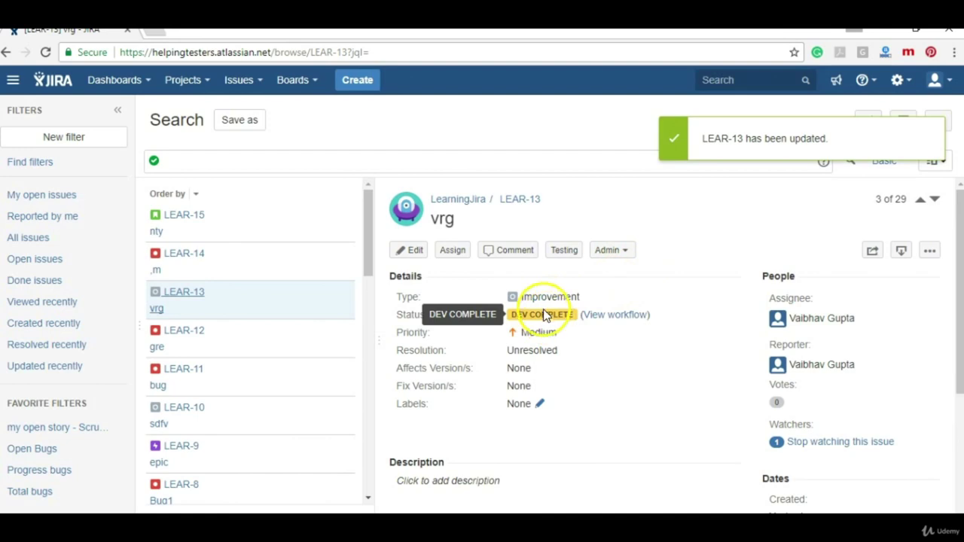
click(564, 252)
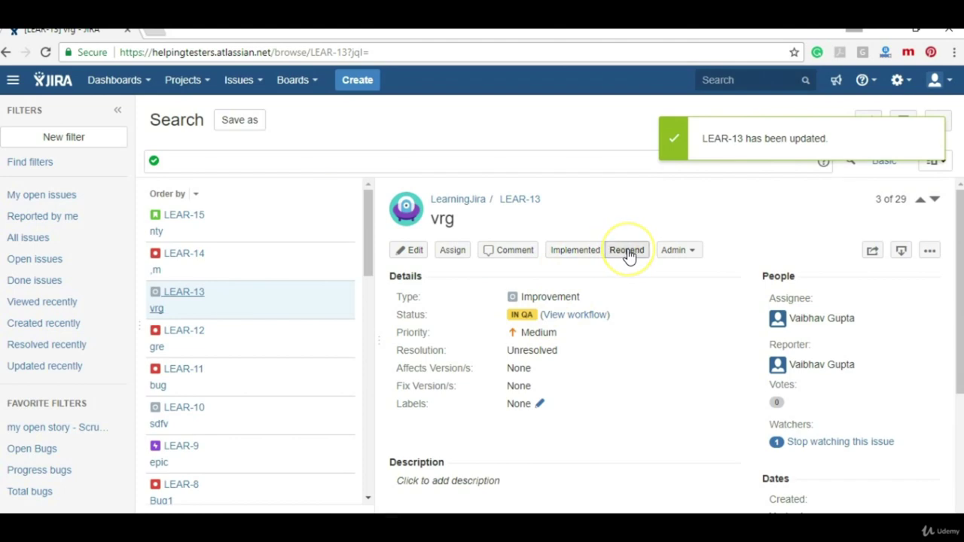
click(574, 251)
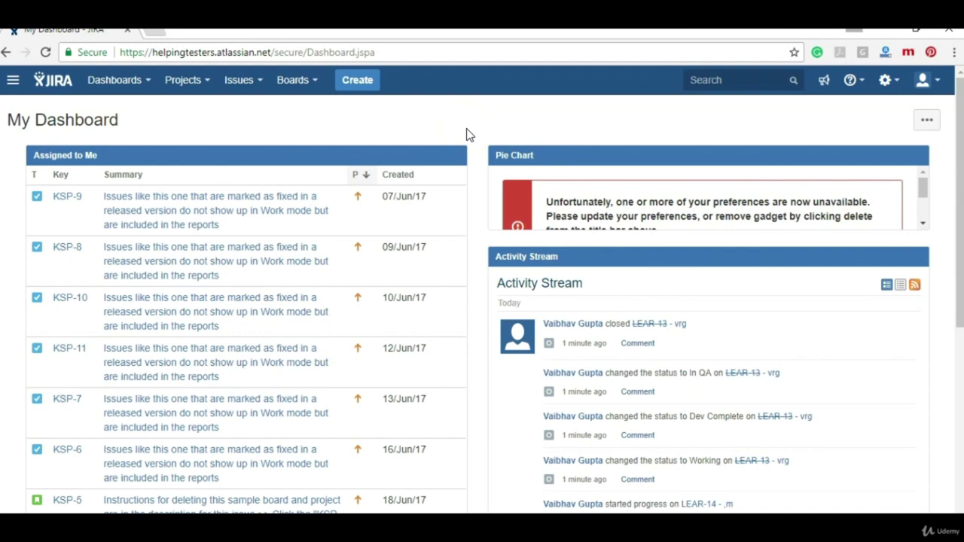
Open the Workflows list in Jira's issues administration.
click(422, 112)
click(886, 80)
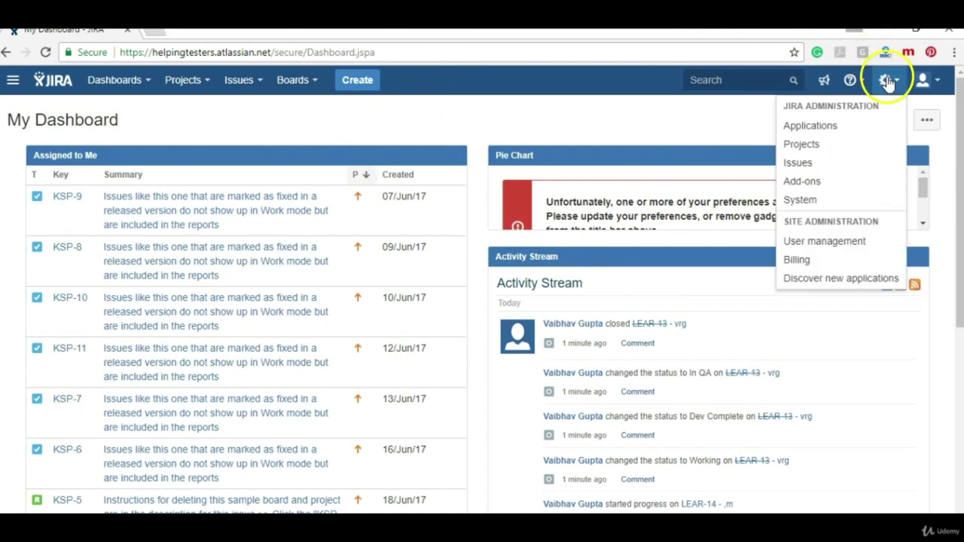
click(872, 162)
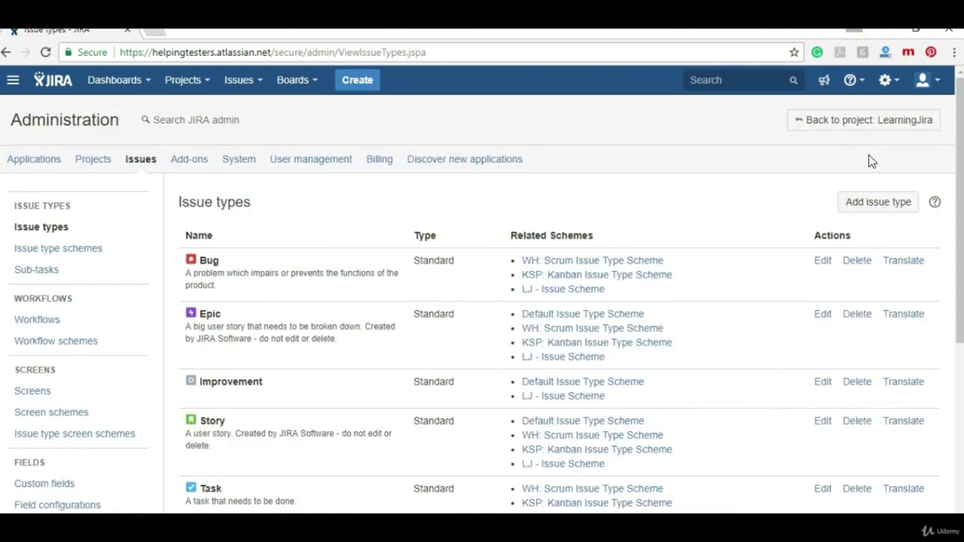
click(42, 322)
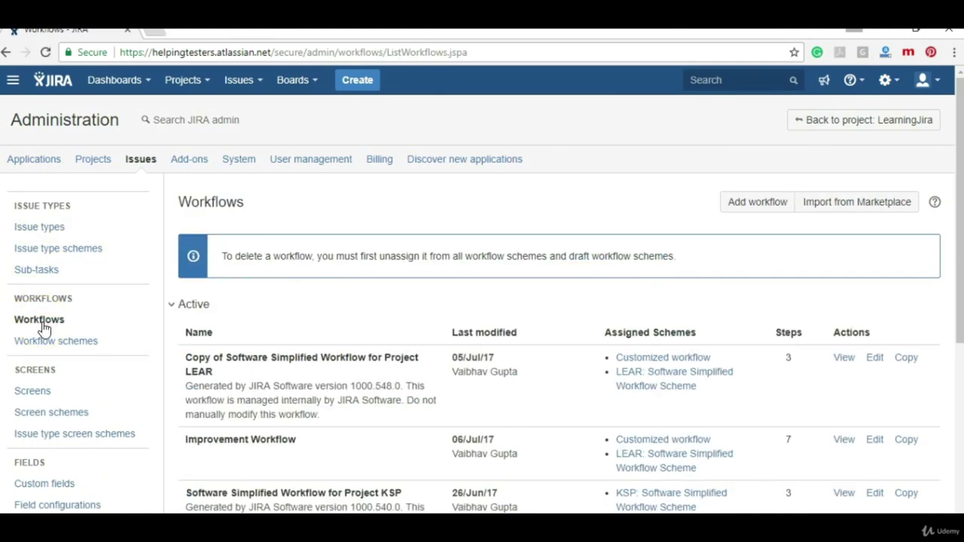
scroll(323, 308, down, 3)
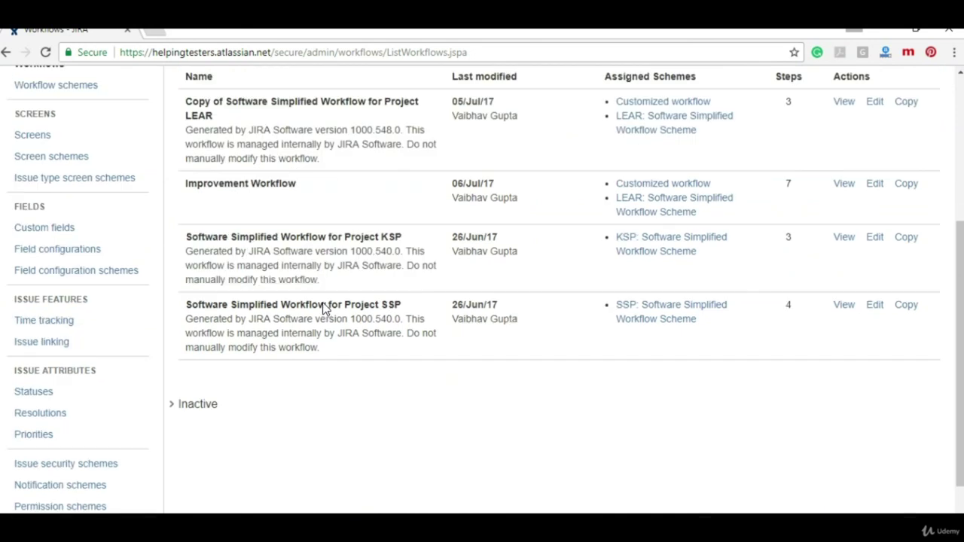
scroll(322, 307, up, 1)
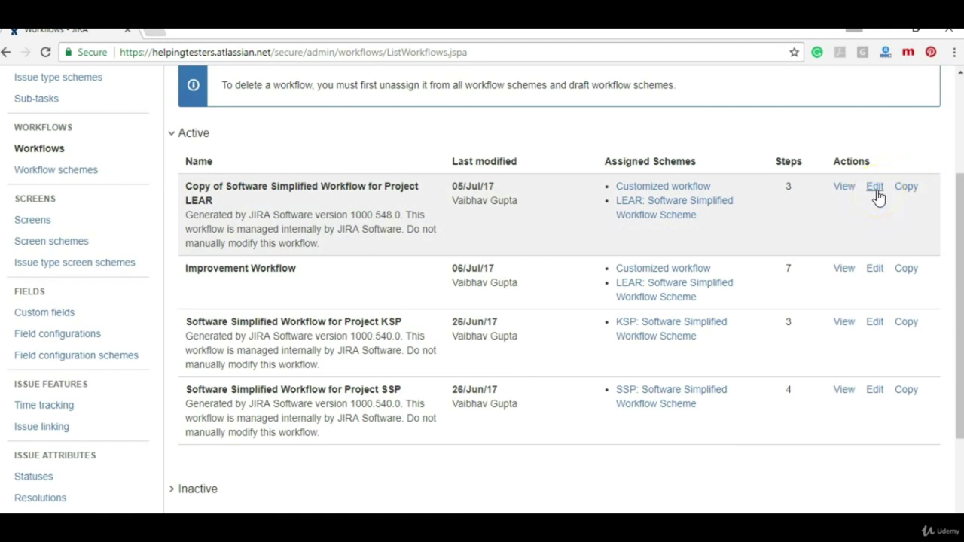
View the LEAR project's workflow diagram, then go back to the workflows list.
click(846, 188)
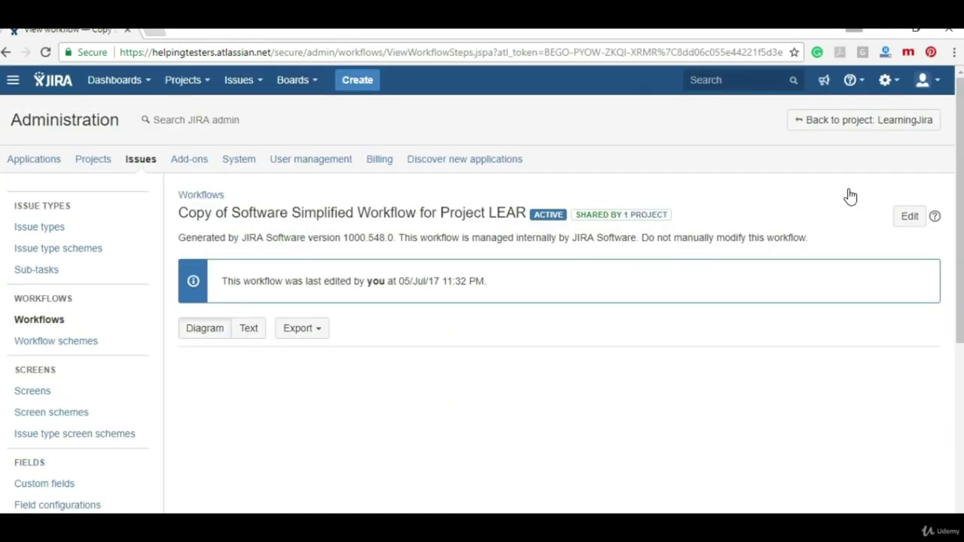
scroll(953, 226, down, 3)
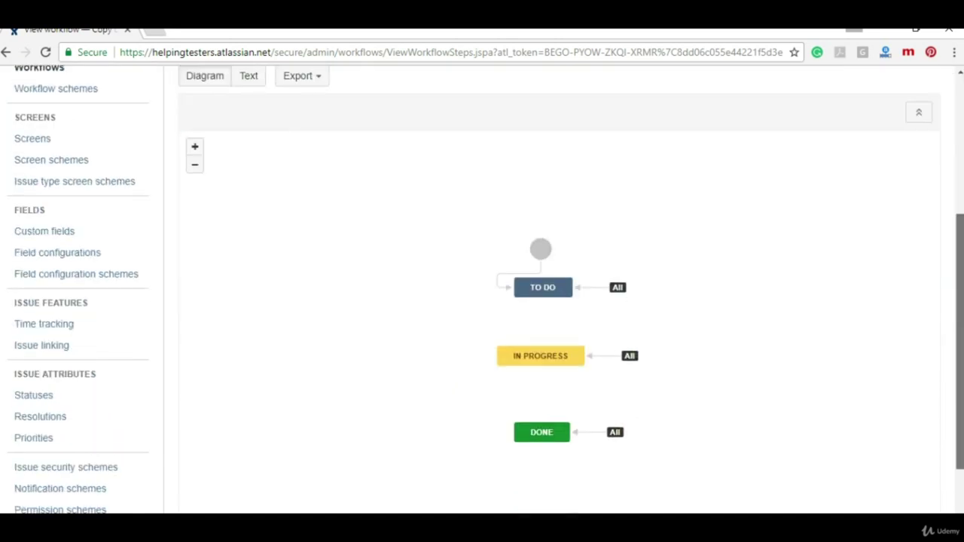
scroll(959, 313, up, 2)
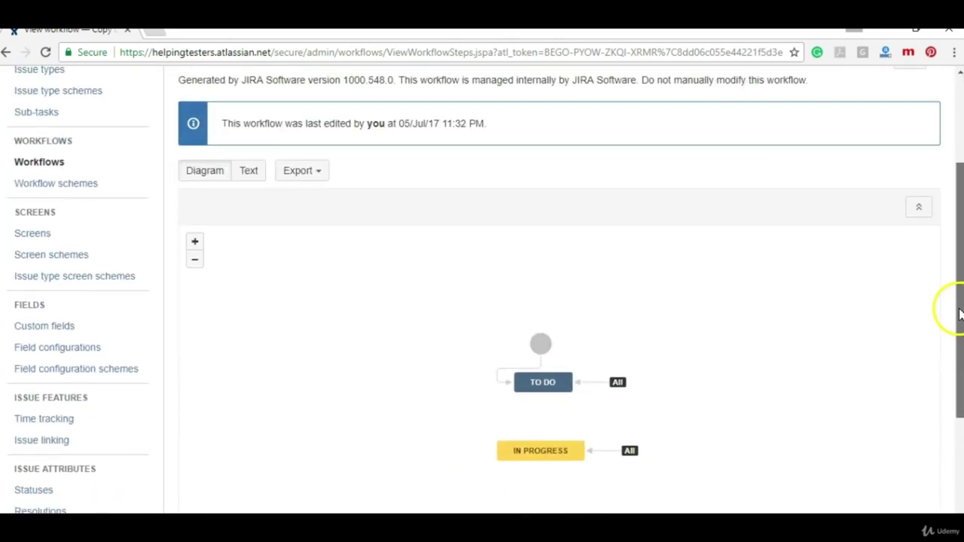
drag(959, 312, 952, 372)
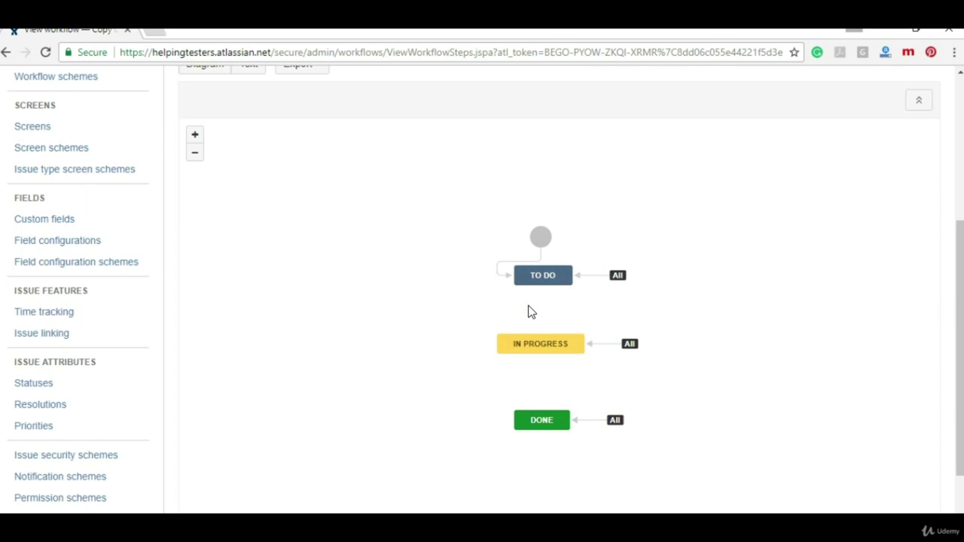
click(957, 200)
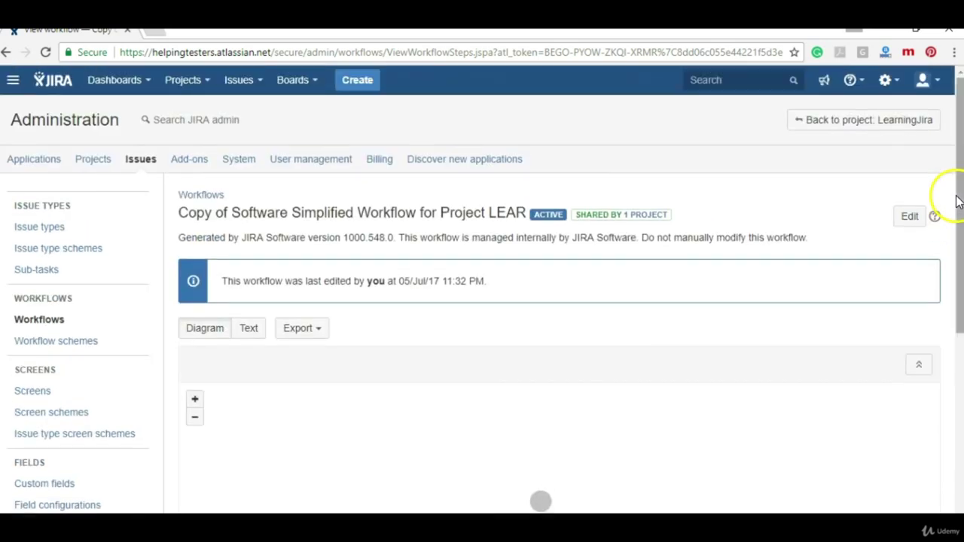
click(7, 52)
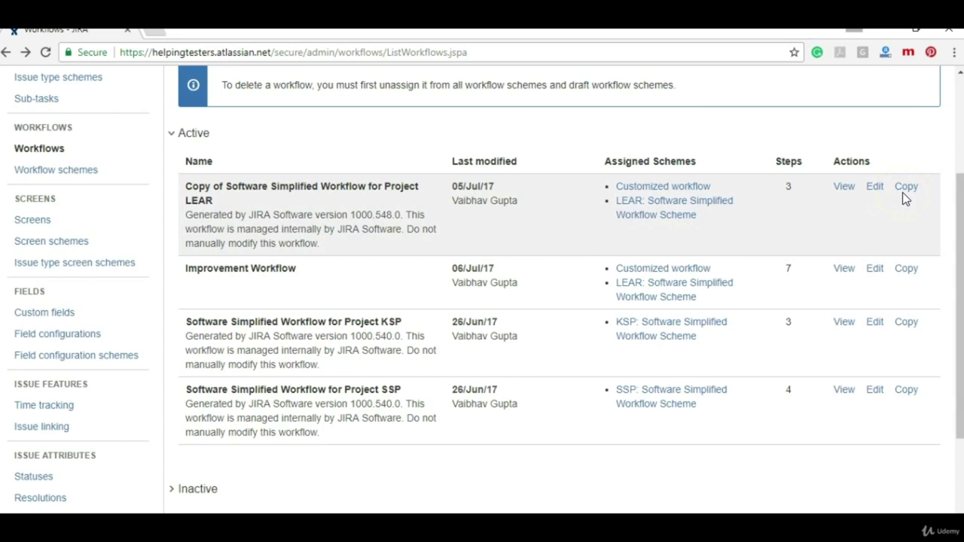
Copy the LEAR workflow under the name 'My Customized Workflow'.
click(904, 188)
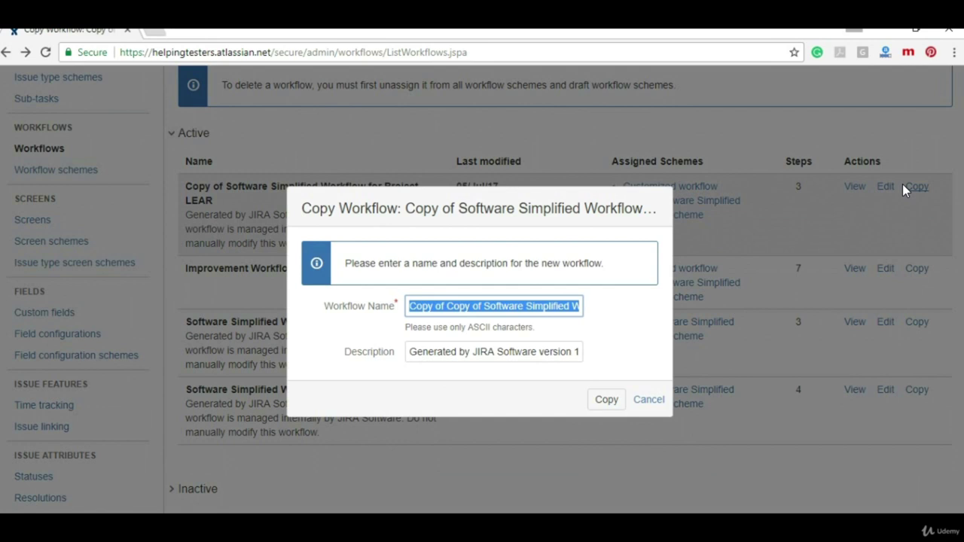
click(475, 306)
key(BackSpace)
key(BackSpace)
key(BackSpace)
key(BackSpace)
key(BackSpace)
key(BackSpace)
key(BackSpace)
key(BackSpace)
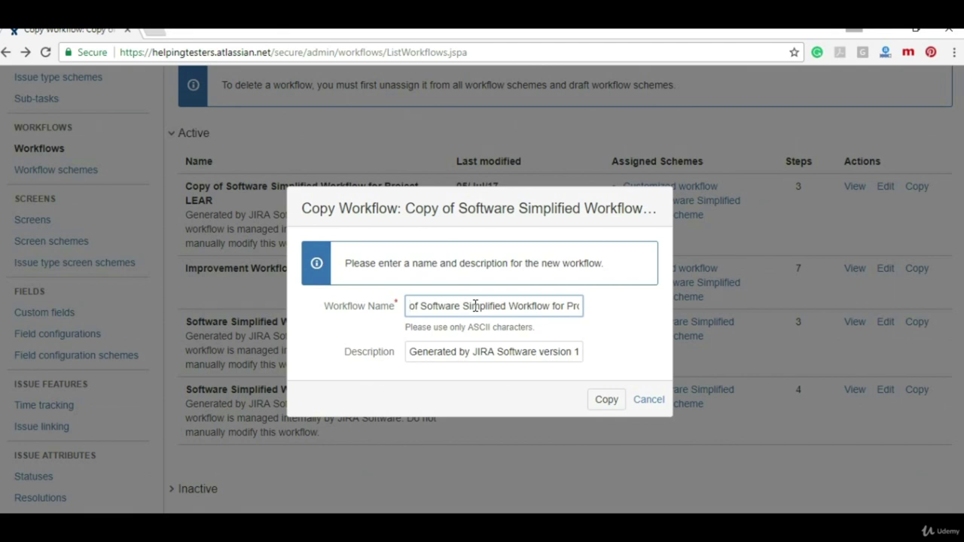
text(My Cust)
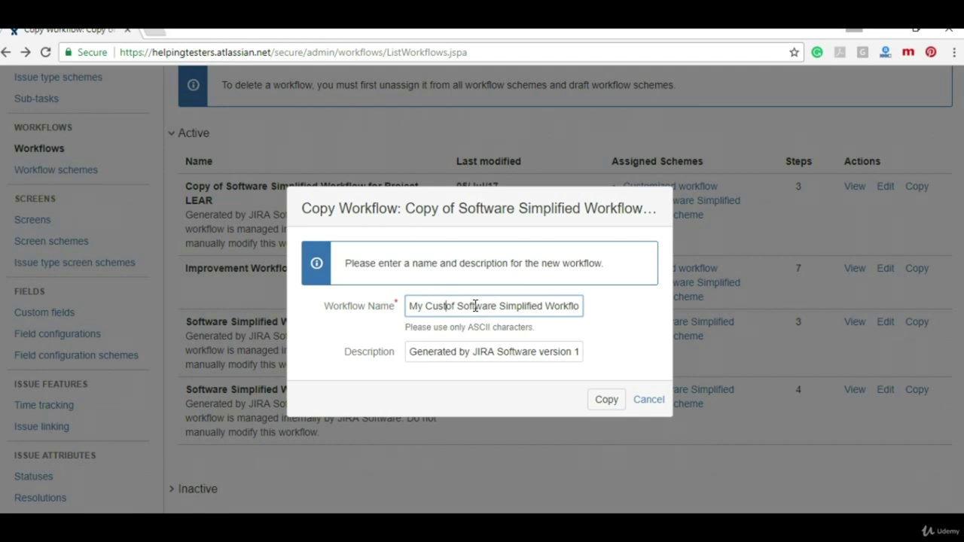
text(omized Wor)
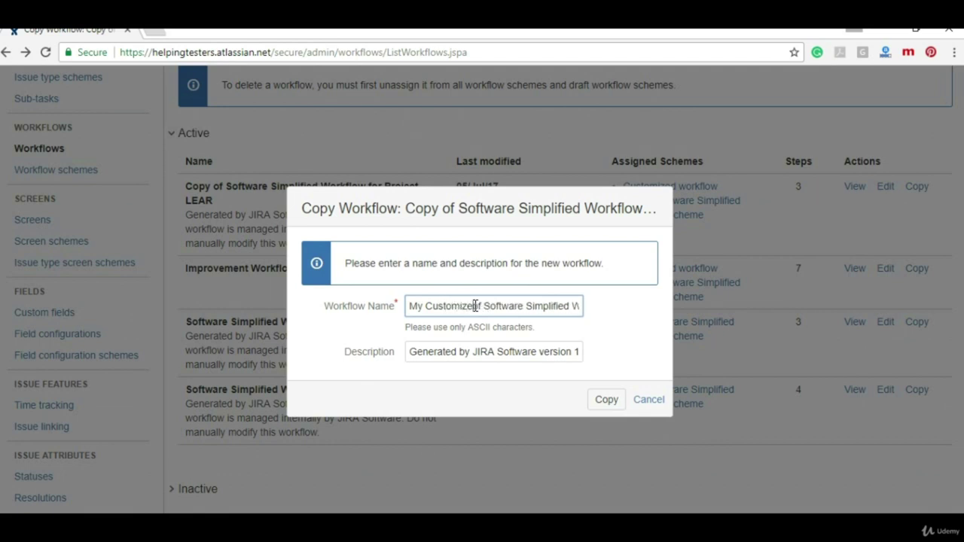
text(kflow)
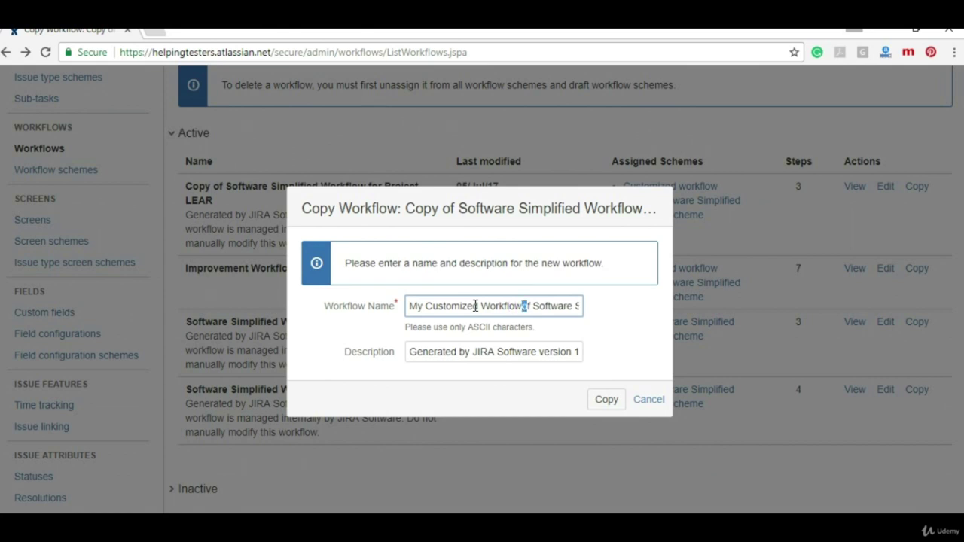
key(ctrl+a)
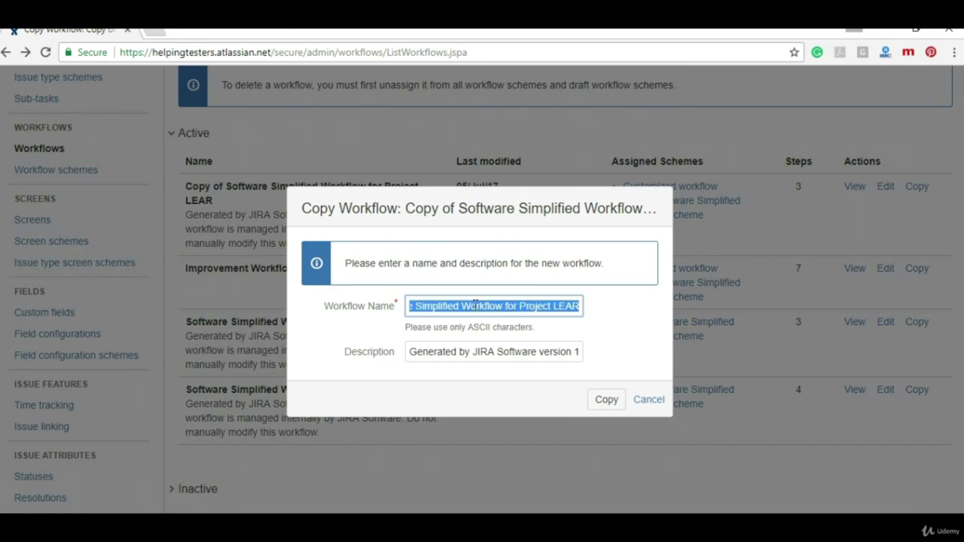
text(flow)
click(609, 403)
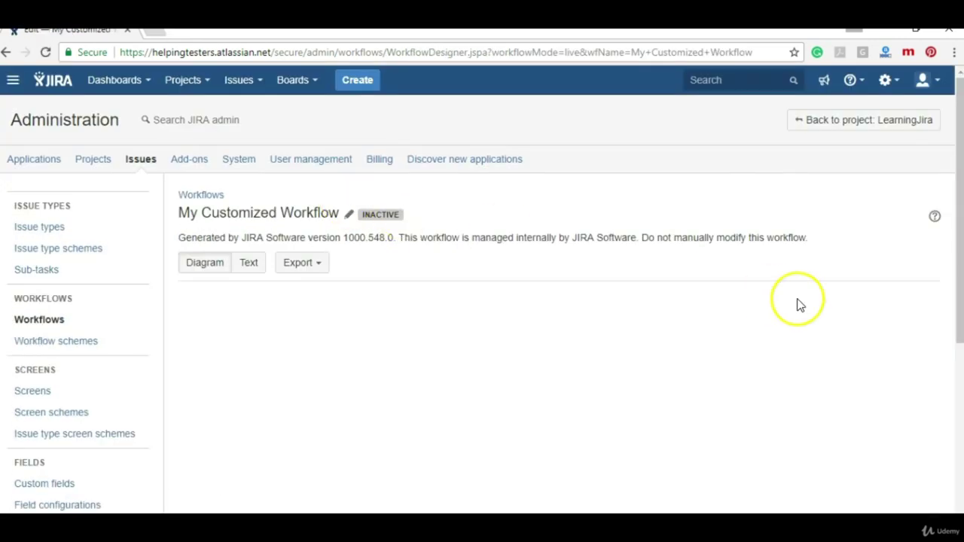
Delete the global 'All' transitions into TO DO, IN PROGRESS and DONE.
drag(959, 190, 914, 303)
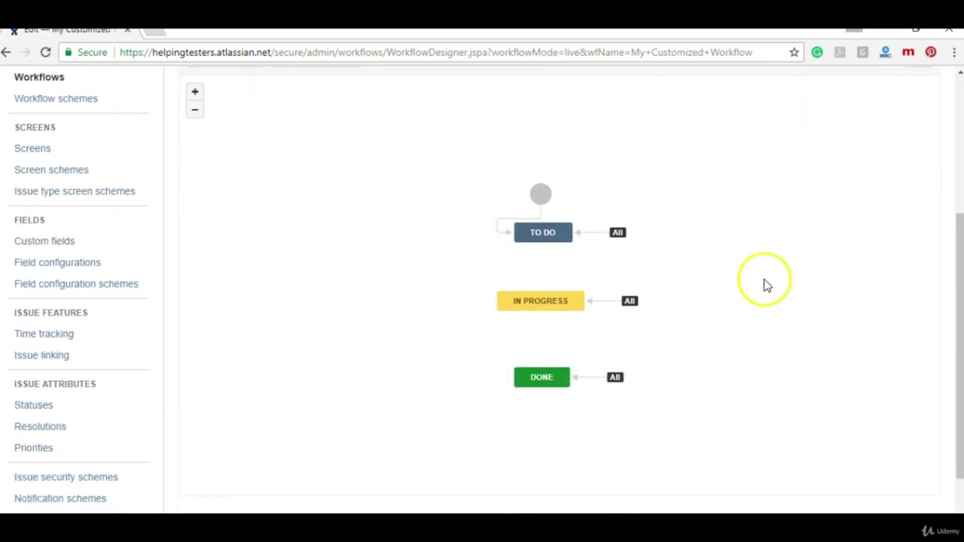
click(618, 234)
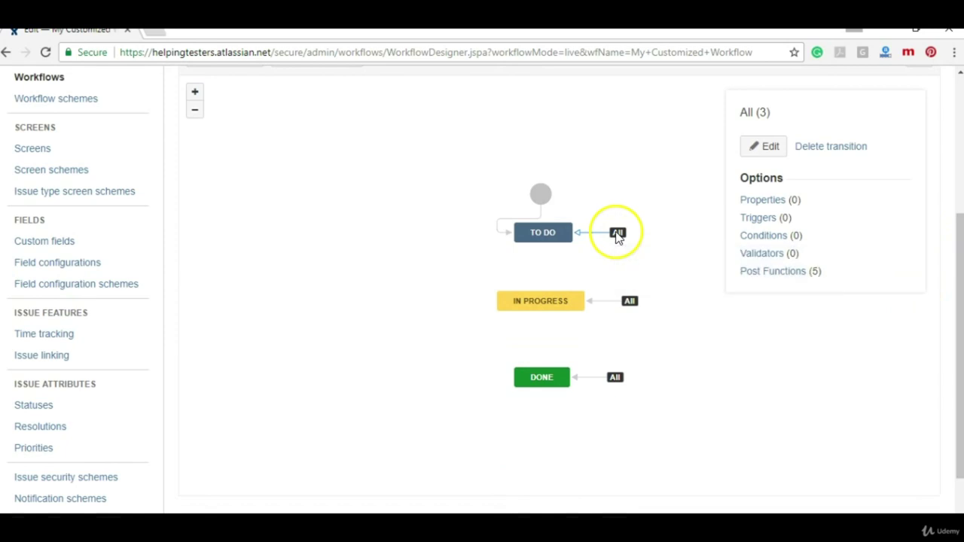
click(821, 146)
click(601, 345)
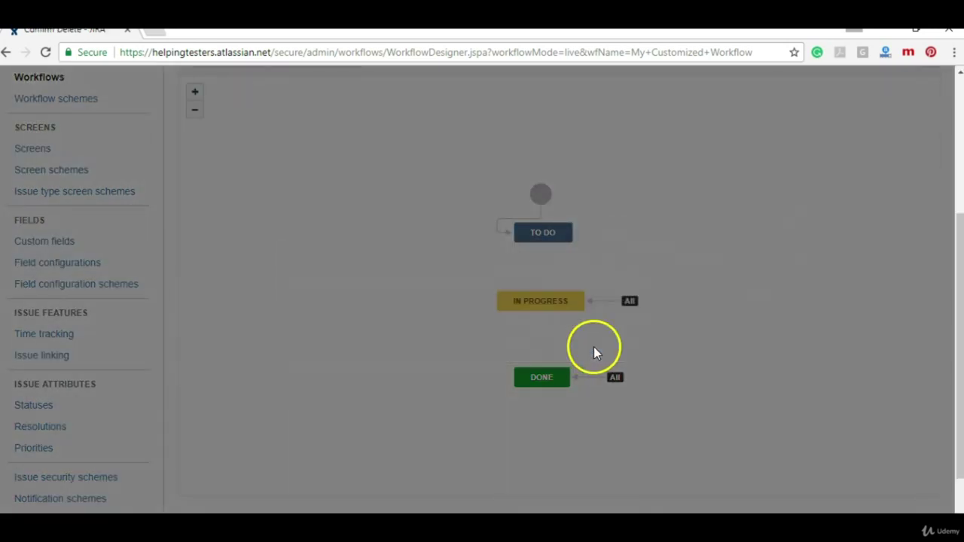
click(630, 302)
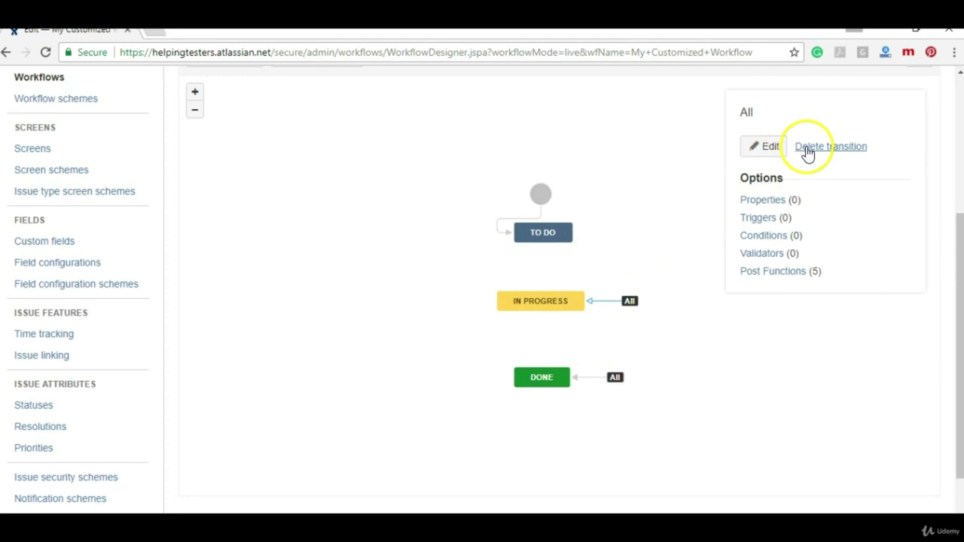
click(808, 147)
click(604, 348)
click(614, 377)
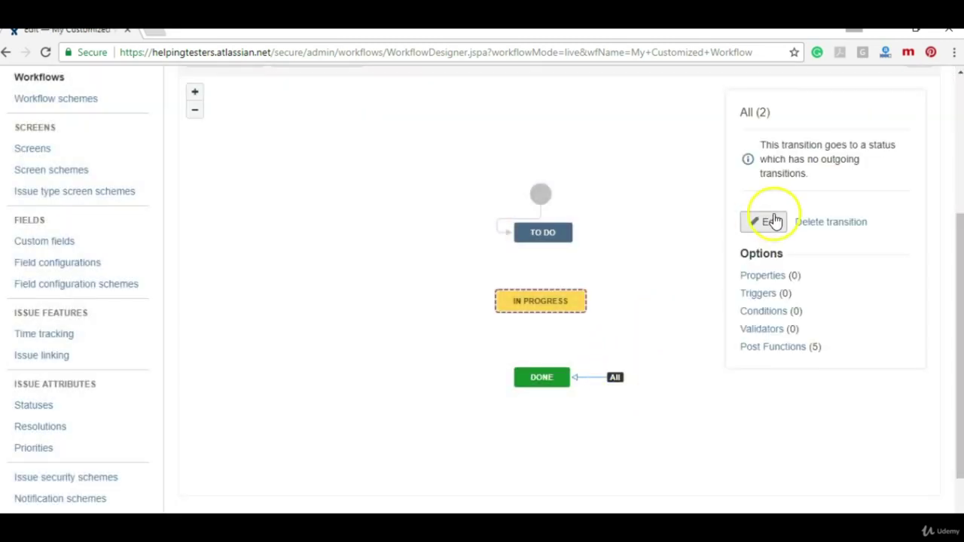
click(826, 222)
click(607, 345)
Add transition Working from TO DO to IN PROGRESS and Closed from IN PROGRESS to DONE.
click(540, 235)
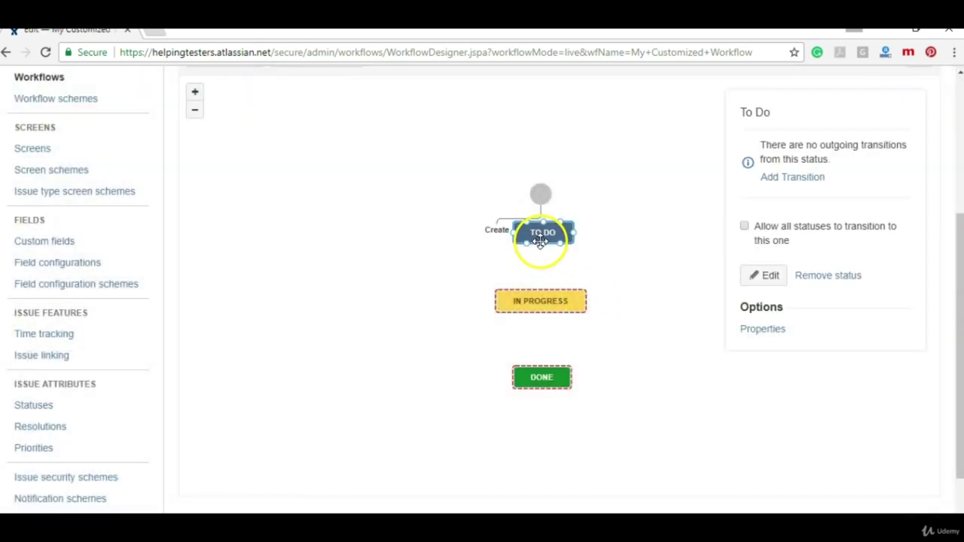
drag(542, 262, 541, 302)
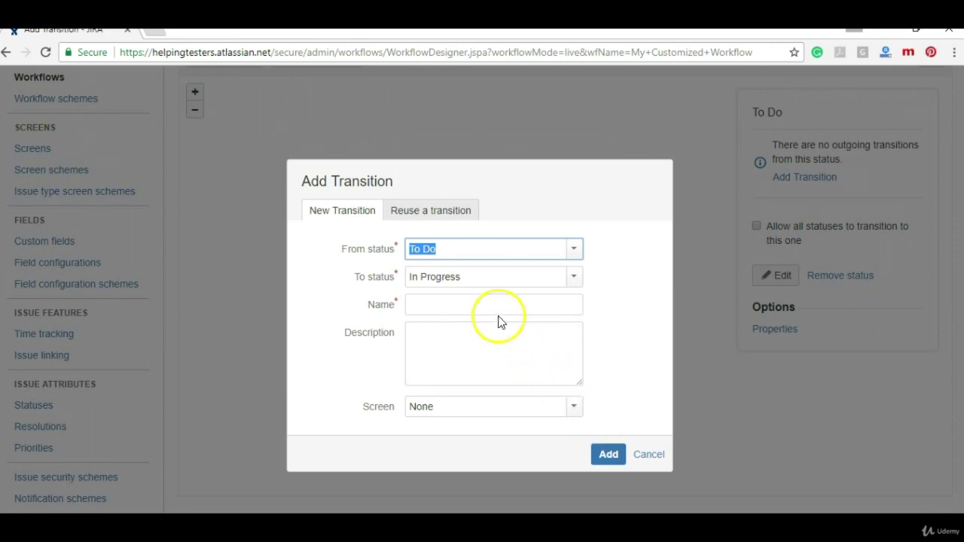
click(498, 306)
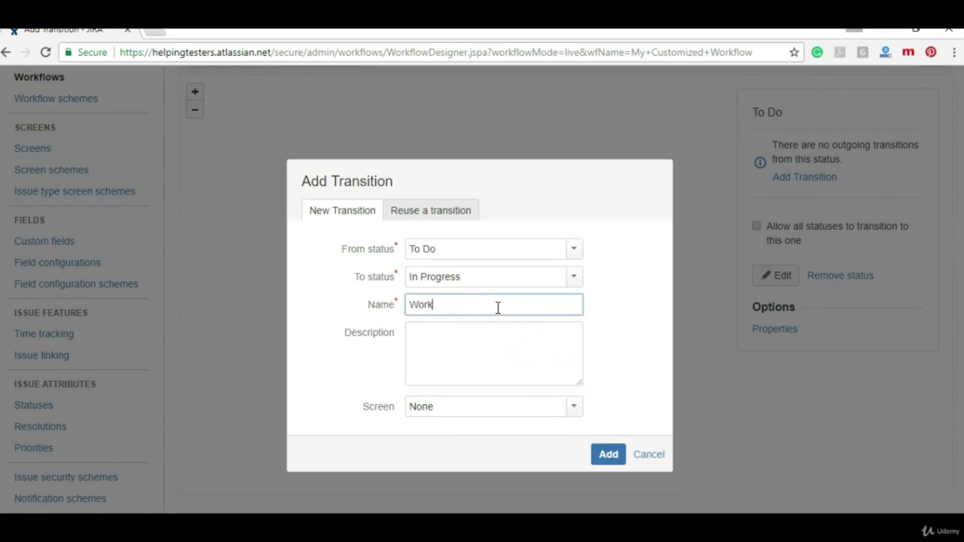
text(g)
key(Return)
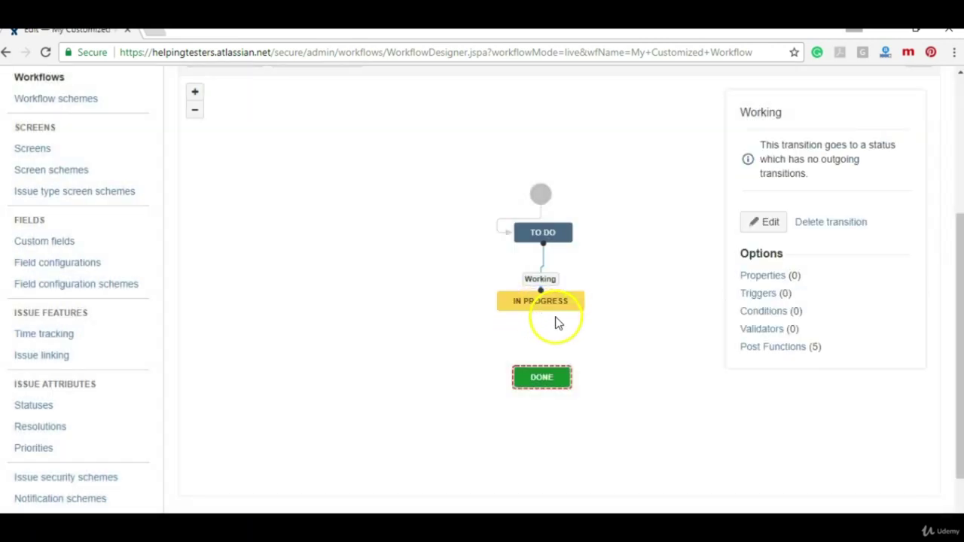
click(539, 313)
drag(540, 312, 542, 368)
click(488, 305)
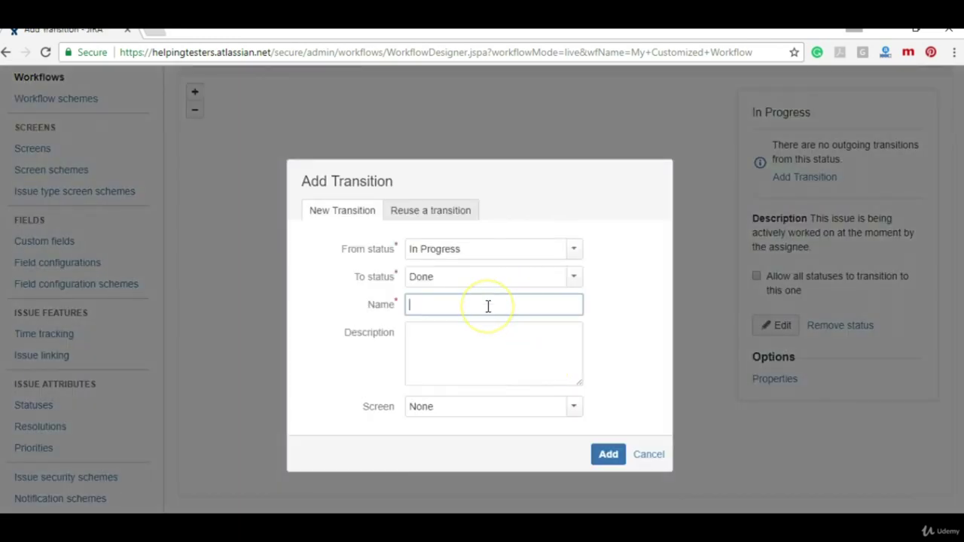
click(608, 454)
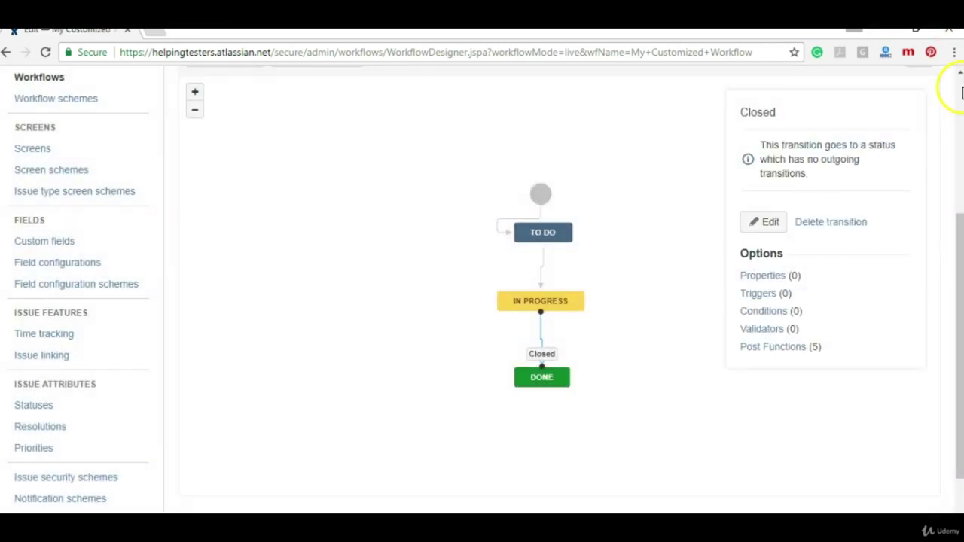
scroll(938, 91, up, 4)
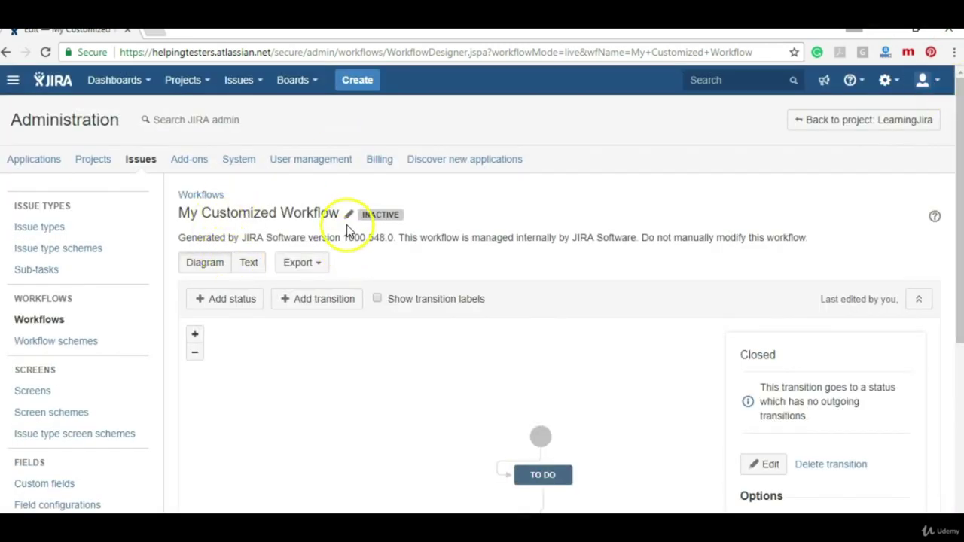
Edit the Customized workflow scheme and remove the copied LEAR workflow from it.
click(15, 321)
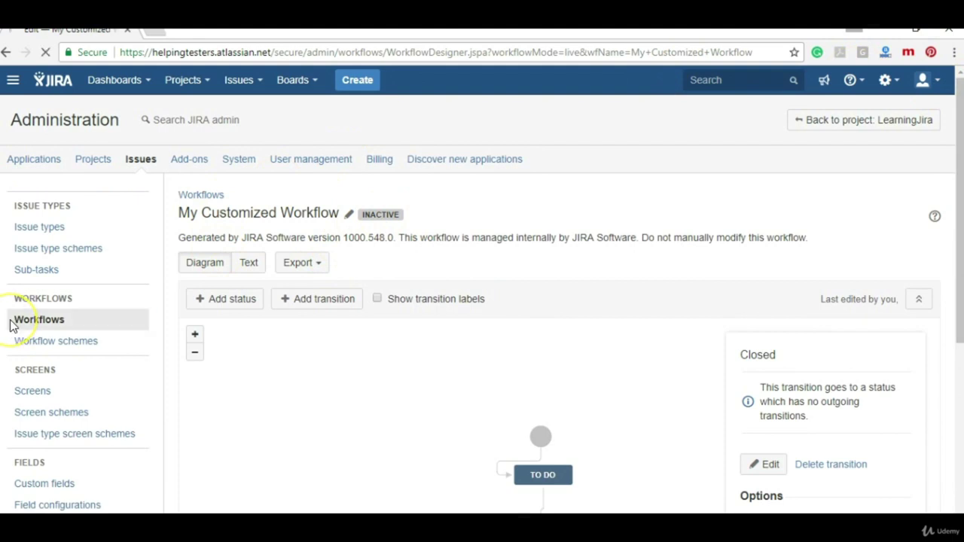
click(60, 342)
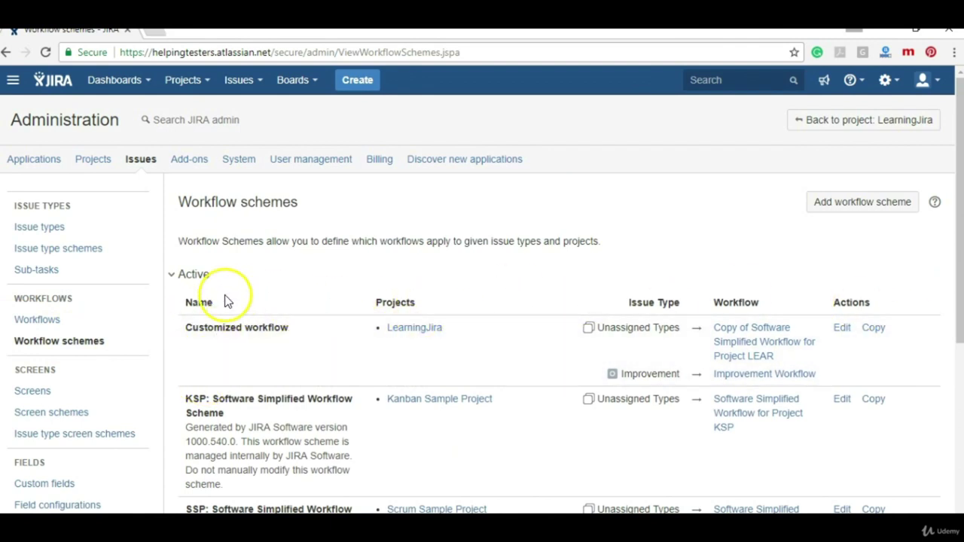
click(842, 329)
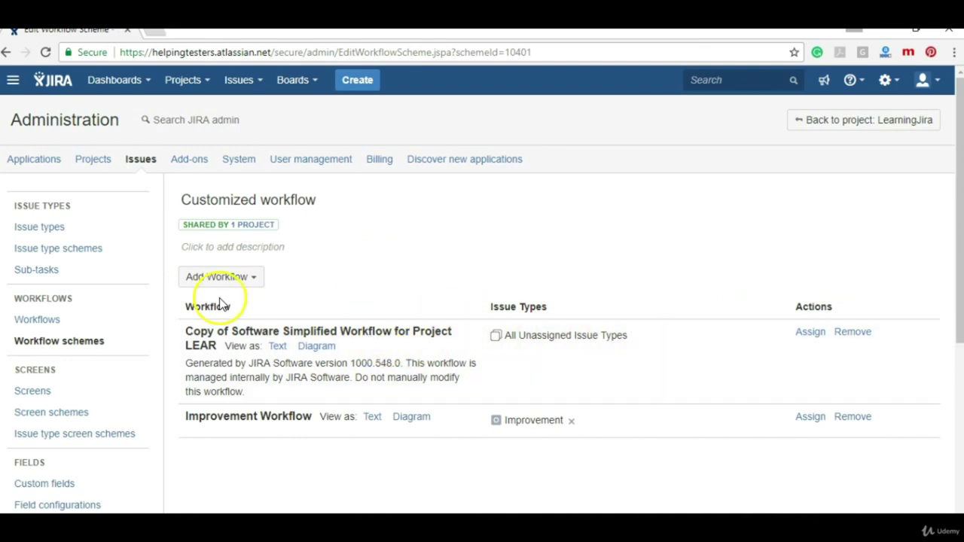
click(851, 332)
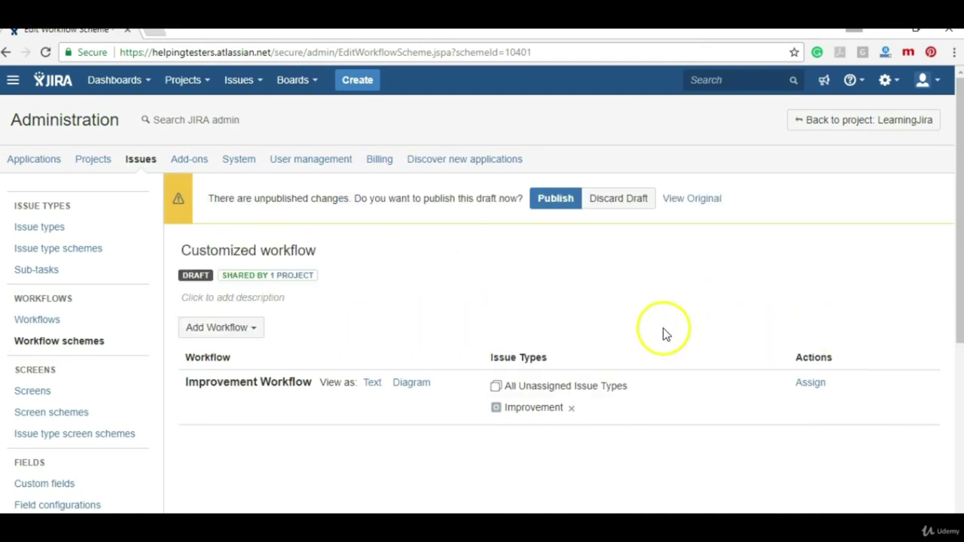
Add My Customized Workflow for all unassigned issue types and publish the draft scheme.
click(218, 329)
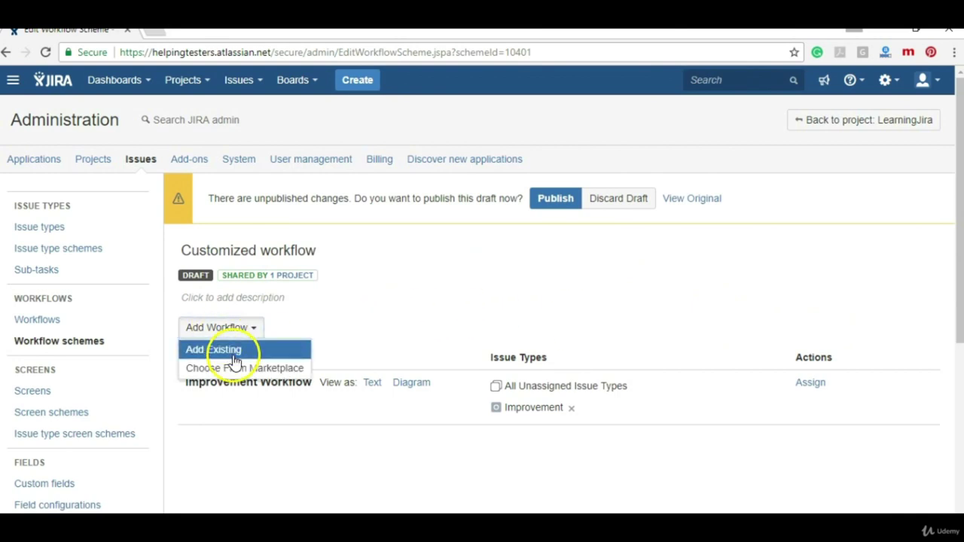
click(226, 349)
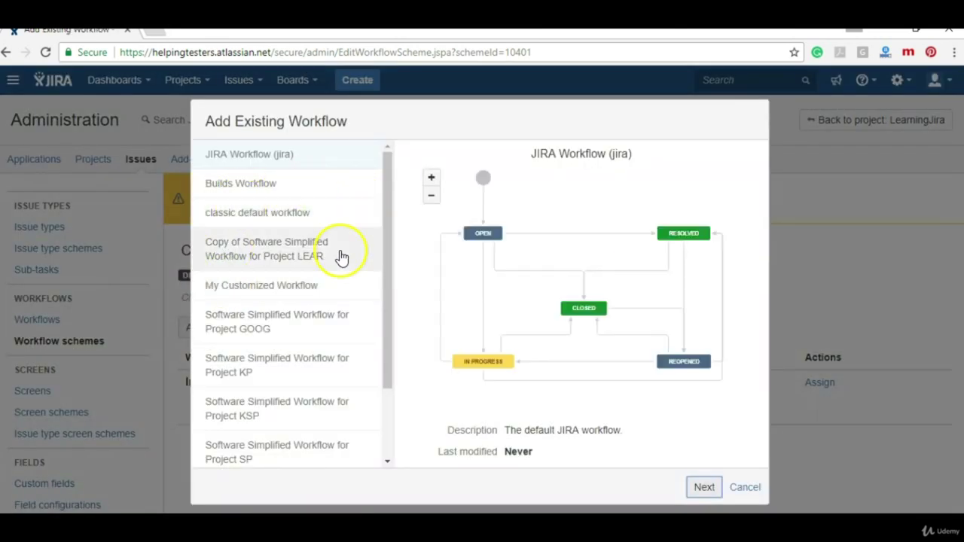
click(296, 289)
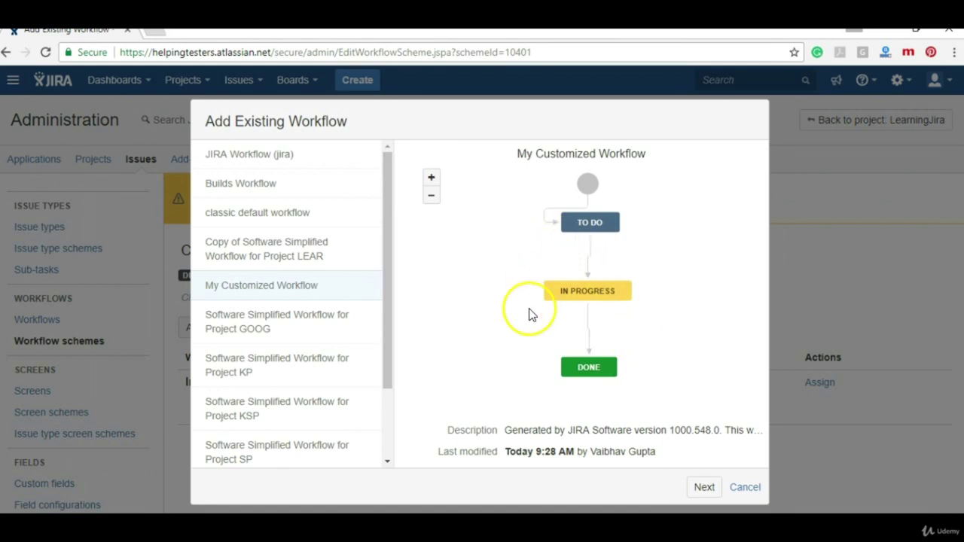
click(704, 488)
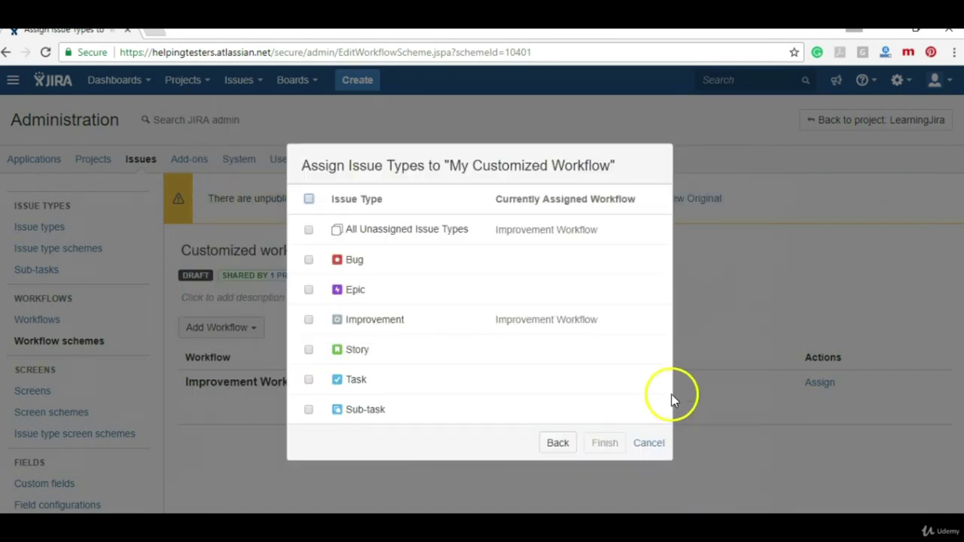
click(308, 229)
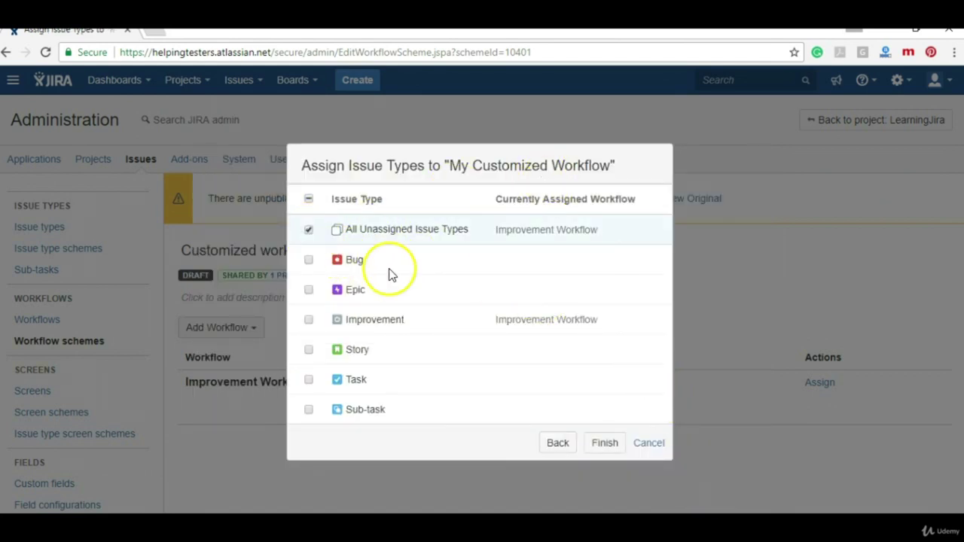
click(602, 446)
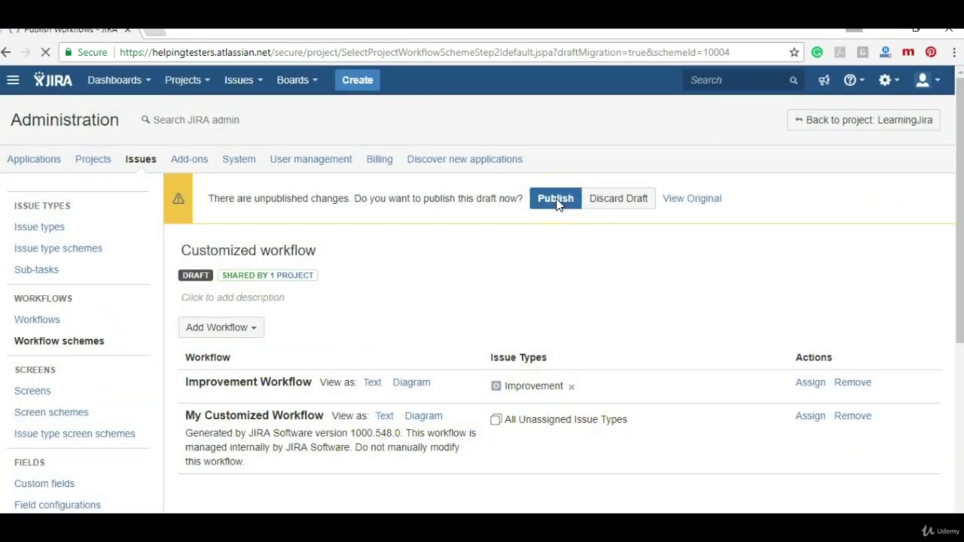
click(290, 316)
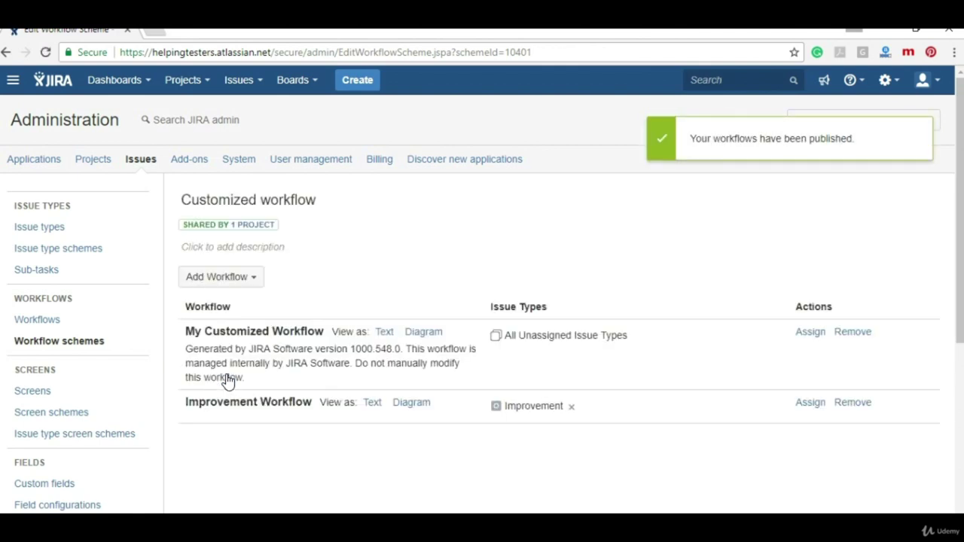
click(358, 246)
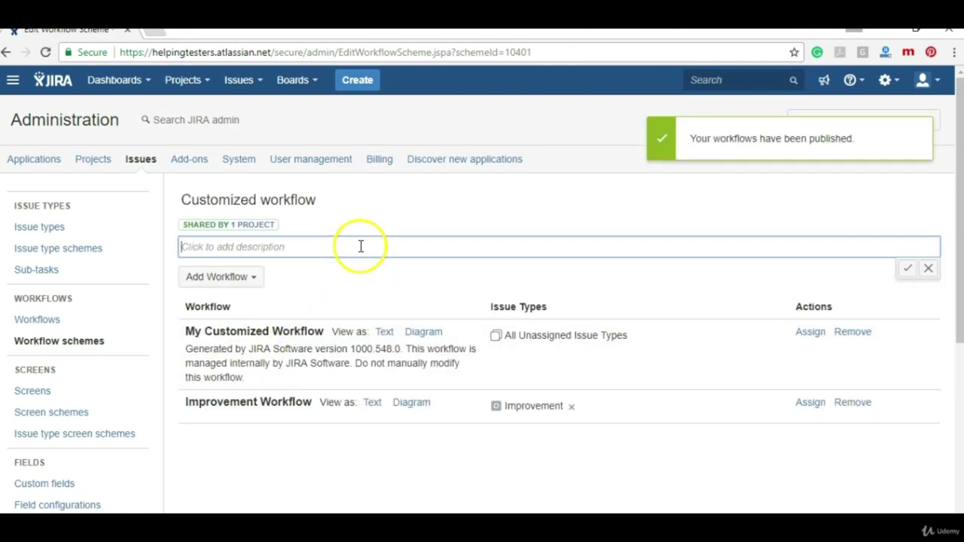
click(238, 82)
click(248, 125)
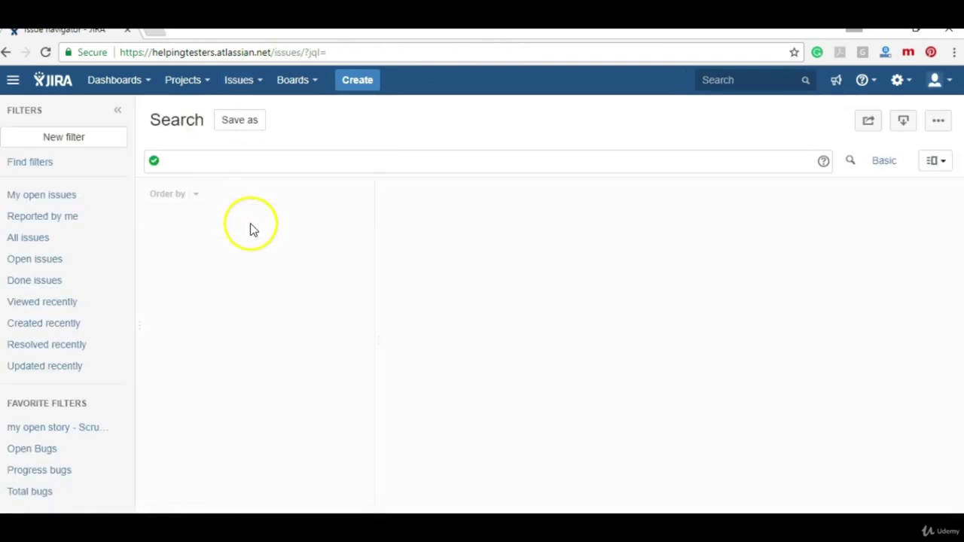
Check that LEAR-14 uses My Customized Workflow and LEAR-13 uses Improvement Workflow.
click(292, 268)
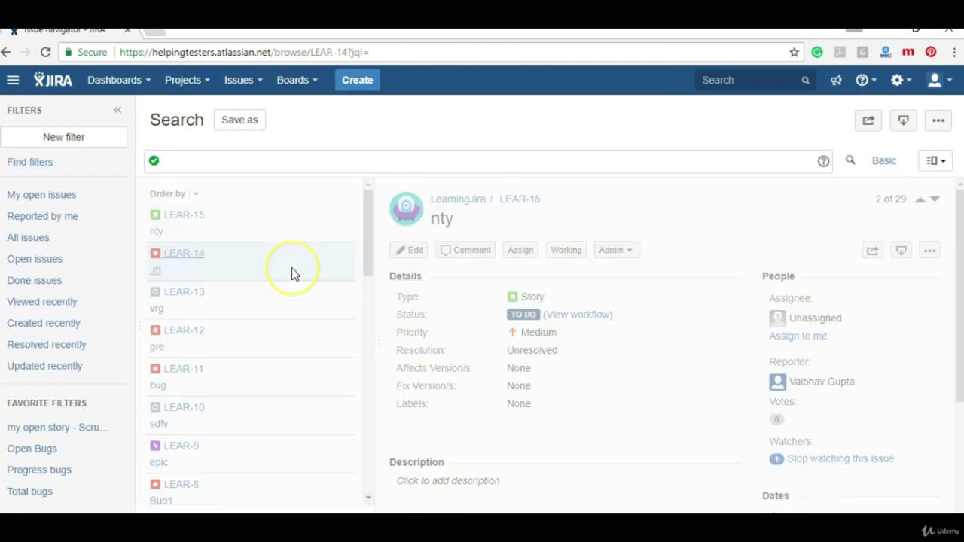
click(614, 314)
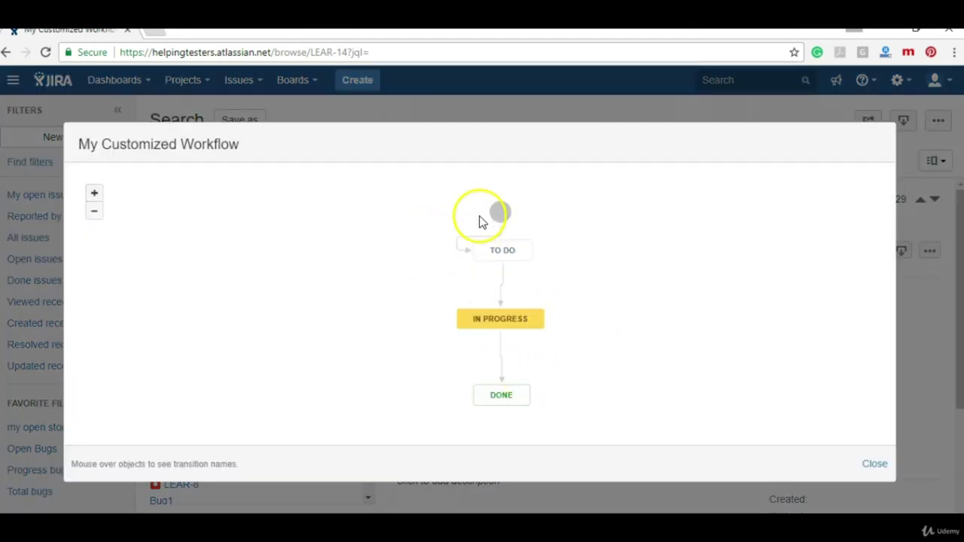
click(873, 463)
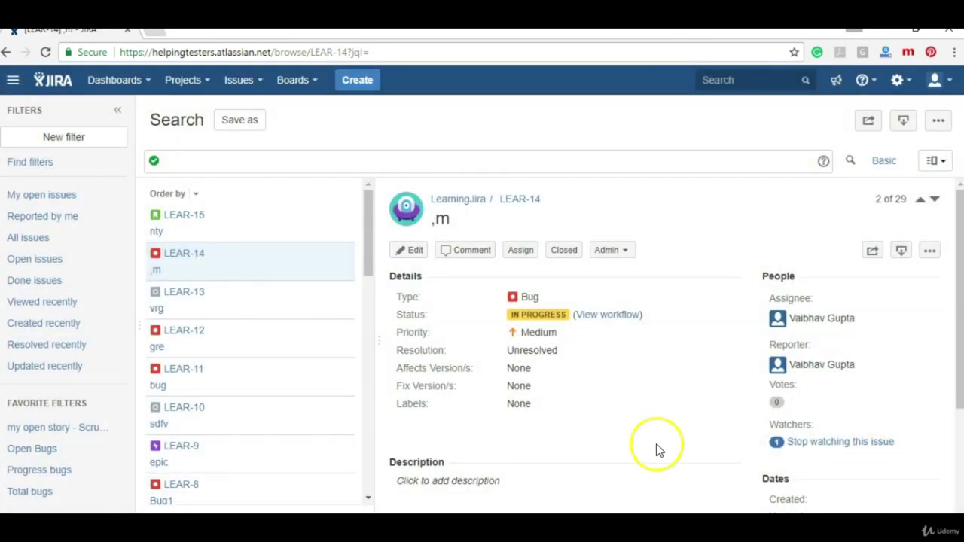
click(243, 307)
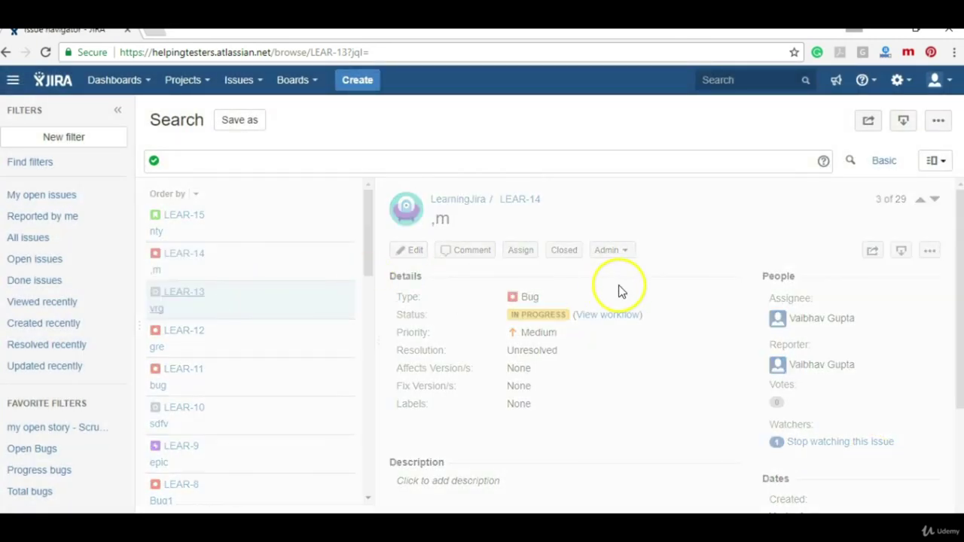
click(608, 316)
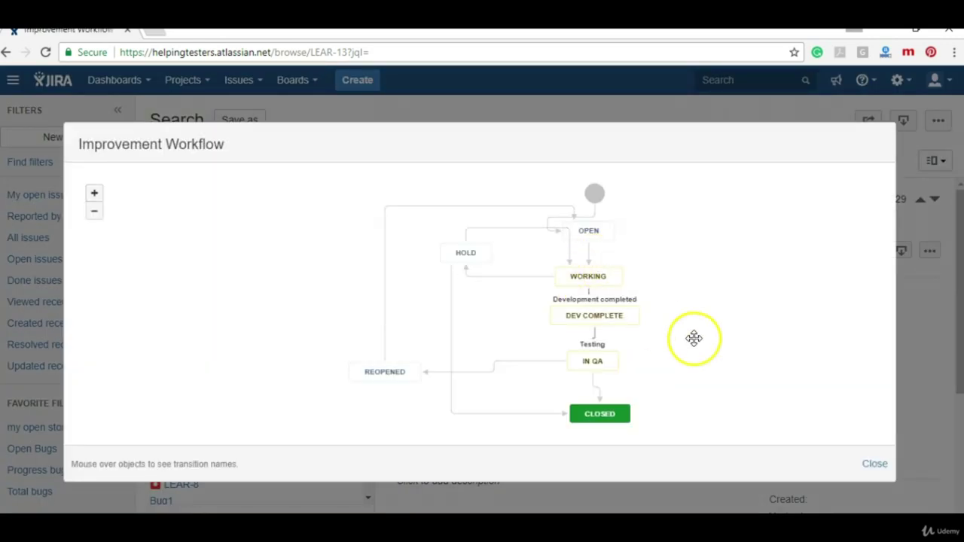
click(874, 463)
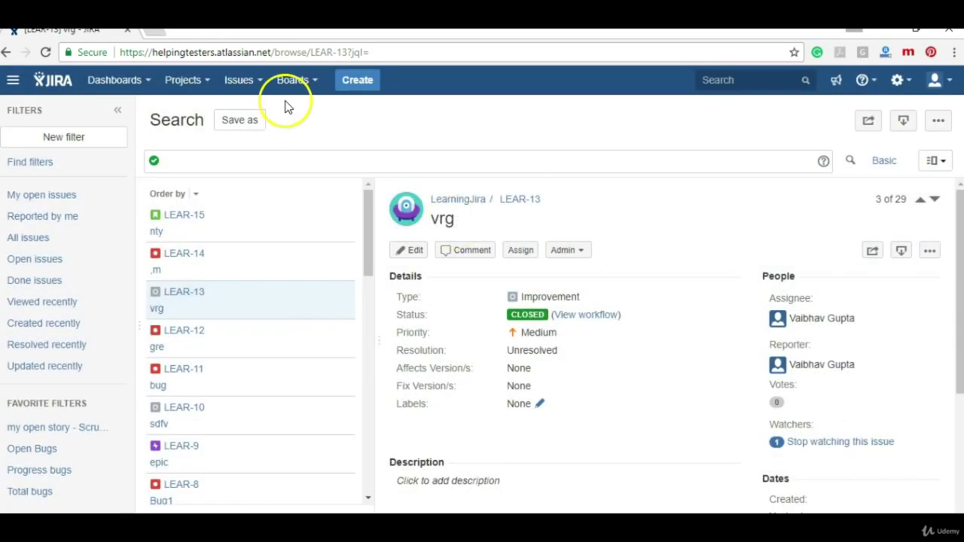
click(293, 80)
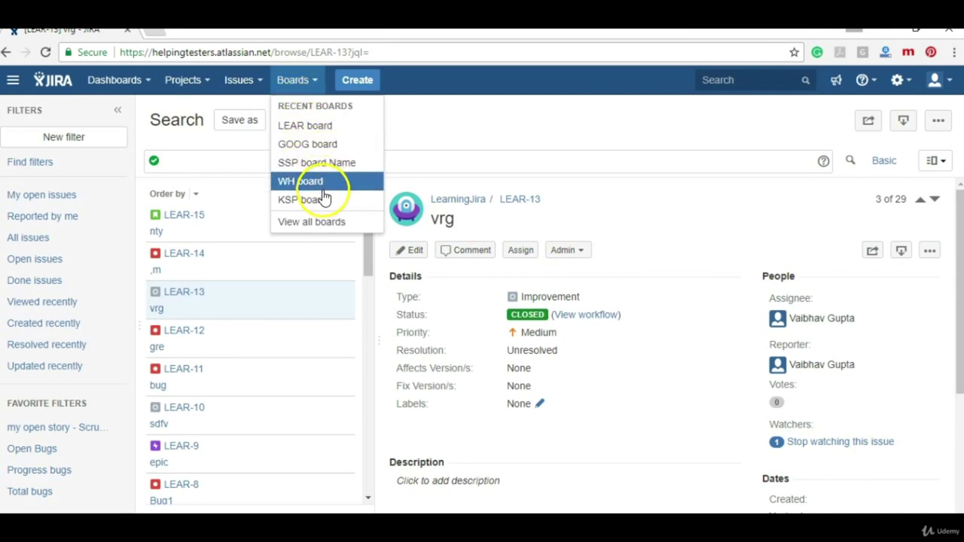
Open the LEAR board, close the LEAR-2 detail panel, and go to Board settings.
click(305, 126)
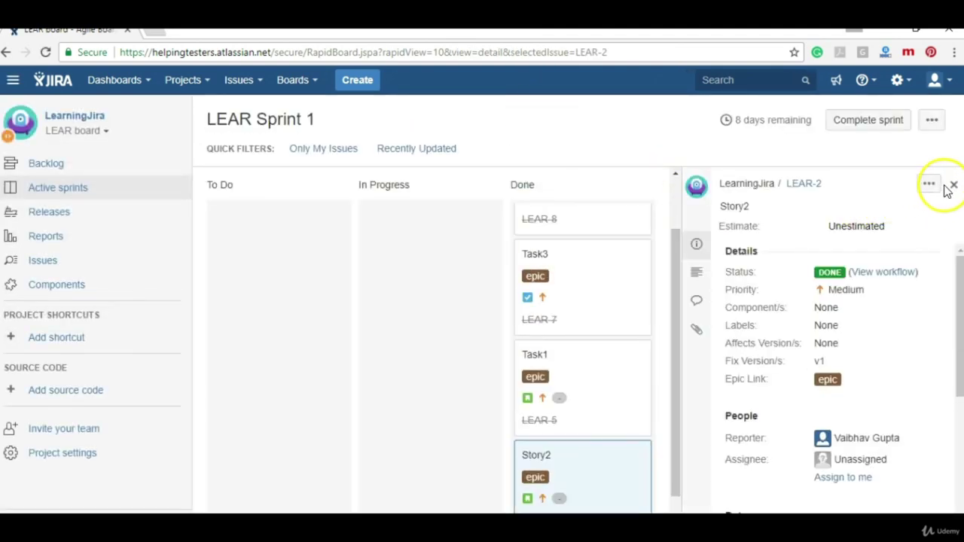
click(952, 186)
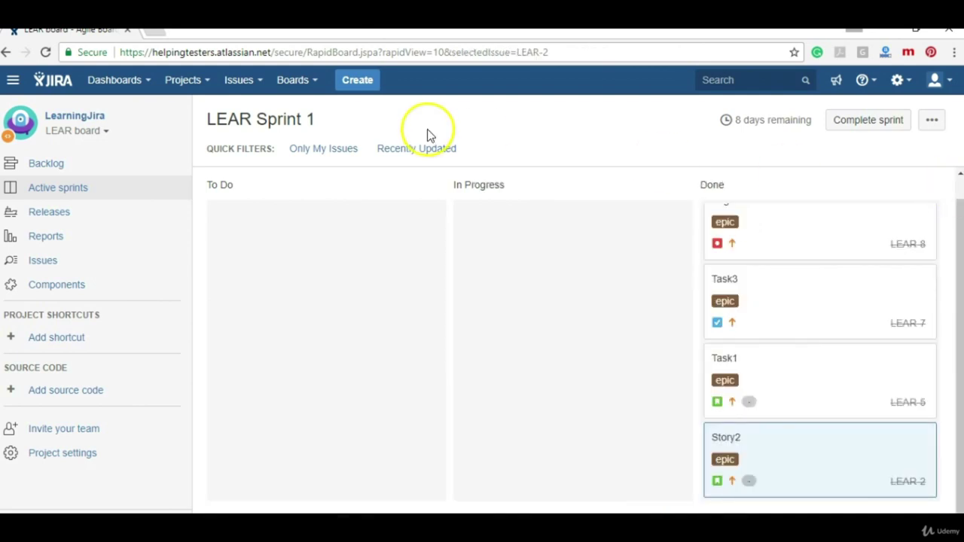
scroll(960, 196, up, 1)
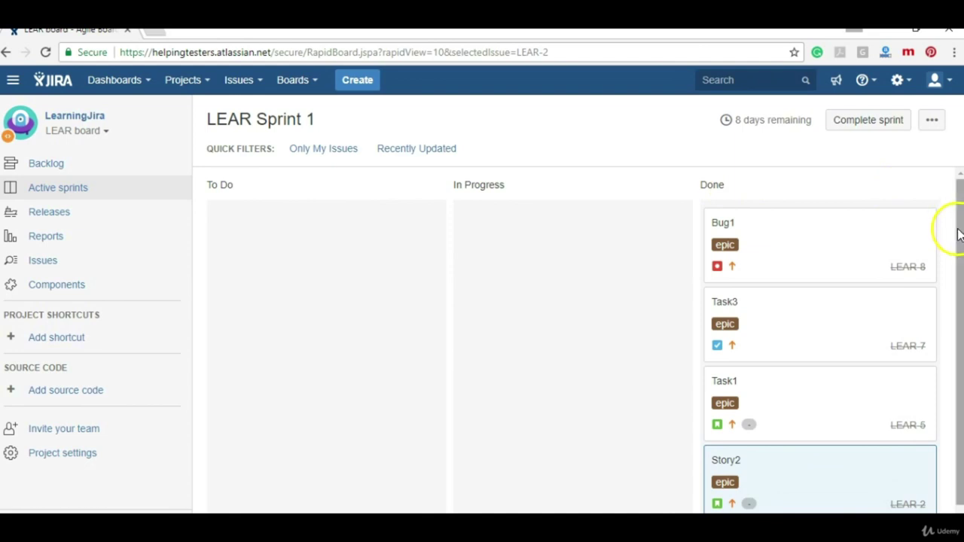
scroll(950, 225, down, 1)
scroll(953, 193, up, 1)
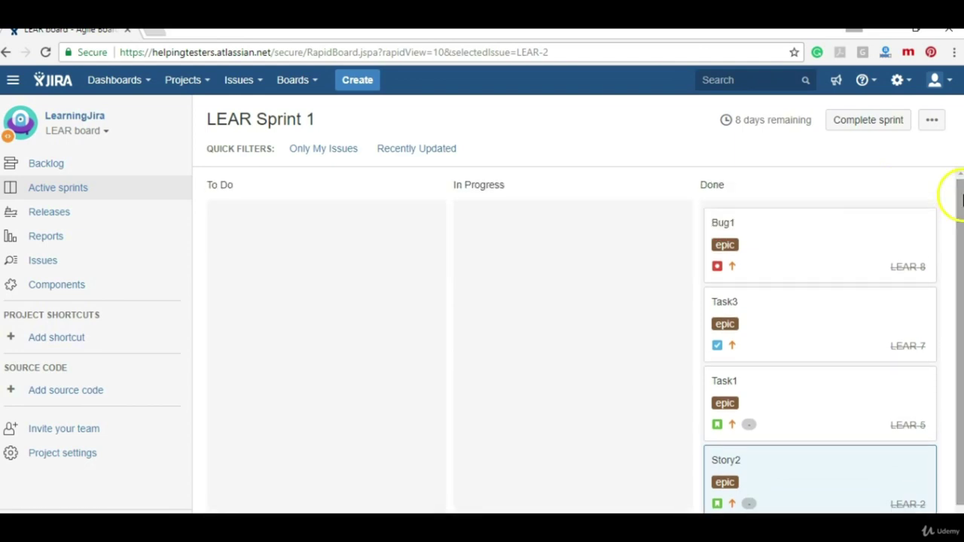
click(932, 120)
click(895, 142)
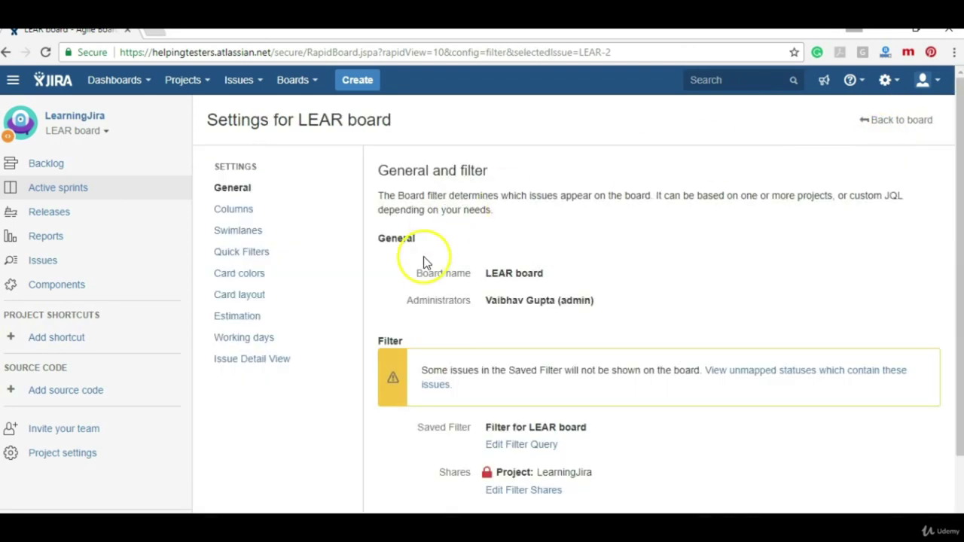
Add an 'On hold' board column and map the HOLD status to it.
click(248, 216)
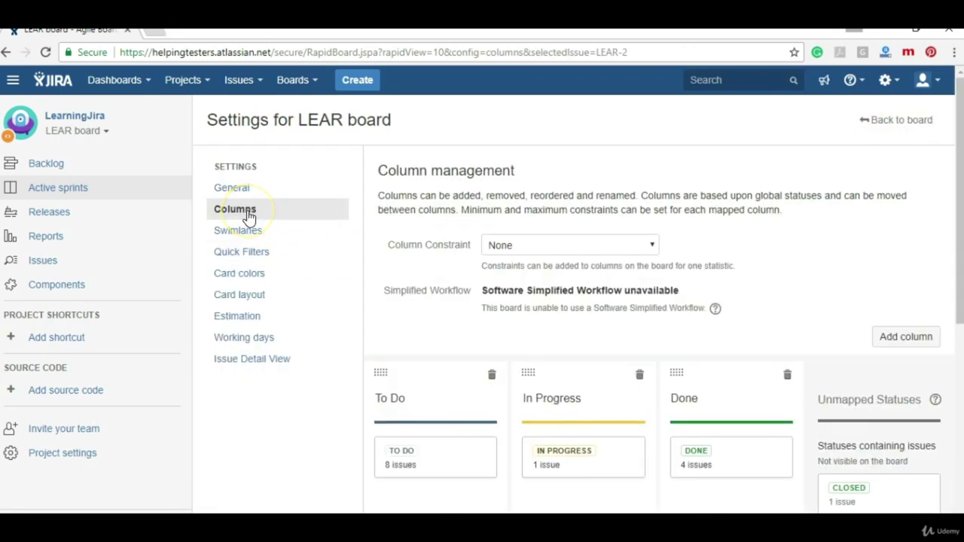
drag(959, 219, 951, 448)
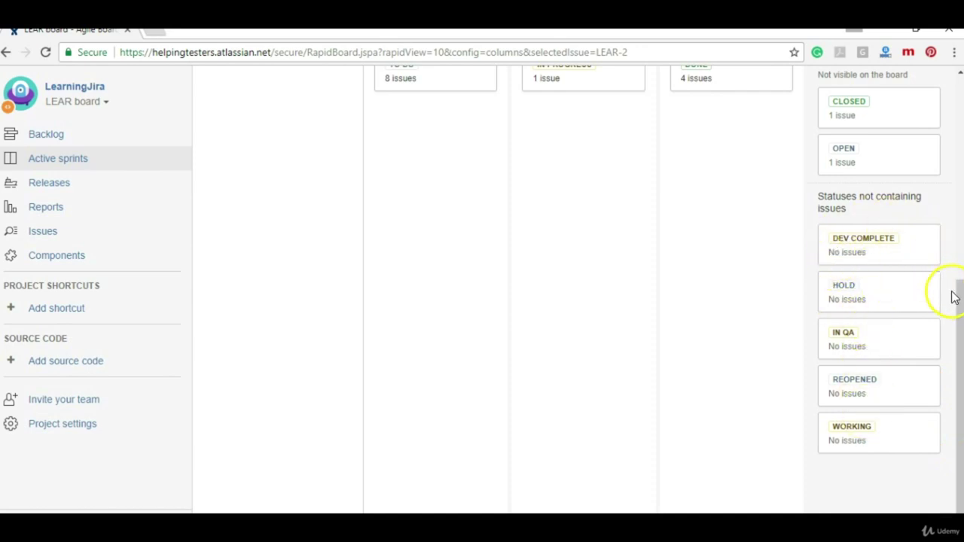
drag(960, 297, 959, 233)
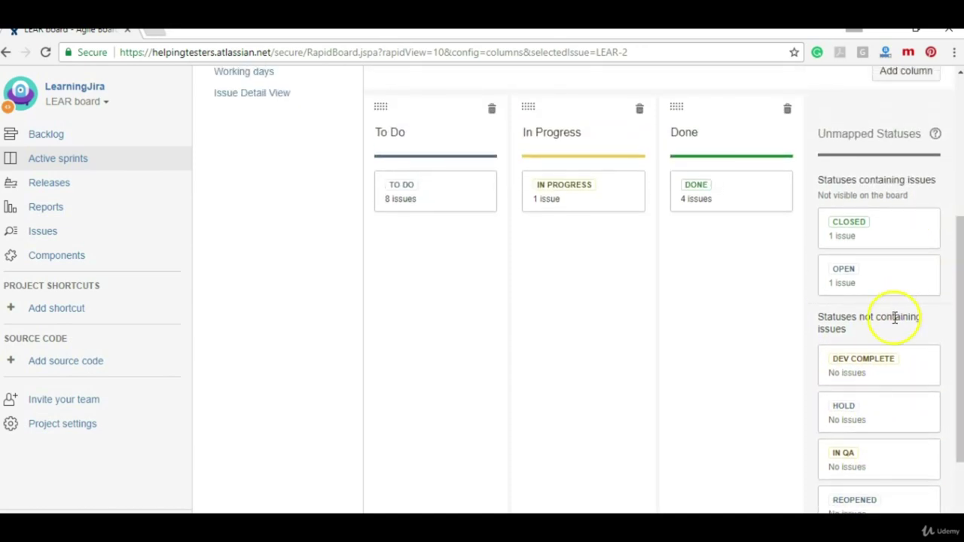
drag(870, 360, 893, 386)
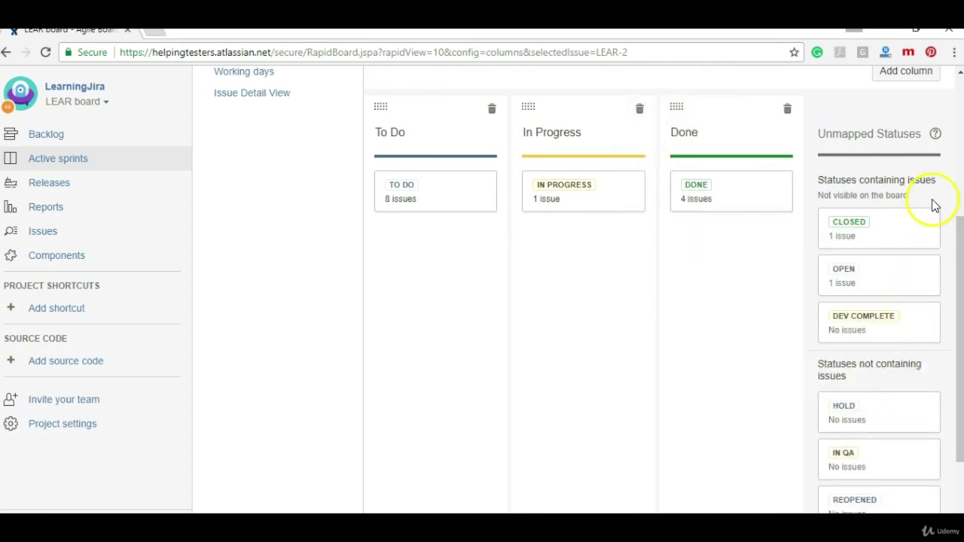
drag(961, 235, 960, 189)
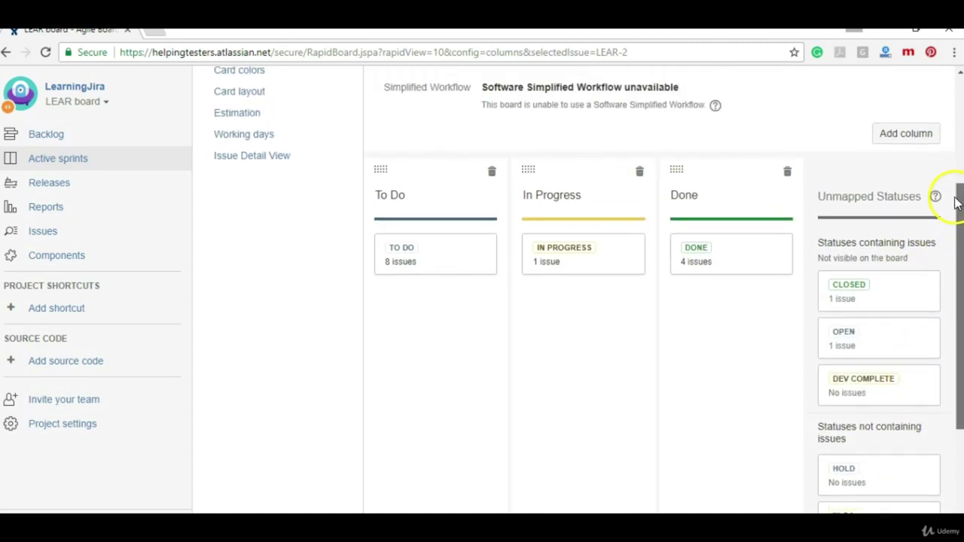
click(906, 133)
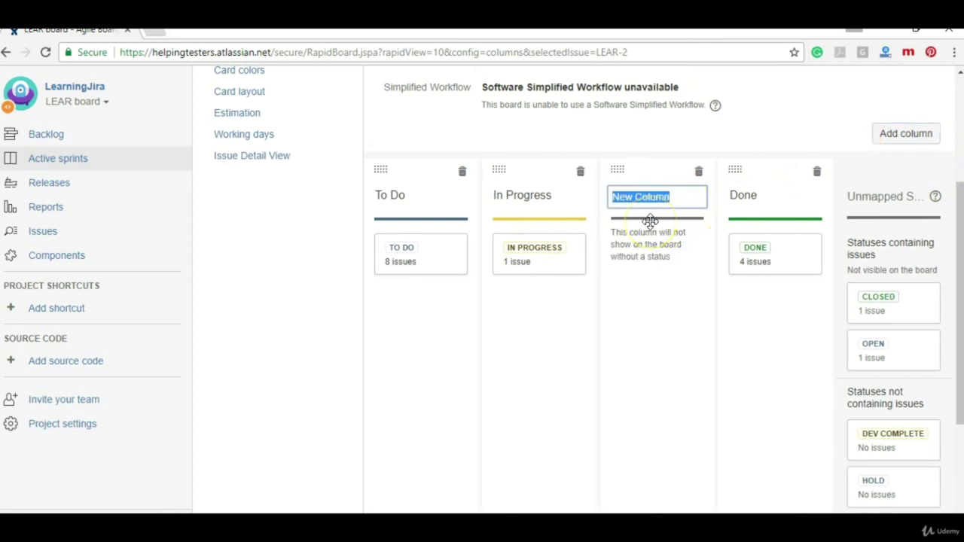
text(rev)
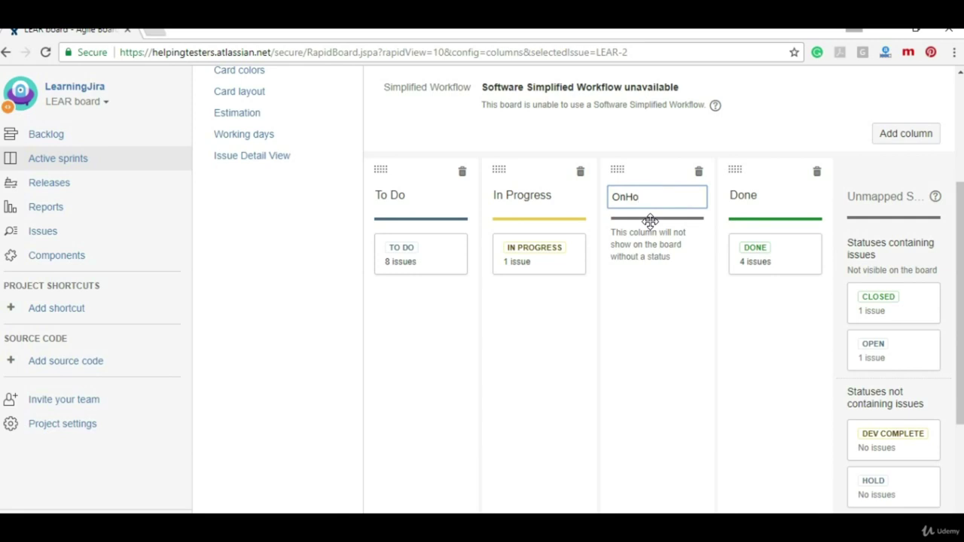
key(Return)
drag(845, 497, 639, 272)
drag(960, 236, 953, 259)
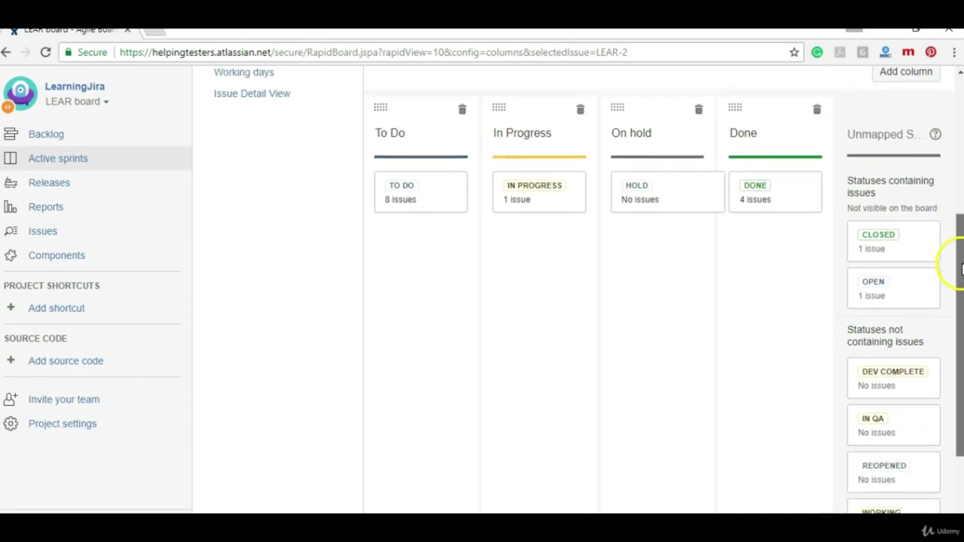
Add a 'Dev Complete' column mapped to the DEV COMPLETE status, then return to LEAR Sprint 1.
click(907, 81)
click(727, 151)
text(De)
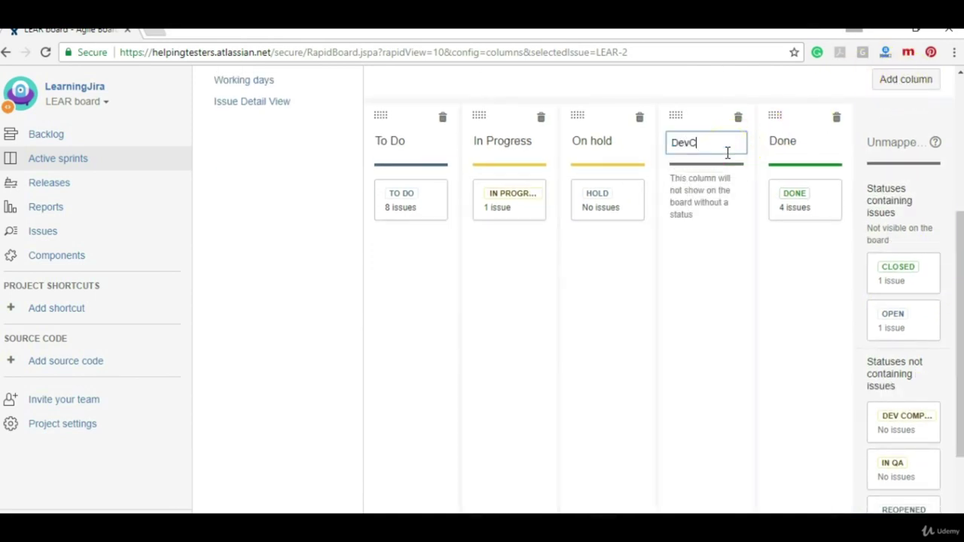
text(v Complete)
key(Return)
drag(920, 421, 712, 207)
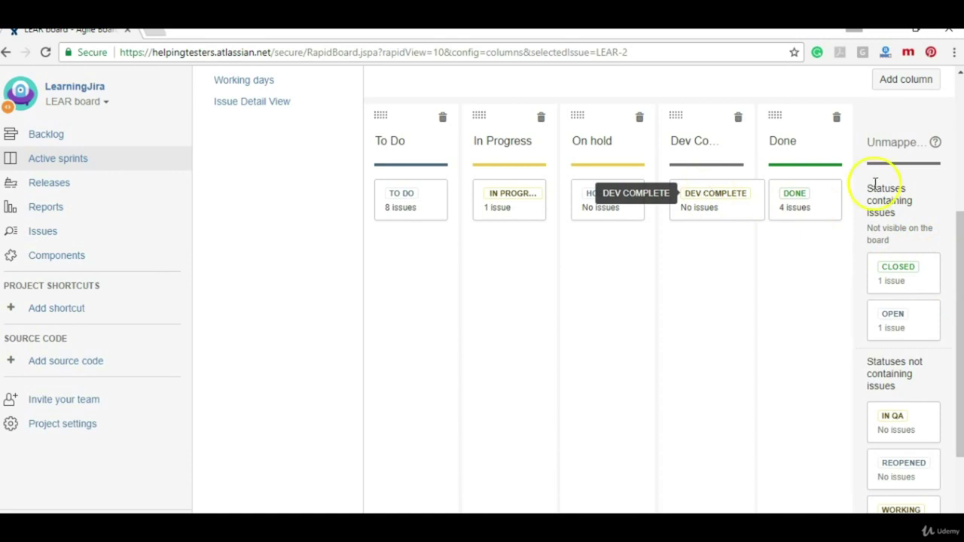
drag(960, 241, 959, 297)
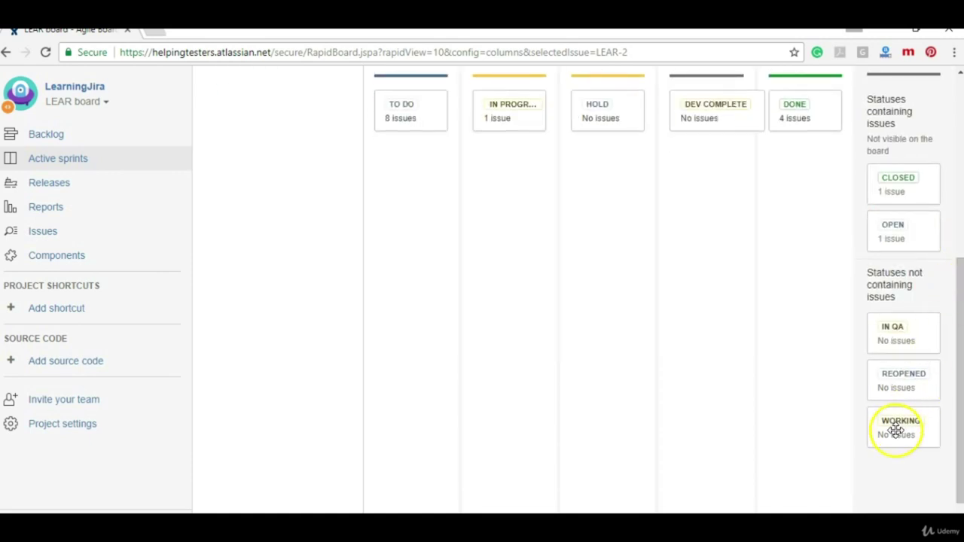
drag(960, 354, 959, 222)
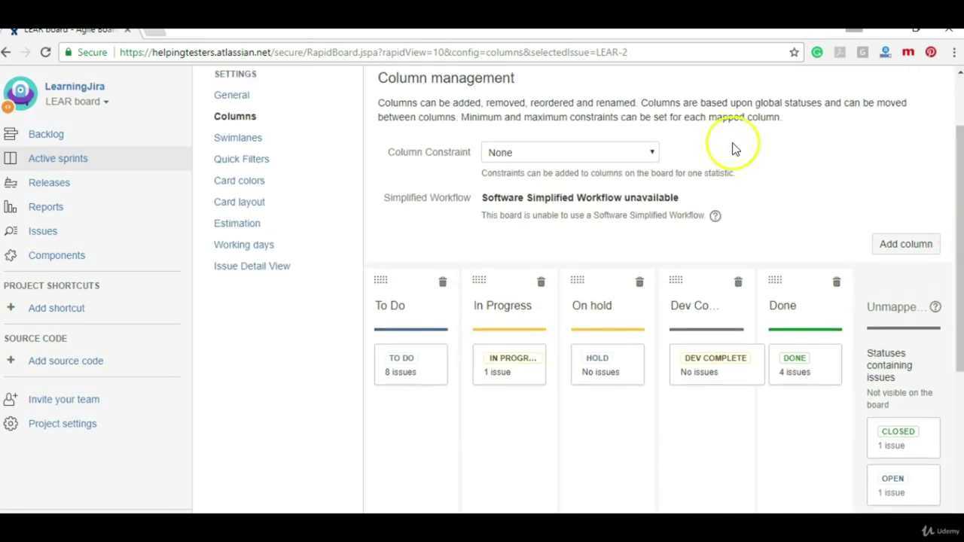
click(79, 155)
Create Story LEAR-16 with summary 'ef3', then view the project Backlog.
mouse_move(813, 137)
scroll(949, 243, up, 1)
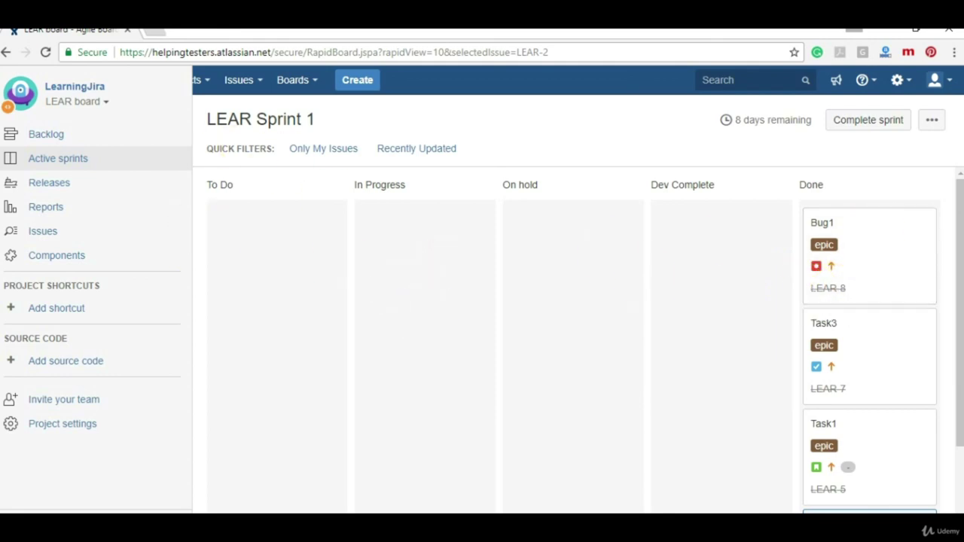
drag(955, 243, 955, 193)
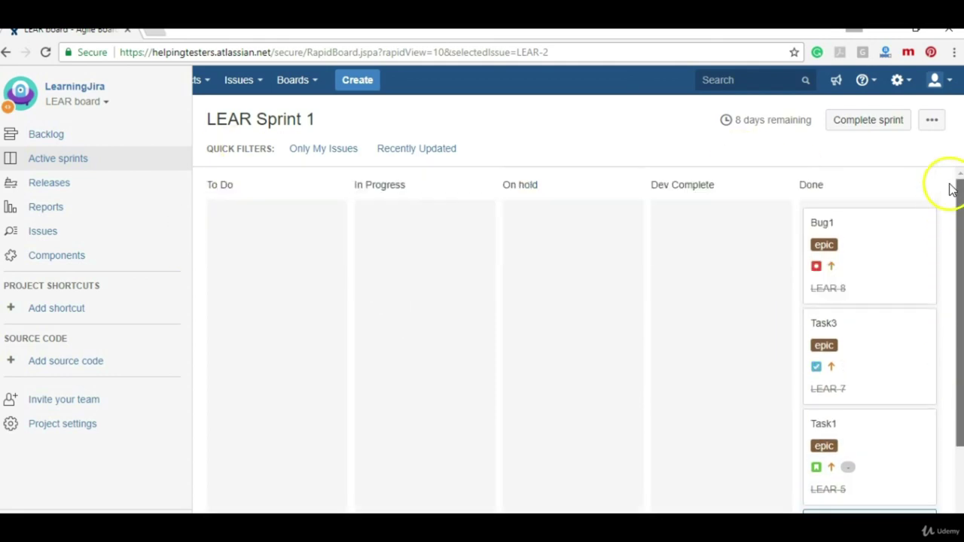
click(350, 86)
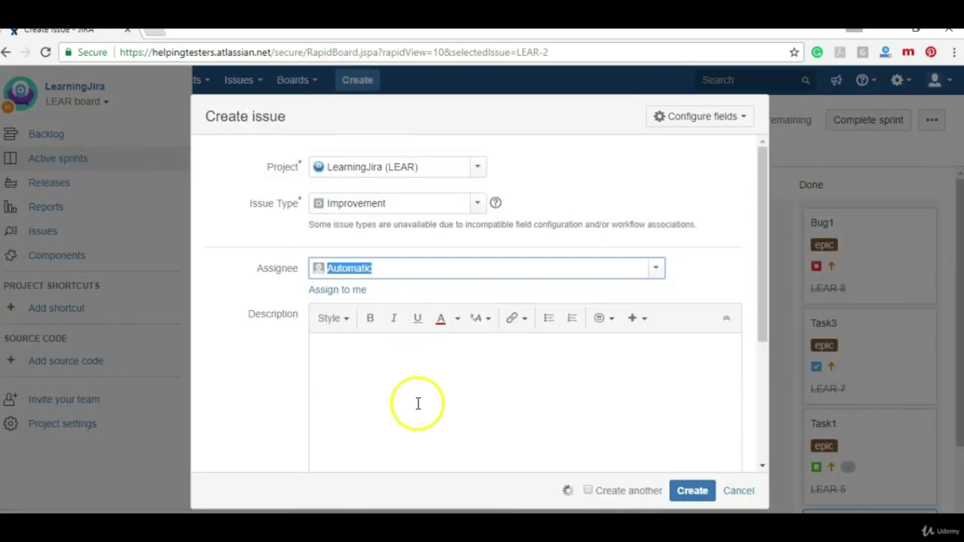
click(693, 494)
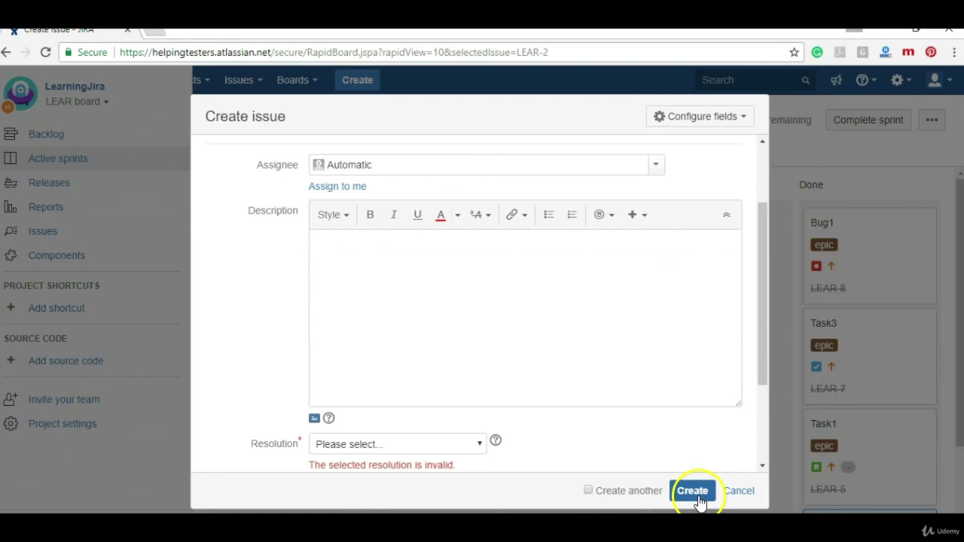
scroll(589, 208, up, 3)
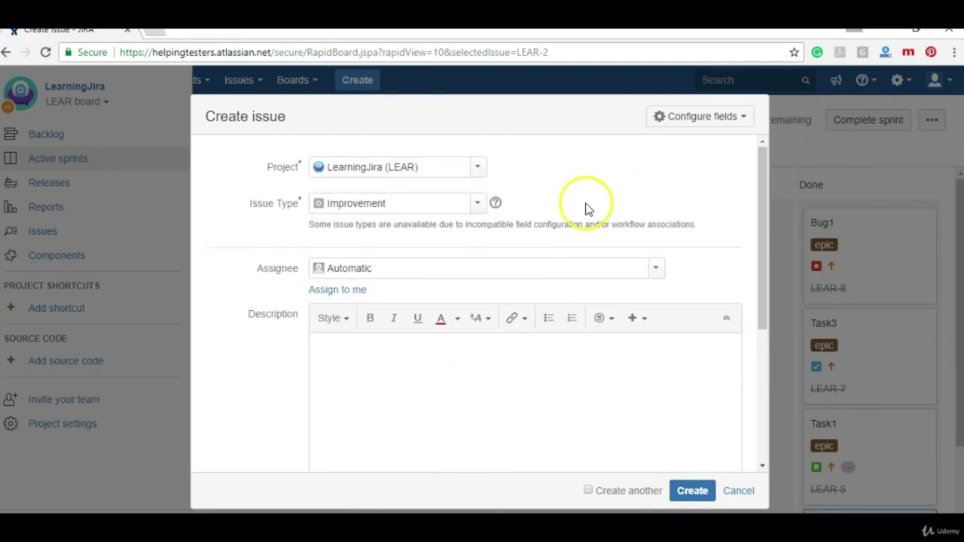
click(479, 210)
click(373, 245)
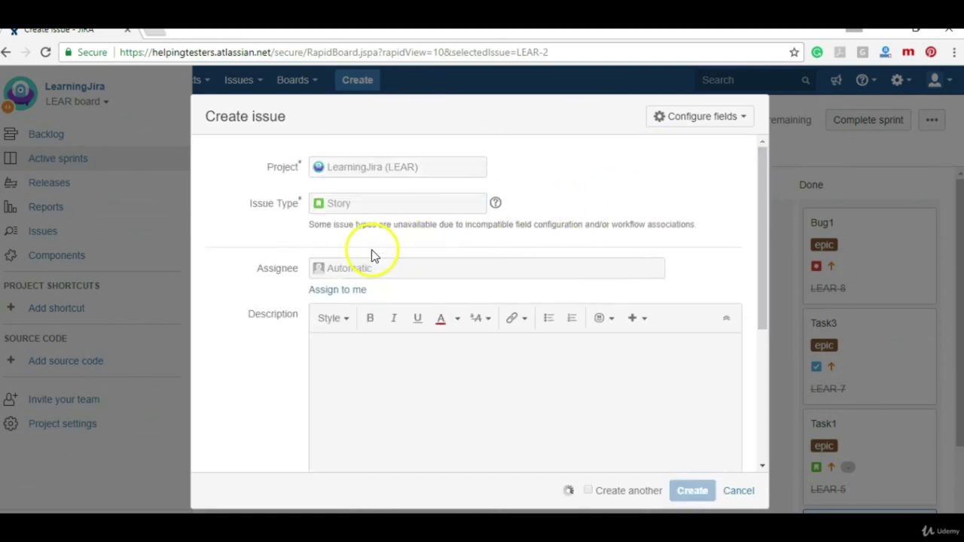
text(ef3)
click(756, 374)
scroll(761, 386, down, 4)
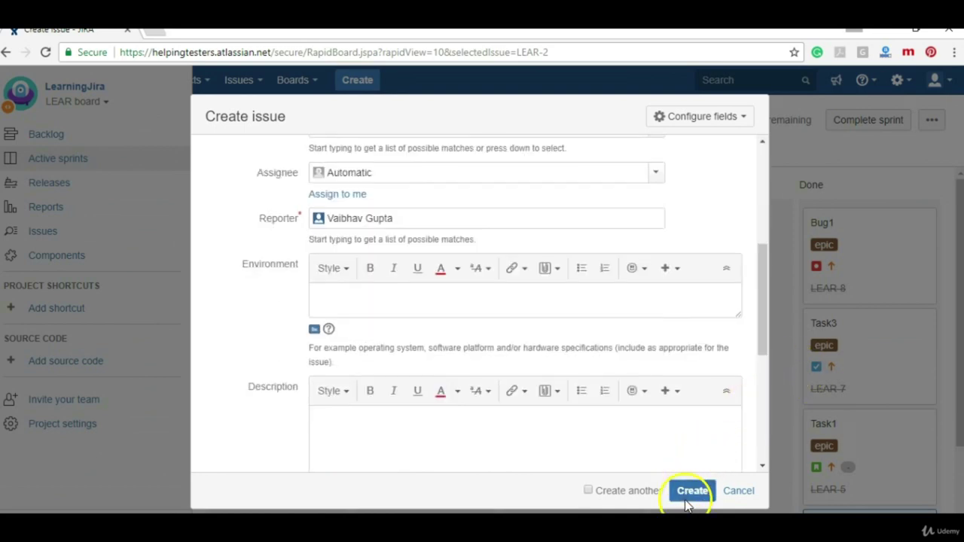
click(687, 491)
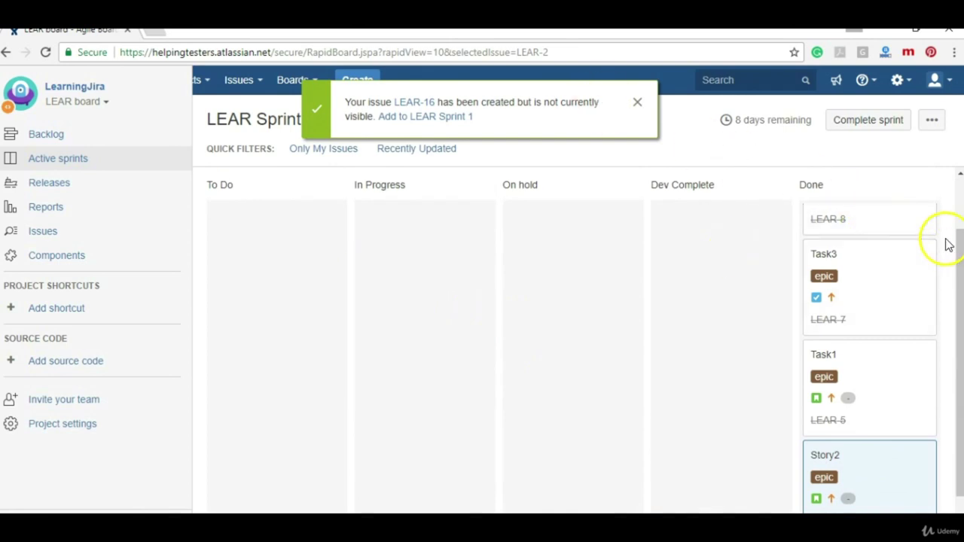
click(76, 136)
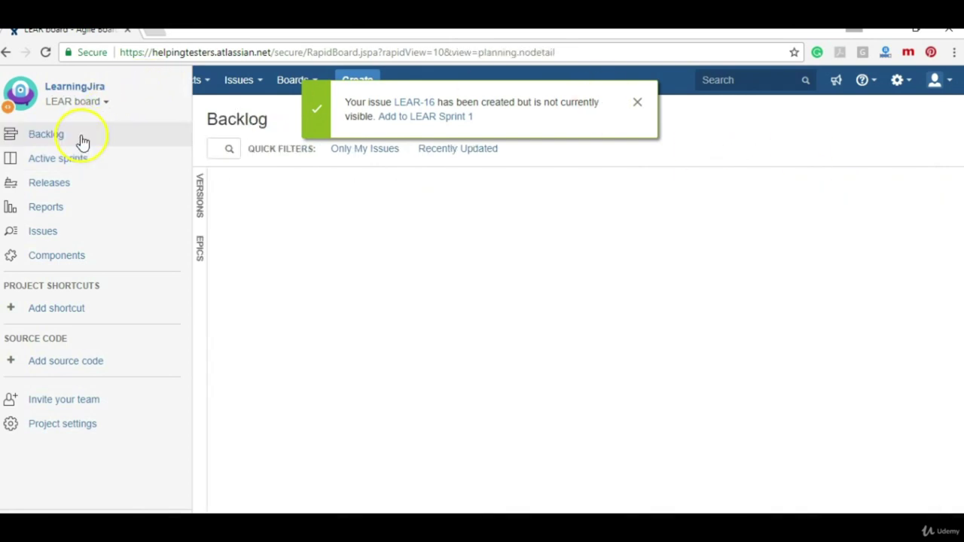
Move Story1, nty and Task2 from the Backlog into LEAR Sprint 1.
drag(485, 391, 467, 289)
click(614, 370)
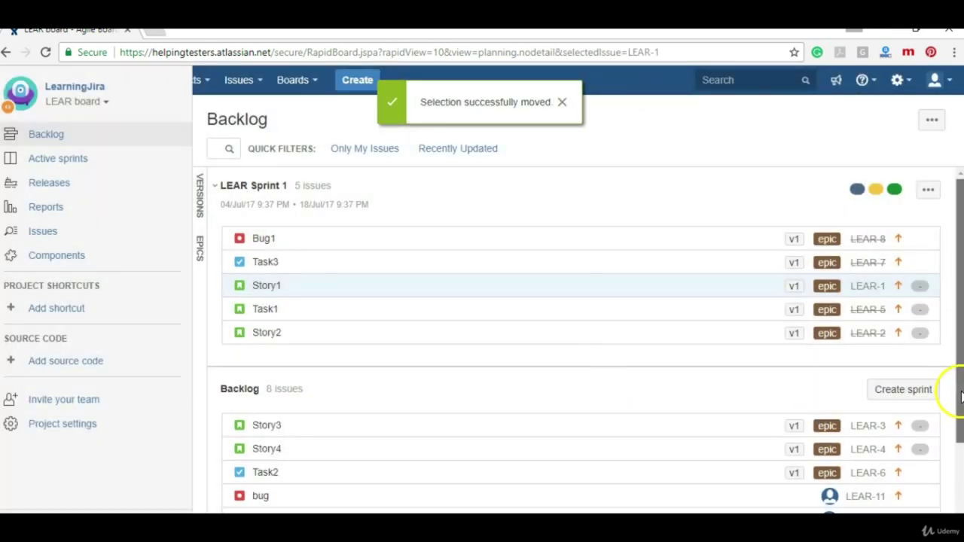
scroll(953, 452, down, 3)
drag(622, 467, 655, 339)
click(630, 374)
drag(723, 495, 663, 301)
click(616, 369)
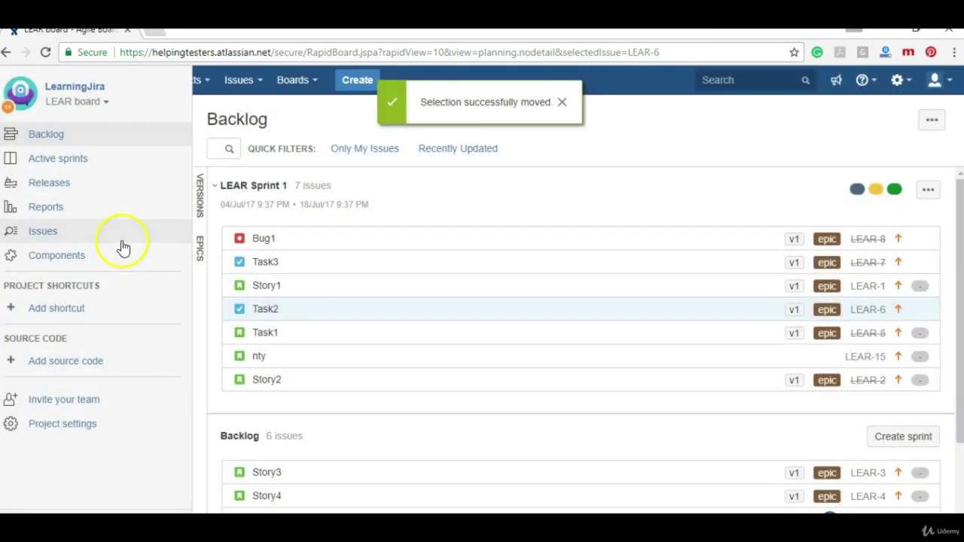
click(89, 172)
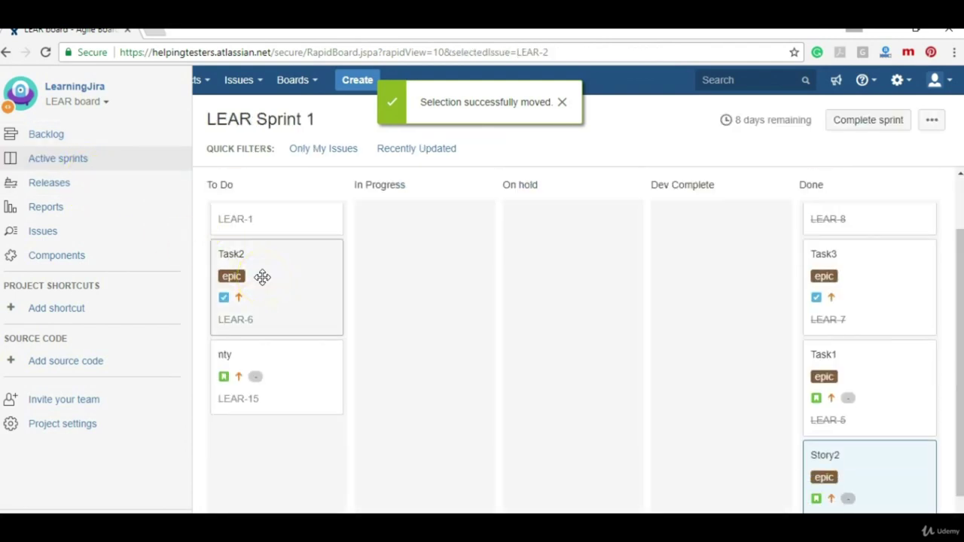
Open Task2 (LEAR-6) beside the board and view the workflow it follows.
drag(263, 277, 279, 369)
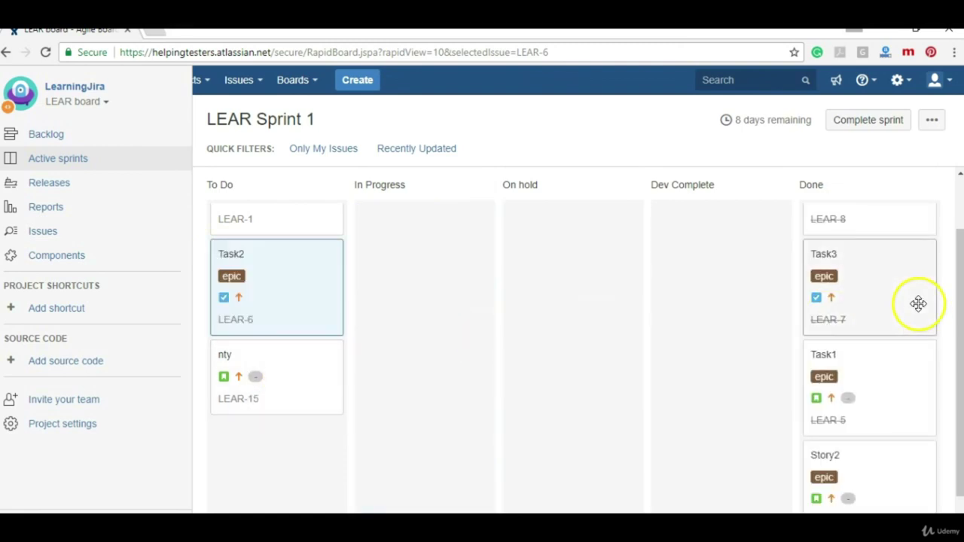
click(241, 255)
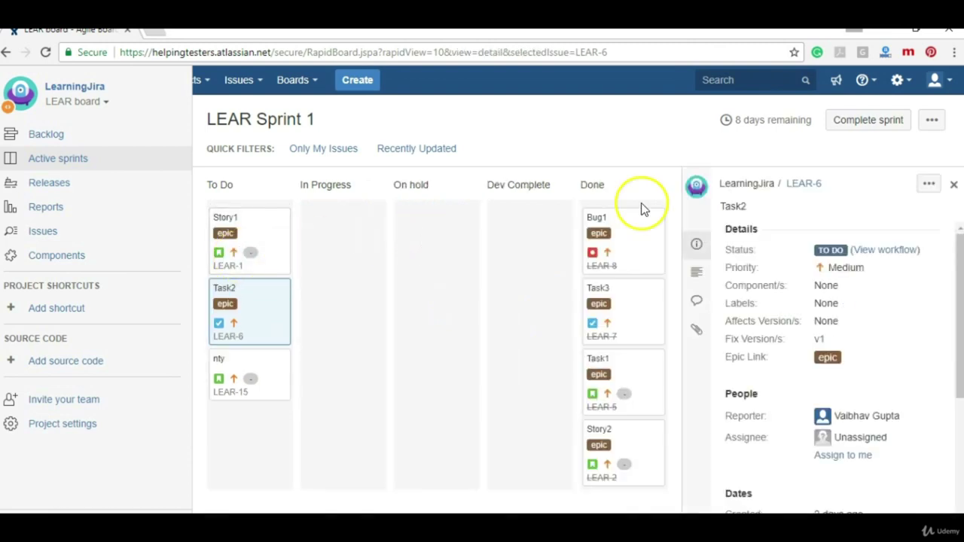
click(857, 251)
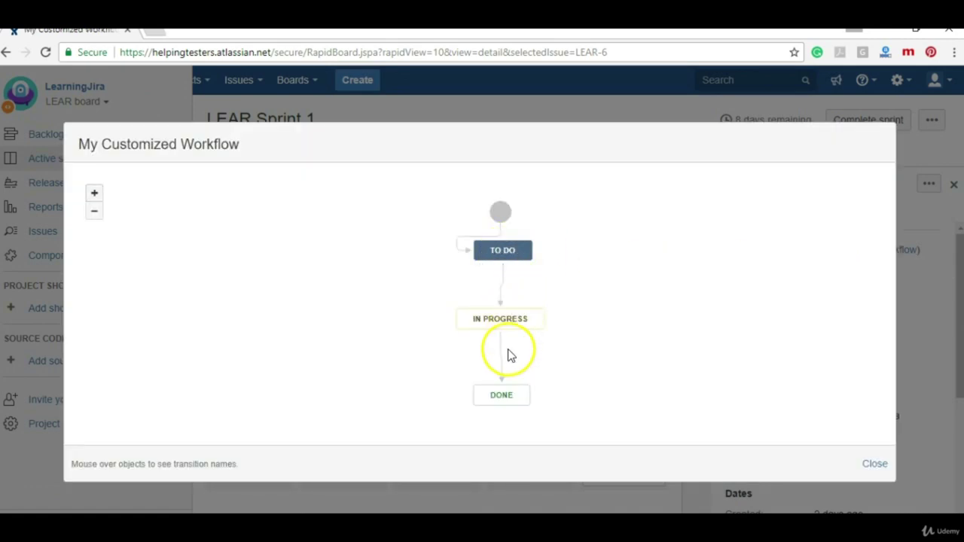
click(875, 464)
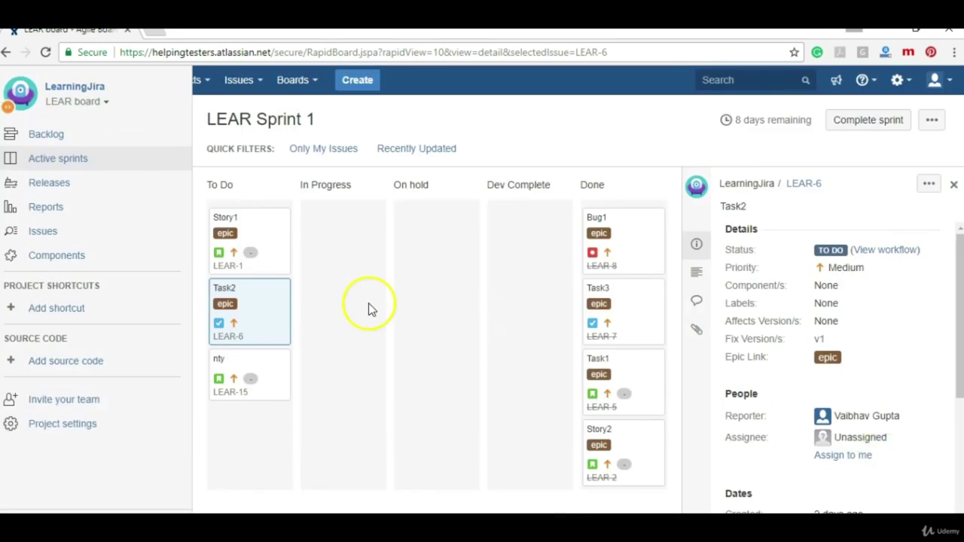
Move Task2 into the In Progress column and confirm its workflow status is In Progress.
drag(287, 293, 335, 315)
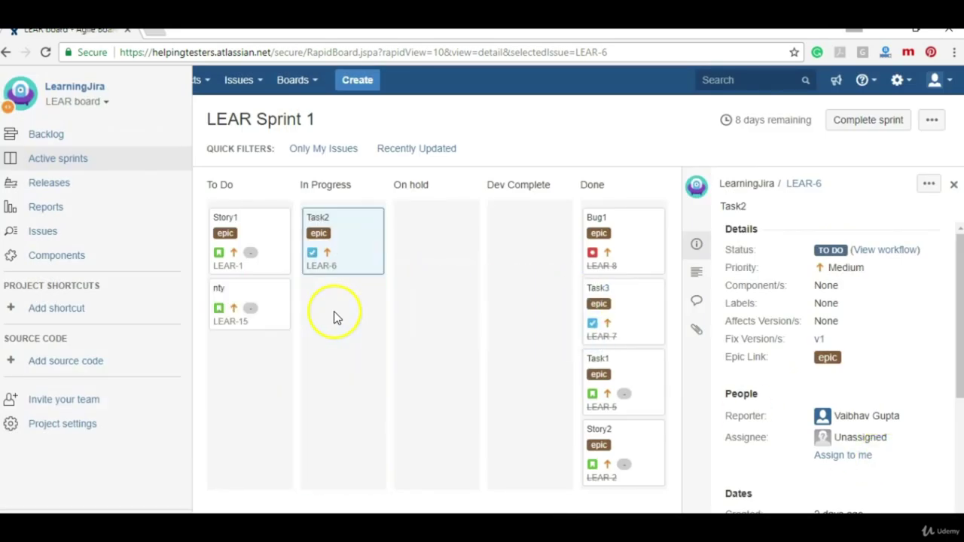
click(326, 233)
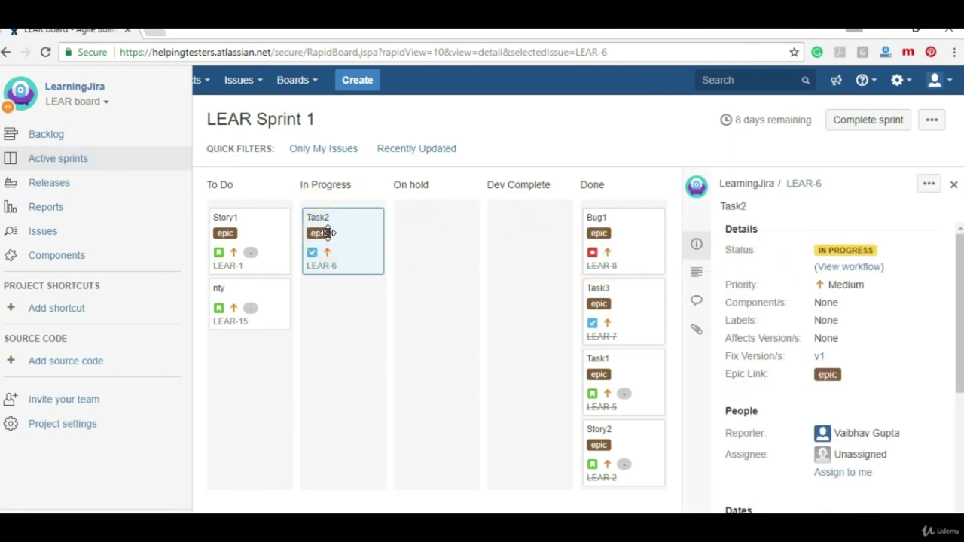
click(878, 268)
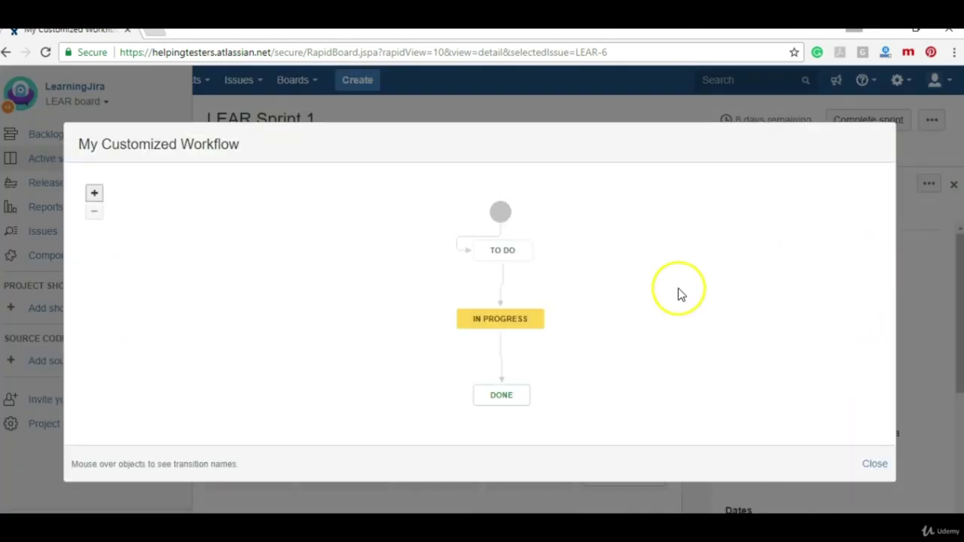
click(874, 464)
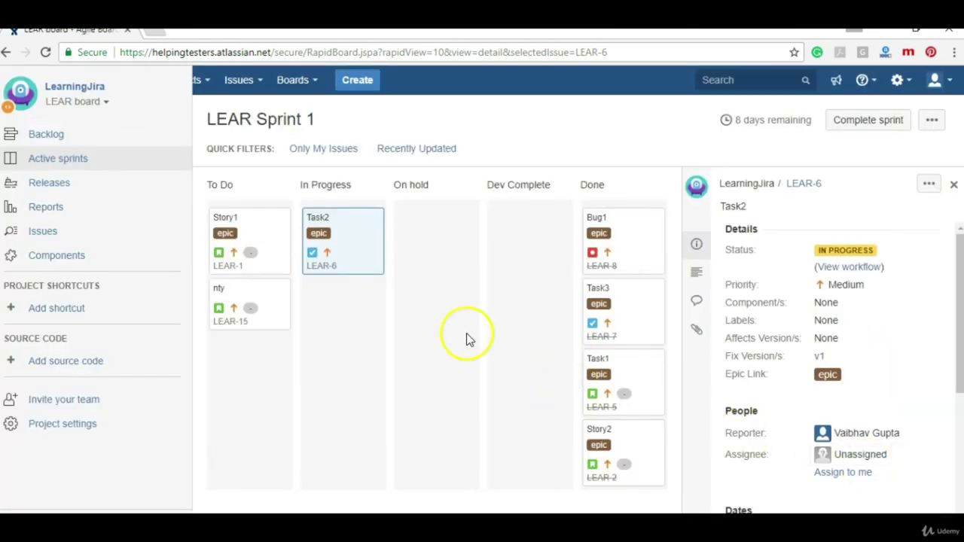
drag(359, 244, 383, 254)
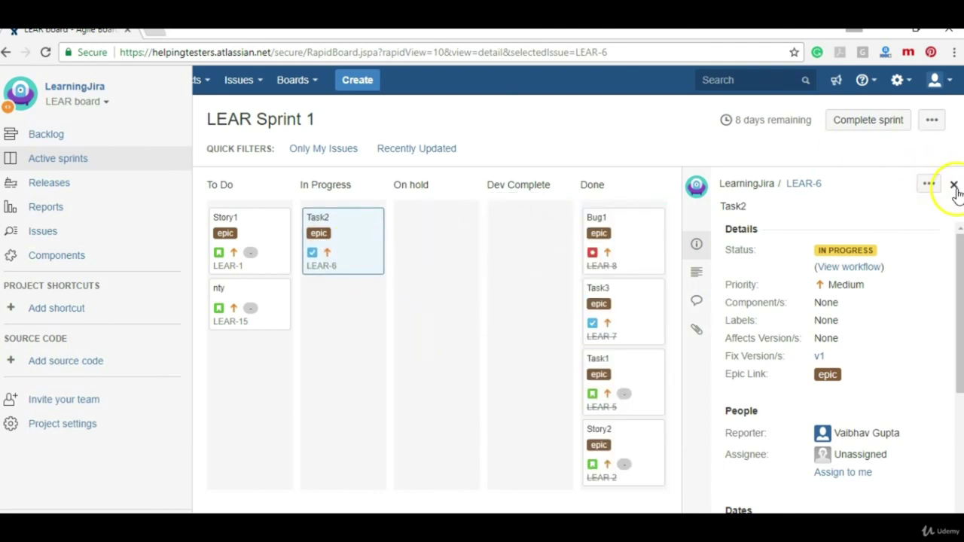
click(954, 185)
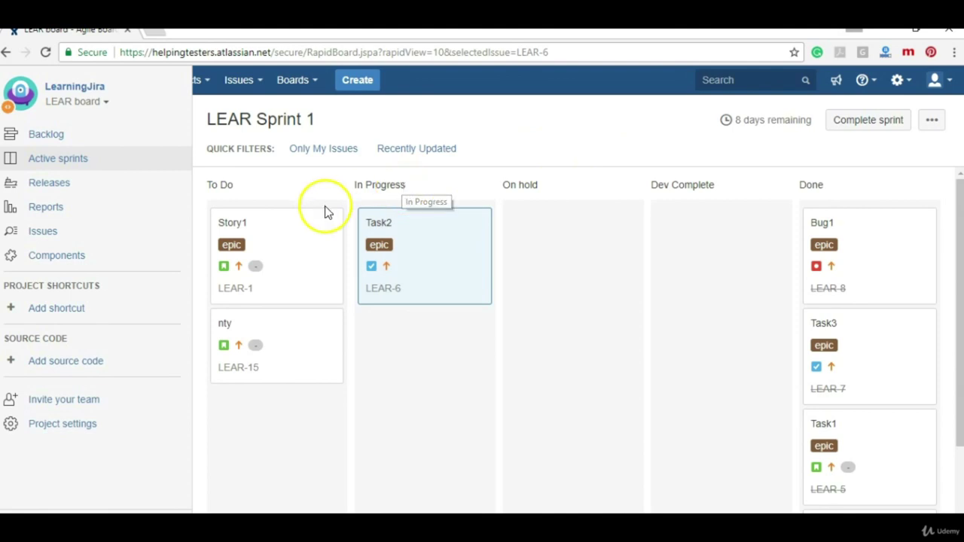
click(934, 121)
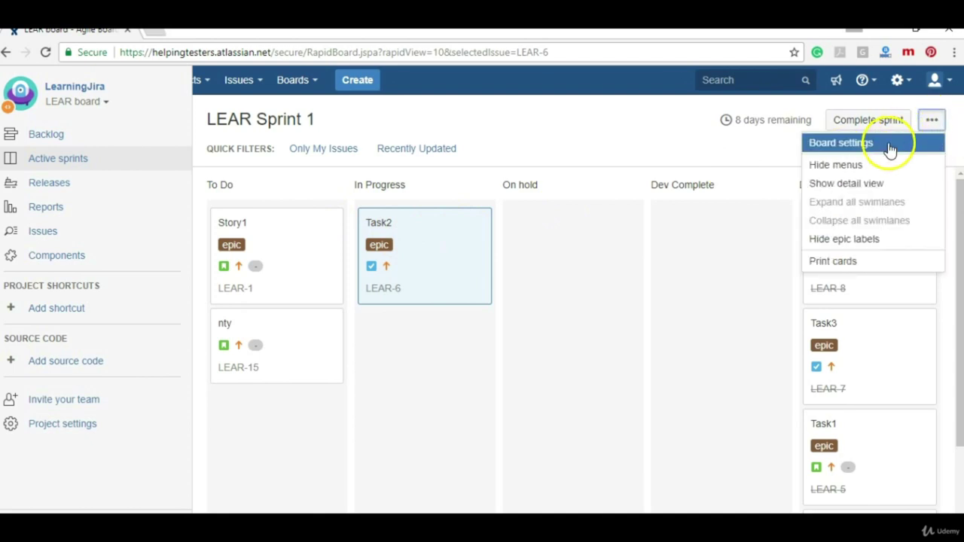
In the LEAR board's column settings, map the WORKING status into the In Progress column.
click(874, 143)
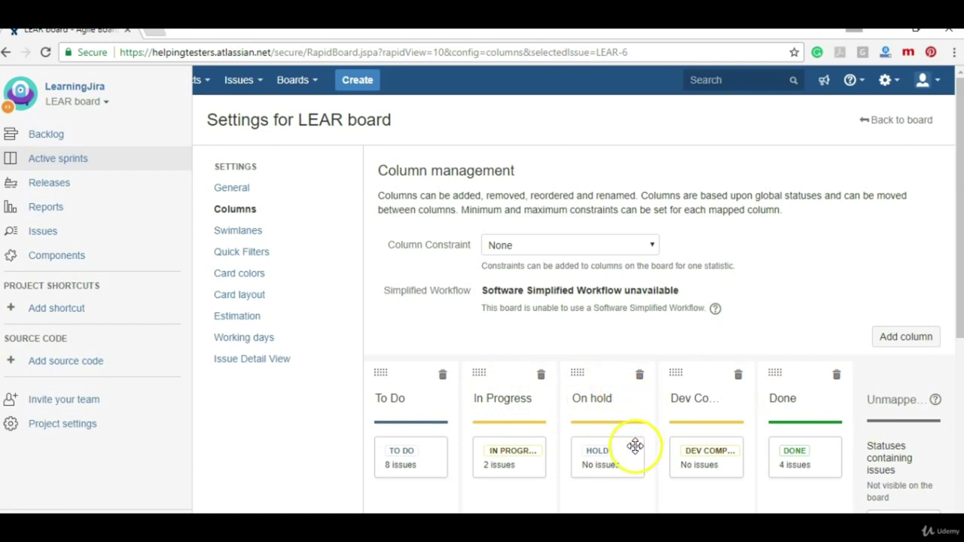
drag(960, 258, 953, 364)
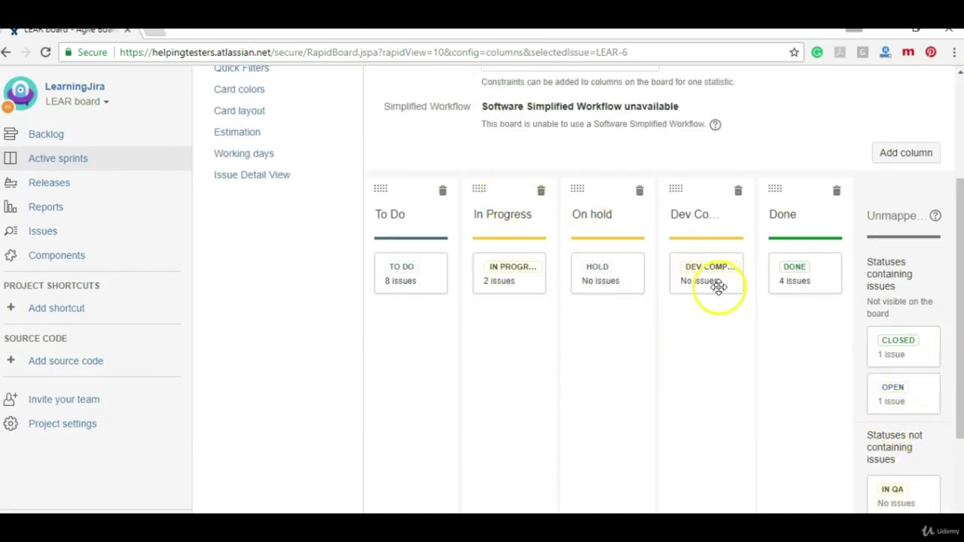
drag(961, 370, 512, 192)
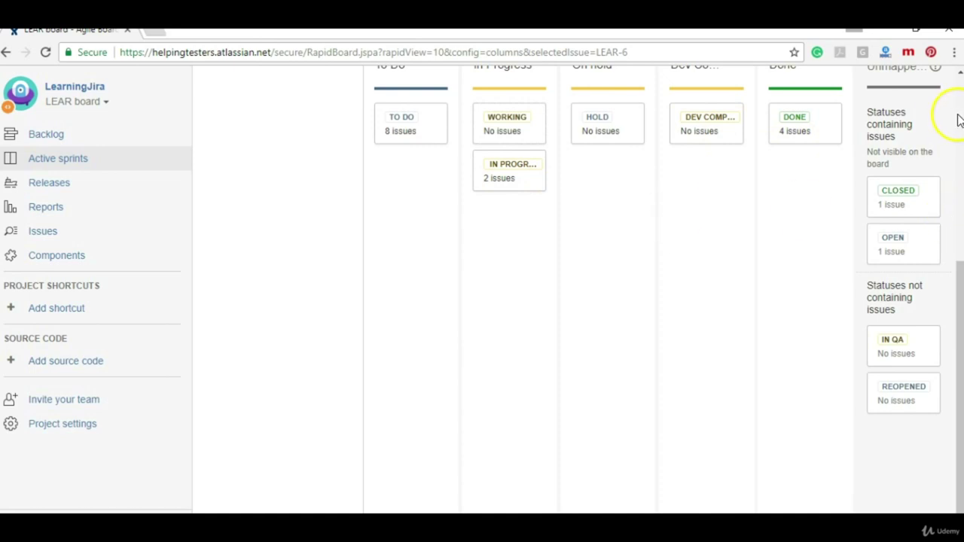
scroll(956, 121, up, 5)
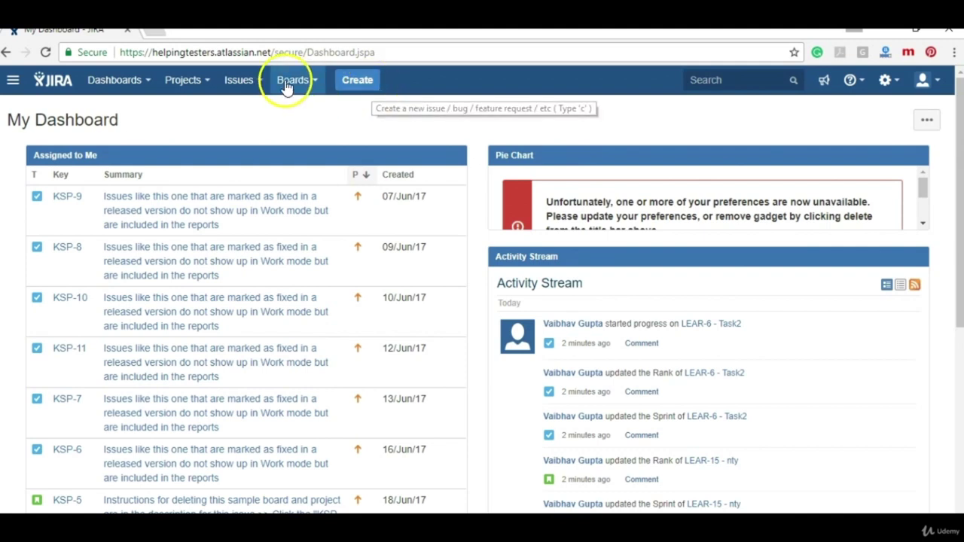
Create an unassigned story LEAR-17 'New Issue' and open its issue page.
click(238, 89)
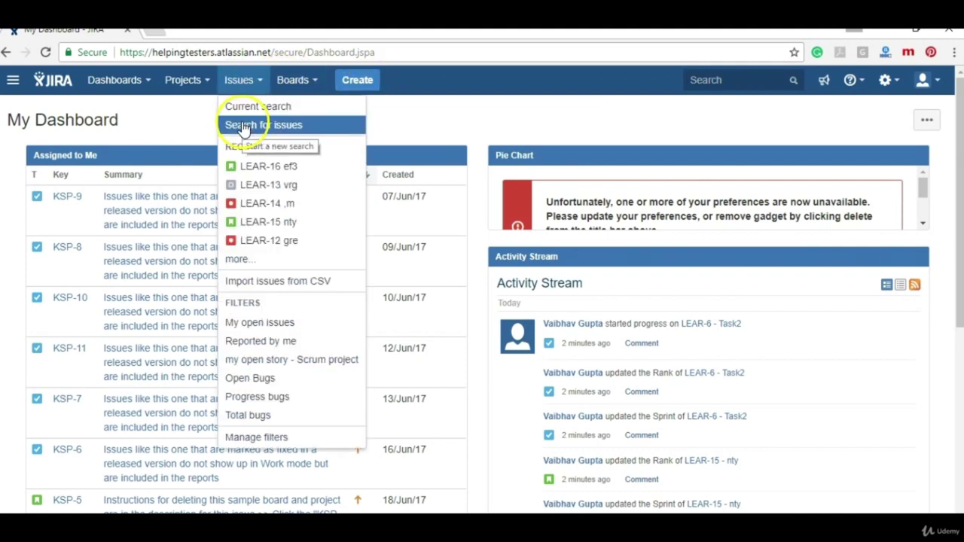
click(243, 127)
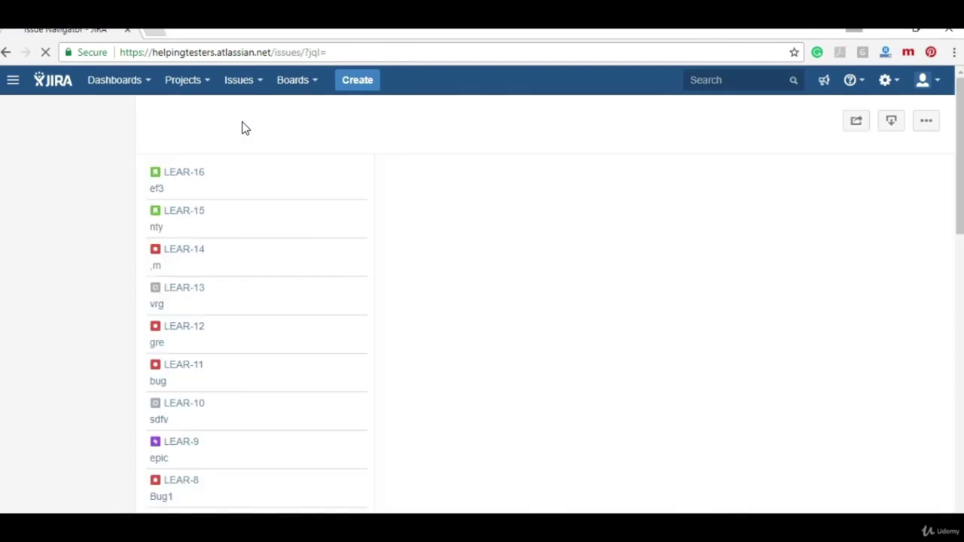
click(369, 81)
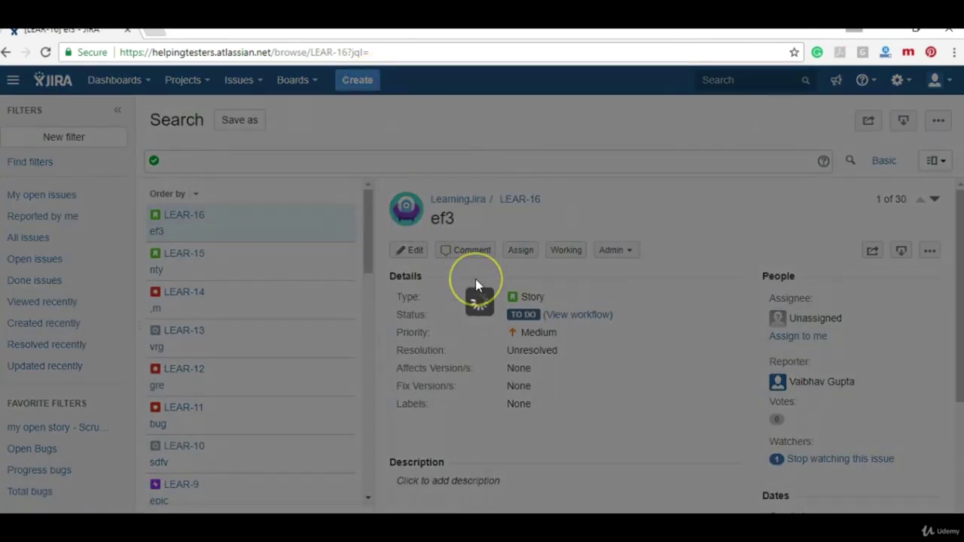
text(New Issue)
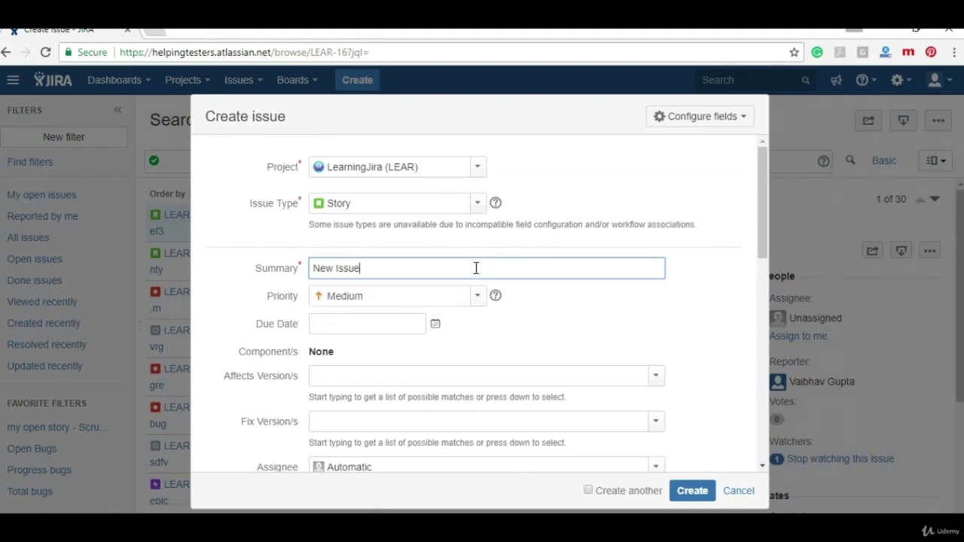
drag(762, 238, 762, 265)
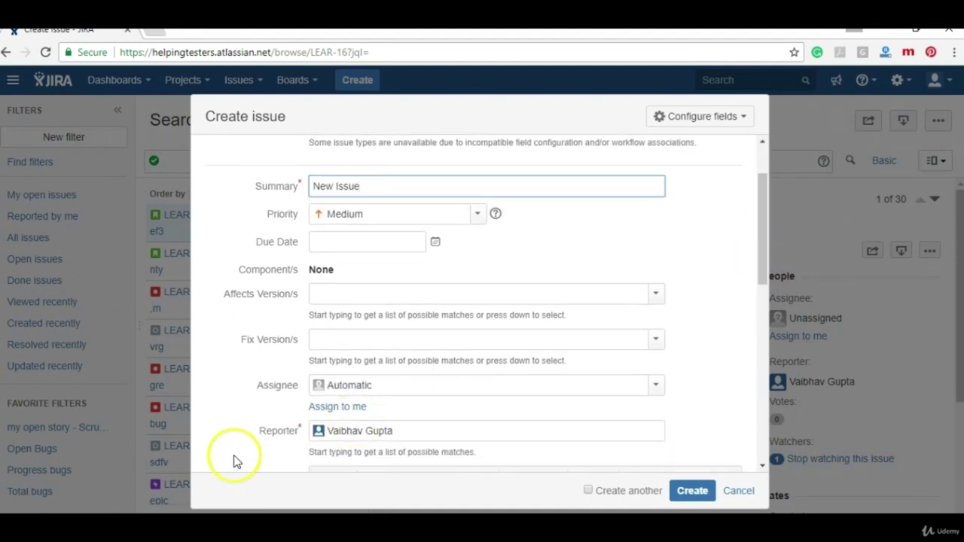
click(681, 496)
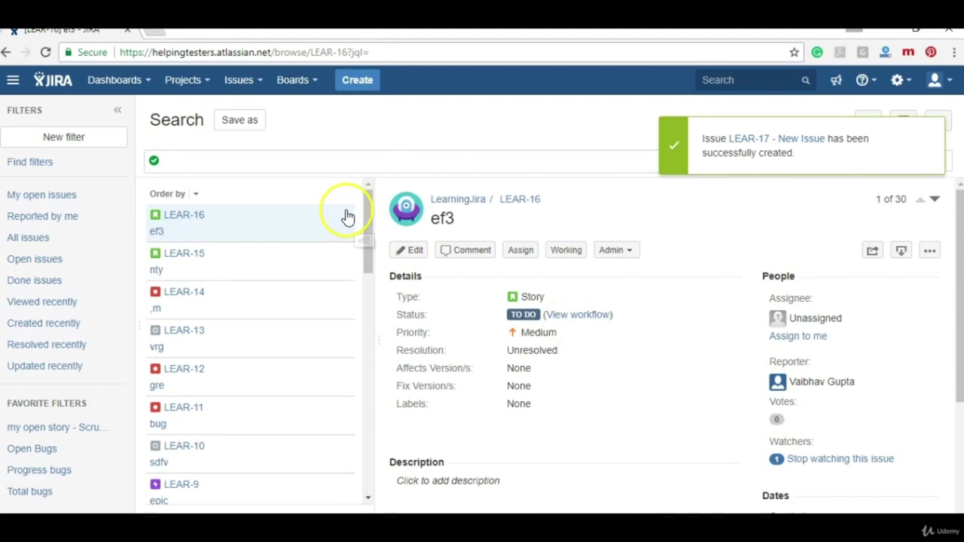
click(760, 145)
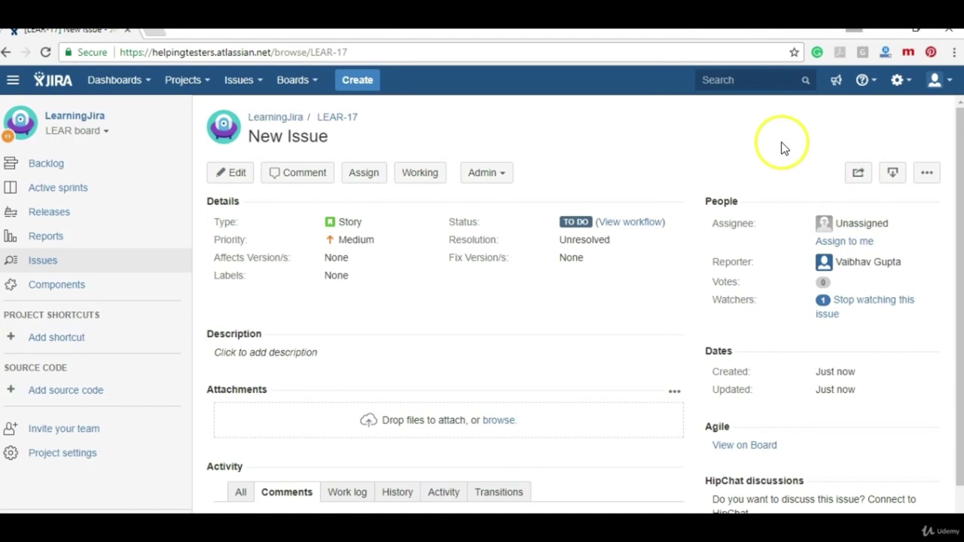
Open LearningJira's Users and roles settings to review the project lead and default assignee.
click(909, 80)
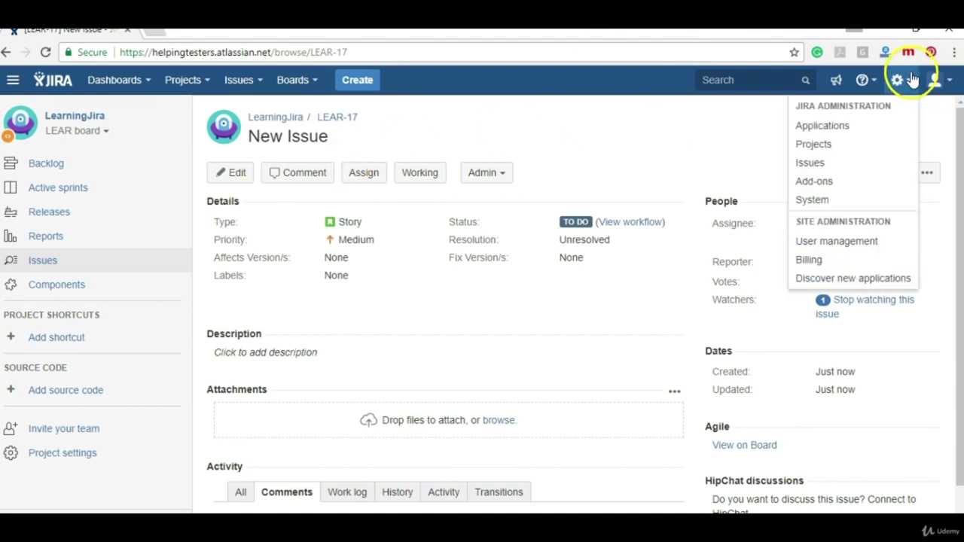
click(886, 146)
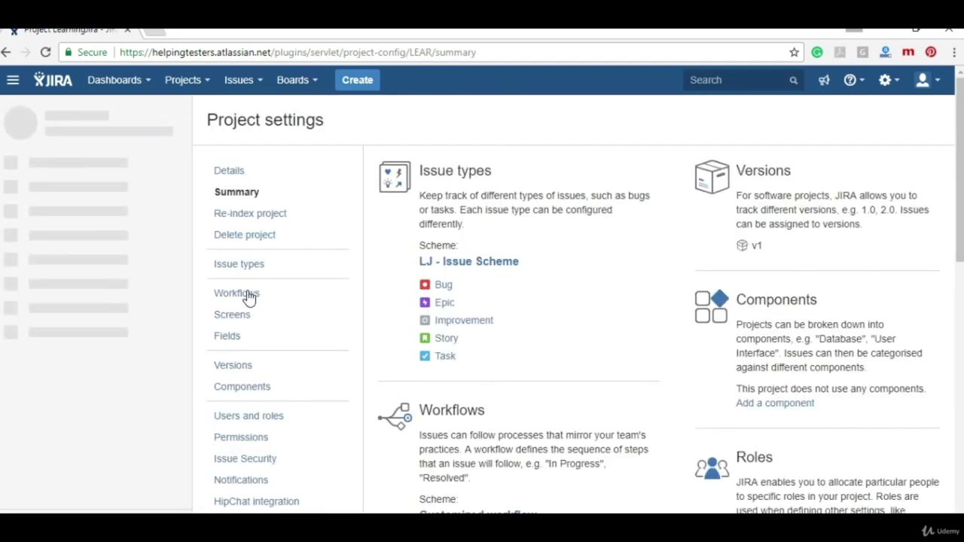
click(250, 420)
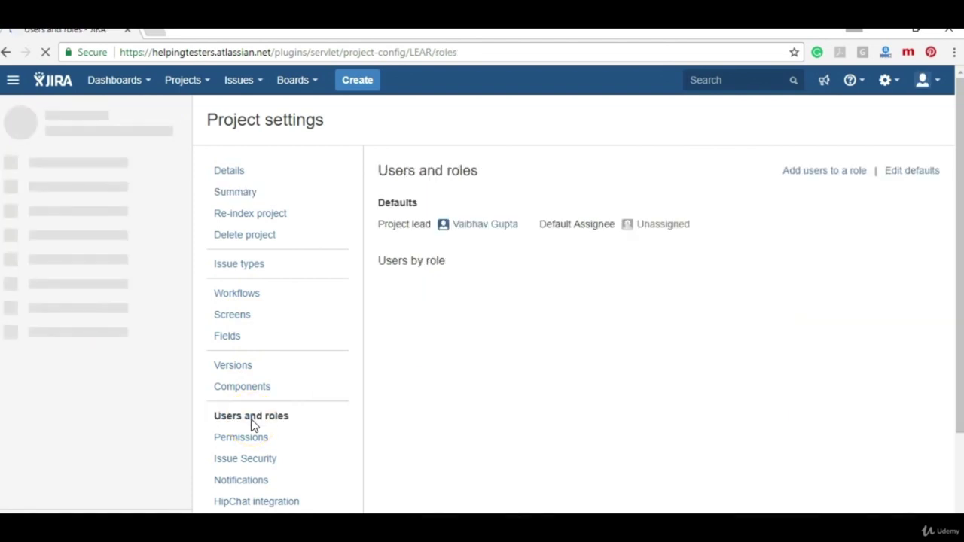
drag(592, 216, 454, 223)
click(559, 222)
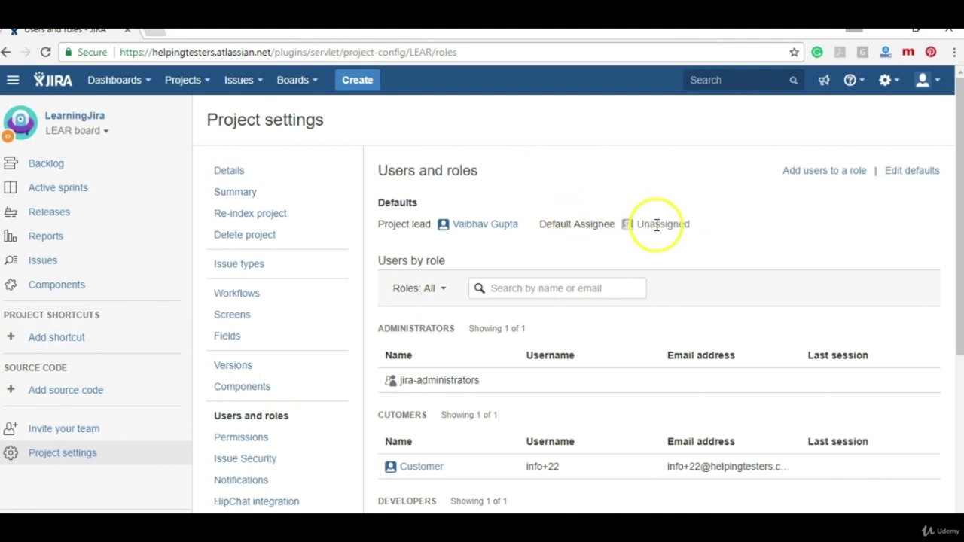
Change LearningJira's default assignee from Unassigned to Project Lead.
click(907, 173)
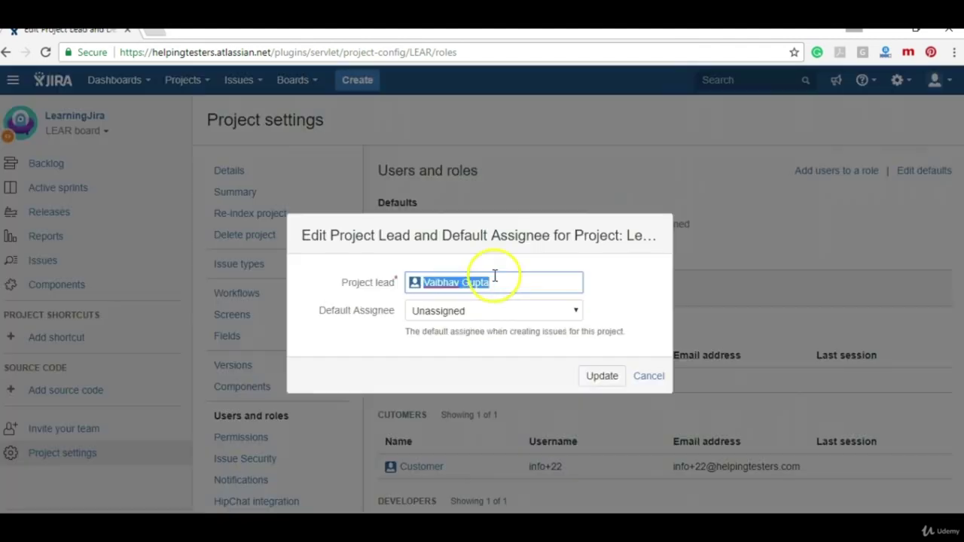
click(502, 318)
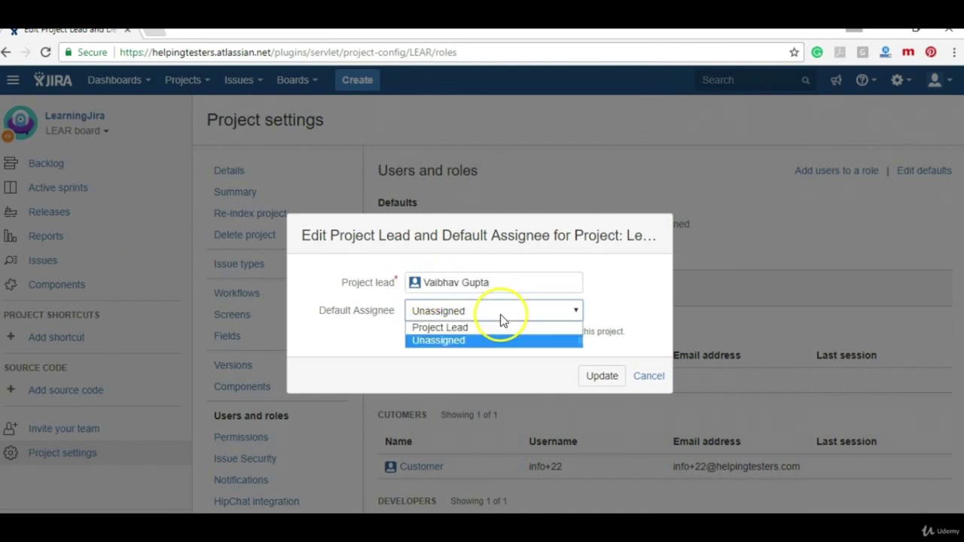
click(449, 314)
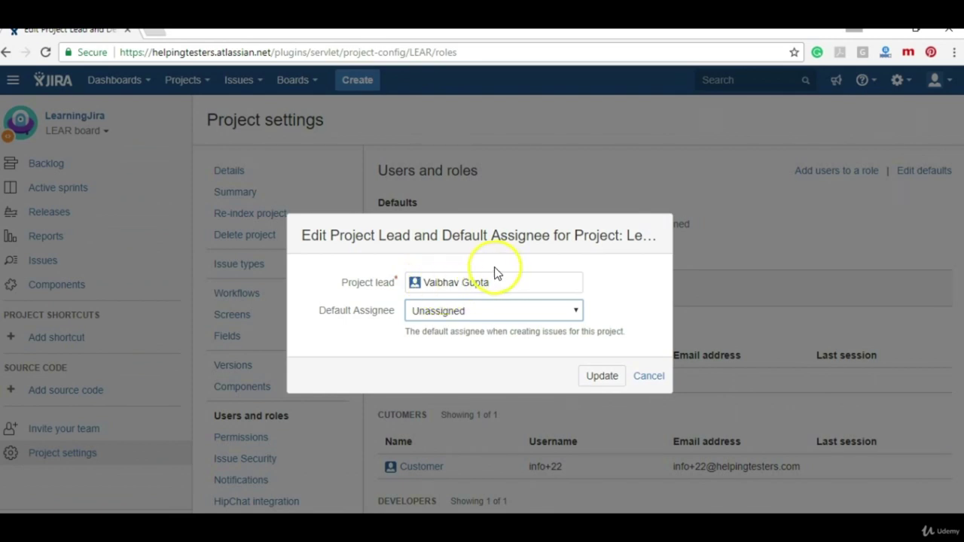
click(423, 318)
click(428, 327)
click(351, 336)
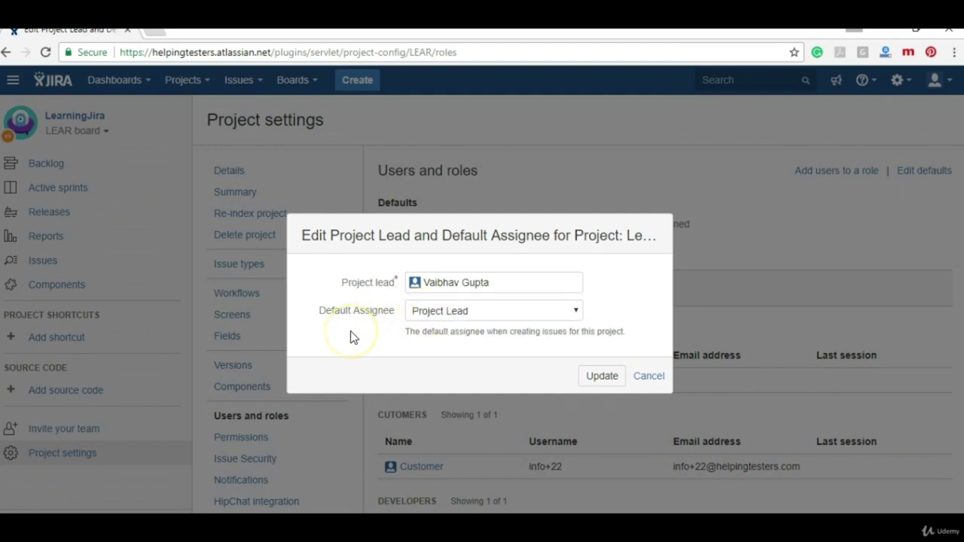
click(359, 322)
click(612, 380)
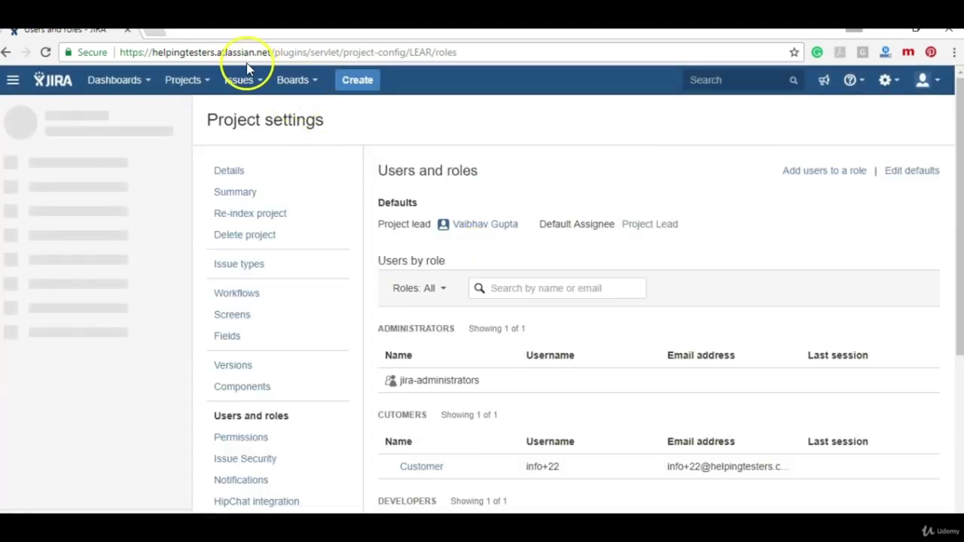
click(345, 80)
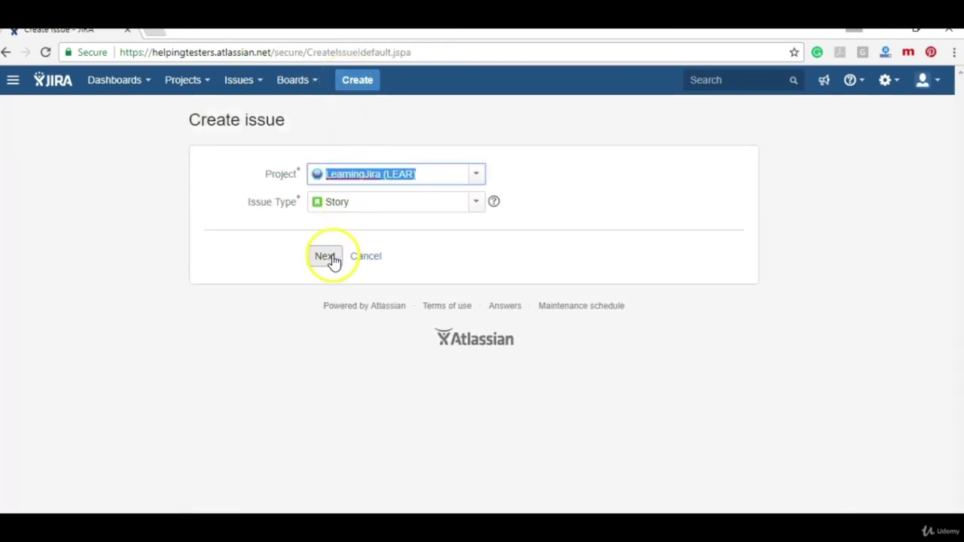
Create story LEAR-18 'new story' and confirm it was auto-assigned to the project lead.
click(329, 257)
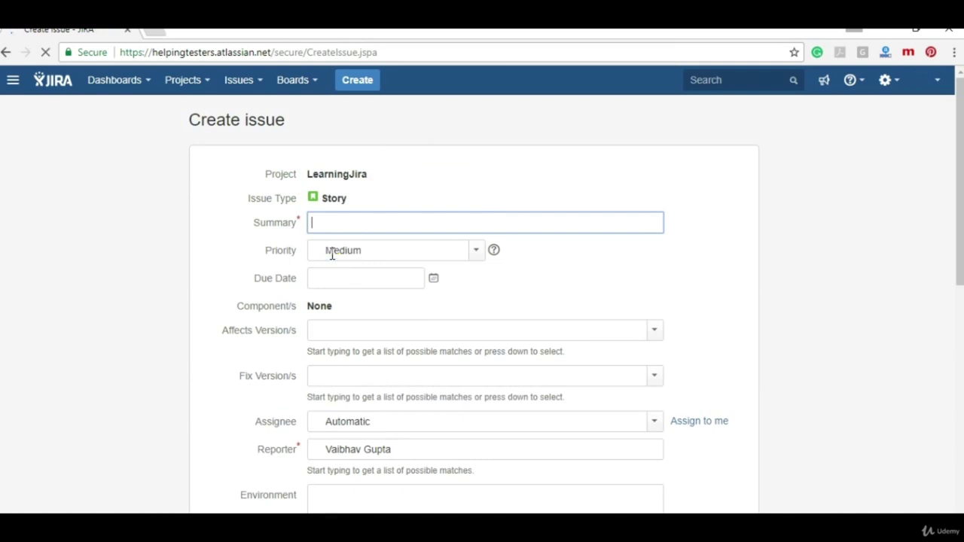
text(new story)
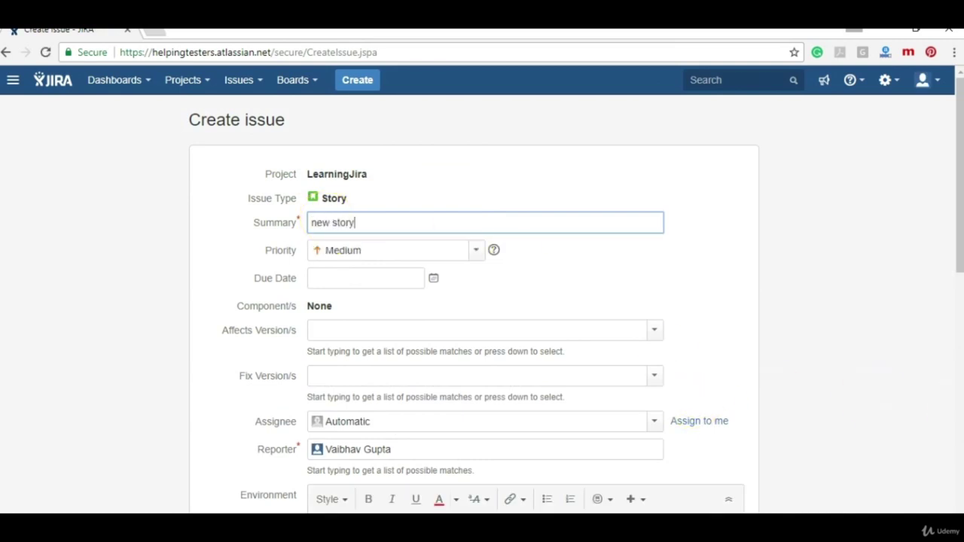
scroll(956, 452, down, 10)
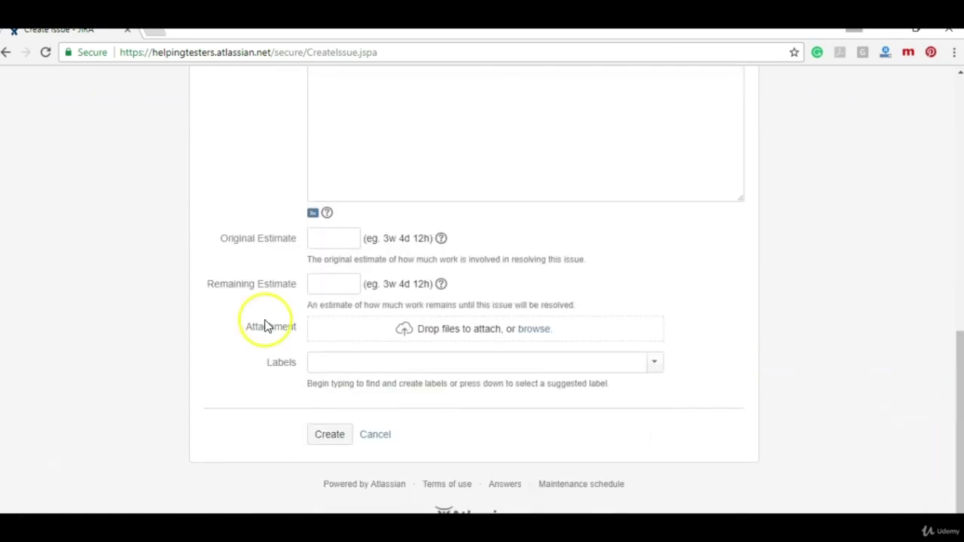
click(330, 434)
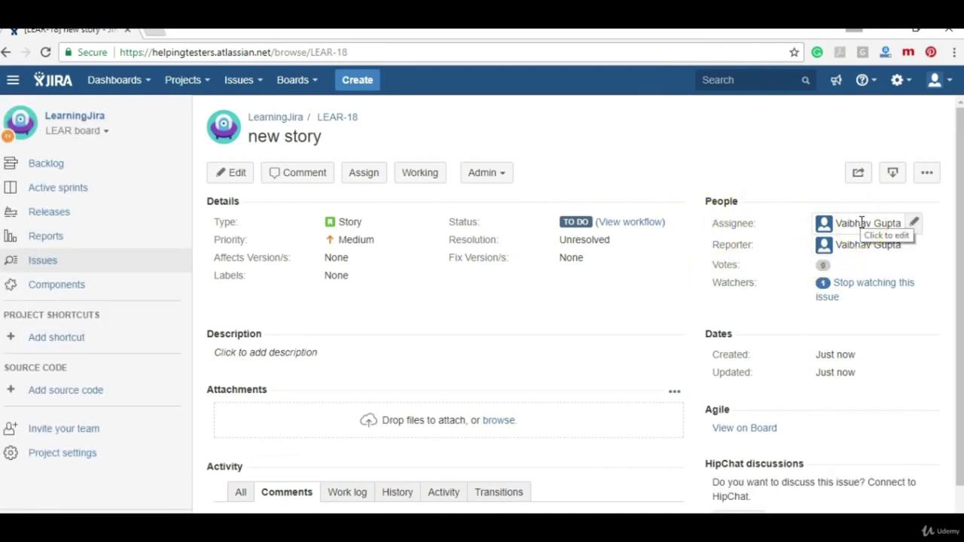
mouse_move(862, 222)
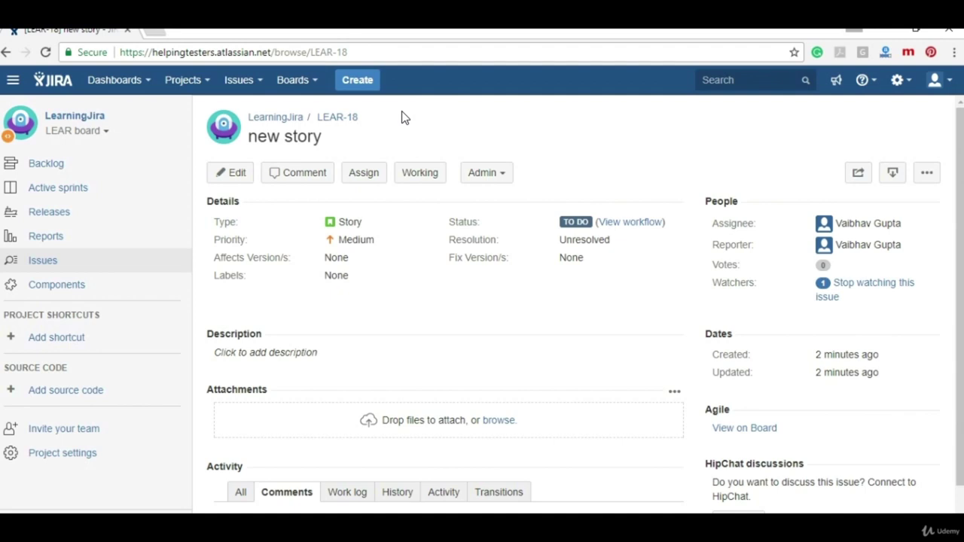
Check in a new issue form that Component/s shows None, then discard the form.
click(357, 79)
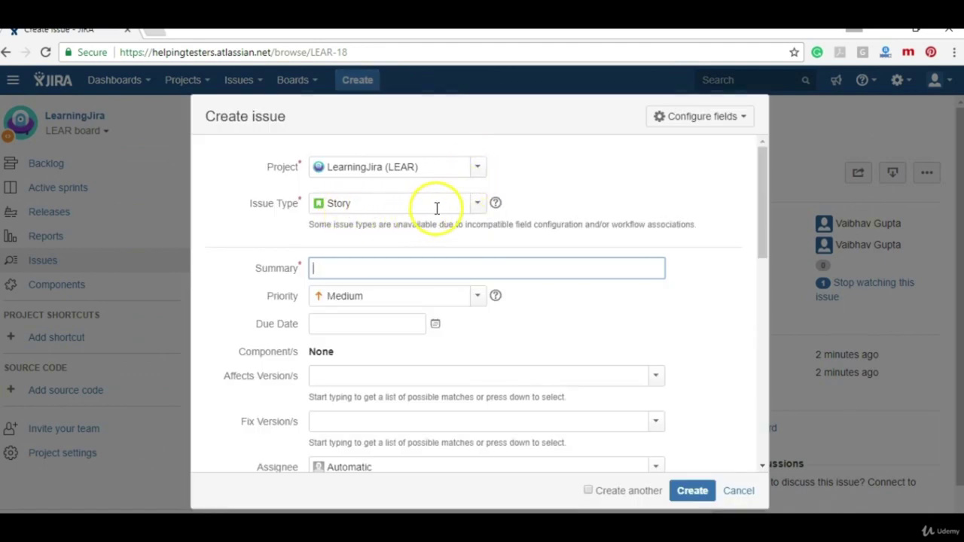
double_click(322, 350)
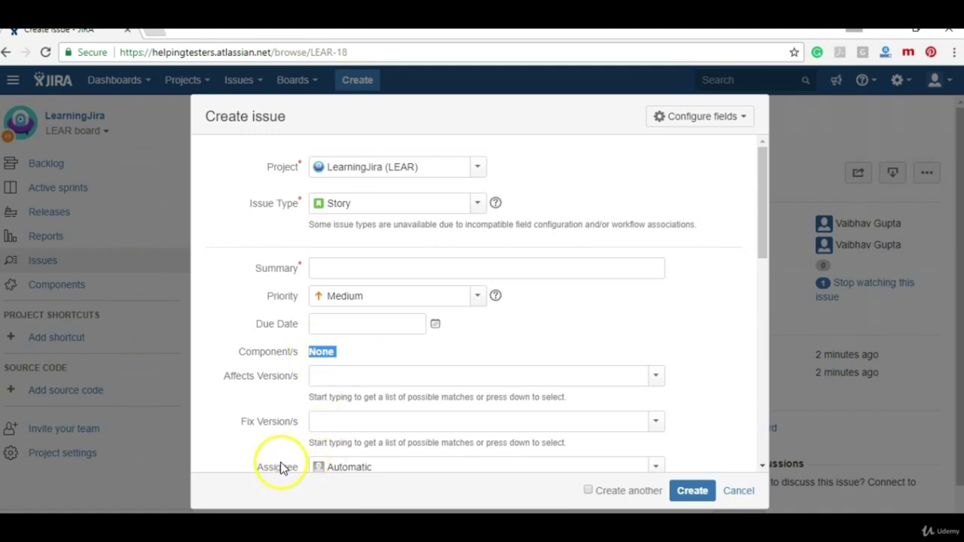
click(736, 491)
Open the LearningJira project settings from the administration projects list.
click(897, 83)
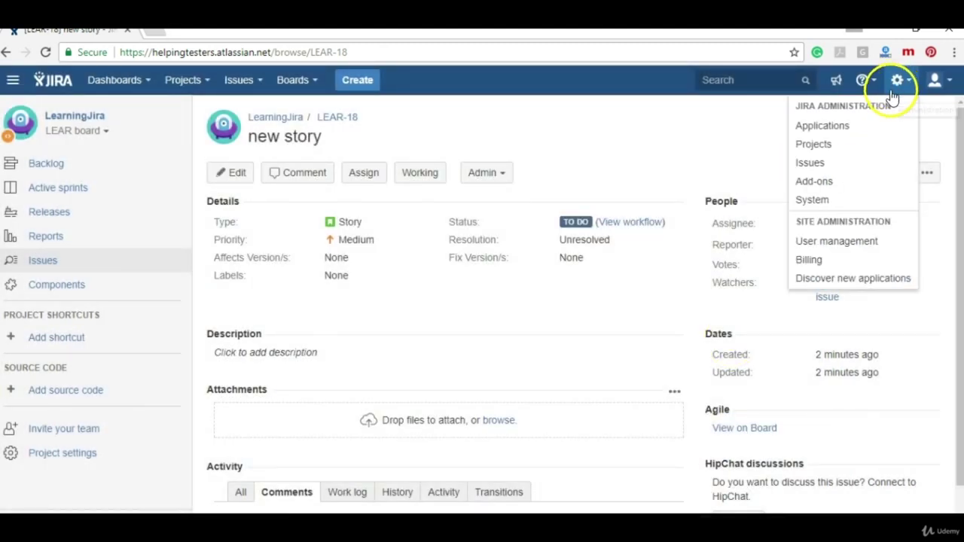
click(803, 128)
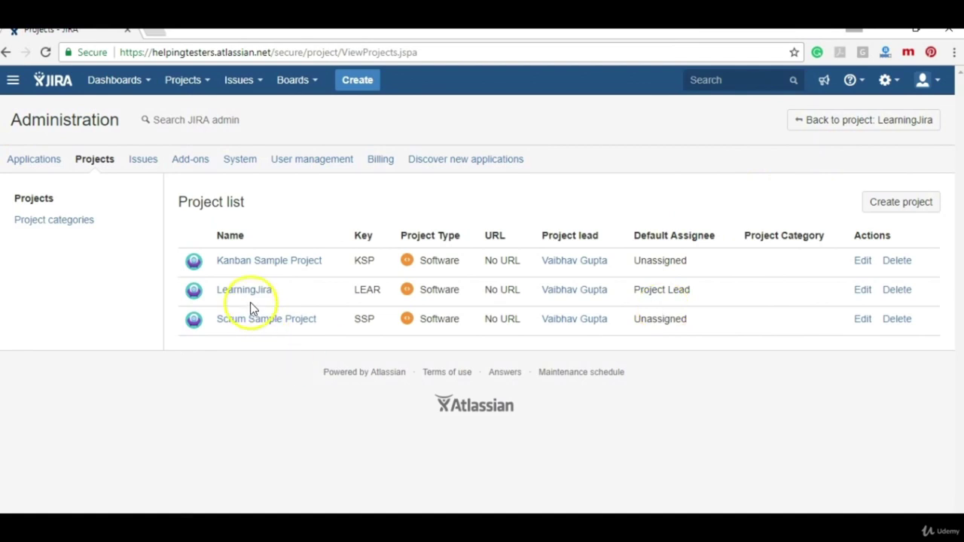
click(249, 291)
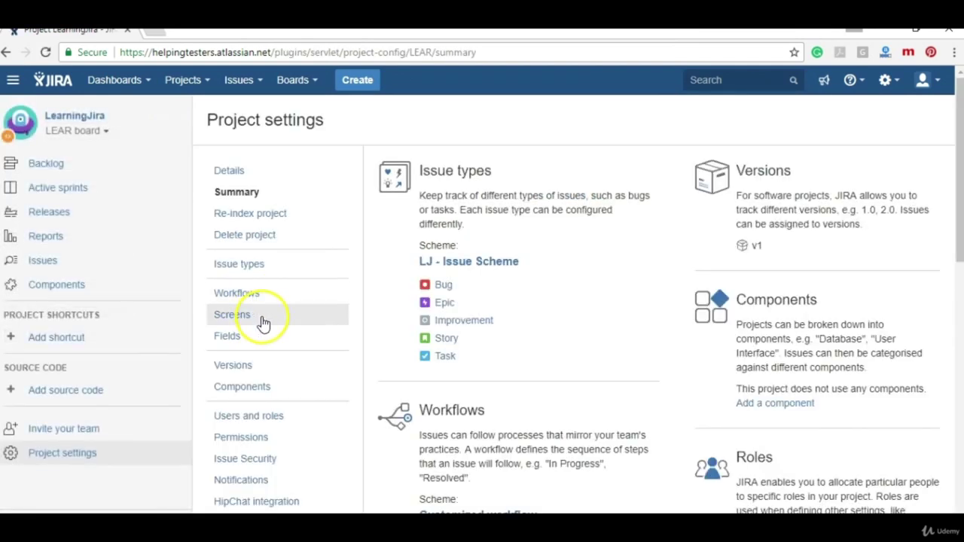
Add a Home Screen component led by the Developer user, defaulting assignee to the component lead.
click(274, 391)
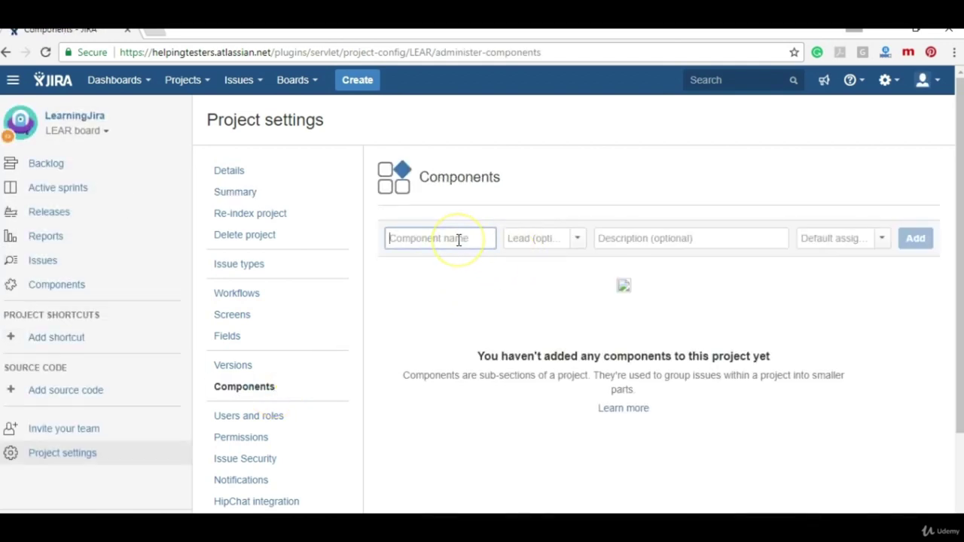
text(Home Screen)
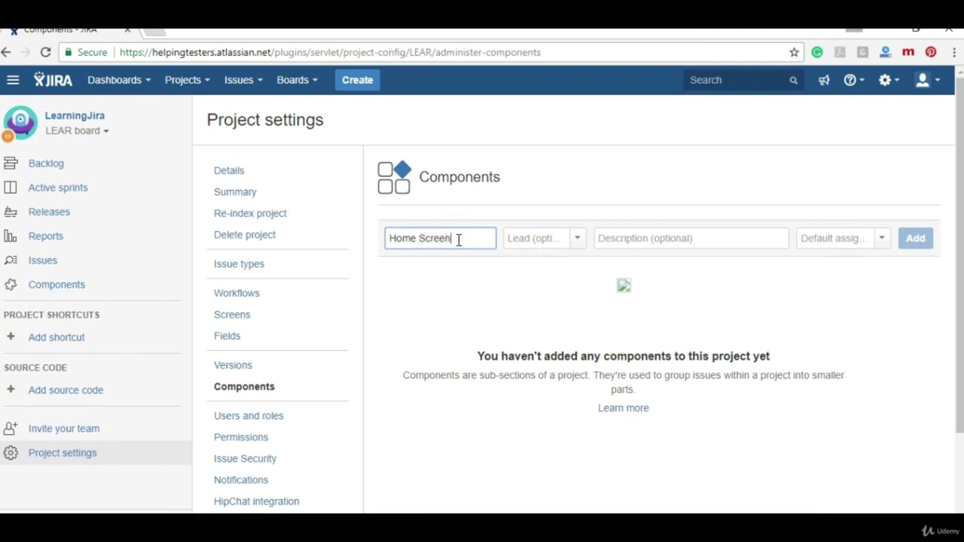
click(523, 242)
text(Deve)
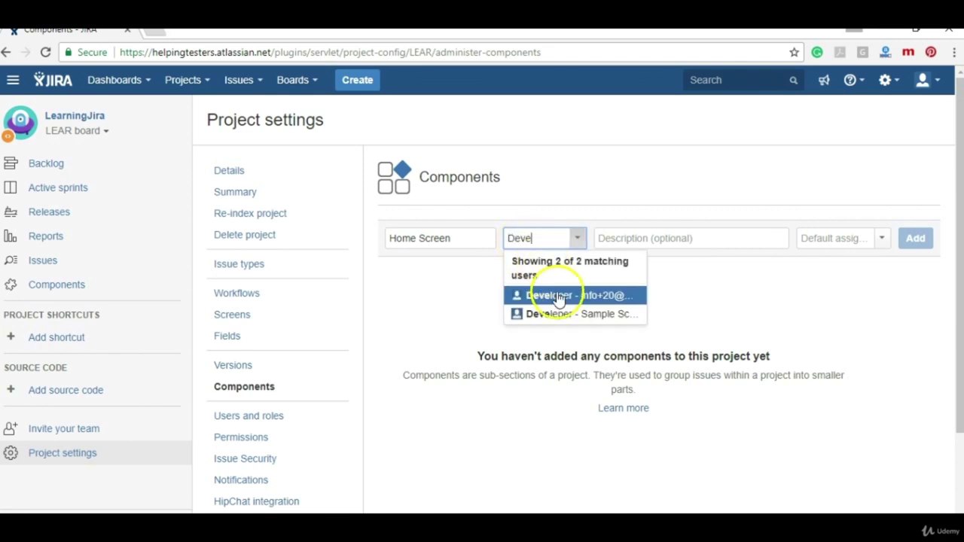
click(566, 301)
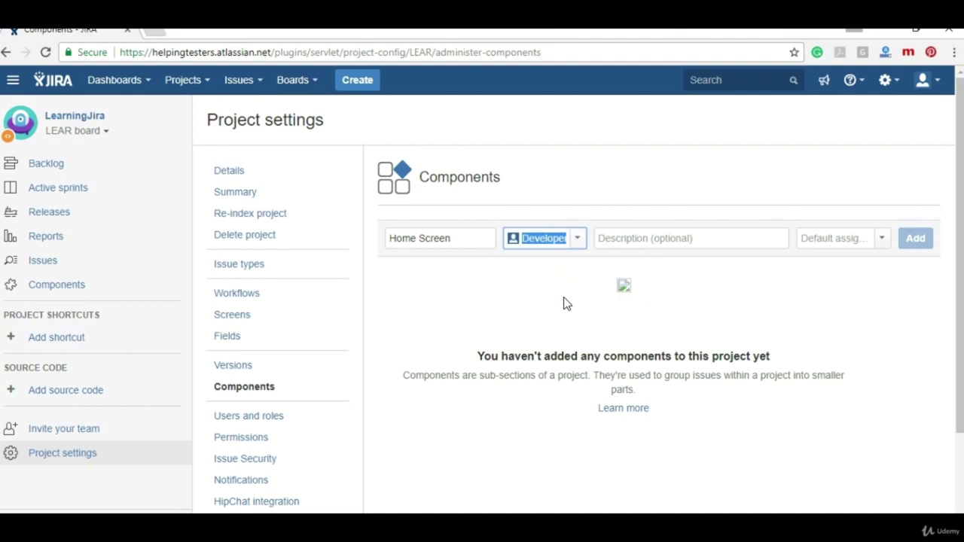
click(870, 238)
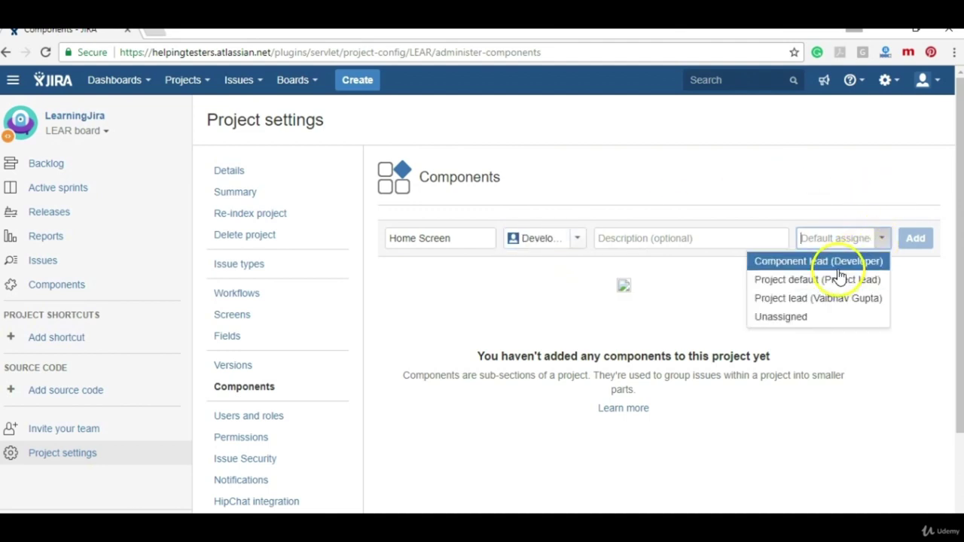
click(808, 260)
click(913, 240)
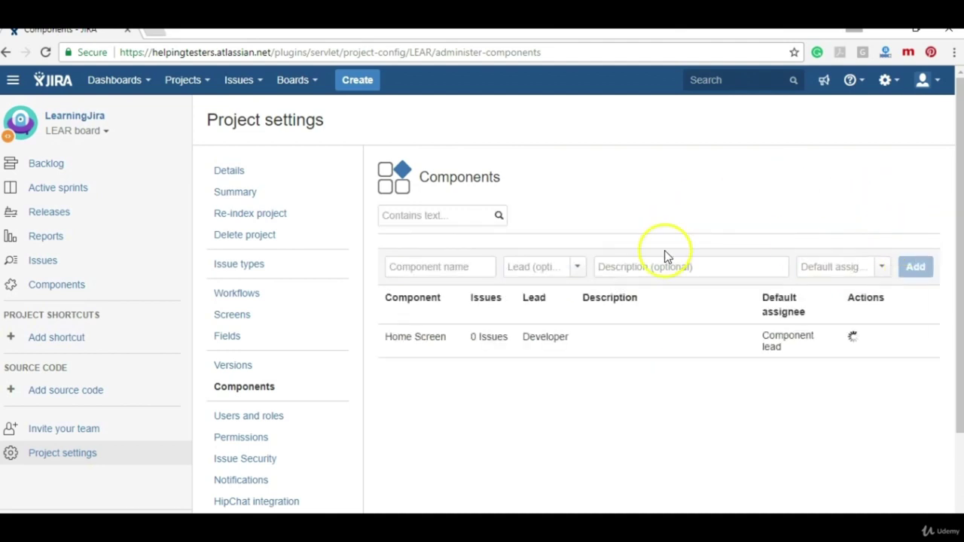
Add a Payment Issues component with a chosen user as lead and Project lead as default assignee.
click(468, 265)
text(Payment)
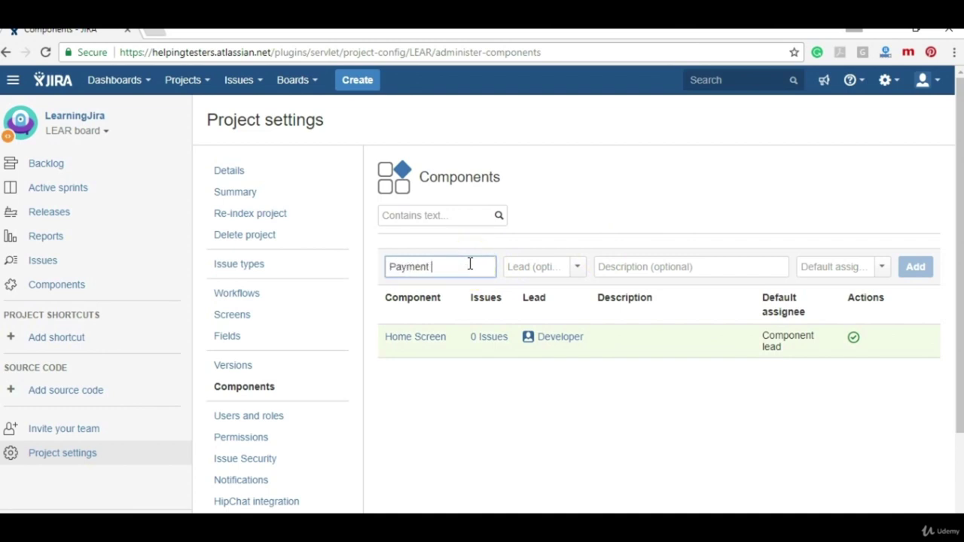
text( Issues)
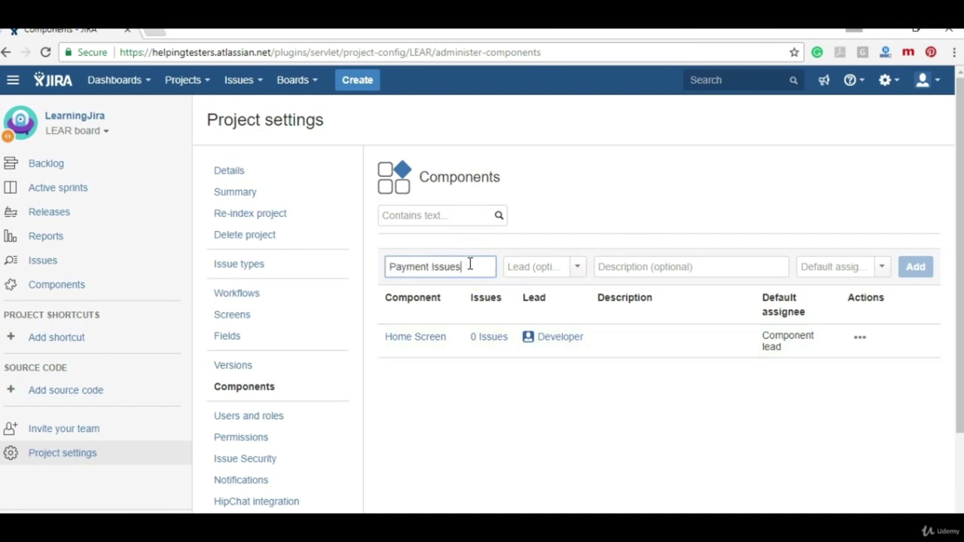
click(522, 267)
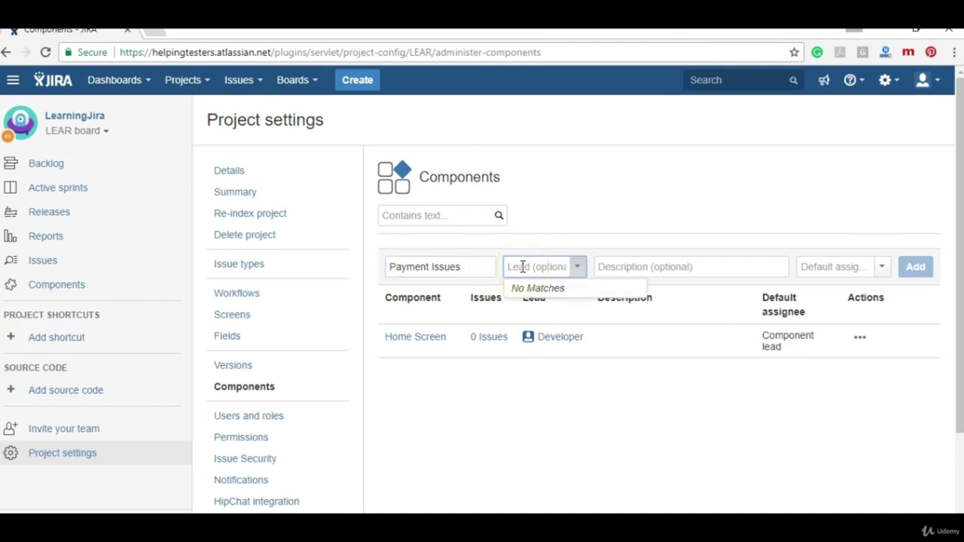
text(va)
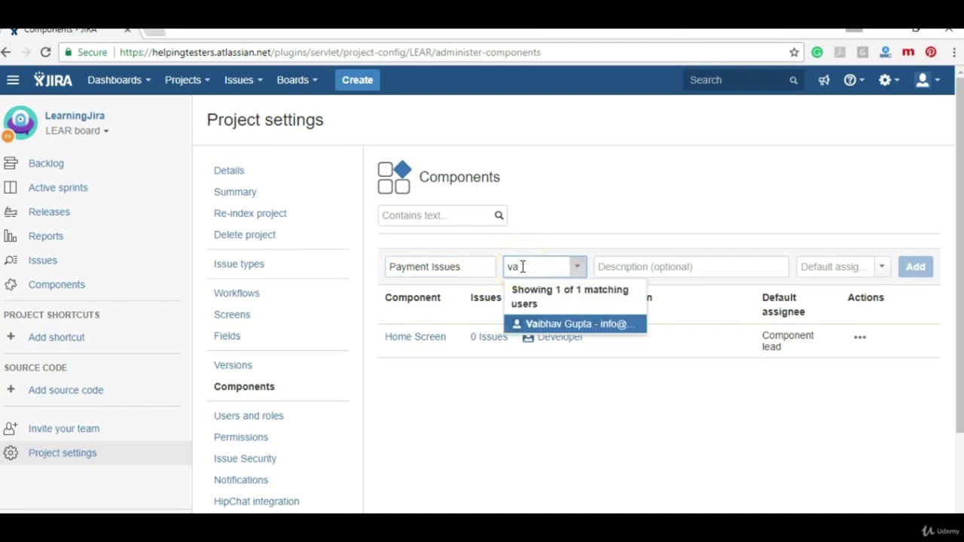
click(570, 325)
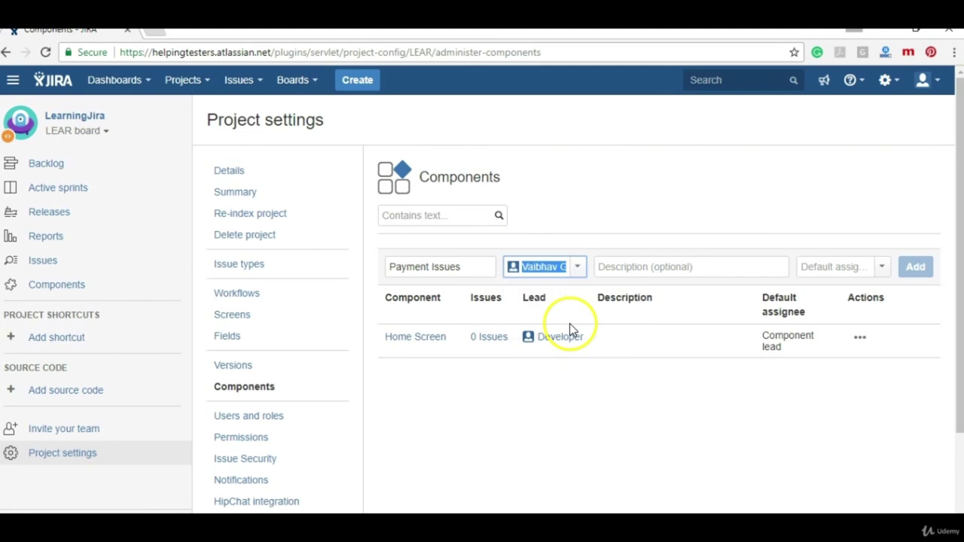
click(882, 268)
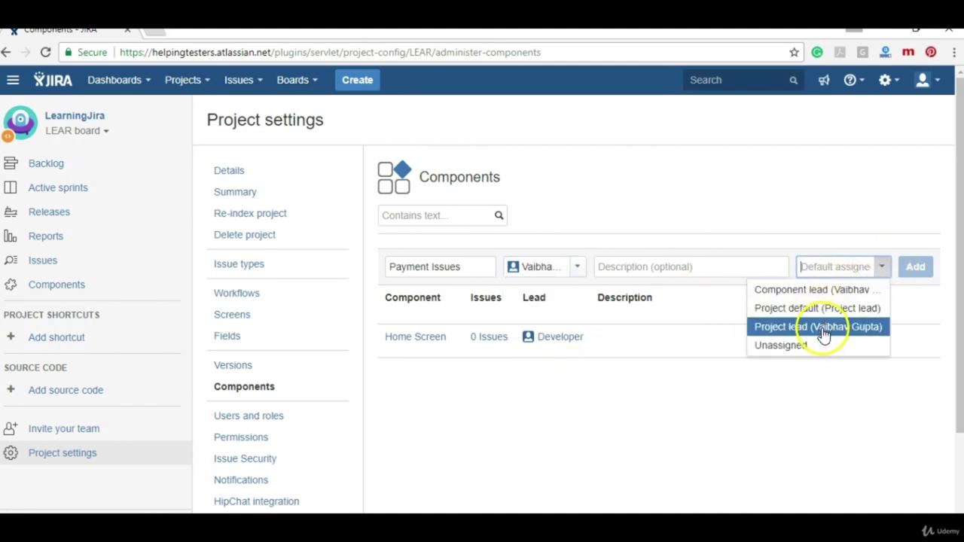
click(822, 329)
click(919, 270)
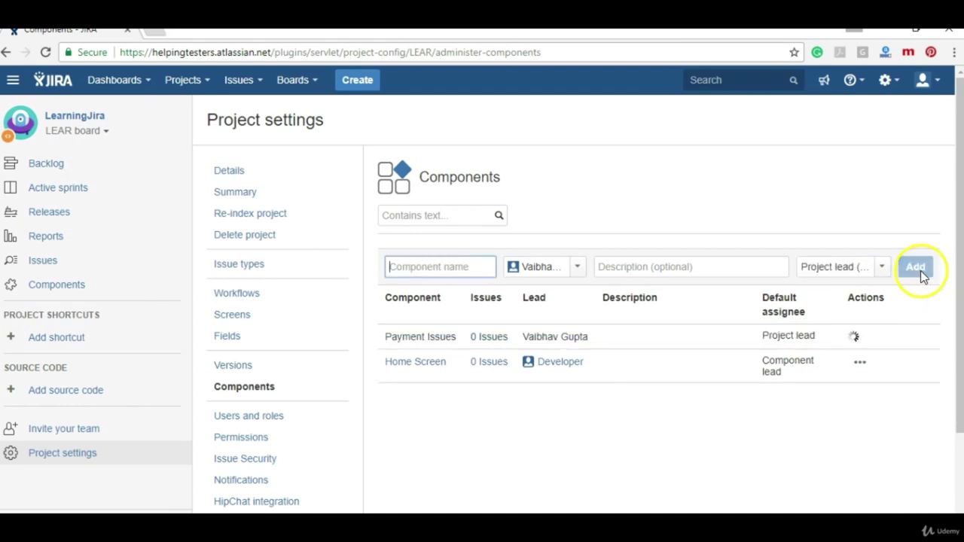
click(358, 81)
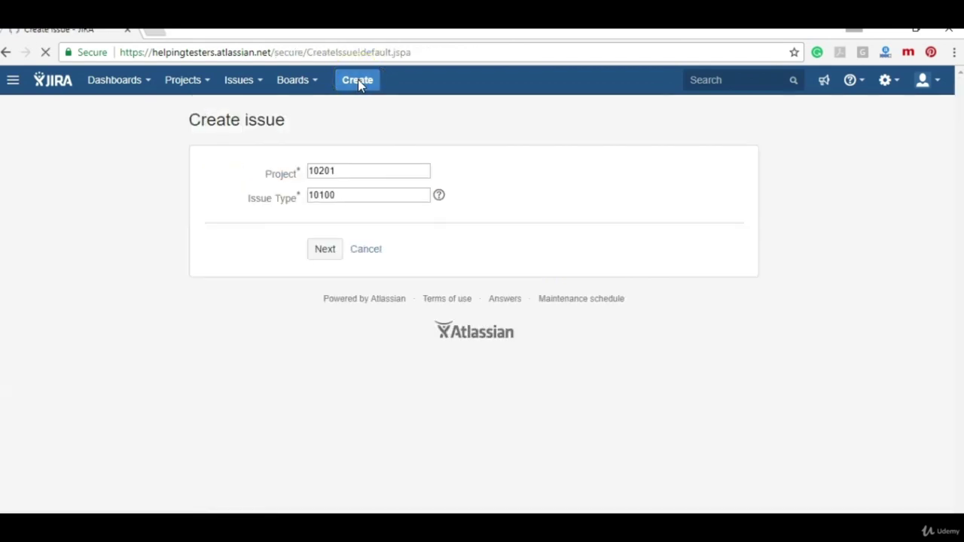
Create story LEAR-19 'Home screen issue' tagged with the Home Screen component.
click(323, 256)
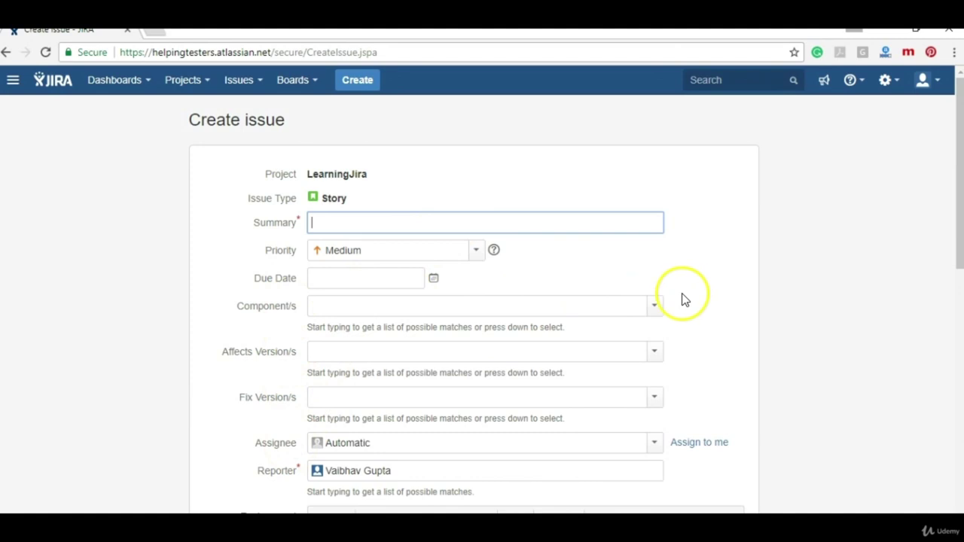
click(655, 306)
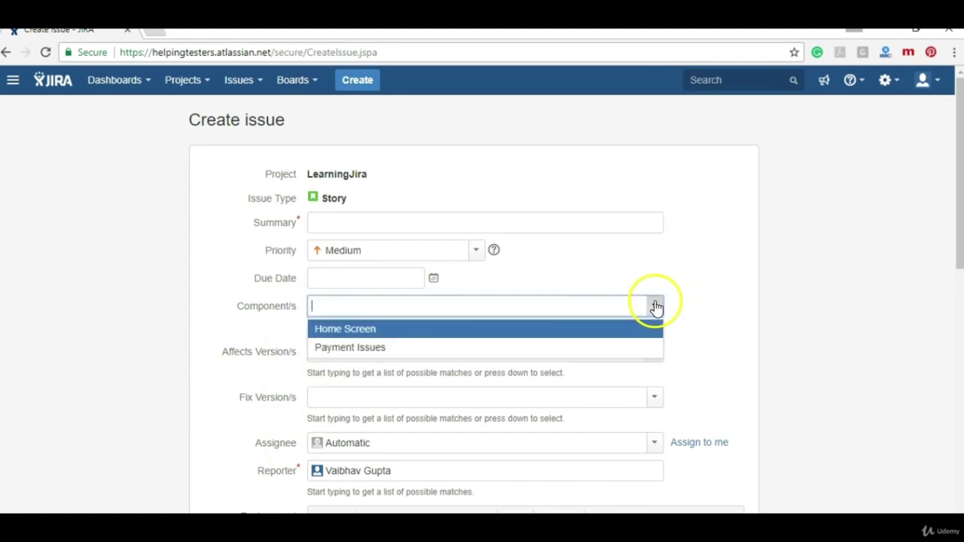
click(367, 331)
click(330, 225)
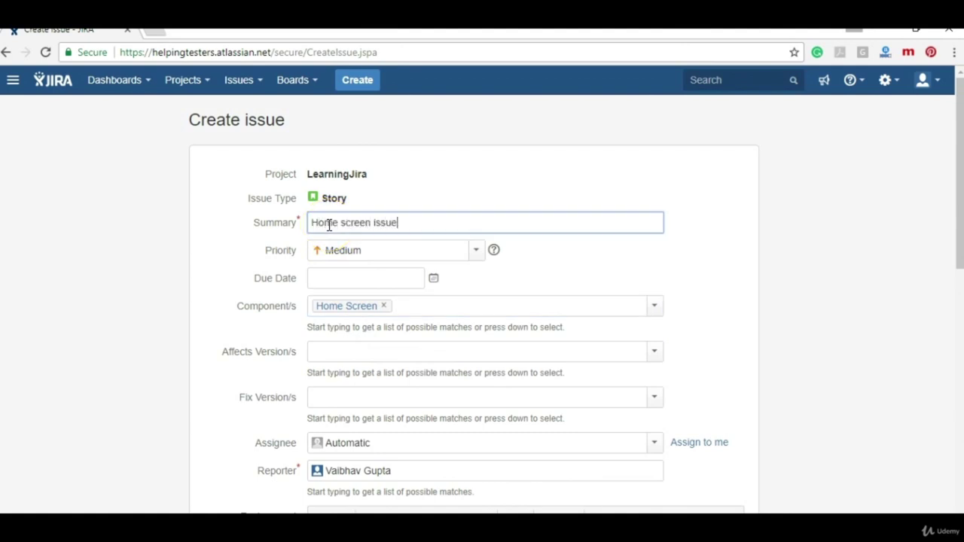
drag(960, 215, 958, 286)
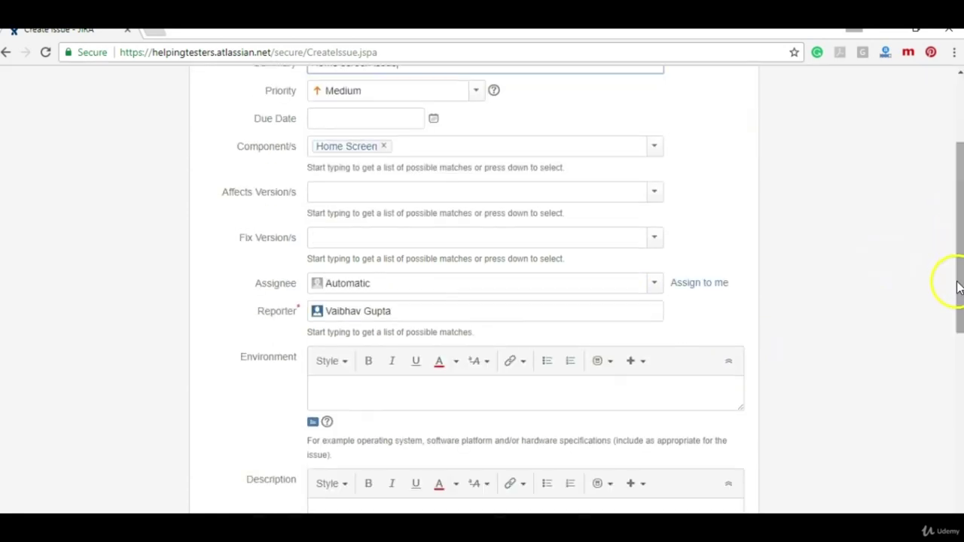
drag(958, 327, 930, 493)
click(320, 445)
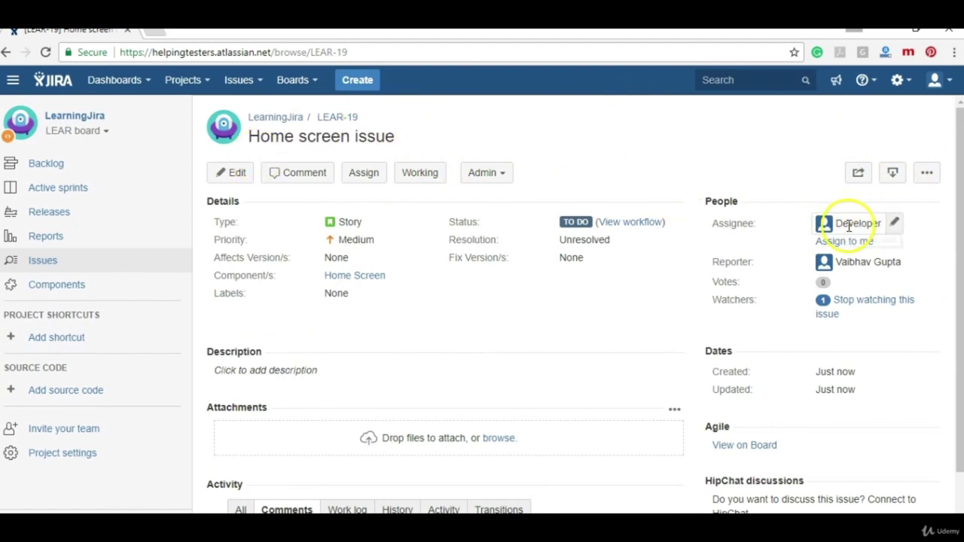
click(354, 79)
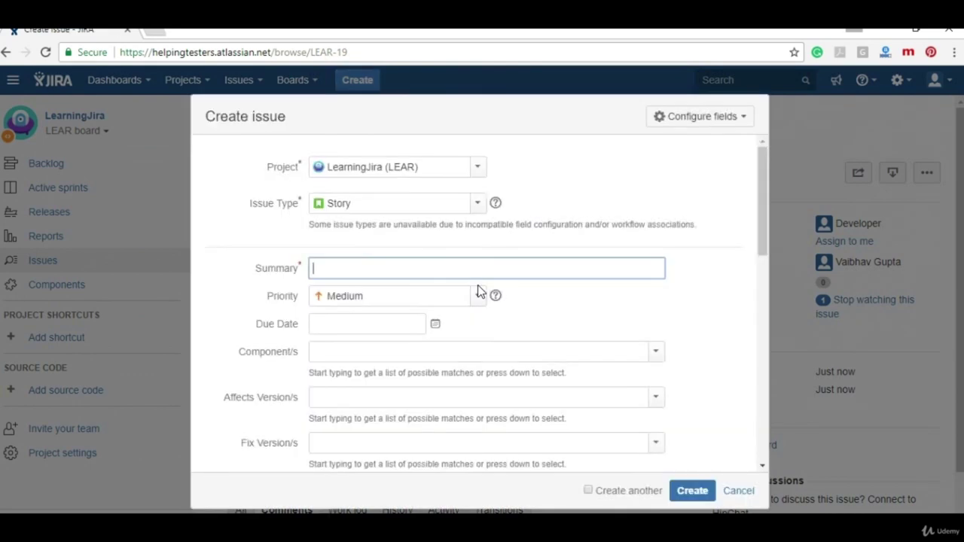
Create story LEAR-20 'Payment issue' under the Payment Issues component and open its page.
click(655, 352)
click(475, 391)
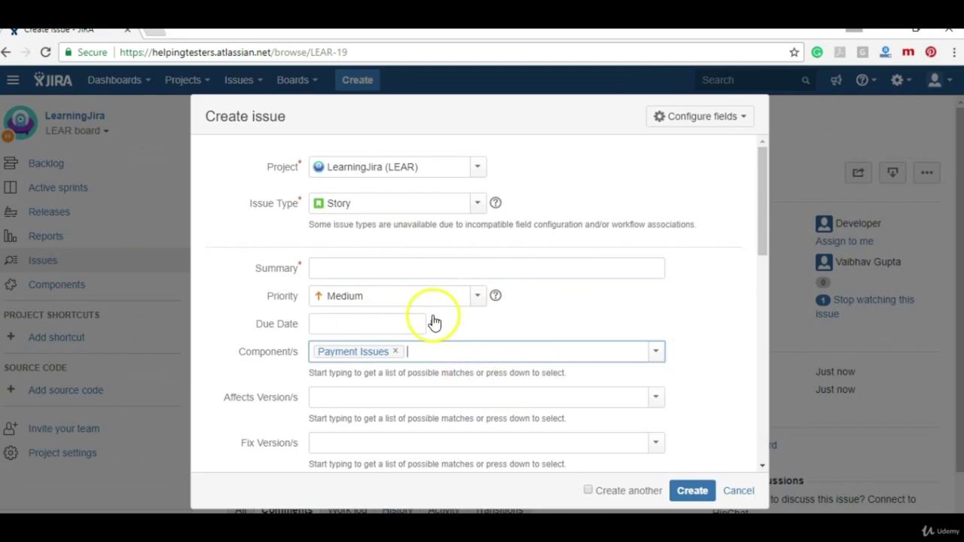
click(403, 267)
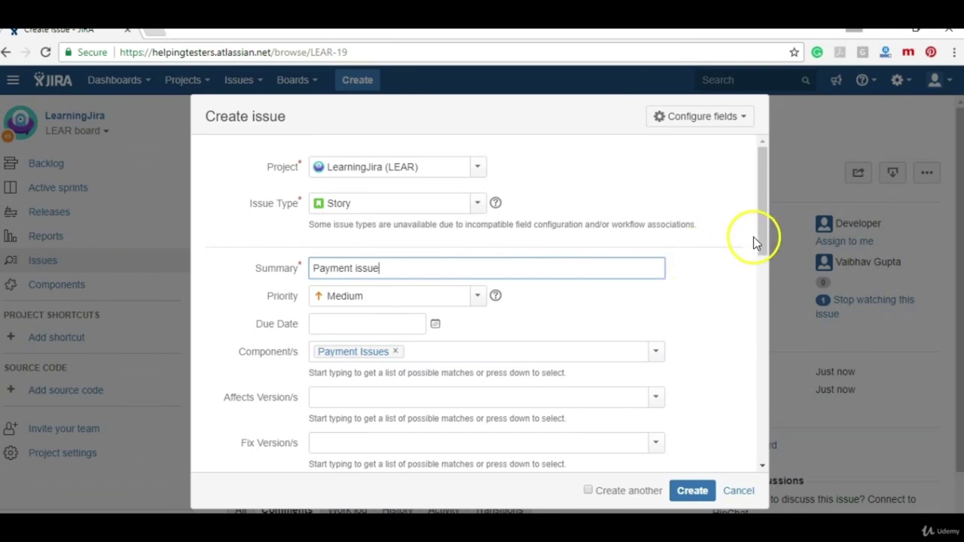
drag(761, 256, 760, 301)
scroll(760, 300, down, 1)
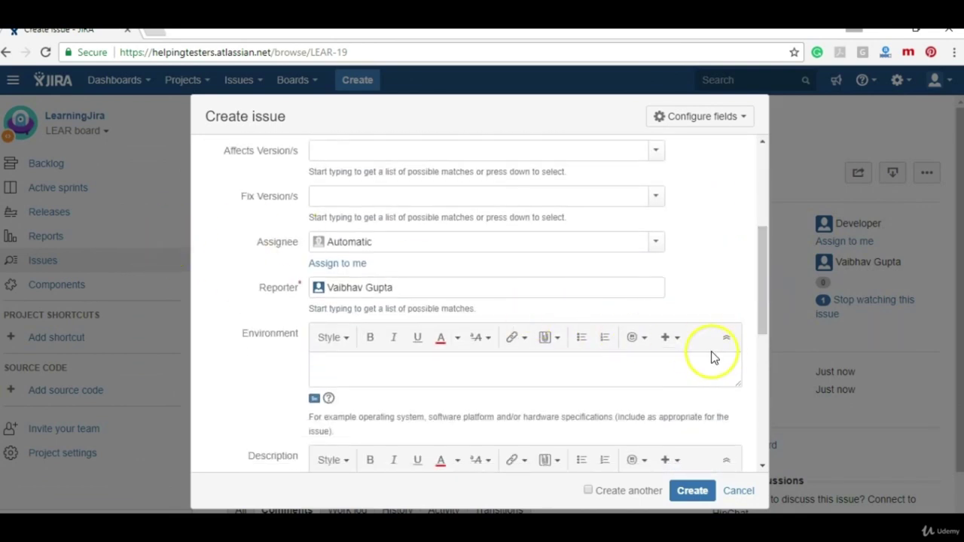
scroll(747, 441, down, 5)
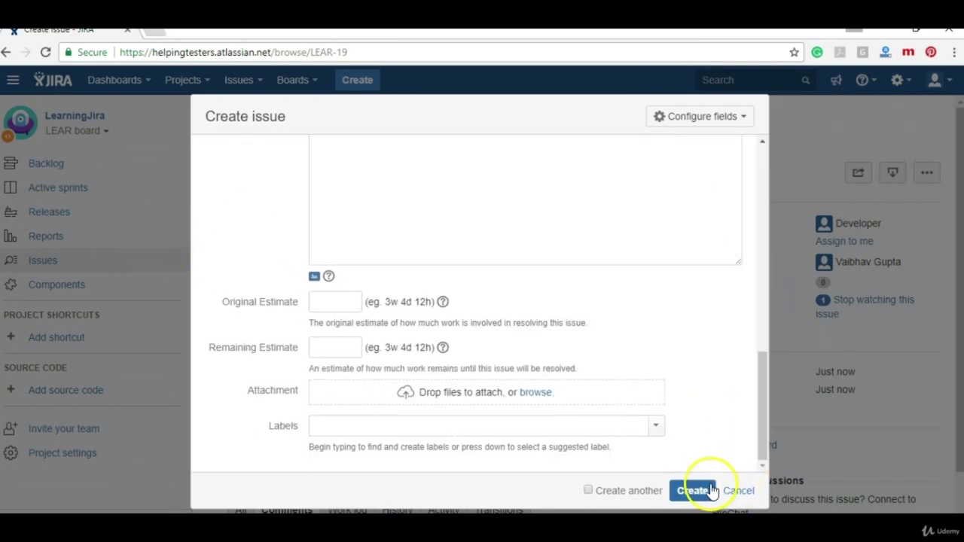
click(701, 490)
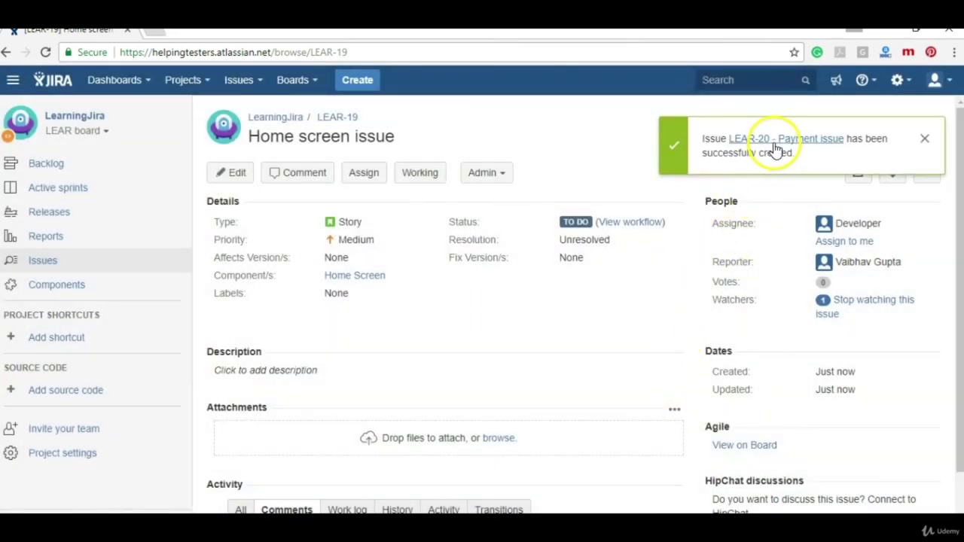
click(775, 143)
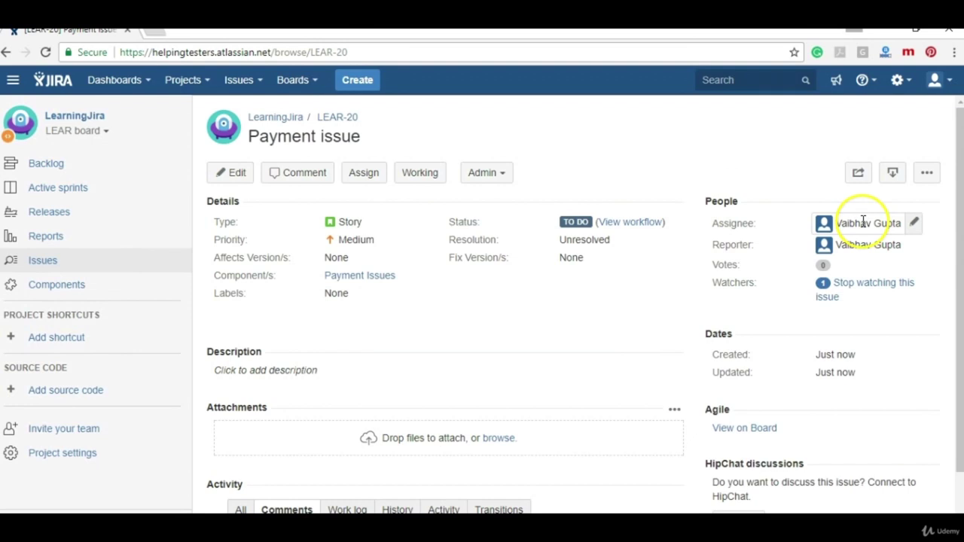
click(896, 83)
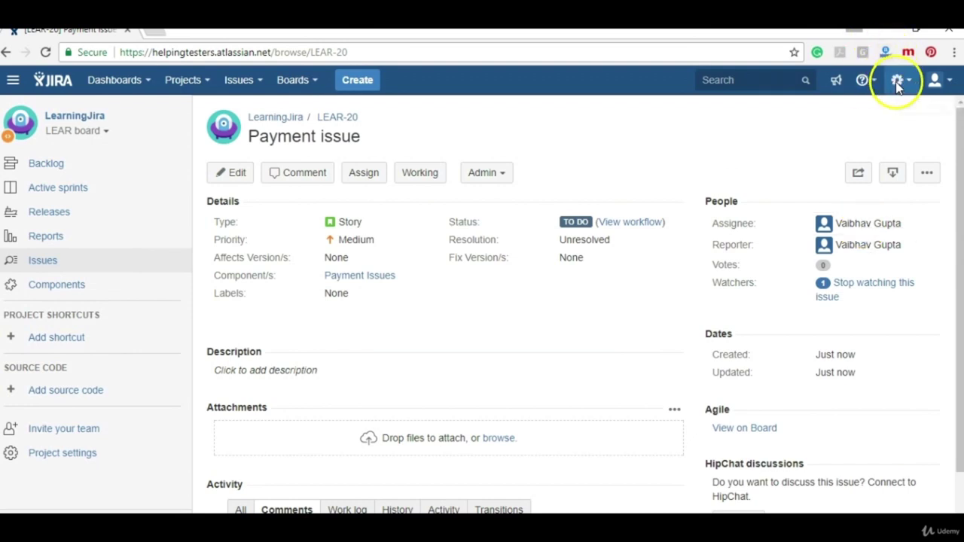
Open LearningJira's Components settings to review the Home Screen and Payment Issues components.
click(861, 145)
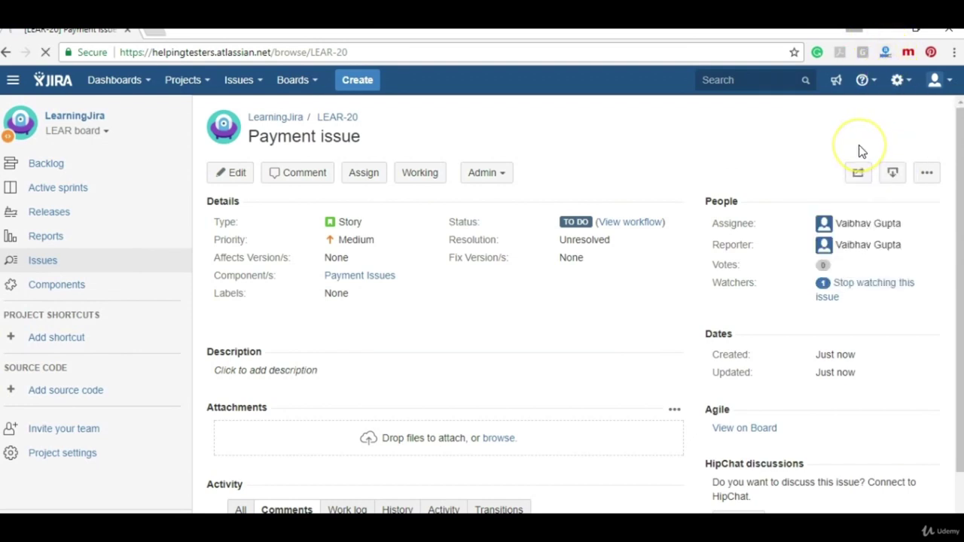
click(254, 290)
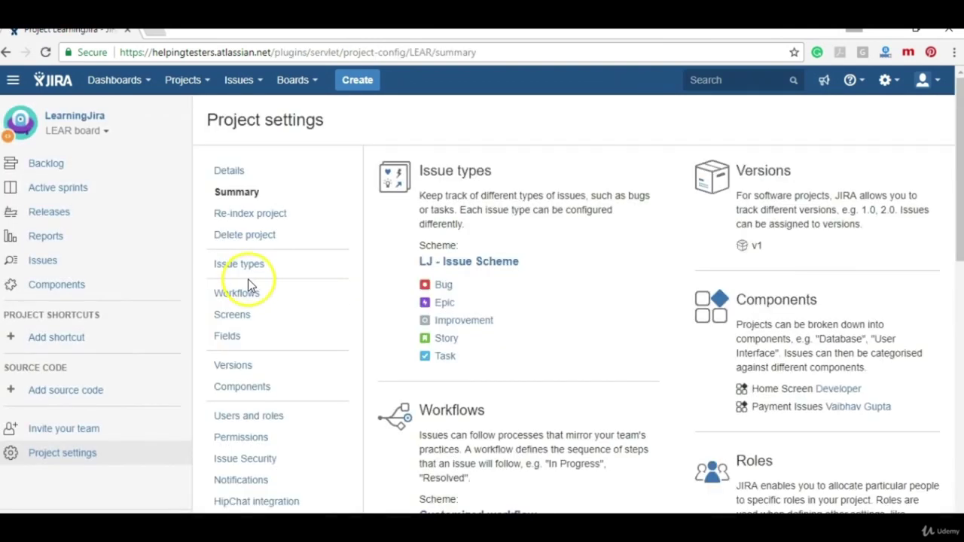
click(252, 392)
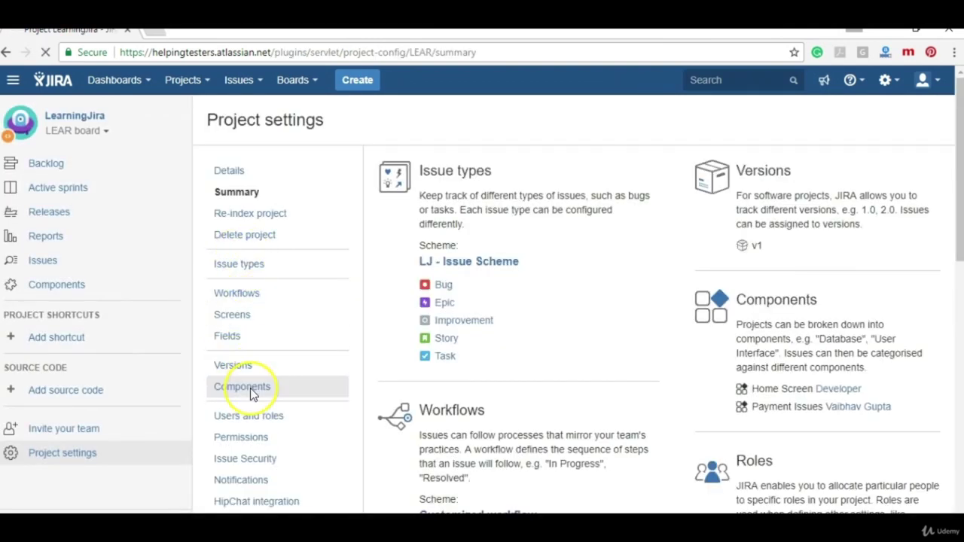